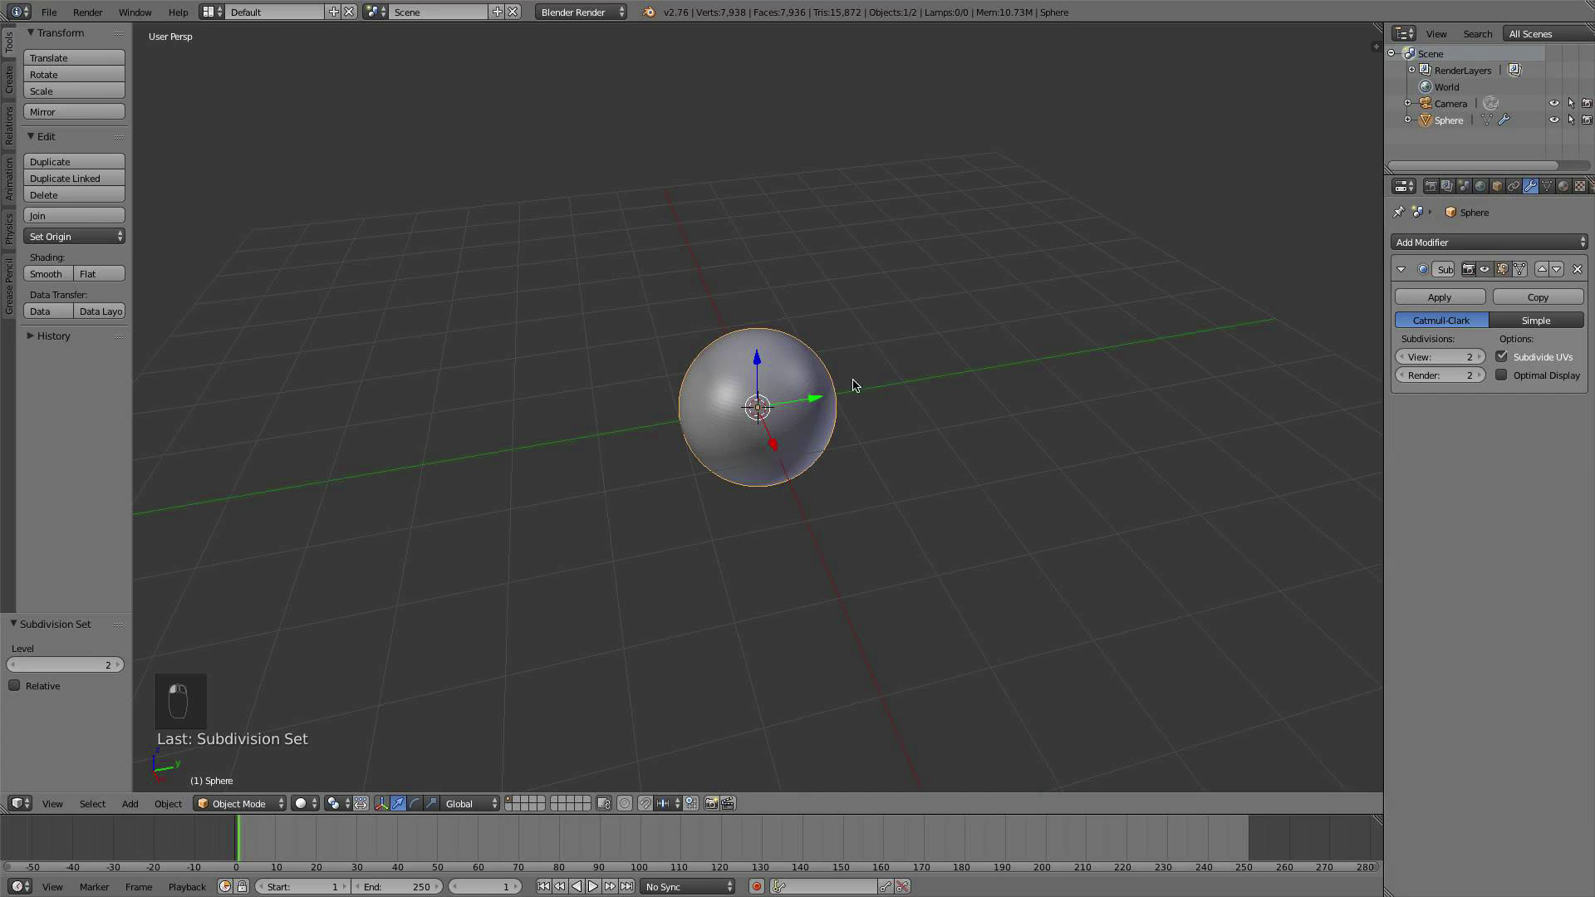
Step: Scale the sphere uniformly by a factor of 15
type("s")
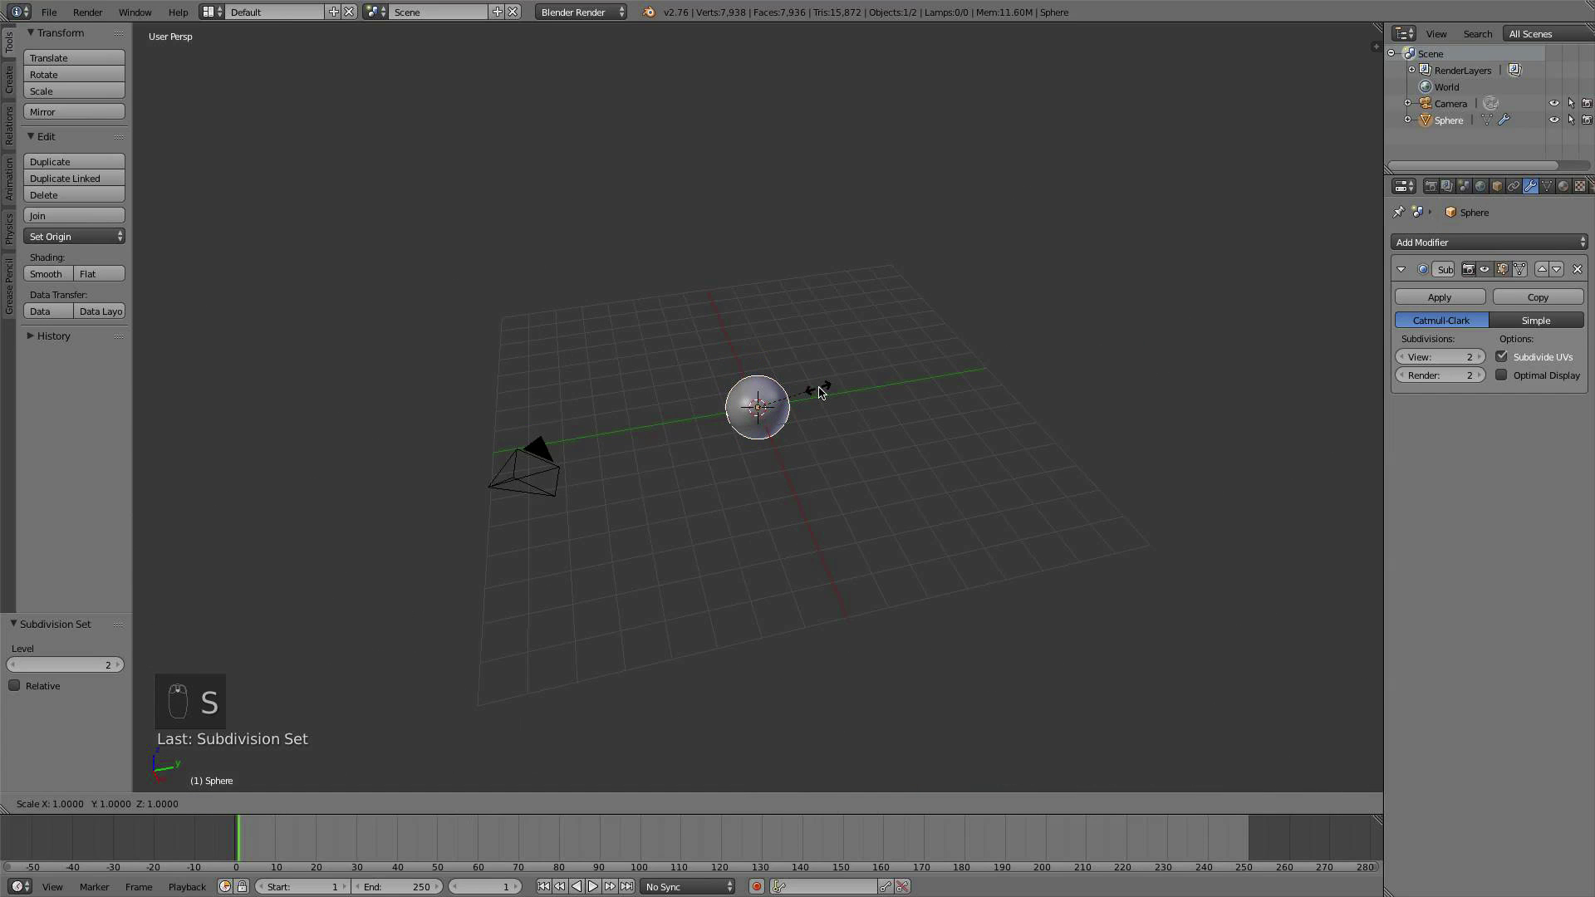
type("15")
key("Return")
scroll(817, 395, "down", 5)
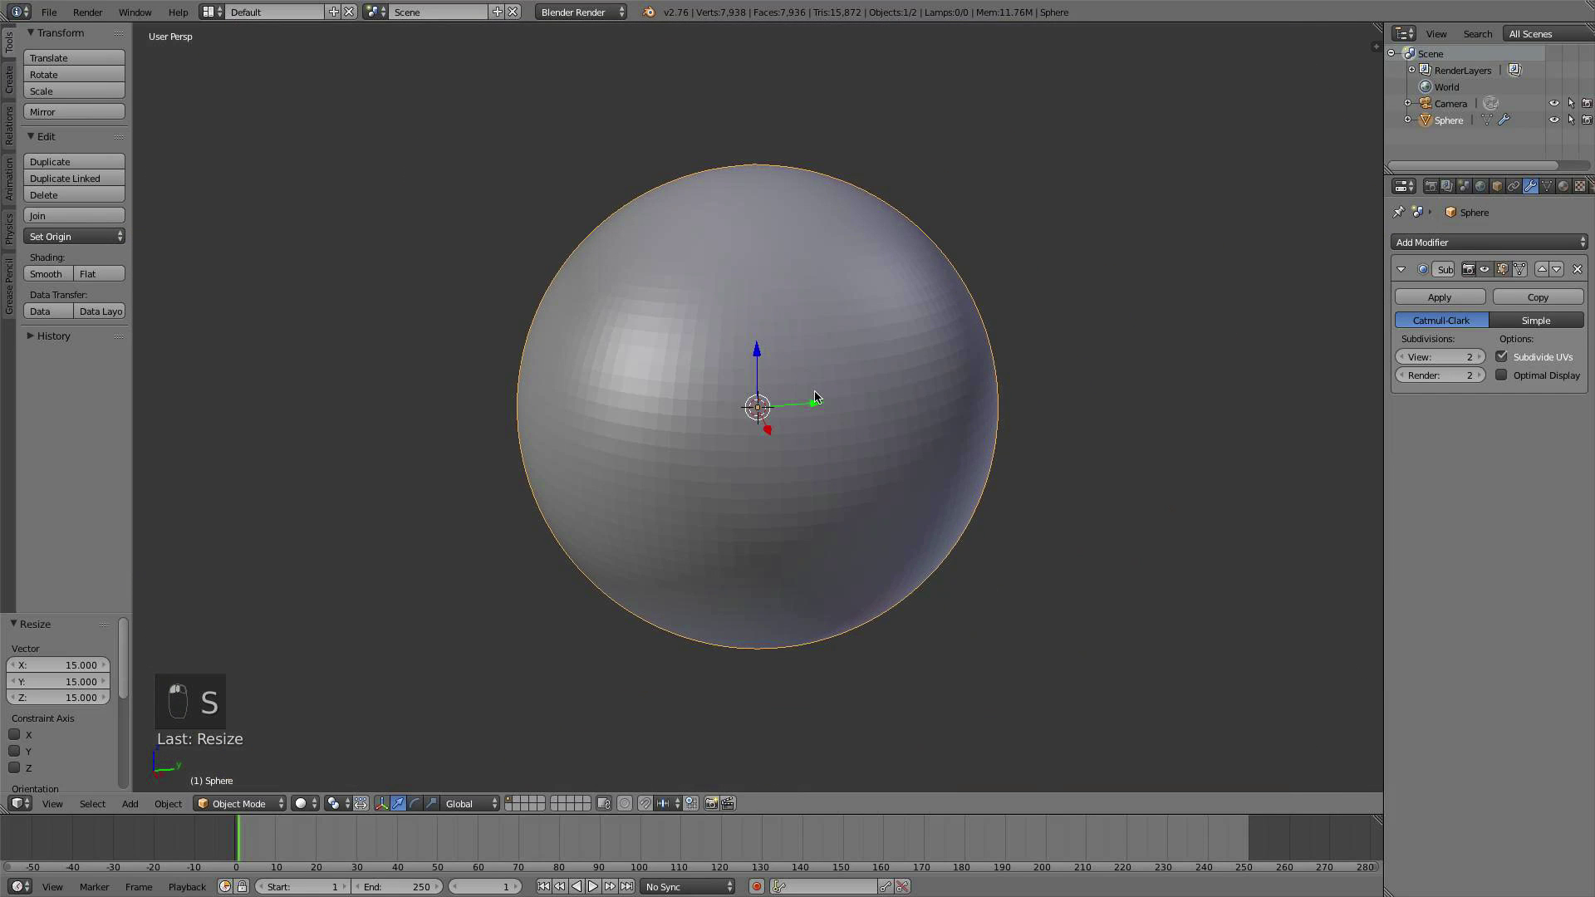
scroll(816, 395, "up", 5)
scroll(816, 394, "down", 3)
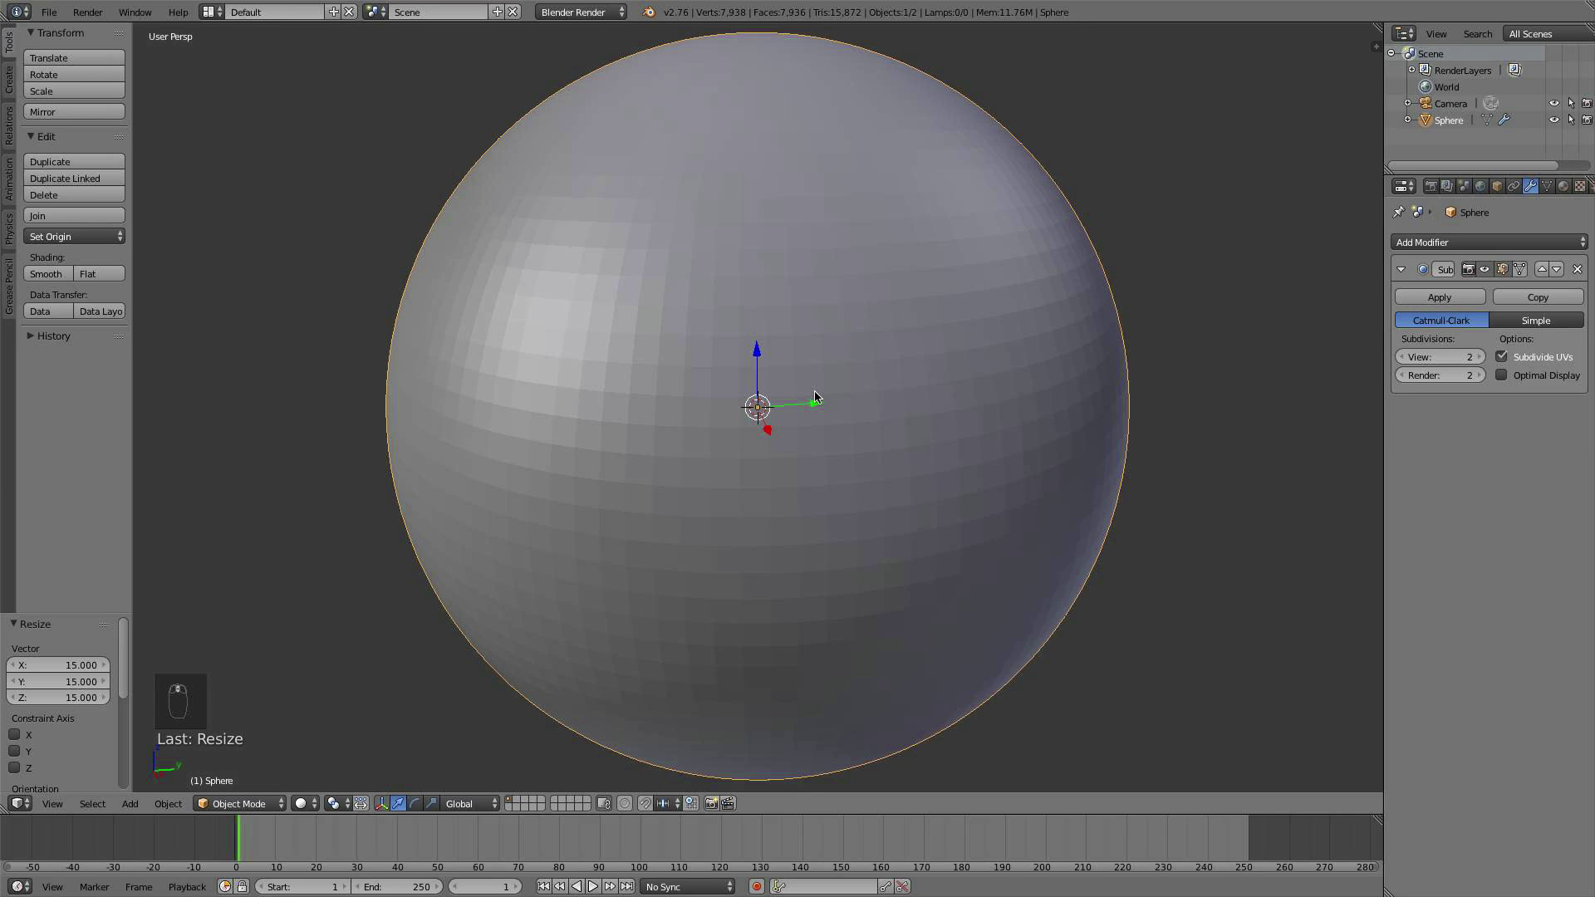
Step: In front orthographic view, delete the front-facing vertices in the lower part of the sphere mesh, keeping one ring below the equator
key("KP_1")
key("KP_5")
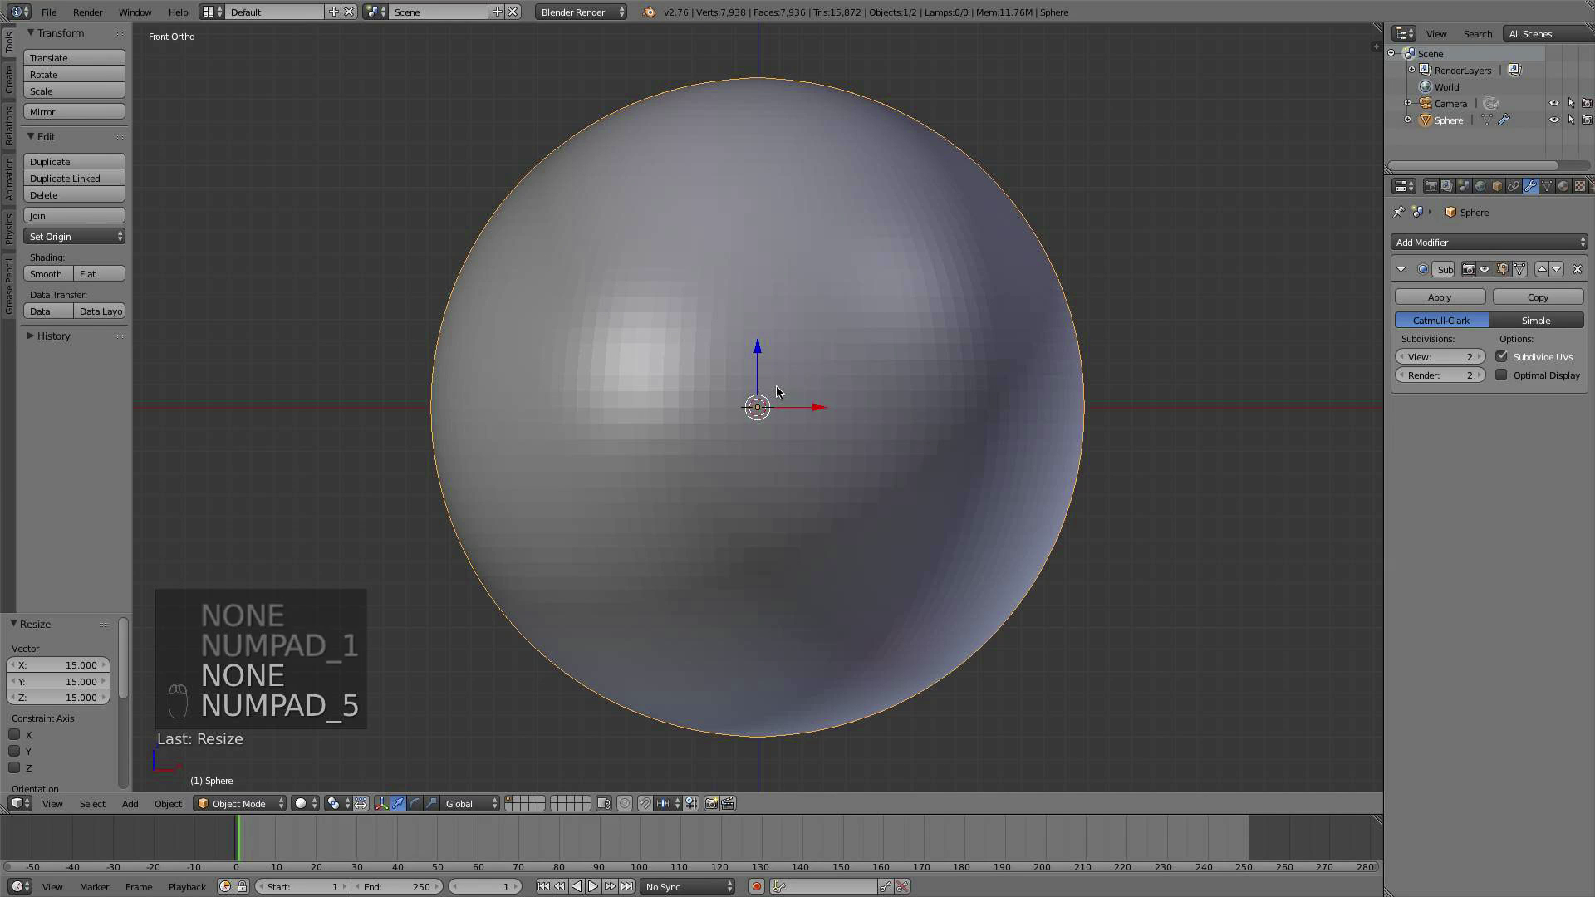
key("Tab")
key("a")
key("a")
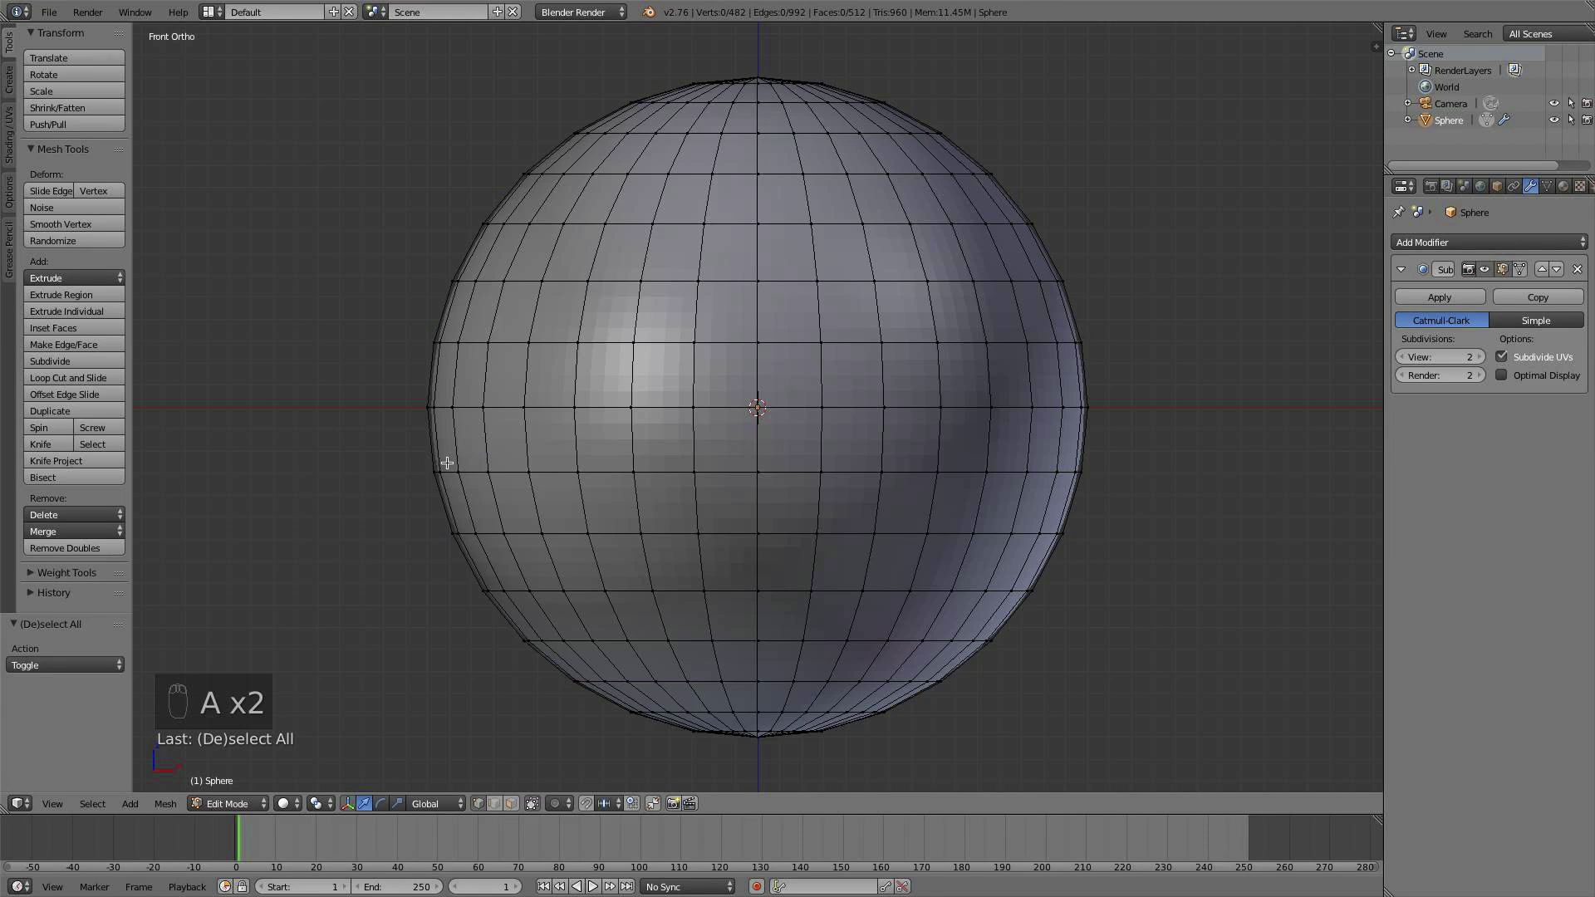
key("b")
left_click_drag(367, 499, 1180, 773)
key("x")
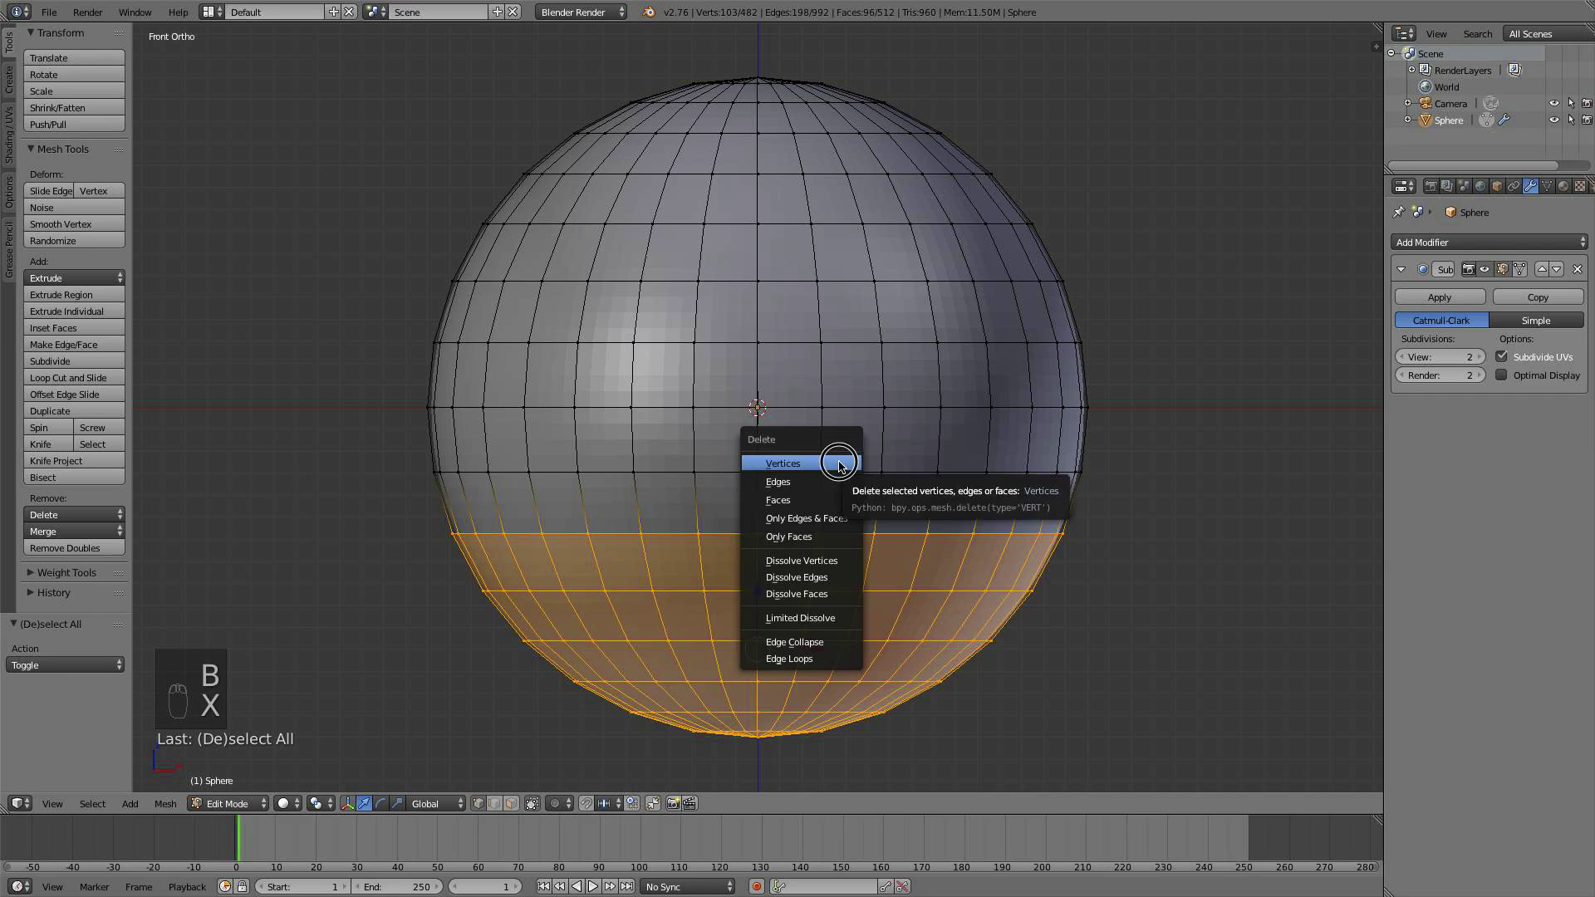
left_click(836, 459)
Step: Delete the remaining back-side vertices below the cut so that only an open dome is left
key("v")
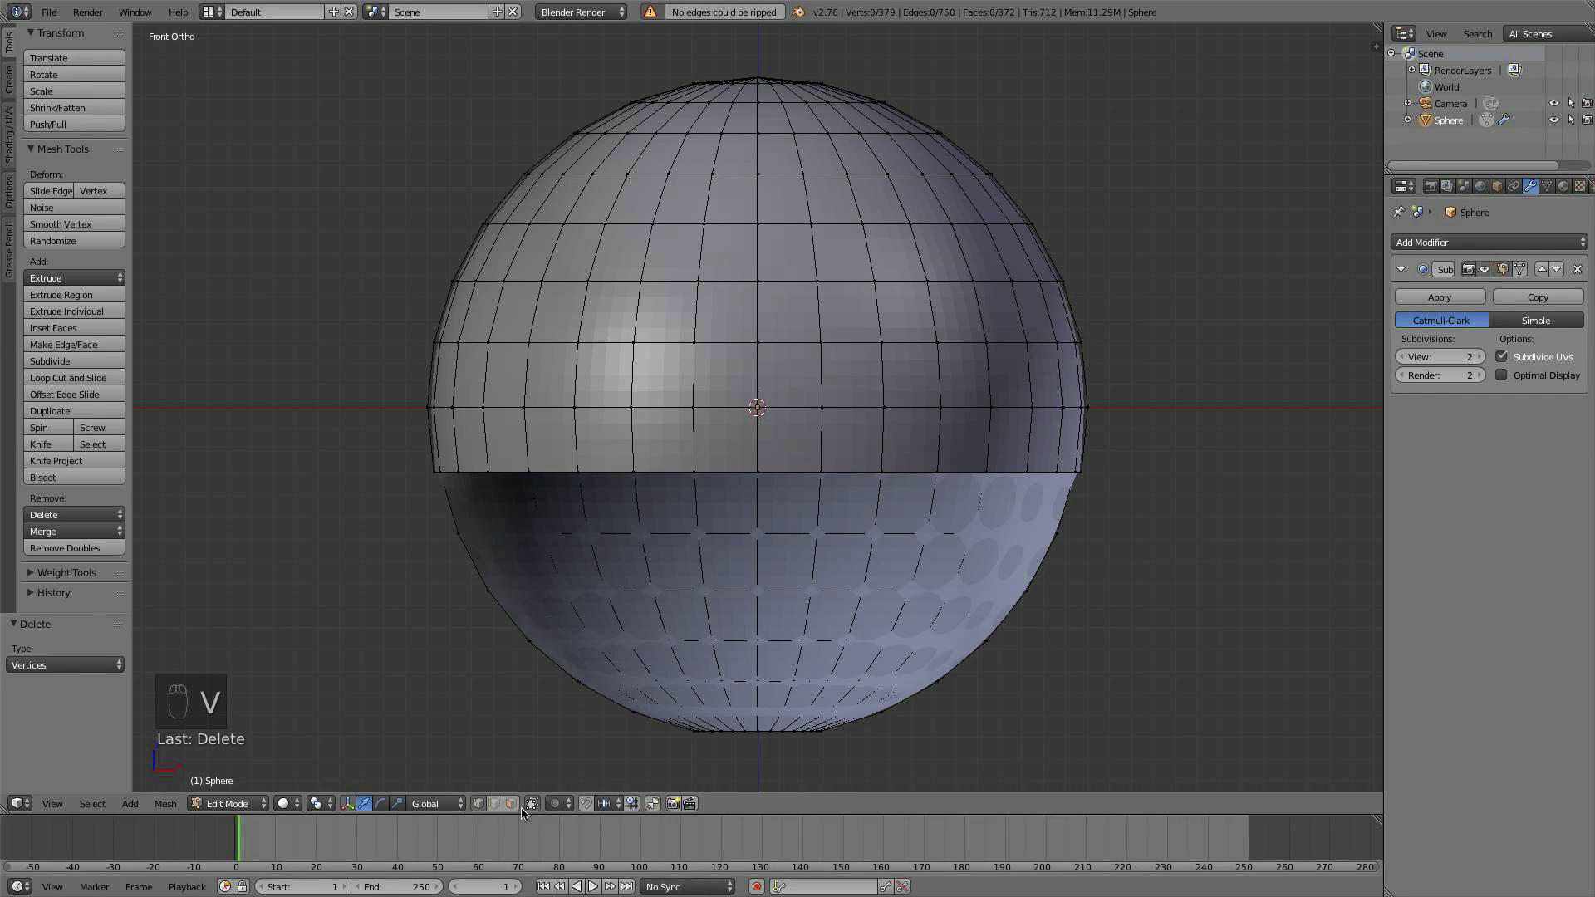
key("b")
left_click_drag(369, 499, 1149, 760)
key("x")
left_click(995, 629)
scroll(801, 435, "down", 3)
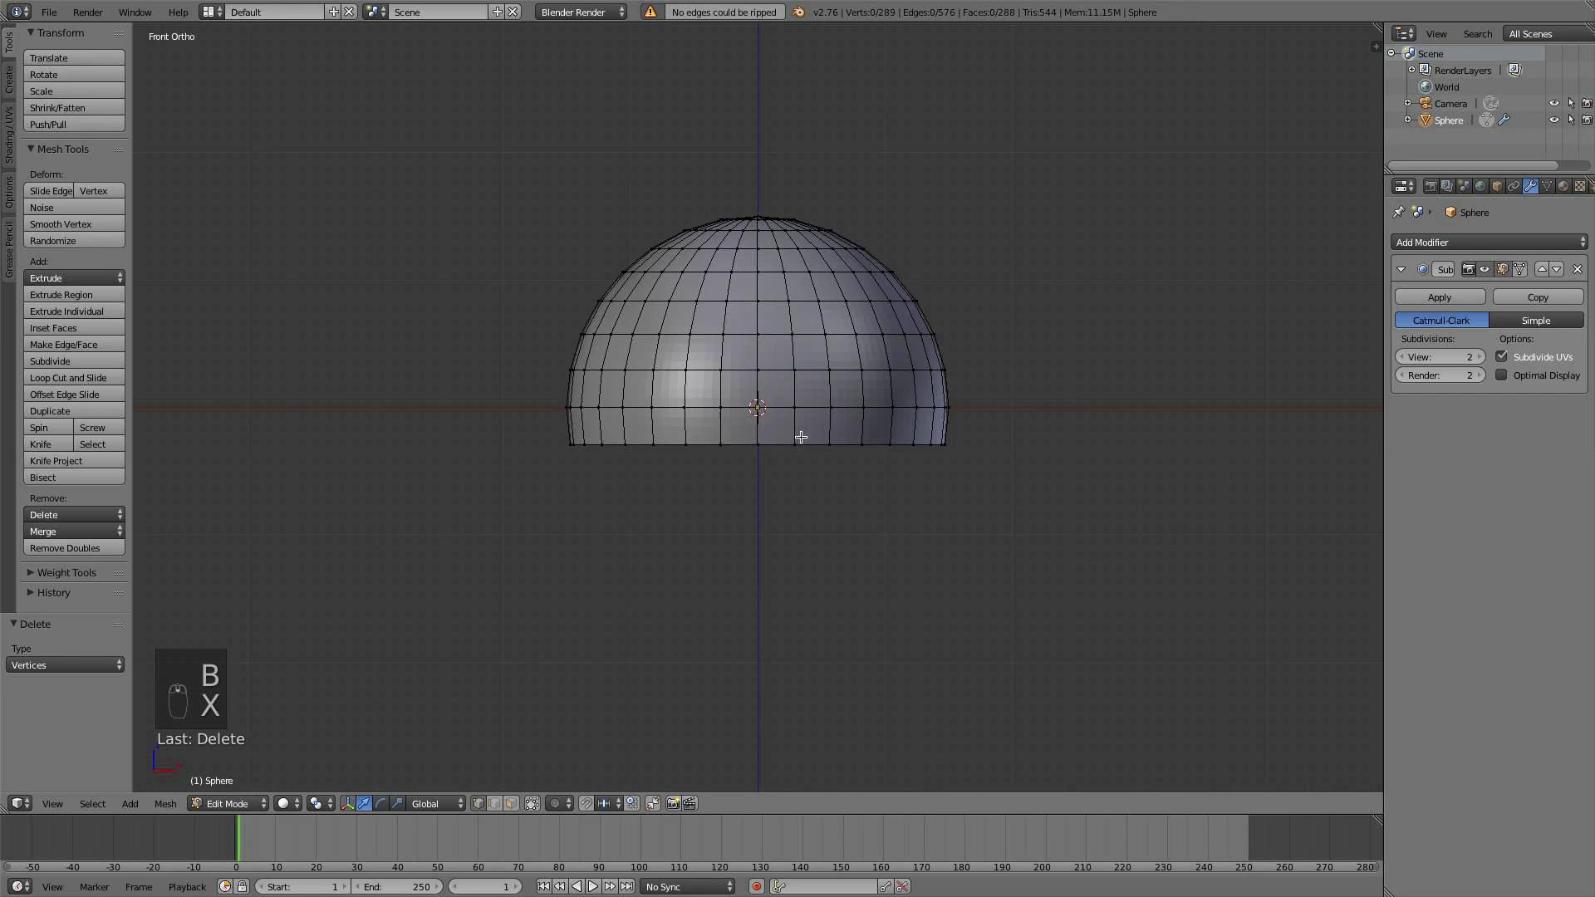
Step: Return to Object Mode and shade the dome smooth
middle_click_drag(802, 434, 829, 473)
key("KP_1")
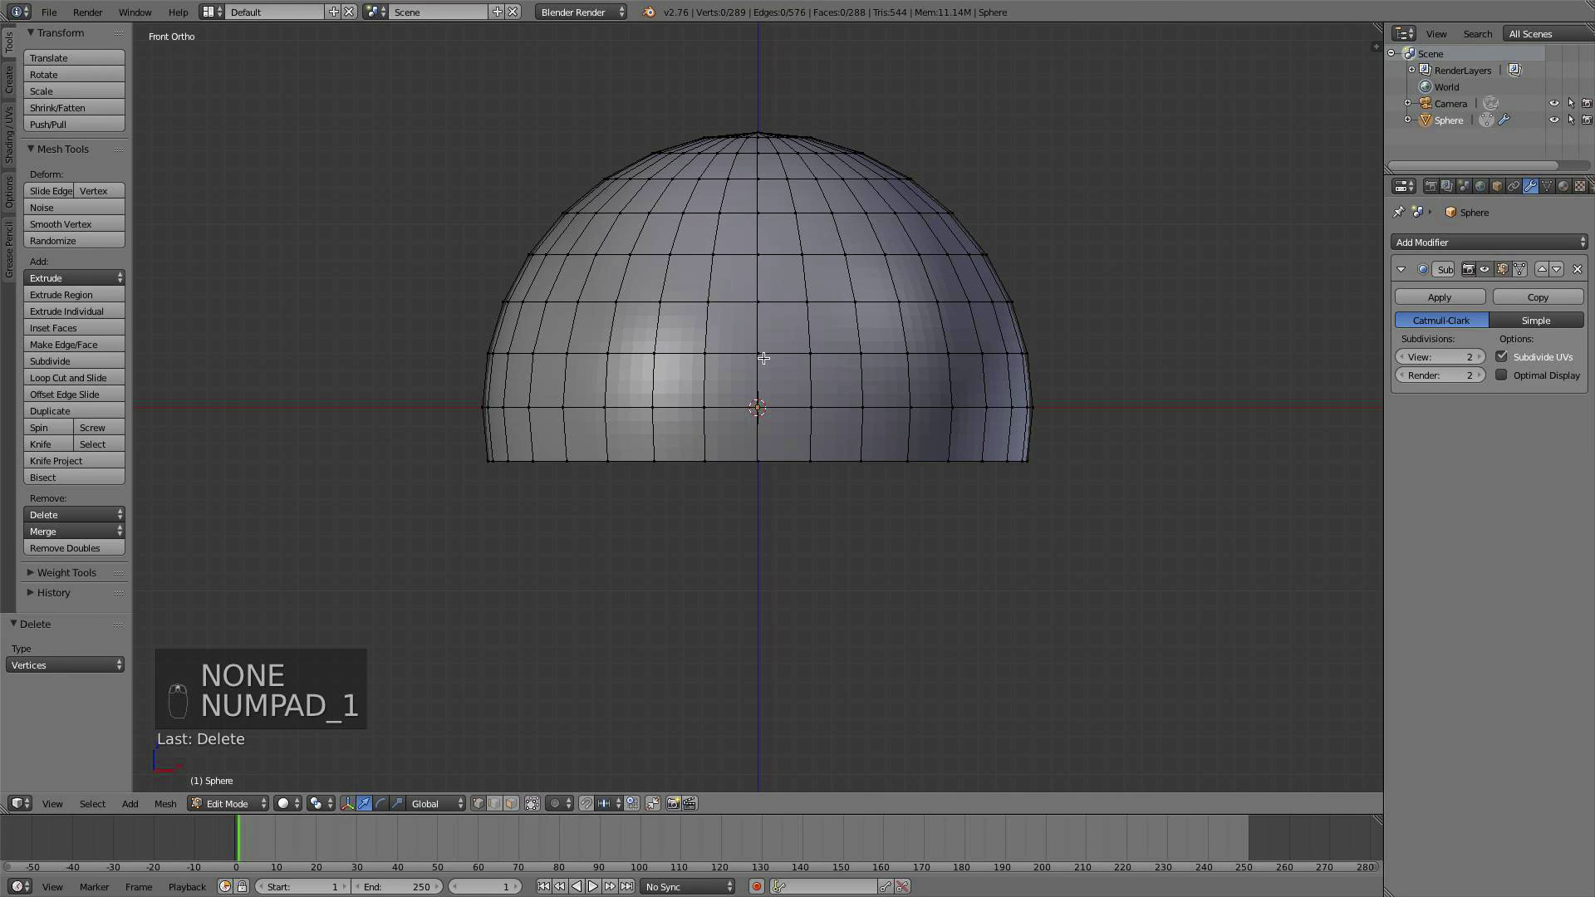
scroll(685, 418, "up", 1)
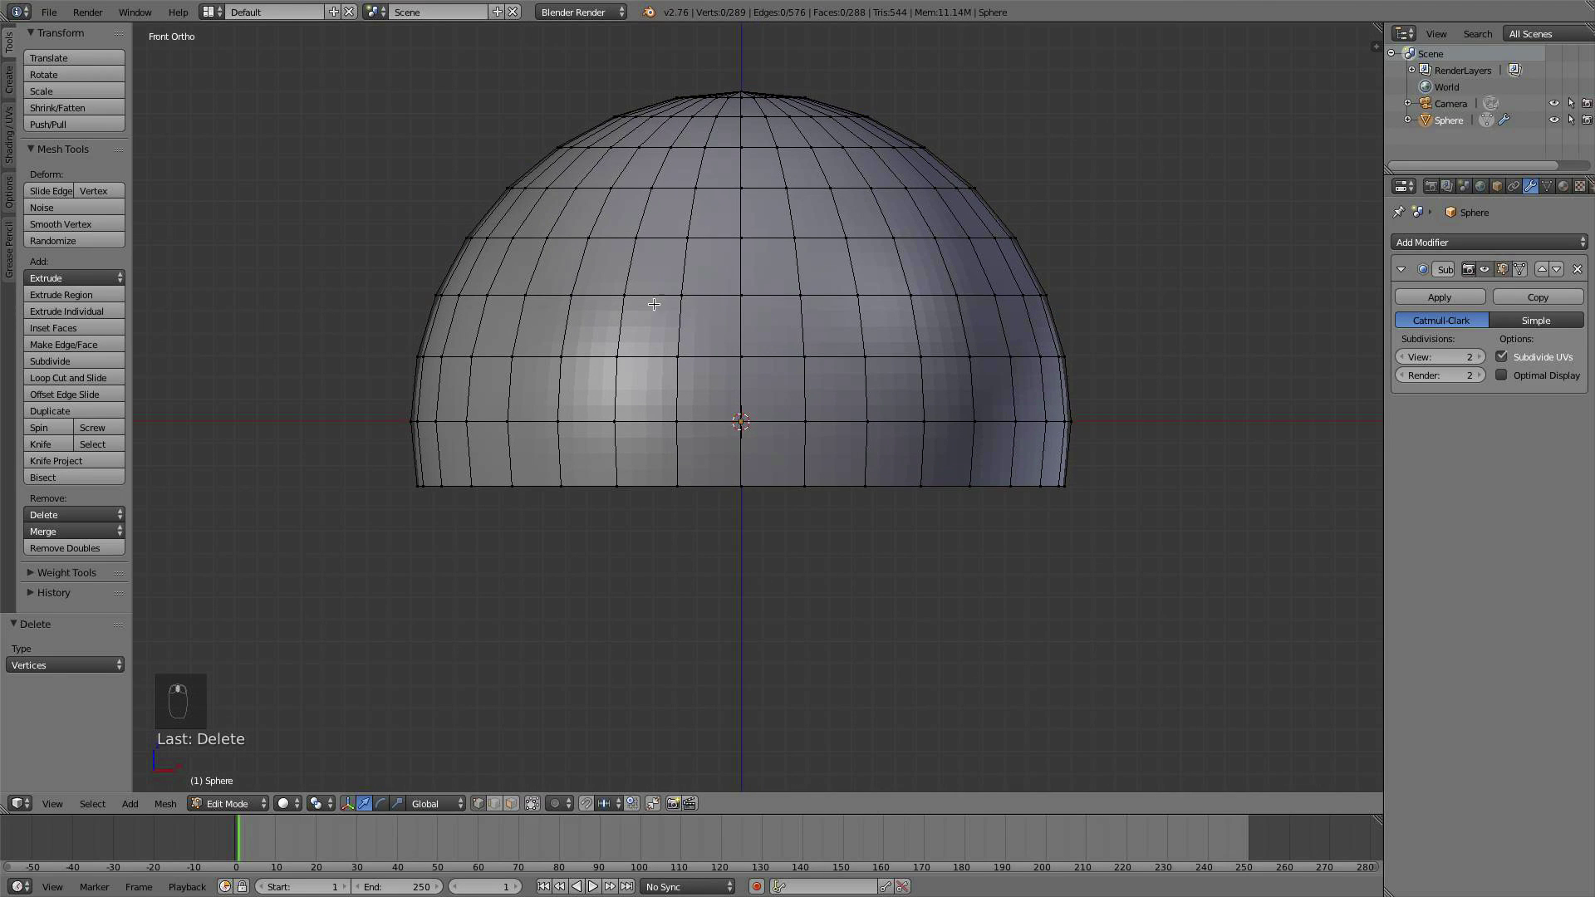
key("Tab")
left_click(46, 273)
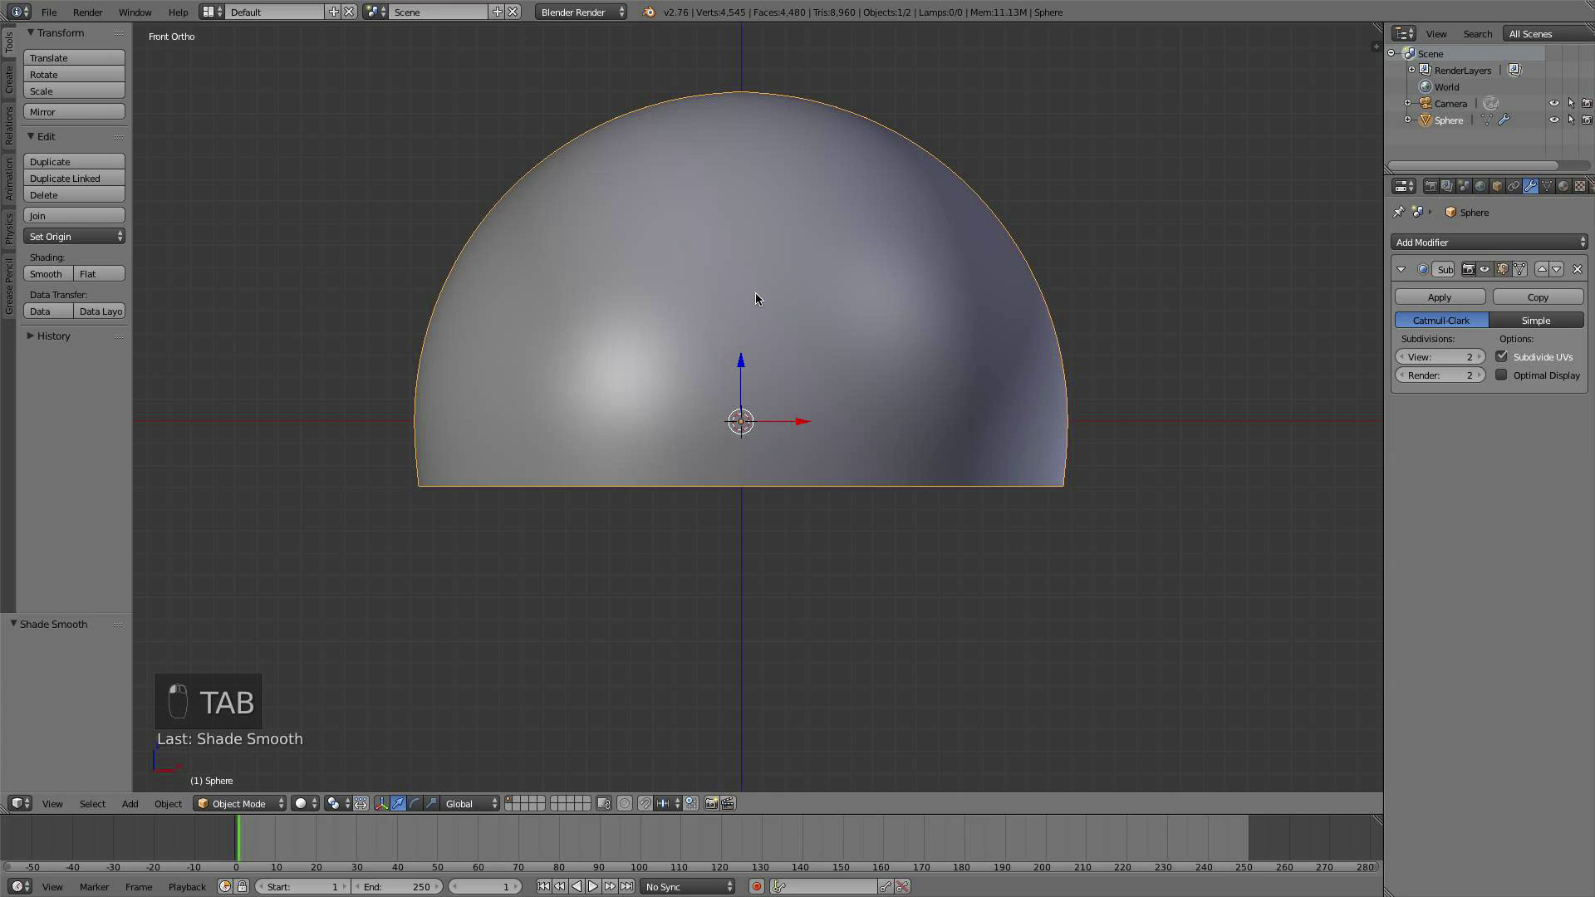
scroll(758, 299, "up", 2)
scroll(1080, 506, "down", 2)
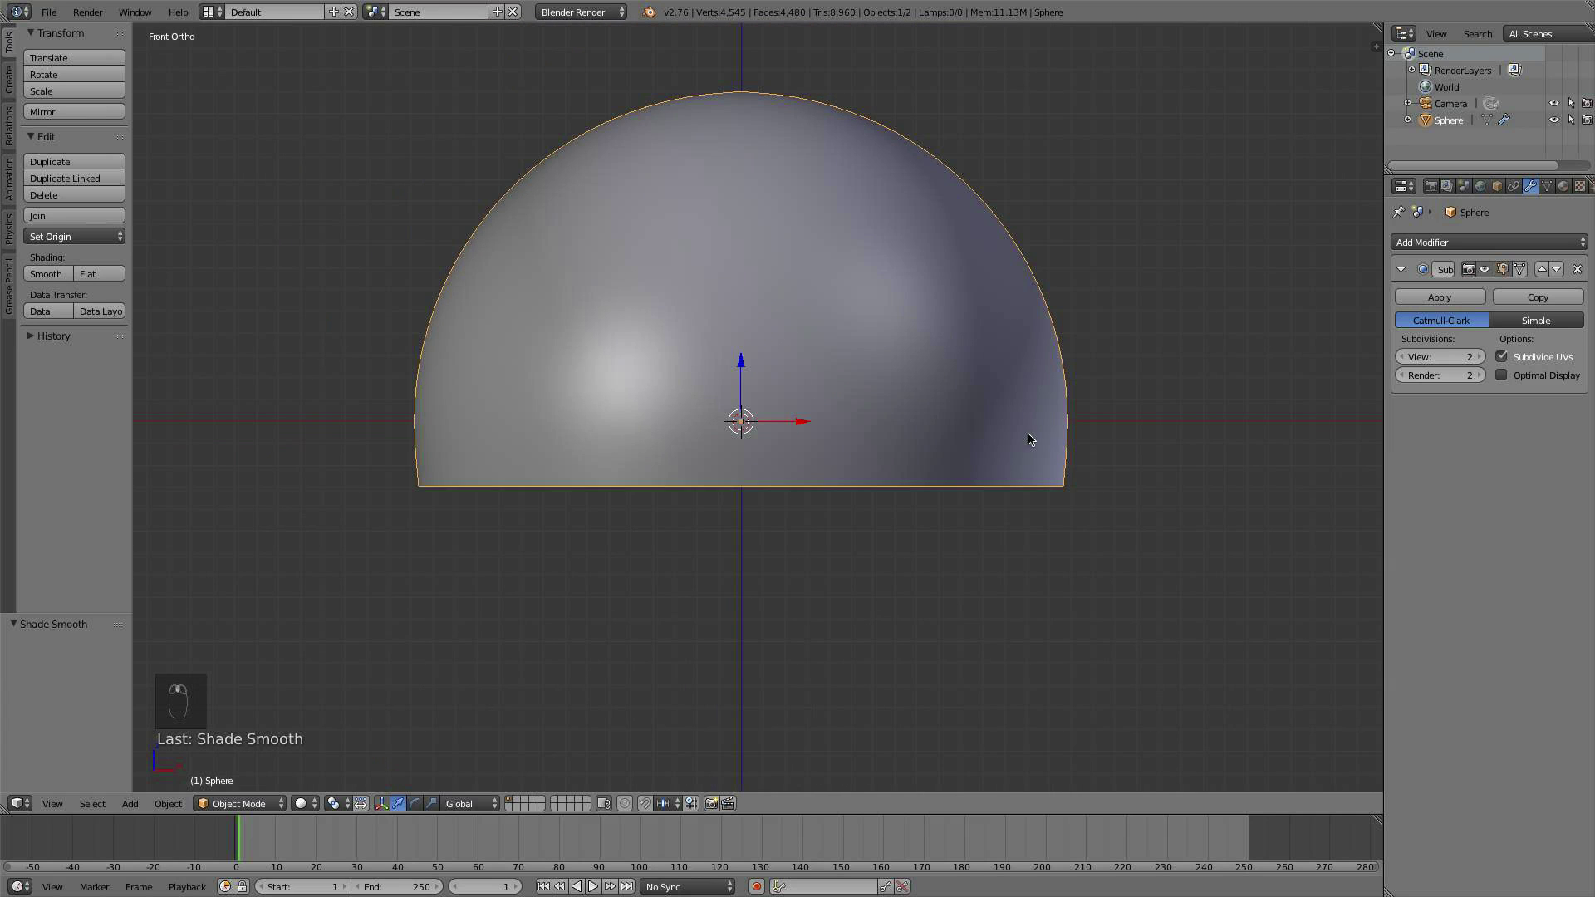
Step: Place the 3D cursor beside the dome at about X 22.9 and add an ico sphere there
middle_click_drag(1030, 438, 827, 404, "shift")
left_click(1083, 399)
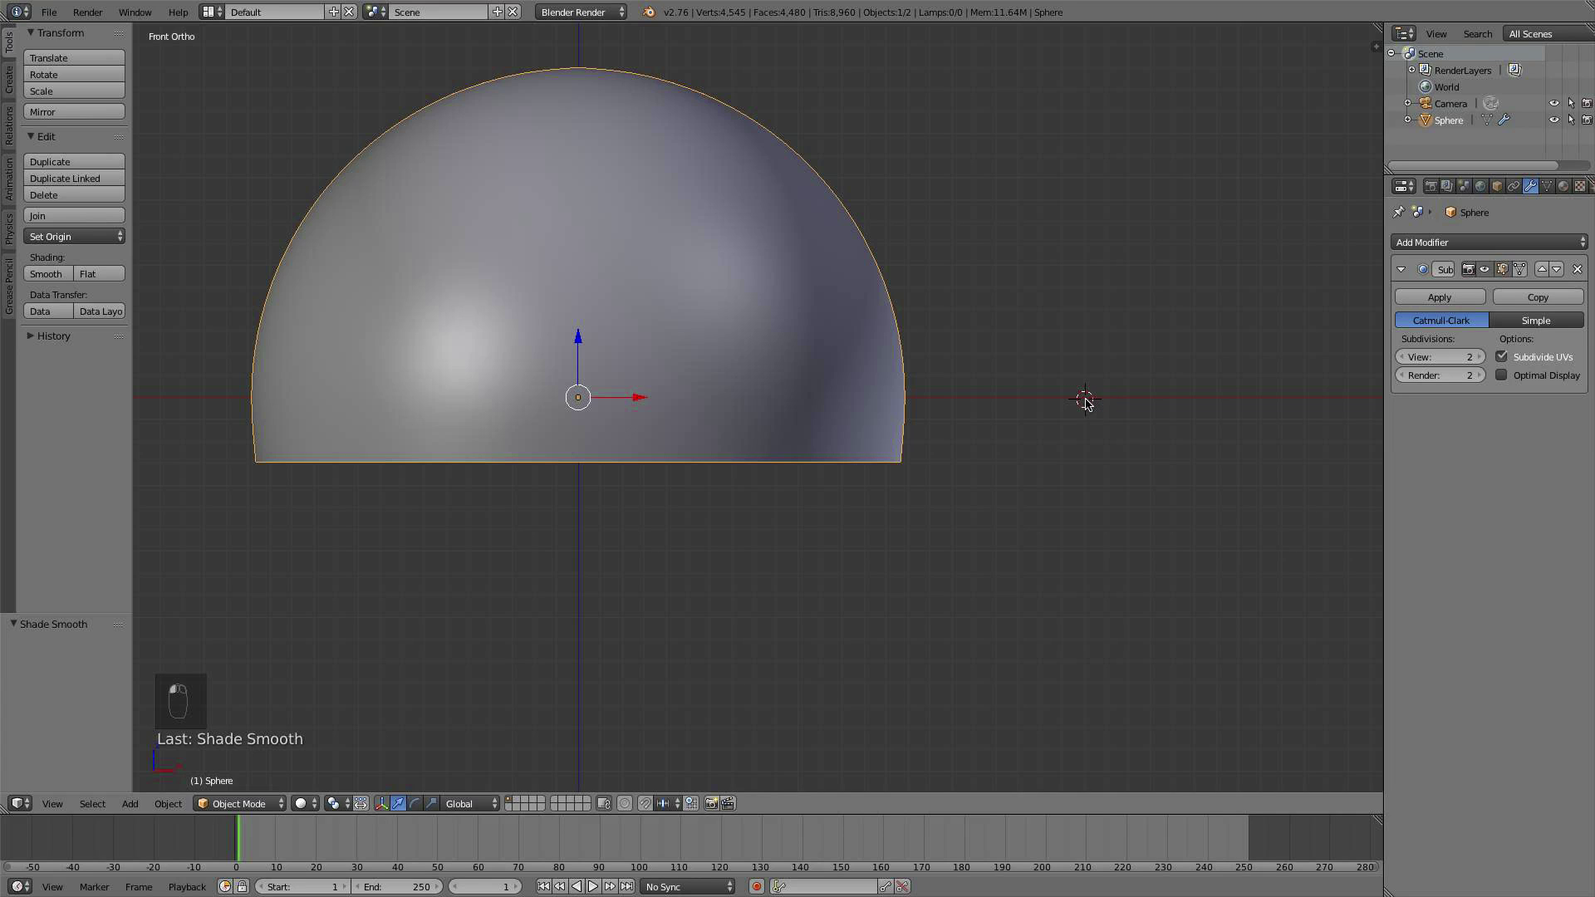
left_click(1083, 399)
key("shift+a")
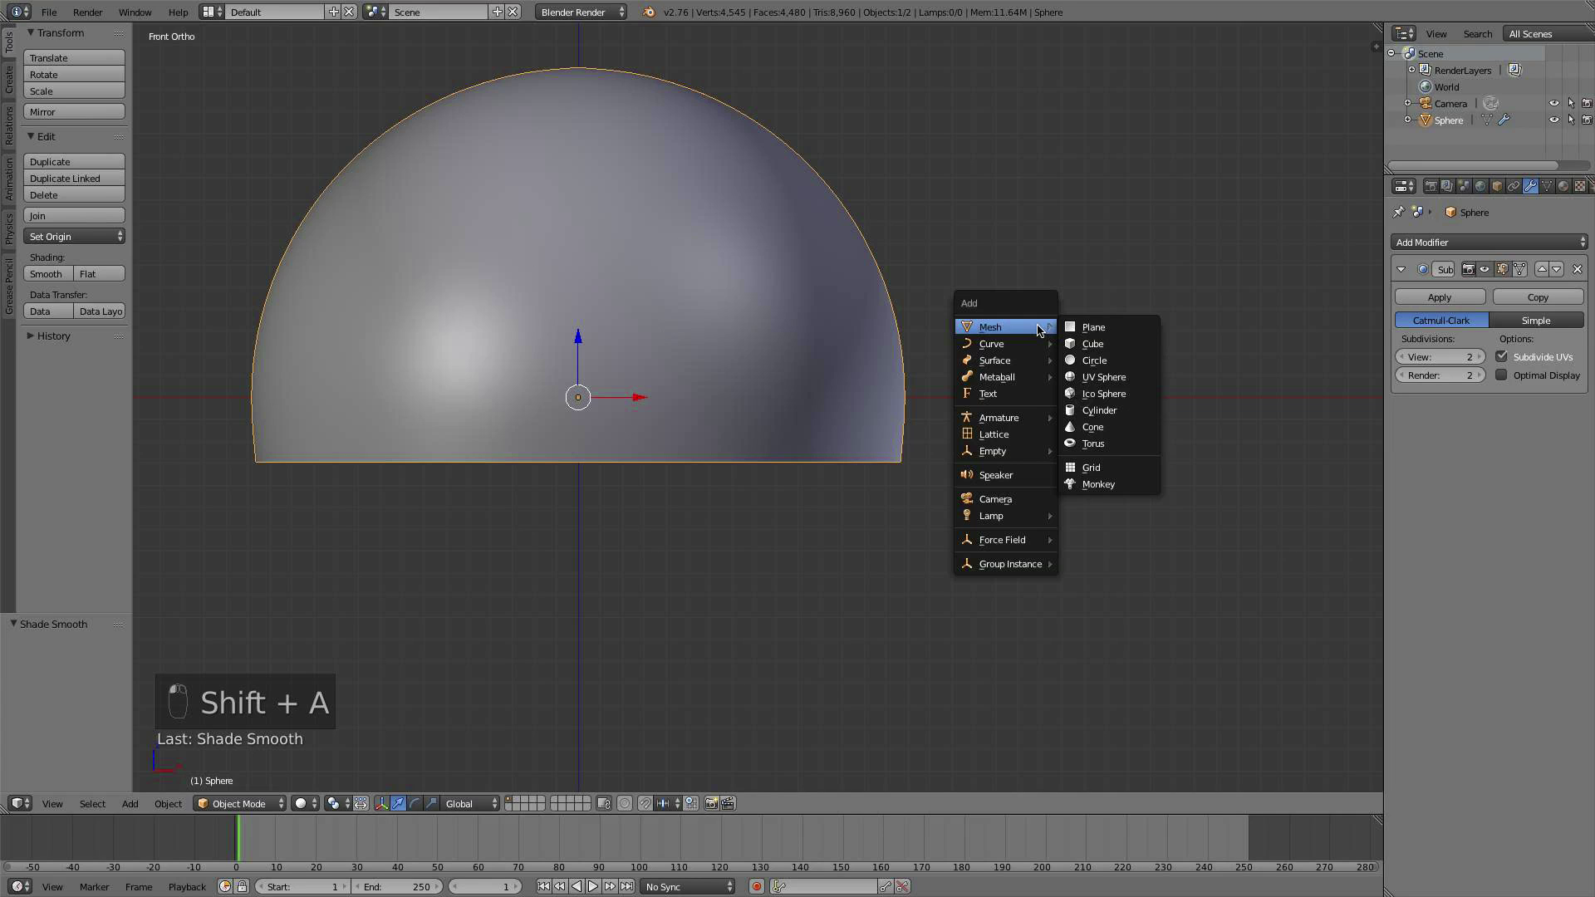
left_click(1101, 396)
scroll(1151, 397, "up", 2)
middle_click_drag(1152, 399, 976, 422, "shift")
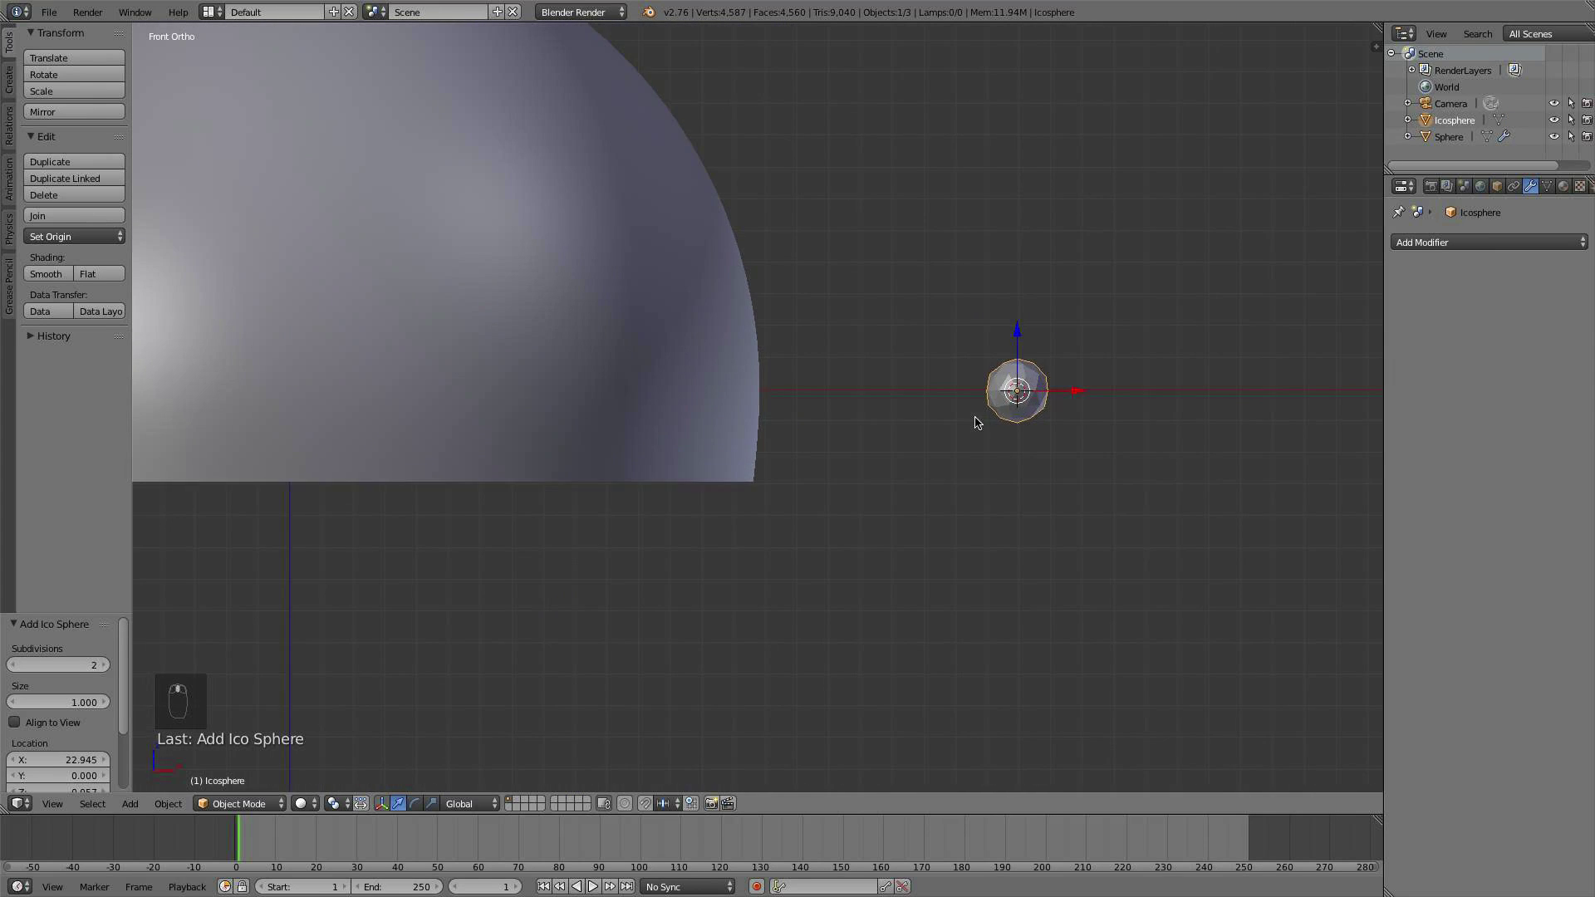
Step: Scale the ico sphere down by a factor of about 0.28 and shade it smooth
key("s")
left_click(1217, 428)
scroll(1163, 470, "up", 2)
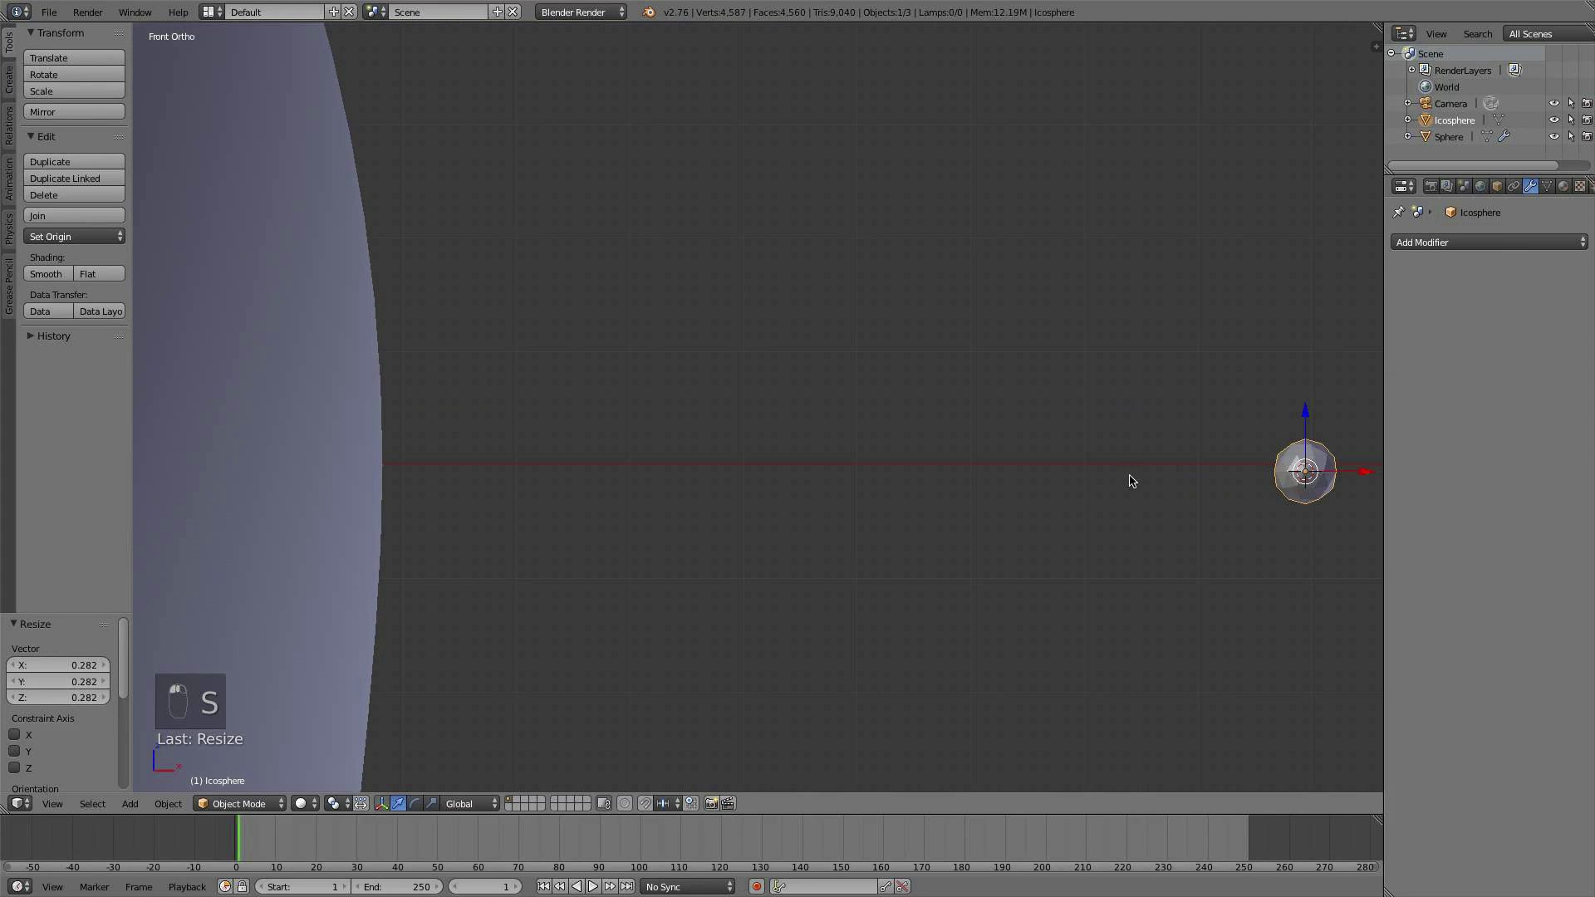
middle_click_drag(1234, 492, 1077, 479, "shift")
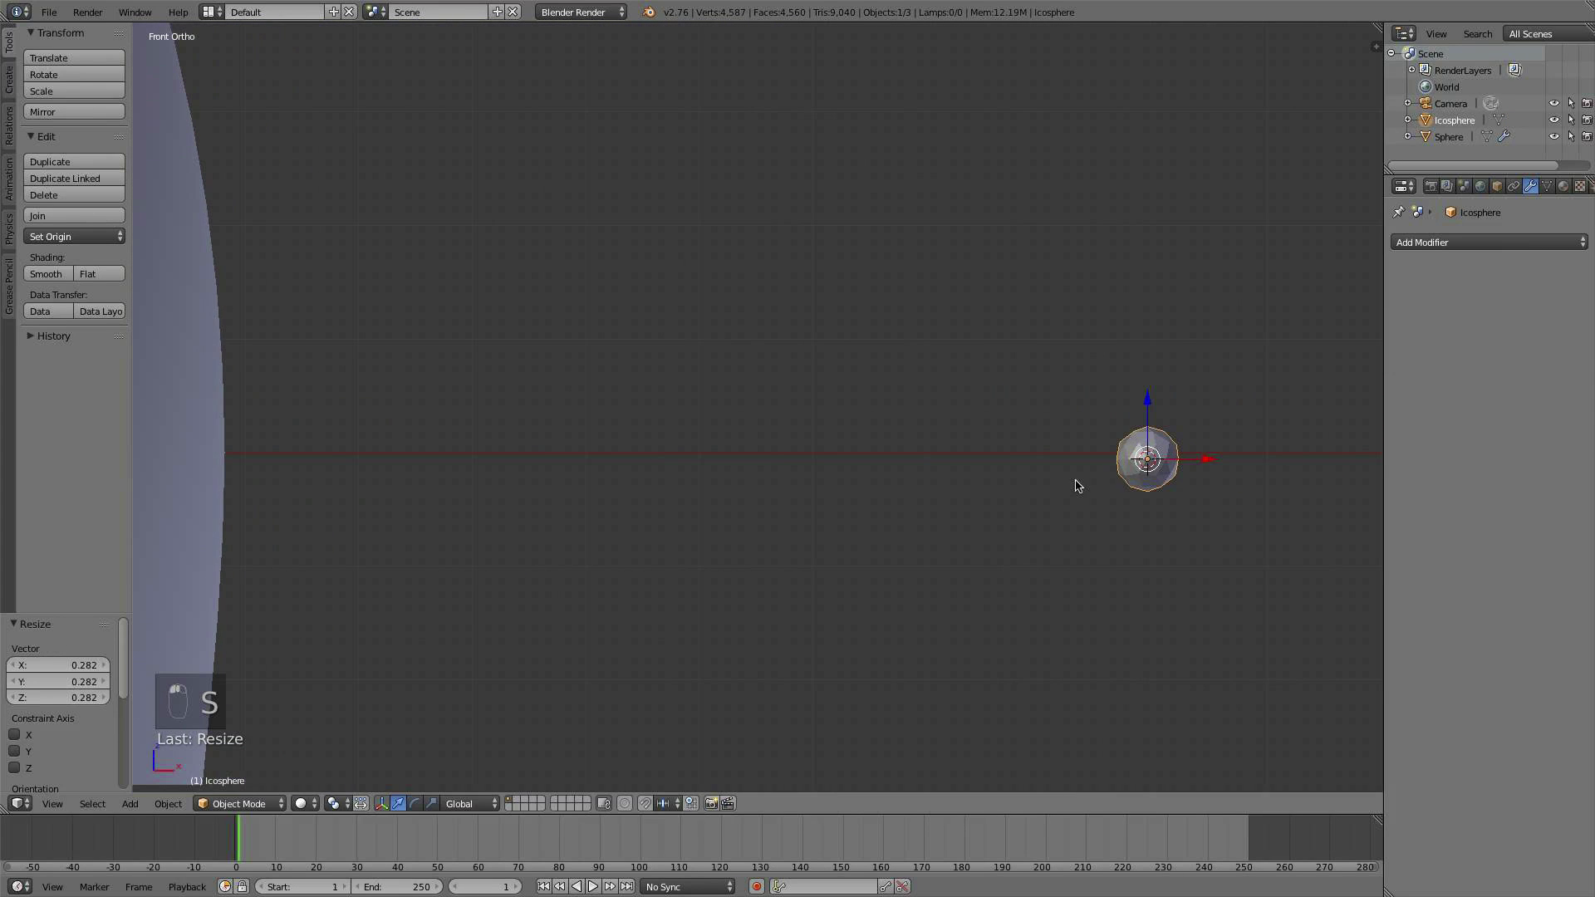
left_click(50, 276)
Step: Switch the render engine to Cycles Render
scroll(902, 453, "down", 4)
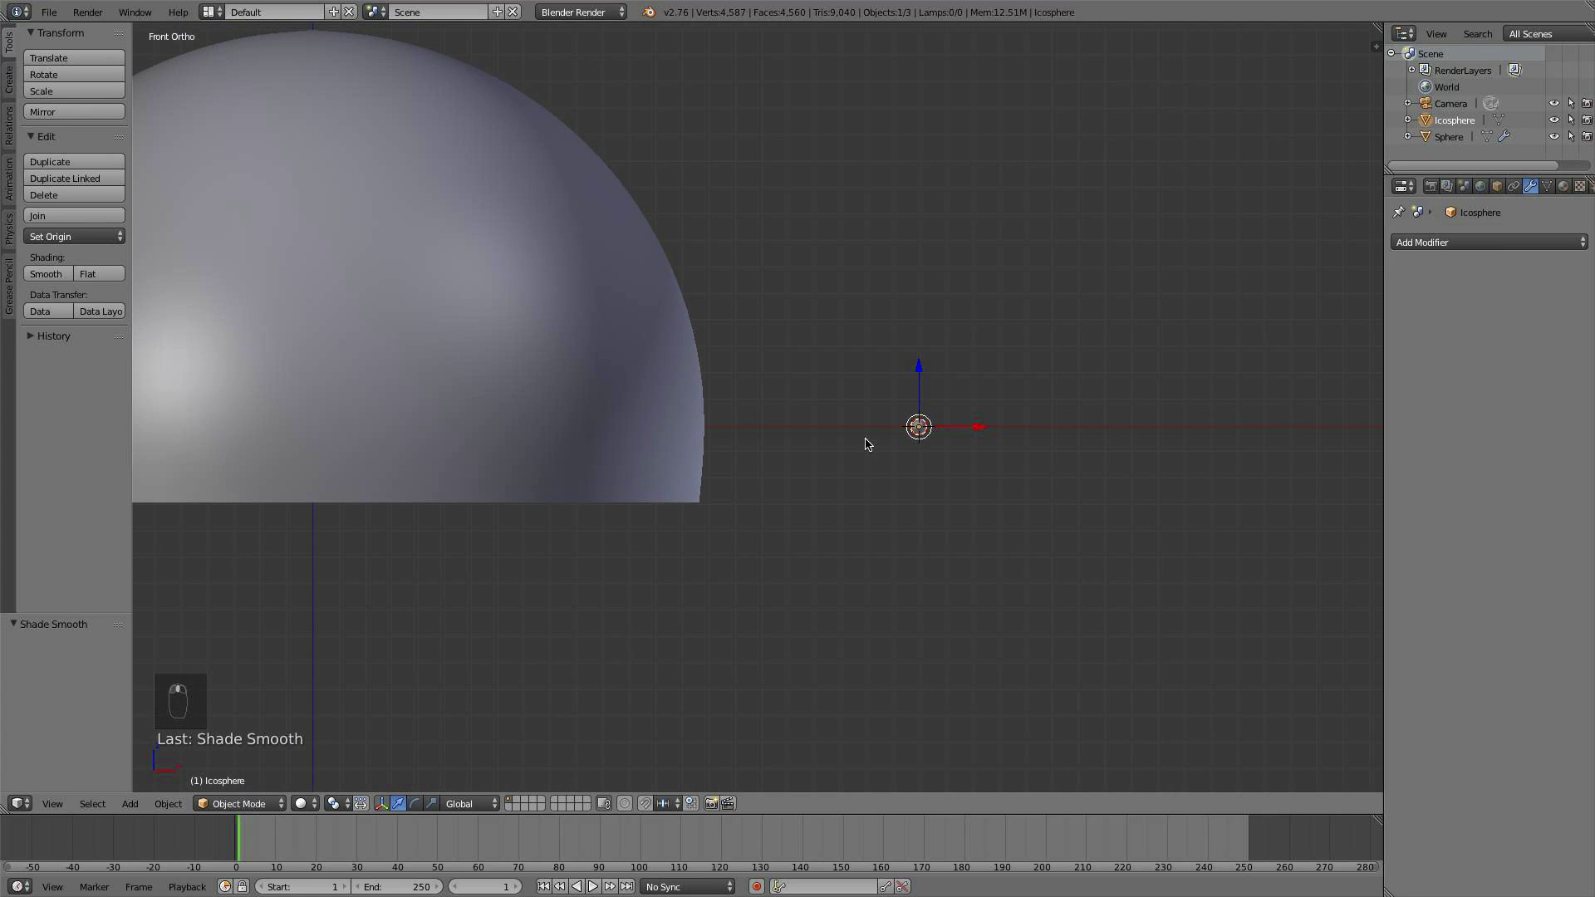
scroll(869, 405, "down", 3)
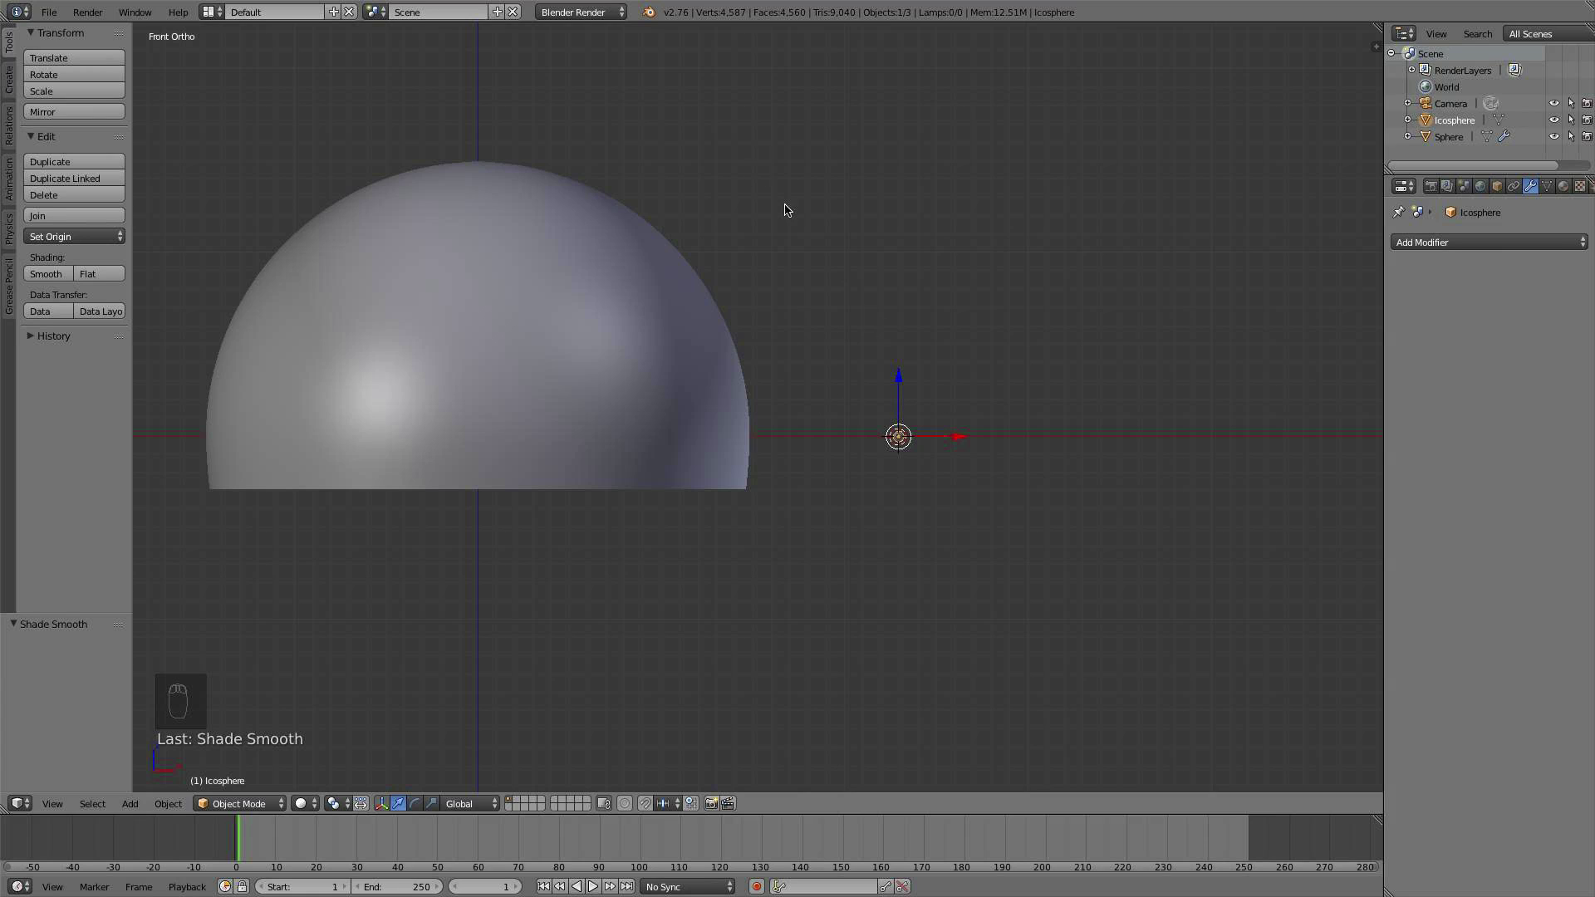
left_click(582, 12)
left_click(585, 65)
Step: Search the add-ons in the user preferences for "Node" and enable the matching add-on
left_click(49, 11)
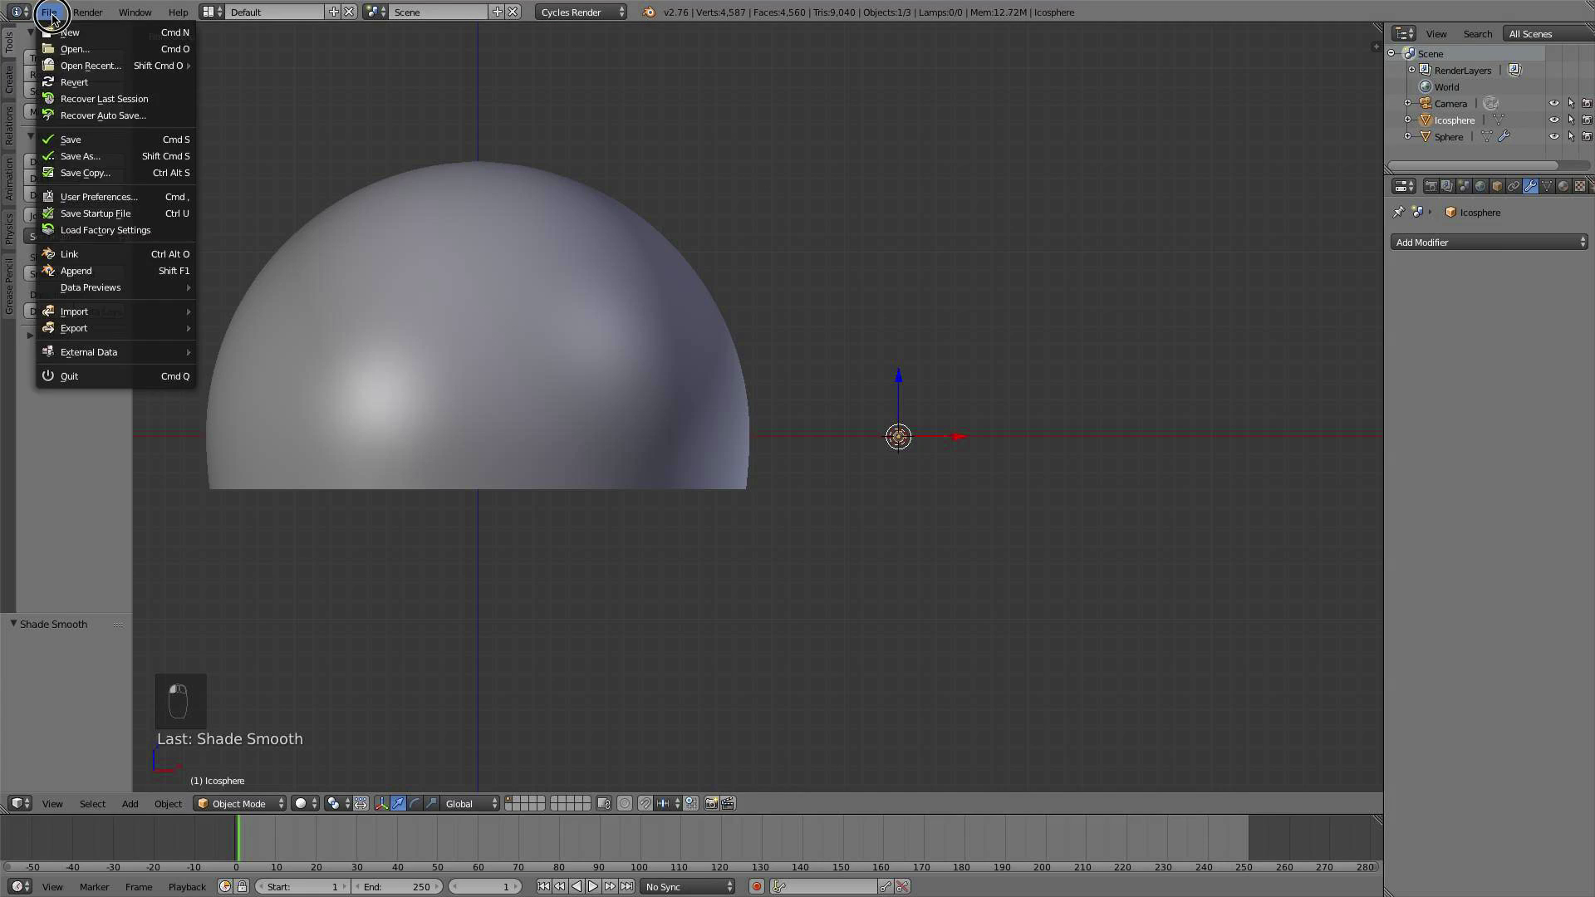
left_click(91, 198)
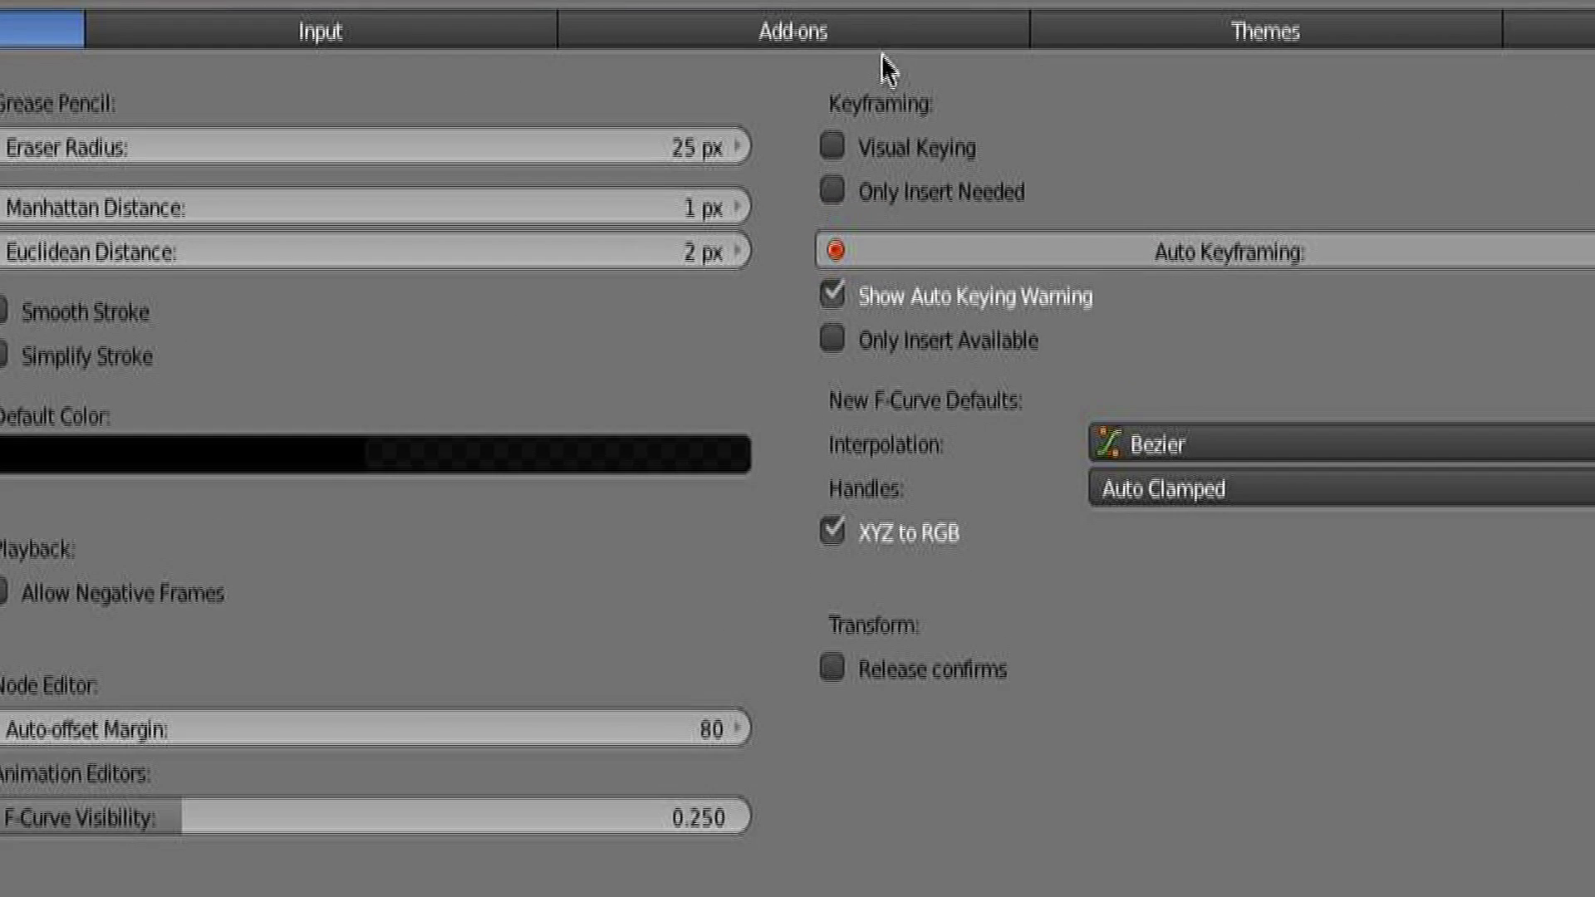
left_click(746, 15)
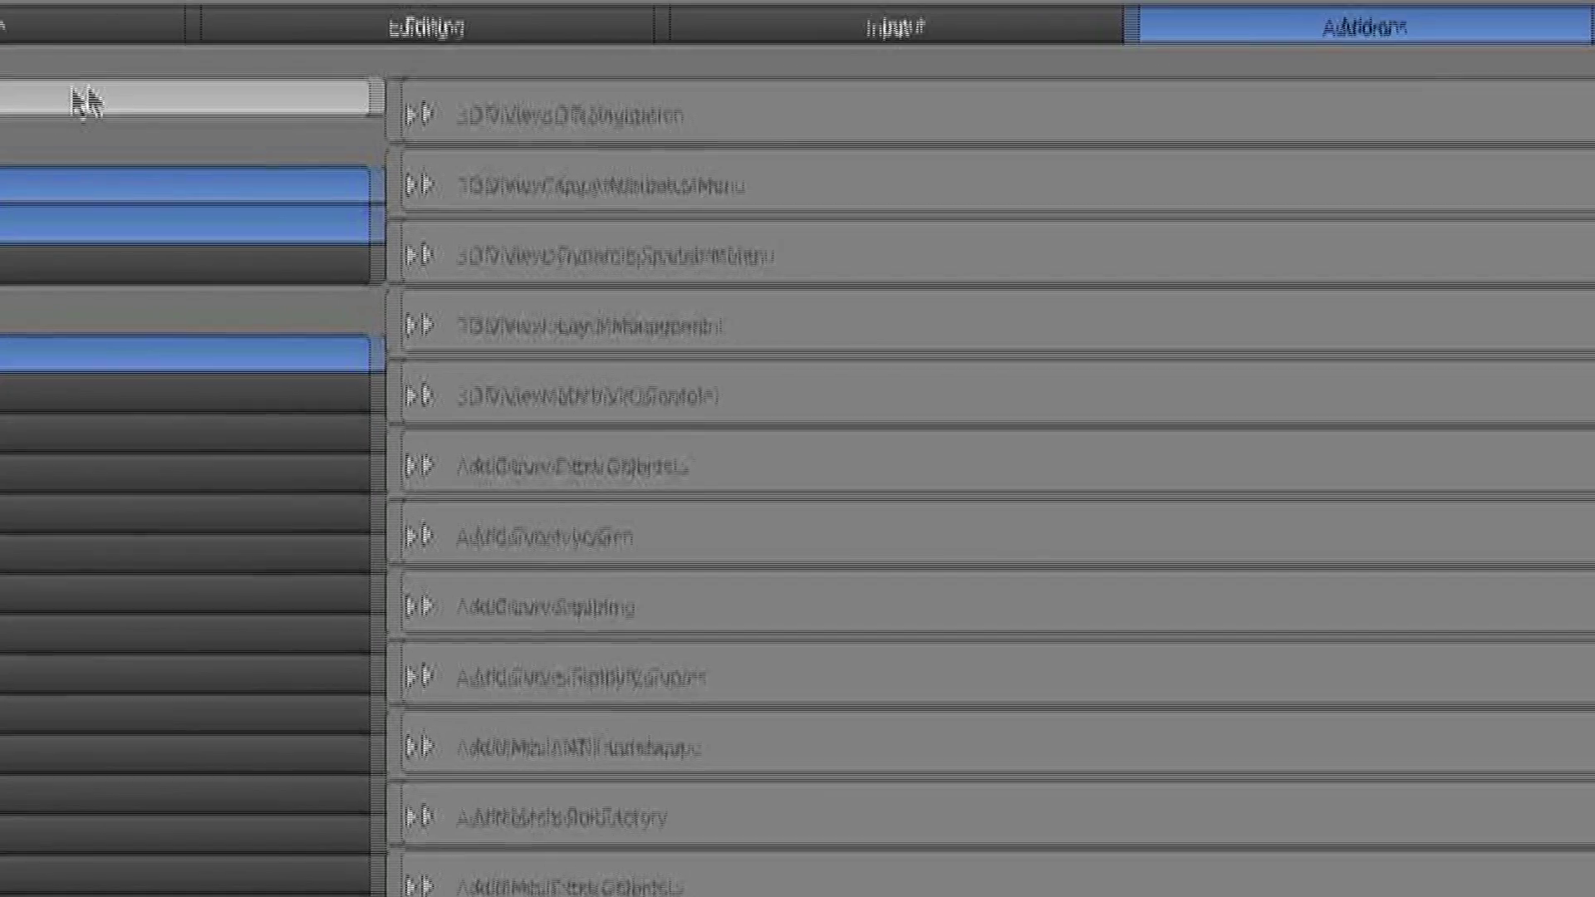
left_click(83, 97)
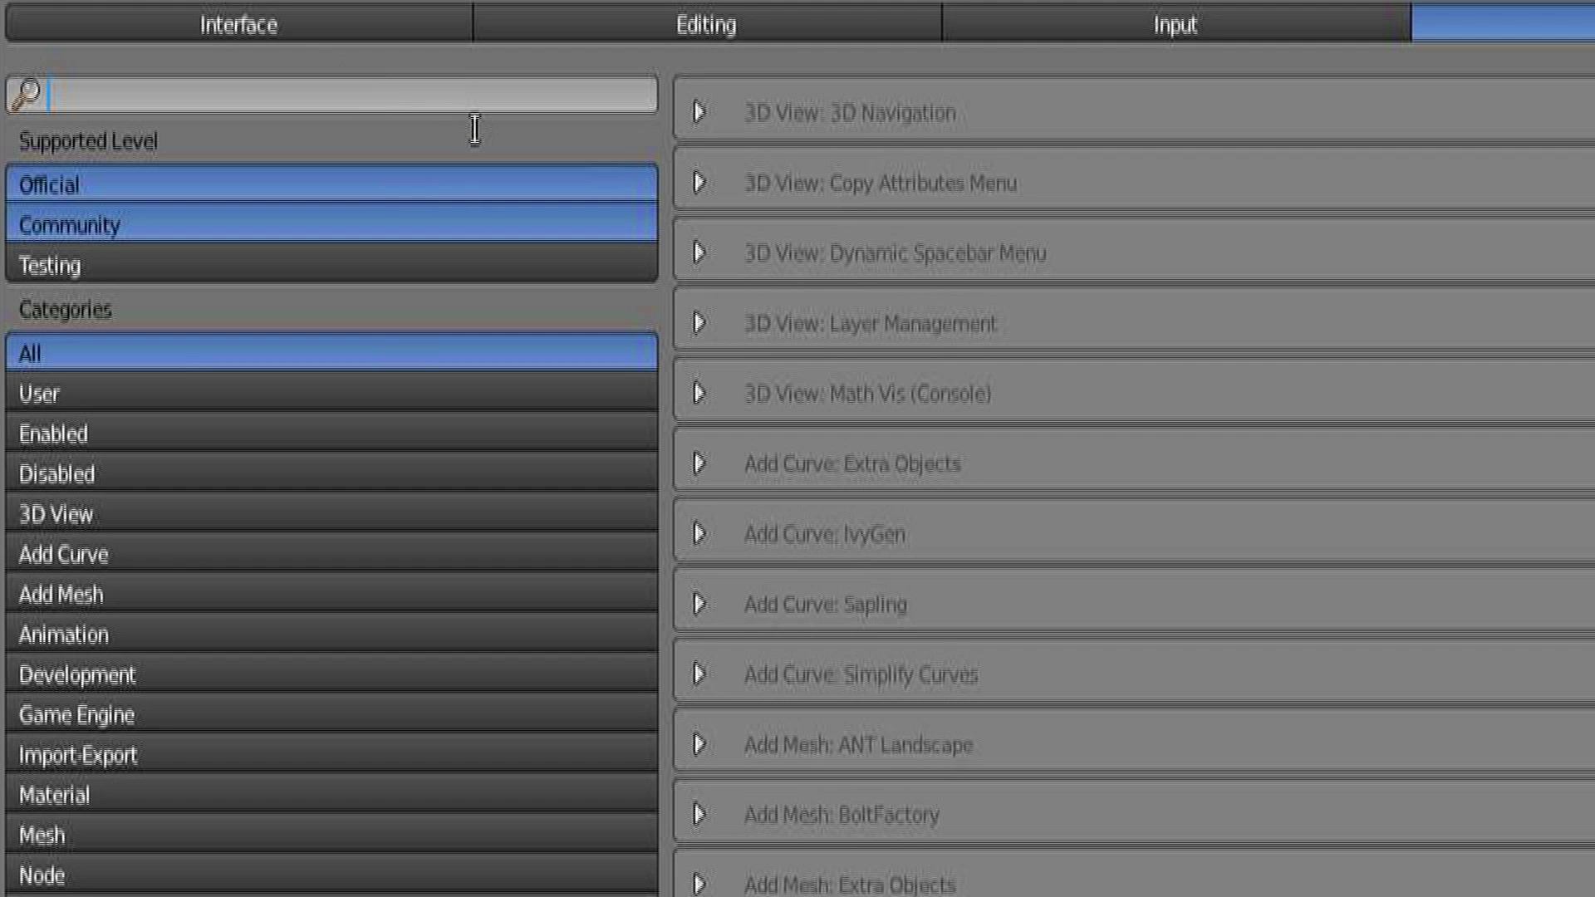
type("Node")
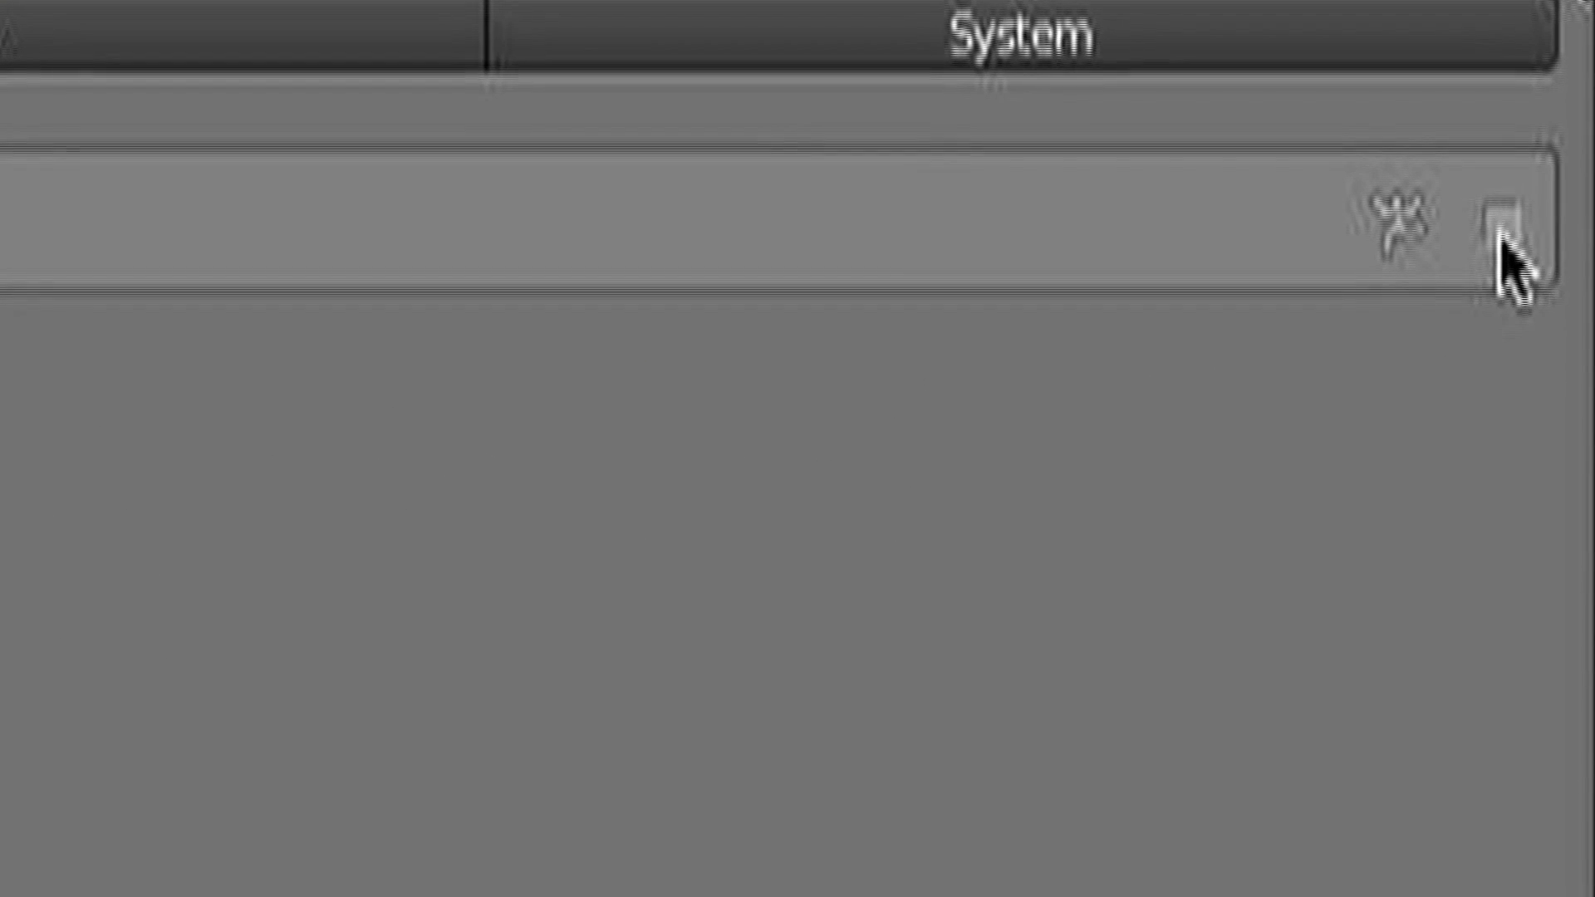
left_click(1503, 237)
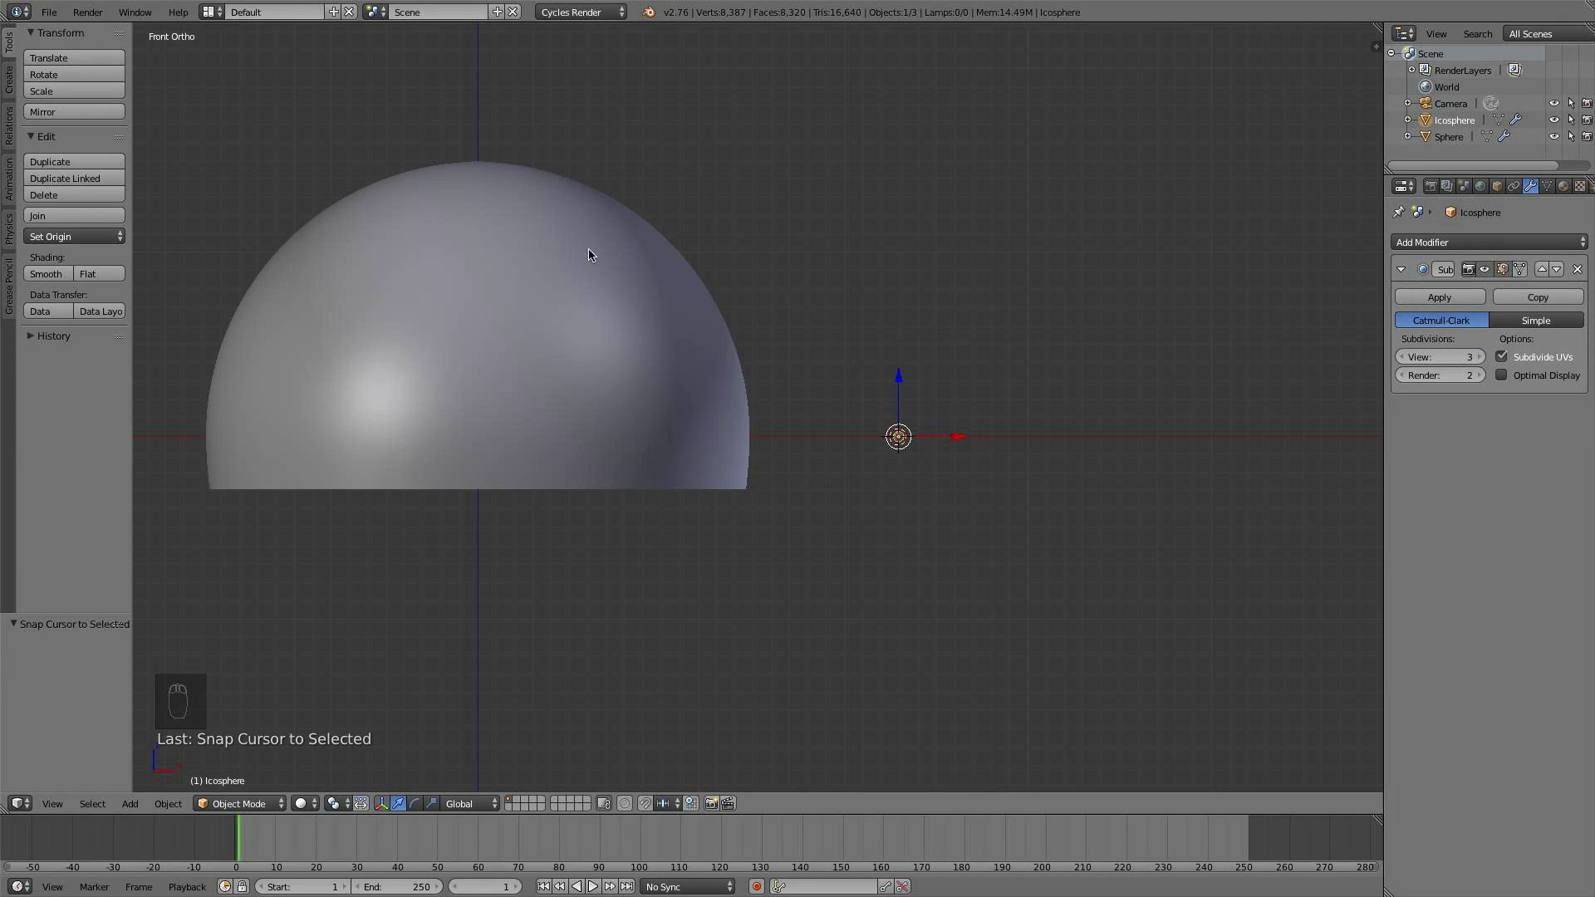
left_click(49, 12)
Step: Split the 3D view vertically and turn the narrower area into a Node Editor with its properties sidebar hidden
scroll(898, 465, "up", 4)
scroll(1143, 509, "down", 2)
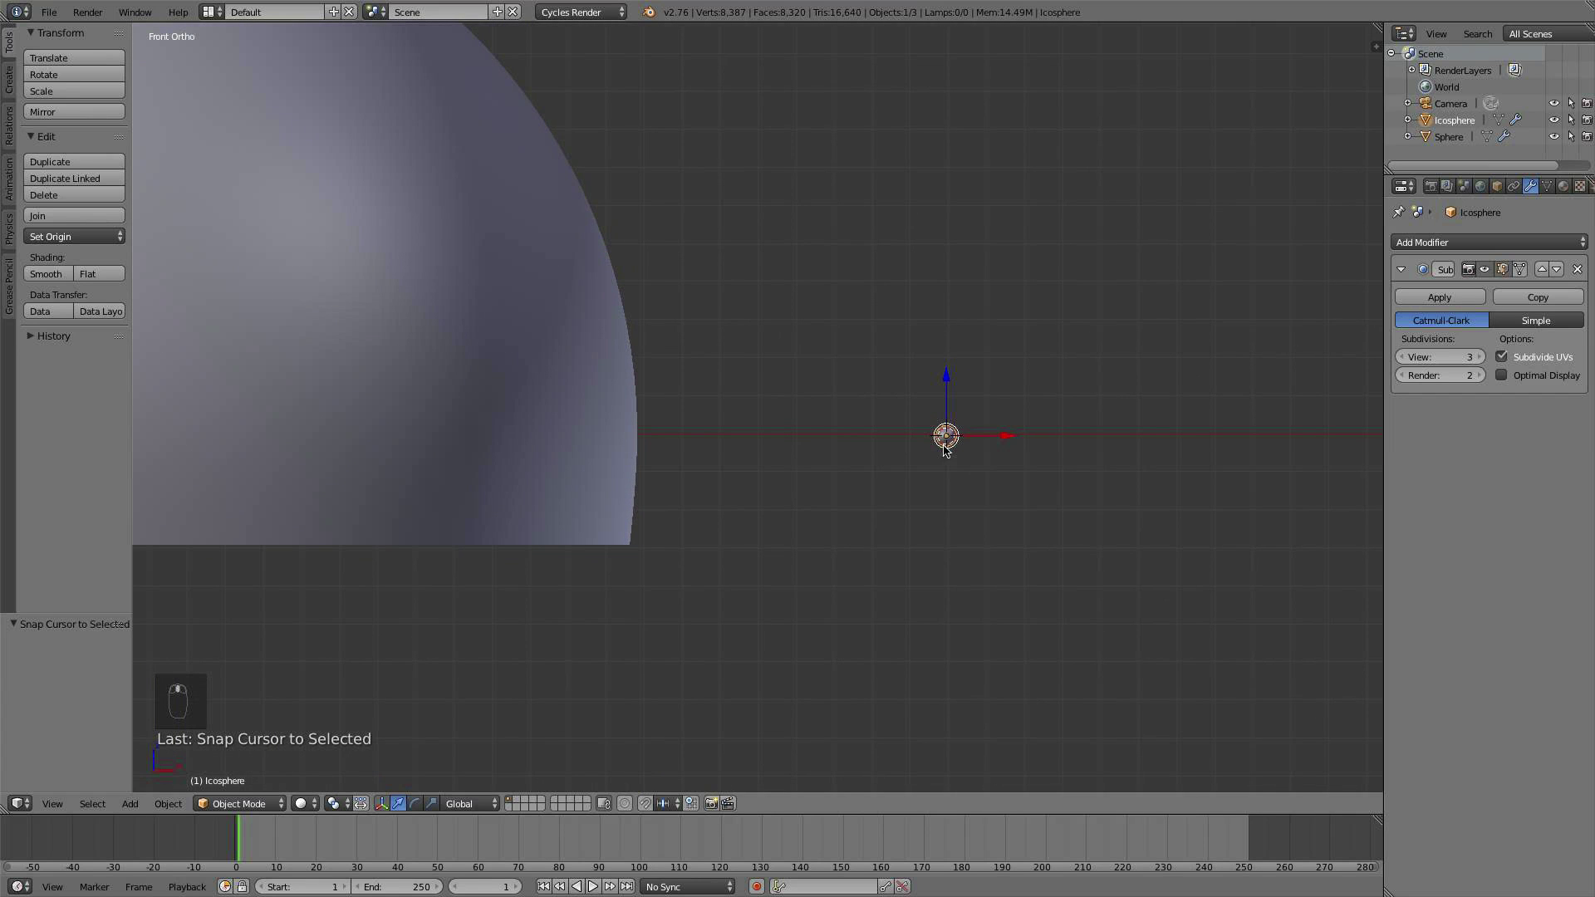
left_click_drag(7, 810, 434, 758)
left_click(18, 804)
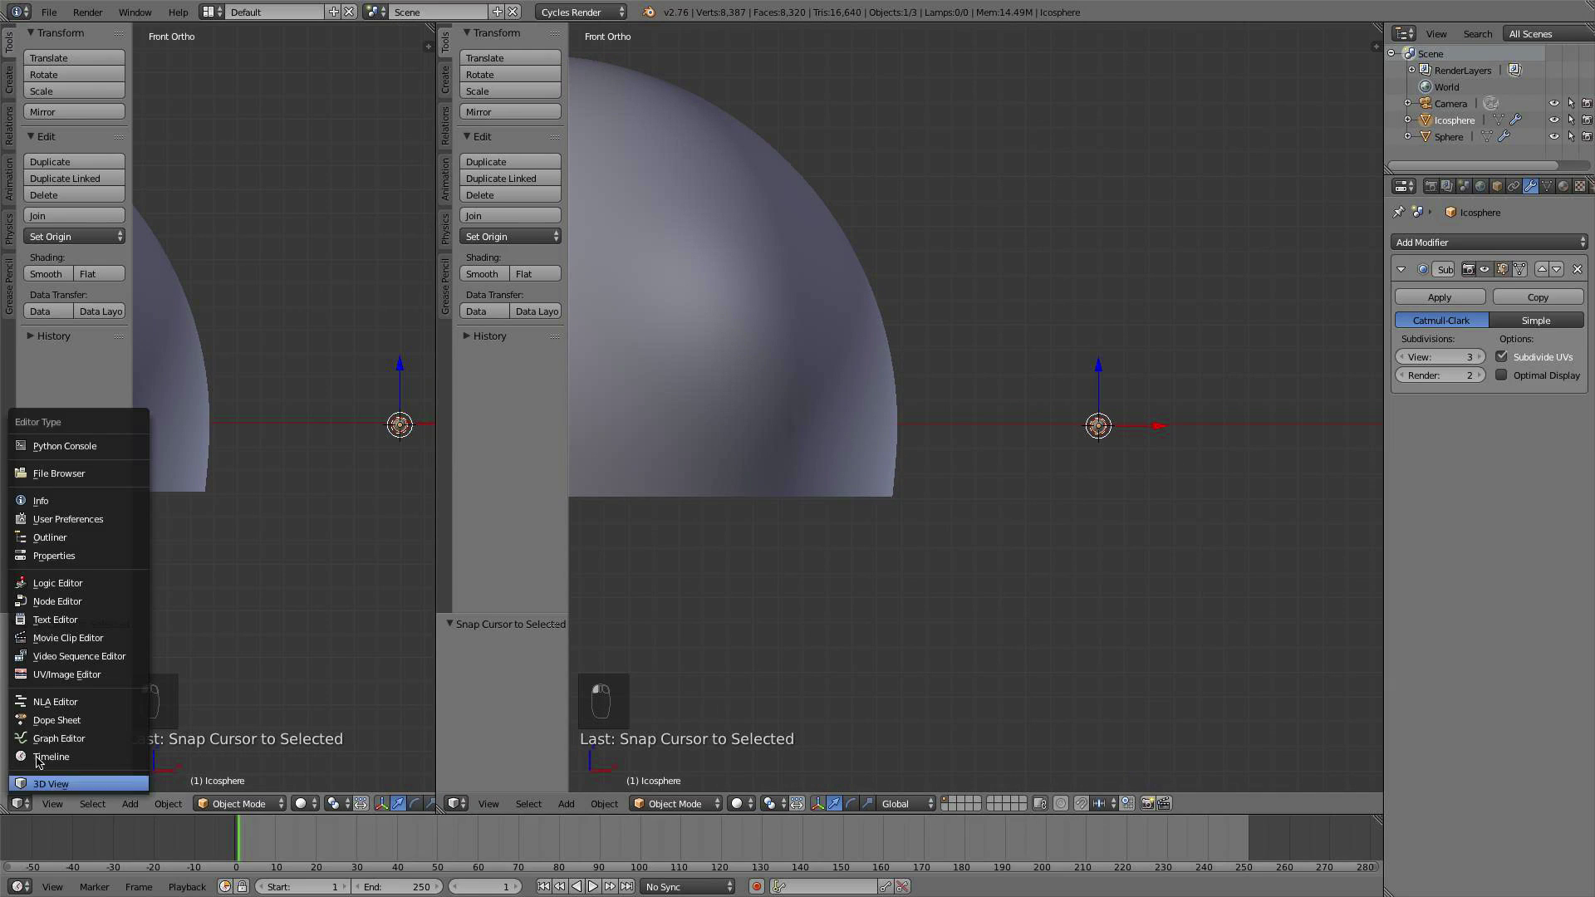
left_click(111, 589)
key("n")
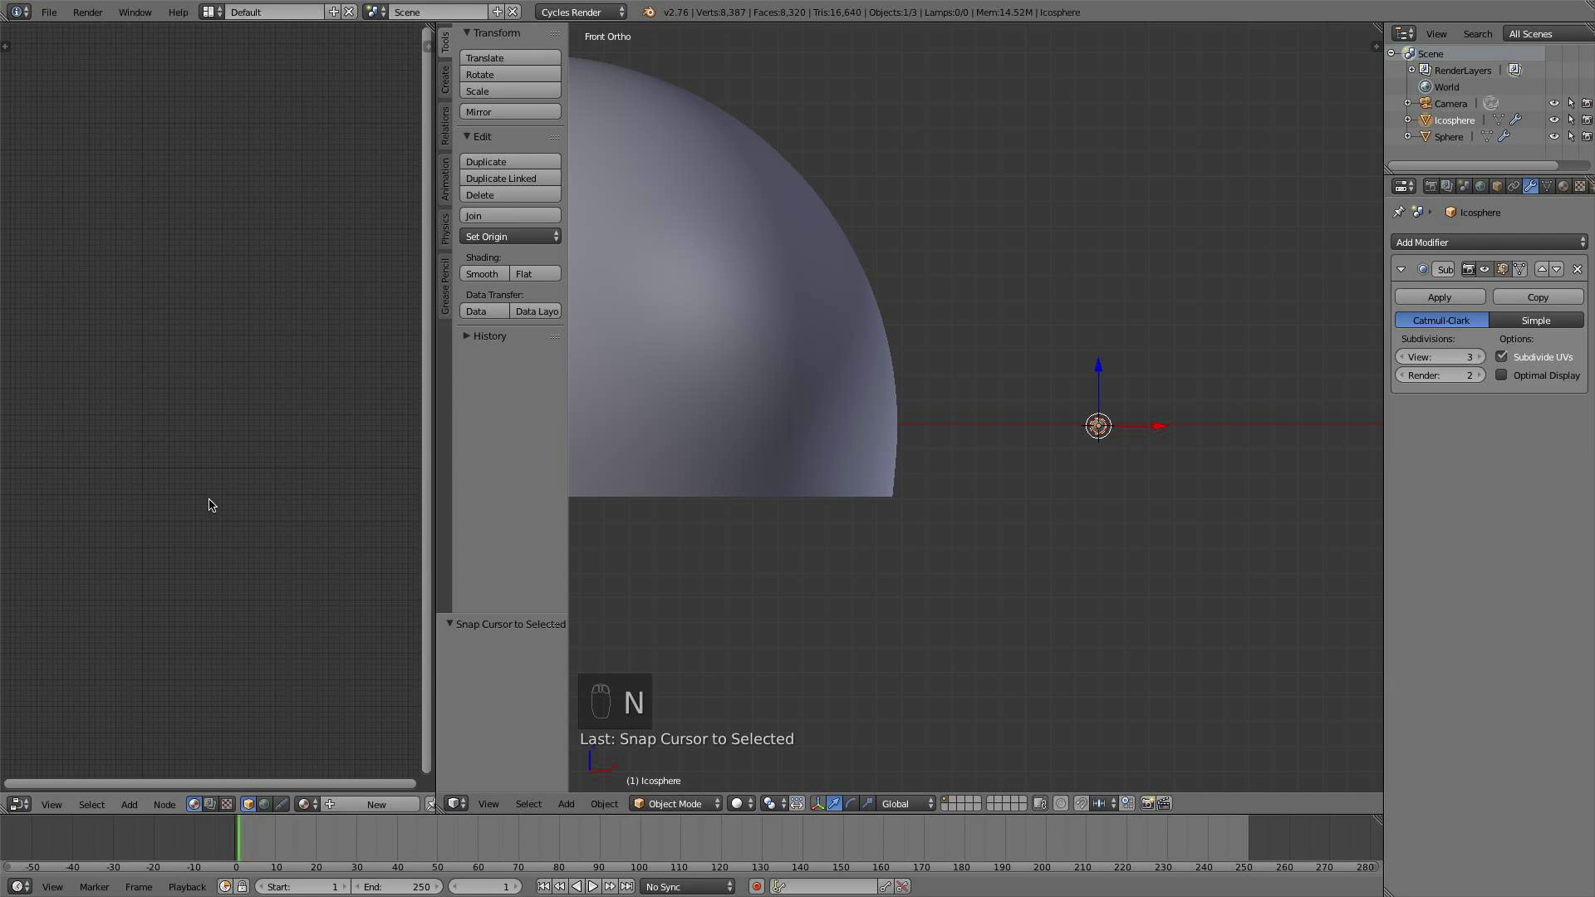
Step: Create a new material for the ico sphere and widen the Node Editor area slightly
left_click(1564, 187)
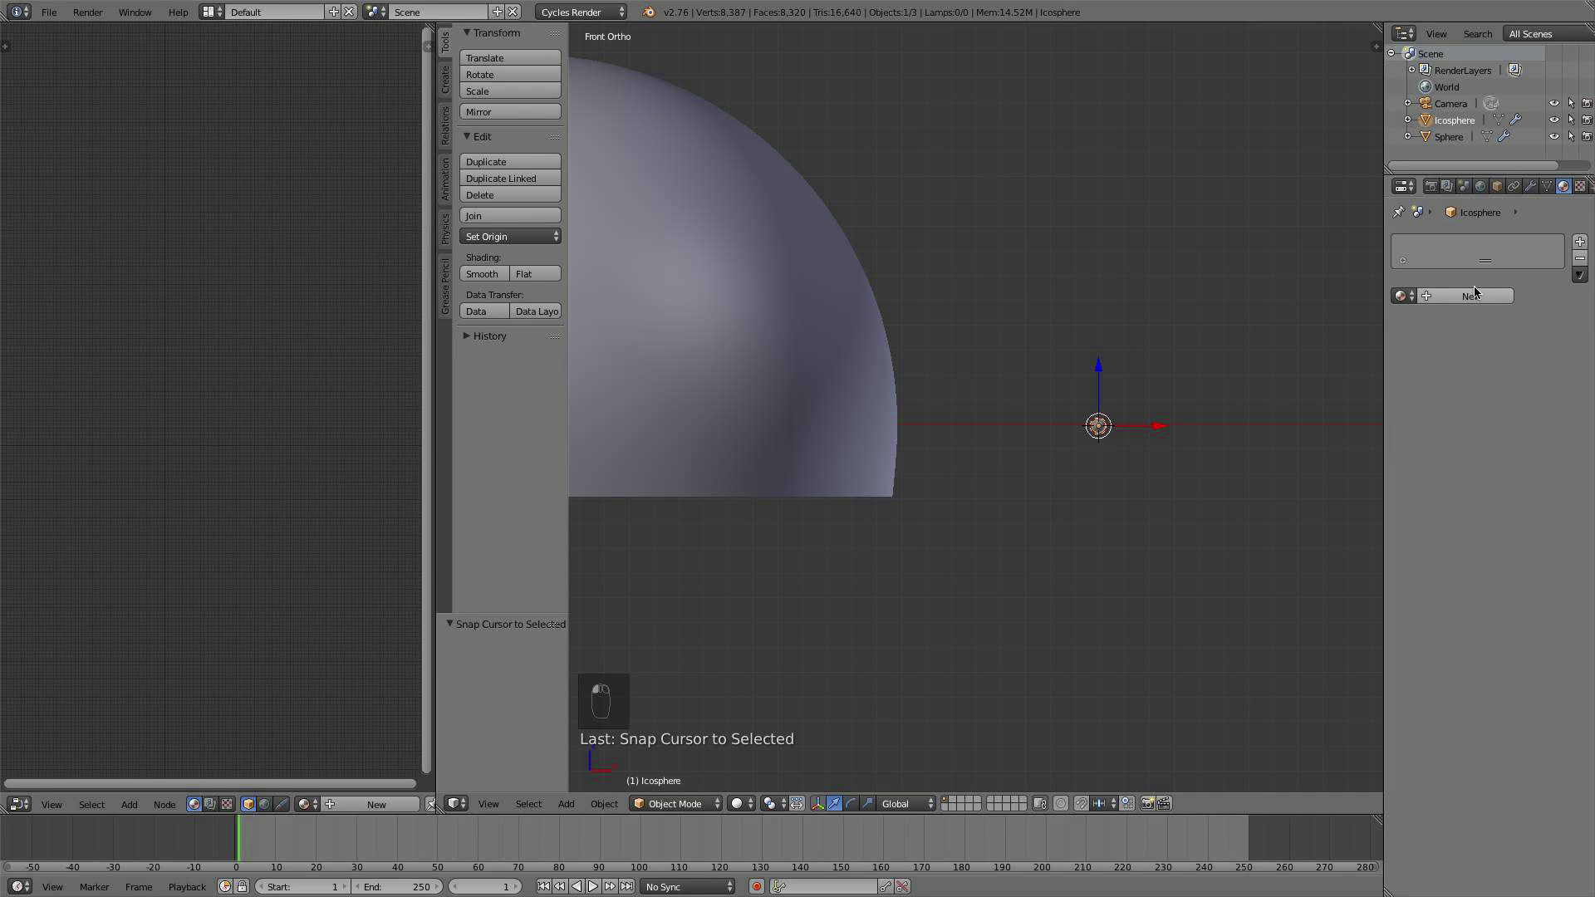
left_click(1472, 295)
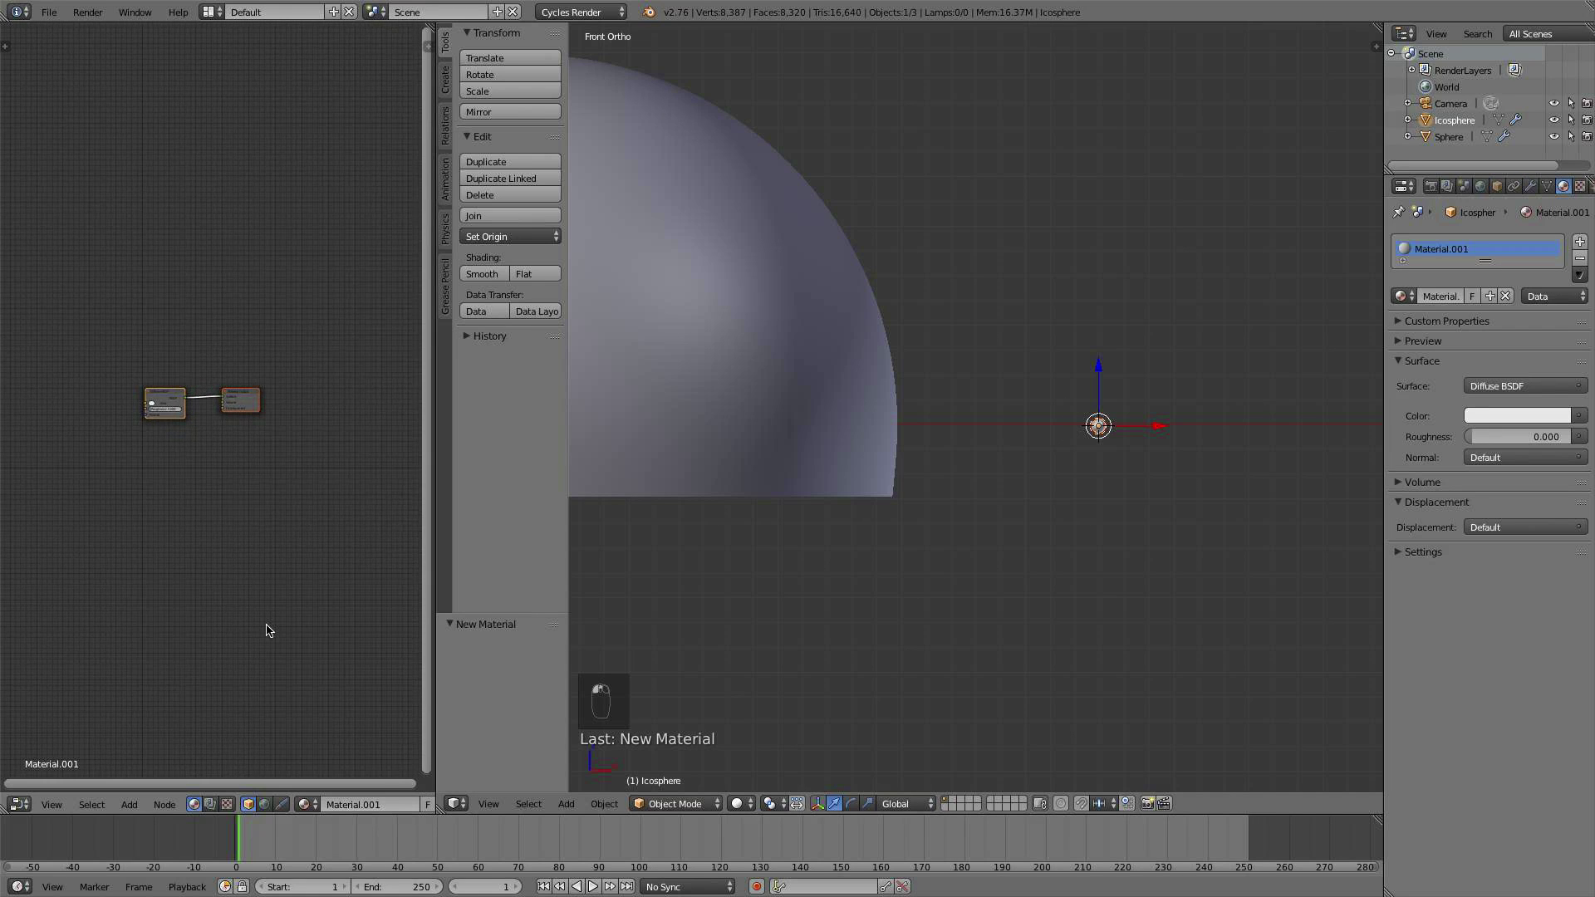
scroll(304, 599, "up", 2)
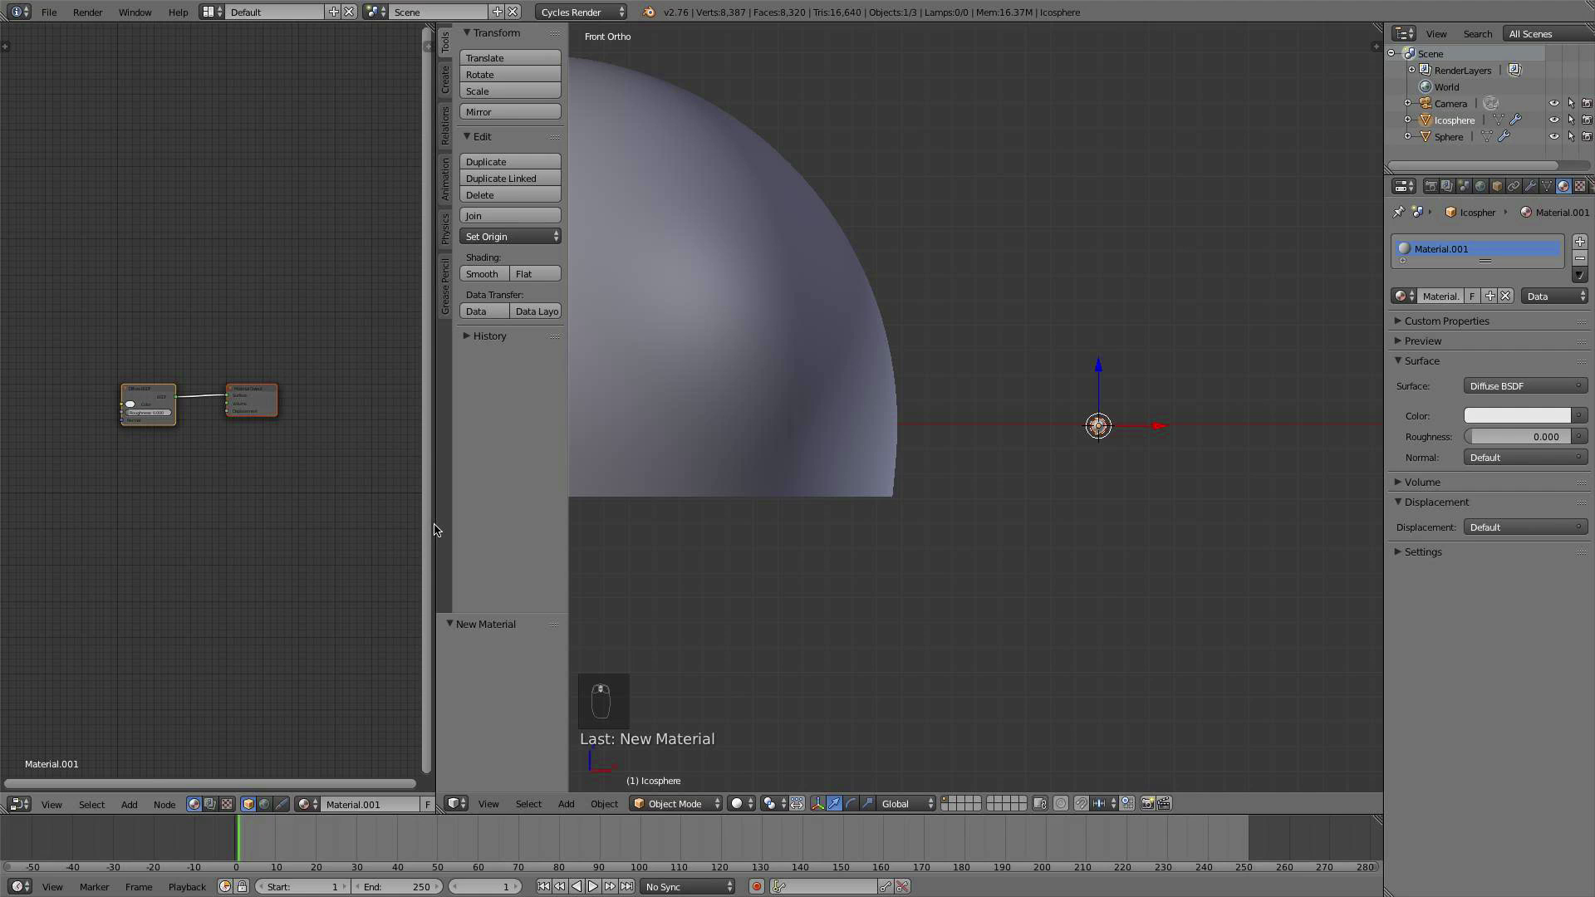
left_click_drag(433, 529, 482, 529)
scroll(948, 630, "up", 4)
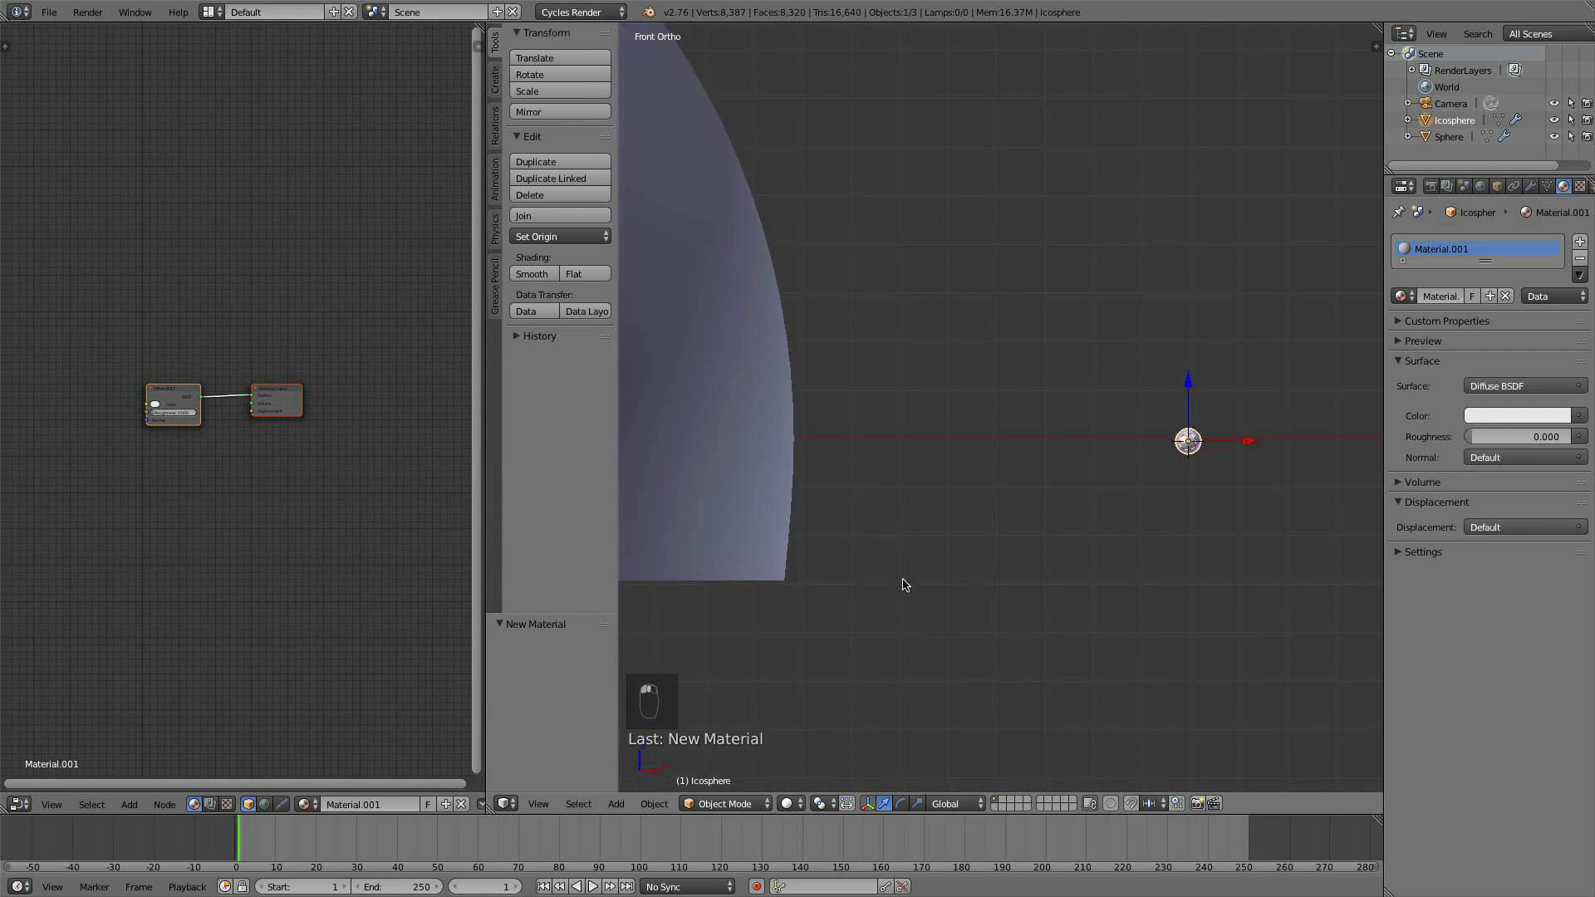
middle_click_drag(903, 585, 765, 579, "shift")
scroll(765, 569, "up", 3)
Step: Delete the default Diffuse BSDF node from the ico sphere's material
scroll(245, 485, "up", 9)
middle_click_drag(203, 459, 242, 475)
right_click(163, 421)
key("x")
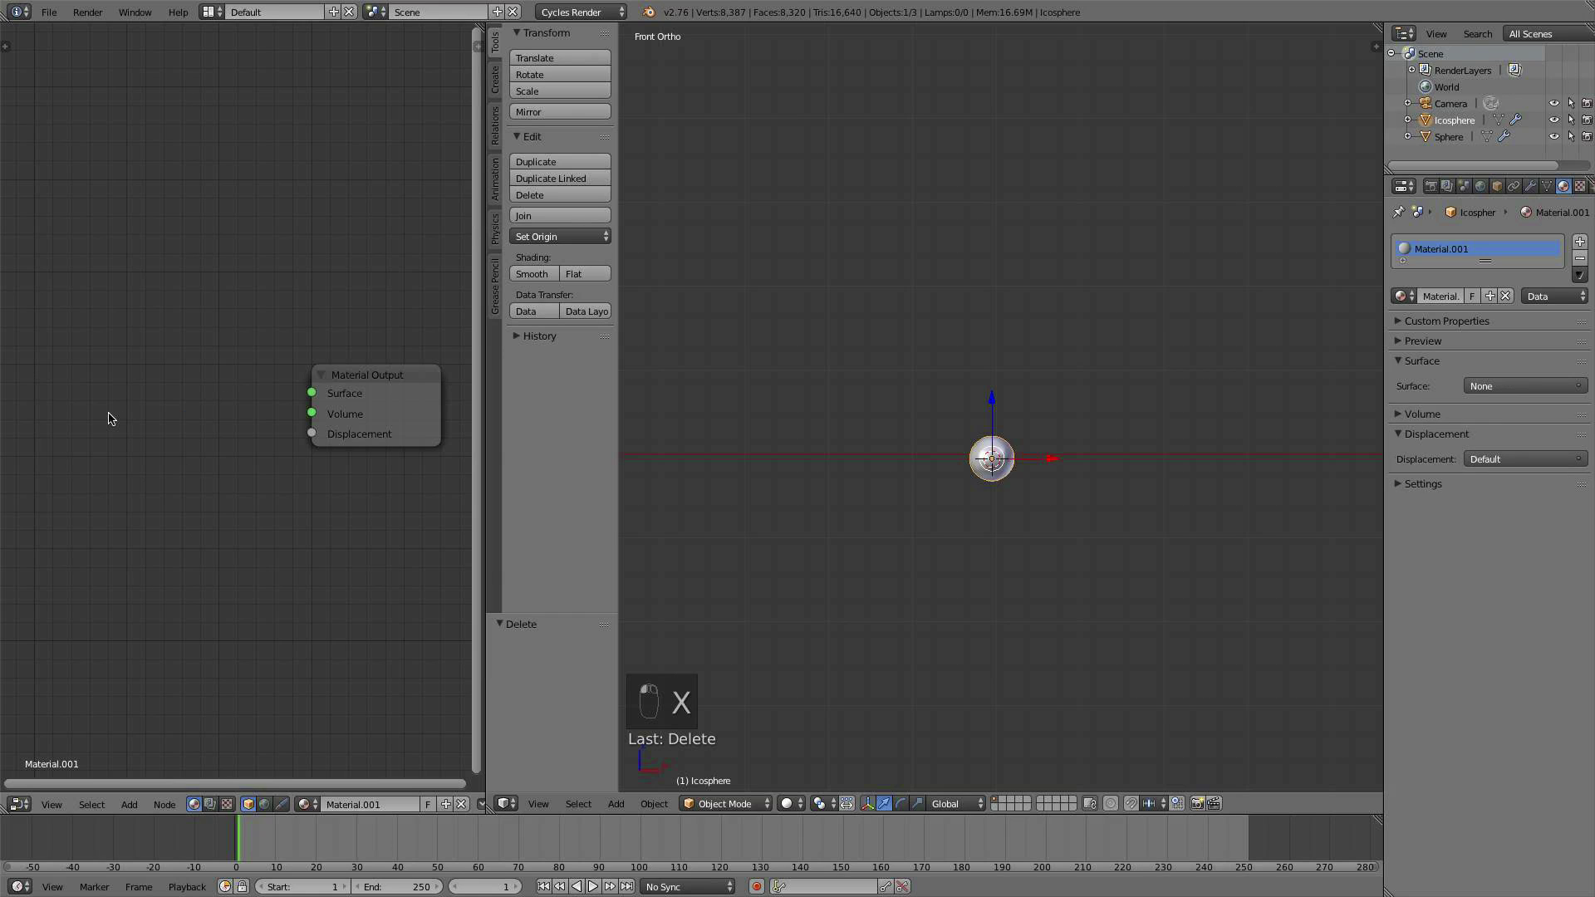
Step: Add an Emission shader node and place it in front of the Material Output node
key("shift+a")
mouse_move(90, 472)
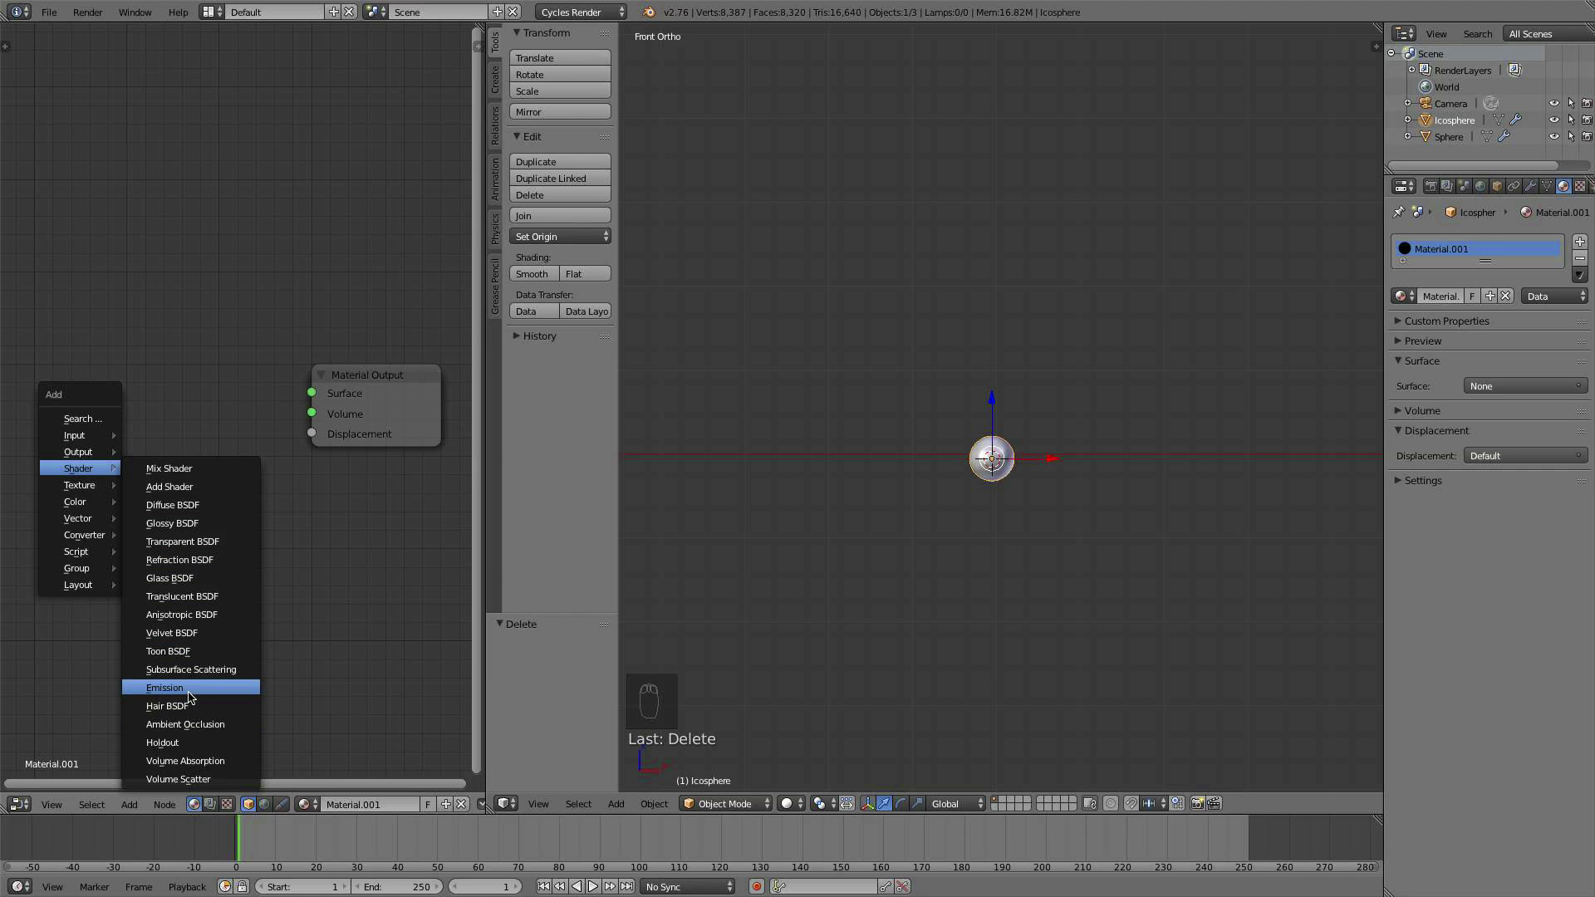
left_click(185, 688)
left_click(25, 369)
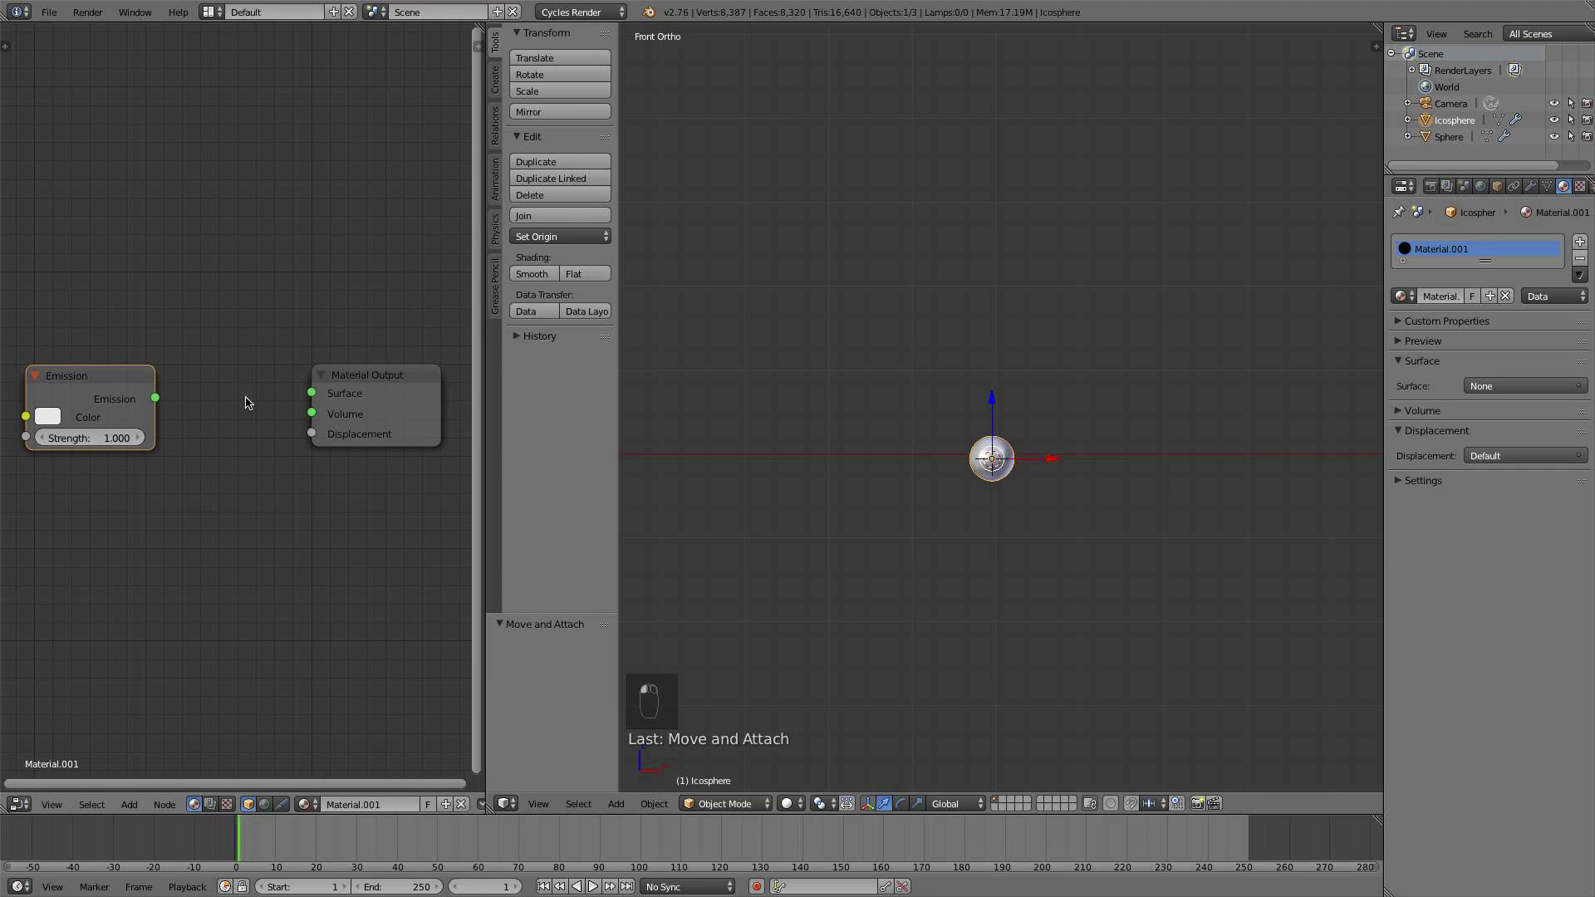
Step: Connect the Emission node's output to the Surface input of the Material Output node
scroll(278, 430, "down", 1)
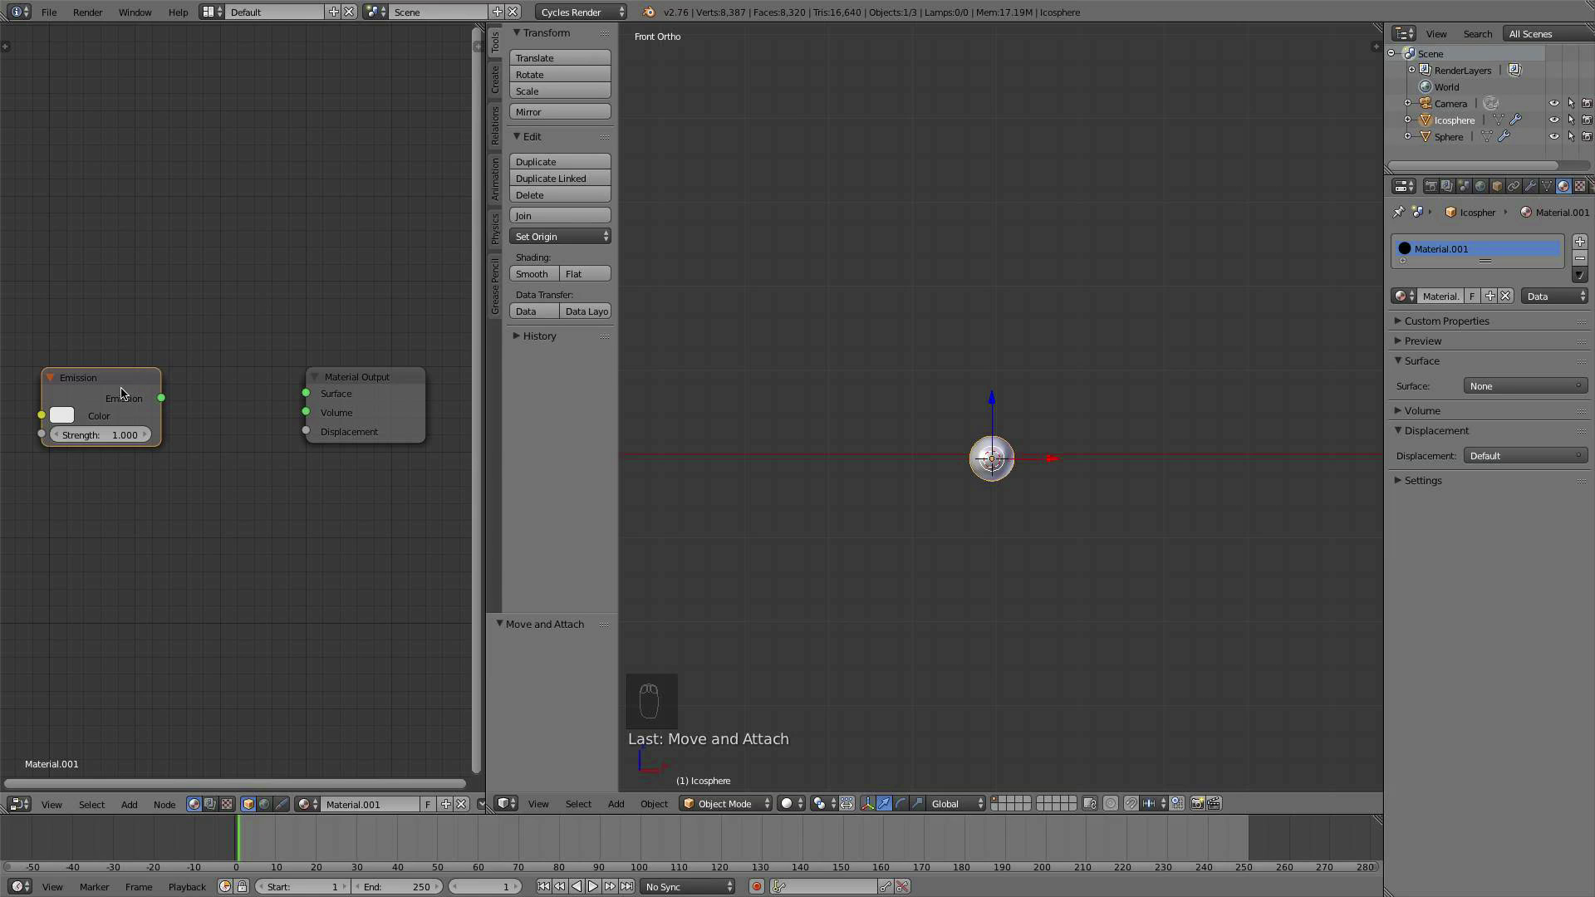
left_click_drag(129, 386, 354, 402, "ctrl")
right_click_drag(131, 384, 326, 387, "alt")
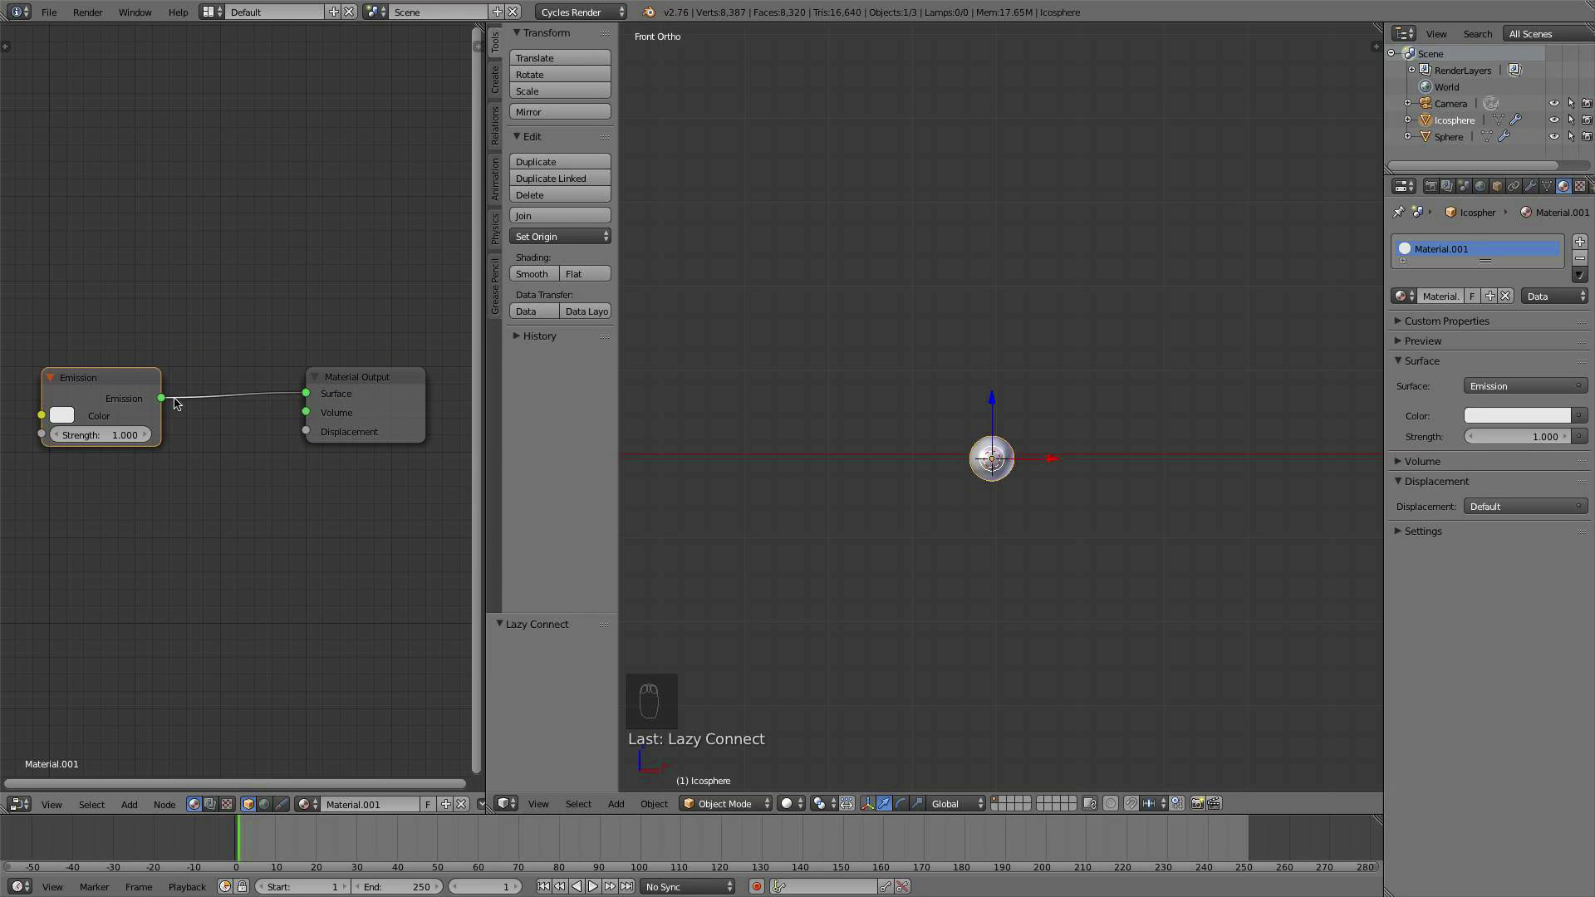
left_click_drag(161, 398, 306, 393)
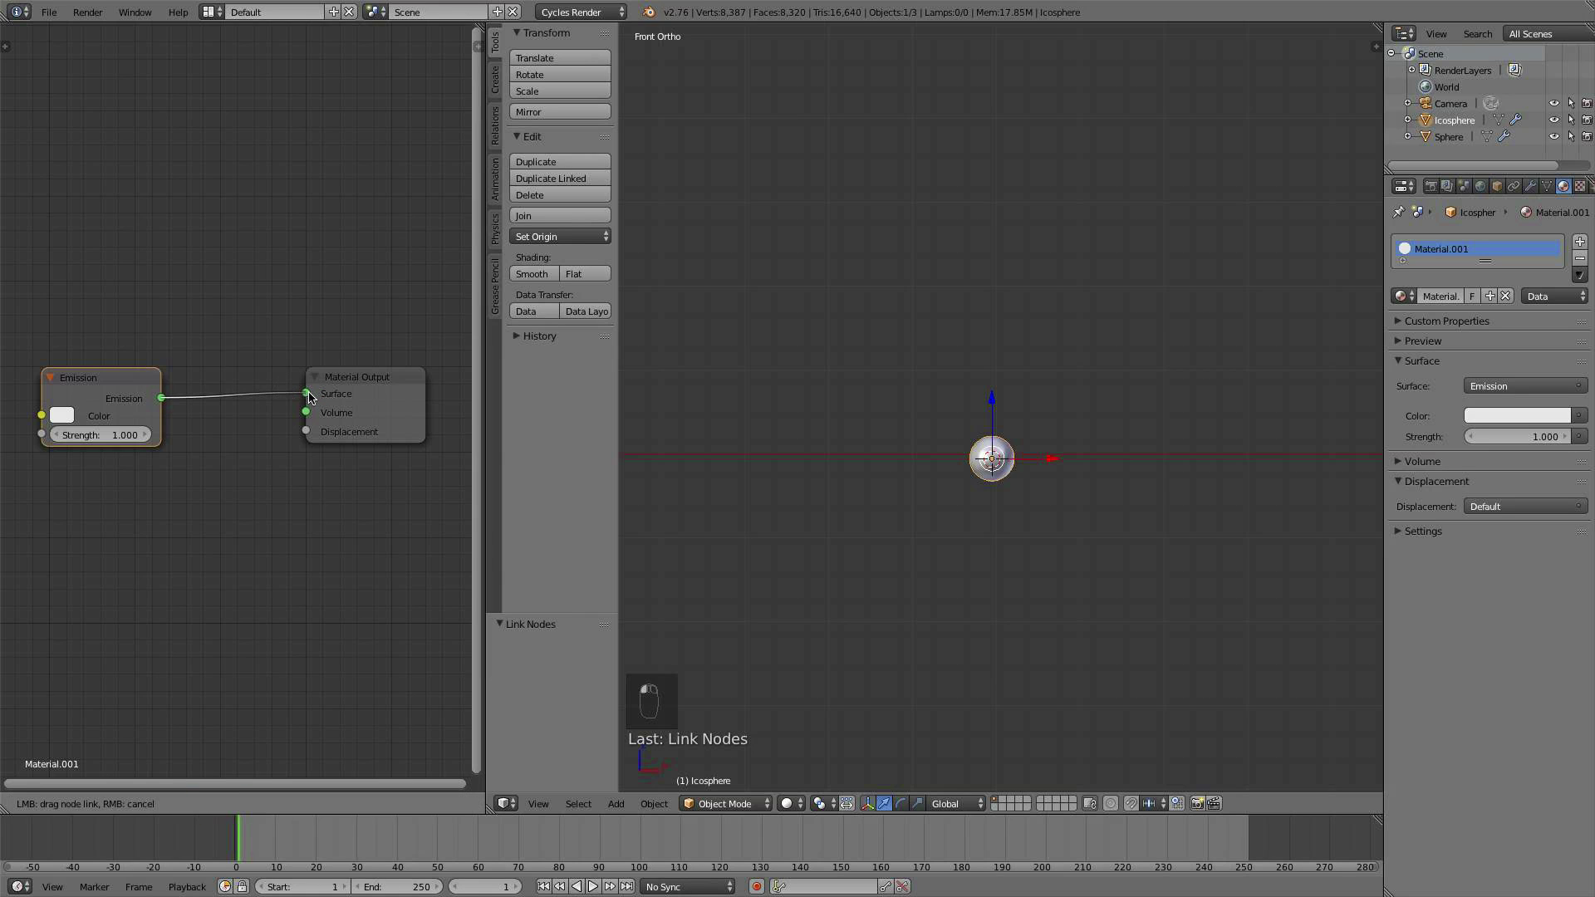
right_click_drag(220, 396, 368, 395, "alt")
left_click_drag(308, 412, 266, 417)
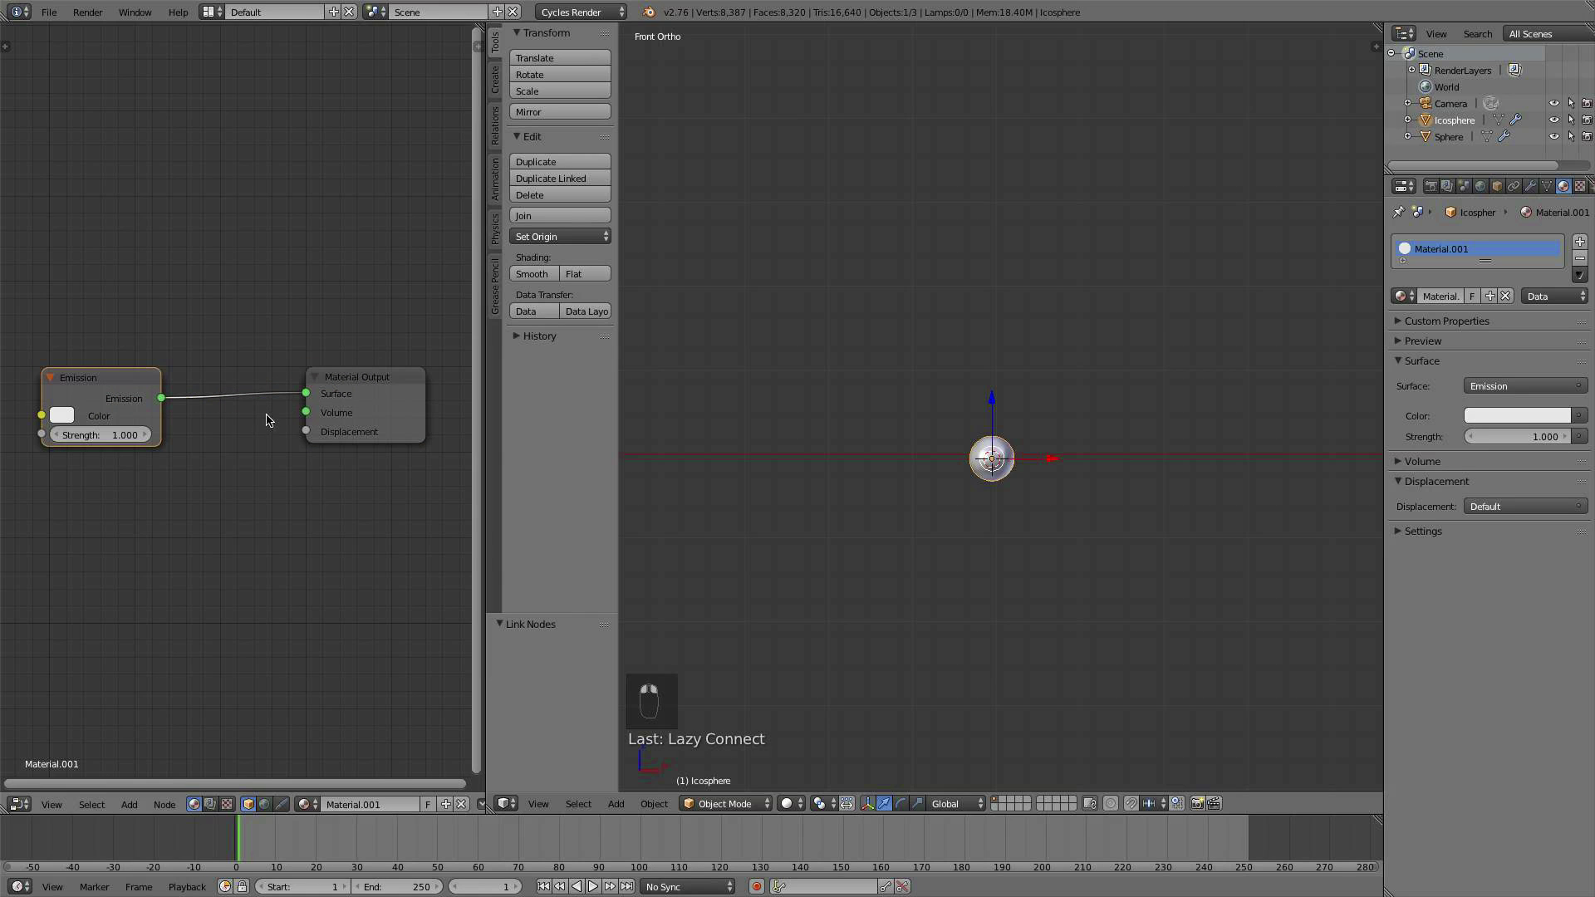
scroll(213, 417, "down", 2)
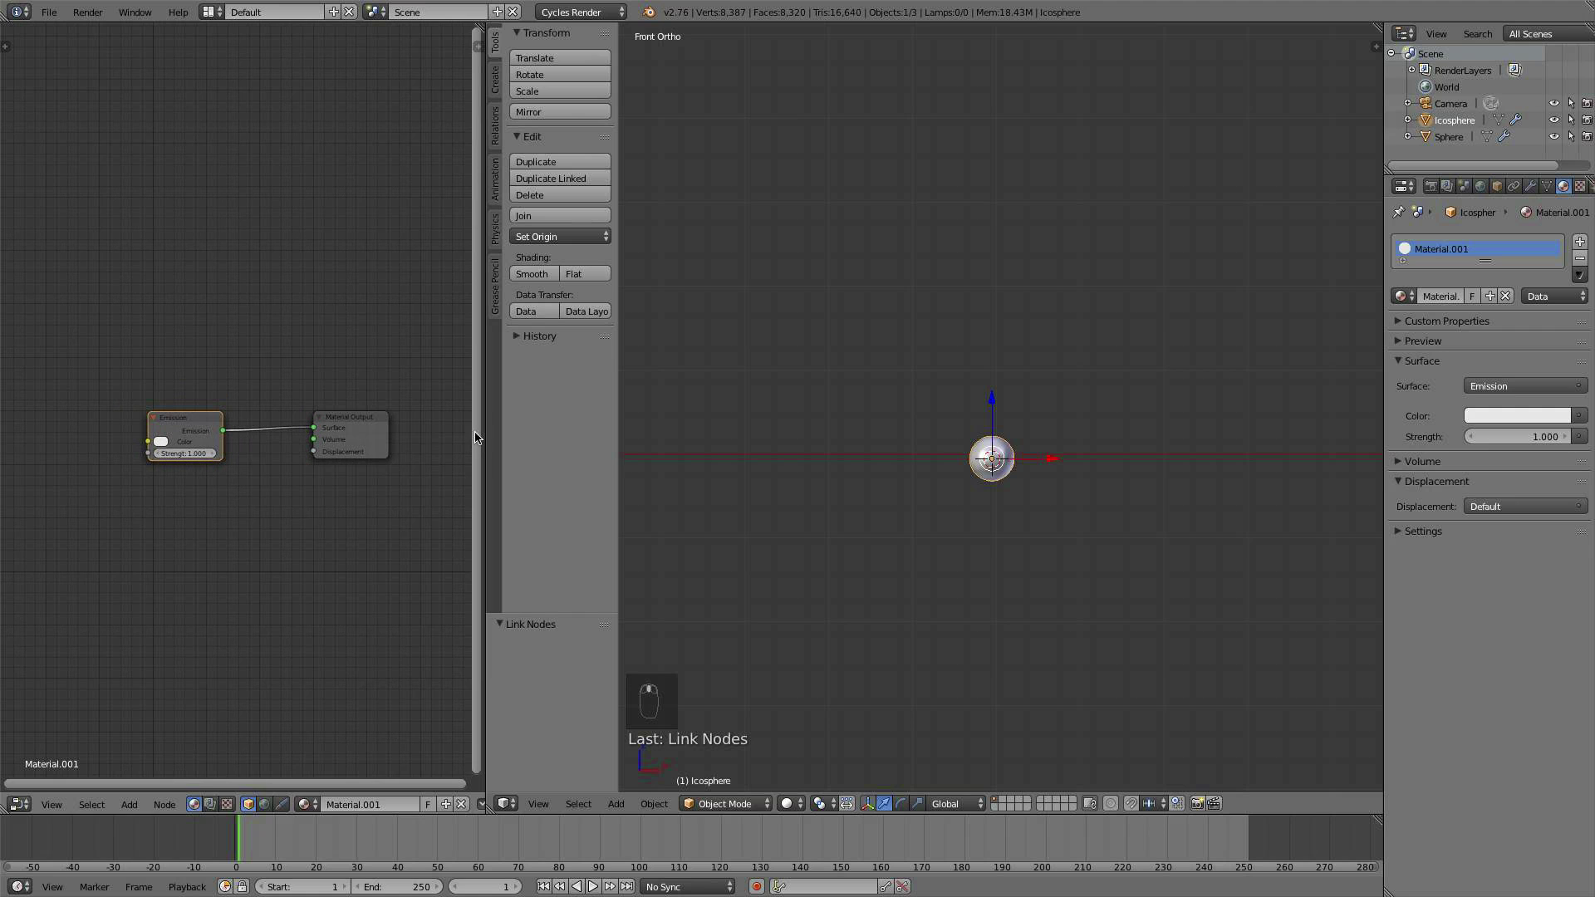
Step: Widen the Node Editor area slightly and hide the 3D view's tool shelf
left_click_drag(479, 436, 518, 422)
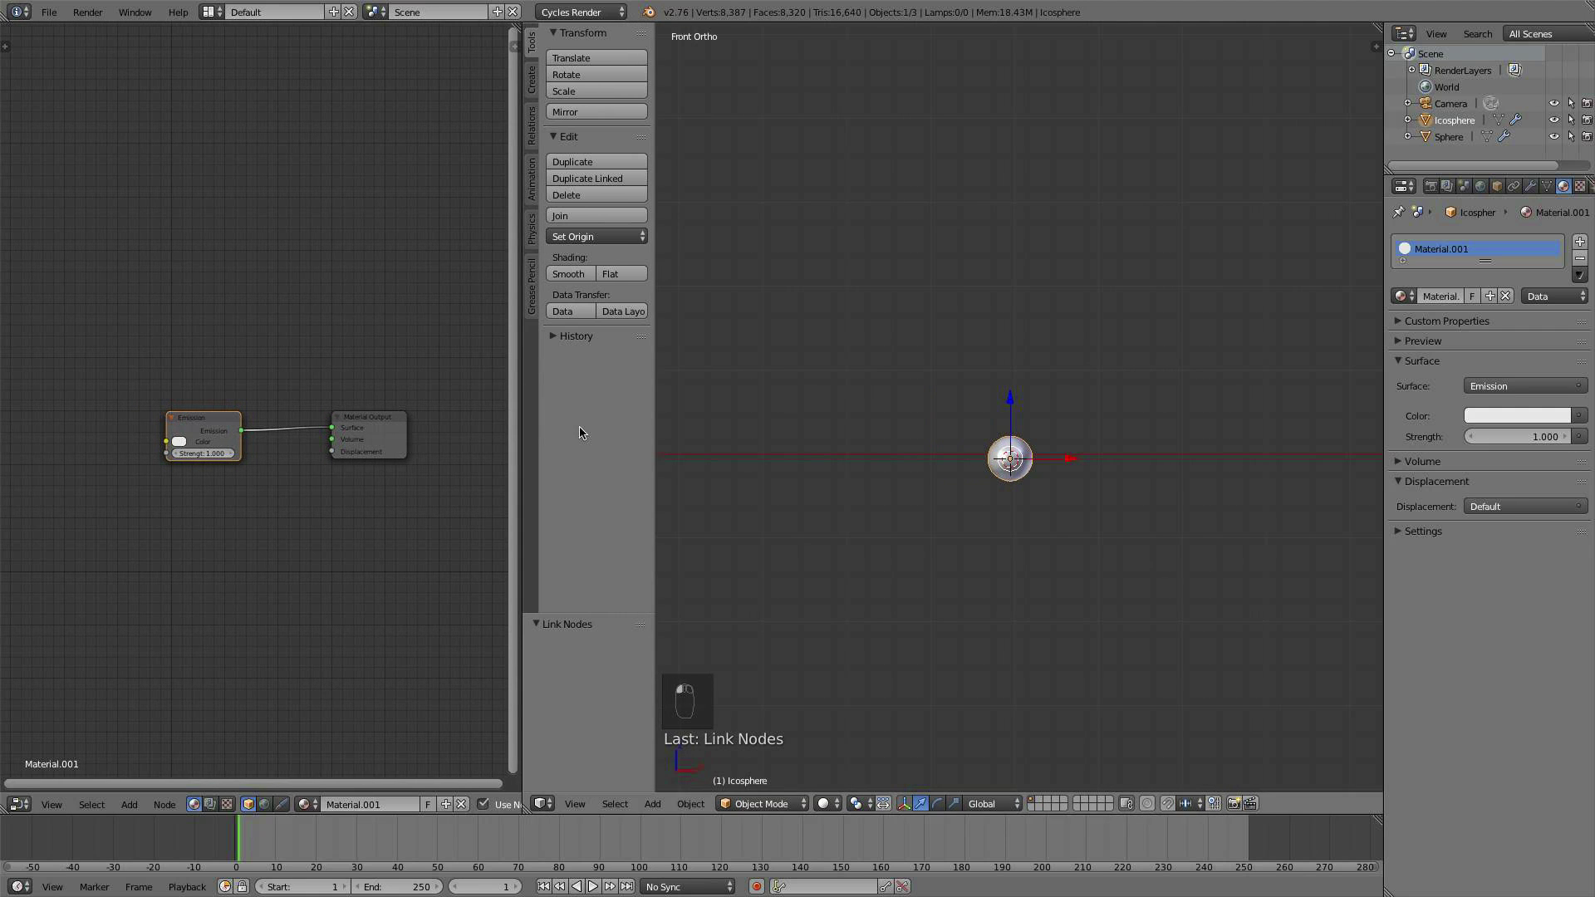
key("t")
scroll(947, 557, "up", 4)
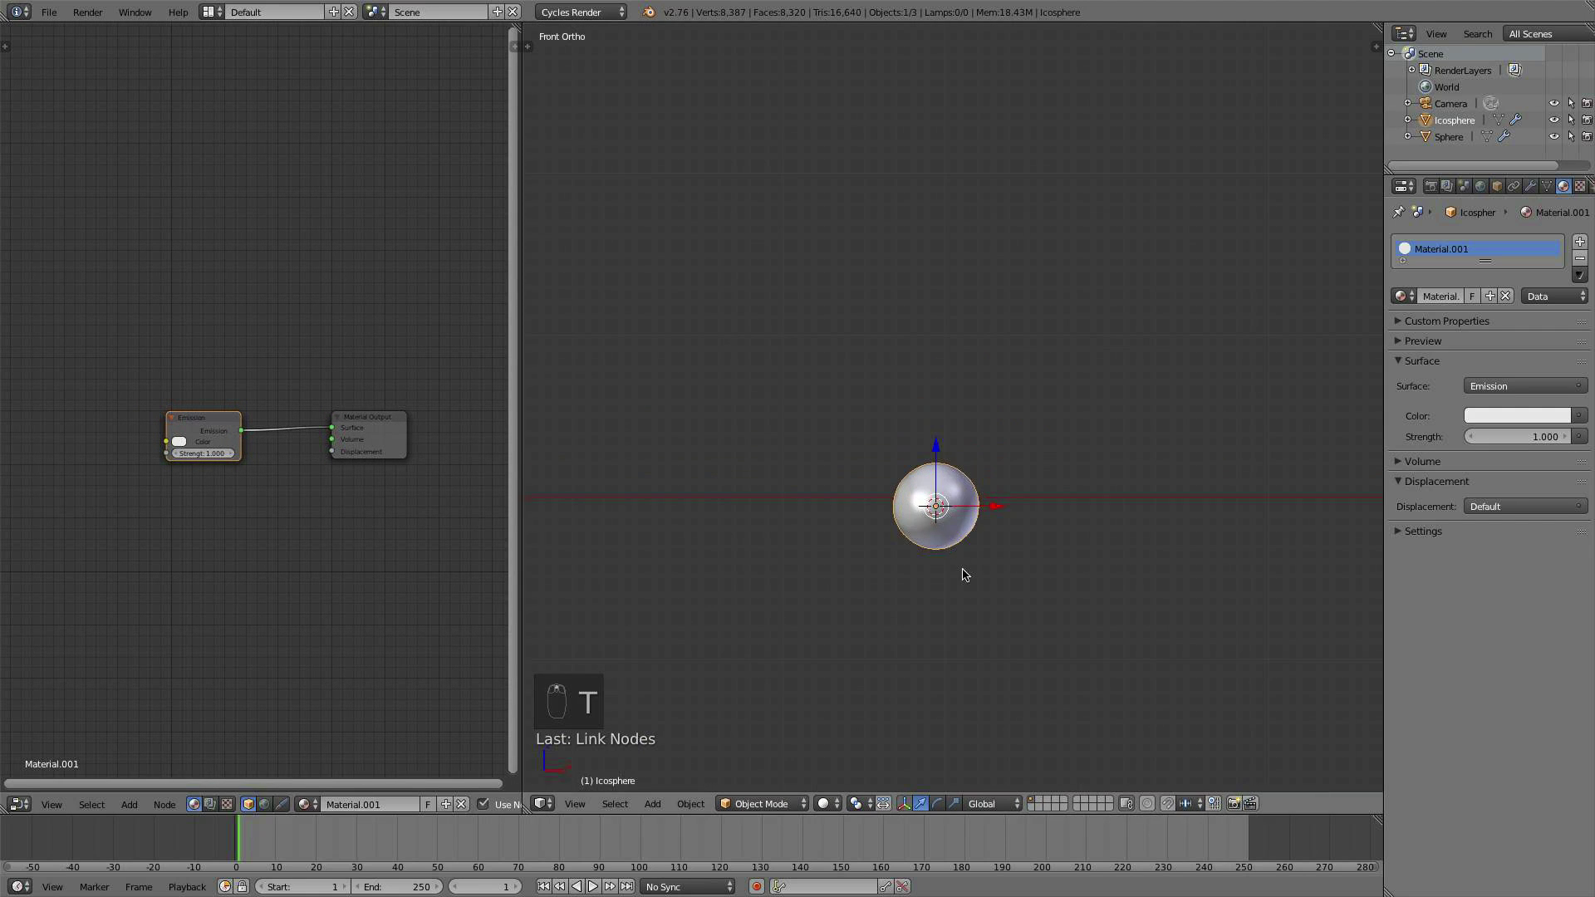
scroll(949, 466, "up", 2)
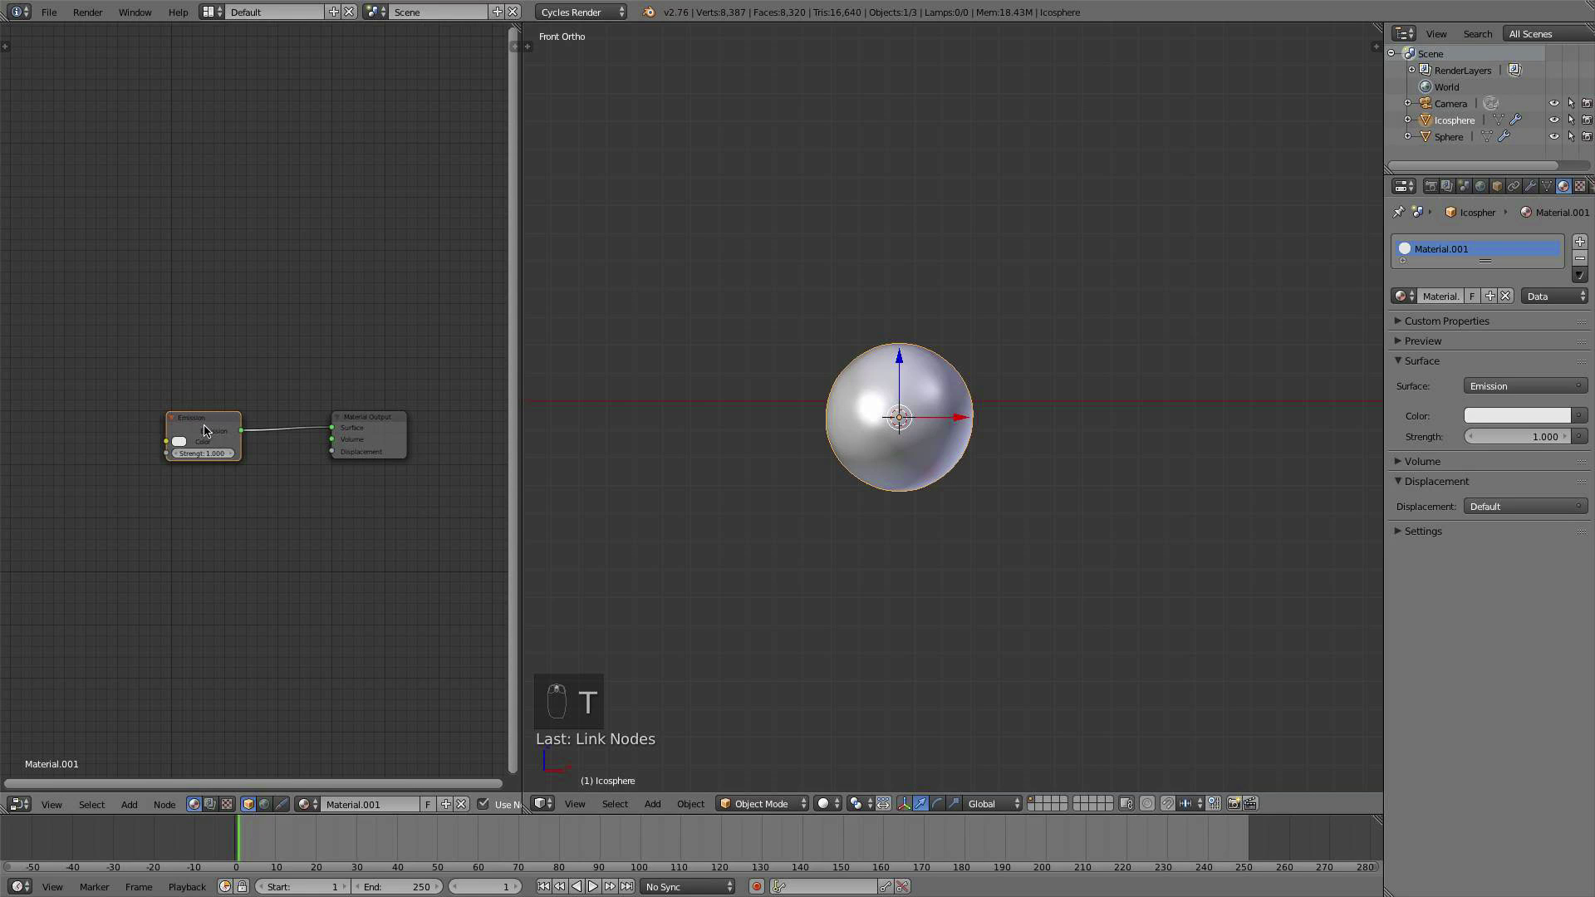
Step: Move the Emission node closer to the Material Output node
scroll(204, 425, "down", 2)
middle_click_drag(204, 426, 267, 423)
scroll(257, 415, "up", 3)
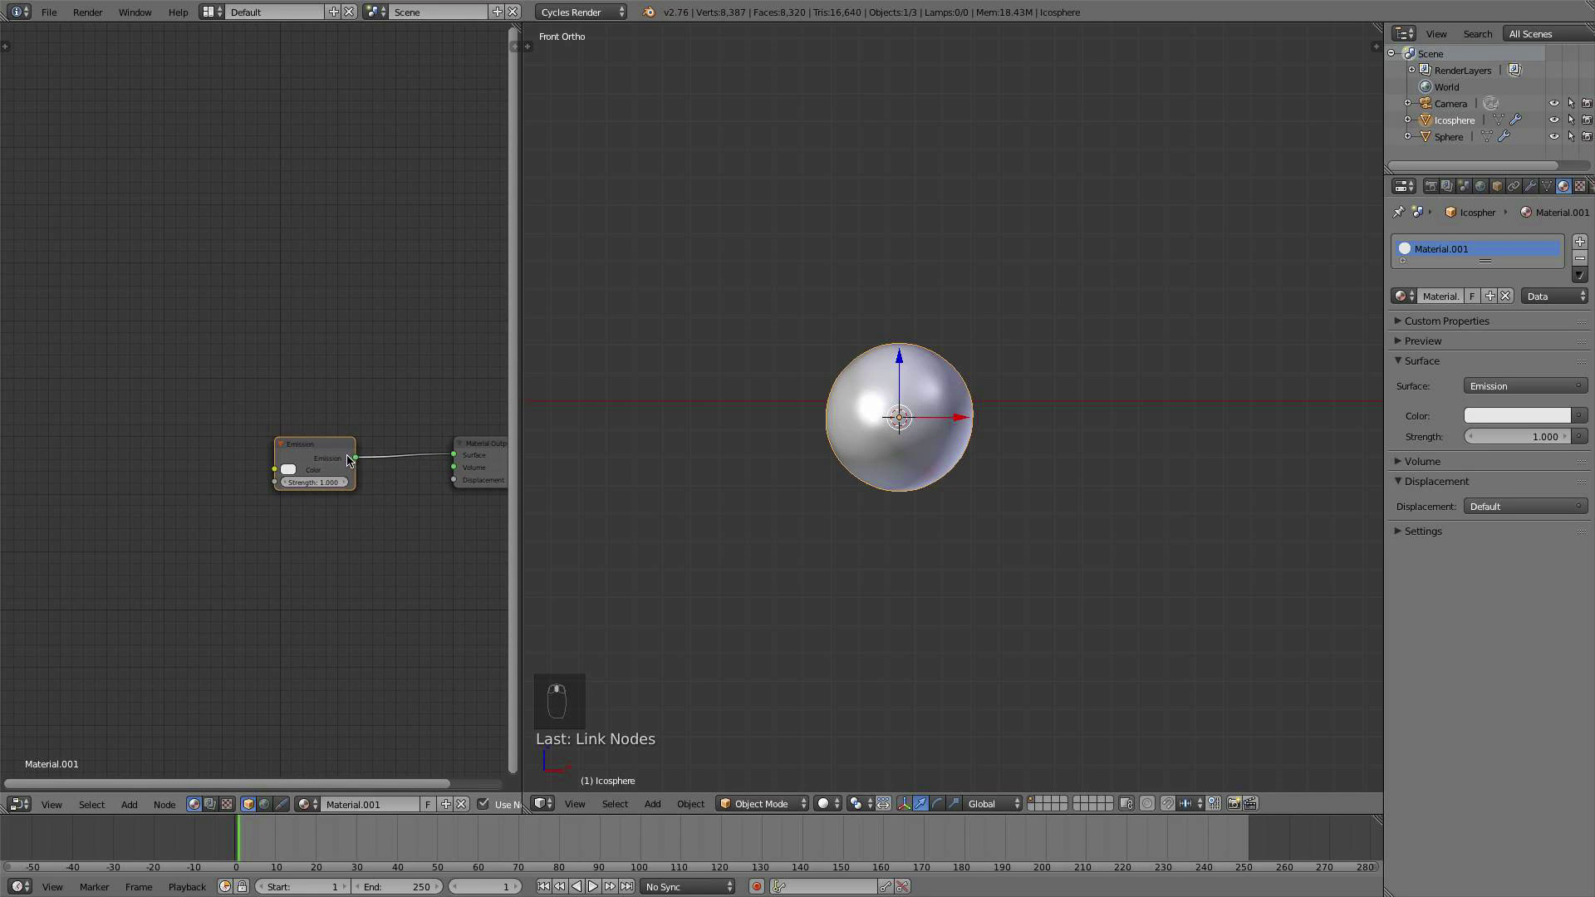
left_click_drag(348, 459, 403, 464)
middle_click_drag(299, 432, 232, 402)
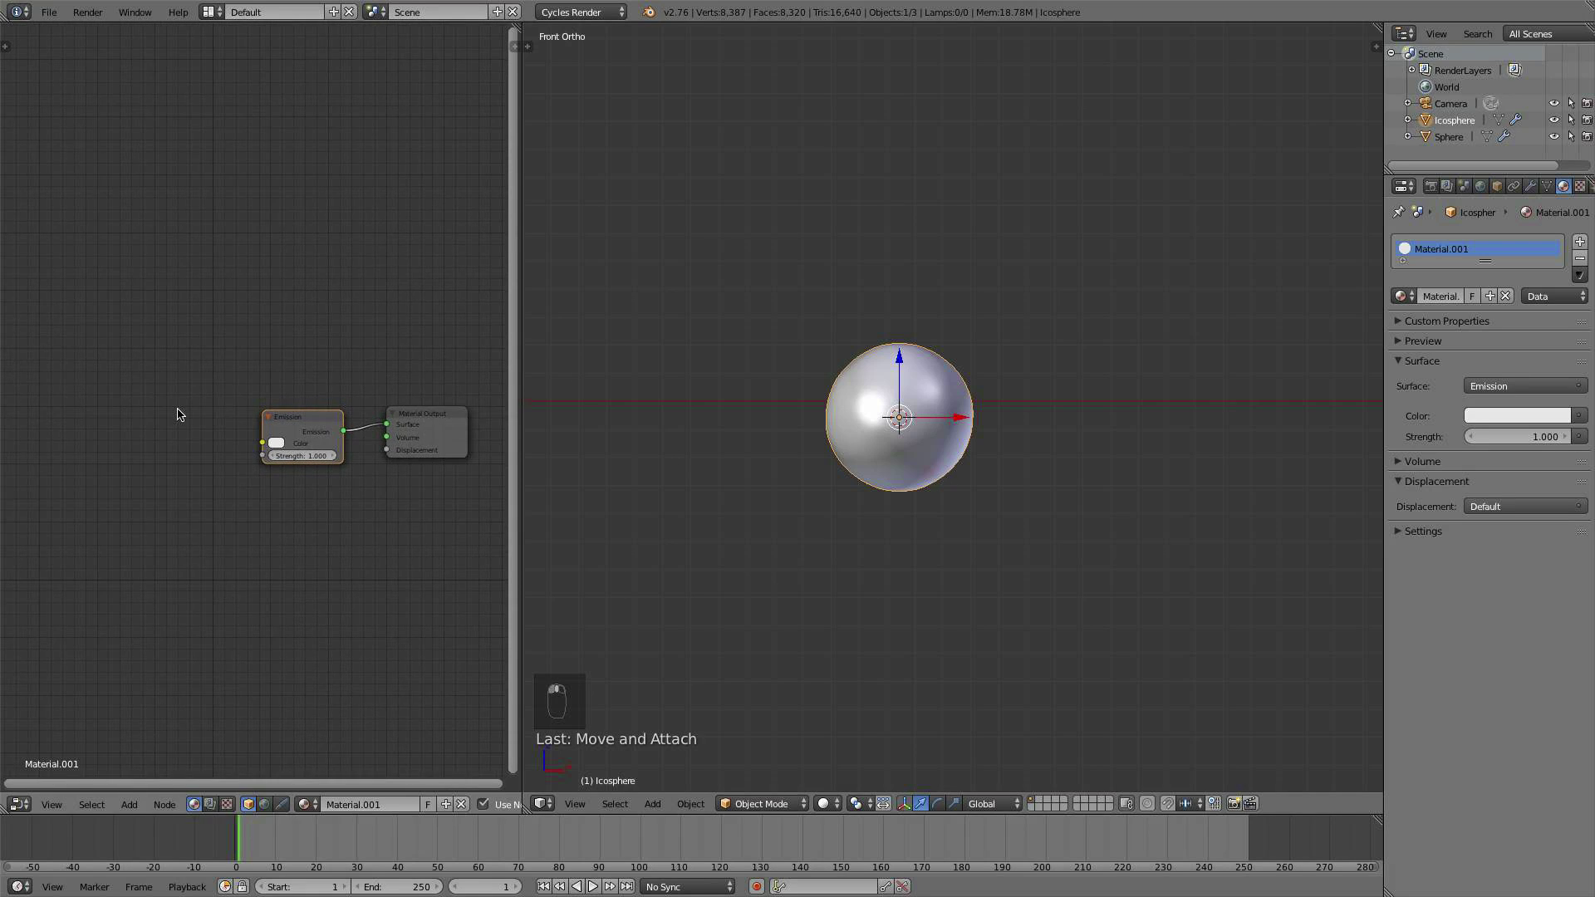
Step: Add a ColorRamp converter node and place it in front of the Emission node
key("shift+a")
mouse_move(158, 481)
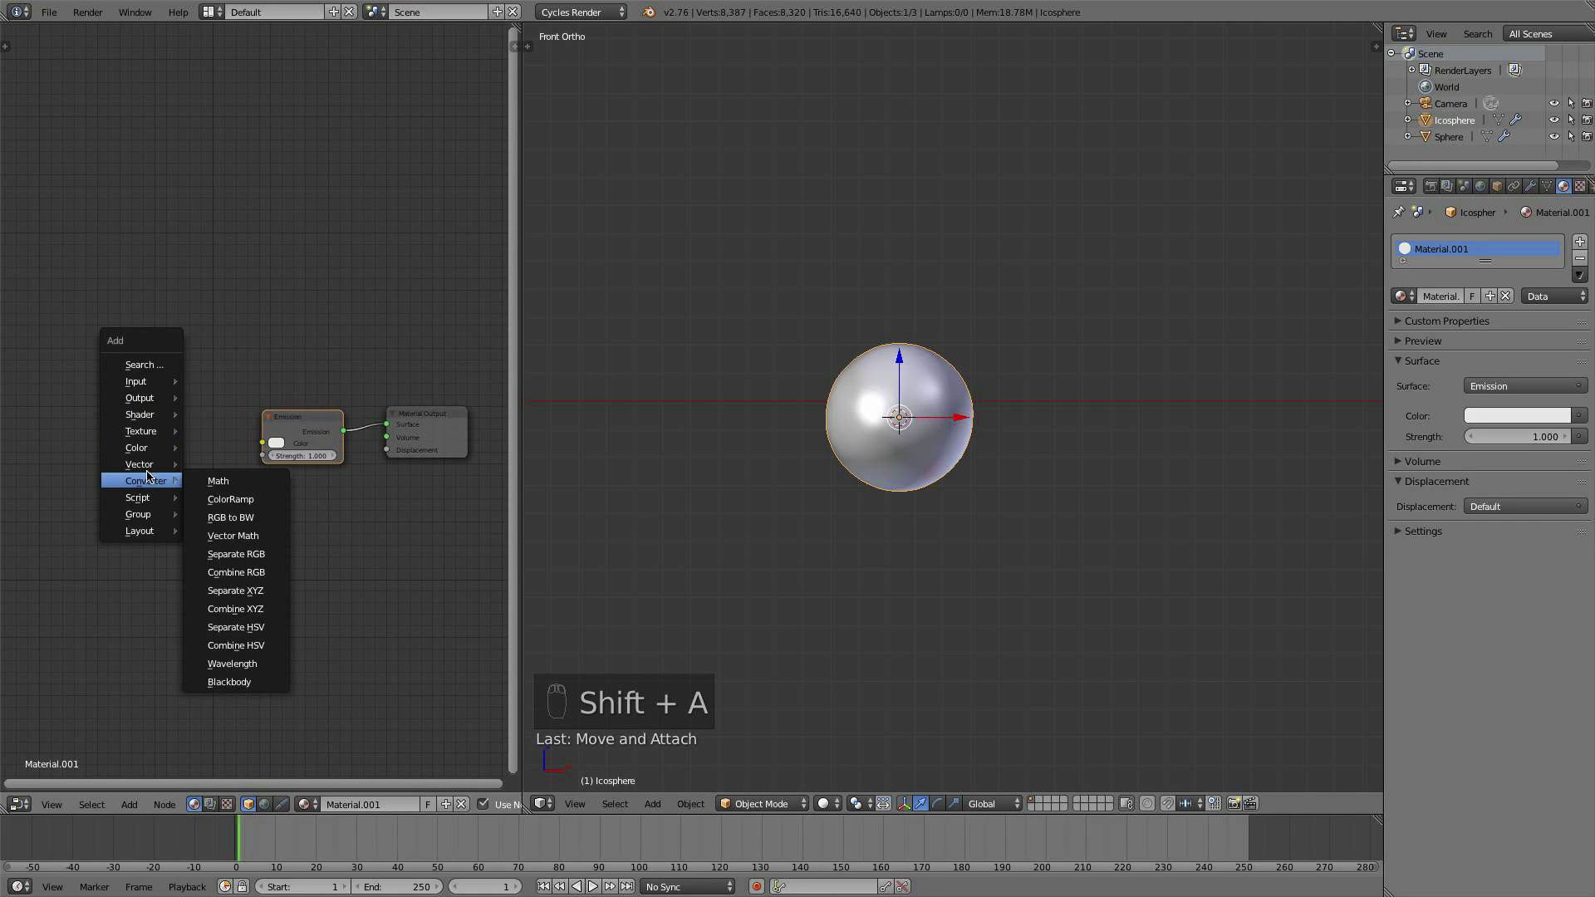
left_click(223, 497)
left_click(143, 416)
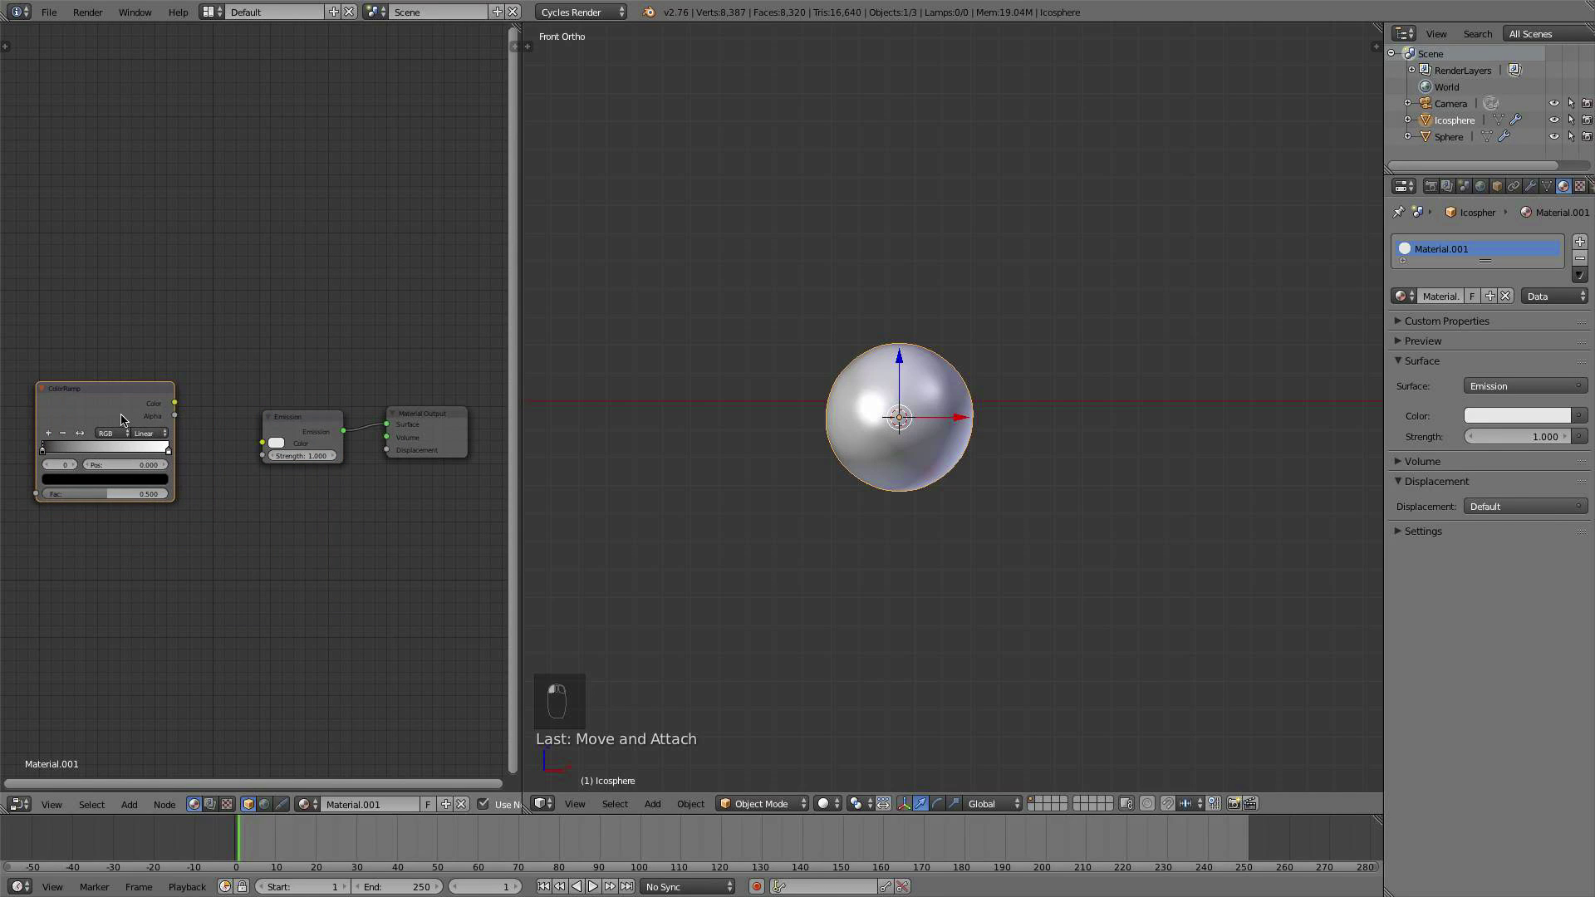
scroll(121, 420, "up", 1)
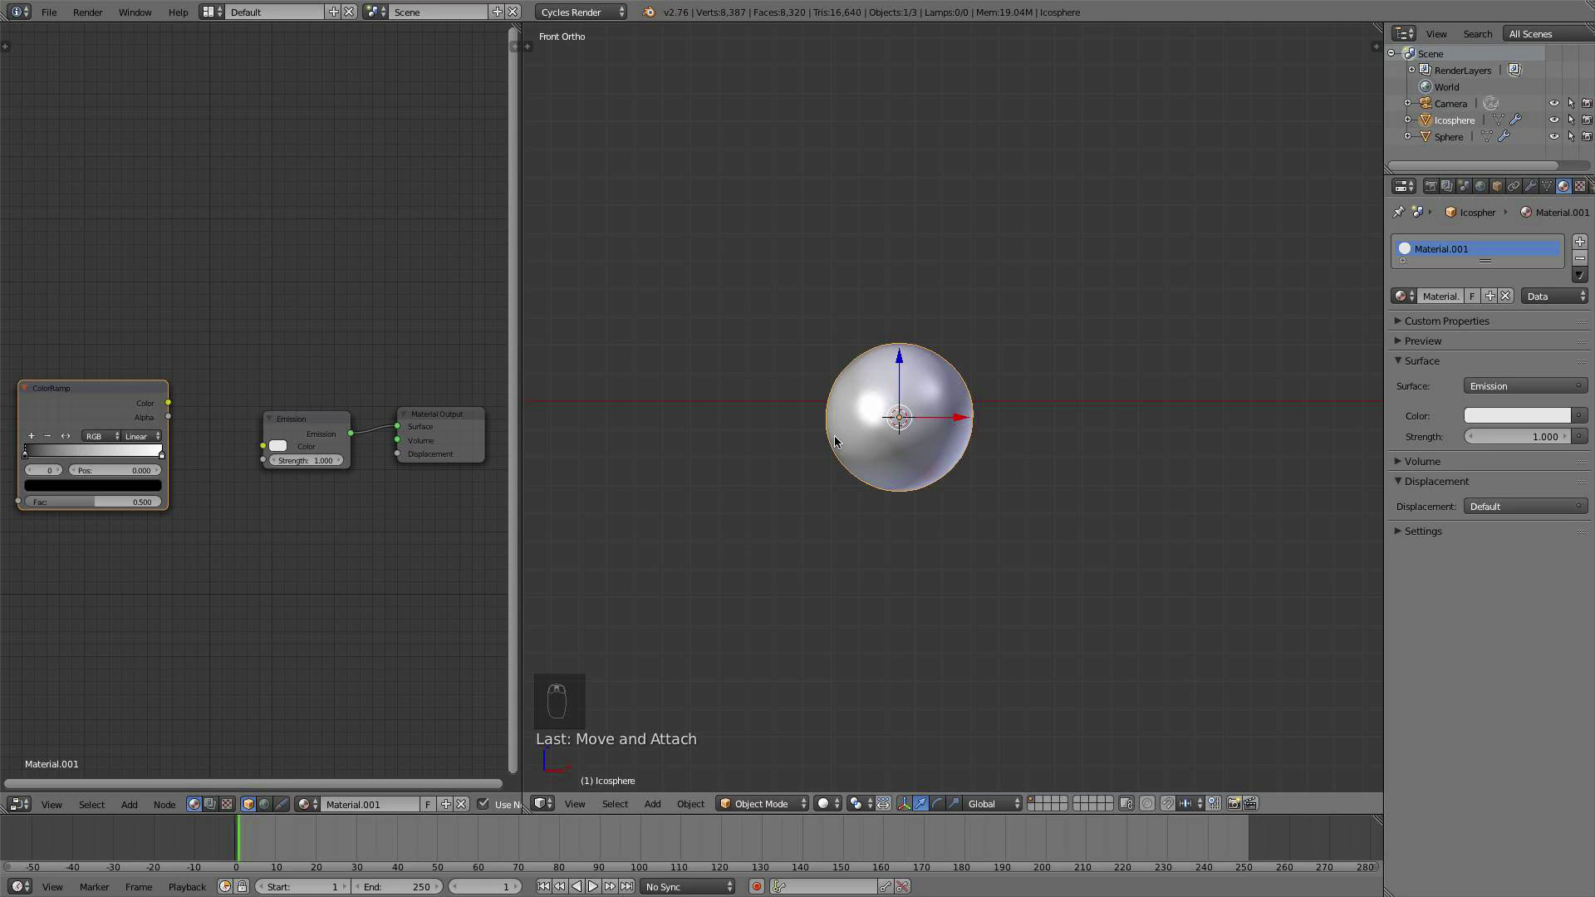
Step: Remove the Subdivision Surface modifier from the ico sphere
scroll(835, 442, "up", 1)
scroll(918, 431, "down", 5)
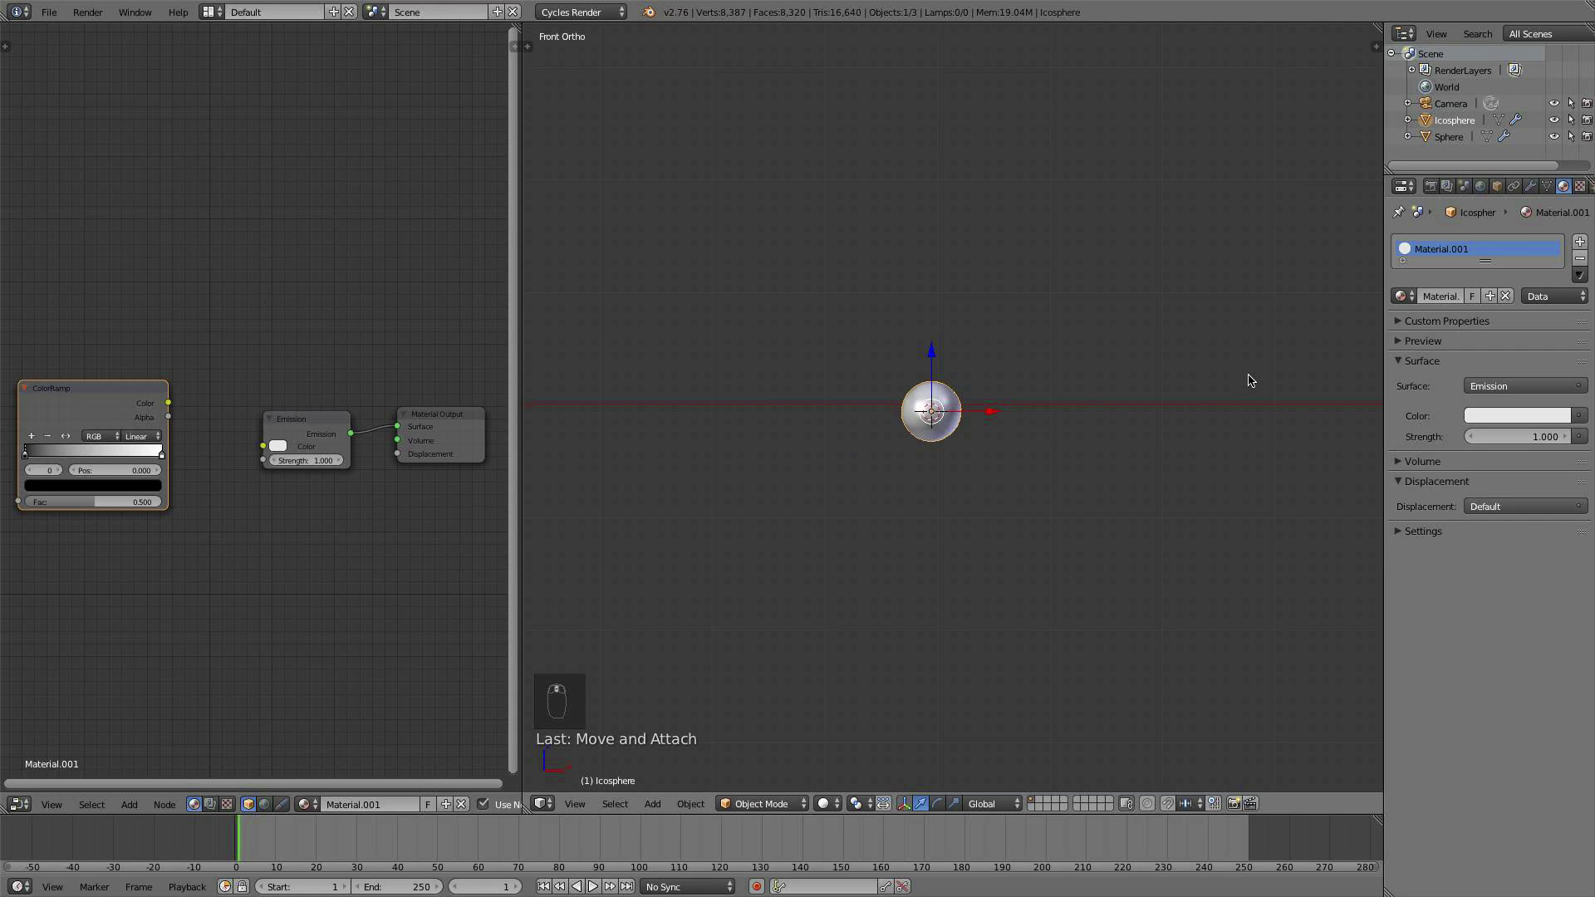
left_click(1531, 186)
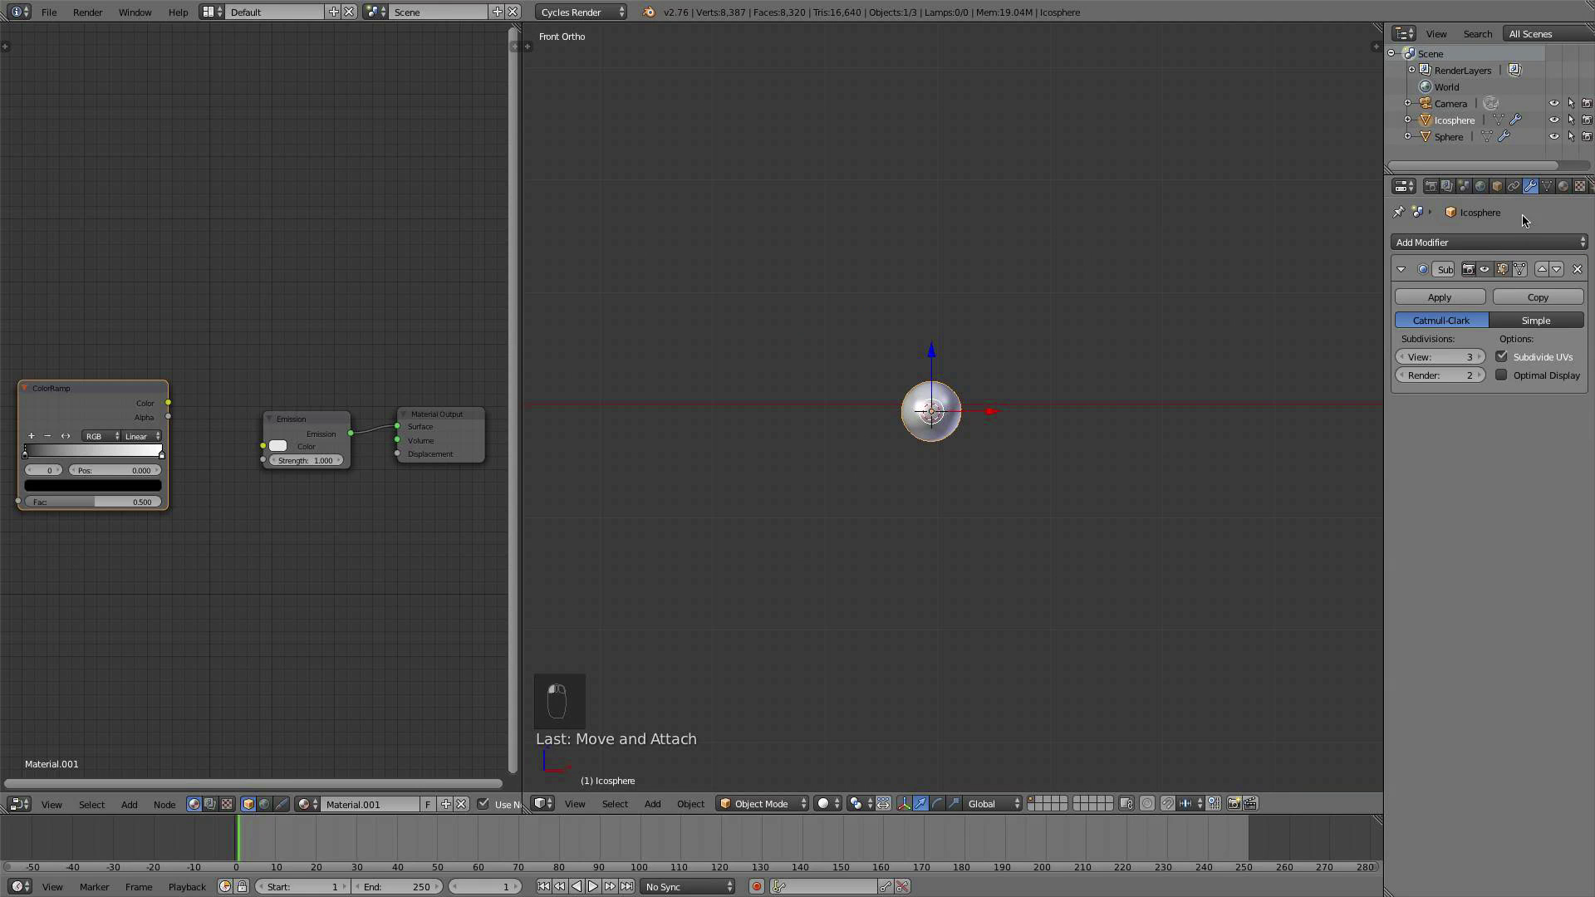
left_click(1578, 271)
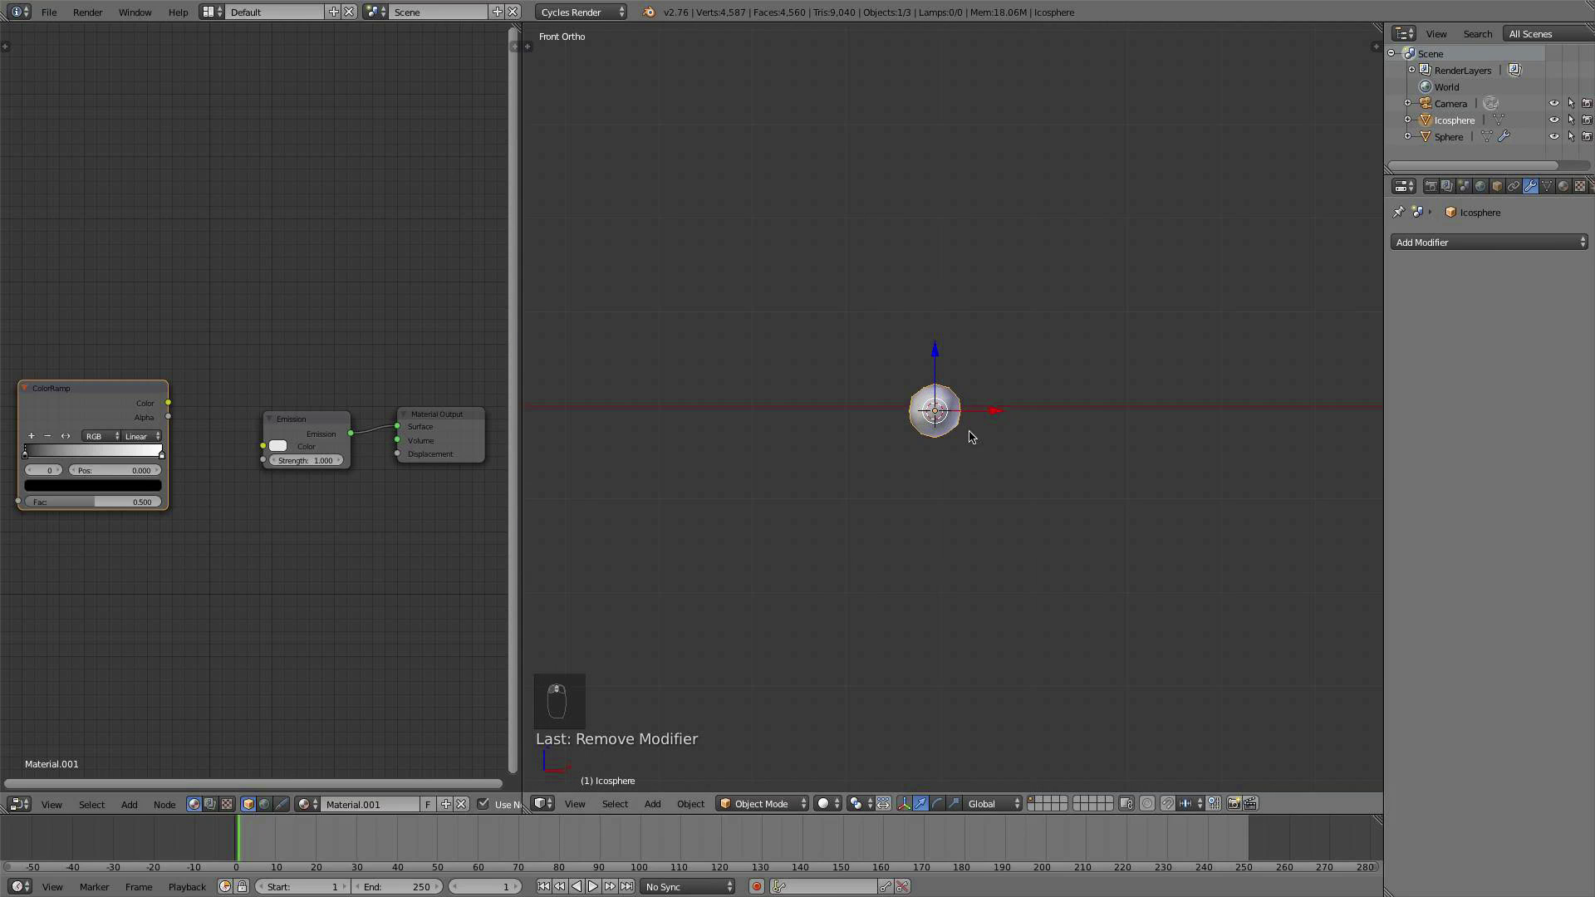
scroll(972, 416, "up", 3)
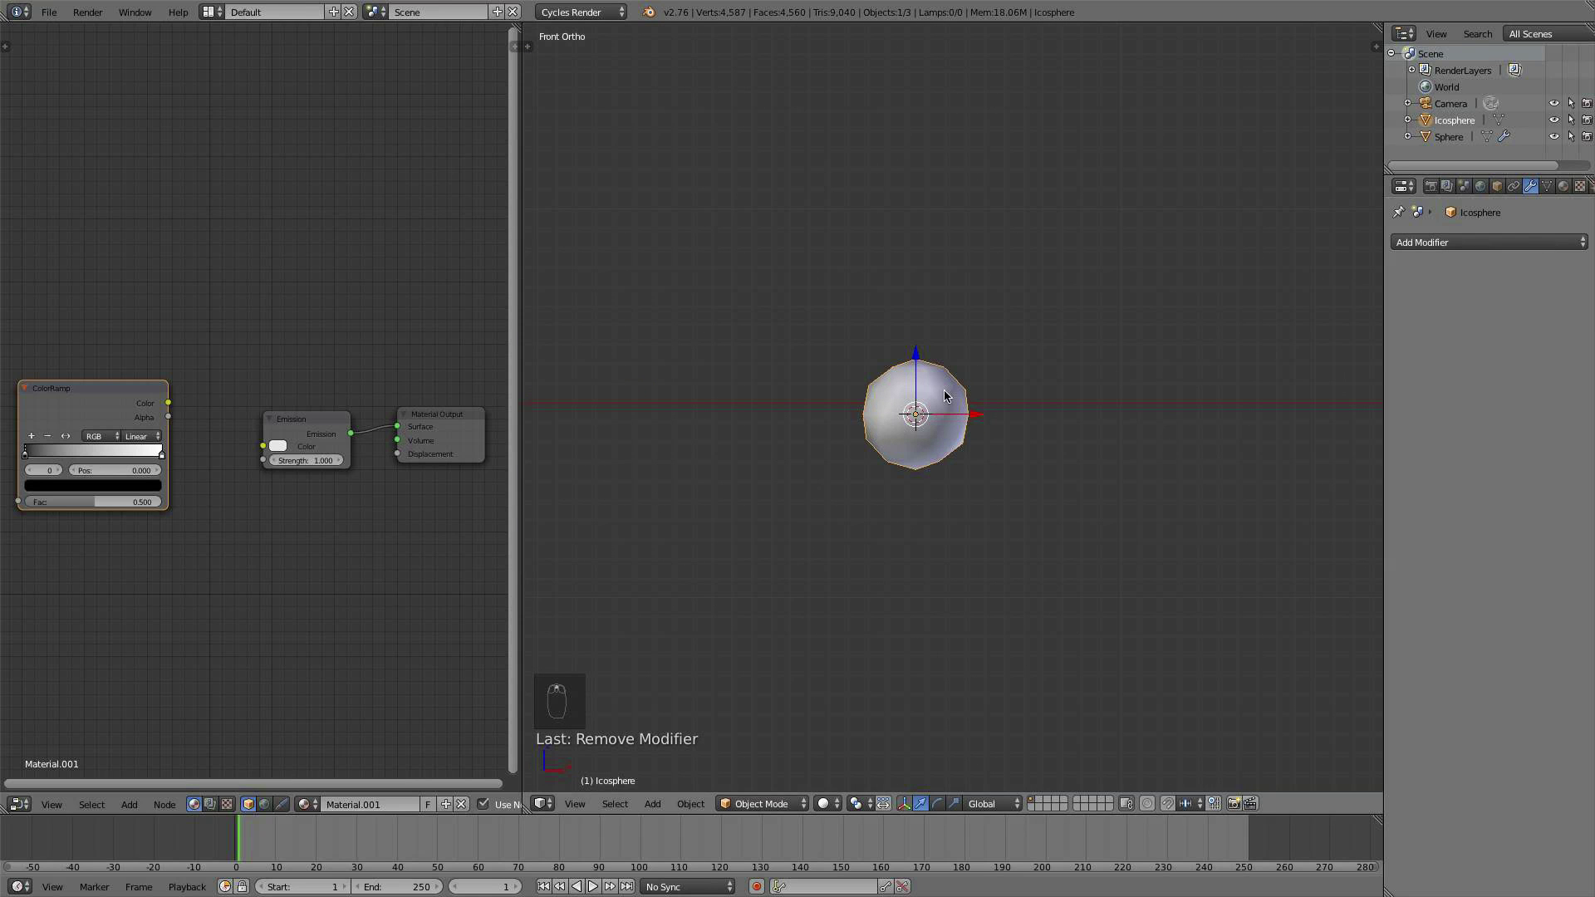
scroll(949, 397, "up", 3)
scroll(196, 415, "down", 1)
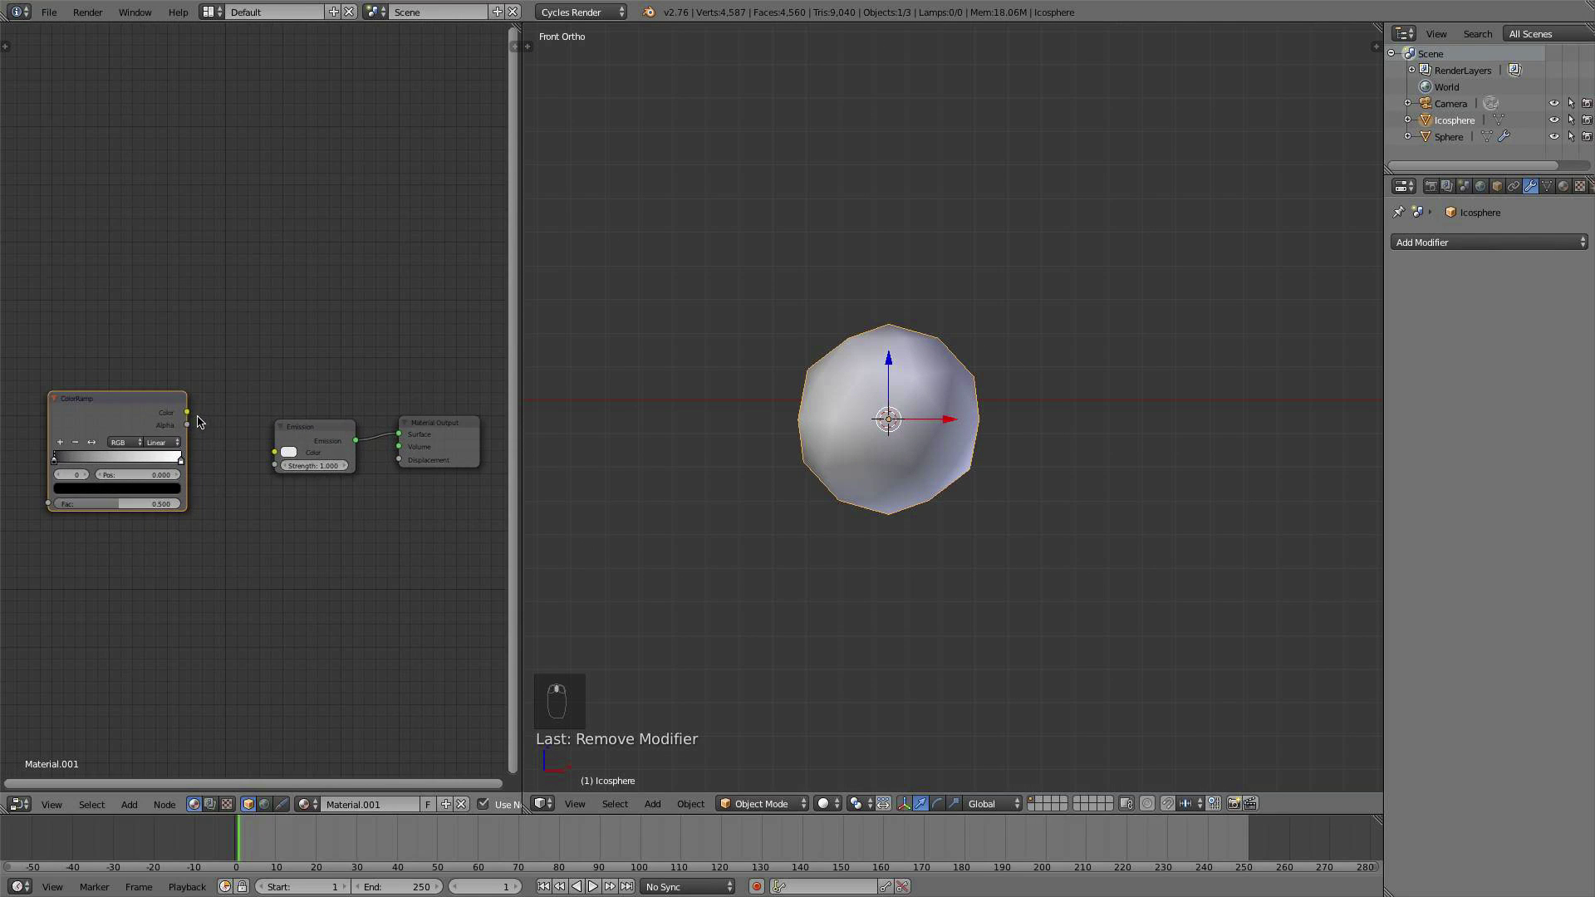
Step: Connect the ColorRamp's Color output to the Emission node's Strength input and nudge the ColorRamp node slightly
left_click_drag(186, 413, 266, 472)
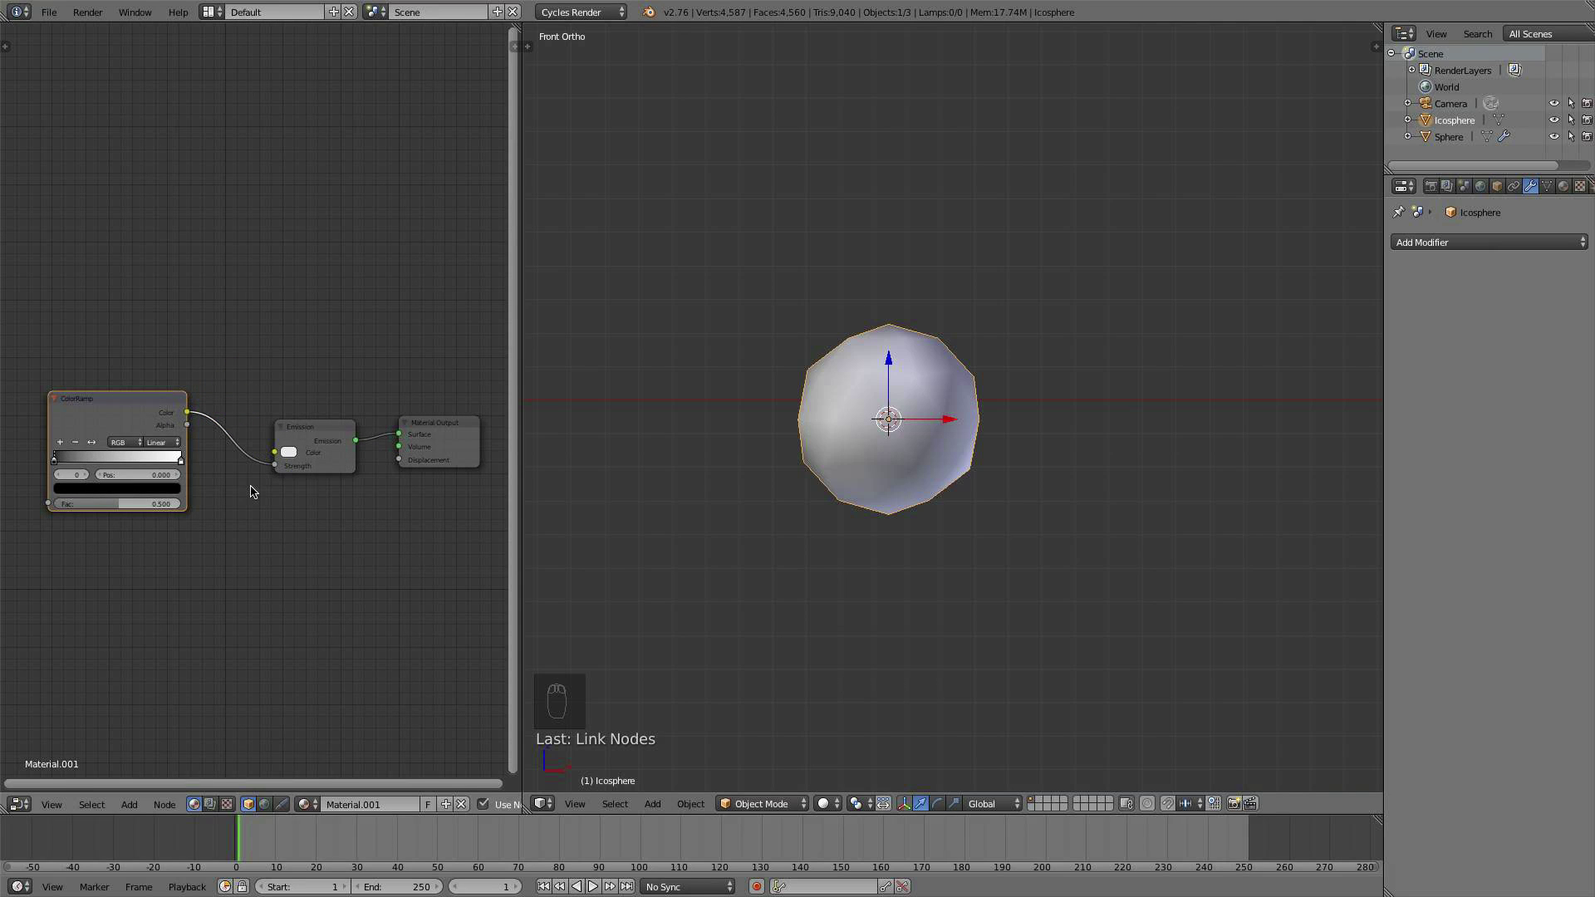
scroll(250, 474, "up", 2)
scroll(158, 453, "down", 1)
middle_click_drag(158, 453, 244, 440)
left_click_drag(210, 392, 210, 387)
scroll(266, 473, "up", 1)
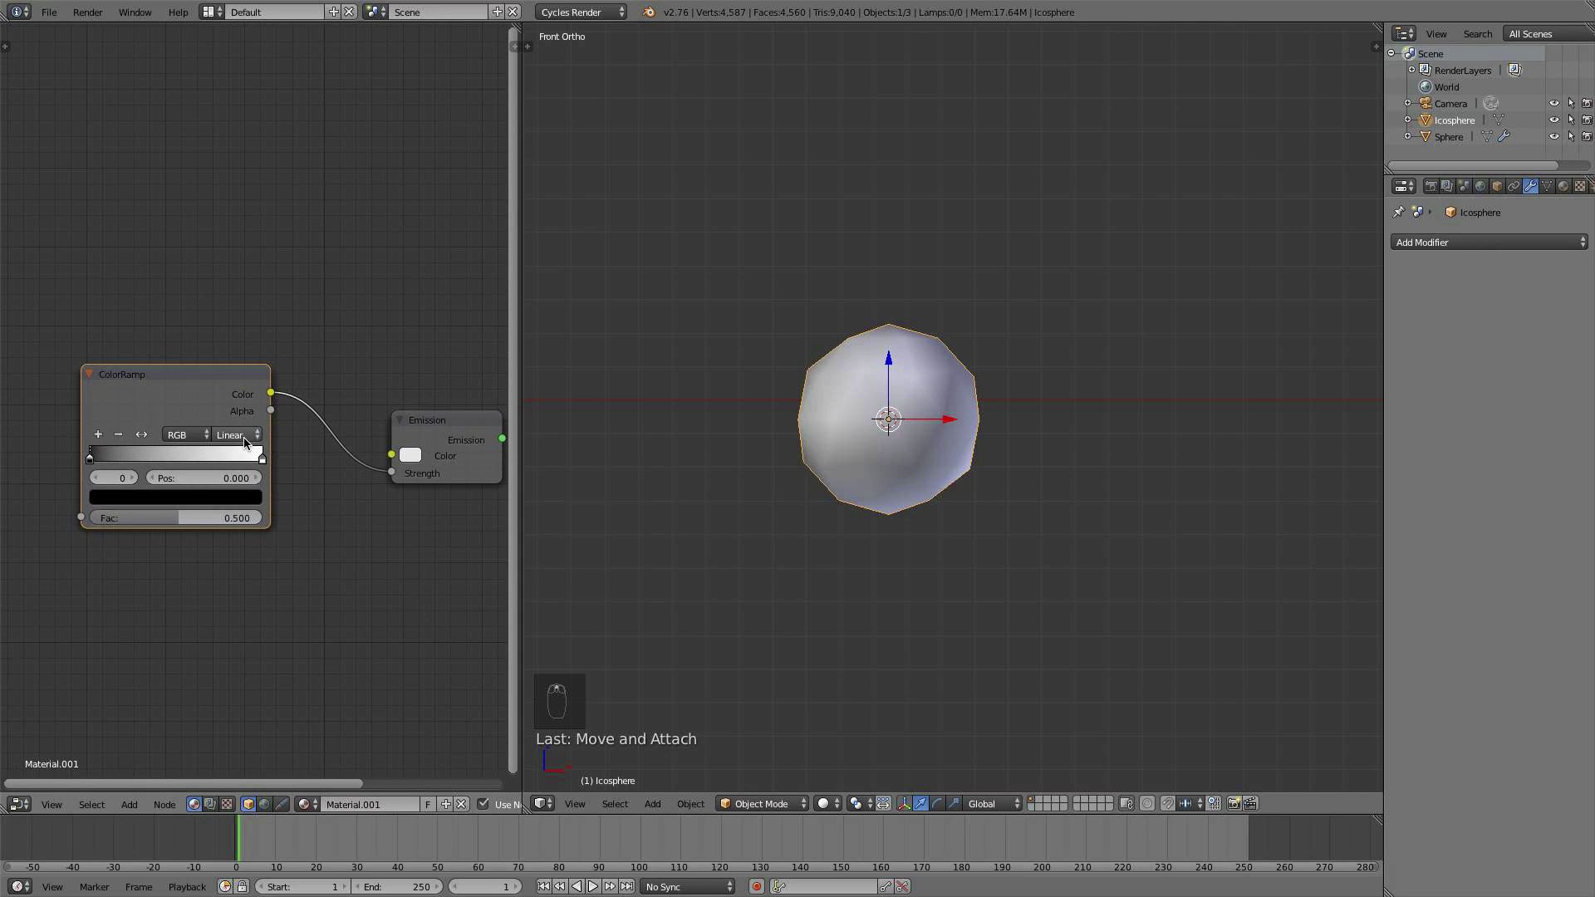
Step: Set the ColorRamp interpolation to Constant and move its white stop to about position 0.877
left_click(237, 435)
left_click(236, 346)
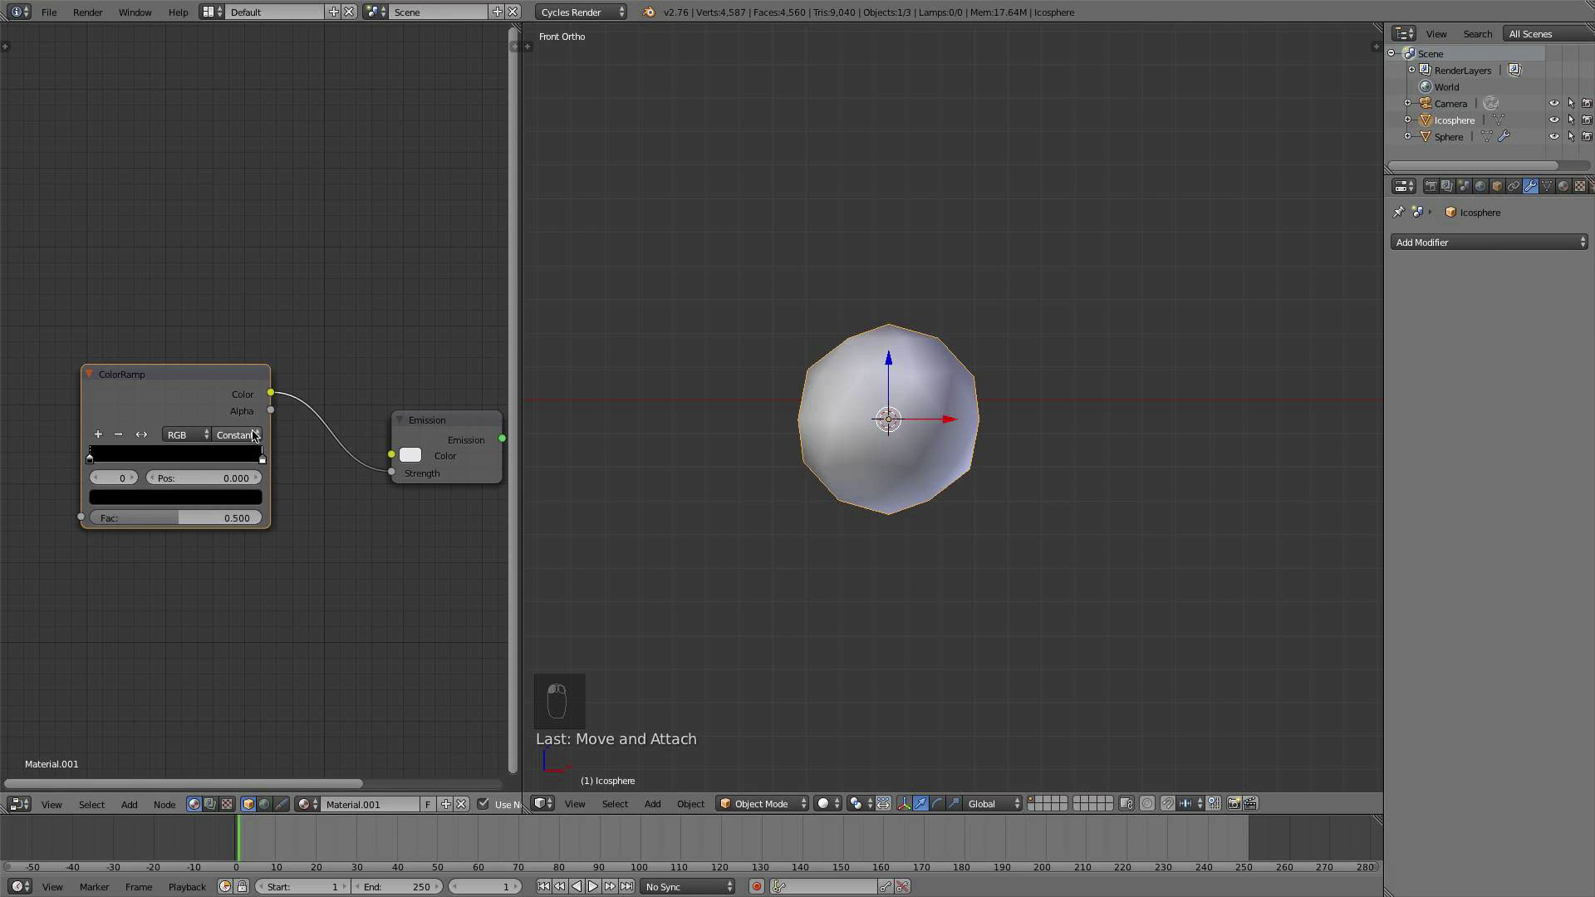
left_click_drag(261, 463, 239, 460)
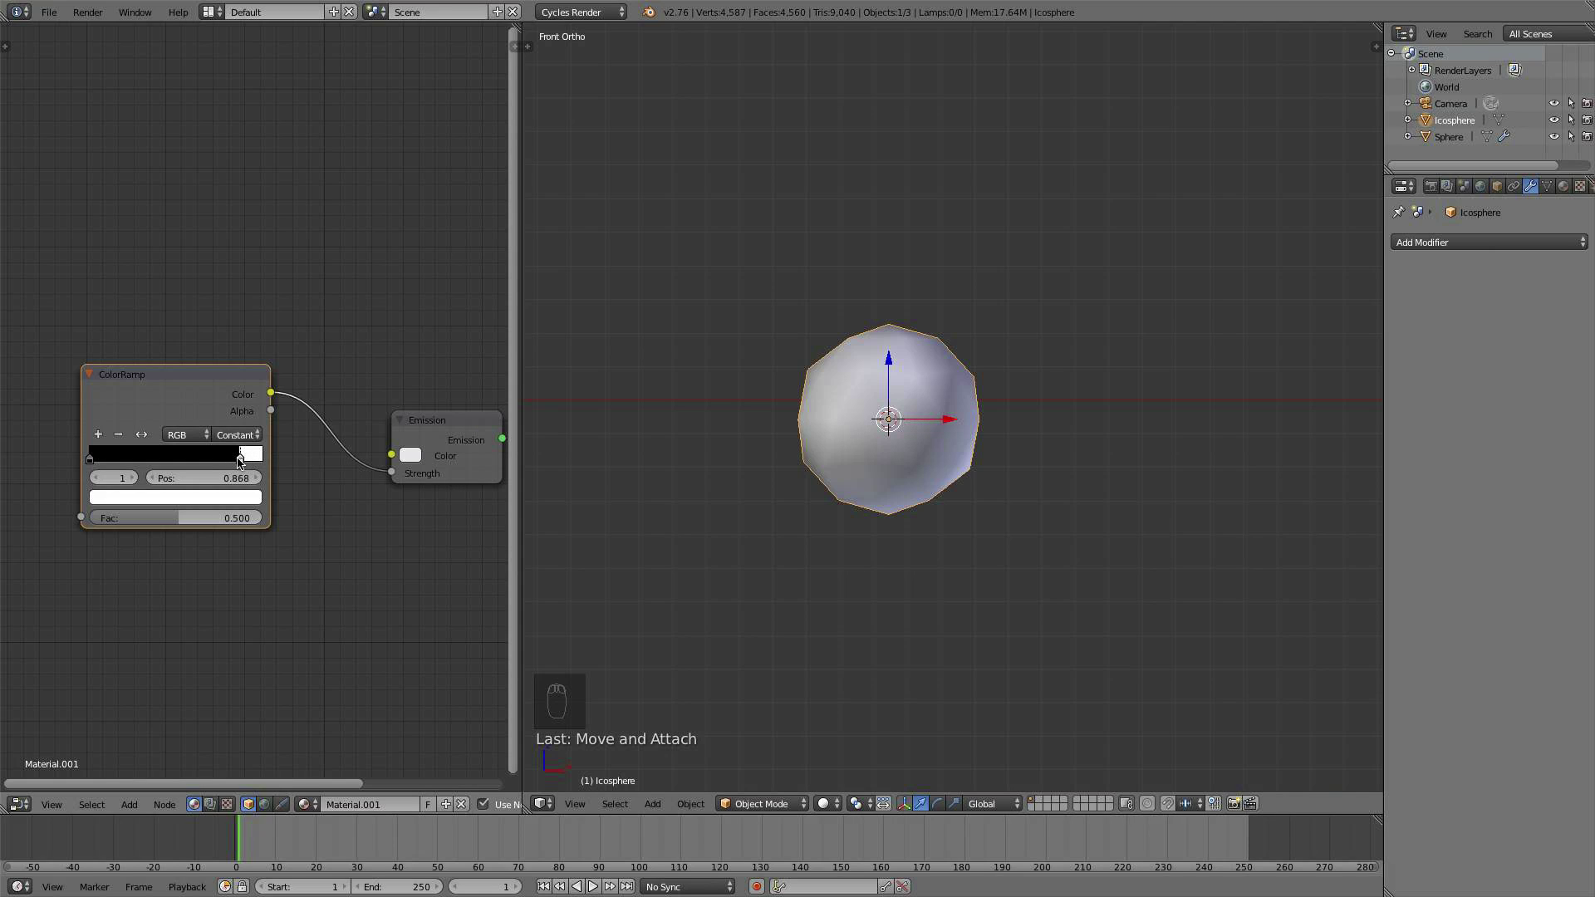
left_click_drag(239, 461, 243, 460)
left_click_drag(247, 462, 262, 456)
scroll(254, 453, "up", 3)
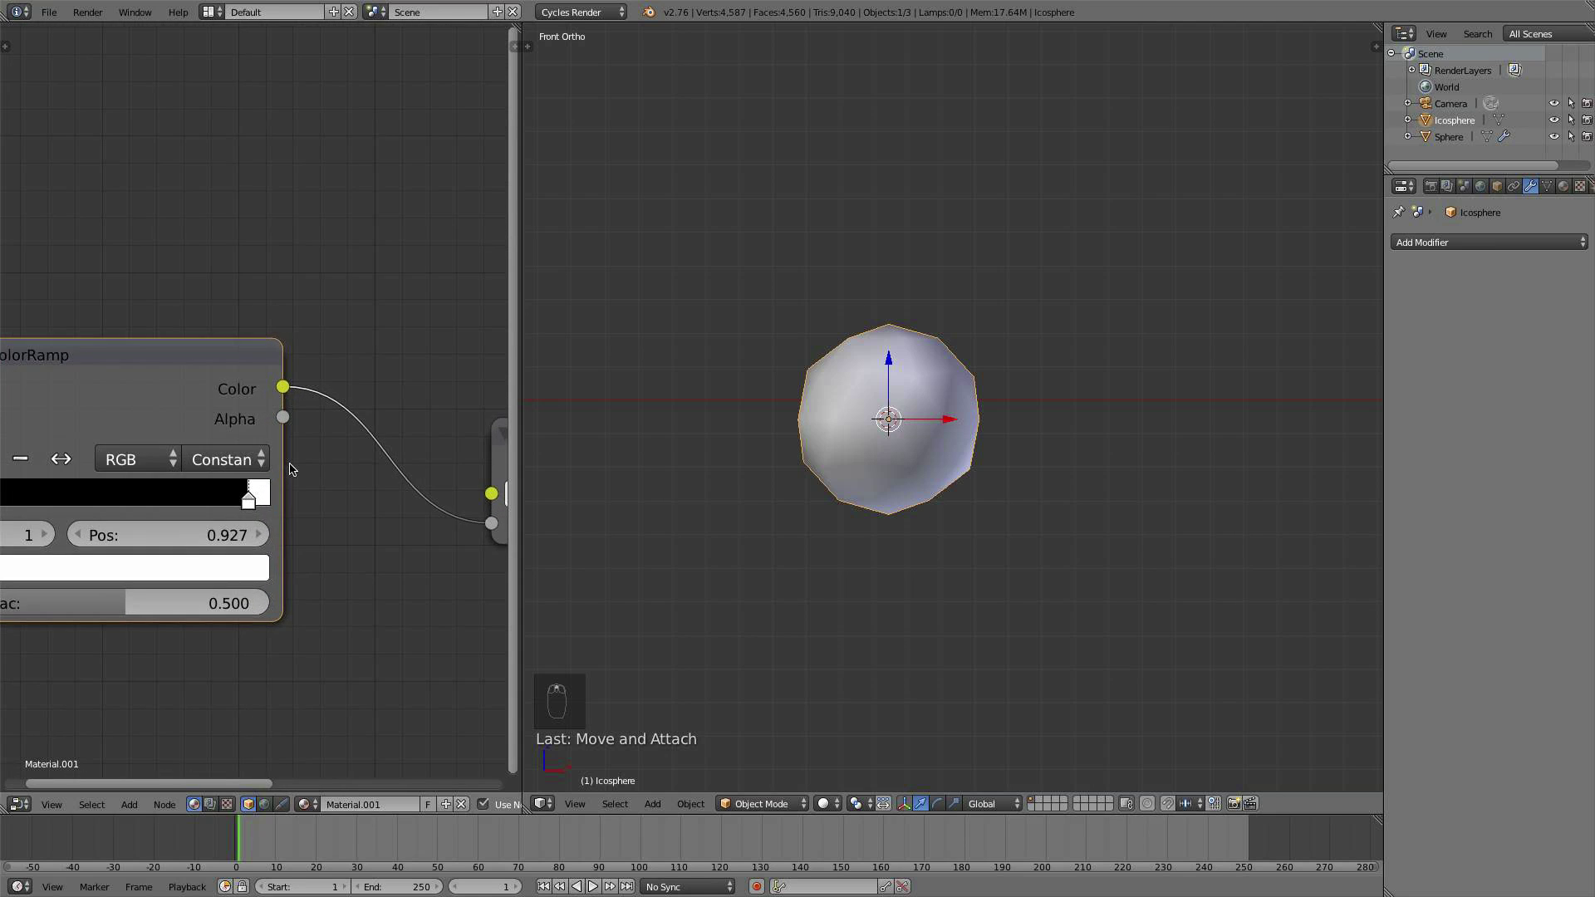
left_click_drag(237, 467, 297, 467)
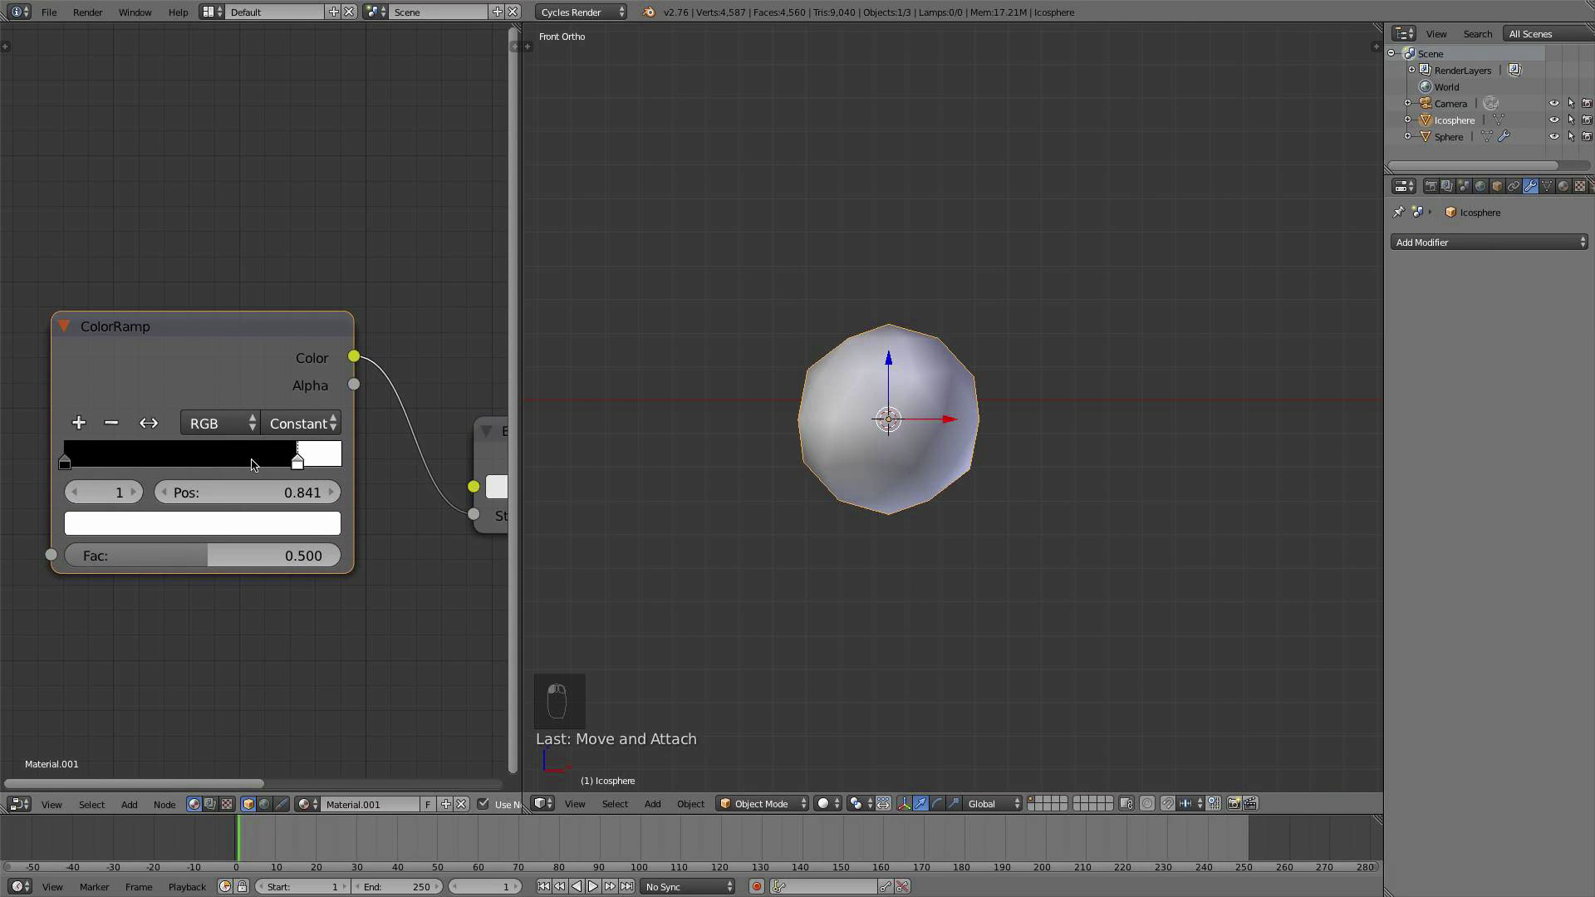
left_click(151, 475)
mouse_move(316, 465)
left_mouse_down()
mouse_move(303, 463)
mouse_move(328, 460)
left_mouse_up()
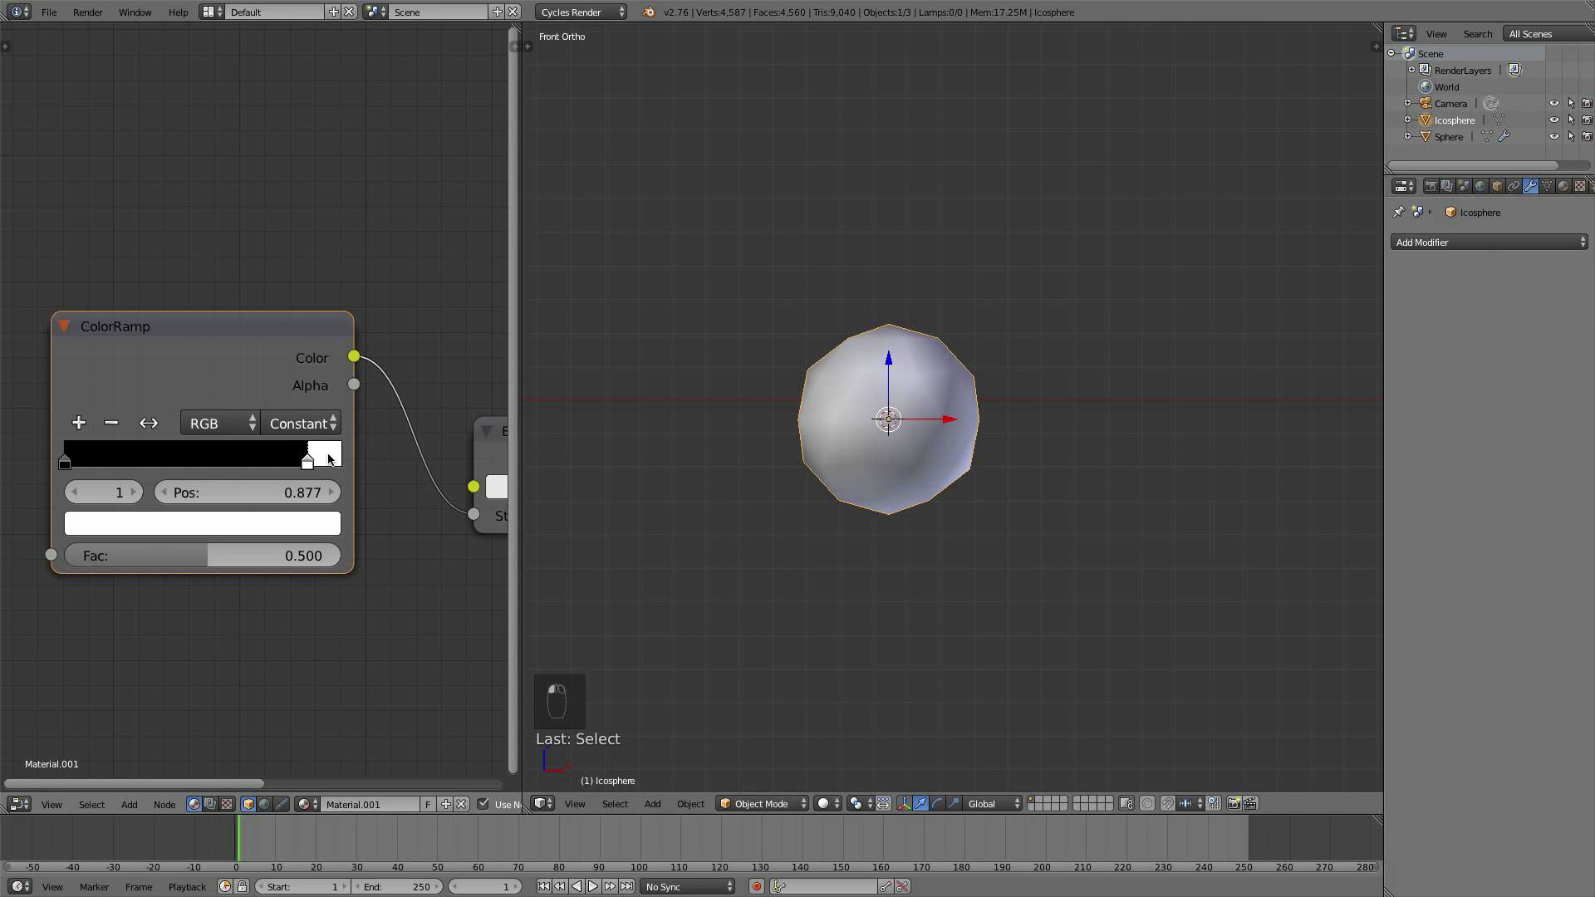
Step: Add a ColorRamp stop at about position 0.677 and colour it dark grey
left_click(250, 469, "ctrl")
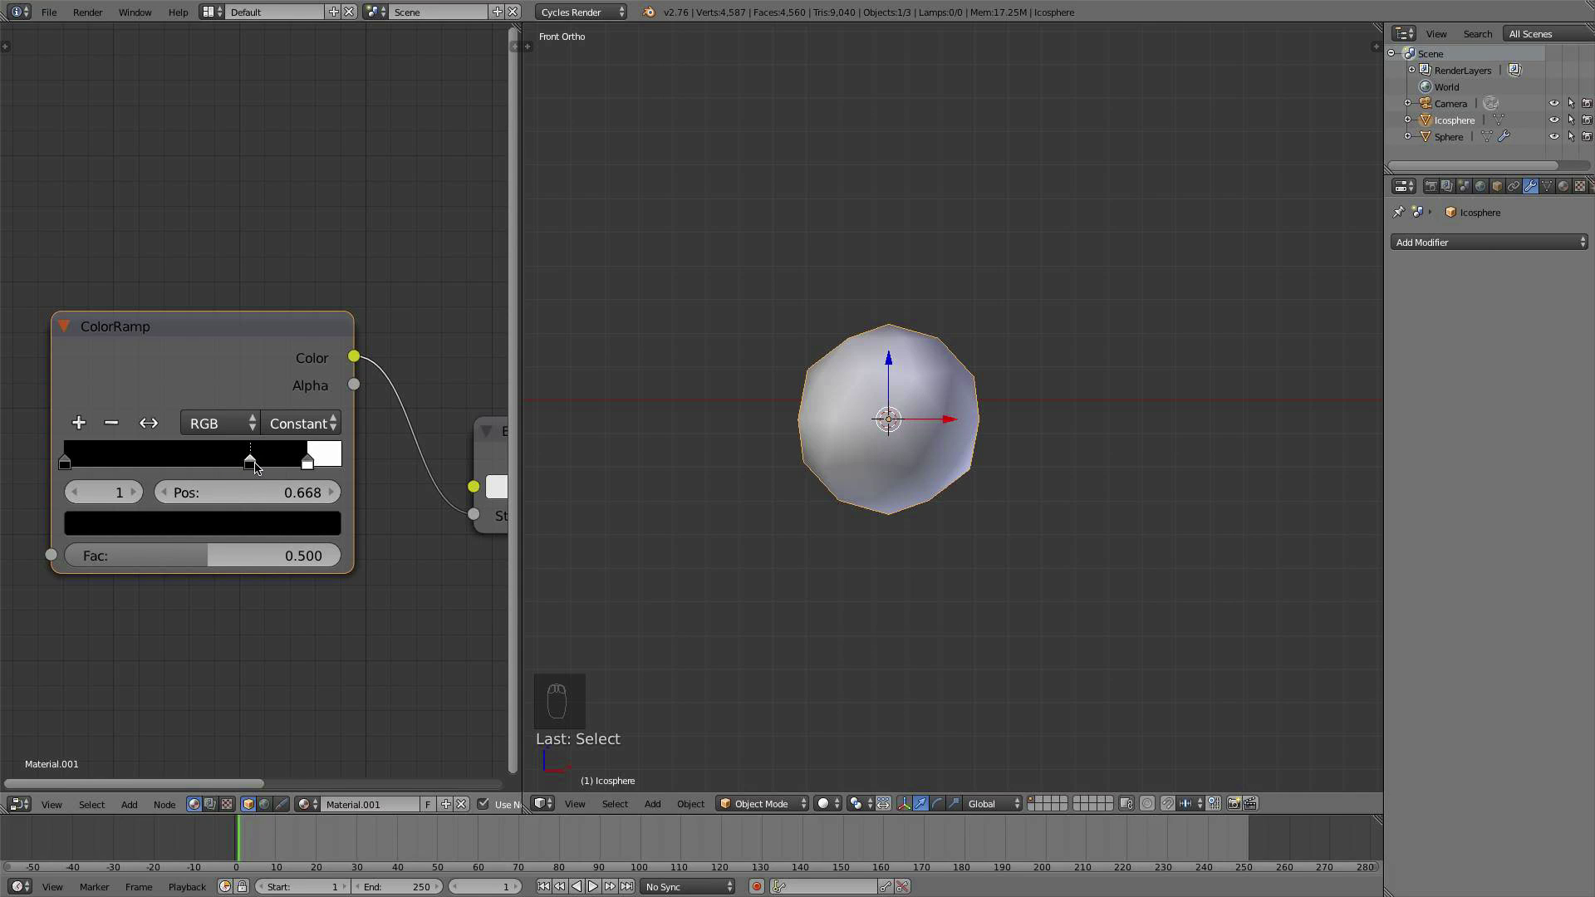
left_click(266, 523)
left_click(282, 301)
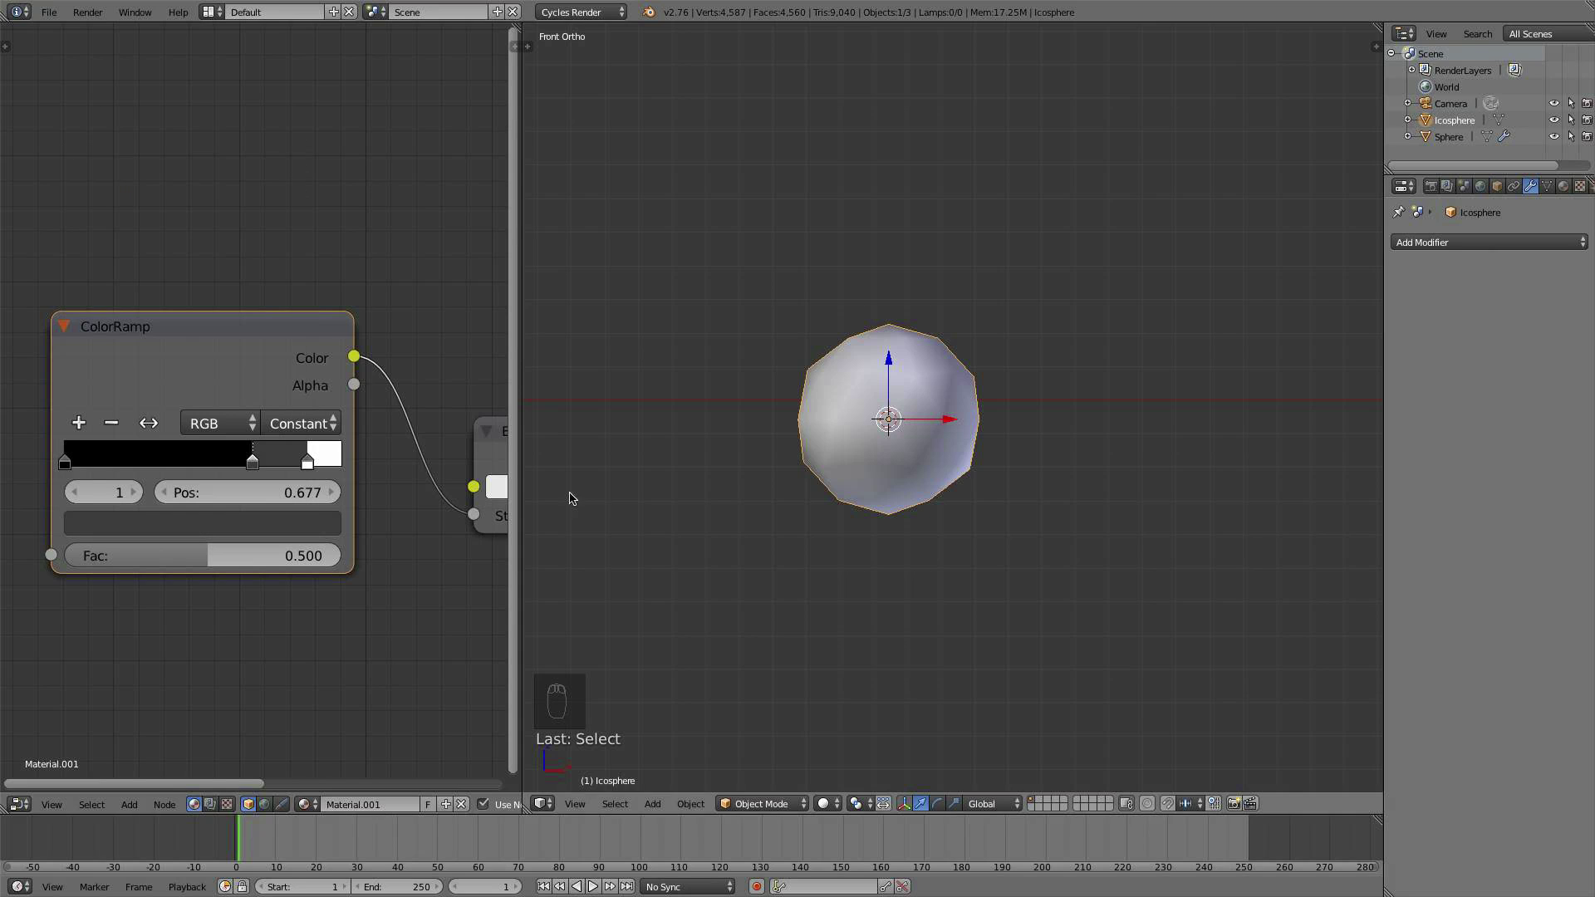
Step: Add a ColorRamp stop at about position 0.459 and give it a very dark grey colour
left_click(191, 462)
left_click(246, 533)
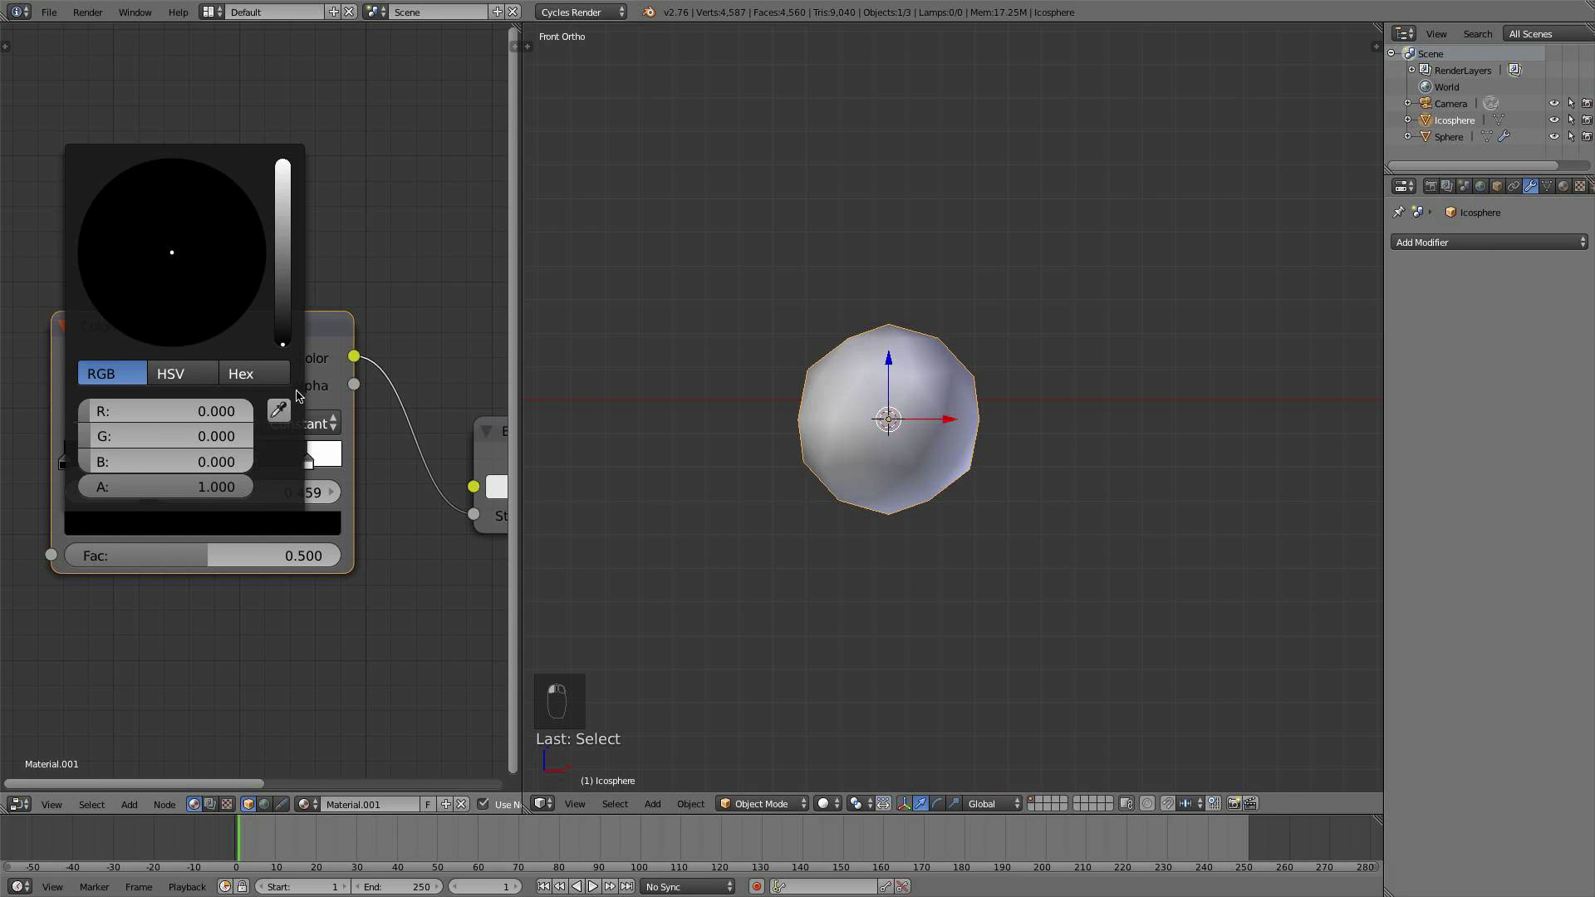
mouse_move(282, 299)
left_mouse_down()
mouse_move(283, 254)
mouse_move(282, 298)
left_mouse_up()
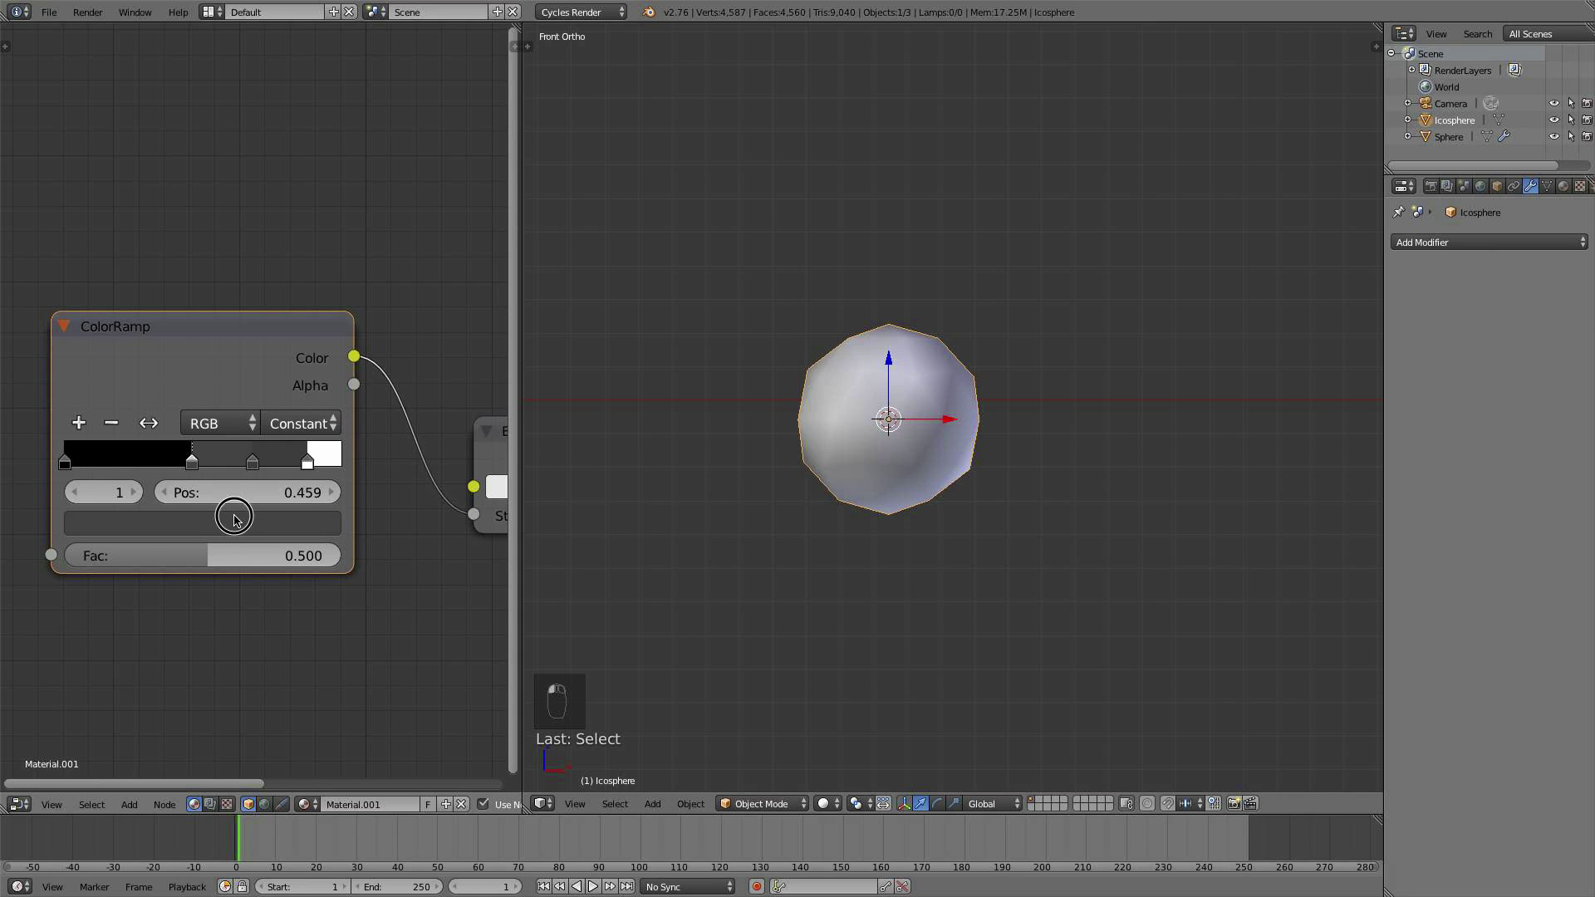
left_click(235, 520)
left_click_drag(292, 342, 287, 320)
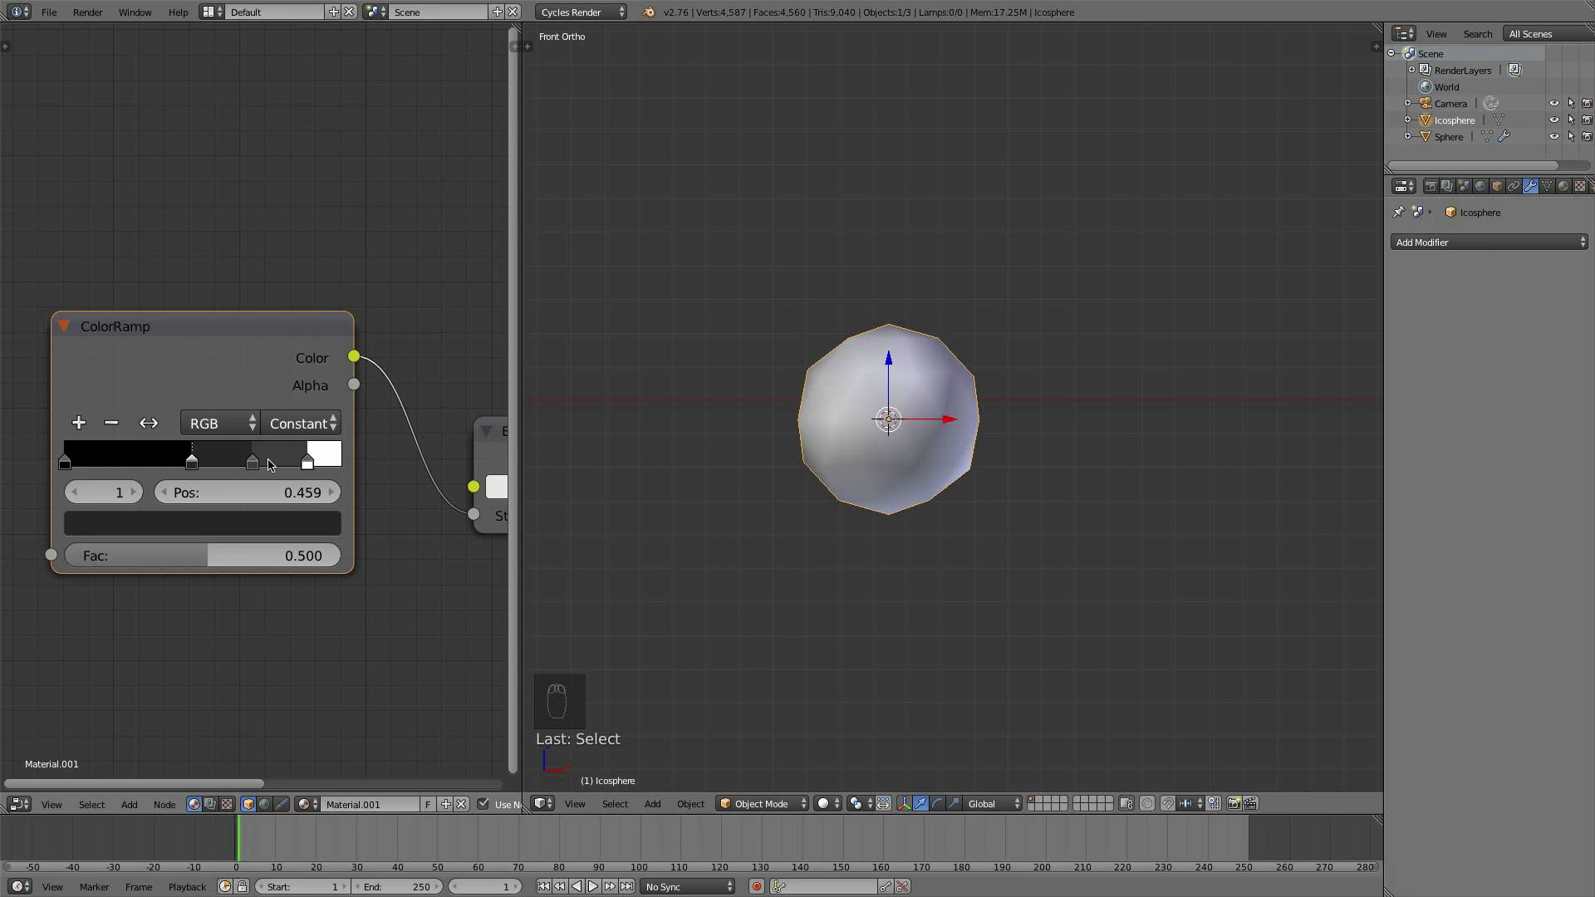
Step: Lighten the ColorRamp stop at position 0.677 to a medium grey
left_click(253, 464)
left_click(257, 522)
left_click_drag(295, 295, 295, 263)
Step: Add a ColorRamp stop at about position 0.223 and set its RGB values to about 0.015
left_click(116, 455, "ctrl")
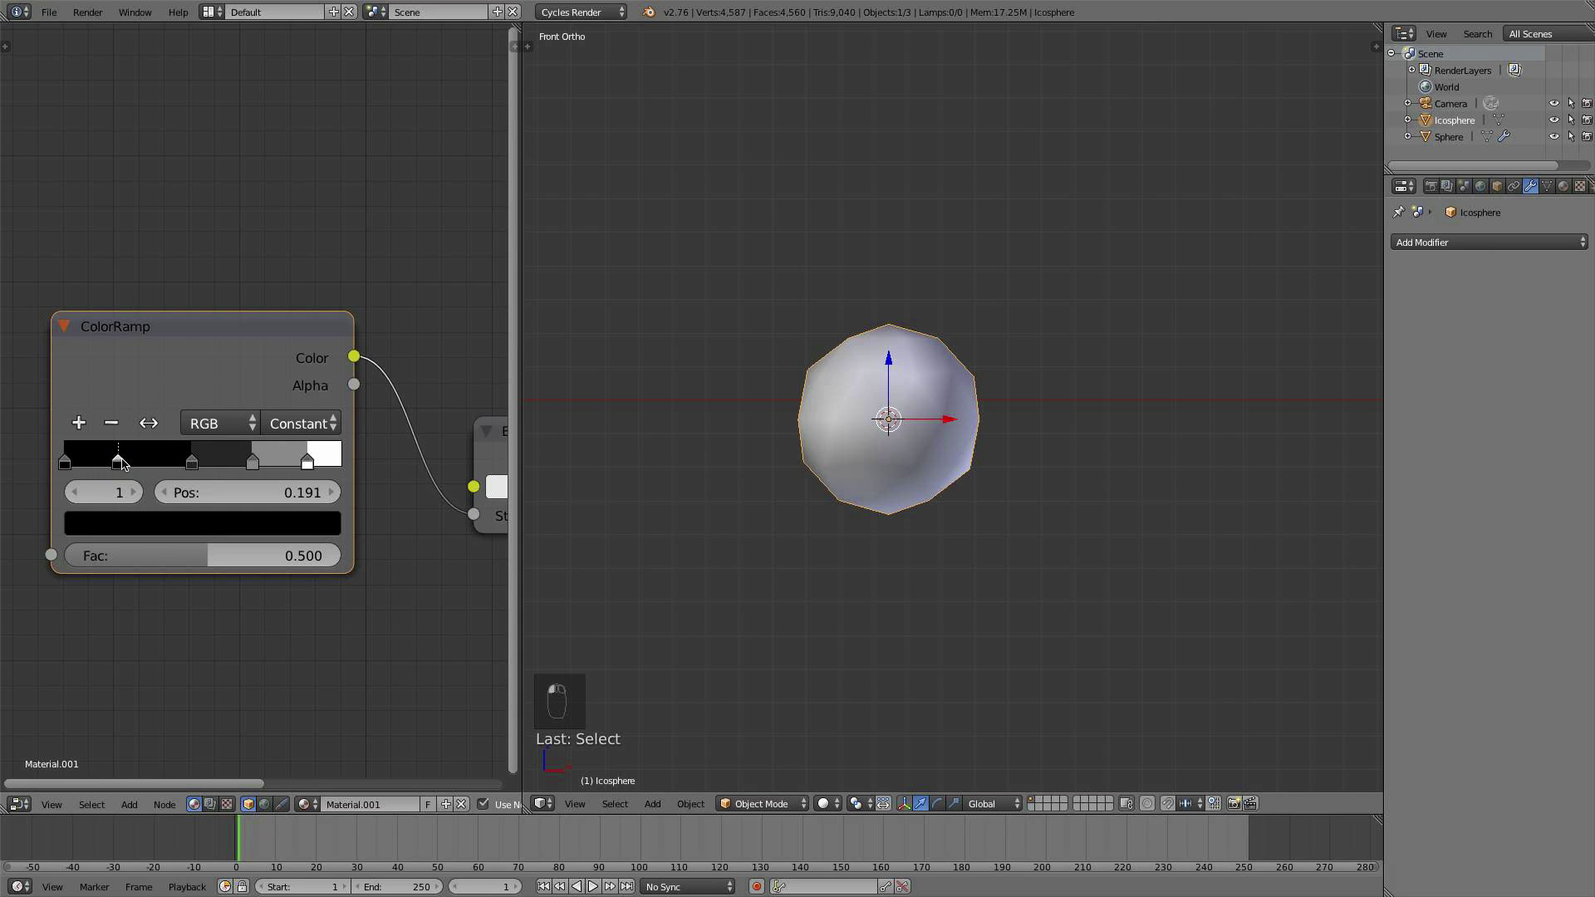
left_click_drag(115, 455, 126, 455)
left_click(196, 531)
left_click_drag(287, 343, 283, 323)
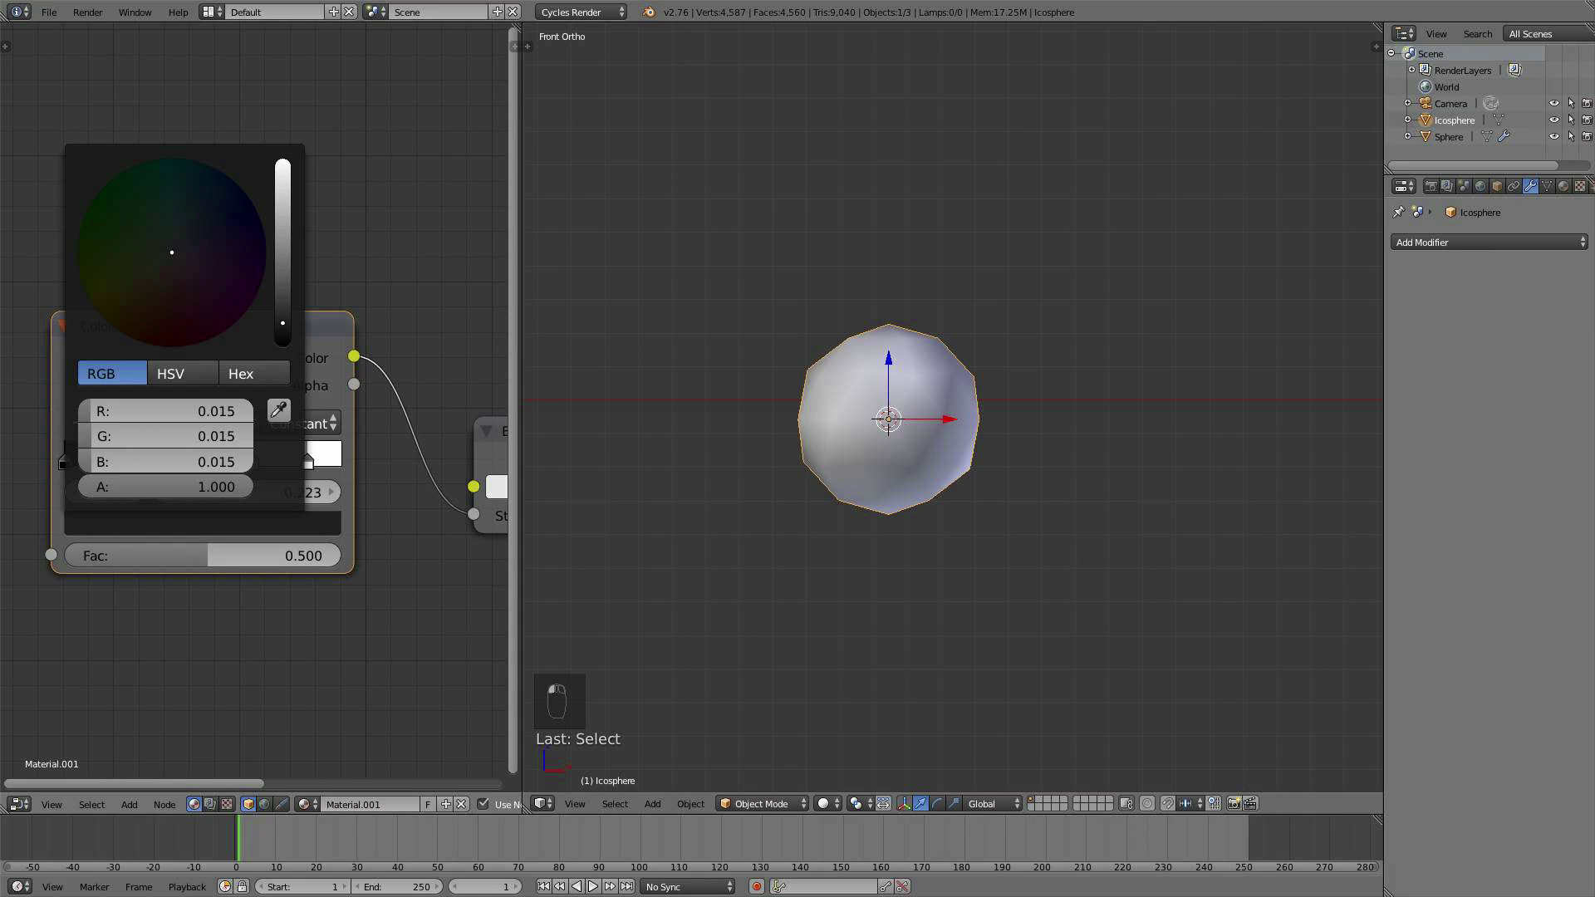
Step: Change the first ColorRamp stop, at position 0.000, from black to a very dark grey
left_click(63, 455)
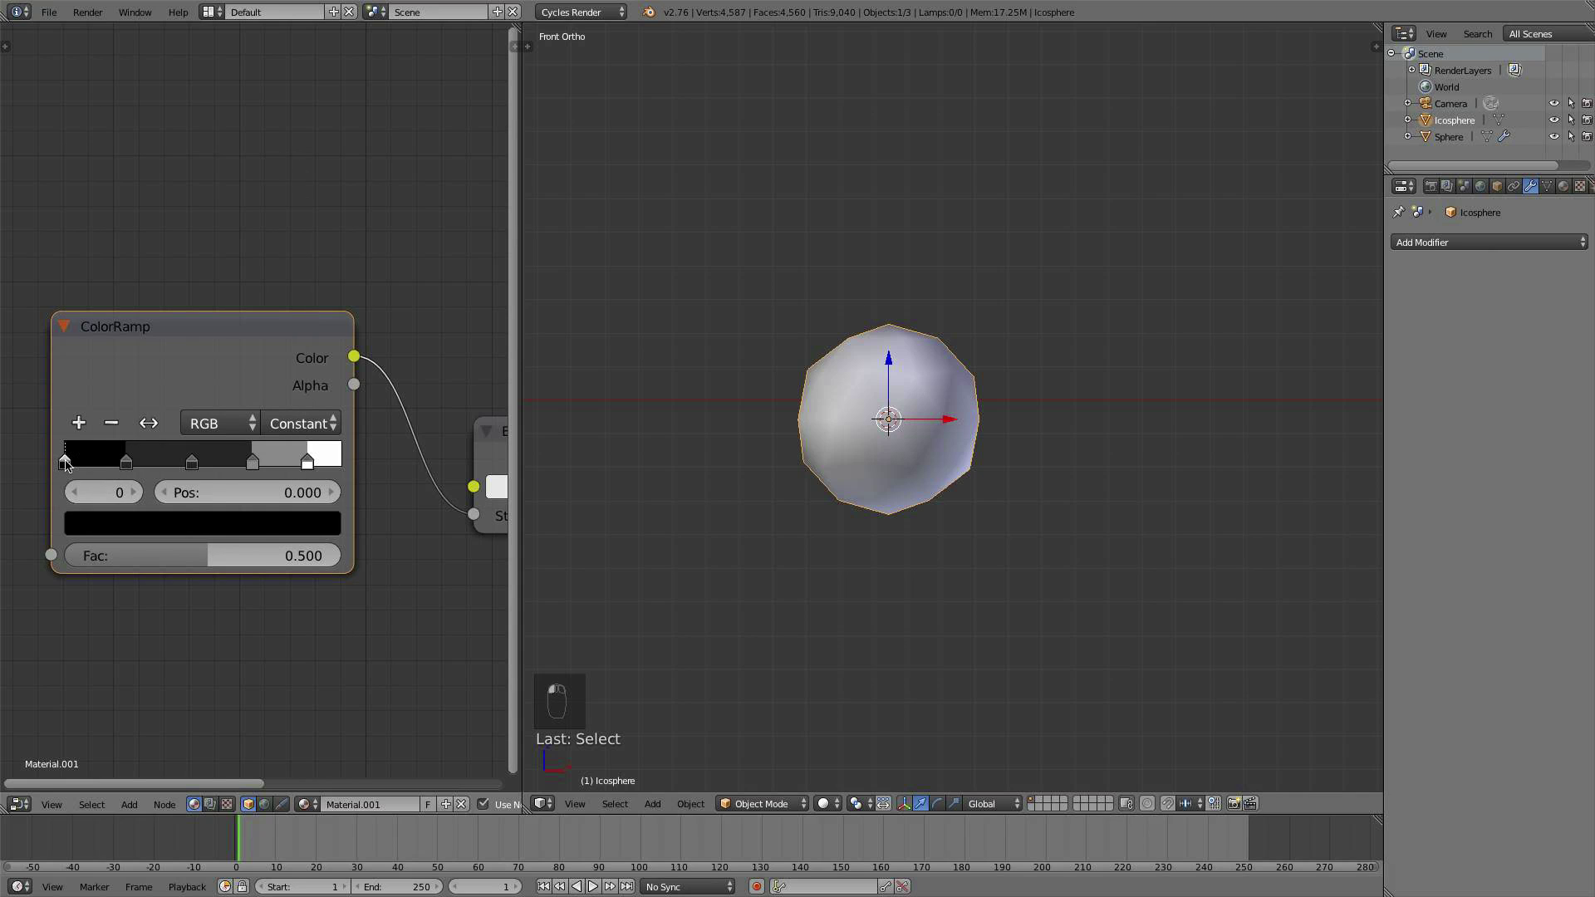
left_click(170, 529)
left_click_drag(293, 333, 286, 322)
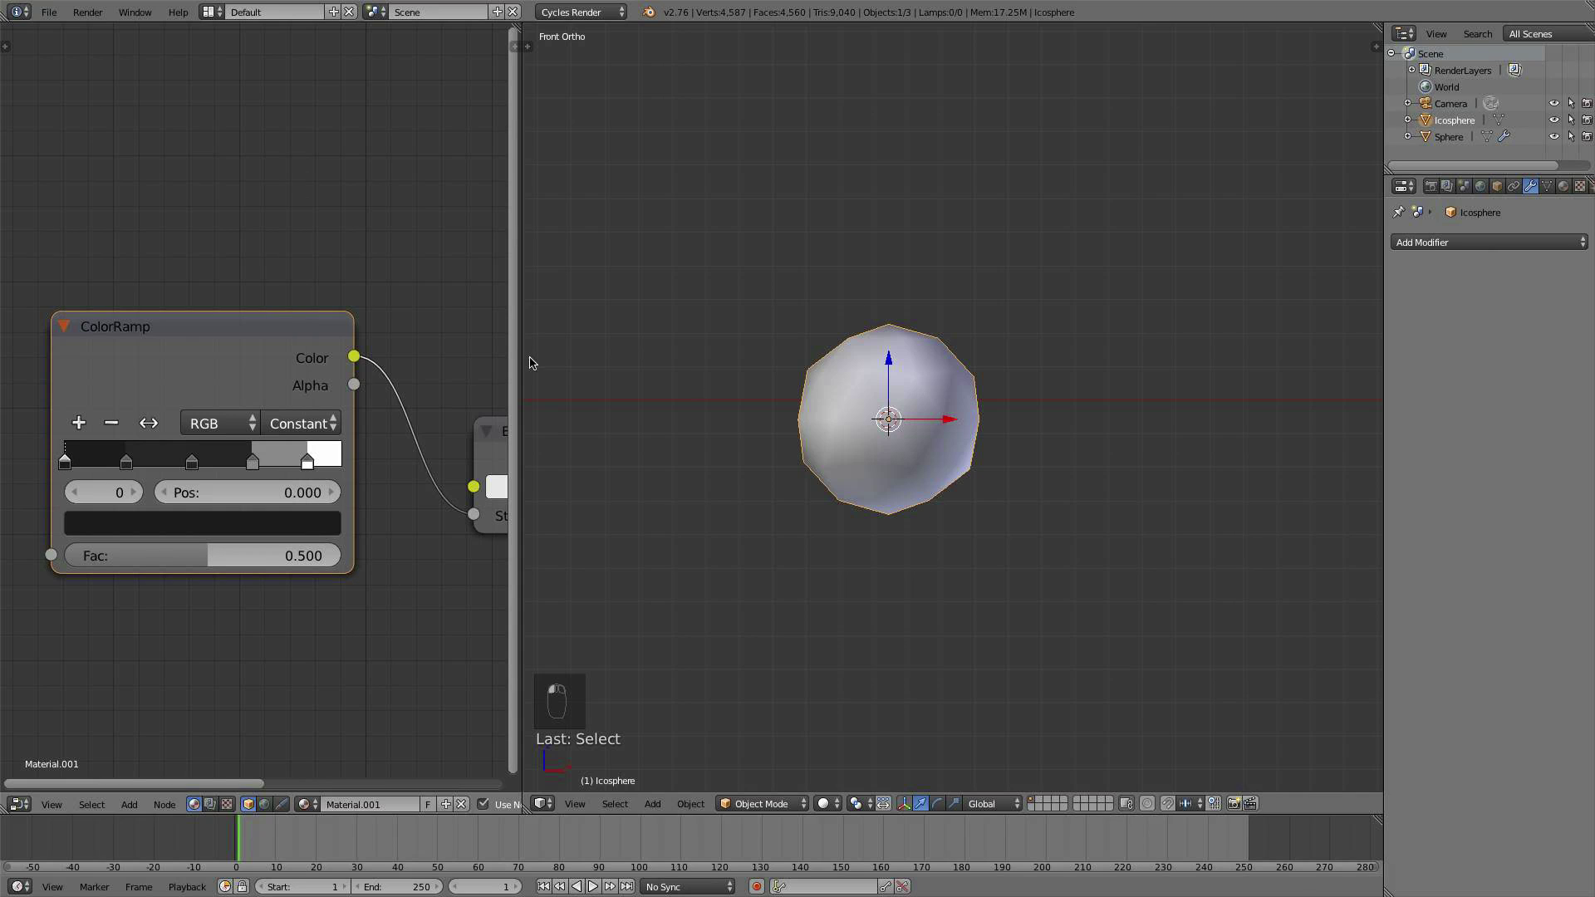
Step: Lighten the ColorRamp stop at position 0.459 slightly and leave the white stop active at position 0.882
left_click(137, 467)
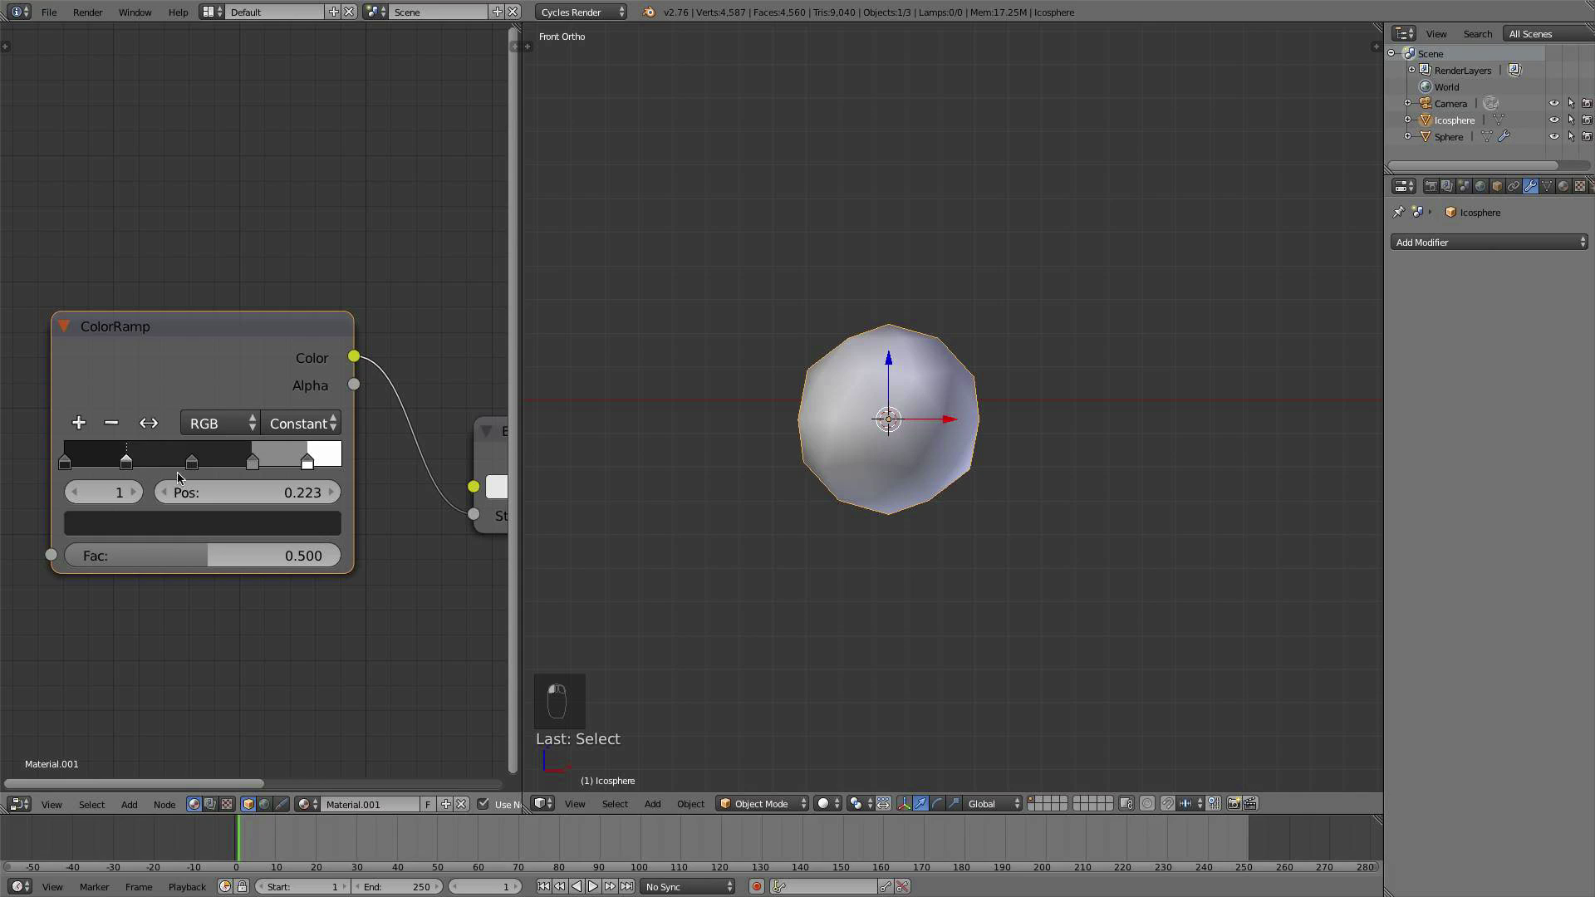
left_click(233, 524)
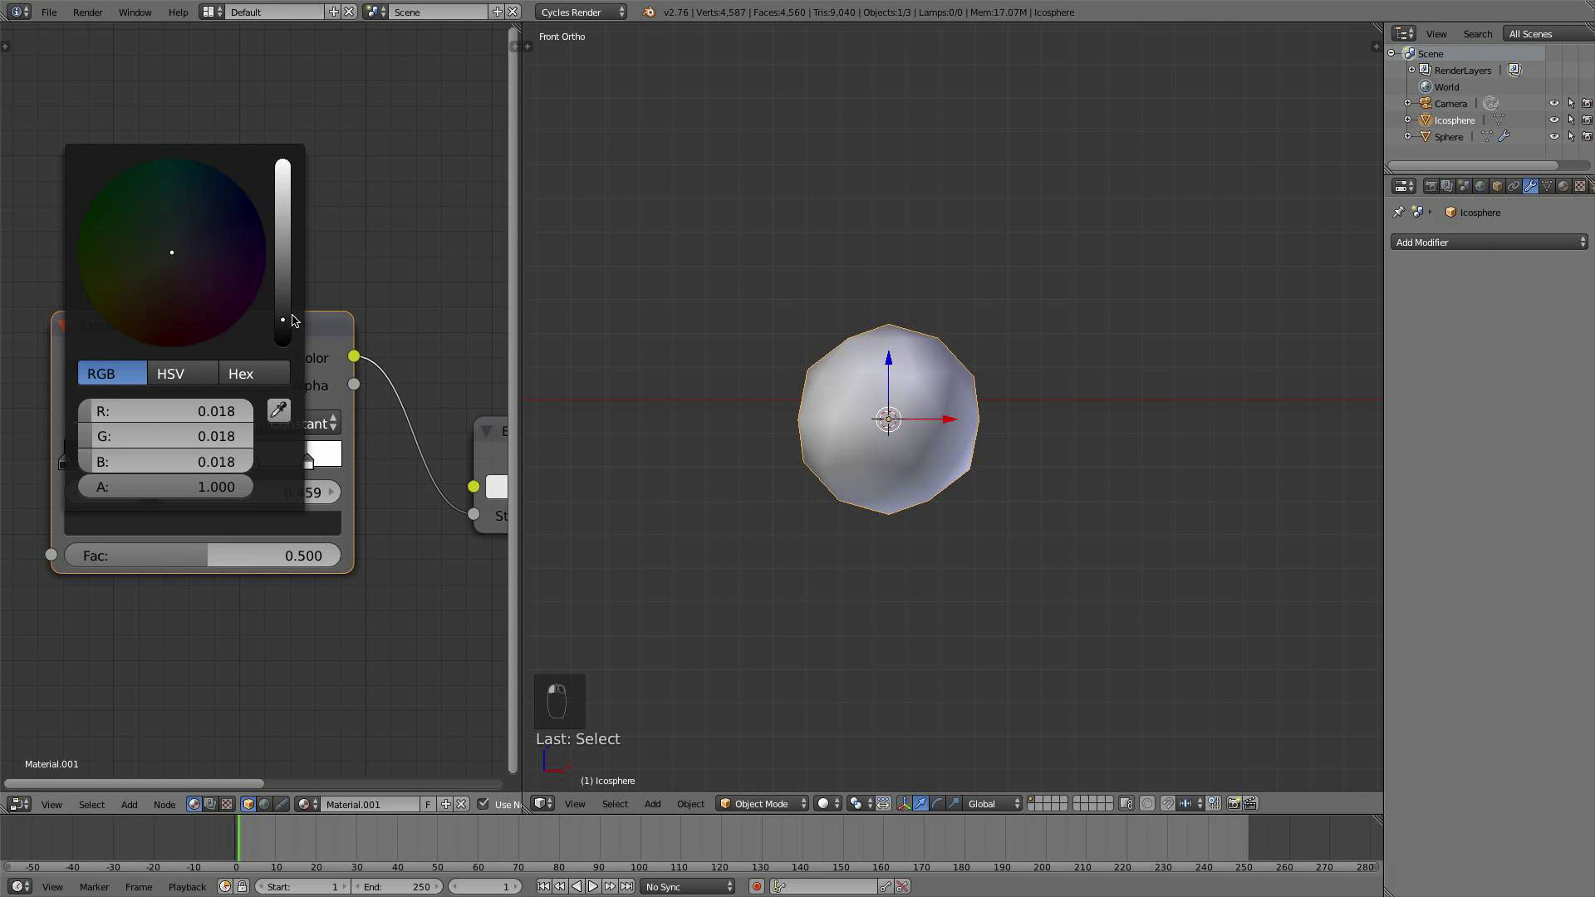
left_click_drag(293, 320, 288, 310)
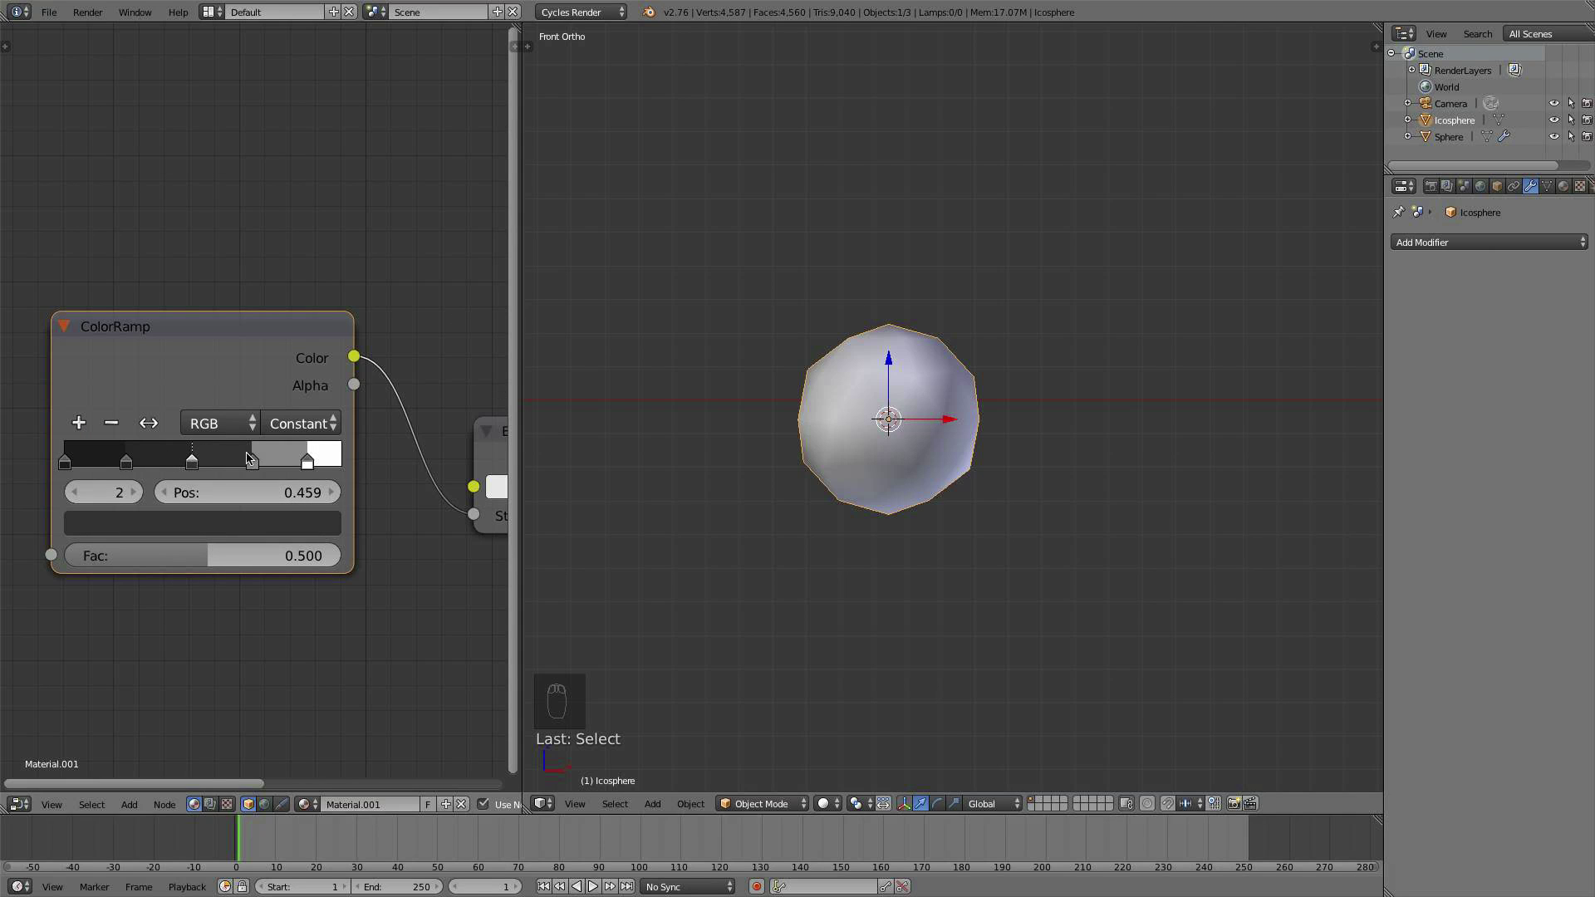
left_click(312, 461)
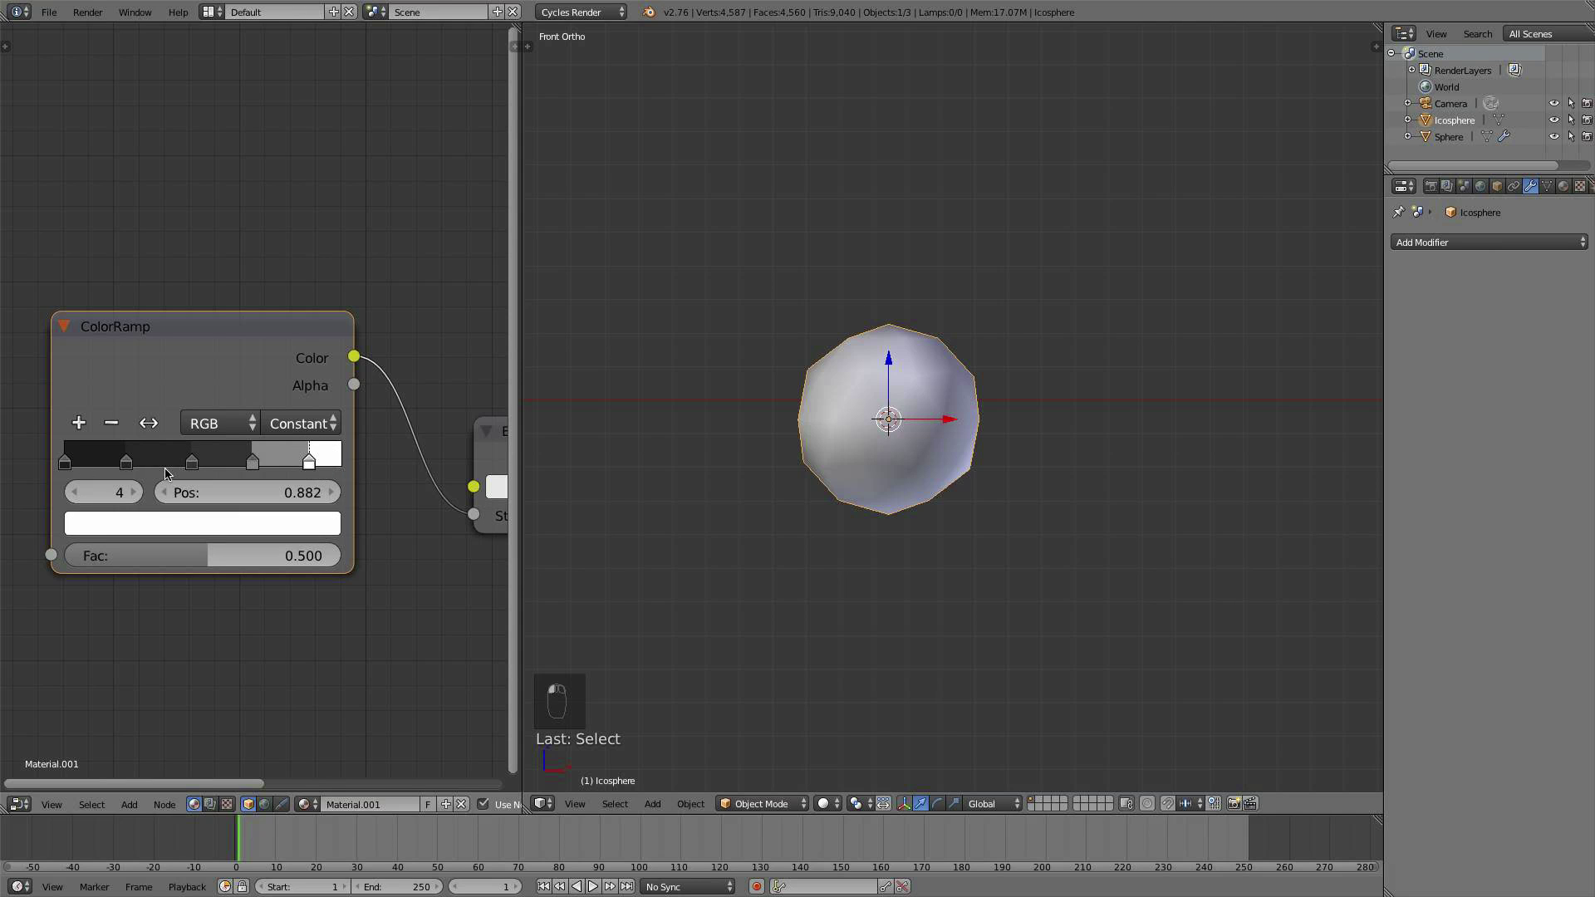
Step: Add an Object Info node before the ColorRamp and link its Random output to the ColorRamp's Fac input
scroll(220, 420, "down", 5)
middle_click_drag(219, 399, 331, 390)
scroll(267, 511, "up", 3)
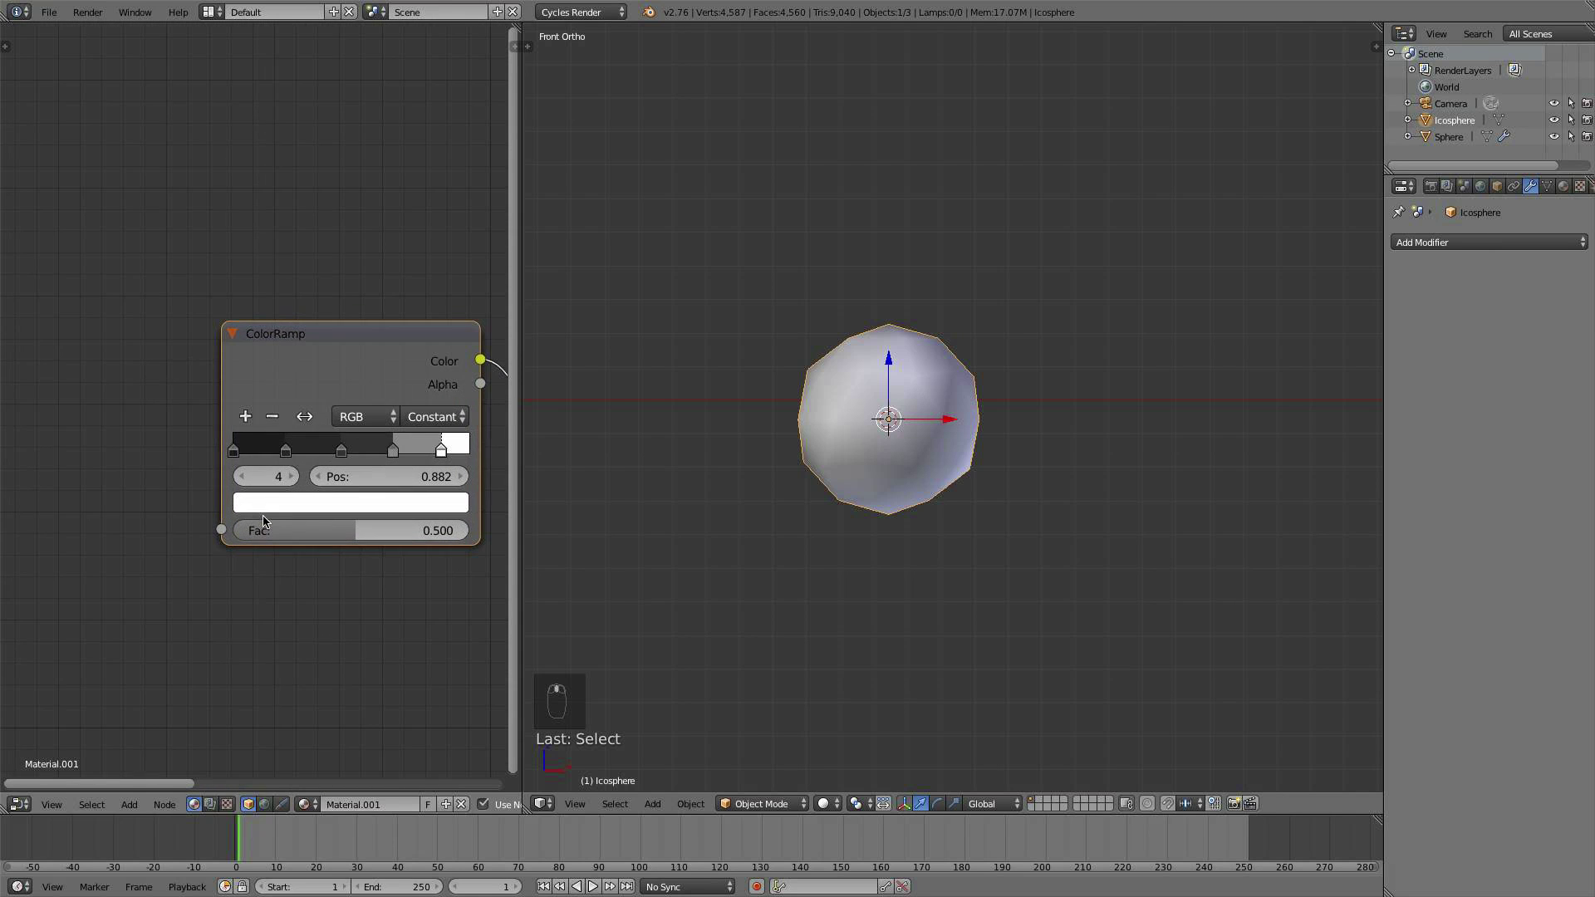
scroll(166, 407, "down", 3)
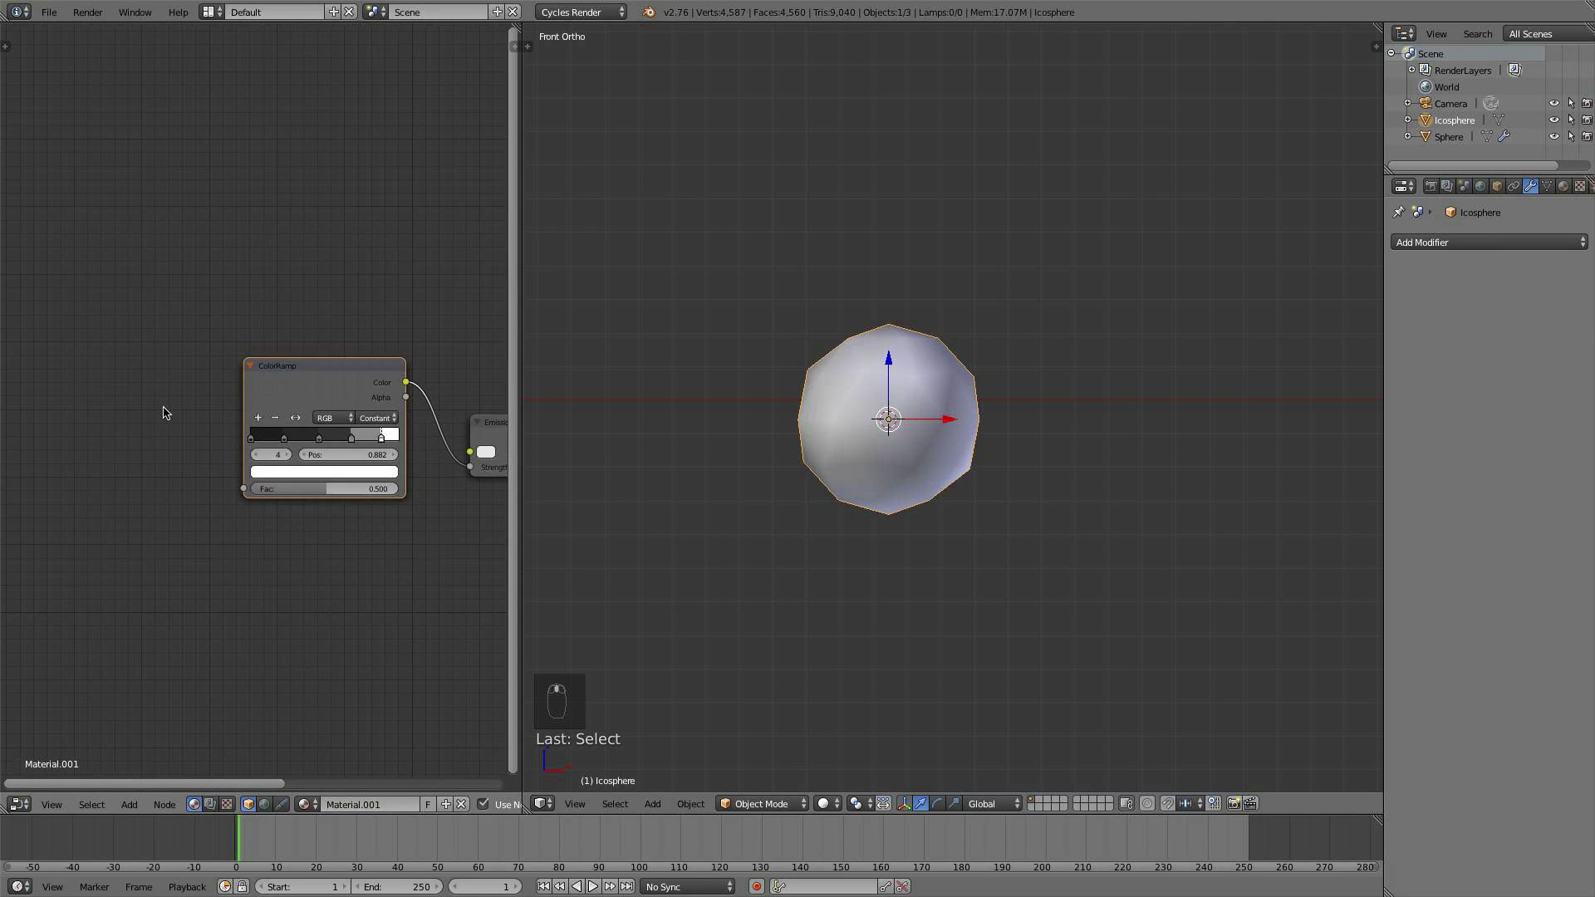
key("shift+a")
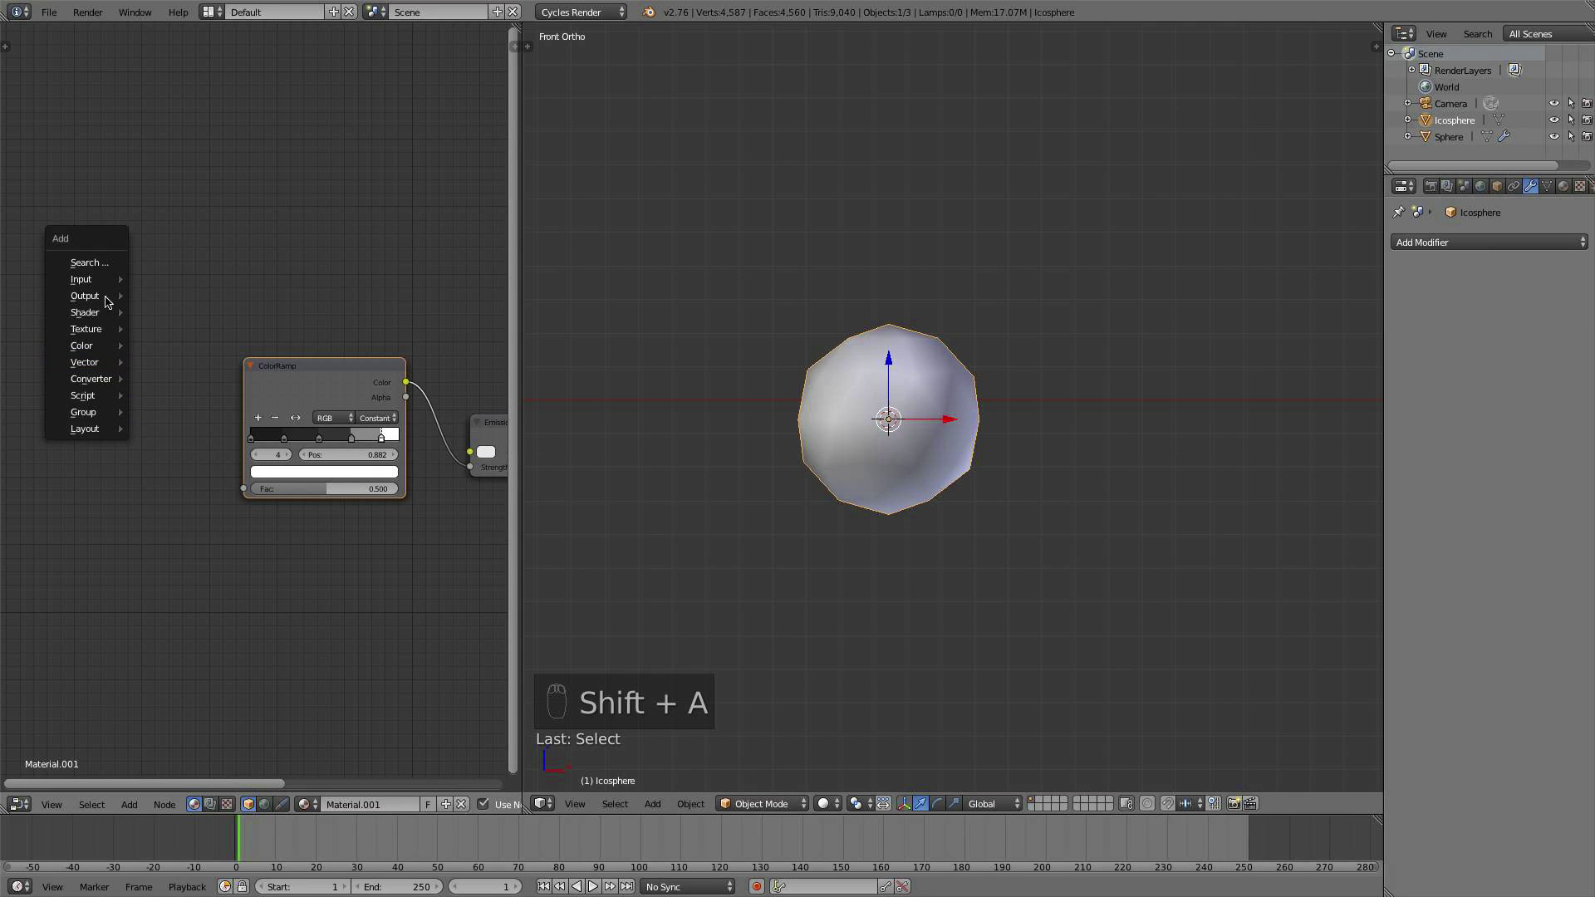
mouse_move(87, 284)
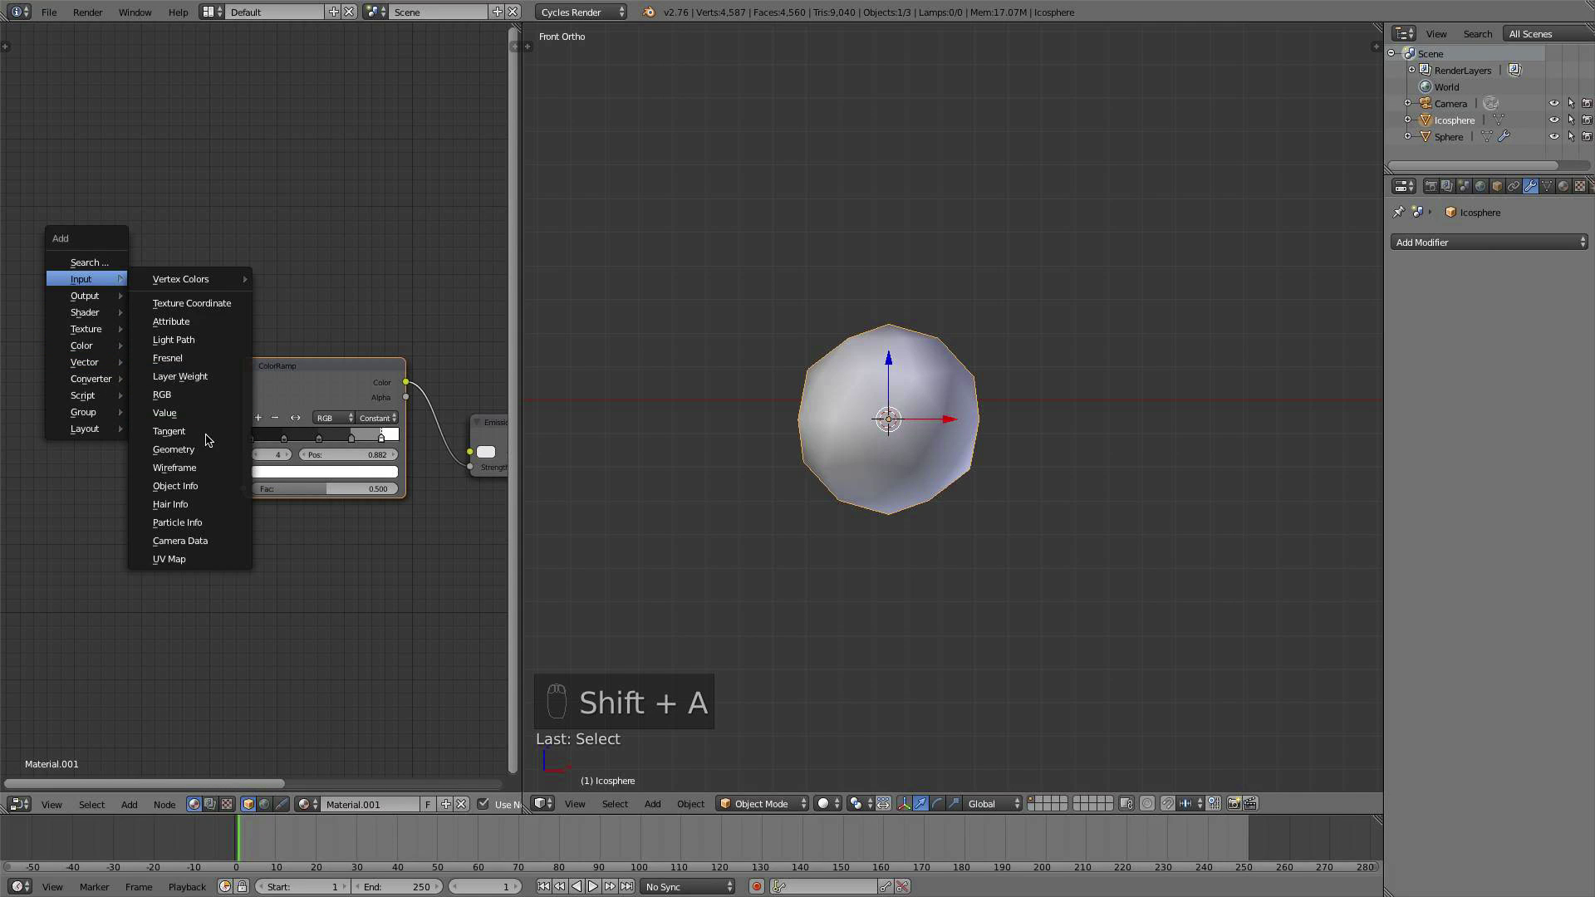
left_click(175, 486)
left_click(137, 431)
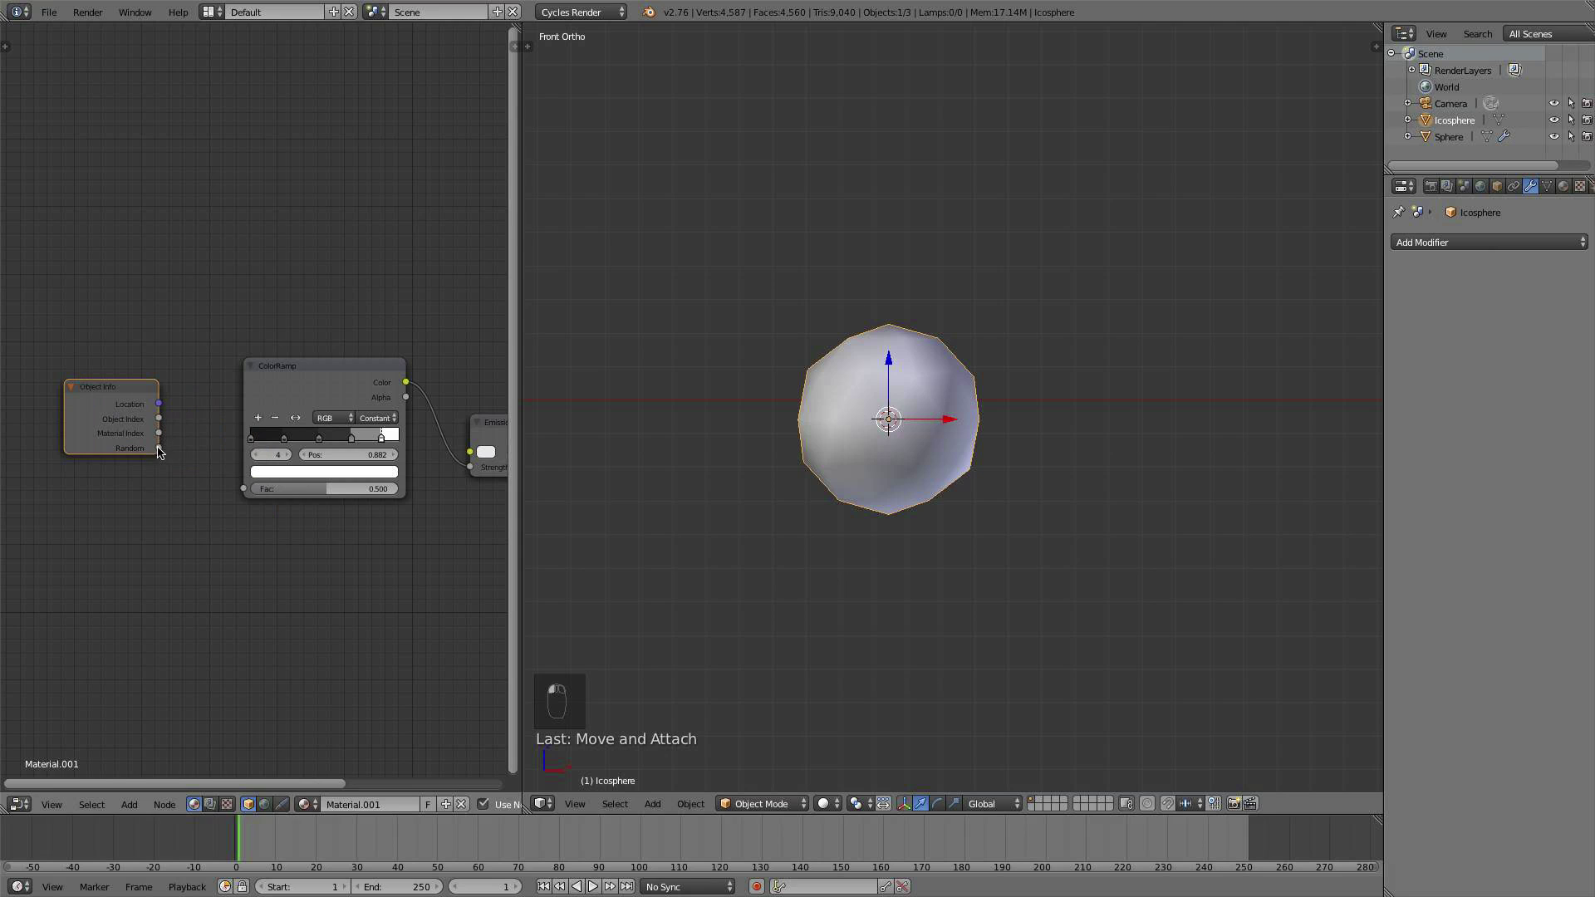
left_click_drag(159, 448, 254, 488)
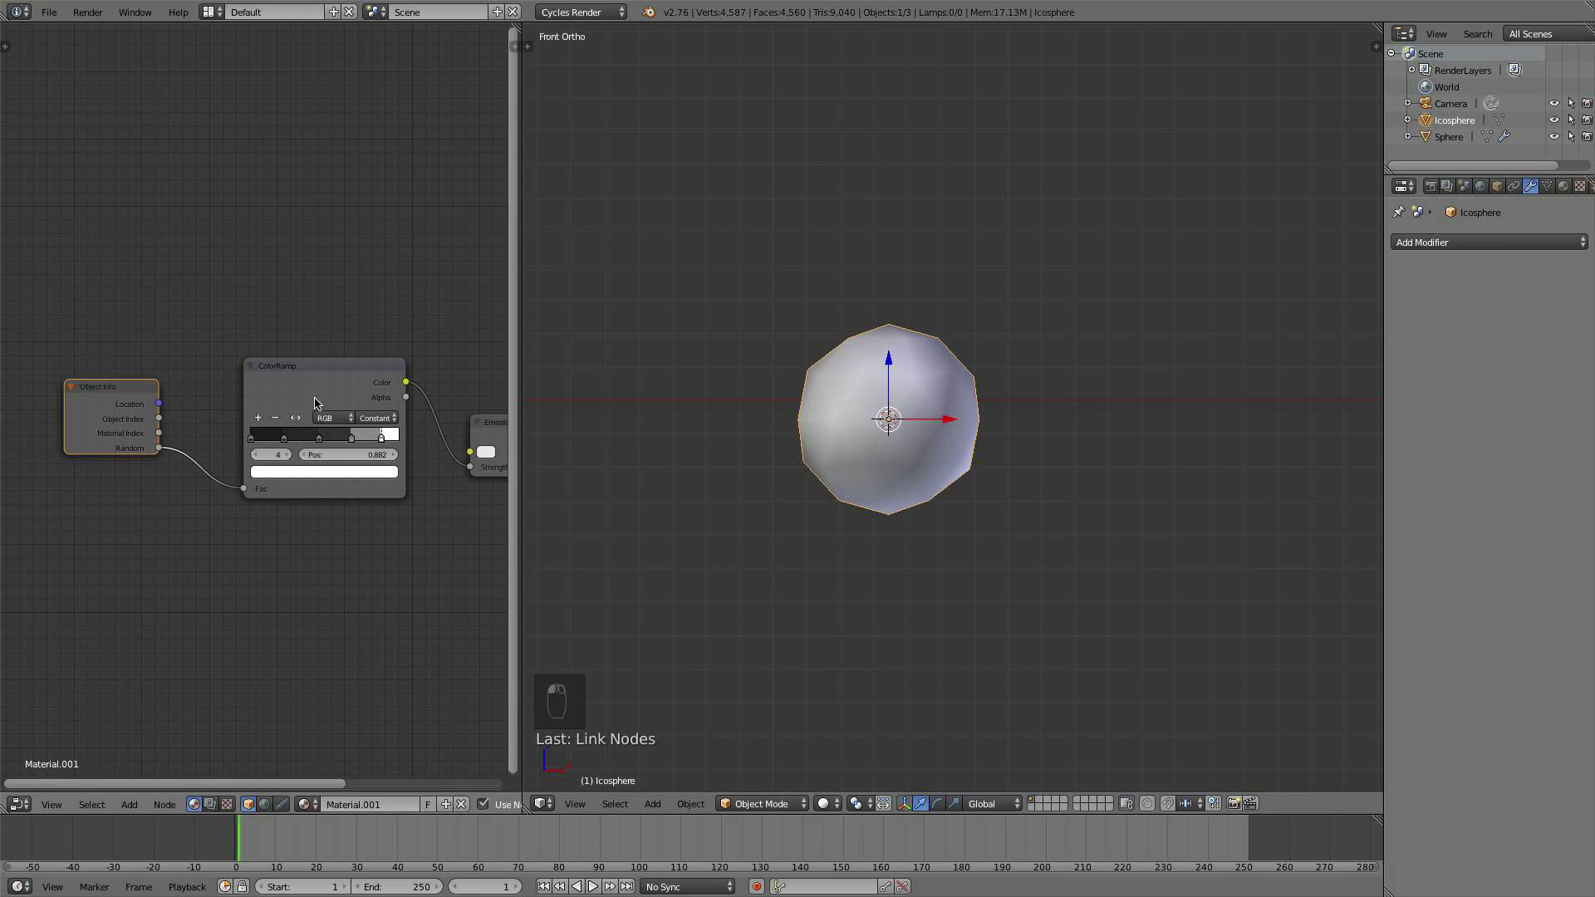
left_click_drag(325, 382, 301, 391)
middle_click_drag(381, 523, 282, 534)
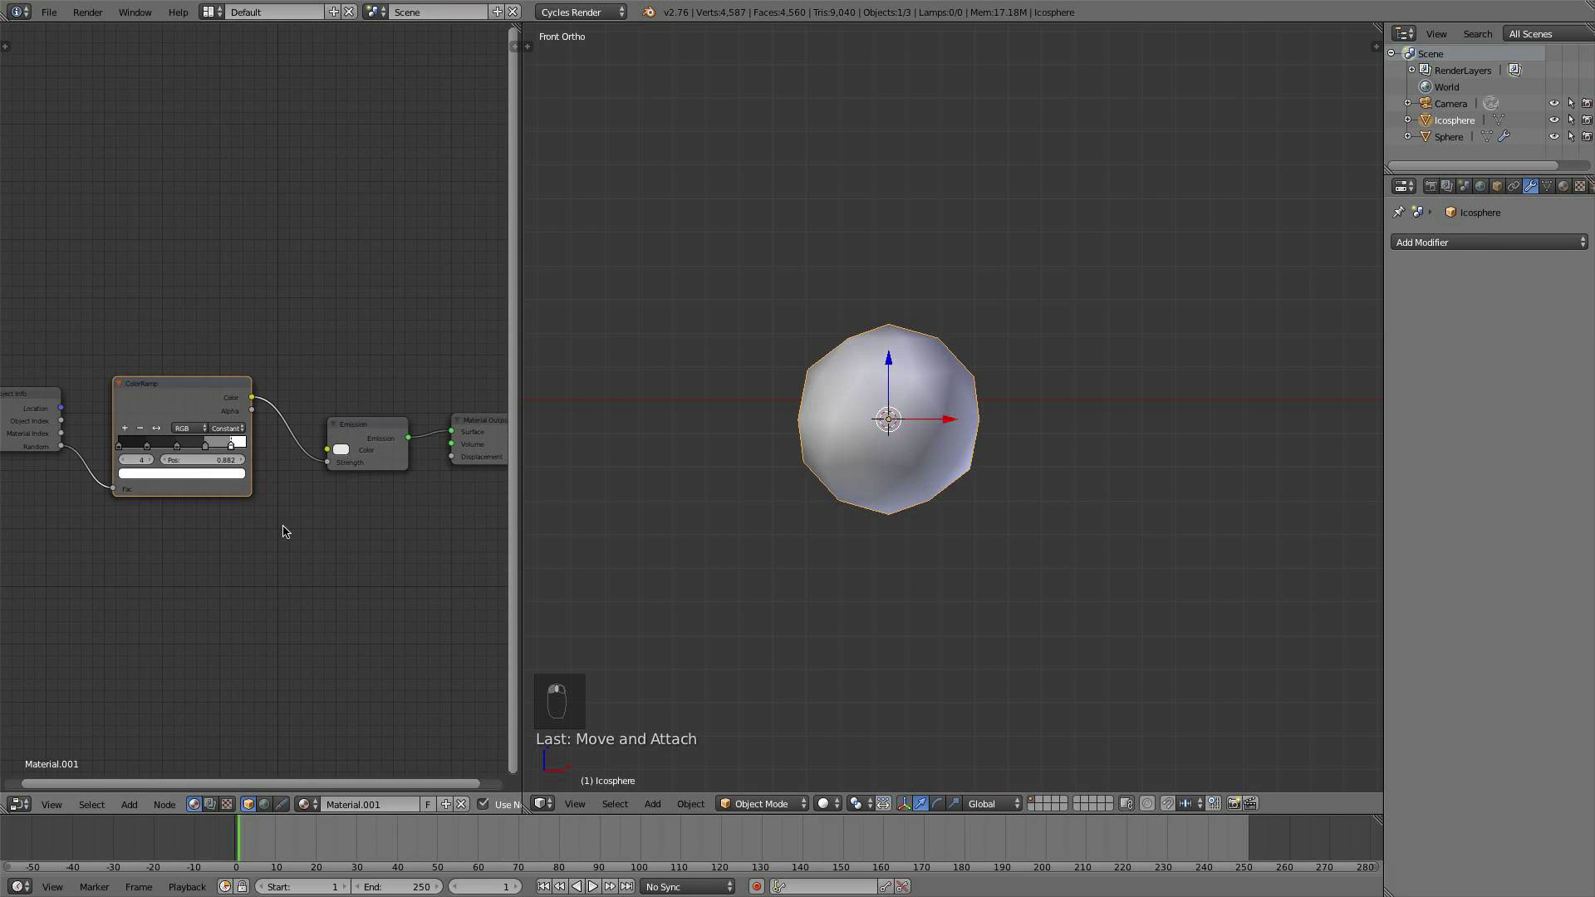
Step: Preview the random emission in Rendered viewport shading by placing seven duplicates of the ico sphere around the original
scroll(282, 534, "up", 1)
left_click(829, 802)
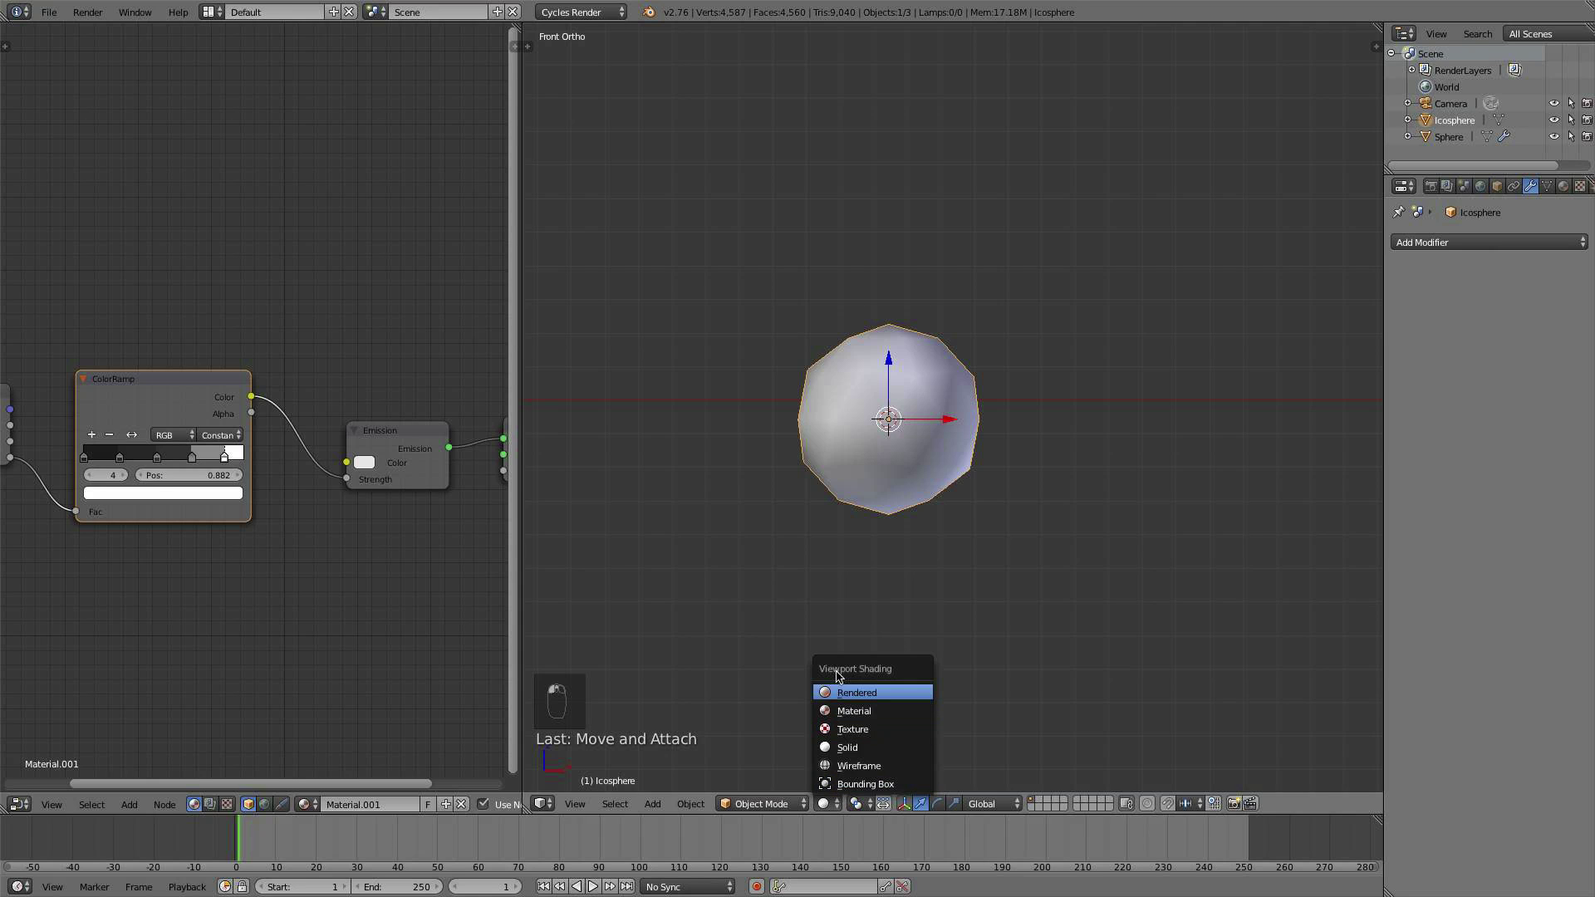
left_click(834, 688)
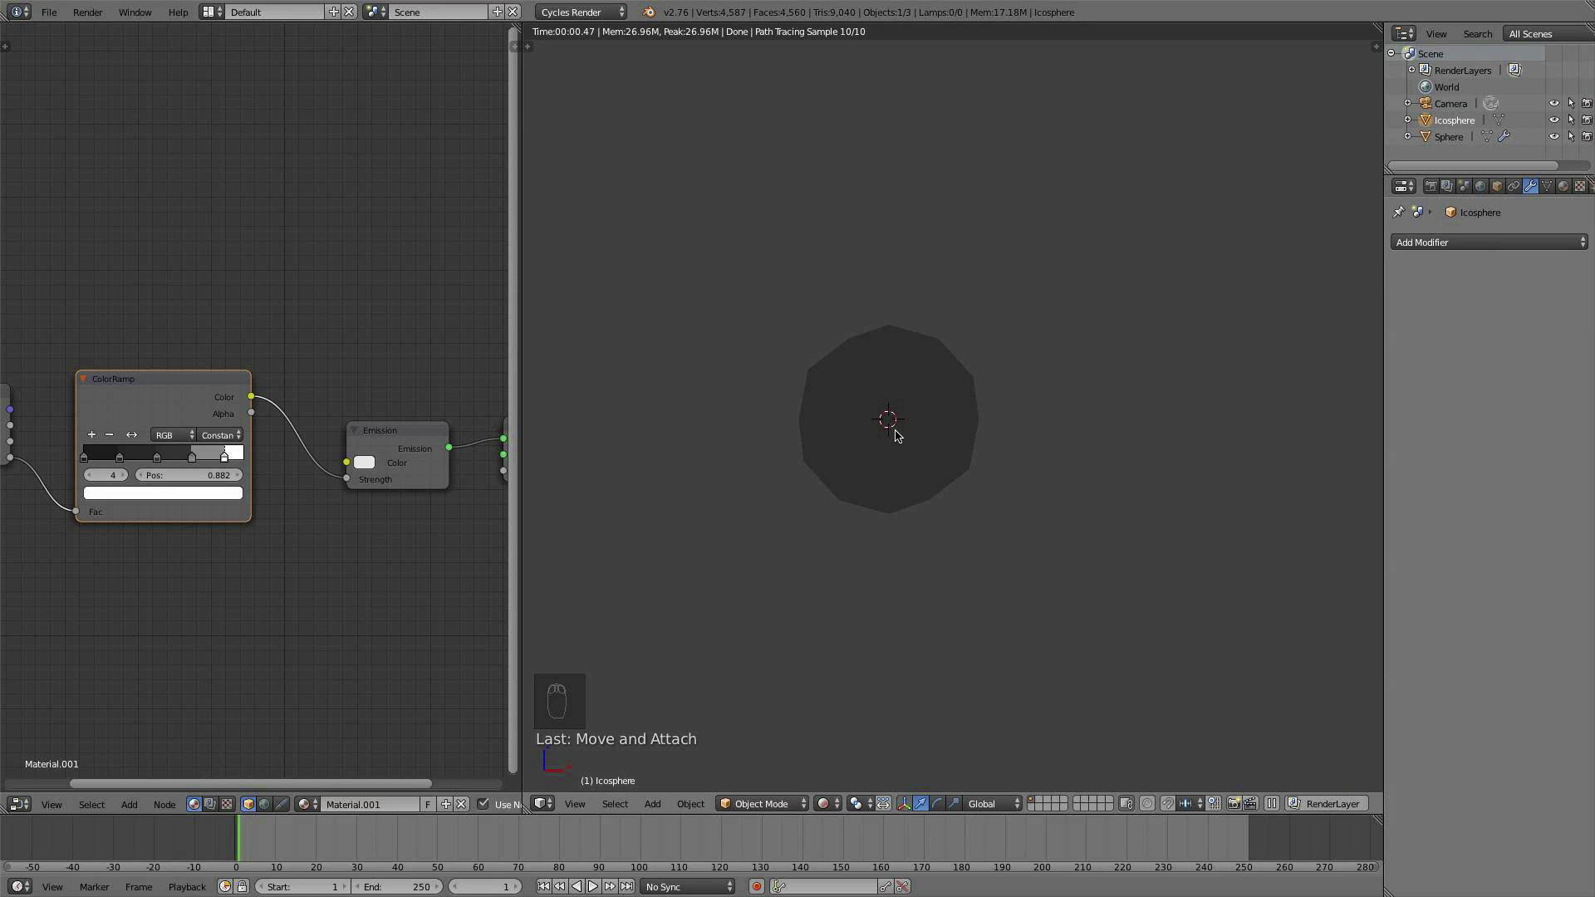
key("shift+d")
left_click(1043, 332)
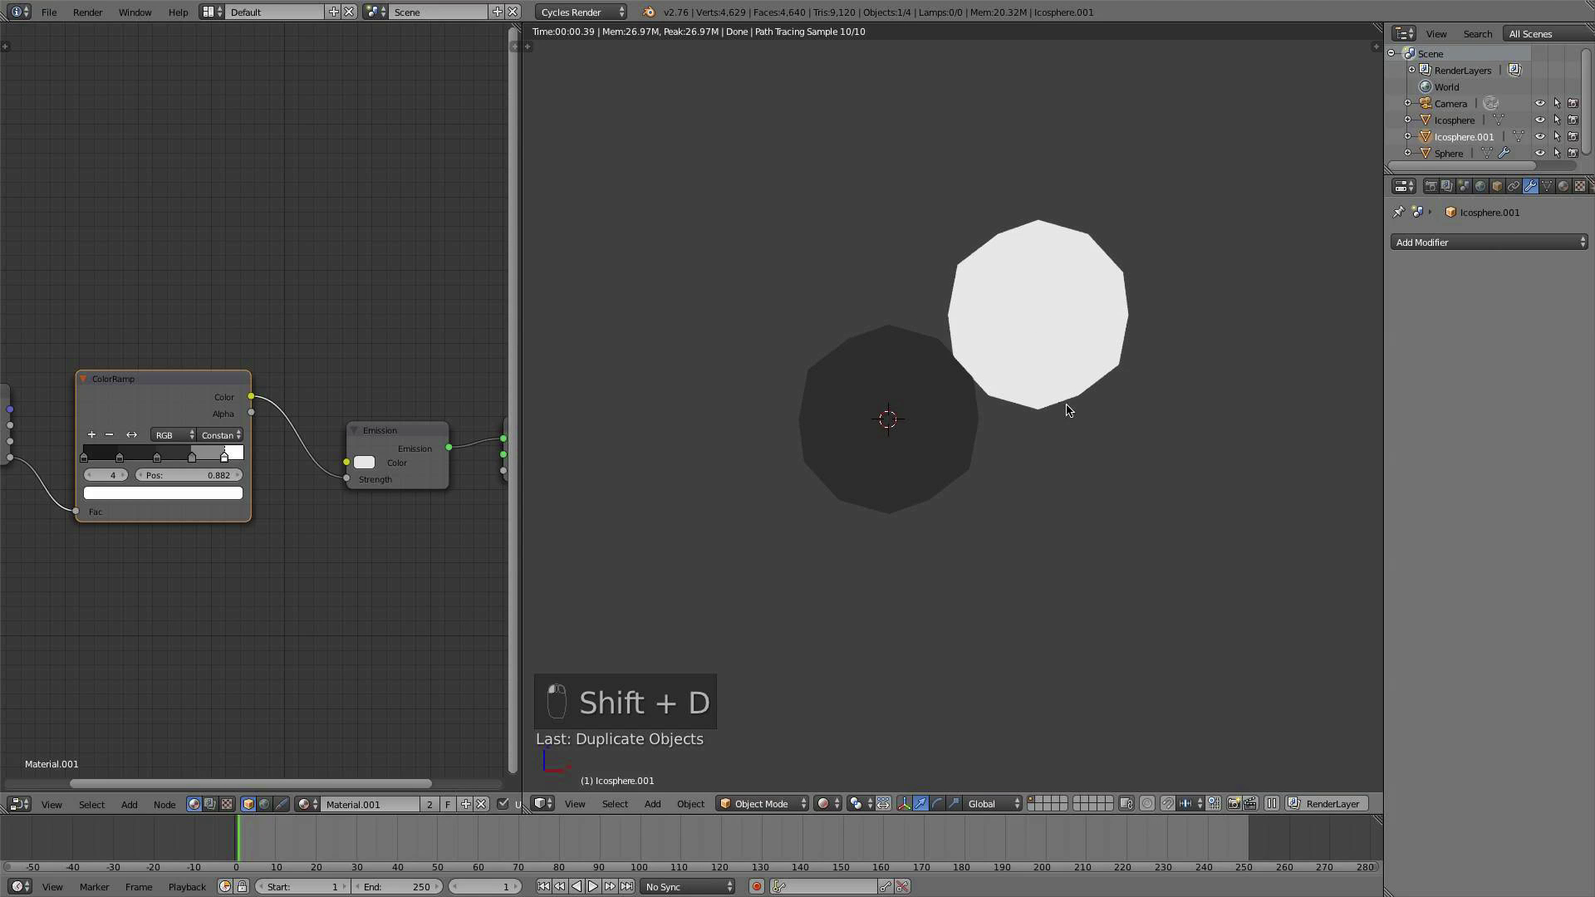
key("shift+d")
left_click(933, 346)
key("shift+d")
left_click(801, 397)
key("shift+d")
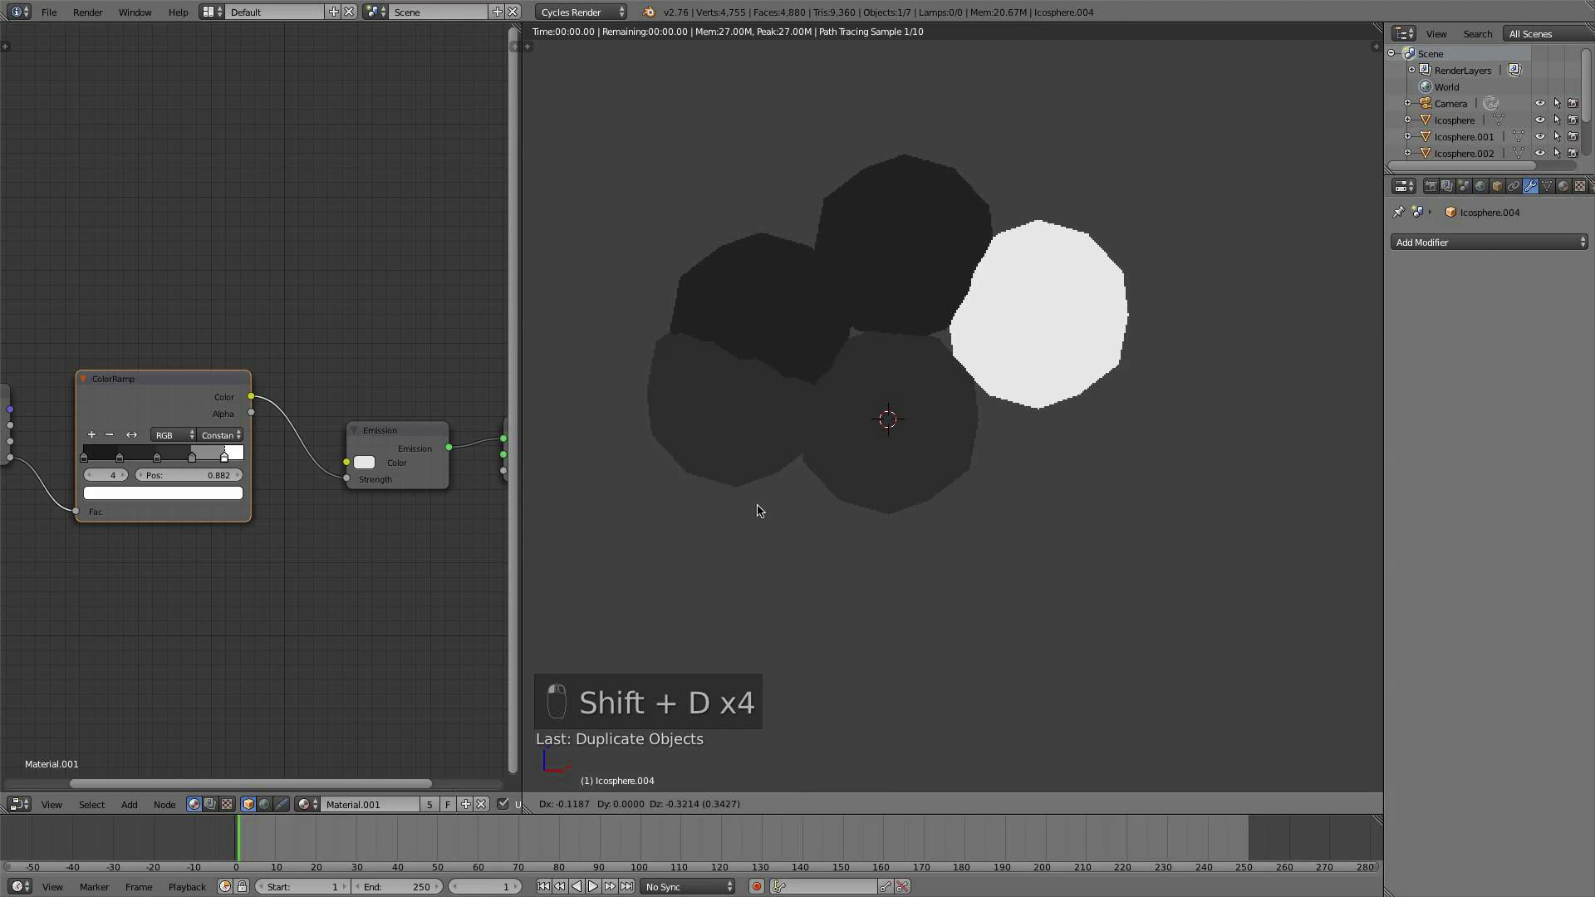
left_click(744, 564)
key("shift+d")
left_click(947, 634)
key("shift+d")
left_click(1114, 573)
key("shift+d")
left_click(1246, 478)
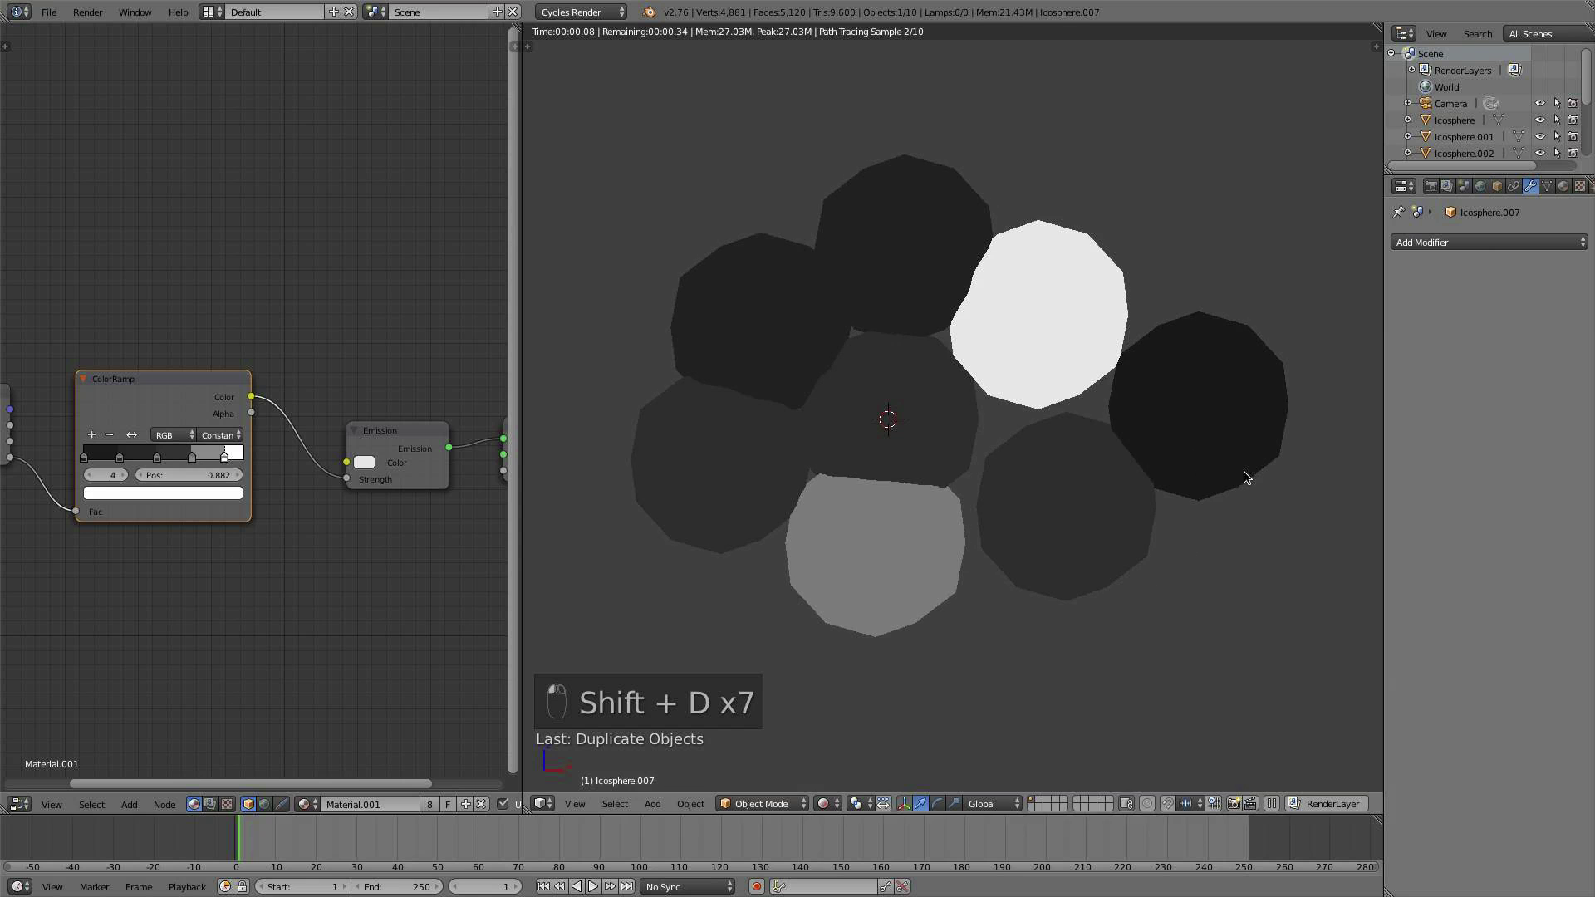
Step: Undo all seven ico sphere duplicates and return the viewport to Solid shading
key("super+z")
key("super+z")
key("super+z")
key("super+z")
key("super+z")
key("super+z")
key("super+z")
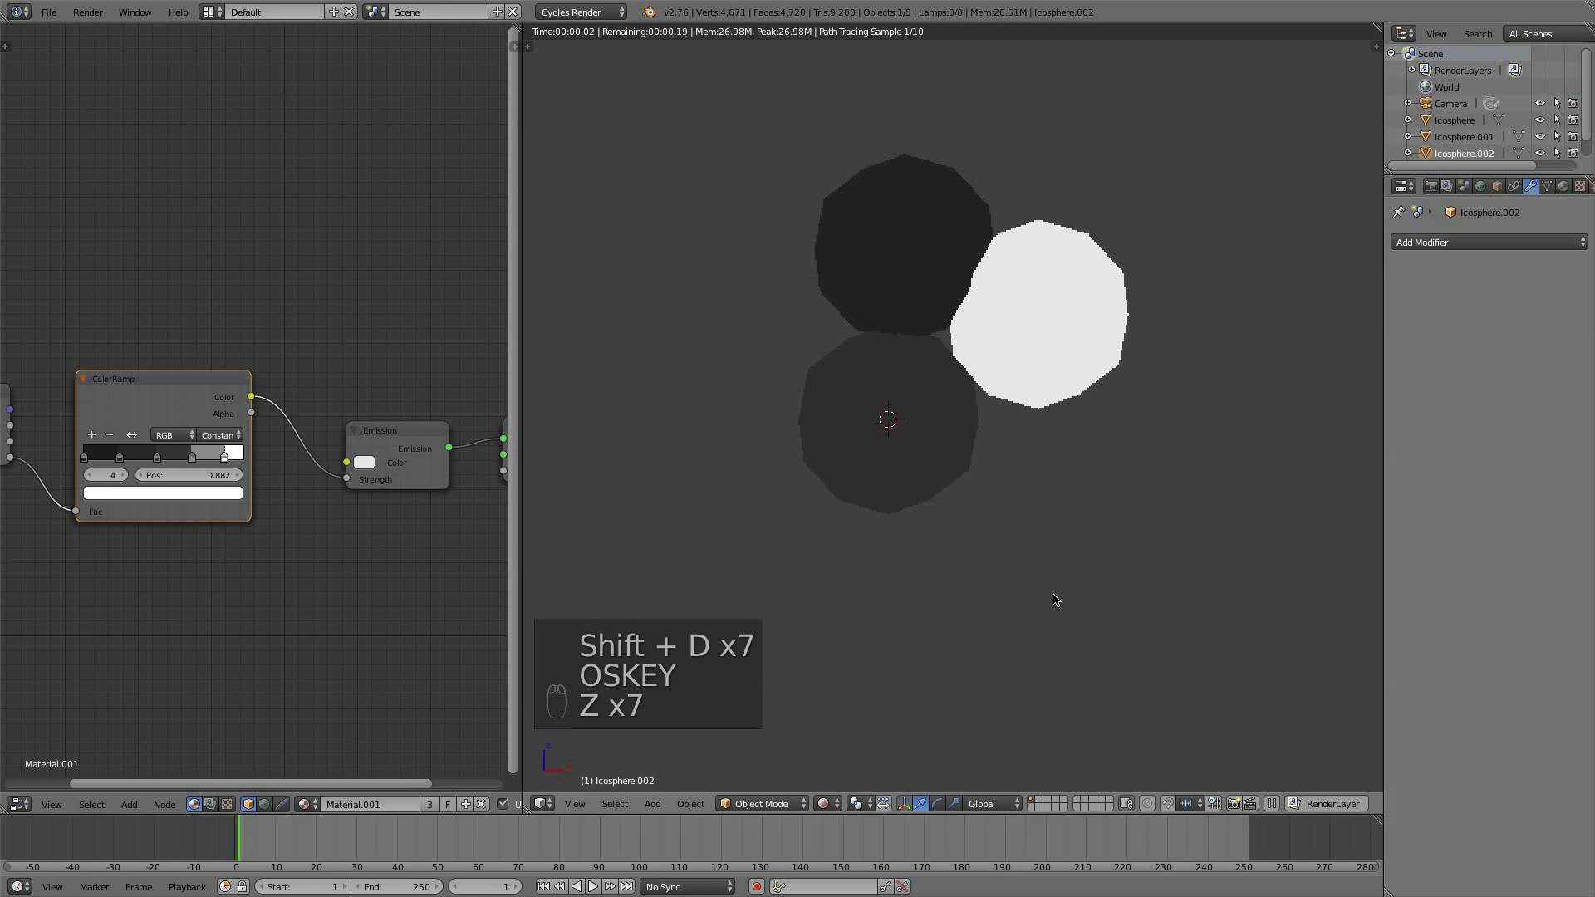
key("super+z")
key("super+z")
left_click(829, 803)
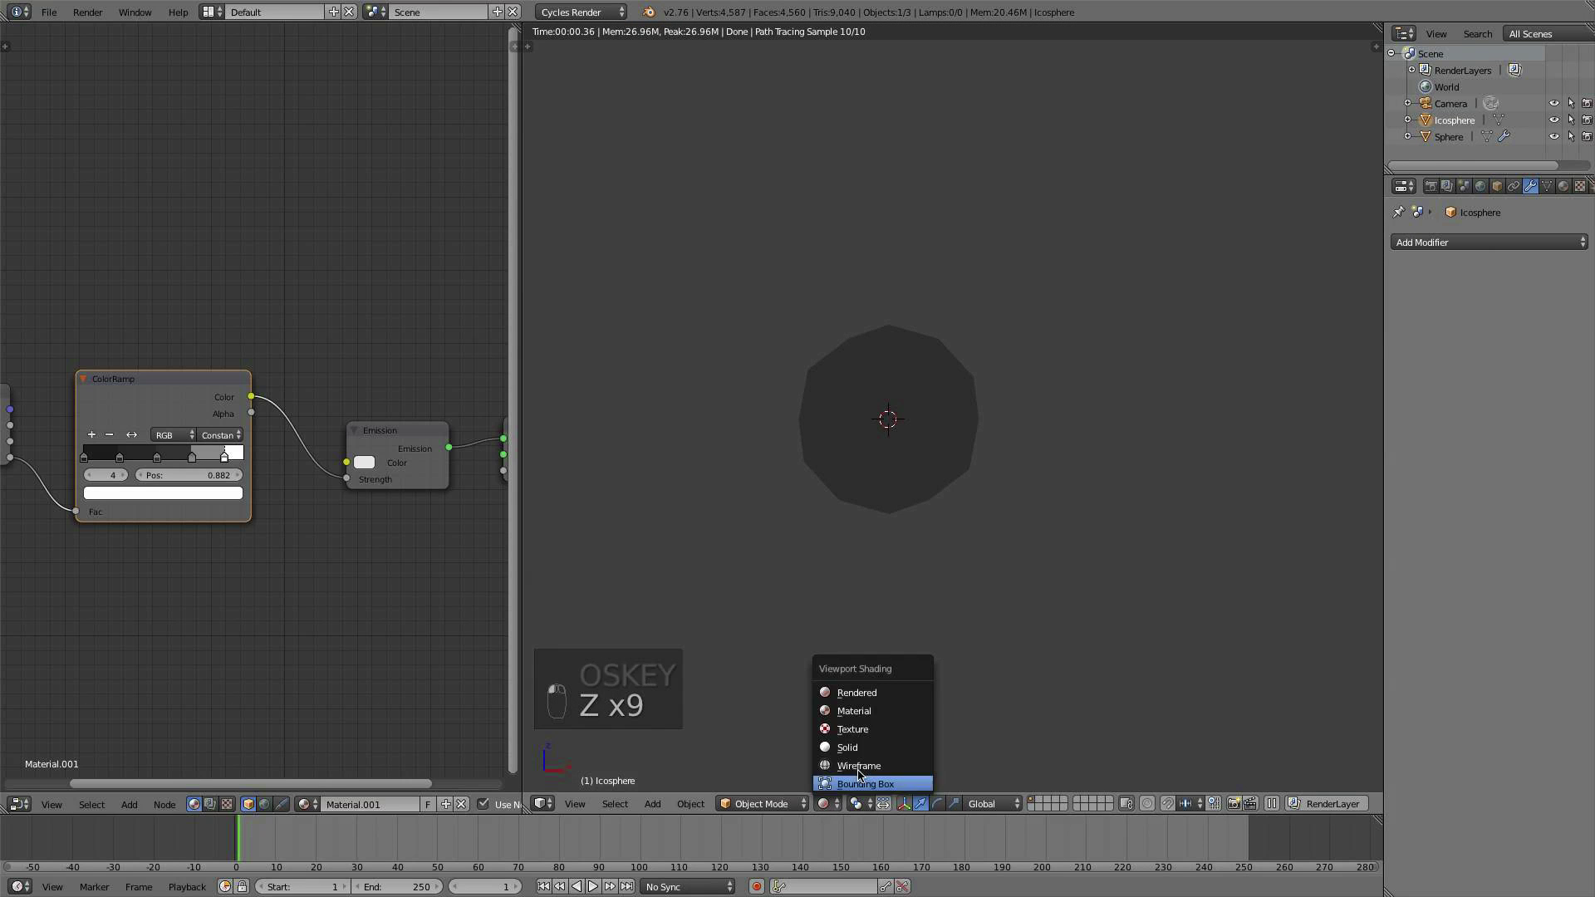
left_click(847, 747)
Step: Spread the ColorRamp's middle stops apart, add a stop at position 0.586 and lighten it to a darker mid grey
scroll(324, 548, "up", 2)
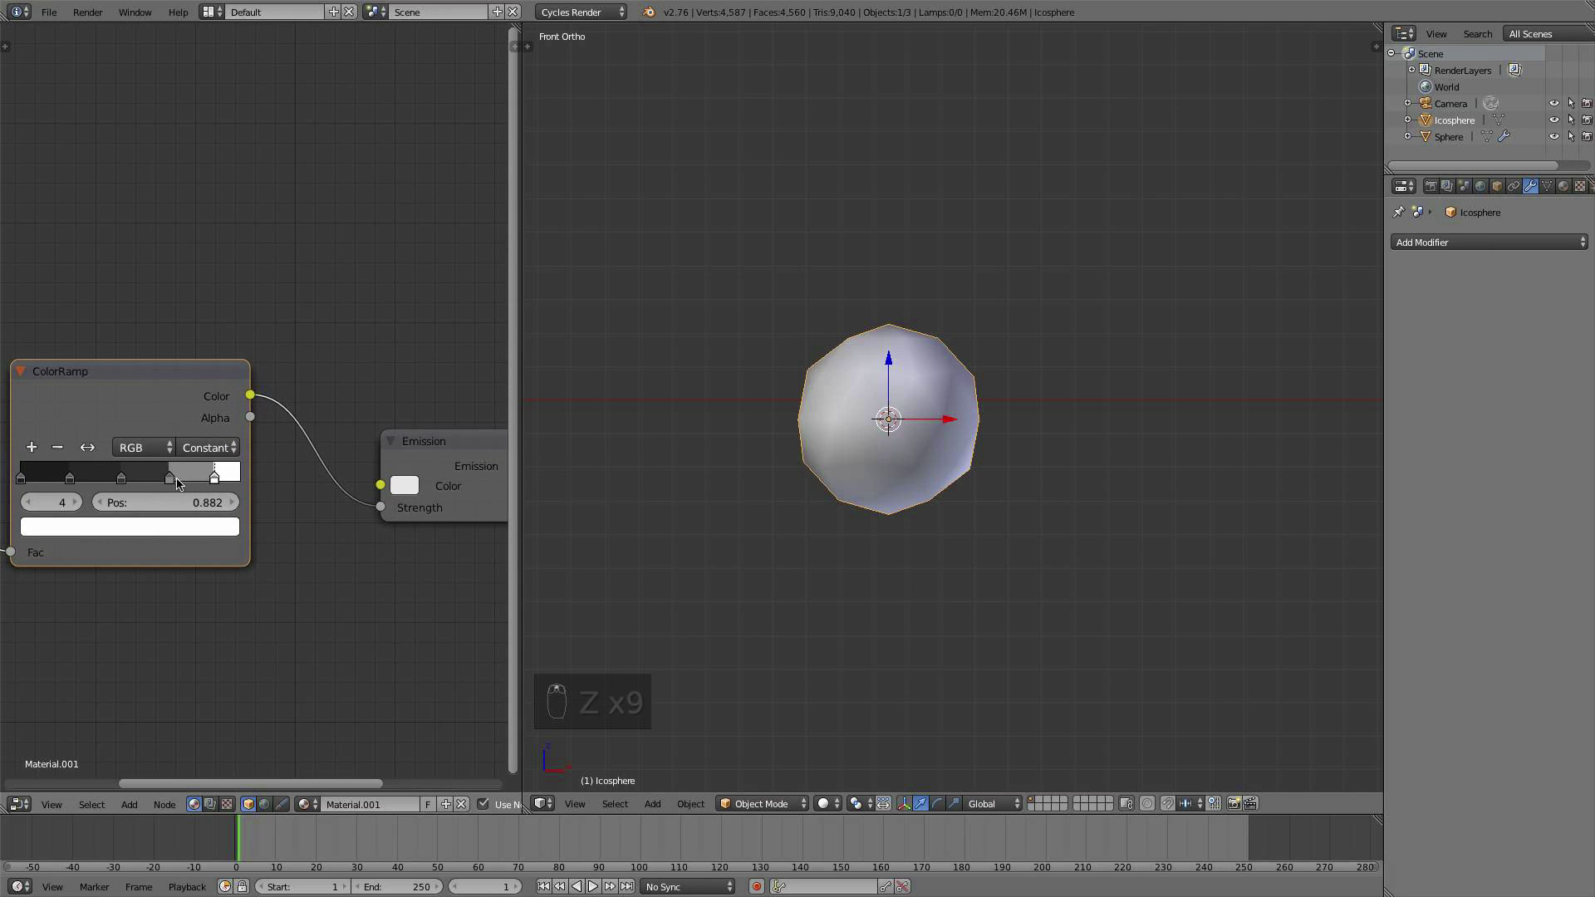
mouse_move(177, 483)
left_mouse_down()
mouse_move(122, 485)
mouse_move(150, 481)
left_mouse_up()
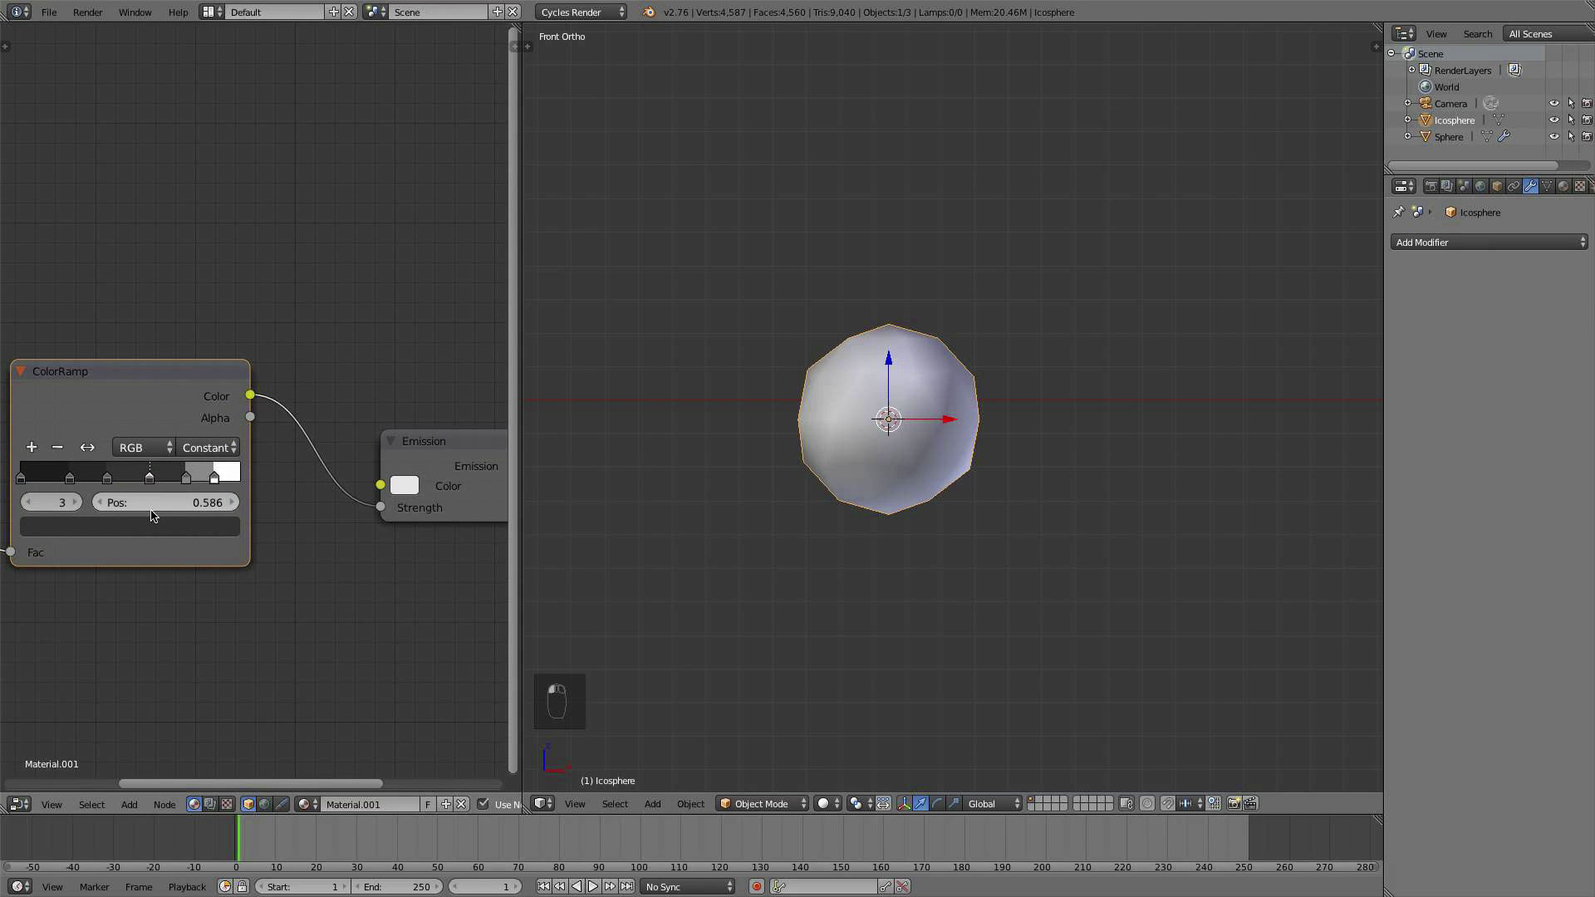
left_click(167, 530)
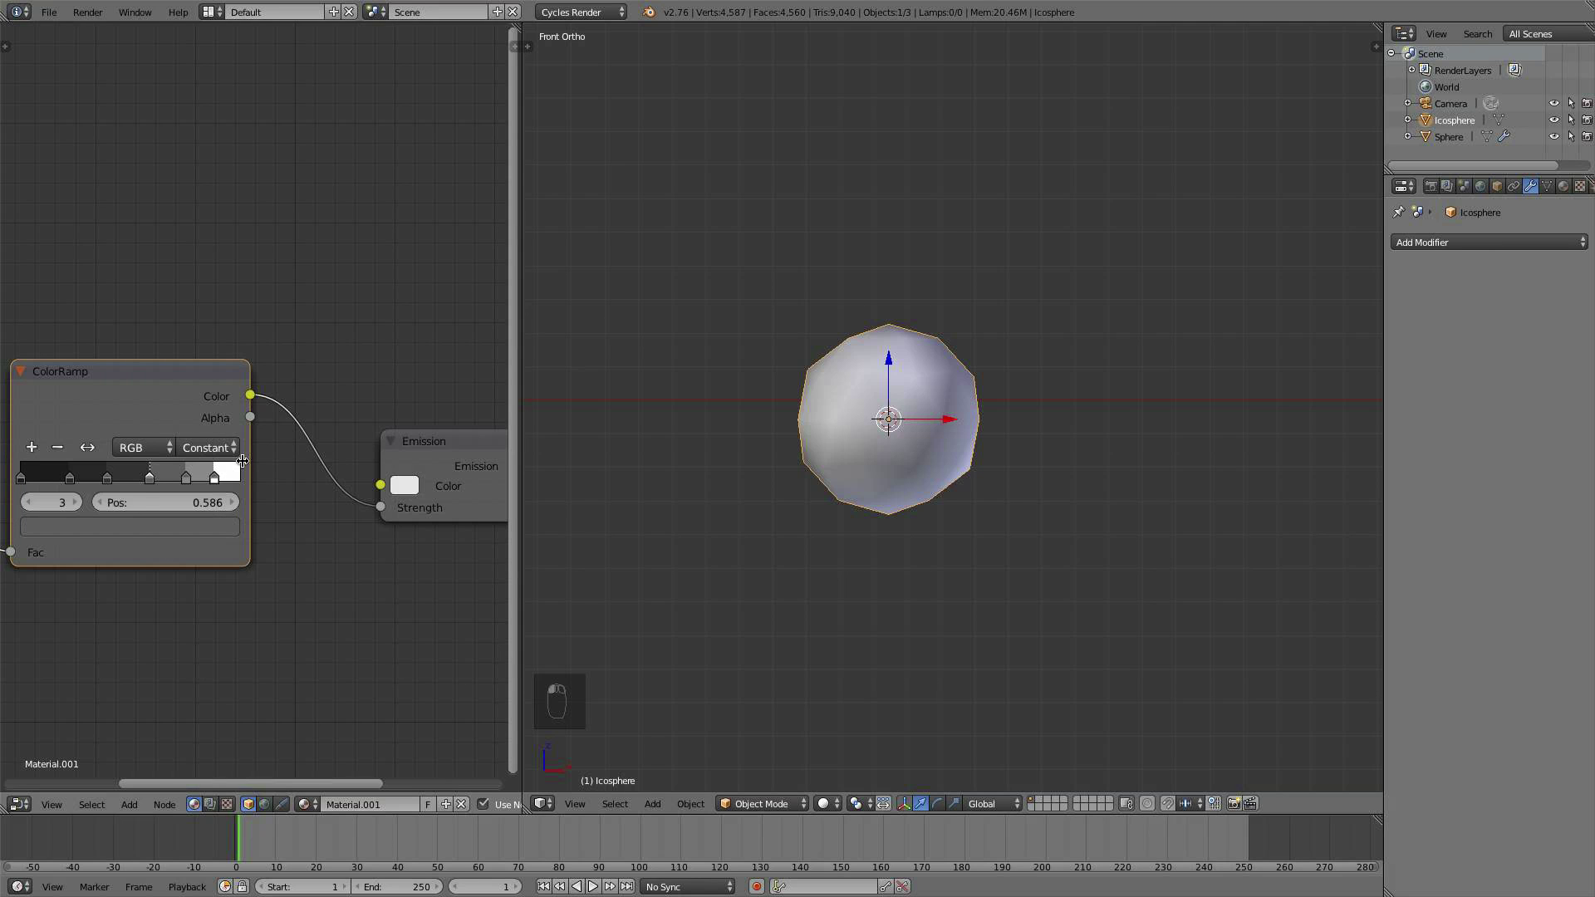
Step: Move the ColorRamp and Object Info nodes lower to free space above them in the node tree
scroll(207, 449, "down", 4)
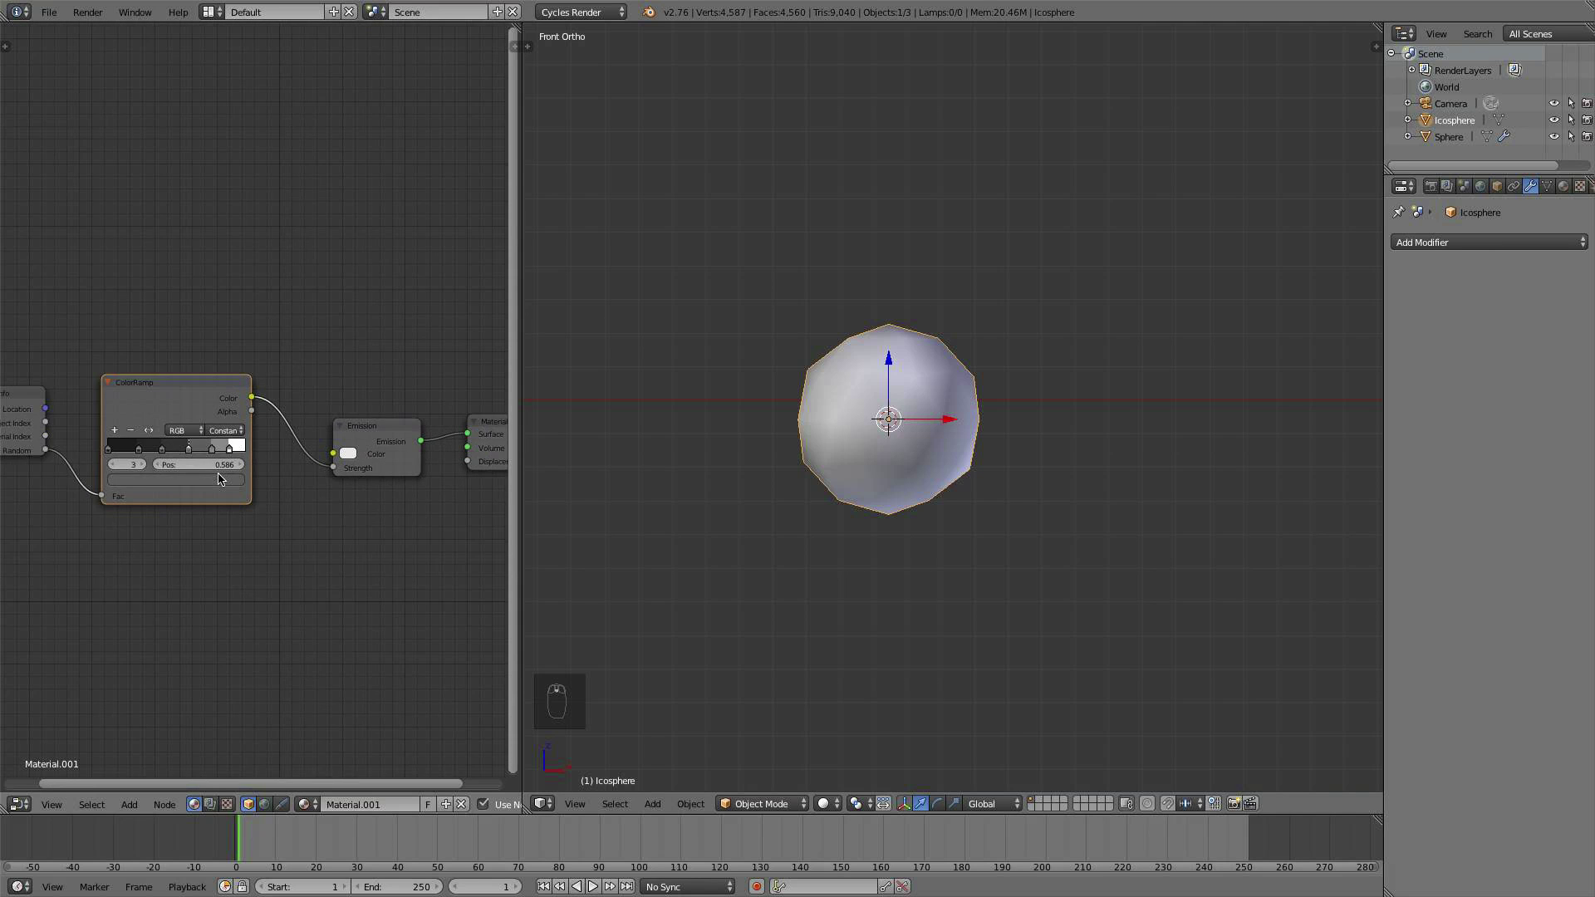
left_click_drag(218, 413, 218, 469)
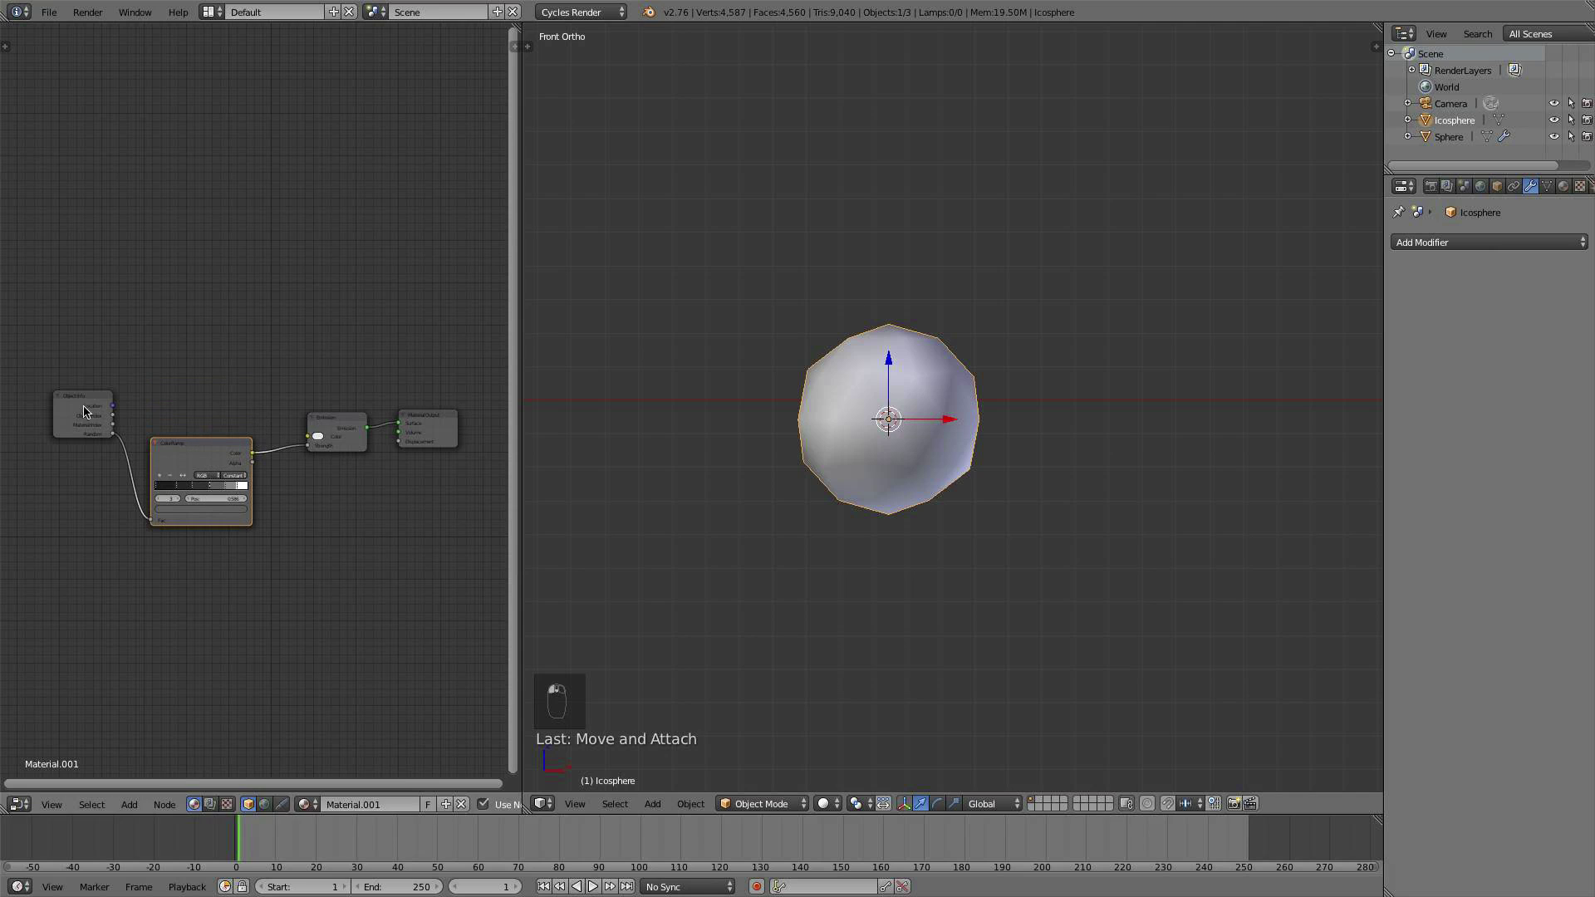
left_click_drag(83, 413, 83, 469)
scroll(906, 459, "up", 1)
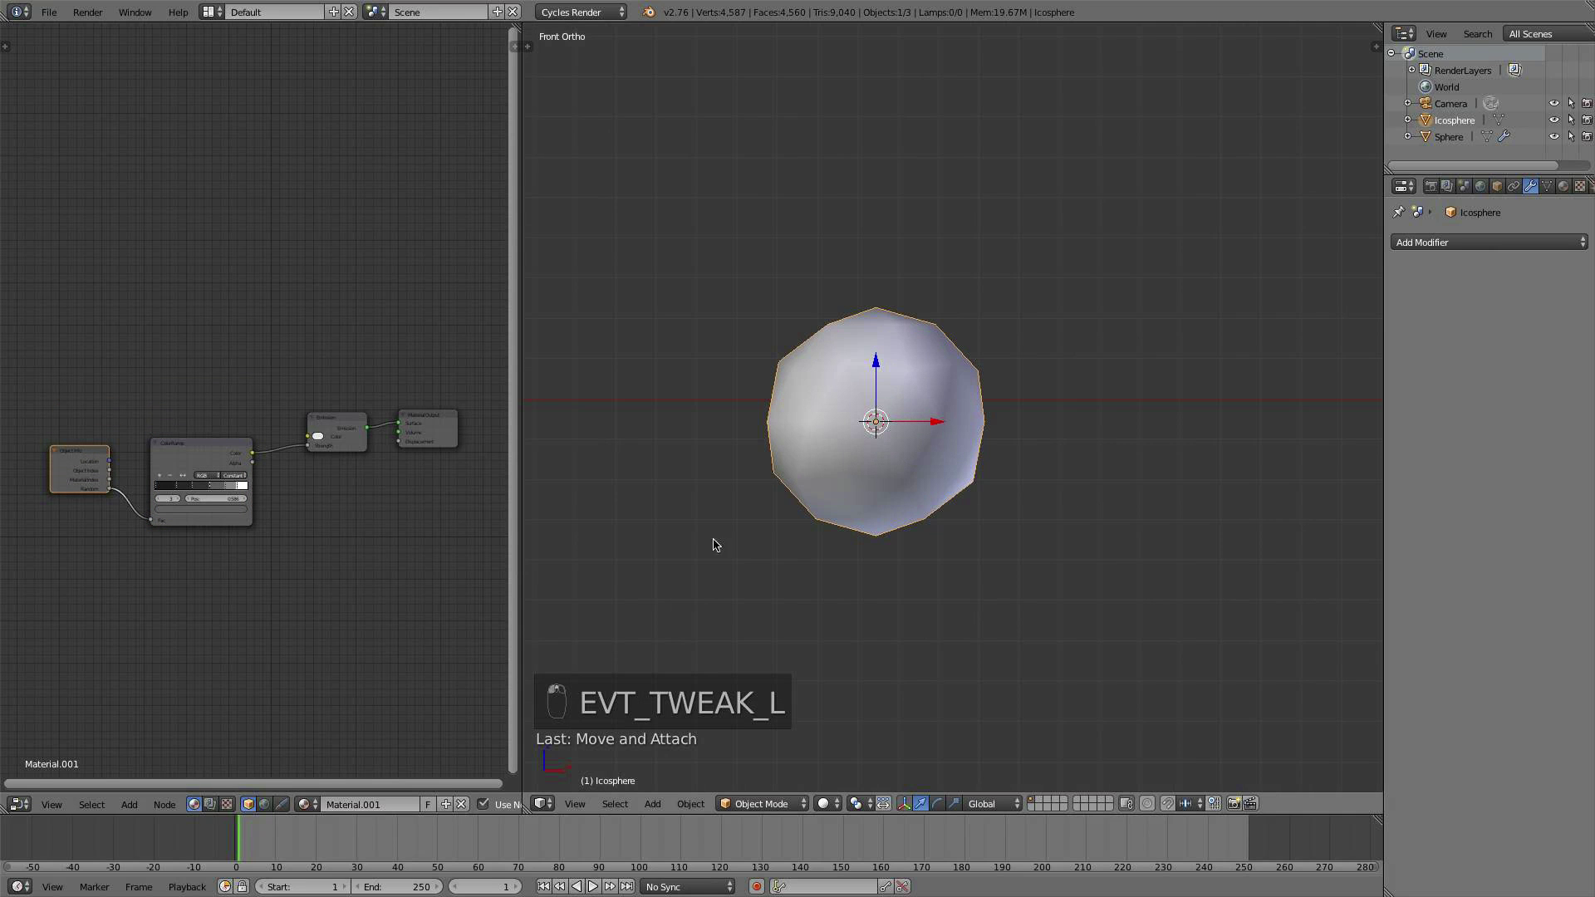
middle_click_drag(171, 366, 188, 407)
left_click(241, 497)
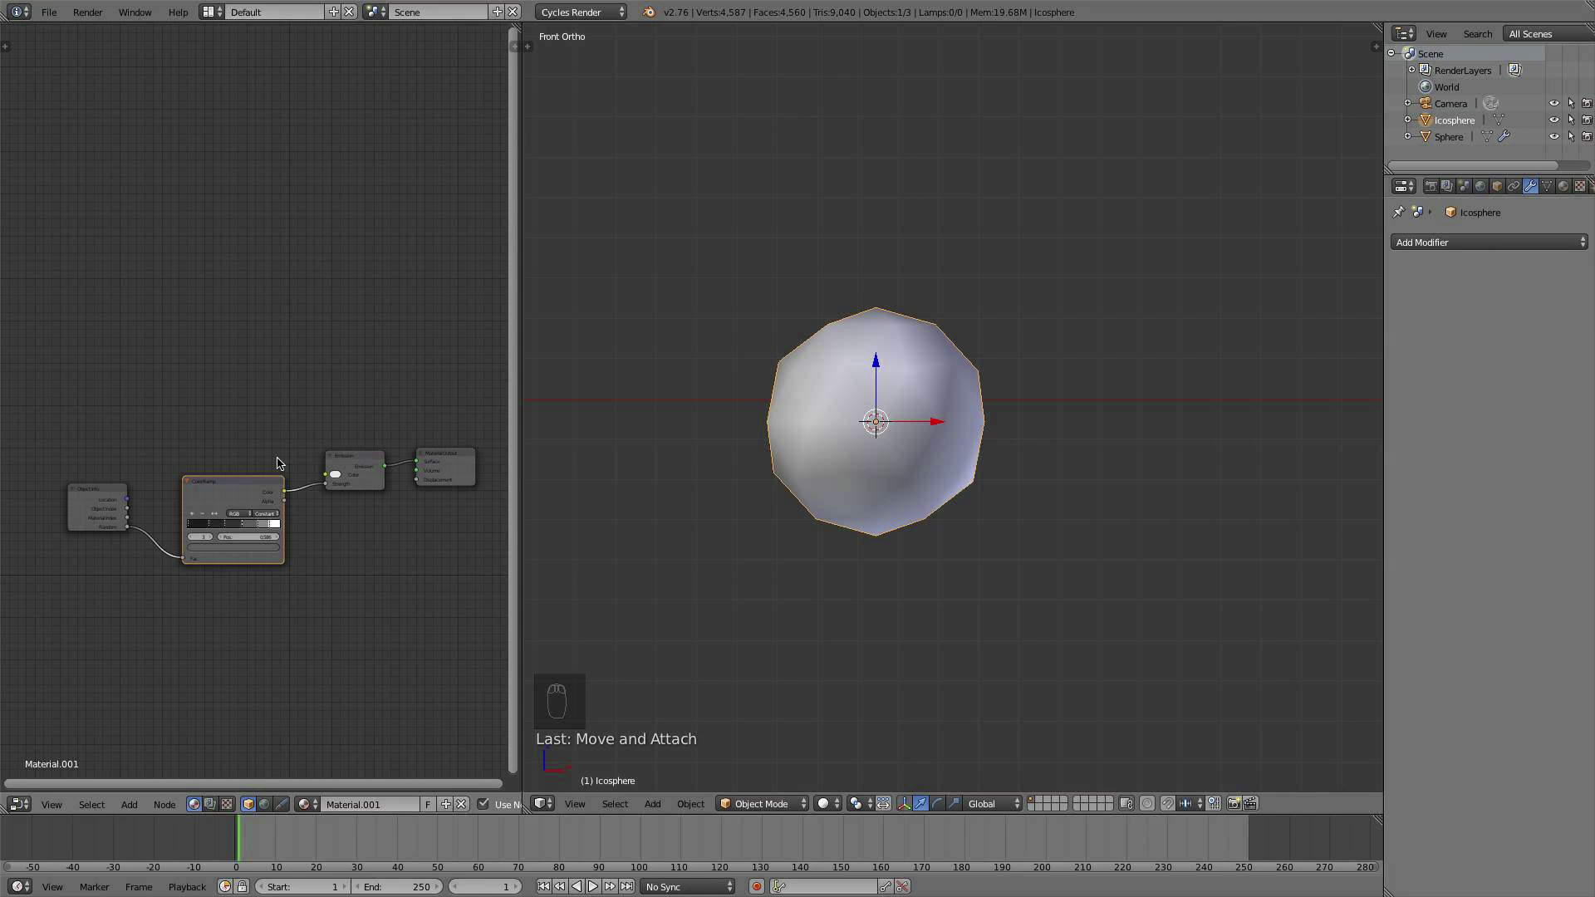
Step: Add a second ColorRamp node and place it directly above the existing one
scroll(256, 452, "up", 1)
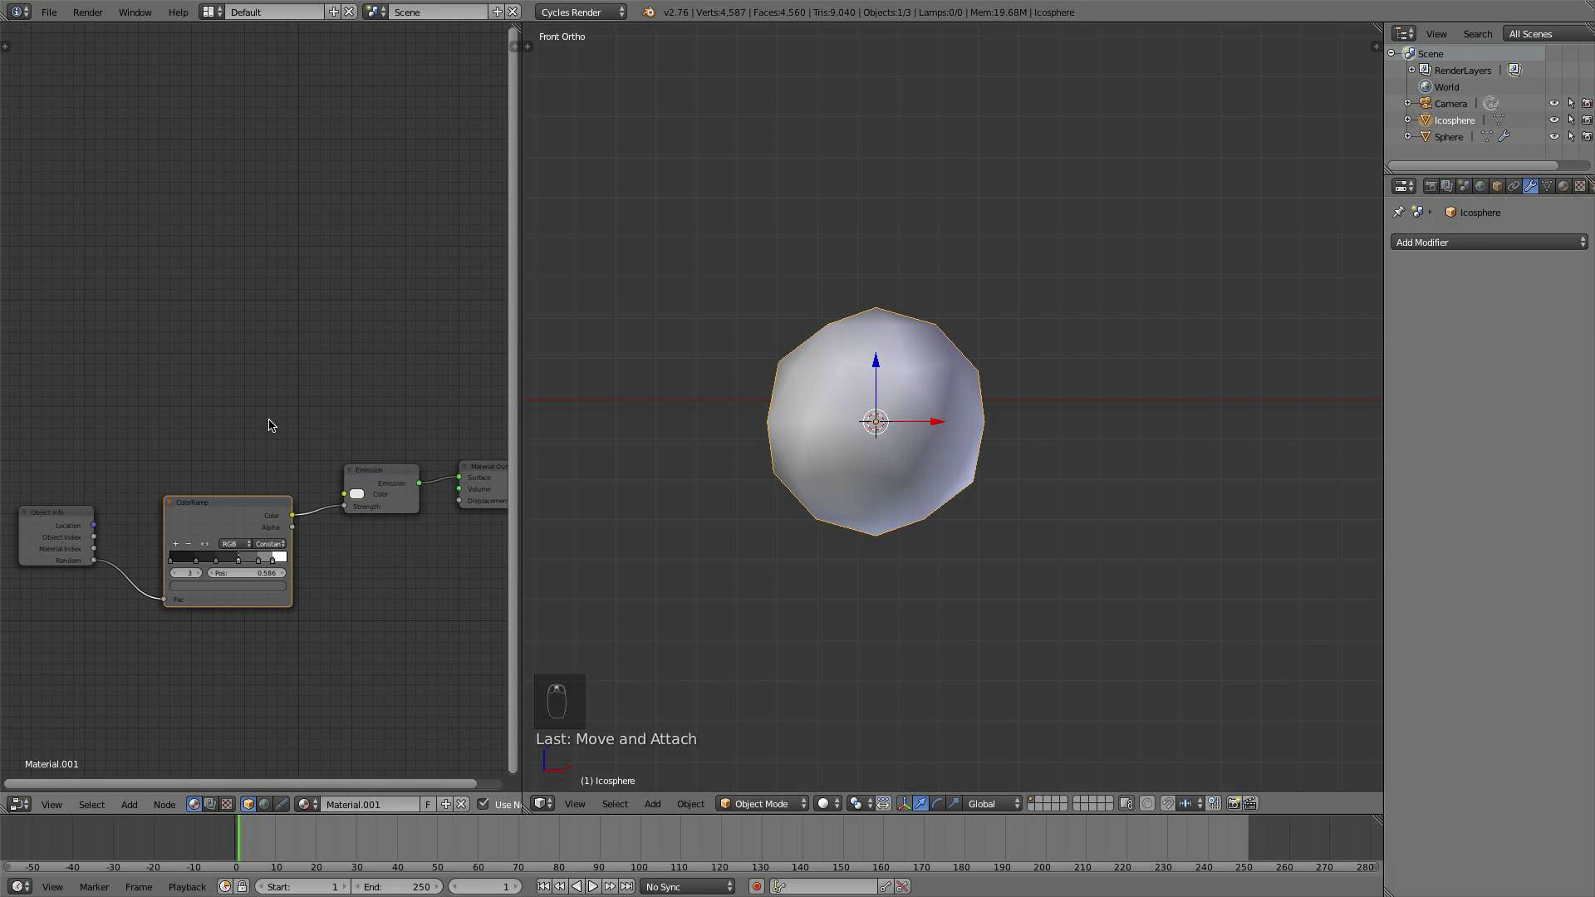
middle_click_drag(276, 426, 292, 482)
key("shift+a")
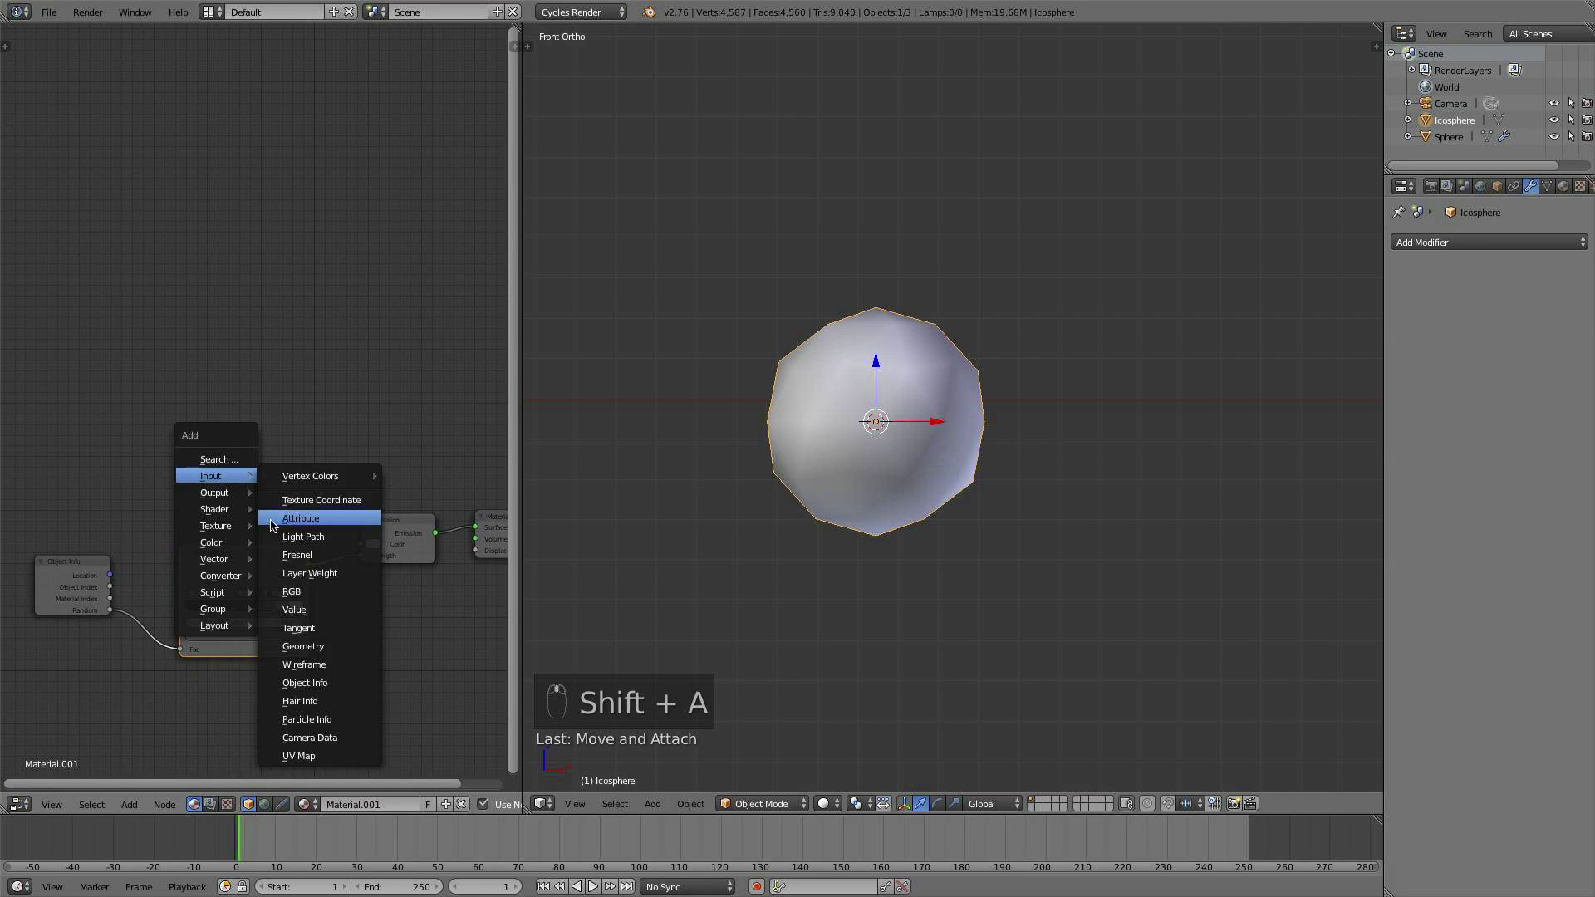
mouse_move(233, 581)
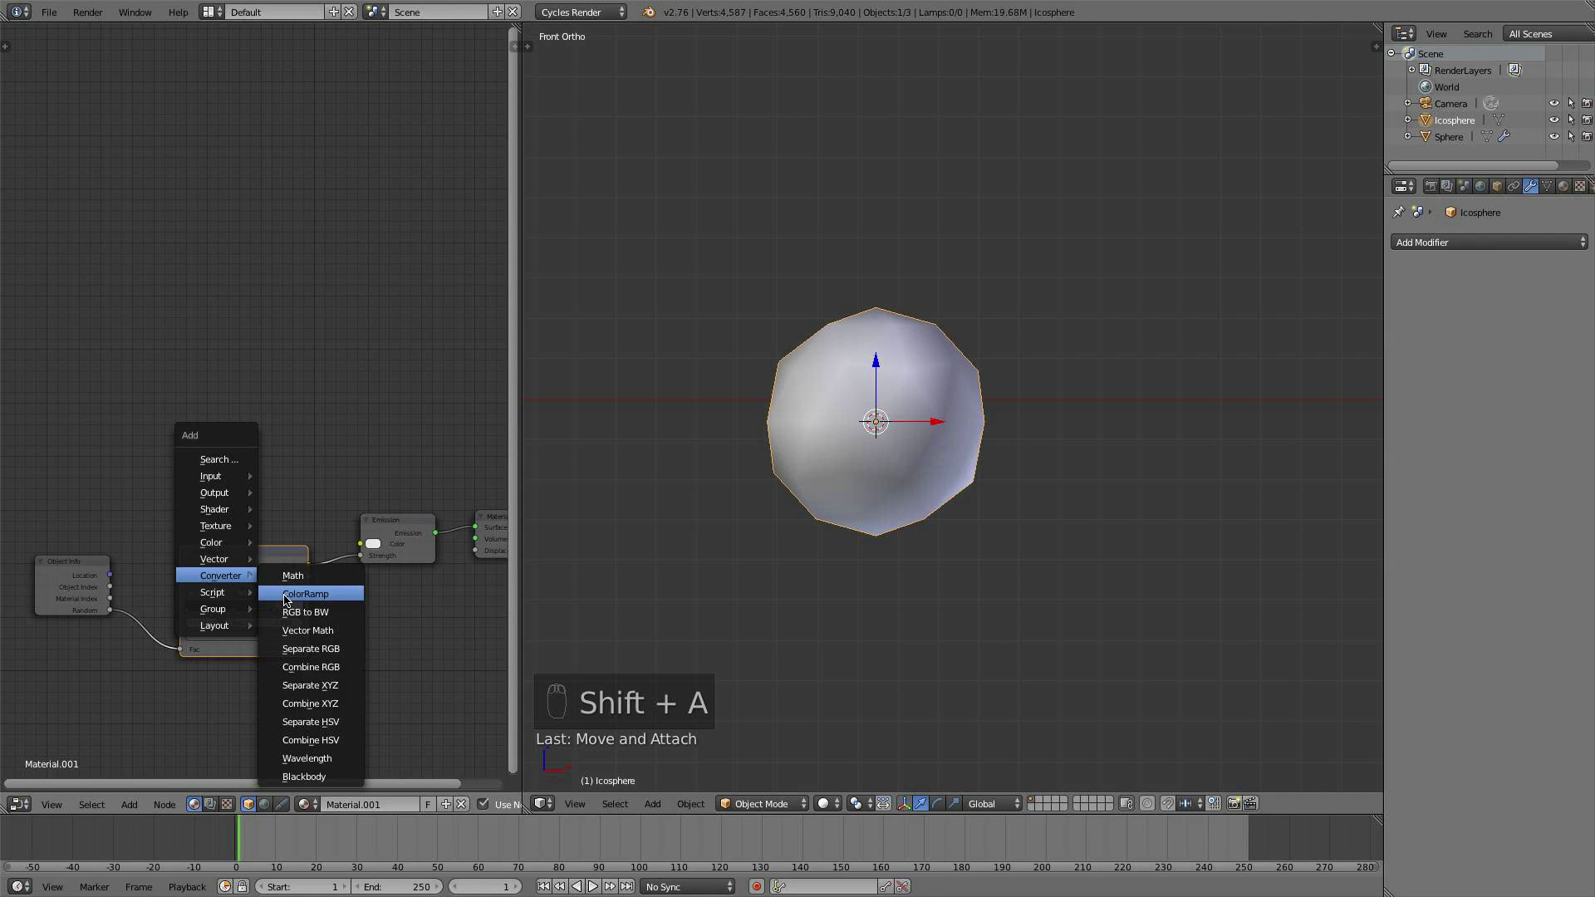
left_click(285, 594)
left_click(233, 440)
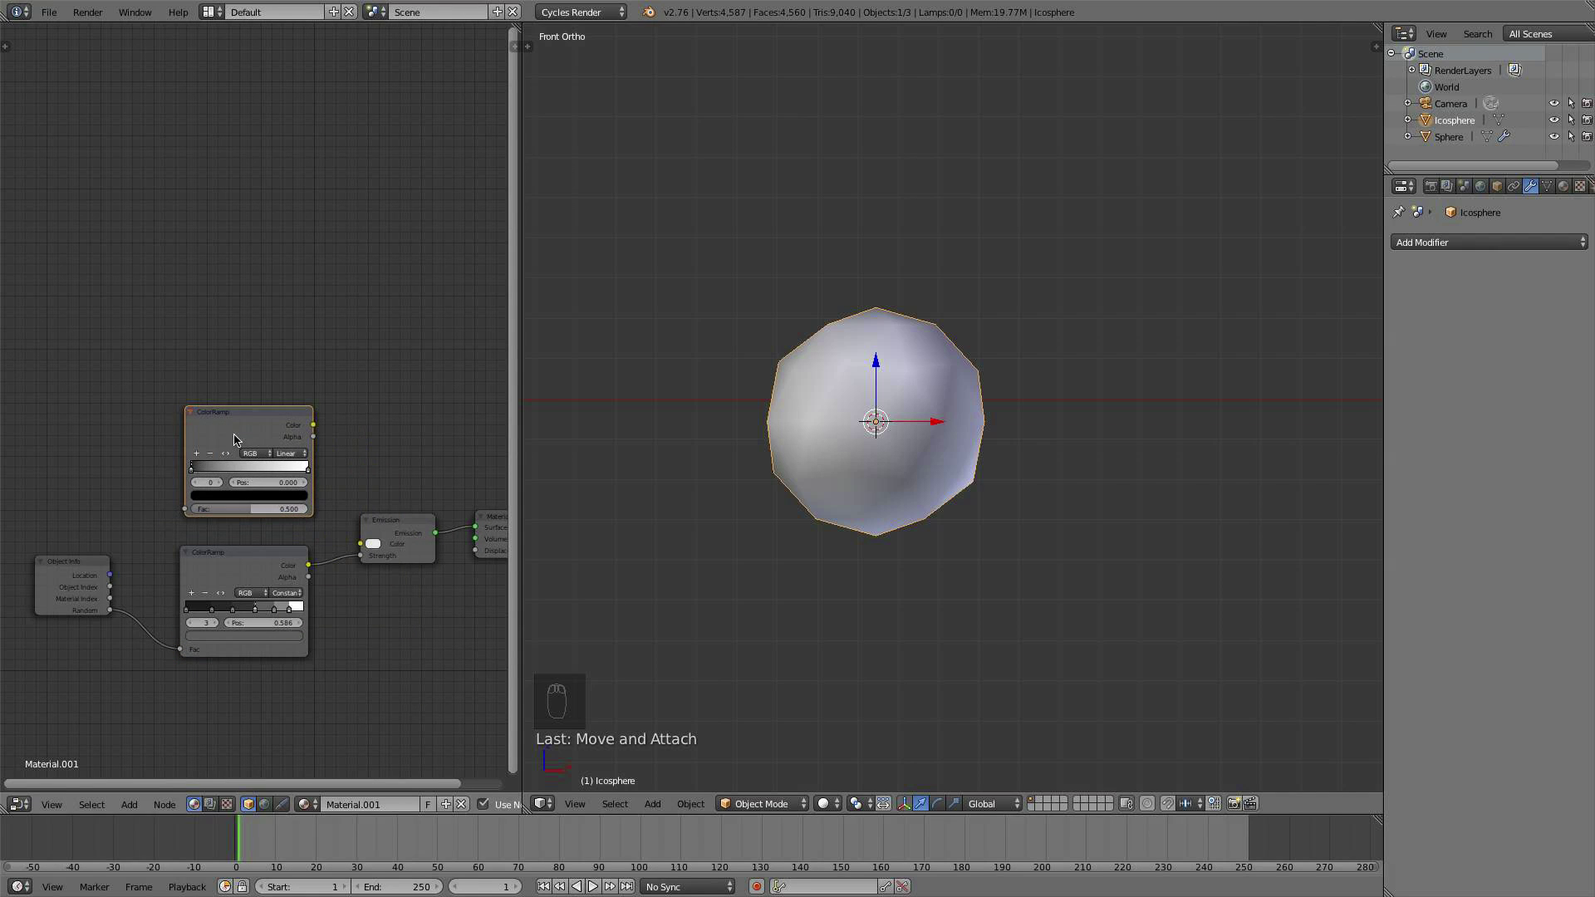
Step: Set the new ColorRamp's first stop to a muted blue with RGB about 0.171, 0.306, 0.346
scroll(233, 441, "up", 4)
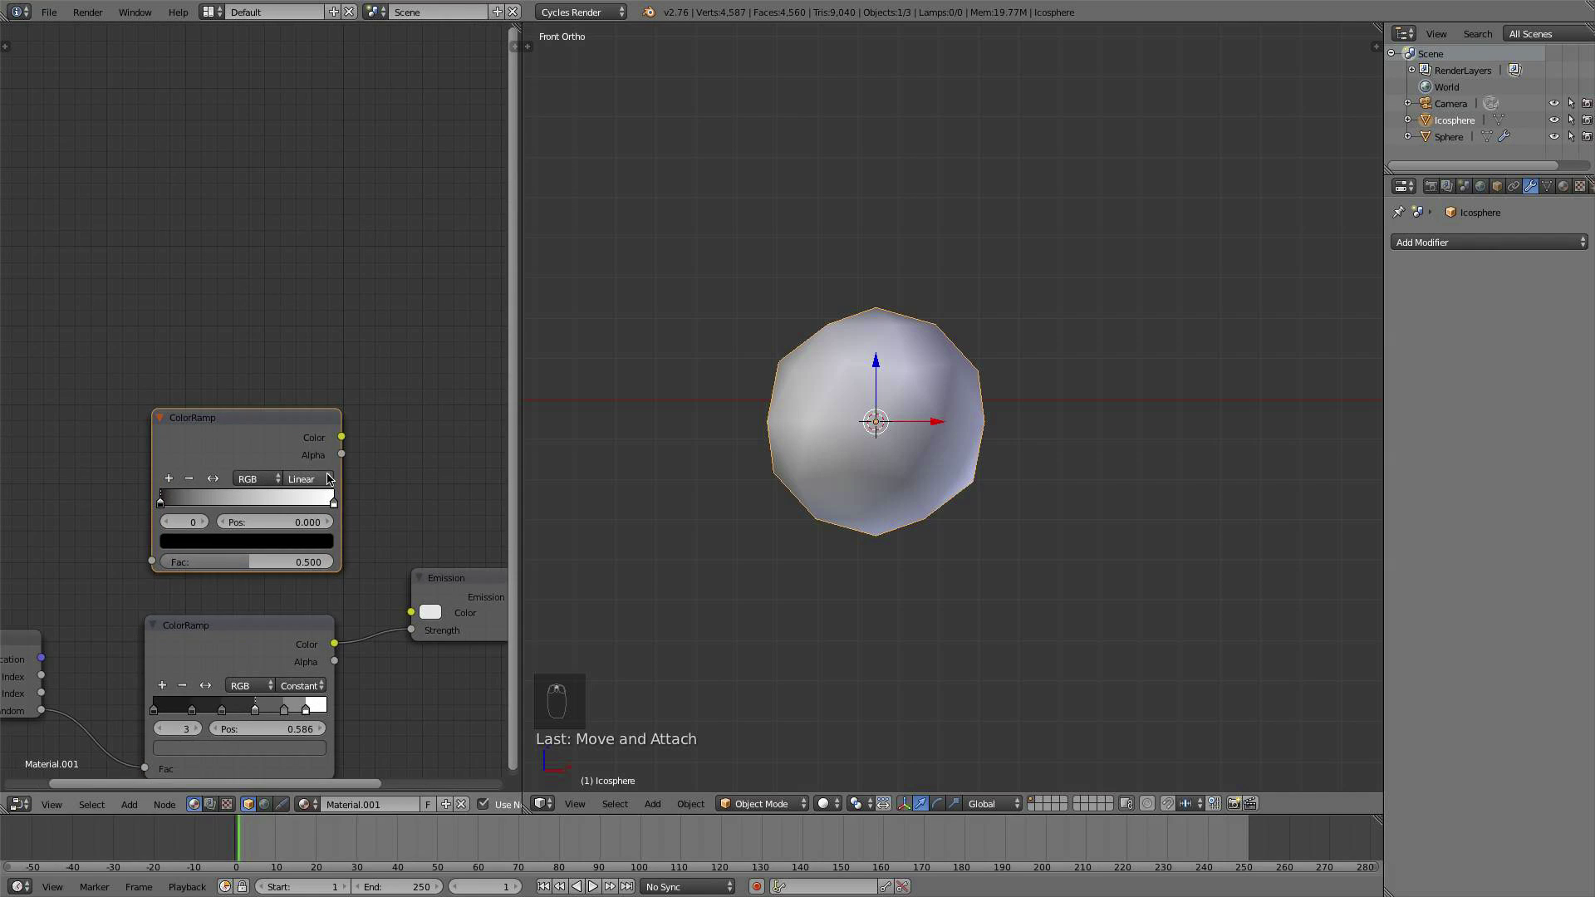
left_click(302, 509)
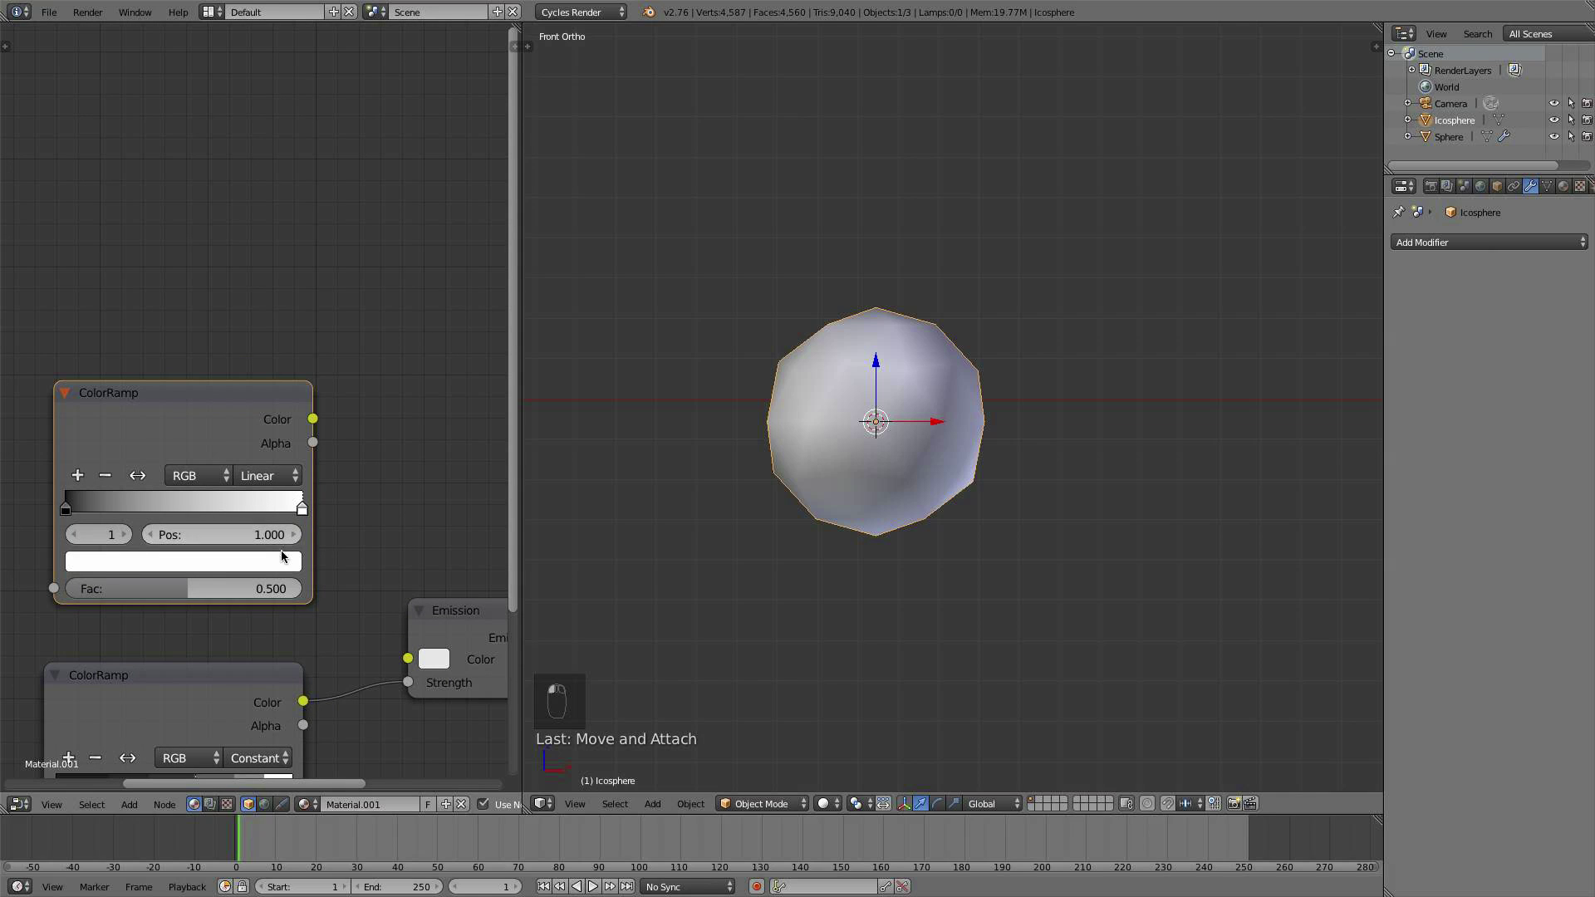
left_click(258, 561)
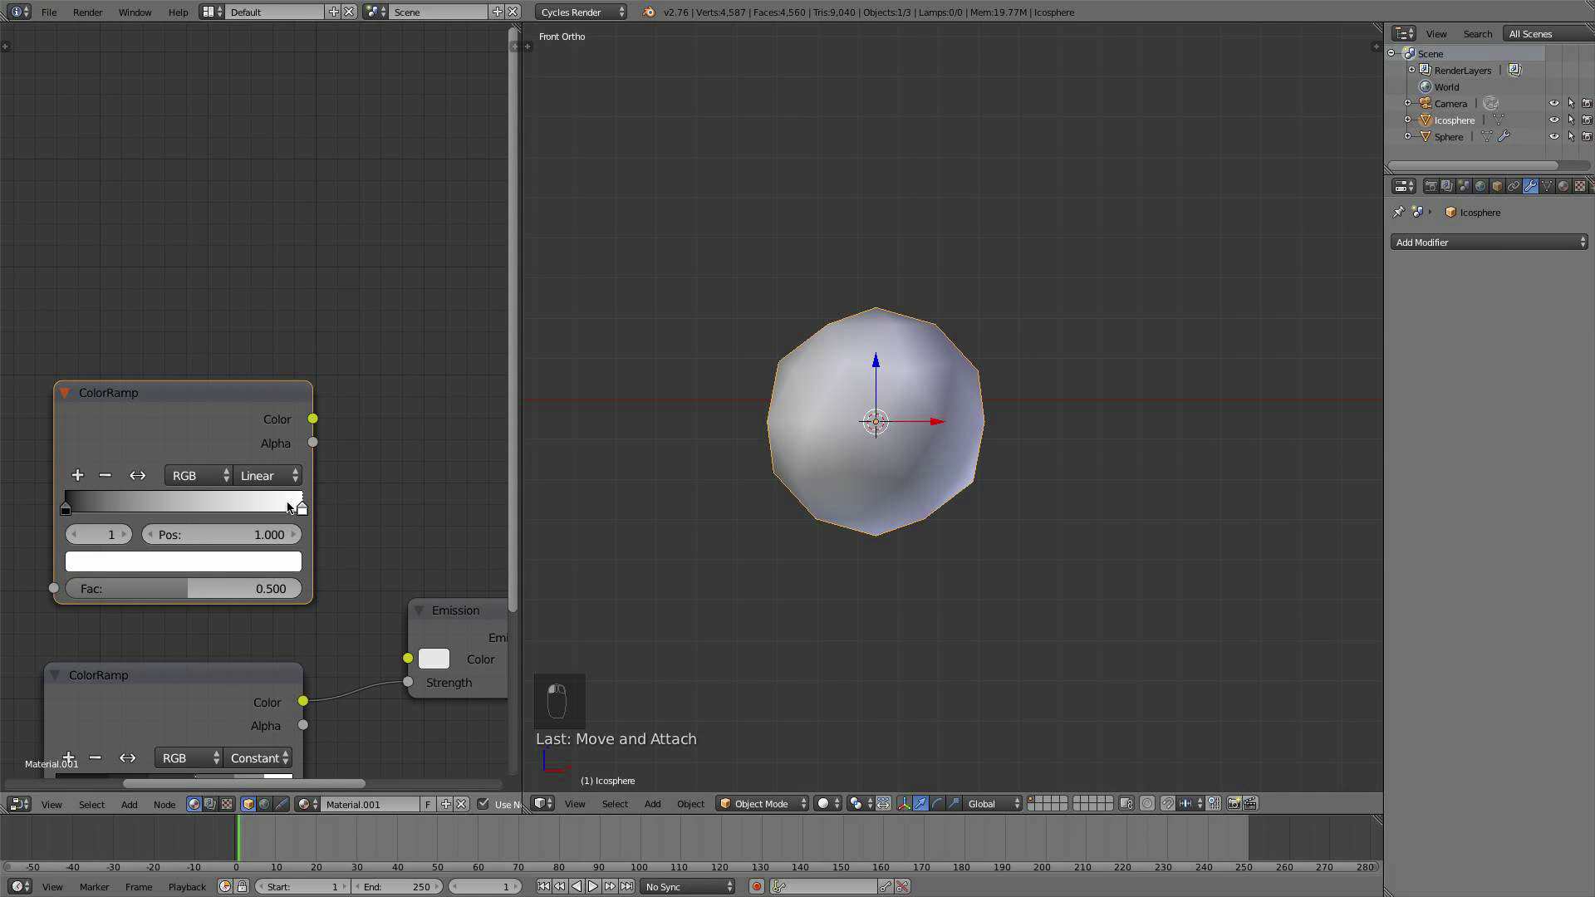
left_click(66, 508)
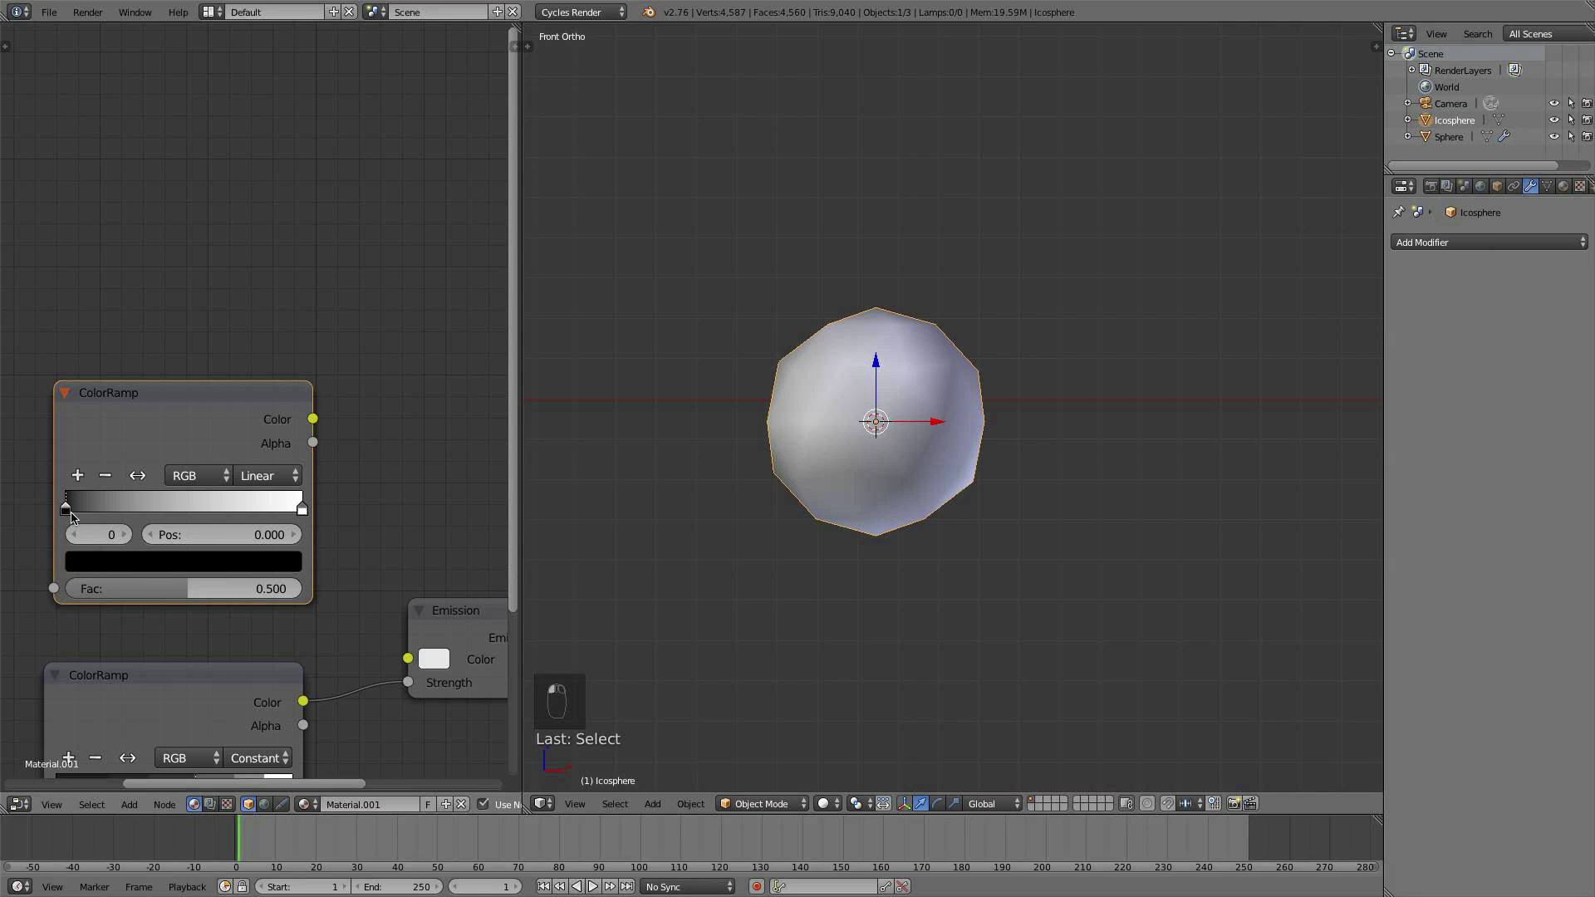
left_click(137, 562)
scroll(244, 337, "up", 10)
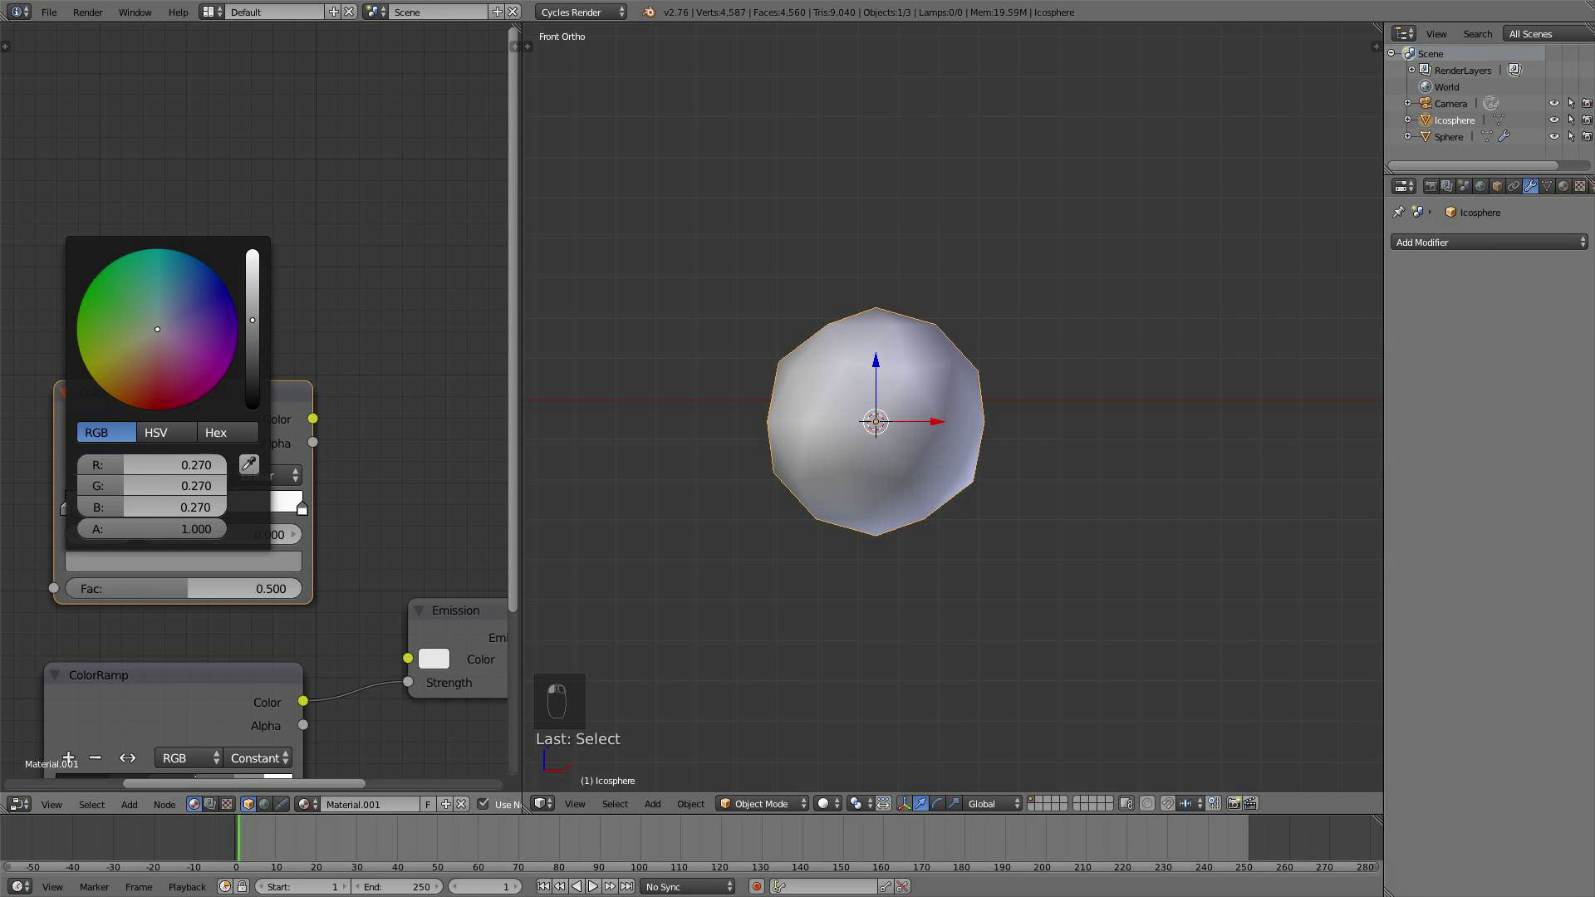
left_click(161, 305)
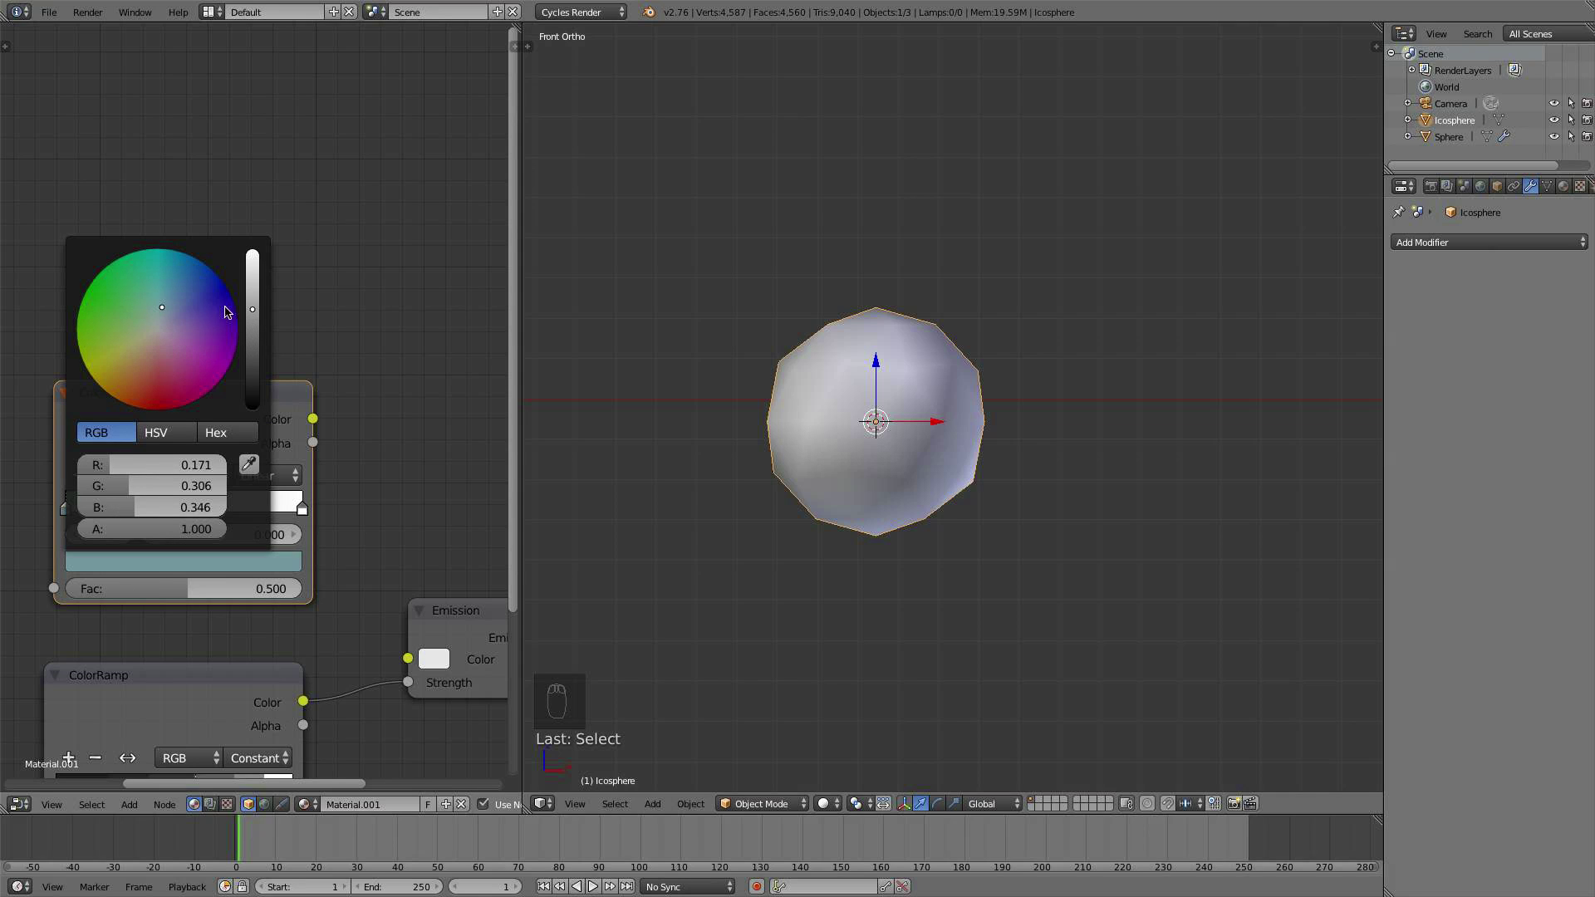
Step: Brighten the upper ColorRamp's first stop to RGB 0.481, 0.881, 1.000 and add a pale peach middle stop at about position 0.623
left_click_drag(254, 268, 253, 250)
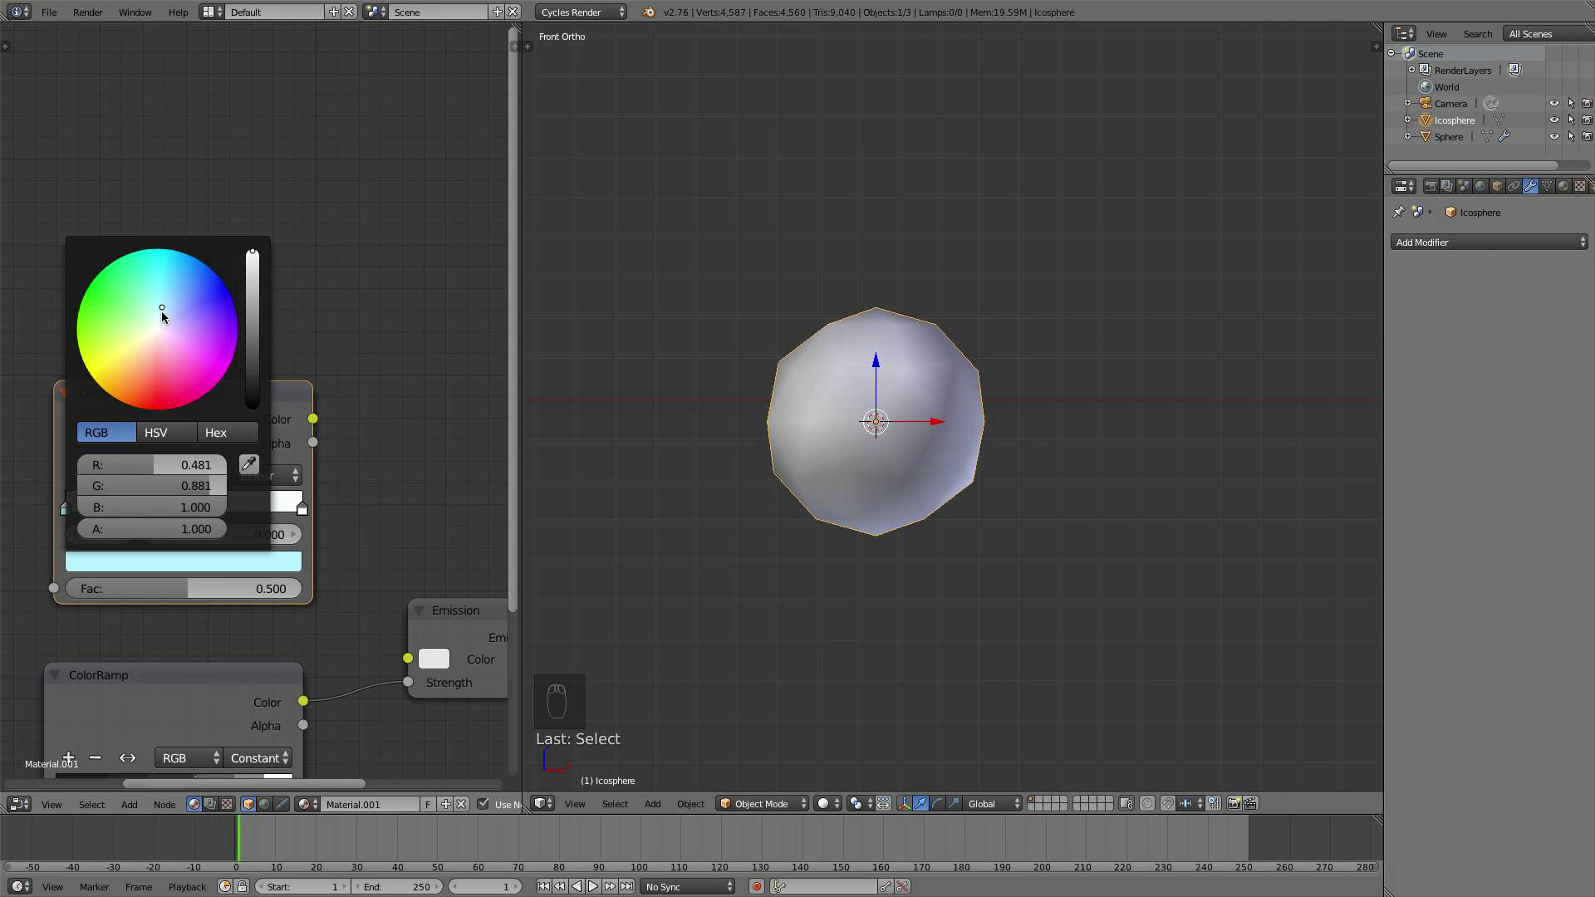
left_click(189, 509, "ctrl")
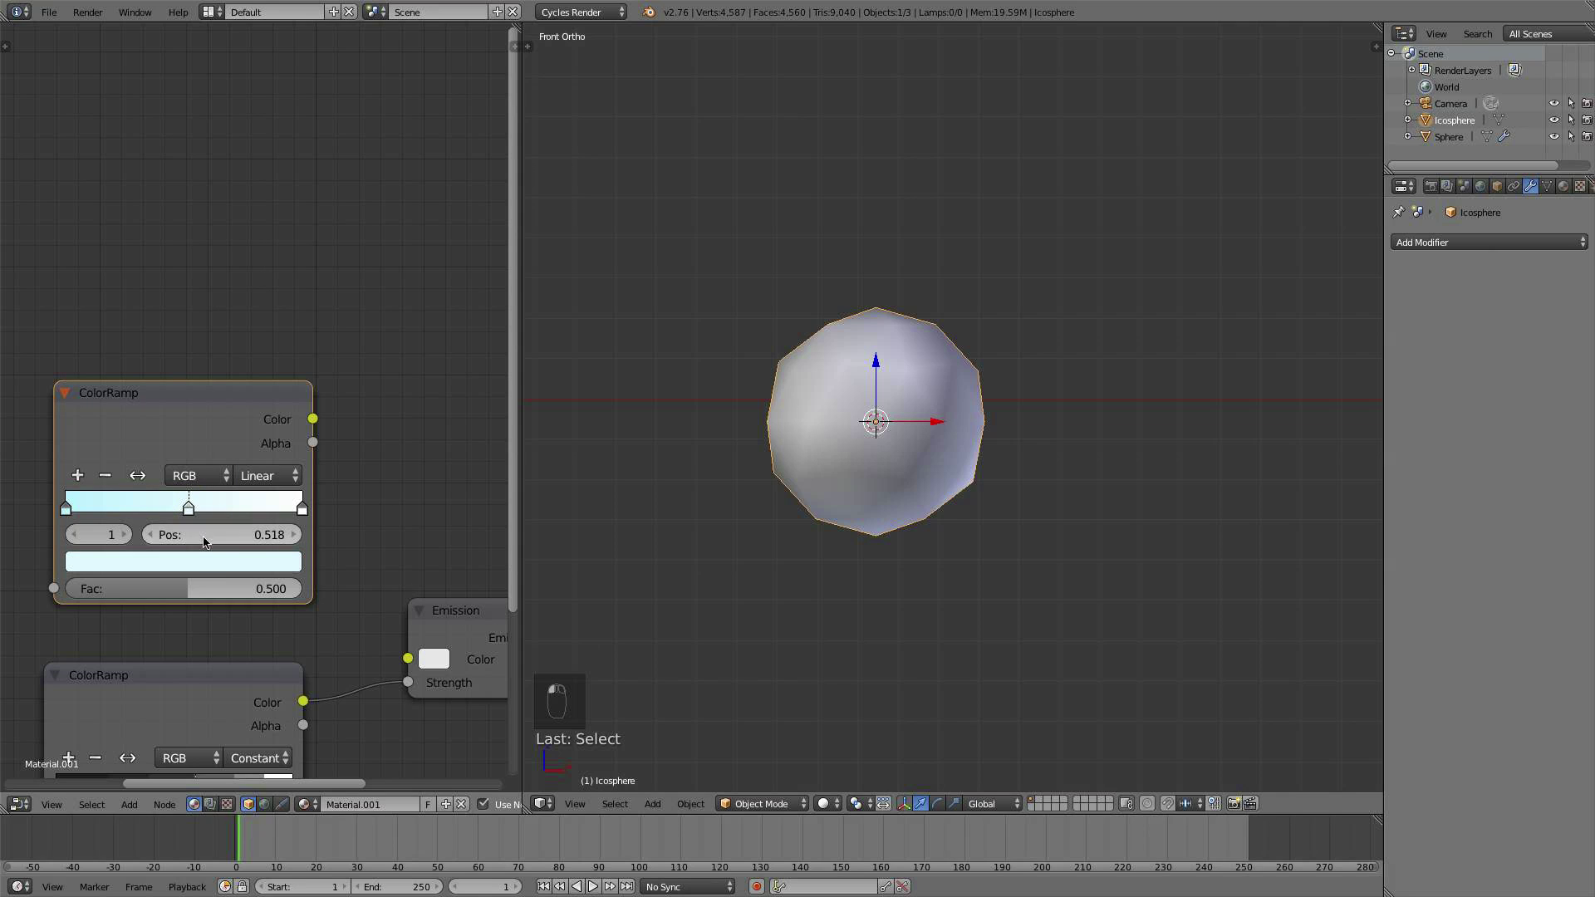
left_click(211, 562)
left_click(154, 342)
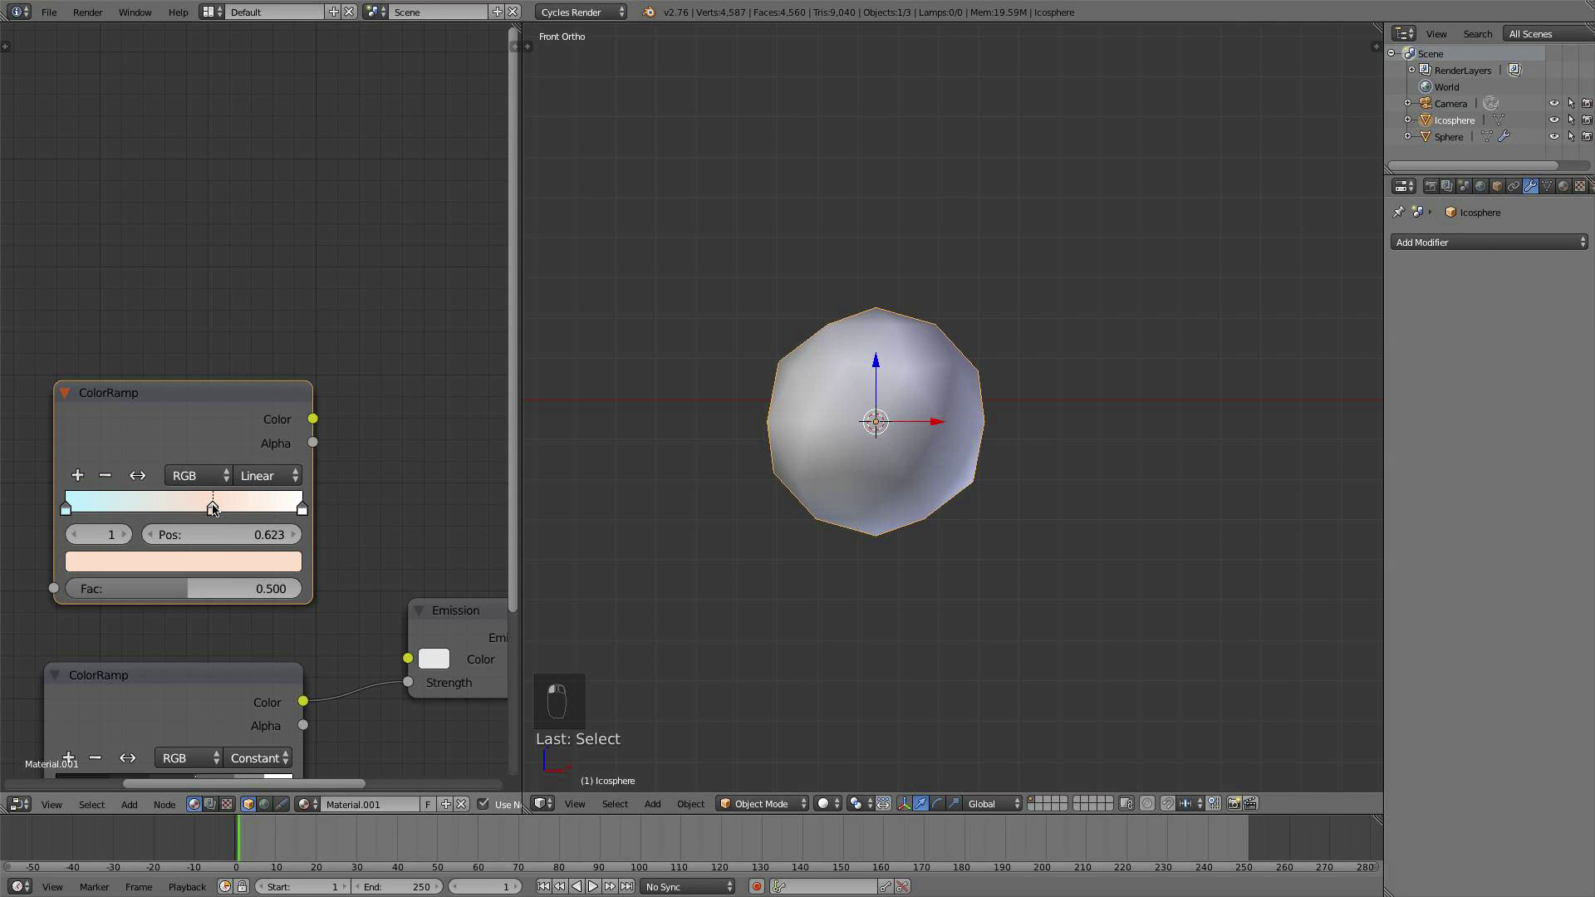
Step: Place the upper ColorRamp's stops at 0.077, 0.550 and 0.959, and link its Color output to the Emission Color
key("g")
left_click(92, 510)
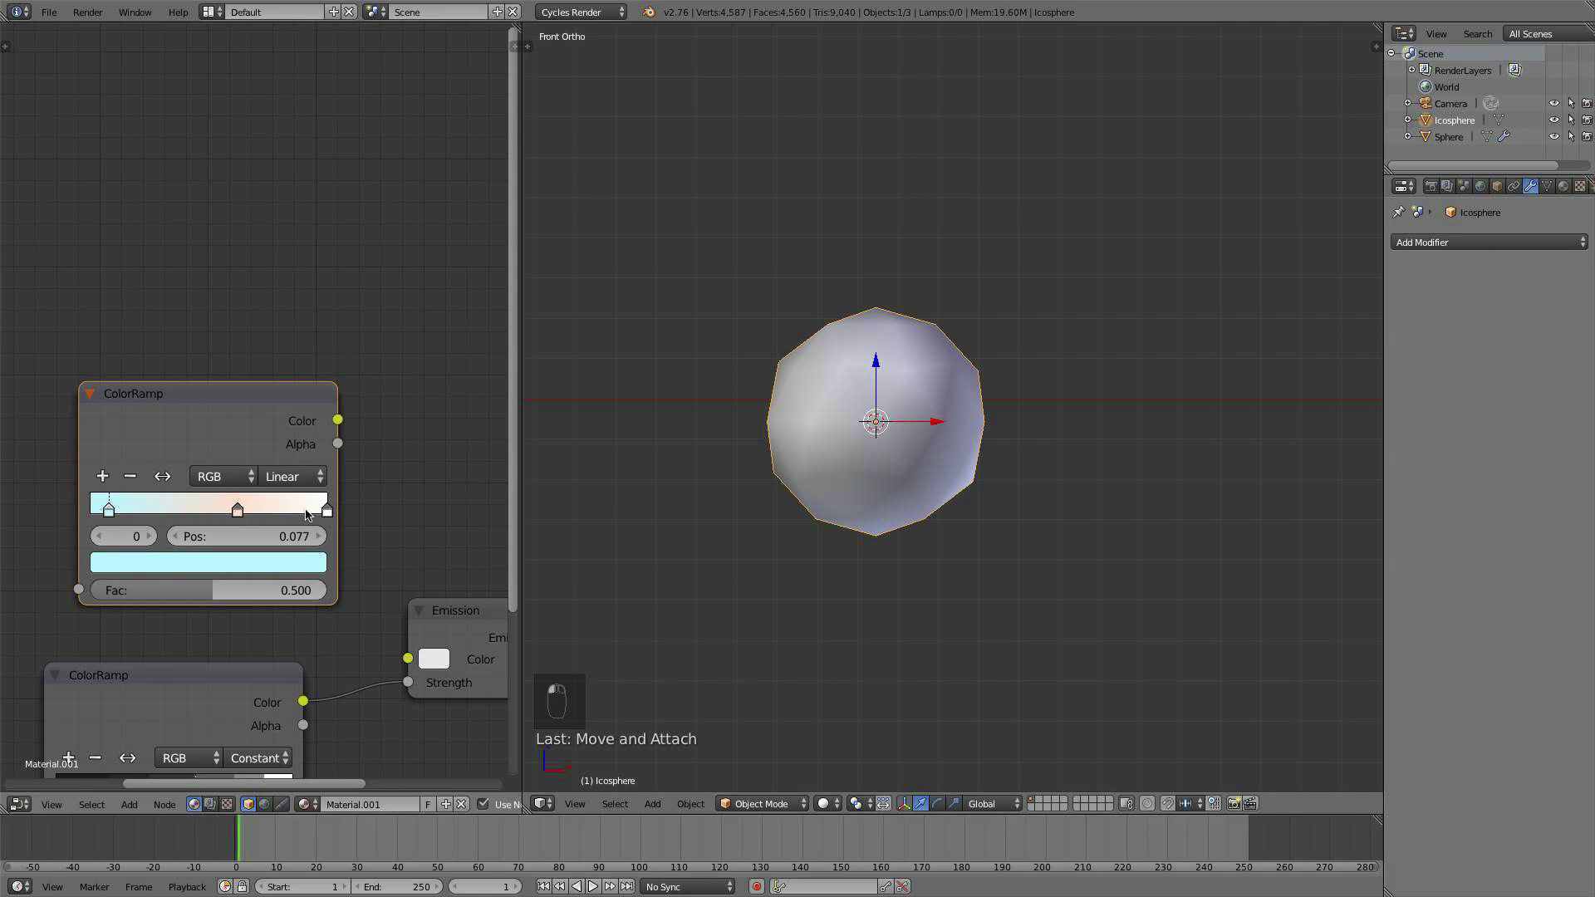
left_click(326, 510)
middle_click_drag(386, 564, 330, 496)
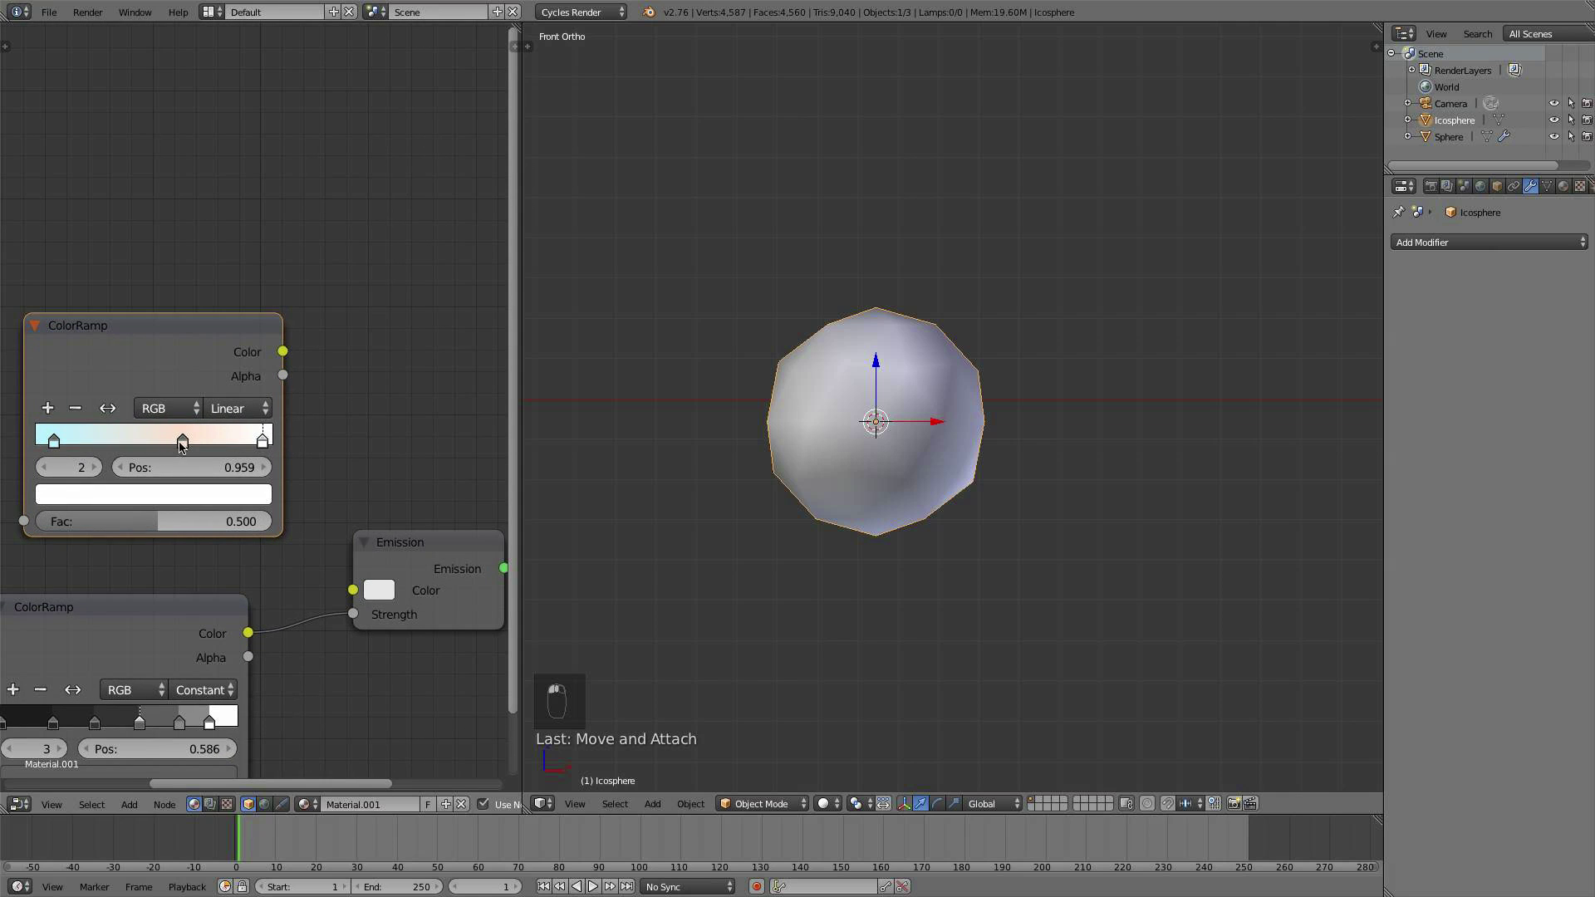
left_click_drag(182, 445, 166, 447)
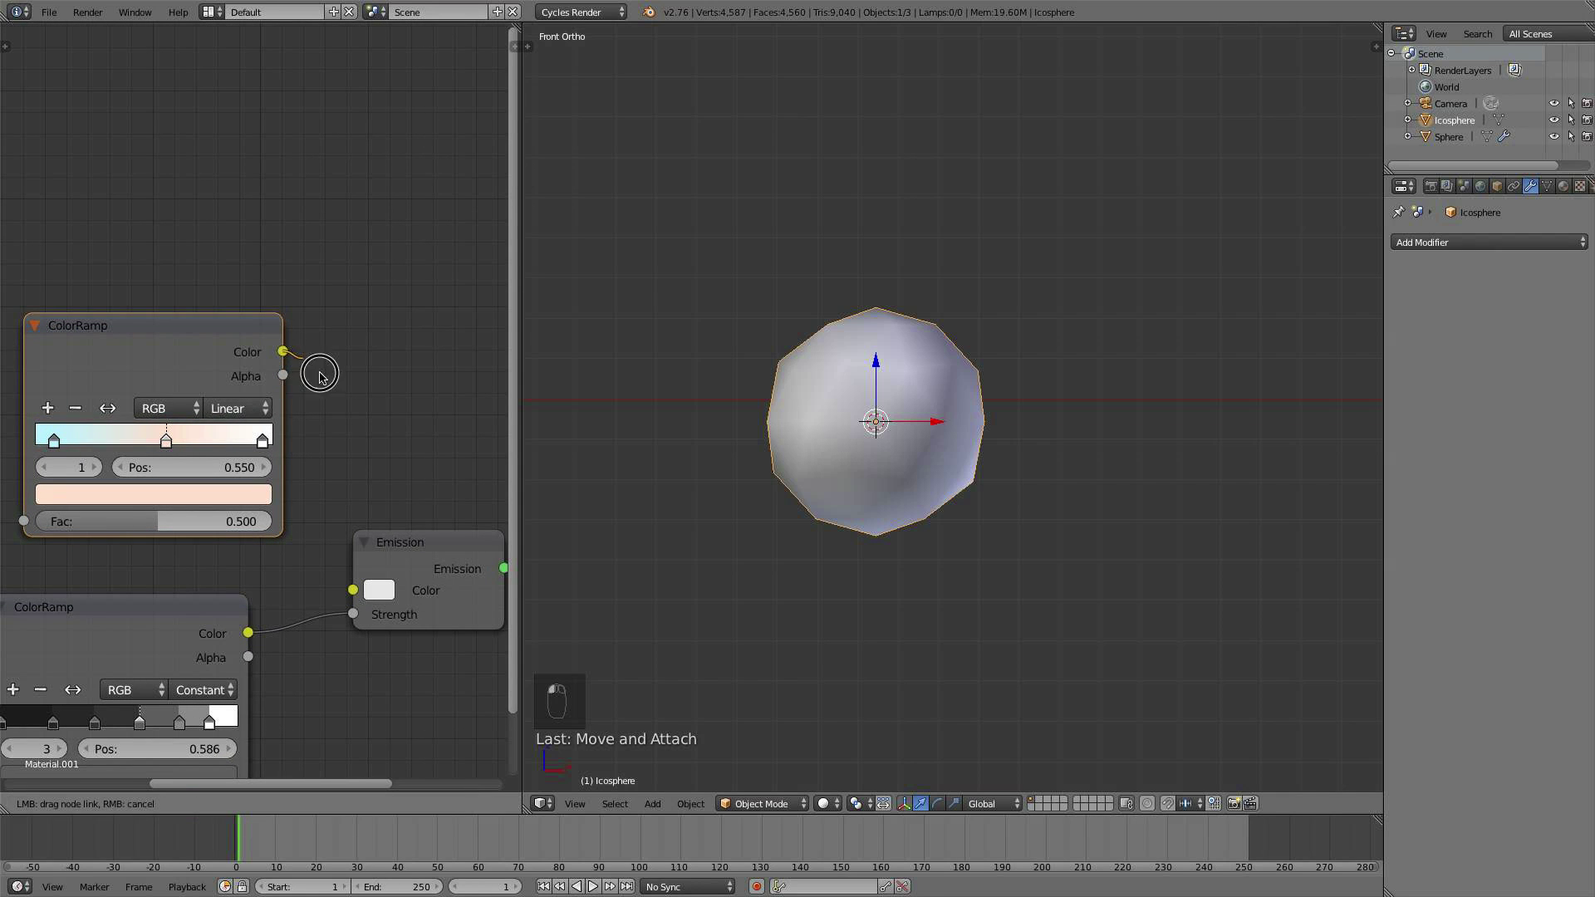
left_click_drag(282, 352, 354, 590)
Step: Add a second Object Info node beside the upper ColorRamp and link its Object Index output to the ramp's Fac
scroll(424, 532, "down", 2)
middle_click_drag(424, 531, 467, 525)
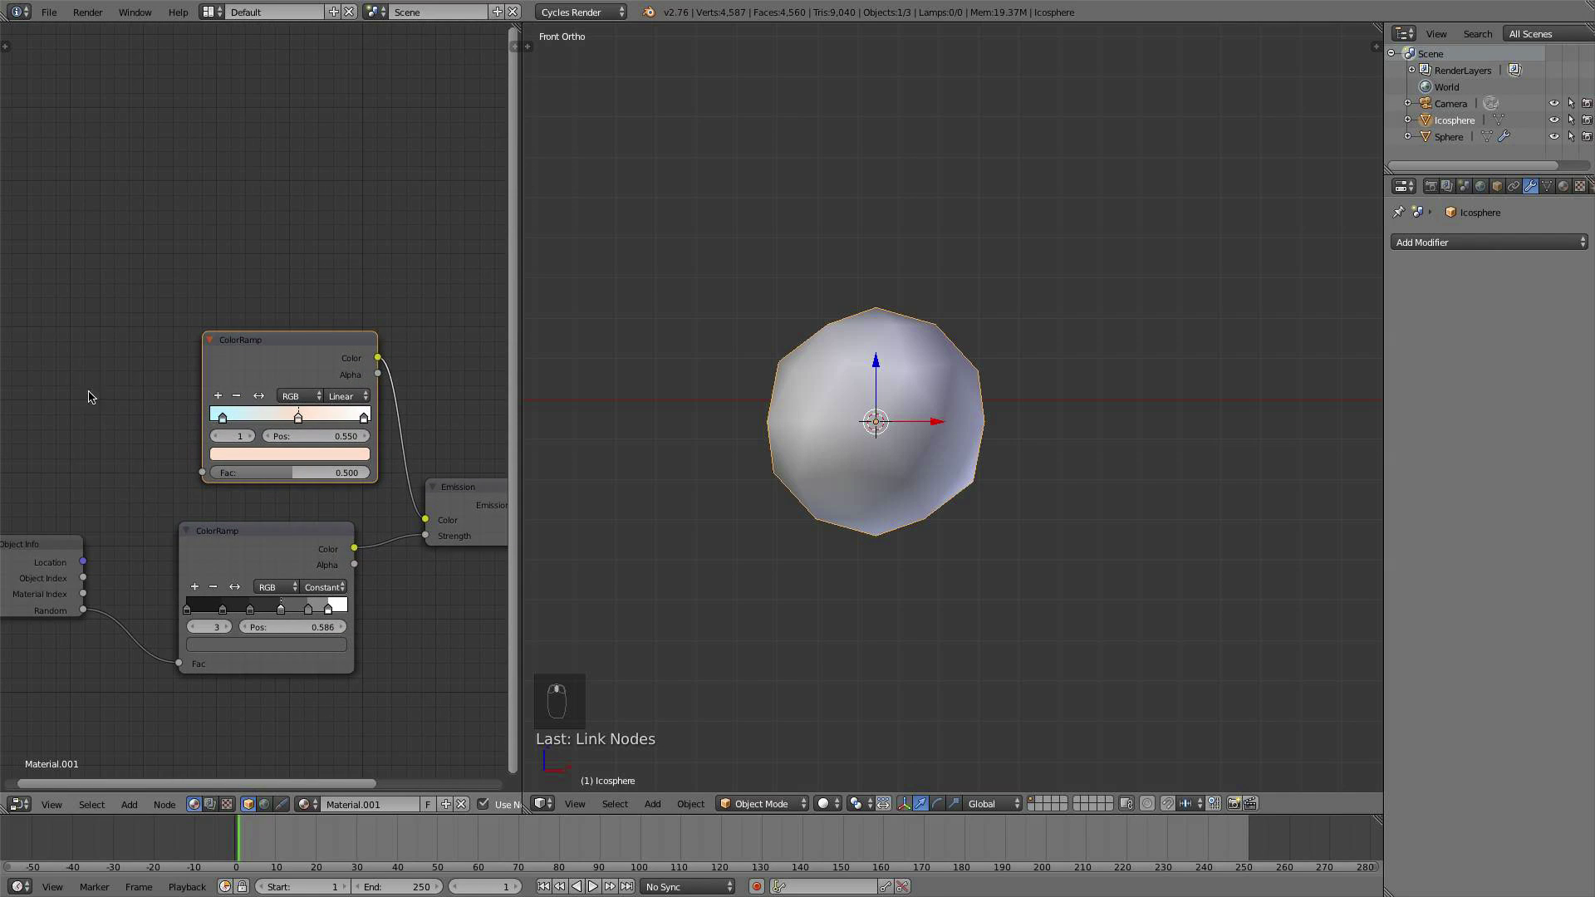
key("shift+a")
mouse_move(75, 305)
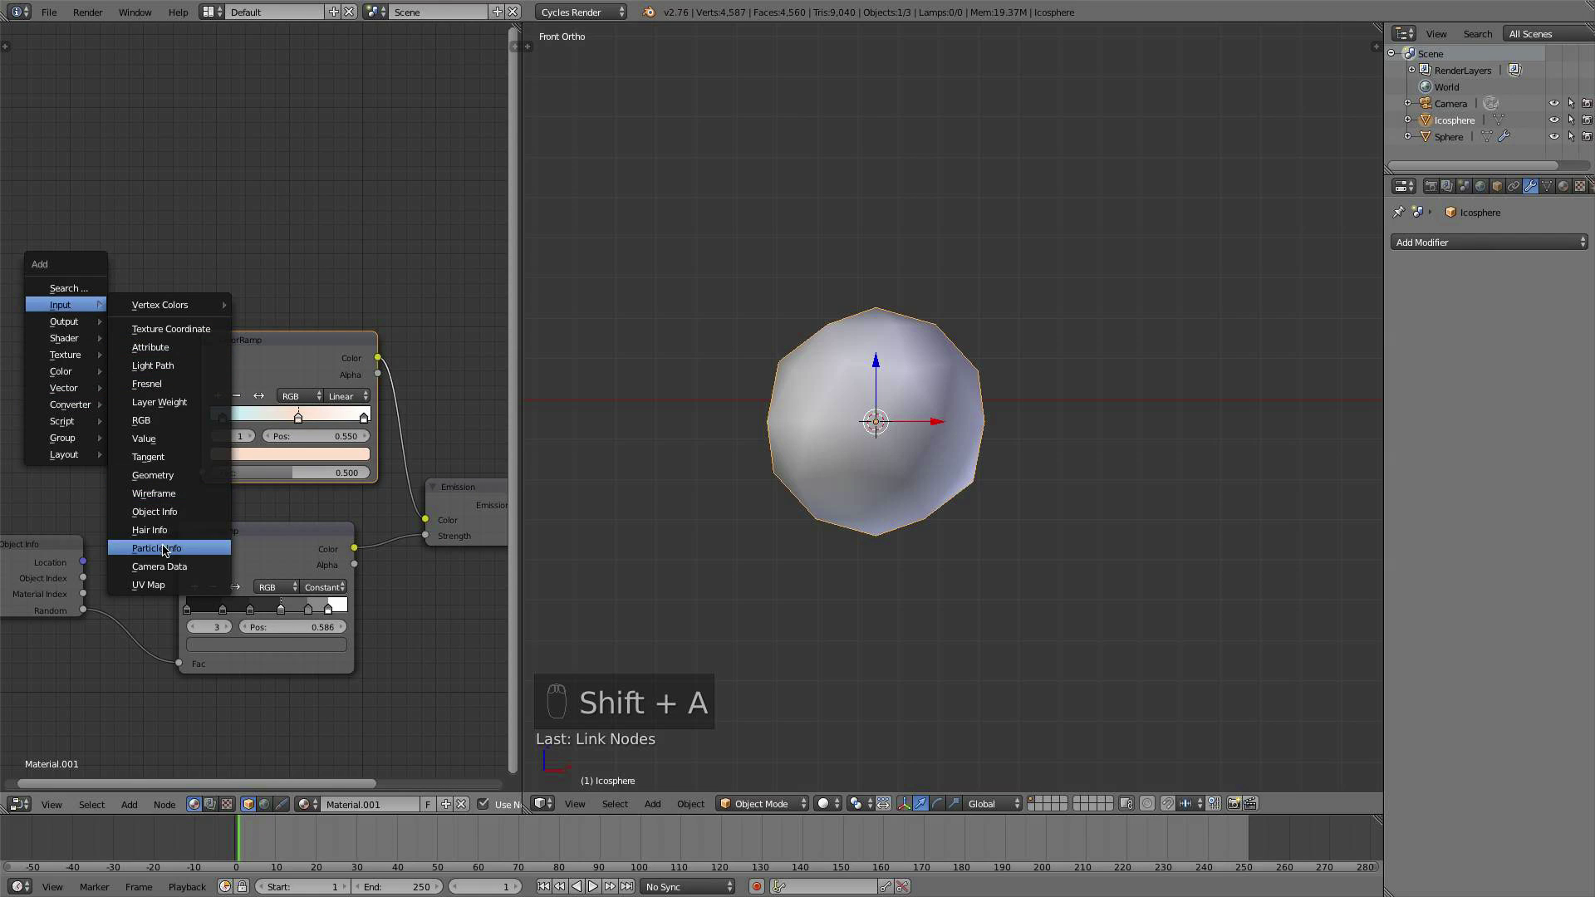
left_click(172, 511)
left_click(99, 407)
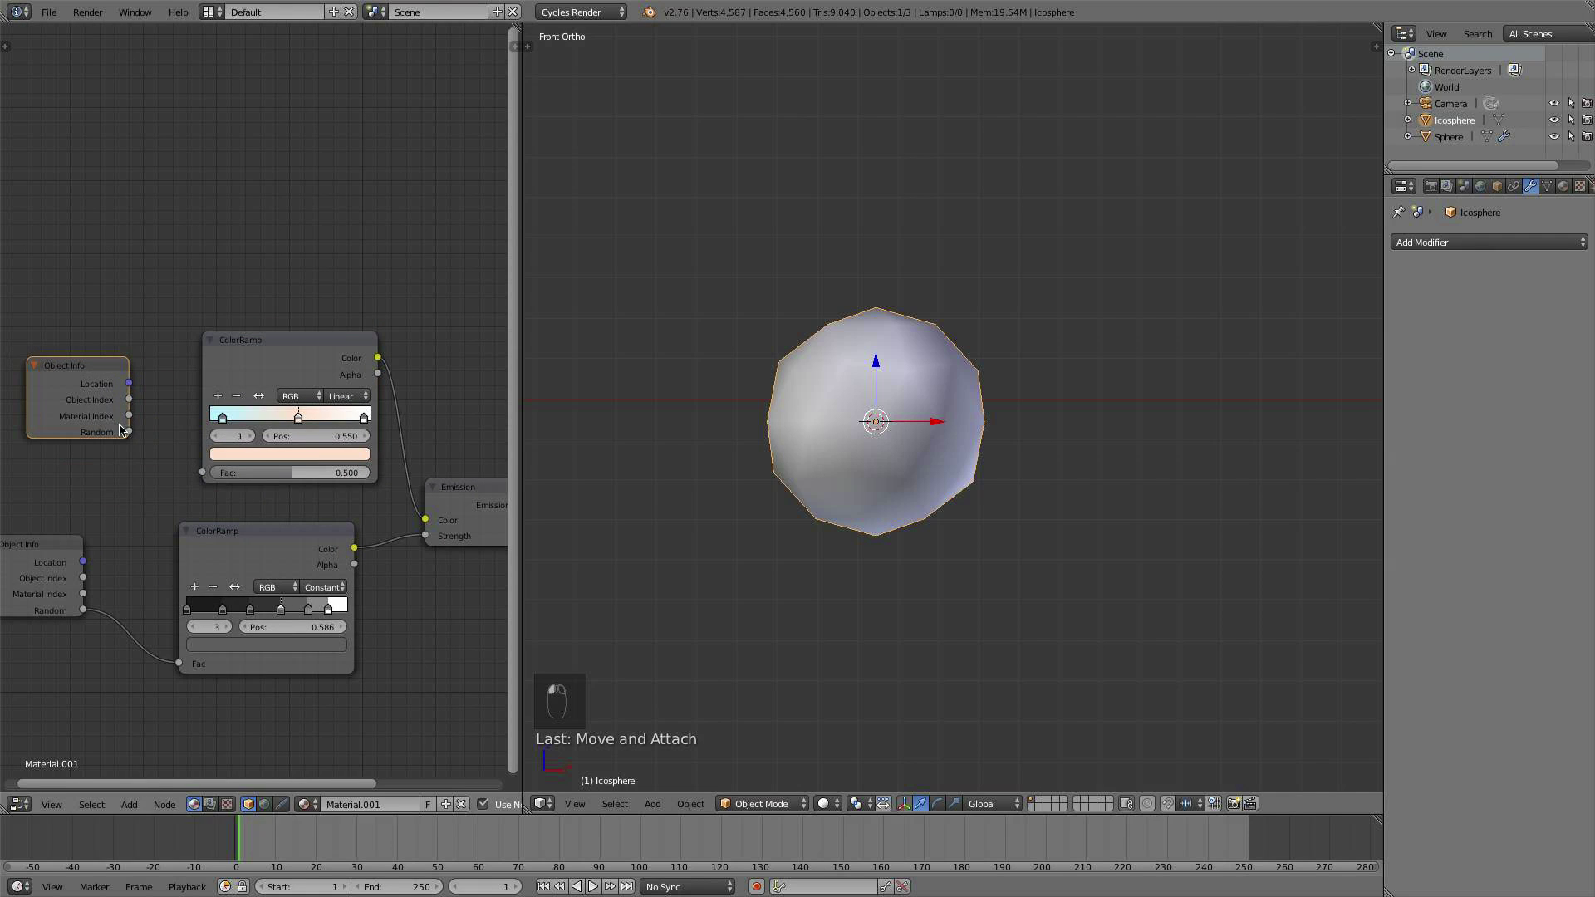
left_click_drag(128, 432, 167, 433)
right_click_drag(91, 384, 250, 426, "alt")
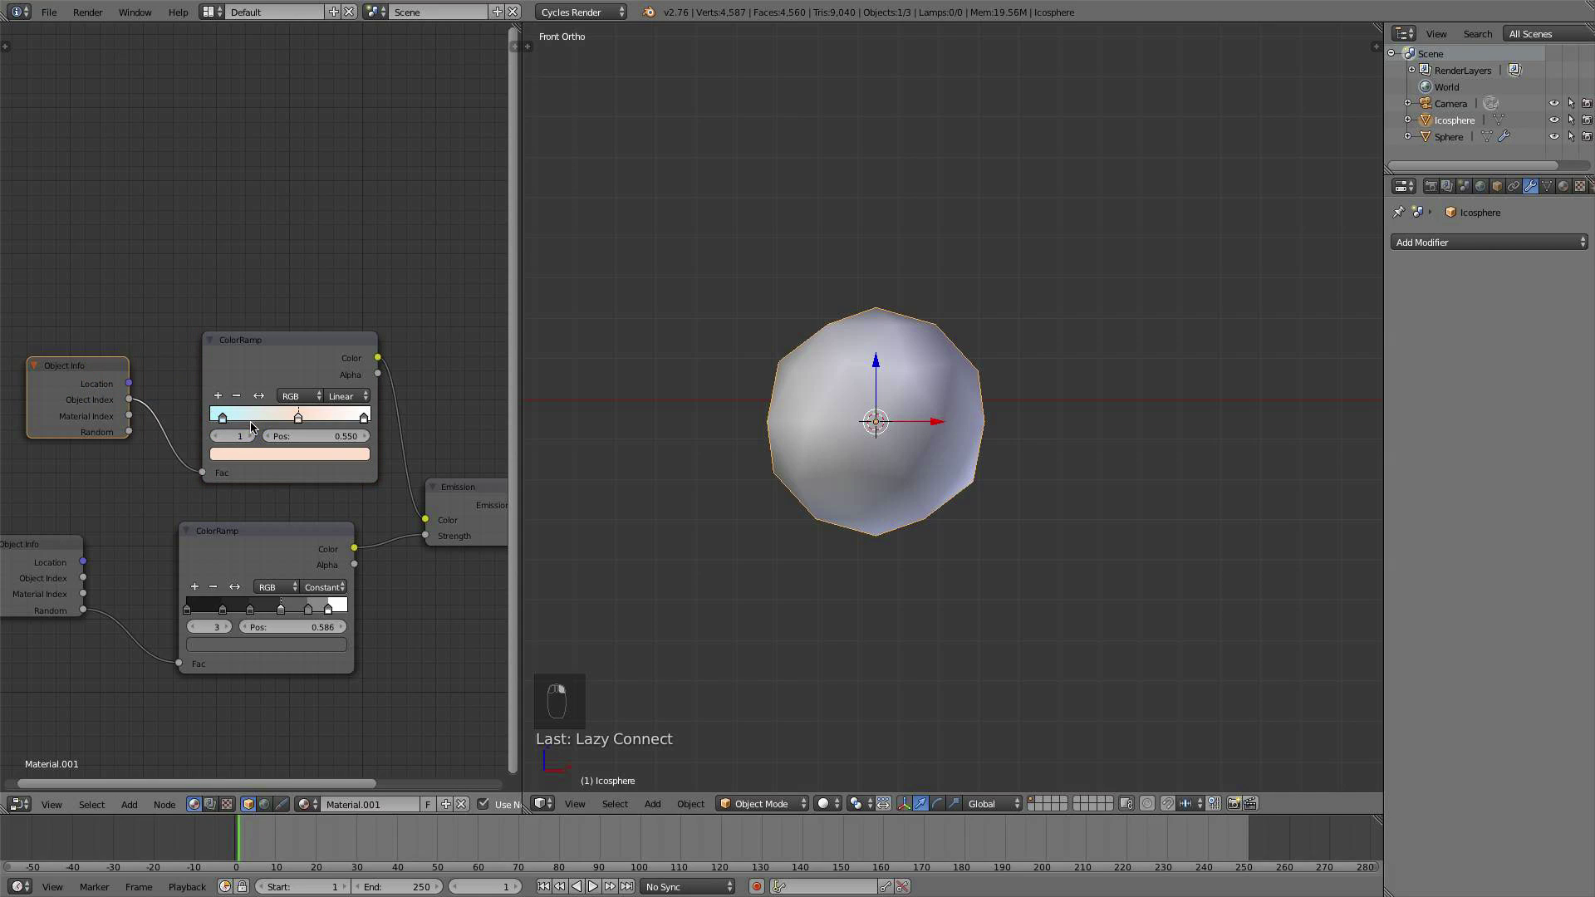
Step: Switch the 3D viewport to Rendered shading to preview the sphere's emission
scroll(267, 434, "down", 2)
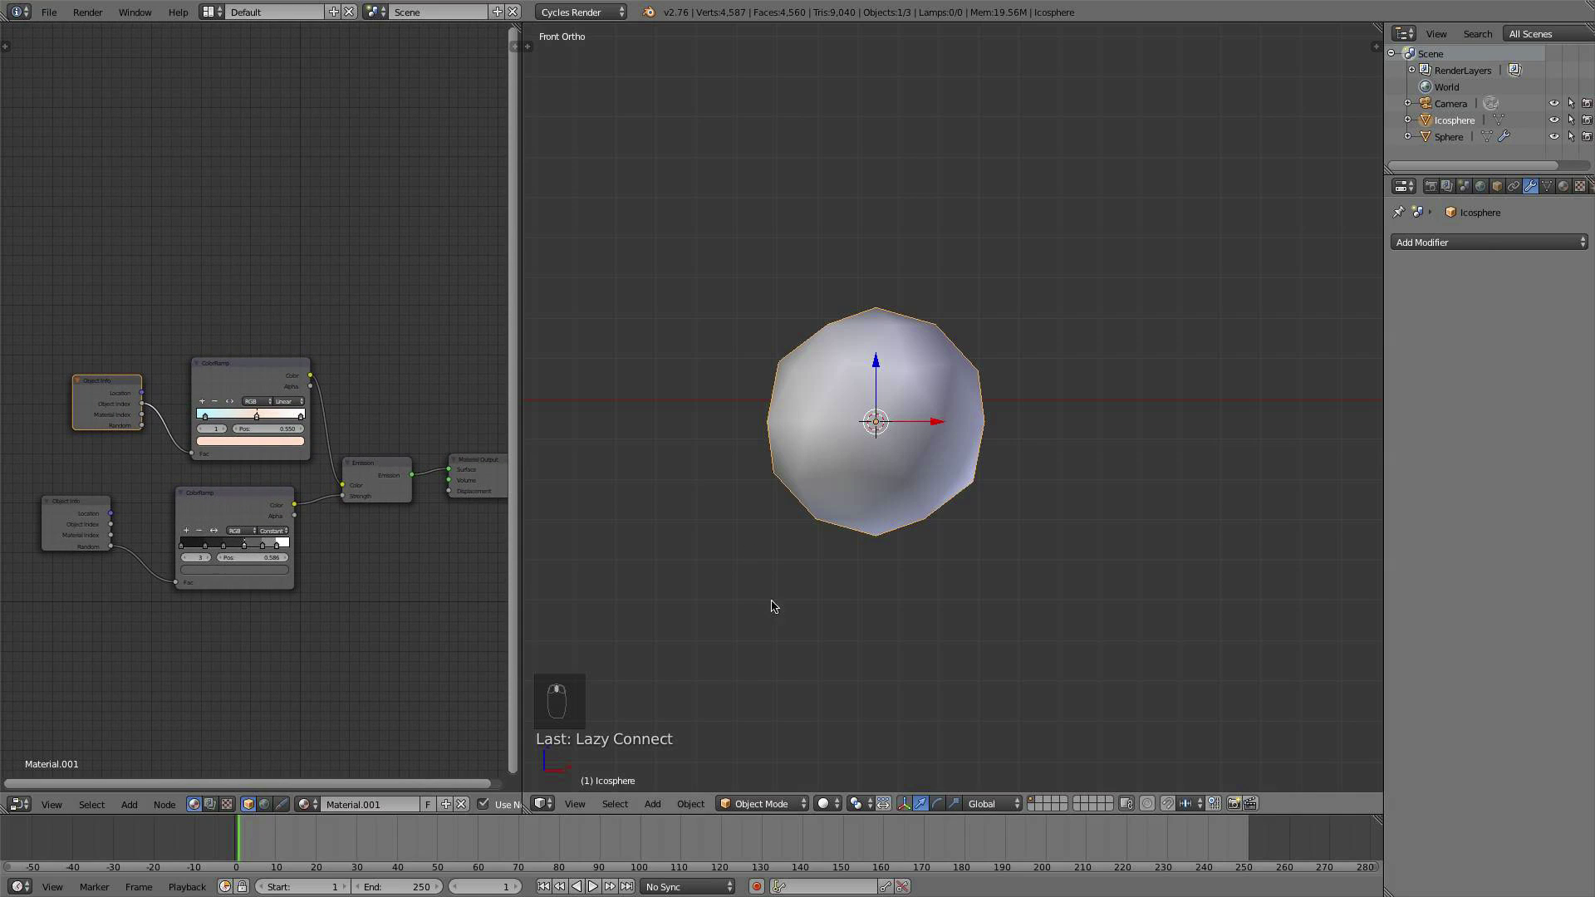
left_click(839, 804)
left_click(868, 783)
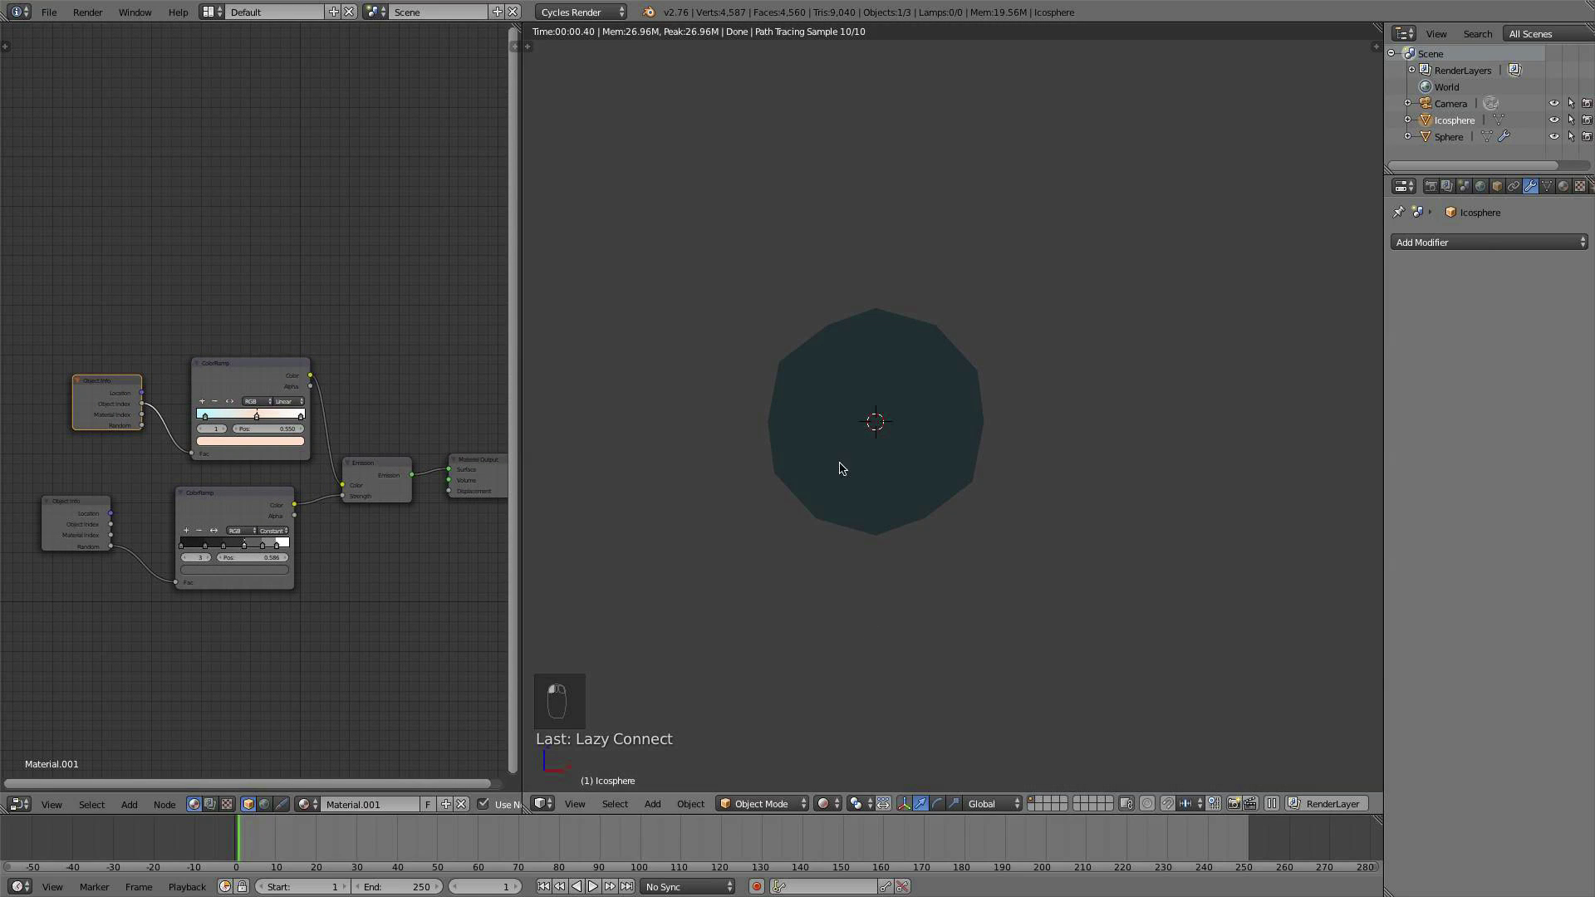
Step: Duplicate the ico sphere 17 times, spreading the copies around the original to test the per-object variation
key("shift+d")
left_click(947, 386)
key("shift+d")
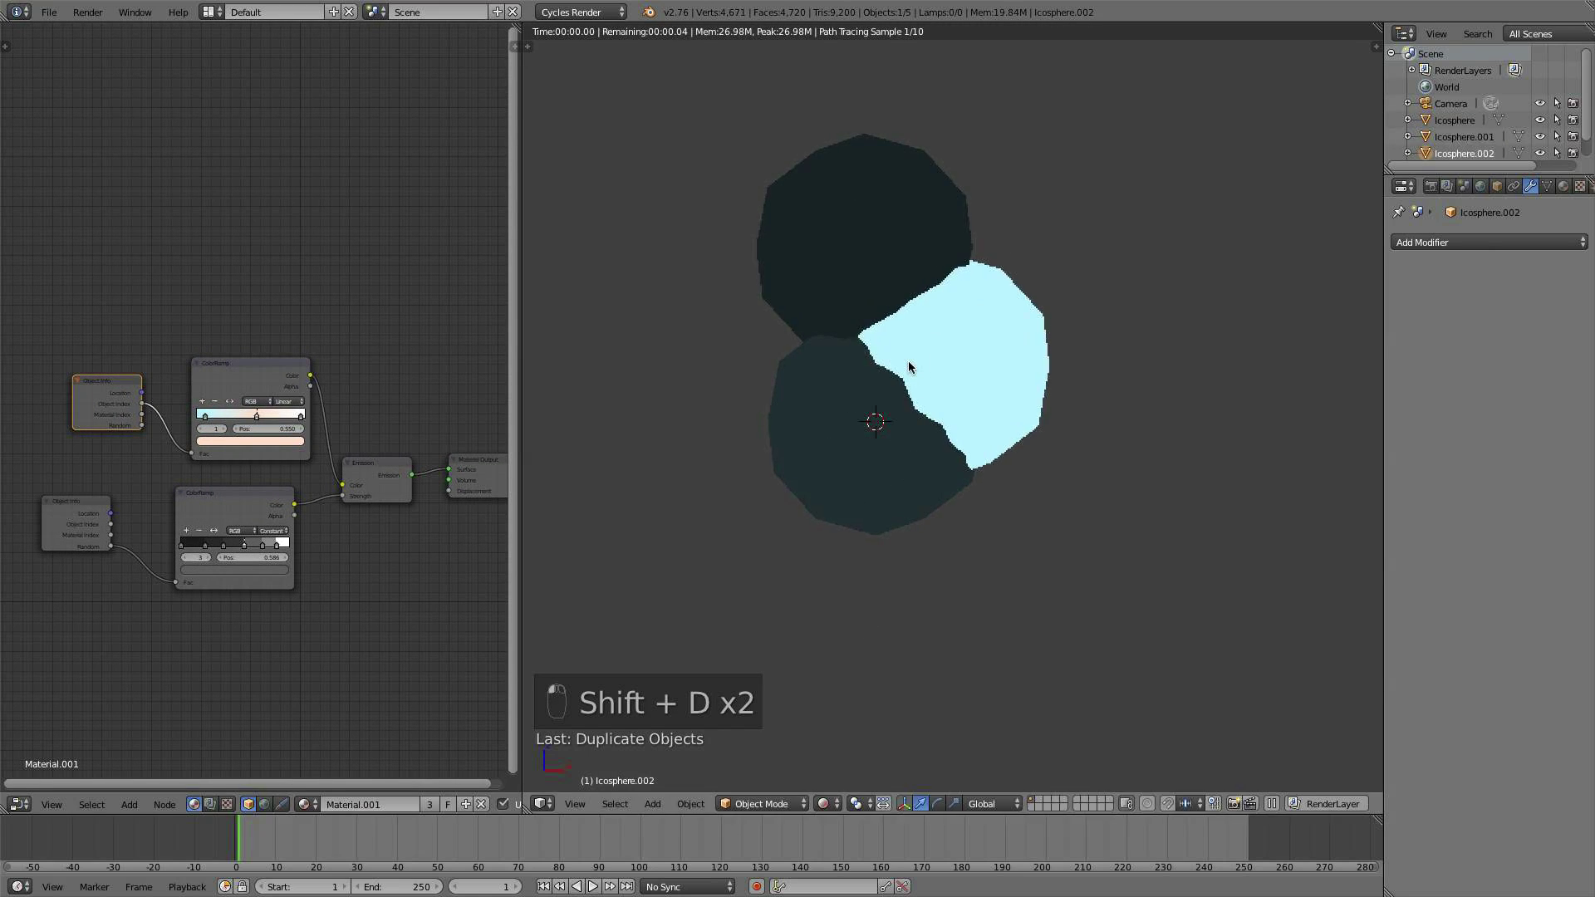
left_click(871, 336)
key("shift+d")
left_click(781, 515)
key("shift+d")
left_click(929, 641)
key("shift+d")
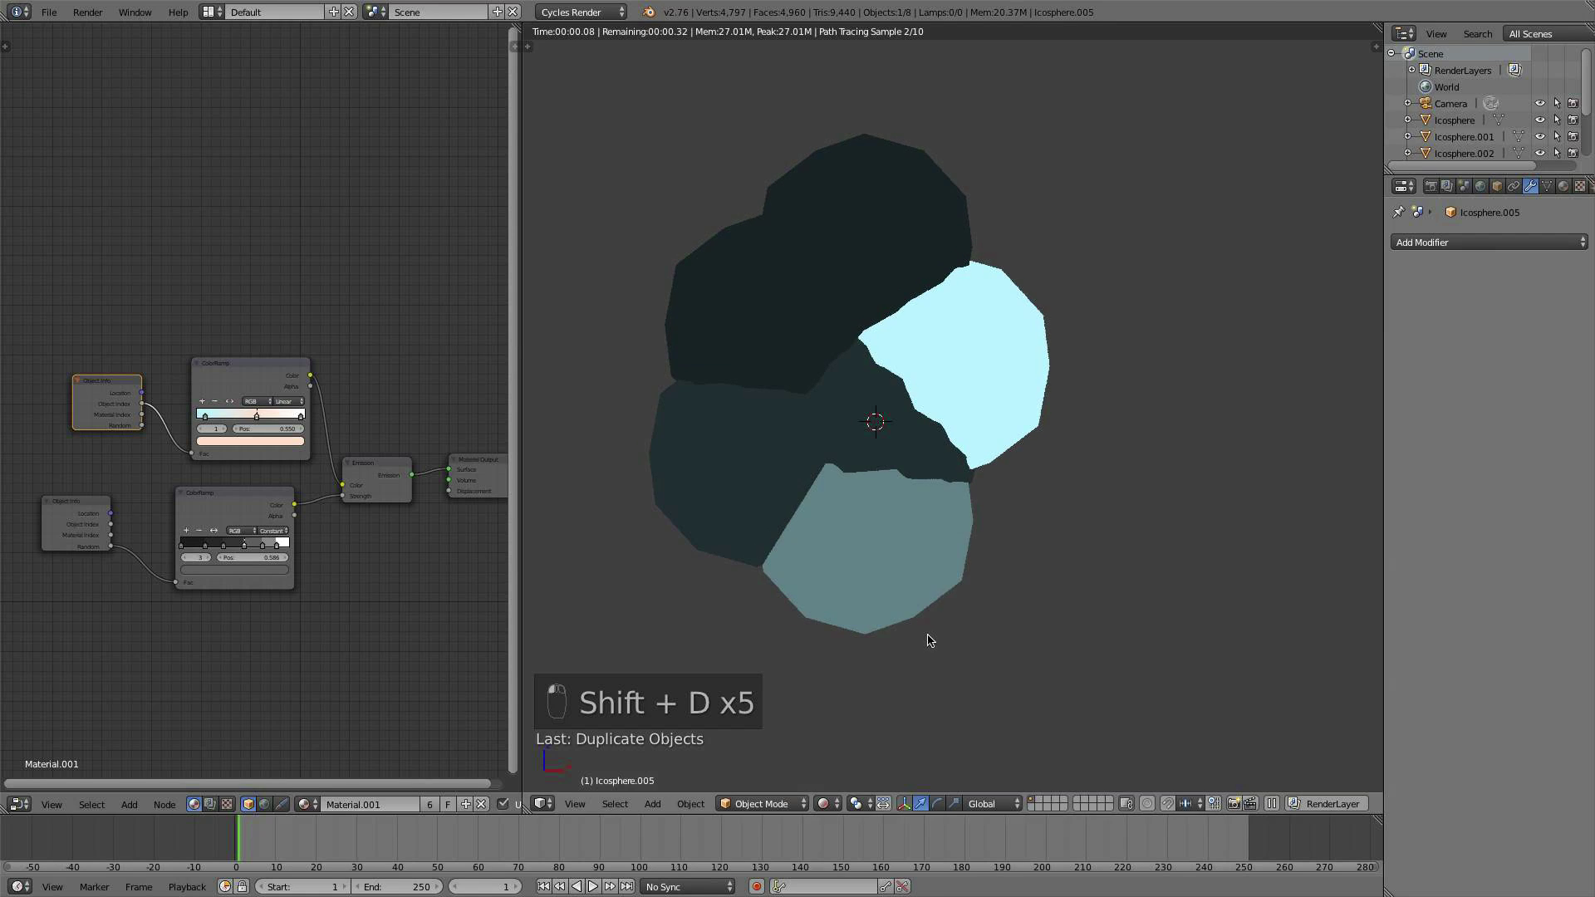
left_click(1167, 596)
key("shift+d")
left_click(1167, 595)
key("shift+d")
left_click(1182, 455)
key("shift+d")
left_click(1138, 334)
key("shift+d")
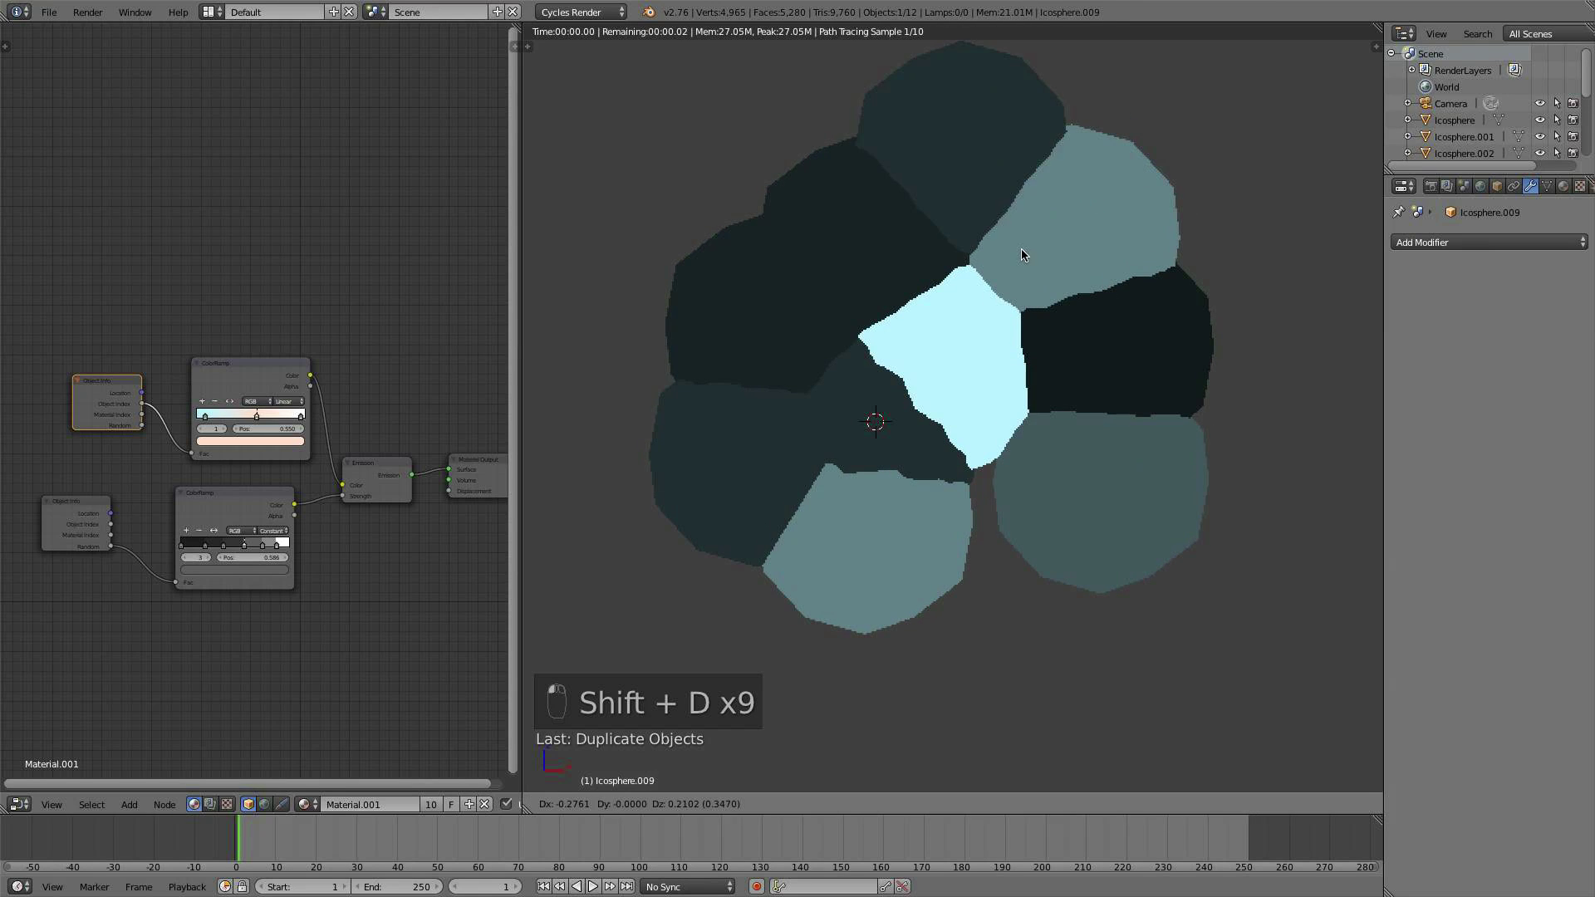
left_click(1020, 249)
key("shift+d")
left_click(812, 267)
key("shift+d")
left_click(720, 356)
key("shift+d")
left_click(684, 533)
key("shift+d")
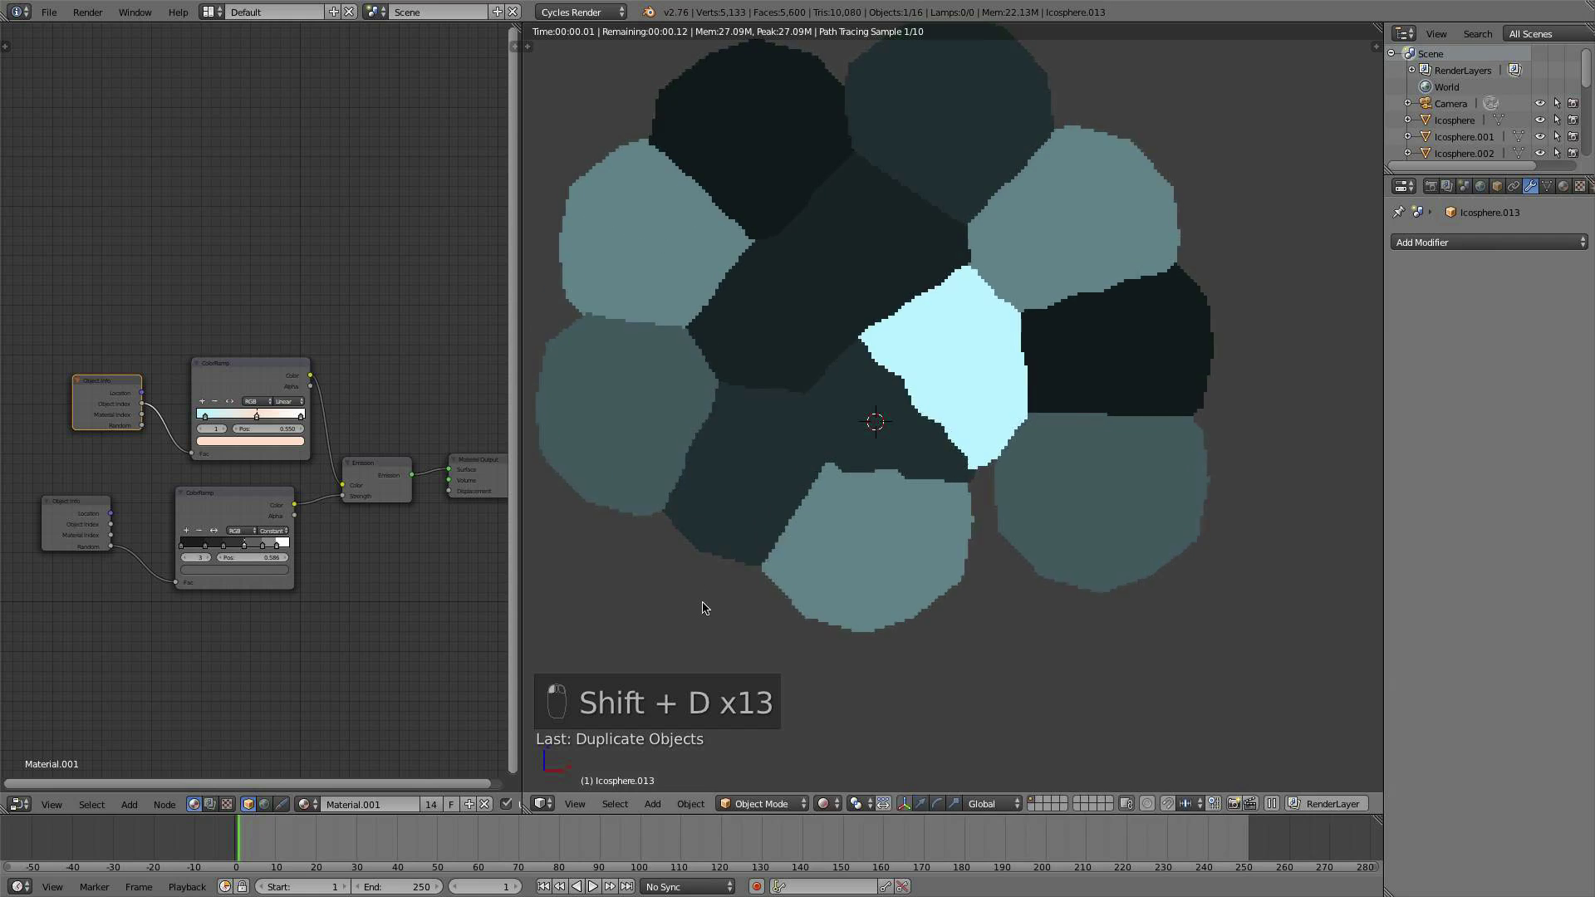
left_click(833, 797)
key("shift+d")
left_click(1038, 725)
key("shift+d")
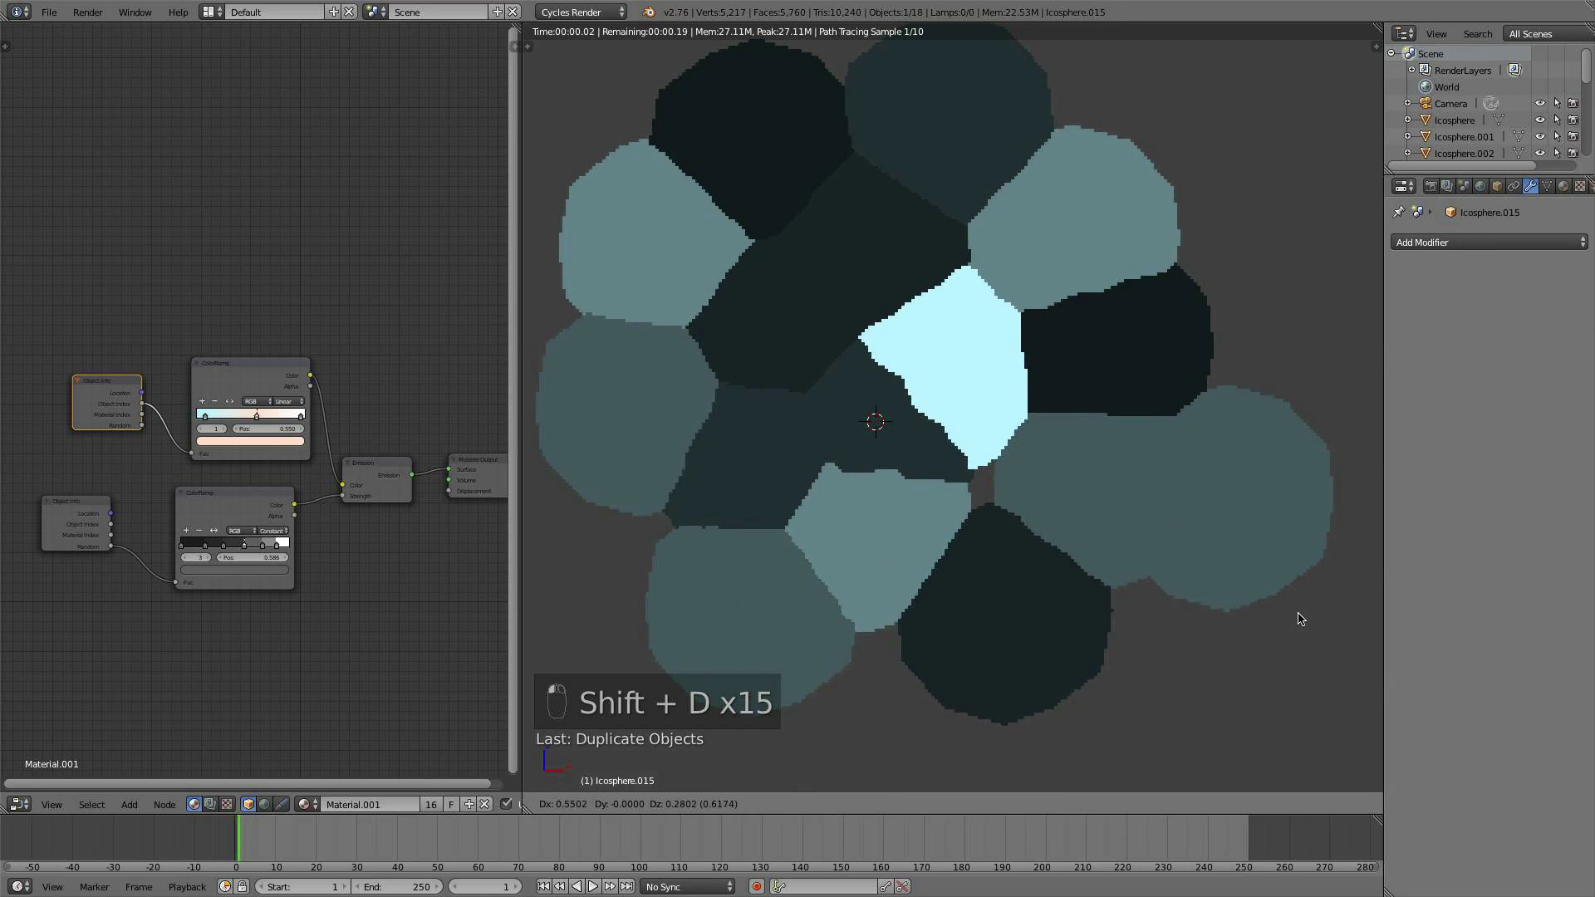
left_click(1300, 619)
key("shift+d")
left_click(1296, 442)
key("shift+d")
left_click(1268, 257)
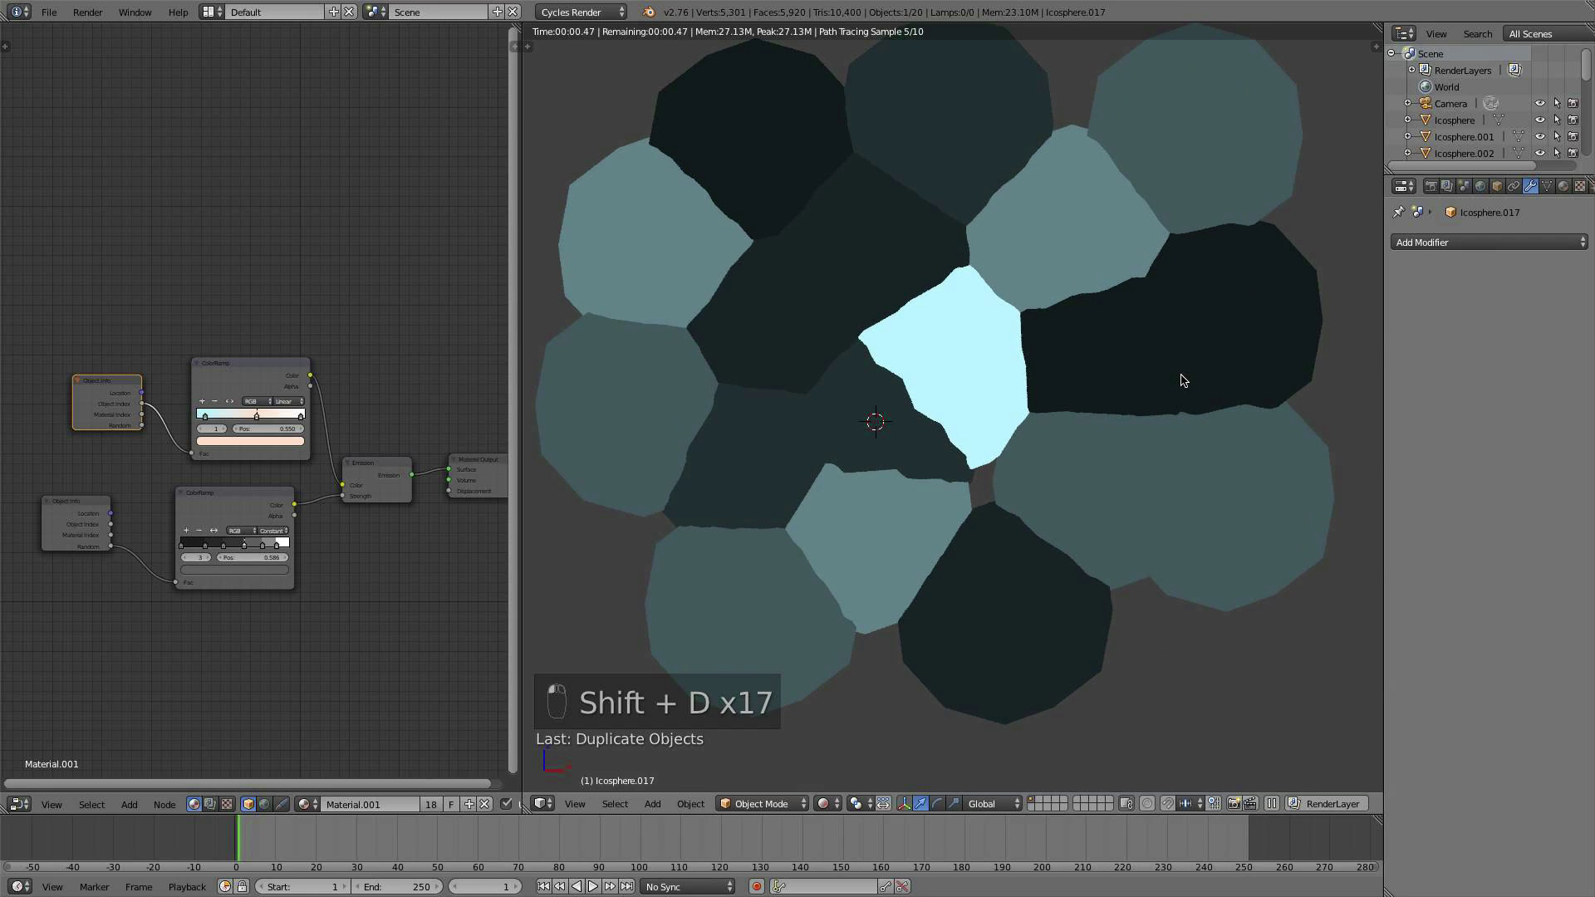
Step: Undo all the test duplicates so that only the original ico sphere remains
key("super+z")
key("super+z")
key("super+z")
key("super+z")
key("super+z")
key("super+z")
key("super+z")
key("super+z")
key("super+z")
key("super+z")
key("super+z")
key("super+z")
key("super+z")
key("super+z")
key("super+z")
key("super+z")
key("super+z")
key("super+z")
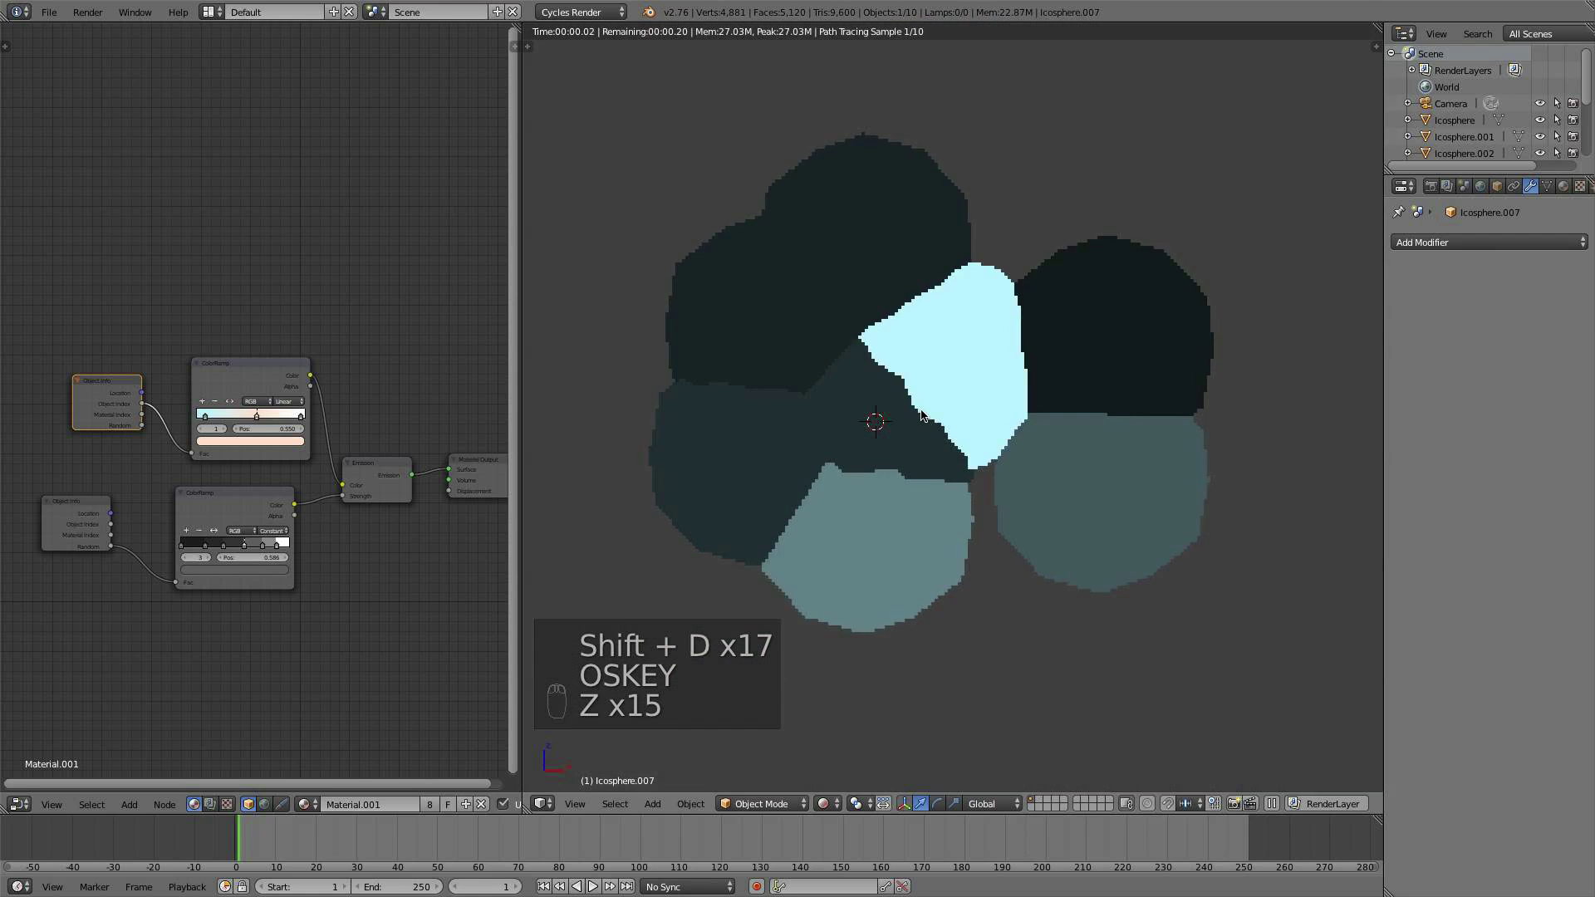
key("super+z")
key("super+z")
key("super+z")
key("super+z")
key("super+z")
key("super+z")
key("super+z")
key("super+z")
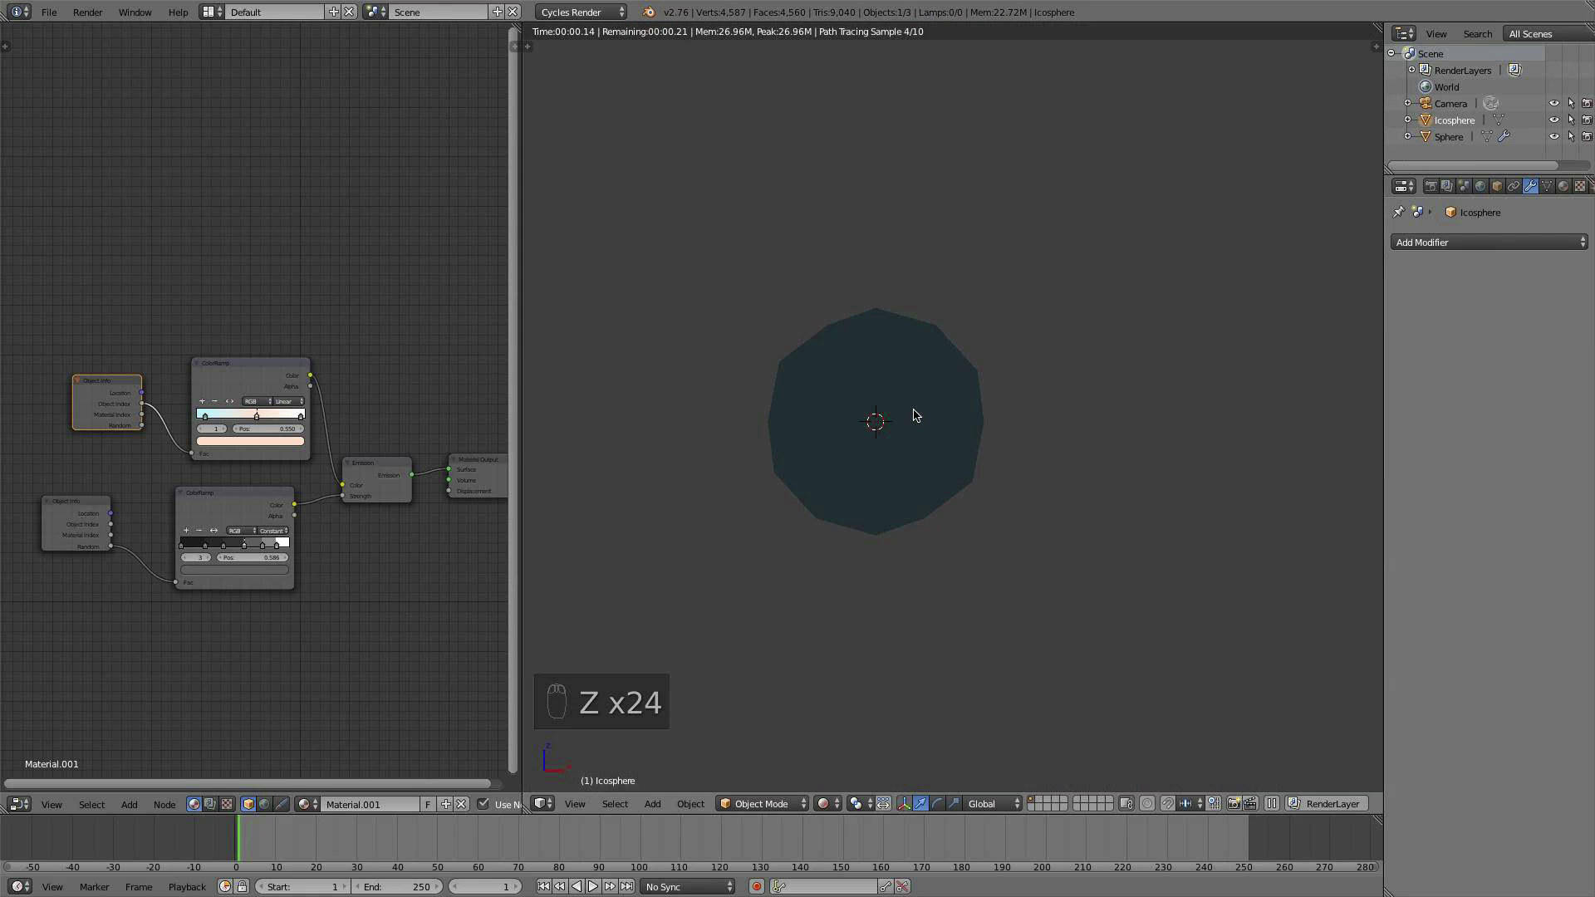
Step: Reconnect the upper Object Info node's Object Index output to the upper ColorRamp's Fac
scroll(131, 404, "up", 1)
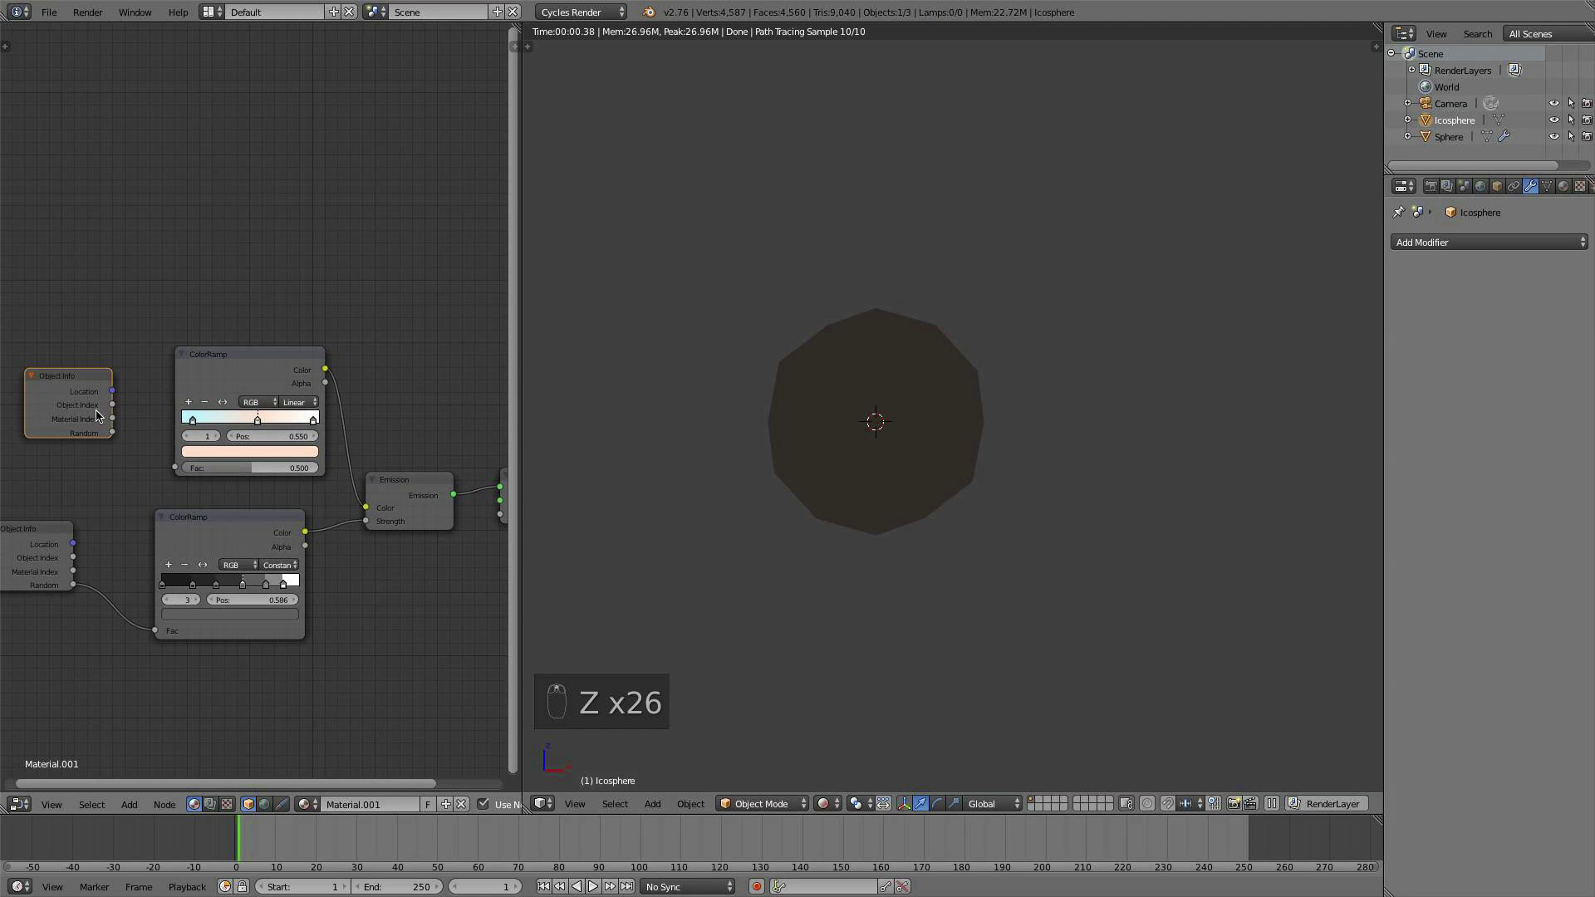
right_click_drag(83, 399, 249, 420, "alt")
scroll(278, 448, "up", 2)
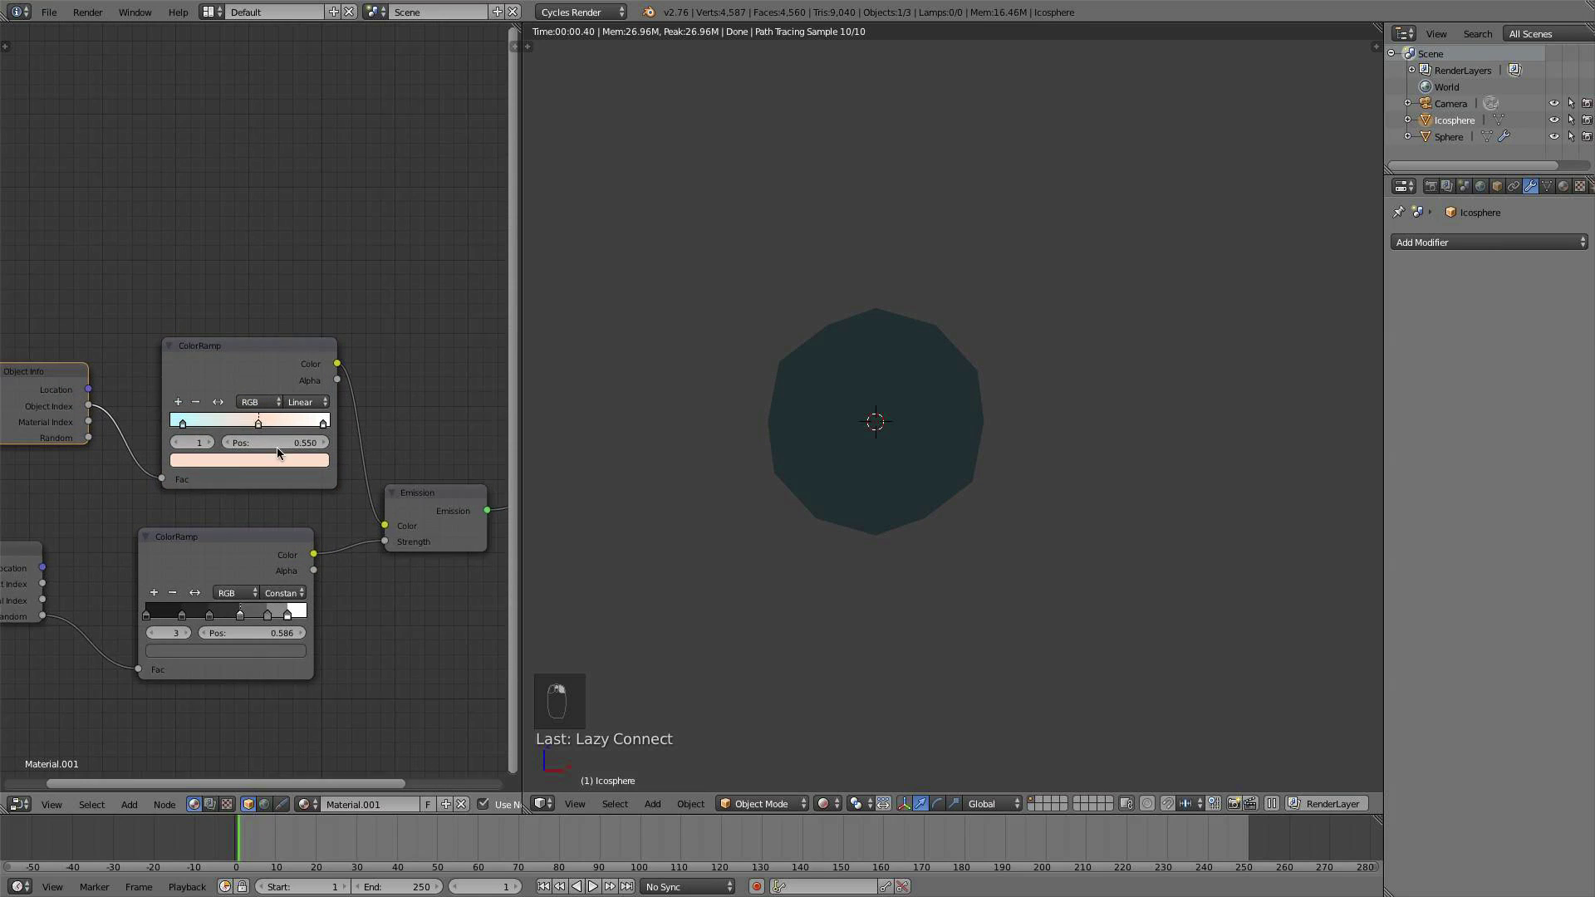
Step: Move the upper ColorRamp's outer stops to the ramp's ends, shift the pale peach stop toward the blue, and add a deeper peach stop at 0.673
left_click_drag(257, 426, 167, 428)
left_click_drag(329, 426, 339, 426)
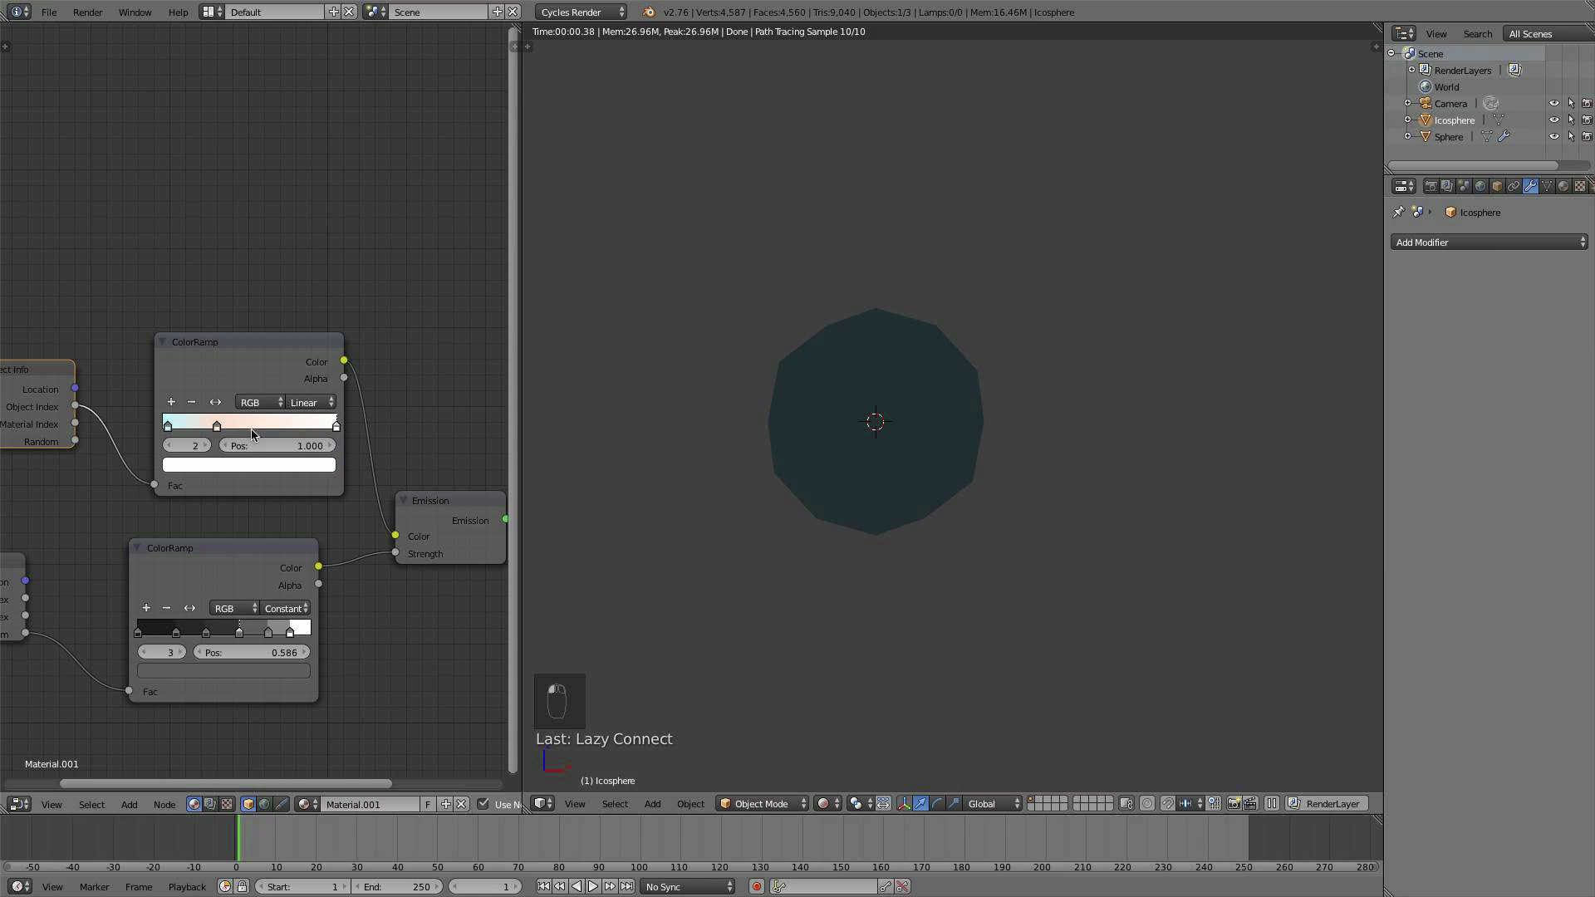
left_click(280, 429, "ctrl")
left_click(275, 467)
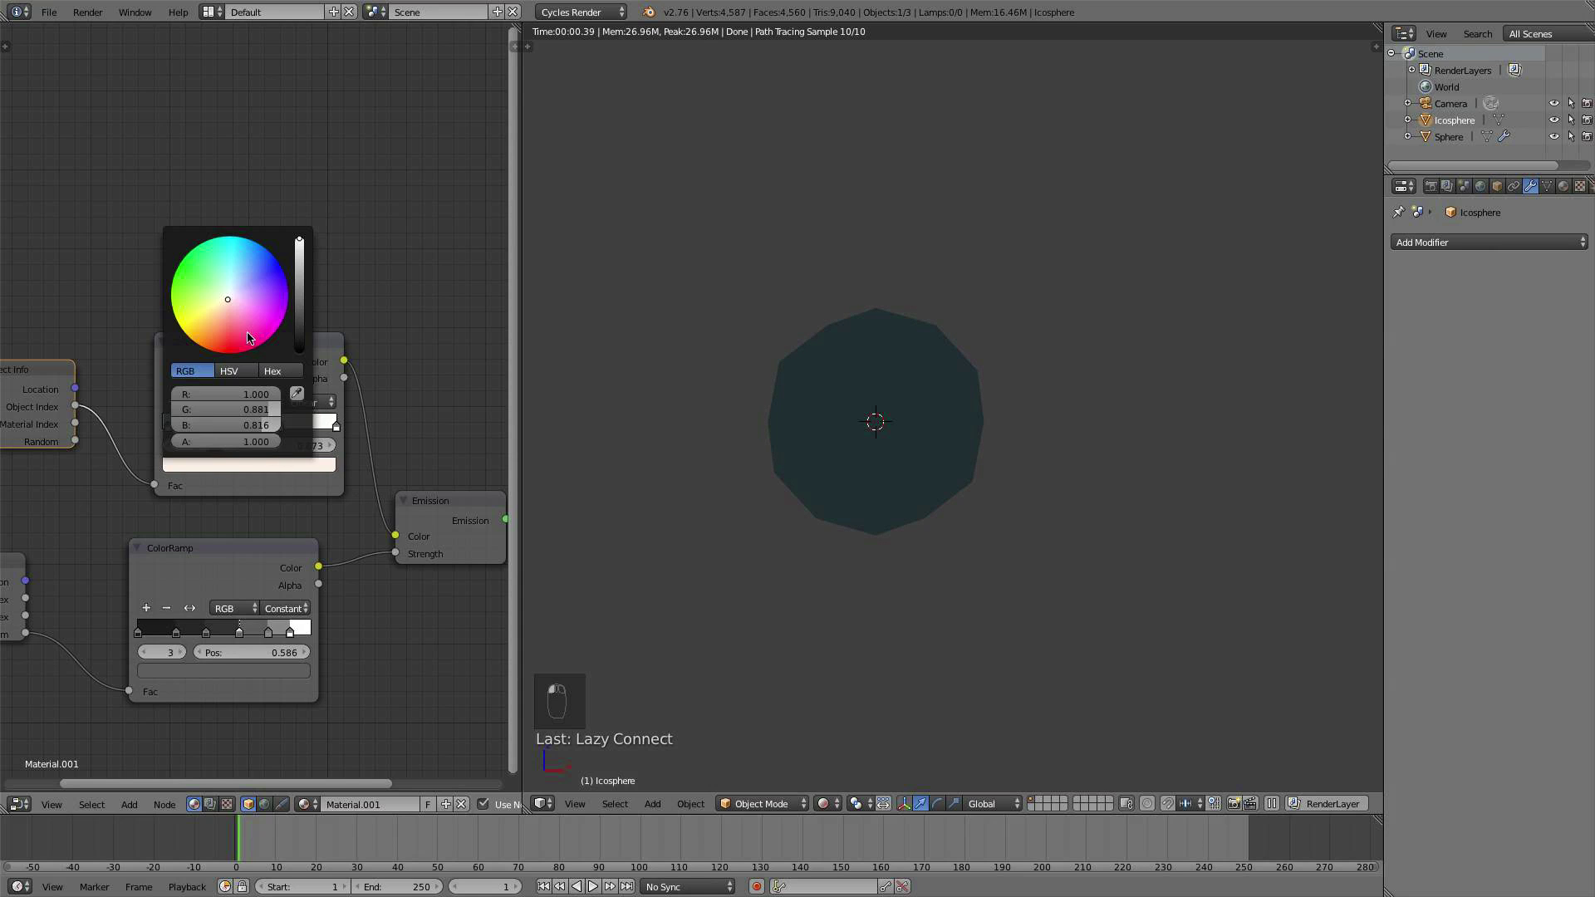
left_click(223, 311)
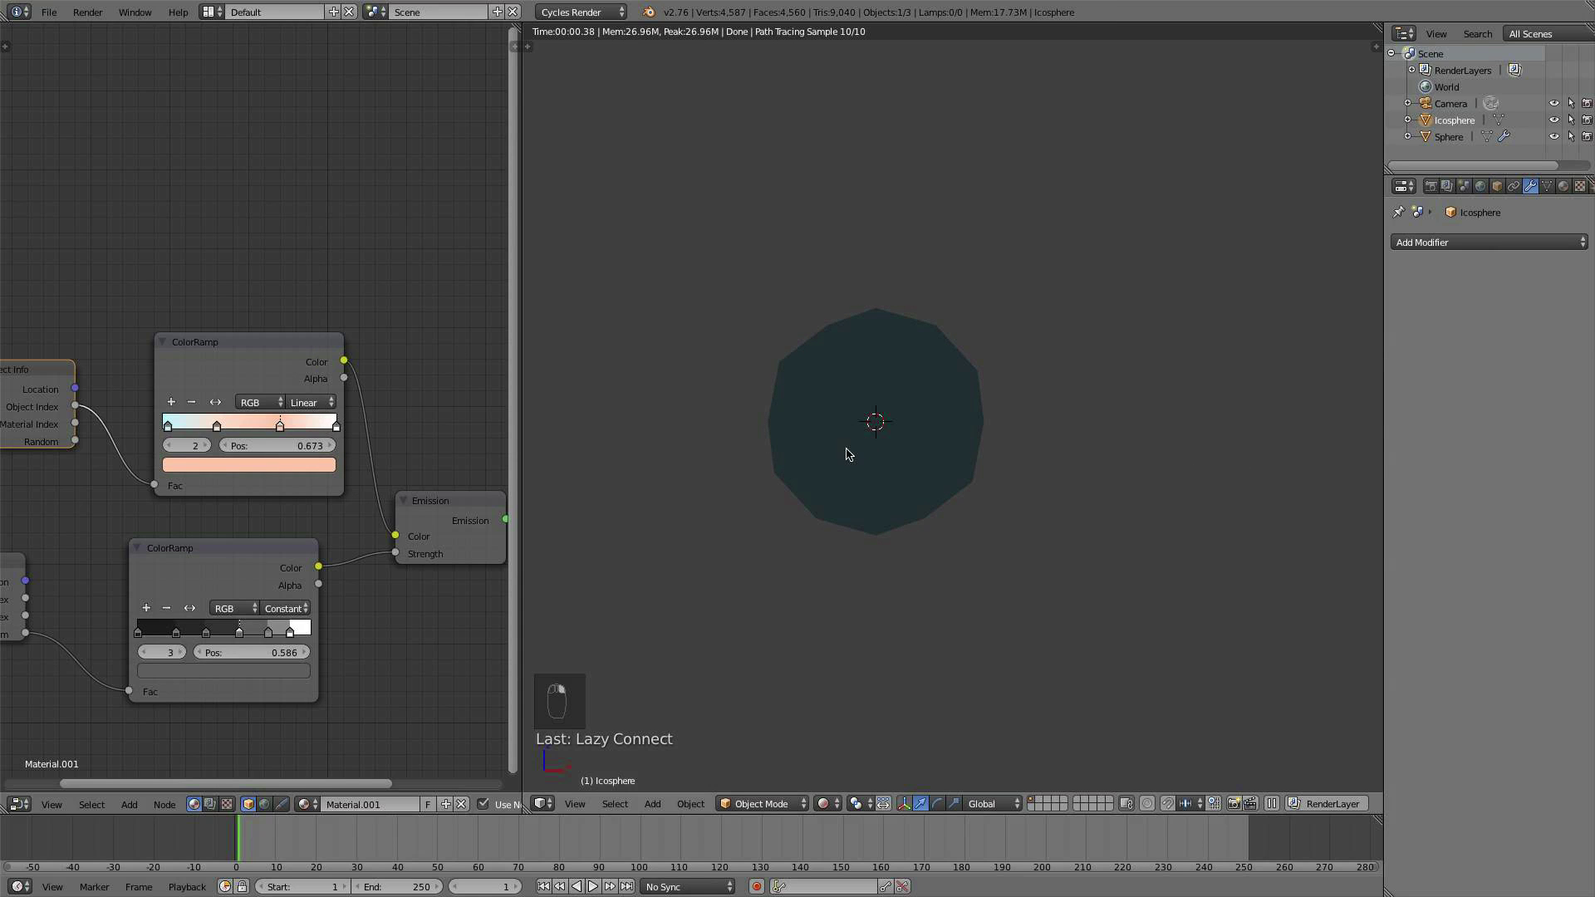
Step: Duplicate the ico sphere nine times around the original to test the revised colour ramp
key("shift+d")
left_click(883, 343)
key("shift+d")
left_click(752, 357)
key("shift+d")
left_click(726, 498)
key("shift+d")
left_click(916, 566)
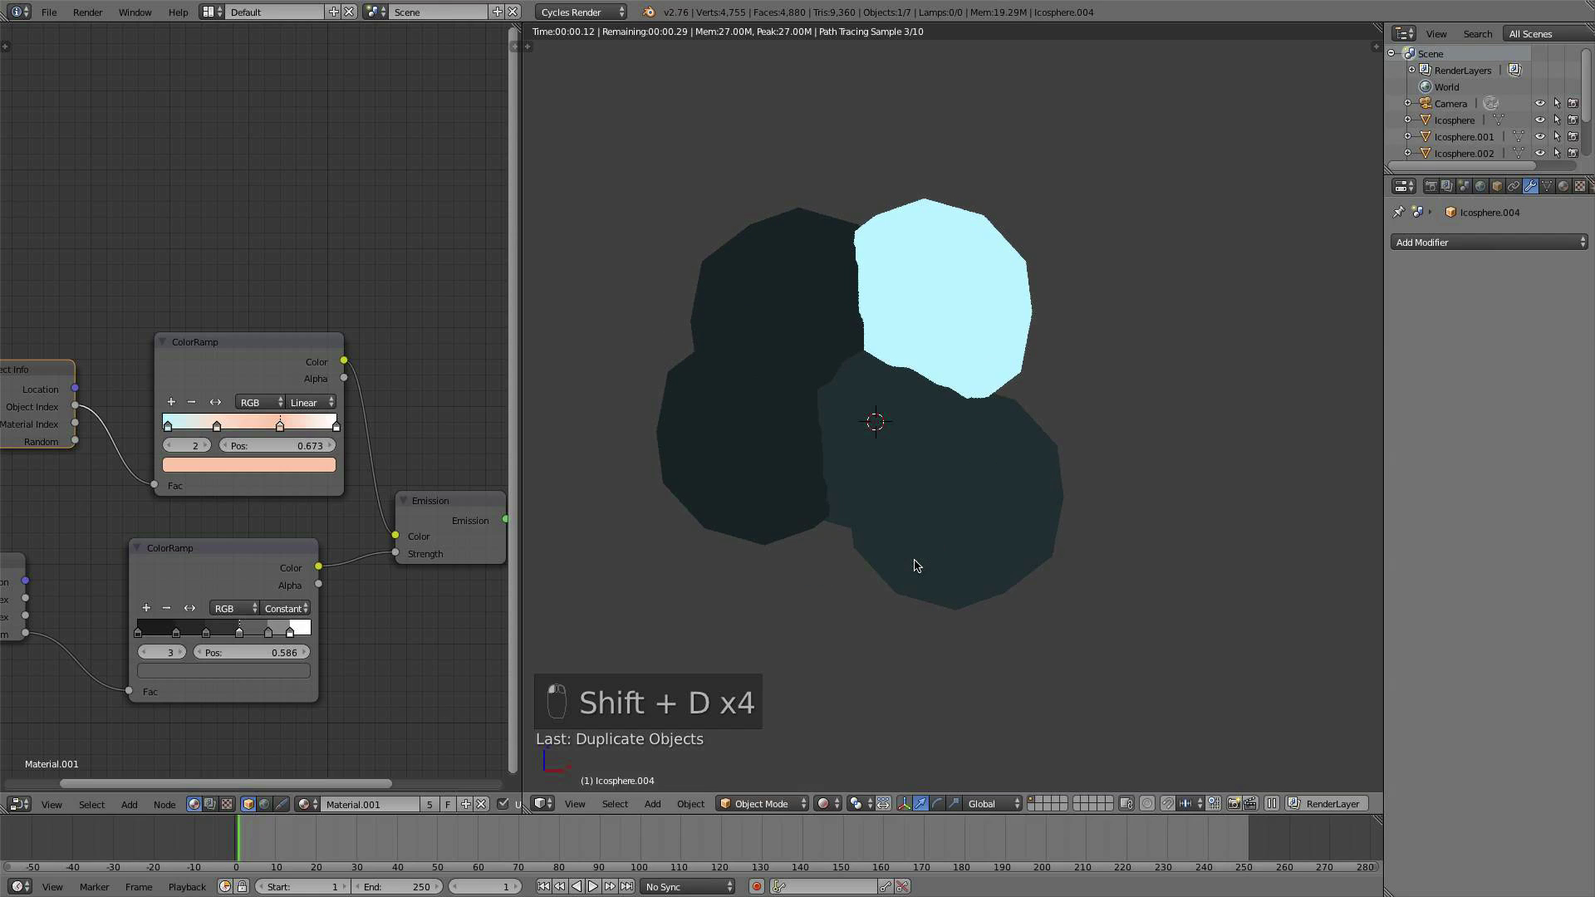
key("shift+d")
left_click(1051, 462)
key("shift+d")
left_click(1100, 316)
key("shift+d")
left_click(1005, 249)
key("shift+d")
left_click(865, 241)
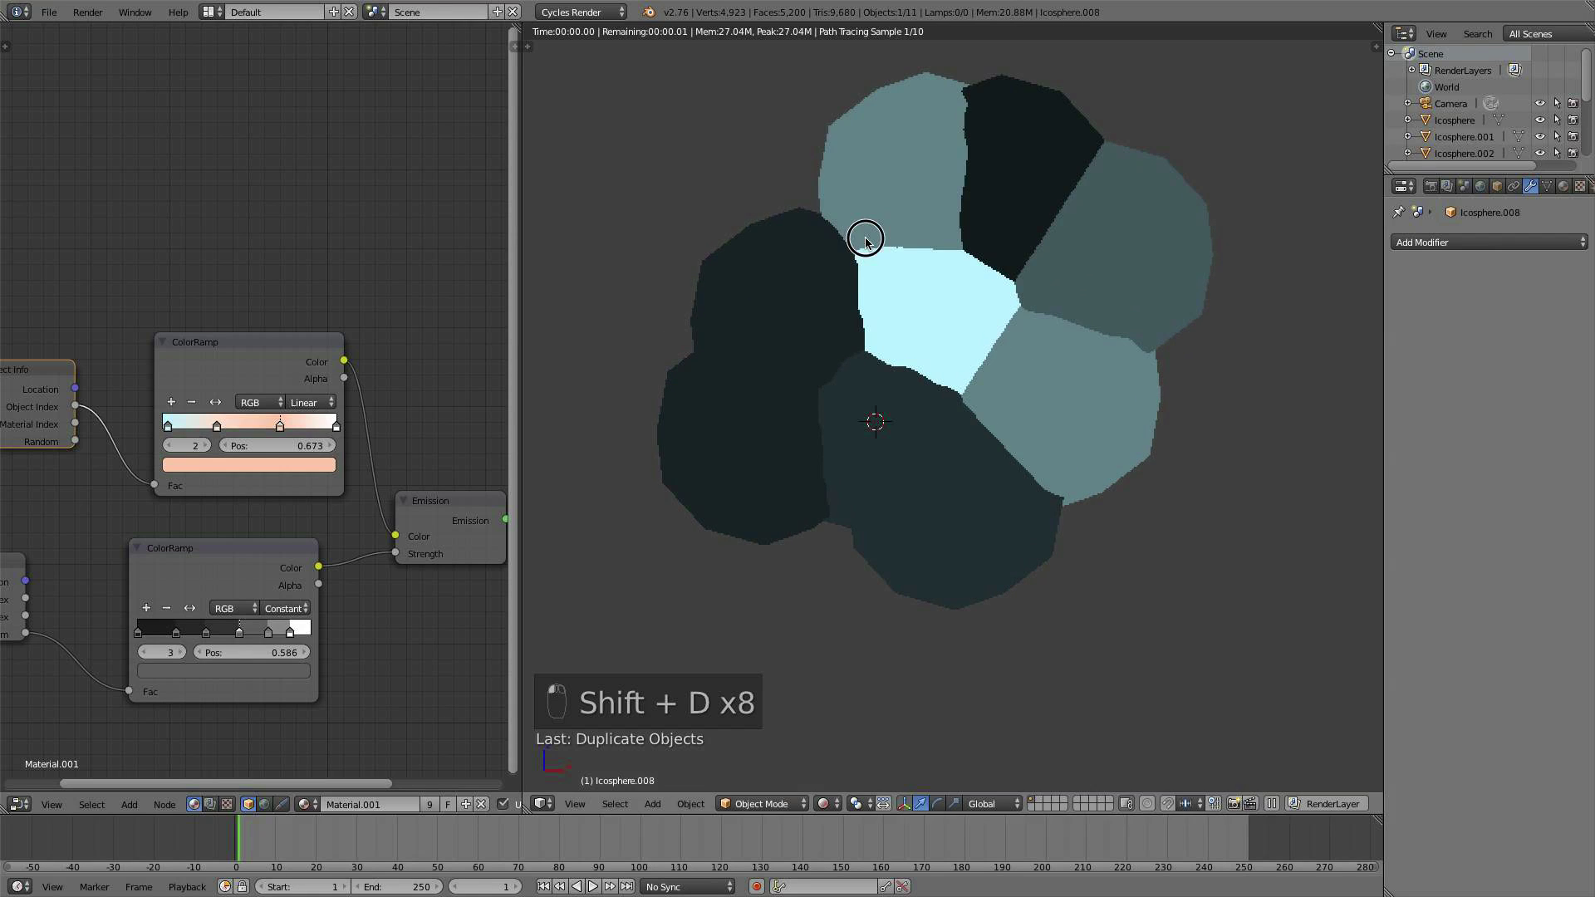
key("shift+d")
left_click(657, 227)
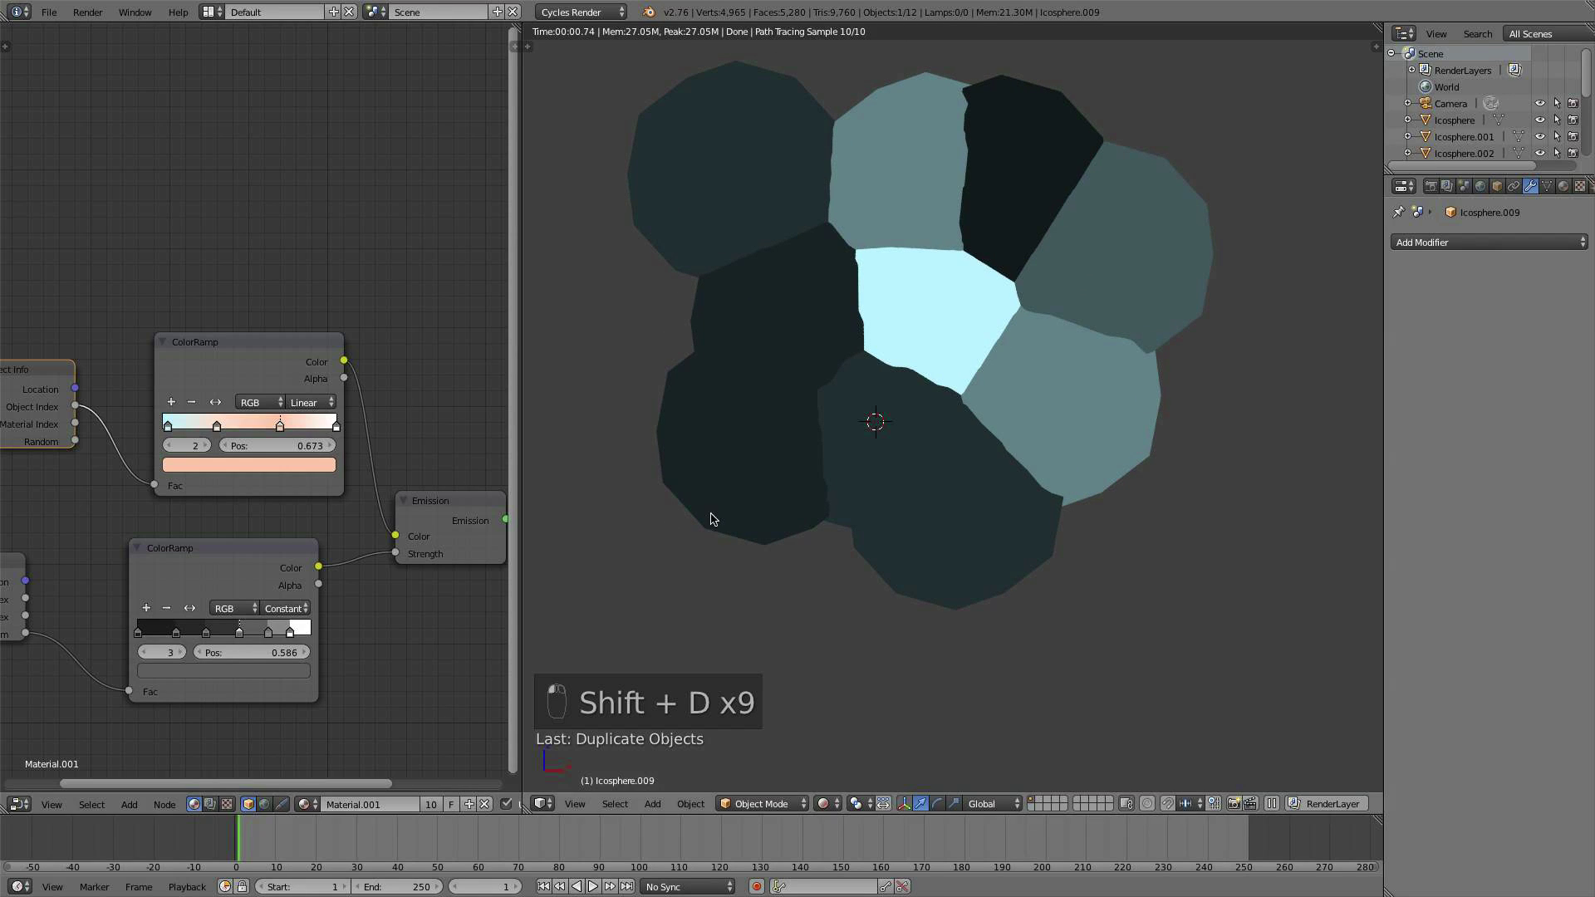
middle_click_drag(677, 457, 752, 447)
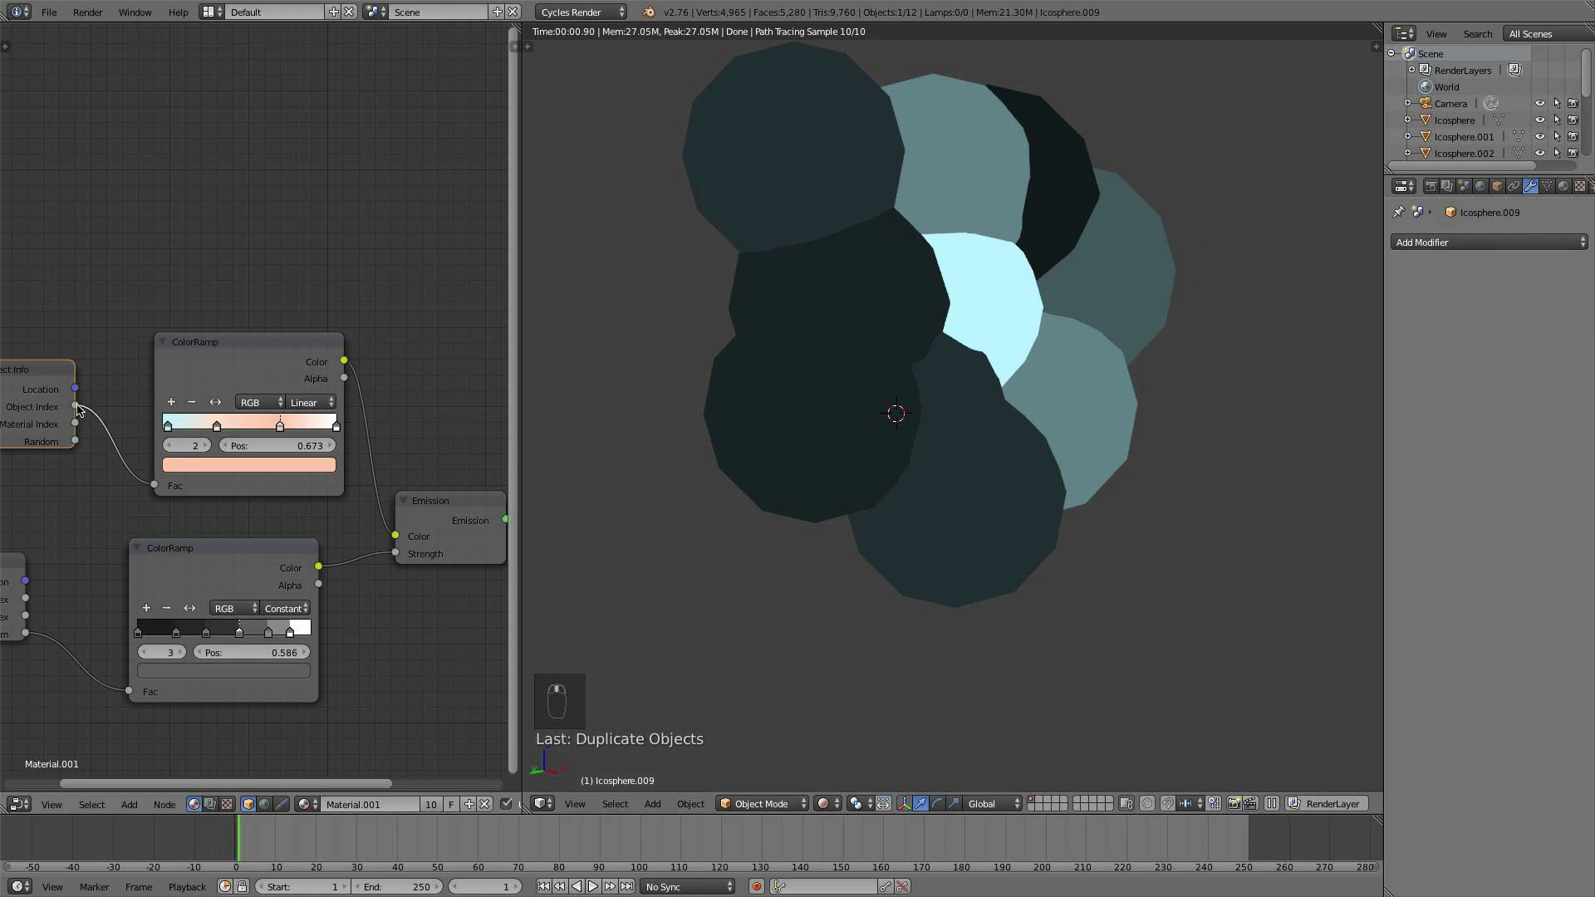
Step: Link Object Info's Random output to the upper ColorRamp's Fac, and reduce the ramp to one middle stop at position 0.564
left_click_drag(73, 440, 154, 485)
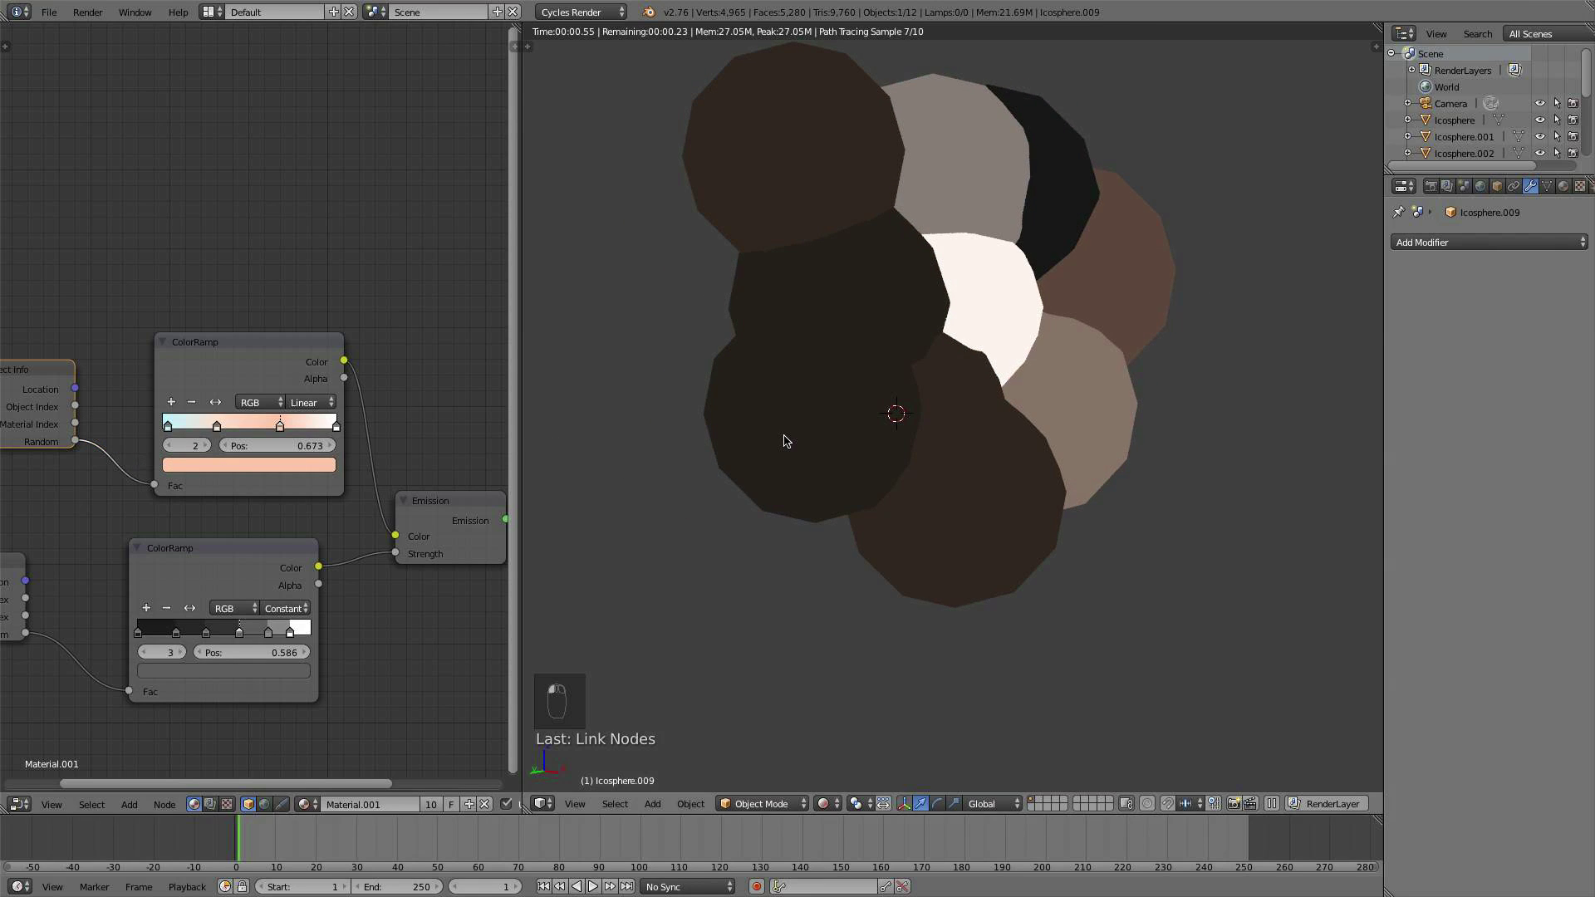
scroll(788, 438, "down", 2)
left_click(192, 403)
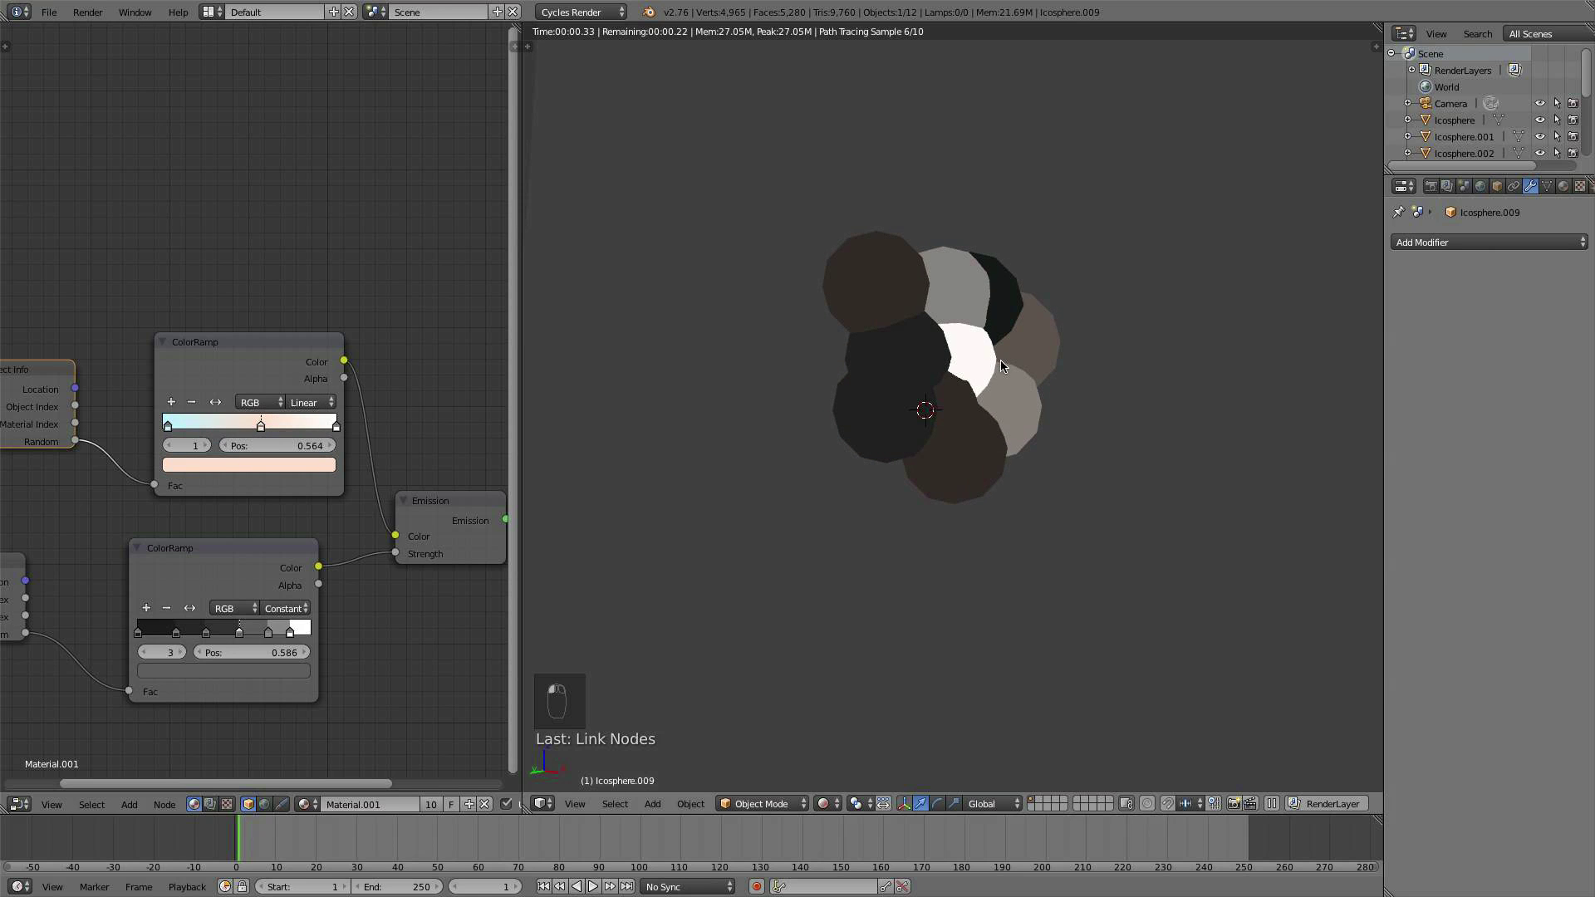
Step: Undo the ramp edit, the Random link and the nine test duplicates of the ico sphere
key("super+z")
key("super+z")
key("super+z")
key("super+z")
key("super+z")
key("super+z")
key("super+z")
key("super+z")
key("super+z")
key("super+z")
key("super+z")
key("super+z")
key("super+z")
key("super+z")
key("super+z")
key("super+z")
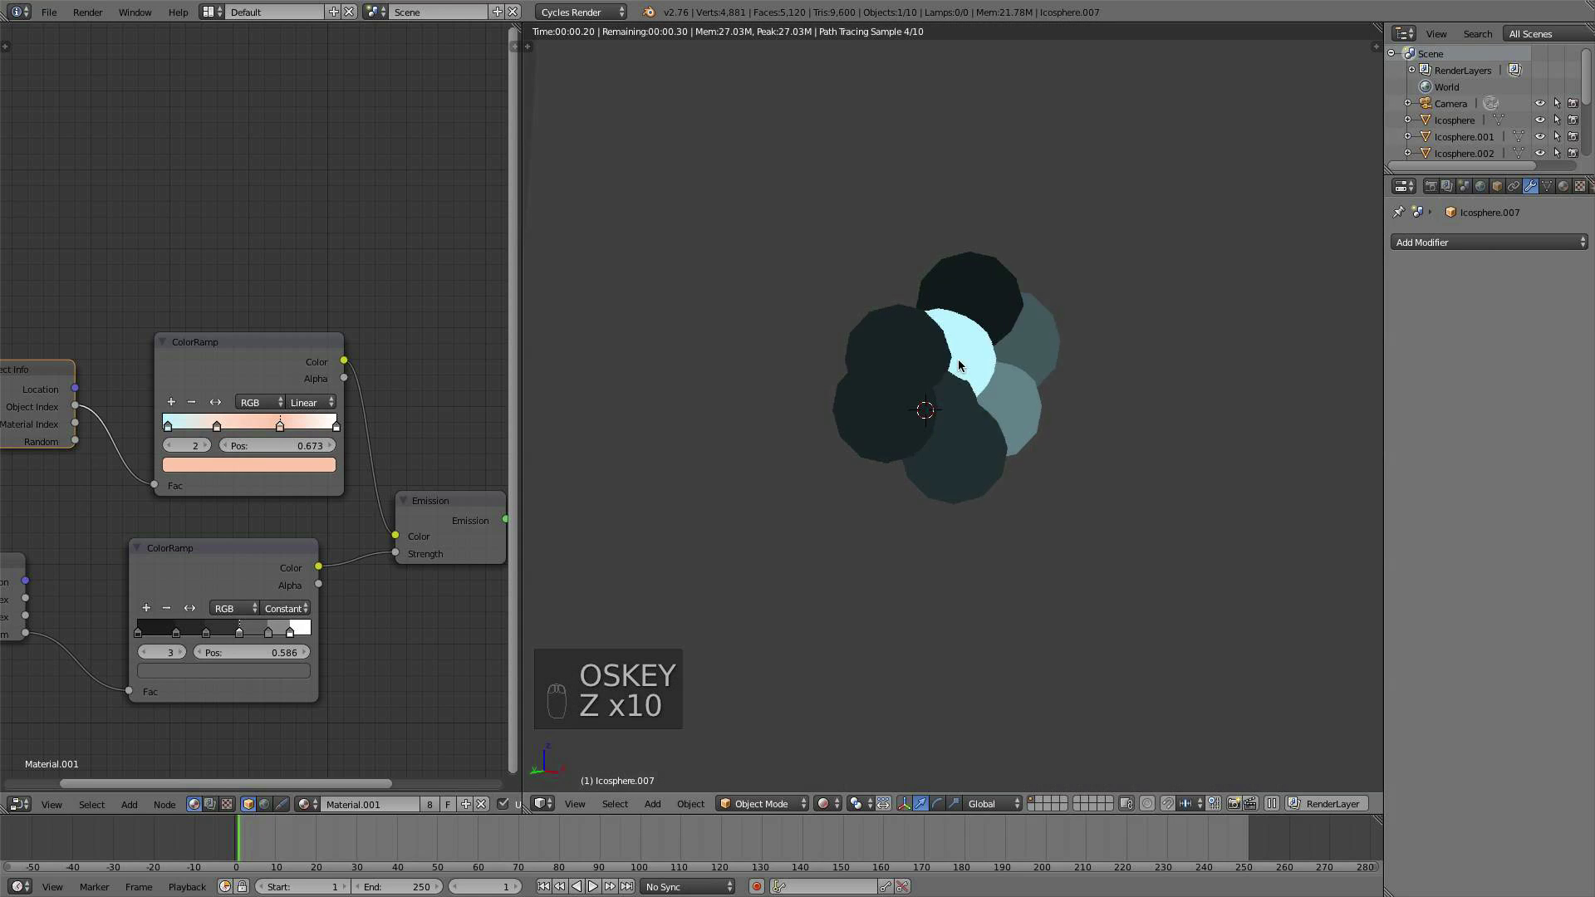
key("super+z")
key("super+z")
key("super+z")
key("super+z")
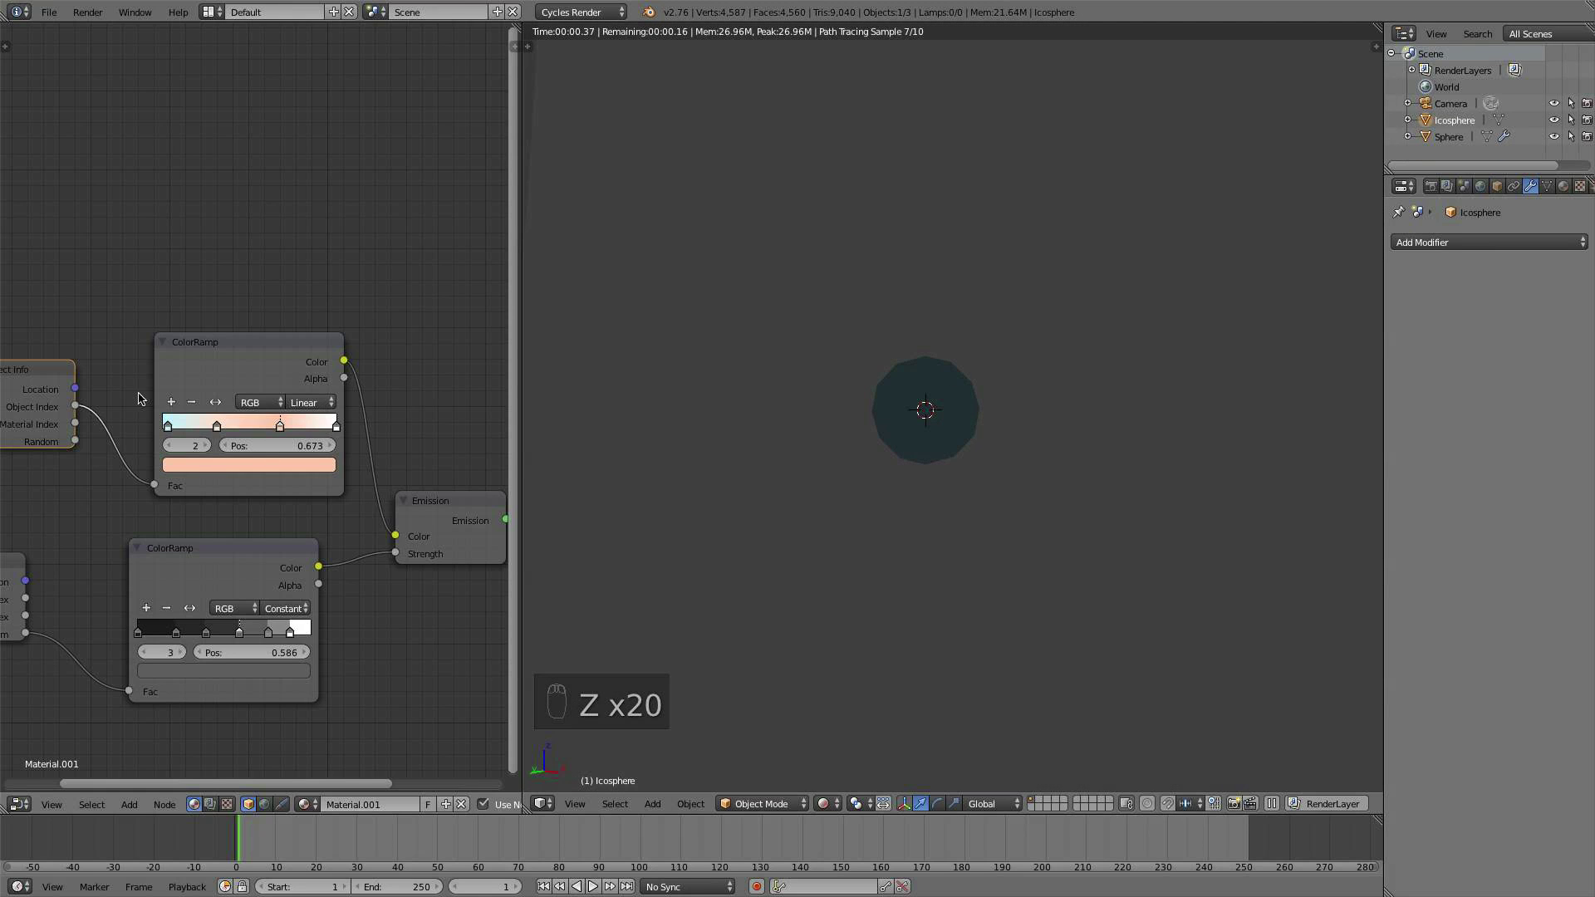
Step: Drive the upper ColorRamp's Fac with Object Info's Random output and keep only one pale peach middle stop, at position 0.505
left_click_drag(75, 441, 166, 486)
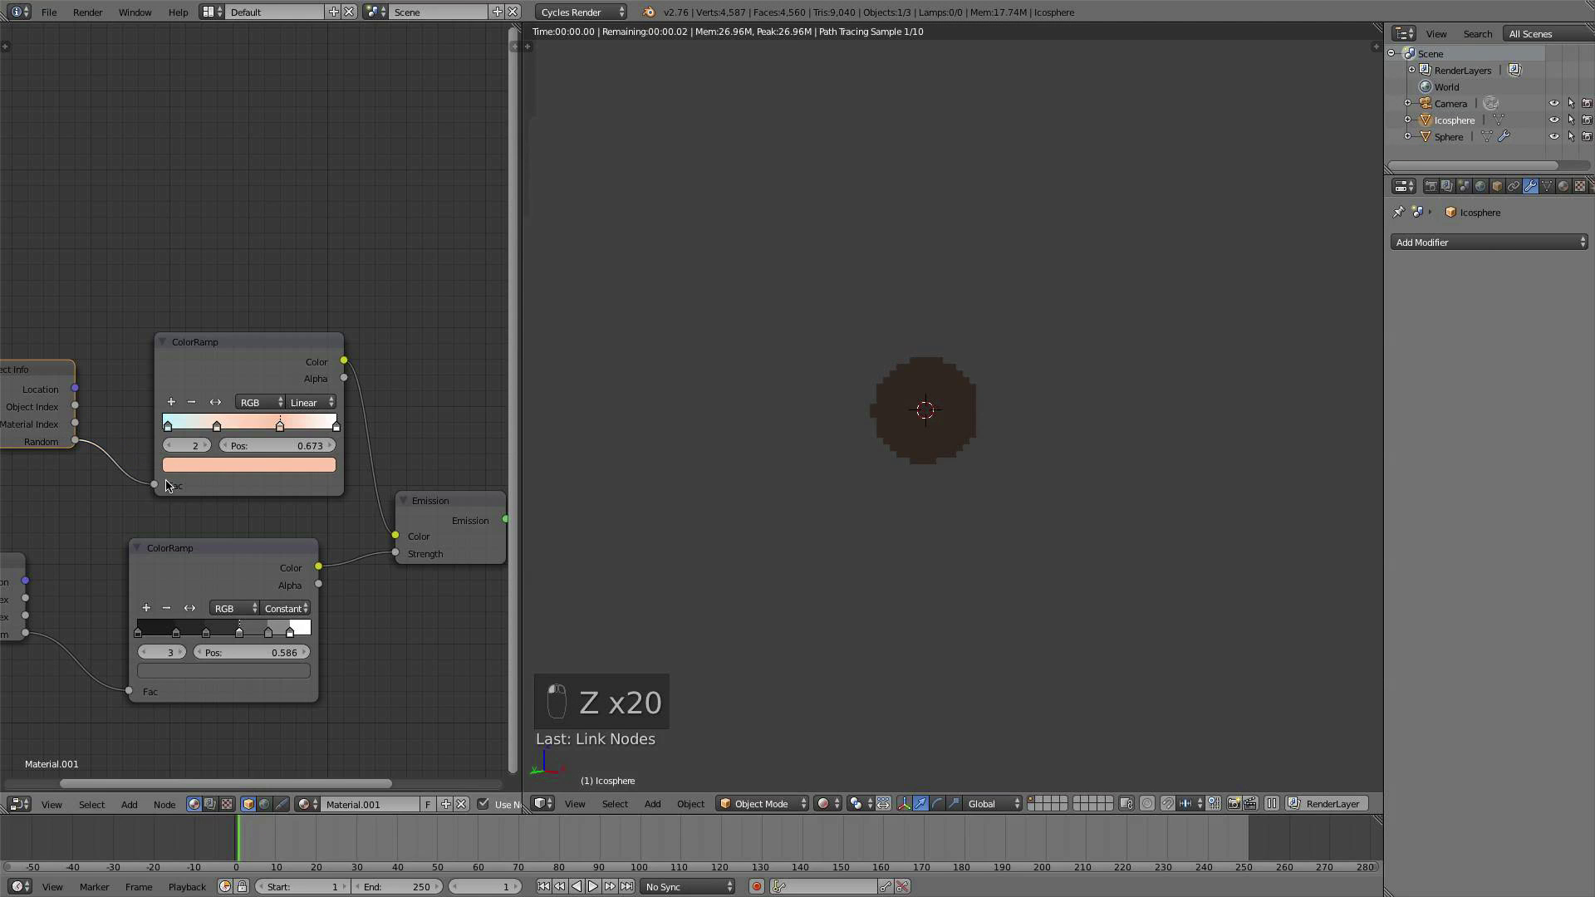
left_click(191, 403)
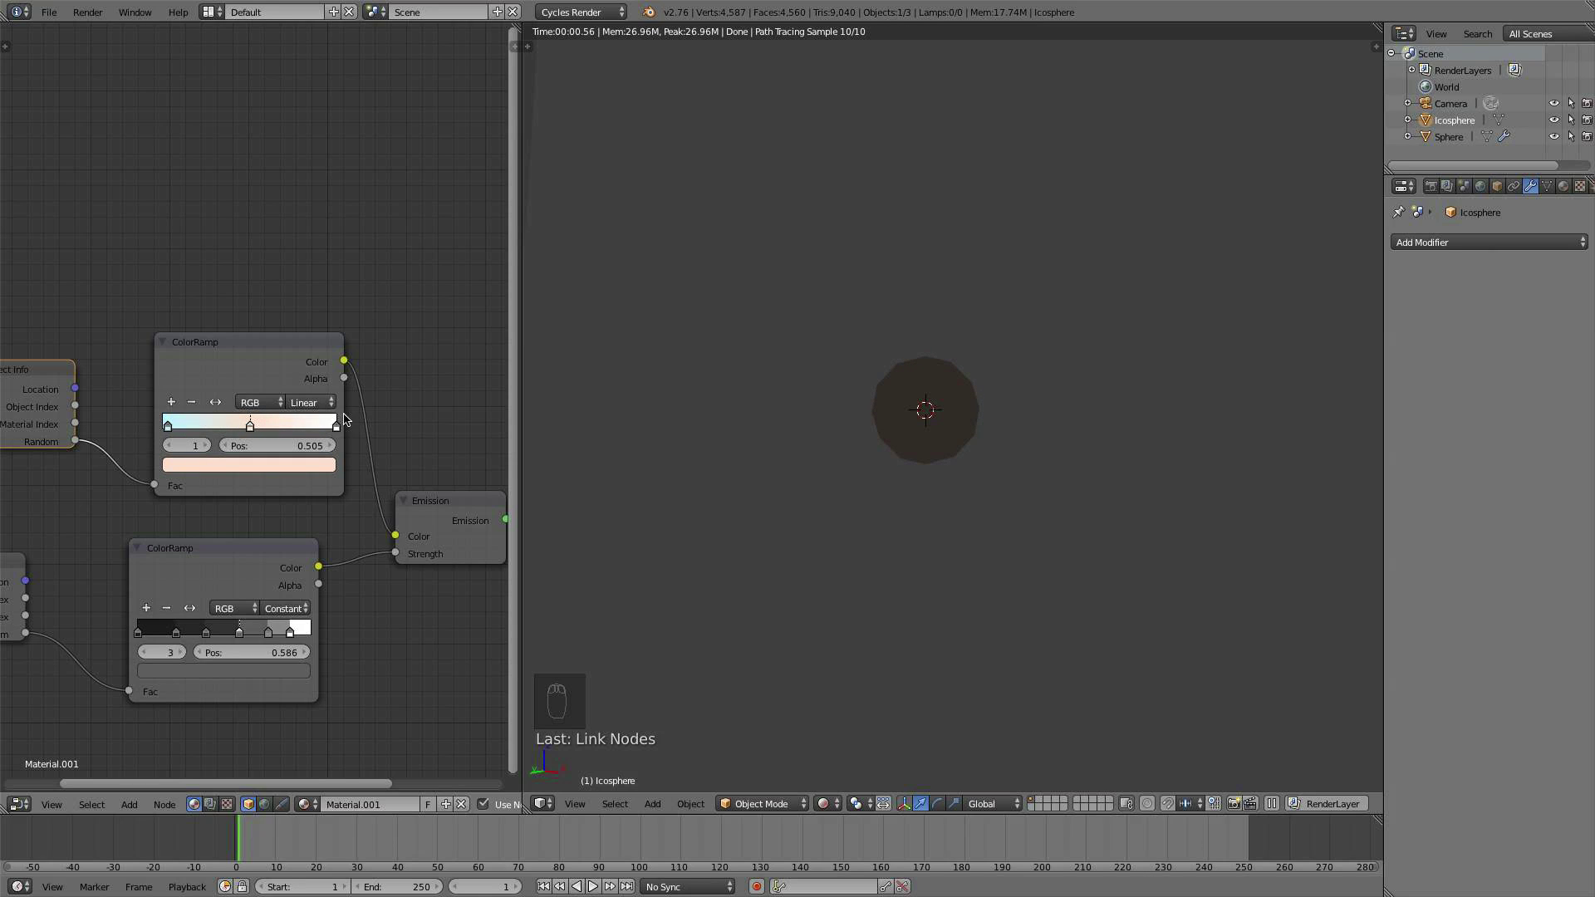
Step: Move the upper ColorRamp's light blue stop to position 0.168 and its white end stop to position 0.909
scroll(897, 468, "up", 2)
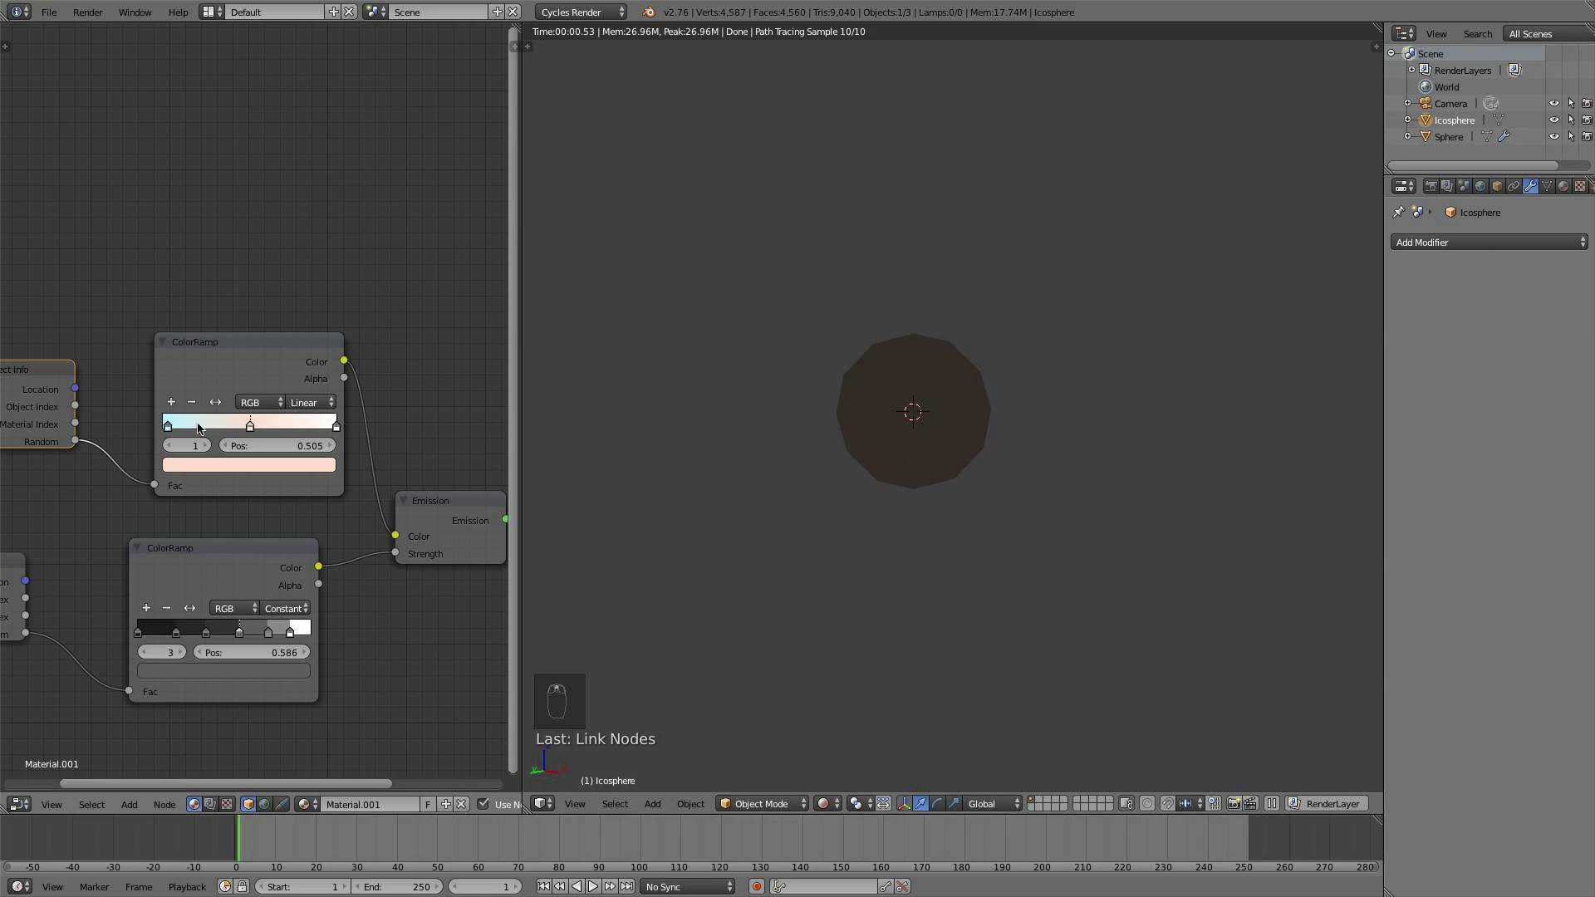
left_click_drag(172, 428, 180, 427)
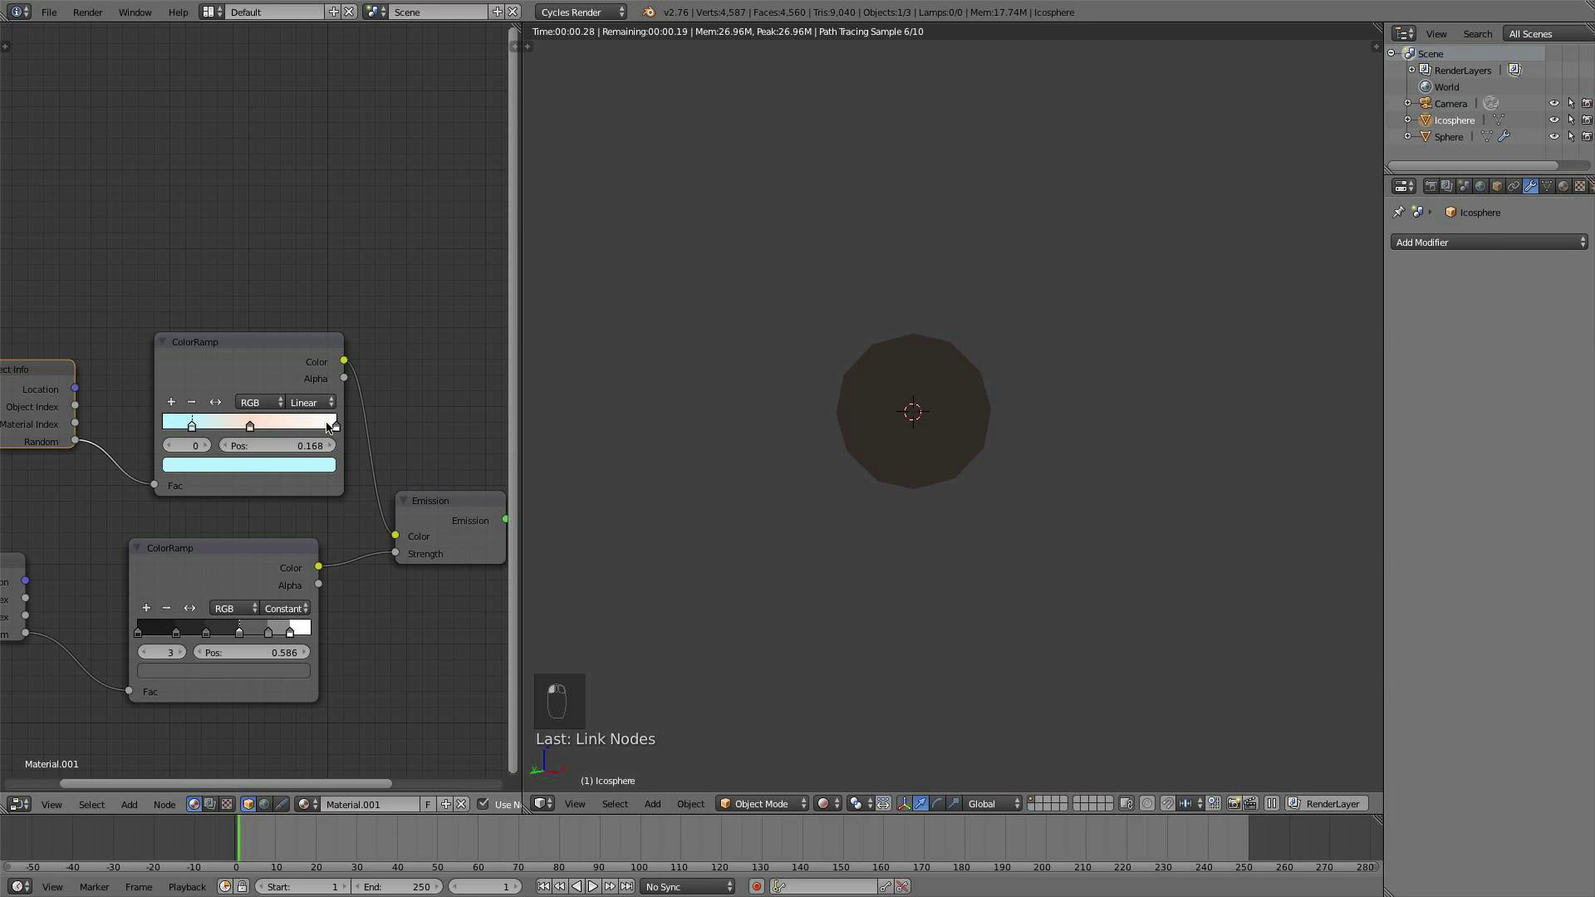
left_click_drag(333, 430, 330, 429)
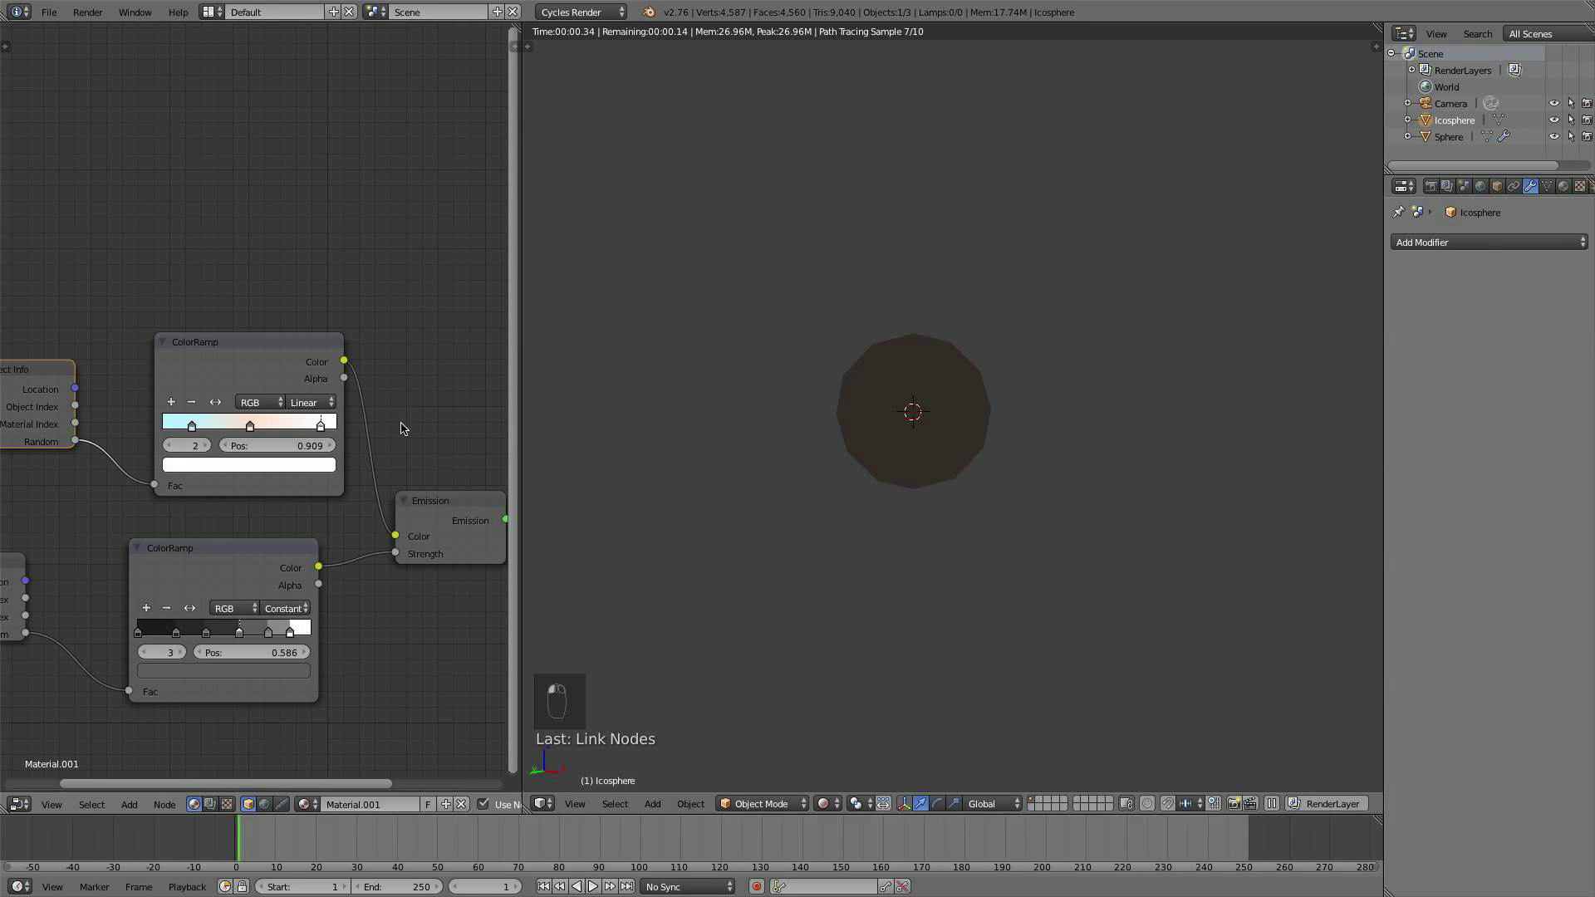
Step: Duplicate the ico sphere six times around the original to test the adjusted colour ramp
scroll(906, 481, "up", 5)
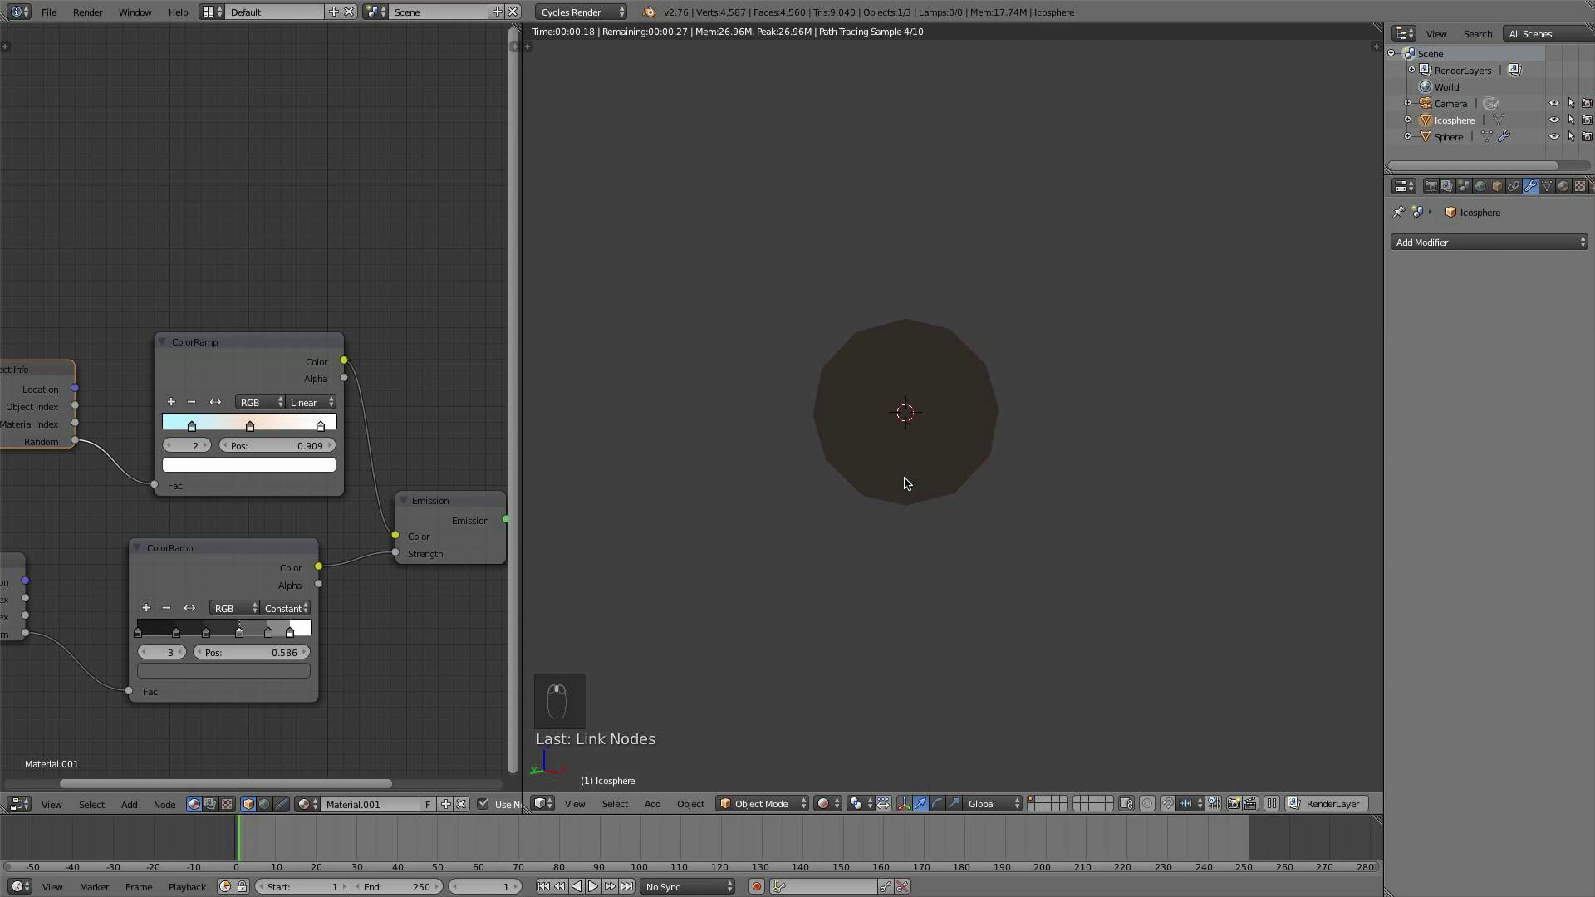
scroll(930, 461, "down", 2)
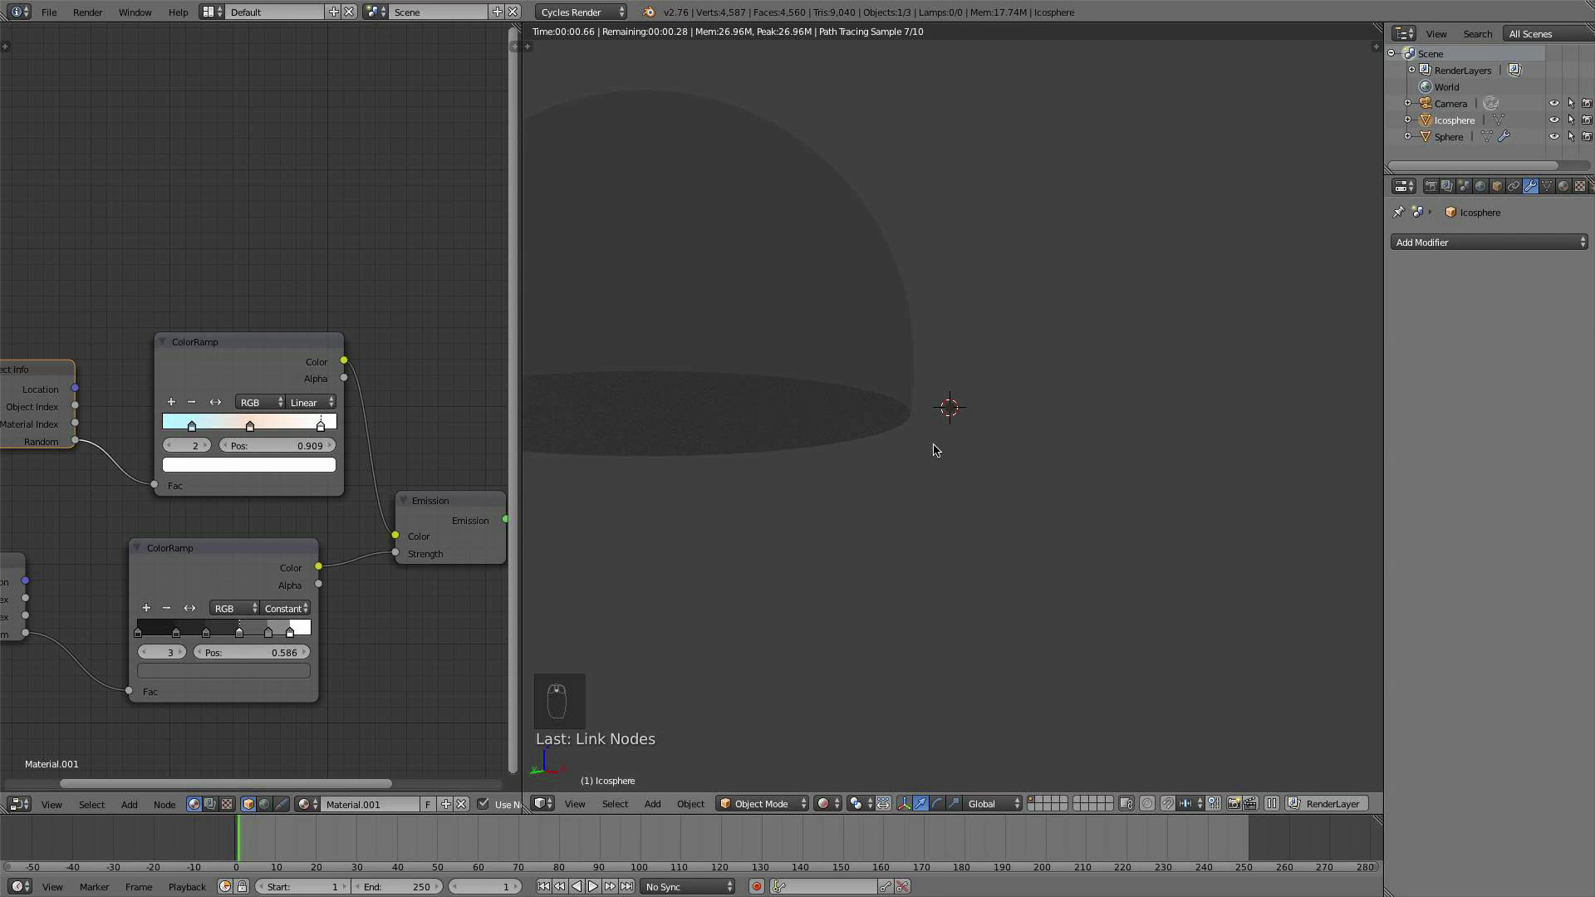
middle_click_drag(861, 428, 855, 467)
scroll(949, 516, "up", 6)
mouse_move(949, 515)
middle_mouse_down()
mouse_move(967, 428)
mouse_move(939, 495)
middle_mouse_up()
key("shift+d")
left_click(977, 513)
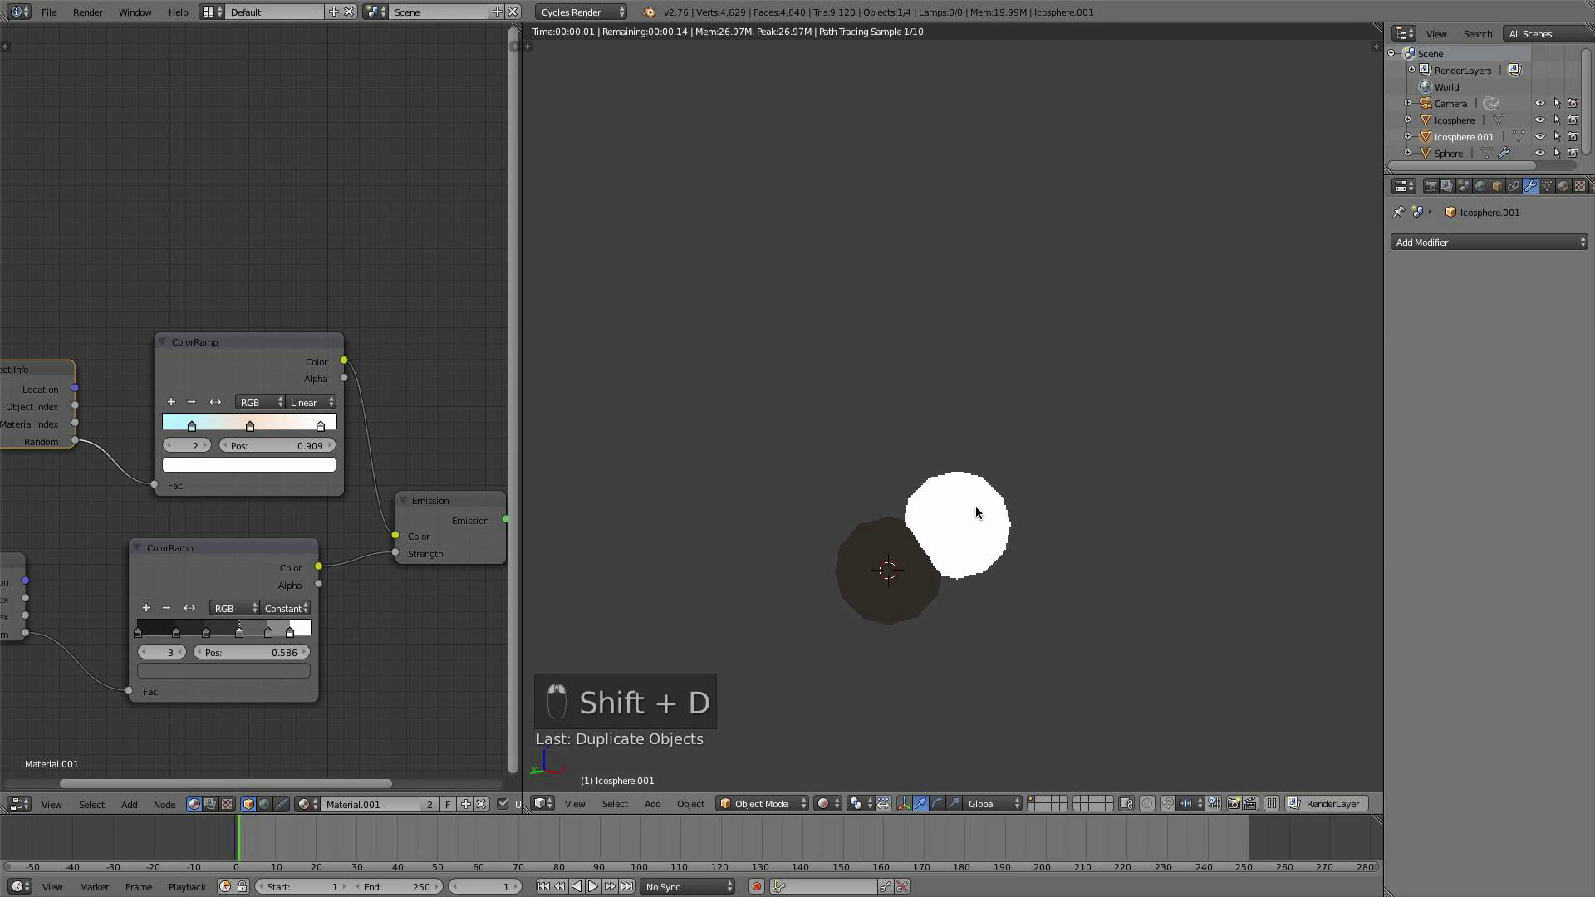
key("shift+d")
left_click(882, 481)
key("shift+d")
left_click(818, 586)
key("shift+d")
left_click(966, 636)
key("shift+d")
left_click(896, 677)
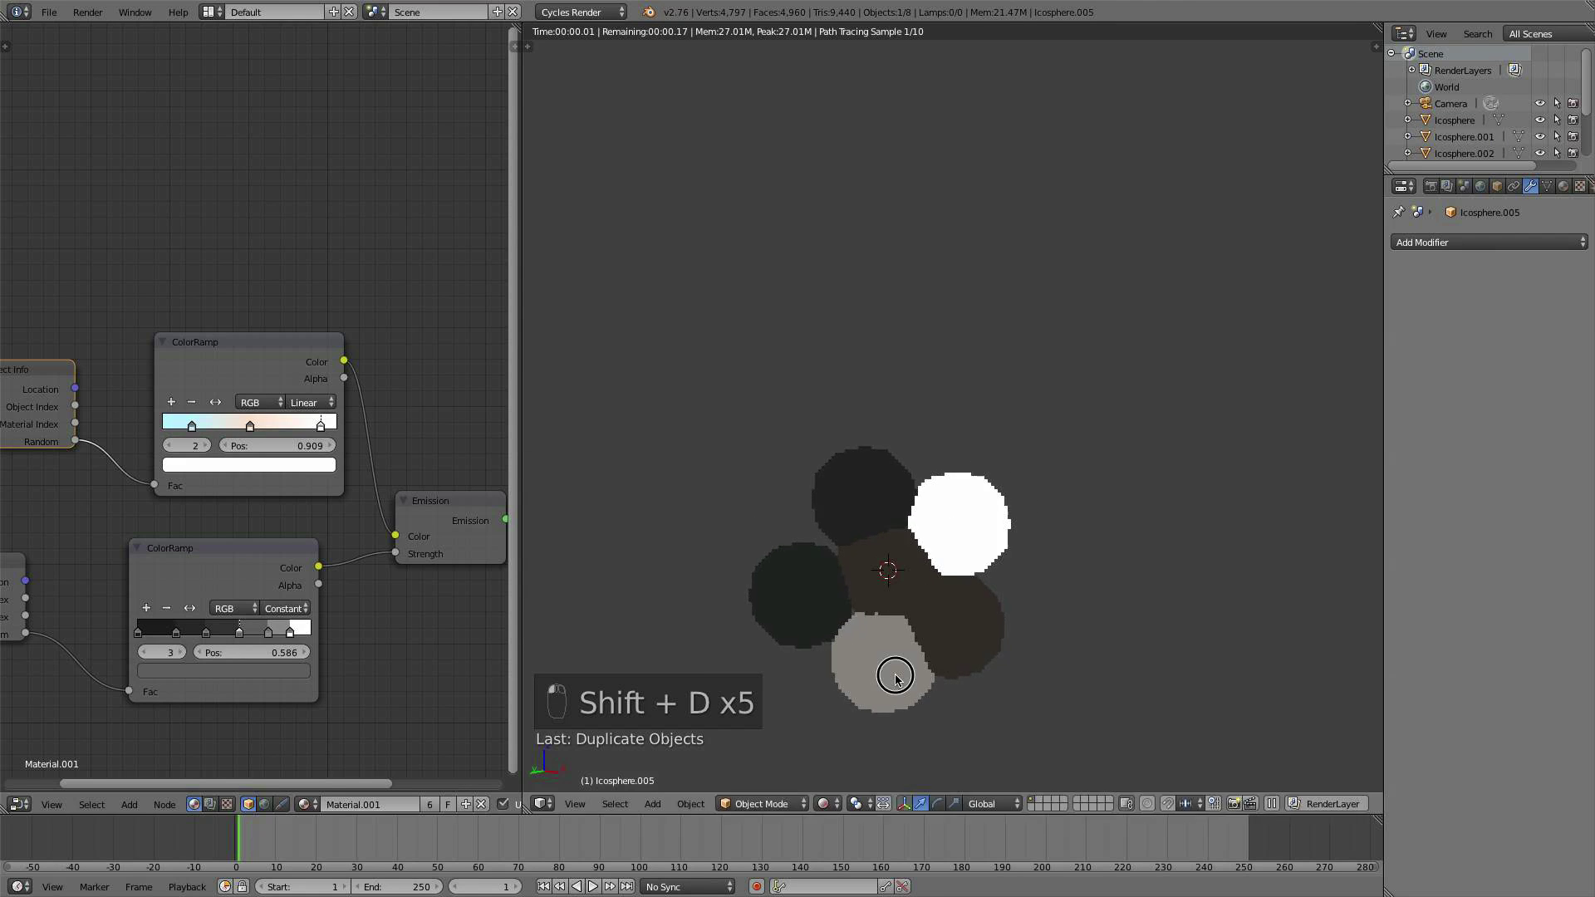
key("shift+d")
left_click(786, 499)
key("shift+d")
Step: Undo the six test duplicates so only the original ico sphere remains
key("super+z")
key("super+z")
key("super+z")
key("super+z")
key("super+z")
key("super+z")
key("super+z")
key("super+z")
key("super+z")
key("super+z")
key("super+z")
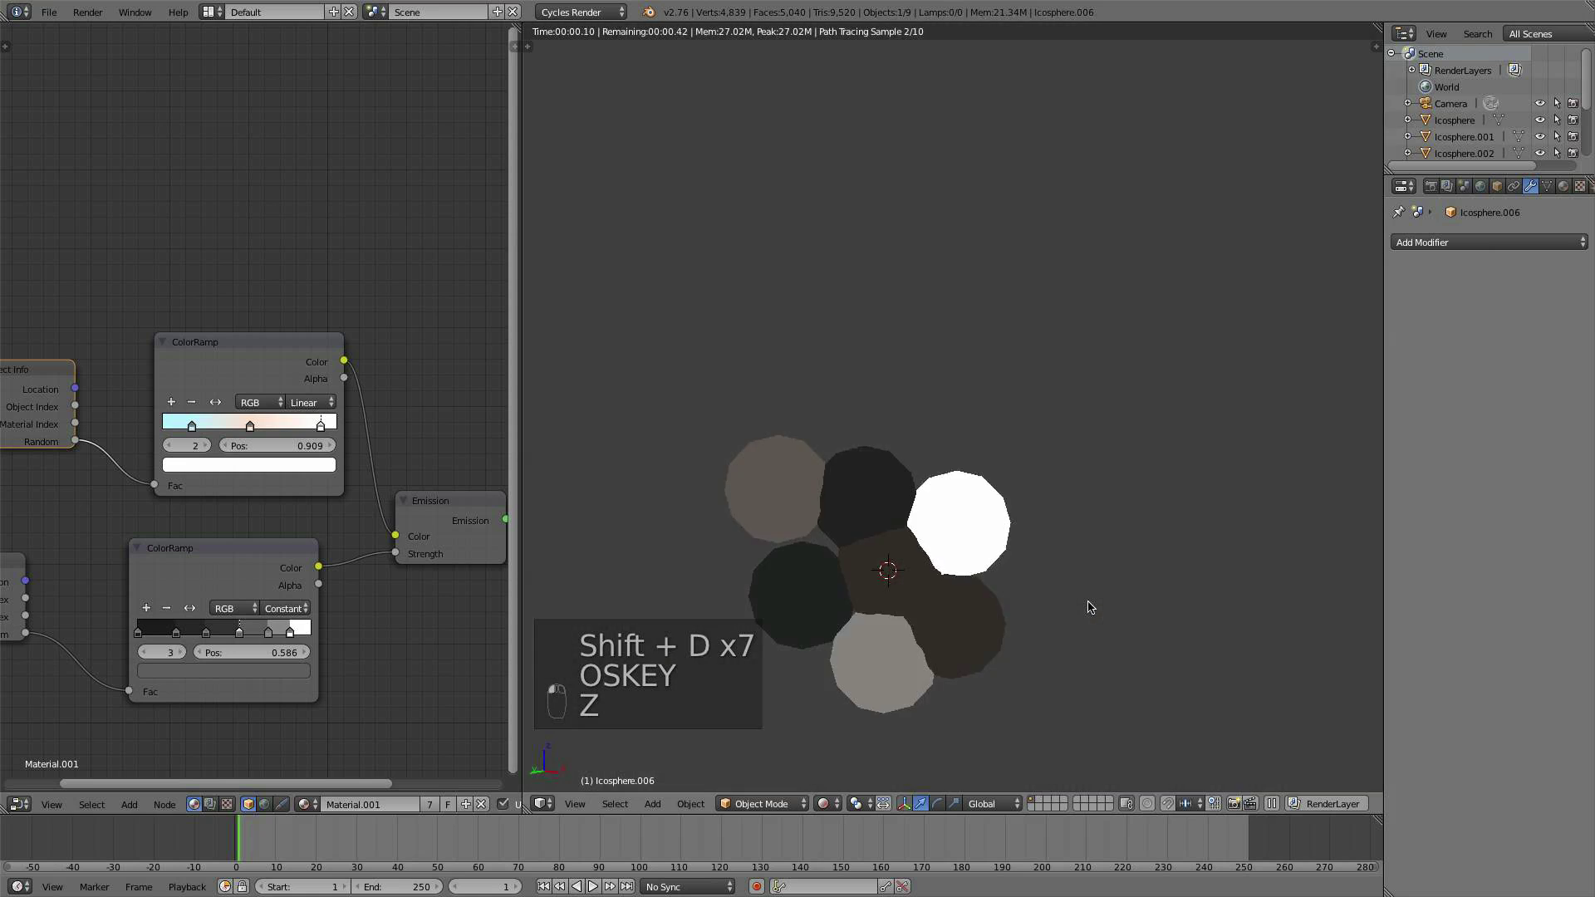
Step: Add a new particle system to the dome
scroll(909, 566, "up", 6)
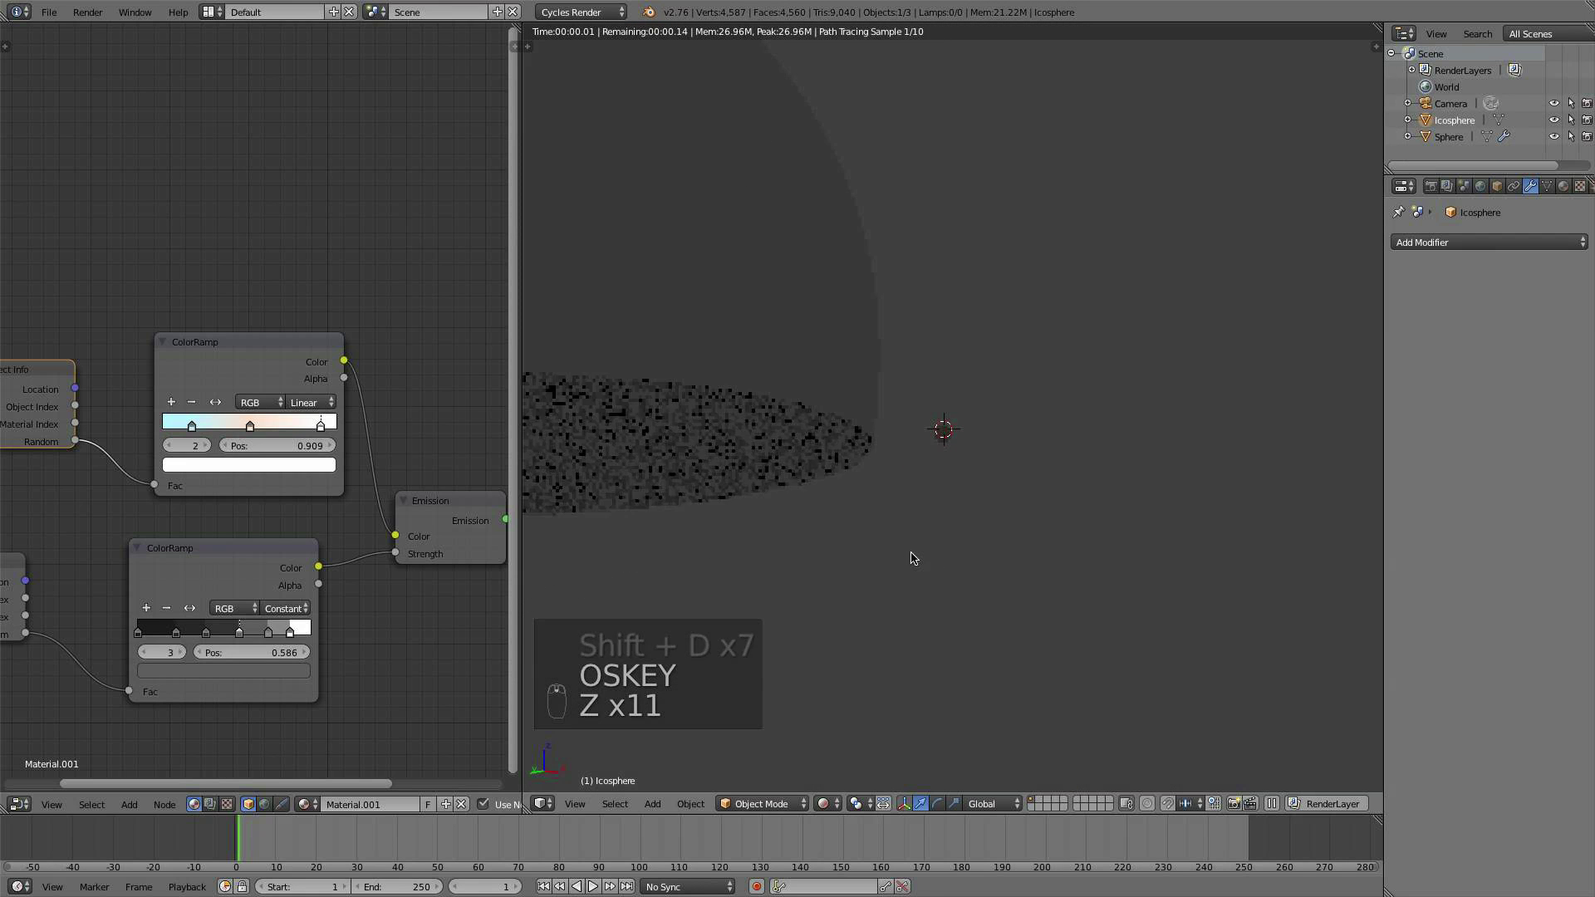
scroll(862, 242, "down", 3)
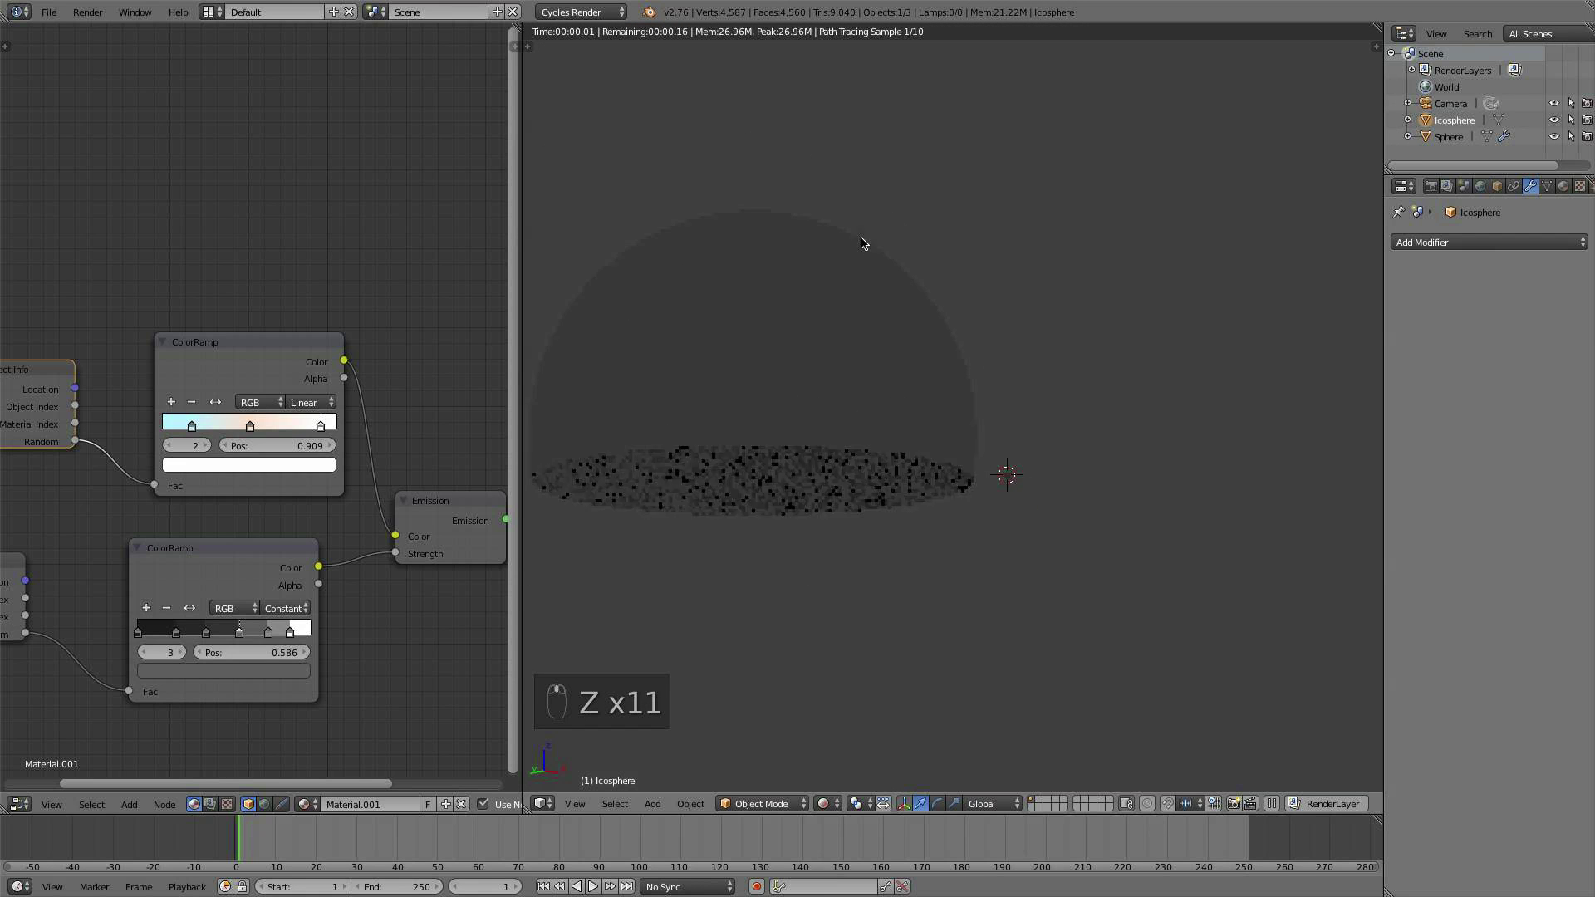
right_click(909, 300)
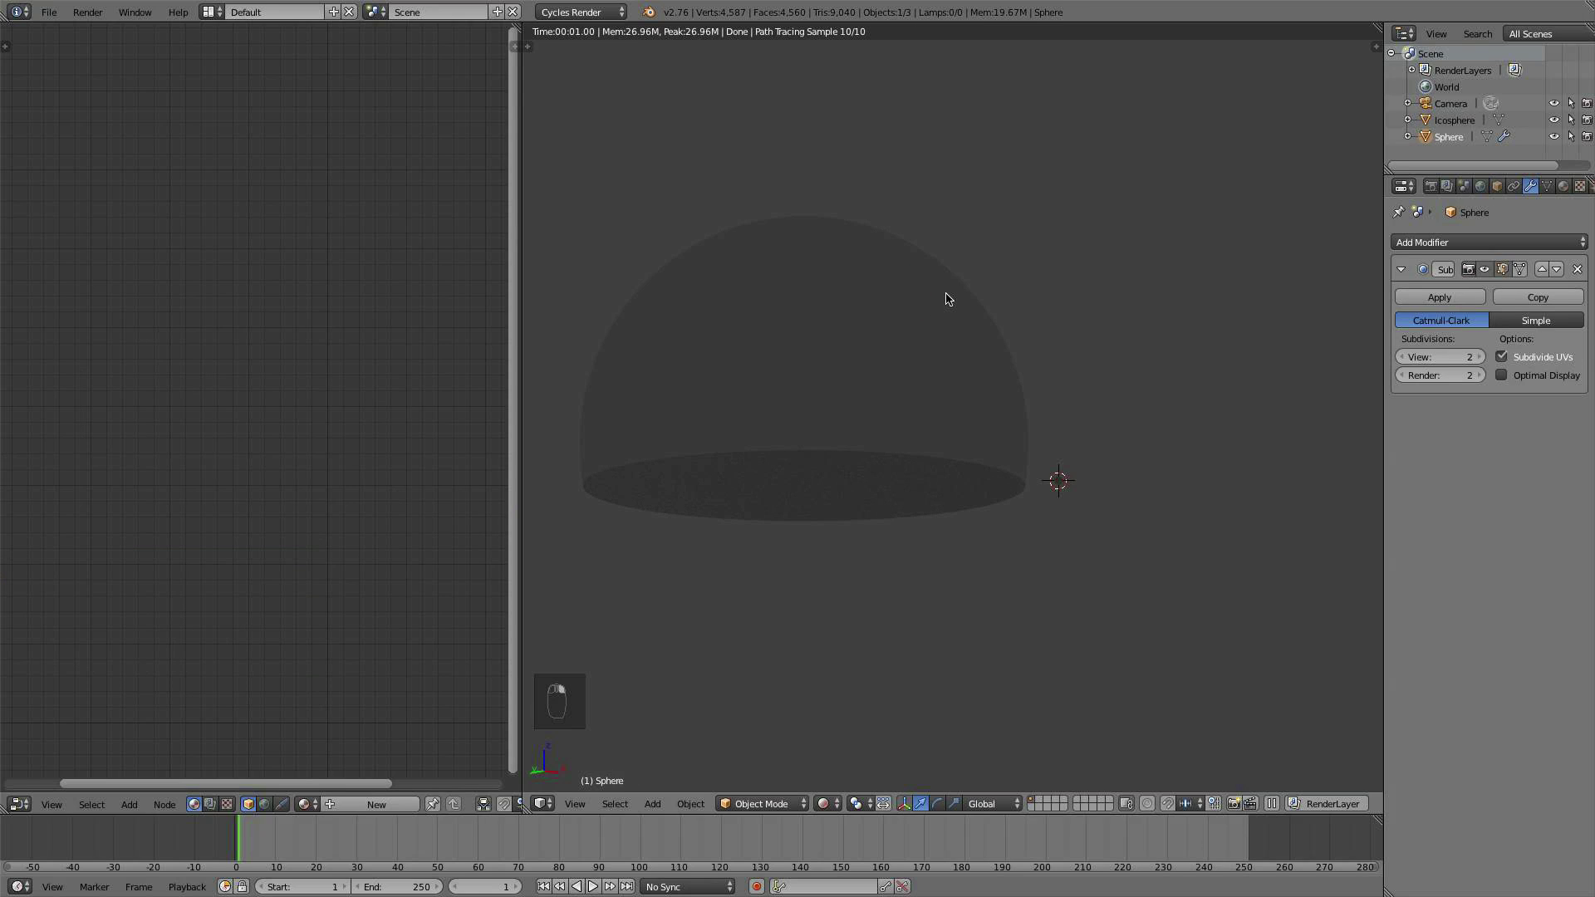
scroll(1529, 187, "down", 4)
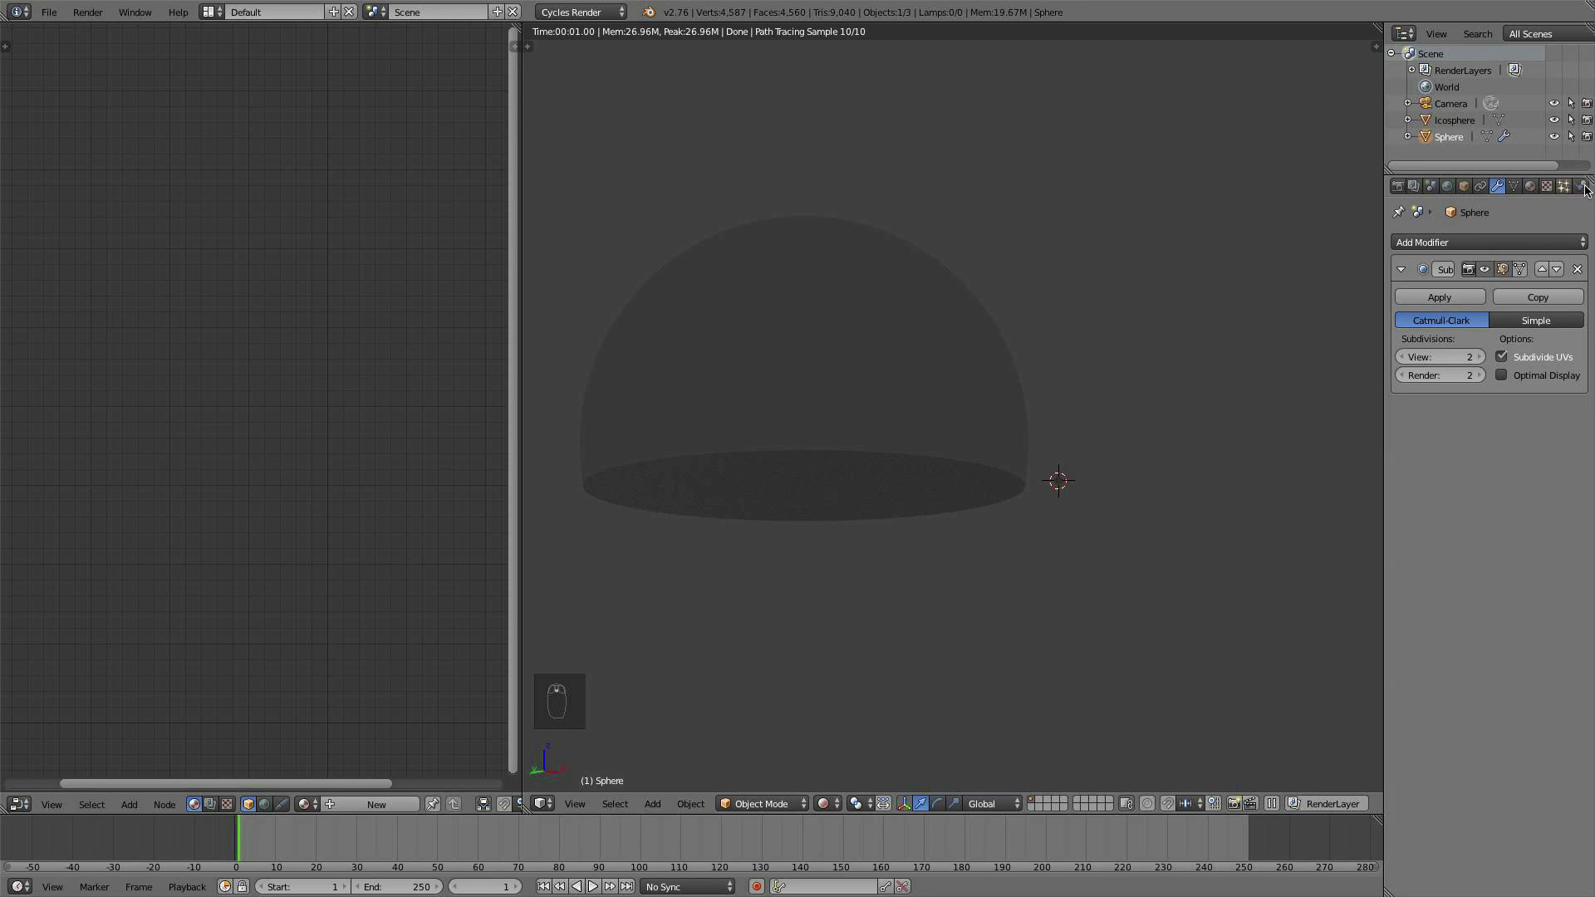
left_click(1529, 188)
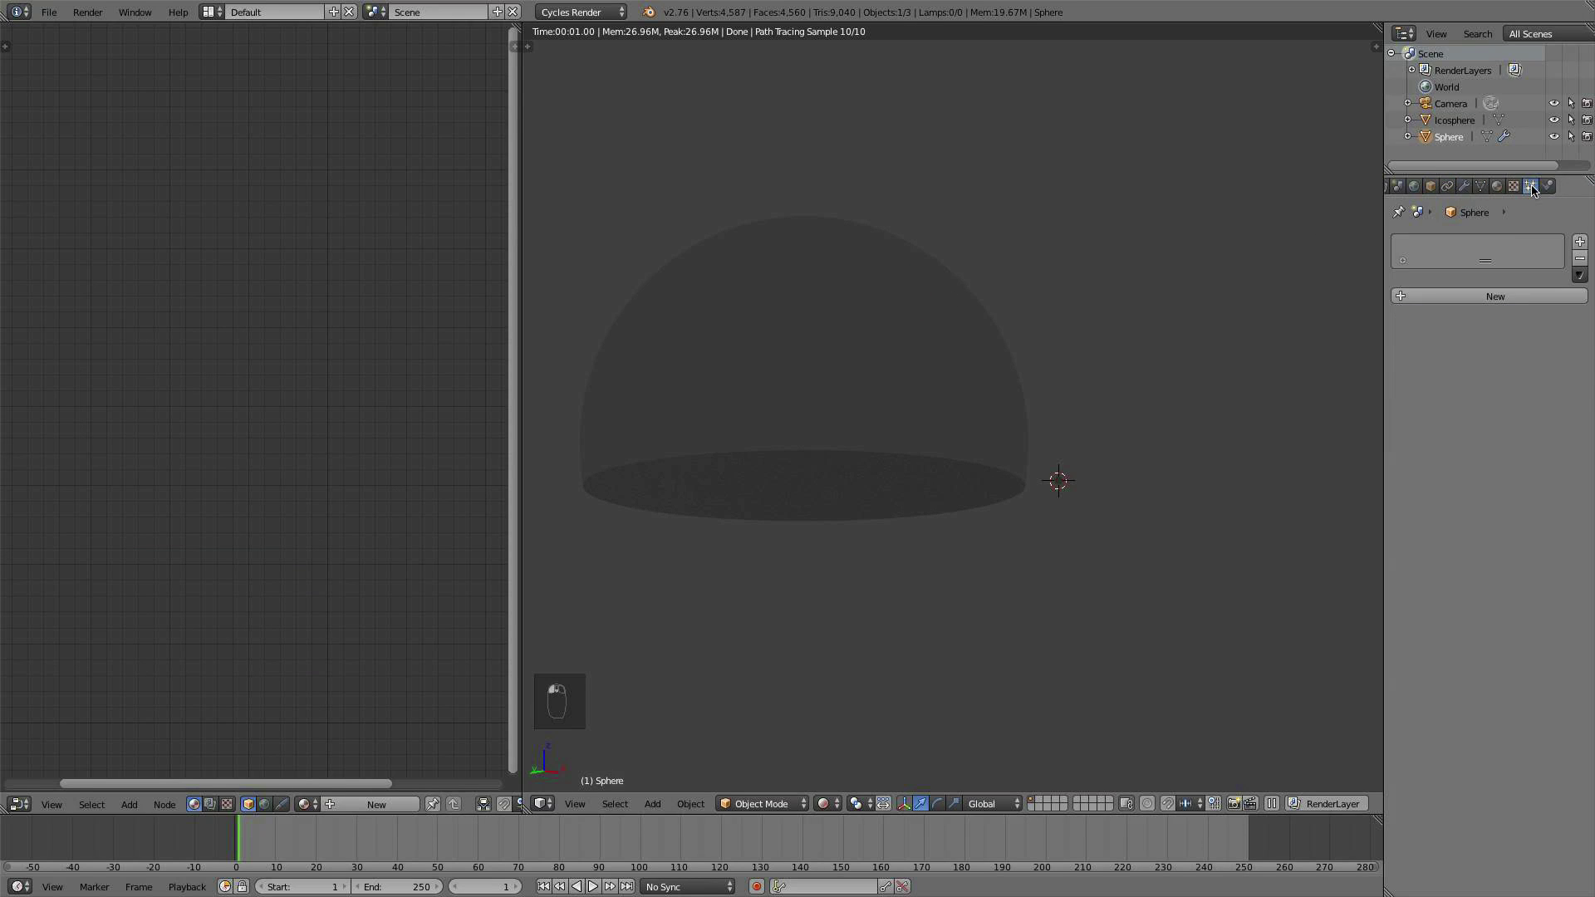
left_click(1504, 295)
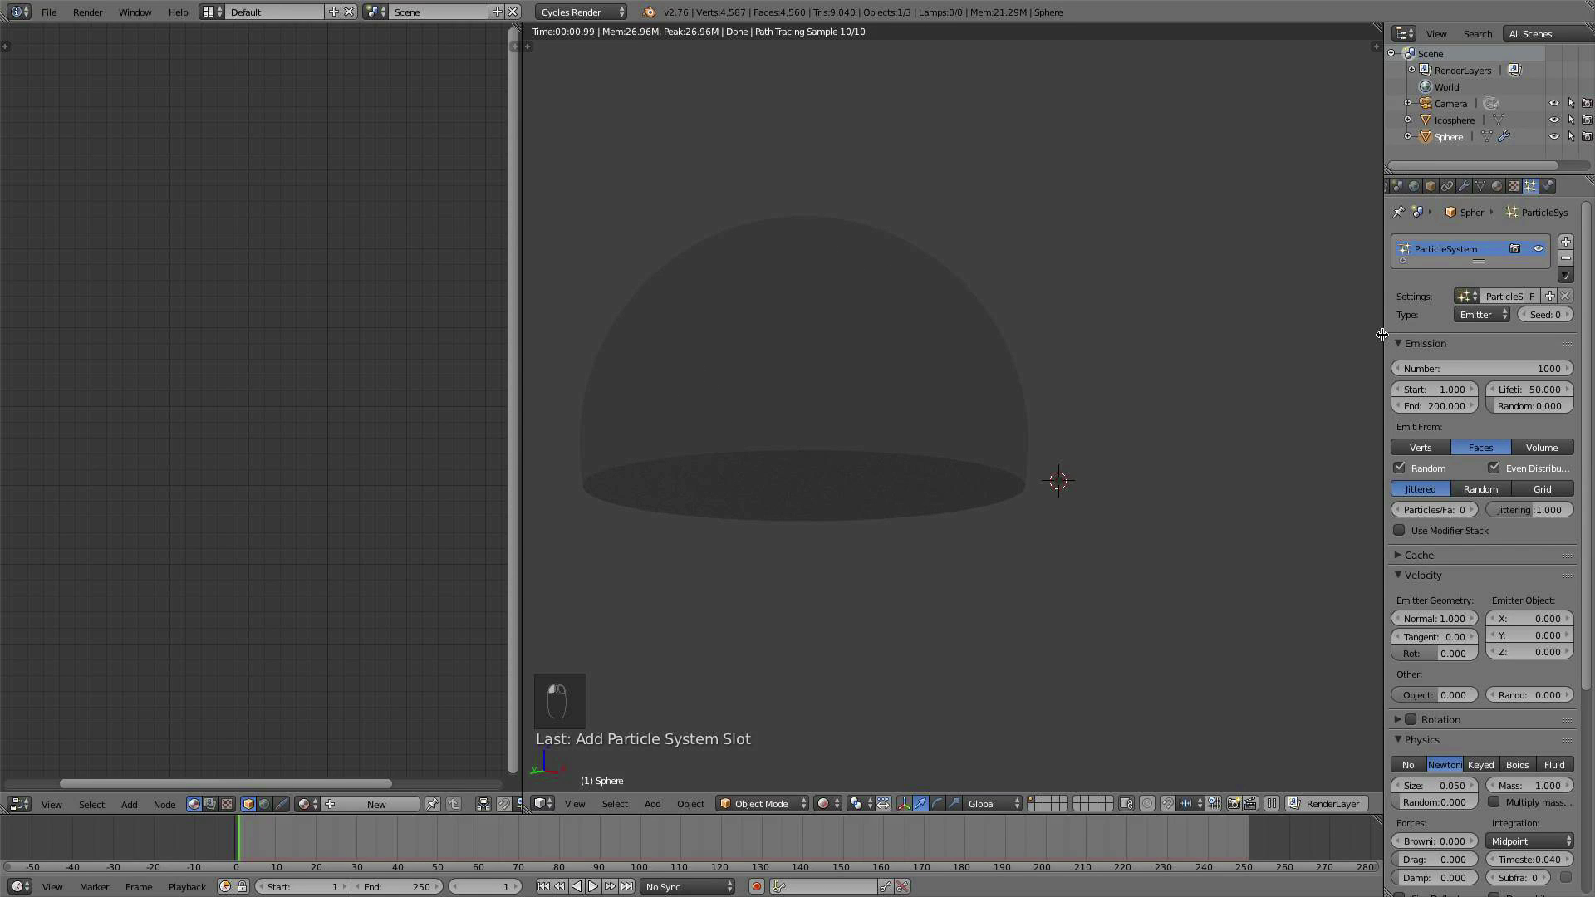
Step: Widen the properties editor and set the dome's particle type to Hair with Advanced enabled
left_click_drag(1386, 339, 1272, 337)
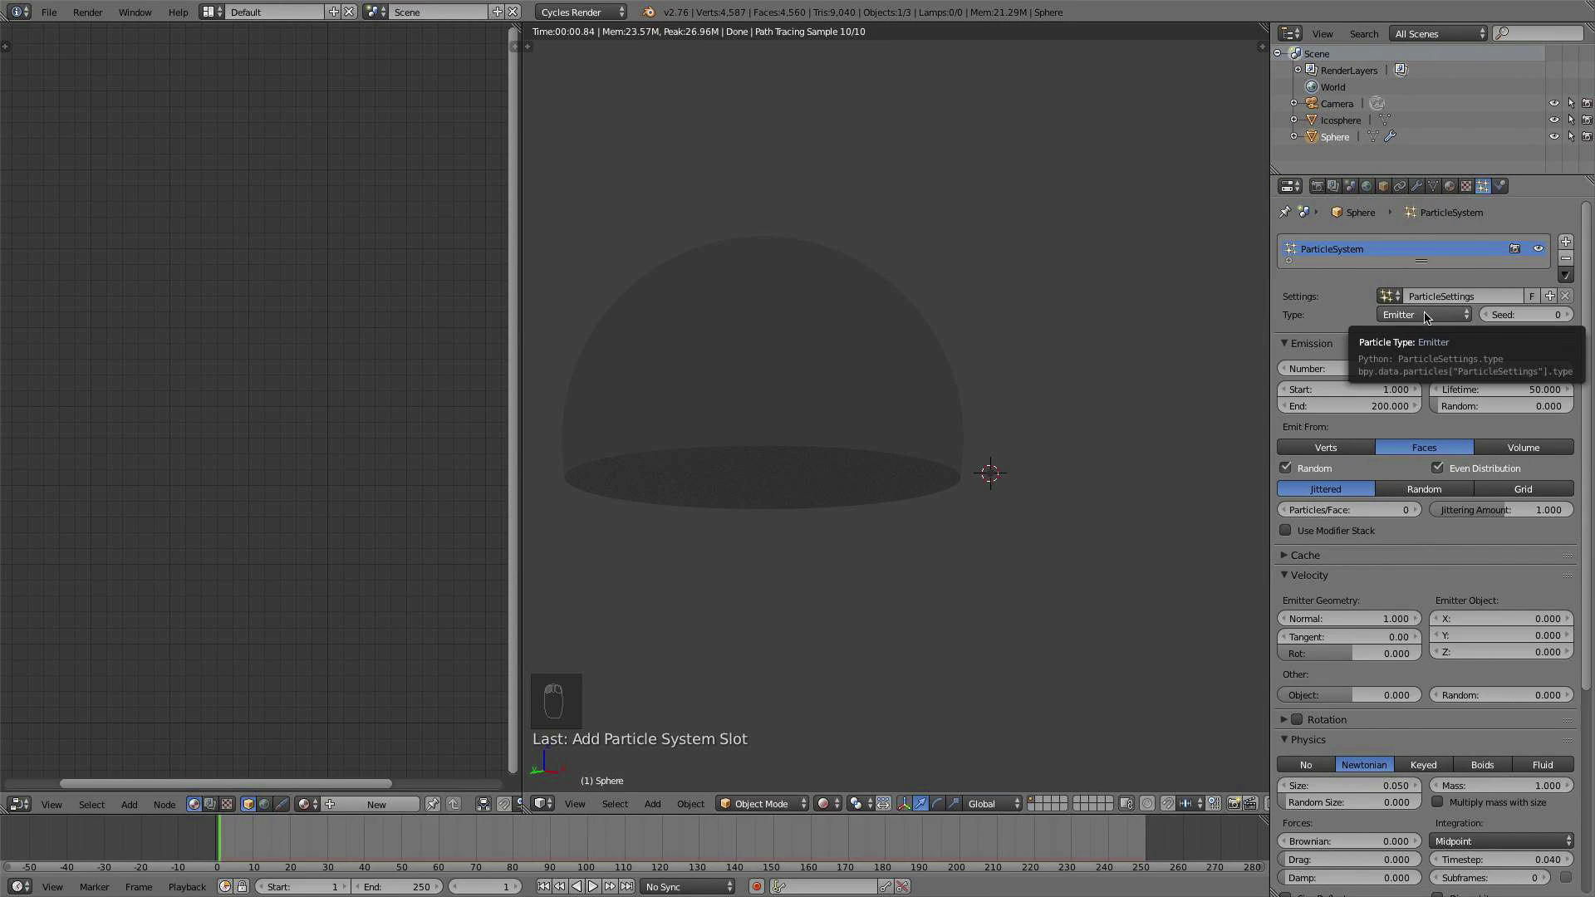
left_click(1425, 315)
left_click(1418, 283)
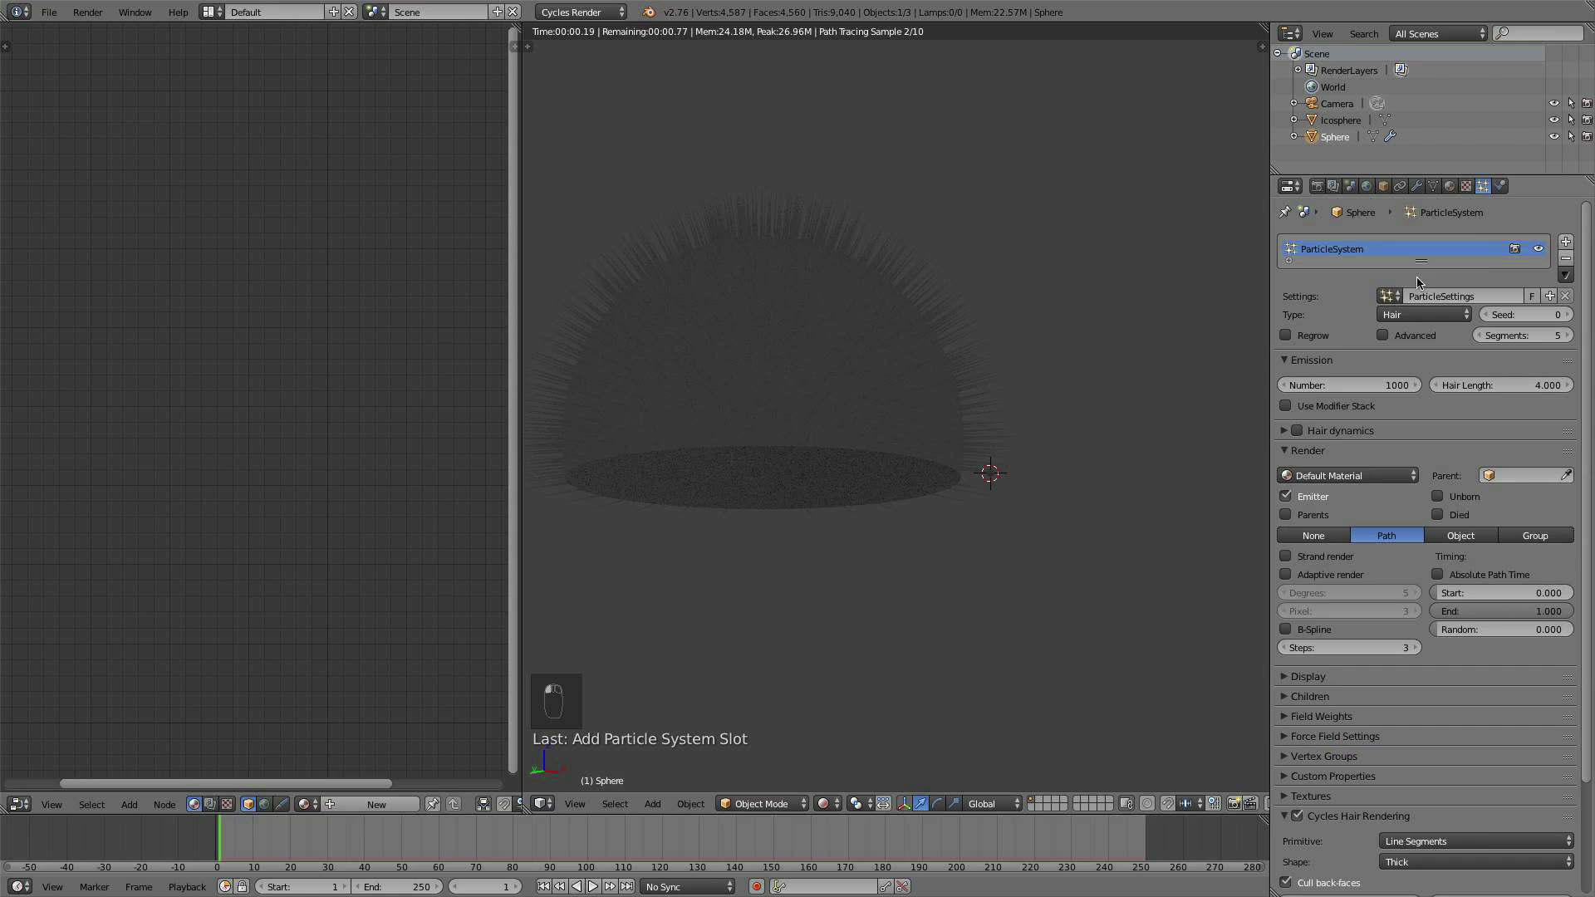
left_click(1384, 336)
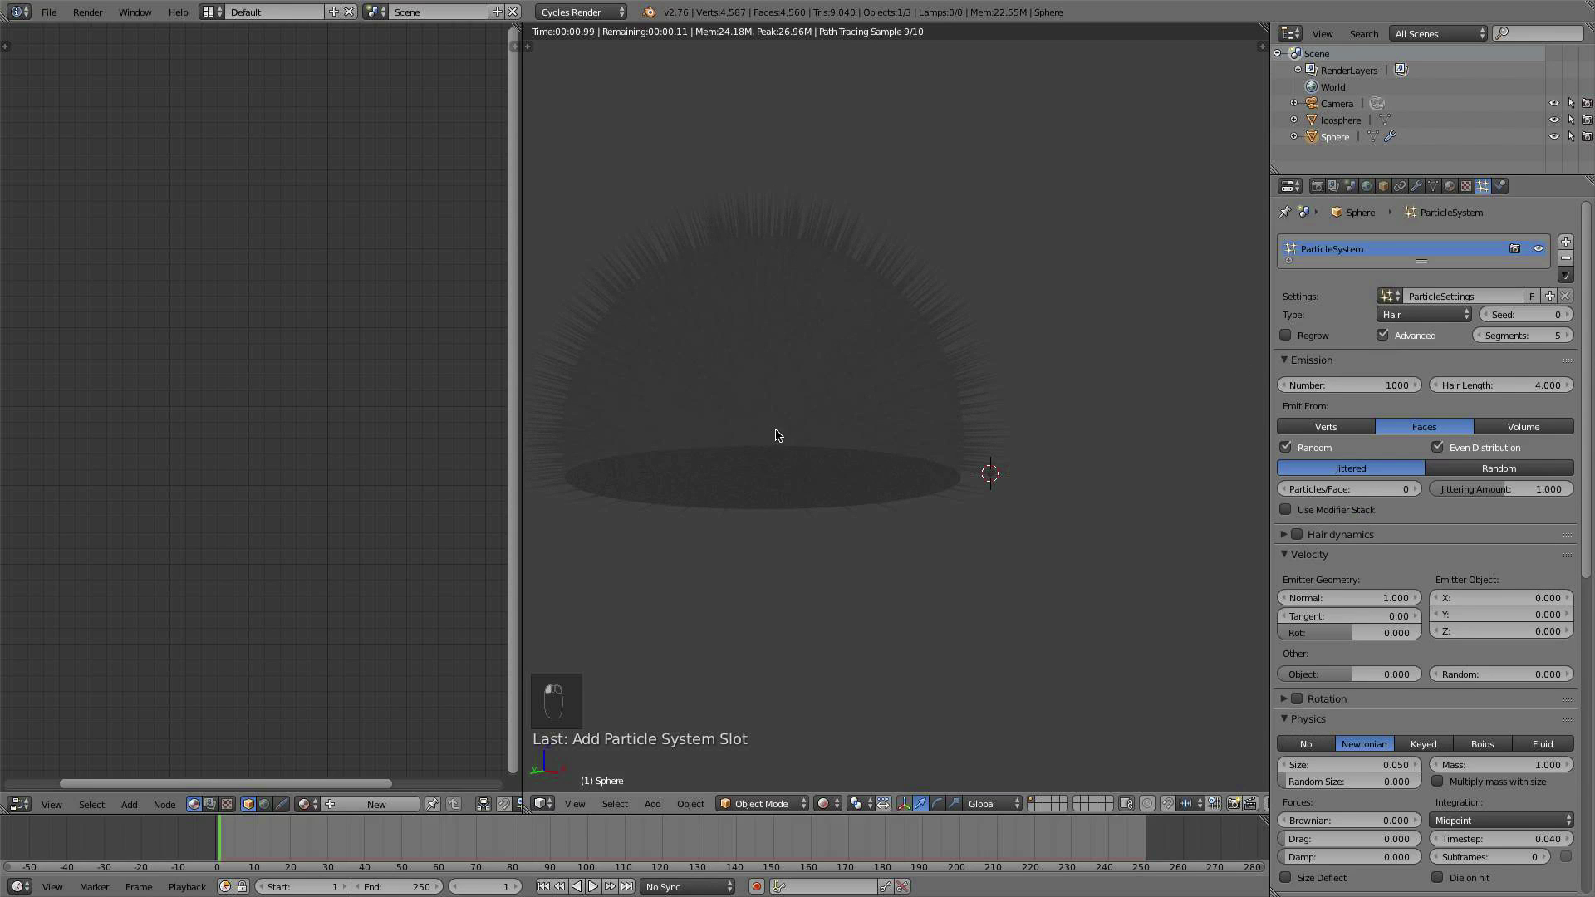
Step: Split the 3D viewport into two stacked views, with the lower one in solid shading
scroll(840, 384, "up", 2)
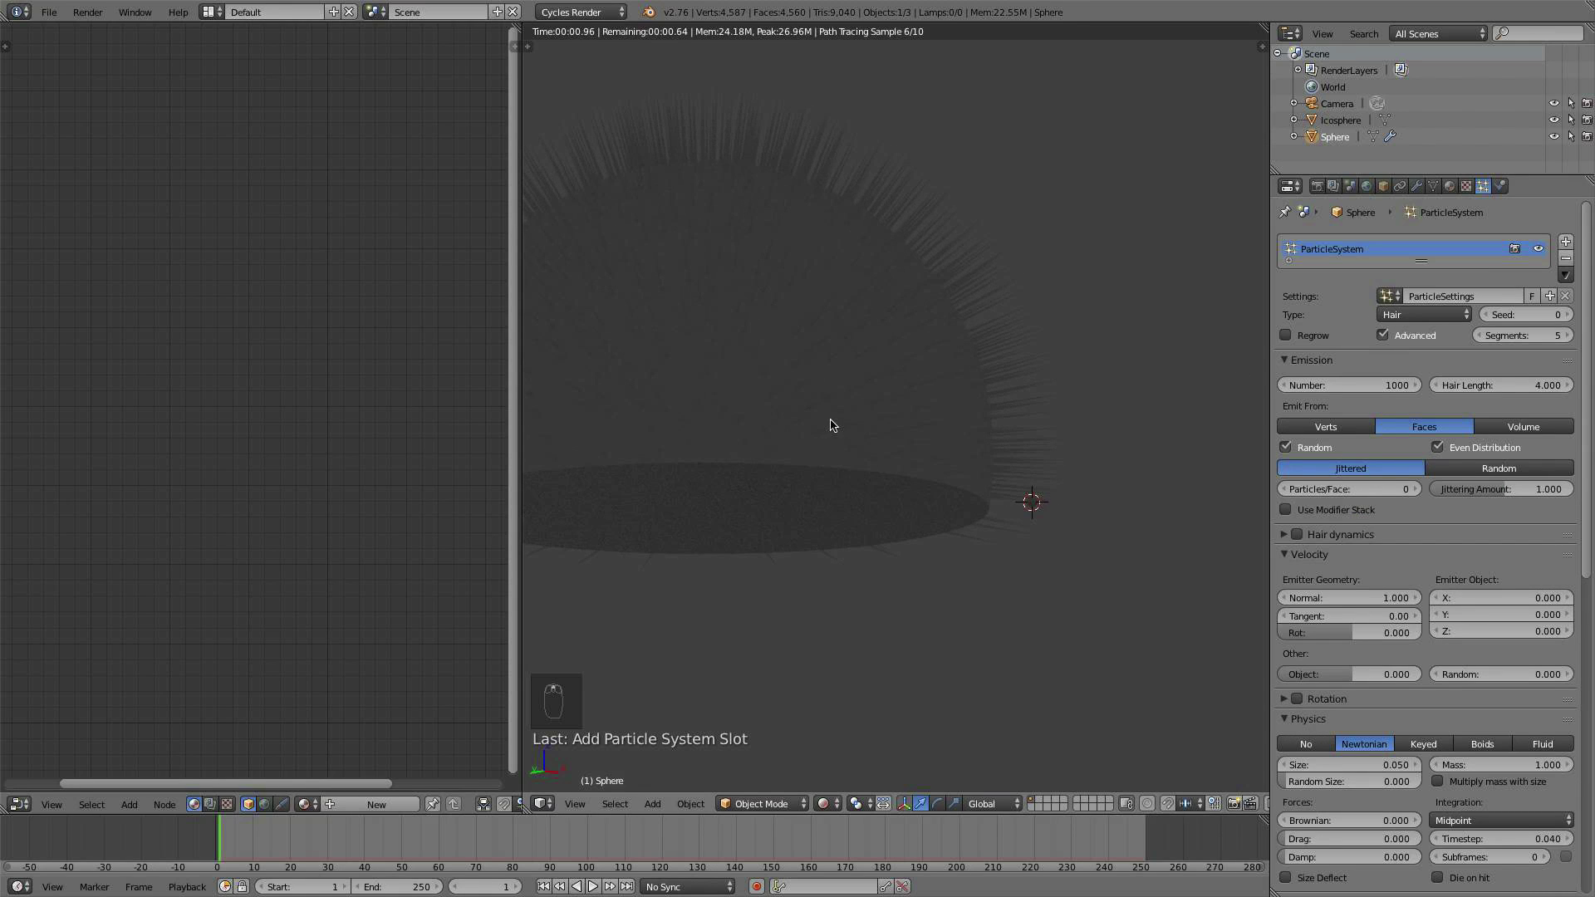
scroll(848, 427, "up", 1)
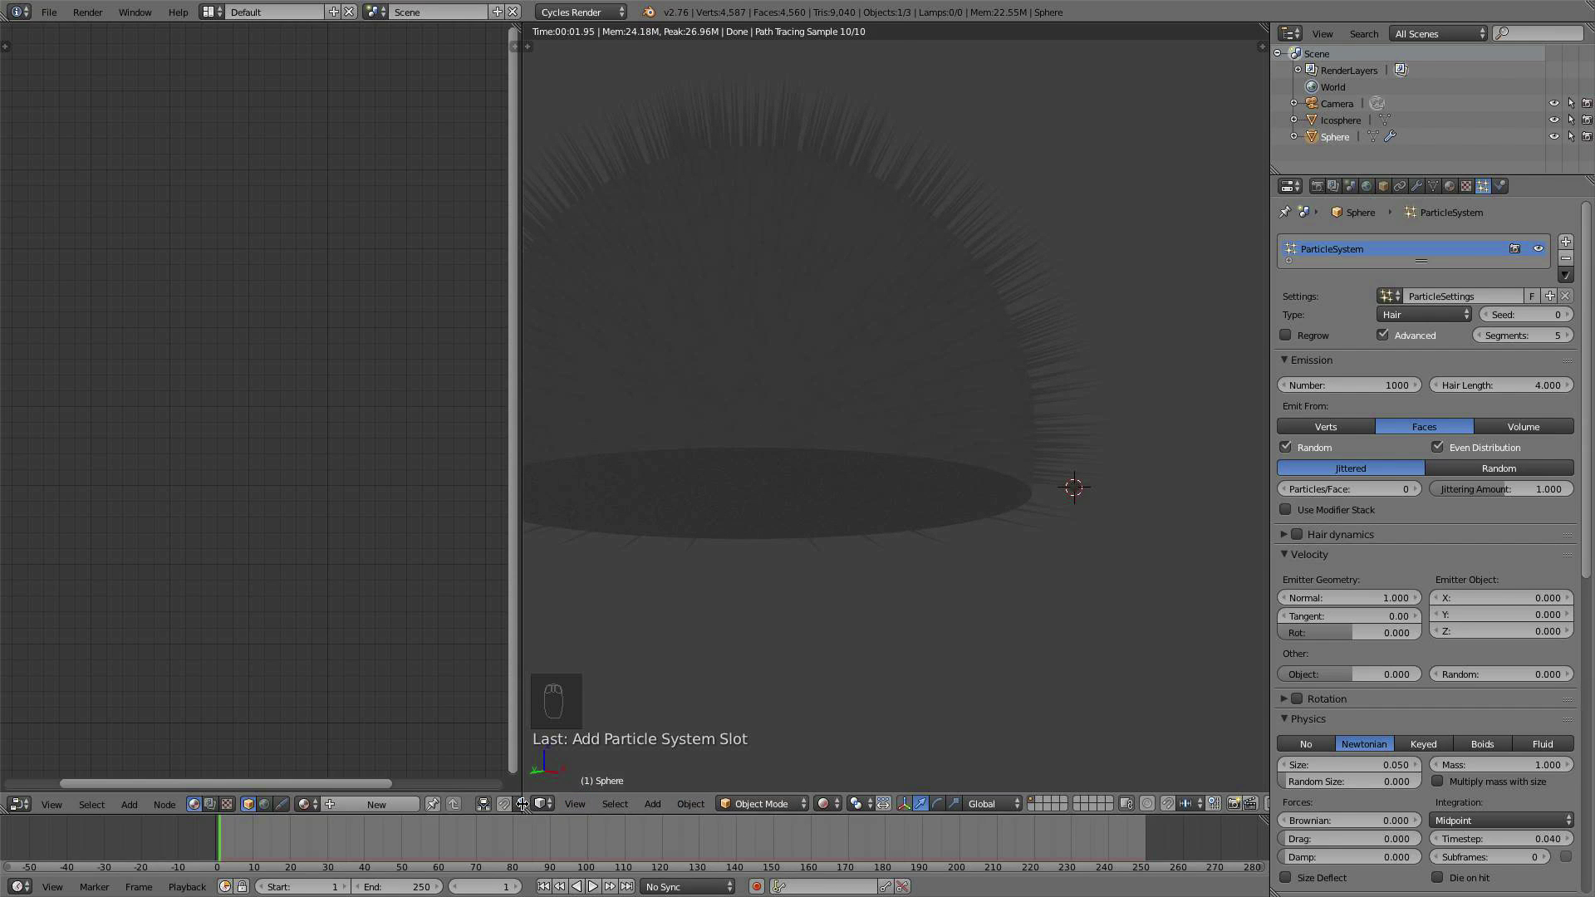
left_click_drag(522, 803, 532, 459)
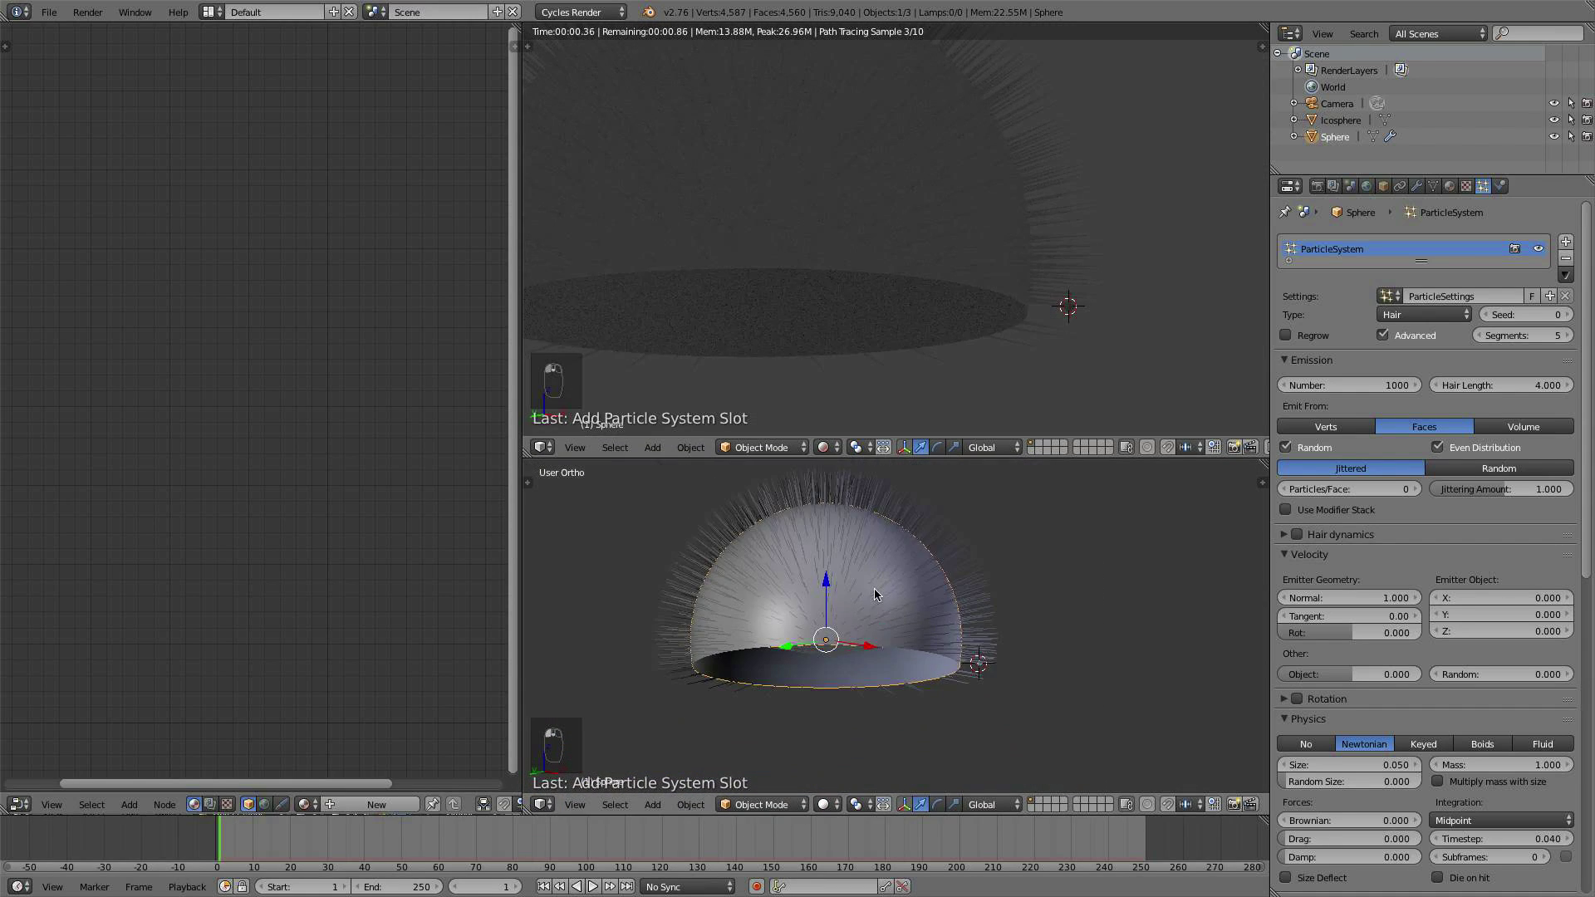
scroll(874, 595, "up", 2, "shift")
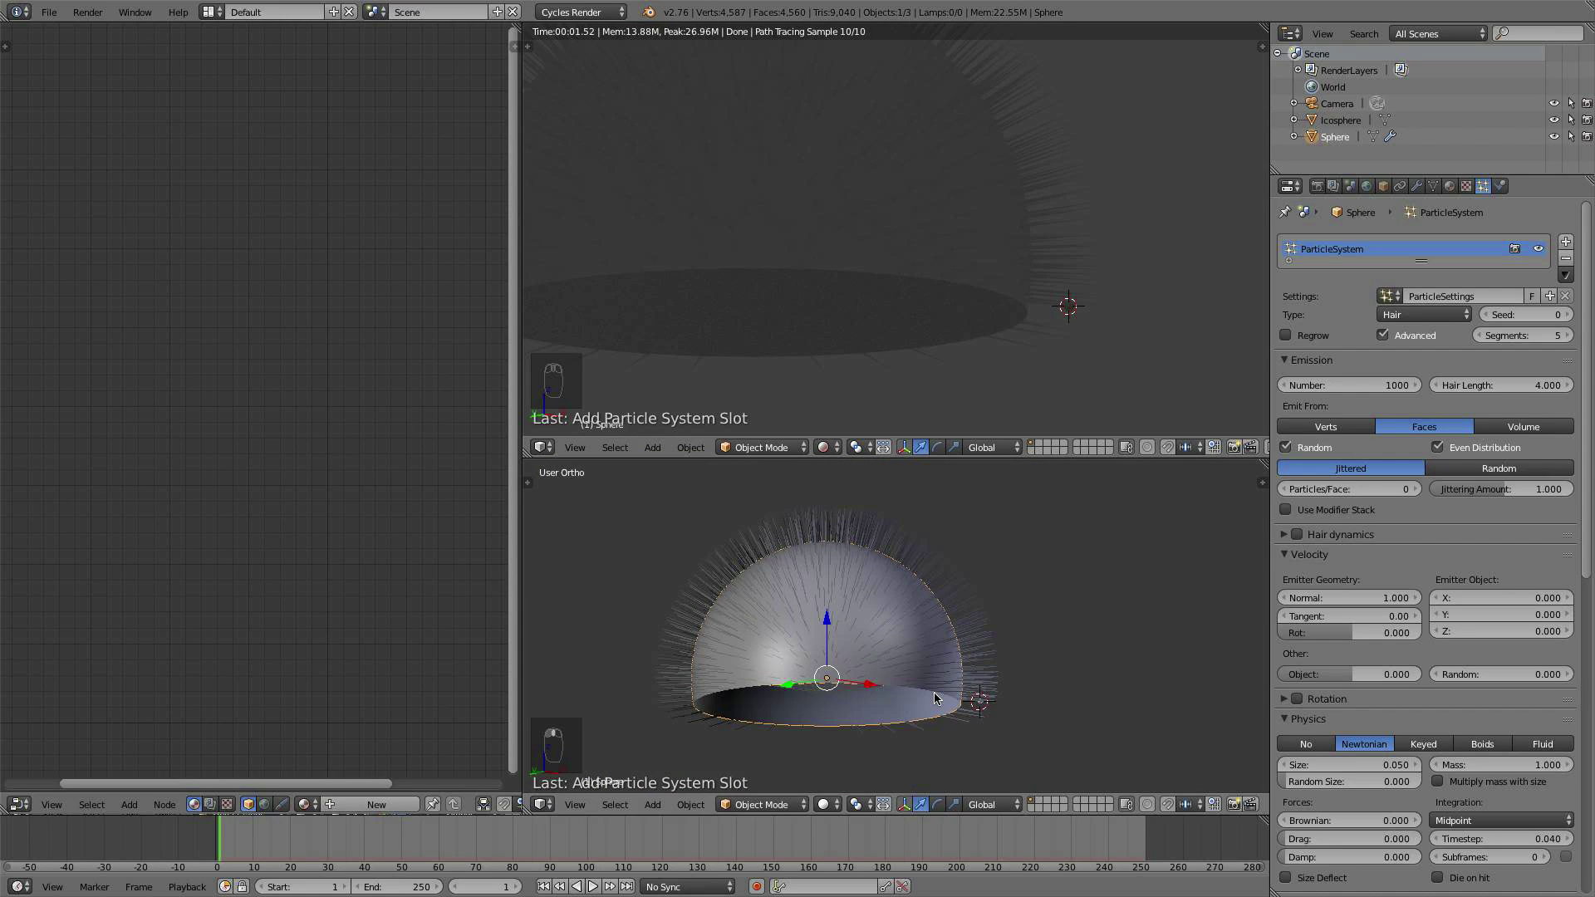
Step: Display the face normals of the dome's mesh in Edit Mode
key("Tab")
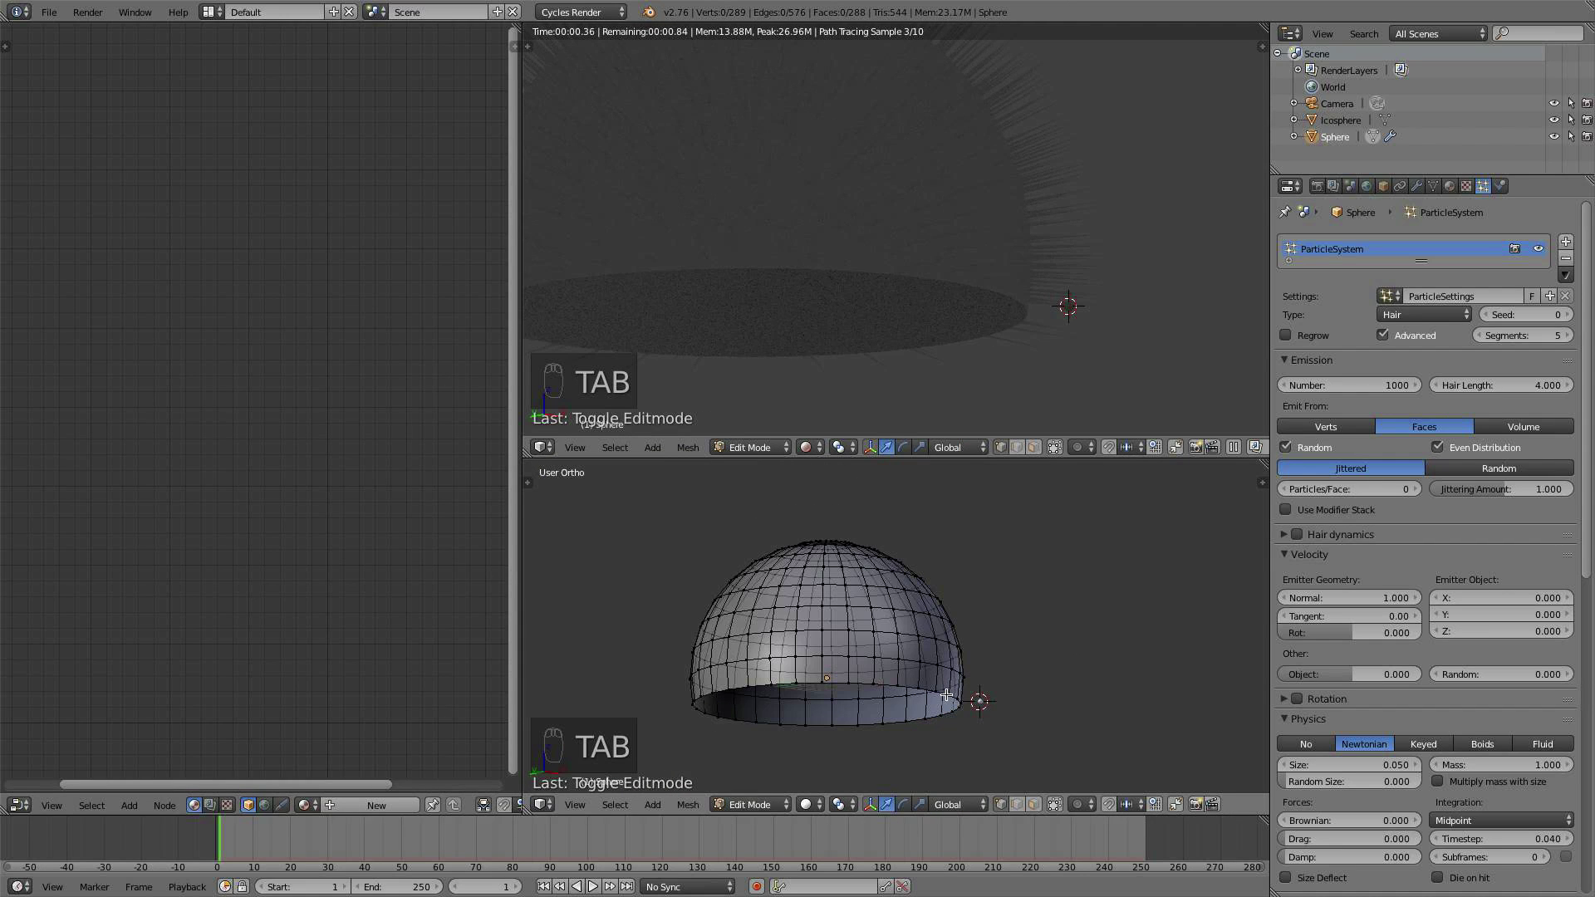
key("n")
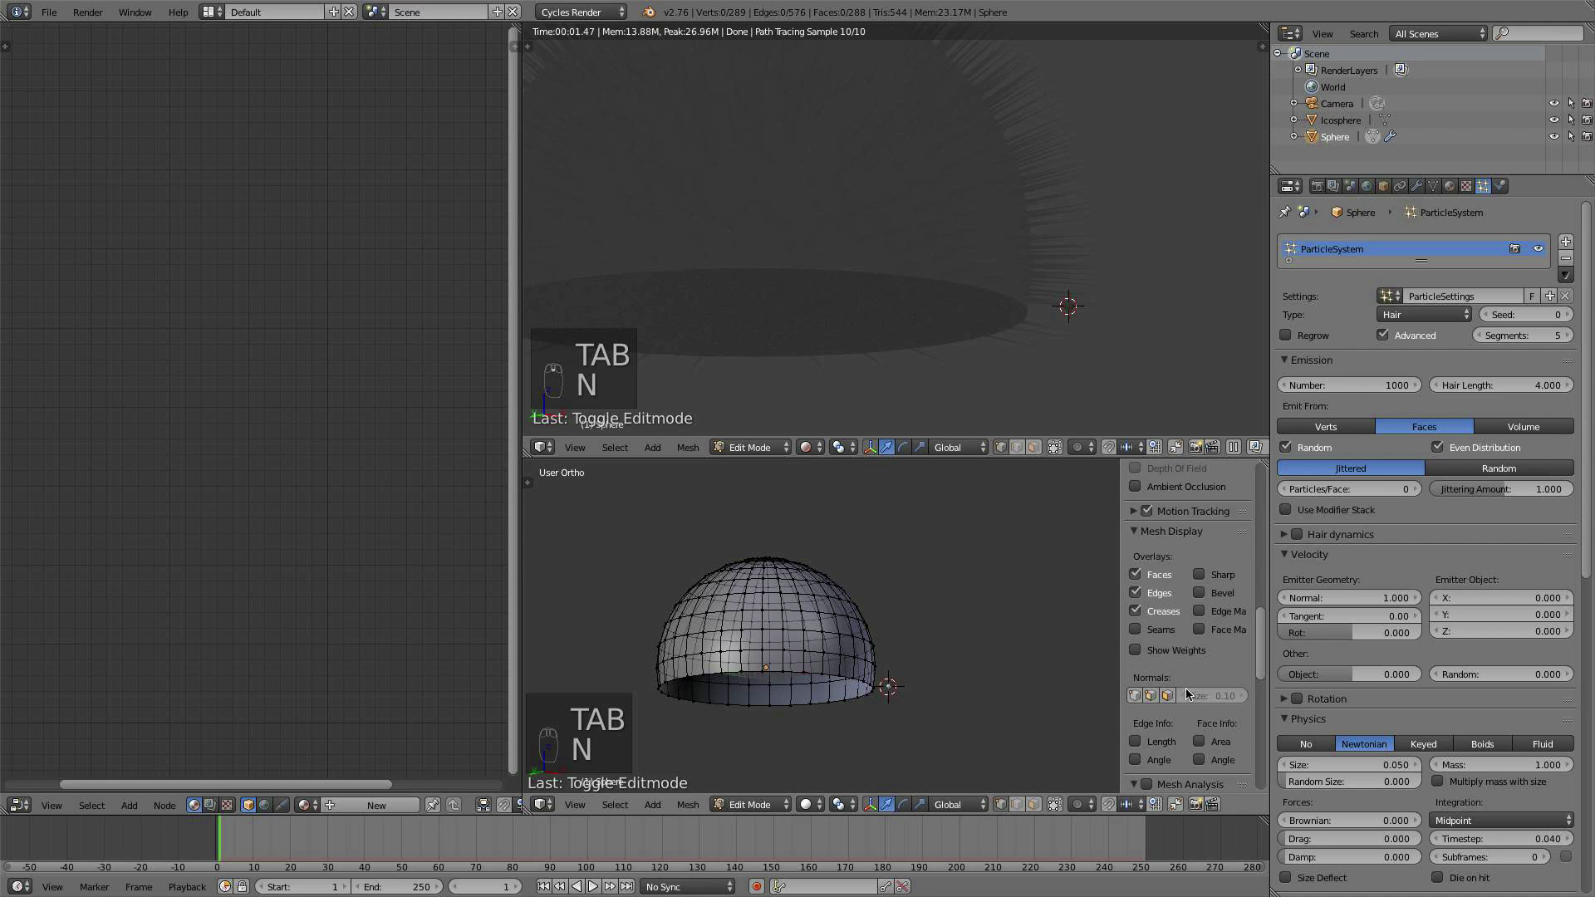
left_click(1168, 696)
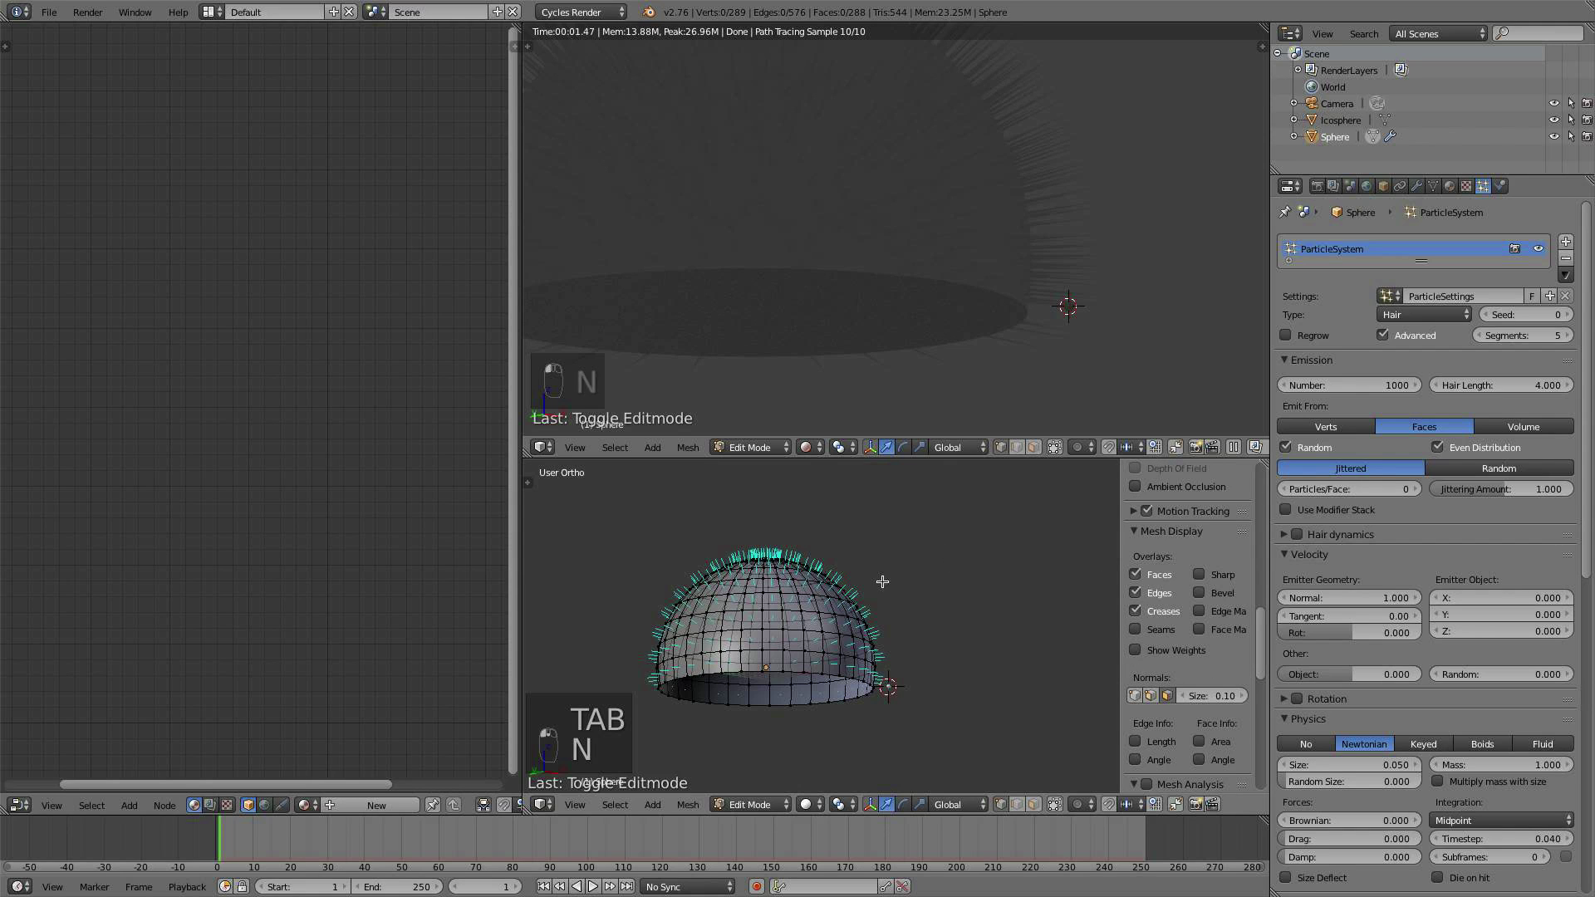
Step: Flip the normals of the entire dome mesh, return to Object Mode and hide the lower view's side panels
key("a")
key("t")
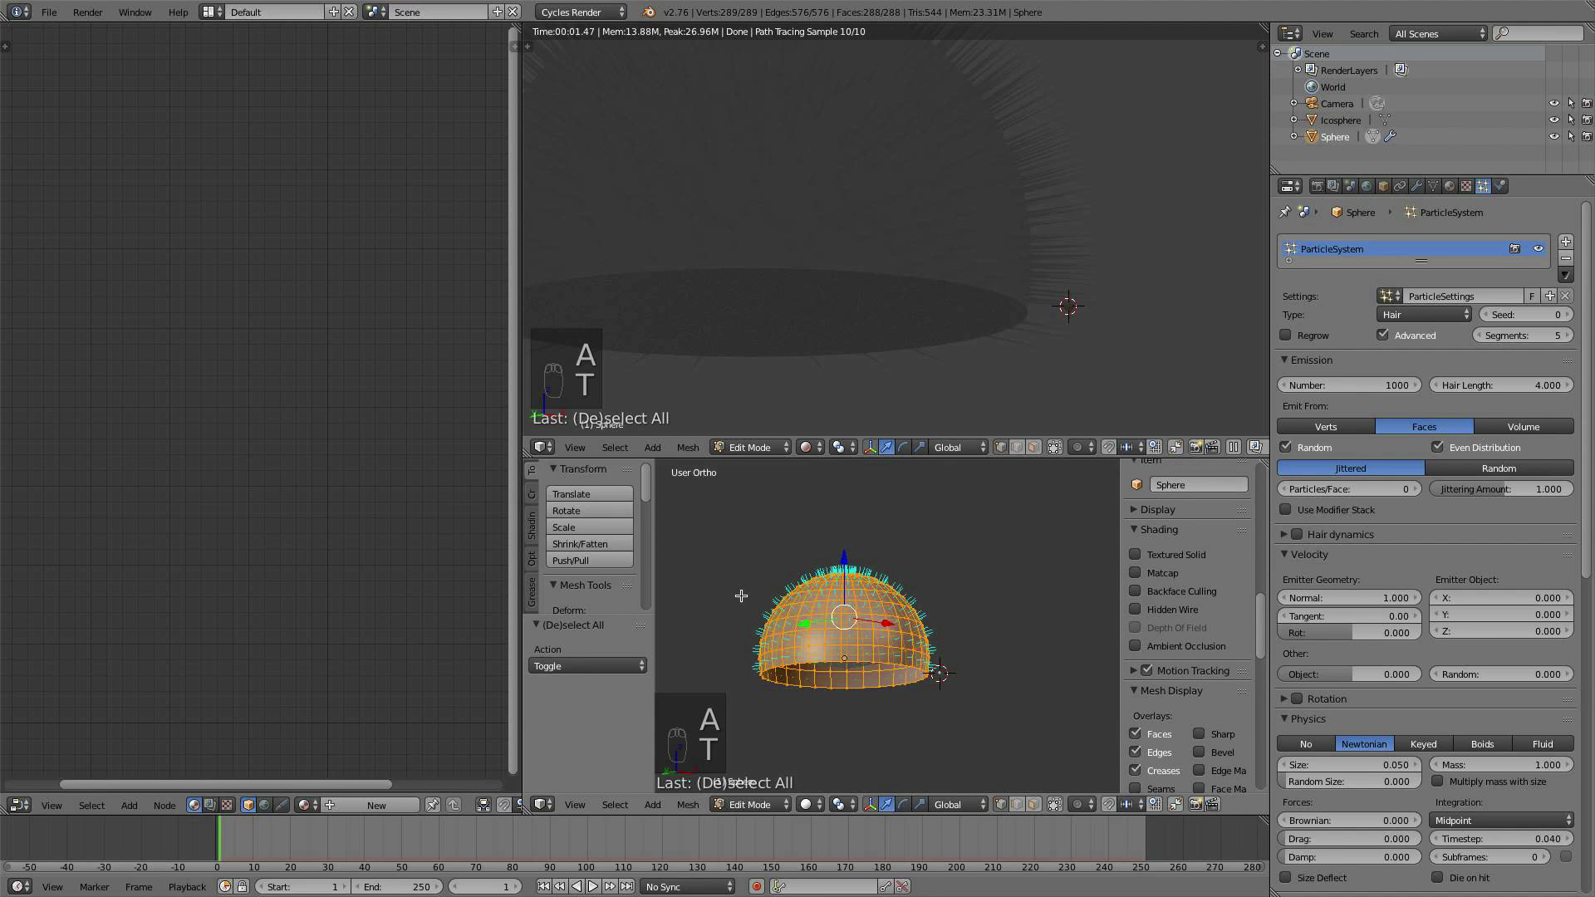
scroll(595, 598, "down", 6)
scroll(595, 598, "down", 3)
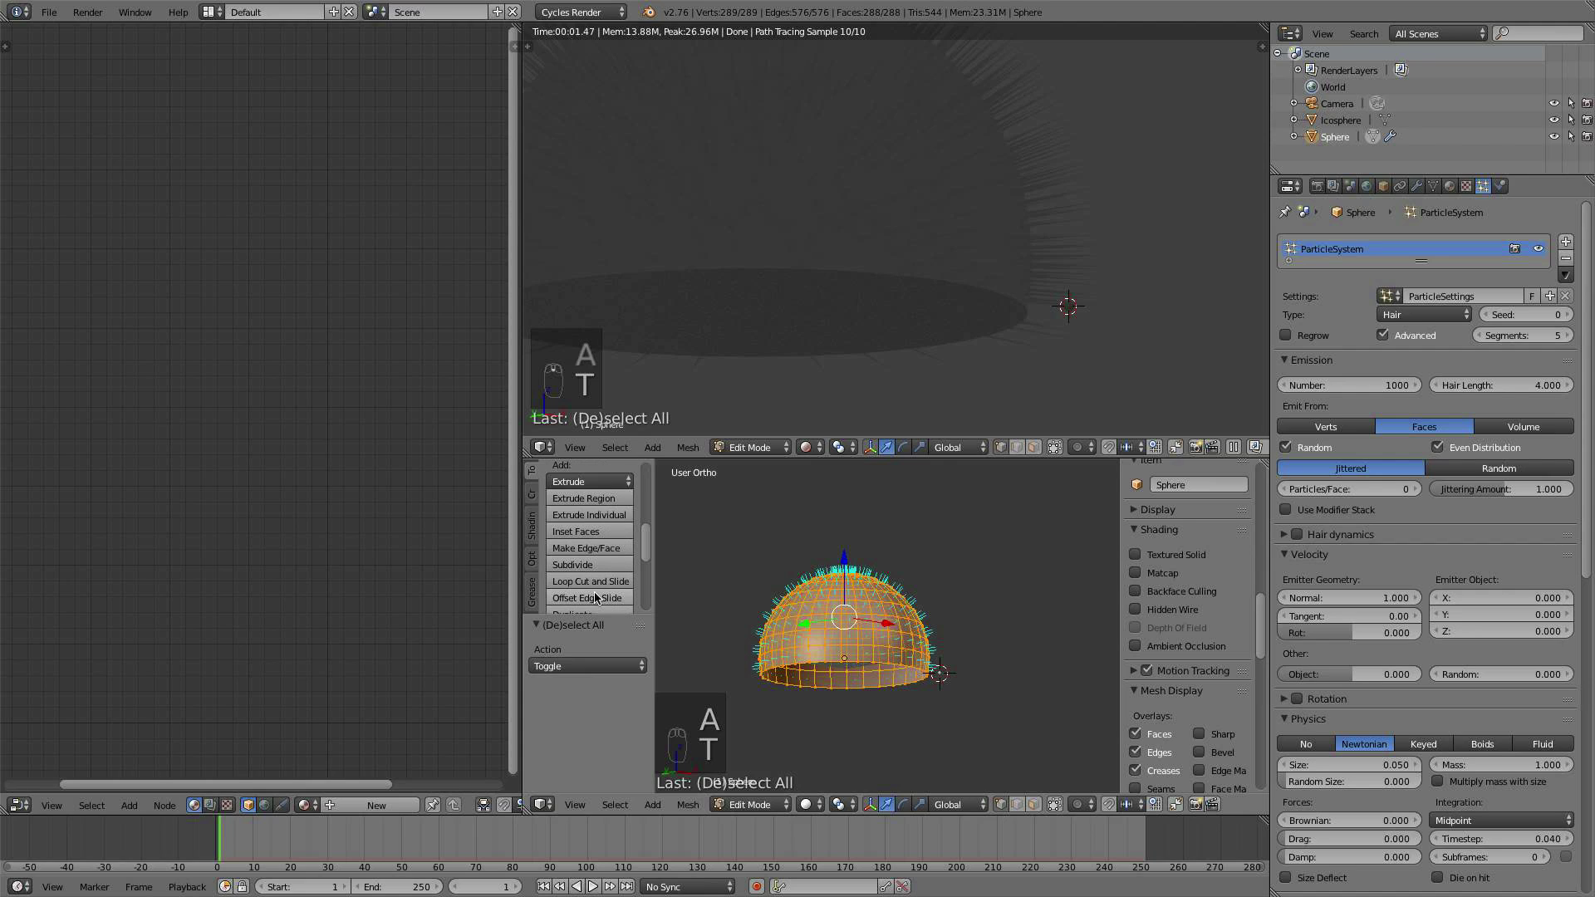
scroll(533, 581, "down", 1, "ctrl")
scroll(533, 581, "down", 2, "ctrl")
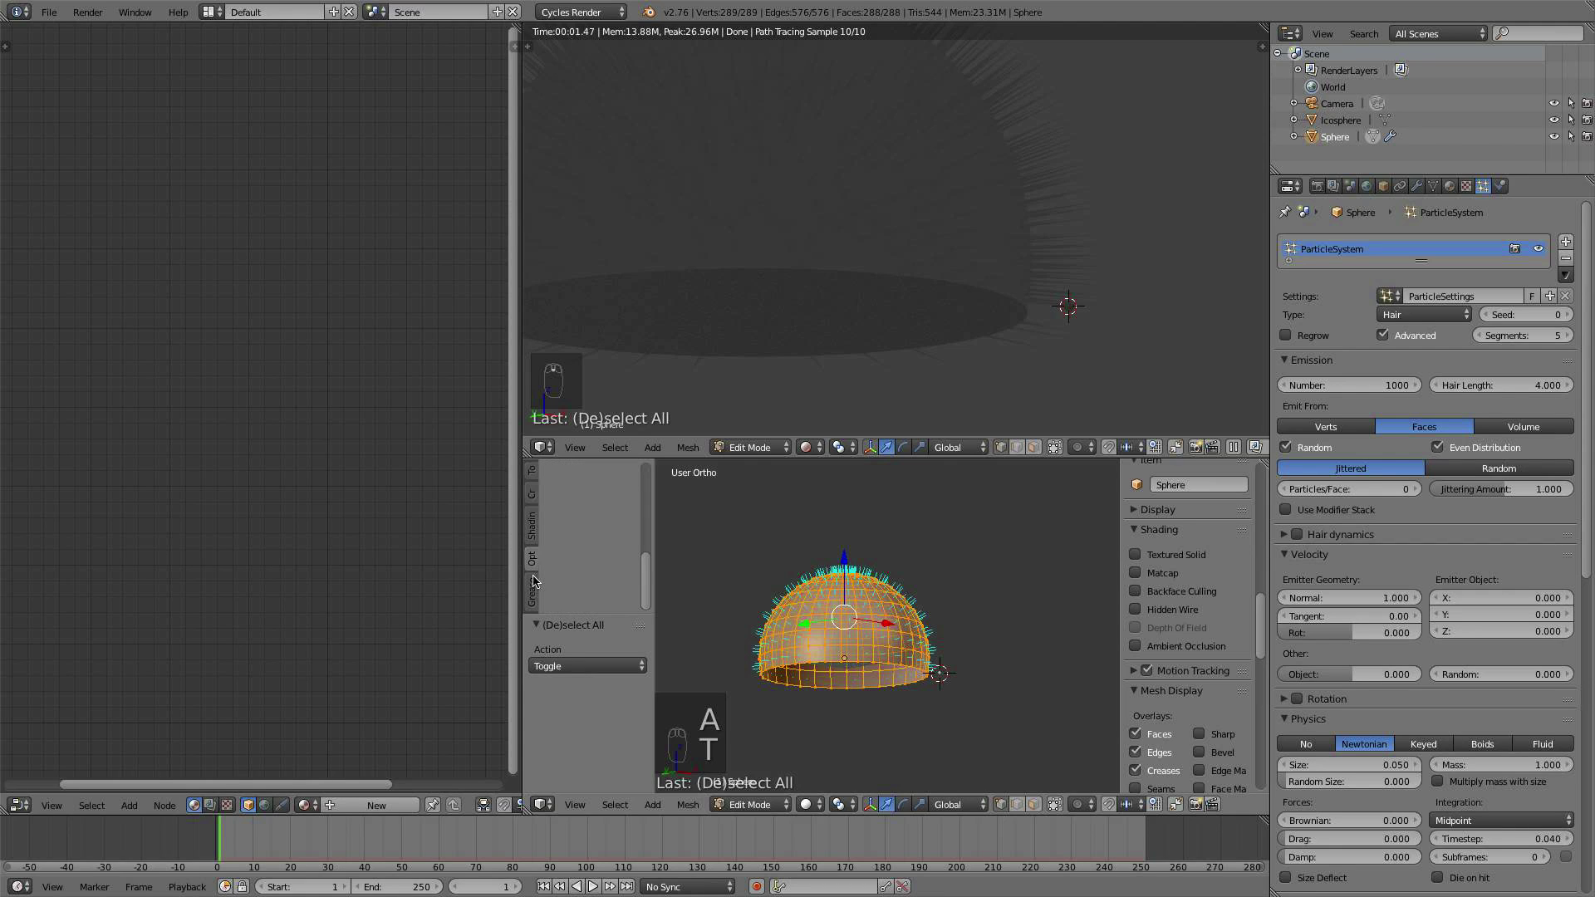
left_click_drag(605, 613, 611, 755)
left_click(533, 577)
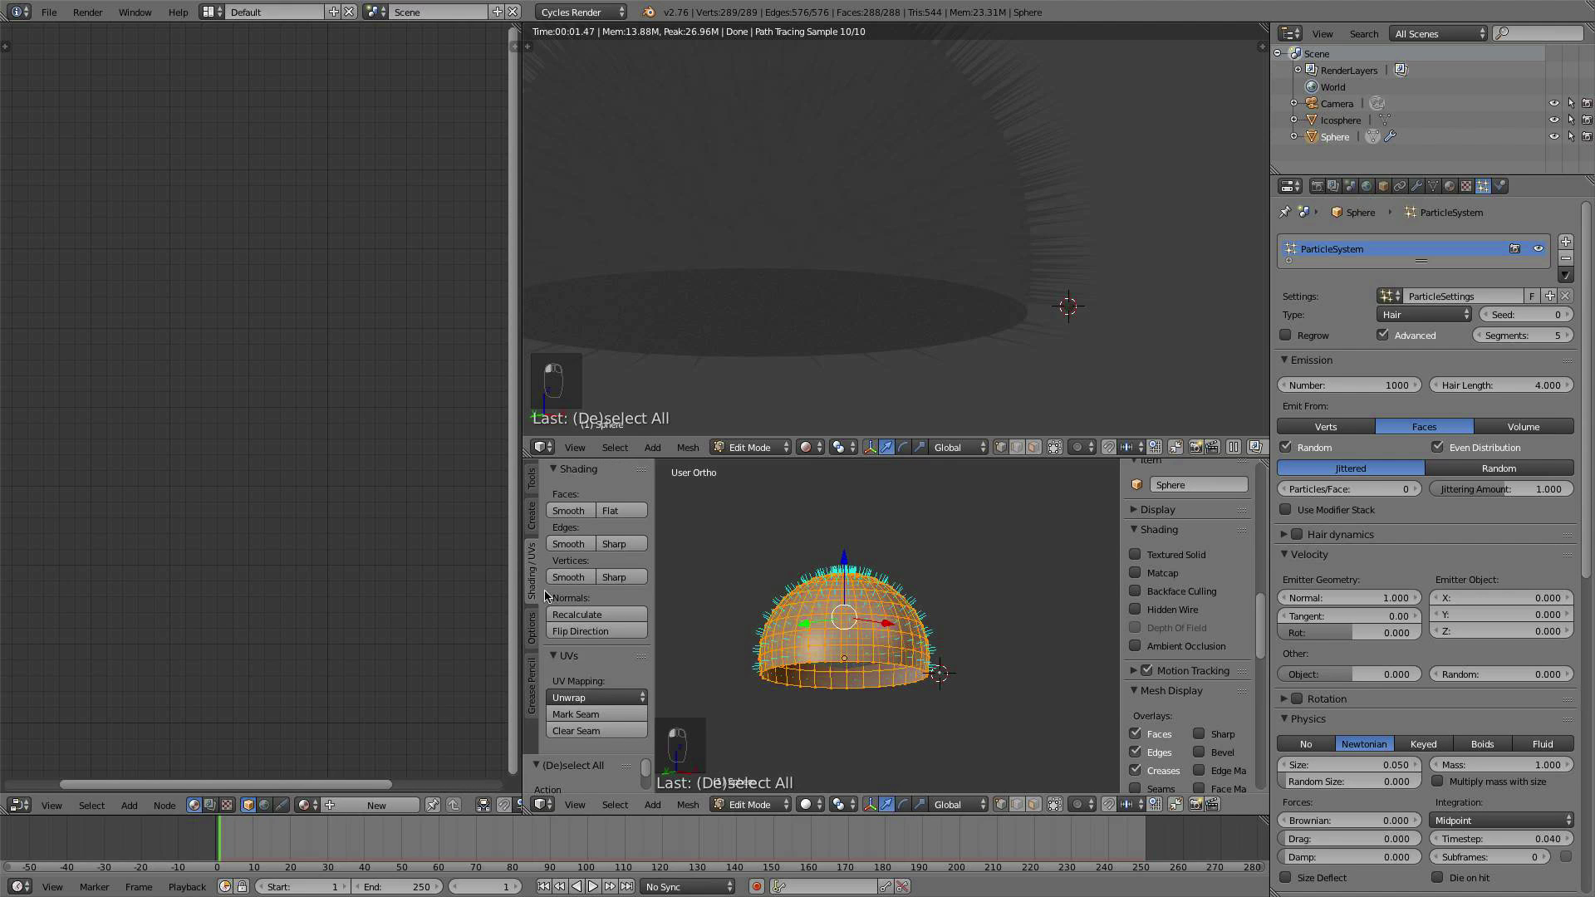
left_click(581, 632)
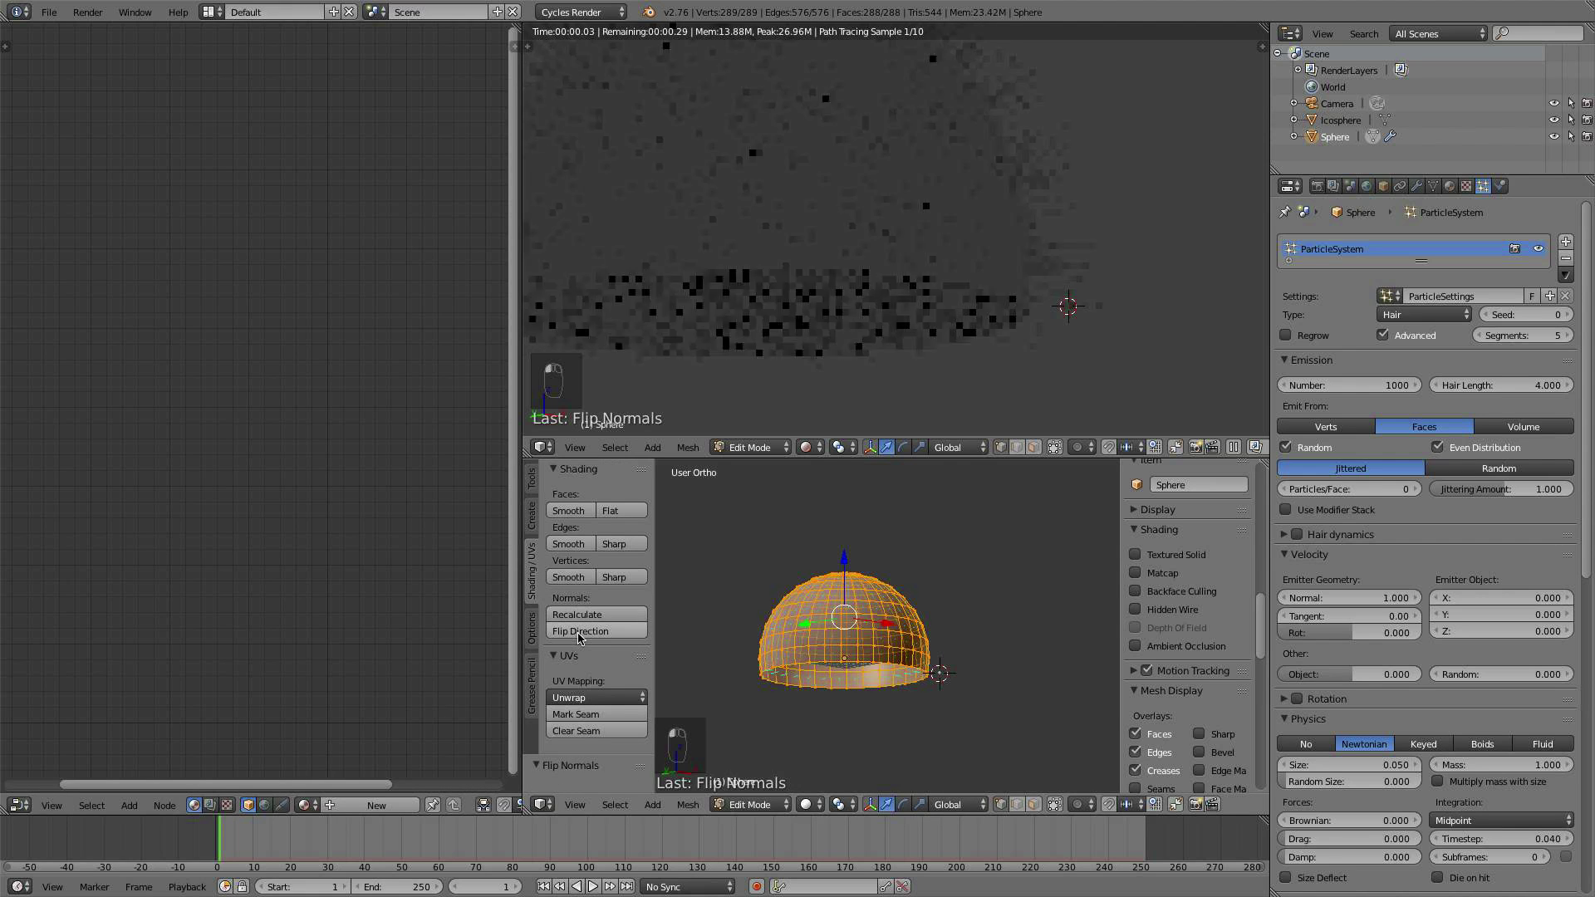
key("a")
key("Tab")
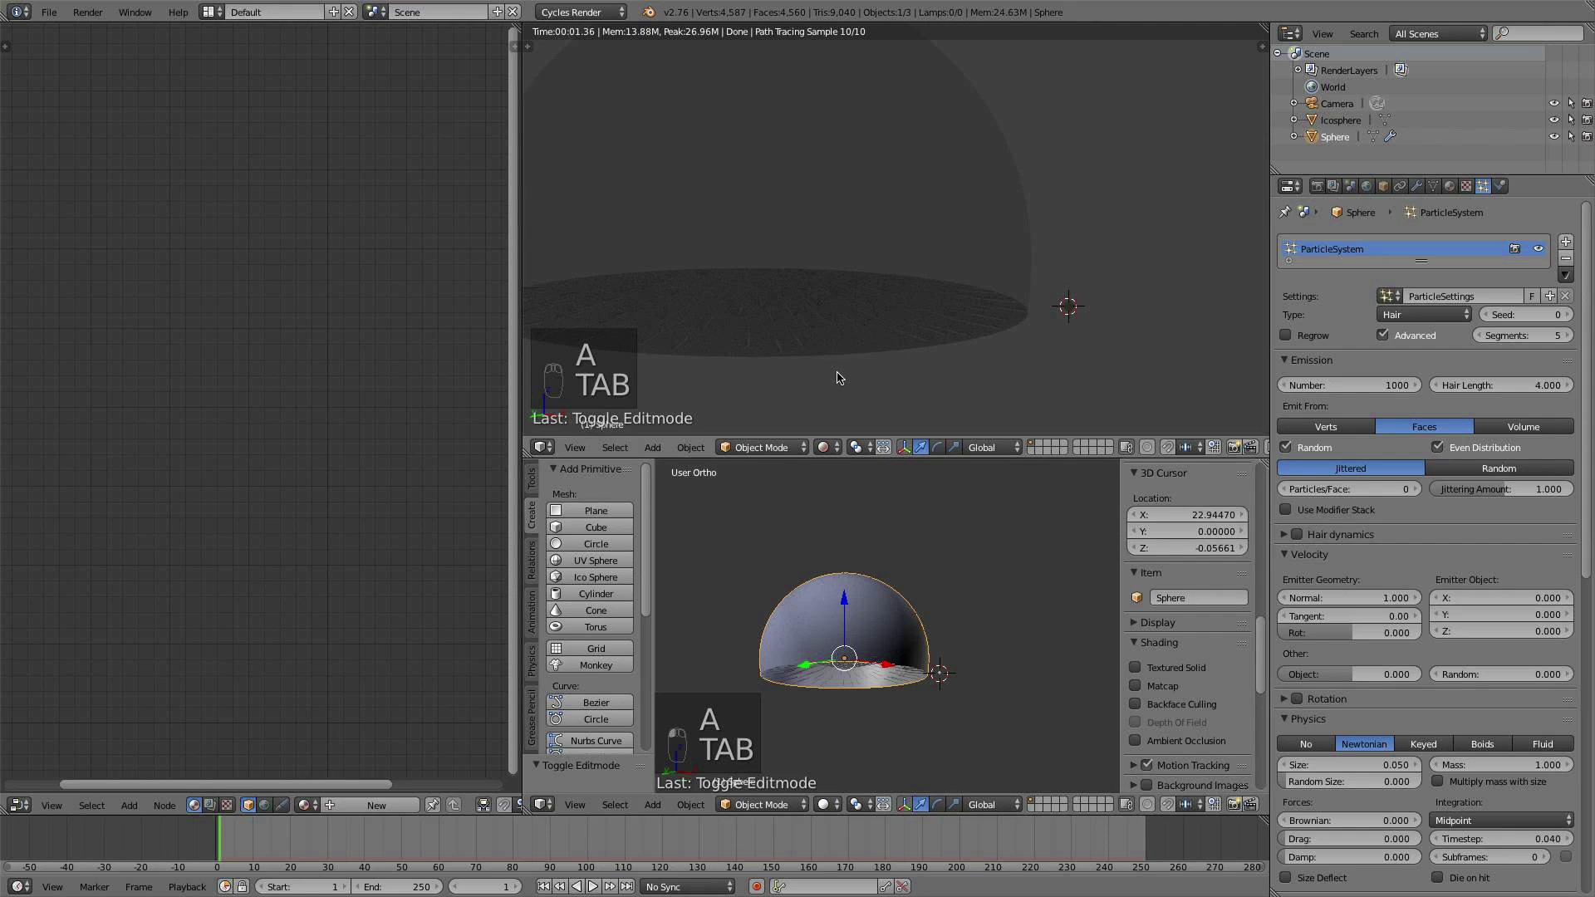
scroll(864, 364, "up", 1)
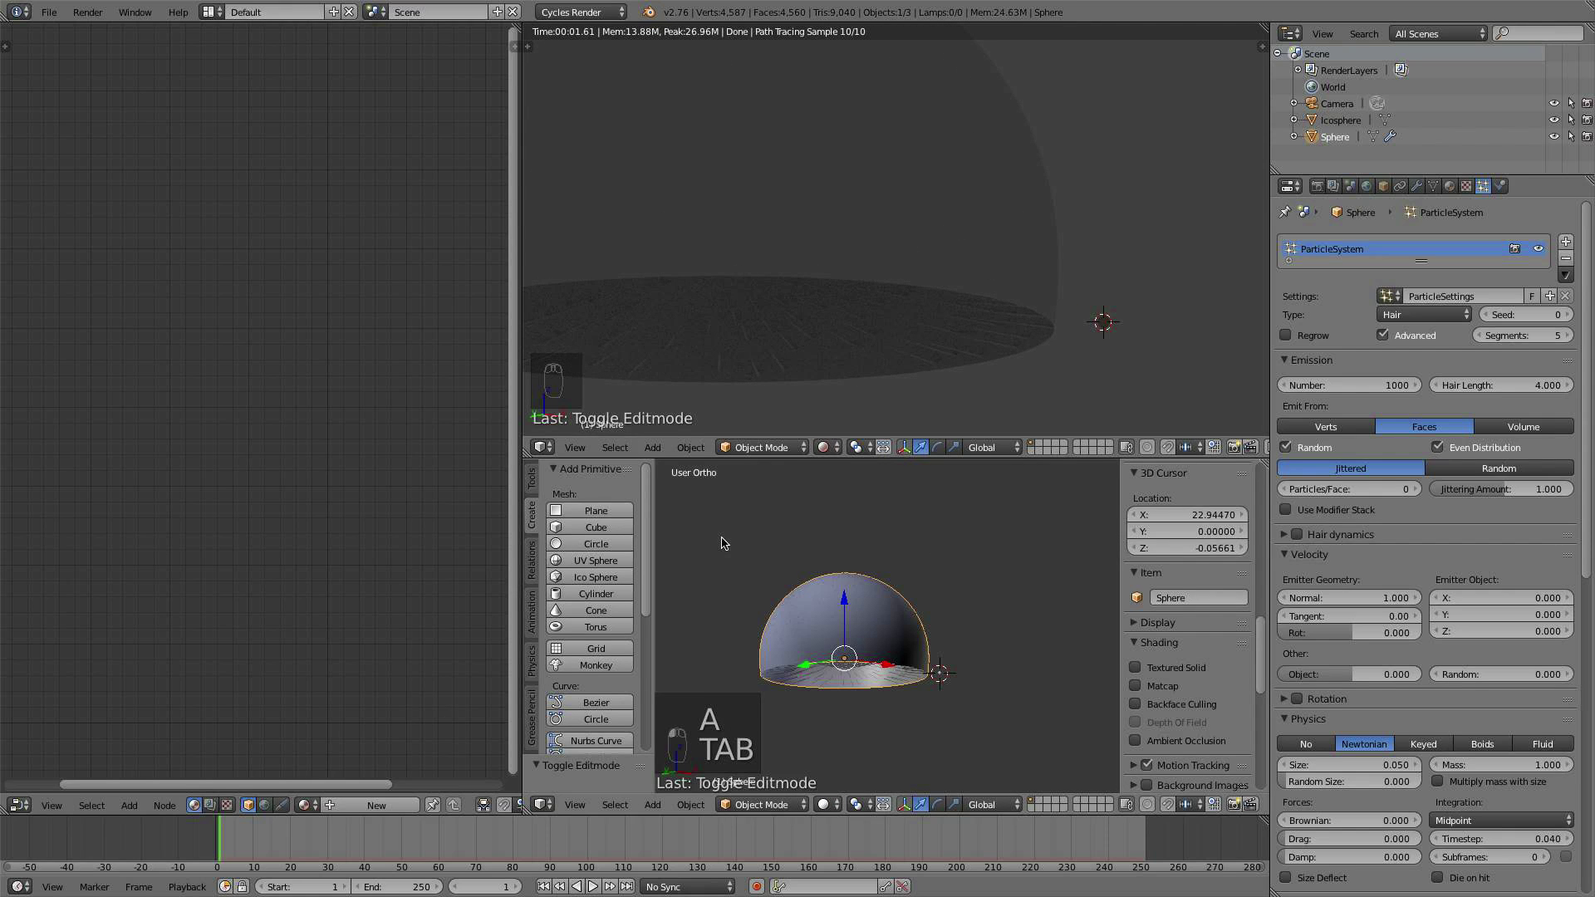
key("t")
key("n")
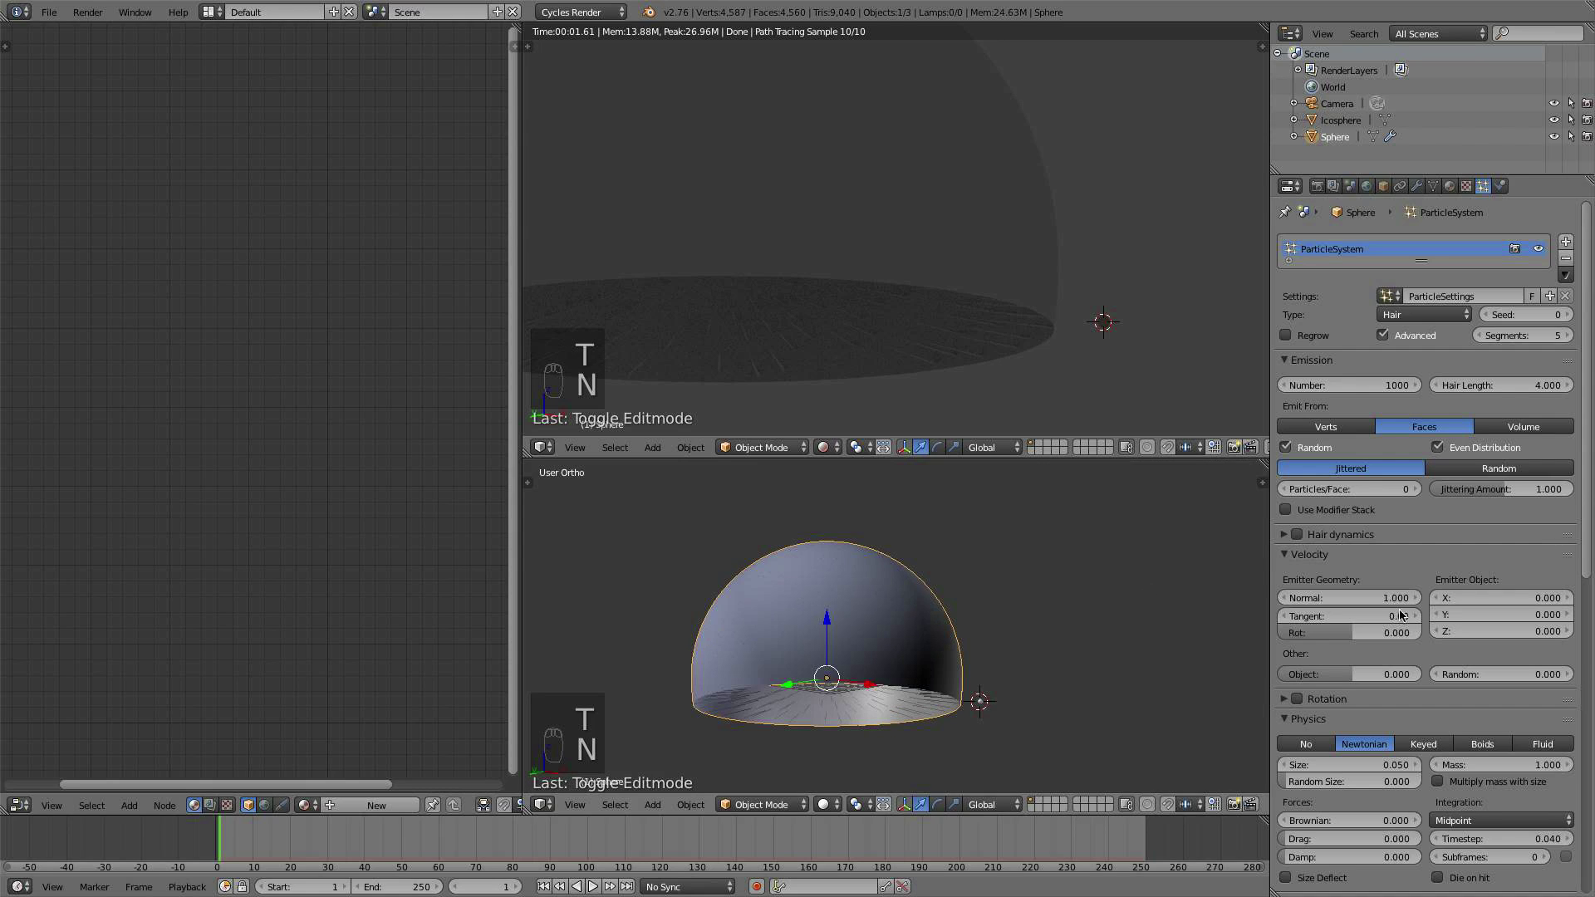
Step: Render the dome's hair particles as objects, using Icosphere as the Dupli Object
scroll(1461, 552, "down", 5)
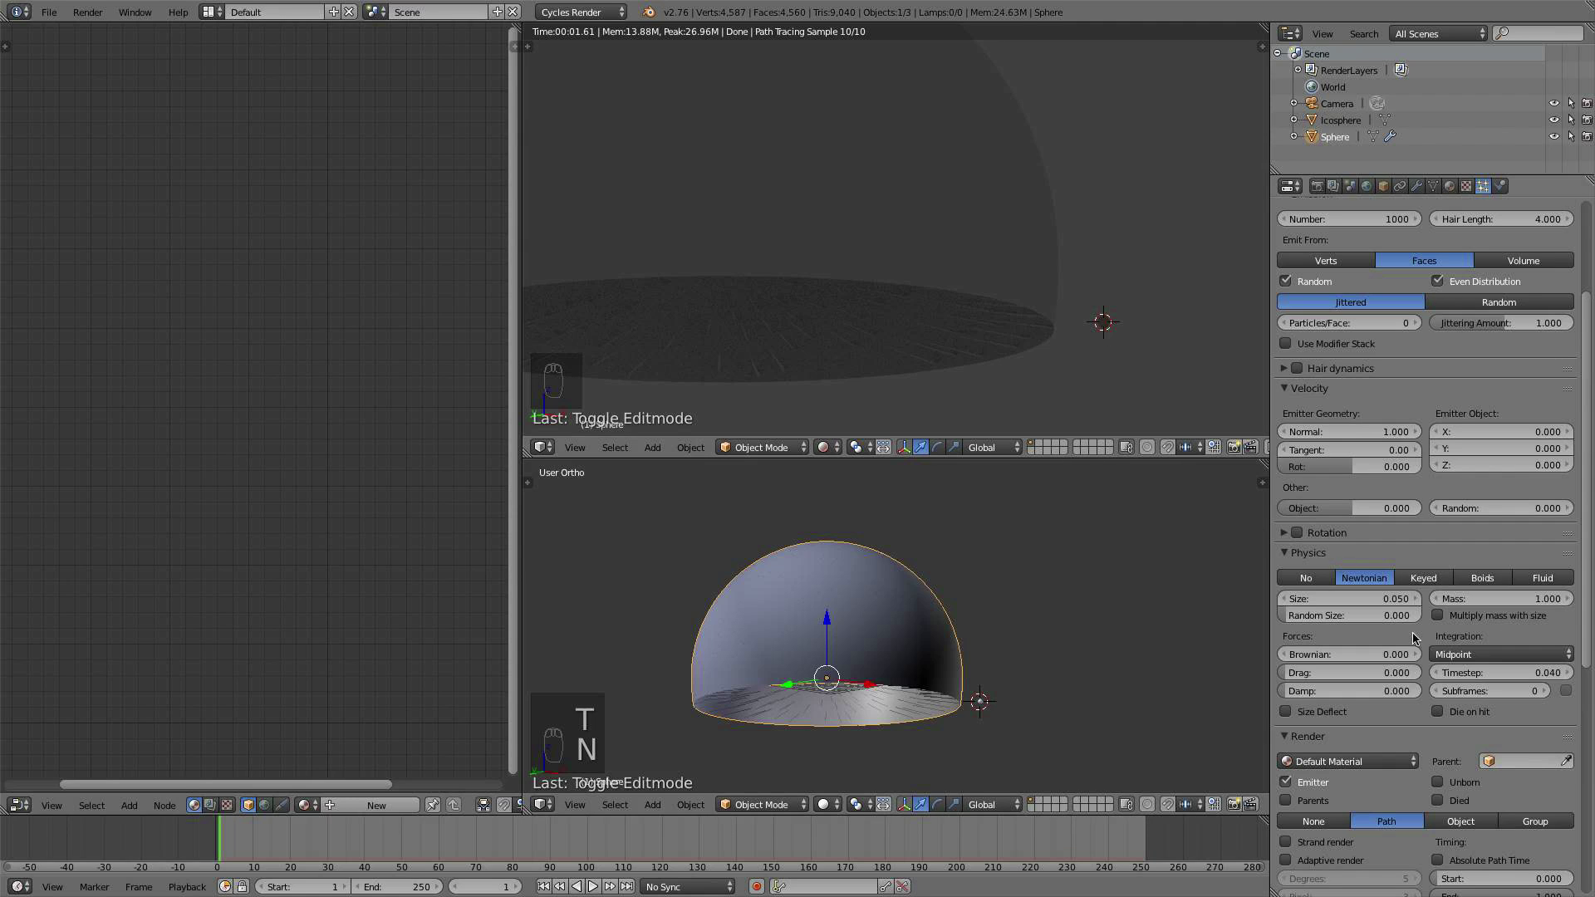
left_click(1462, 823)
scroll(1462, 823, "down", 2)
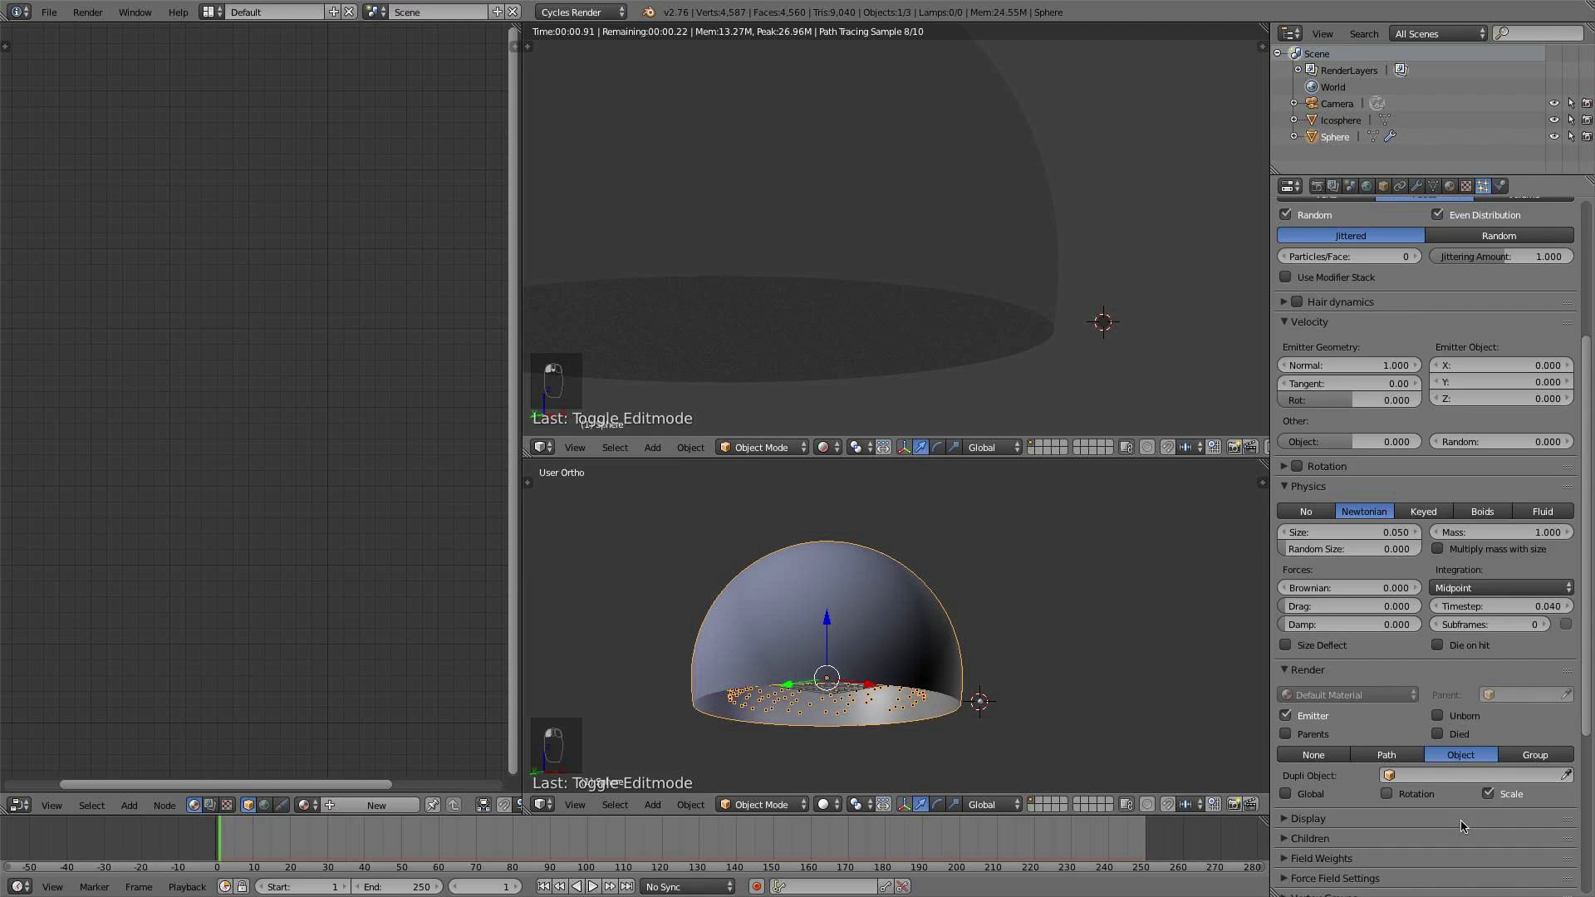
left_click(1468, 773)
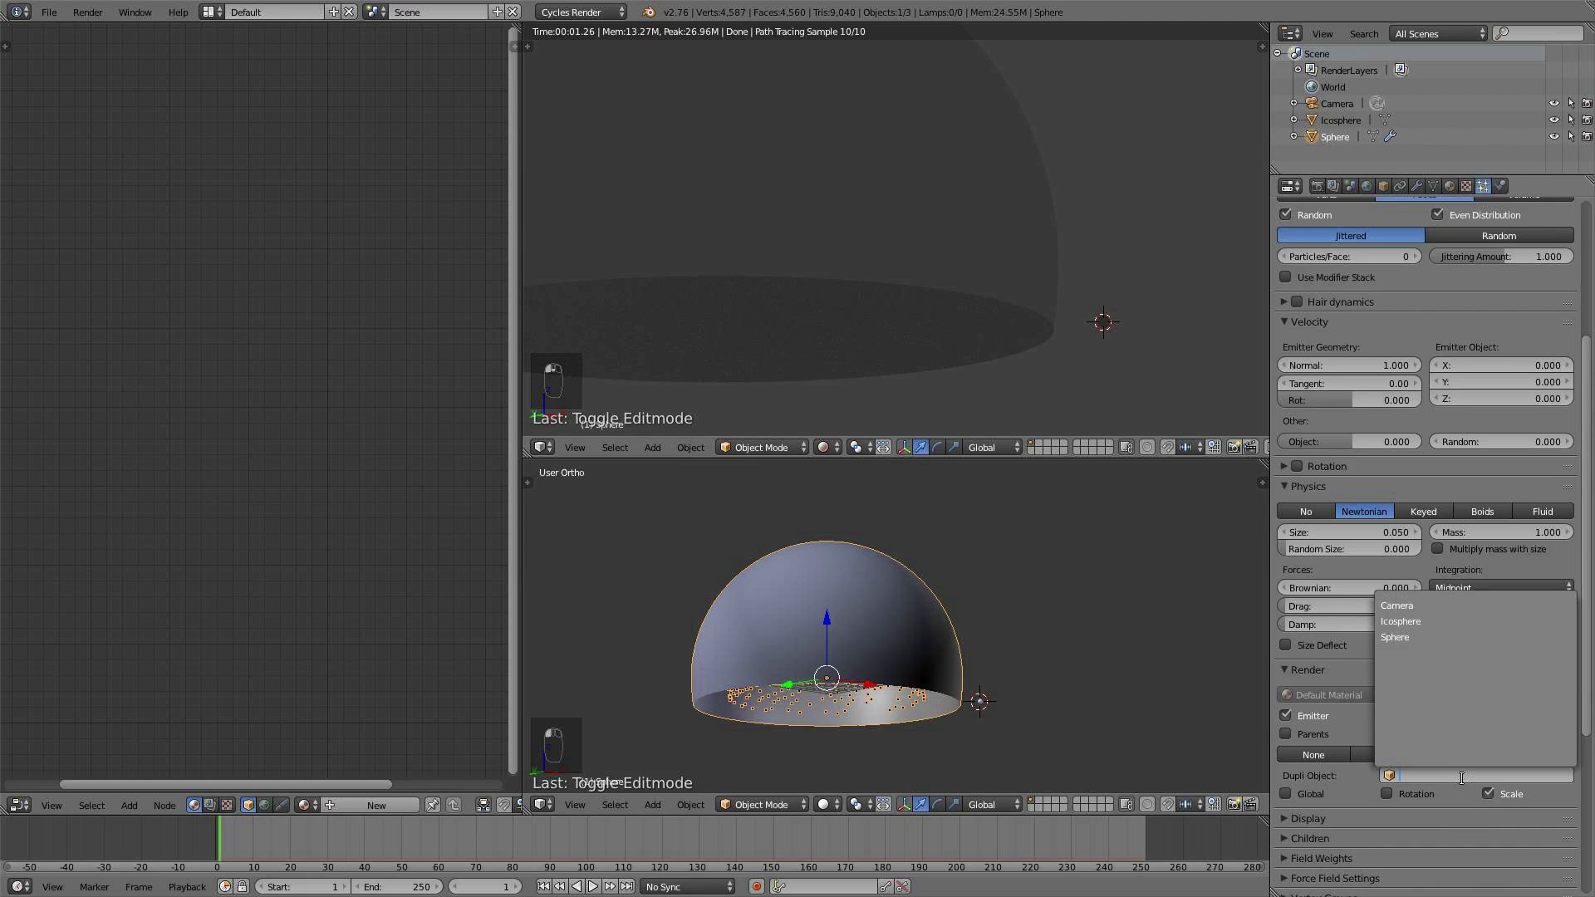
left_click(1428, 621)
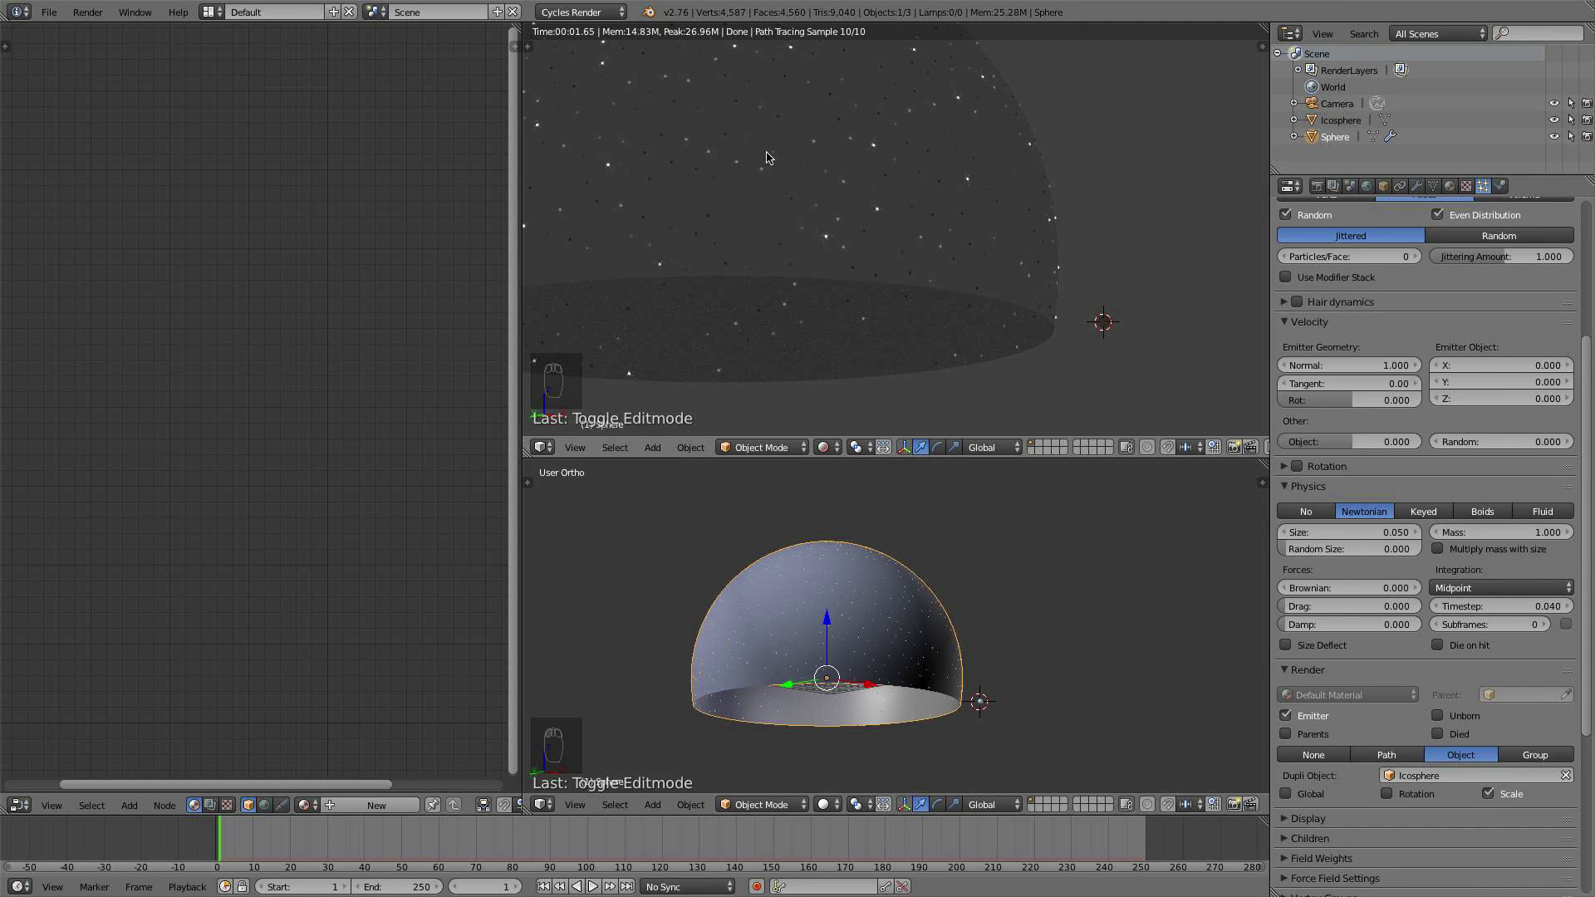
Step: Switch the 3D views to perspective and examine how the icosphere particles are spread inside the dome
scroll(898, 225, "down", 3)
middle_click_drag(898, 225, 902, 270, "shift")
scroll(902, 270, "up", 3)
key("KP_5")
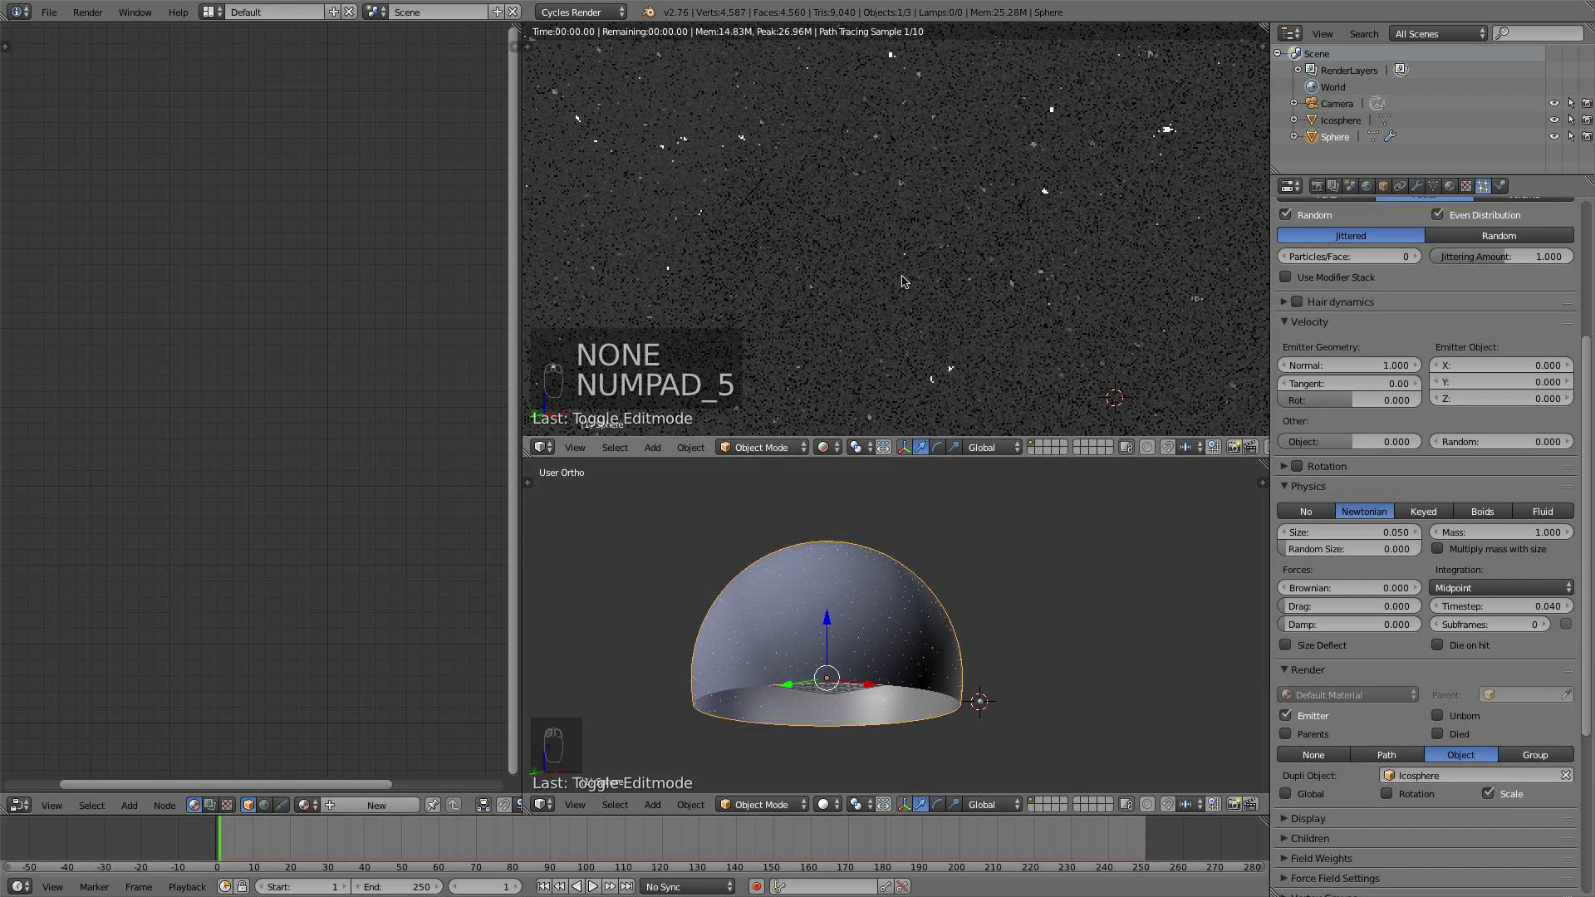
key("KP_5")
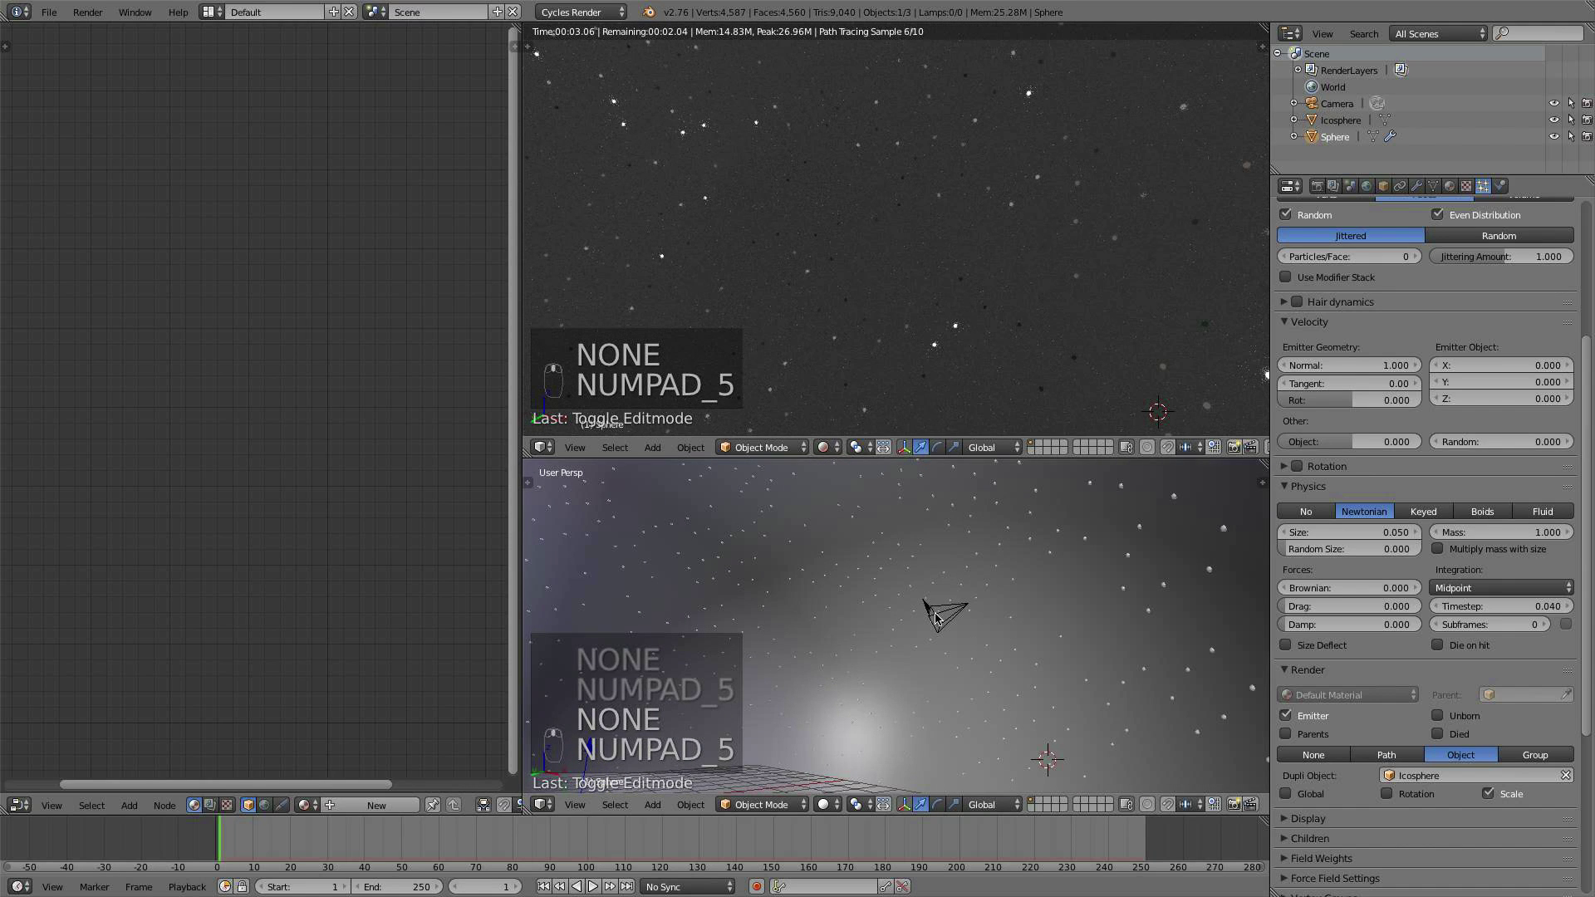
scroll(935, 613, "down", 2)
scroll(934, 613, "up", 2)
middle_click_drag(920, 622, 1016, 596)
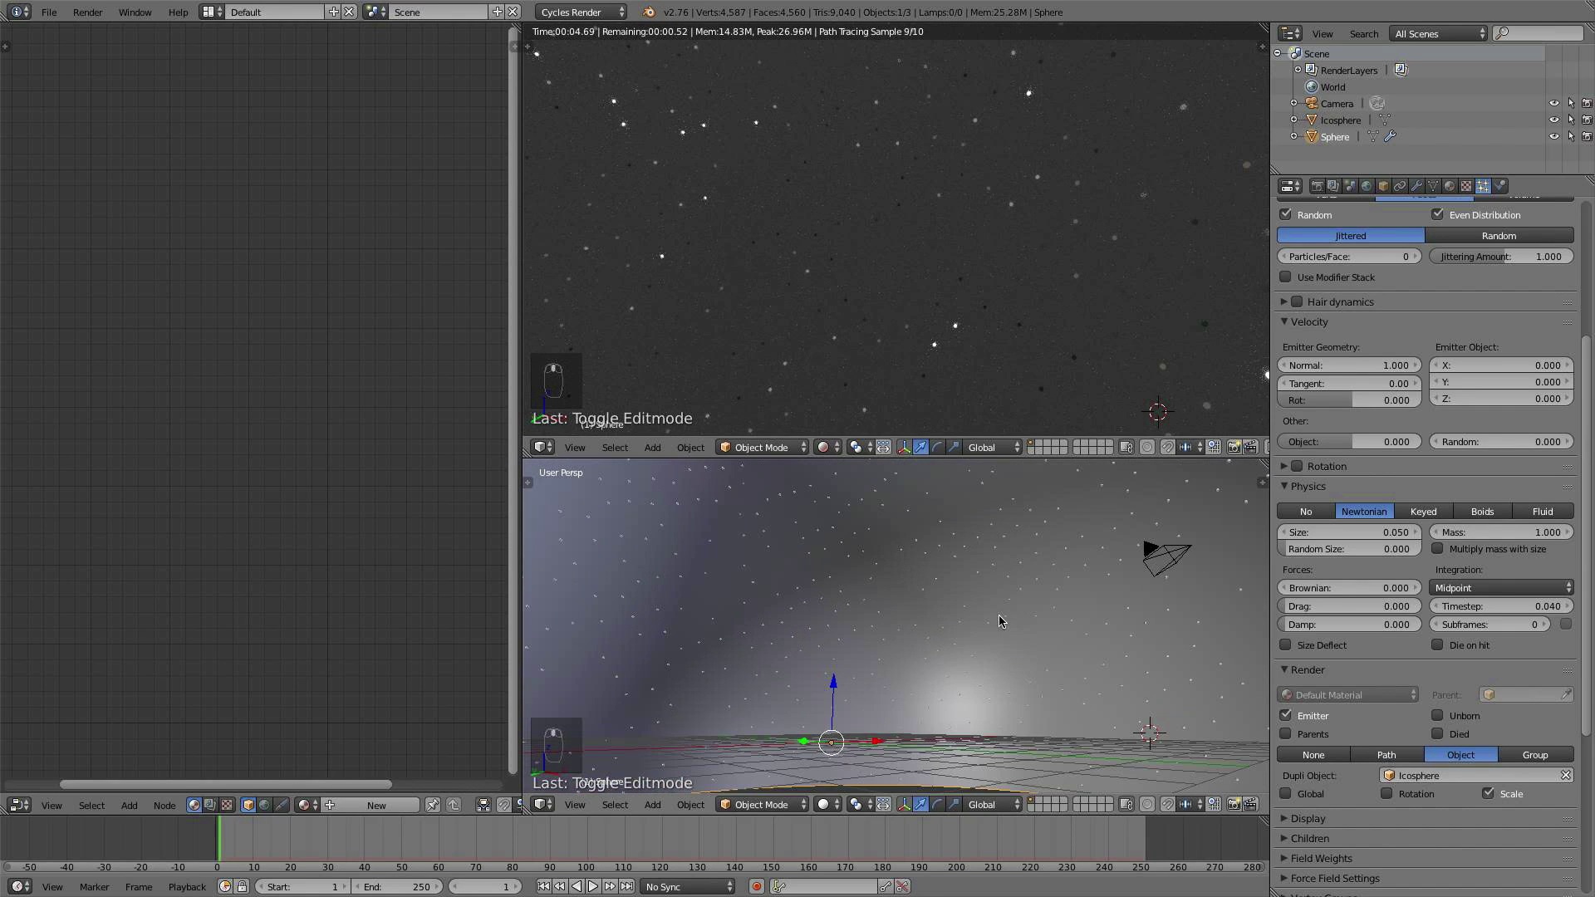
scroll(951, 619, "down", 5)
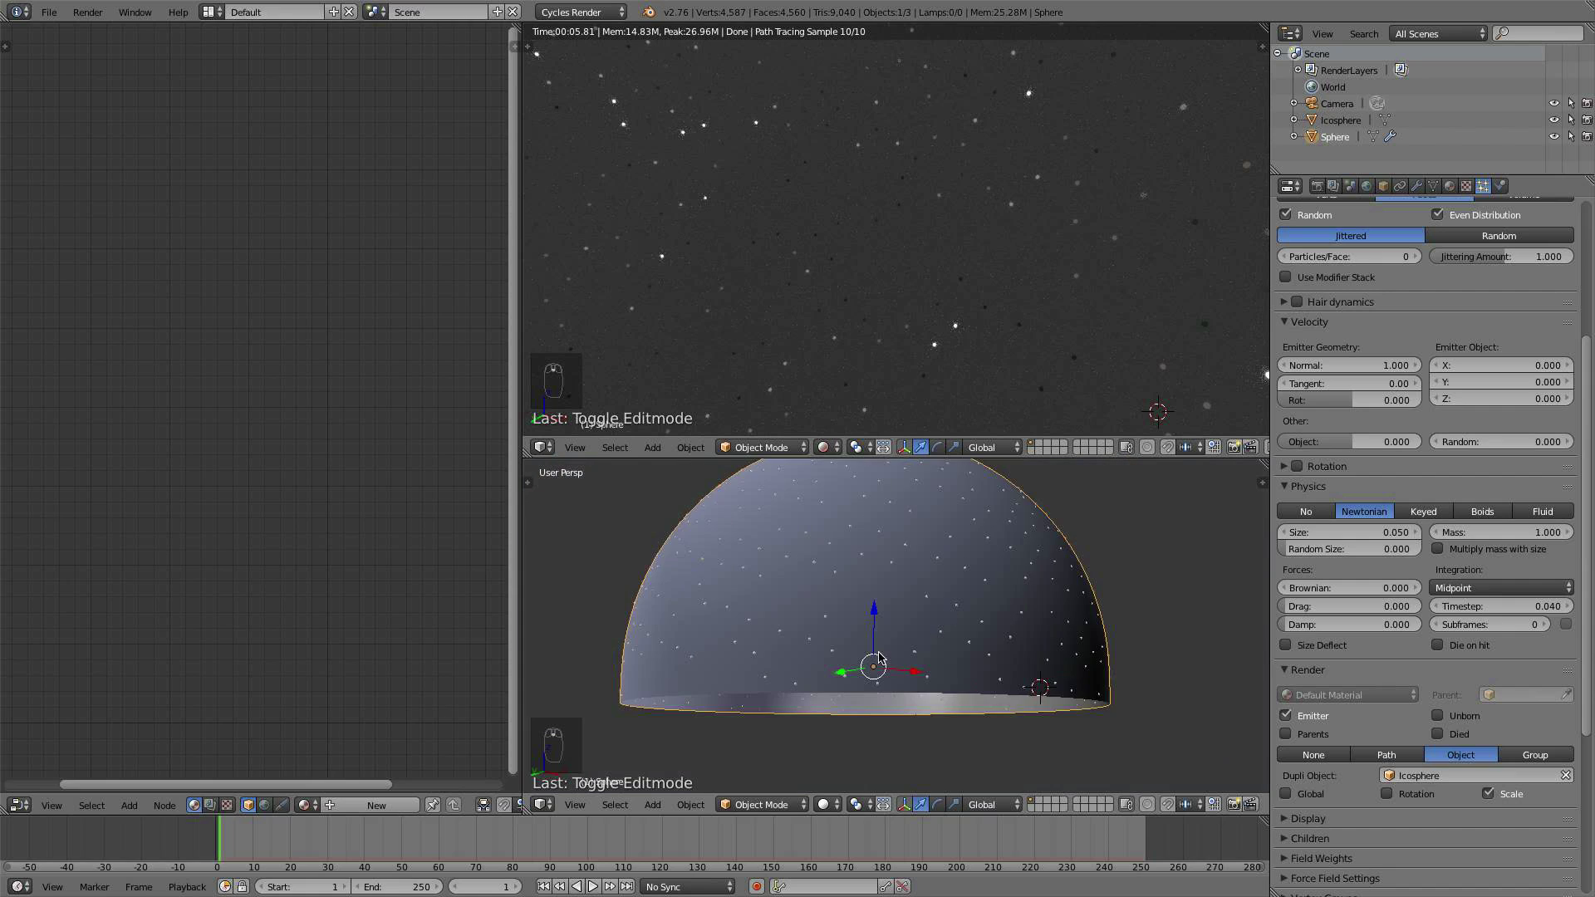
middle_click_drag(879, 657, 877, 638)
Step: Snap the 3D cursor to the scene center and move the camera onto it
key("shift+s")
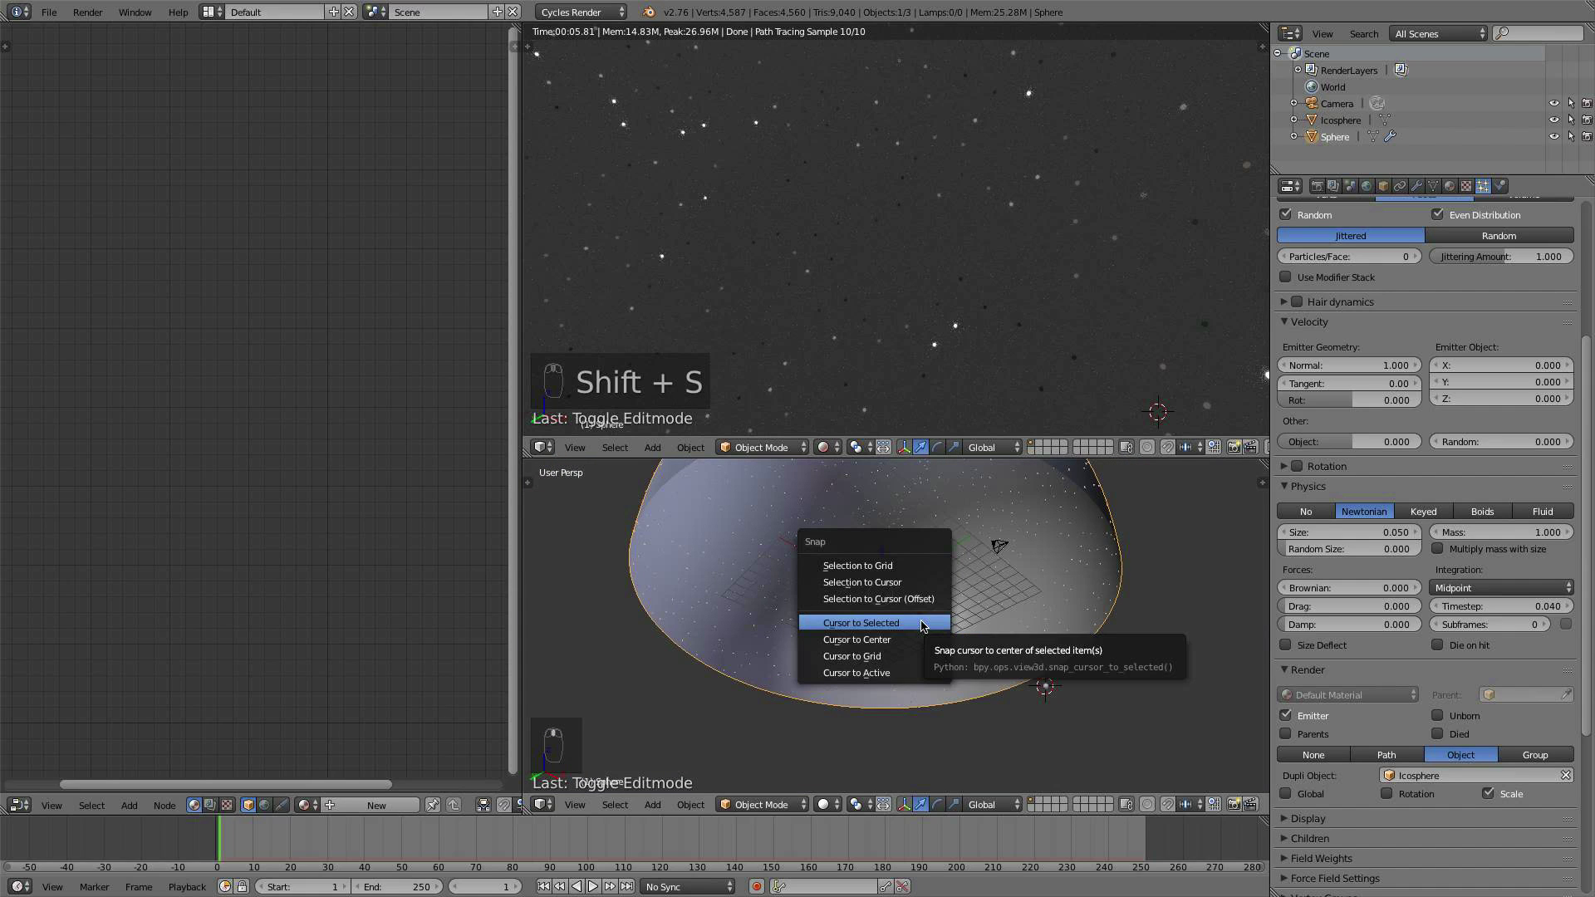
left_click(914, 639)
right_click(1002, 550)
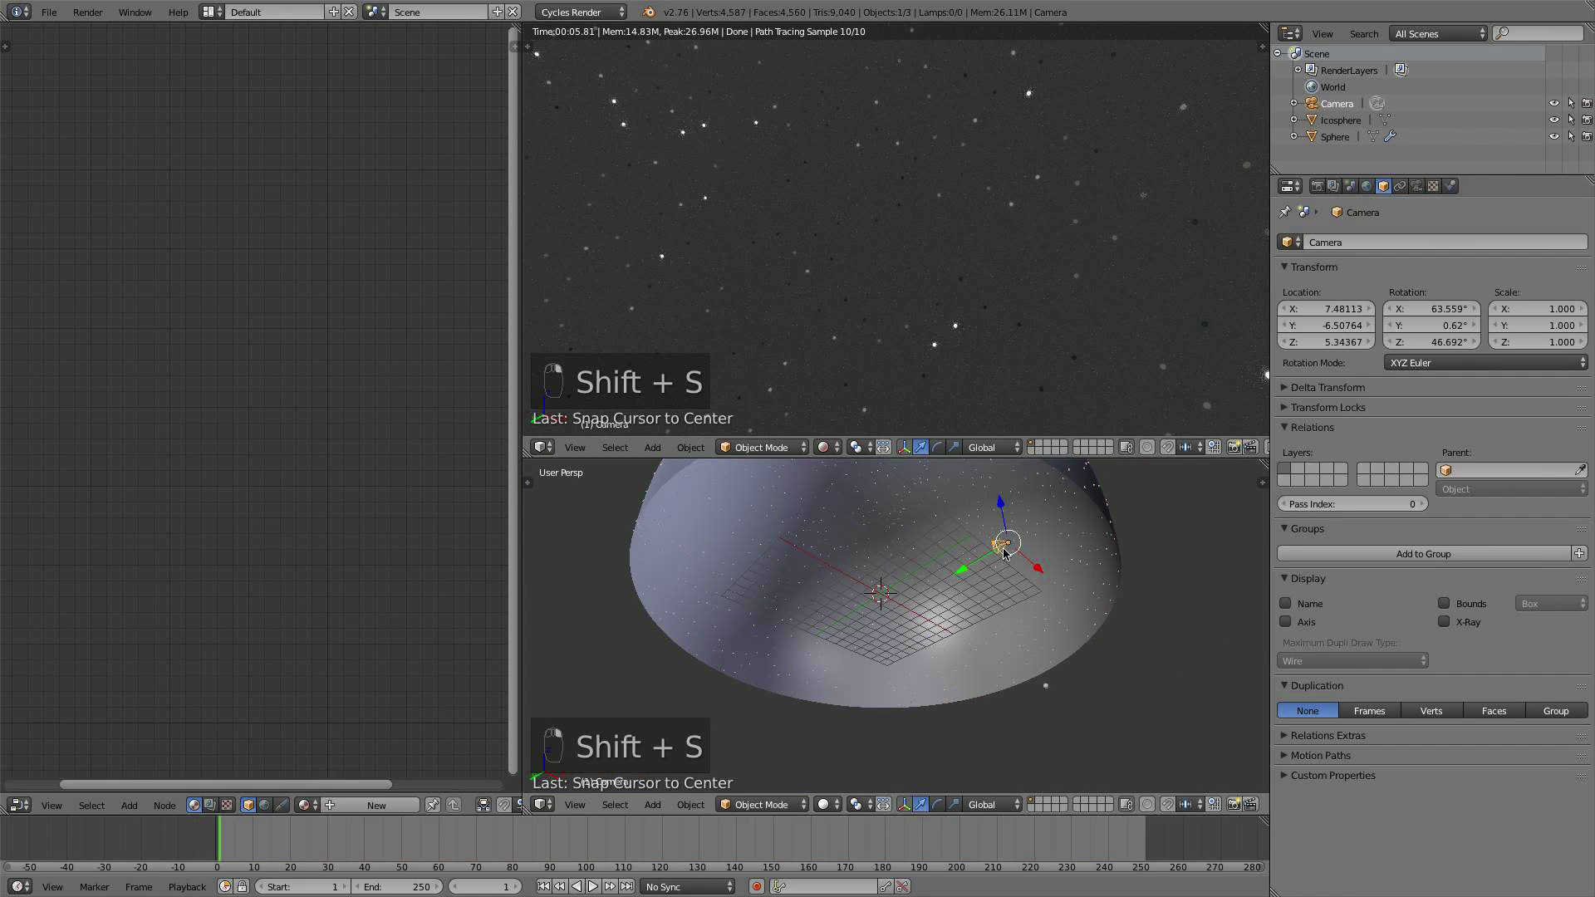
key("shift+s")
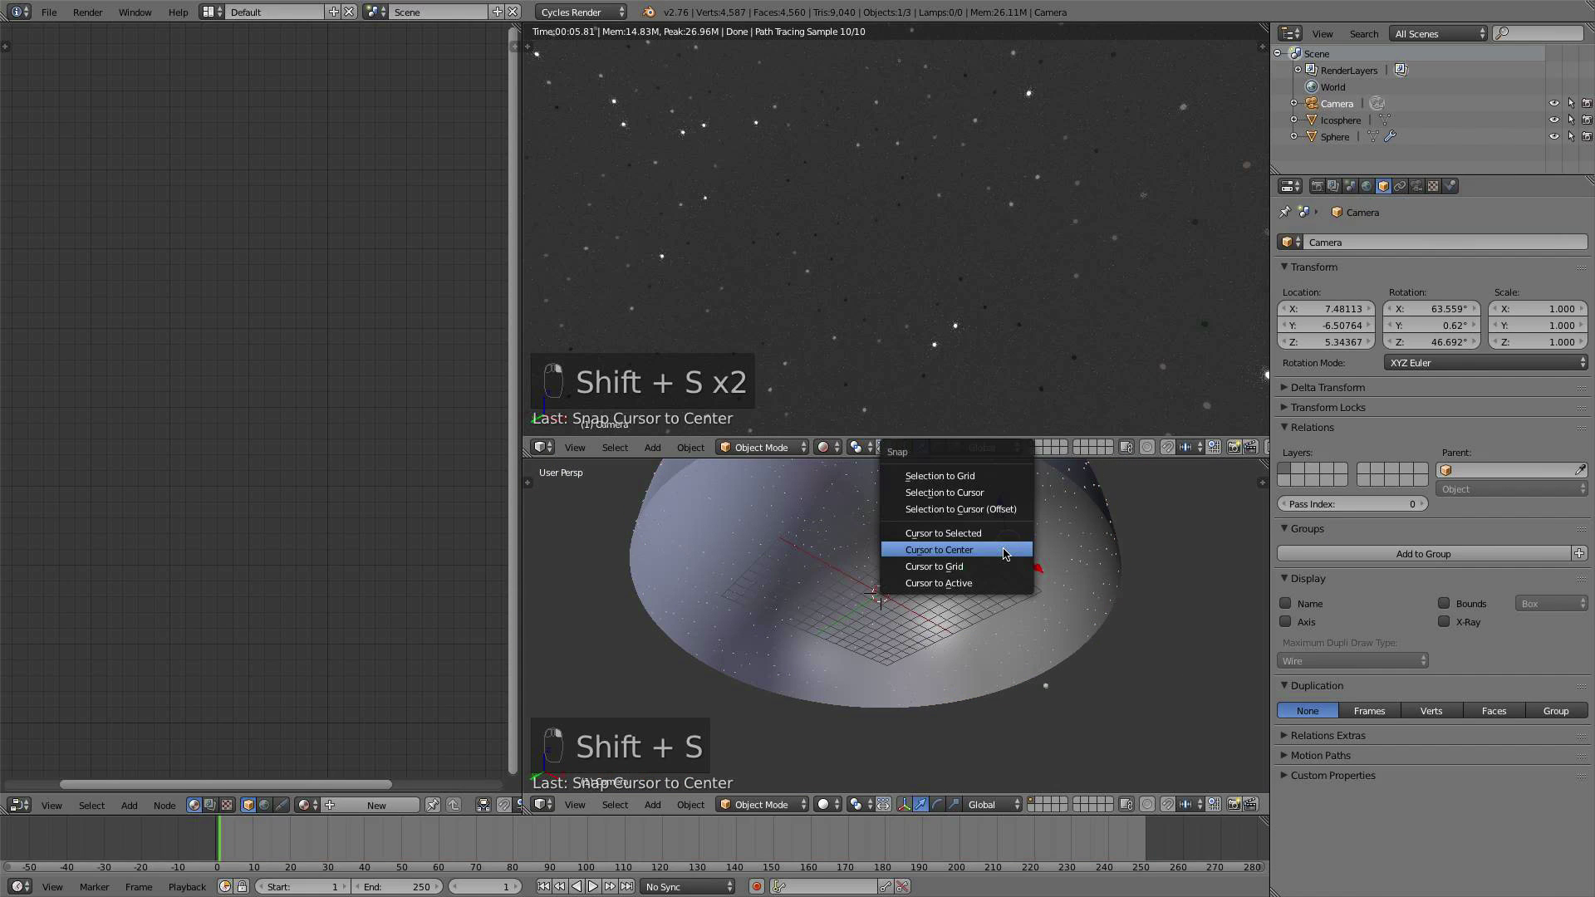
left_click(959, 494)
Step: Look through the camera in the lower view and trackball-rotate it up toward the dome, to about 114° X and 49° Z
key("KP_0")
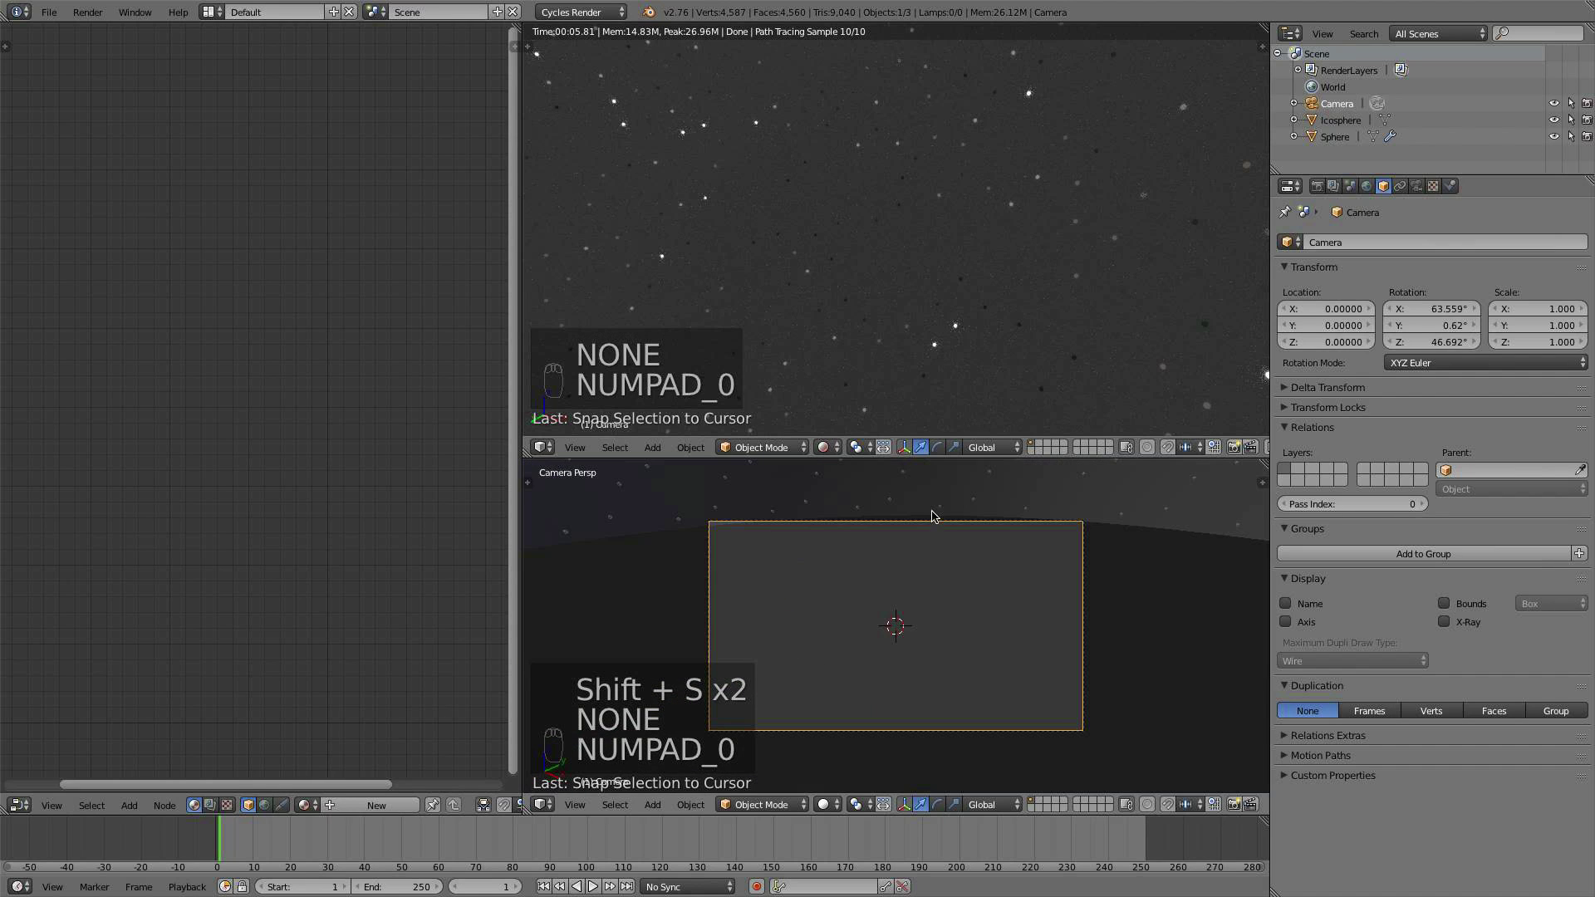
key("r")
key("r")
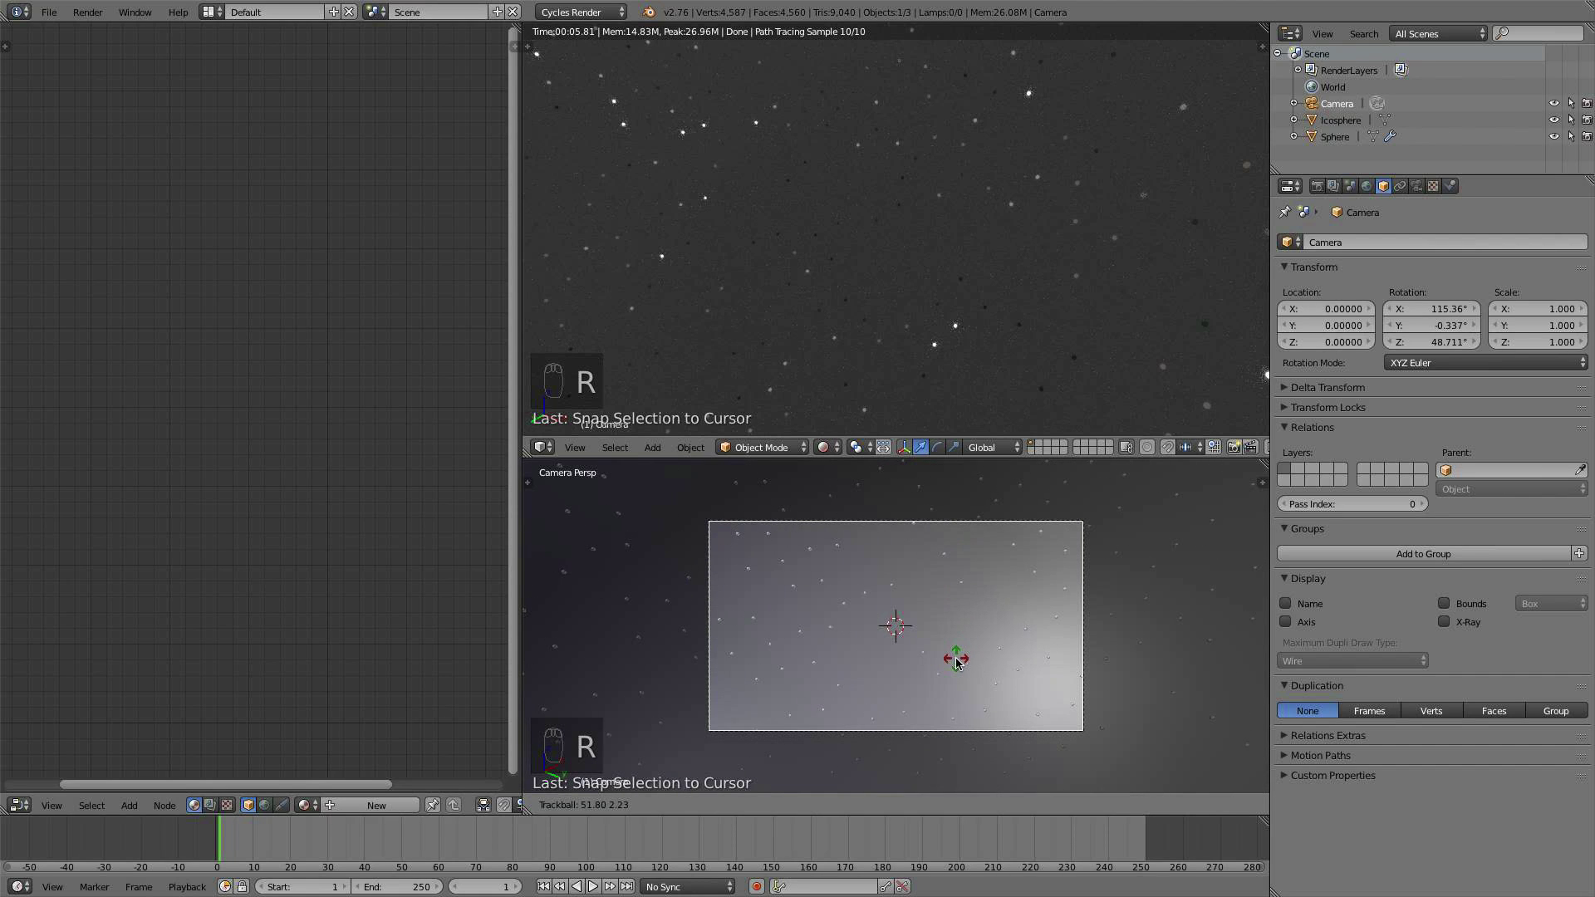
left_click(959, 647)
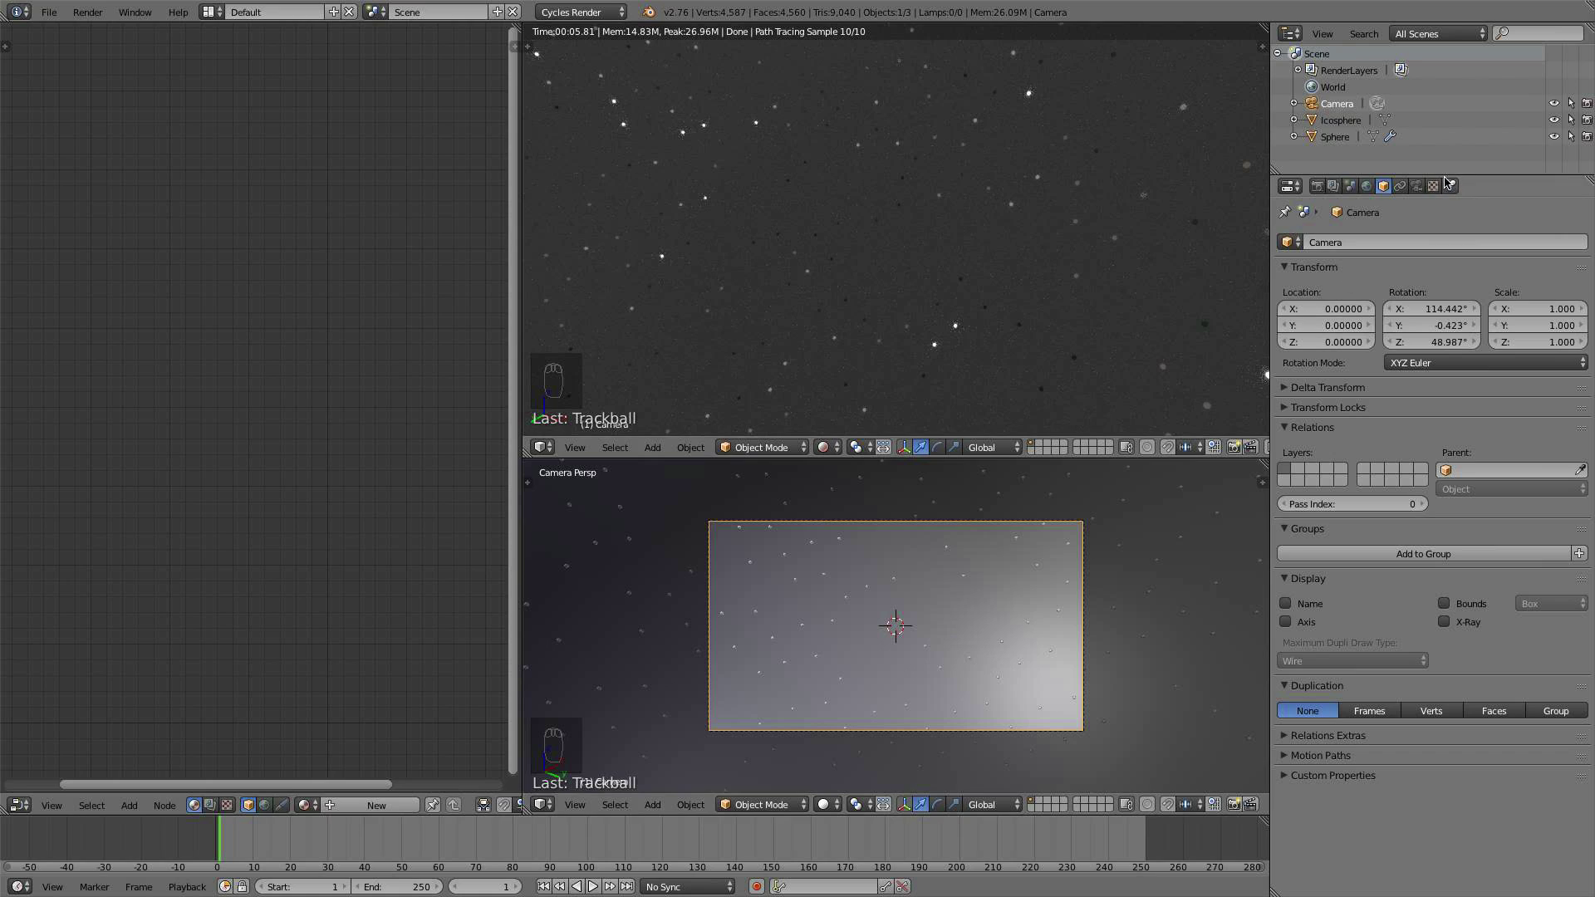
Step: Set the camera's focal length to 16 mm and show the camera view in the upper rendered viewport
left_click(1416, 186)
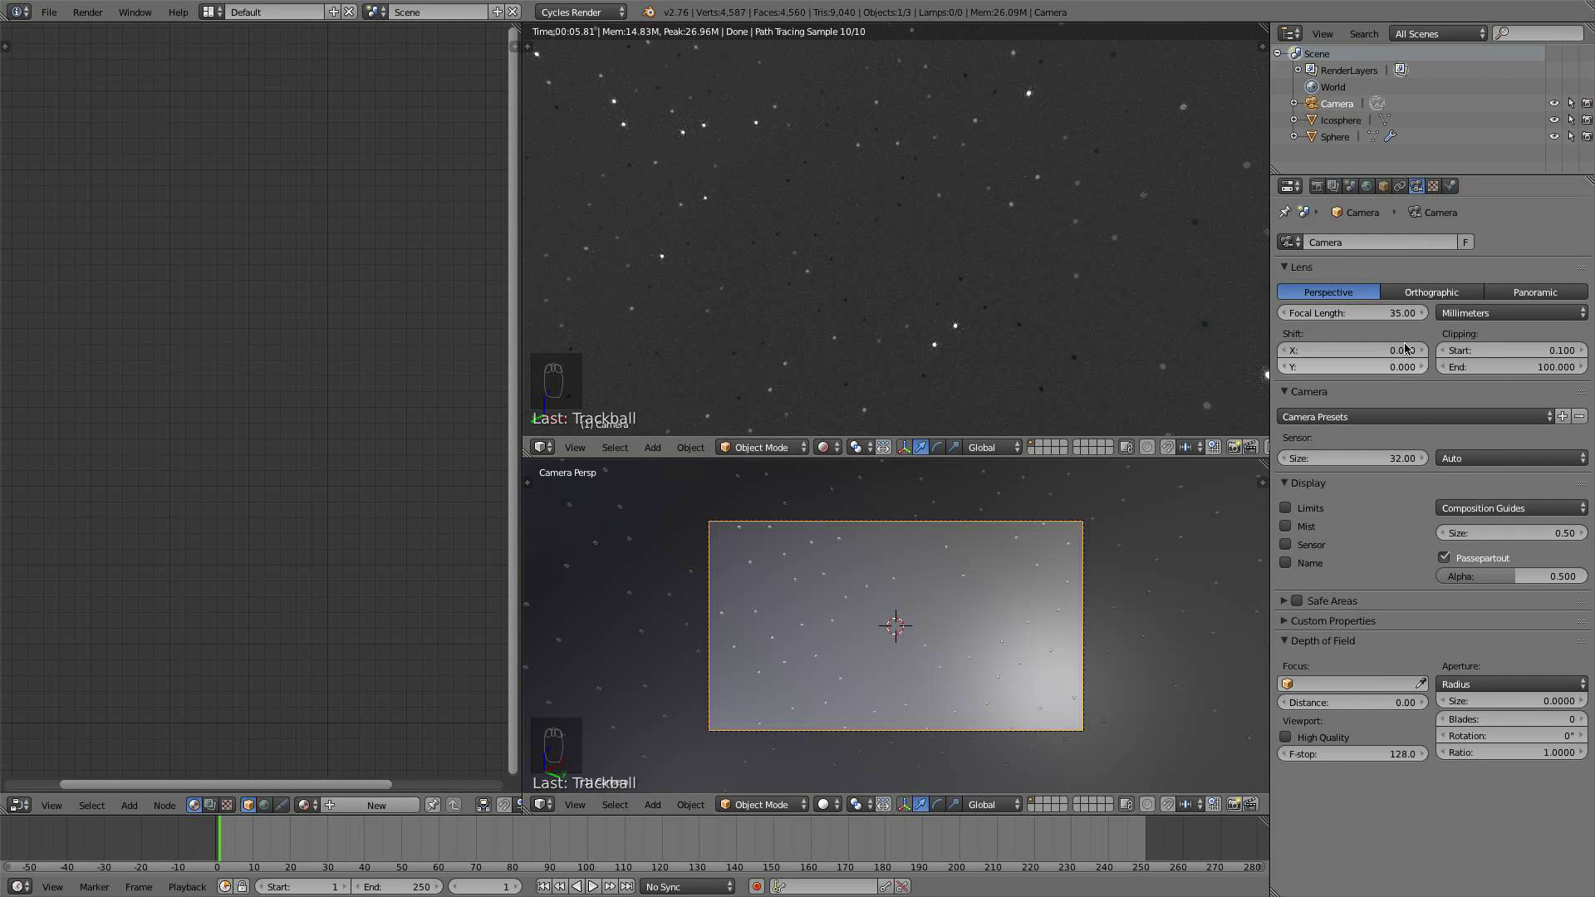
left_click(1372, 315)
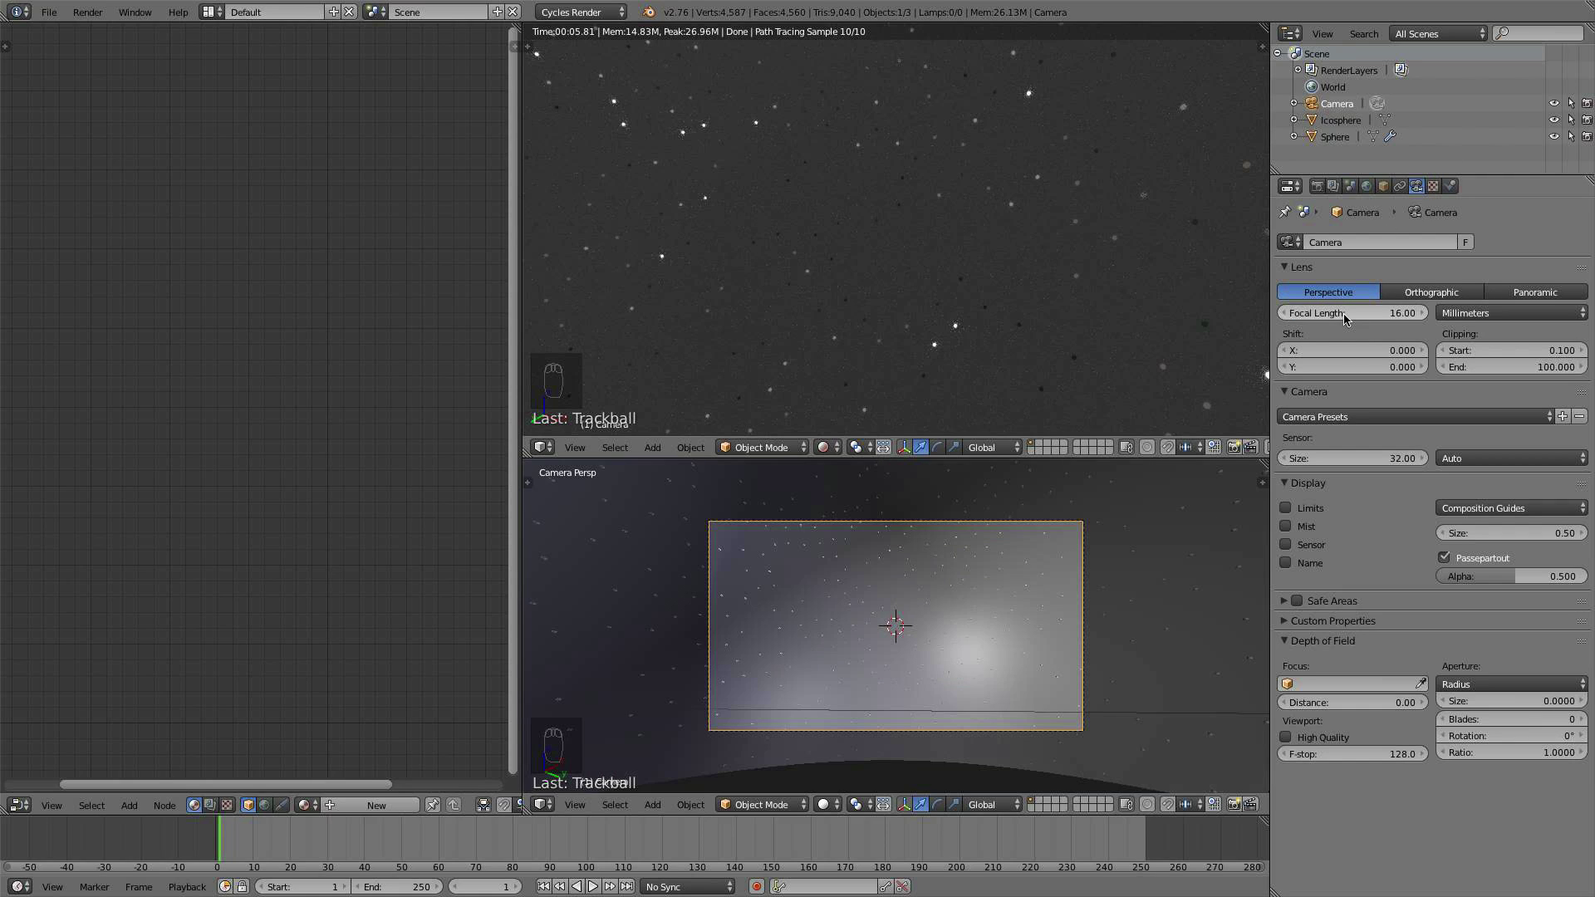
key("Return")
scroll(928, 648, "down", 2)
scroll(928, 647, "up", 2)
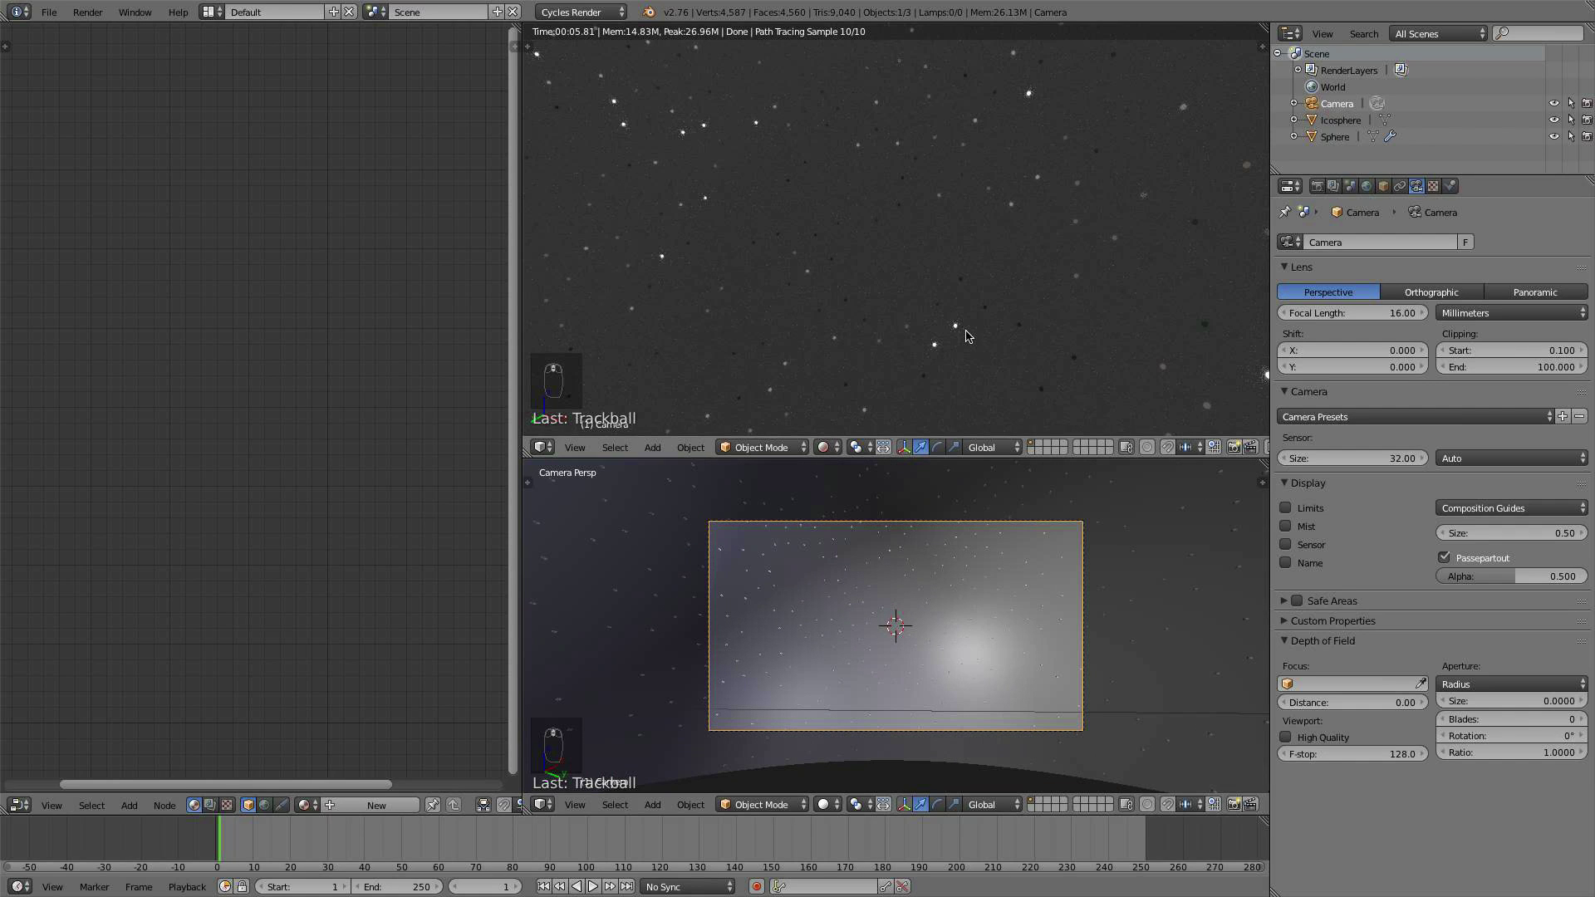
key("KP_0")
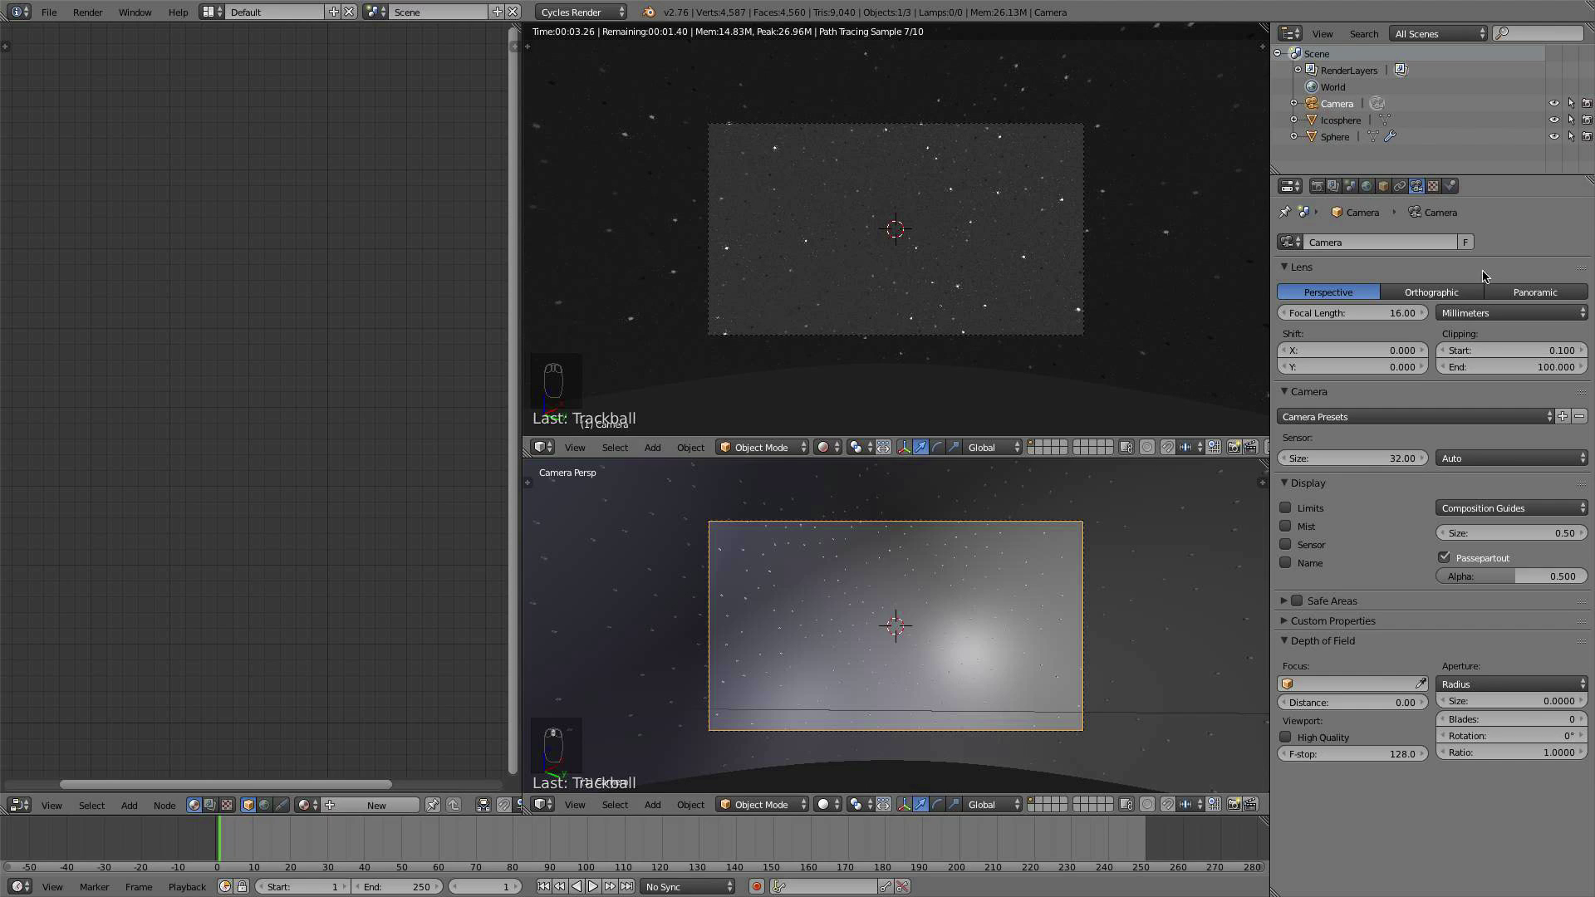
Step: Select the dome and disable rendering of the emitter in its particle system
right_click(1136, 225)
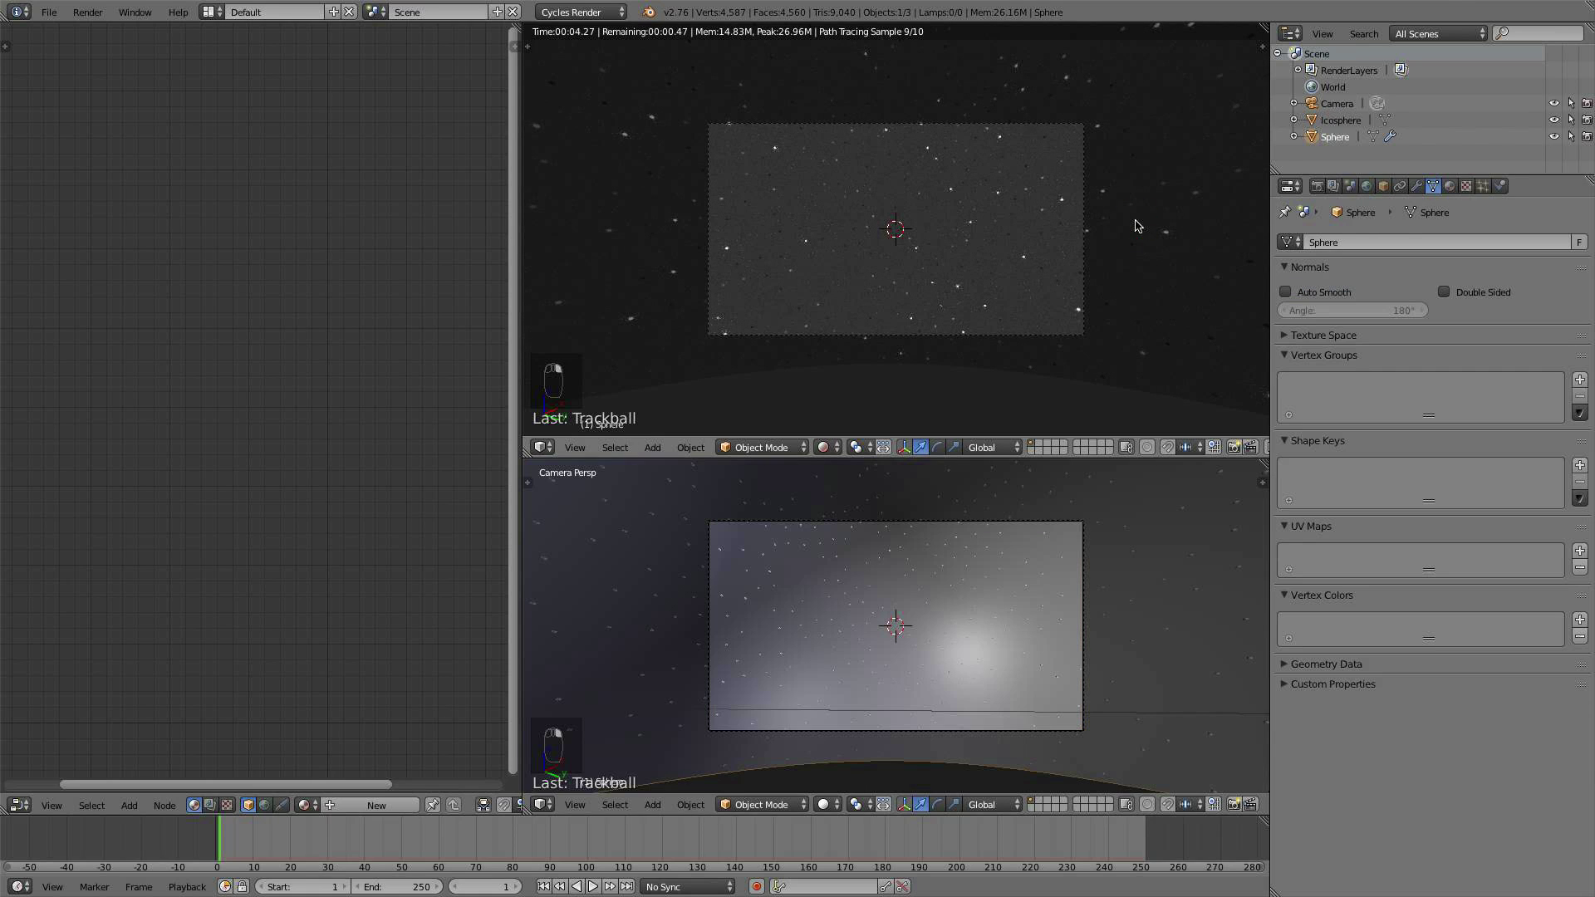
left_click(1482, 186)
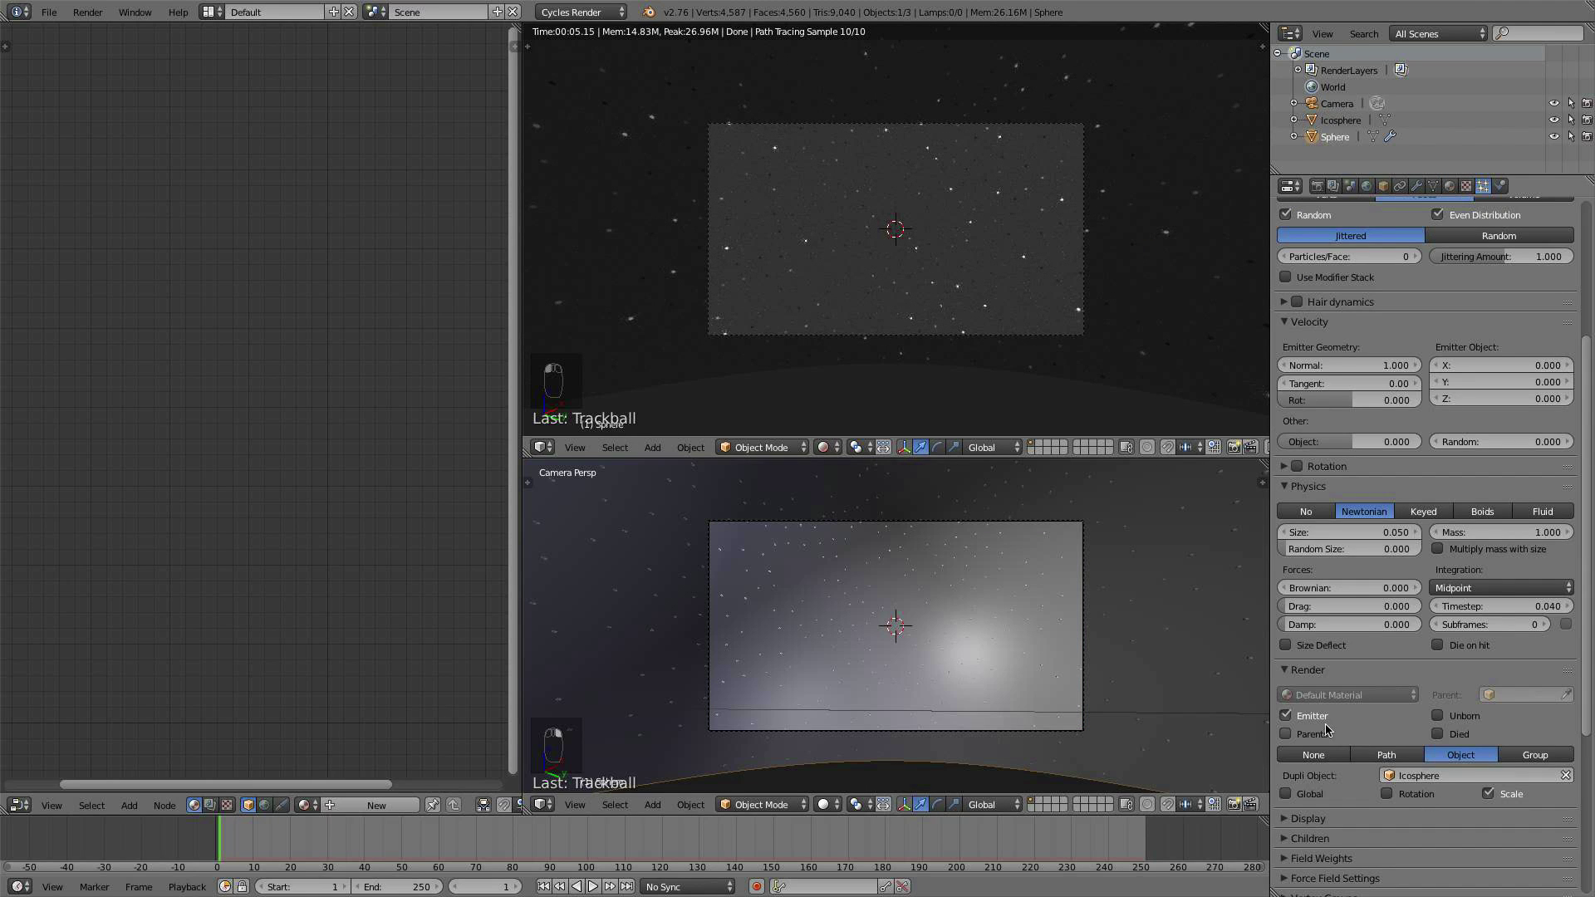
left_click(1285, 716)
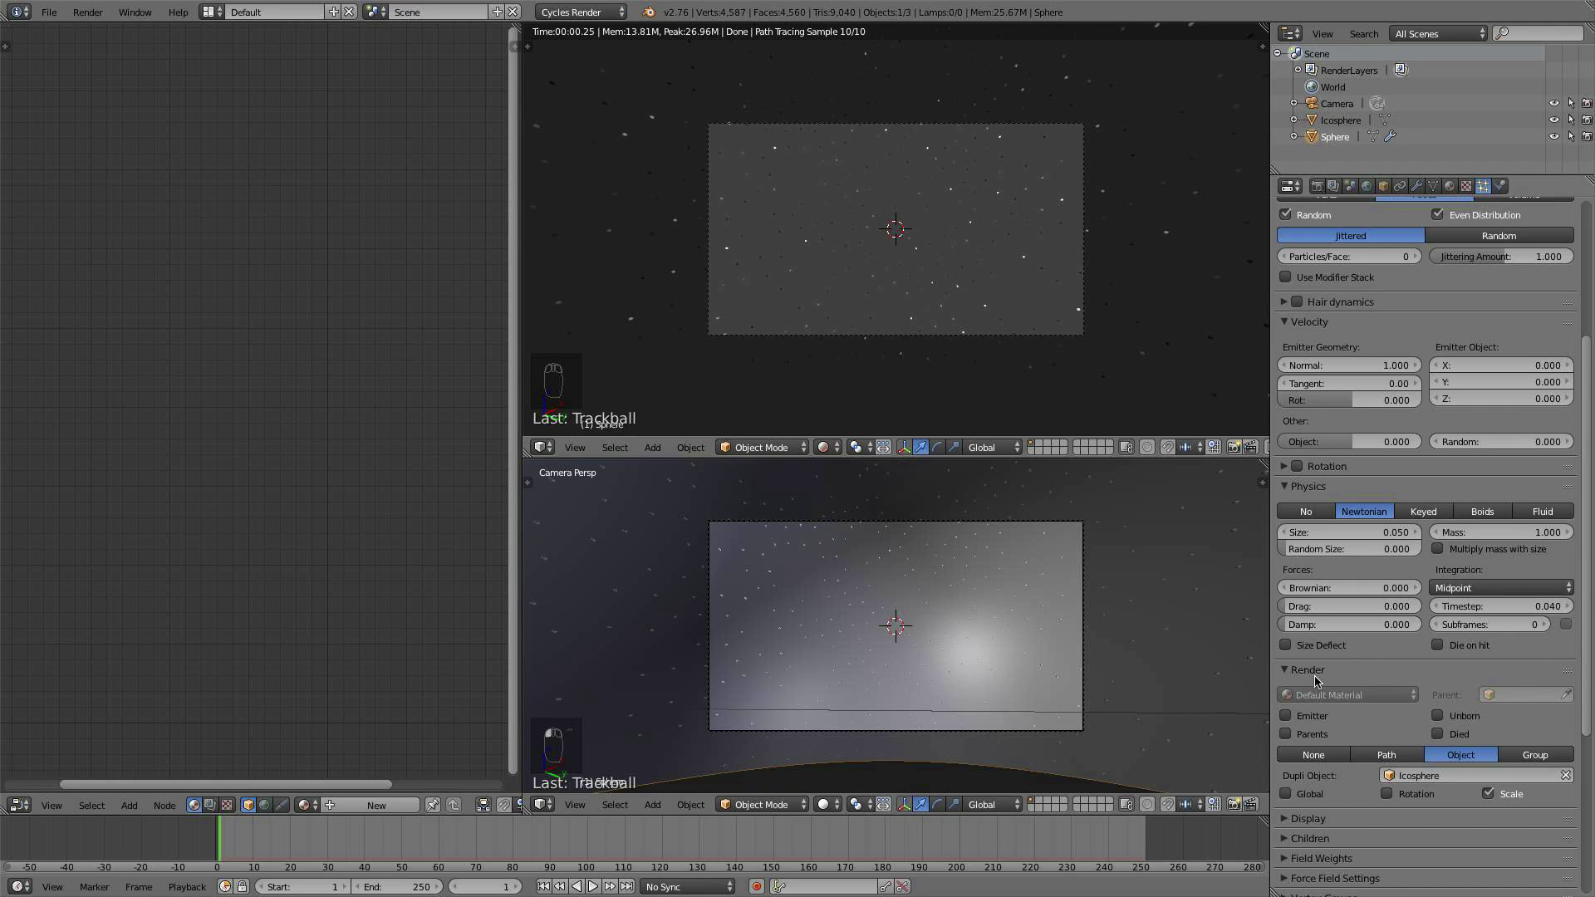
Step: Set the dome's particle size to 0.020 and its random size to about 0.715
scroll(1395, 728, "down", 3)
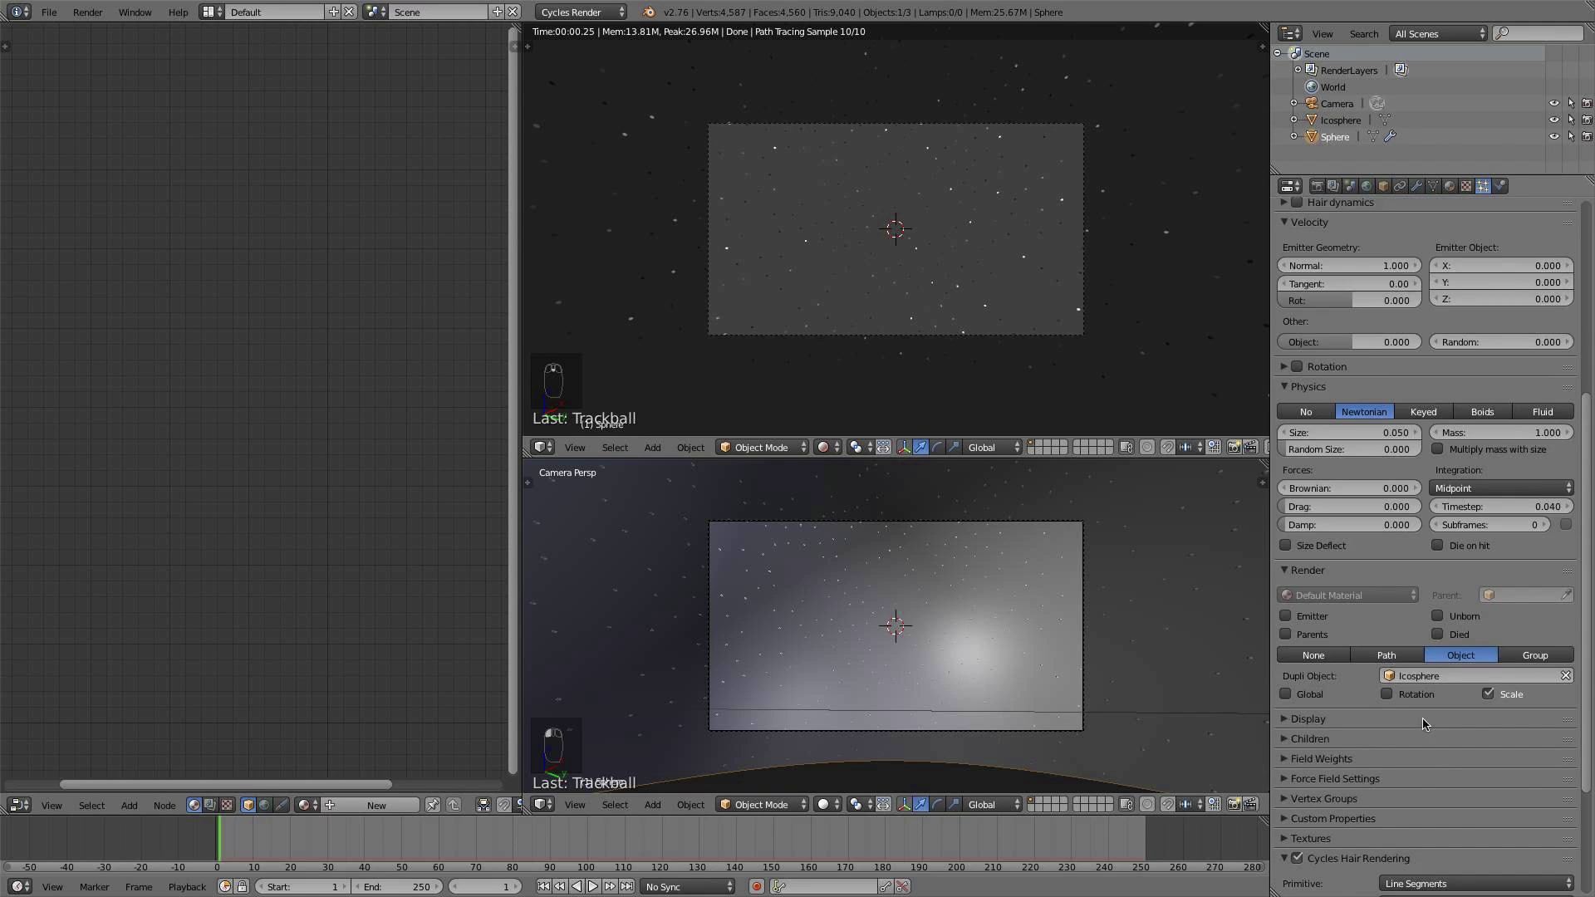
scroll(1466, 698, "up", 4)
scroll(1118, 328, "up", 4)
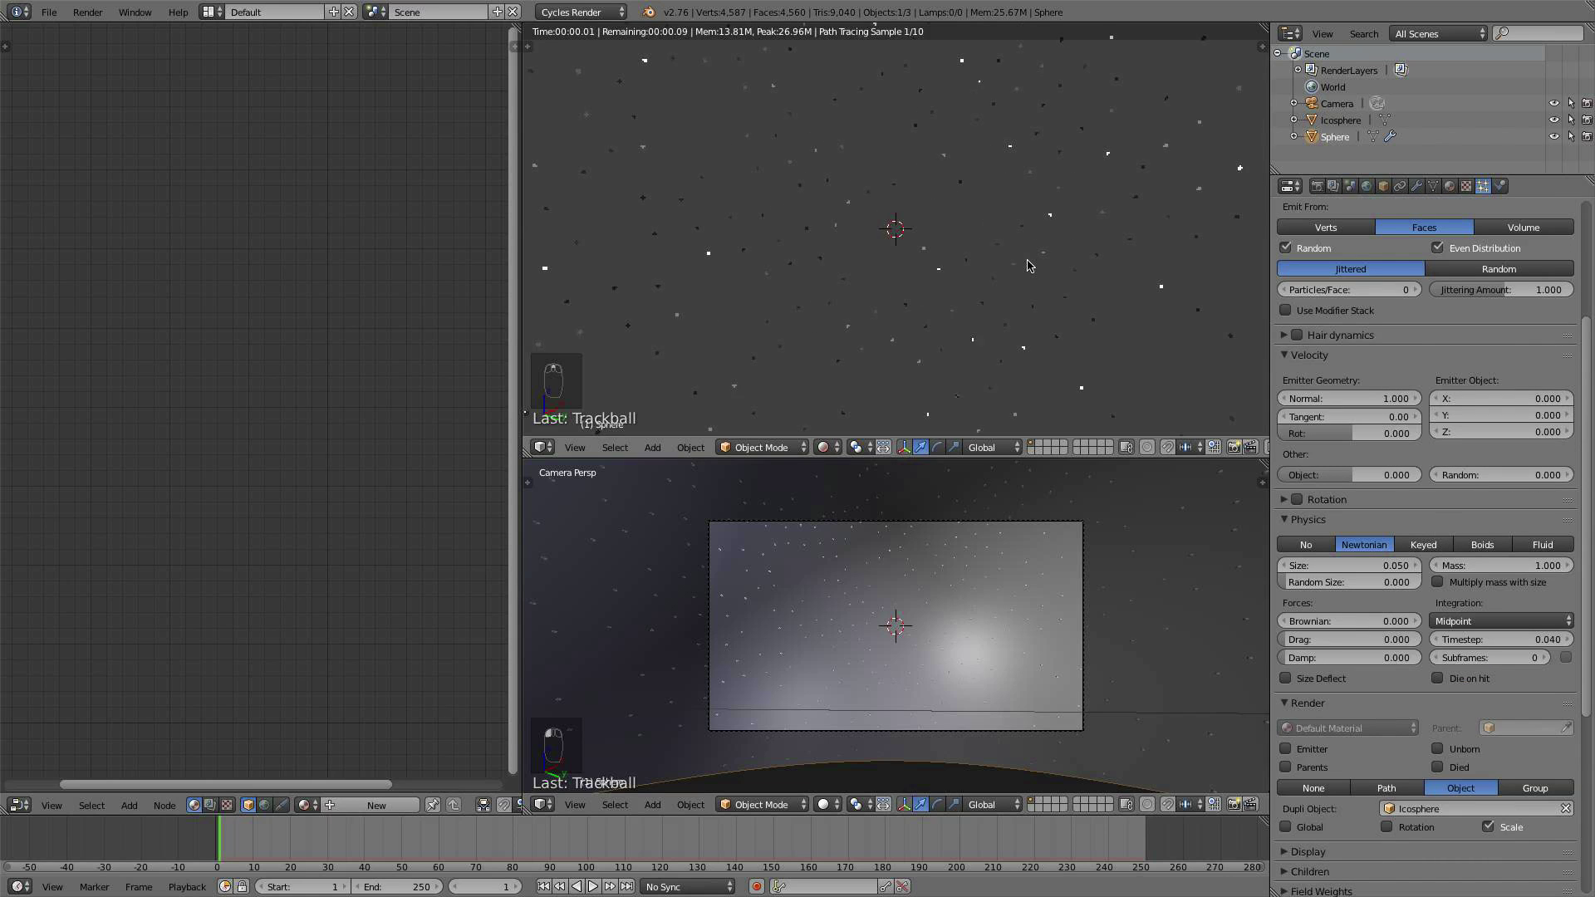
scroll(1118, 328, "down", 2)
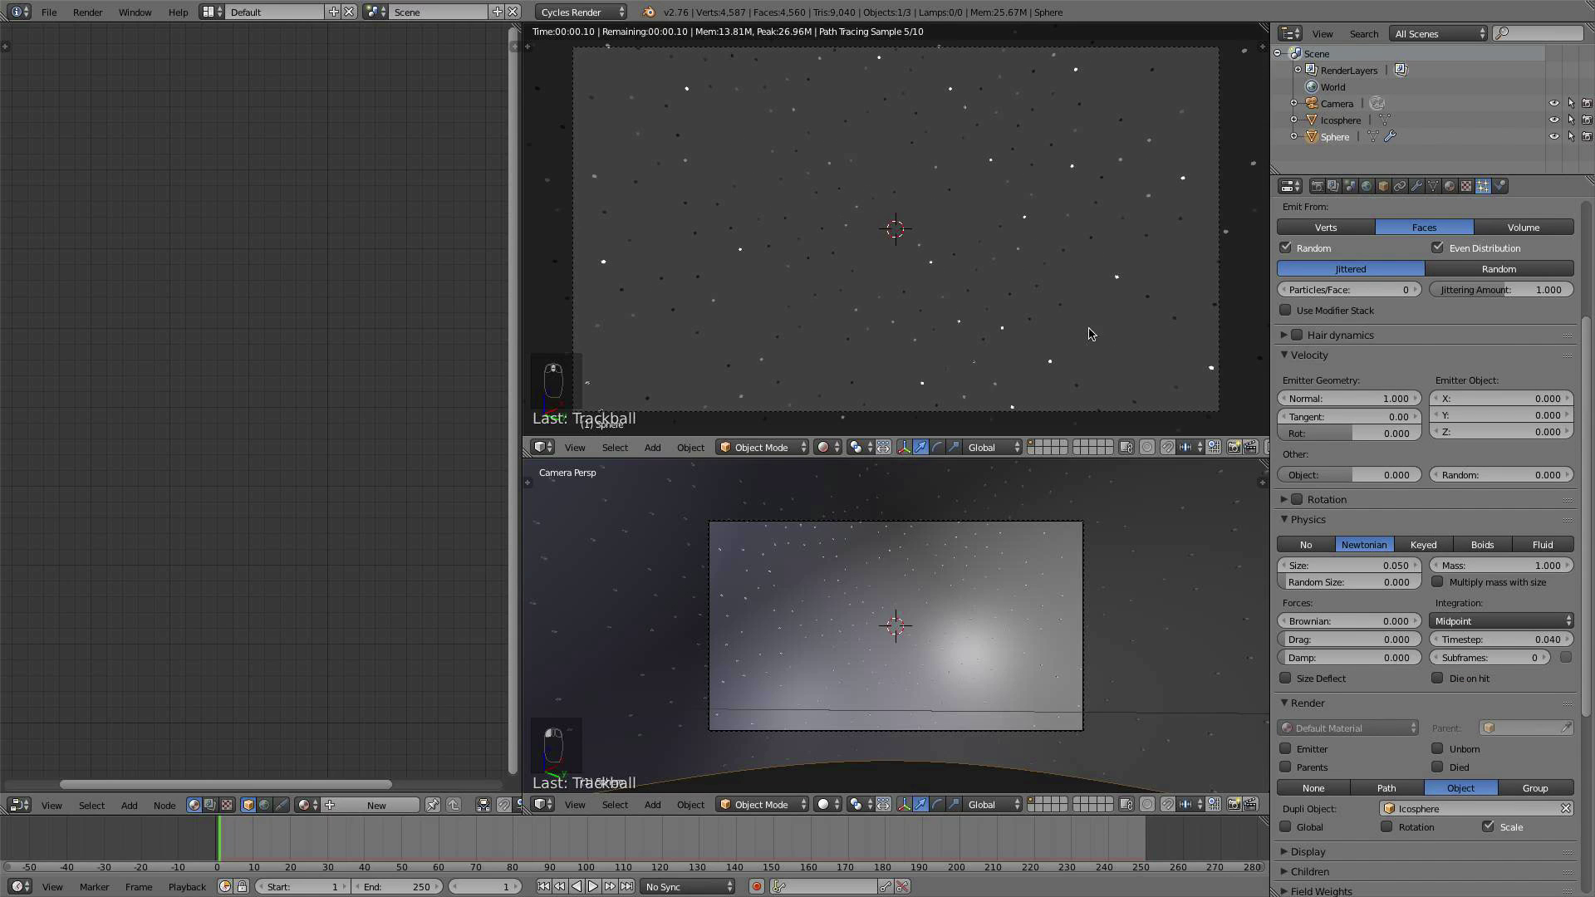
left_click(1283, 565)
left_click(1282, 566)
left_click(1282, 566)
mouse_move(1360, 583)
left_mouse_down()
mouse_move(1480, 582)
mouse_move(1380, 582)
left_mouse_up()
Step: Set the number of emitted hair particles to 10000
scroll(1383, 432, "up", 6)
left_click(1388, 386)
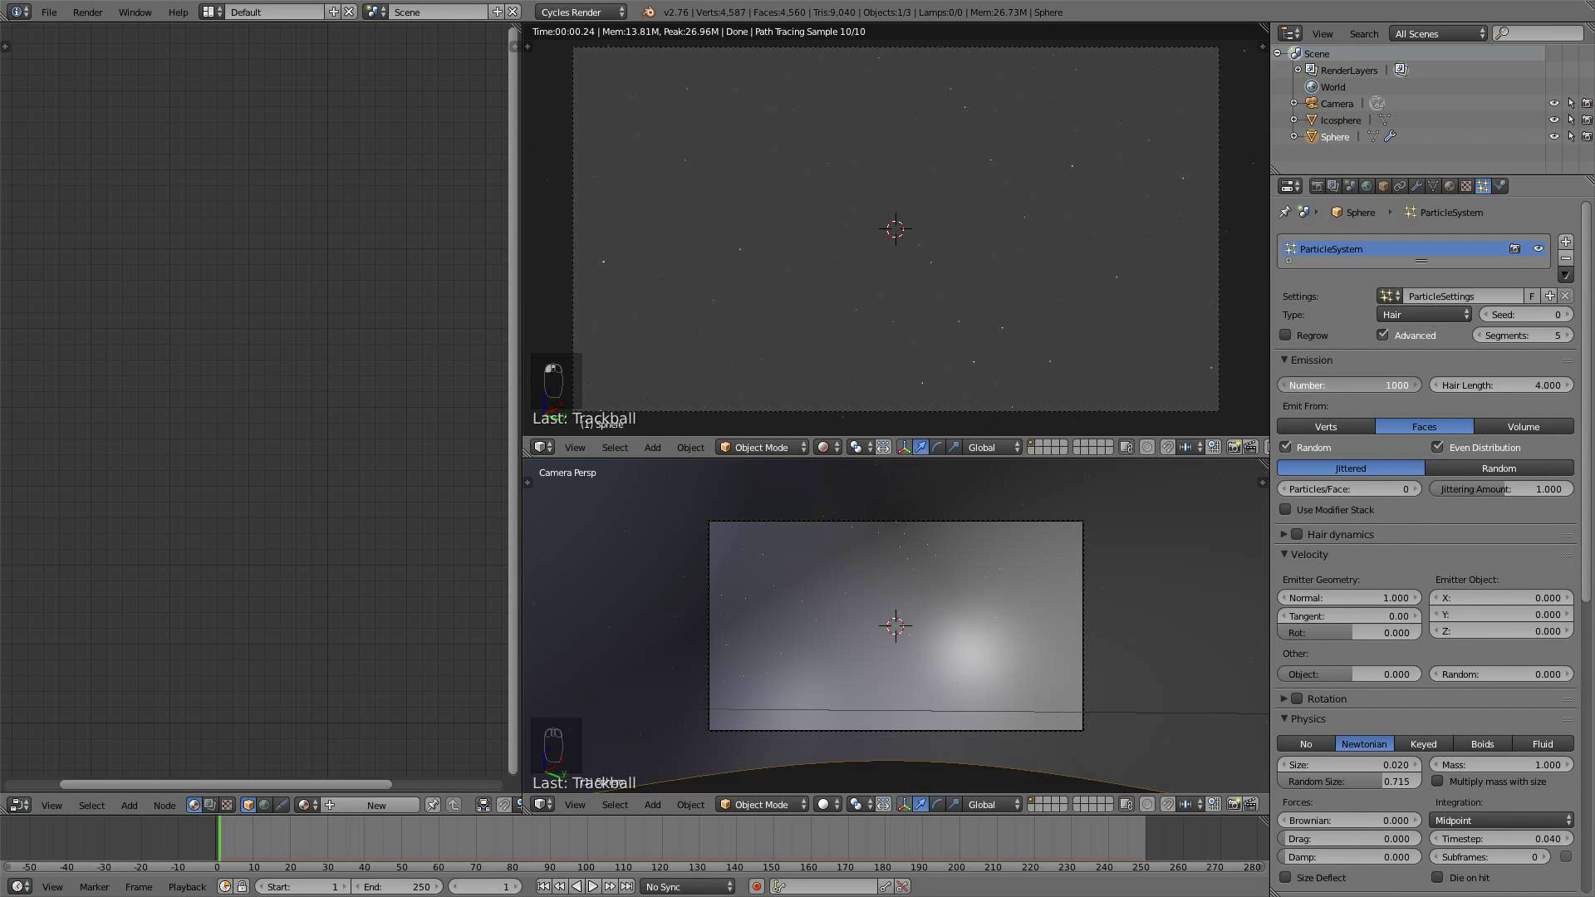
type("10000")
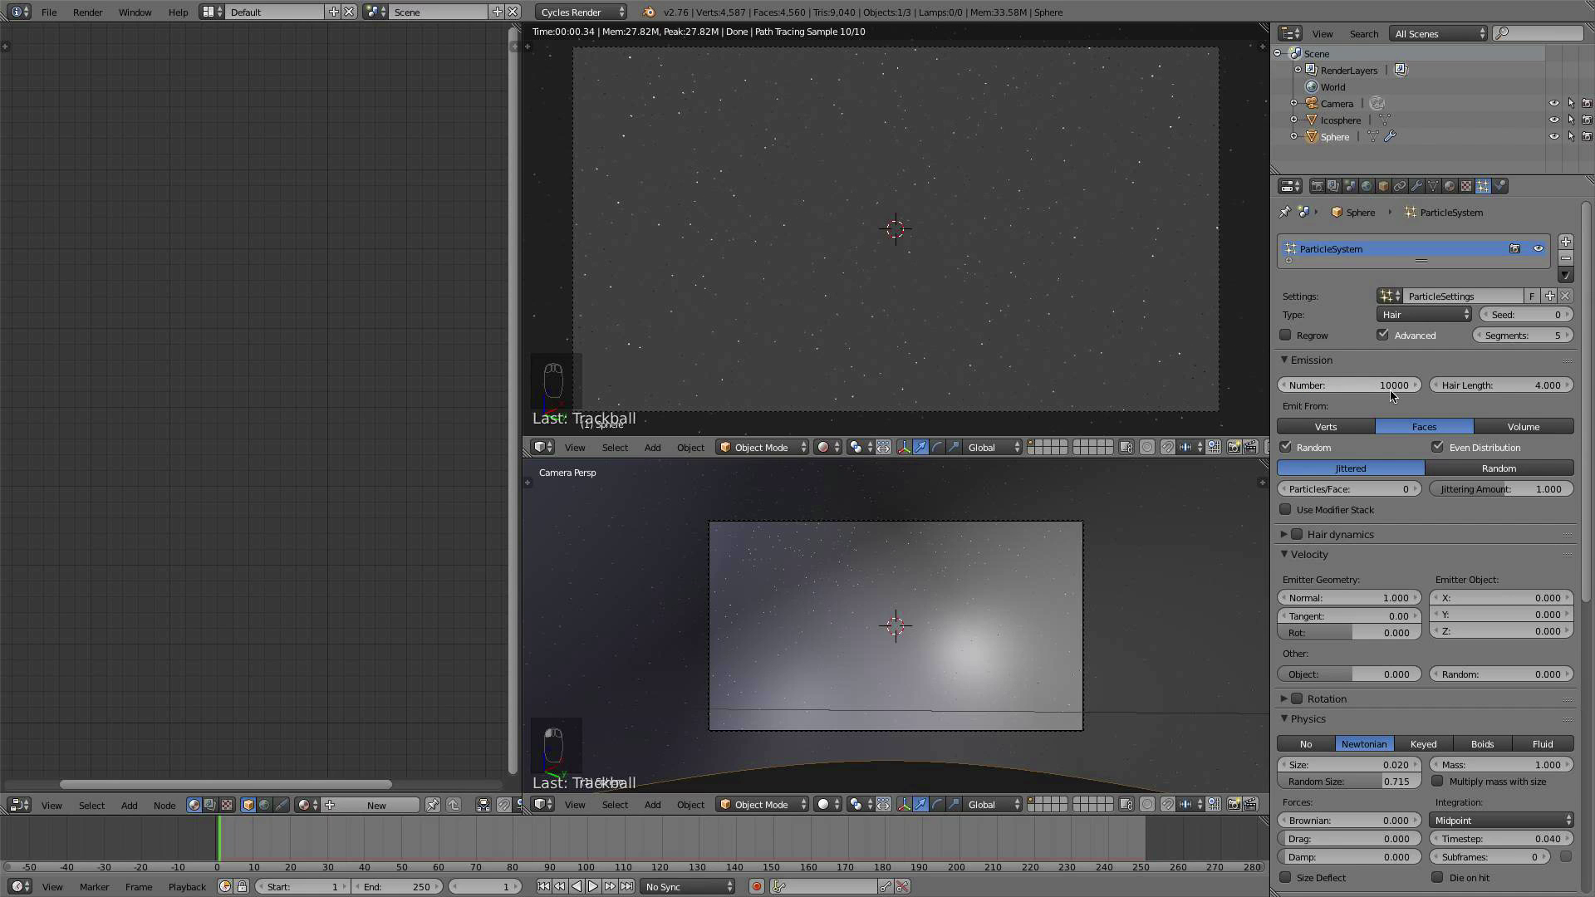
key("Return")
key("KP_0")
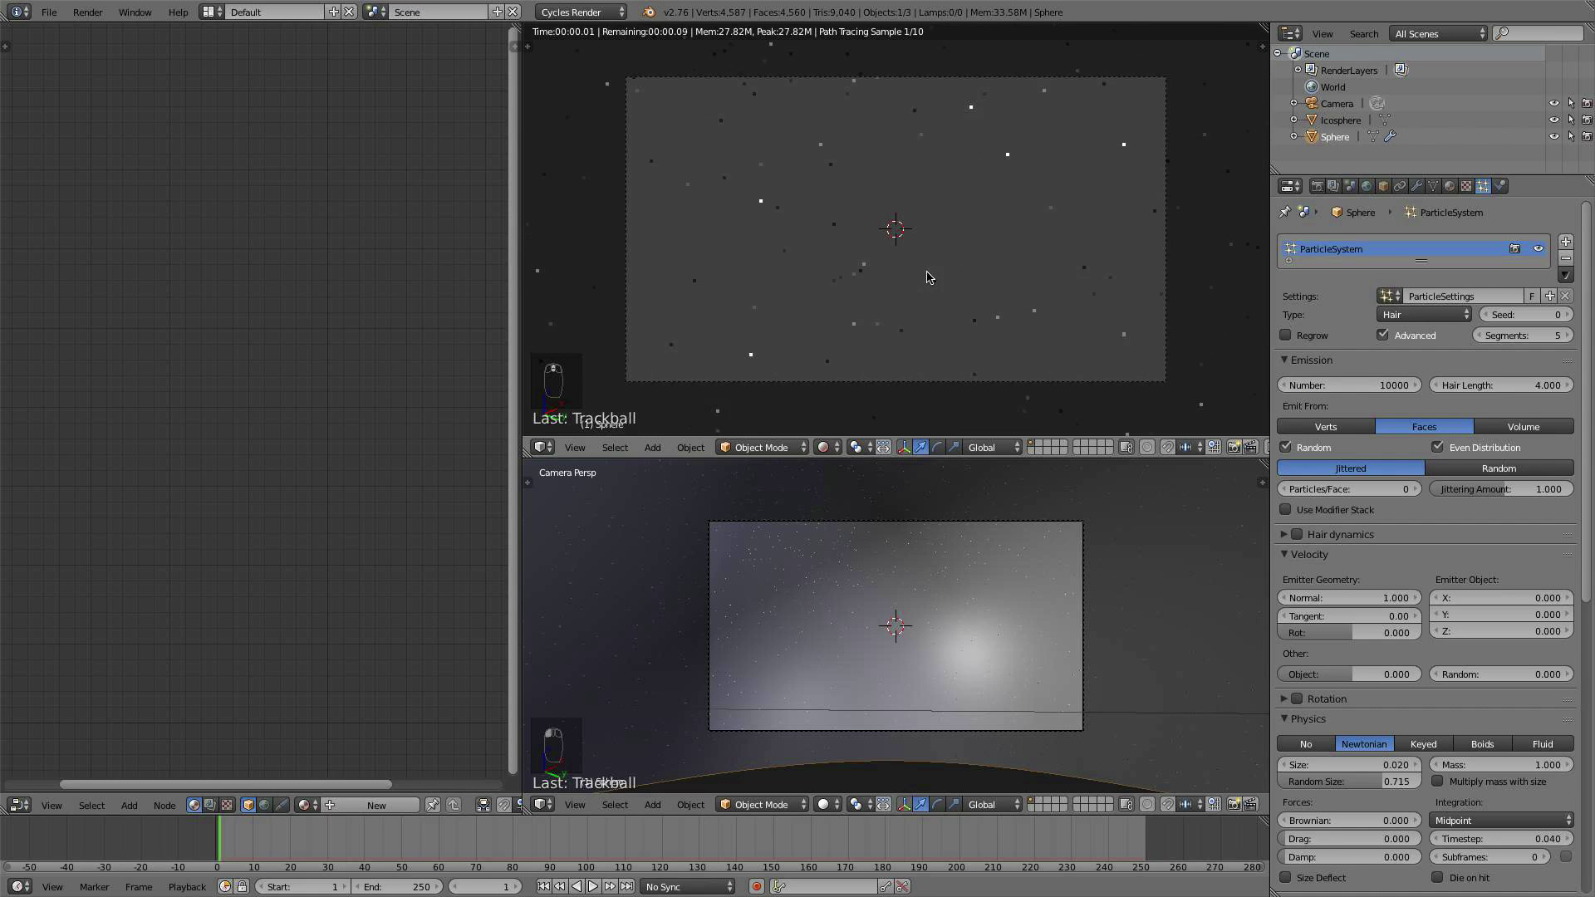
Step: Collapse the Cycles Hair Rendering settings and enable Simple children for the dome's particles
scroll(1429, 475, "down", 4)
scroll(1431, 471, "down", 11)
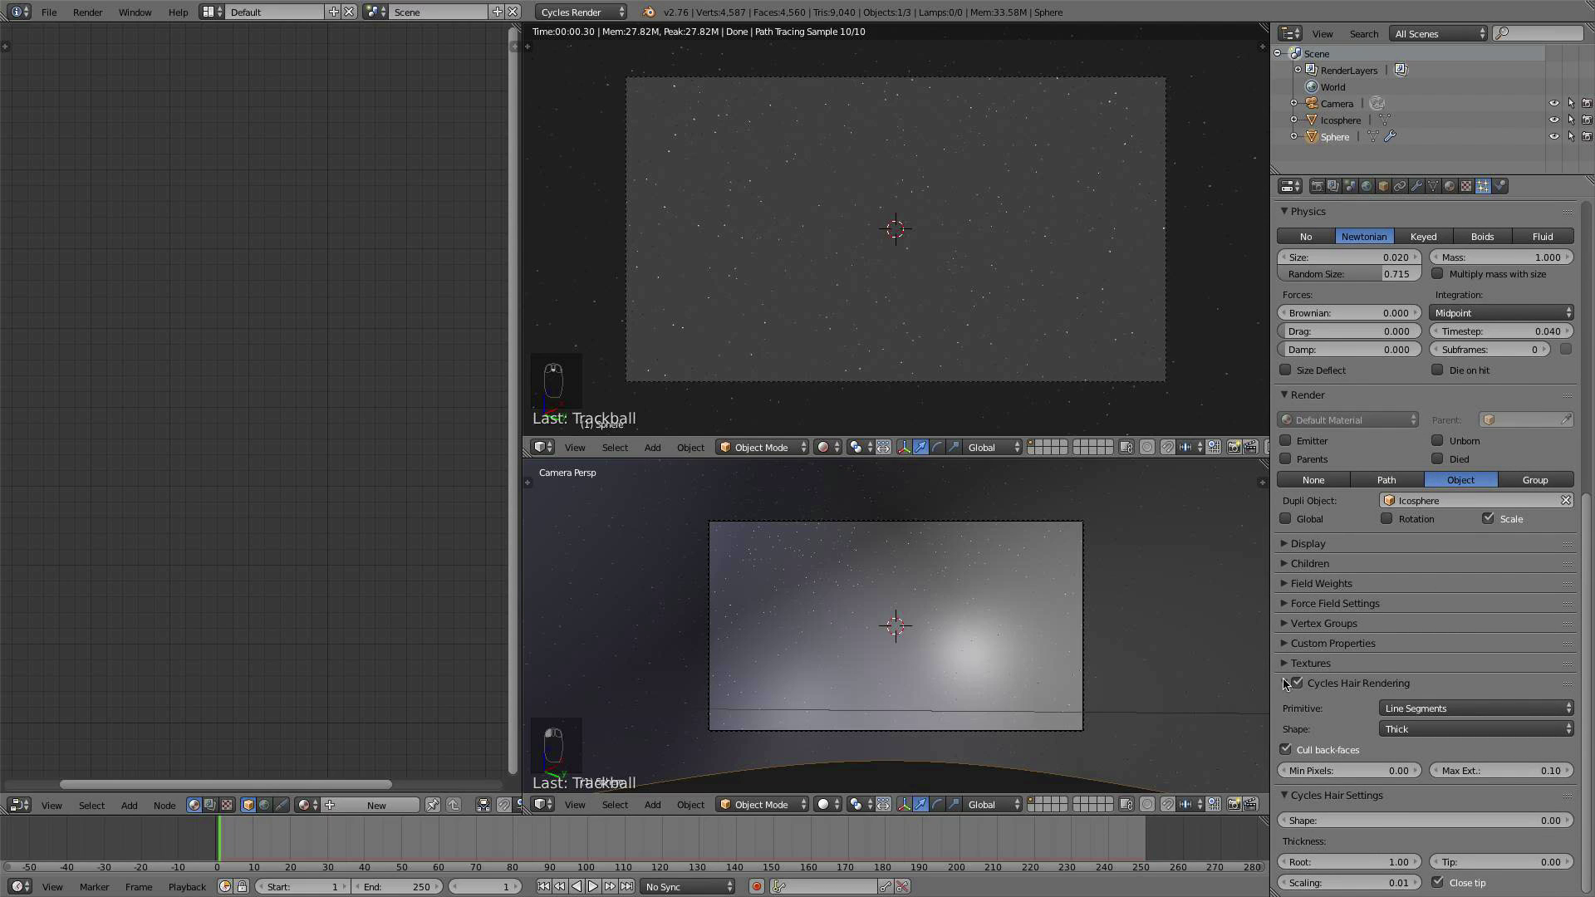
left_click(1285, 683)
left_click(1290, 565)
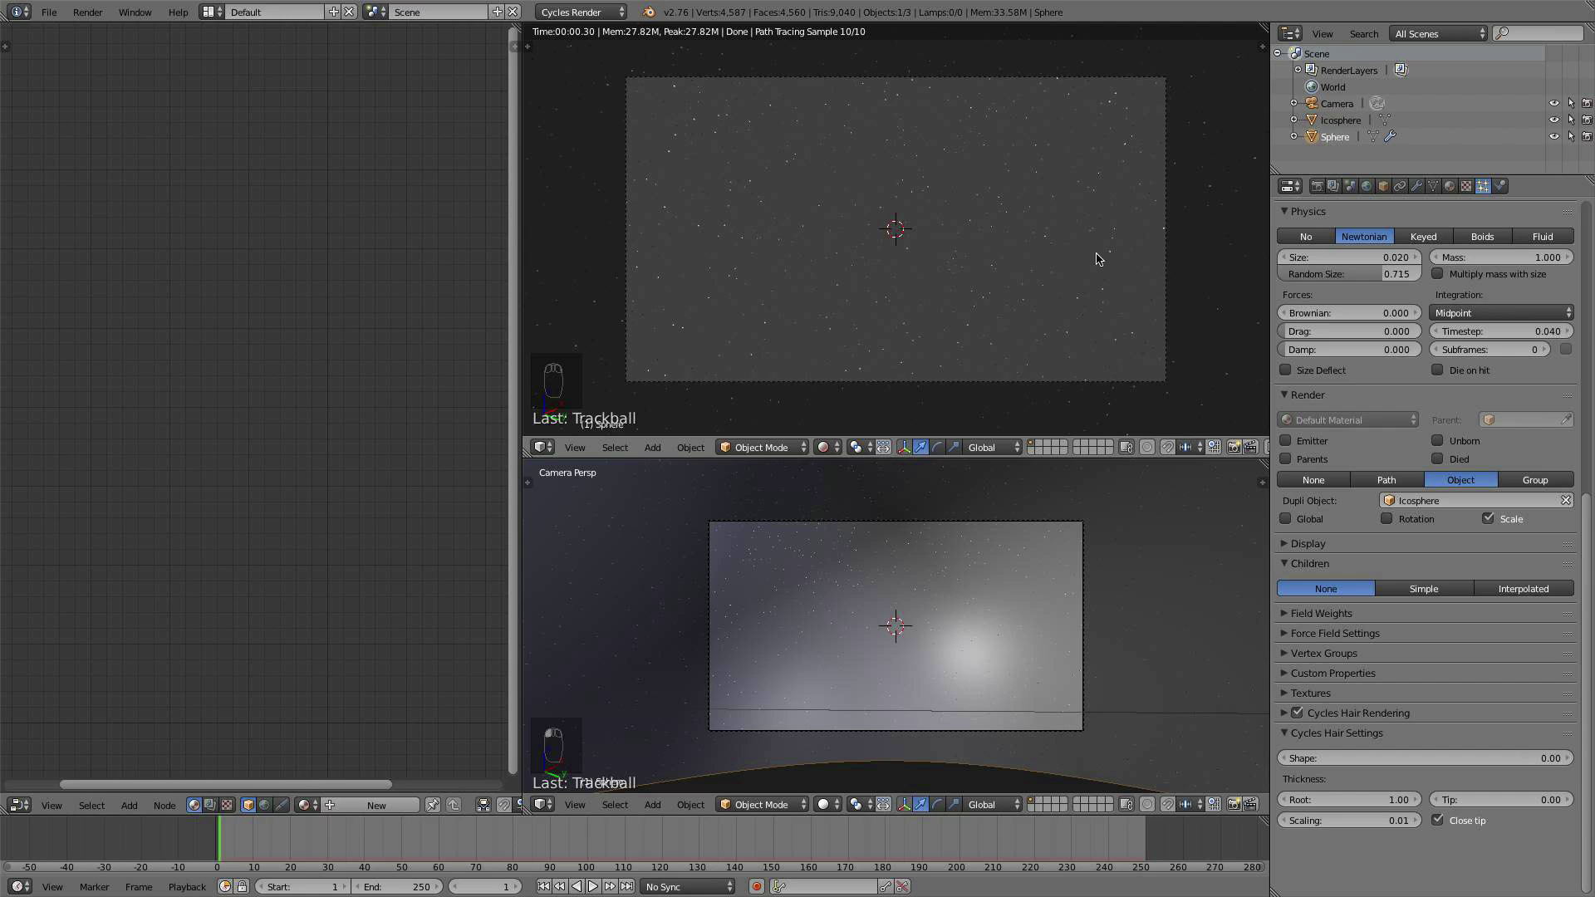
scroll(1097, 259, "up", 2)
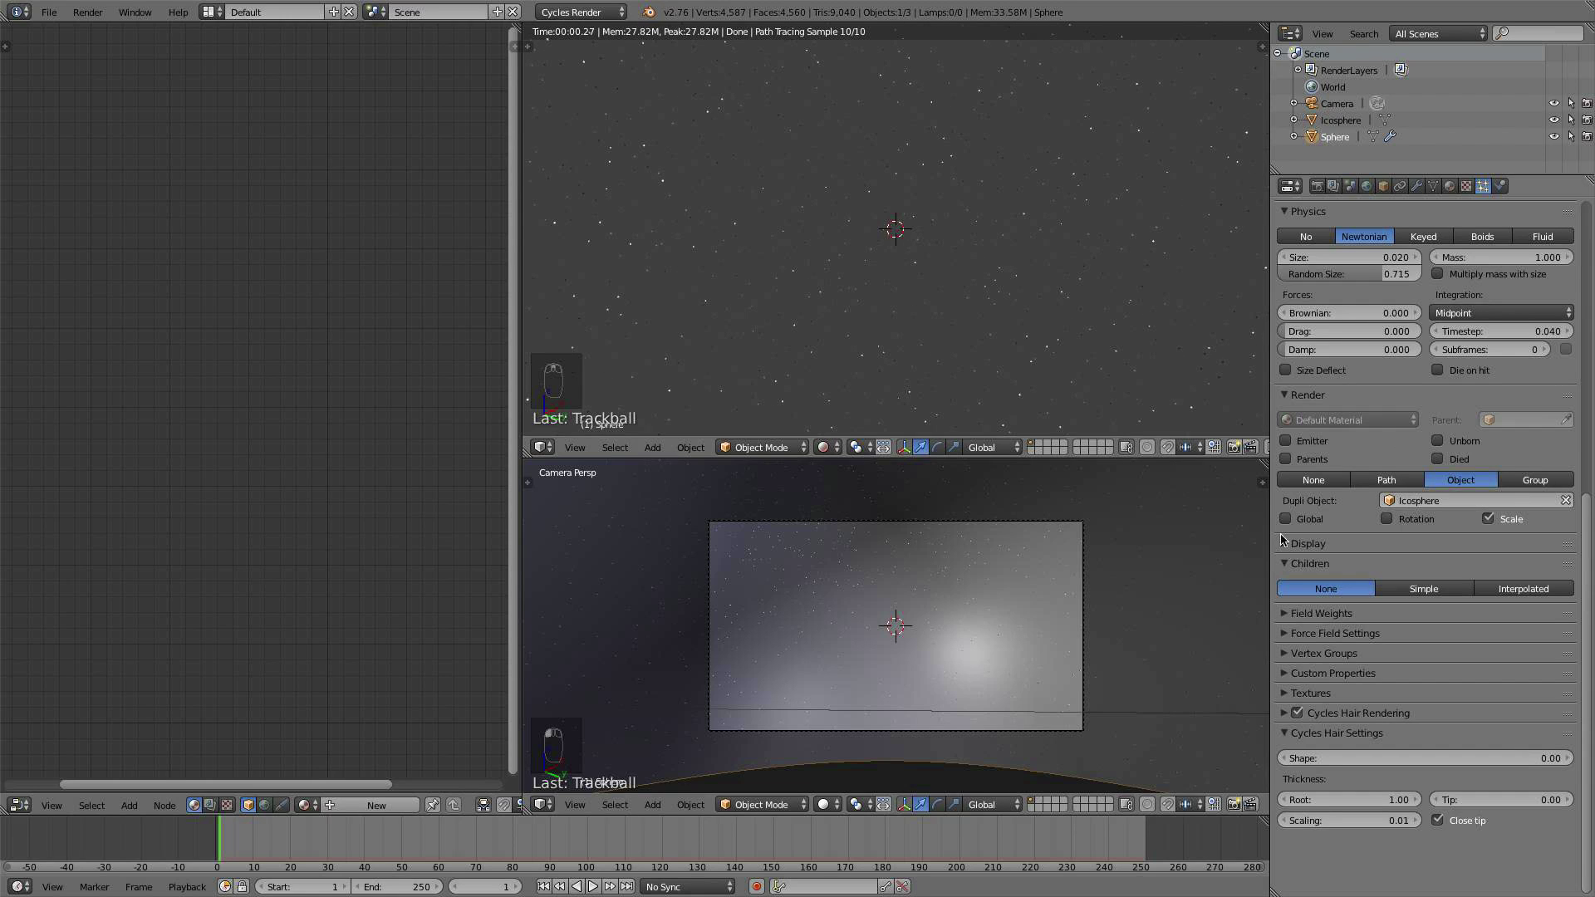
left_click(1426, 589)
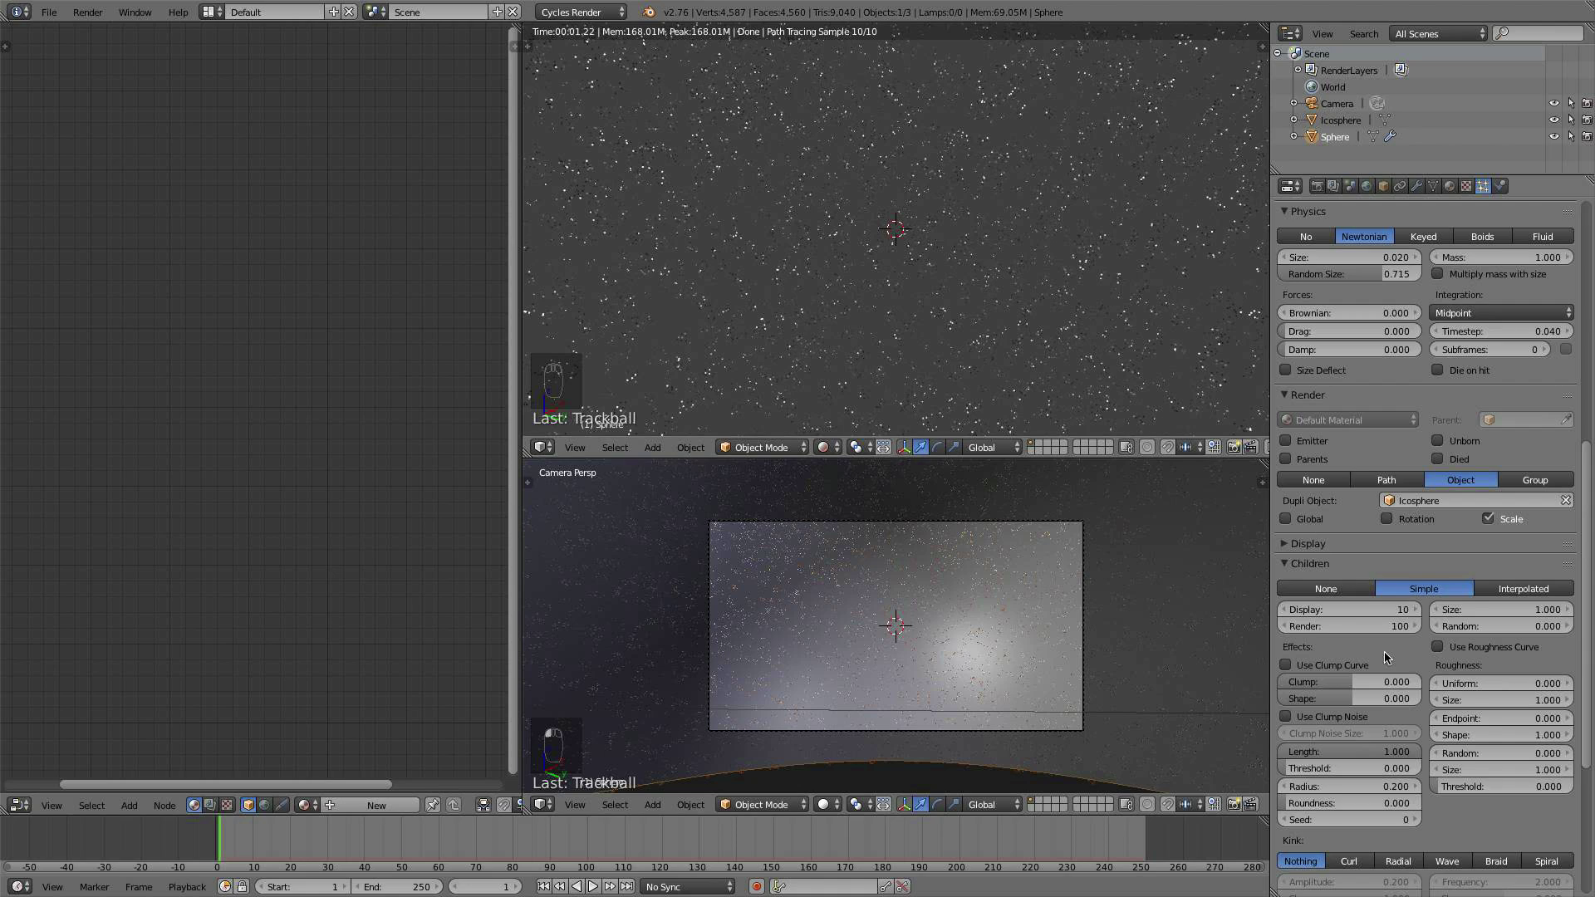
Step: Set the child particles' render count to 20 and their roundness to about 0.006
scroll(1346, 570, "down", 1)
left_click(1371, 595)
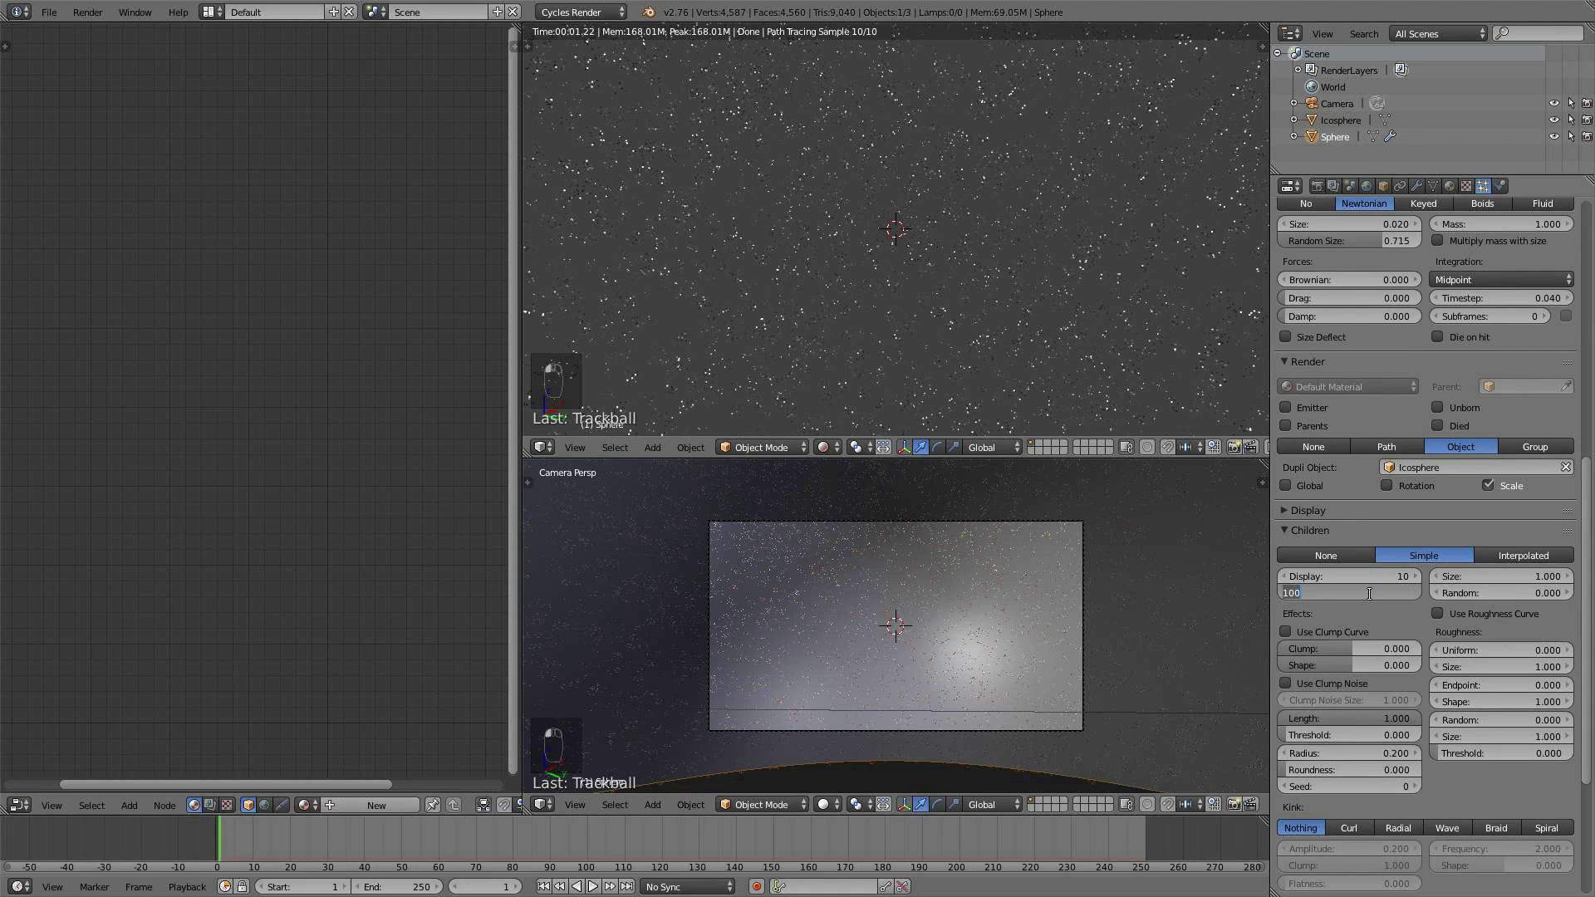
type("20")
key("Return")
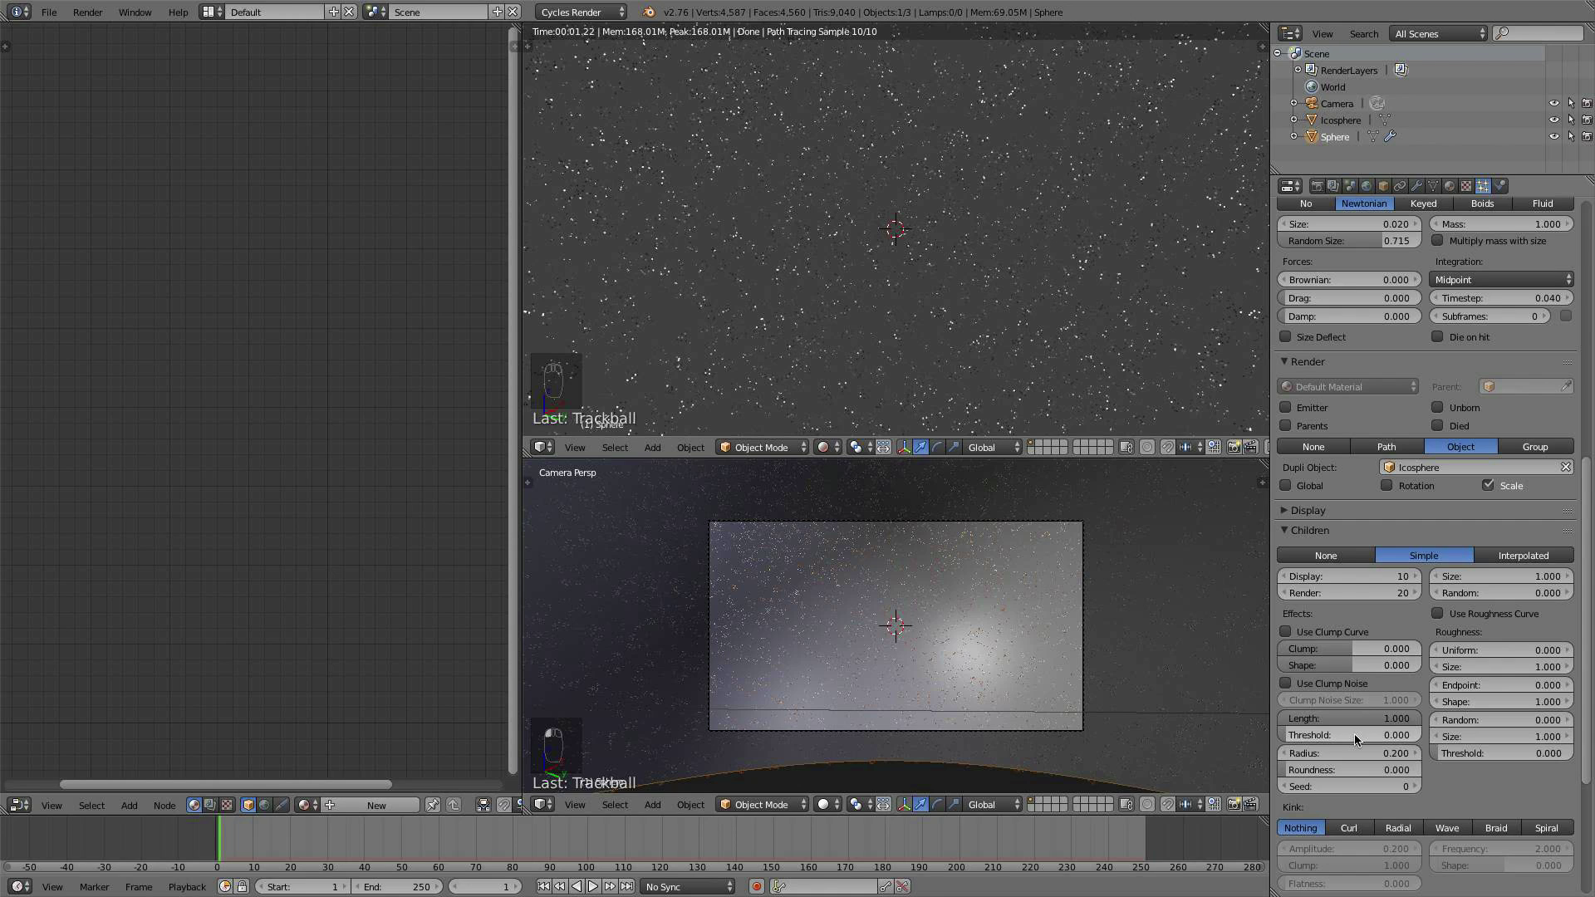
left_click(1349, 774)
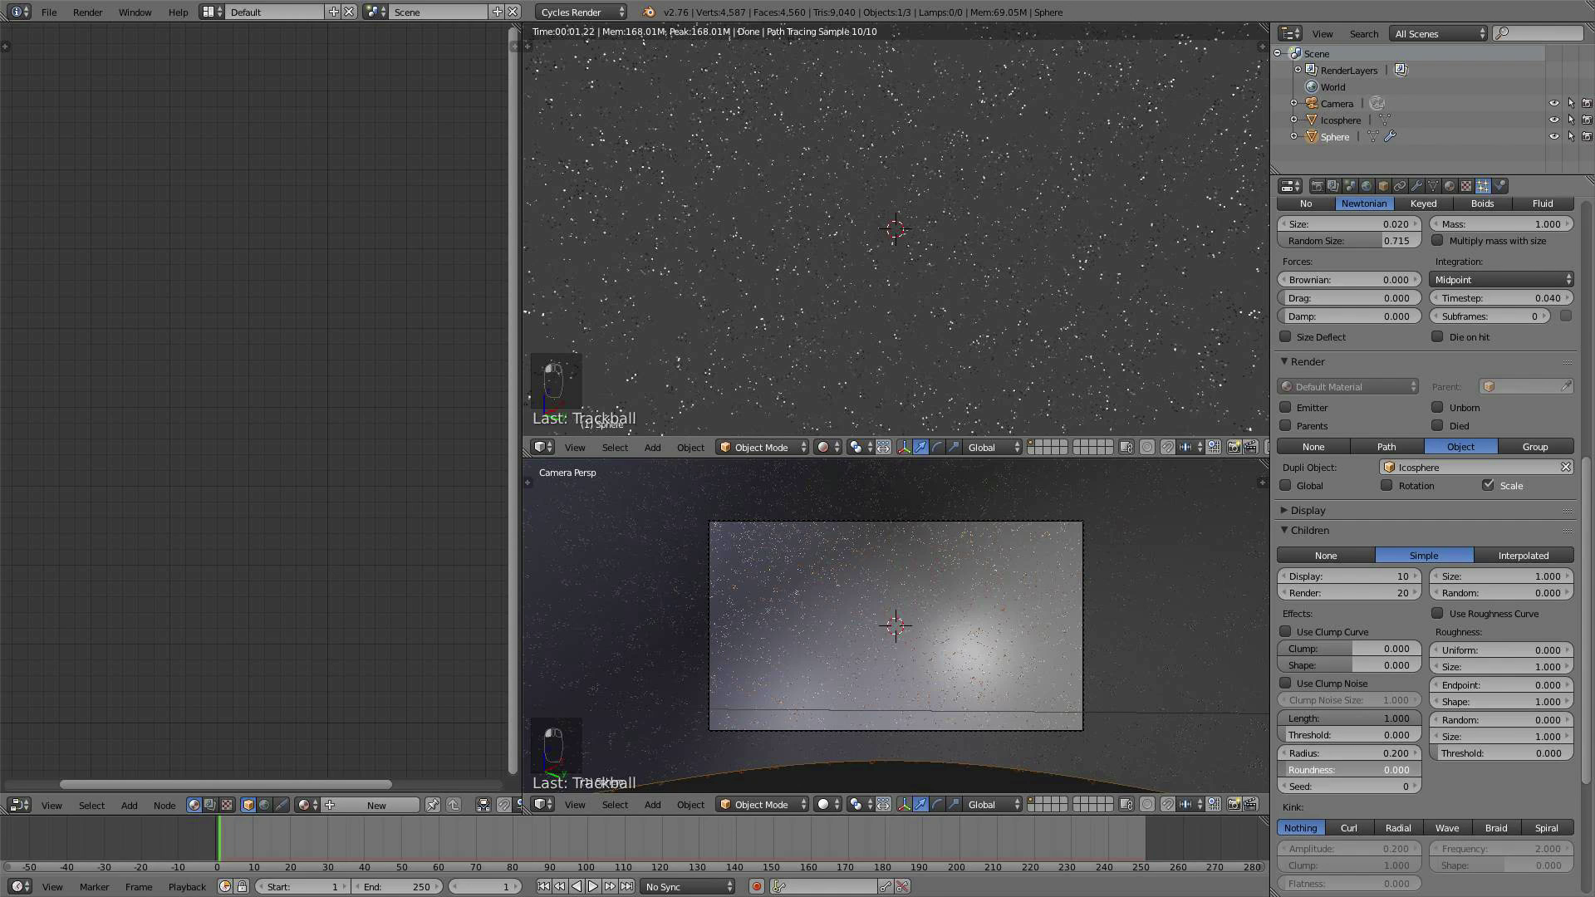
left_click_drag(1348, 774, 1350, 774)
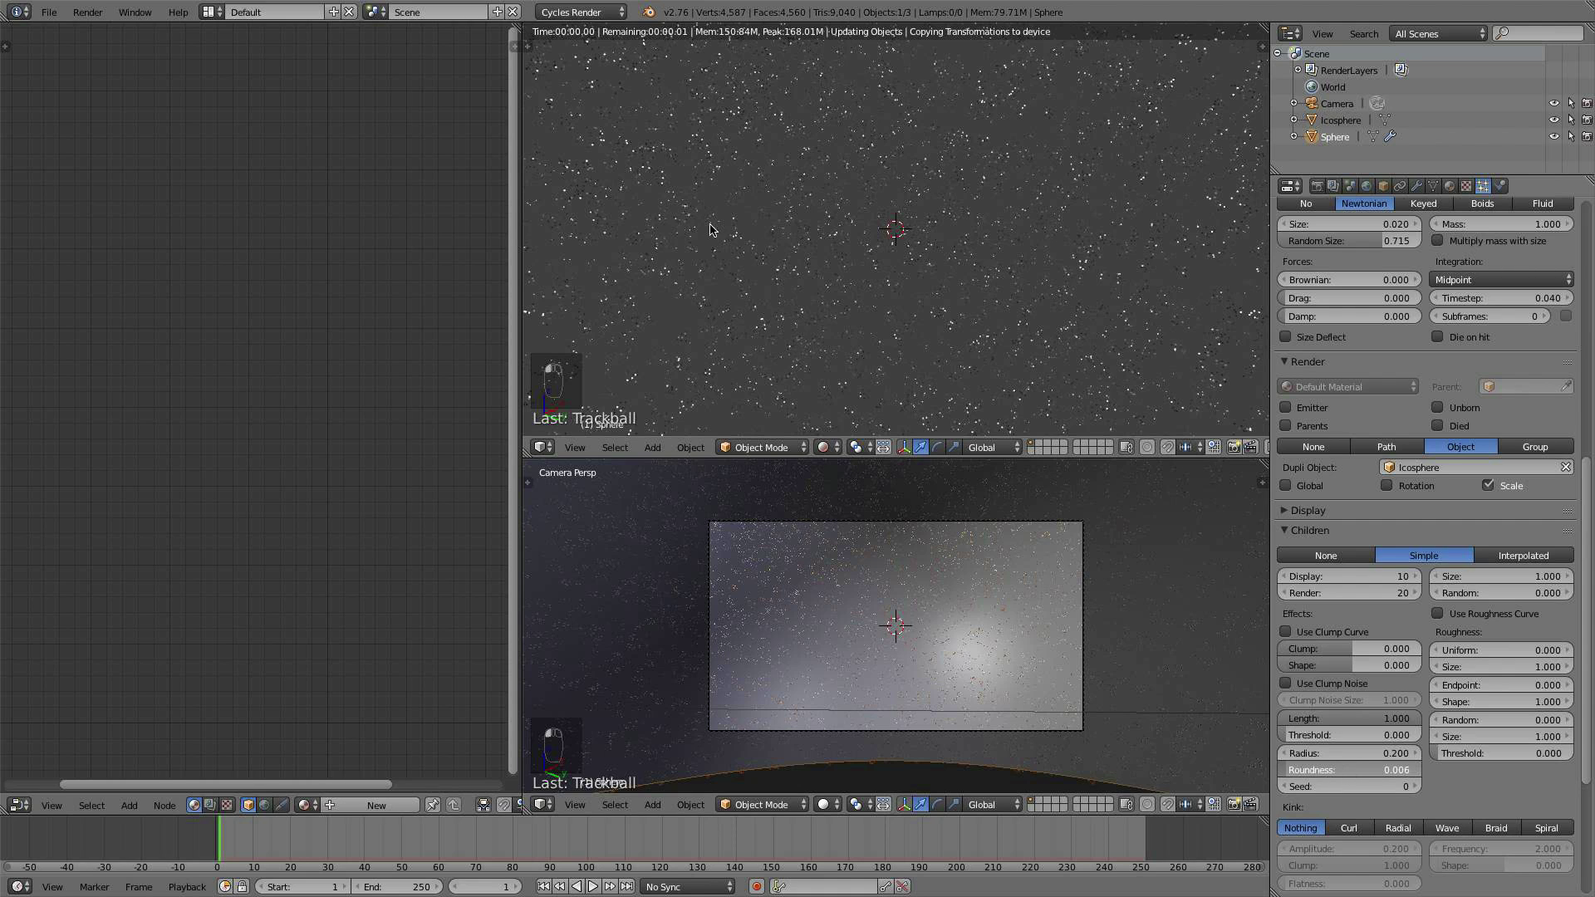
Step: Return the upper view to solid shading and set the dome's child particles to radius 0.600 and roundness about 0.539
left_click(825, 448)
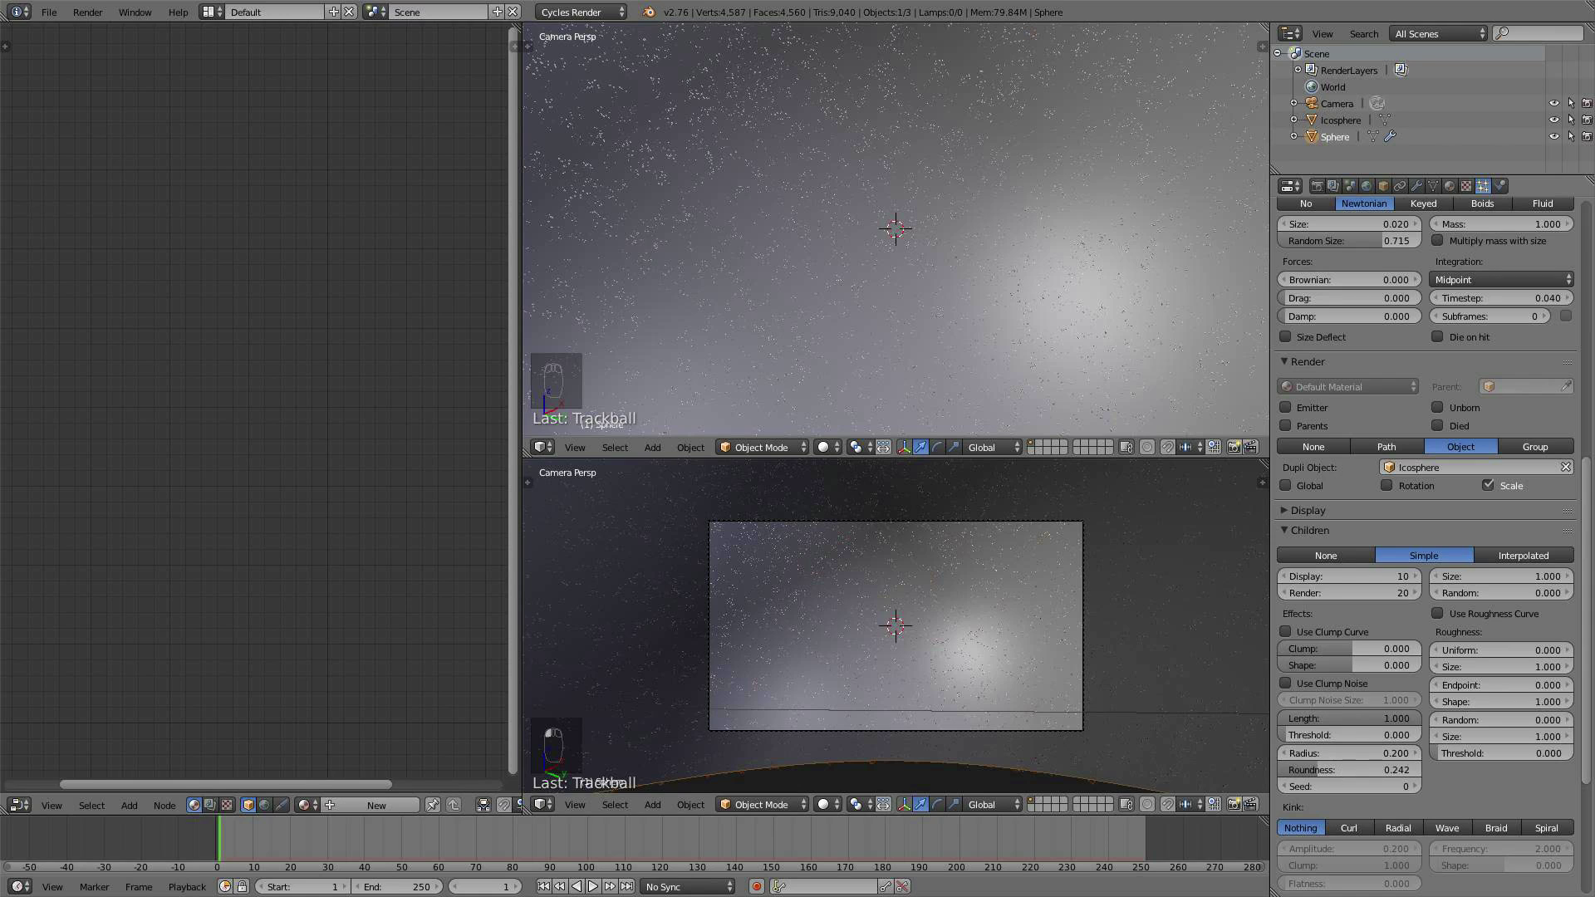
left_click_drag(1324, 770, 1372, 770)
left_click_drag(1347, 754, 1379, 753)
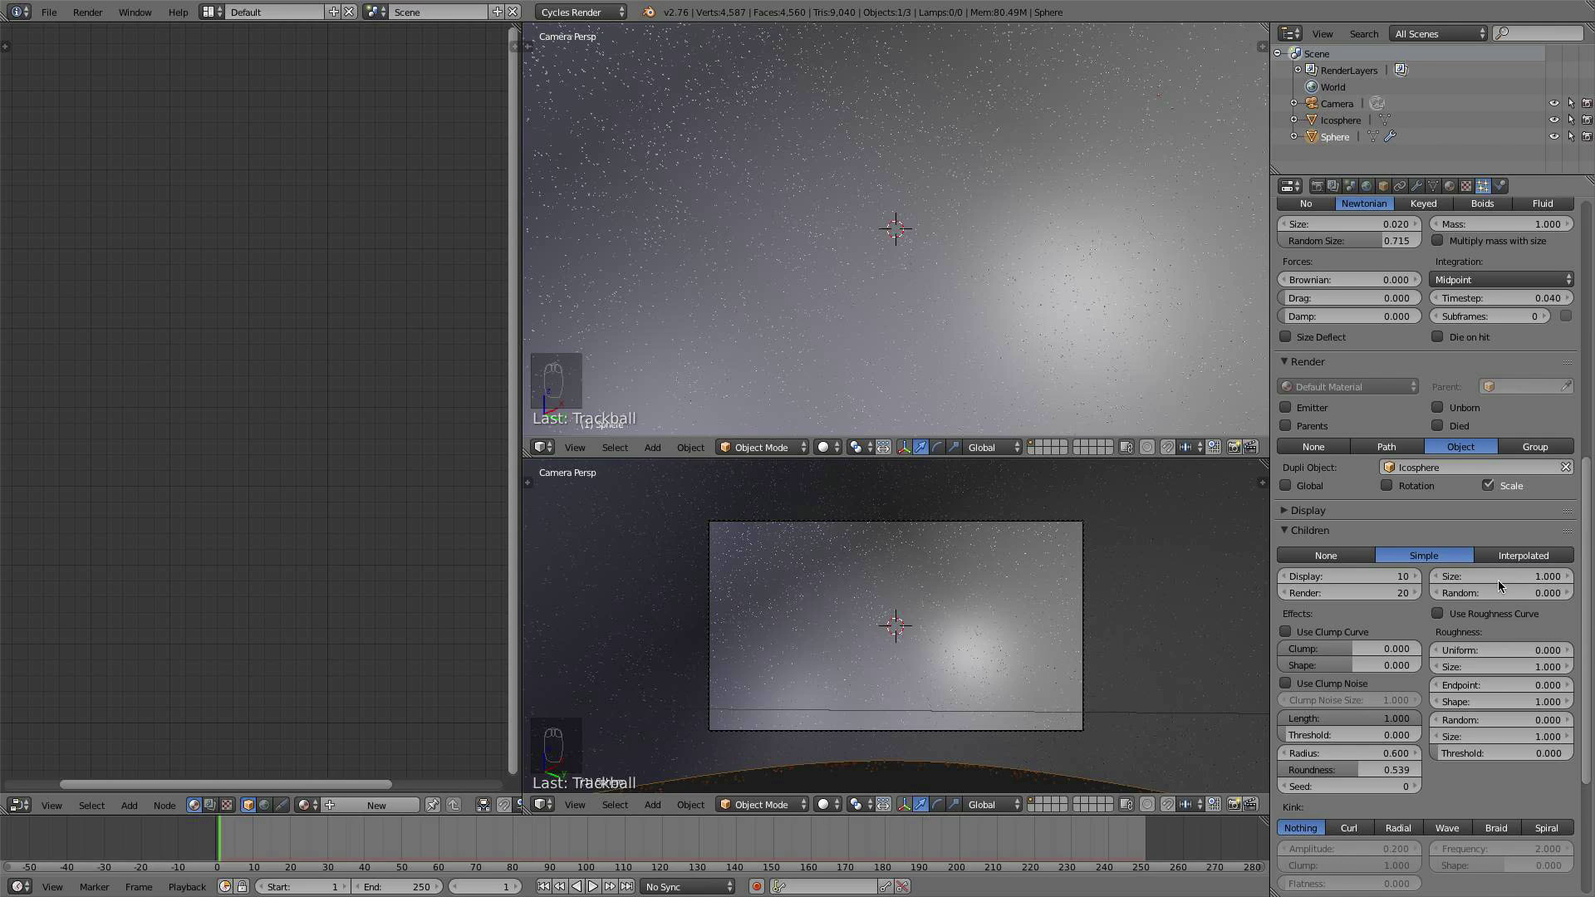
Step: Set the size of the dome's child particles to 0.9
left_click(1439, 580)
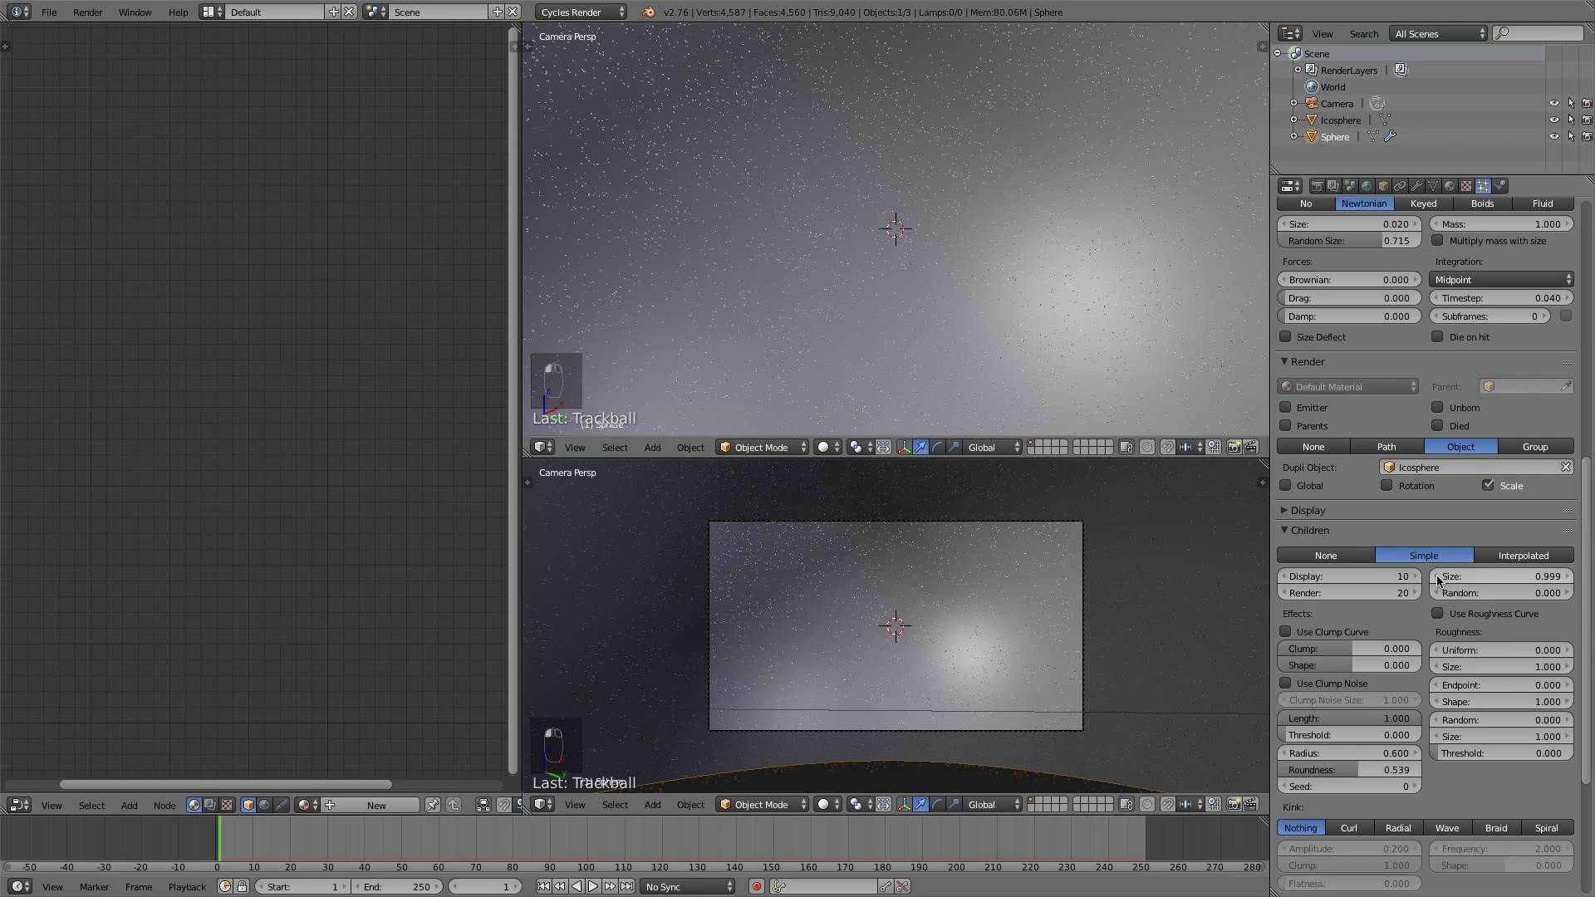
left_click(1498, 576)
type(".9")
key("Return")
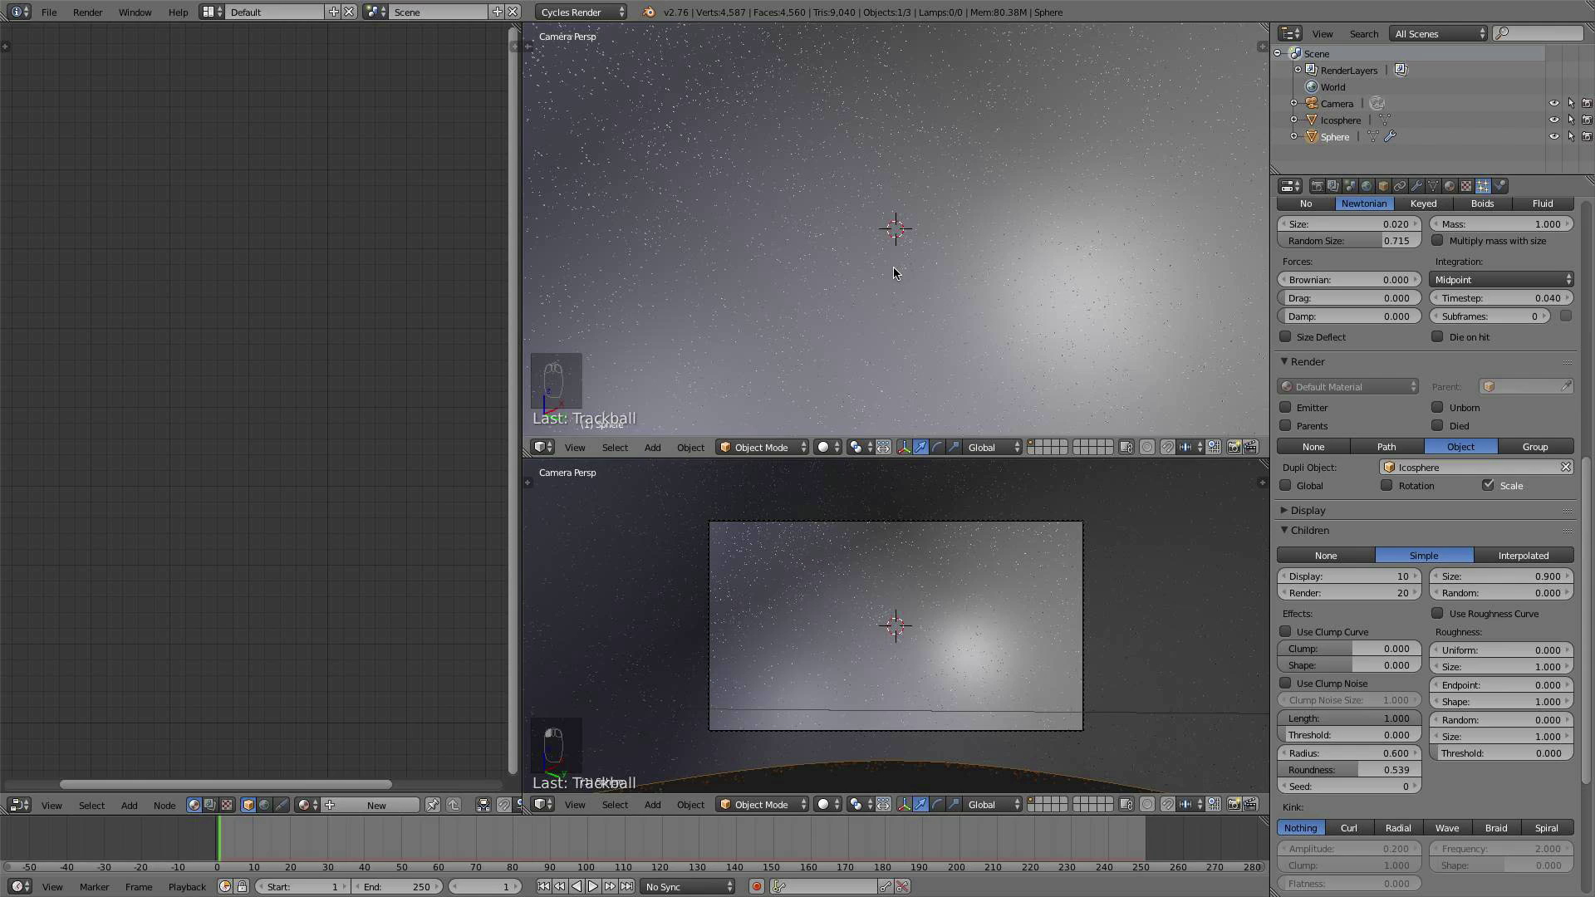
Step: Preview the stars in the upper view with rendered shading through the camera, and return the view to solid shading
left_click(831, 447)
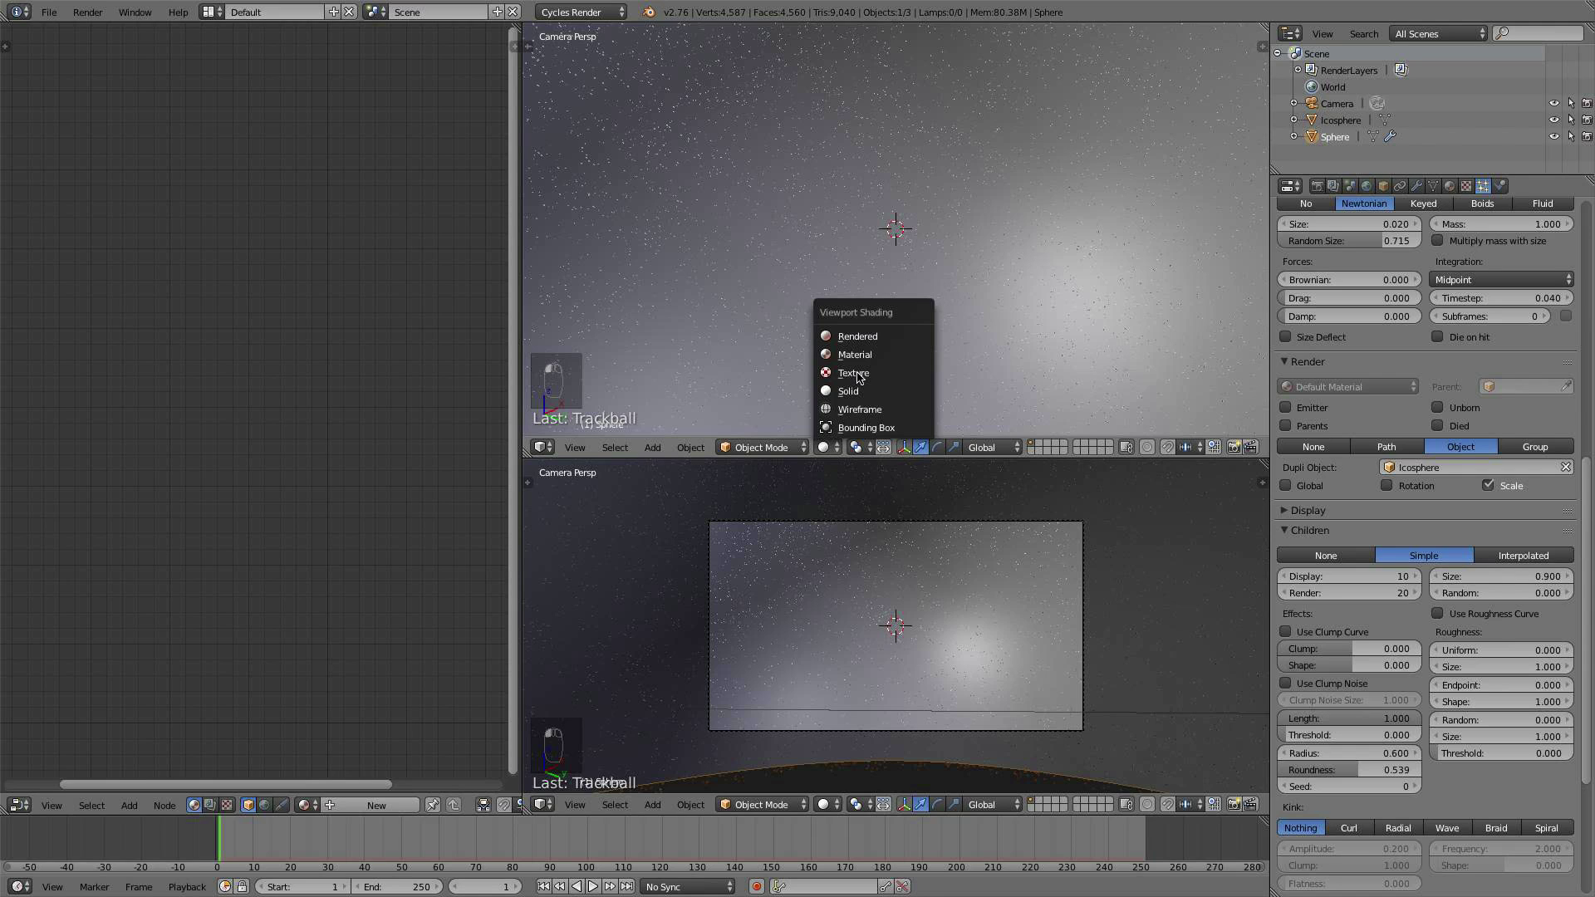
left_click(857, 337)
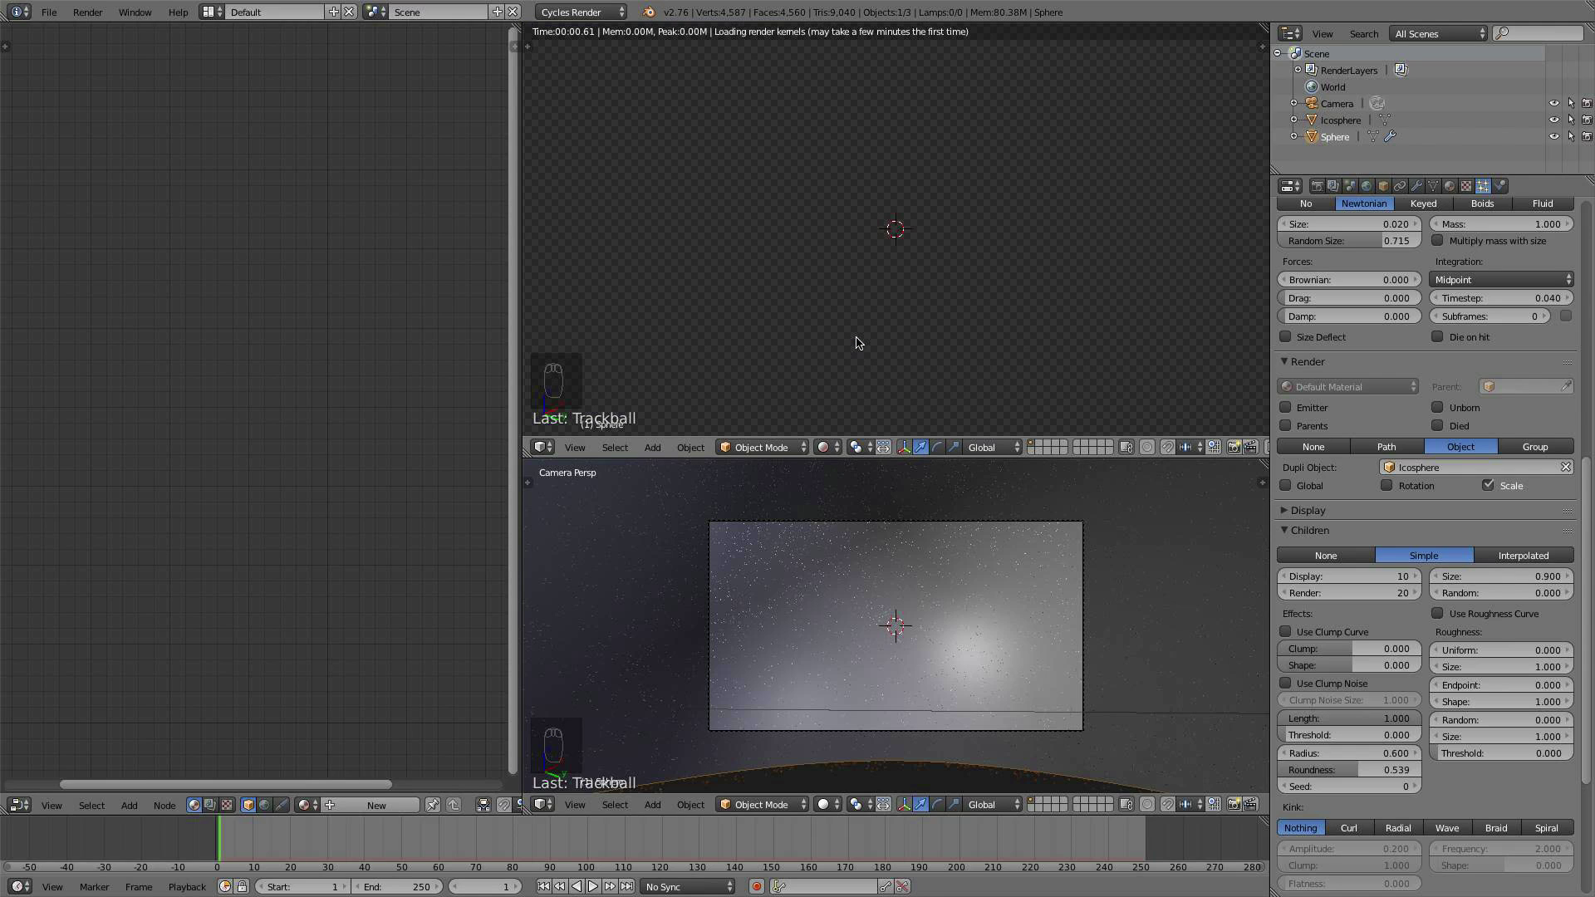
key("KP_0")
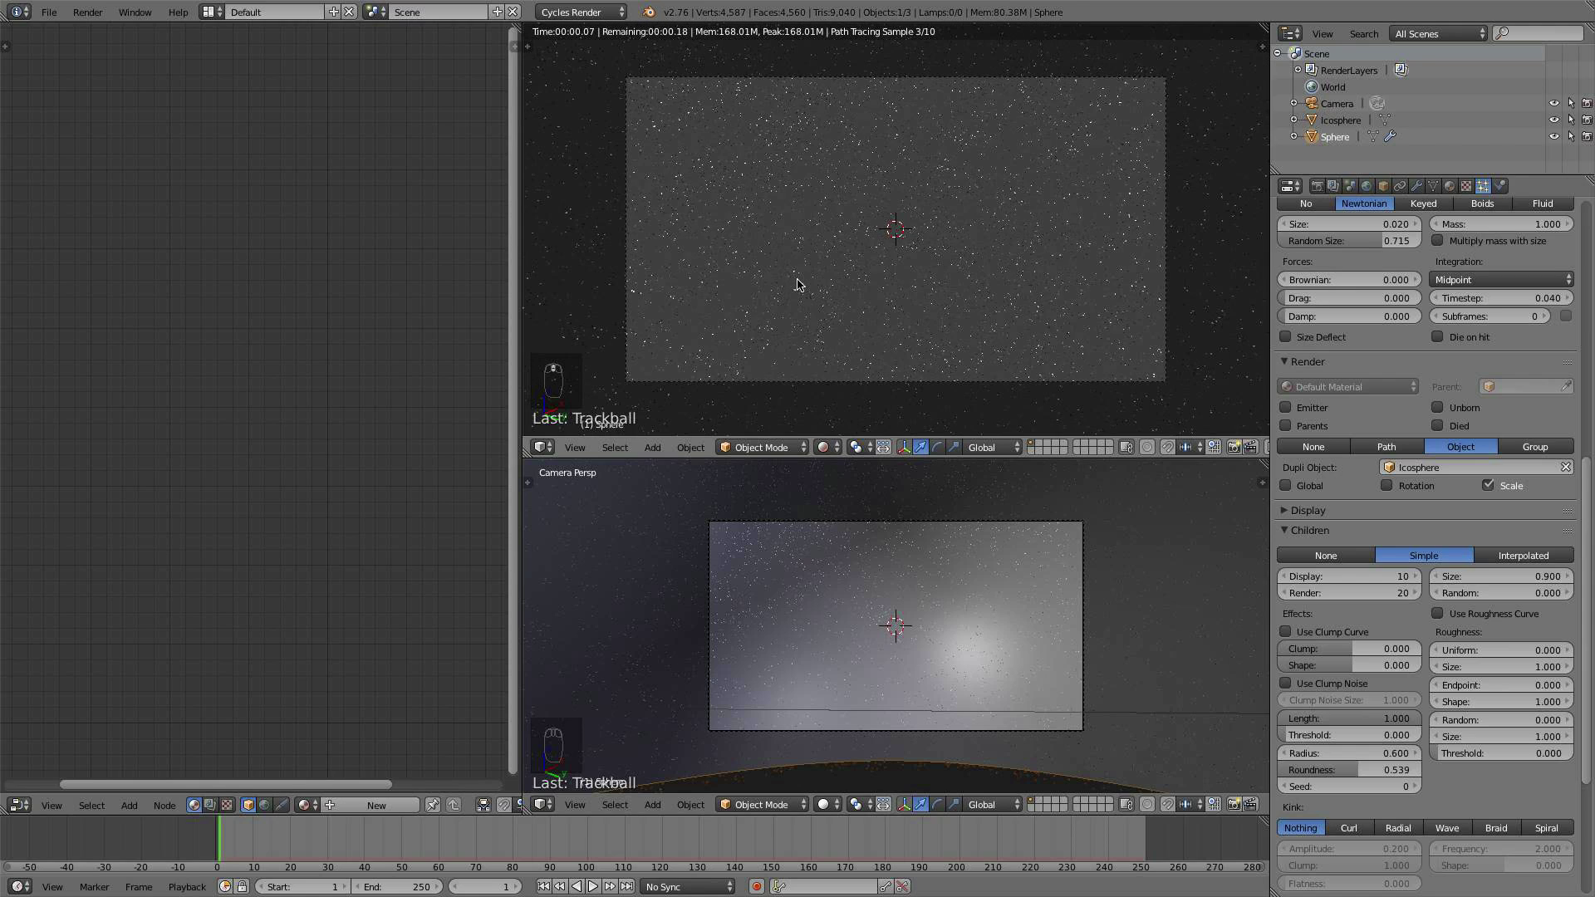
left_click(825, 447)
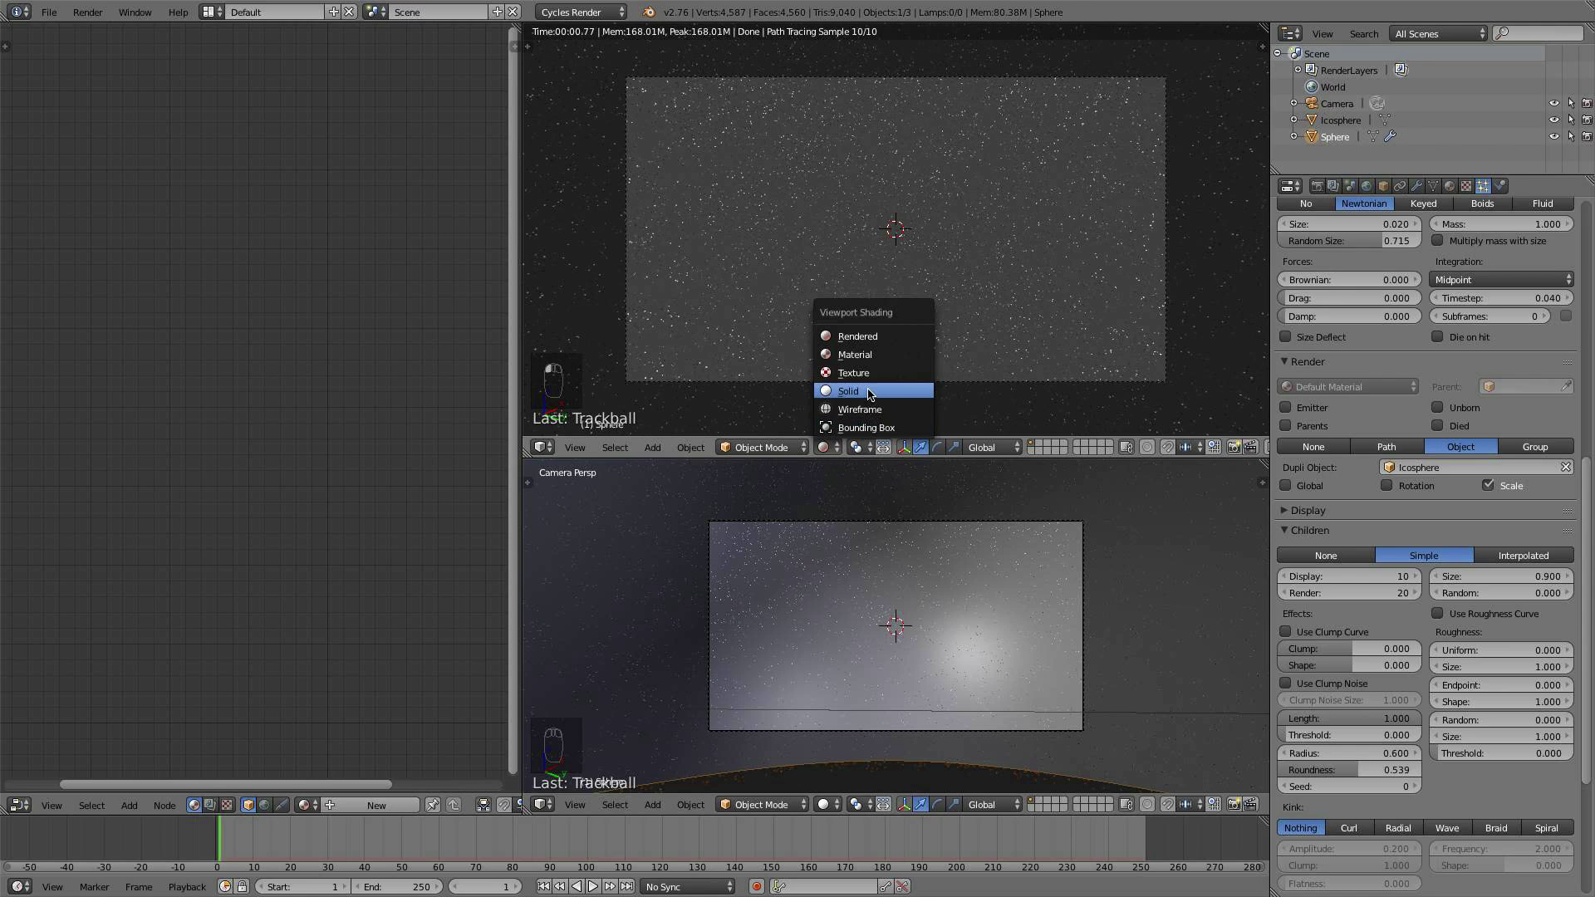
key("Return")
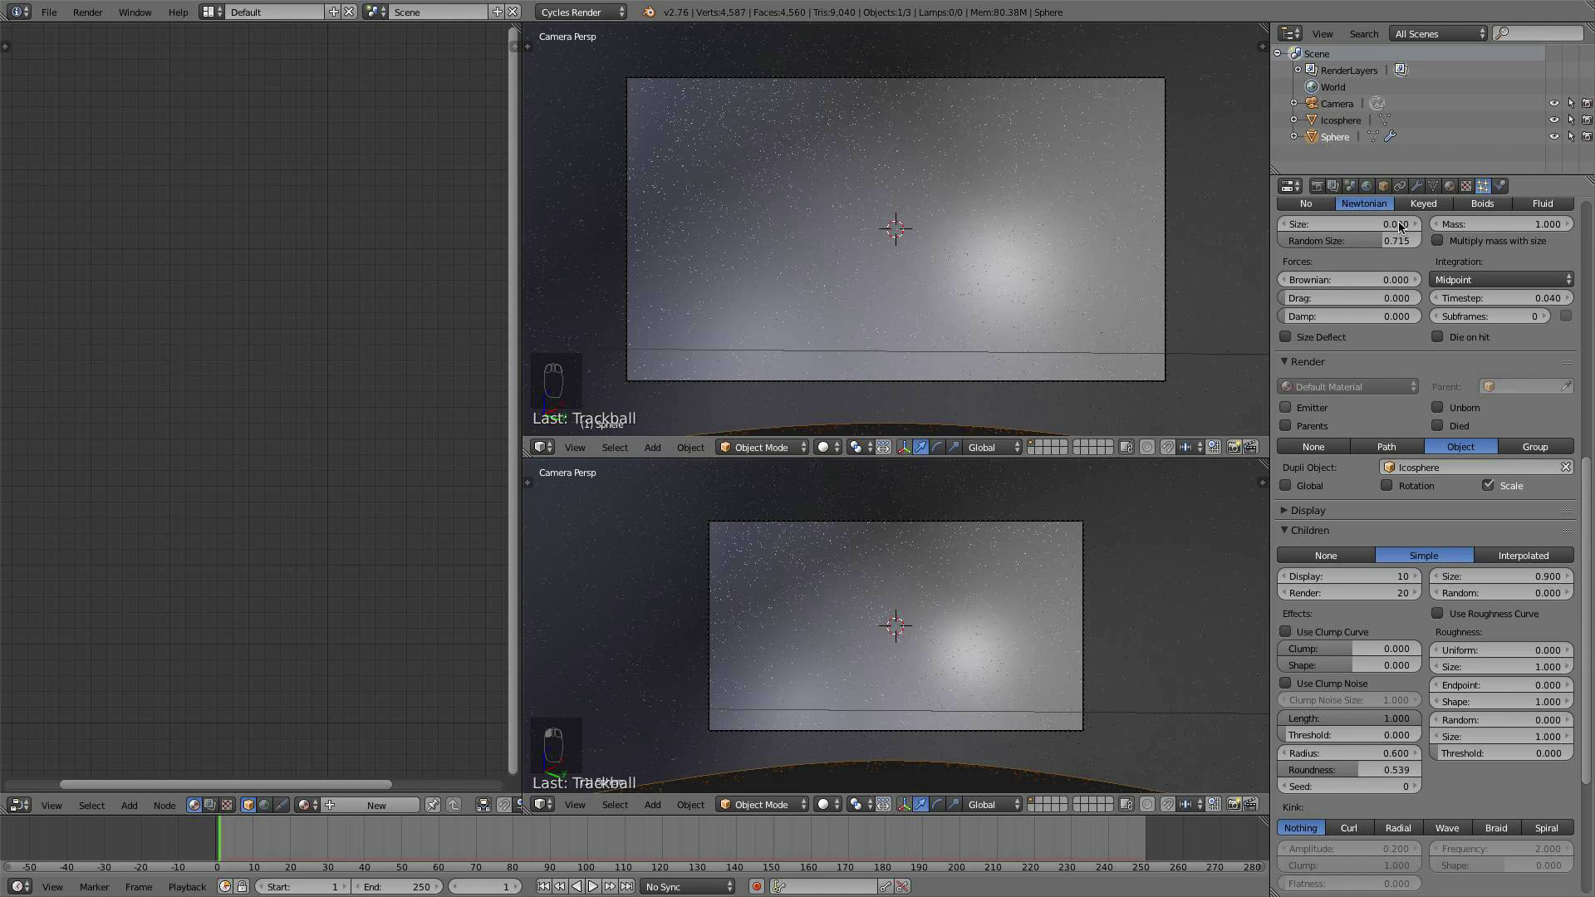
Step: Switch to an empty scene layer and enable world nodes with a Sky Texture as the background colour
scroll(1417, 283, "up", 2)
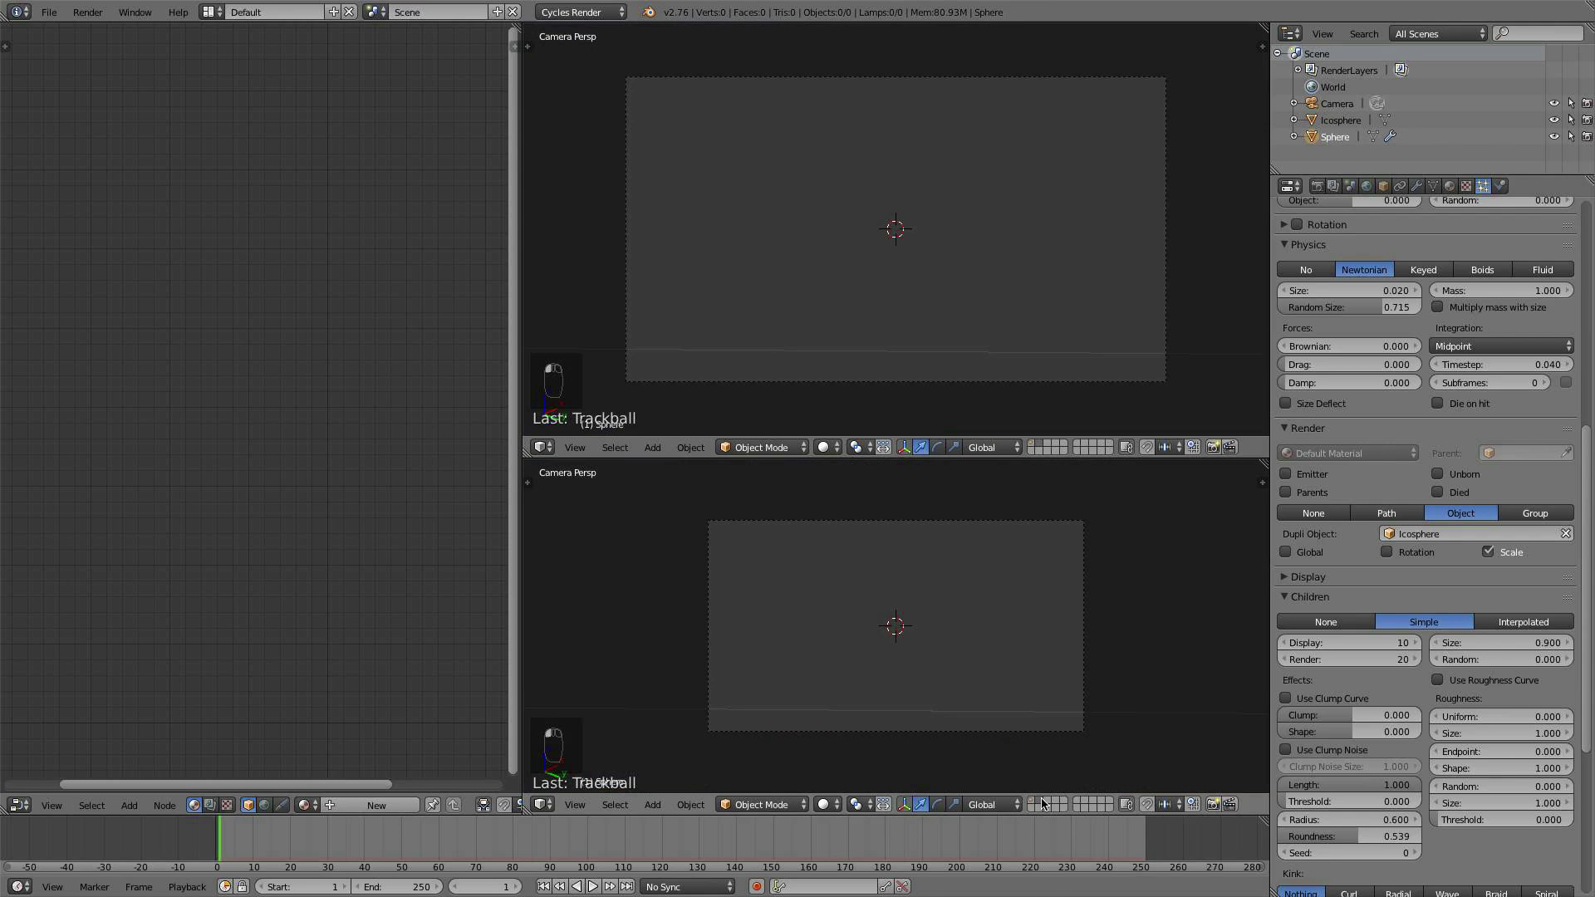
left_click(1041, 803)
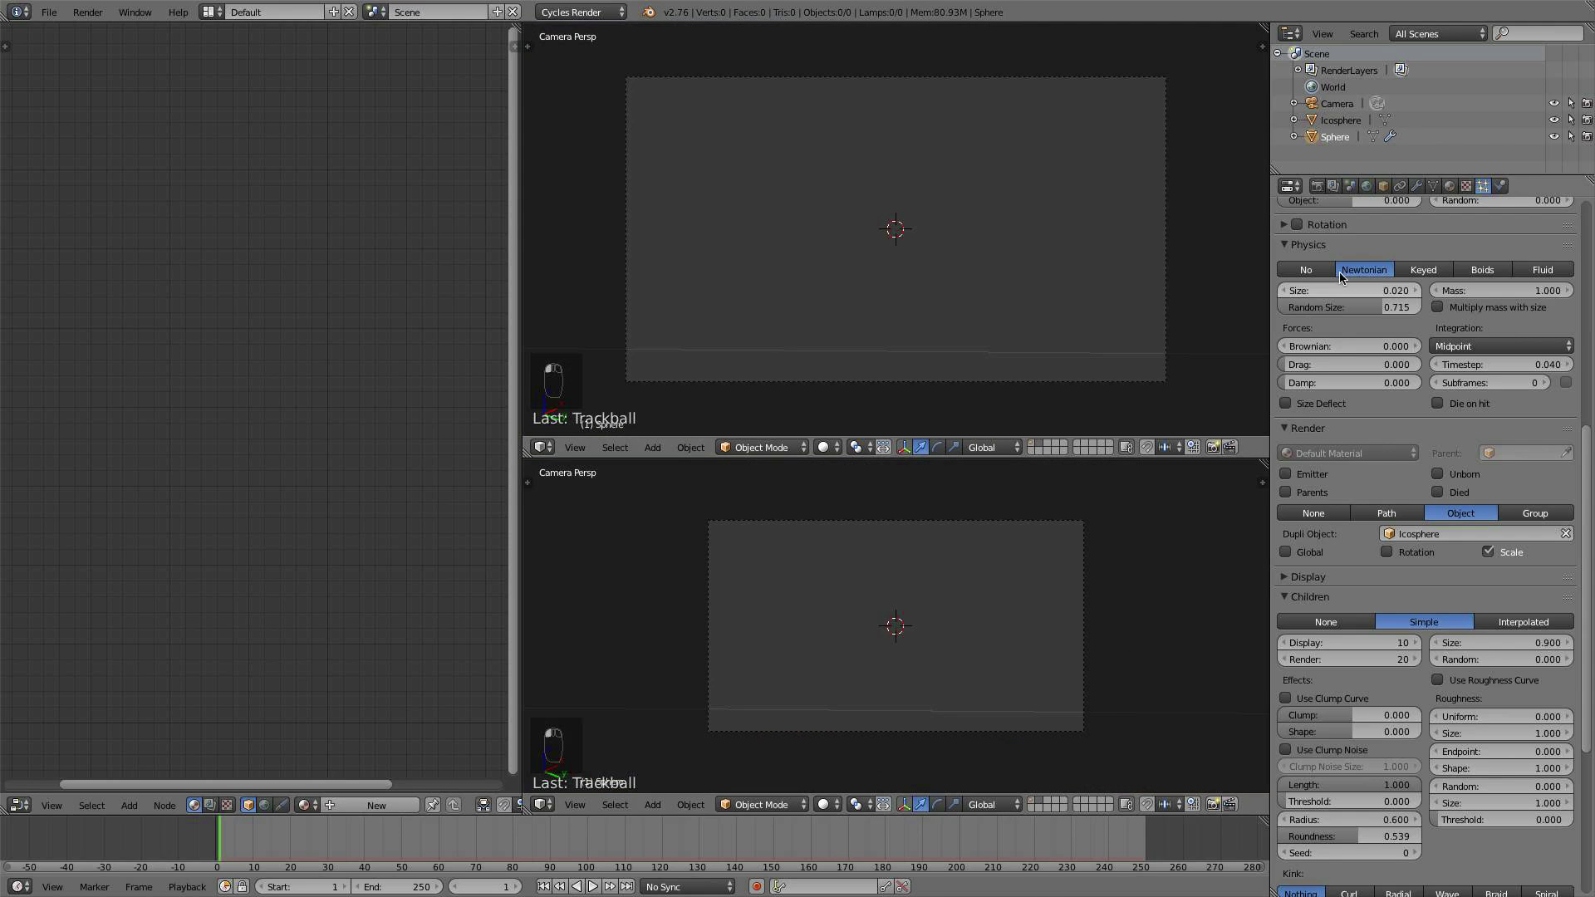
left_click(1368, 187)
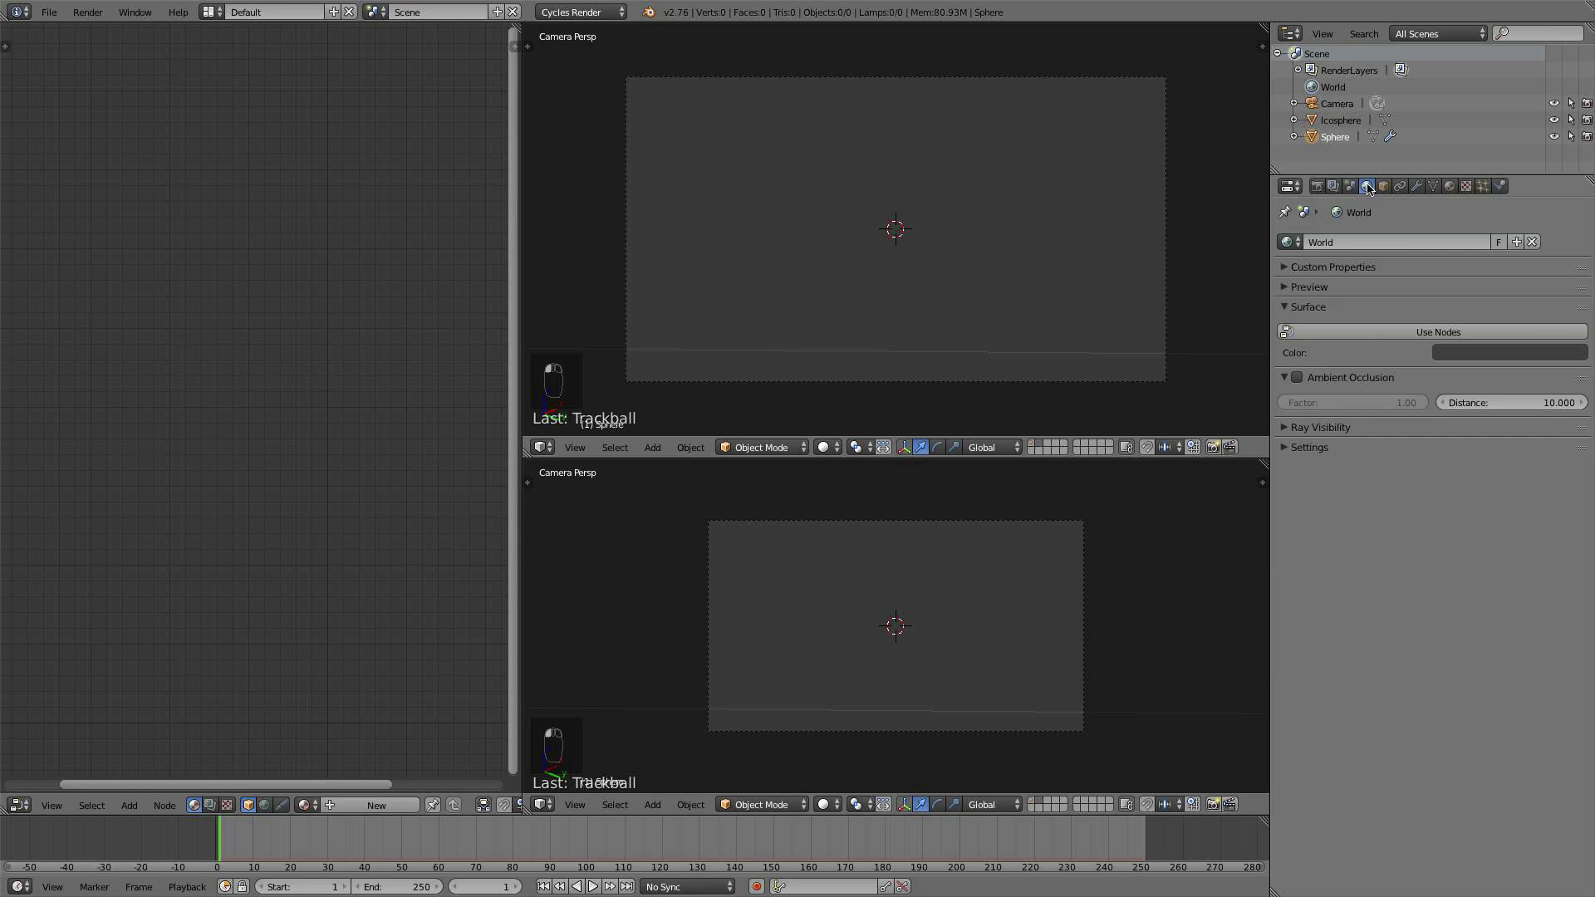
left_click(1461, 331)
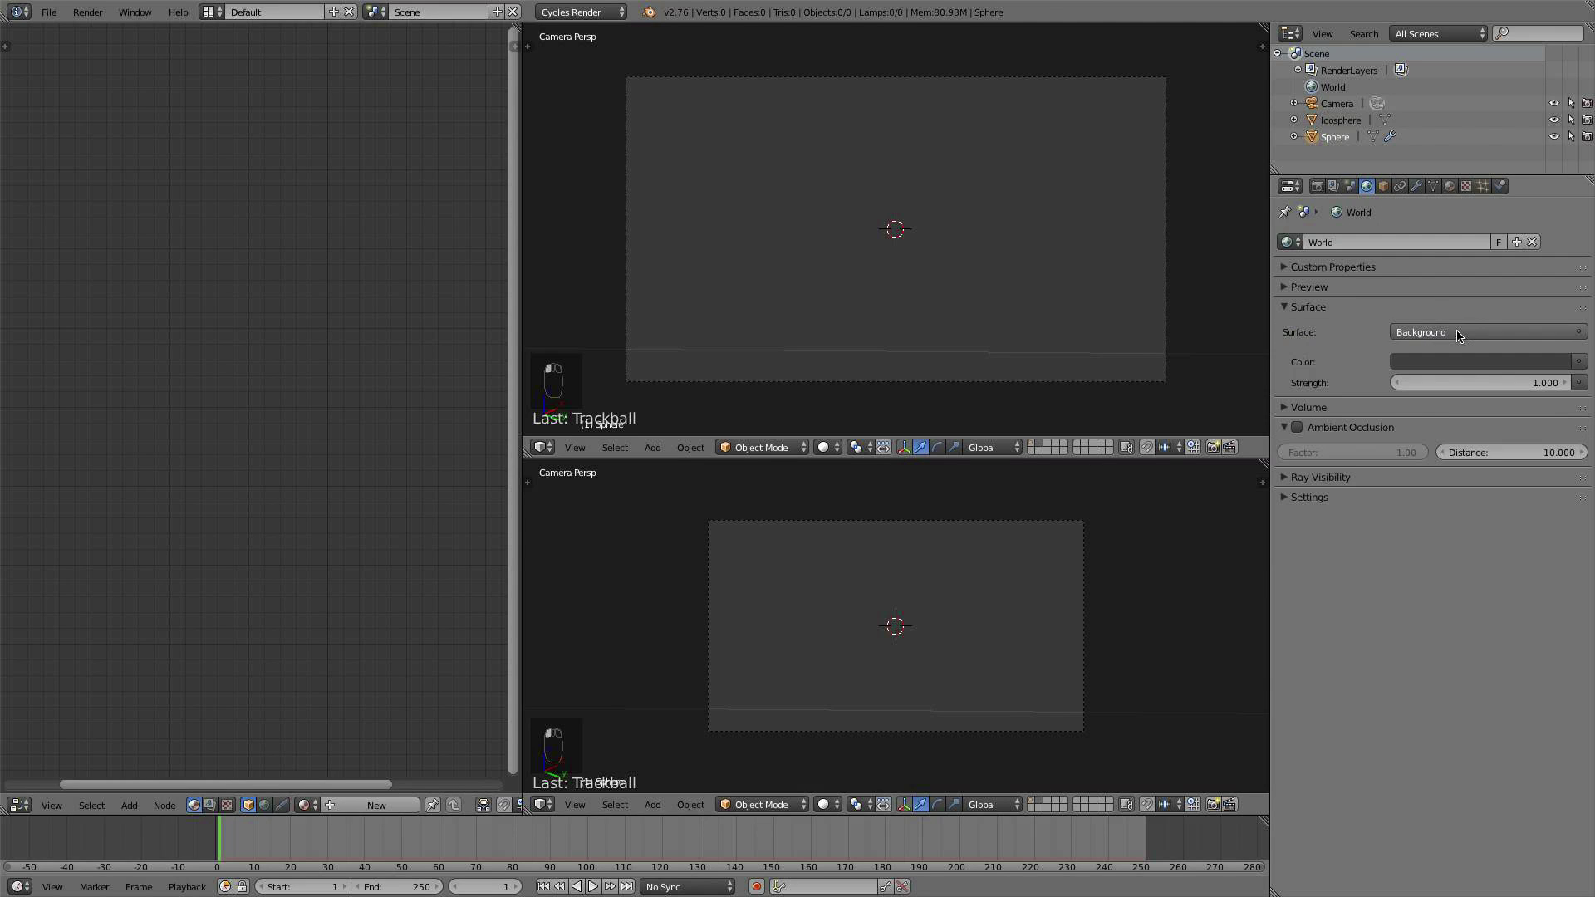
left_click(1579, 363)
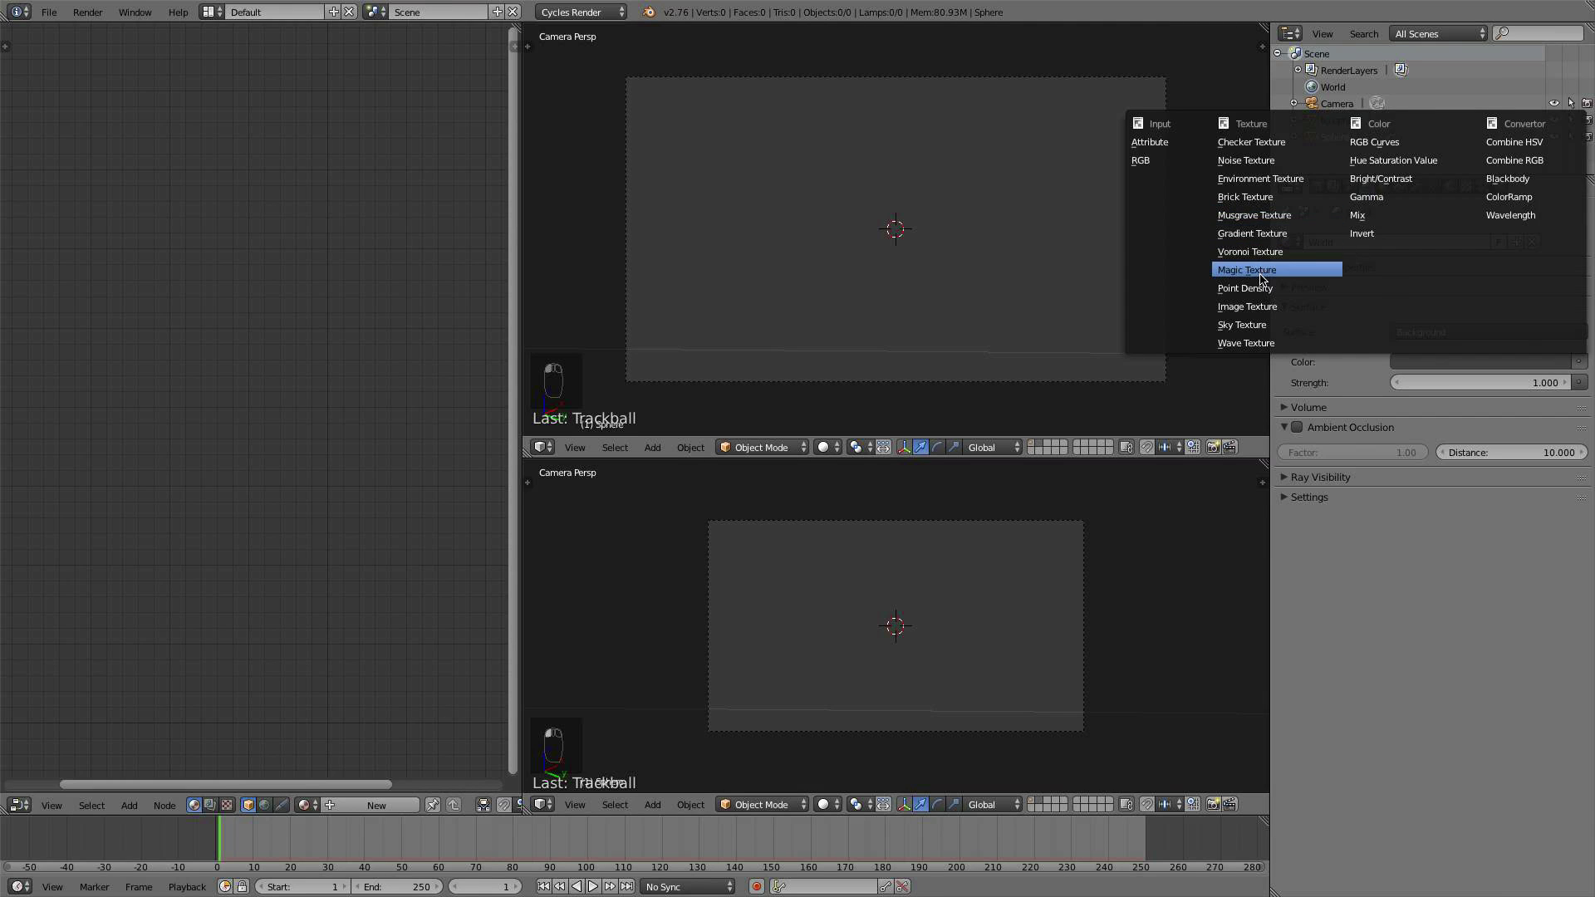
left_click(1579, 362)
left_click(1242, 325)
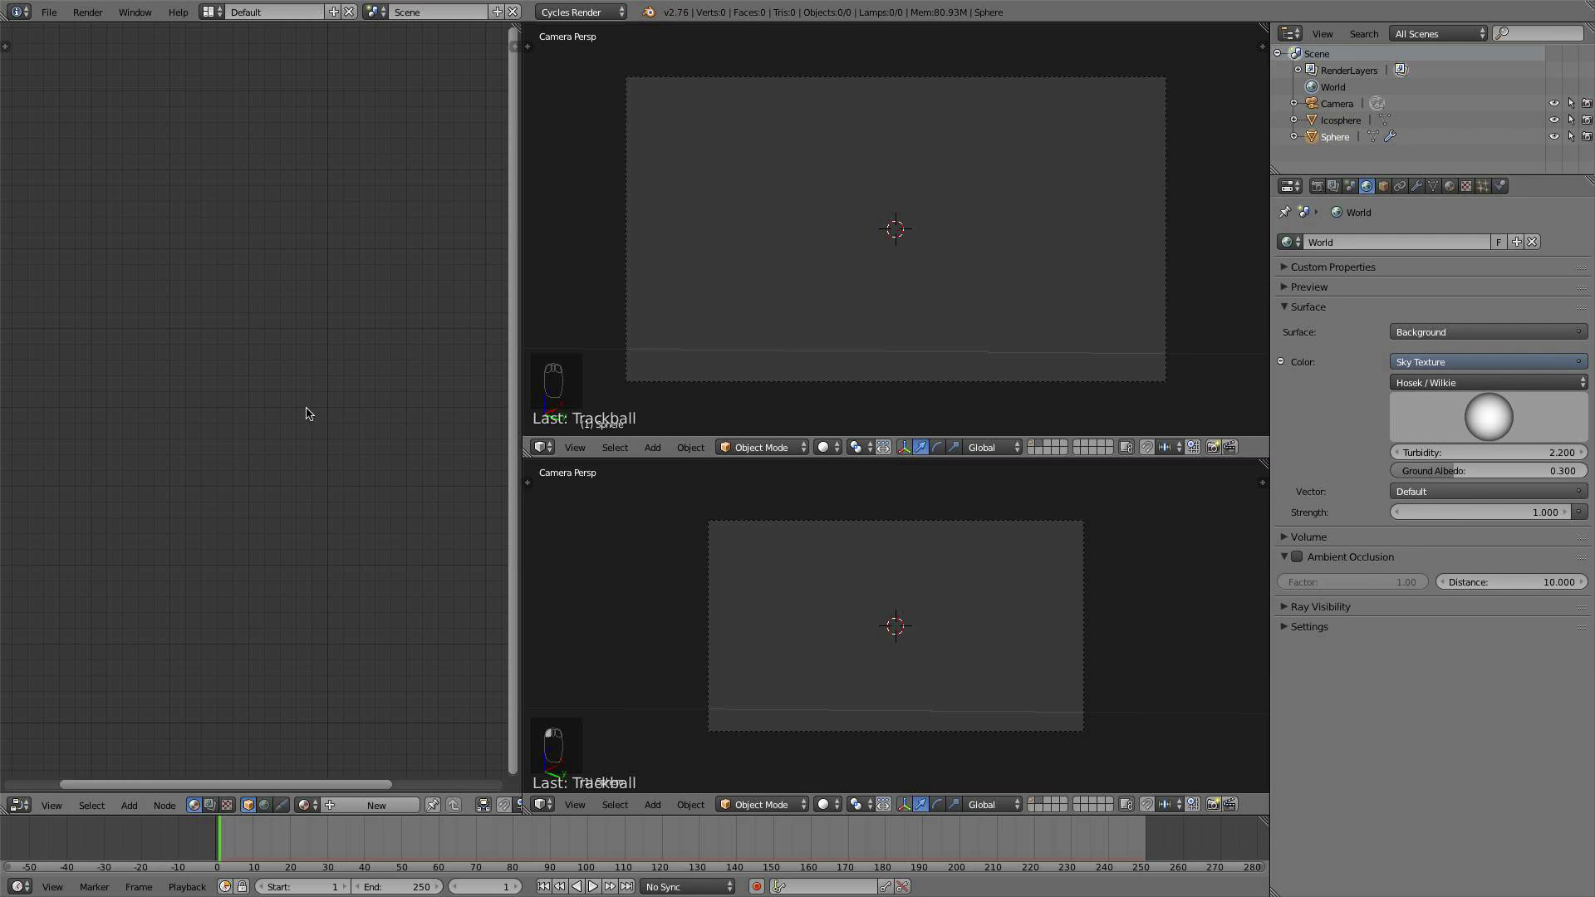
Step: Show the world's shader nodes in the node editor and move the Background node closer to the World Output
scroll(244, 265, "down", 1)
scroll(222, 431, "up", 1)
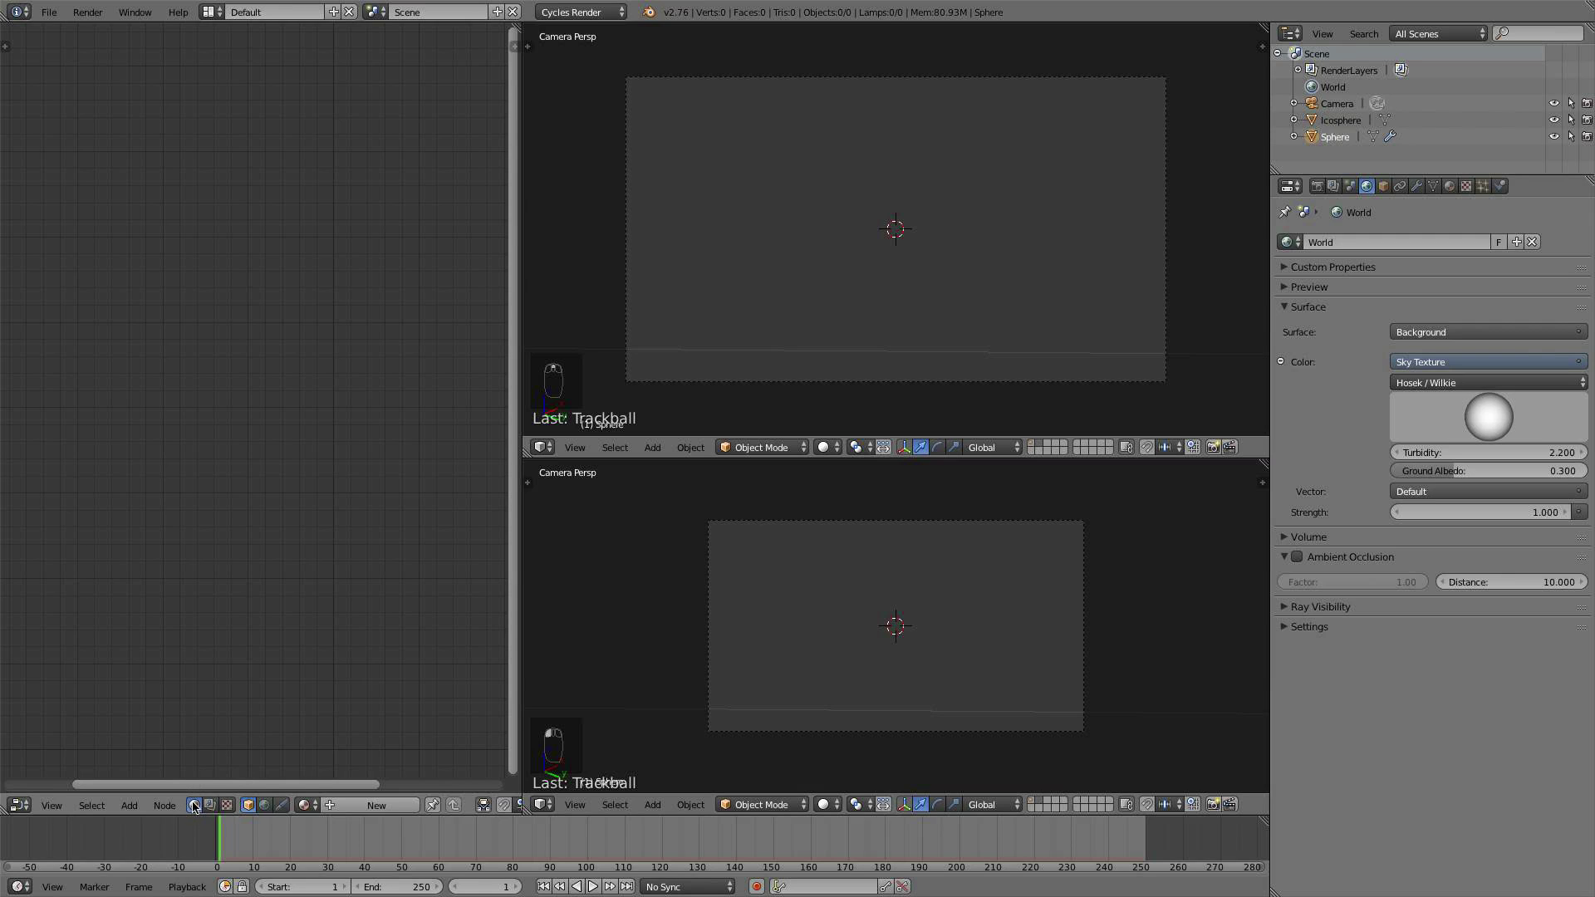
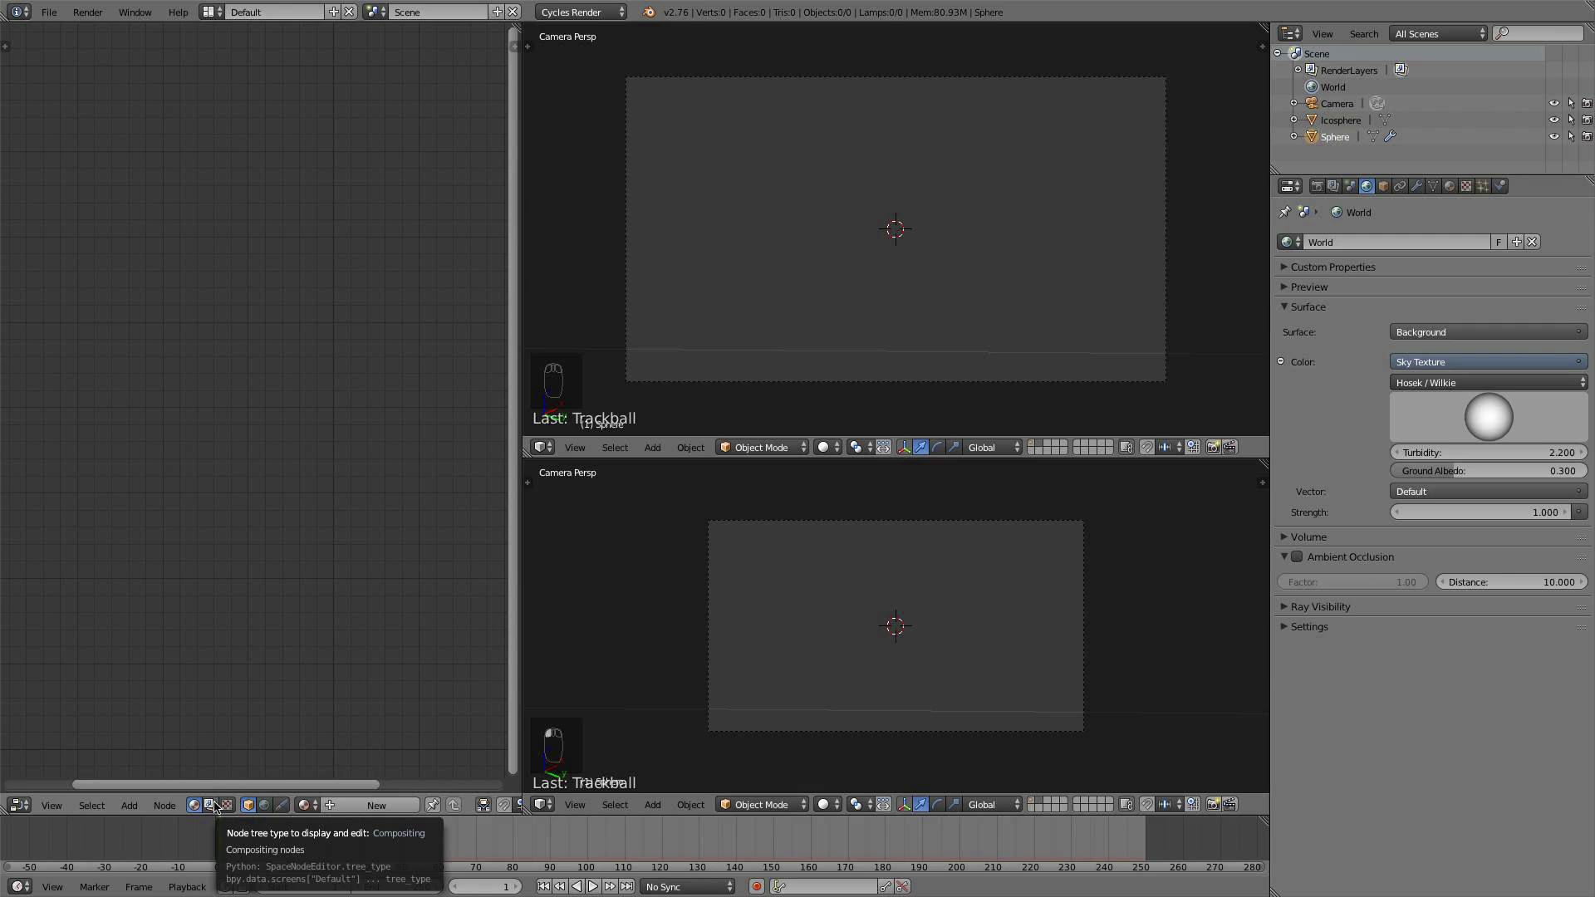
left_click(265, 806)
scroll(372, 696, "down", 6)
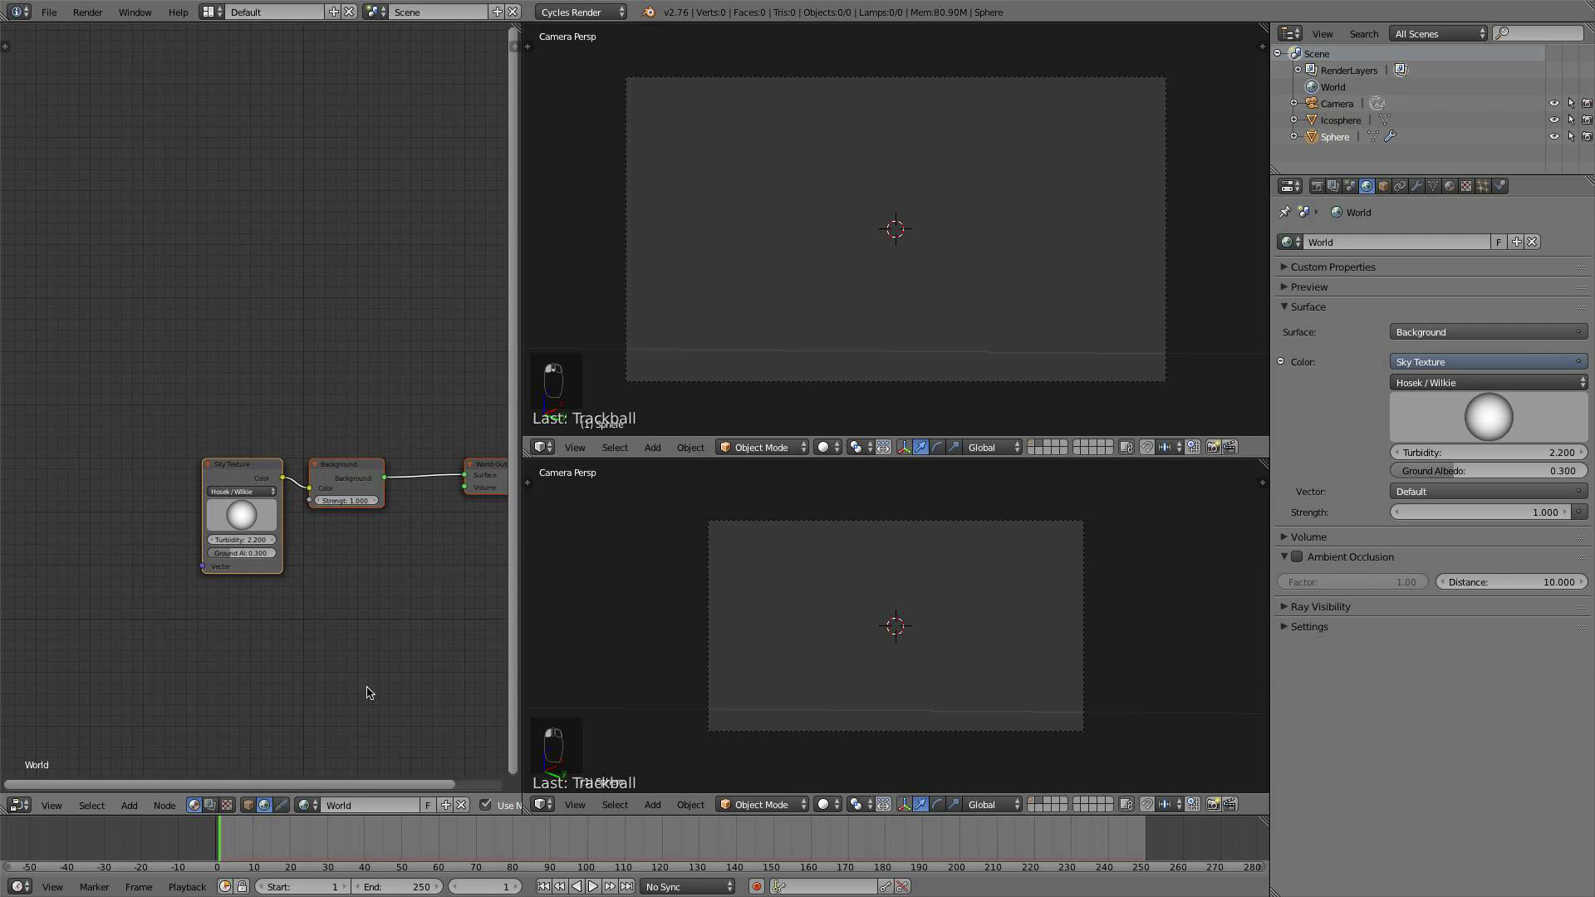
middle_click_drag(364, 687, 274, 664)
scroll(274, 664, "up", 4)
left_click(273, 478)
left_click_drag(273, 478, 322, 482)
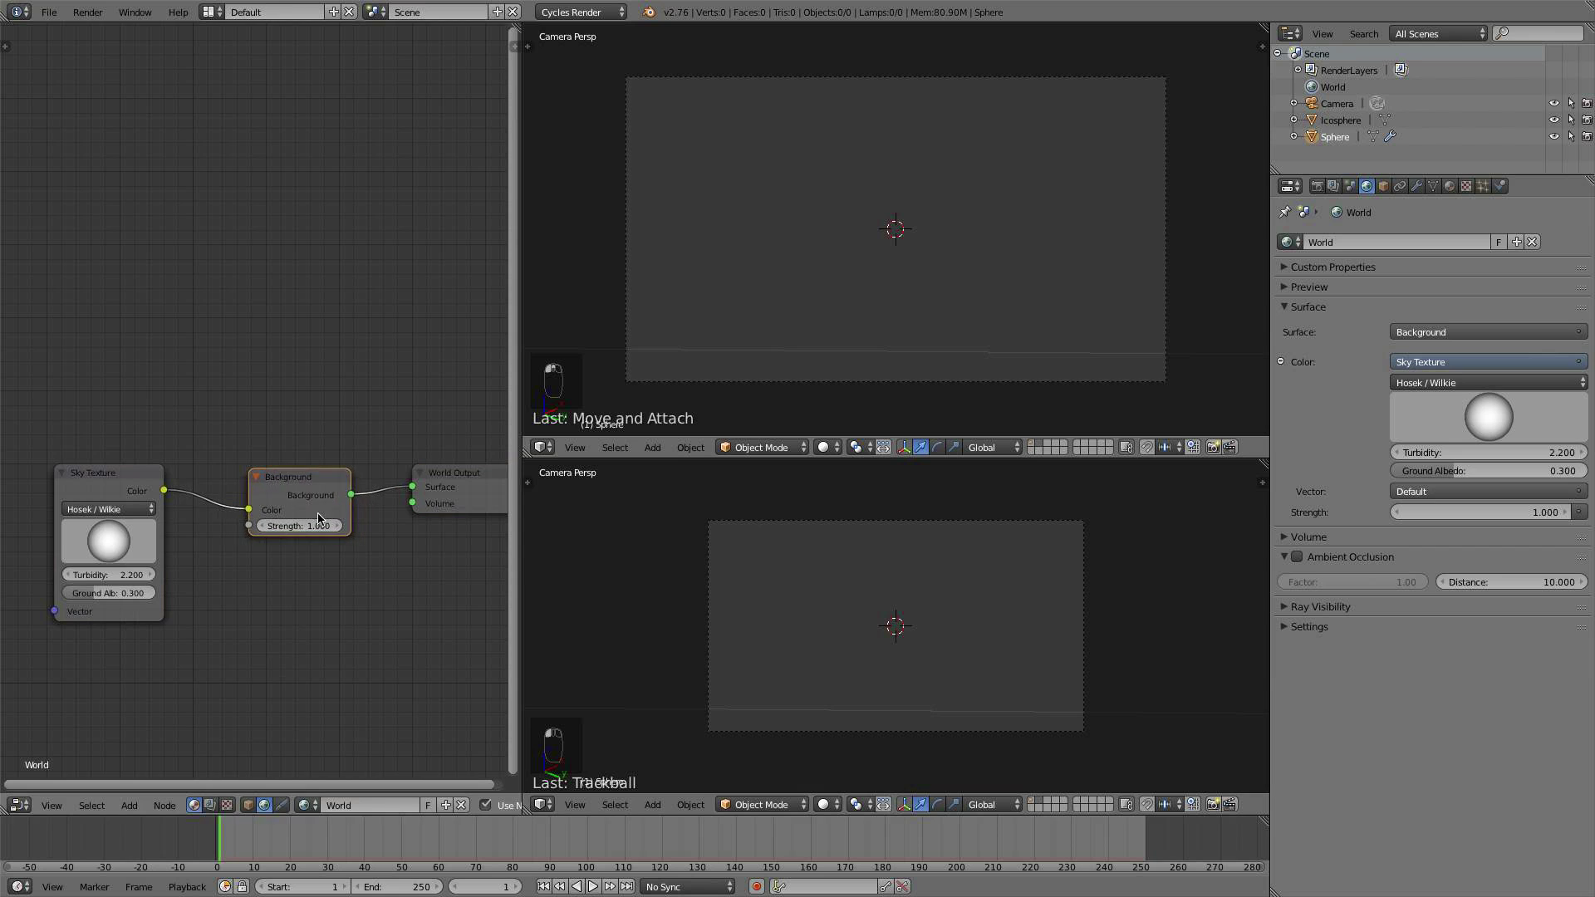
Step: Widen the node editor and reposition the Background node slightly between the Sky Texture and World Output nodes
scroll(370, 527, "down", 2)
middle_click_drag(370, 527, 349, 491)
scroll(497, 514, "up", 1)
left_click_drag(522, 504, 637, 502)
scroll(456, 523, "up", 2)
middle_click_drag(280, 555, 359, 532)
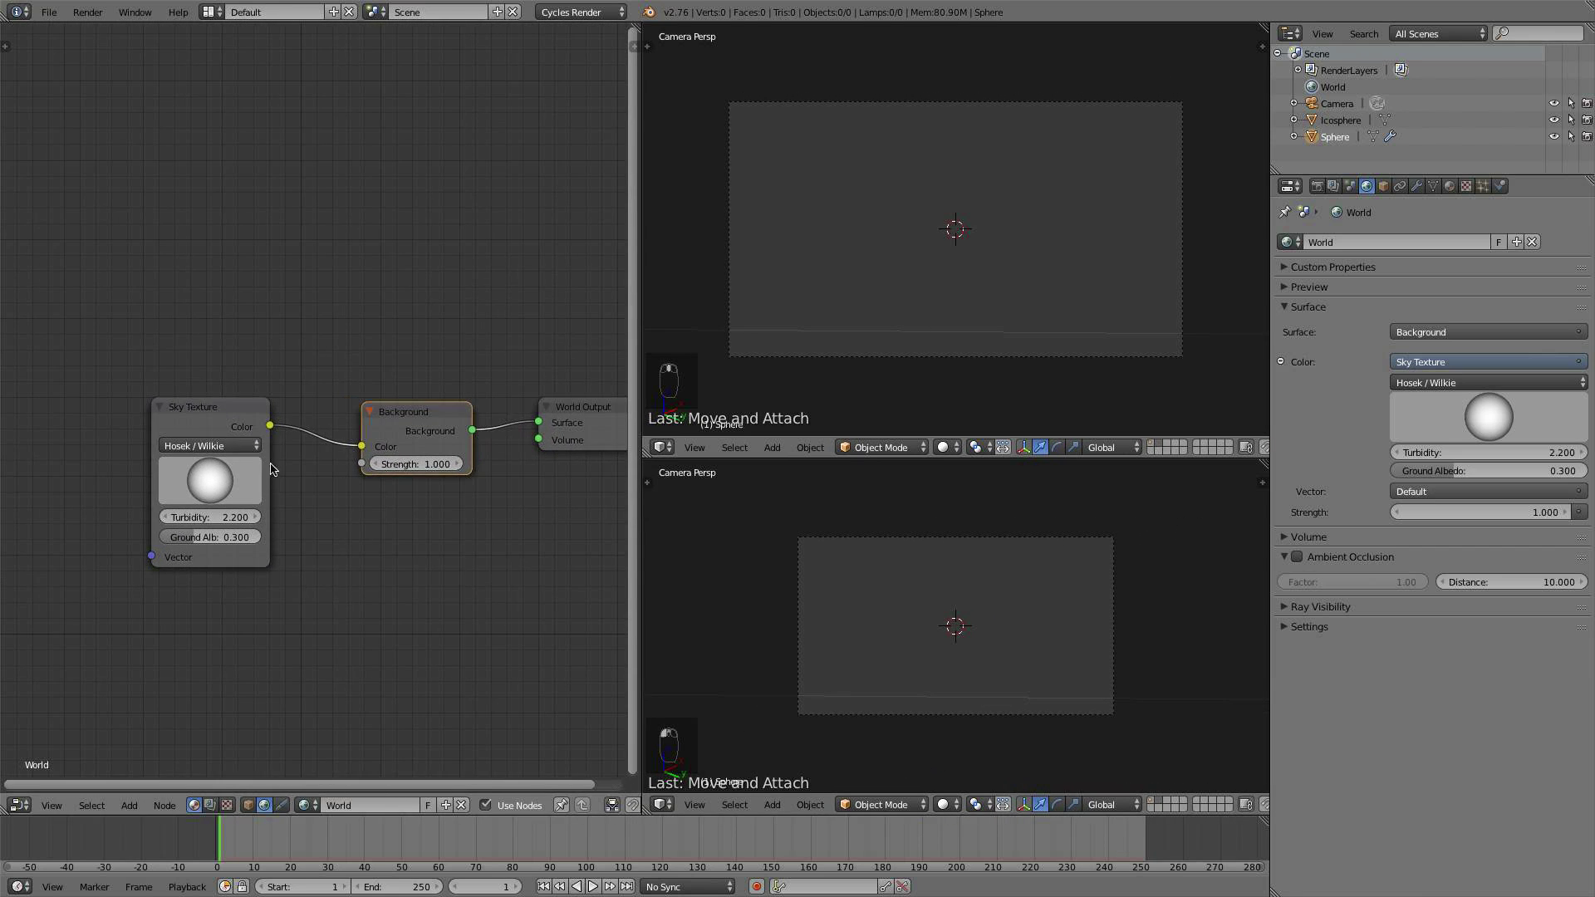
left_click_drag(427, 410, 418, 417)
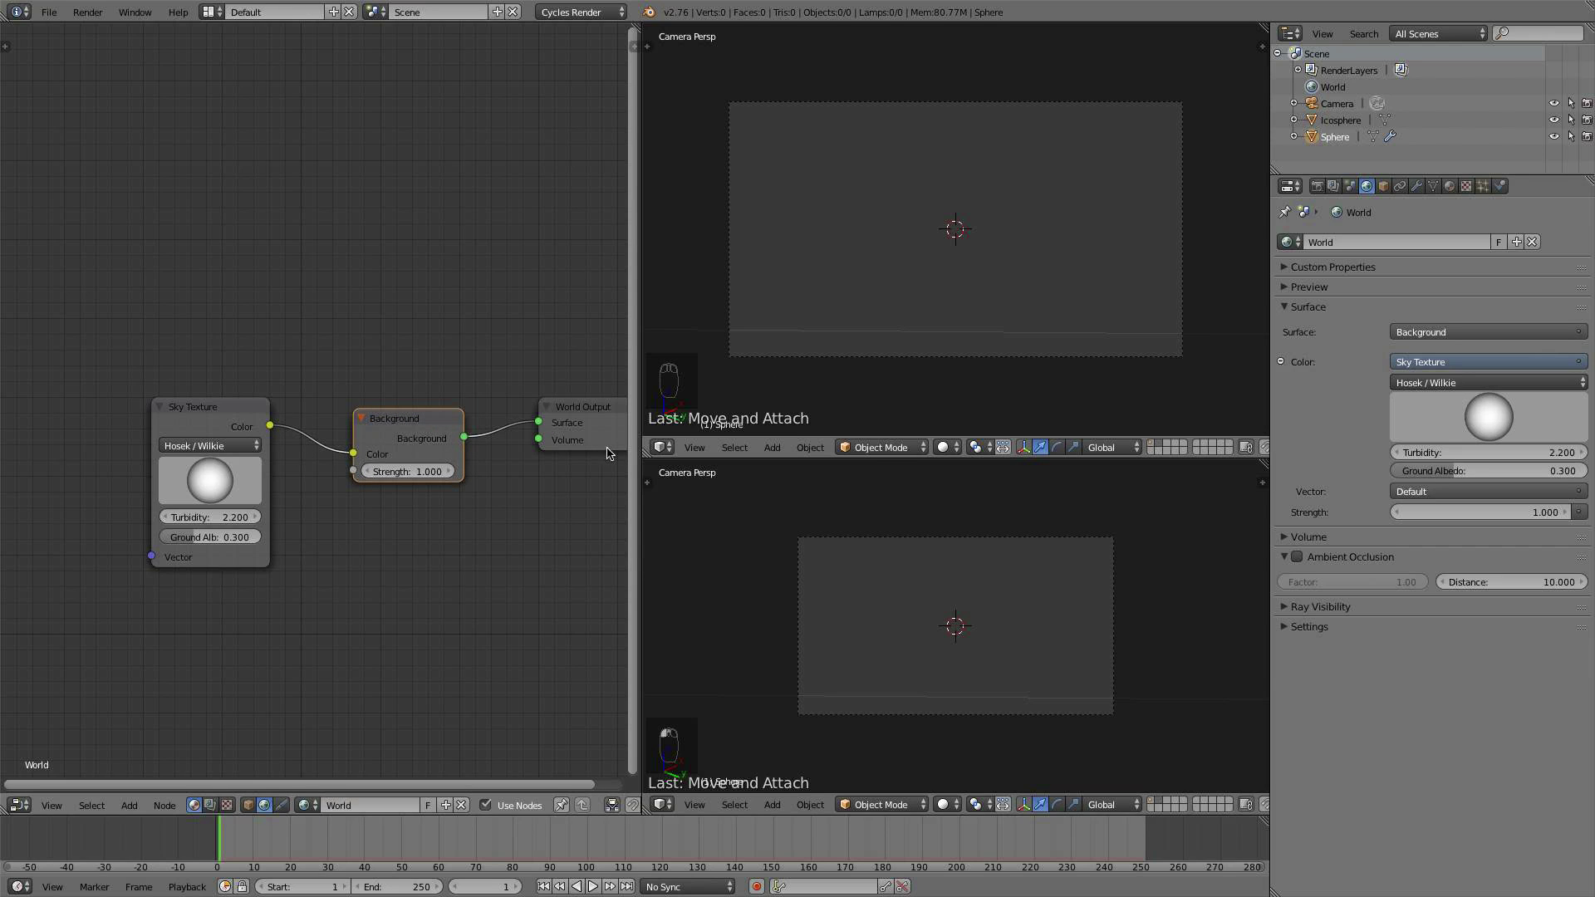
Step: Show the upper view with rendered shading and lower the Background node's strength to 0.400
left_click(944, 447)
left_click(986, 331)
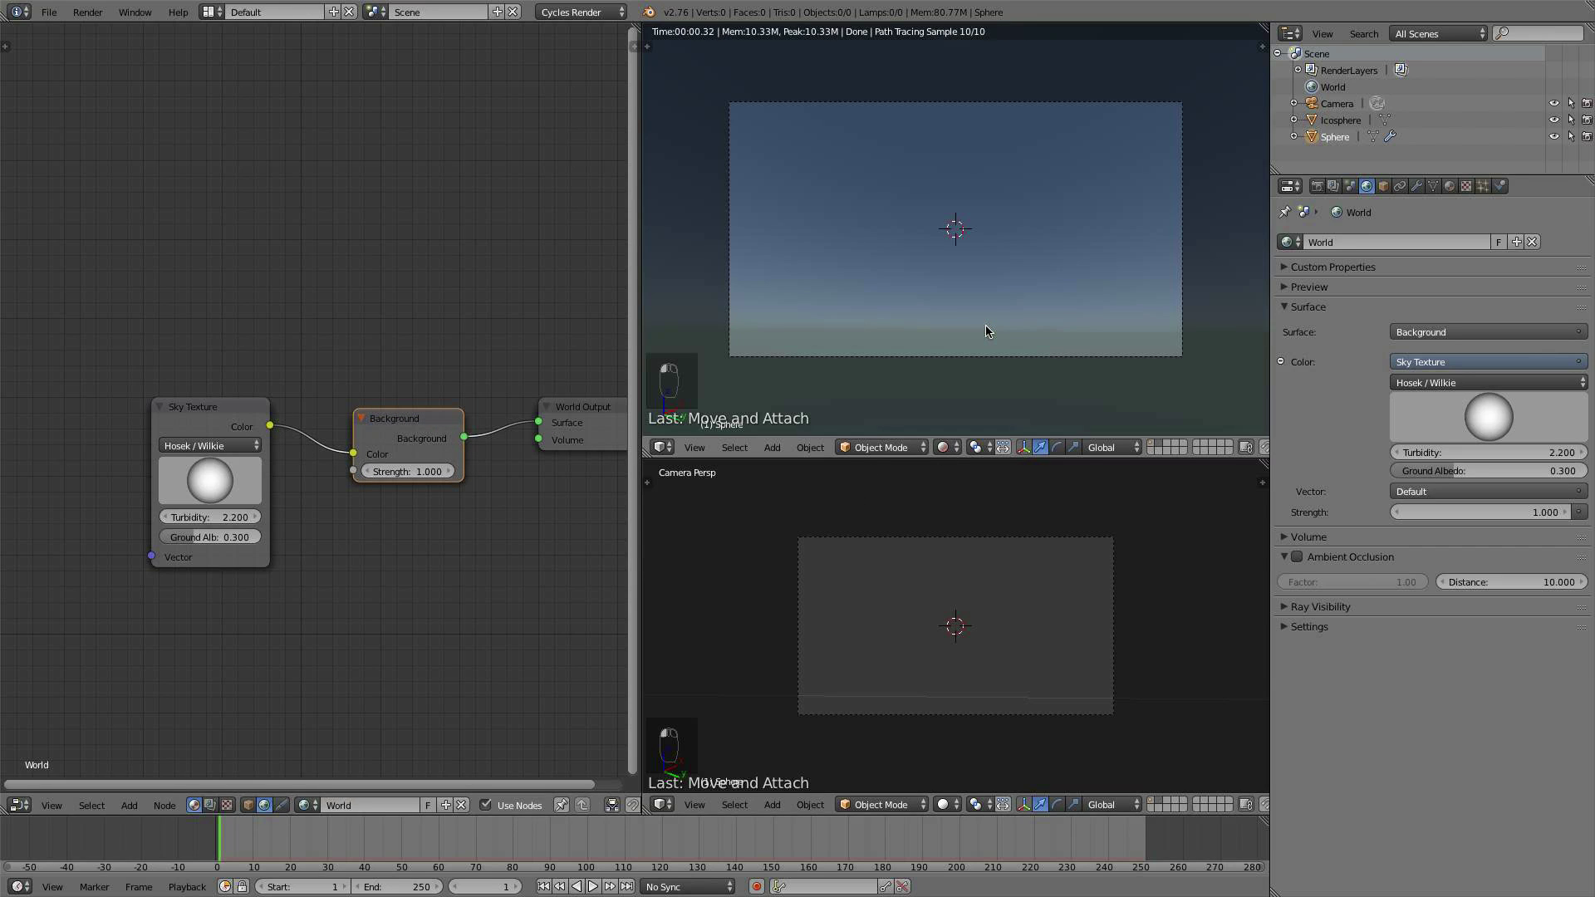
left_click_drag(211, 418, 18, 424)
left_click(360, 474)
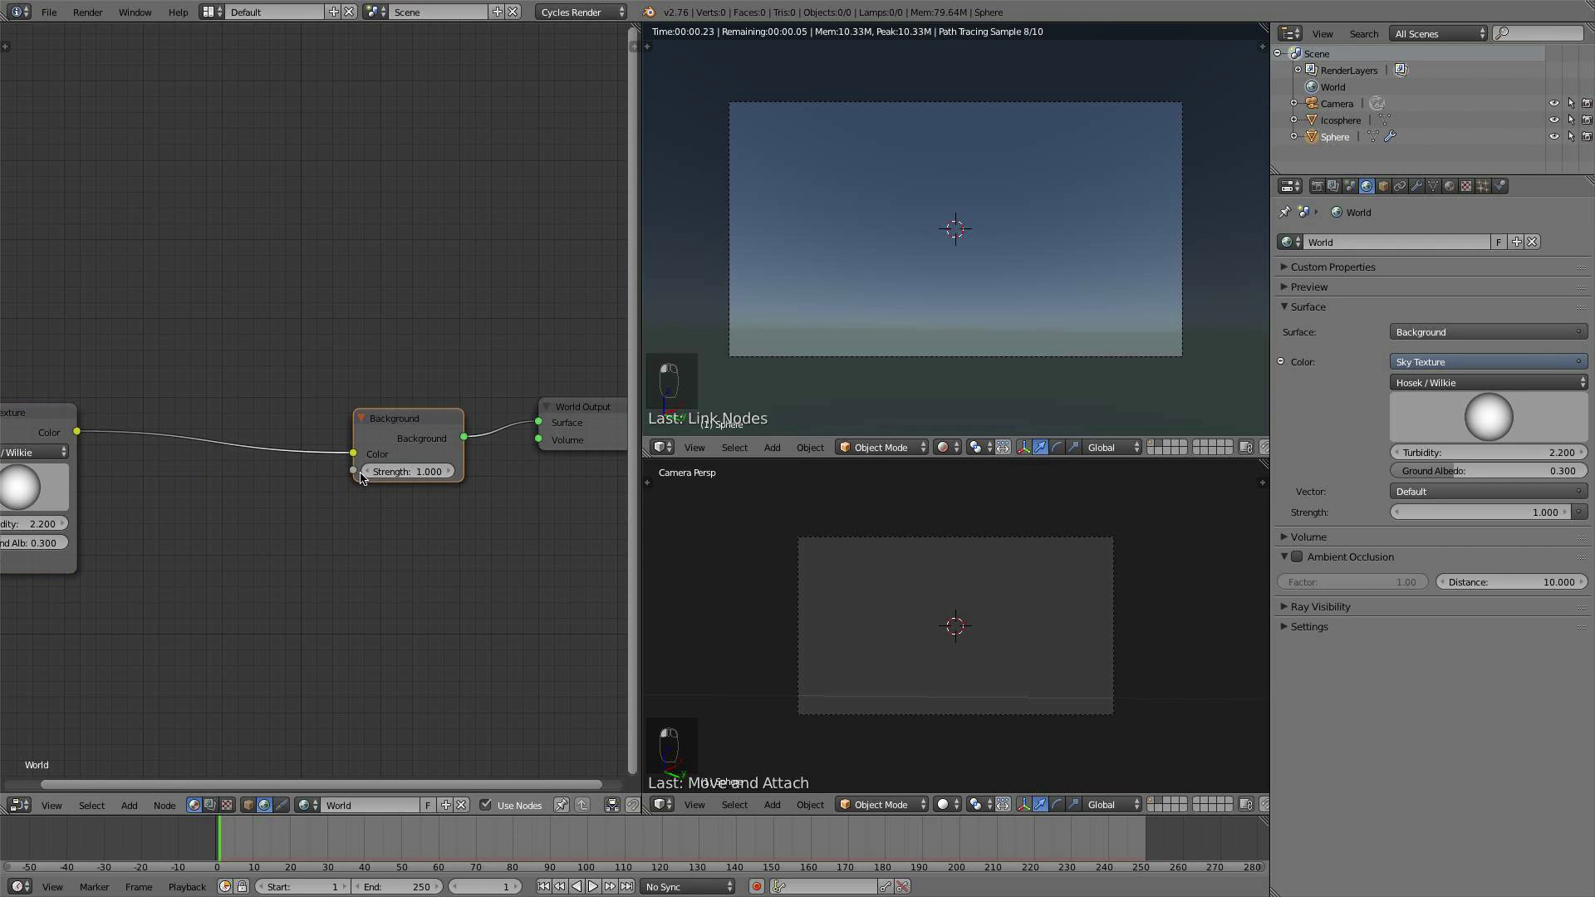
mouse_move(368, 472)
left_mouse_down()
mouse_move(328, 472)
mouse_move(357, 472)
left_mouse_up()
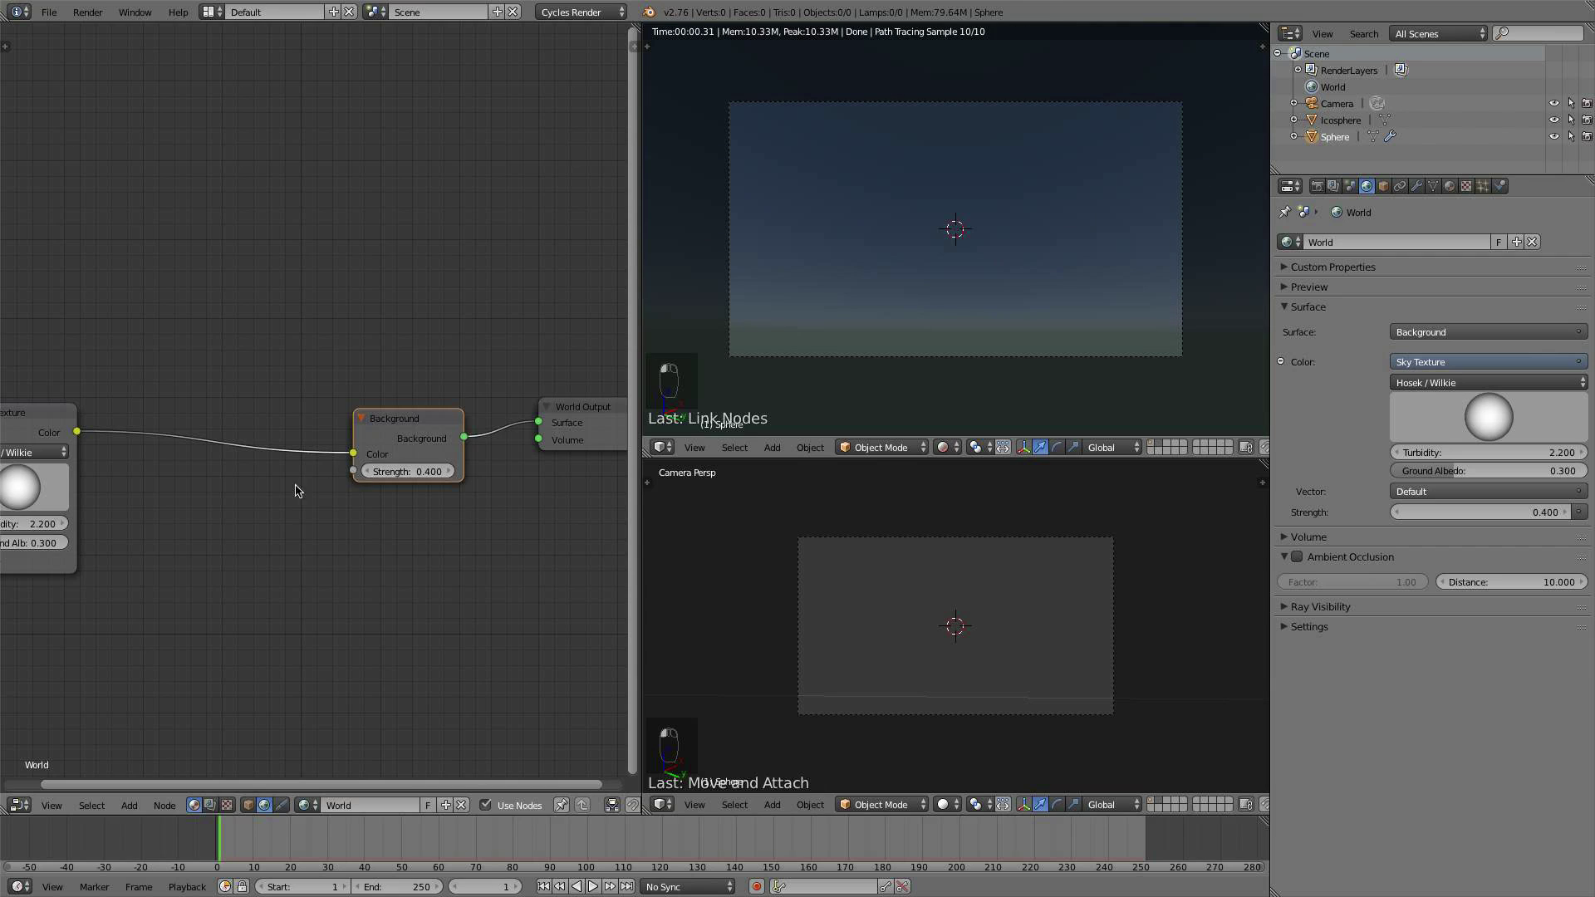
Step: Insert a Hue Saturation Value node on the link between the Sky Texture and Background nodes
middle_click_drag(295, 491, 459, 483)
left_click_drag(181, 422, 118, 434)
key("shift+a")
mouse_move(207, 478)
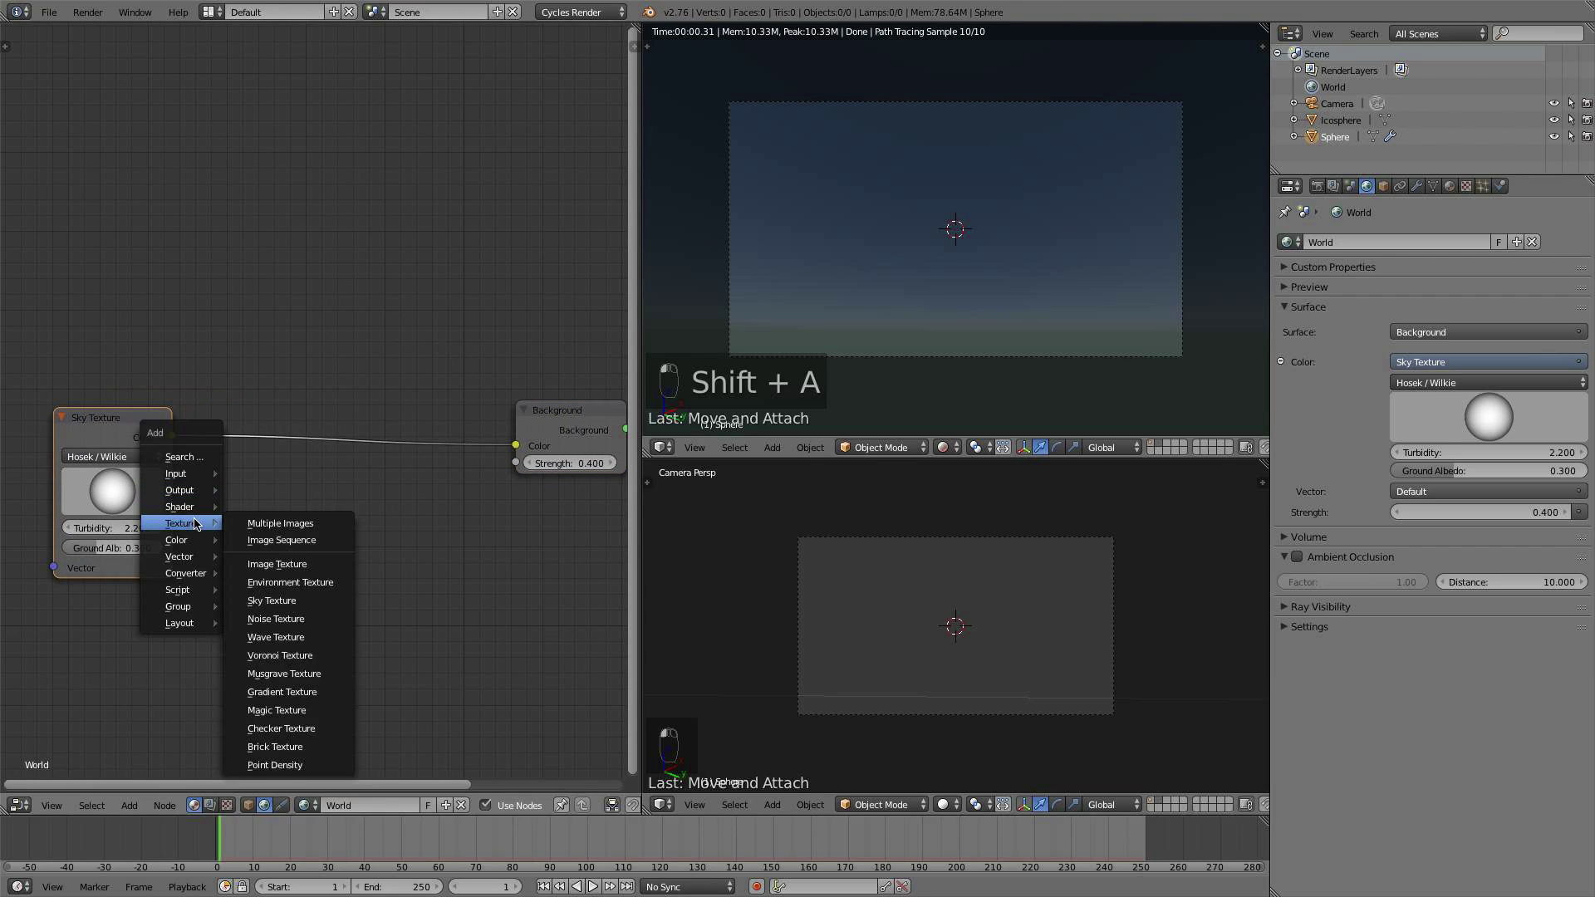
mouse_move(193, 542)
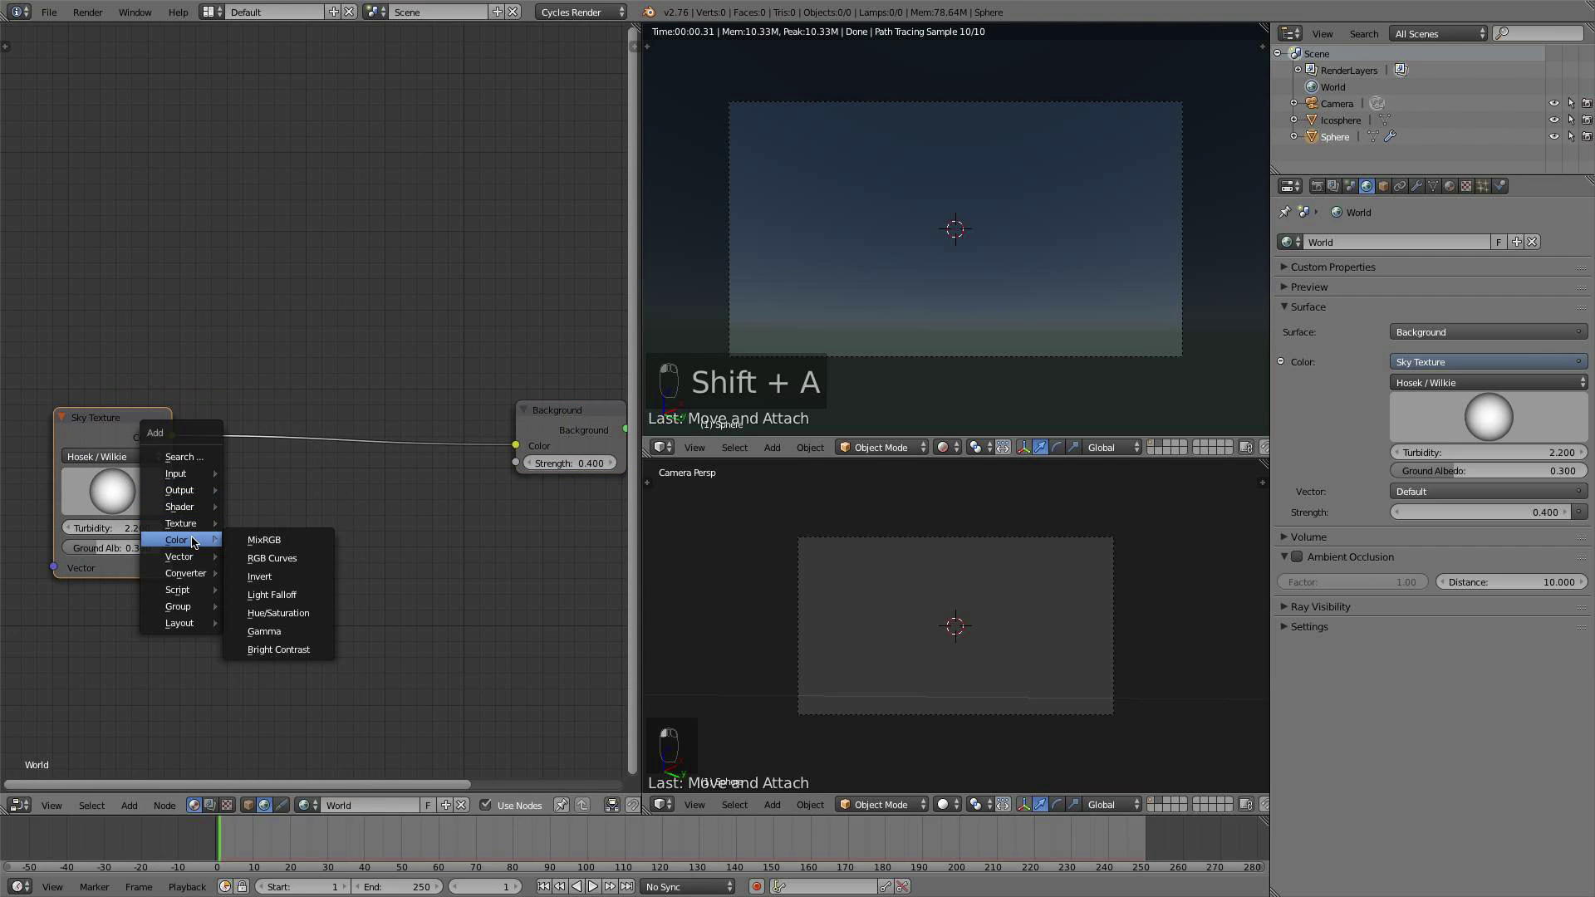
left_click(278, 613)
left_click(202, 426)
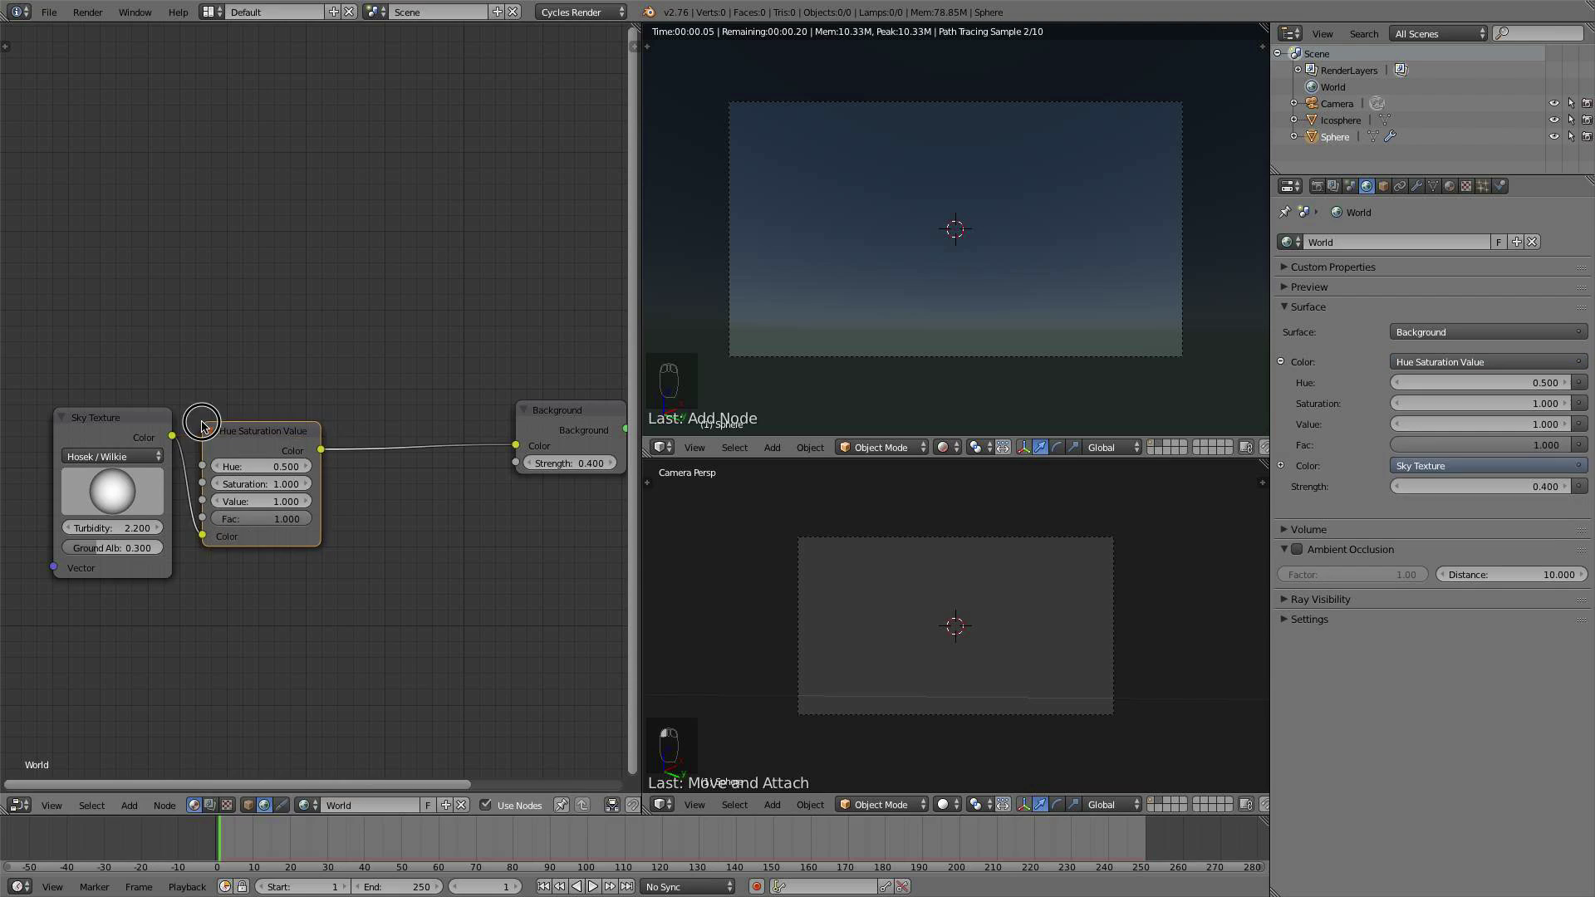
Step: Set the Hue Saturation Value node's value to 0.600 and saturation to 1.100
left_click(251, 502)
left_click(251, 502)
left_click(251, 503)
left_click(251, 503)
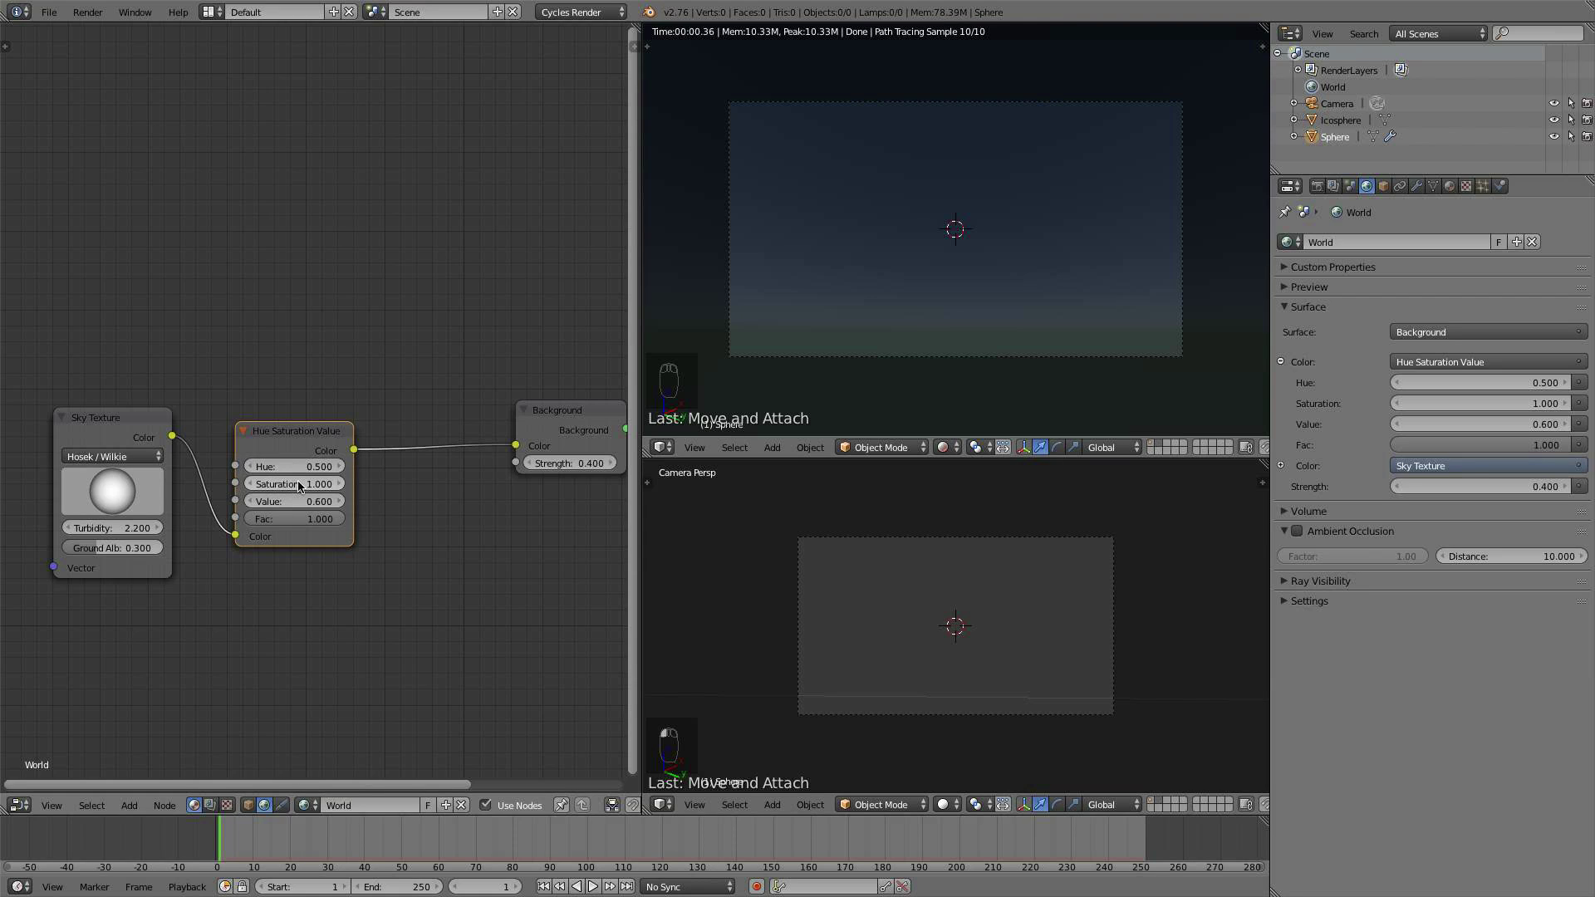
left_click(336, 484)
left_click_drag(312, 427, 305, 417)
scroll(908, 325, "down", 1)
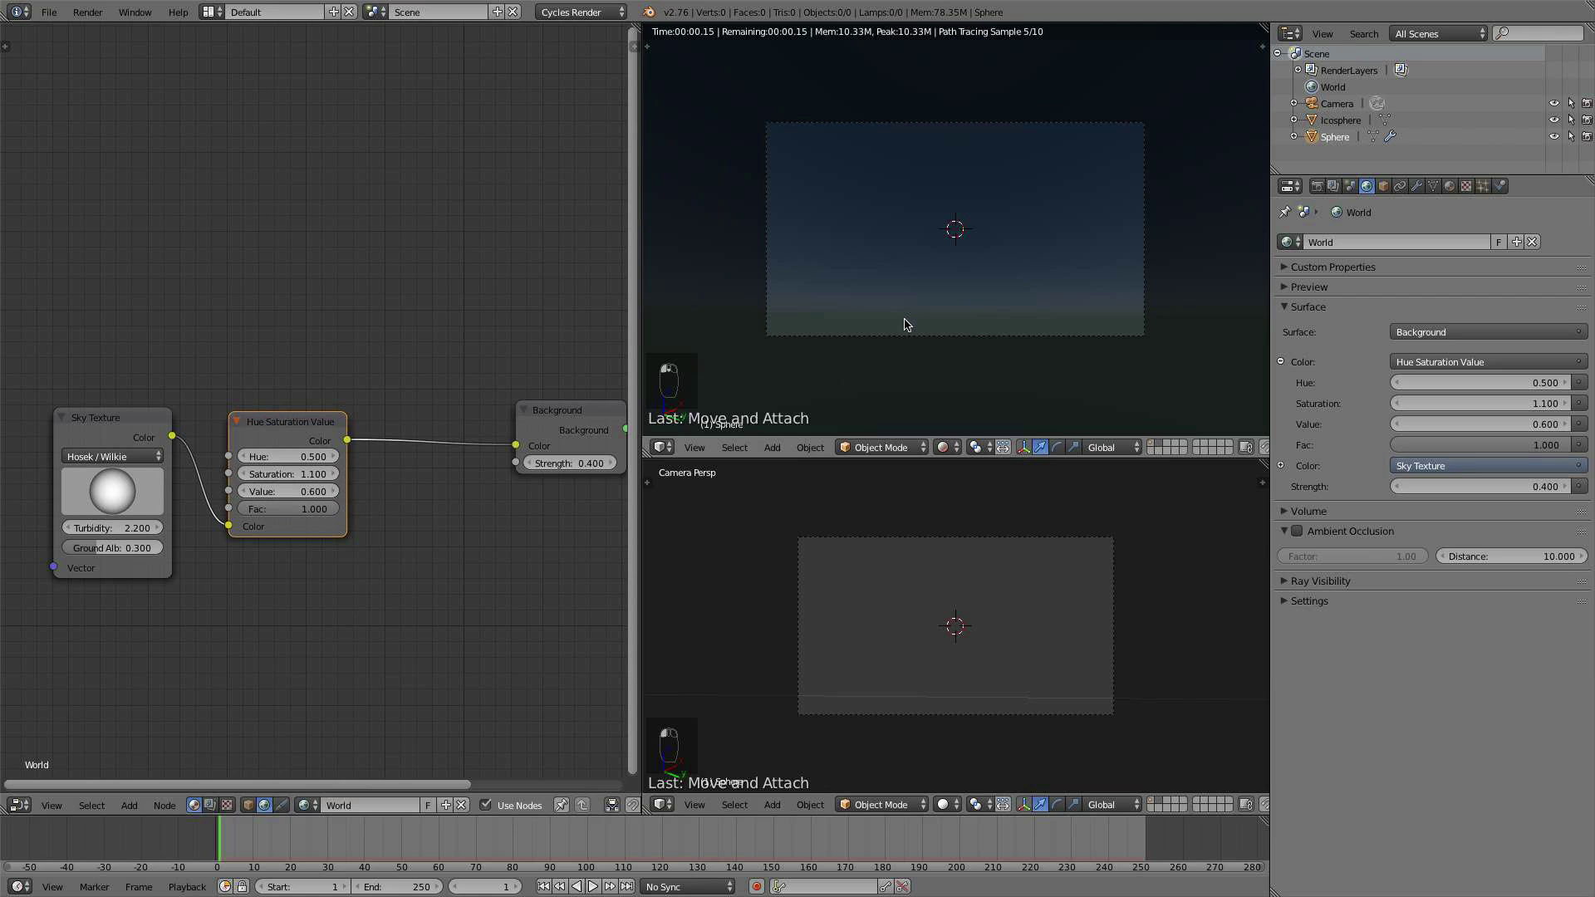
Step: Make room in the world nodes and insert an RGB Curves node between Hue Saturation Value and Background
scroll(598, 440, "down", 3)
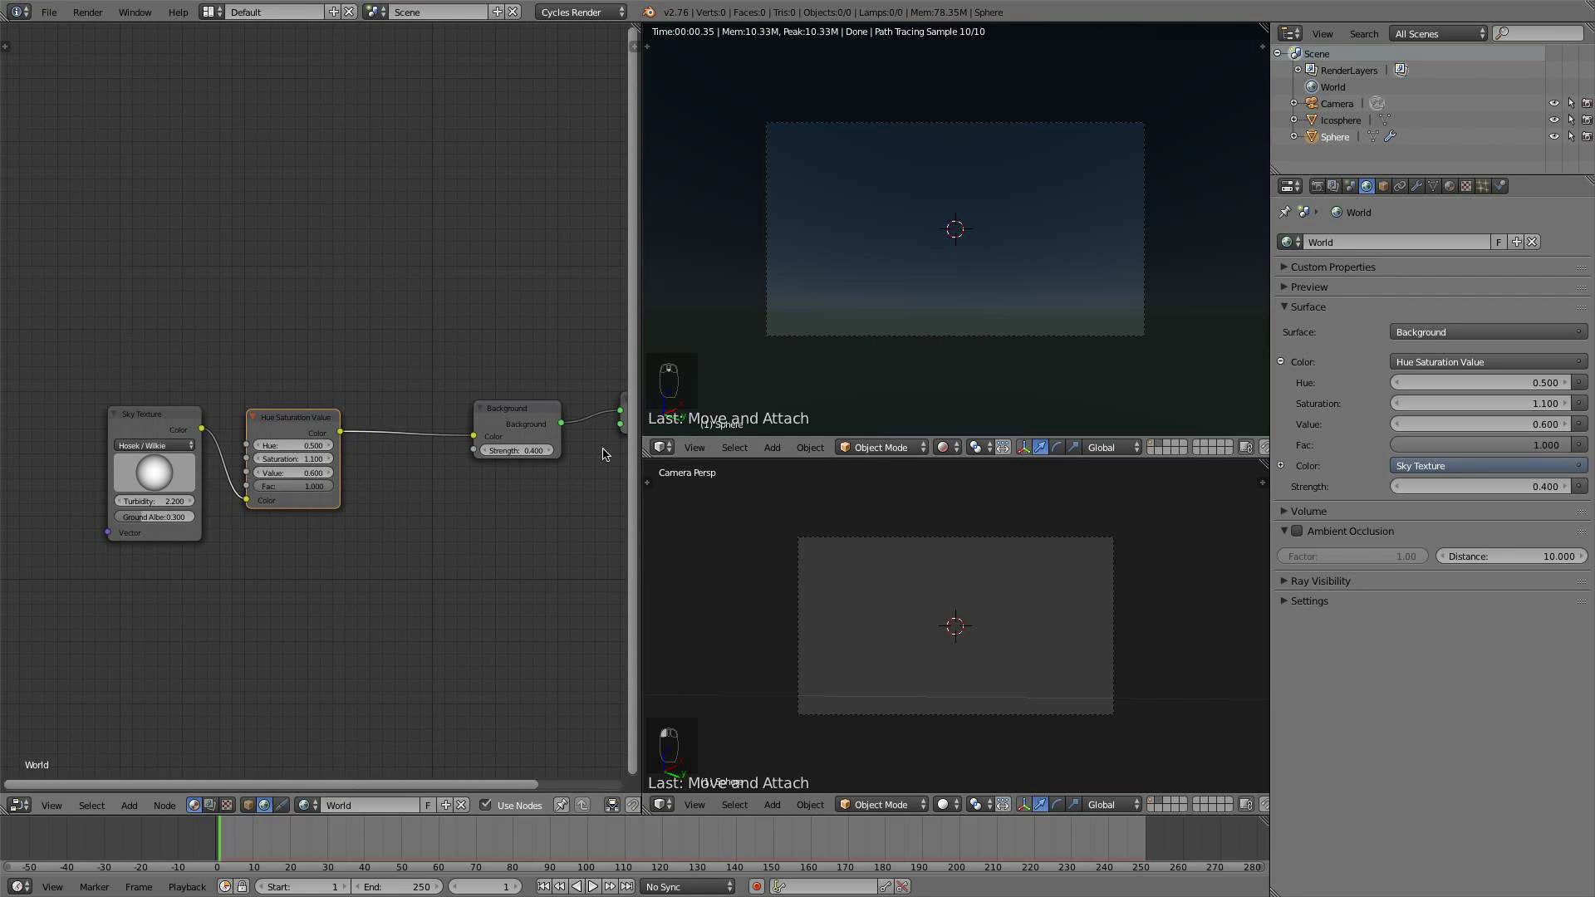
left_click_drag(123, 445, 80, 444)
left_click_drag(230, 447, 184, 447)
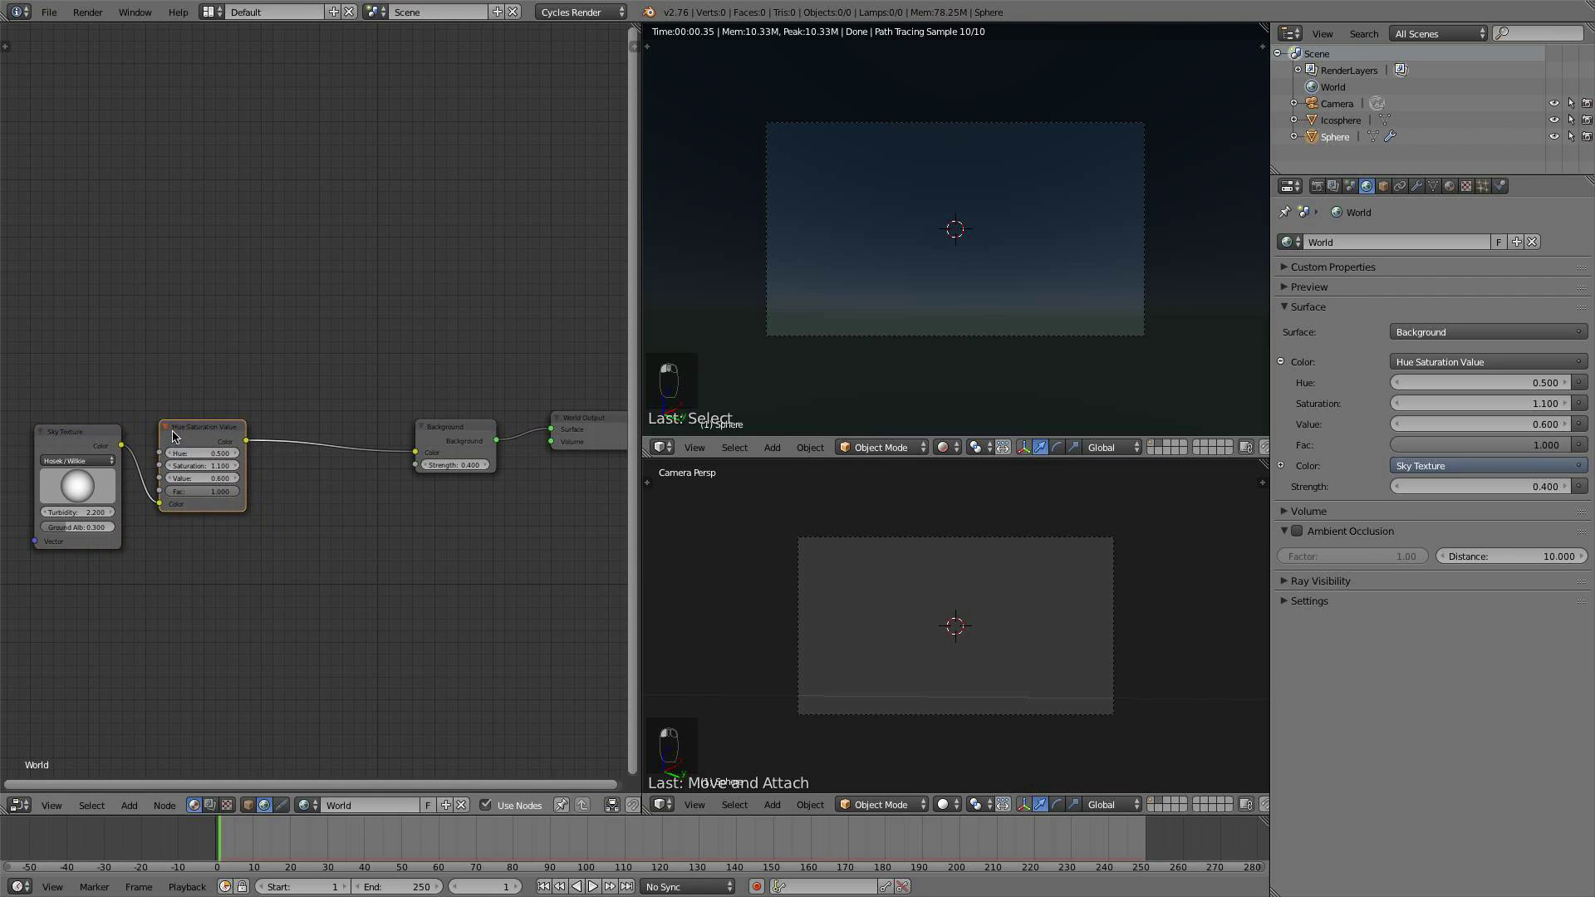
key("shift+a")
mouse_move(239, 445)
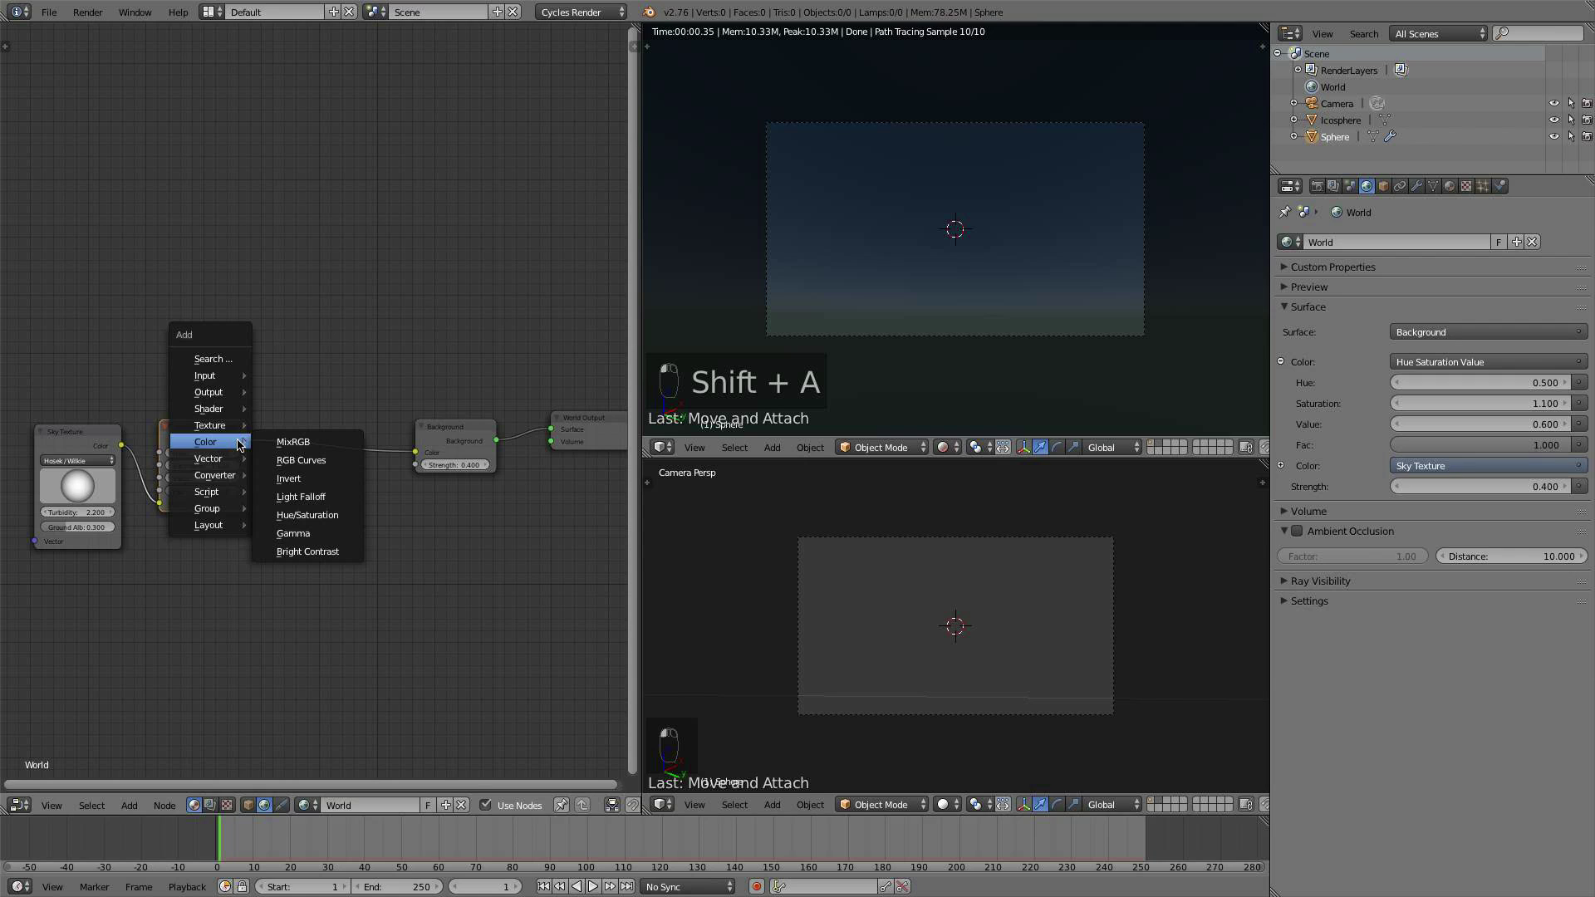
left_click(286, 461)
left_click(266, 387)
middle_click_drag(424, 501, 353, 496)
Step: Darken the sky by adding a point to the combined RGB curve at about X 0.682, Y 0.325
scroll(353, 495, "up", 1)
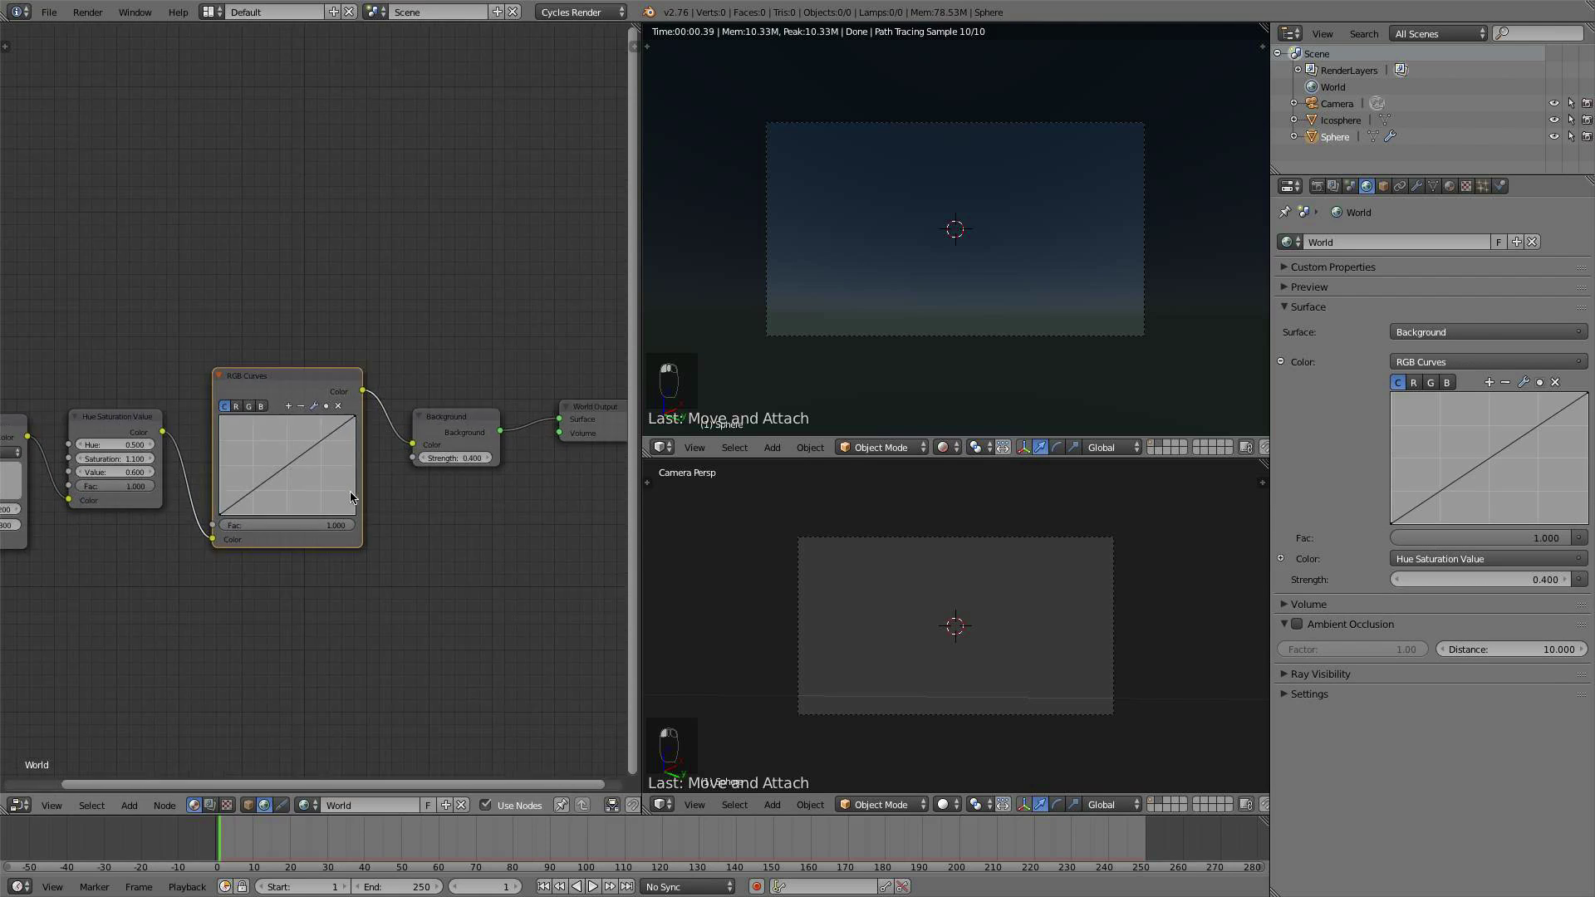
scroll(351, 494, "up", 1)
scroll(349, 492, "down", 1)
left_click_drag(295, 467, 312, 483)
scroll(944, 364, "up", 1)
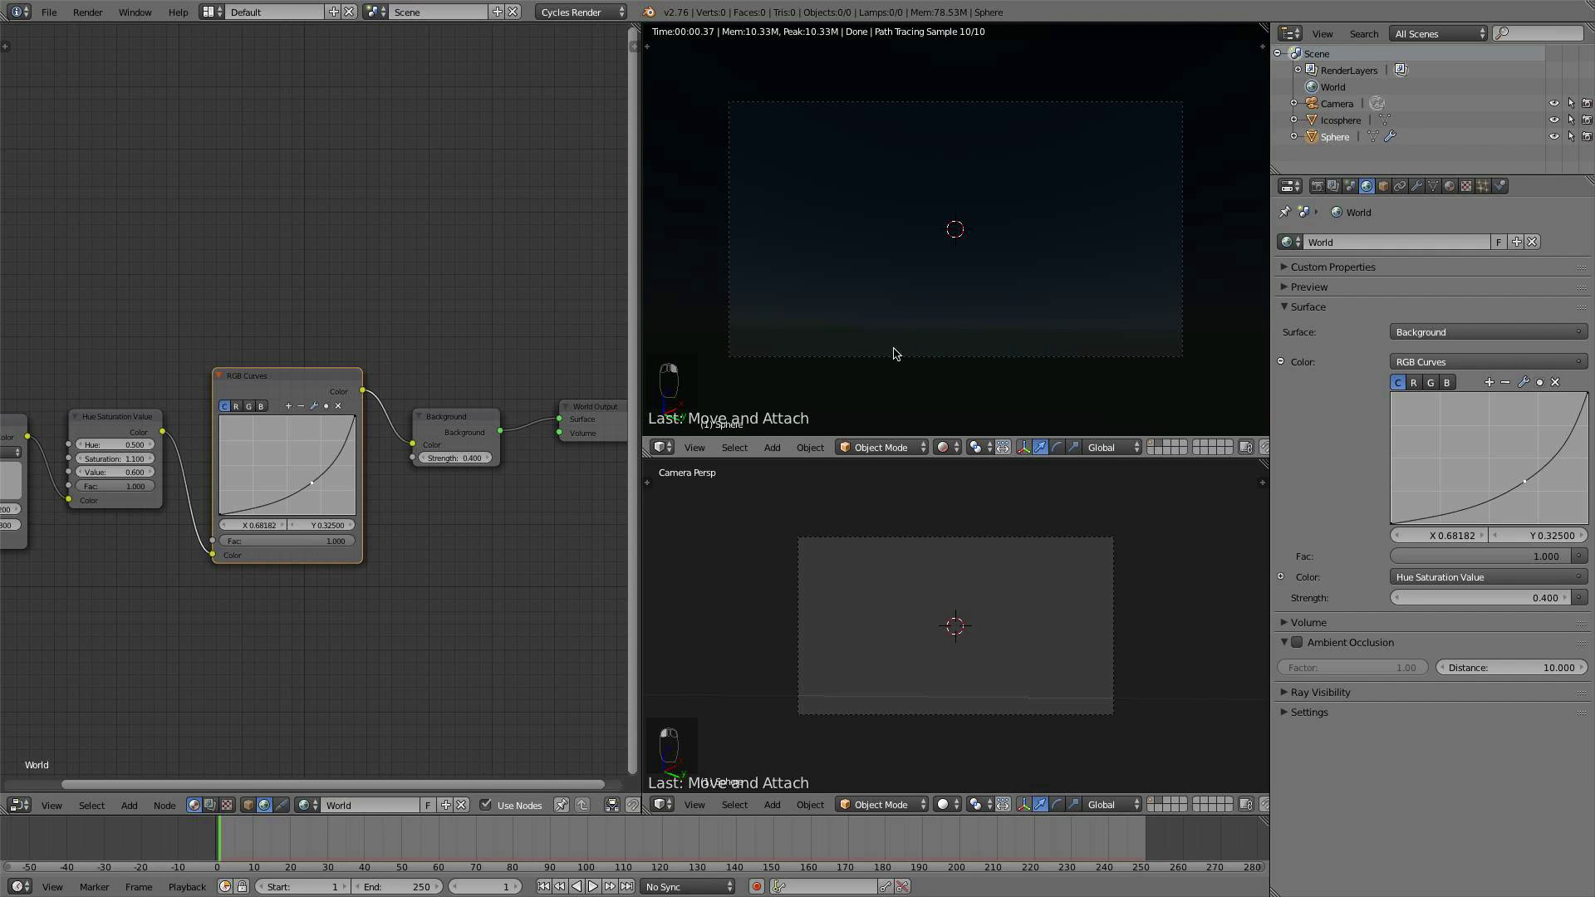
key("r")
key("r")
key("r")
key("Escape")
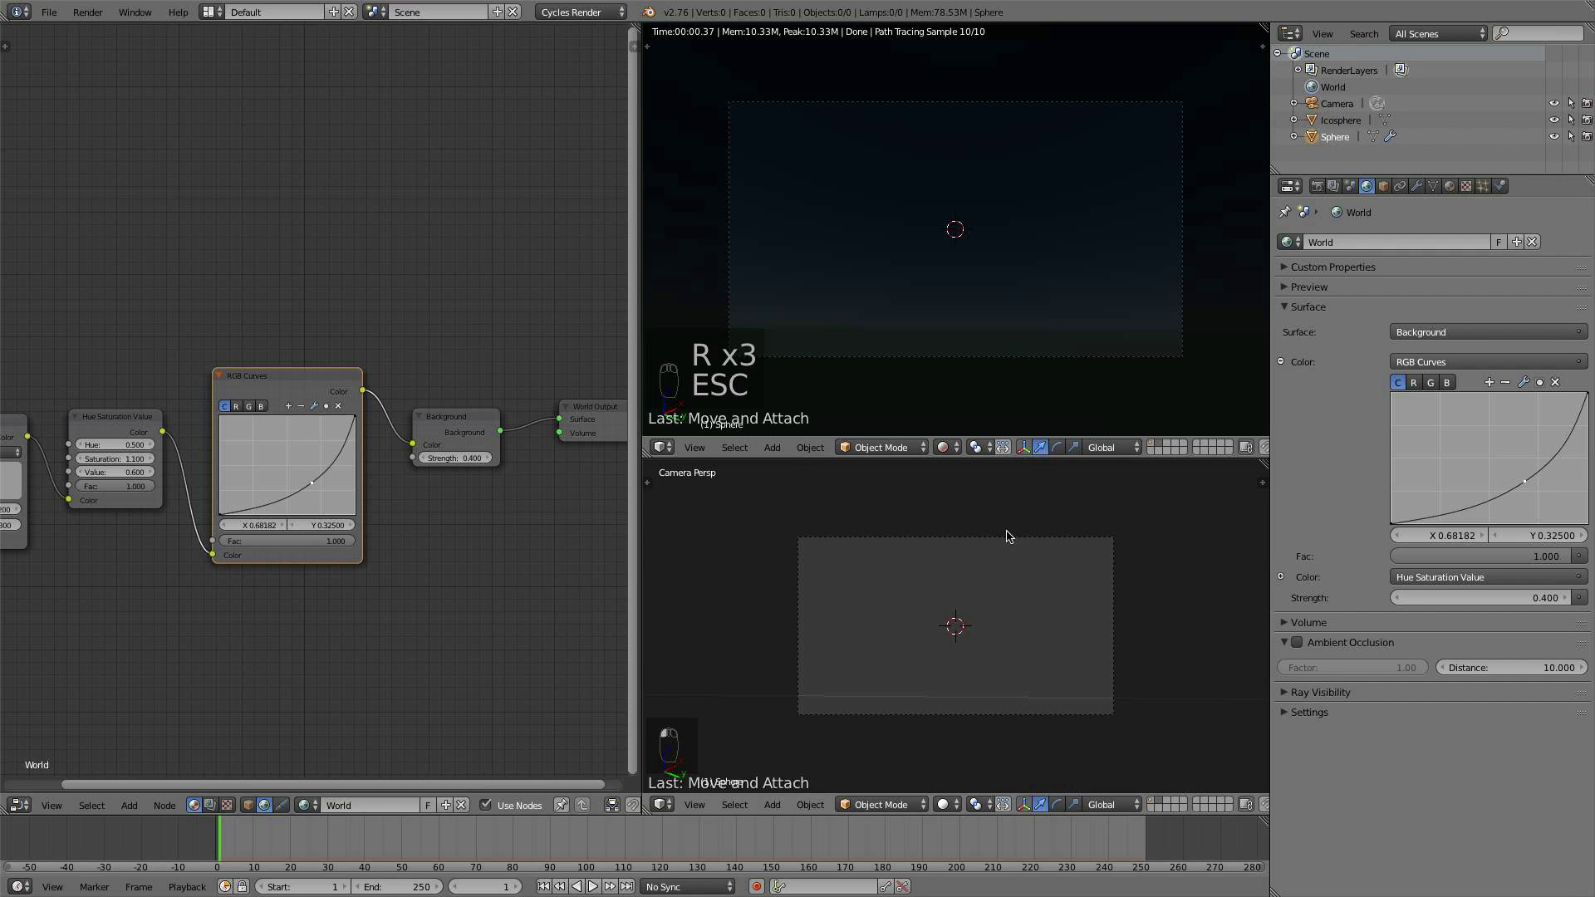
Step: Show the star dome's layer and tilt the camera upward with a free trackball rotation so the horizon drops below the frame
left_click(1152, 804)
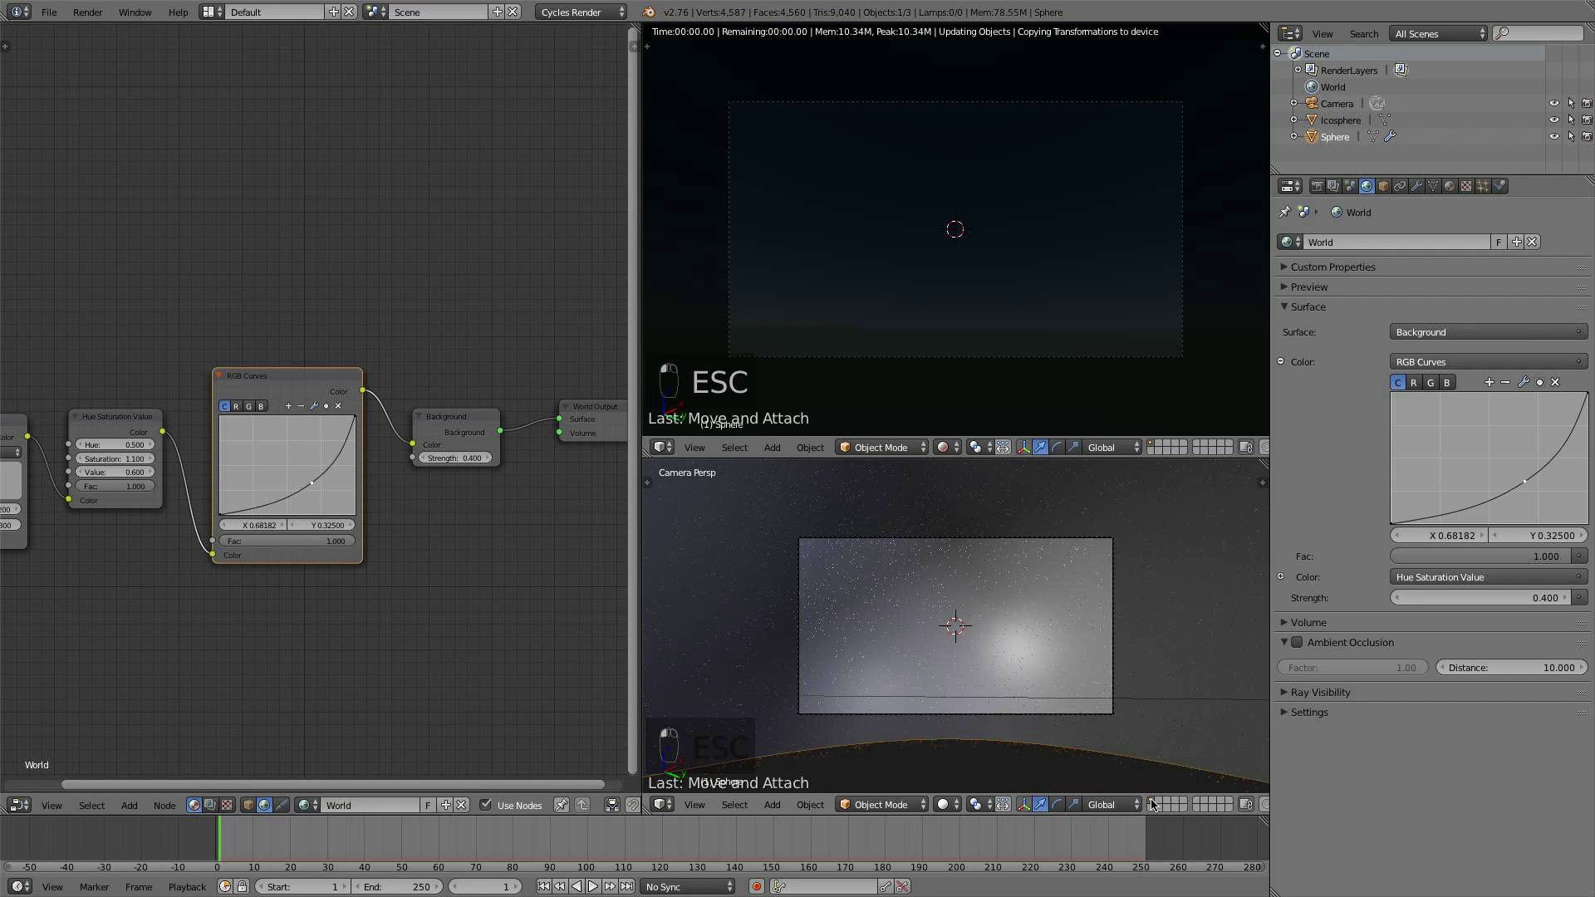
left_click(991, 546)
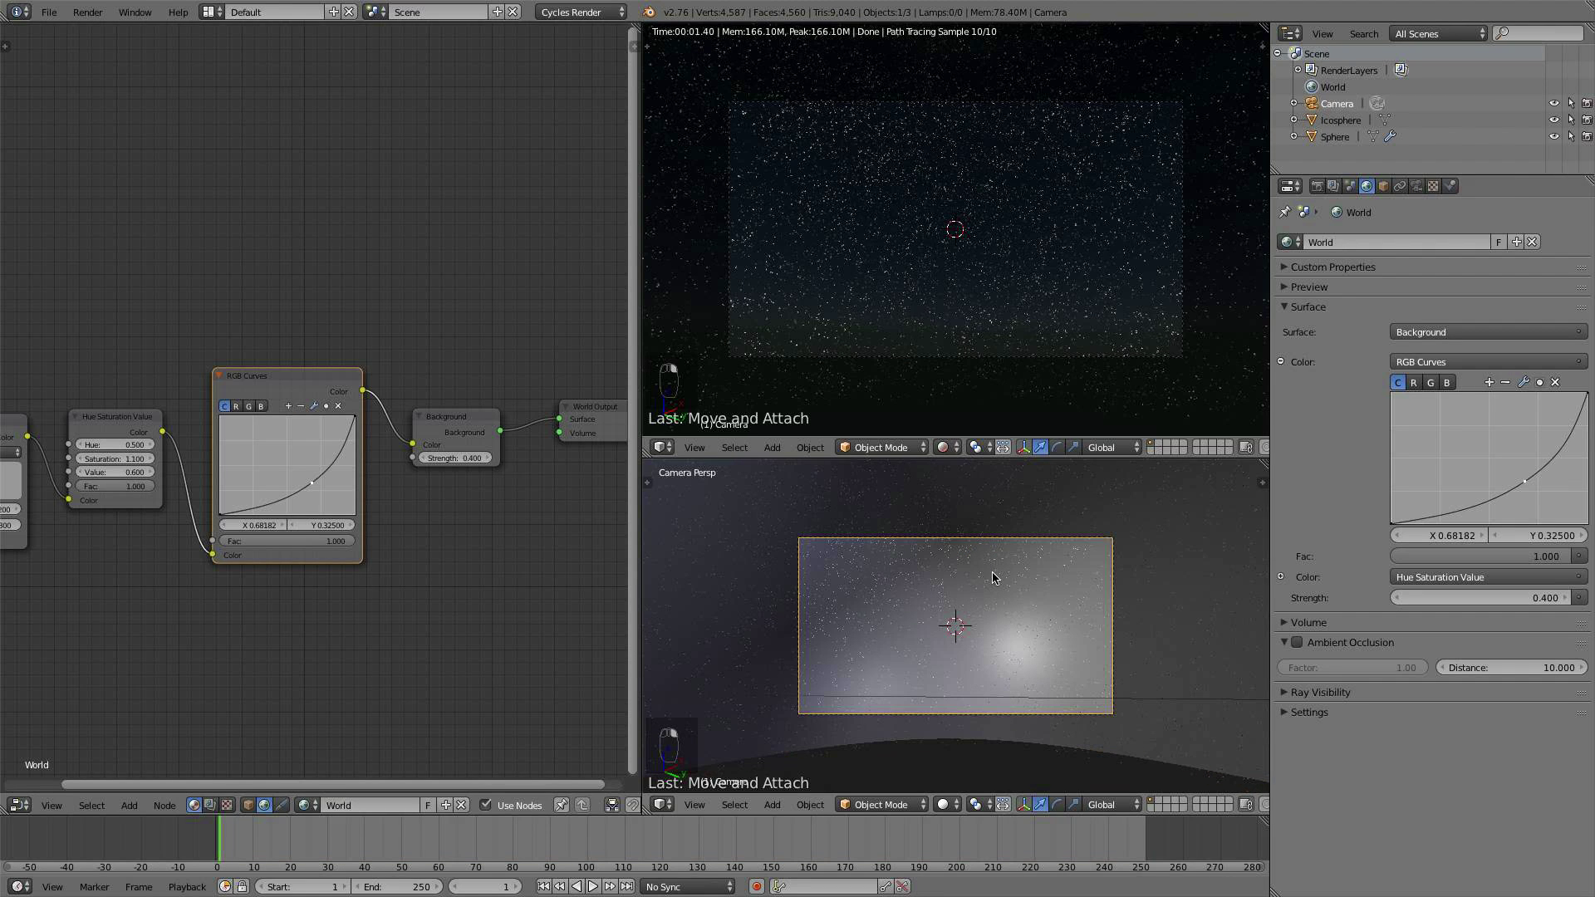
key("r")
key("r")
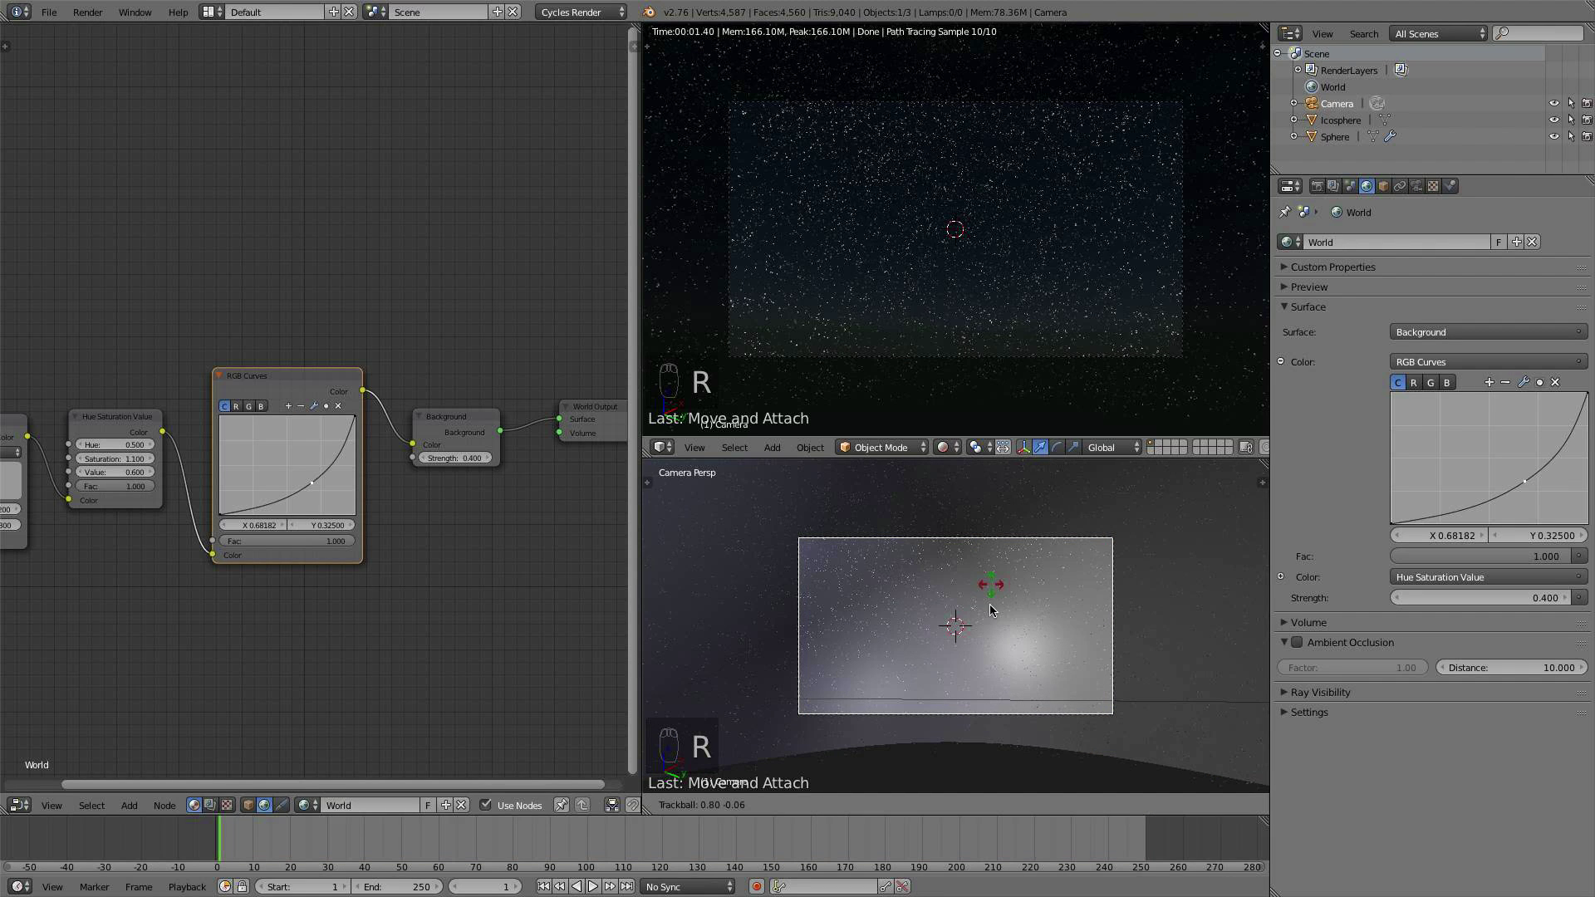
left_click(986, 703)
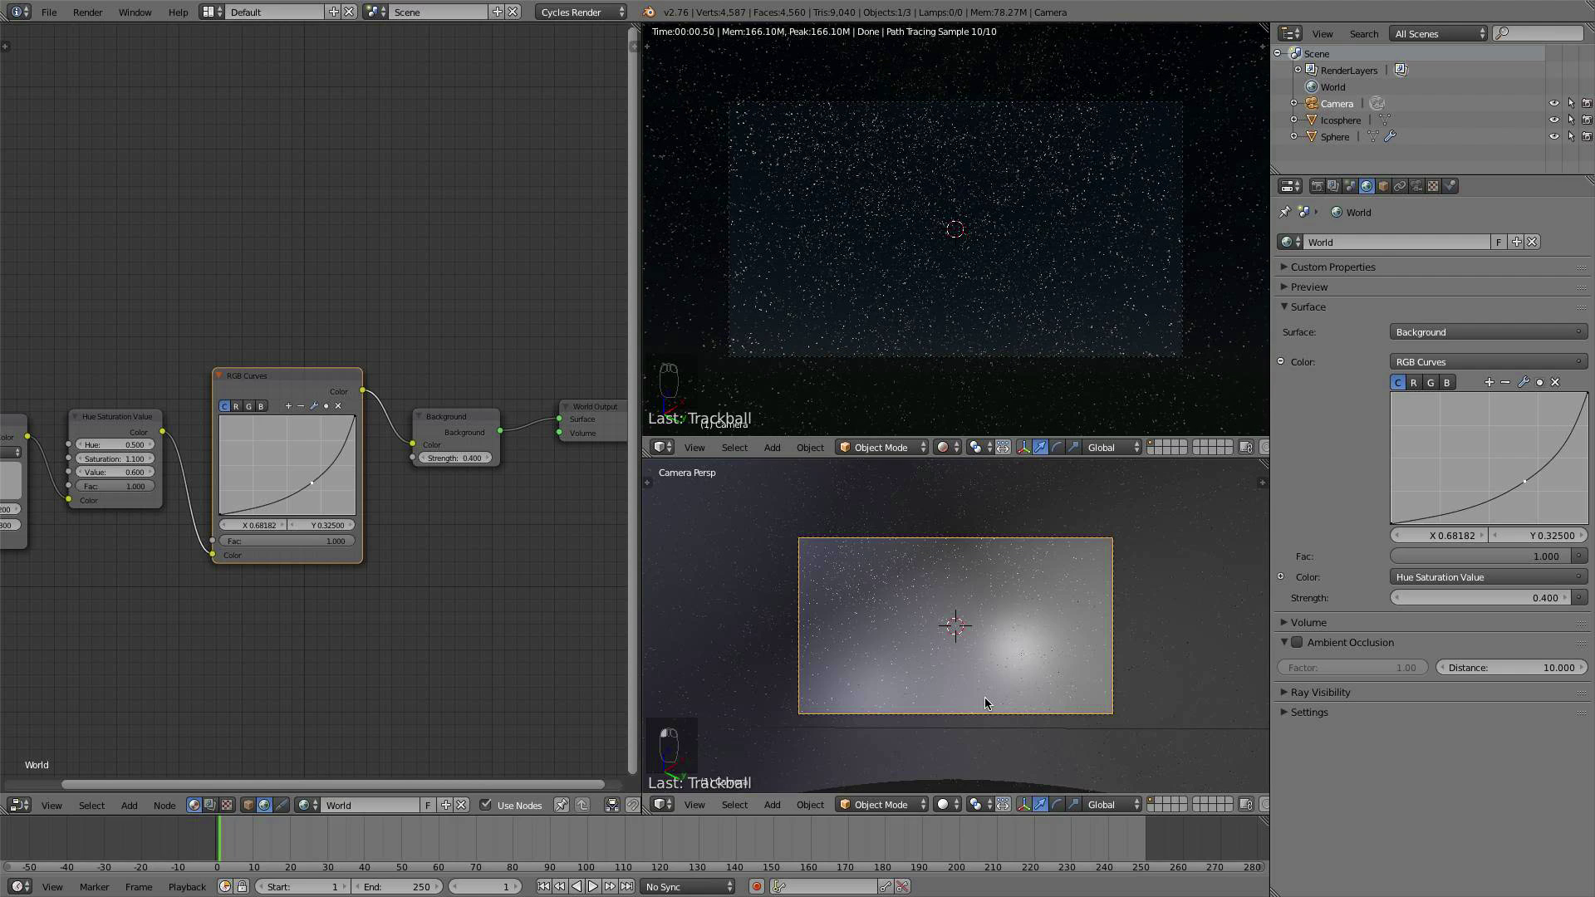
Step: Set the upper viewport to Solid shading and select the star-emitting sphere in the lower viewport
left_click(942, 447)
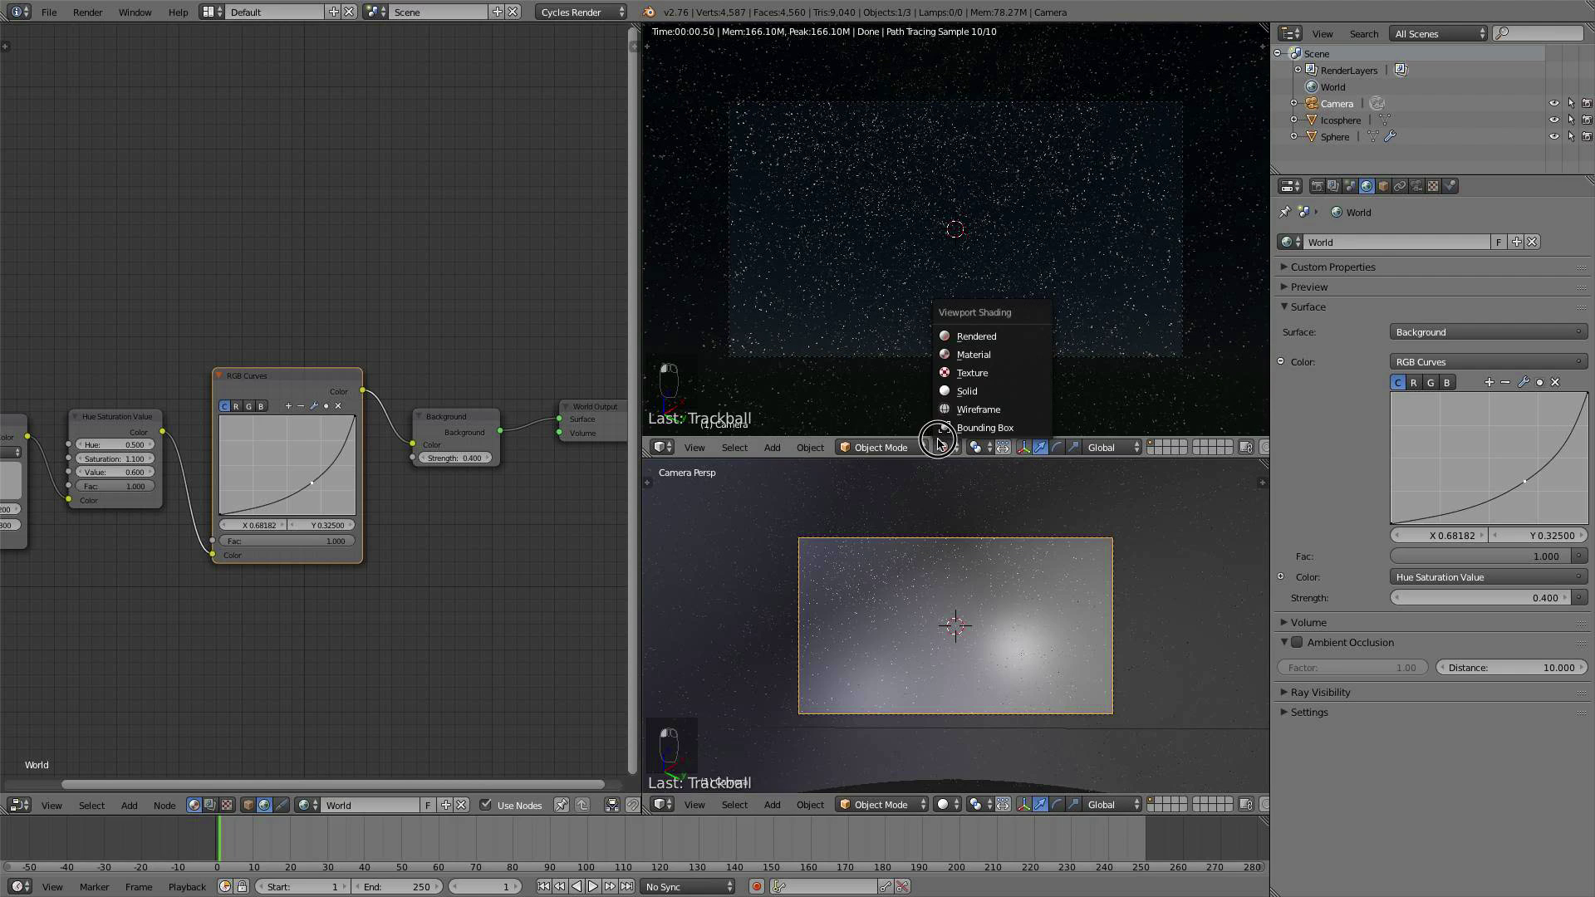
left_click(967, 391)
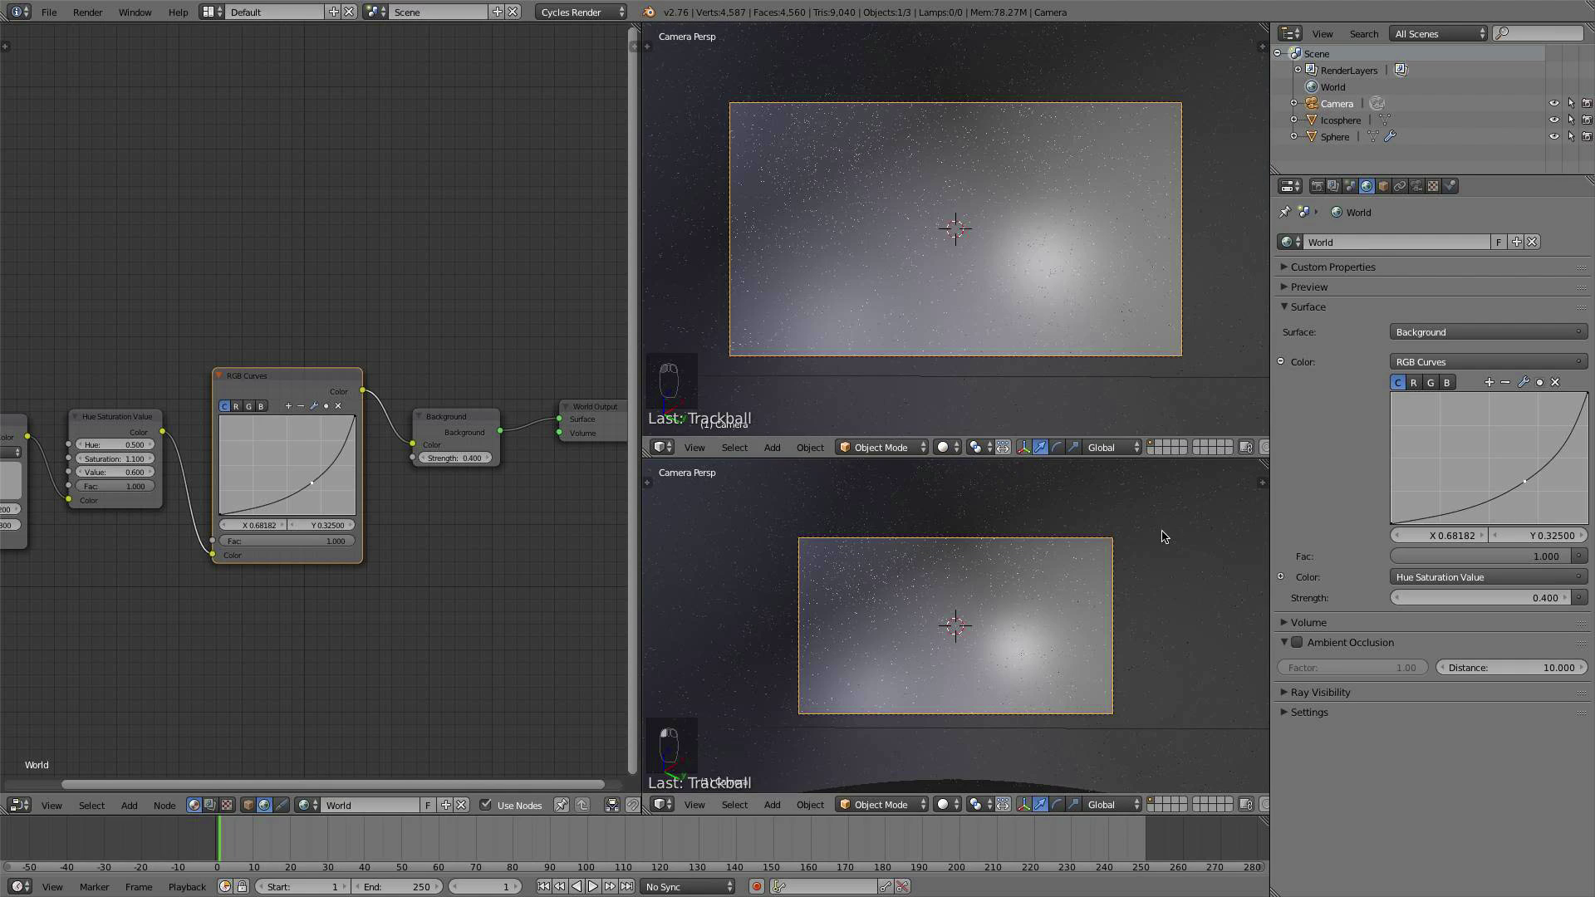
scroll(1097, 558, "down", 3)
middle_click_drag(1068, 573, 979, 610)
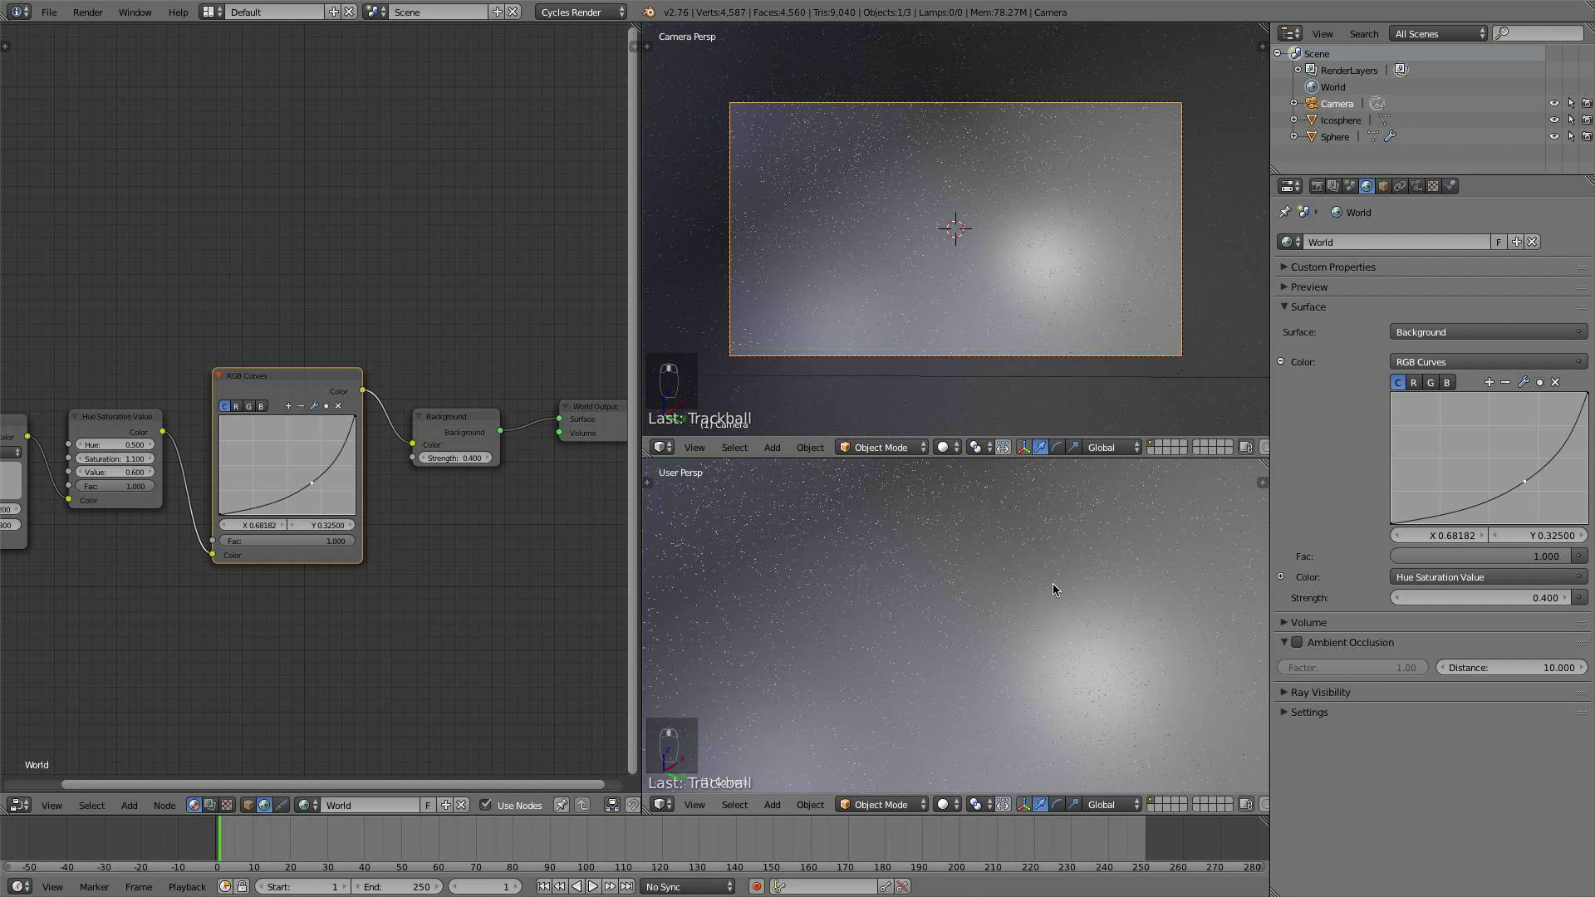
scroll(1119, 591, "down", 5)
middle_click_drag(1119, 591, 1121, 550)
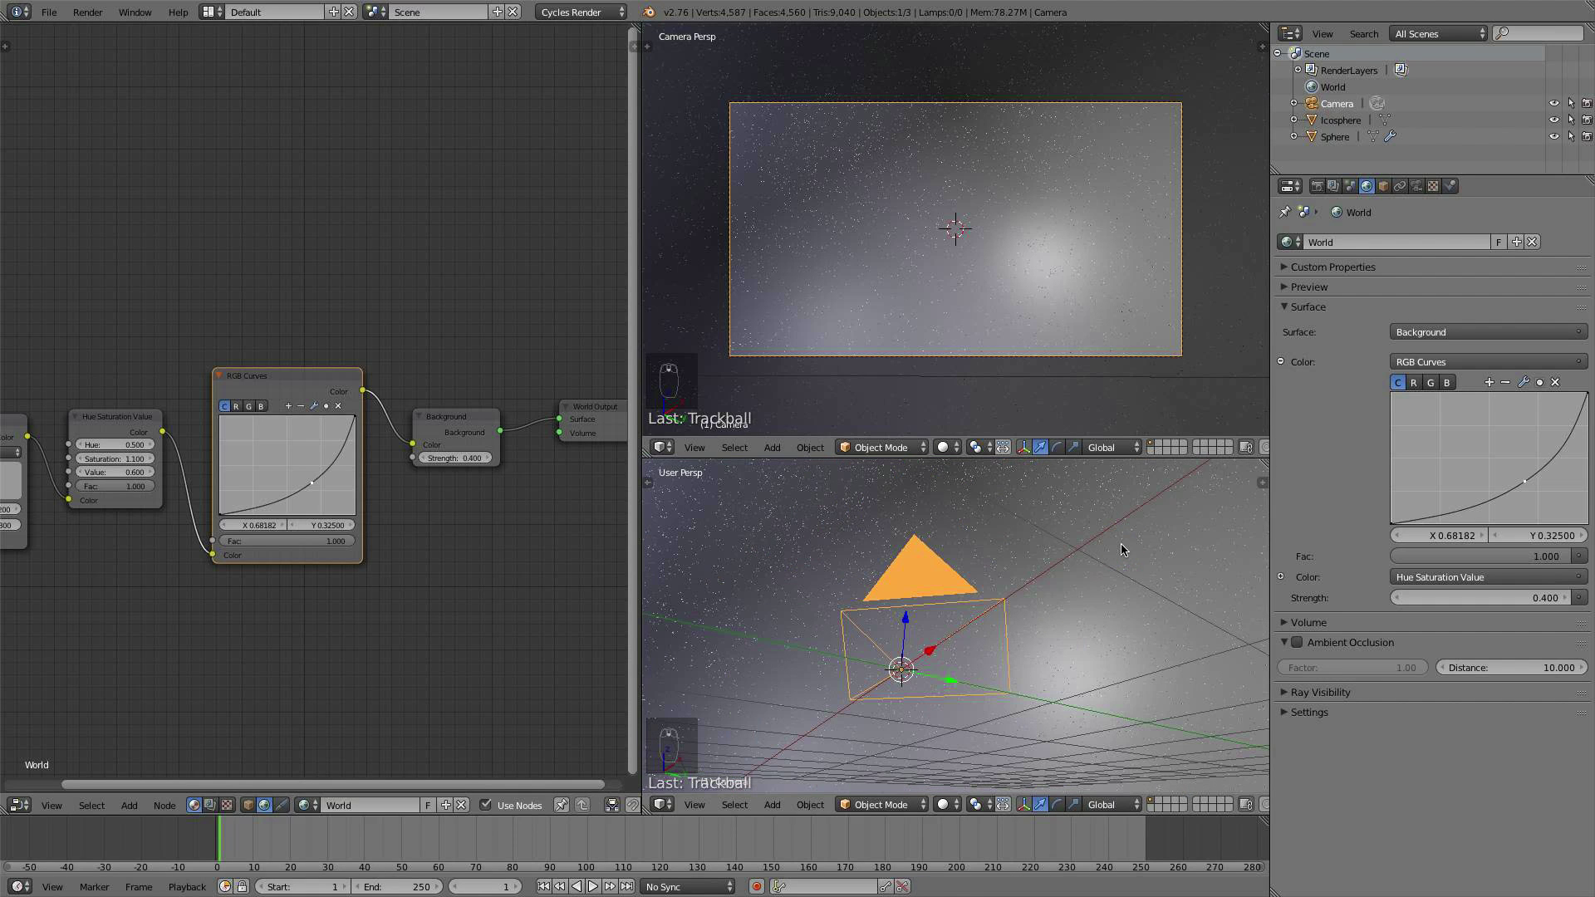
right_click(1122, 549)
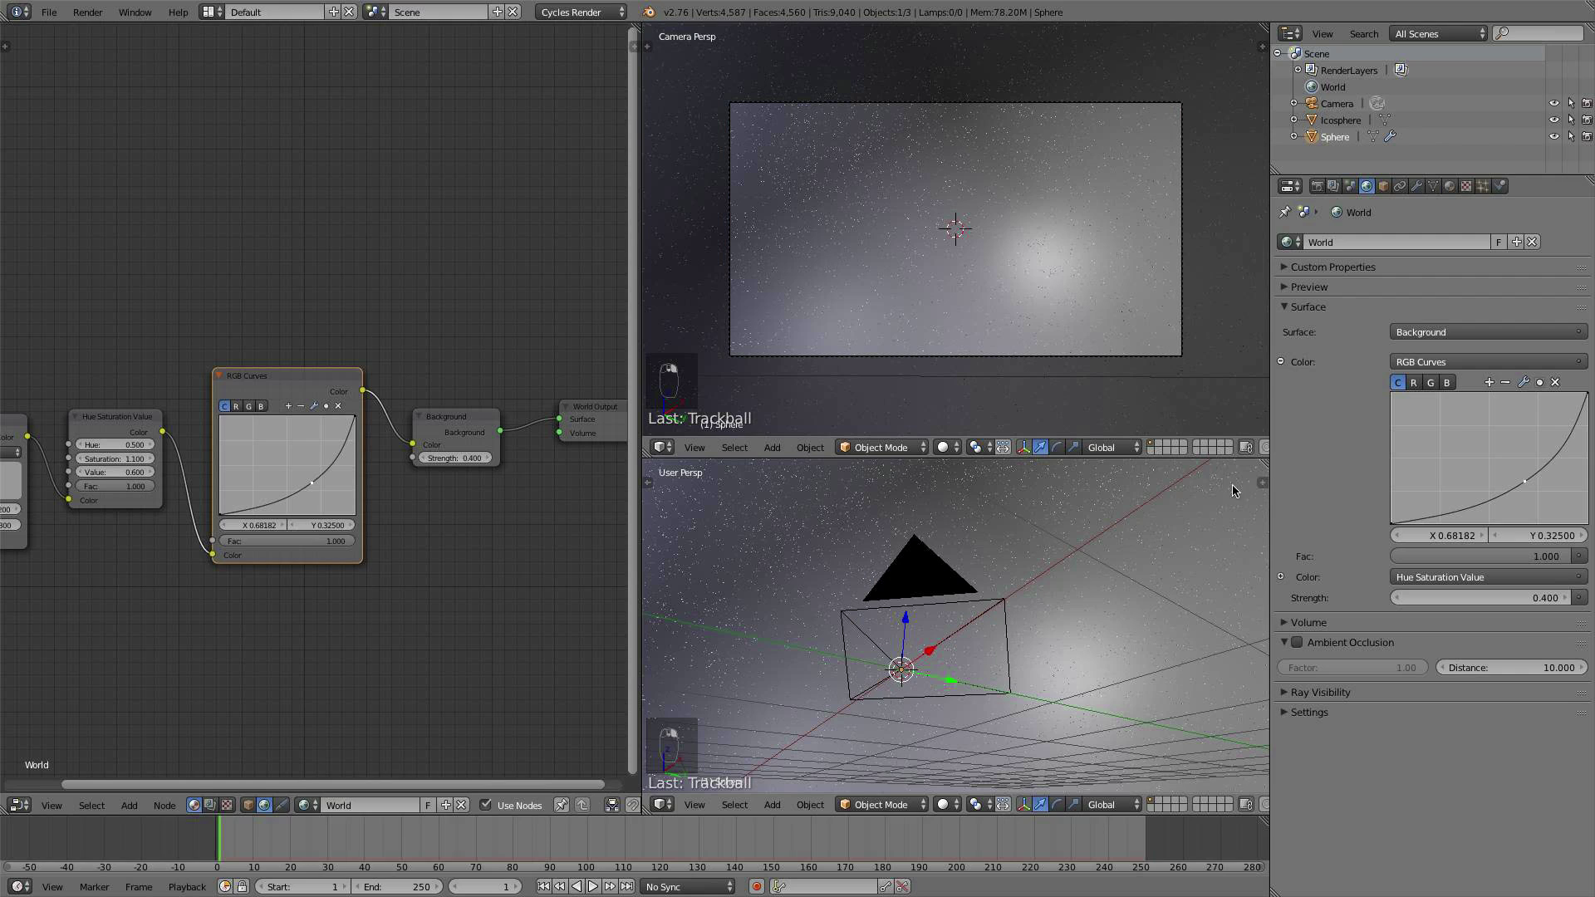
Step: Set the displayed child particle count to 1 in the sphere's particle settings
left_click(1501, 187)
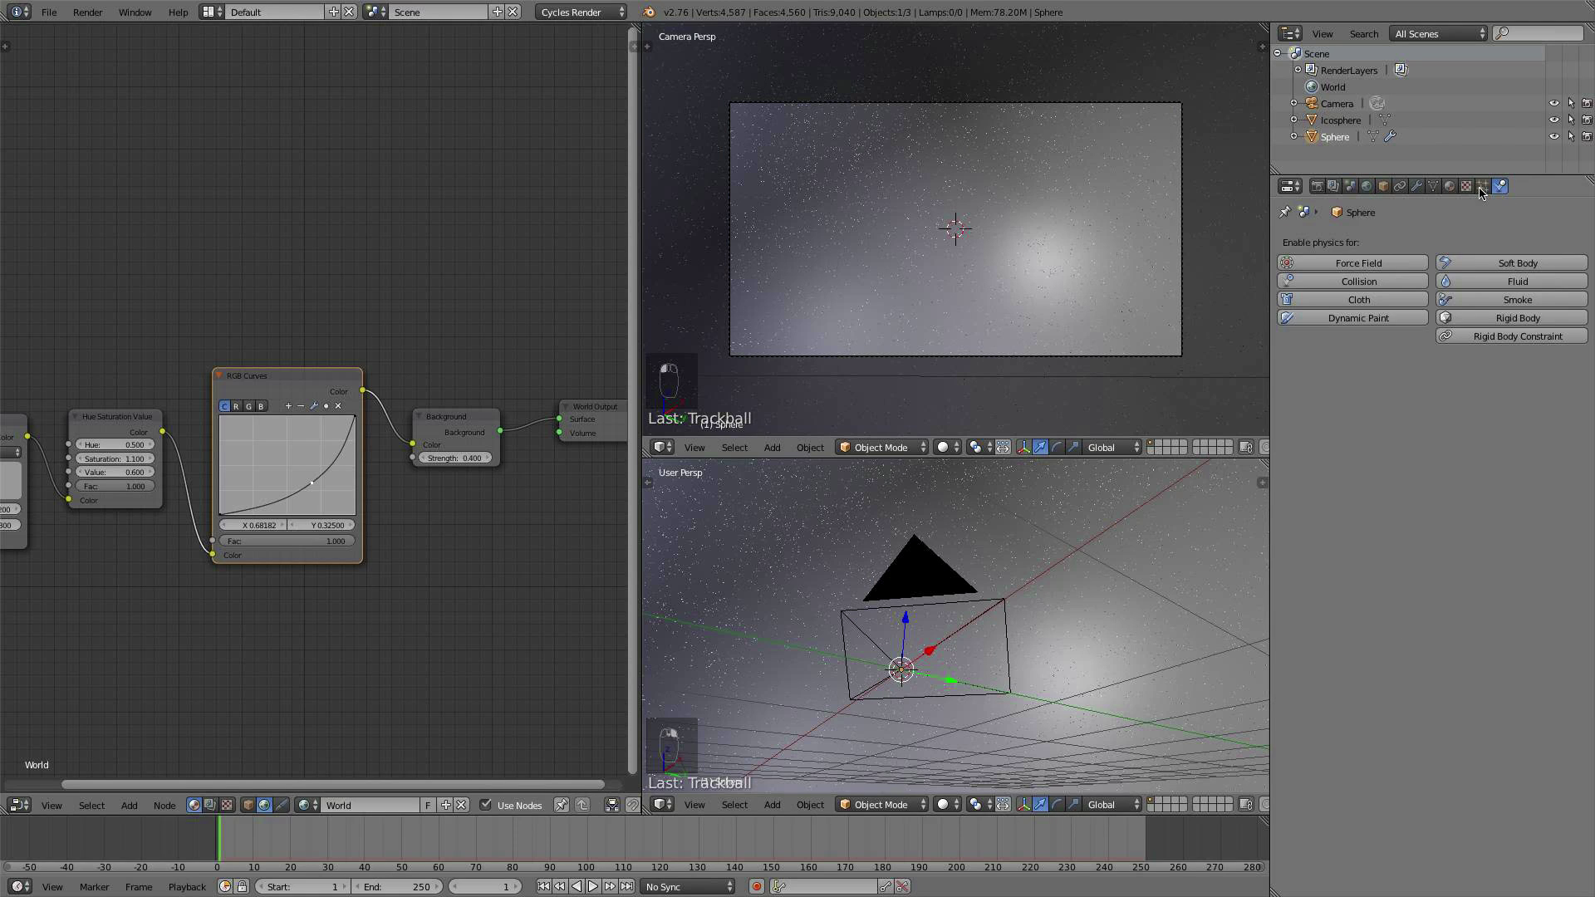
left_click(1483, 186)
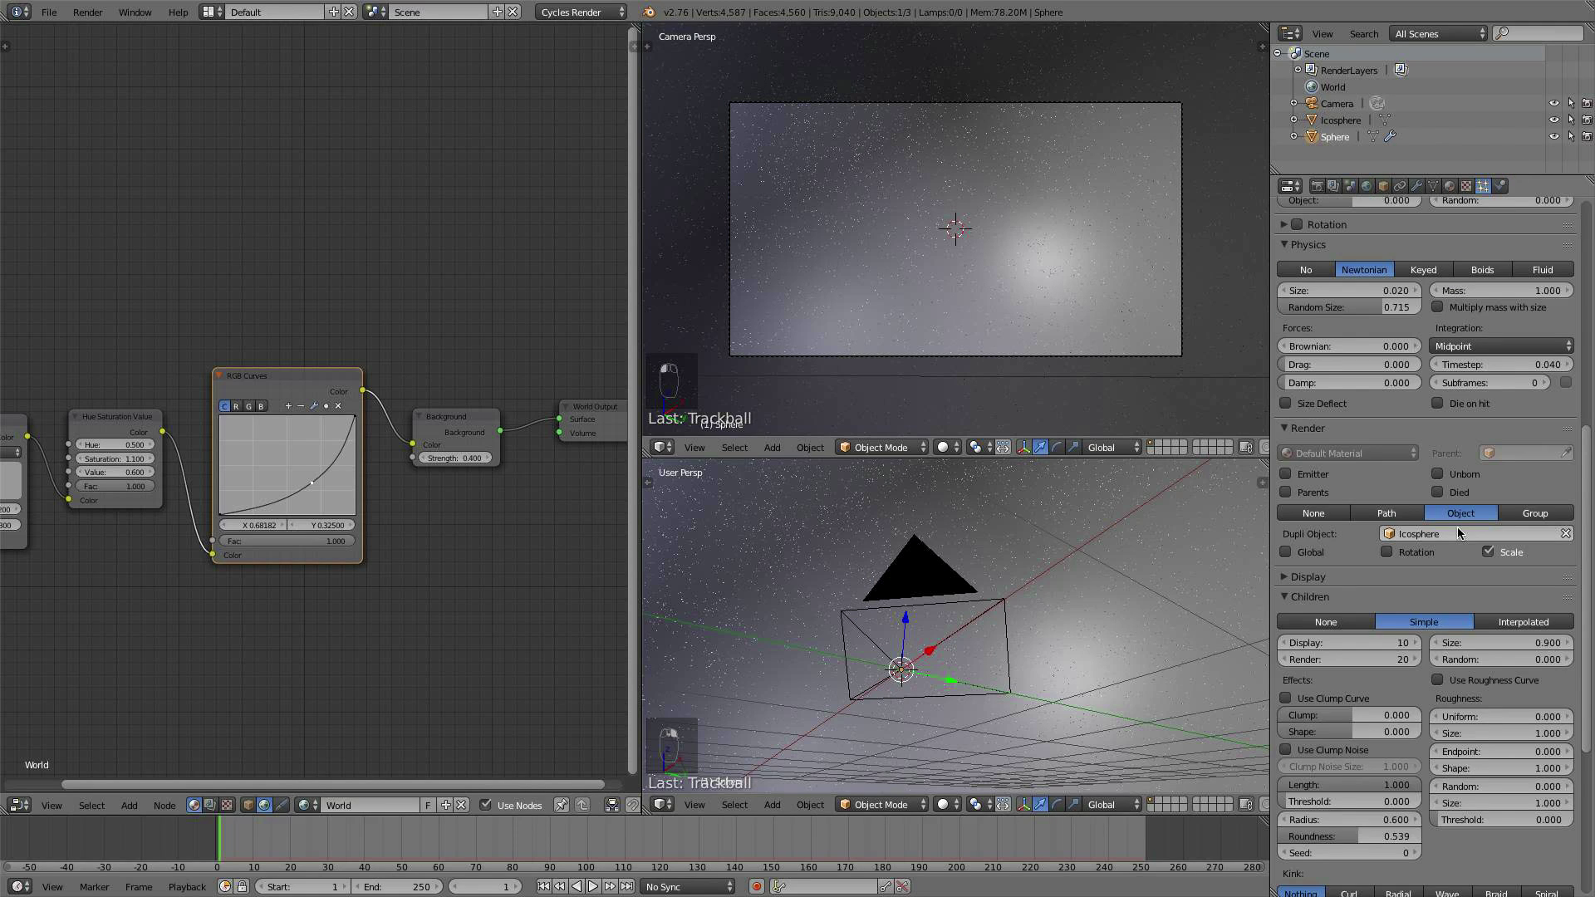
scroll(1444, 623, "down", 1)
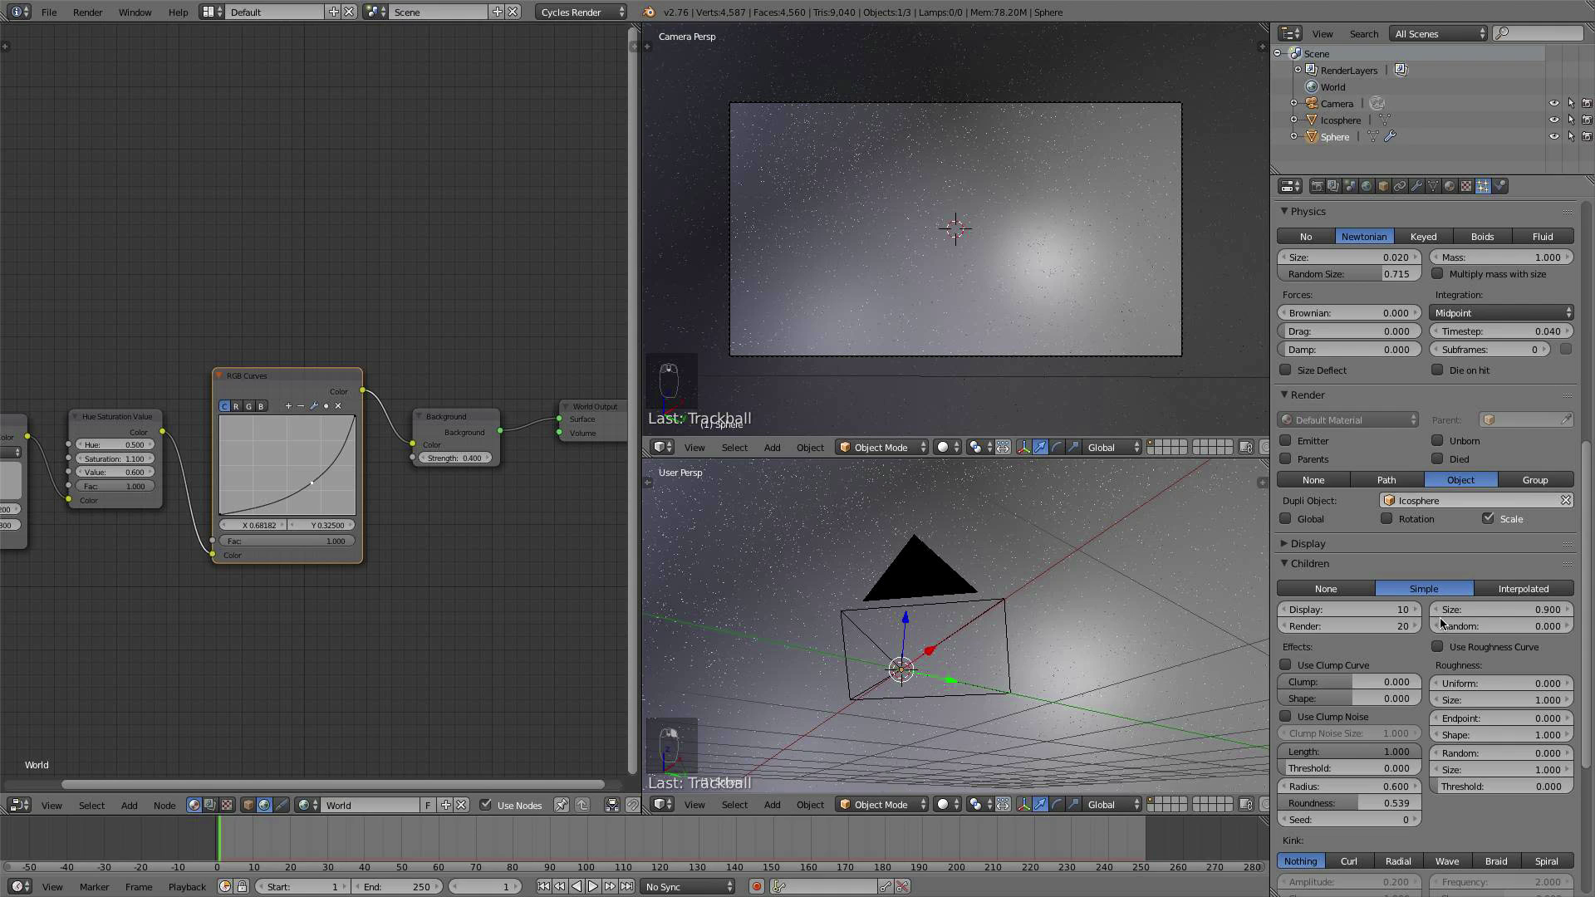
left_click(1355, 612)
type("1")
key("Return")
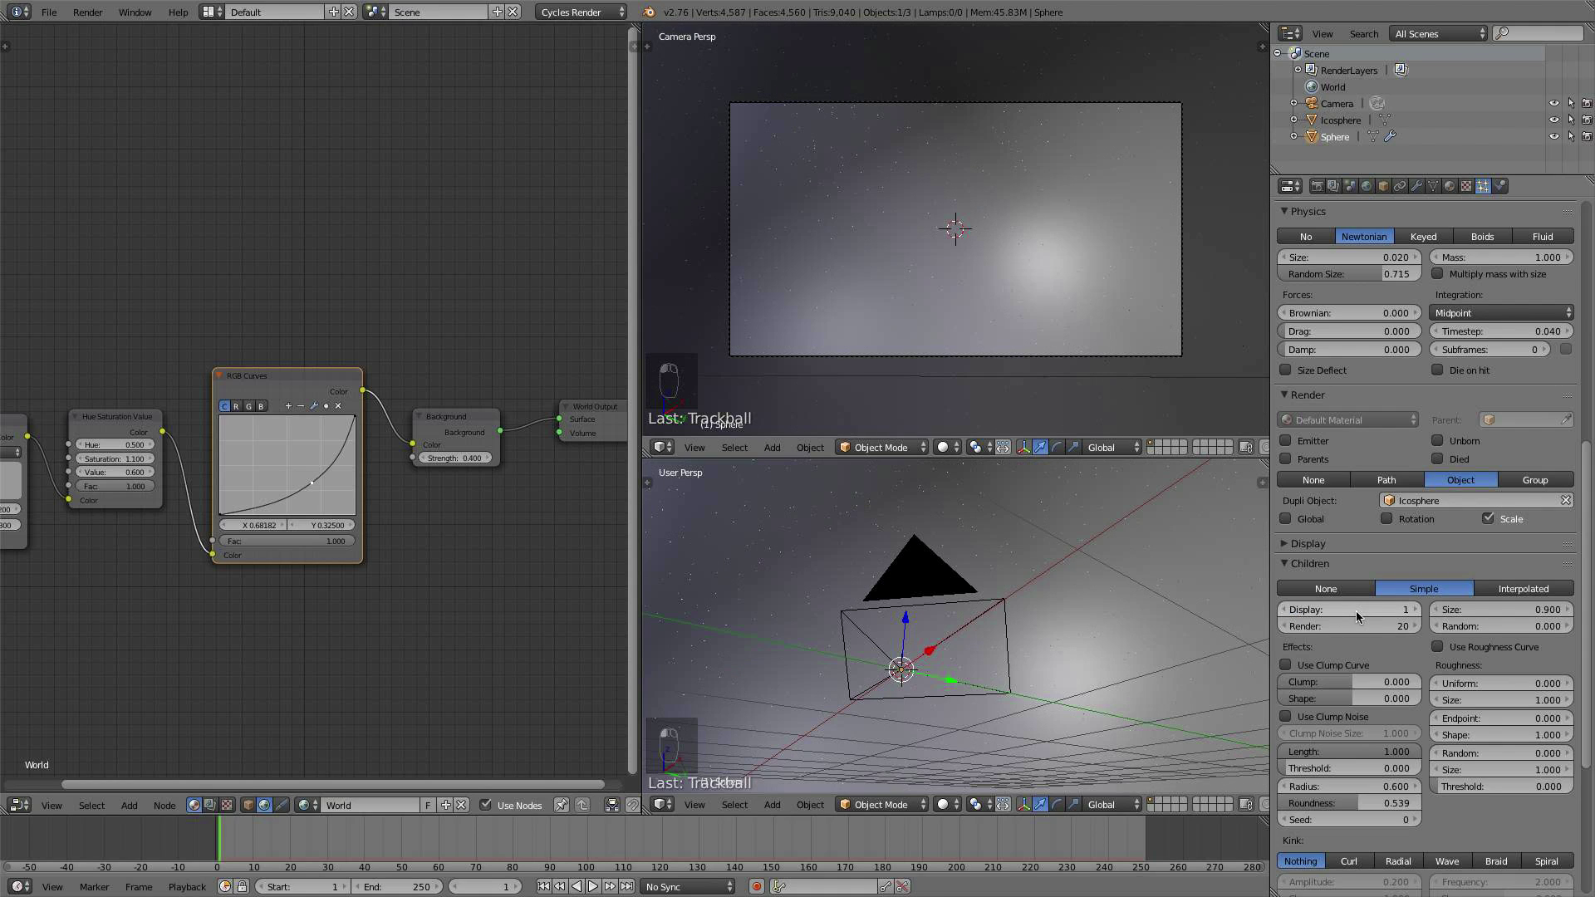
scroll(1398, 624, "down", 1)
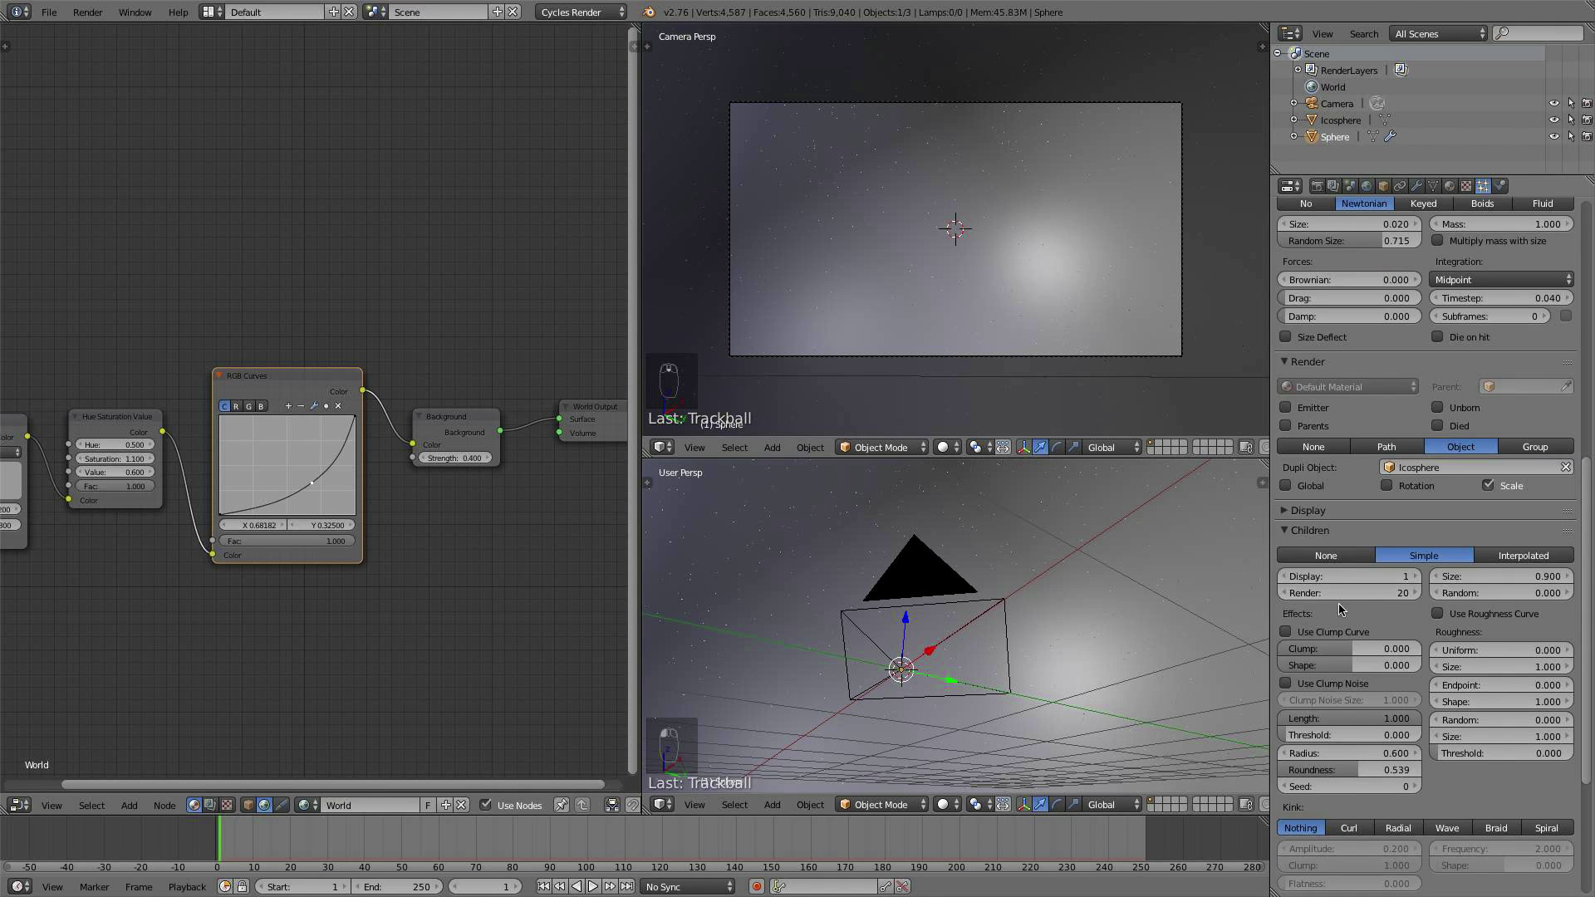
Step: Inspect the thinned star field from outside and in a rendered camera preview, and return the lower viewport to Solid shading
scroll(1046, 603, "down", 6)
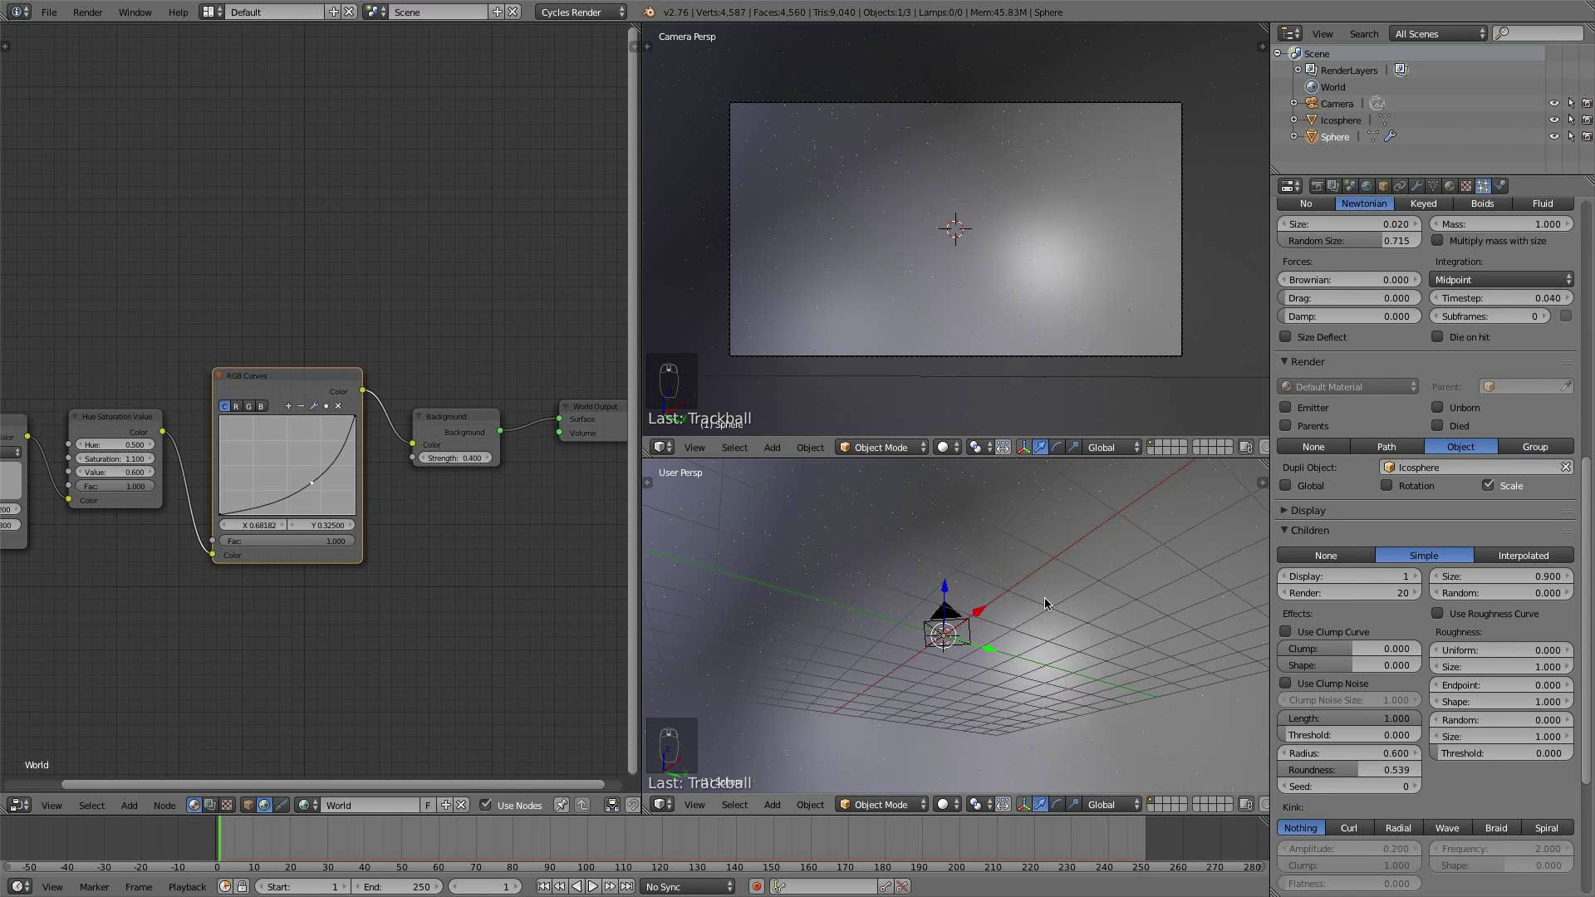
middle_click_drag(1046, 603, 1042, 655)
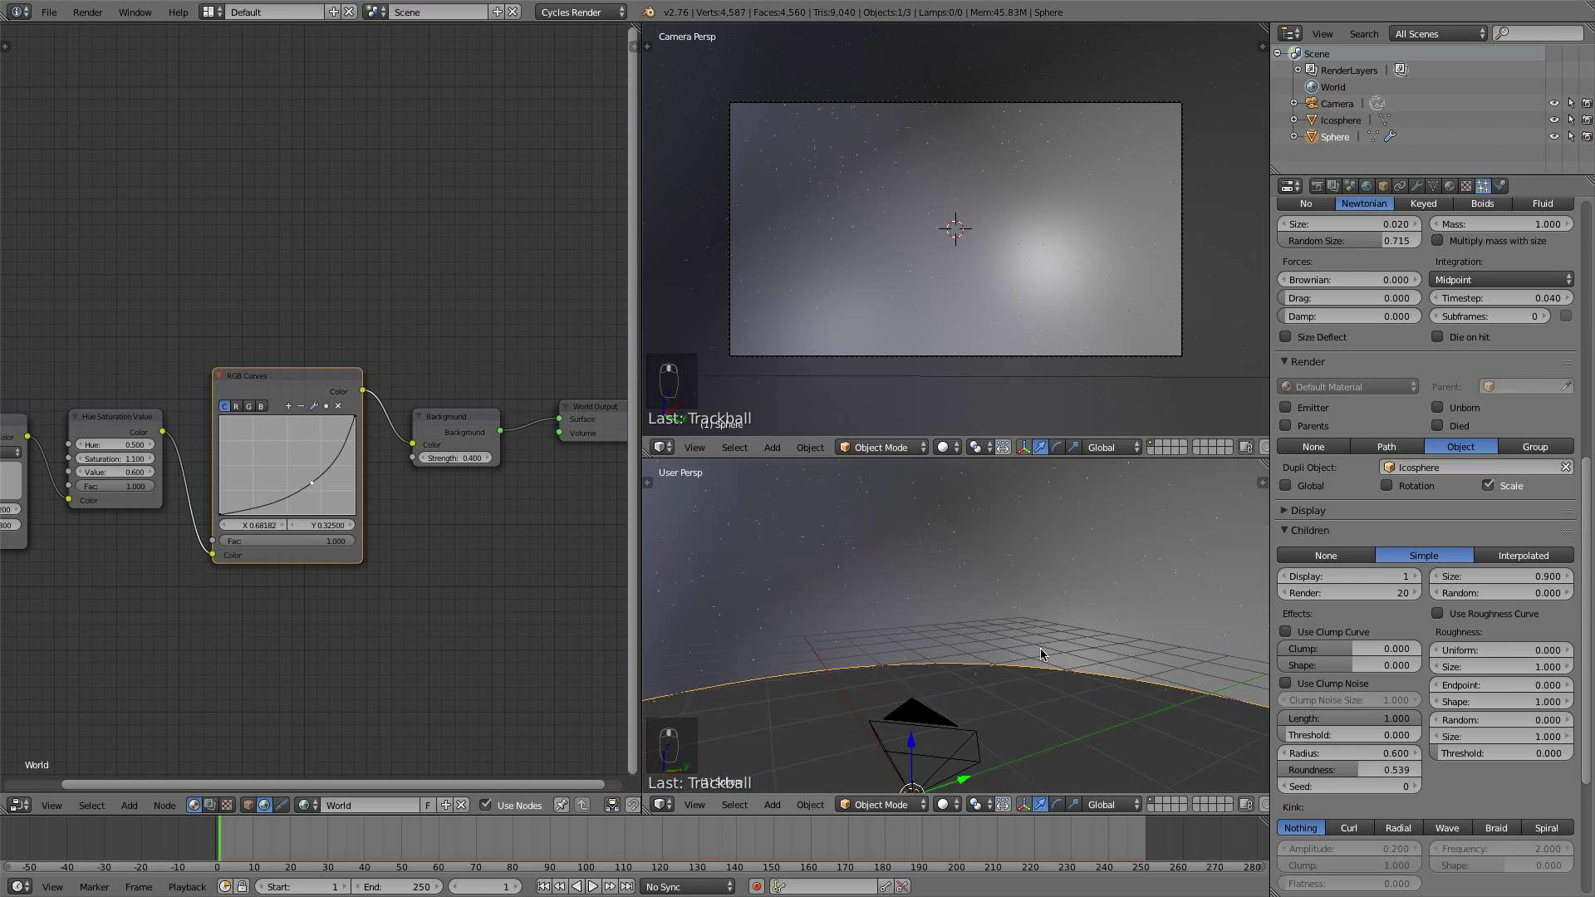
key("KP_0")
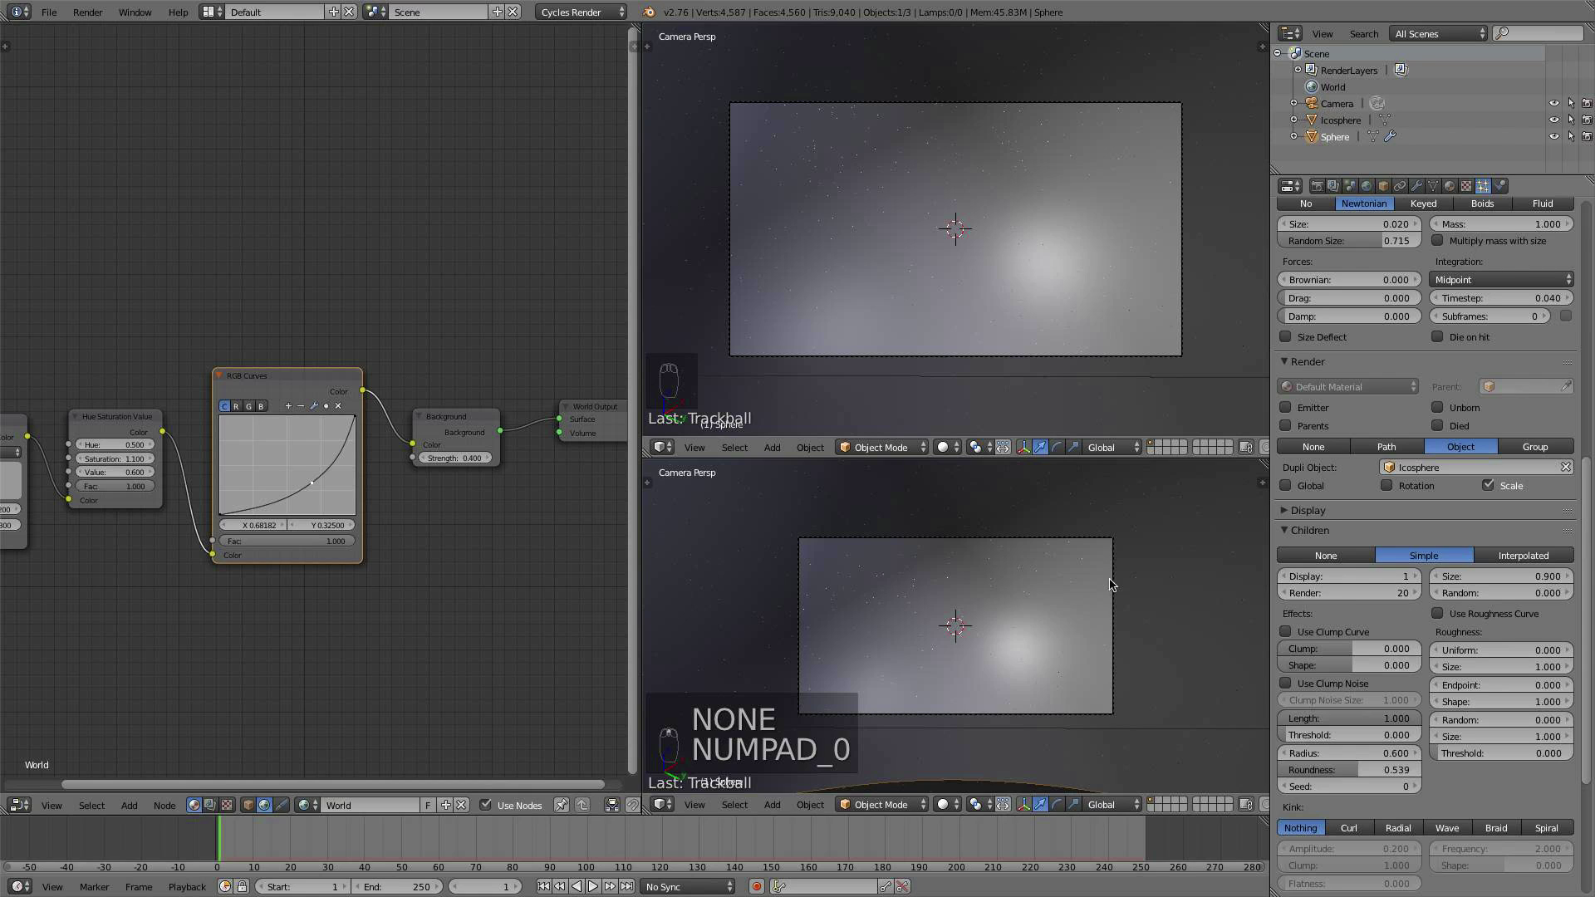
scroll(947, 589, "down", 3)
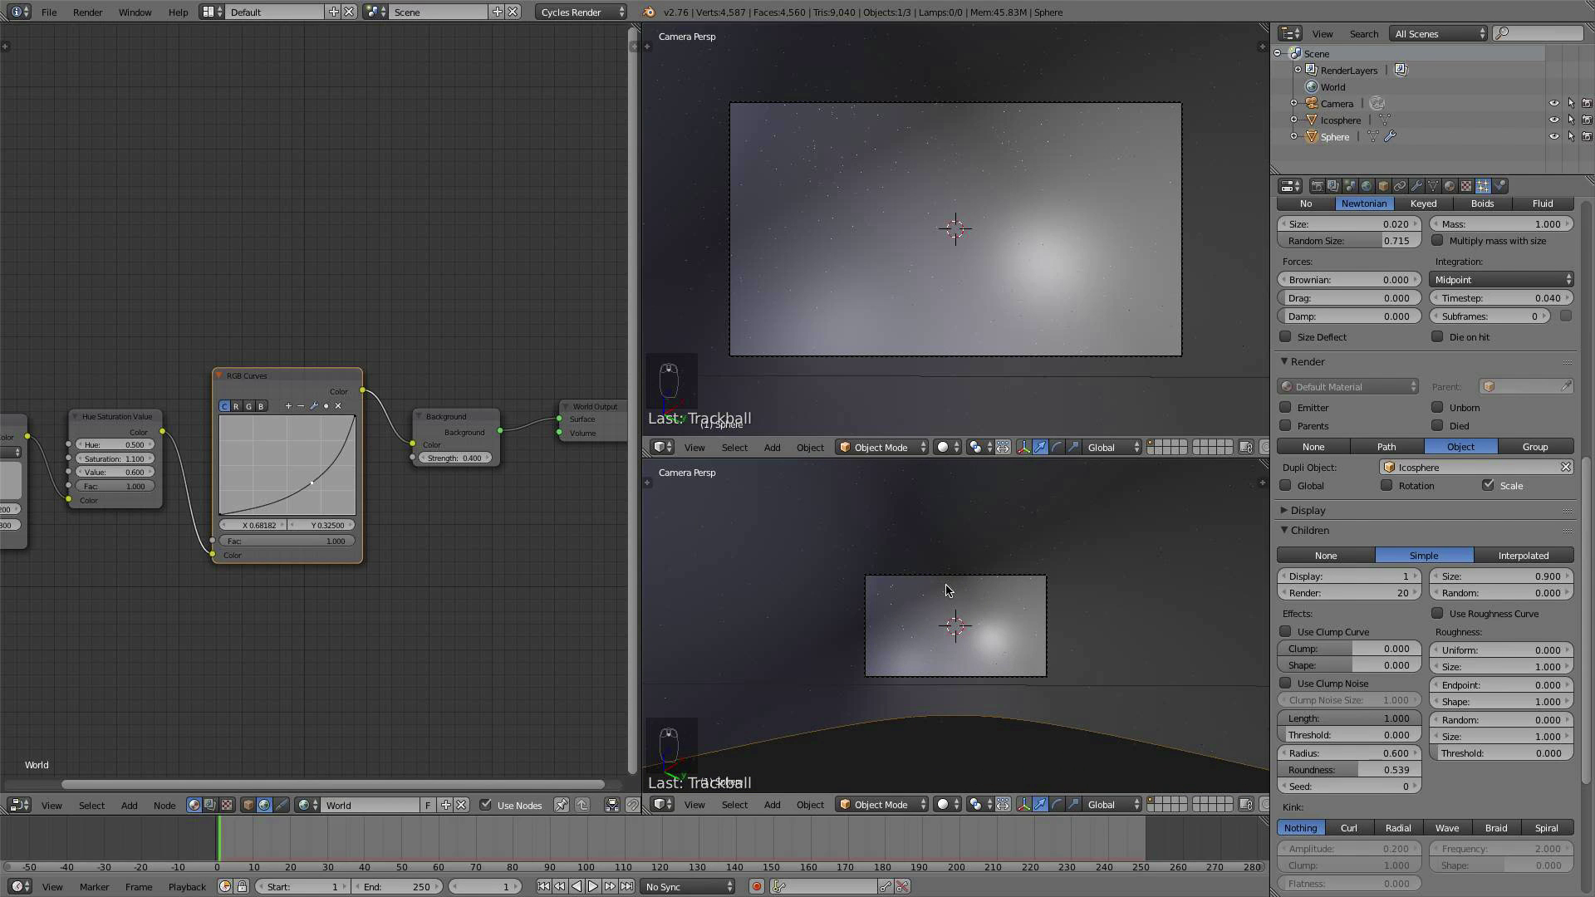
left_click(950, 807)
left_click(994, 688)
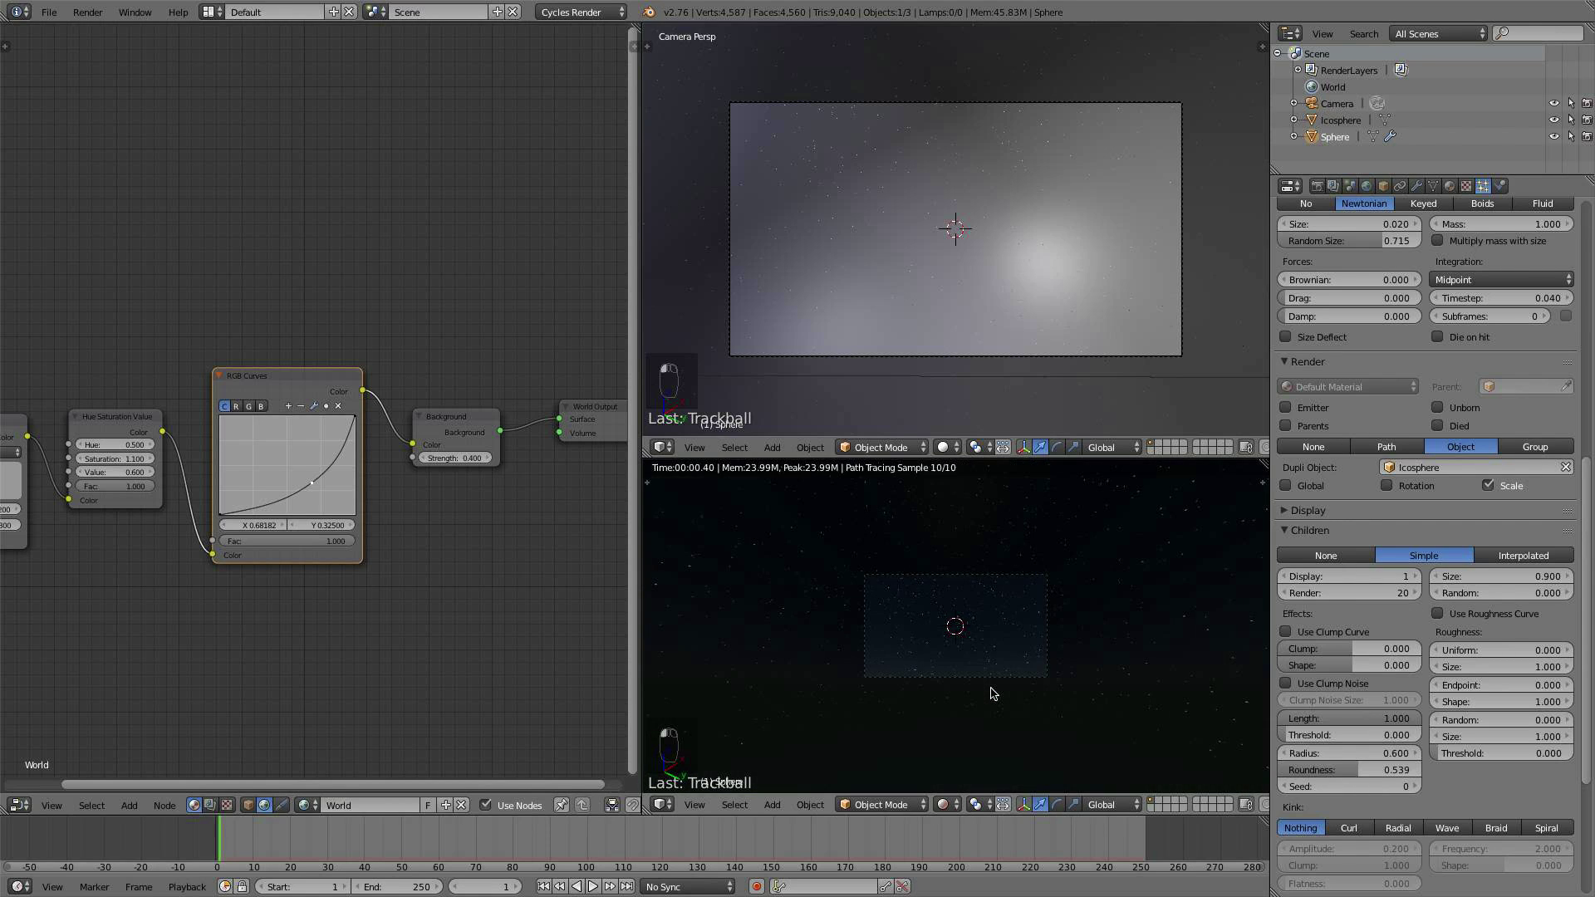
scroll(1057, 691, "up", 5)
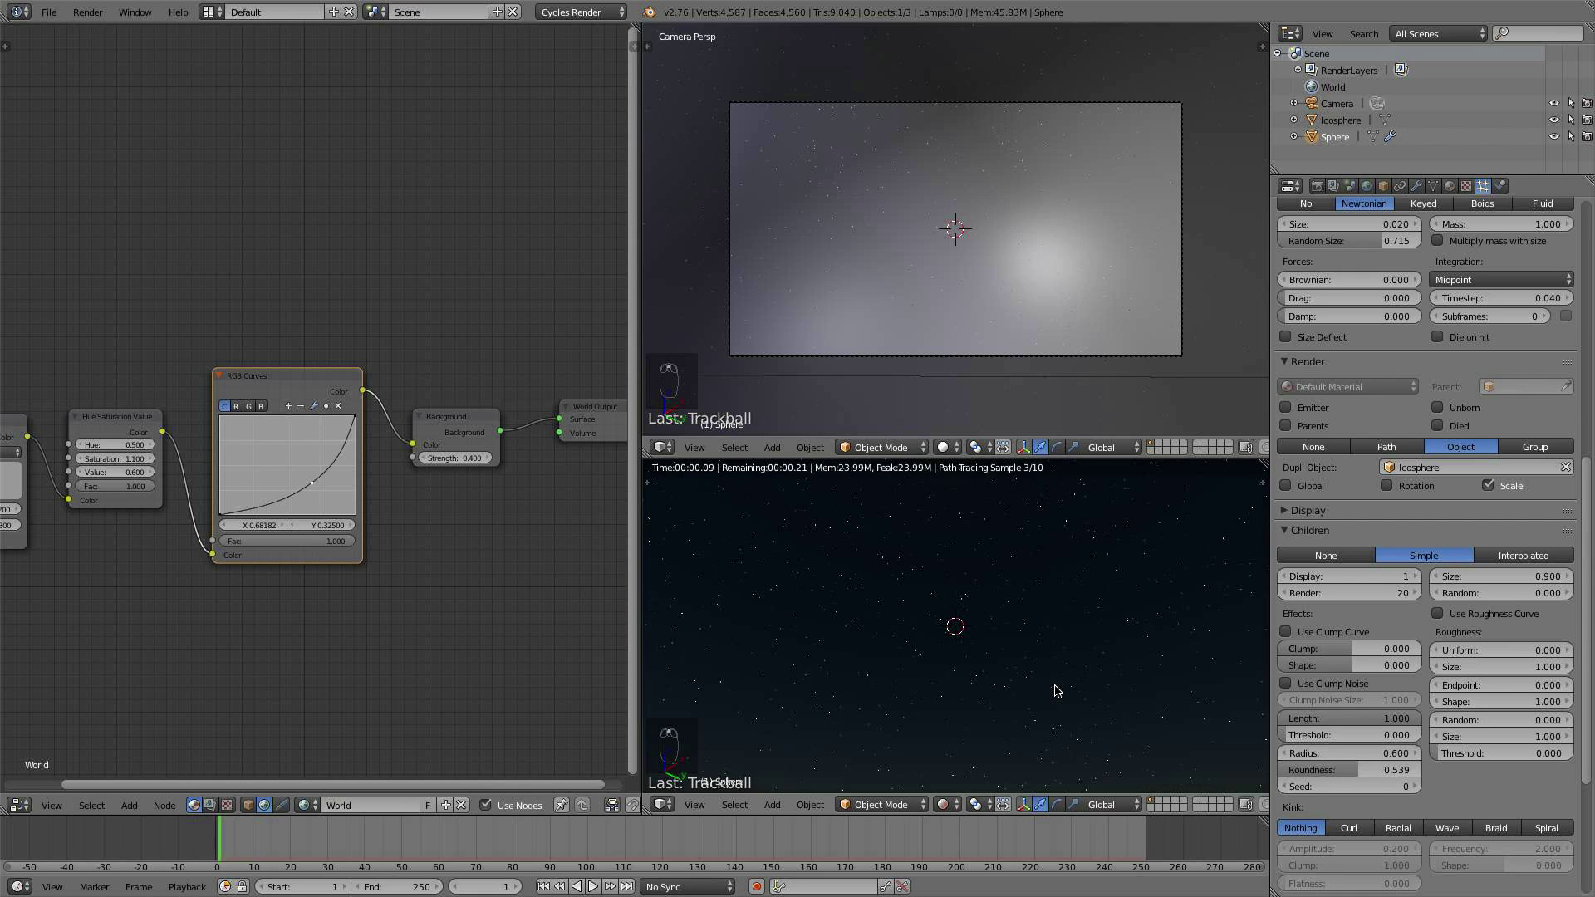
scroll(1058, 664, "down", 5)
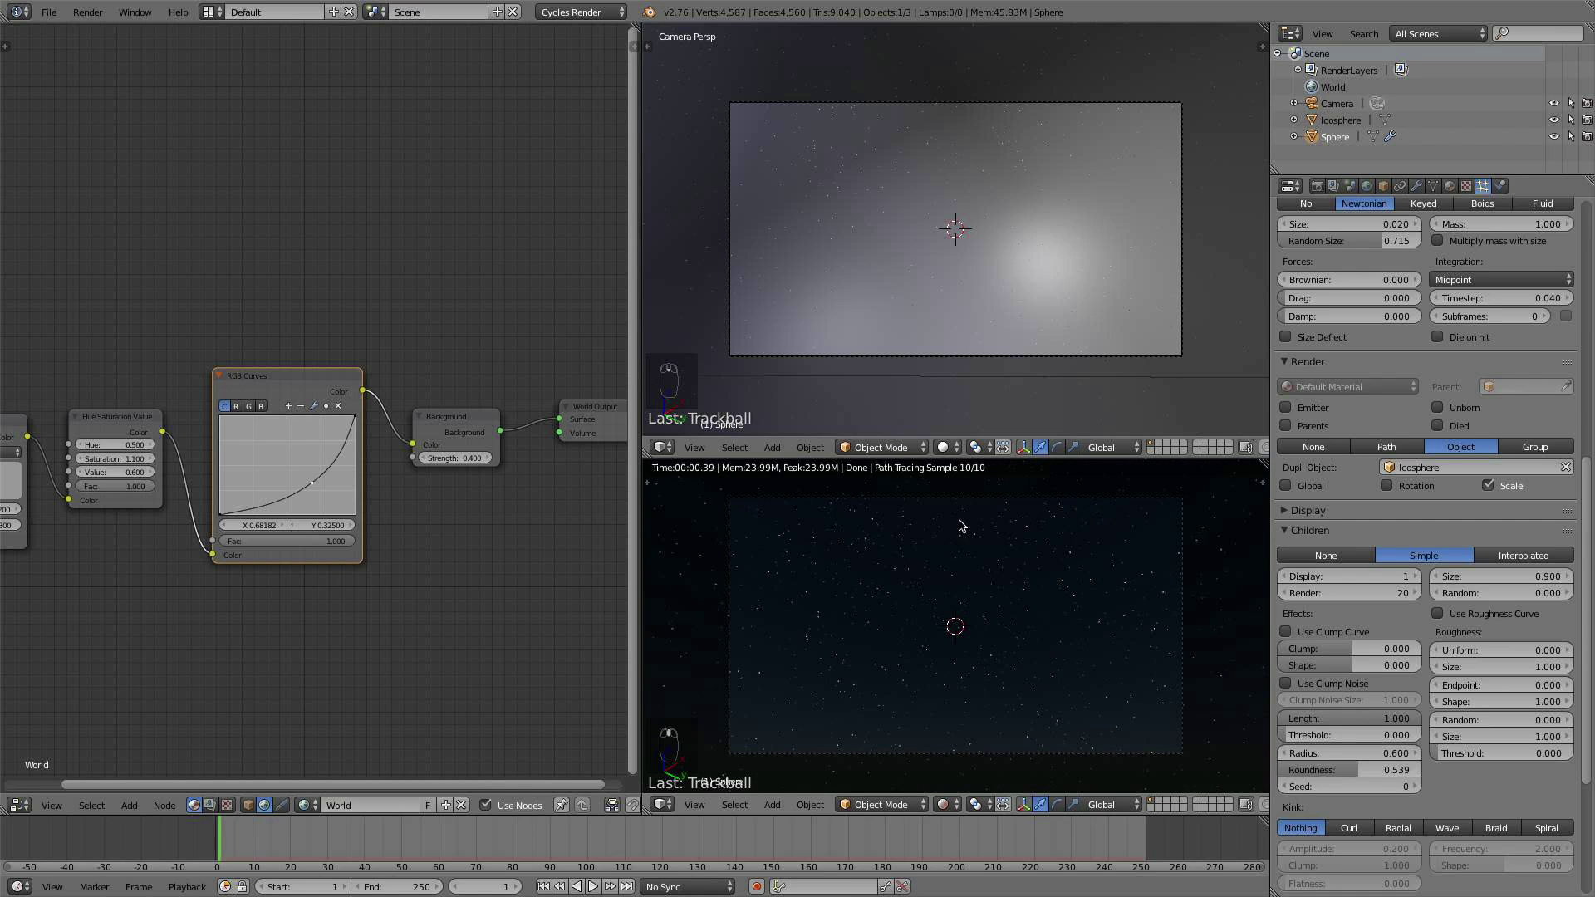
left_click(947, 804)
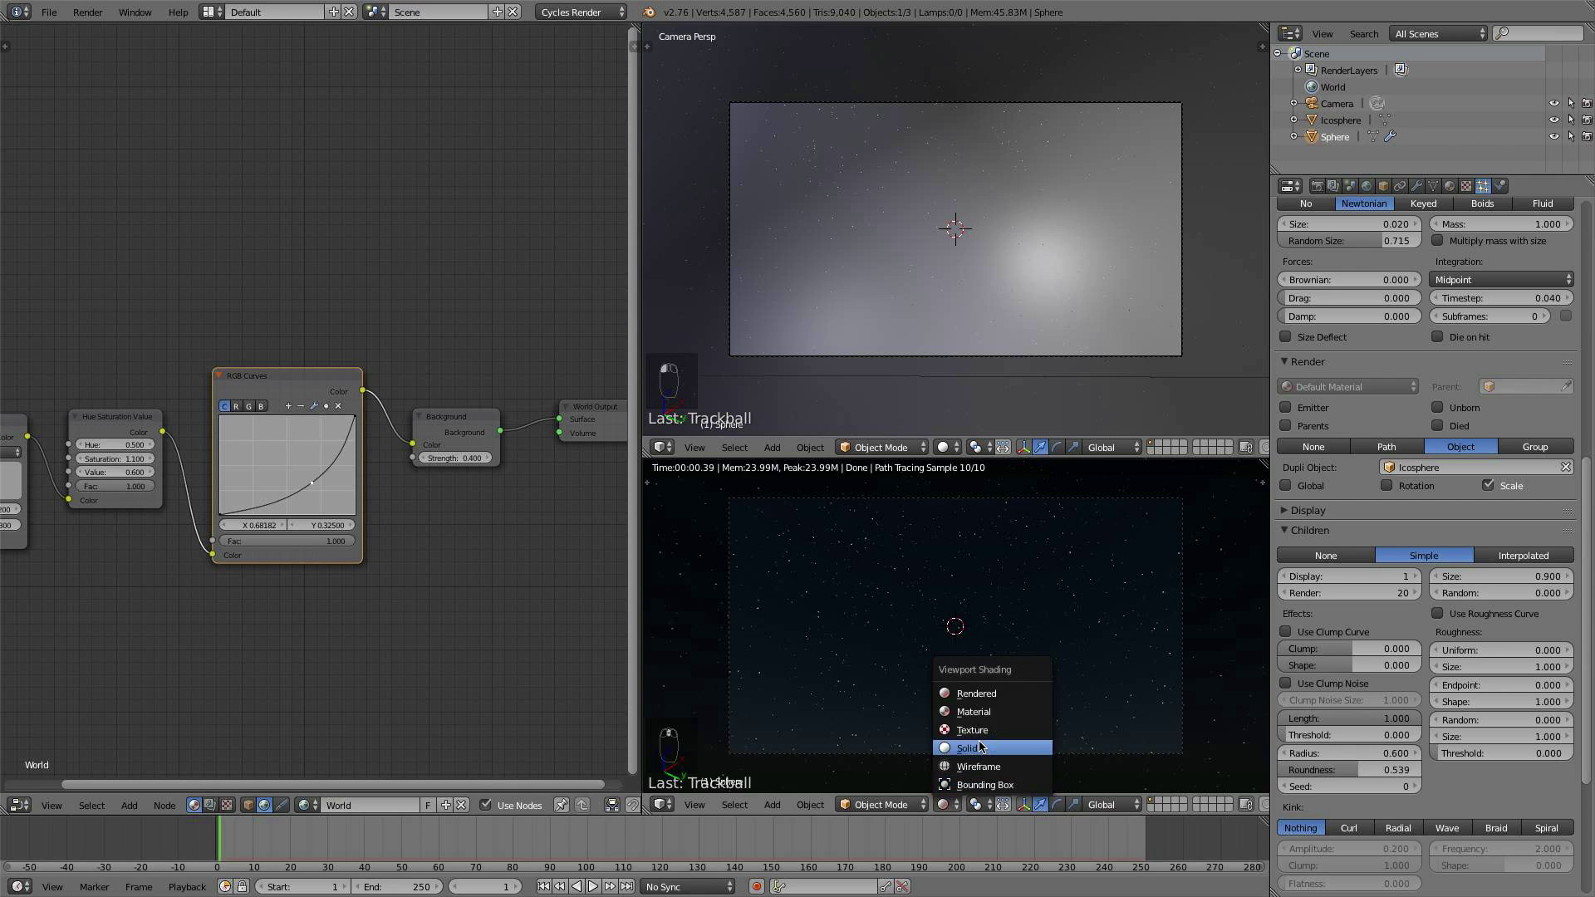
left_click(1027, 711)
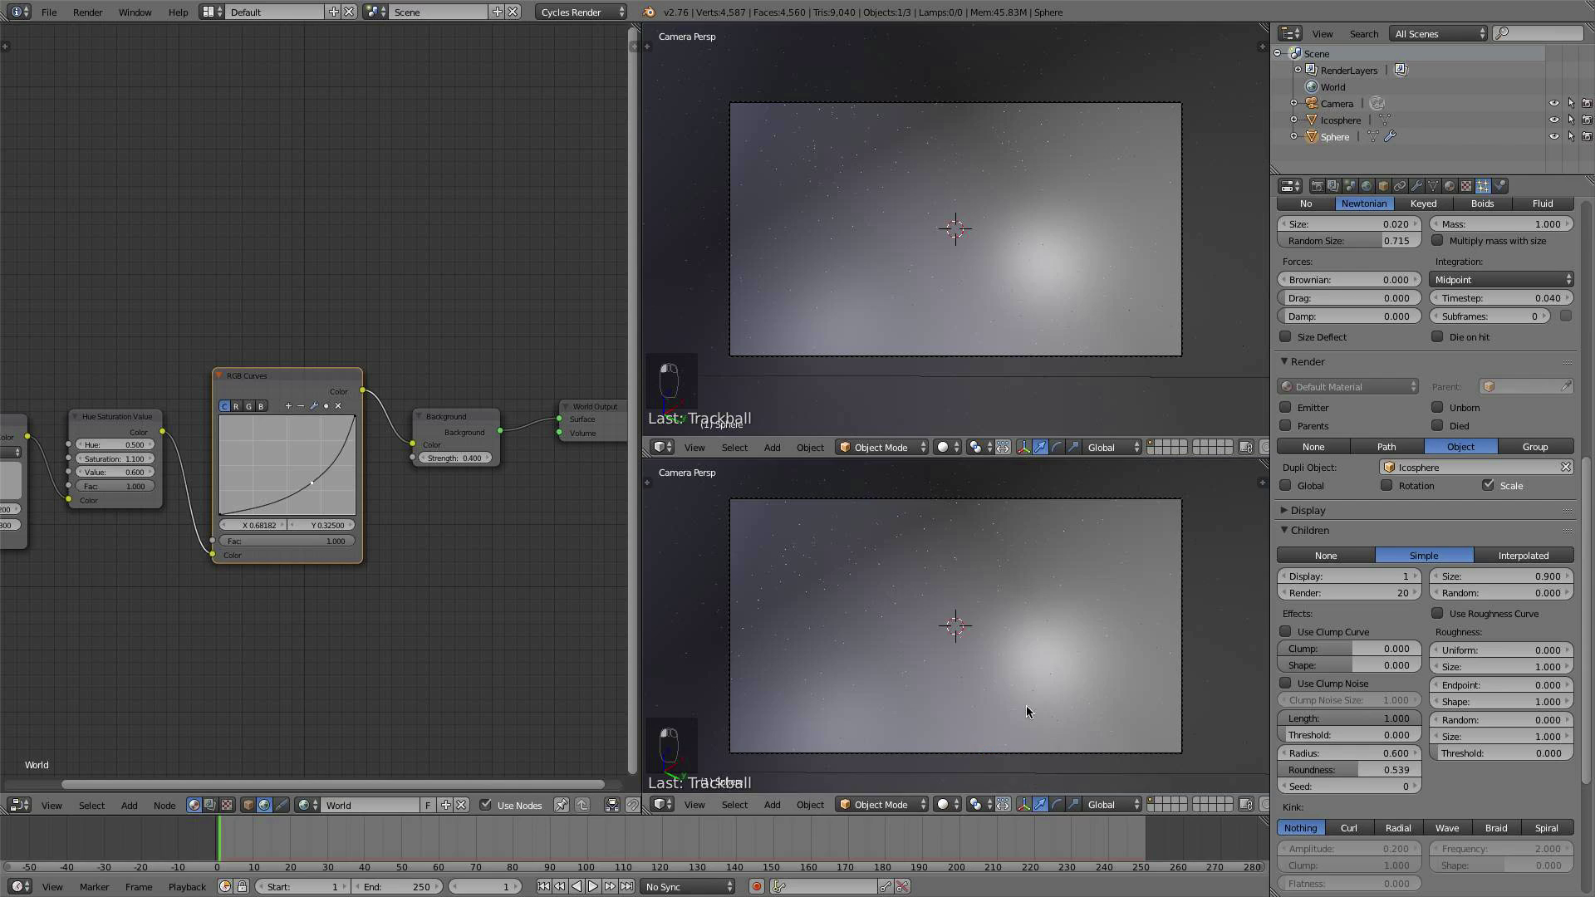
Step: Switch to an empty layer and add a mesh plane at the 3D cursor
left_click(1164, 804)
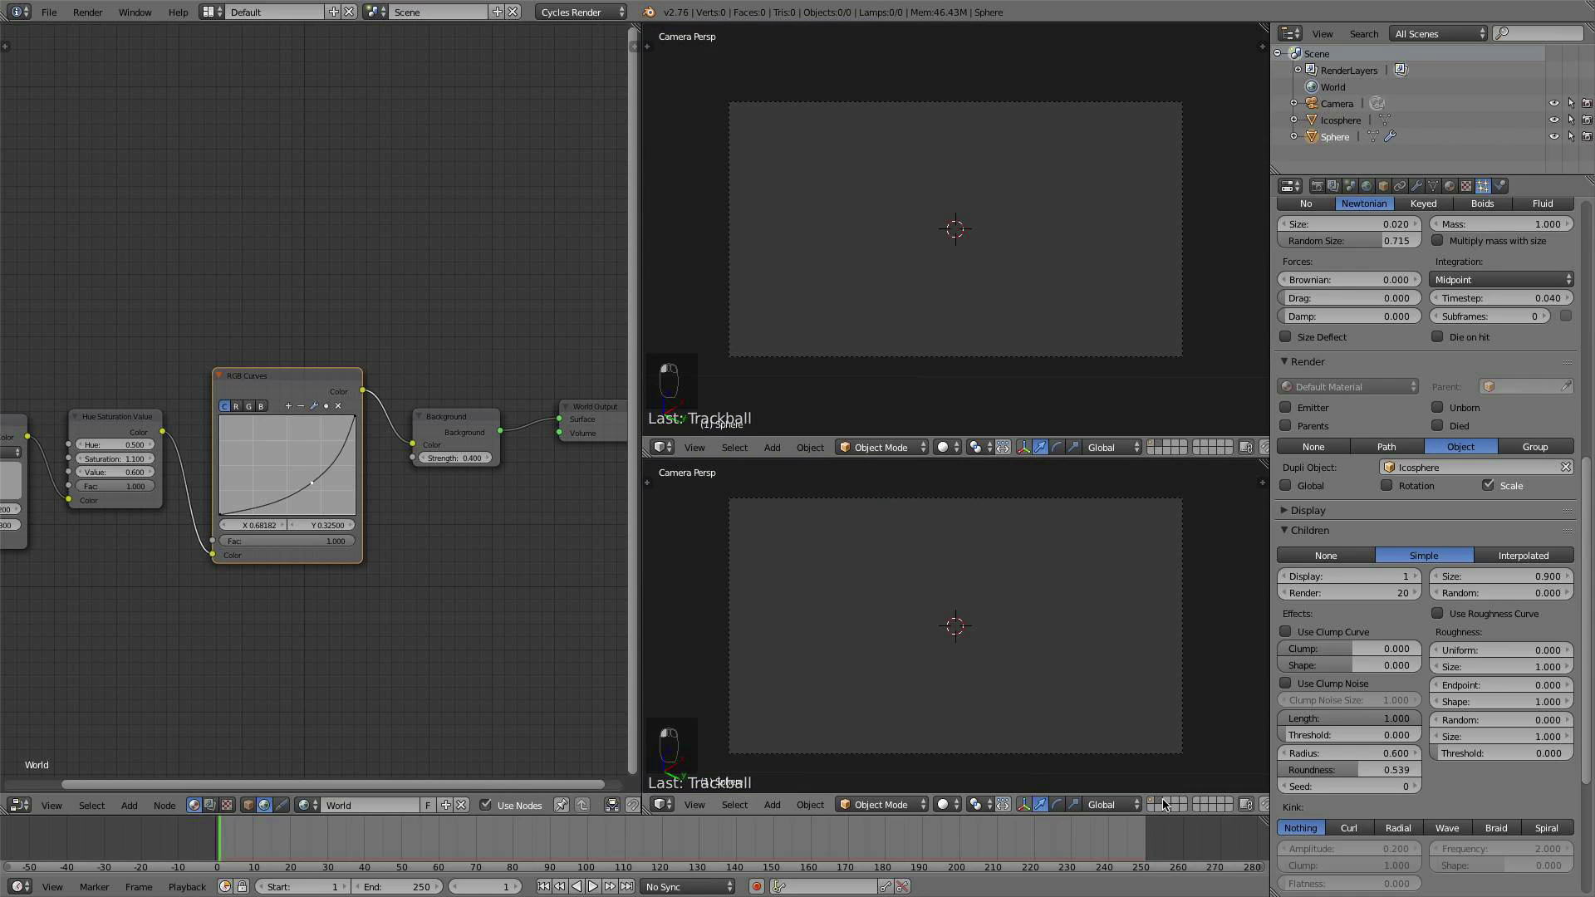
scroll(1019, 621, "down", 3)
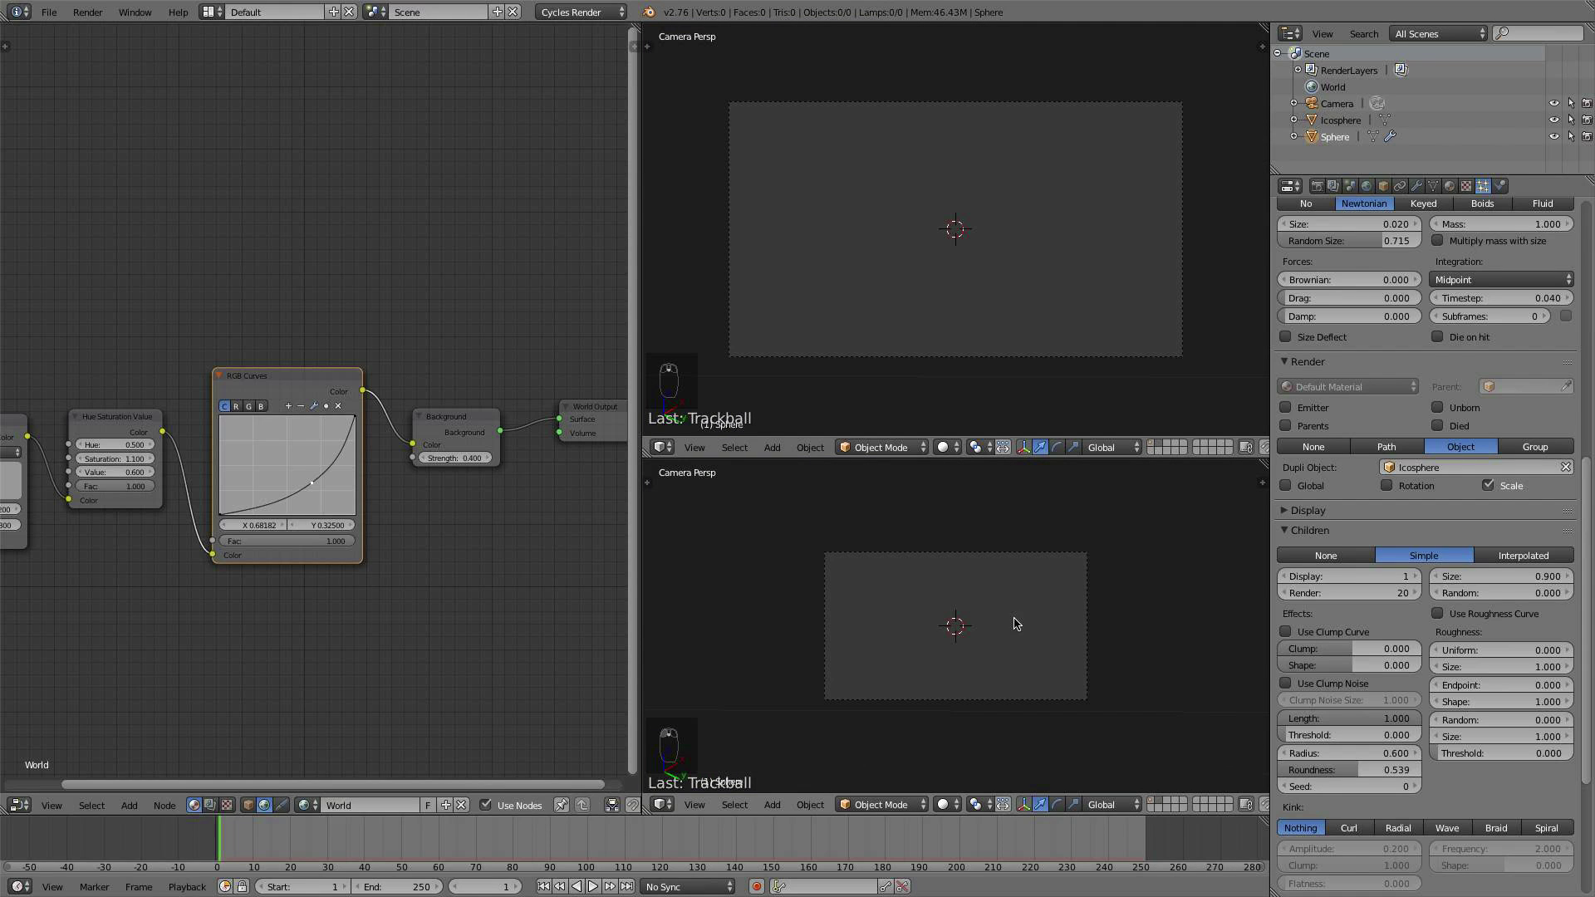
key("shift+a")
mouse_move(938, 594)
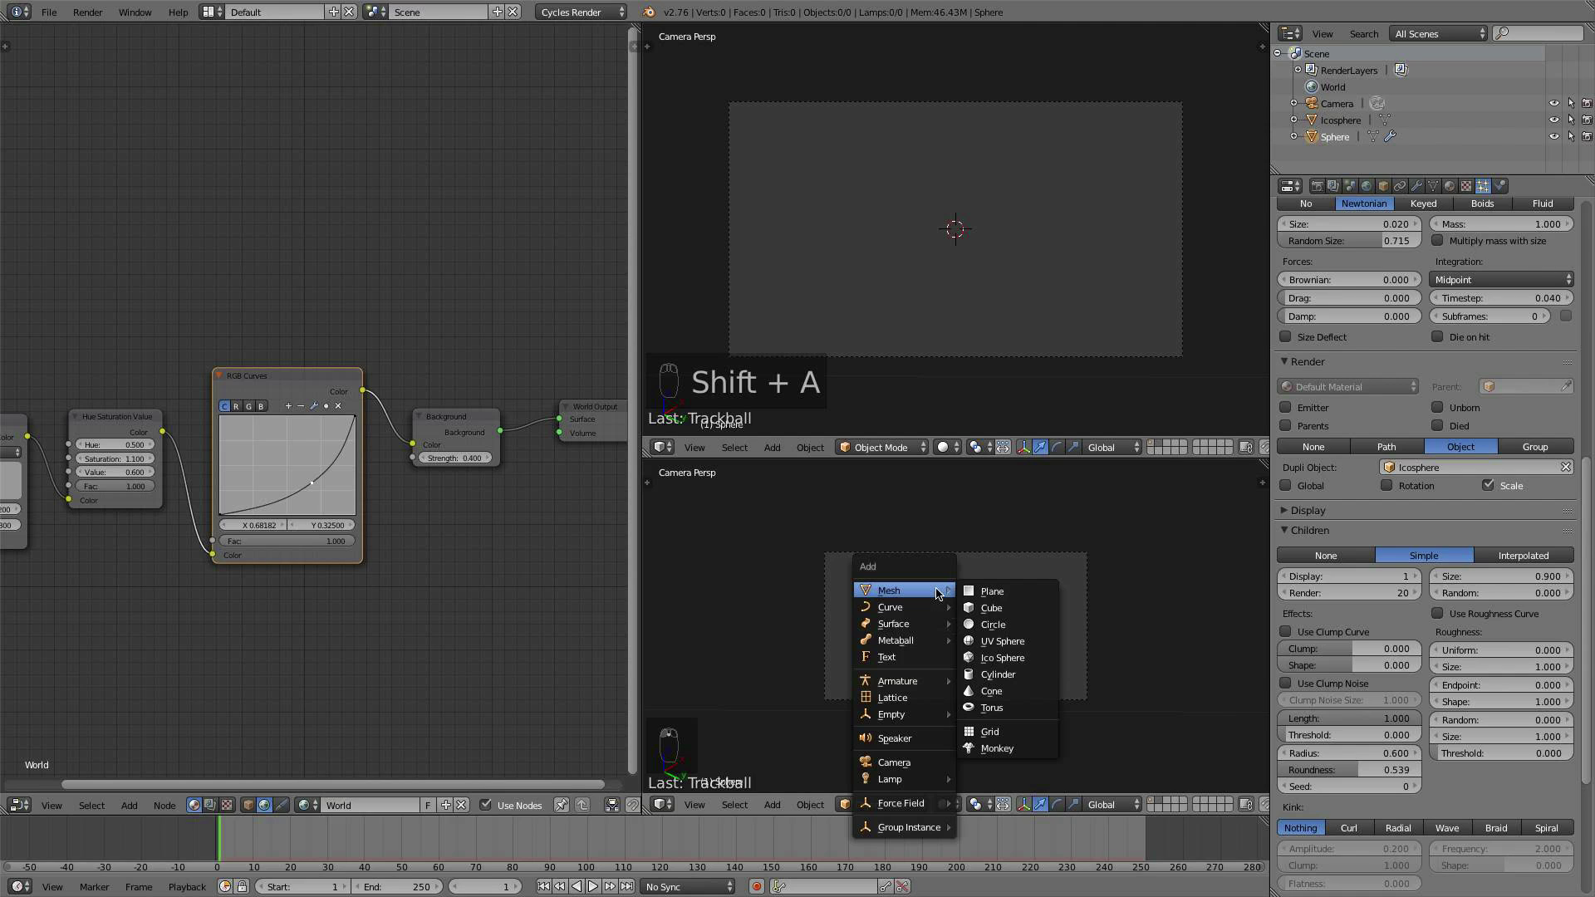
left_click(999, 593)
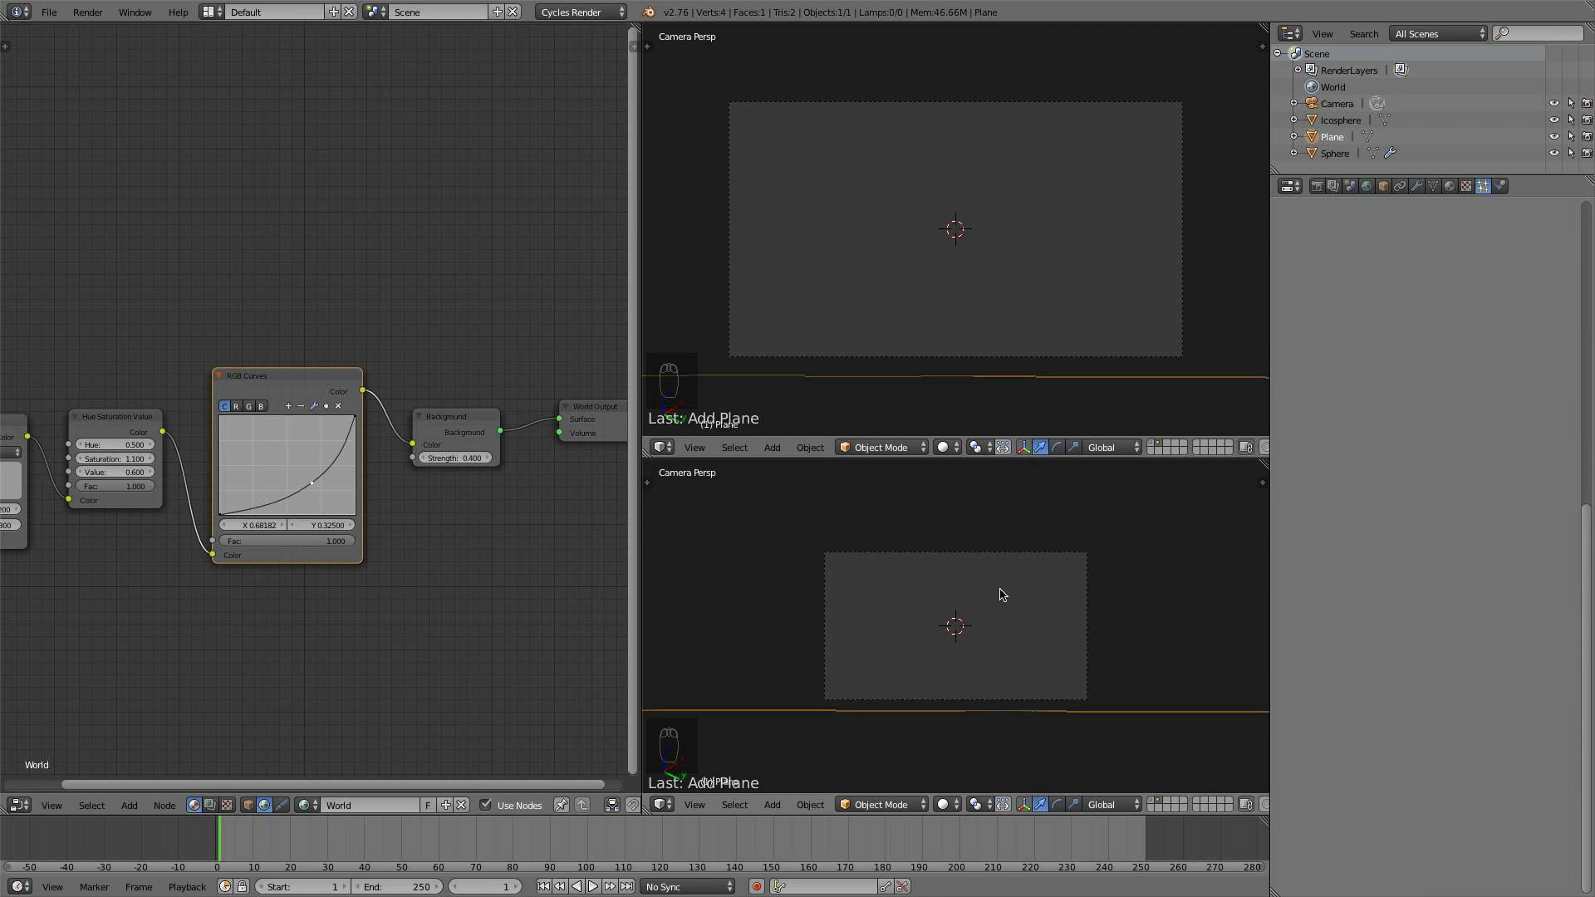
Step: Enlarge the plane uniformly in two passes in the top orthographic view
scroll(997, 611, "down", 4)
scroll(994, 624, "up", 2)
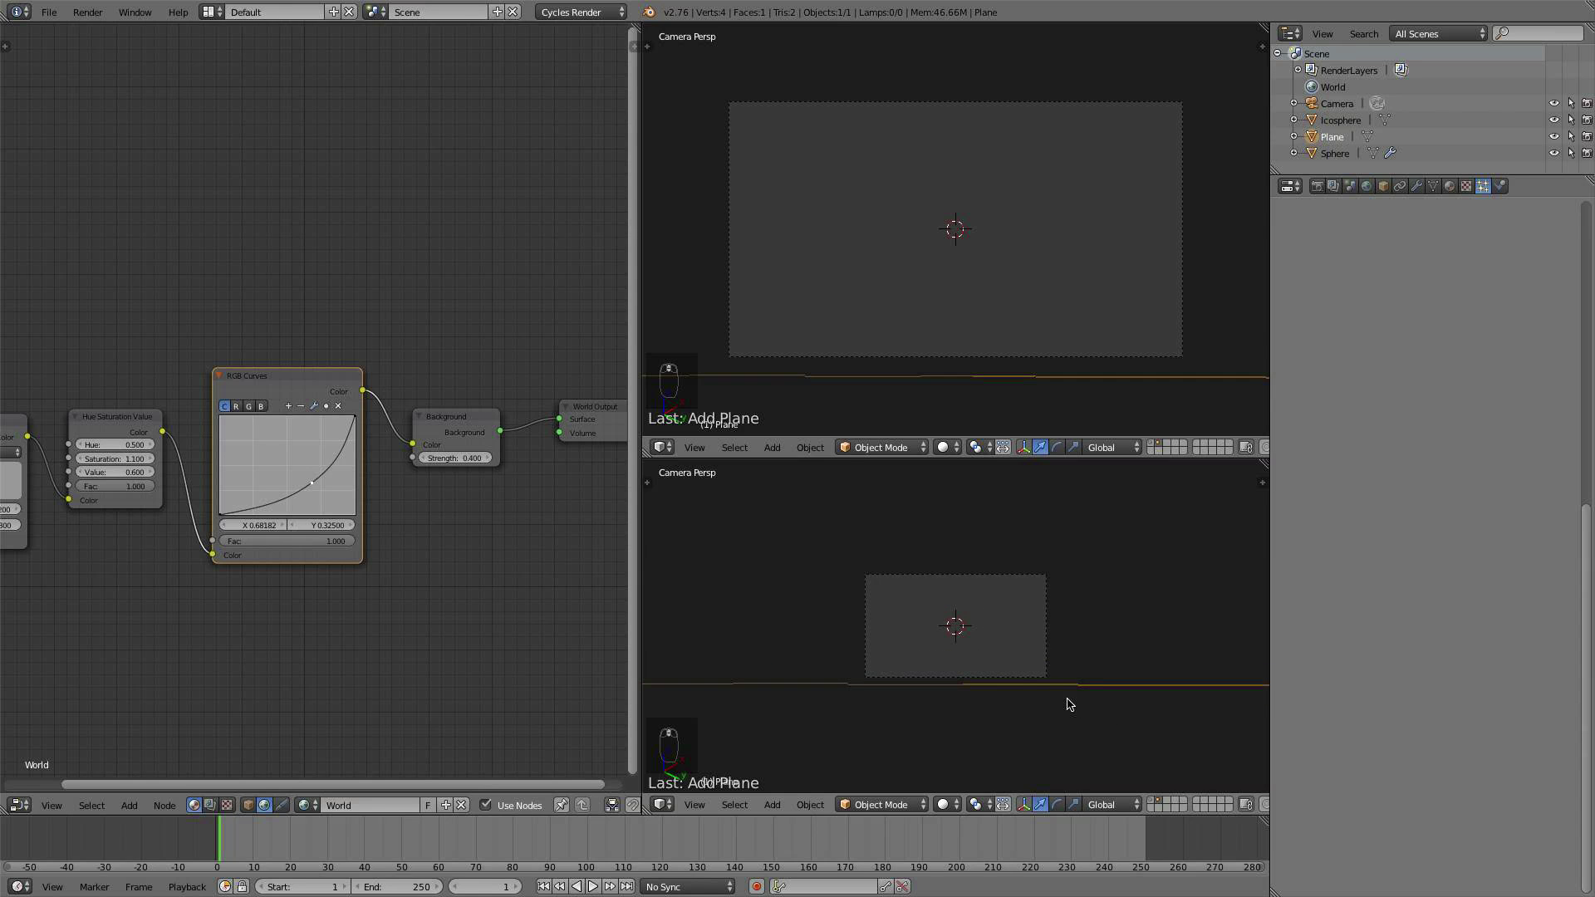
key("KP_7")
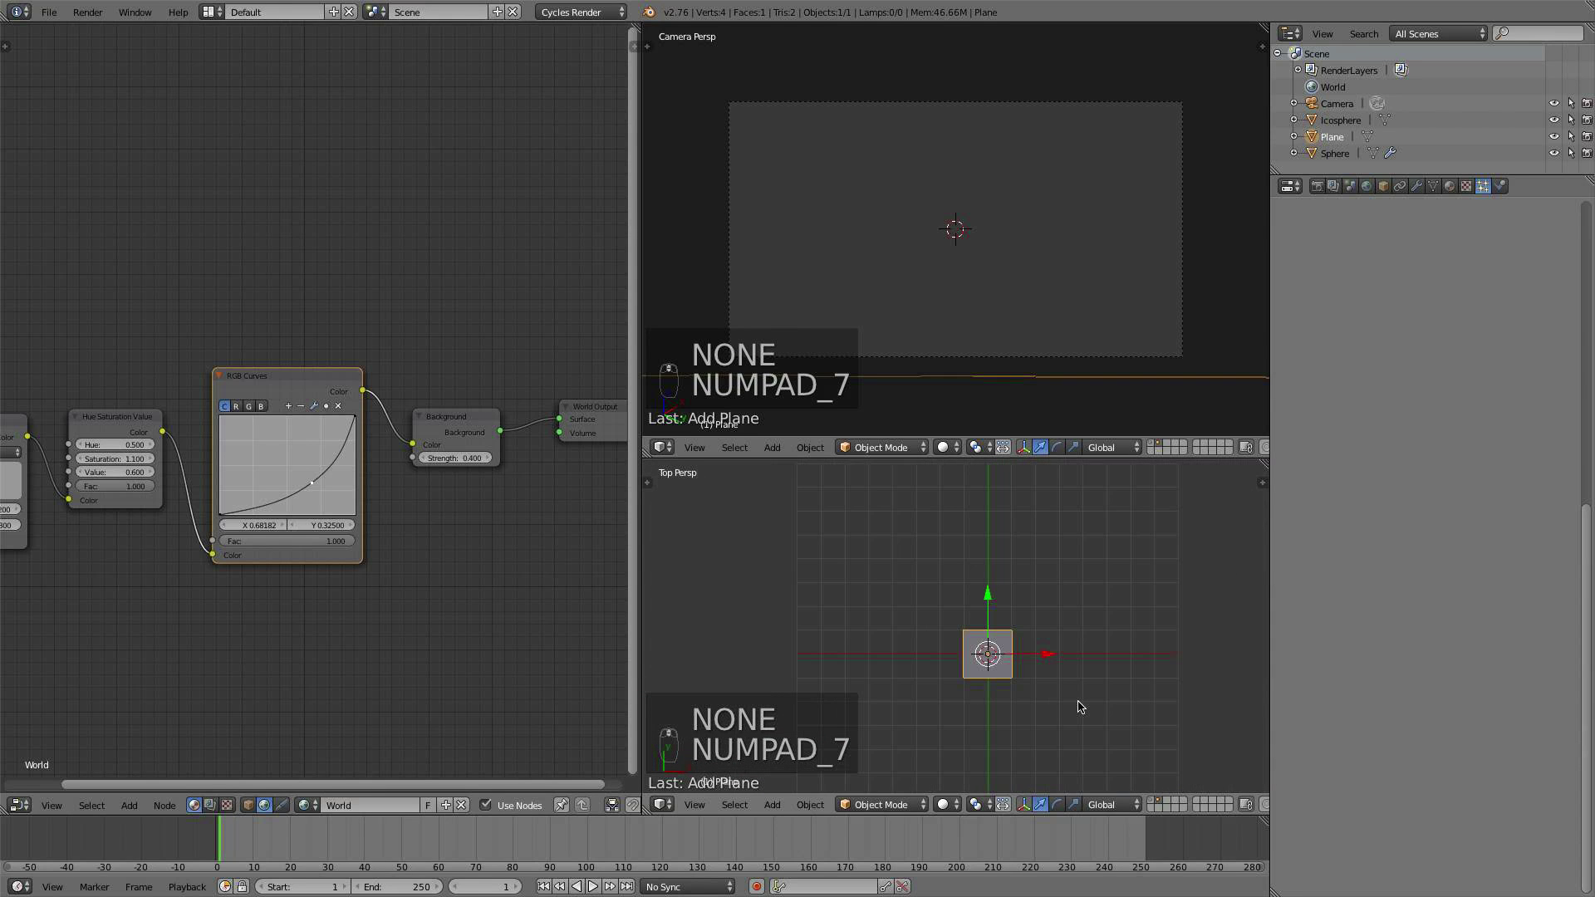
key("KP_5")
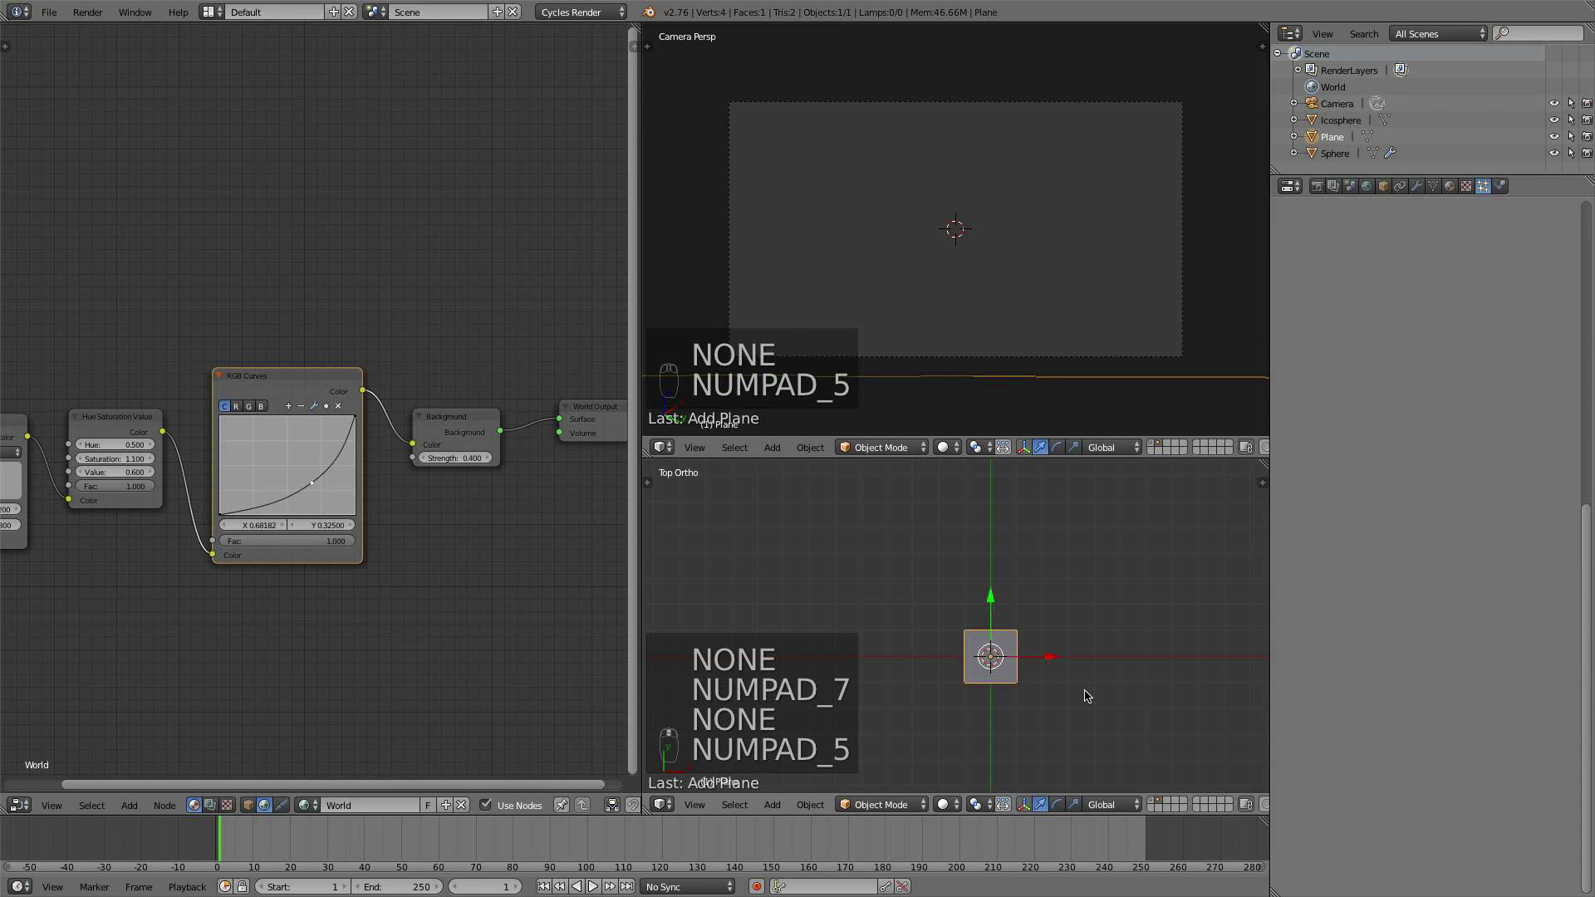
key("s")
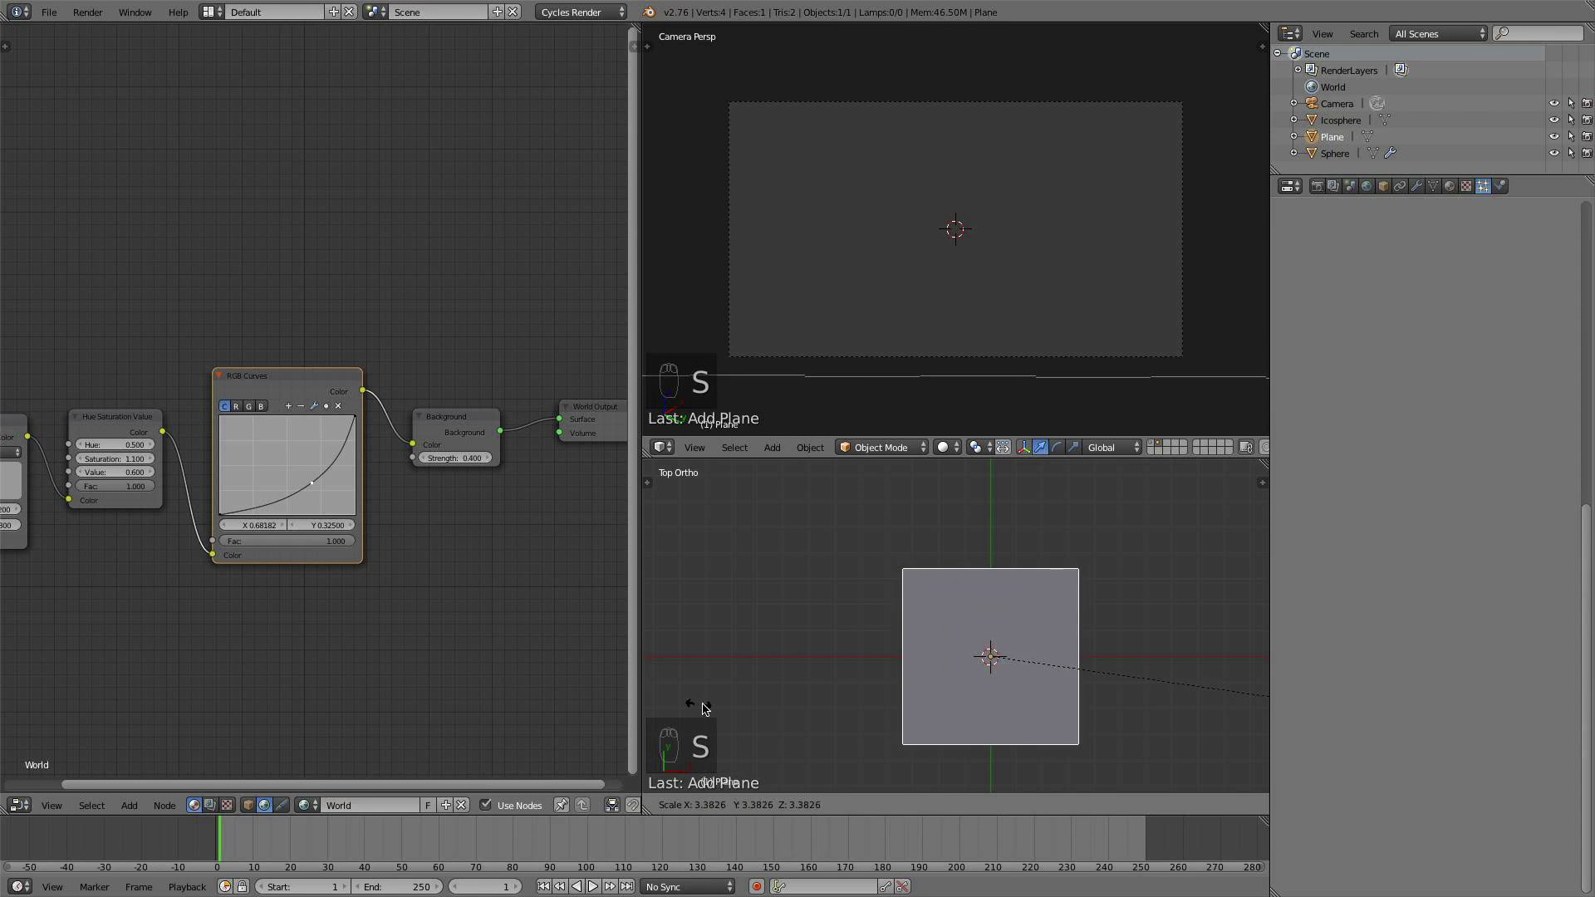
left_click(830, 706)
scroll(871, 678, "down", 4)
key("s")
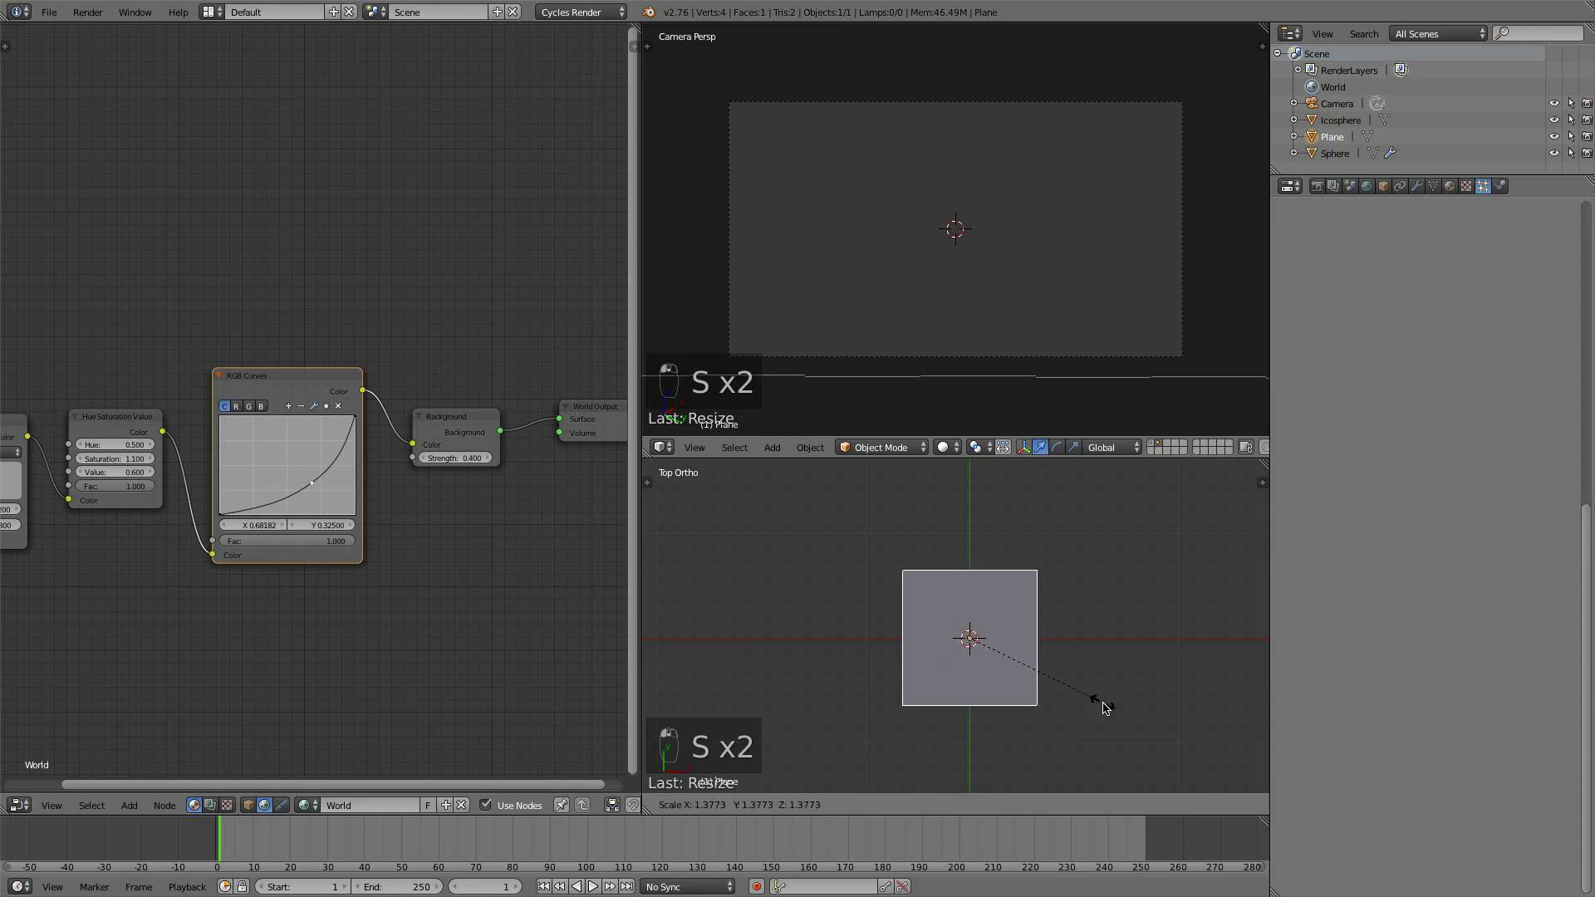
left_click(1099, 702)
Step: Widen the plane along the global X axis, then scale it back to about 0.7 of that width
key("s")
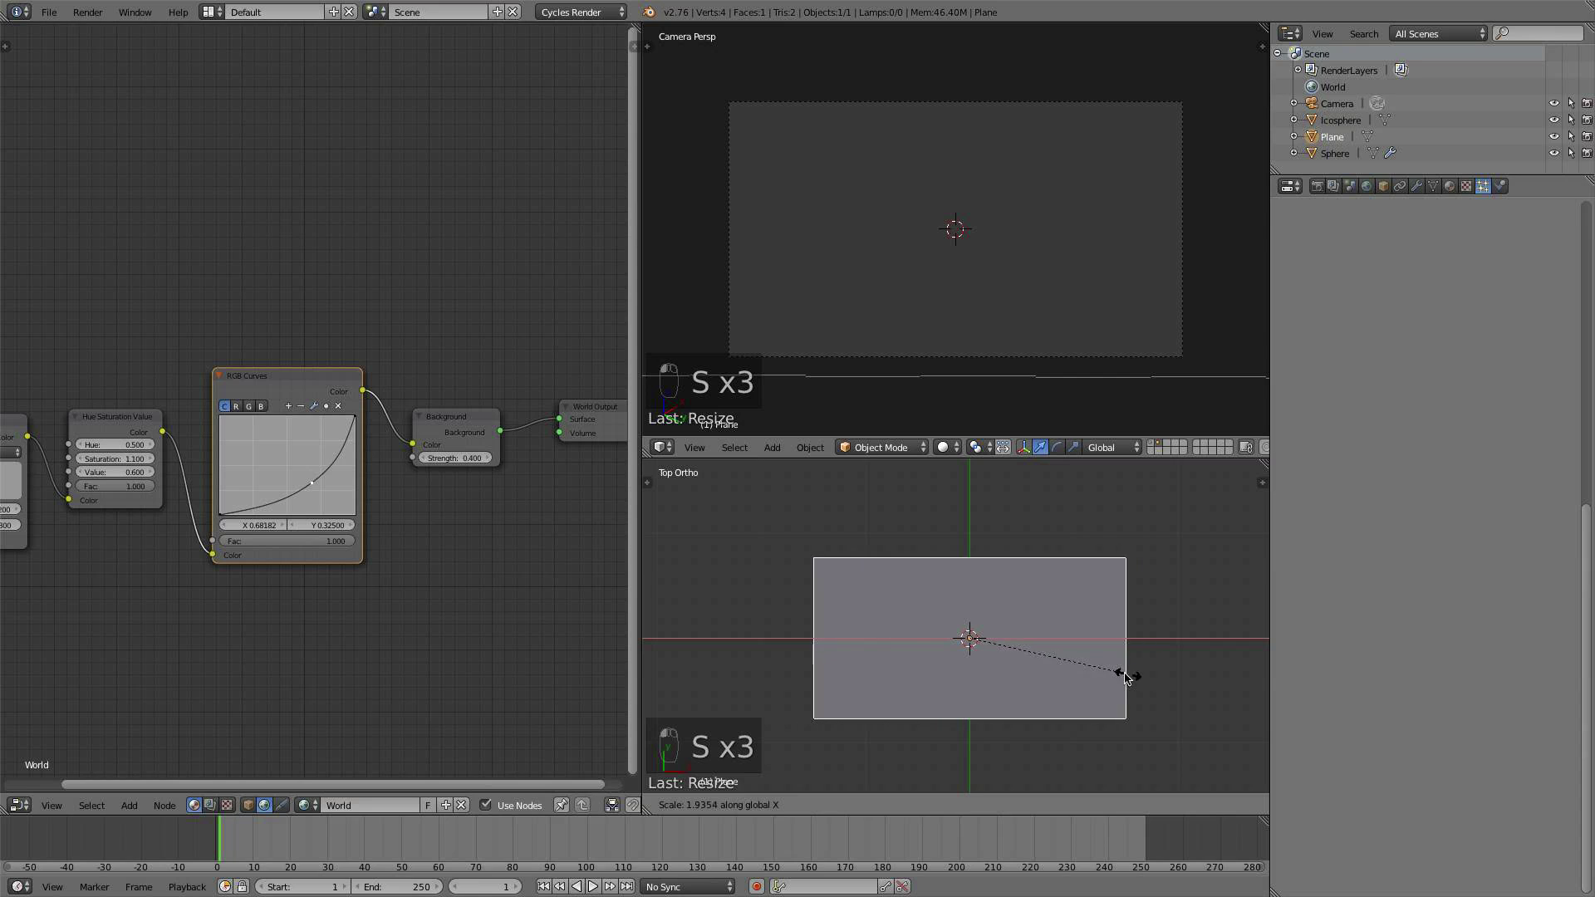
left_click(1118, 669)
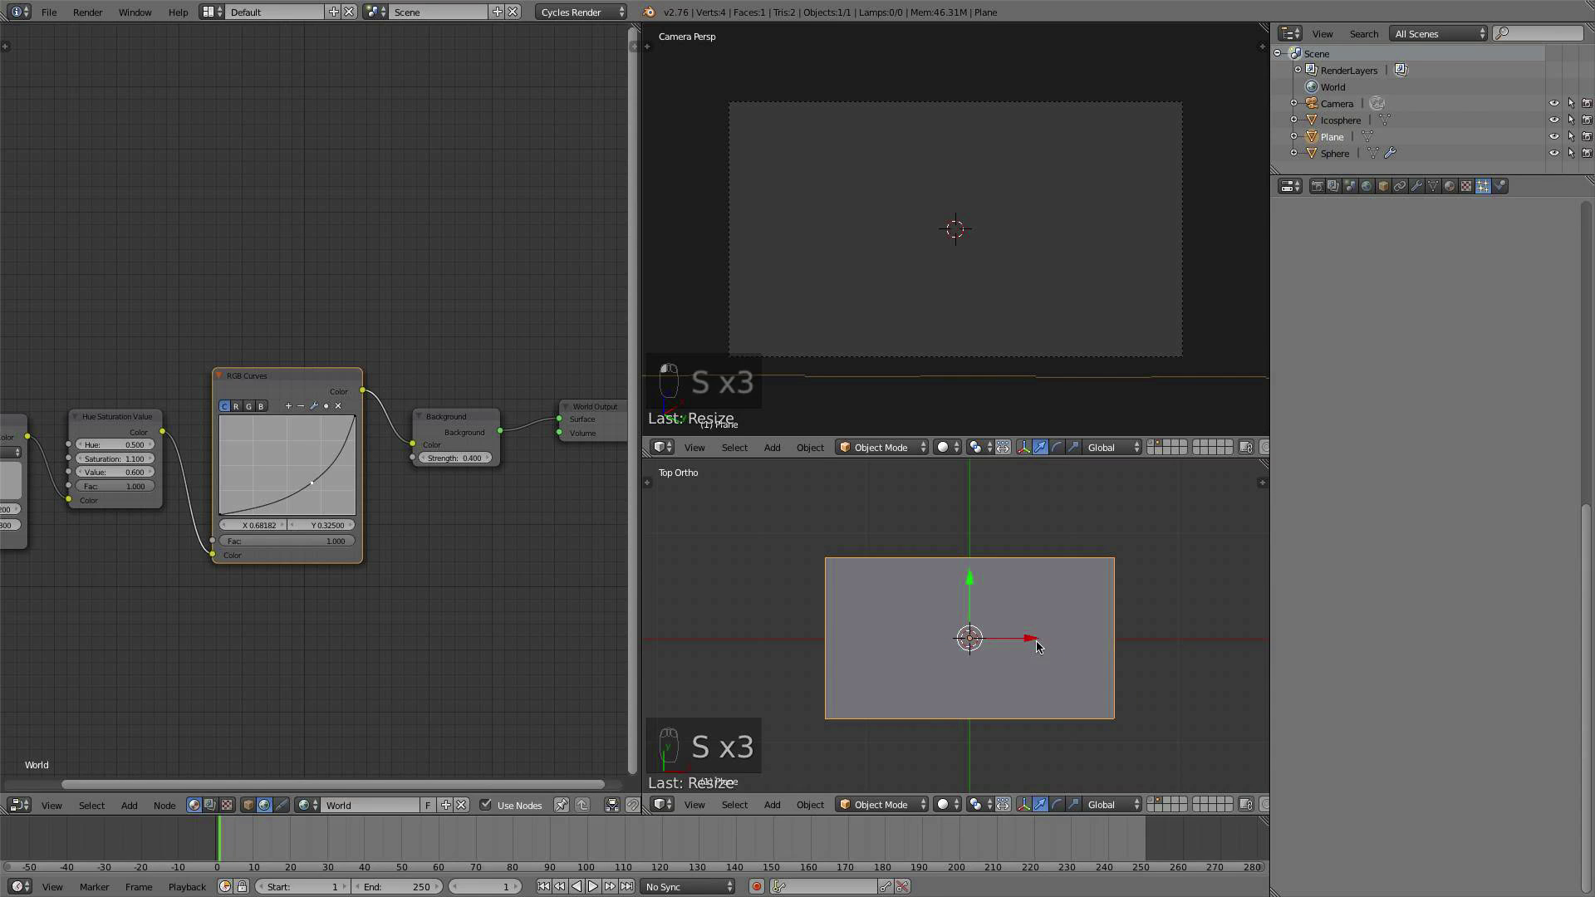
middle_click_drag(1037, 646, 989, 616, "shift")
key("s")
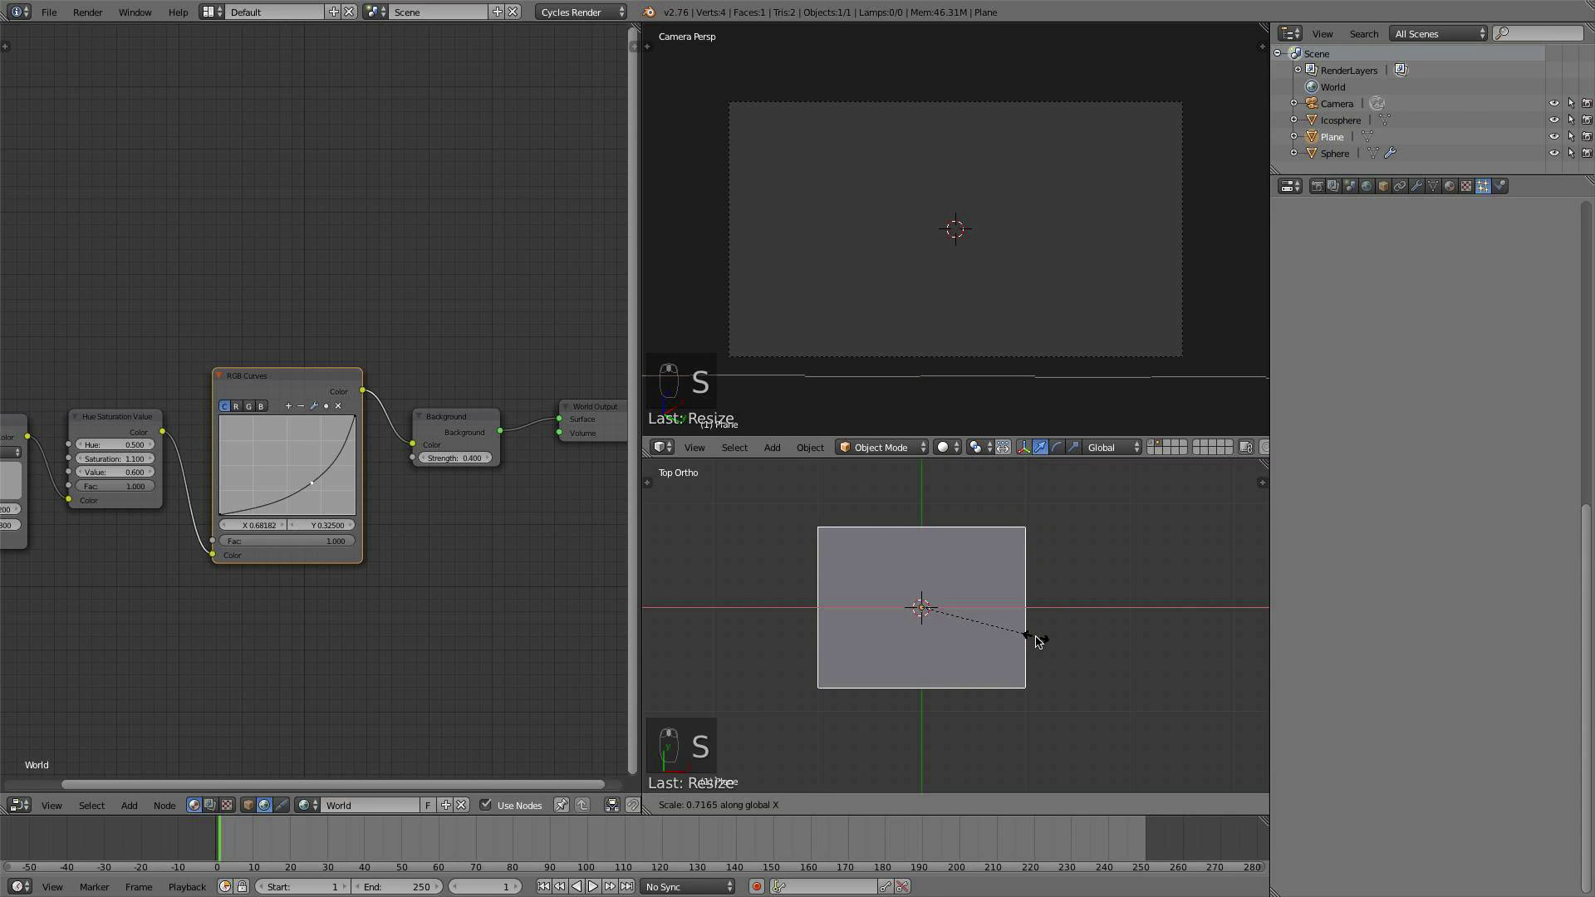
left_click(1039, 638)
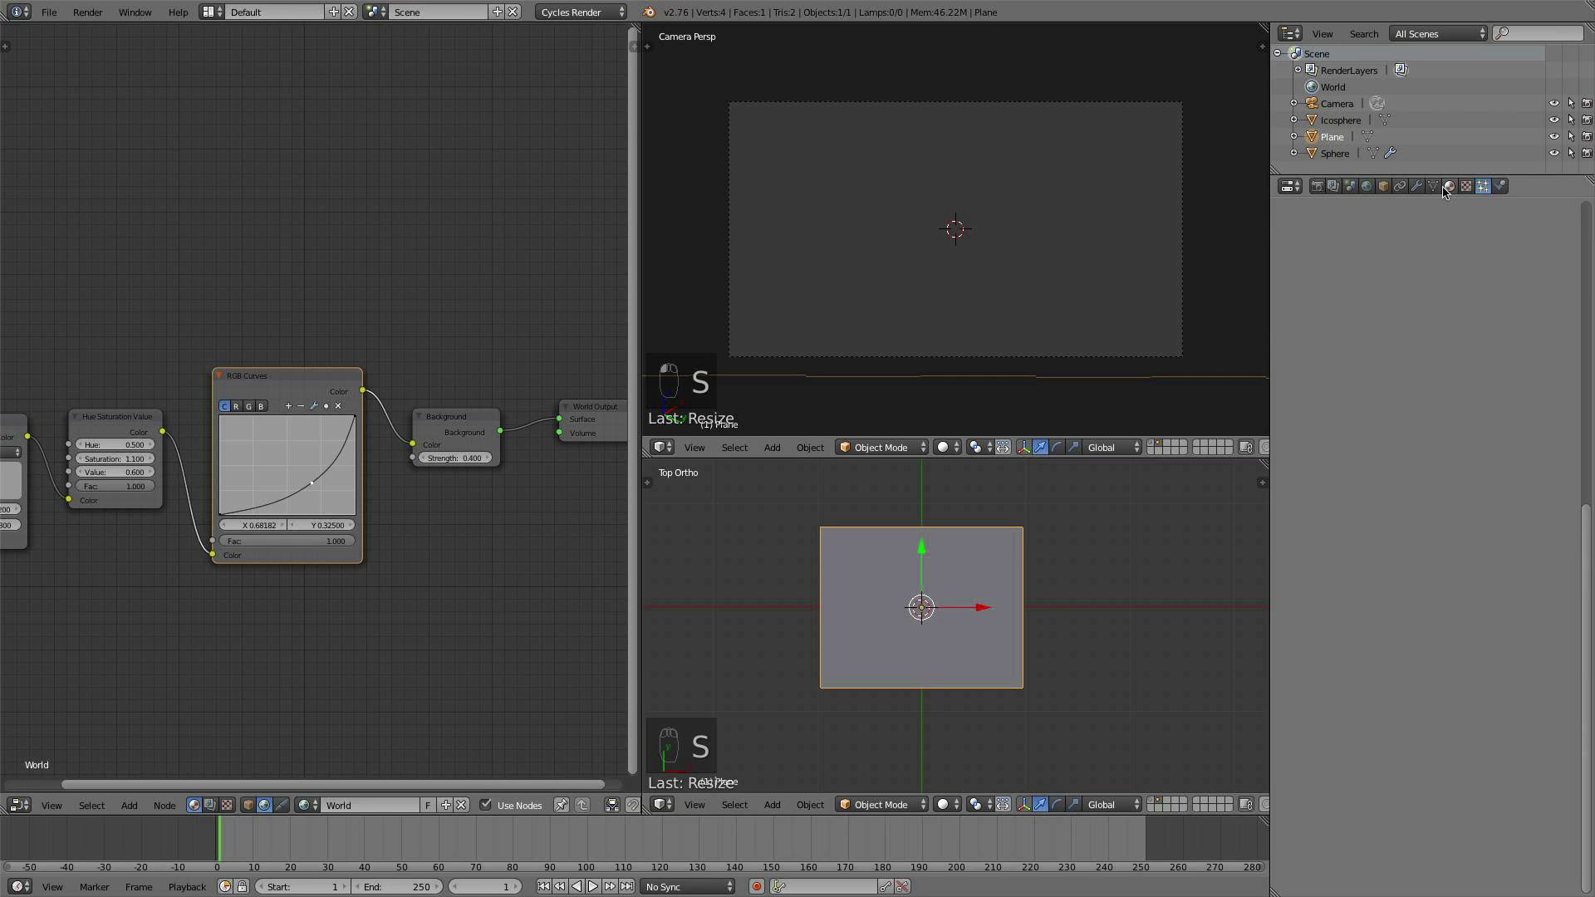
Step: Subdivide the whole plane three times in Edit Mode
left_click(1417, 186)
left_click(1413, 242)
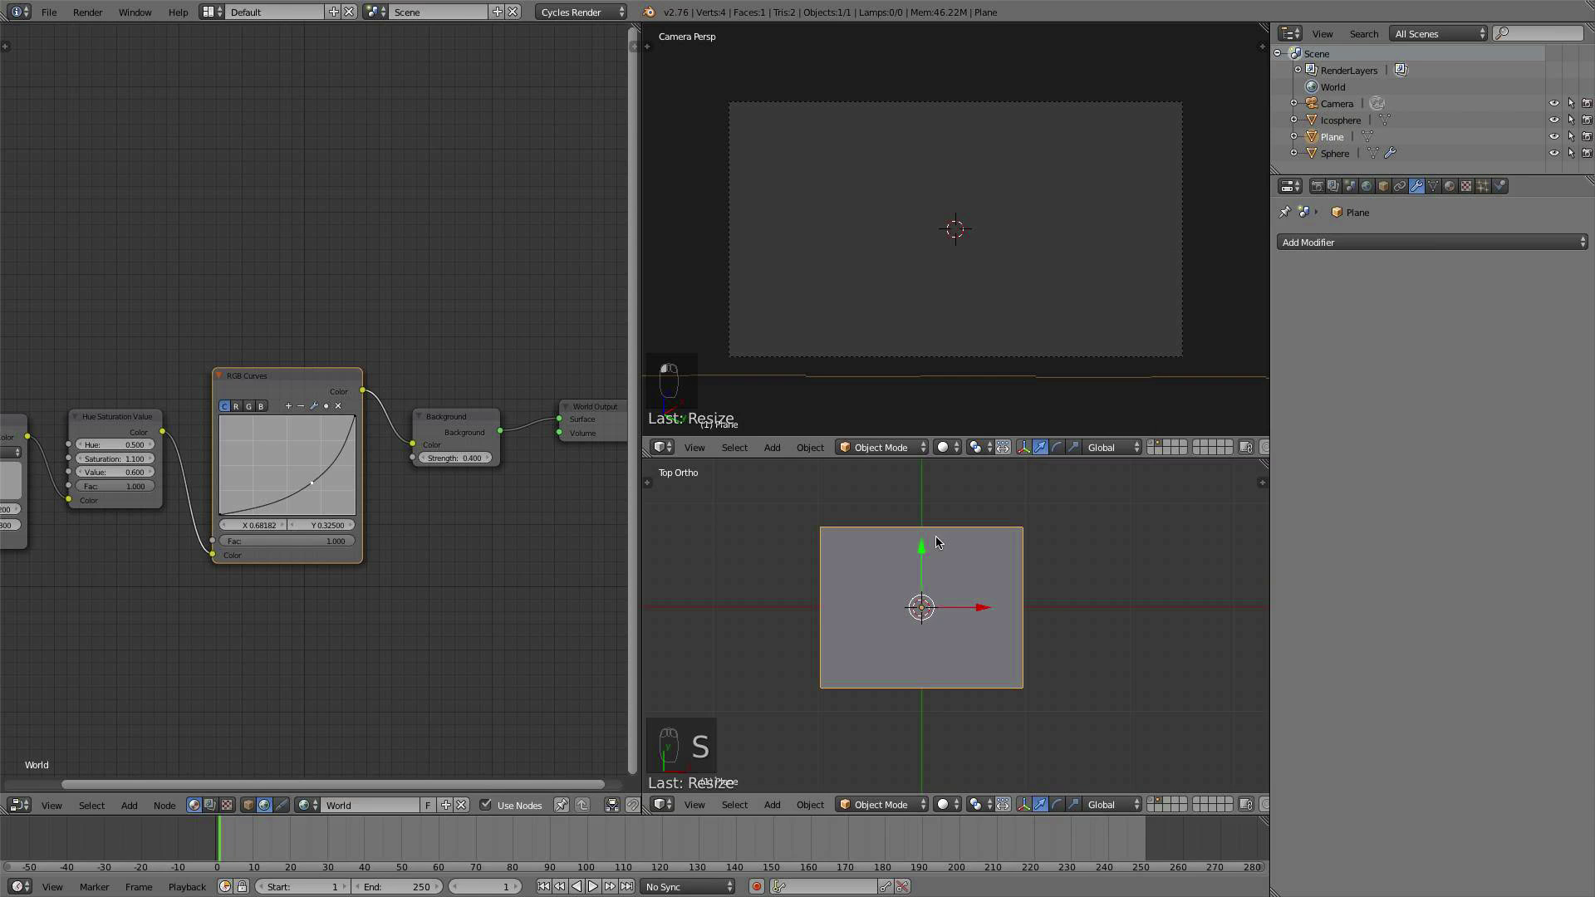
key("Tab")
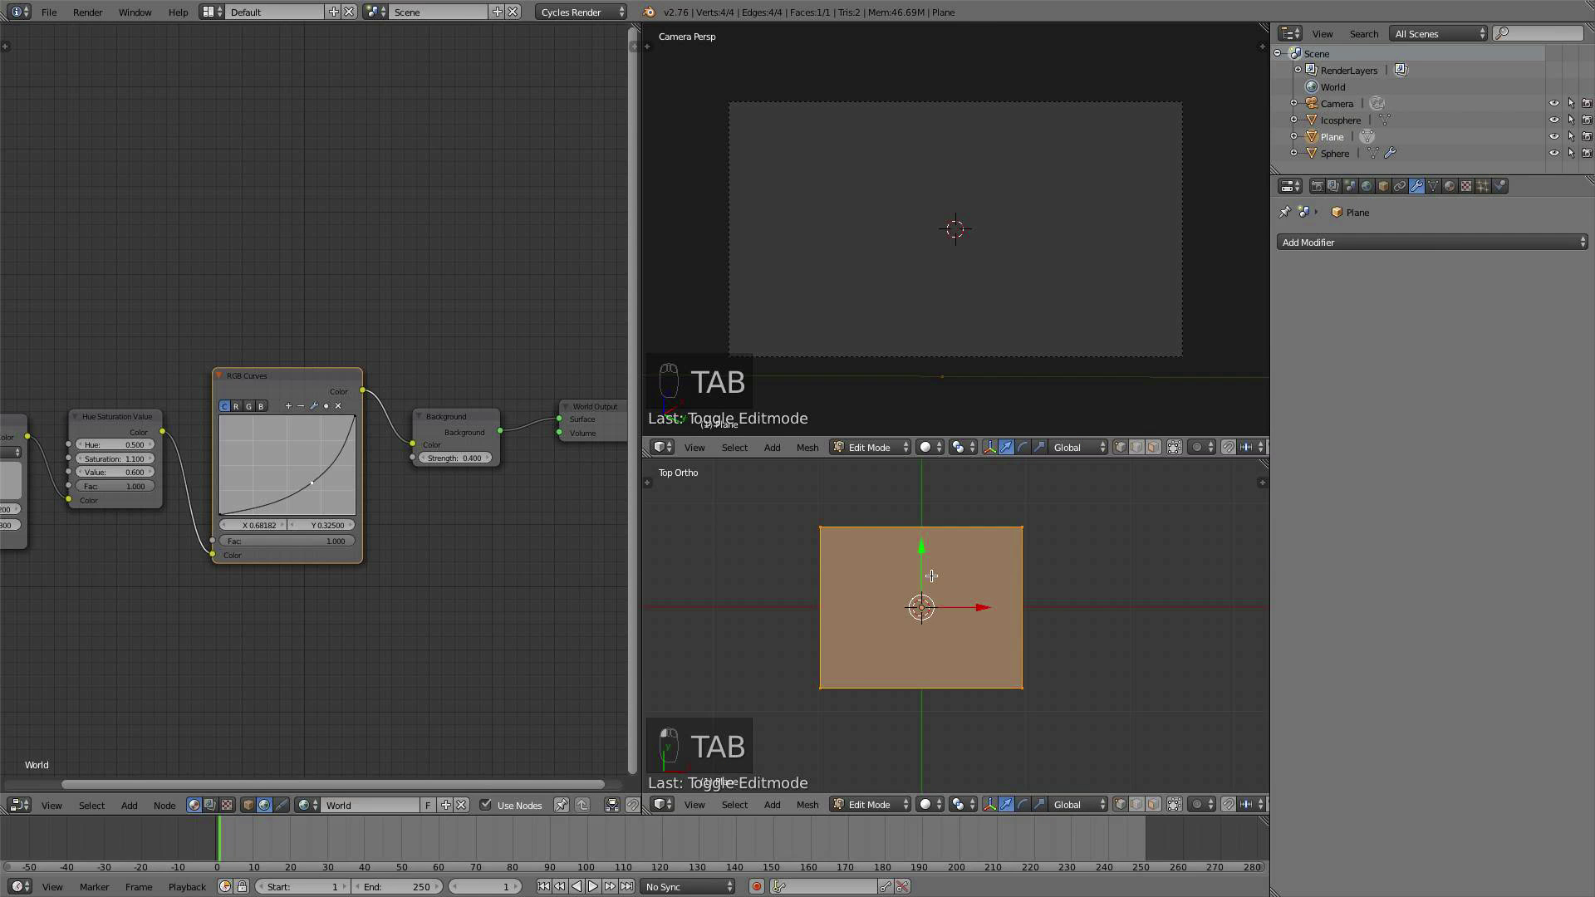
key("w")
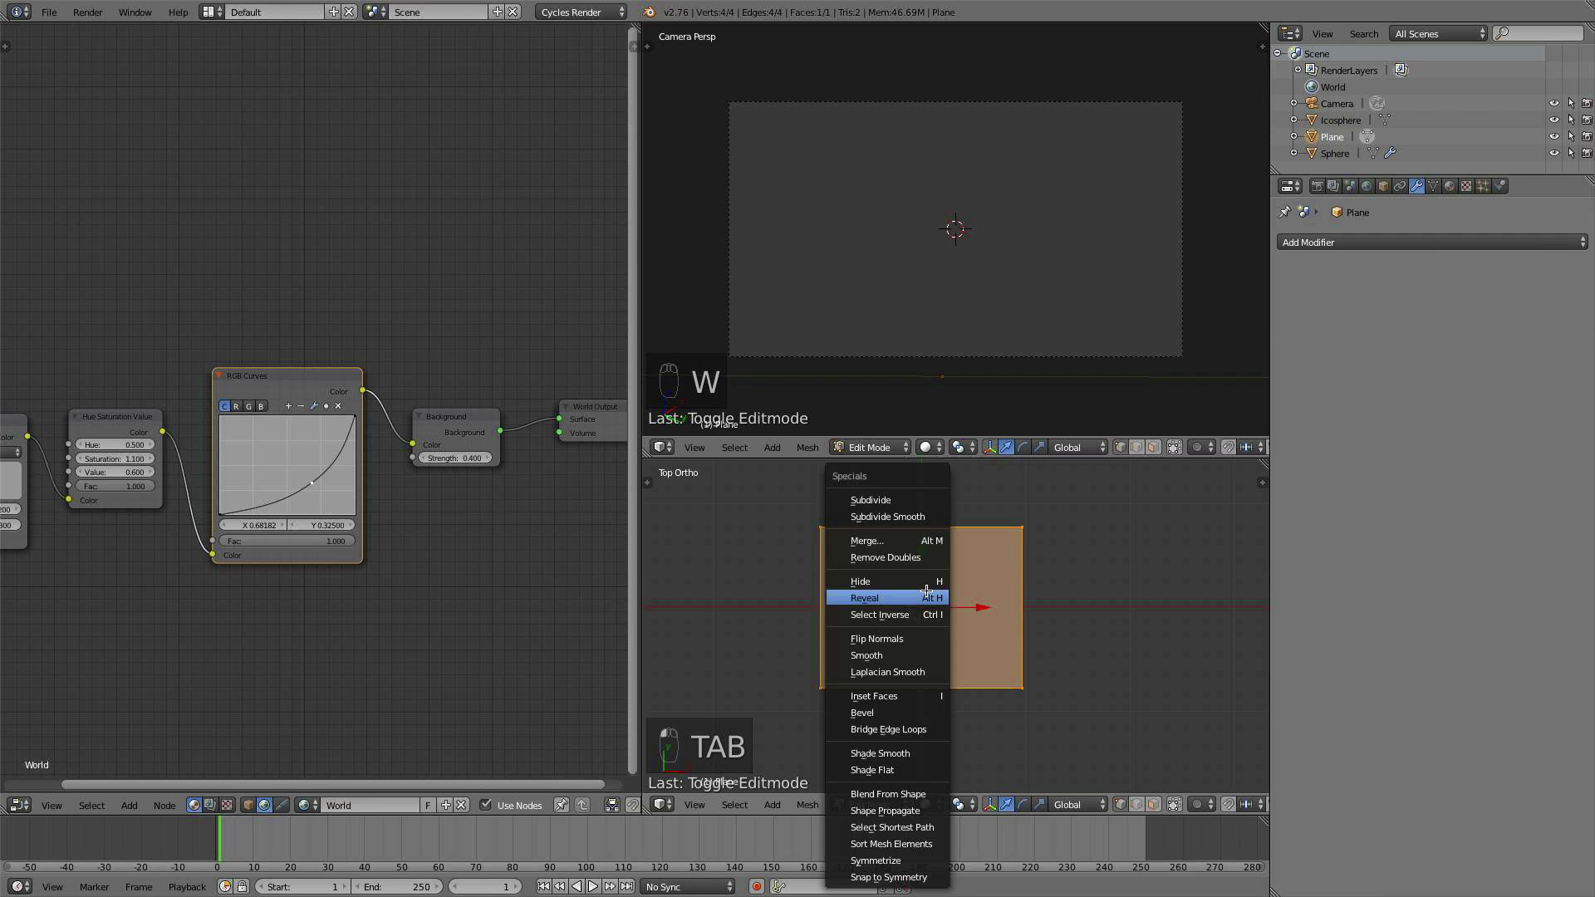
left_click(888, 499)
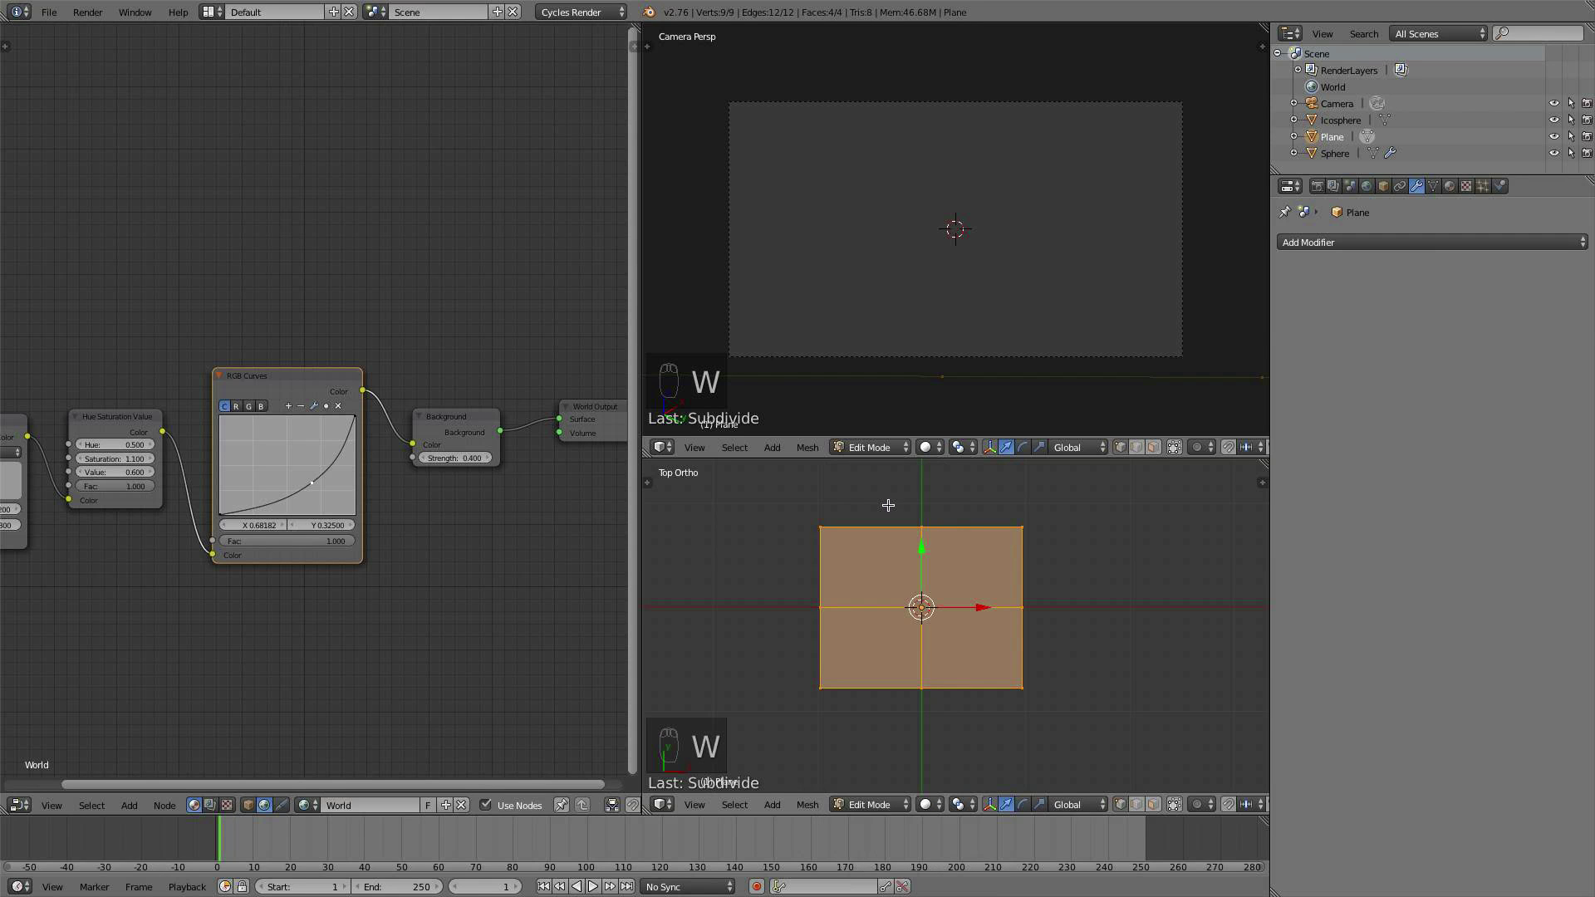
key("w")
left_click(888, 498)
key("w")
left_click(889, 499)
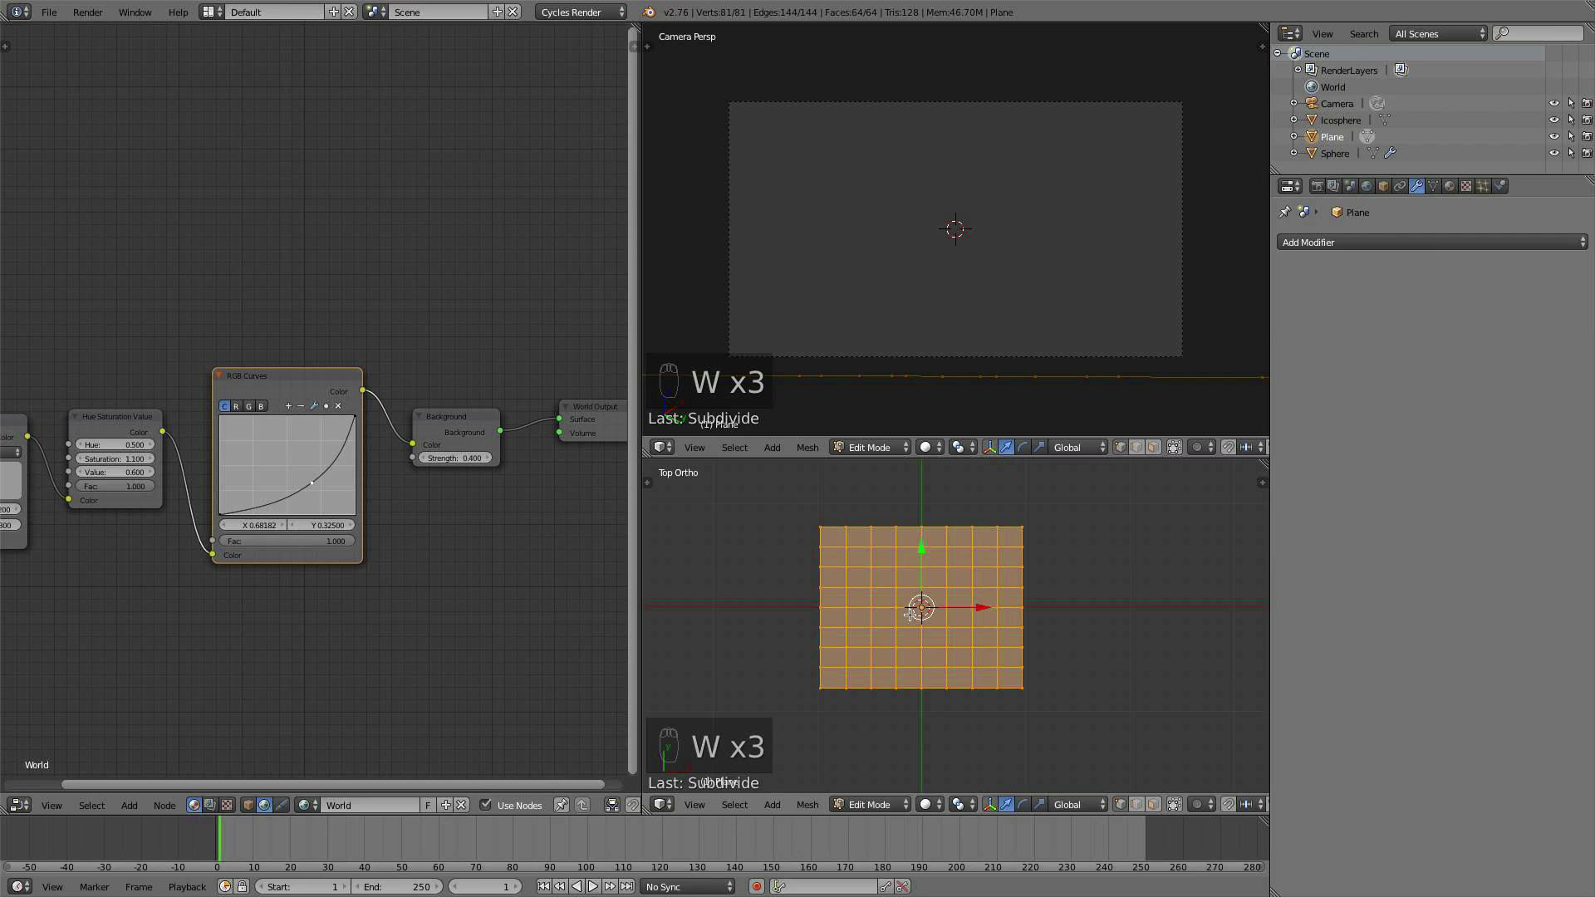
Step: Lower the plane's centre vertex along Z with smooth proportional editing at a size of about 16, bending the sheet into a shallow bowl
middle_click_drag(911, 613, 973, 619)
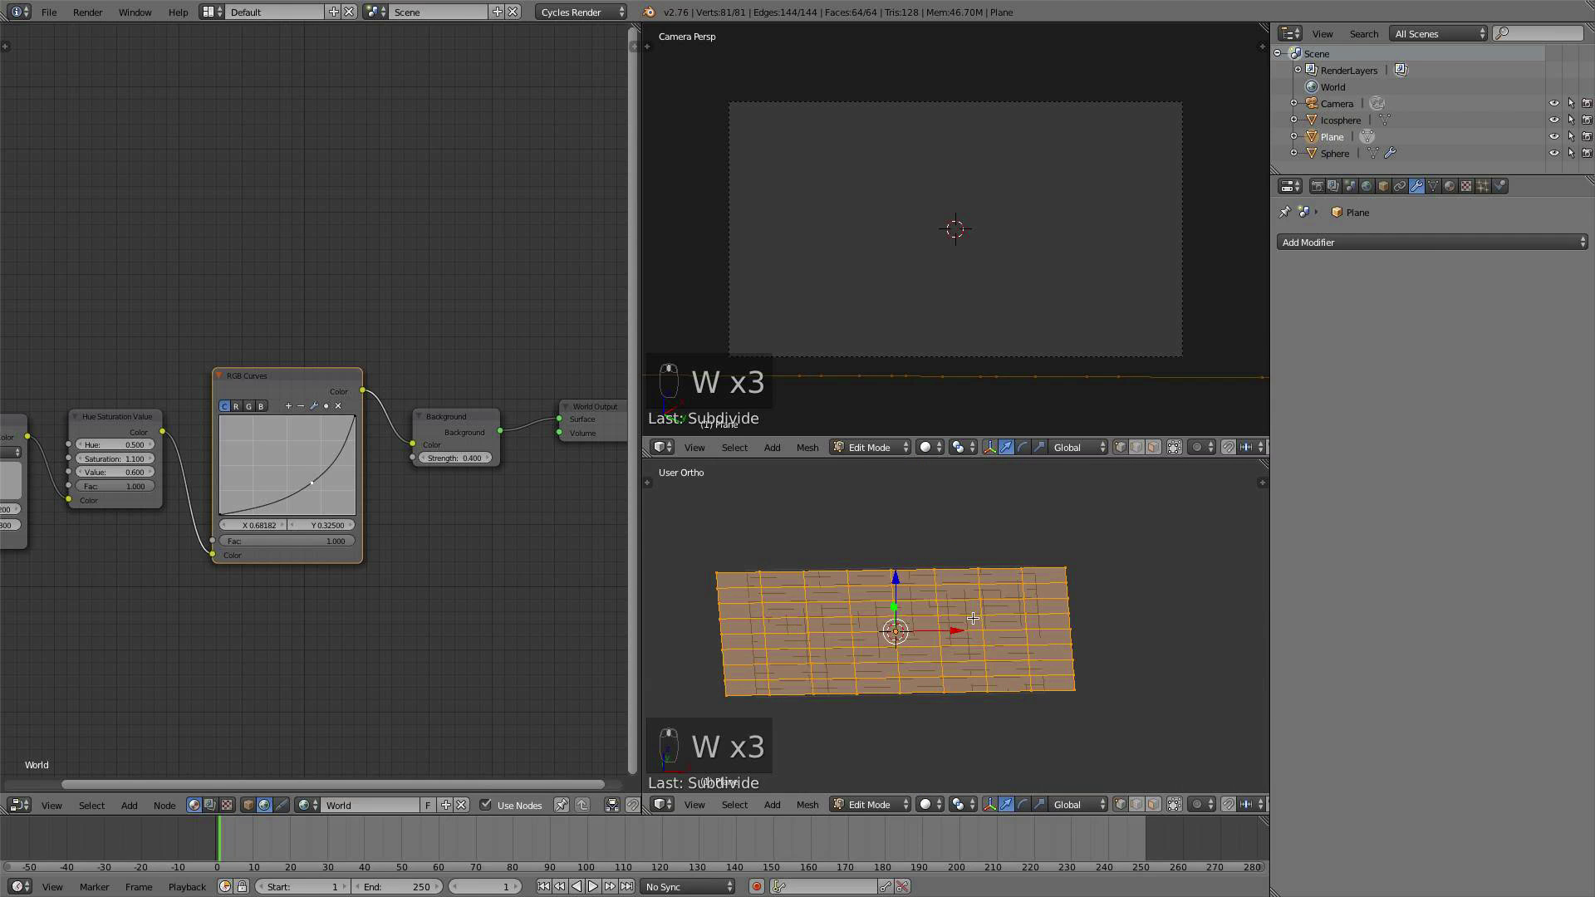
right_click(907, 565)
middle_click_drag(982, 696, 1037, 722)
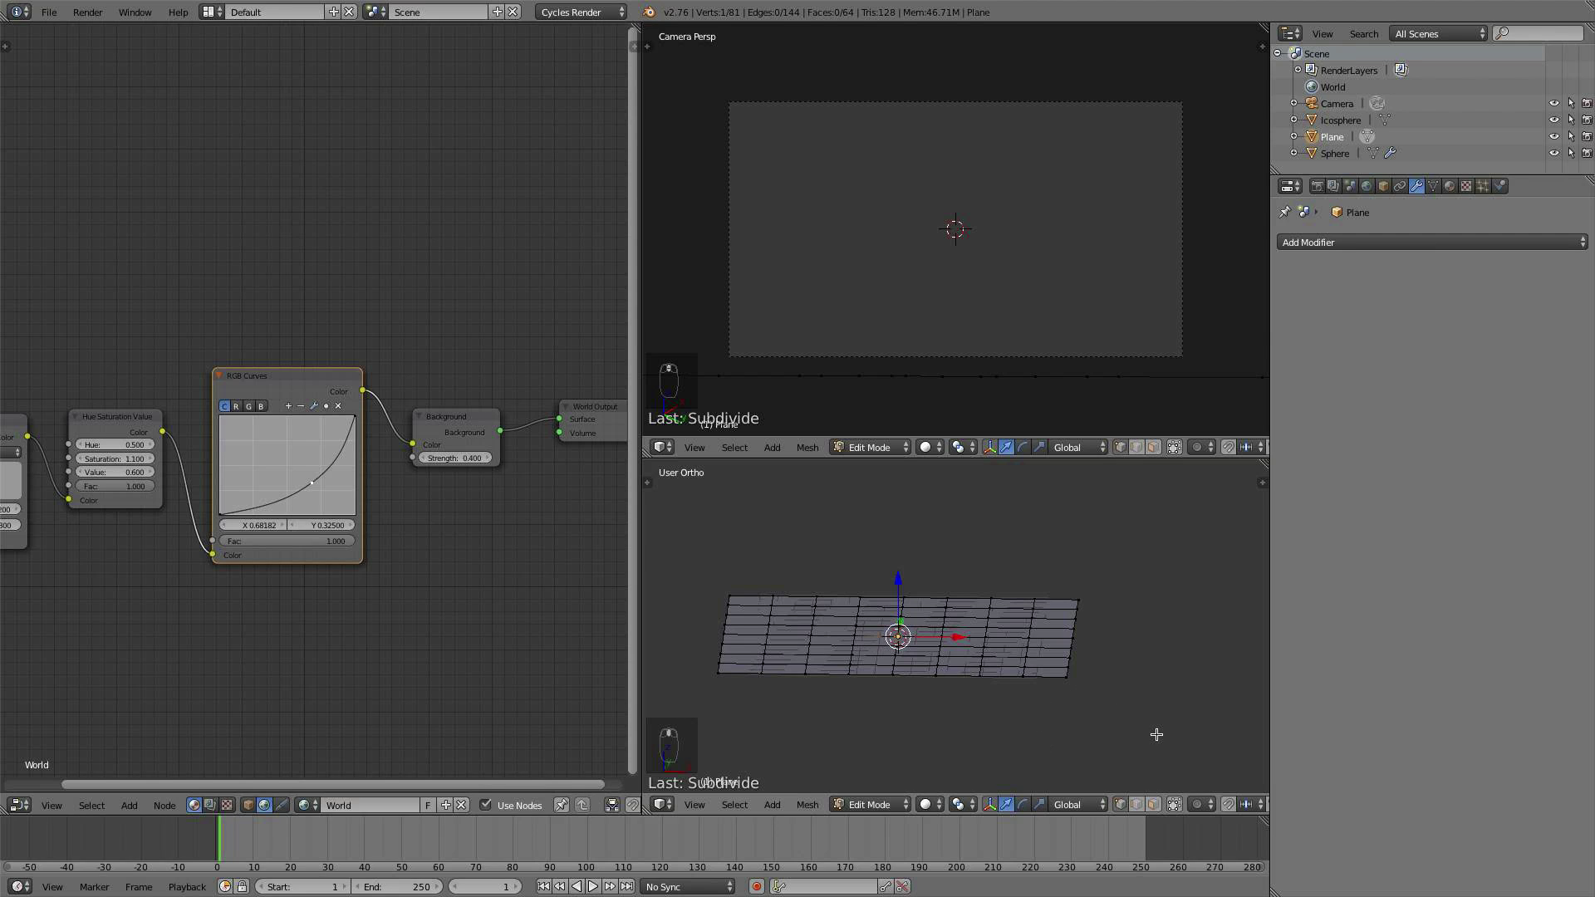
key("o")
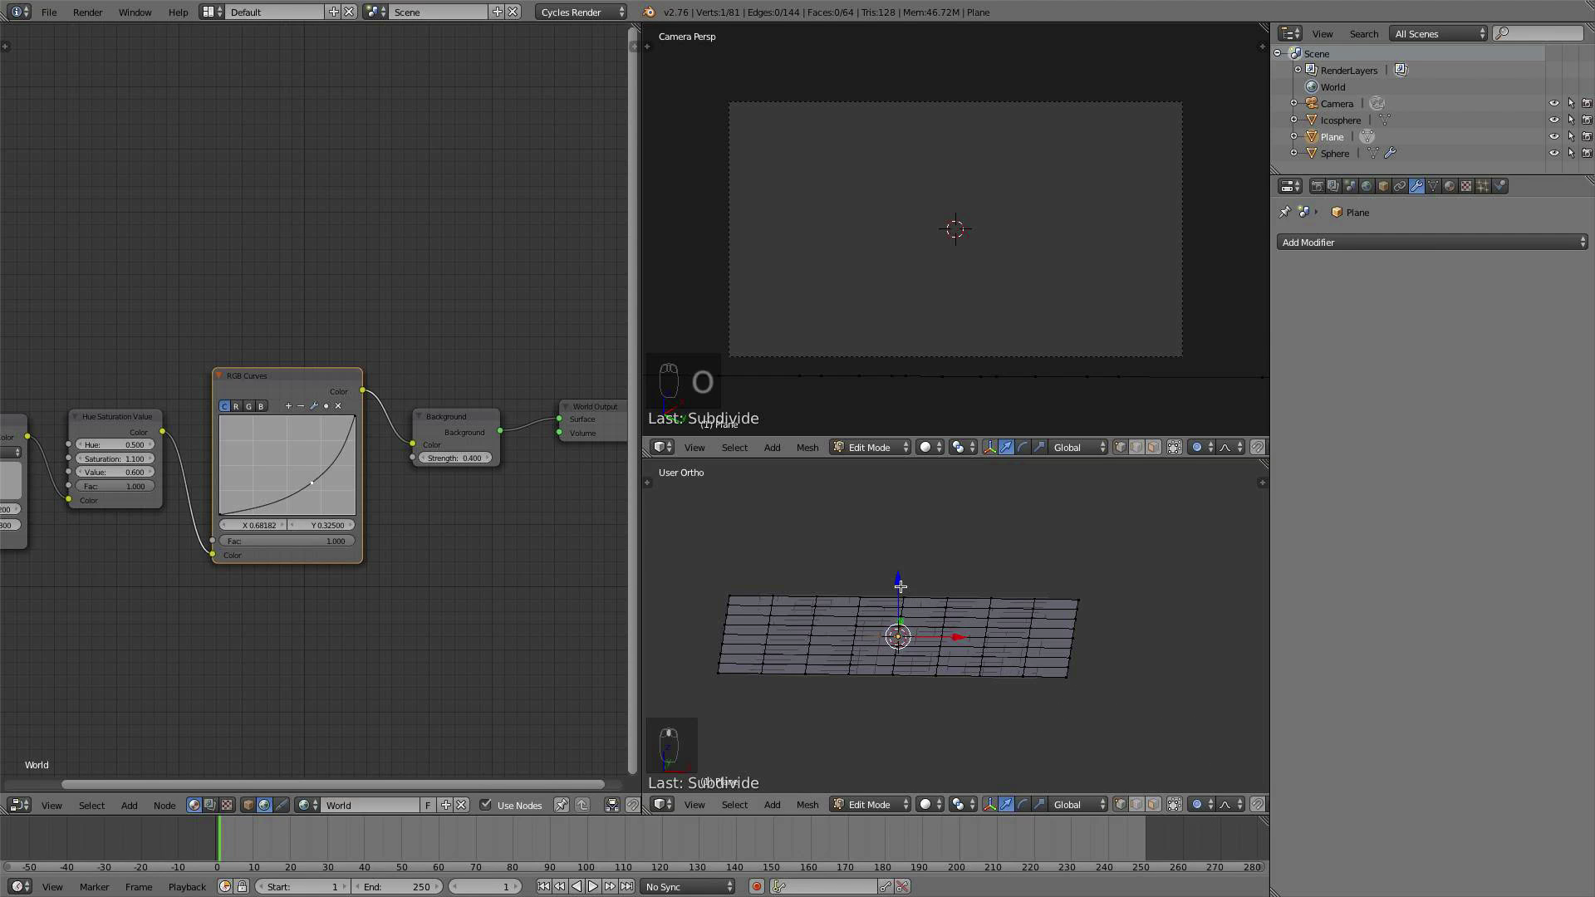
left_click_drag(900, 587, 917, 620)
scroll(906, 603, "down", 10)
scroll(906, 606, "down", 12)
scroll(910, 611, "down", 1)
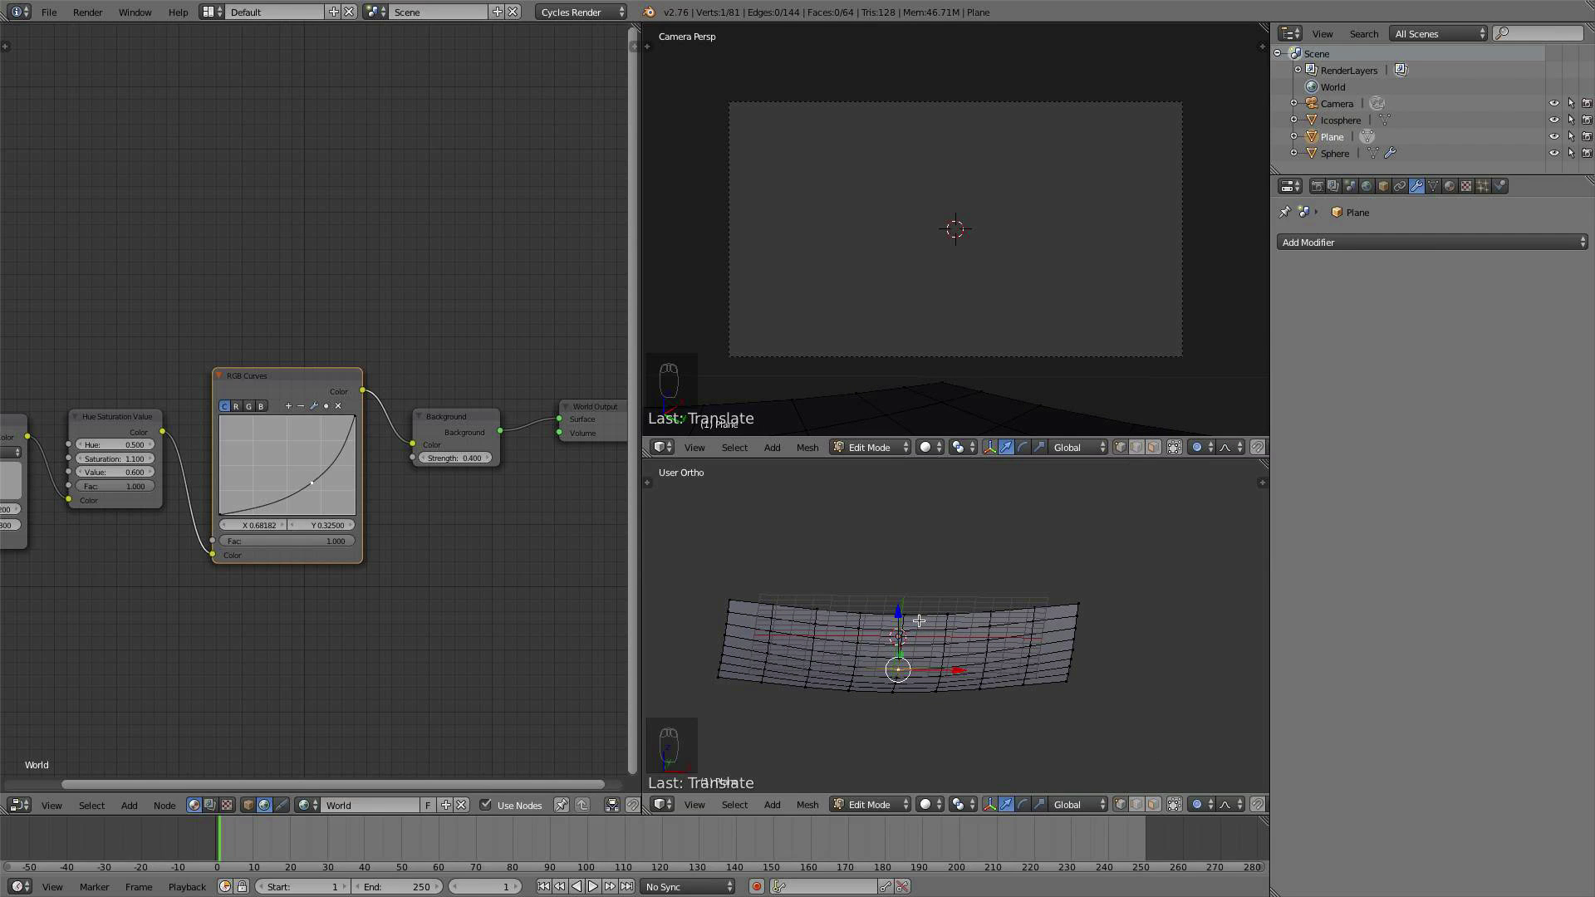
key("g")
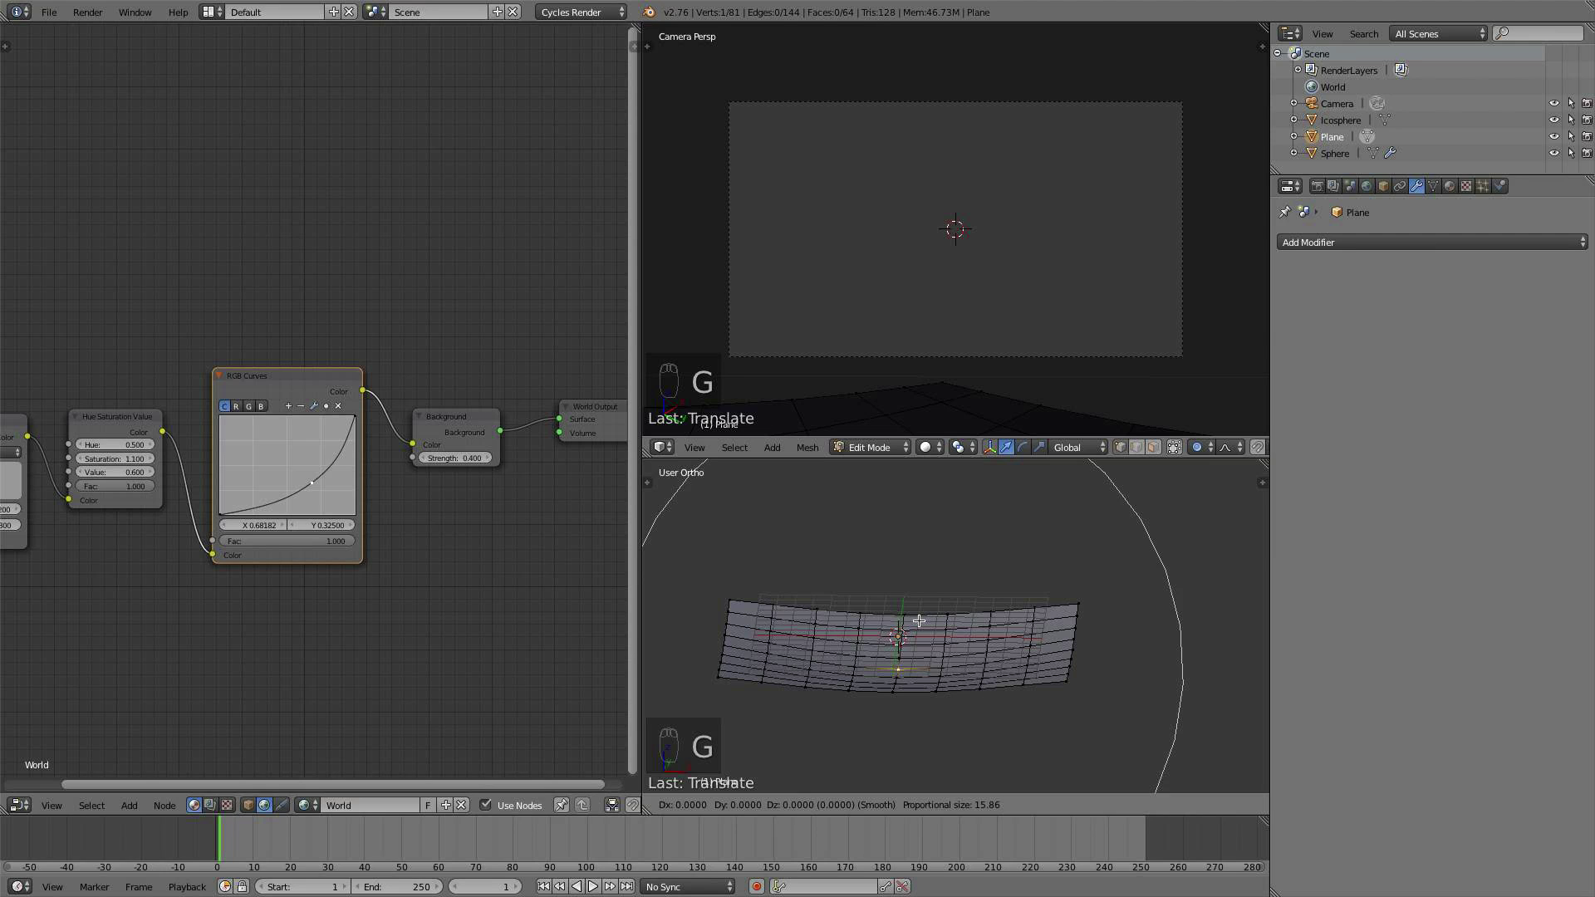
scroll(919, 621, "down", 1)
scroll(919, 621, "up", 2)
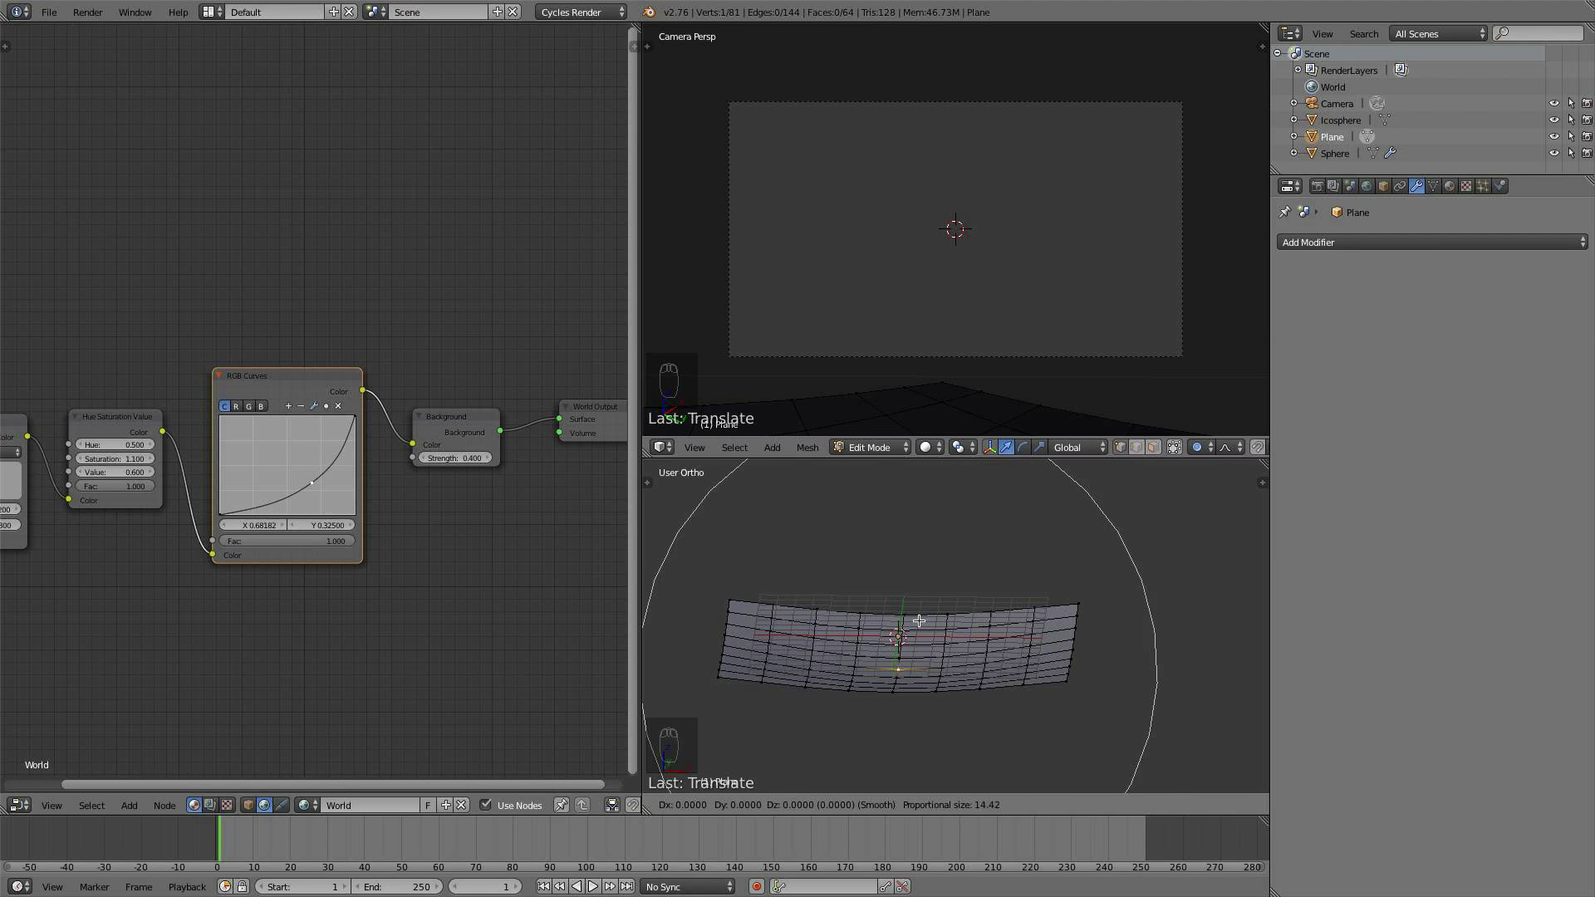
right_click(919, 621)
Step: Return to Object Mode and apply smooth shading to the curved plane
mouse_move(919, 620)
middle_mouse_down()
mouse_move(926, 589)
mouse_move(933, 604)
middle_mouse_up()
key("Tab")
middle_click_drag(961, 687, 940, 576)
scroll(957, 760, "up", 2)
key("t")
key("t")
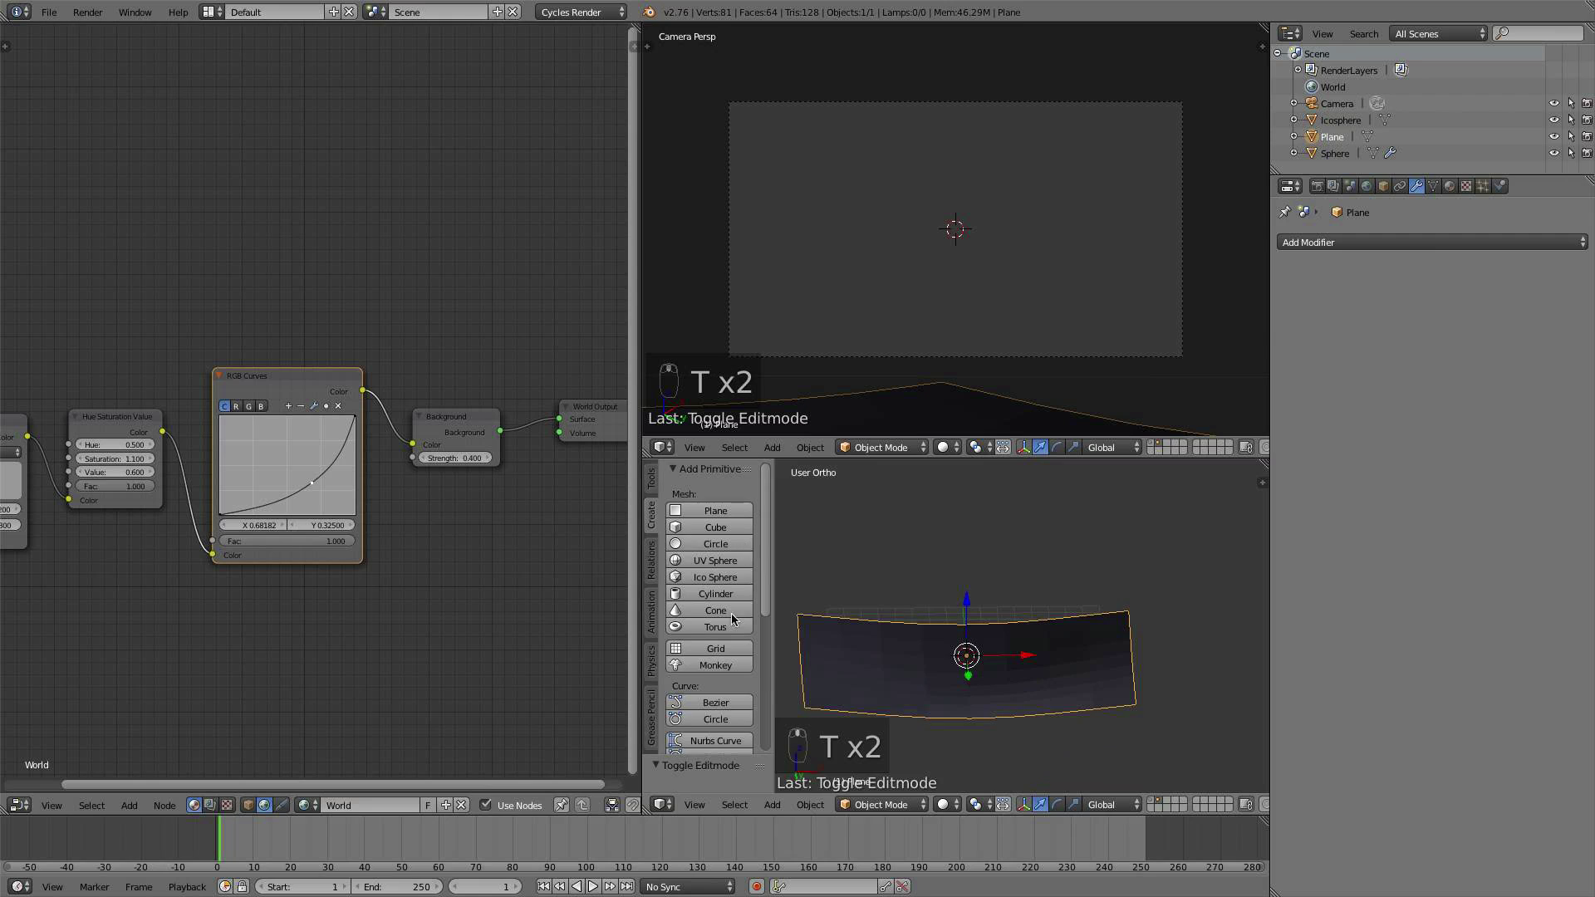
left_click(653, 478)
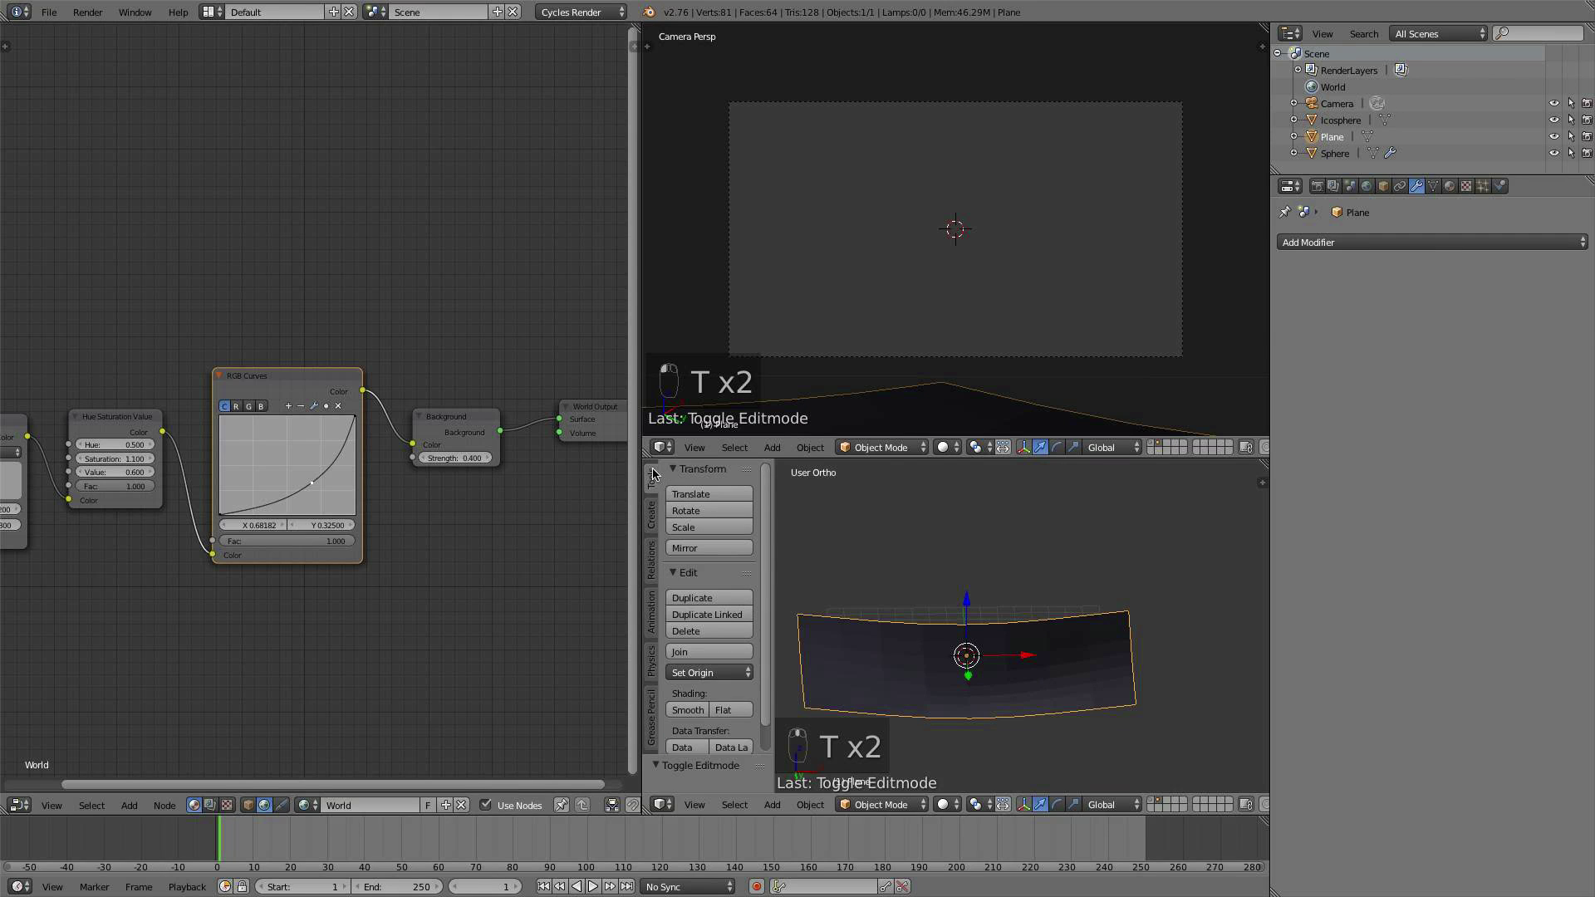
left_click(699, 709)
key("t")
middle_click_drag(961, 620, 946, 526, "shift")
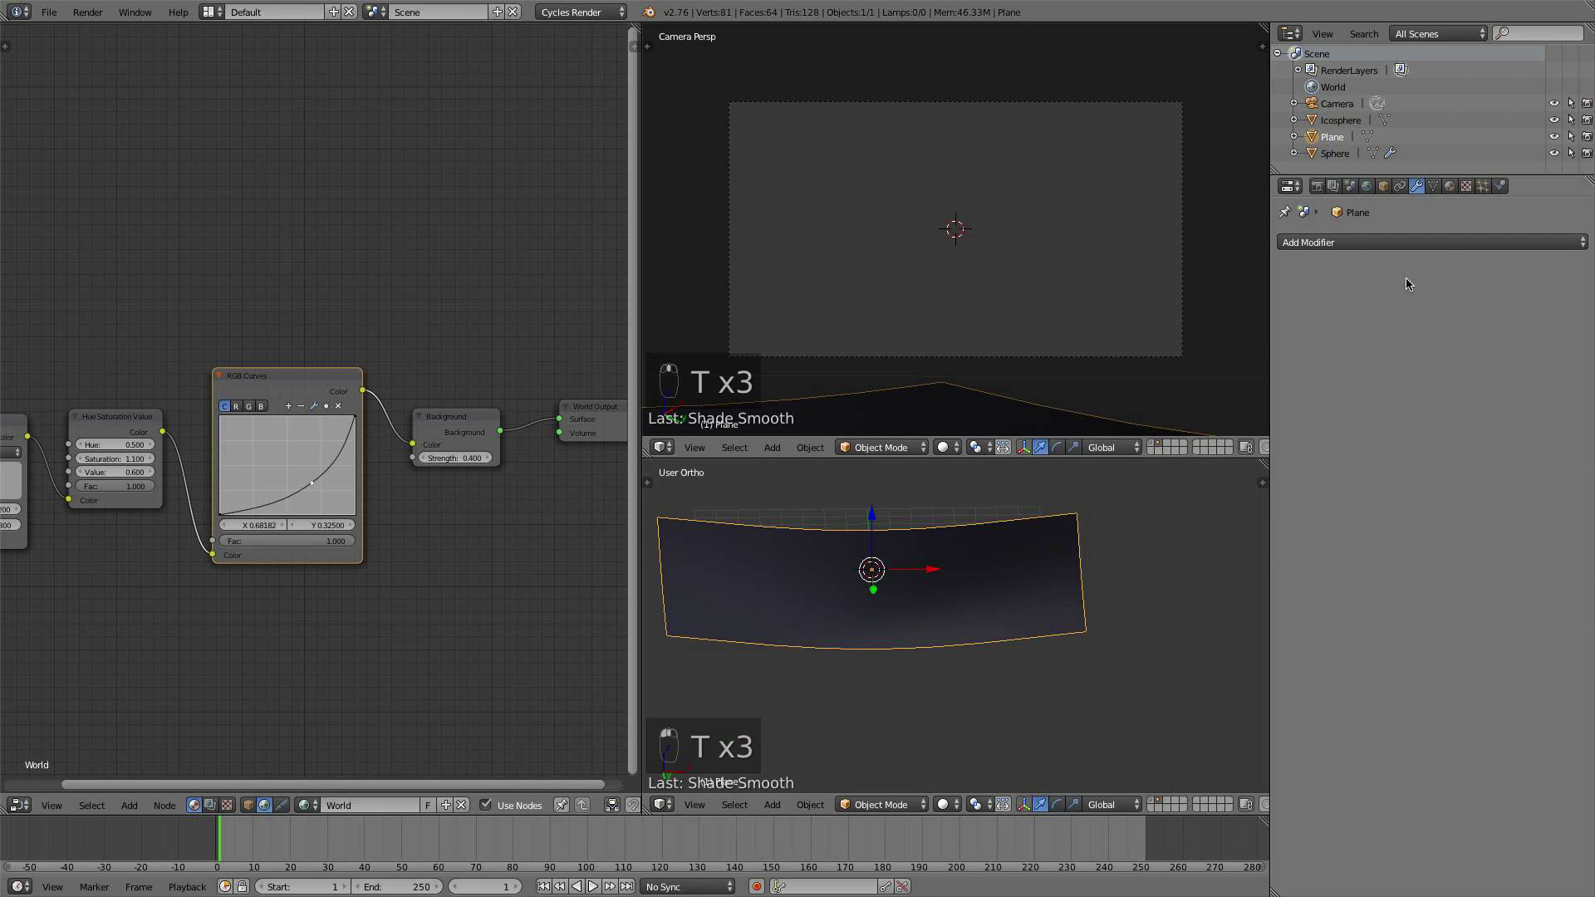
Step: Add a Subdivision Surface modifier and then a Displace modifier to the plane
middle_click_drag(947, 582, 924, 675)
scroll(925, 676, "up", 3)
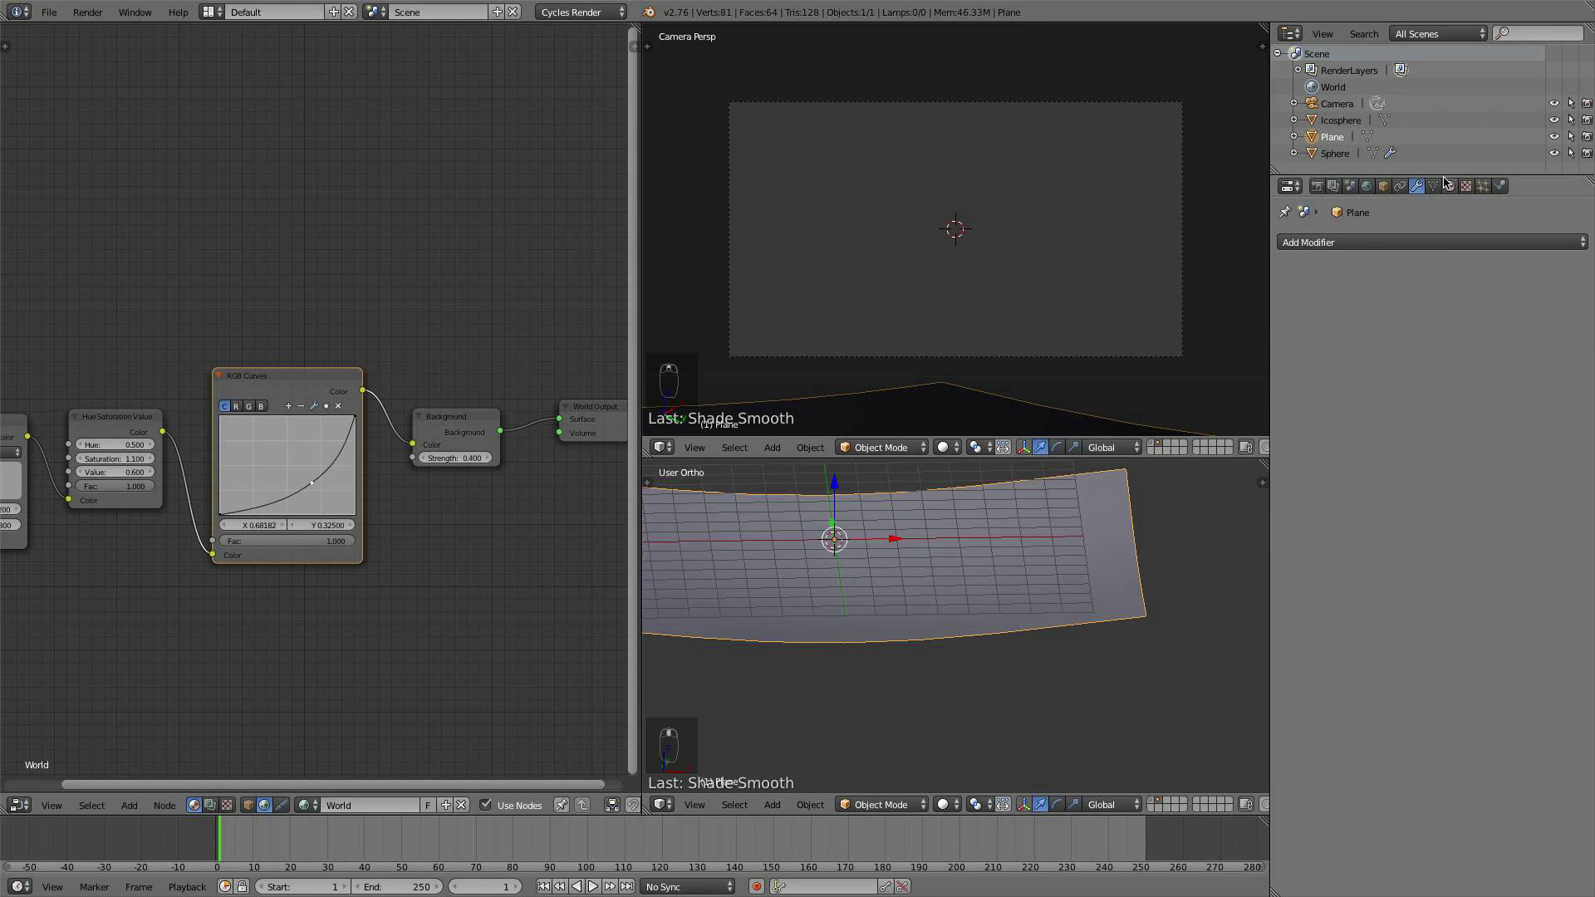
left_click(1410, 243)
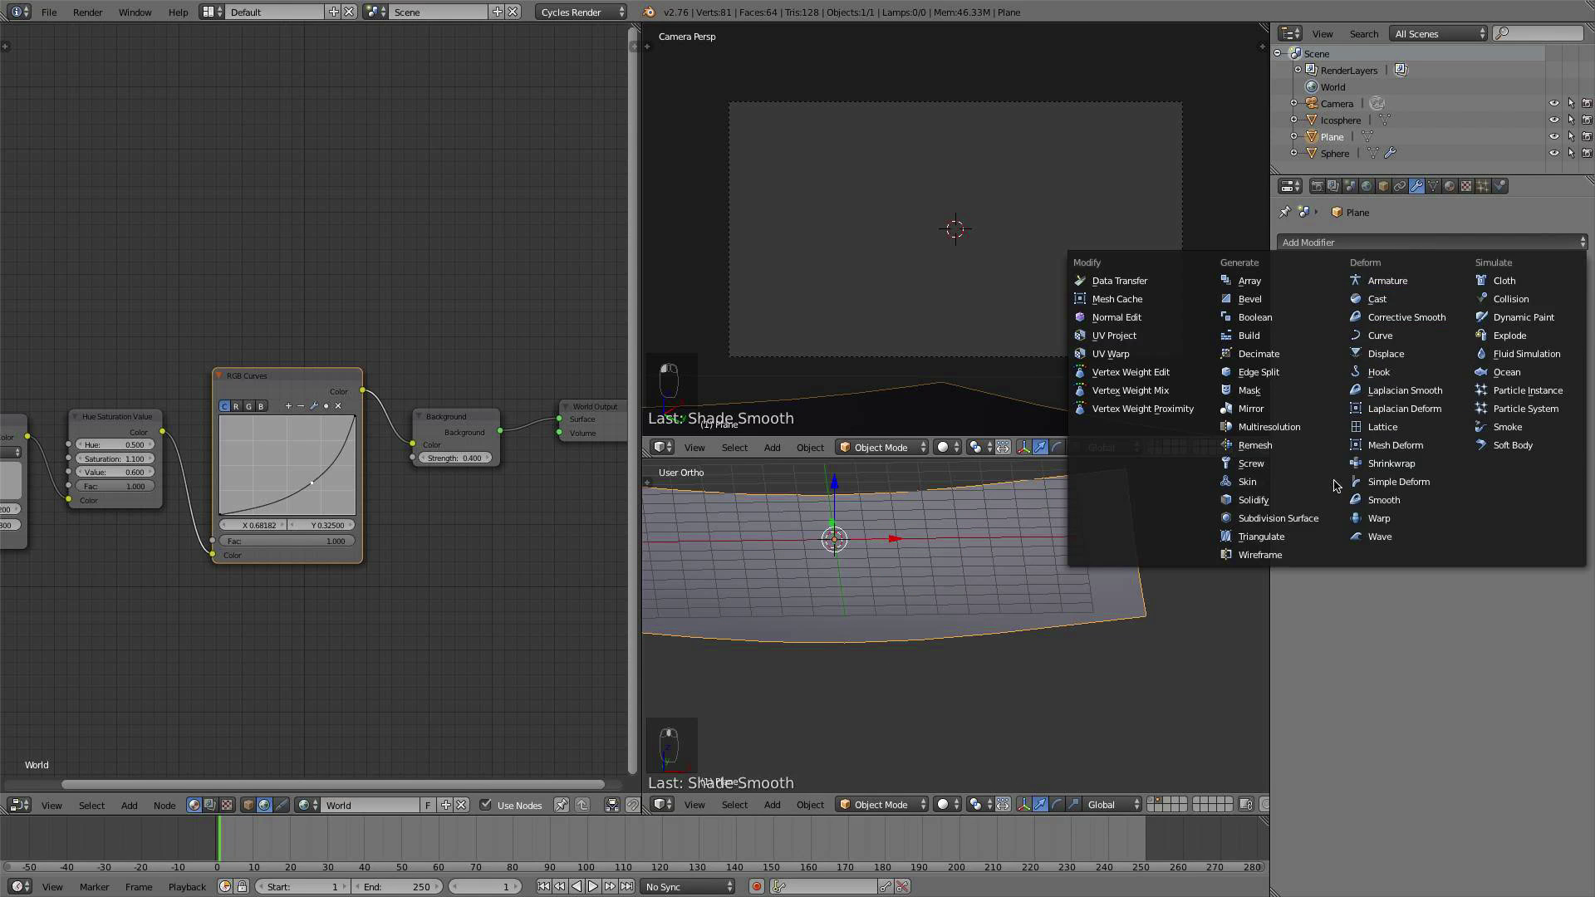
left_click(1280, 518)
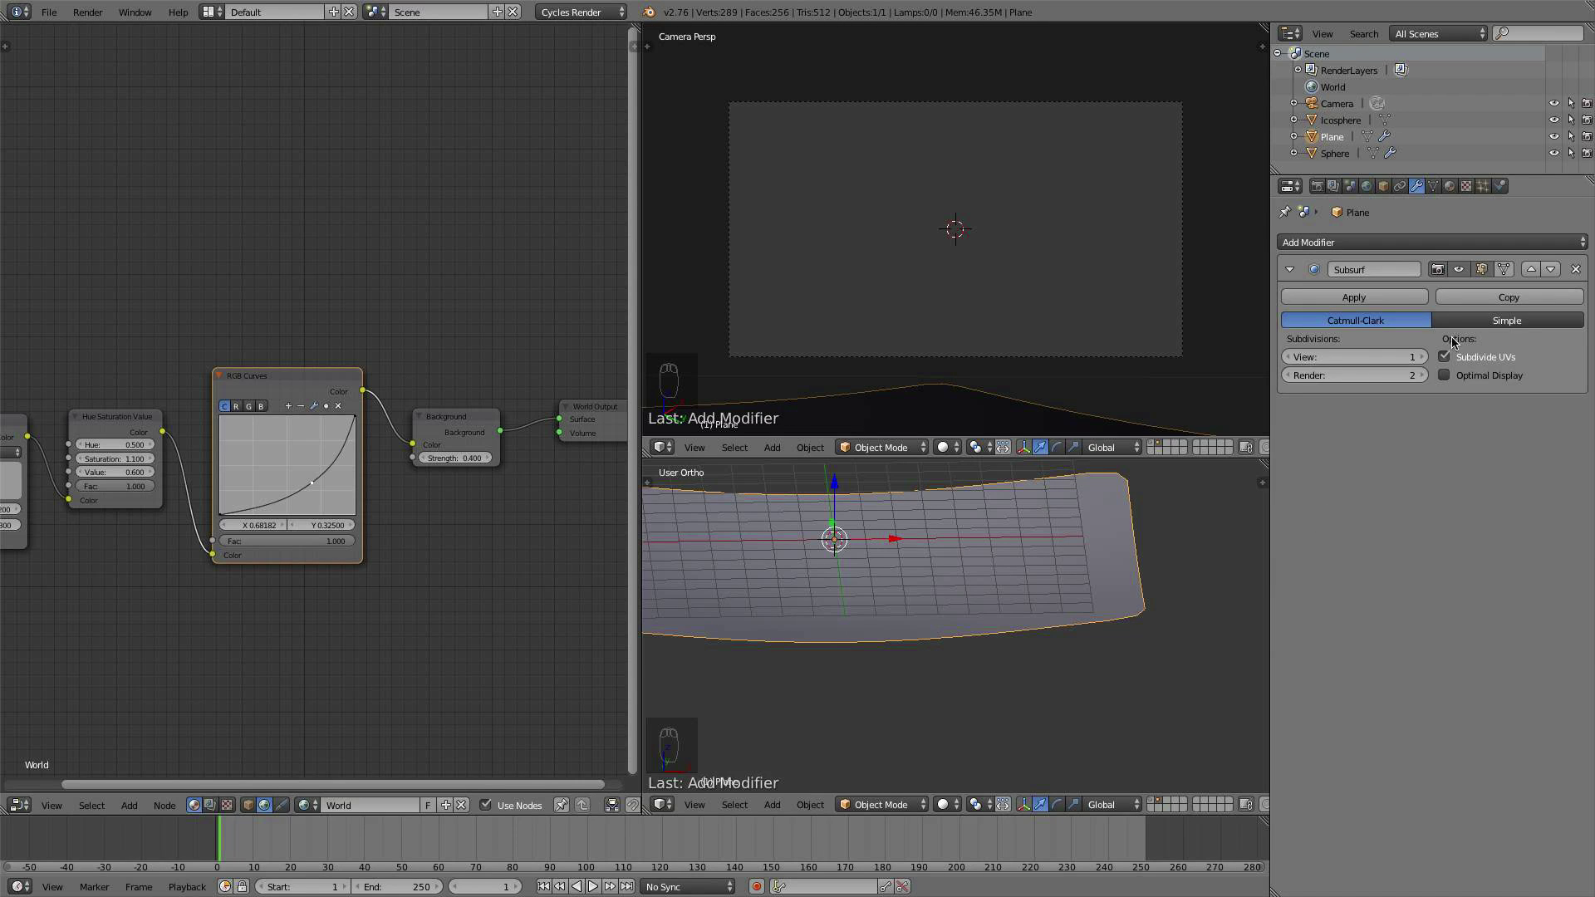
left_click(1408, 246)
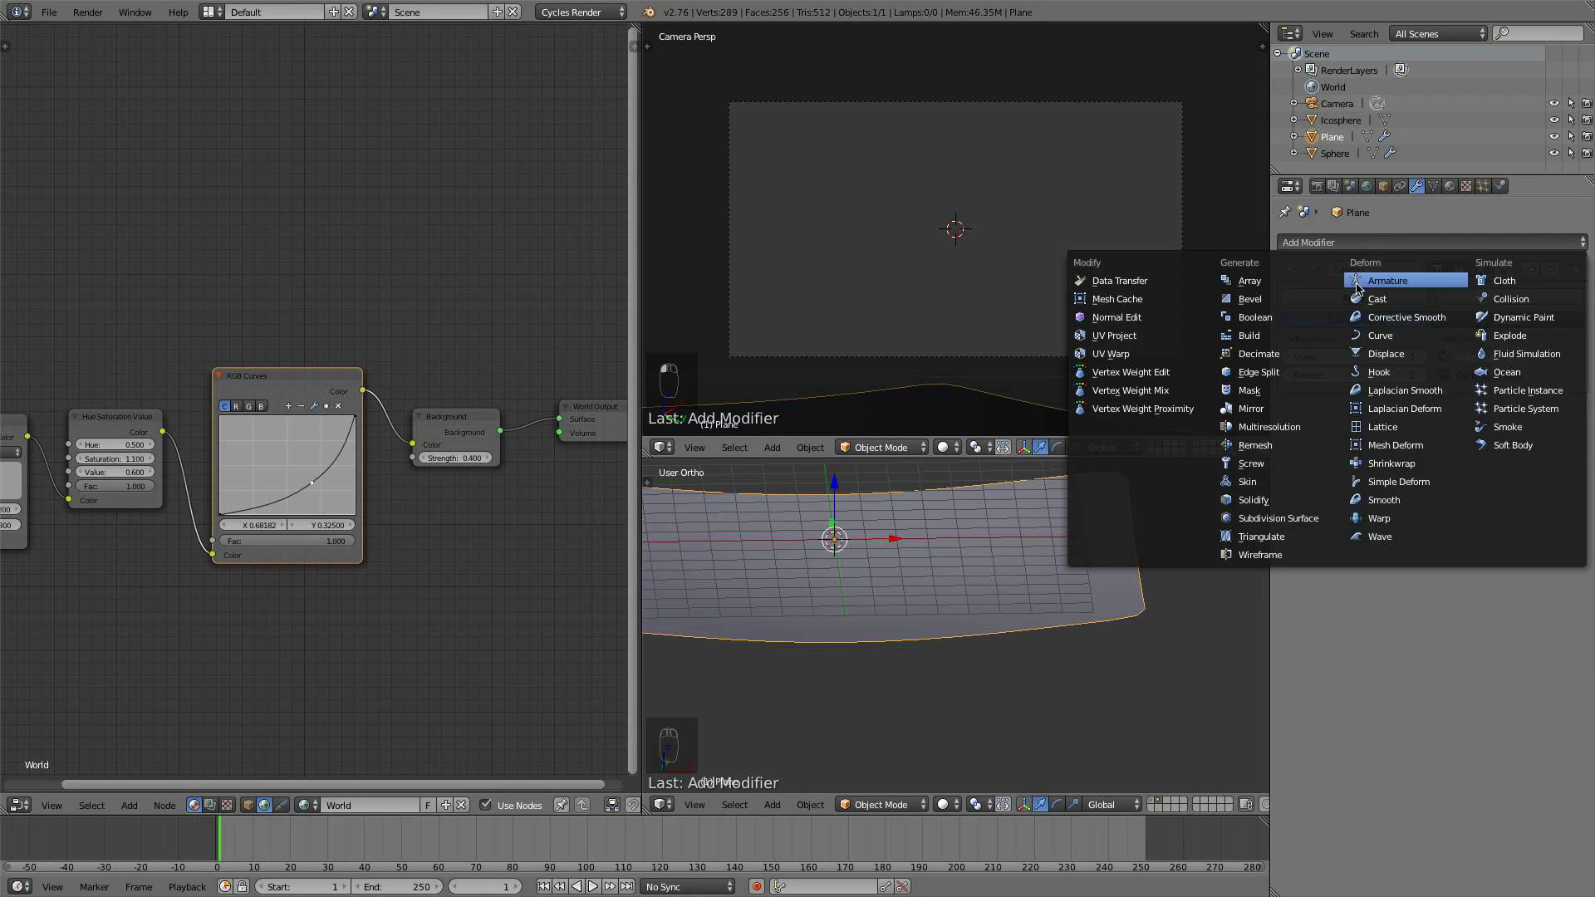
left_click(1395, 358)
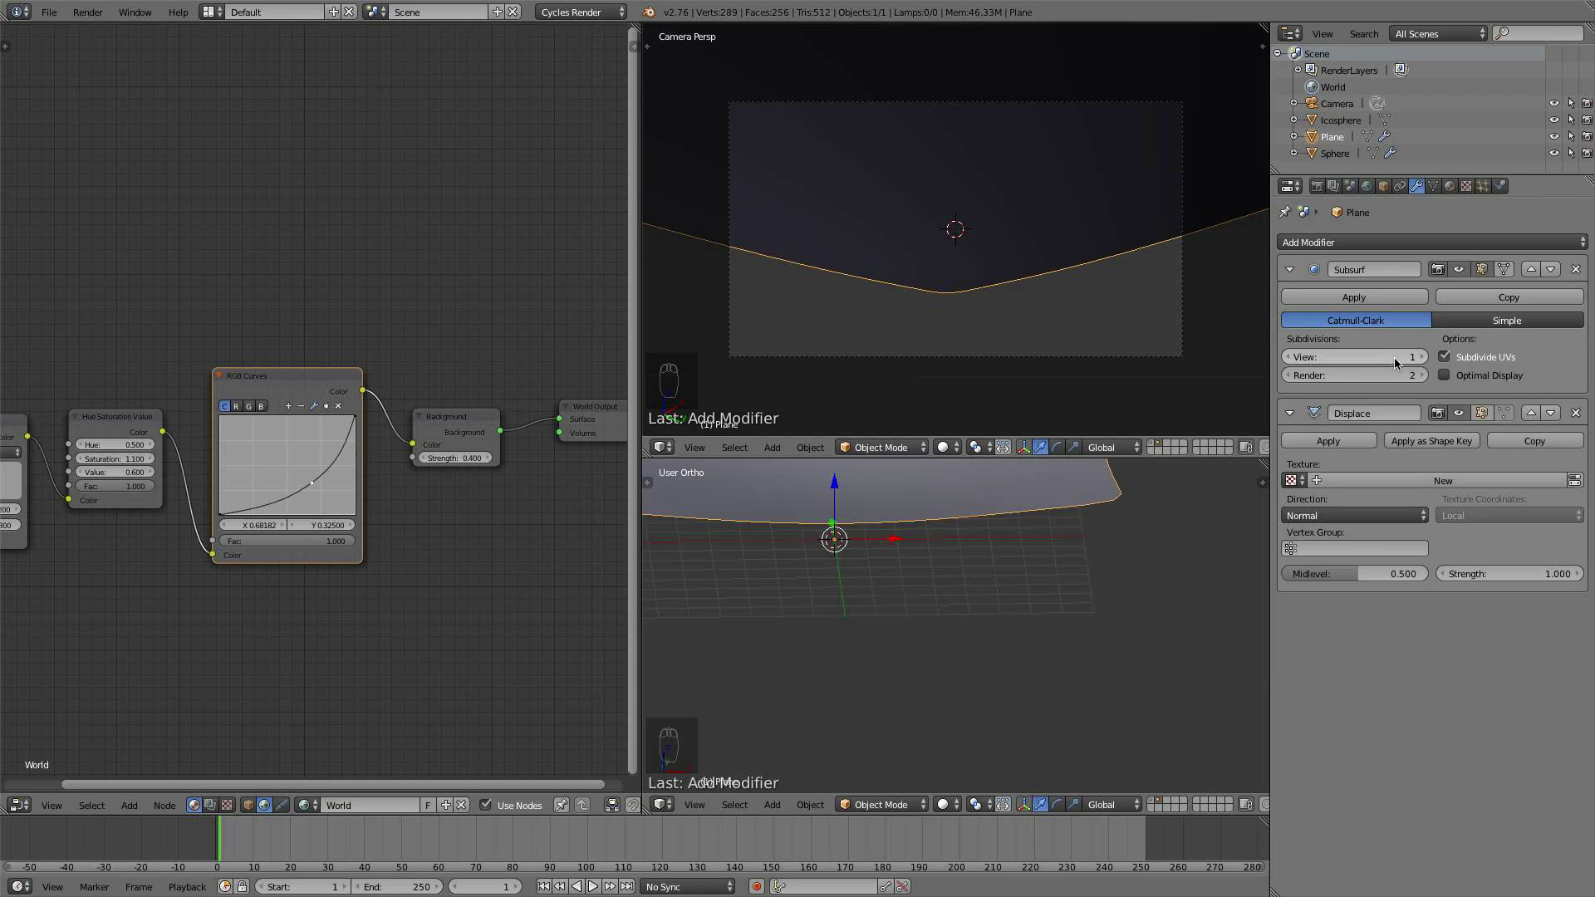
Step: Create a new texture for the plane's Displace modifier and set its type to Clouds
left_click(1504, 482)
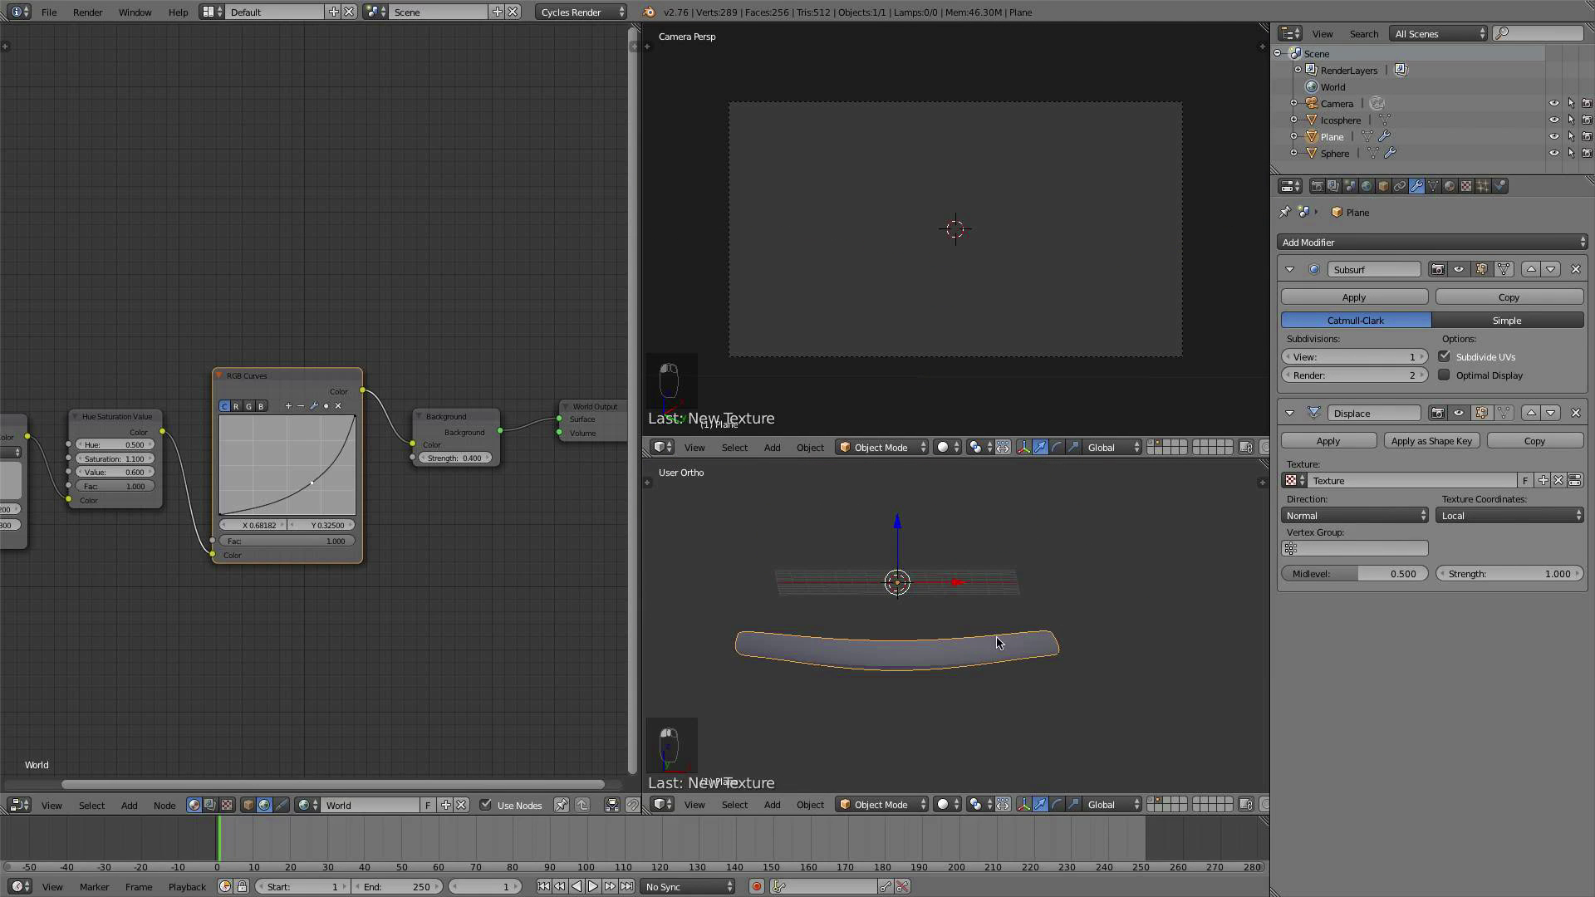
left_click(1468, 186)
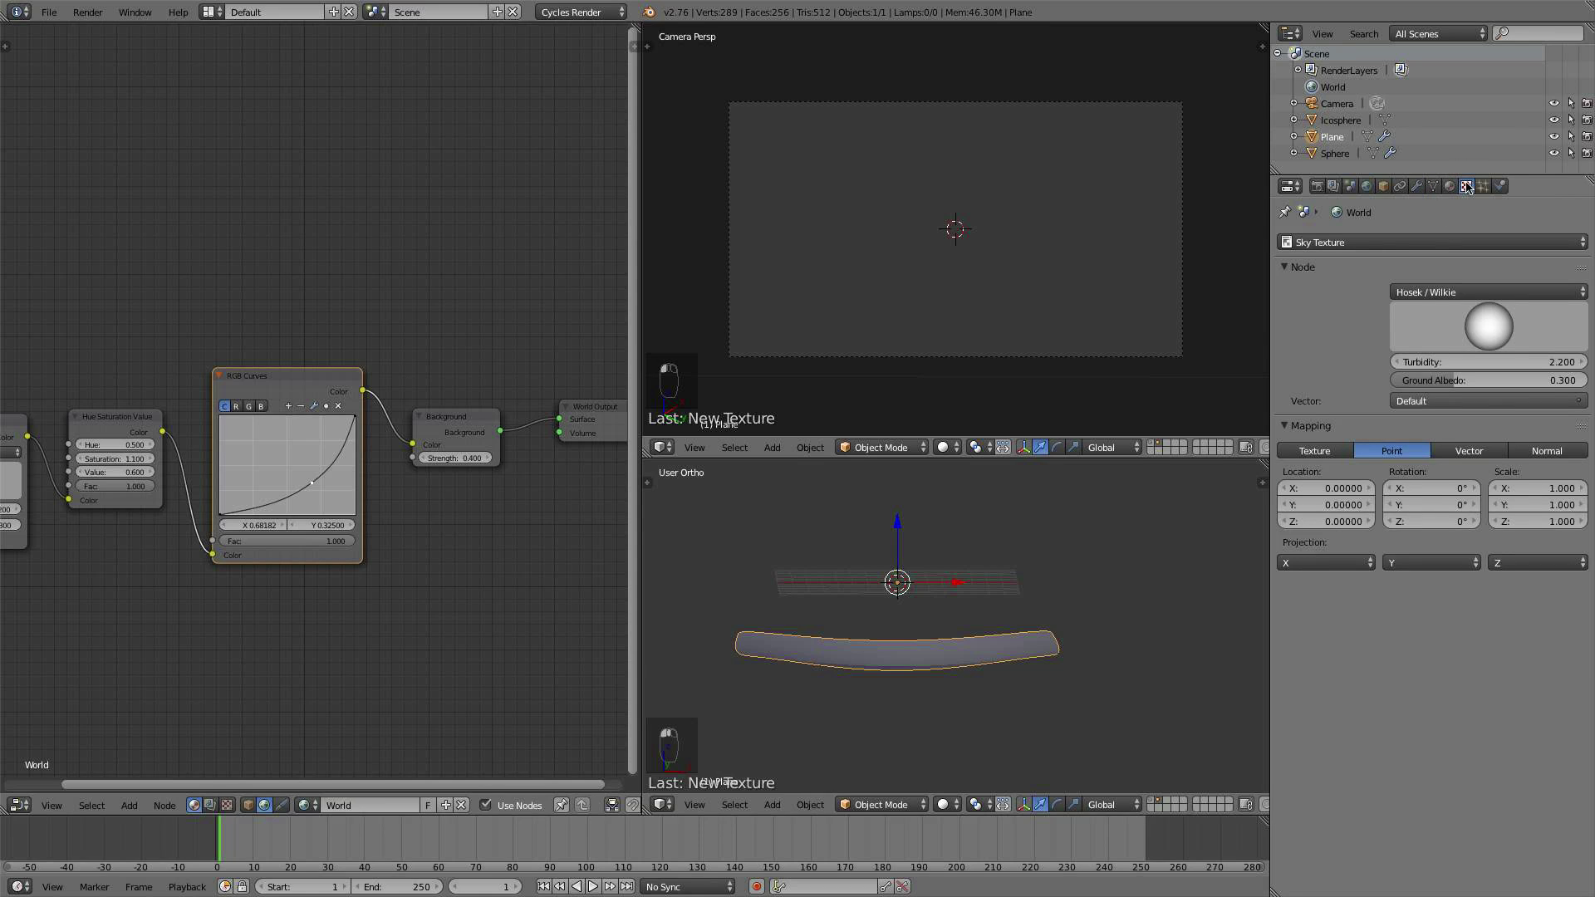
left_click(1350, 242)
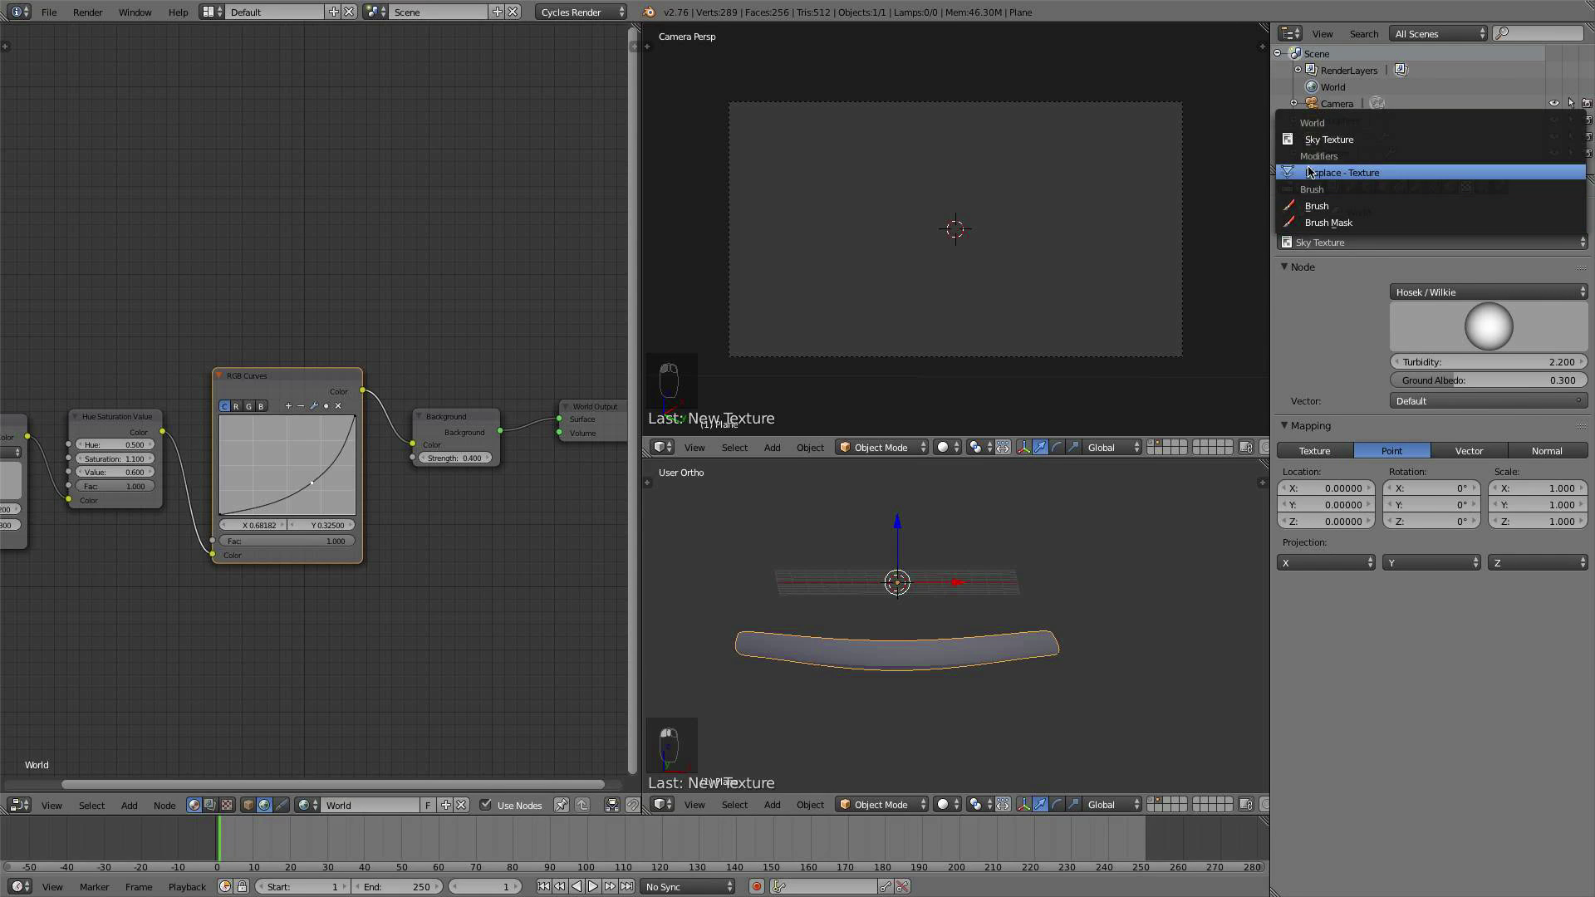
left_click(1365, 173)
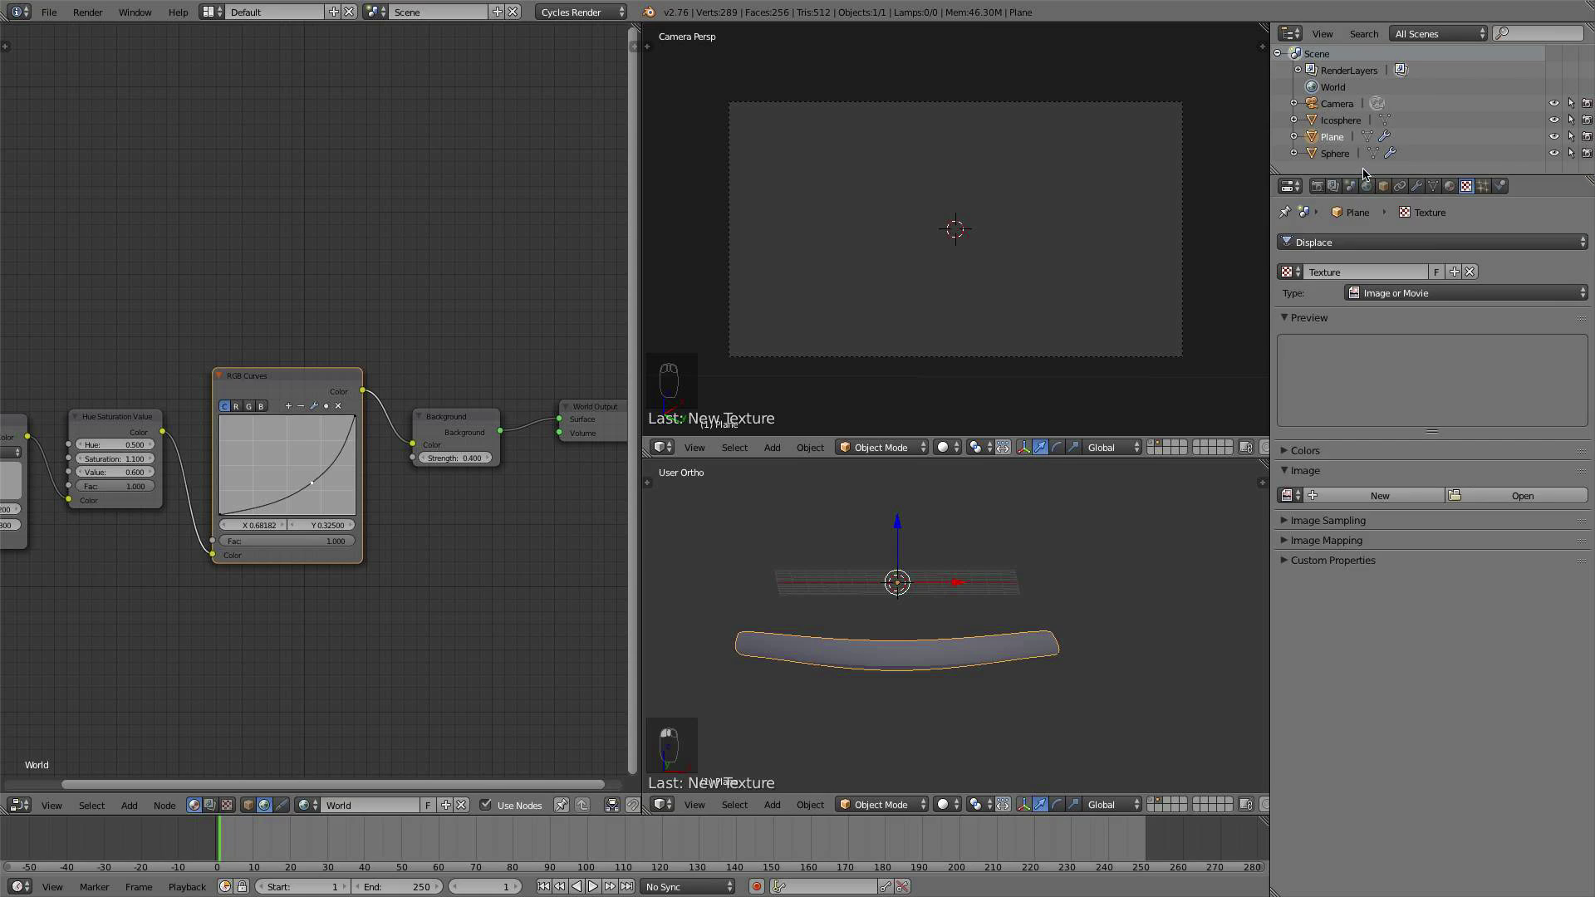
left_click(1384, 295)
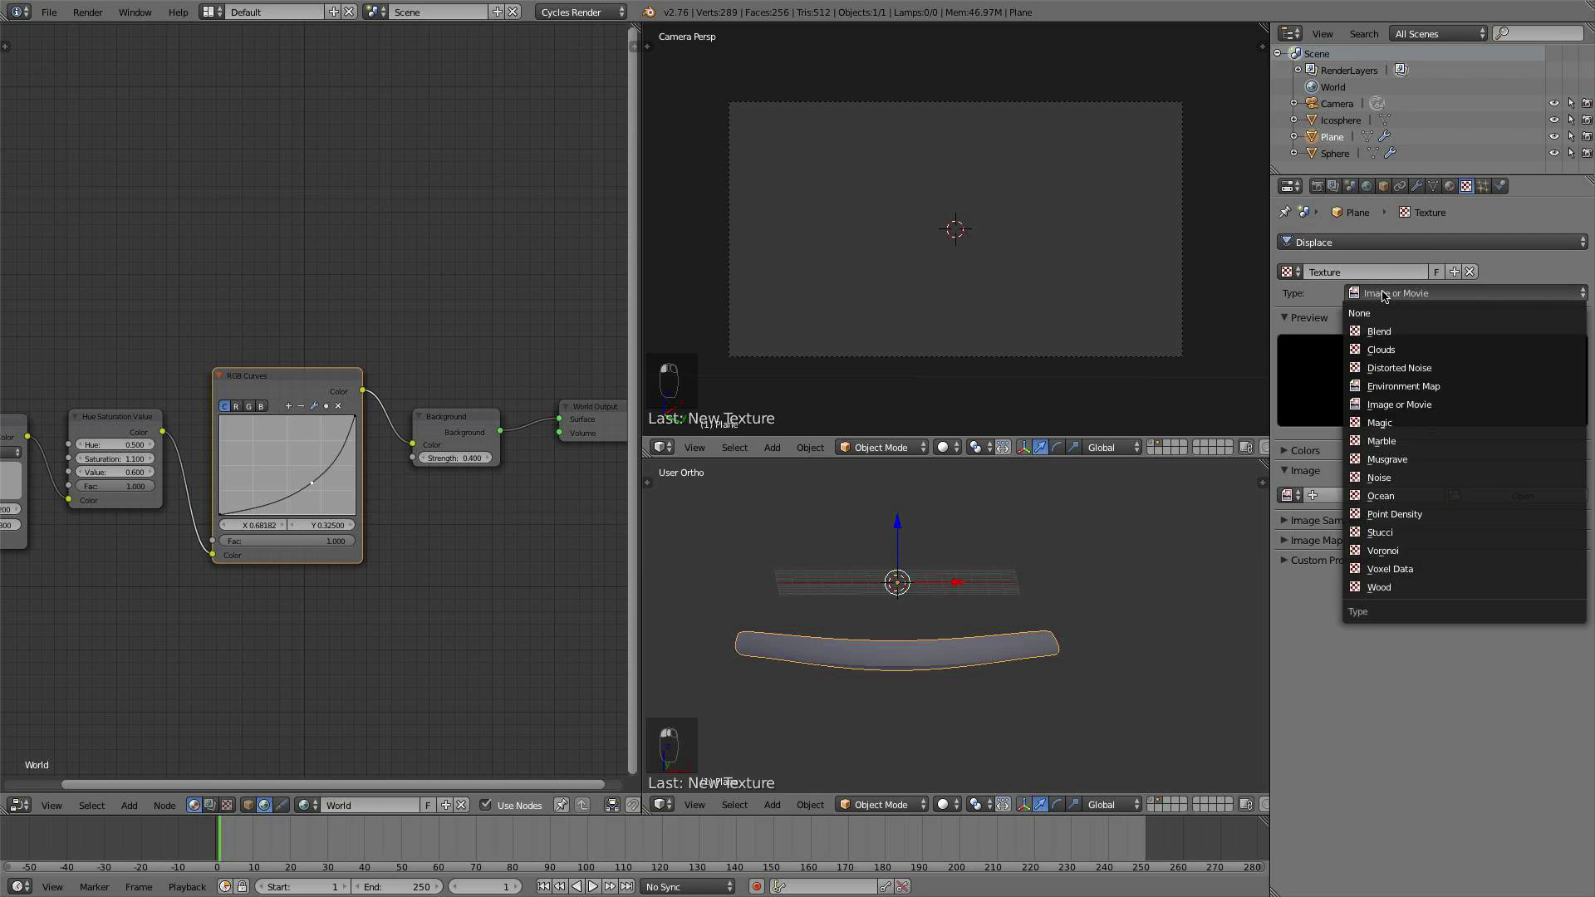
left_click(1431, 350)
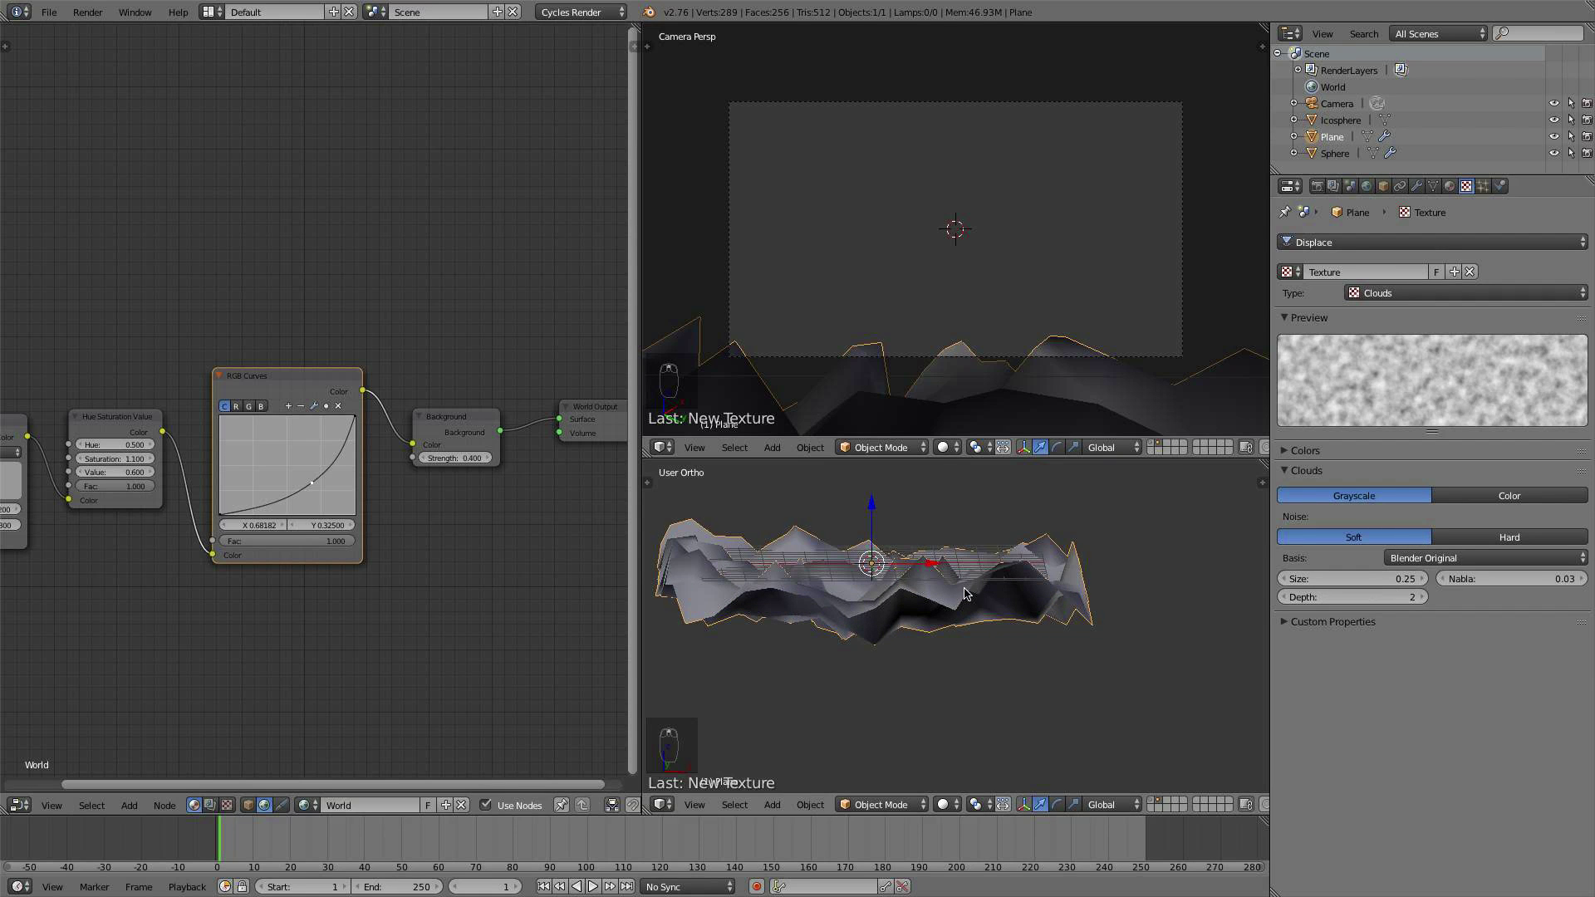
Step: Set the Clouds texture's noise depth to 3 and its size to 0.15
middle_click_drag(955, 573, 1036, 601)
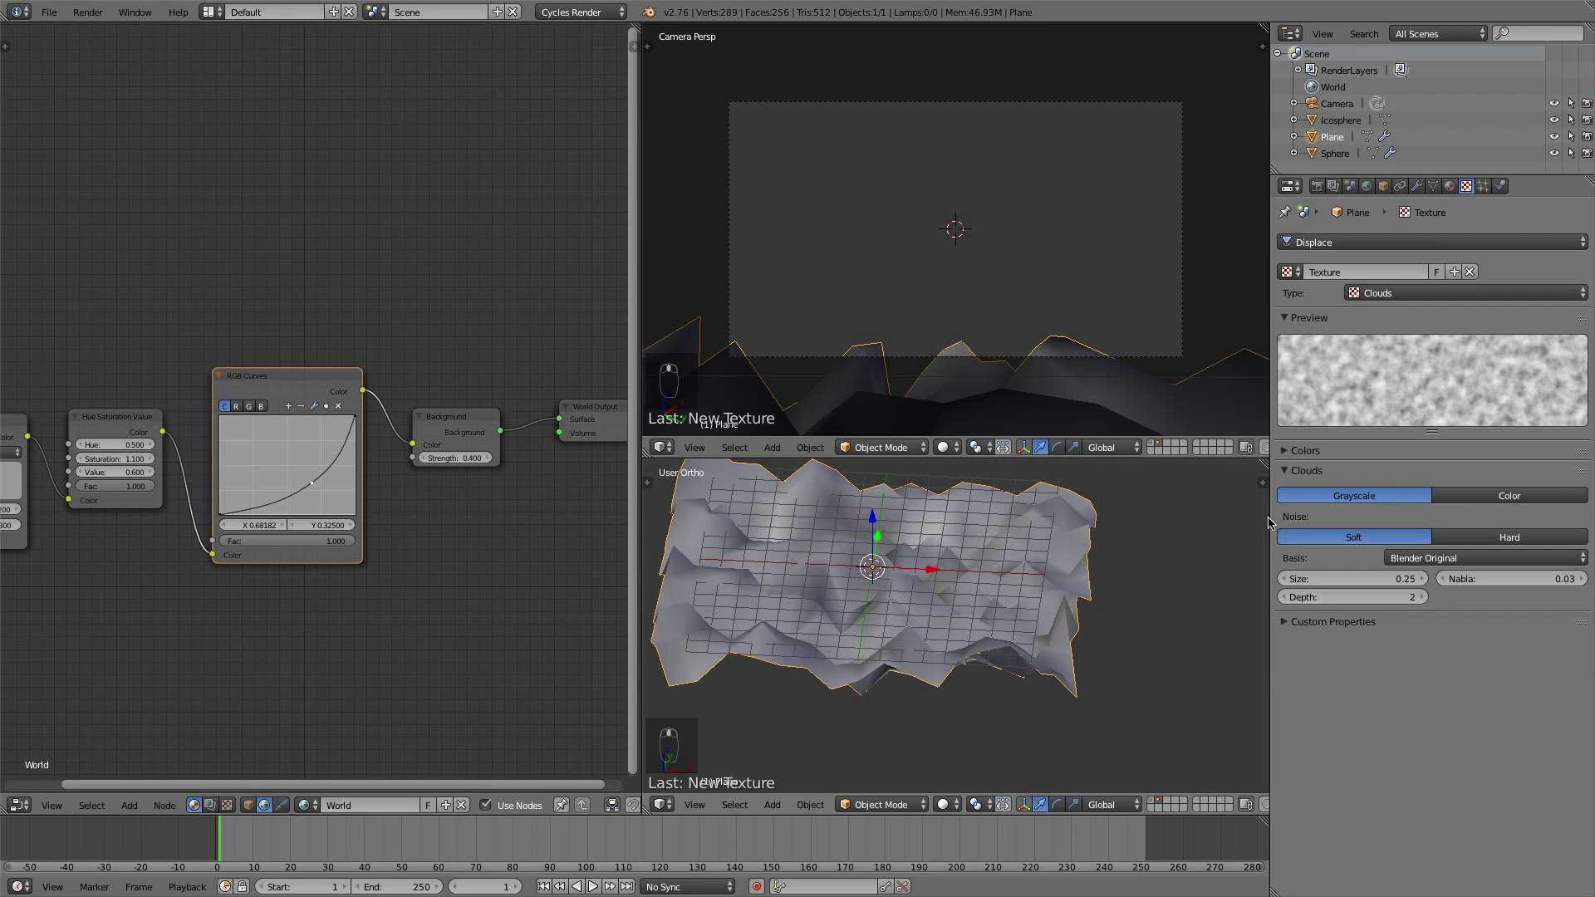
left_click(1423, 597)
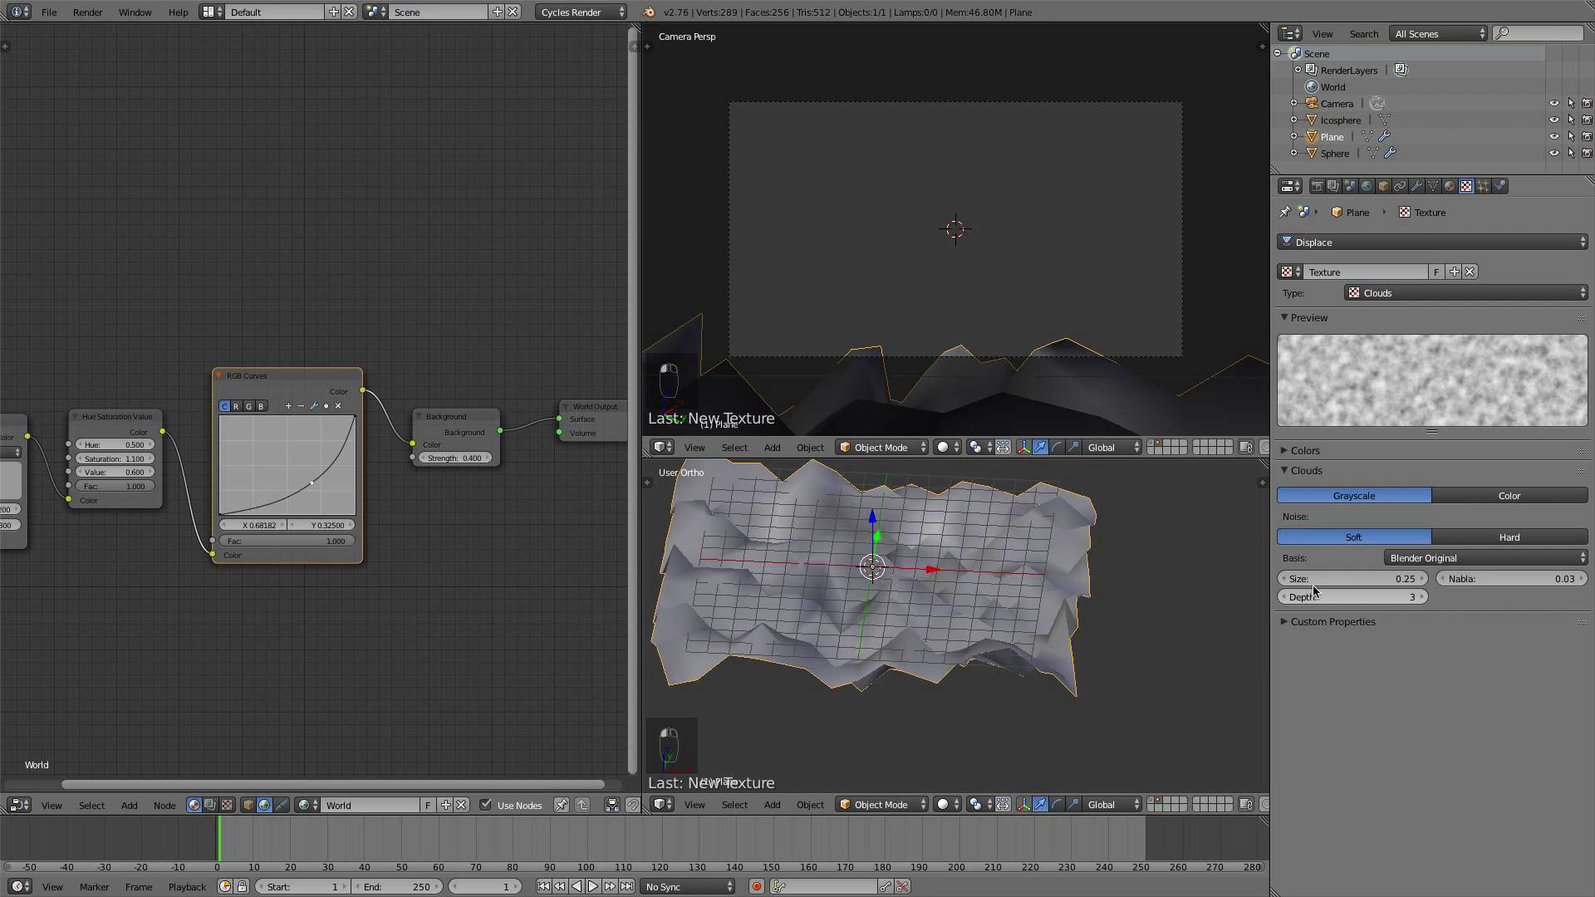
left_click_drag(1315, 582, 1292, 581)
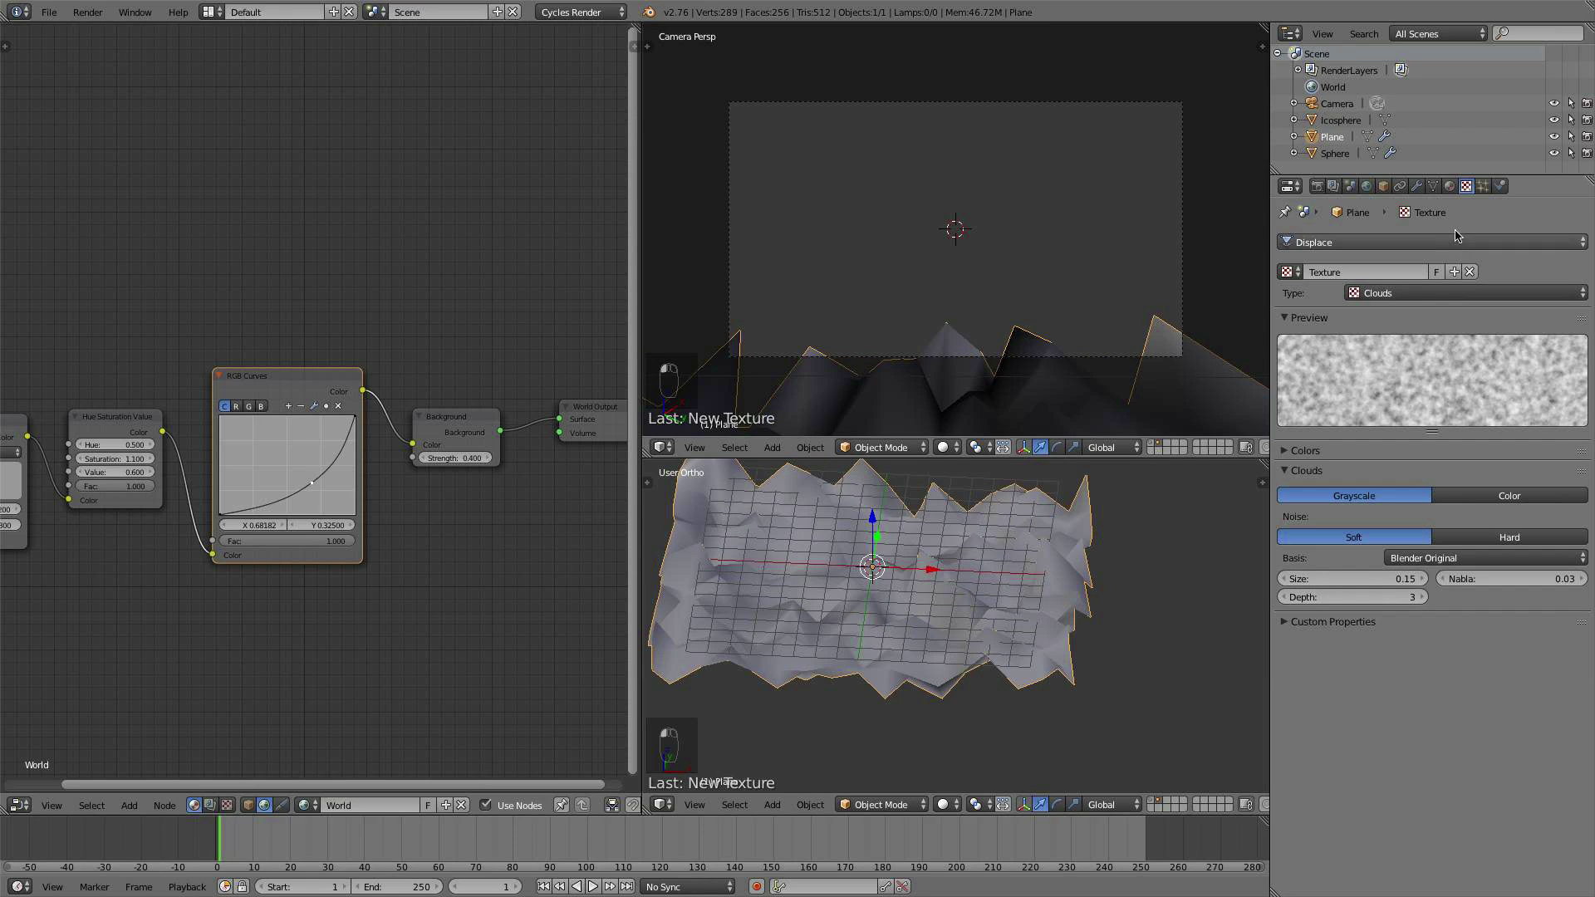
Step: Reduce the Displace modifier's strength to 0.150 for gentler bumps on the plane
left_click(1419, 186)
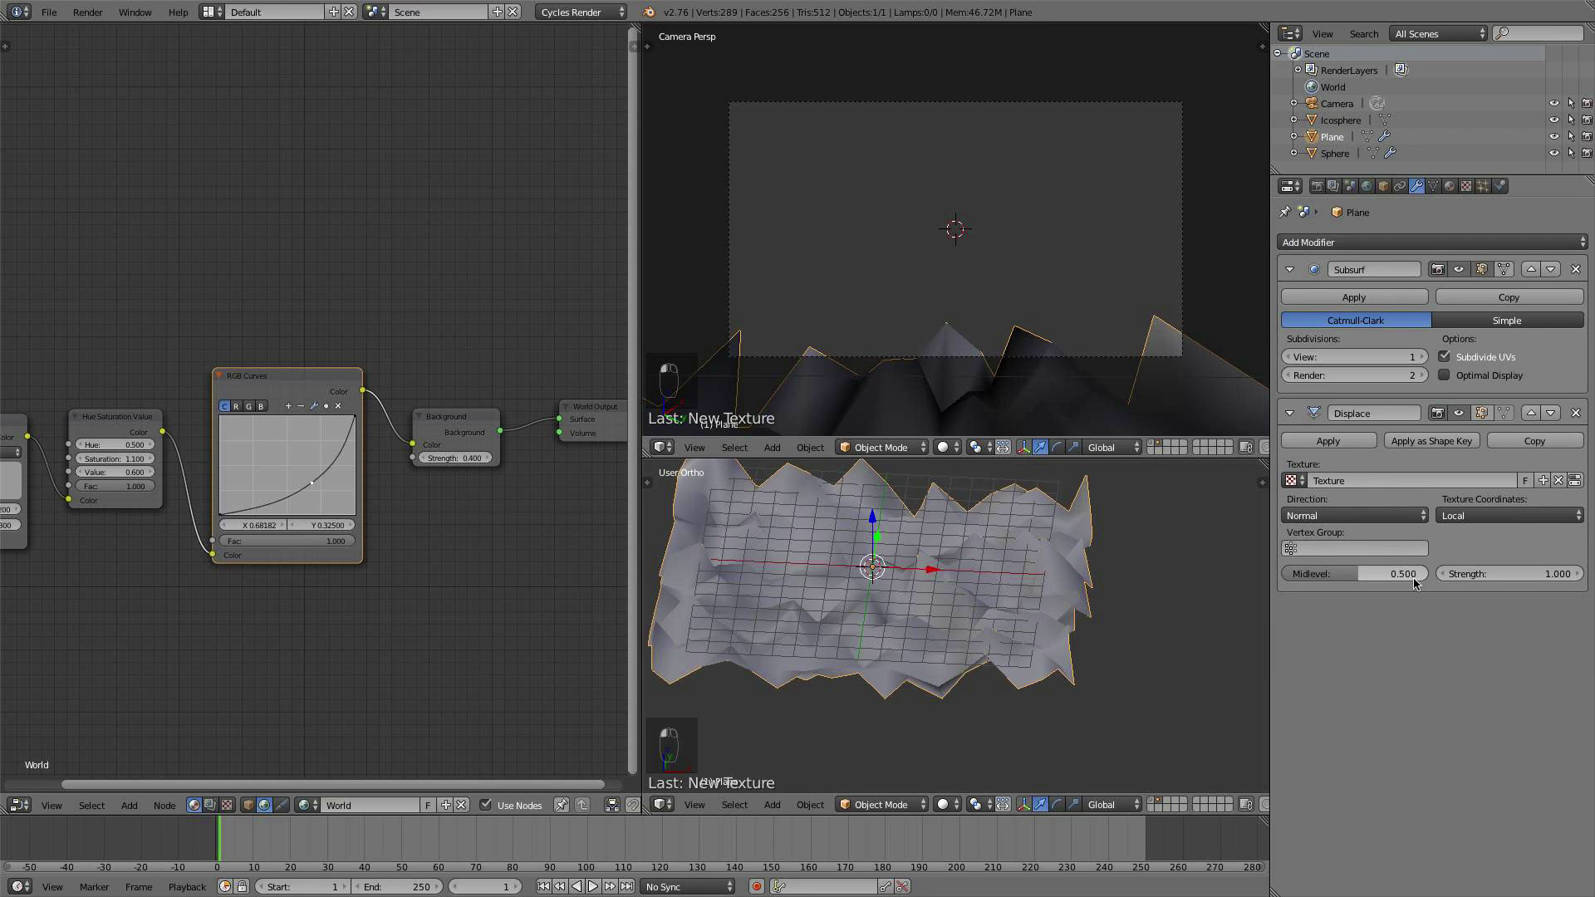
left_click_drag(1454, 575, 1440, 580)
mouse_move(1196, 640)
middle_mouse_down()
mouse_move(1196, 598)
mouse_move(1203, 627)
middle_mouse_up()
left_click_drag(1439, 574, 1423, 574)
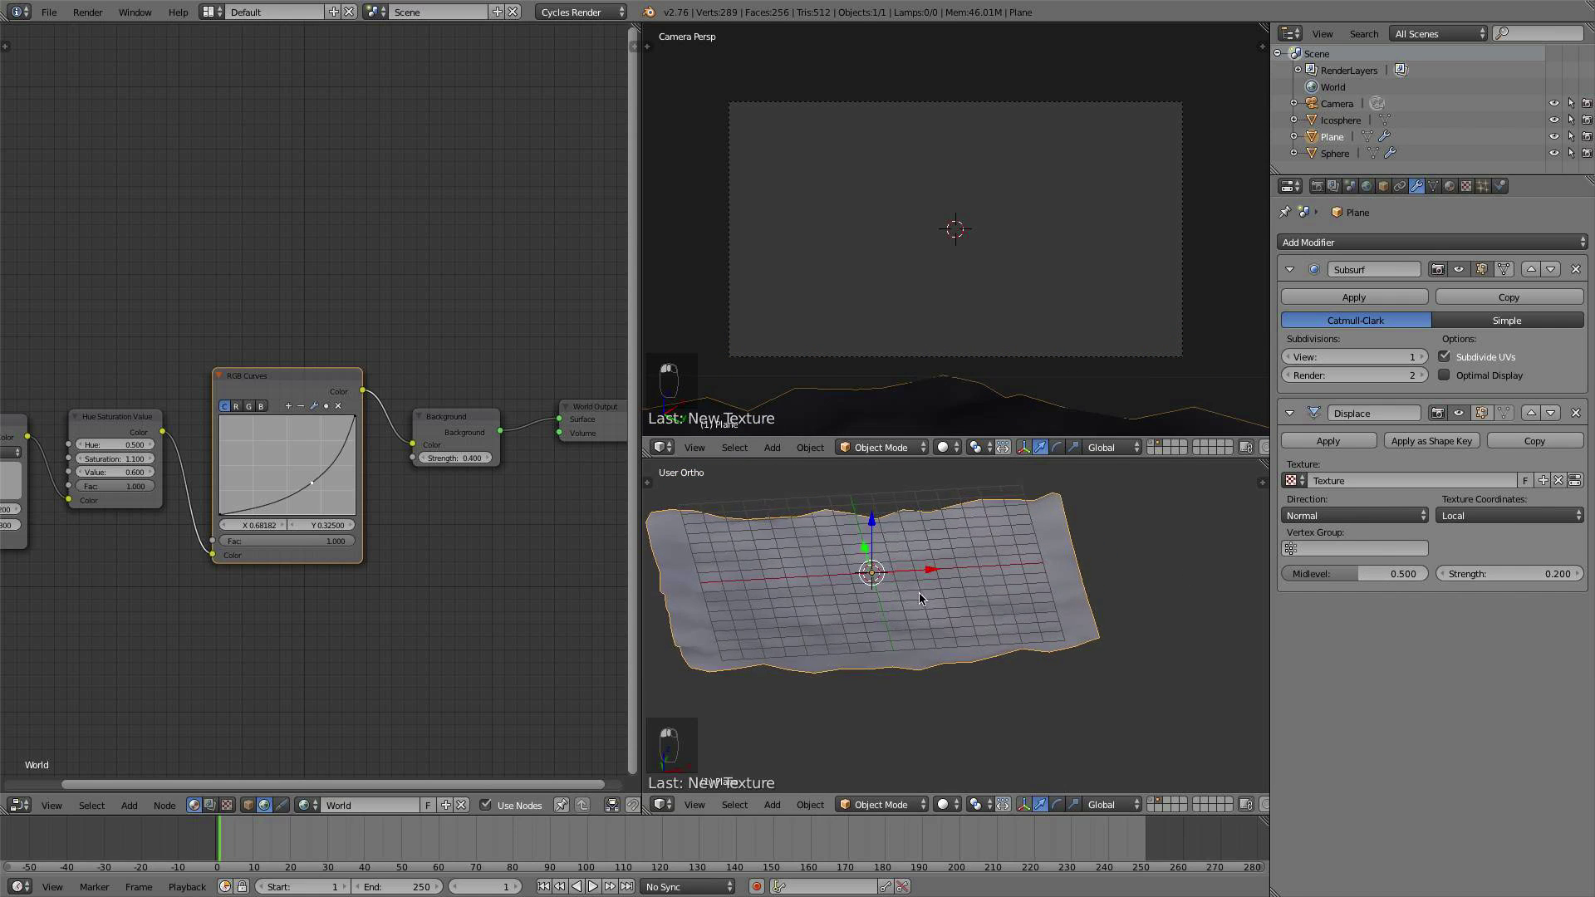
middle_click_drag(914, 614, 1233, 595)
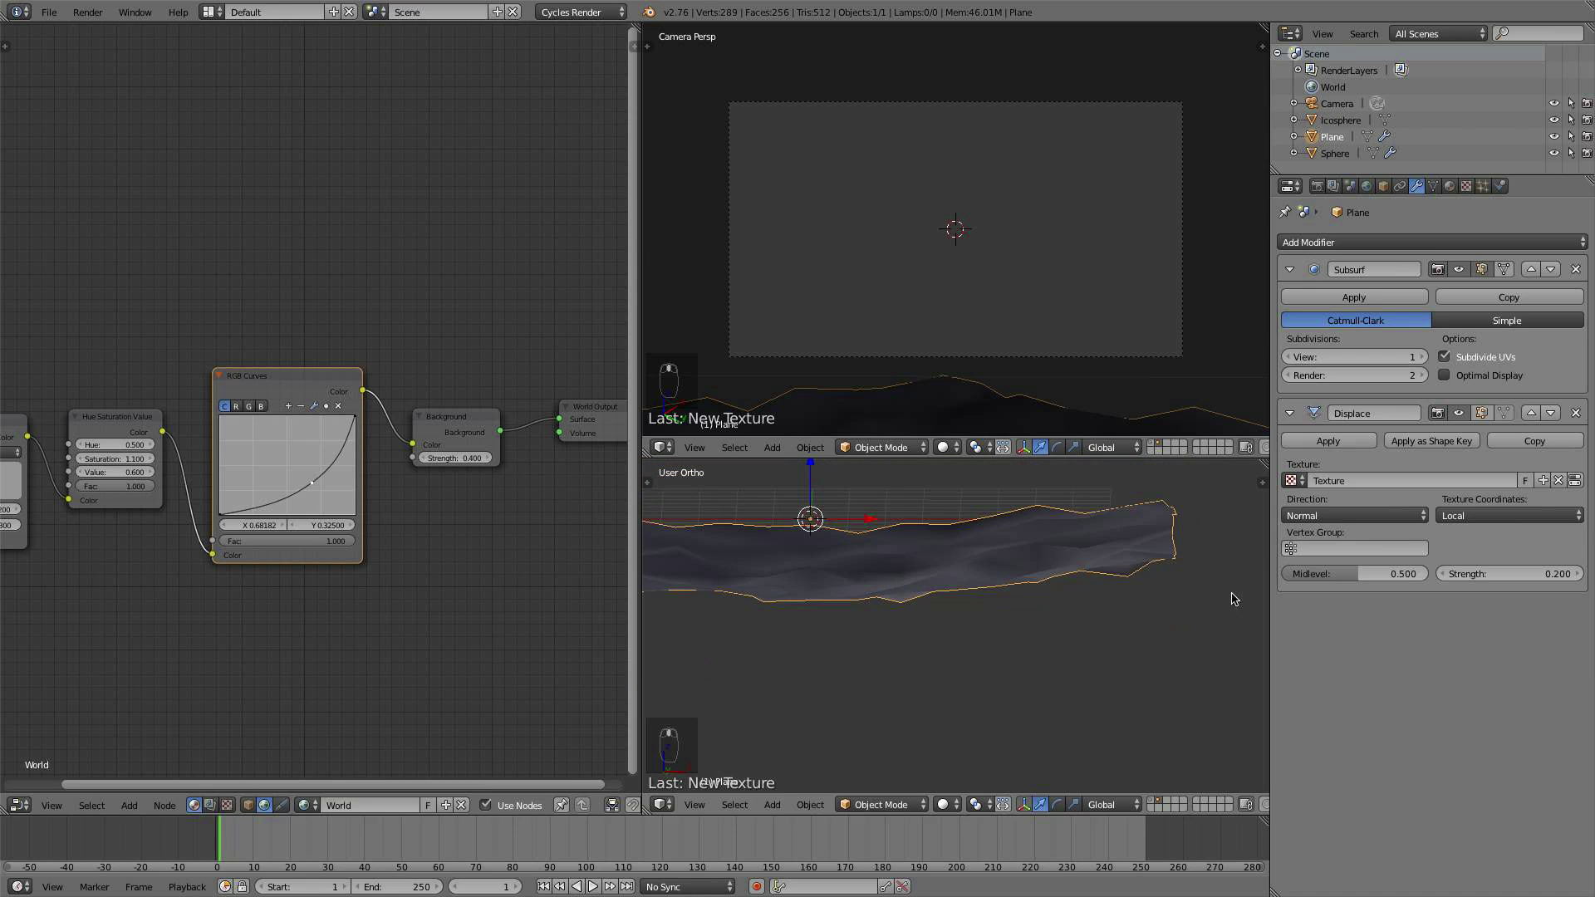
left_click_drag(1508, 574, 1487, 574)
middle_click_drag(919, 630, 1194, 598)
left_click(1550, 572)
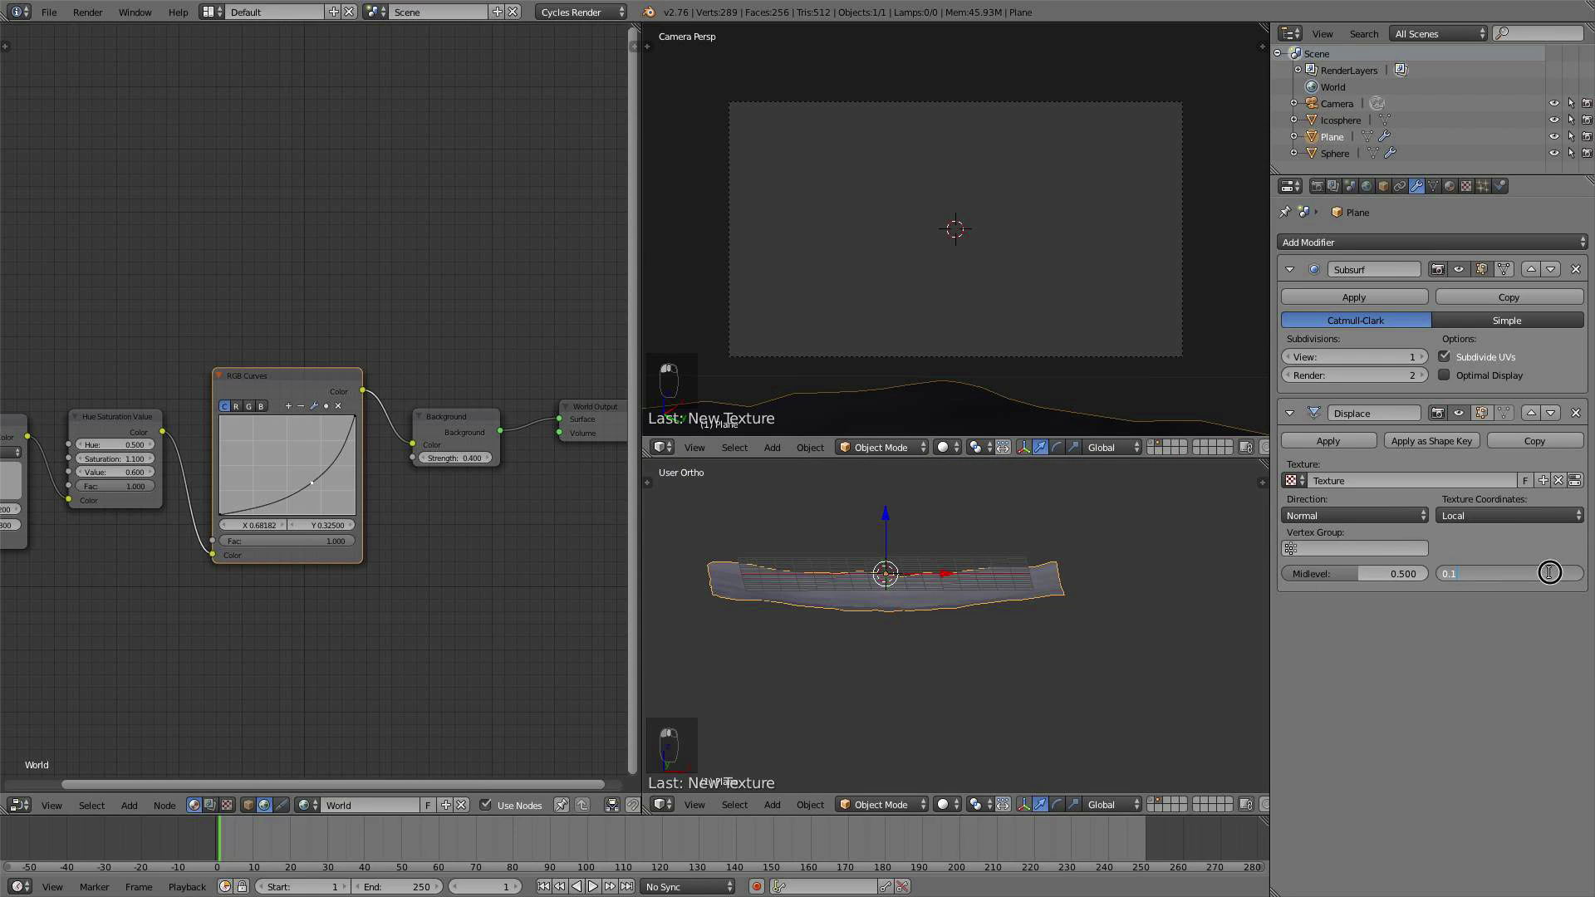
type("5")
key("Return")
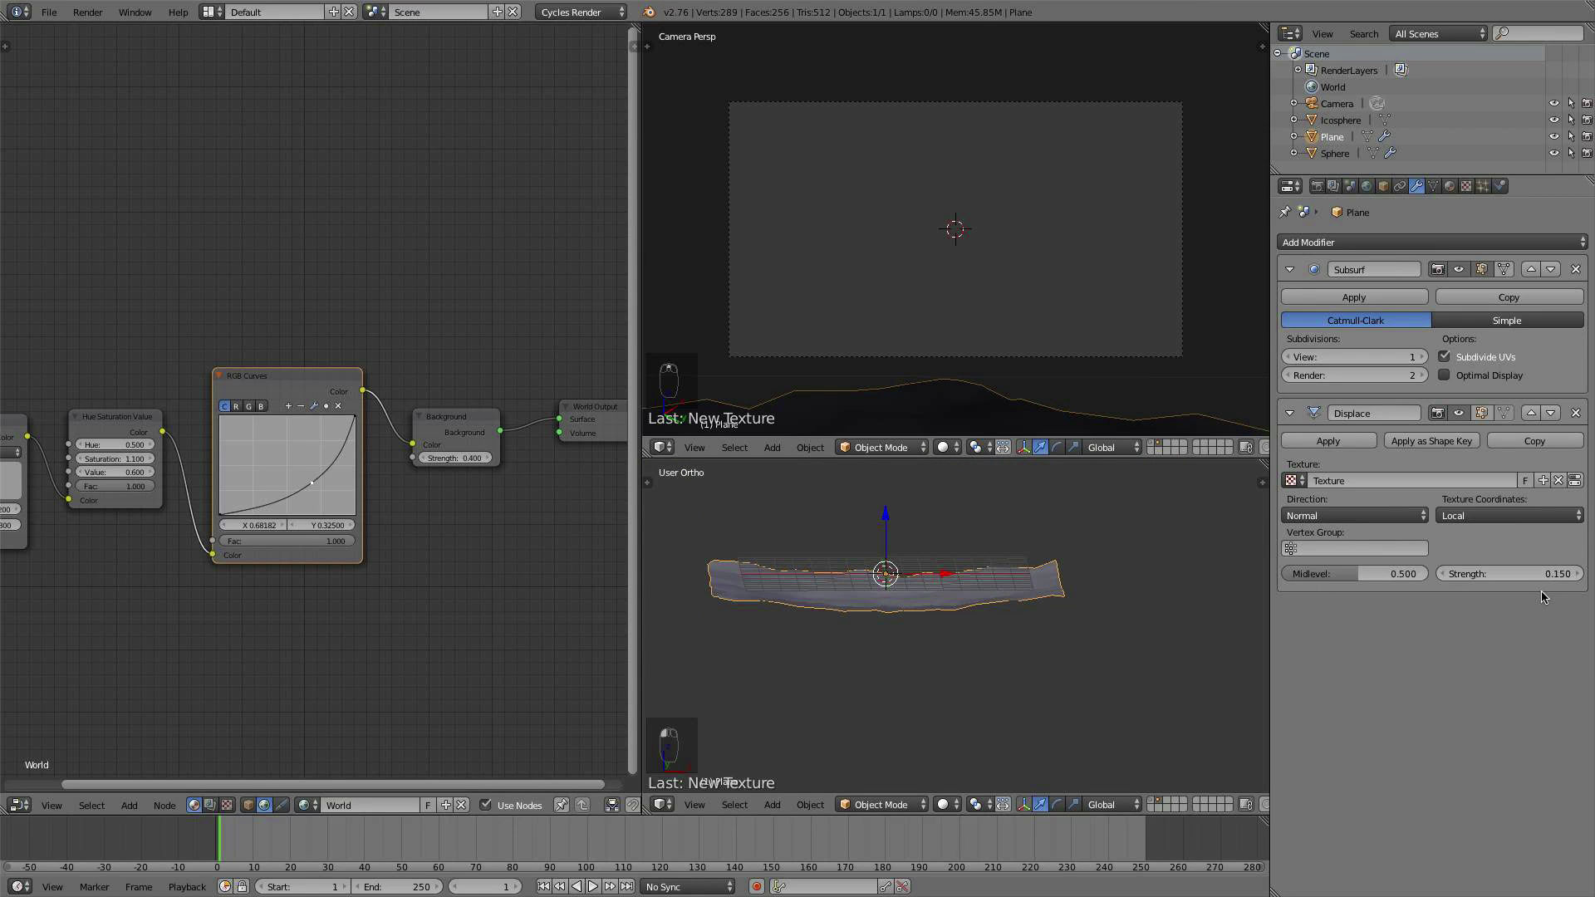
Step: Move the displaced plane up and away so its lower edge hangs across the upper part of the camera frame
middle_click_drag(962, 634, 998, 692)
scroll(942, 664, "down", 4)
key("g")
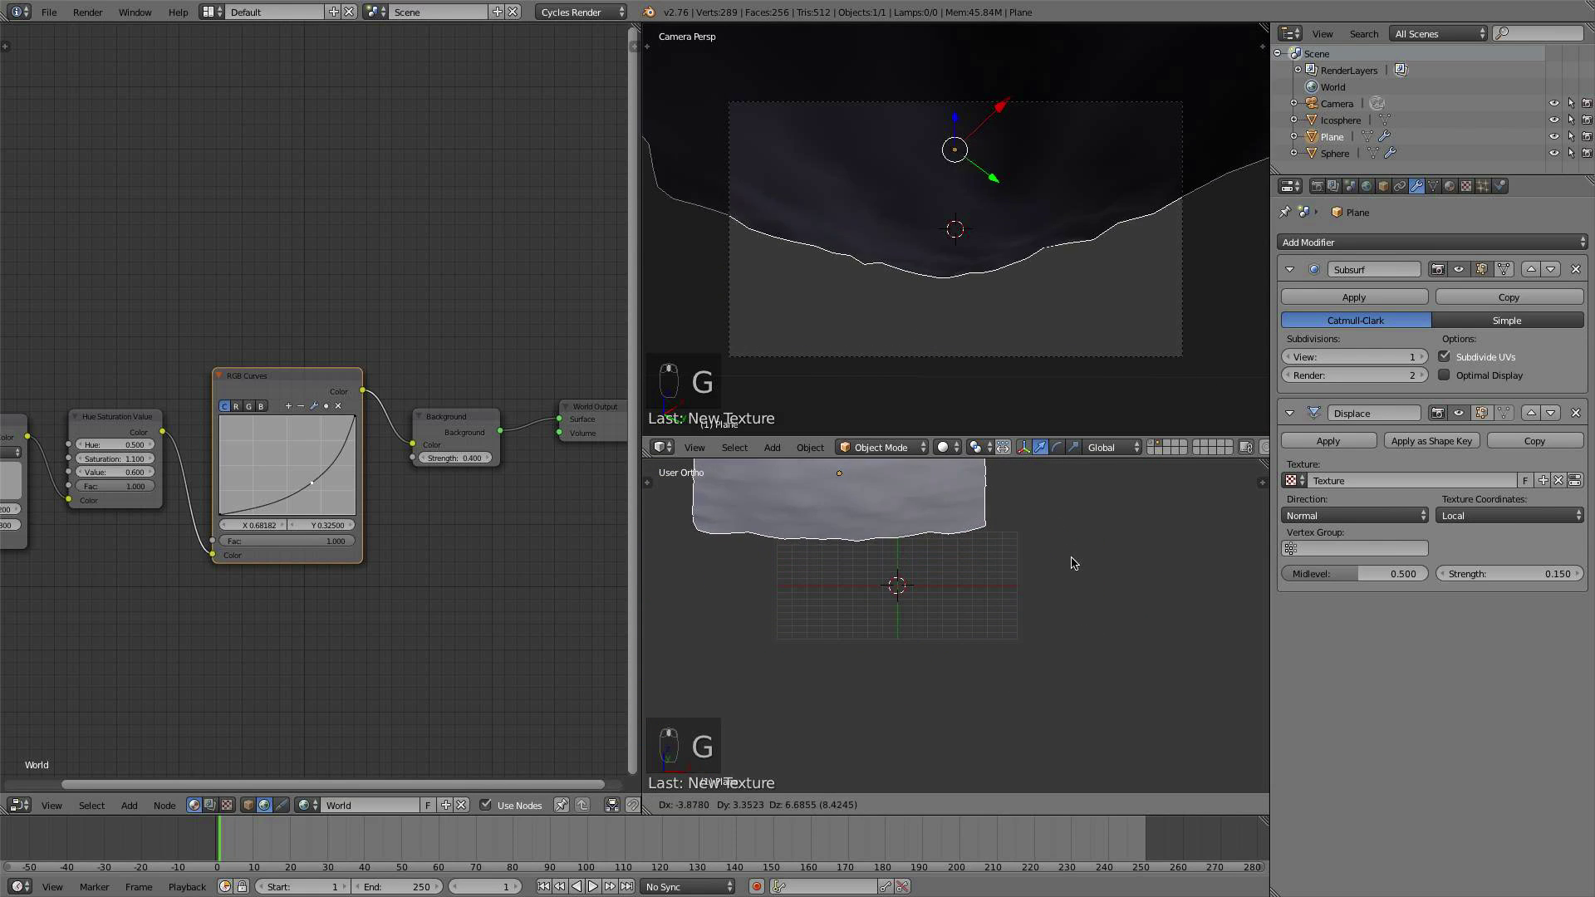
left_click(1008, 541)
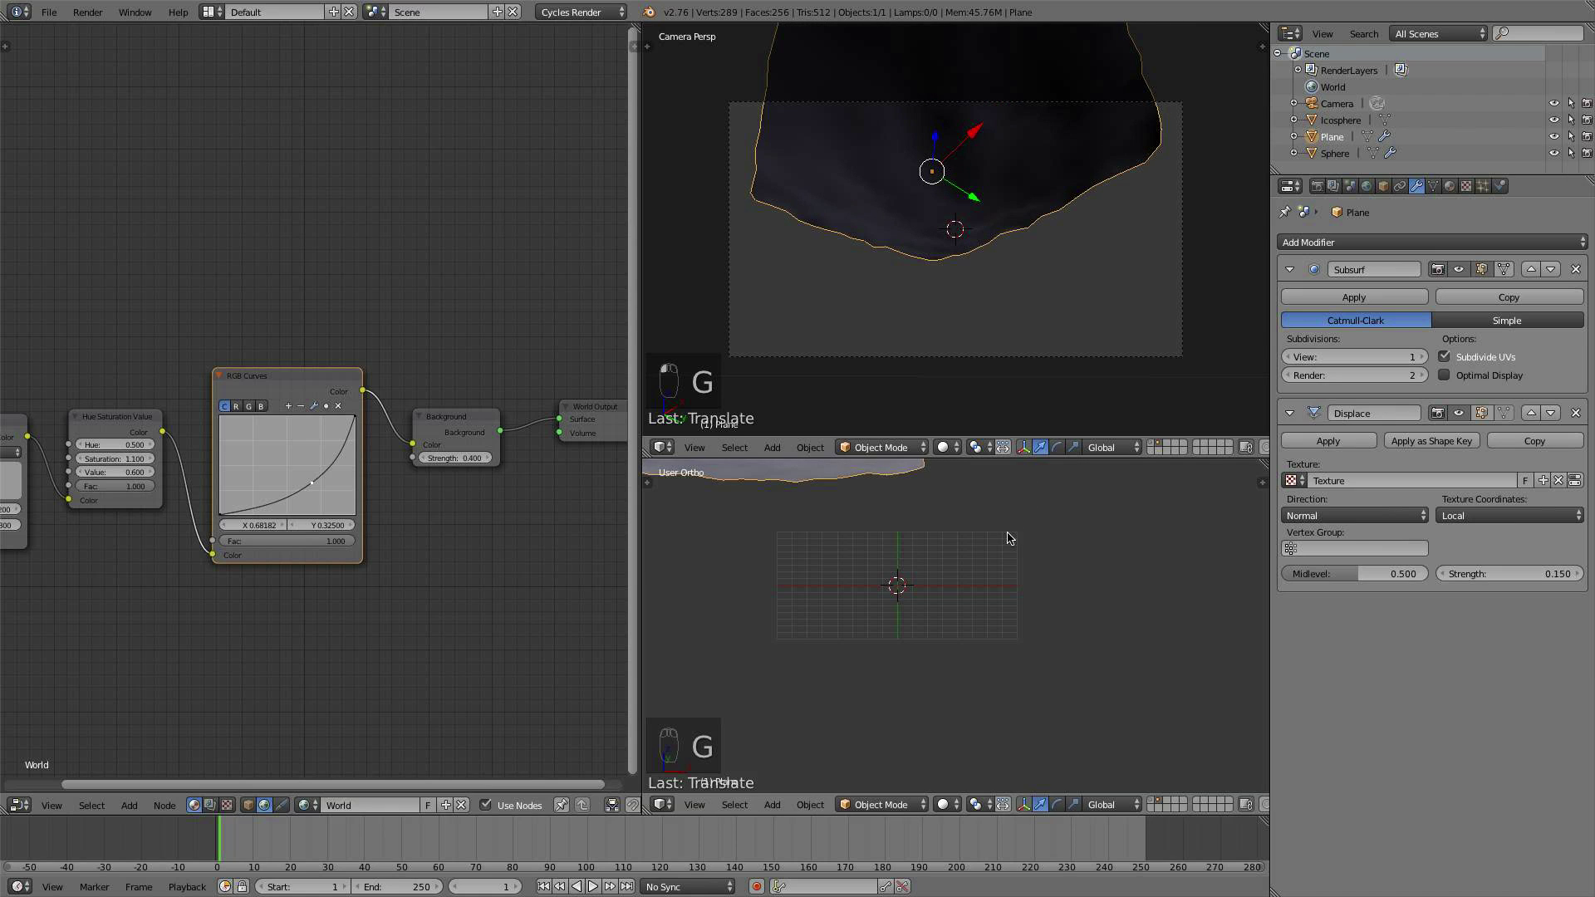
middle_click_drag(1008, 541, 937, 527)
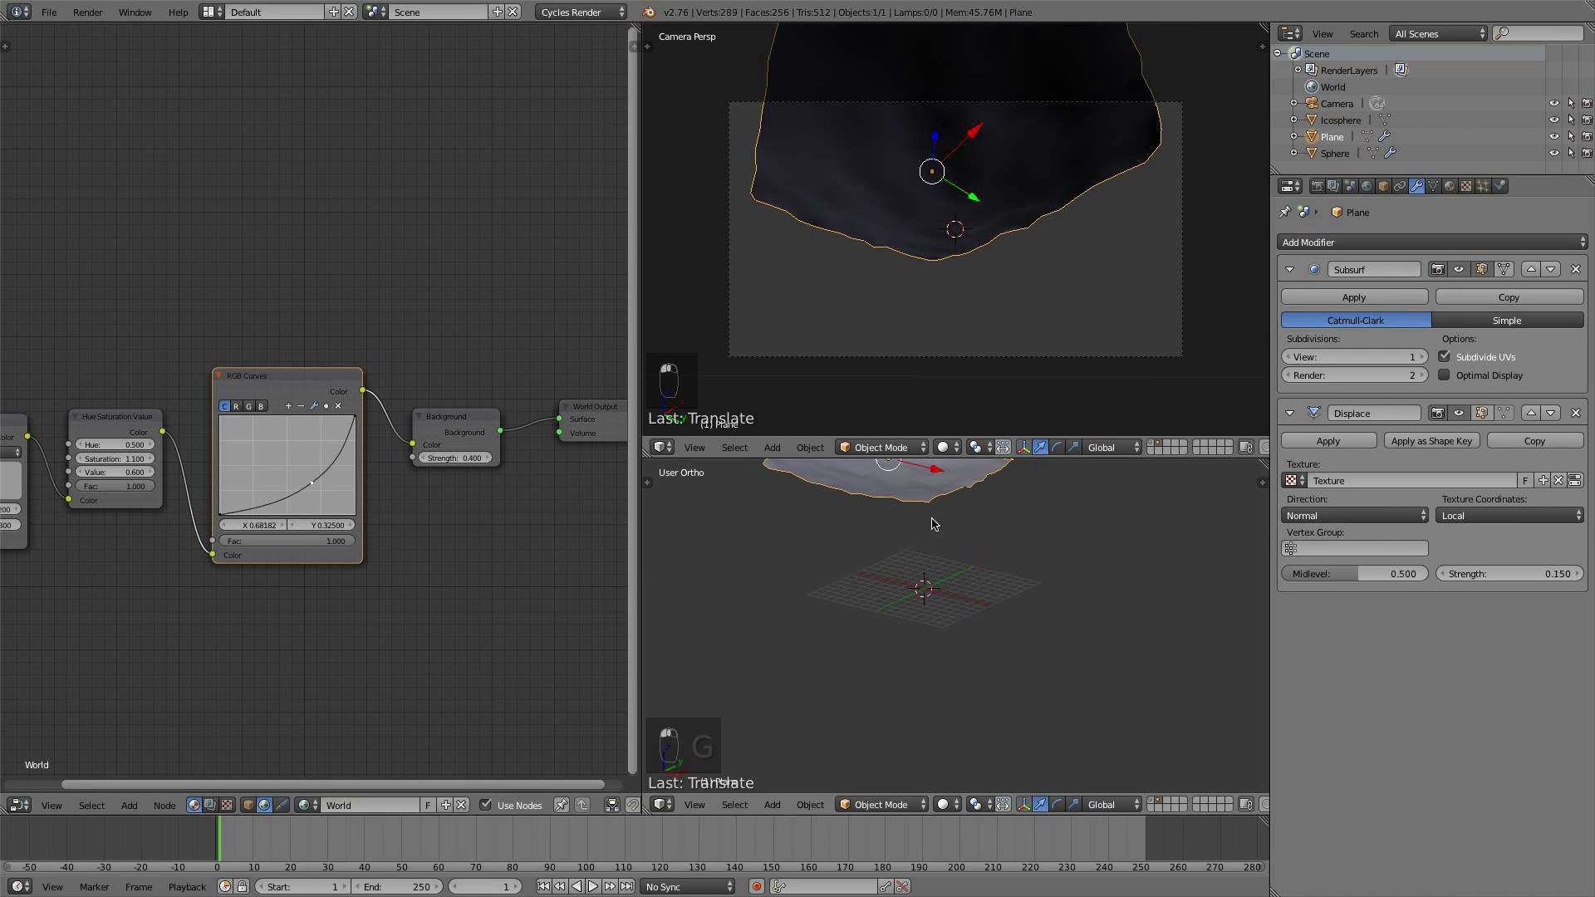
Step: Display the camera view in rendered shading and create a new material for the plane
left_click(945, 447)
left_click(966, 332)
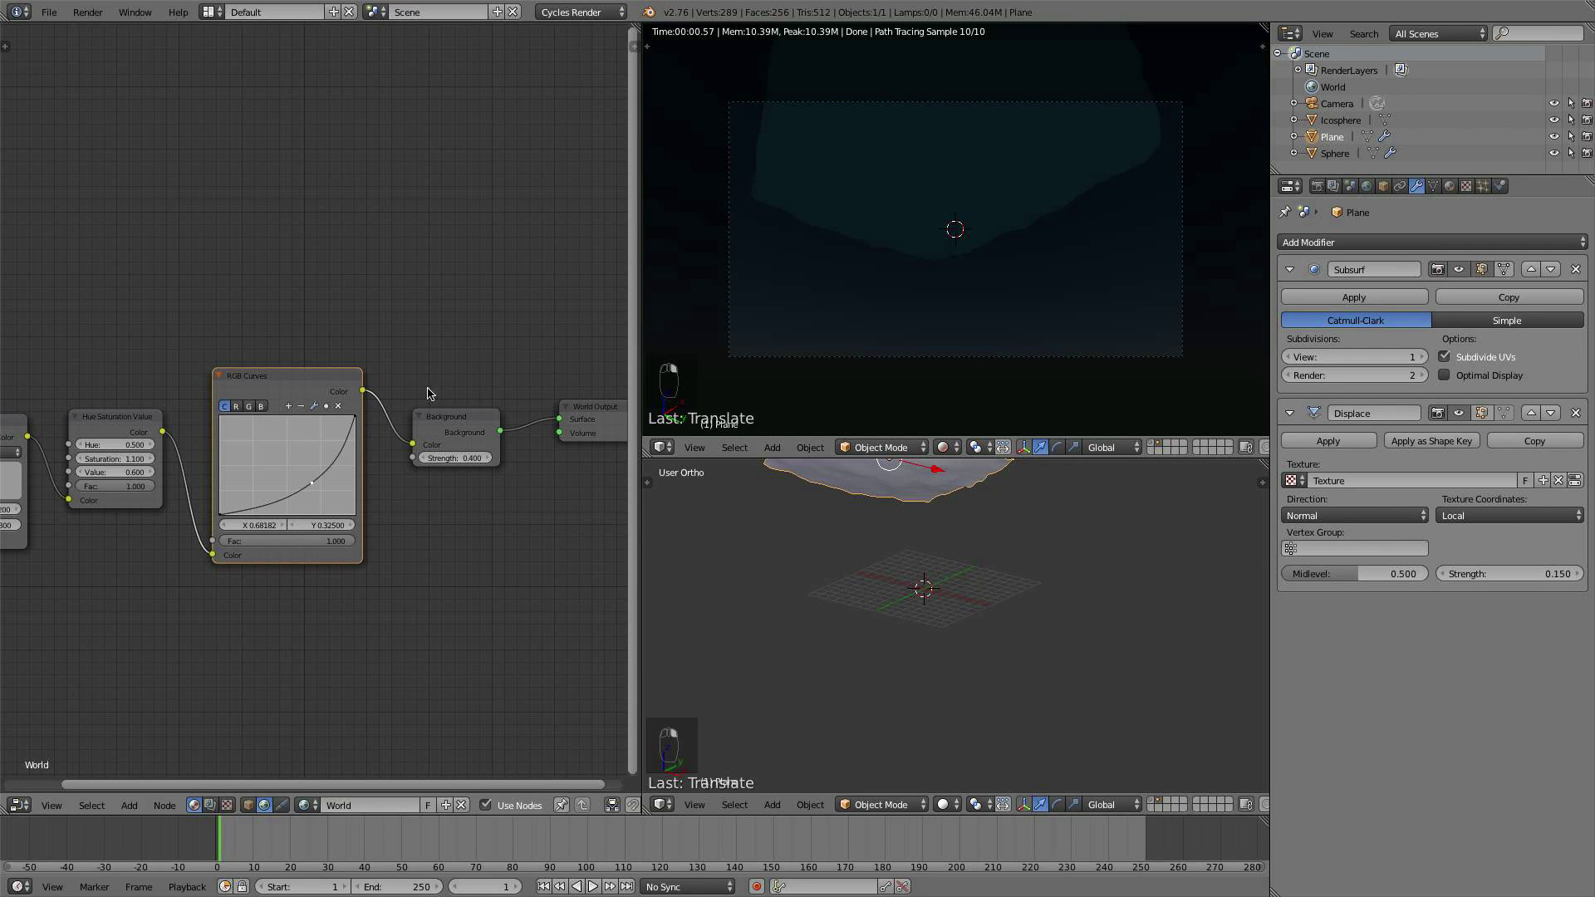
left_click(248, 805)
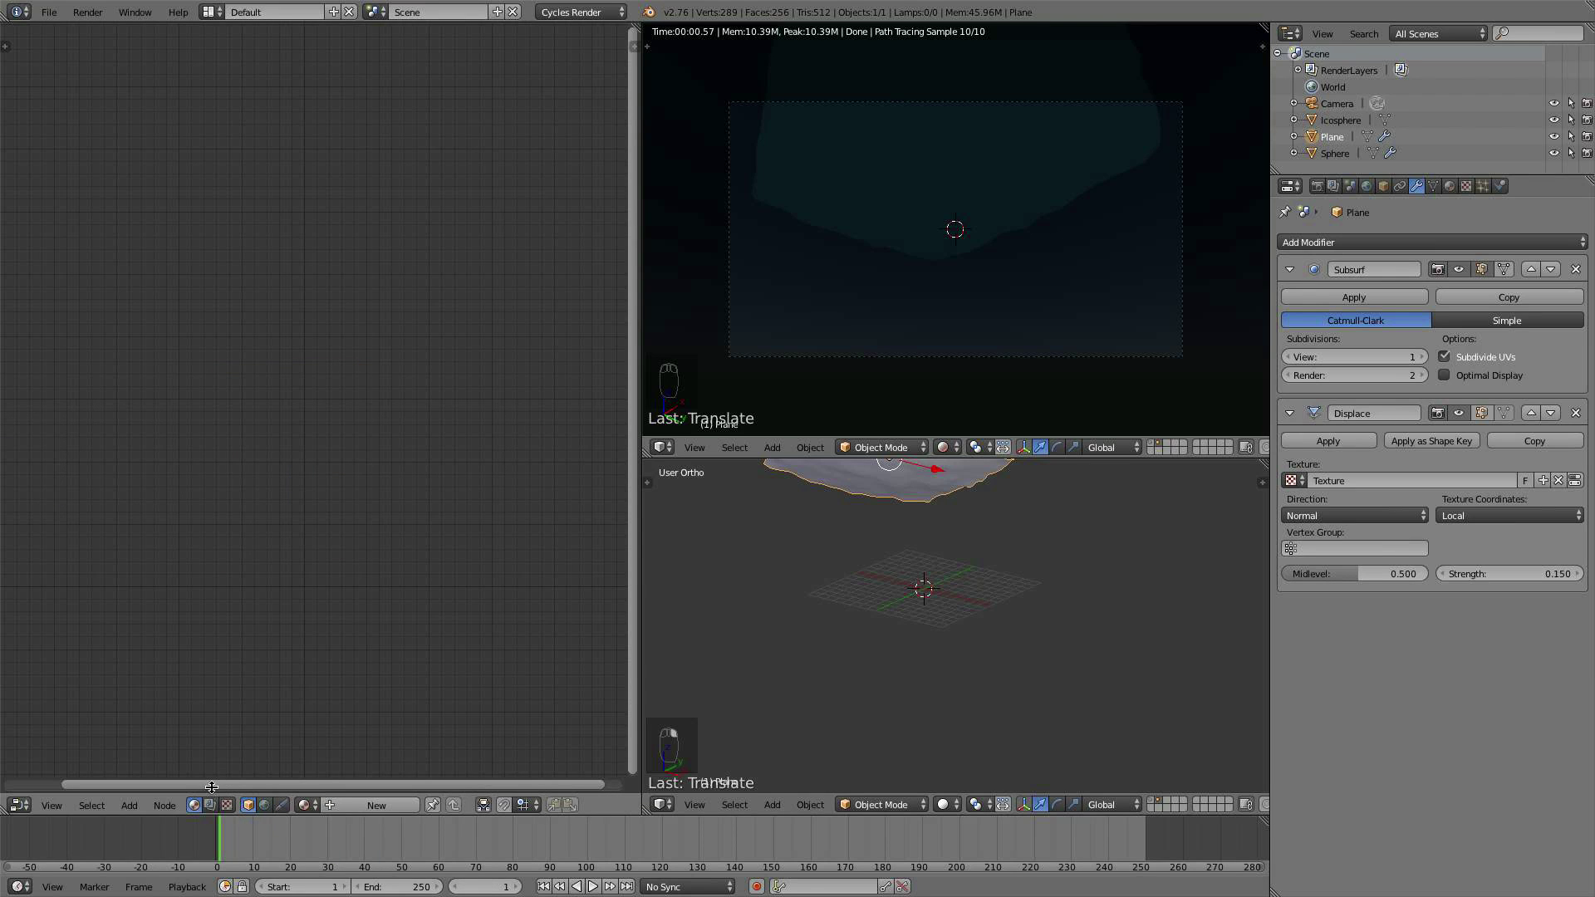
left_click(376, 805)
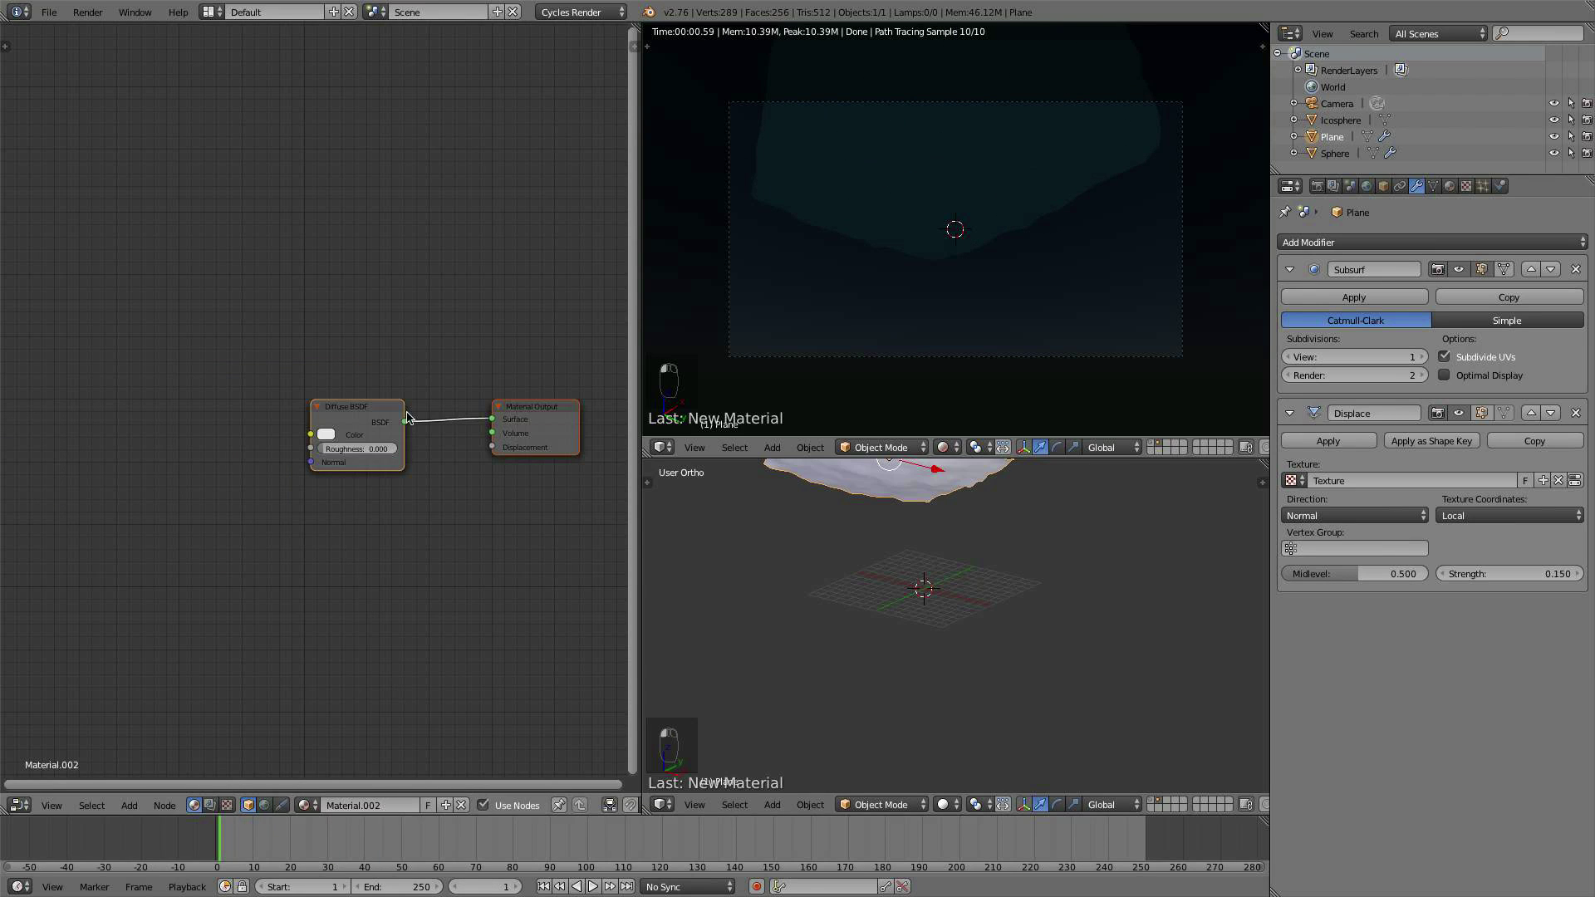
Step: Delete the Diffuse BSDF node from the plane's material and reposition the Material Output node
left_click_drag(364, 415, 340, 441)
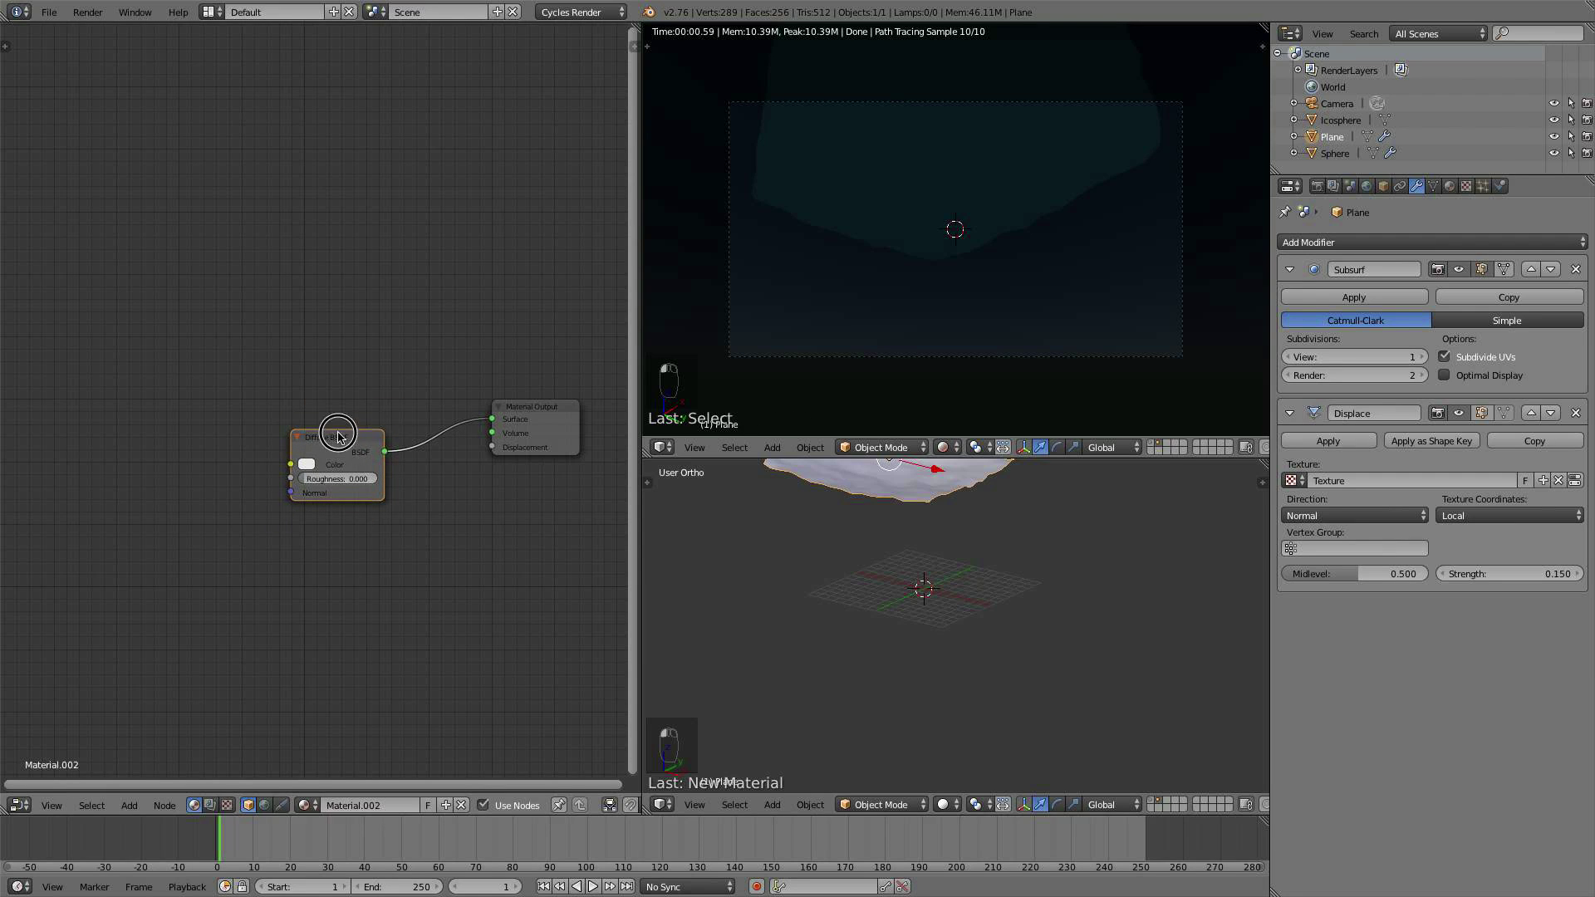
left_click_drag(336, 438, 296, 425)
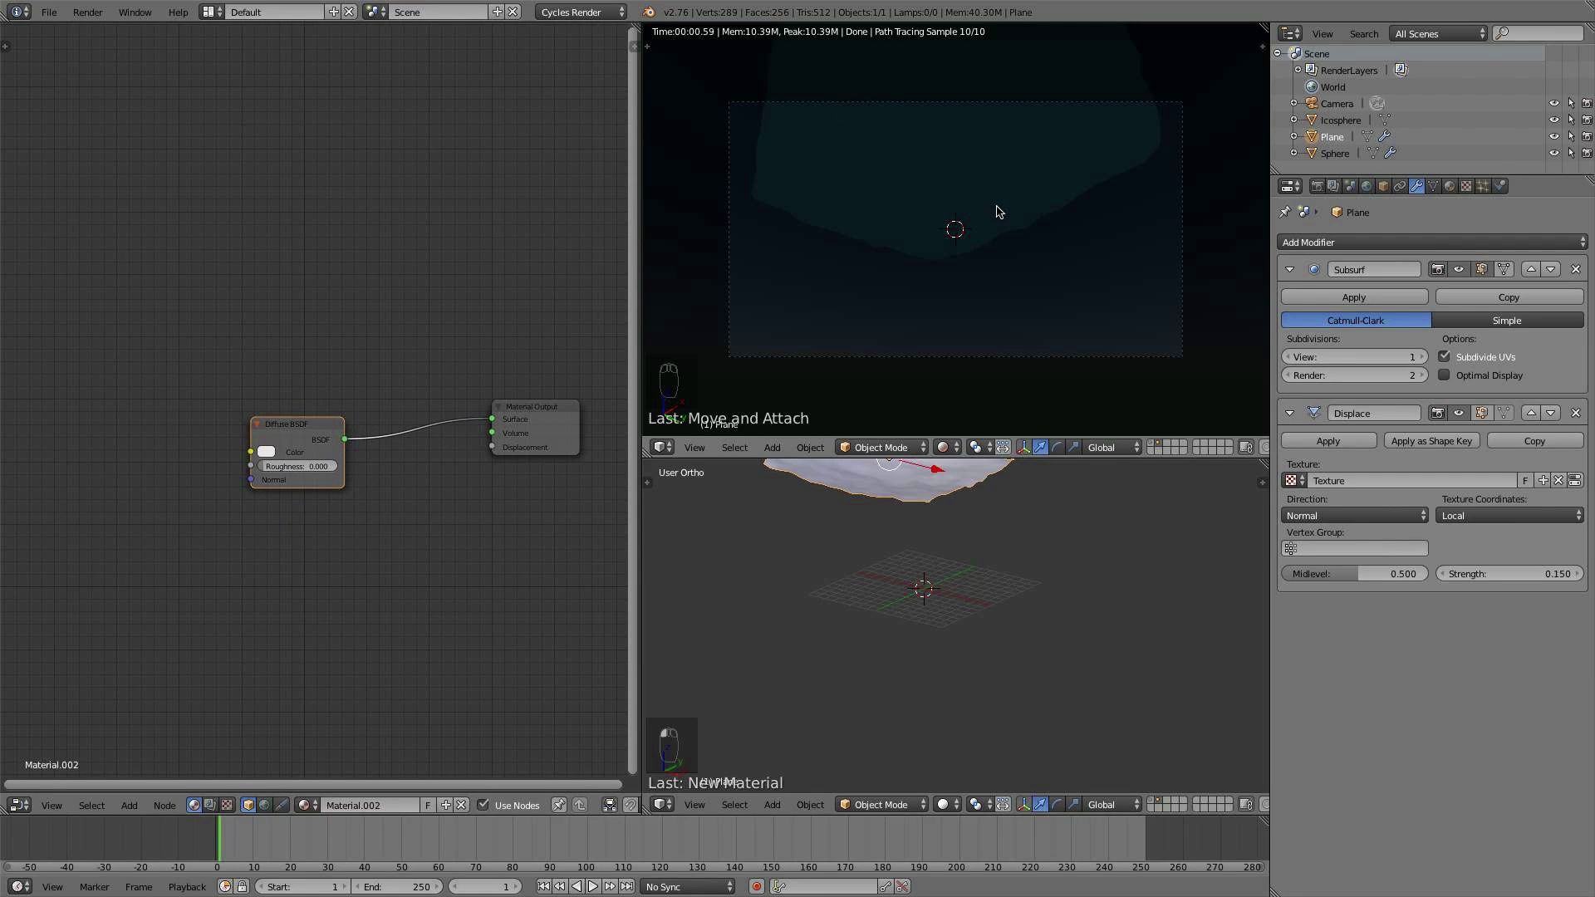
key("x")
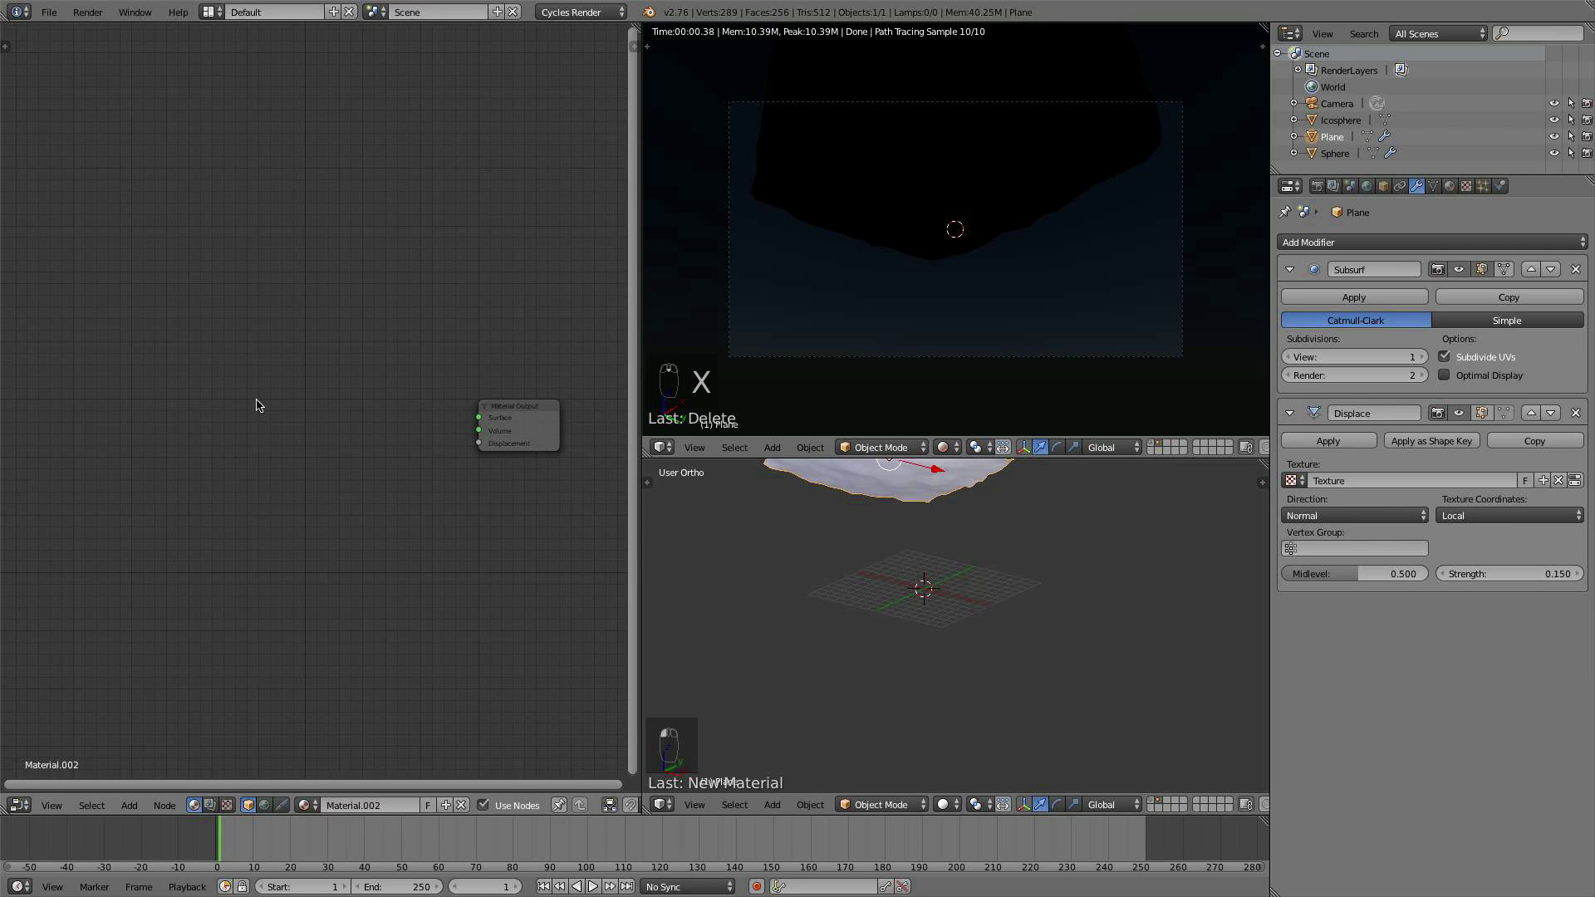
left_click_drag(544, 448, 495, 464)
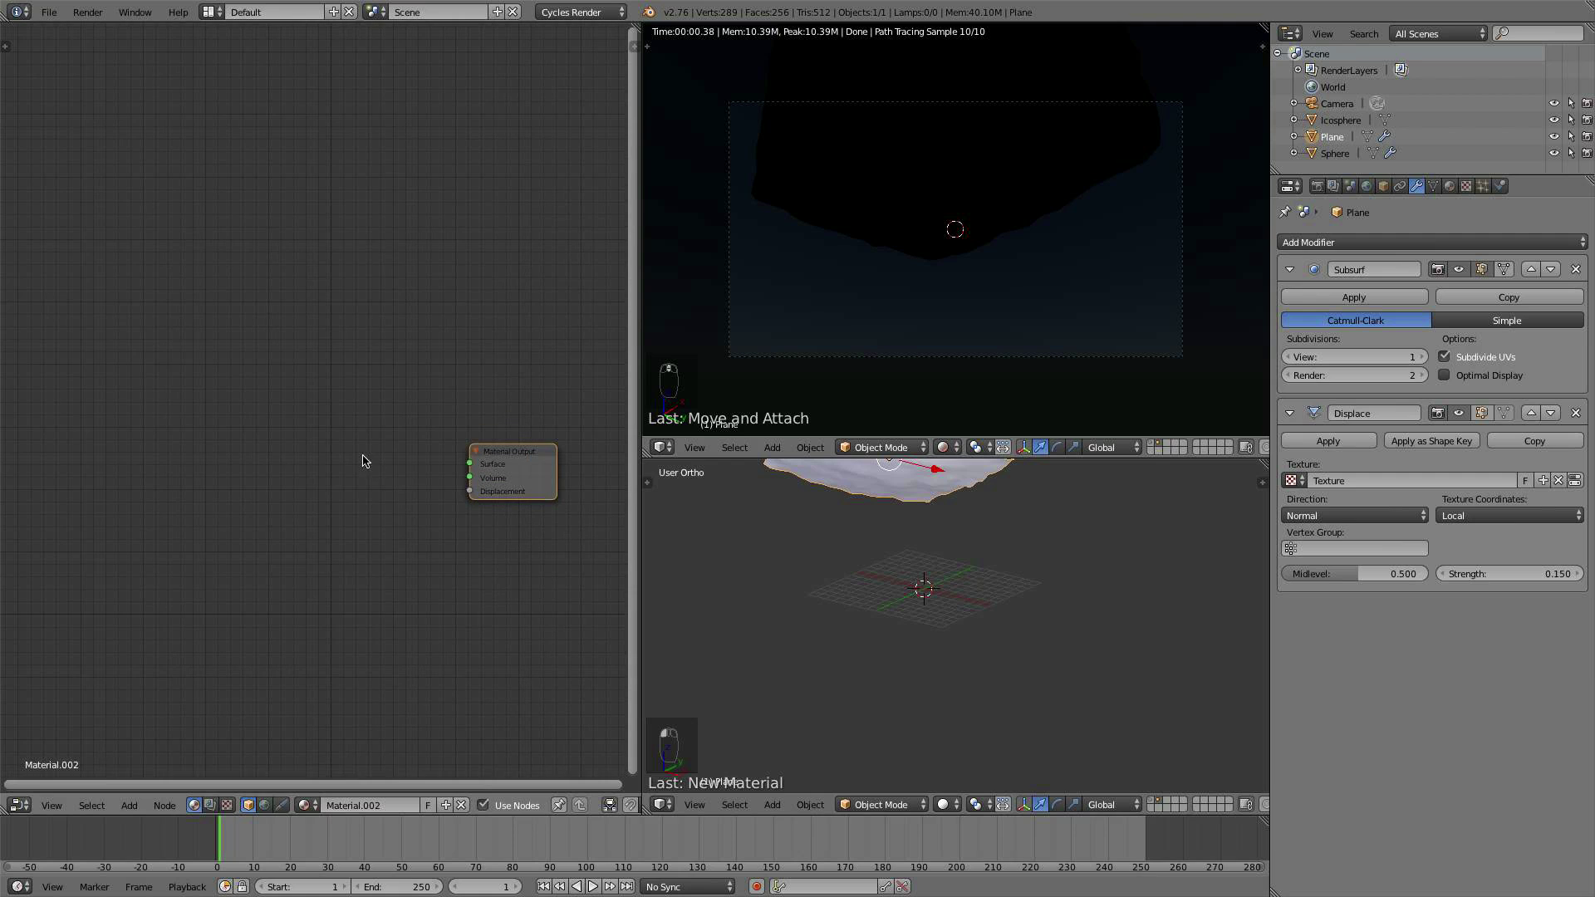
Step: Add an Emission shader to the plane's material and connect it to the Material Output's Surface input
scroll(311, 489, "up", 1)
key("shift+a")
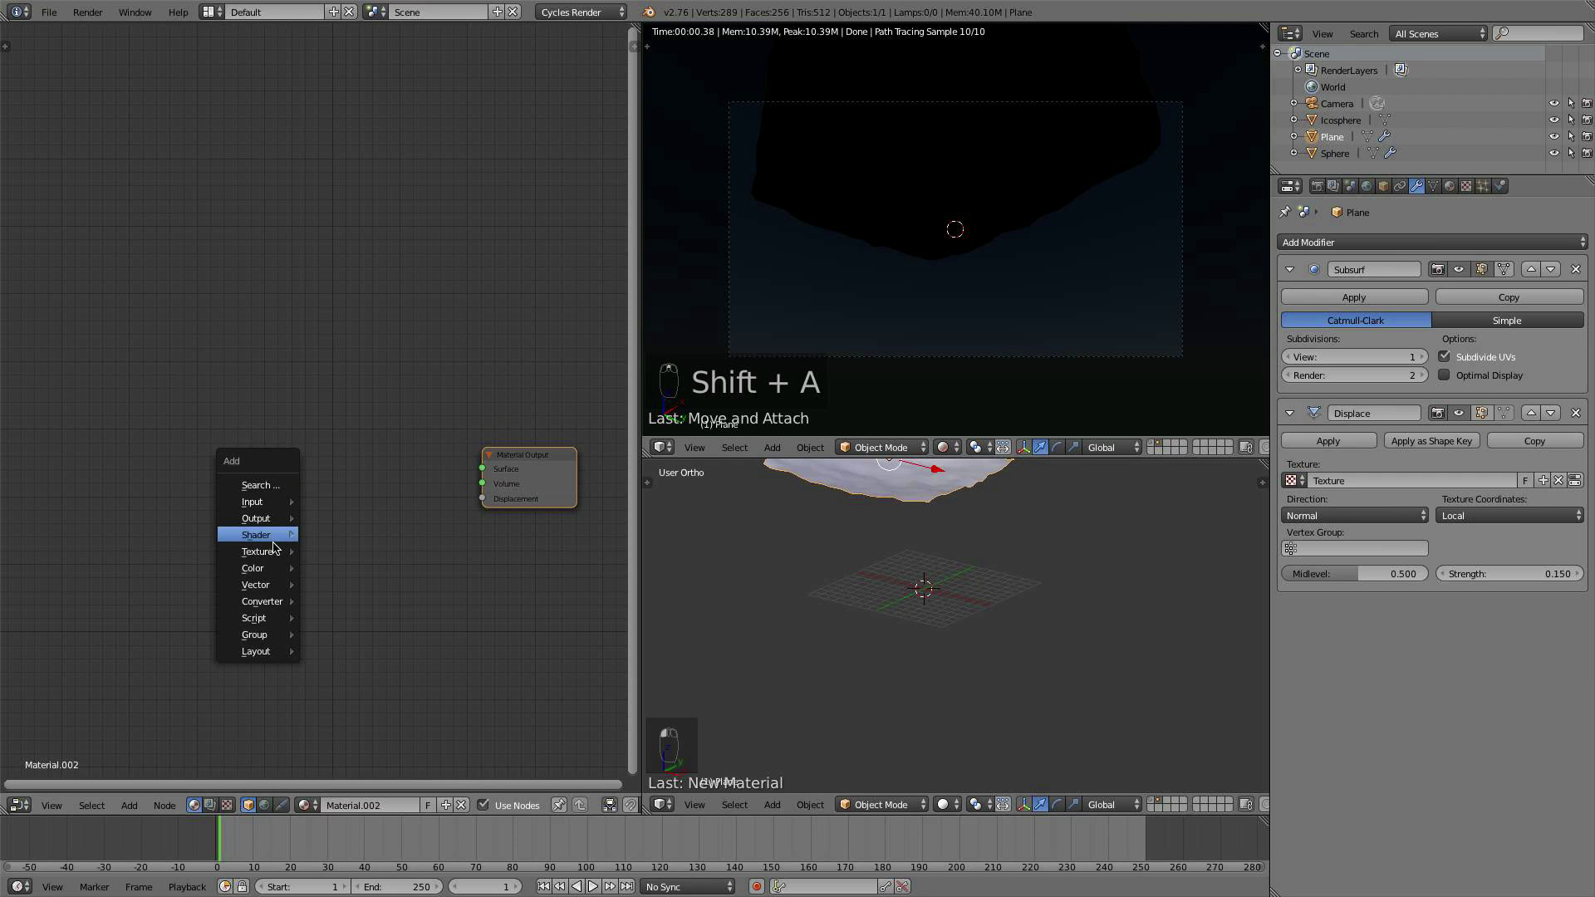
mouse_move(272, 536)
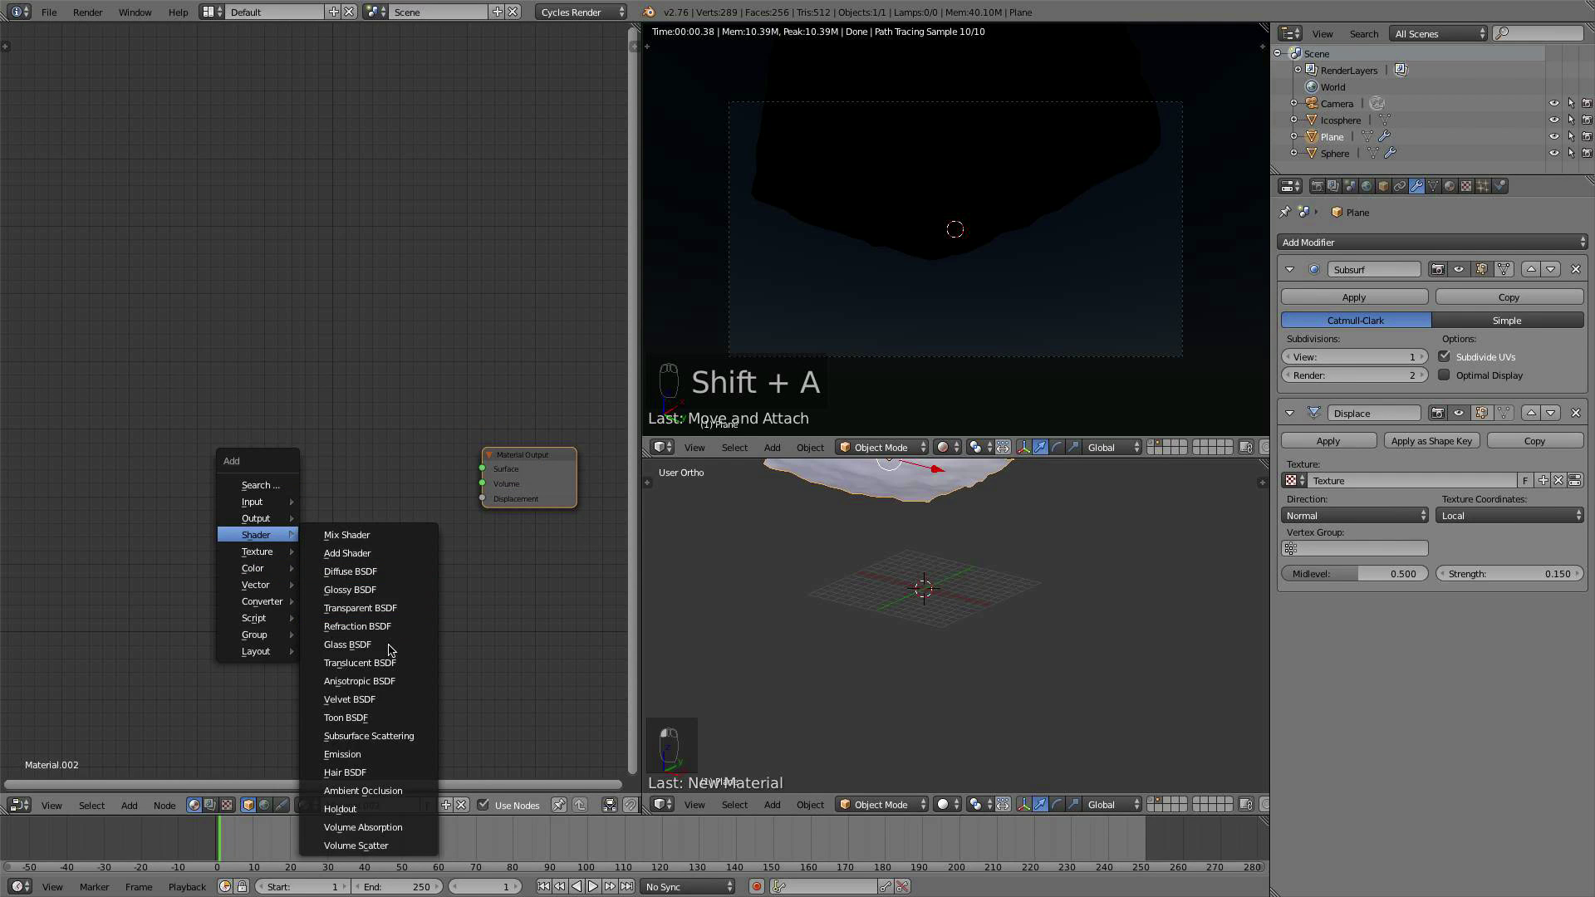
left_click(365, 754)
left_click(277, 453)
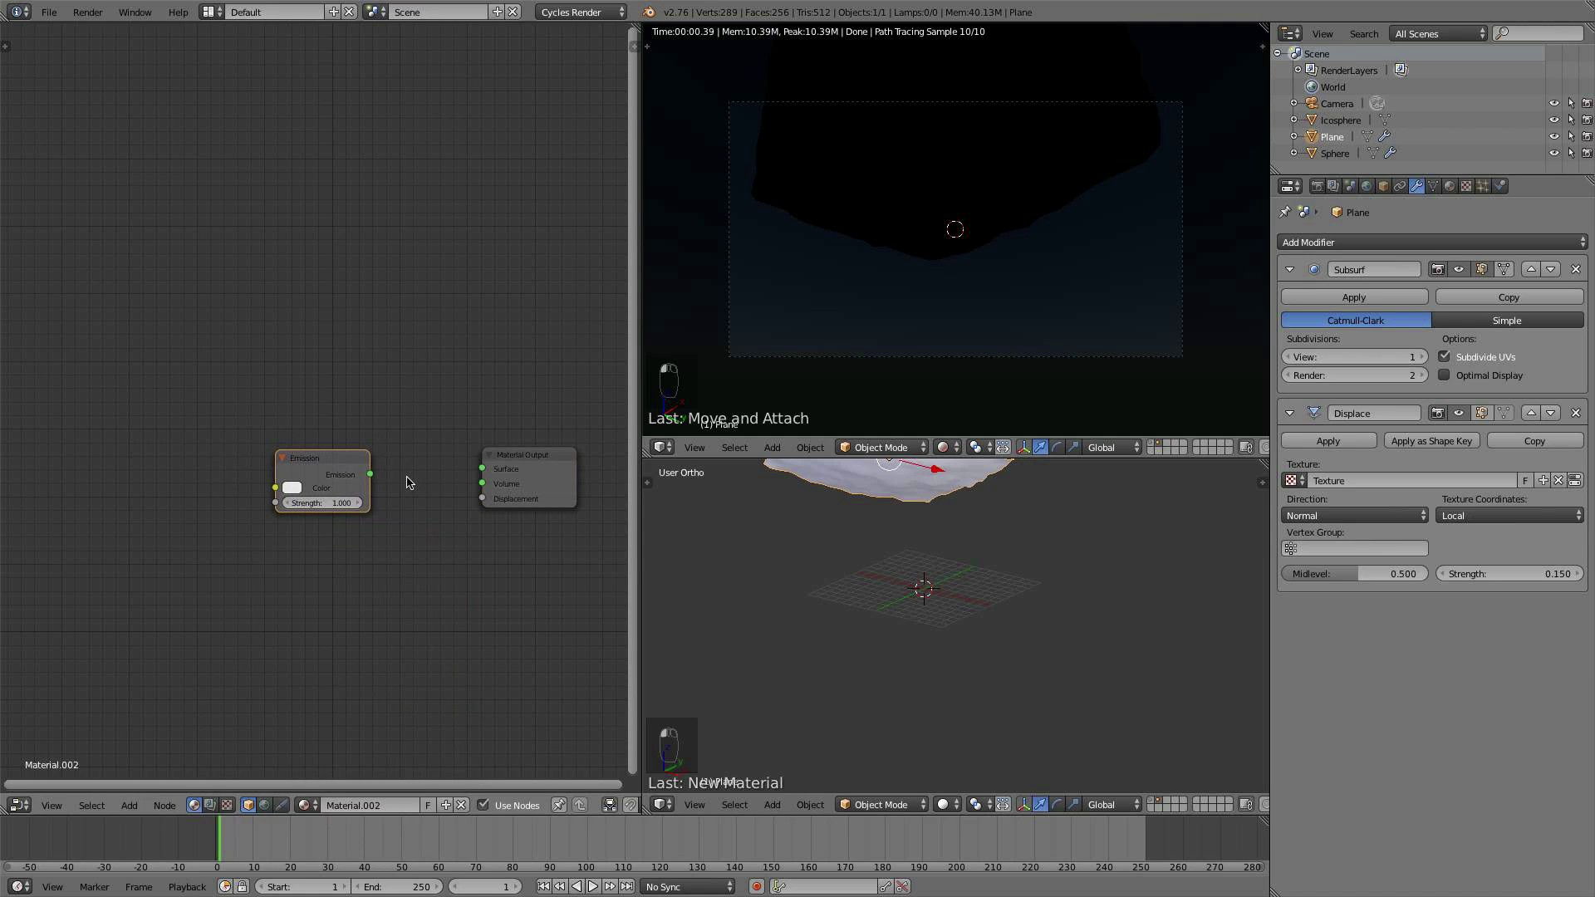
left_click_drag(370, 474, 480, 468)
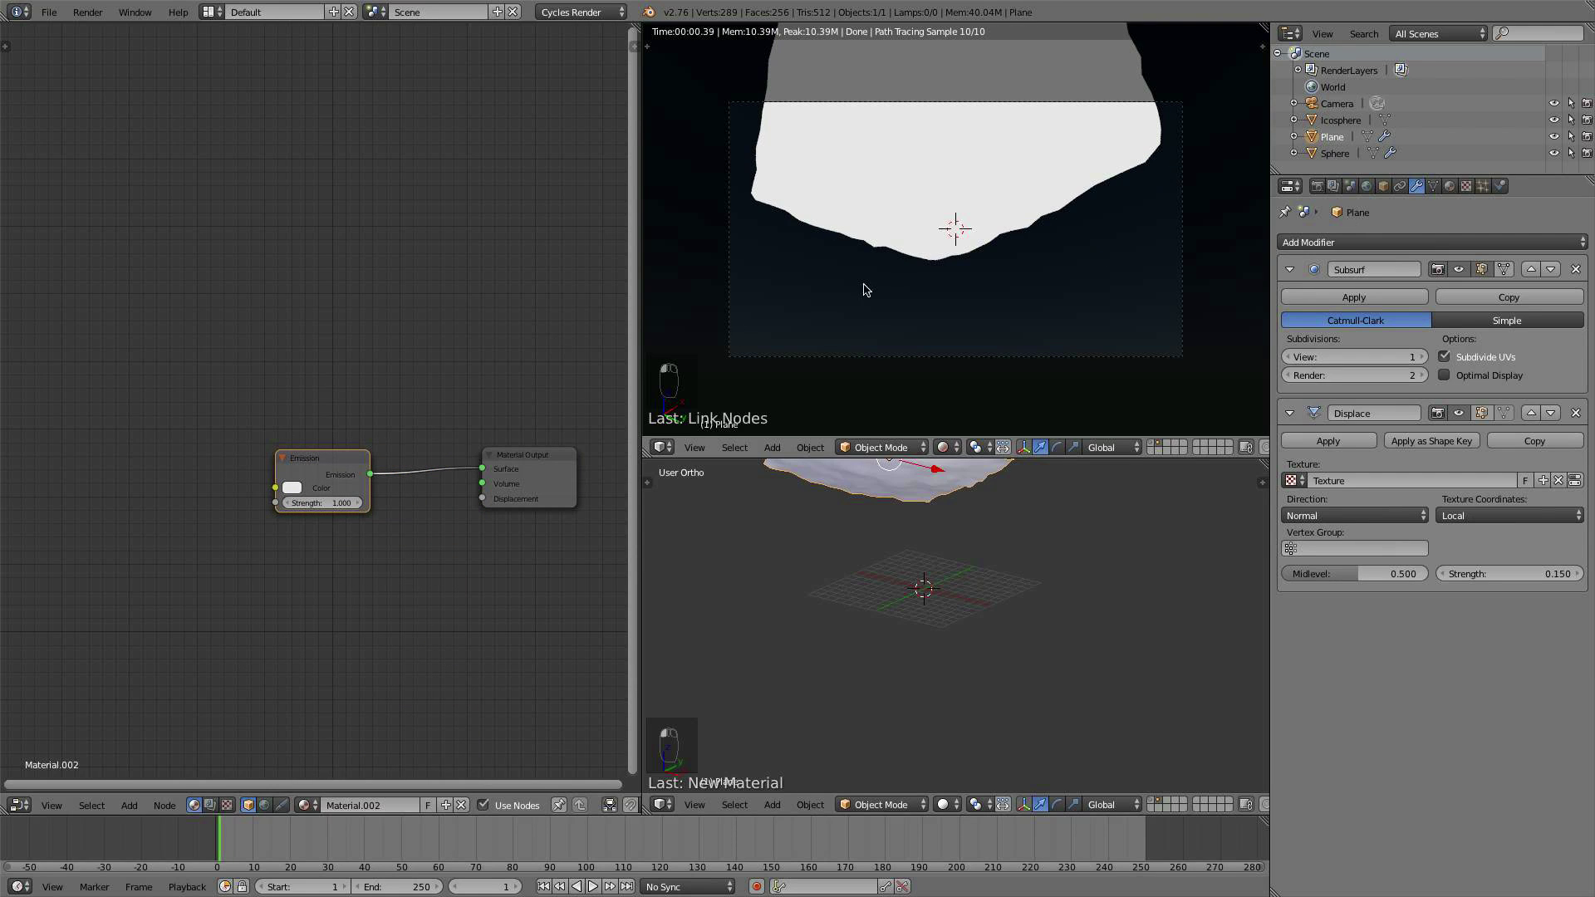
Step: Add a Noise Texture node to the plane's material, well before the Emission shader
scroll(407, 403, "down", 5)
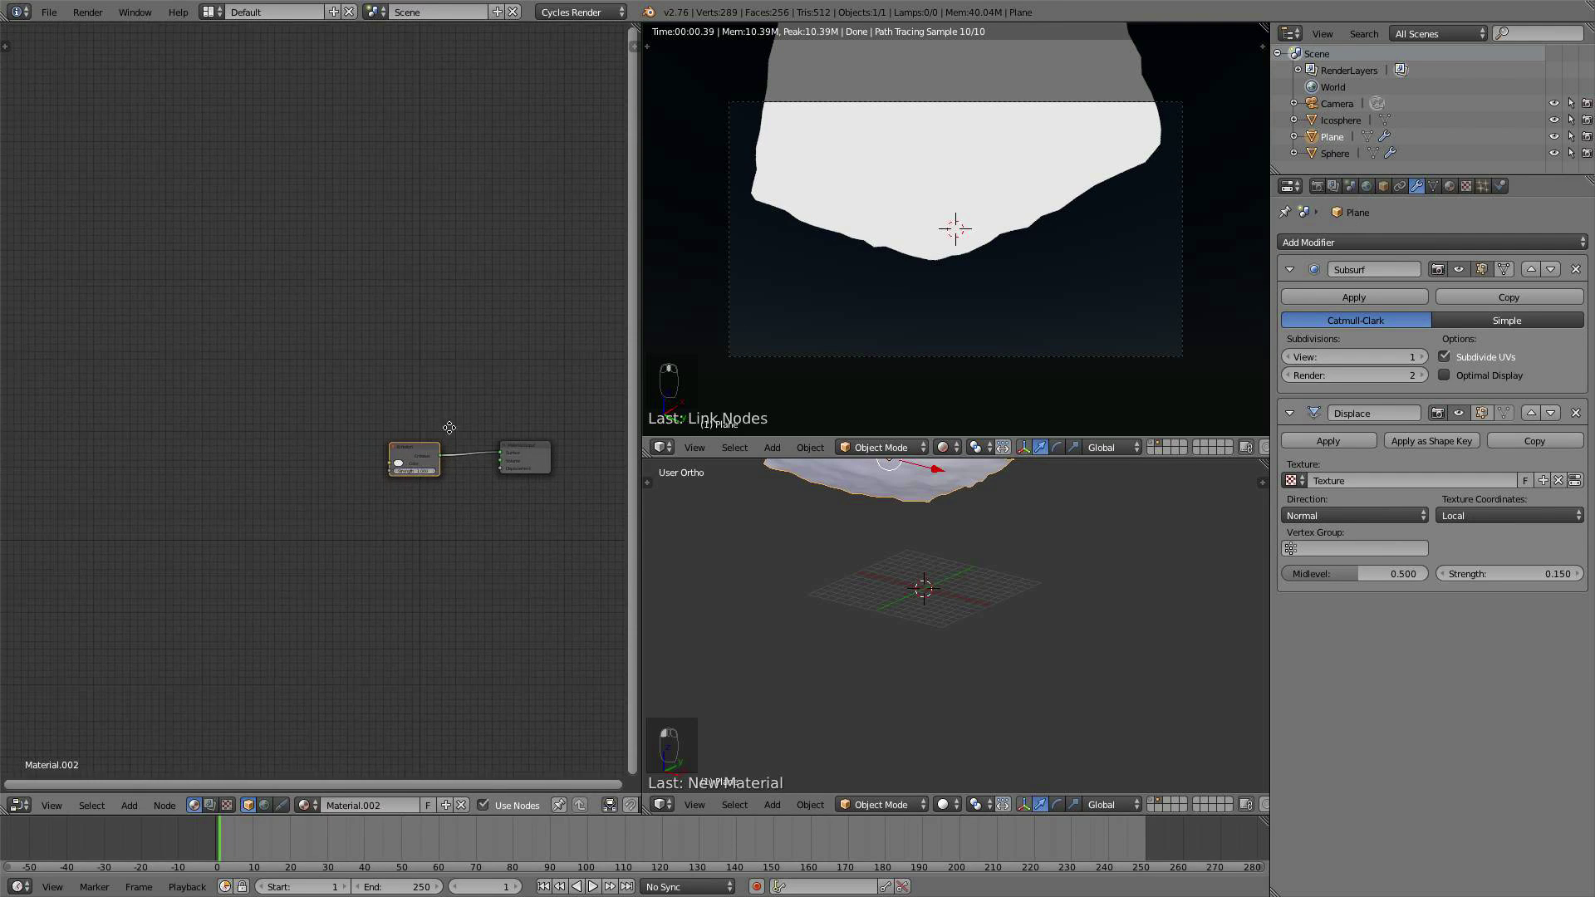
scroll(450, 428, "up", 2)
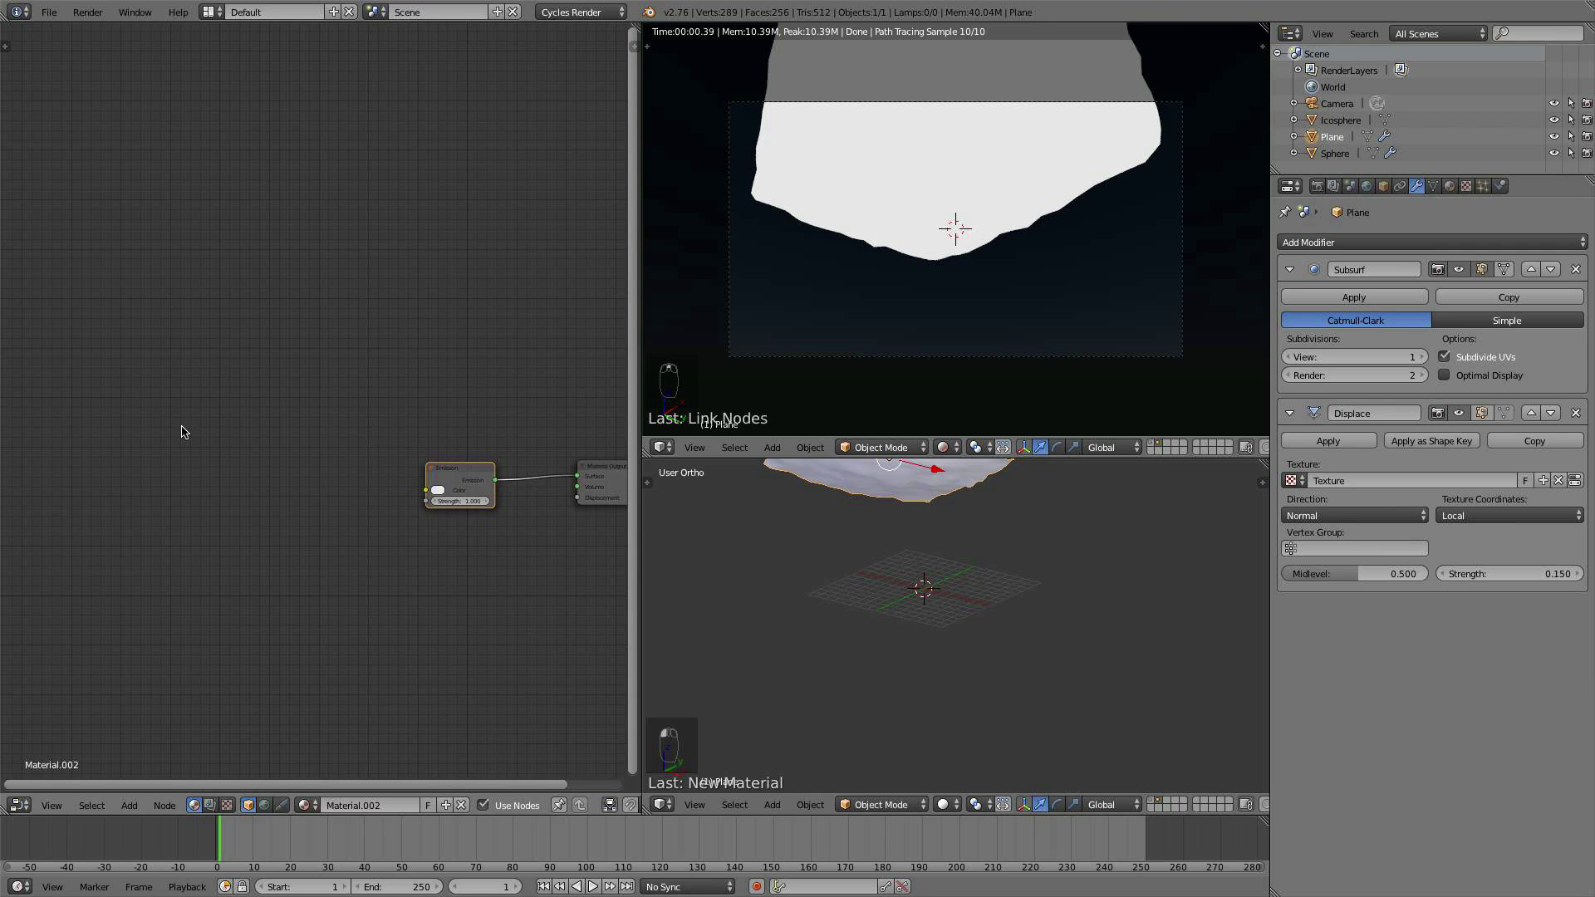
key("shift+a")
mouse_move(184, 430)
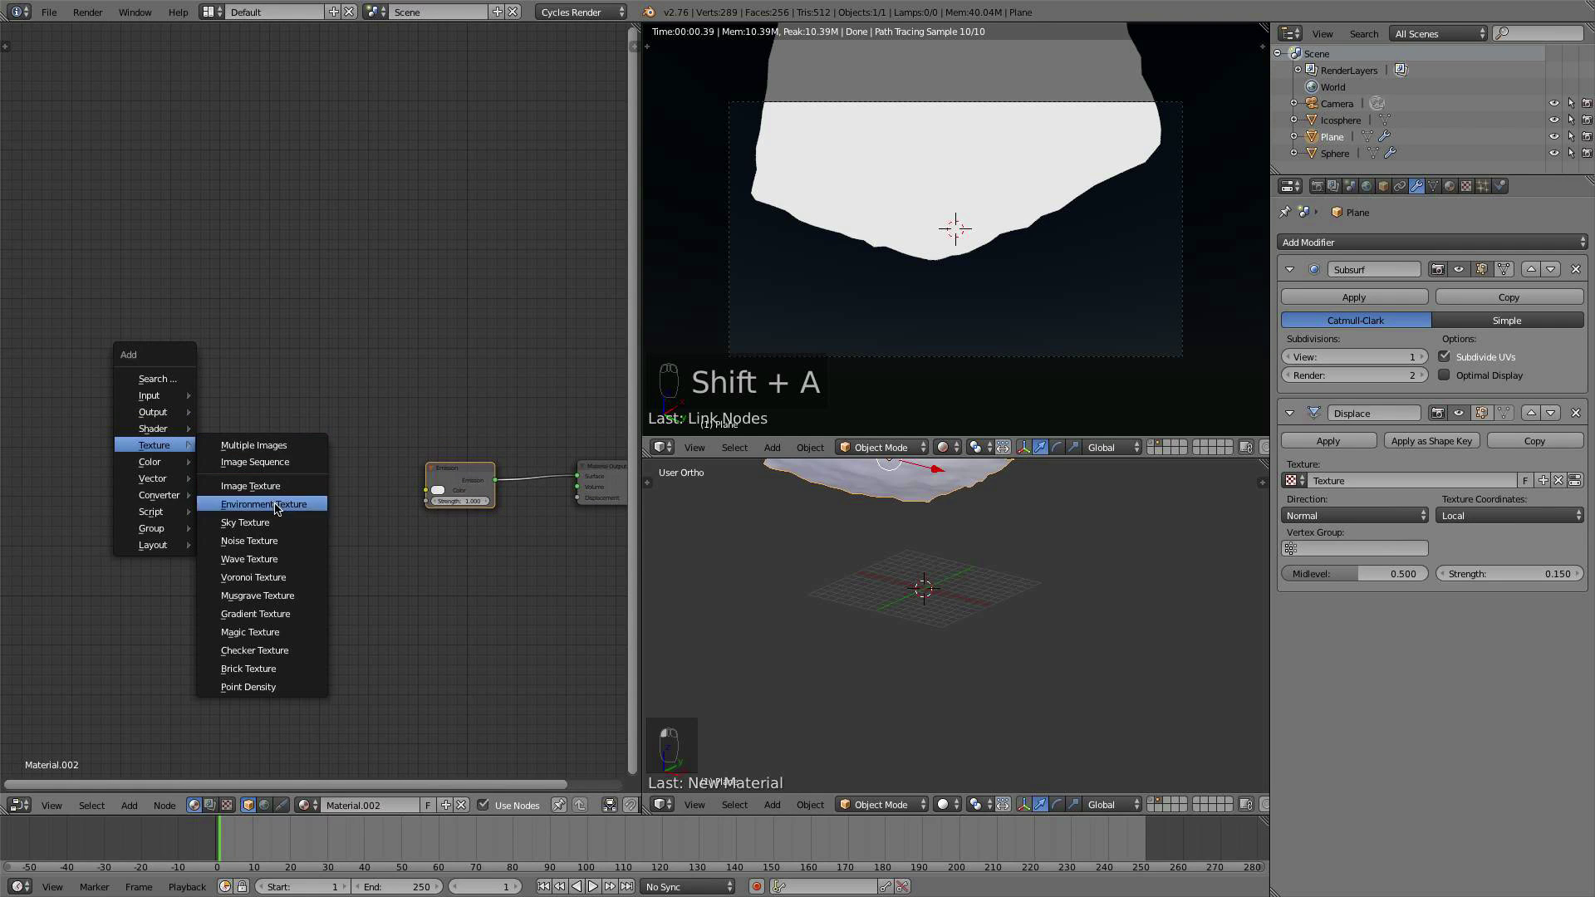
left_click(274, 544)
left_click(99, 447)
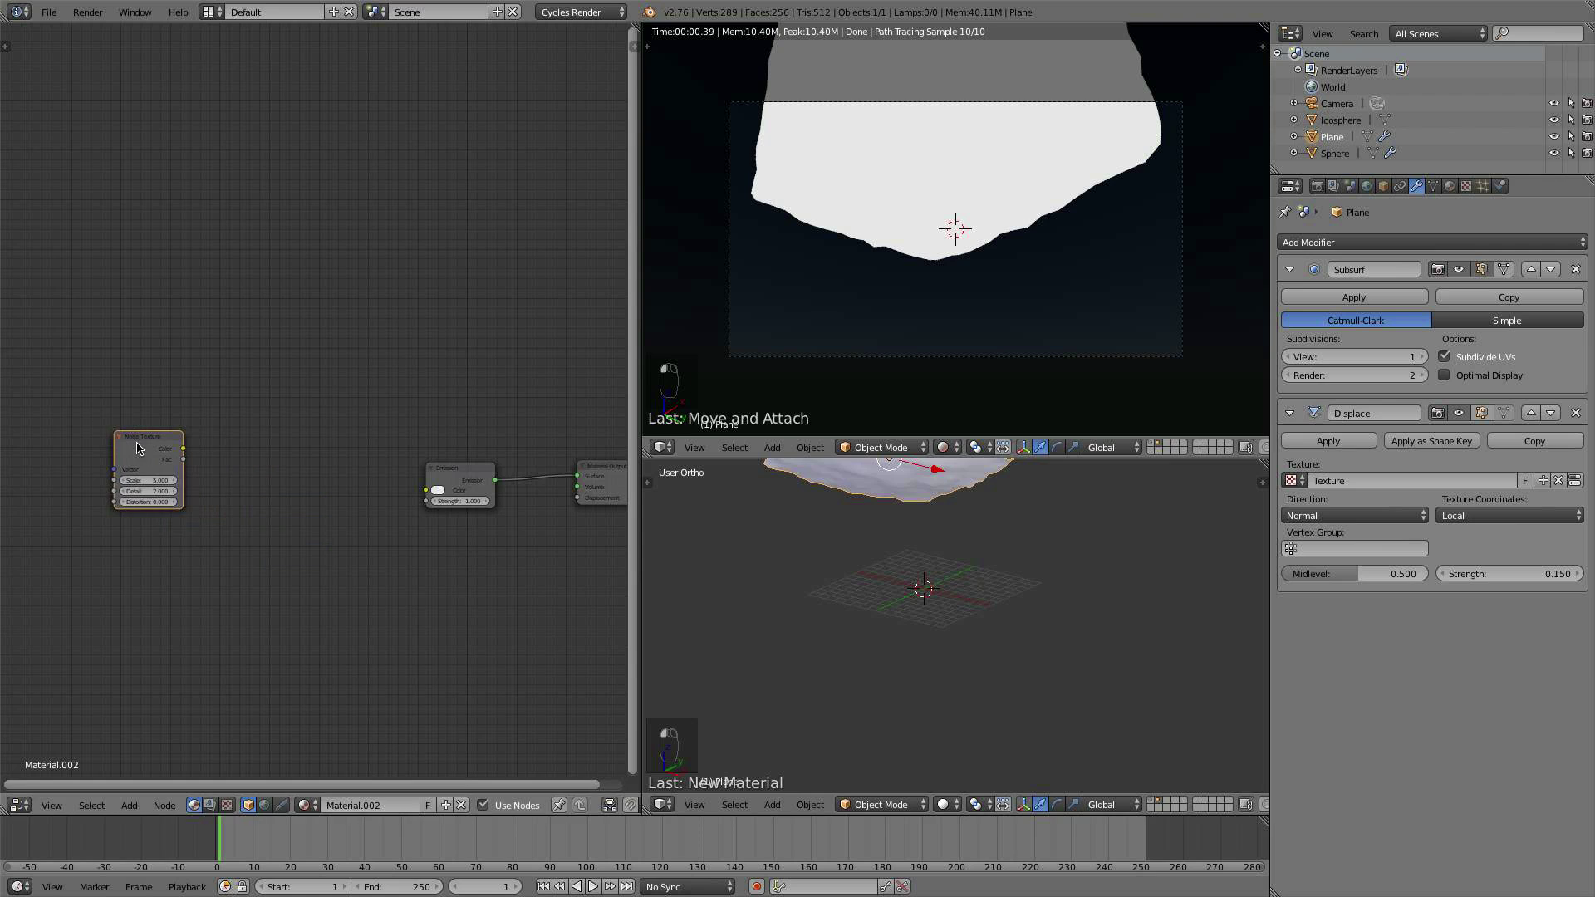
Step: Add a ColorRamp node between the Noise Texture and Emission nodes and feed it the Noise Texture's Color output
scroll(112, 519, "up", 2)
key("shift+a")
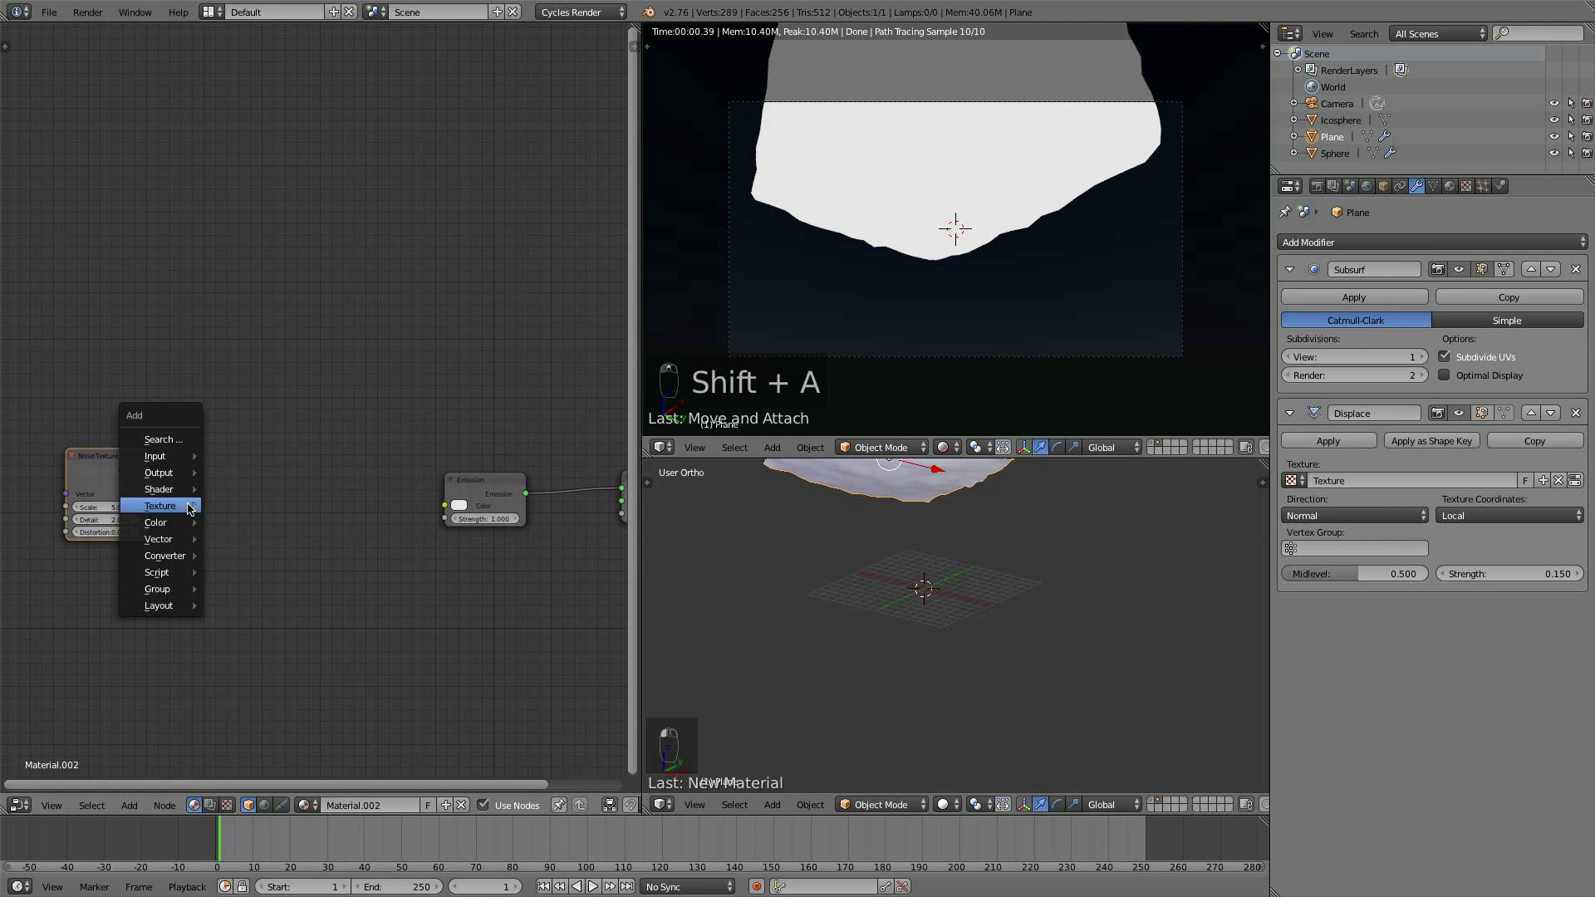
mouse_move(175, 563)
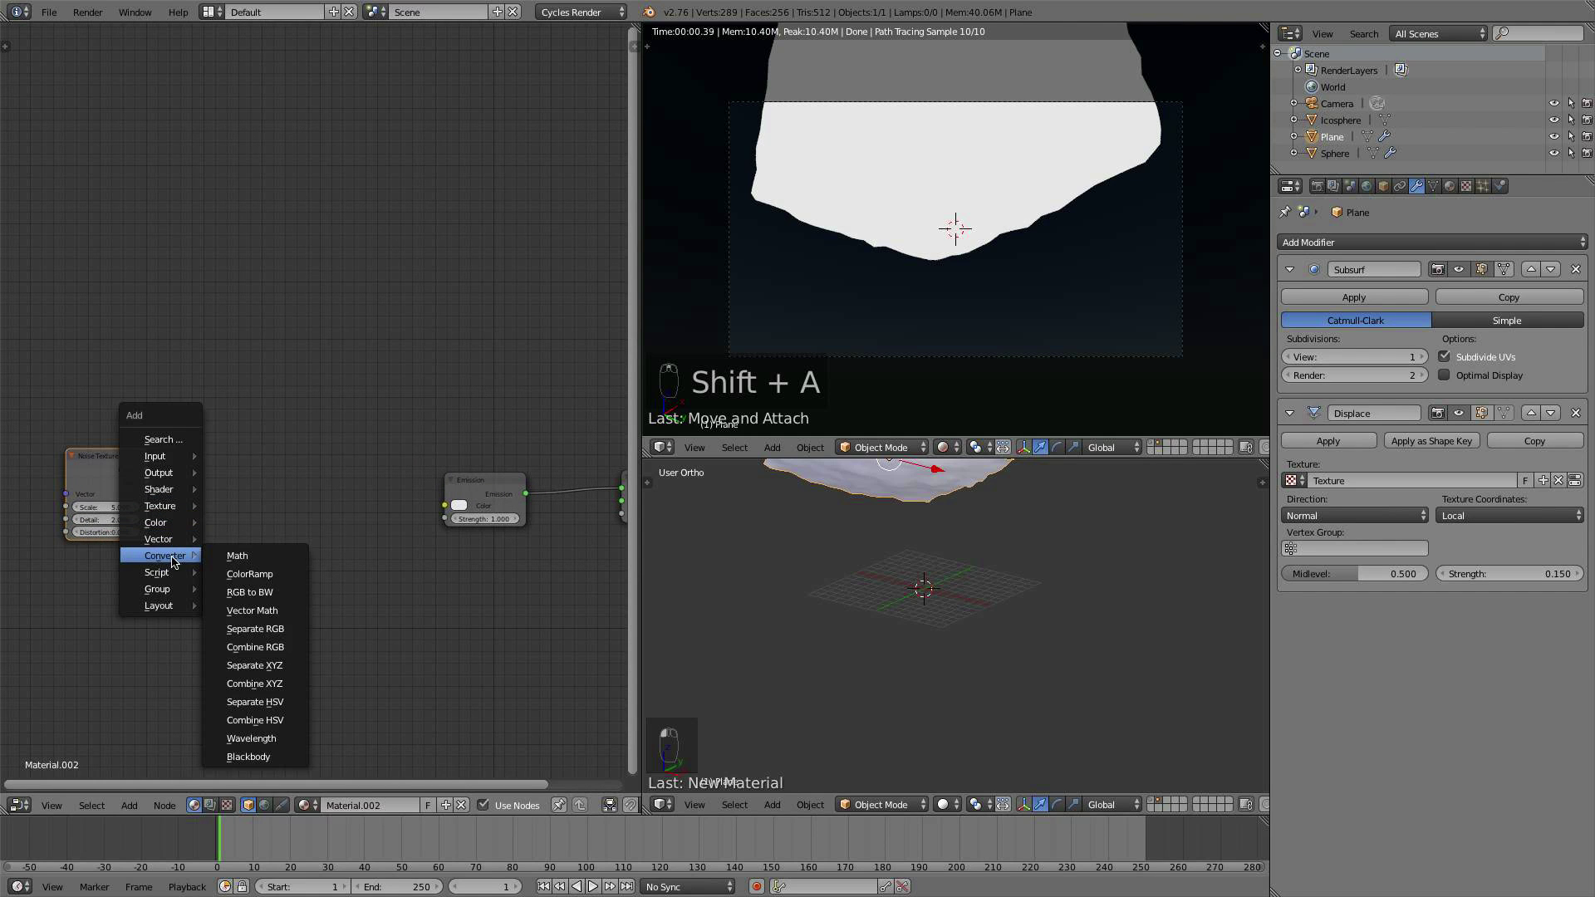
left_click(290, 576)
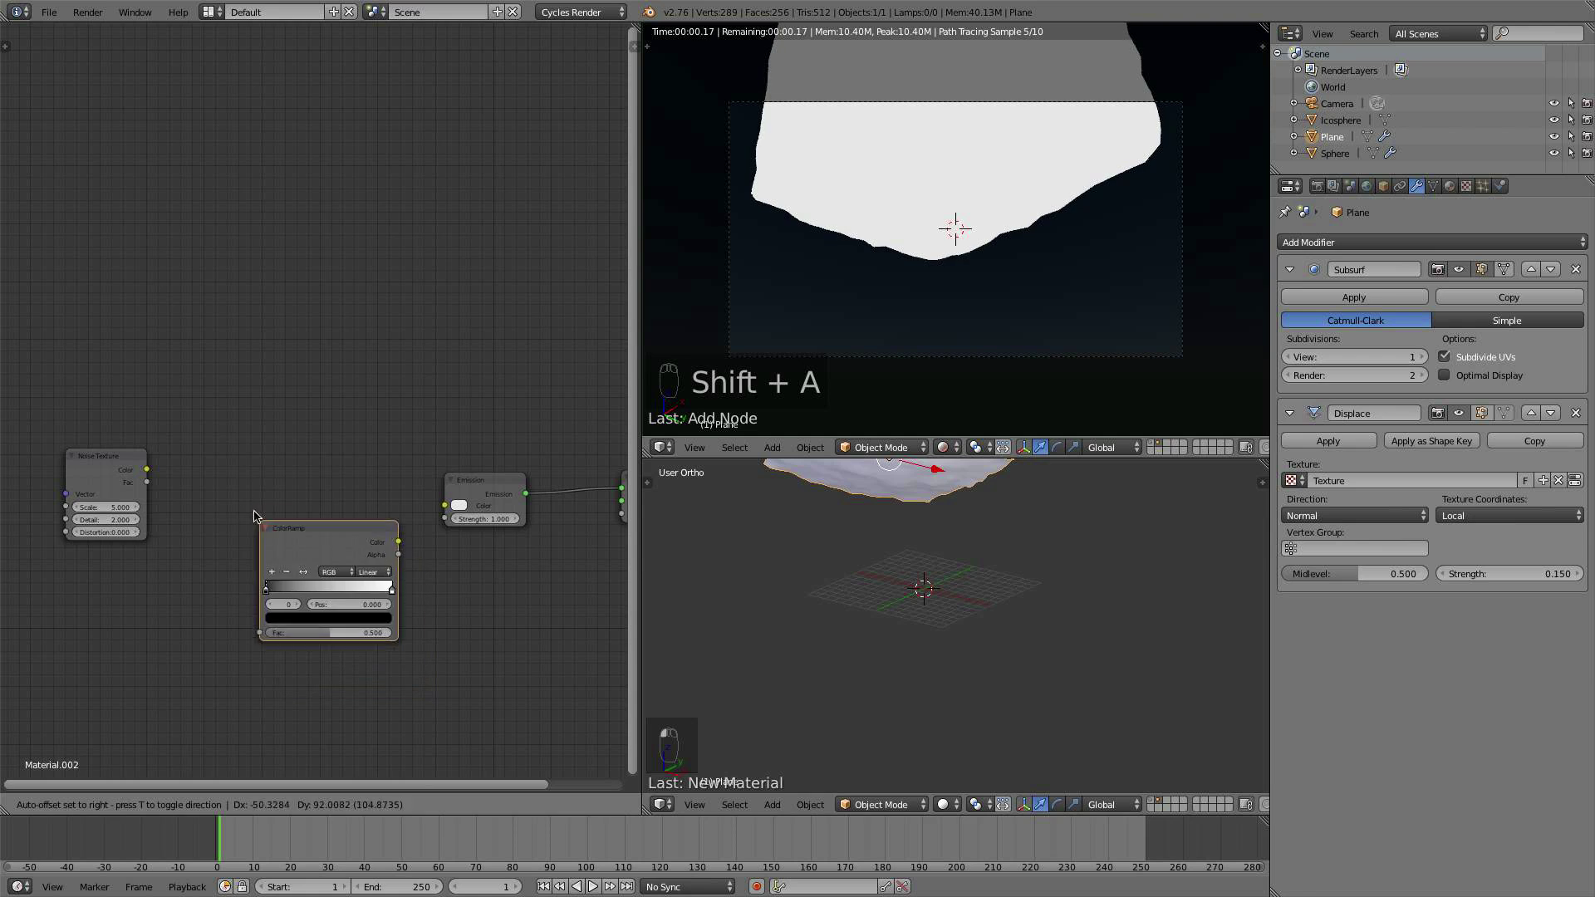
left_click(153, 469)
left_click_drag(147, 469, 165, 545)
Step: Preview the ColorRamp's output directly on the plane through the emission viewer
scroll(381, 552, "up", 2)
left_click(261, 455, "ctrl+shift")
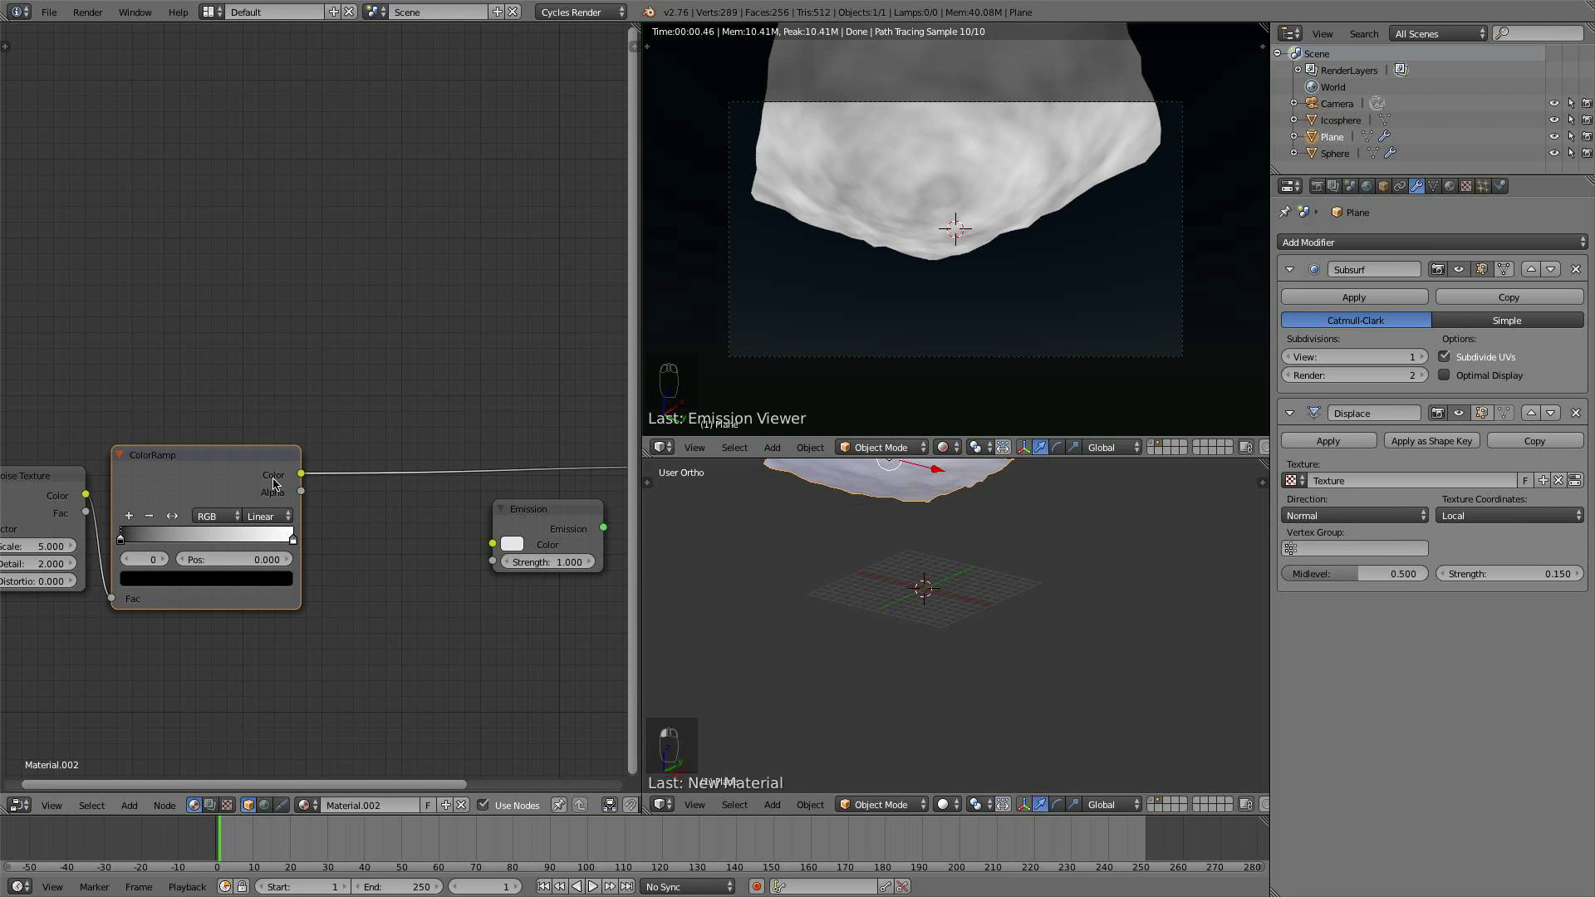
left_click(49, 12)
scroll(1017, 191, "up", 1)
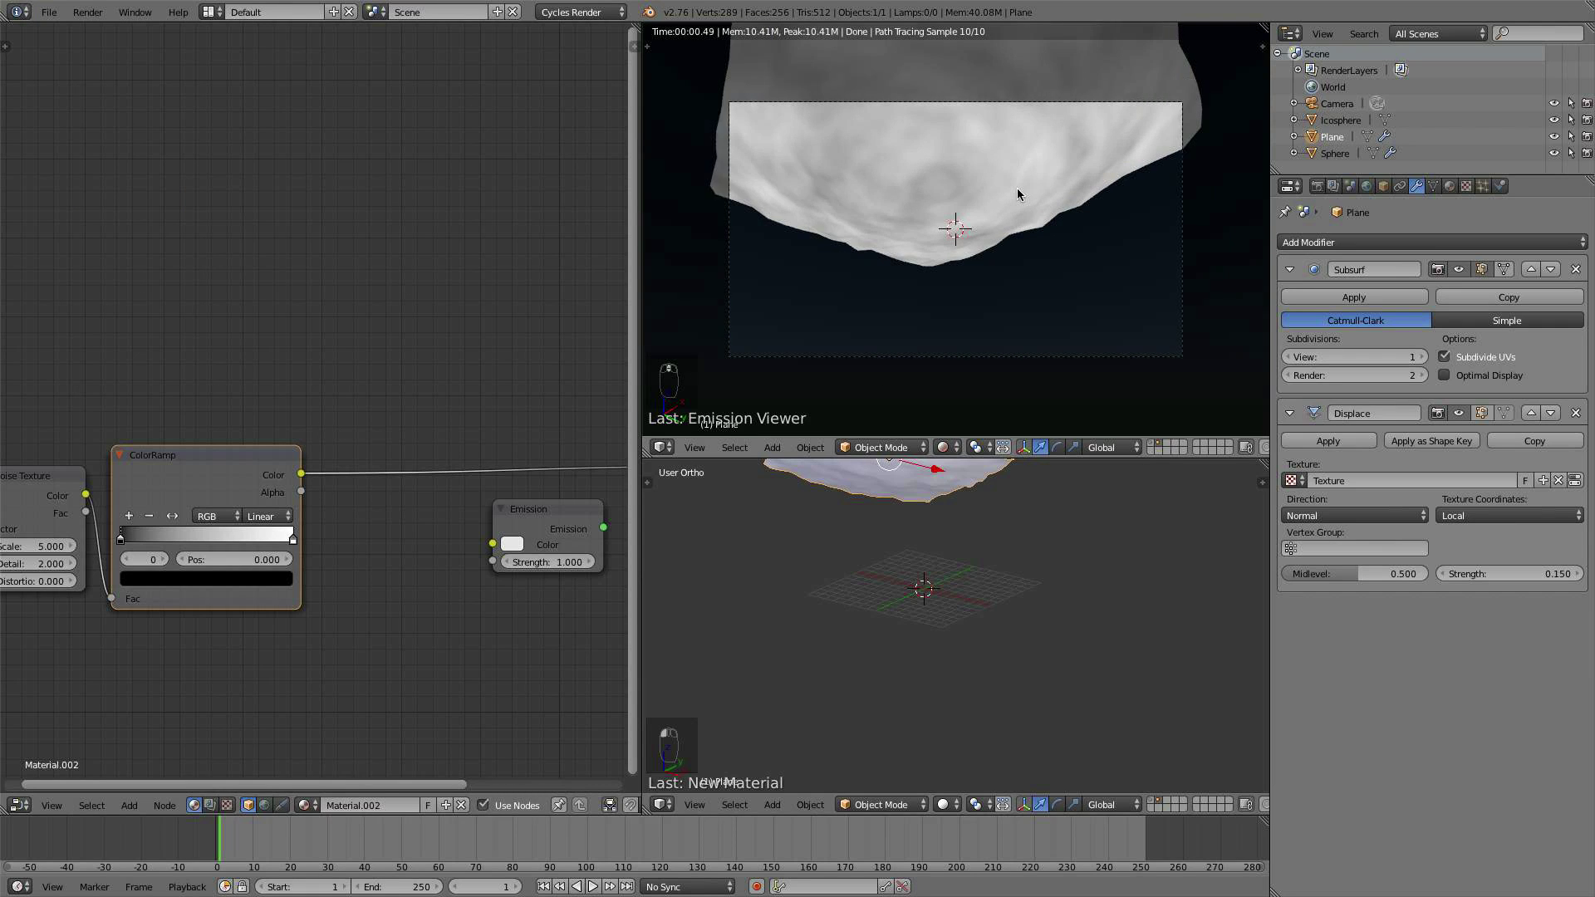
scroll(1017, 194, "down", 1)
Step: In Edit Mode, raise the plane's selected centre vertex to flatten the sagging sheet, and return to Object Mode
scroll(951, 555, "down", 2)
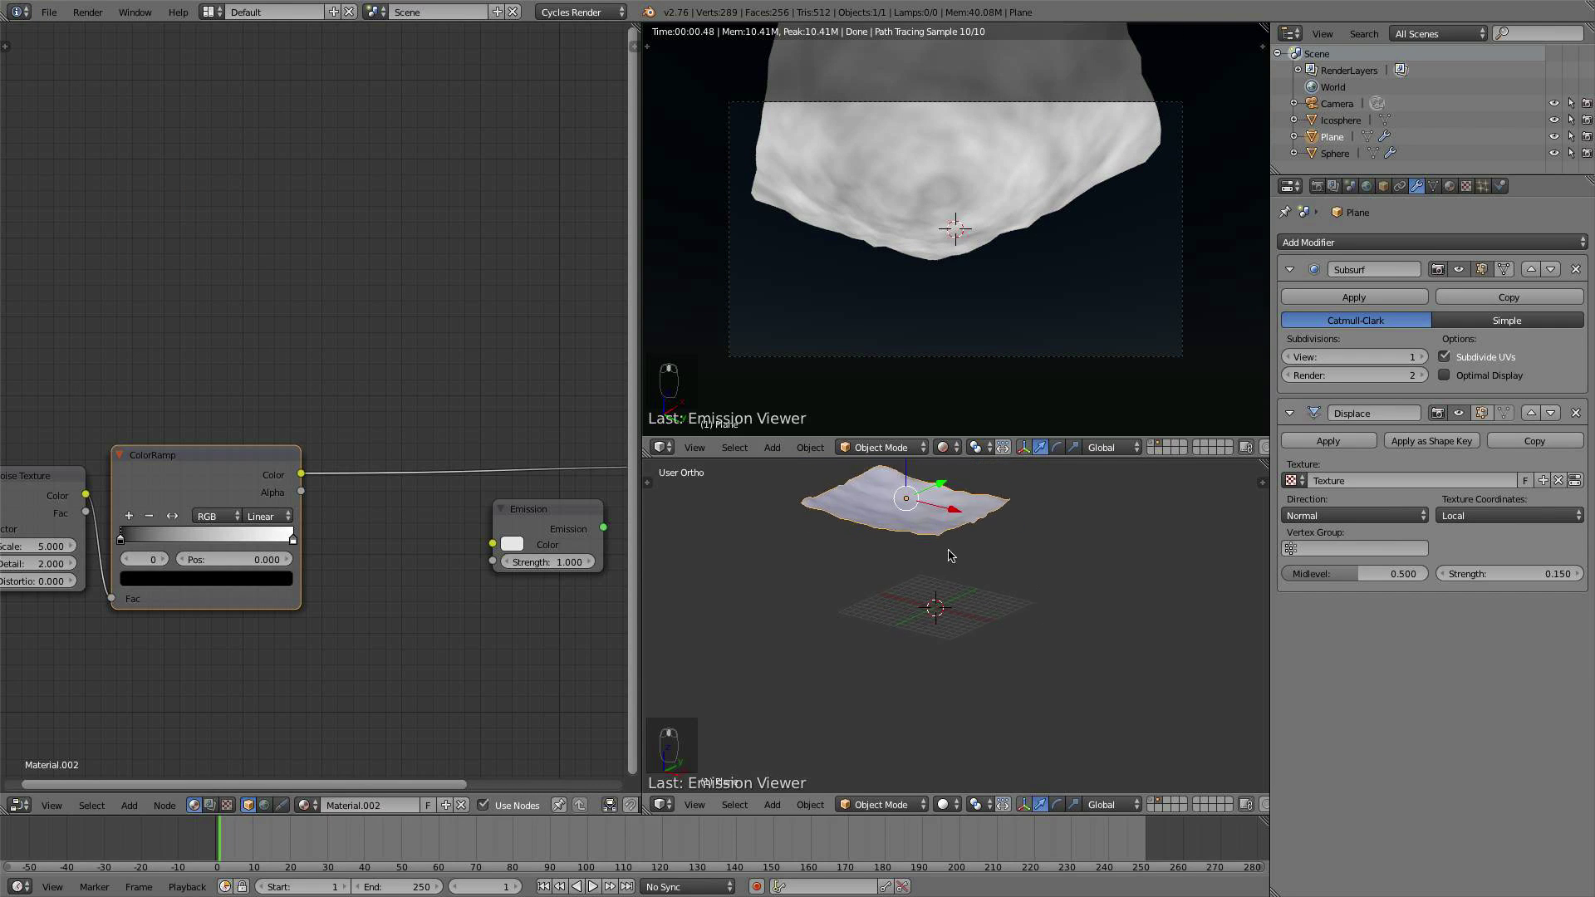
scroll(952, 555, "up", 1)
key("Tab")
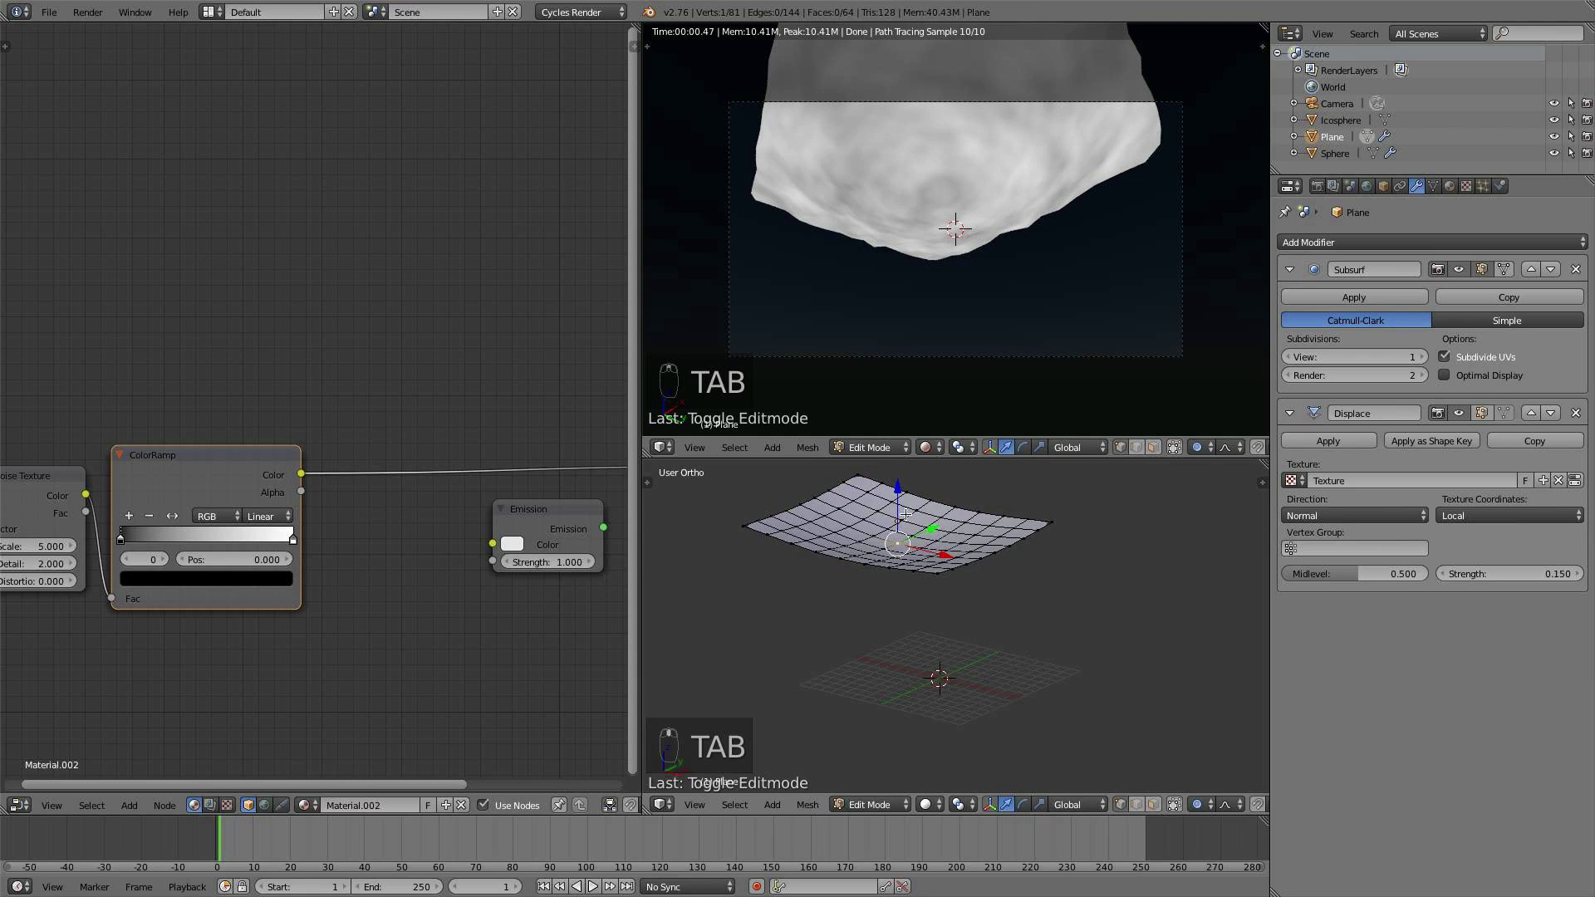
middle_click_drag(905, 515, 906, 470)
left_click_drag(905, 530, 906, 515)
scroll(964, 577, "down", 2)
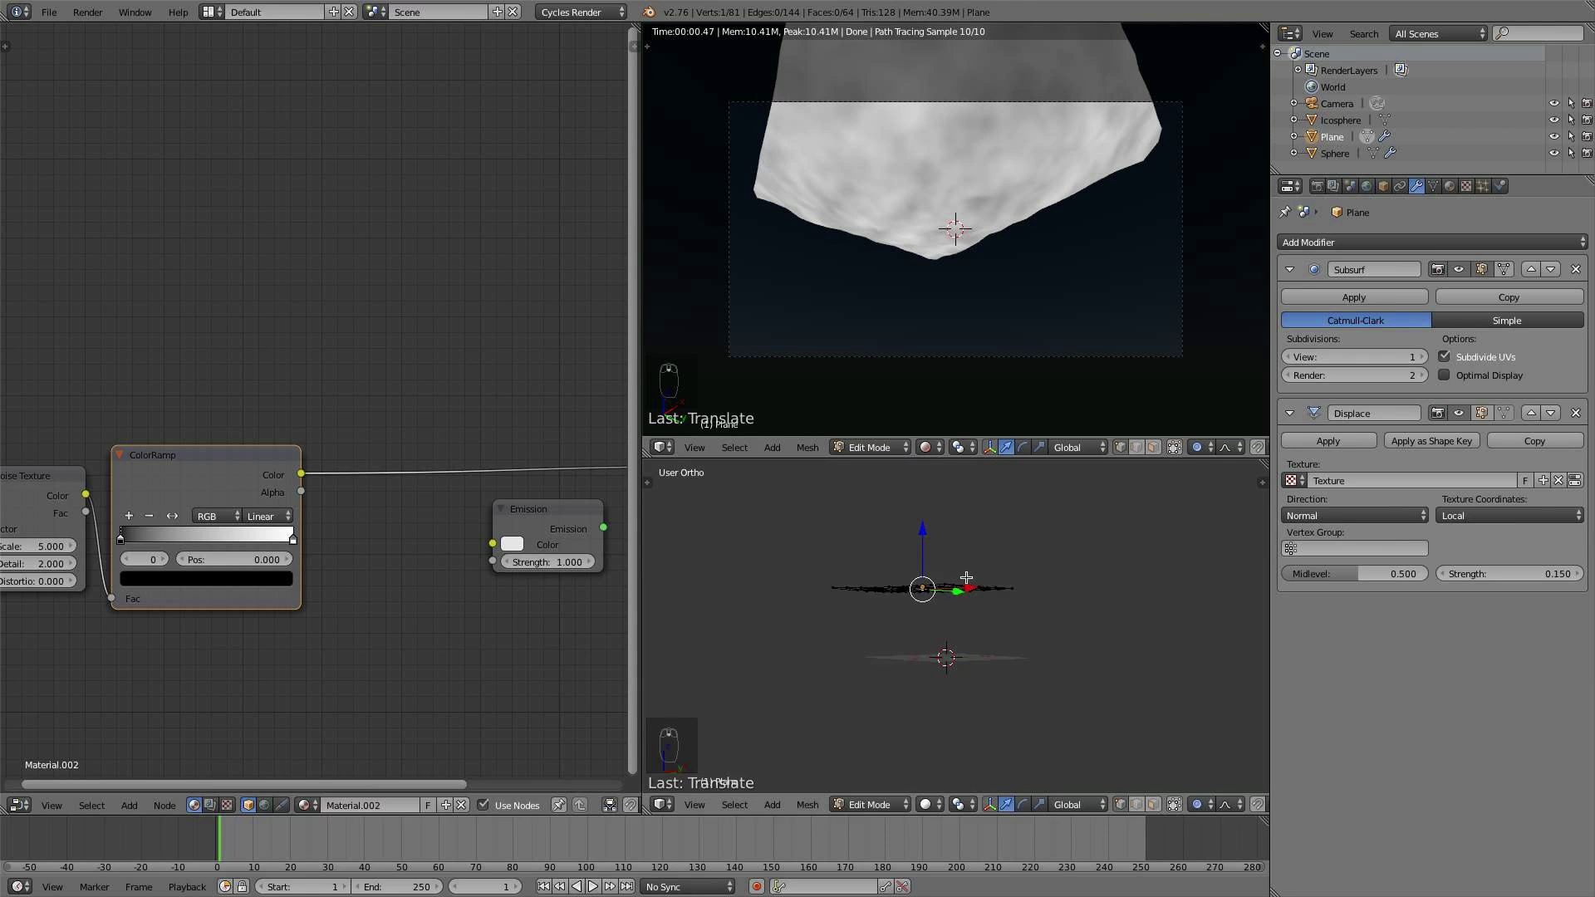
middle_click_drag(964, 578, 967, 598)
key("Tab")
Step: Move the ColorRamp's black stop to position 0.459 and pull its white stop inward to increase the contrast
scroll(287, 488, "down", 3)
middle_click_drag(287, 489, 459, 488)
scroll(466, 489, "up", 6)
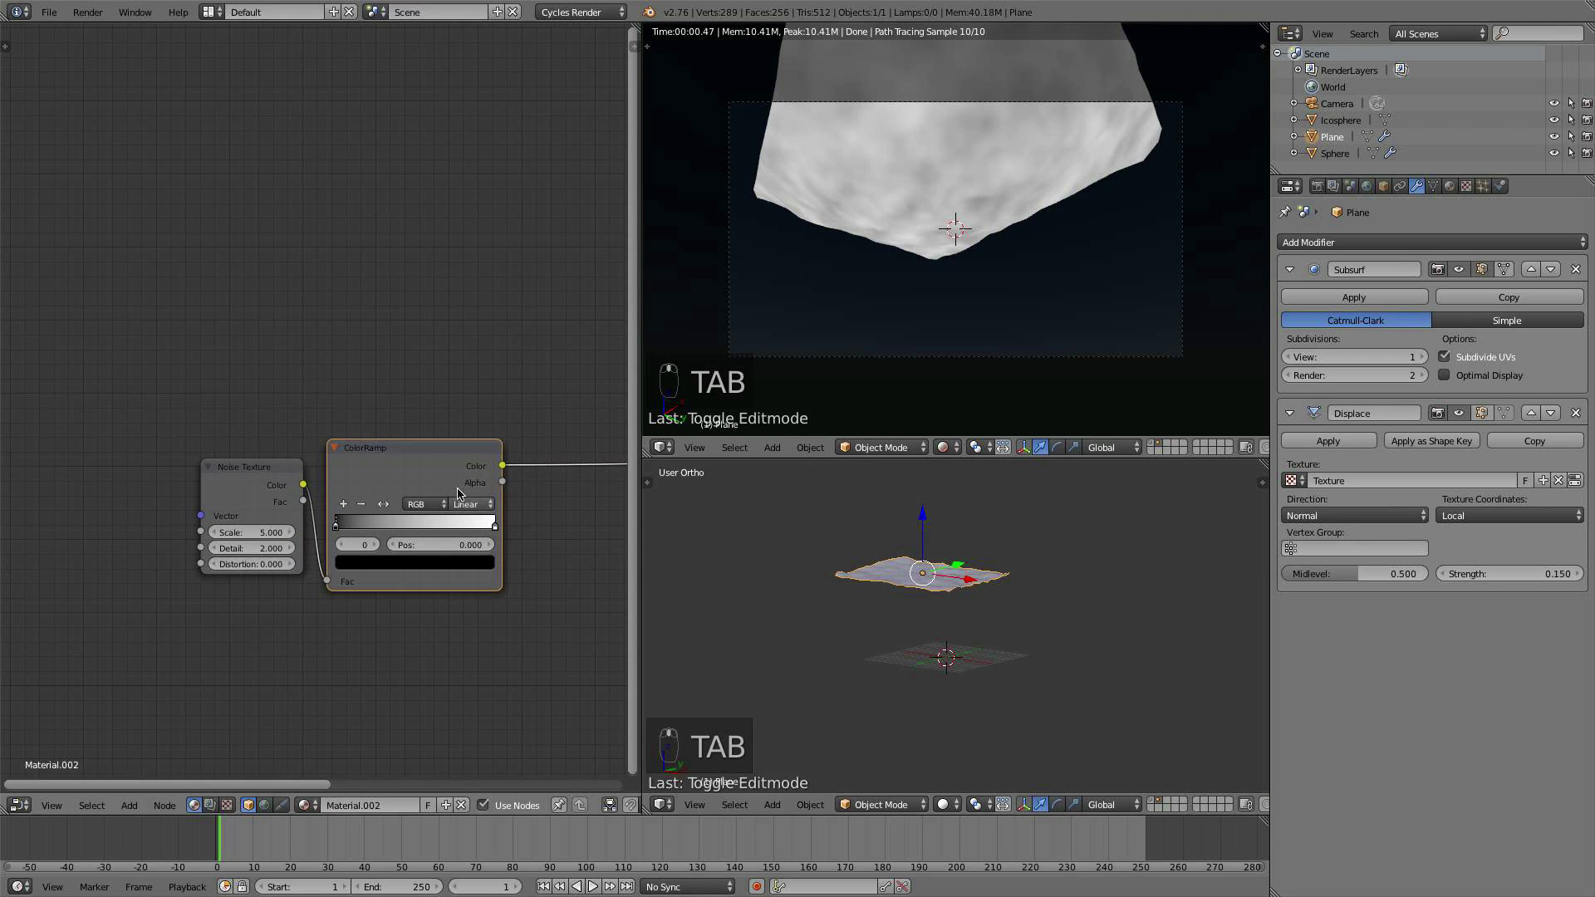
scroll(455, 353, "down", 1)
middle_click_drag(434, 333, 320, 295)
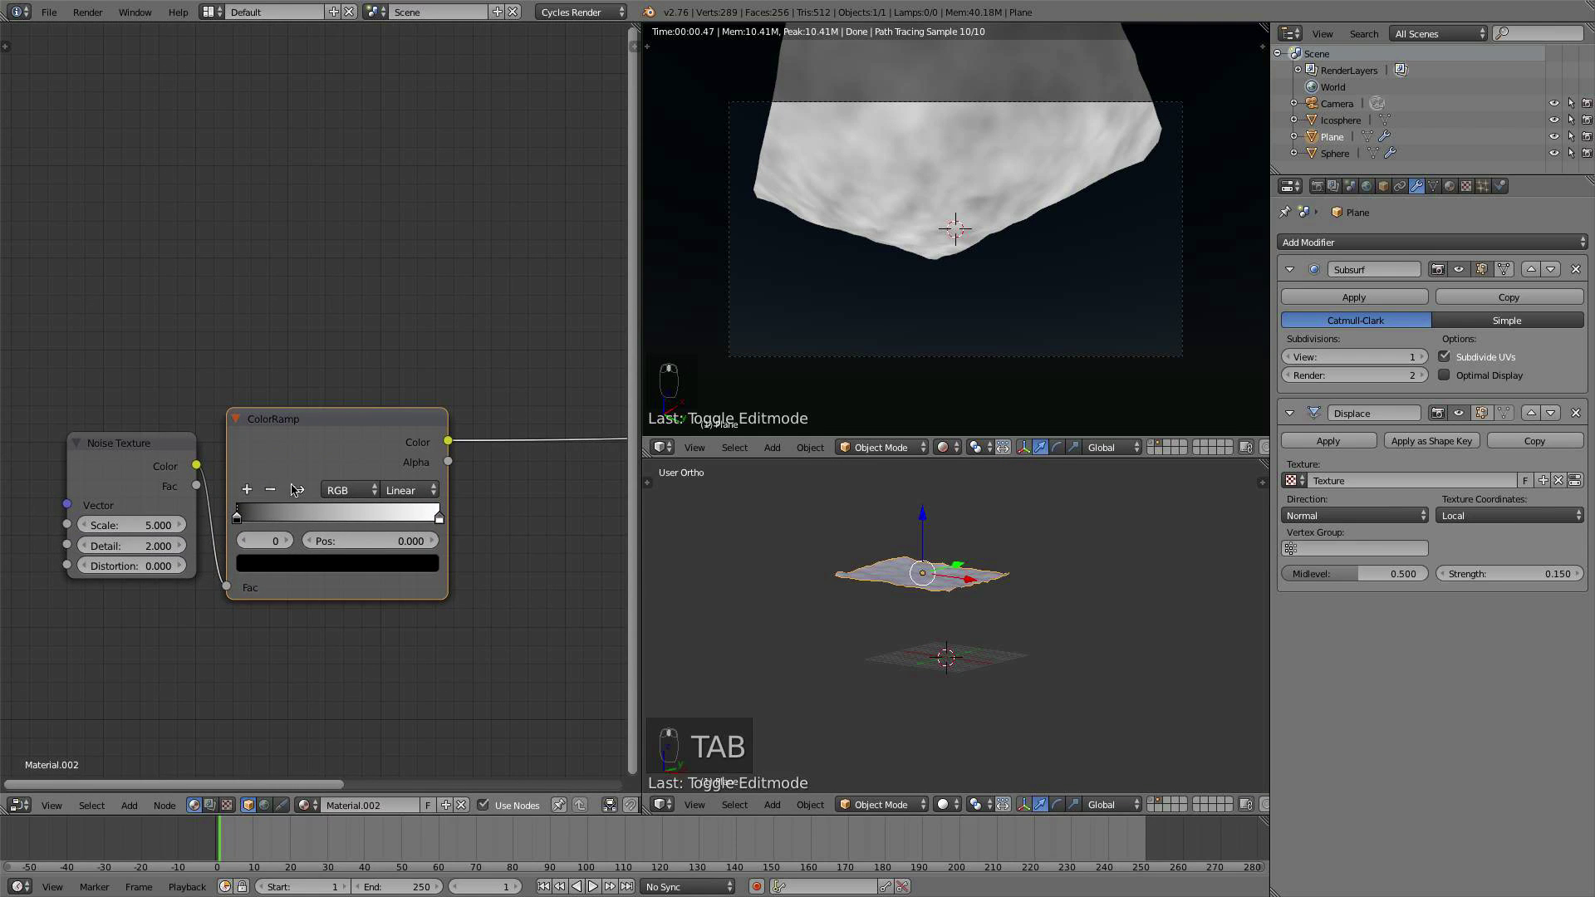
left_click_drag(240, 521, 305, 517)
left_click_drag(439, 509, 329, 515)
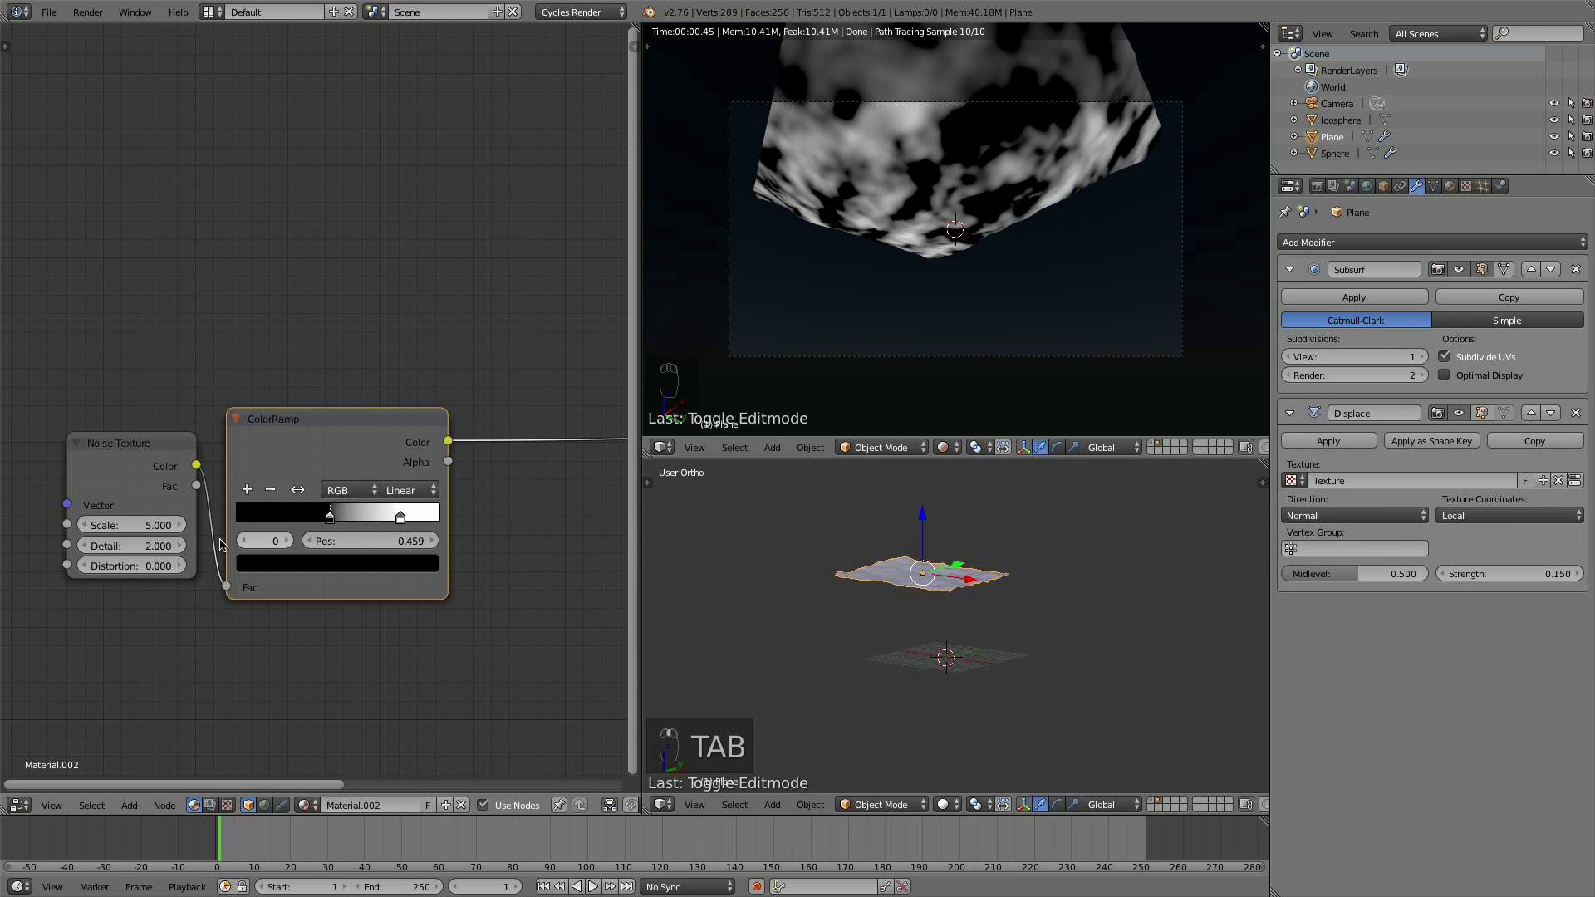
Step: Try a Noise Texture scale of 21 and settle on 18
left_click(158, 529)
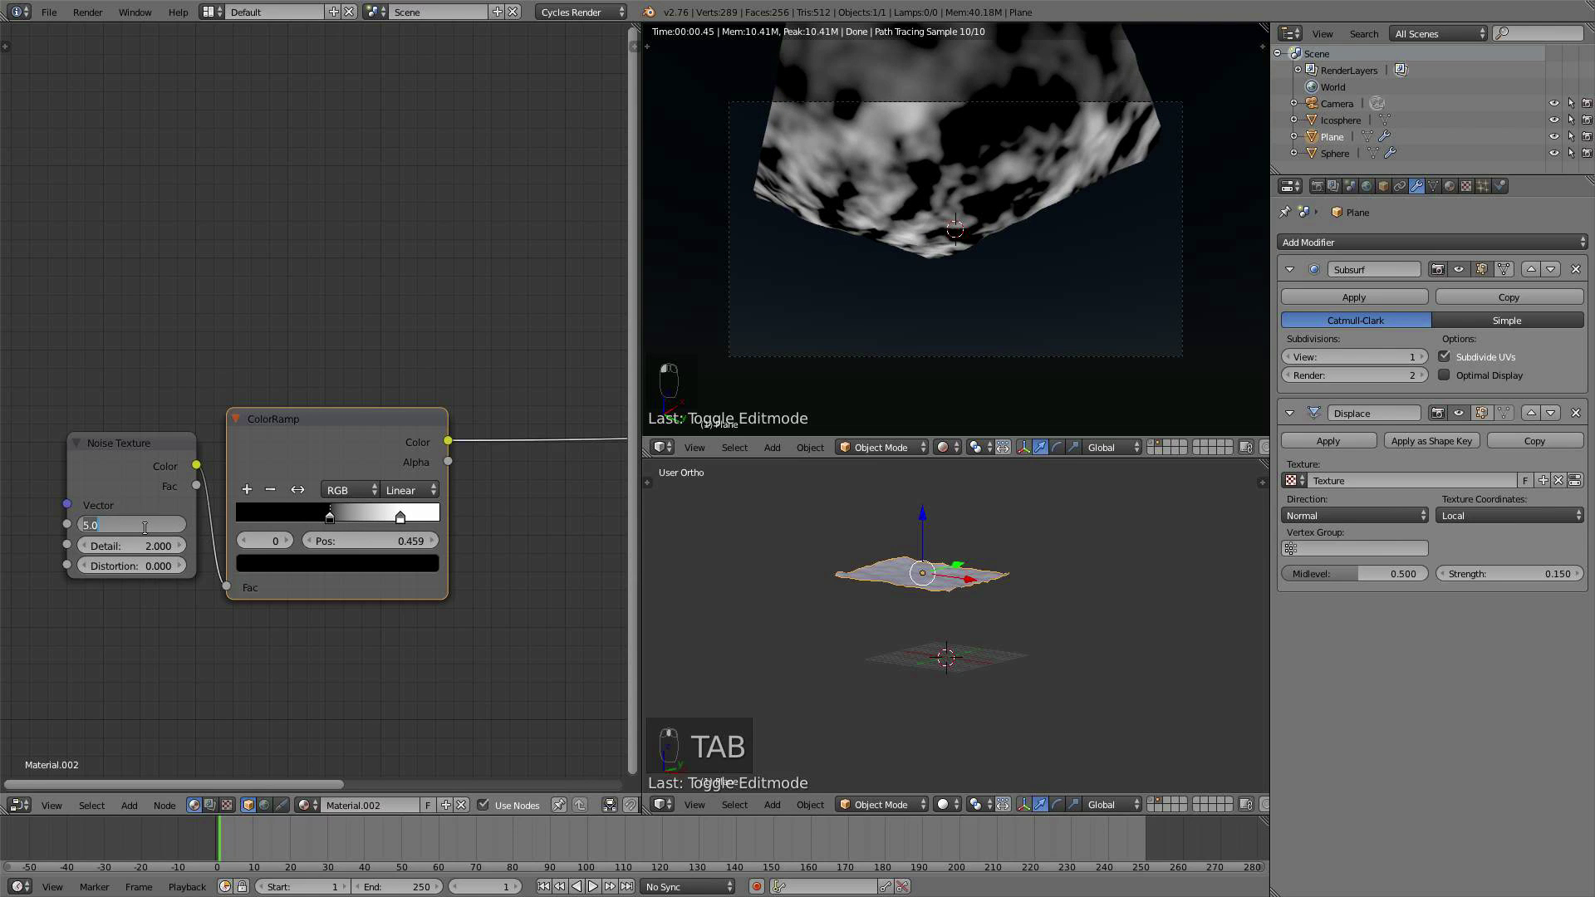
type("21")
key("Return")
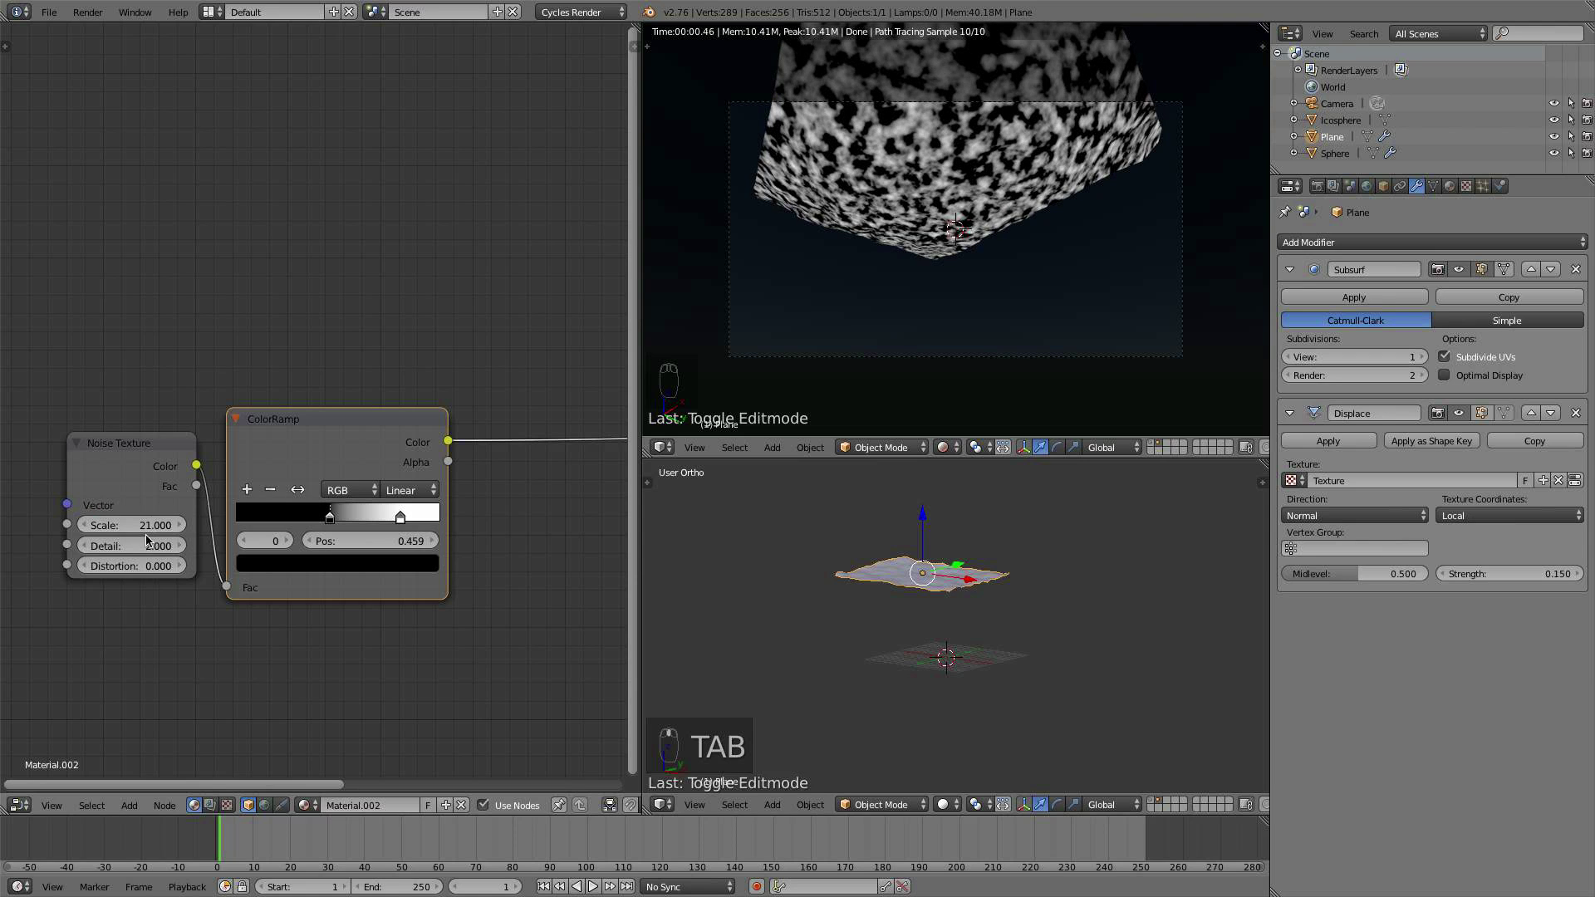
left_click(133, 525)
type("18")
key("Return")
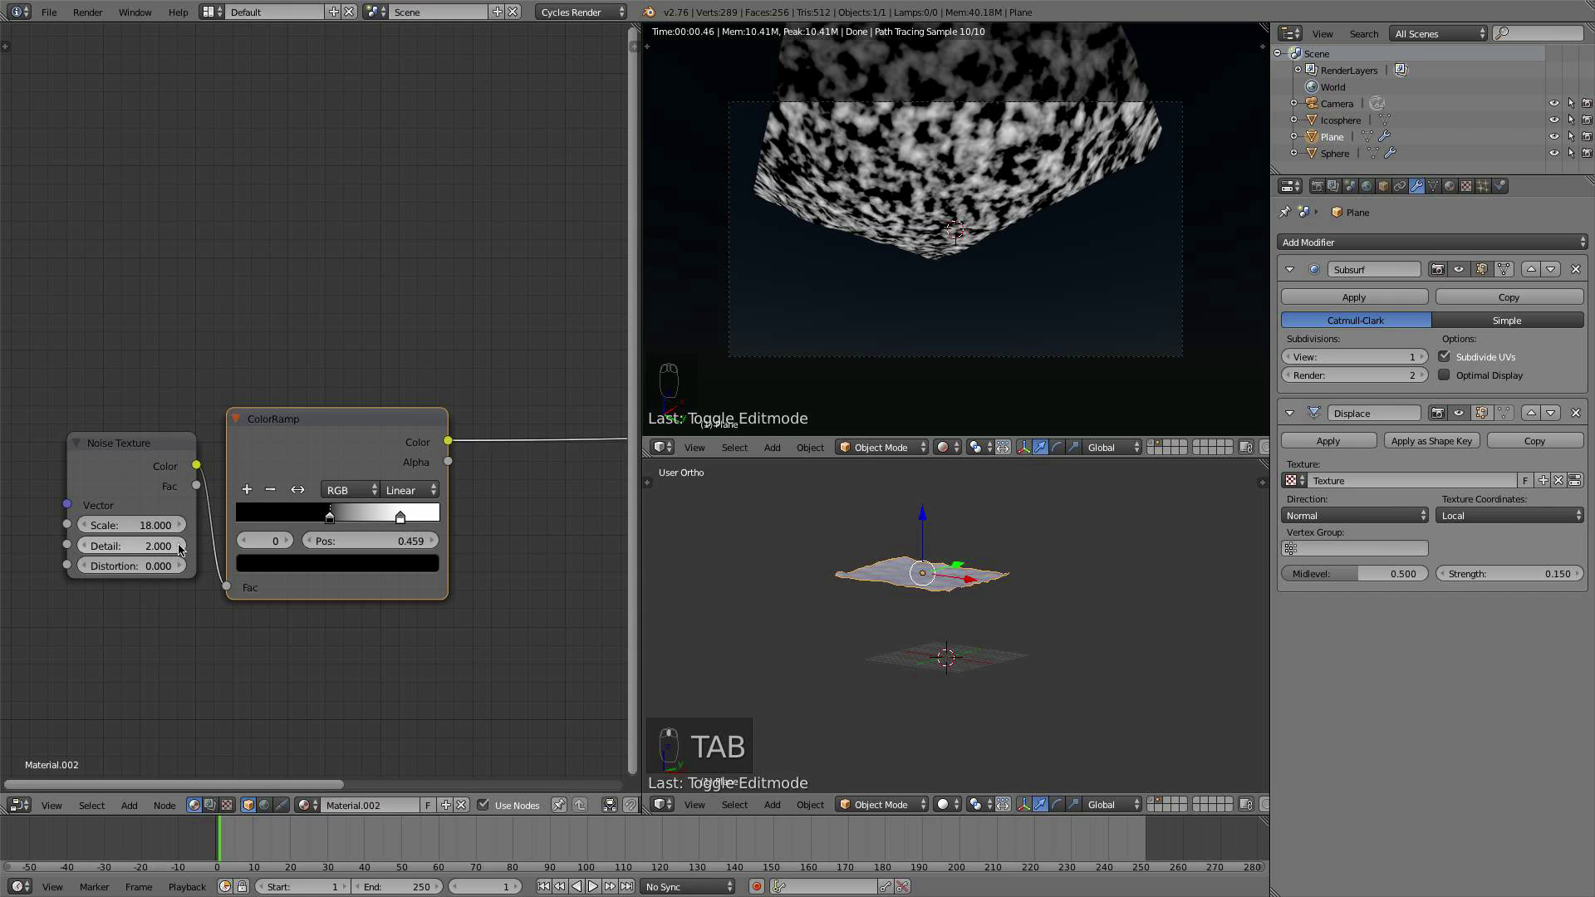
Step: Set the Noise Texture's detail to 16
left_click(178, 546)
left_click(179, 546)
left_click(145, 541)
type("8")
type(".0")
type("1")
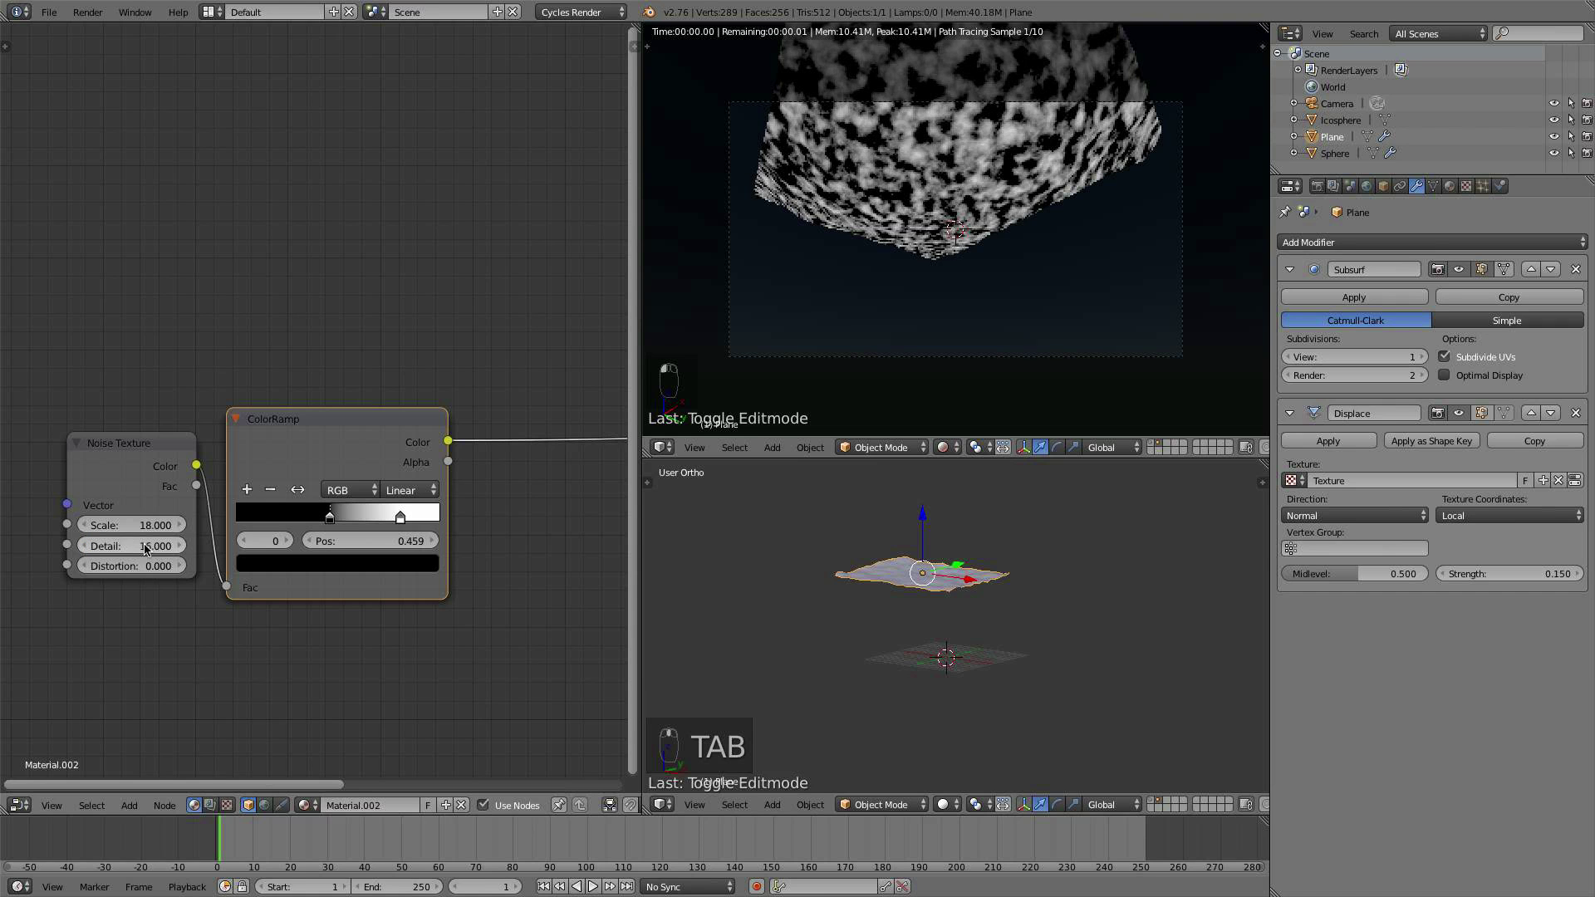
type("6")
key("Return")
Step: Shift the ColorRamp's black stop slightly toward the dark end and move its white stop to position 0.905
scroll(700, 349, "up", 5)
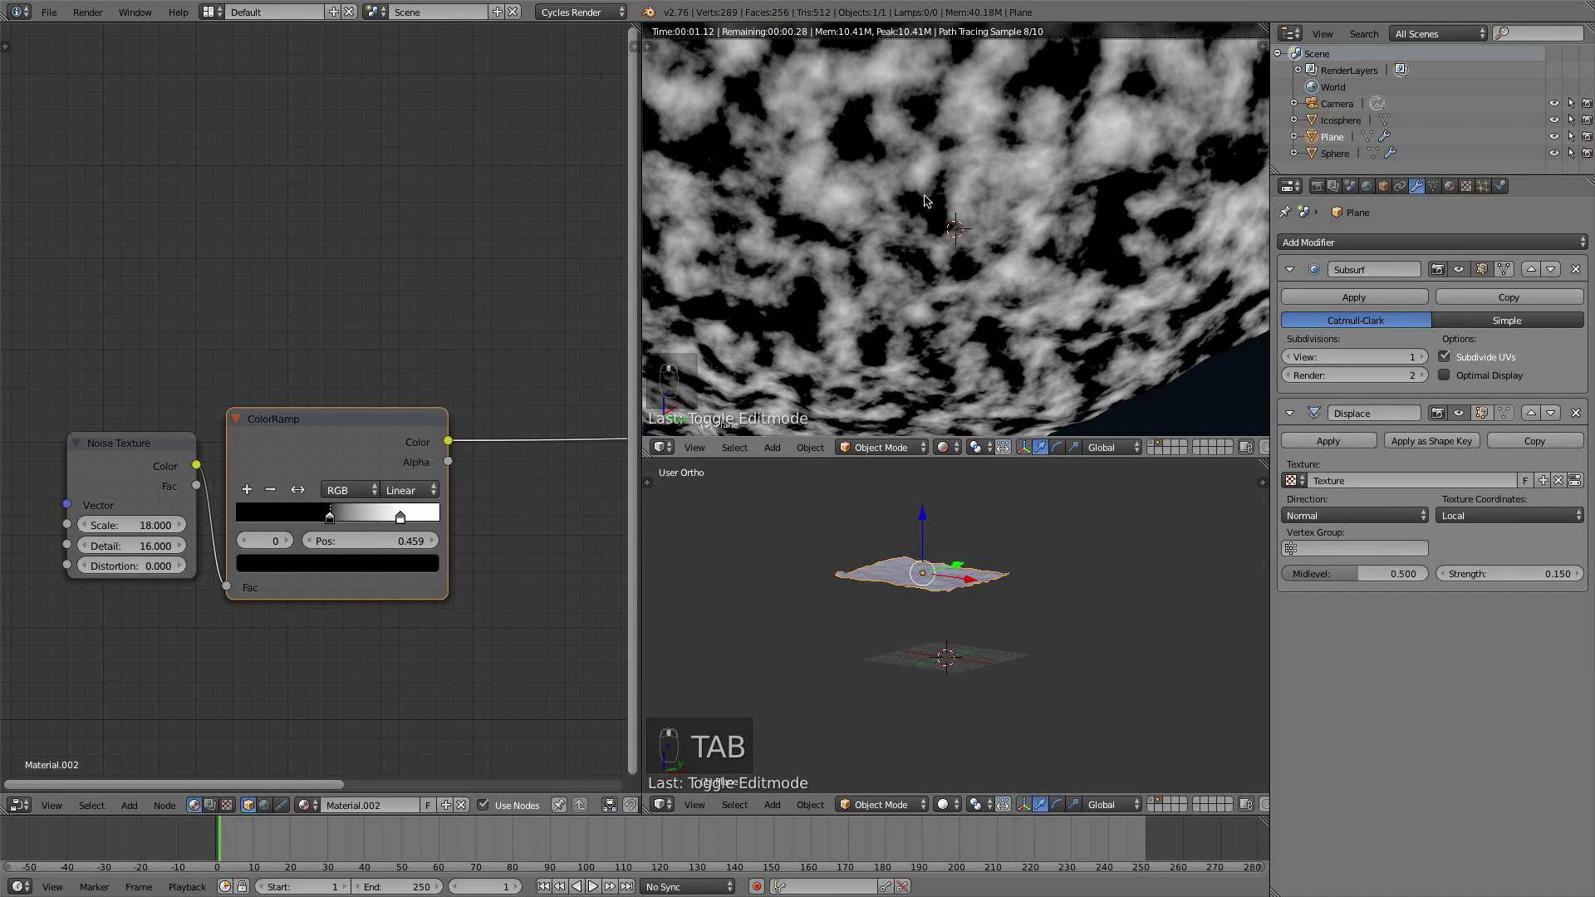
scroll(925, 201, "down", 5)
left_click_drag(339, 515, 421, 513)
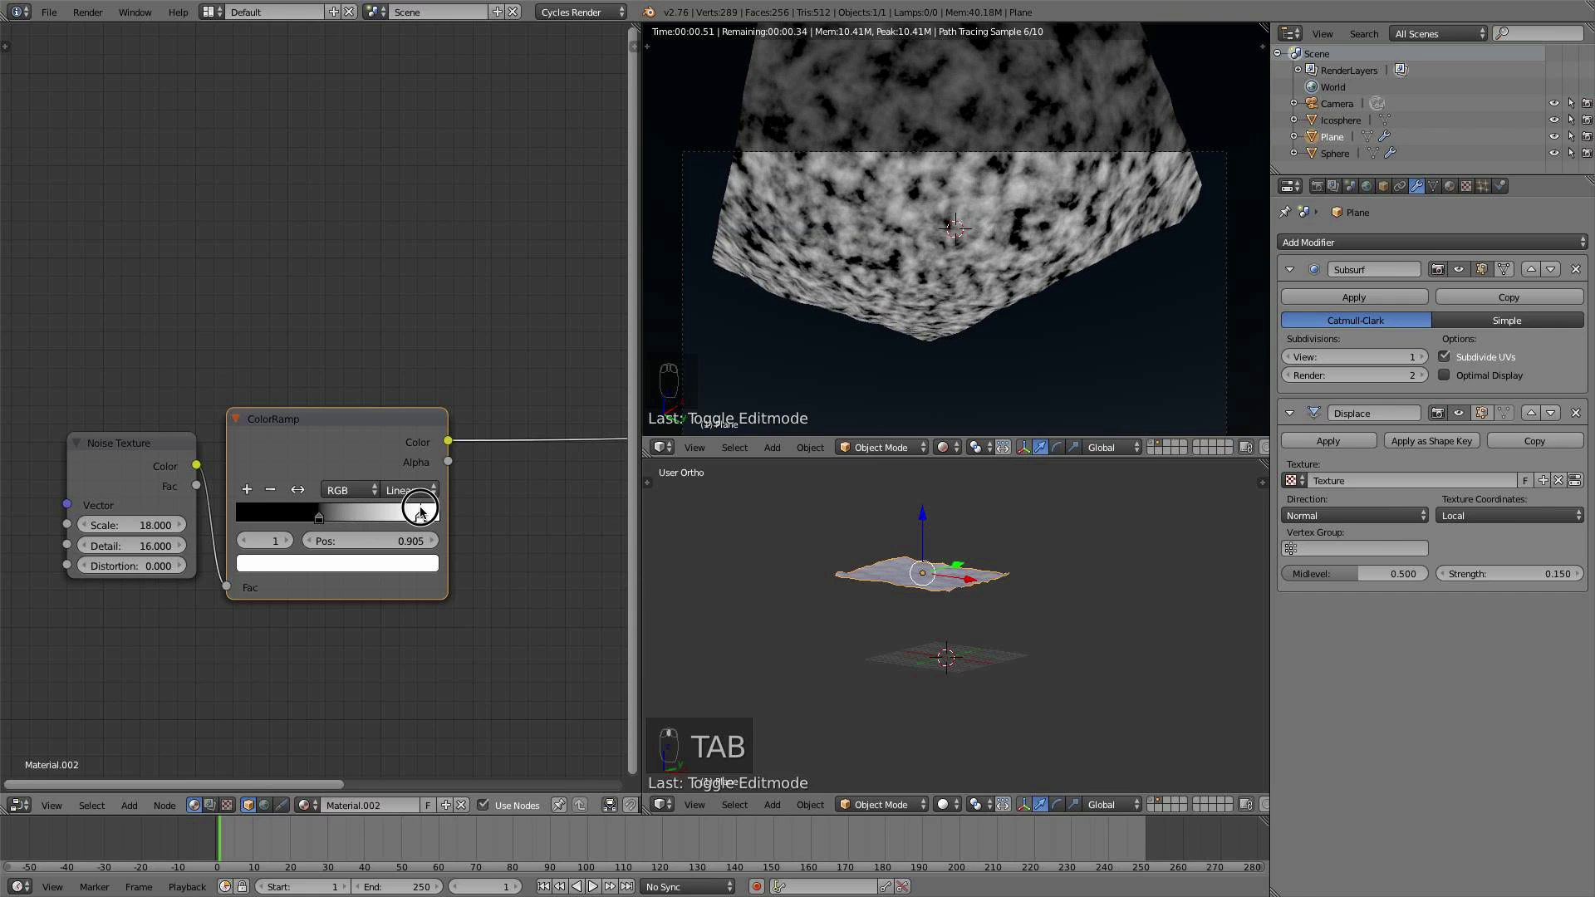
Step: Raise the Noise Texture's distortion to 0.9, compare the look, and settle on 0.7
left_click(180, 567)
left_click(181, 567)
left_click(180, 567)
left_click(180, 566)
left_click(180, 567)
left_click(181, 567)
left_click(181, 567)
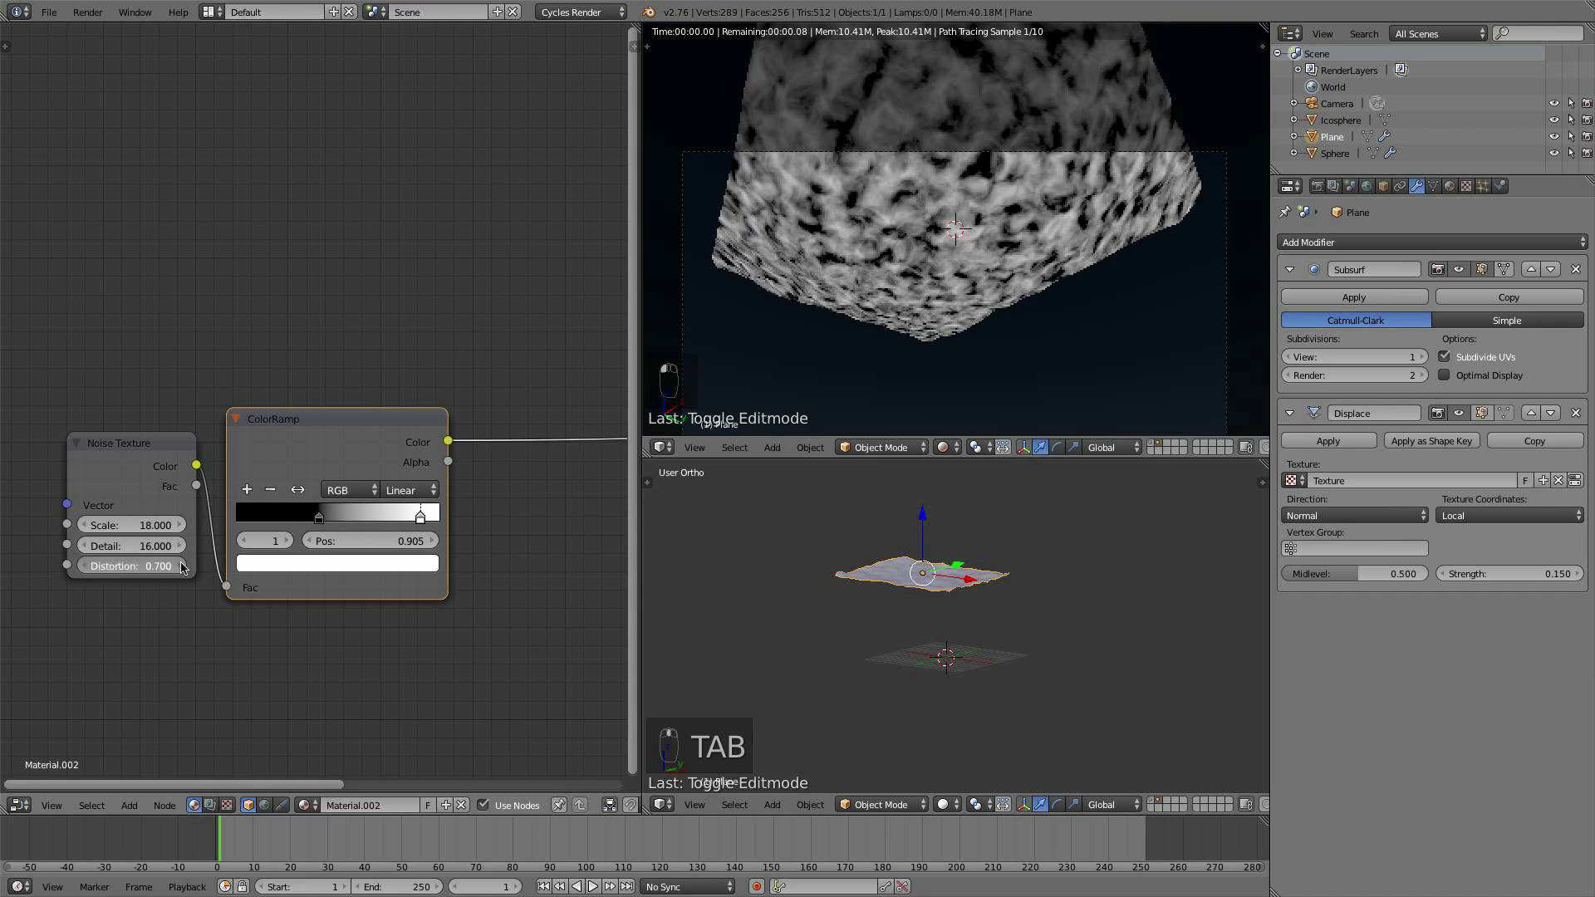
left_click(181, 567)
left_click(181, 566)
scroll(1108, 150, "up", 2)
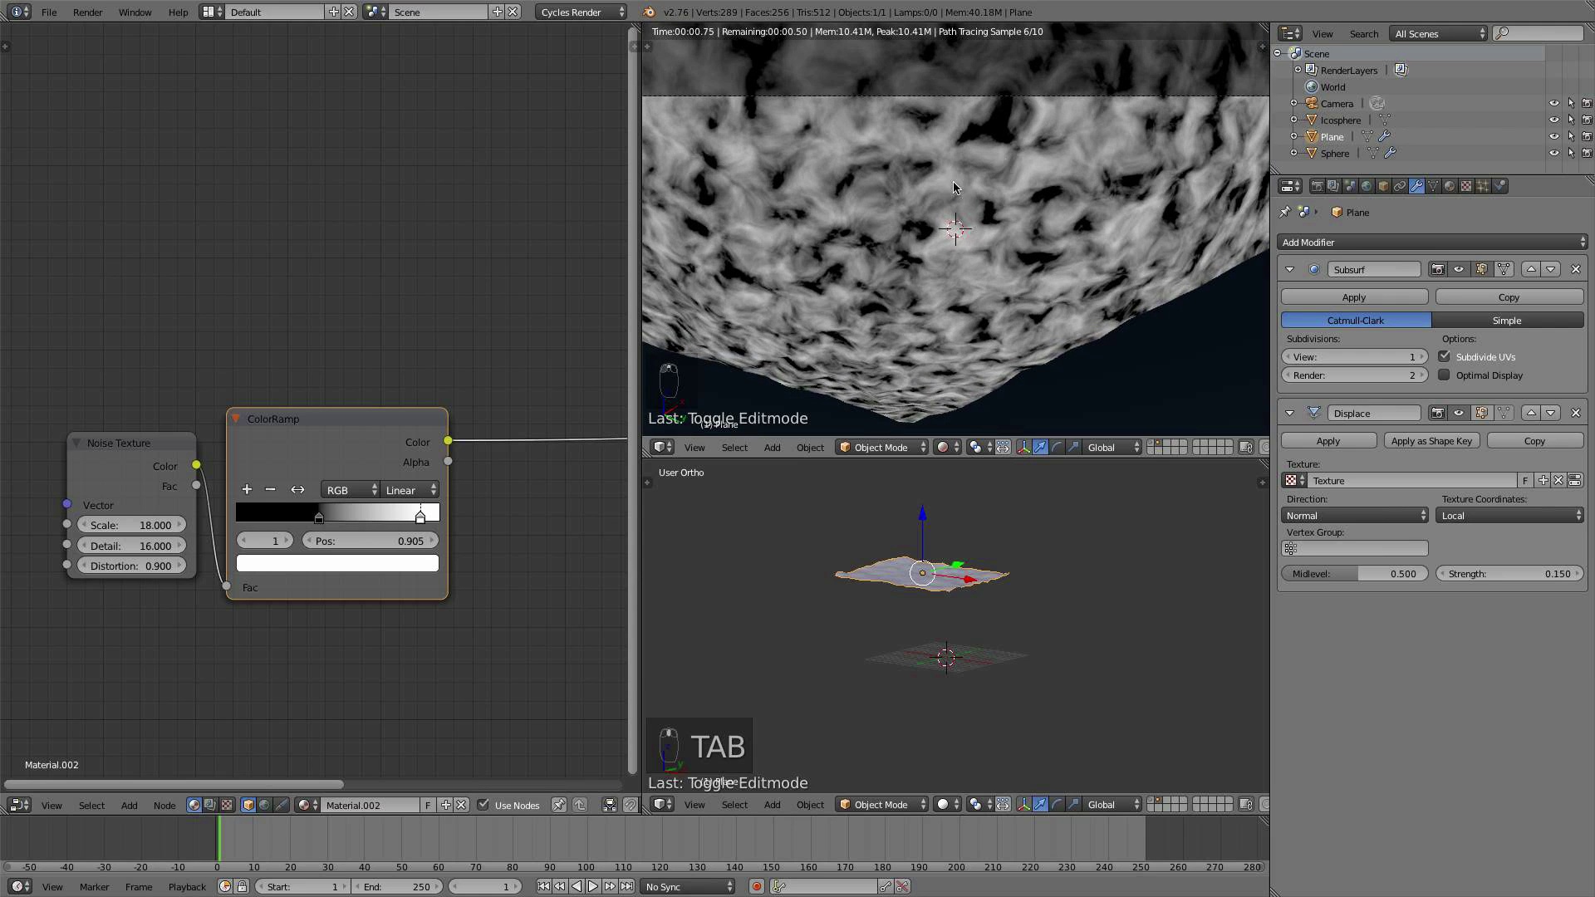
left_click(83, 566)
left_click(83, 566)
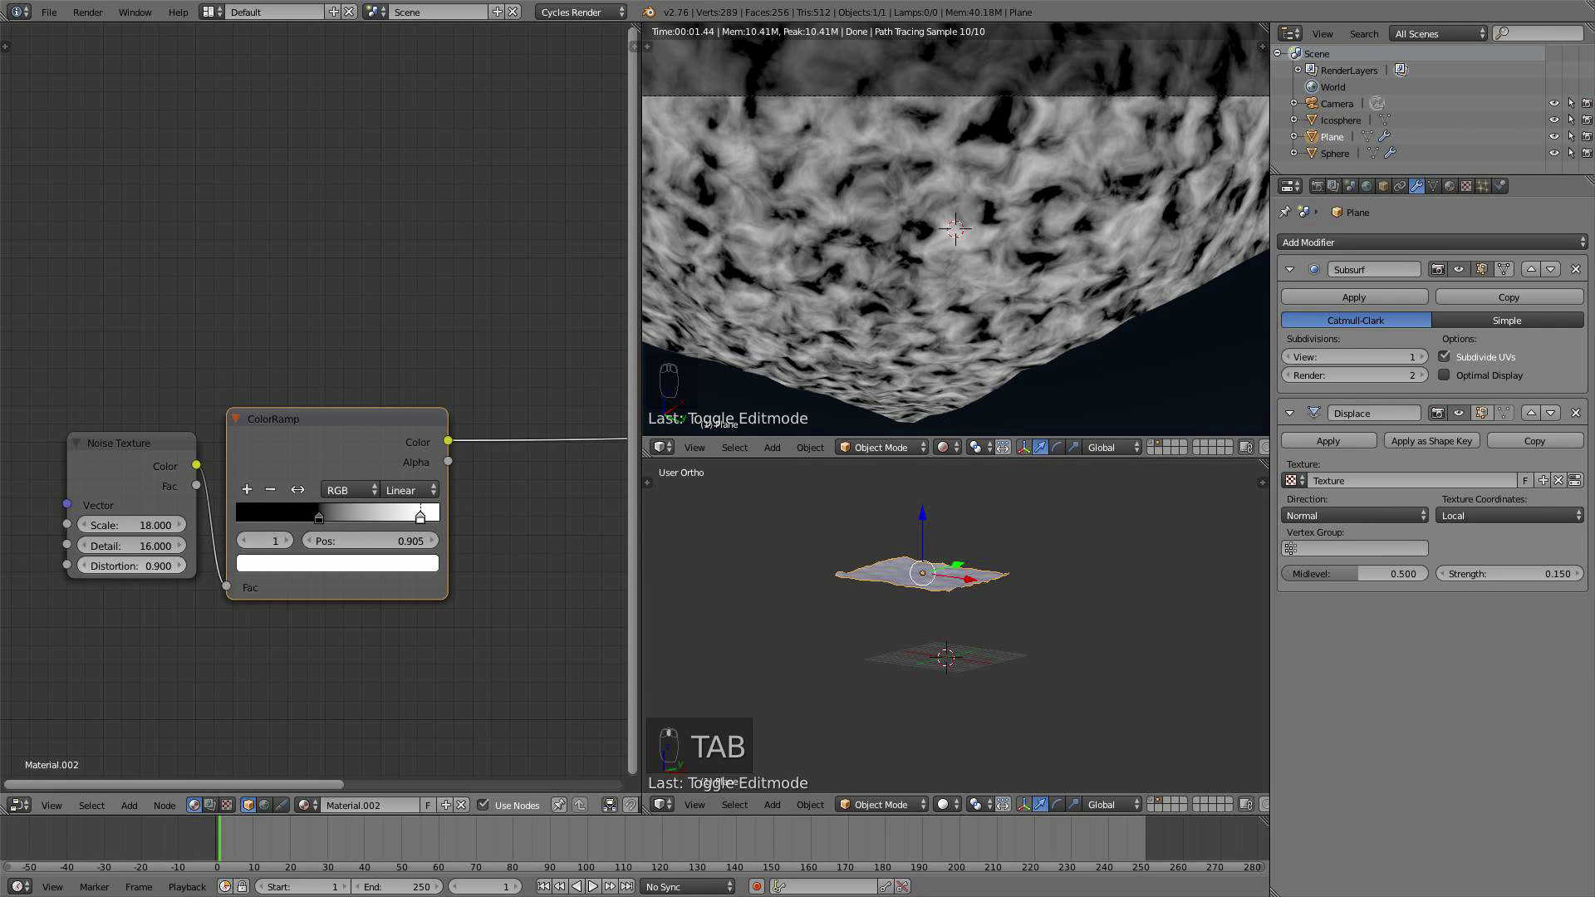
scroll(1020, 248, "down", 4)
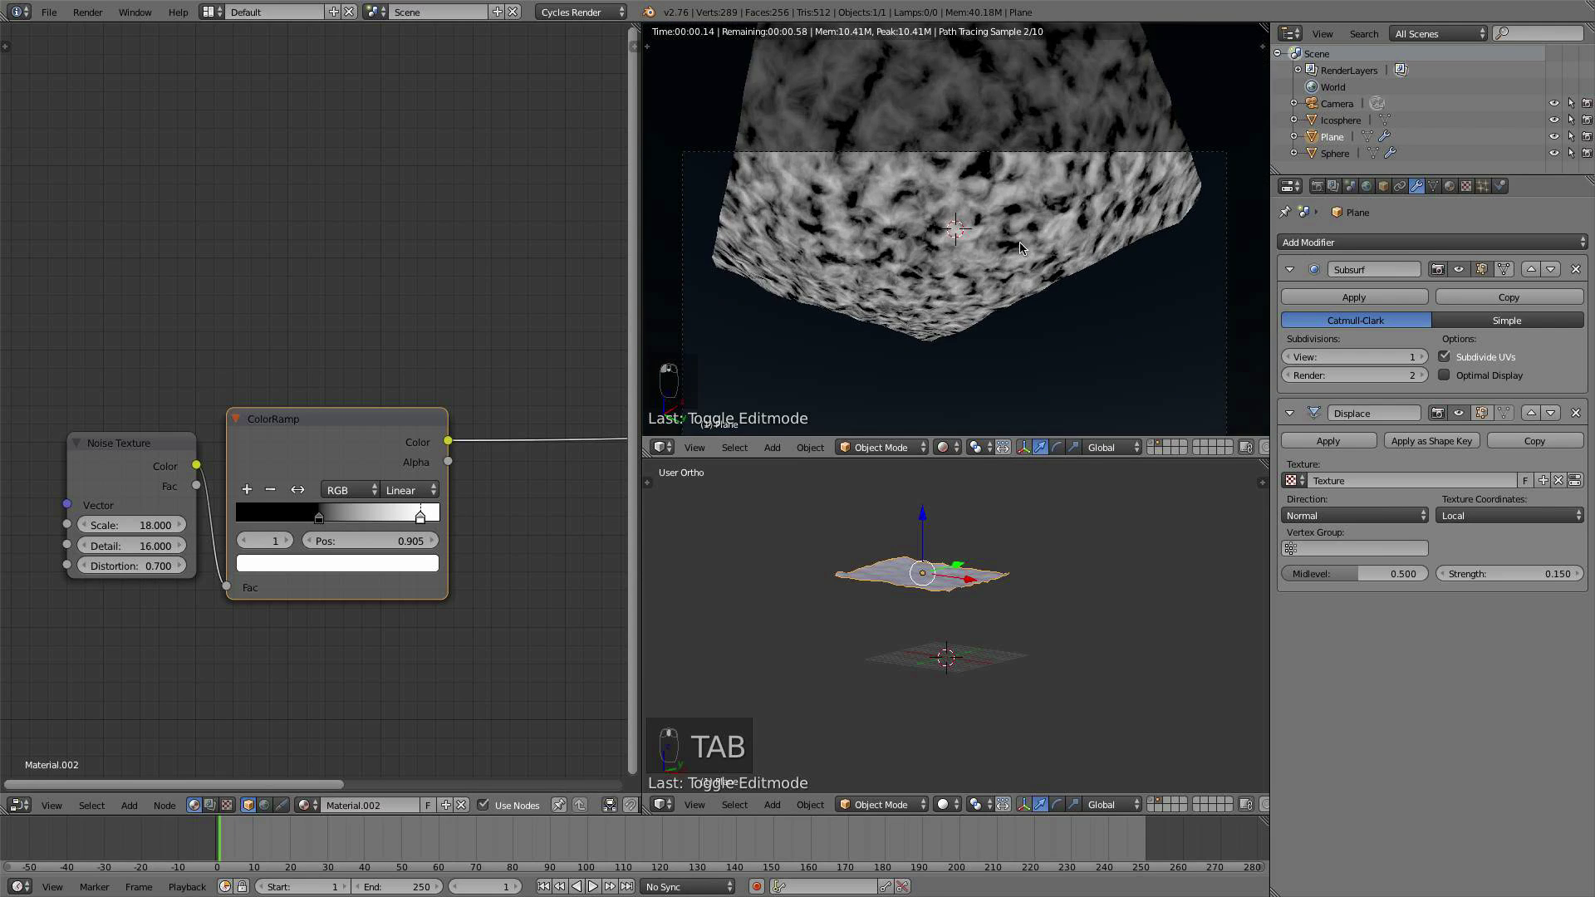
scroll(516, 402, "down", 4)
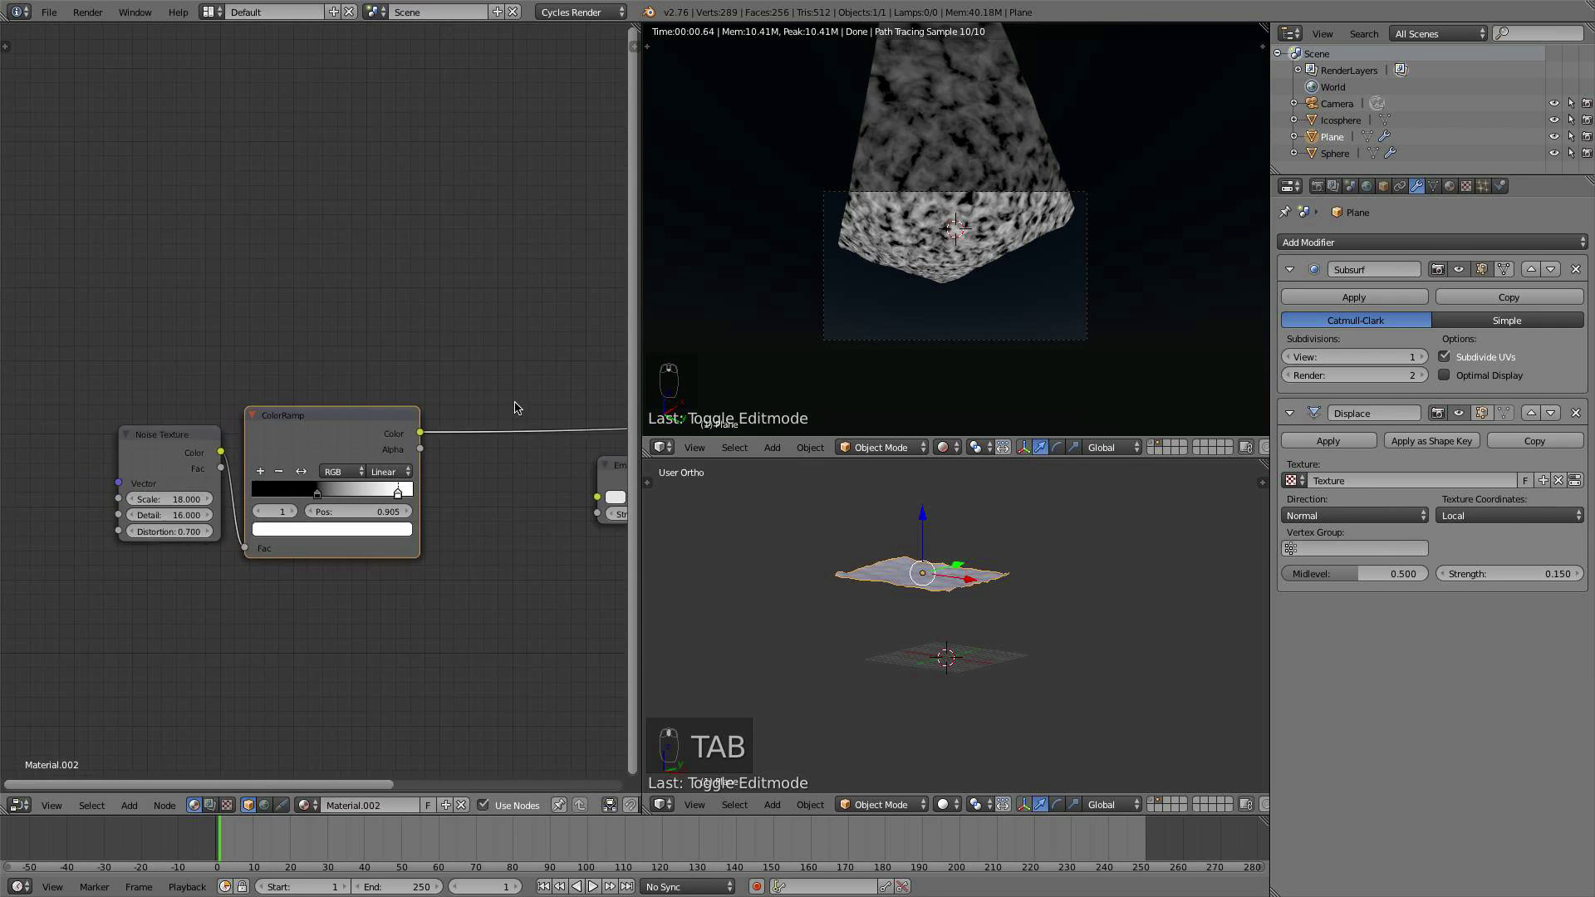
Step: Add a Gradient Texture node above the Noise Texture and set its gradient type to Spherical
middle_click_drag(523, 402, 516, 452)
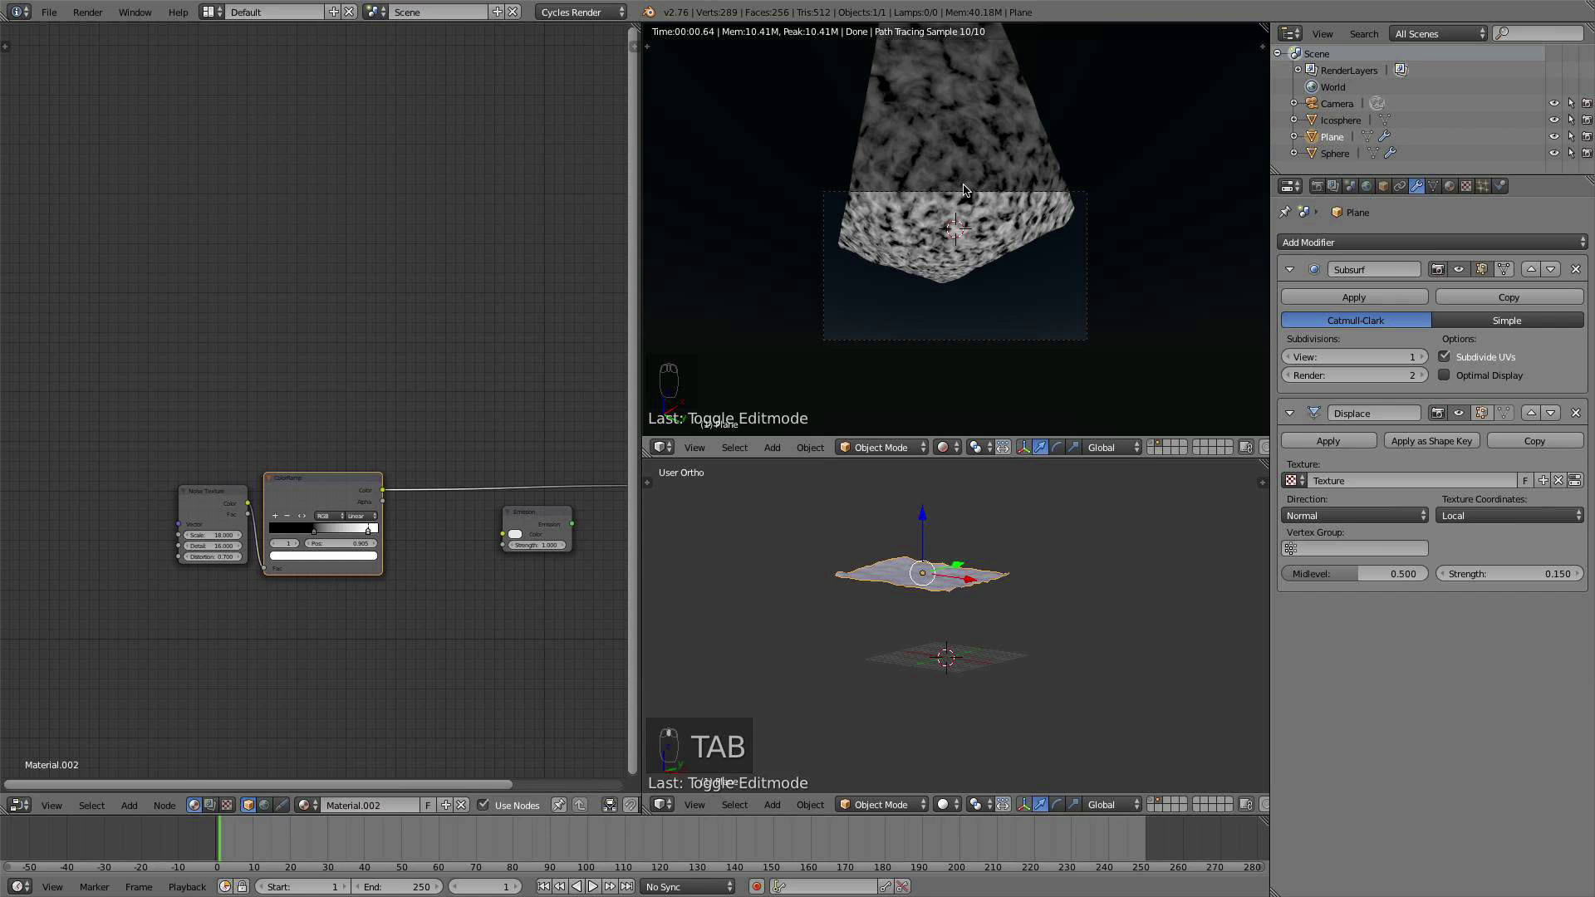
scroll(968, 203, "up", 2)
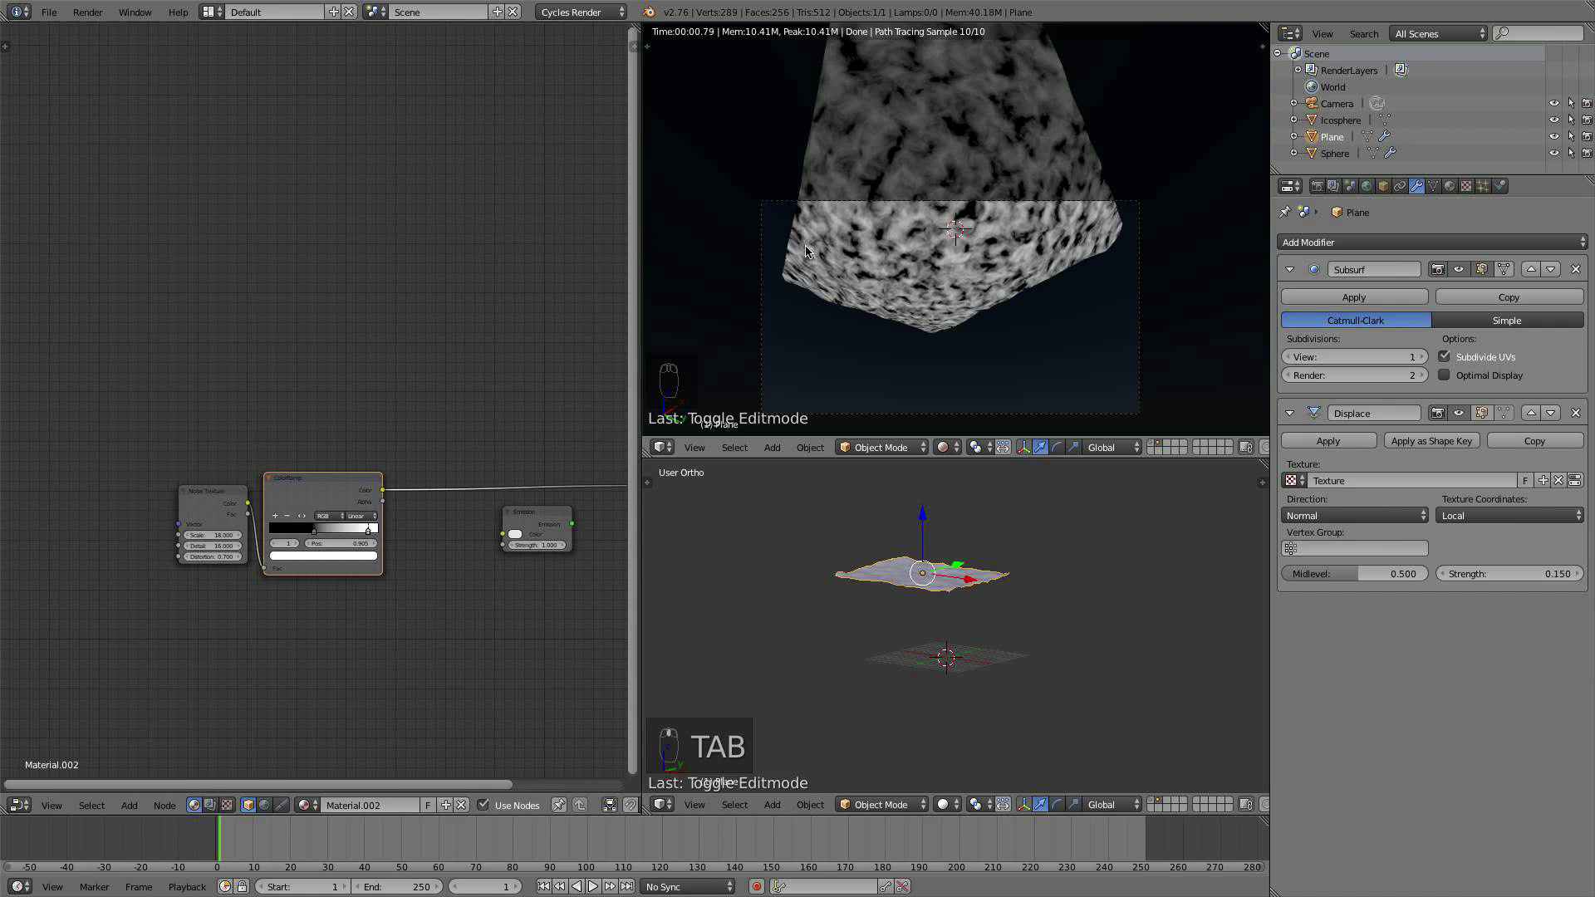
scroll(338, 395, "up", 2)
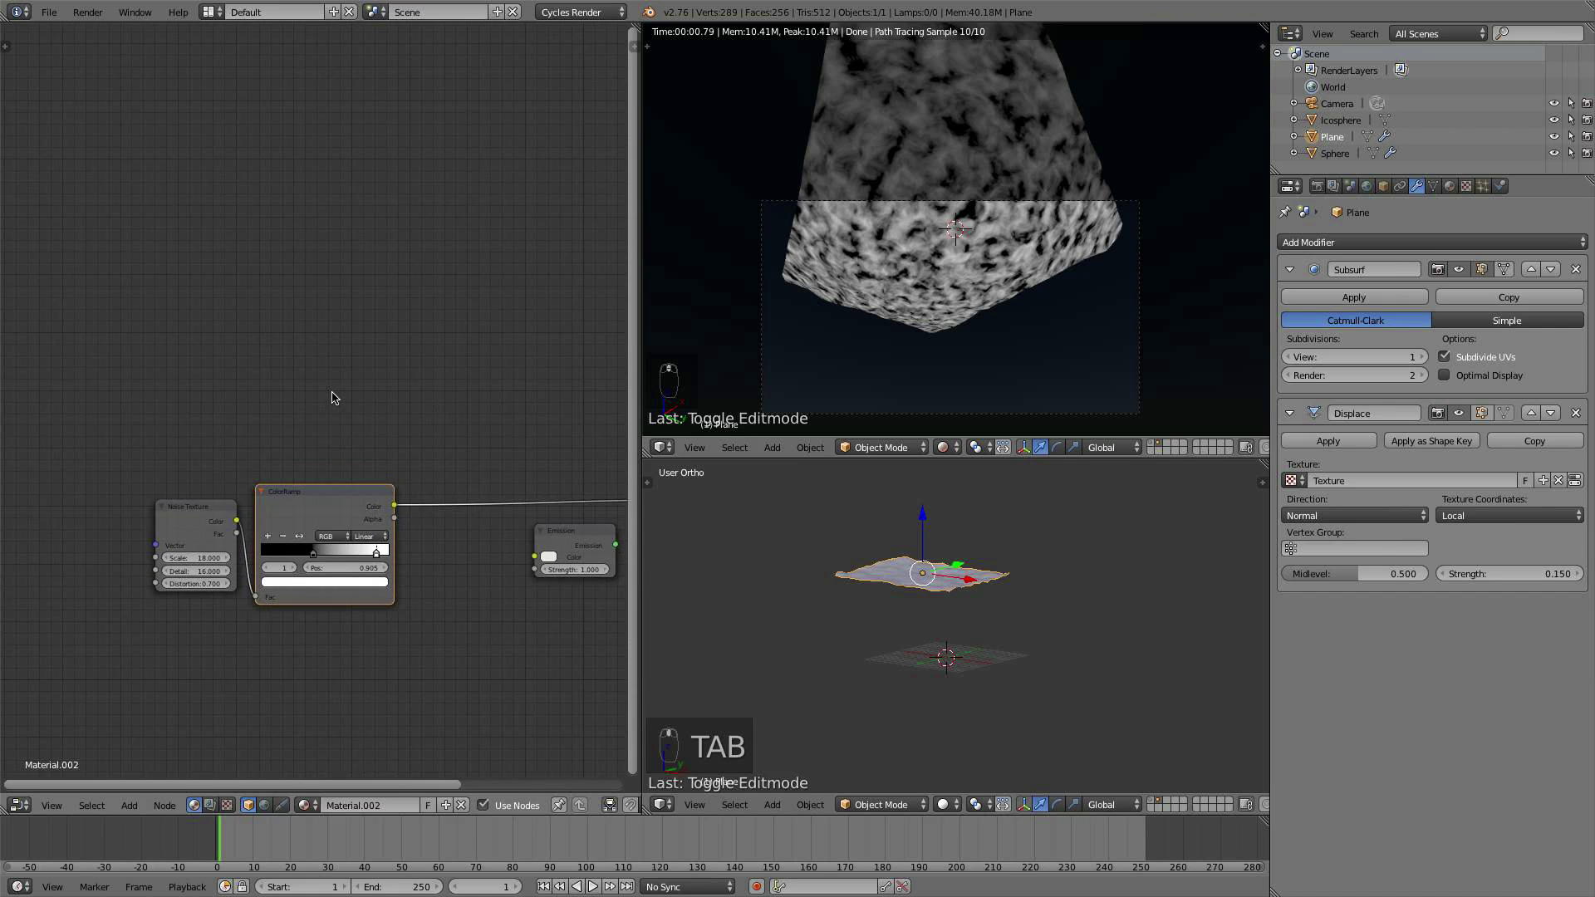
left_click(336, 508)
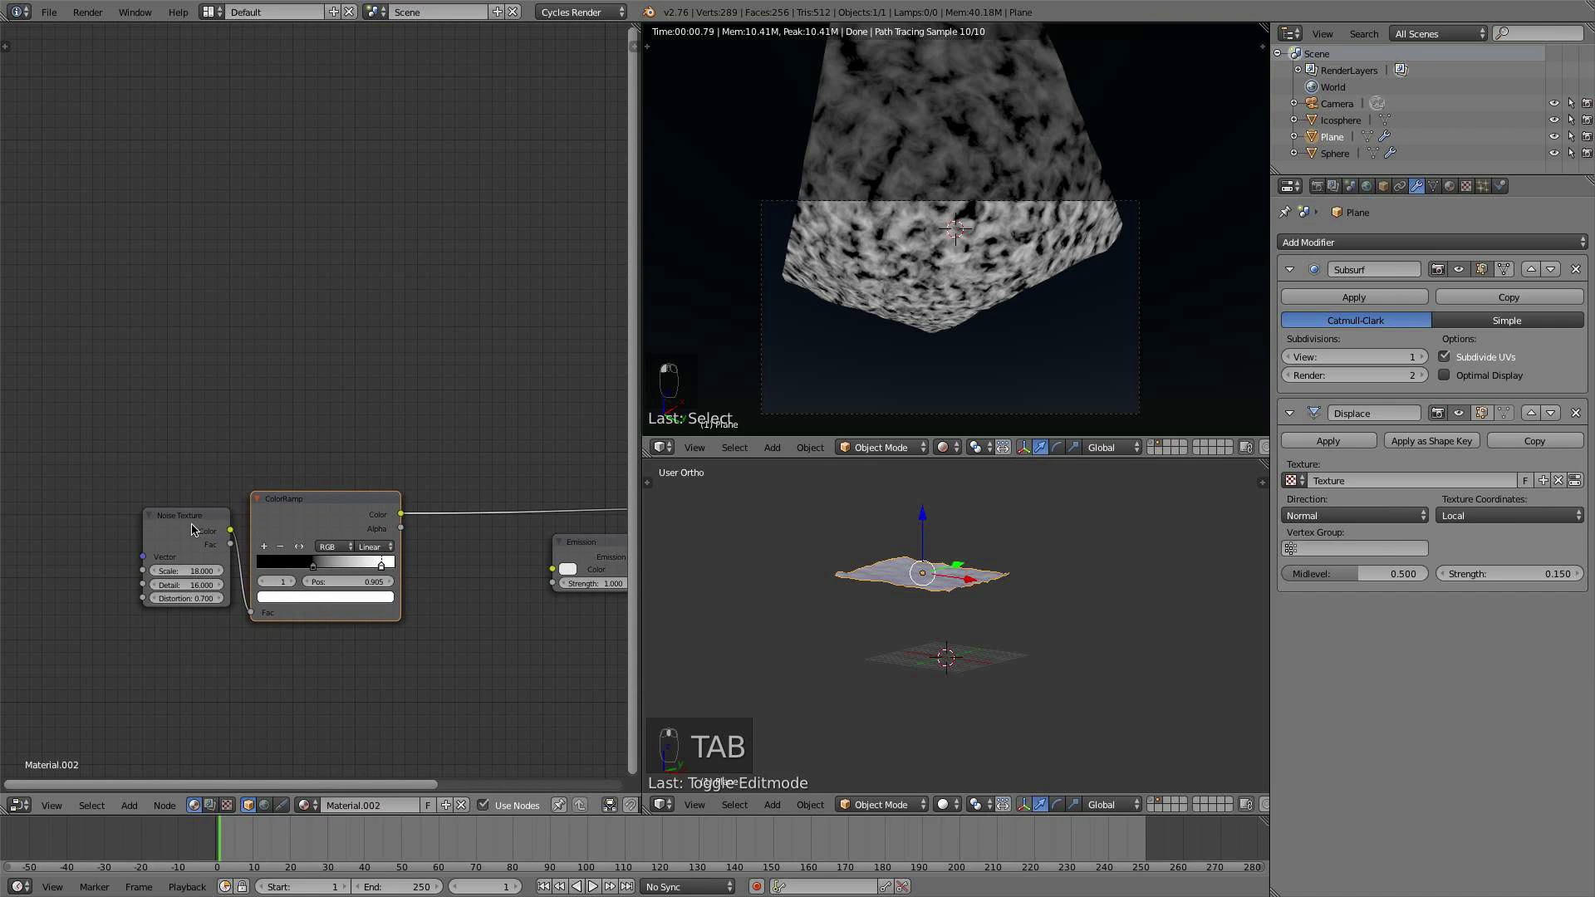
middle_click_drag(251, 408, 238, 462)
key("shift+a")
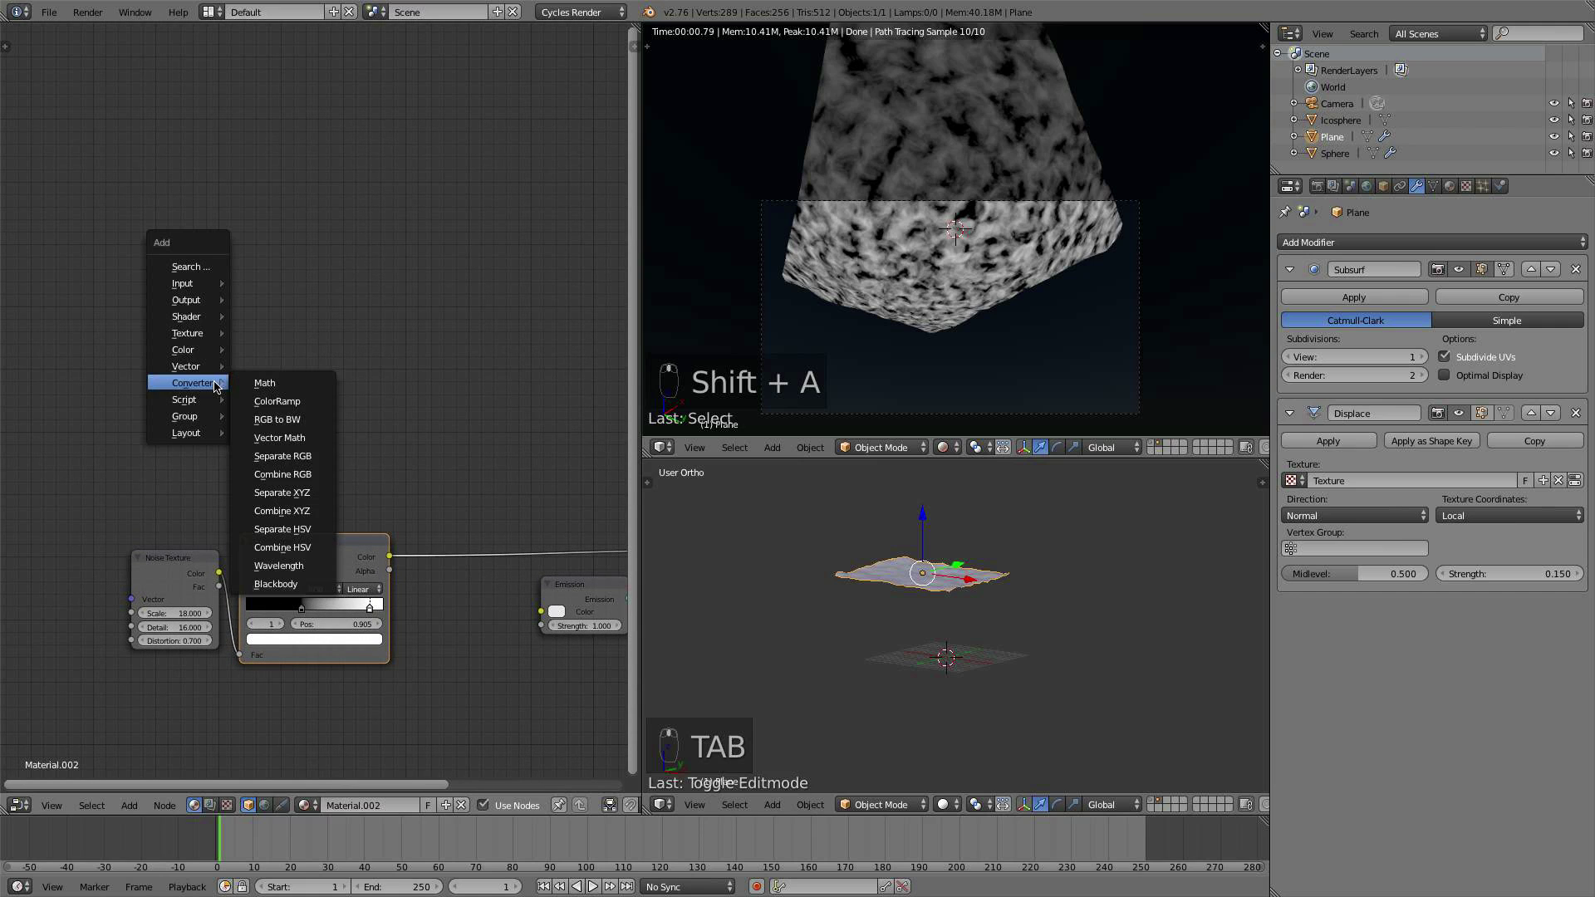
mouse_move(189, 335)
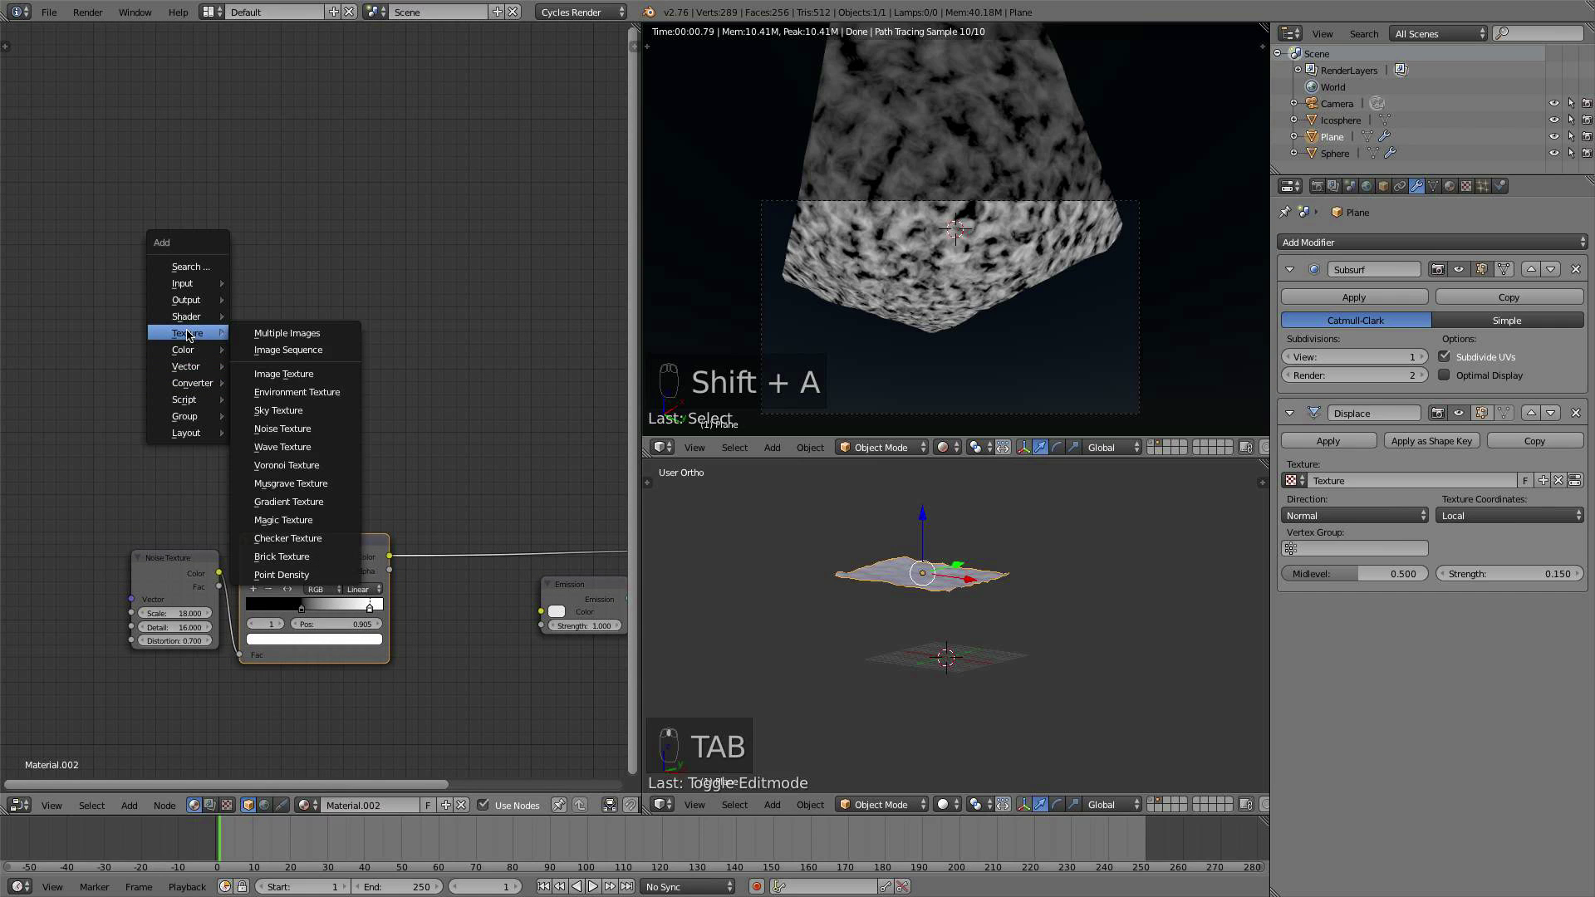
left_click(316, 502)
left_click(202, 431)
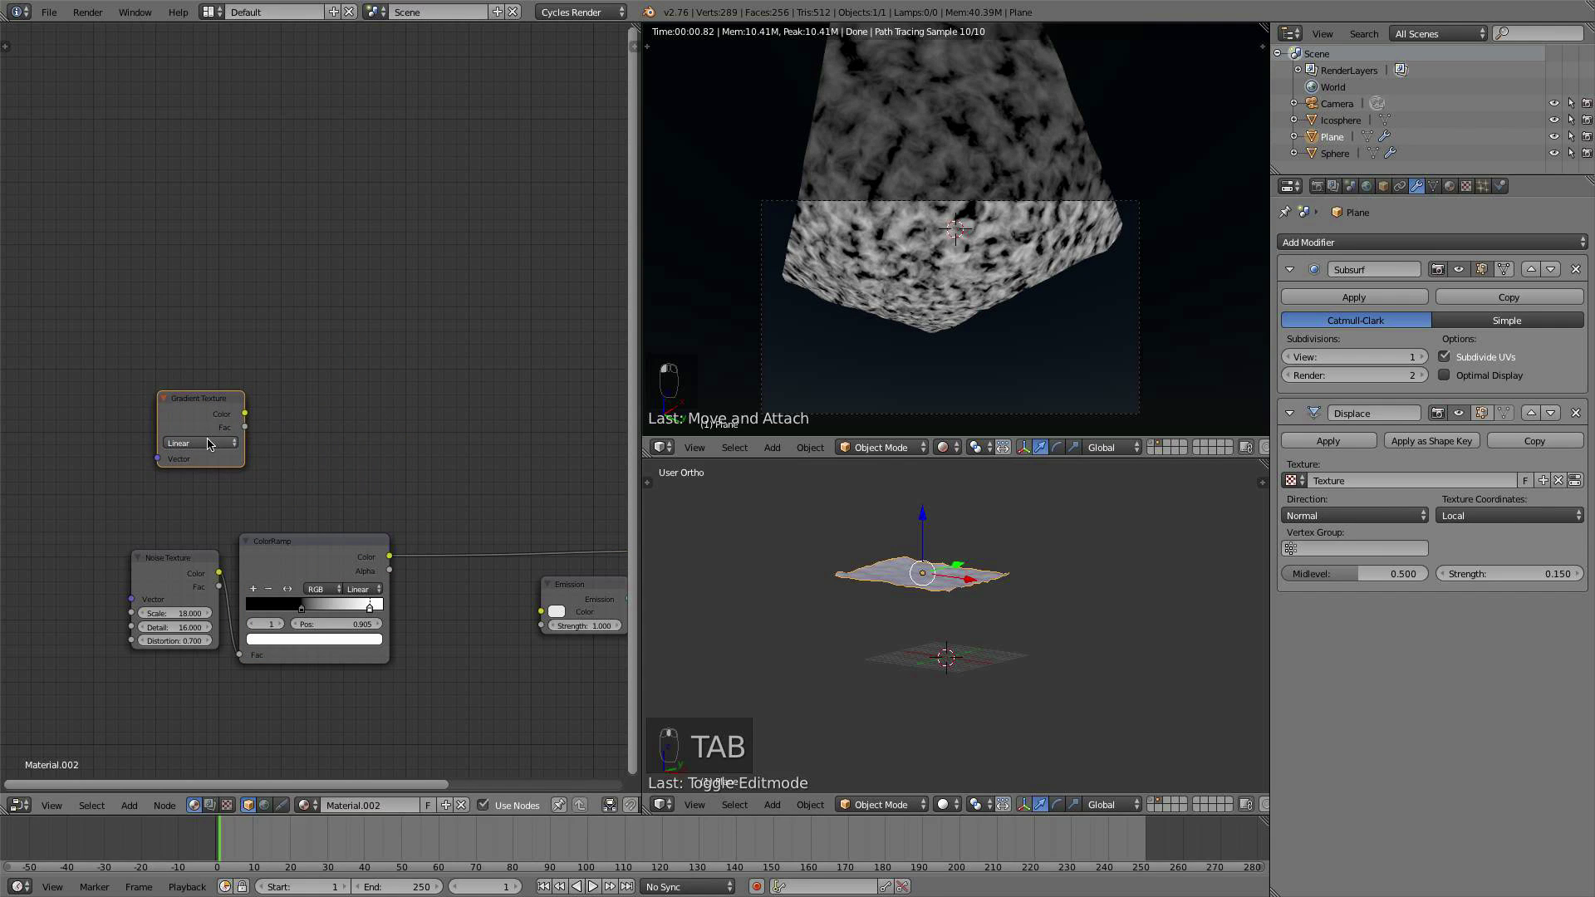
left_click(208, 443)
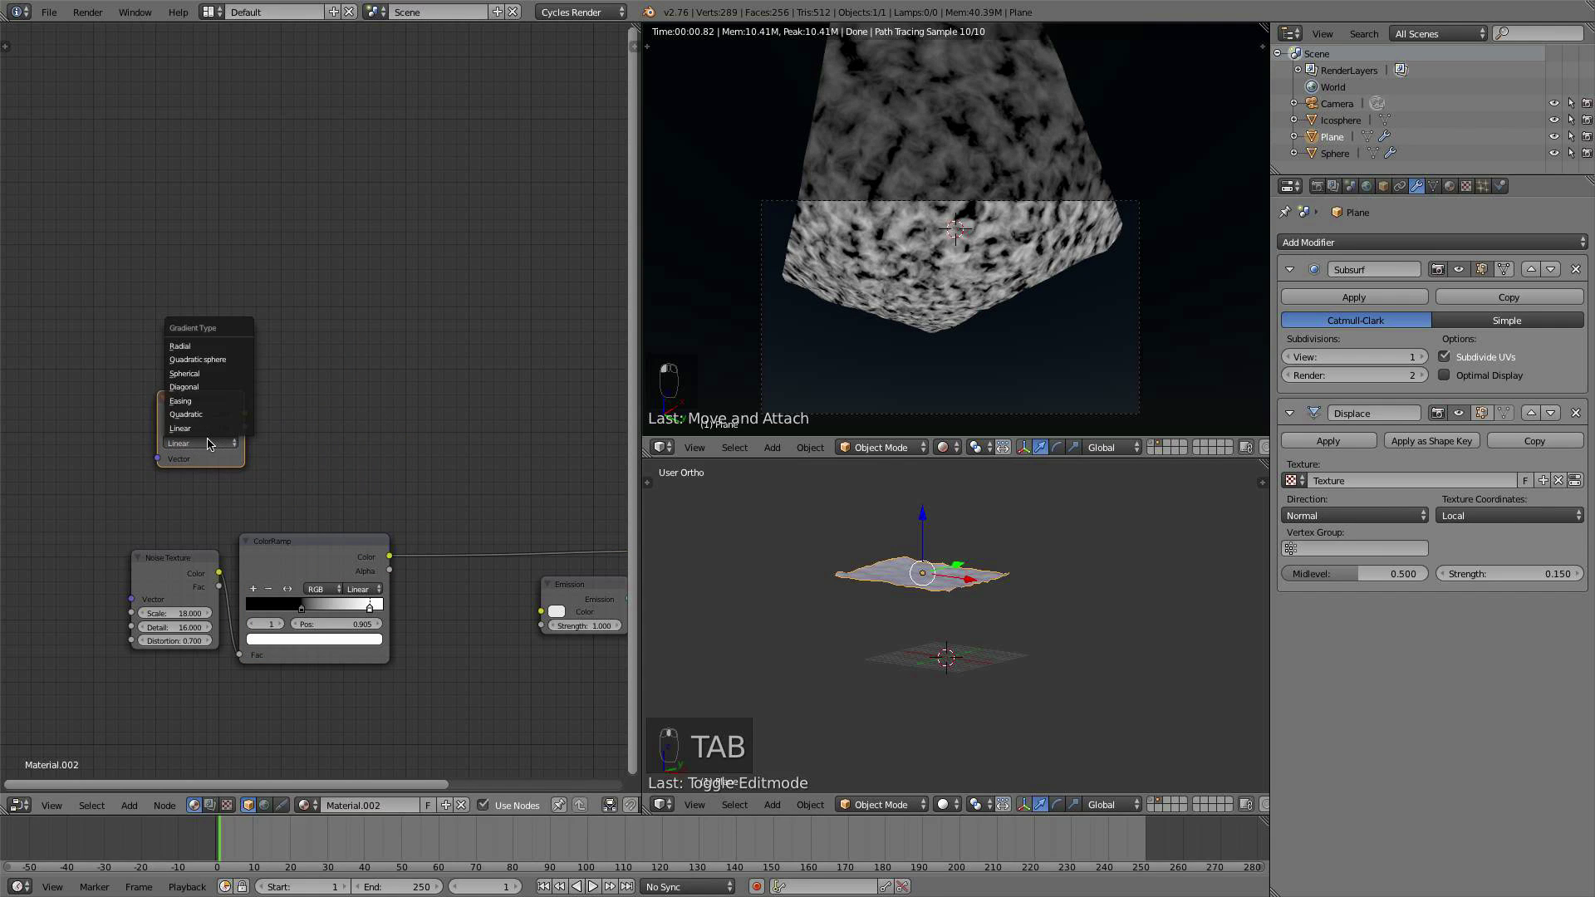
left_click(199, 374)
left_click_drag(225, 408, 199, 397)
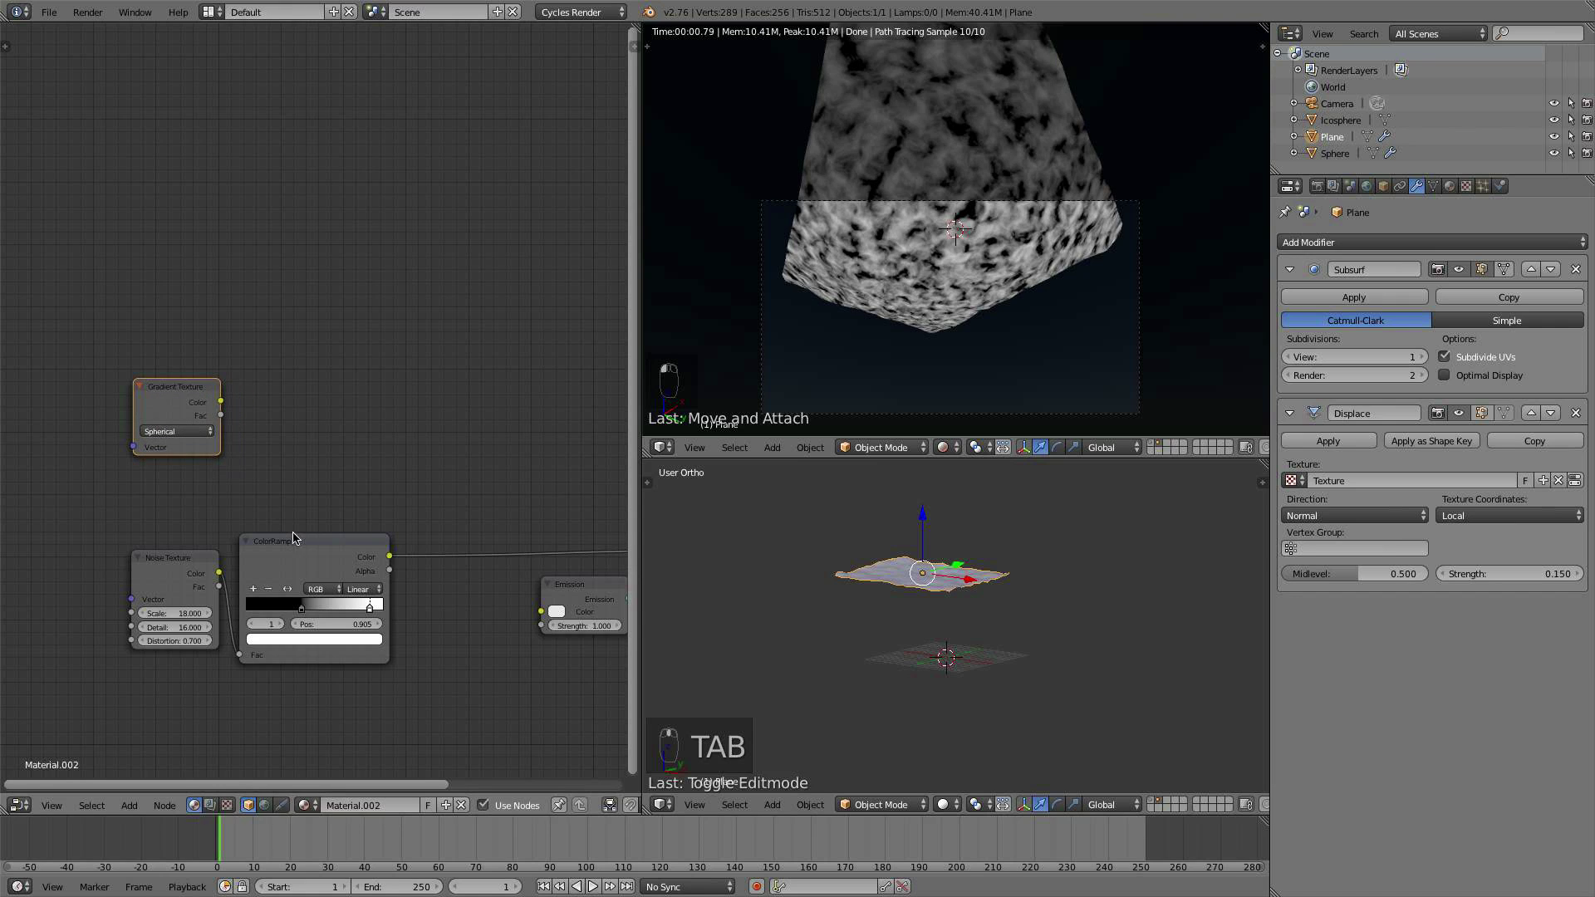
Step: Duplicate the ColorRamp beside the Gradient Texture and connect the gradient's Color output to the copy's Fac input
left_click(336, 556)
key("shift+d")
left_click(298, 385)
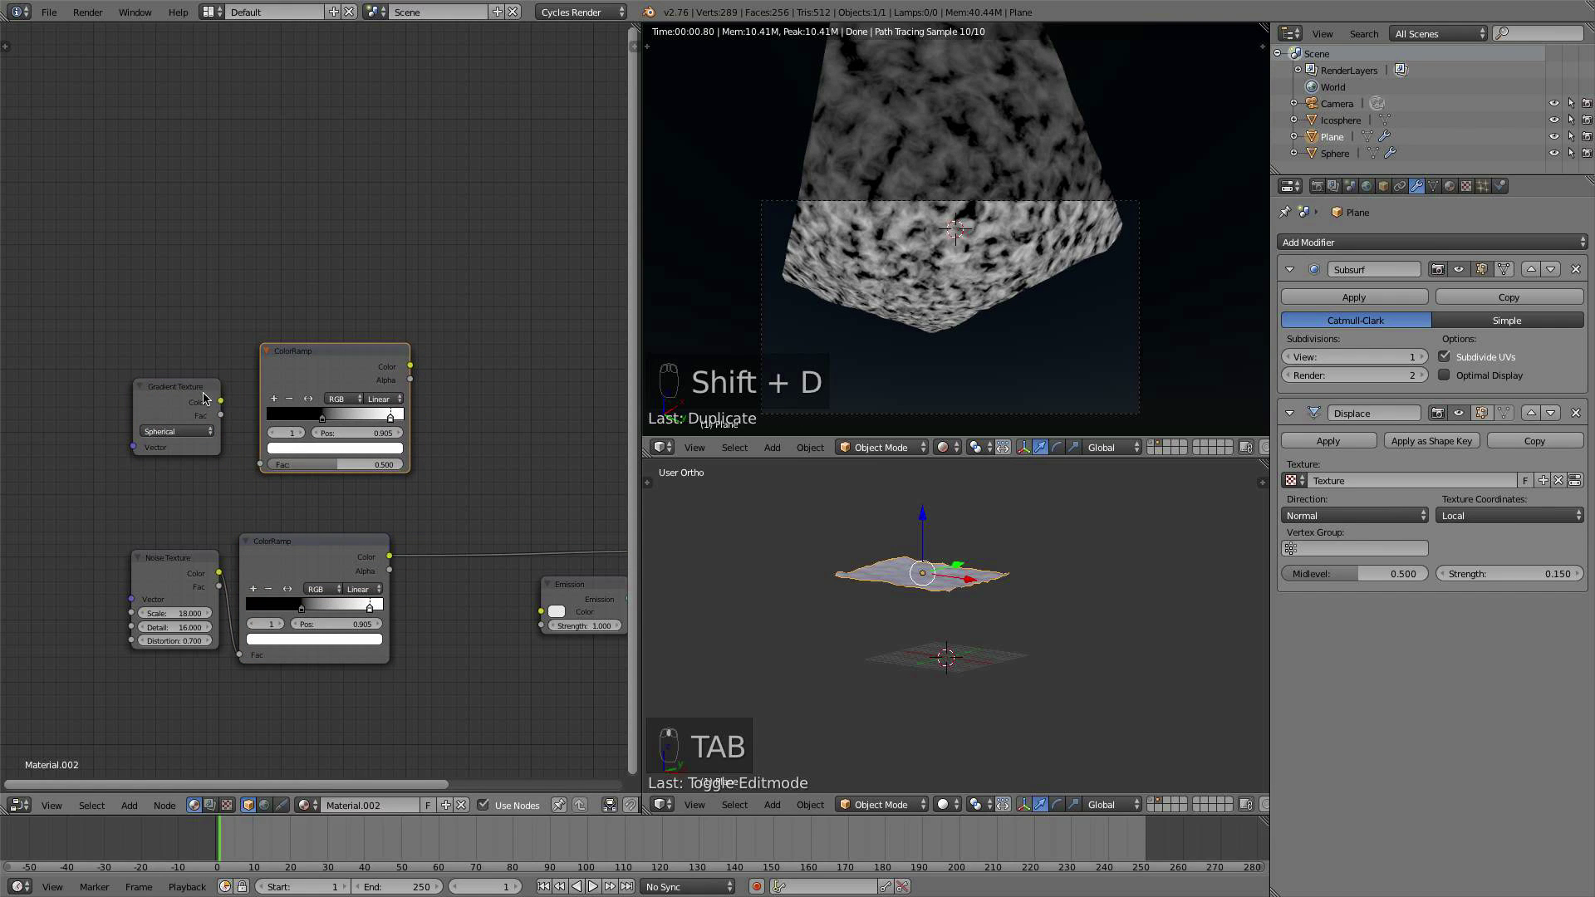
left_click_drag(203, 393, 357, 394, "ctrl")
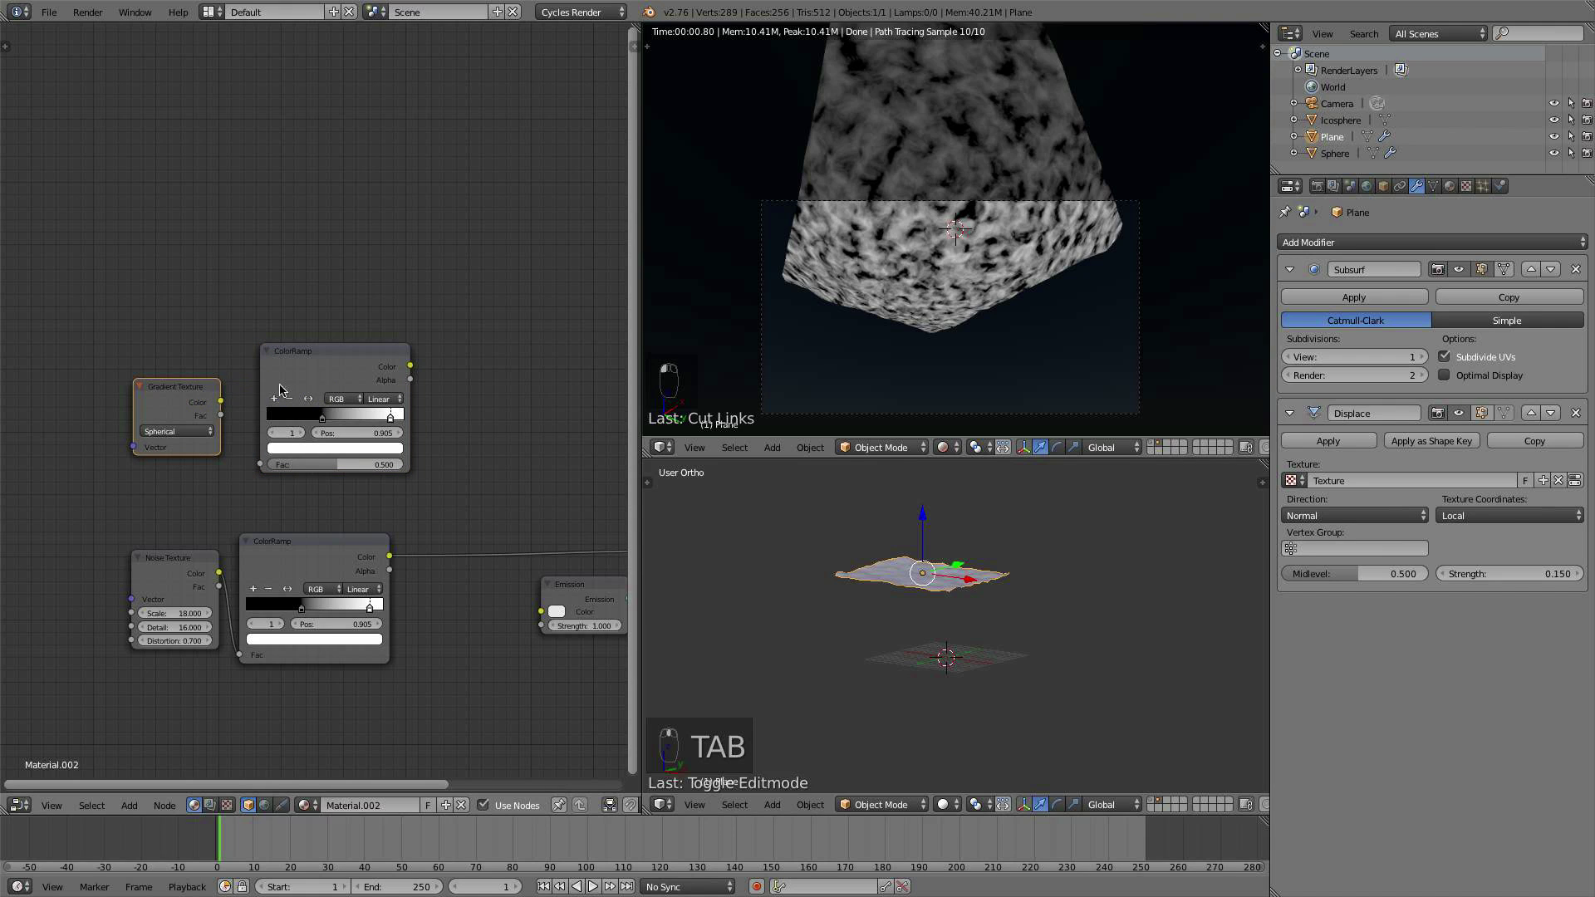
right_click_drag(214, 384, 332, 398, "alt")
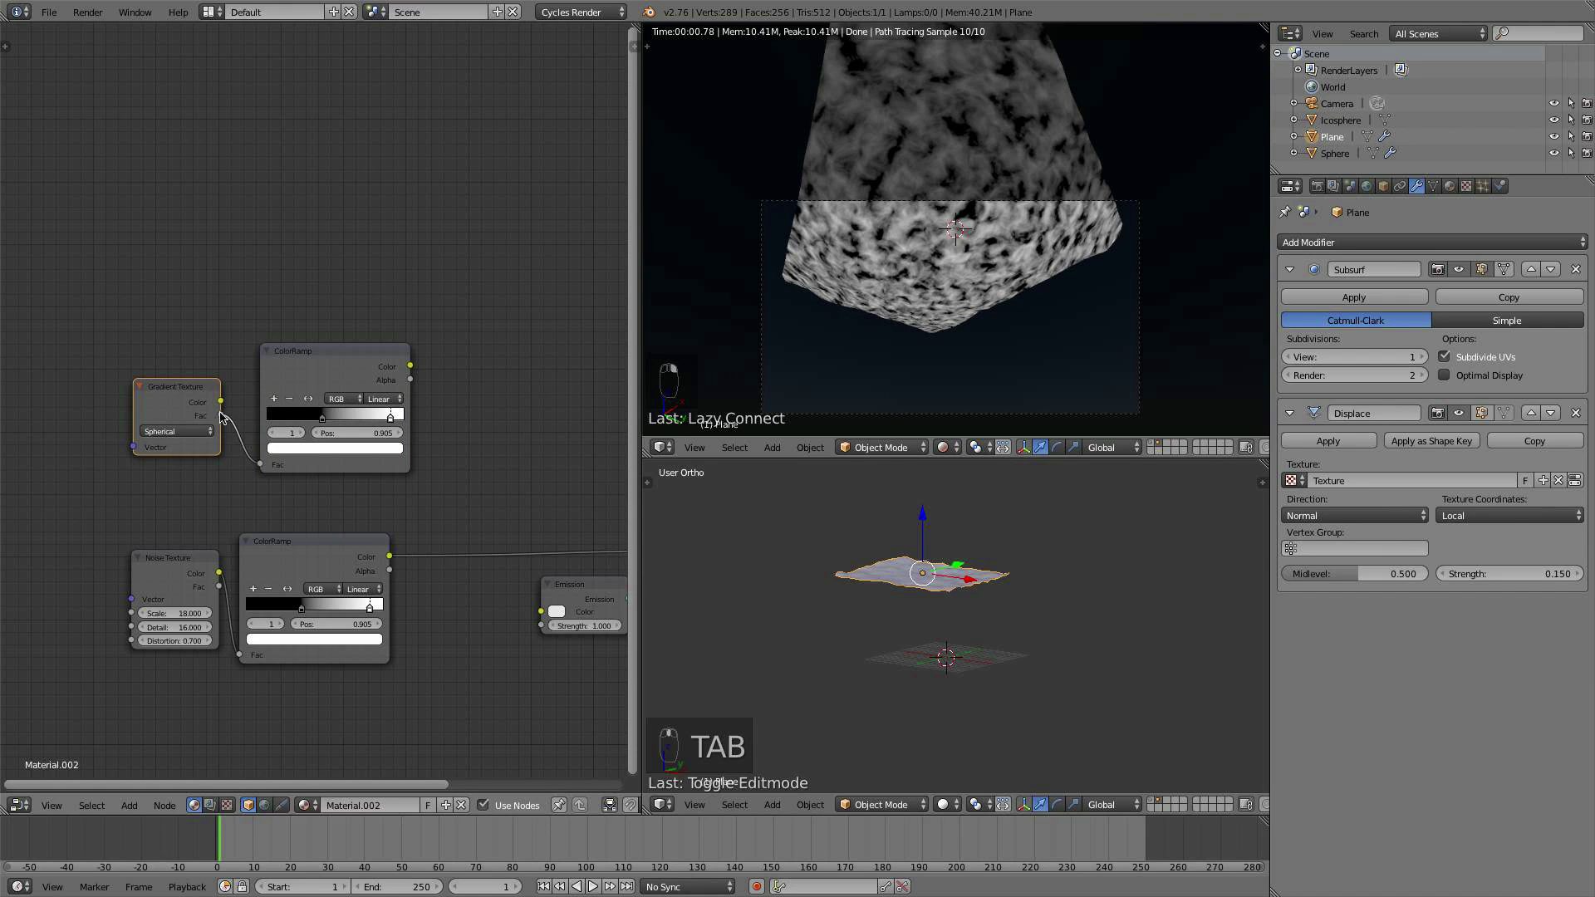
mouse_move(221, 414)
left_mouse_down()
mouse_move(235, 416)
mouse_move(224, 404)
left_mouse_up()
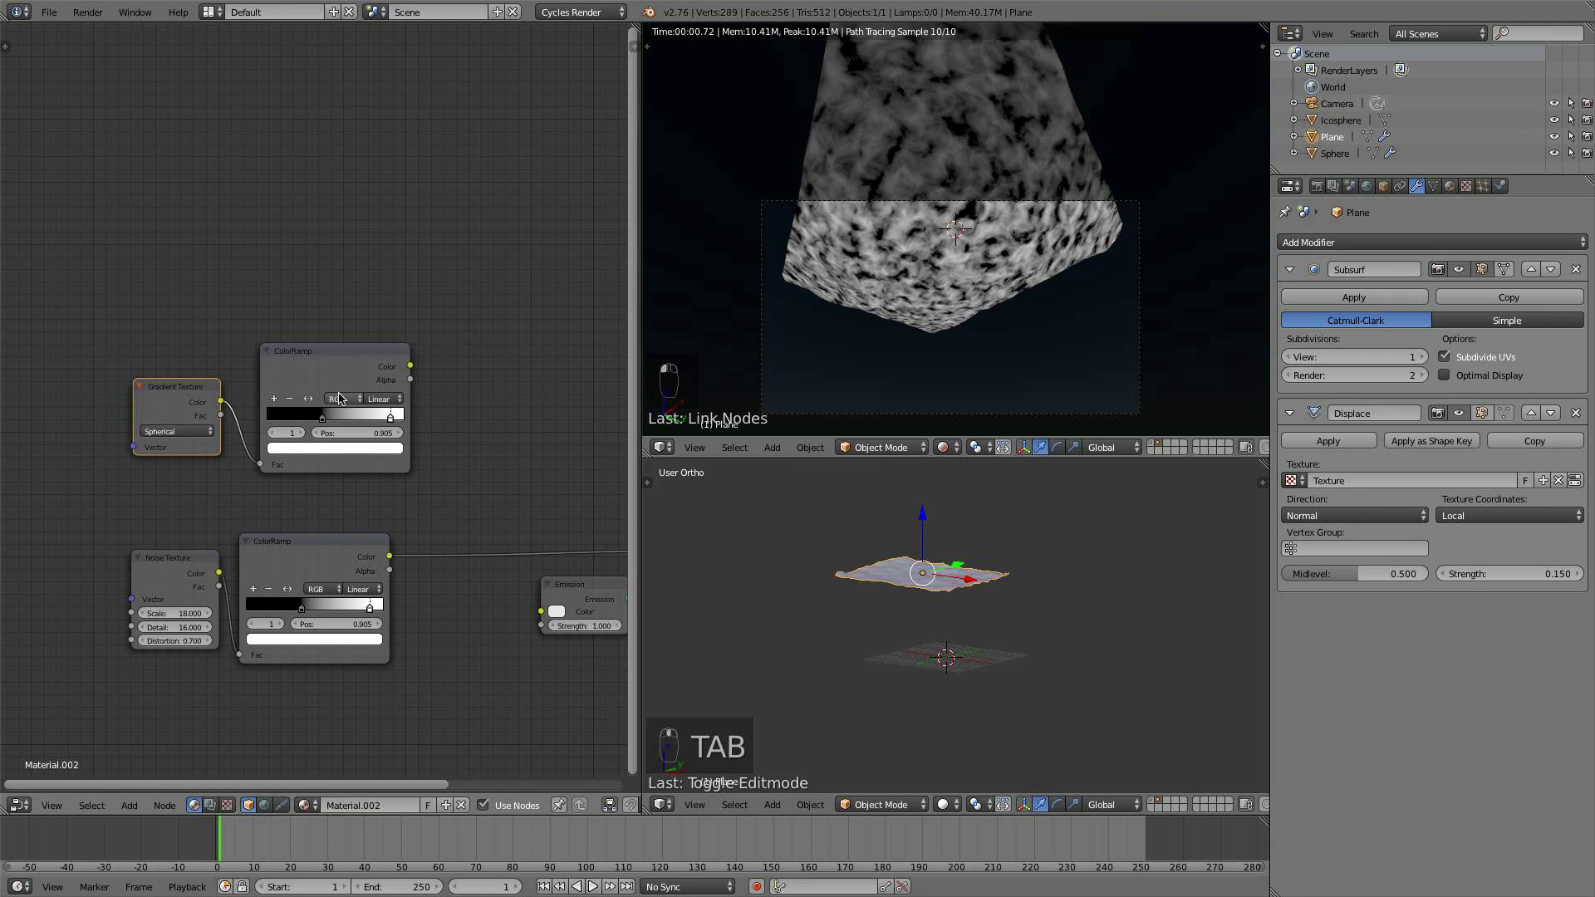
Step: Route the gradient's ColorRamp through the Emission Viewer to preview the spherical gradient on the plane
scroll(343, 397, "up", 2)
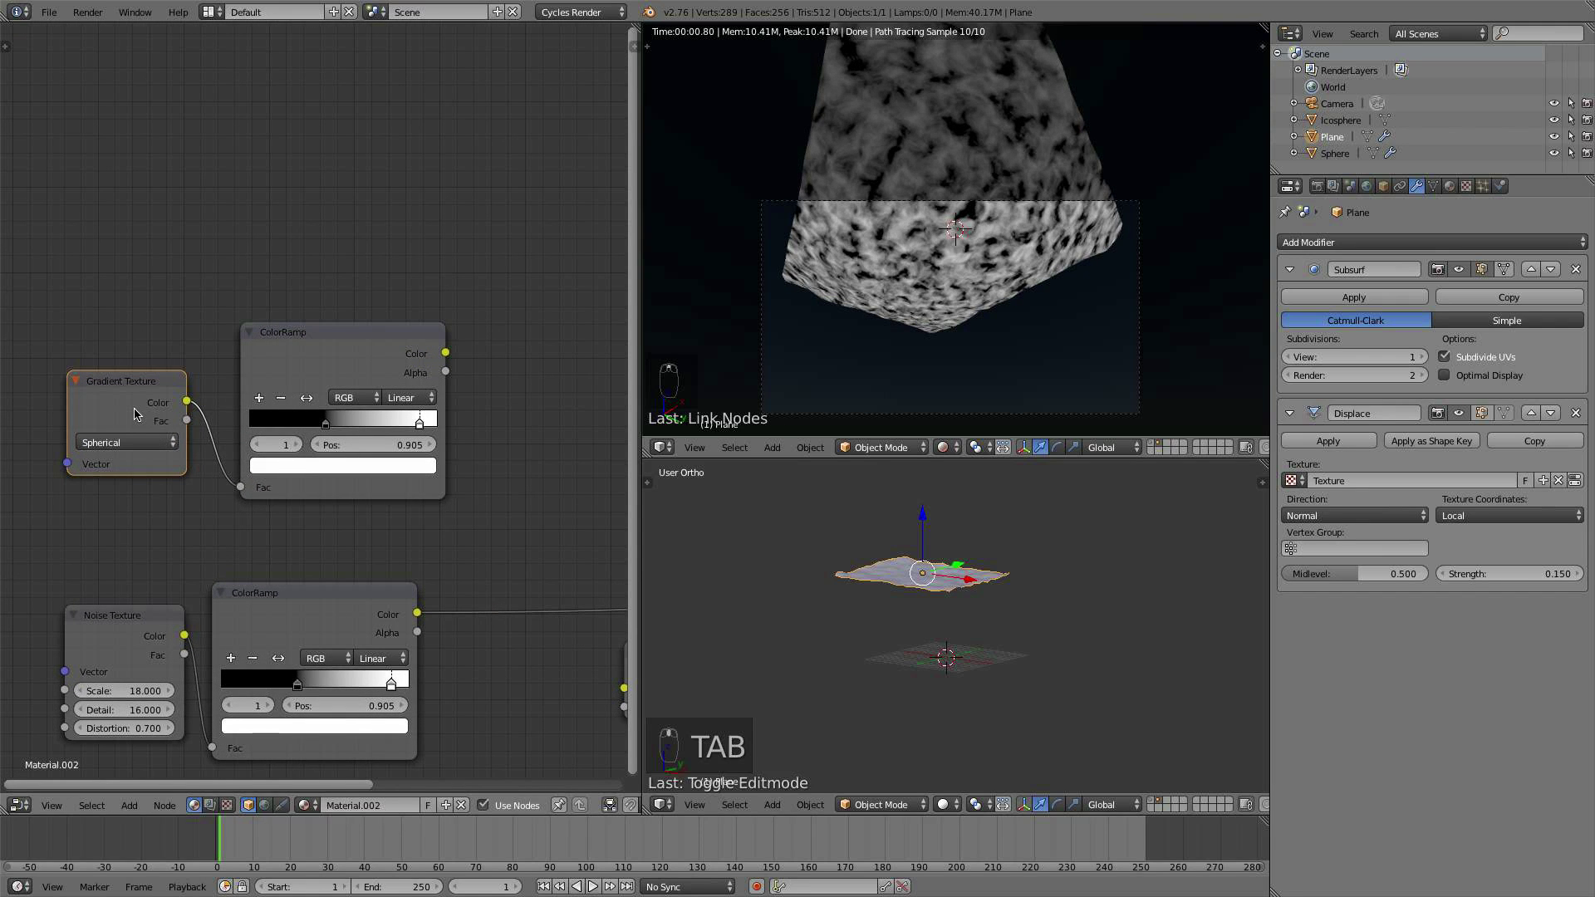
left_click(431, 374, "ctrl+shift")
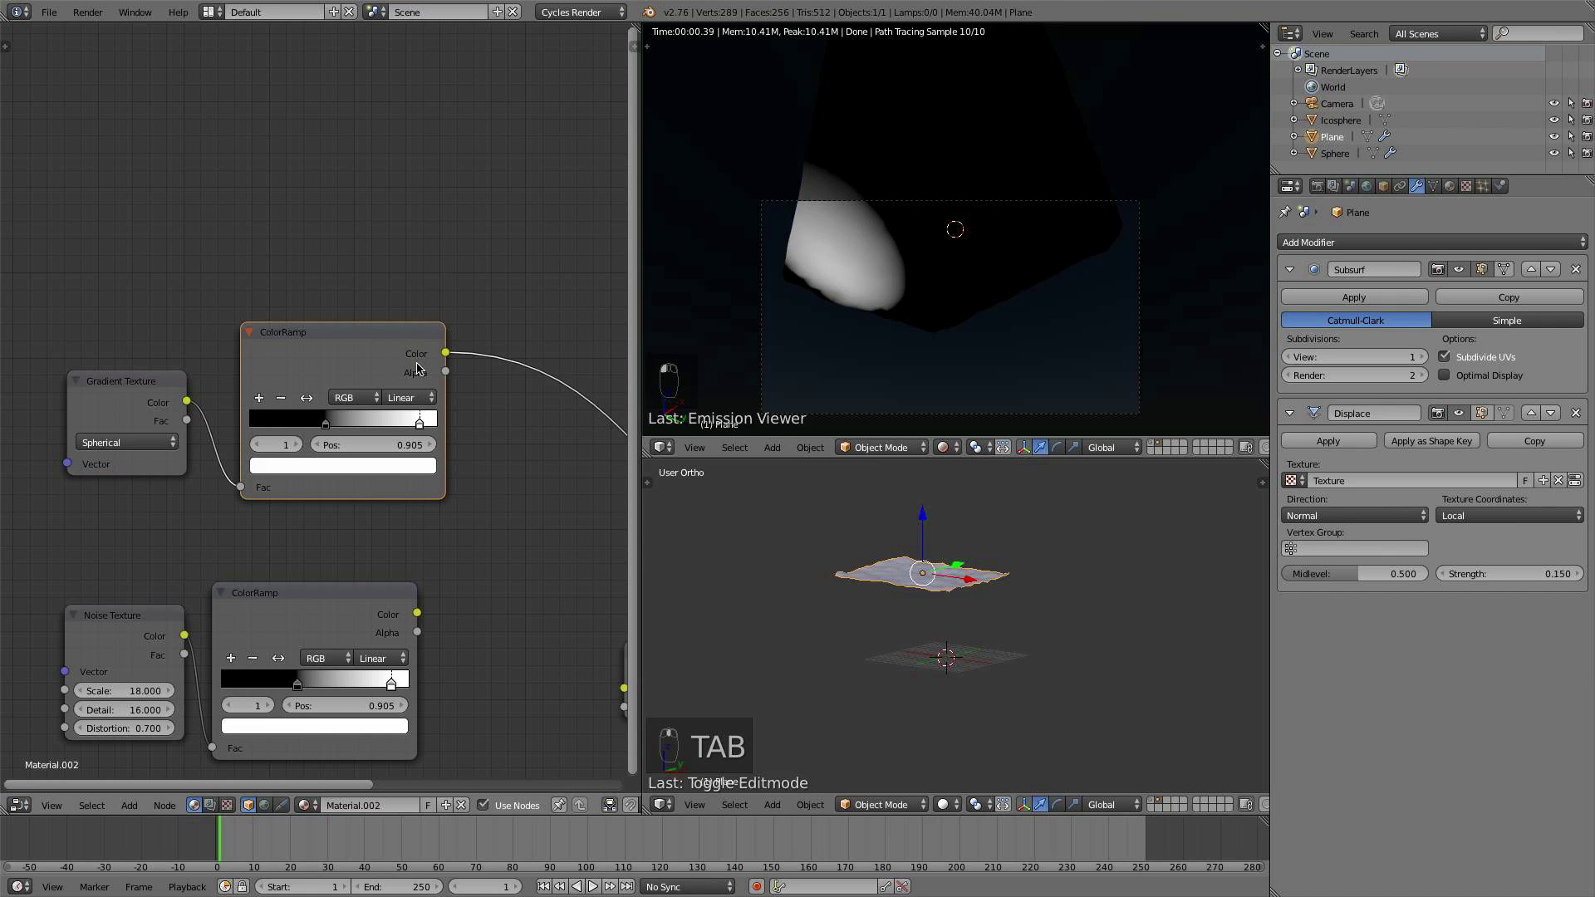
scroll(418, 369, "down", 2)
scroll(892, 249, "up", 2)
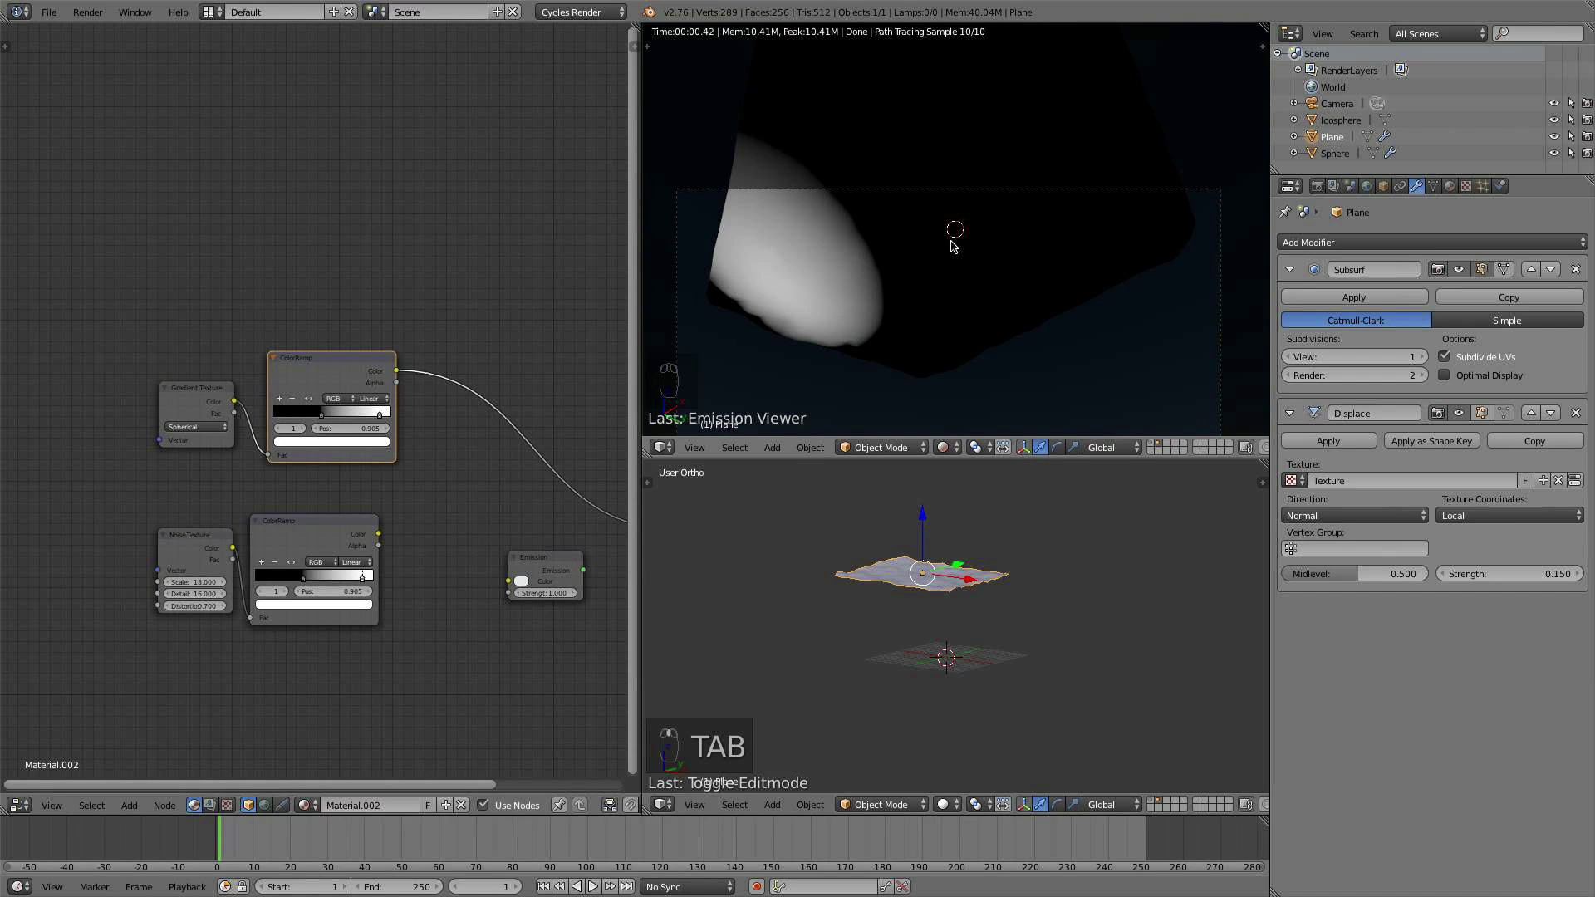
scroll(897, 241, "down", 3)
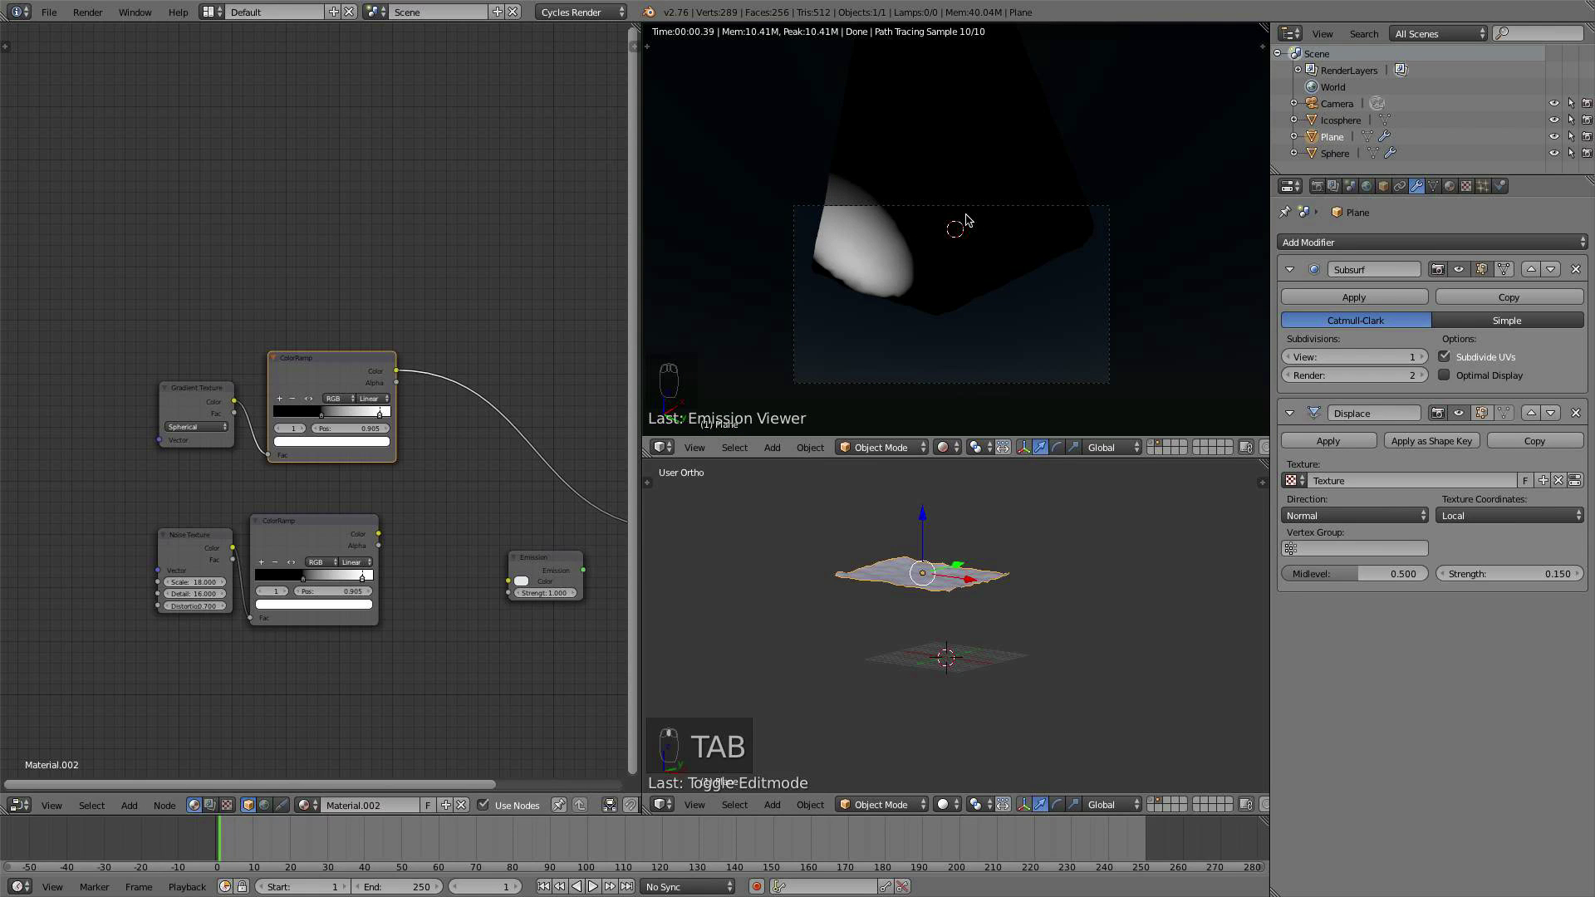
Step: Add Texture Coordinate and Mapping nodes to the Gradient Texture's vector input and shift the pair slightly away from it
left_click(201, 394)
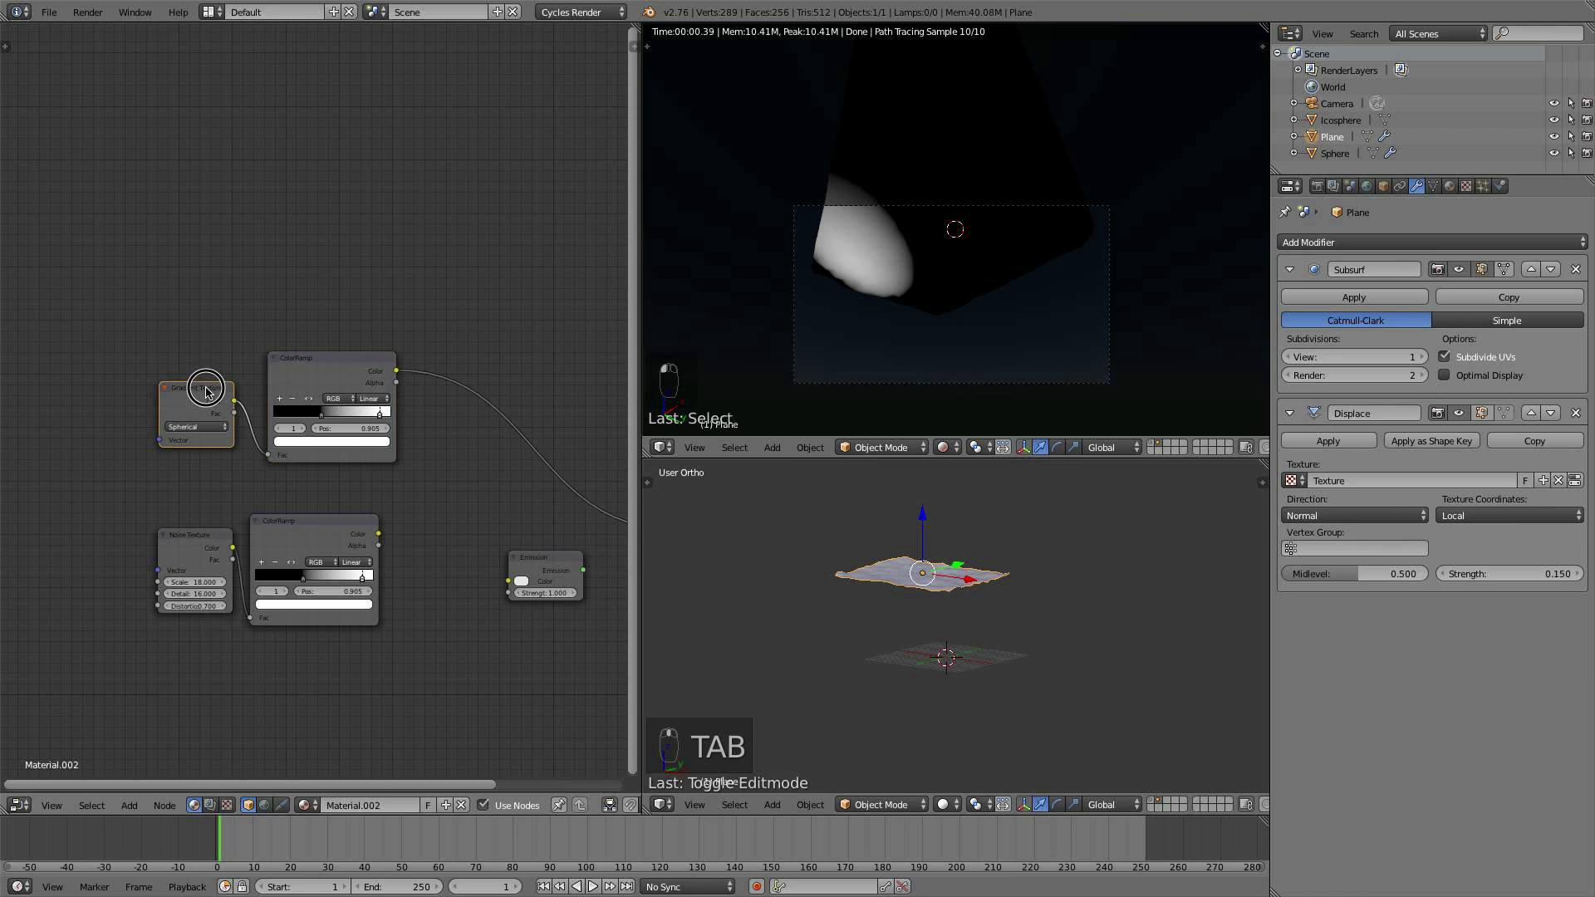
scroll(199, 331, "down", 1)
middle_click_drag(200, 331, 324, 354)
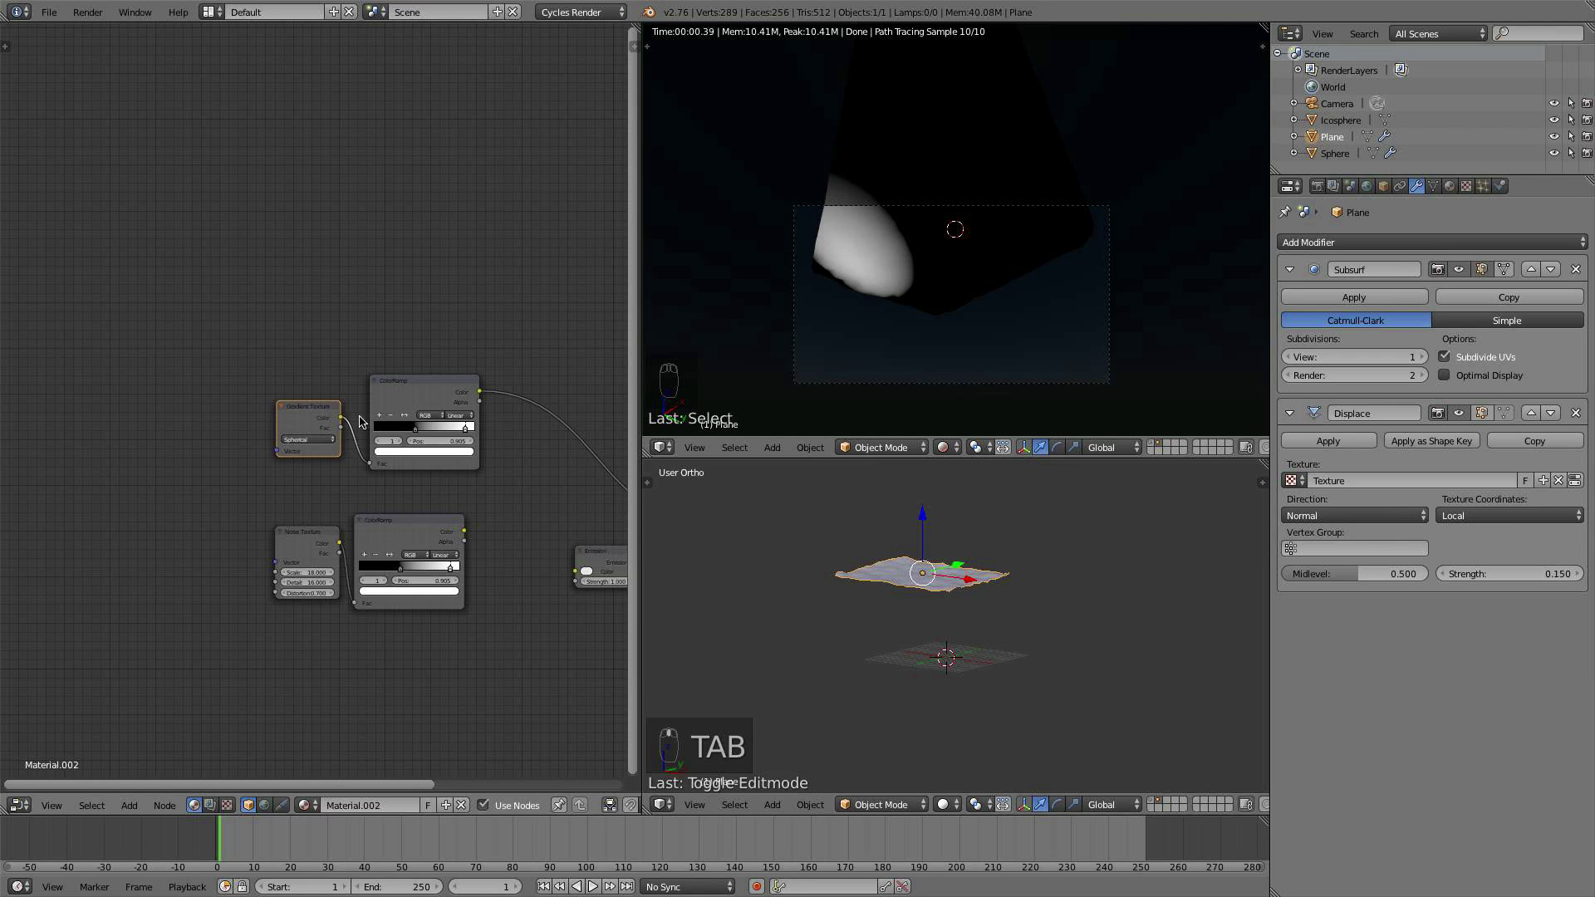
left_click_drag(368, 463, 330, 430)
key("ctrl+t")
scroll(324, 420, "up", 3)
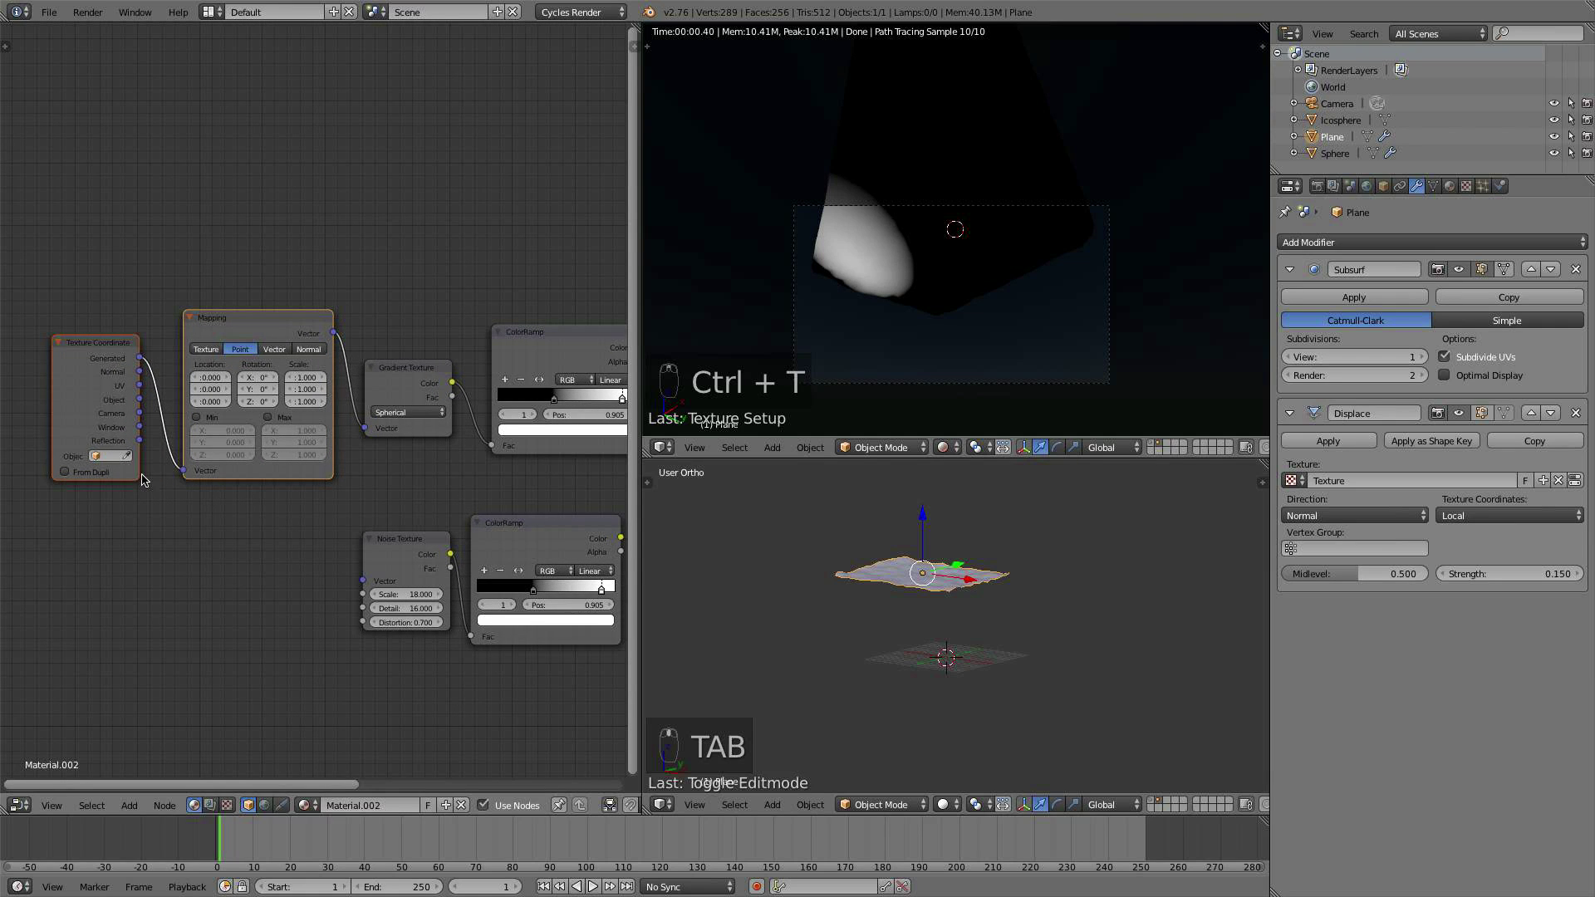
mouse_move(135, 471)
left_mouse_down()
mouse_move(151, 467)
mouse_move(135, 475)
left_mouse_up()
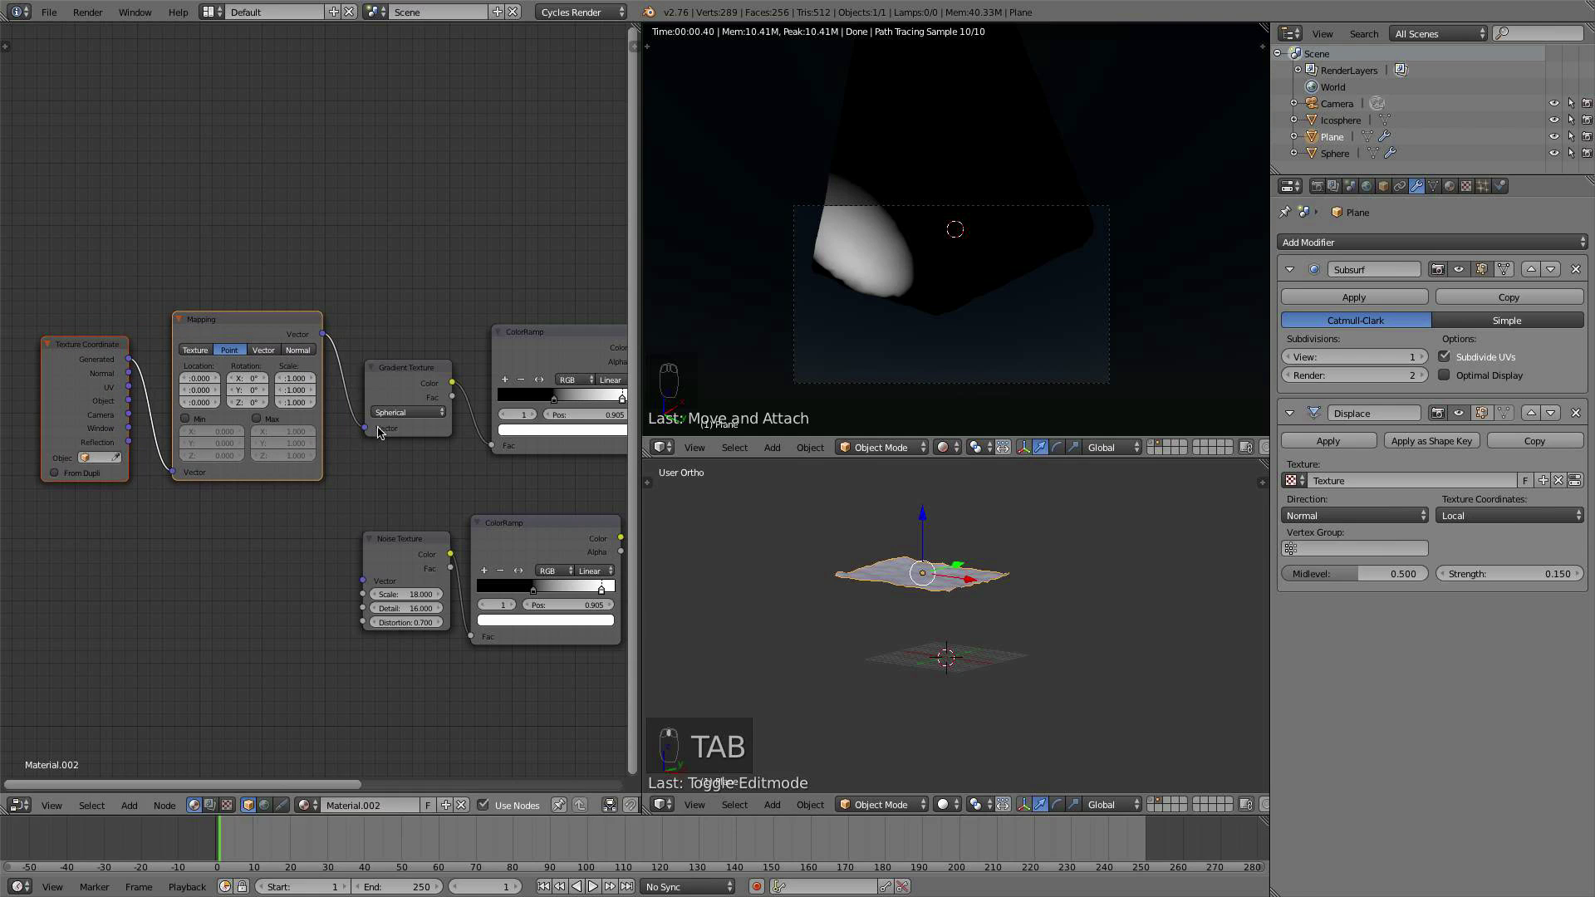
Step: Set the Mapping node's X location to -0.4 to shift the spherical gradient across the plane
scroll(357, 420, "up", 2)
scroll(341, 479, "up", 2)
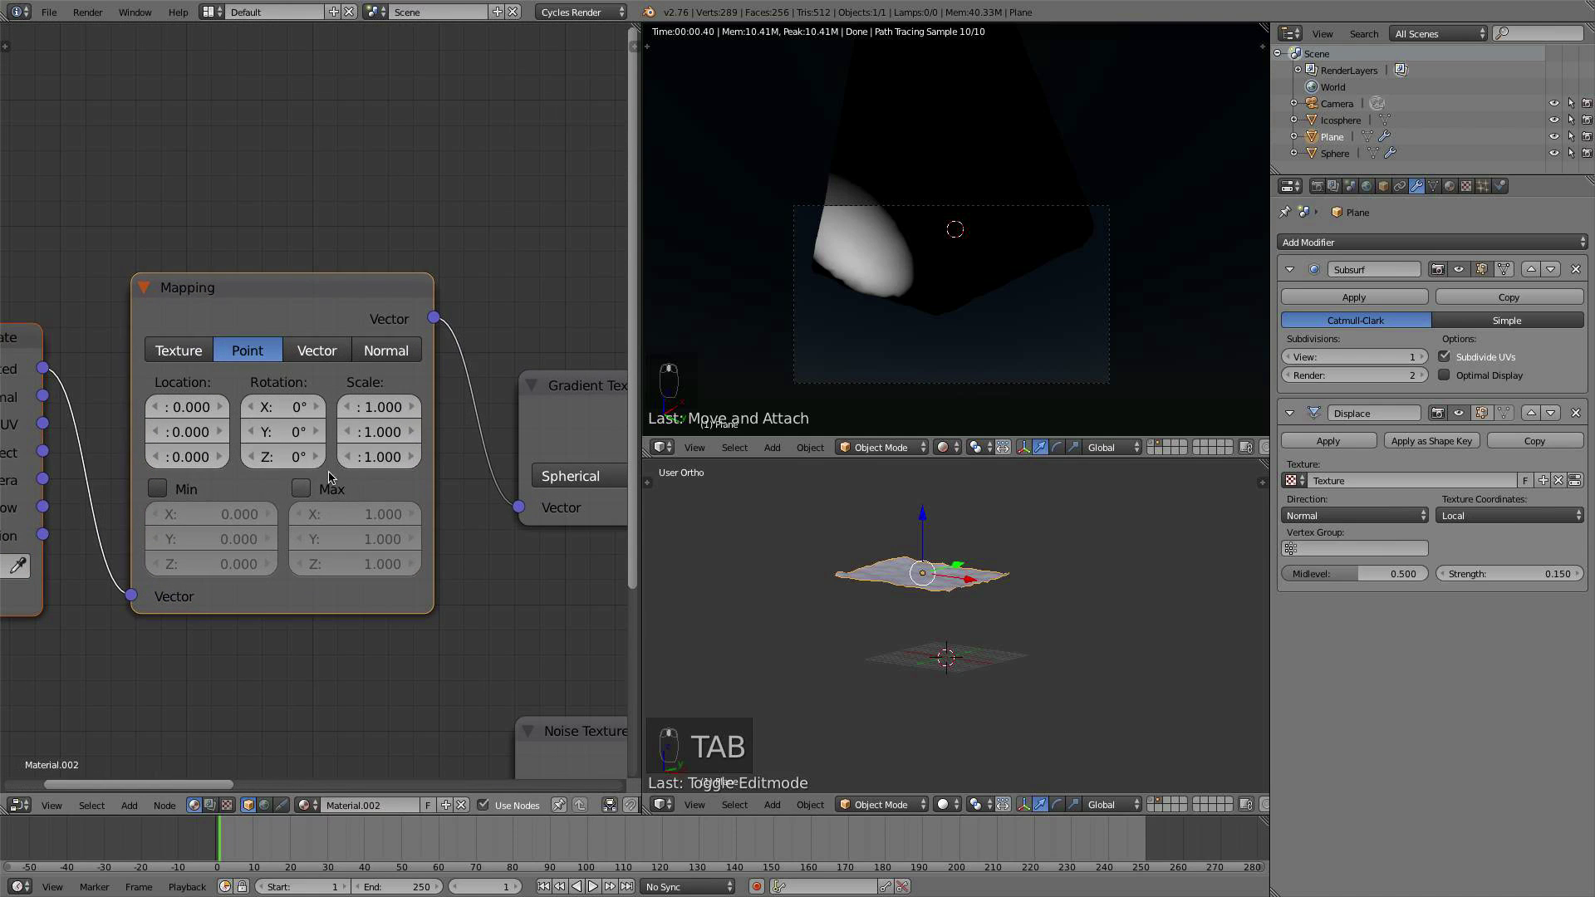
left_click(219, 407)
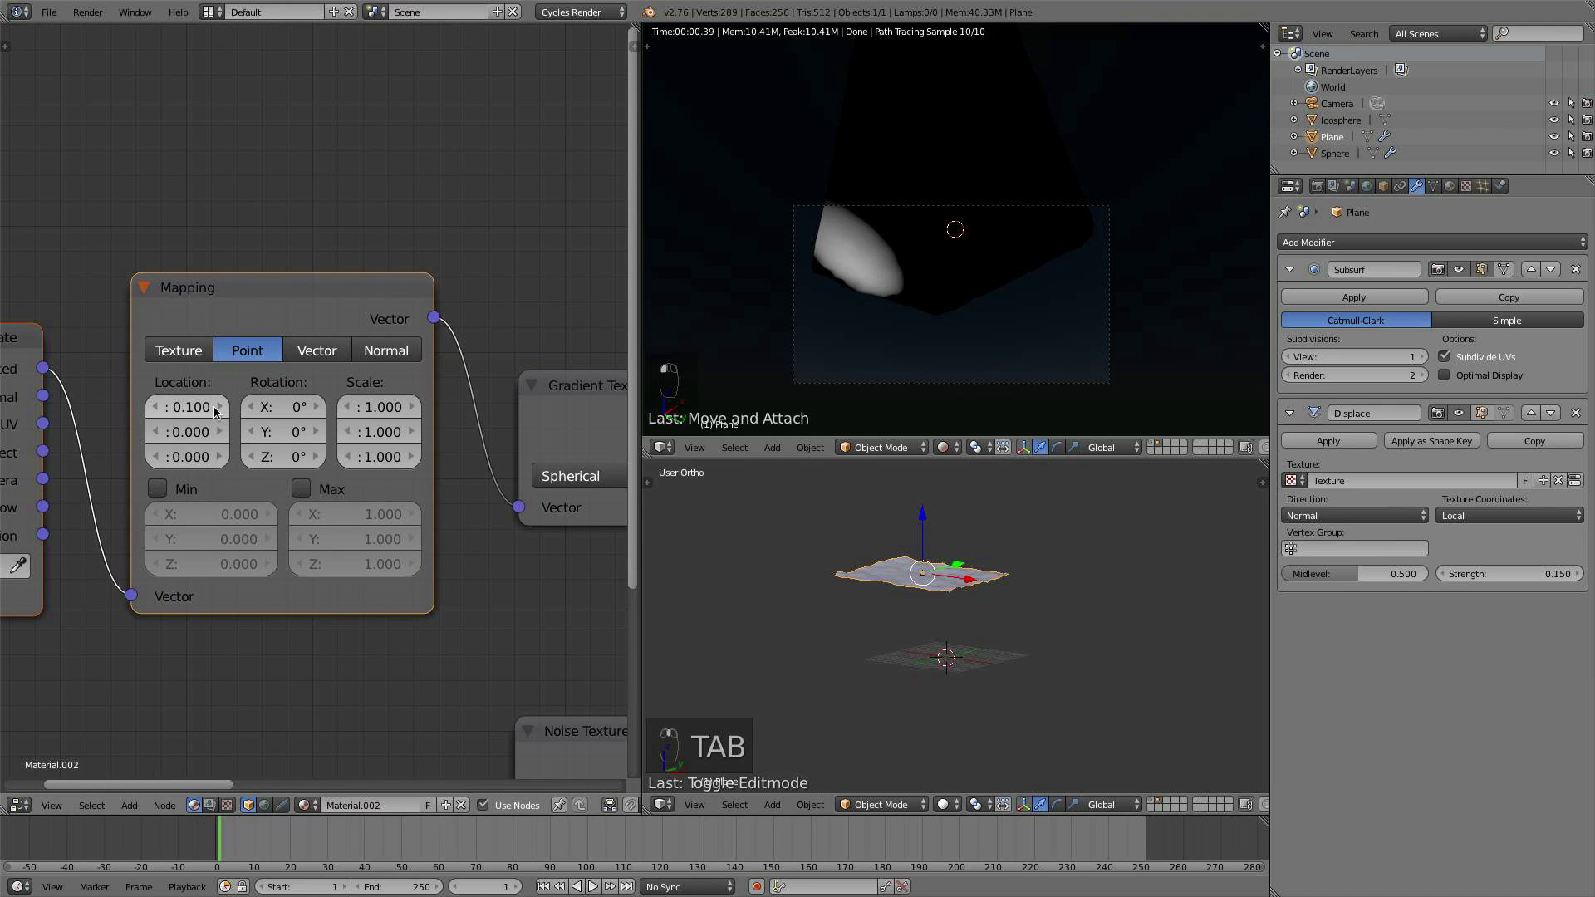
left_click(162, 413)
left_click(162, 413)
left_click(162, 413)
left_click(162, 413)
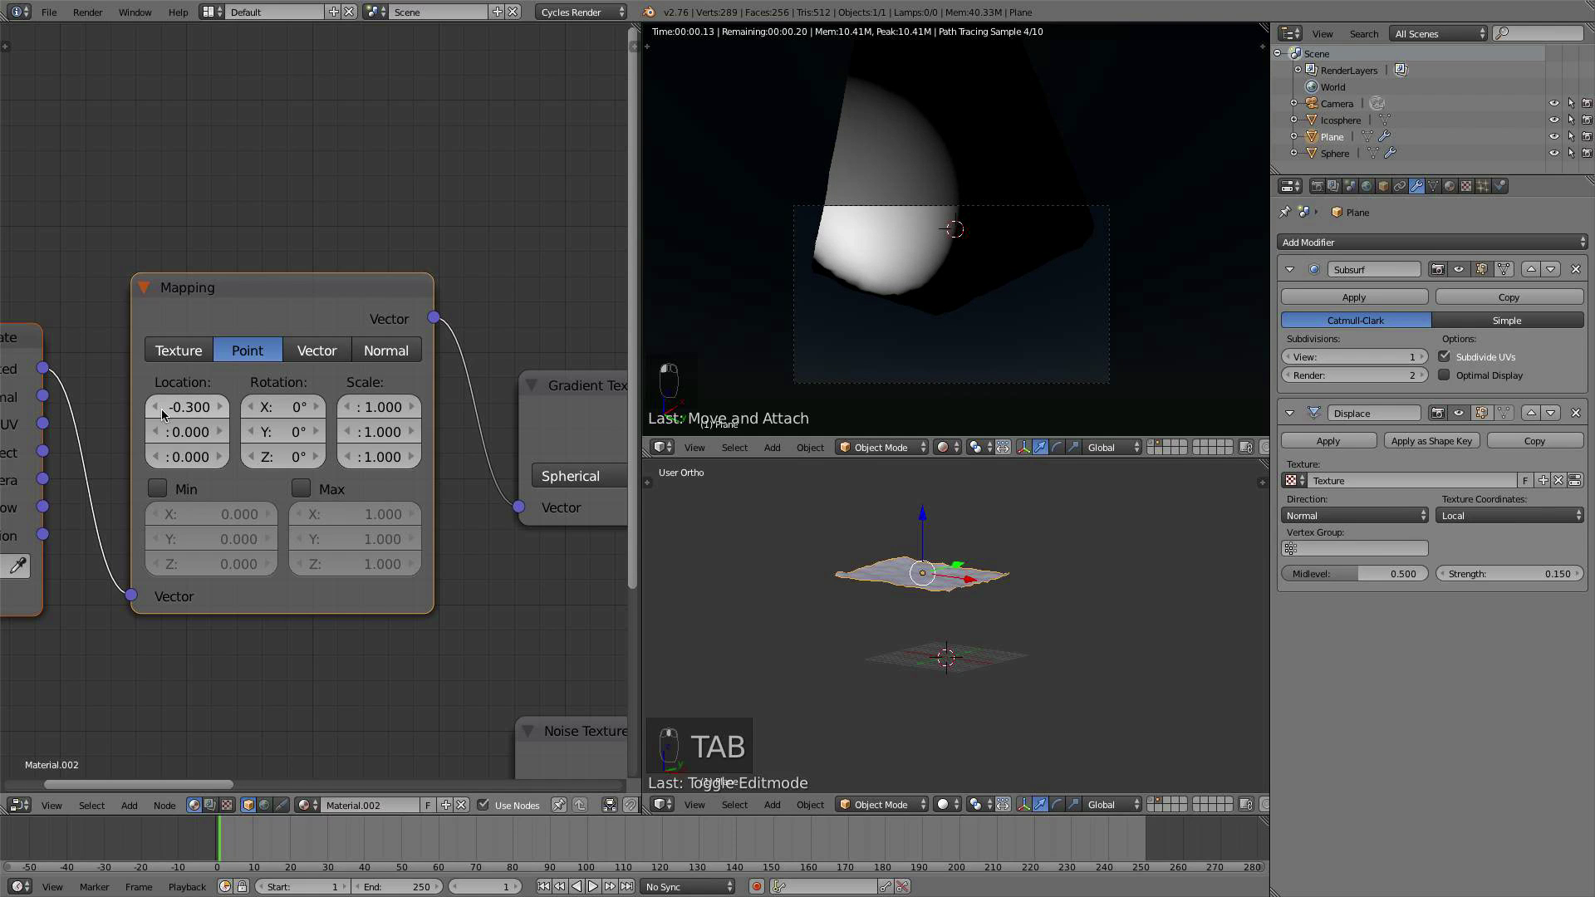
left_click(162, 413)
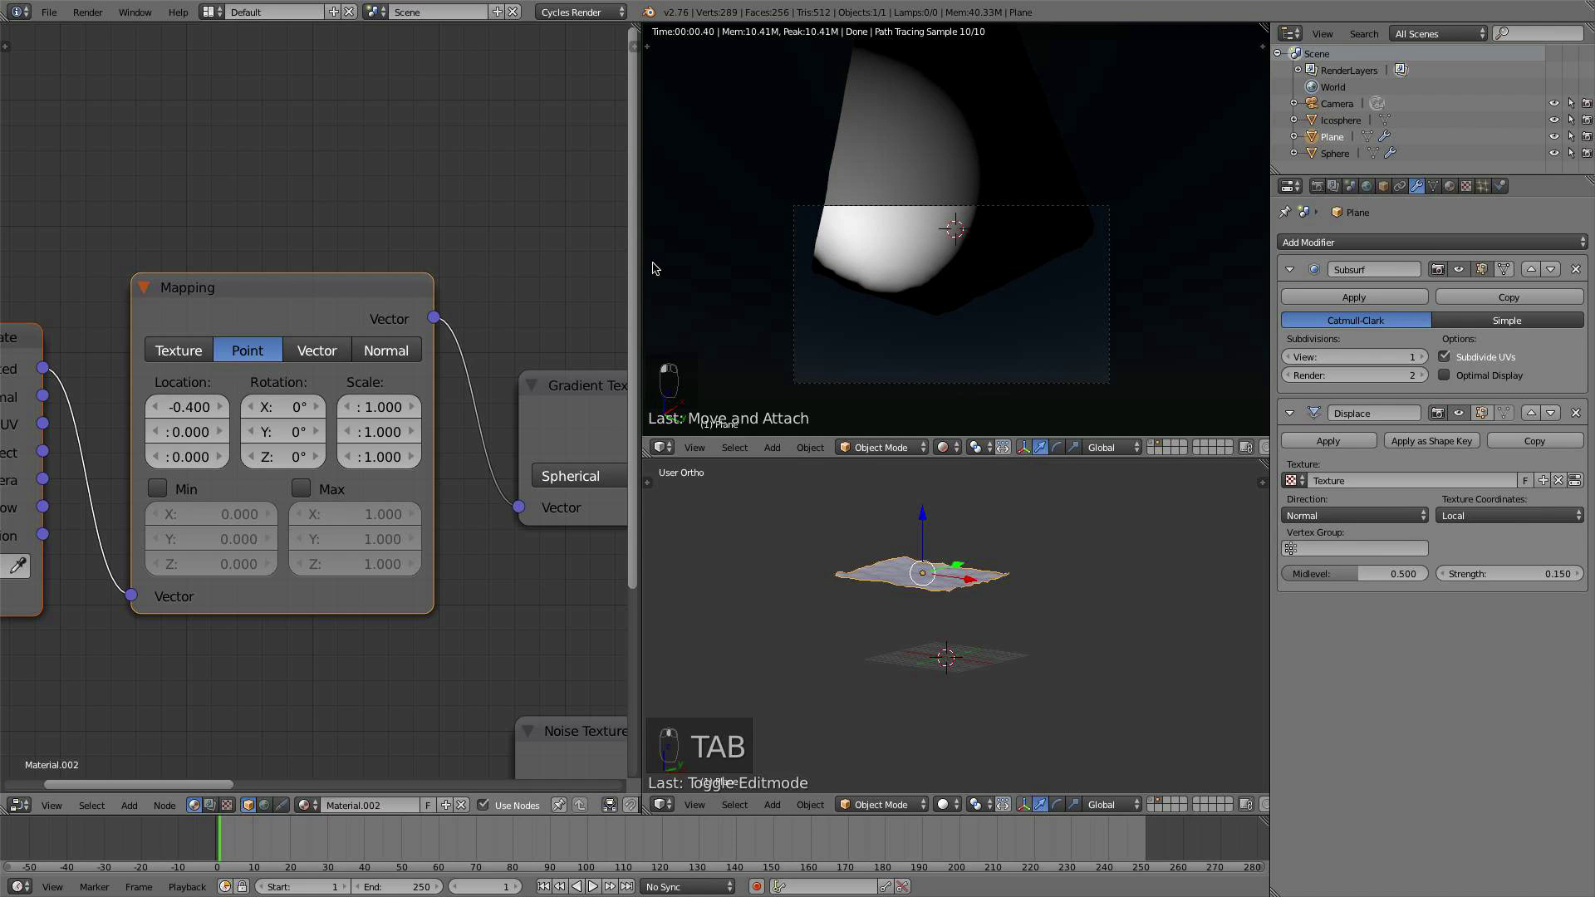
scroll(914, 199, "up", 1)
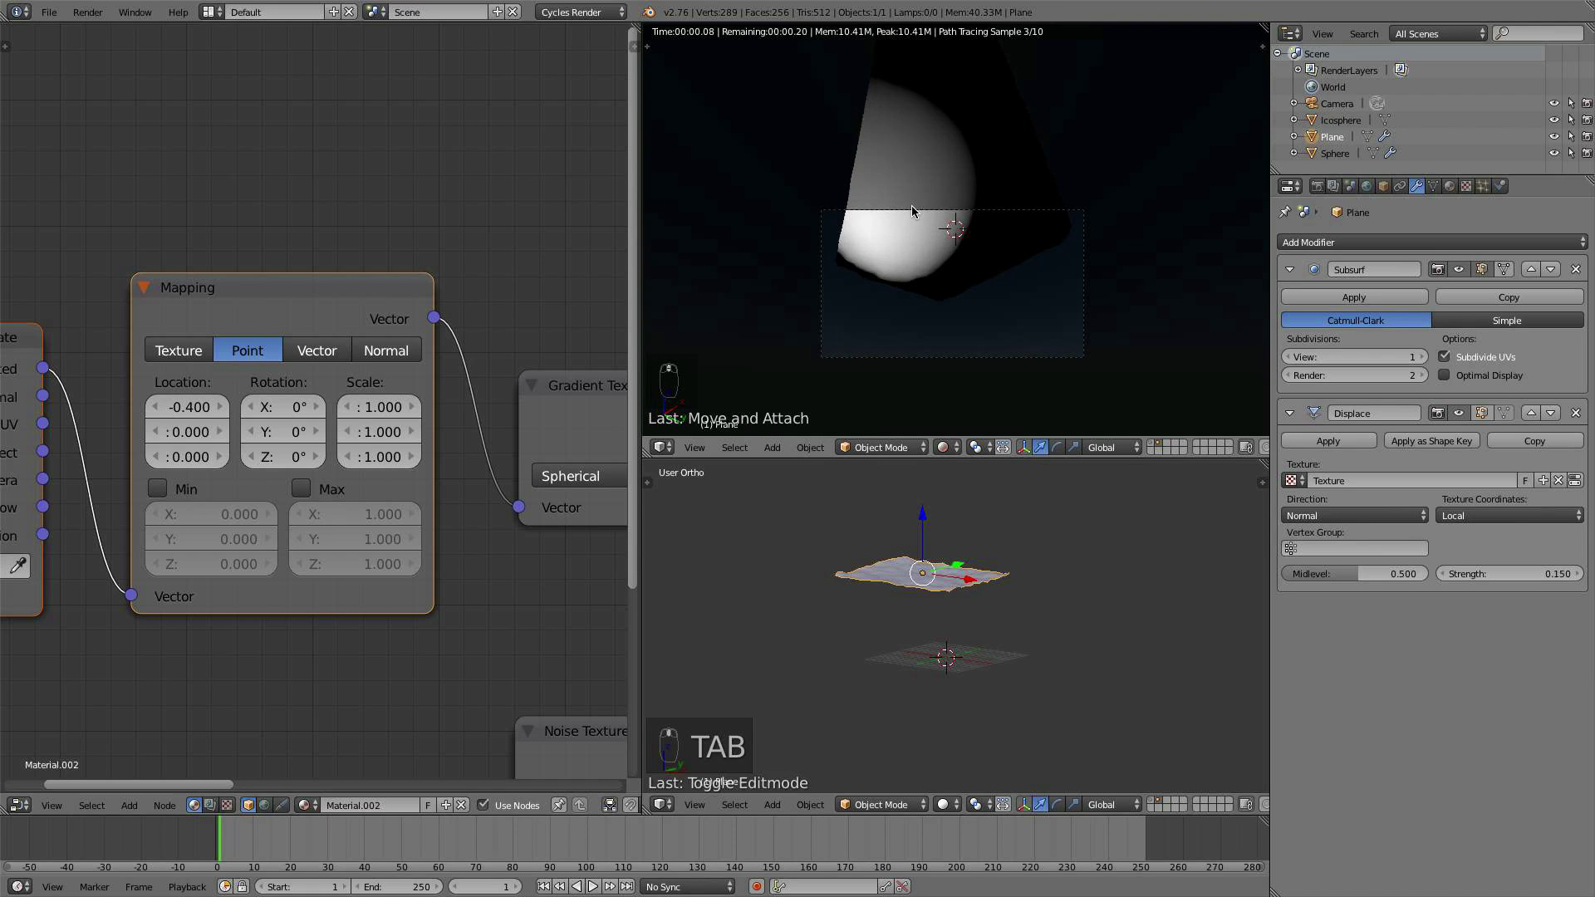
Step: Set the Mapping node's Y location to -0.5
left_click(159, 431)
left_click(159, 431)
left_click(159, 431)
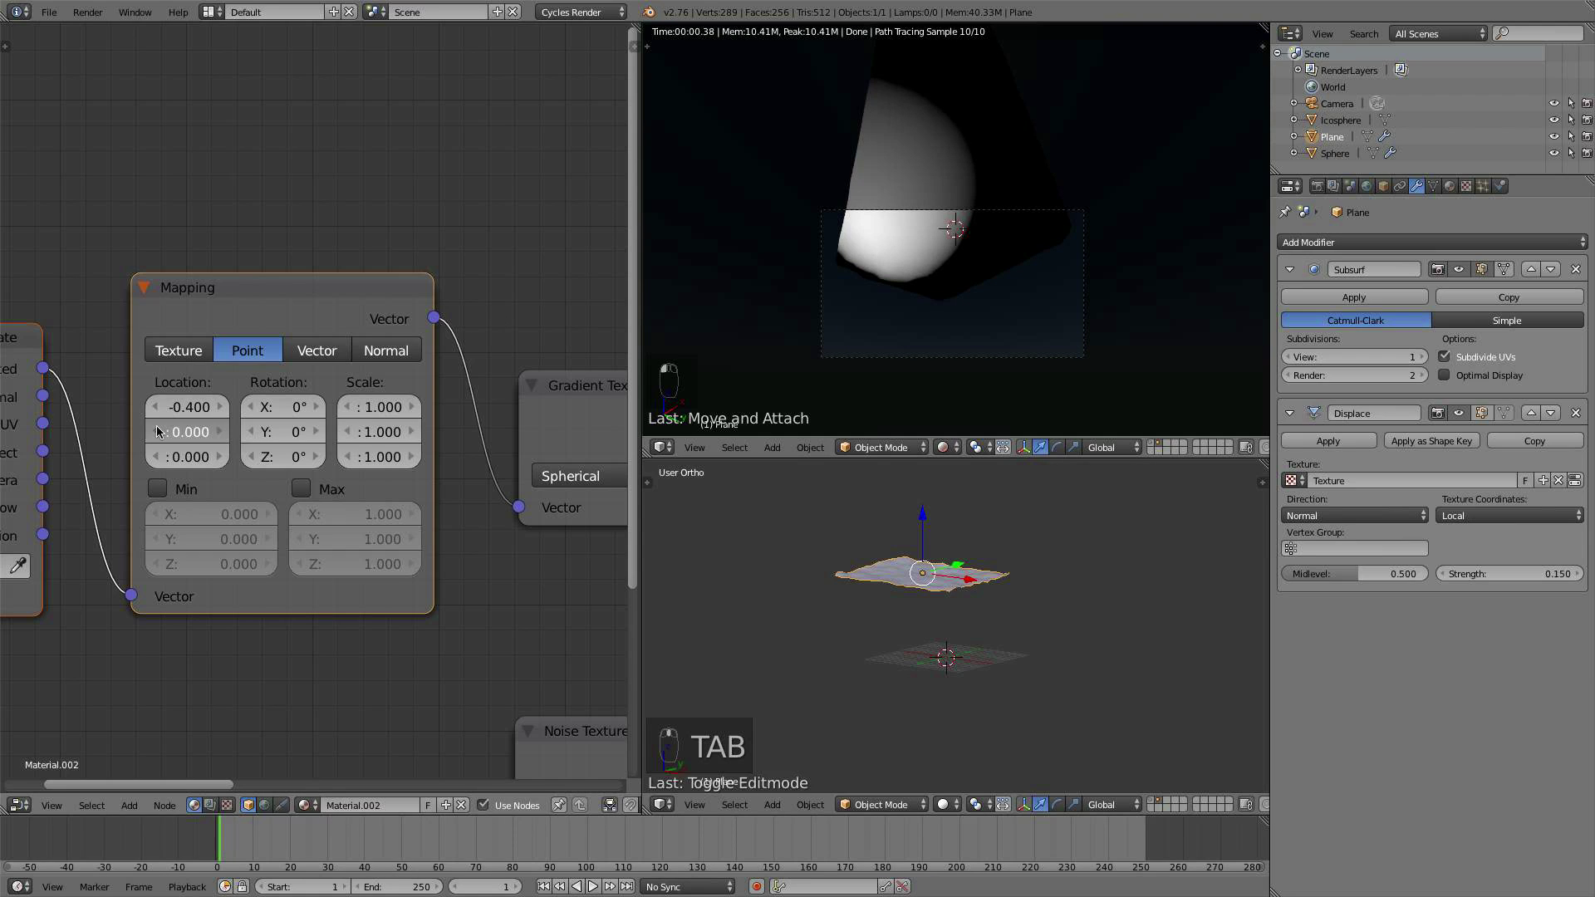
left_click(159, 432)
left_click(158, 431)
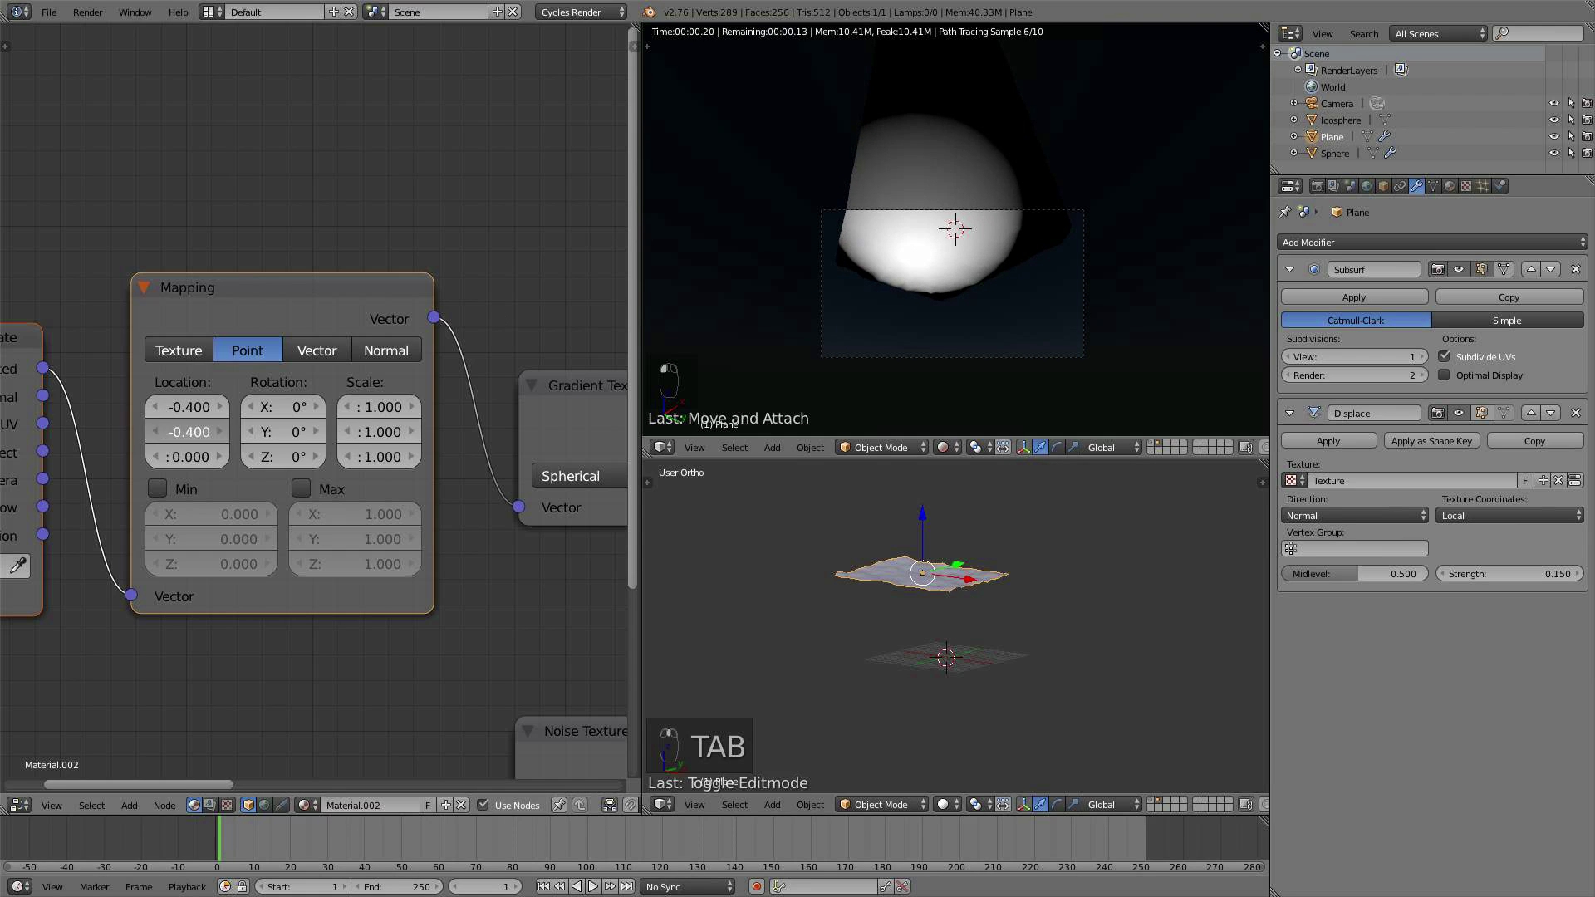
left_click(159, 431)
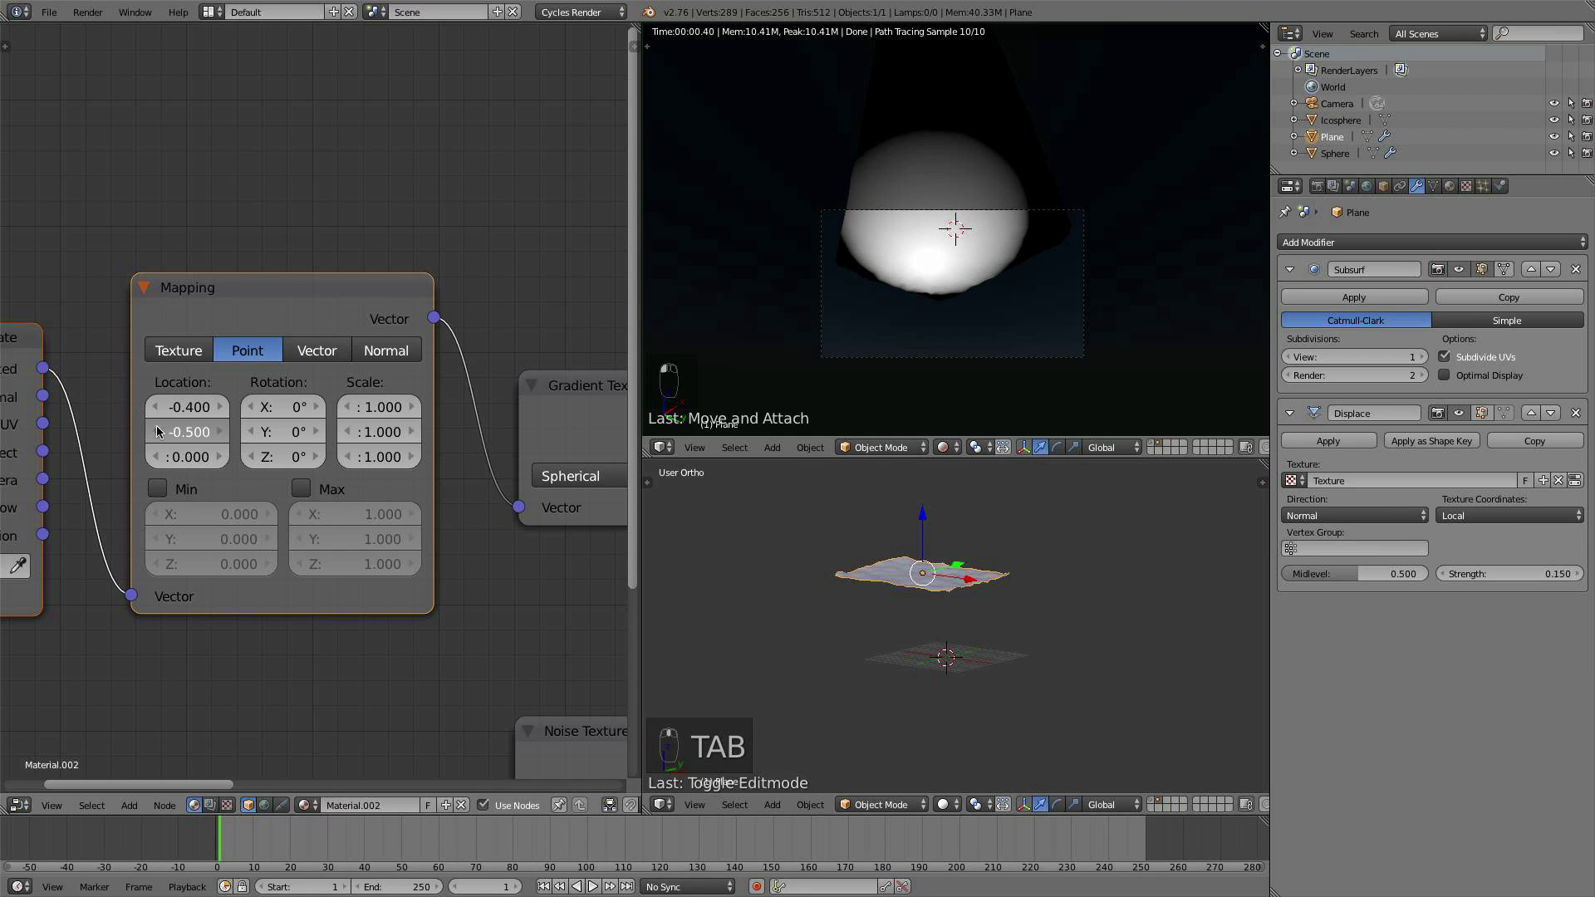
left_click(218, 434)
Step: Set the Mapping node's Z location to 0.2, compare it with 0, and check the gradient's placement through the camera
left_click(221, 457)
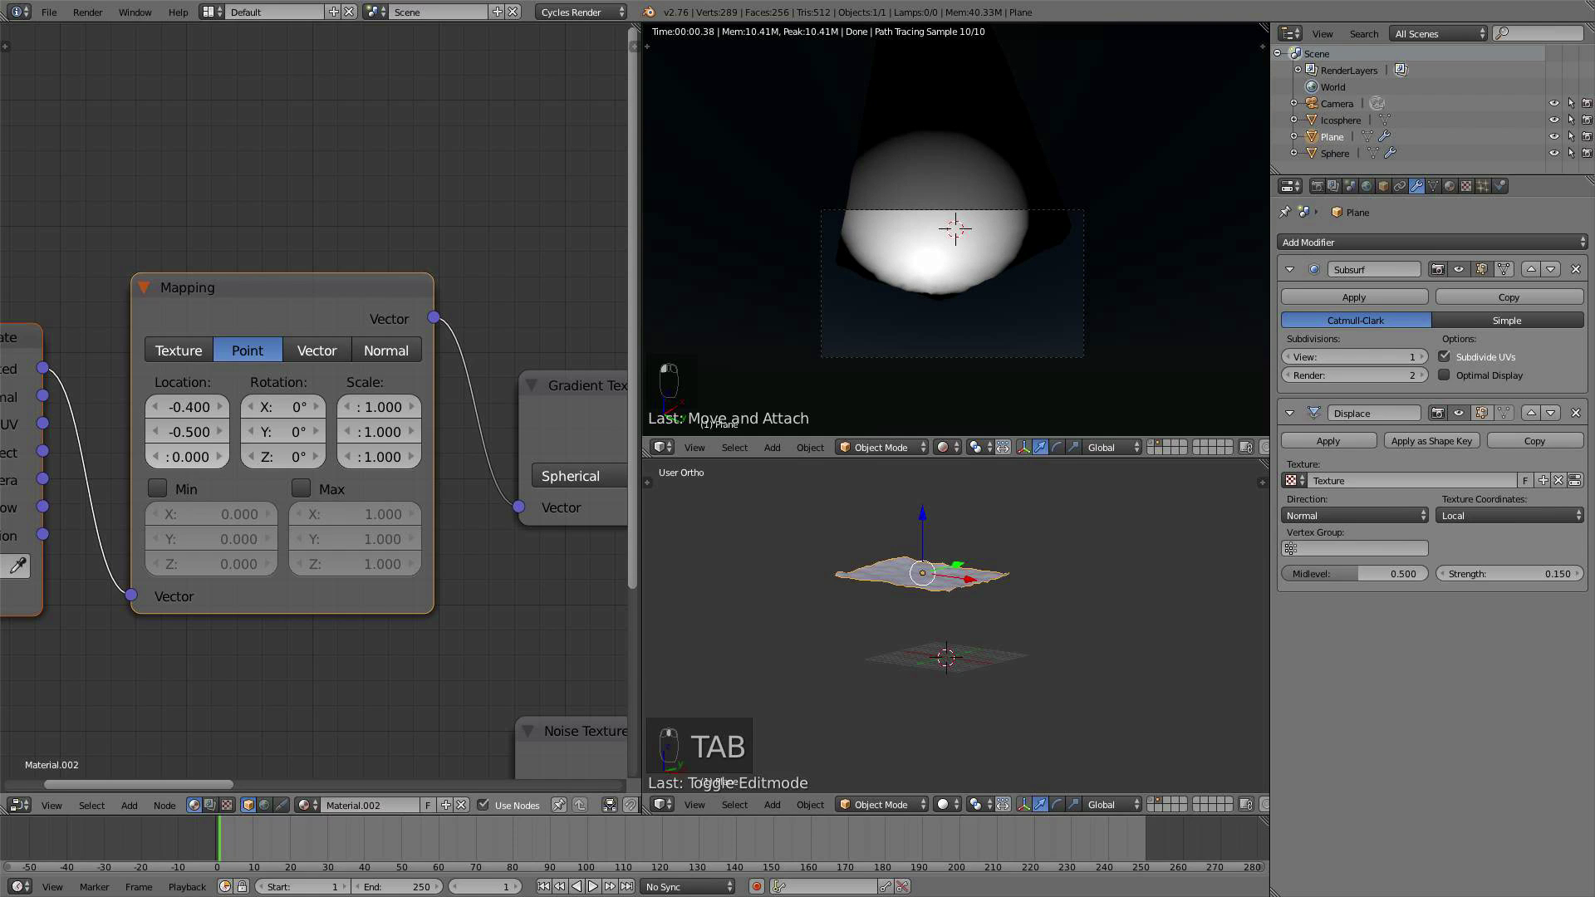
left_click(220, 458)
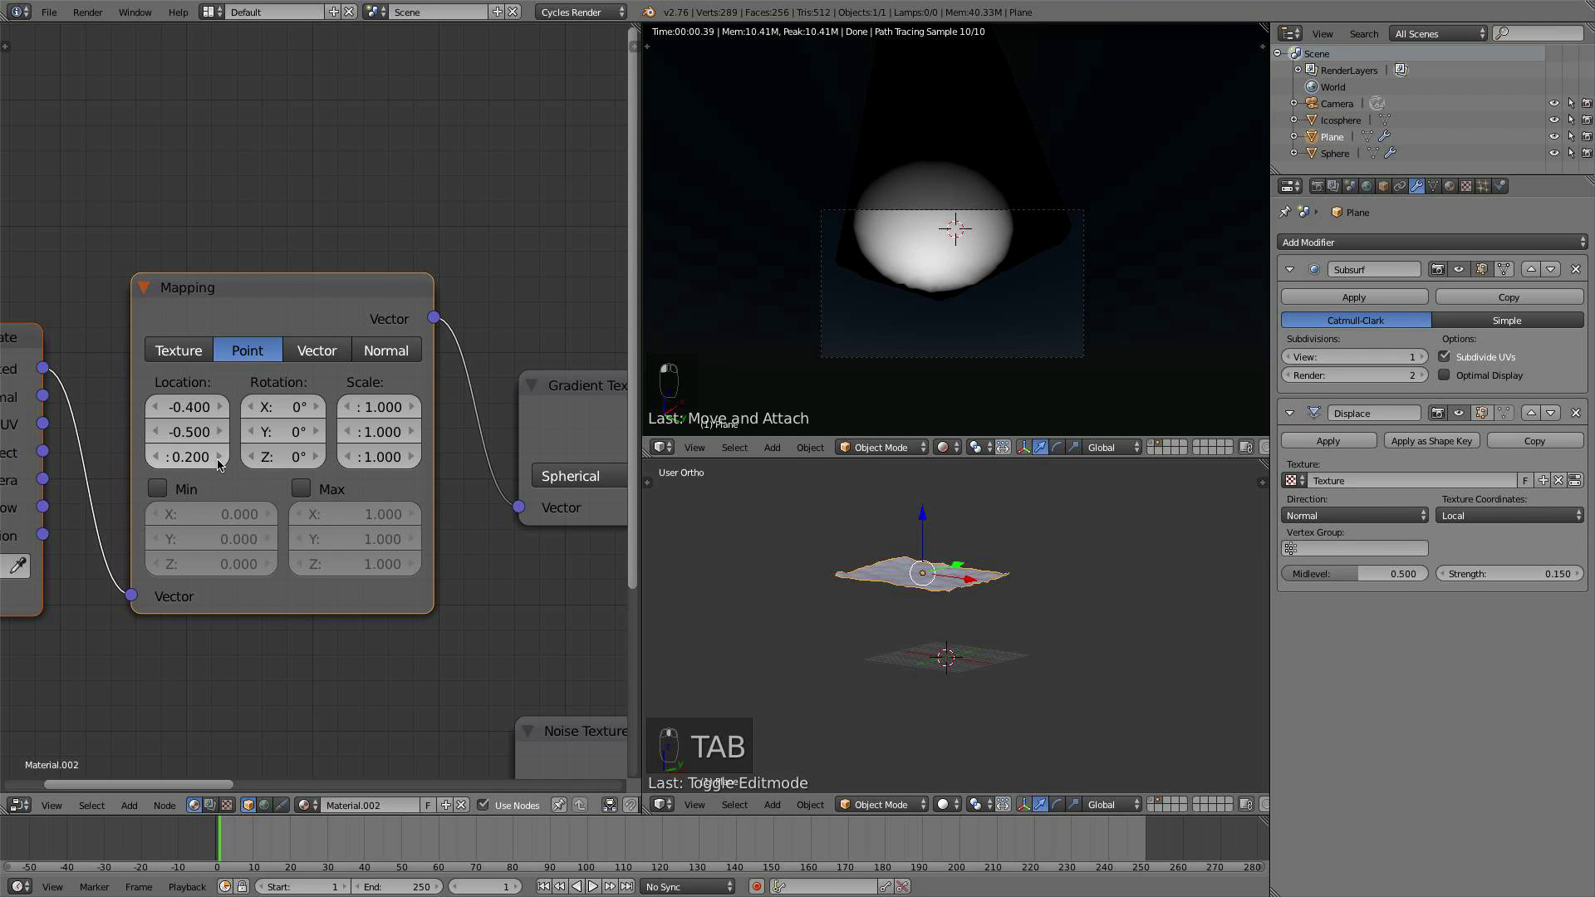
left_click(155, 457)
left_click(154, 457)
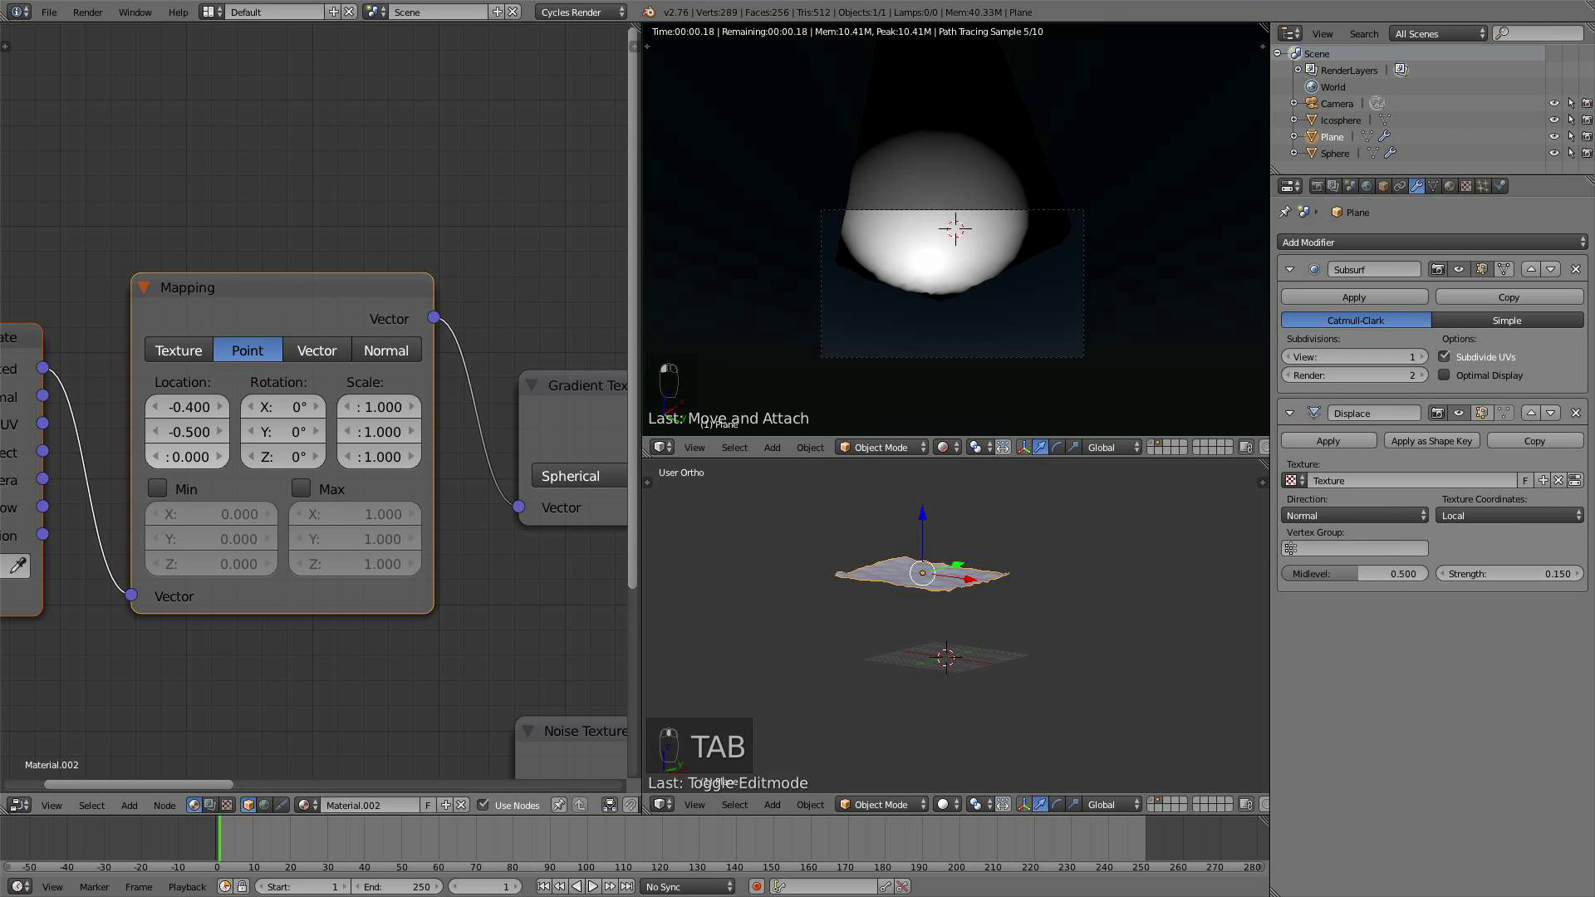
mouse_move(155, 457)
left_mouse_down()
mouse_move(178, 457)
mouse_move(154, 459)
left_mouse_up()
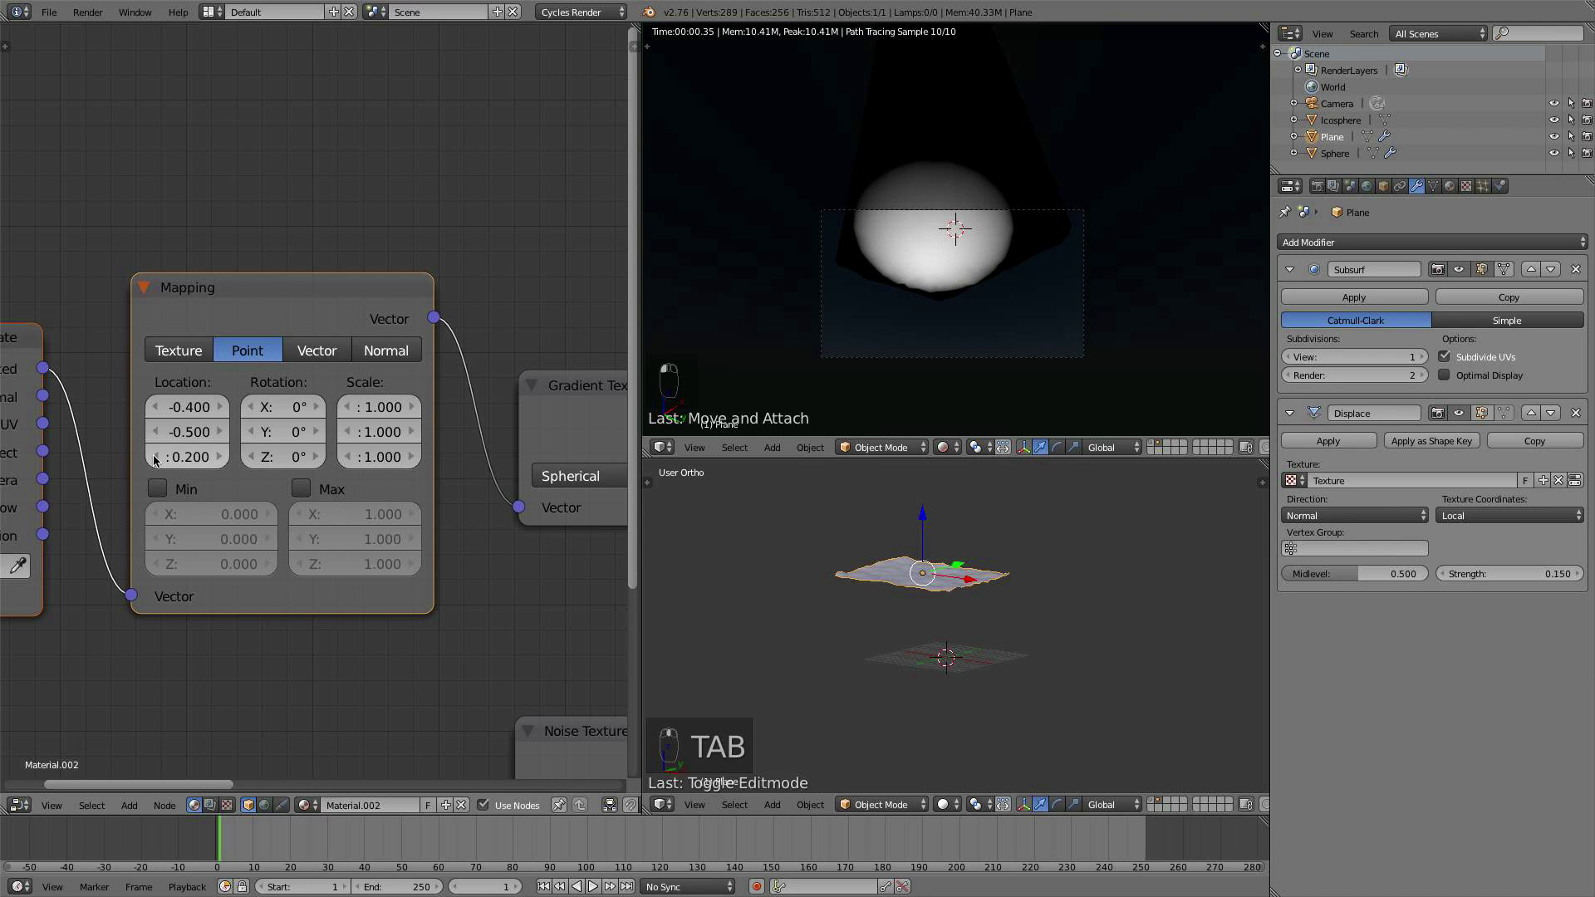
scroll(964, 274, "up", 5)
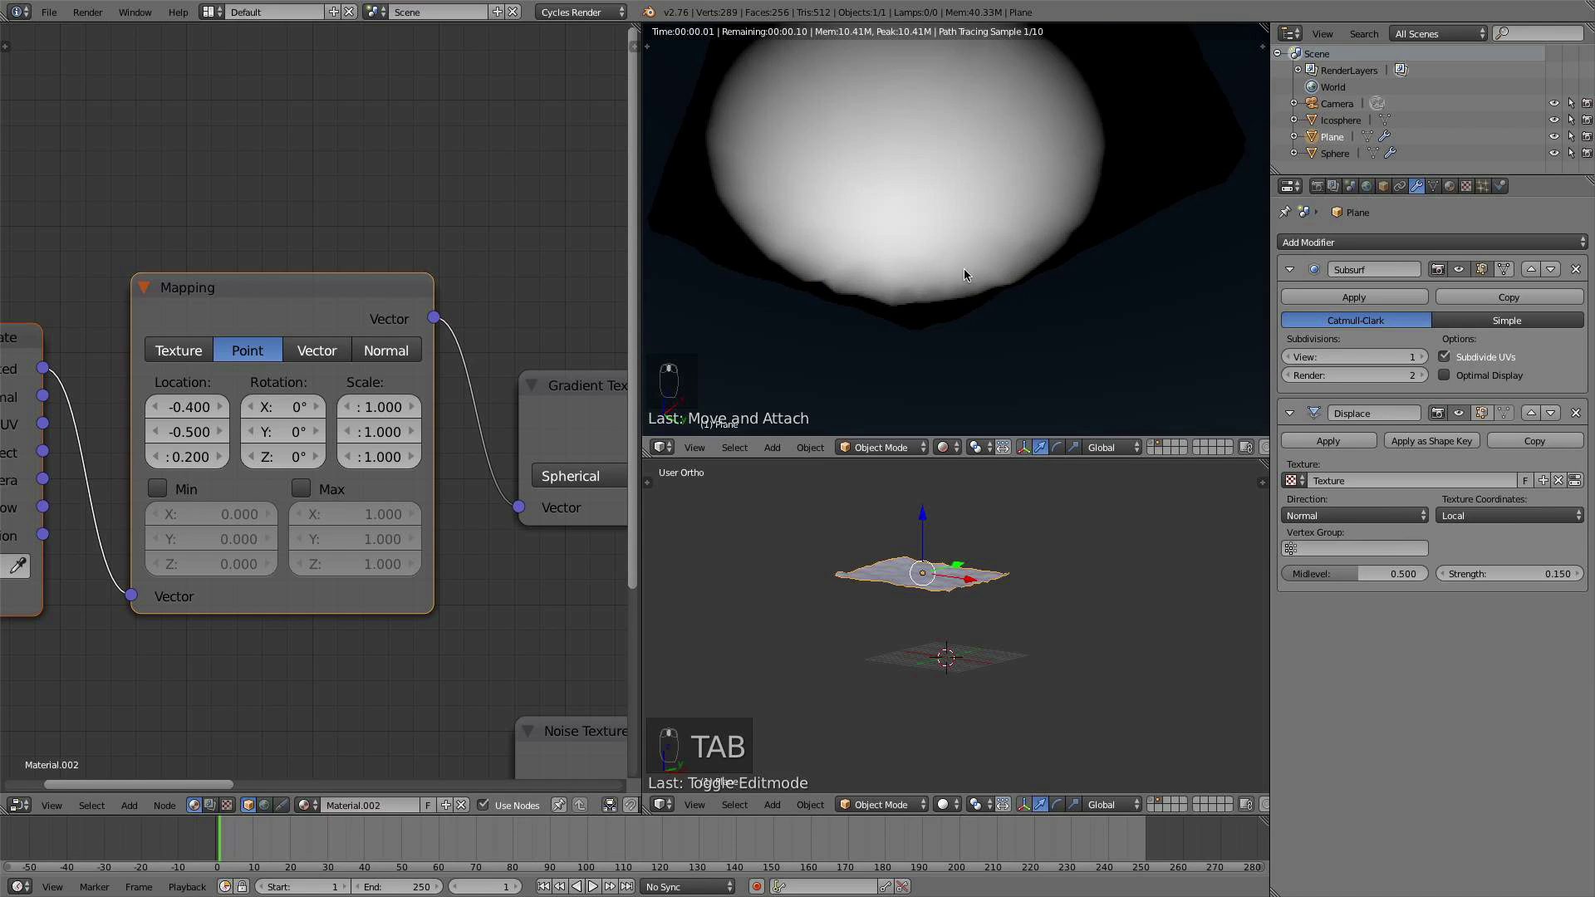
scroll(964, 220, "down", 3)
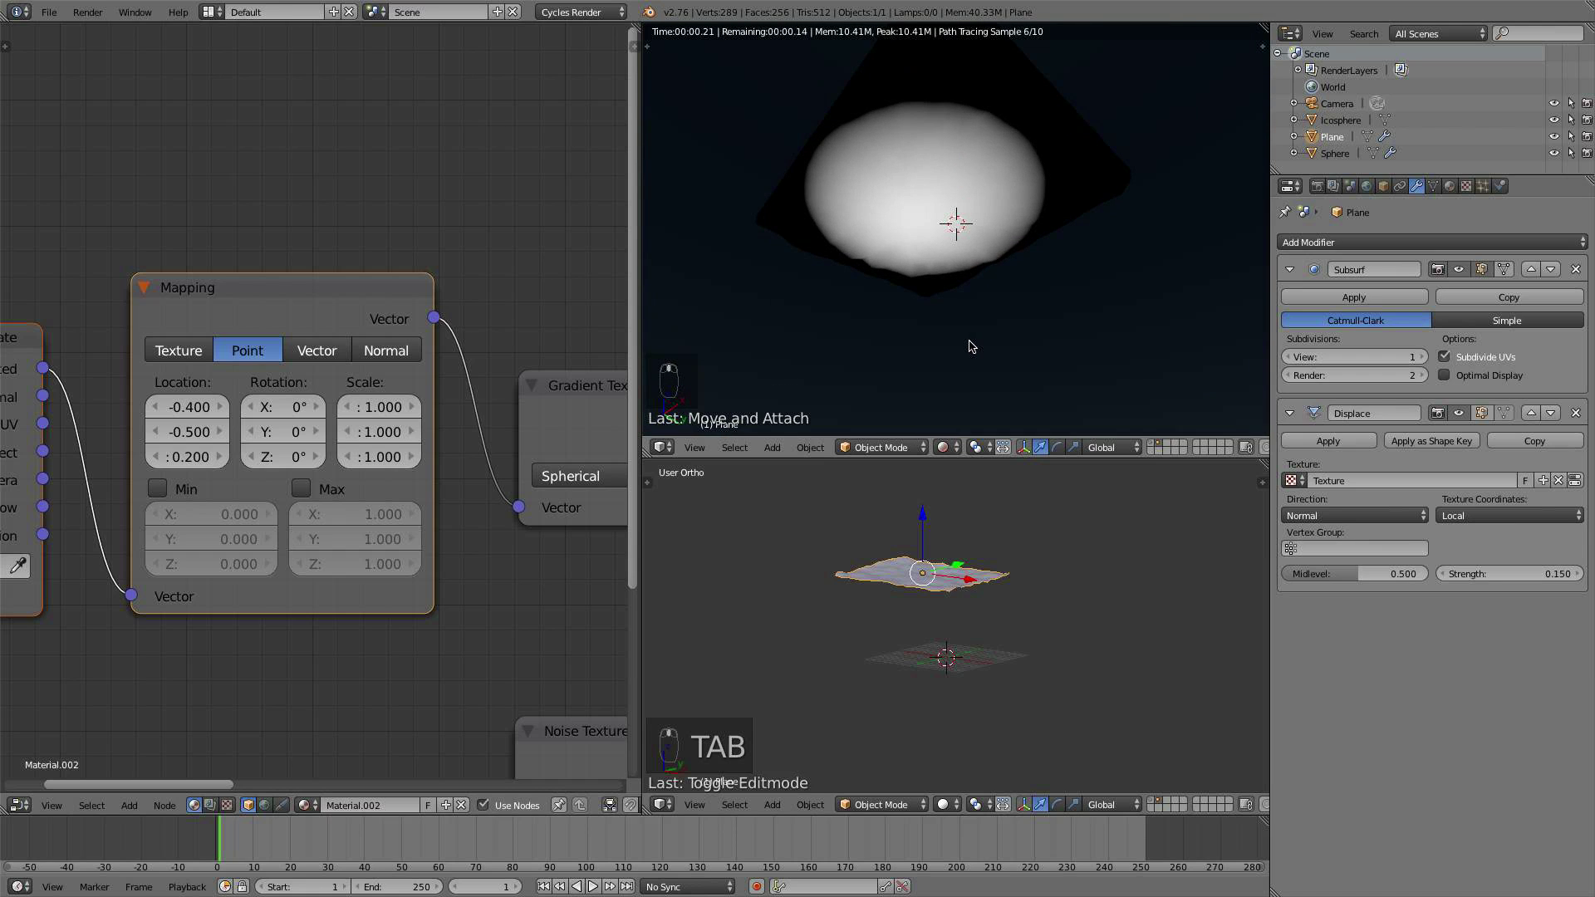
key("KP_0")
scroll(532, 324, "down", 2)
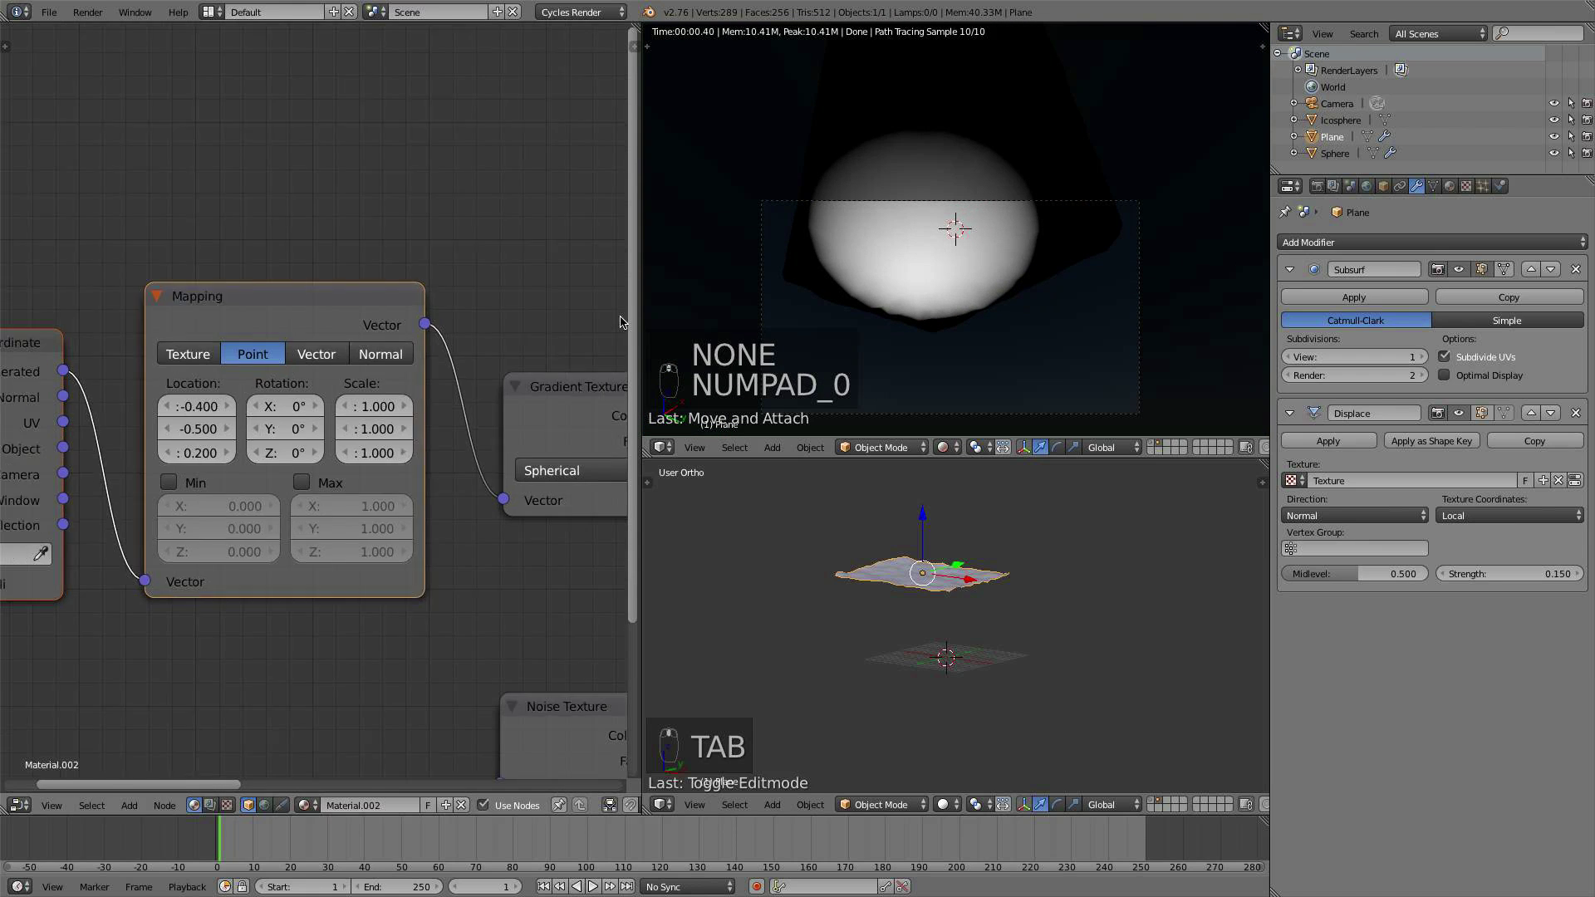
Step: Move the gradient ColorRamp's black stop to 0.382 and its white stop to 1.000
middle_click_drag(533, 320, 274, 268)
mouse_move(479, 383)
left_mouse_down()
mouse_move(436, 382)
mouse_move(505, 383)
mouse_move(476, 379)
left_mouse_up()
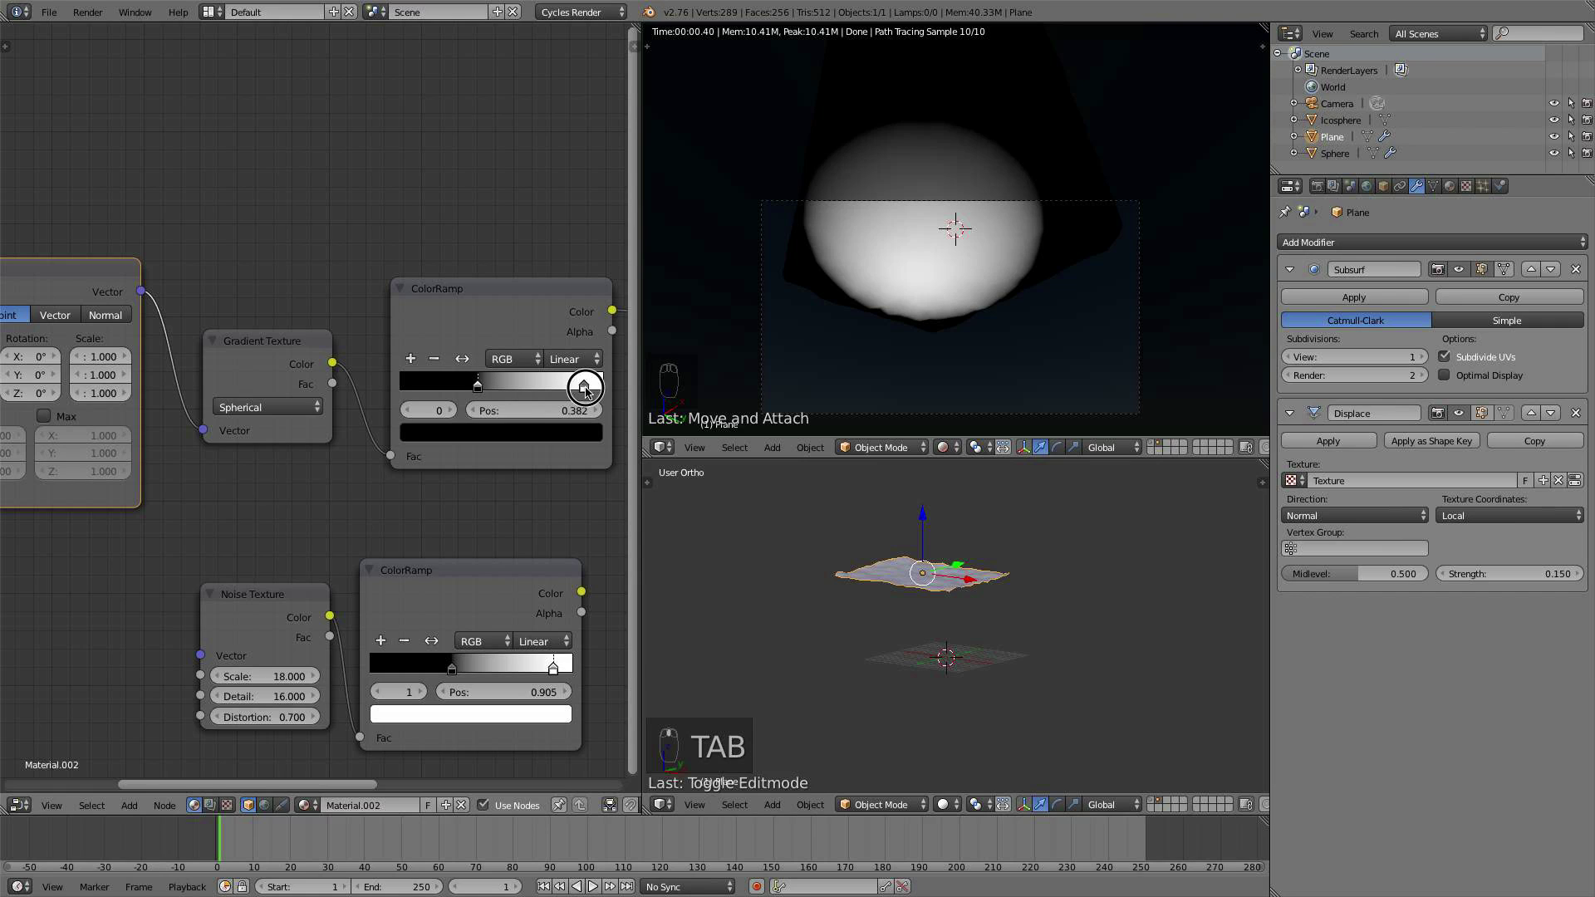
left_click_drag(585, 388, 611, 385)
Step: Switch the gradient ColorRamp's interpolation to Ease and shift its black stop to 0.359
left_click(573, 358)
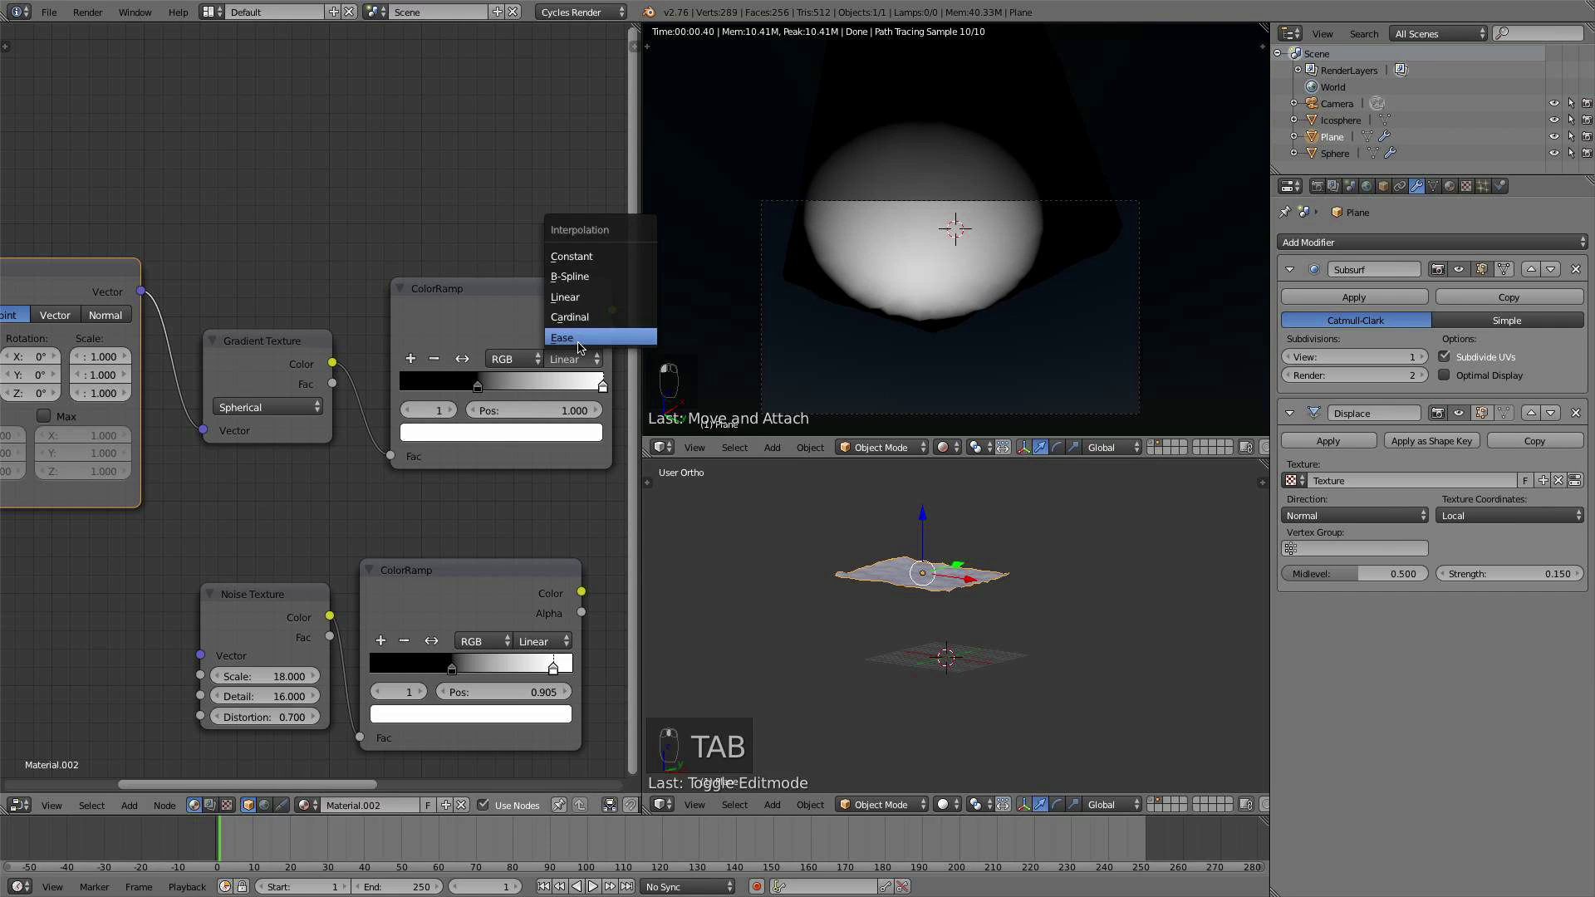
left_click(580, 339)
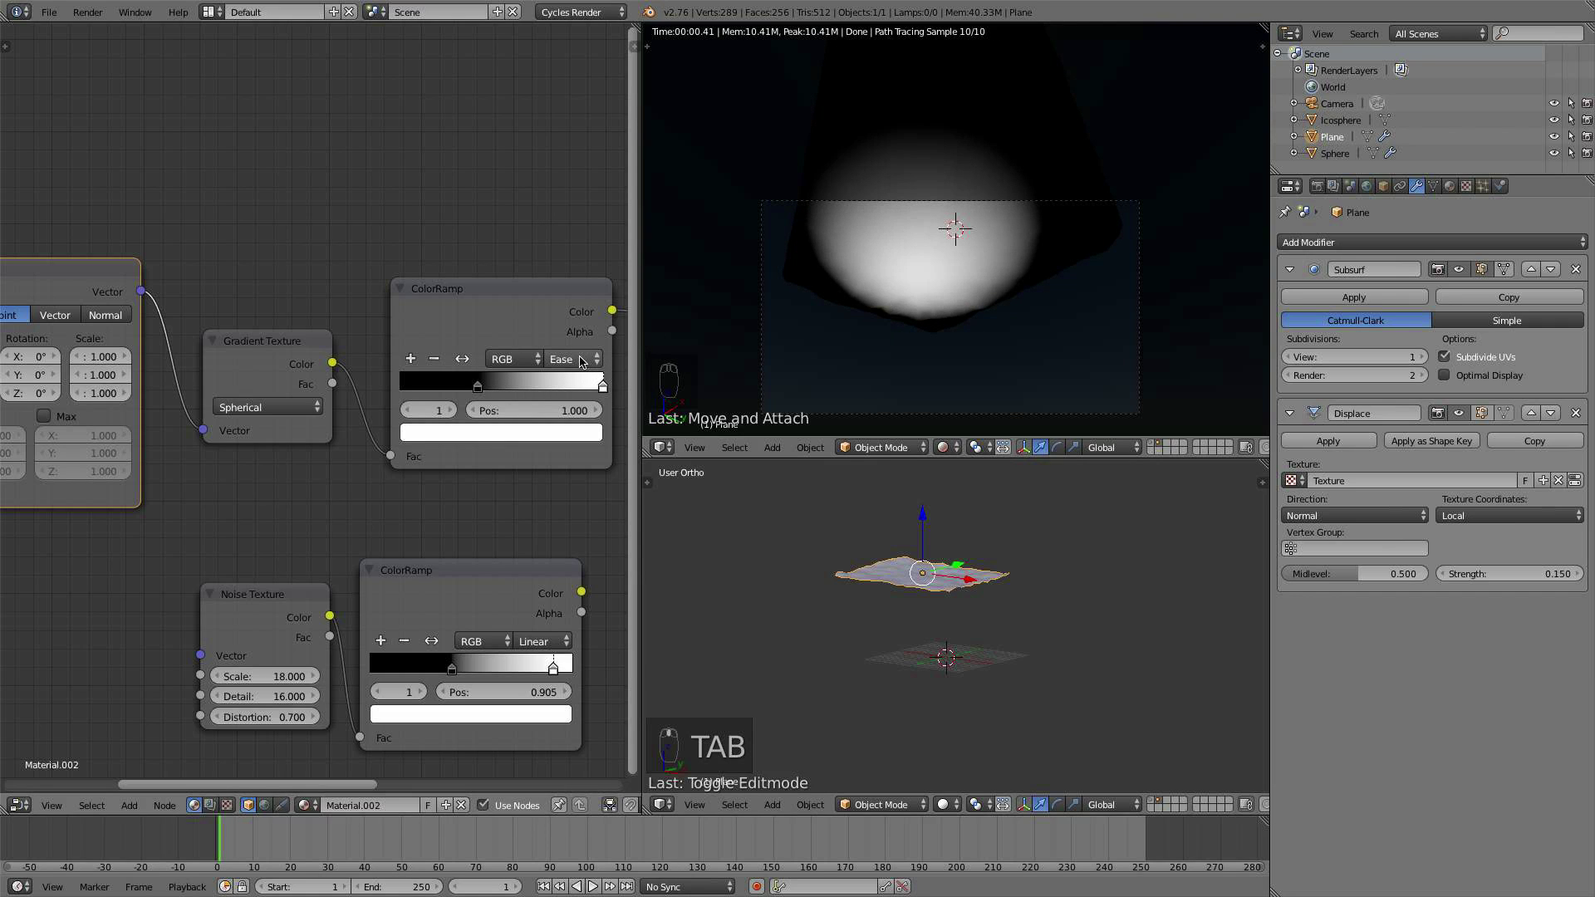
left_click(475, 386)
left_click_drag(475, 386, 473, 386)
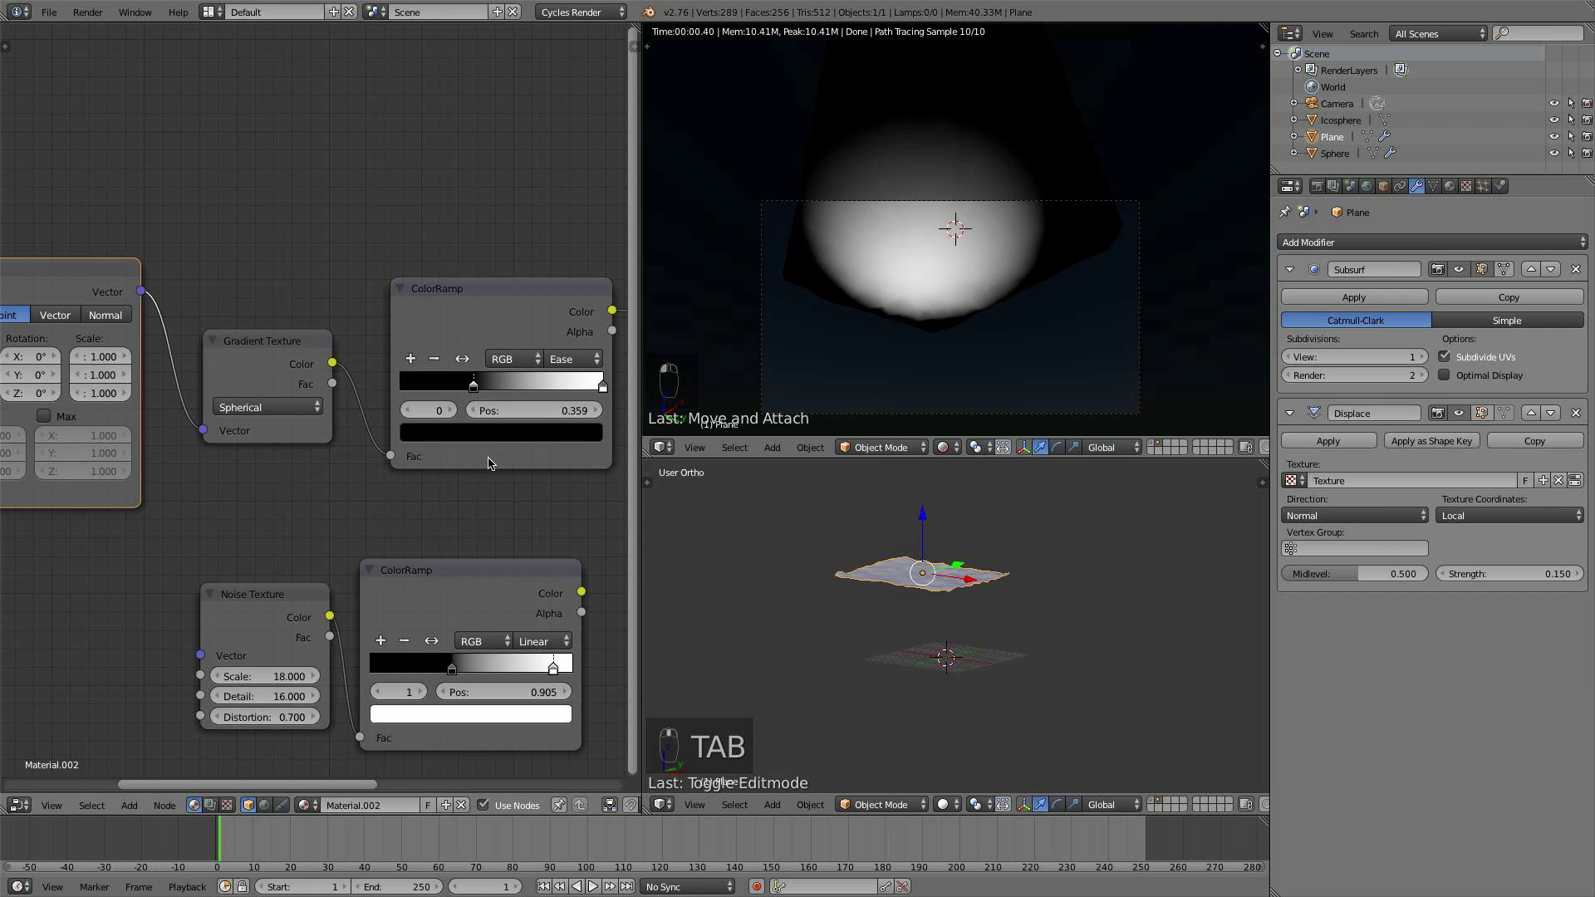
Step: Align the noise ColorRamp under the gradient one and insert a MixRGB node on the gradient ColorRamp's output link
scroll(336, 436, "down", 2)
left_click_drag(334, 530, 360, 529)
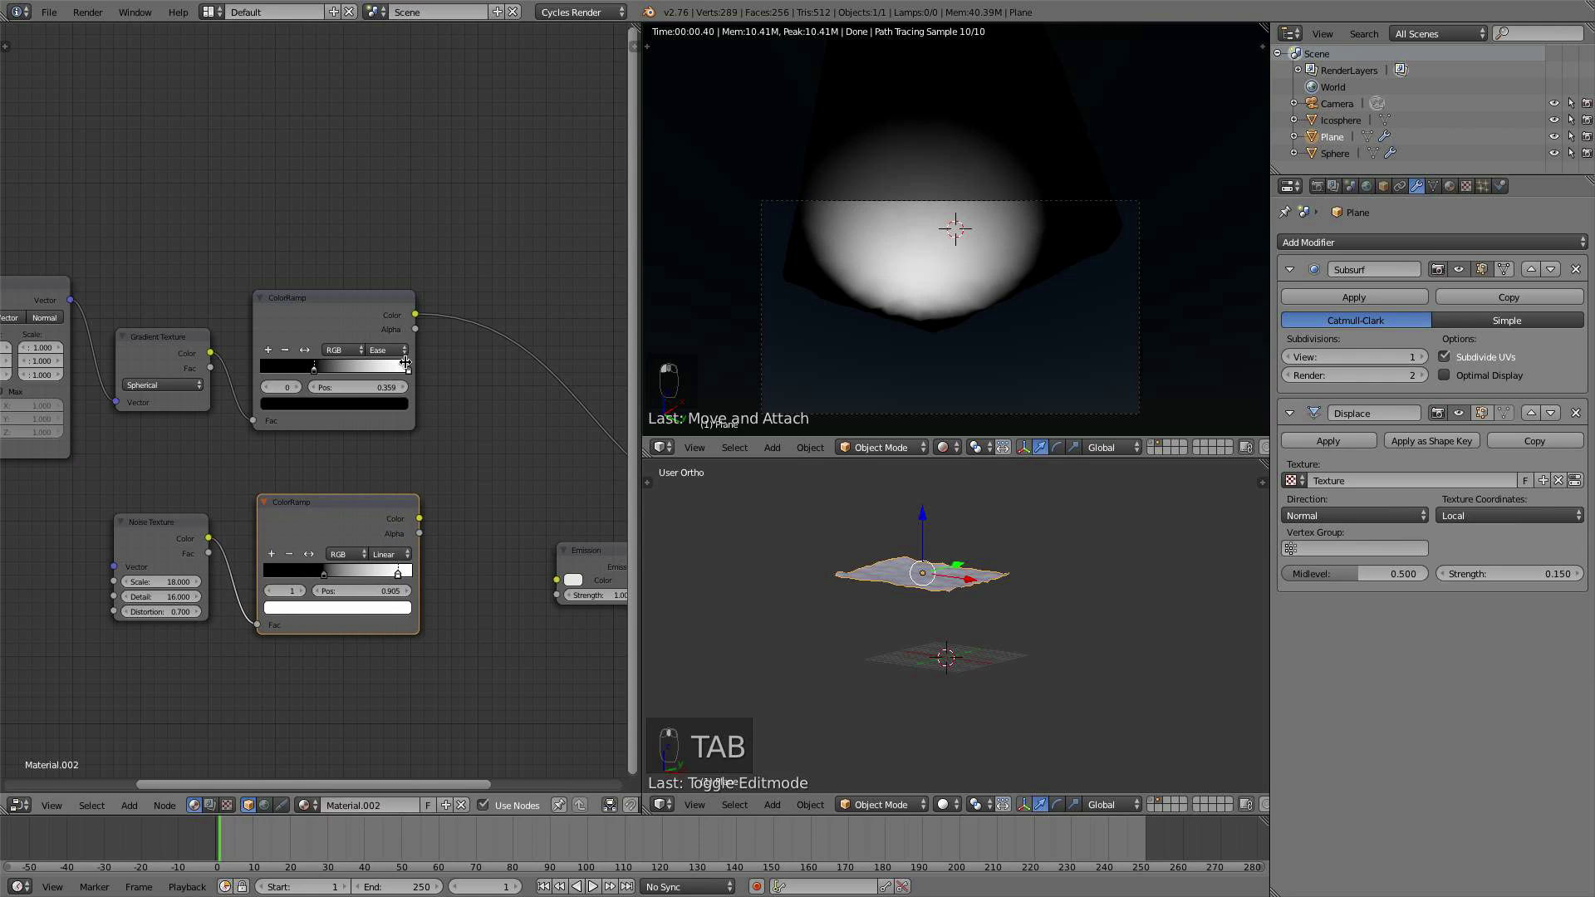
middle_click_drag(508, 460, 366, 397)
key("shift+a")
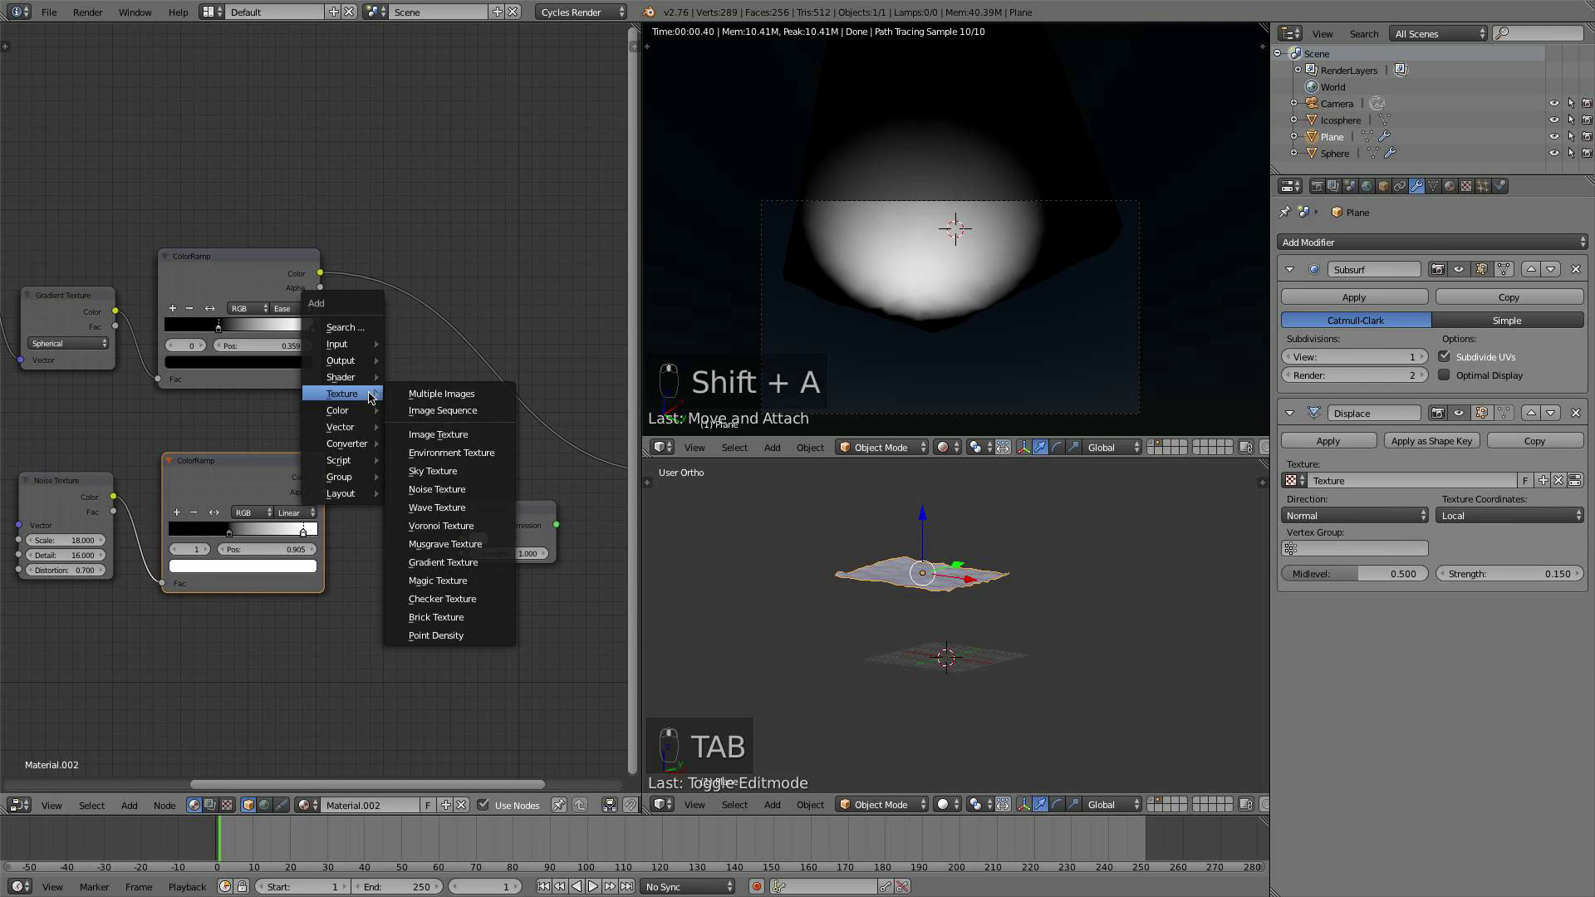
mouse_move(370, 410)
left_click(425, 411)
left_click(420, 389)
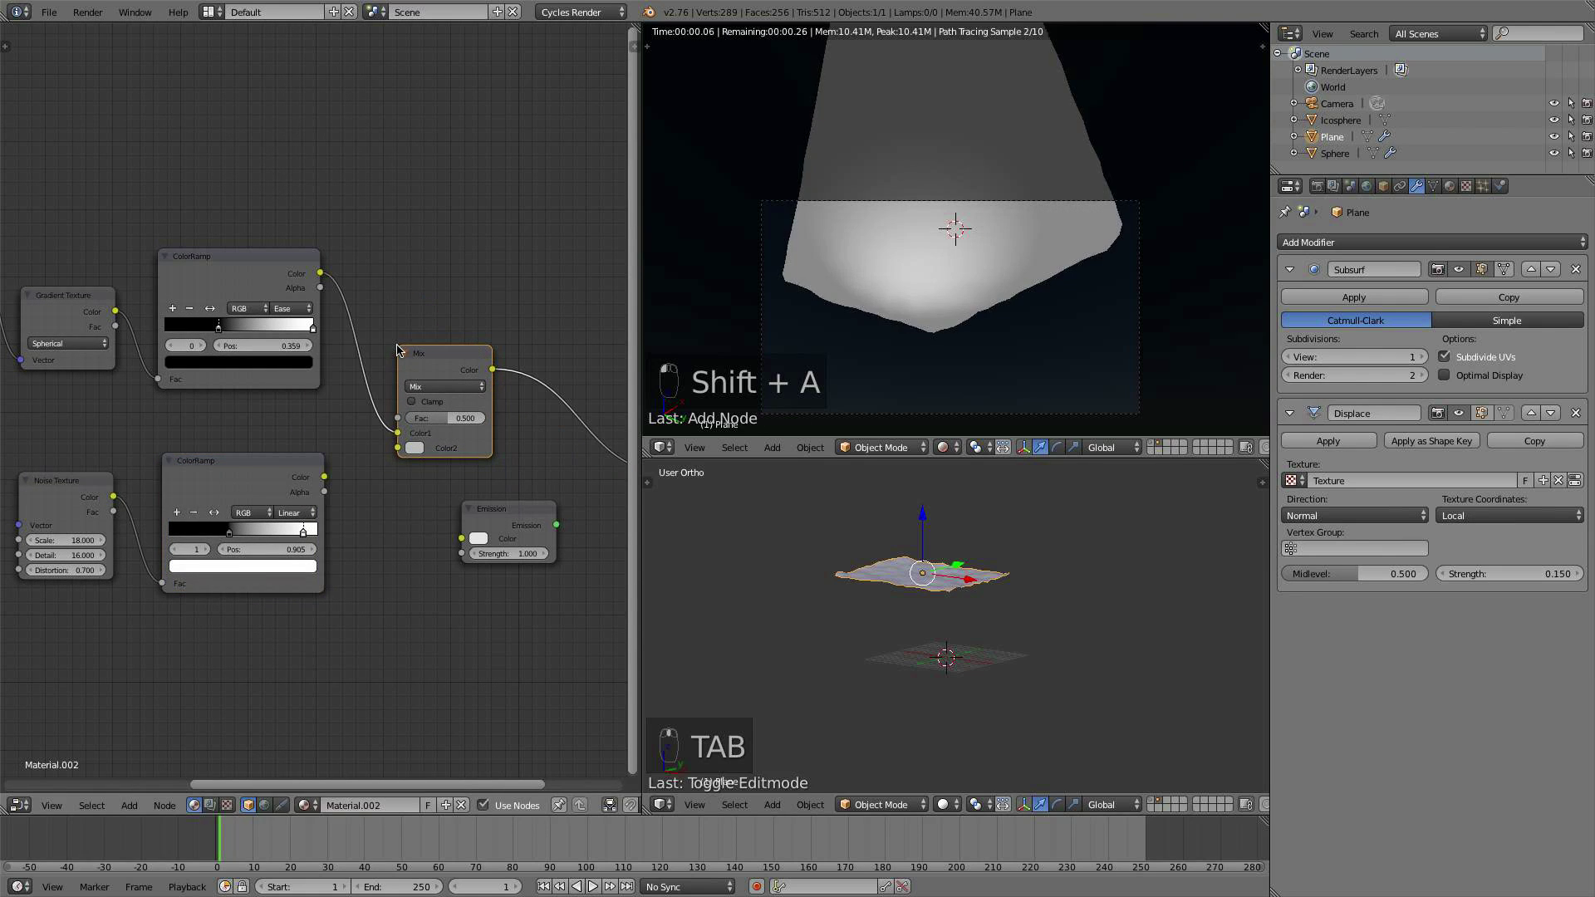
Step: Make the mix node Multiply the noise ramp (Color1) by the gradient ramp (Color2) at factor 1.000, and preview it
left_click(418, 386)
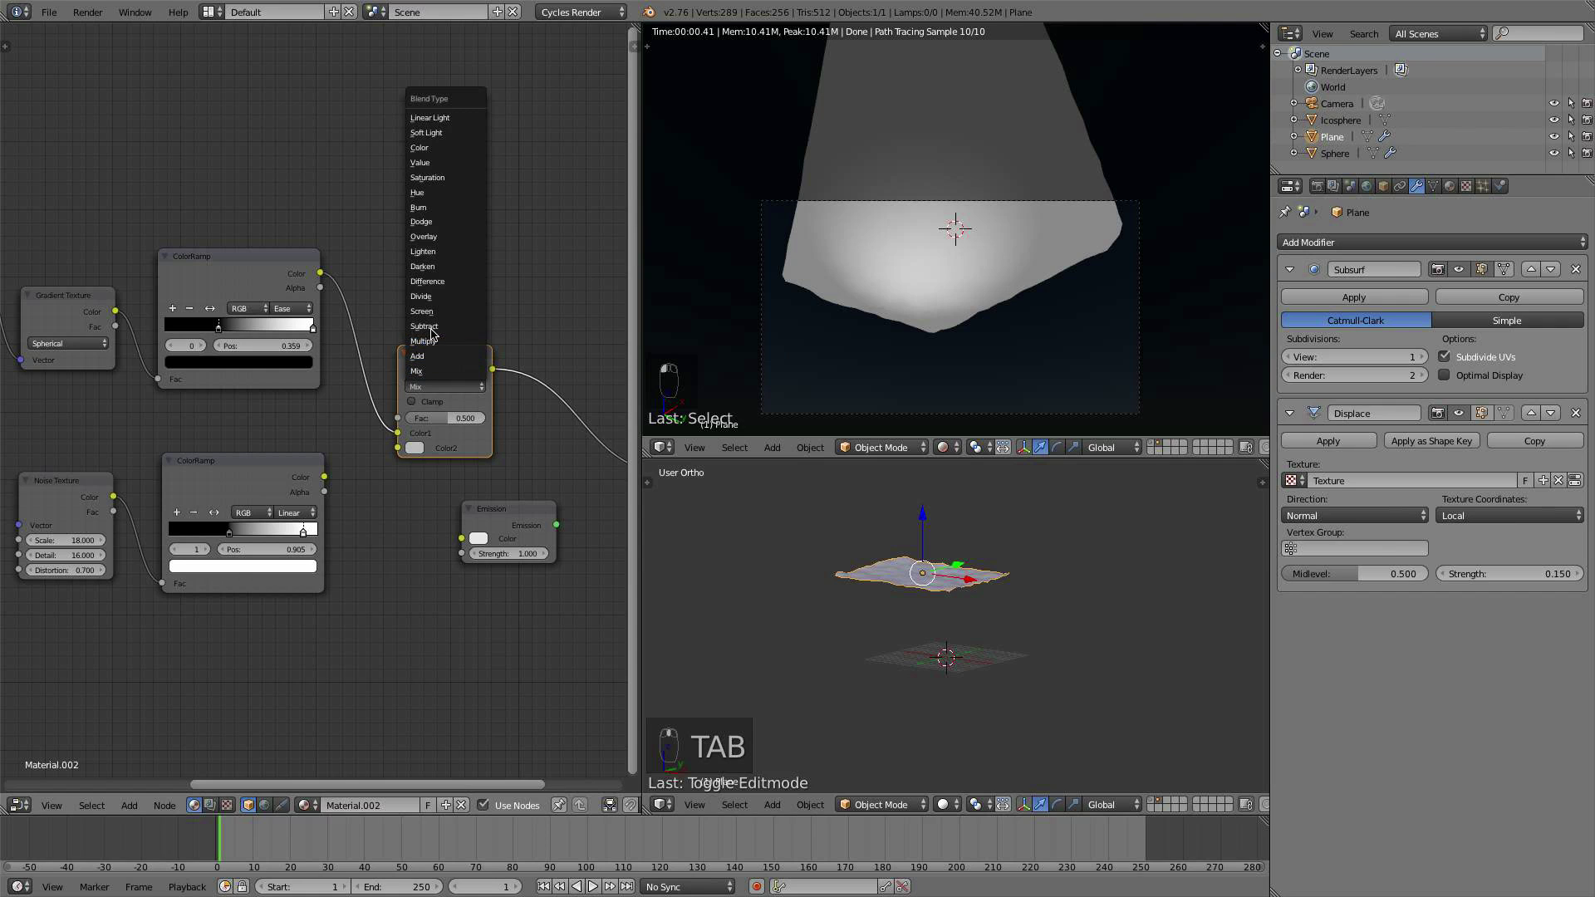
left_click(423, 342)
mouse_move(397, 433)
left_mouse_down()
mouse_move(357, 358)
mouse_move(398, 448)
mouse_move(380, 441)
mouse_move(398, 433)
left_mouse_up()
left_click(456, 368, "ctrl+shift")
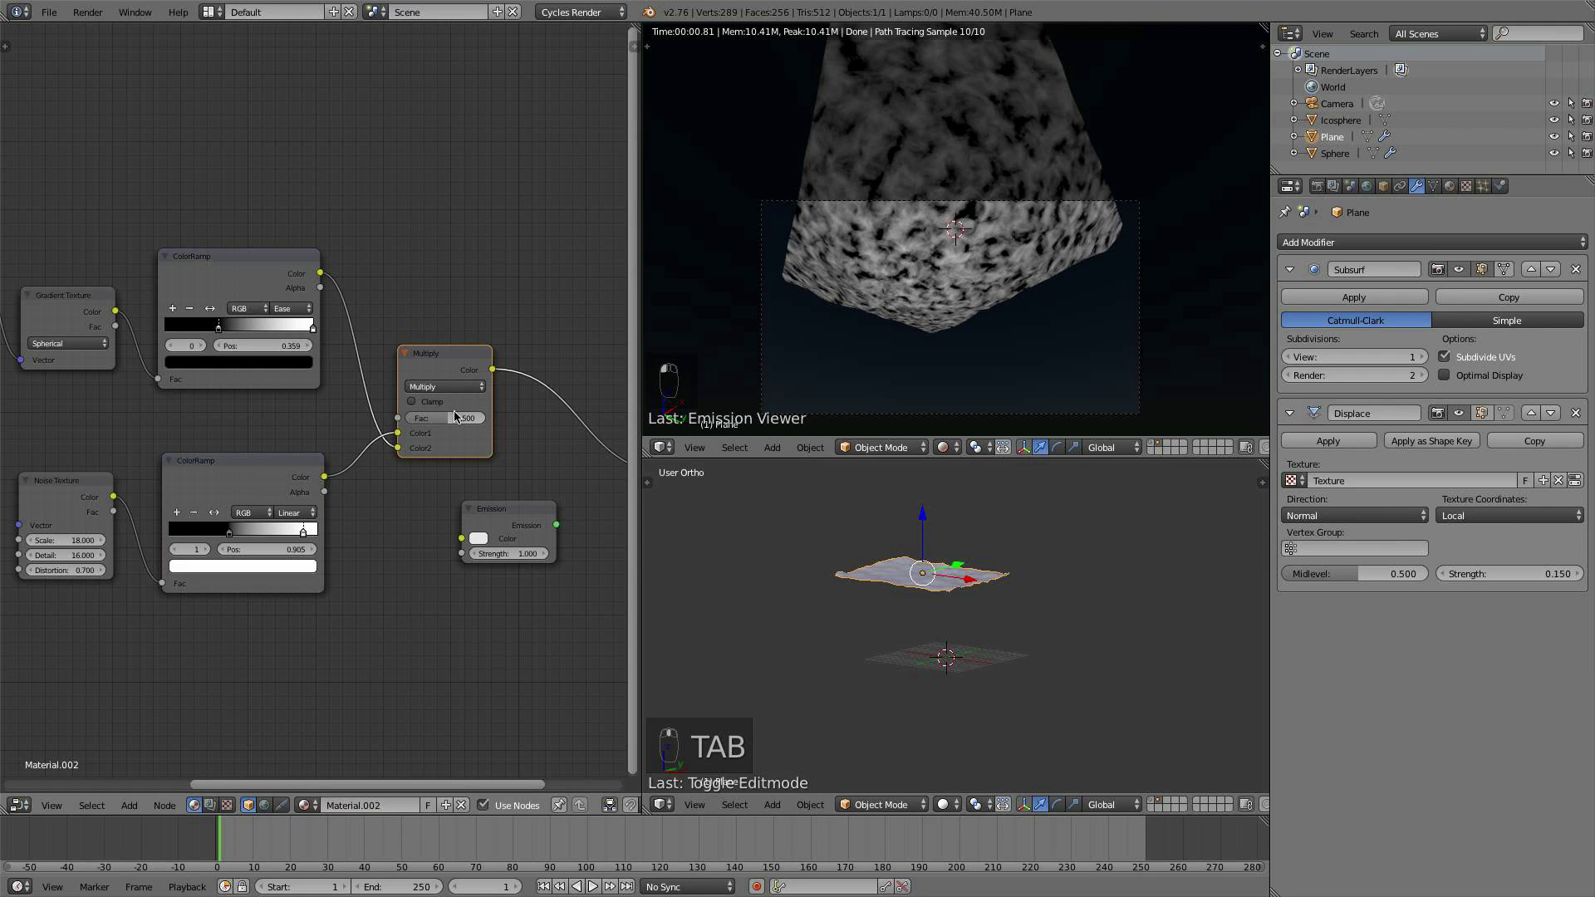
key("Return")
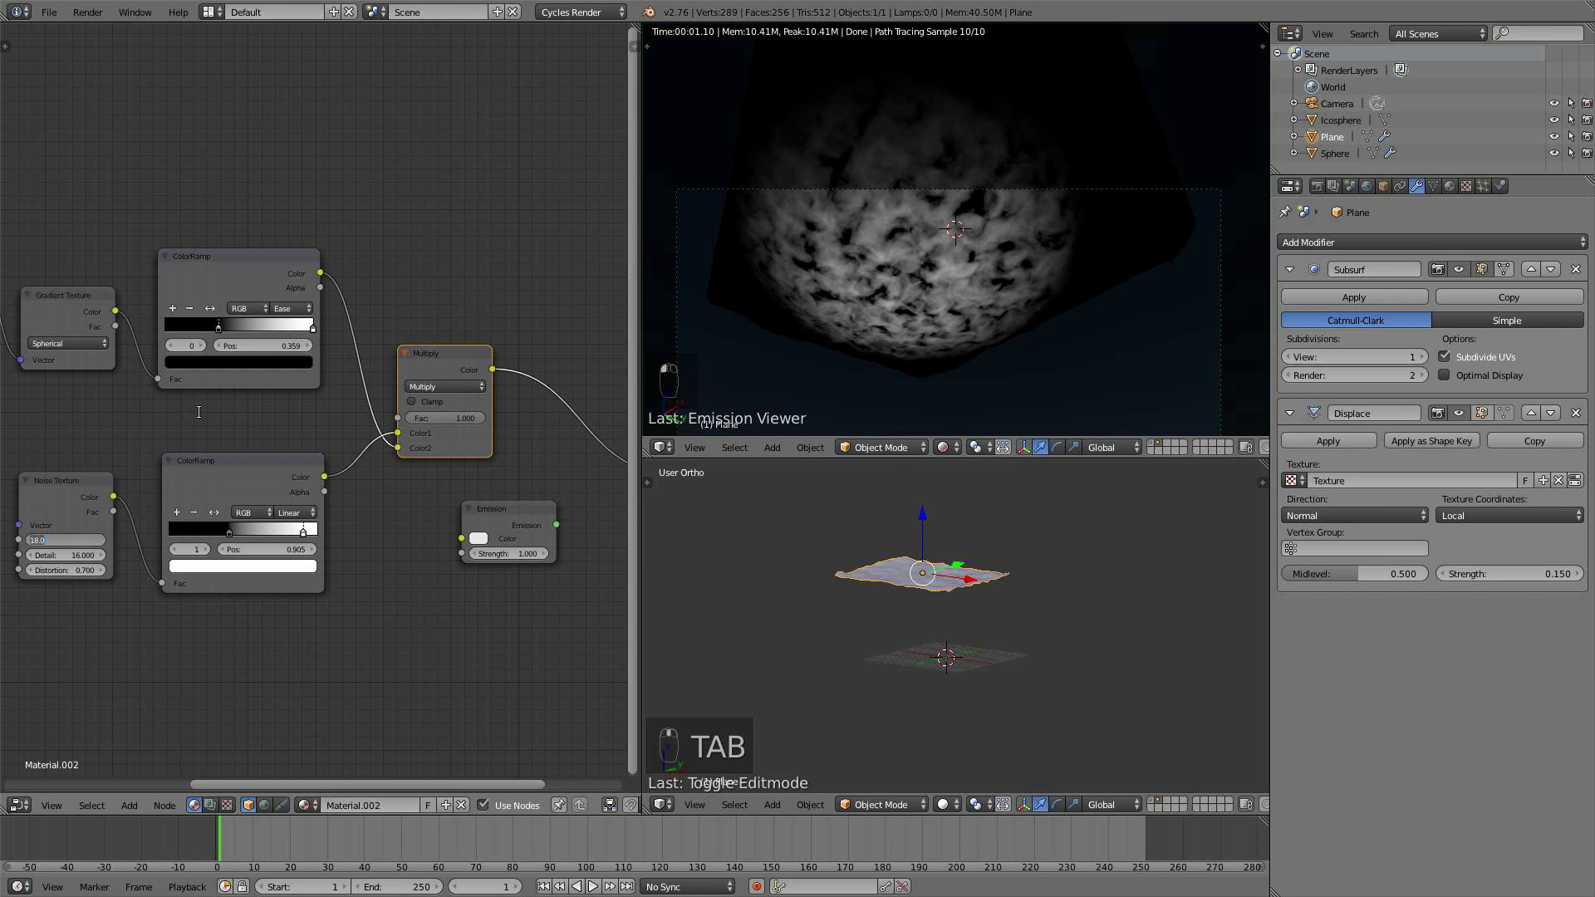
Step: Set the Noise Texture's scale to 16
type("6")
key("Return")
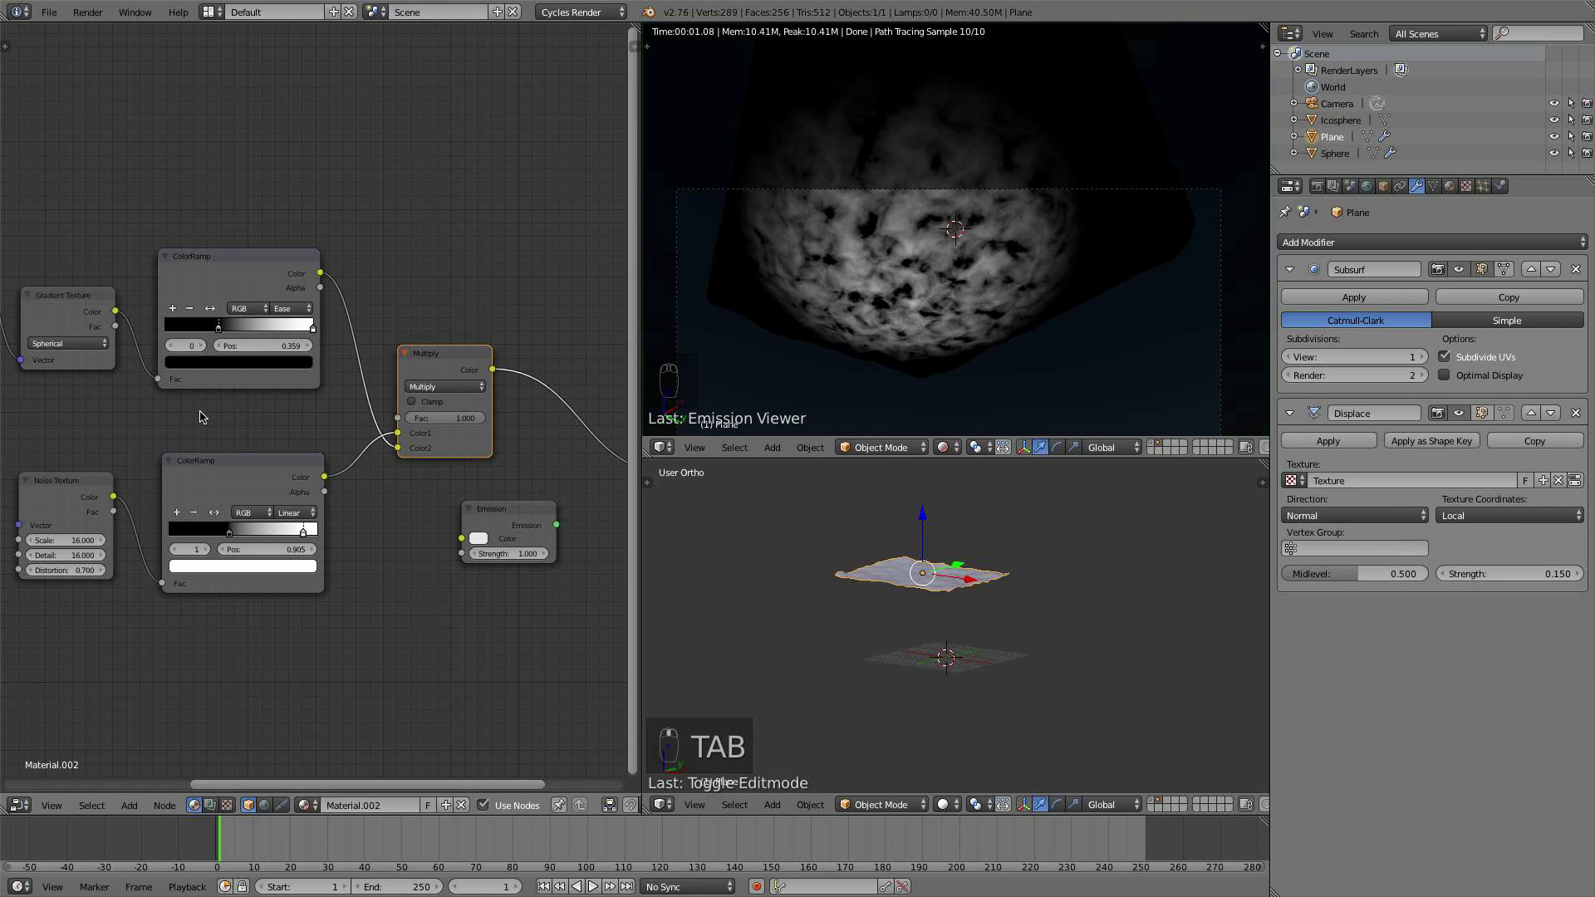
scroll(353, 568, "down", 1)
middle_click_drag(353, 569, 265, 523)
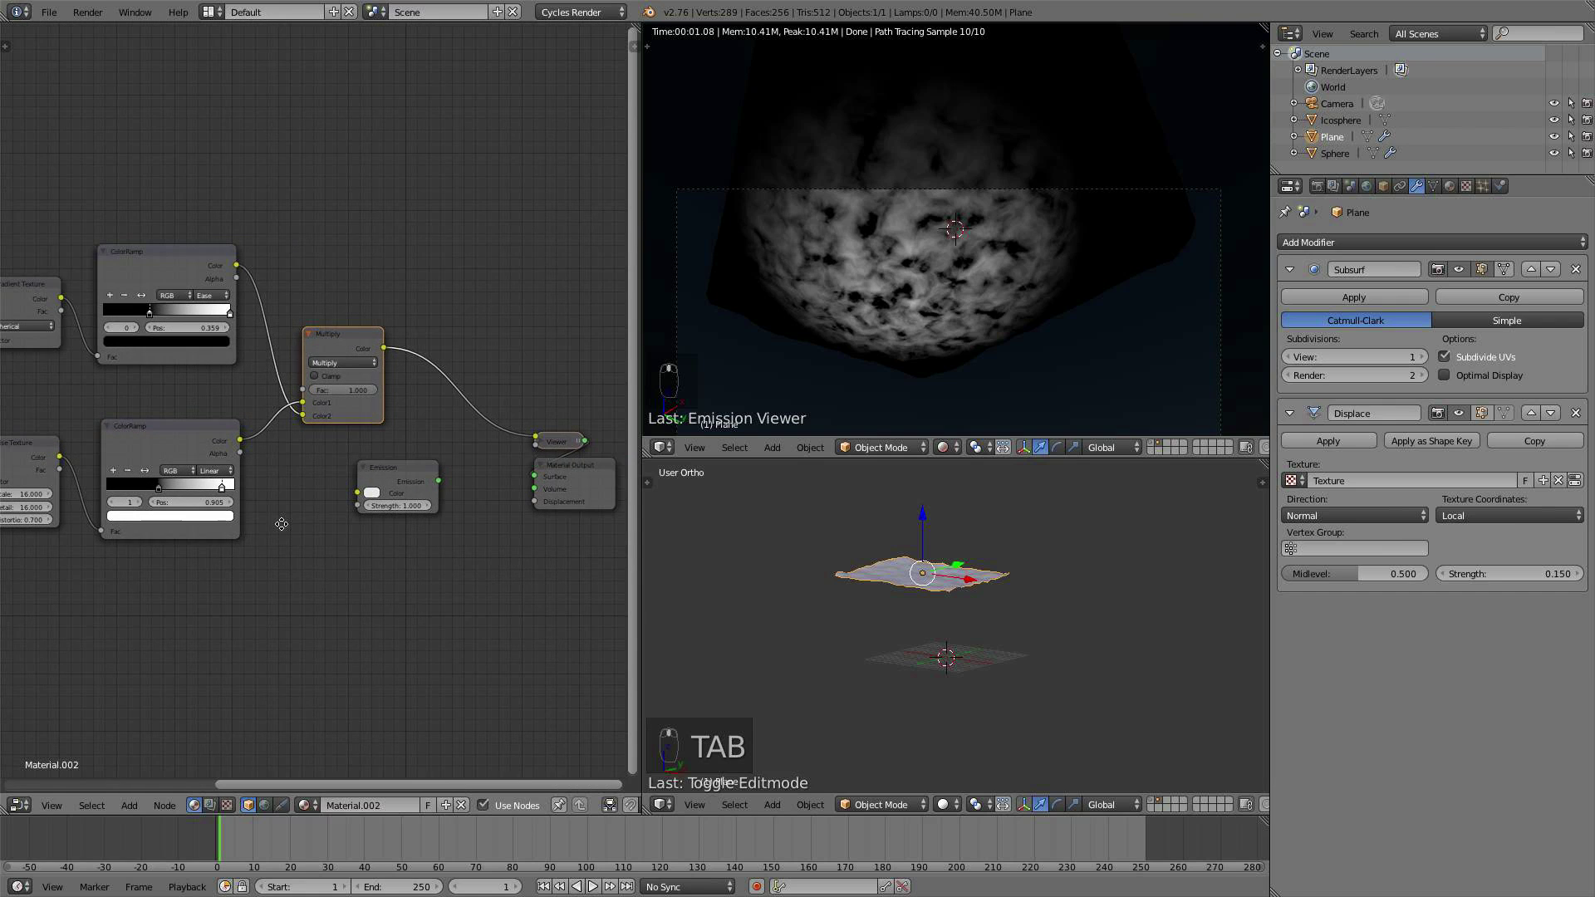
Step: Connect the Multiply node's color output to the Emission node's color and feed that Emission into the Material Output's surface
left_click_drag(413, 469, 416, 491)
middle_click_drag(415, 491, 318, 456)
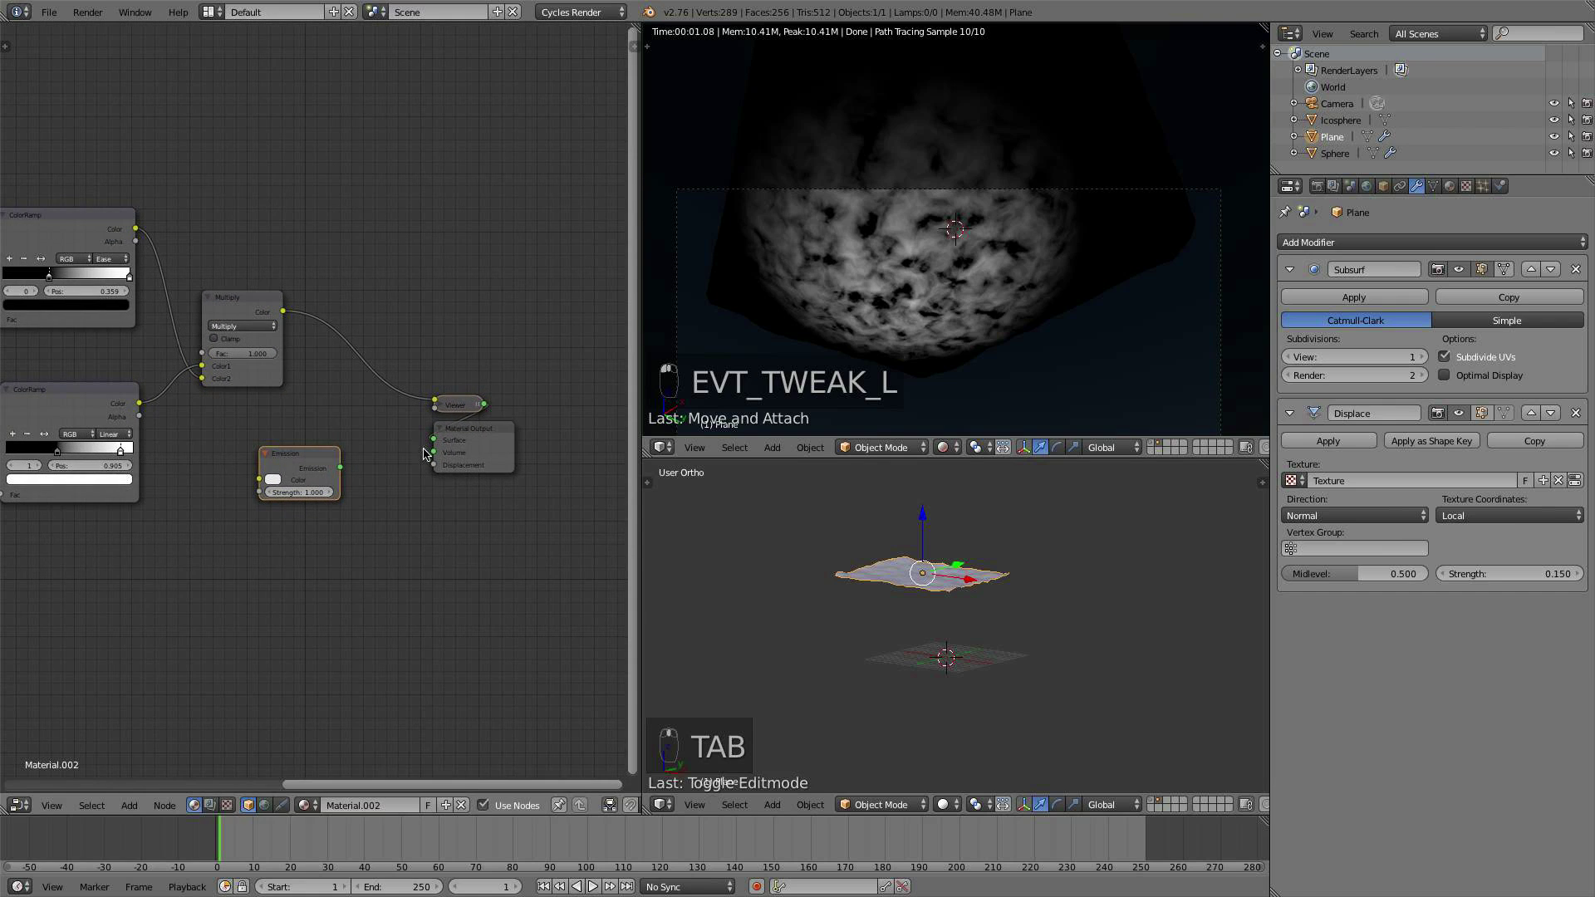
left_click_drag(476, 446, 571, 437)
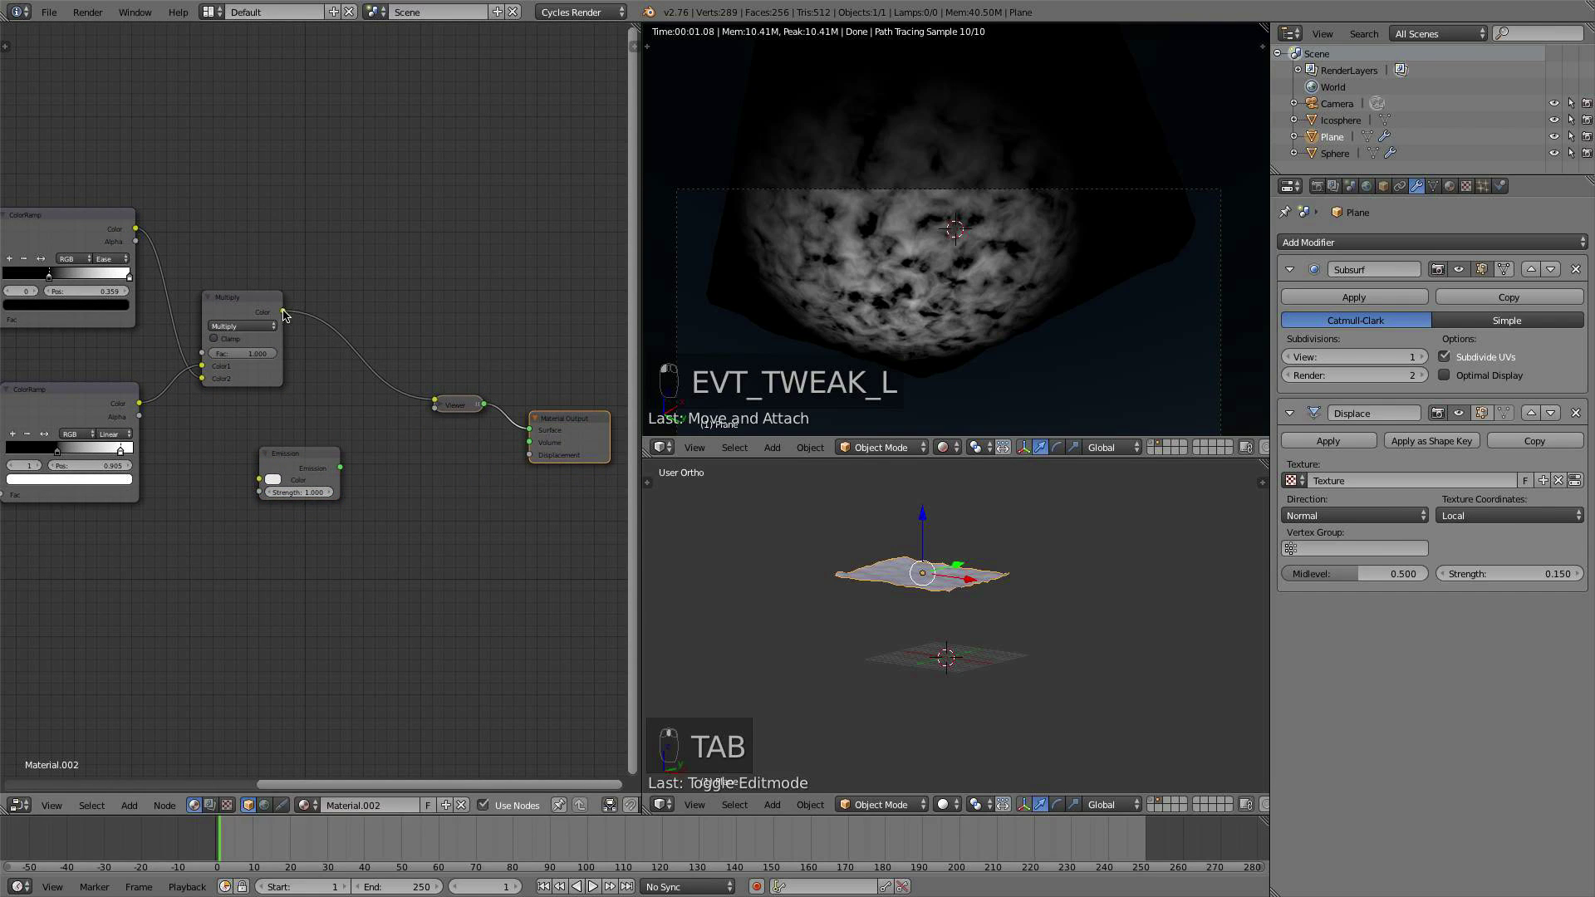
left_click_drag(283, 312, 336, 442)
left_click(337, 442, "ctrl+shift")
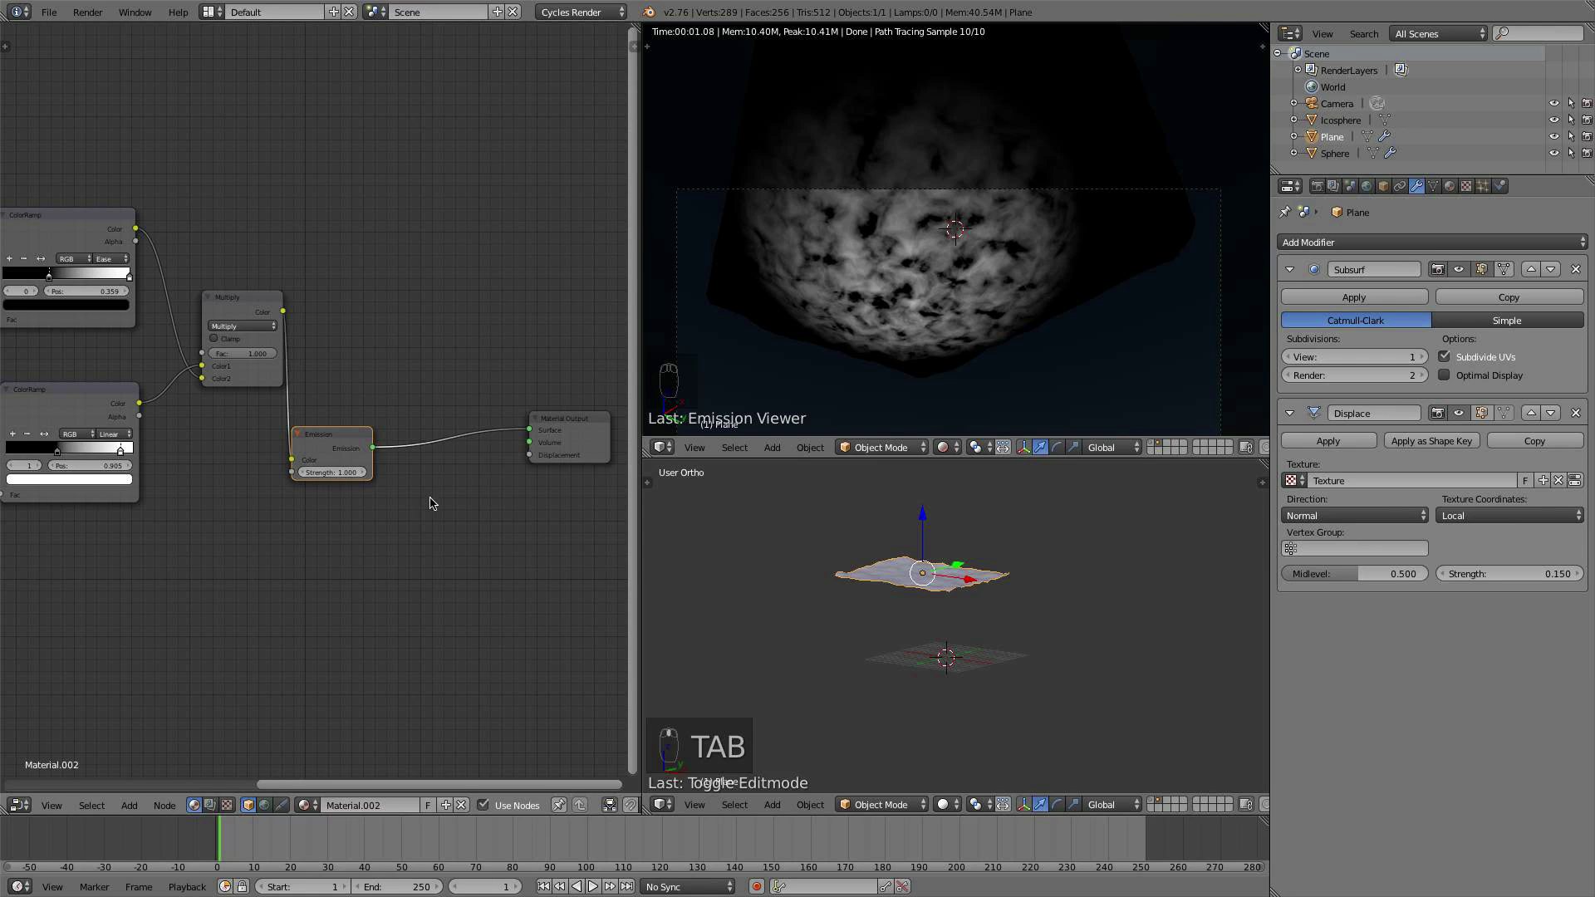
Step: Add a Transparent BSDF beneath the Emission node and combine both with a Mix Shader placed before the Material Output
key("shift+a")
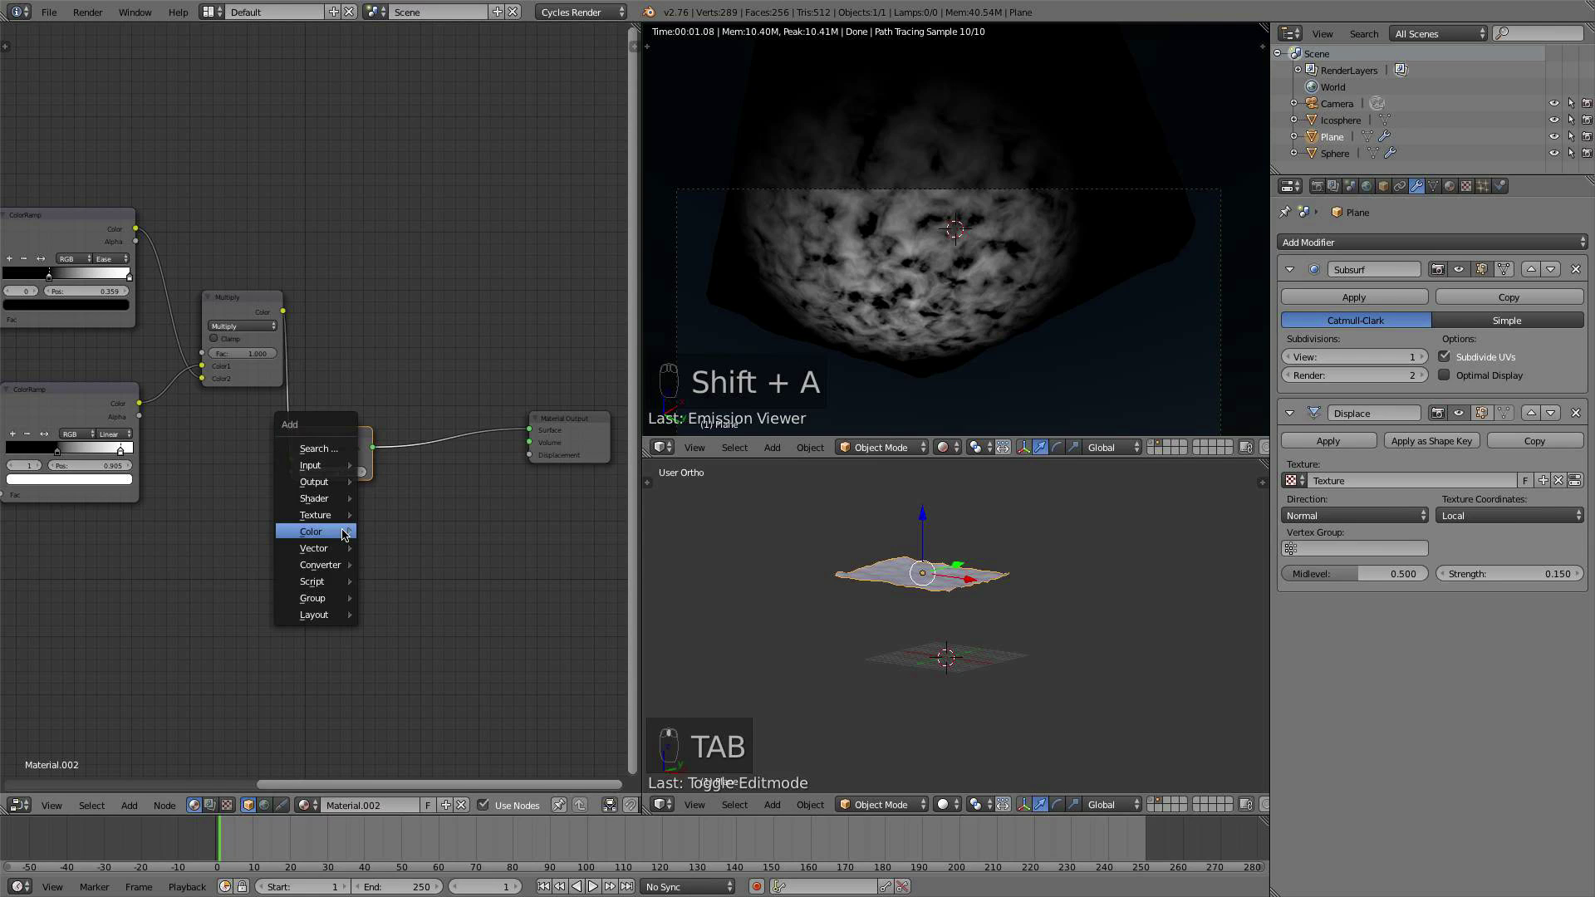
mouse_move(325, 514)
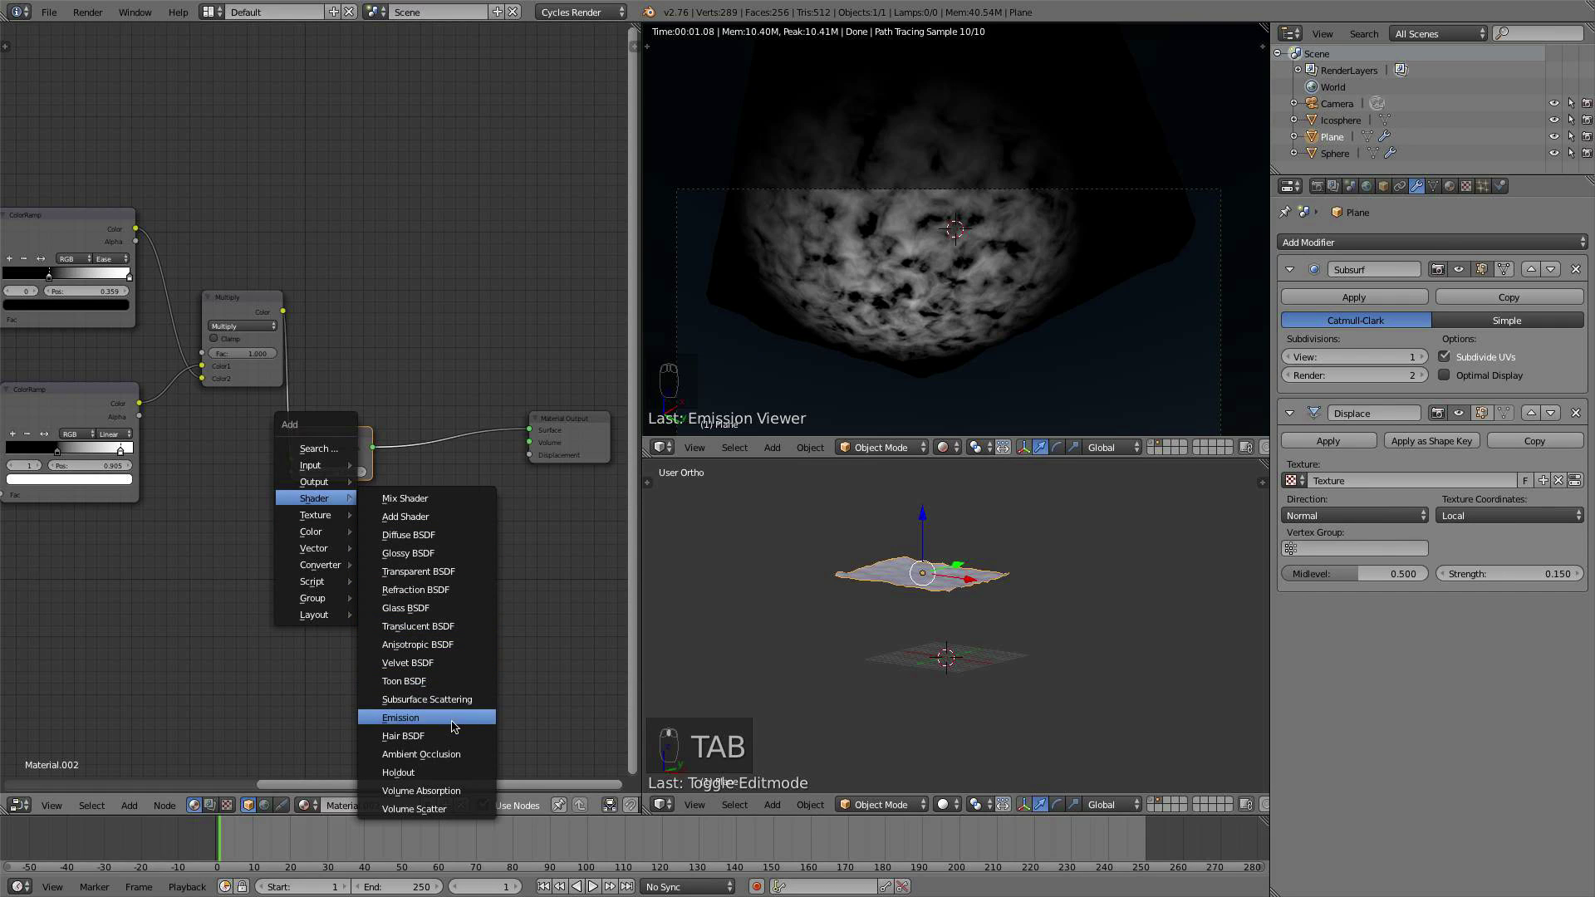
left_click(417, 575)
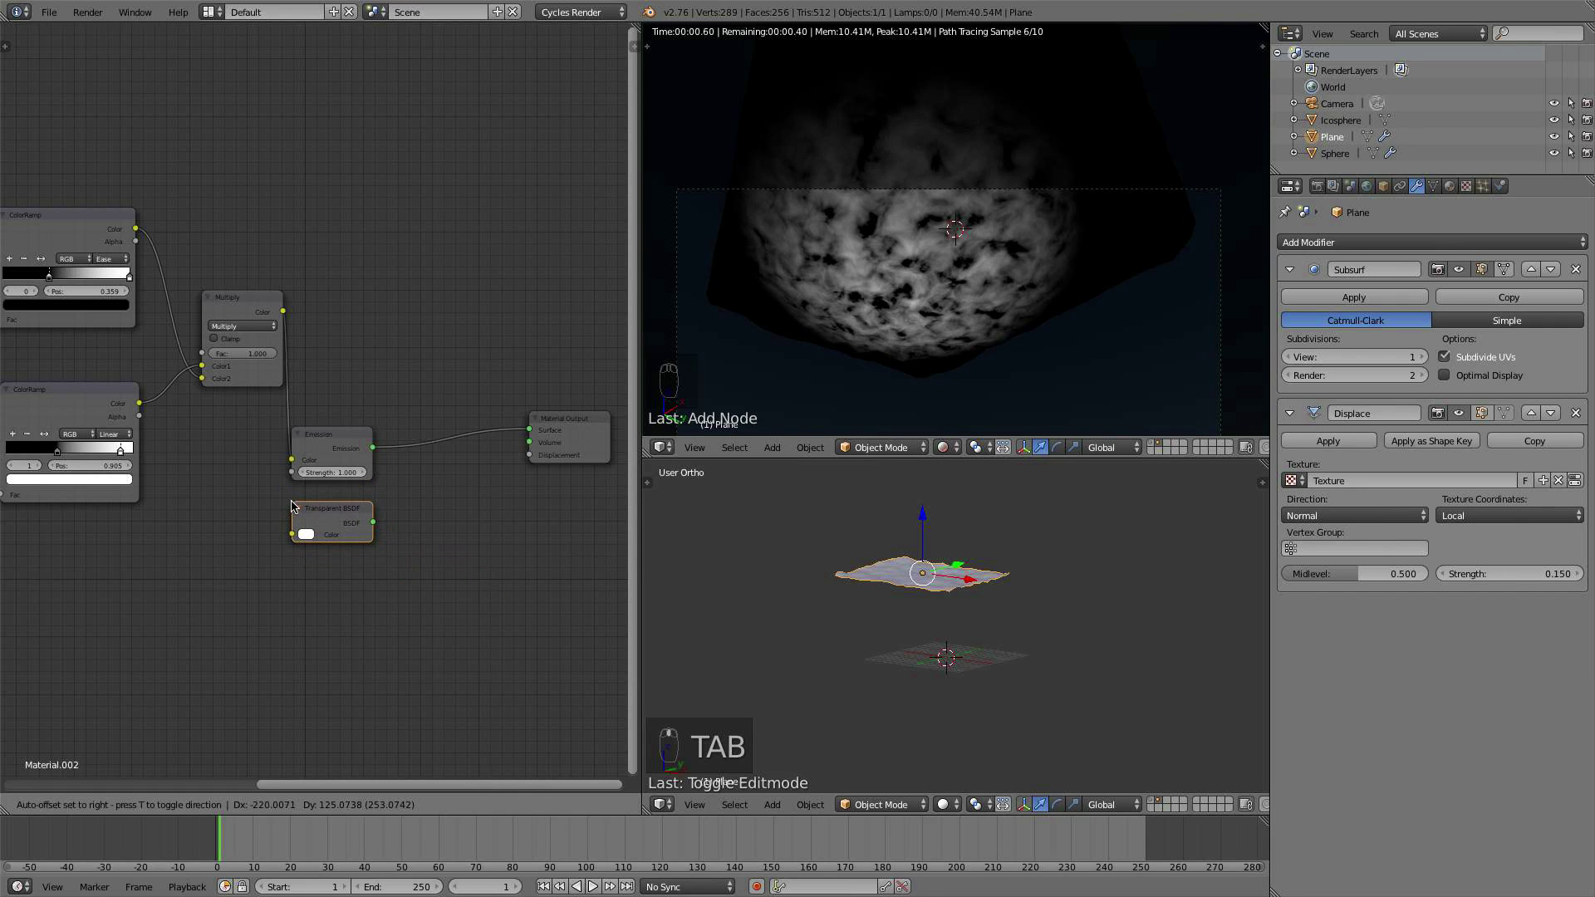
left_click(287, 502)
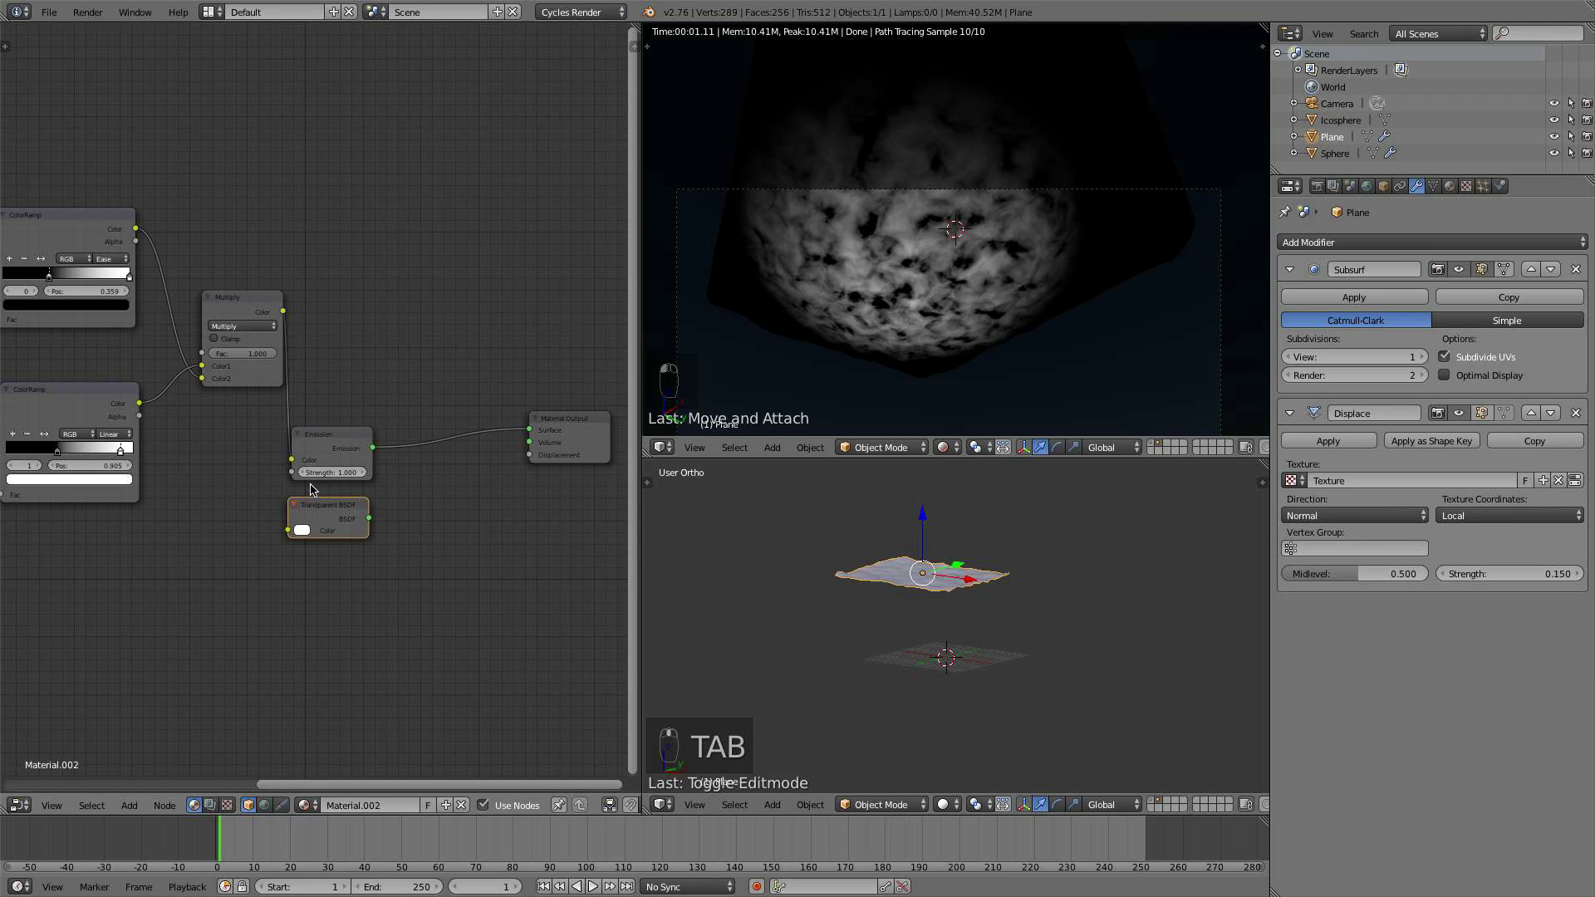
right_click_drag(338, 453, 333, 518, "ctrl+shift")
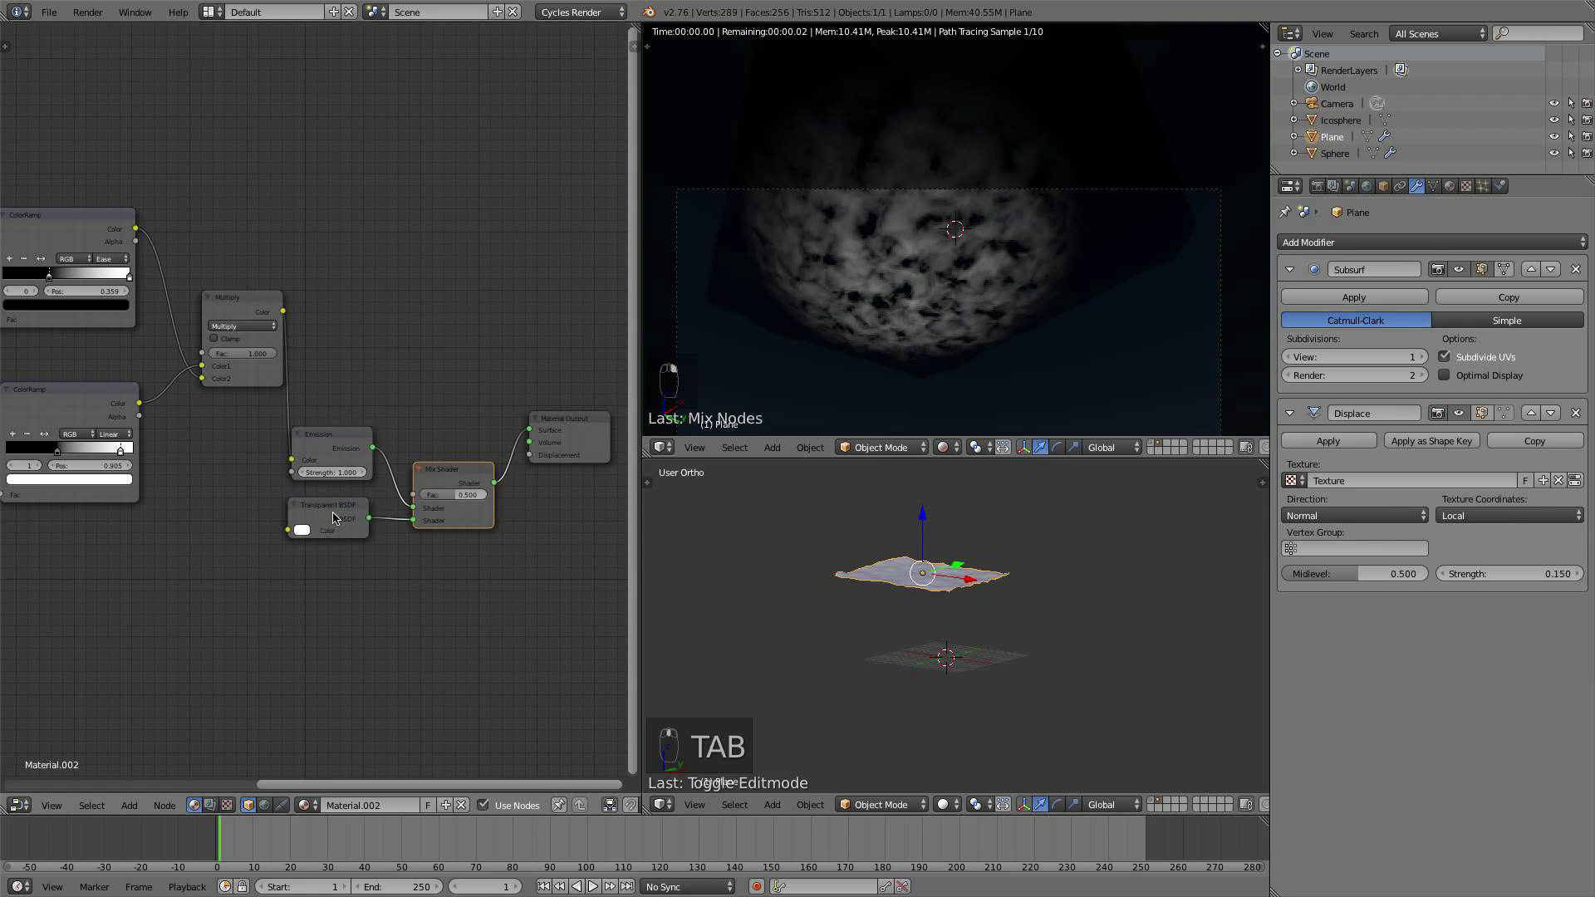
left_click_drag(468, 480, 454, 456)
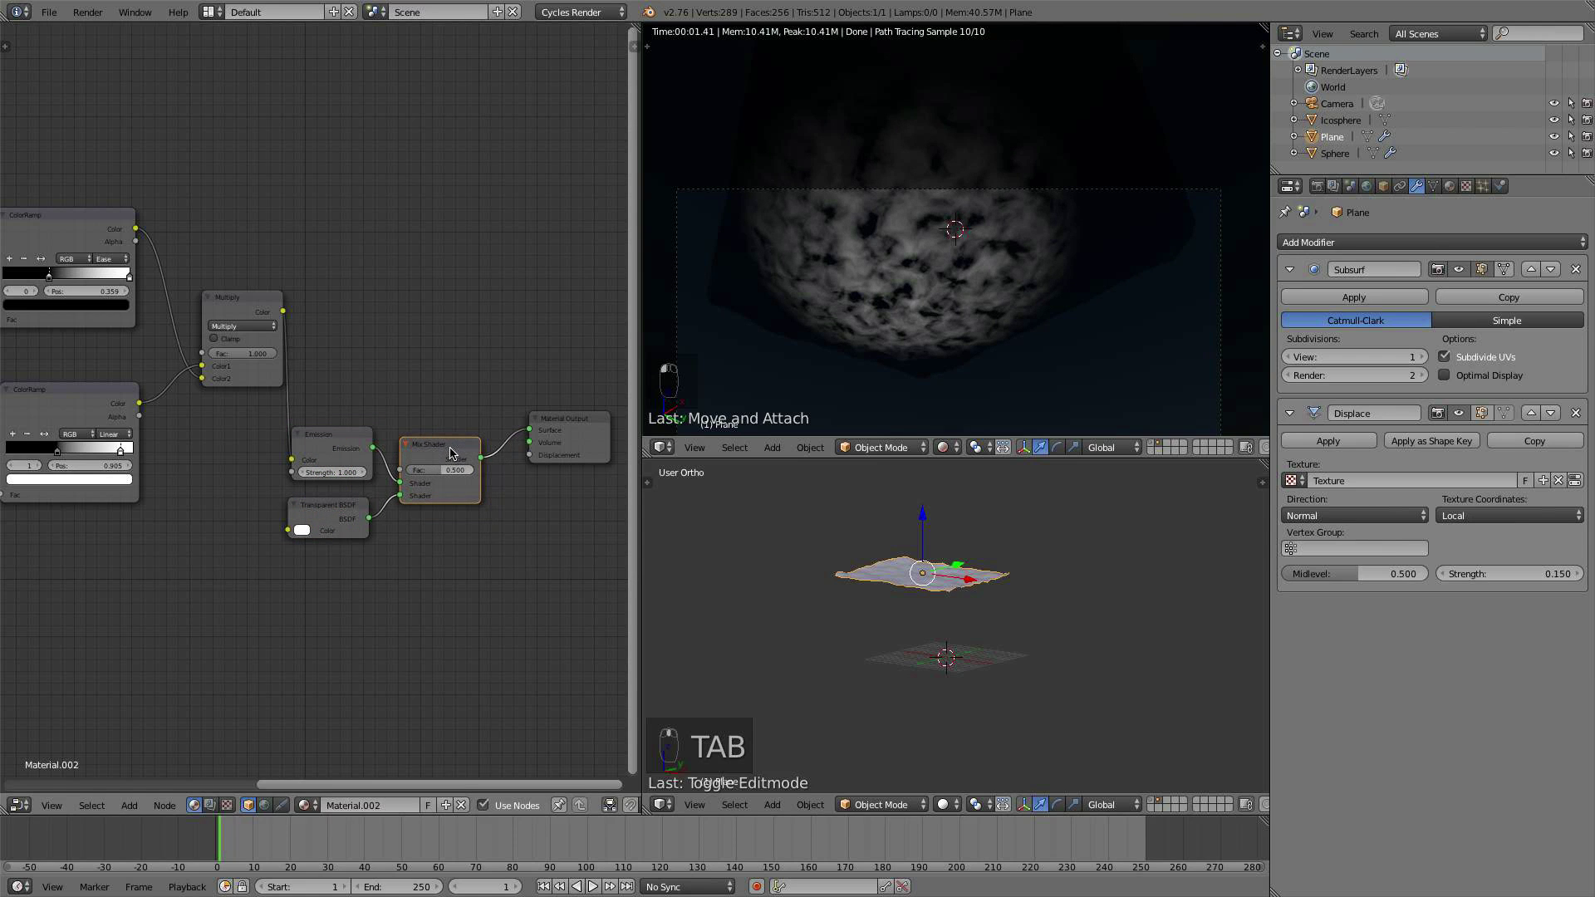
Step: Drive the Mix Shader's factor with the Multiply node's color output and preview the Mix Shader
scroll(461, 499, "up", 2)
scroll(461, 498, "up", 1)
middle_click_drag(461, 498, 385, 532)
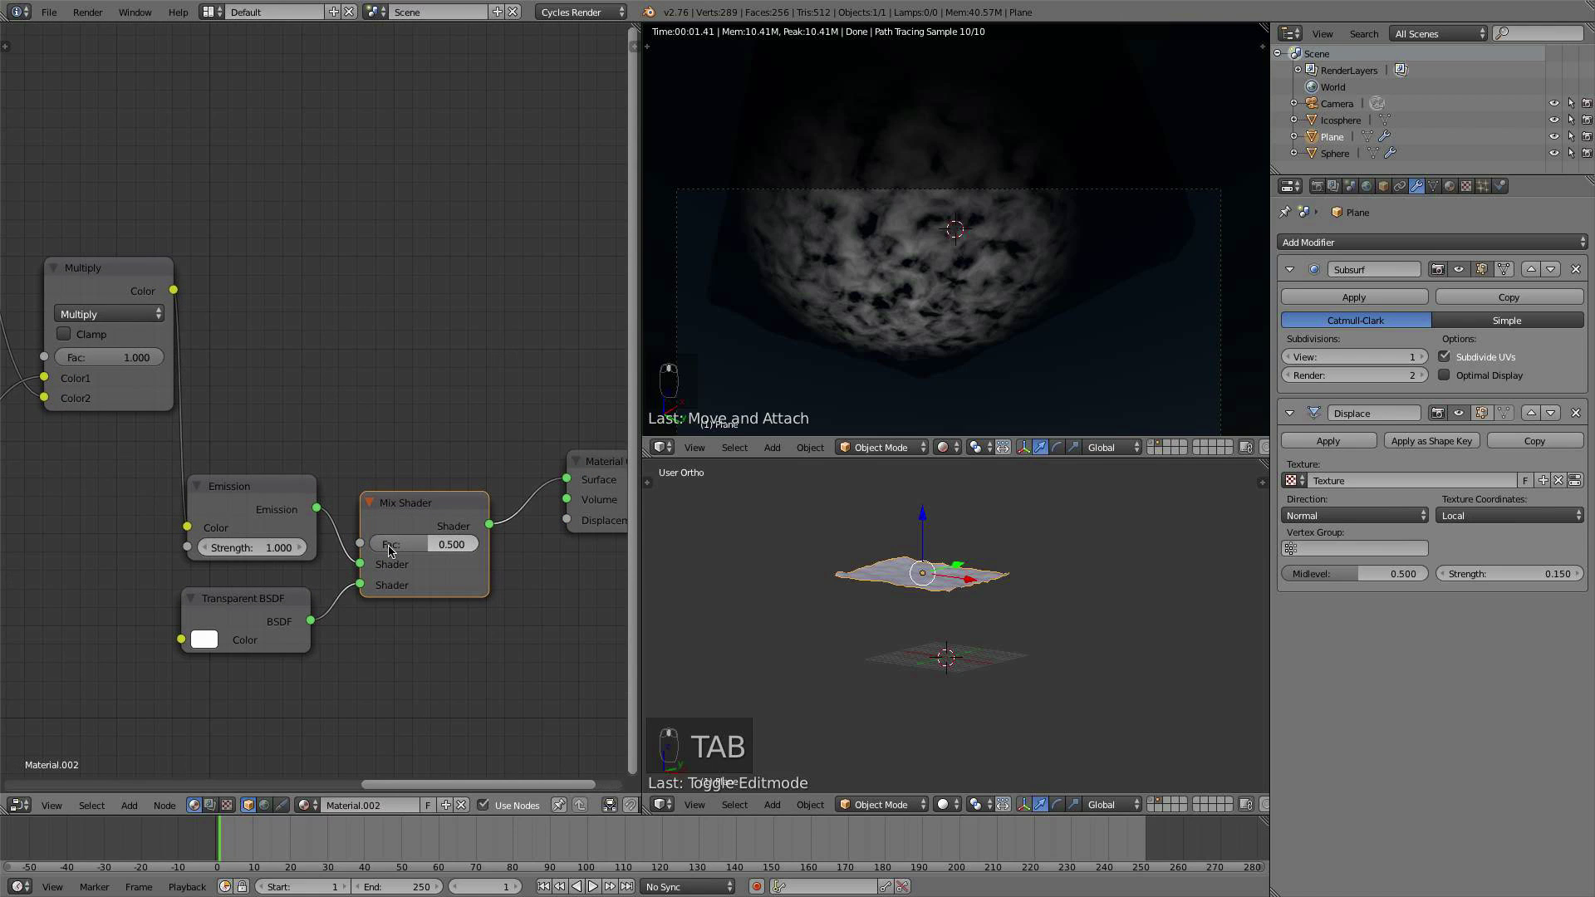
scroll(402, 521, "down", 1)
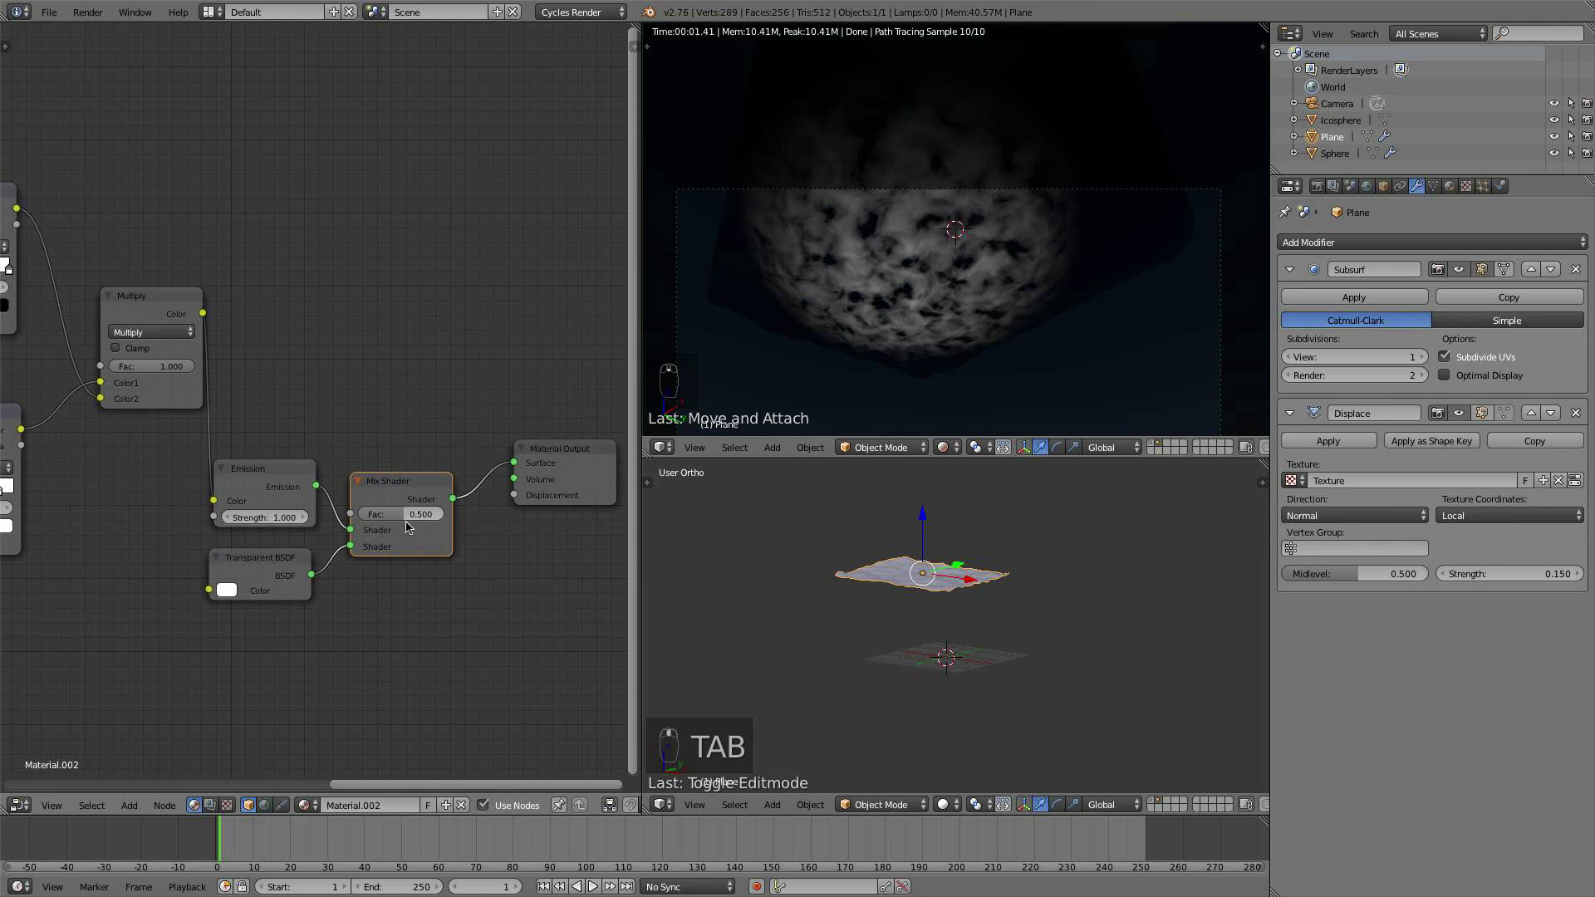
left_click(146, 305)
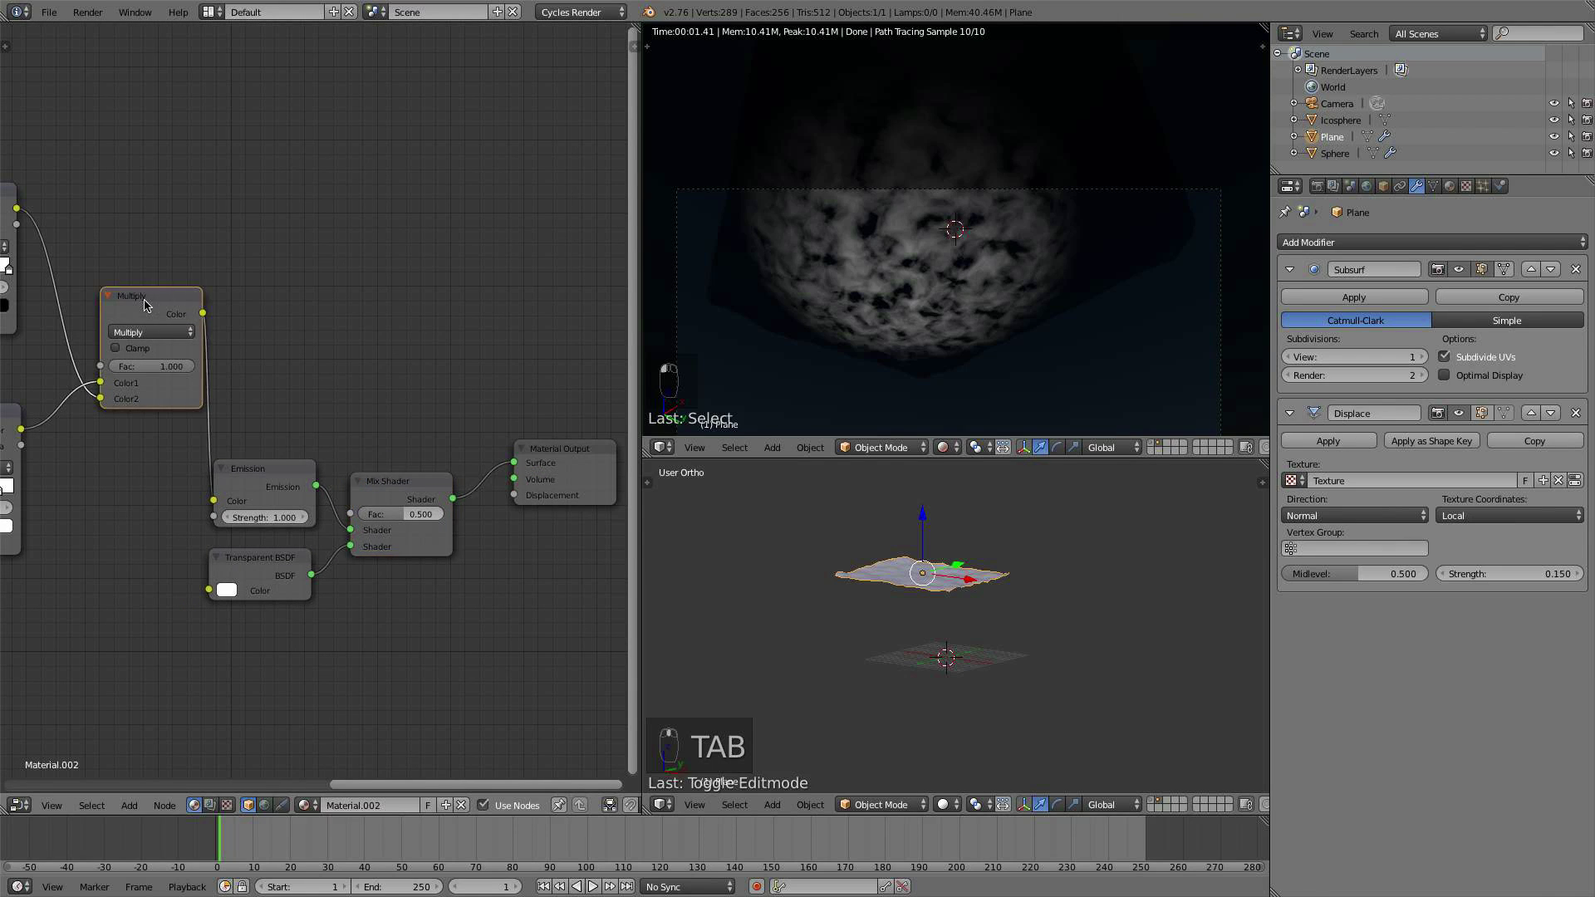
mouse_move(224, 278)
right_mouse_down("ctrl")
mouse_move(256, 266)
mouse_move(320, 306)
mouse_move(160, 313)
mouse_move(381, 465)
mouse_move(391, 489)
right_mouse_up("ctrl")
left_click_drag(286, 471, 270, 477)
left_click(415, 497, "ctrl+shift")
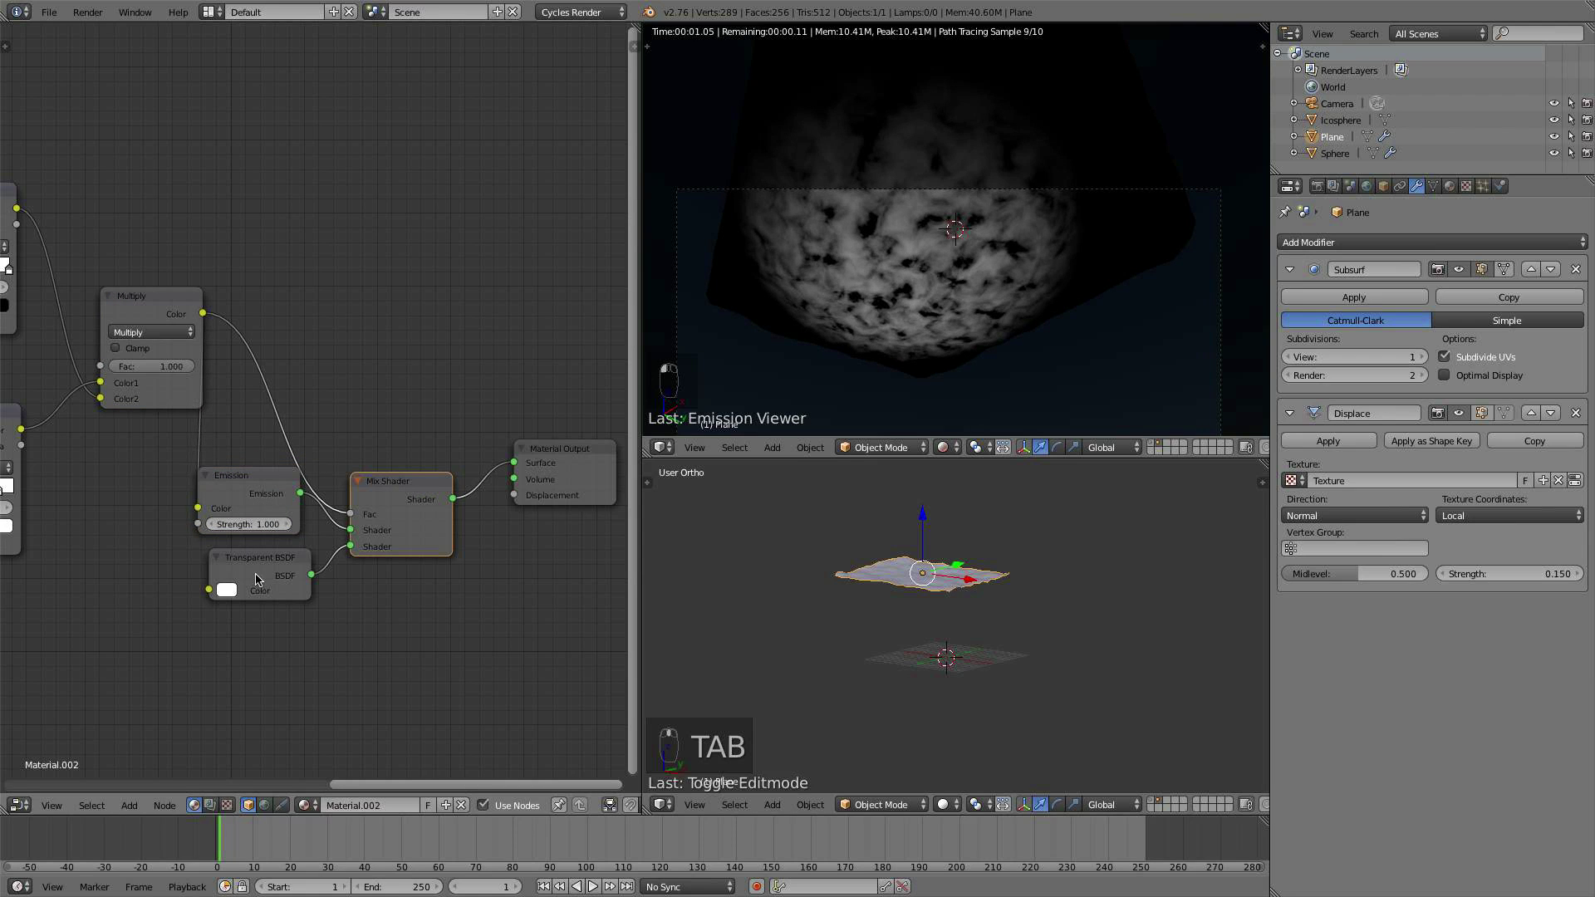
Step: Swap the Mix Shader inputs so Transparent BSDF comes first and Emission second, and arrange the two nodes in that order
left_click_drag(257, 579, 237, 594)
left_click_drag(250, 487, 221, 509)
left_click_drag(350, 529, 352, 548)
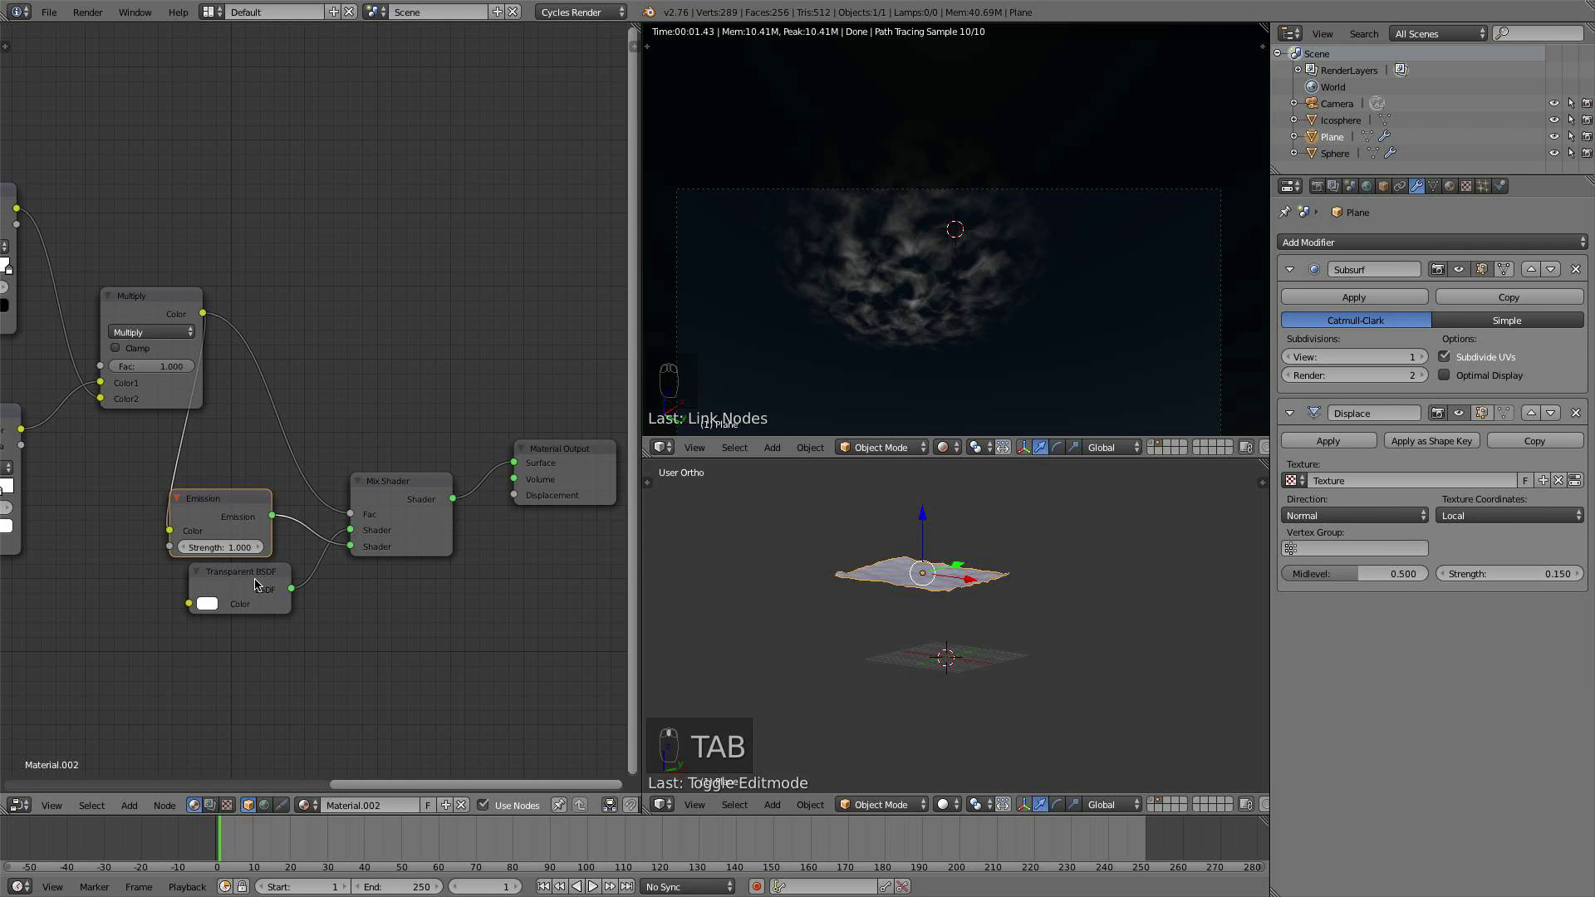
left_click_drag(256, 586, 240, 625)
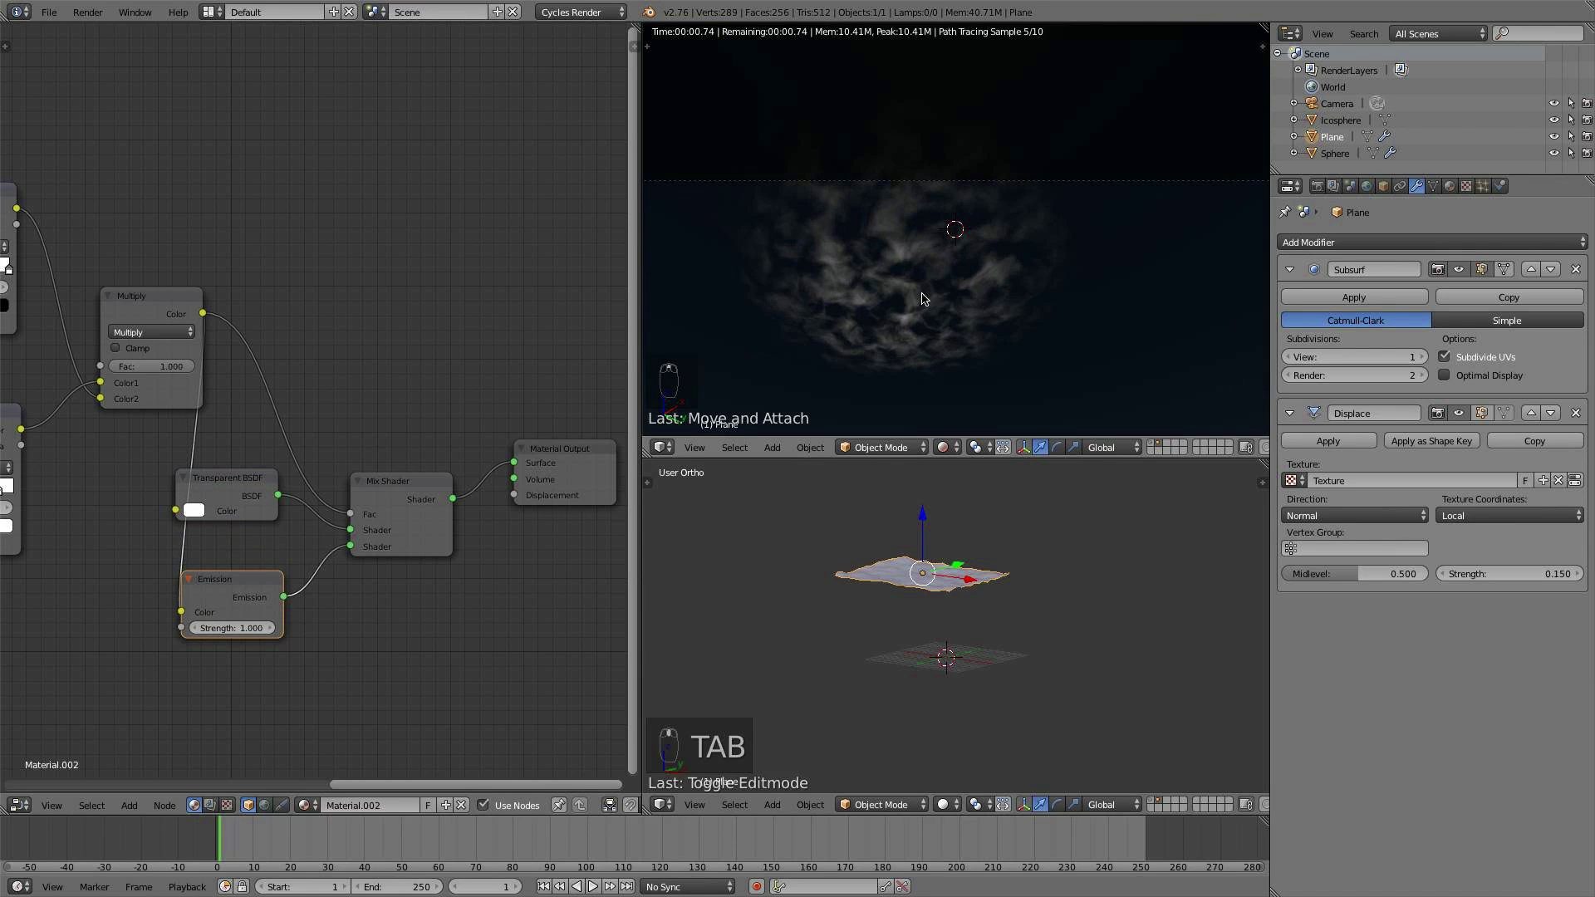
scroll(924, 299, "up", 2)
scroll(874, 334, "down", 3)
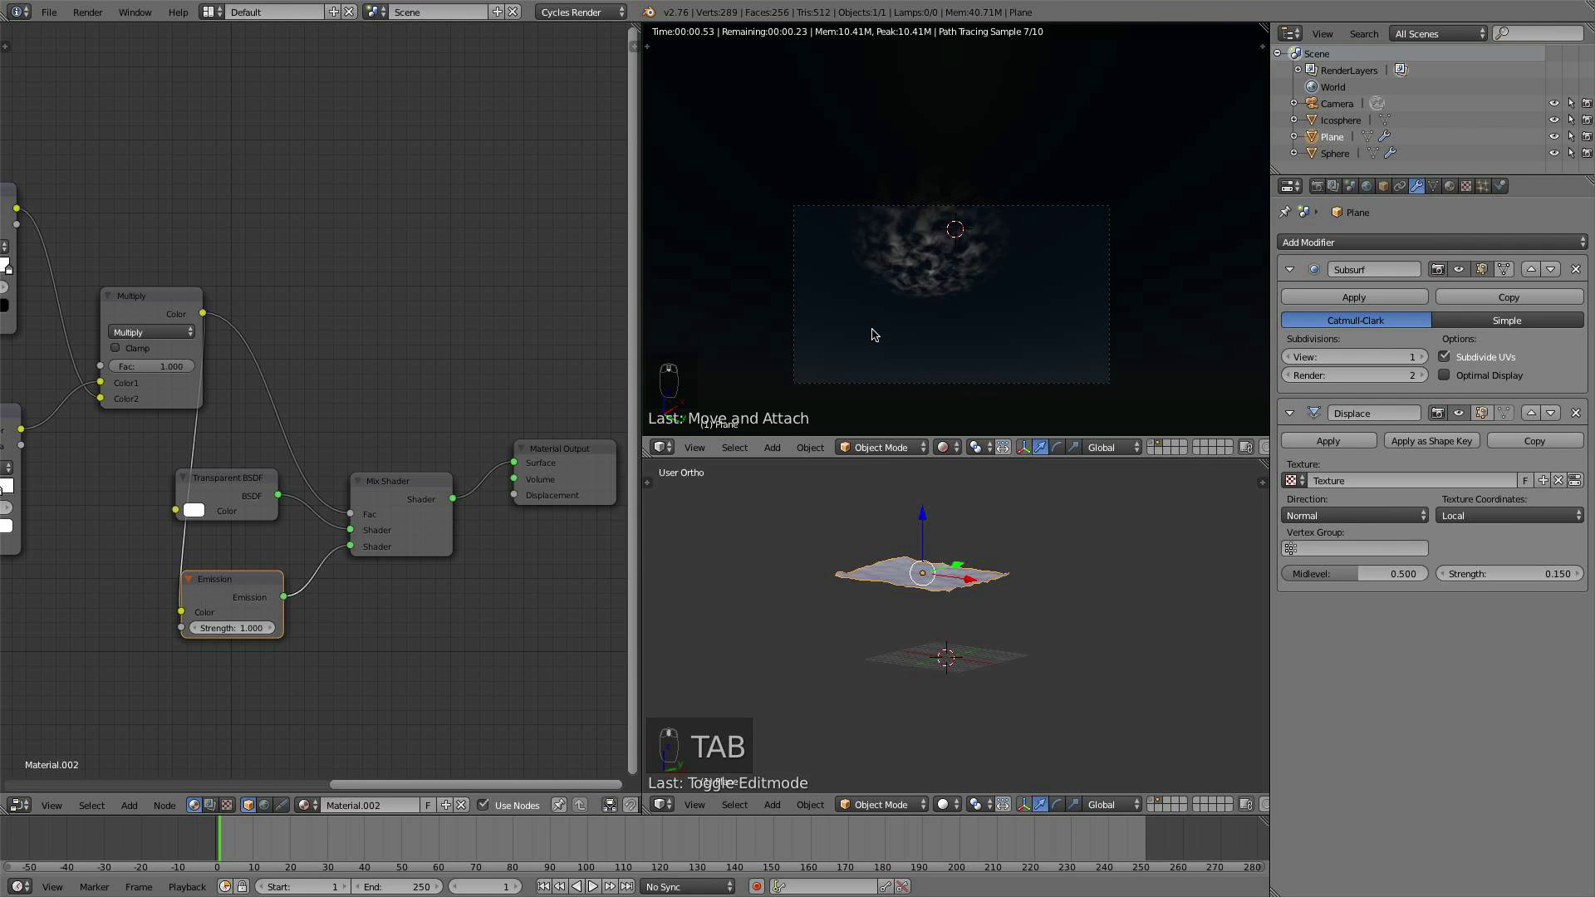
scroll(874, 335, "up", 2)
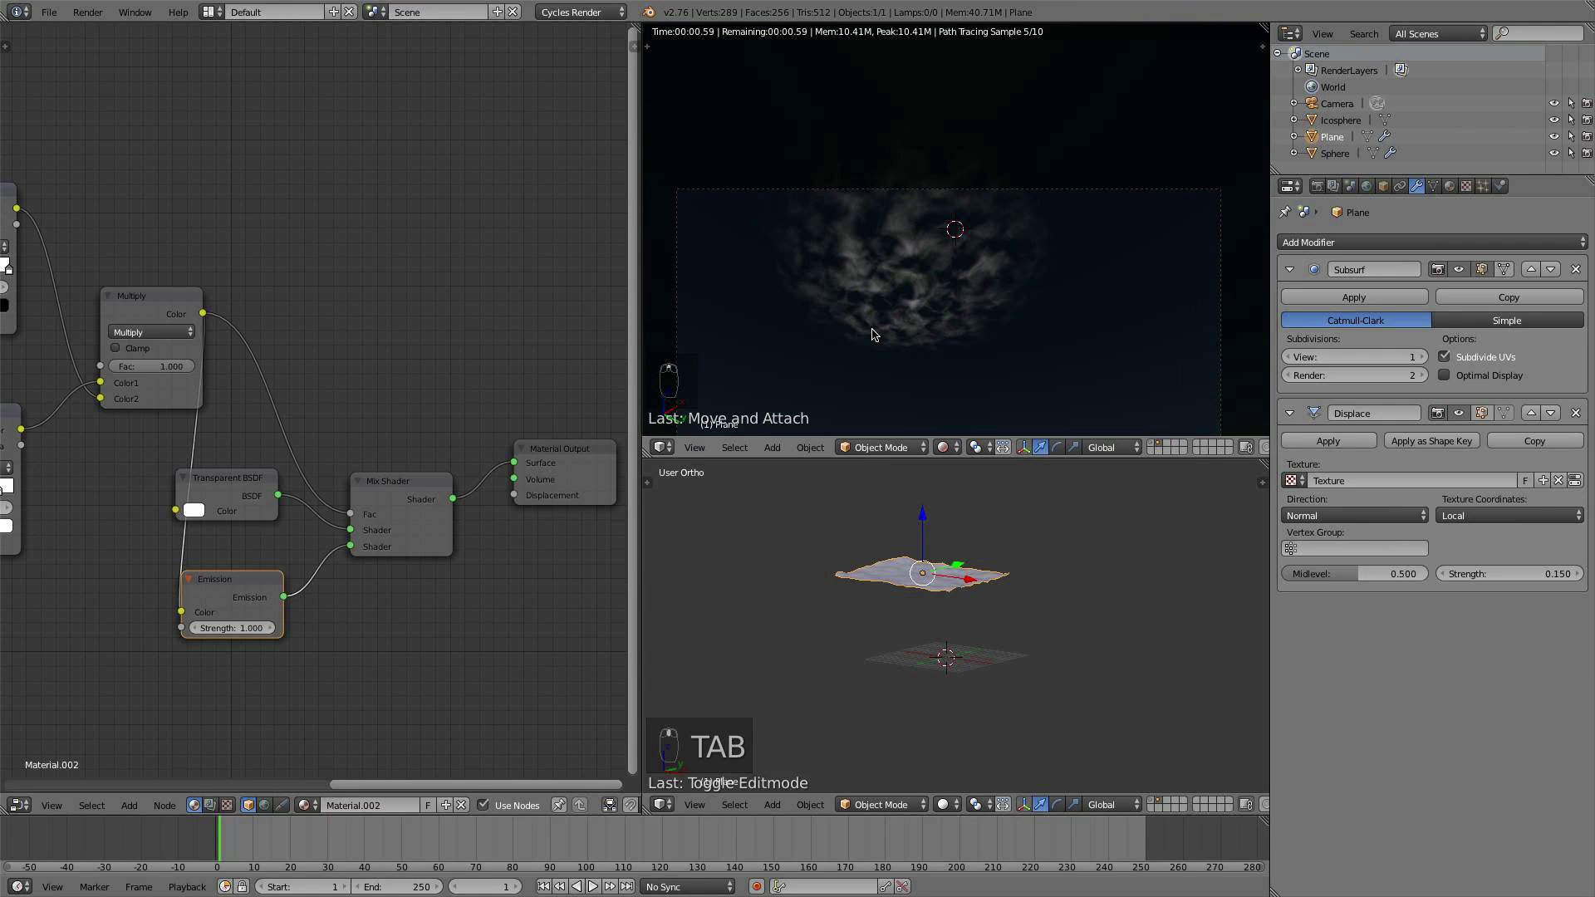
scroll(395, 420, "down", 3)
Step: Shift the noise ColorRamp's white stop to 1.000 and its black stop to 0.441
middle_click_drag(353, 423, 530, 409)
scroll(530, 409, "up", 5)
middle_click_drag(243, 502, 368, 502)
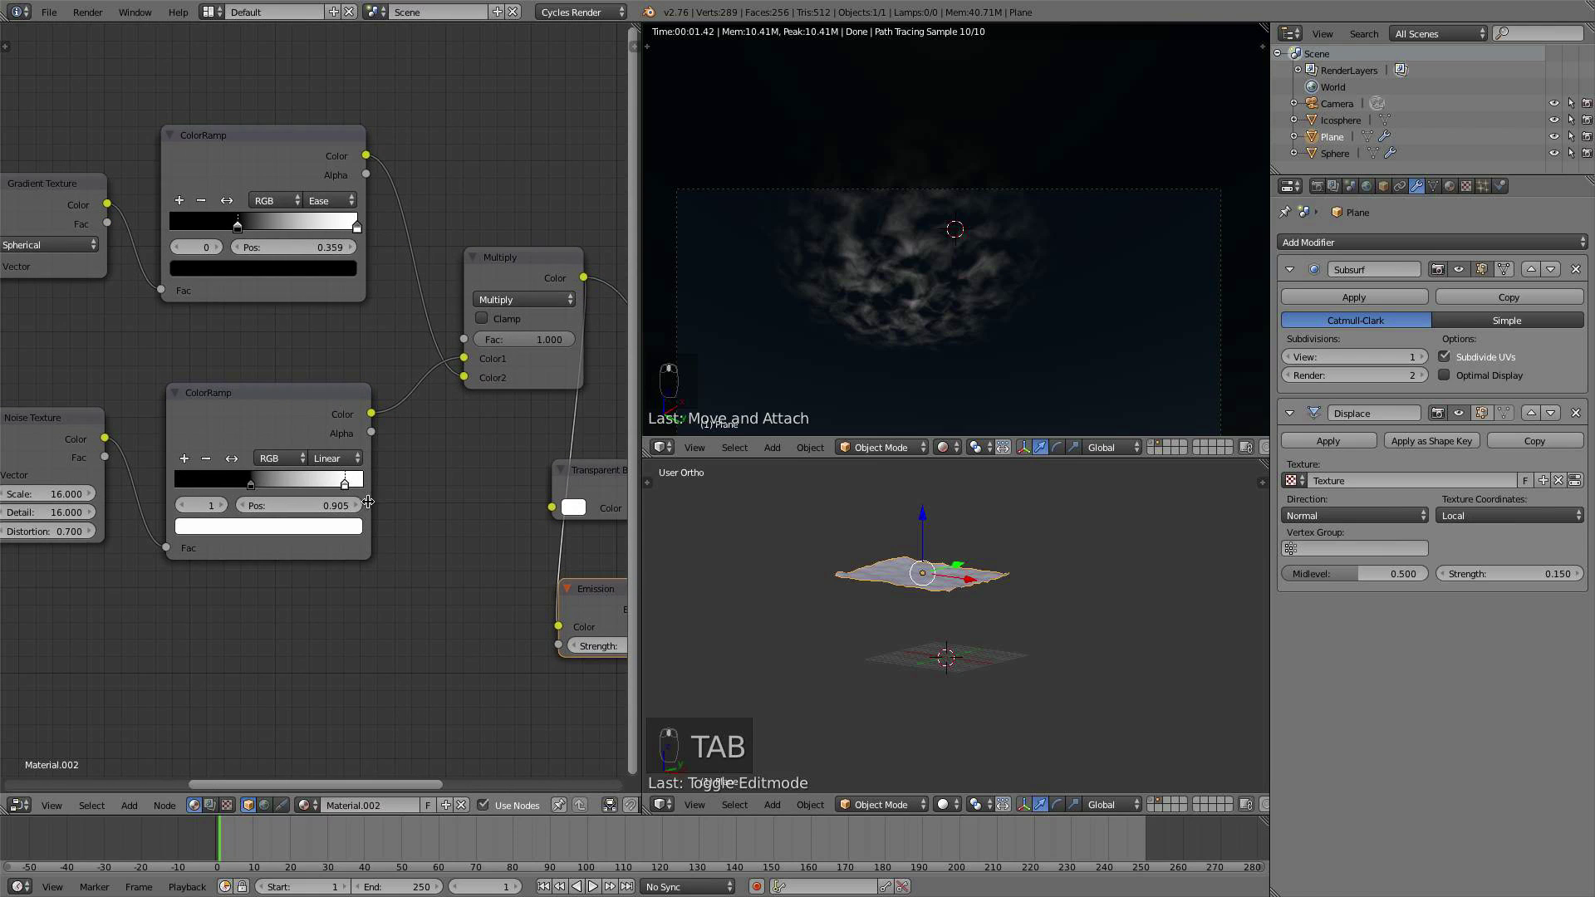
left_click_drag(341, 484, 378, 483)
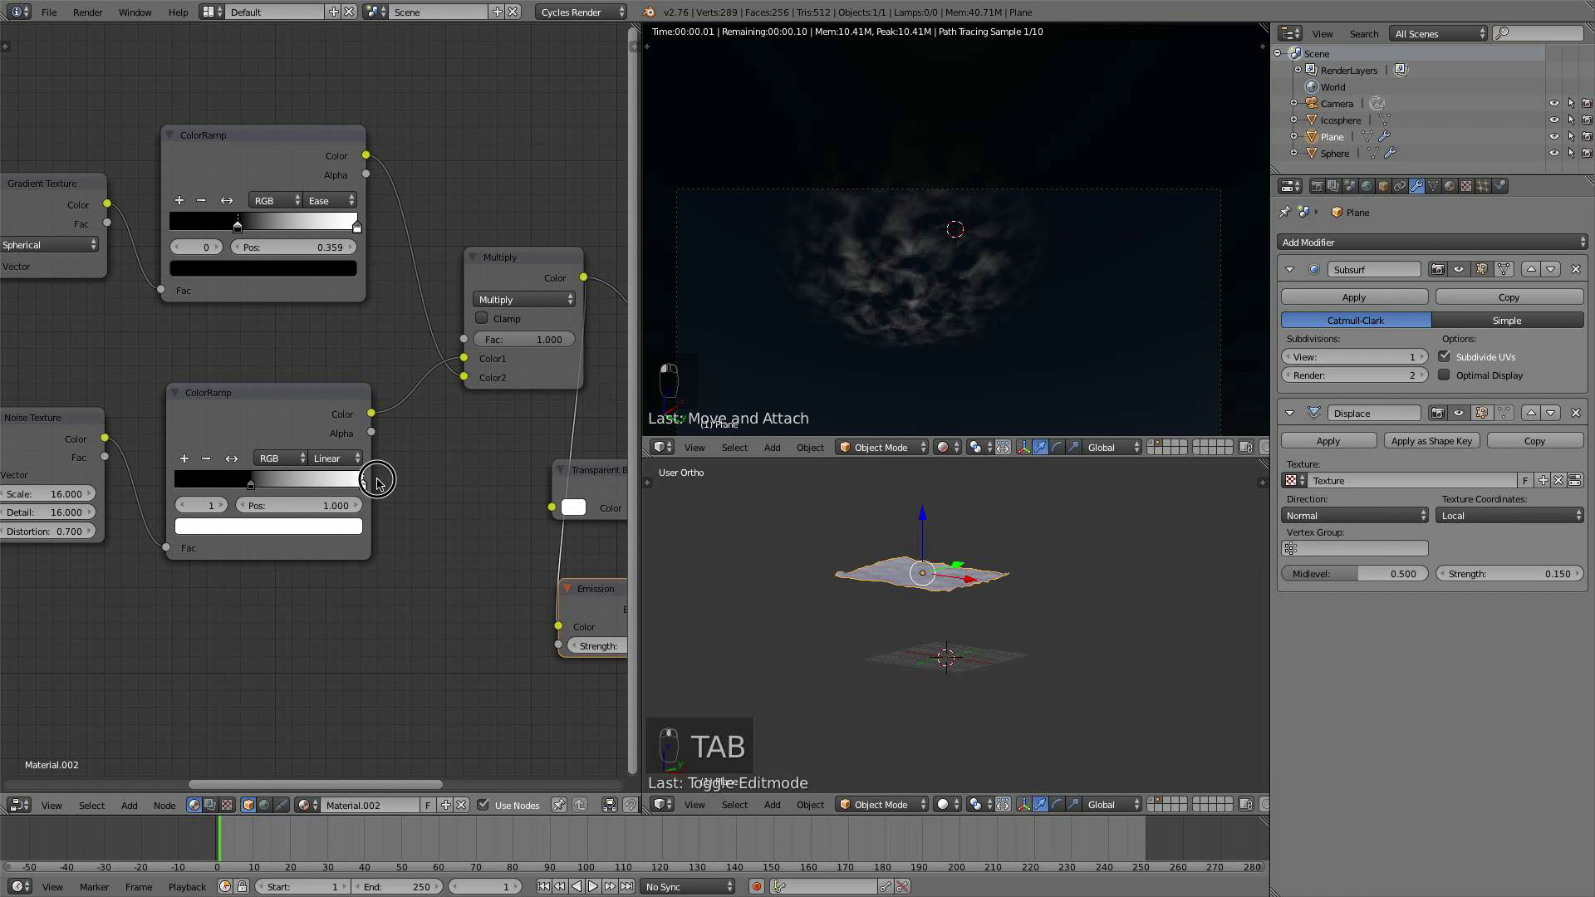
left_click_drag(250, 485, 257, 485)
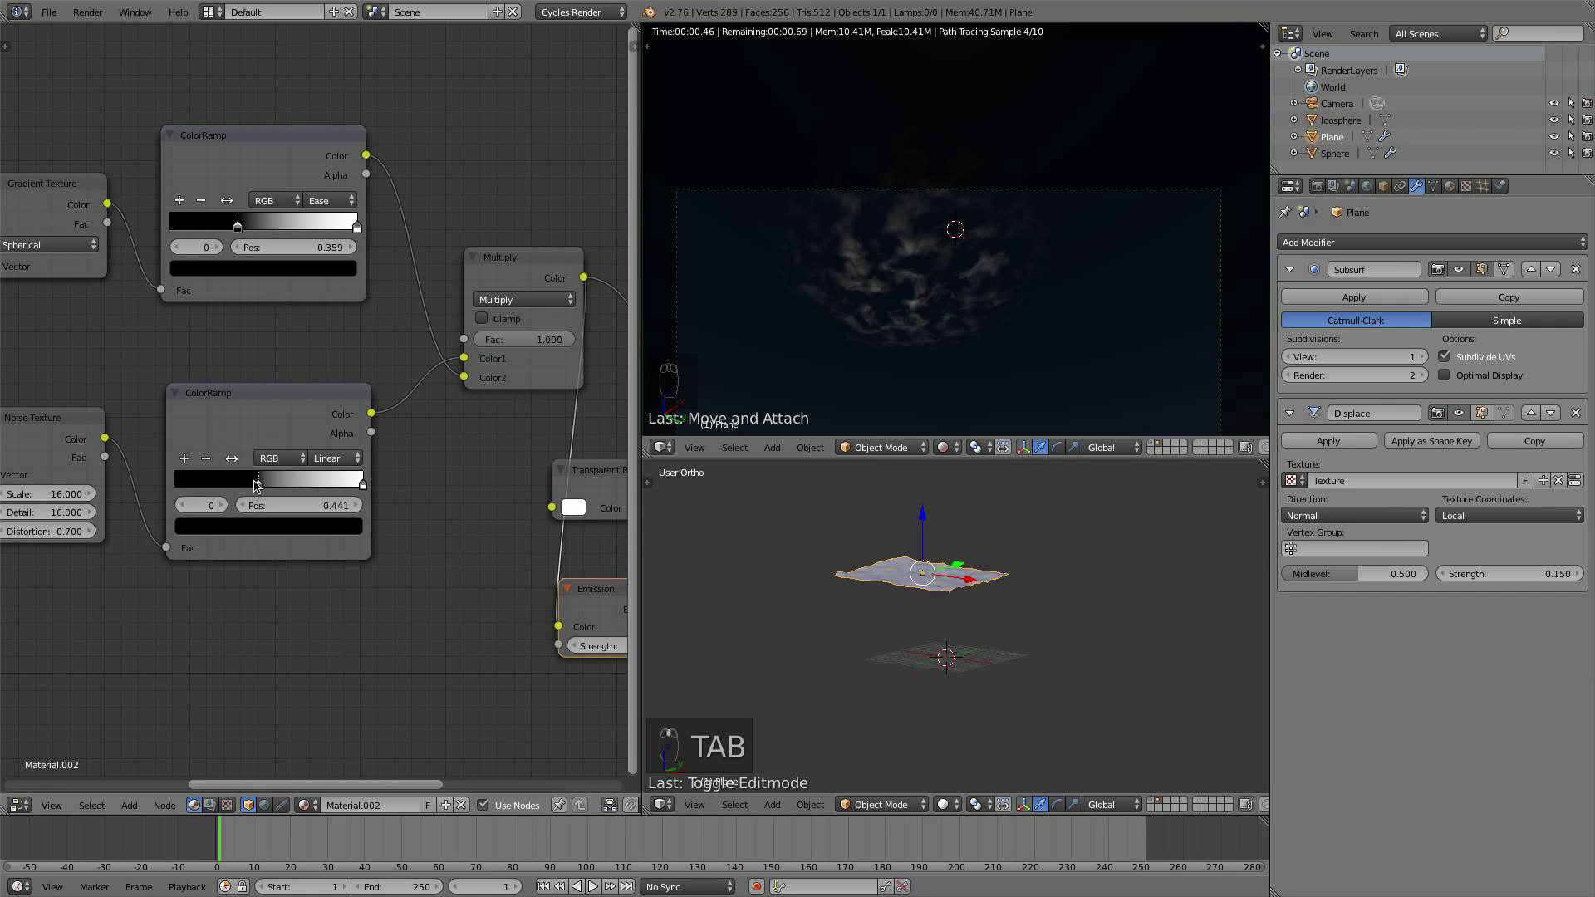
Step: Lower the Noise Texture's distortion to 0.1
middle_click_drag(81, 574, 111, 581)
left_click(35, 540)
left_click(35, 540)
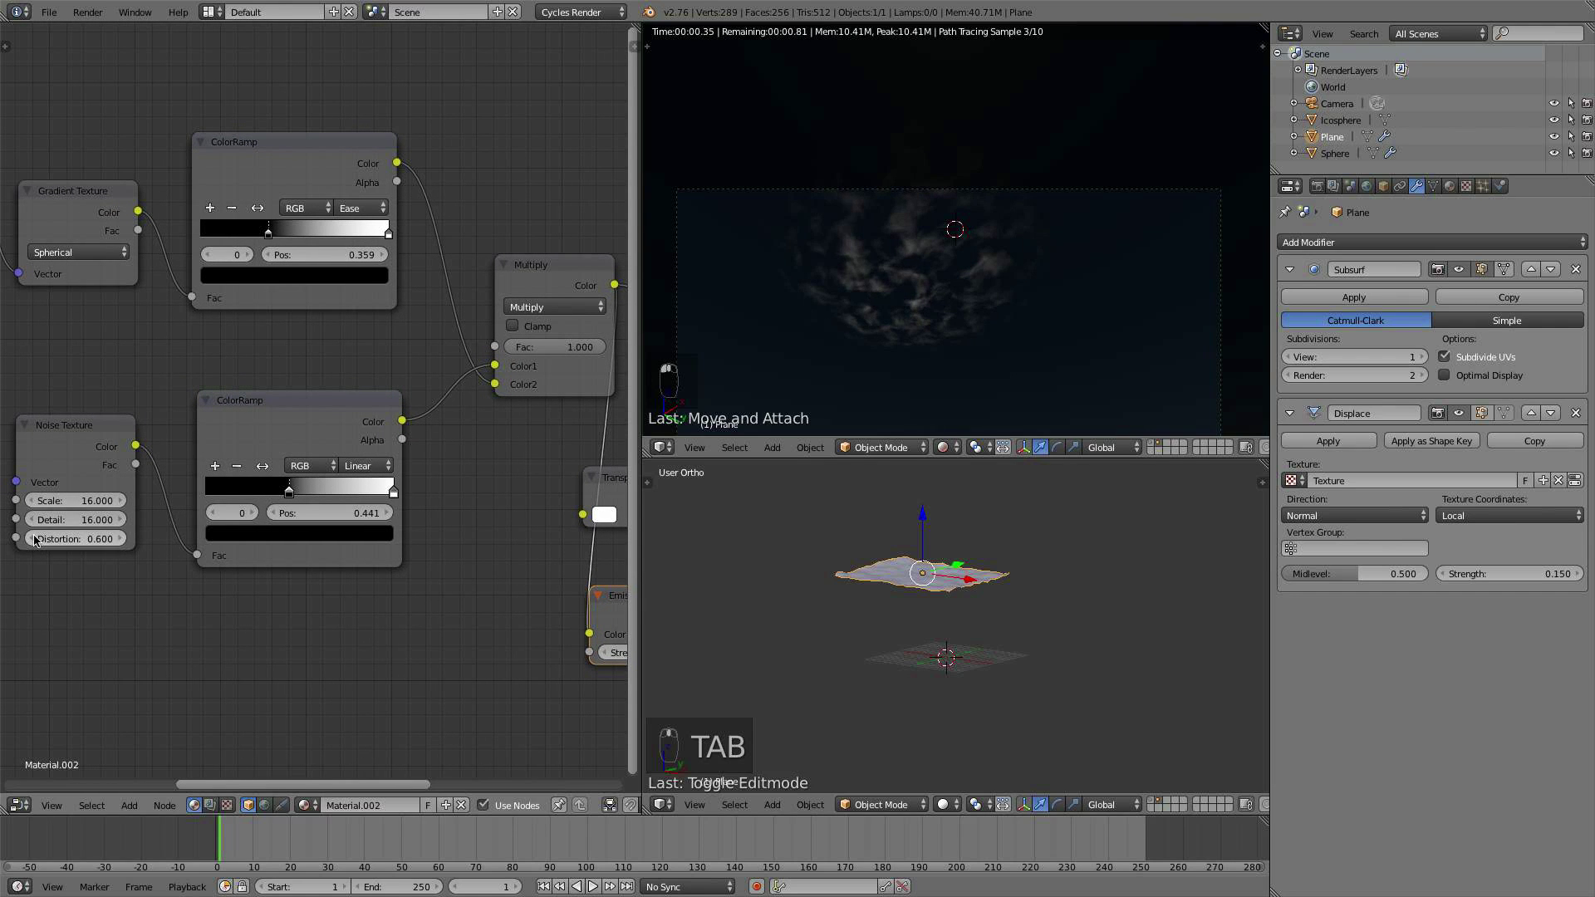
left_click(35, 540)
left_click(34, 540)
left_click(35, 540)
left_click(35, 540)
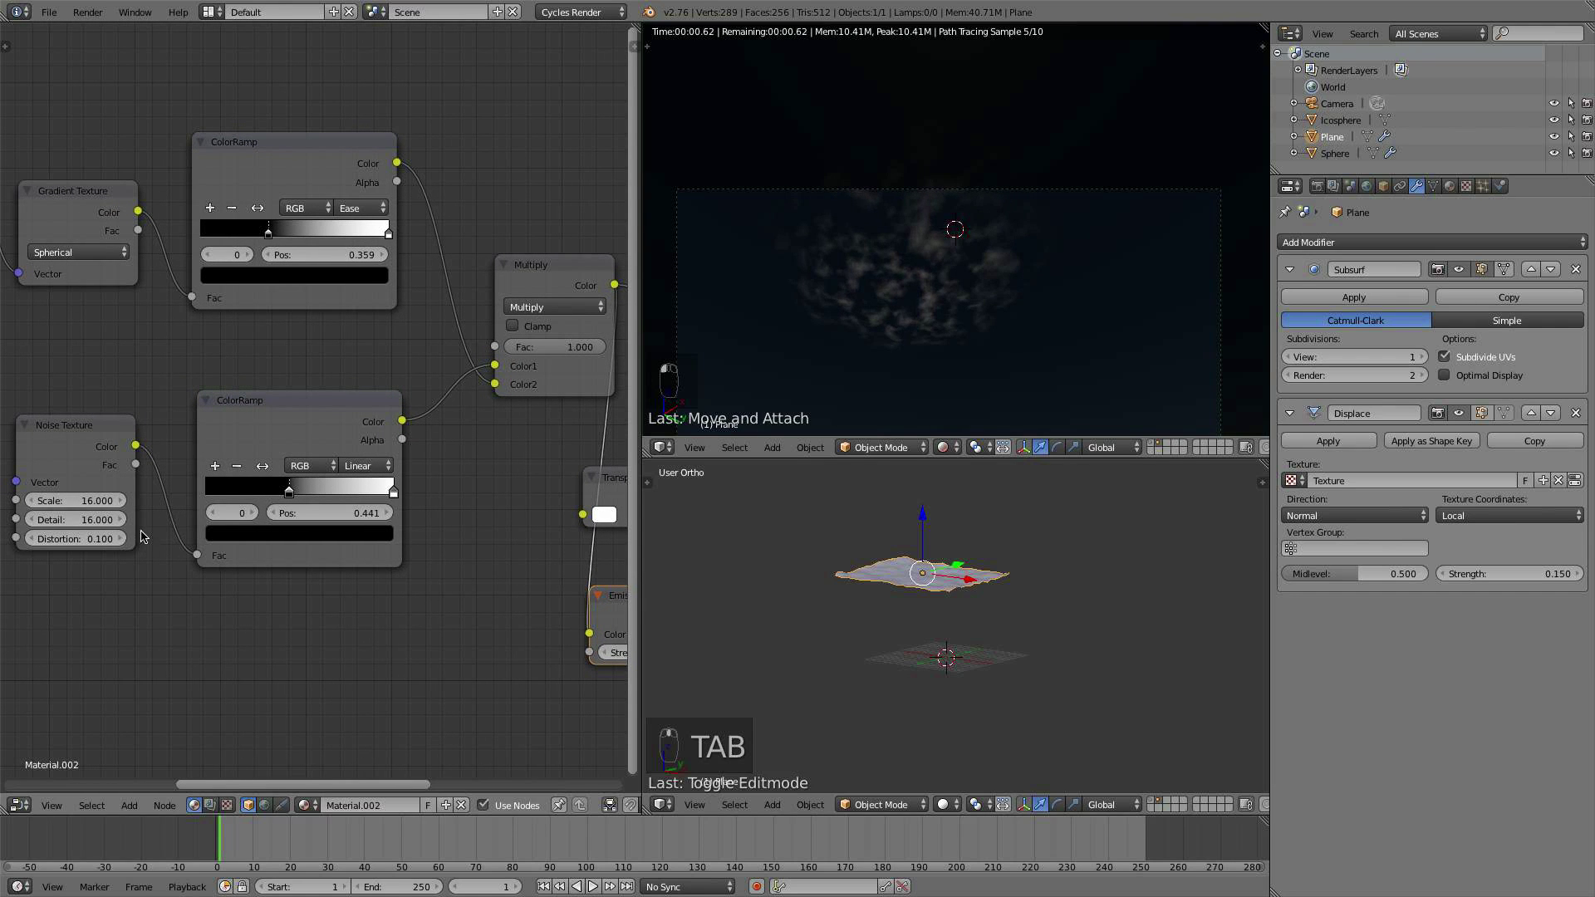
Step: Try a distortion of 0.9 on the Noise Texture
left_click(121, 539)
type("0.9")
key("Return")
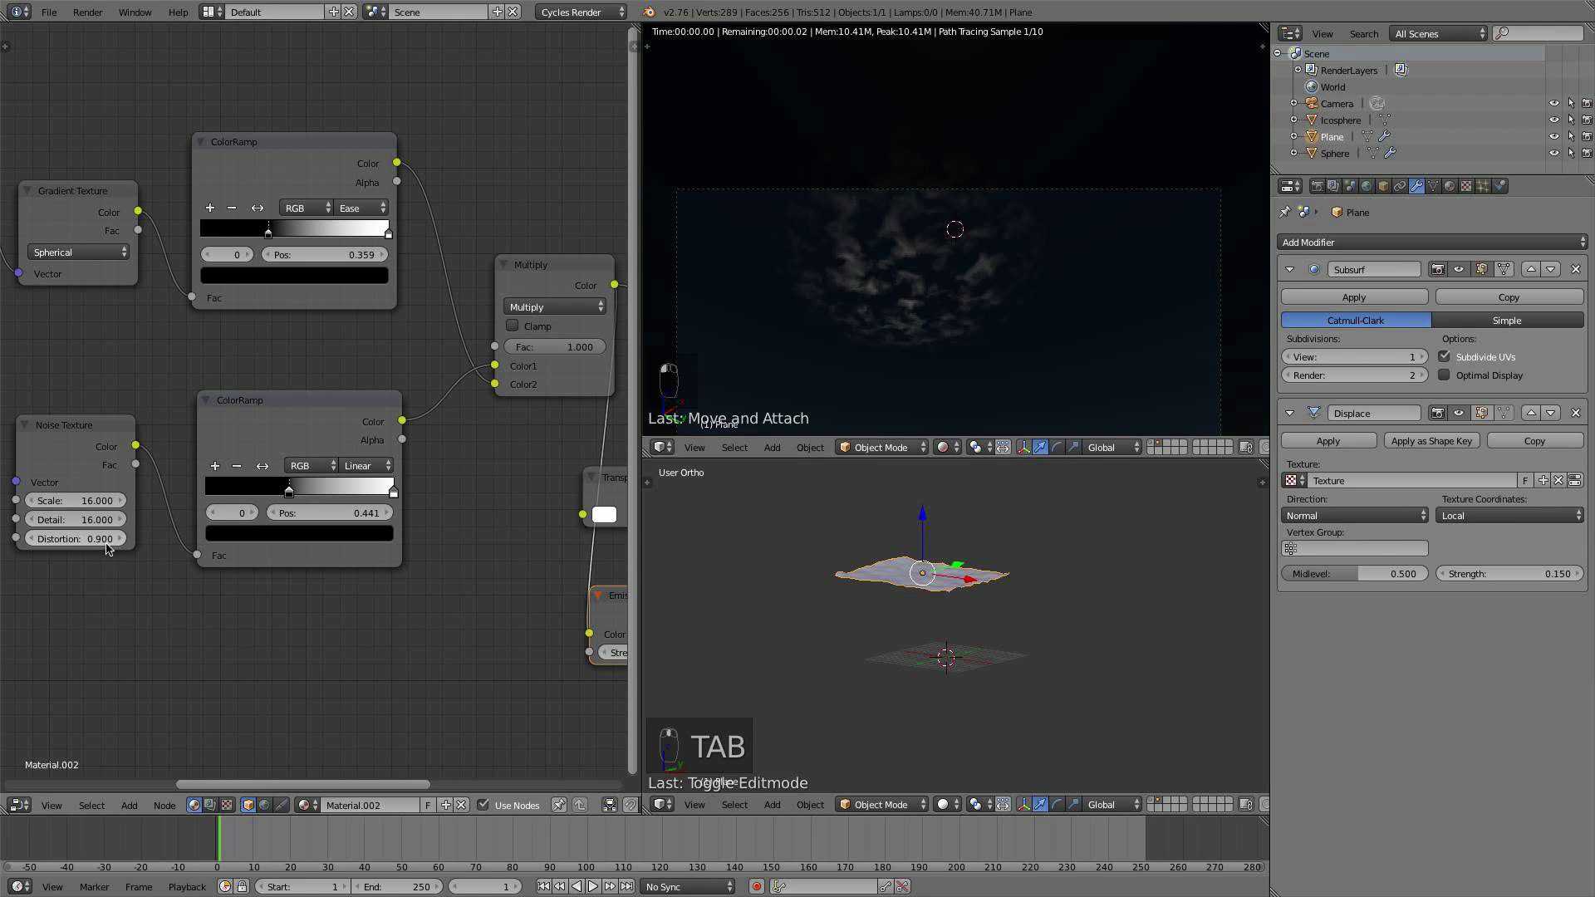
Step: Bring the Noise Texture's distortion back down to 0.1 and remove the keyframe inserted on that value
left_click(35, 540)
left_click(35, 540)
left_click(35, 540)
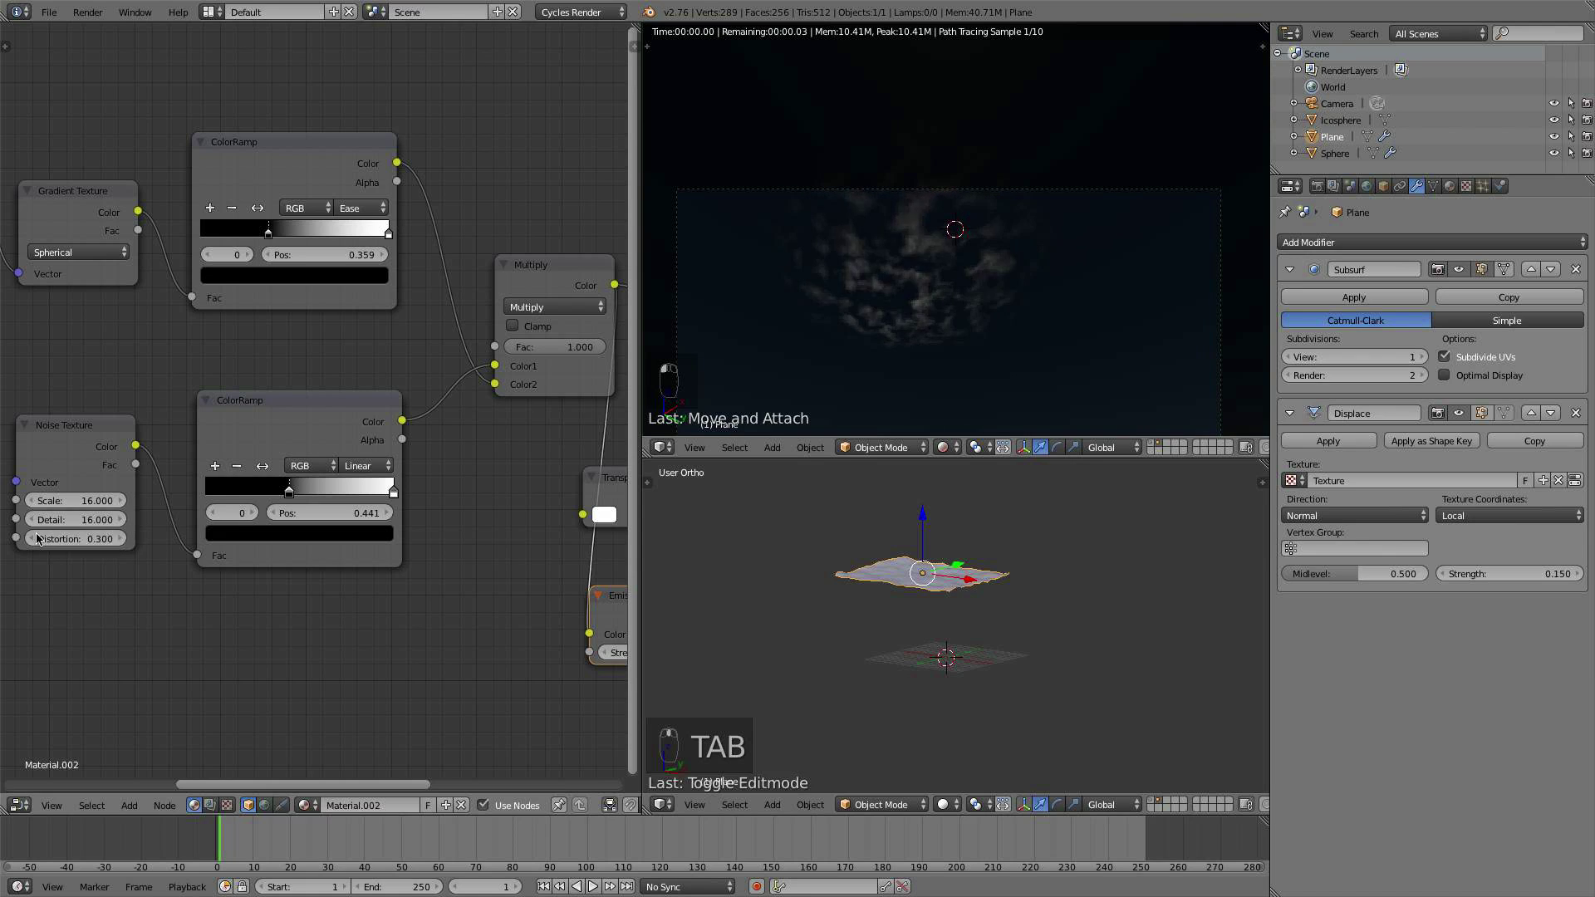
left_click(35, 540)
left_click(35, 541)
left_click(35, 540)
left_click(35, 540)
left_click(35, 540)
left_click(121, 540)
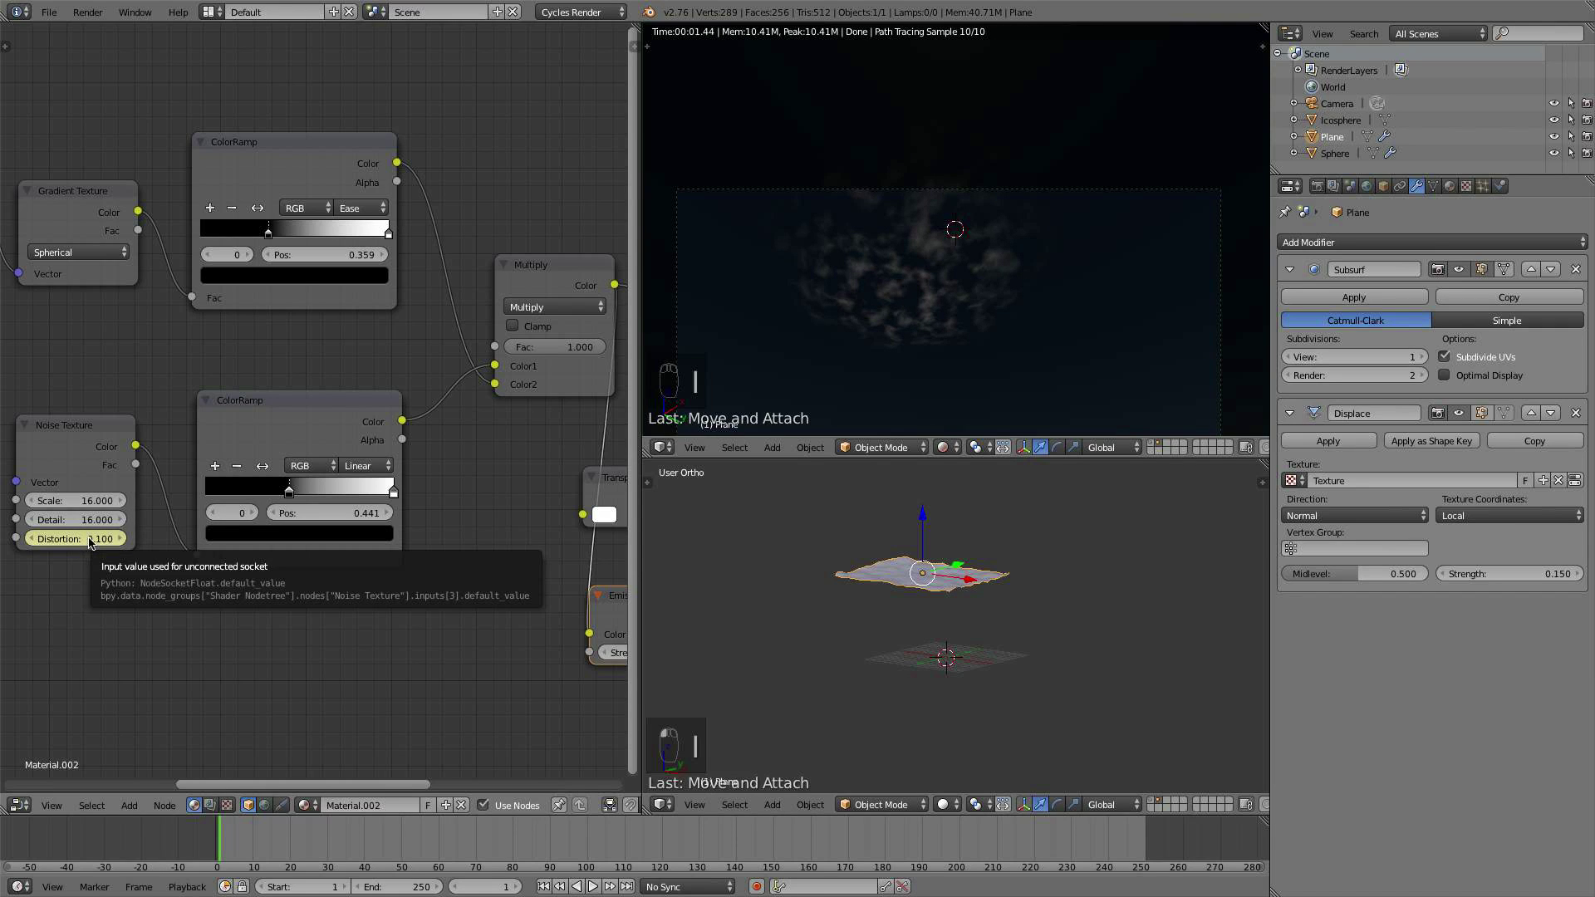
key("alt+i")
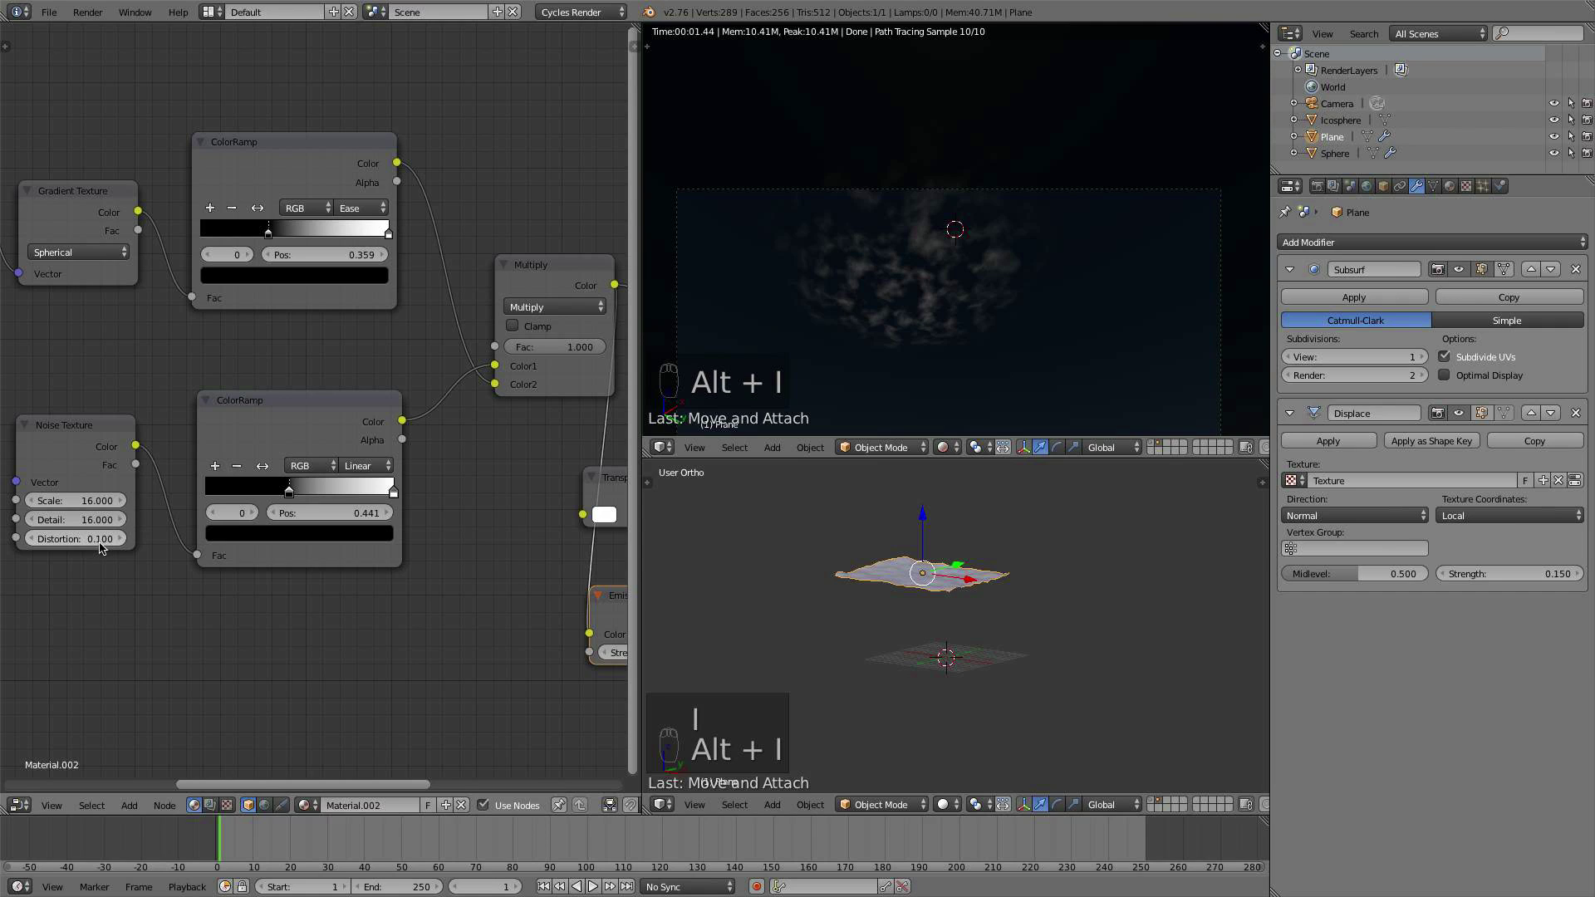
Step: Move the noise ColorRamp's black stop to 0.414
scroll(1035, 290, "down", 3)
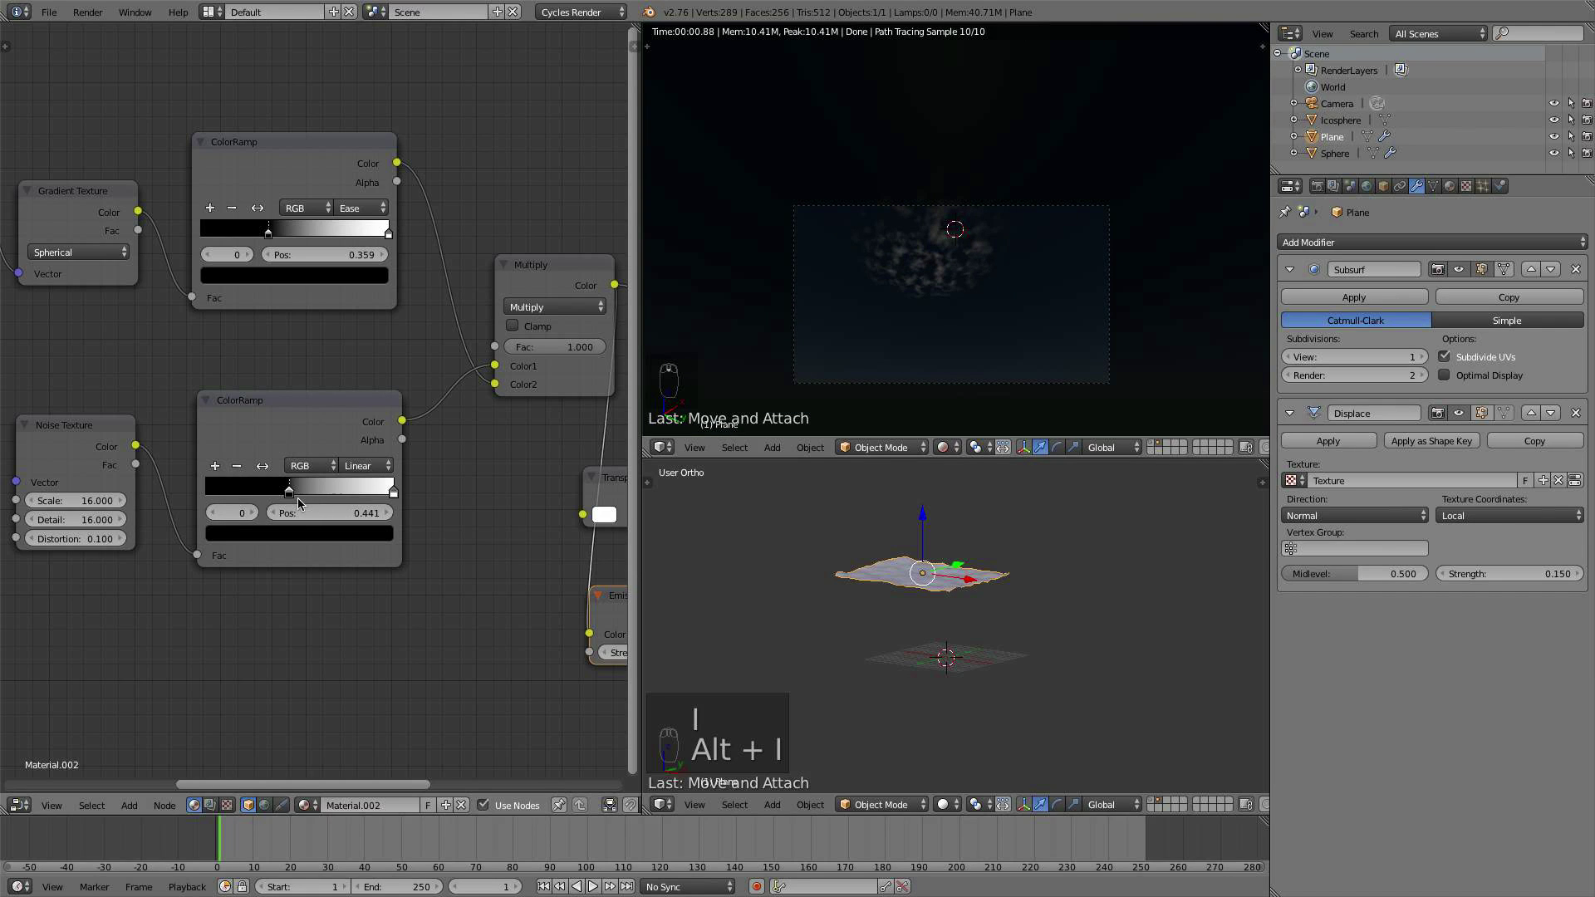
left_click_drag(289, 491, 281, 490)
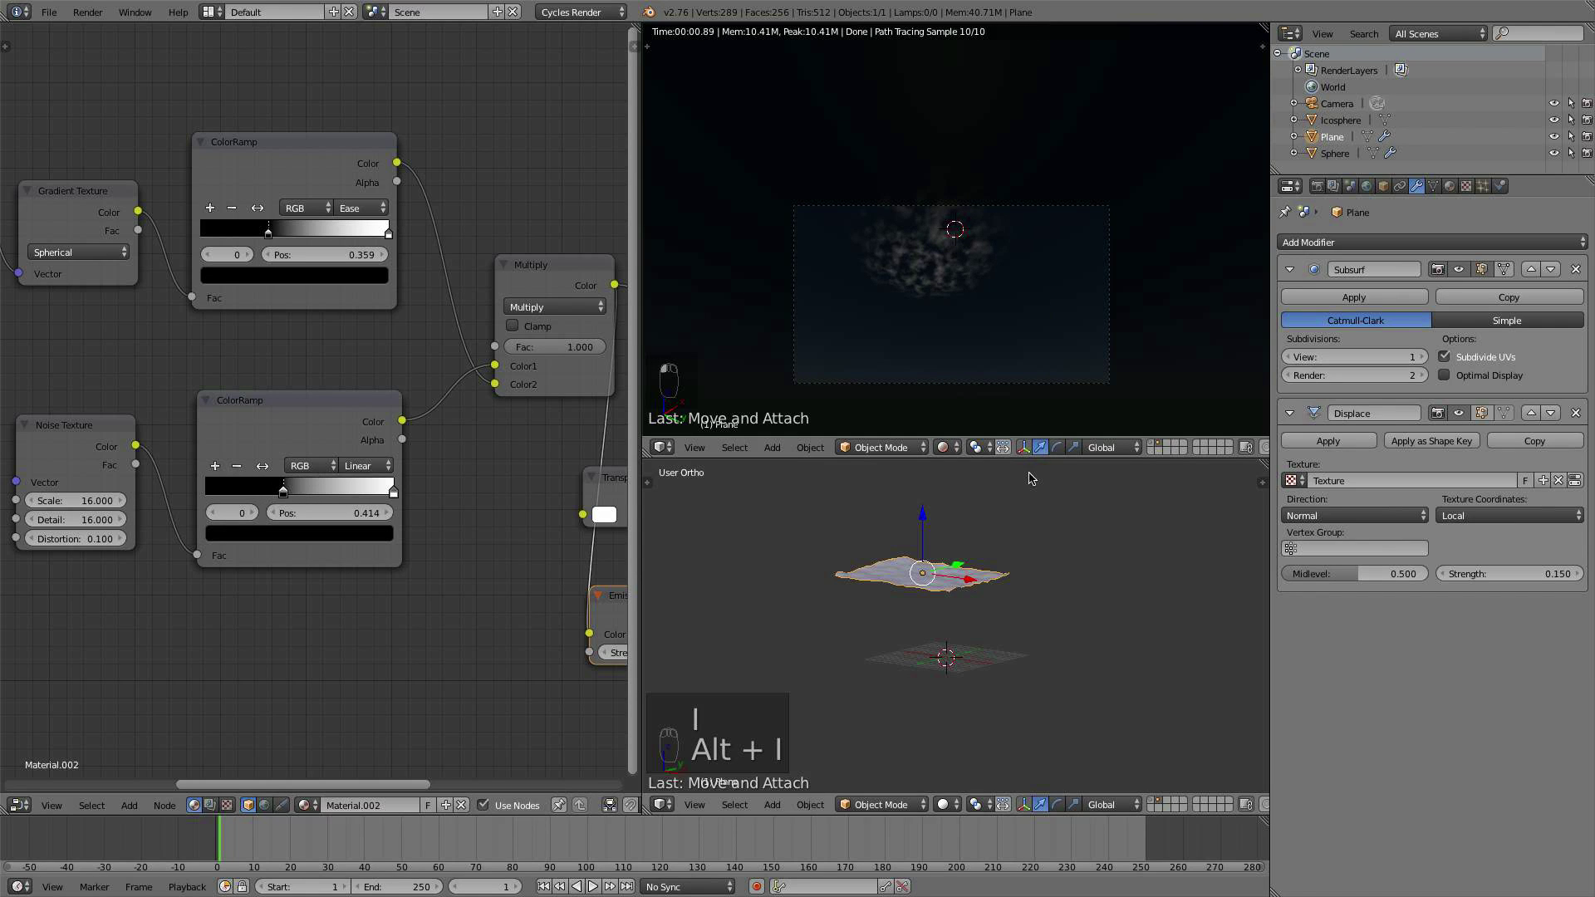
Step: Scale up the displaced plane uniformly so it covers more of the camera frame
scroll(934, 622, "up", 2)
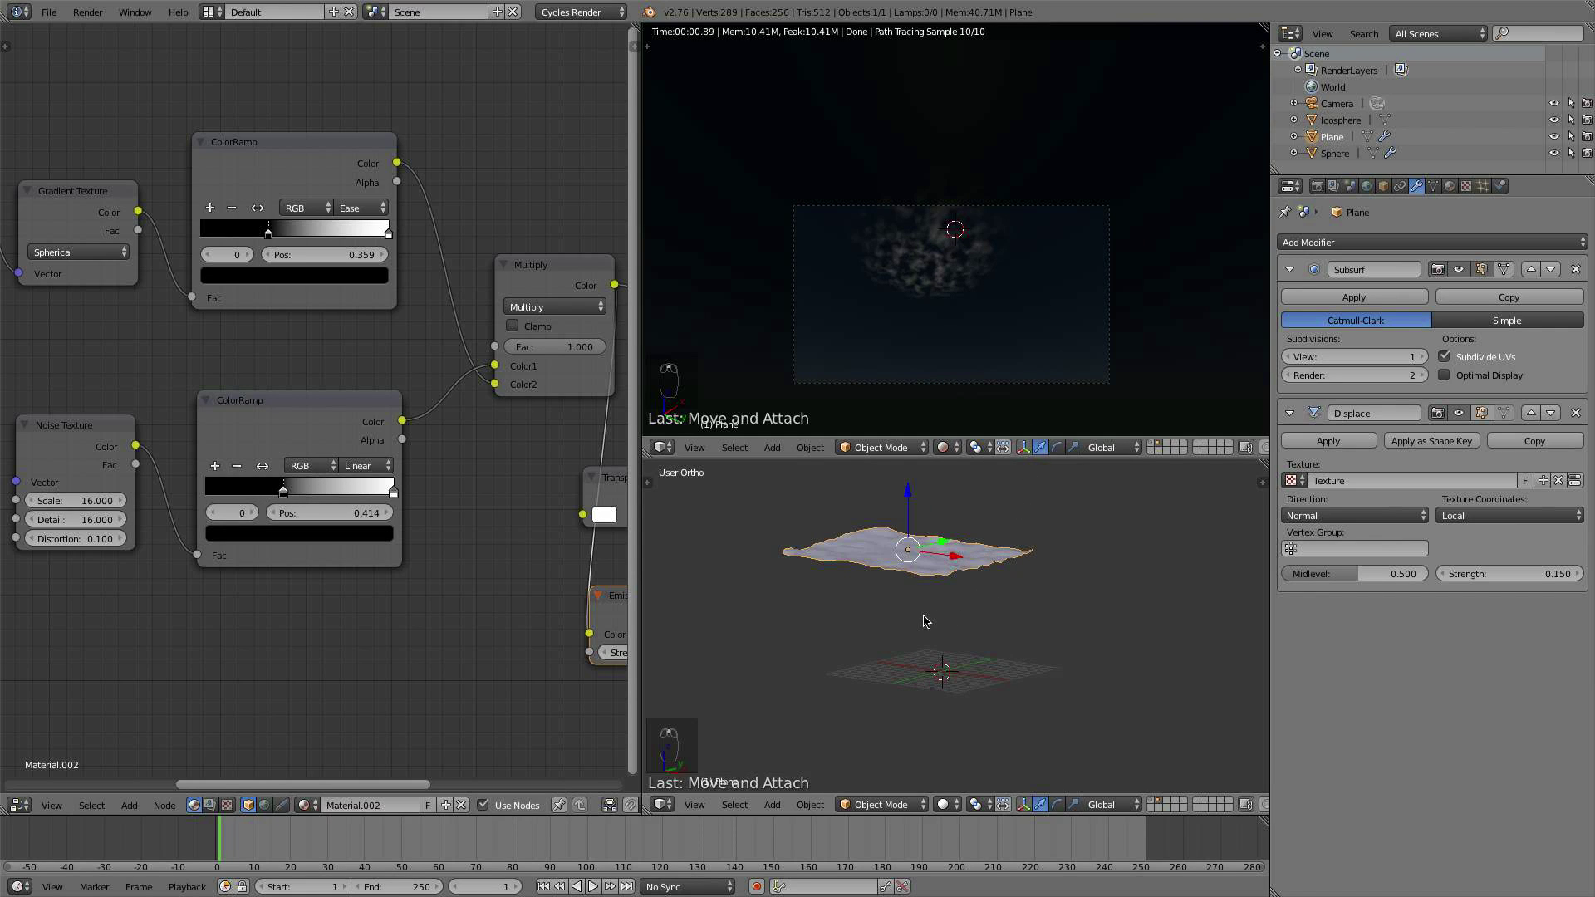
key("s")
left_click(997, 602)
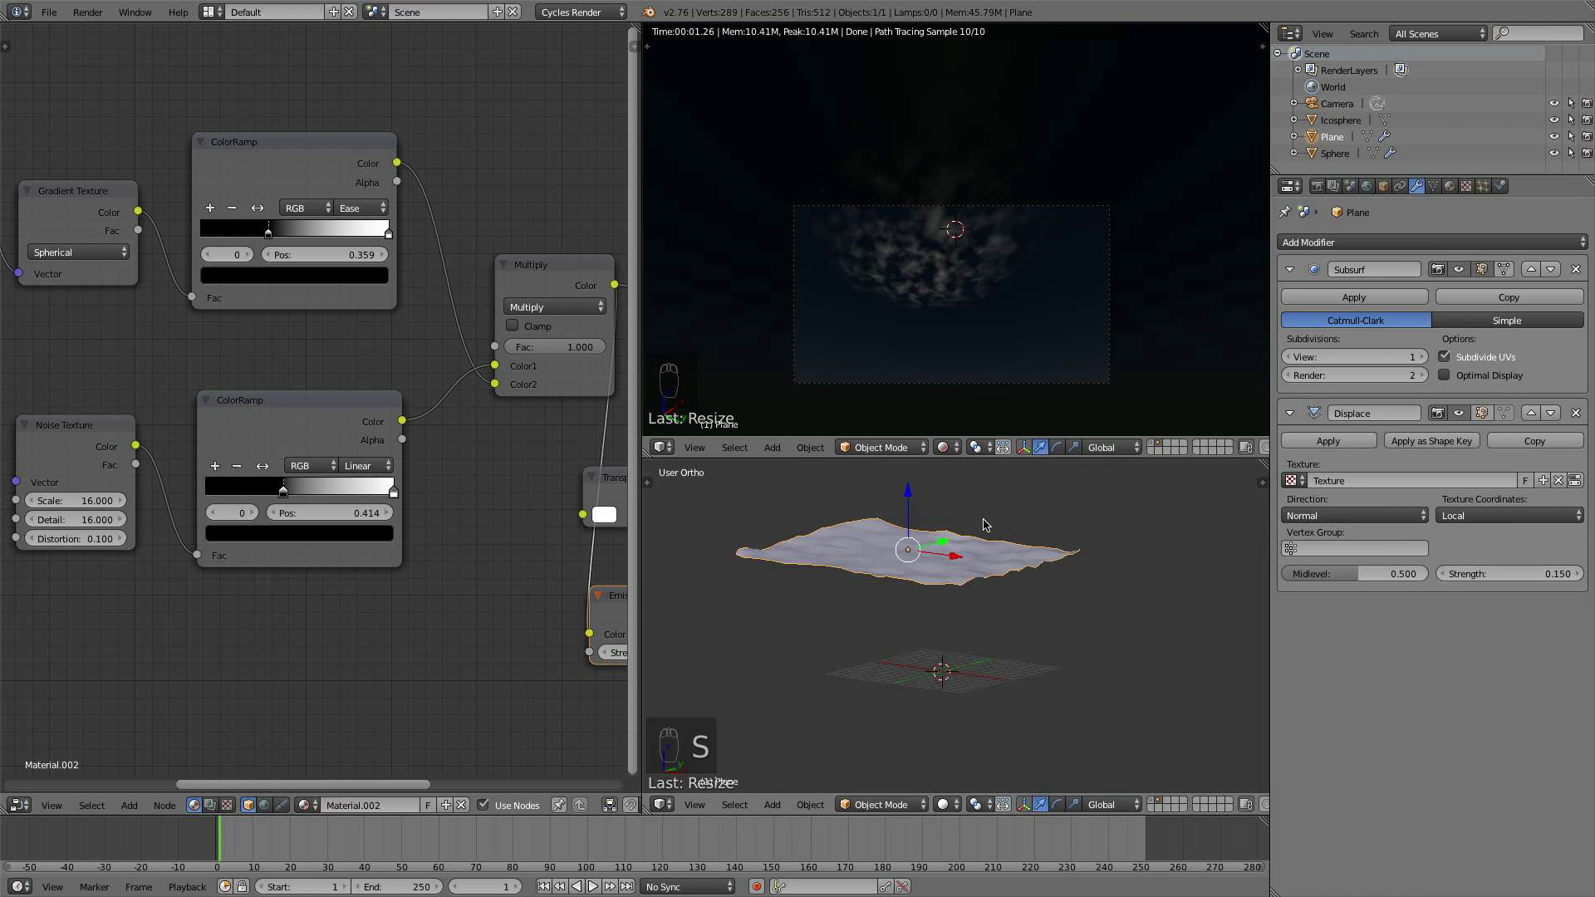
Step: Set the Emission node's strength to 0.5
middle_click_drag(482, 562, 339, 480)
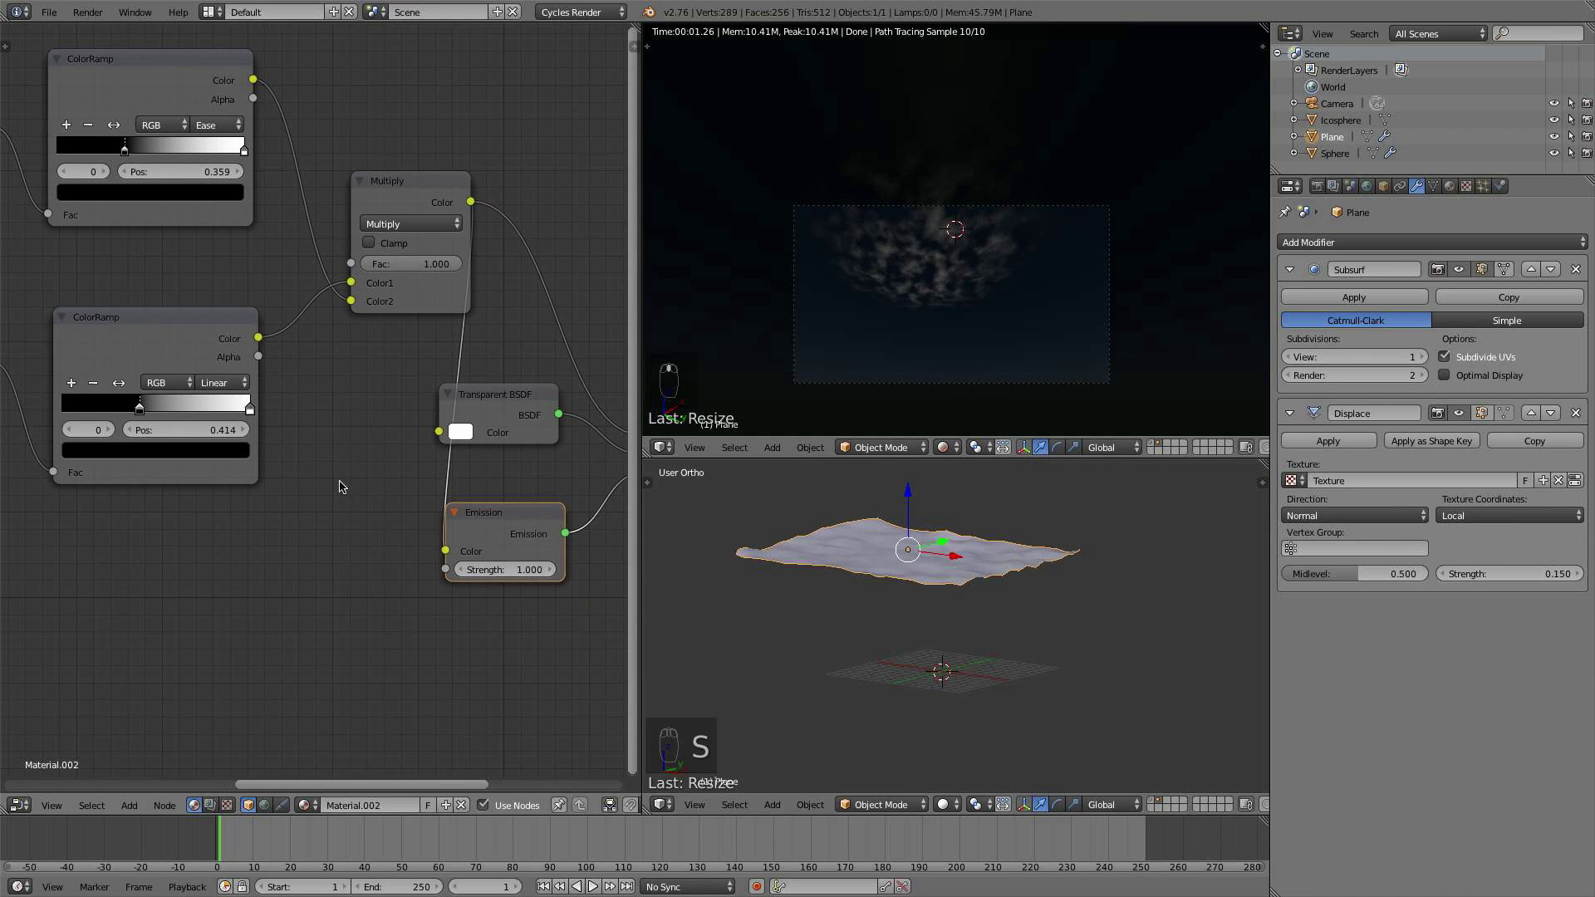
scroll(501, 495, "up", 1)
left_click_drag(540, 586, 534, 585)
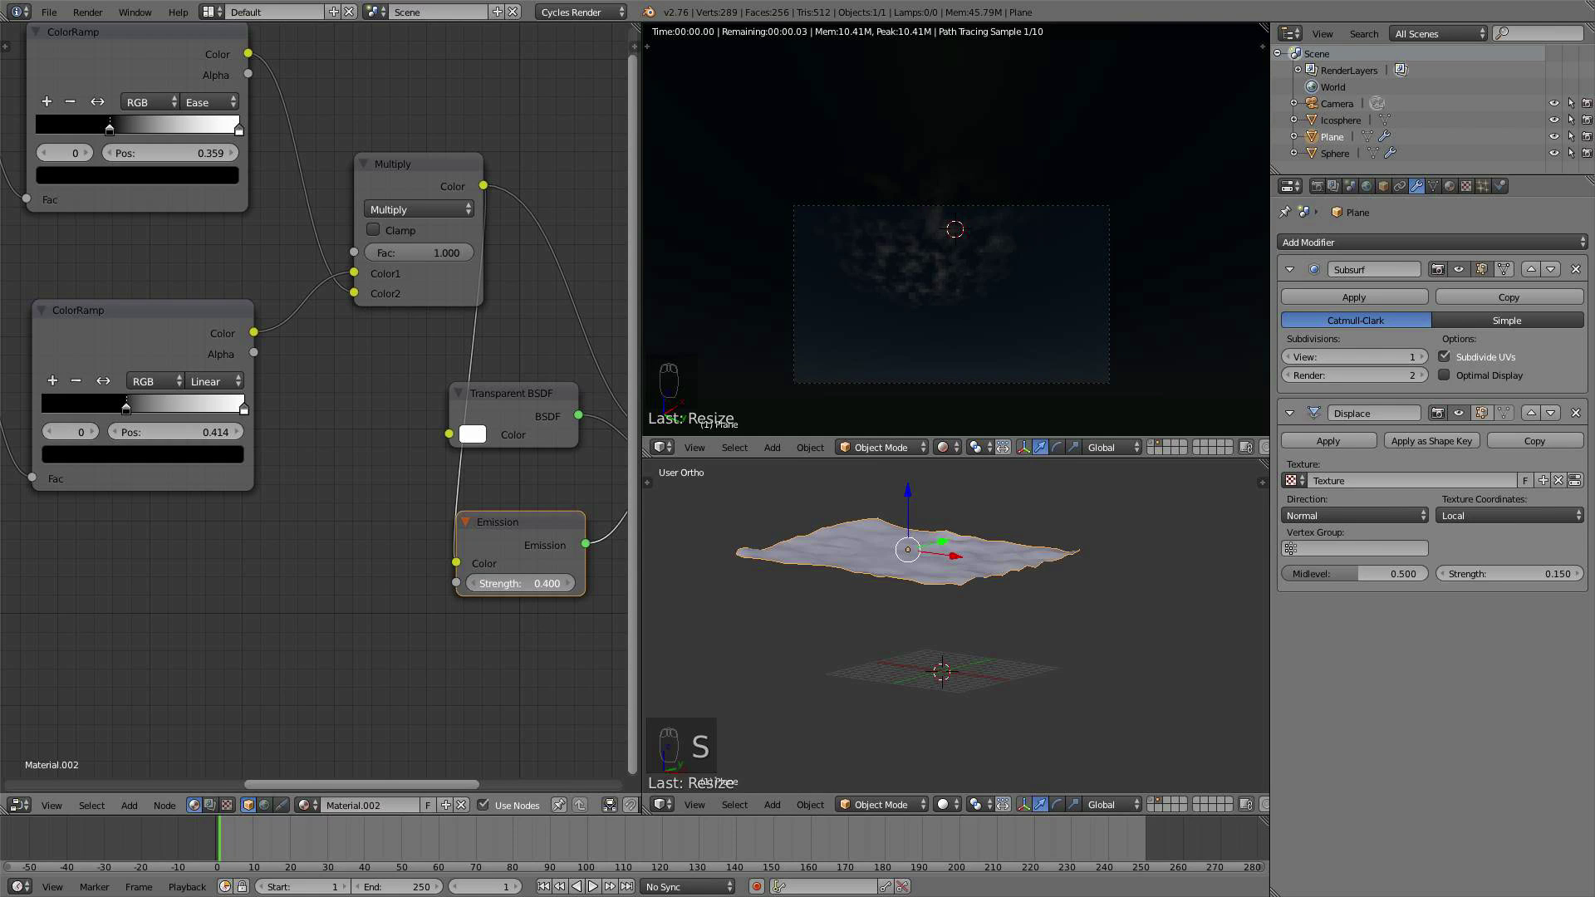
Step: Look through the camera in the solid viewport and check how the plane sits in the frame
key("KP_0")
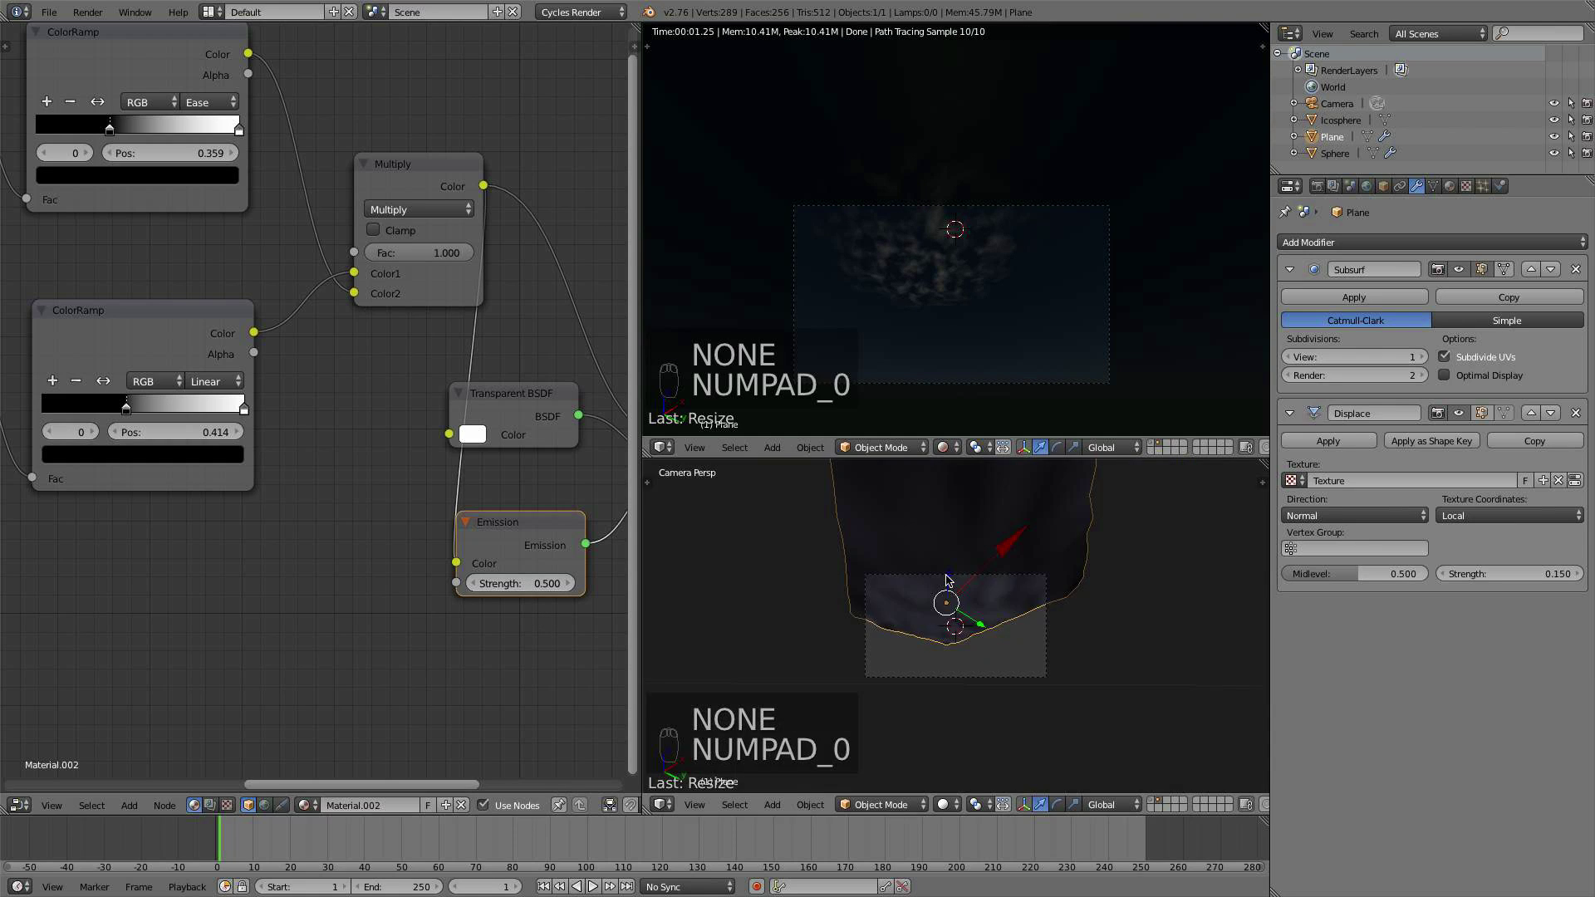
scroll(949, 584, "up", 4)
scroll(986, 586, "down", 5)
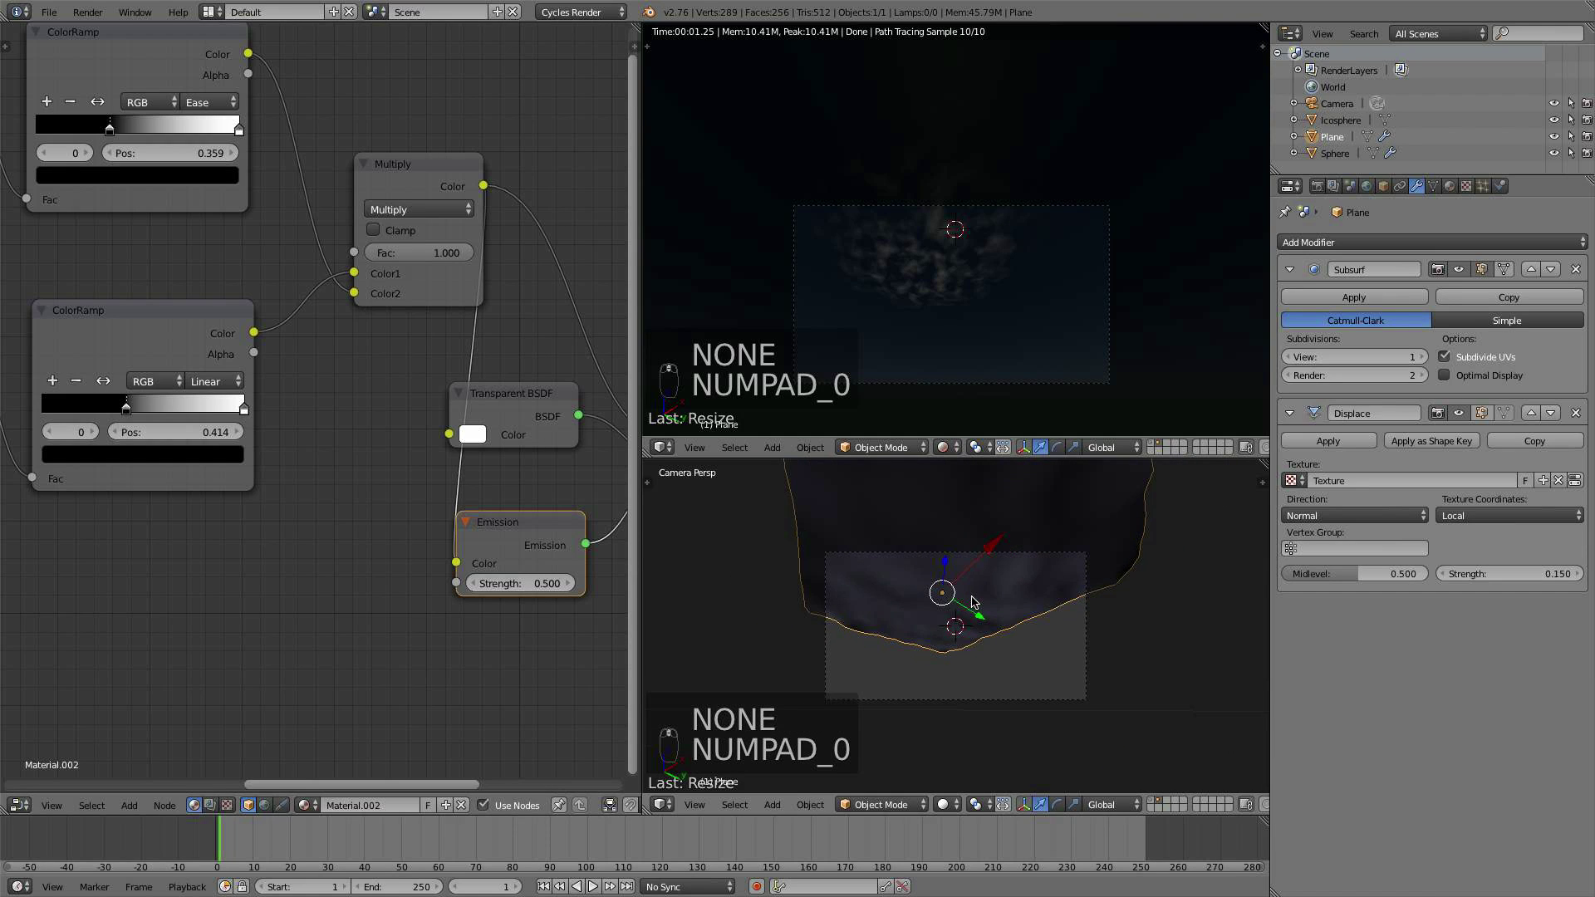
scroll(943, 391, "up", 1)
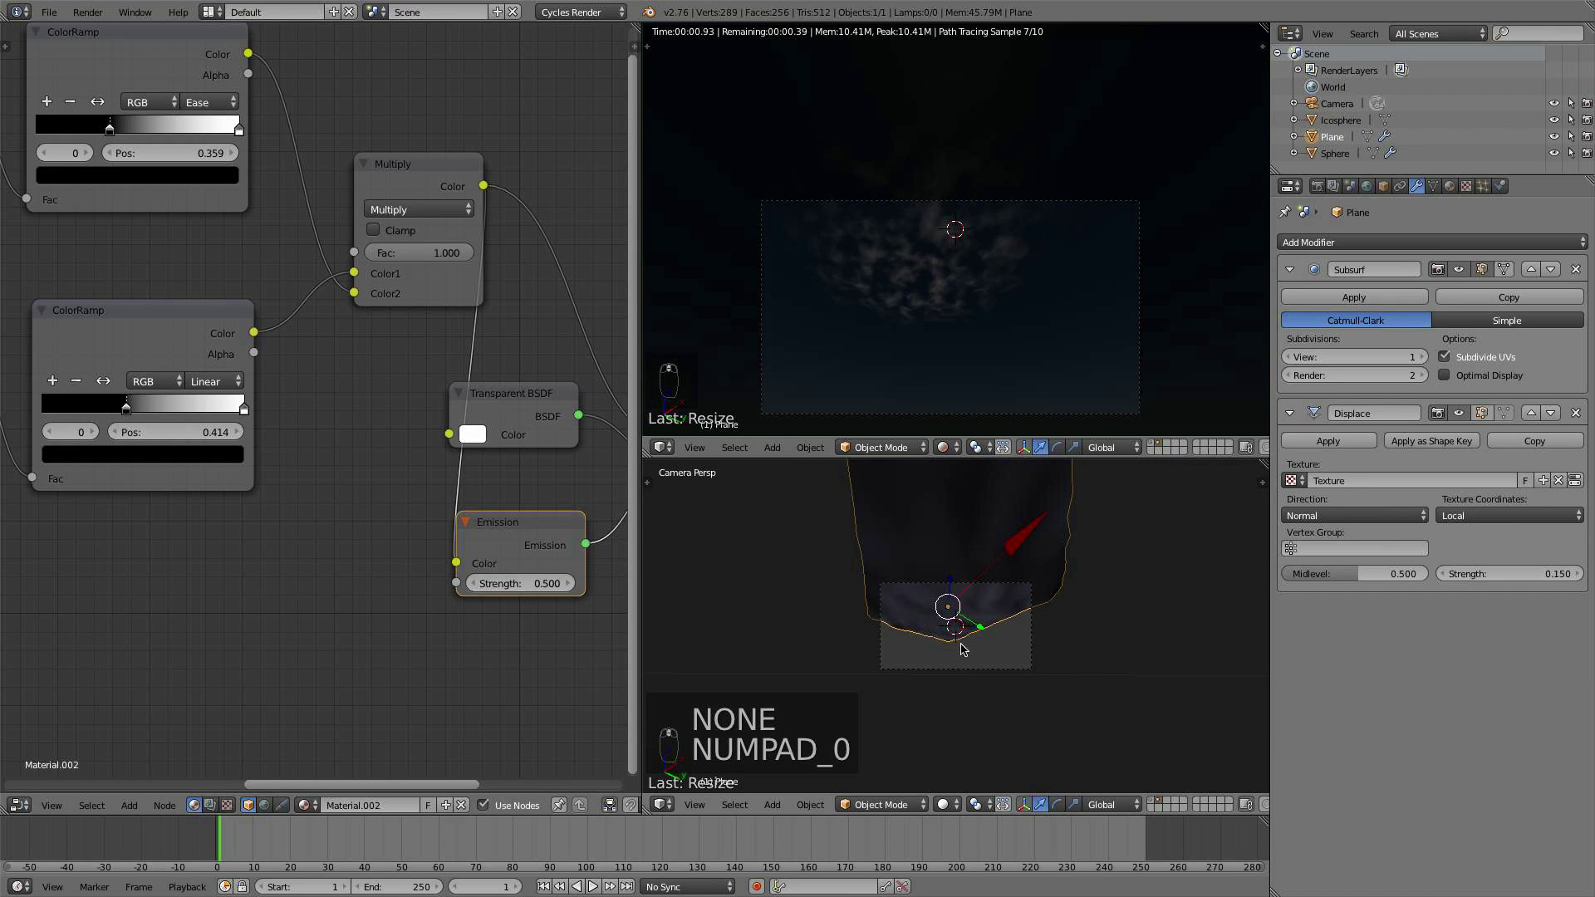
Step: Duplicate the displaced cloud plane and place the copy slightly above and to the side of the original
key("KP_7")
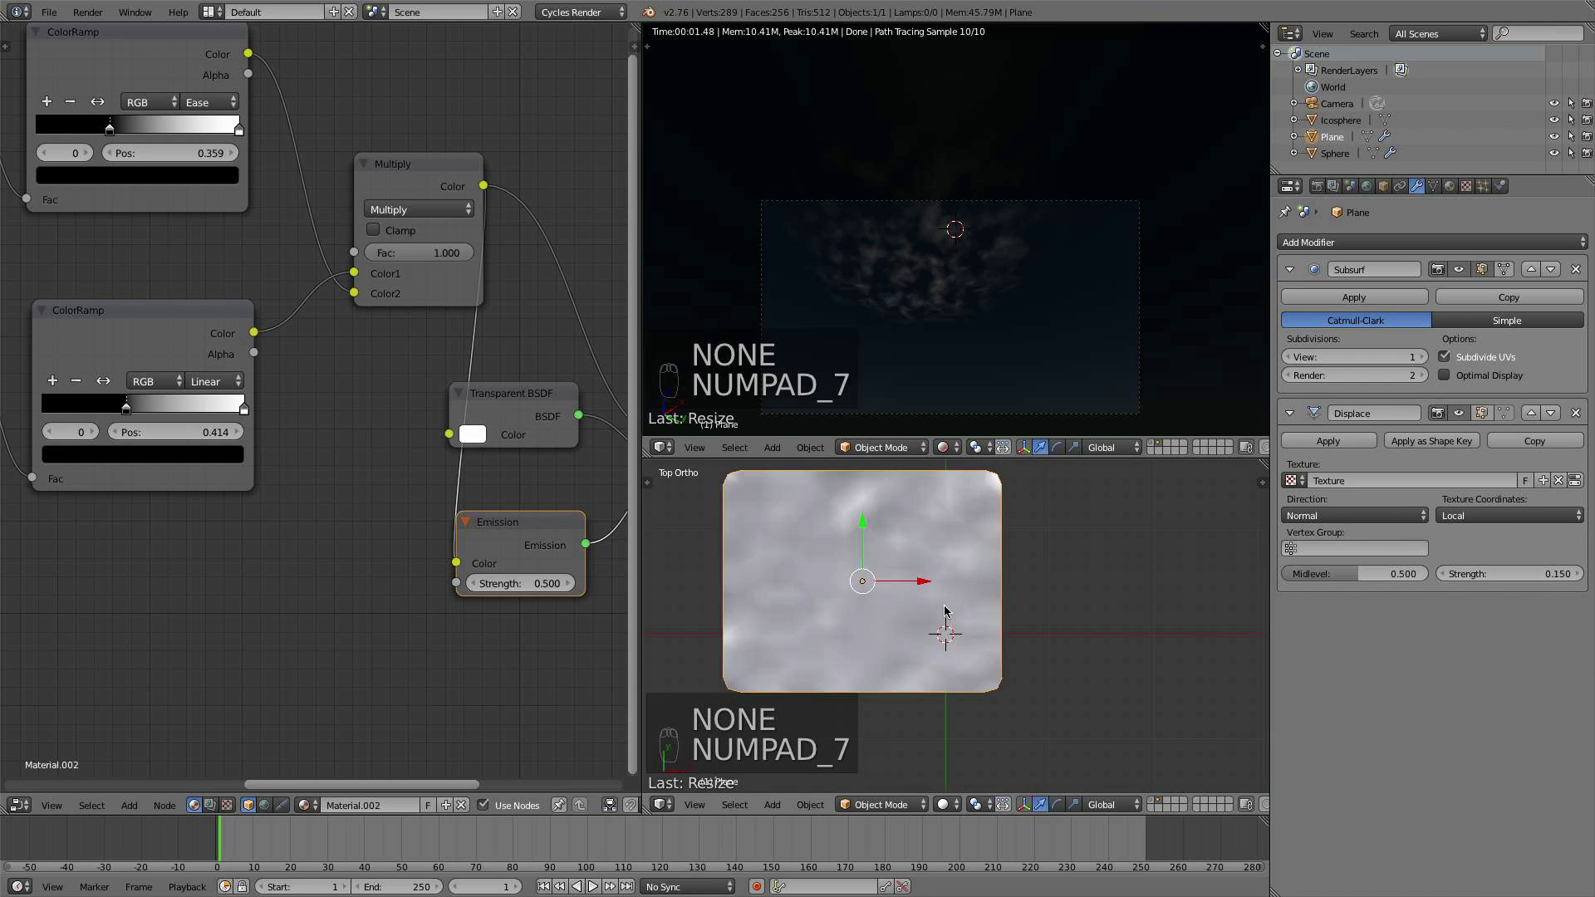
scroll(944, 623, "down", 2)
key("KP_0")
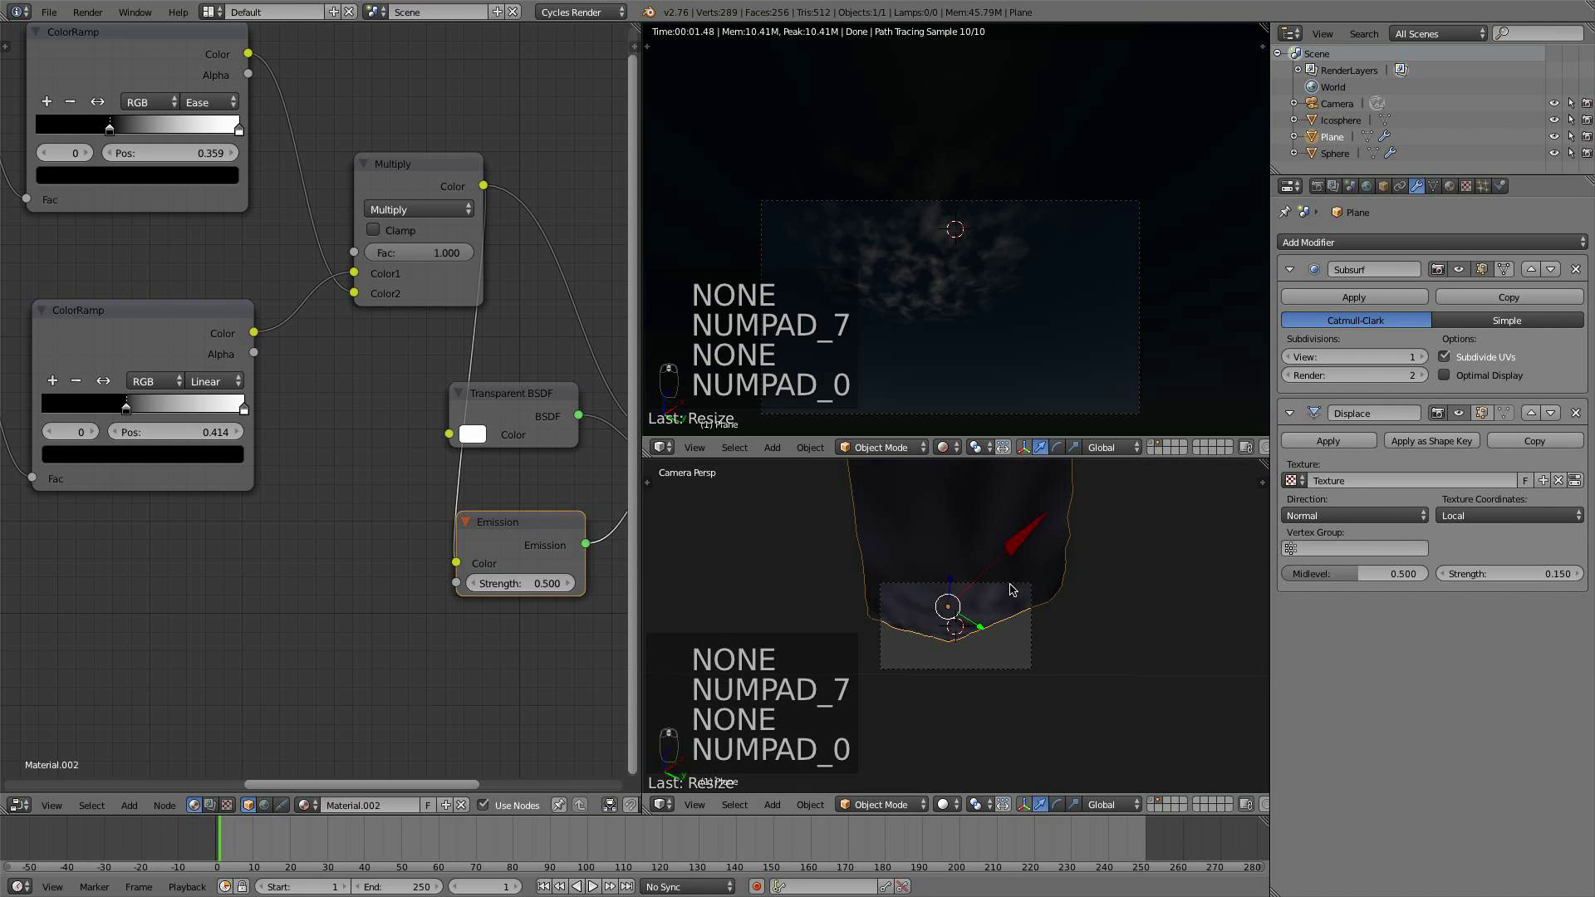
key("KP_7")
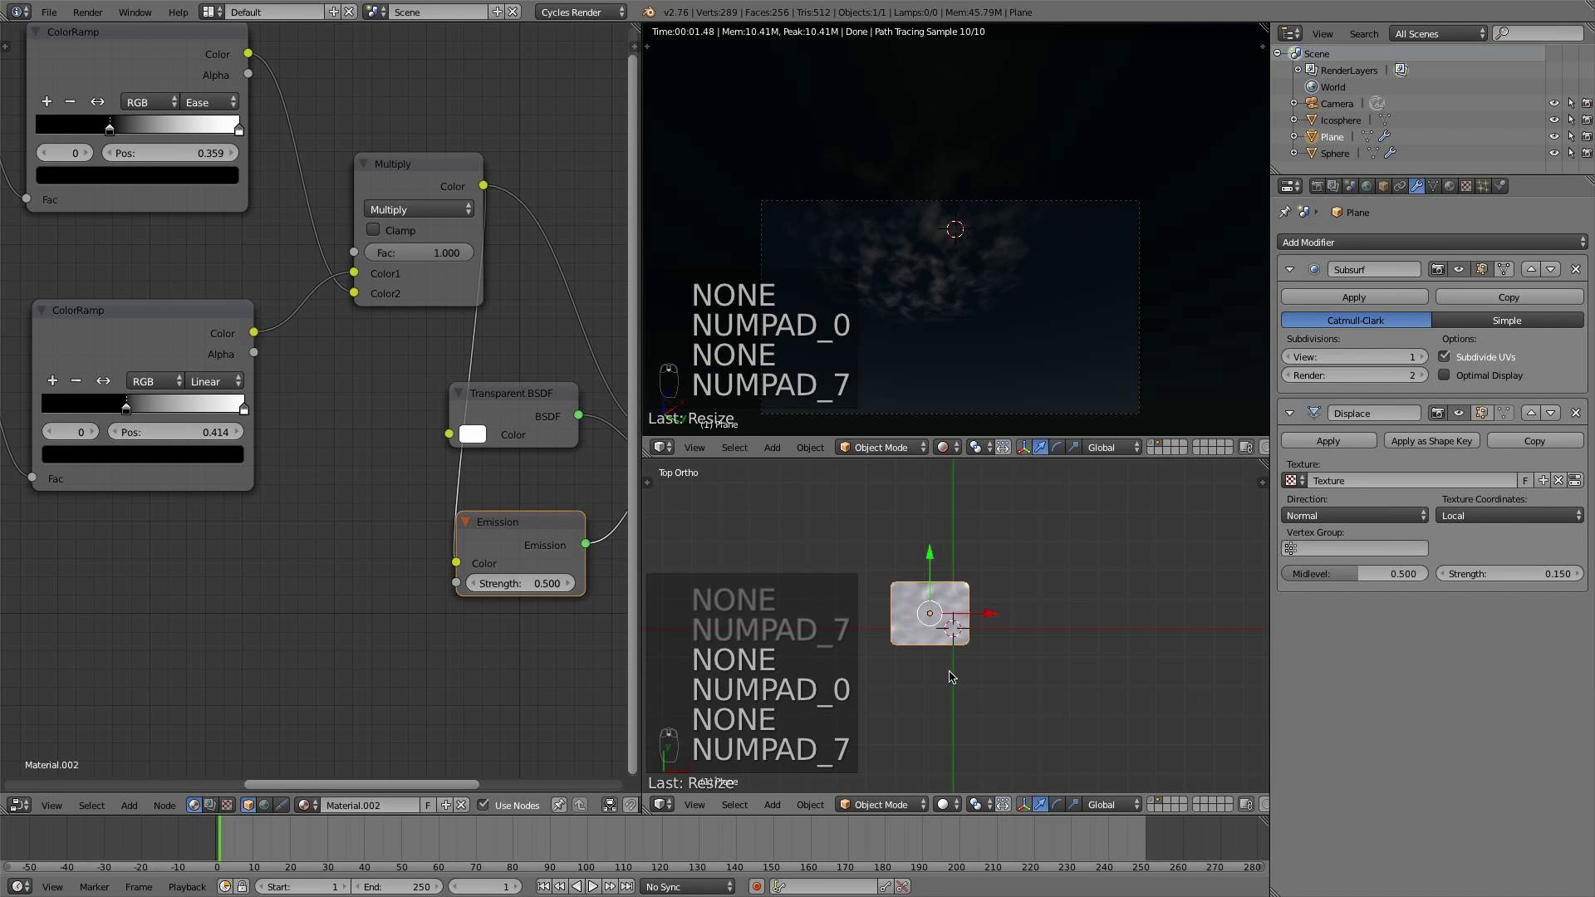
middle_click_drag(951, 678, 989, 627)
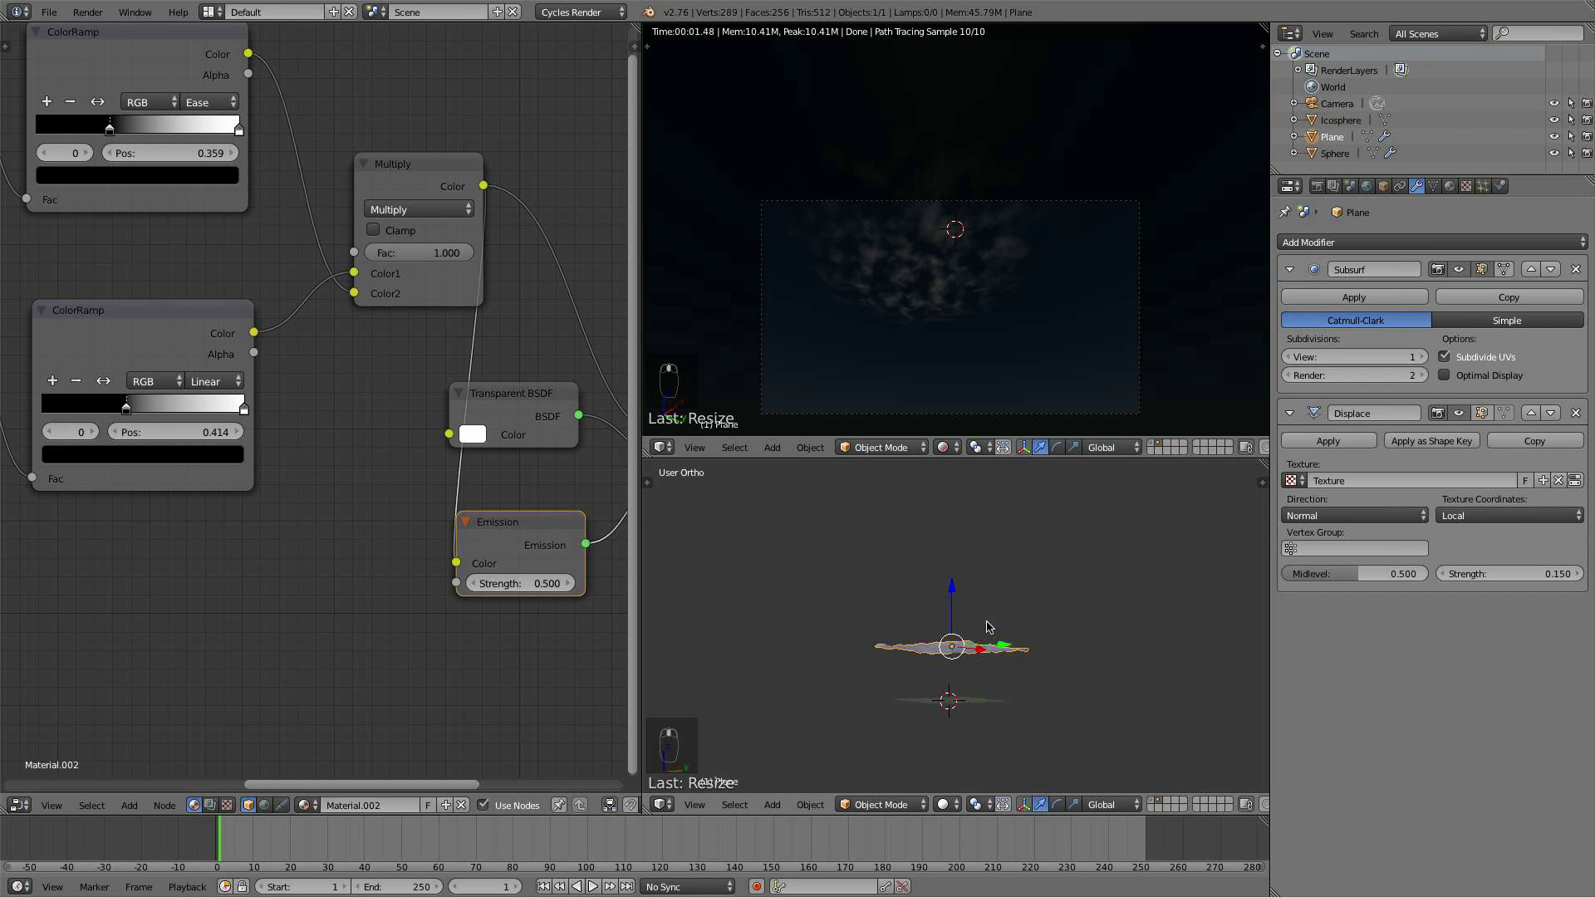
key("shift+d")
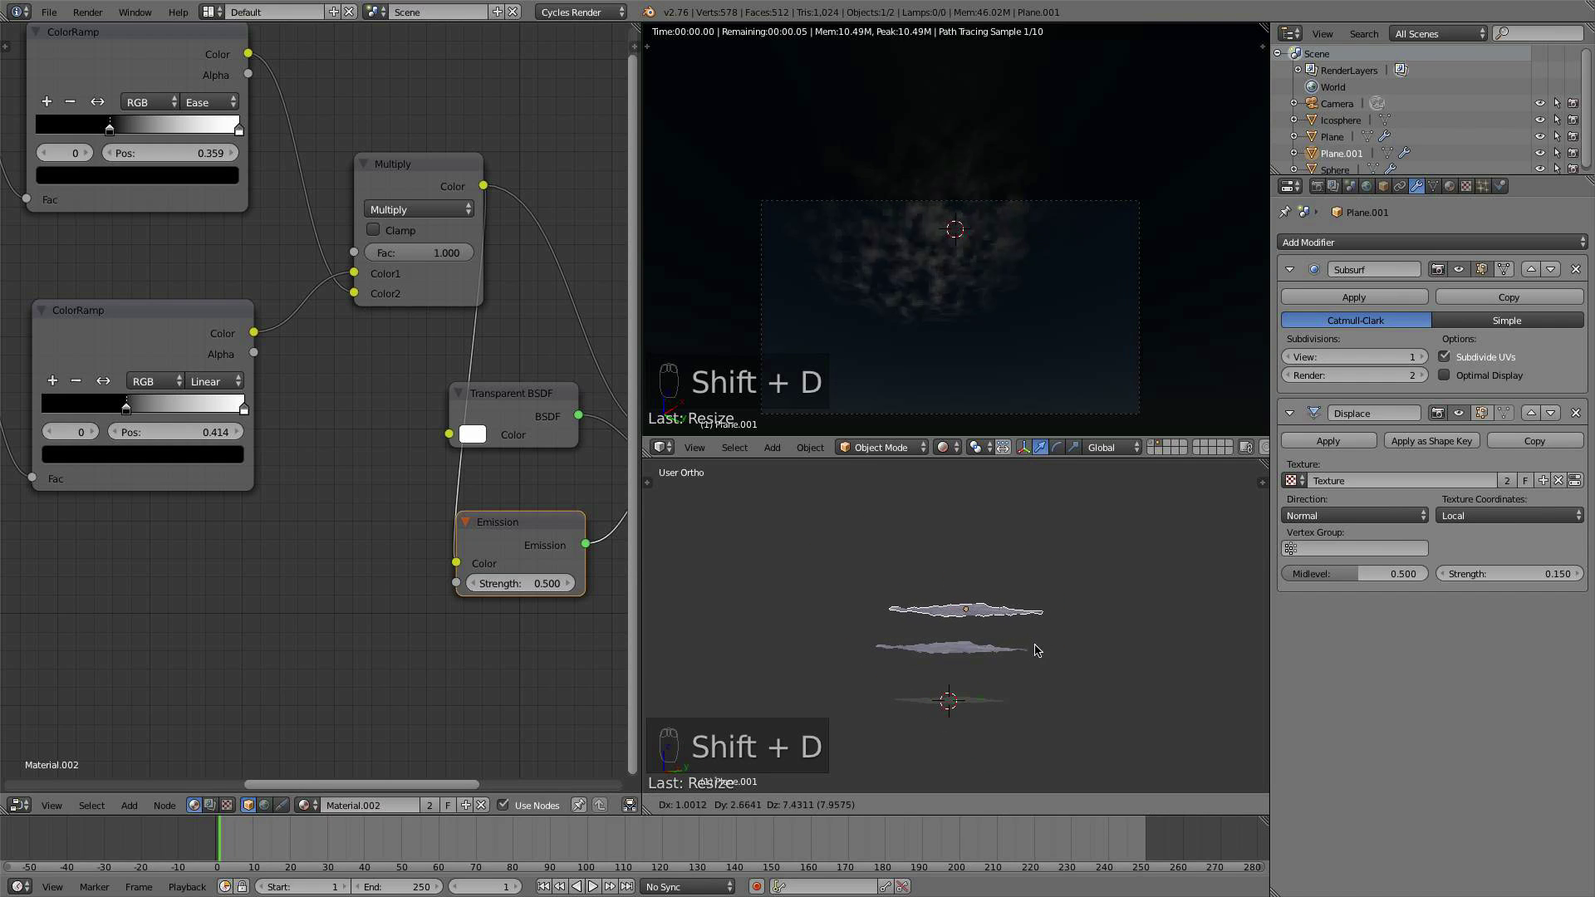
left_click(1083, 660)
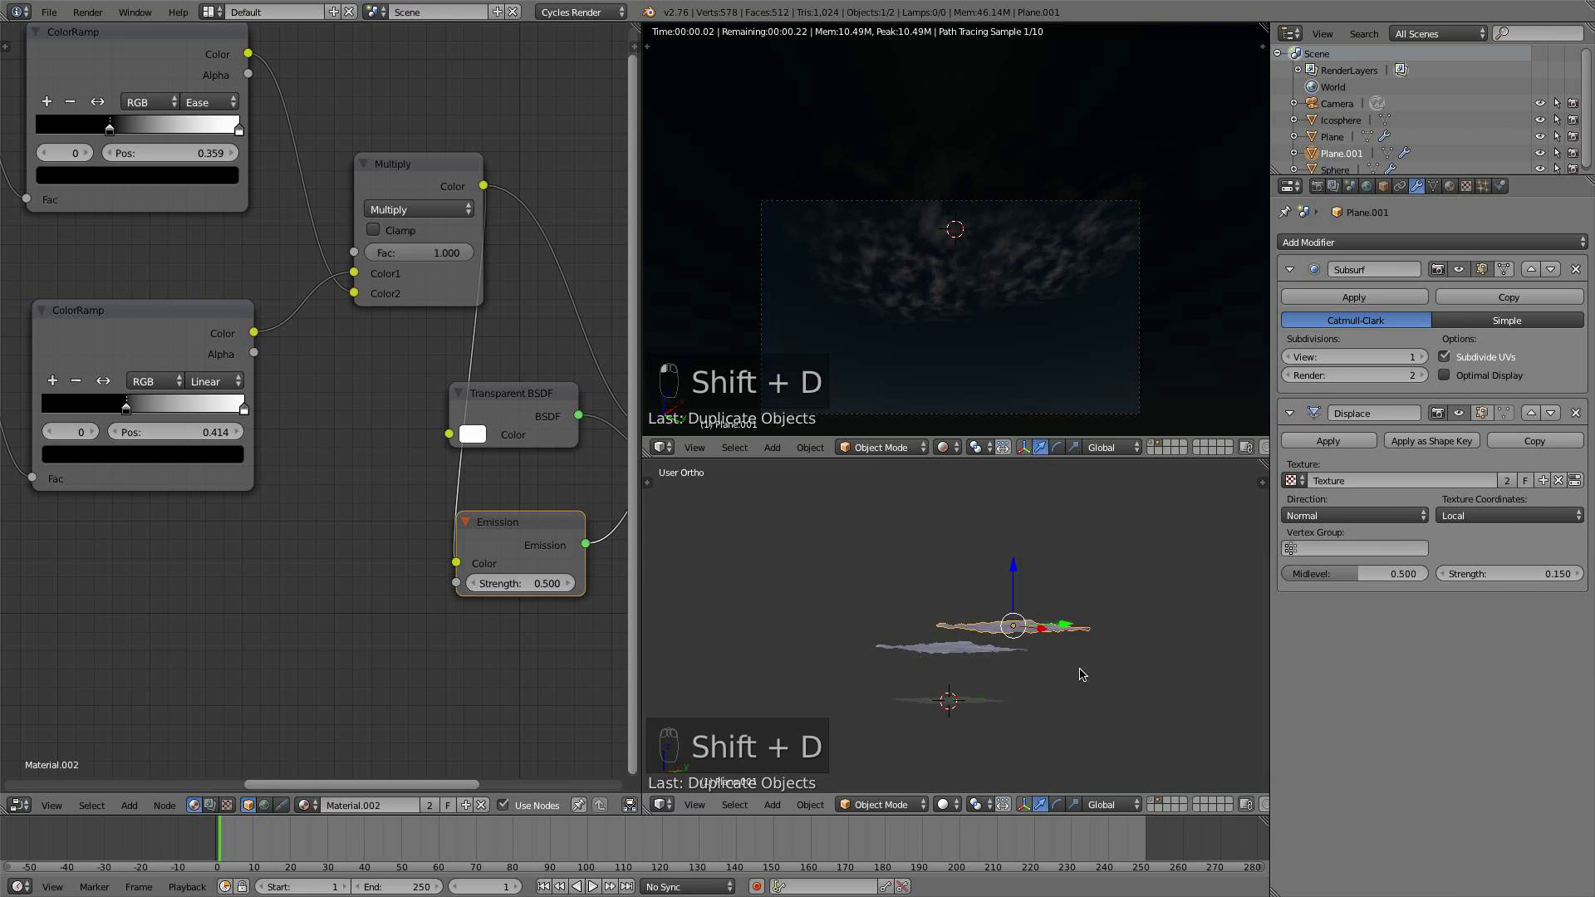
Step: Resize the duplicated plane and rotate it about -100 degrees around the global Z axis
mouse_move(1080, 661)
middle_mouse_down()
mouse_move(1093, 698)
mouse_move(1076, 689)
middle_mouse_up()
key("s")
left_click(1082, 690)
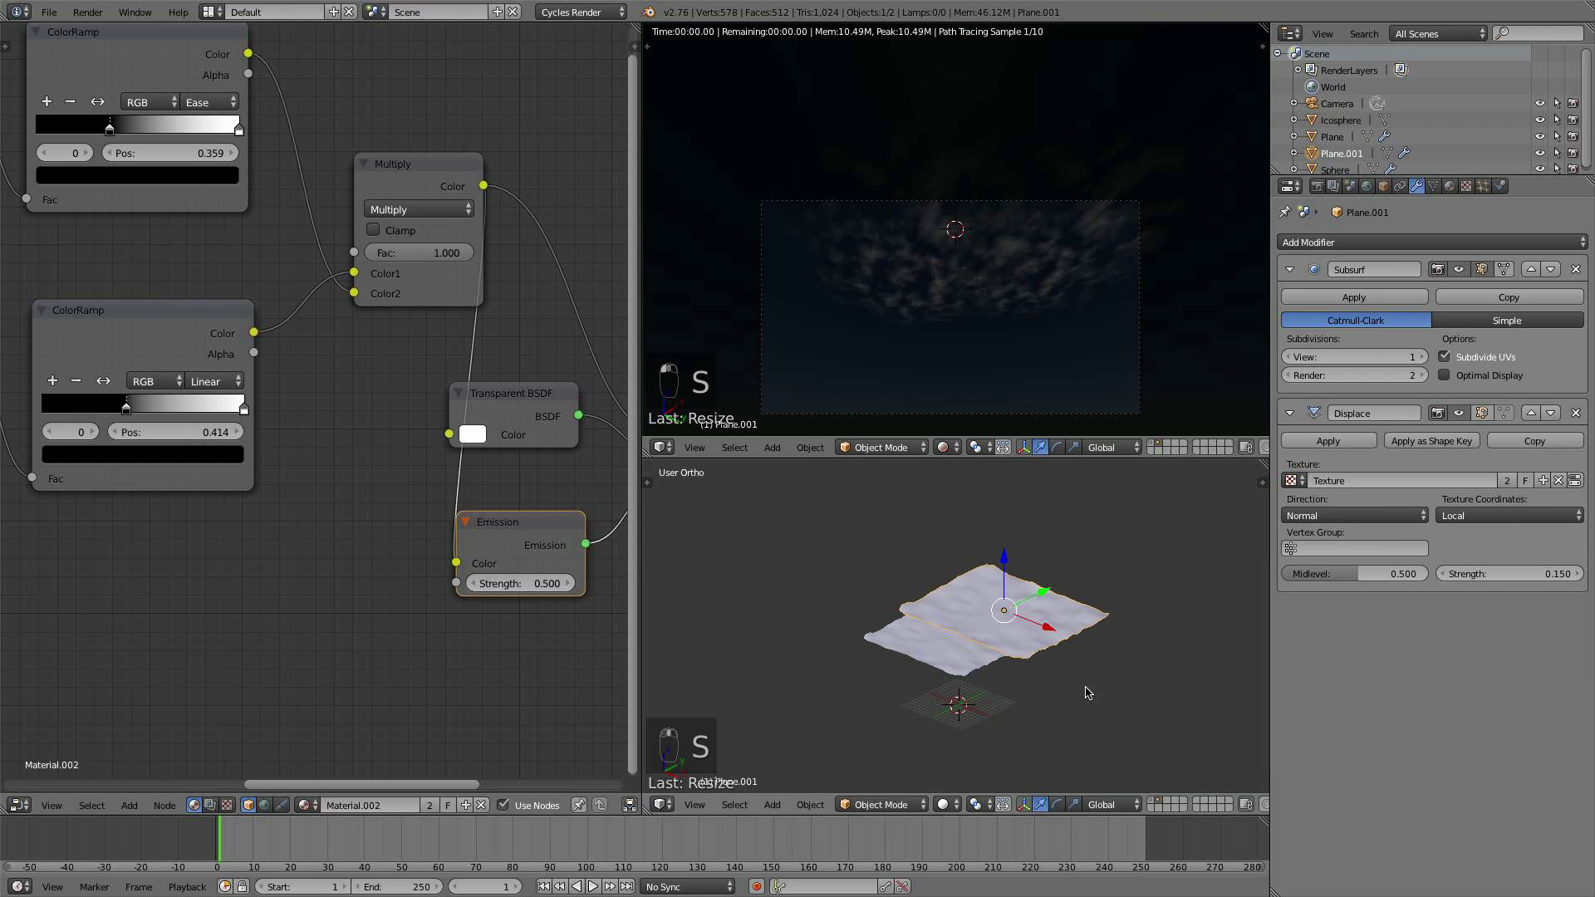
key("r")
key("z")
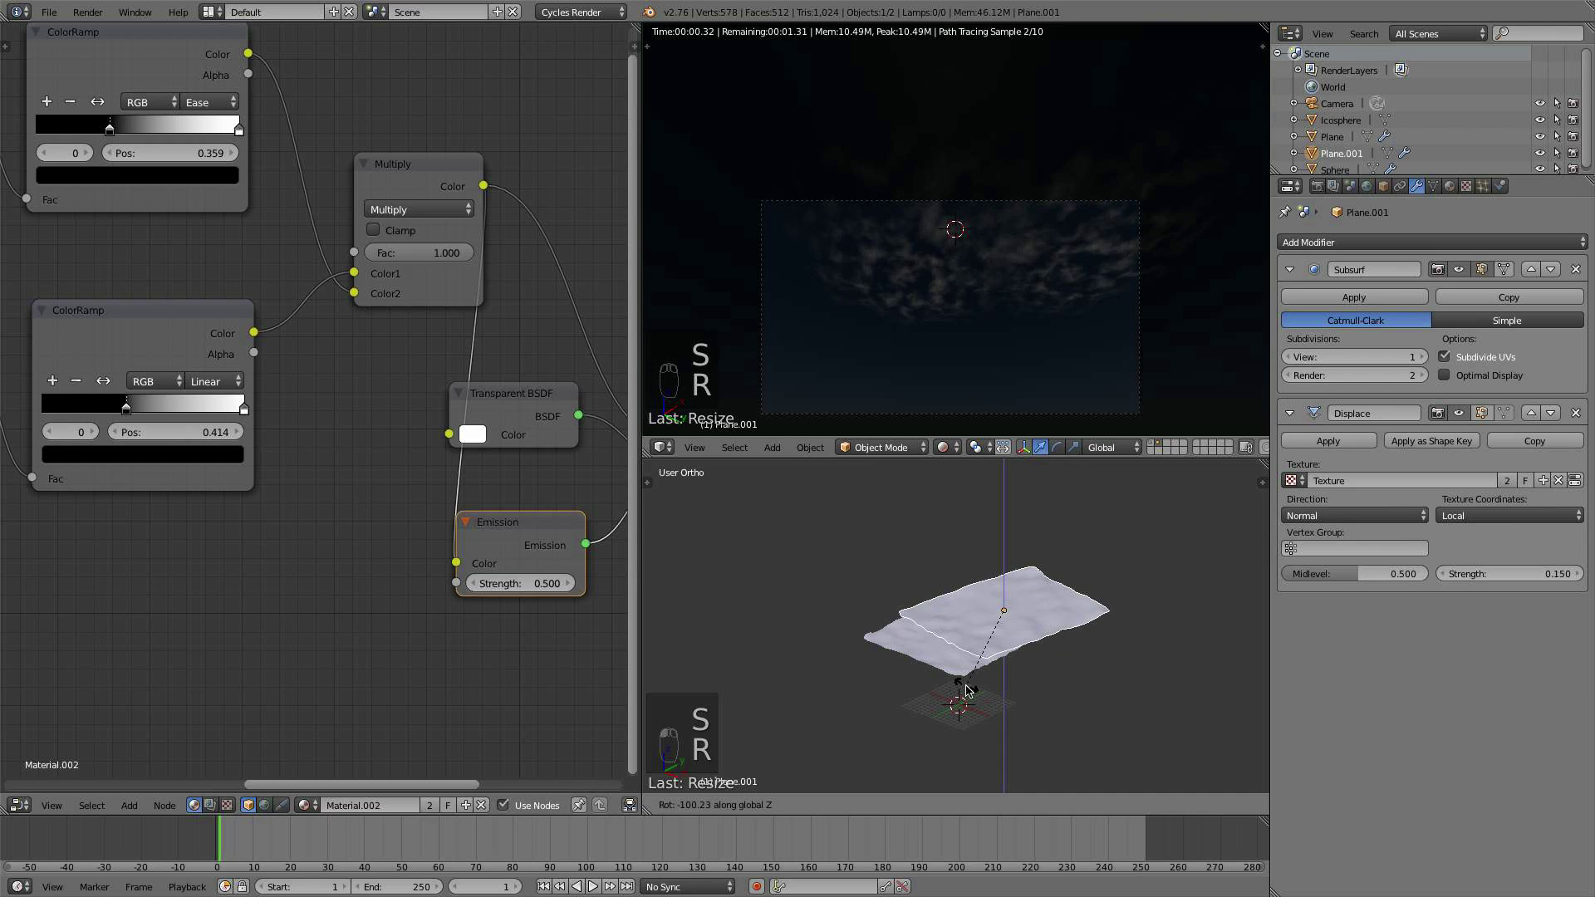
left_click(967, 690)
Step: Move the rotated duplicate so it overlaps the far edge of the original plane
middle_click_drag(967, 690, 1052, 716)
key("g")
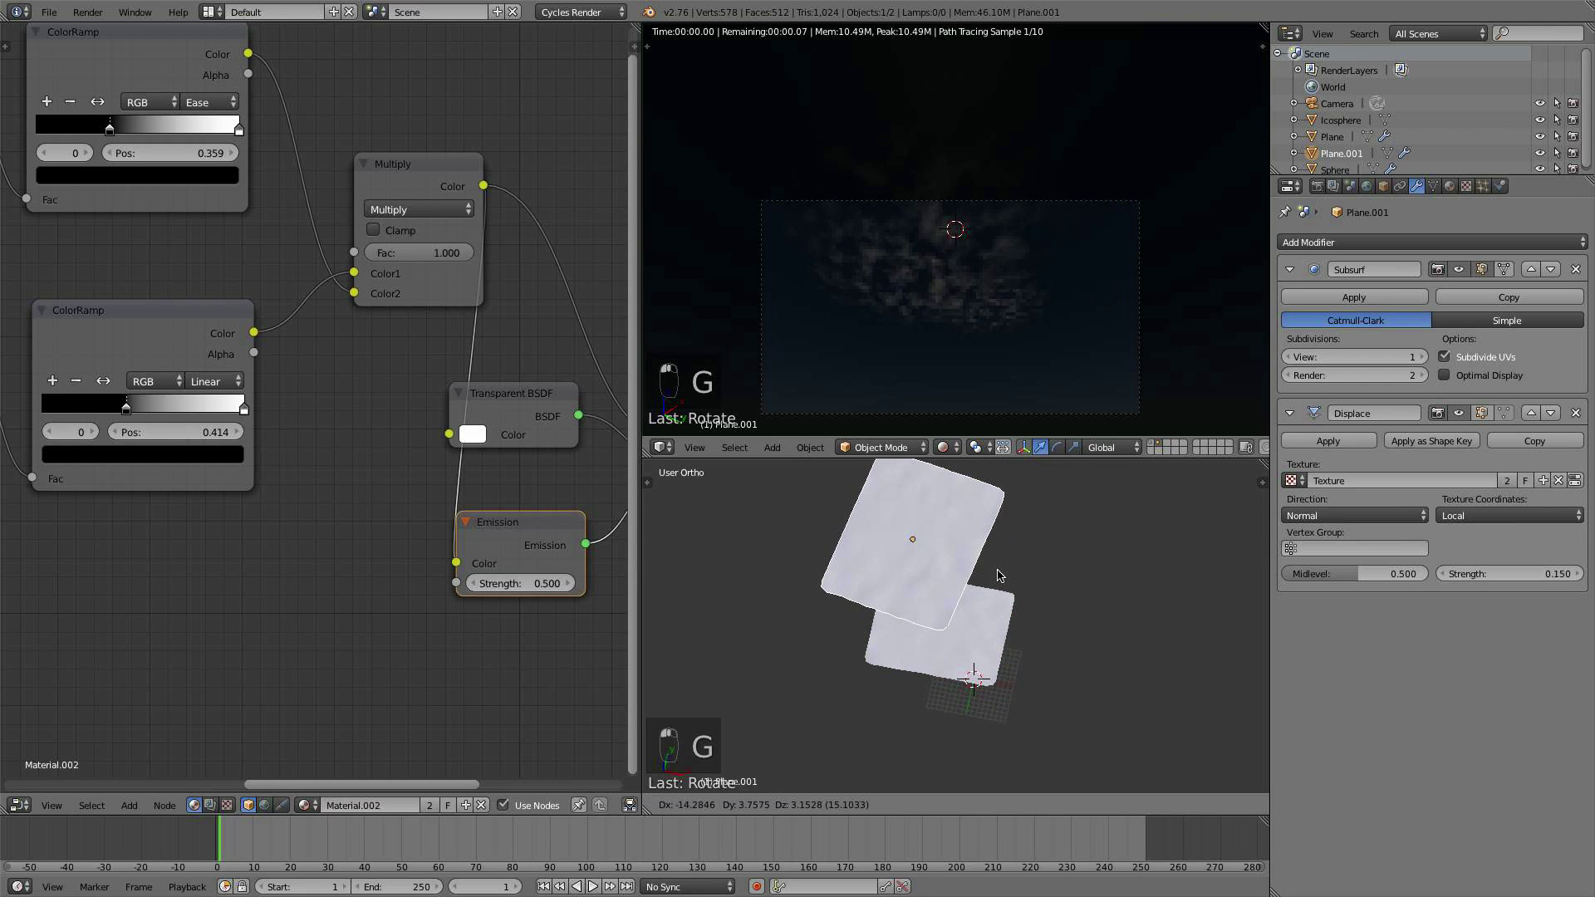
left_click(1053, 573)
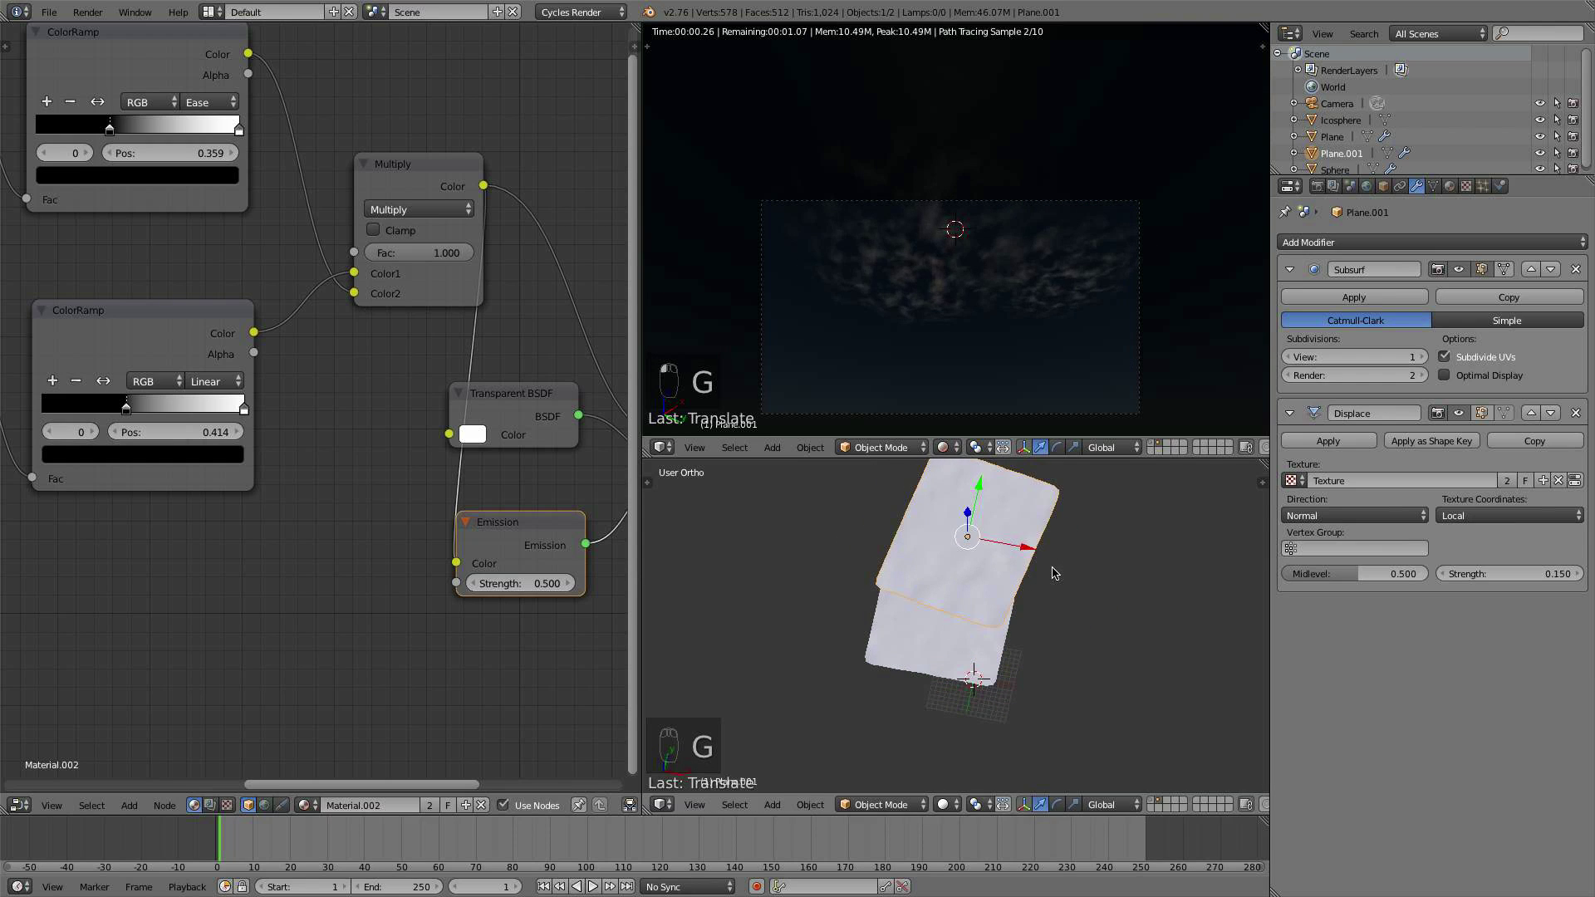
Step: Make the duplicate's material a single-user copy and set its Emission strength to 0.1
left_click(1449, 187)
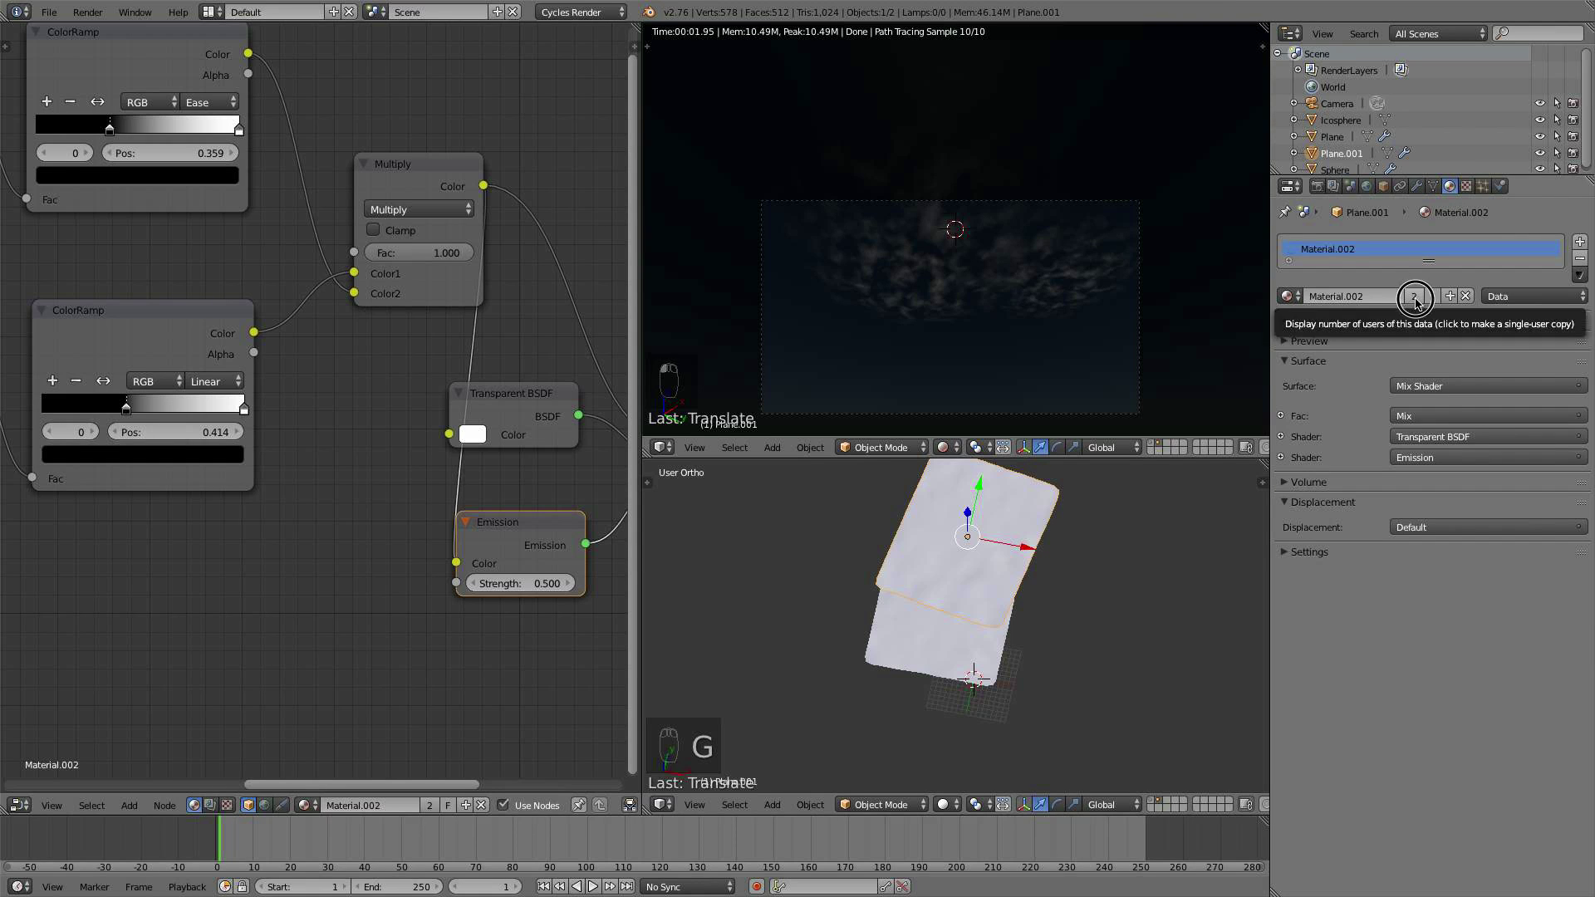
left_click(1414, 297)
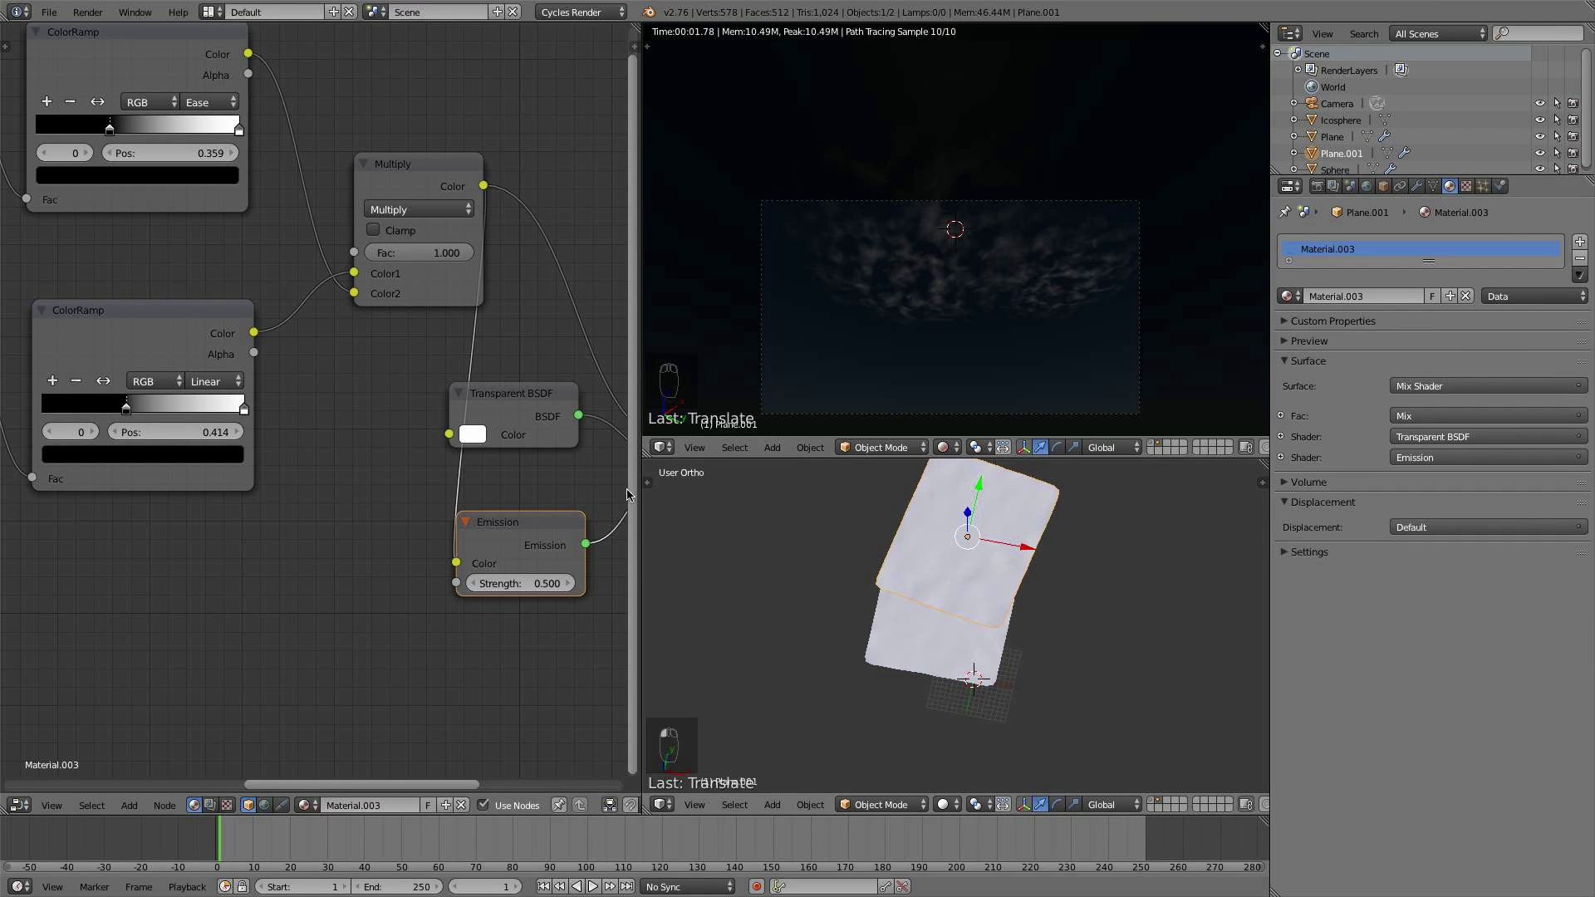
left_click(472, 584)
left_click(473, 584)
left_click(473, 584)
left_click(473, 585)
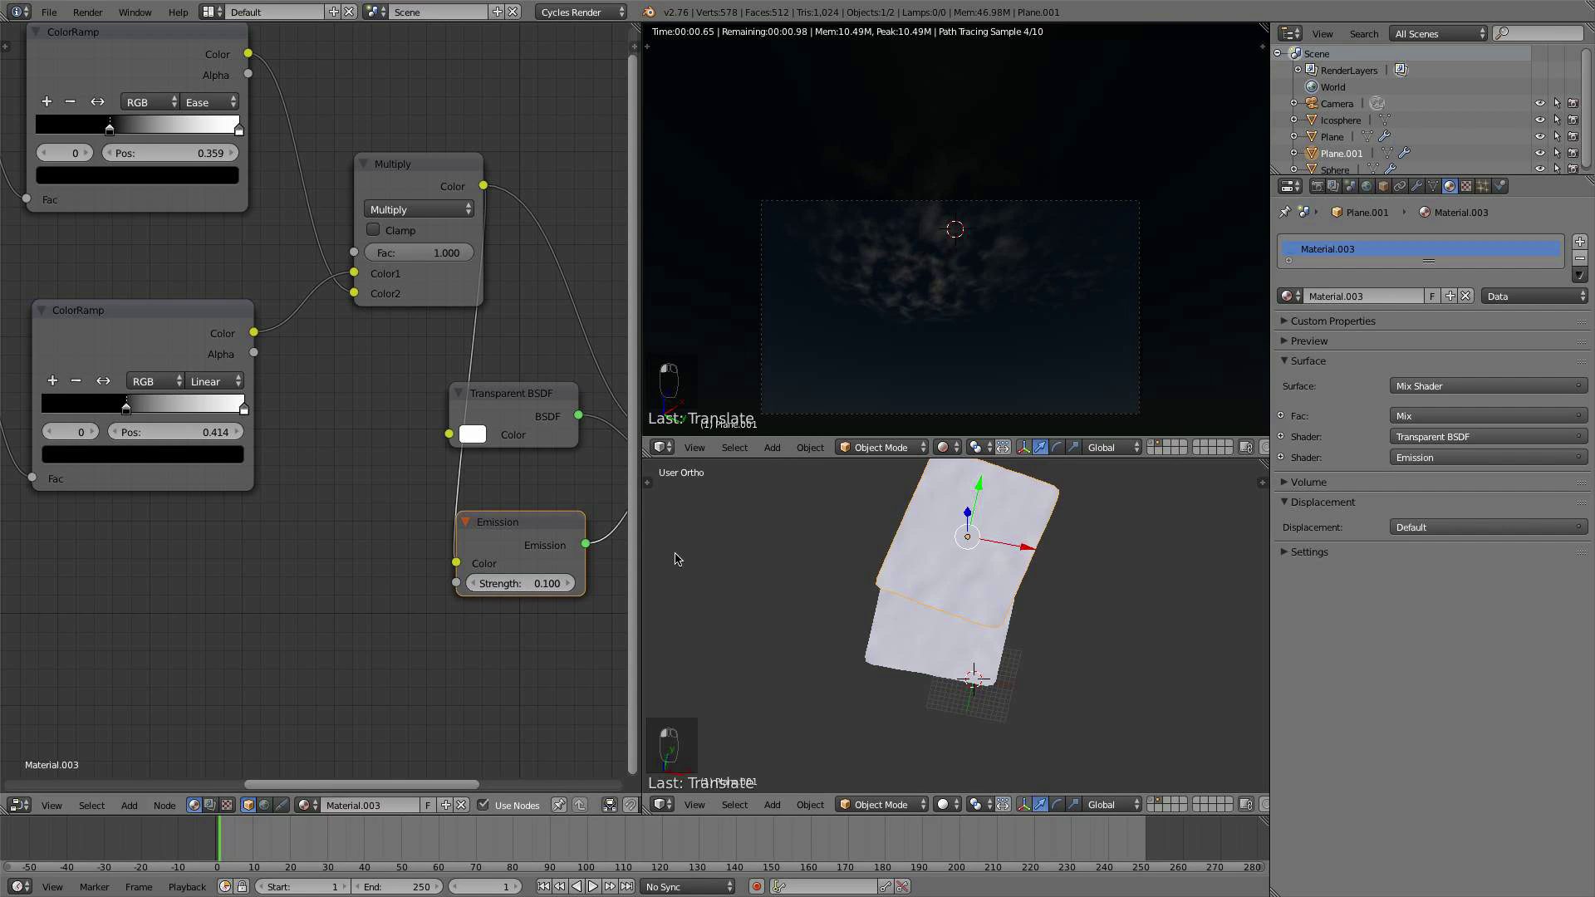
Step: Set the Noise Texture scale to 18 in the duplicate's material
scroll(1073, 554, "down", 3)
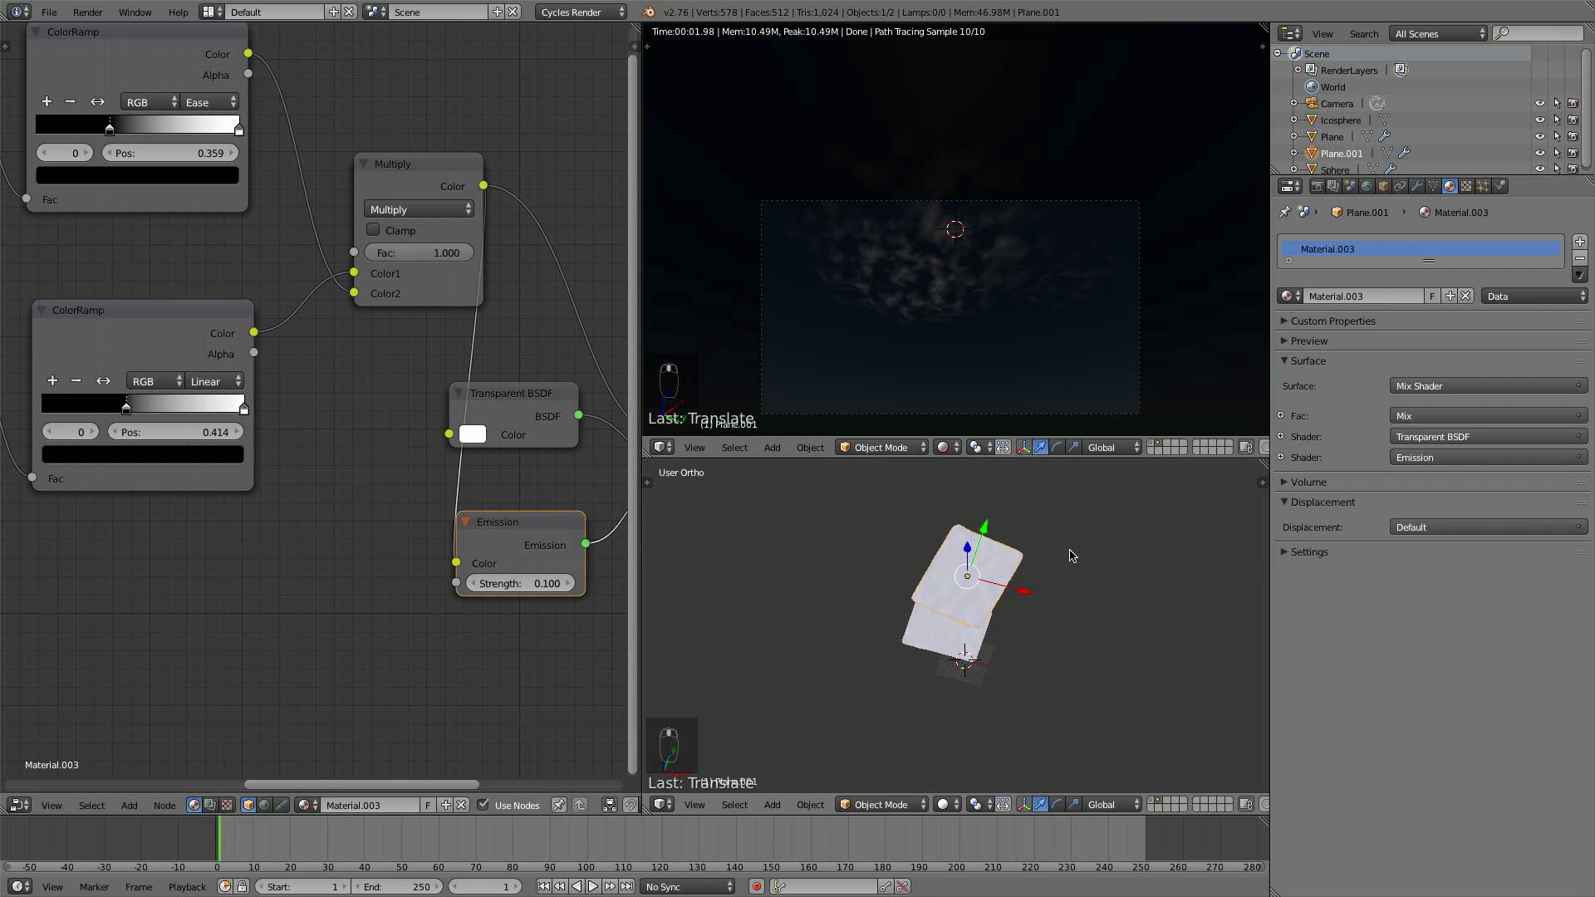
scroll(228, 406, "down", 1)
middle_click_drag(228, 406, 364, 411)
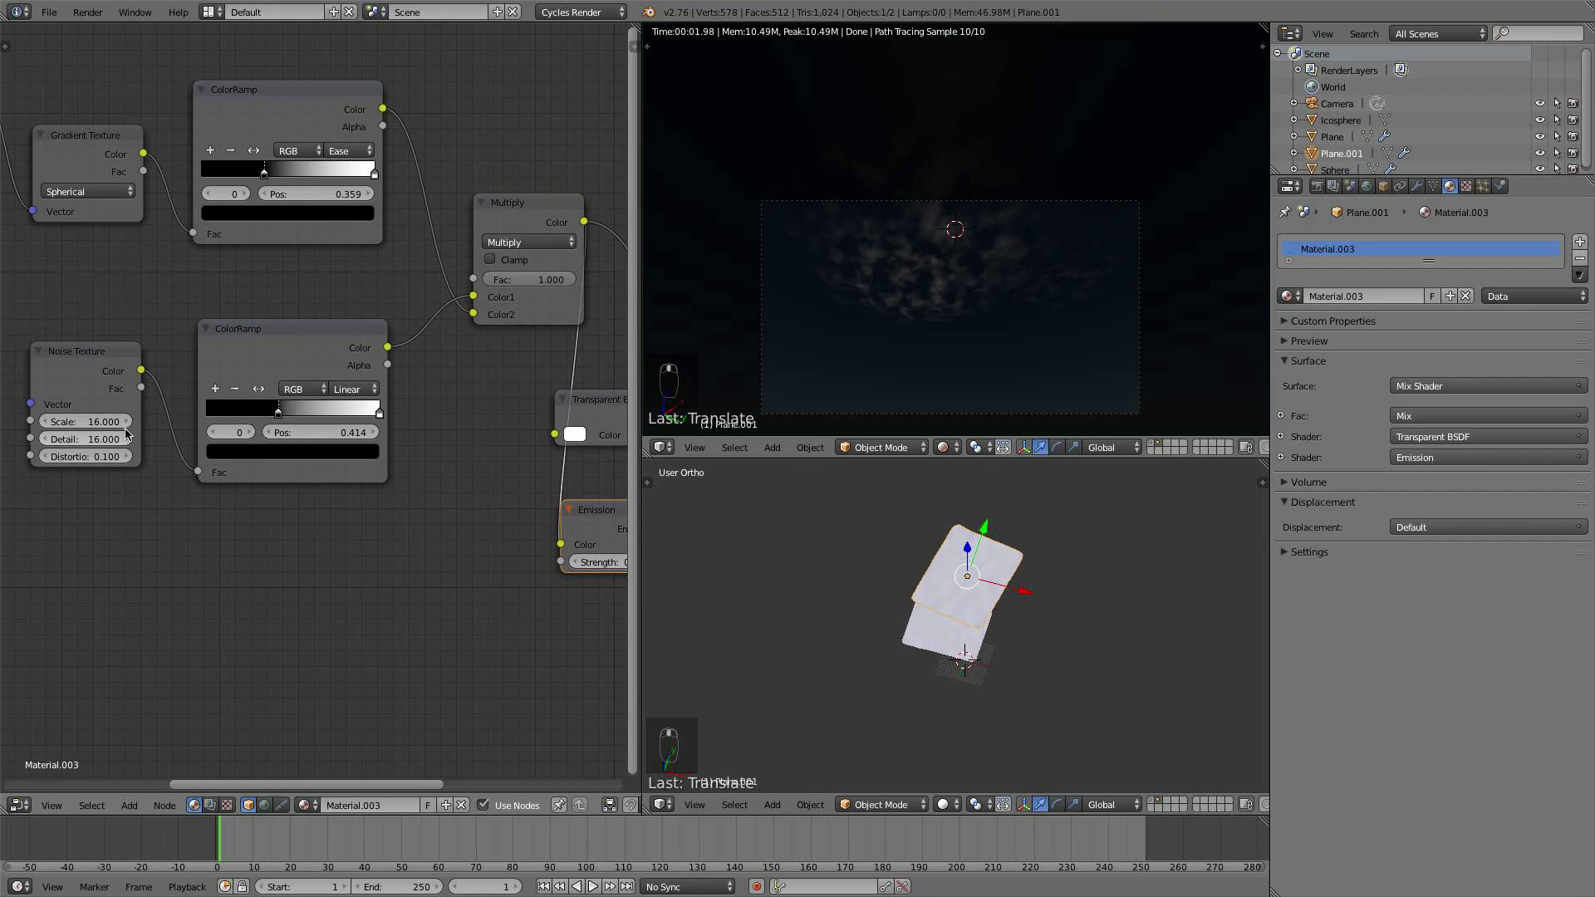
left_click(134, 417)
left_click(128, 422)
left_click_drag(108, 419, 108, 419)
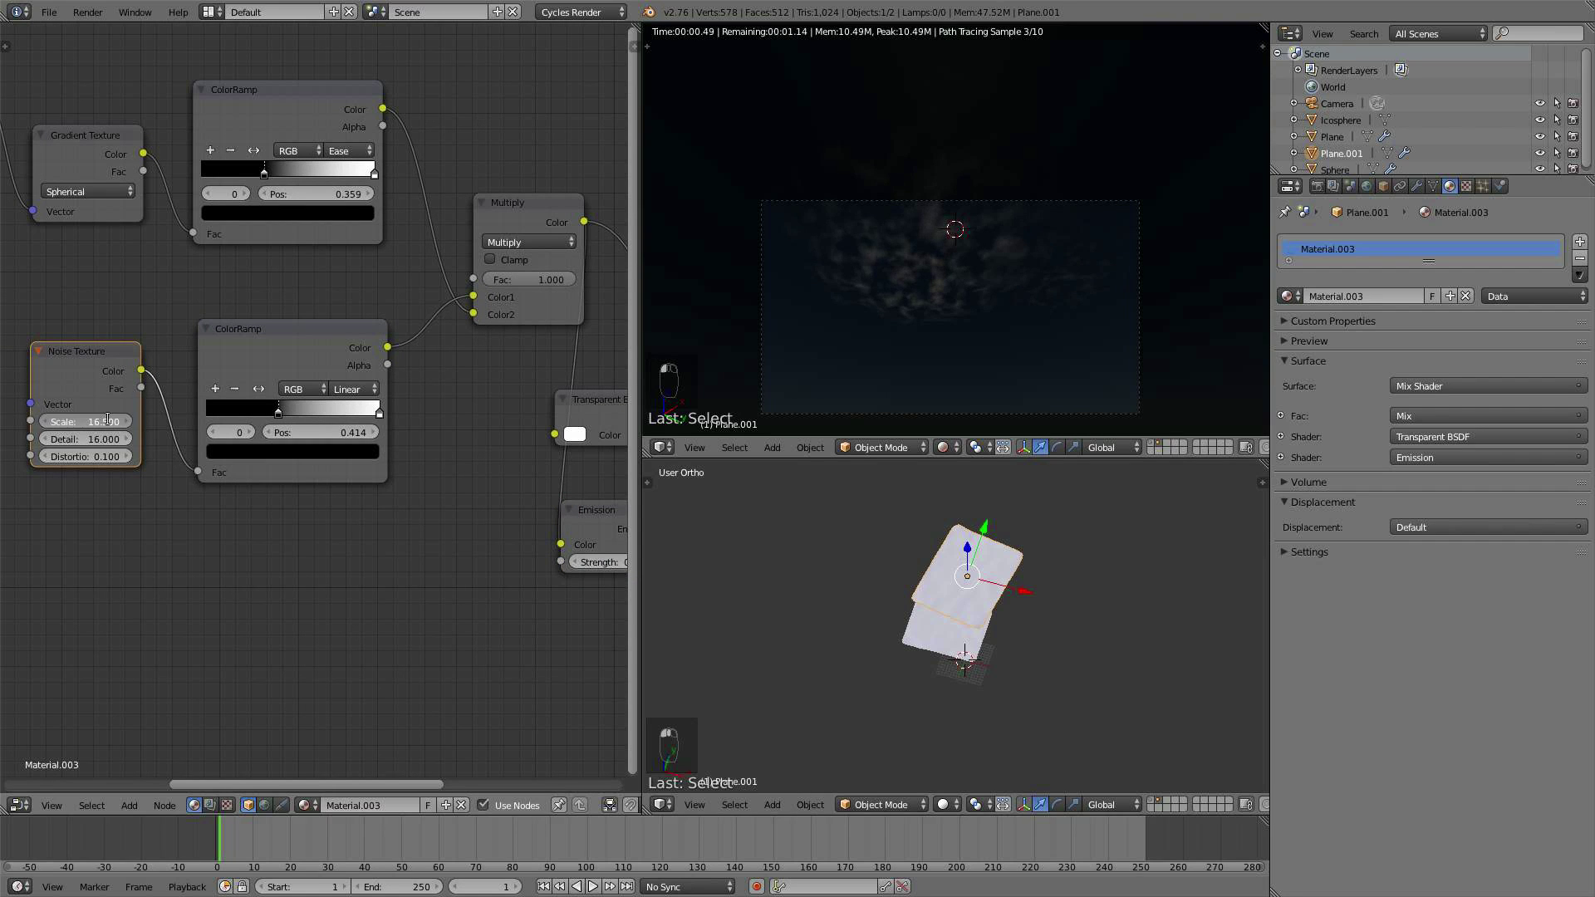
key("Return")
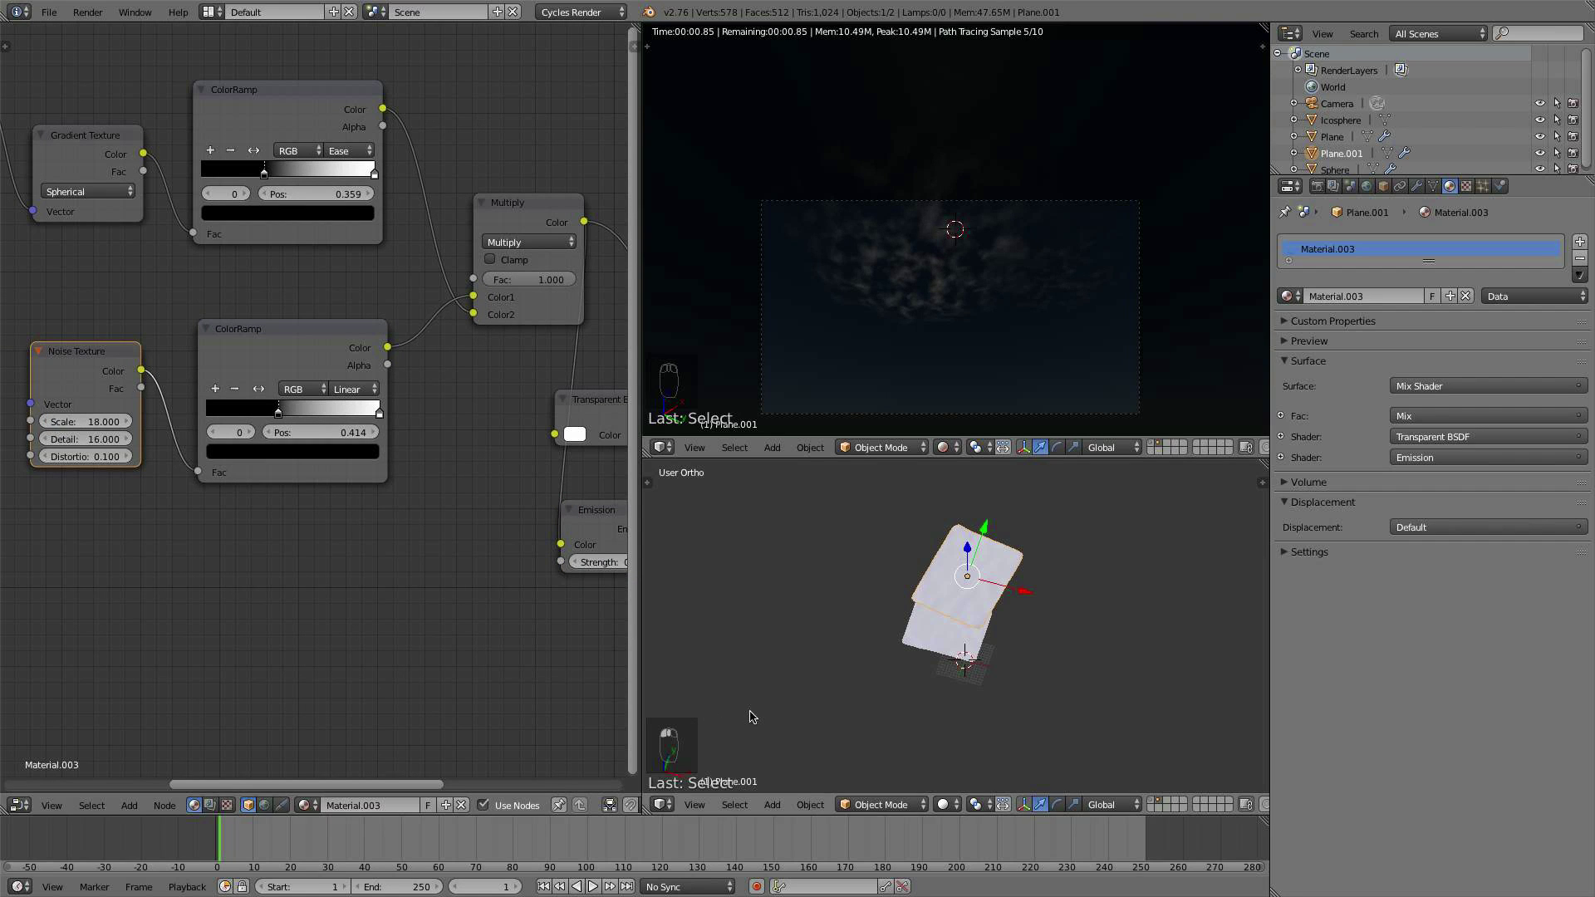
Step: Duplicate the second cloud plane and move the new copy above the other planes
scroll(940, 605, "down", 3)
middle_click_drag(939, 604, 909, 623)
scroll(904, 533, "up", 3)
key("shift+d")
left_click(1005, 675)
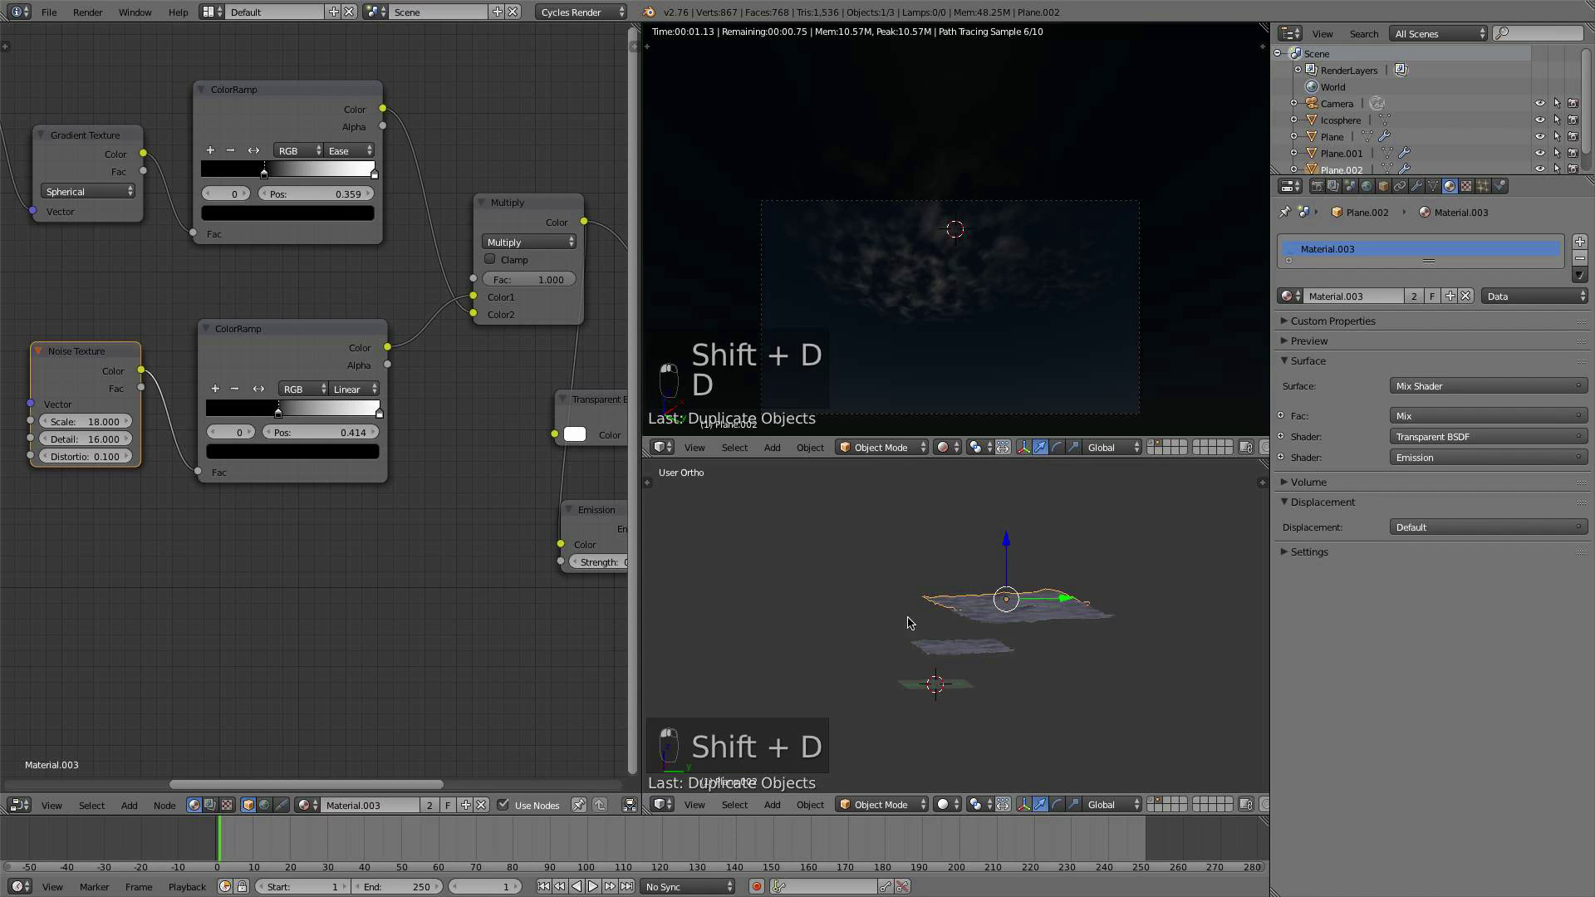
key("d")
key("g")
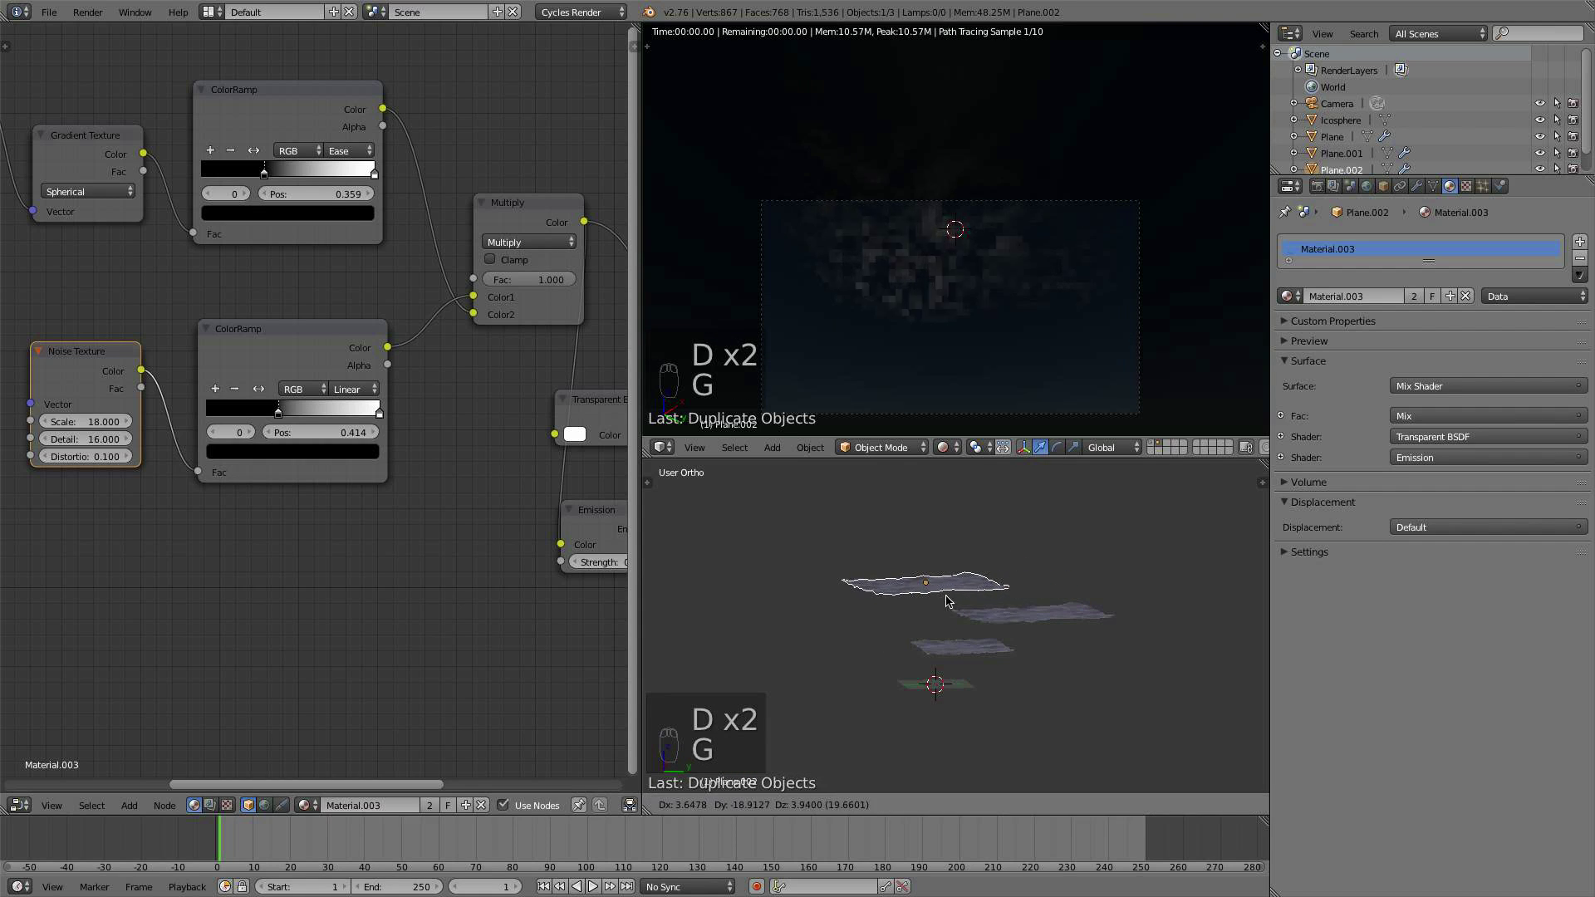
left_click(951, 600)
Step: Shift the newest plane over the others and scale it up uniformly to about 1.9 times
middle_click_drag(951, 600, 915, 759)
key("g")
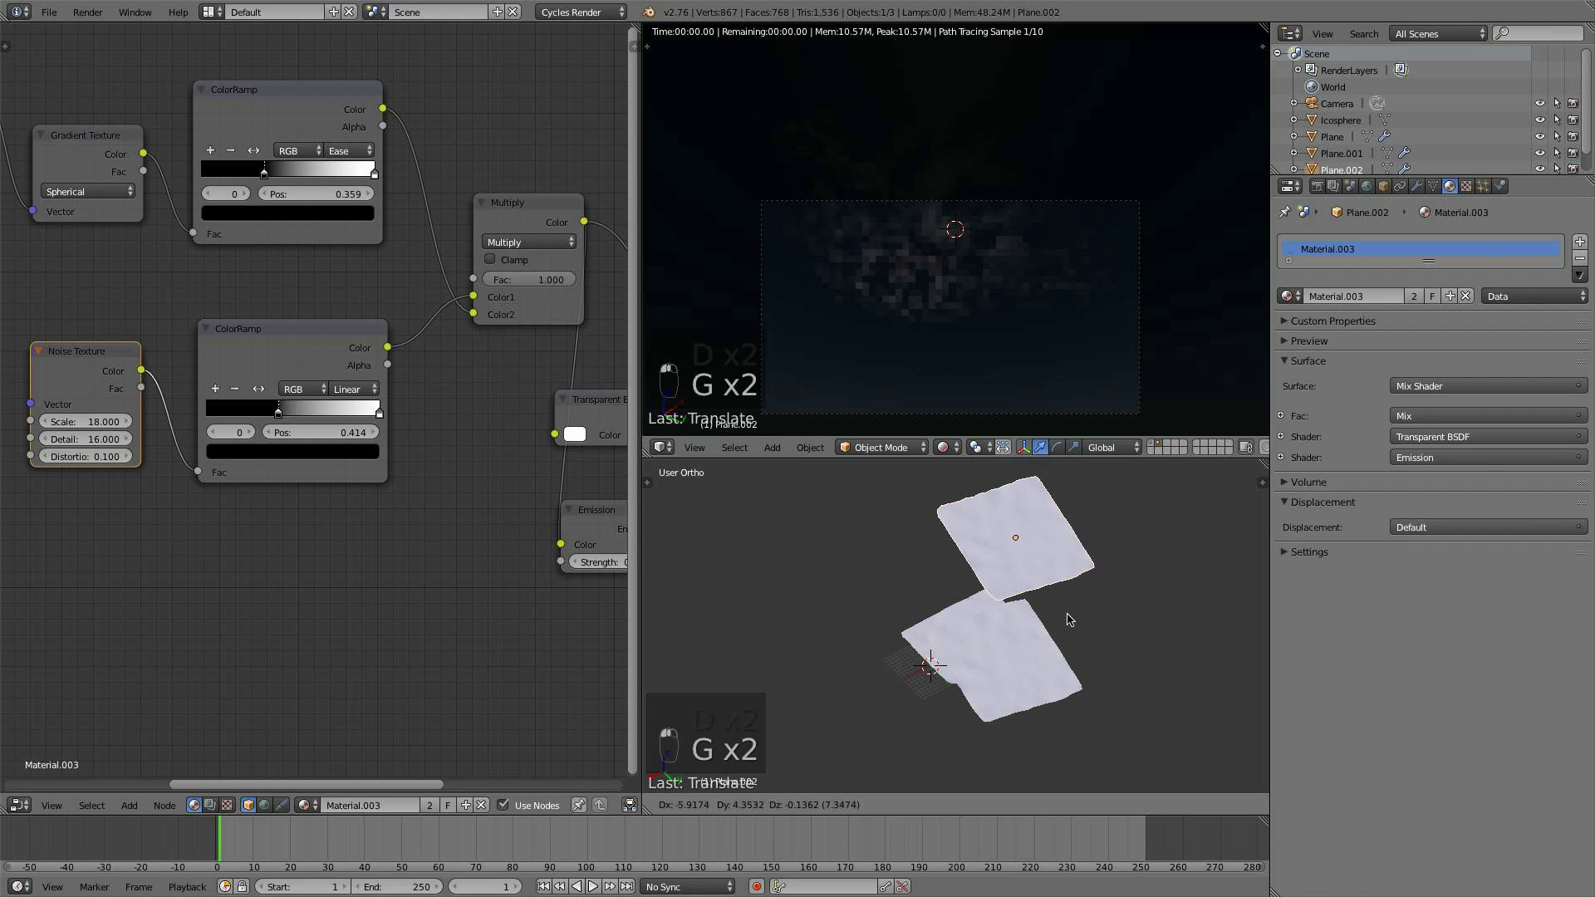
left_click(1126, 640)
key("s")
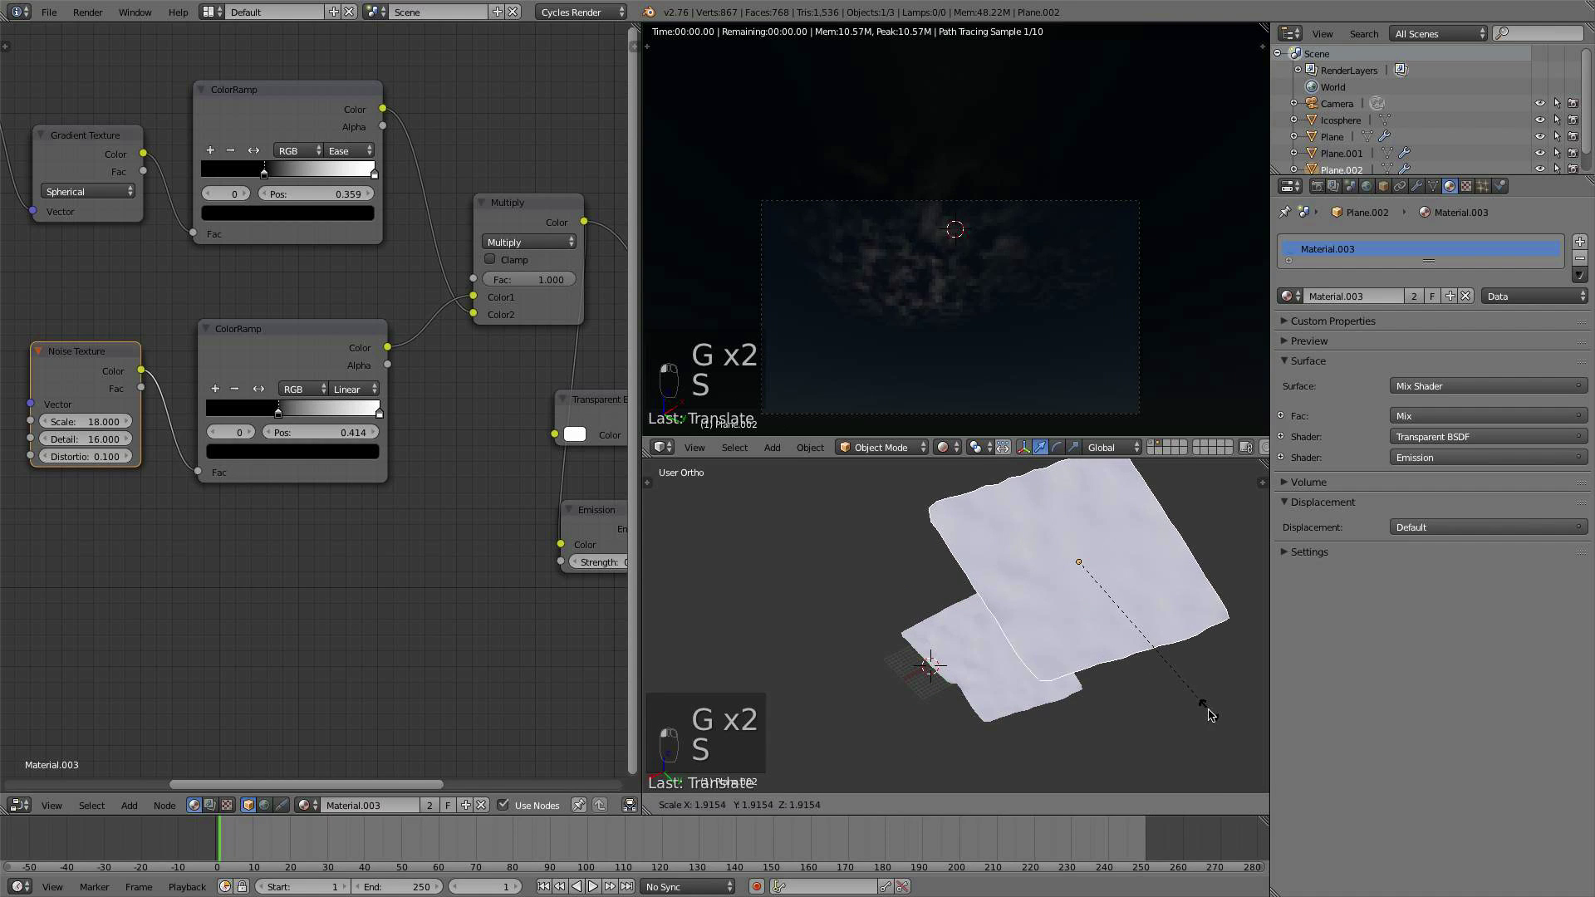
left_click(1198, 710)
Step: Lower the enlarged top plane closer to the cloud layers beneath it
middle_click_drag(1165, 654, 1130, 615)
key("g")
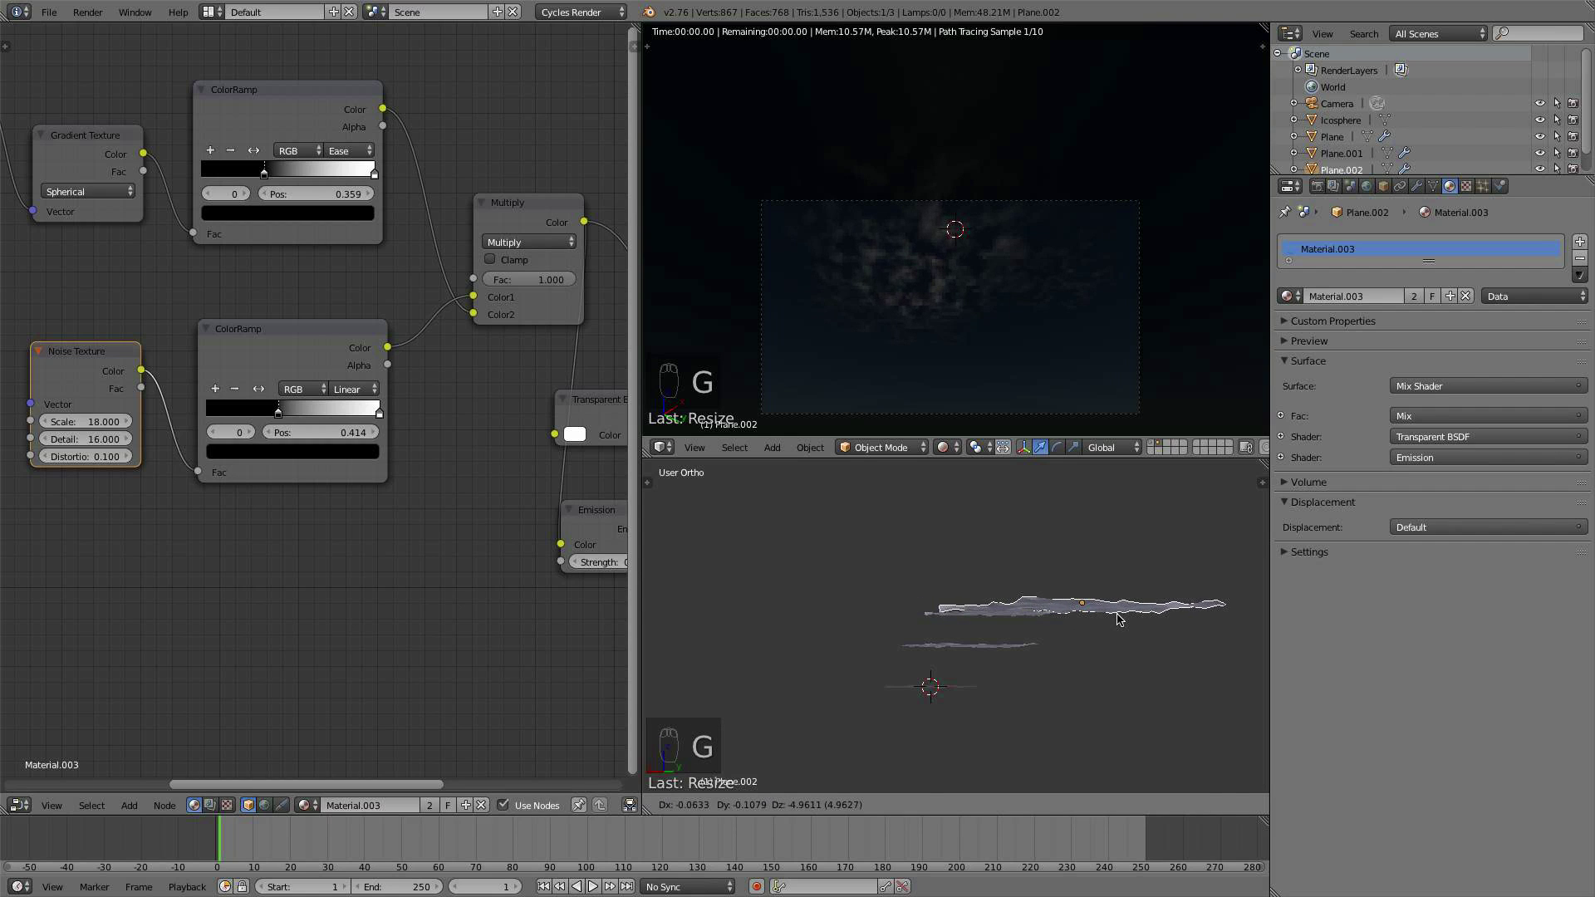
left_click(1105, 621)
Step: Select the original cloud plane and set its material's Emission strength to 0.4
middle_click_drag(1077, 633, 1052, 660)
right_click(1024, 644)
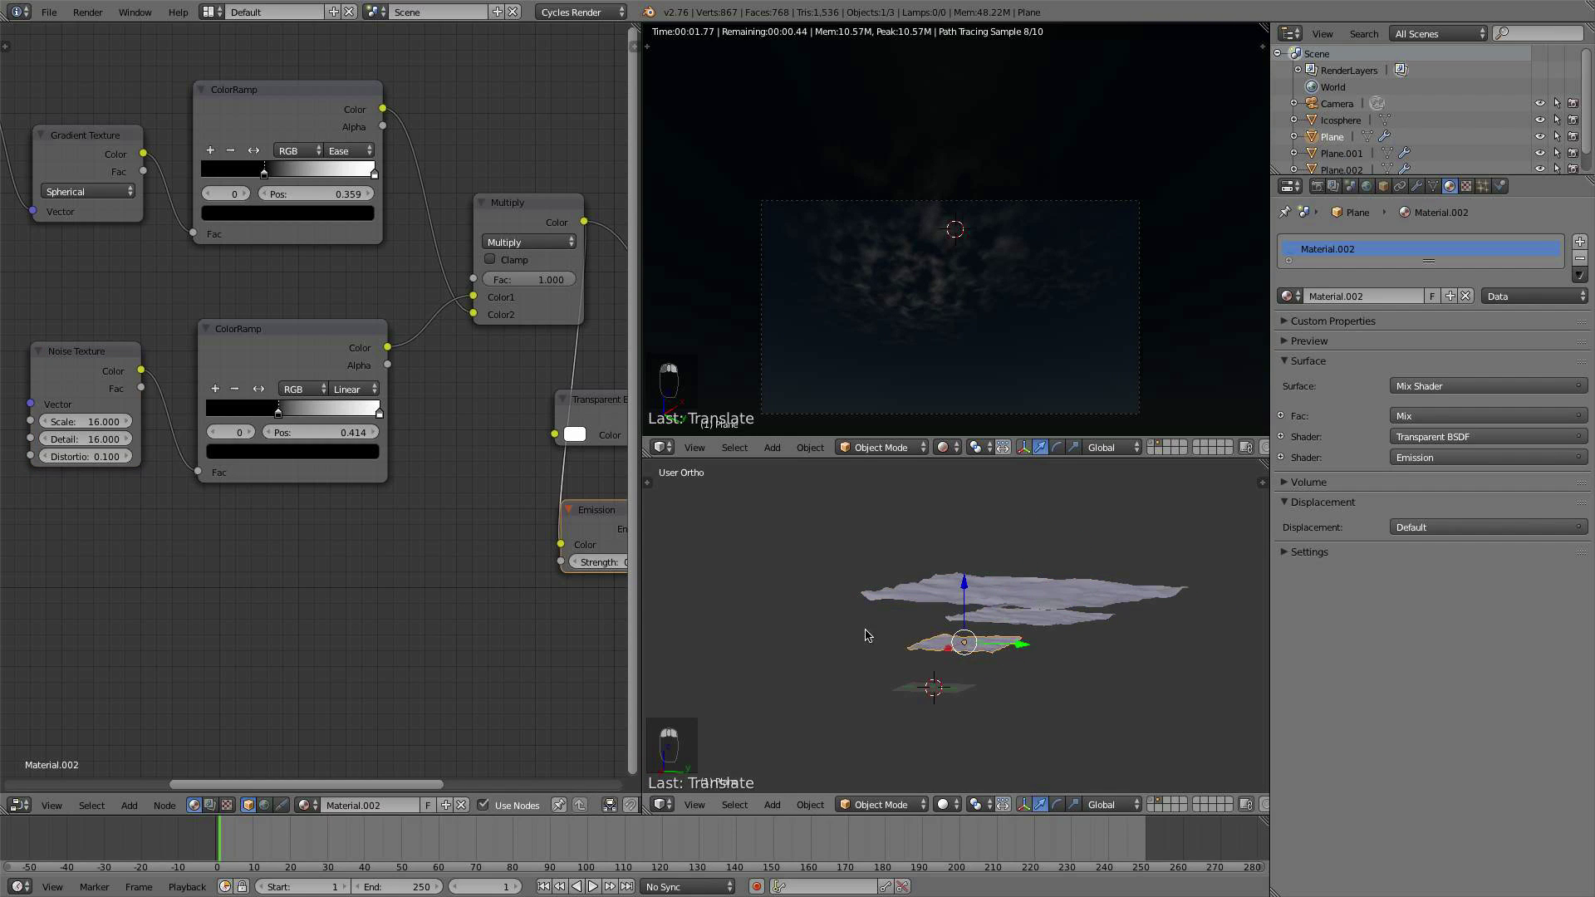
middle_click_drag(445, 487, 386, 478)
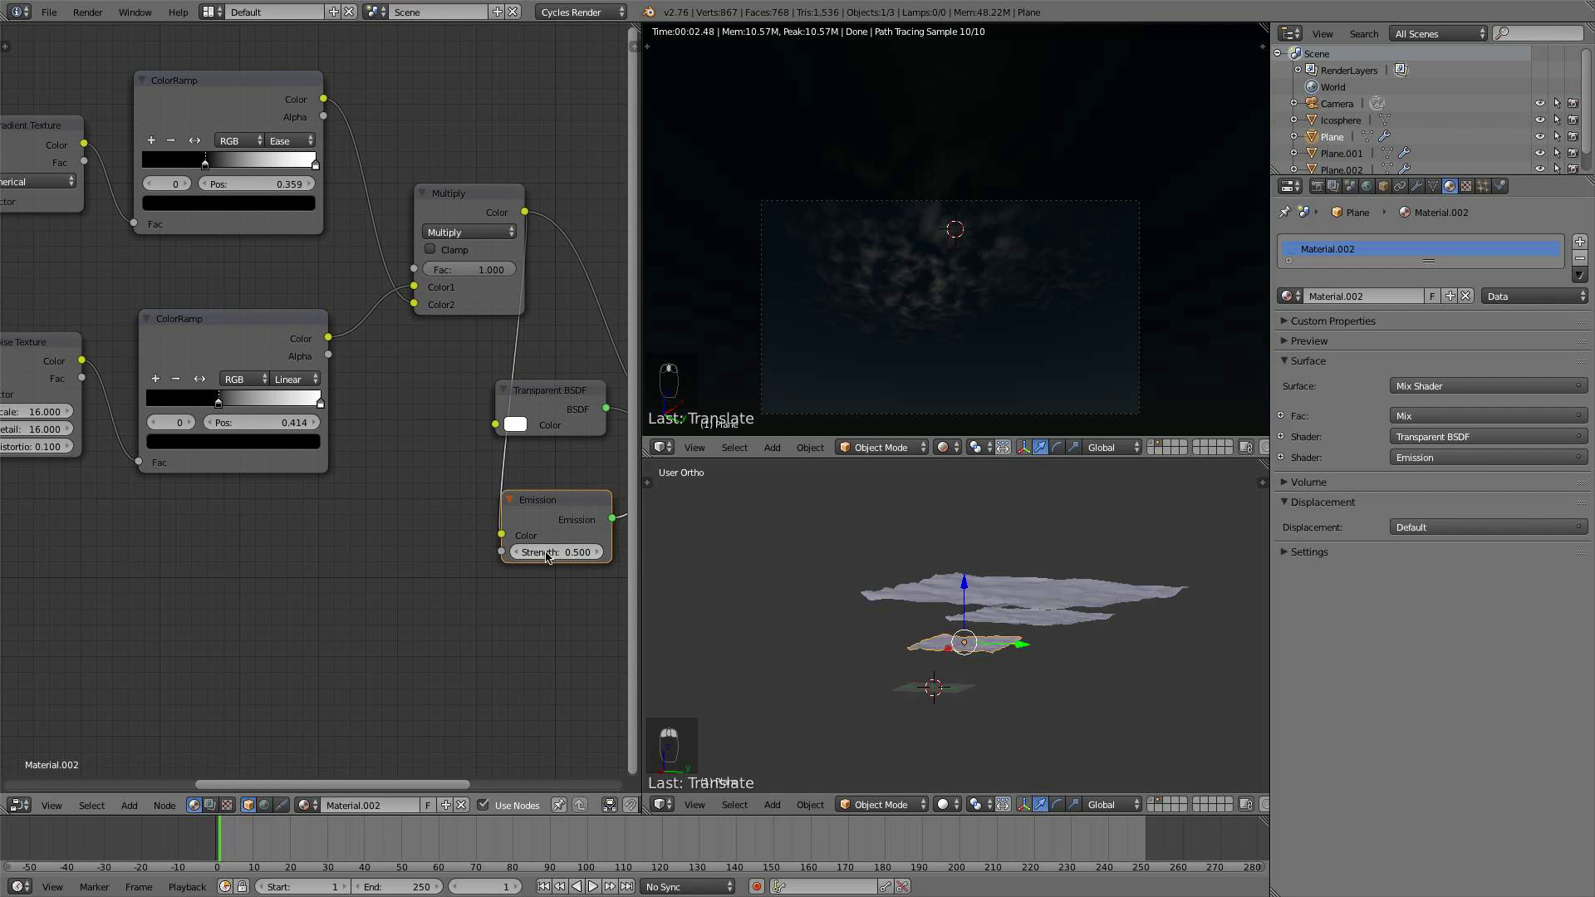
left_click(521, 555)
Step: Duplicate the smaller plane that uses Material.003 and lower the copy along Z beneath the other cloud layers
middle_click_drag(1032, 471, 1033, 619)
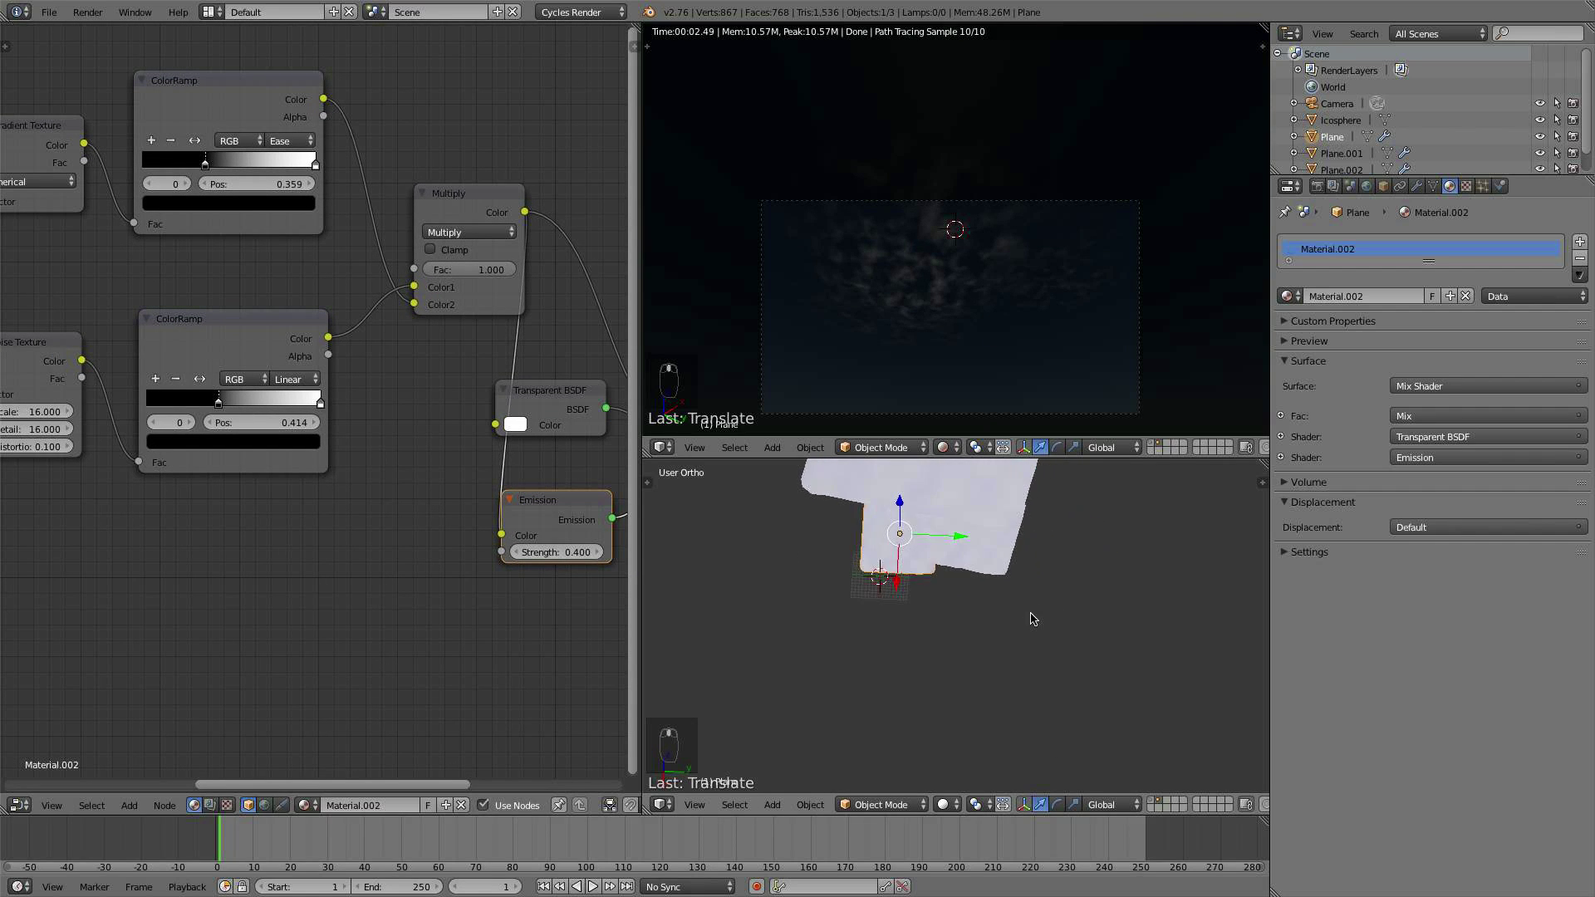
key("shift+d")
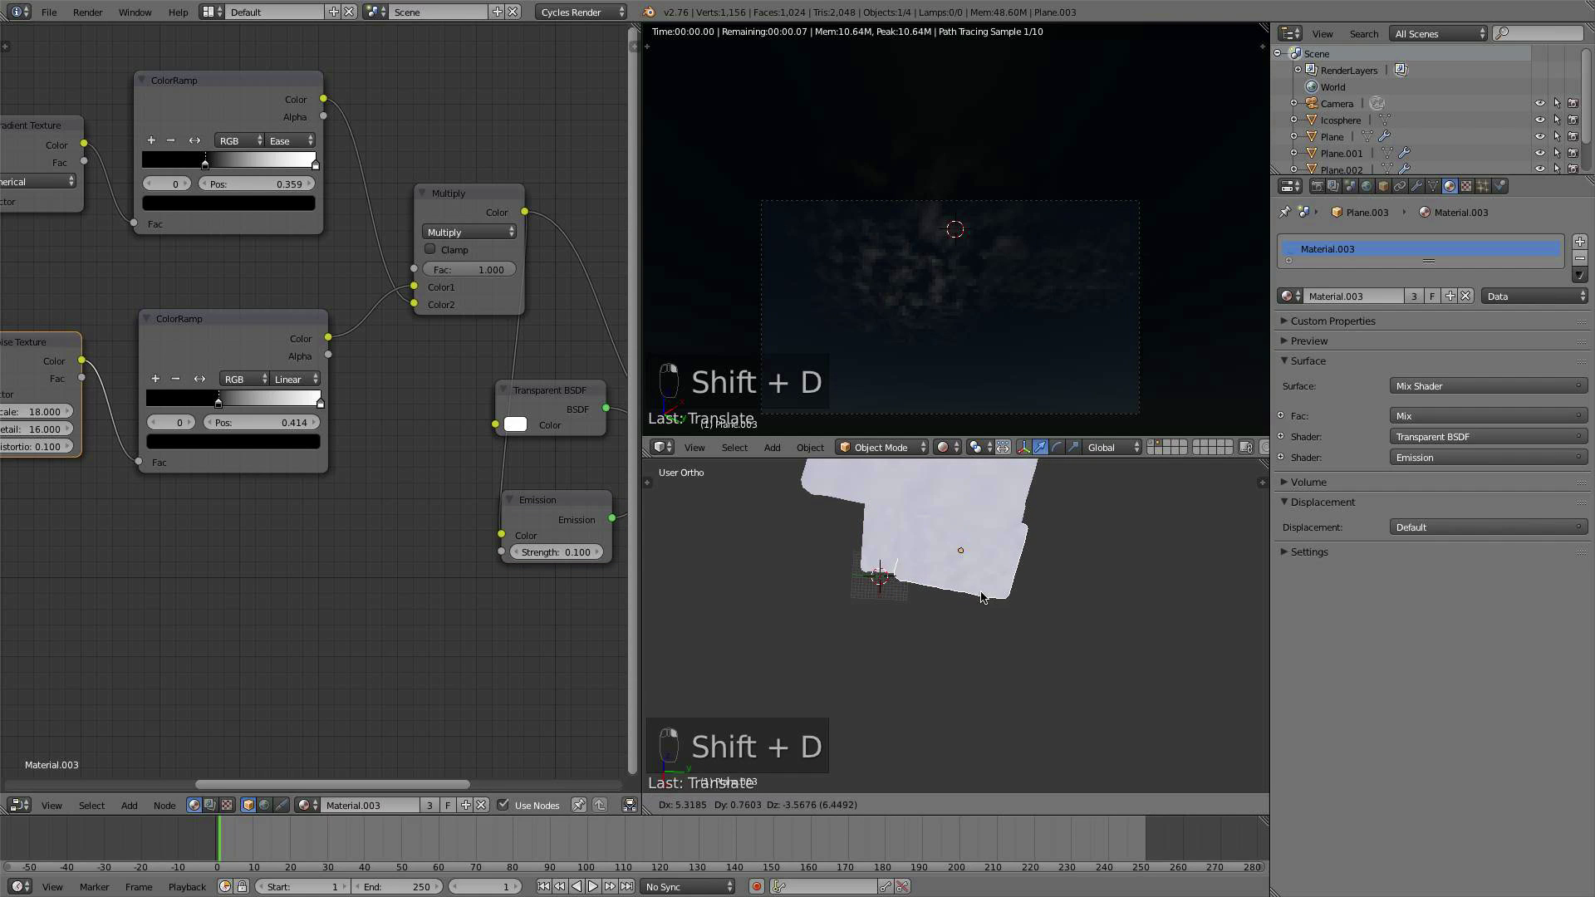
left_click(954, 524)
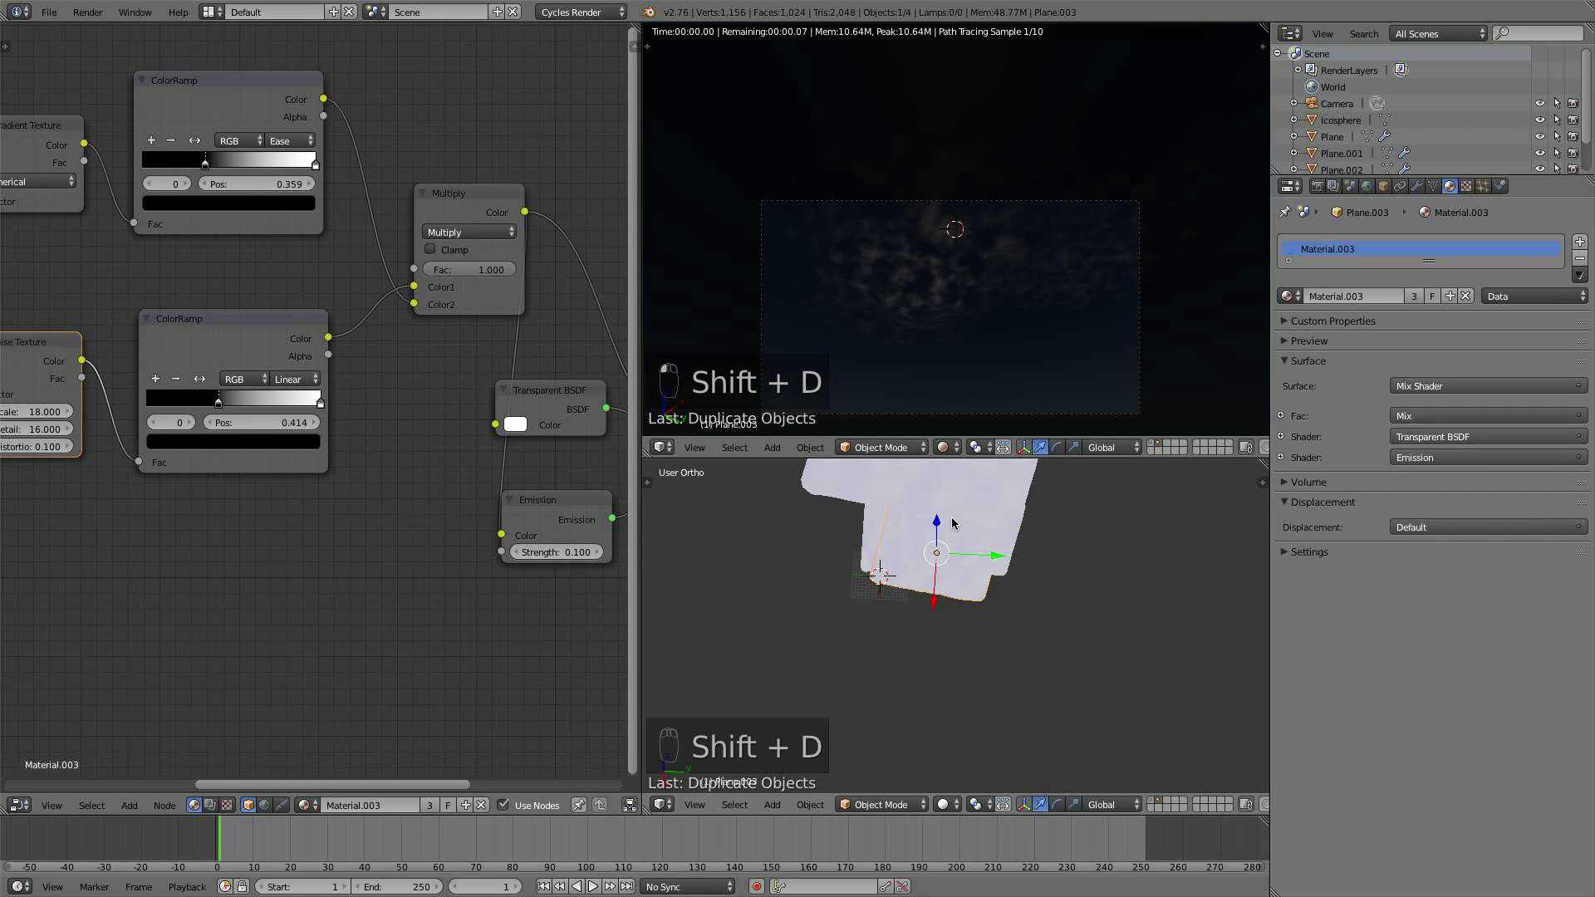
left_click_drag(933, 525, 968, 575)
middle_click_drag(968, 575, 991, 524)
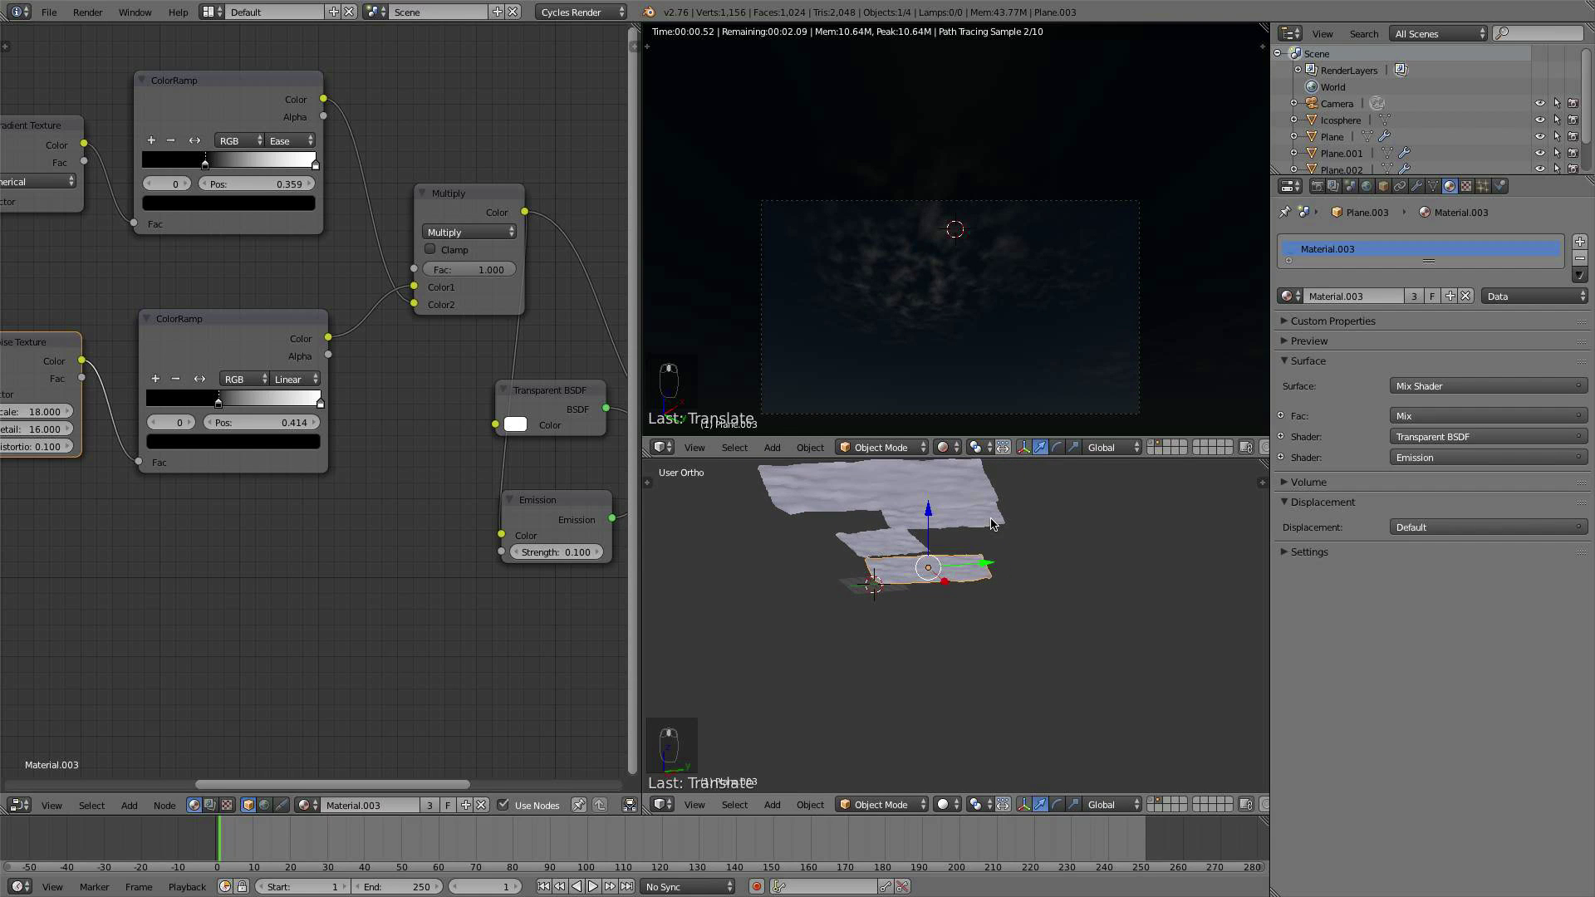
Step: Tilt the lowest duplicate with a free trackball rotation and adjust its position
key("r")
key("r")
left_click(939, 559)
key("g")
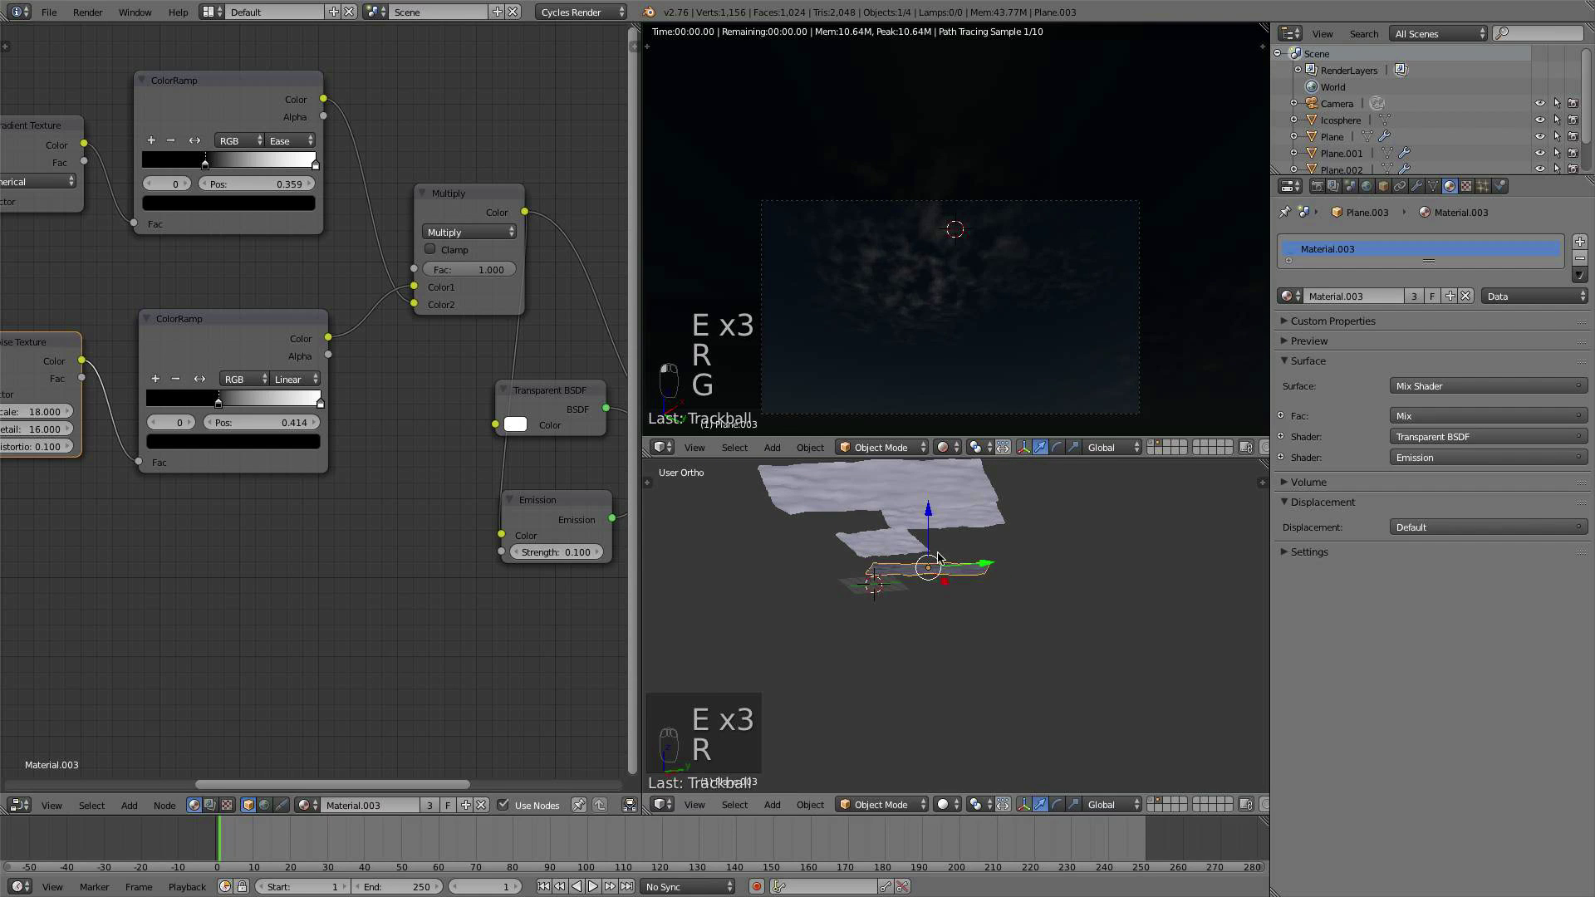
left_click(934, 560)
middle_click_drag(934, 560, 928, 562)
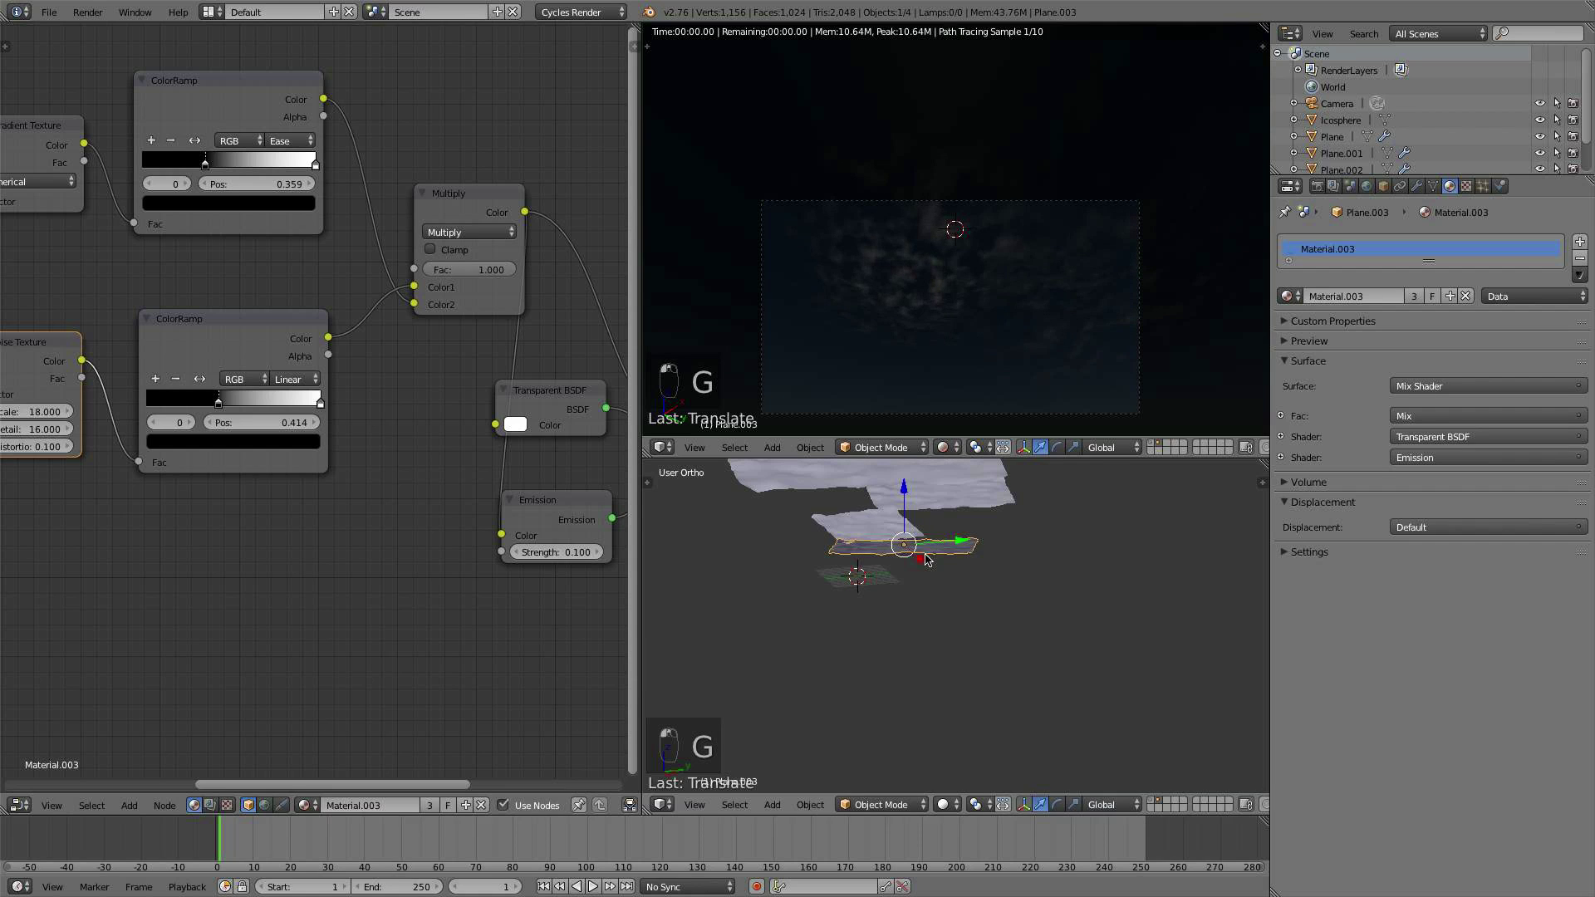
Step: Tilt the original cloud plane and the first duplicate slightly with free trackball rotations
right_click(883, 524)
key("r")
key("r")
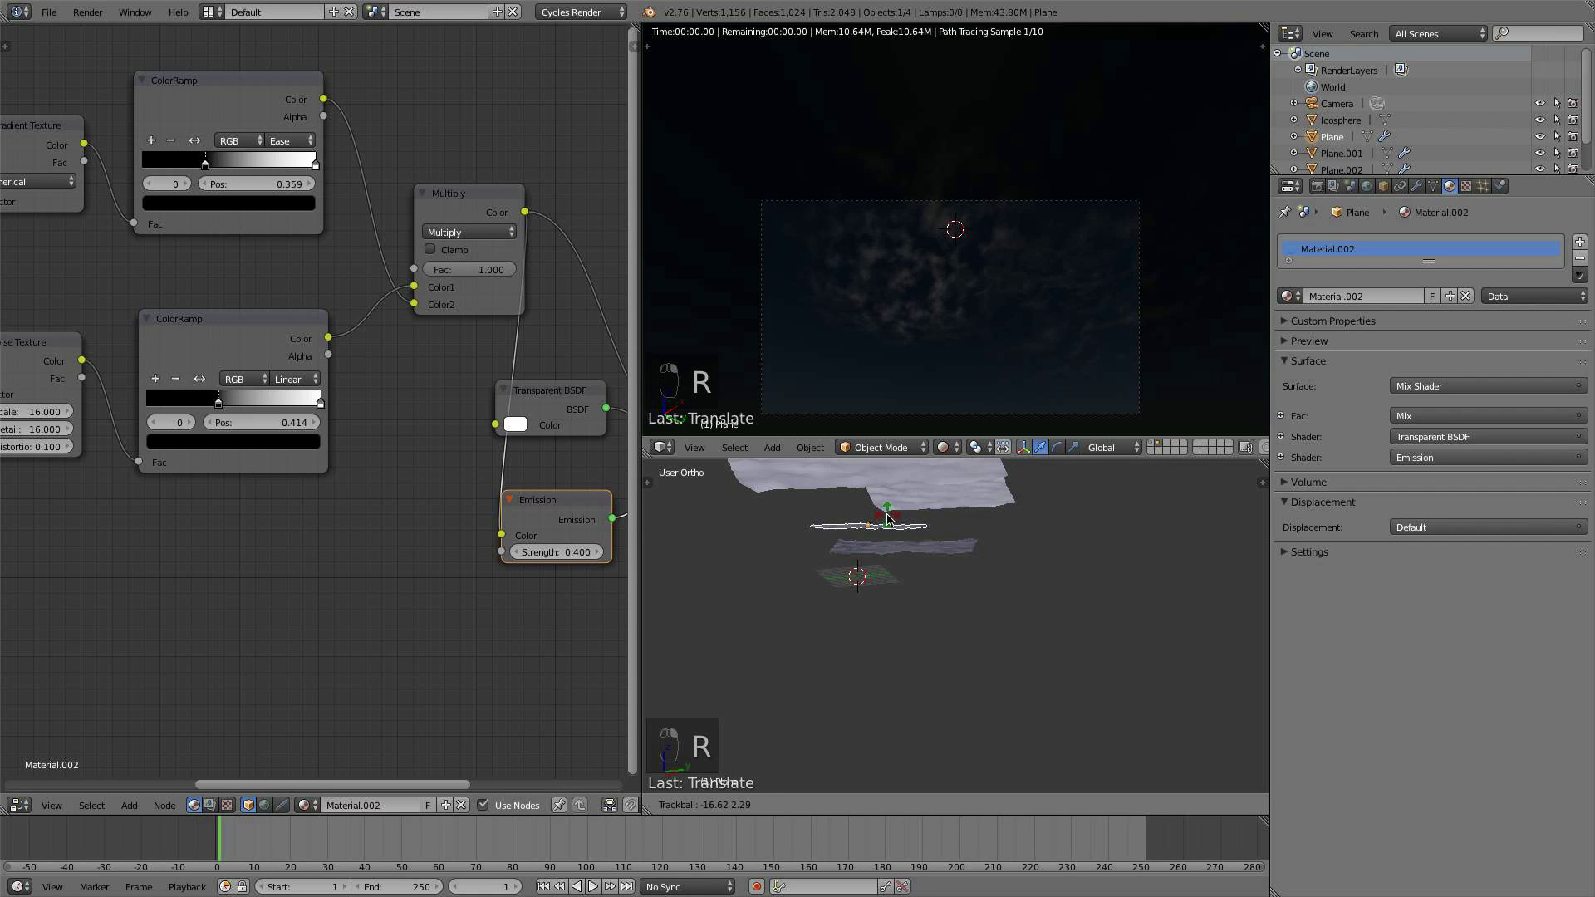
left_click(887, 522)
right_click(907, 495)
key("r")
key("r")
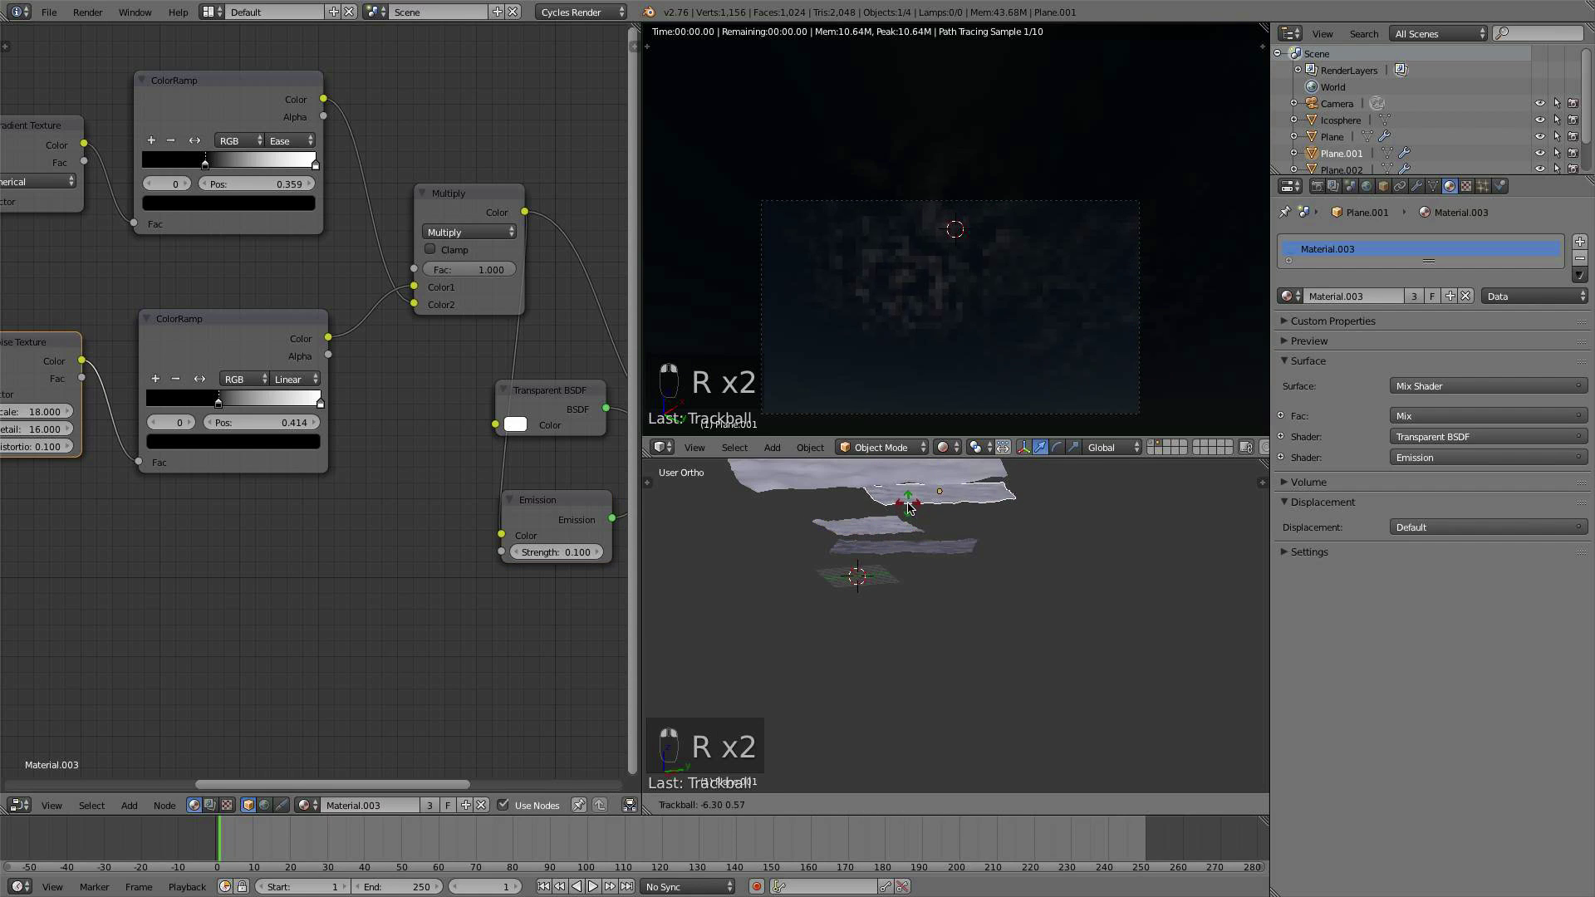
left_click(909, 501)
Step: Tilt the largest top plane with a trackball rotation and move it down and sideways, closer to the other layers
scroll(910, 501, "up", 2)
right_click(886, 483)
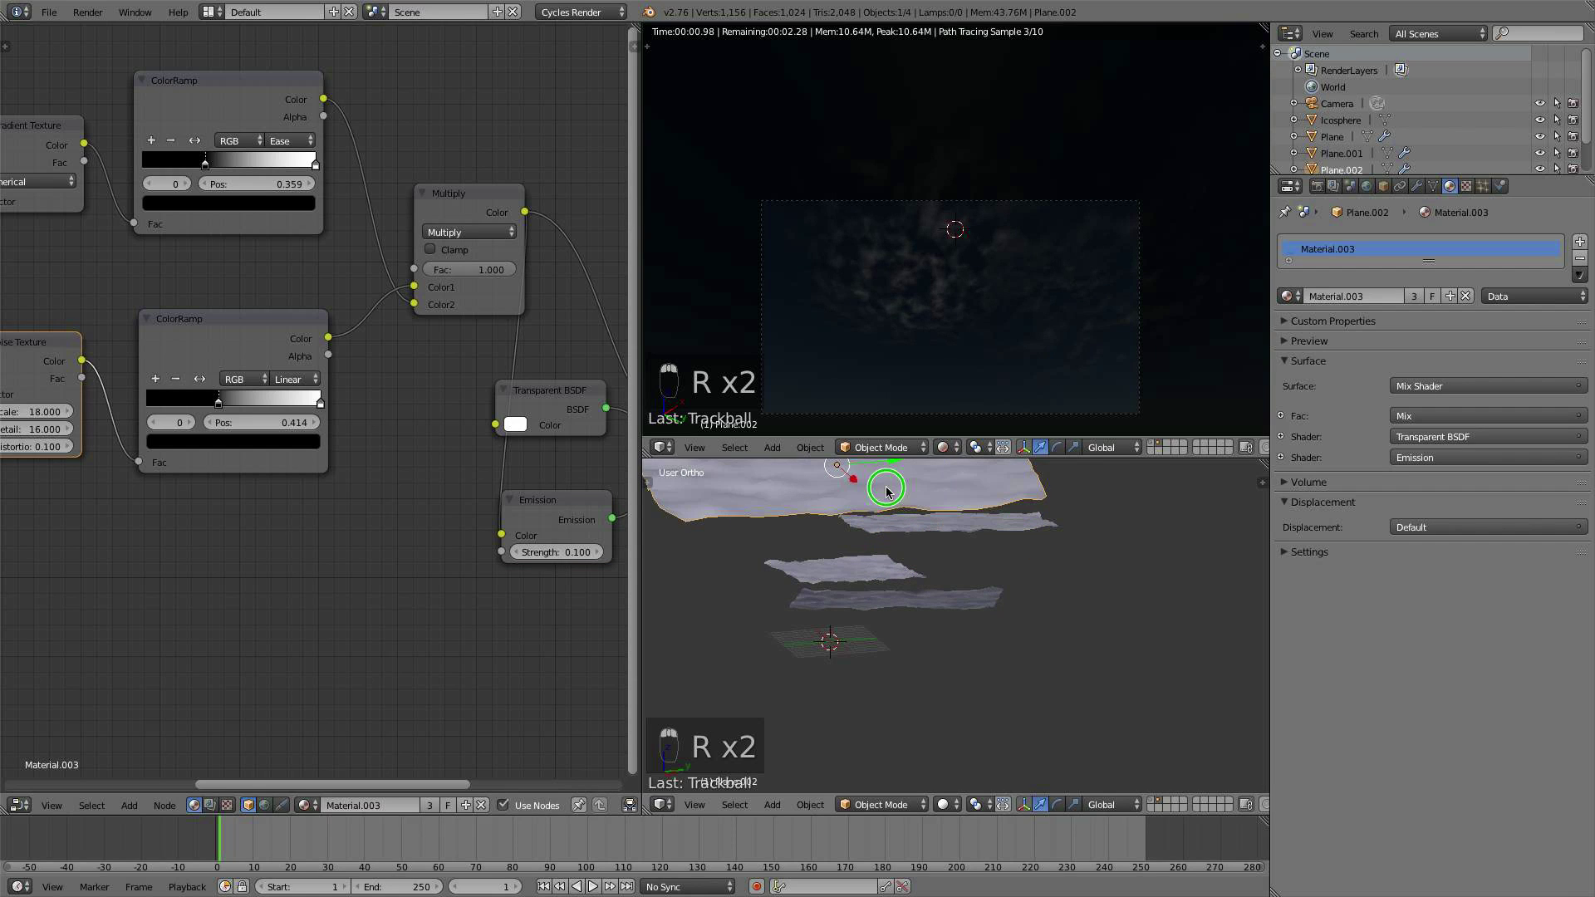
key("r")
key("r")
left_click(875, 471)
key("g")
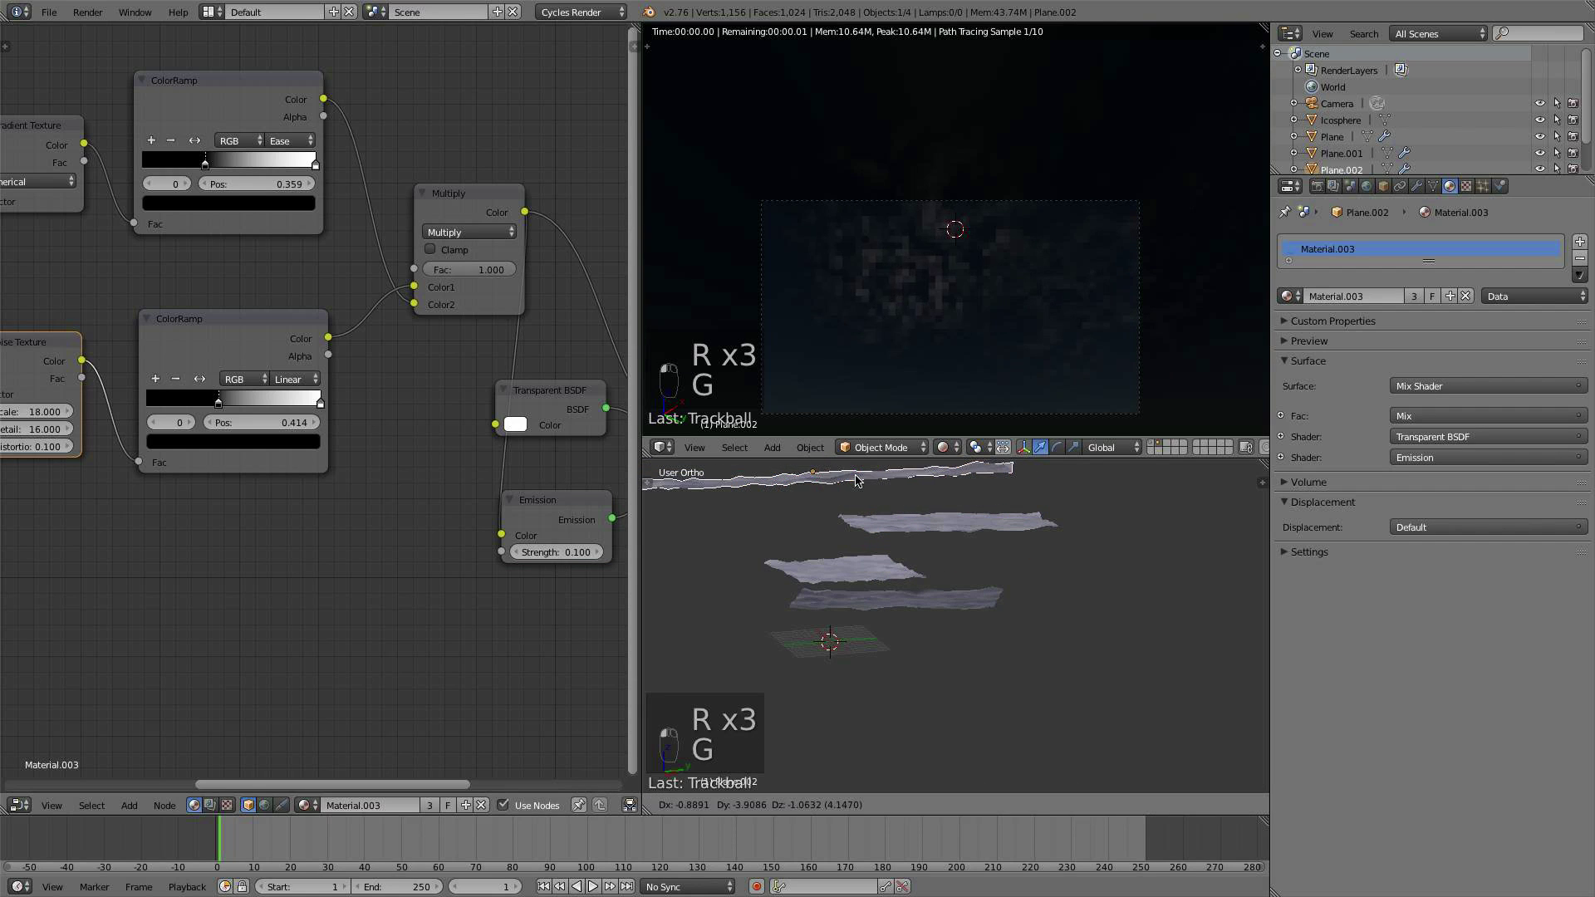
left_click(890, 519)
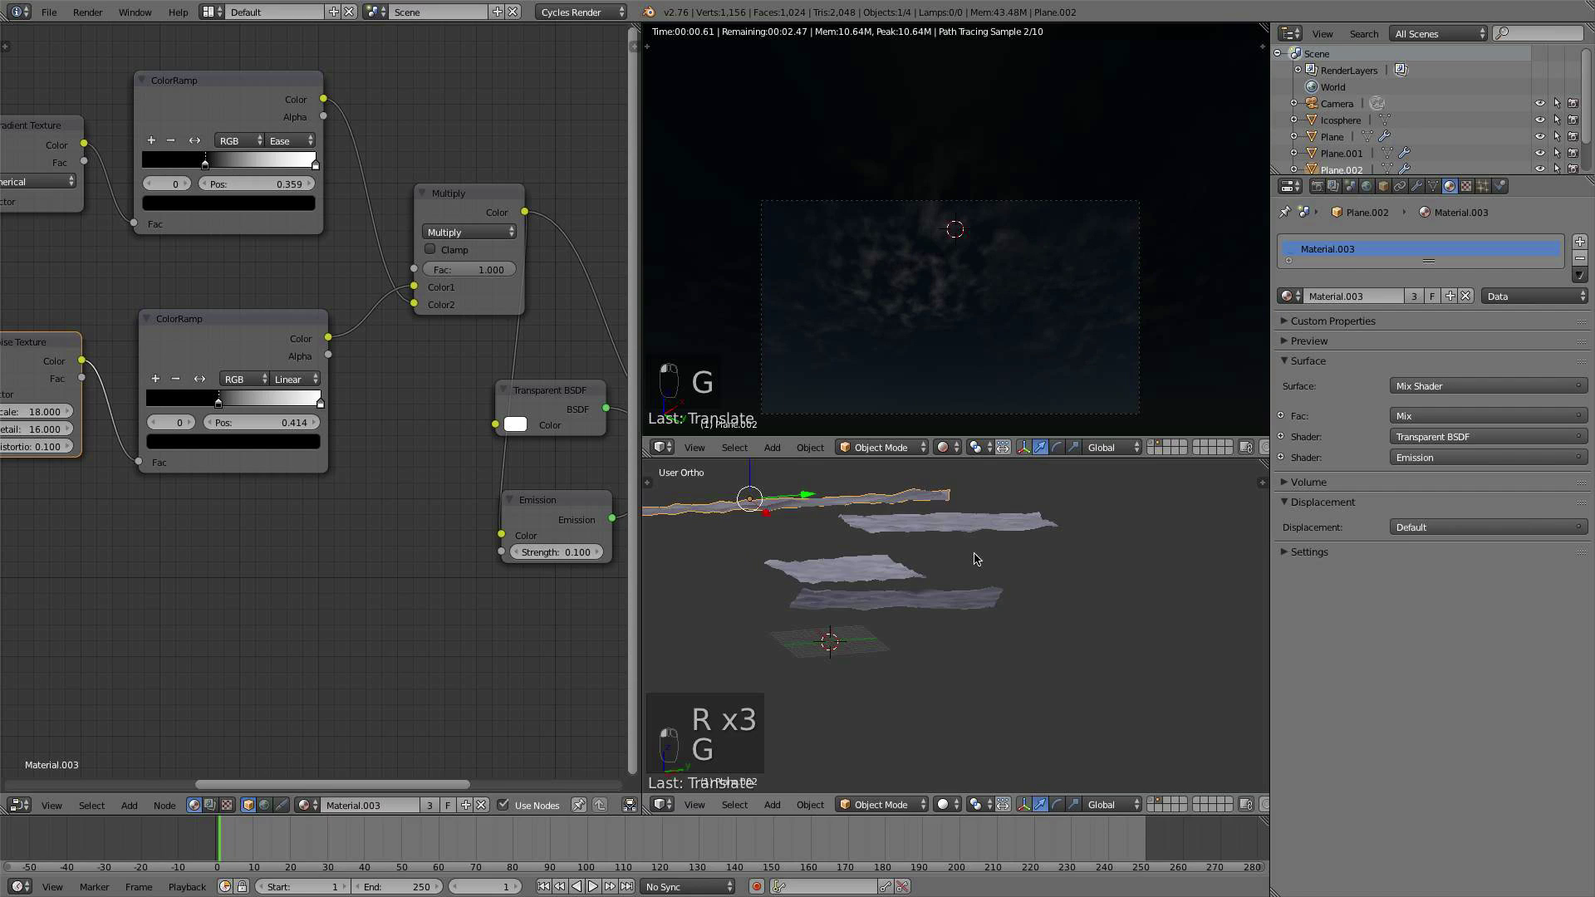
Step: Select the original cloud plane that uses Material.002 and set its Emission strength to 0.300
middle_click_drag(975, 556, 1006, 604)
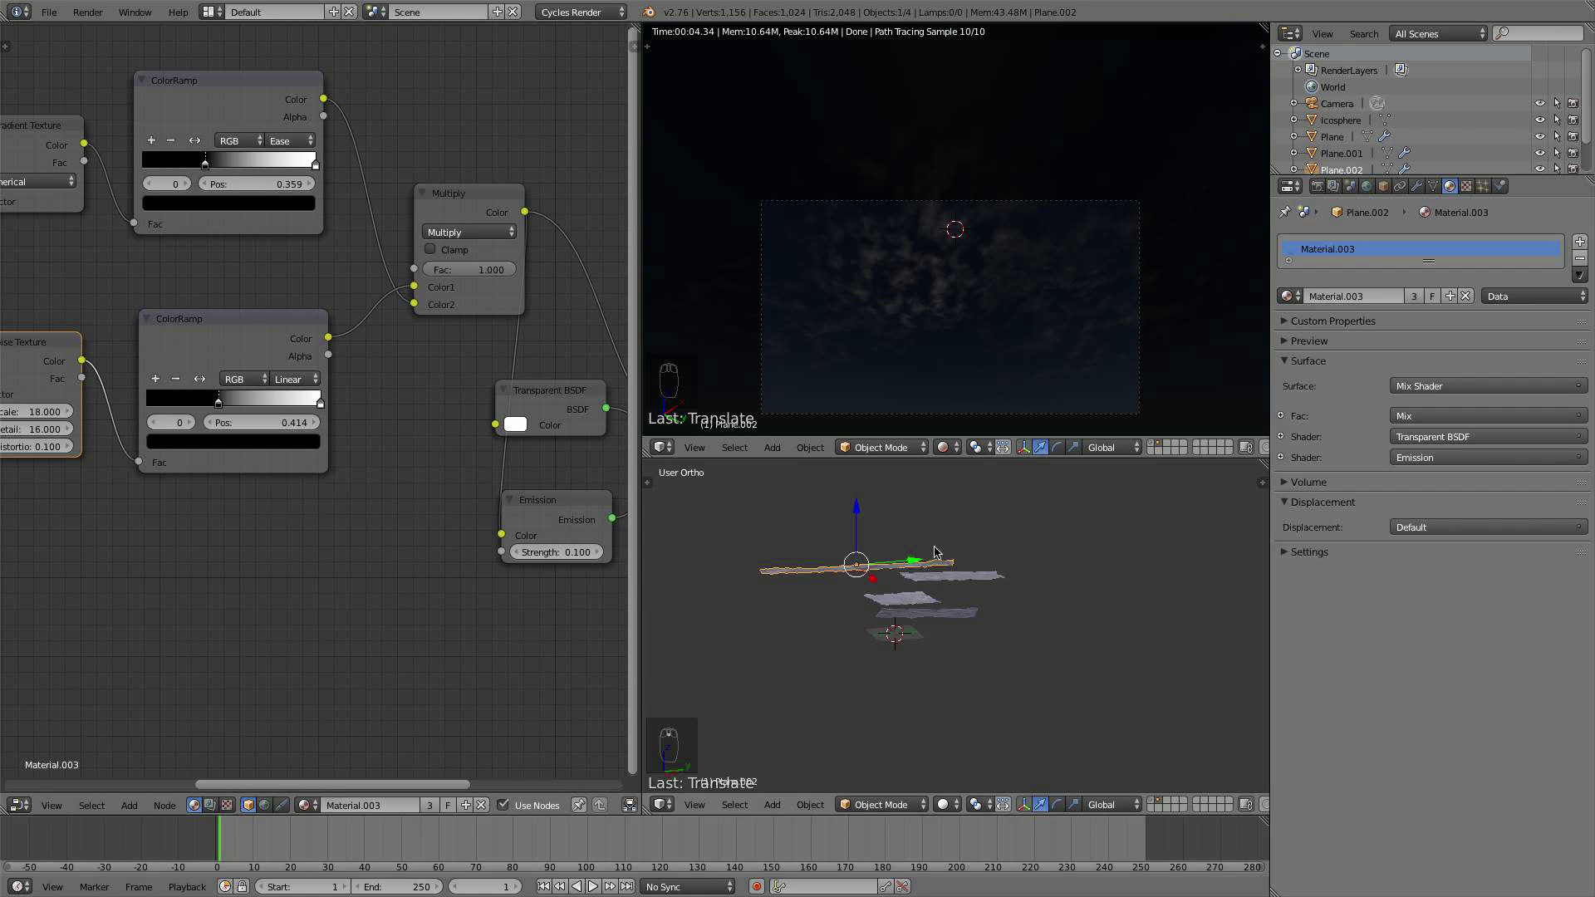
right_click(911, 597)
left_click(516, 553)
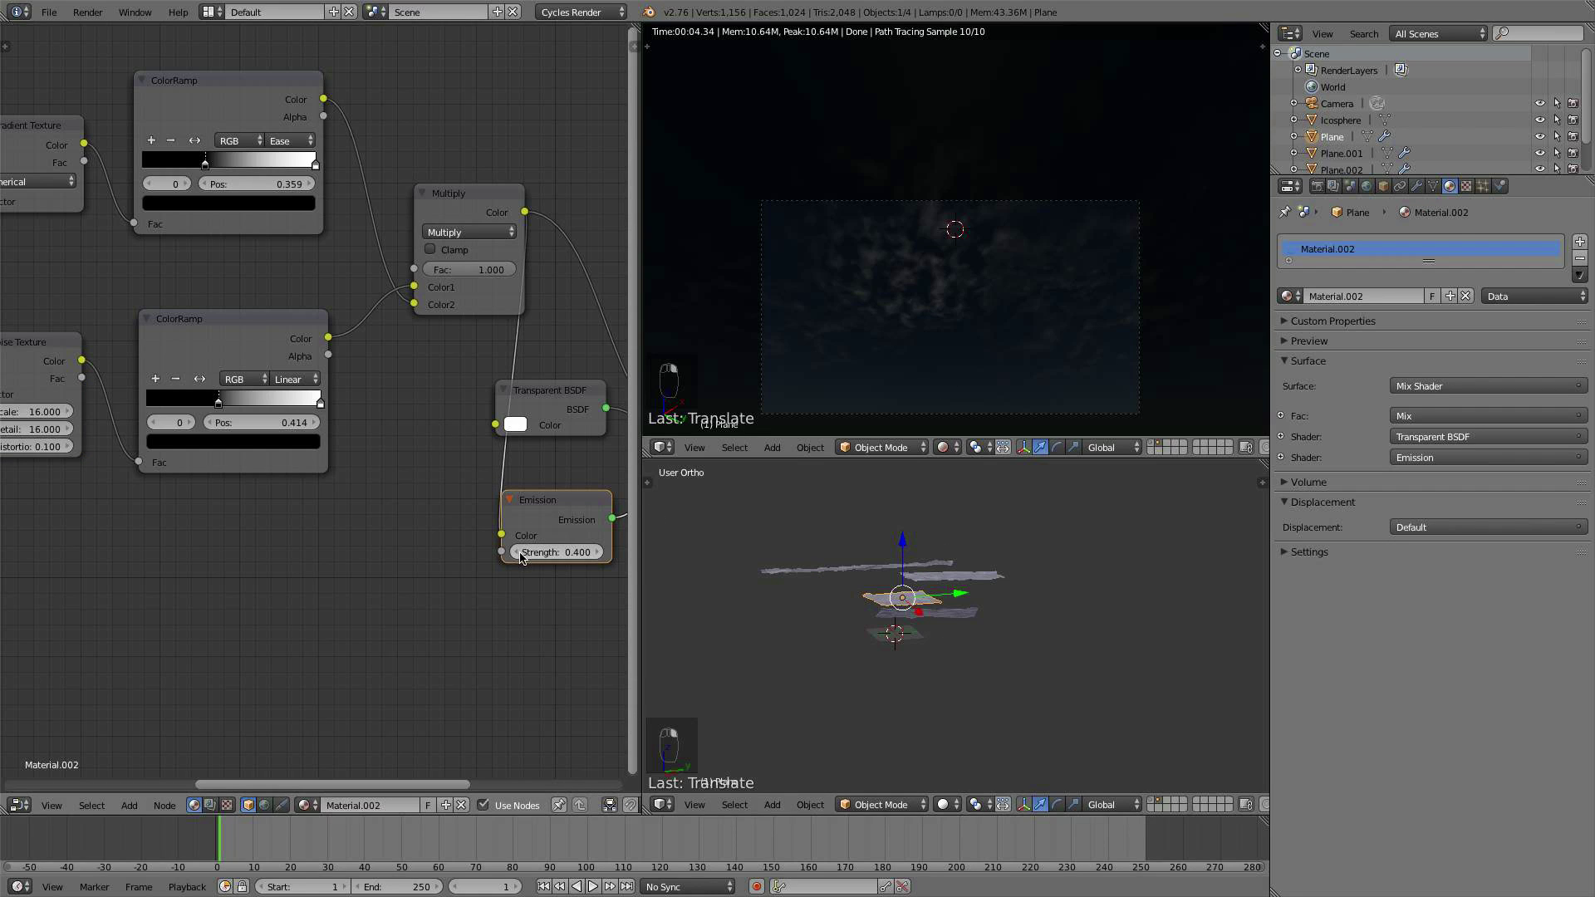
middle_click_drag(955, 530, 964, 544)
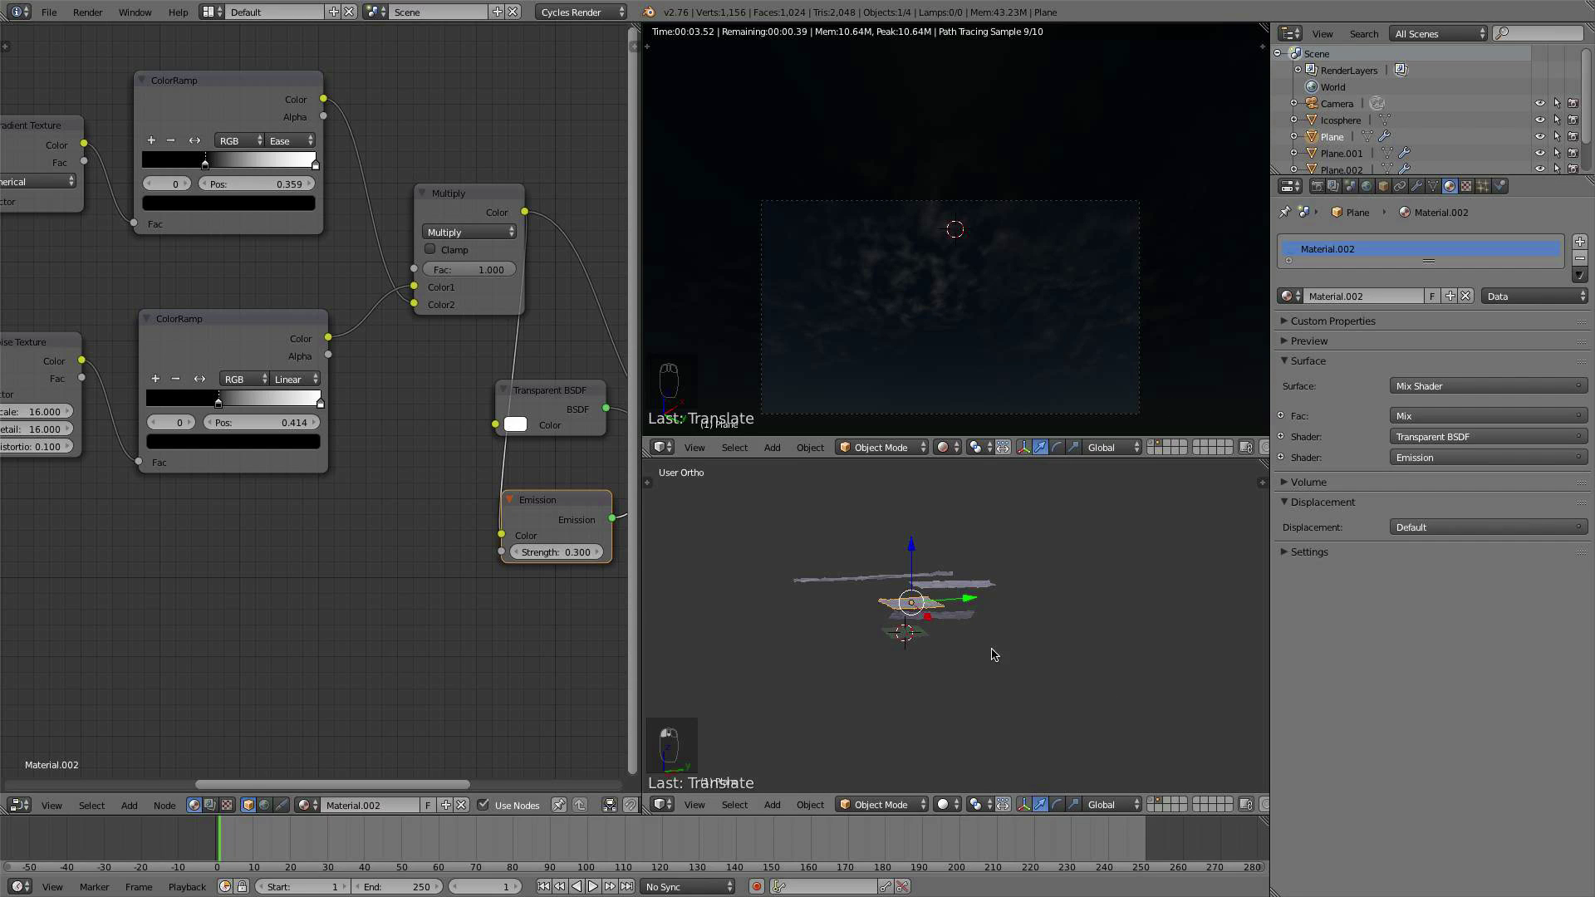
scroll(994, 655, "up", 5)
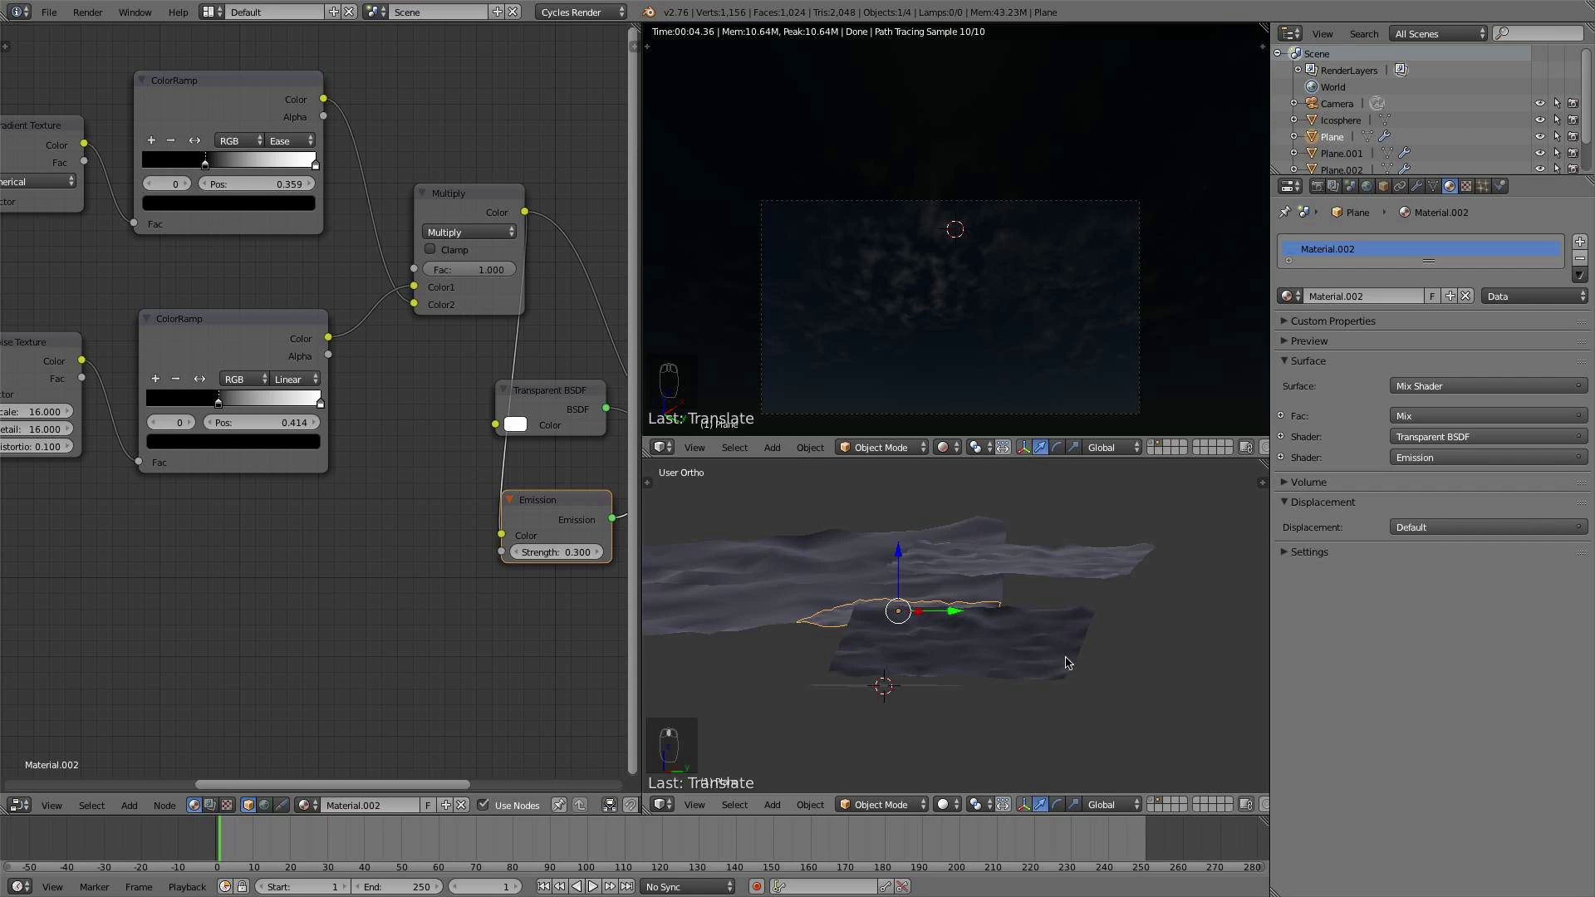
Step: Compare the star layer with the cloud layer in the preview and enlarge the rendered viewport
left_click(1152, 799)
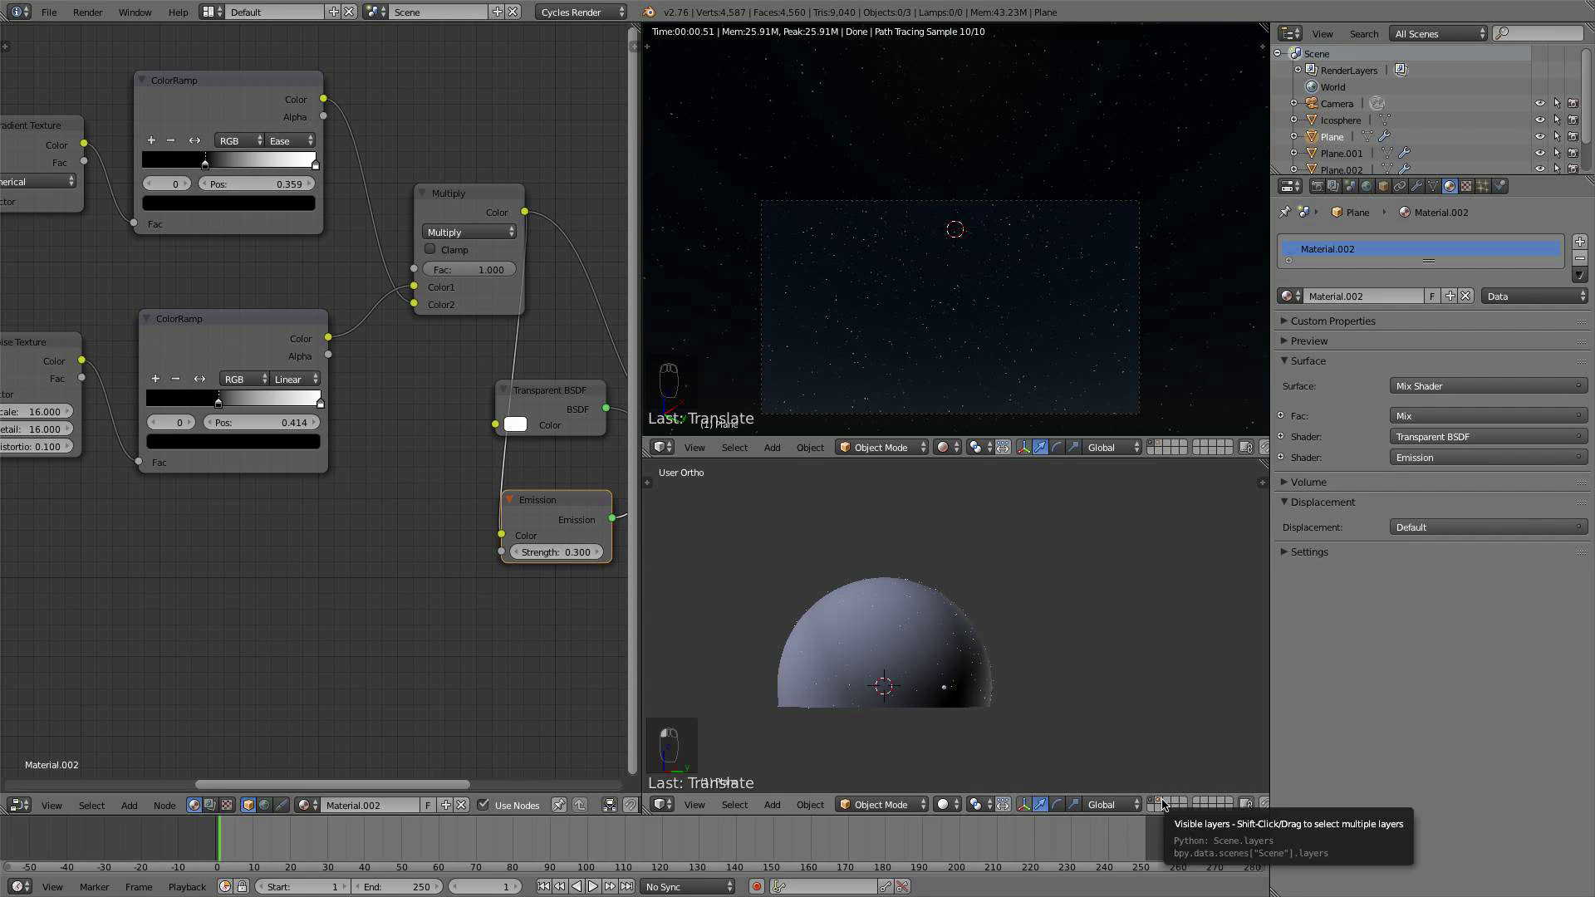
left_click(1160, 801)
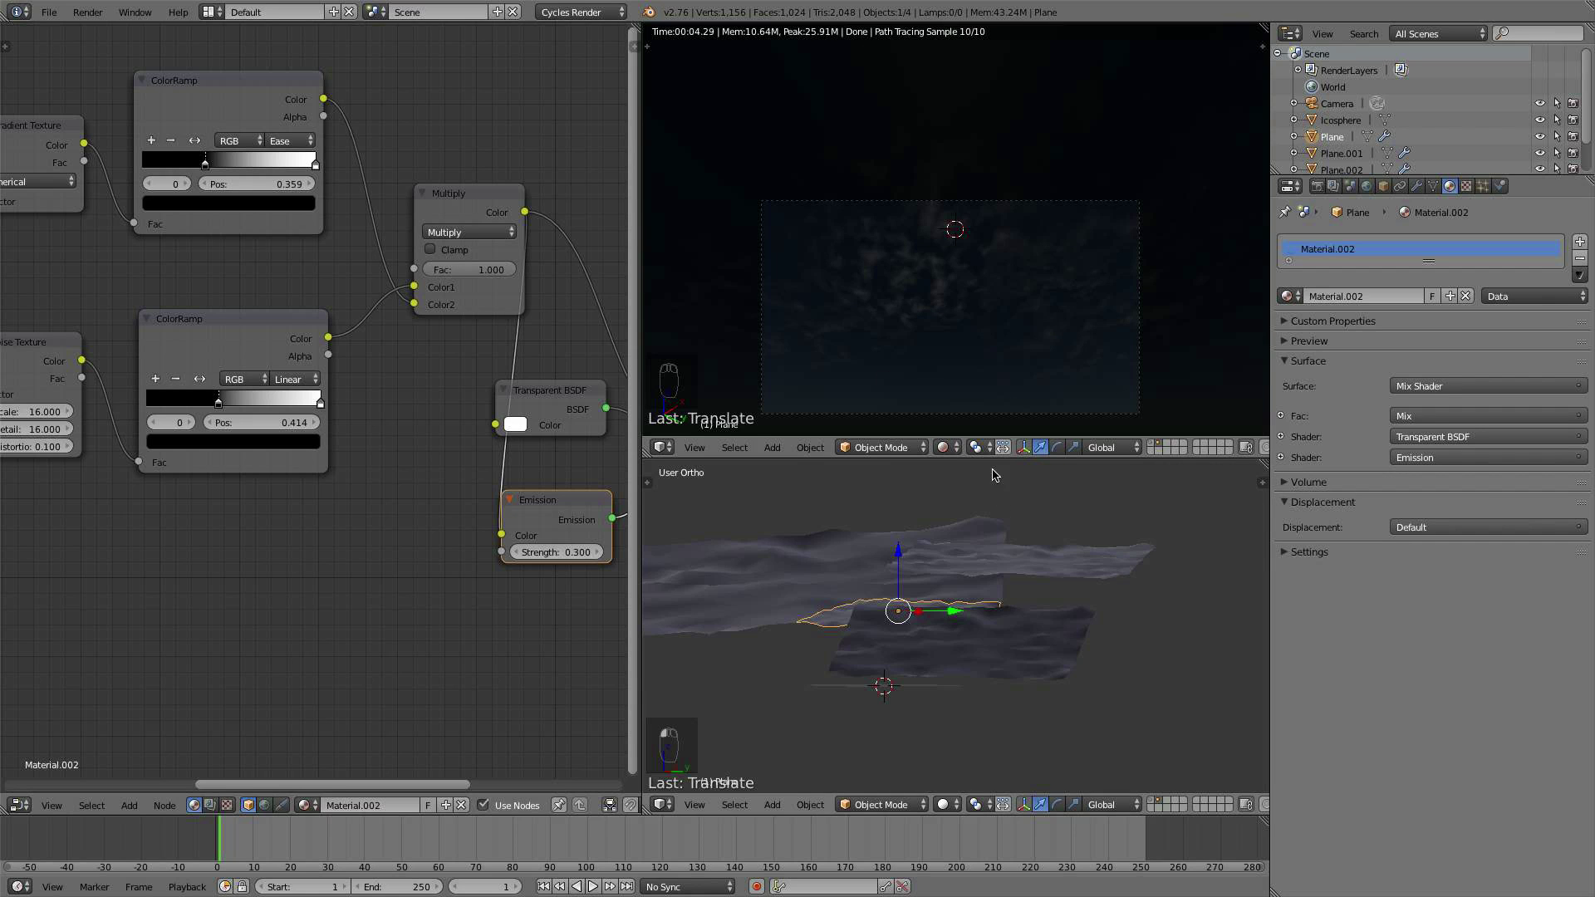
left_click_drag(640, 390, 488, 387)
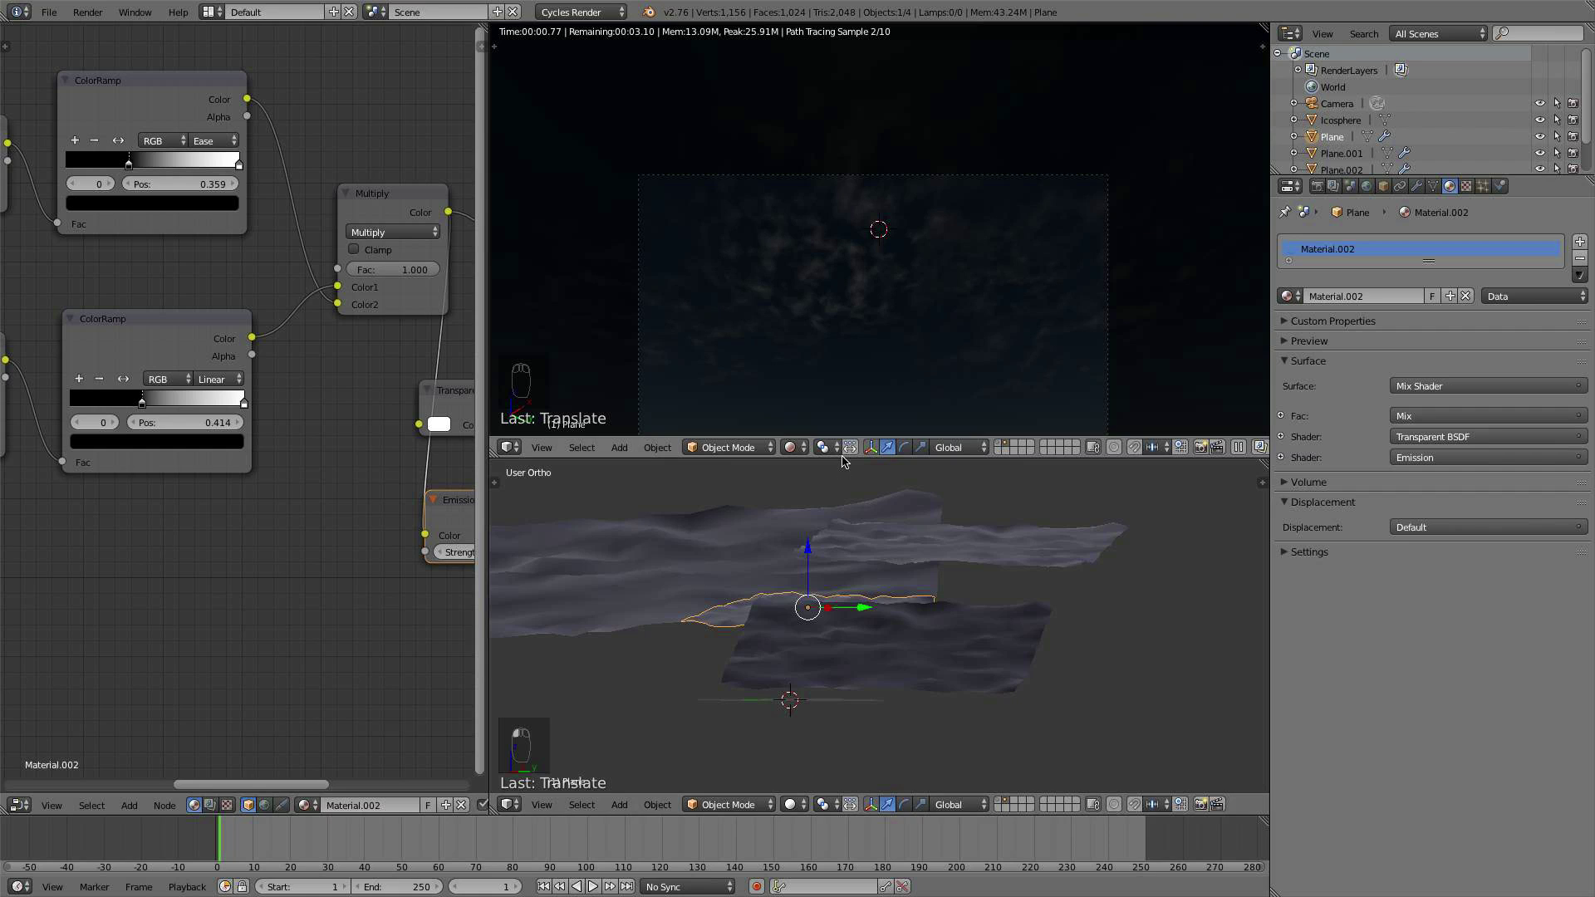
left_click_drag(844, 459, 848, 522)
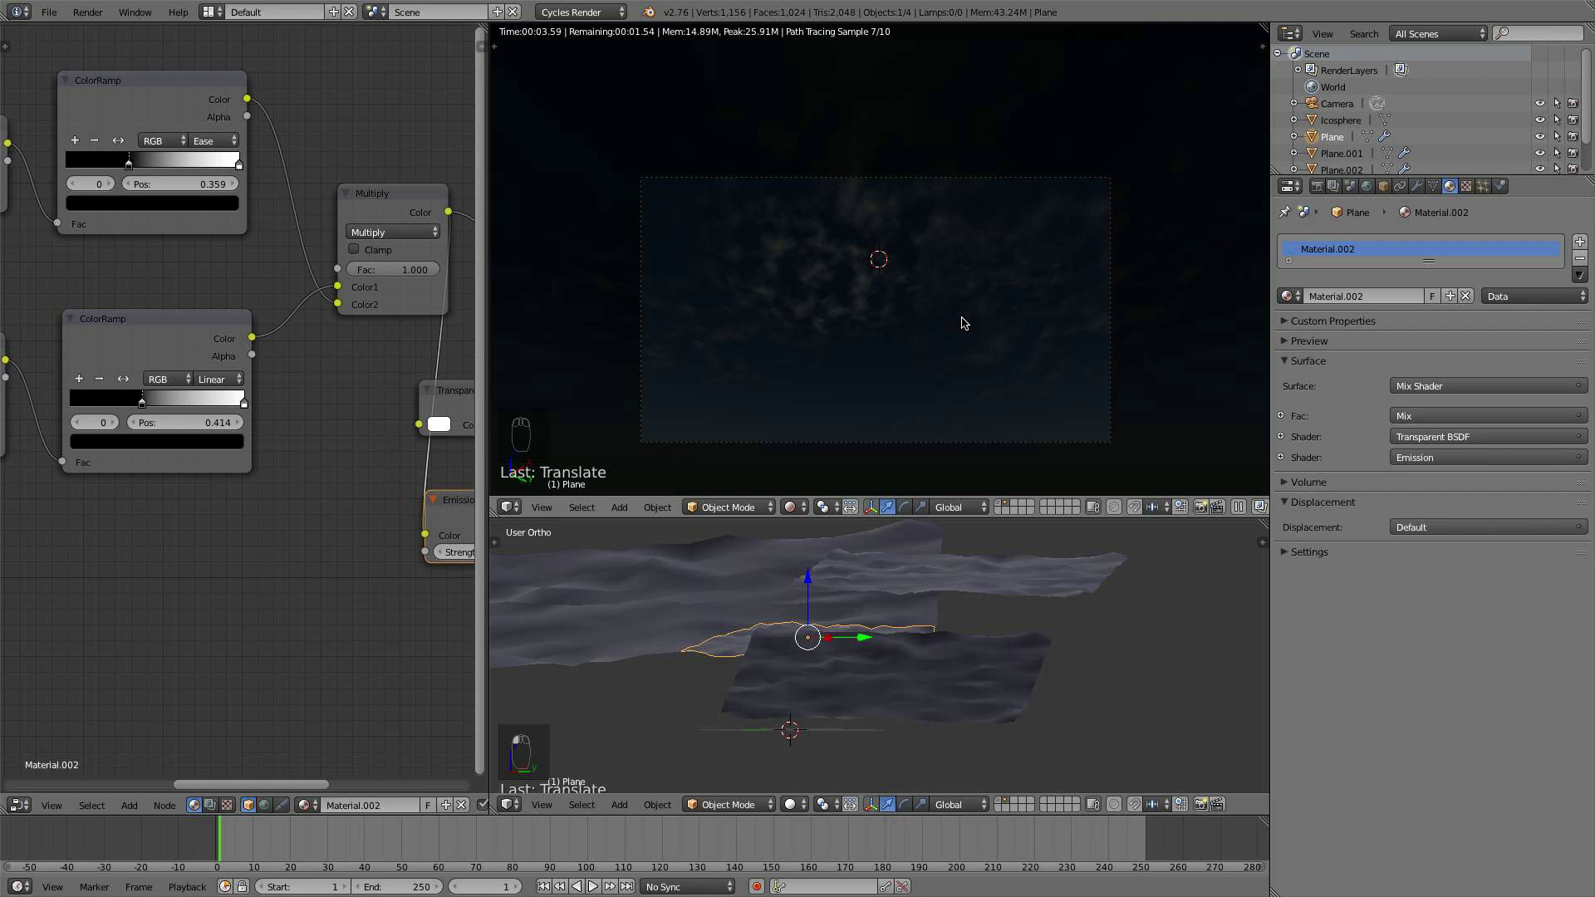
Step: Add a second render layer and name the two render layers Stars and Clouds
left_click(1318, 186)
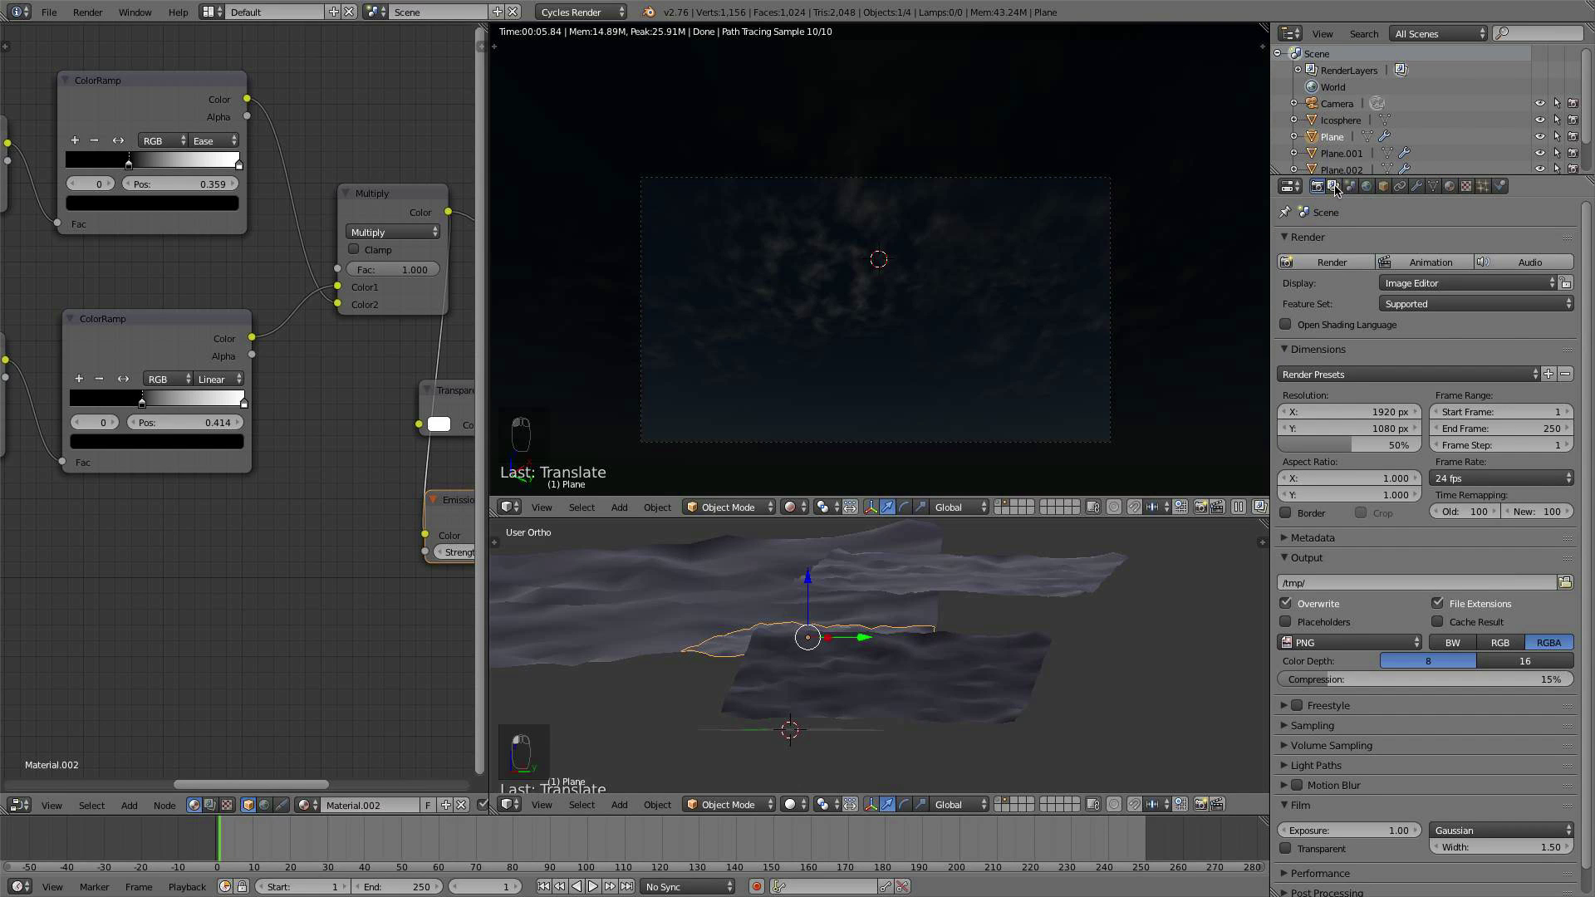
left_click(1335, 186)
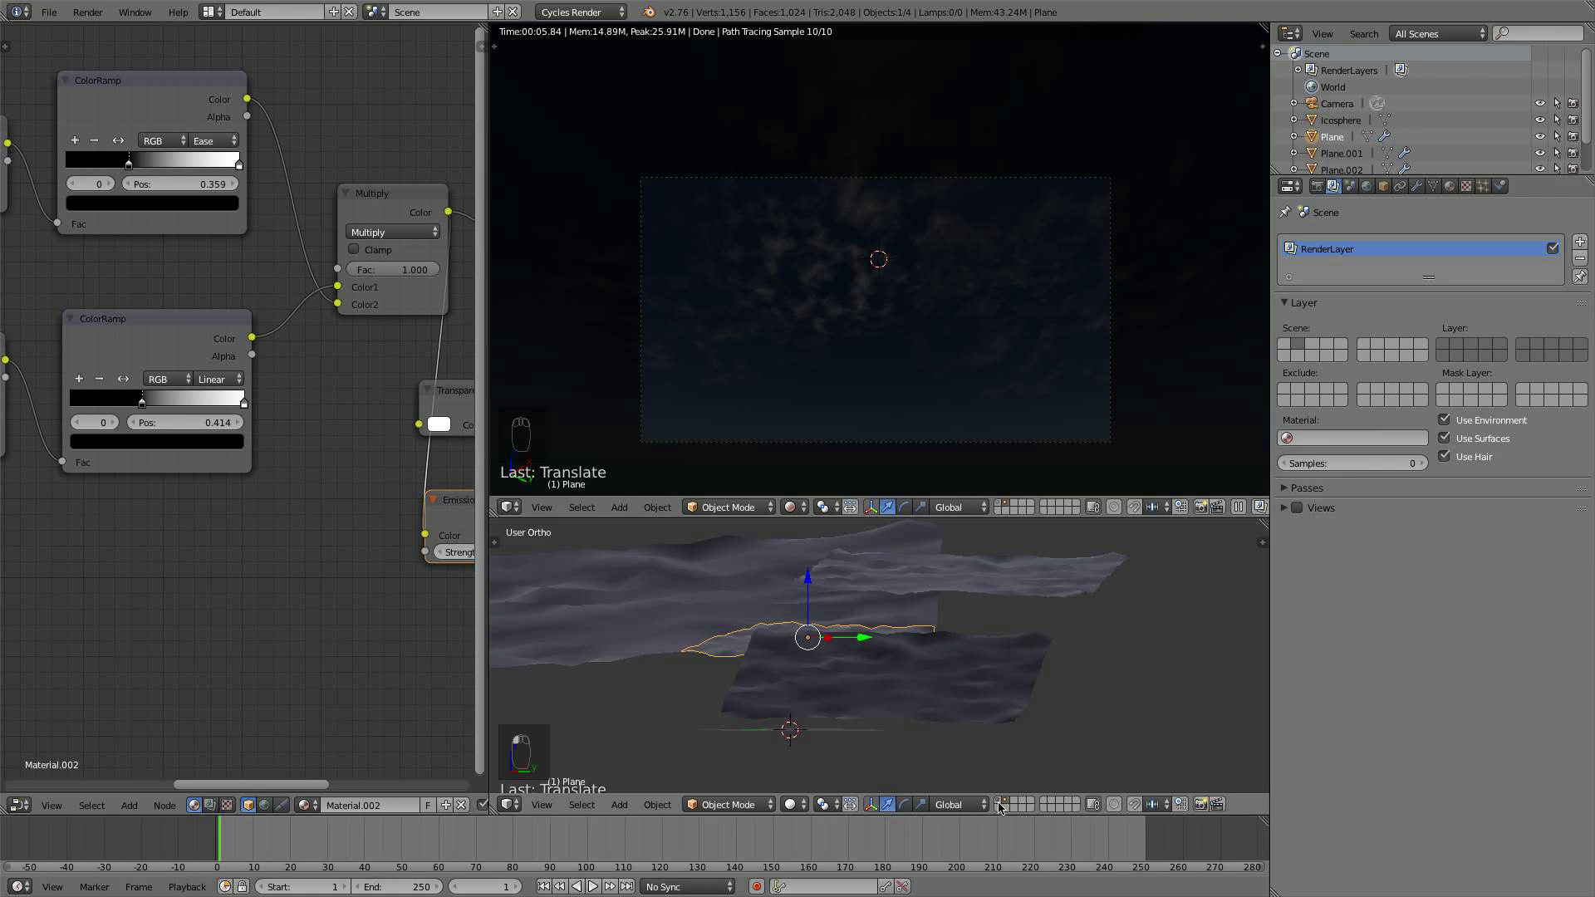
left_click(1580, 241)
double_click(1341, 249)
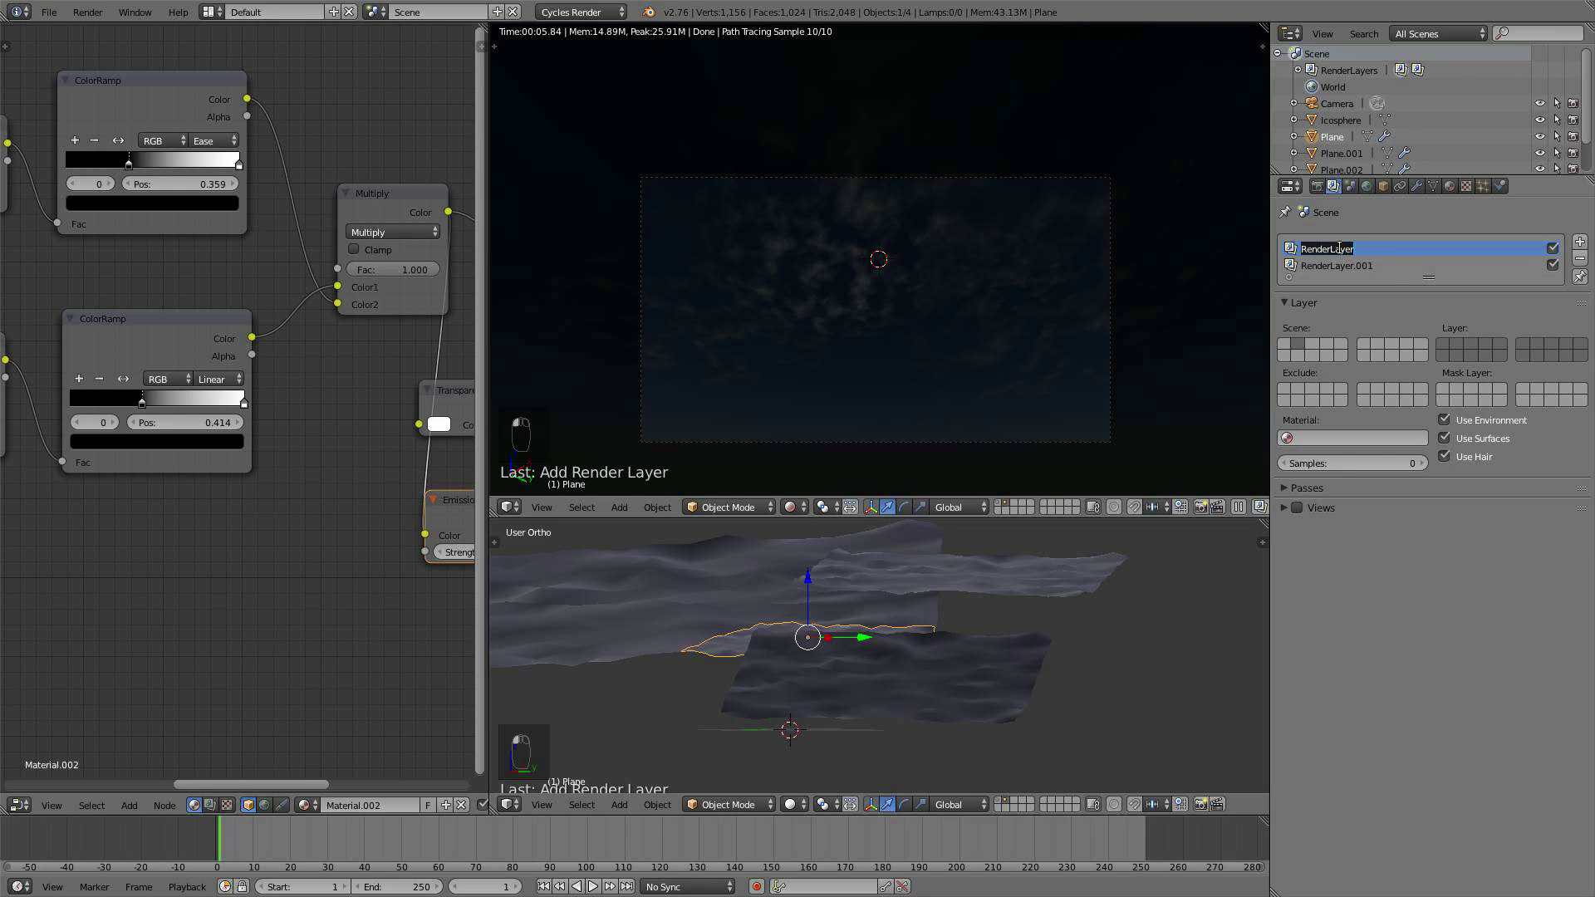
type("Stars")
key("Return")
double_click(1348, 266)
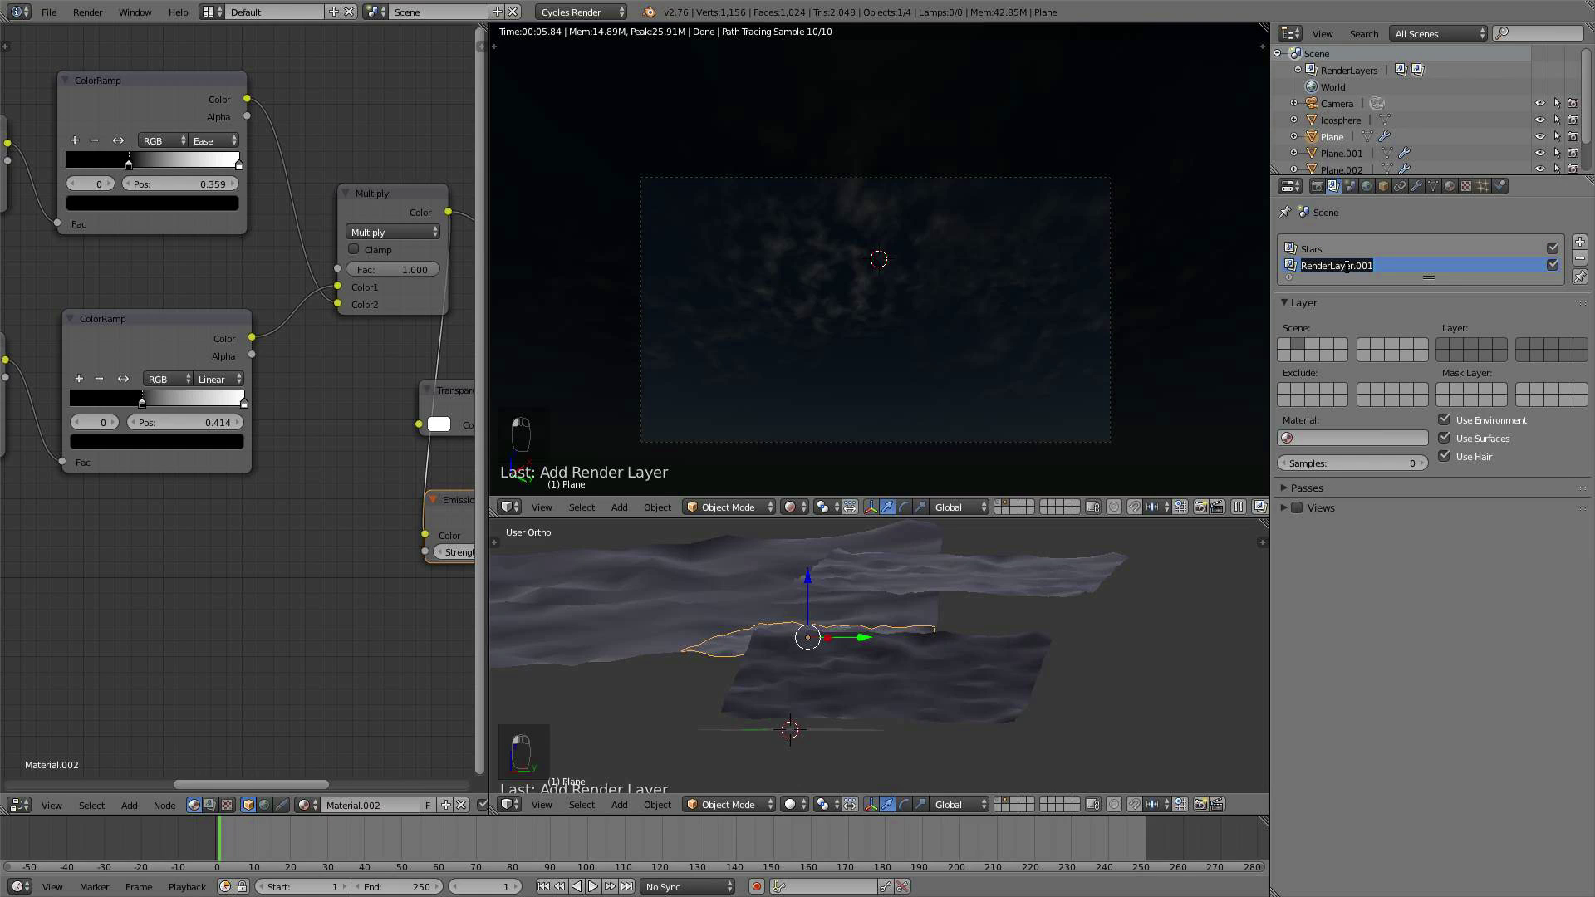
type("Clouds")
key("Return")
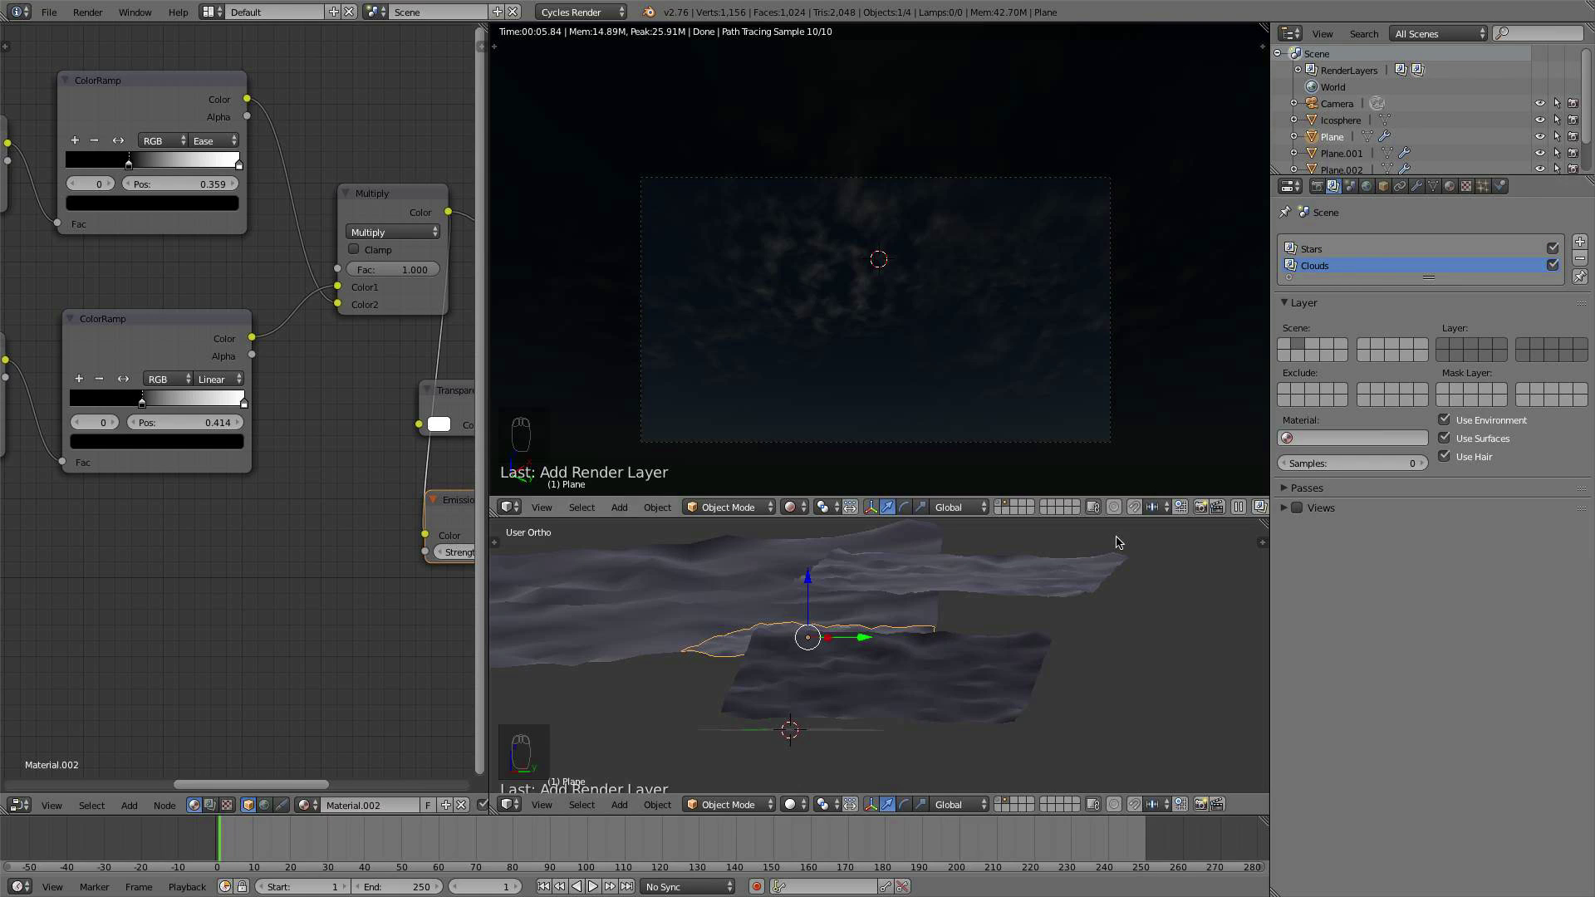
Step: Assign the first layer to Stars and the second to Clouds, and disable Use Environment for Stars
left_click(1326, 249)
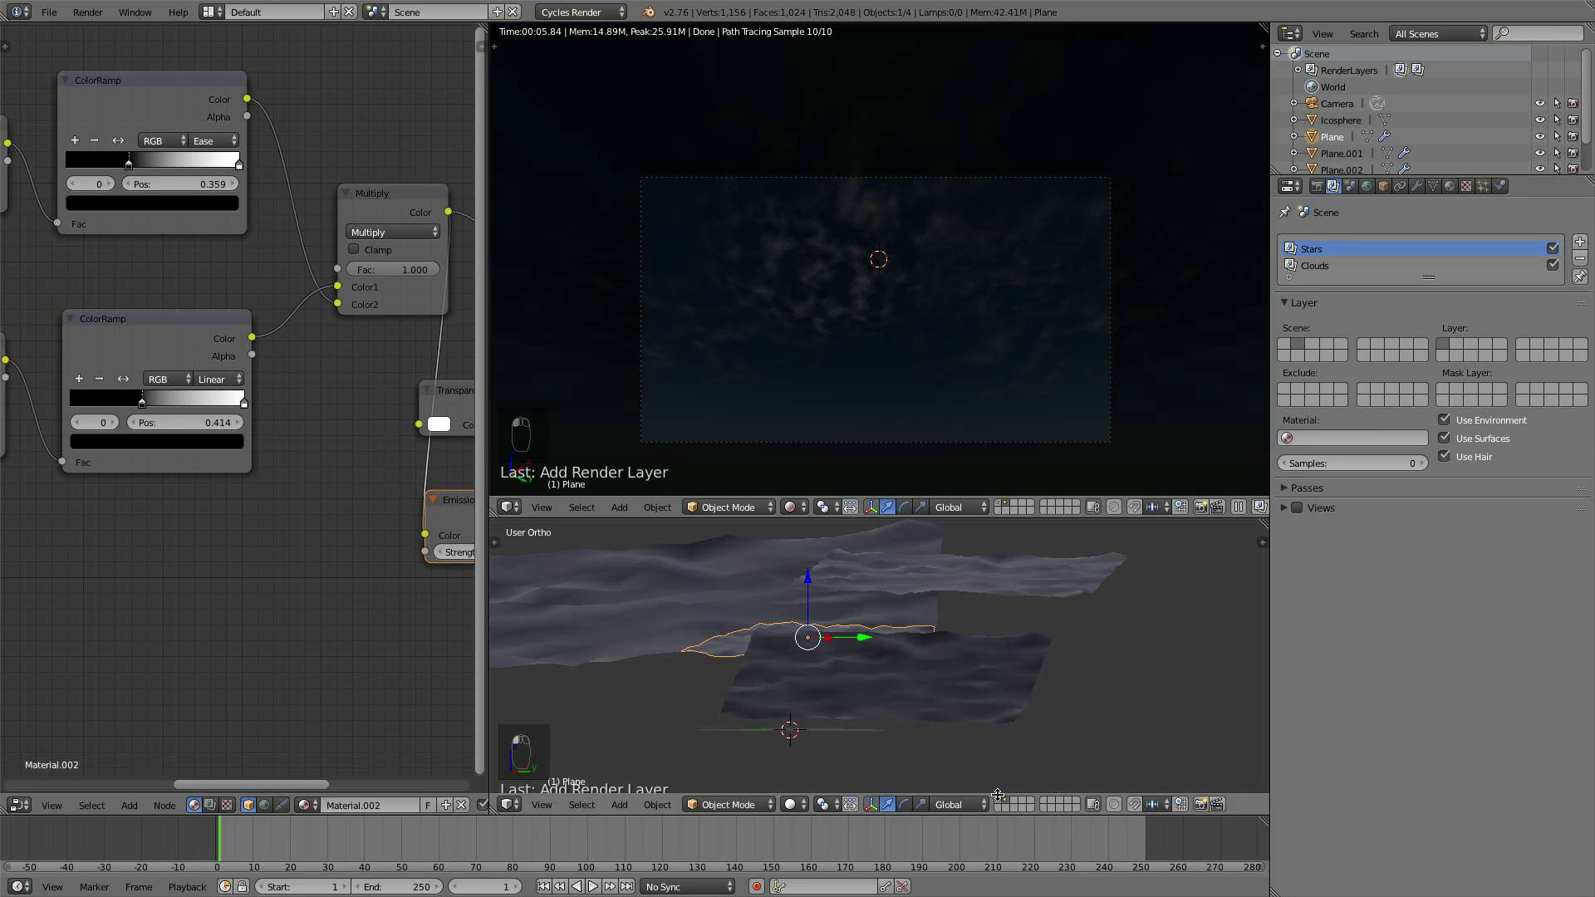
left_click(1311, 266)
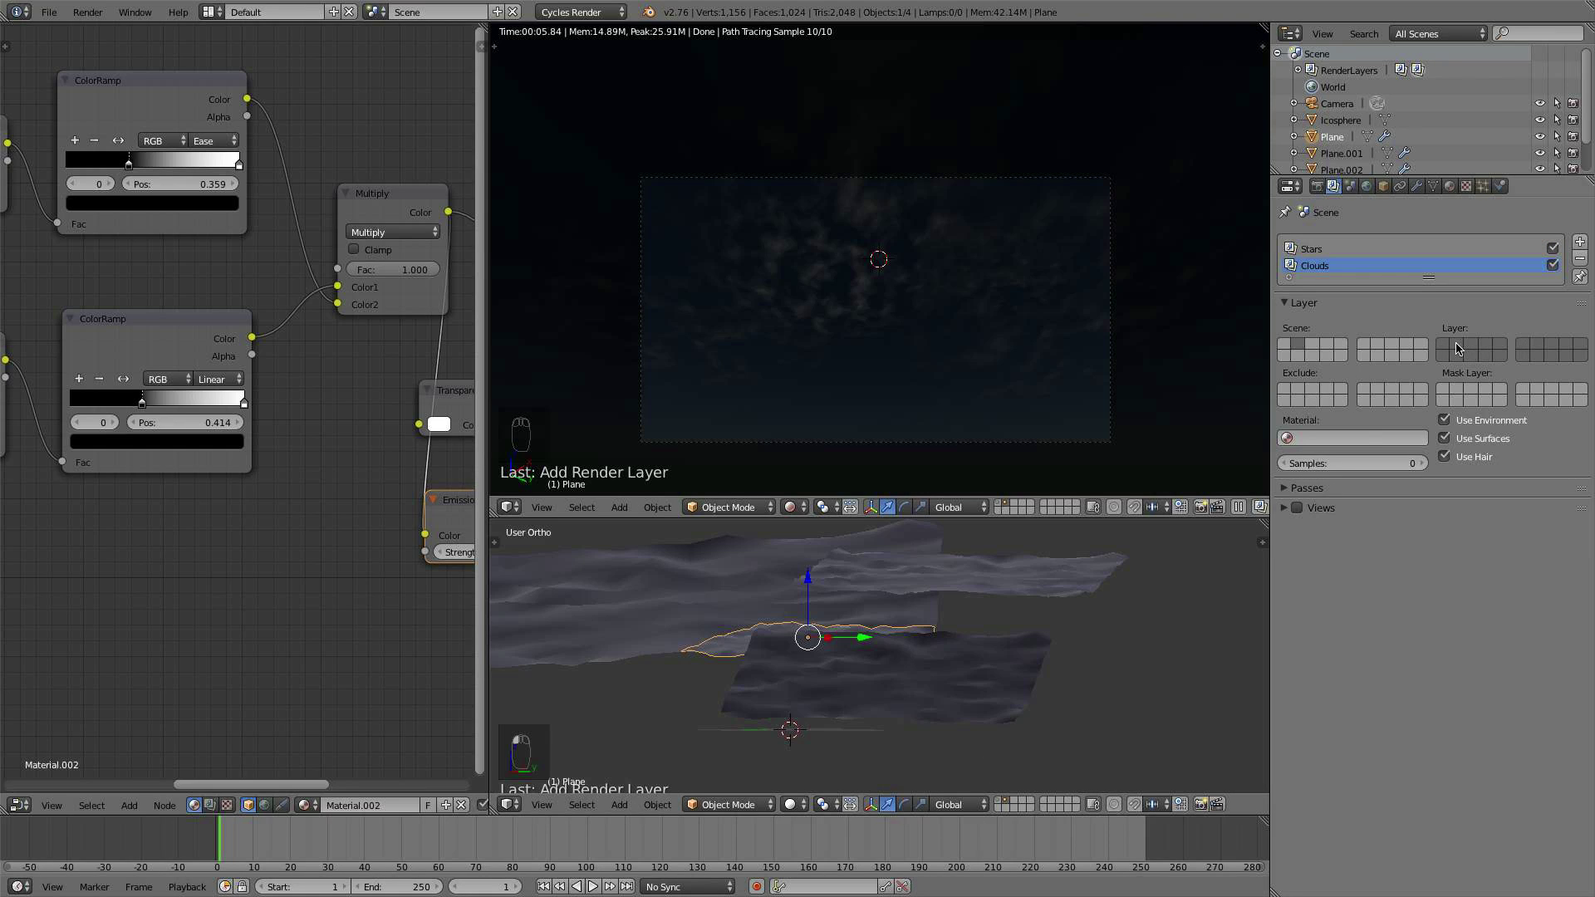
left_click(1457, 348)
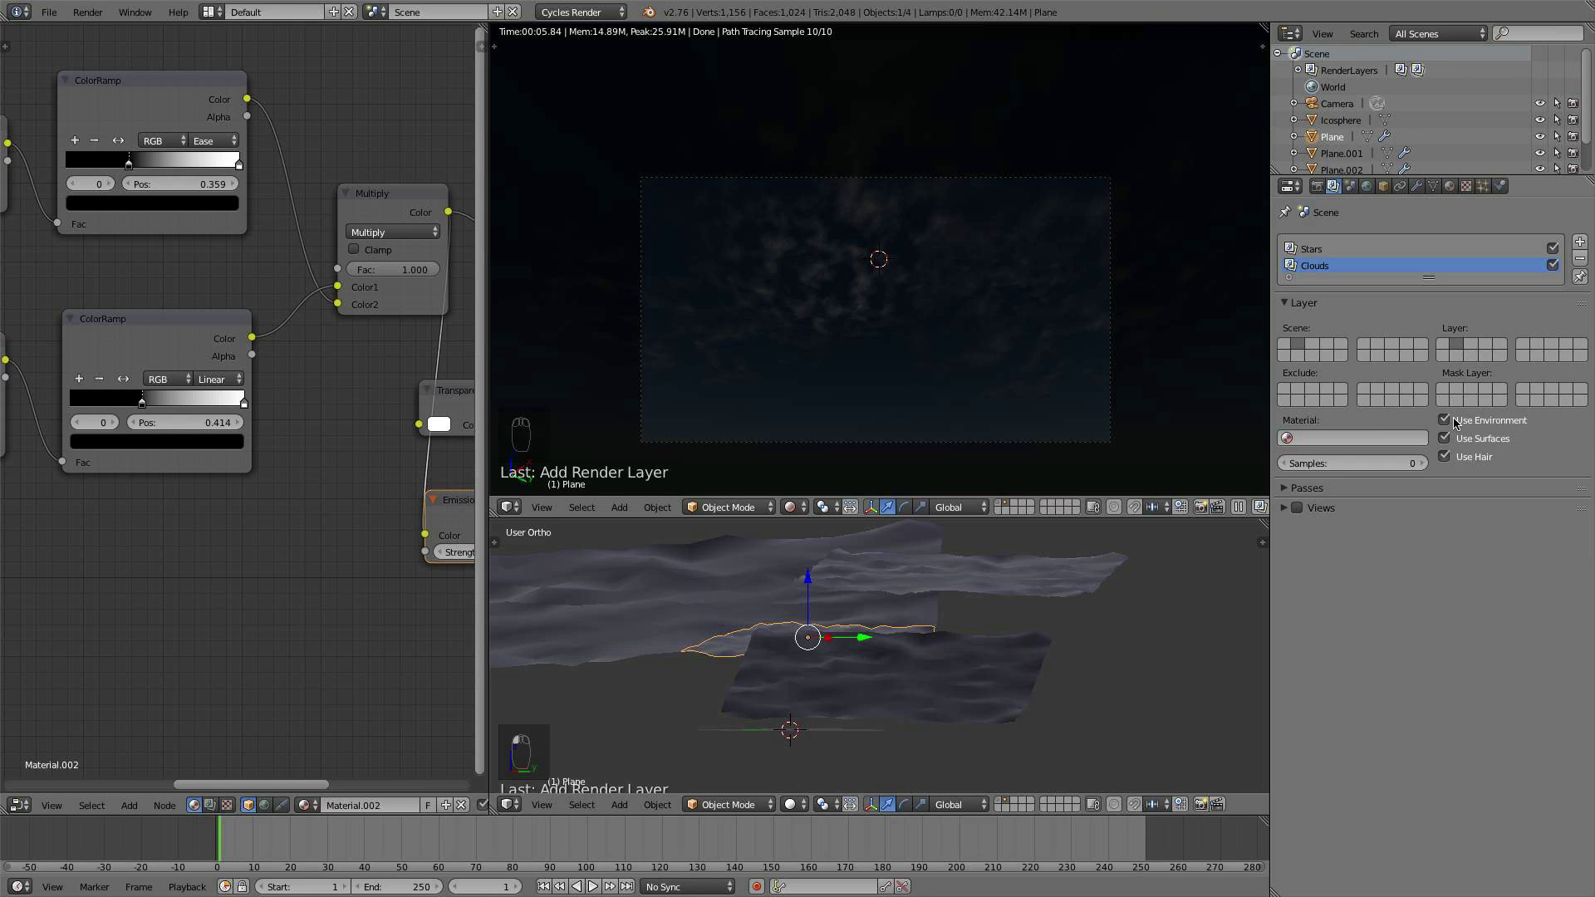
left_click(1336, 252)
left_click(1444, 421)
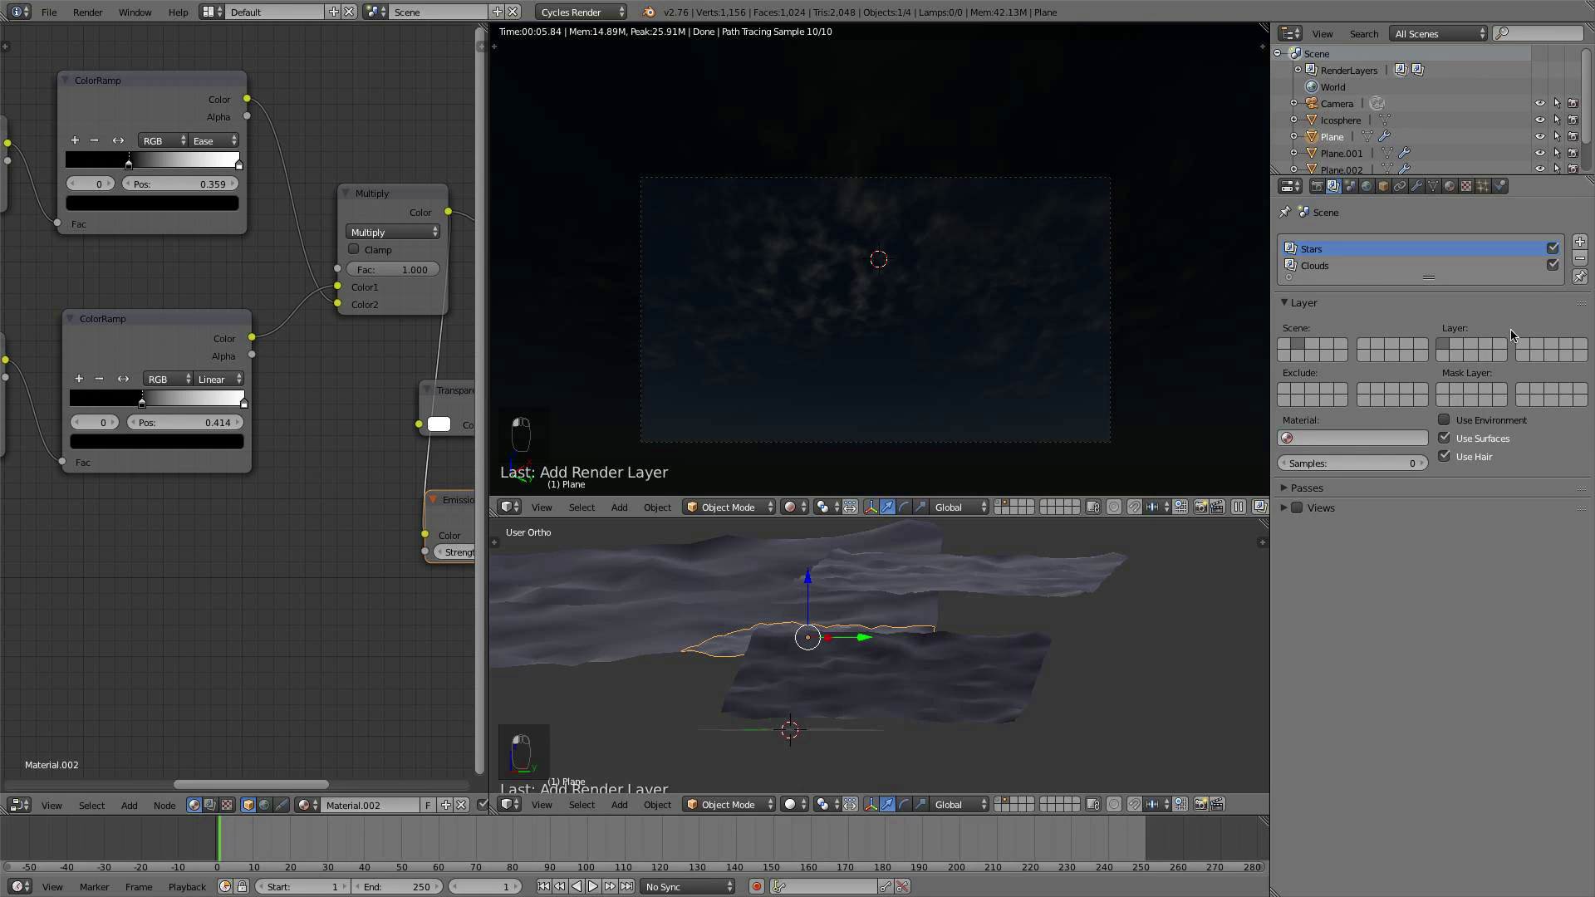
Step: Add a third render layer named Env and assign it to the third layer
left_click(1580, 242)
double_click(1346, 285)
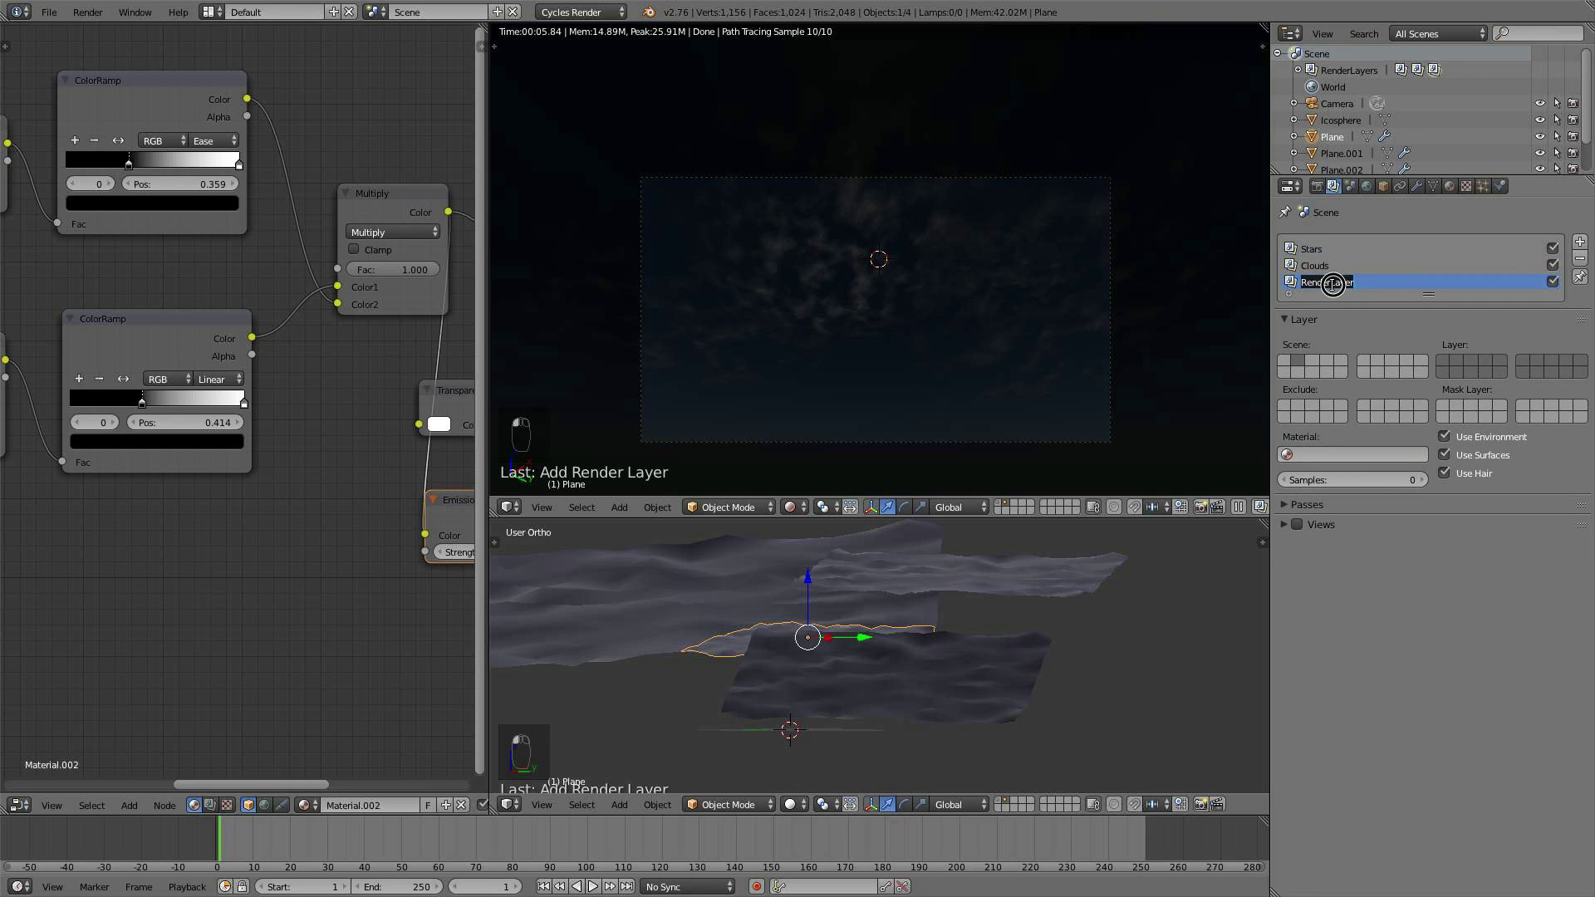
type("Env")
key("Return")
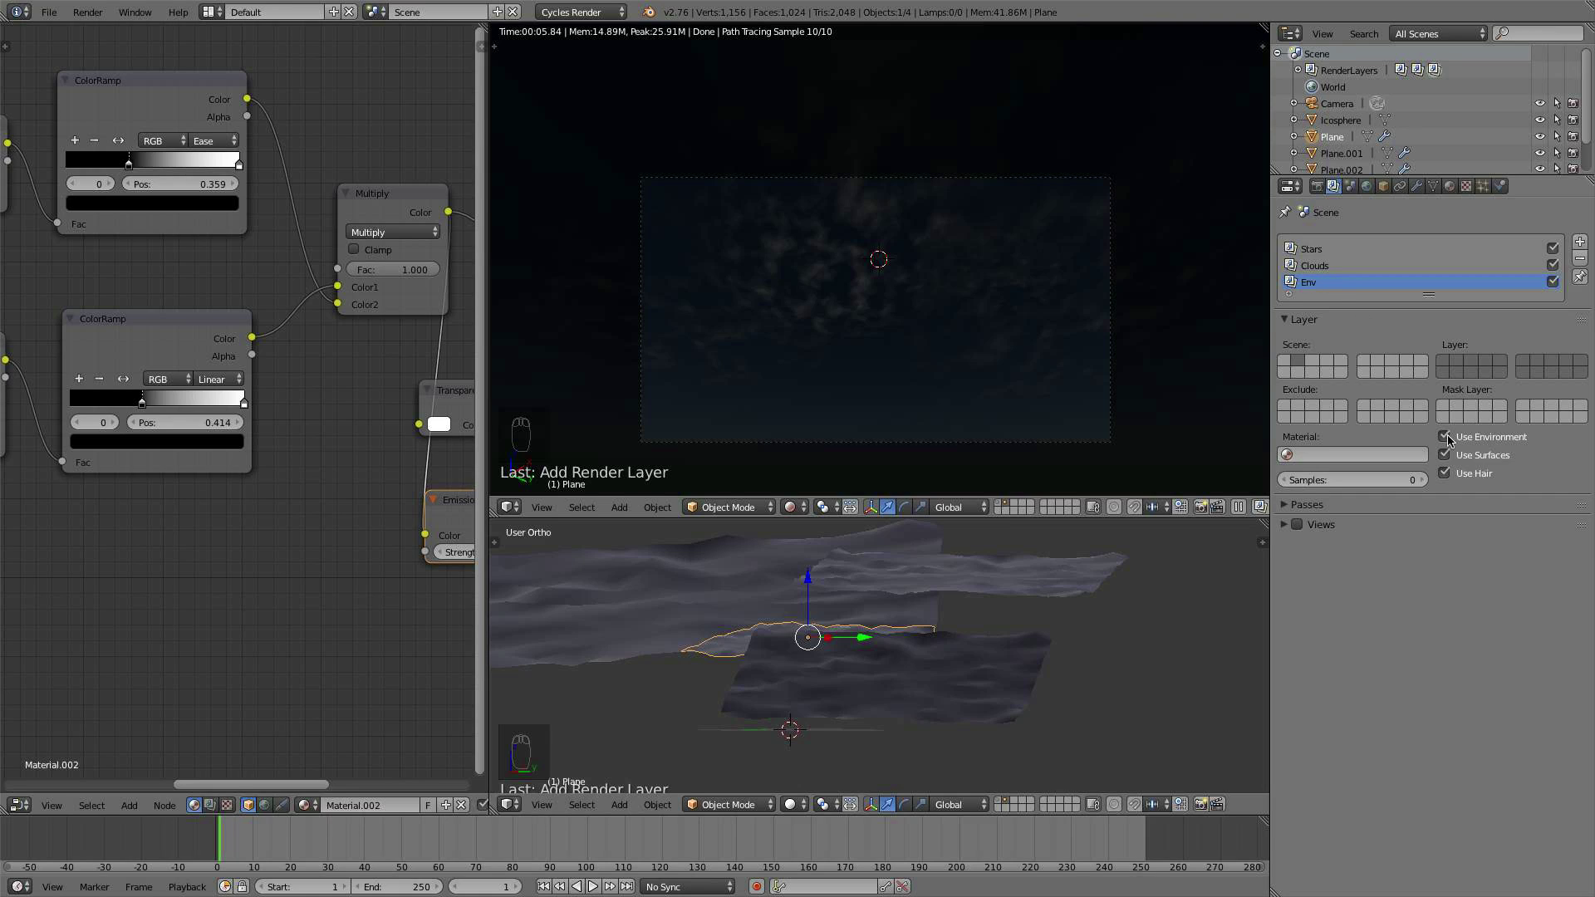
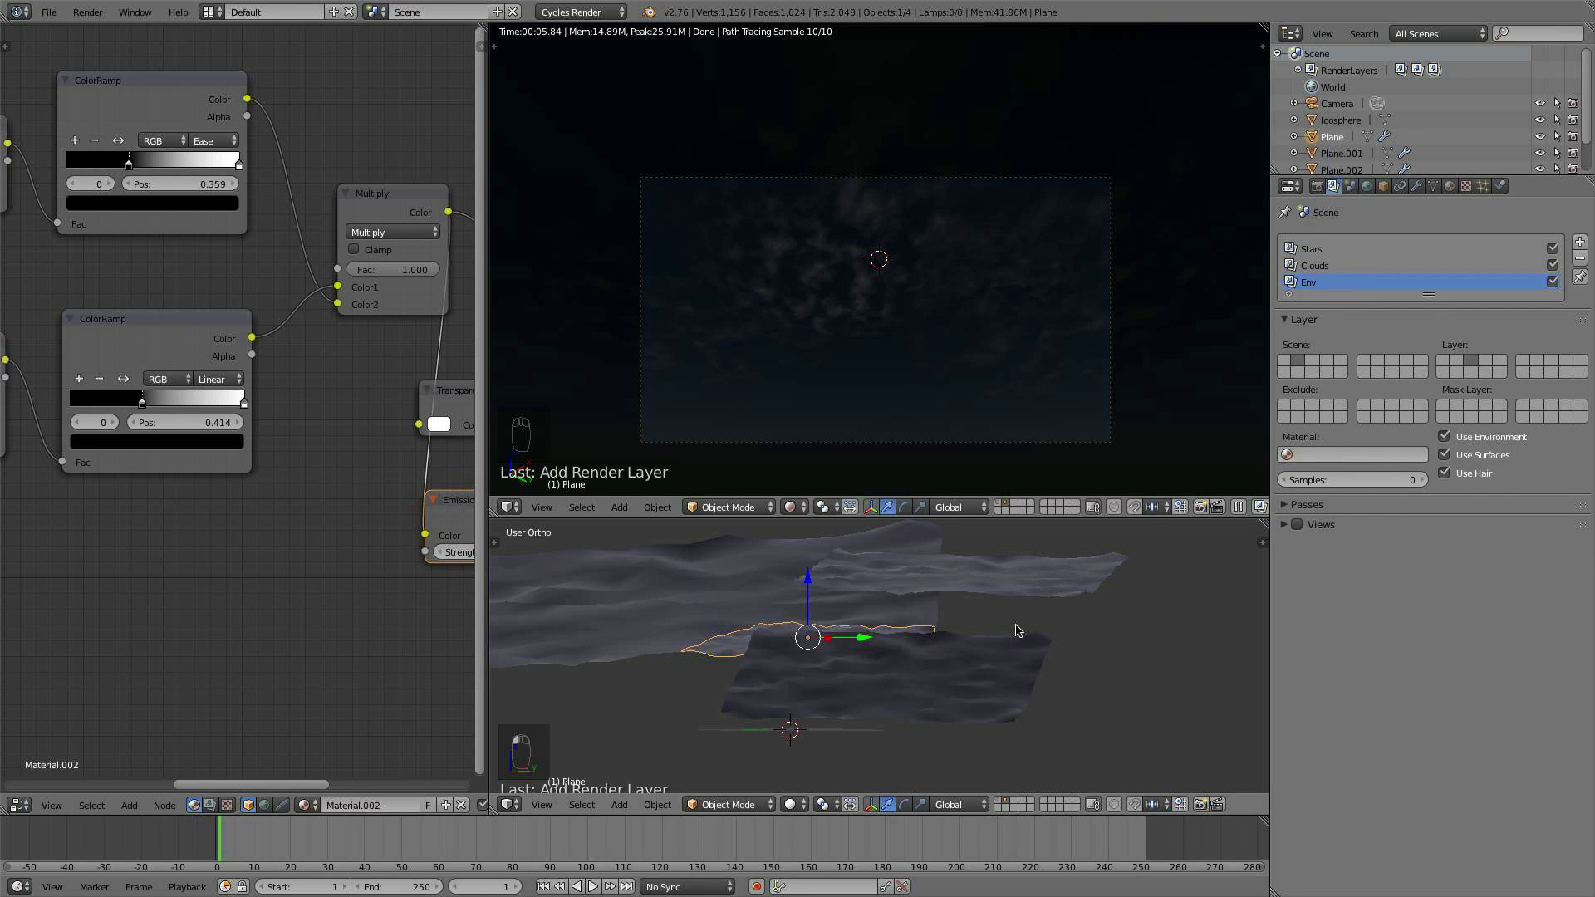
Step: Set the render resolution scale to 100% and the render samples to 100
left_click(1317, 186)
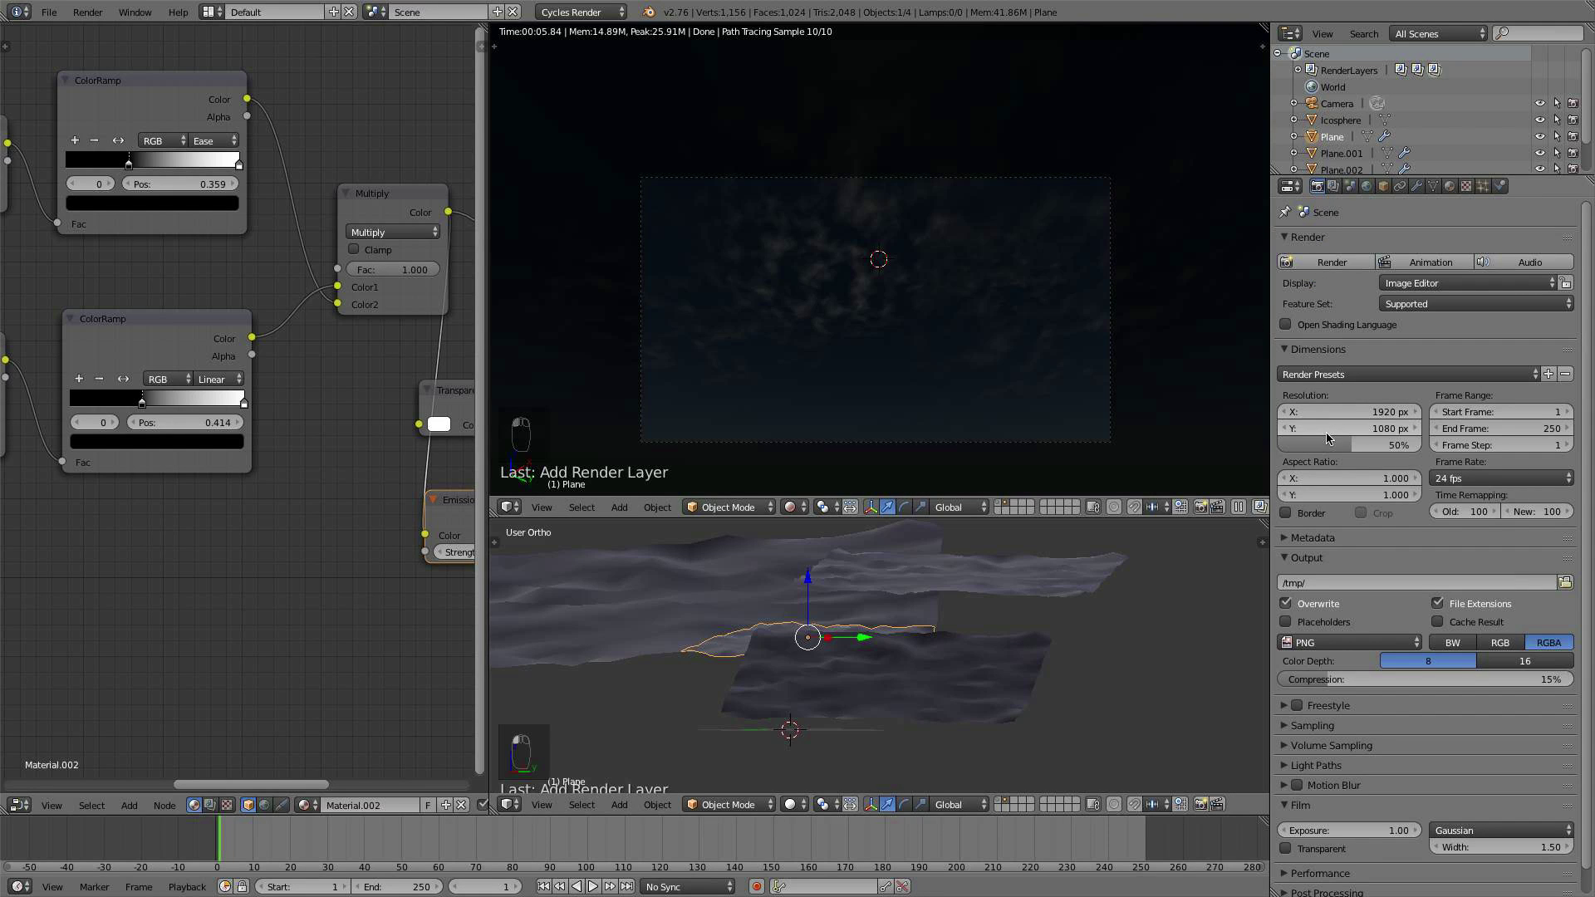
left_click_drag(1330, 445, 1438, 445)
left_click(49, 11)
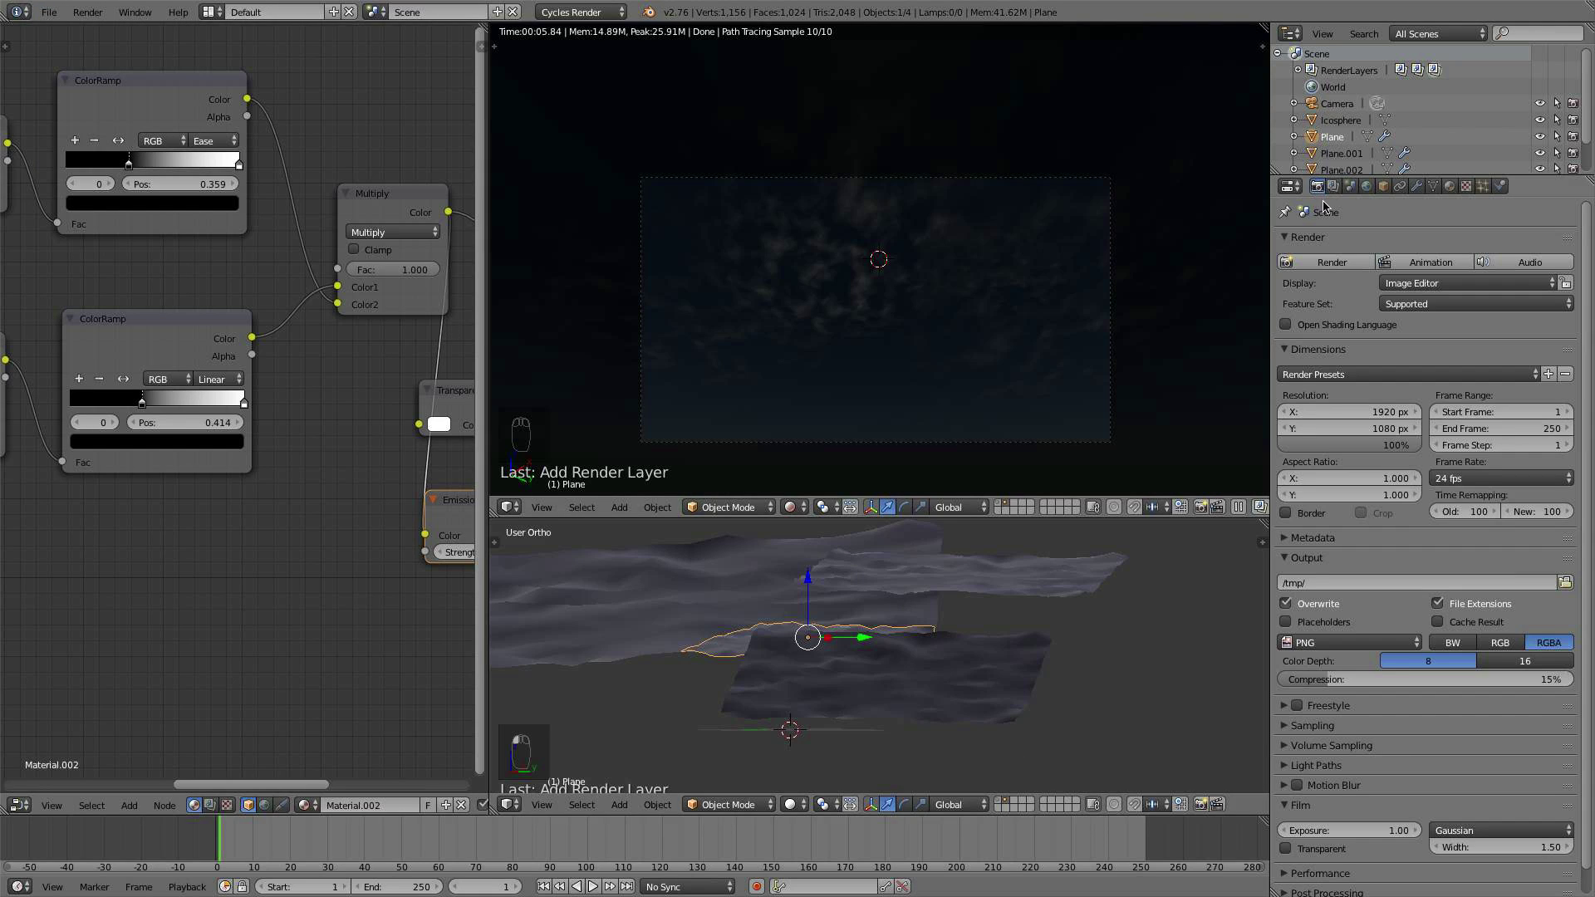
scroll(1504, 748, "down", 1)
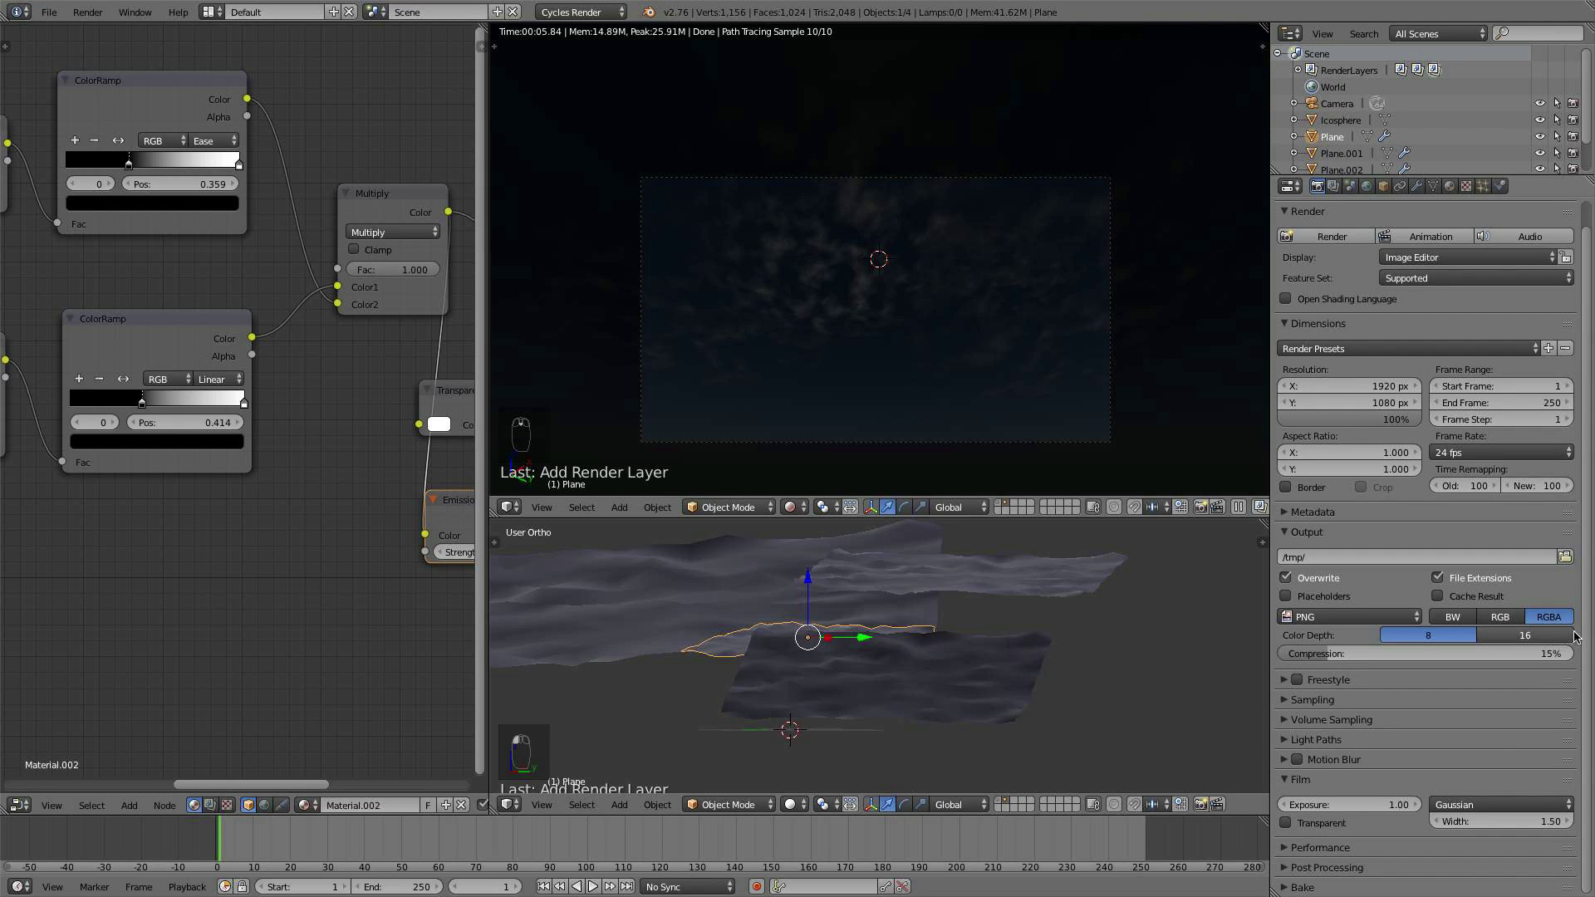
left_click(1317, 700)
left_click(1519, 783)
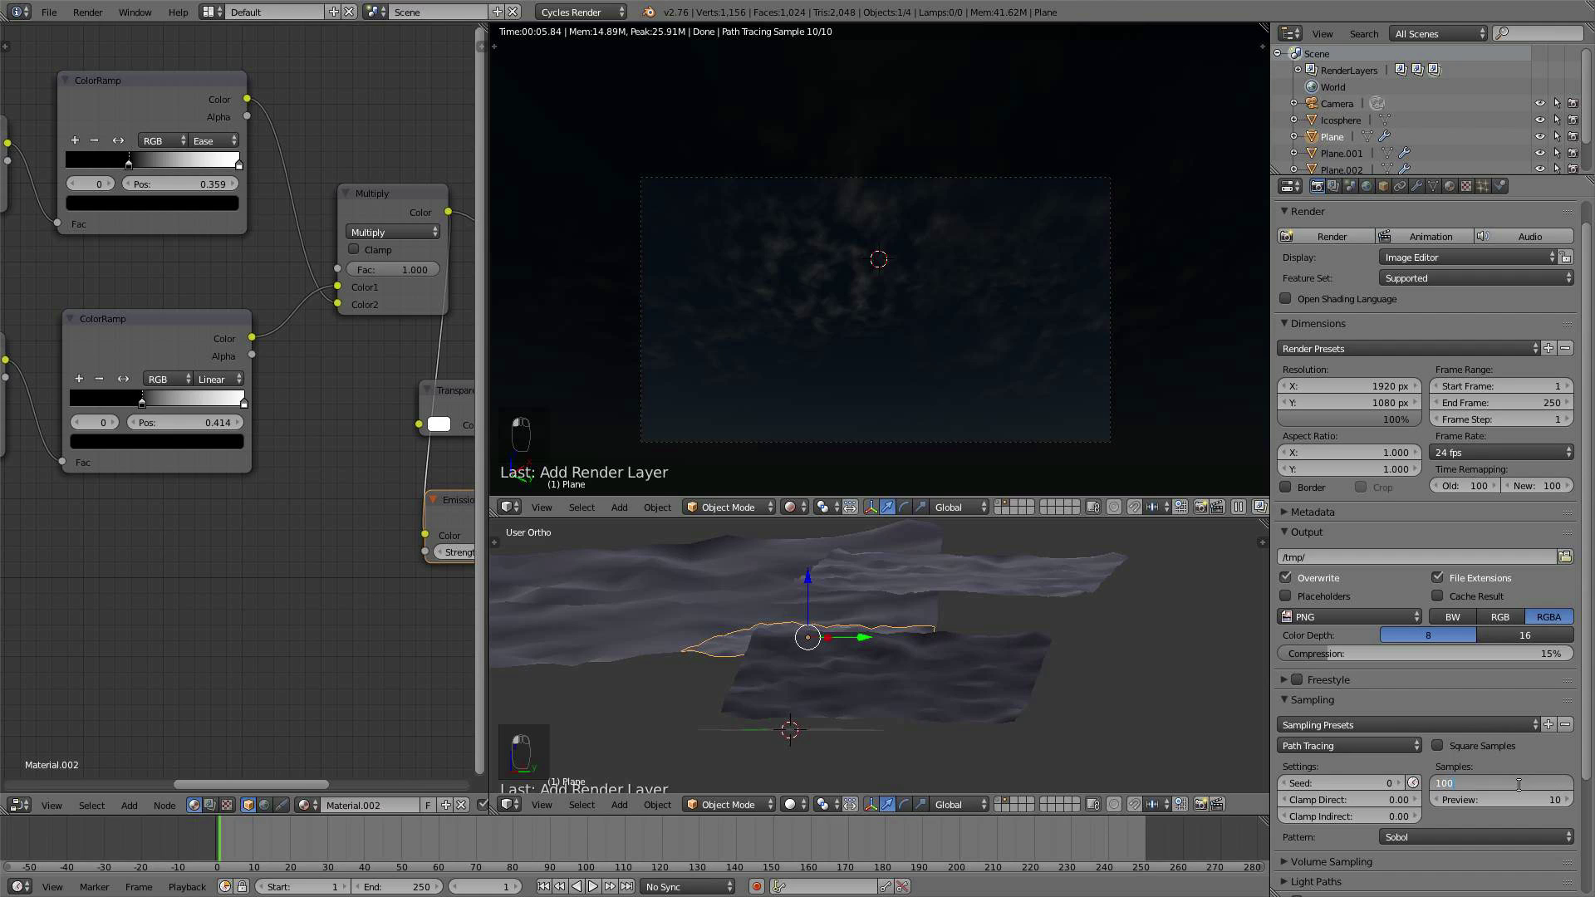
type("100")
key("Return")
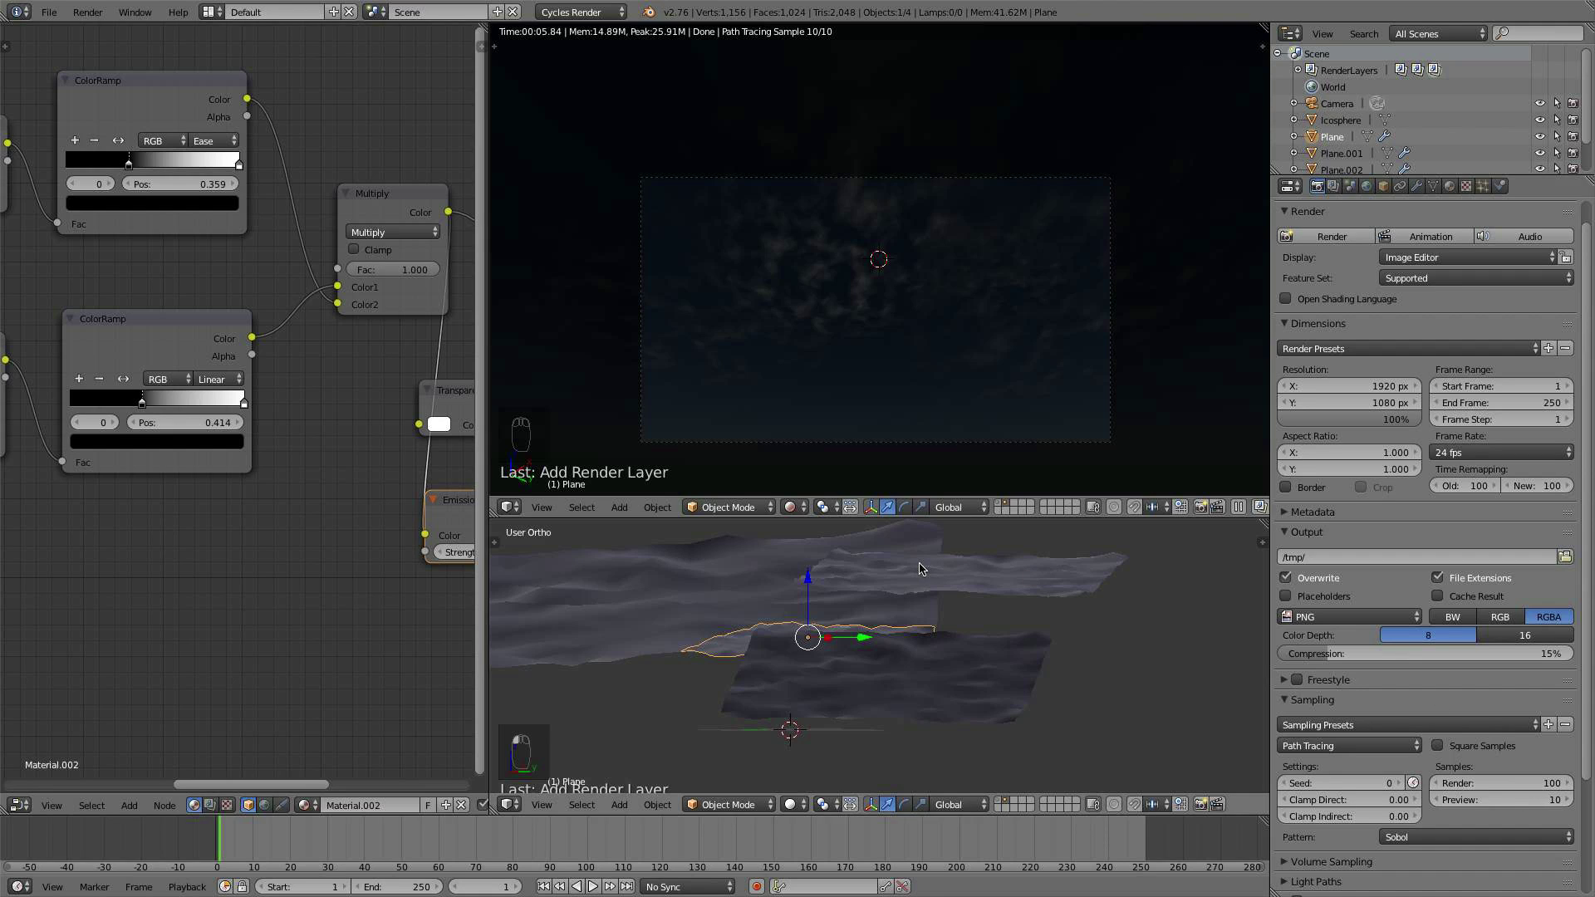
key("F12")
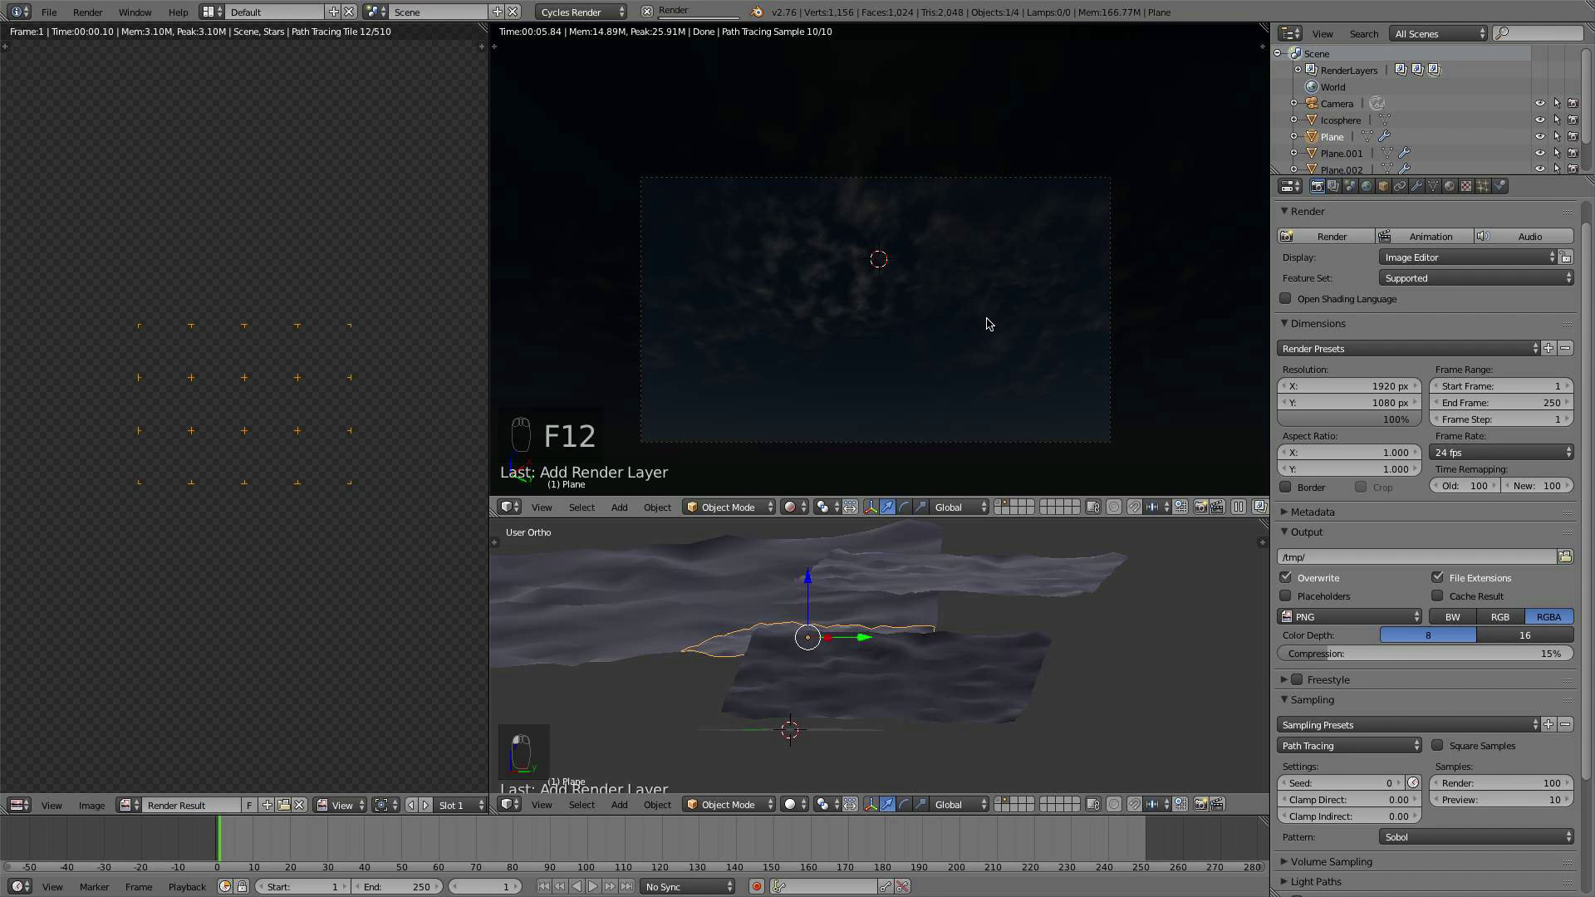
scroll(280, 419, "up", 2)
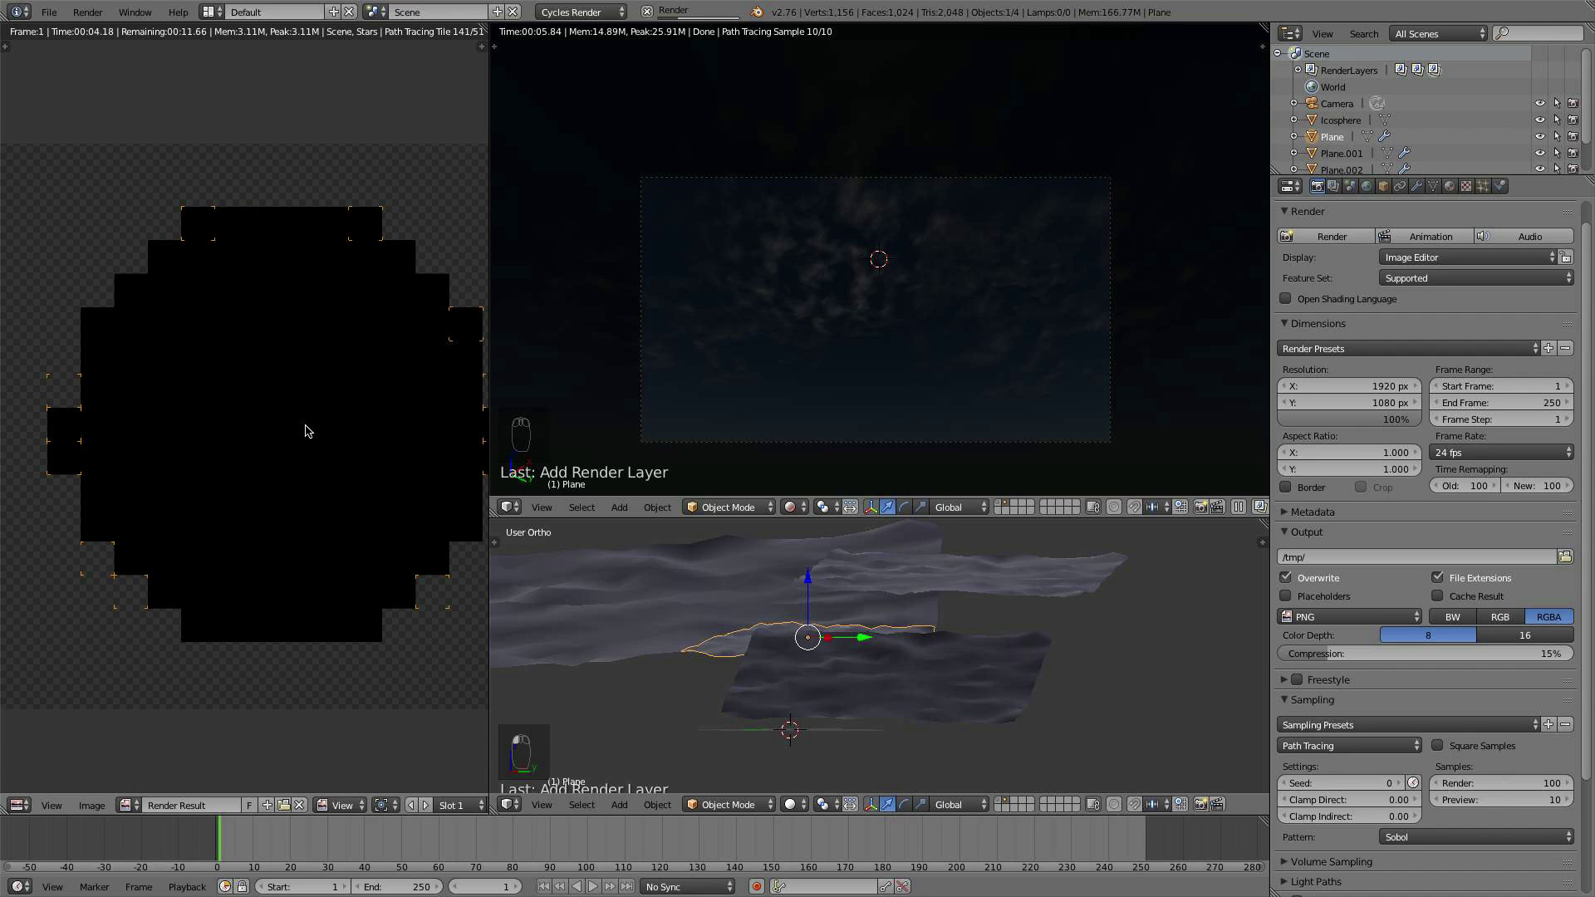
key("Escape")
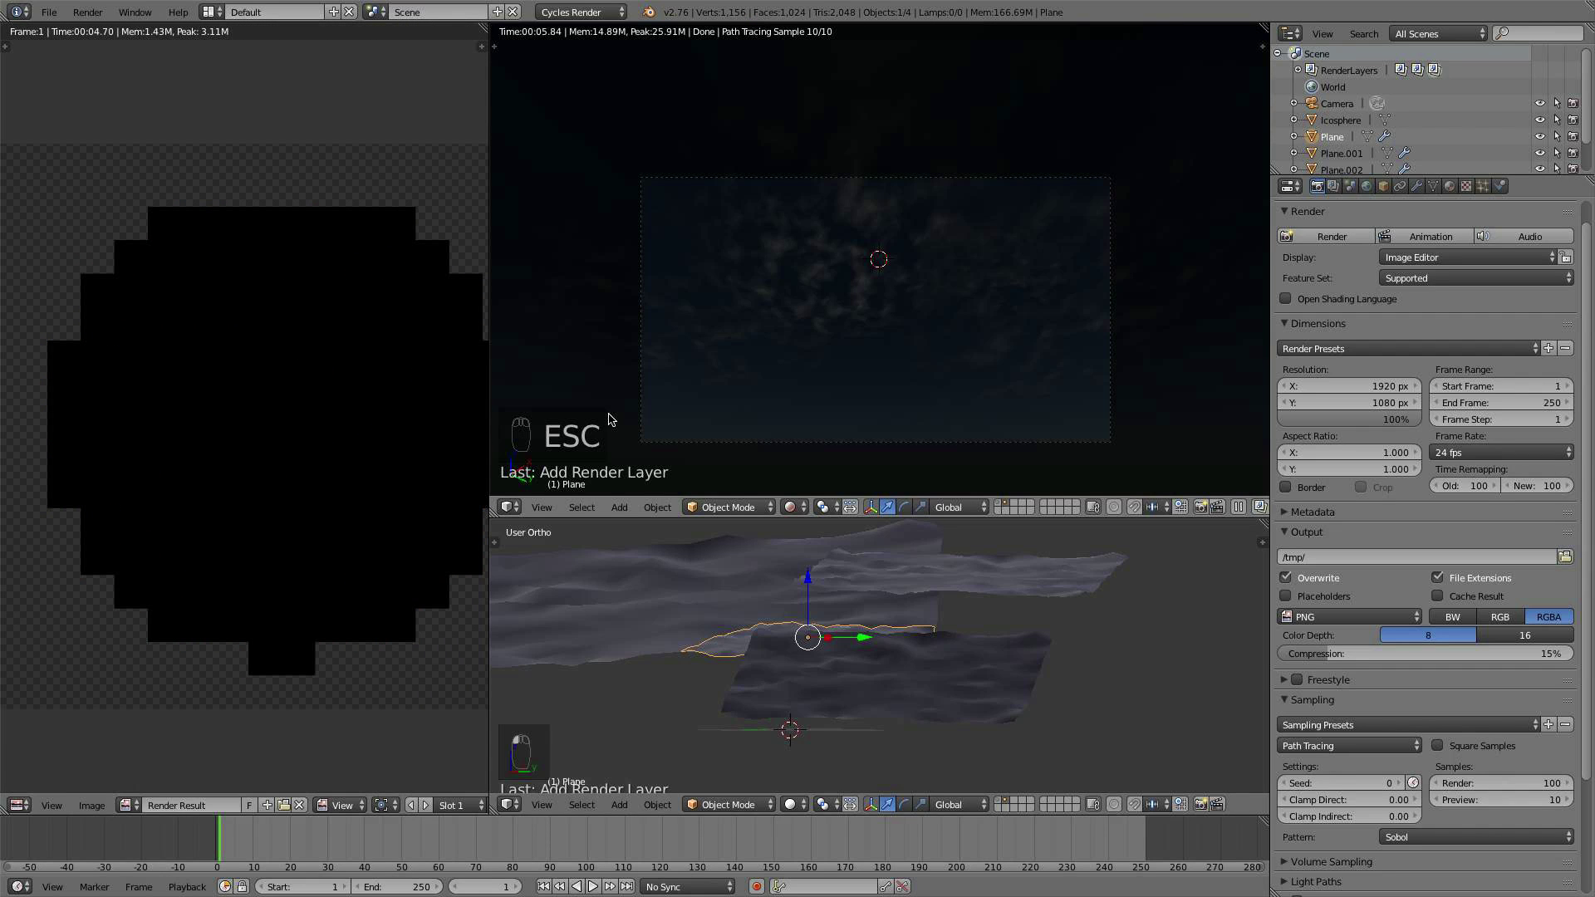
Step: Make the star and cloud scene layers visible together and look through the camera
left_click(1007, 804, "shift")
left_click(1010, 801, "shift")
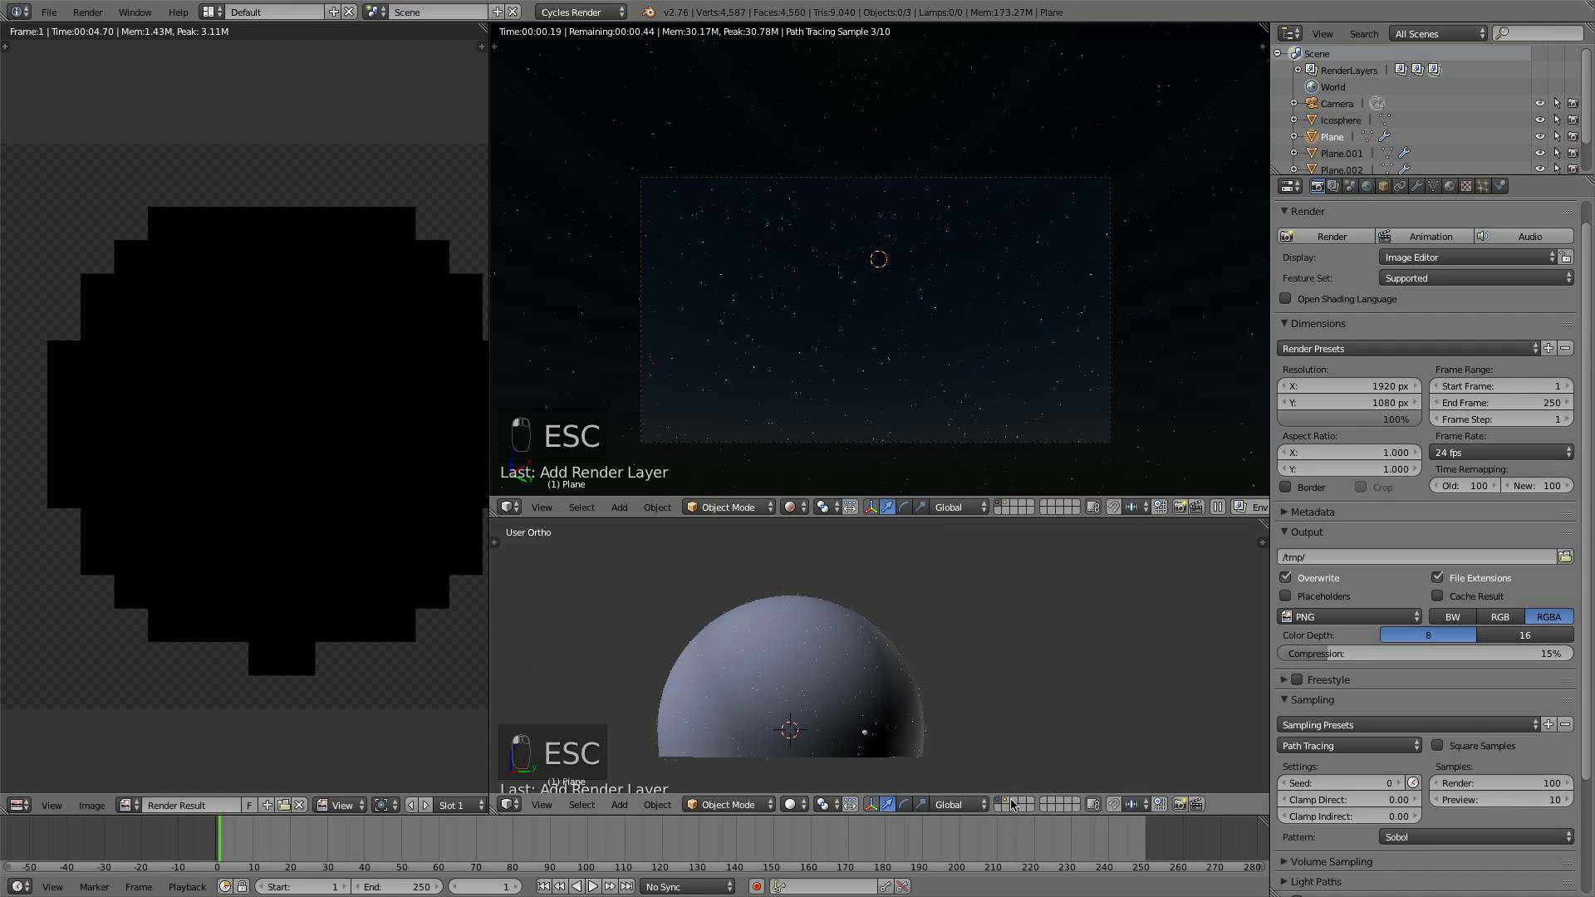
left_click(1011, 800, "shift")
left_click(1017, 804, "shift")
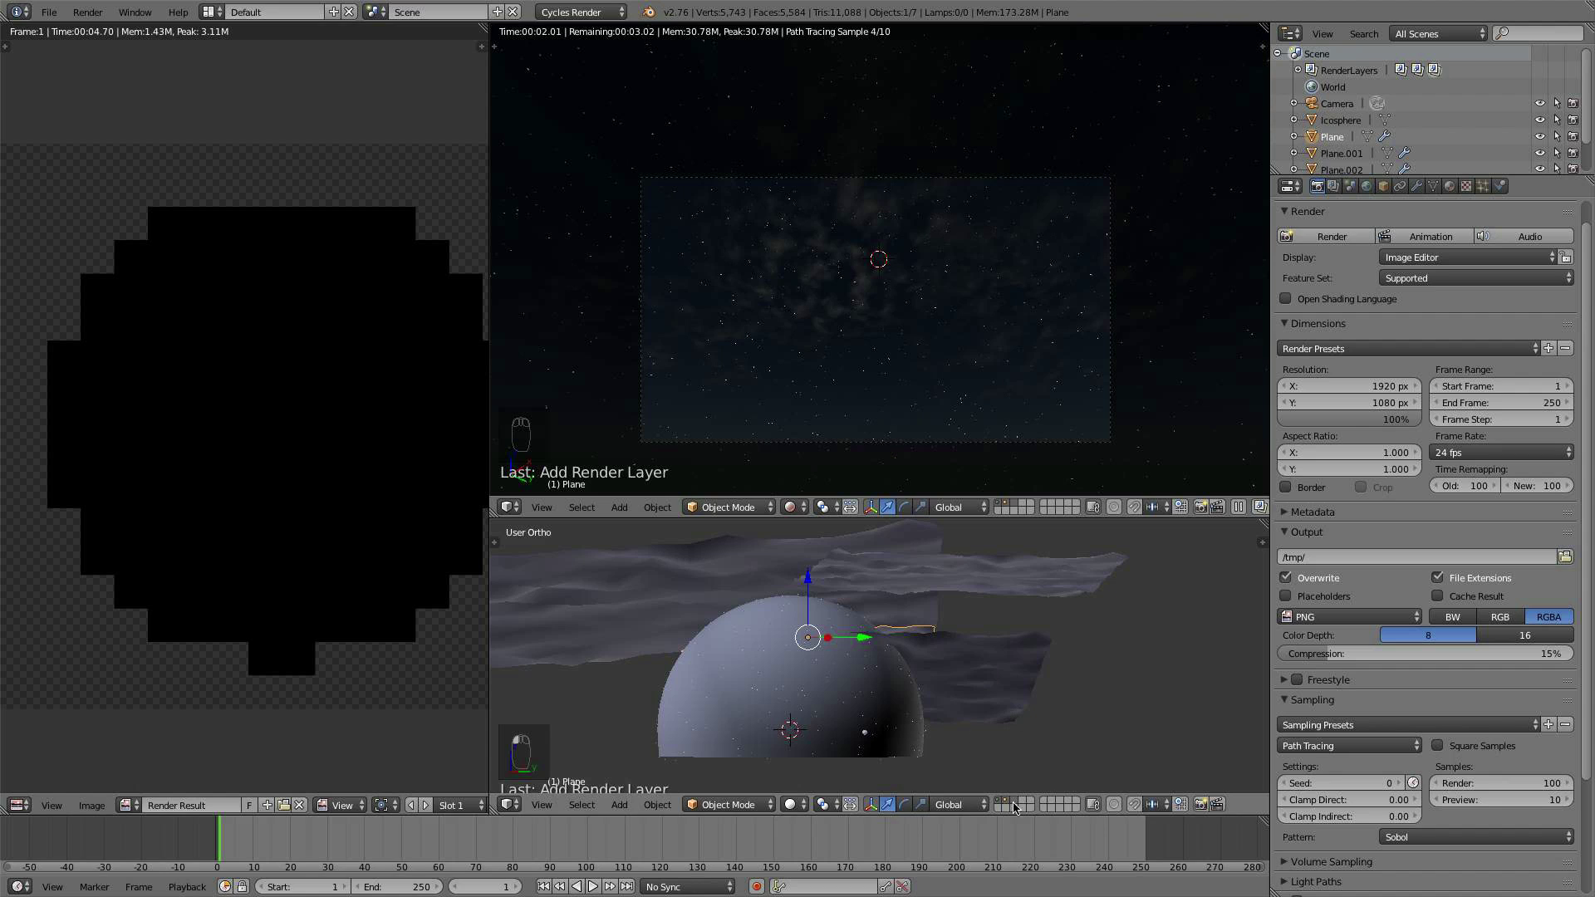
key("KP_0")
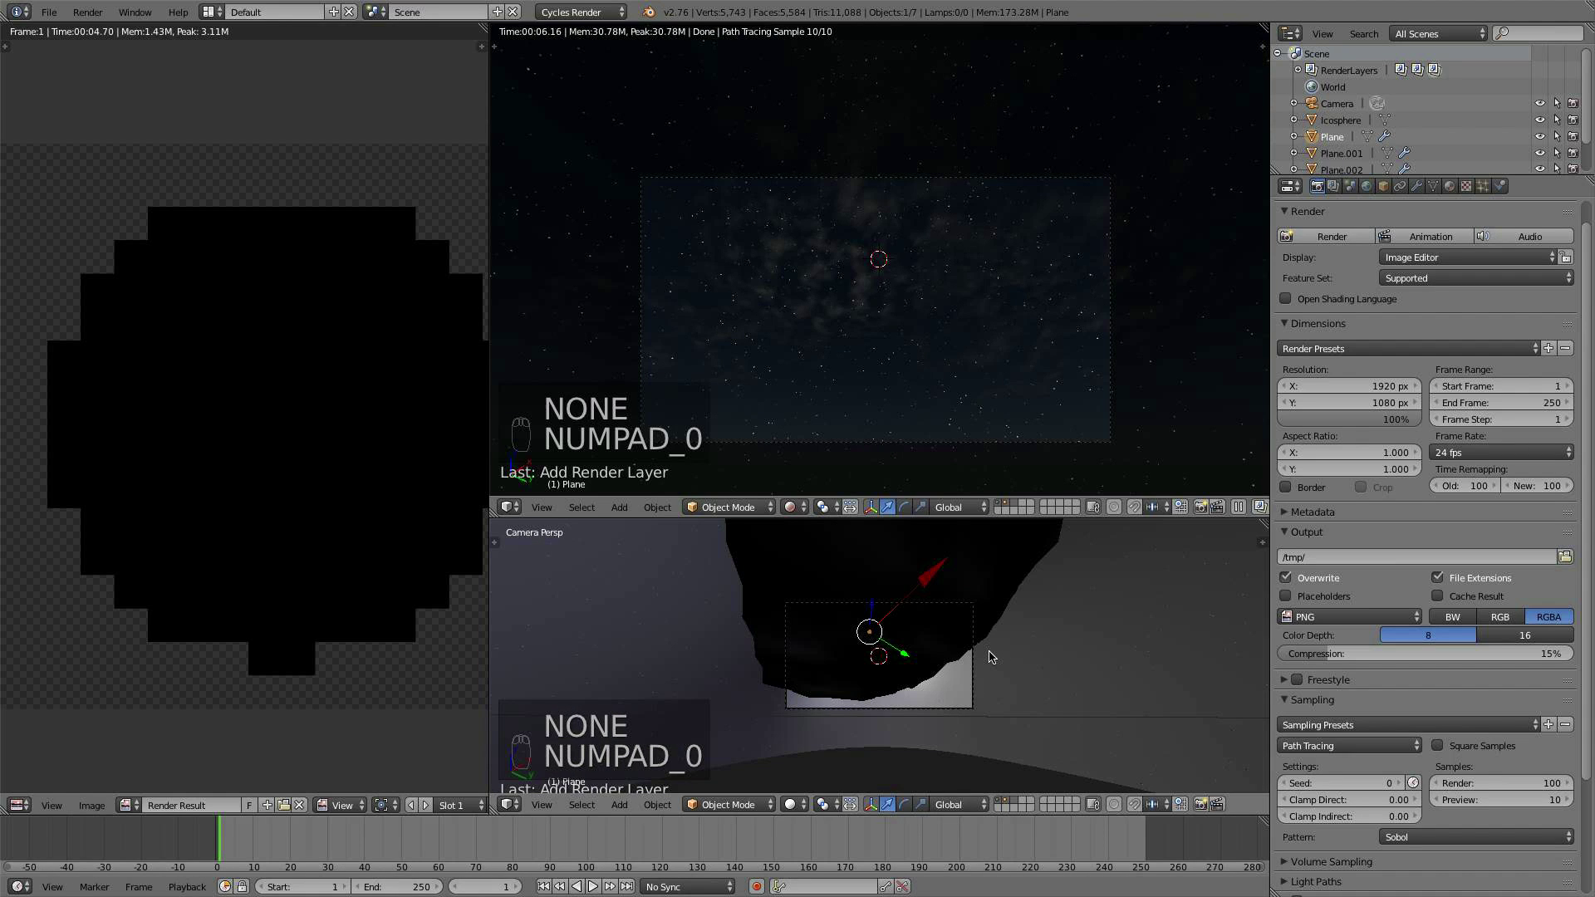
Step: Render the current frame with the star and cloud layers enabled and inspect the stars up close
key("F12")
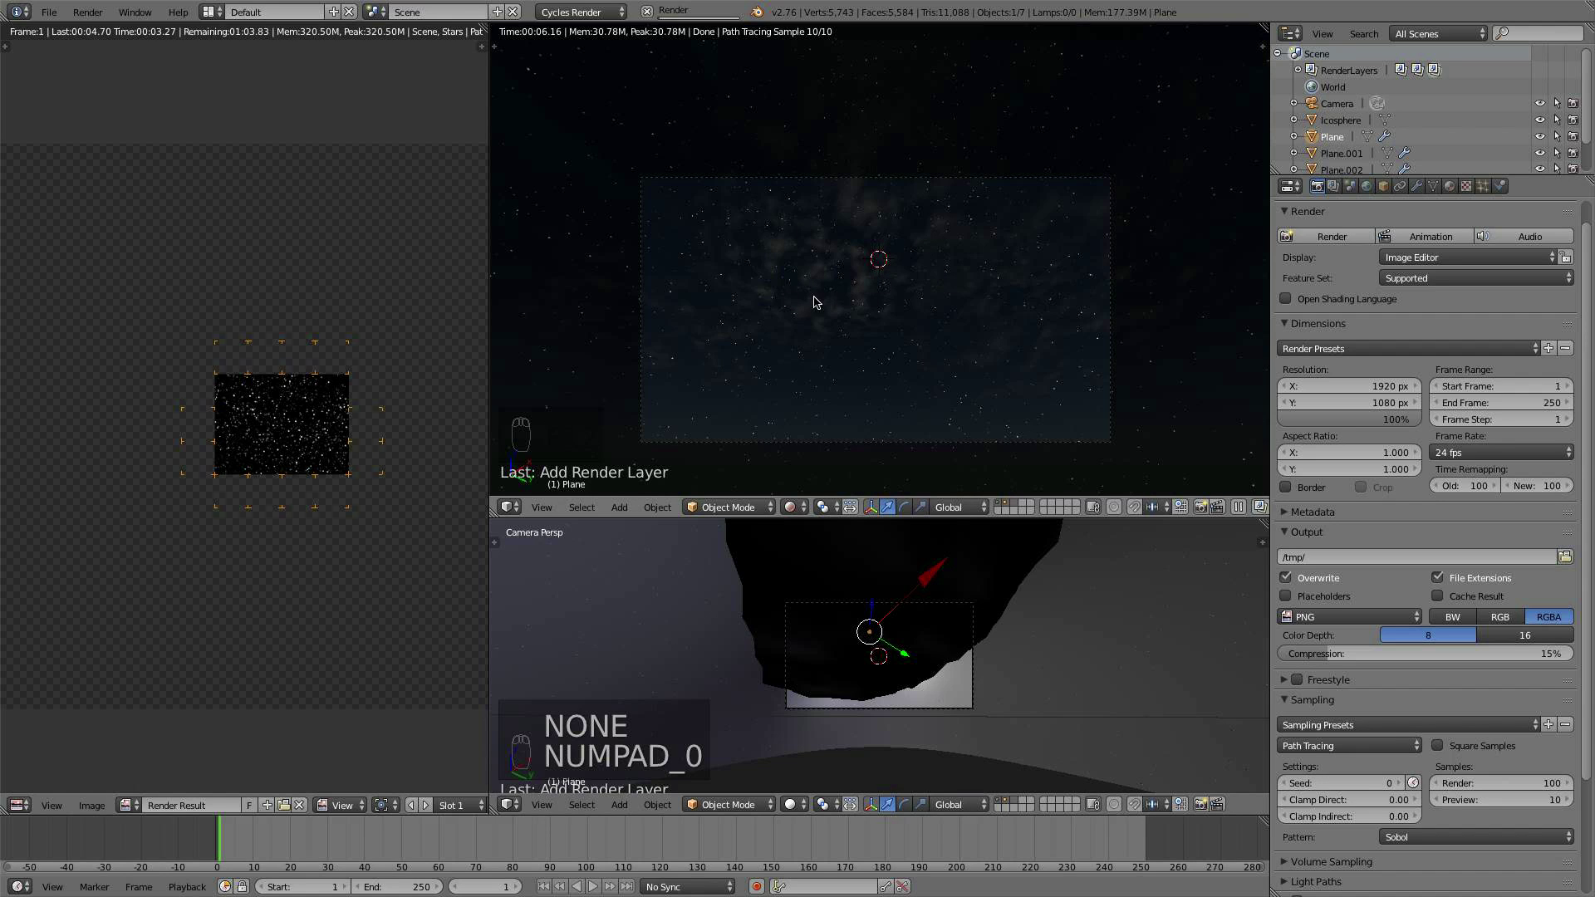
scroll(313, 417, "up", 3)
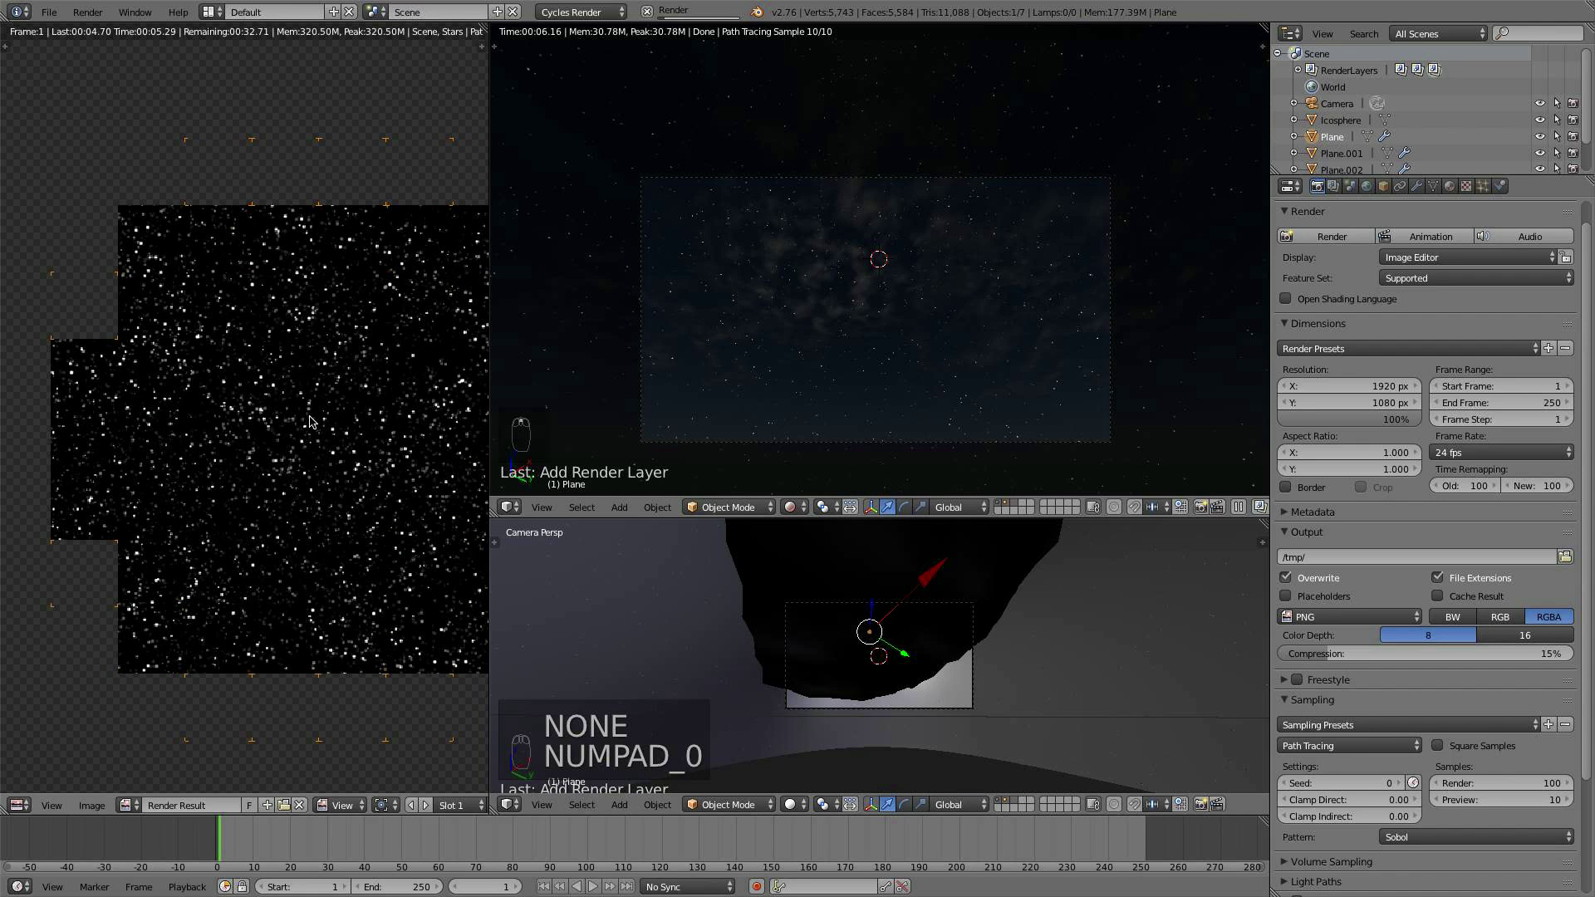
scroll(914, 289, "down", 1)
scroll(914, 289, "down", 3)
scroll(352, 405, "down", 4)
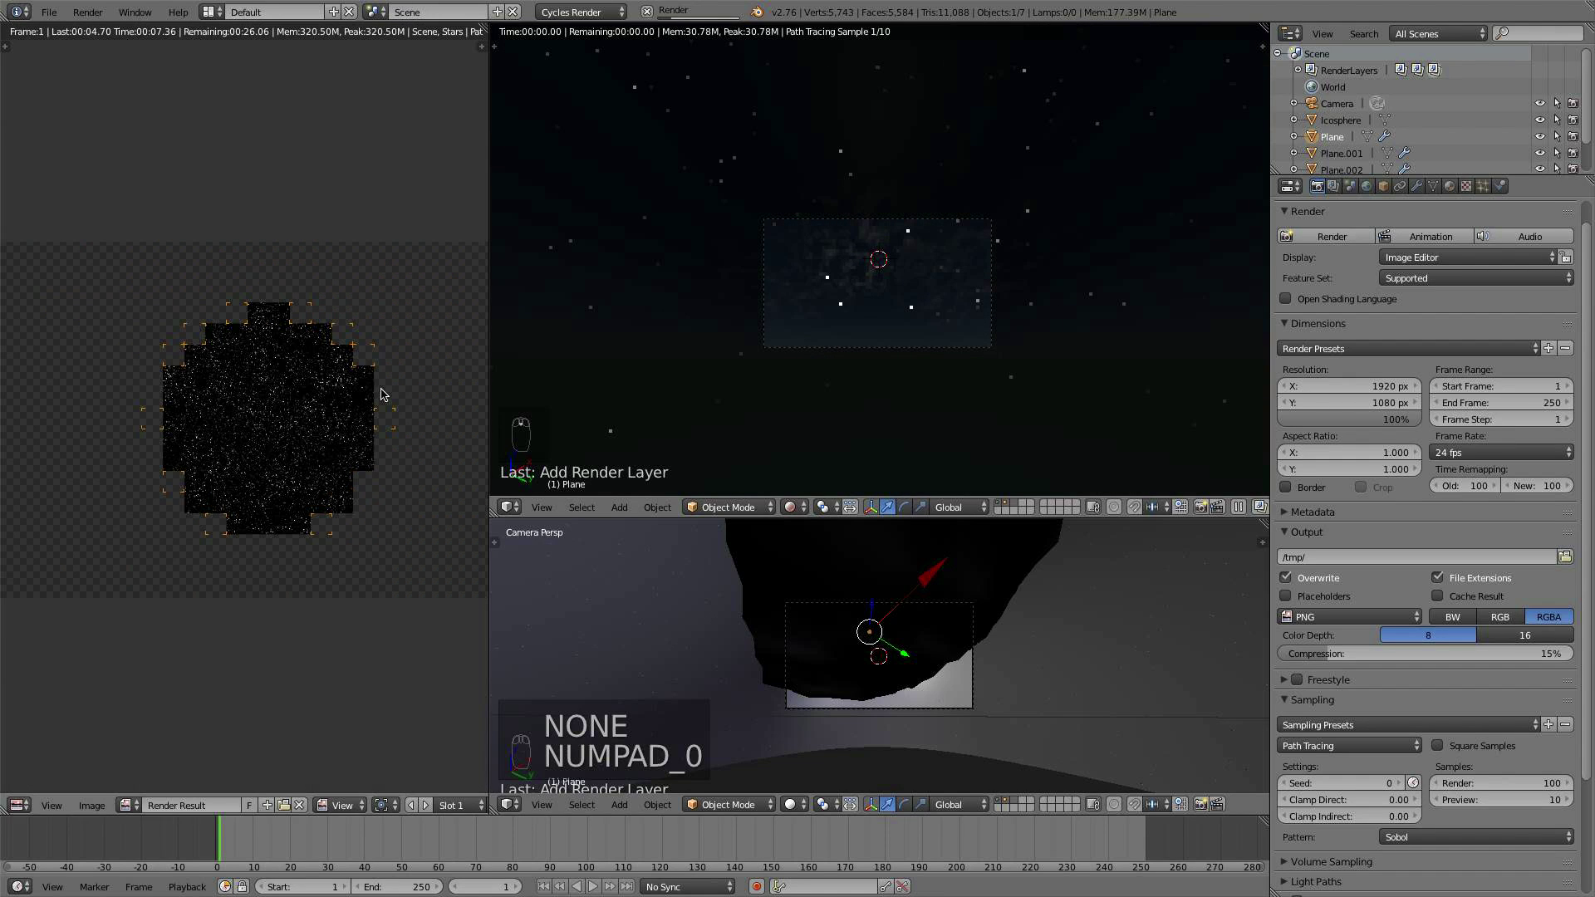
scroll(352, 405, "up", 3)
scroll(352, 404, "up", 4)
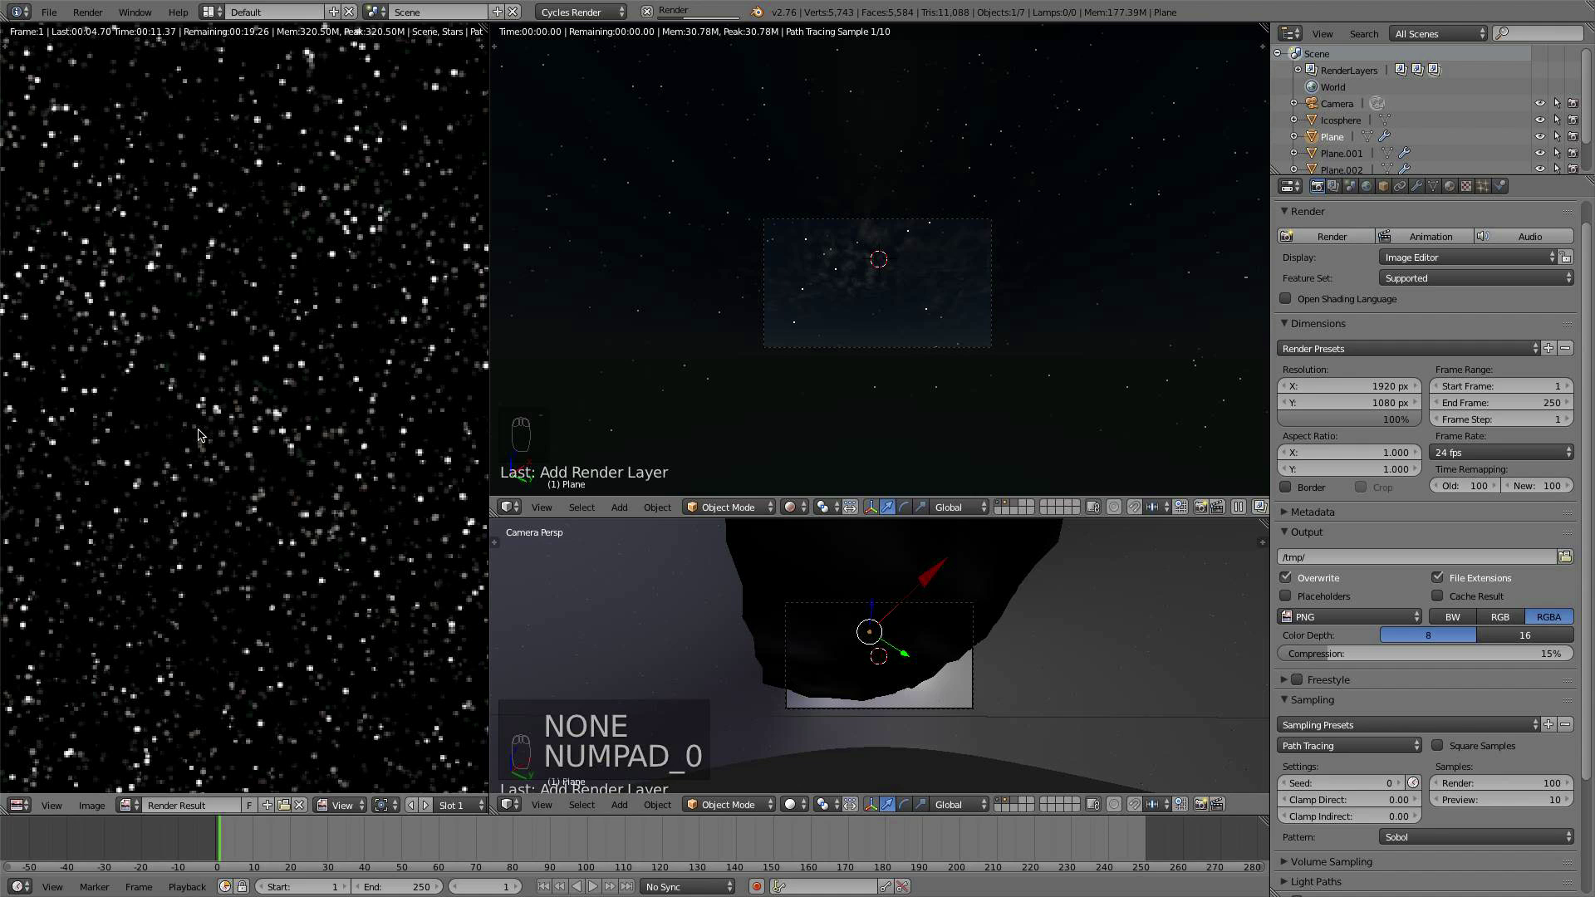
Step: Examine the star and cloud detail in the render result up close and as a whole frame
scroll(200, 434, "up", 2)
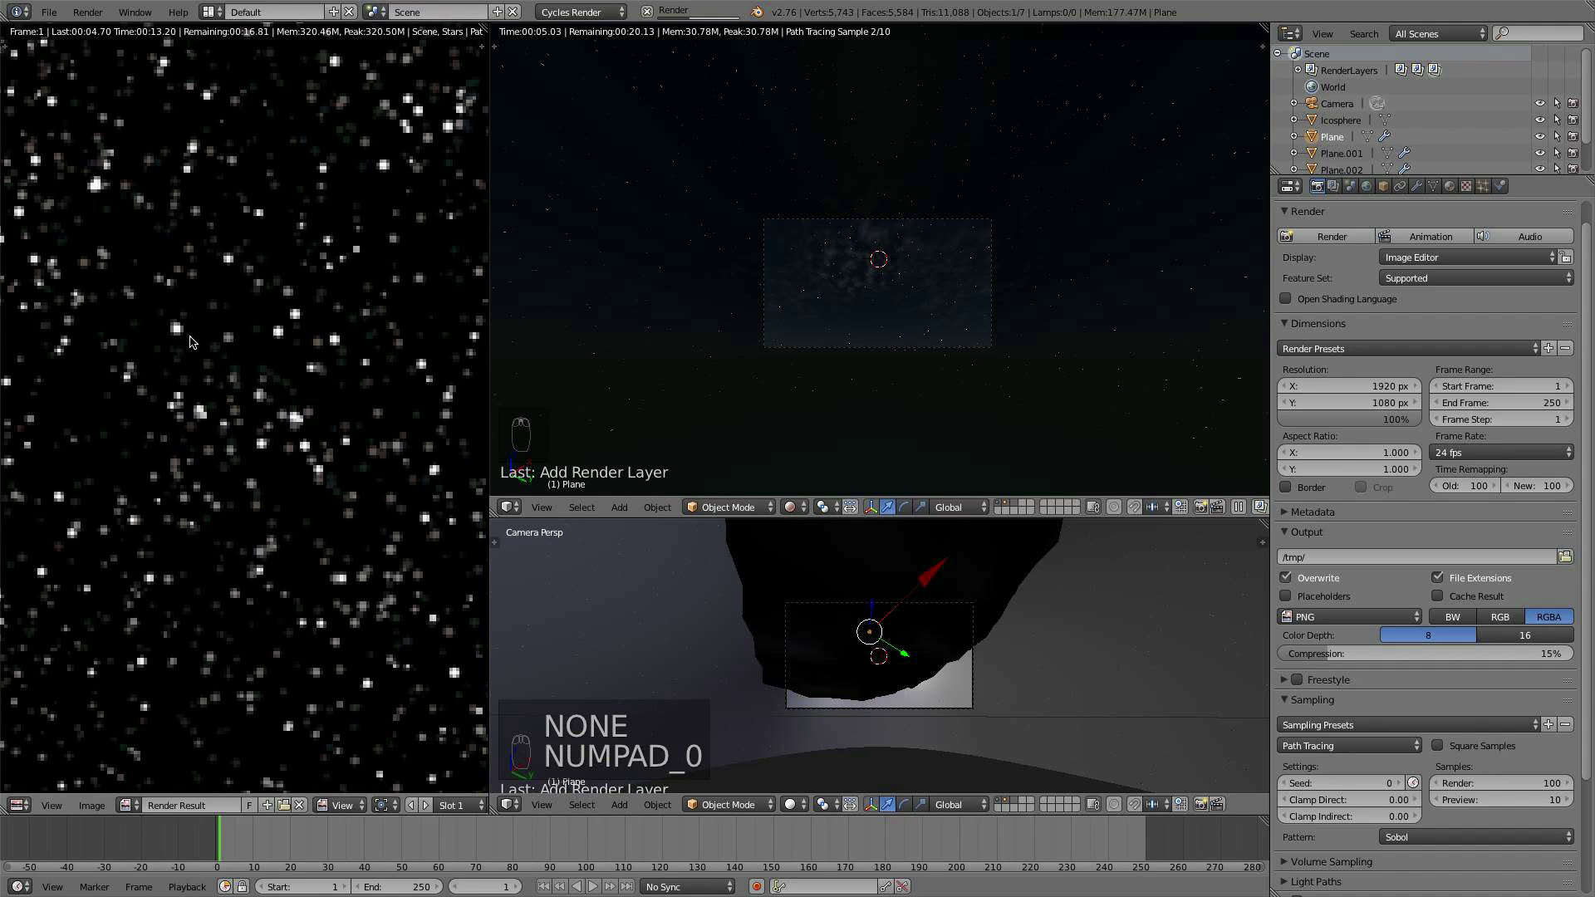
scroll(191, 341, "down", 6)
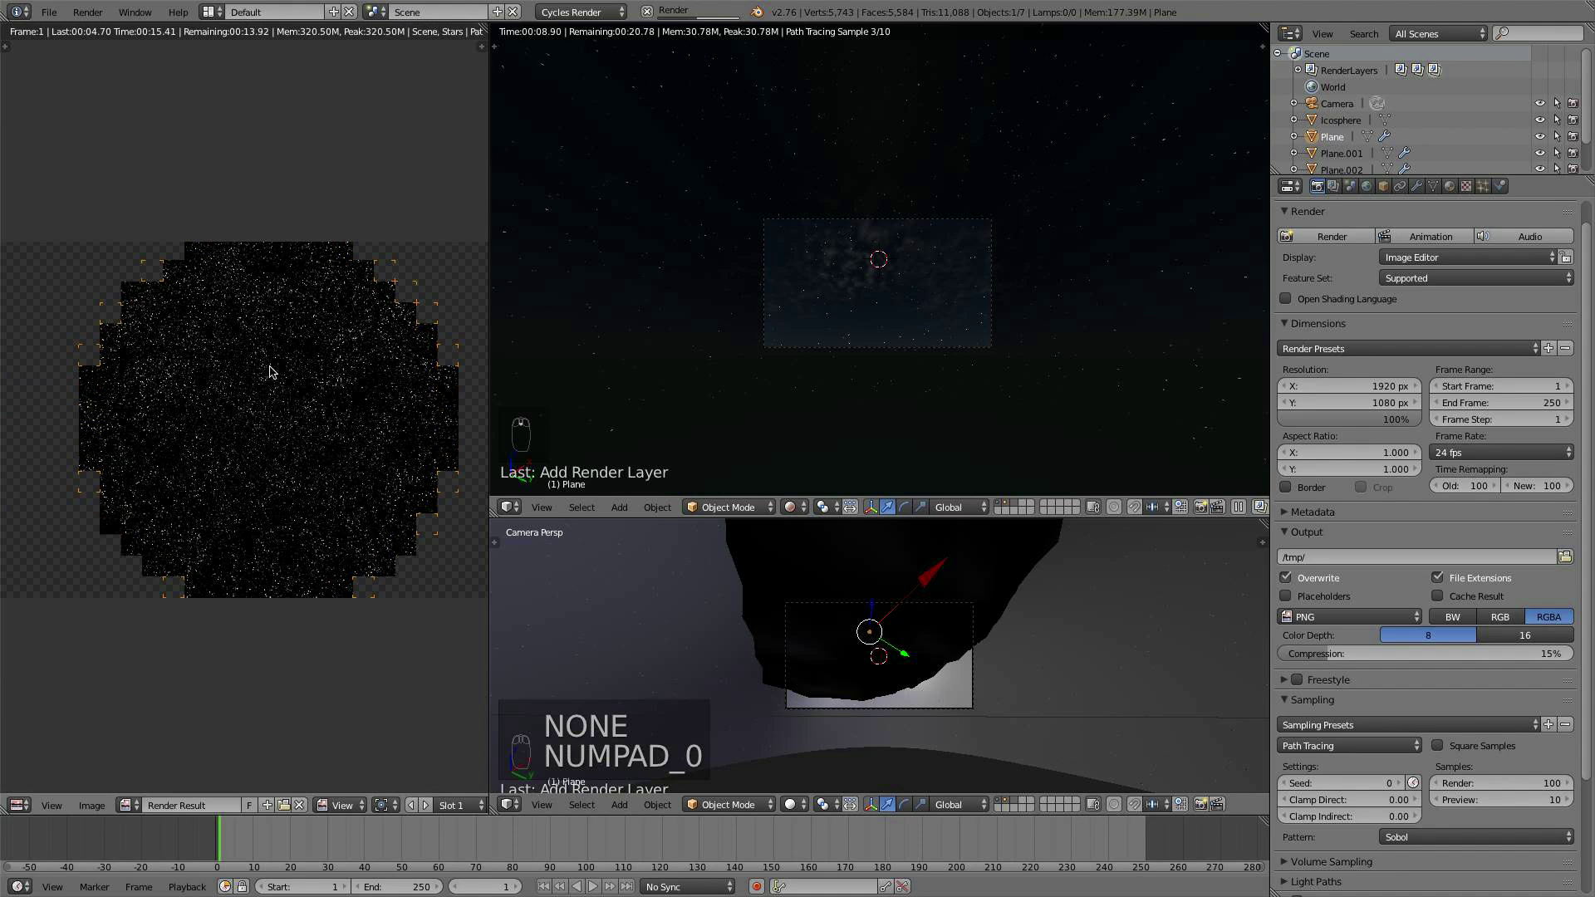
scroll(304, 413, "up", 4)
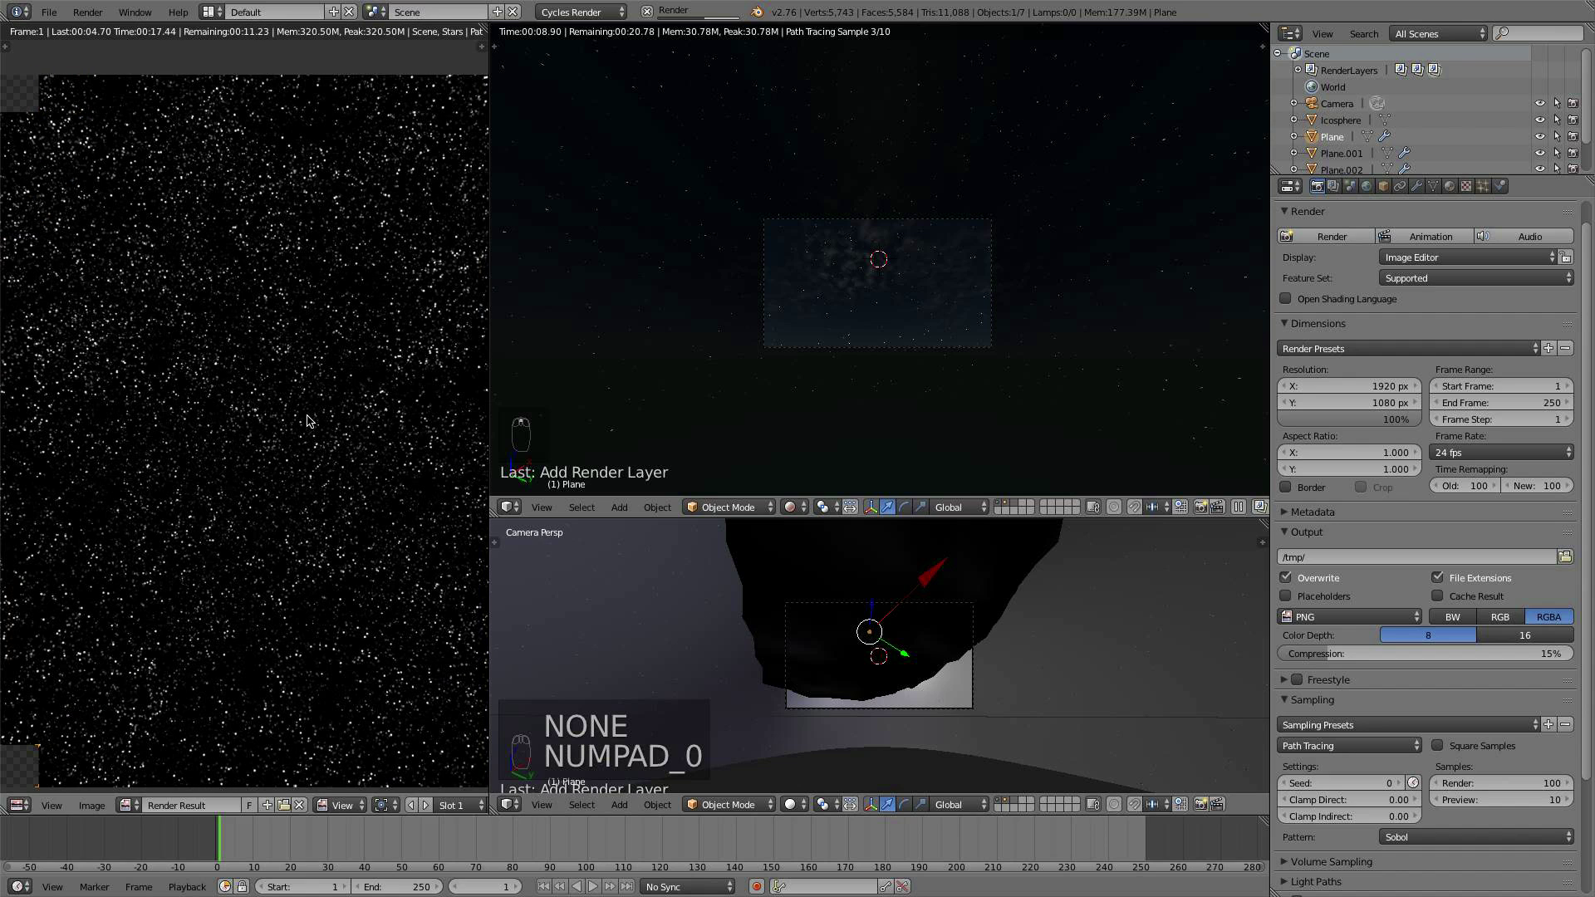
scroll(307, 420, "down", 4)
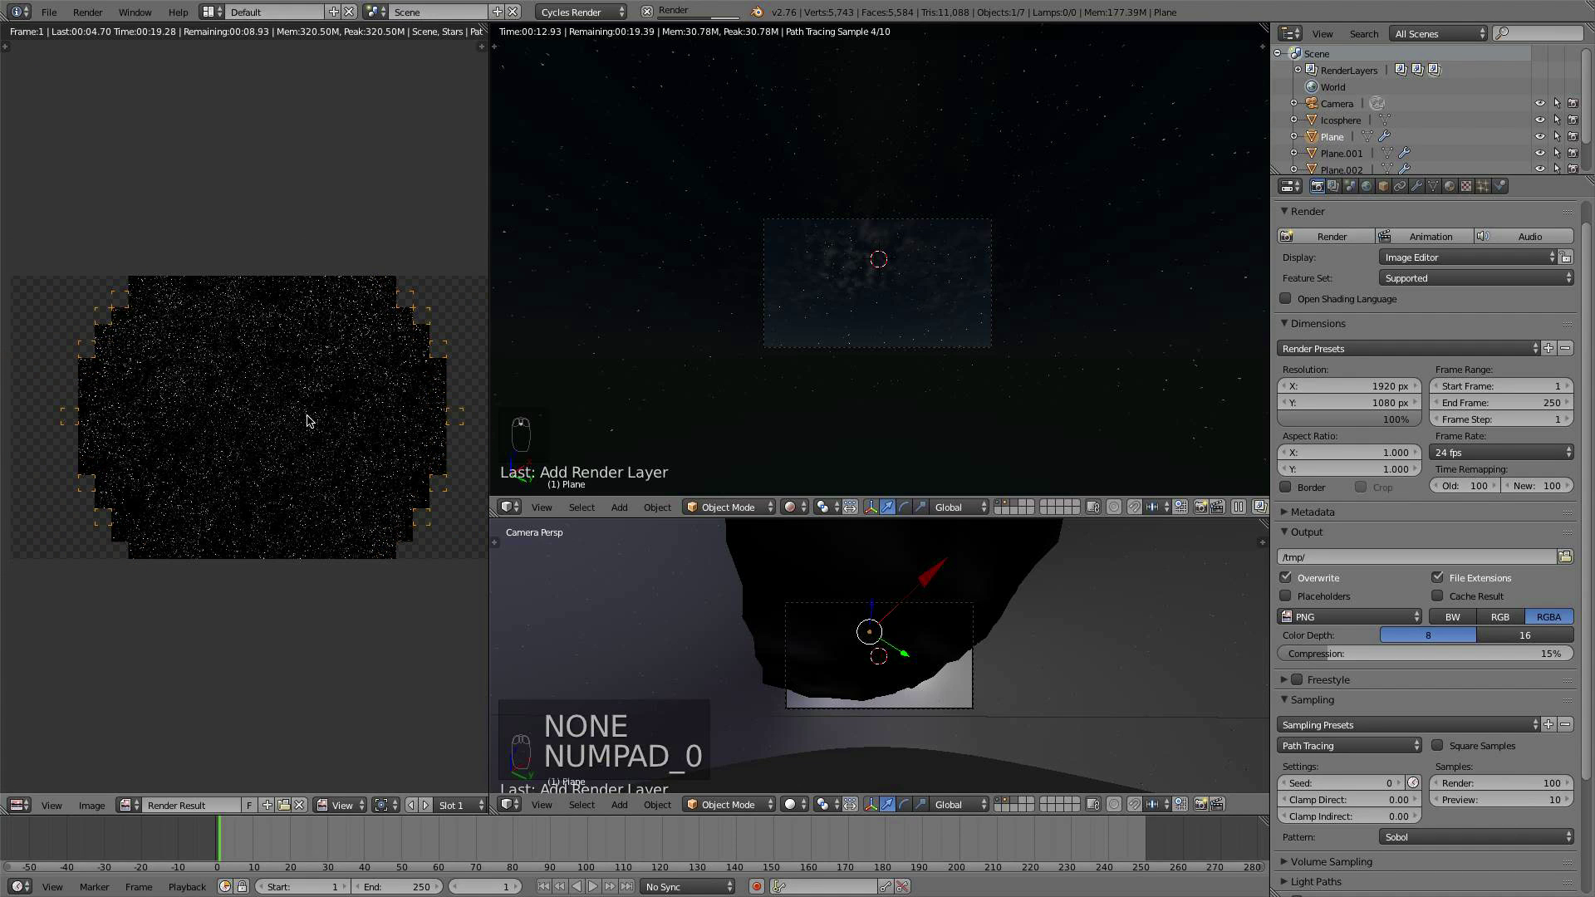
scroll(306, 421, "up", 4)
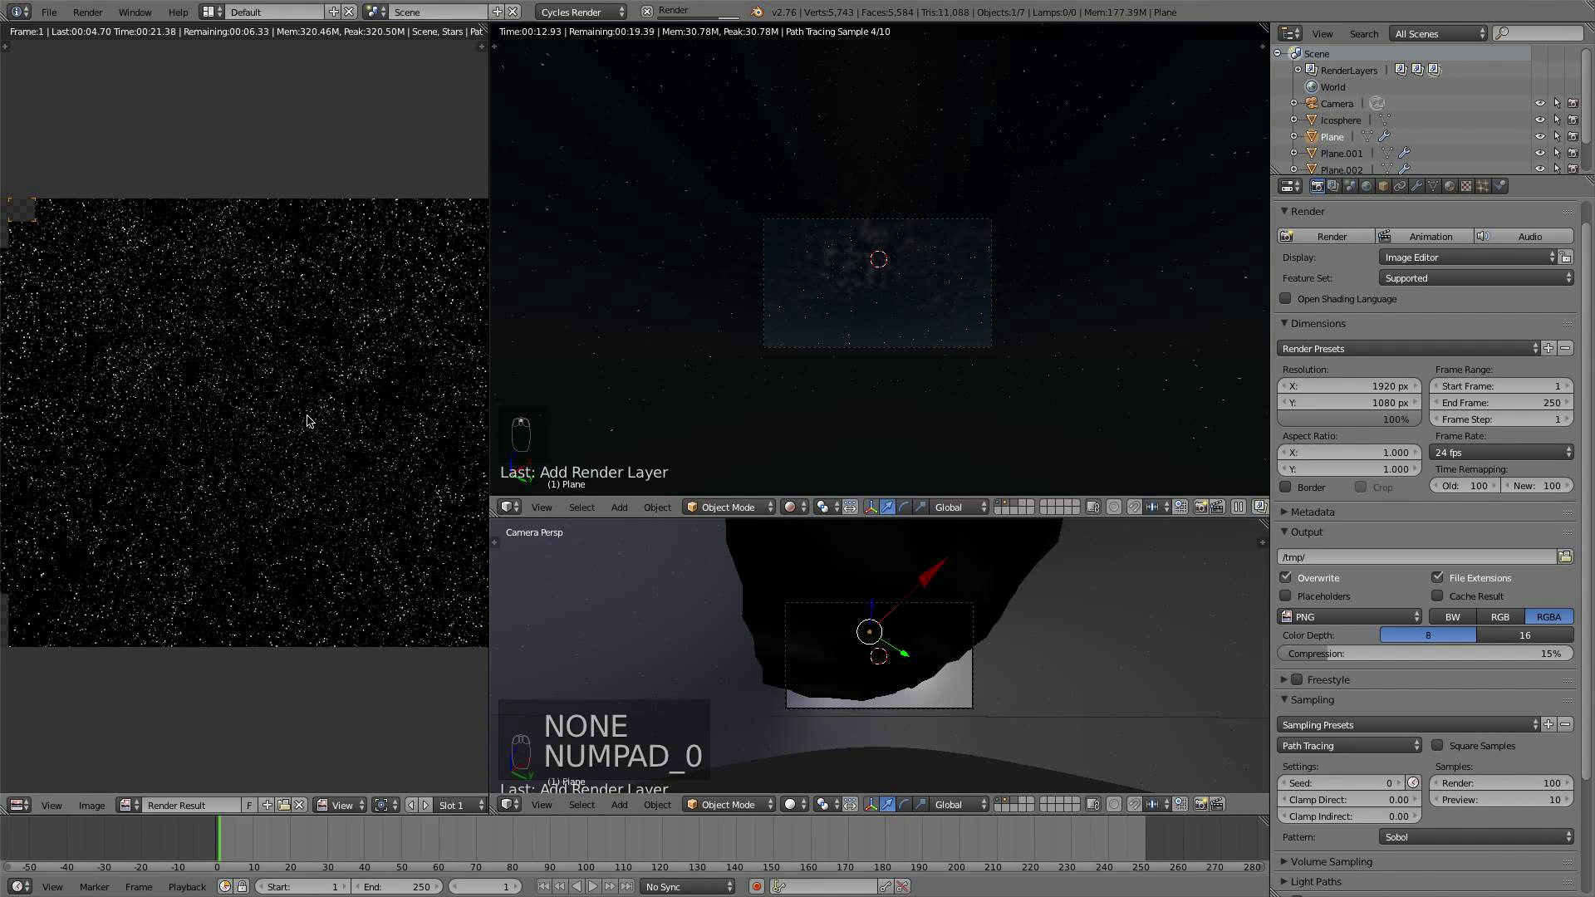
scroll(191, 379, "down", 4)
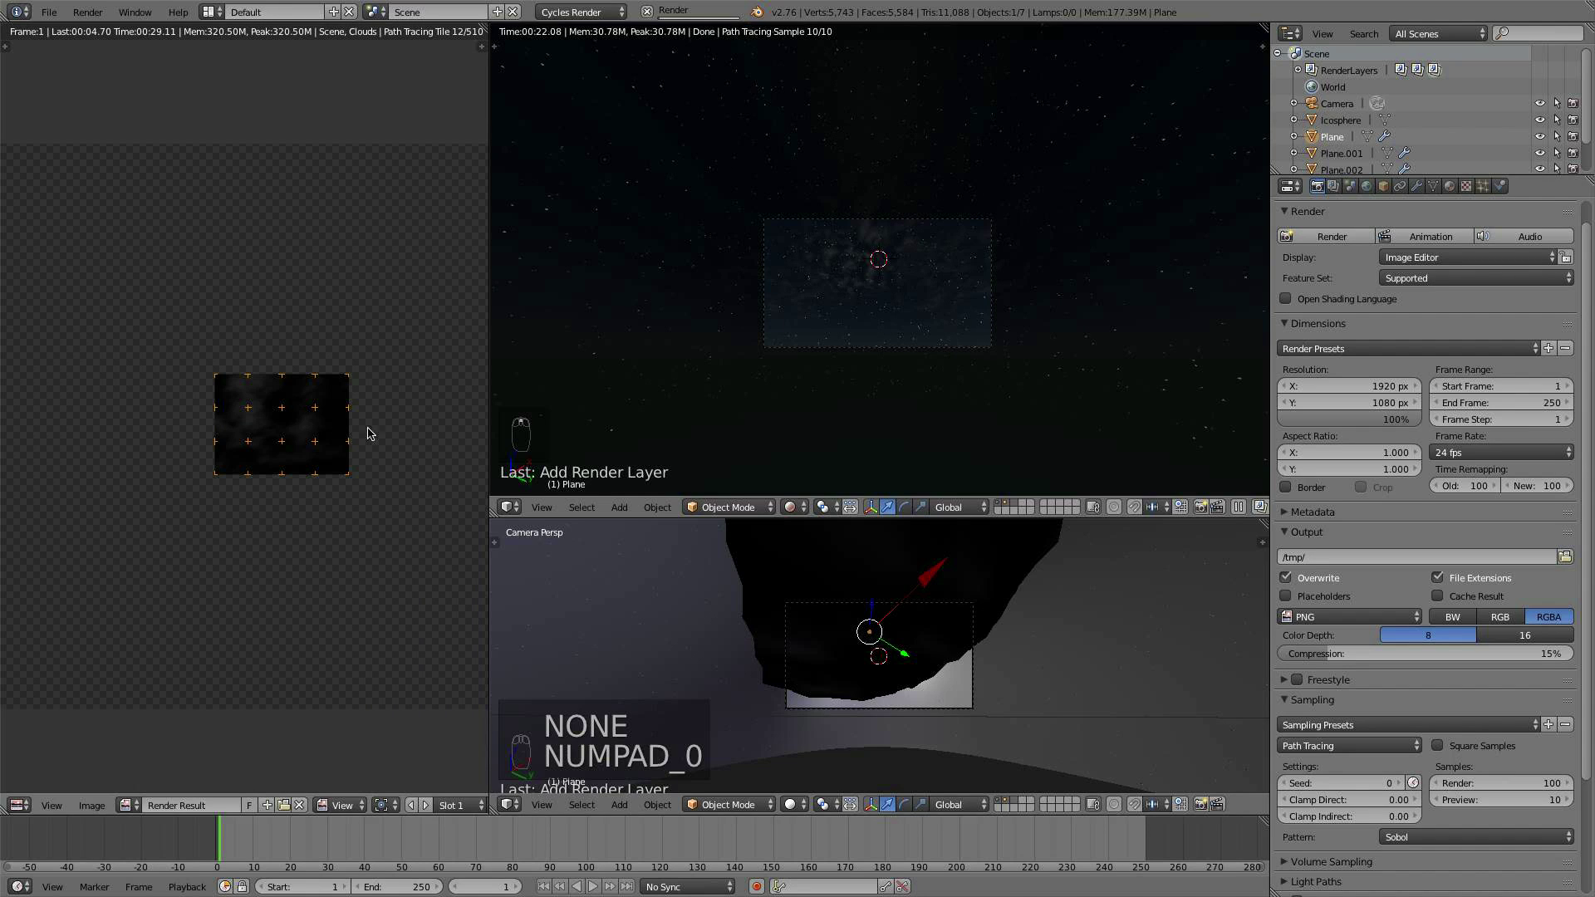
scroll(328, 445, "down", 1)
scroll(391, 509, "down", 2)
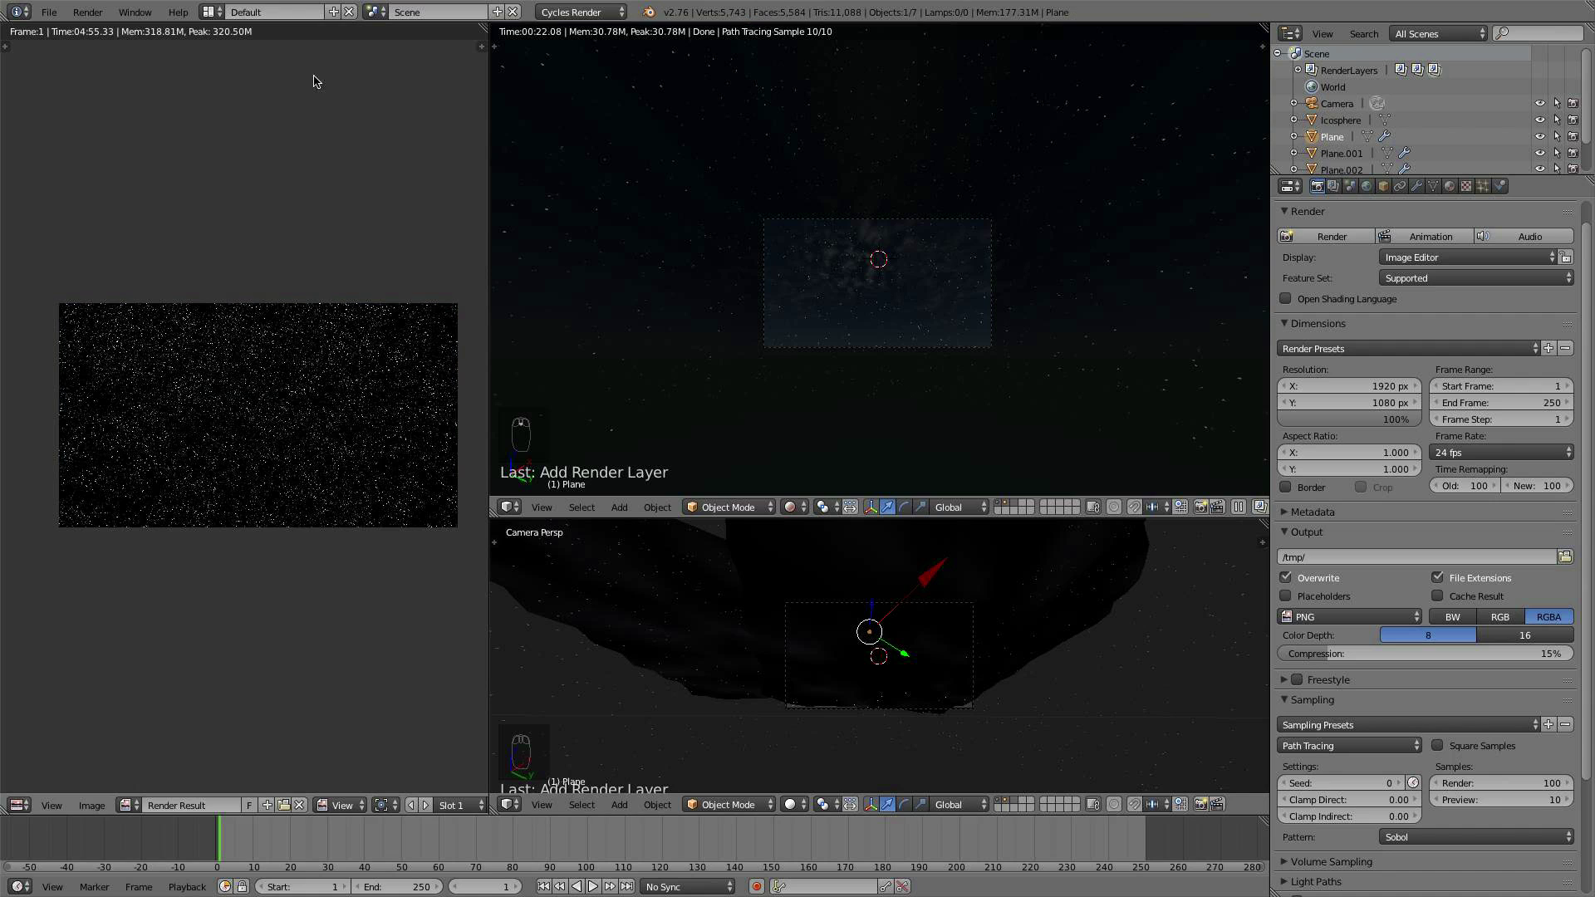
Step: Switch to the Compositing screen layout, enlarge the node editor and enable compositing nodes
left_click(210, 12)
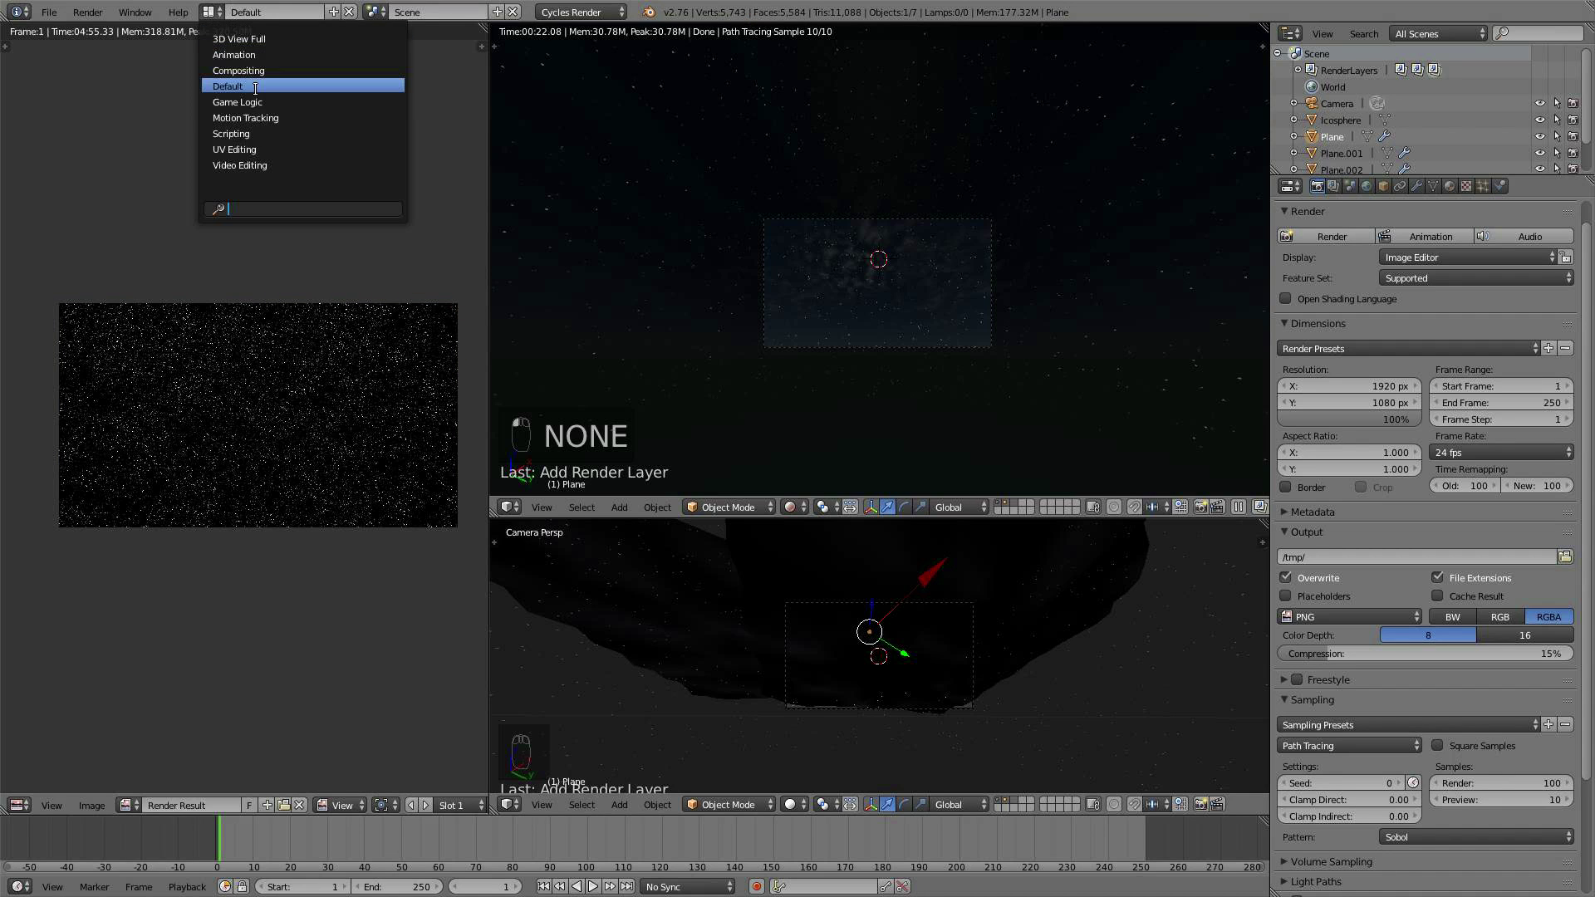
left_click(262, 73)
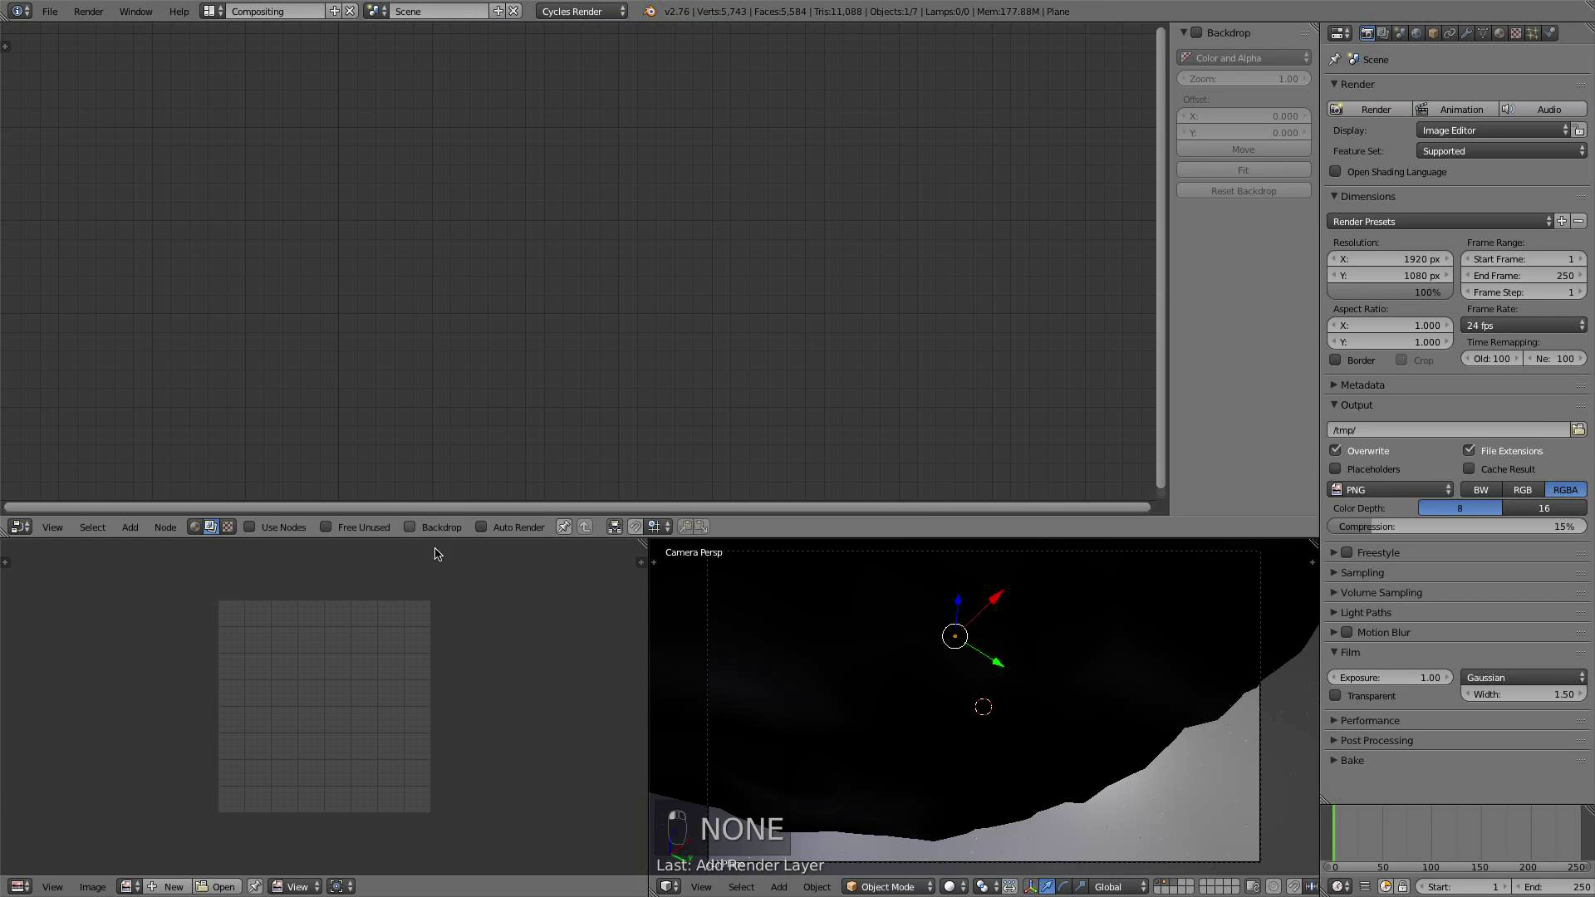
left_click_drag(441, 539, 552, 625)
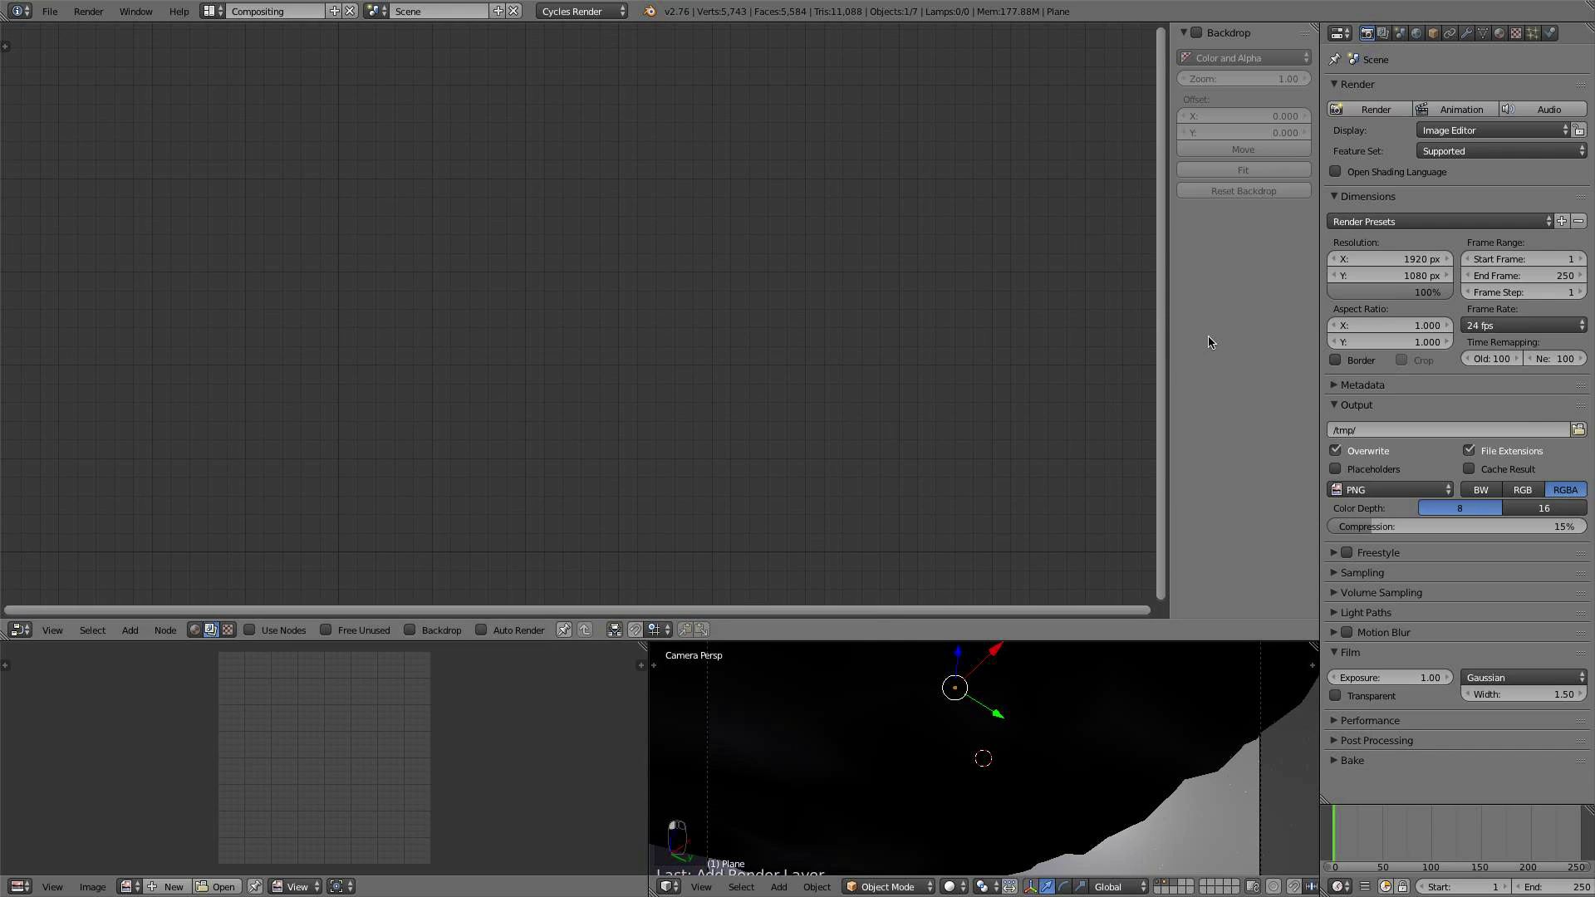
key("n")
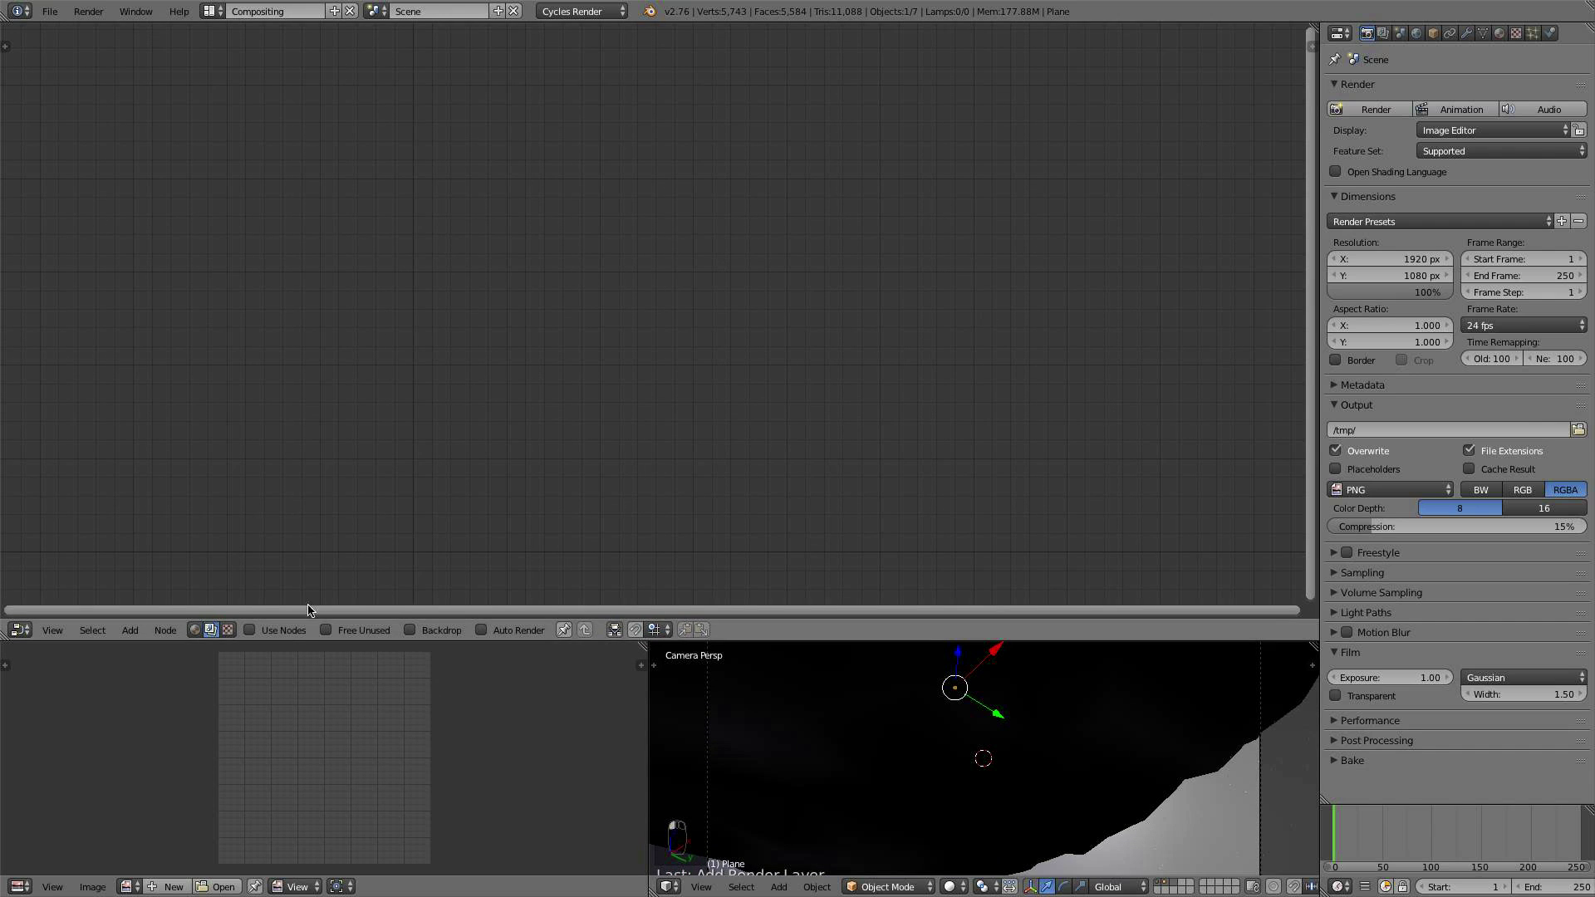
left_click(286, 632)
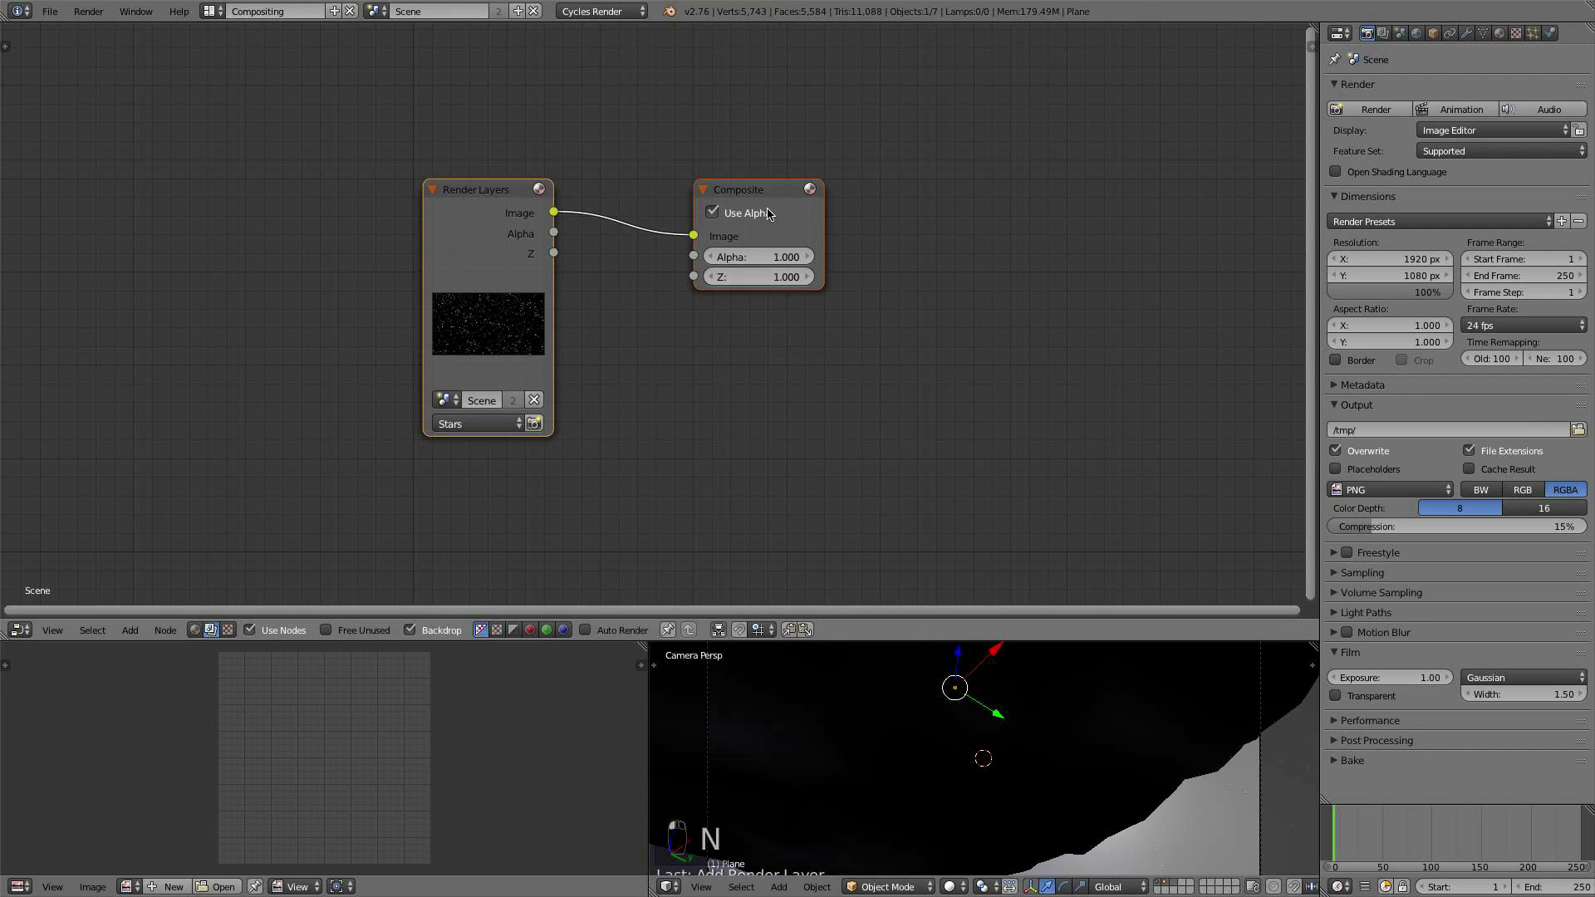
Step: Spread the Render Layers and Composite nodes apart and preview the Stars layer through a Viewer node, adjusting the backdrop size
left_click_drag(814, 214, 1321, 240)
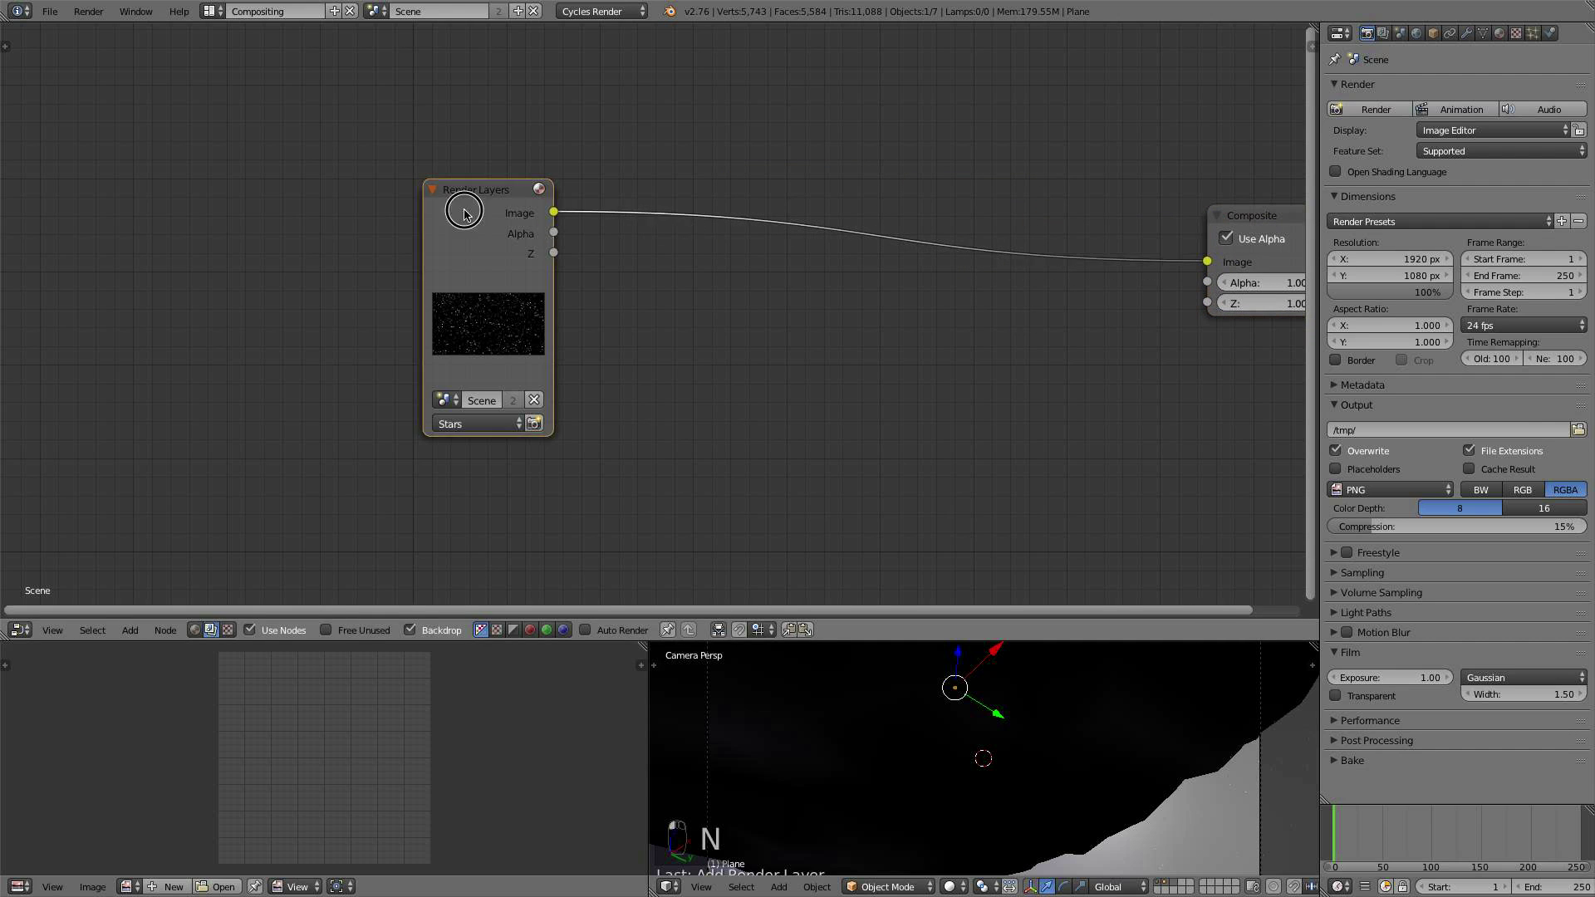
left_click_drag(463, 213, 233, 158)
scroll(524, 236, "down", 2)
left_click(249, 148, "ctrl+shift")
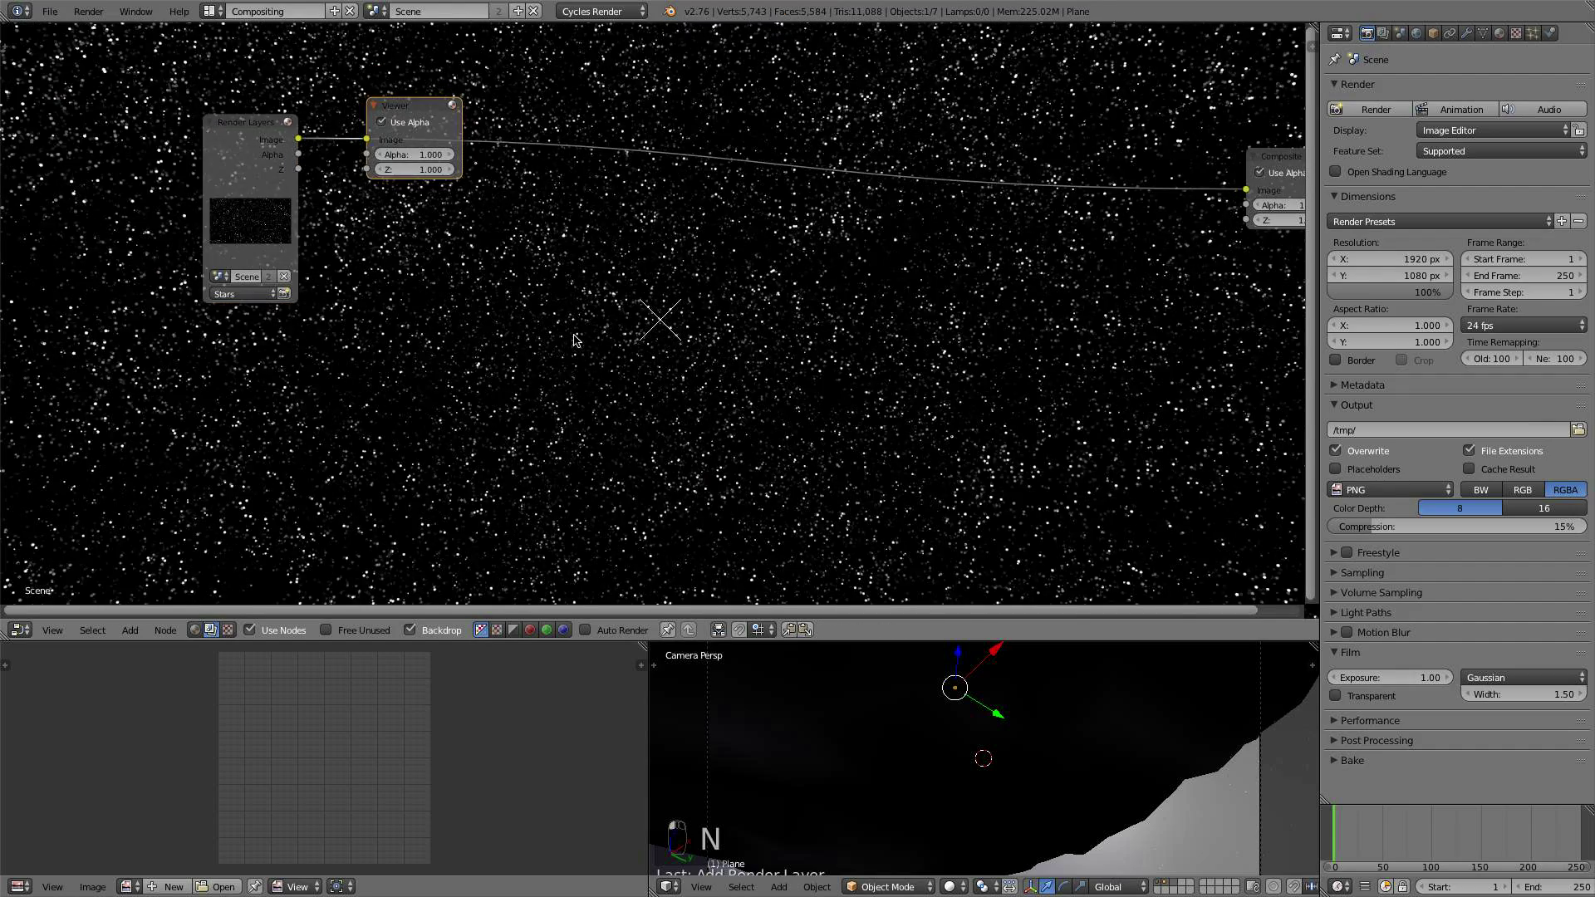
key("v")
key("alt+v")
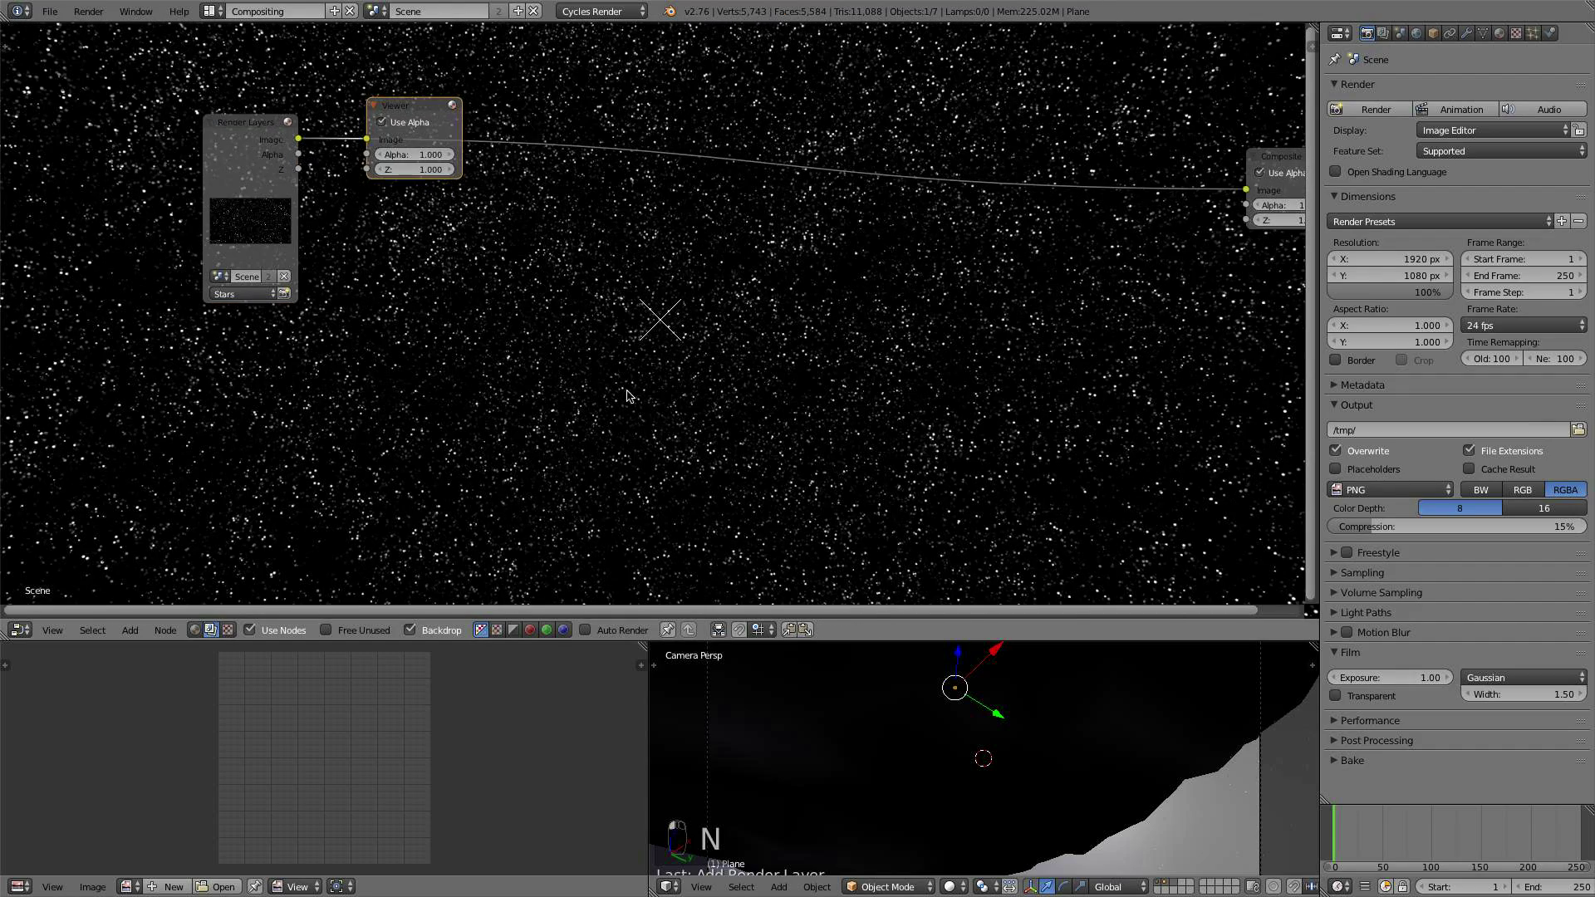
key("v")
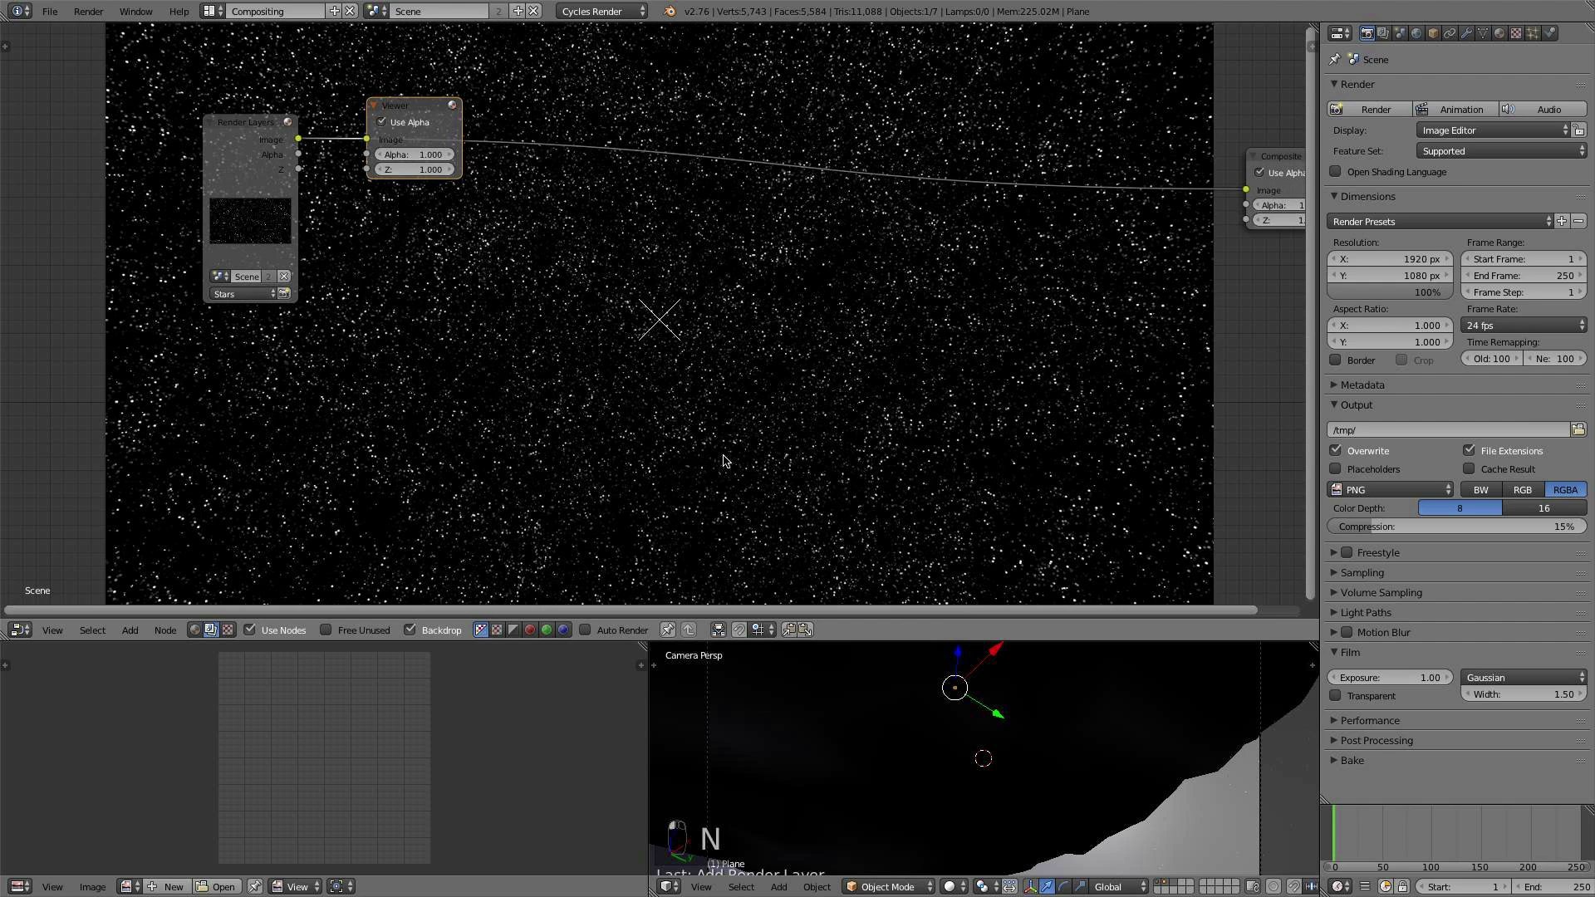
scroll(610, 437, "up", 1)
key("alt+v")
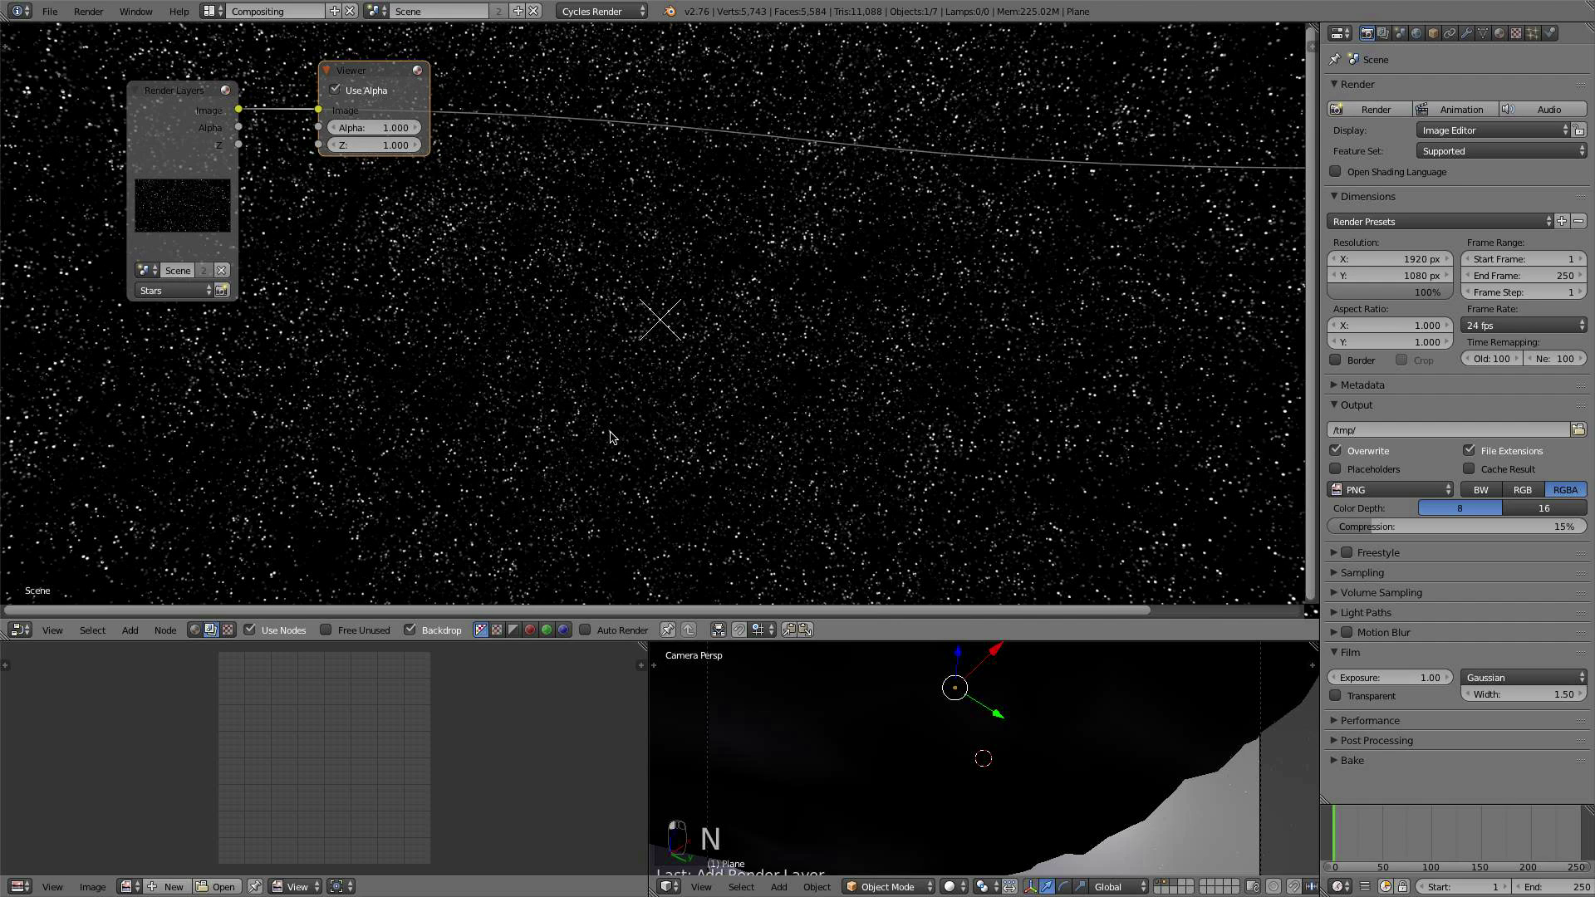
Step: Set the particle size of the star sphere's hair particle system to 0.012
right_click(1211, 775)
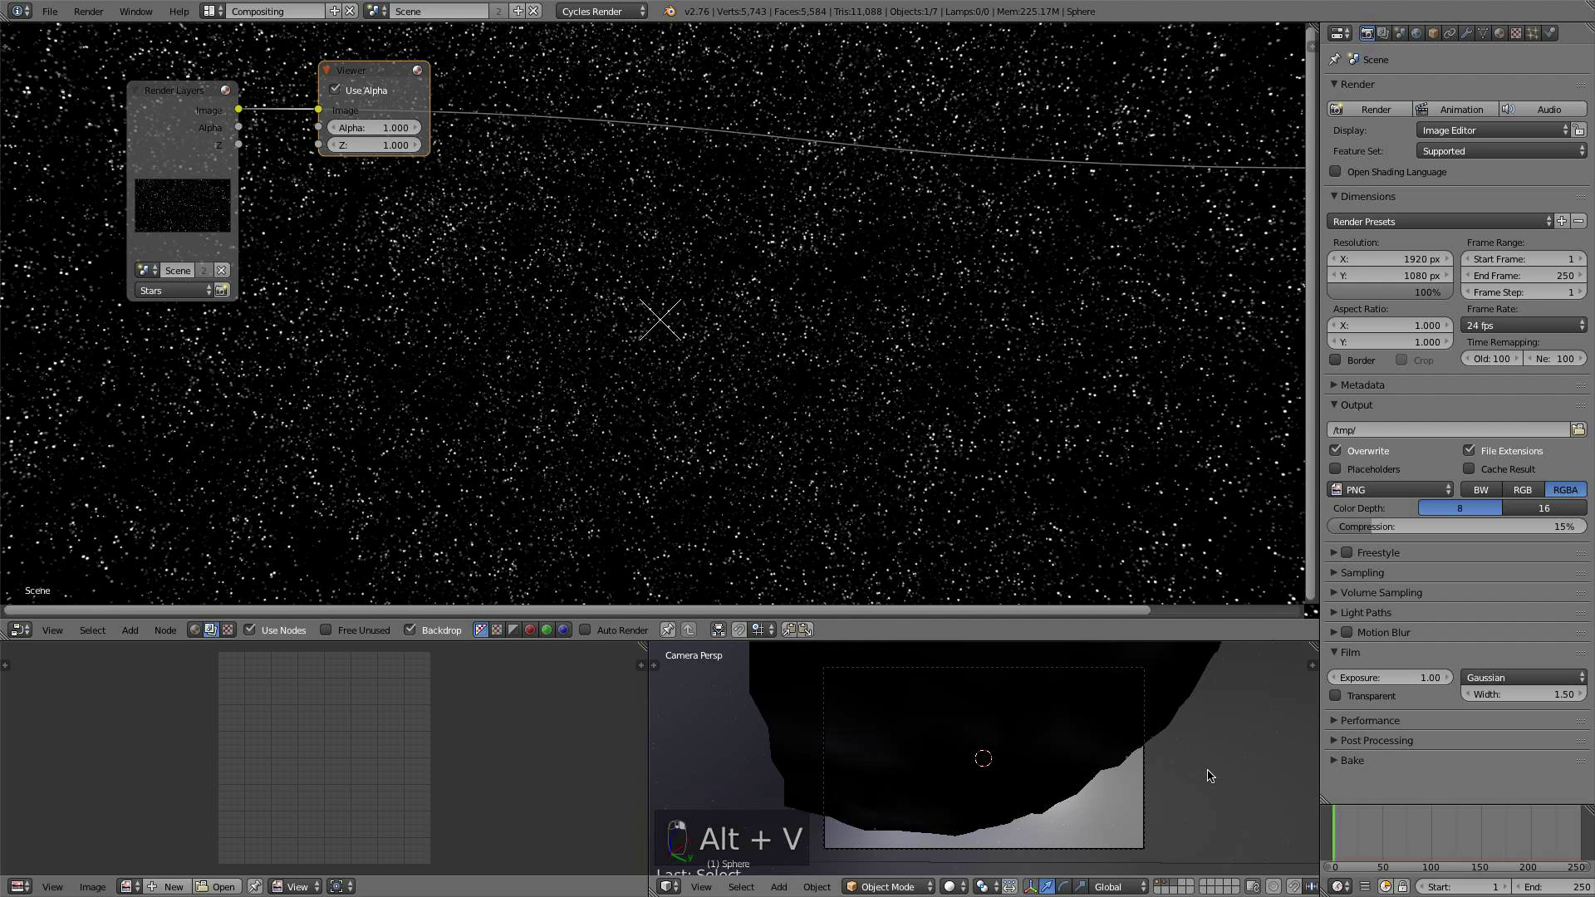
left_click(1533, 32)
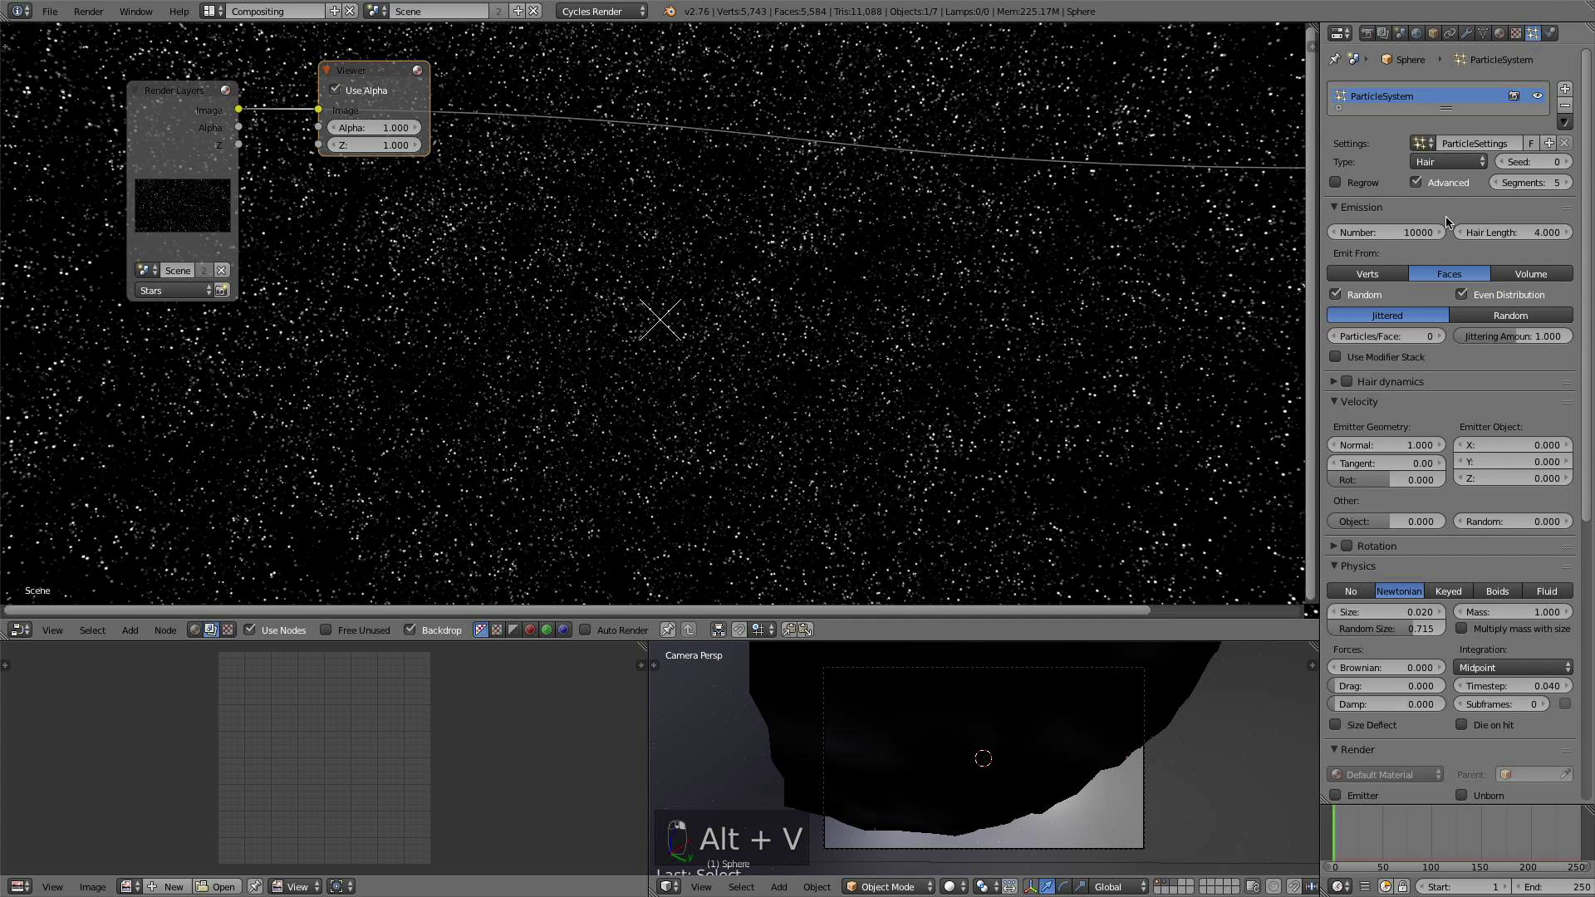
scroll(1404, 235, "down", 4)
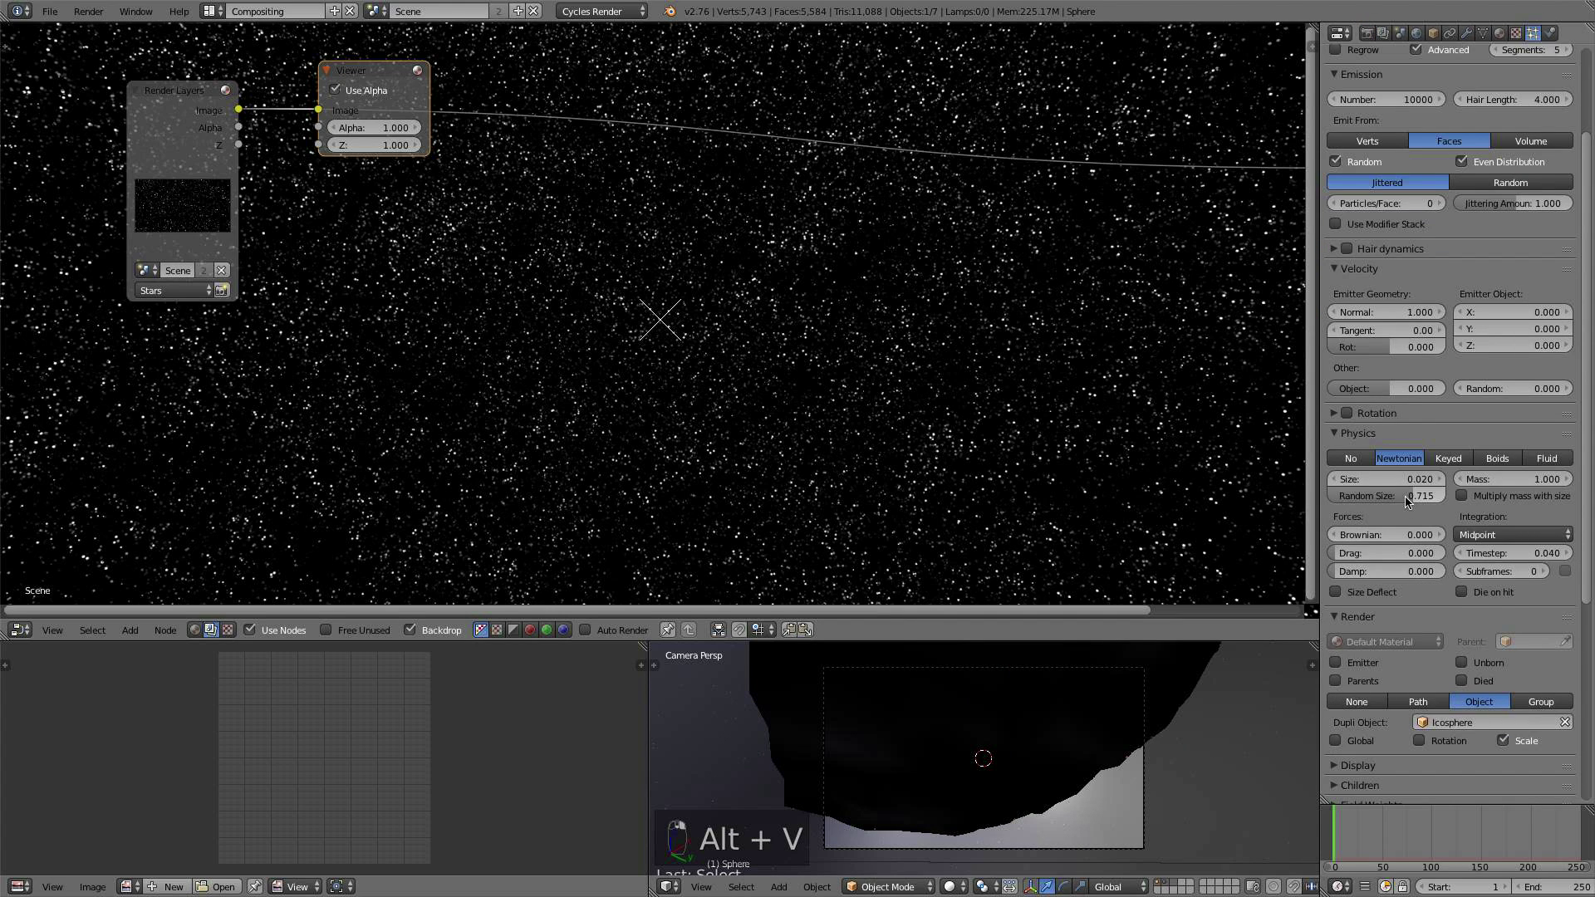
left_click(1404, 479)
type("0.012")
key("Return")
Step: Place the Viewer node near the Composite node and move the Stars render layer node further away from them
key("Home")
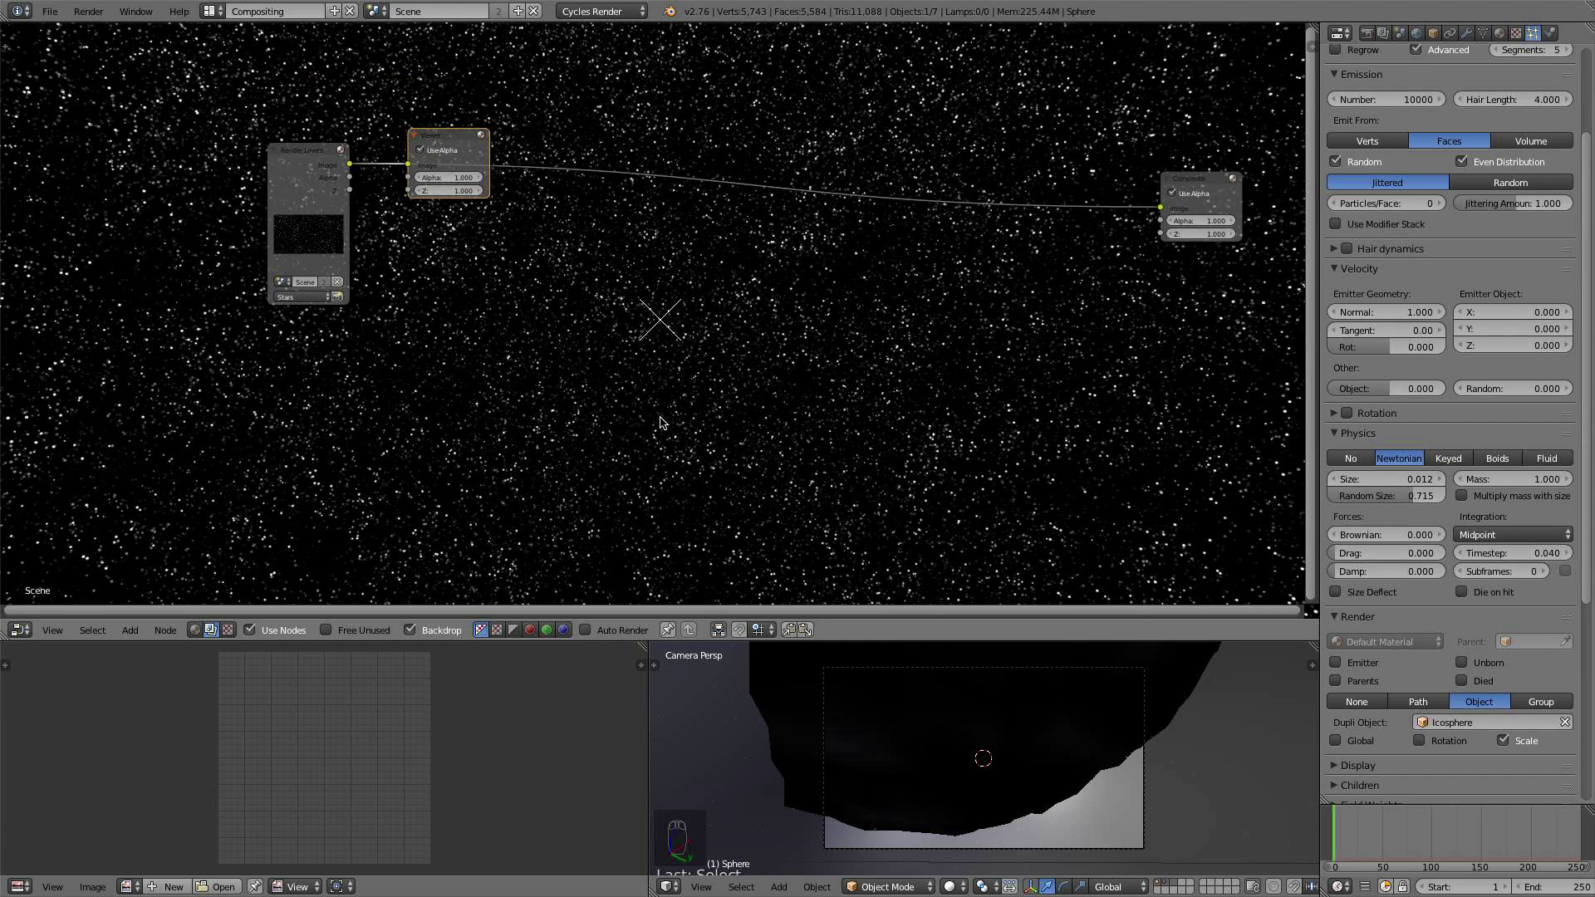
left_click_drag(513, 156, 1227, 304)
scroll(729, 316, "up", 2)
middle_click_drag(449, 272, 515, 302)
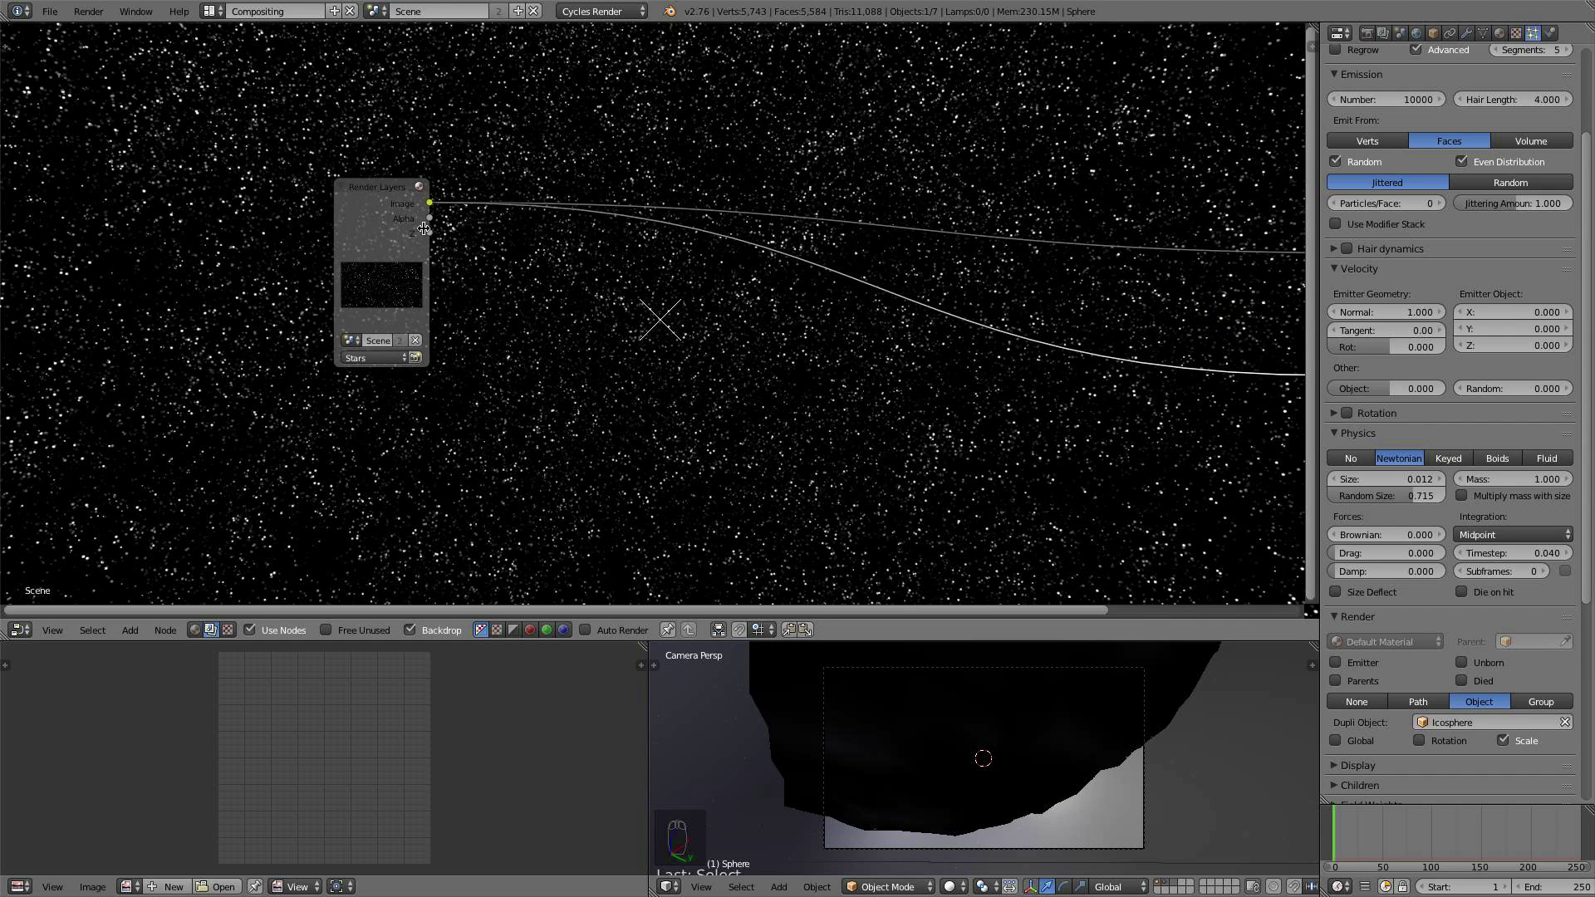
left_click_drag(373, 215, 223, 183)
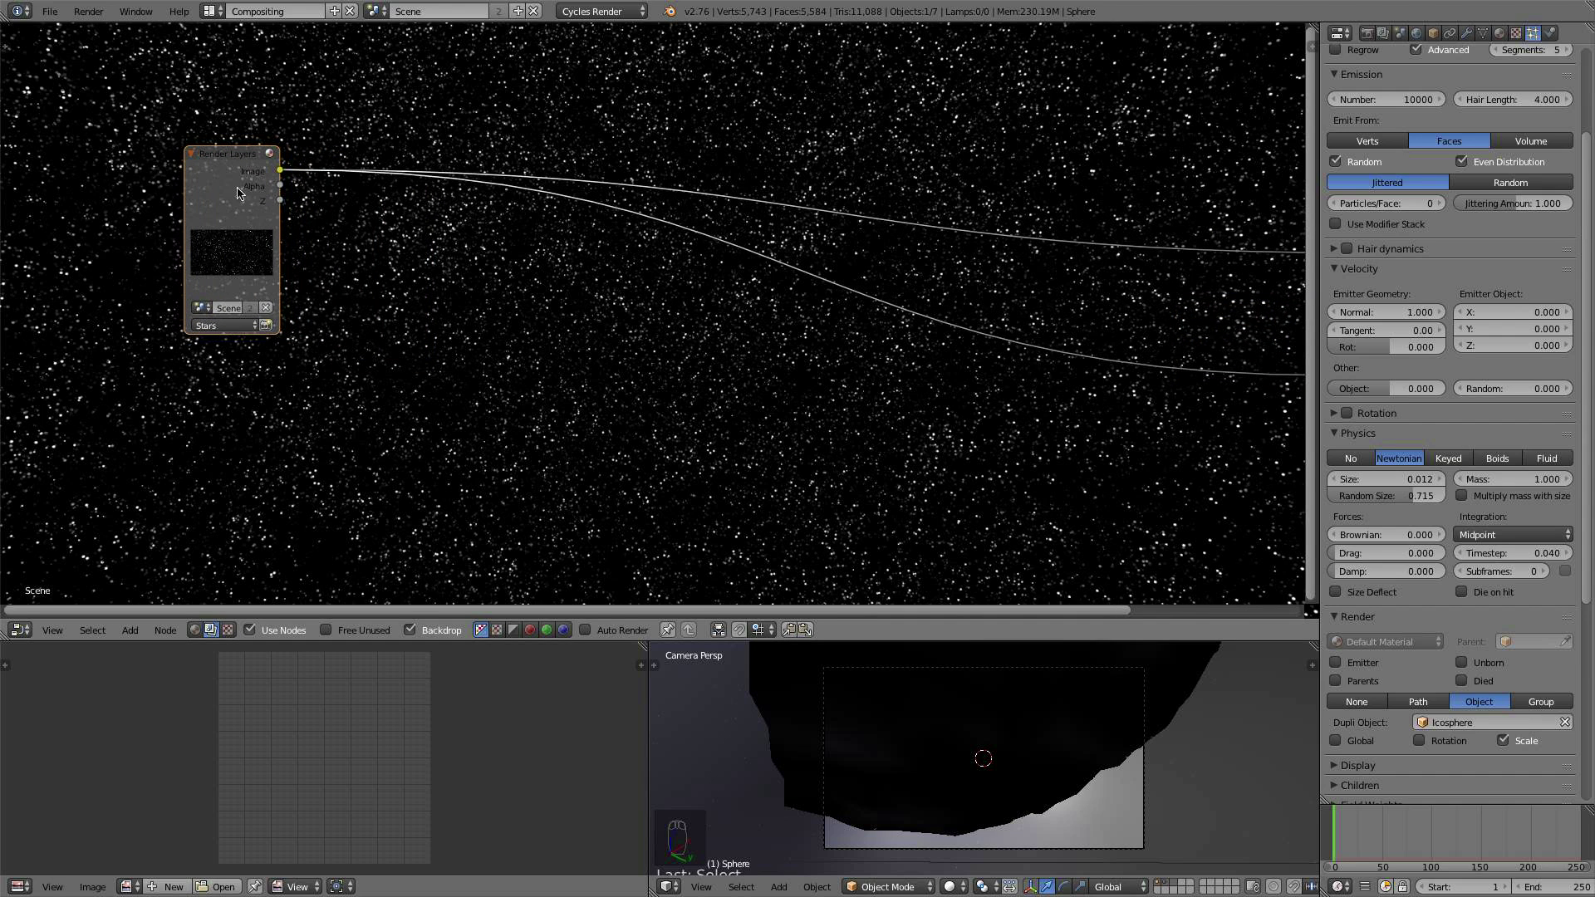
Step: Duplicate the Render Layers node below the original, switch the copy to the Env layer and preview it in the backdrop
key("shift+d")
left_click(228, 462)
middle_click_drag(305, 529, 350, 456)
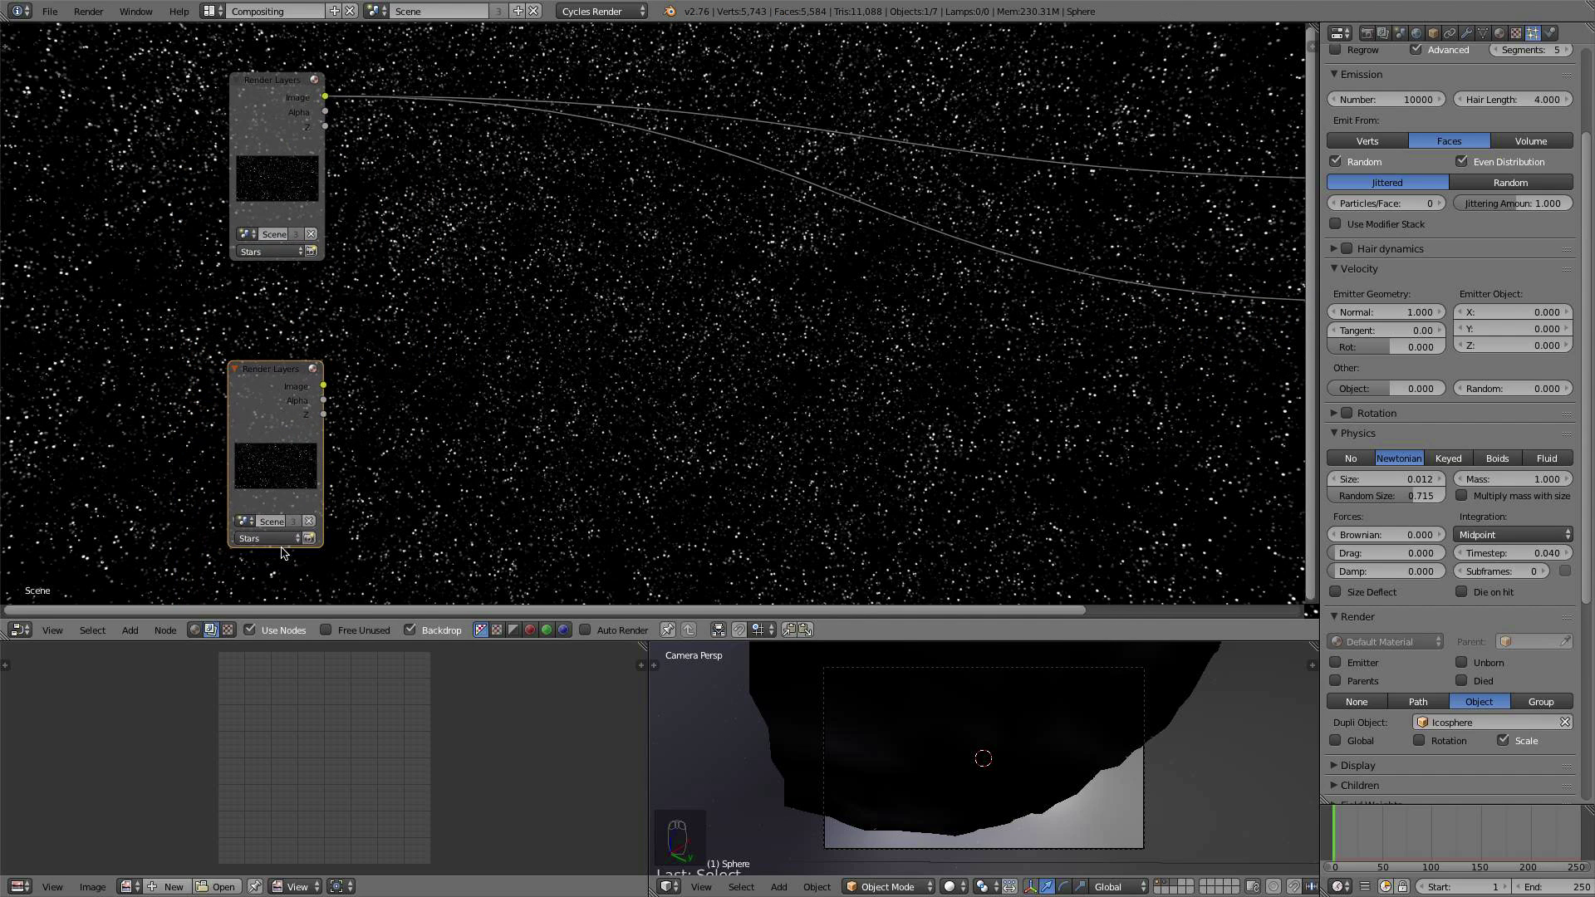
left_click(269, 538)
left_click(262, 492)
left_click(266, 422, "ctrl+shift")
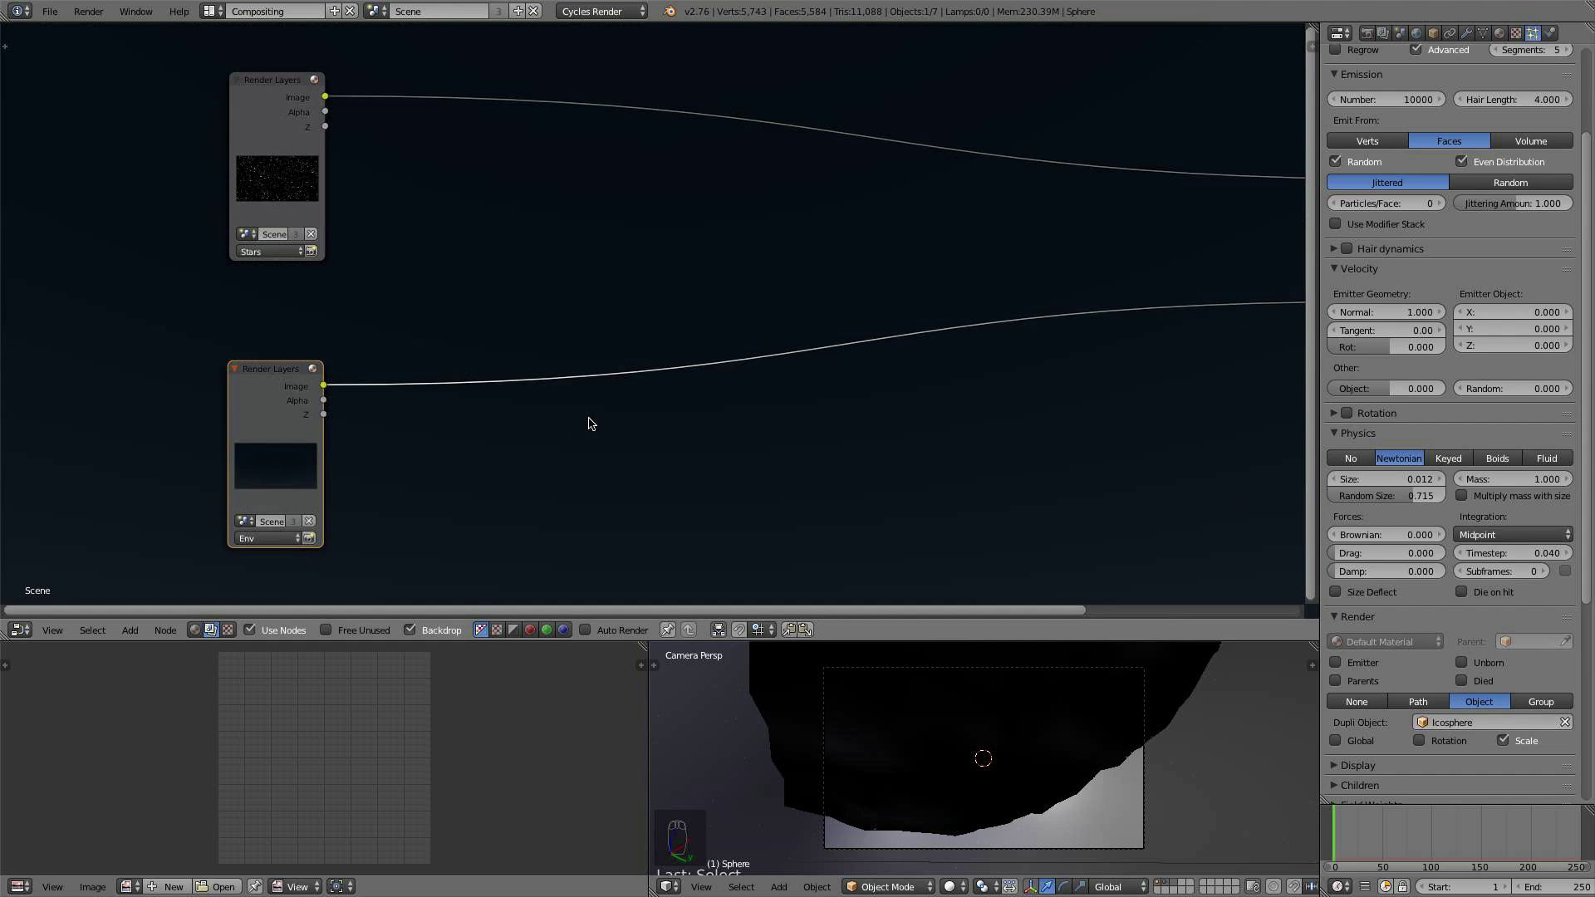
key("alt+v")
key("alt+v")
Step: Space the Stars and Env render layer nodes apart and preview the Stars layer in the backdrop
middle_click_drag(445, 319, 463, 331)
left_click_drag(287, 114, 226, 104)
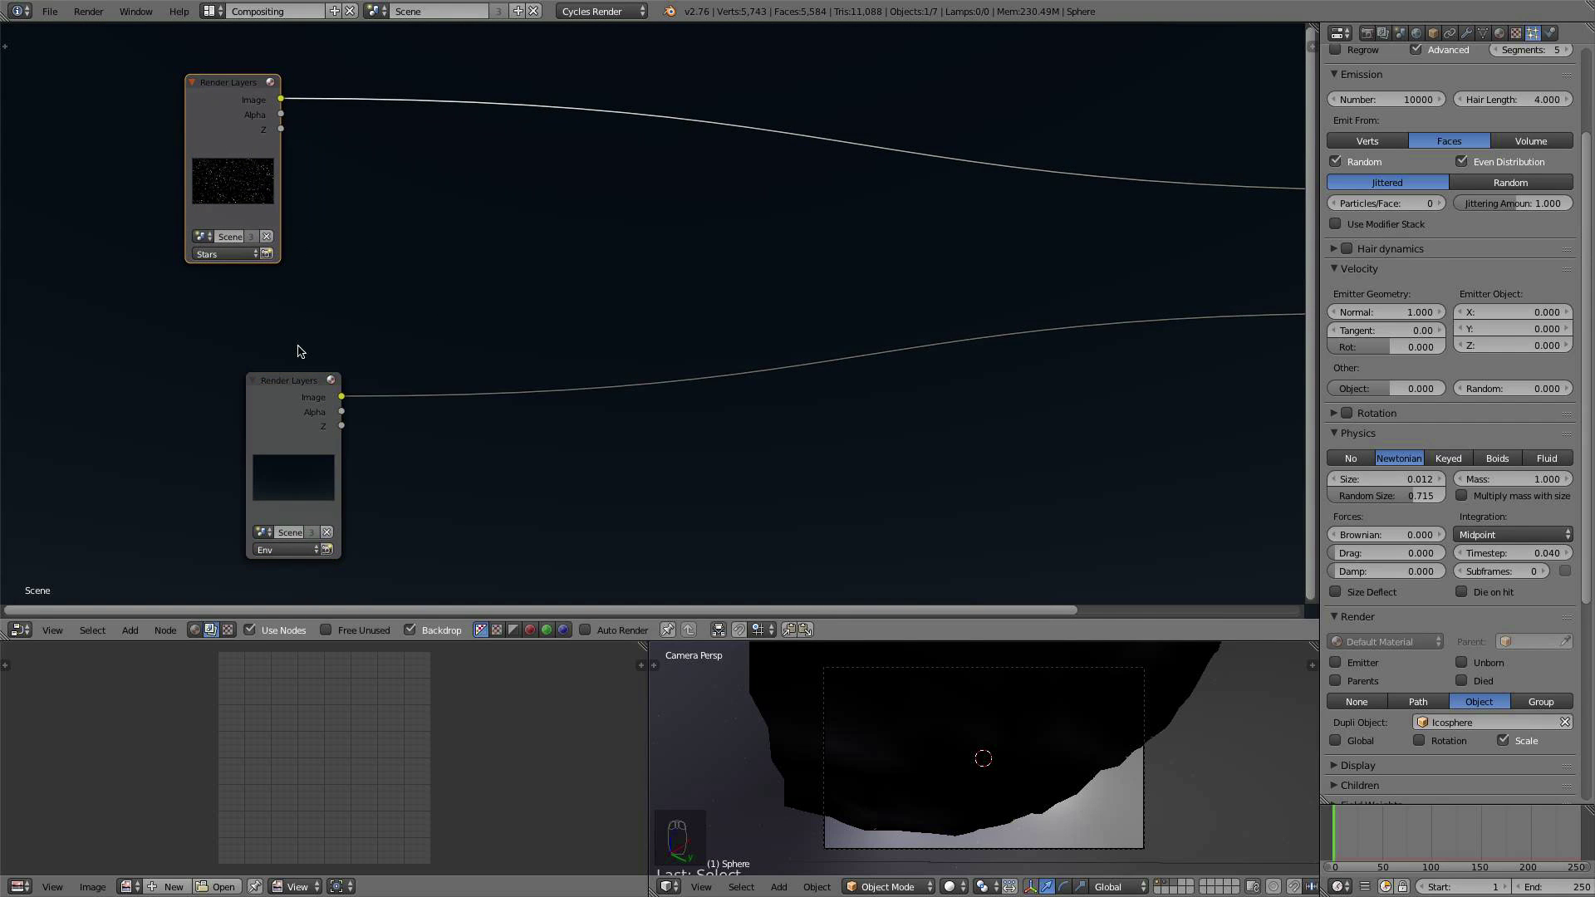
left_click_drag(290, 409, 290, 450)
left_click(243, 122, "ctrl+shift")
middle_click_drag(297, 129, 467, 336)
left_click_drag(410, 316, 342, 338)
scroll(467, 389, "up", 3)
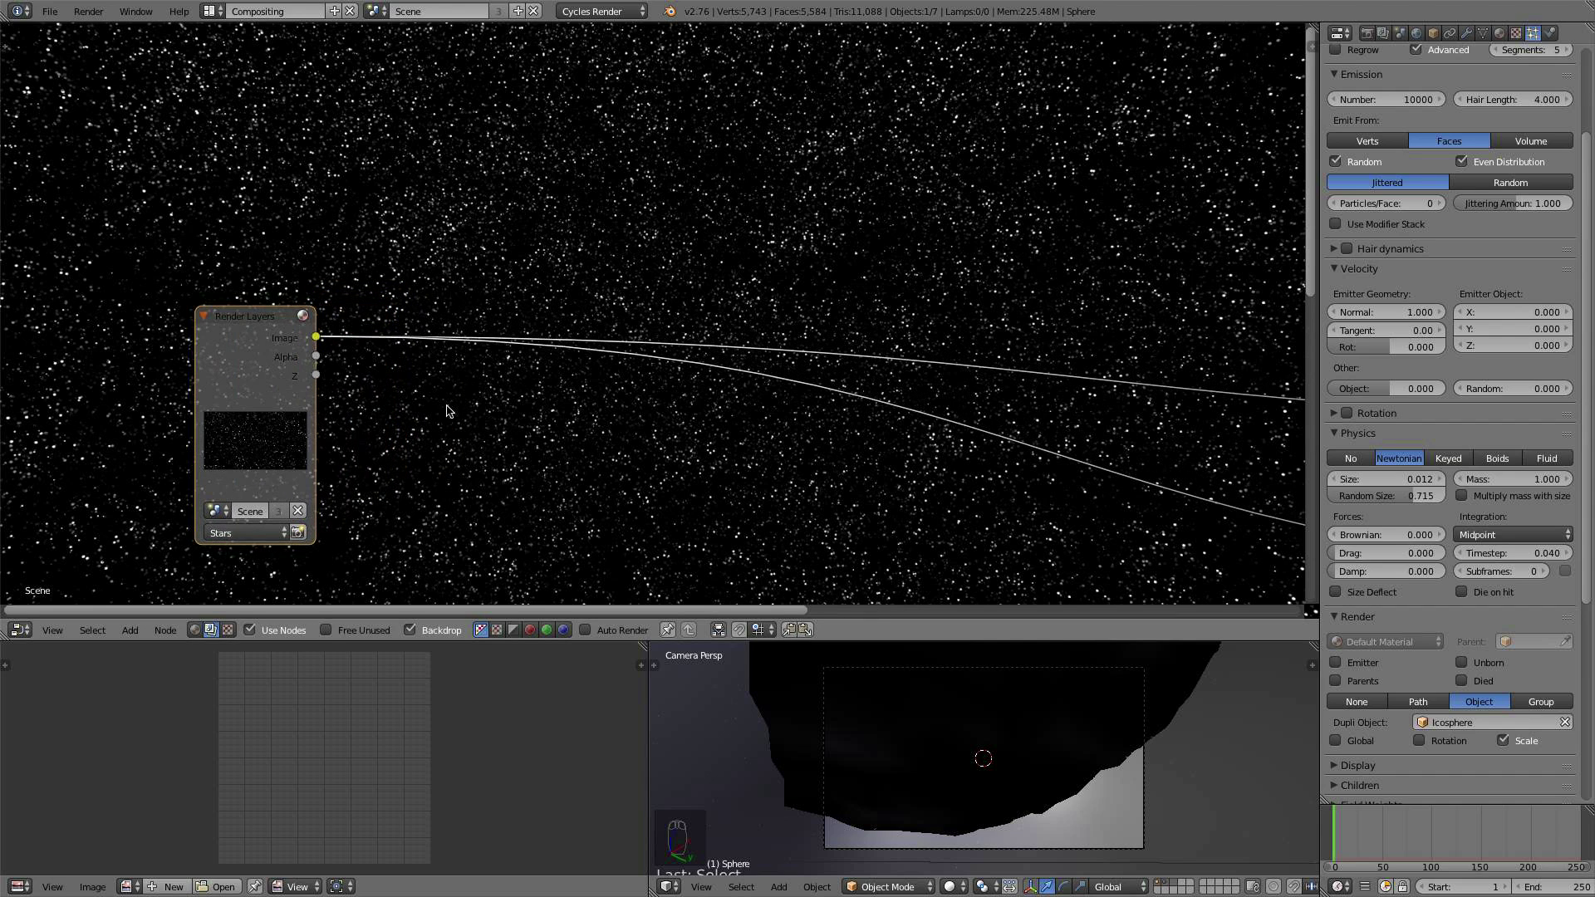
middle_click_drag(434, 413, 480, 426)
left_click_drag(300, 350, 247, 370)
scroll(530, 305, "down", 3)
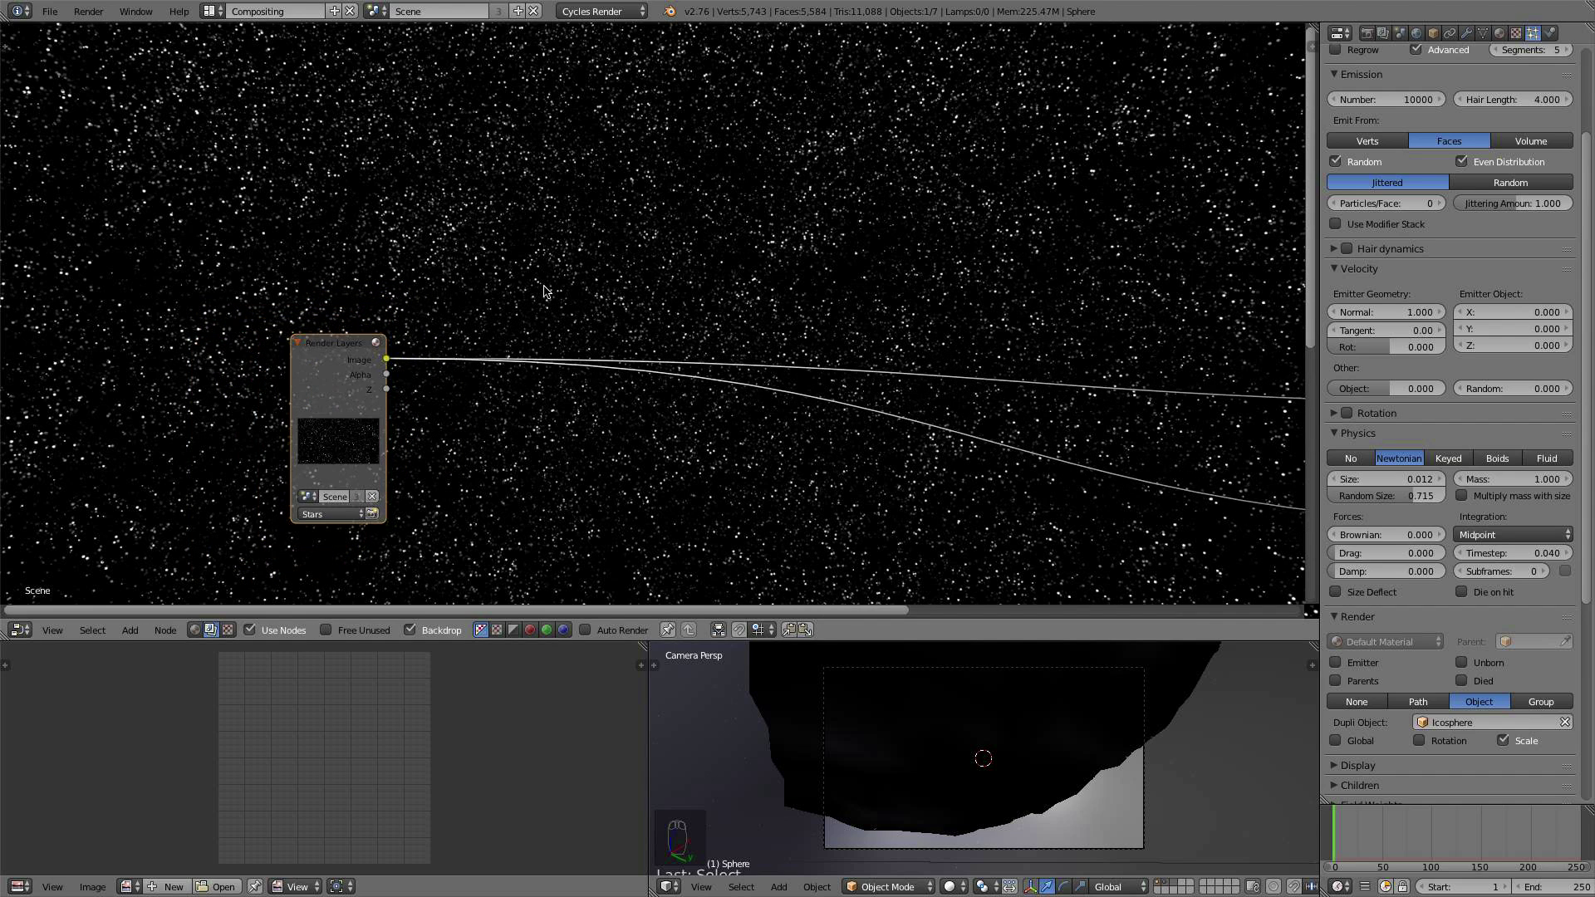
Step: Add a Blur node above the Stars render layer node and set its filter type to Fast Gaussian
middle_click_drag(539, 285, 541, 310)
key("shift+a")
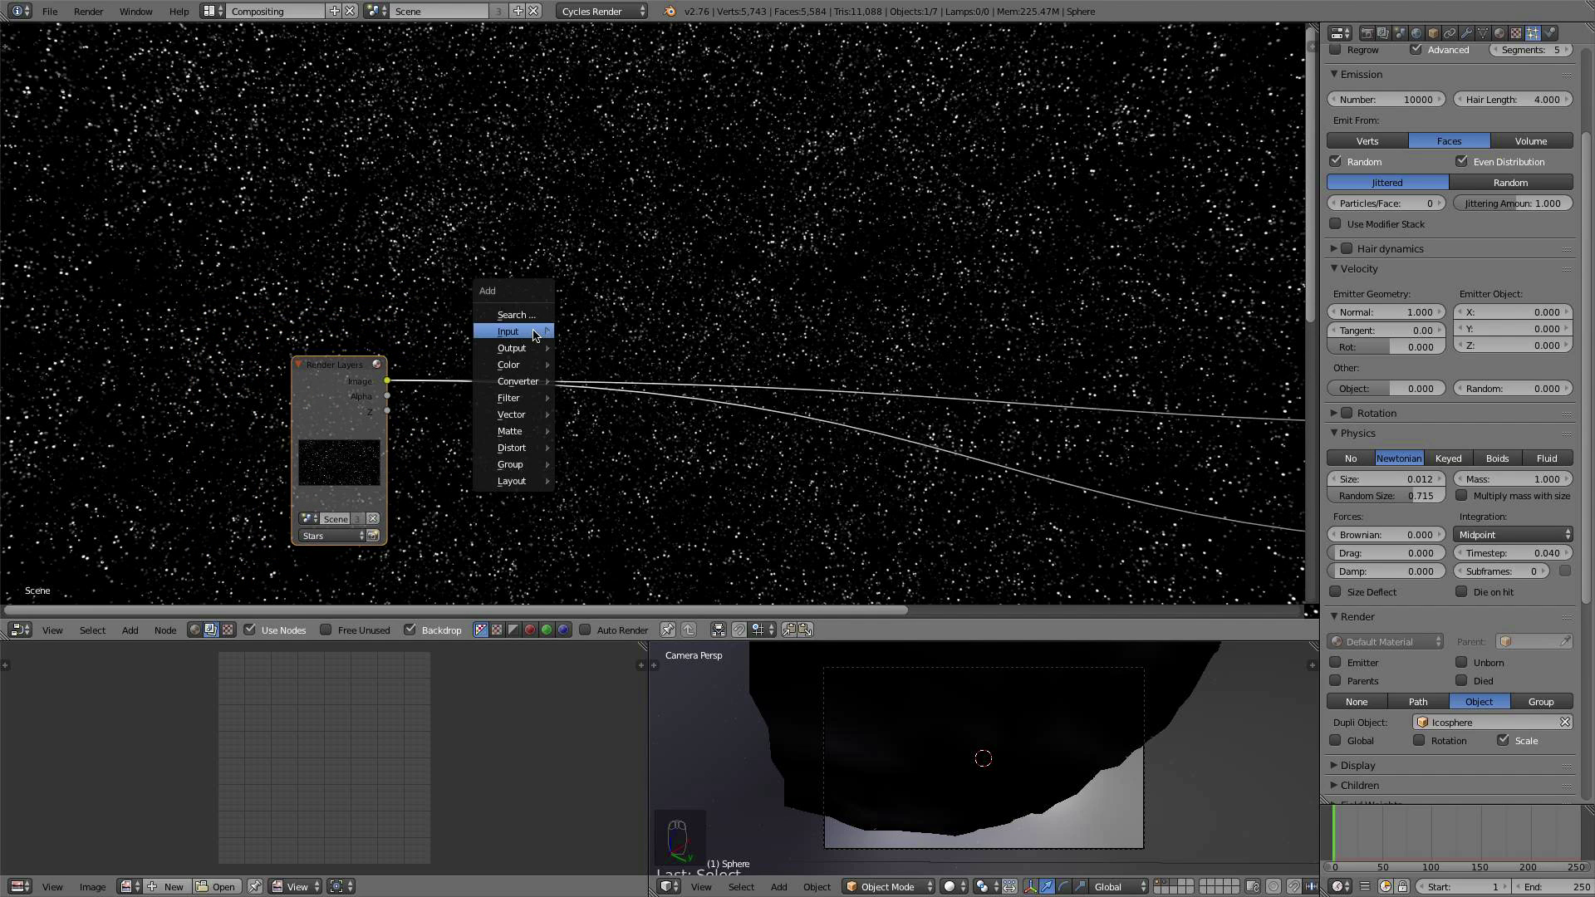
mouse_move(535, 333)
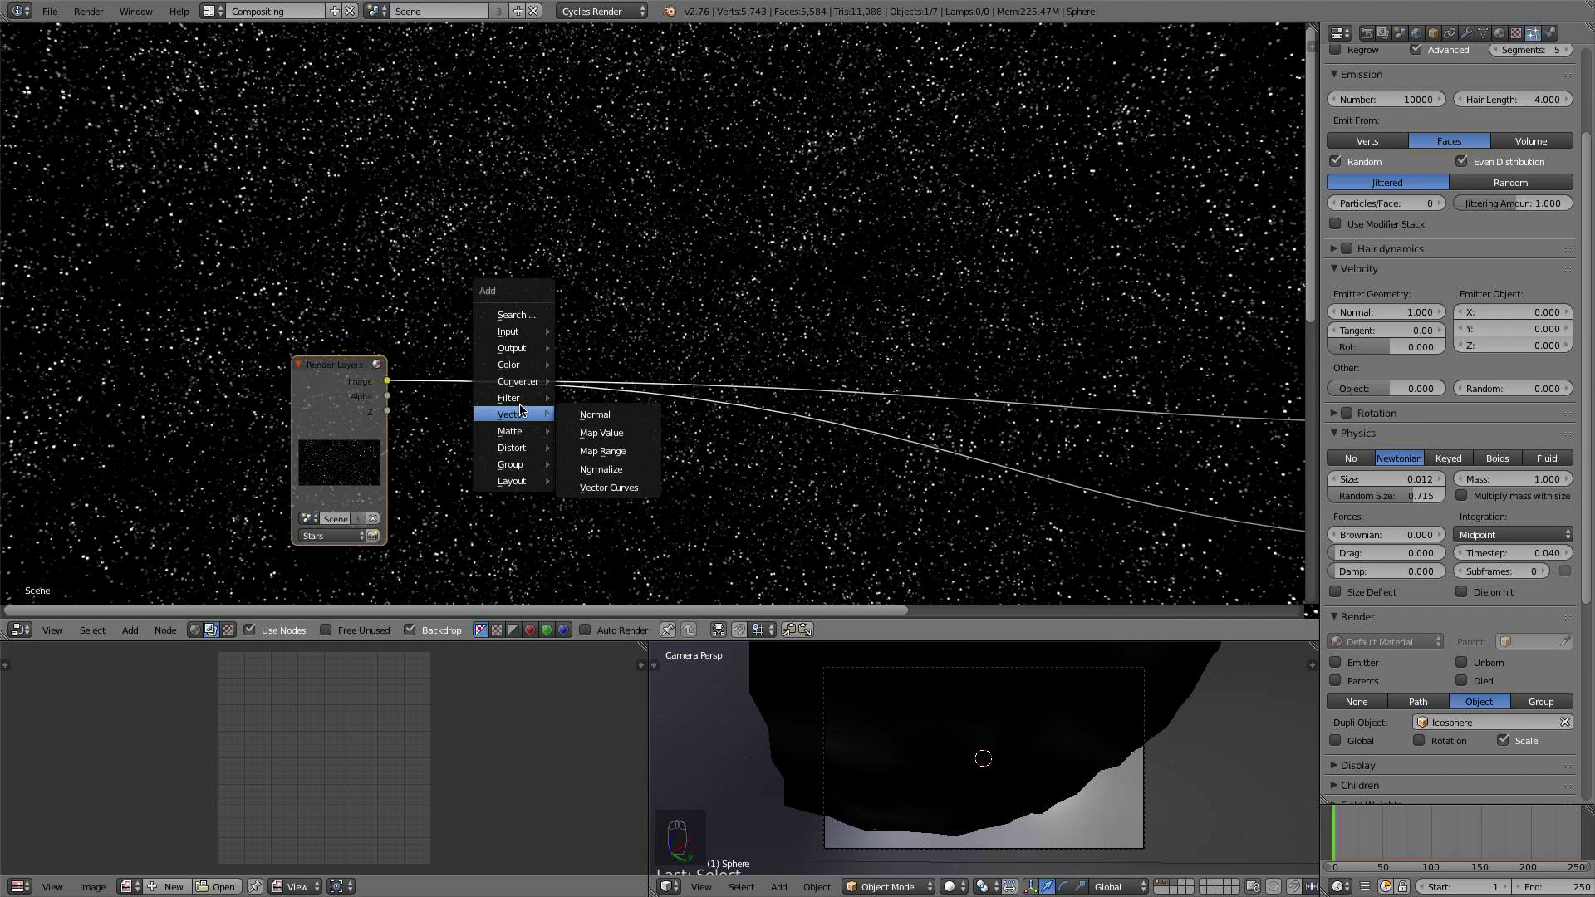
mouse_move(524, 398)
left_click(611, 402)
left_click(446, 137)
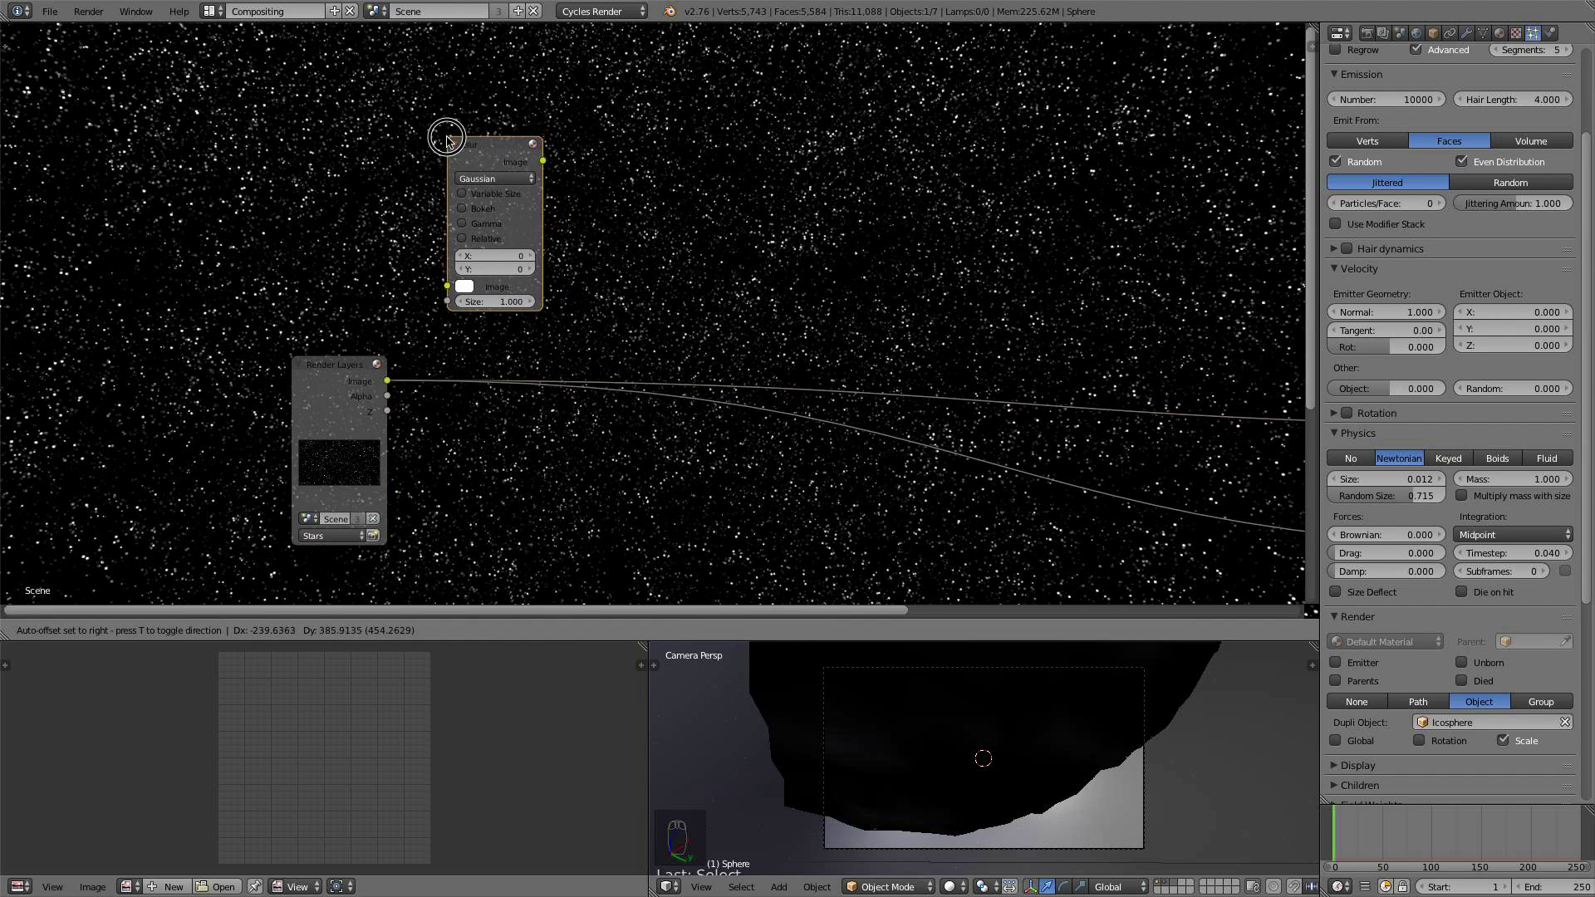
left_click(496, 178)
left_click(510, 88)
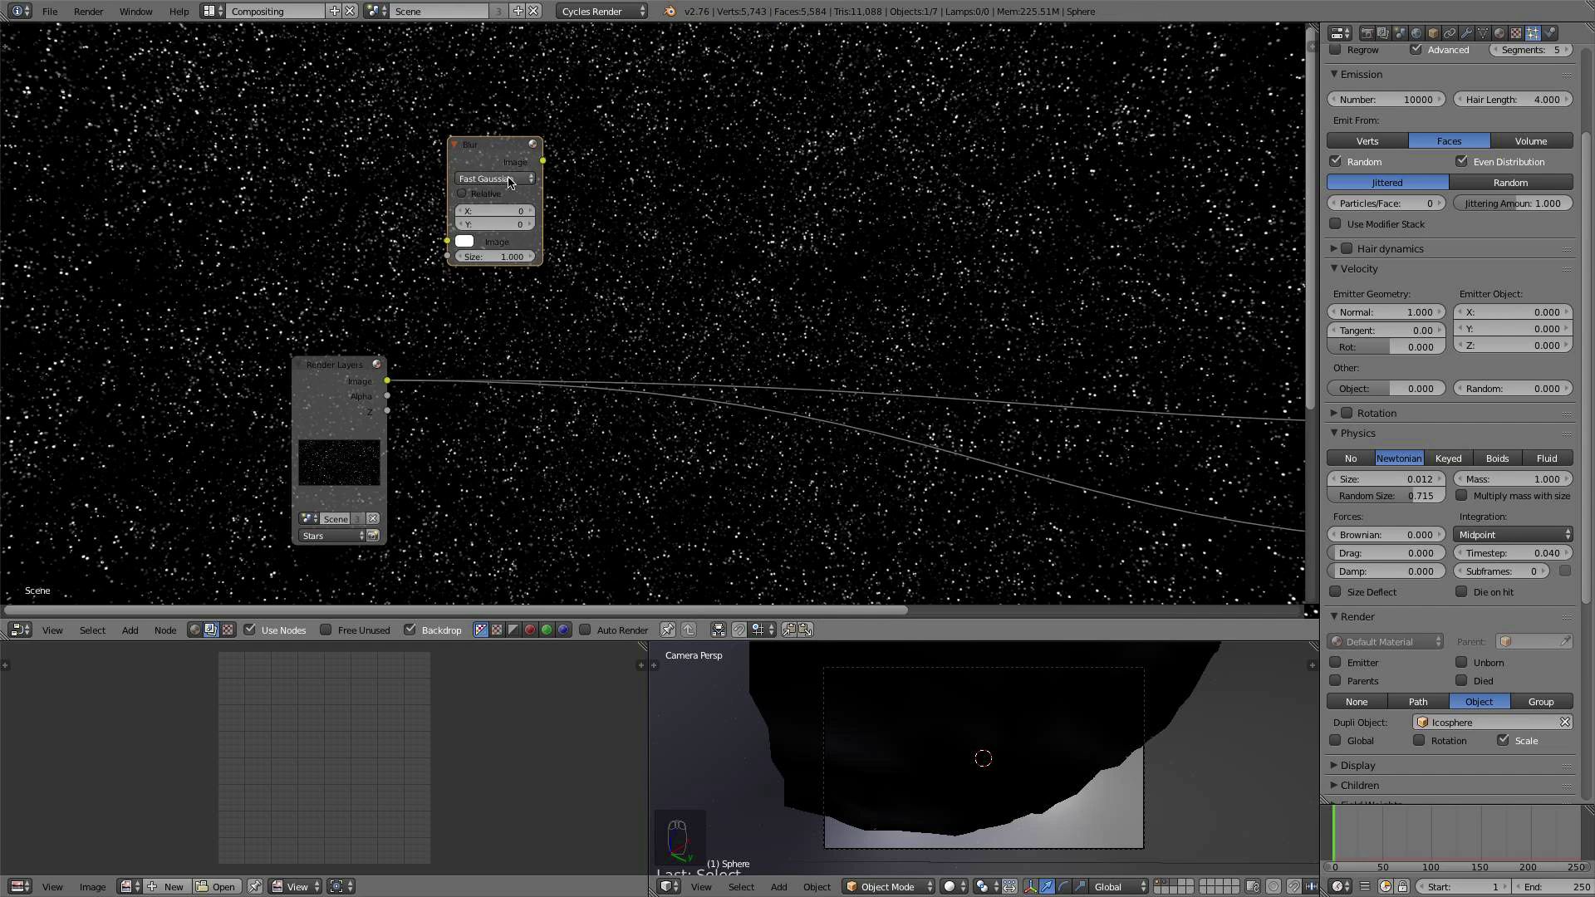
Step: Connect the Stars layer's image output to the Blur node's image input, keeping the Stars layer as the backdrop preview
left_click_drag(388, 381, 447, 242)
left_click_drag(365, 364, 284, 377)
left_click(509, 158, "ctrl+shift")
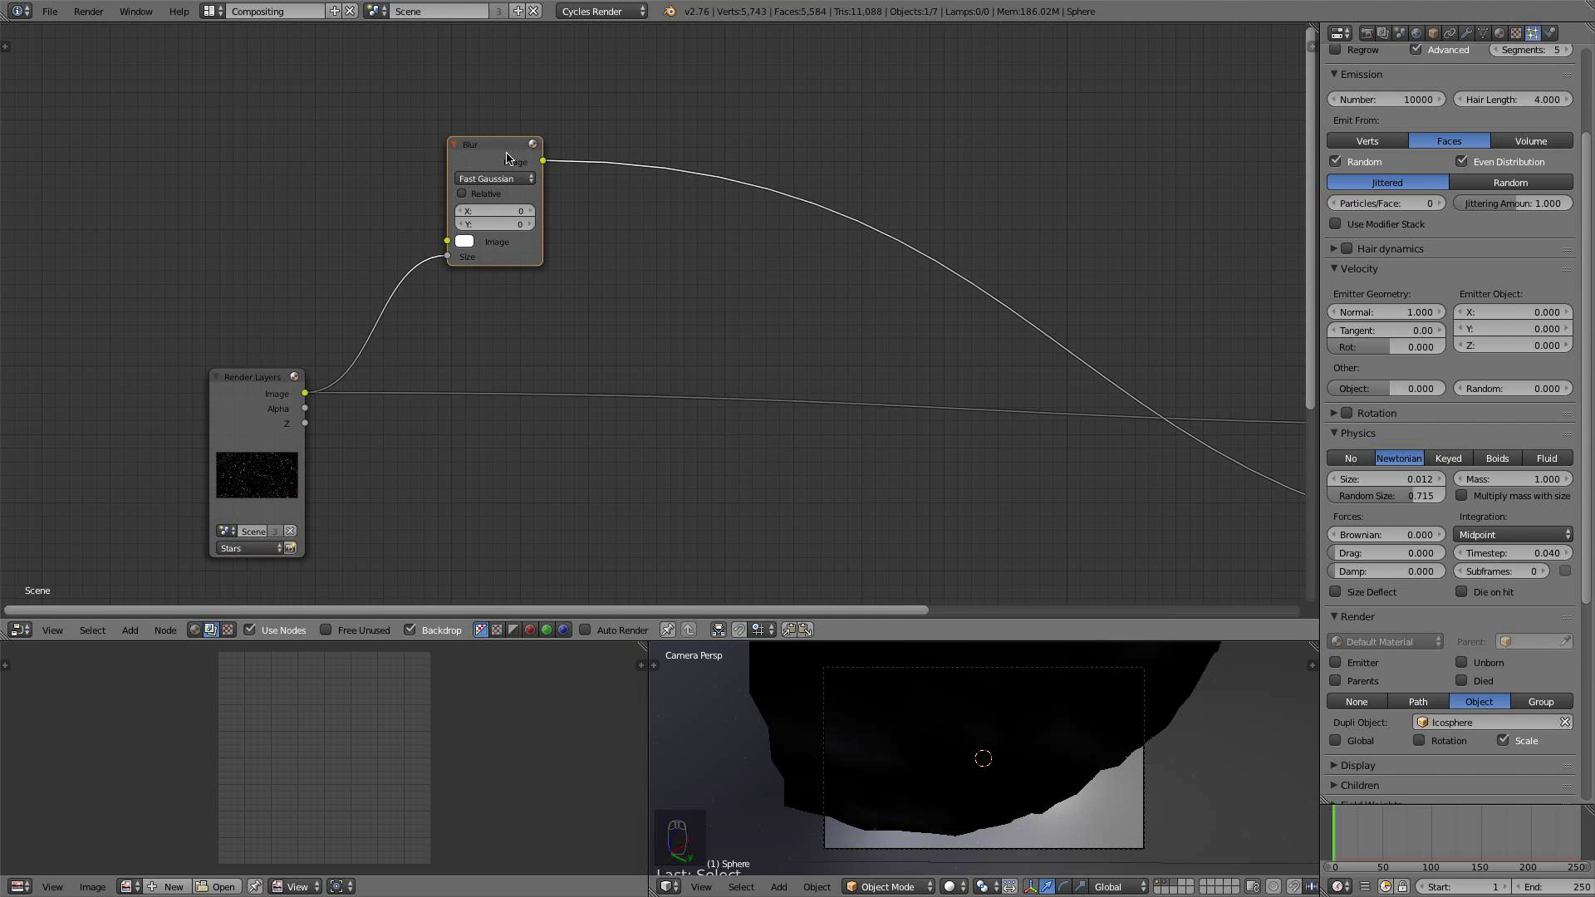
left_click(264, 404, "ctrl+shift")
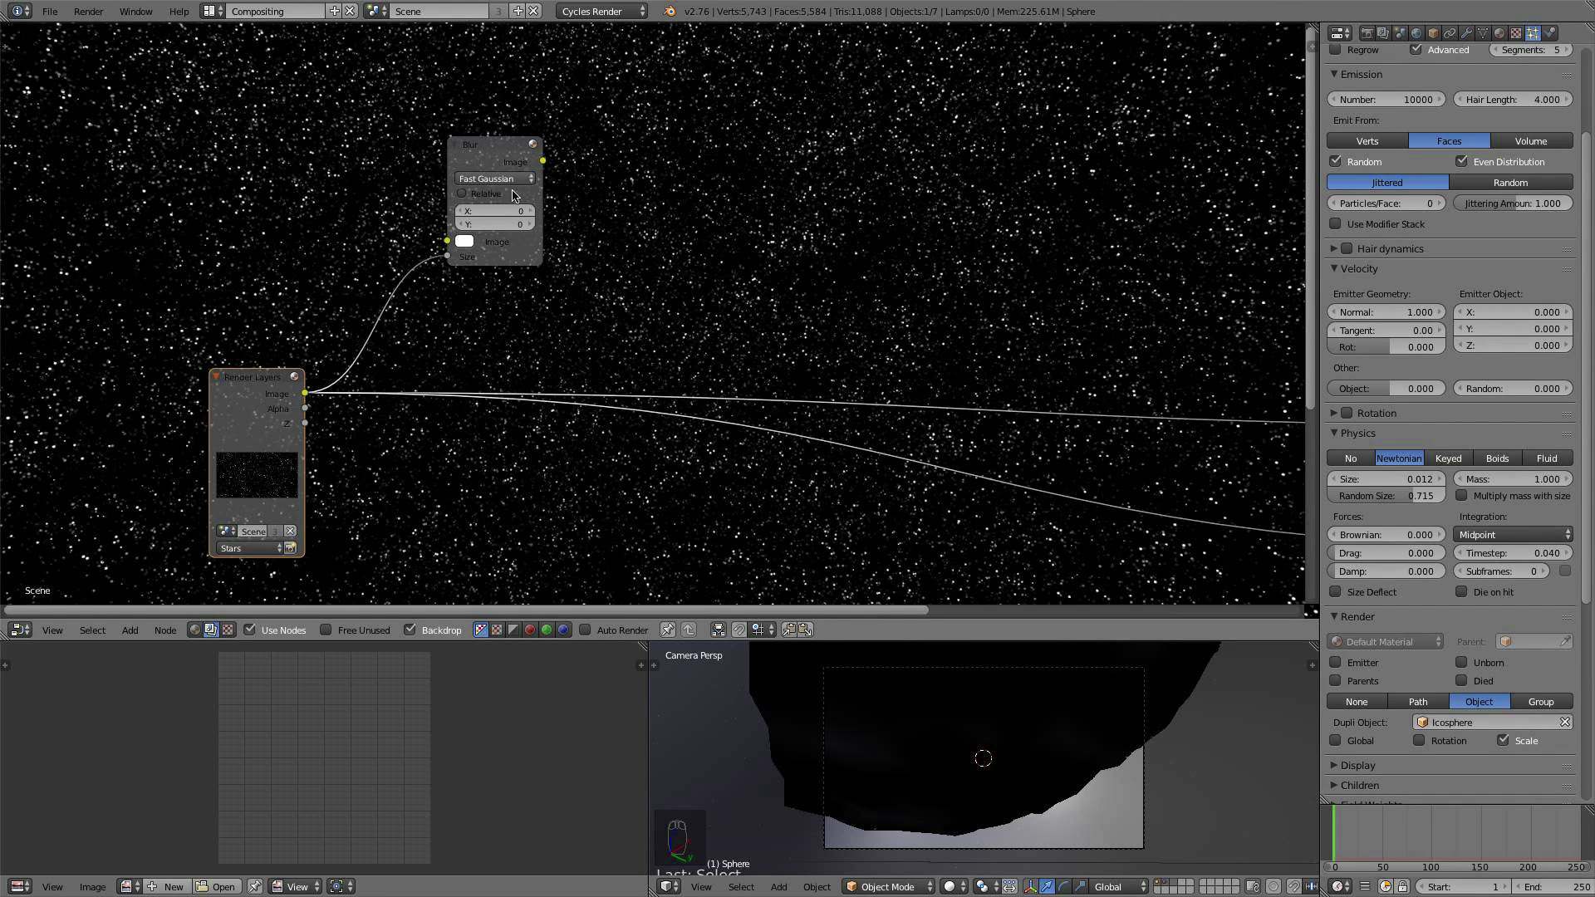
left_click_drag(447, 256, 448, 242)
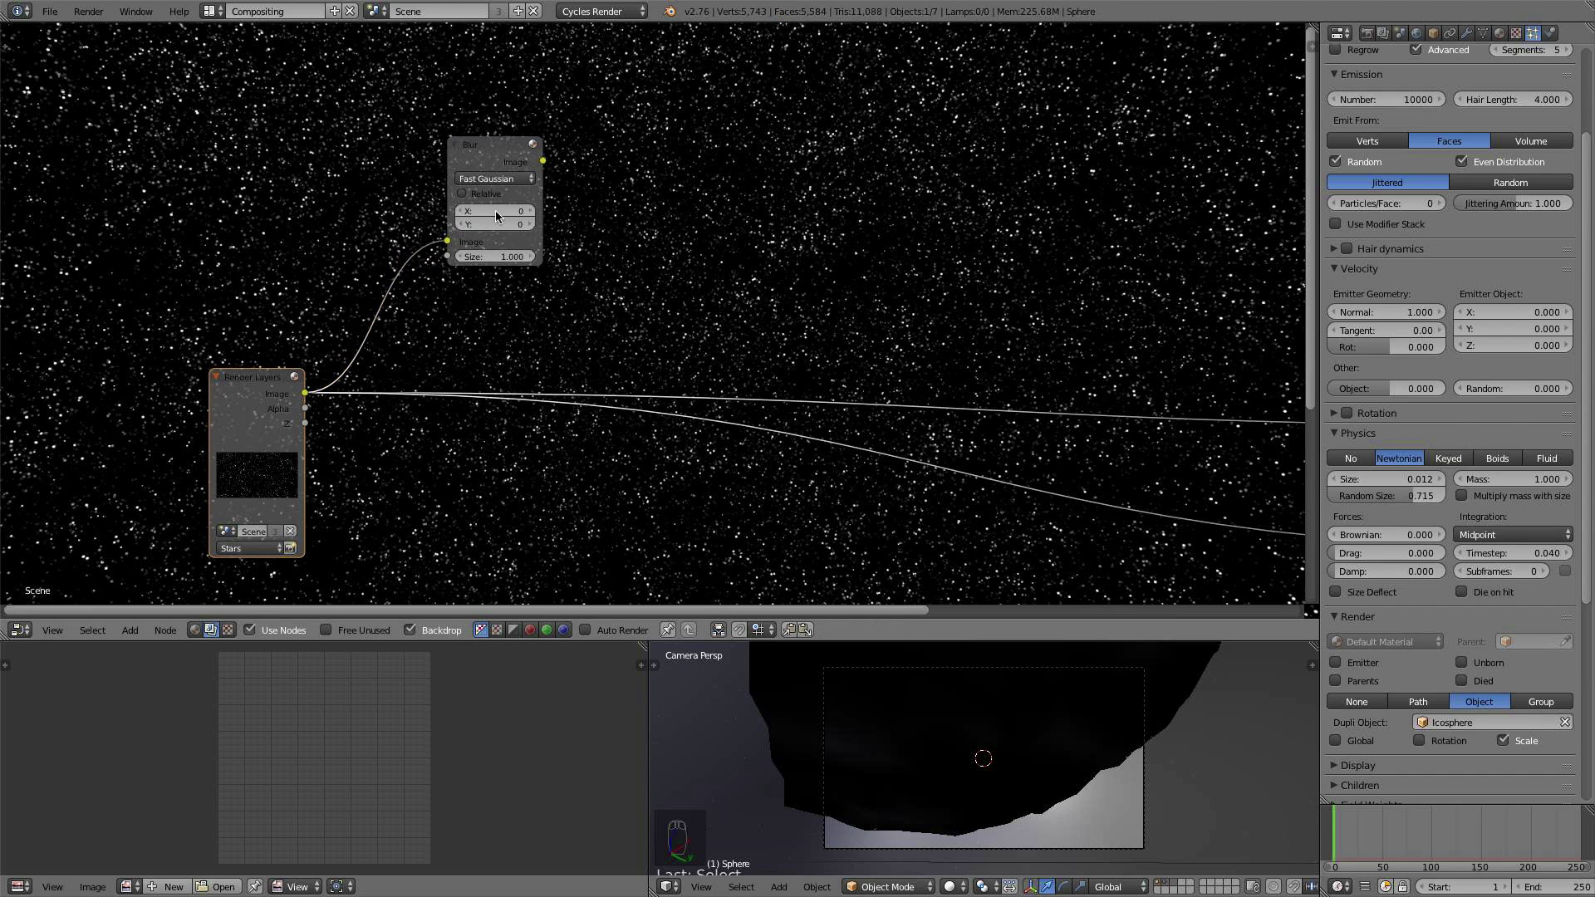
Step: Preview the Blur node in the backdrop and set its X and Y blur sizes to 2
left_click(510, 156, "ctrl+shift")
left_click(530, 212)
left_click(530, 212)
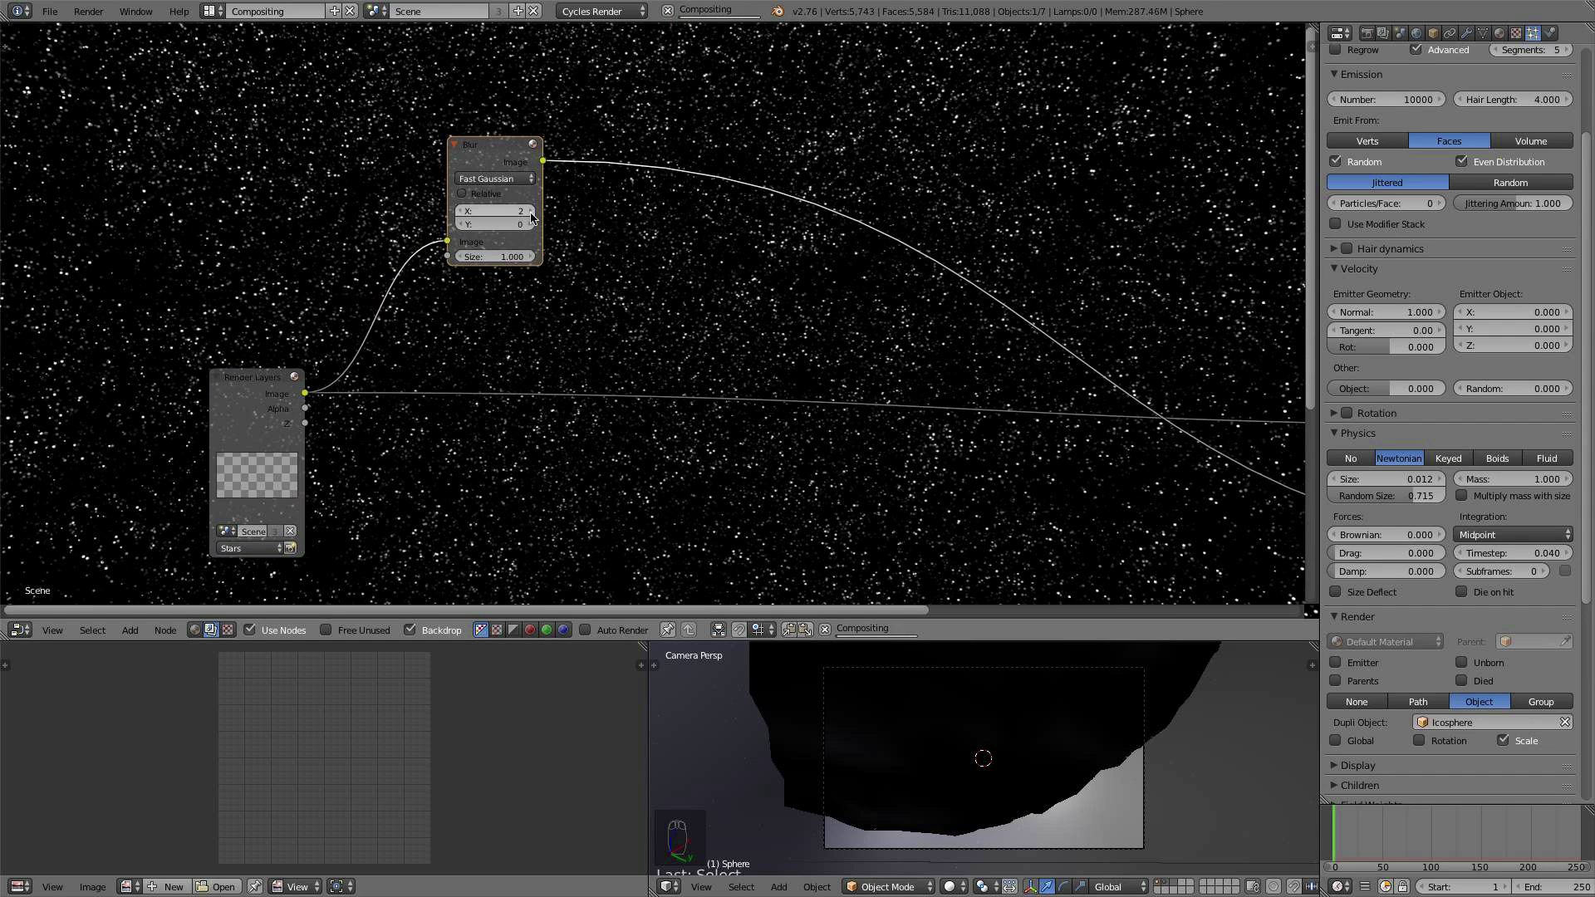
left_click(529, 226)
left_click(530, 226)
left_click(528, 227)
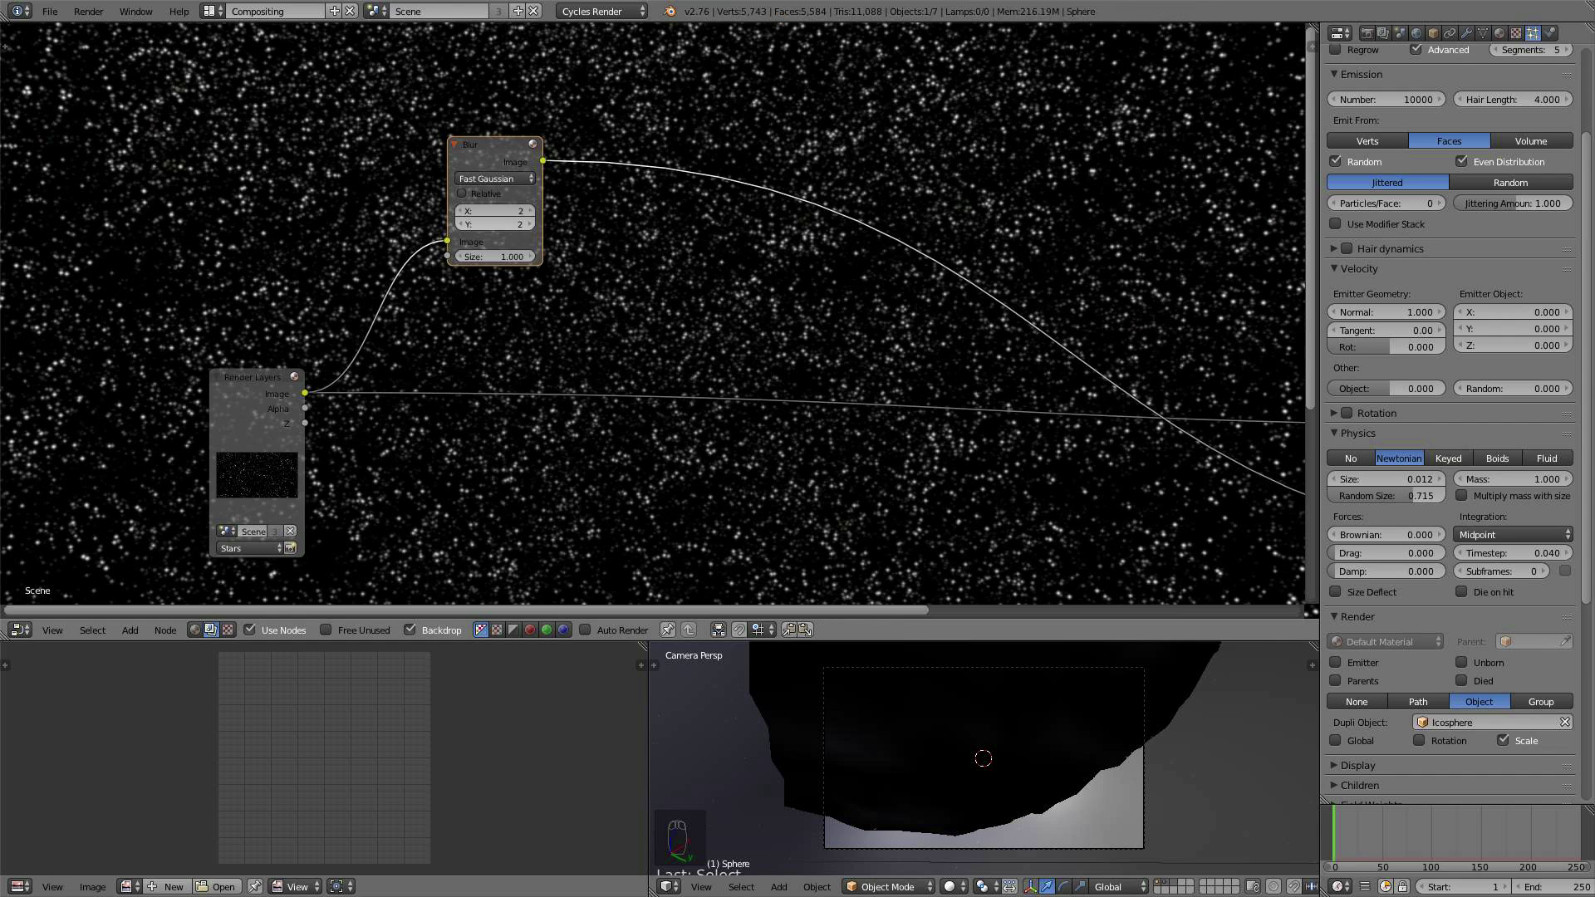
Step: Try X and Y blur sizes of 3, move the Blur node closer to the Stars render layer, and return both sizes to 2
left_click(530, 212)
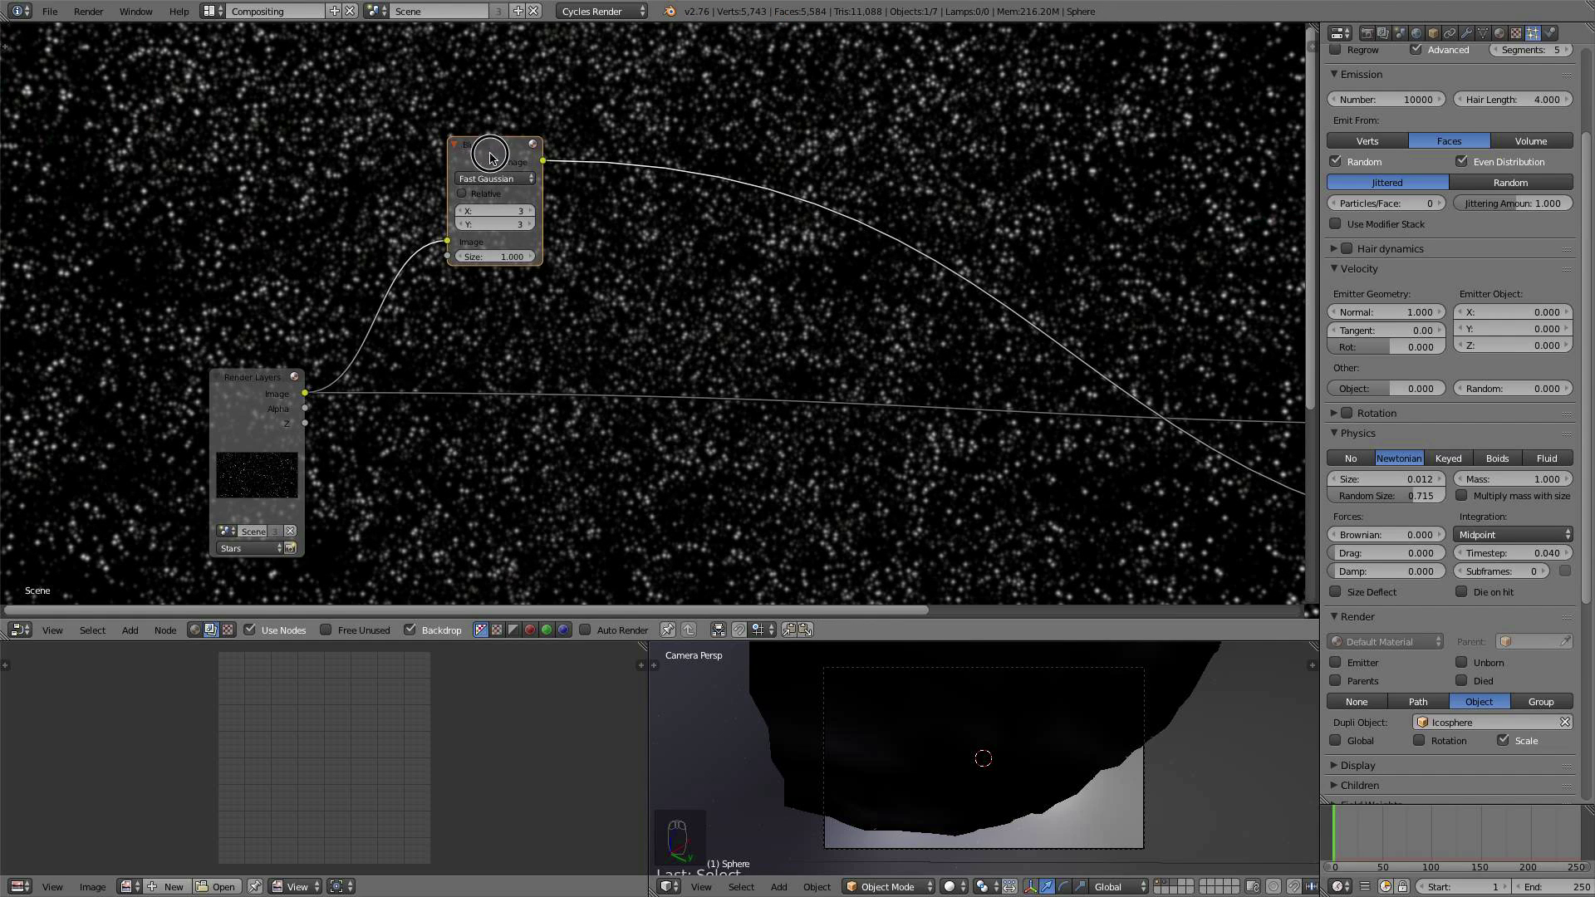
left_click_drag(491, 156, 474, 219)
left_click(445, 274)
left_click(444, 287)
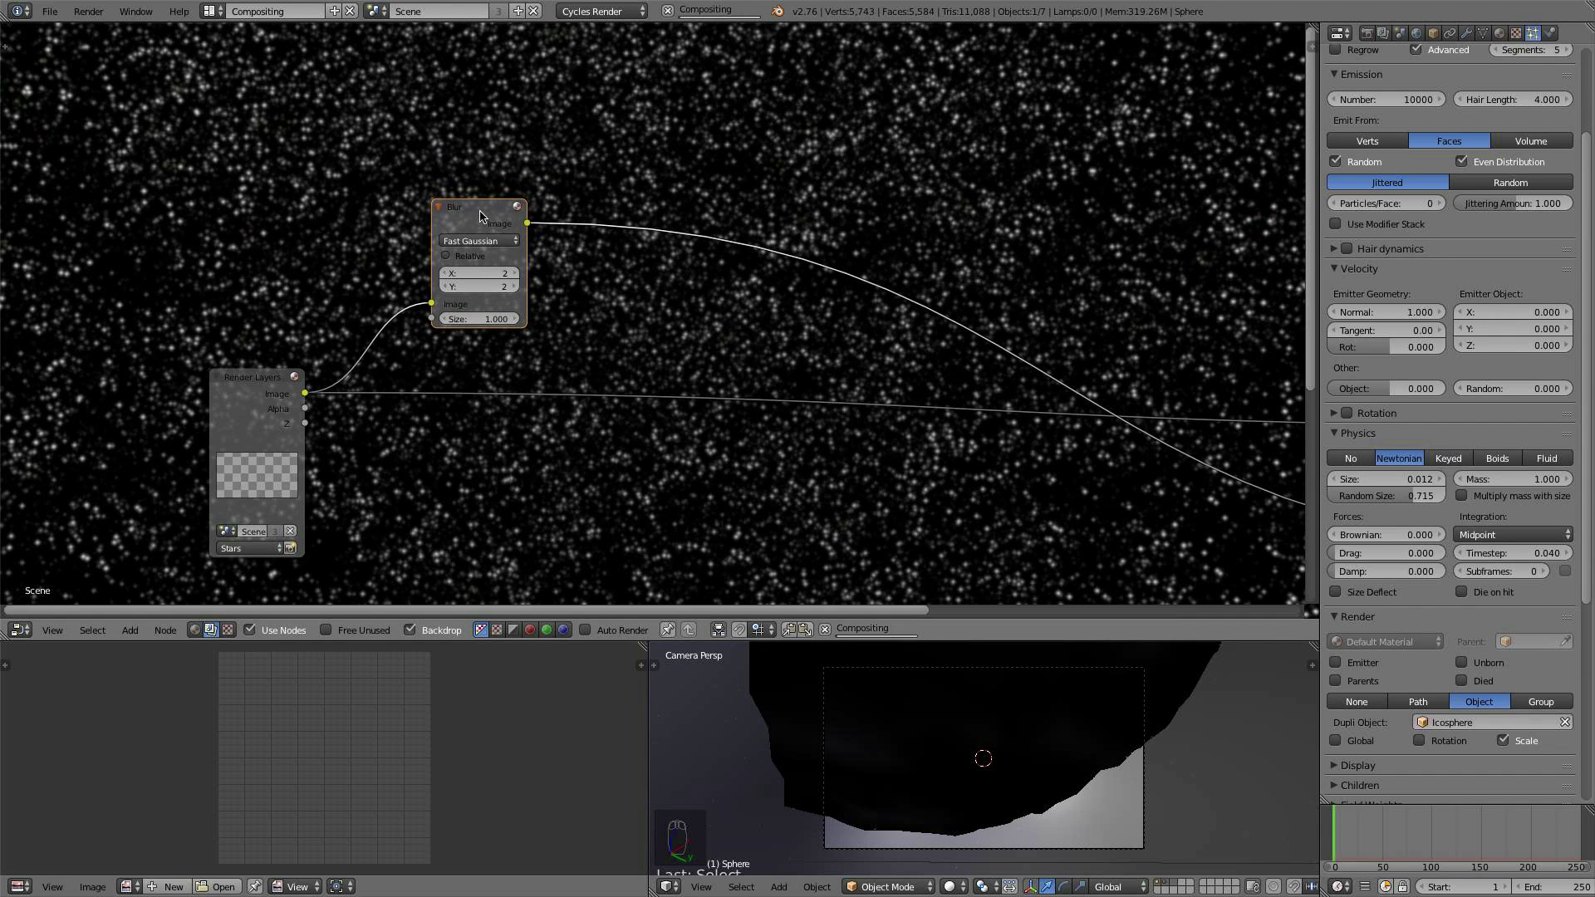
Step: Duplicate the Blur node above the original and connect the Stars layer's image output to the copy's image input
key("shift+d")
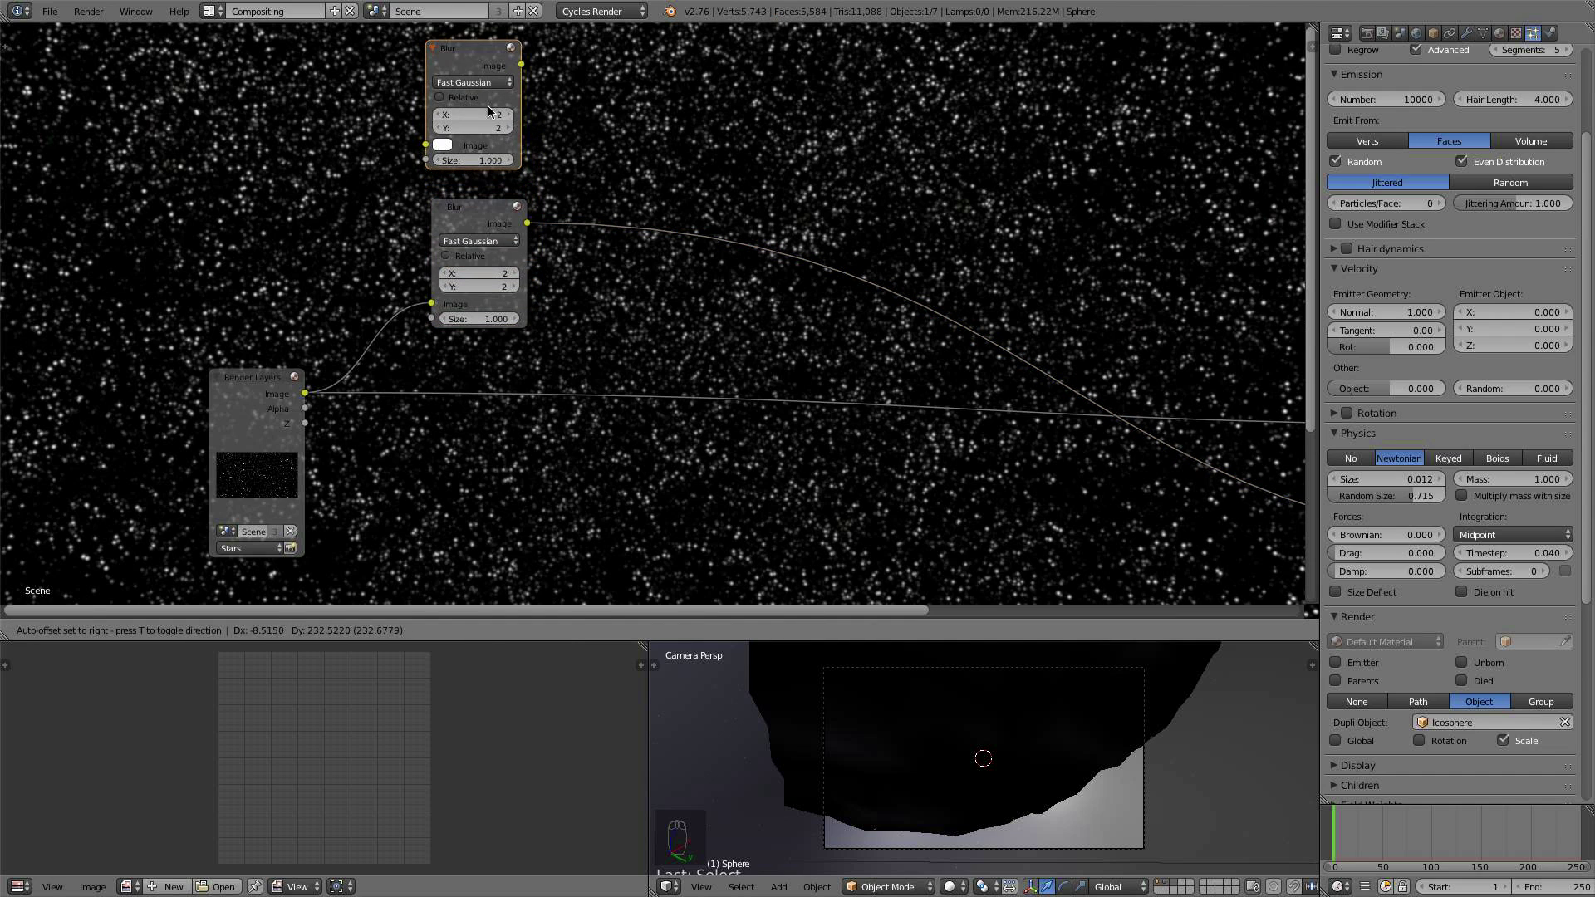
left_click(492, 115)
left_click_drag(306, 393, 435, 158)
left_click_drag(306, 393, 433, 153)
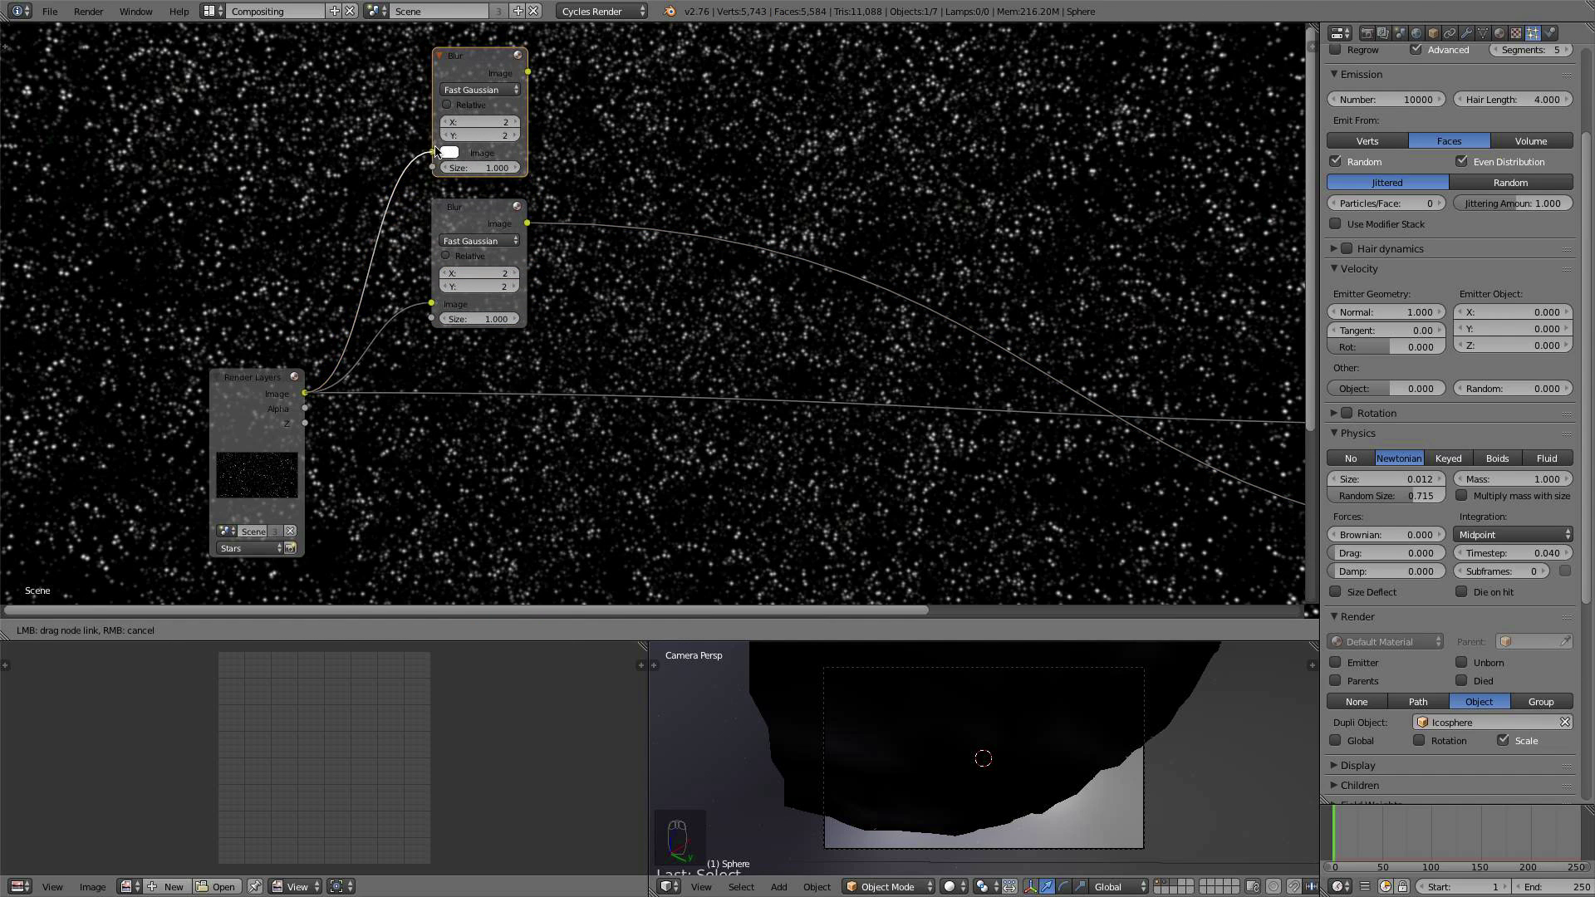
Step: Set the upper Blur node's X and Y sizes to 9 and preview that node in the backdrop
left_click(480, 135)
type("8")
key("Return")
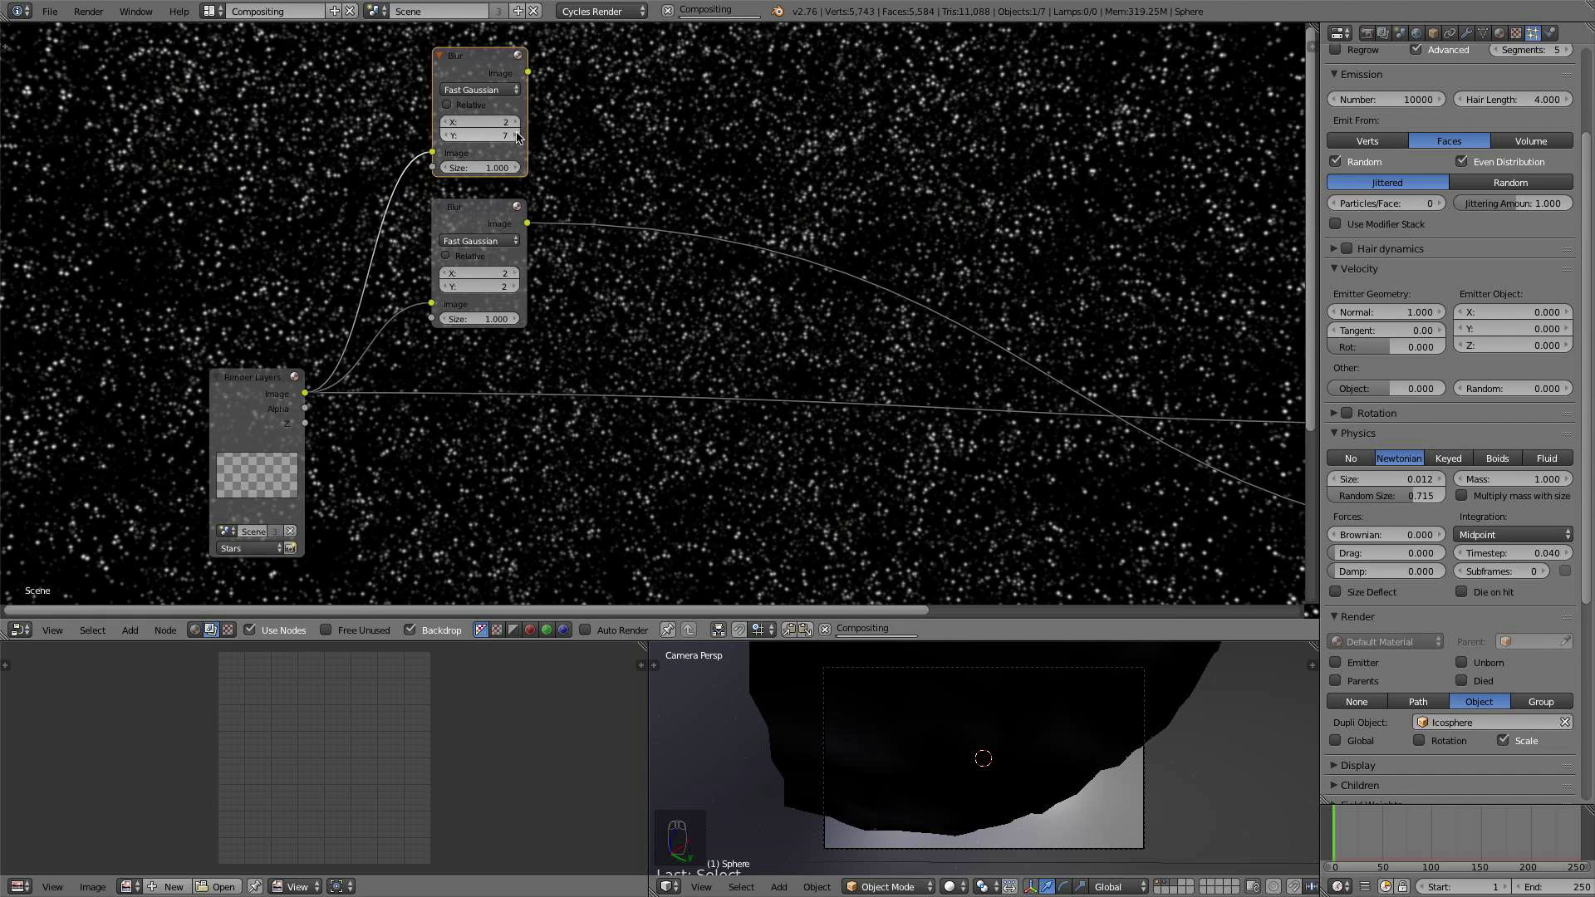
left_click(516, 122)
left_click(516, 122)
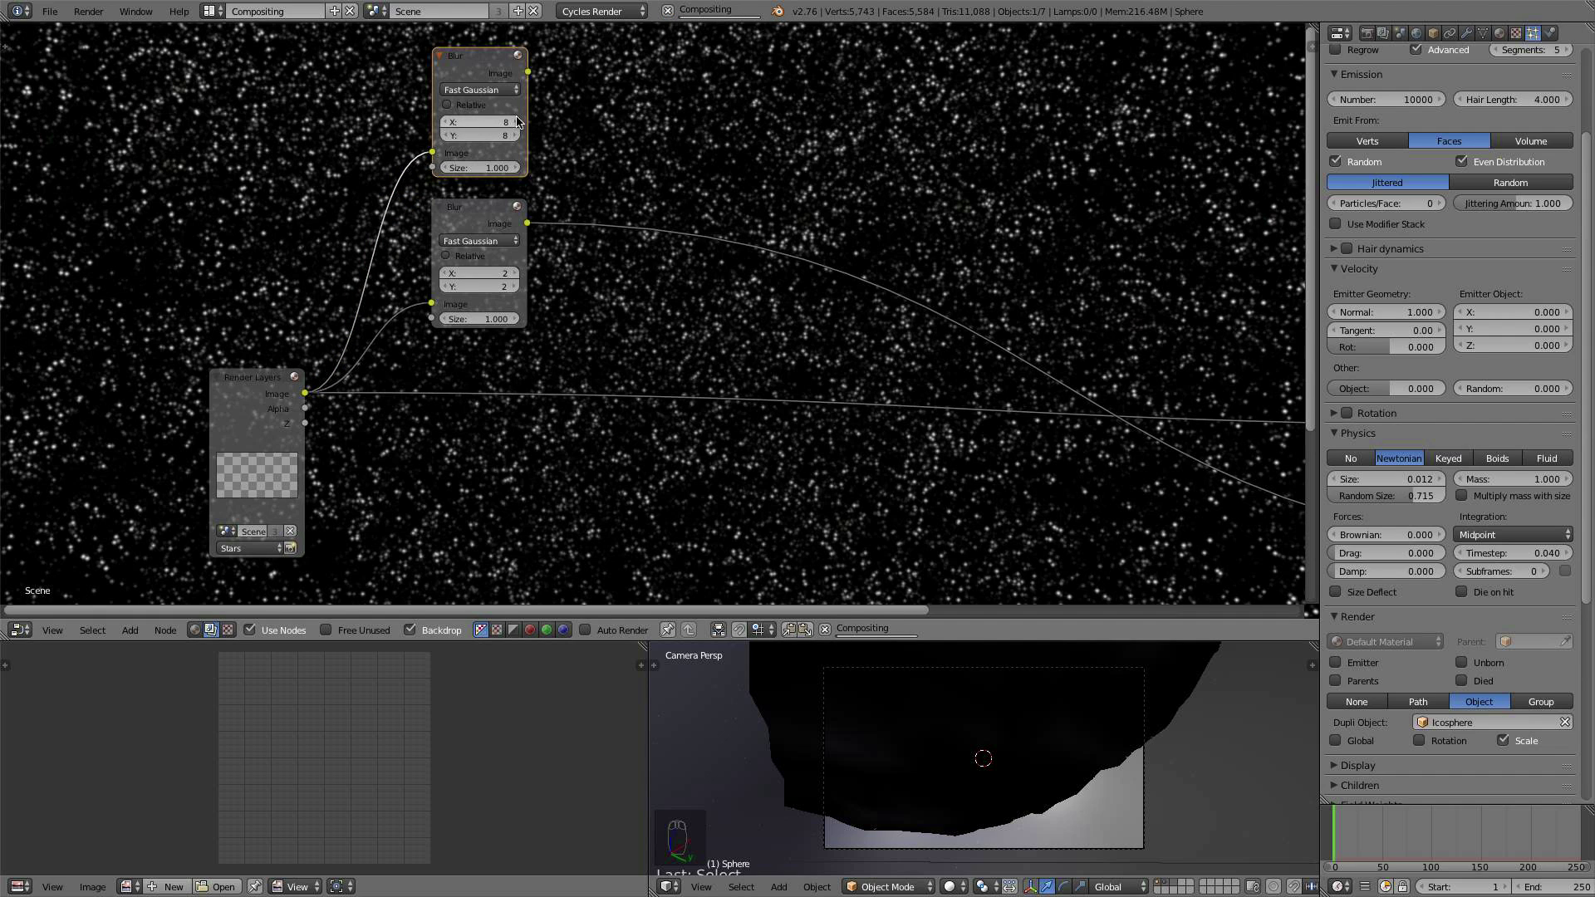
left_click(518, 116, "ctrl+shift")
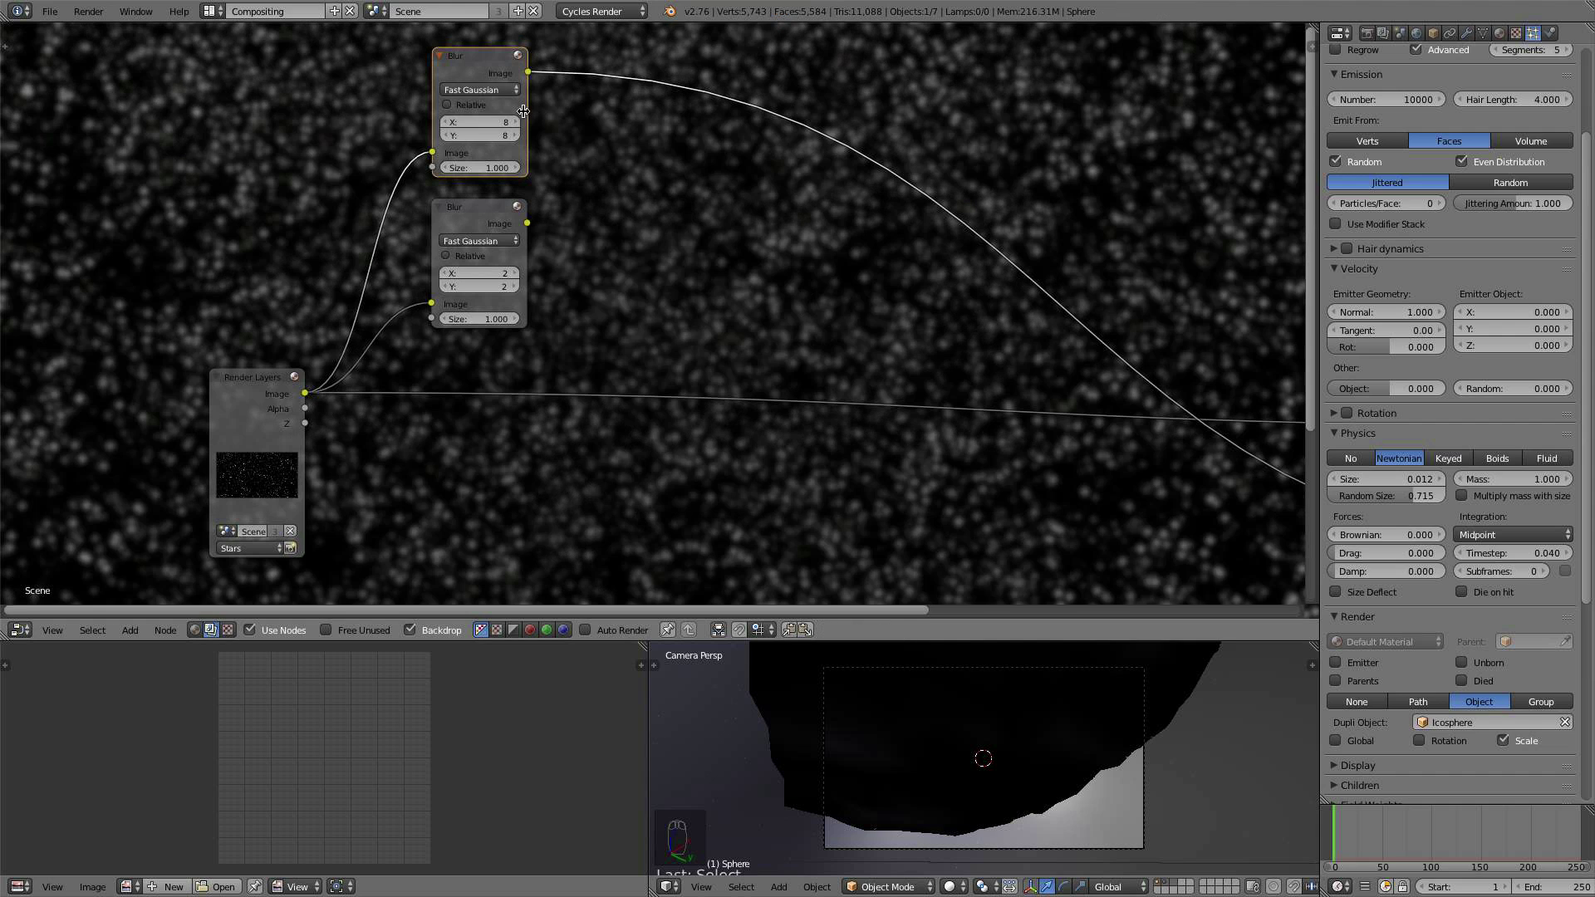
left_click(516, 136)
left_click(516, 122)
Step: Place a Mix node beside the two Blur nodes and set its blend type to Add
middle_click_drag(653, 215, 516, 232)
key("shift+a")
mouse_move(503, 192)
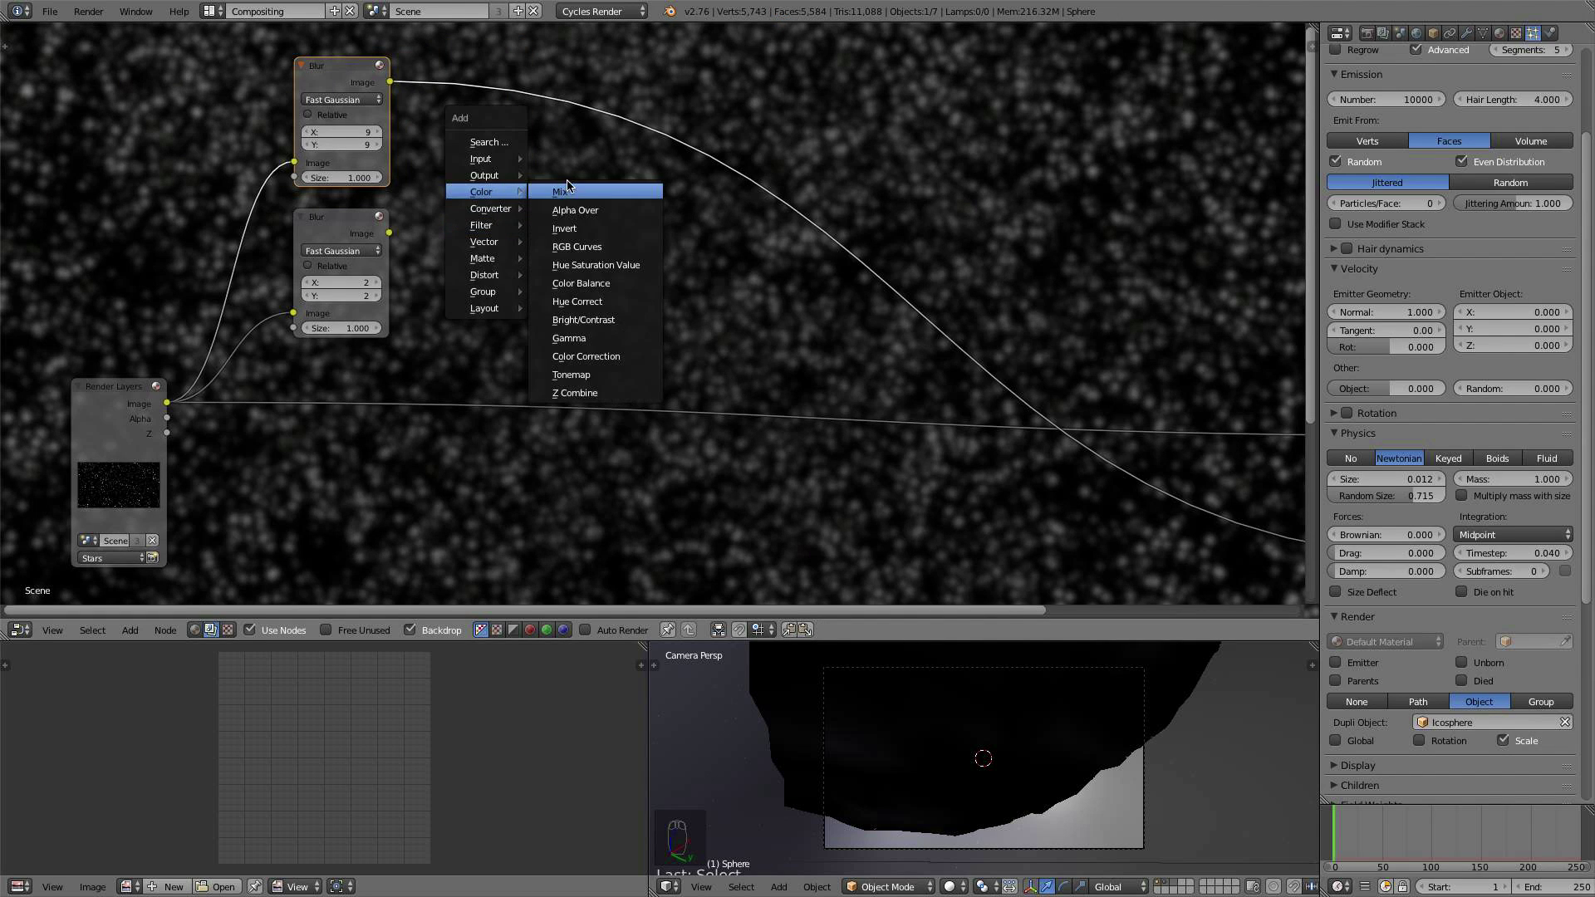
left_click(567, 185)
left_click(503, 162)
left_click(506, 184)
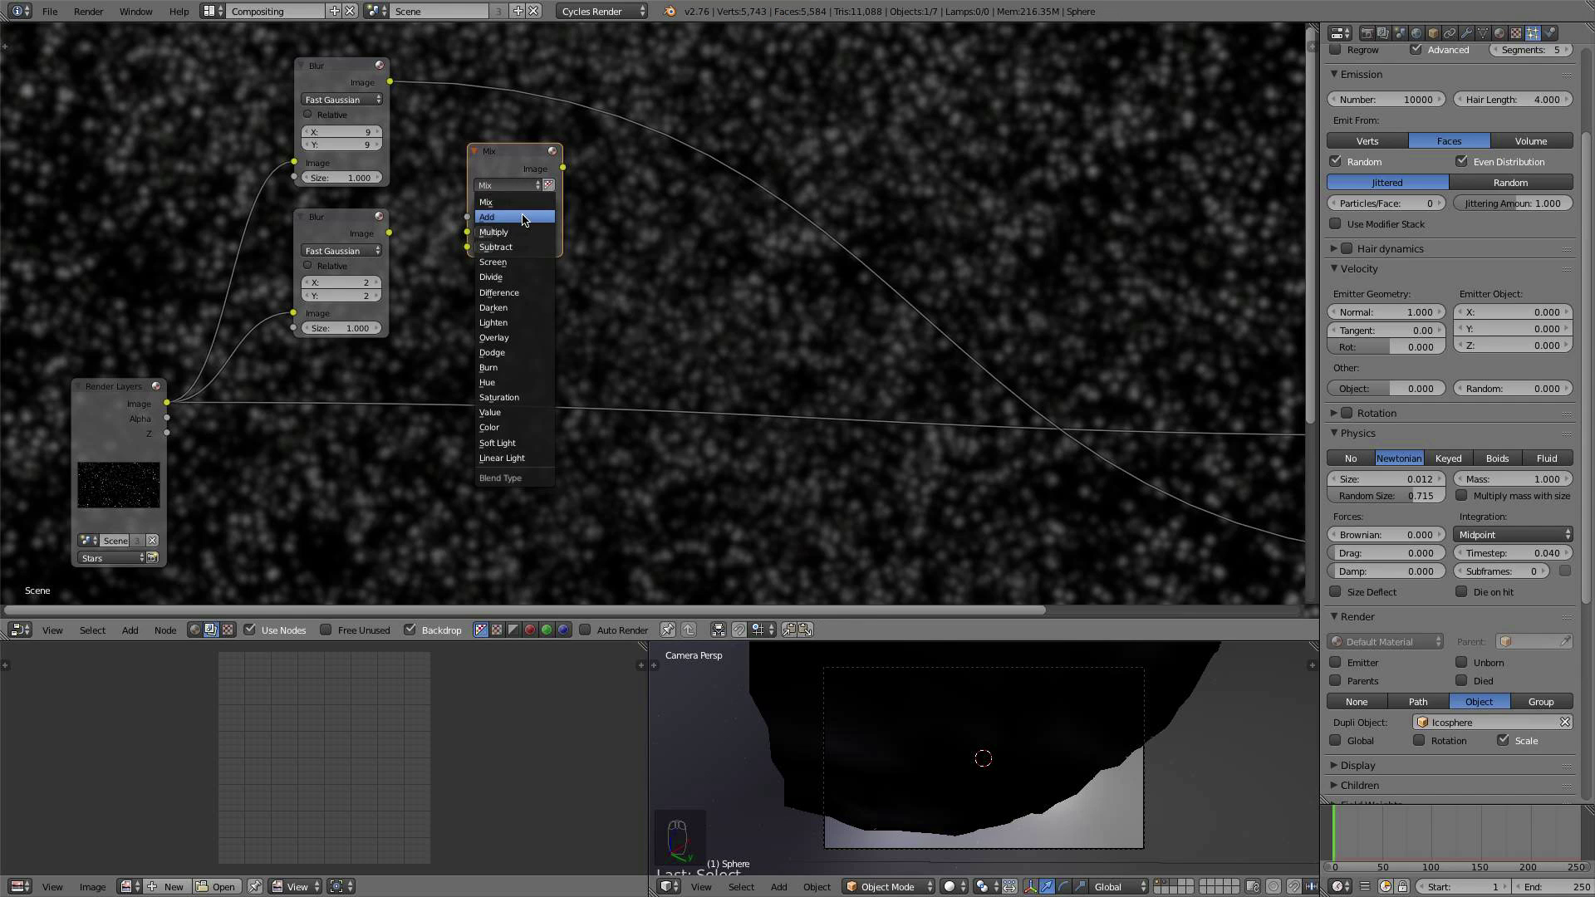
left_click(524, 219)
Step: Connect the upper Blur to the Add node's first image input and the lower Blur to its second, and preview the sum
left_click_drag(389, 233, 468, 247)
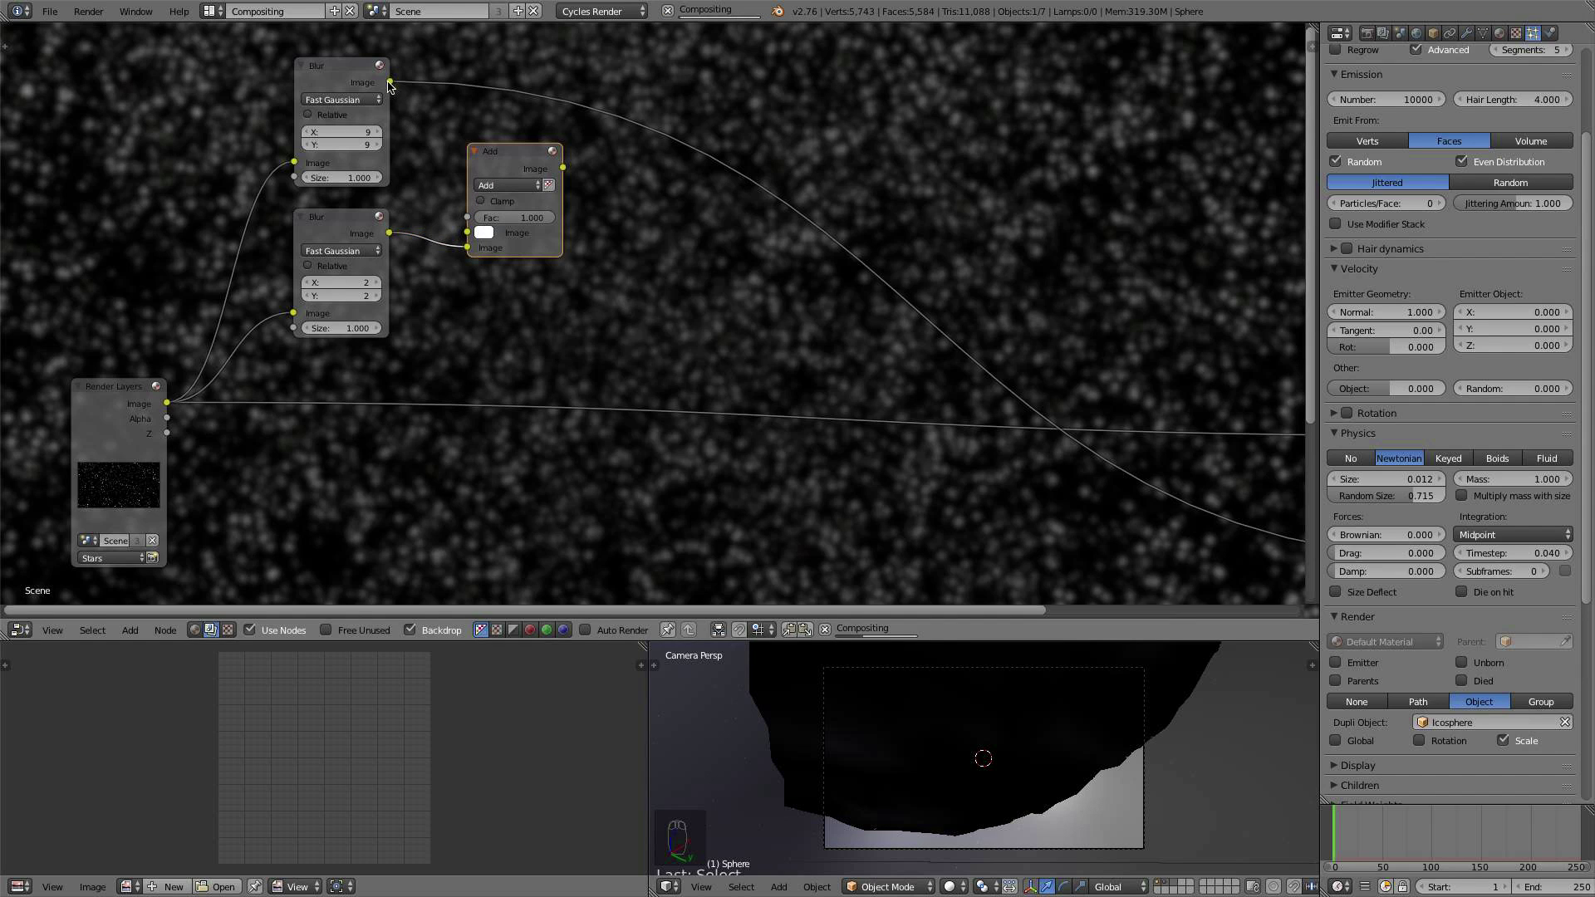
left_click_drag(389, 83, 485, 243)
left_click_drag(389, 82, 468, 233)
left_click(519, 174, "ctrl+shift")
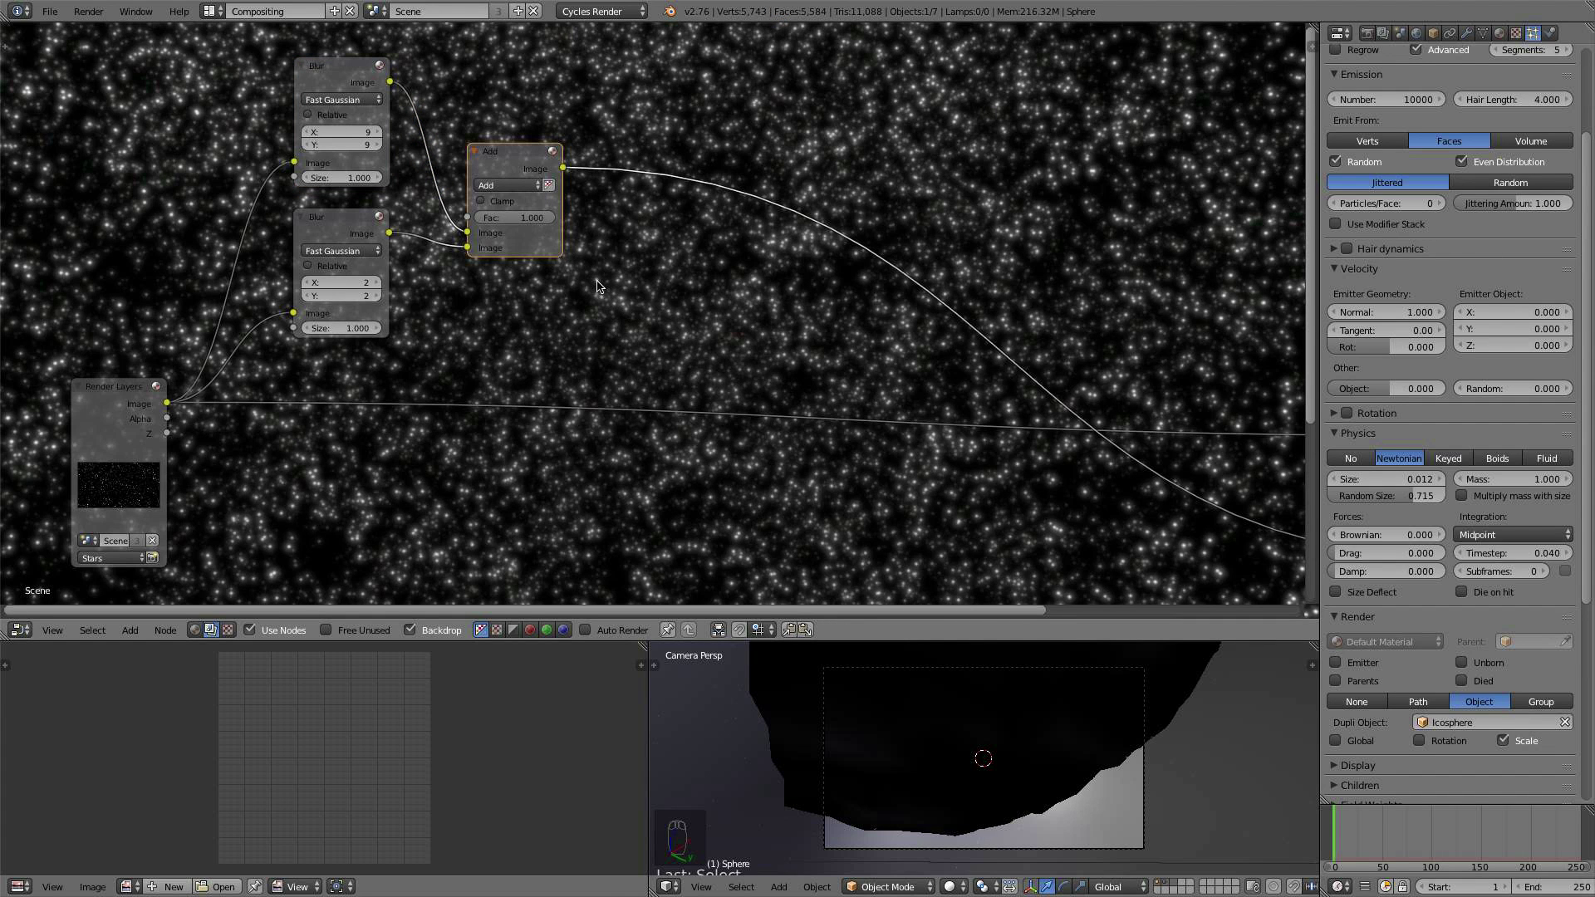
Step: Duplicate the Add node onto the Stars layer's output link, feed the combined blurs into its second image input, and preview the result
middle_click_drag(596, 287, 568, 278)
key("shift+a")
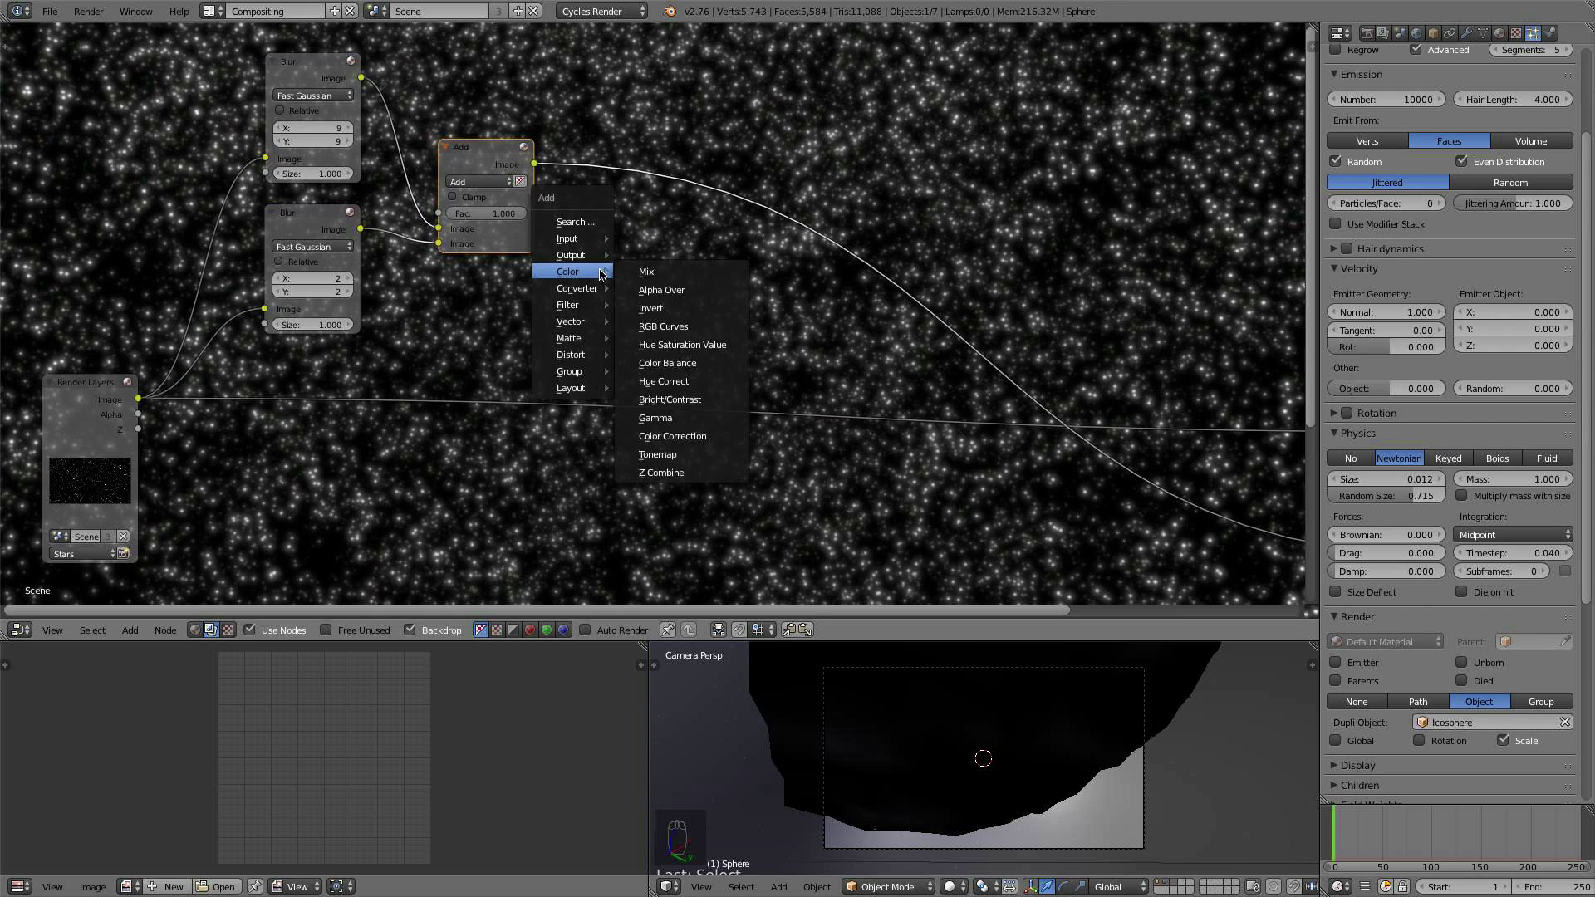
left_click(465, 160)
left_click_drag(465, 160, 695, 340)
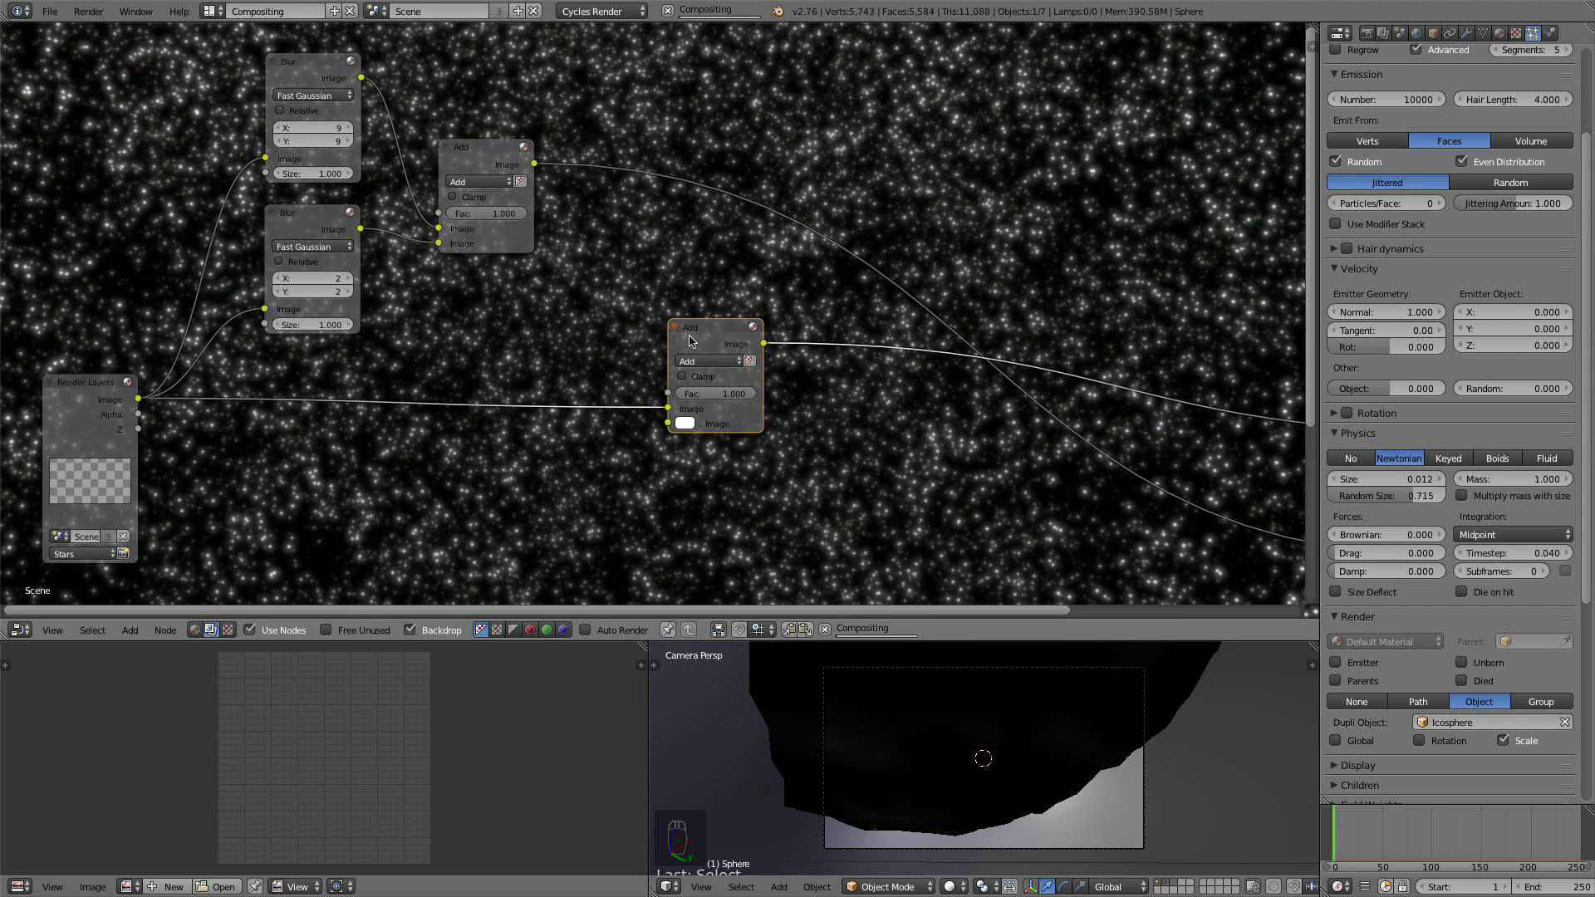
left_click_drag(535, 165, 670, 423)
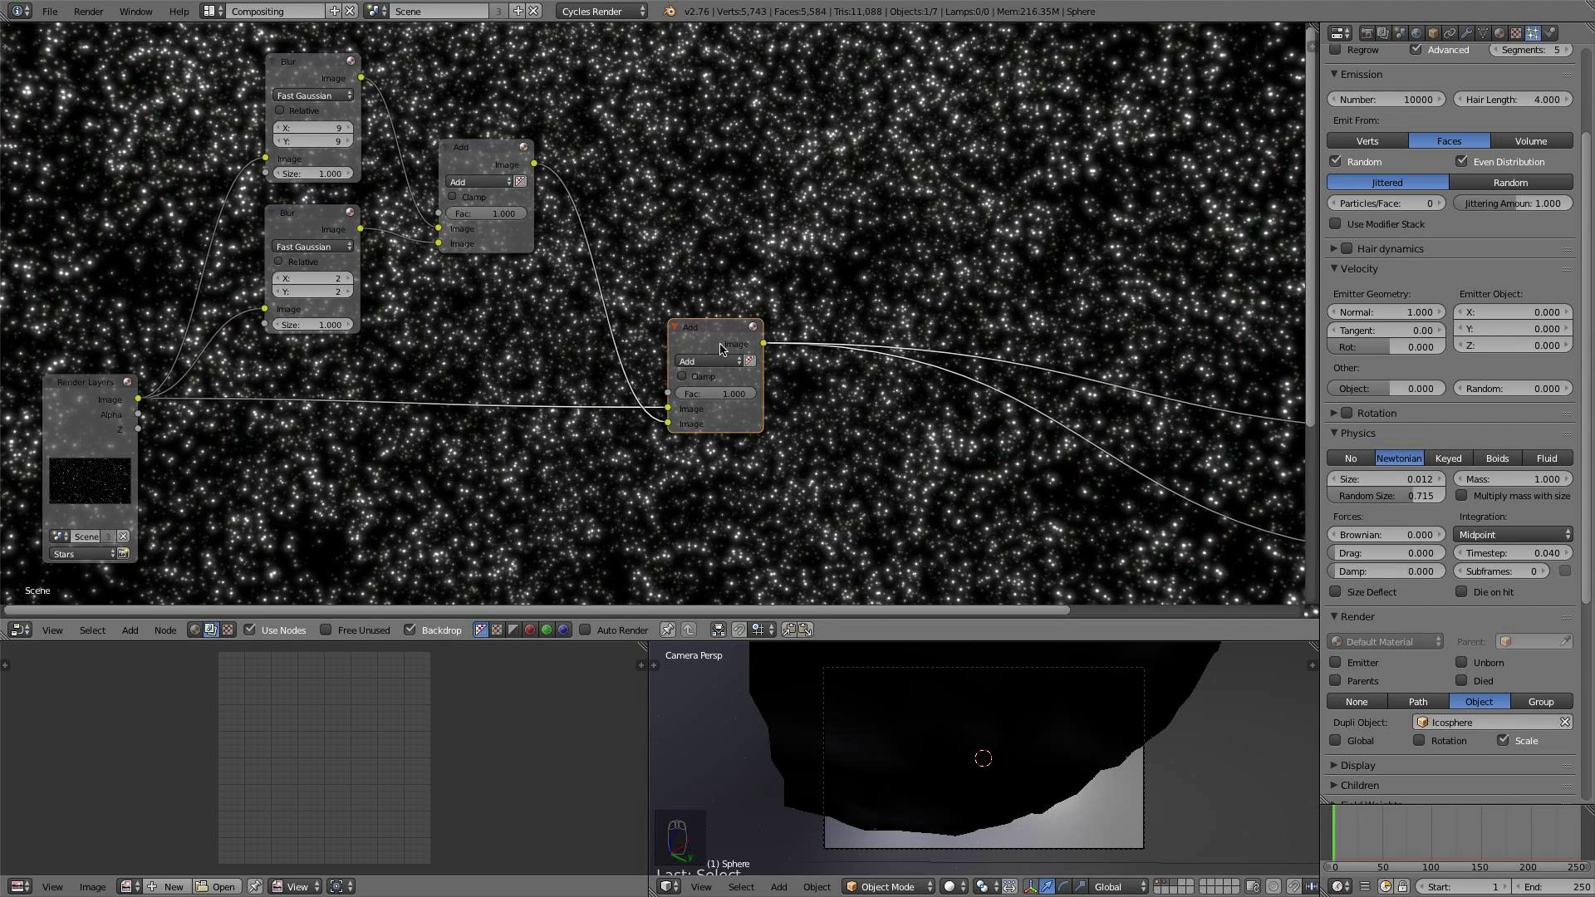
Step: Set the second Add node's Fac to about 0.636, judging the star glow on the whole backdrop image
key("alt+v")
key("alt+v")
key("alt+v")
key("alt+v")
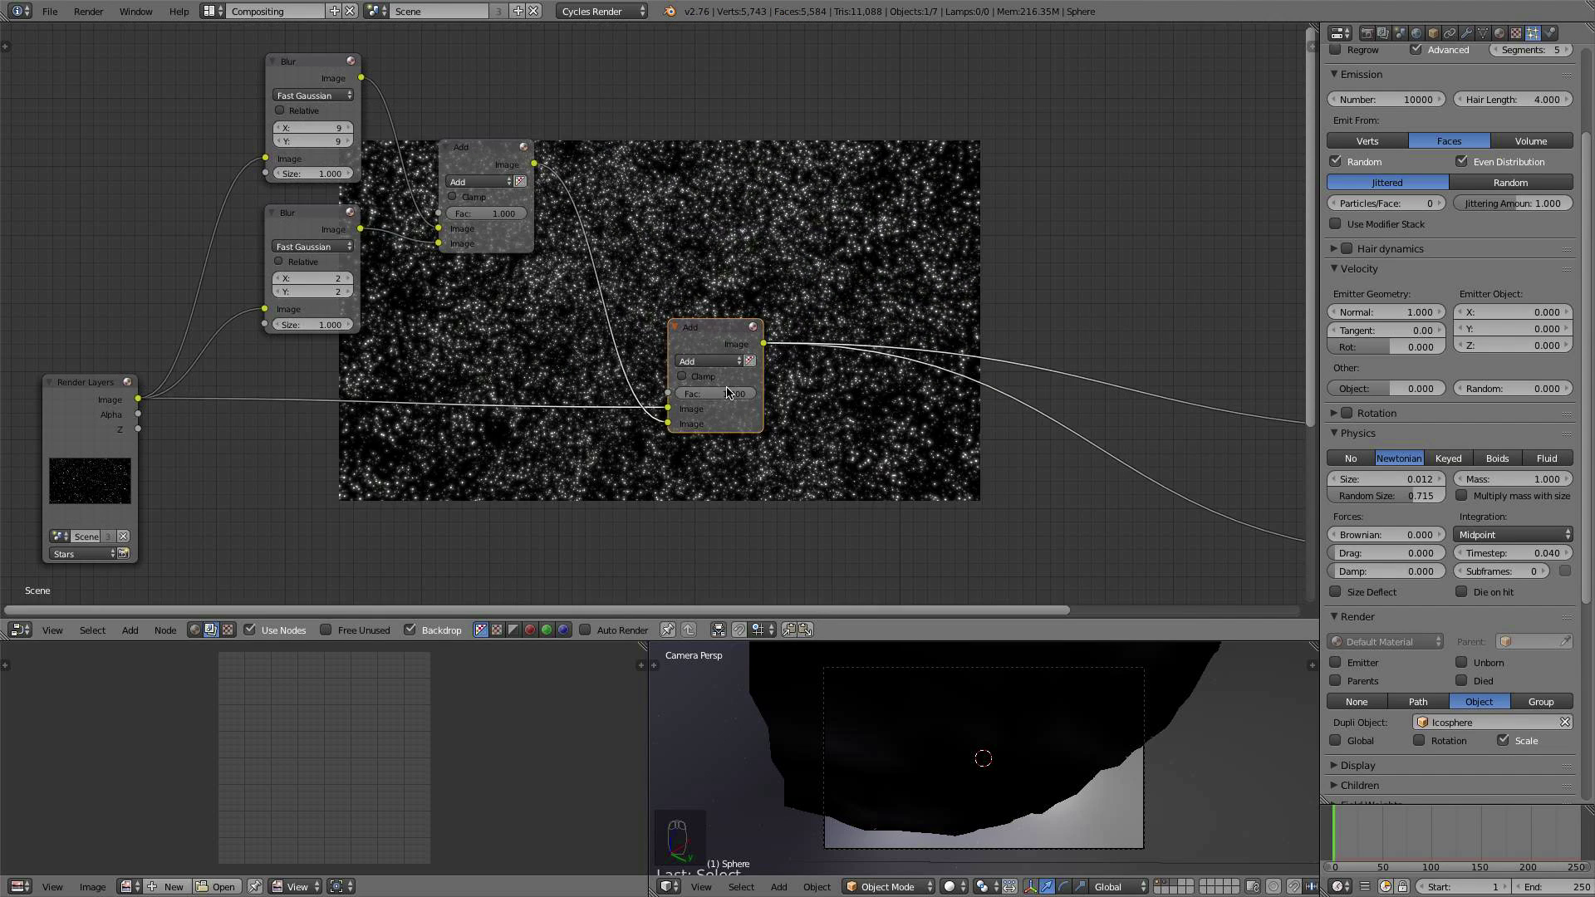
key("ctrl+v")
key("v")
key("v")
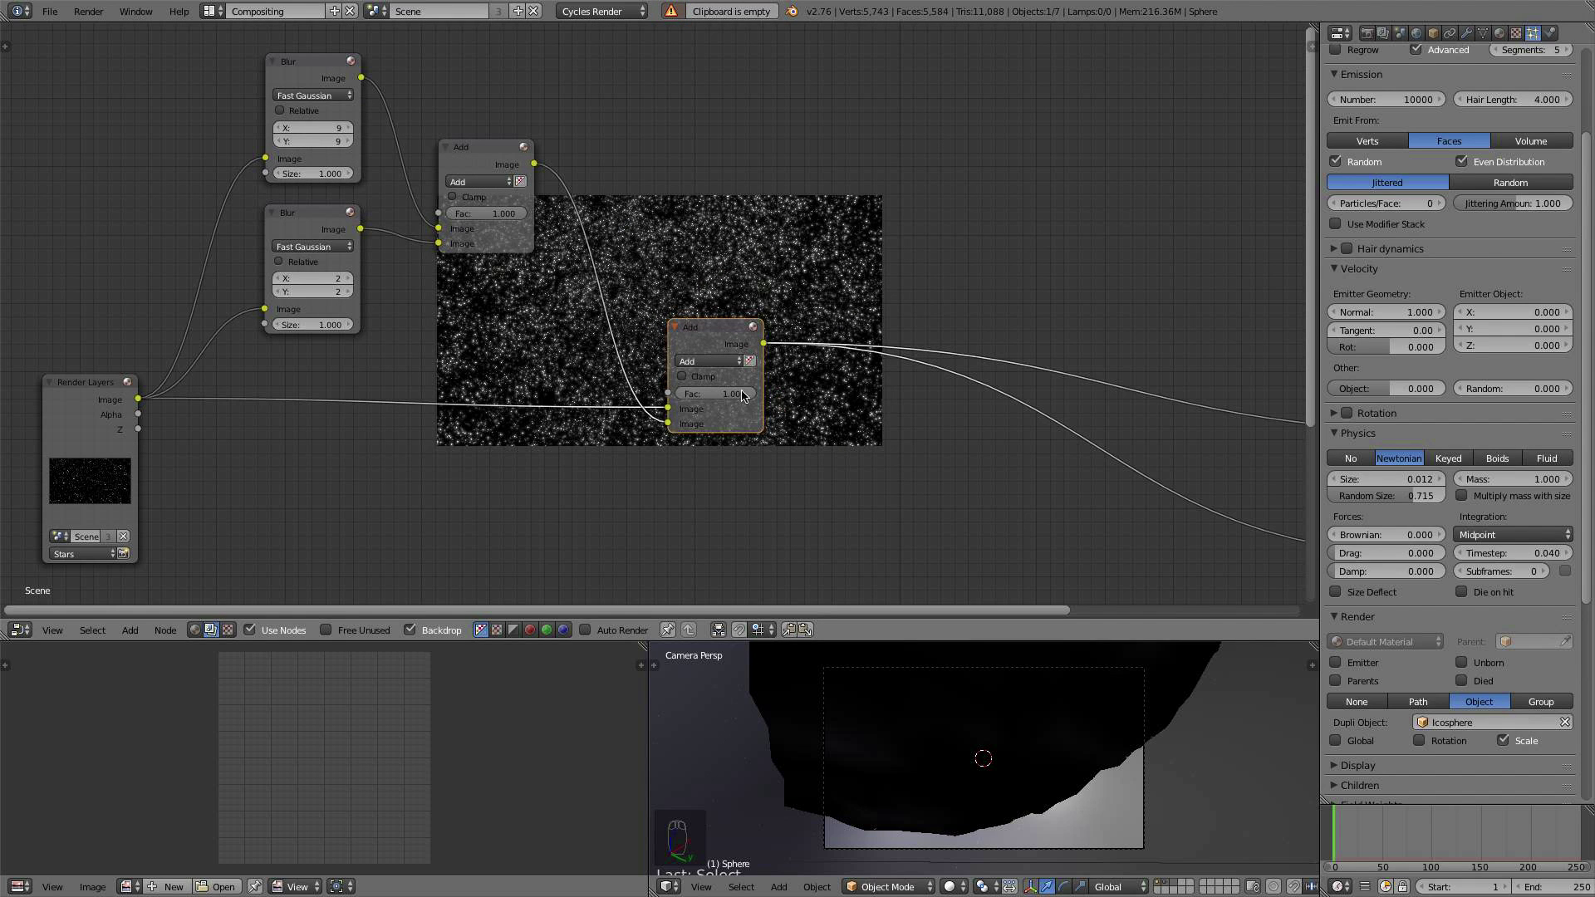
scroll(744, 396, "up", 3)
left_click_drag(741, 415, 893, 402)
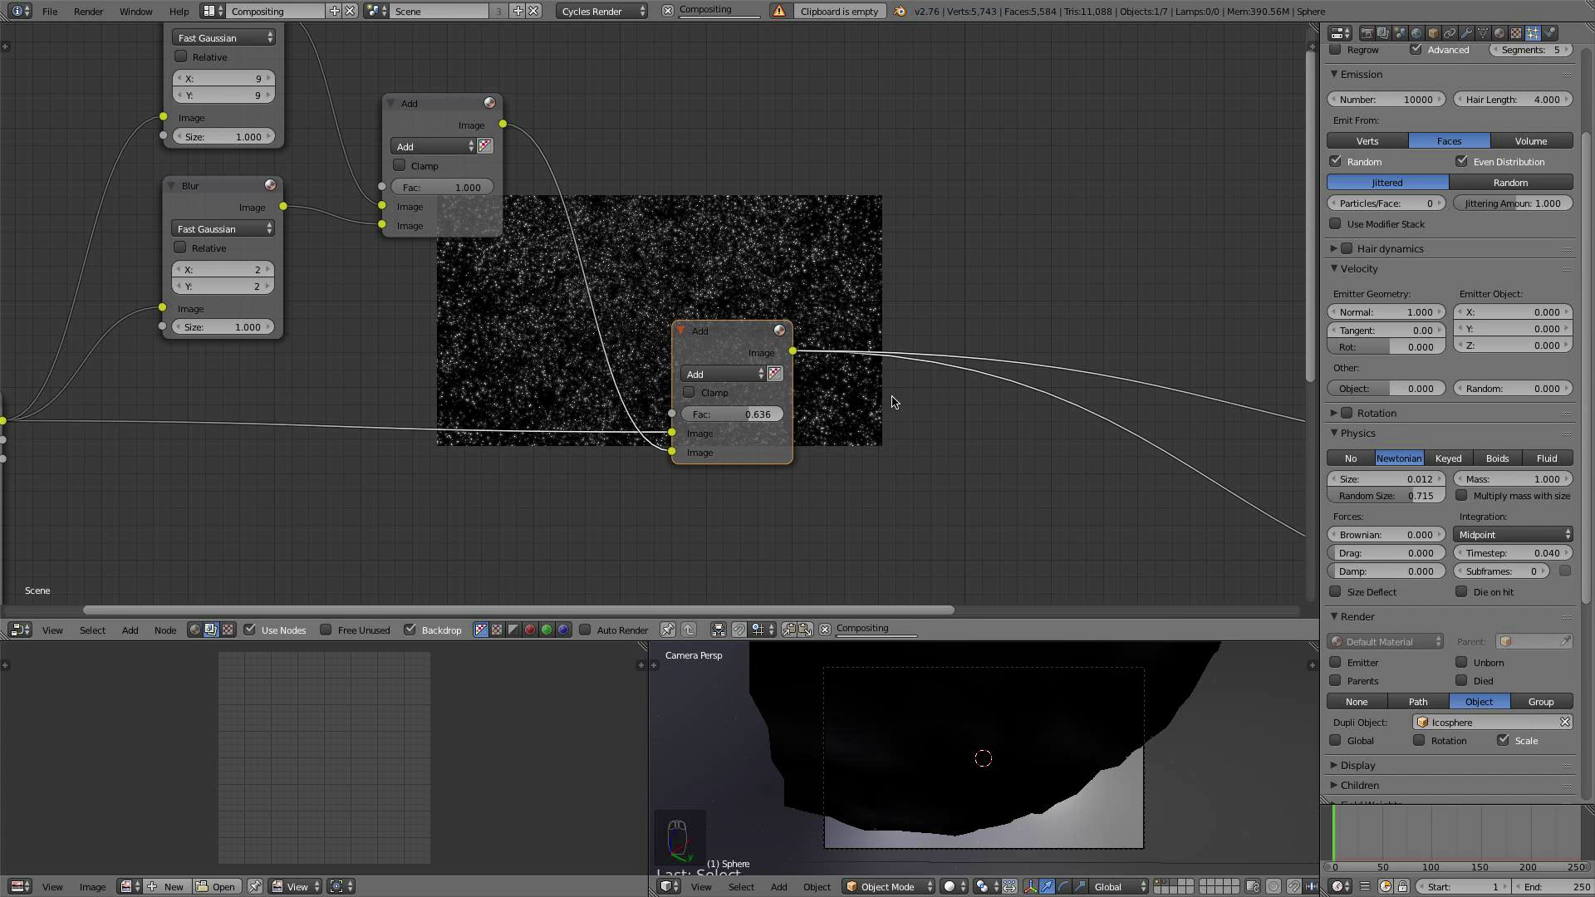
key("v")
key("v")
key("v")
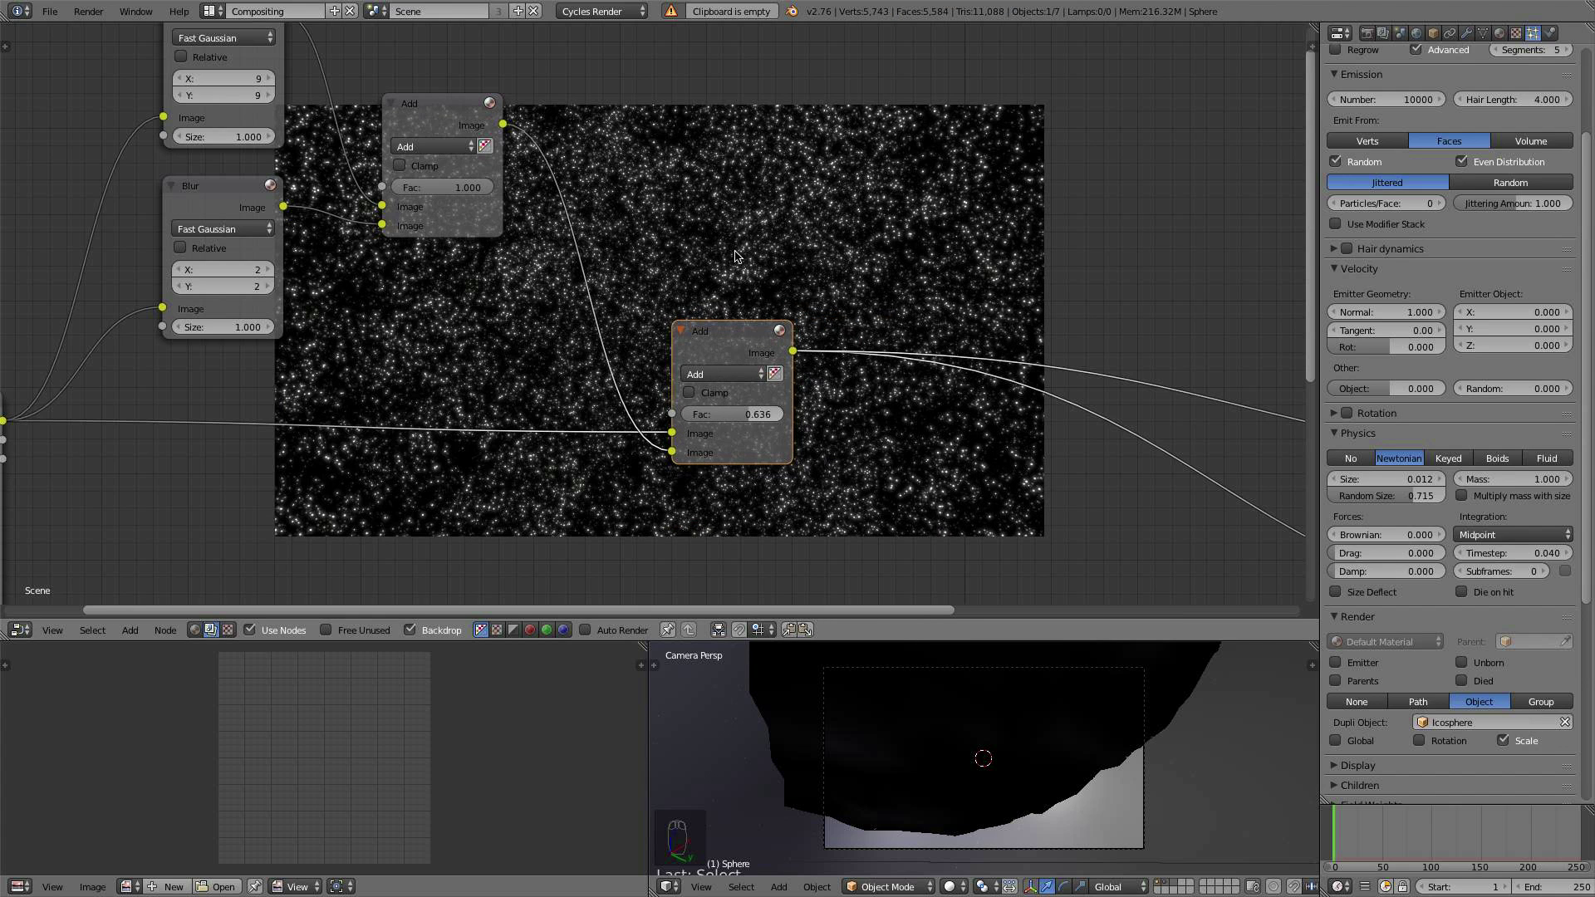
key("alt+v")
key("alt+v")
key("alt+v")
key("alt+v")
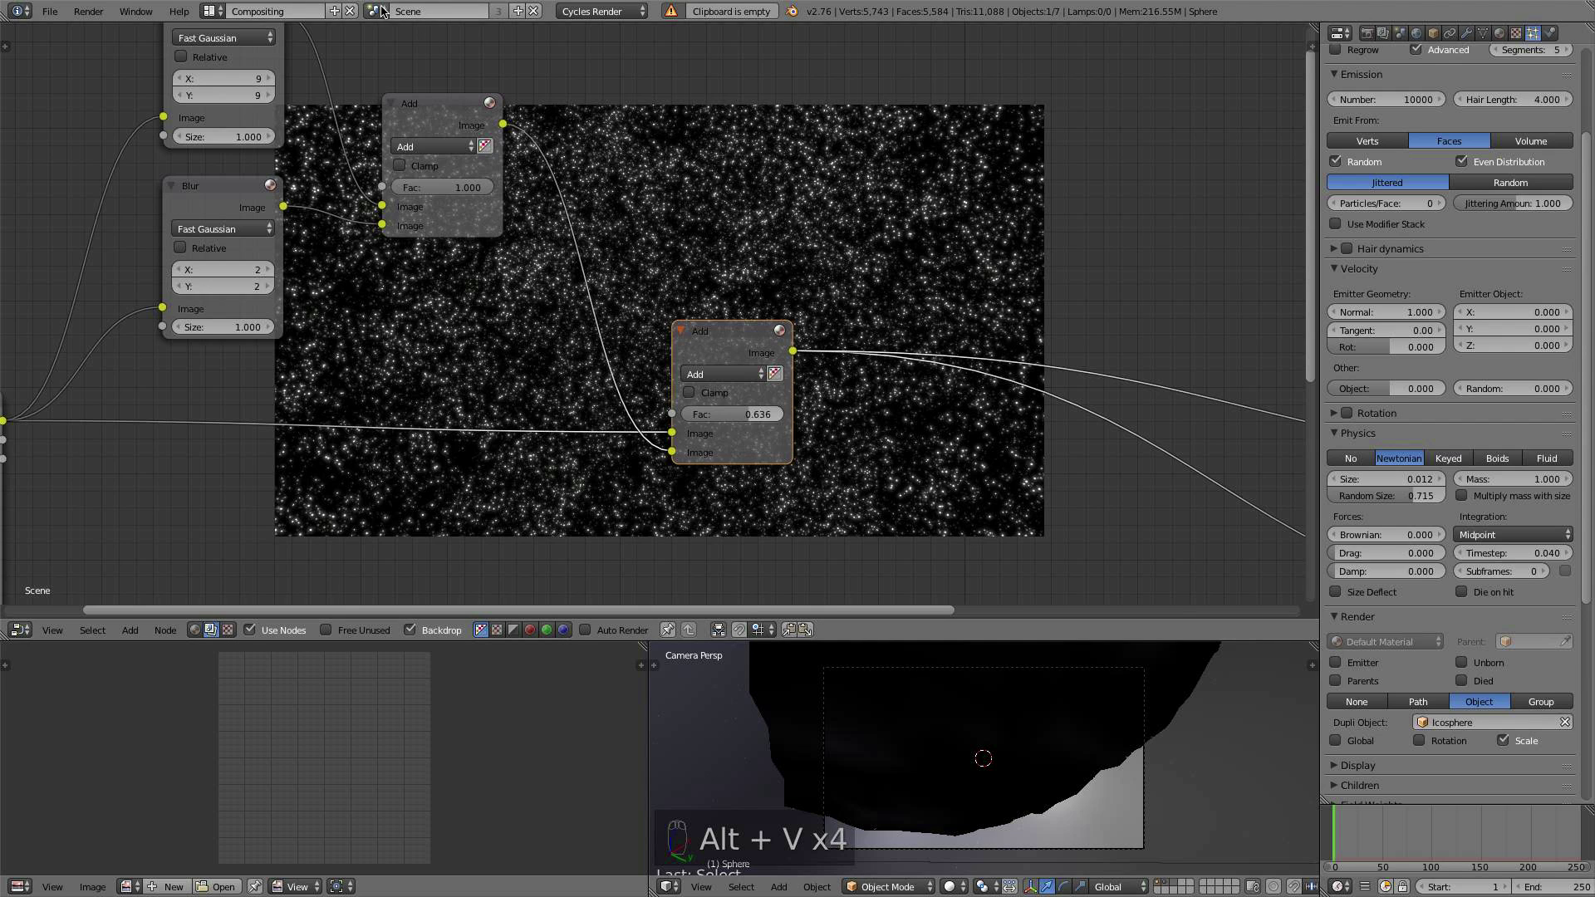
Step: Switch to the Default screen layout and select the Icosphere object in the outliner
left_click(213, 11)
left_click(237, 84)
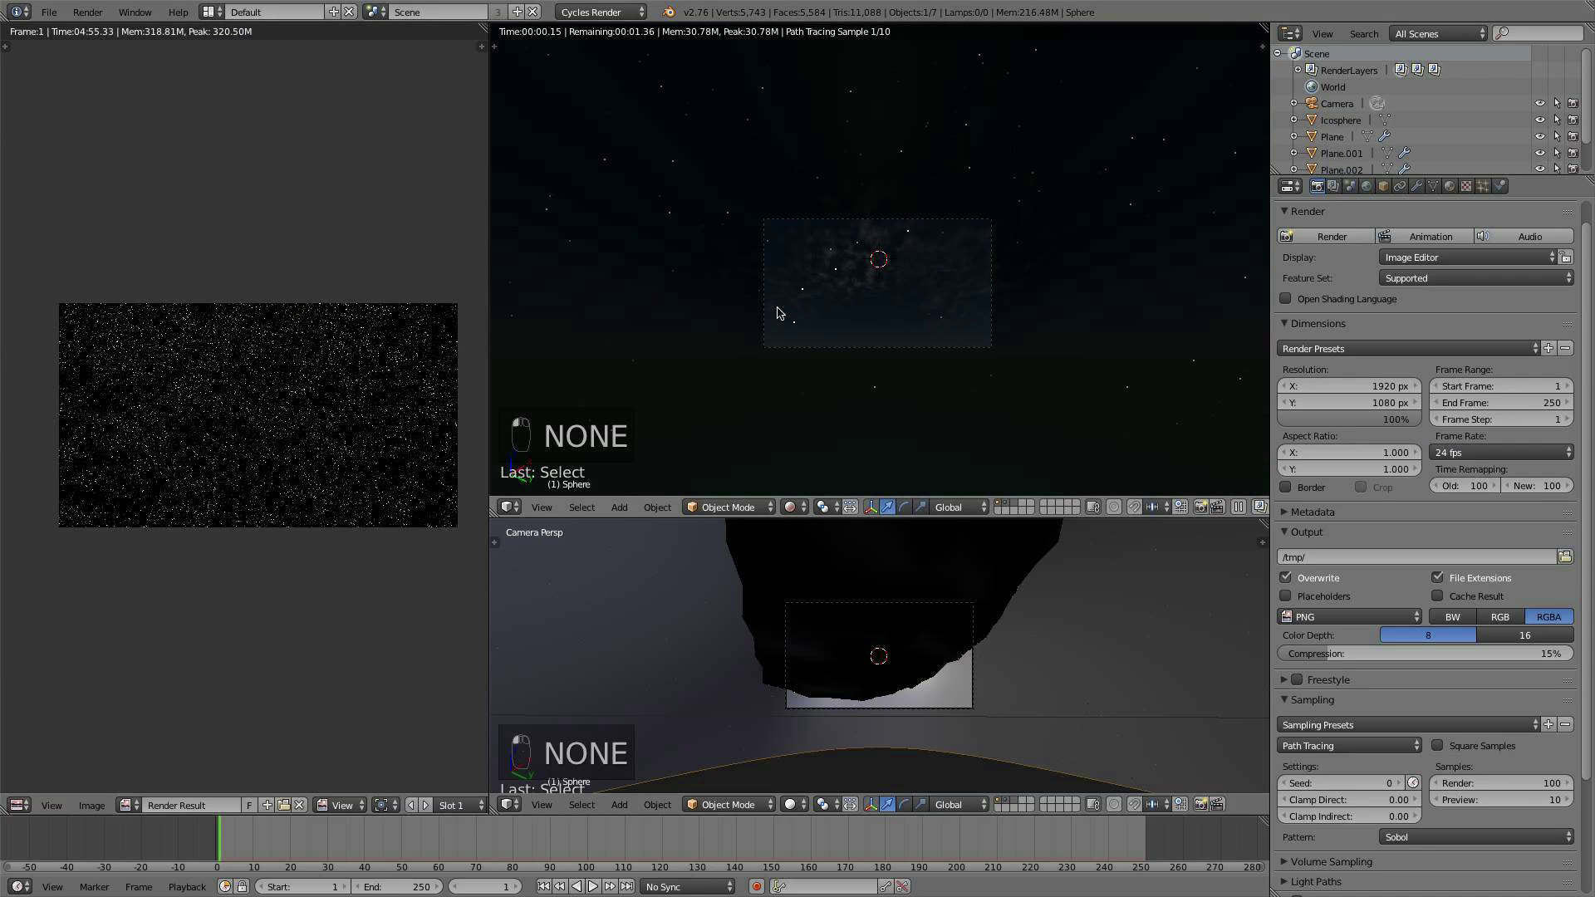
scroll(1030, 658, "down", 2)
key("KP_0")
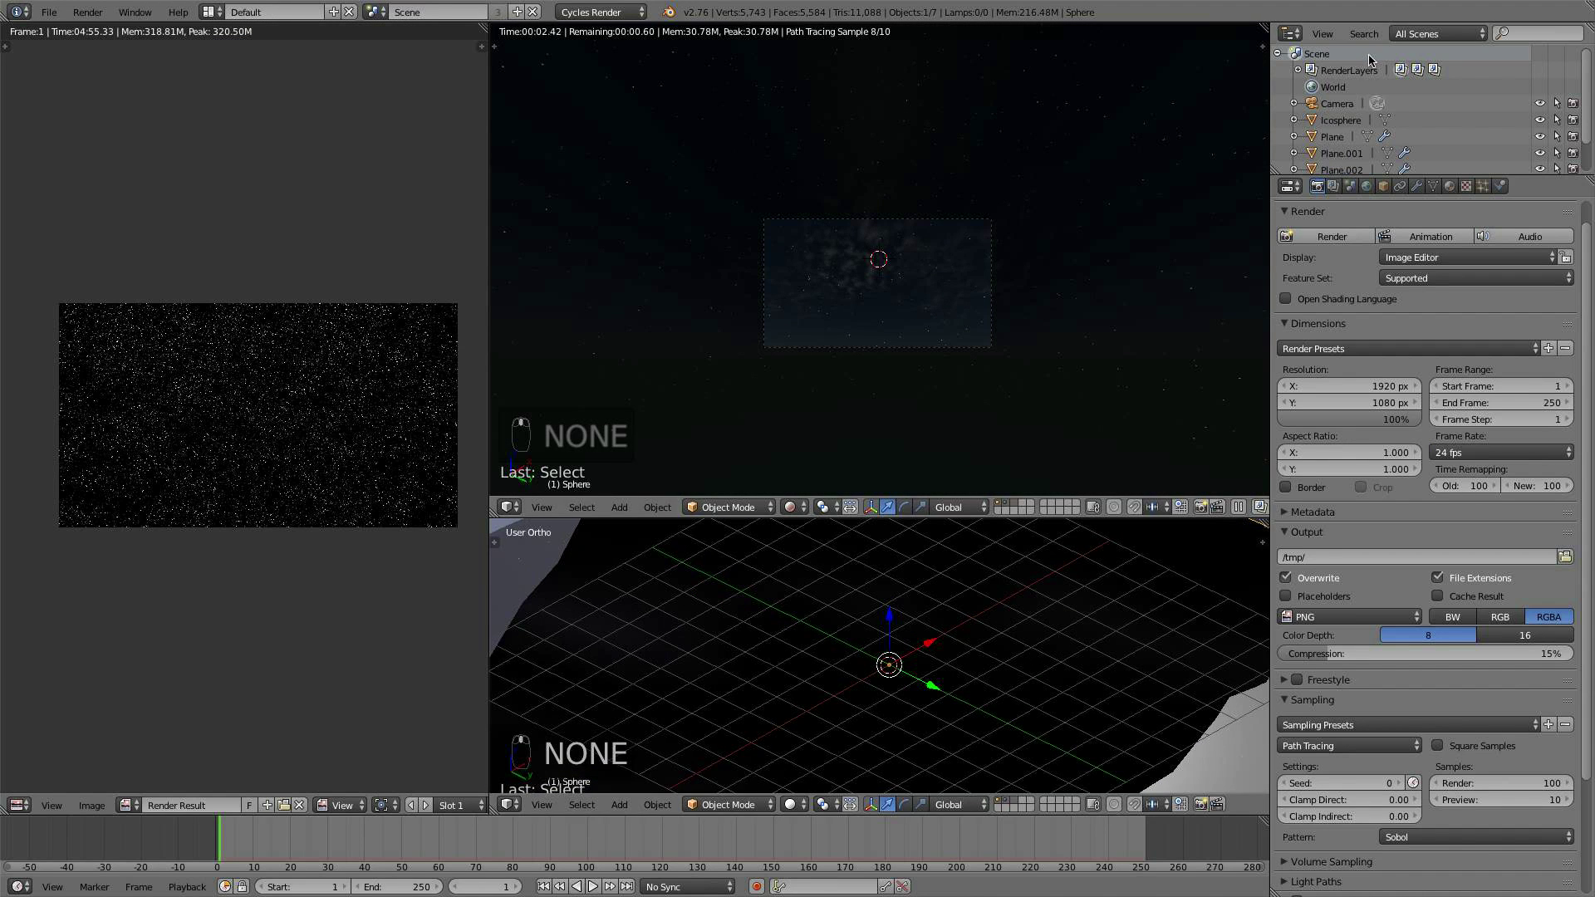
scroll(1355, 144, "down", 2)
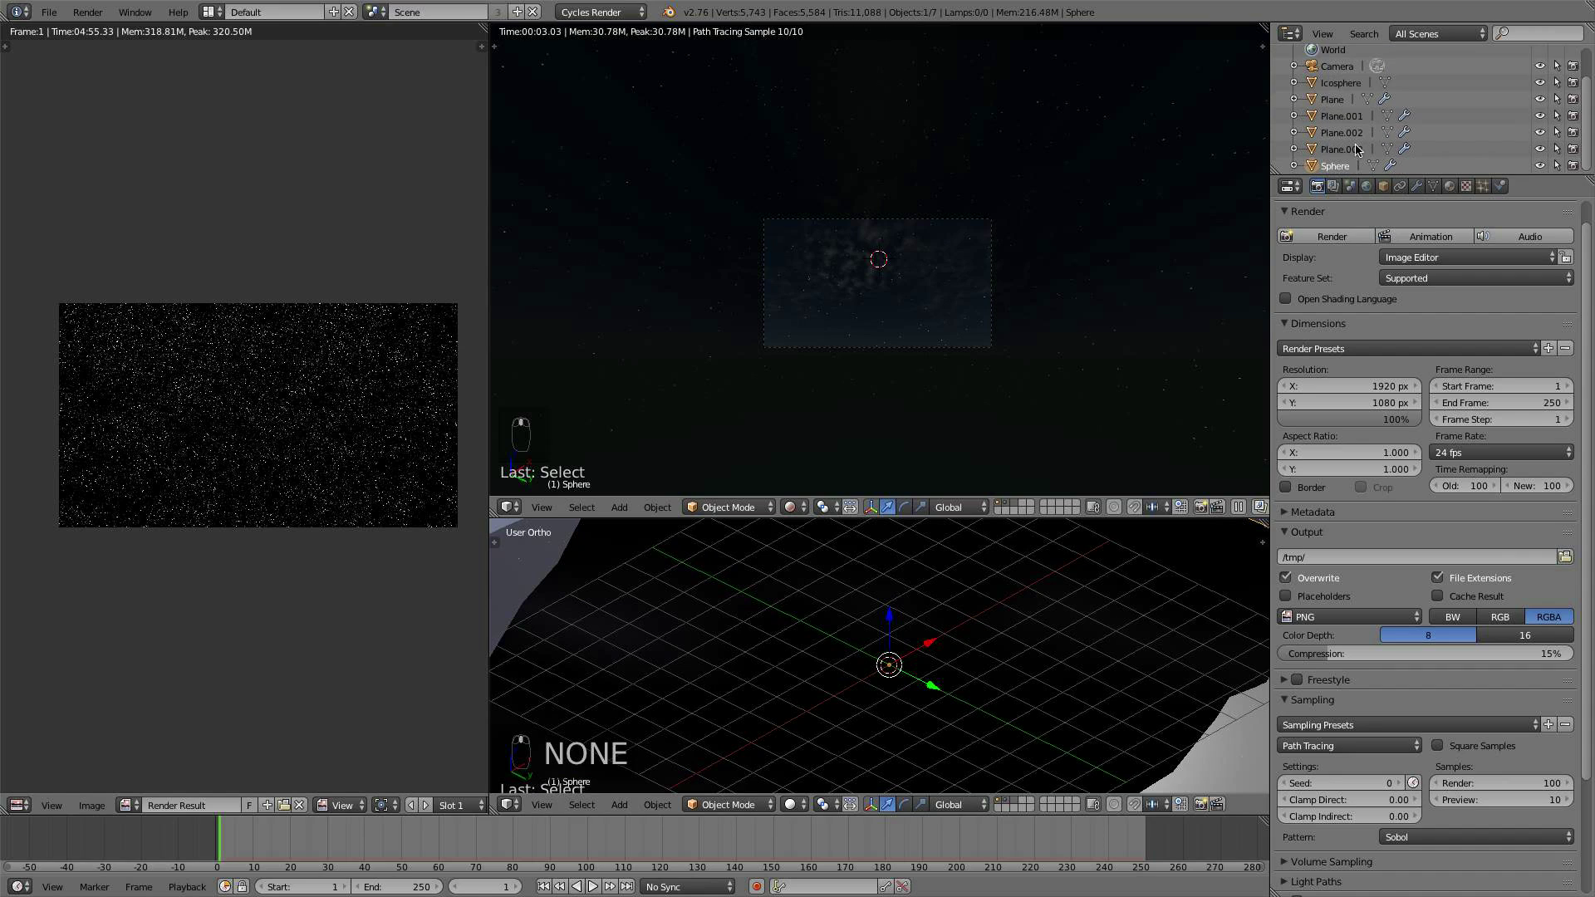
left_click(1342, 83)
Step: Show the Icosphere's material in the Node Editor and shift the strength ColorRamp's stops toward the white end, placing stop 1 at 0.268
left_click(18, 805)
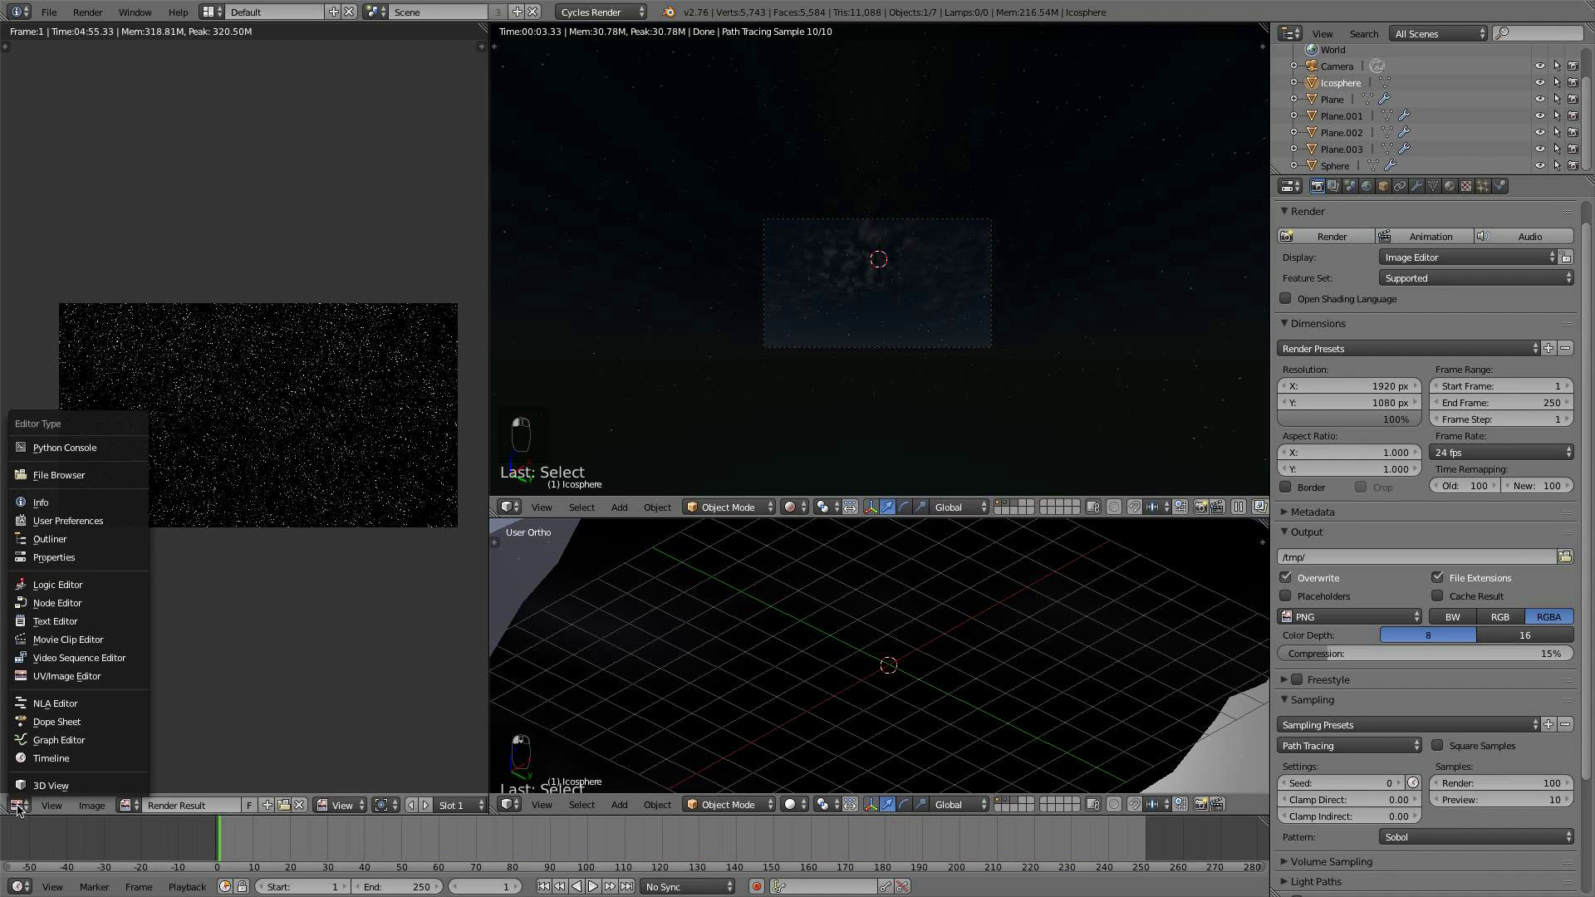
left_click(57, 603)
scroll(290, 548, "up", 3)
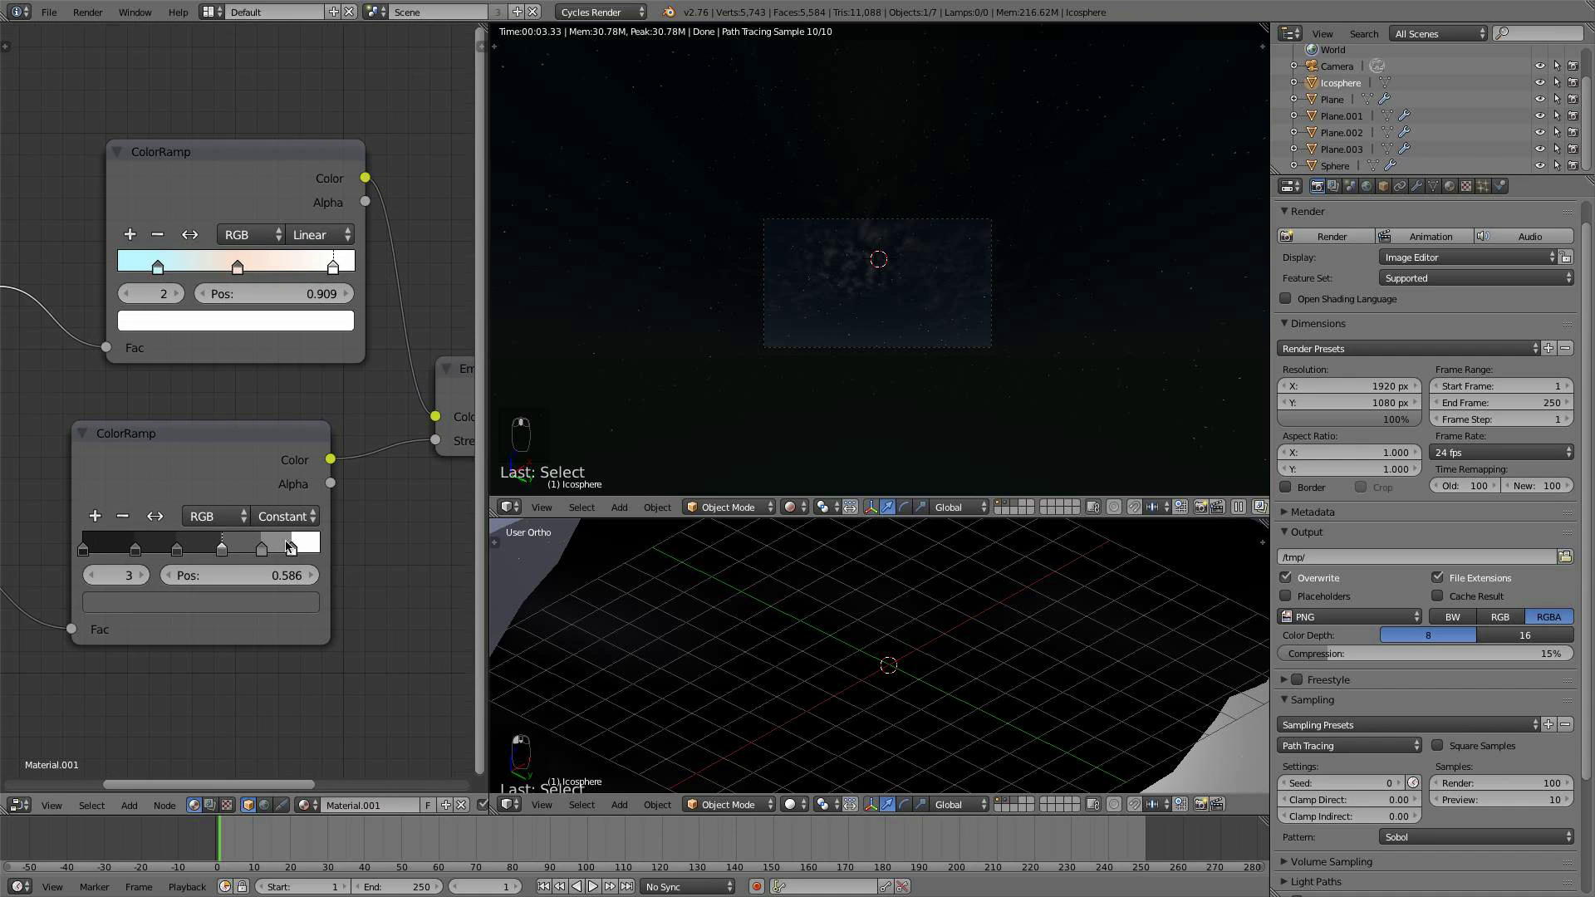
left_click_drag(290, 548, 147, 551)
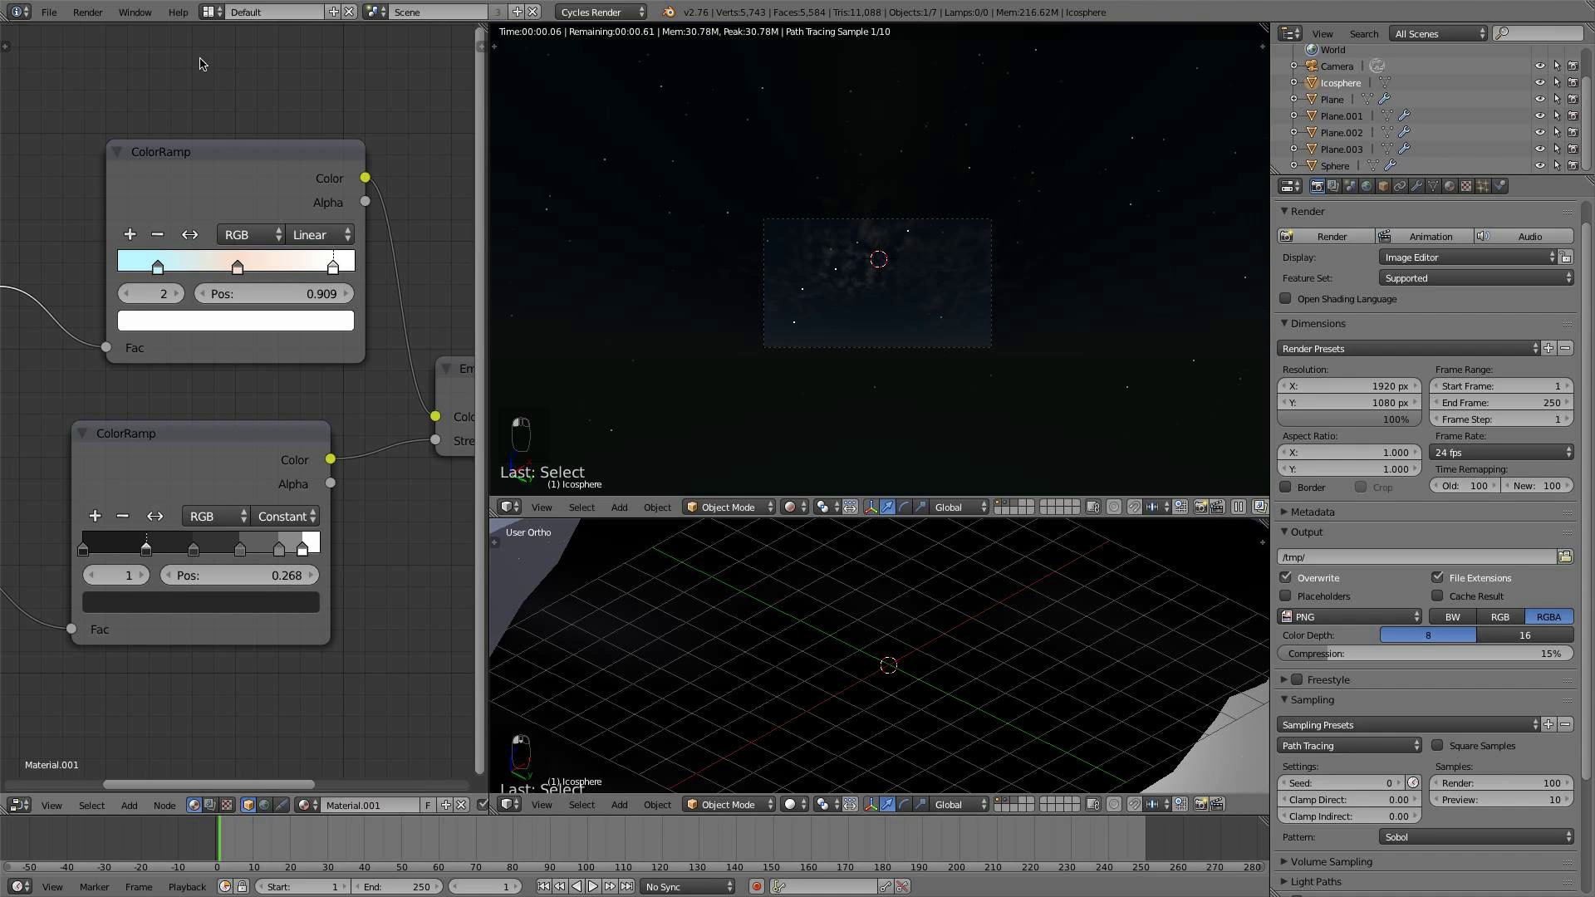
Step: Return to the Compositing screen layout and re-render the Stars layer from its Render Layers node
left_click(212, 12)
left_click(246, 68)
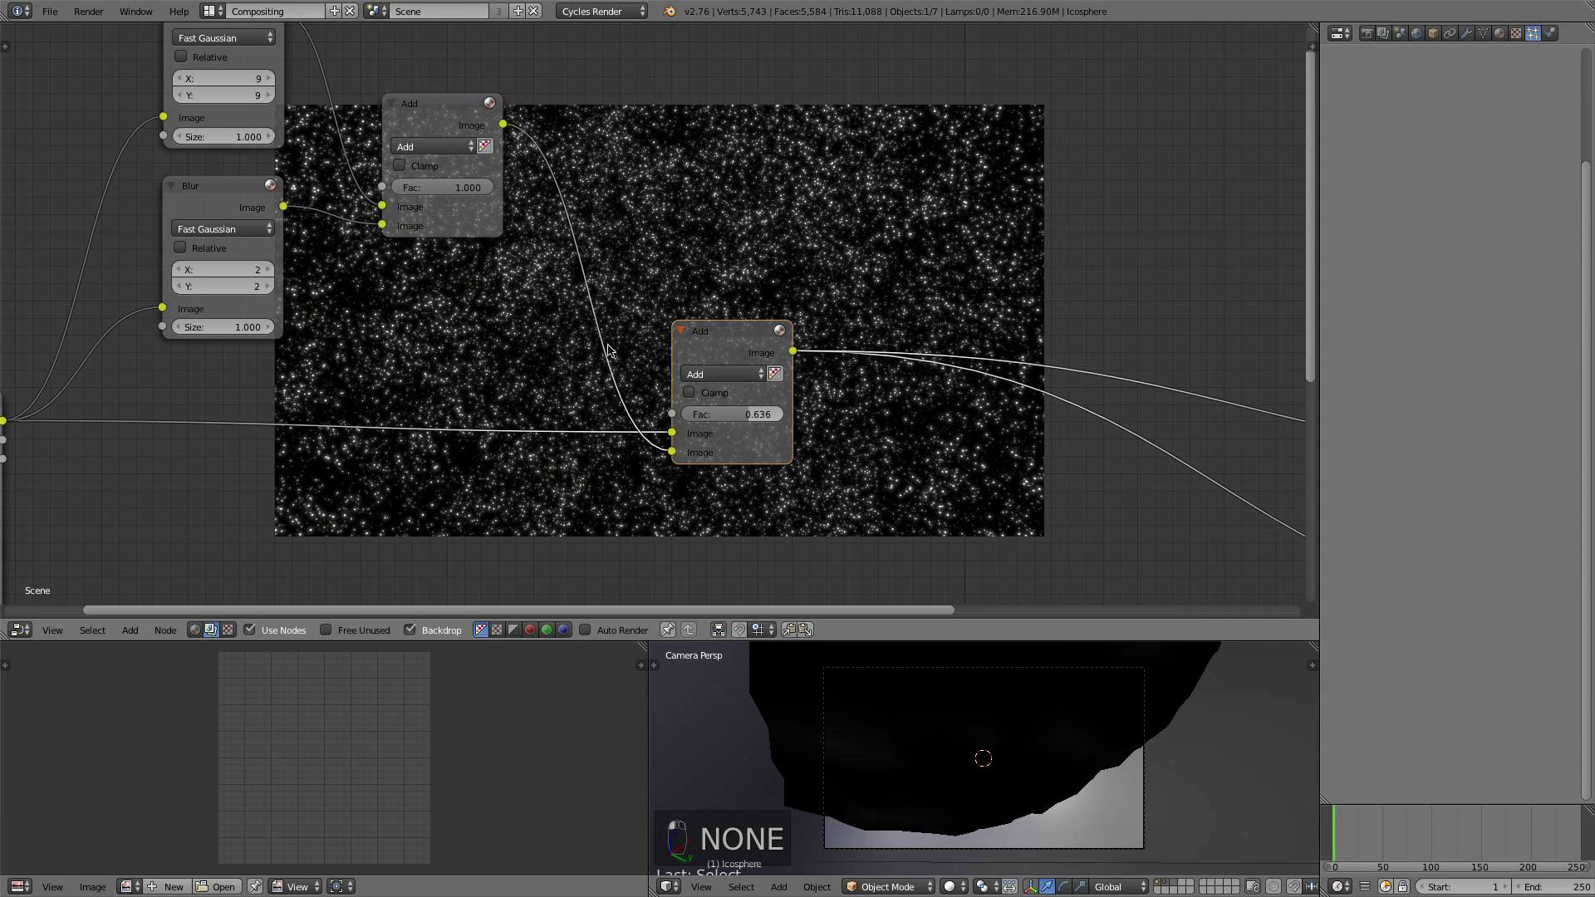
middle_click_drag(482, 360, 620, 248)
scroll(653, 314, "up", 1)
scroll(621, 247, "down", 9)
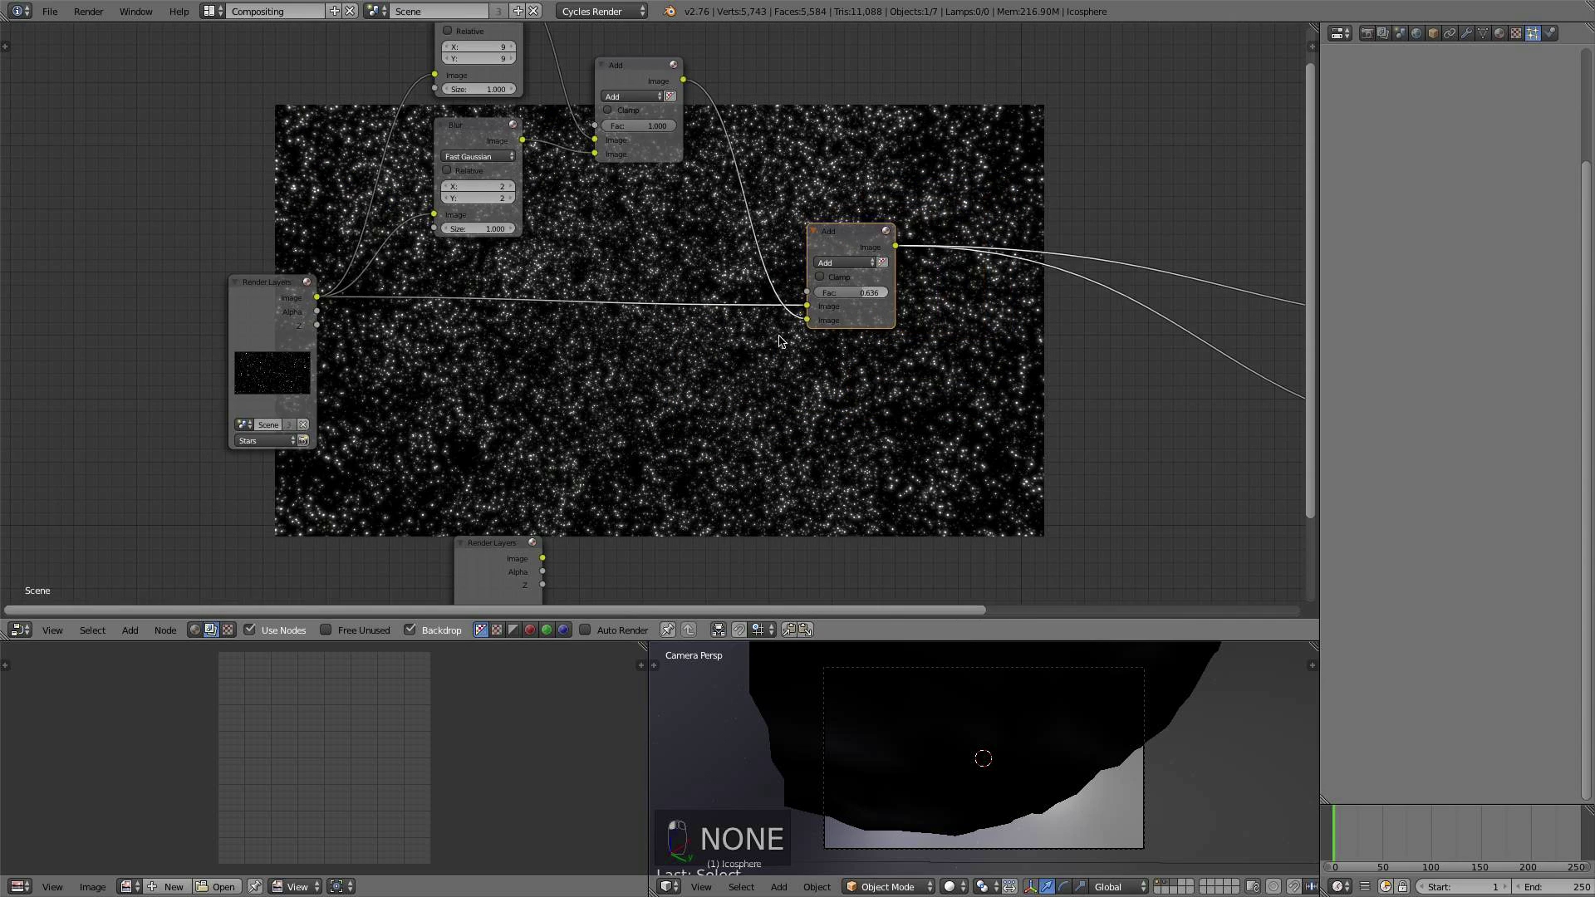
middle_click_drag(547, 321, 725, 284)
scroll(724, 284, "up", 6)
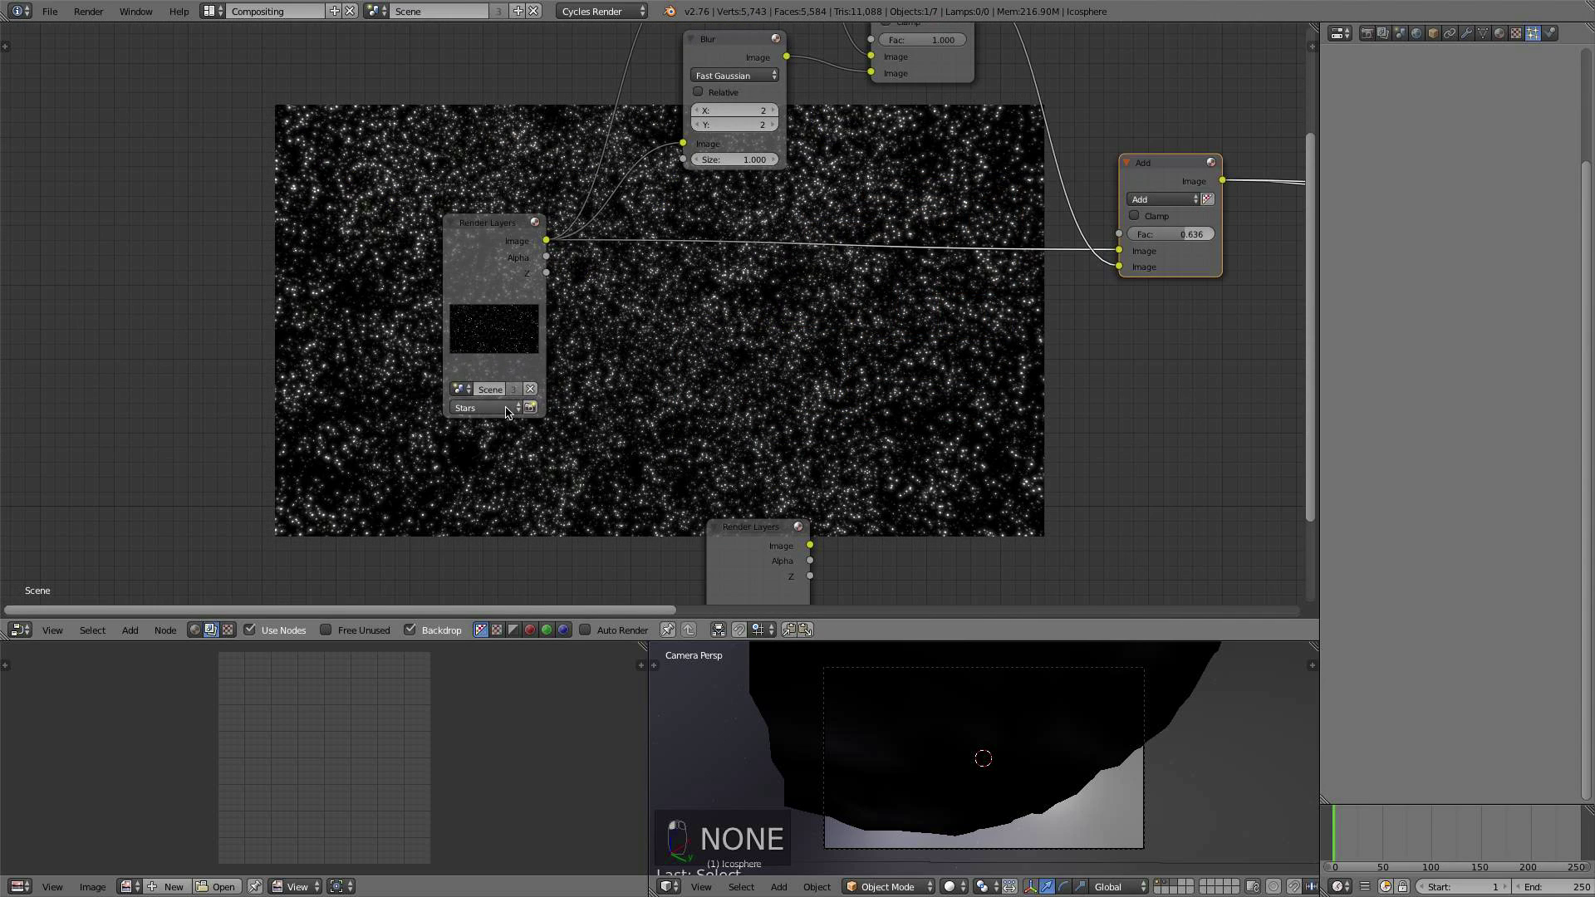
left_click(530, 407)
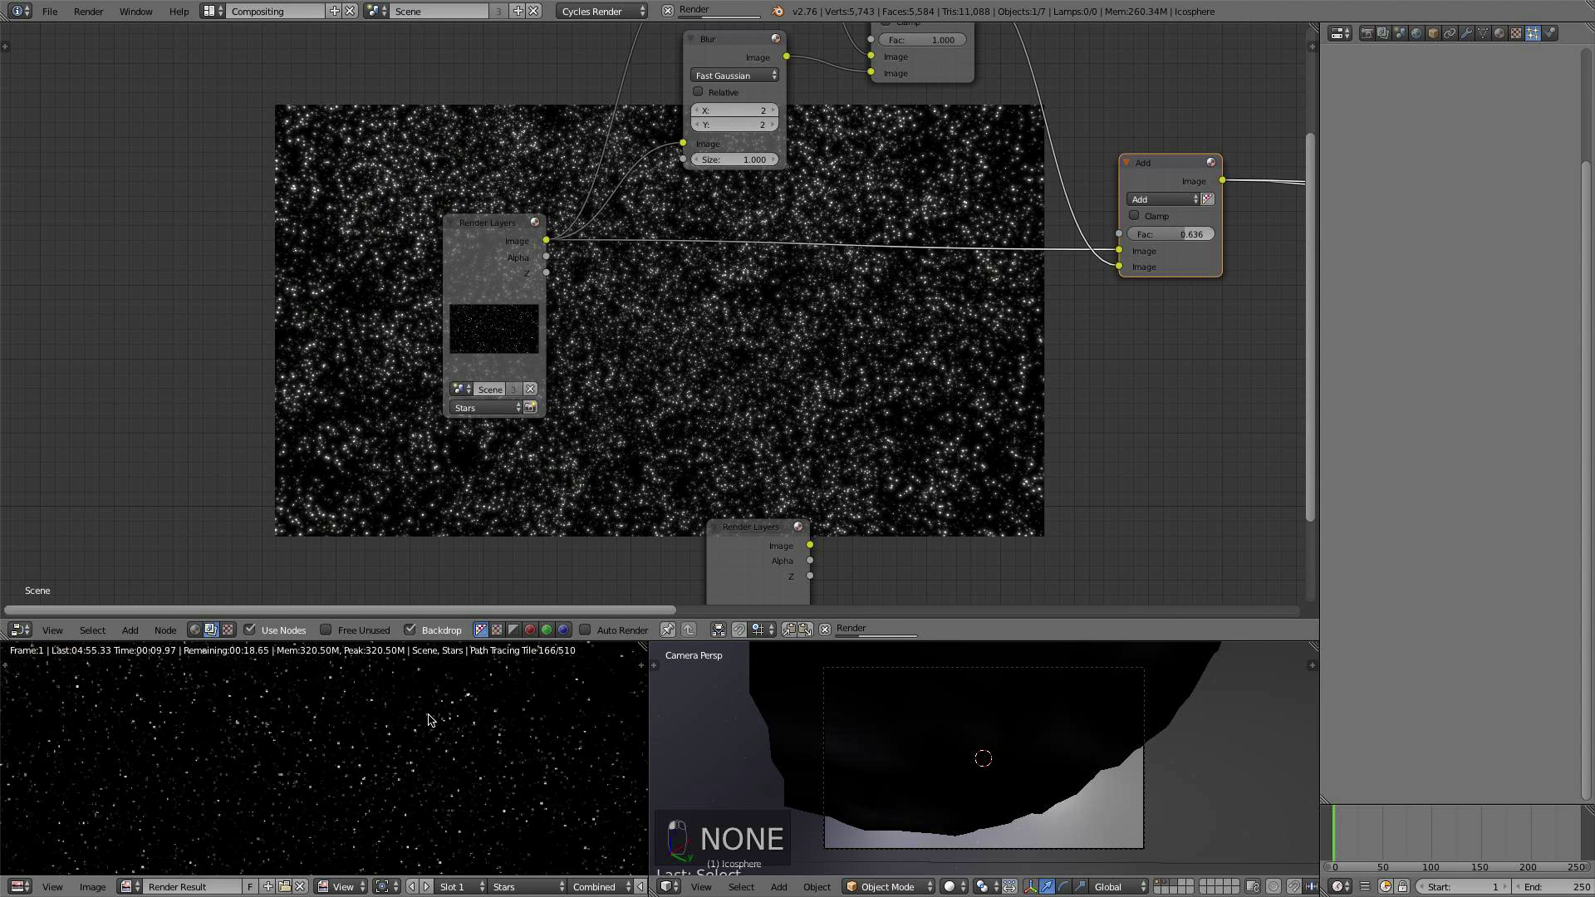
scroll(308, 763, "down", 3)
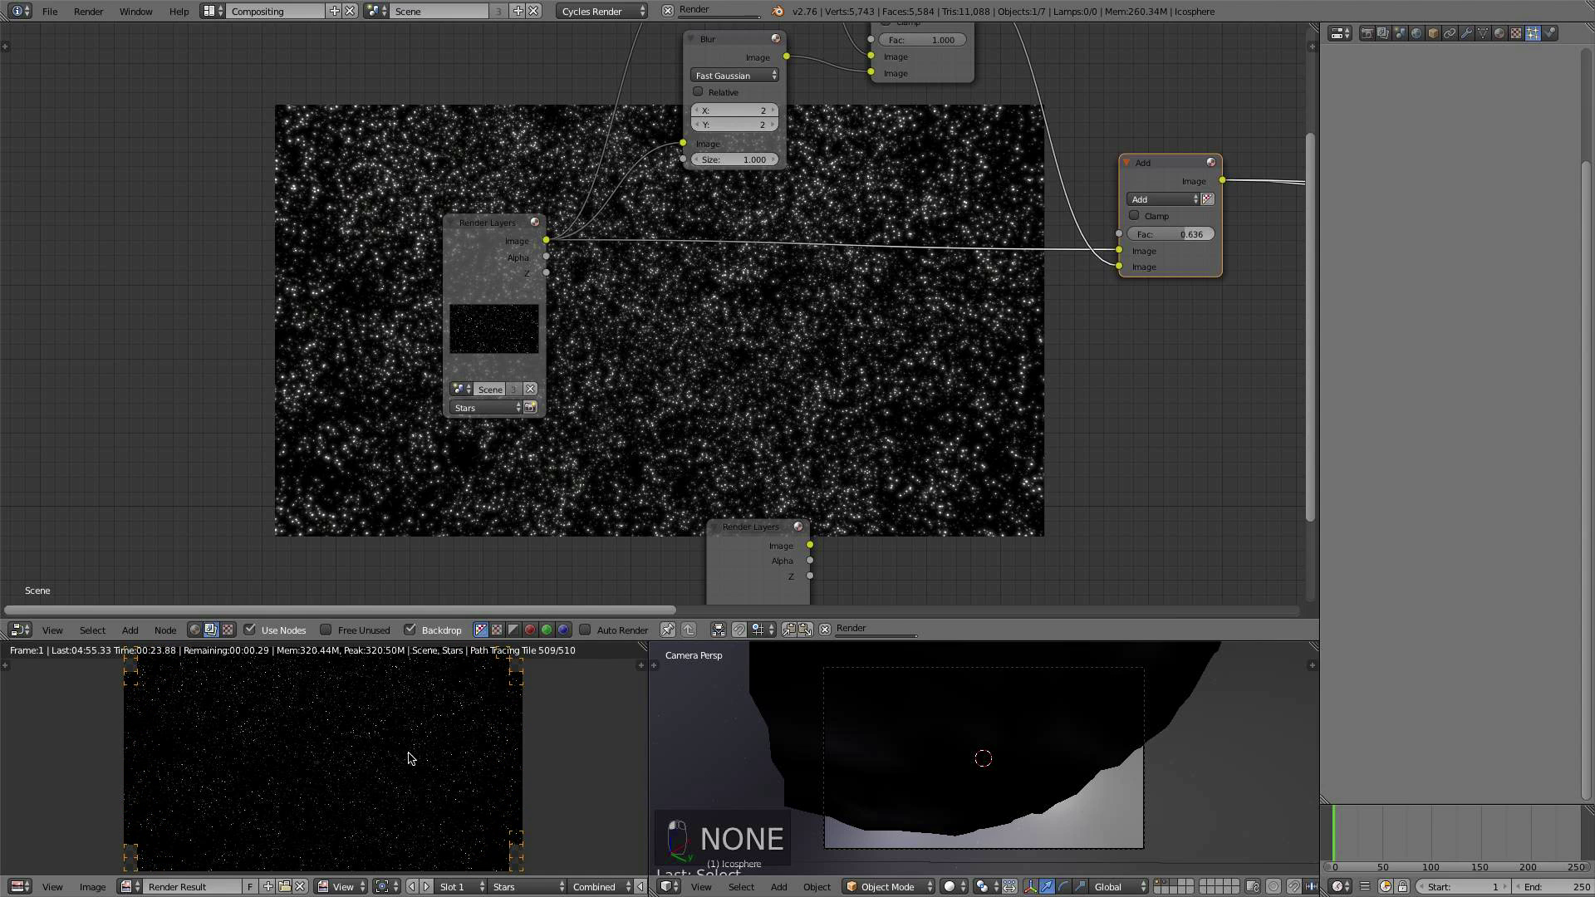
Step: Set the Fac of the Add node that combines the Stars layer with the blurs to 1.000
scroll(649, 356, "up", 1)
scroll(648, 357, "up", 3)
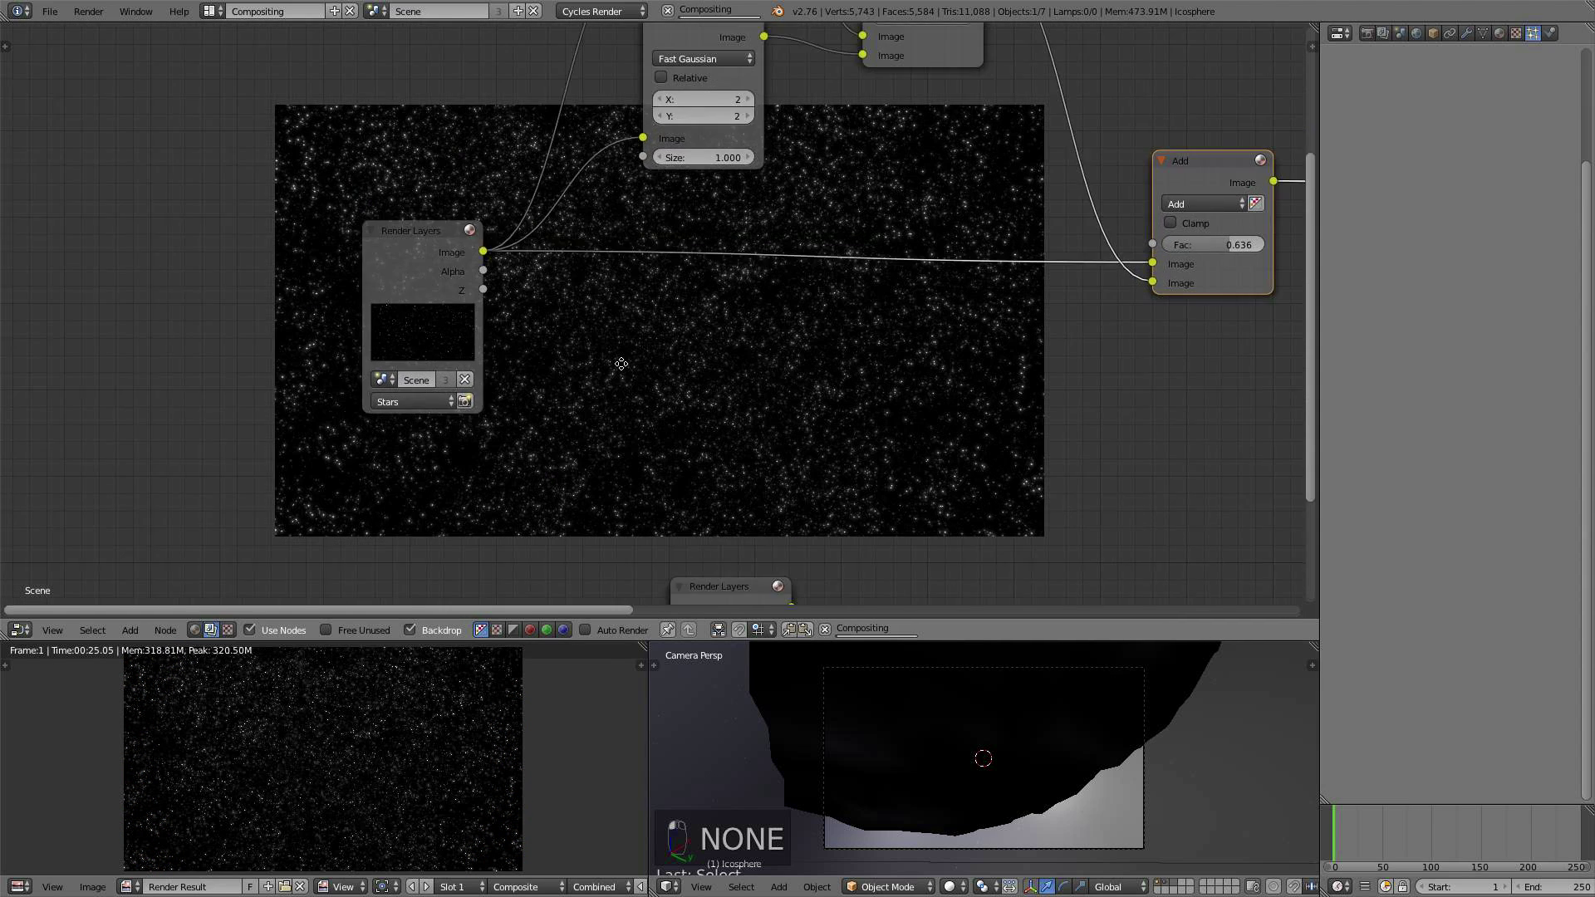
middle_click_drag(745, 344, 406, 353)
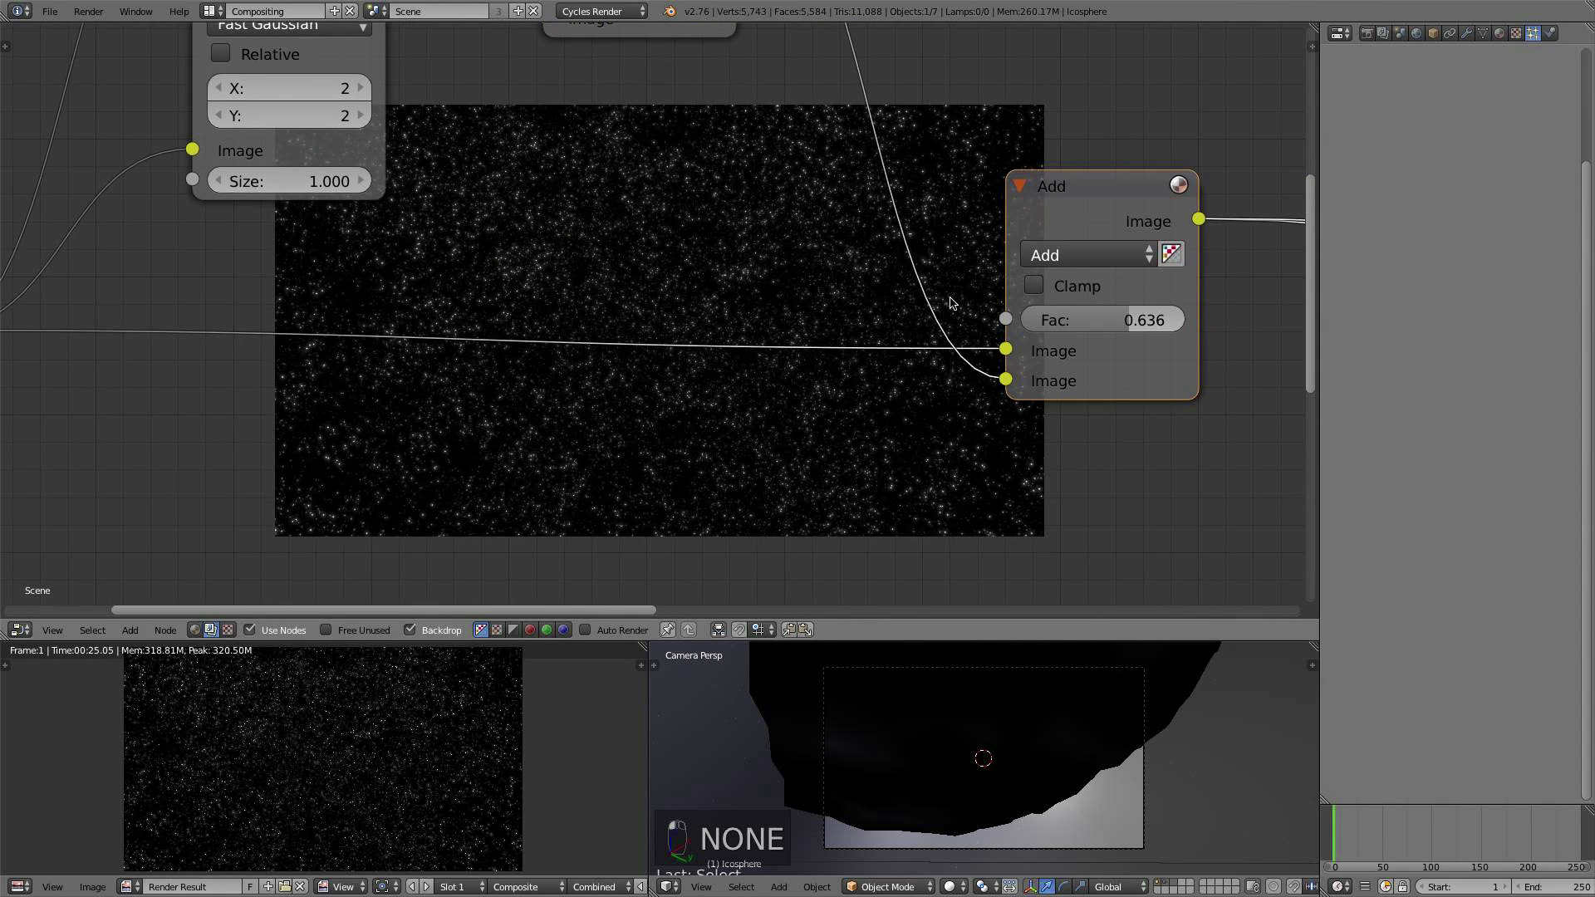
left_click(1147, 322)
key("Return")
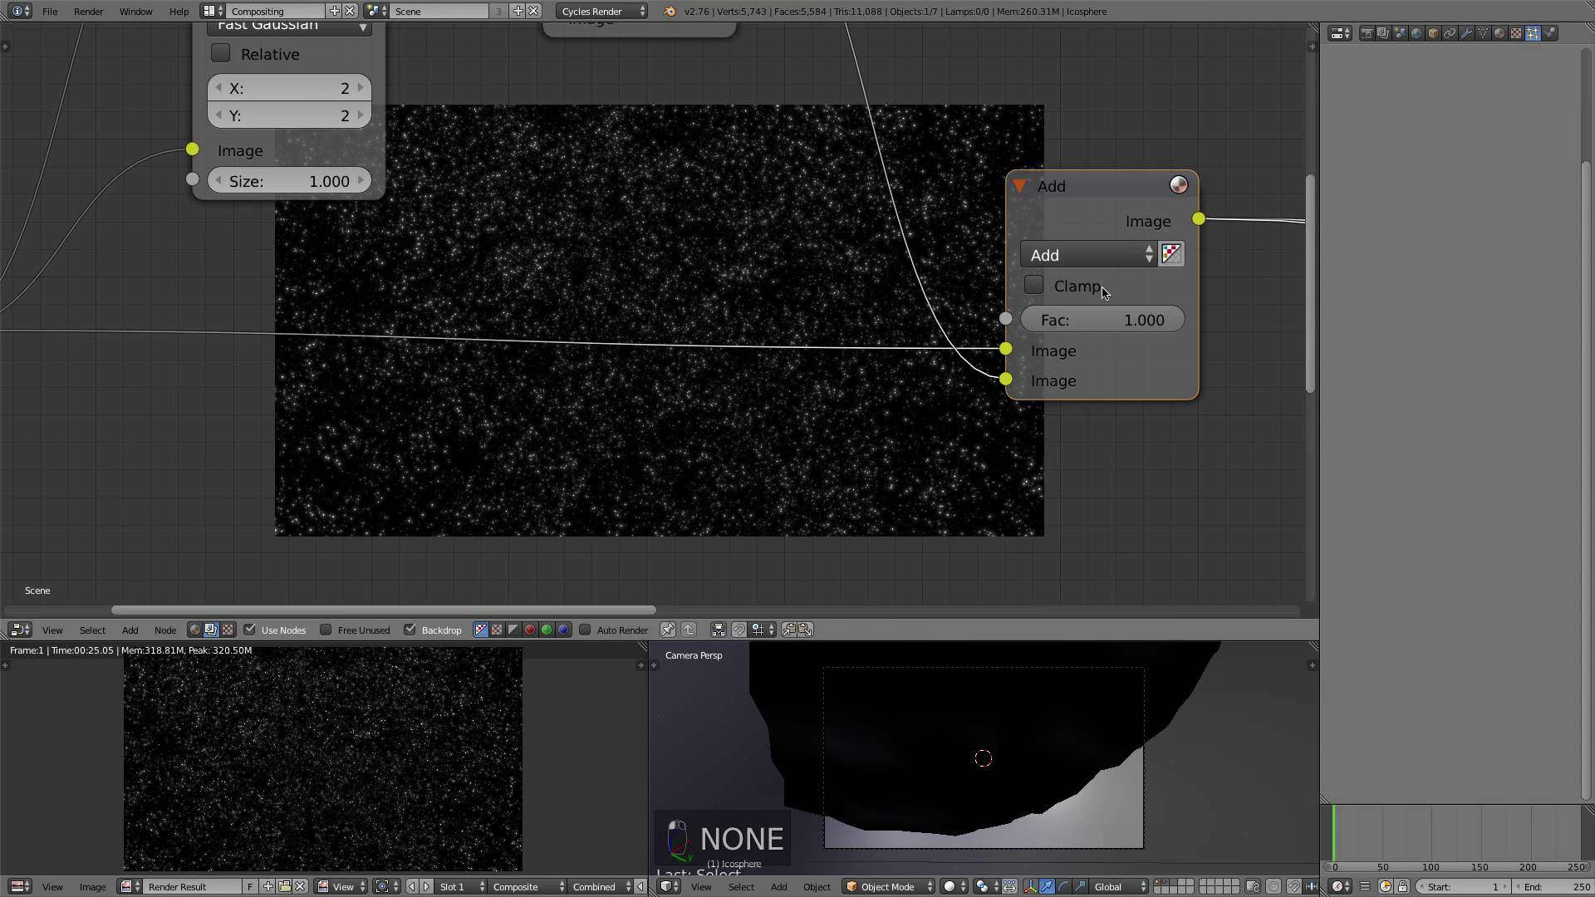
Step: Shift the Add node that combines the Stars layer with the blurs slightly closer to the Stars Render Layers node
scroll(839, 336, "down", 2)
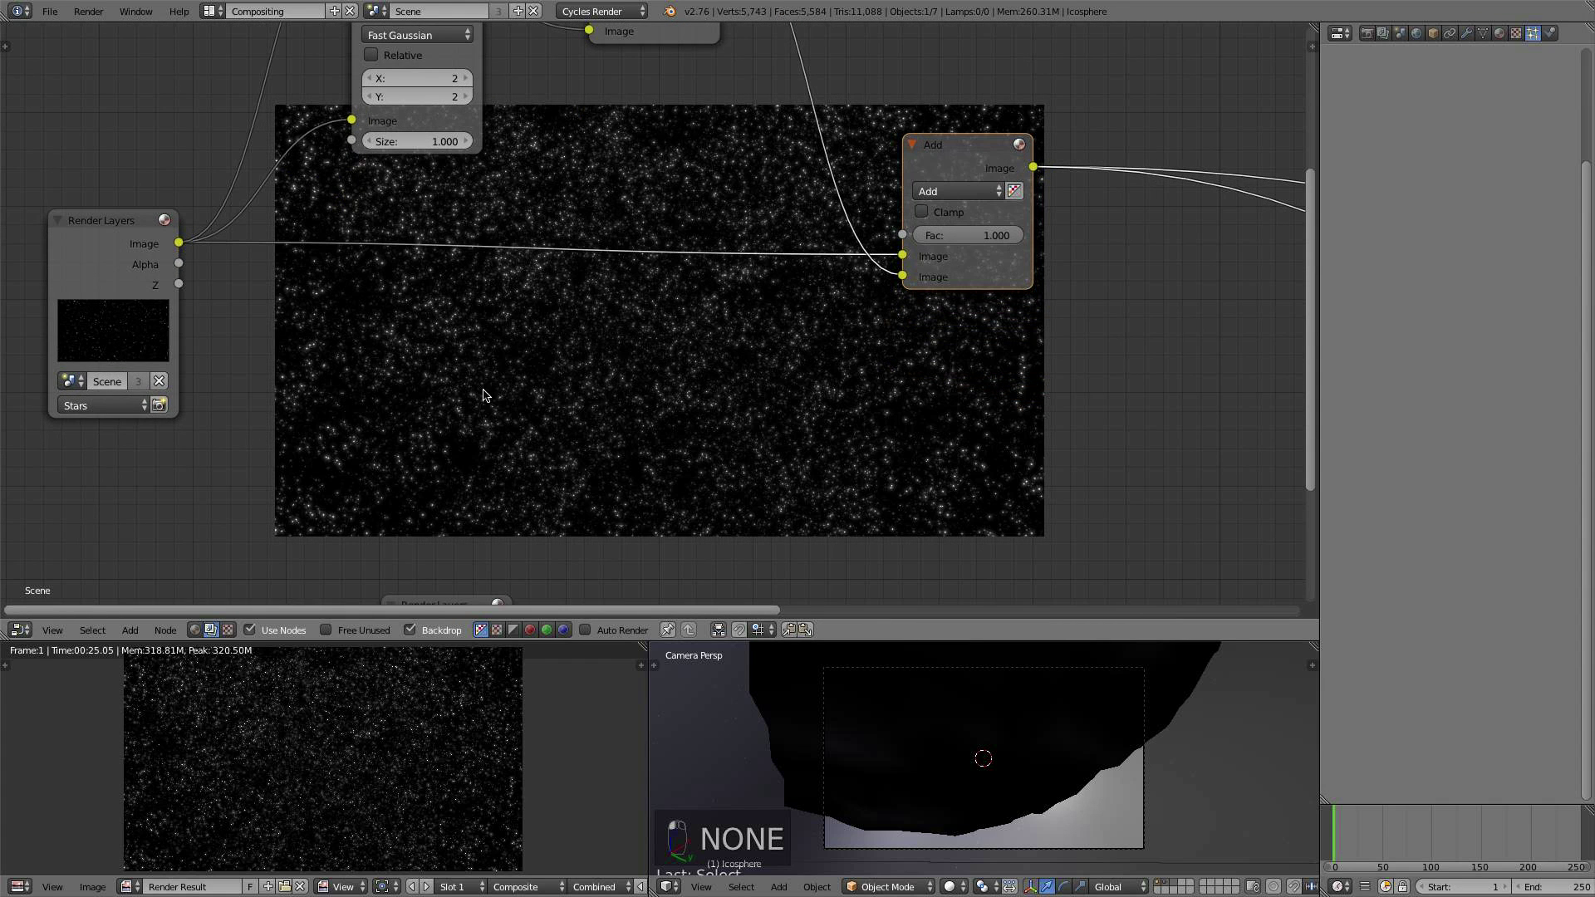
scroll(599, 407, "up", 1)
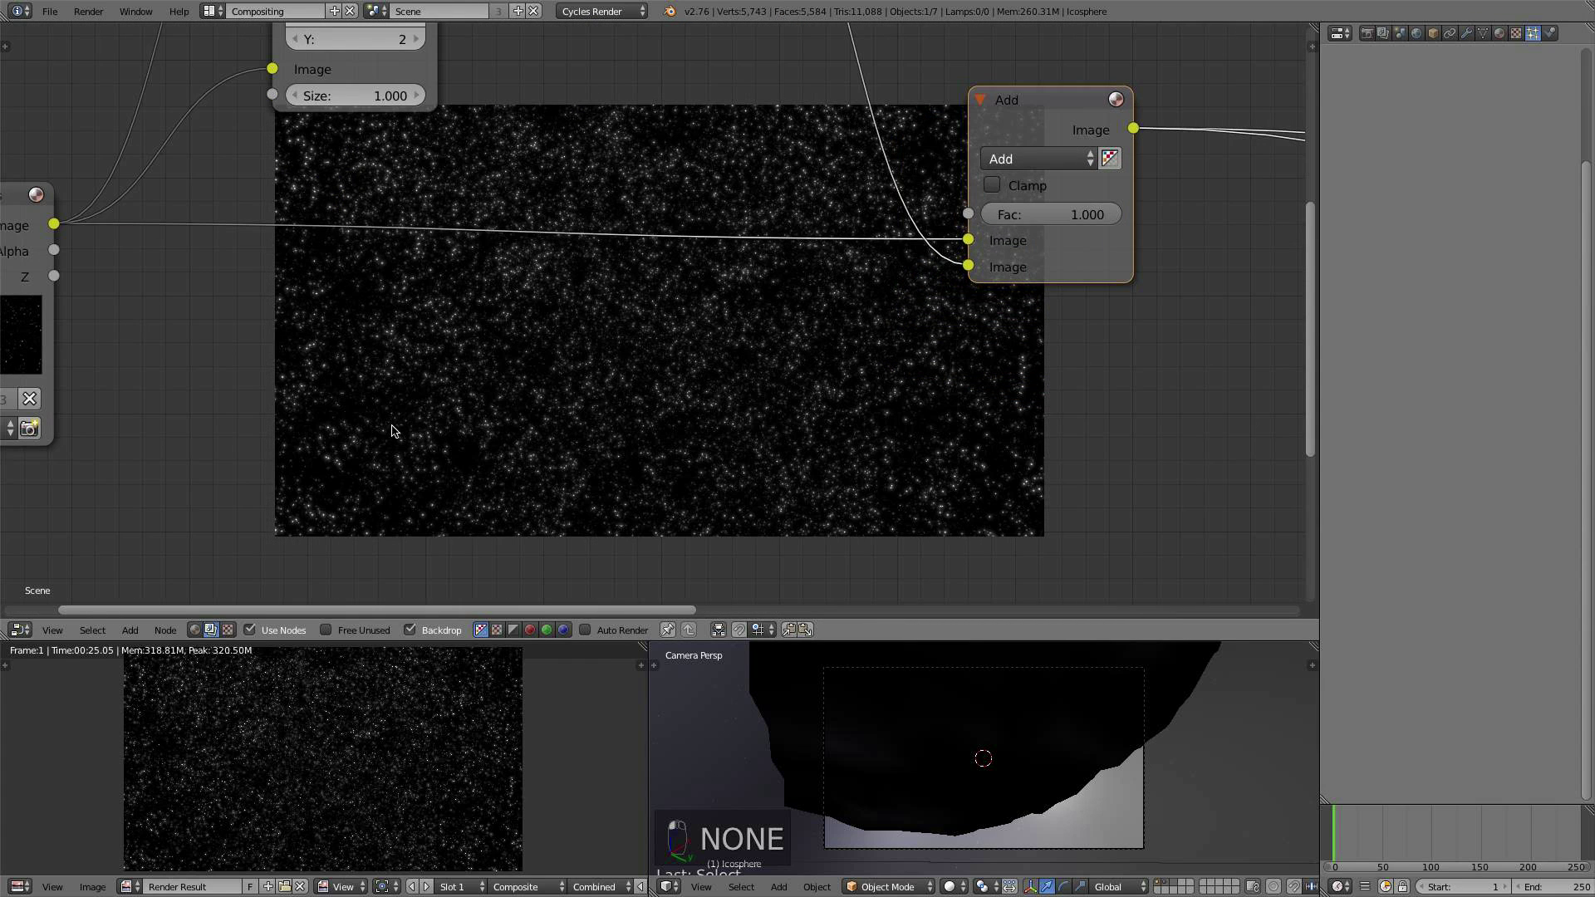
scroll(729, 322, "down", 5)
middle_click_drag(626, 354, 271, 424)
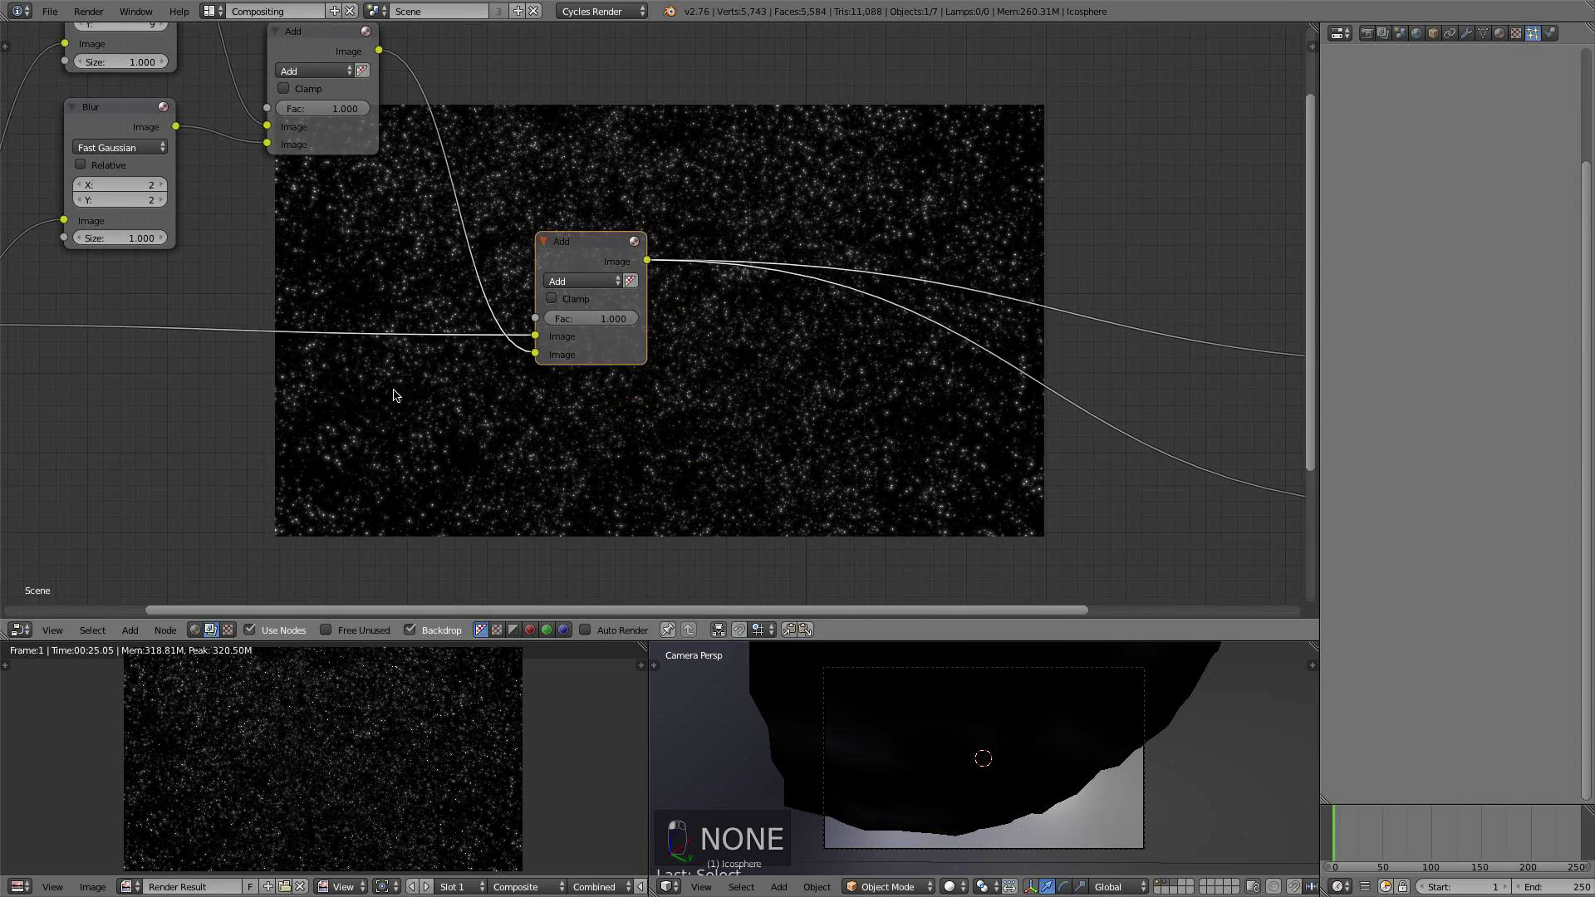
middle_click_drag(519, 359, 585, 396)
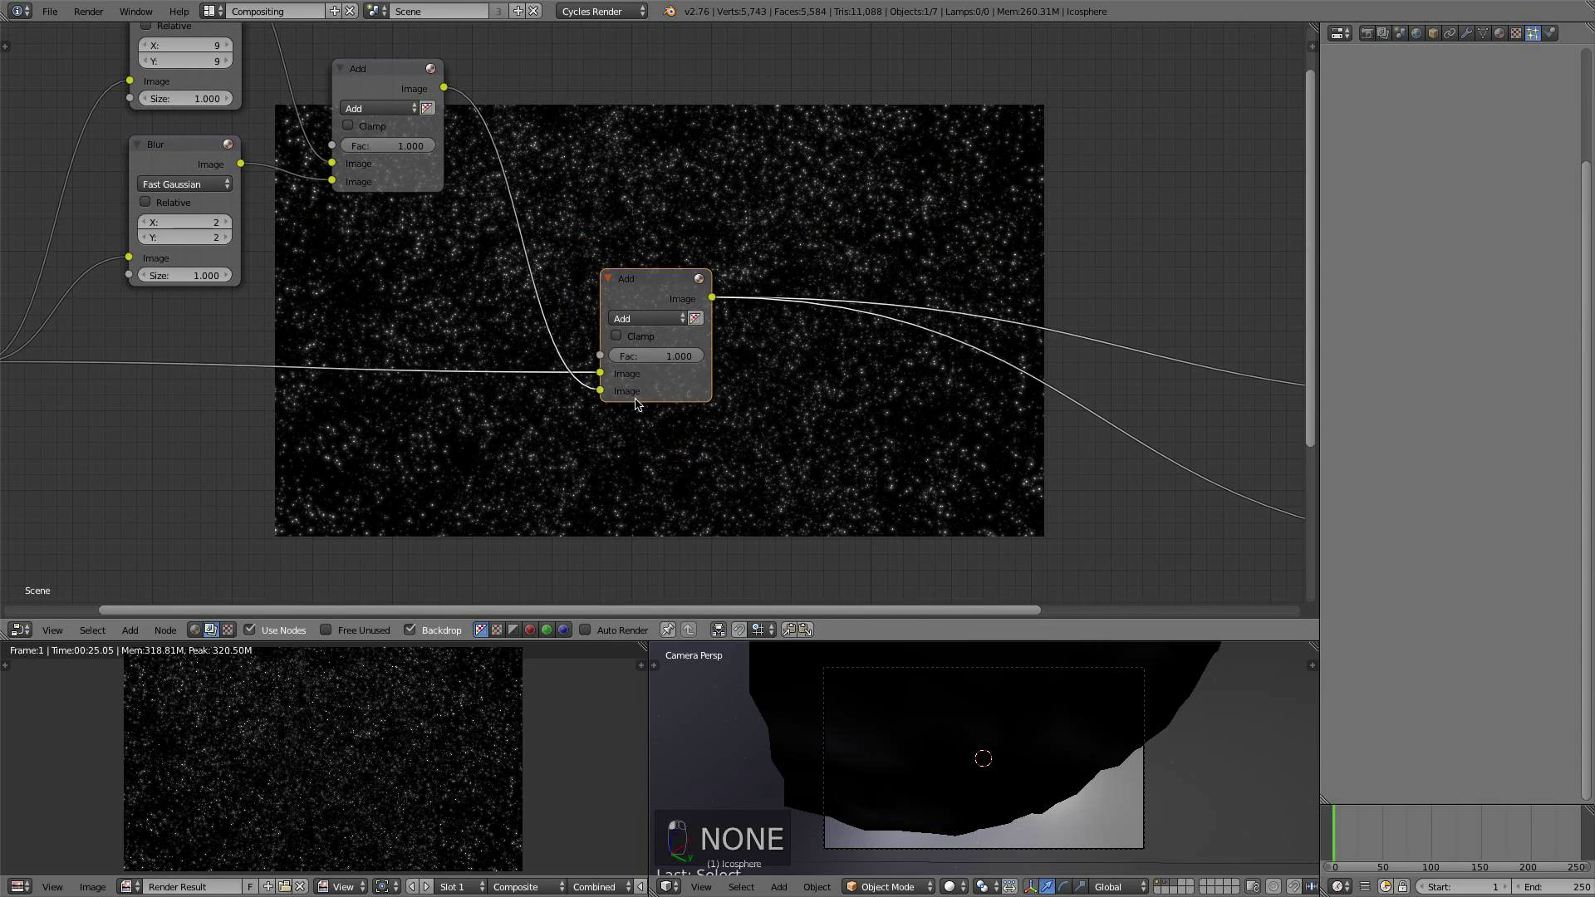
scroll(694, 472, "down", 2)
middle_click_drag(693, 471, 706, 449)
middle_click_drag(508, 476, 470, 289)
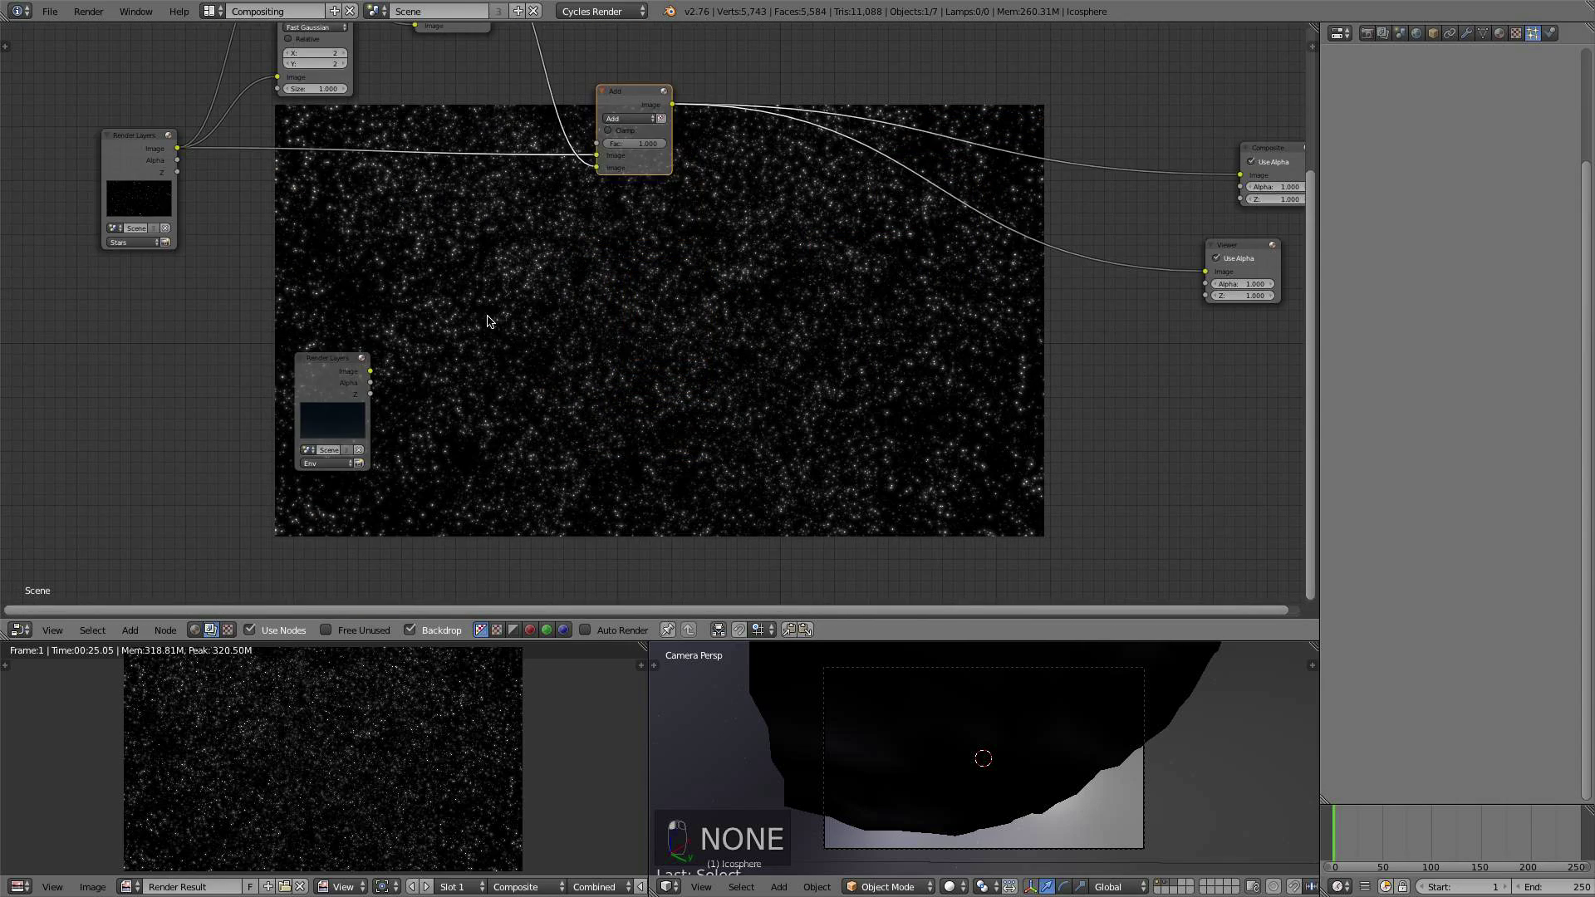
scroll(488, 322, "up", 1)
left_click_drag(611, 66, 568, 57)
Step: Add a Mix node between the stars' Add node and the output nodes, and set its blend mode to Add
left_click(285, 380)
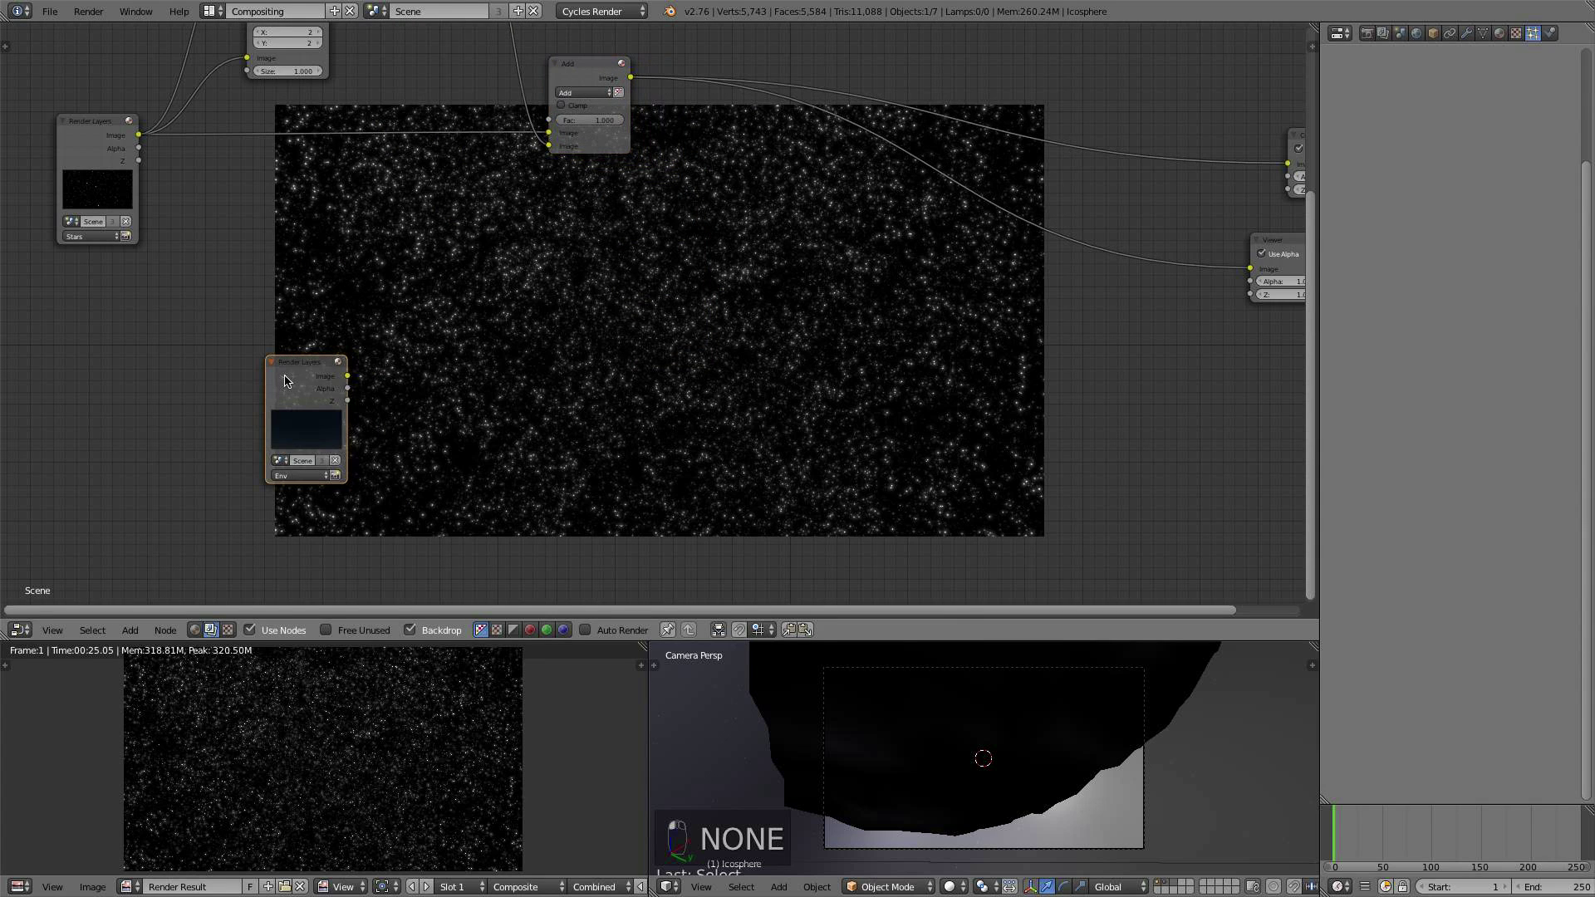
key("shift+a")
left_click(675, 293)
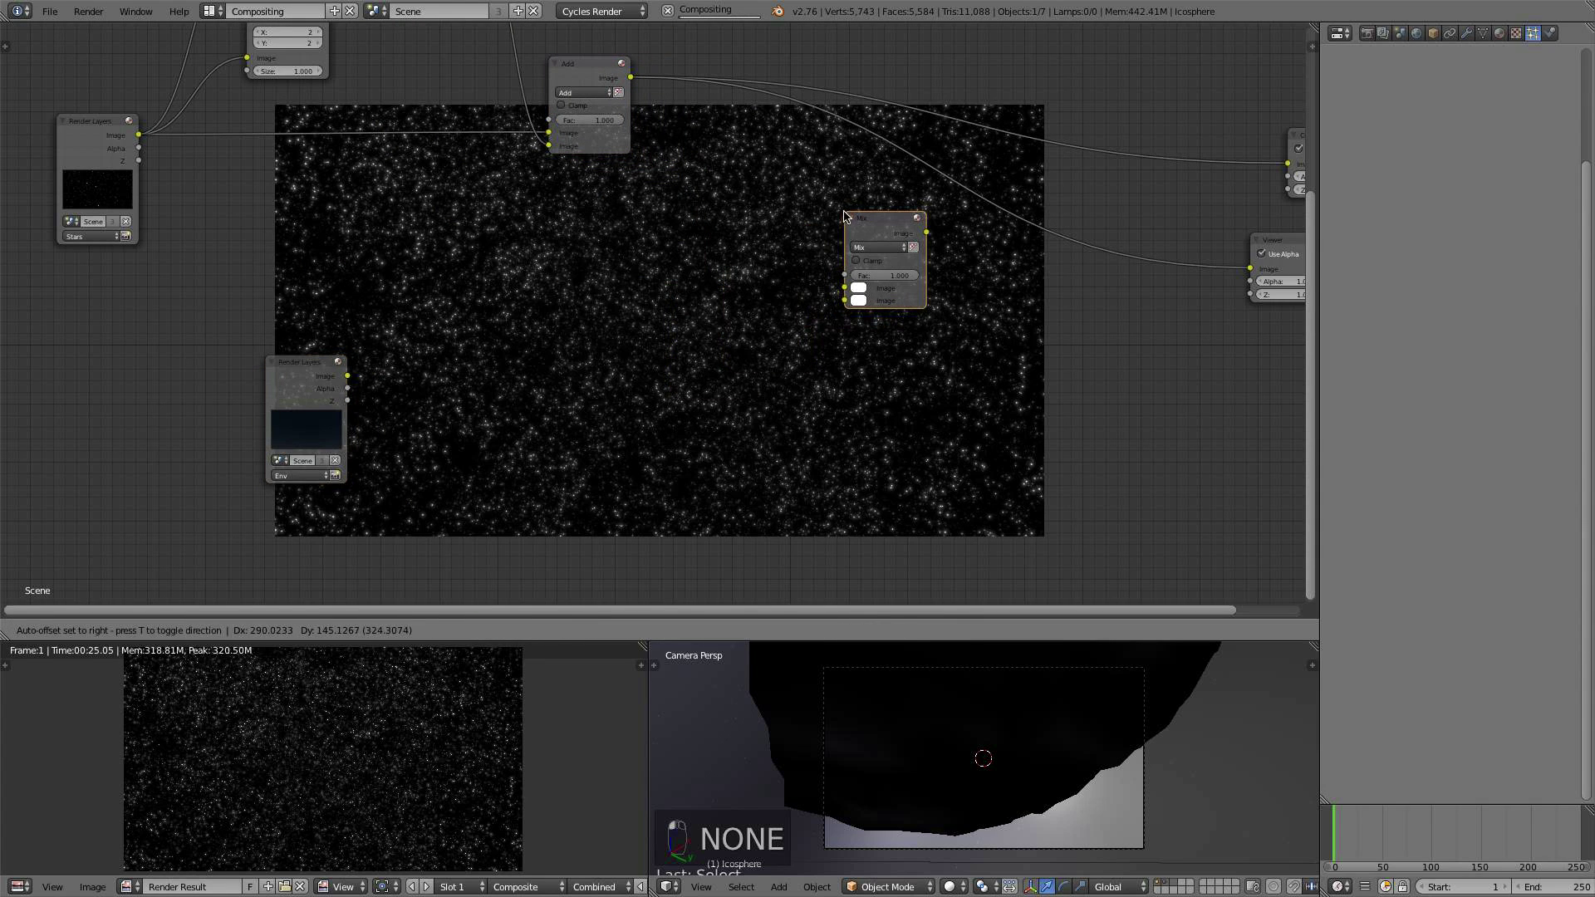
left_click(865, 241)
left_click(869, 247)
left_click(881, 273)
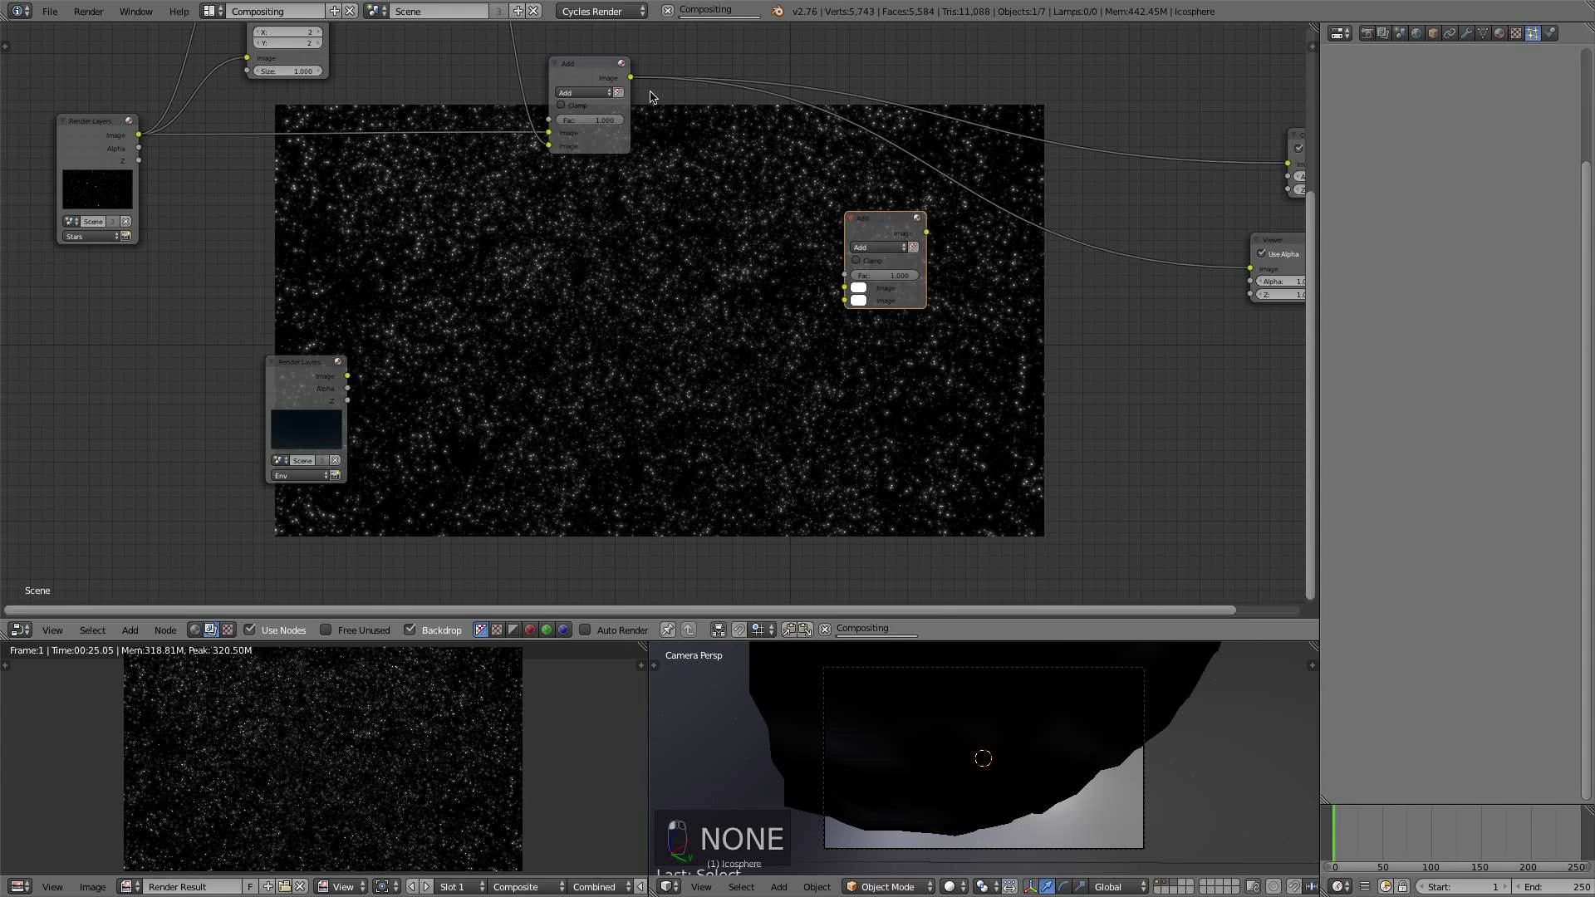
Step: Connect the Env layer to the new Add node's first Image input and the combined stars to its second, and preview the result in the backdrop
left_click_drag(630, 78, 845, 288)
left_click_drag(350, 378, 845, 287)
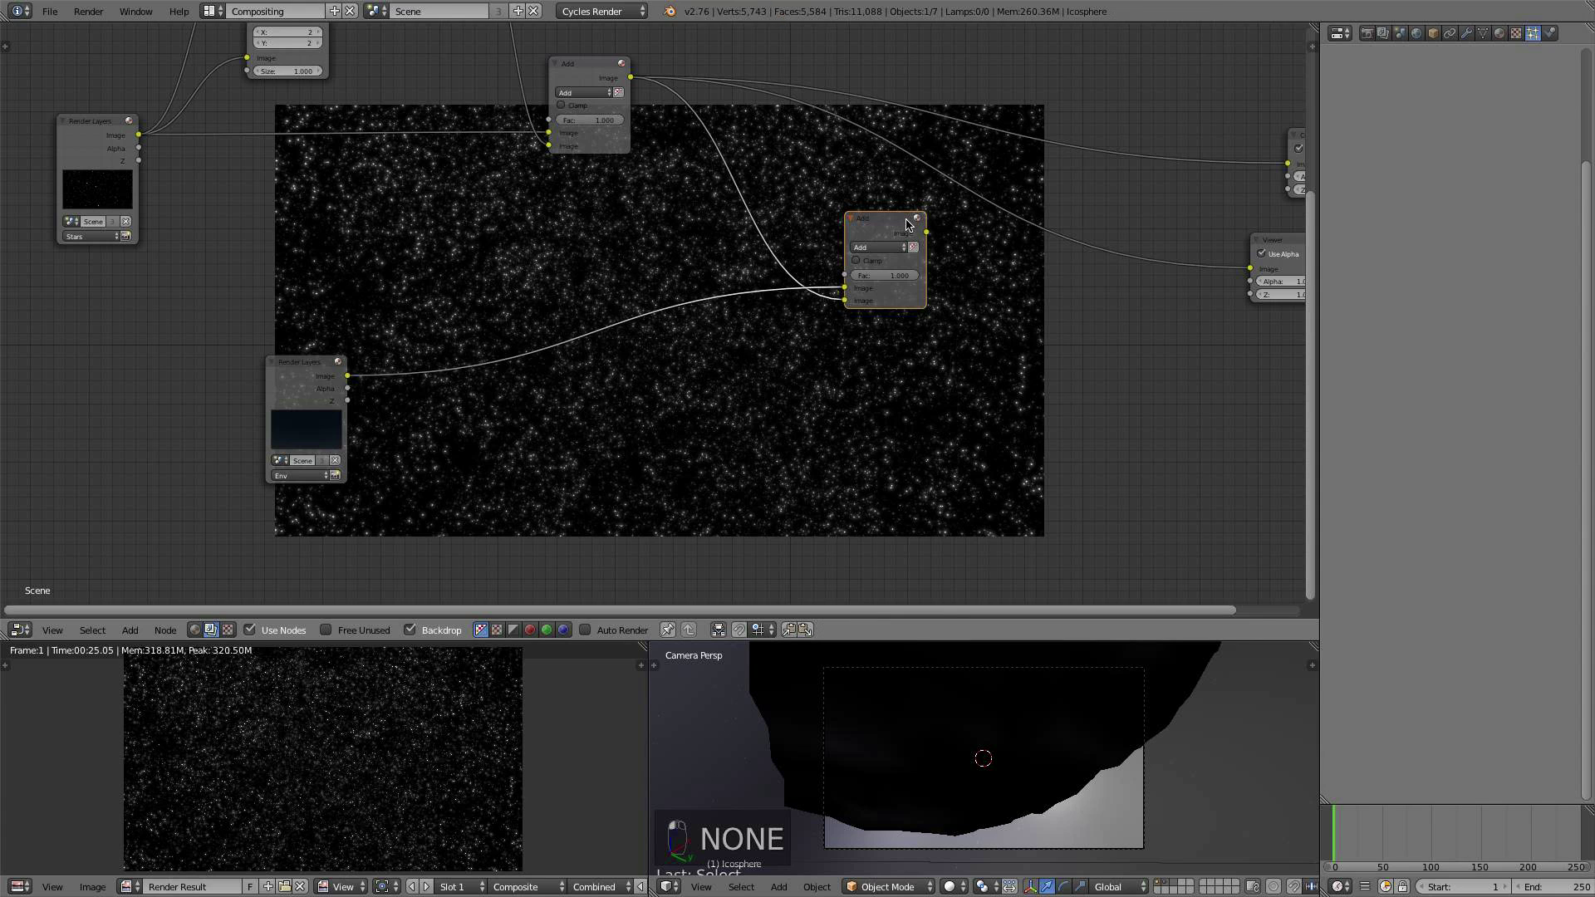
scroll(994, 393, "up", 1)
middle_click_drag(994, 393, 983, 271)
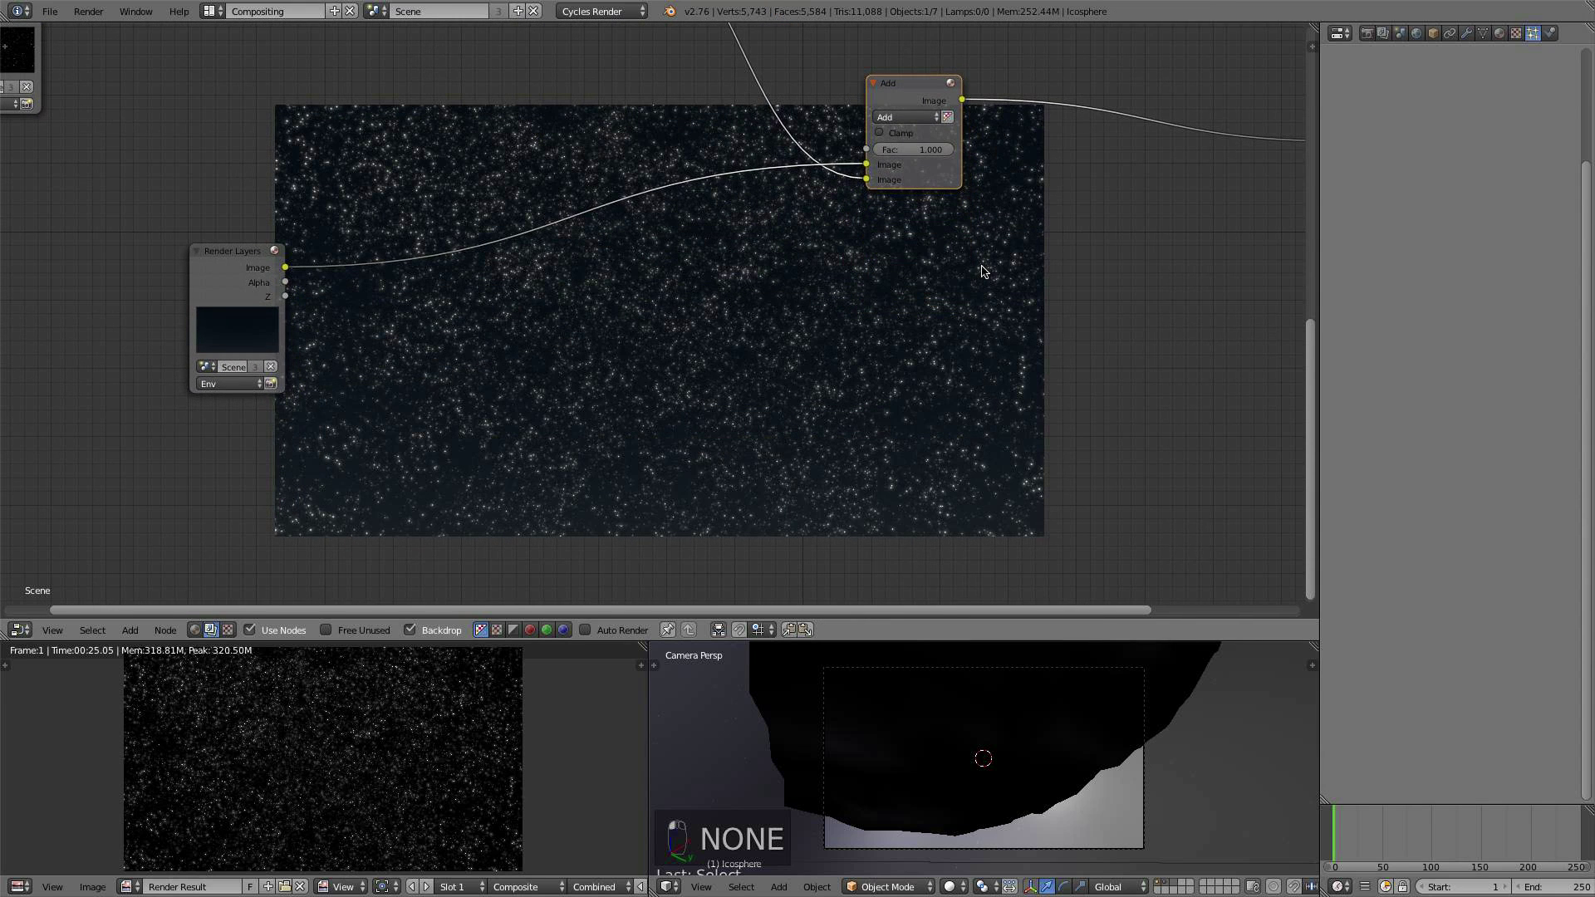
key("v")
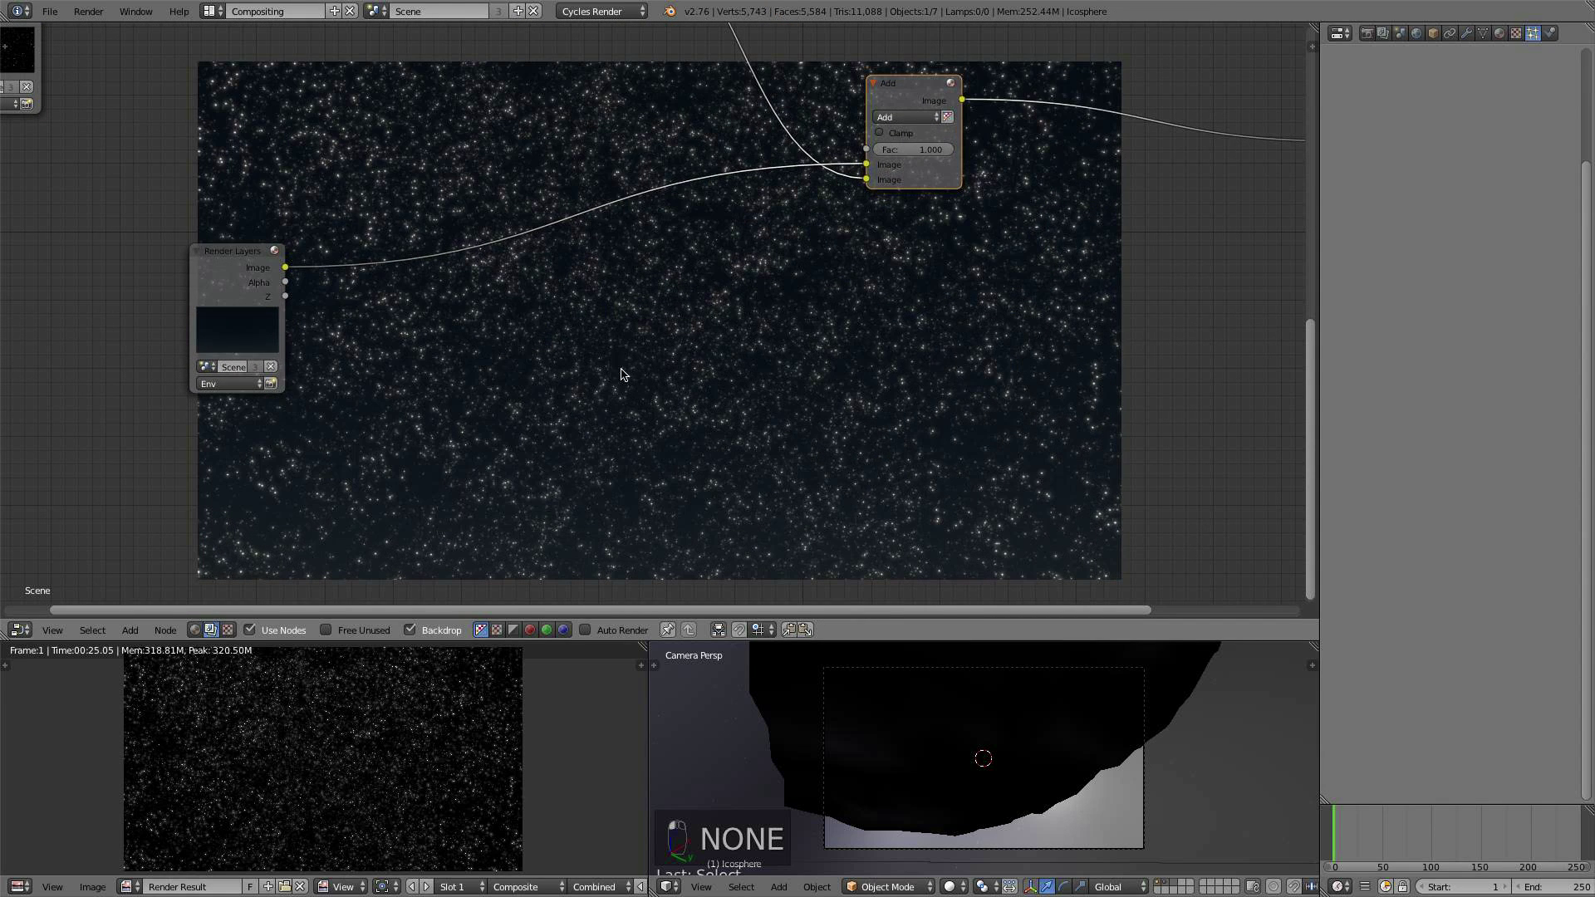
key("v")
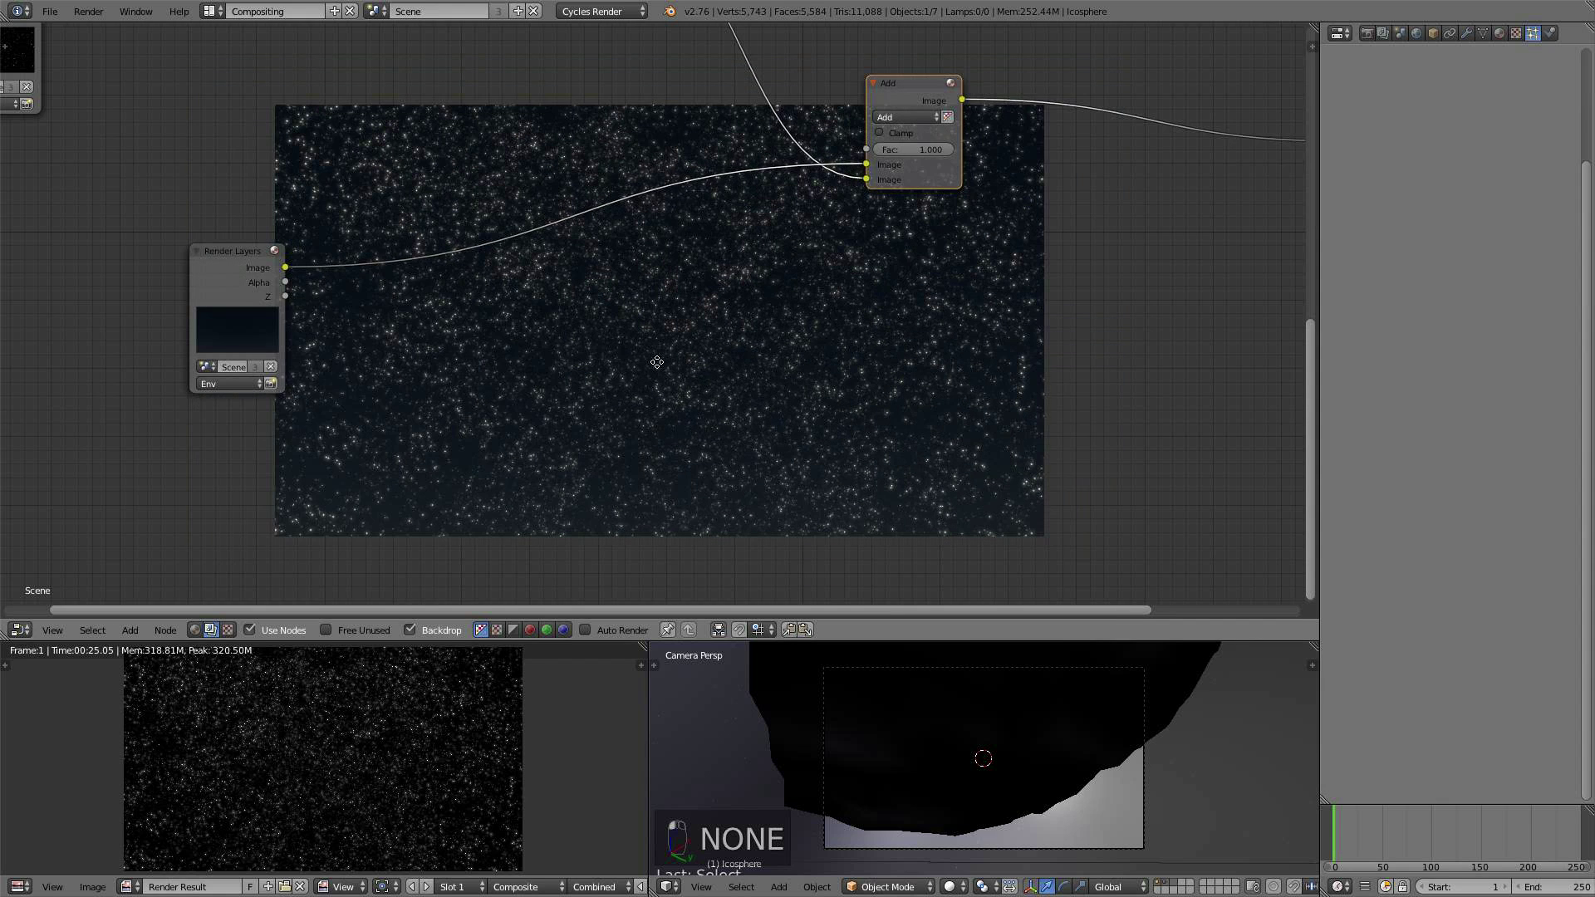
Step: Move the Env Render Layers node away from the Add node and insert a Color Balance node on the link between them
middle_click_drag(658, 364, 691, 377)
left_click_drag(260, 278, 76, 303)
middle_click_drag(285, 363, 293, 354)
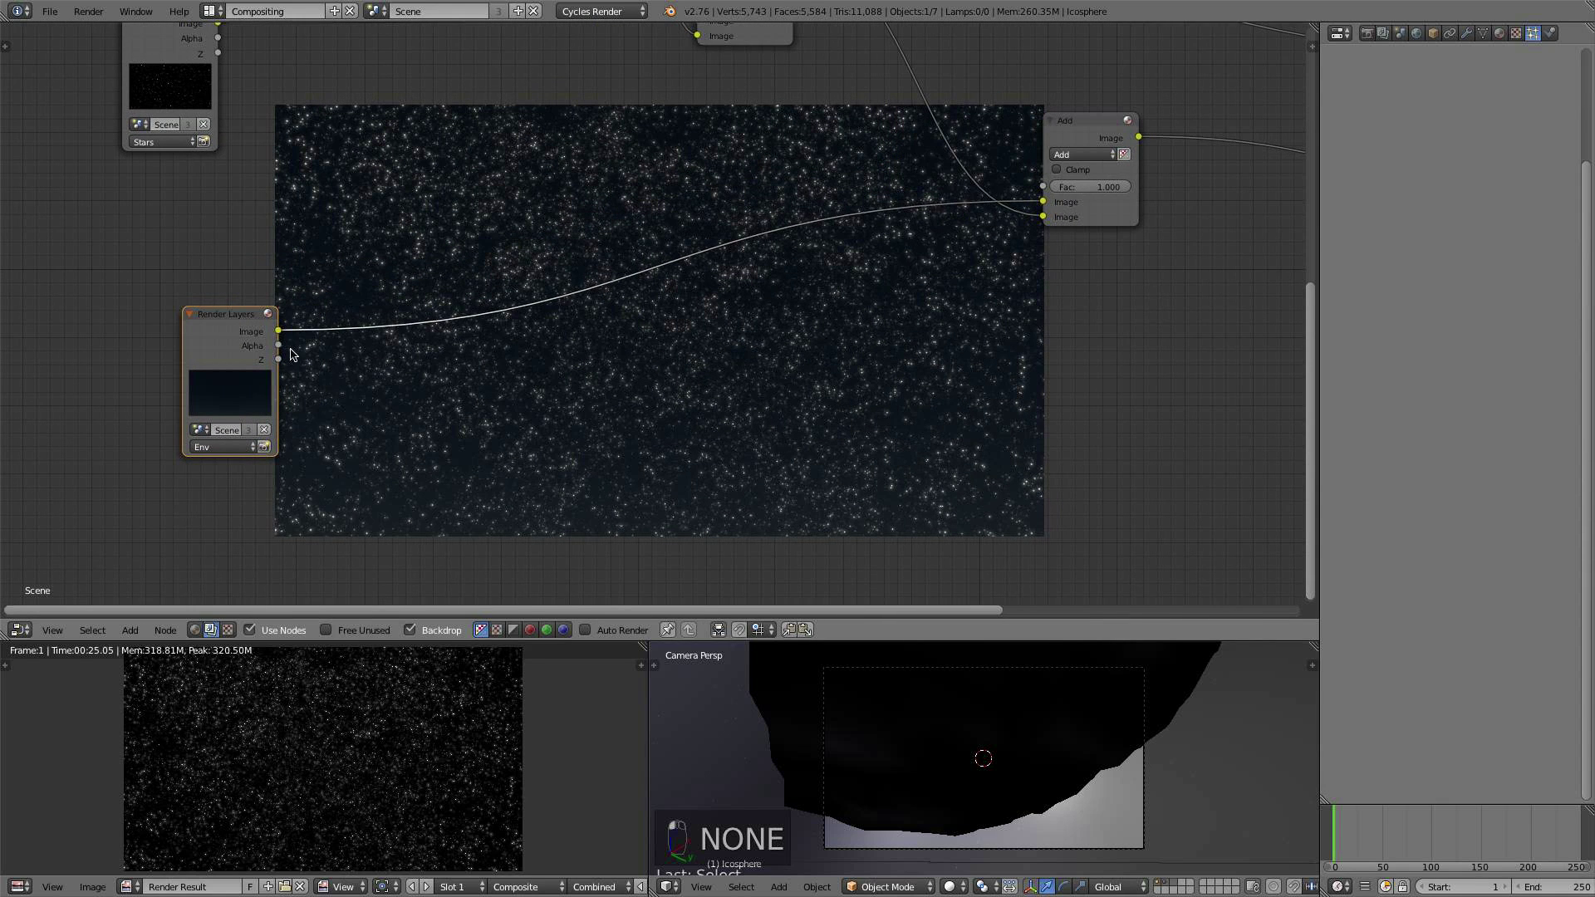
key("shift+a")
mouse_move(425, 398)
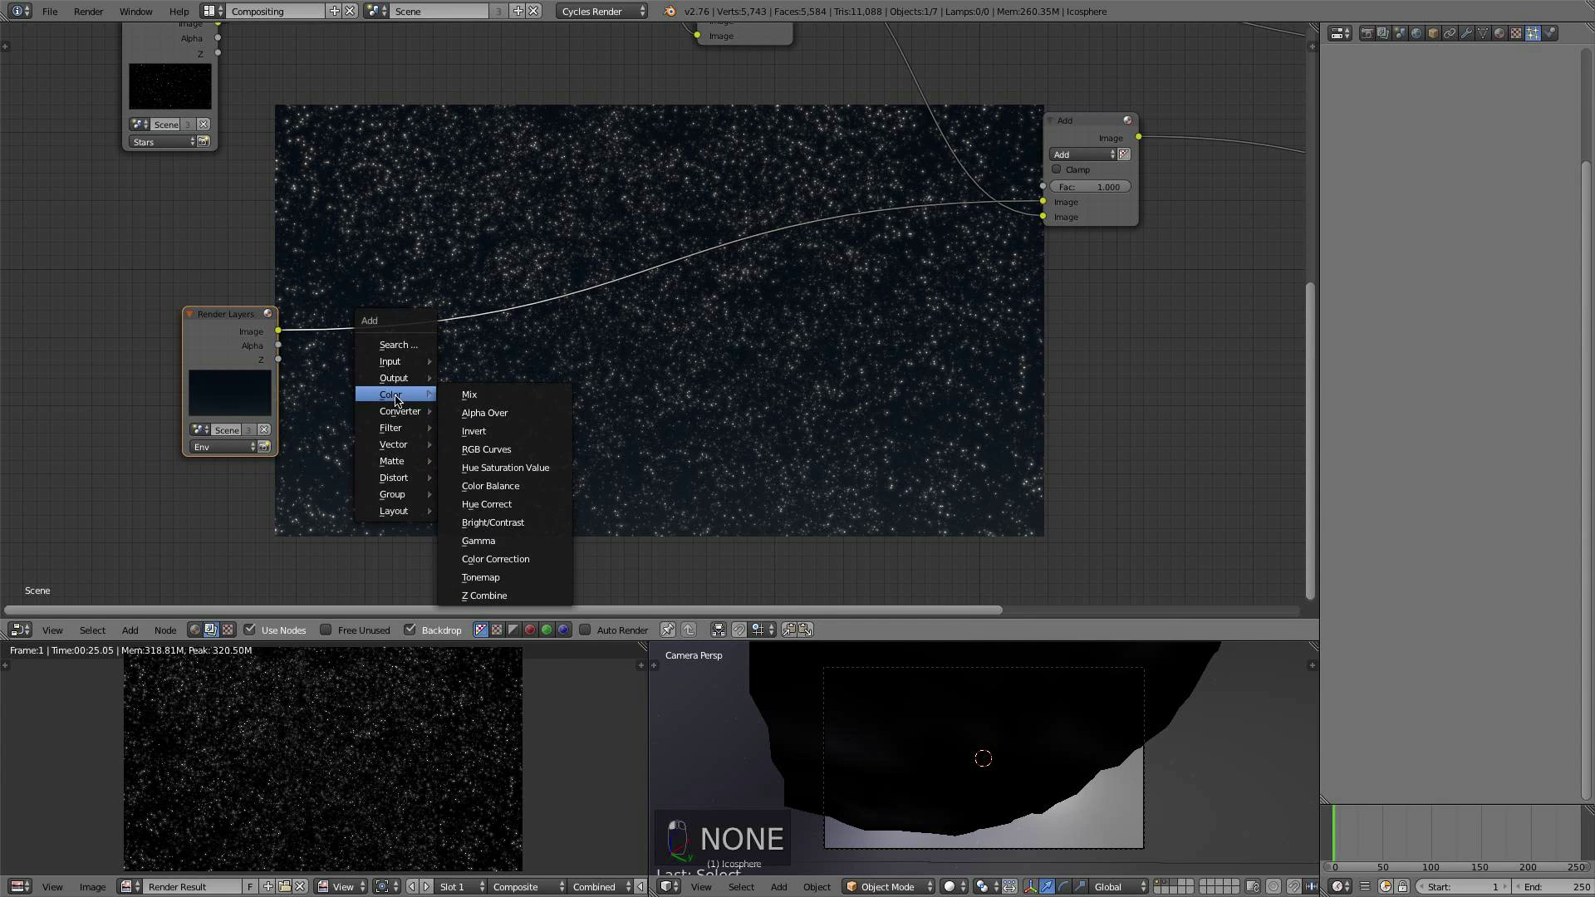
left_click(524, 487)
left_click(114, 229)
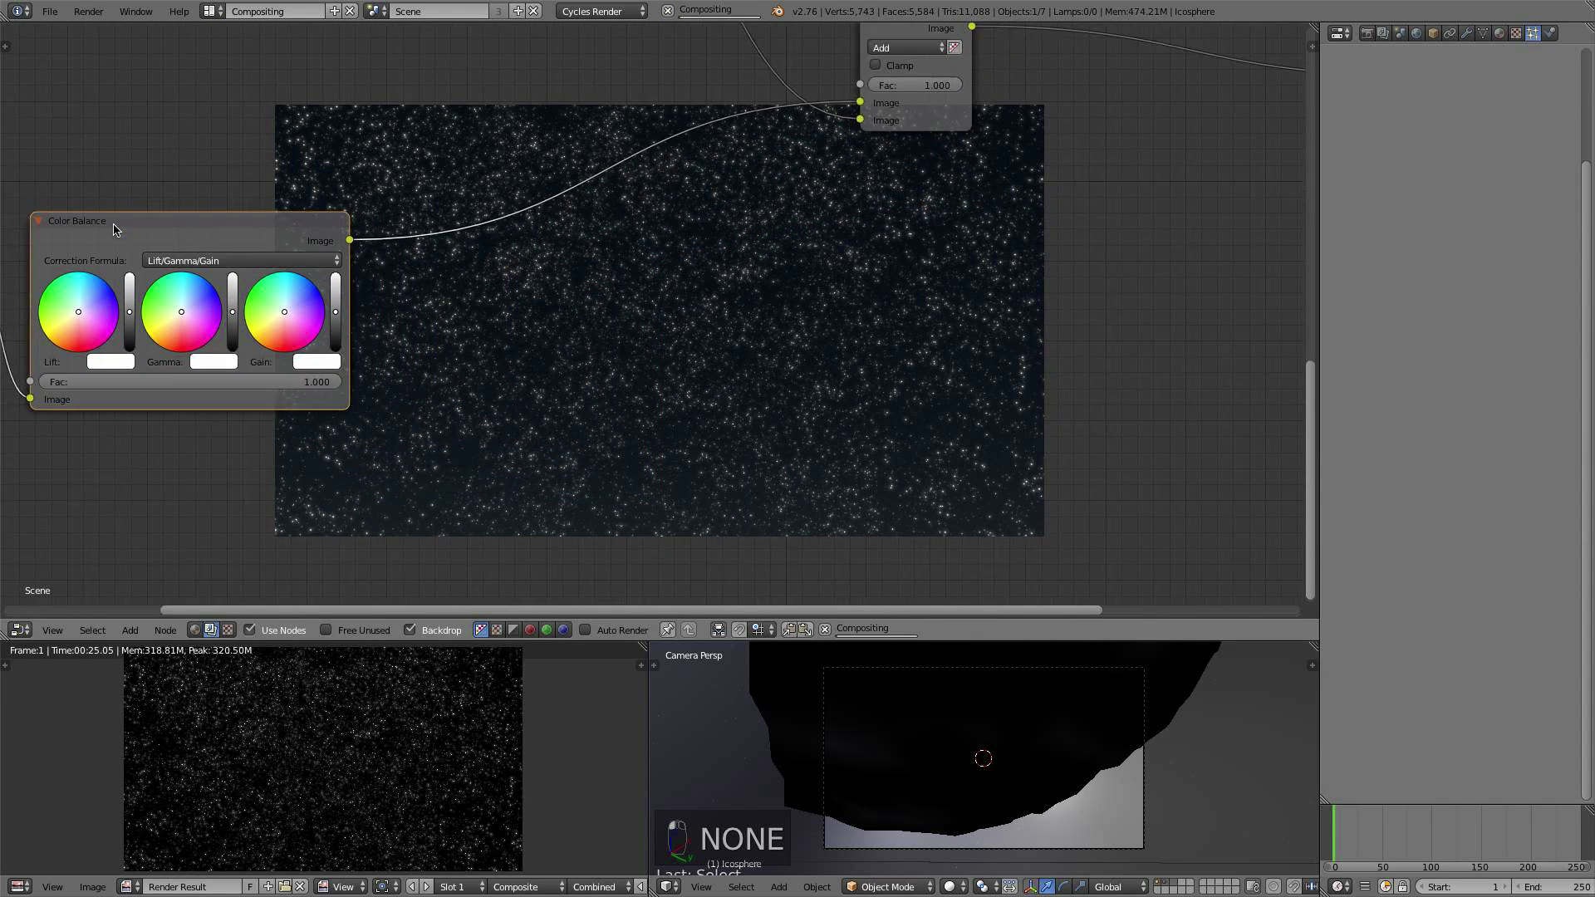
Step: Tint the Lift color of the Env layer's Color Balance node slightly toward blue and check the result in the backdrop
scroll(159, 284, "up", 1)
left_click(36, 305)
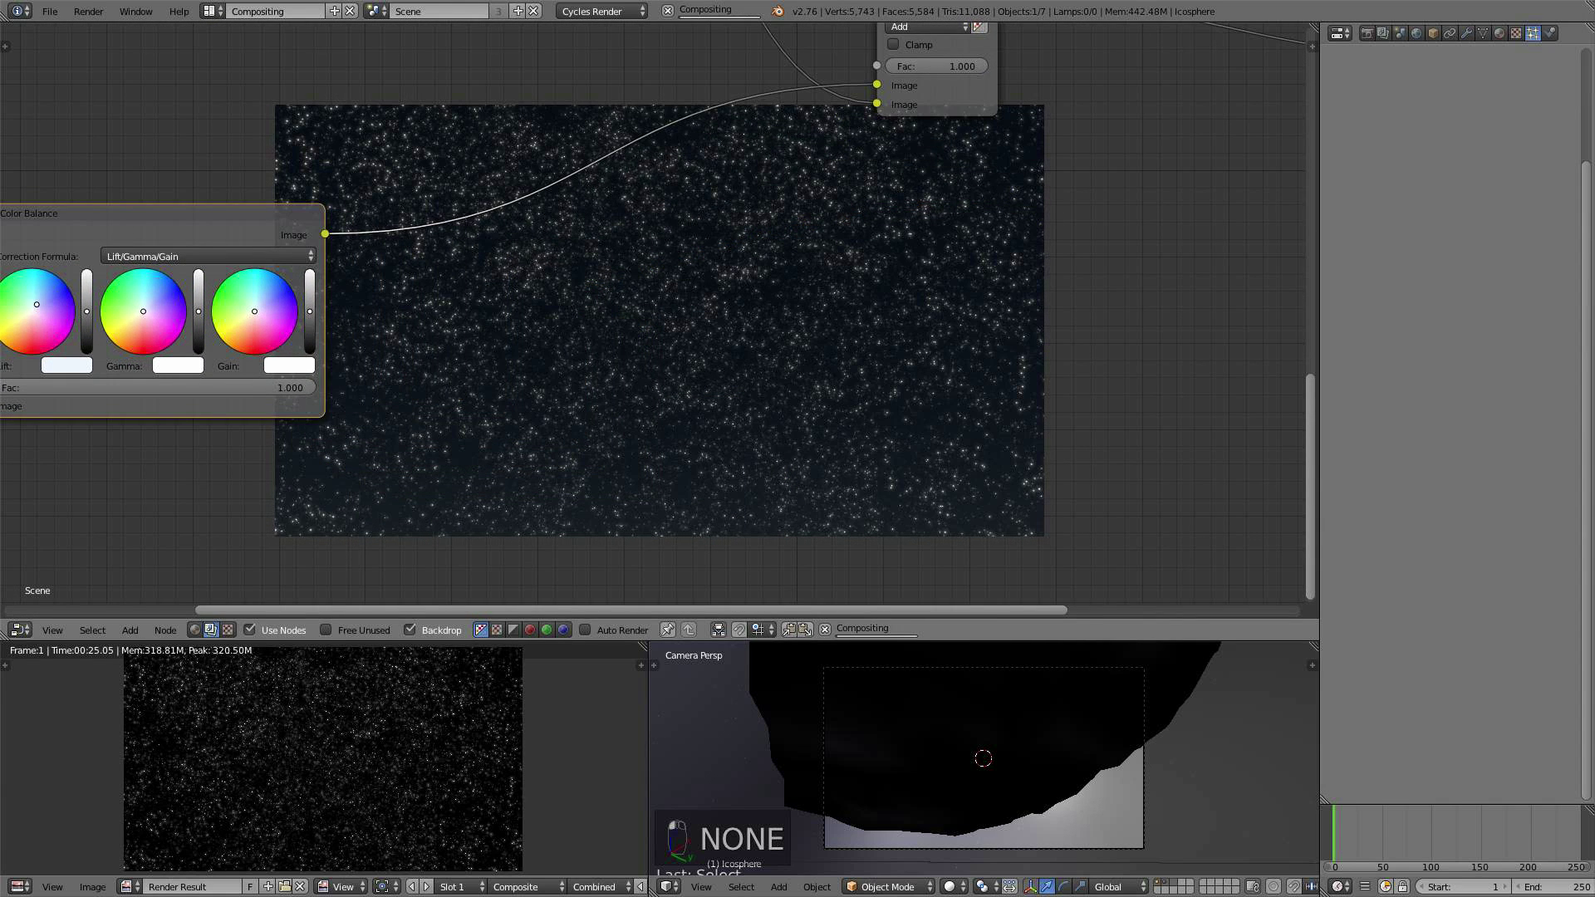
middle_click_drag(334, 336, 559, 317)
scroll(353, 360, "up", 3)
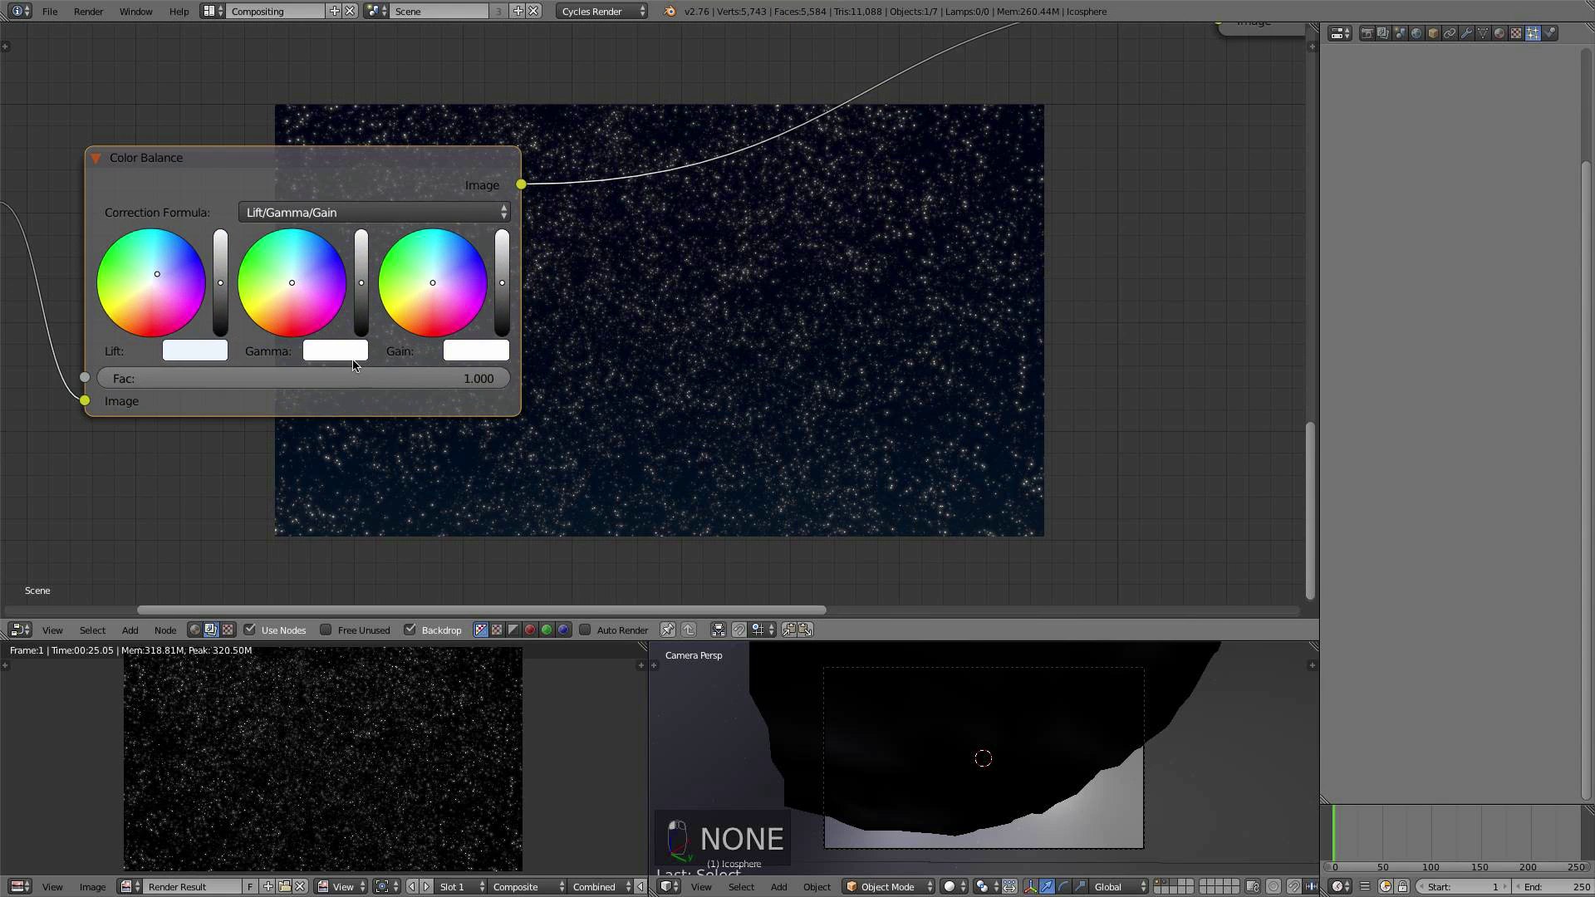
scroll(785, 378, "down", 1)
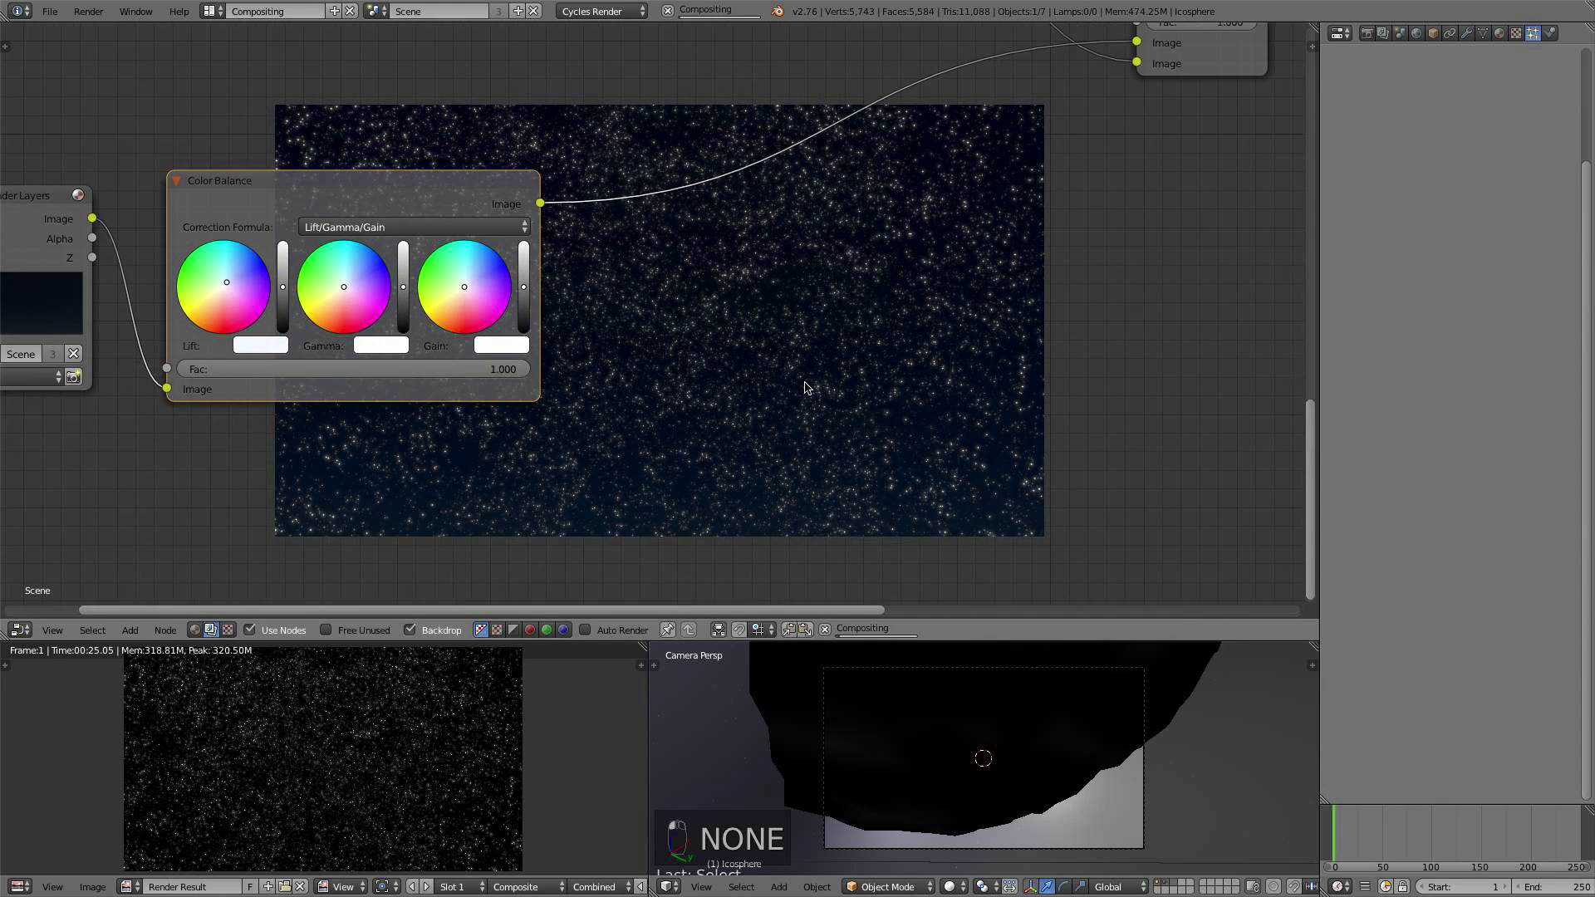
middle_click_drag(806, 382, 632, 343)
middle_click_drag(519, 326, 822, 425)
scroll(814, 424, "up", 3)
middle_click_drag(716, 409, 510, 402)
scroll(712, 388, "down", 4)
middle_click_drag(714, 382, 465, 347)
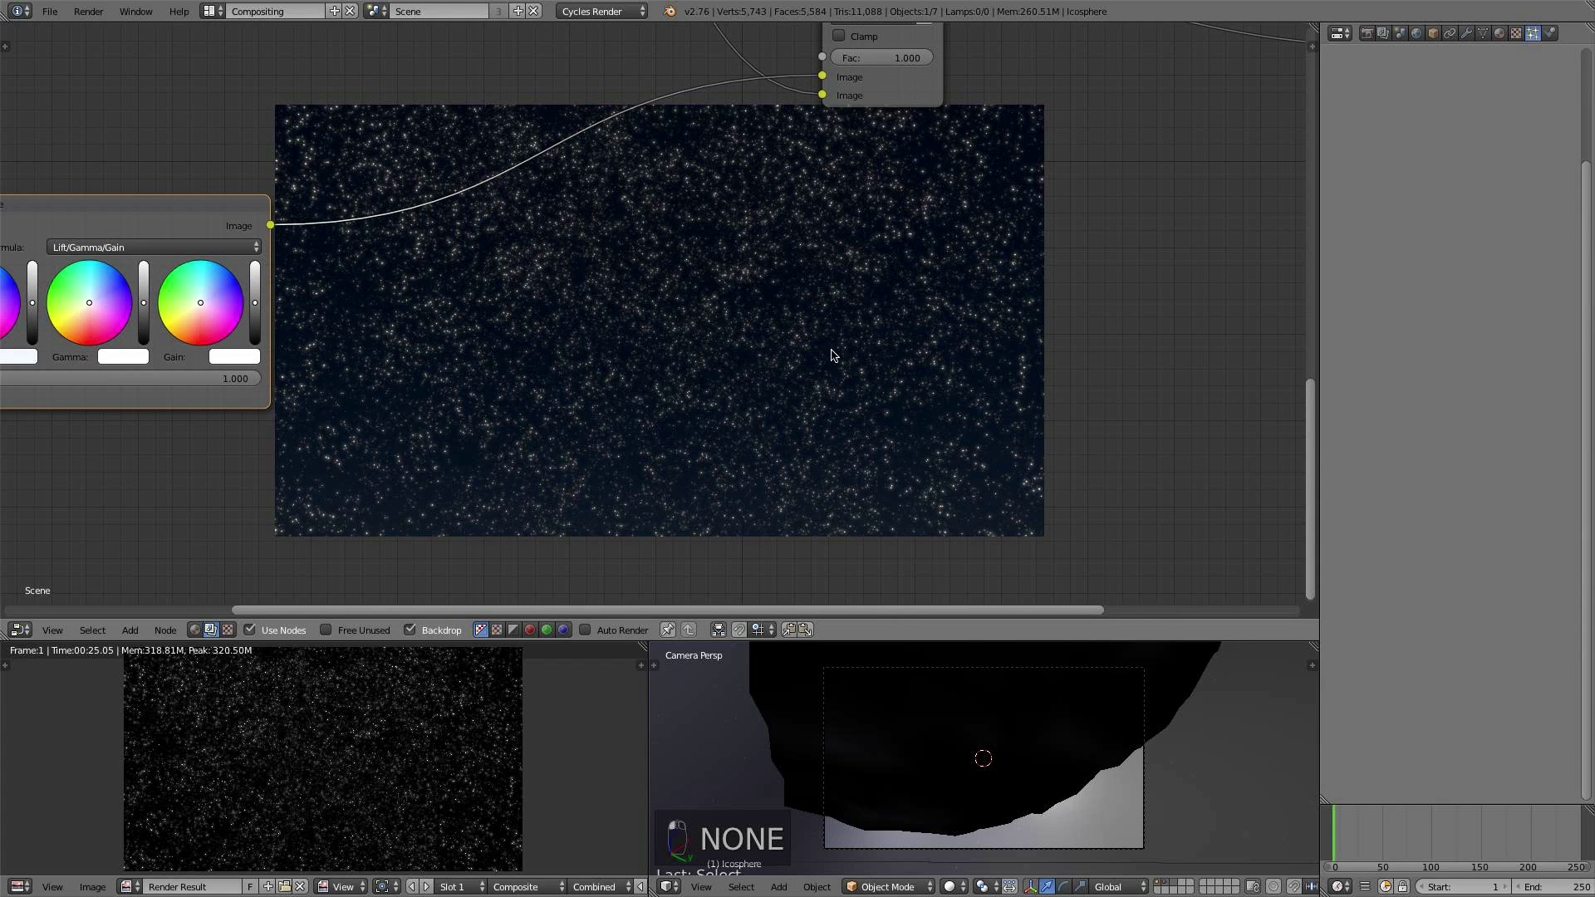
Step: Open the scene's properties
left_click(1400, 33)
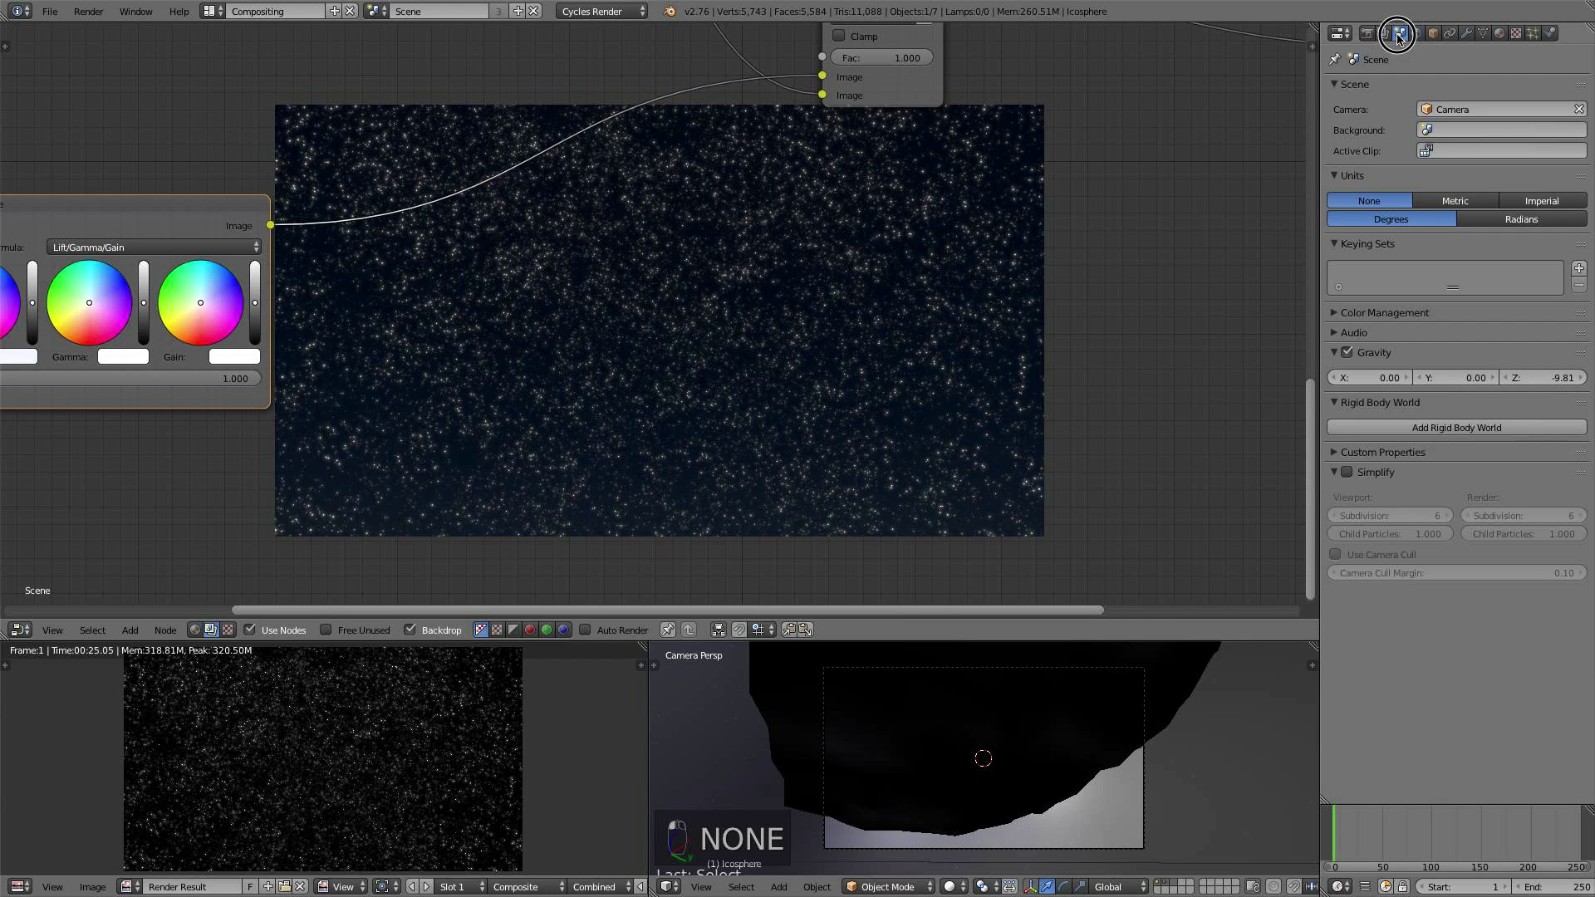
Step: Set the scene's colour management view transform to Film and its exposure to 1
left_click(1400, 313)
left_click(1466, 401)
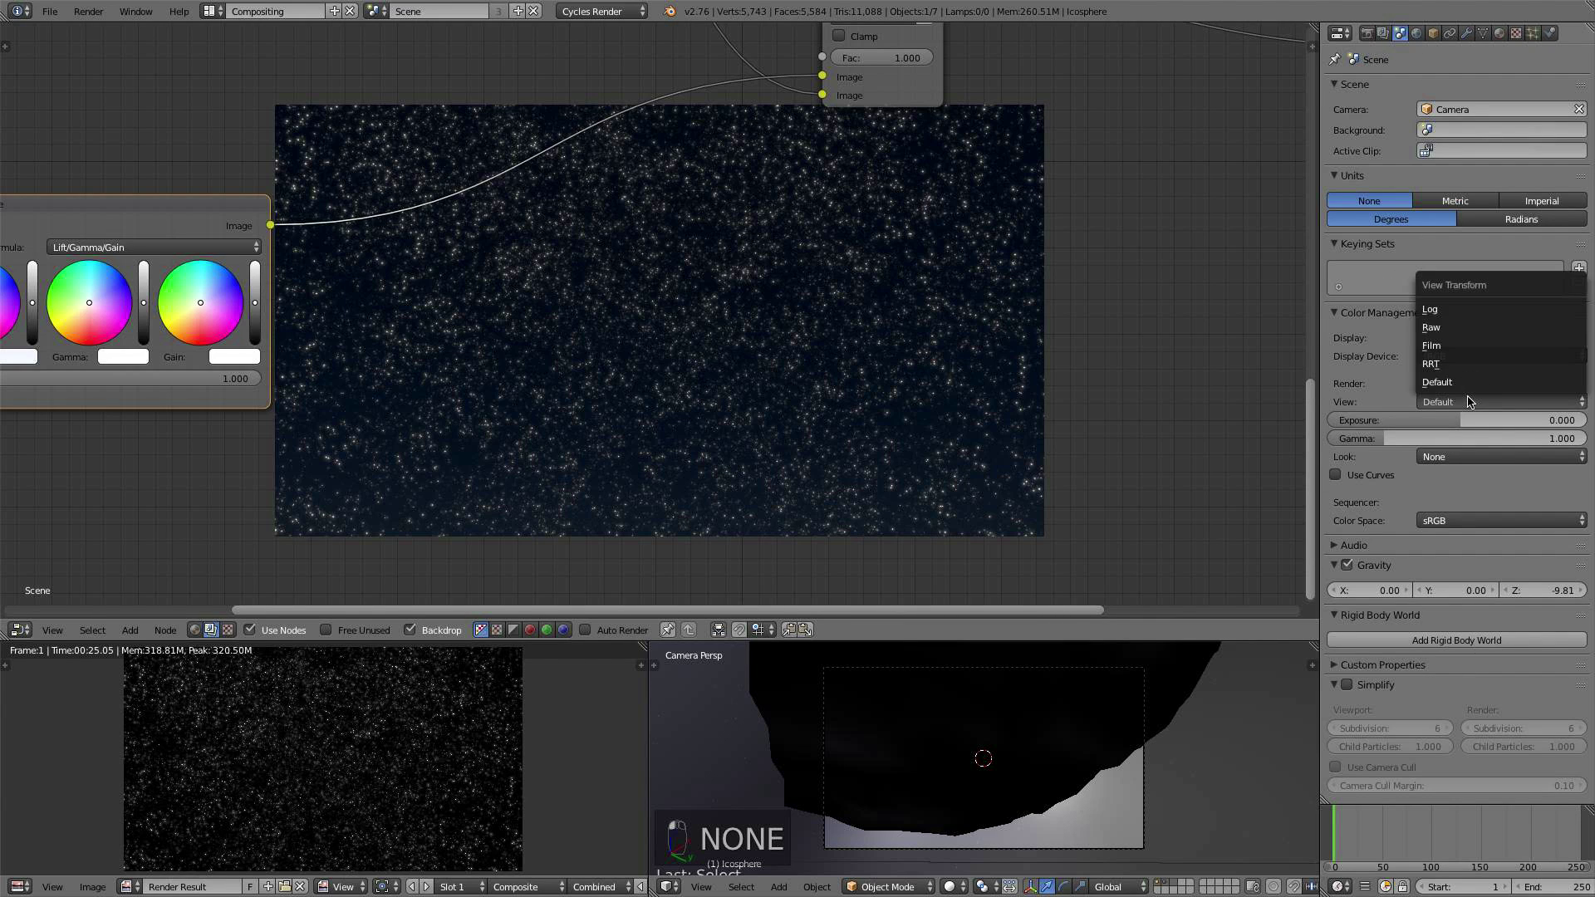
left_click(1460, 341)
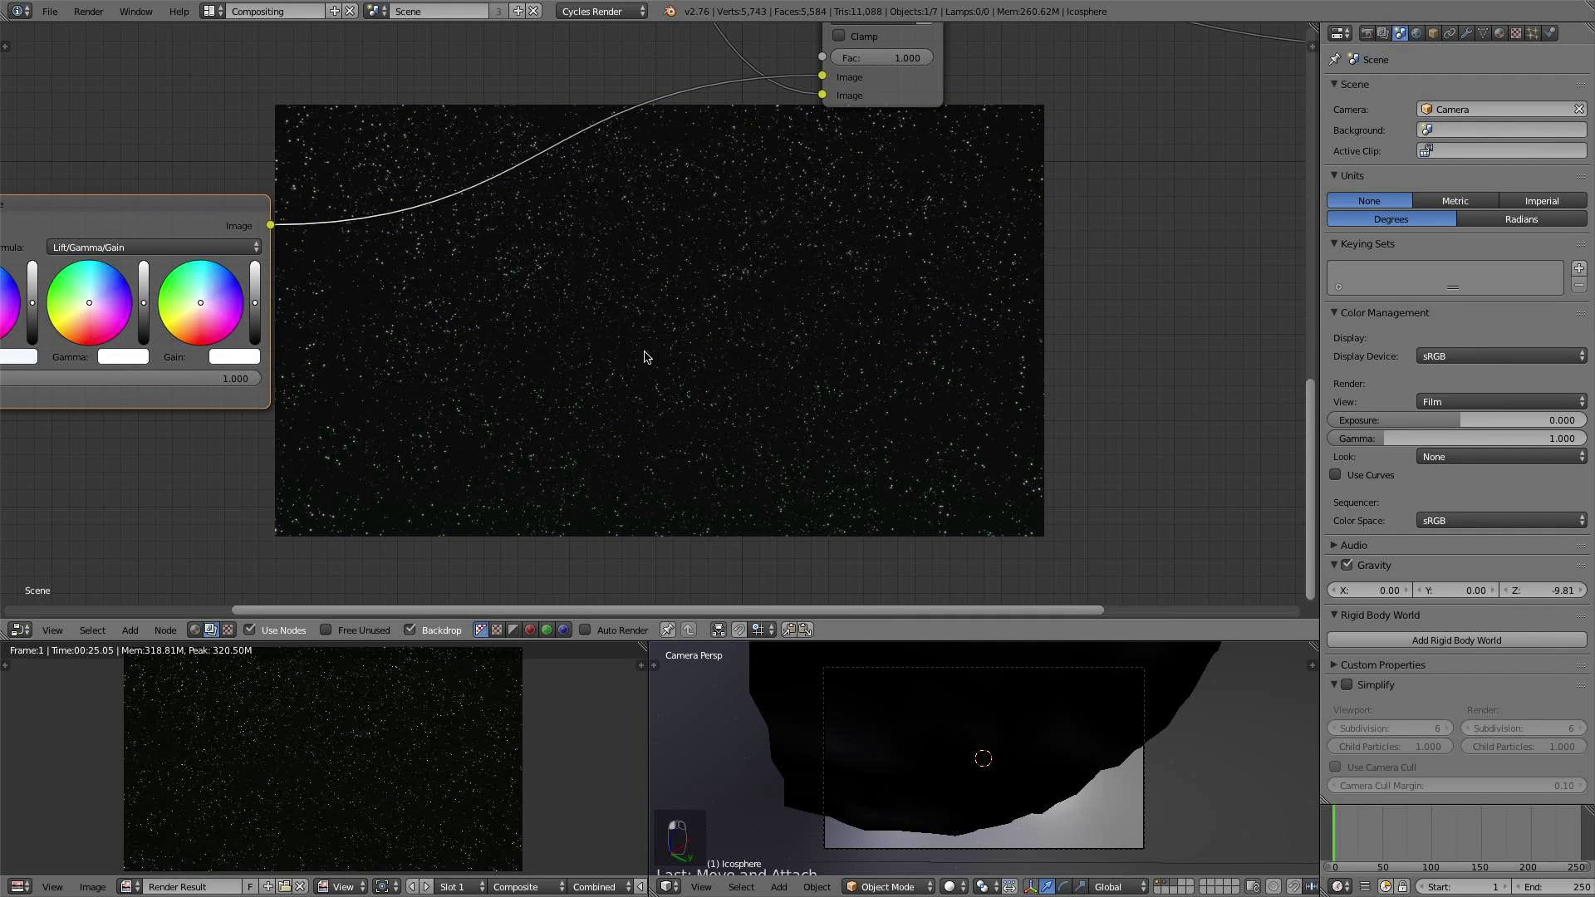
left_click(1454, 422)
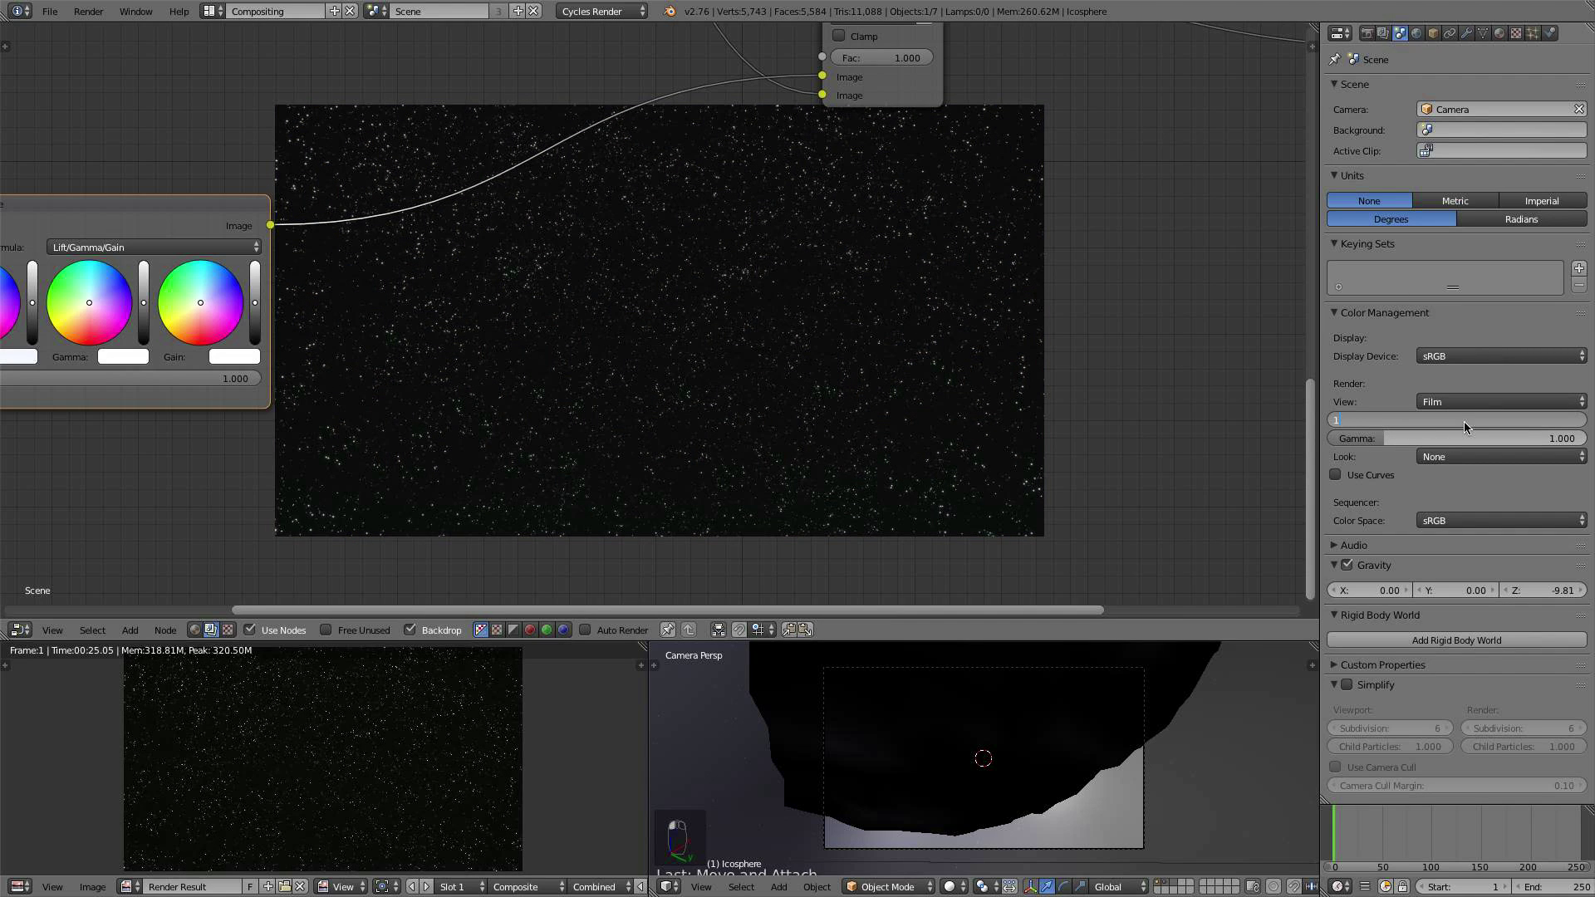
type("1")
key("Return")
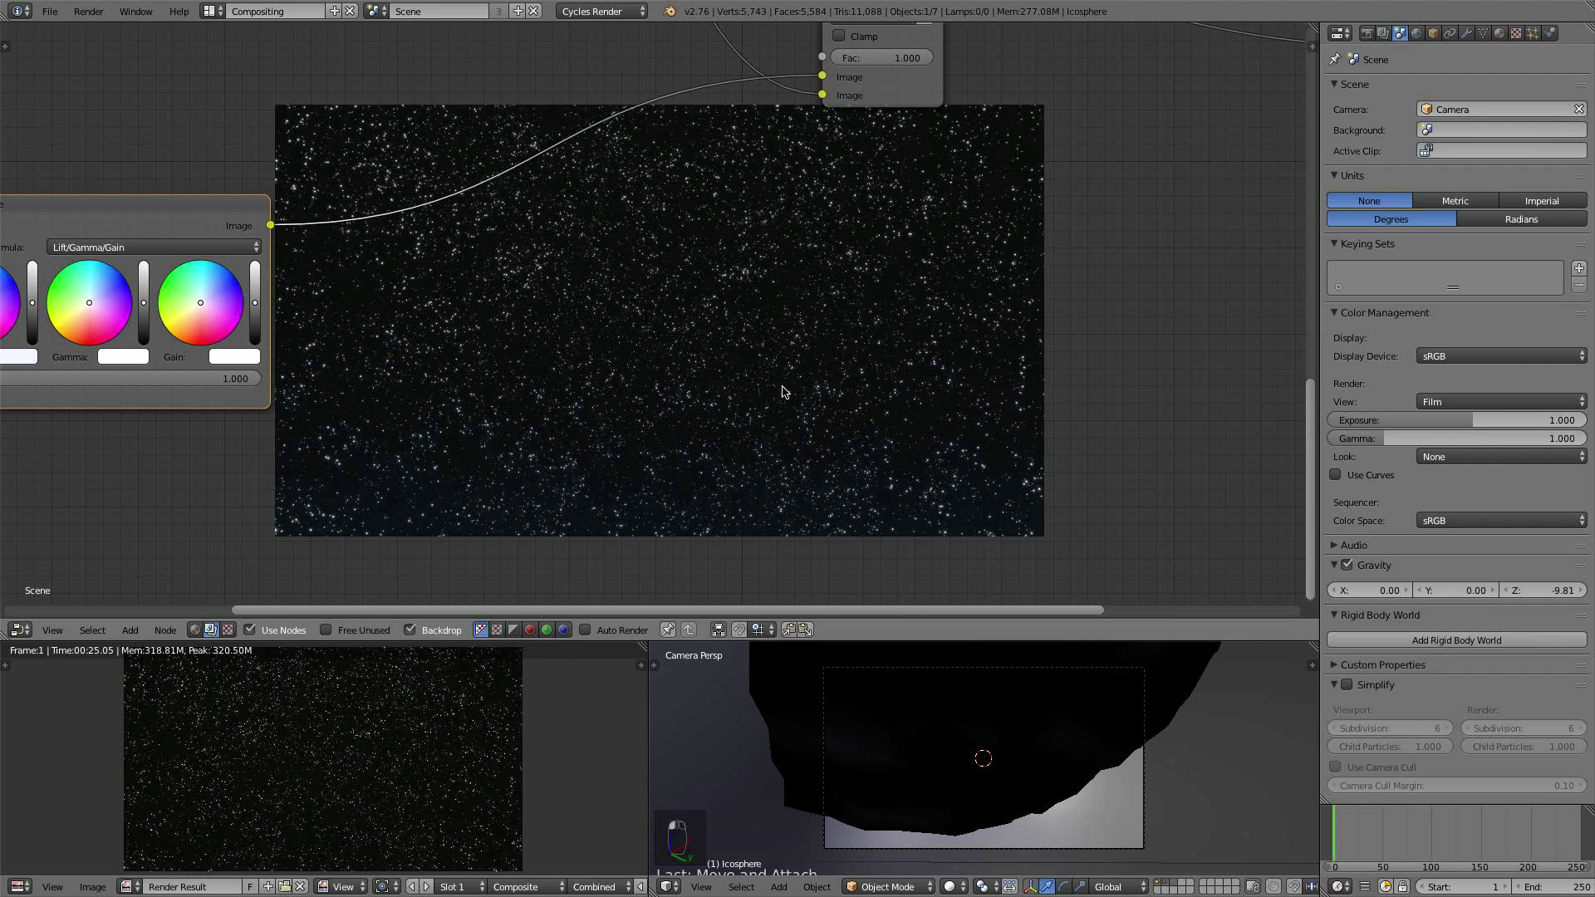
Step: Raise the Lift brightness slightly in the Env layer's Color Balance node
scroll(523, 333, "down", 3)
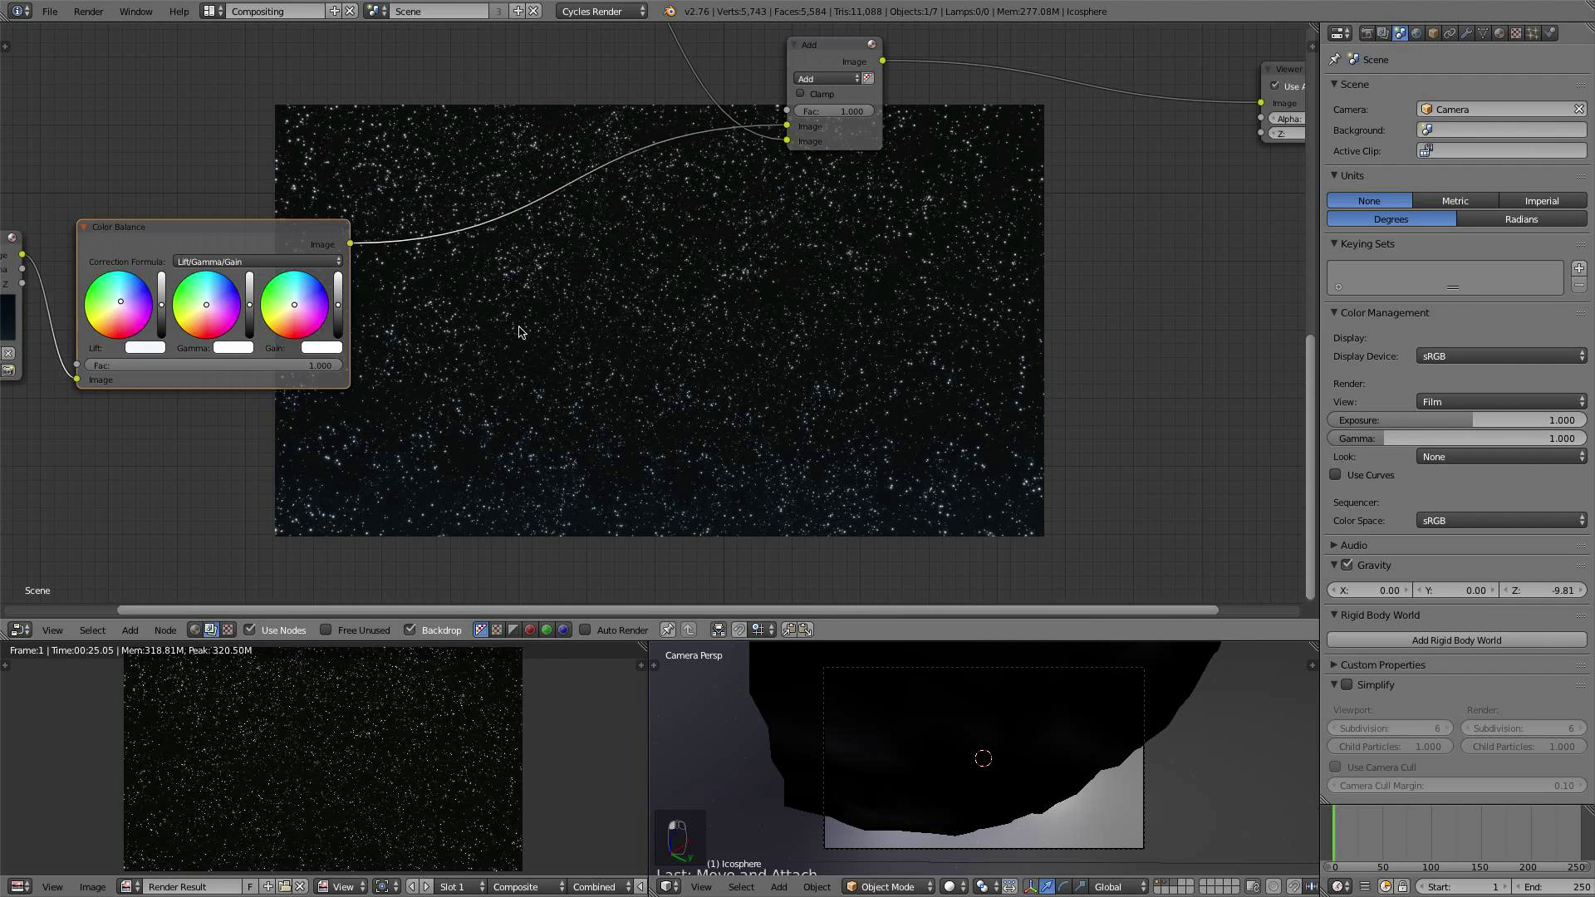
middle_click_drag(501, 336, 879, 353)
scroll(879, 359, "up", 2)
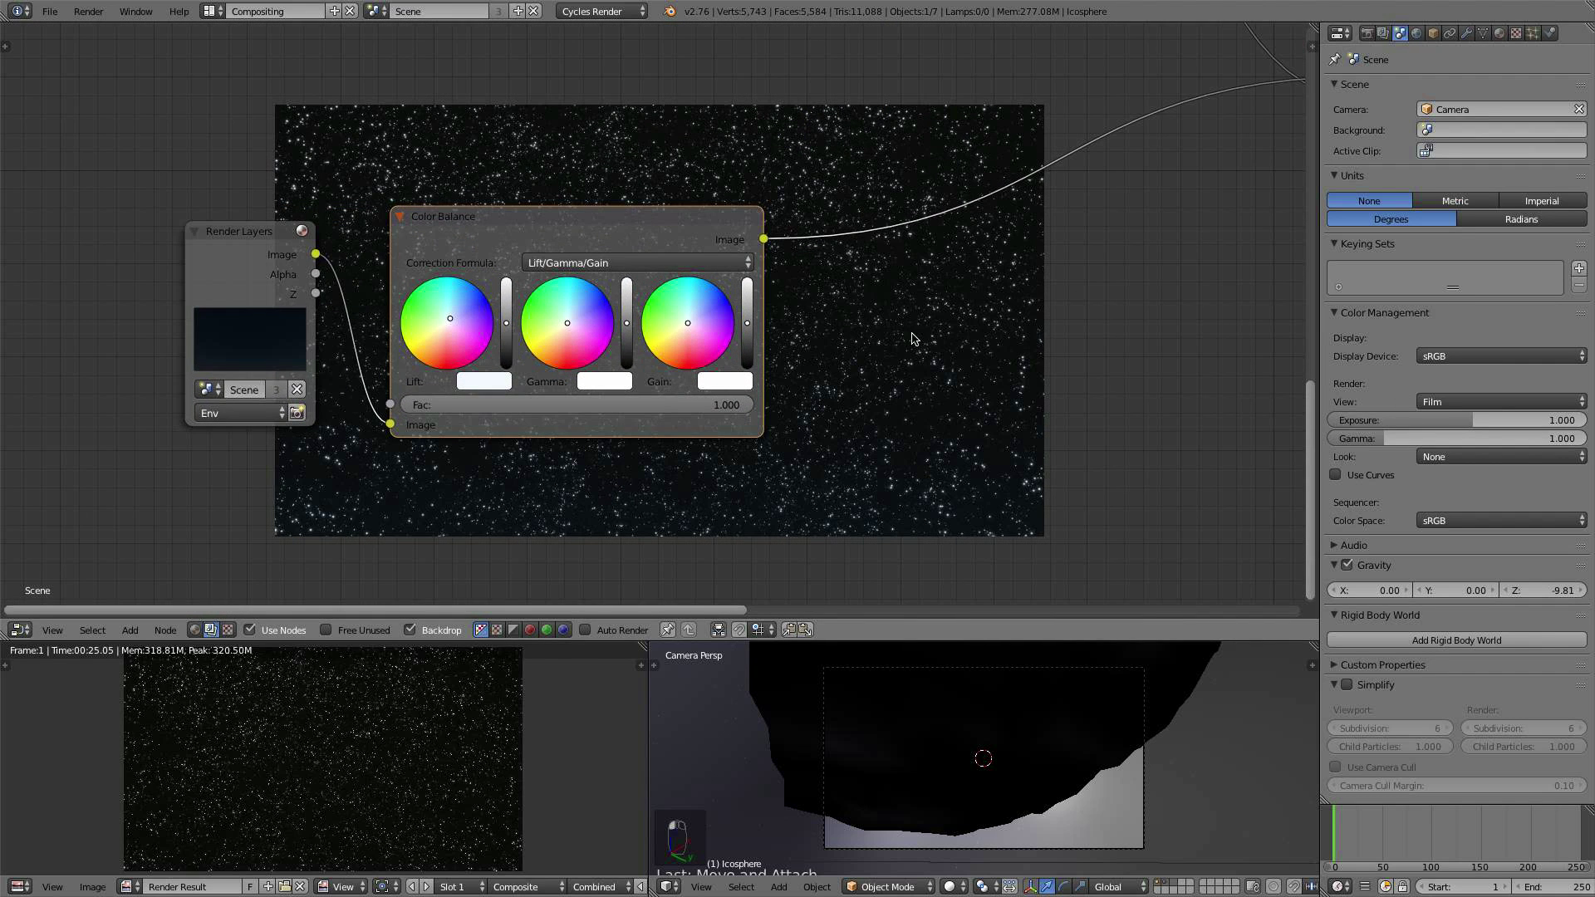
scroll(913, 338, "up", 2)
left_click(449, 324)
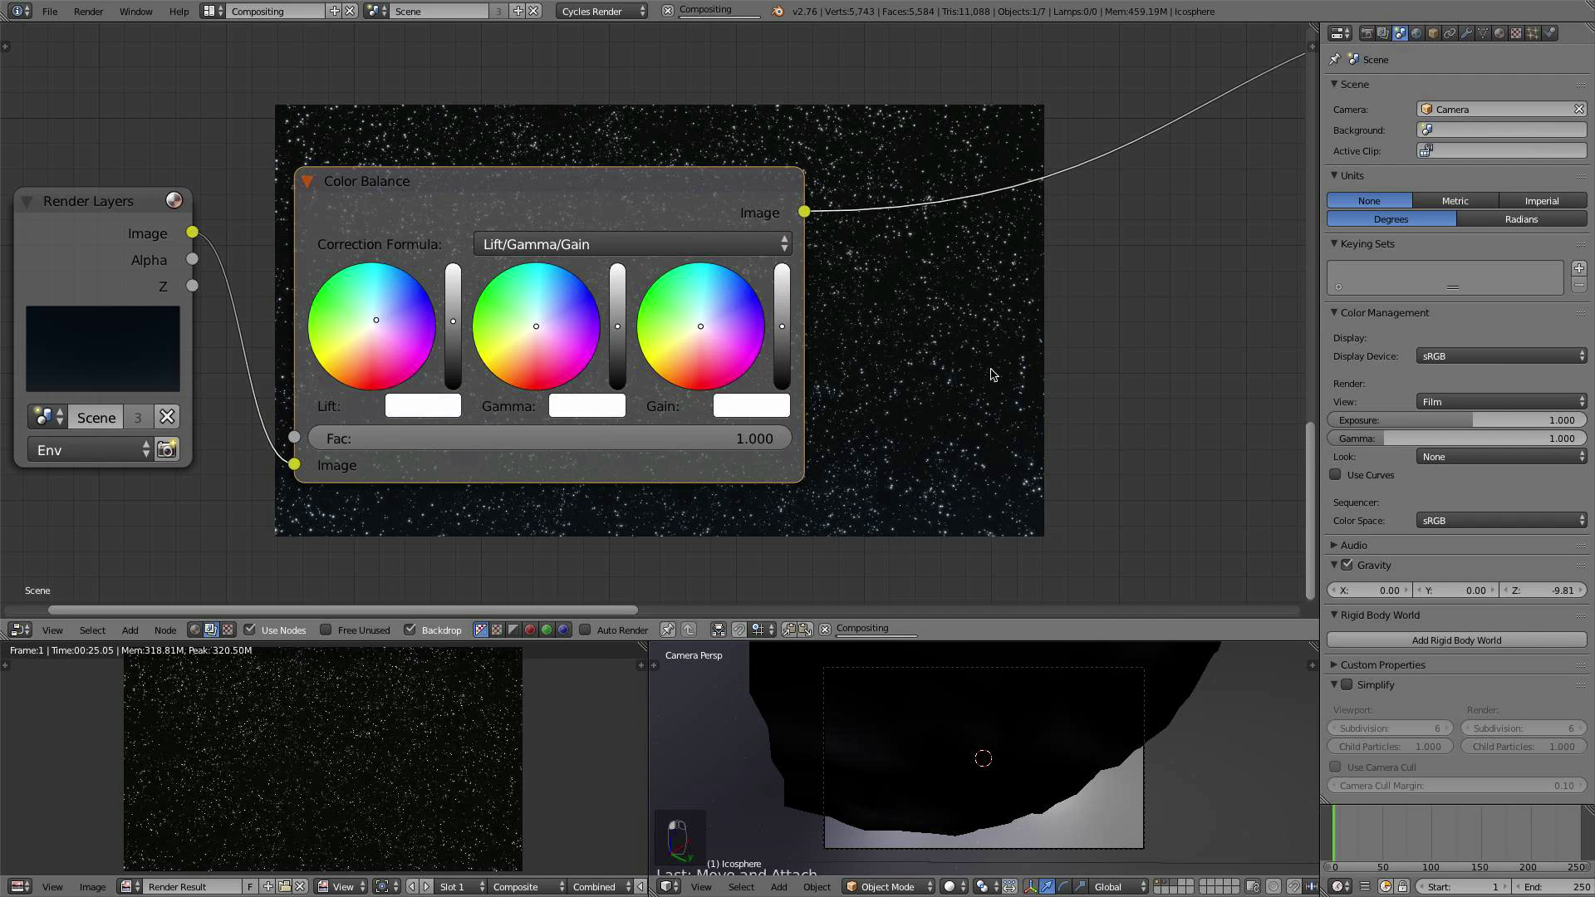
middle_click_drag(993, 374, 638, 330)
middle_click_drag(418, 287, 403, 307)
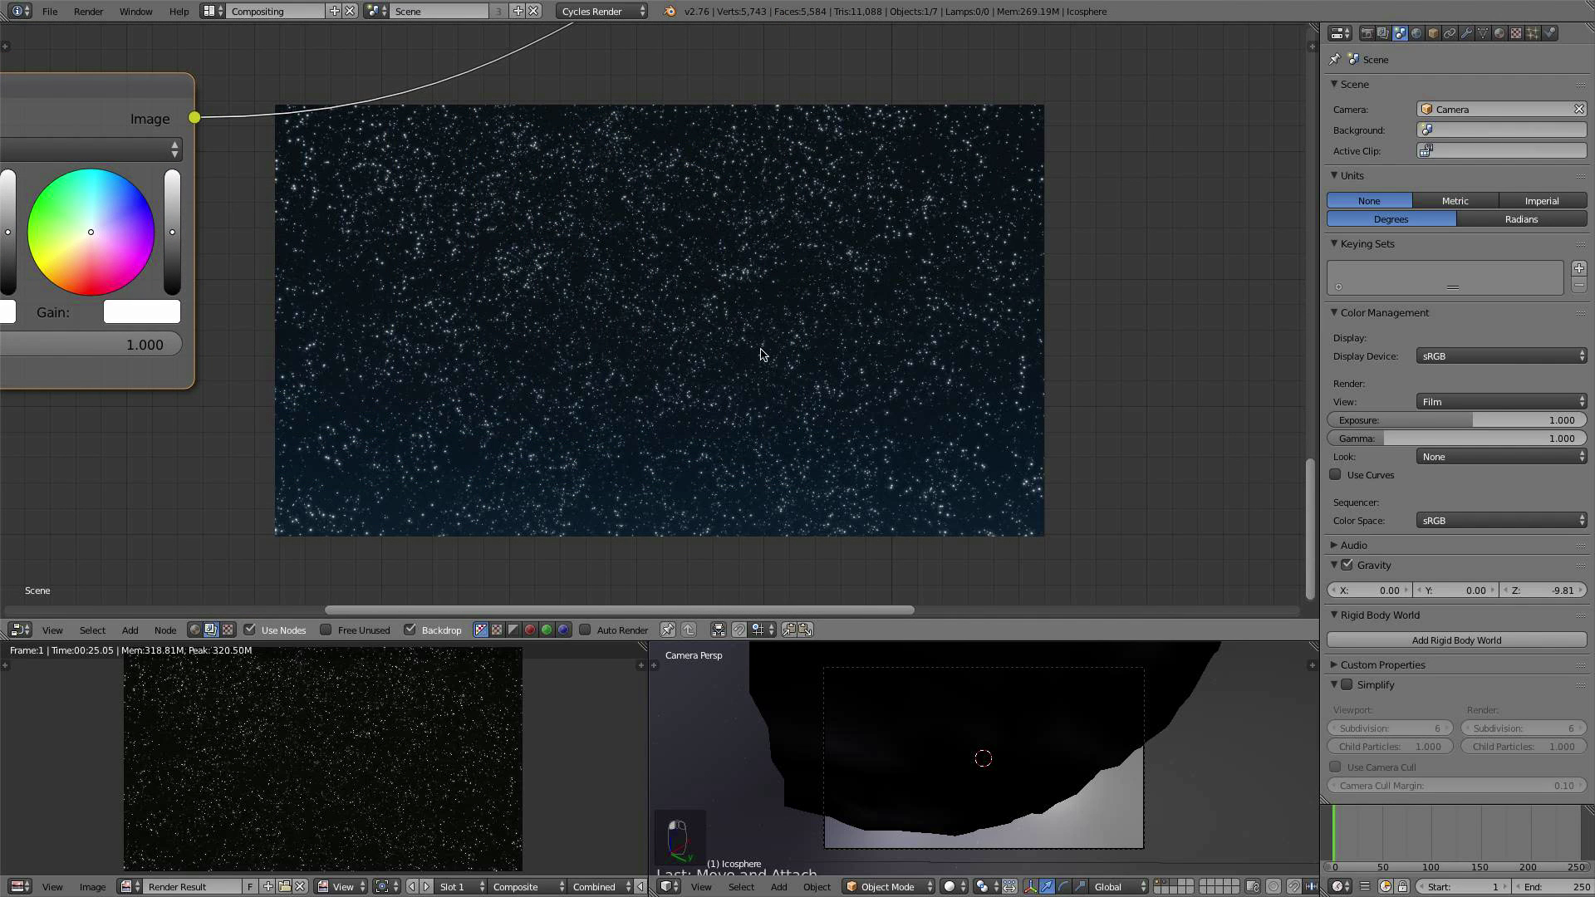
Step: Shrink the compositor backdrop image so more of the node area stays free
key("v")
key("v")
scroll(613, 235, "down", 2)
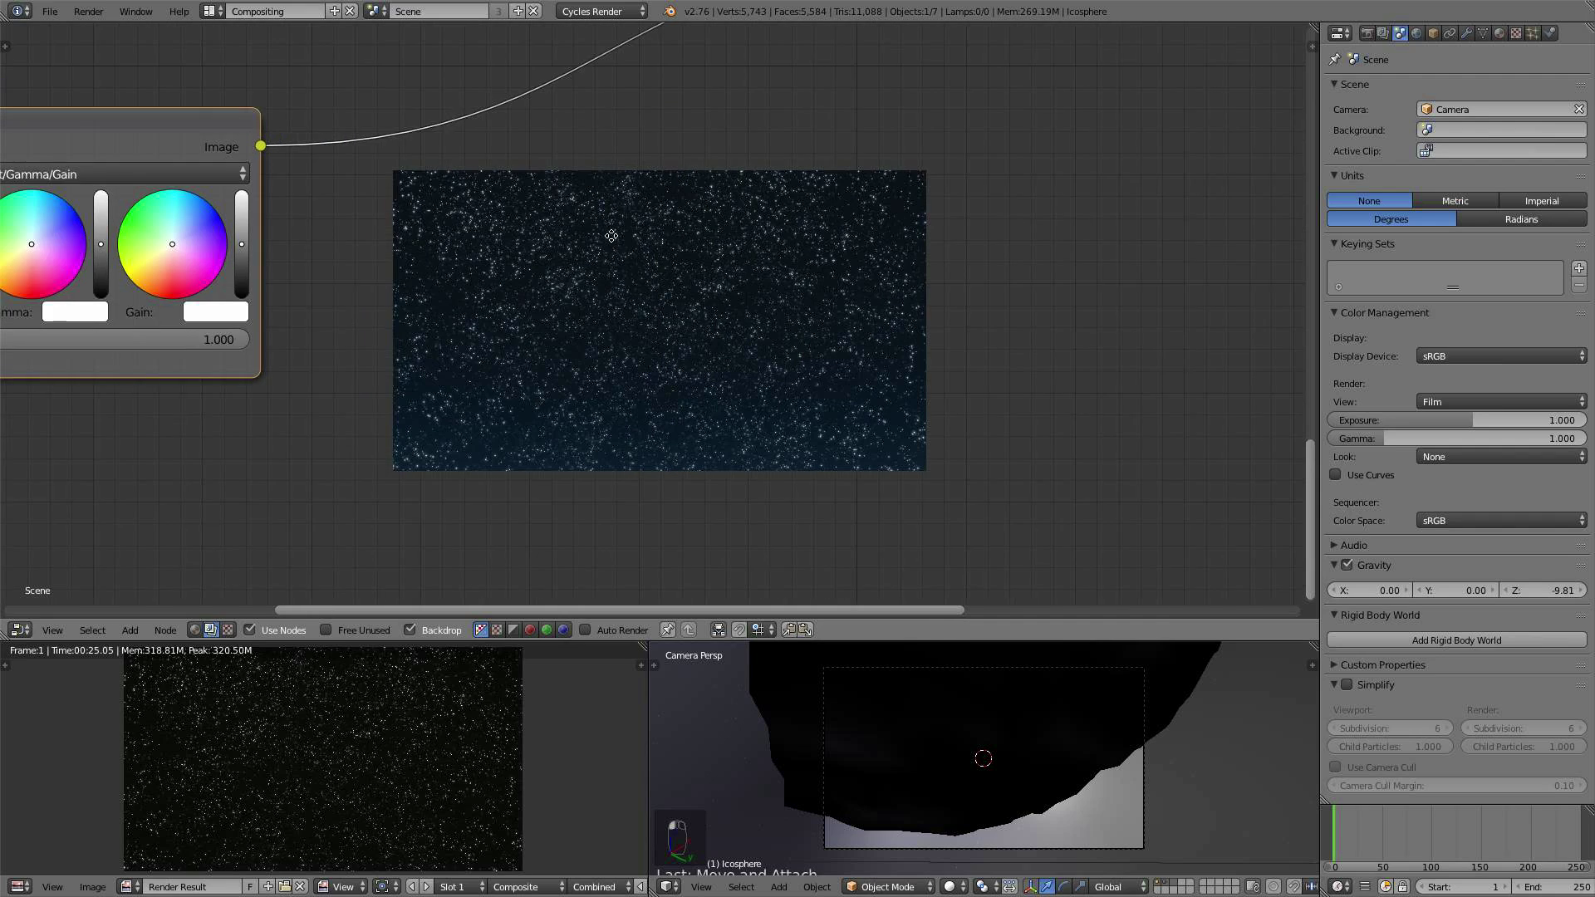
scroll(724, 322, "down", 4)
middle_click_drag(724, 322, 616, 382)
scroll(656, 382, "up", 6)
scroll(732, 315, "down", 6)
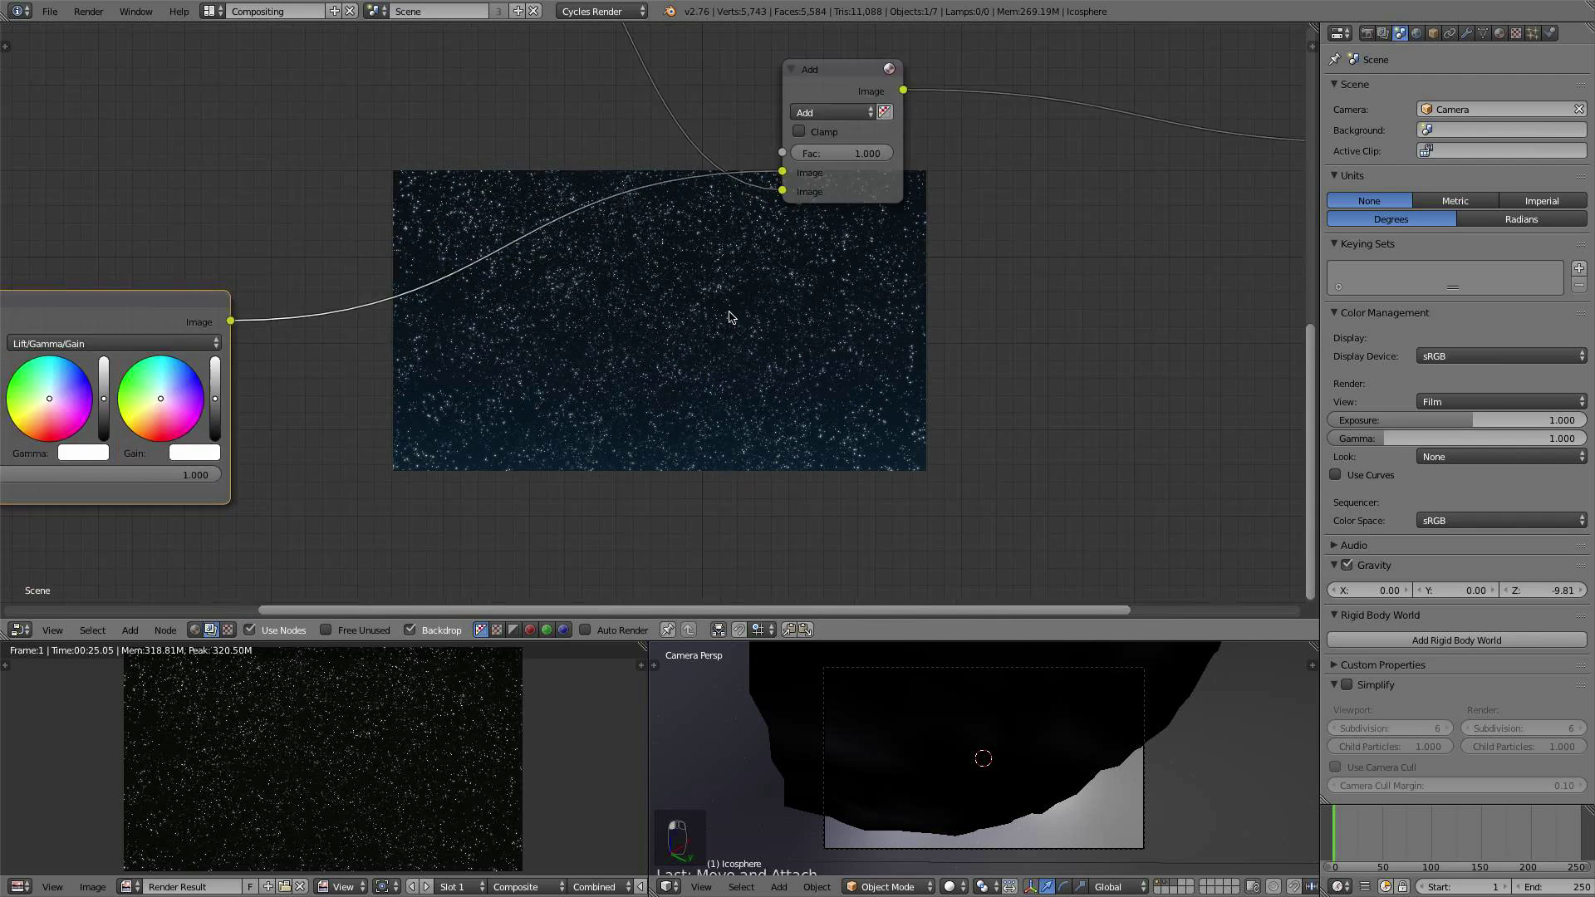
Step: Reposition the Add node and the Color Balance node closer together
middle_click_drag(730, 317, 585, 414)
left_click_drag(665, 196, 626, 220)
scroll(718, 400, "down", 1)
middle_click_drag(718, 401, 860, 301)
left_click_drag(334, 347, 394, 293)
middle_click_drag(624, 384, 544, 285)
middle_click_drag(455, 424, 499, 376)
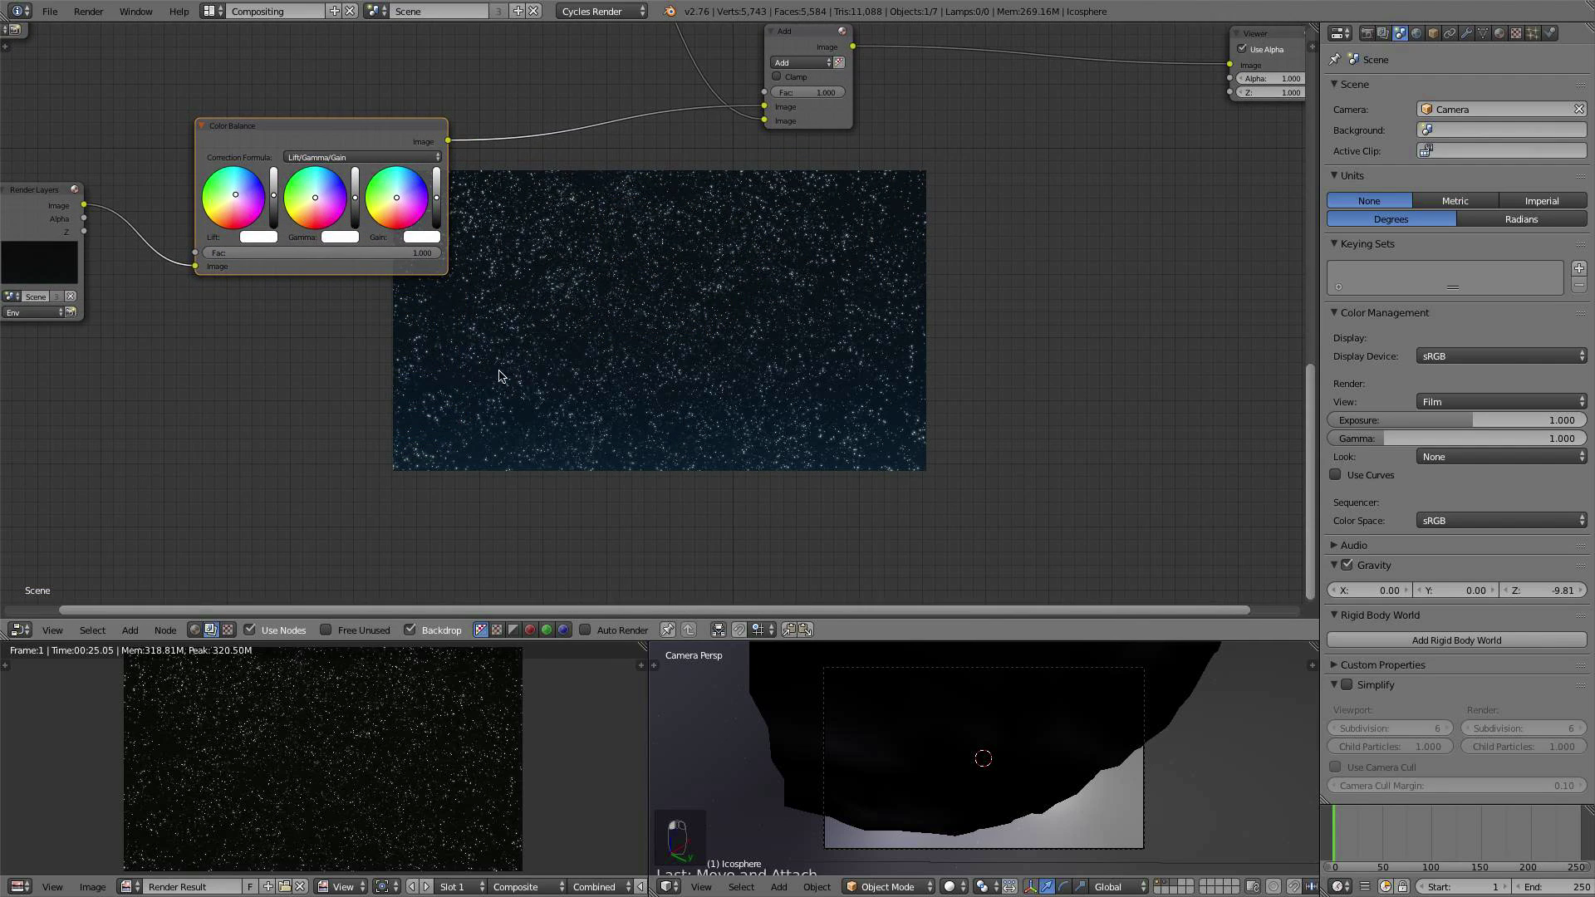
Step: Add a Render Layers node set to Clouds below the Color Balance node and preview it through the Viewer
key("shift+a")
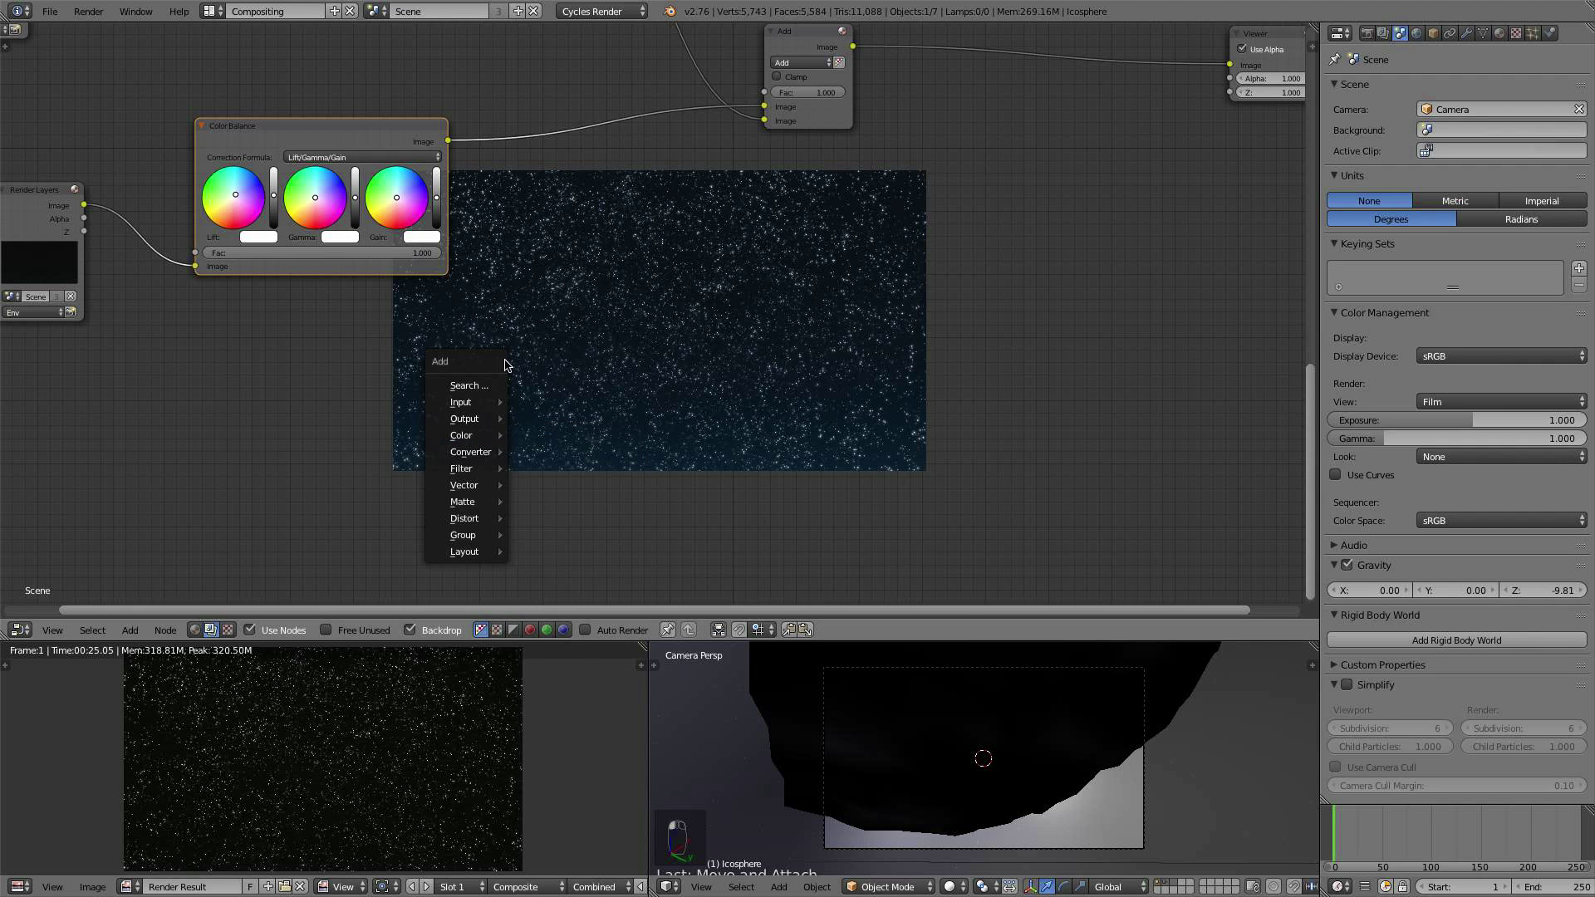
mouse_move(471, 404)
left_click(552, 404)
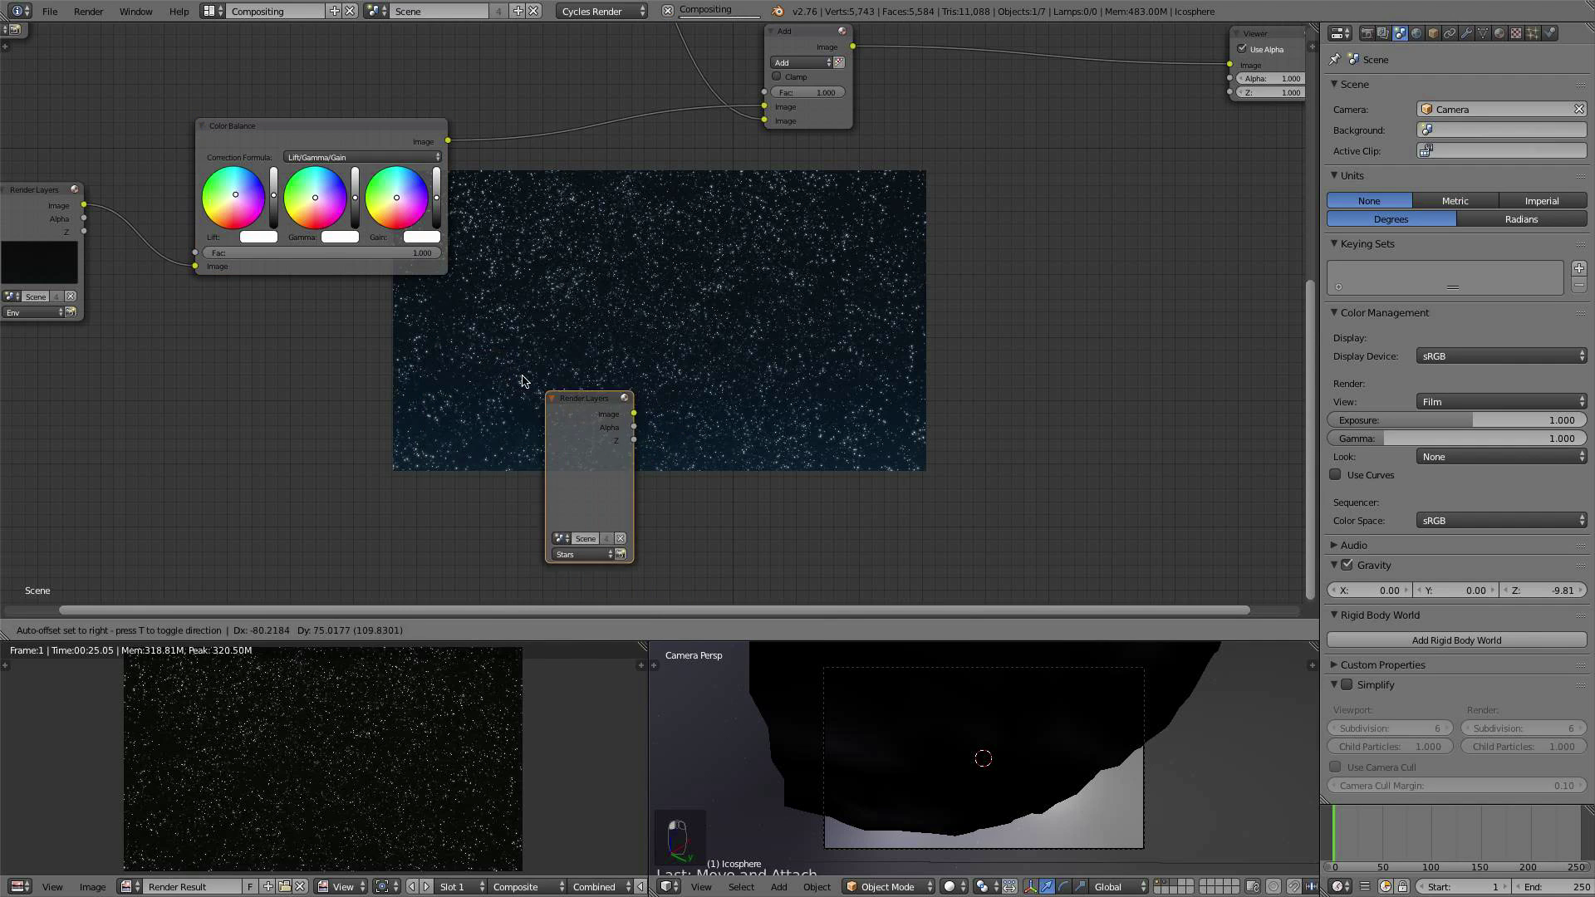
left_click(455, 357)
left_click(497, 486)
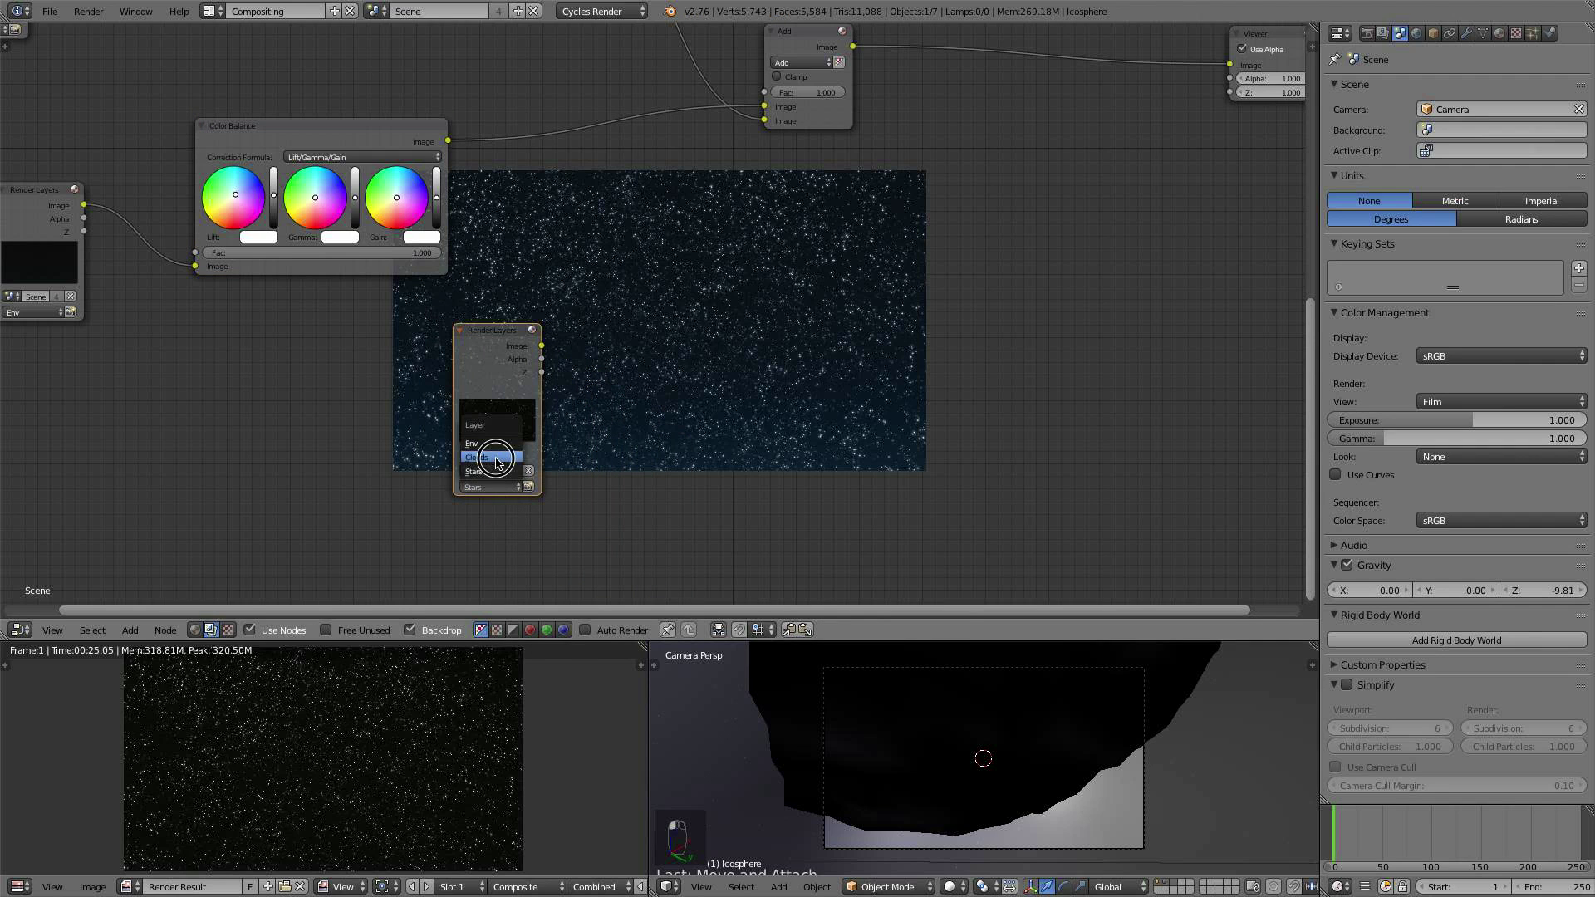
left_click(497, 459)
left_click_drag(503, 339, 387, 364)
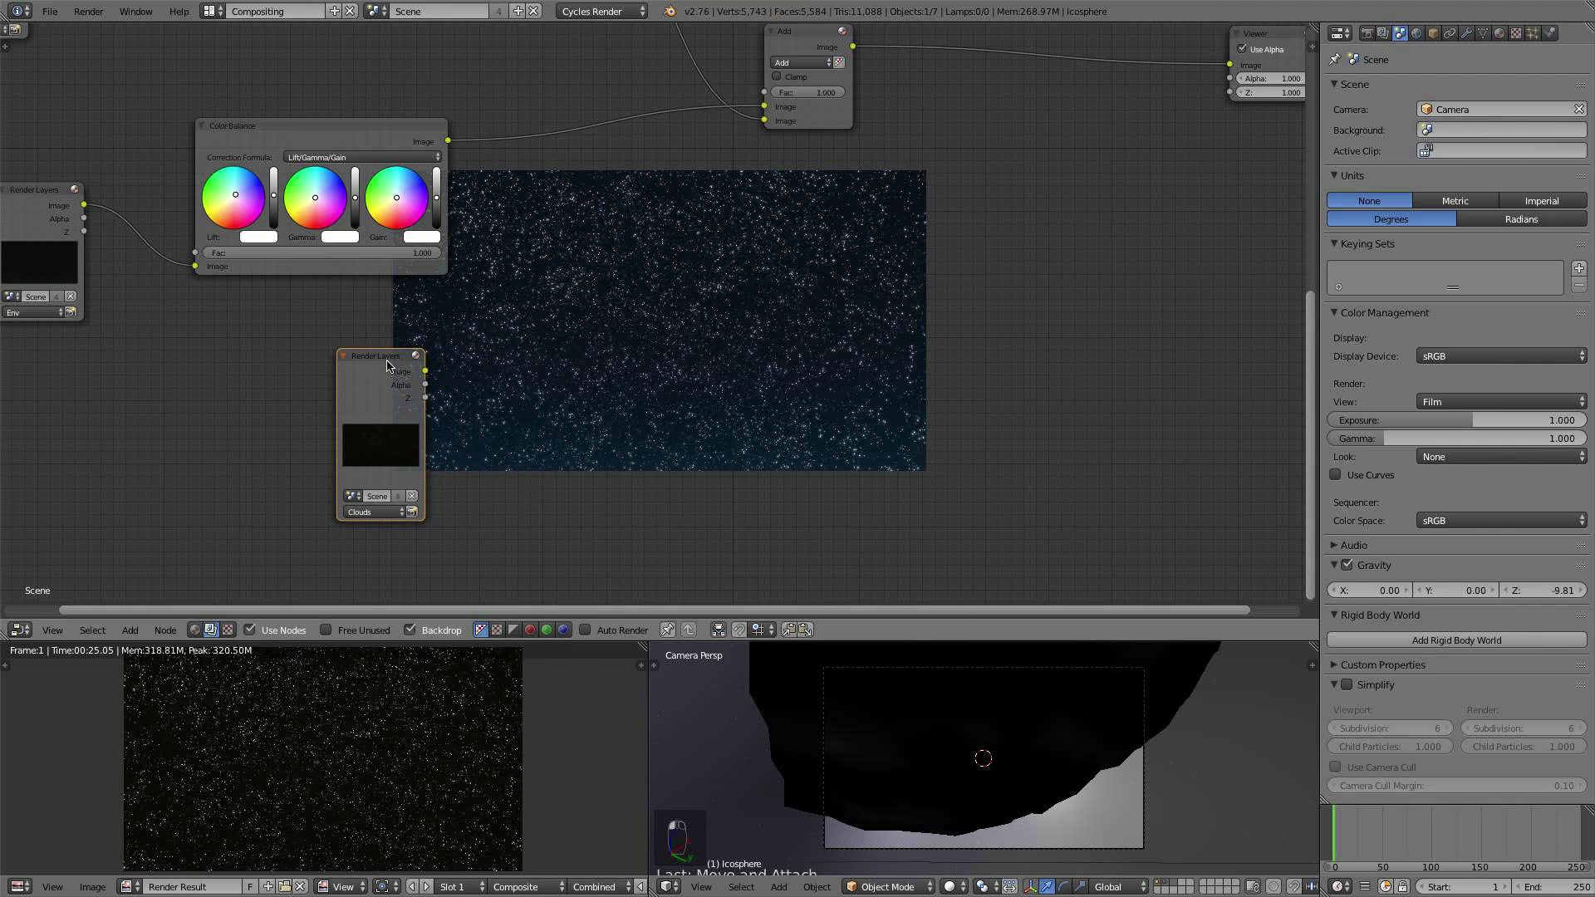
left_click(387, 364, "ctrl+shift")
scroll(908, 384, "up", 3)
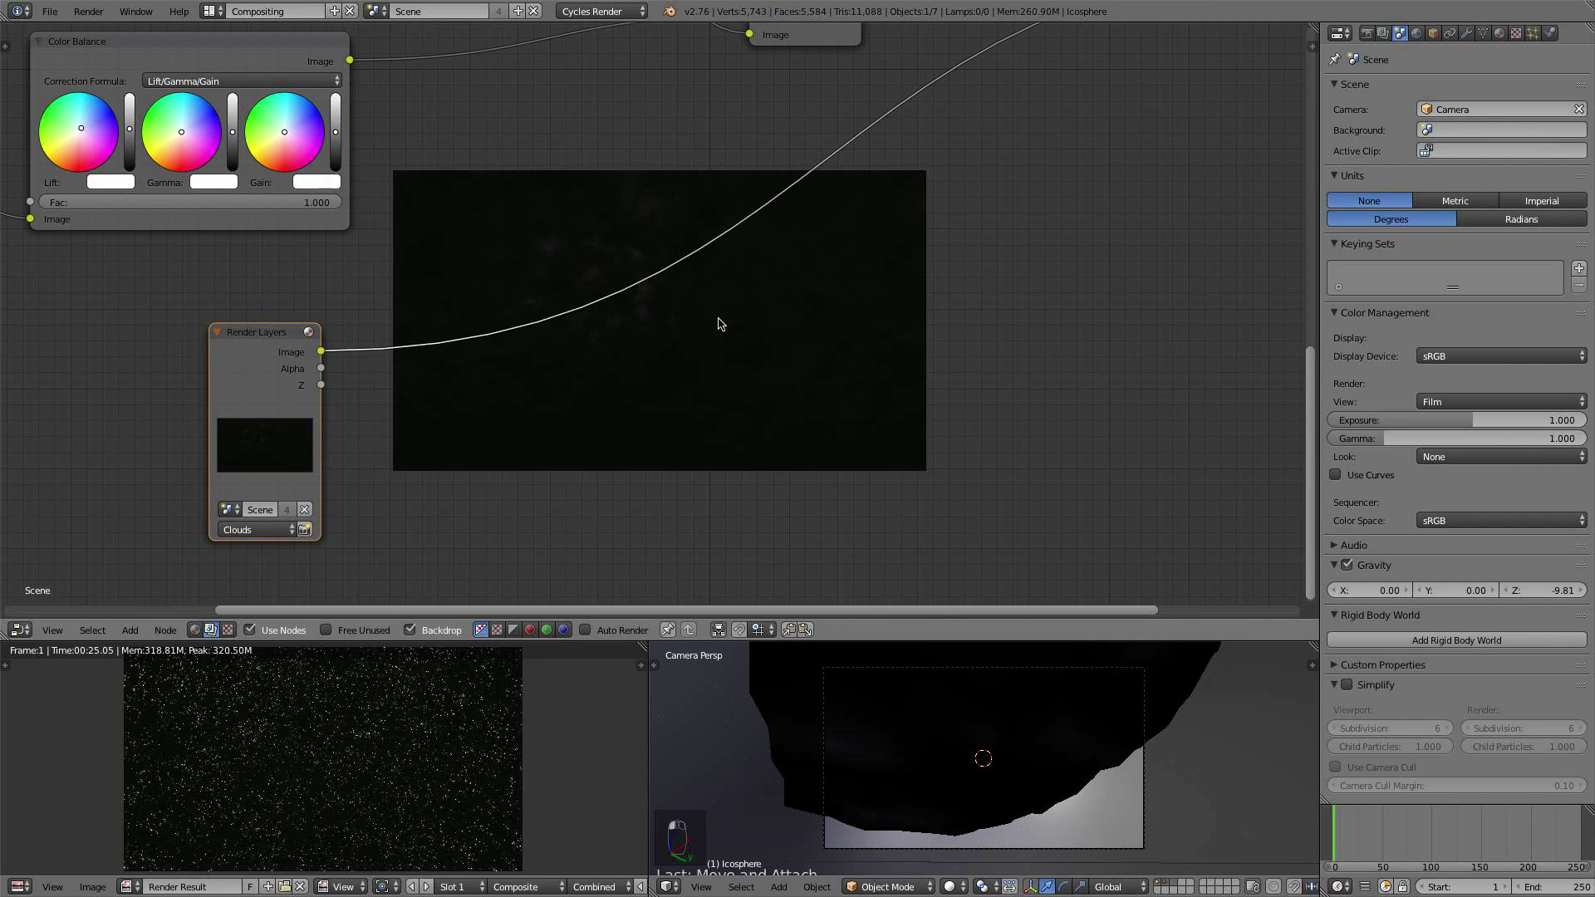
Step: Duplicate the Add node before the Viewer to combine the first Add node's output with the Clouds layer
scroll(719, 329, "down", 4)
middle_click_drag(707, 373, 644, 552)
scroll(713, 395, "up", 4)
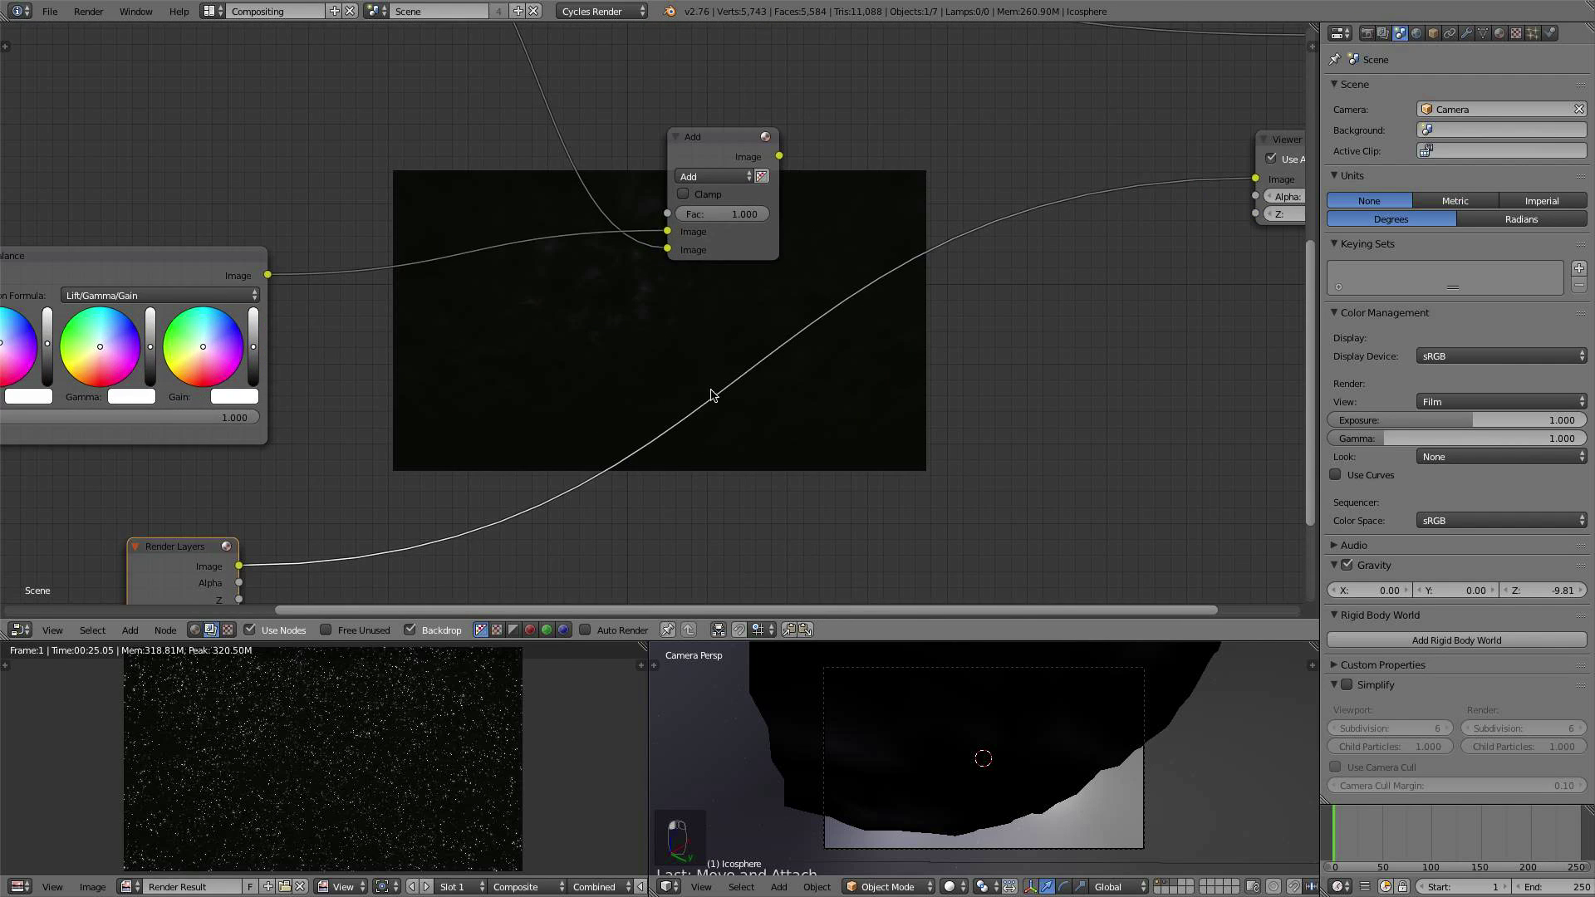
left_click(752, 153)
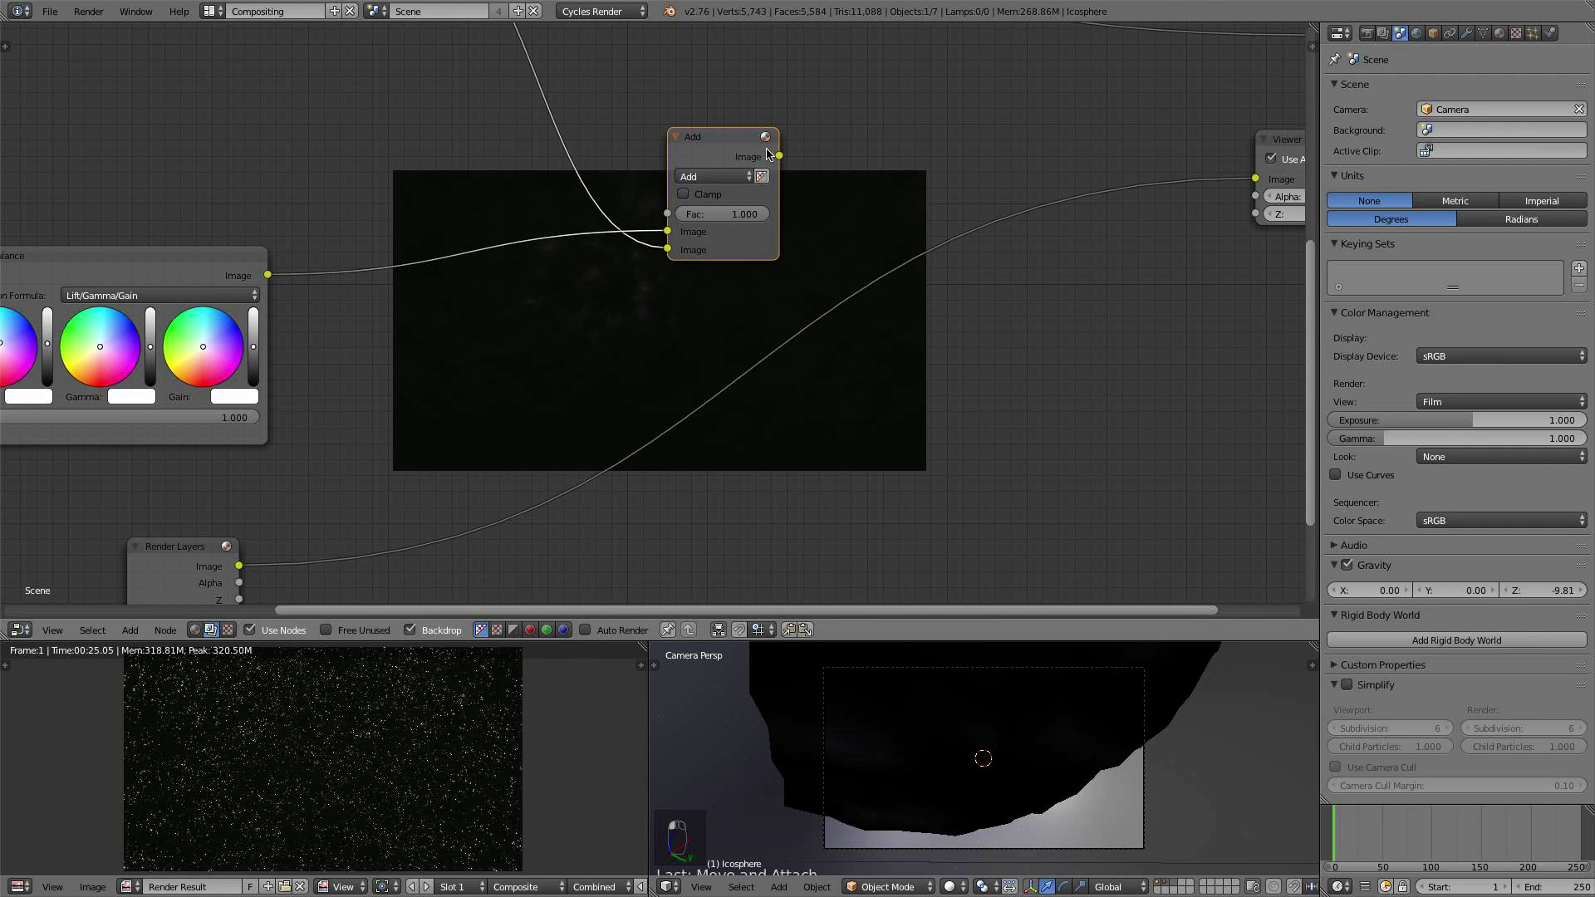
key("shift+d")
left_click(962, 281)
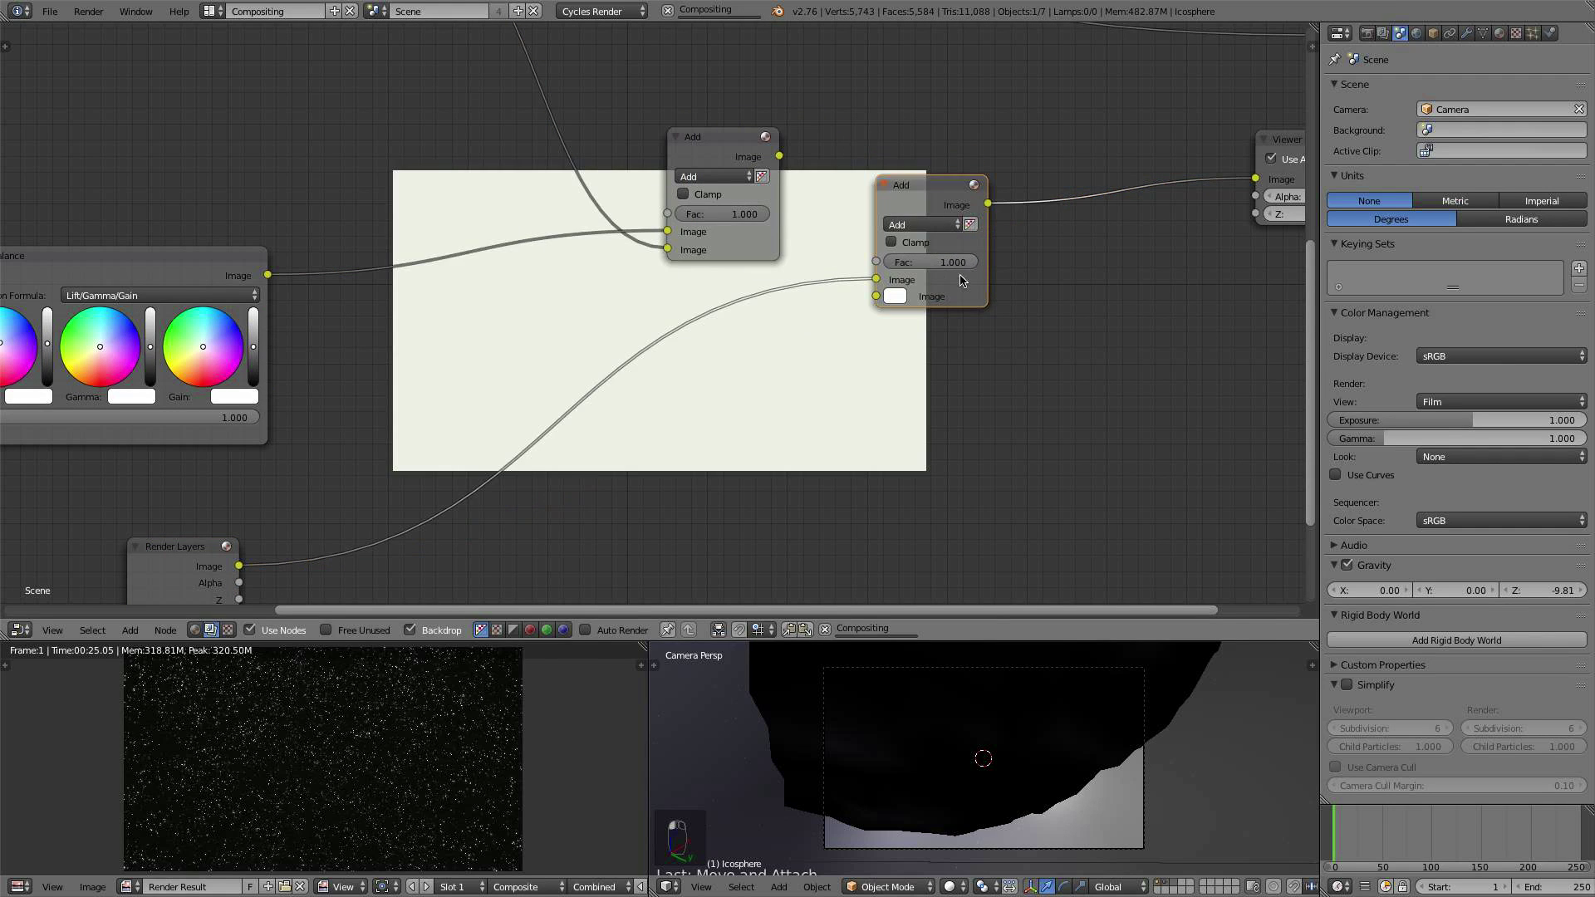
scroll(968, 279, "down", 1)
left_click_drag(759, 178, 845, 285)
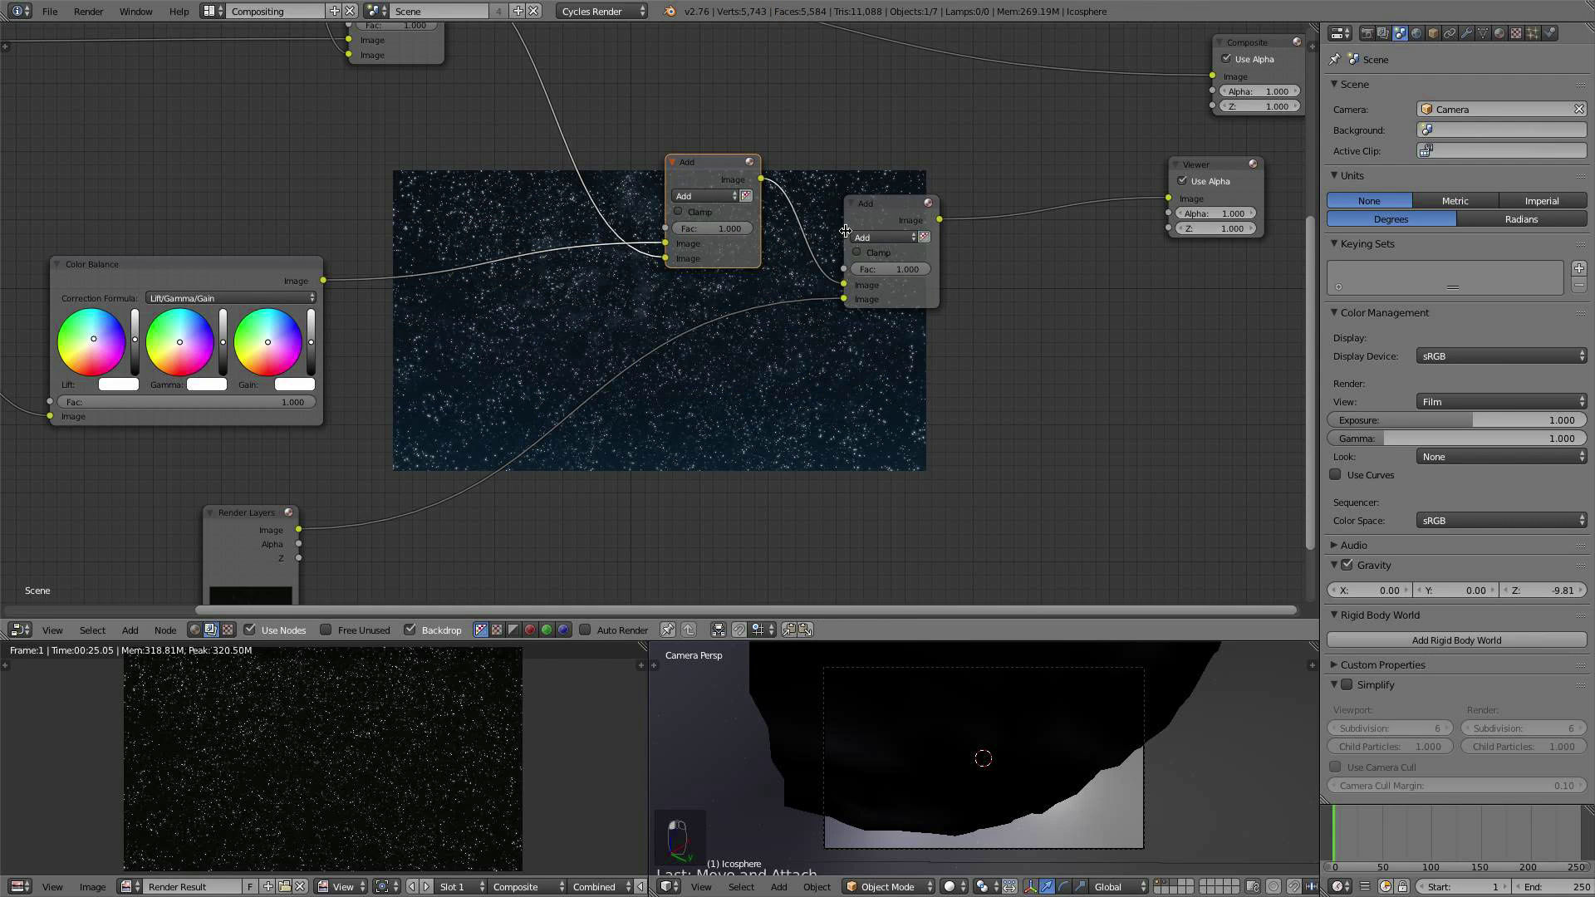
Step: Move the first Add node farther away from the duplicated Add node
scroll(997, 362, "up", 2)
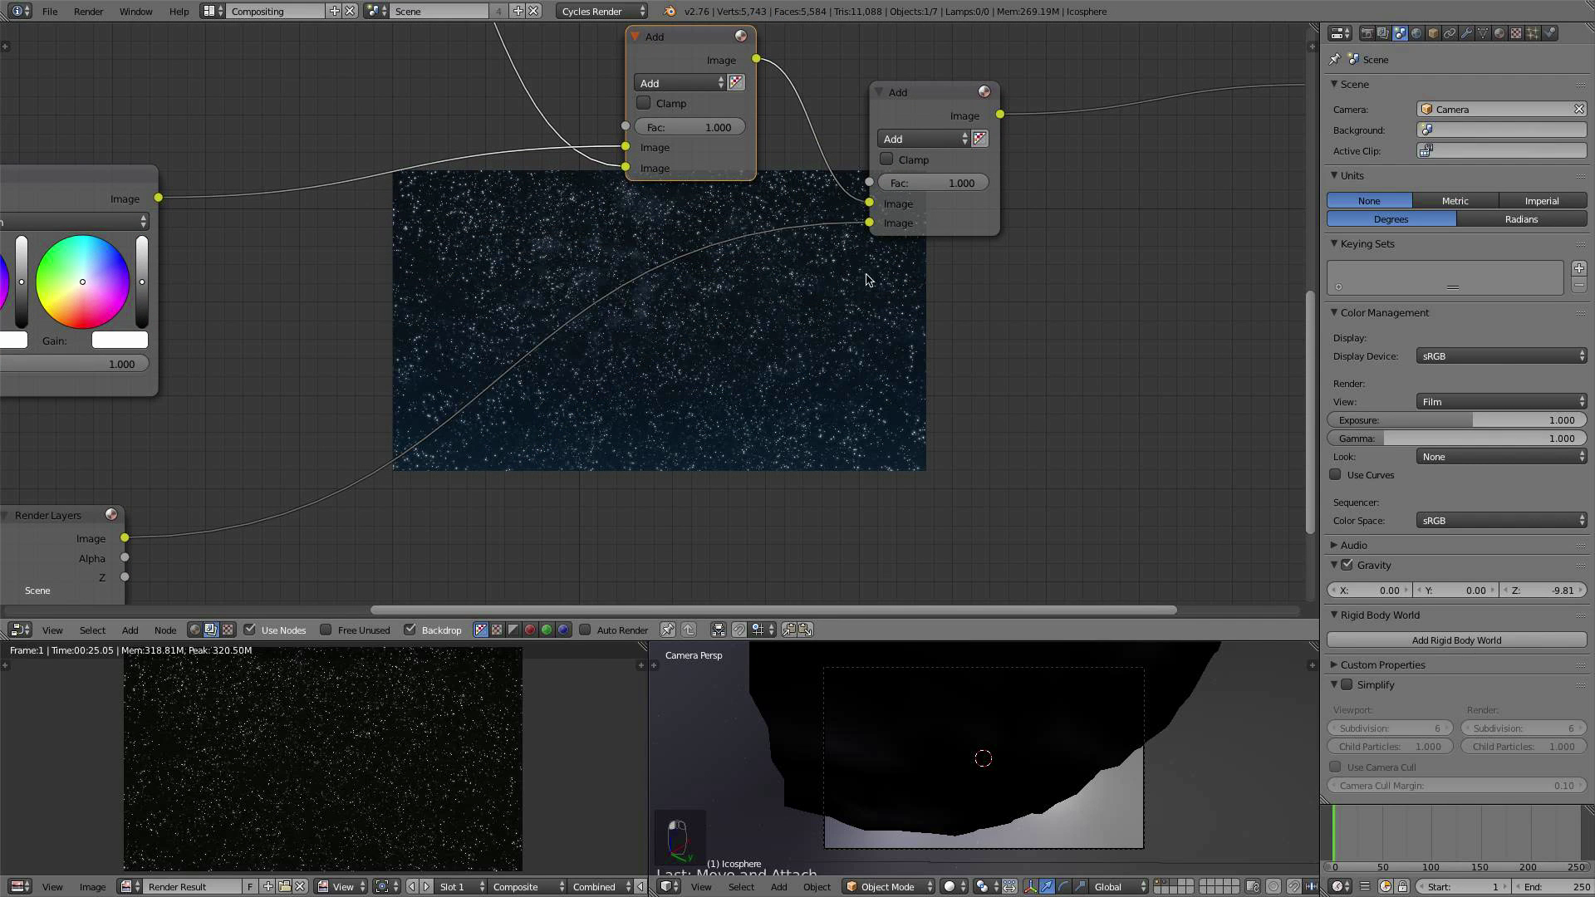
left_click(944, 124)
scroll(1033, 309, "up", 2)
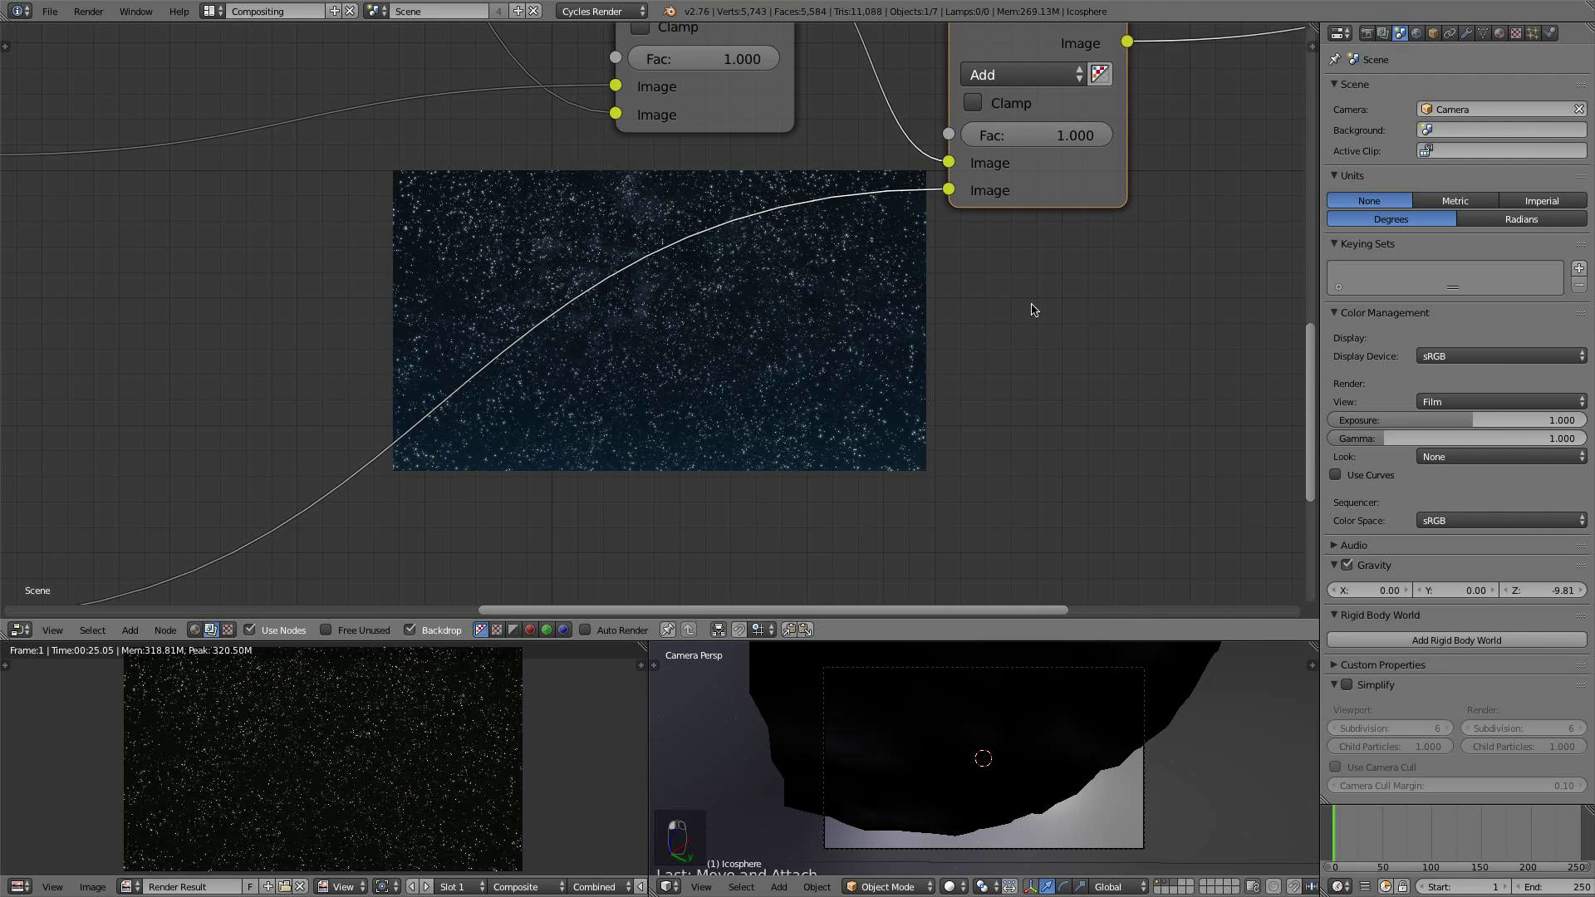
middle_click_drag(1032, 308, 887, 307)
scroll(843, 252, "down", 3)
middle_click_drag(844, 252, 833, 353)
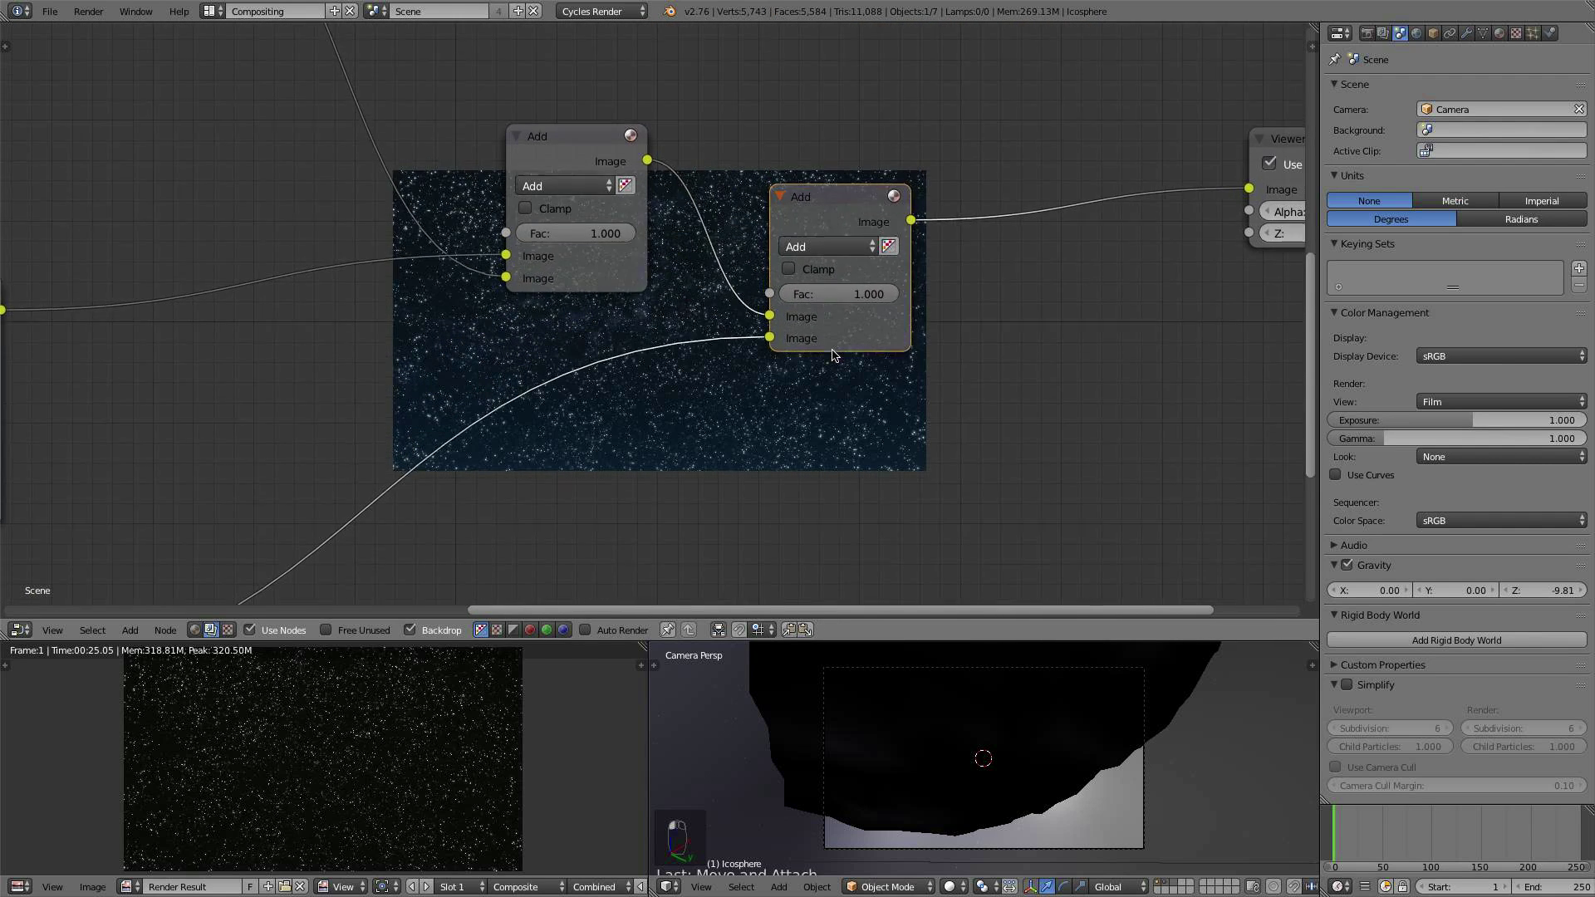
scroll(852, 304, "up", 4)
left_click_drag(629, 126, 496, 118)
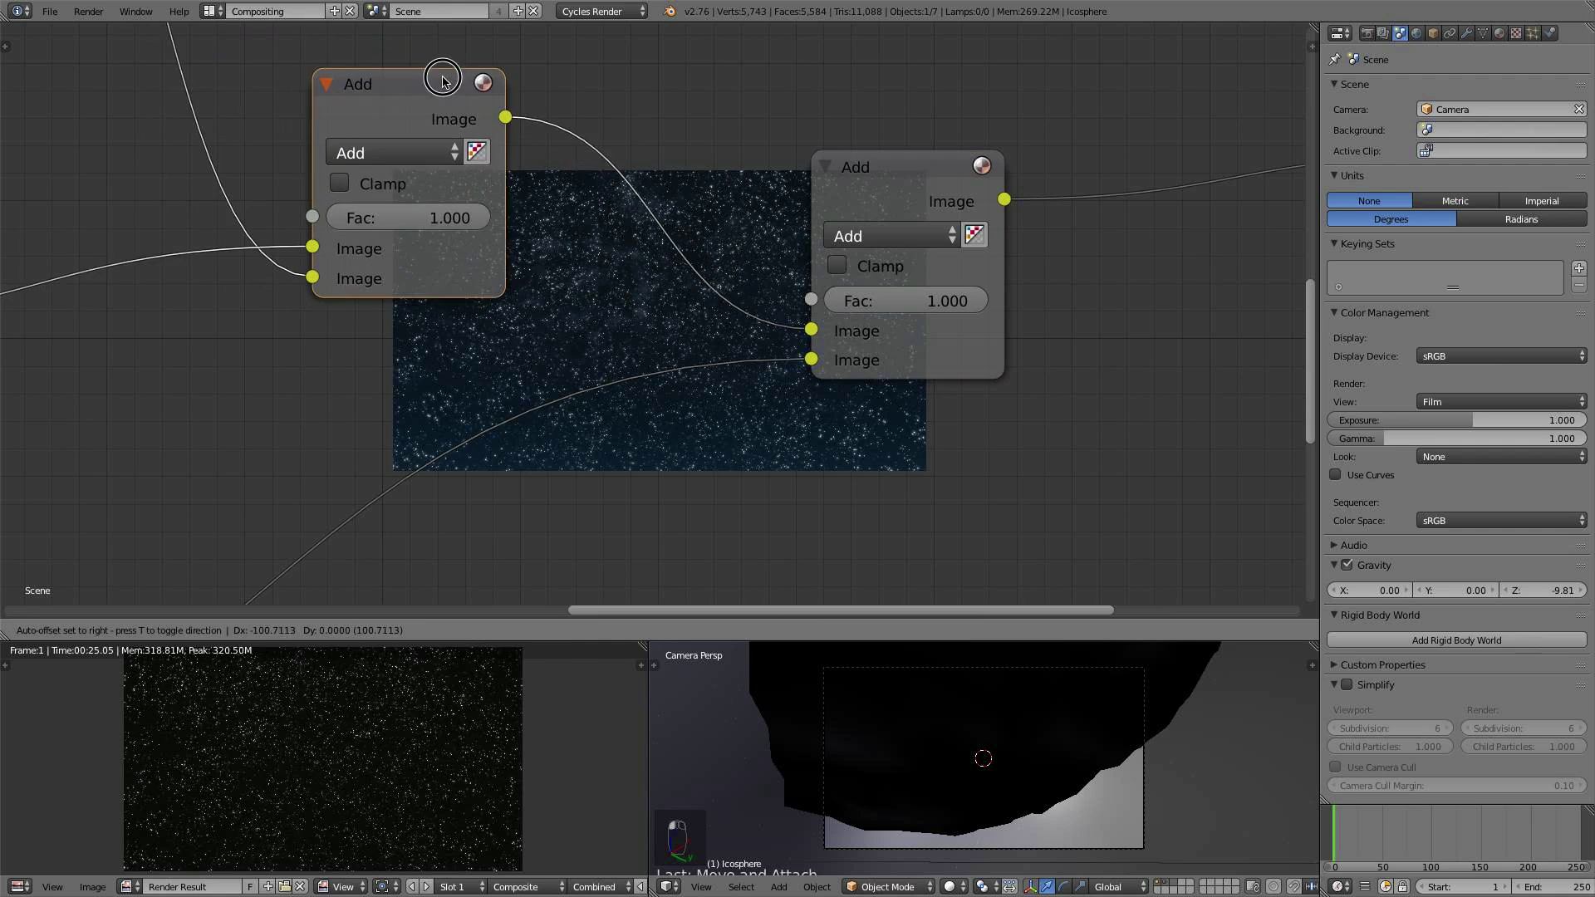
scroll(858, 312, "down", 2)
scroll(858, 312, "up", 2)
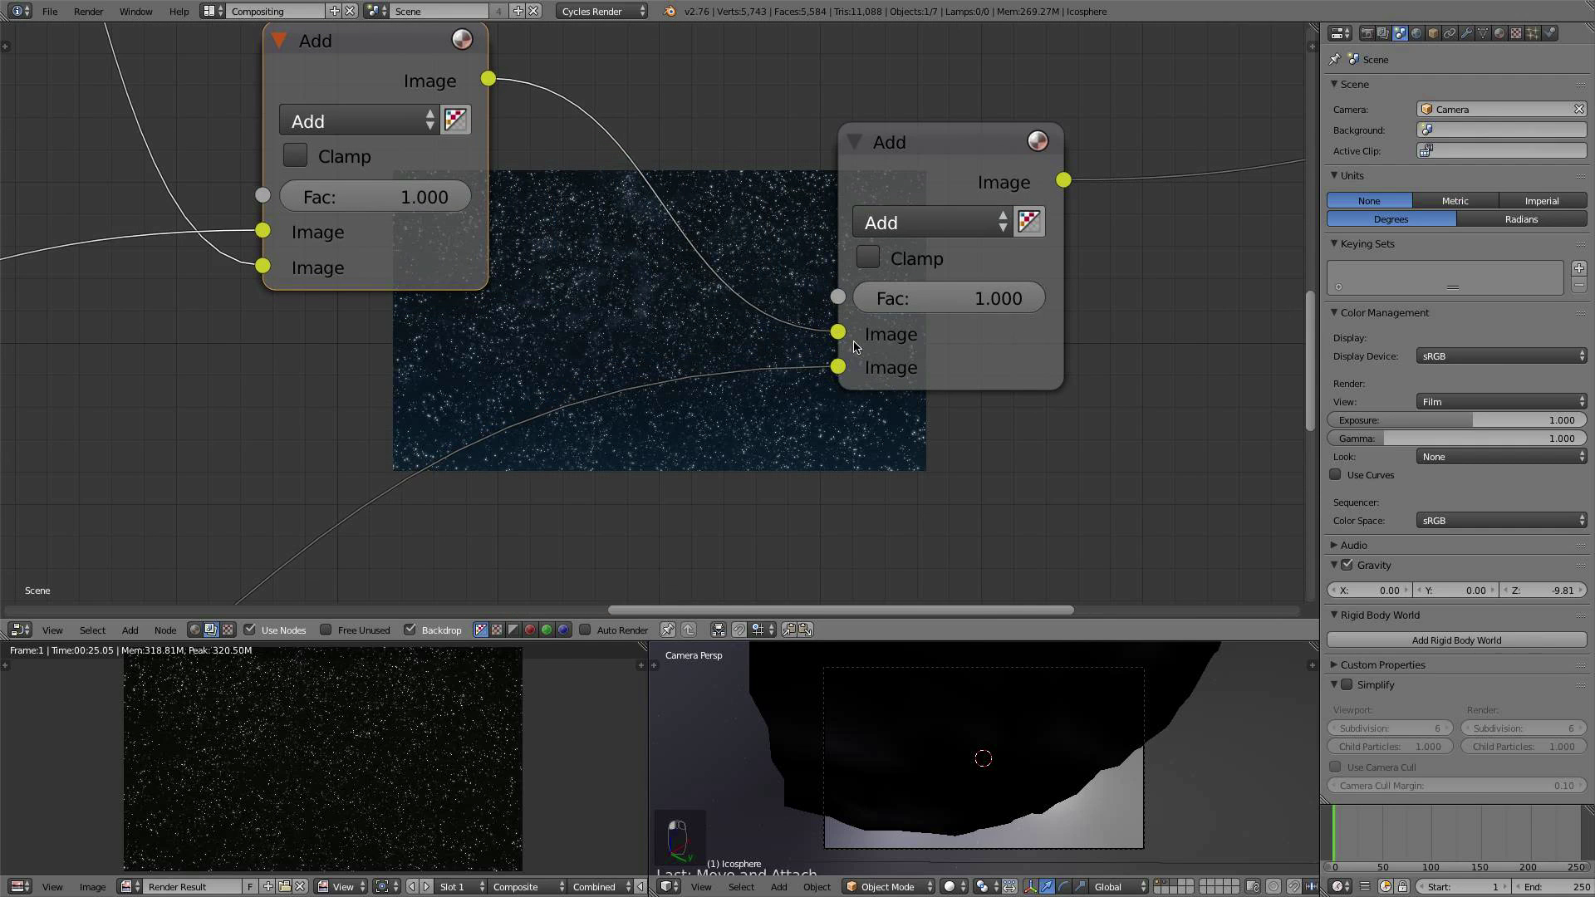
Step: Try swapping the two image inputs of the second Add node and restore their original order
left_click_drag(839, 367, 829, 342)
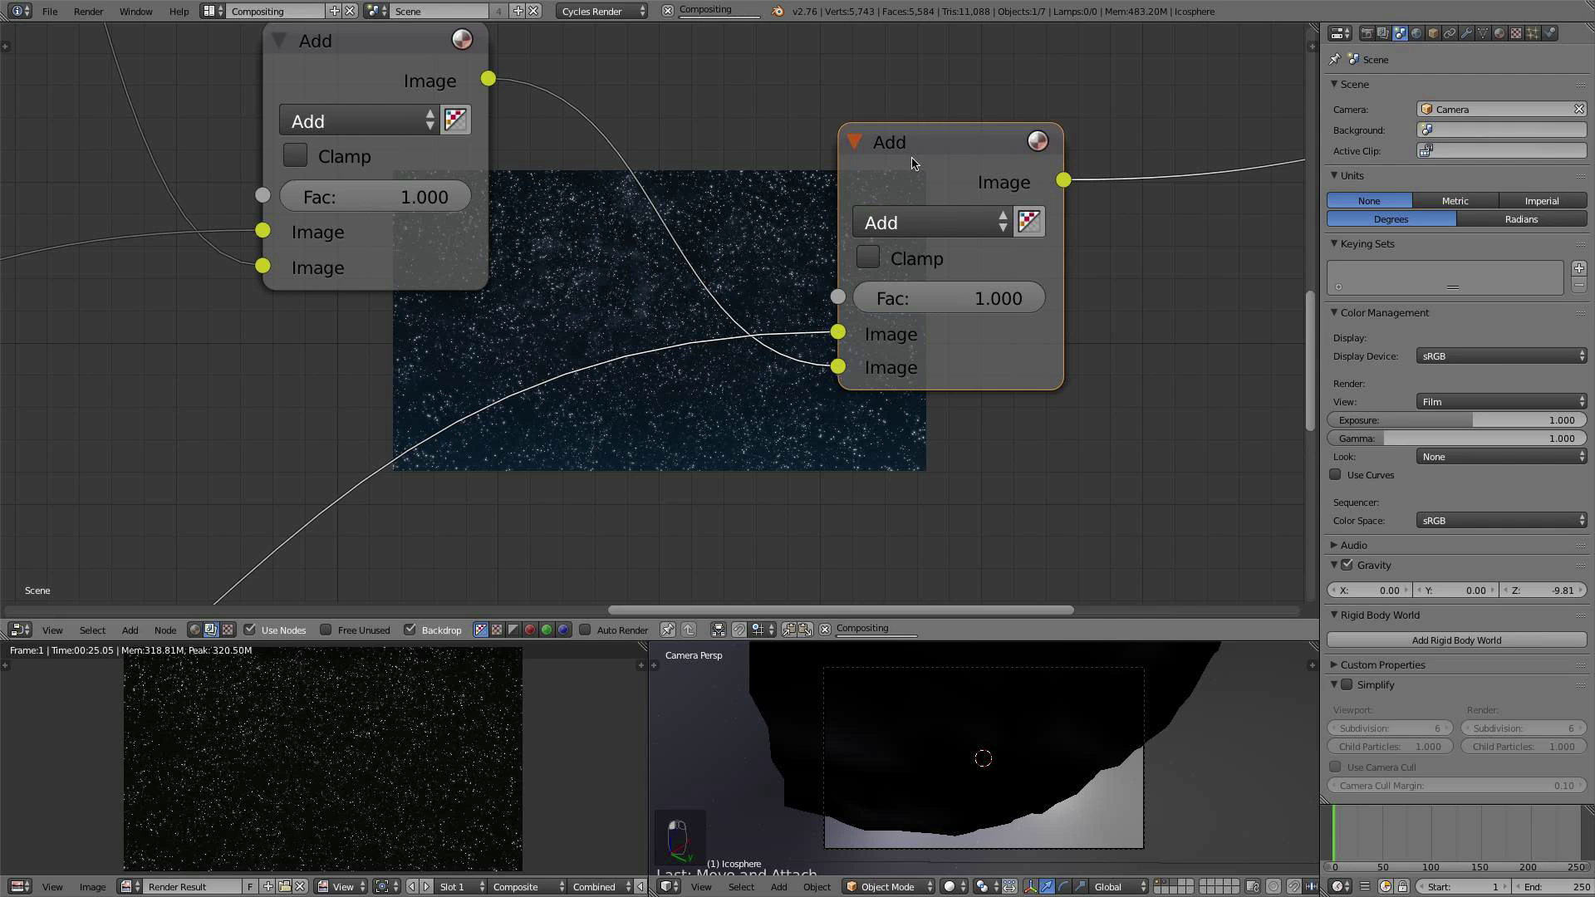
left_click_drag(839, 332, 838, 367)
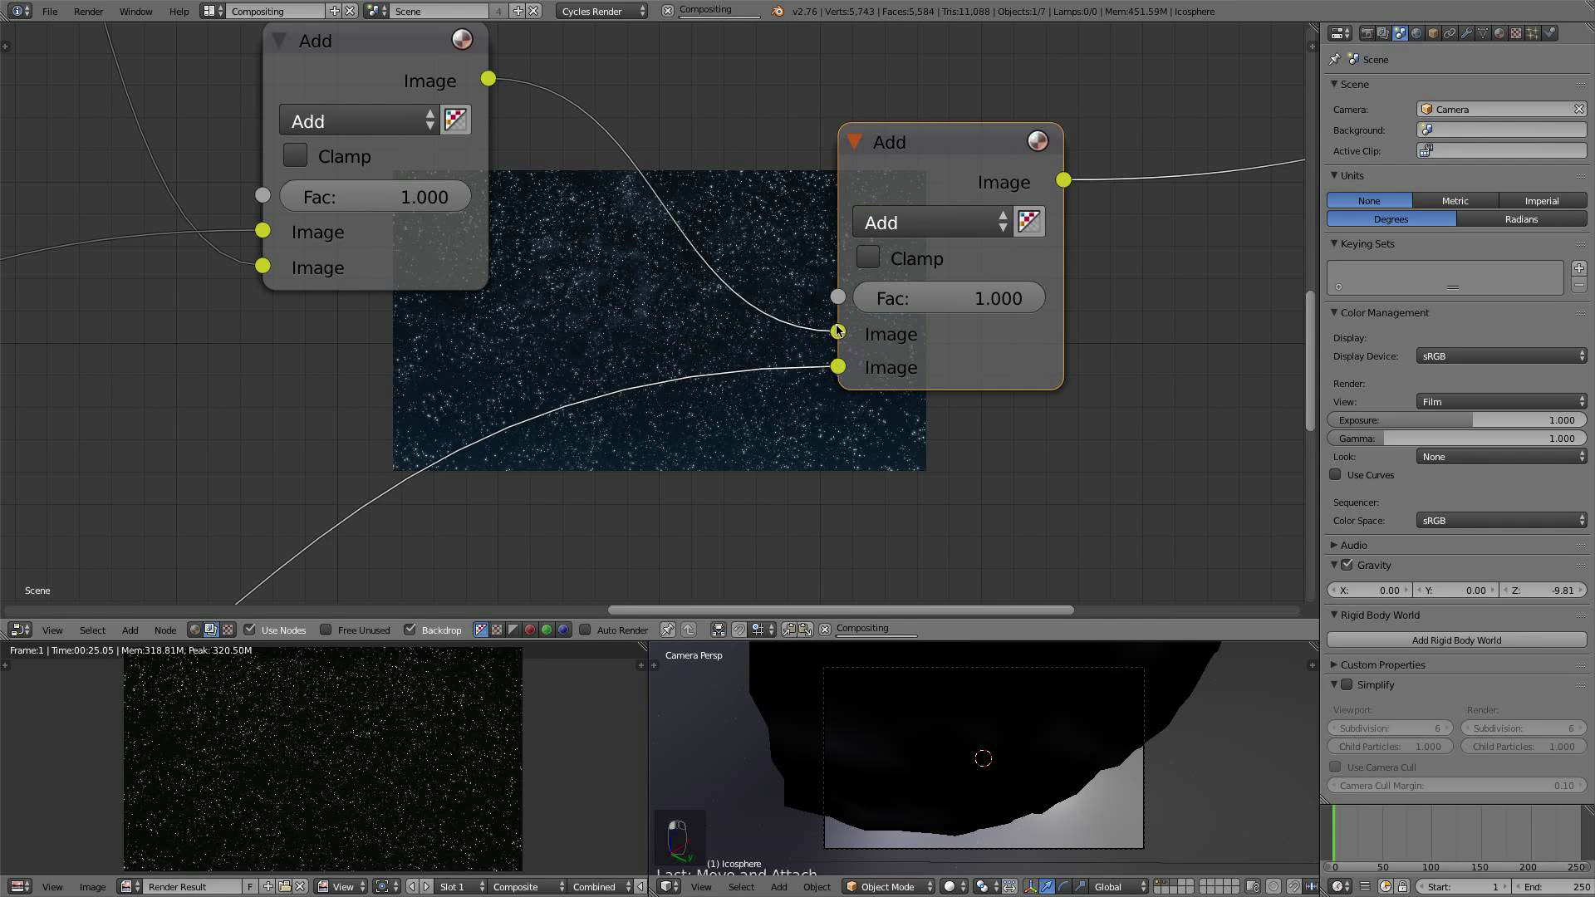
scroll(593, 320, "up", 1)
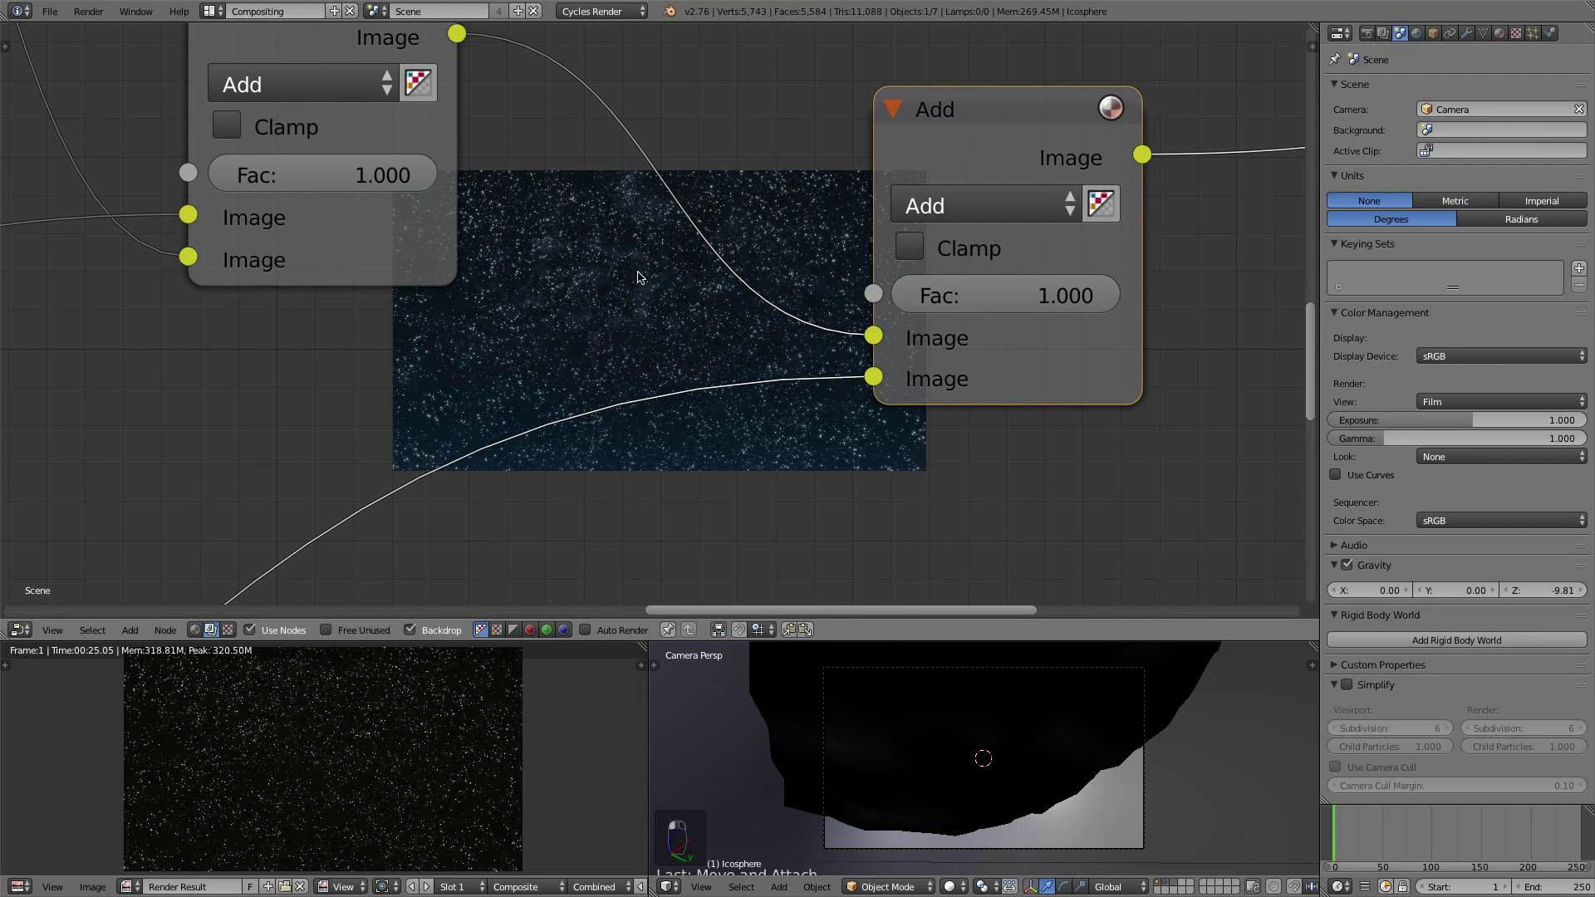
Step: Reposition the Clouds Render Layers node below the Color Balance node
scroll(619, 275, "down", 8)
middle_click_drag(619, 276, 699, 282)
scroll(702, 278, "down", 4)
middle_click_drag(707, 268, 791, 225)
left_click_drag(339, 477, 402, 400)
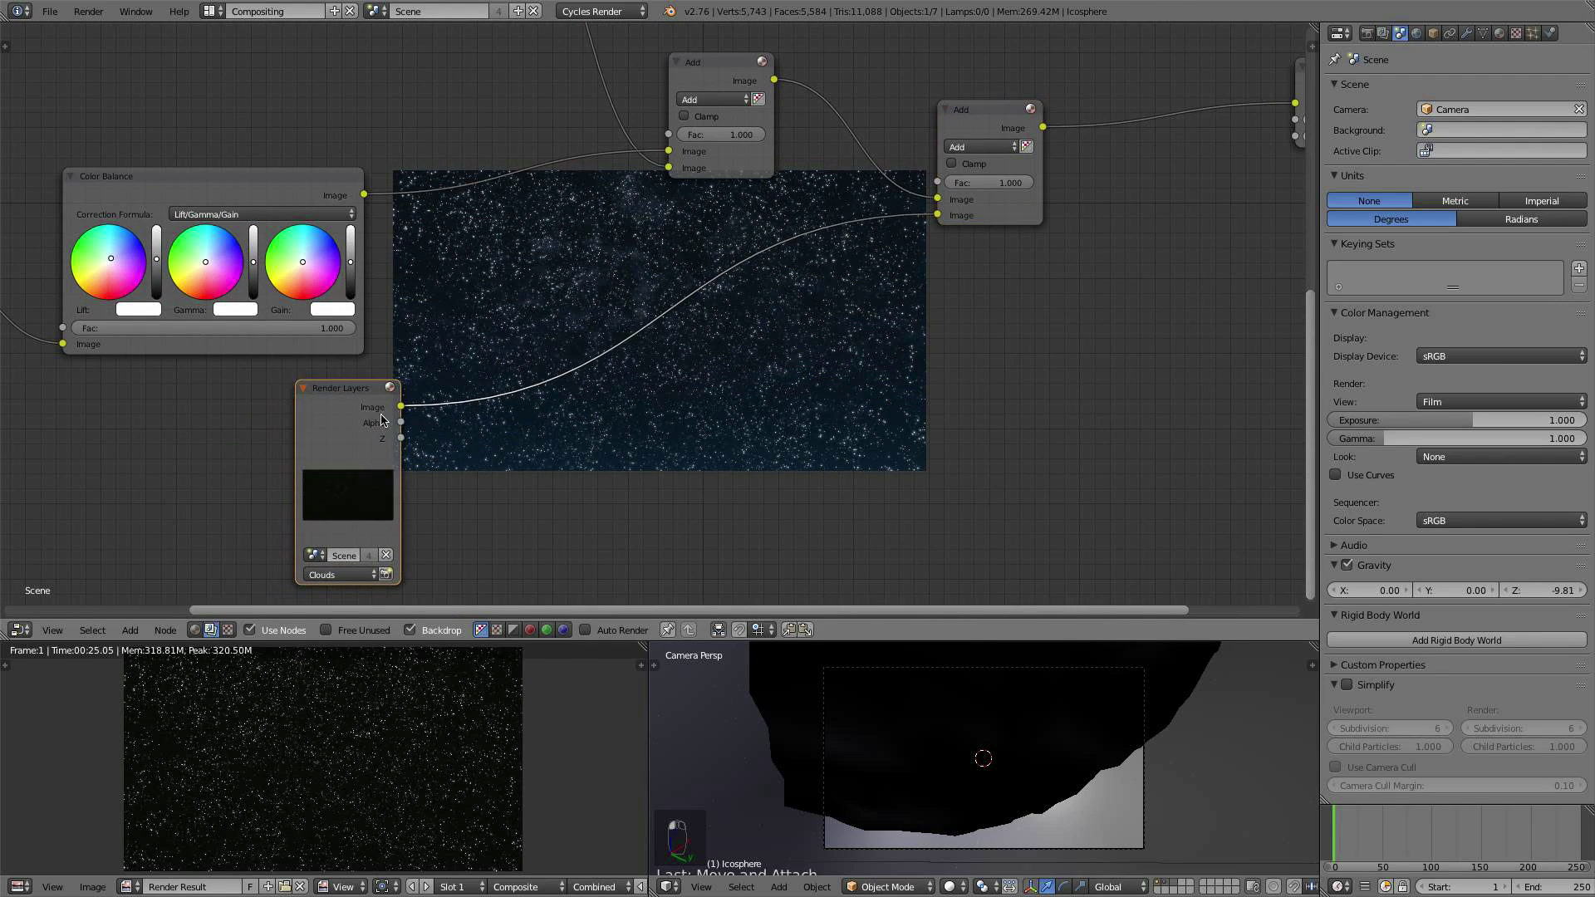
scroll(676, 474, "up", 2)
middle_click_drag(677, 473, 577, 519)
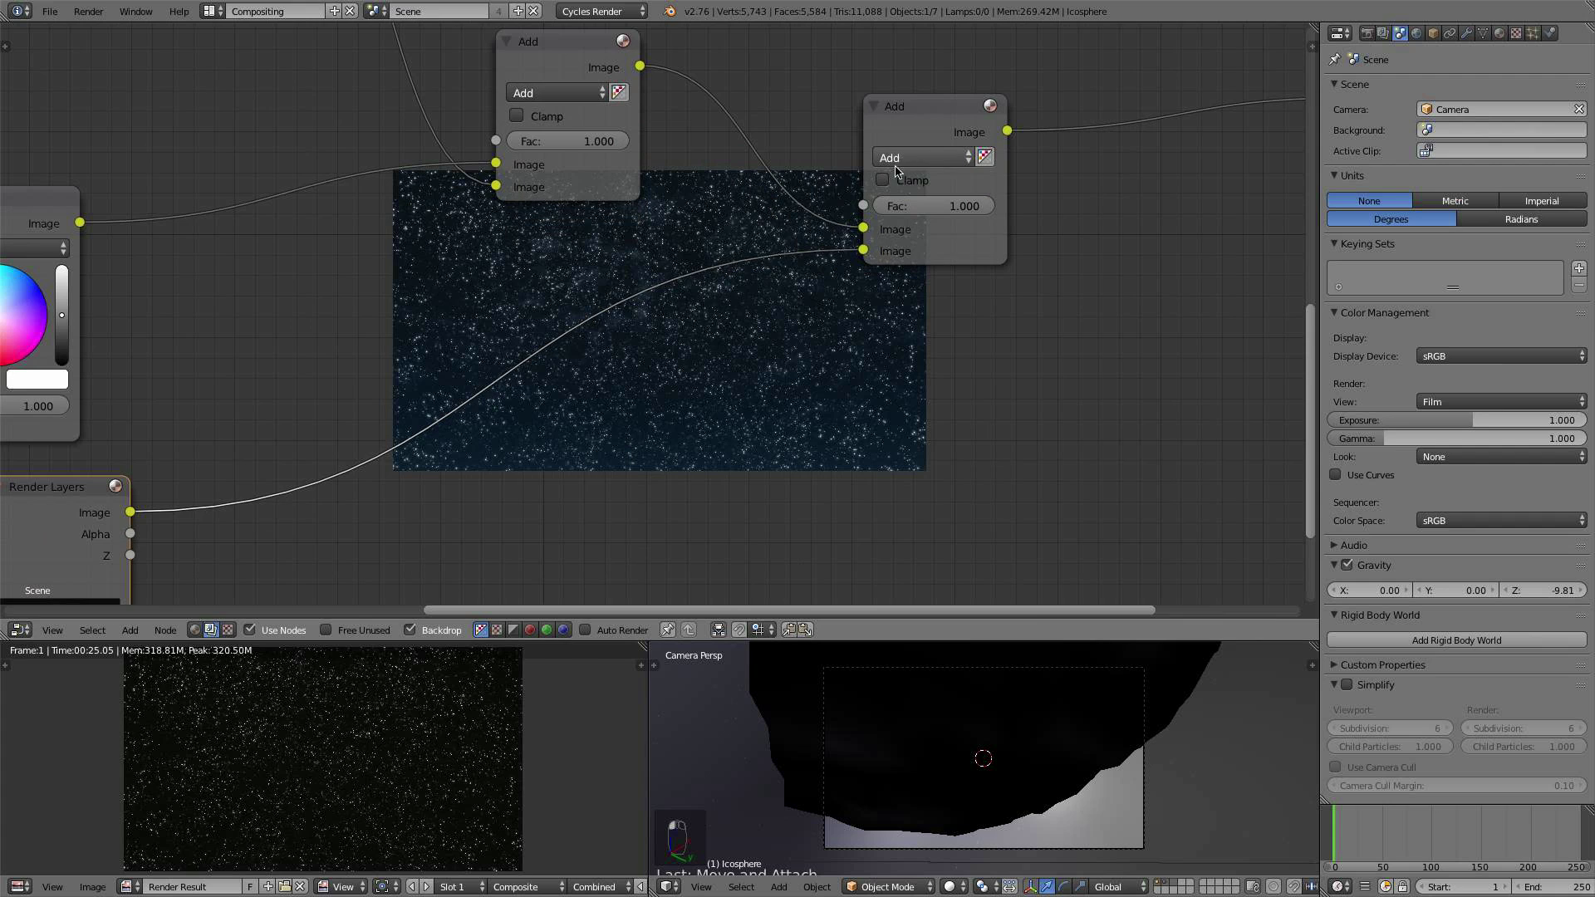
scroll(702, 415, "down", 2)
middle_click_drag(774, 435, 861, 442)
left_click_drag(360, 488, 361, 565)
scroll(581, 457, "down", 5)
middle_click_drag(731, 391, 670, 351)
scroll(747, 349, "up", 1)
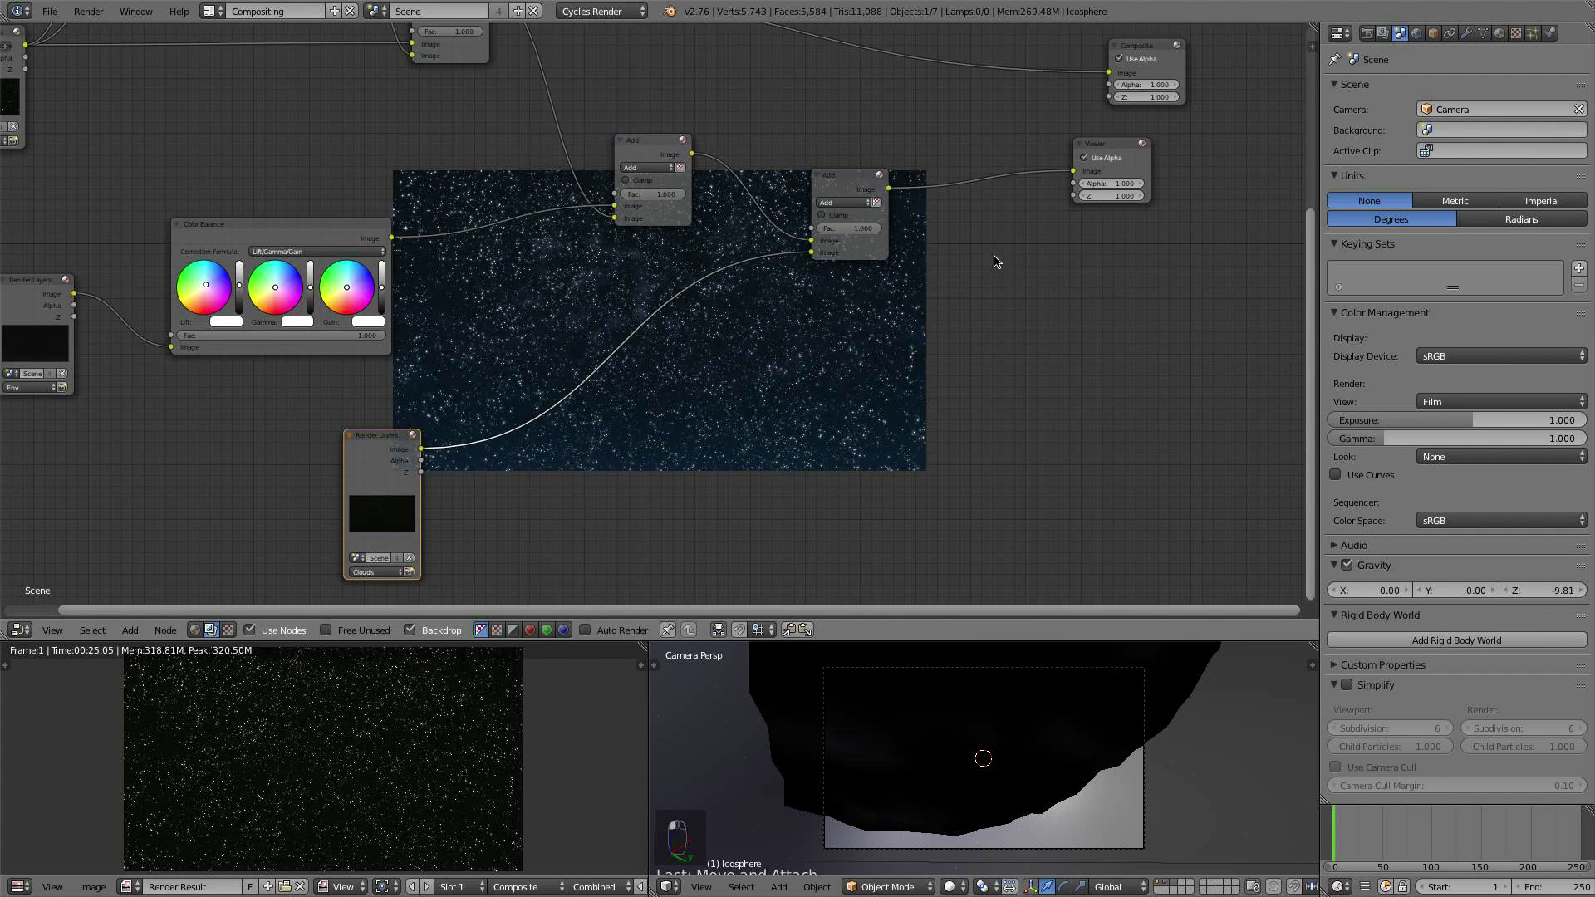
Step: Preview the Clouds layer through the Viewer and add a ColorRamp node above it
left_click(387, 460, "ctrl+shift")
scroll(580, 349, "up", 2)
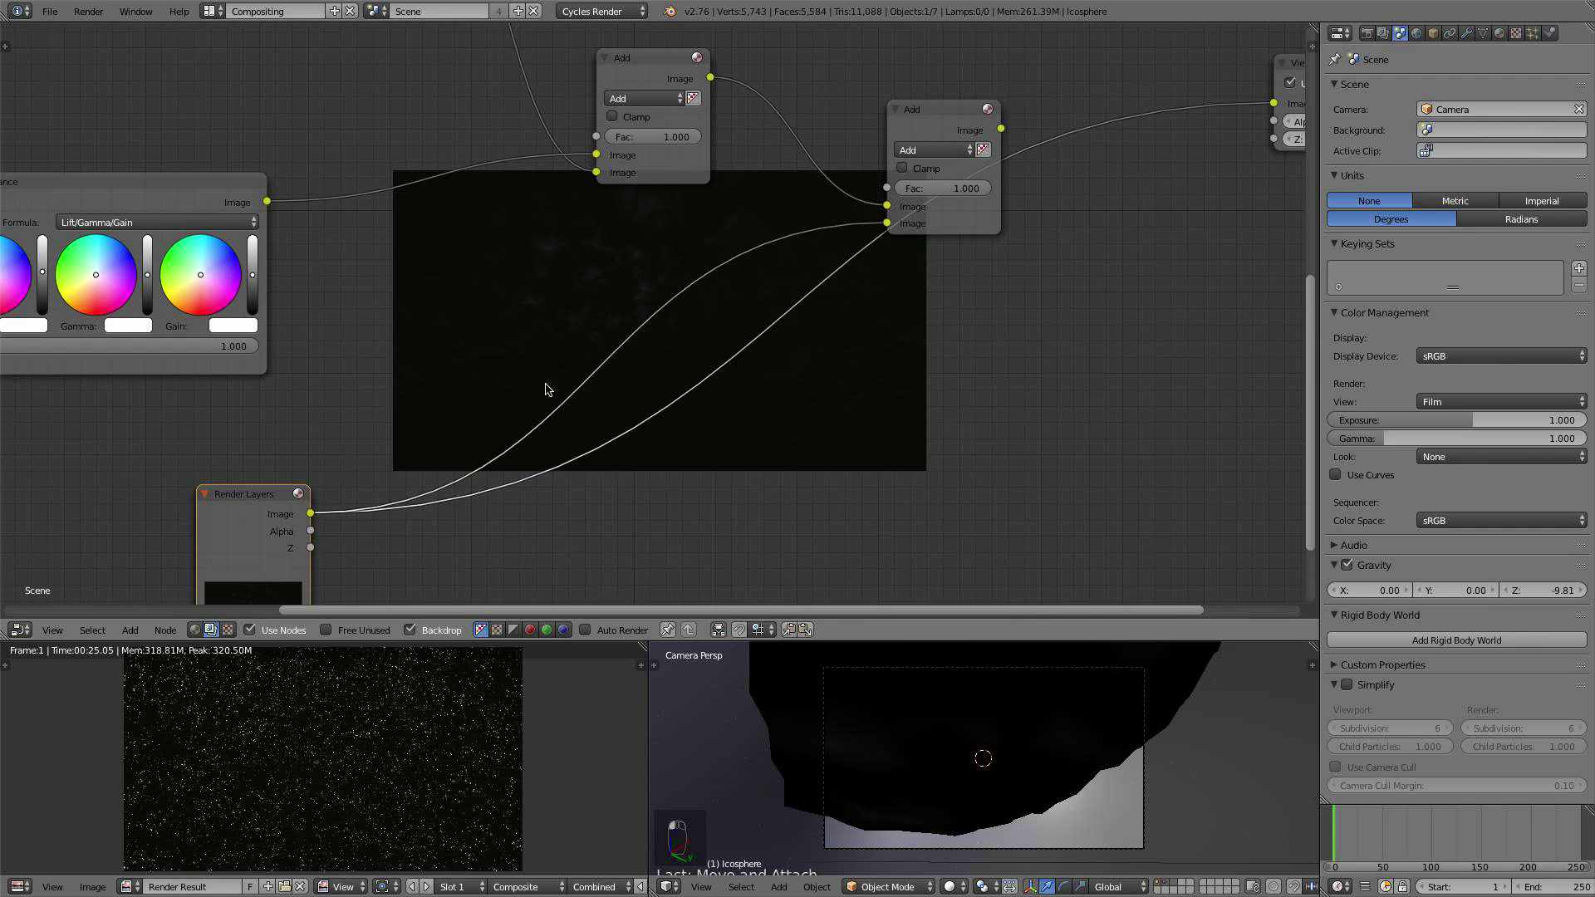
key("shift+a")
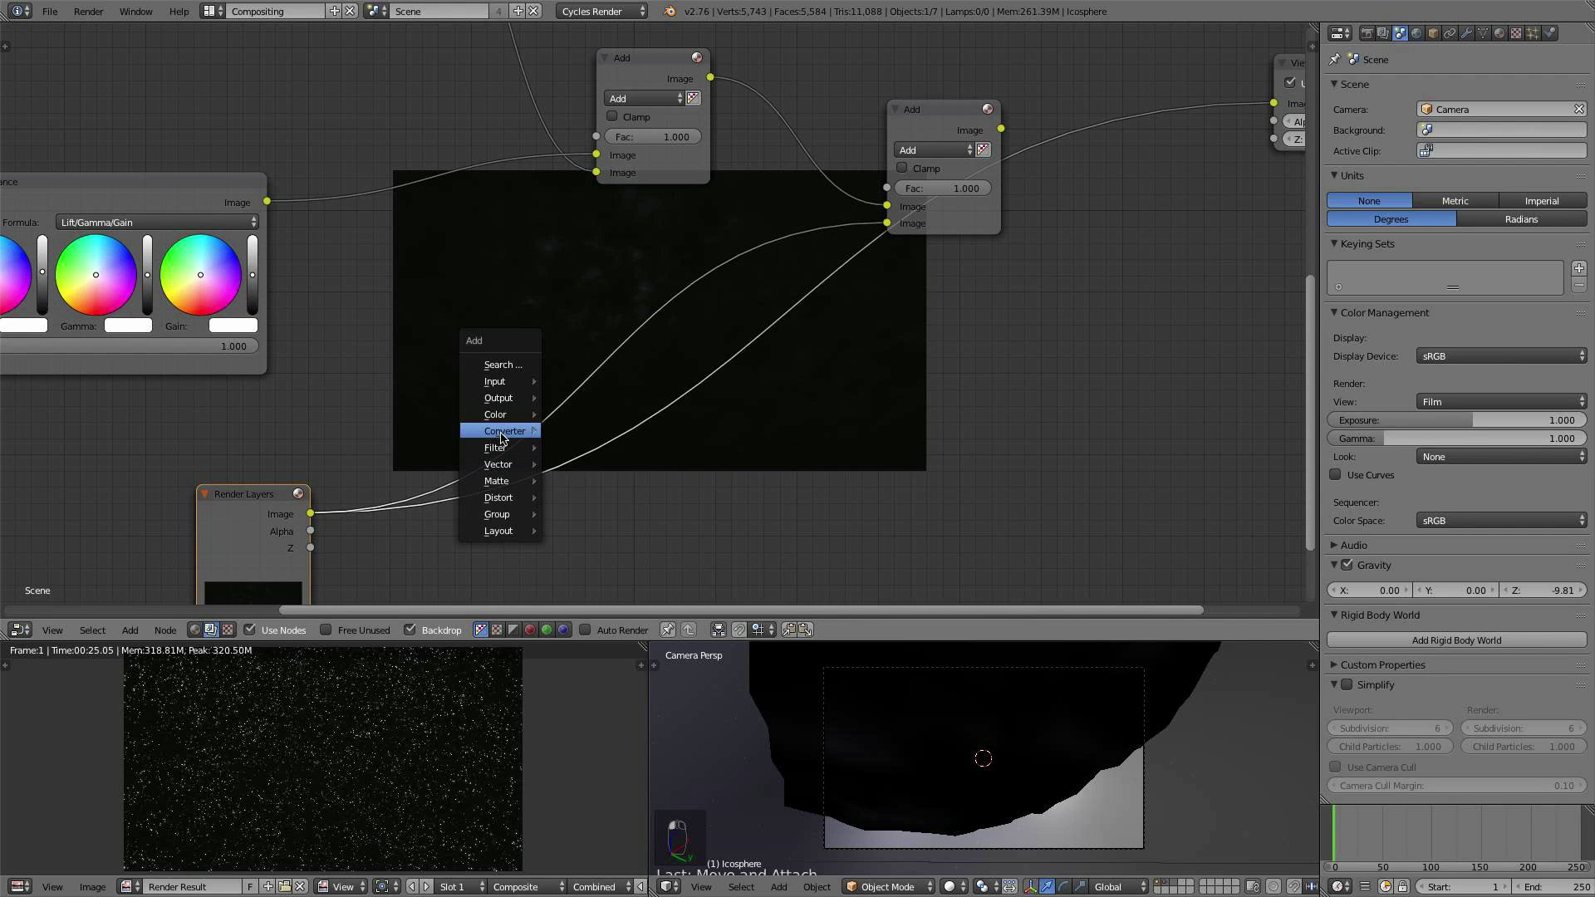
left_click(557, 444)
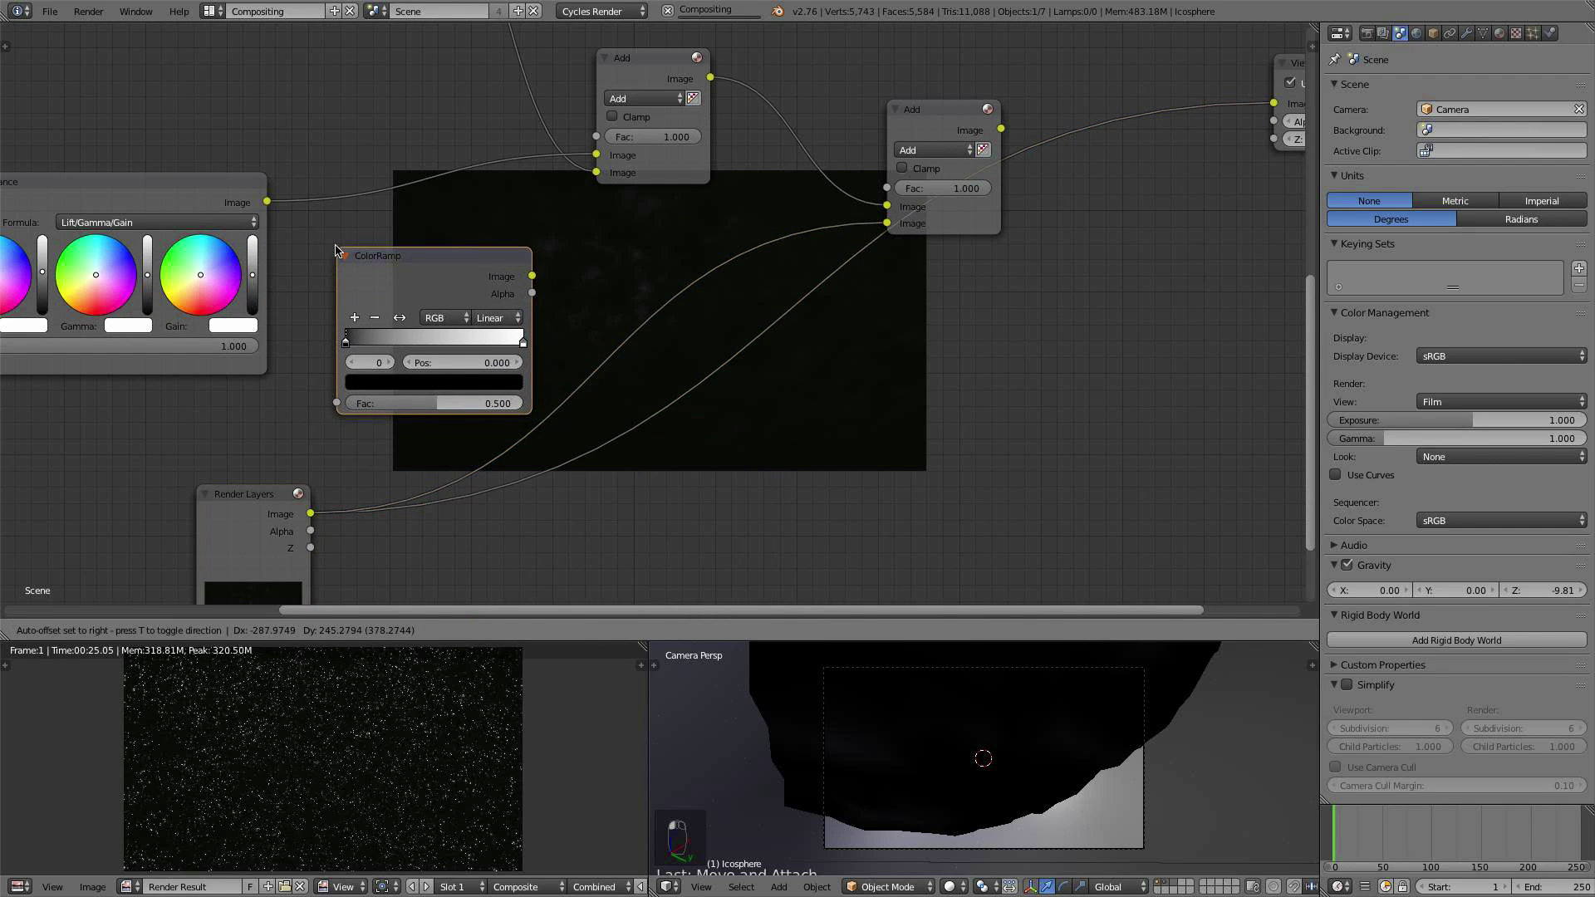
left_click(336, 244)
Step: Connect the Clouds layer's Image output to the ColorRamp's Fac input and preview the ramp through the Viewer
left_click_drag(311, 513, 342, 394)
left_click(488, 277, "ctrl+shift")
scroll(623, 384, "up", 2)
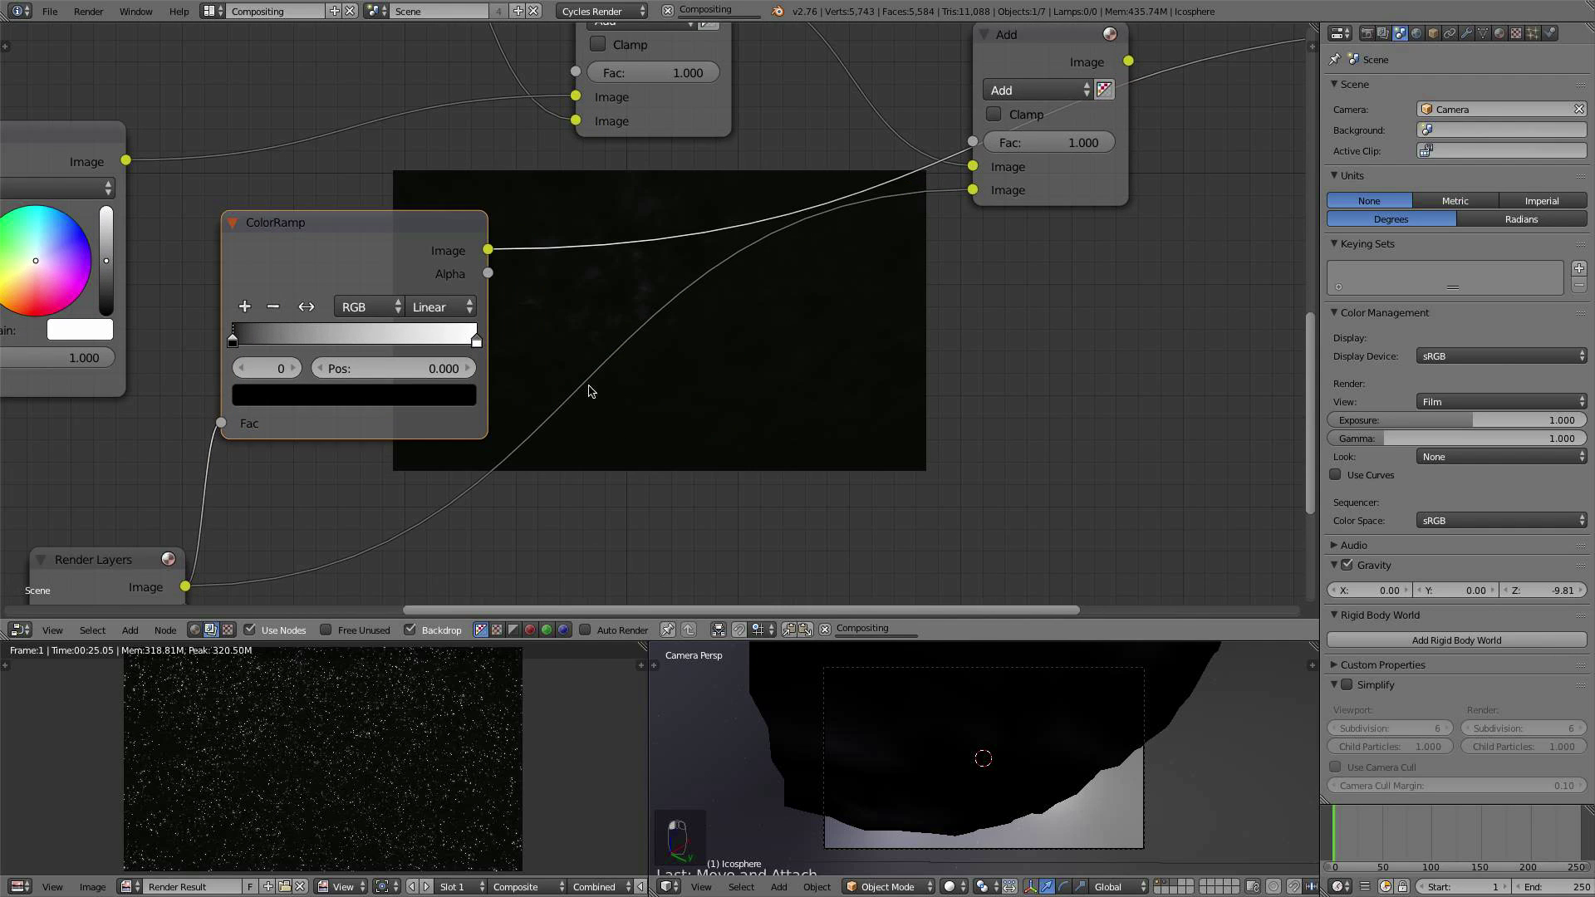
Step: Flip the ColorRamp's gradient direction and move its black stop to position 0.005
left_click(277, 306)
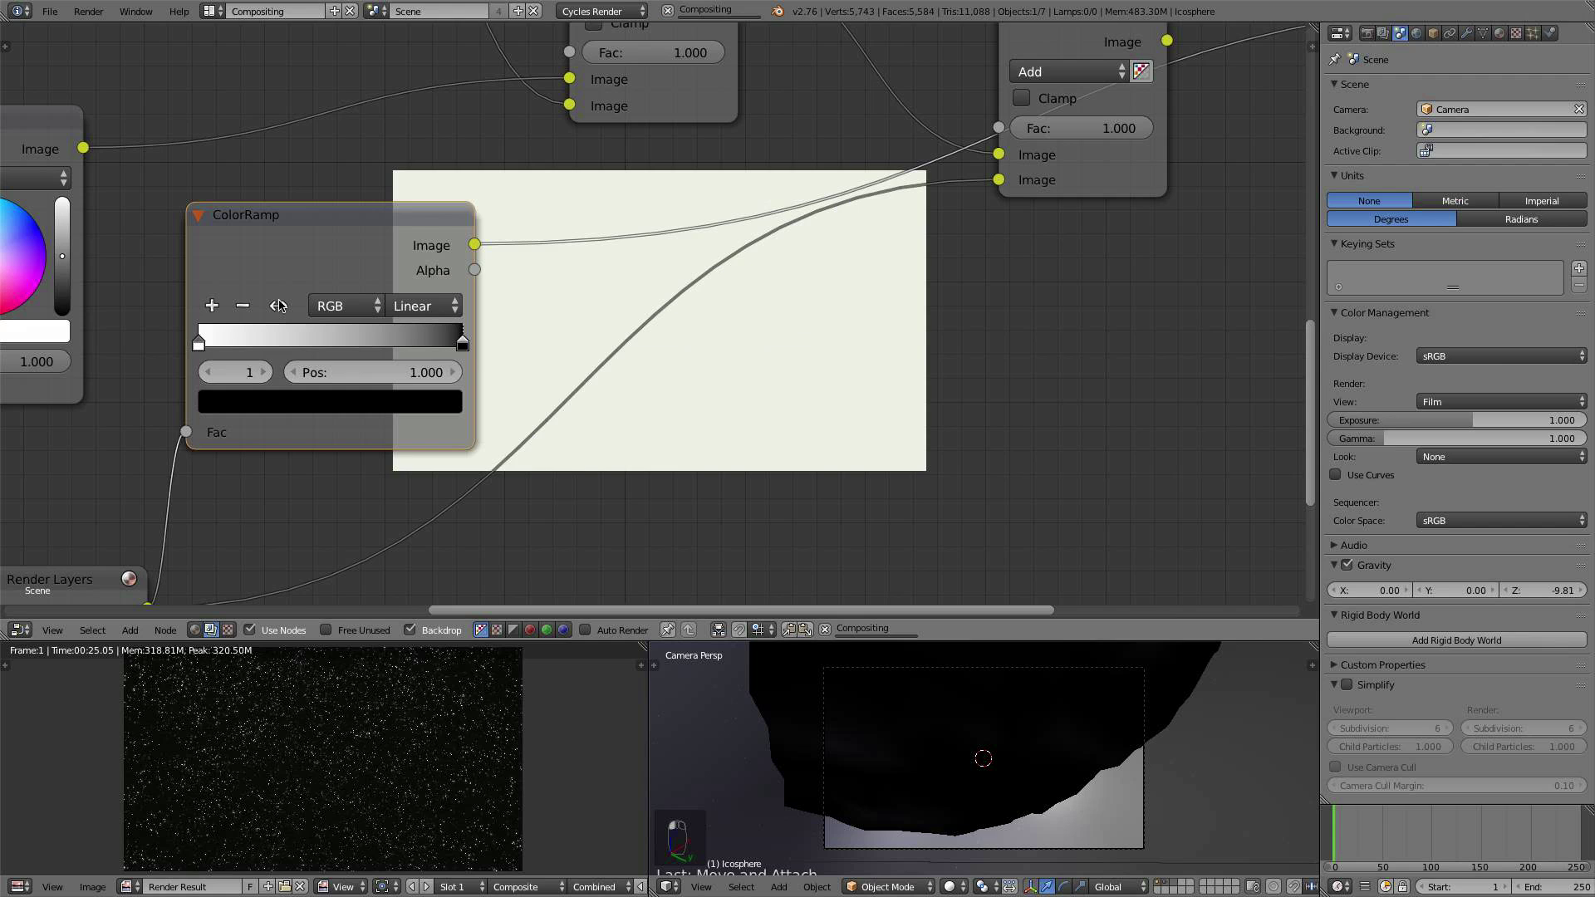
scroll(570, 345, "up", 2)
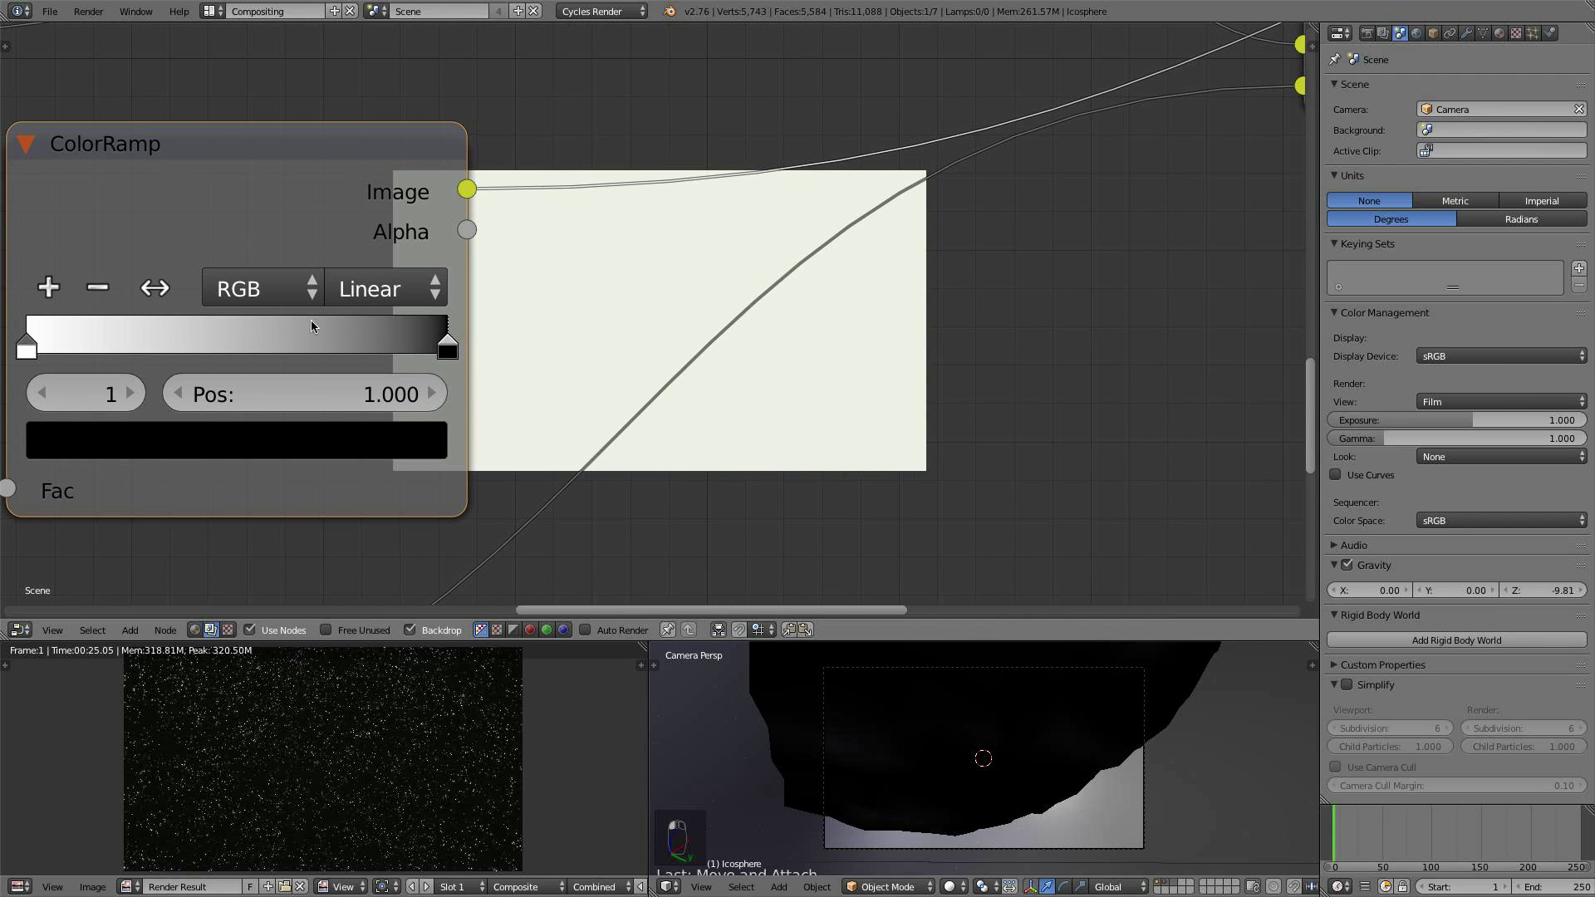
left_click(155, 288)
left_click(155, 287)
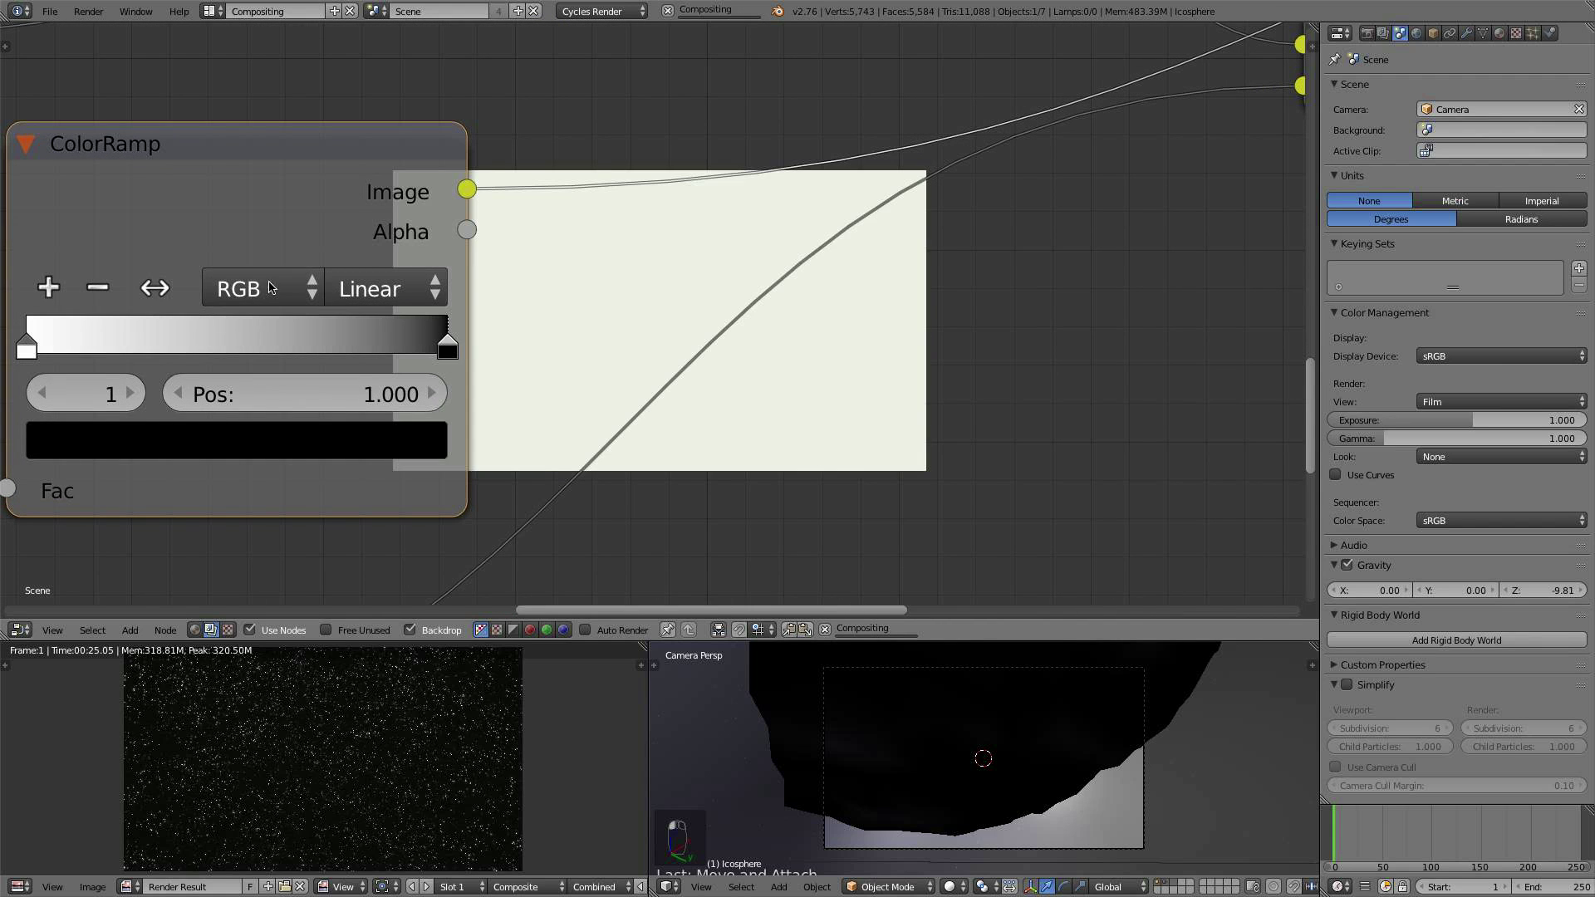
scroll(322, 353, "down", 1)
middle_click_drag(321, 353, 386, 338)
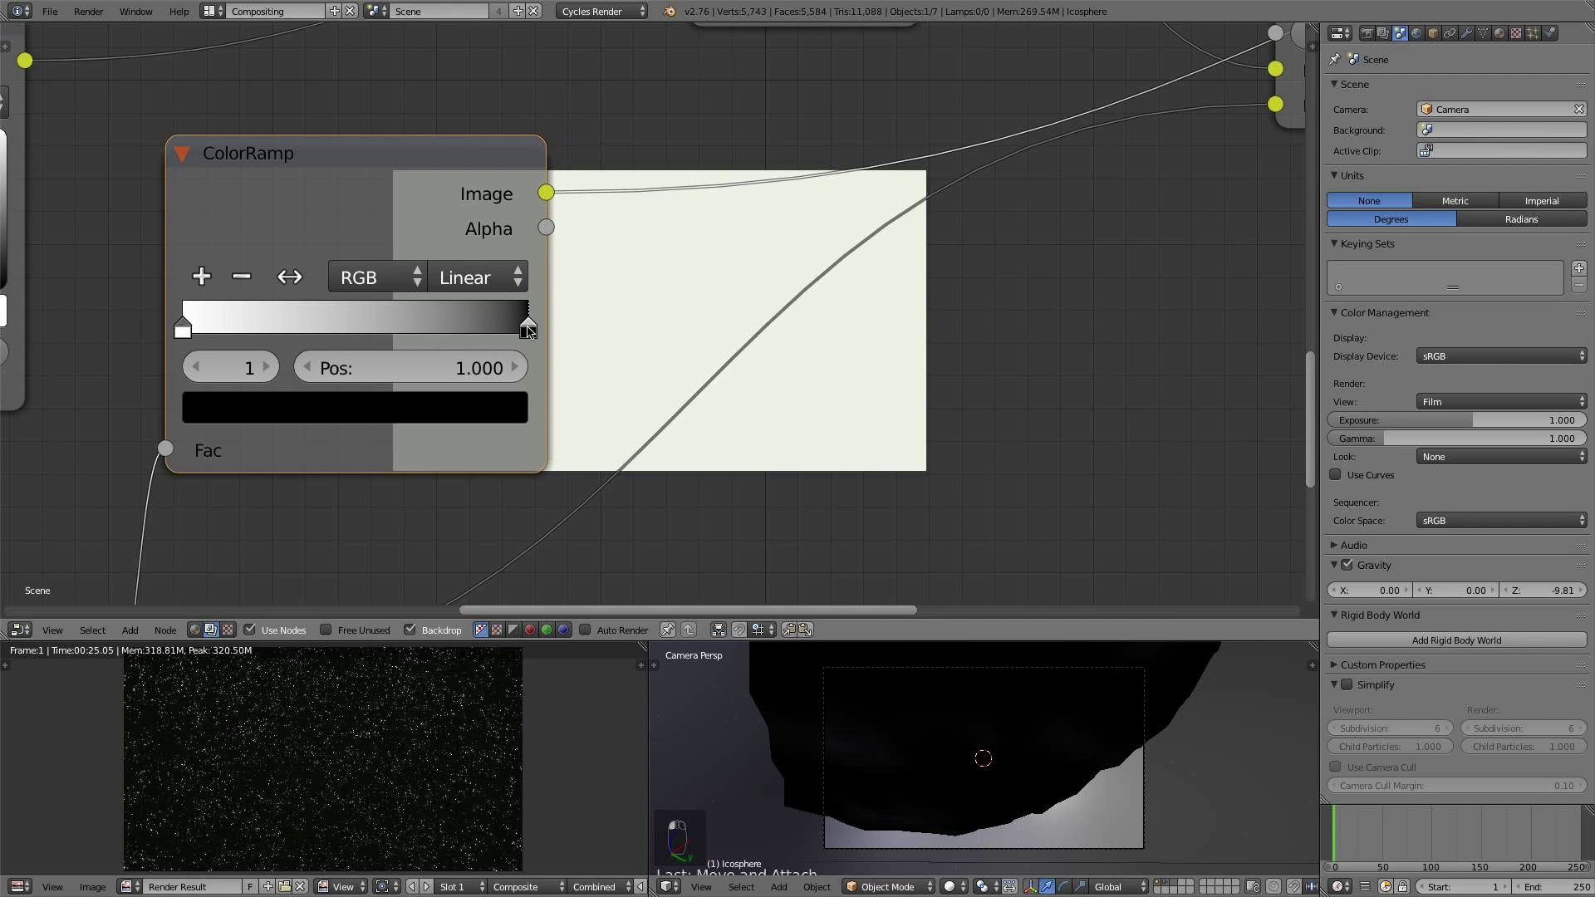
left_click_drag(527, 326, 182, 330)
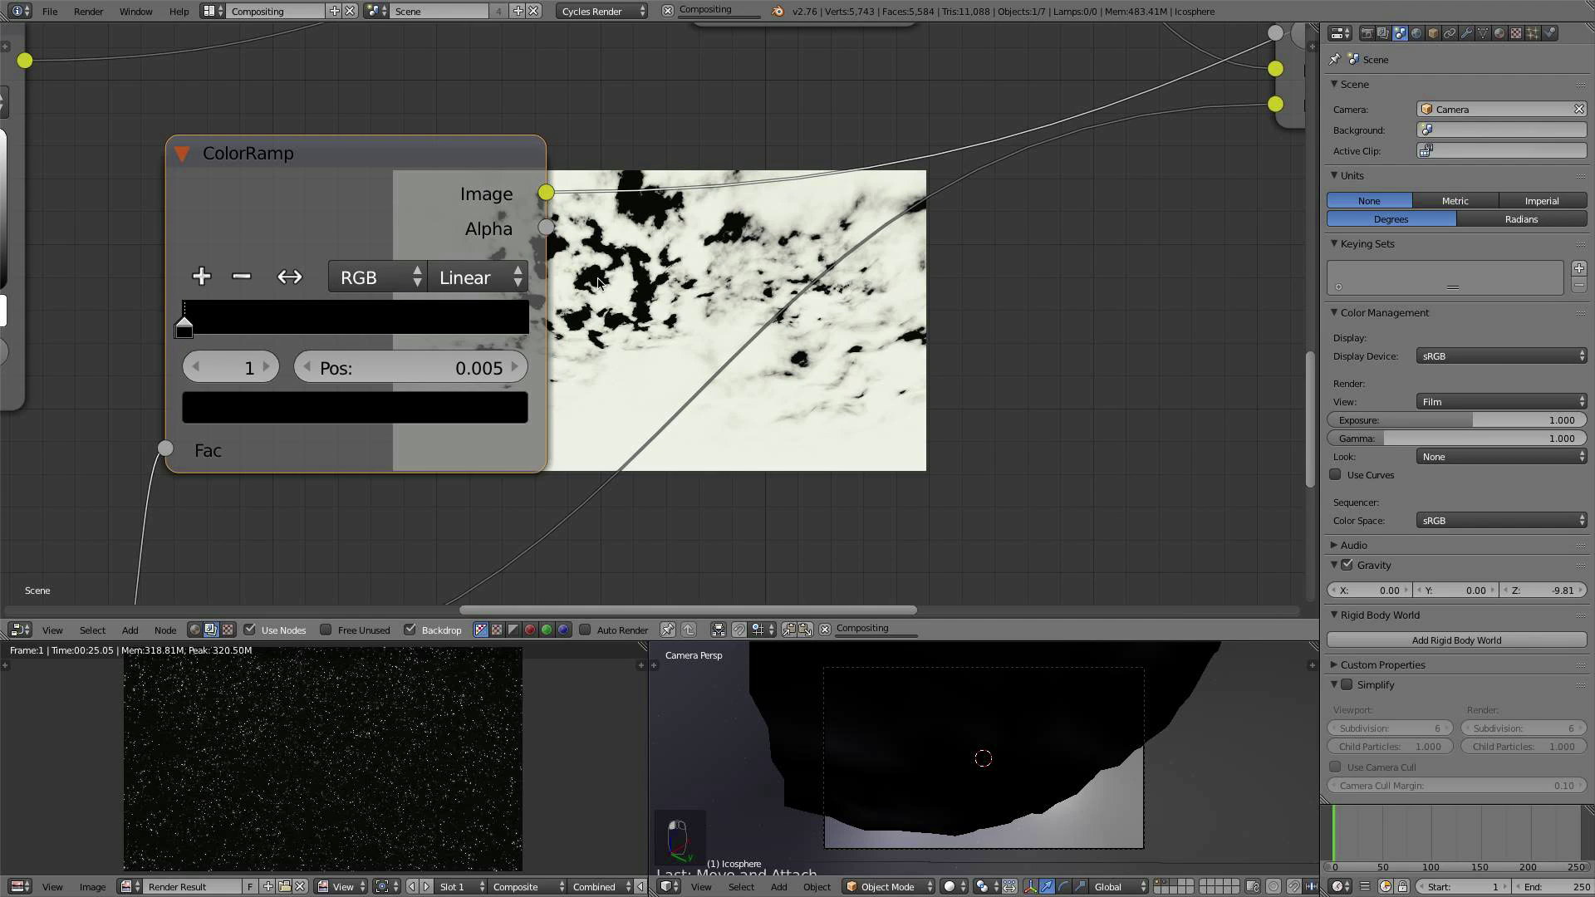
Step: Connect the ColorRamp's Image output to the Fac input of the Add node receiving the Clouds layer and preview that node through the Viewer
scroll(774, 329, "down", 1)
scroll(647, 337, "up", 2)
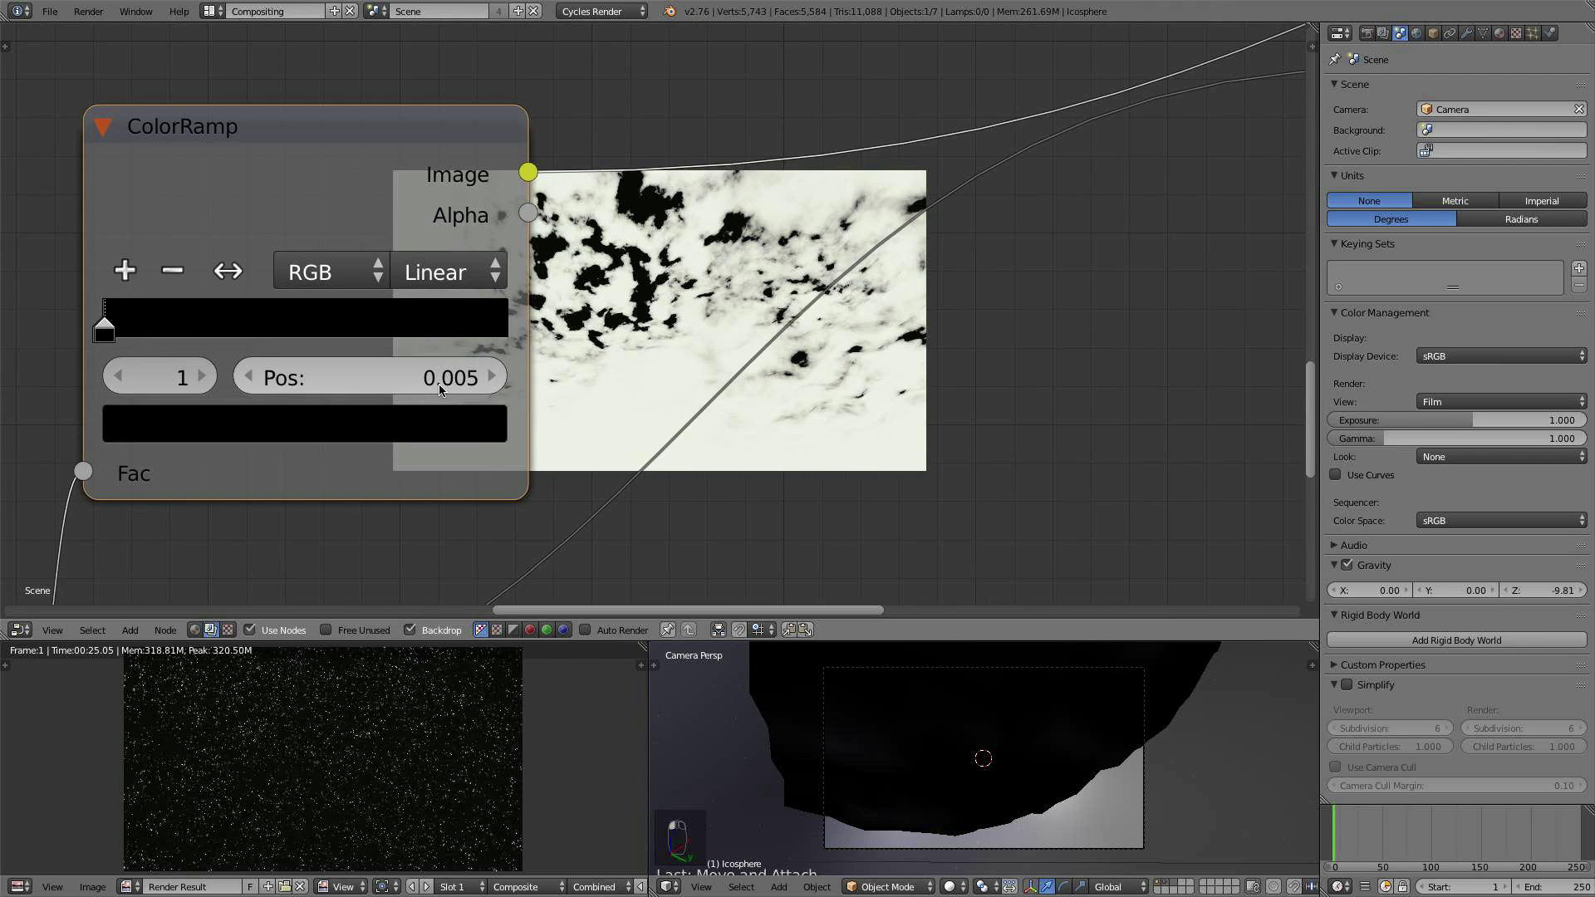
scroll(563, 363, "down", 3)
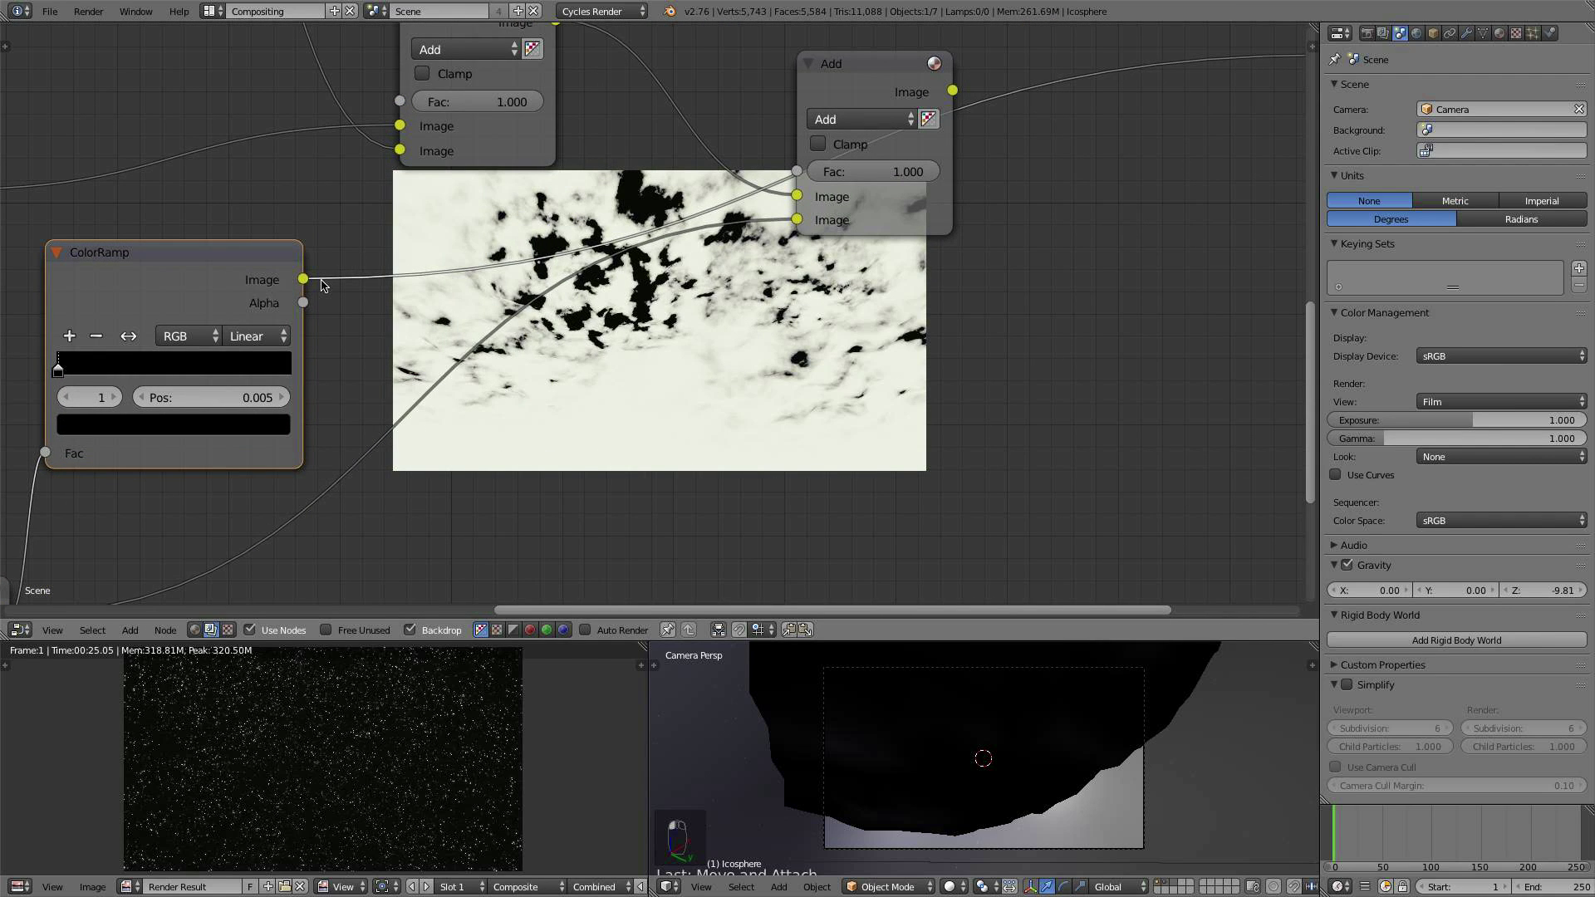
left_click_drag(303, 279, 799, 172)
left_click(857, 82)
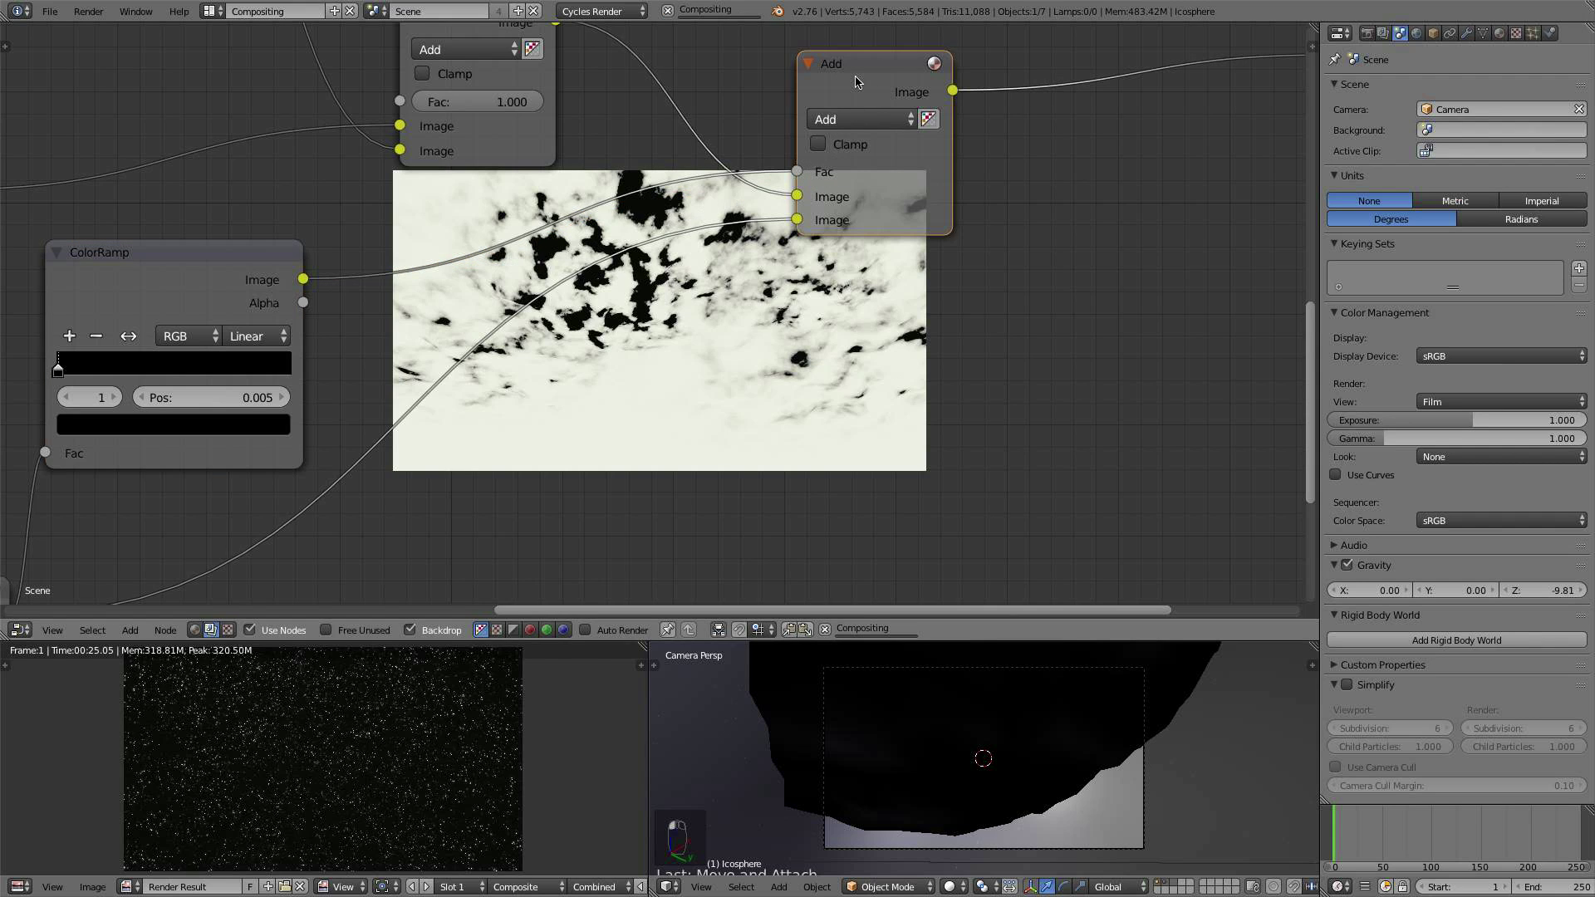
scroll(666, 328, "up", 3)
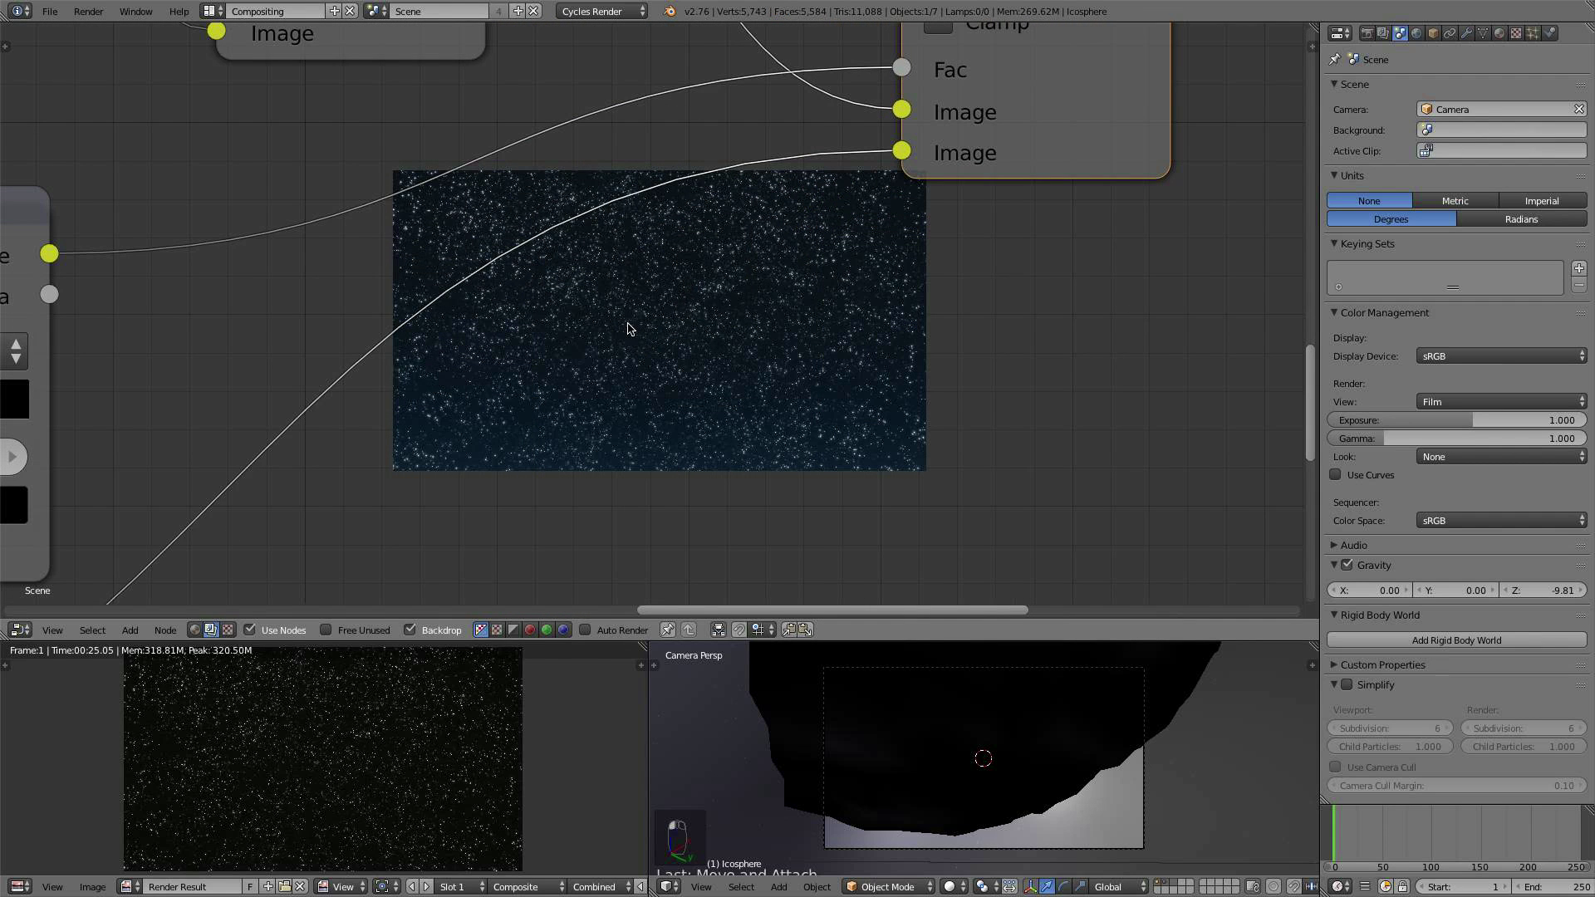
middle_click_drag(629, 328, 793, 361)
scroll(931, 285, "down", 2)
scroll(736, 274, "down", 3)
scroll(793, 361, "up", 3)
scroll(855, 322, "down", 2)
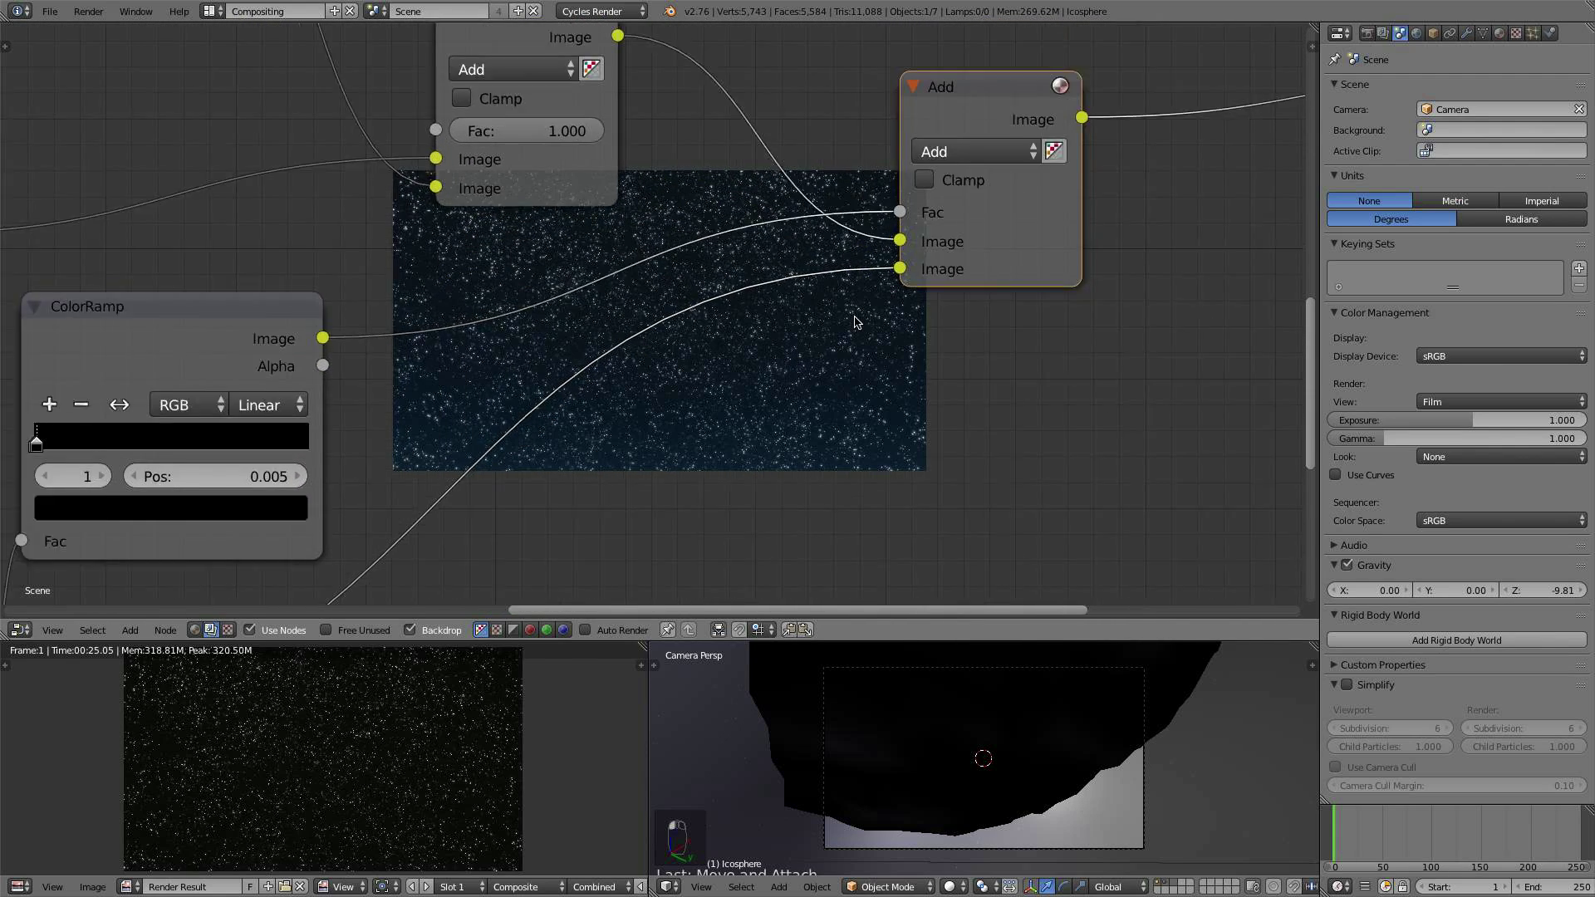
scroll(855, 323, "down", 1)
Step: Compare with the ColorRamp preview, then set the cloud Add node's blend mode to Mix and preview it through the Viewer
left_click(332, 328, "ctrl+shift")
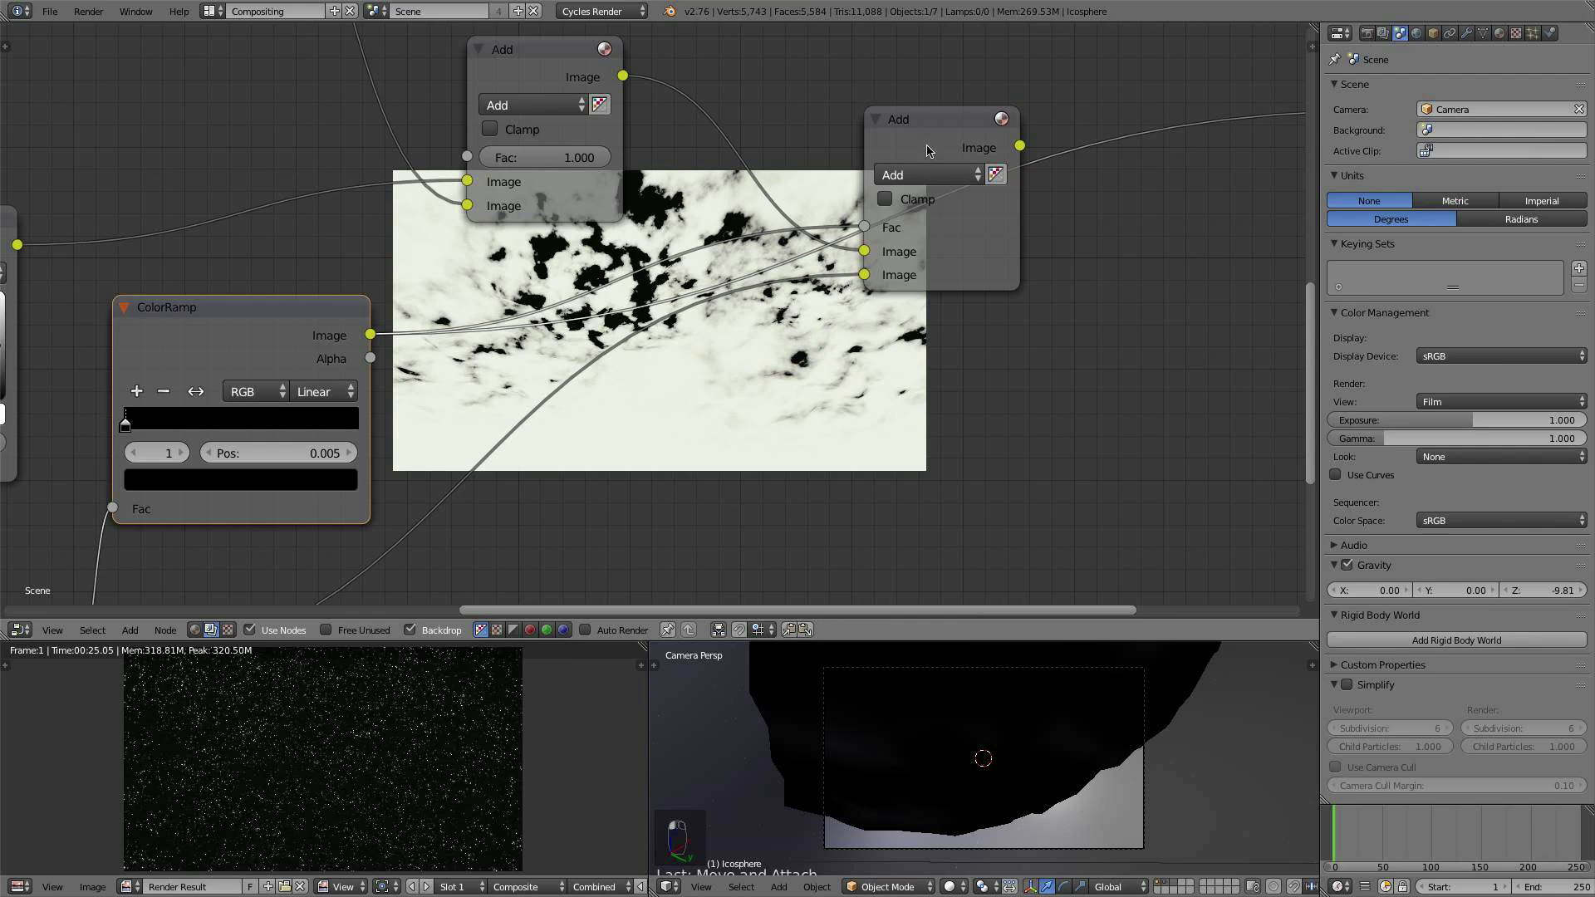
left_click_drag(939, 121, 951, 134)
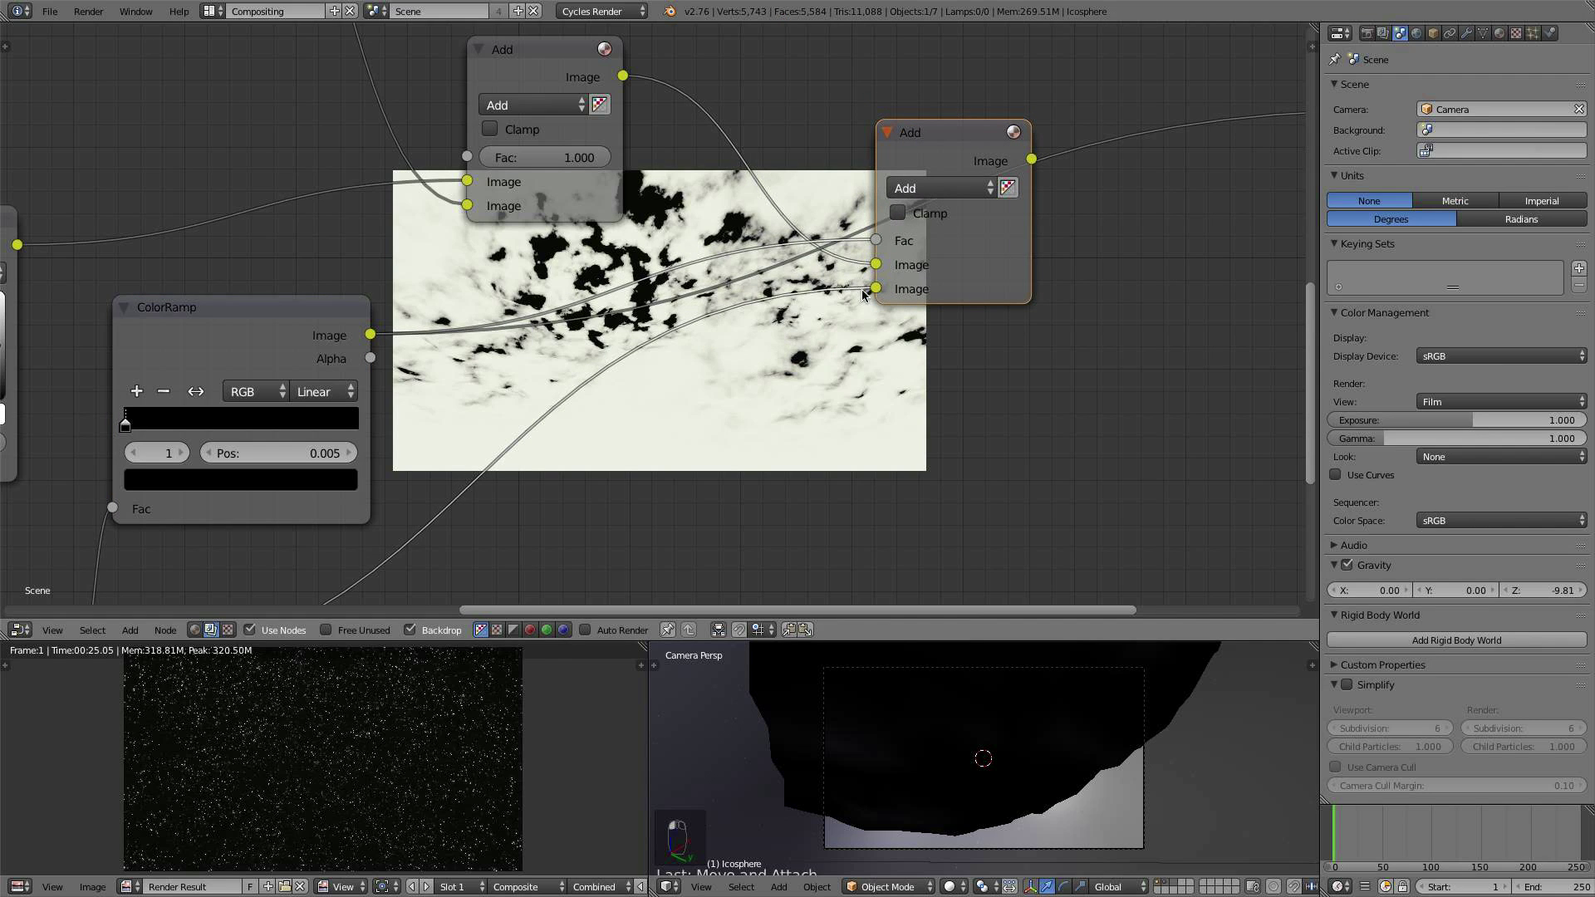
left_click_drag(936, 150, 923, 143)
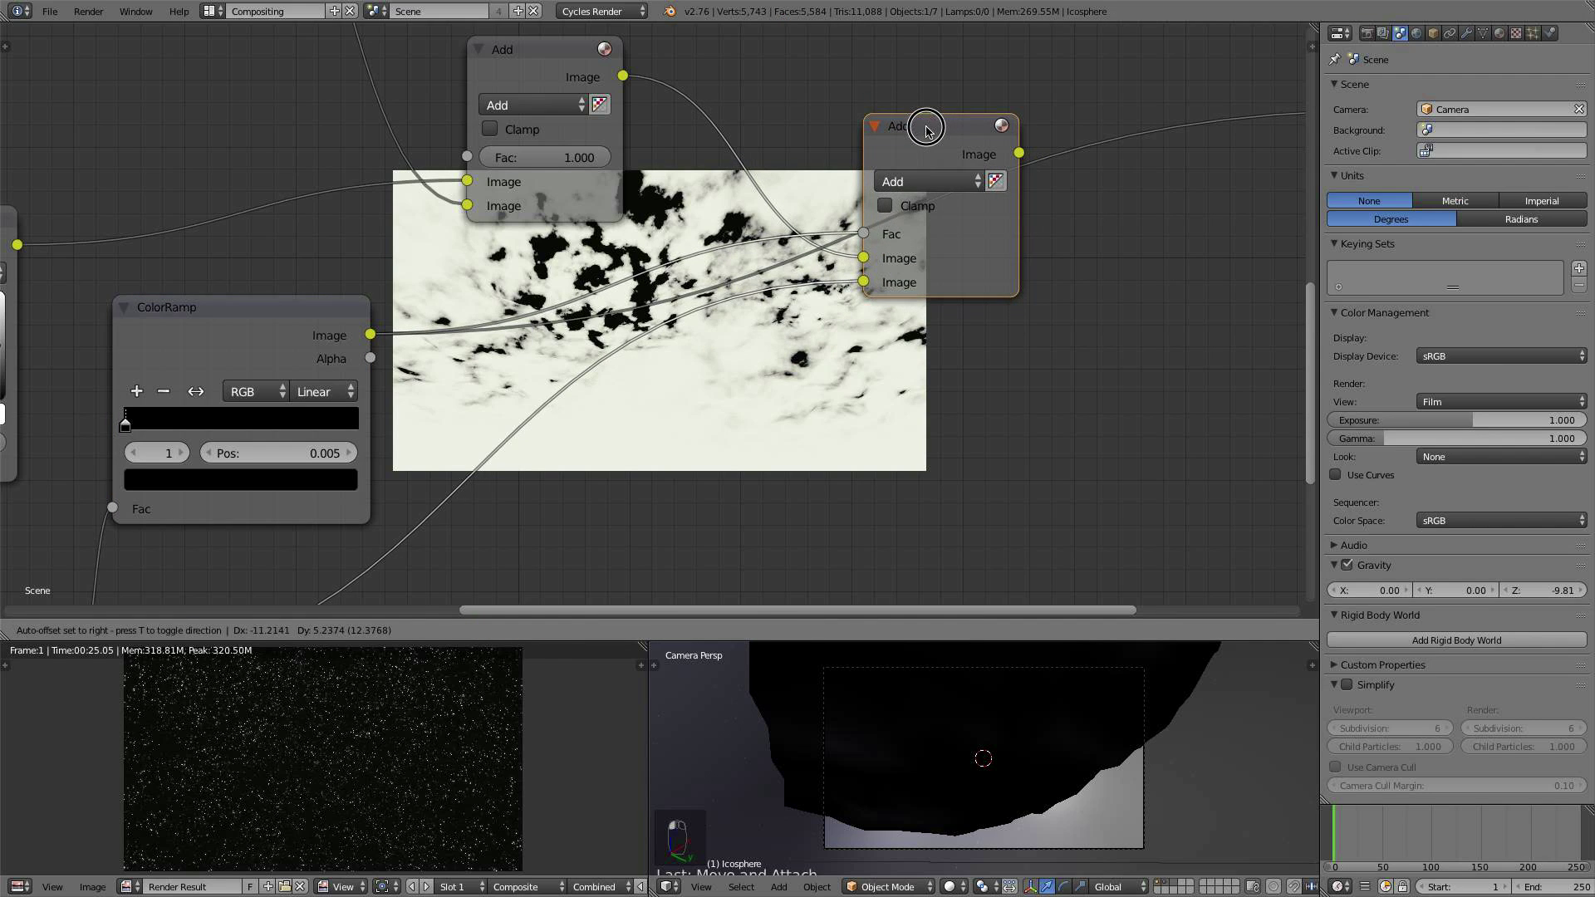
left_click(929, 181)
left_click(933, 210)
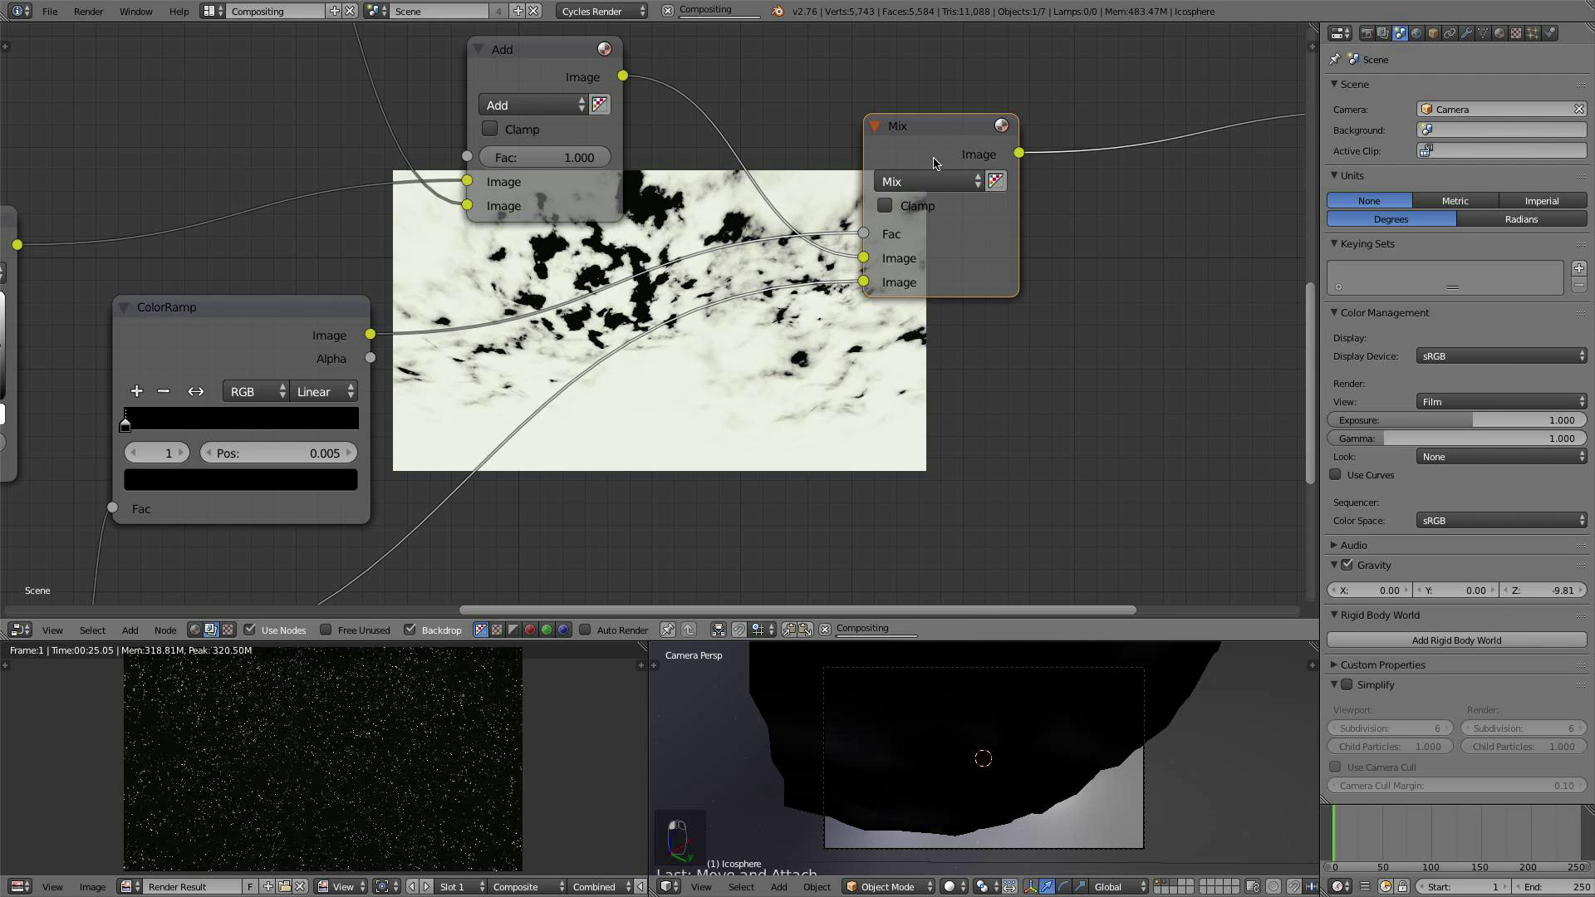
scroll(869, 314, "up", 2)
scroll(871, 319, "up", 1)
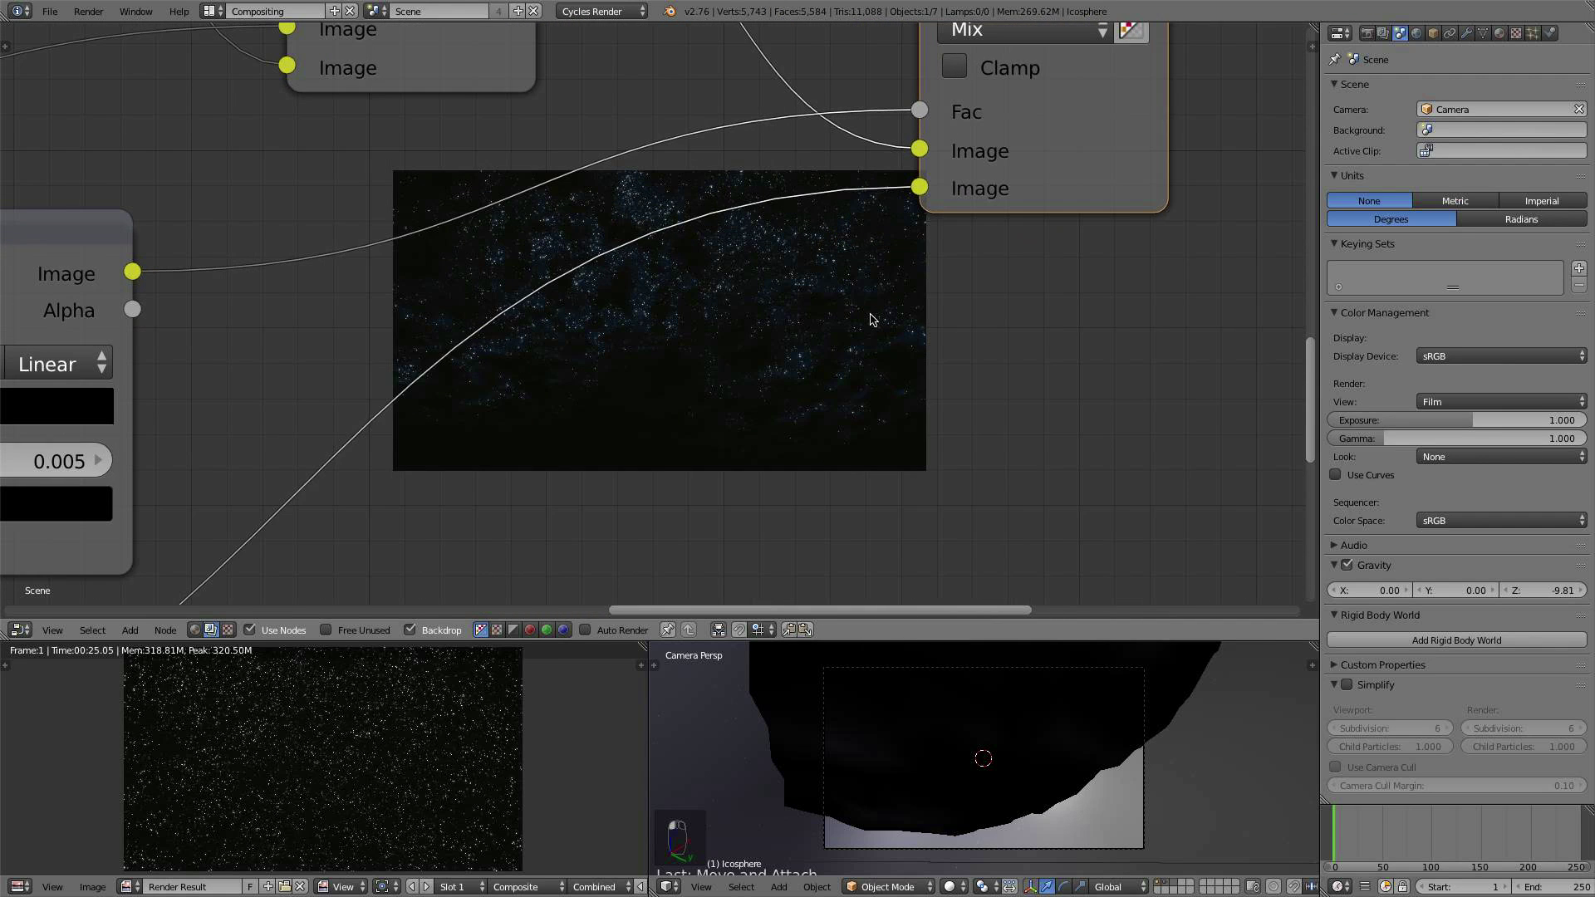
Step: Swap the two image inputs of the Mix node
scroll(619, 282, "down", 2)
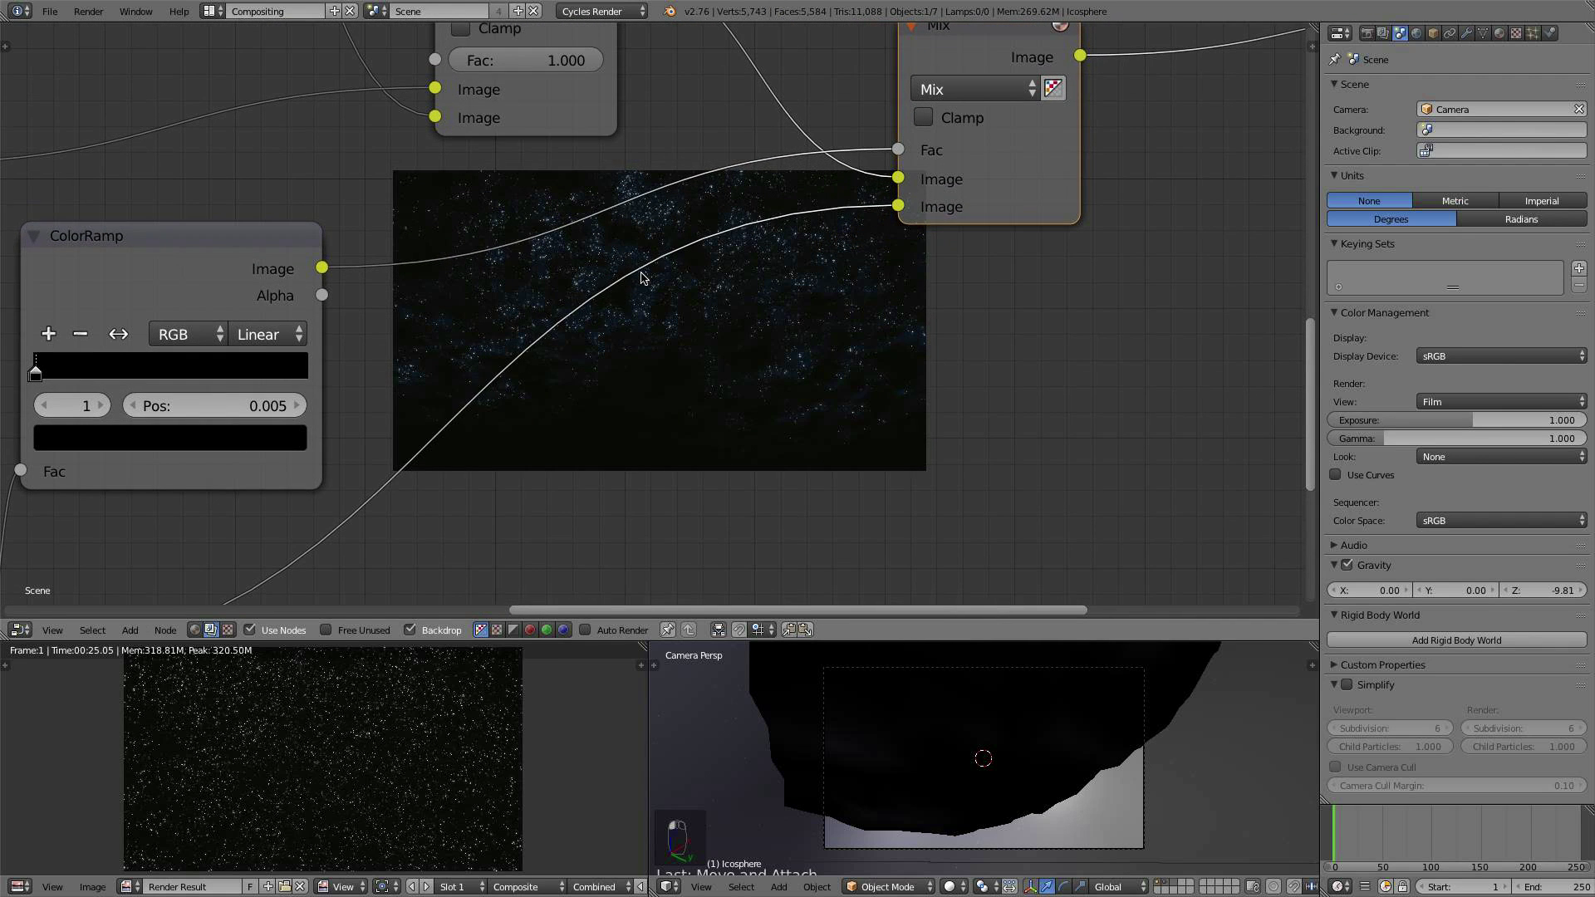
scroll(644, 274, "up", 2)
left_click_drag(1005, 121, 1019, 160)
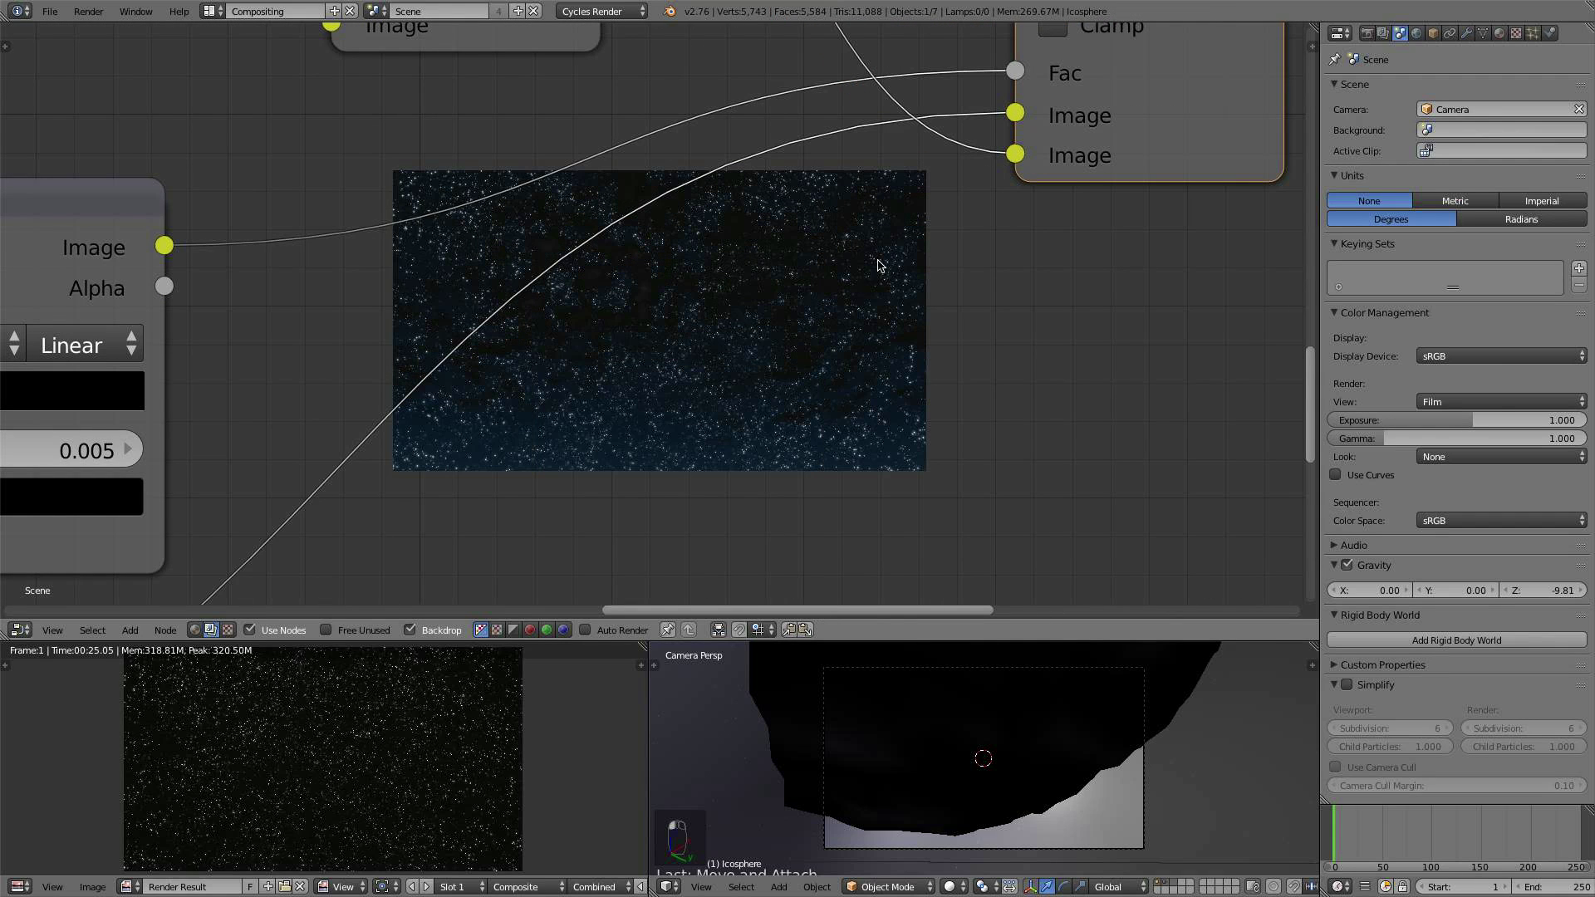
Step: Enlarge the backdrop preview and shift it to examine how the clouds cover the stars
key("alt+v")
key("alt+v")
key("alt+v")
key("alt+v")
key("alt+v")
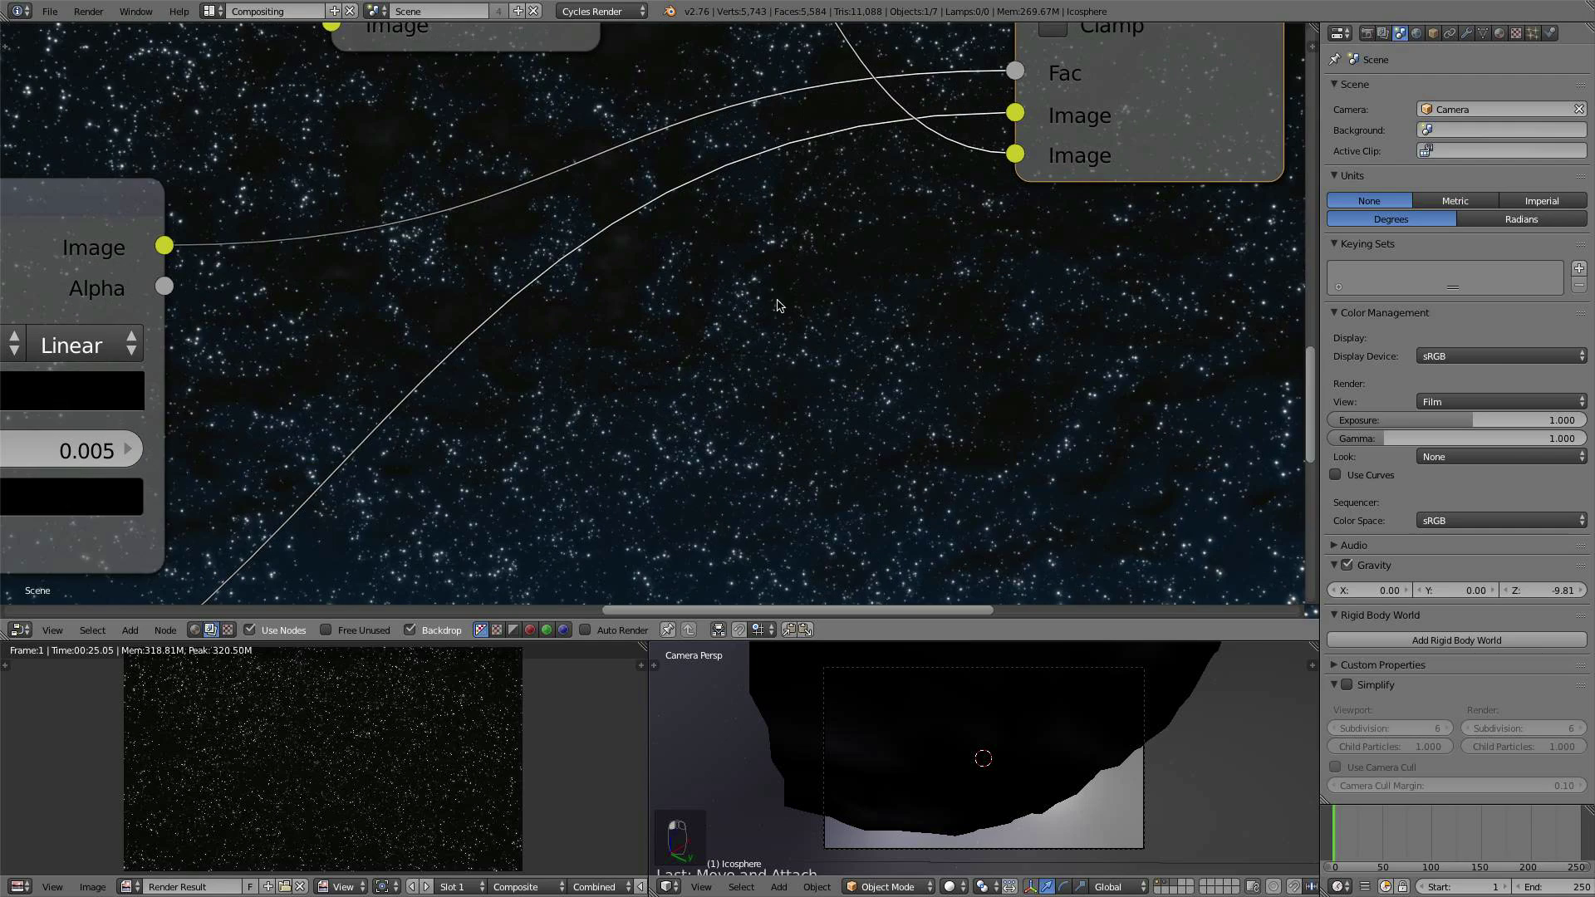
middle_click_drag(737, 334, 755, 440, "alt")
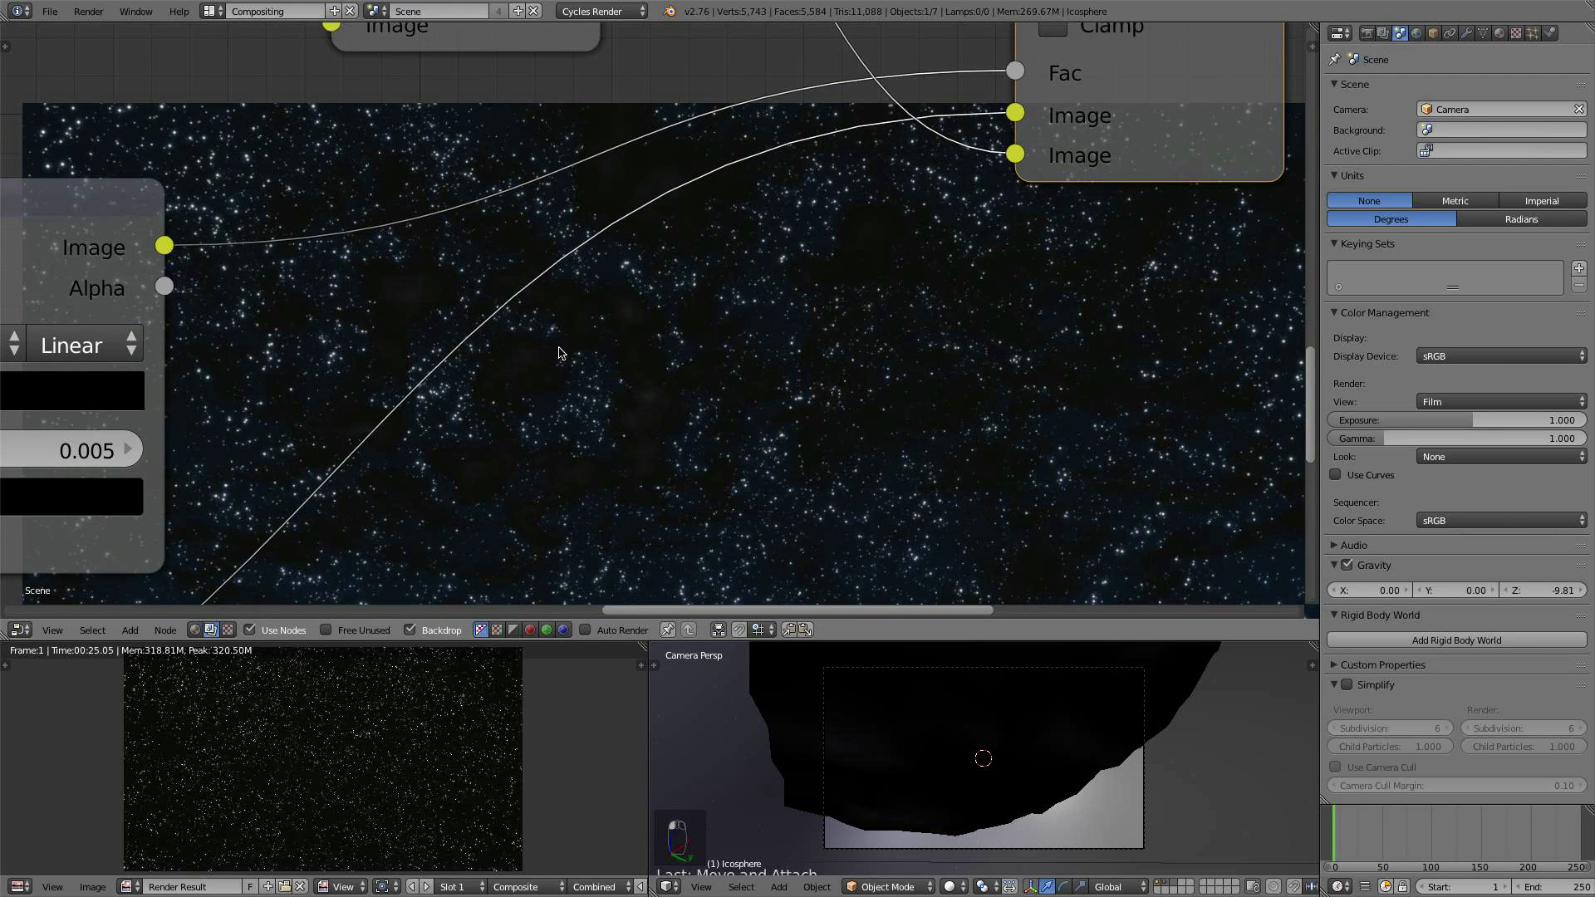
Step: Rearrange the Clouds Render Layers, ColorRamp, Mix and preceding Add nodes to space out the node layout
scroll(573, 349, "down", 2)
scroll(713, 394, "down", 4)
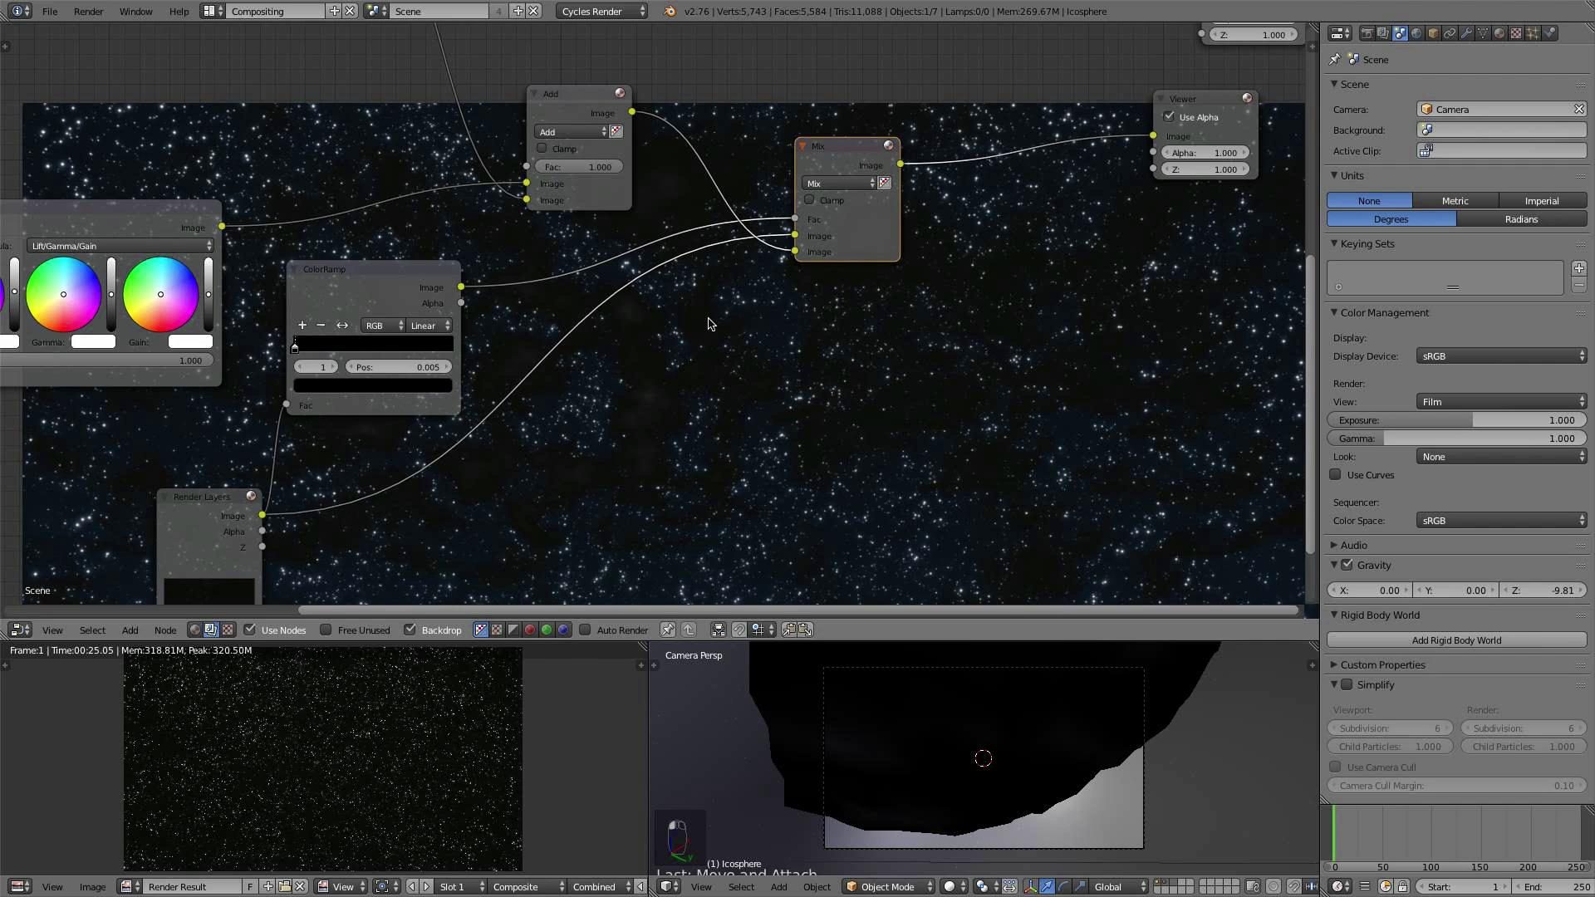
left_click_drag(214, 514, 180, 505)
left_click_drag(387, 282, 443, 309)
left_click_drag(867, 135, 888, 182)
left_click_drag(581, 90, 615, 79)
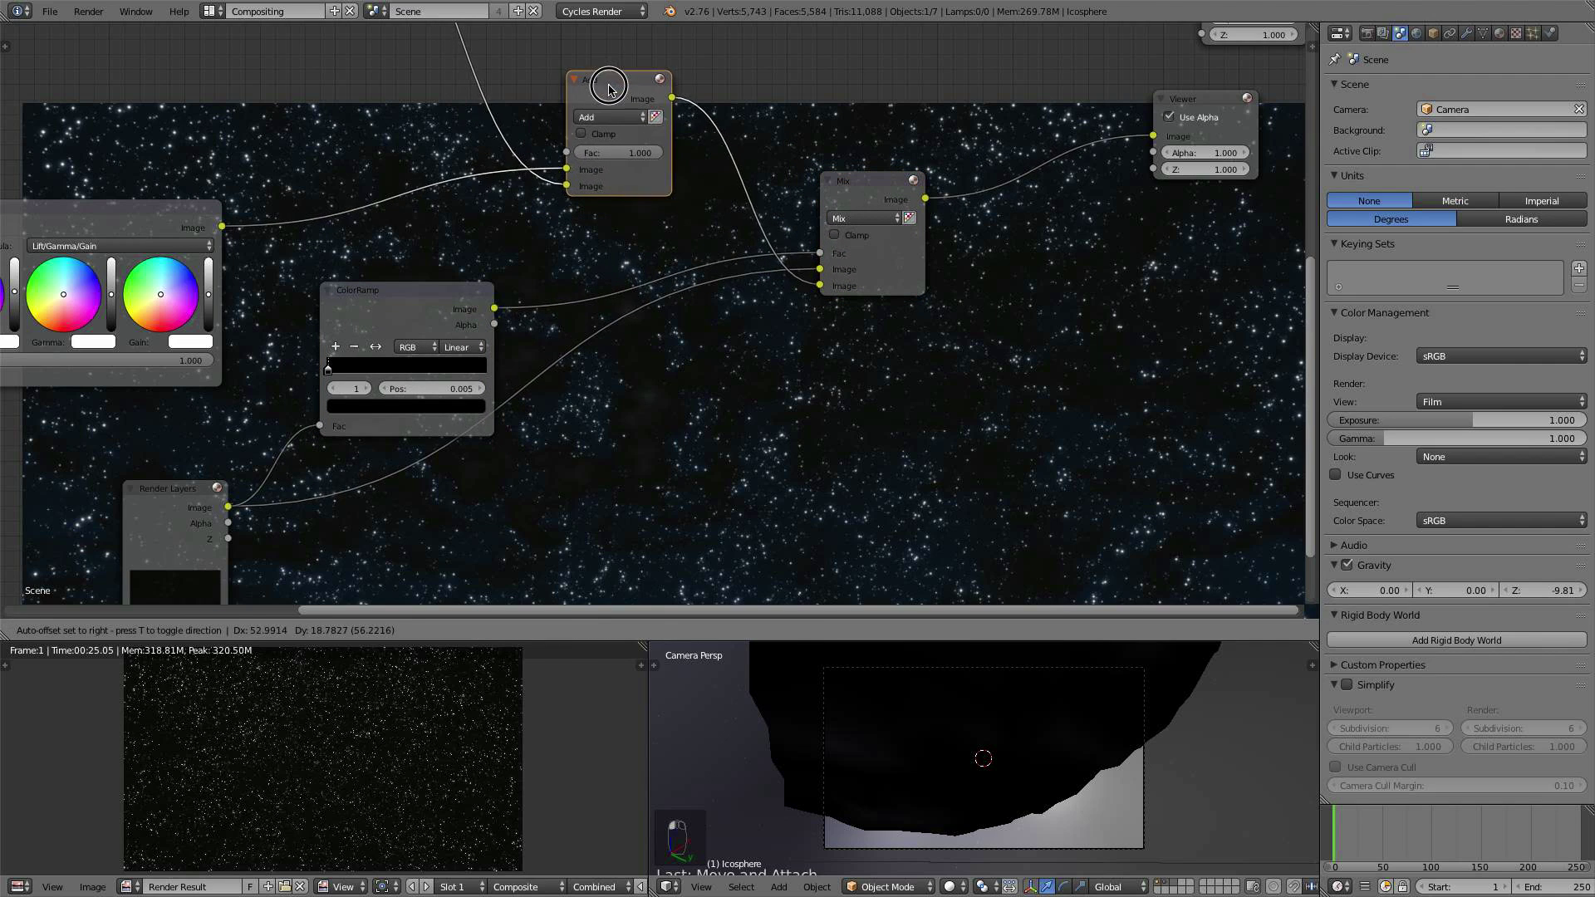
Step: Connect the ColorRamp's Image output to the Fac input of the Add node fed by the Color Balance
left_click(871, 187)
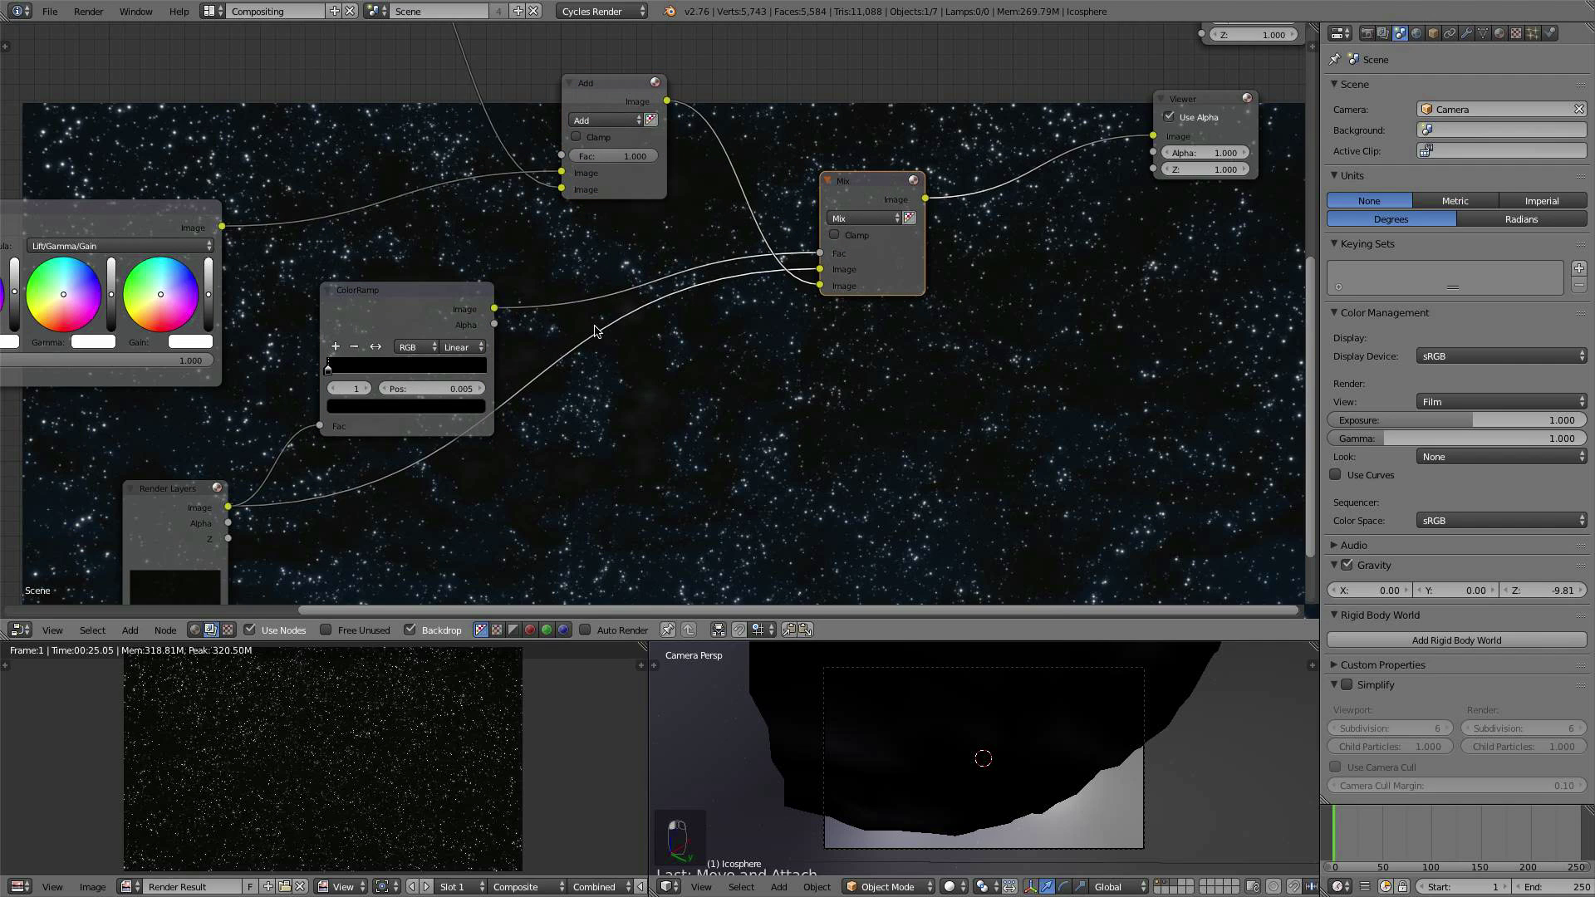
left_click_drag(495, 309, 561, 155)
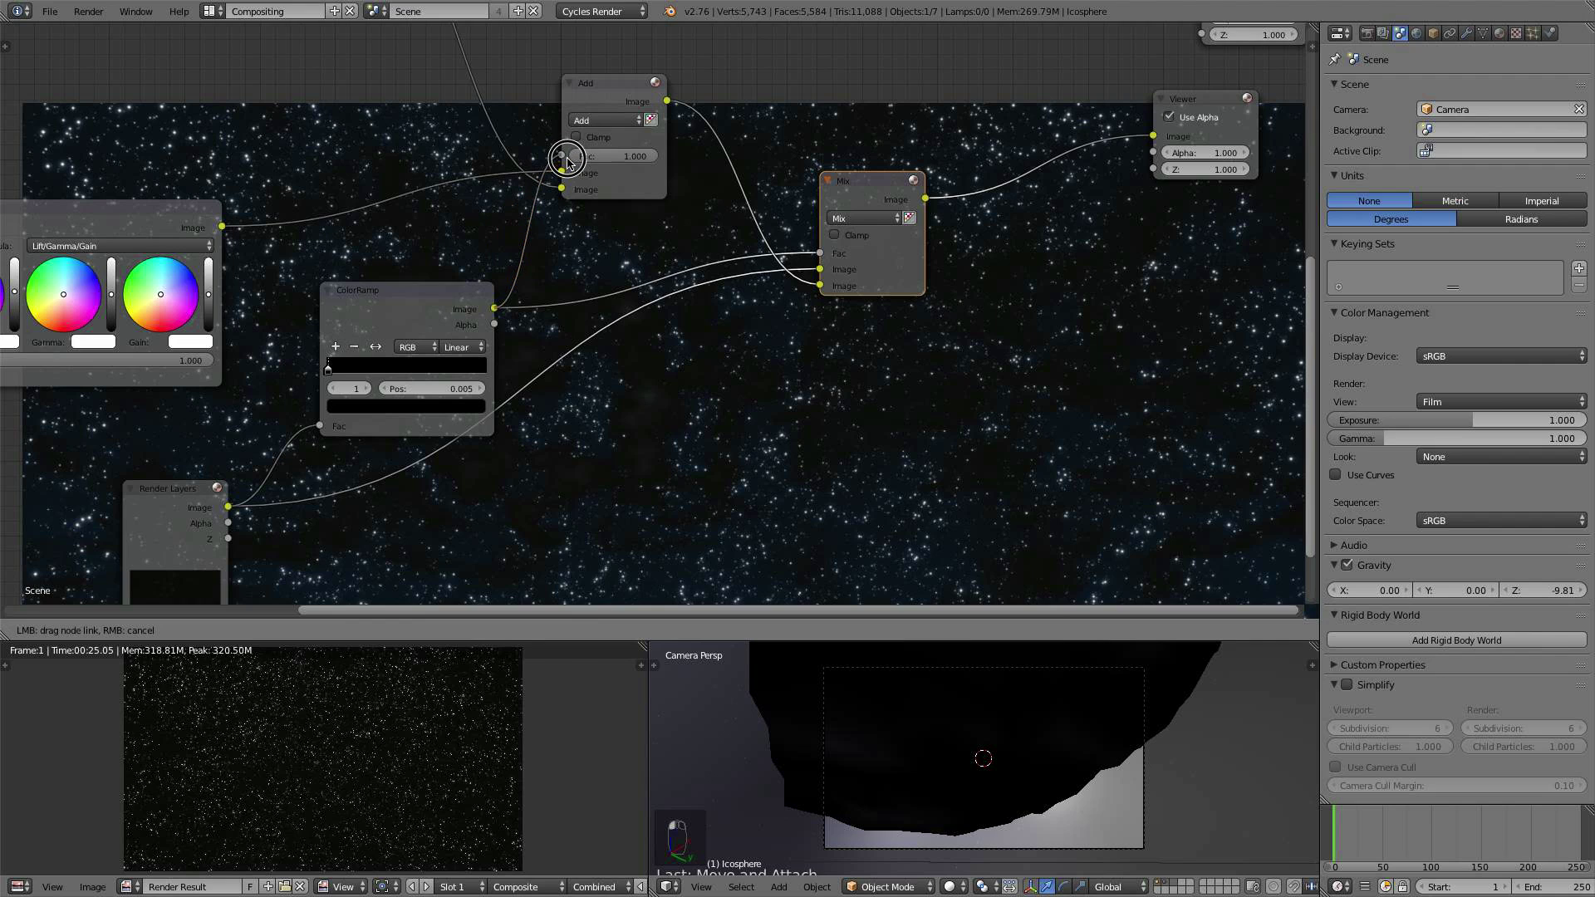
middle_click_drag(718, 433, 700, 399)
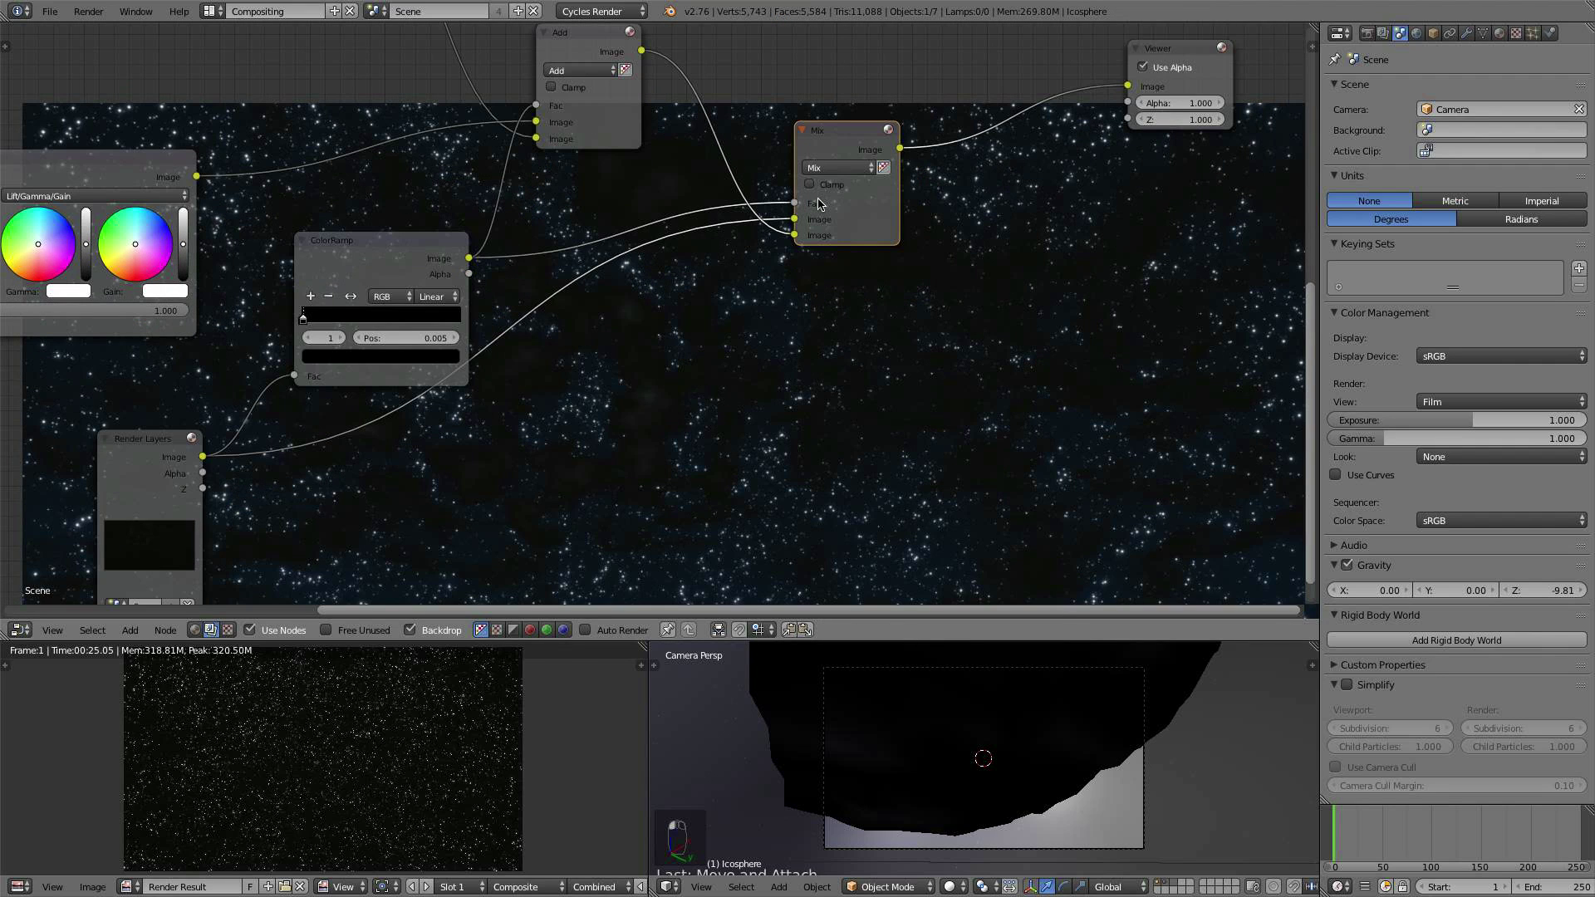
Step: Set the Mix node's blend mode back to Add, disconnect its Fac input and restore its original image input order
left_click(844, 168)
left_click(831, 184)
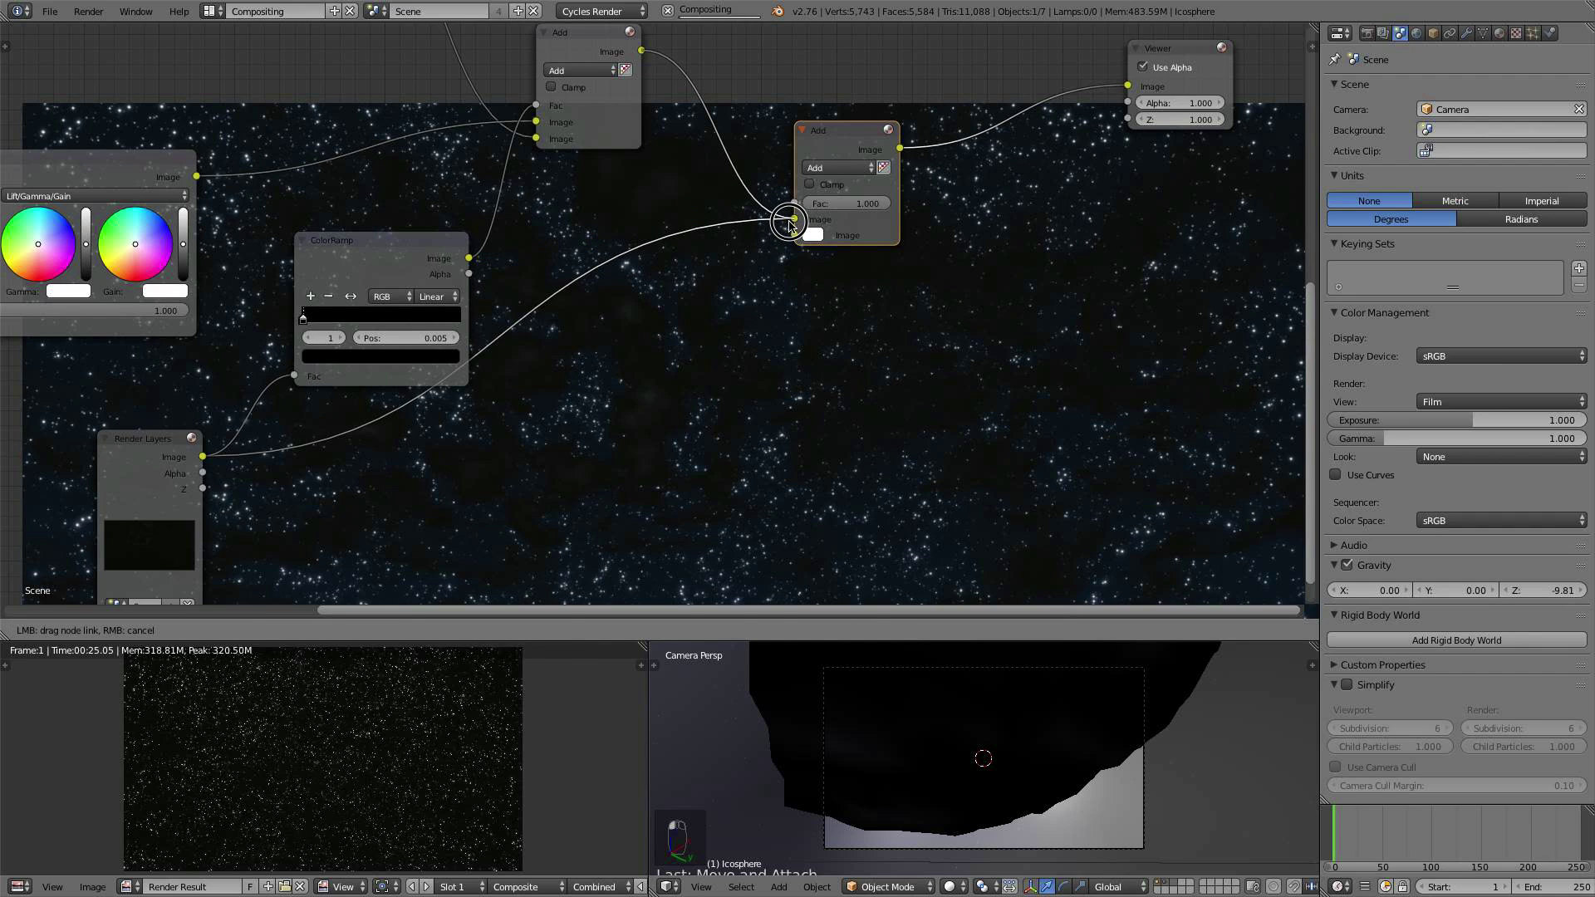
left_click_drag(795, 204, 474, 322)
Step: Reposition the Clouds Render Layers node and the last Add node
left_click_drag(132, 478, 181, 497)
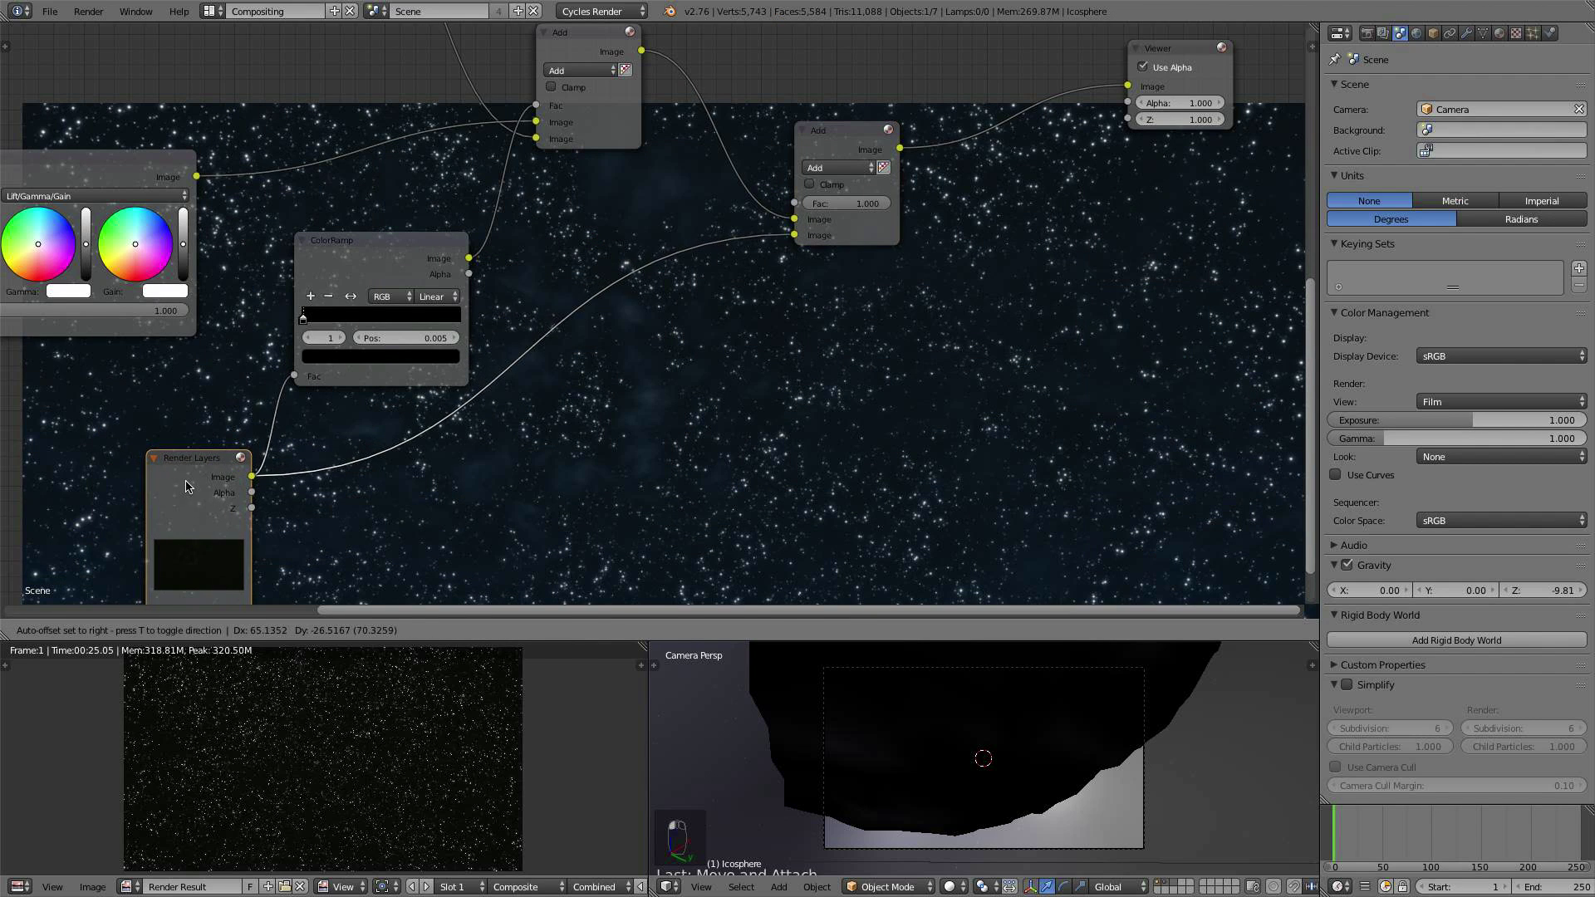
scroll(751, 393, "up", 3)
left_click_drag(895, 103, 901, 139)
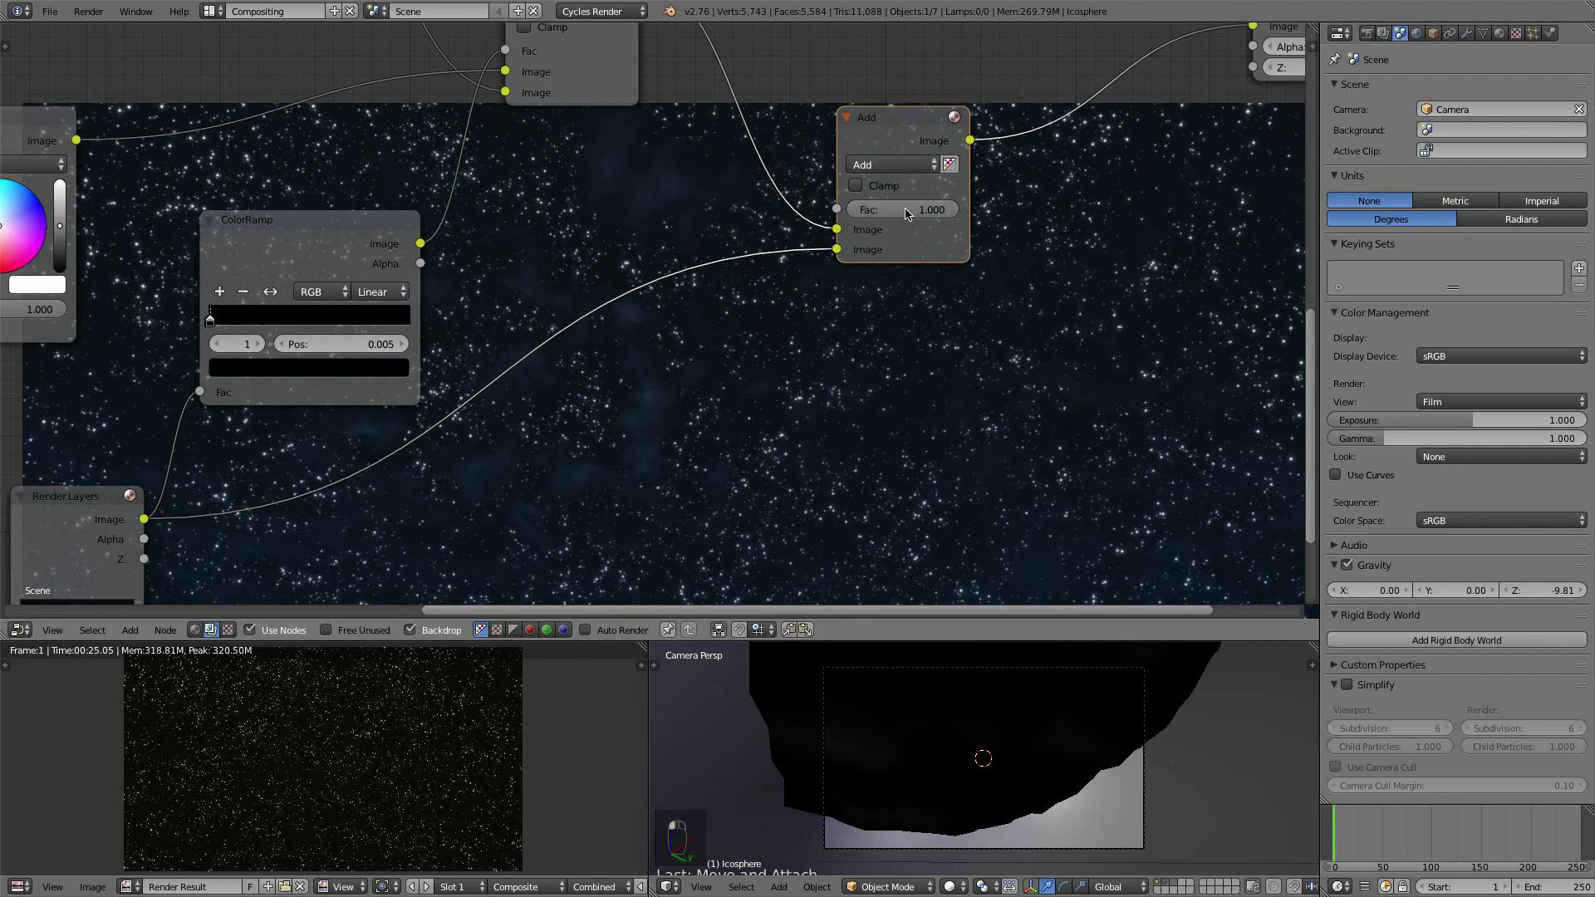
Step: Shrink the backdrop slightly and preview the Add node fed by the Color Balance through the Viewer
scroll(887, 410, "down", 3)
key("v")
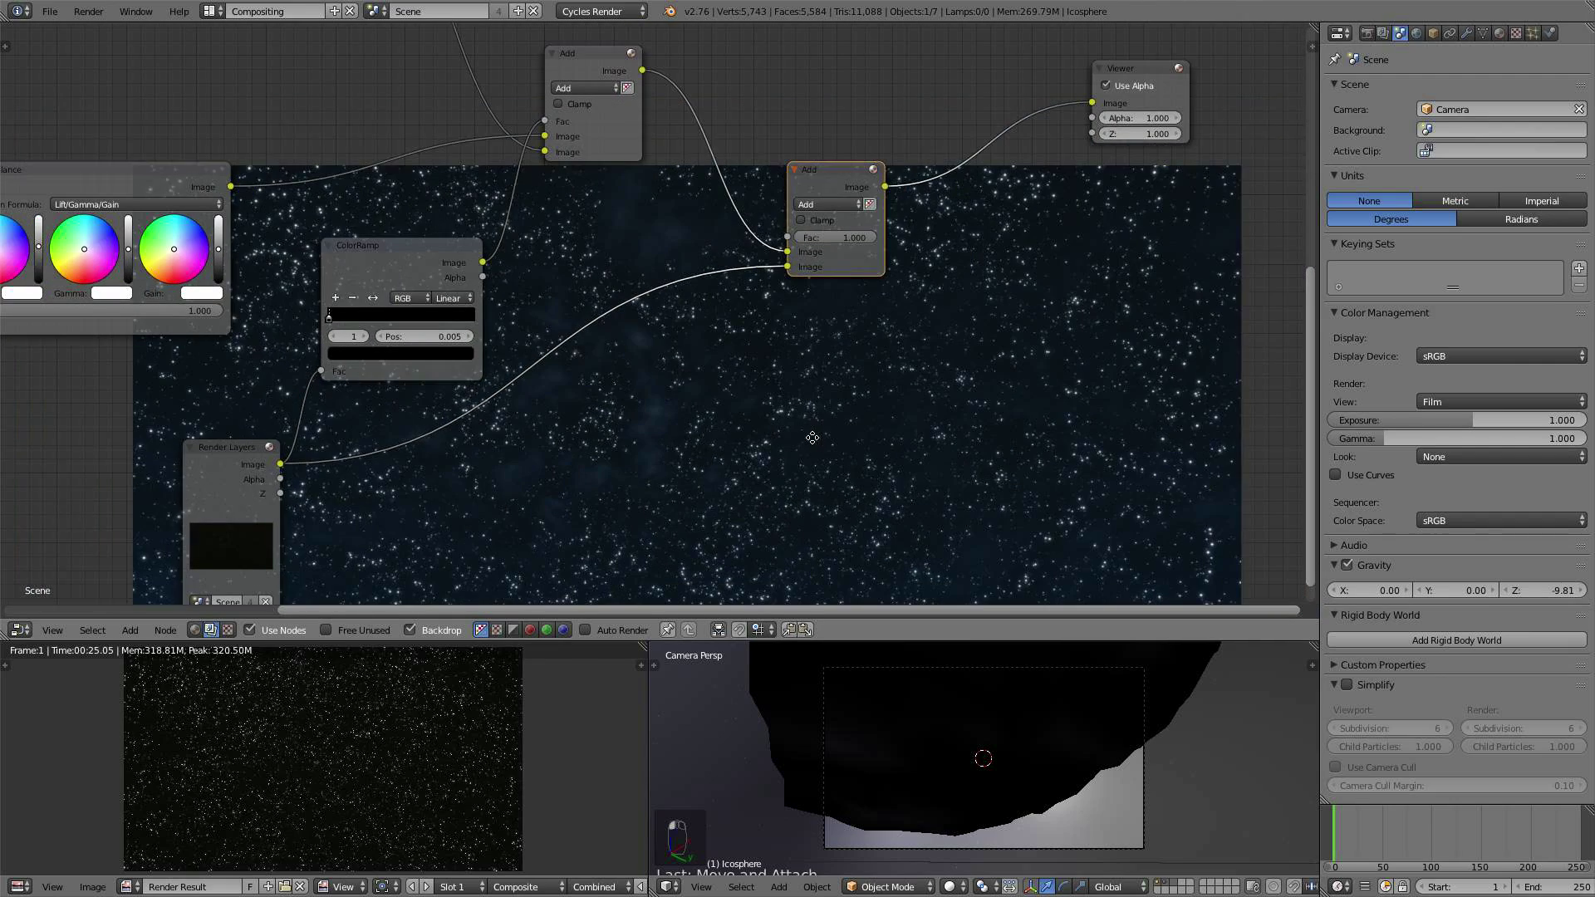
middle_click_drag(807, 466, 897, 330)
middle_click_drag(703, 404, 721, 584)
left_click(630, 227)
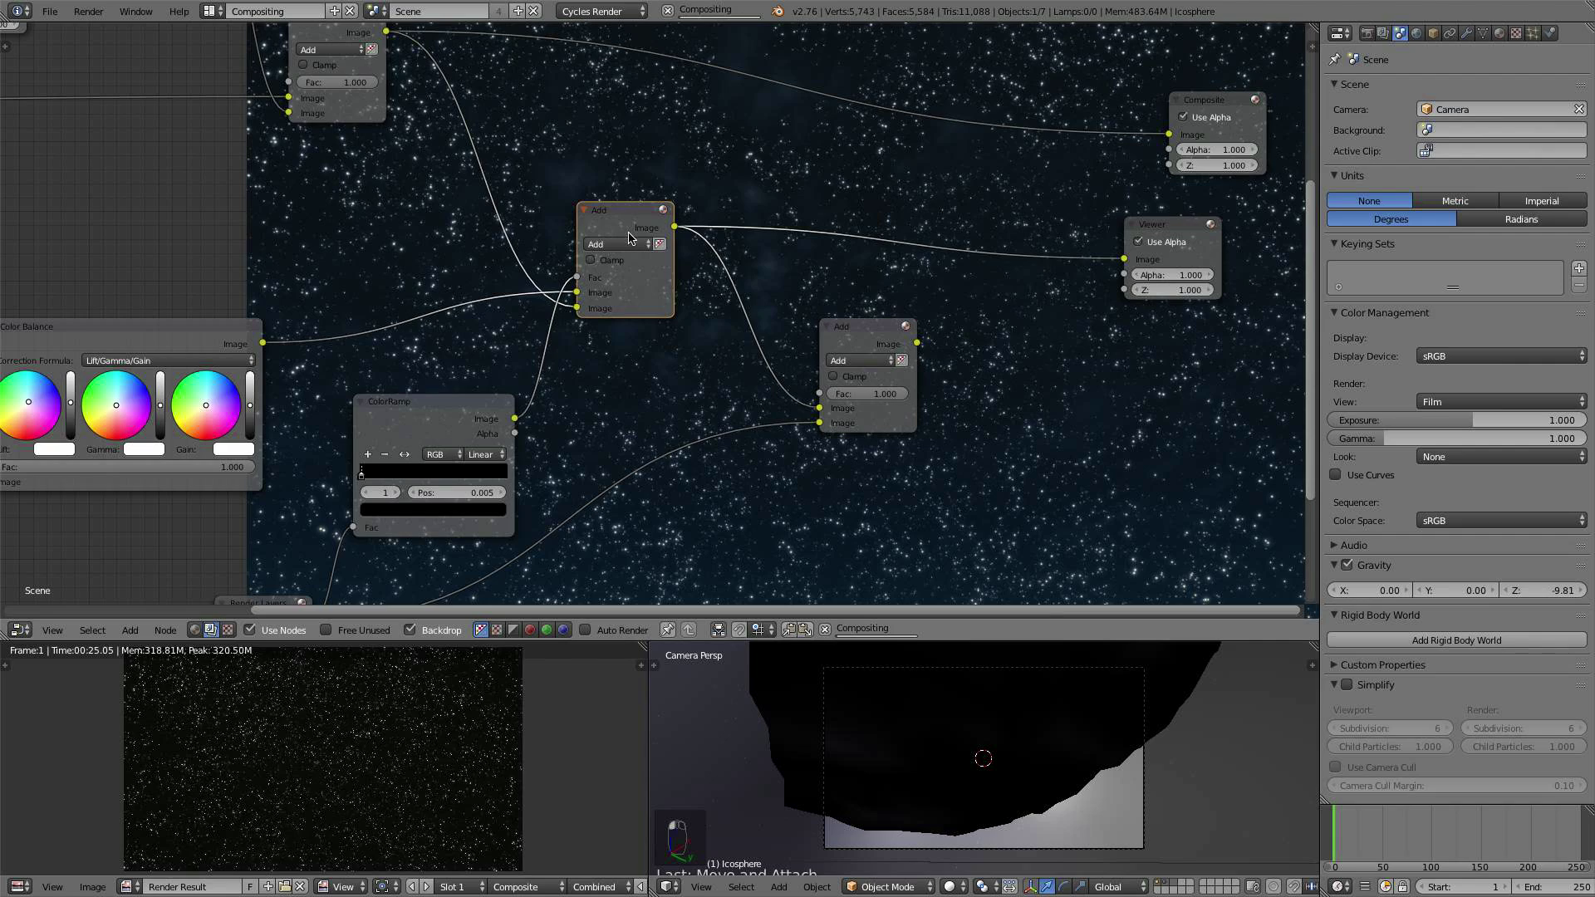
middle_click_drag(476, 211, 659, 260)
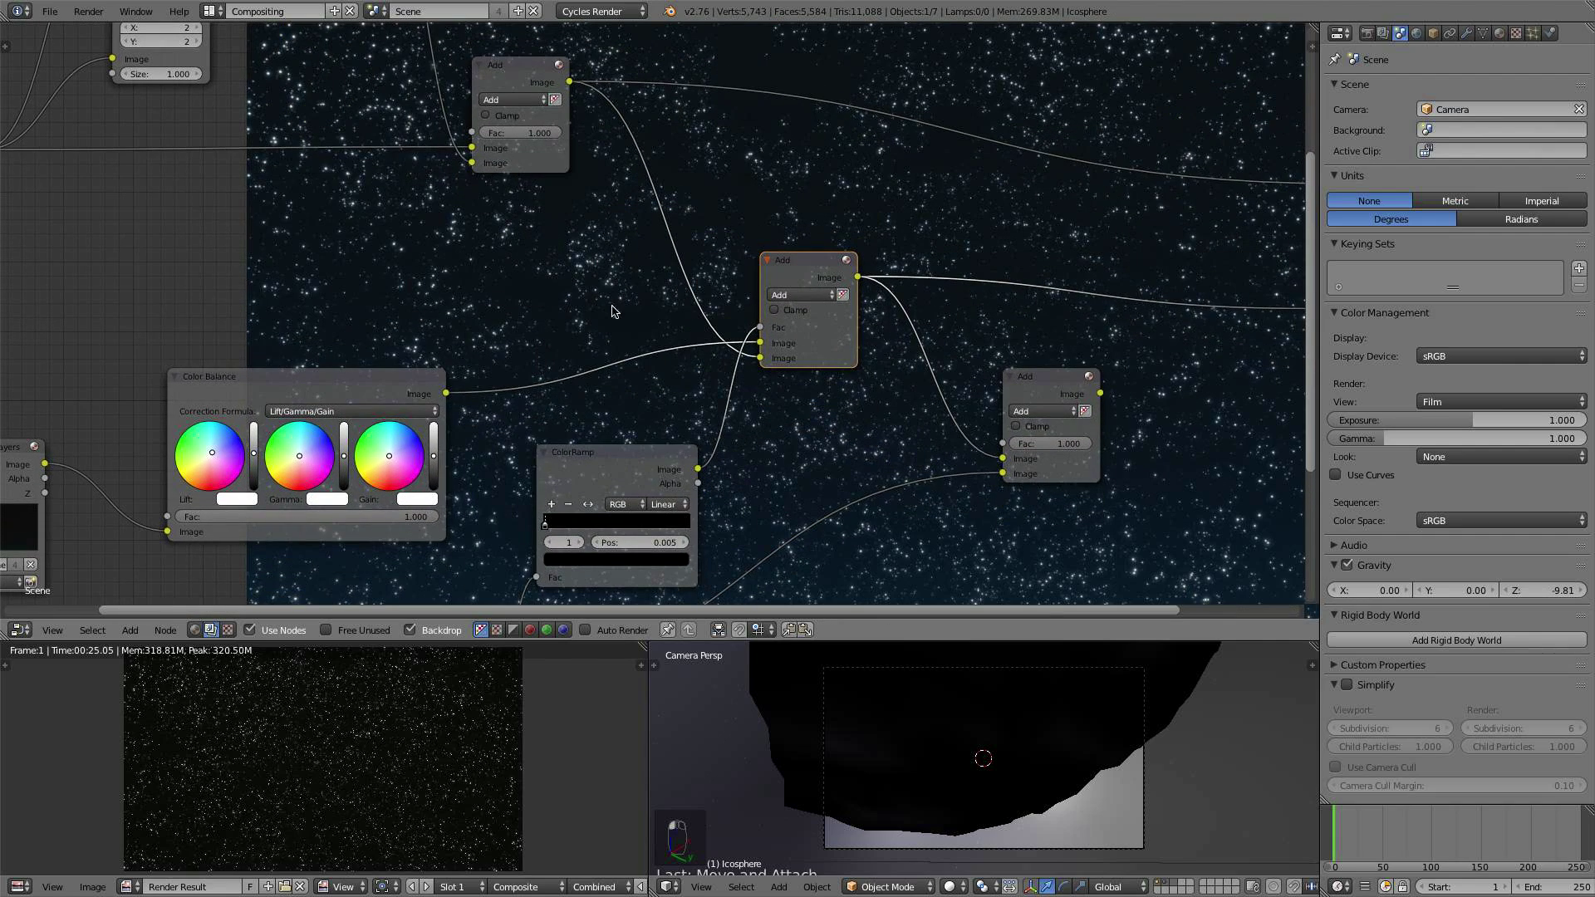
Step: Preview the ColorRamp's output through the Viewer and nudge the Clouds Render Layers node
scroll(747, 470, "down", 4)
middle_click_drag(732, 433, 704, 363)
left_click(625, 255, "ctrl+shift")
scroll(761, 288, "down", 2)
left_click_drag(452, 471, 436, 486)
Step: Set the ColorRamp's interpolation to Ease
scroll(465, 478, "up", 9)
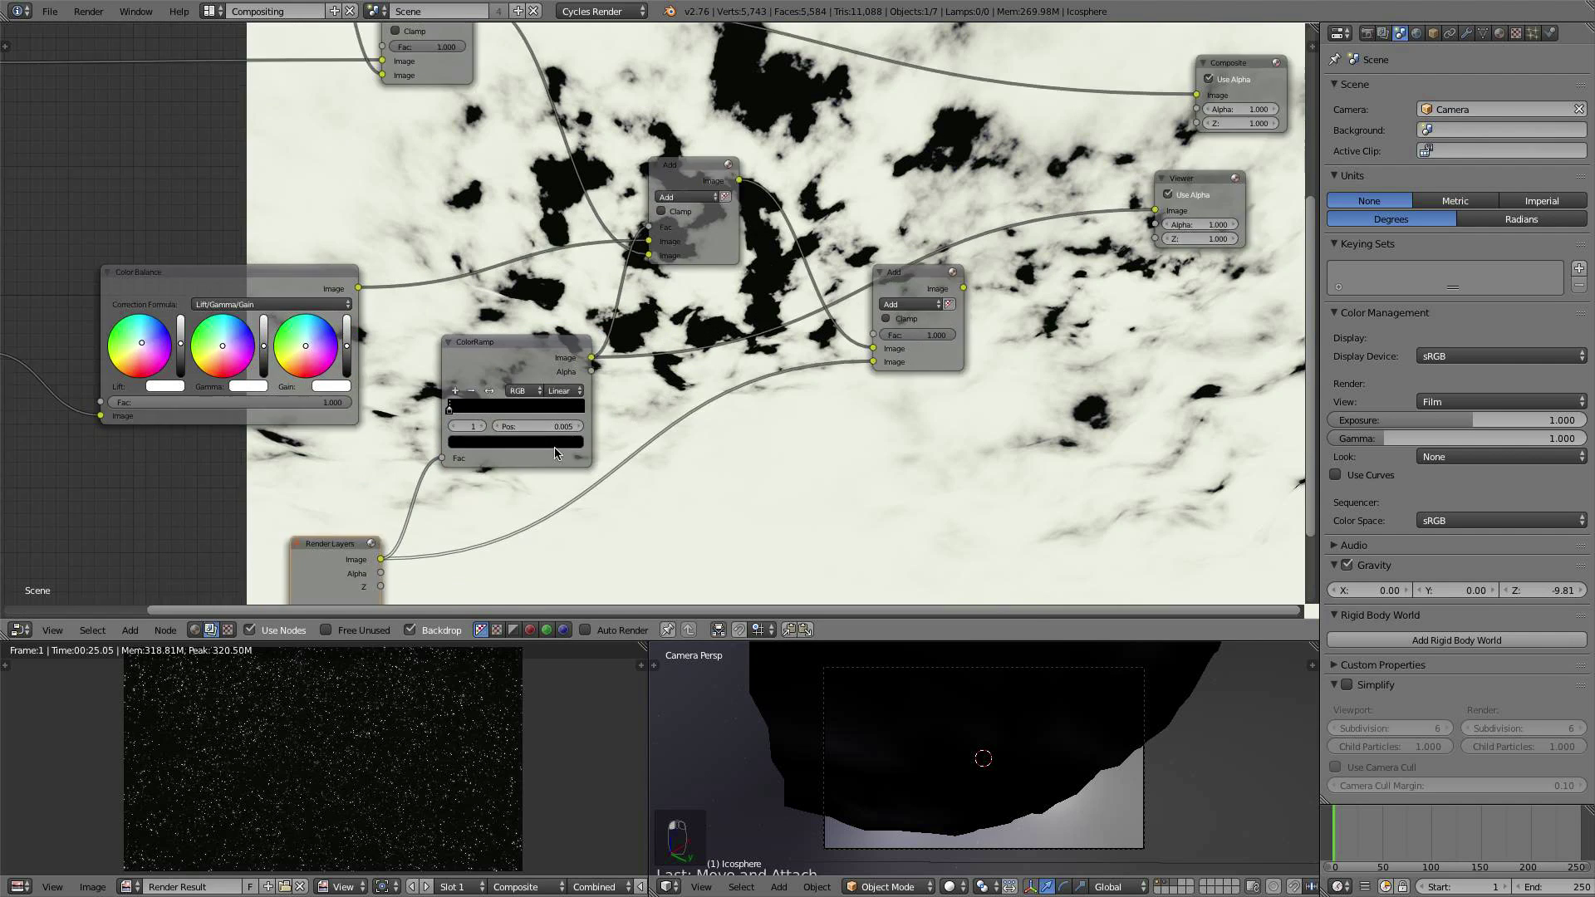
middle_click_drag(591, 450, 760, 332)
scroll(696, 442, "up", 6)
scroll(471, 381, "up", 1)
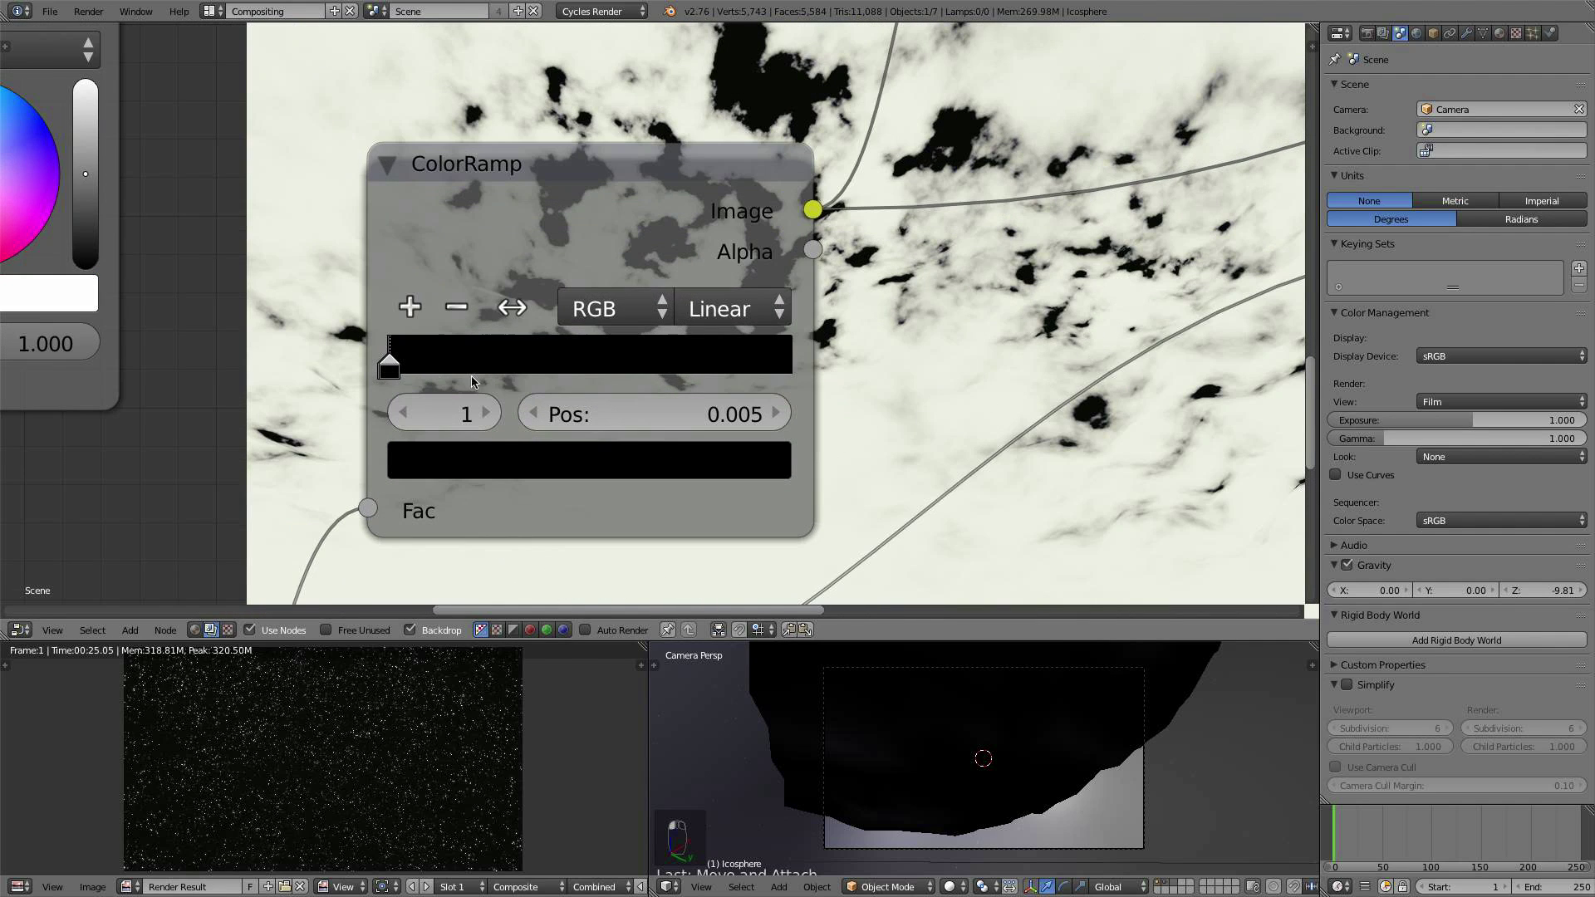
left_click(748, 310)
left_click(735, 263)
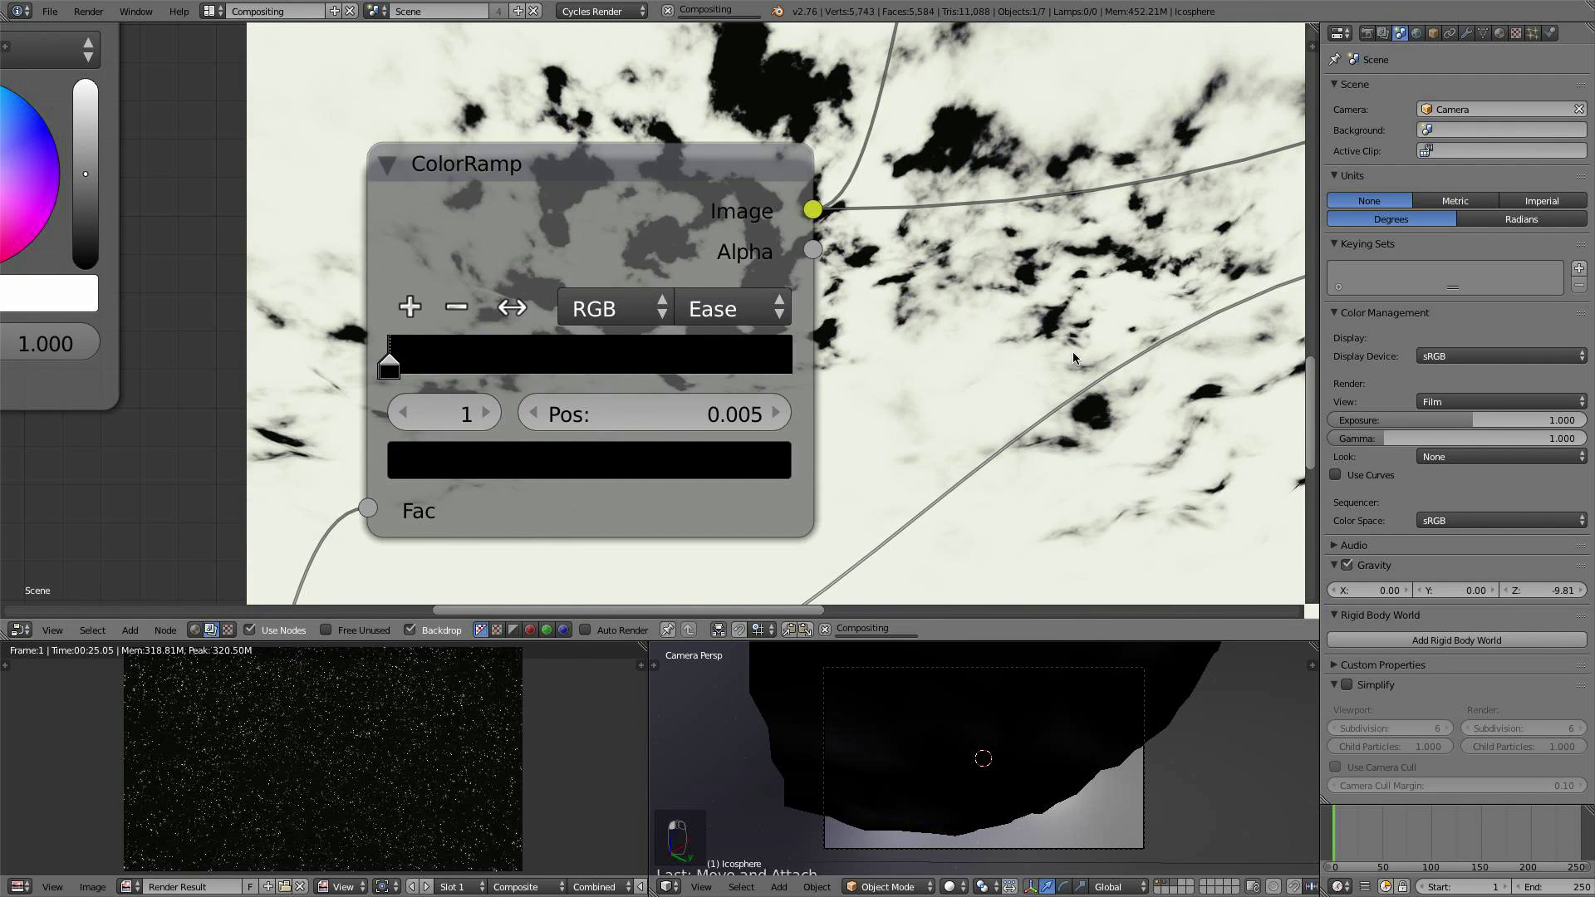
Step: Set the ColorRamp's active stop to position 0.003
middle_click_drag(1036, 237, 960, 261)
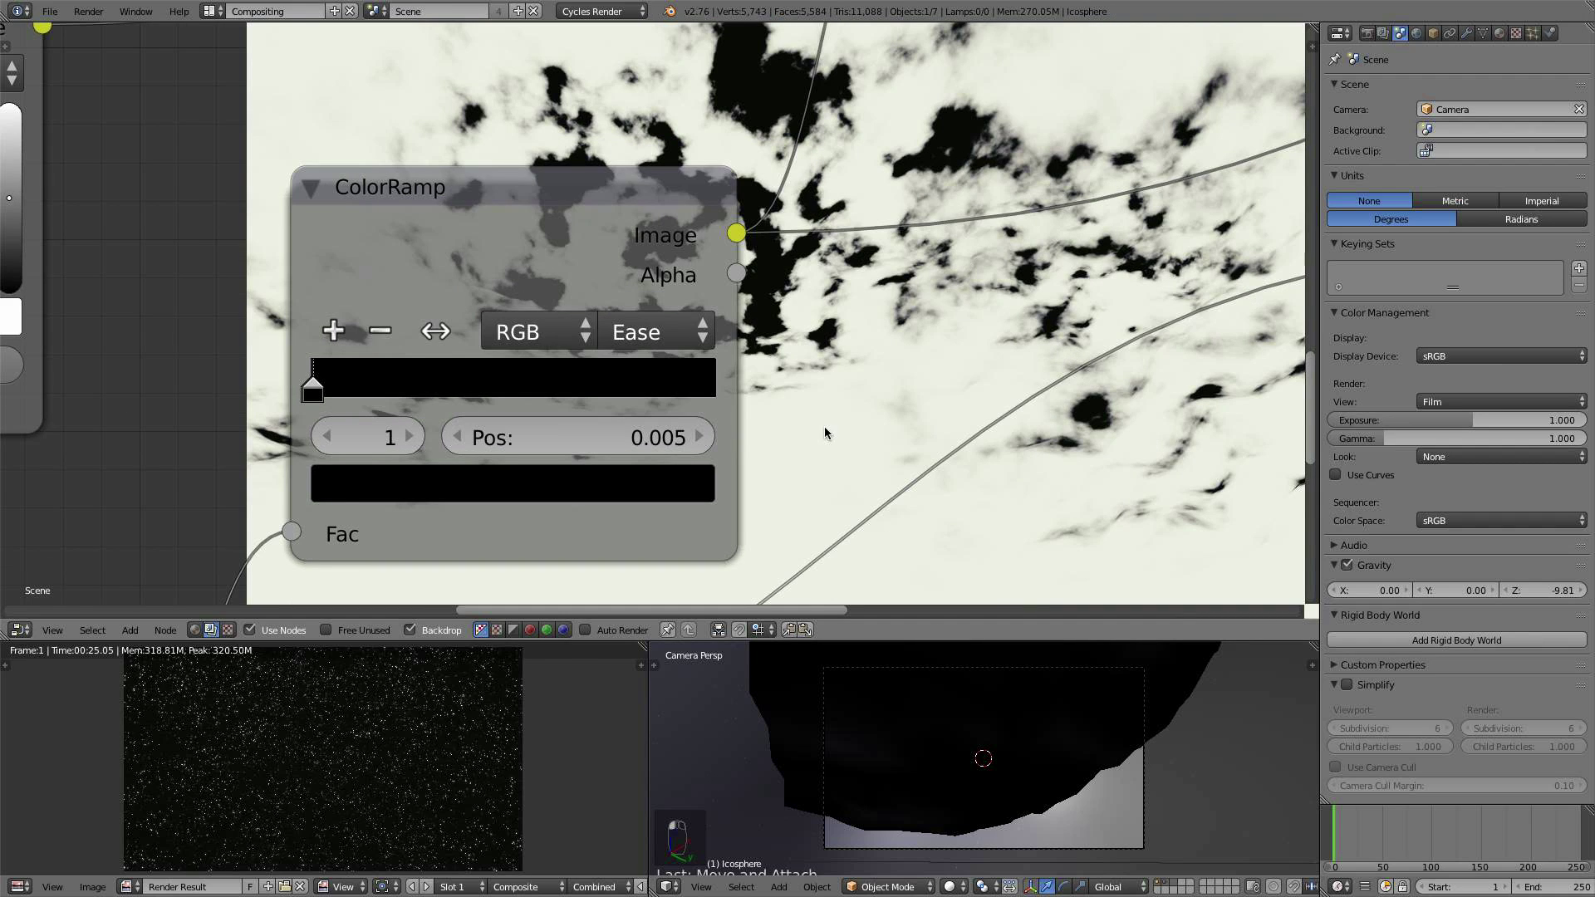
middle_click_drag(825, 433, 837, 400)
left_click(661, 408)
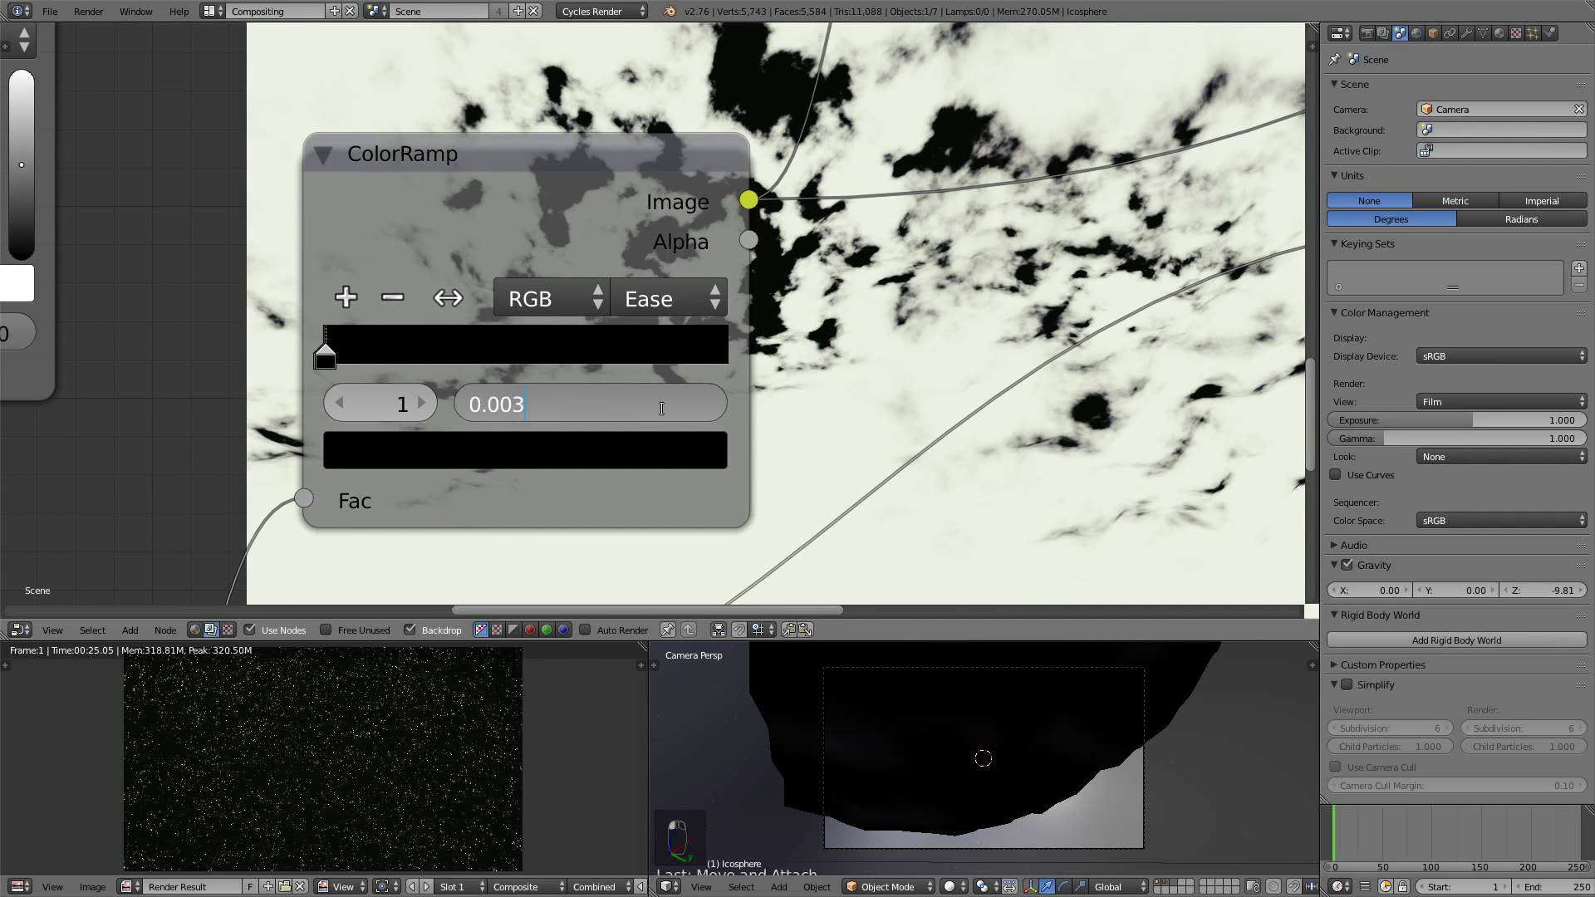
key("Return")
scroll(985, 293, "down", 2)
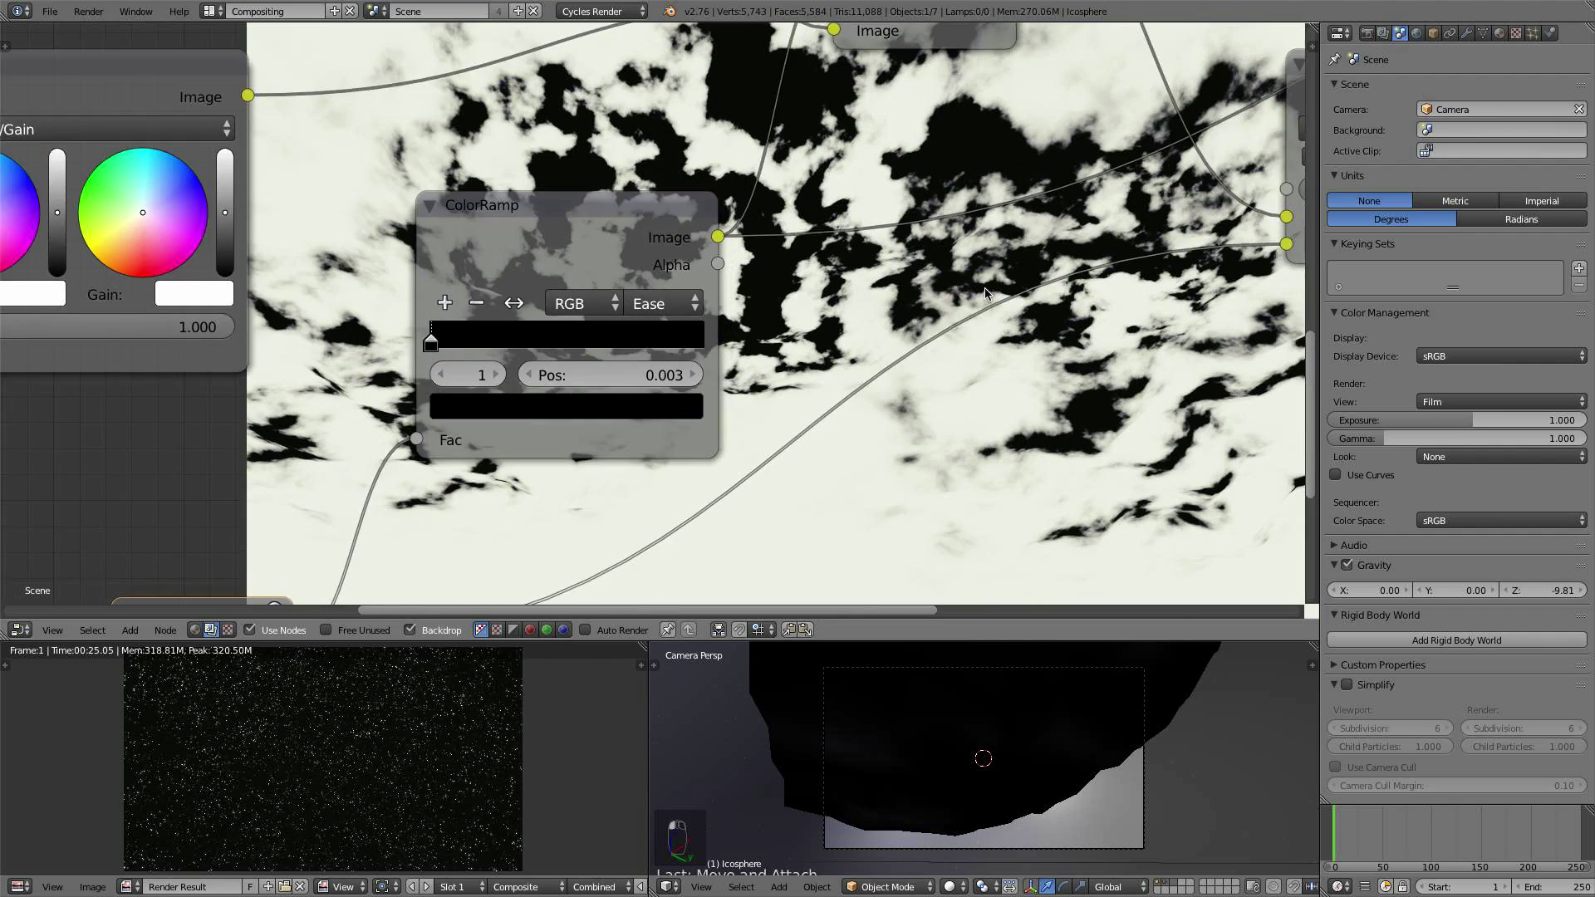
Step: Preview the Add node masked by the ColorRamp through the Viewer
scroll(985, 293, "down", 8)
middle_click_drag(898, 278, 858, 316)
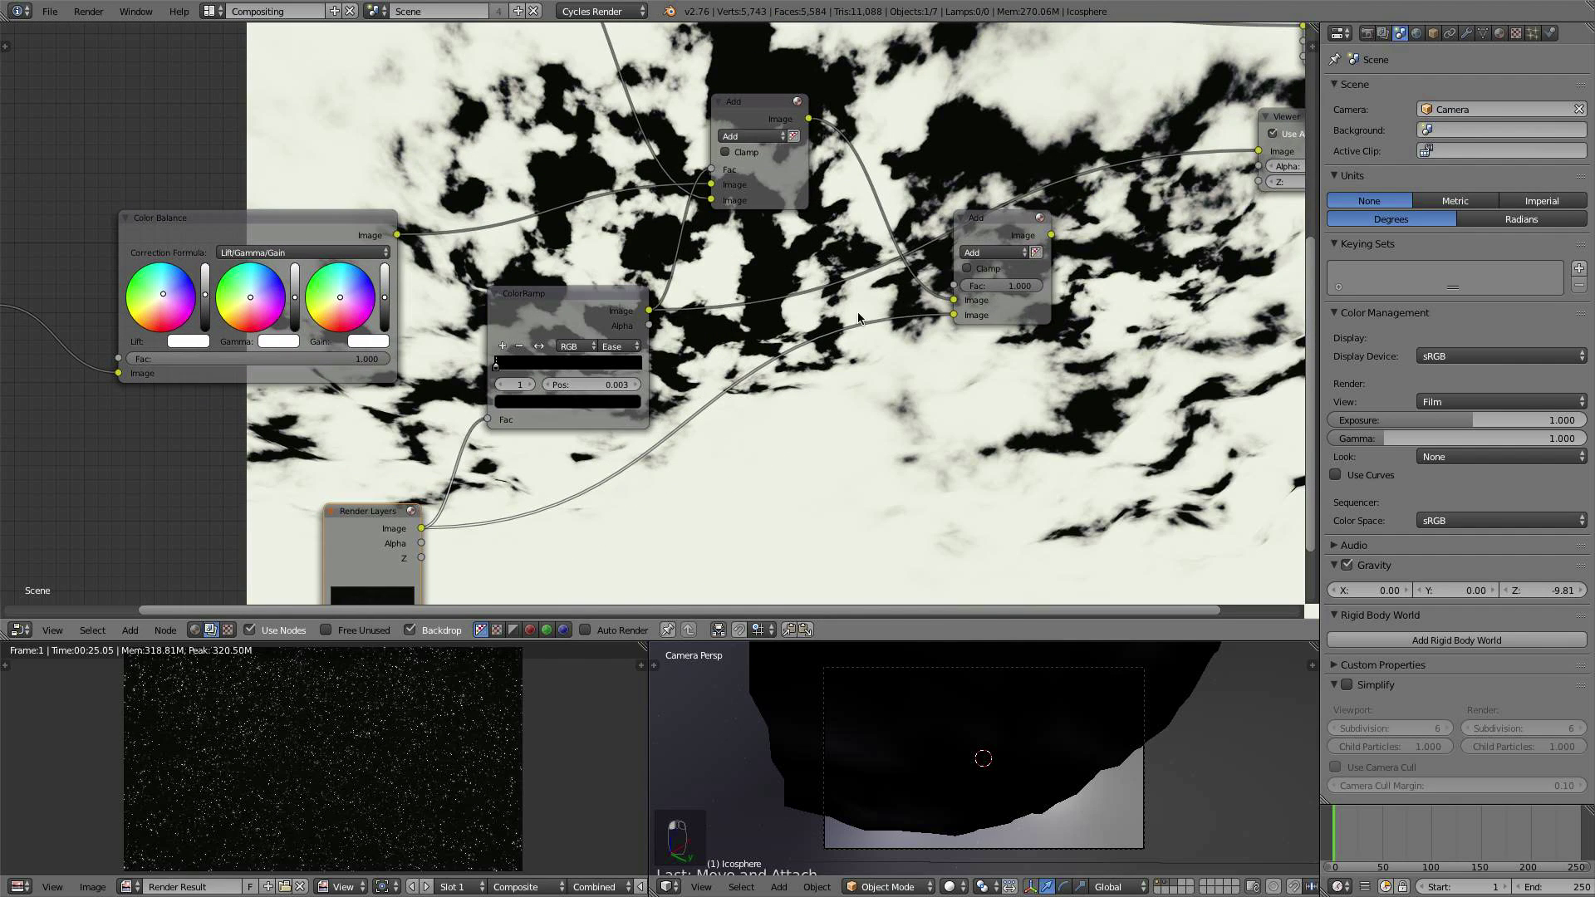
left_click(753, 122, "ctrl+shift")
scroll(829, 247, "up", 1)
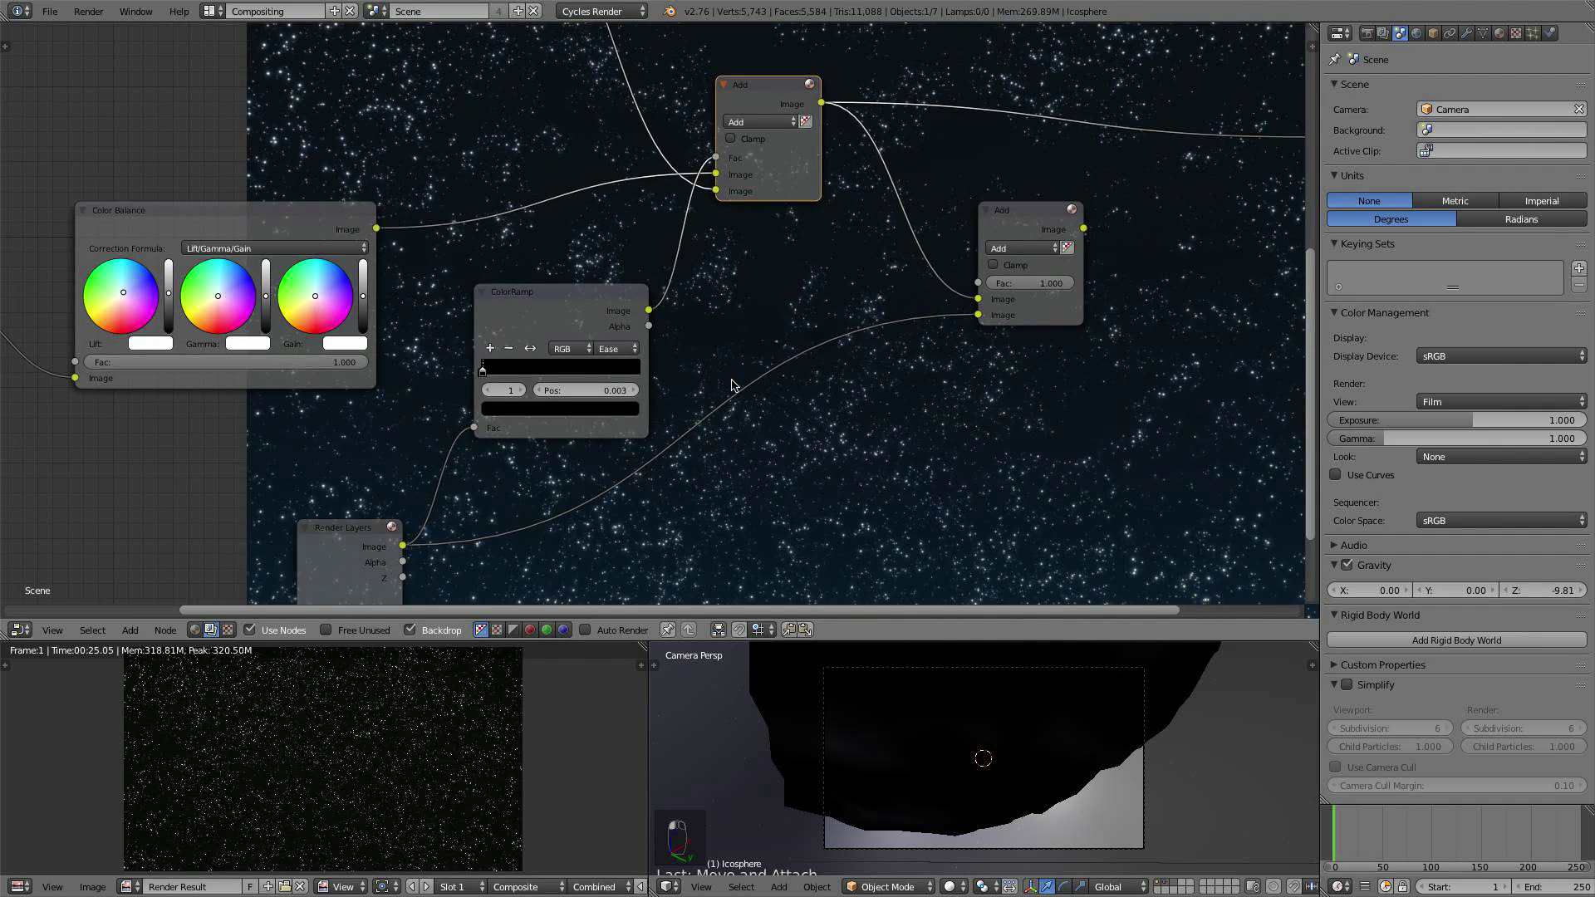
Step: Move the masked Add node and the last Add node to make room after the ColorRamp
scroll(731, 386, "down", 2)
middle_click_drag(731, 386, 474, 478)
left_click_drag(487, 240, 577, 181)
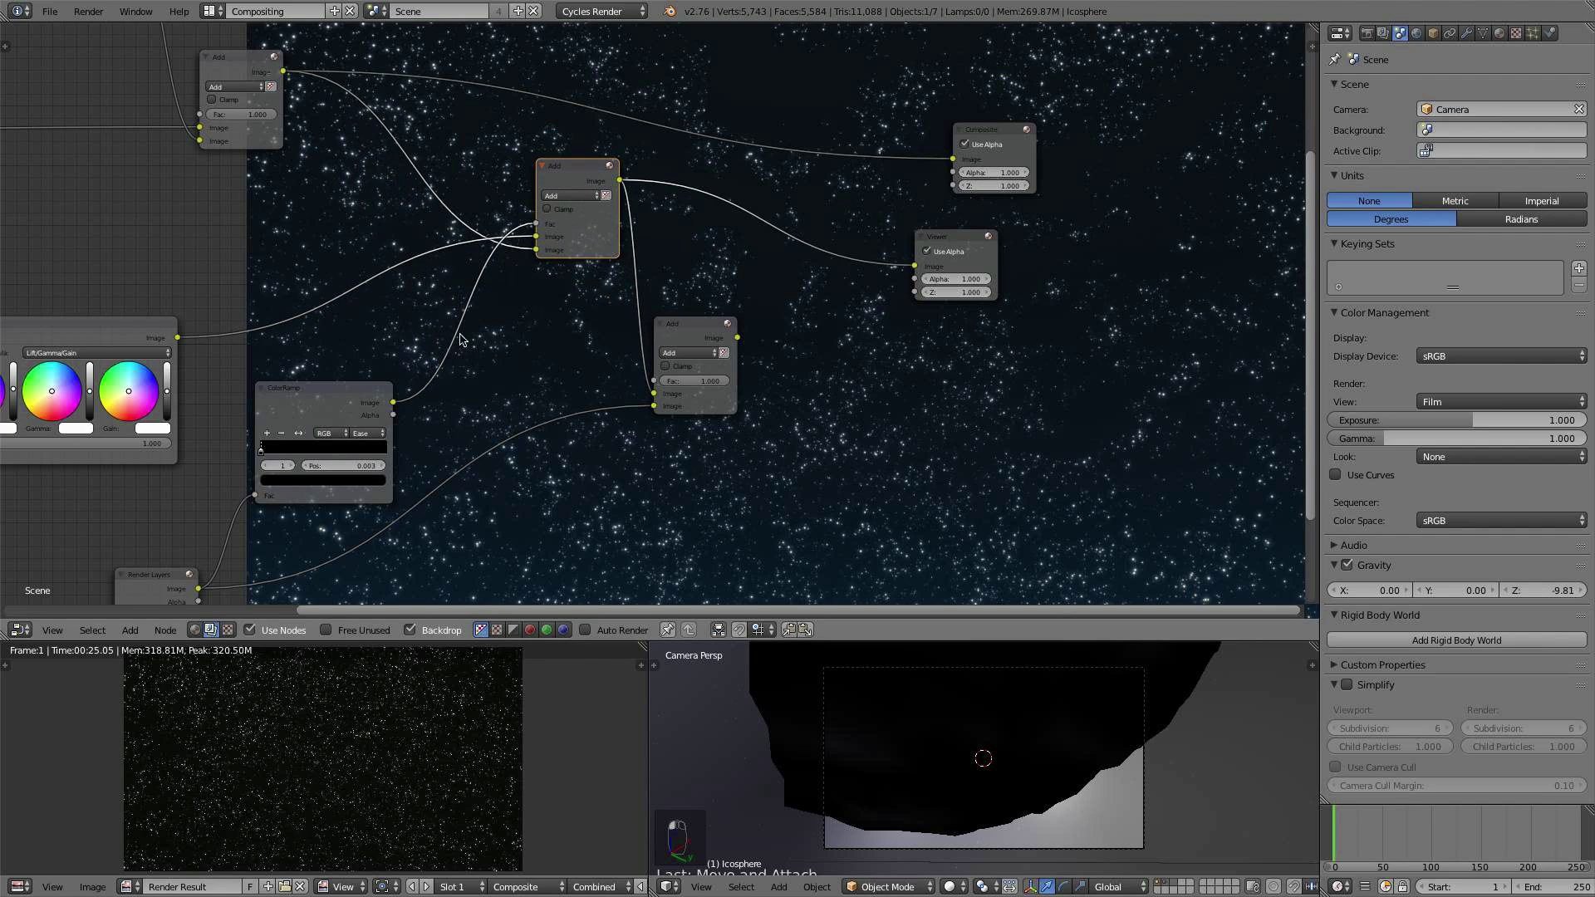
left_click_drag(680, 341, 749, 336)
Step: Insert a Blur node on the link between the ColorRamp and the masked Add node's Fac
key("shift+a")
mouse_move(563, 374)
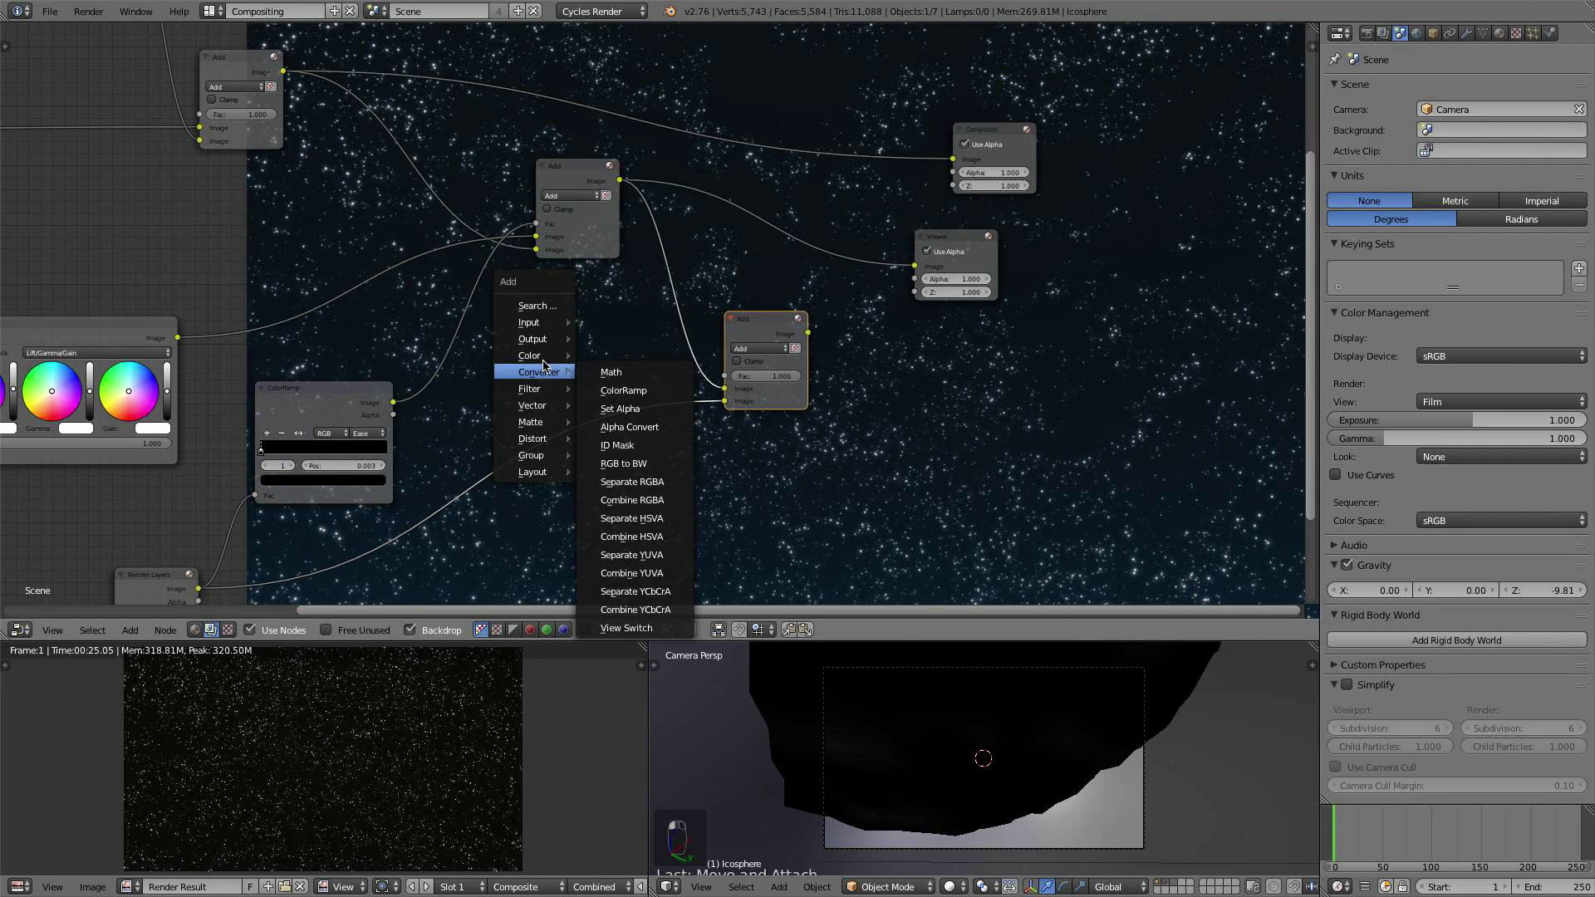
left_click(619, 389)
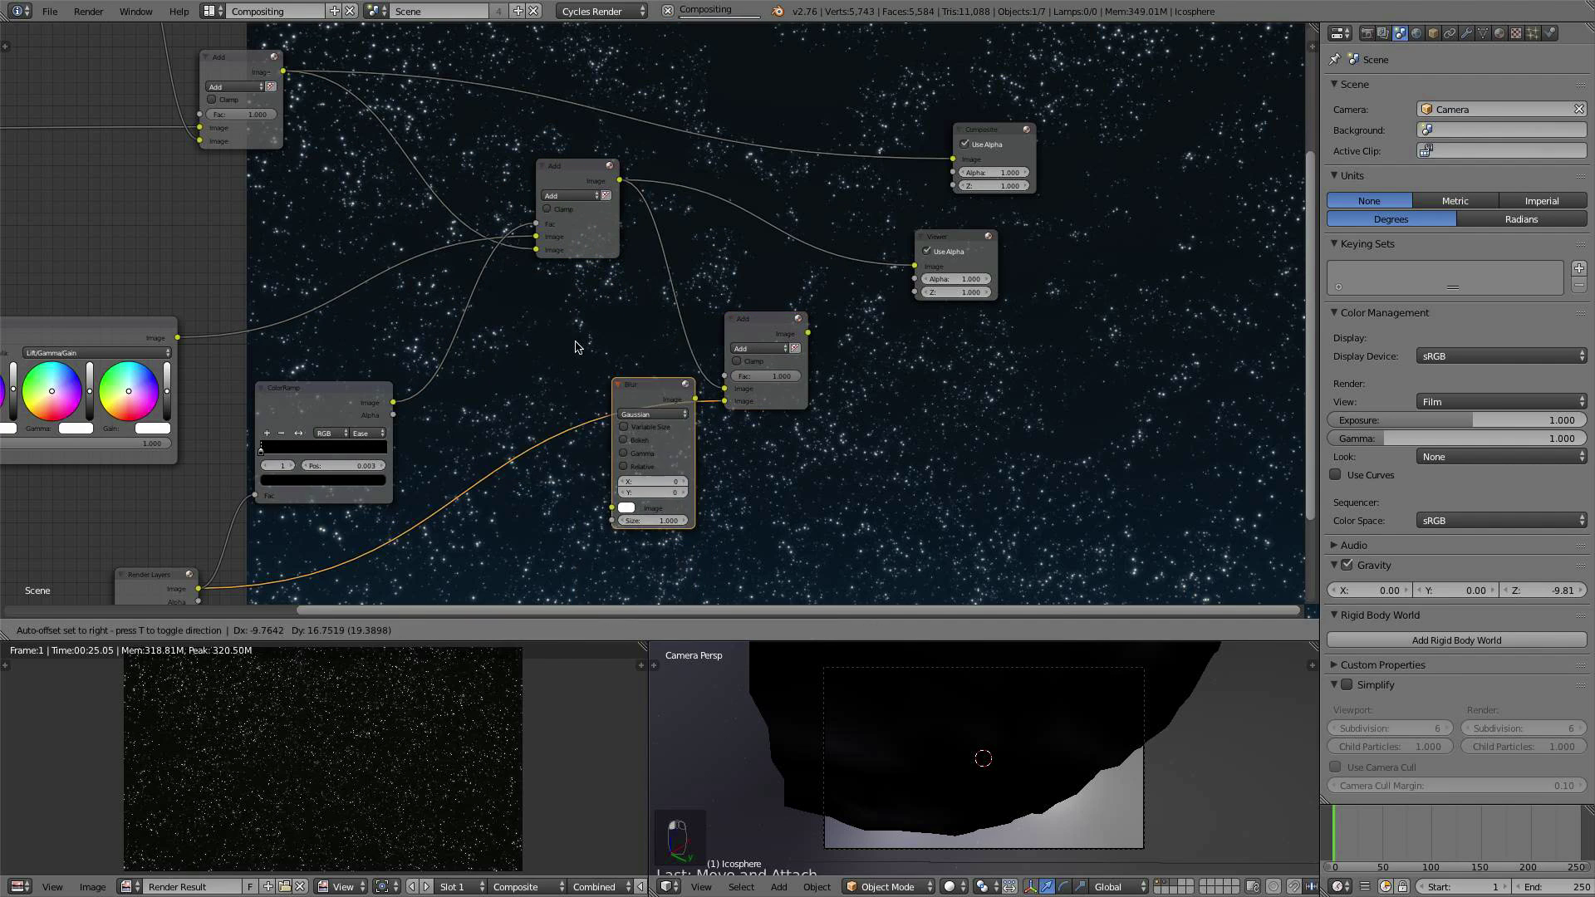
left_click(421, 254)
Step: Configure the Blur node as Fast Gaussian with Relative size, Y aspect correction, and 5% in both X and Y
left_click(494, 322)
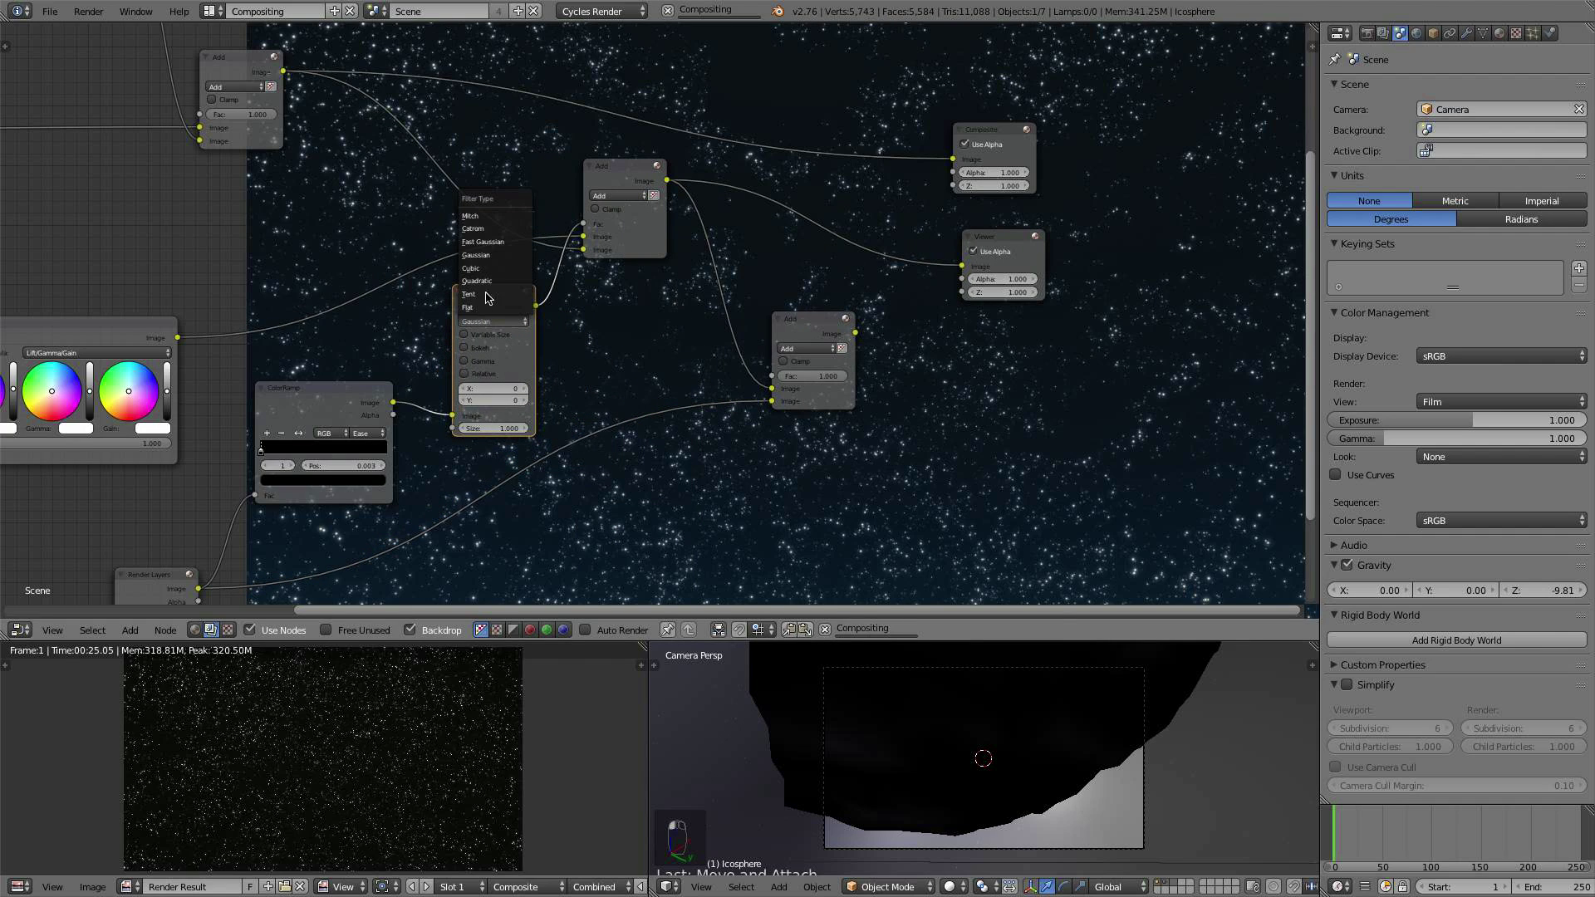
left_click(482, 242)
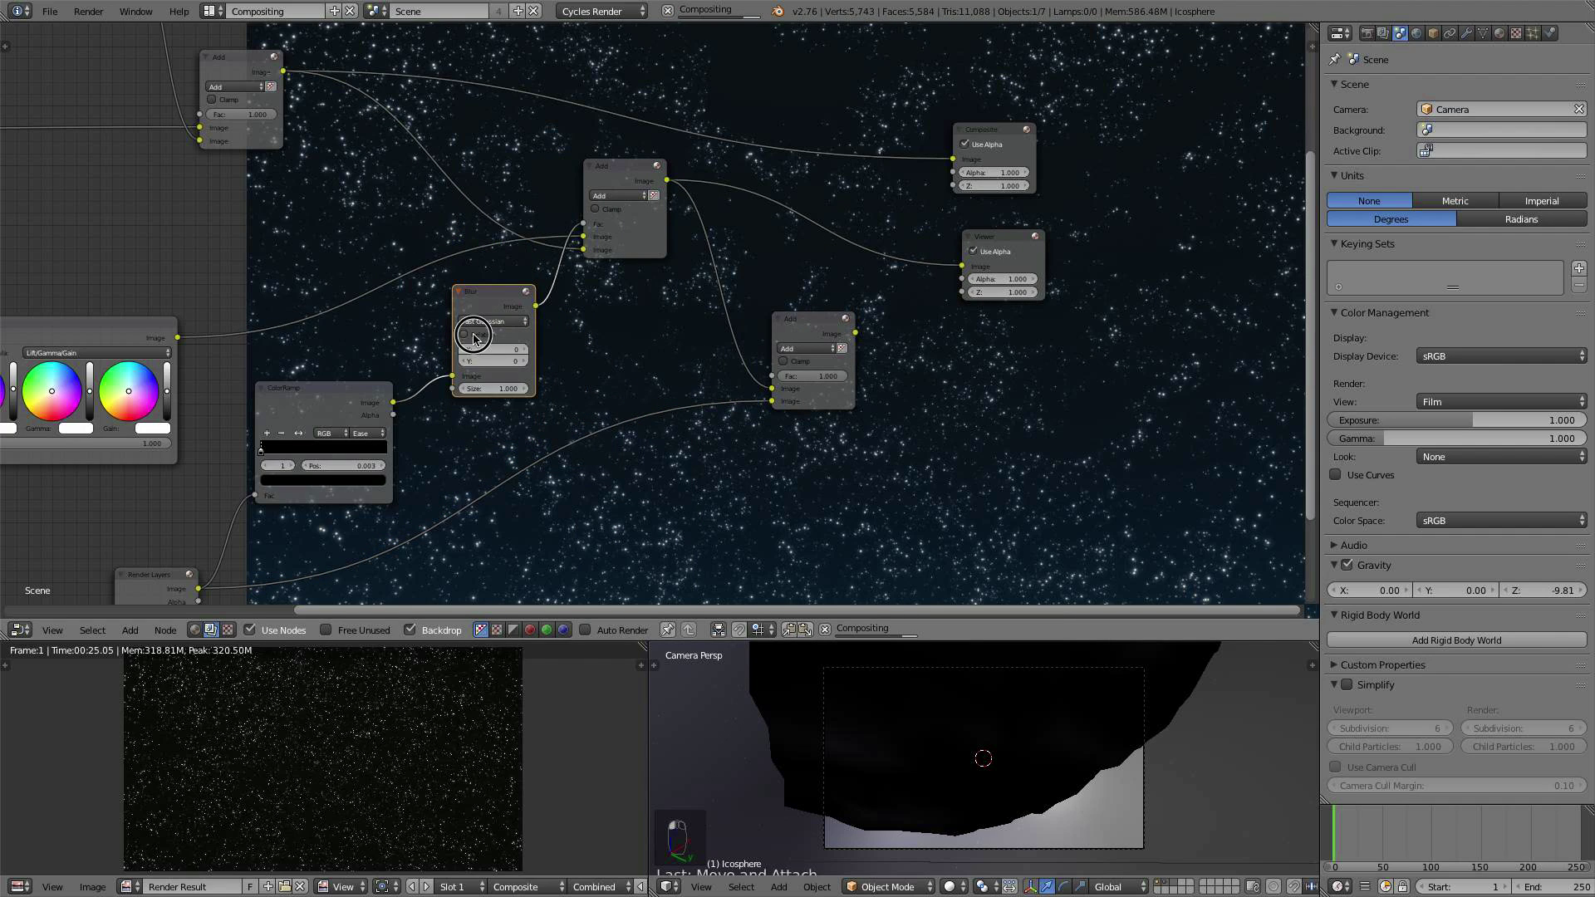
left_click(474, 336)
left_click(494, 363)
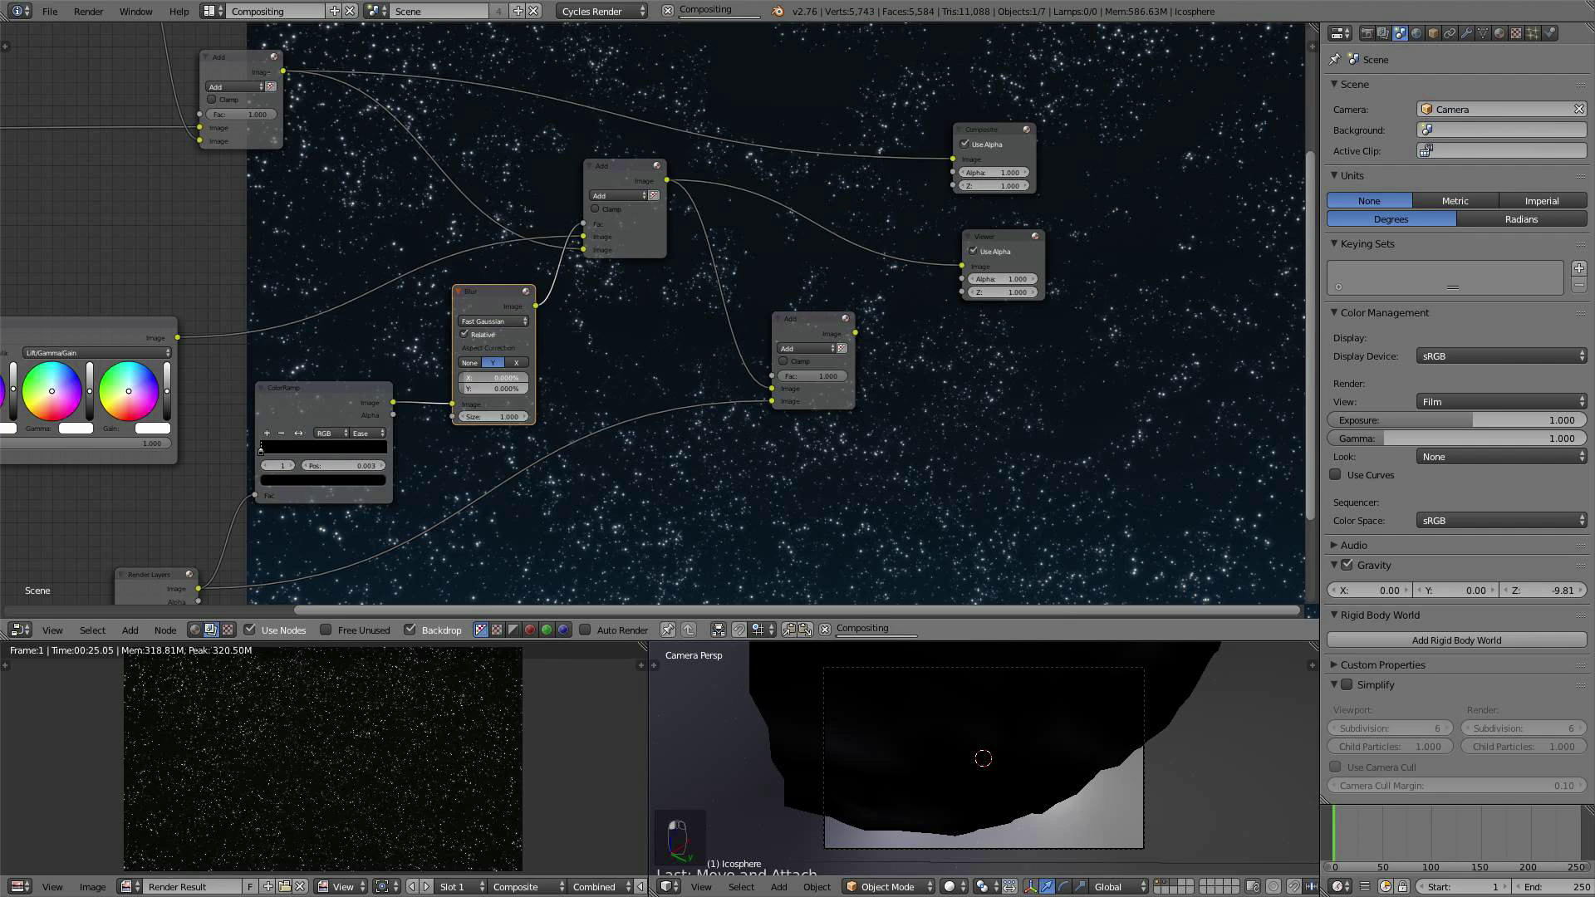
left_click(501, 376)
left_click(500, 388)
type("5")
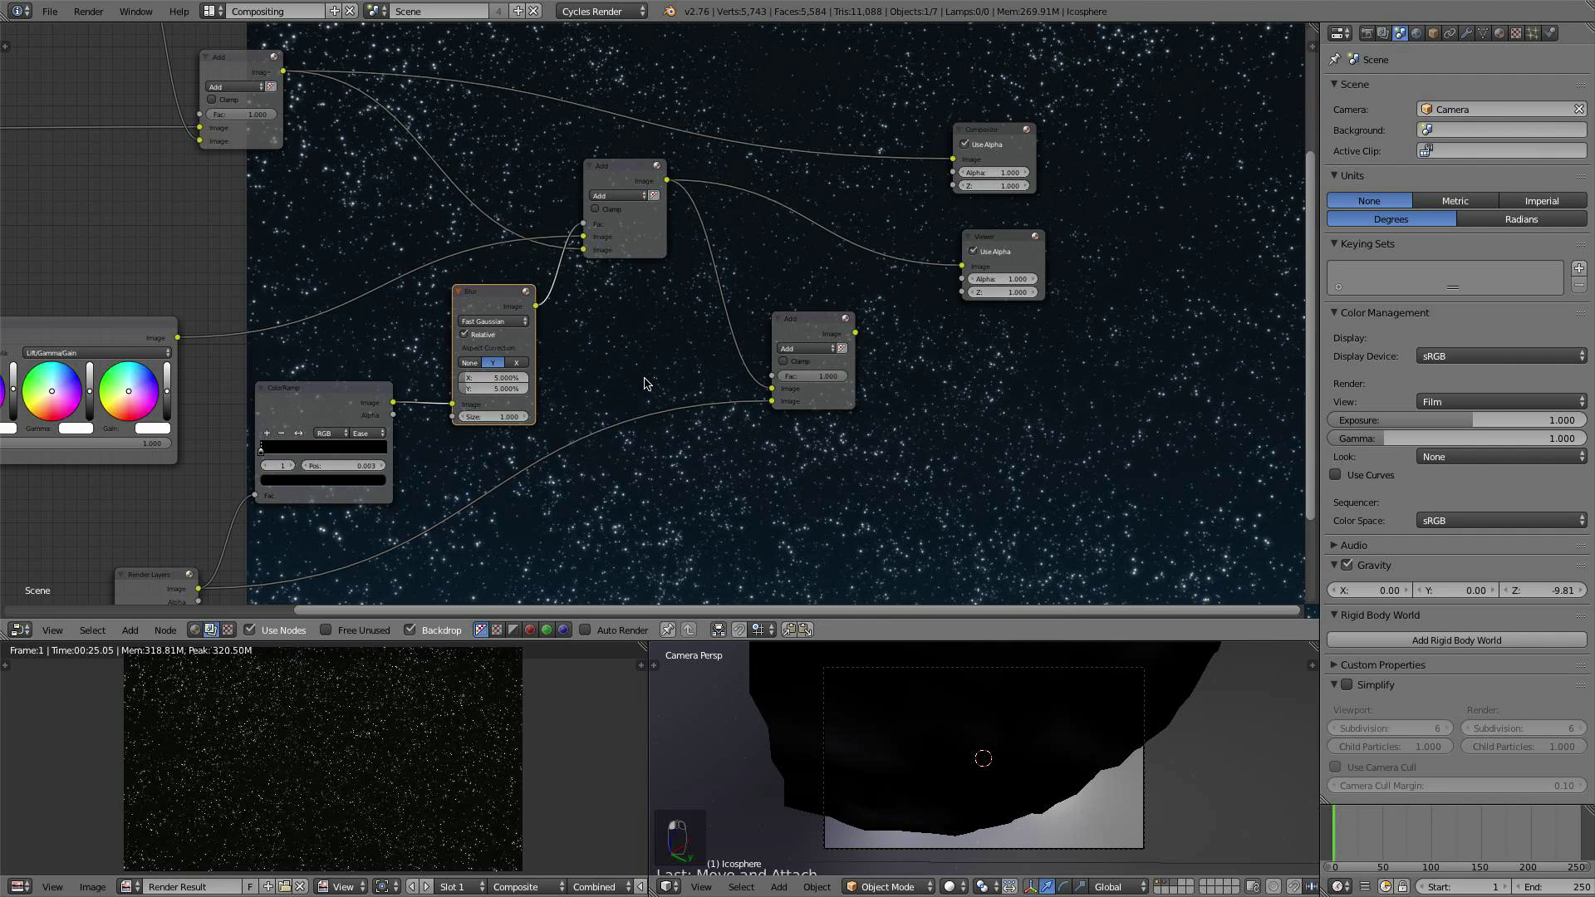
Step: Preview the Blur node's output through the Viewer
scroll(644, 379, "up", 1)
left_click(477, 311, "ctrl+shift")
scroll(573, 392, "up", 2)
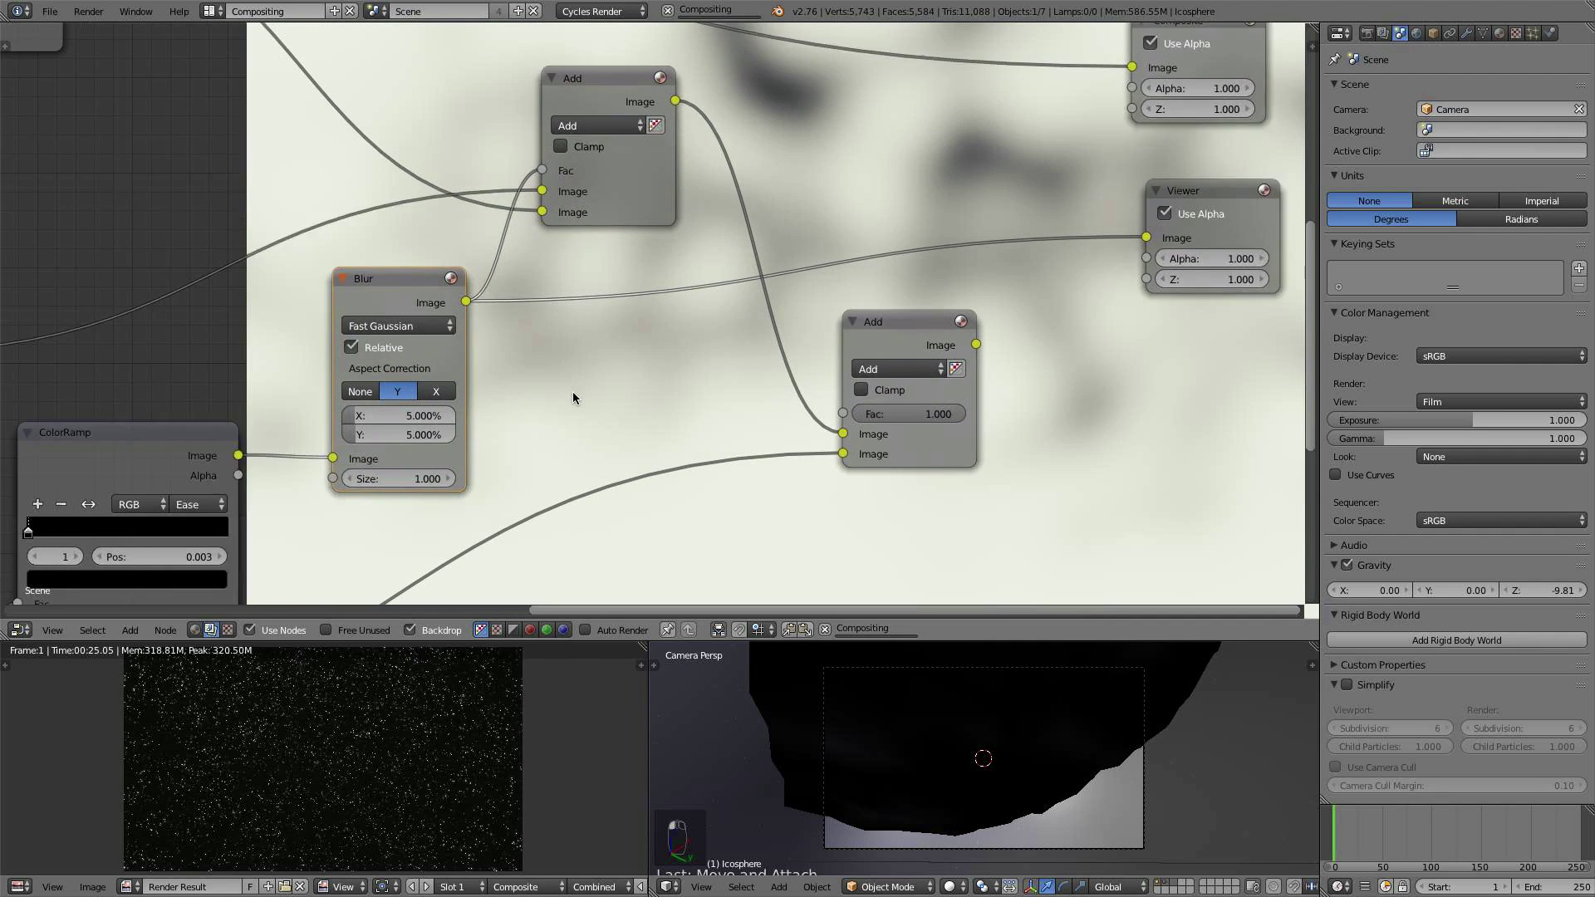
Step: Reduce the Blur node's X and Y sizes to 1% each
scroll(572, 392, "down", 1)
left_click(418, 410)
type("1")
key("Return")
left_click(417, 429)
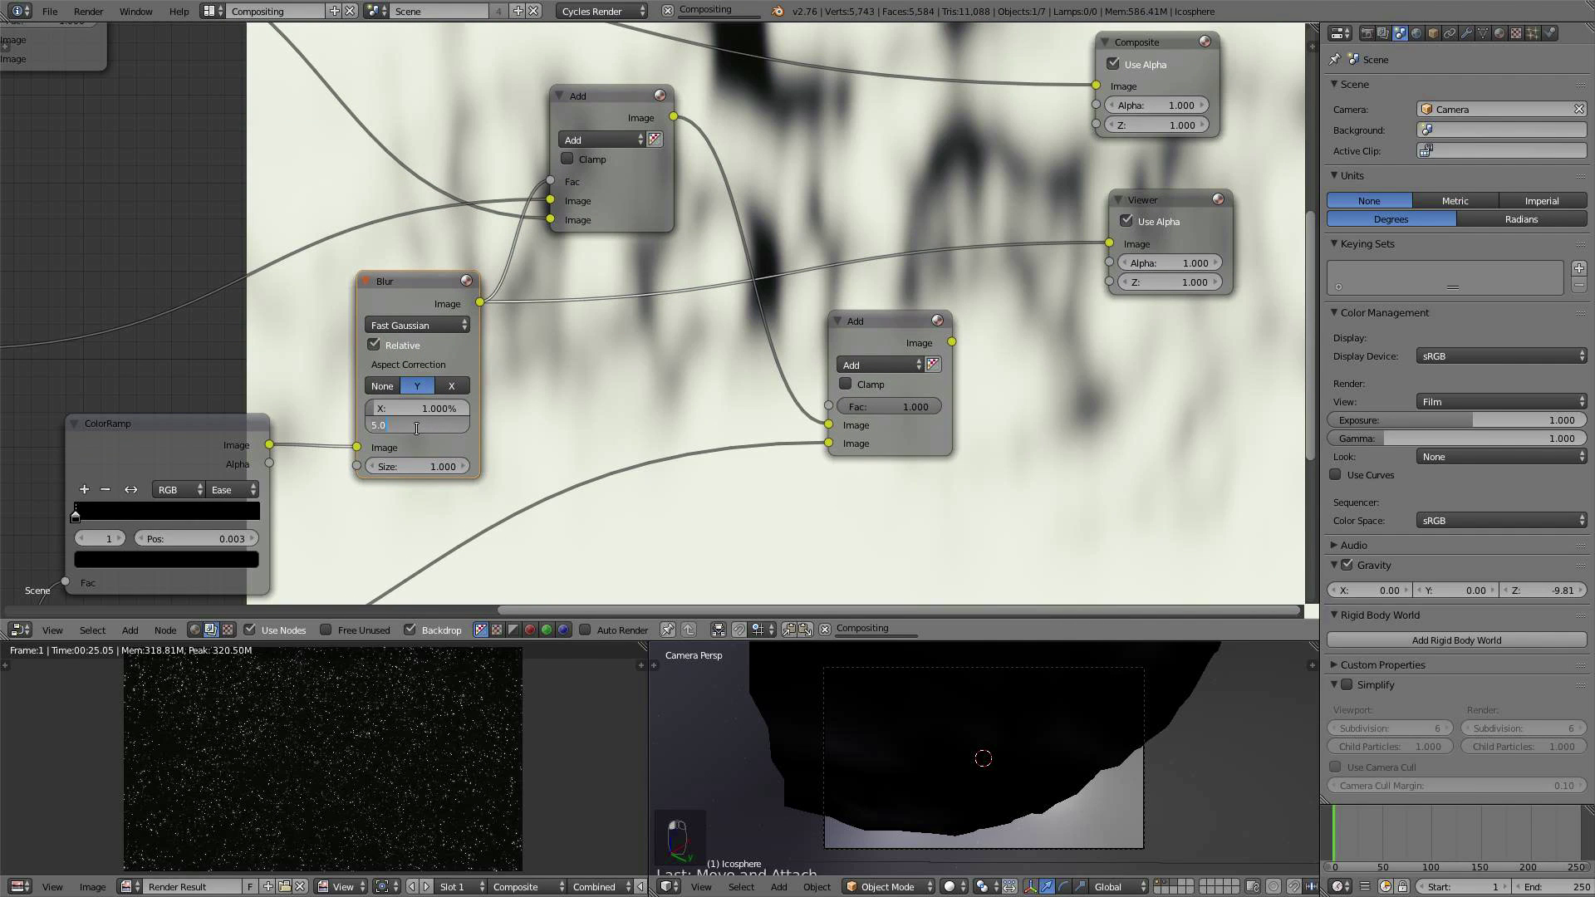
key("Return")
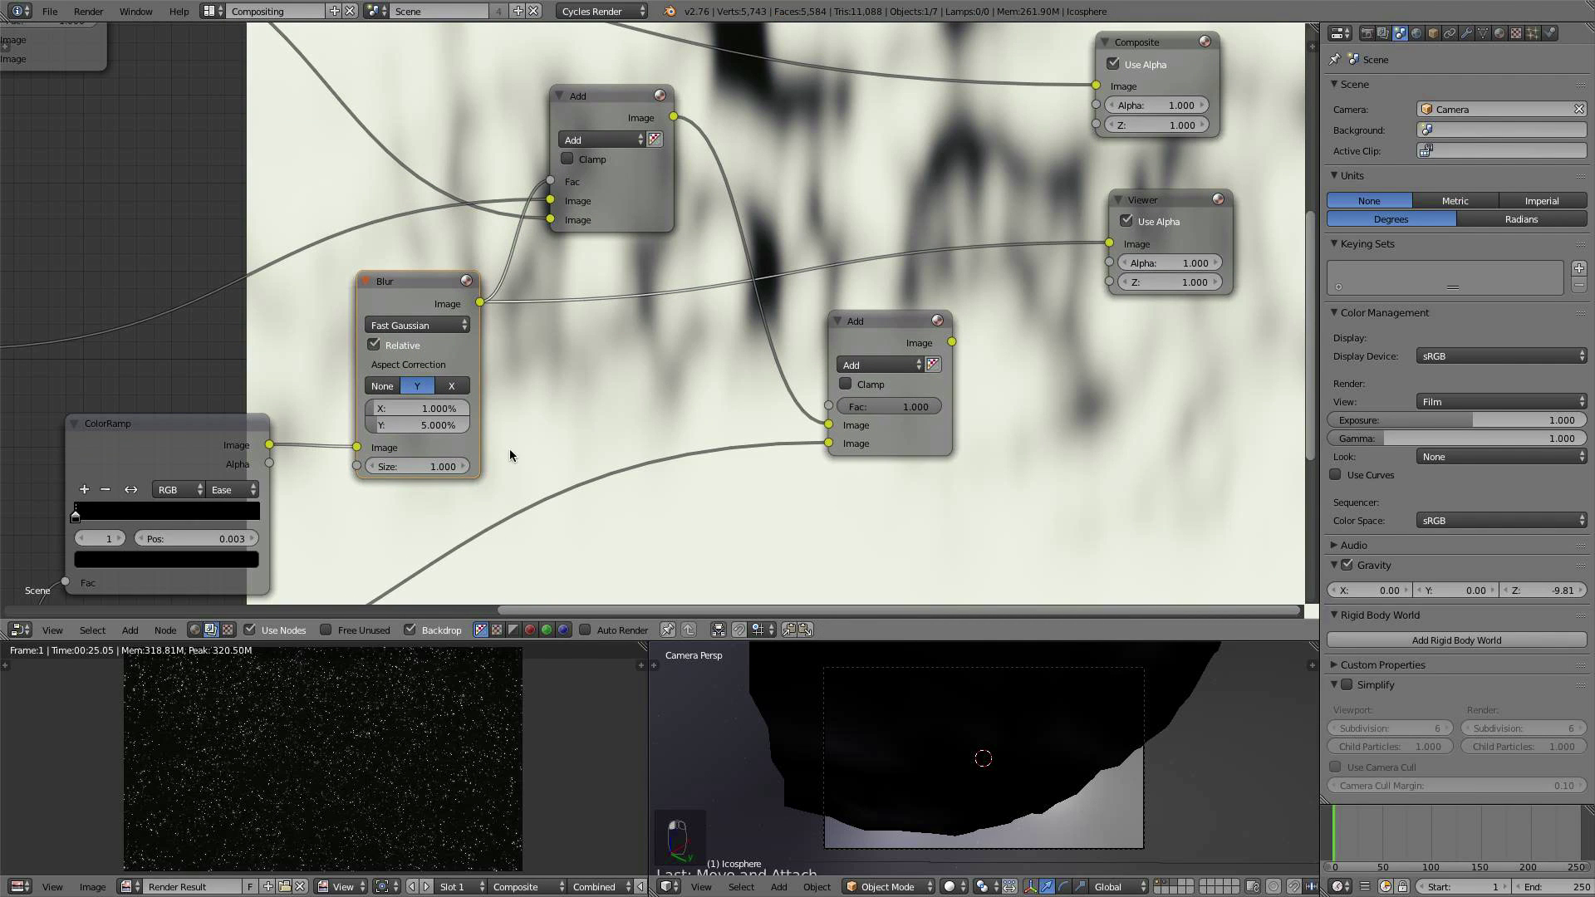
left_click(445, 426)
type("1")
key("Return")
Step: Set the ColorRamp's active stop to position 0.002
middle_click_drag(494, 399, 700, 282)
scroll(700, 282, "up", 6)
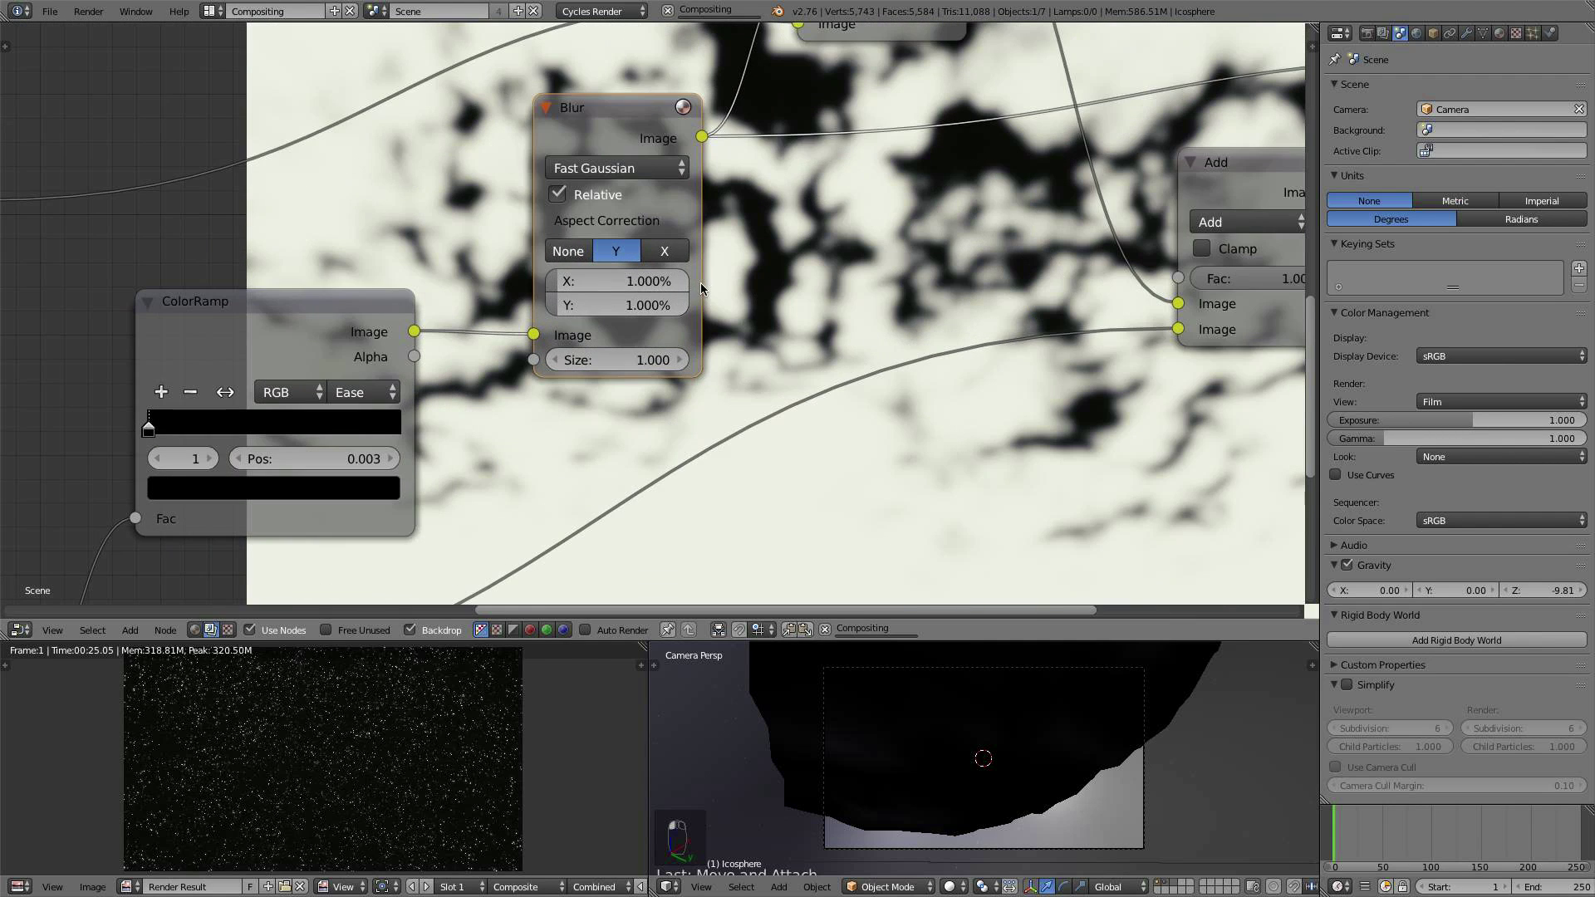
left_click(302, 485)
type("0.00")
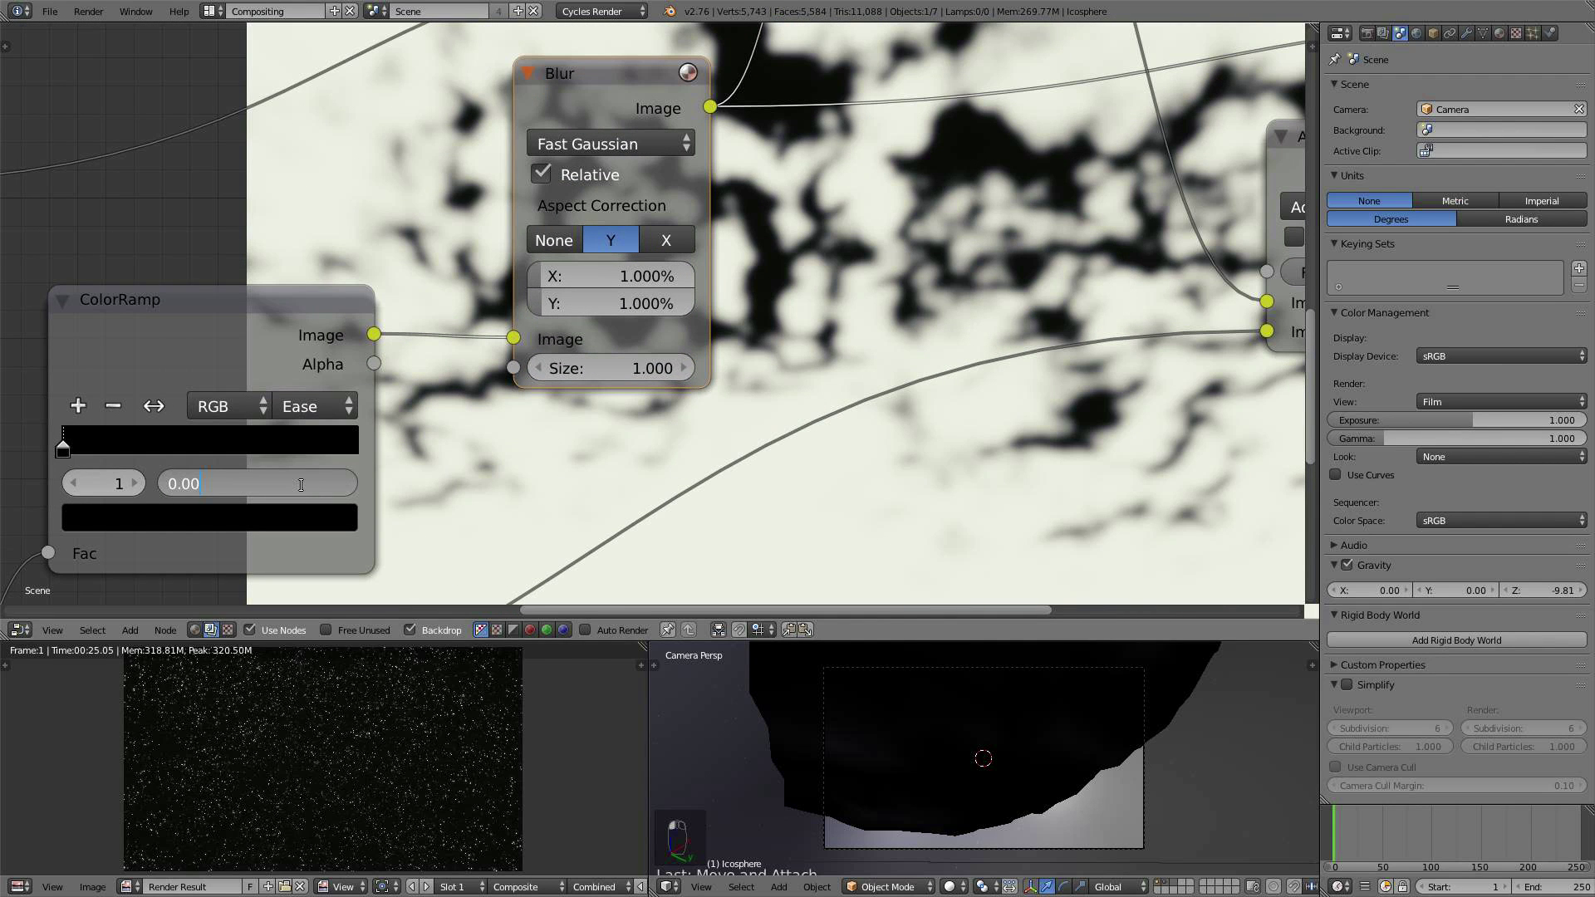
type("2")
key("Return")
scroll(531, 398, "down", 3)
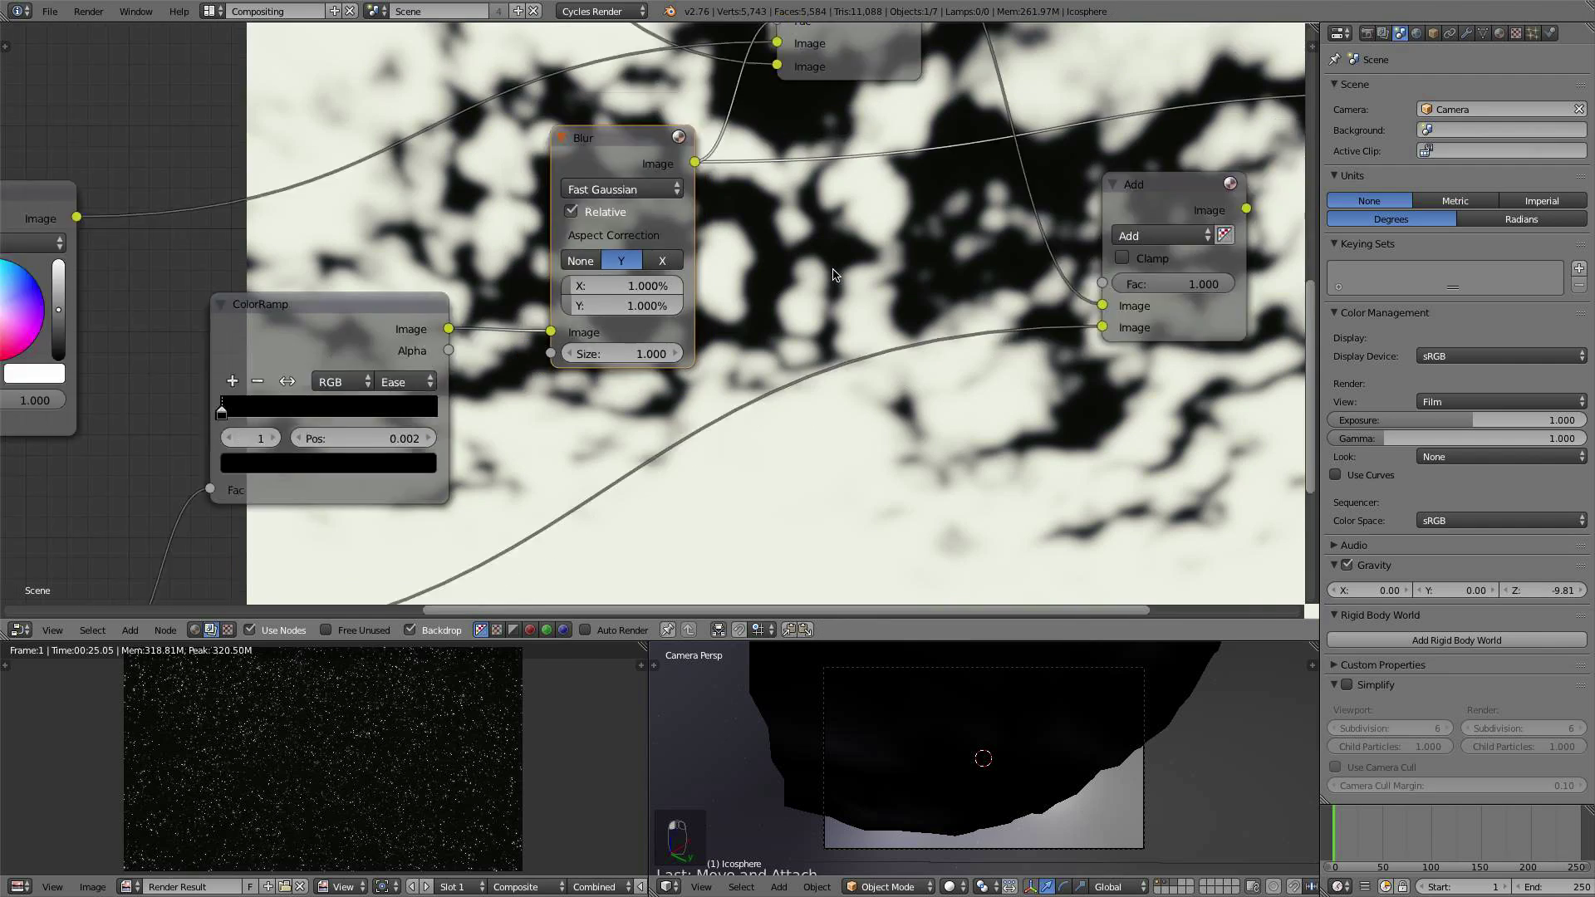
Step: Preview the last Add node's combined result through the Viewer
middle_click_drag(831, 267, 736, 379)
scroll(737, 377, "up", 1)
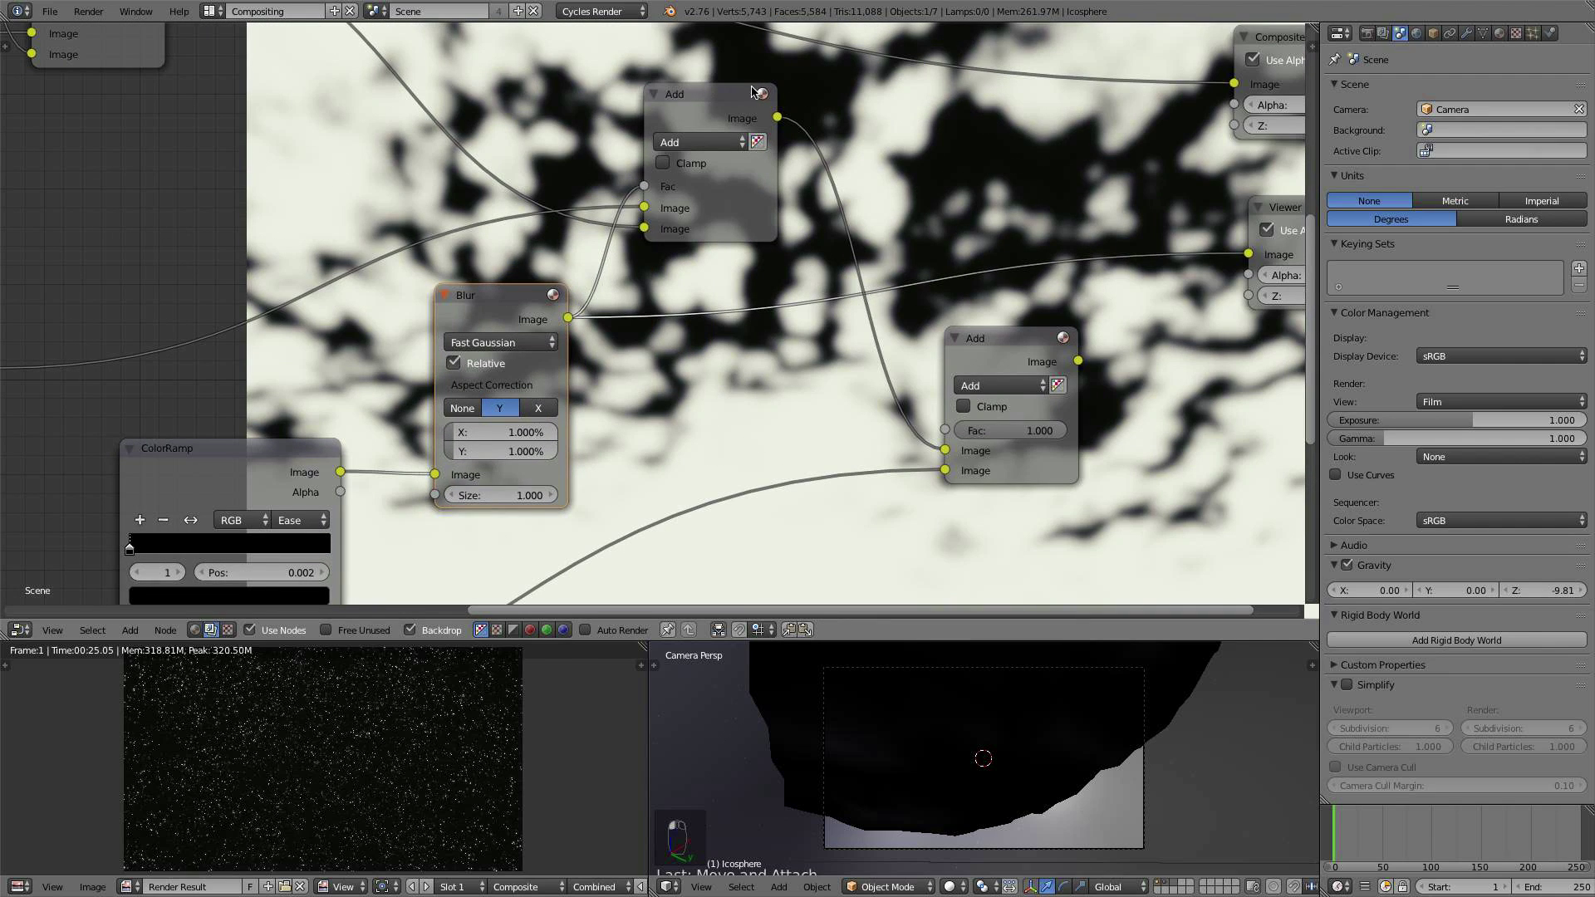
left_click(991, 346, "ctrl+shift")
scroll(1127, 397, "down", 1)
middle_click_drag(1127, 397, 1045, 435)
Step: Raise the Blur node's X and Y sizes to 2% each
scroll(1030, 422, "up", 3)
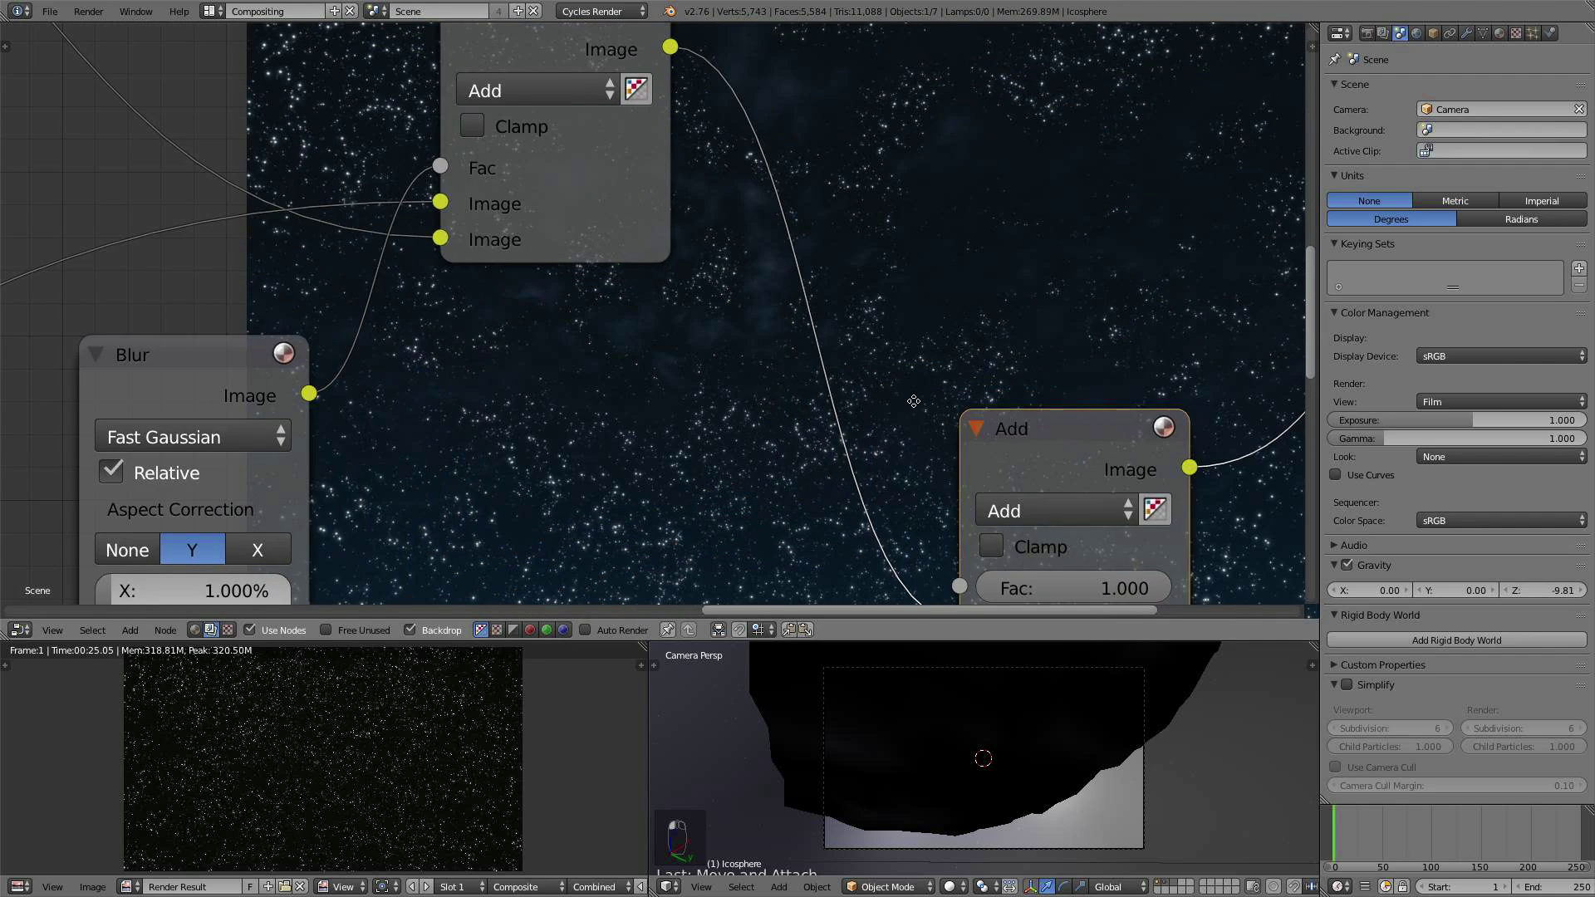
middle_click_drag(910, 398, 982, 339)
left_click(283, 517)
type("2")
key("Return")
left_click(284, 549)
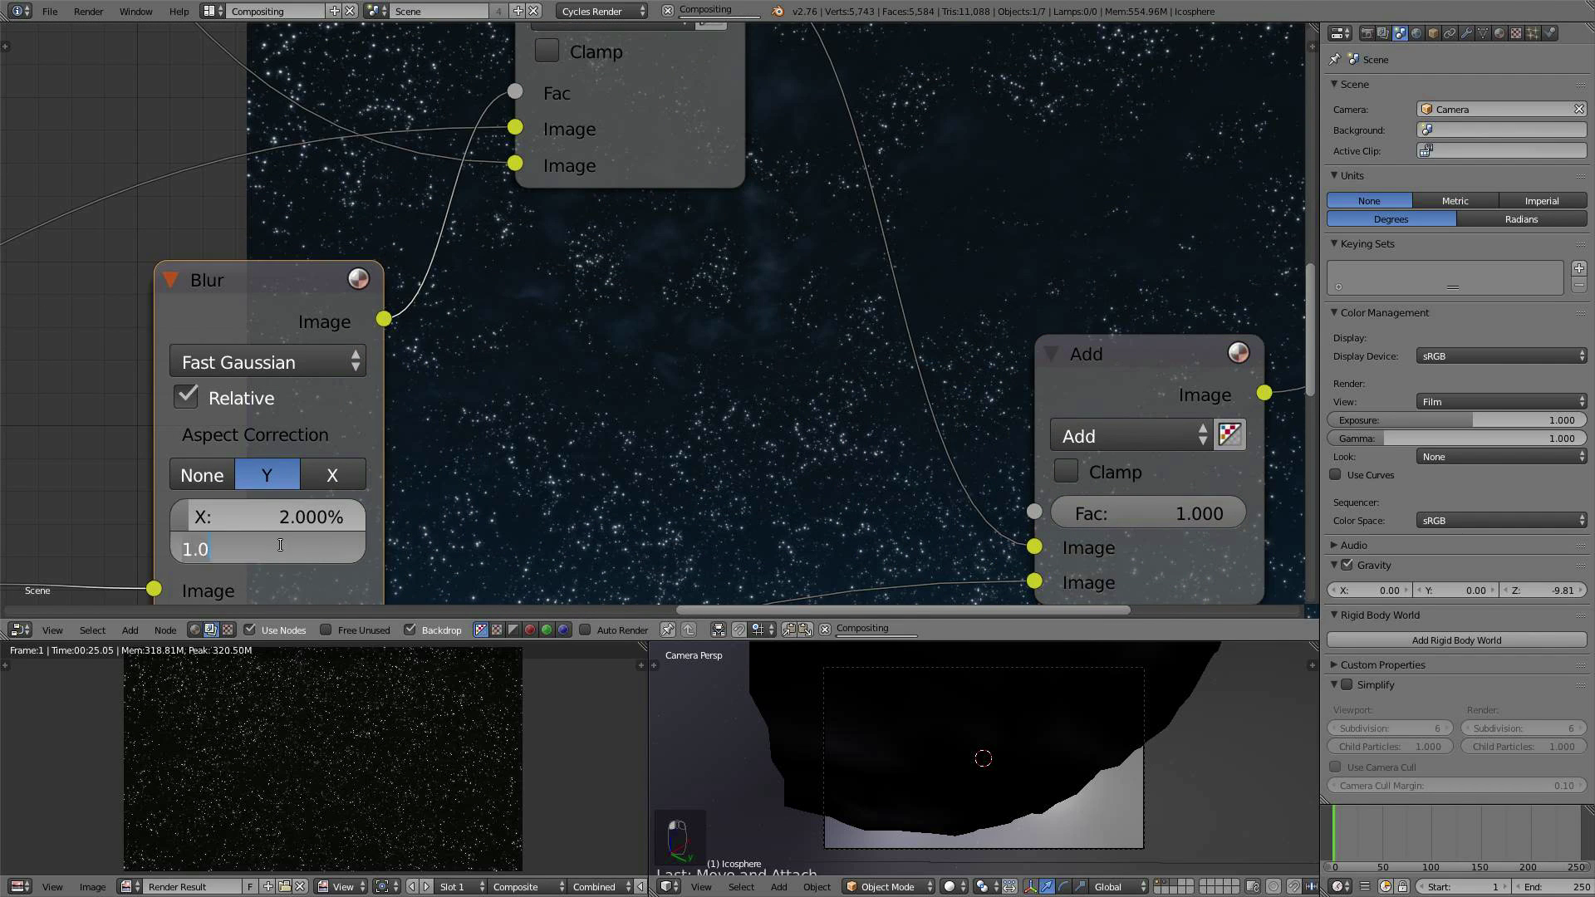
type("2")
key("Return")
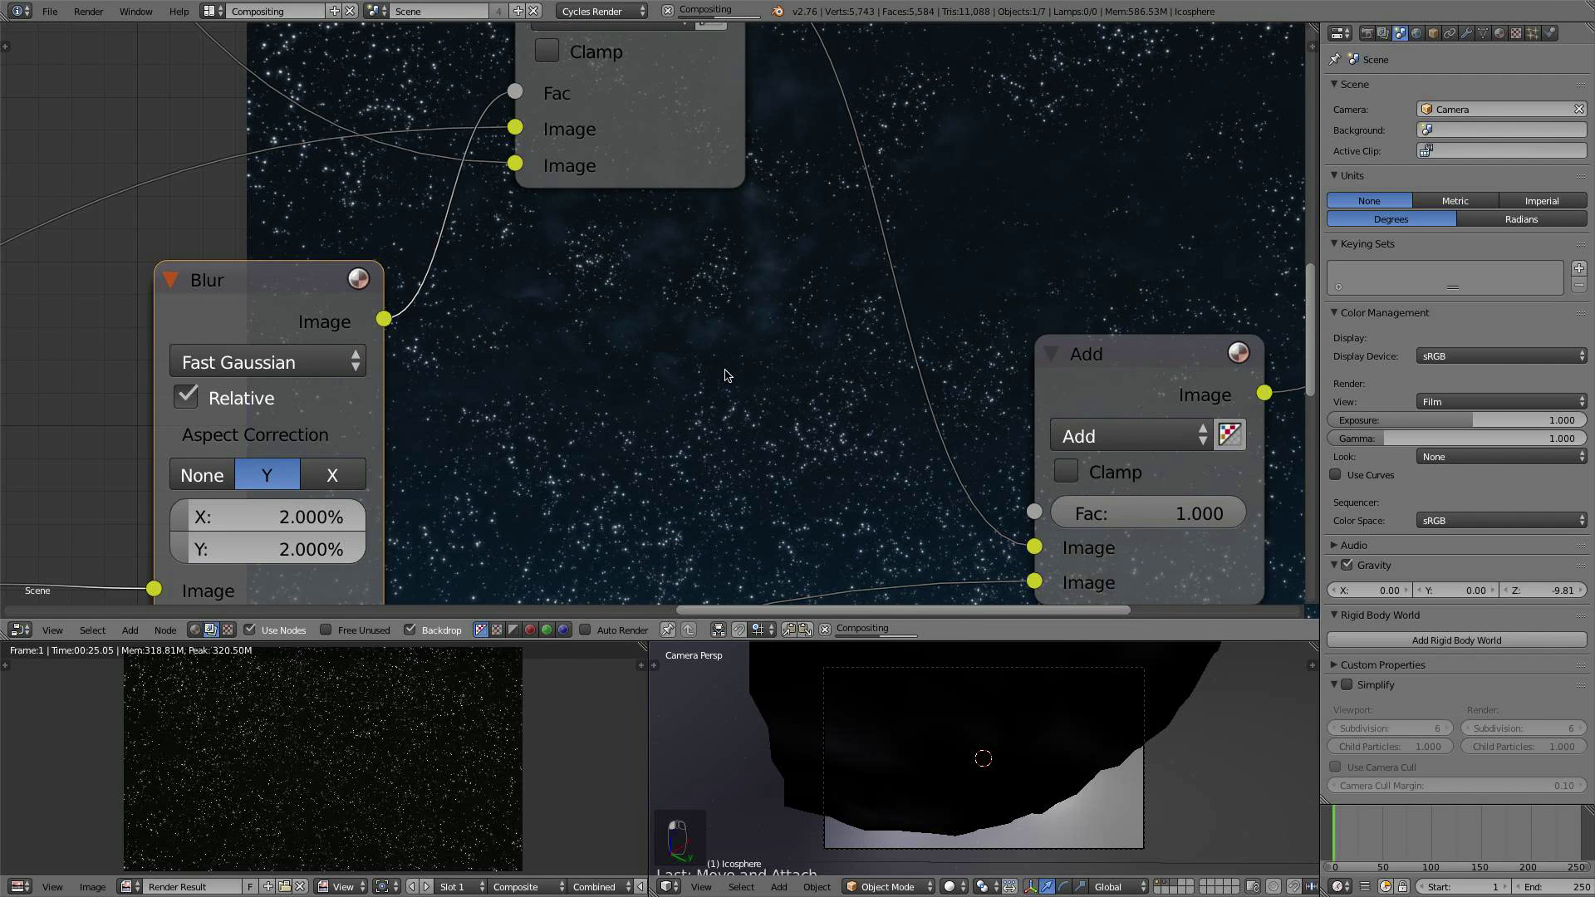
Step: Shrink the backdrop image and shift it so the whole composite can be seen between the nodes
scroll(905, 341, "down", 2)
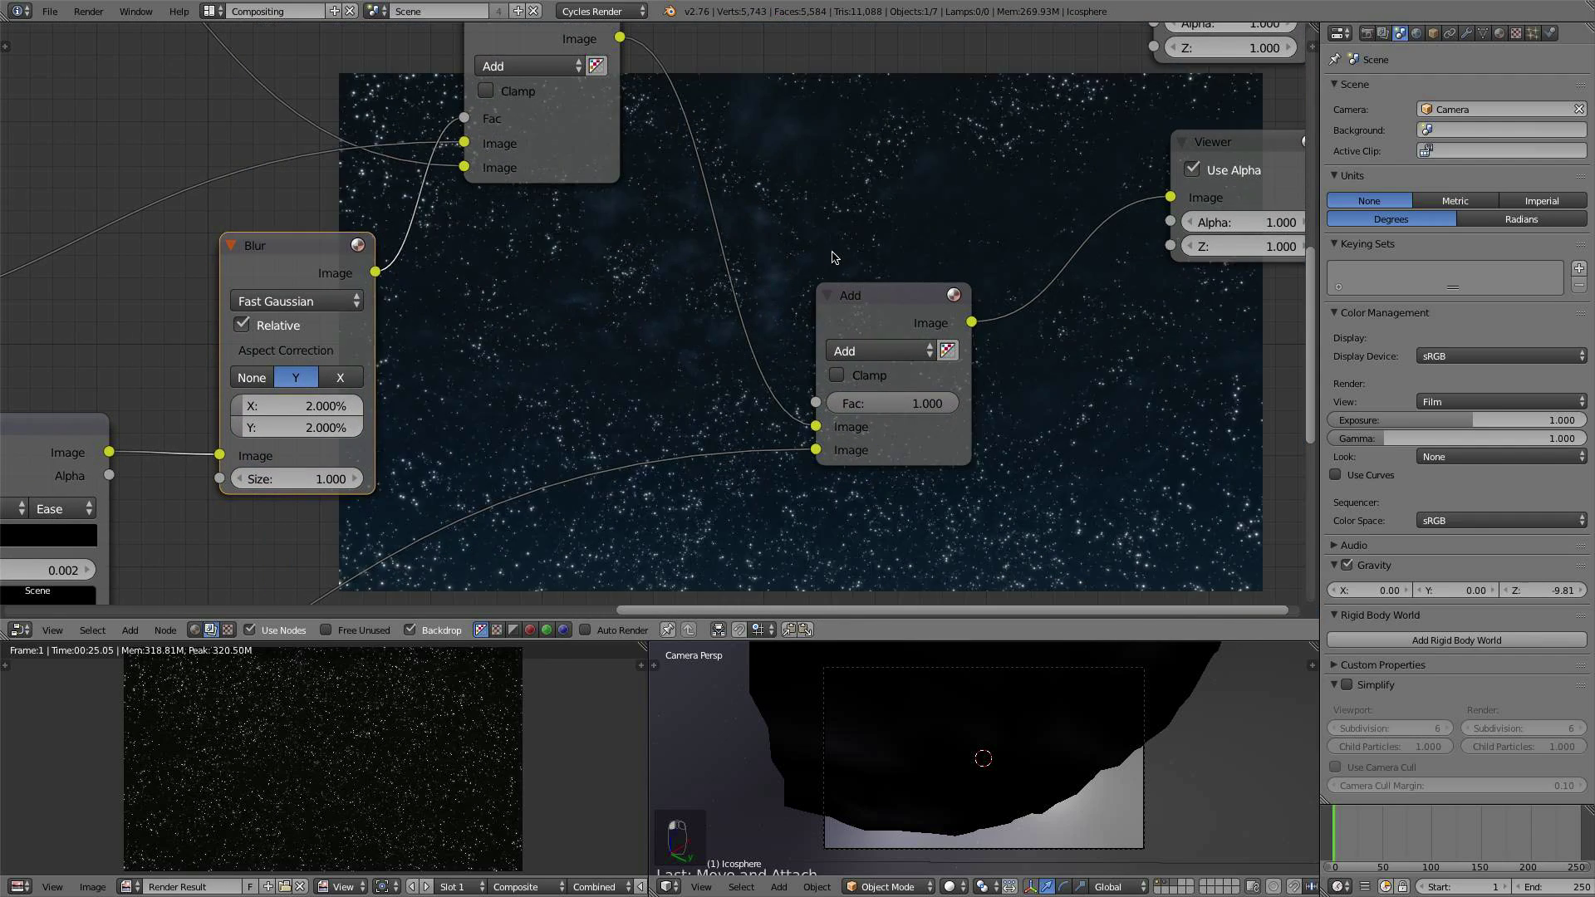
key("v")
key("v")
middle_click_drag(802, 329, 981, 238)
middle_click_drag(877, 385, 806, 339, "alt")
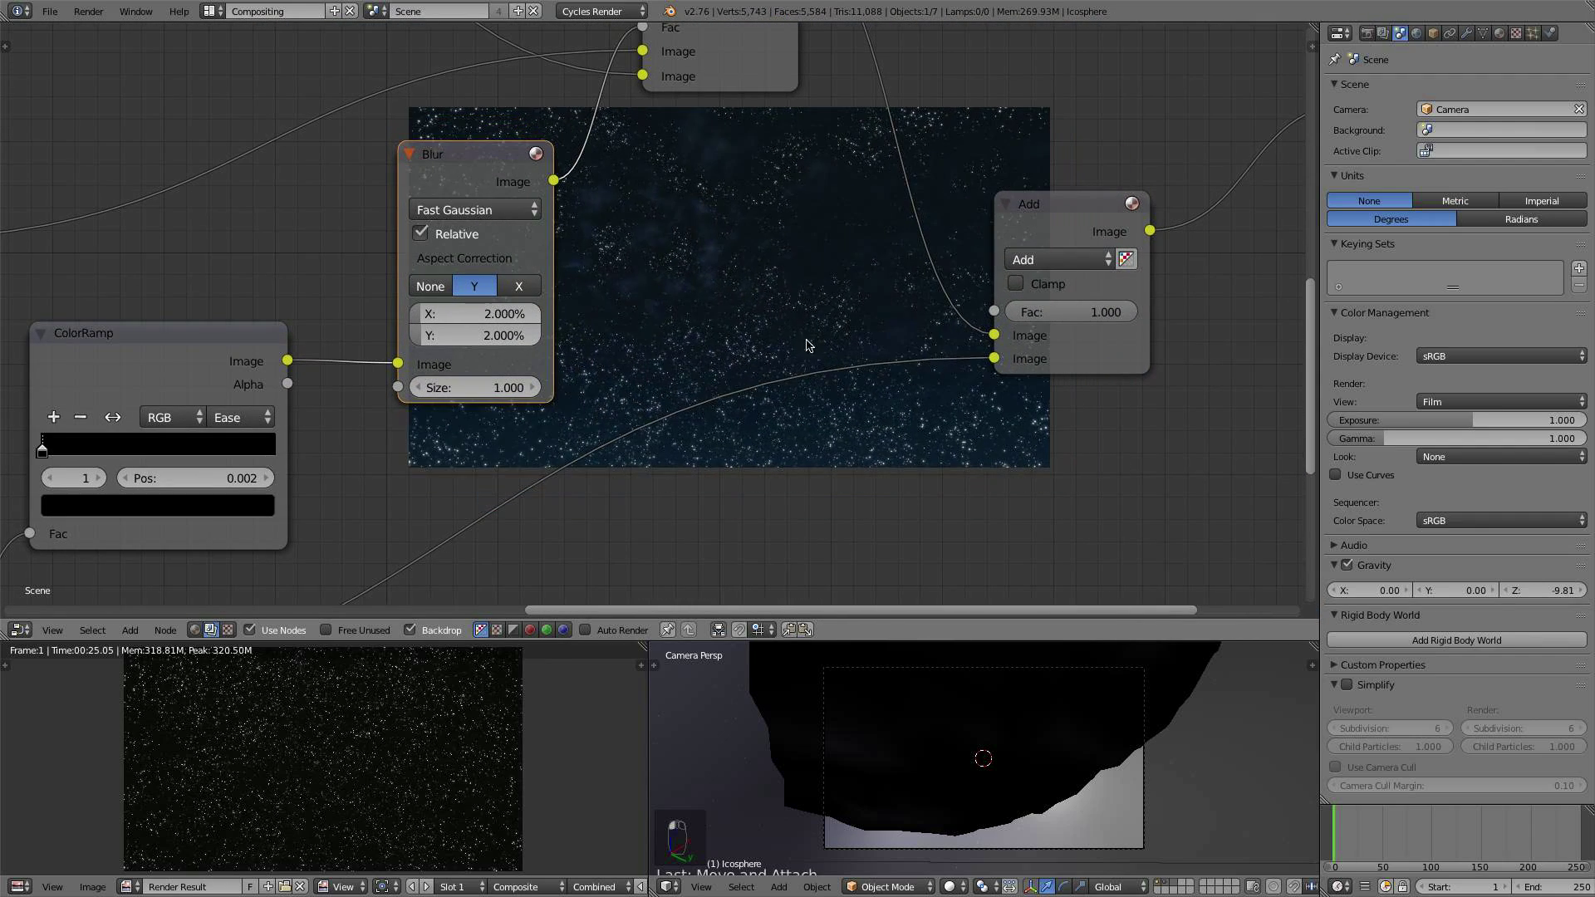
key("v")
key("v")
scroll(766, 285, "up", 3)
mouse_move(719, 260)
middle_mouse_down("alt")
mouse_move(740, 273)
mouse_move(716, 229)
middle_mouse_up("alt")
middle_click_drag(771, 373, 832, 164)
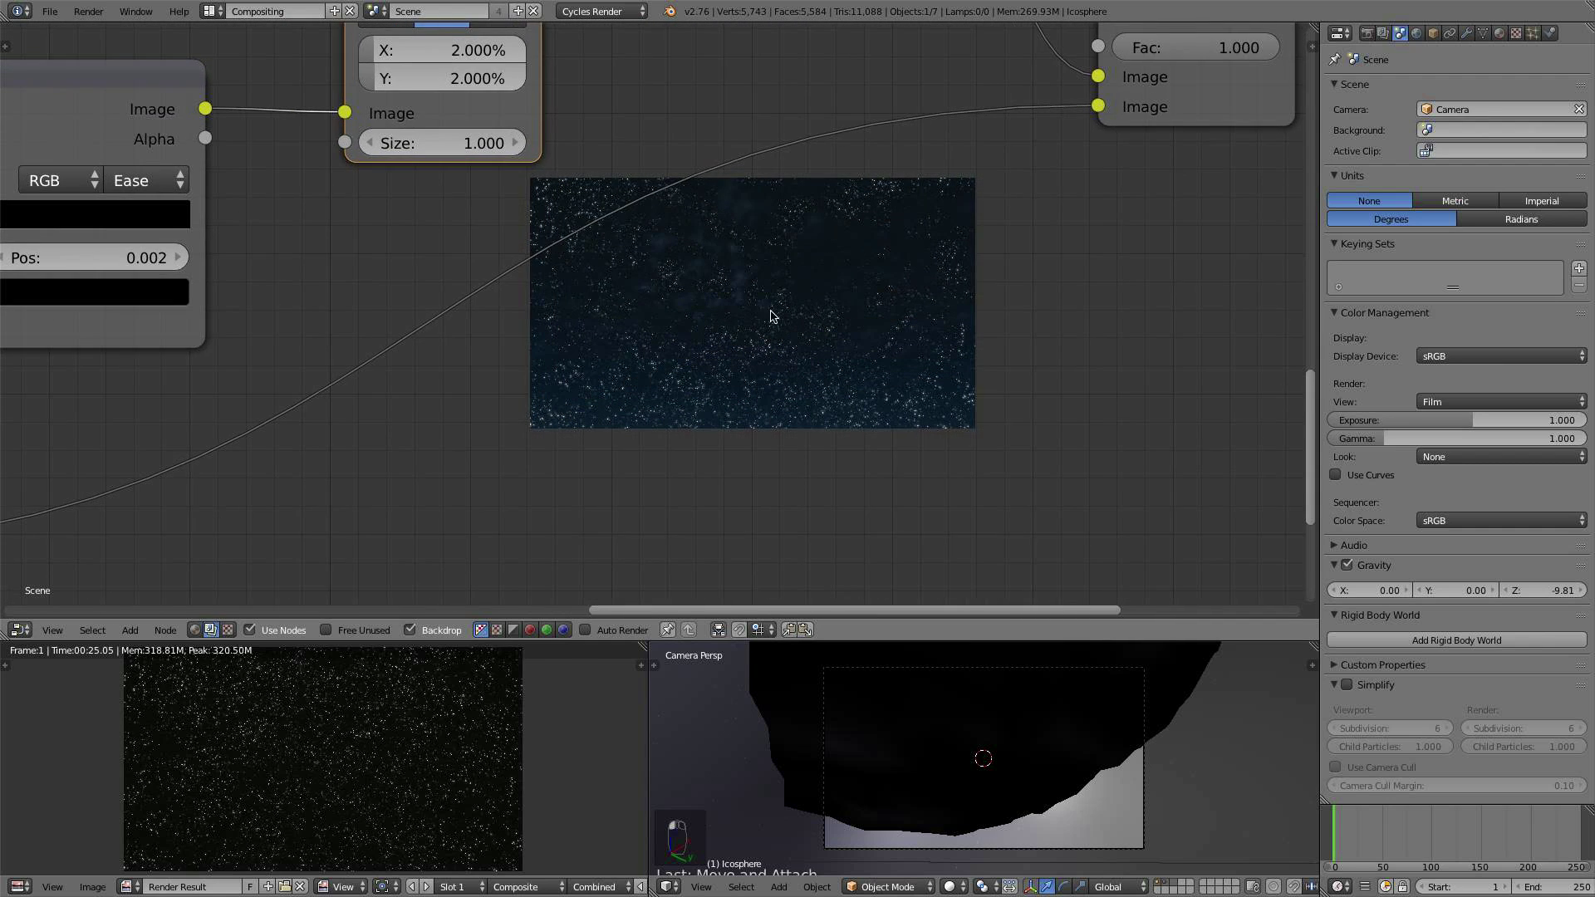
Step: Bring the Blur node's X and Y sizes back to 1% each
scroll(771, 311, "down", 5)
middle_click_drag(828, 295, 868, 255)
middle_click_drag(510, 398, 780, 332)
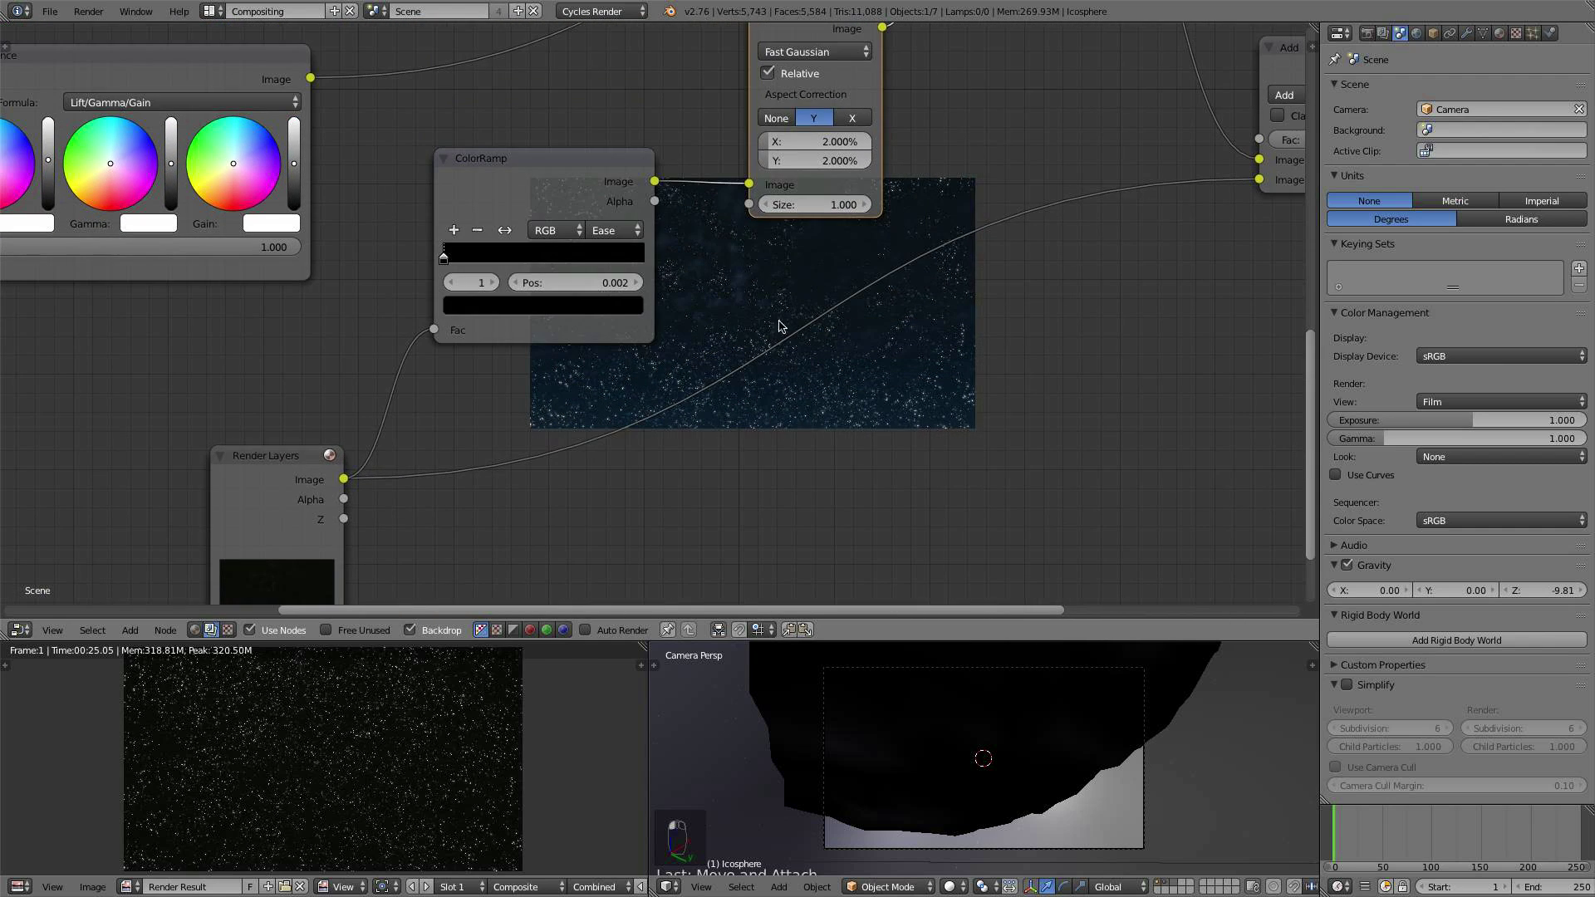
left_click(814, 141)
type("2.0")
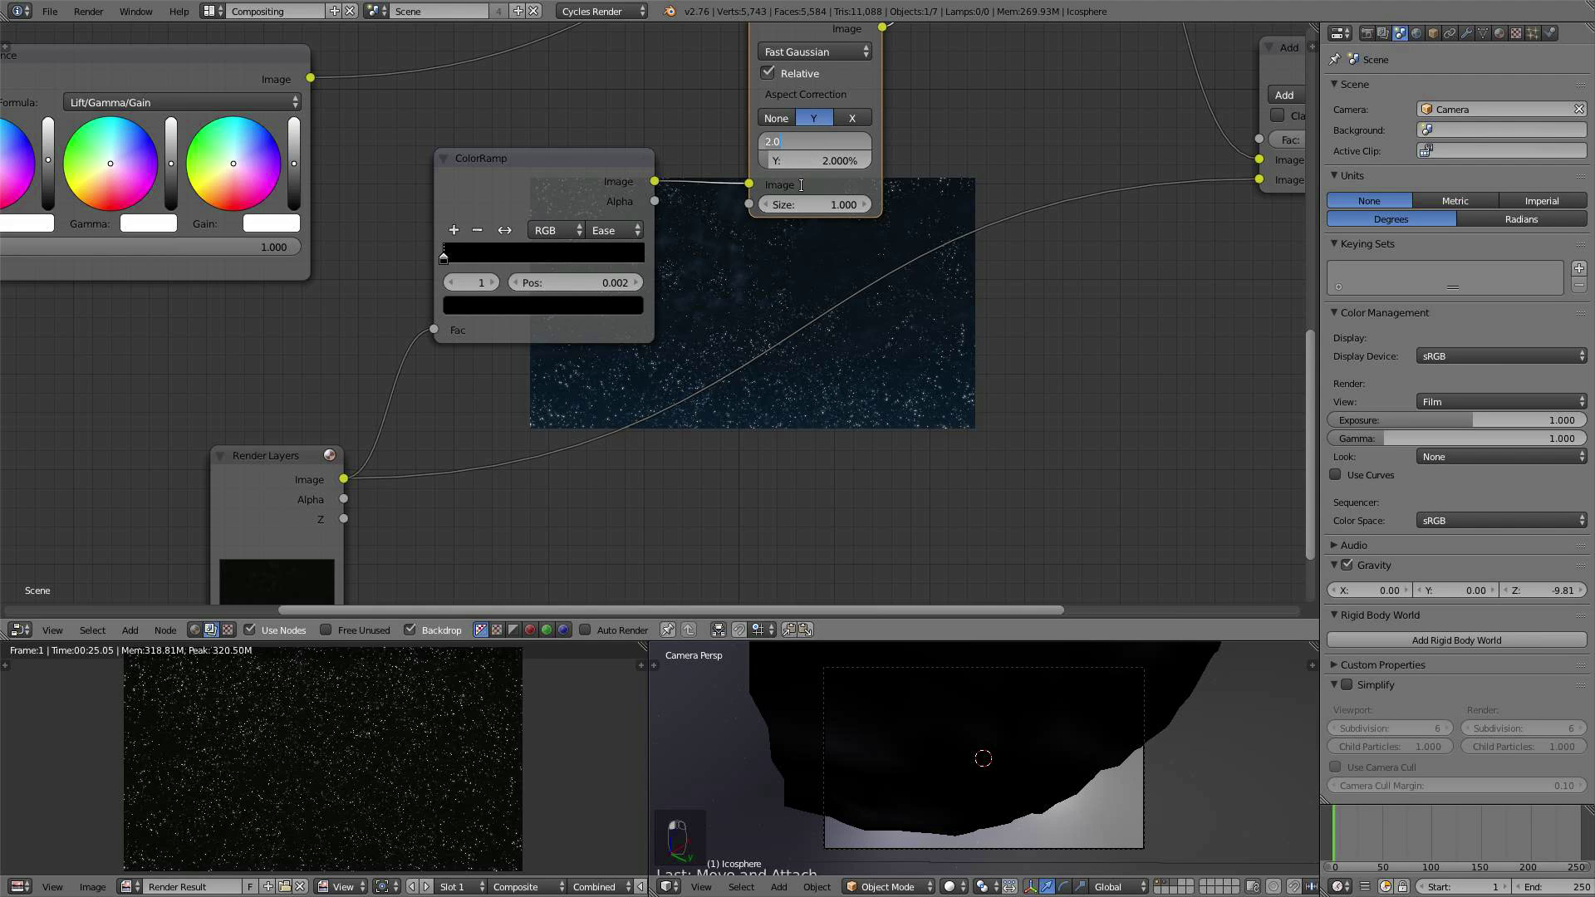
key("Return")
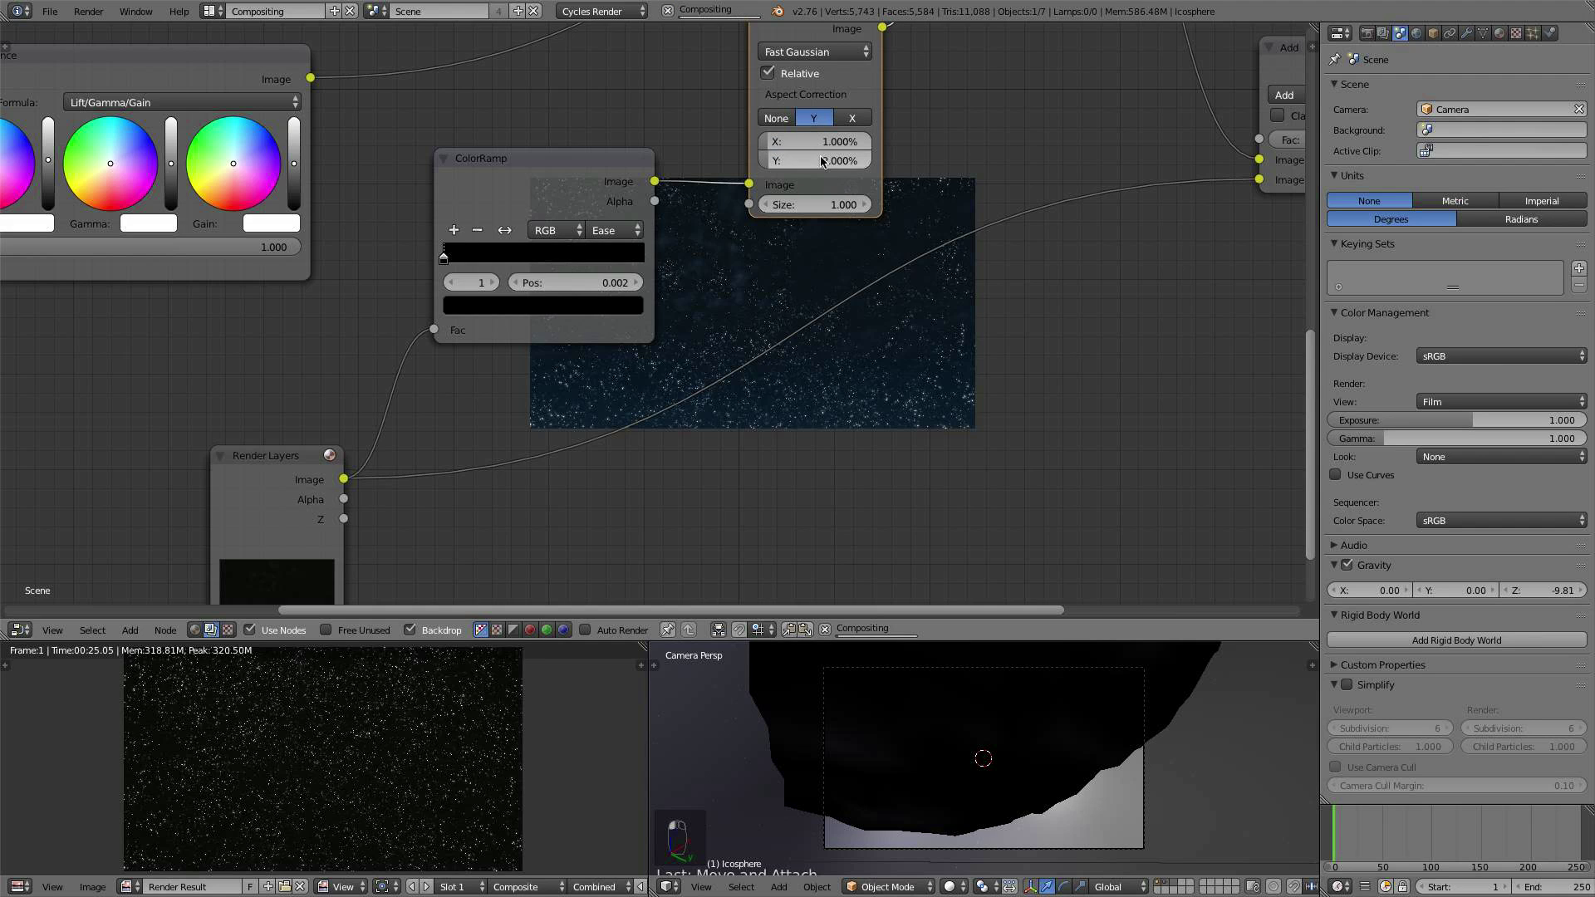
left_click(818, 160)
type("1")
key("Return")
Step: Compare the ColorRamp's cloud mask with the Blur node's output by previewing each through the Viewer
middle_click_drag(867, 240, 663, 182)
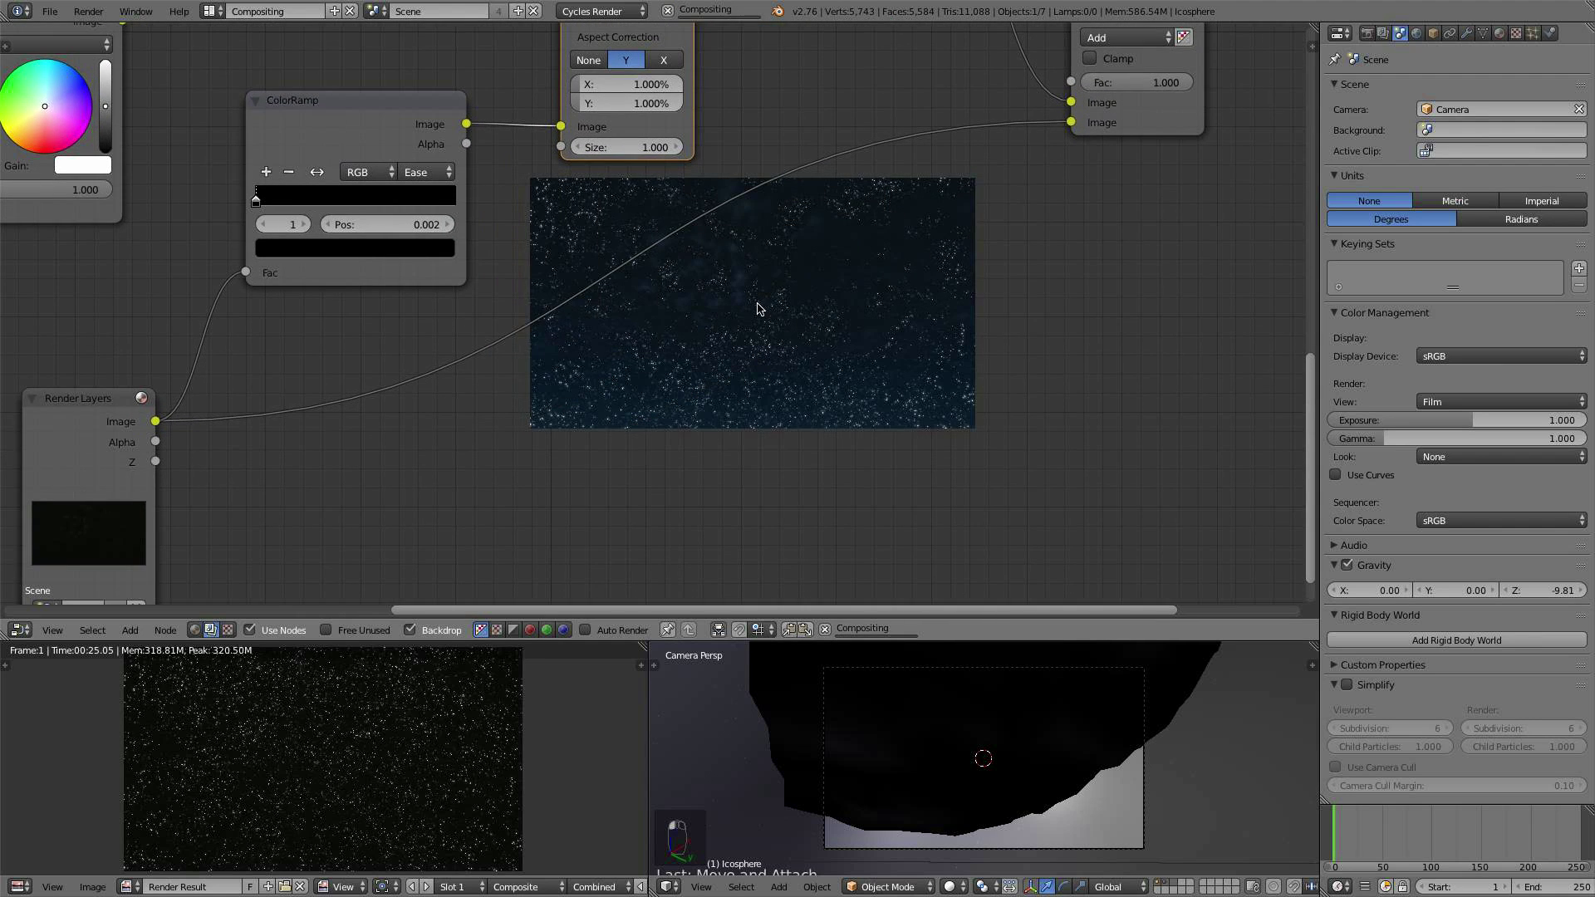
scroll(787, 263, "down", 2)
left_click(491, 170, "ctrl+shift")
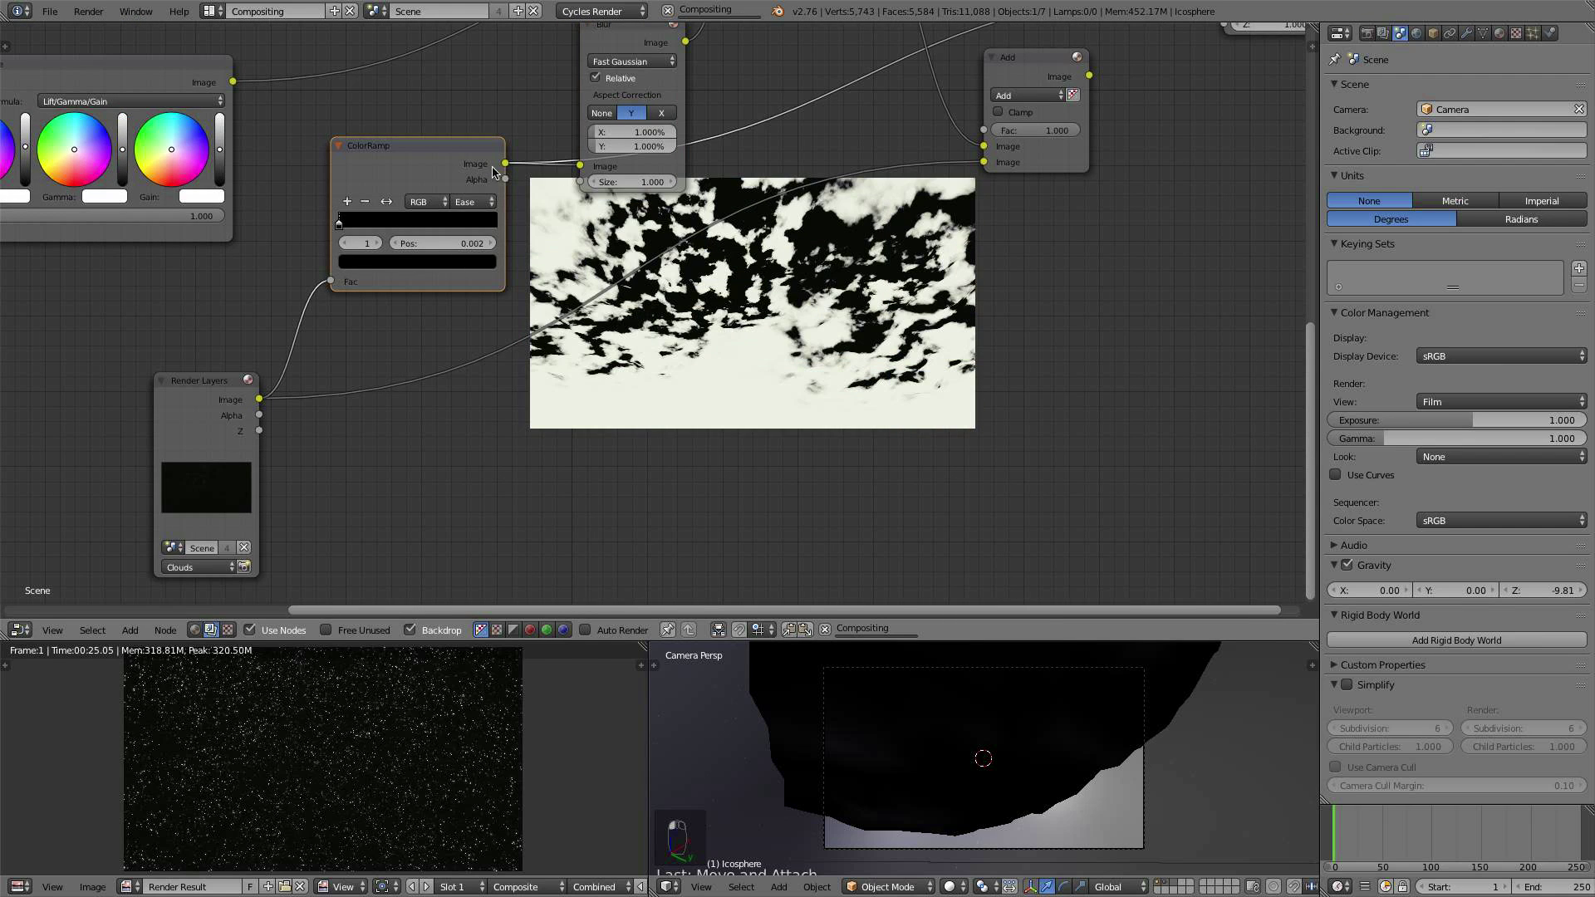
scroll(492, 172, "up", 3)
middle_click_drag(698, 33, 712, 205)
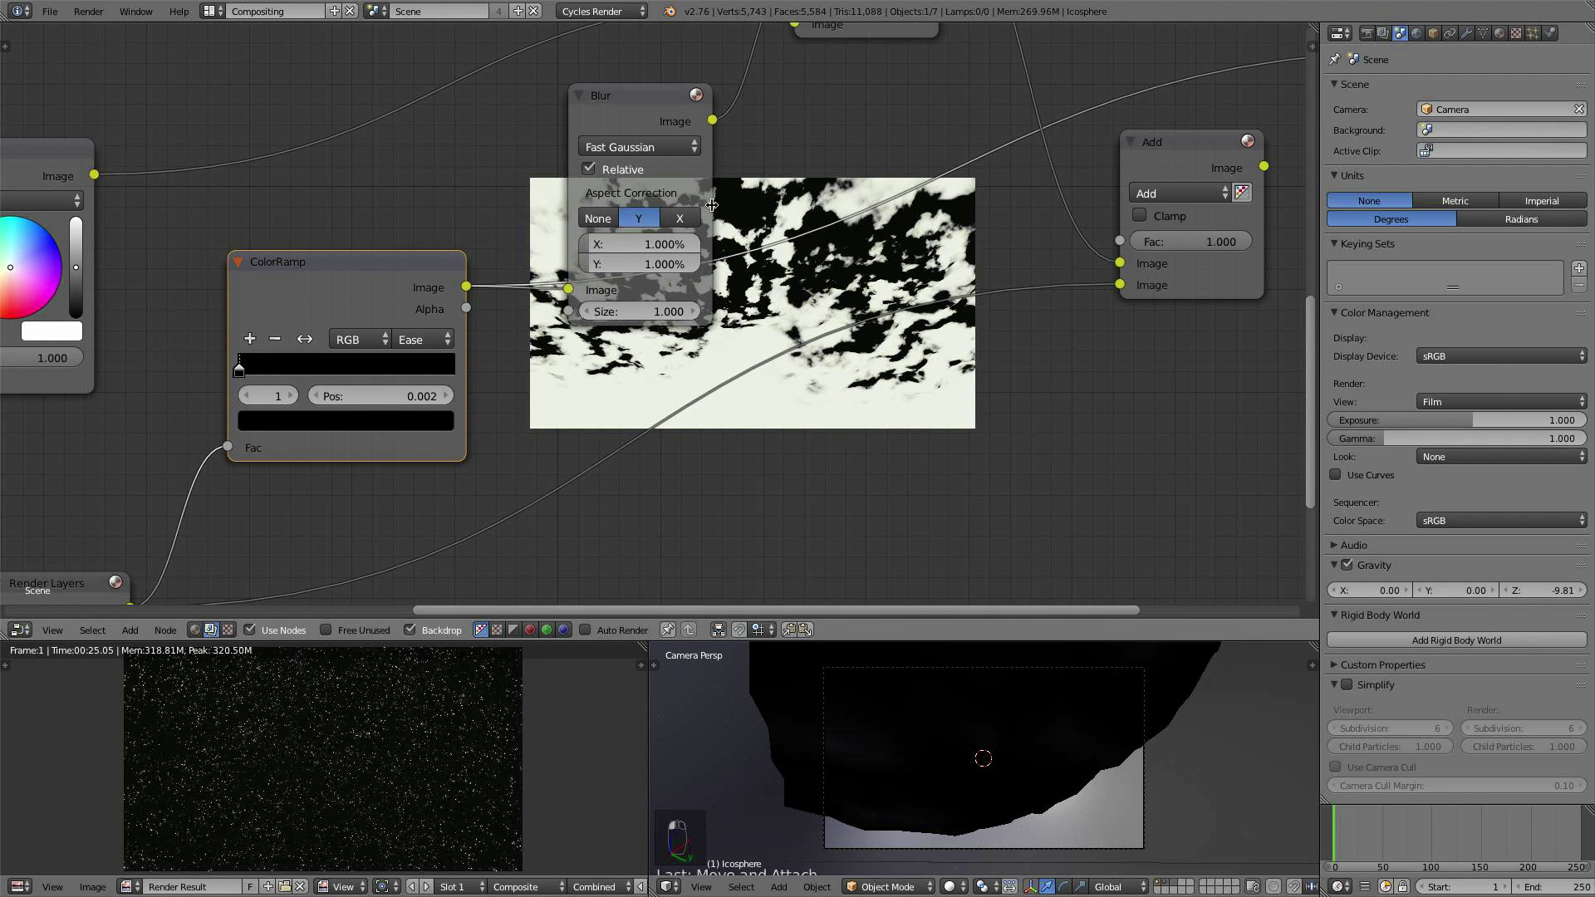
left_click(712, 206, "ctrl+shift")
scroll(712, 205, "up", 2)
middle_click_drag(853, 304, 587, 225)
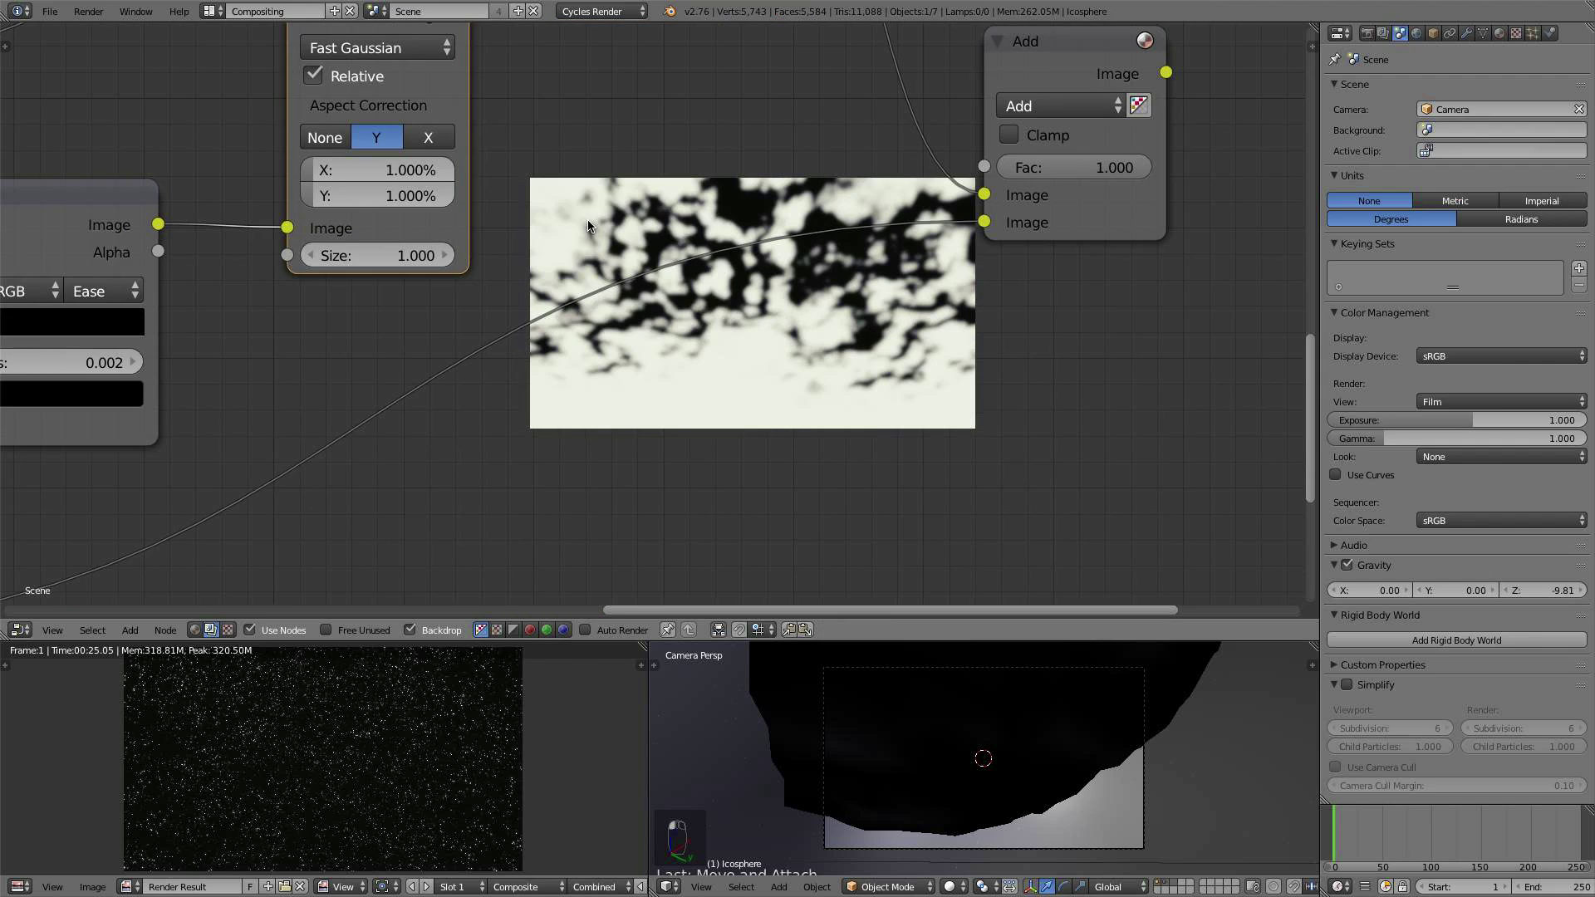
Step: Set the Blur node's X and Y sizes to 1.5% each
middle_click_drag(352, 305, 449, 305)
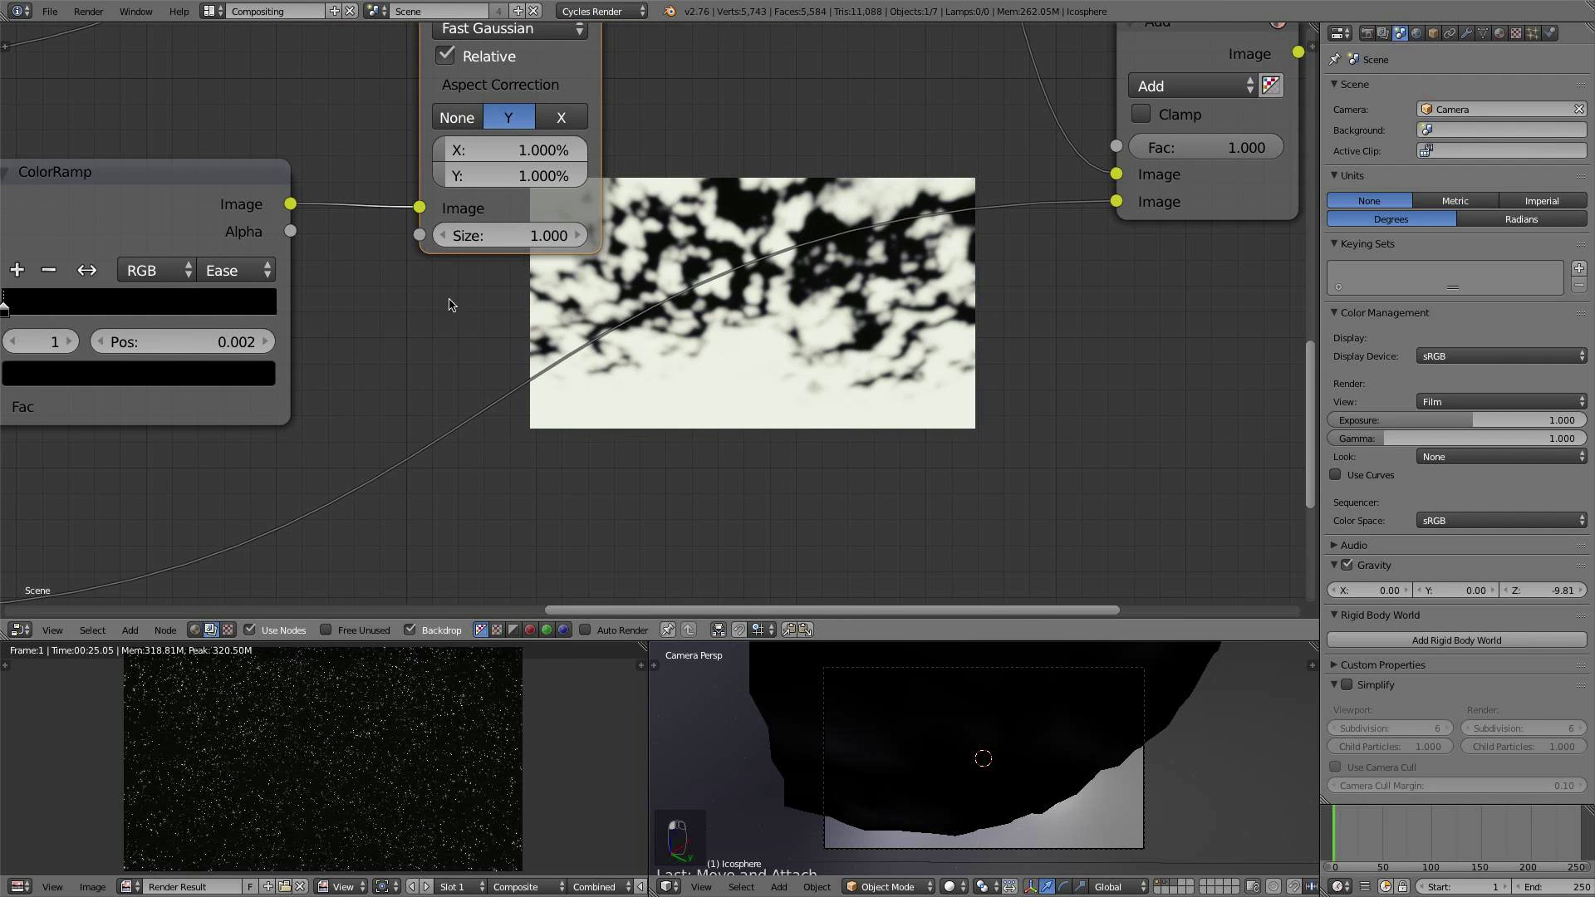
left_click(525, 151)
type("1.5")
key("Return")
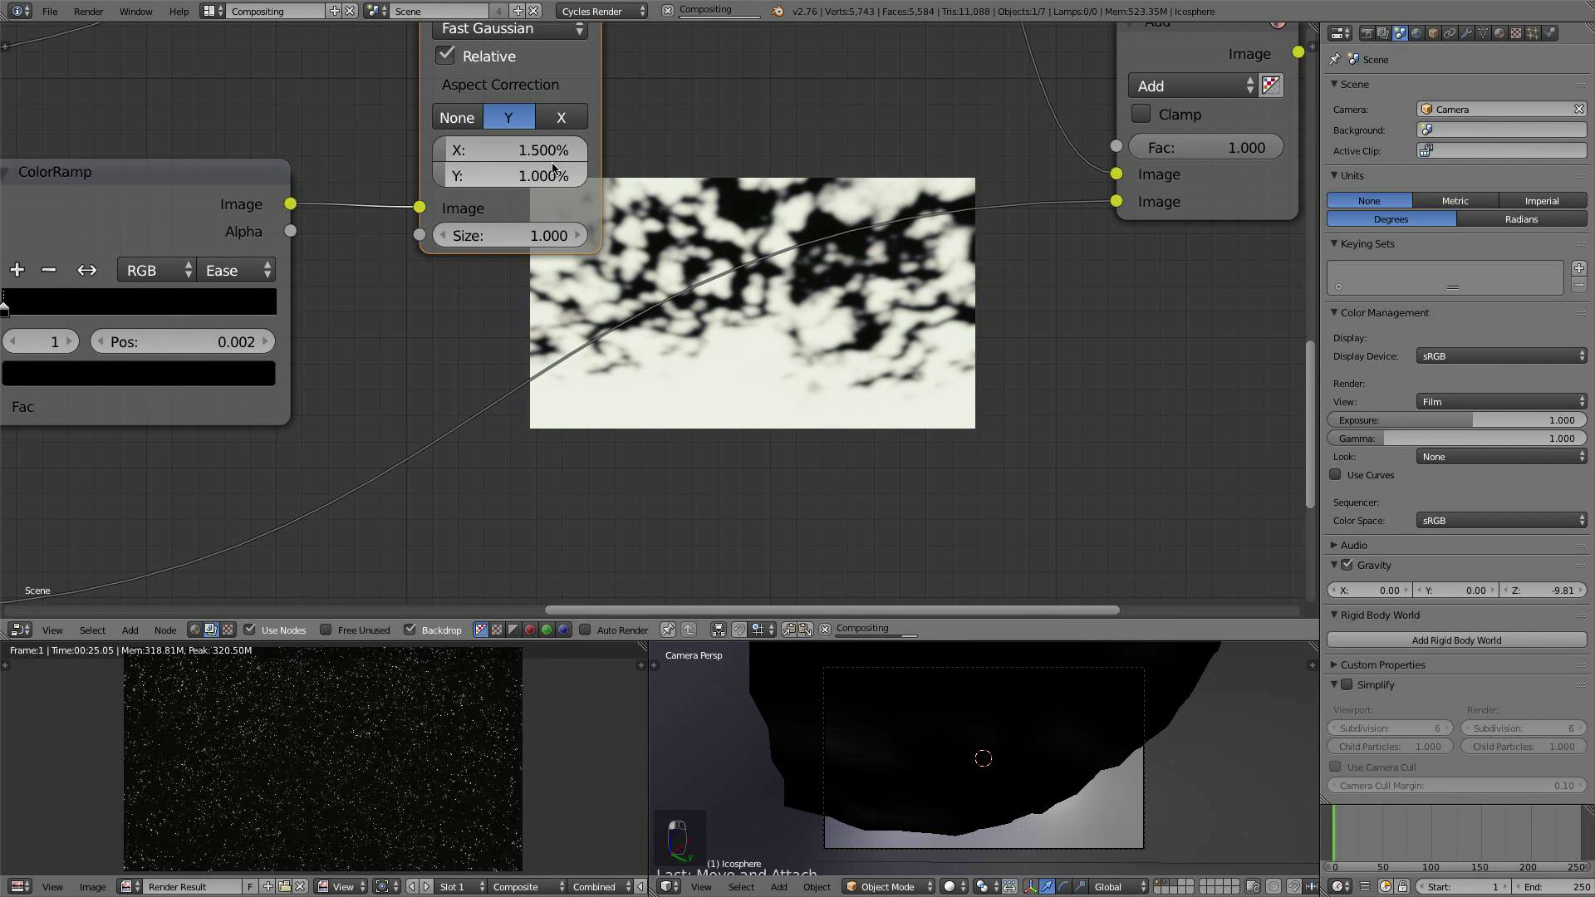
left_click(527, 175)
type("1.5")
key("Return")
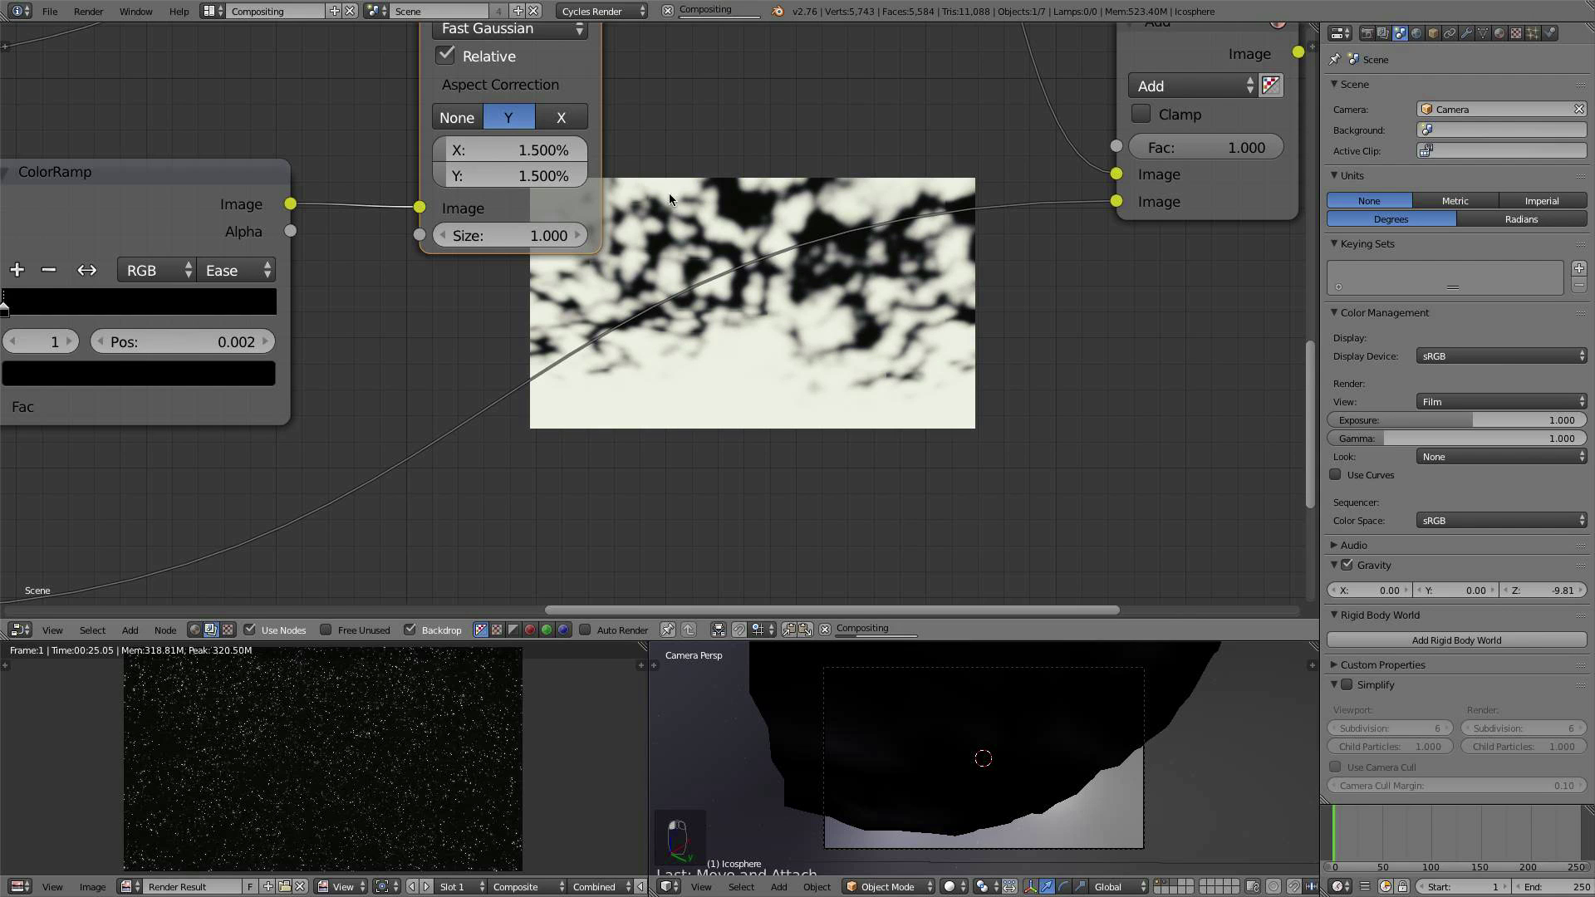
Step: Preview the Clouds render layer through the Viewer and add a Color Balance node beside it
scroll(400, 369, "down", 2)
scroll(400, 369, "down", 2)
middle_click_drag(399, 369, 644, 292)
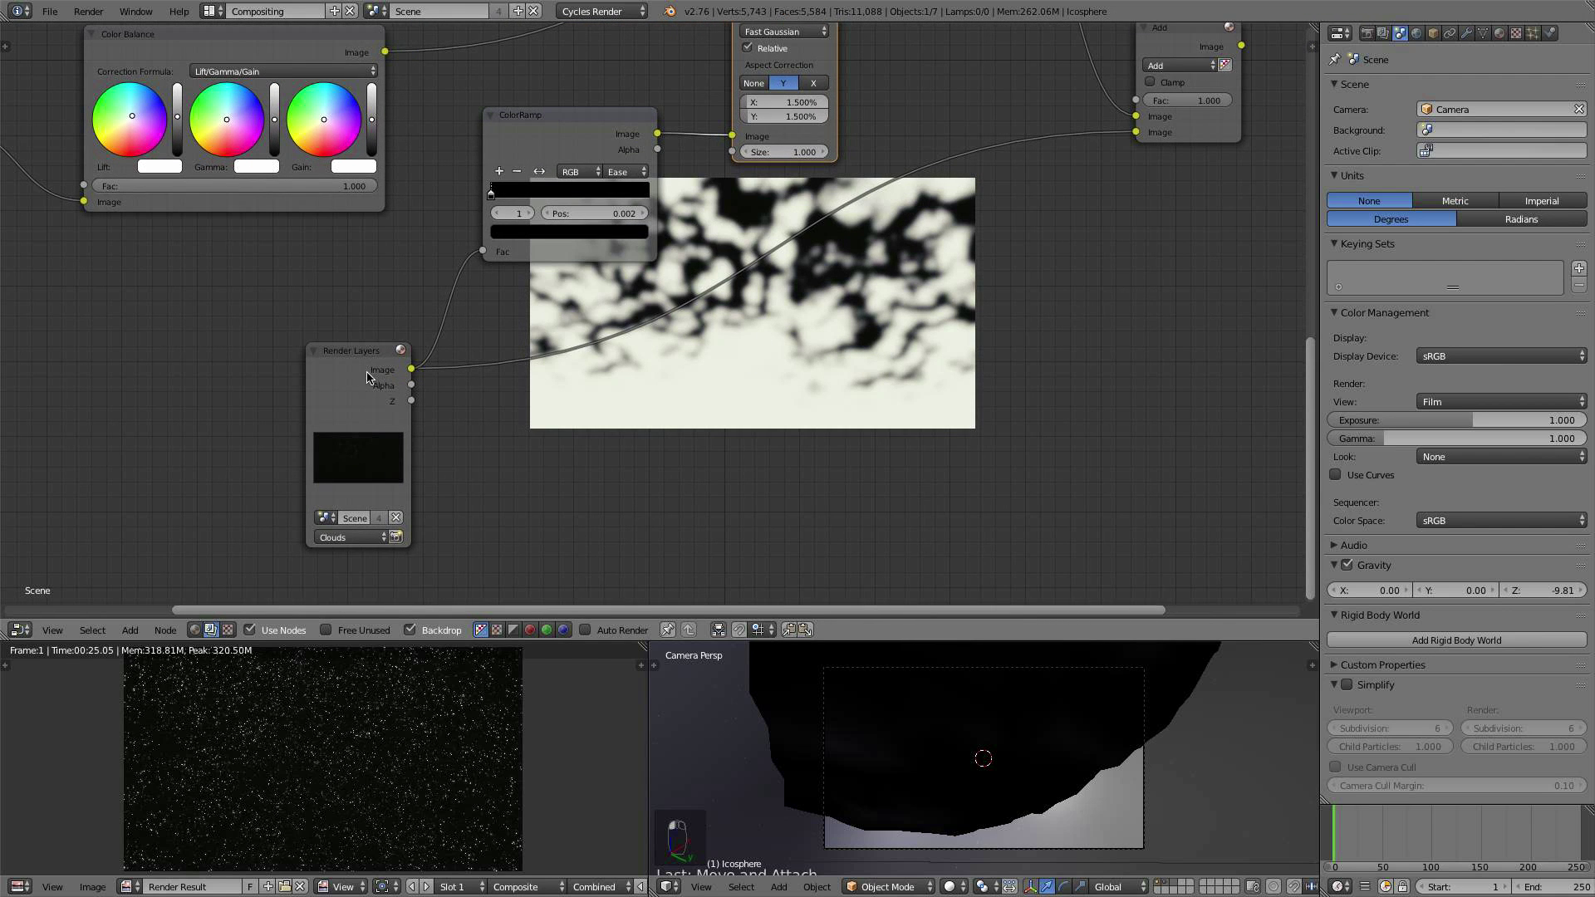
scroll(463, 392, "up", 4)
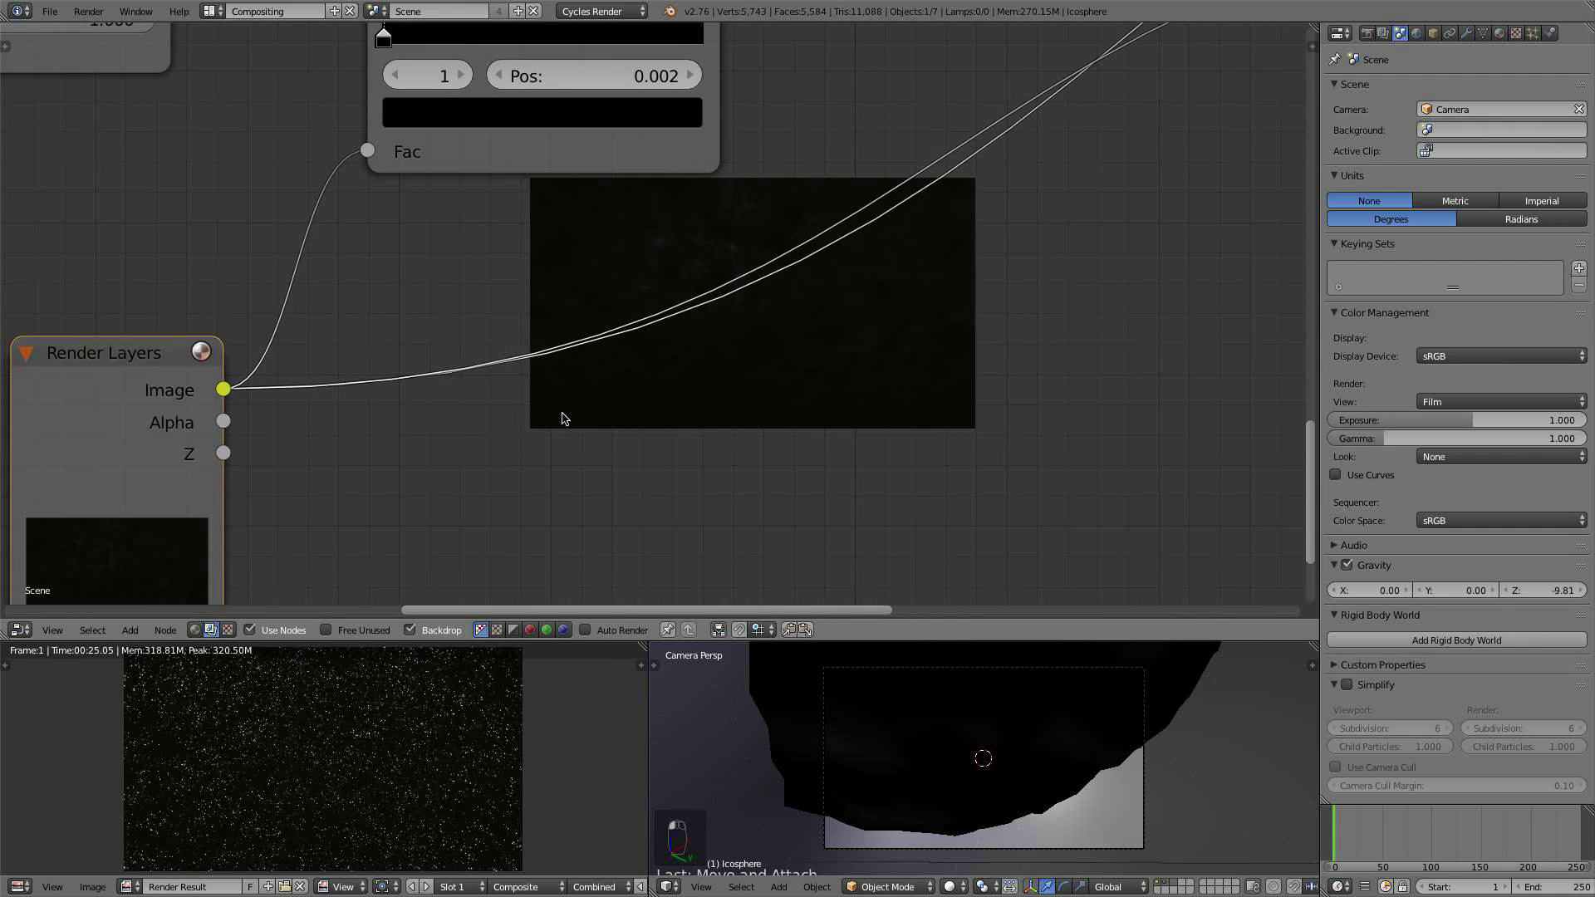
key("shift+a")
mouse_move(466, 402)
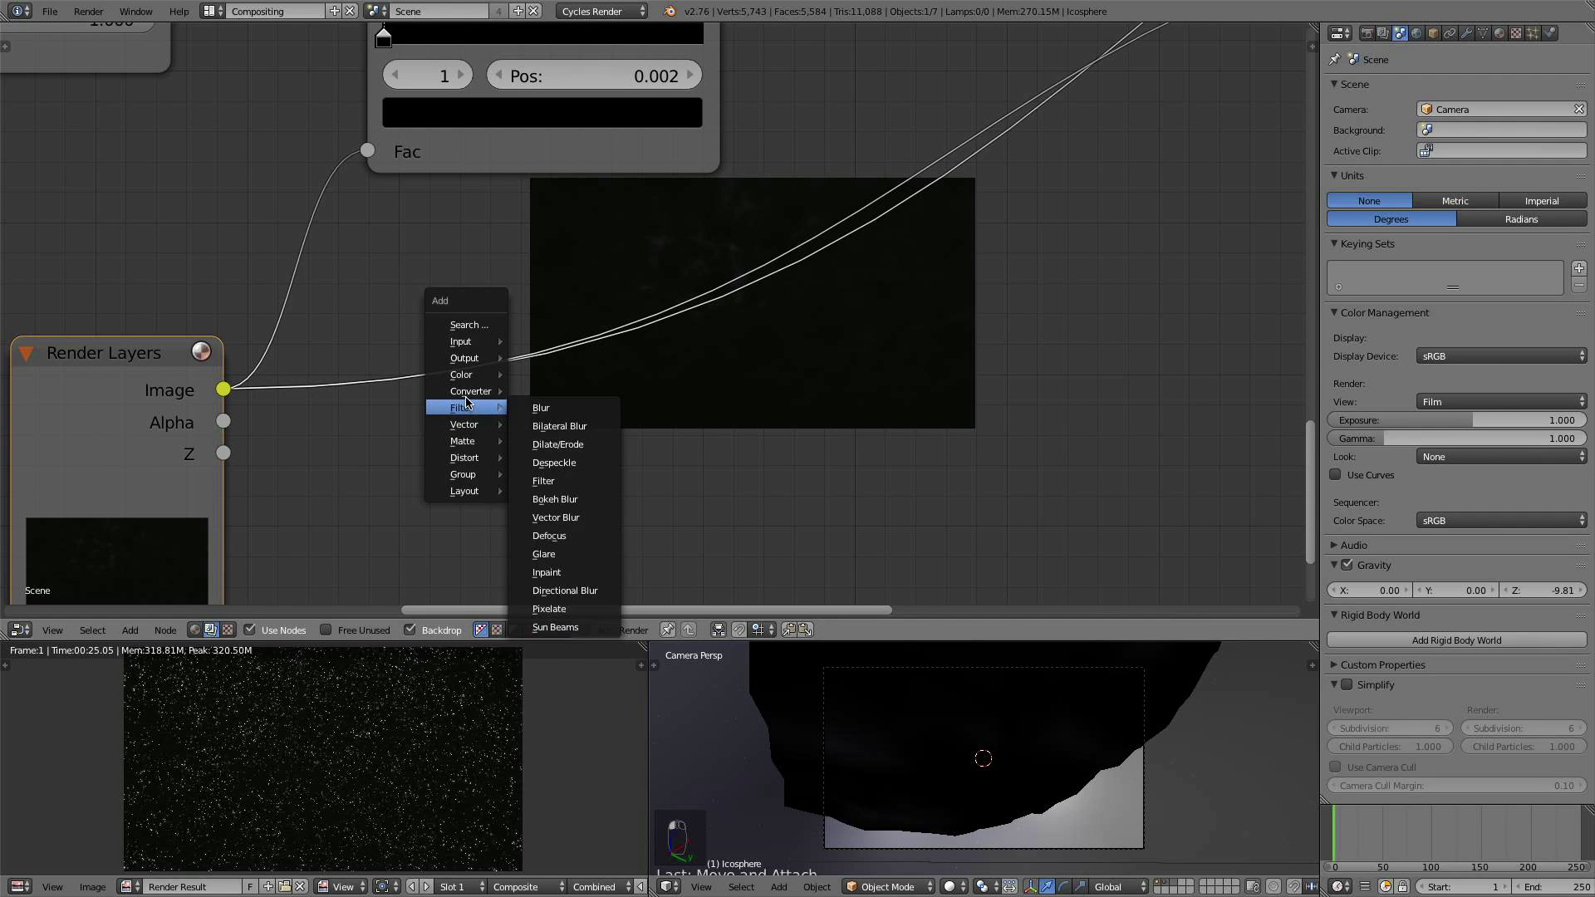
mouse_move(468, 375)
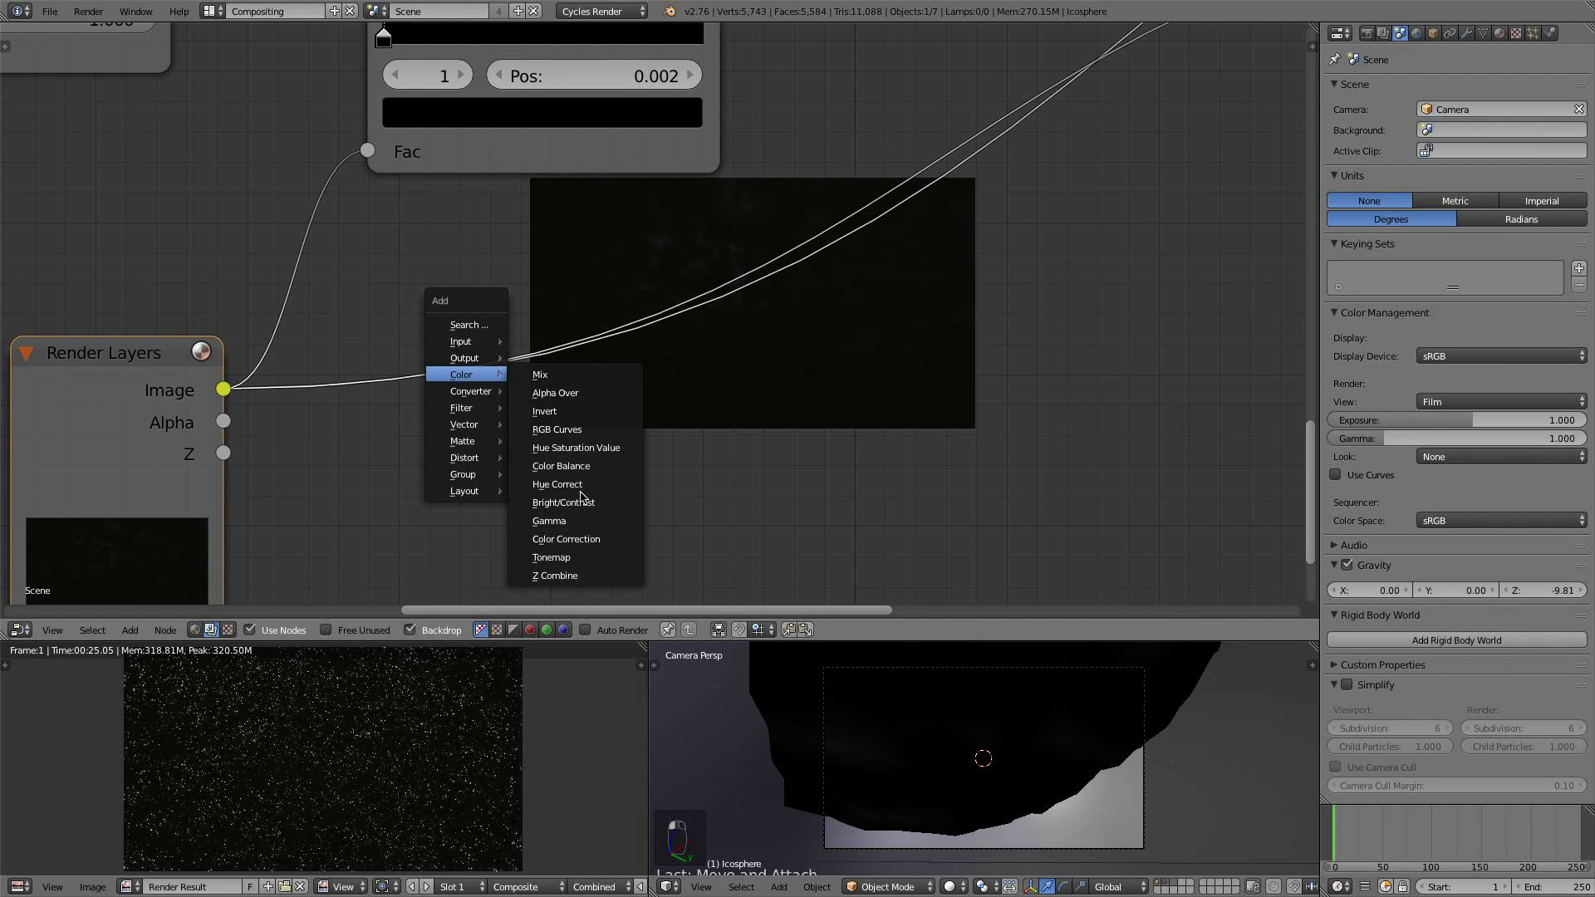
left_click(587, 467)
left_click(393, 342)
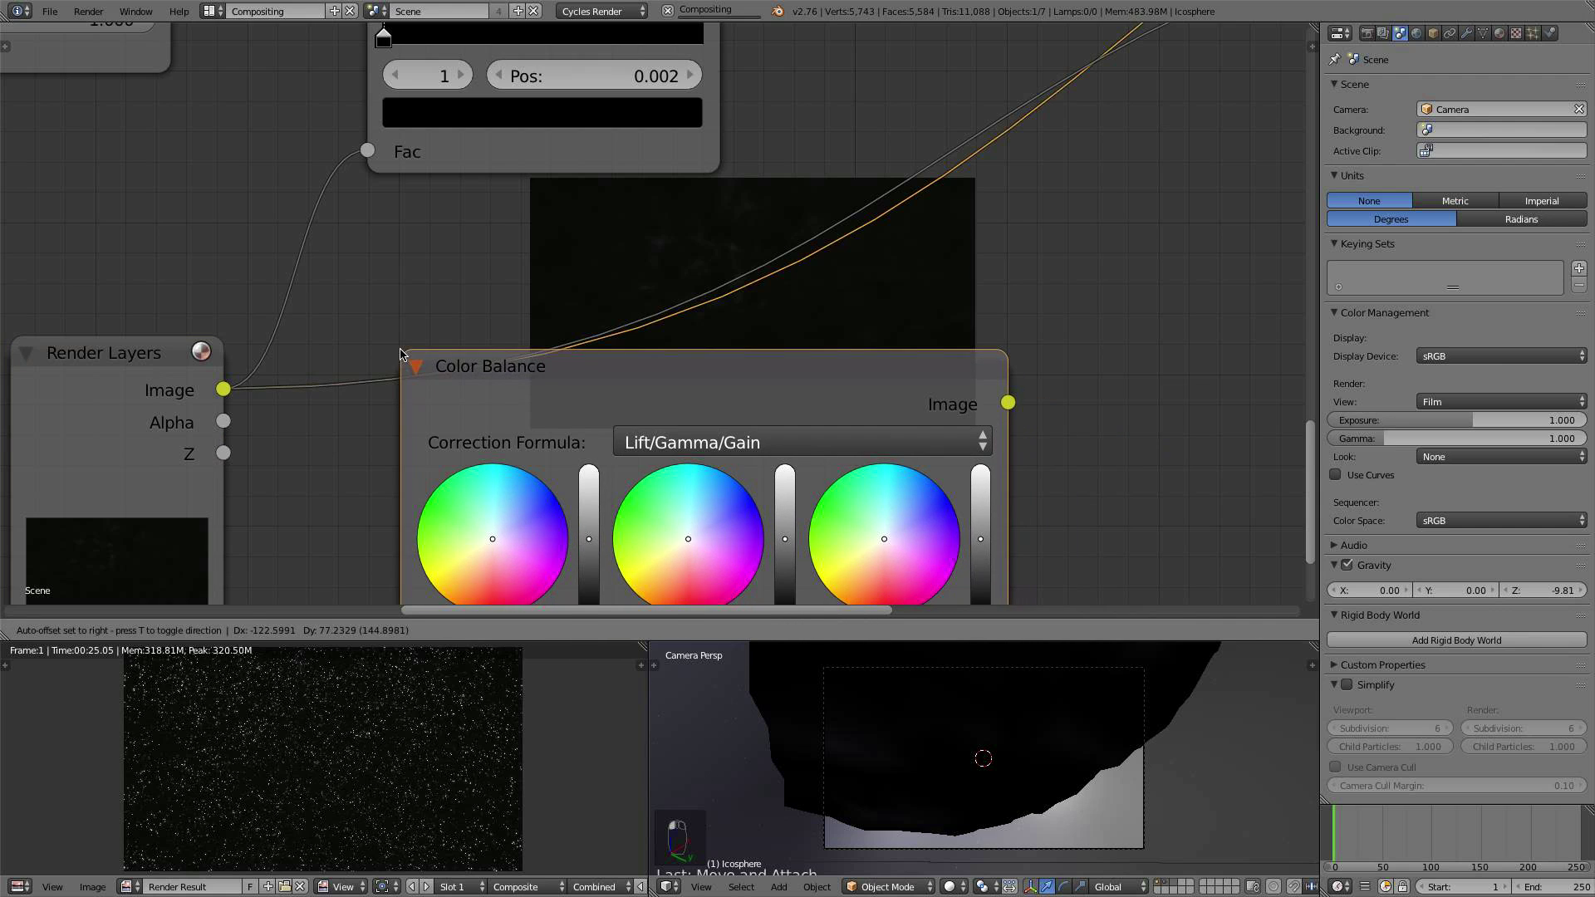
Step: Connect the new Color Balance node's output to the second image input of the final Add node
scroll(750, 282, "down", 4)
middle_click_drag(749, 282, 517, 348)
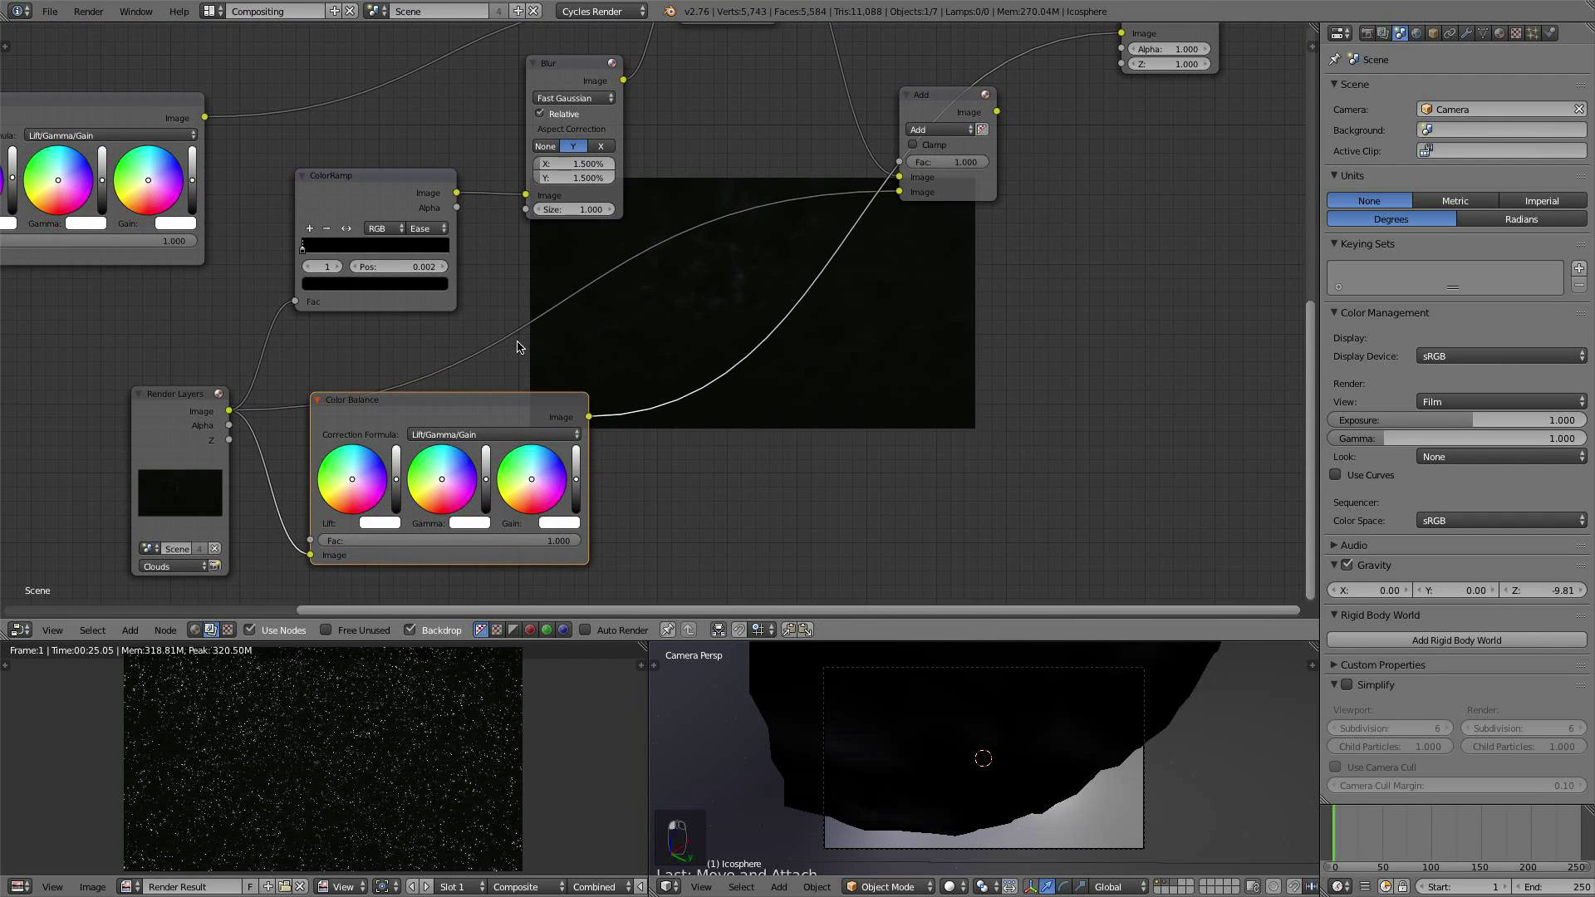
left_click_drag(589, 416, 902, 191)
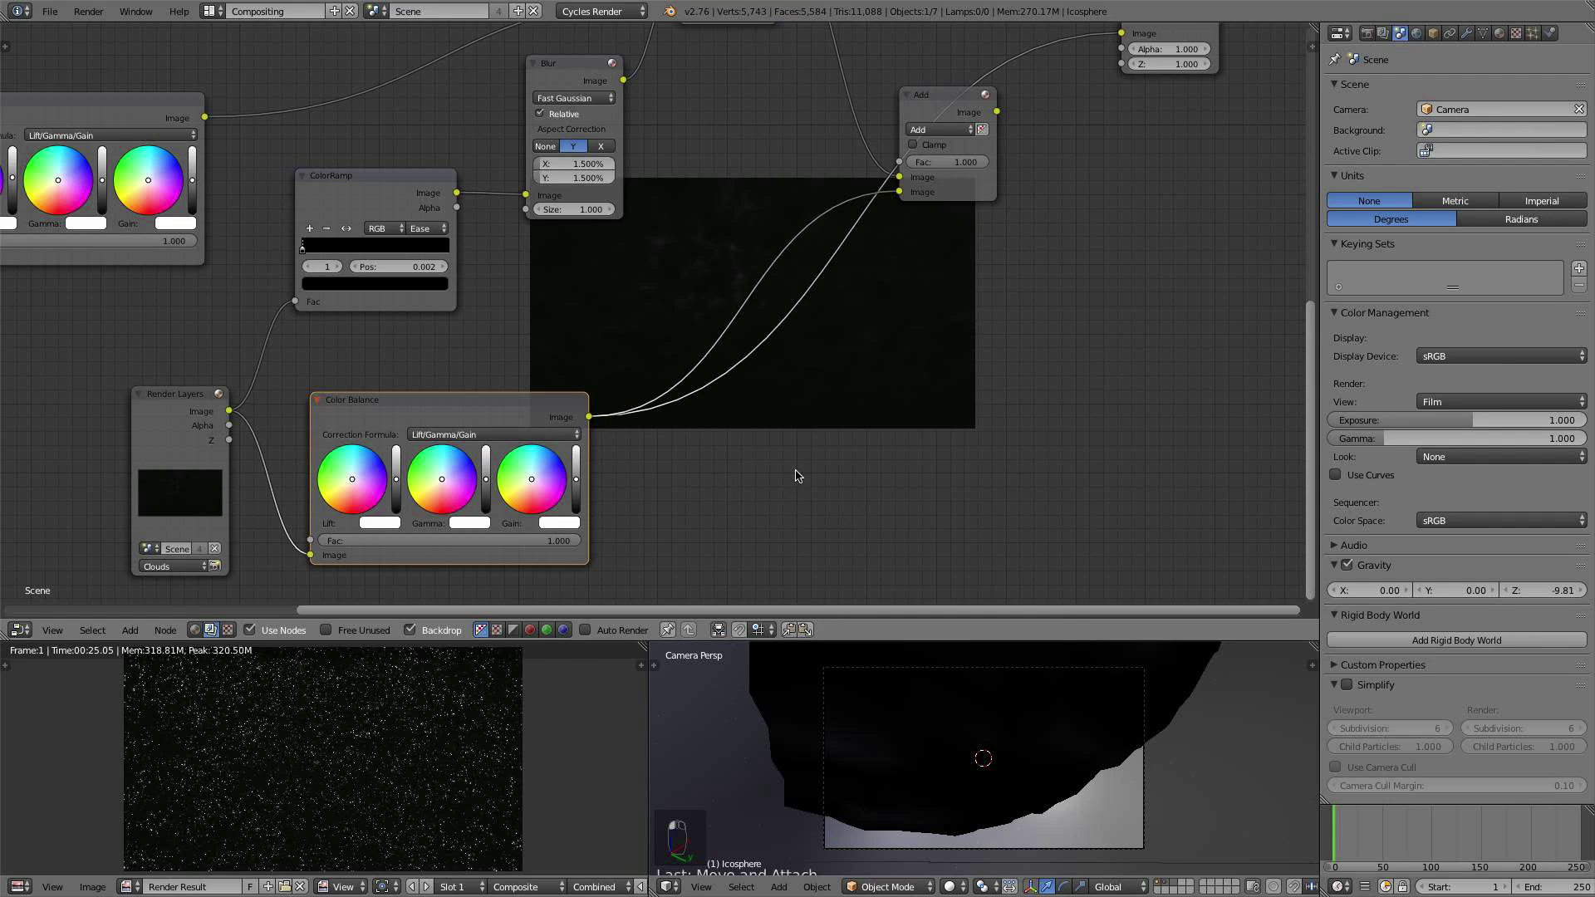
Step: Raise the gain and gamma brightness of the clouds' Color Balance node to brighten the clouds
scroll(772, 367, "up", 3)
left_click_drag(459, 427, 458, 424)
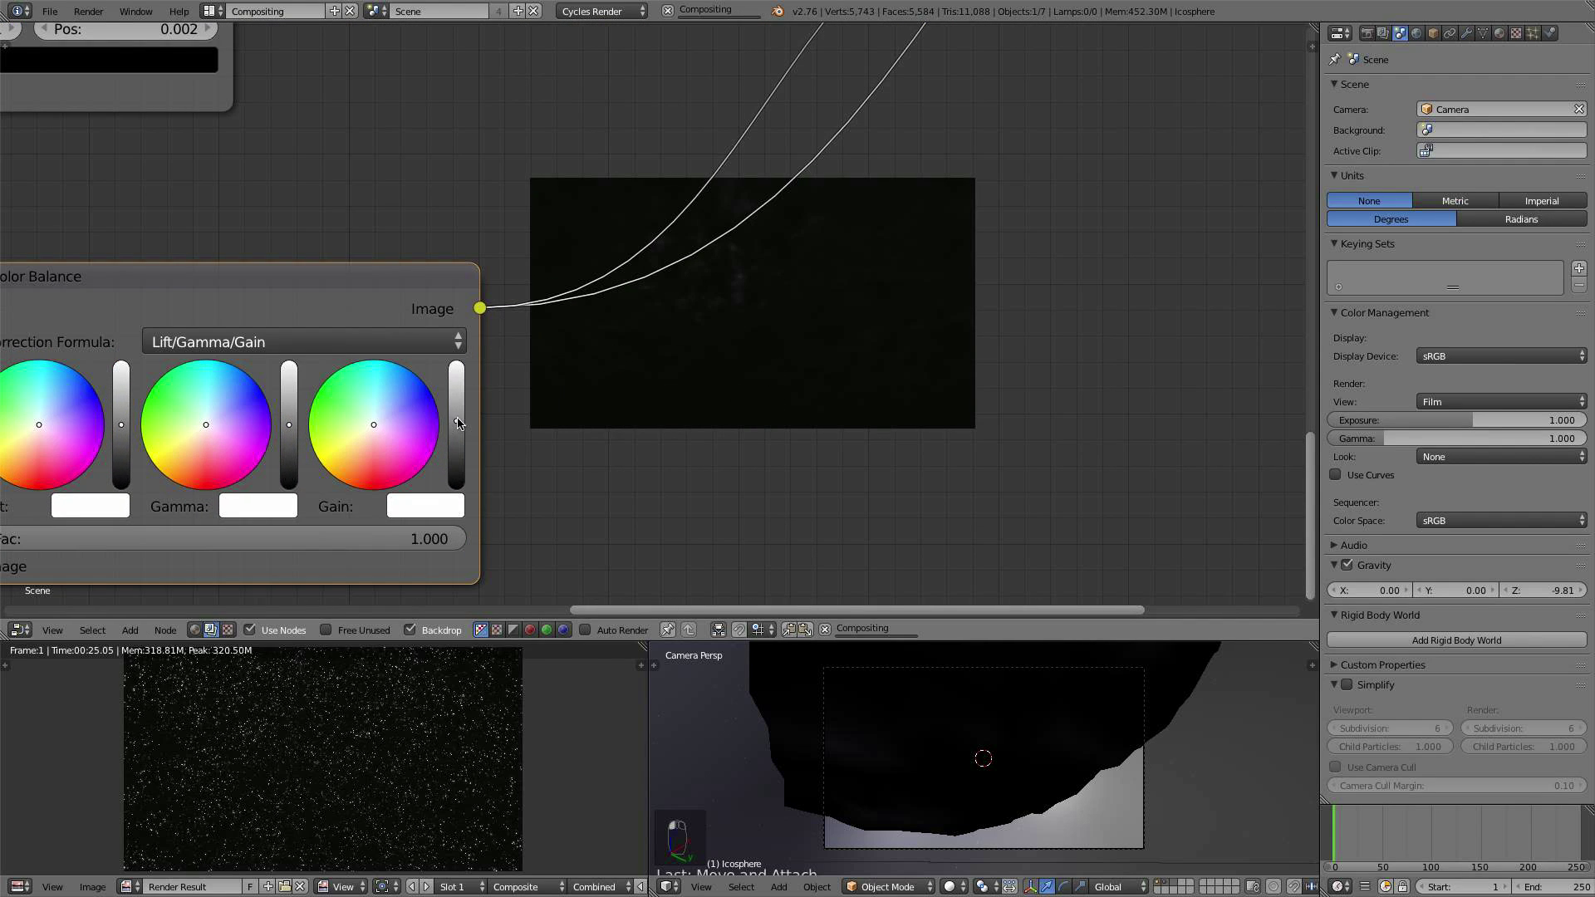
middle_click_drag(732, 376, 779, 266)
left_click_drag(502, 325, 502, 316)
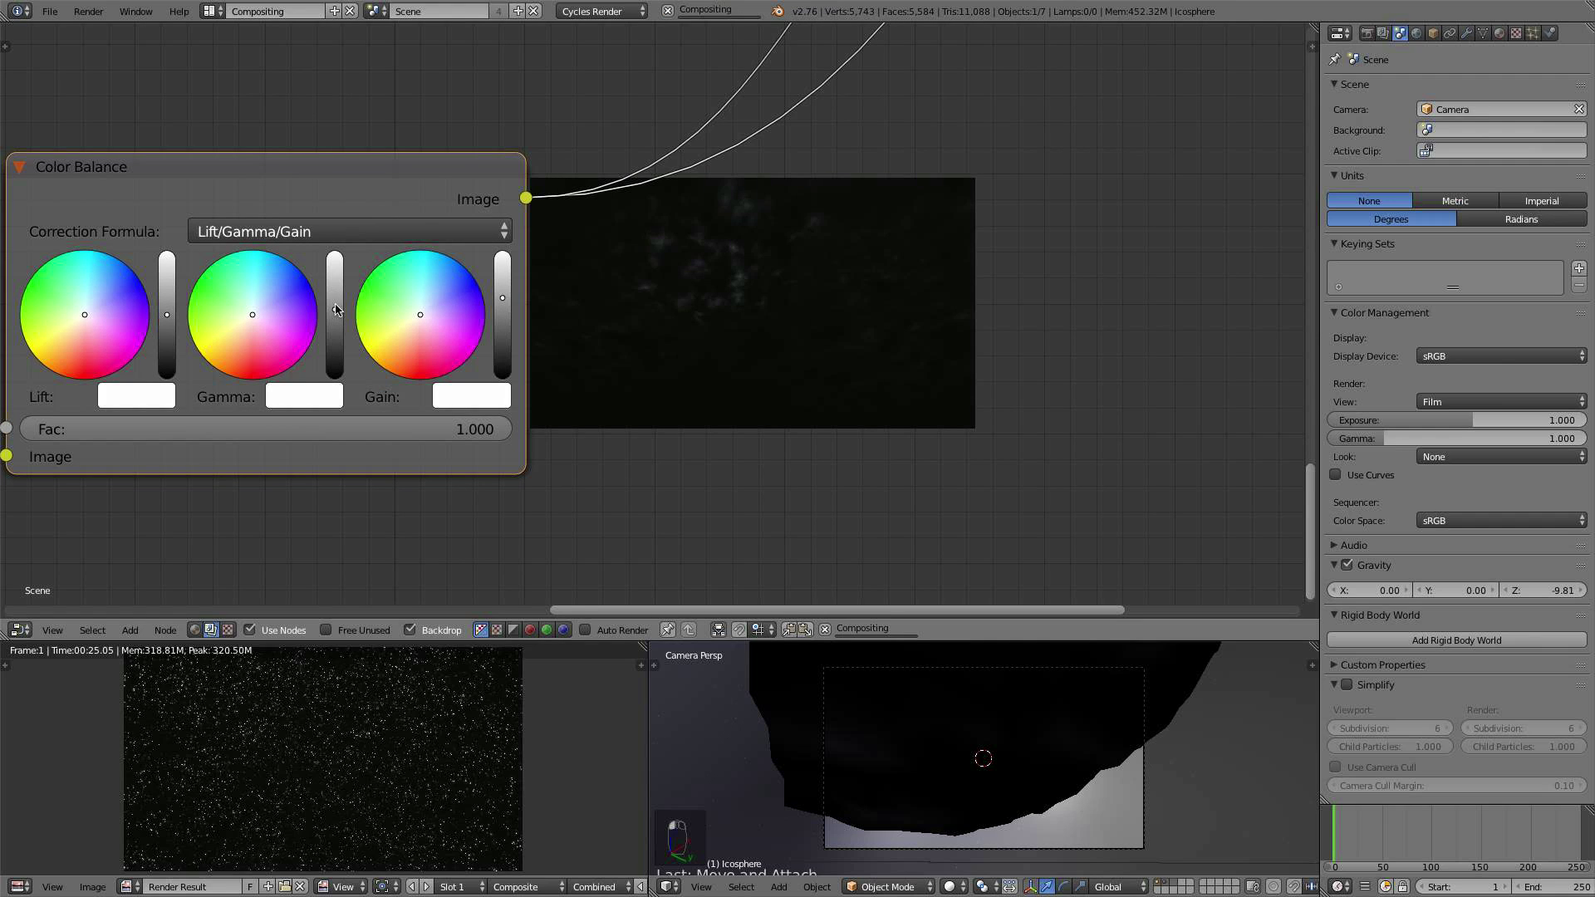
left_click_drag(335, 314, 335, 301)
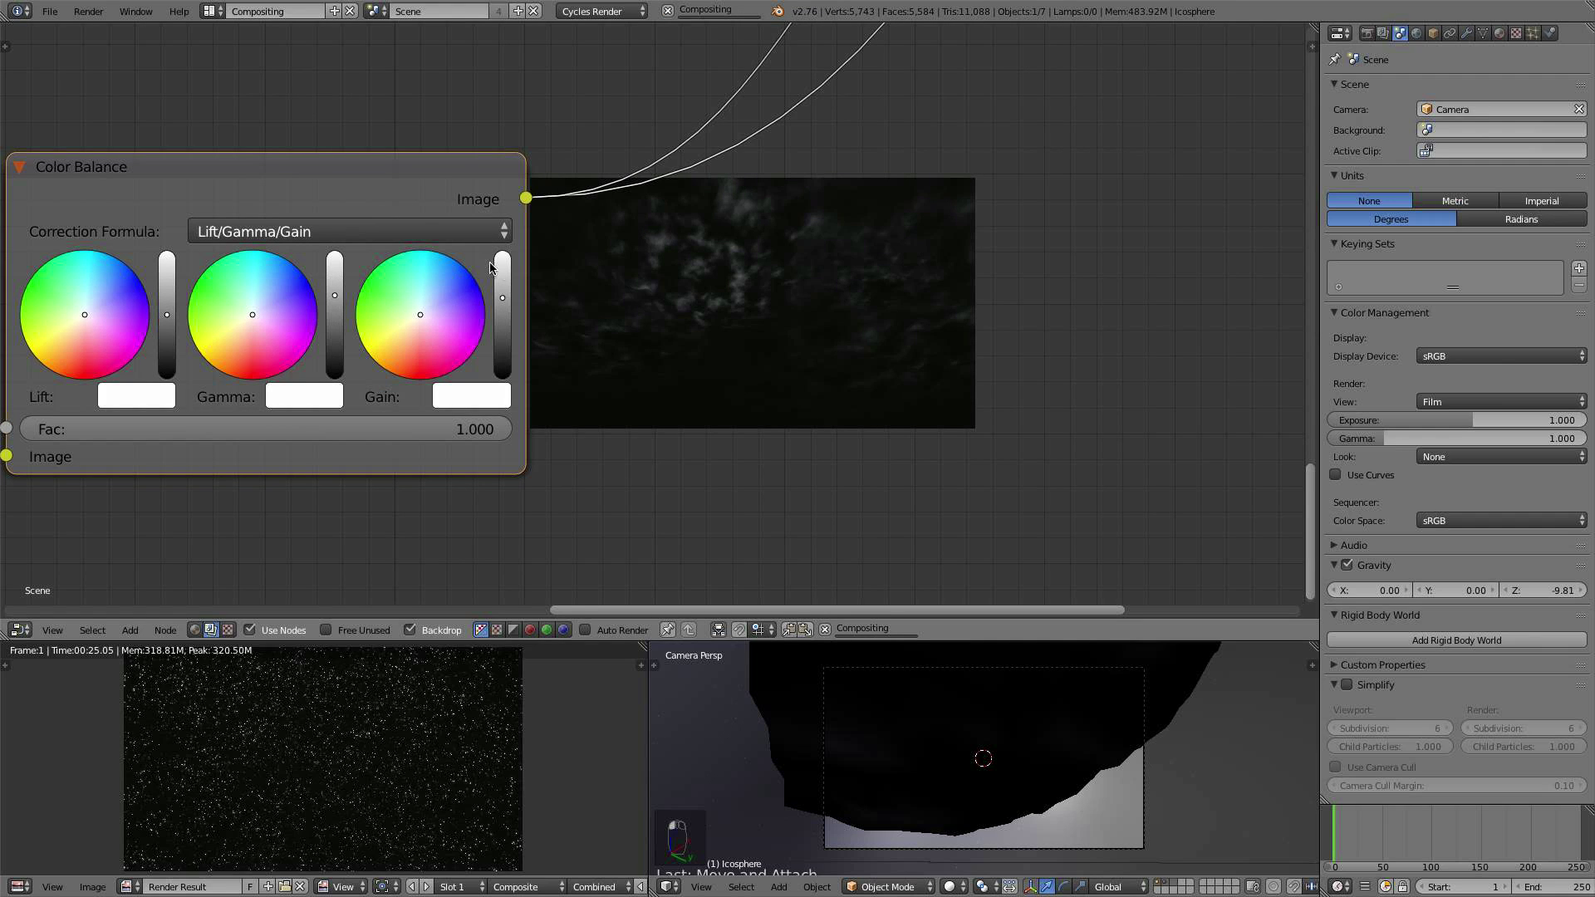
left_click_drag(336, 291, 339, 286)
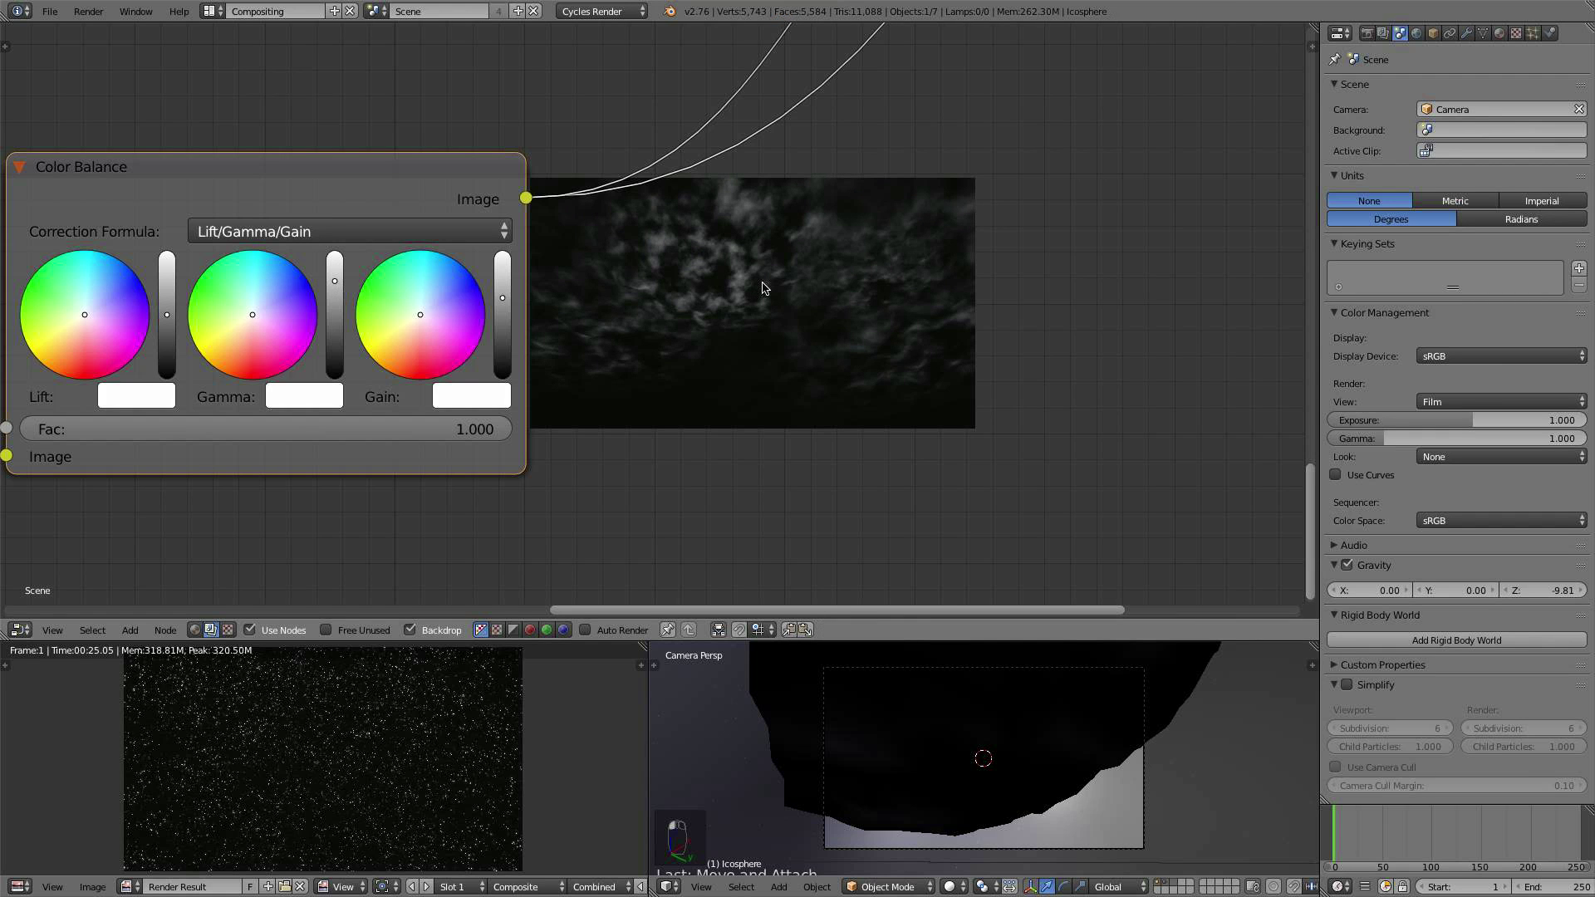
Step: Preview the final Add node's combined output through the Viewer
key("Home")
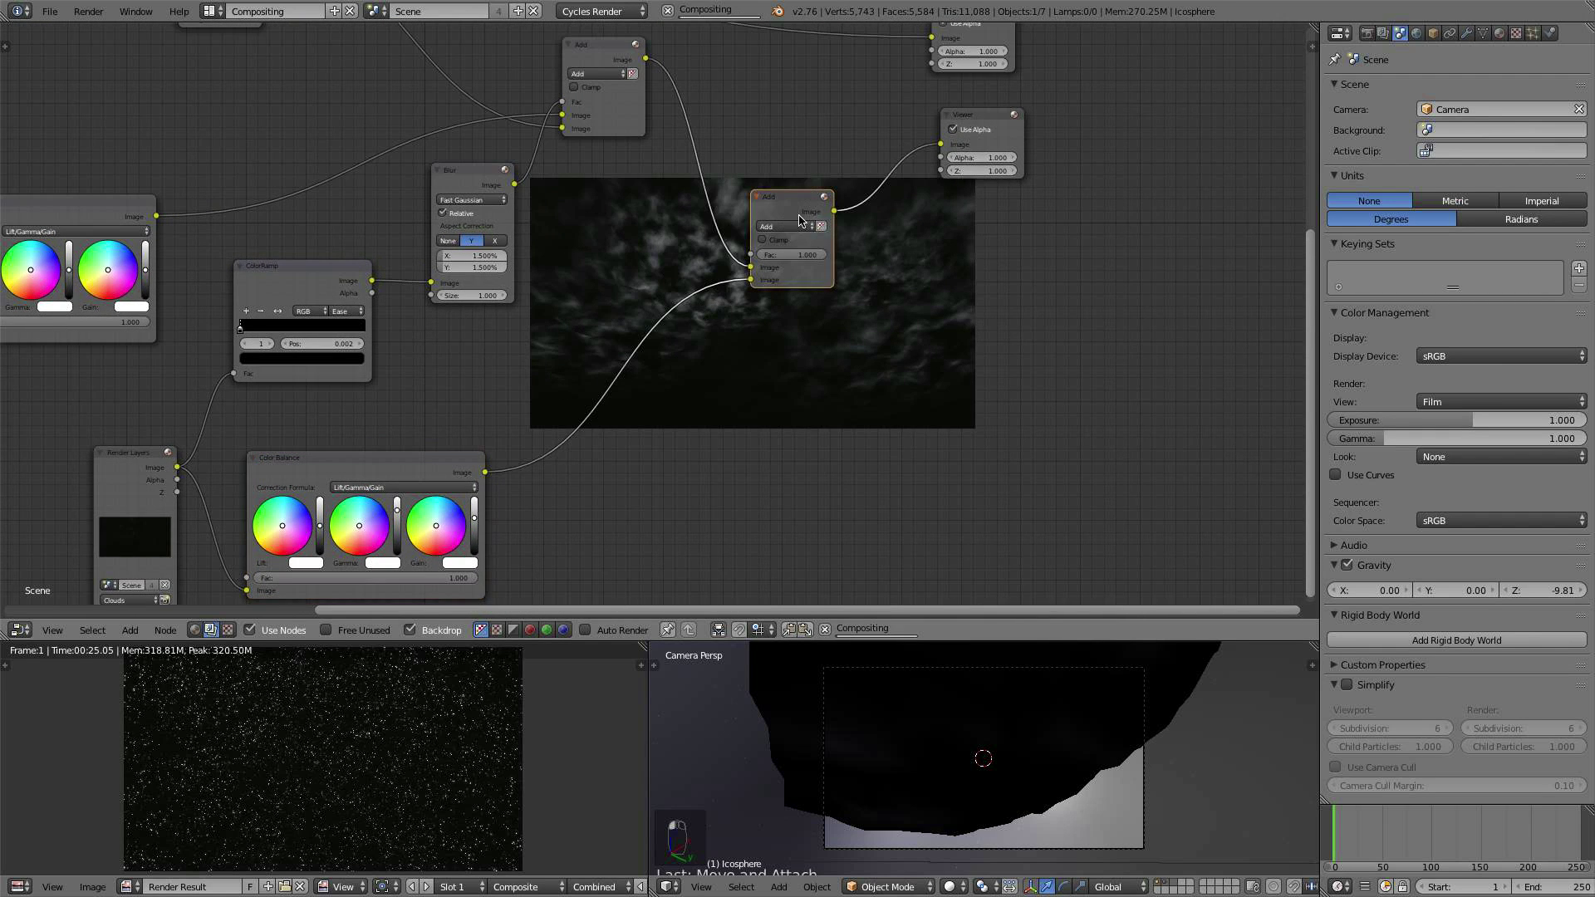
scroll(1000, 313, "up", 1)
middle_click_drag(1000, 313, 774, 217)
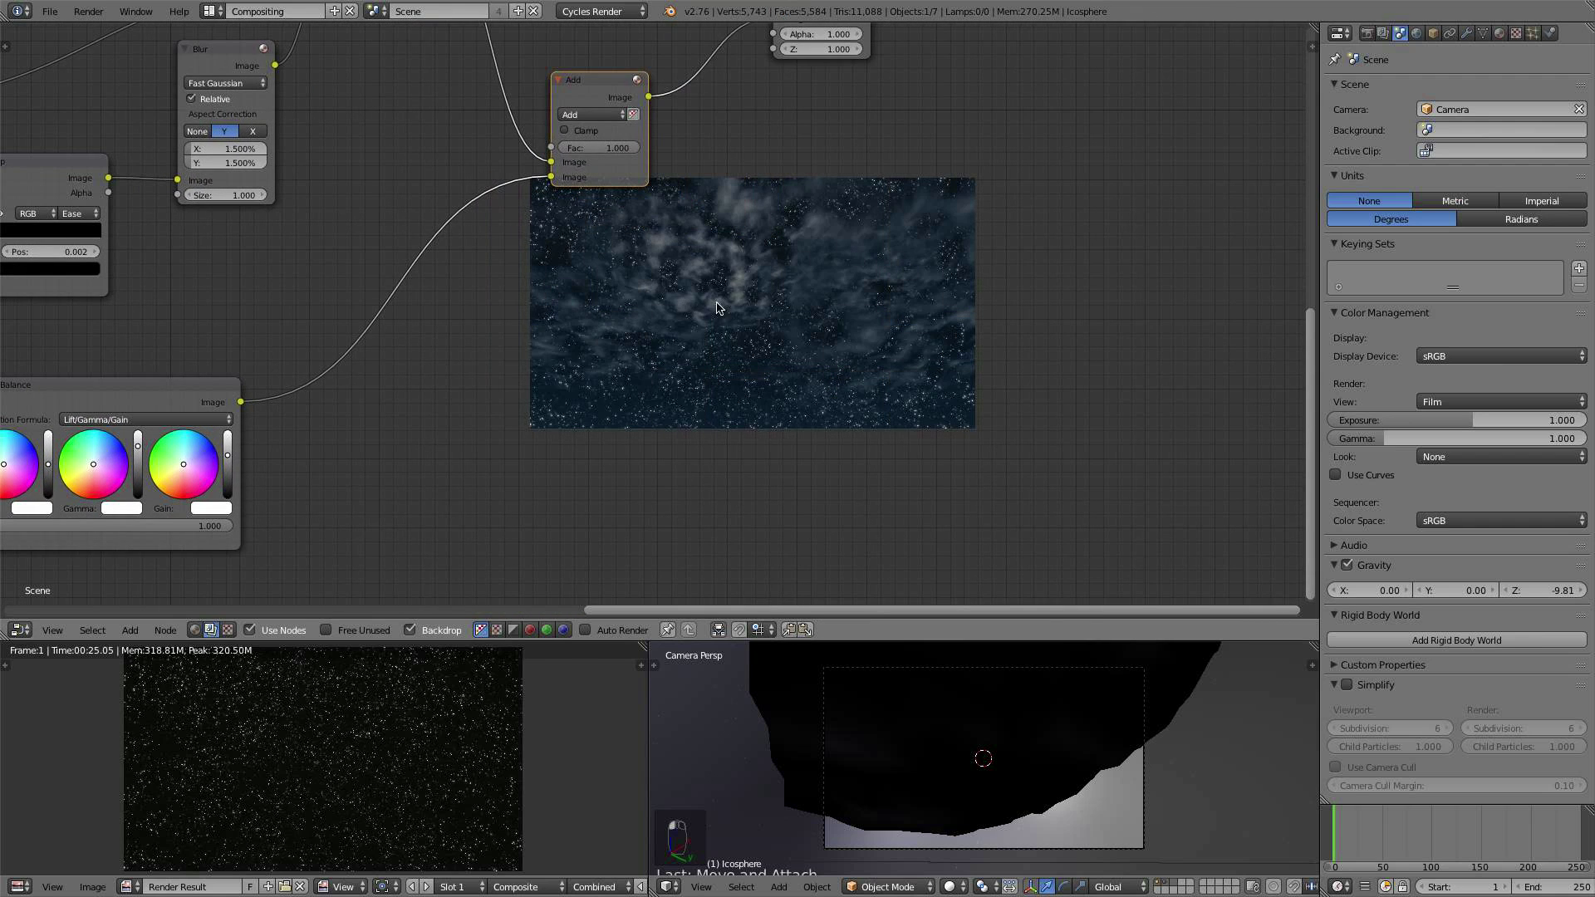
Step: Slightly lower the gamma and gain brightness on the clouds' Color Balance node
middle_click_drag(643, 285, 900, 180)
scroll(900, 181, "up", 4)
middle_click_drag(712, 292, 879, 251)
scroll(879, 251, "up", 3)
left_click_drag(409, 321, 408, 314)
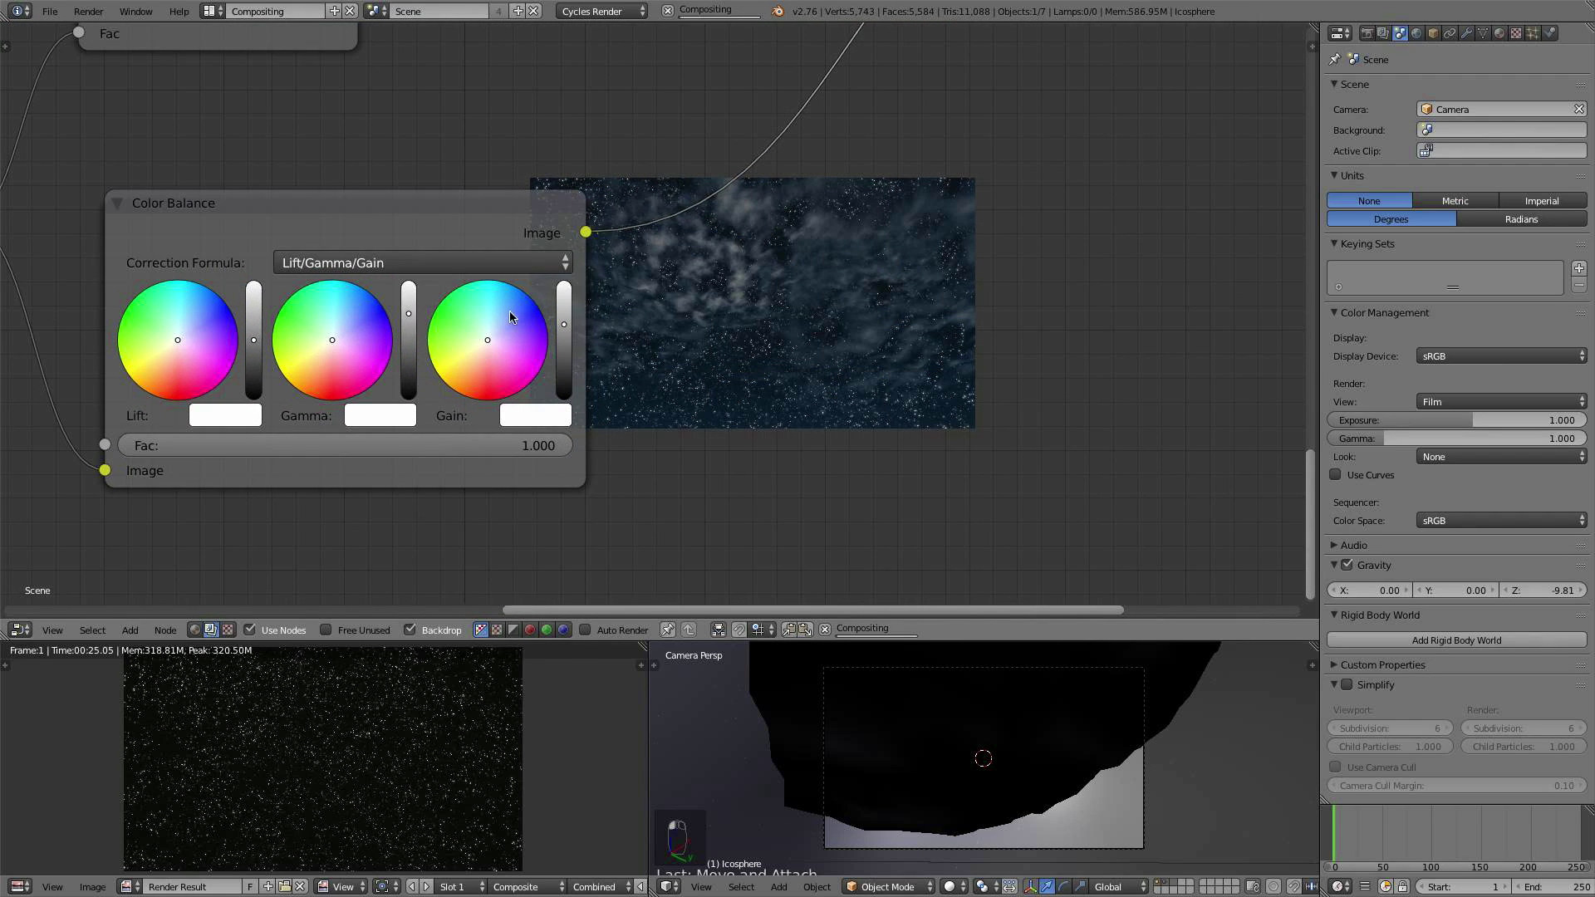
left_click_drag(570, 330, 570, 334)
Step: Reposition the Clouds Render Layers, Color Balance and ColorRamp nodes, and feed the Color Balance output into the ColorRamp's Fac input
scroll(834, 249, "down", 5)
middle_click_drag(839, 244, 876, 326)
left_click_drag(257, 303, 202, 312)
left_click_drag(476, 300, 439, 325)
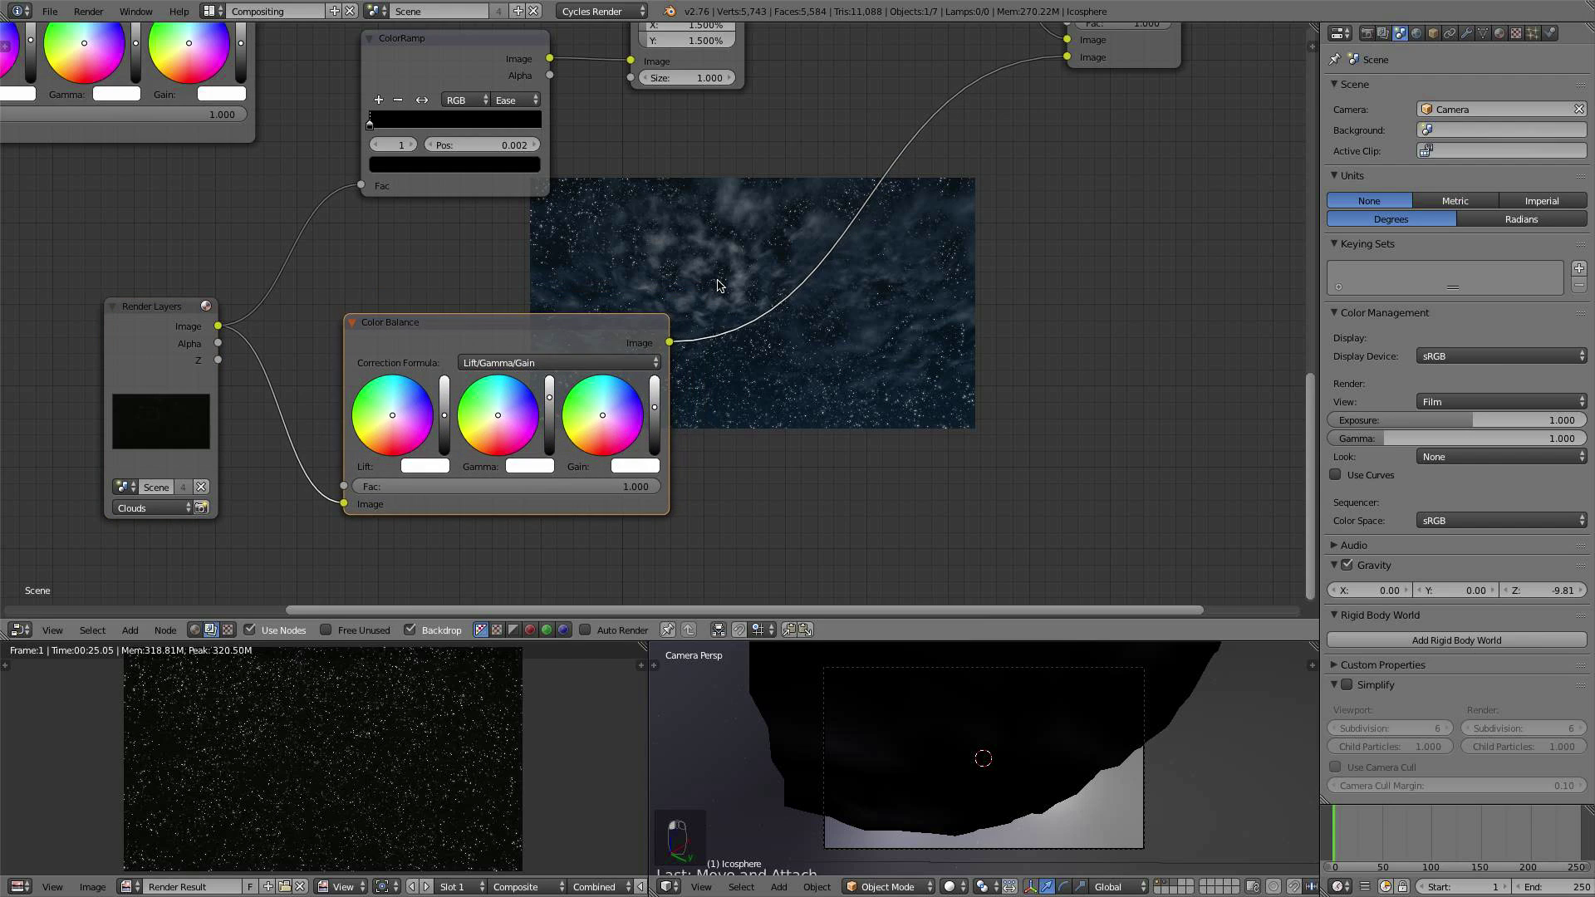
scroll(719, 285, "down", 3)
middle_click_drag(719, 285, 575, 314)
left_click_drag(410, 145, 435, 146)
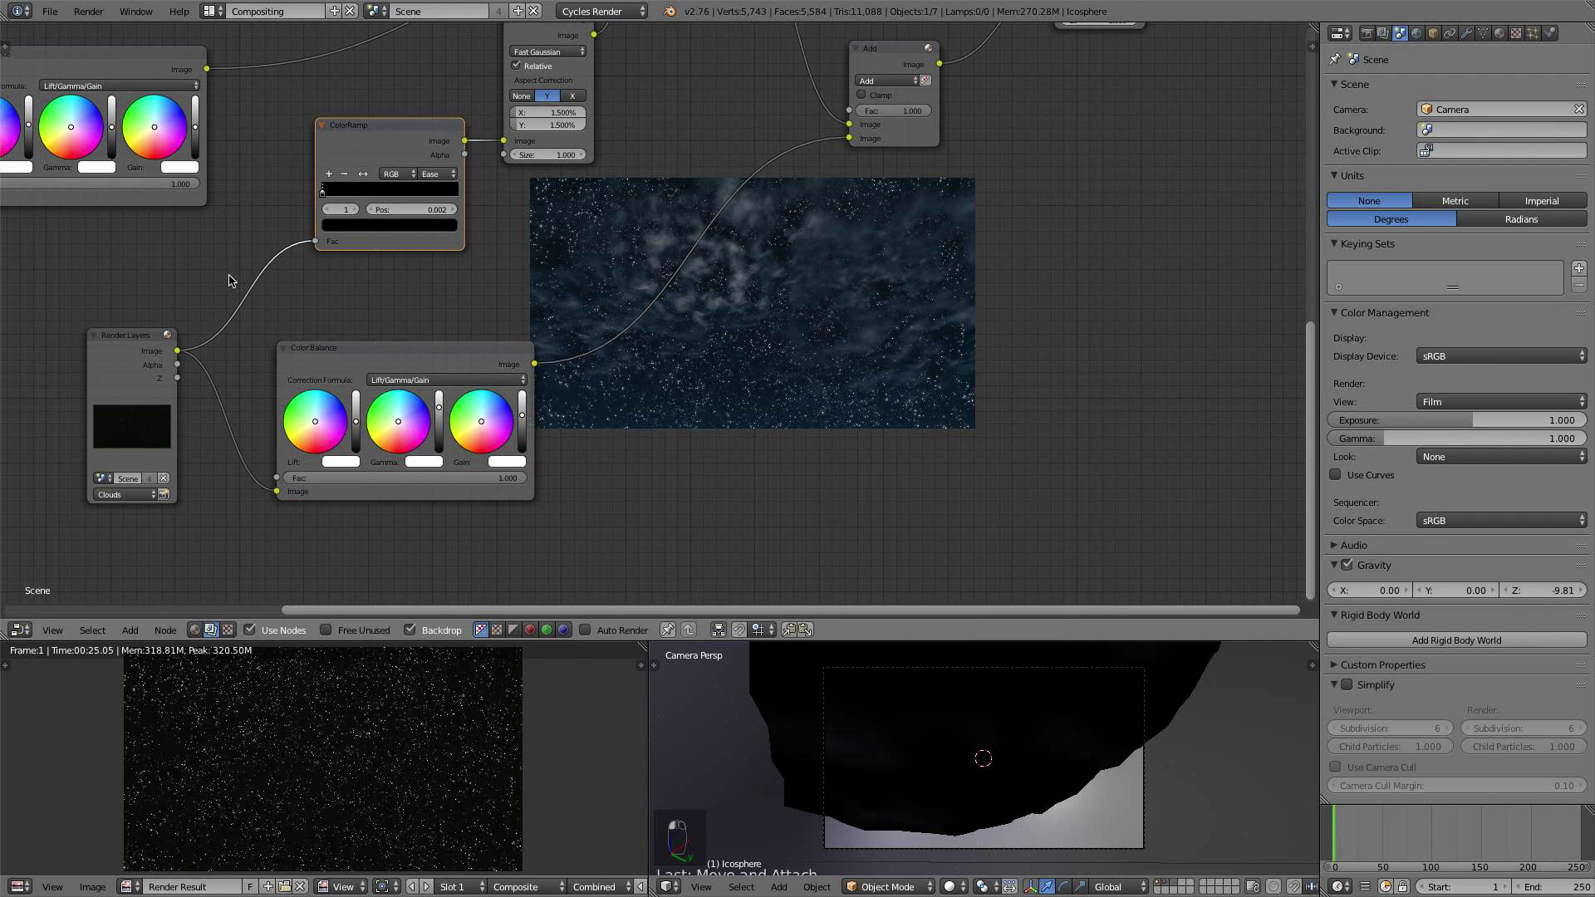
left_click_drag(137, 354, 83, 368)
left_click_drag(433, 354, 328, 370)
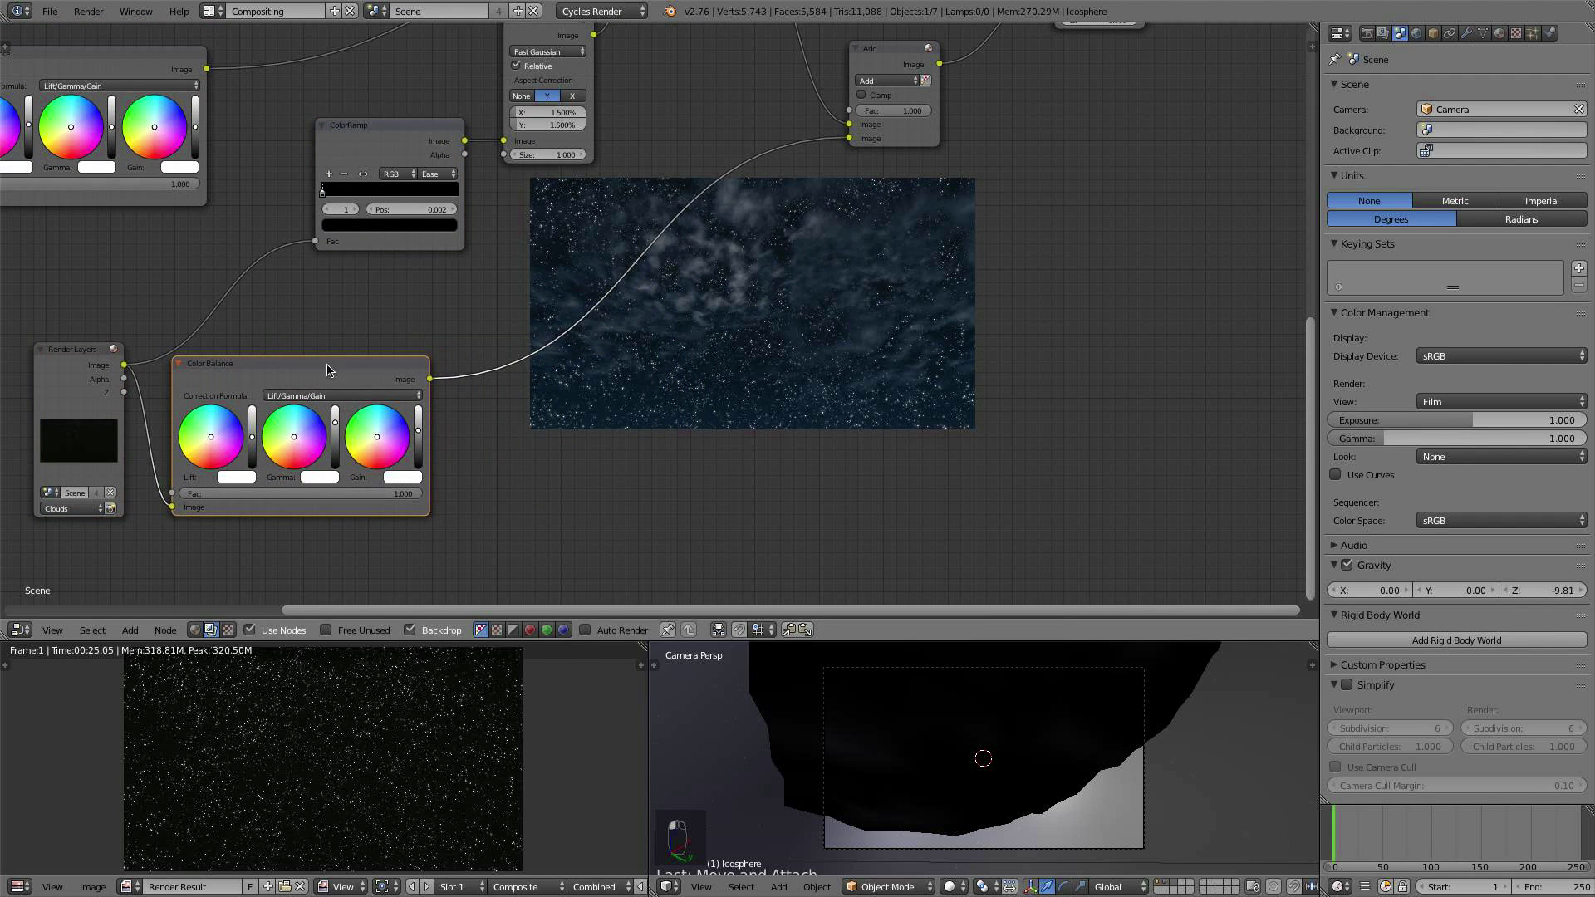
left_click_drag(430, 379, 314, 242)
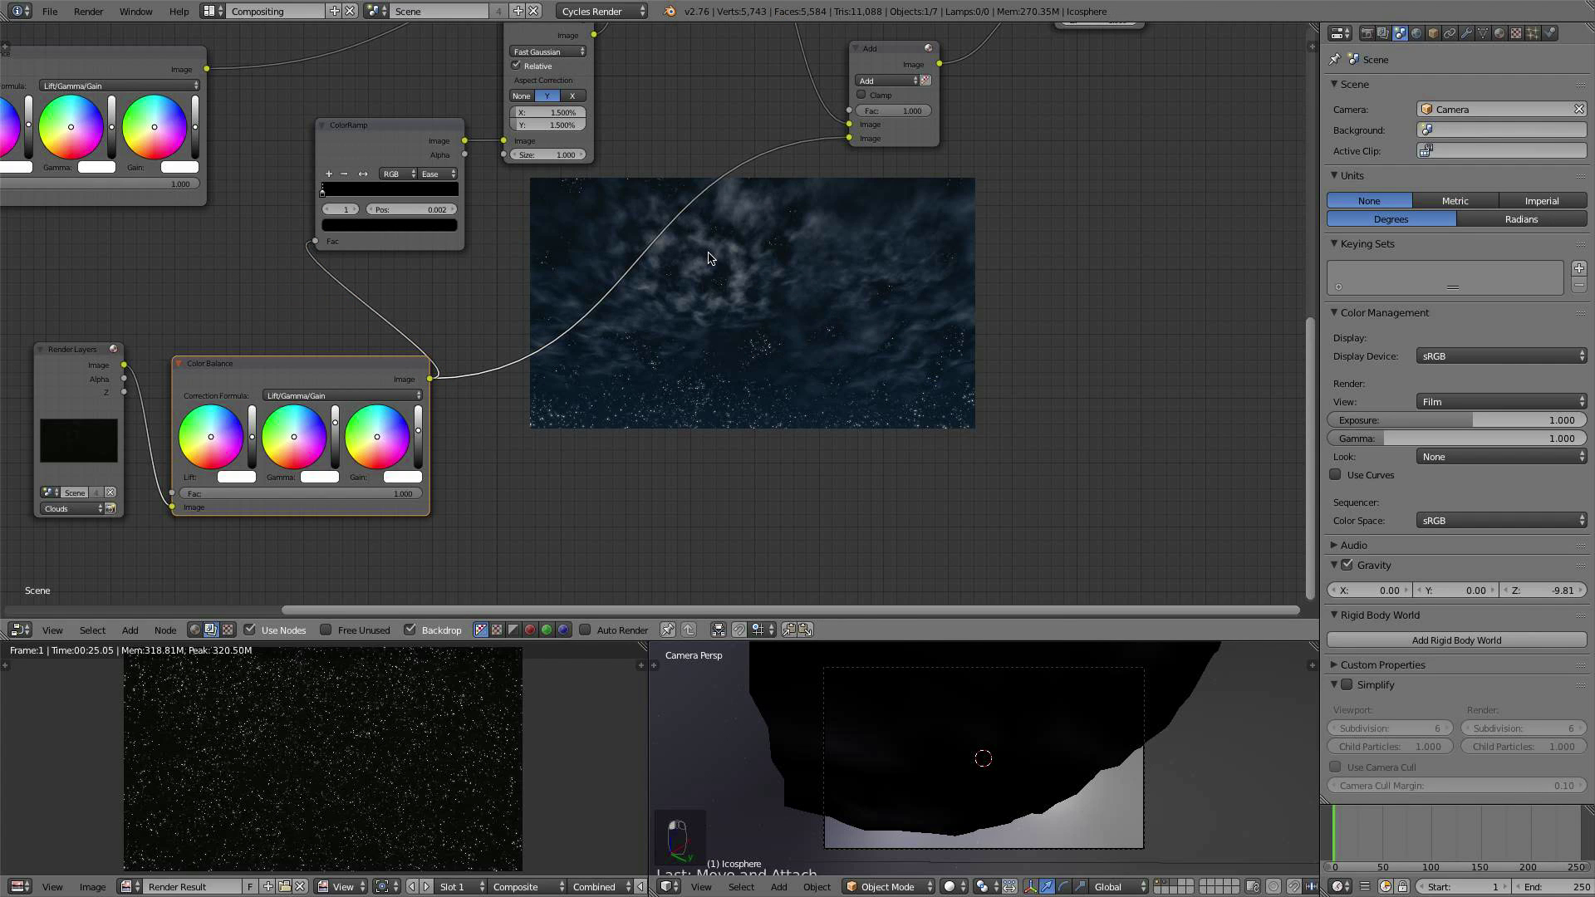
Step: Set the Blur node's X and Y sizes to 2% each
left_click(376, 139)
scroll(582, 407, "up", 3)
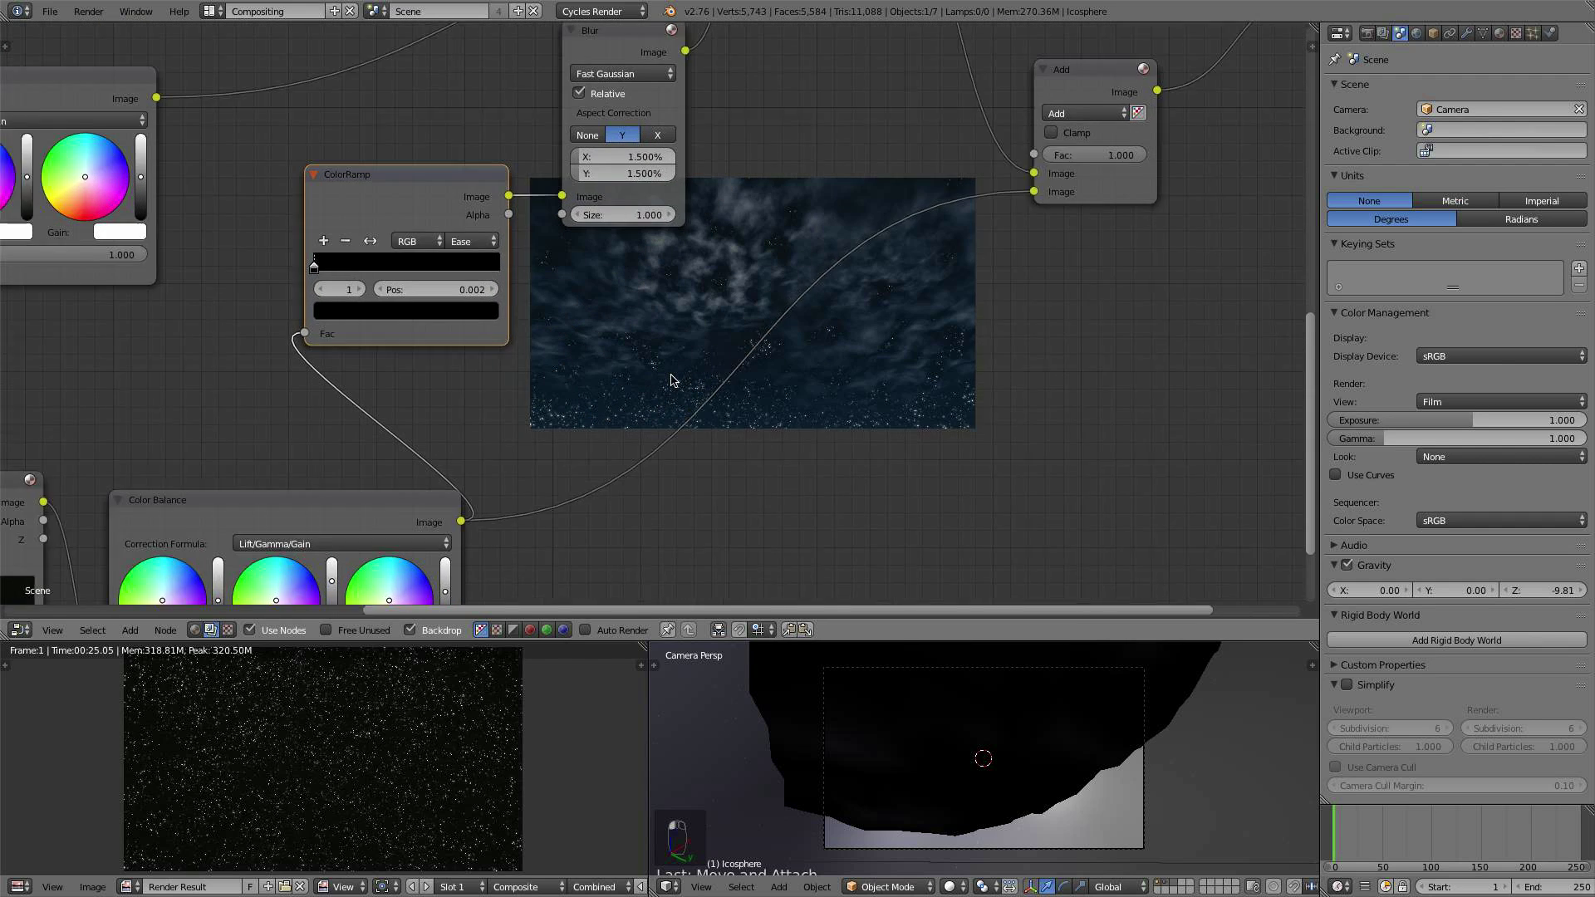
left_click(627, 130)
type("2")
key("Return")
left_click(627, 150)
type("2")
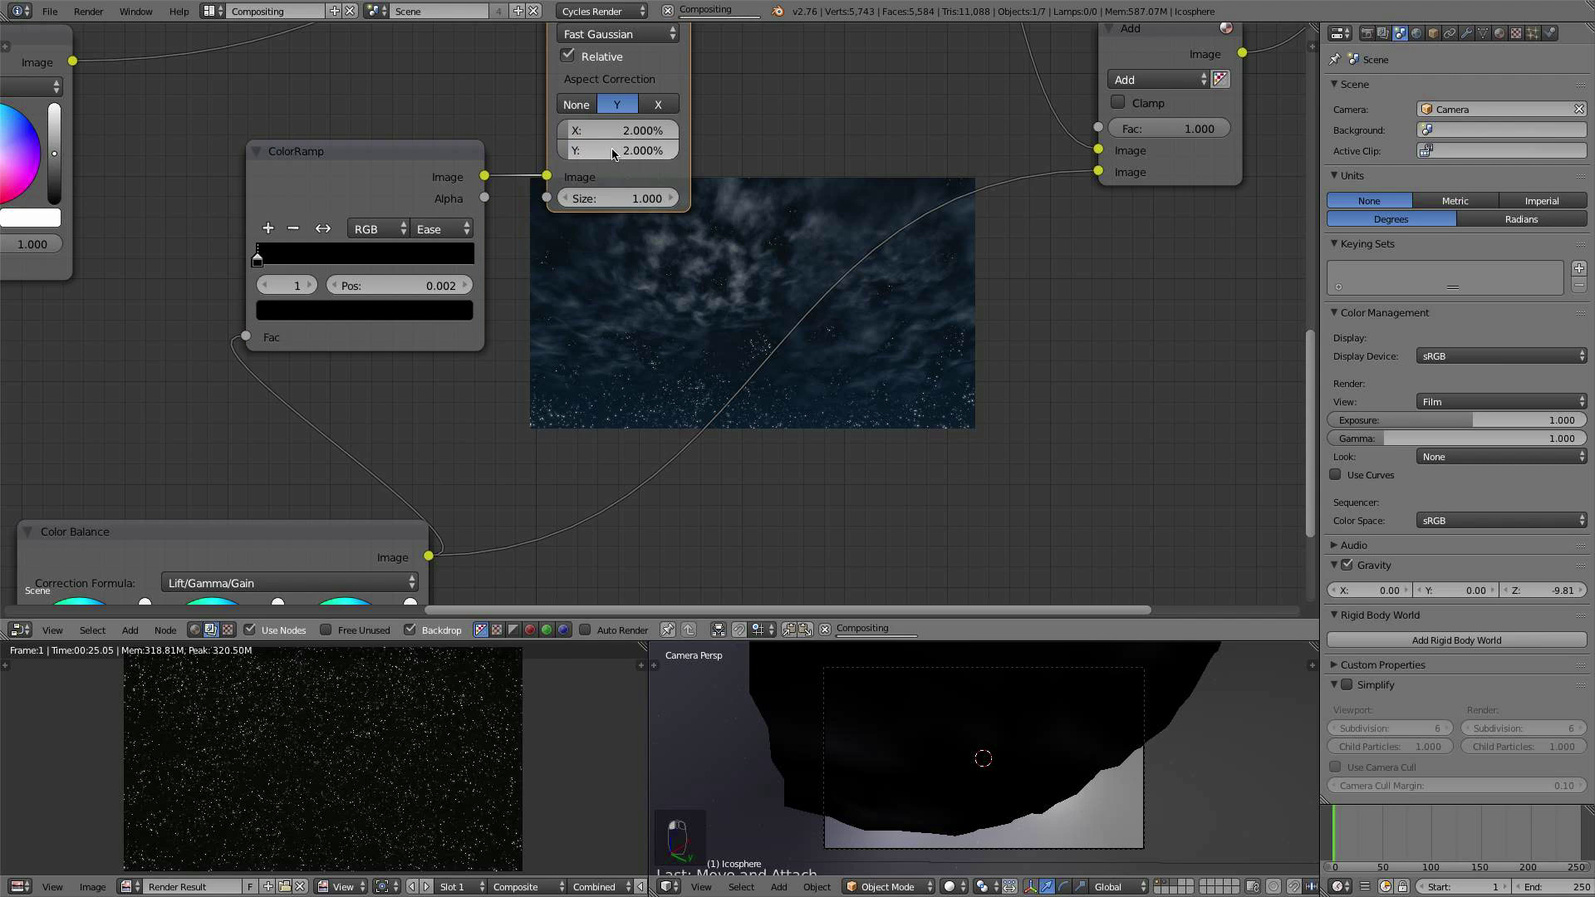
key("Return")
Step: Set the Blur node's X and Y sizes to 3% each
scroll(763, 365, "down", 1)
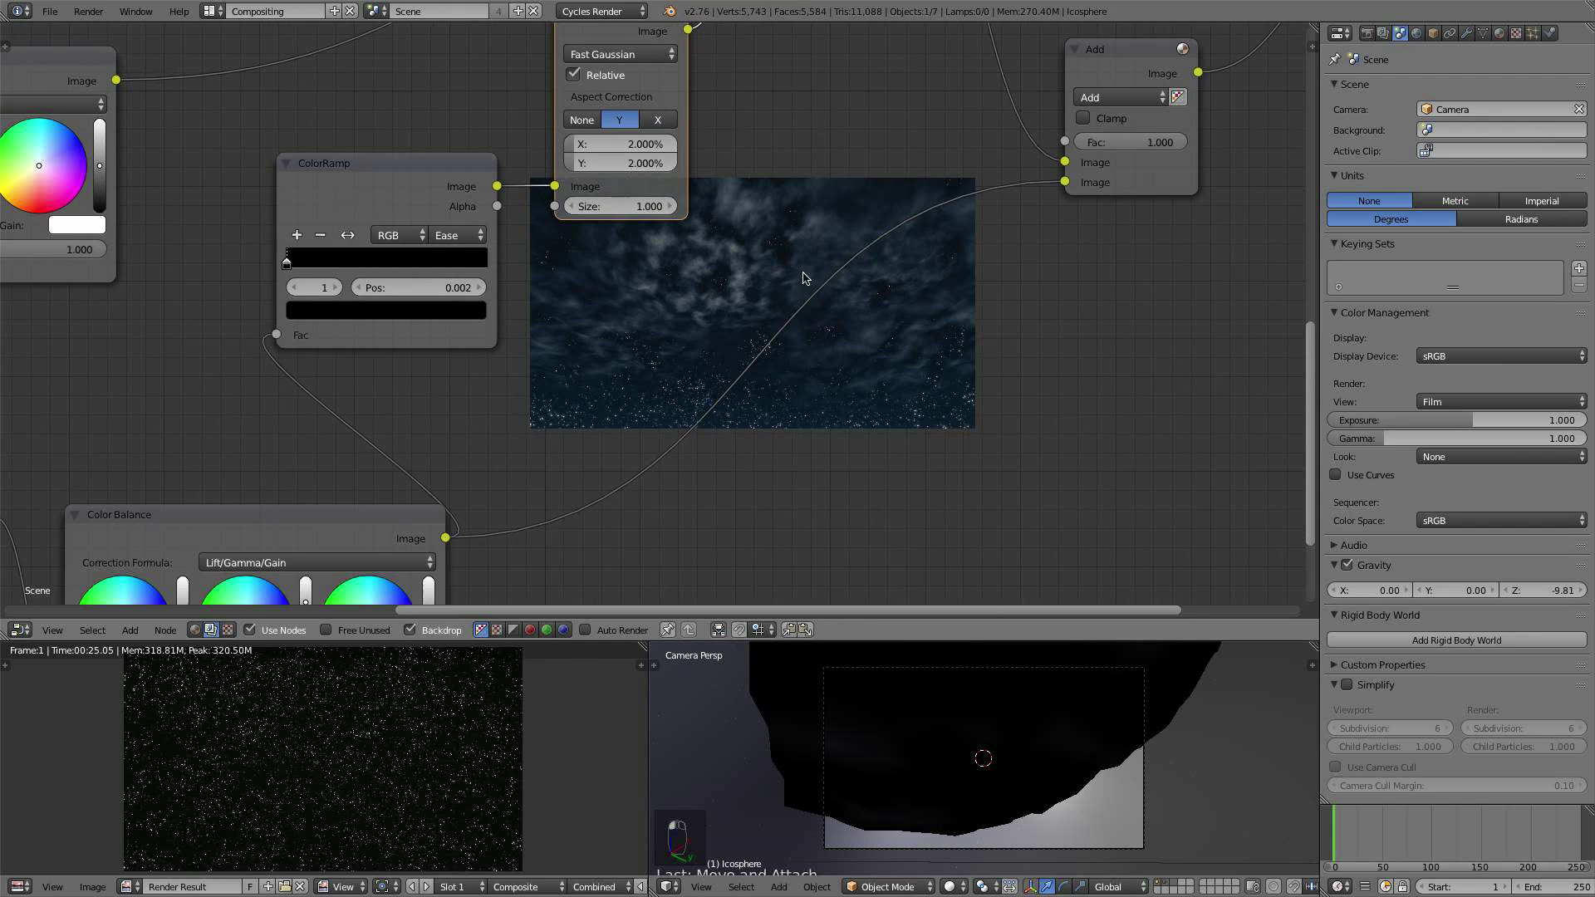
middle_click_drag(805, 267, 796, 333)
left_click(623, 204)
type("3")
key("Tab")
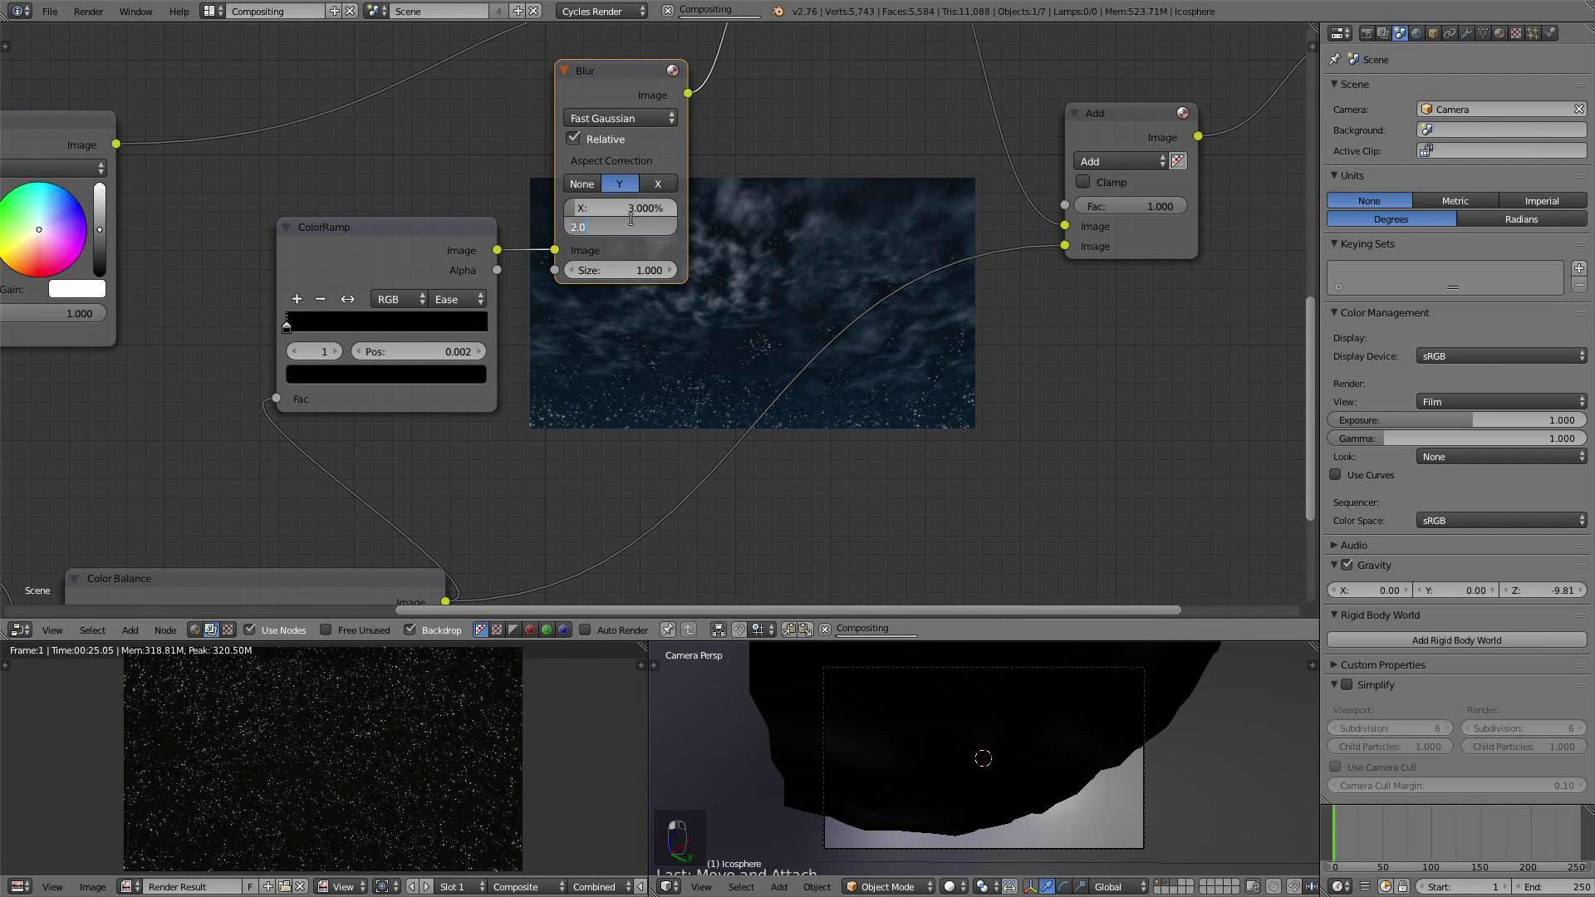
scroll(709, 242, "down", 3)
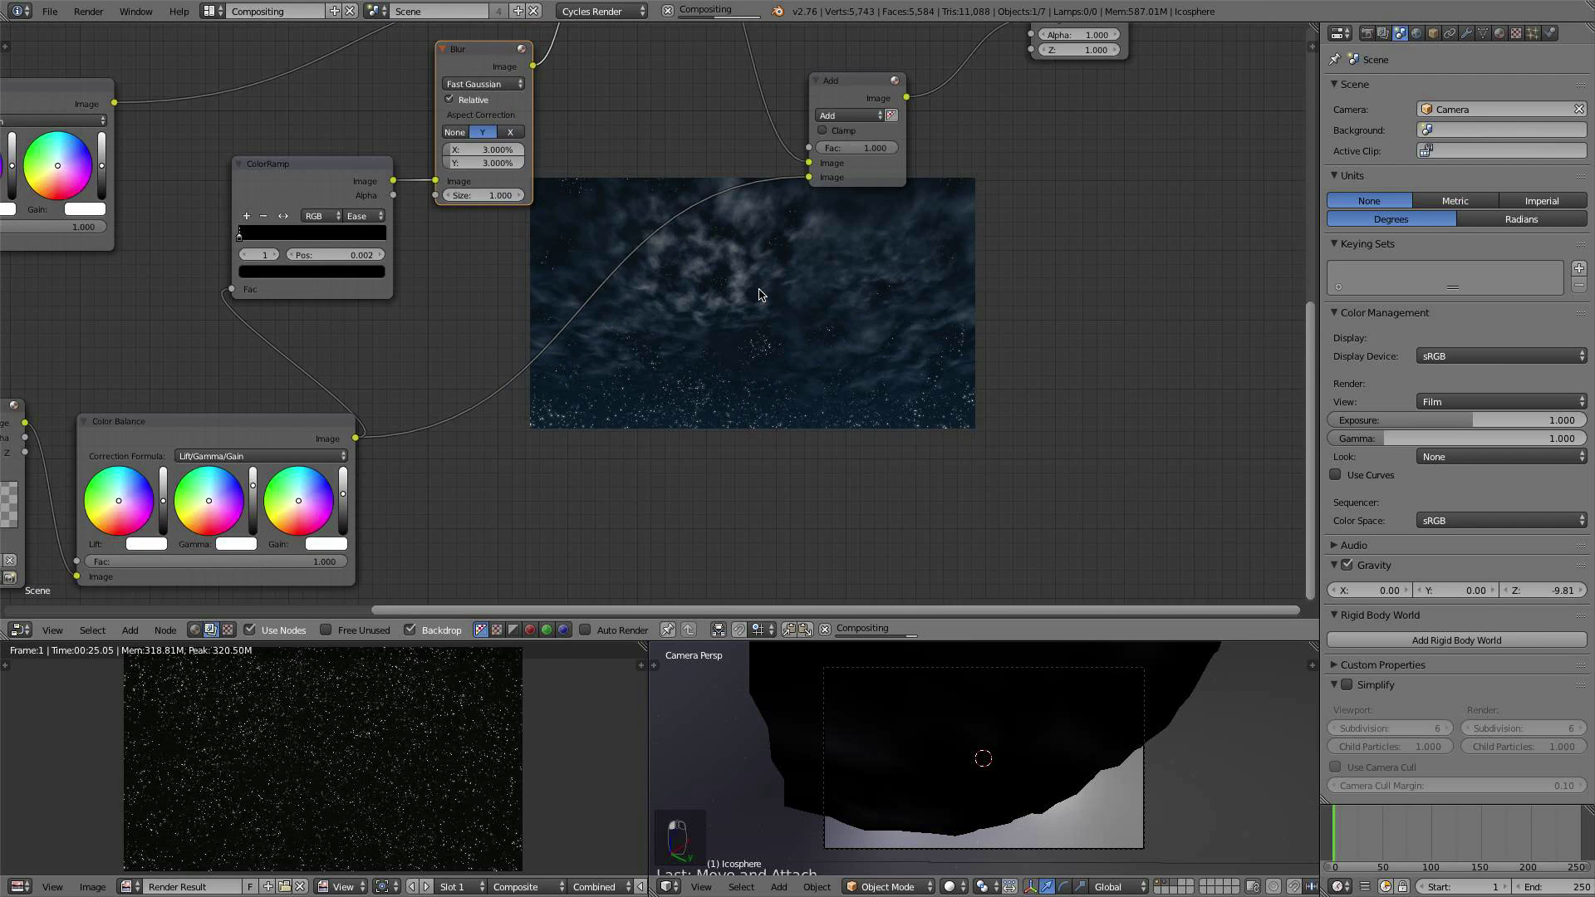
Step: Reduce the final Add node's factor to about 0.545 to soften the clouds over the sky
scroll(856, 203, "up", 1)
middle_click_drag(855, 204, 820, 304)
left_click_drag(829, 272, 824, 272)
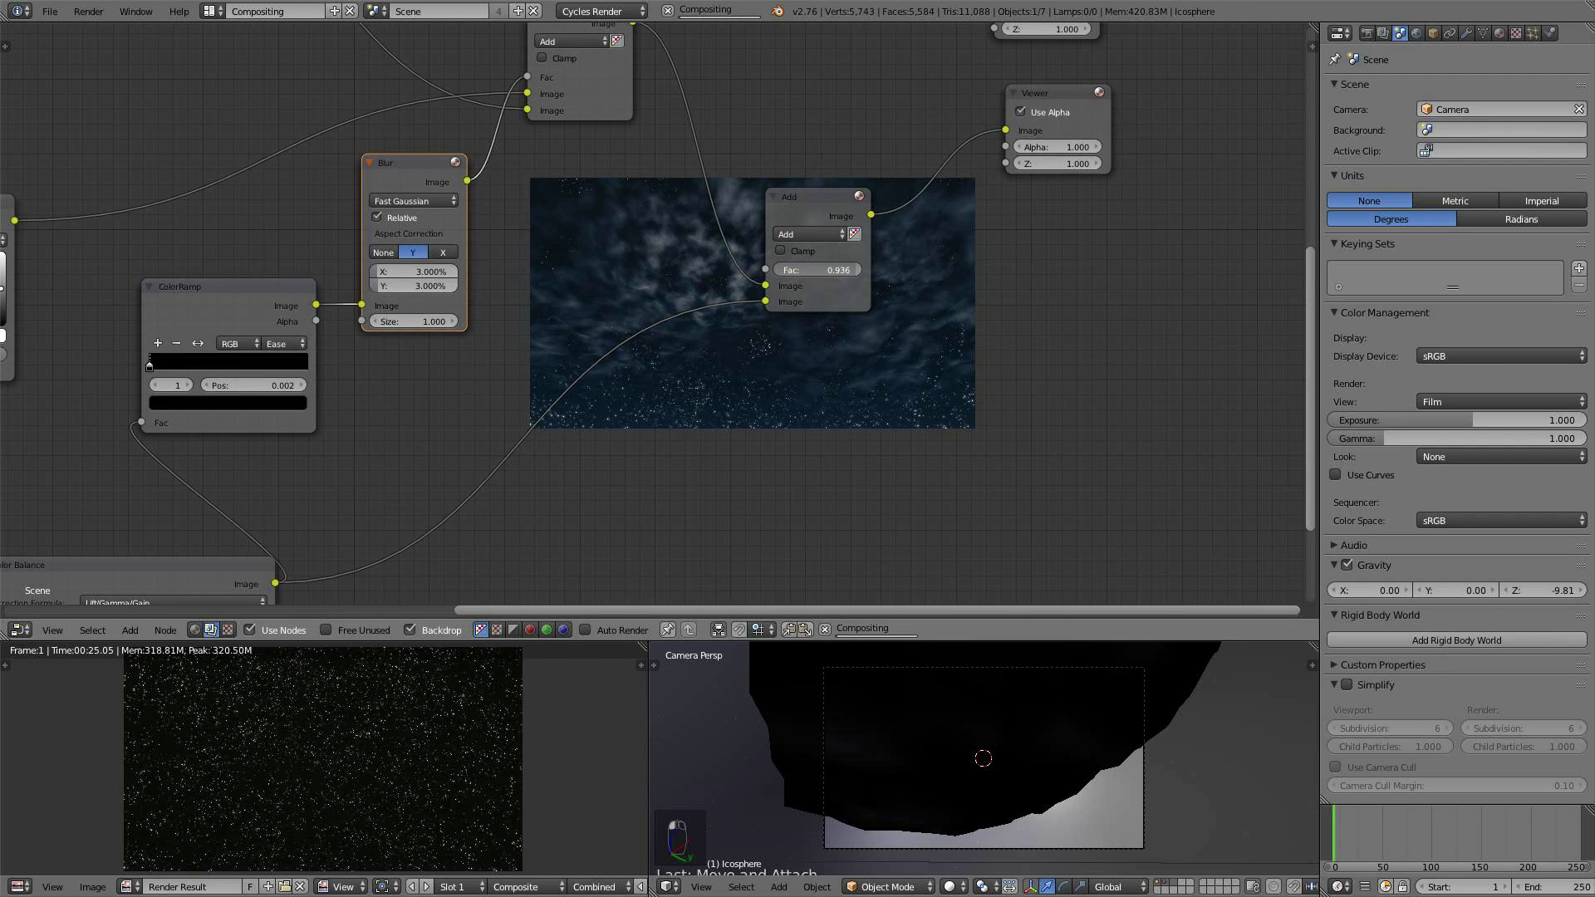
middle_click_drag(884, 390, 956, 320)
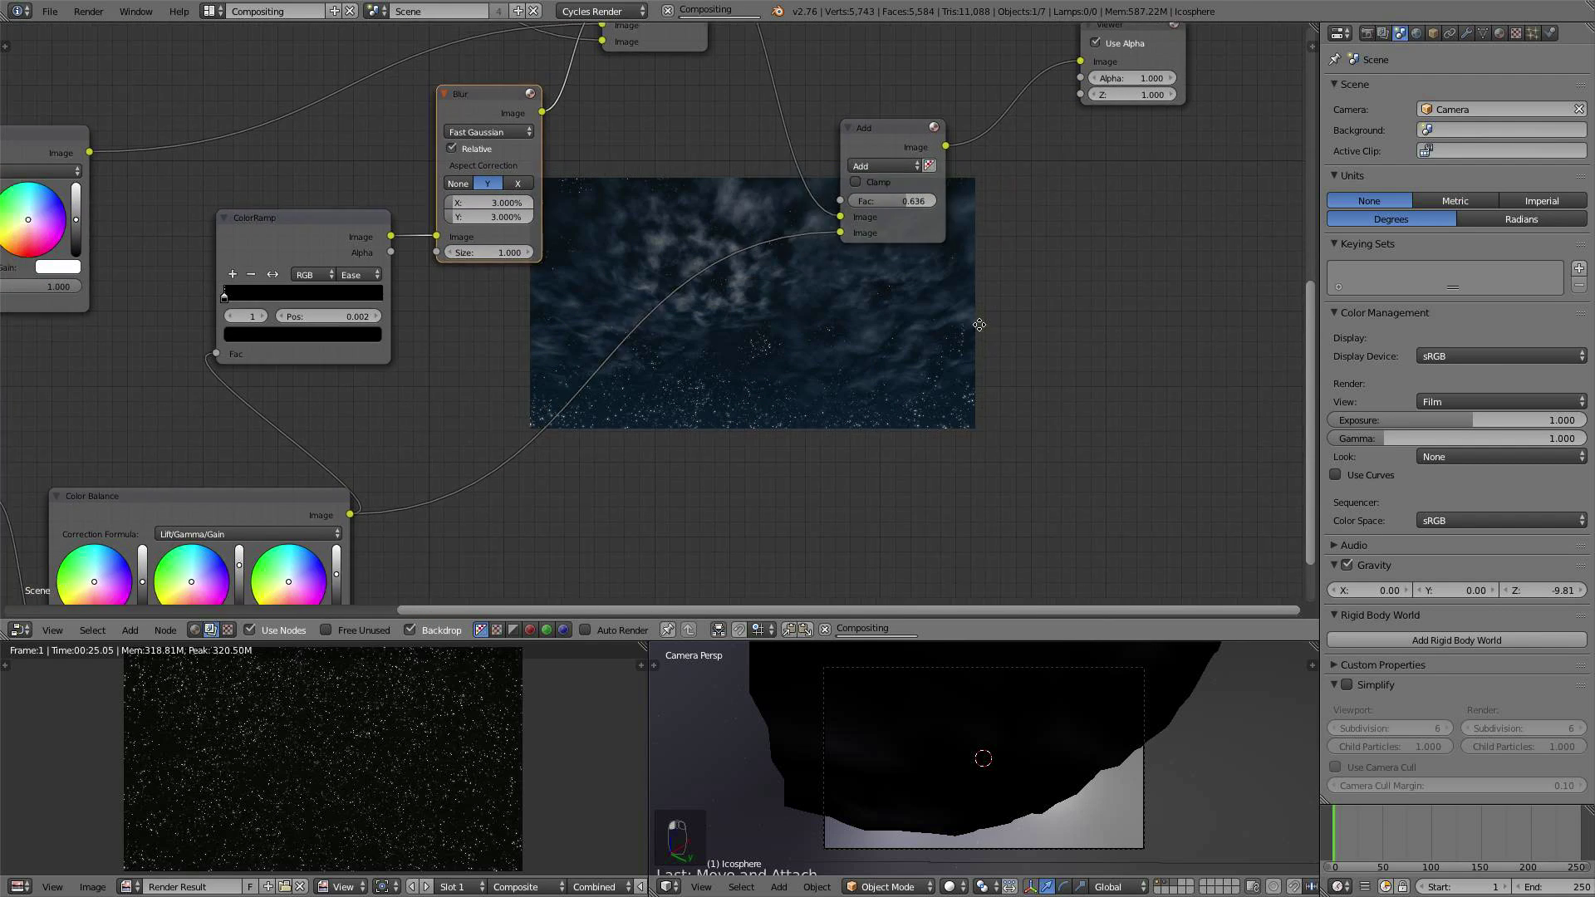
scroll(986, 328, "up", 2)
left_click_drag(1048, 146, 1045, 146)
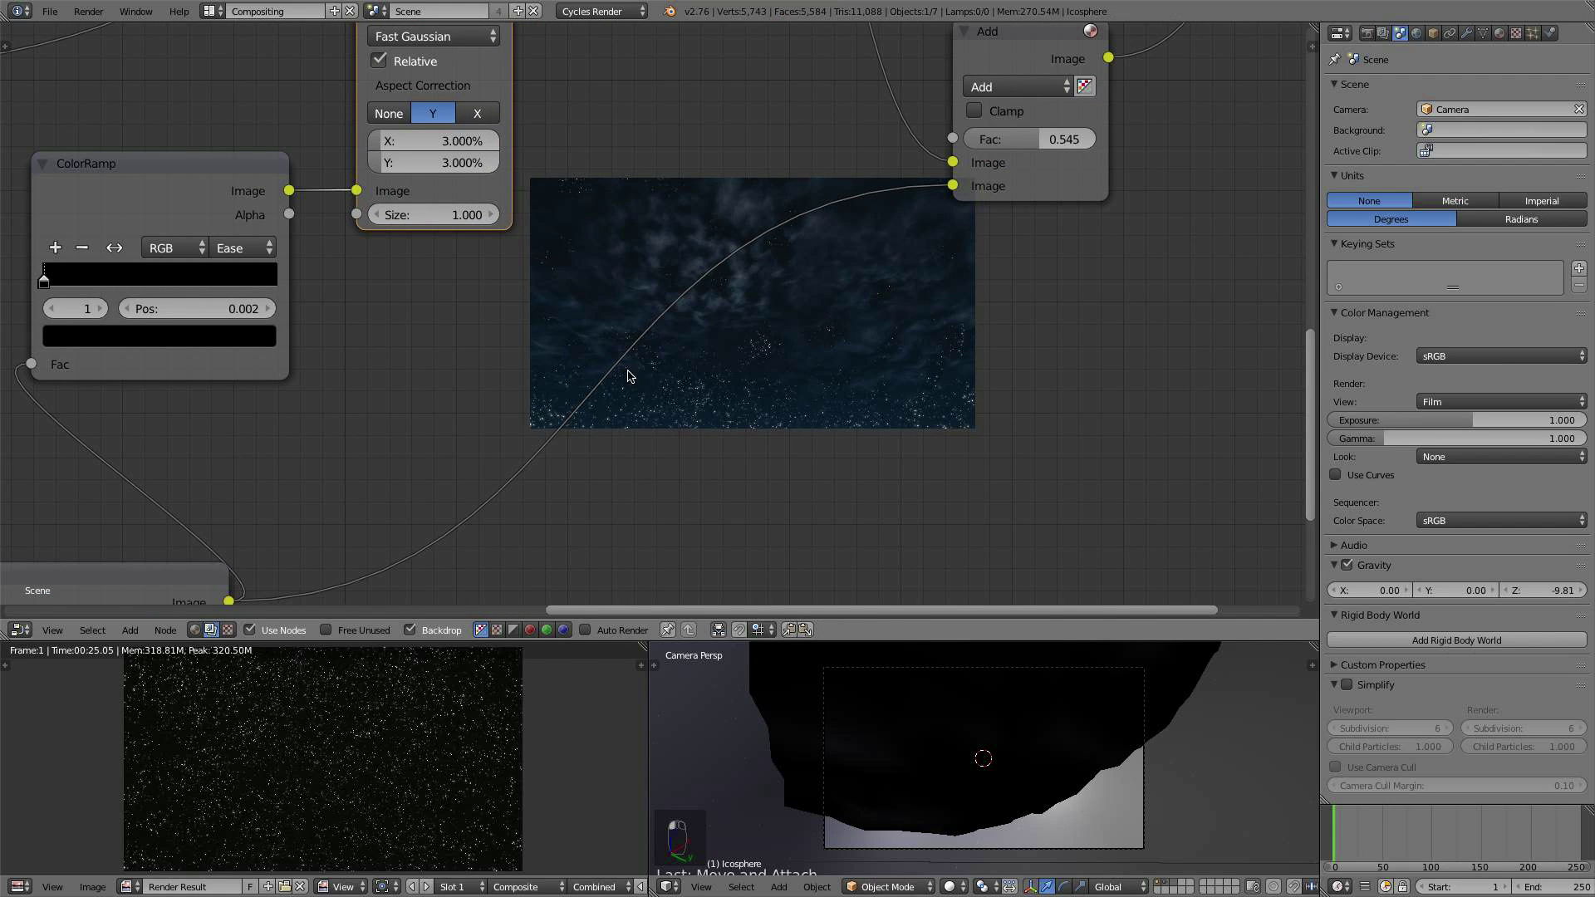
Step: Set the position of the ColorRamp's stop 1 to 0.006 and check the composite
middle_click_drag(676, 375, 986, 297)
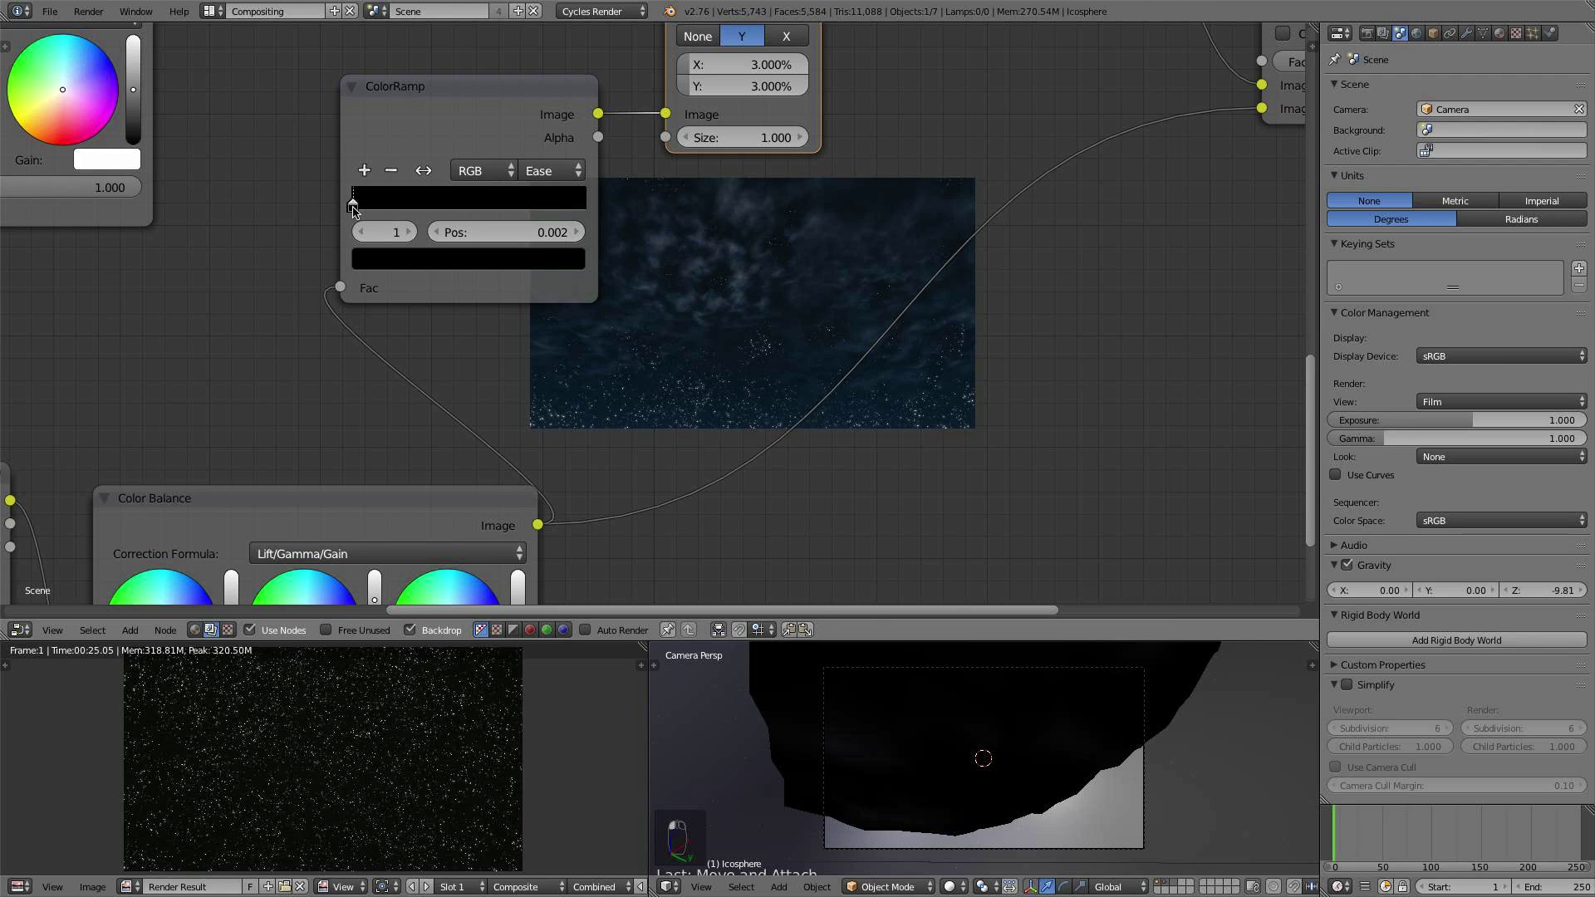
left_click(524, 232)
type("0.005")
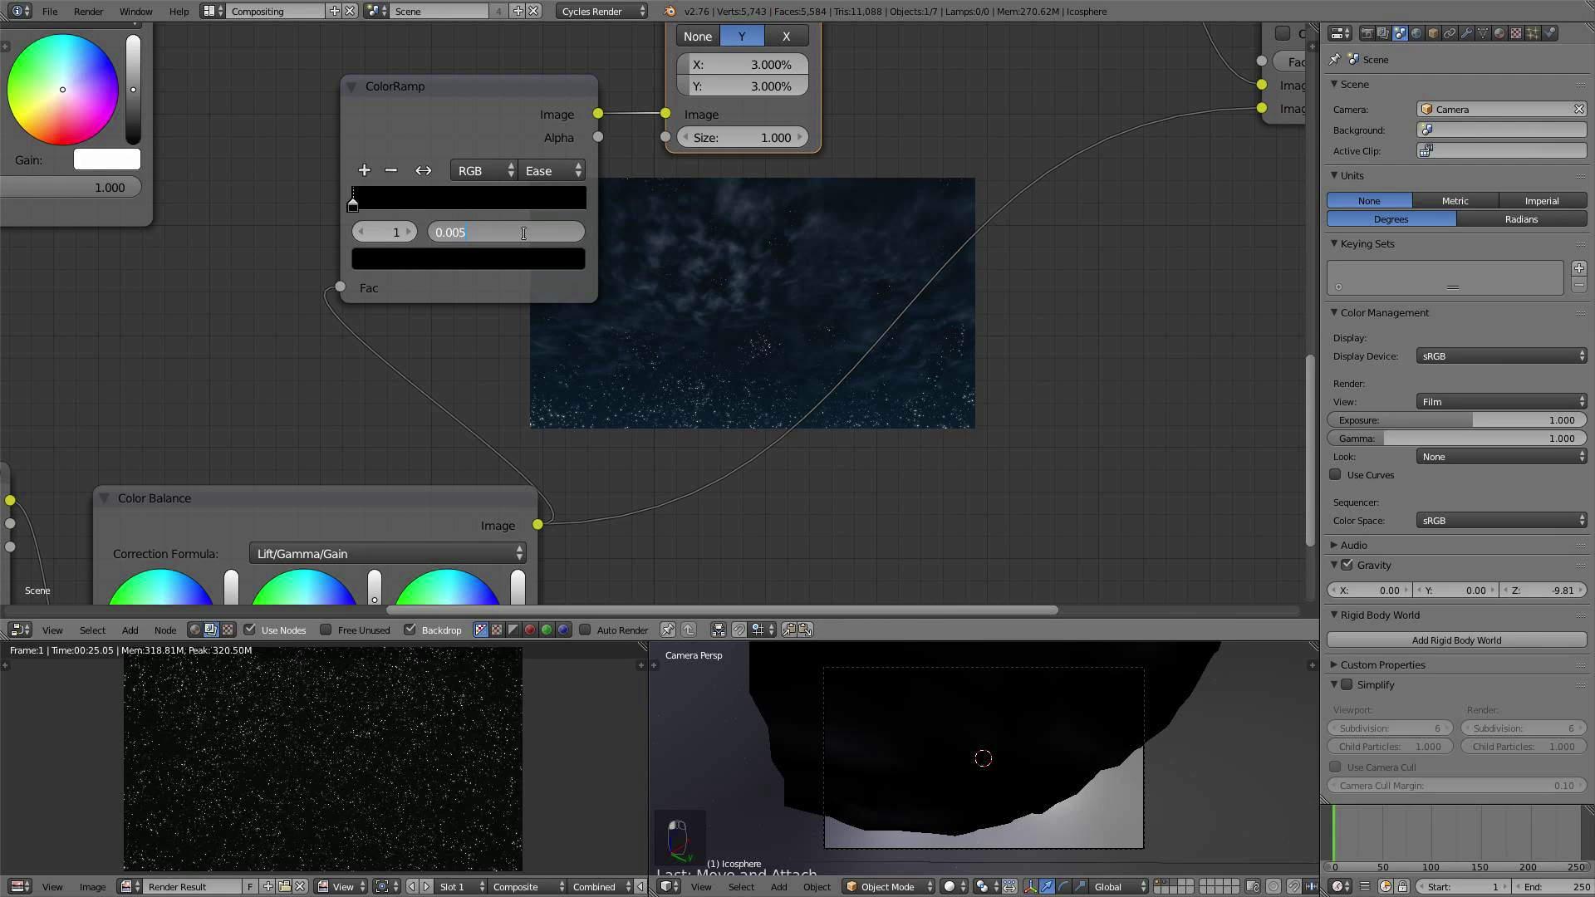
key("Return")
scroll(940, 339, "down", 2)
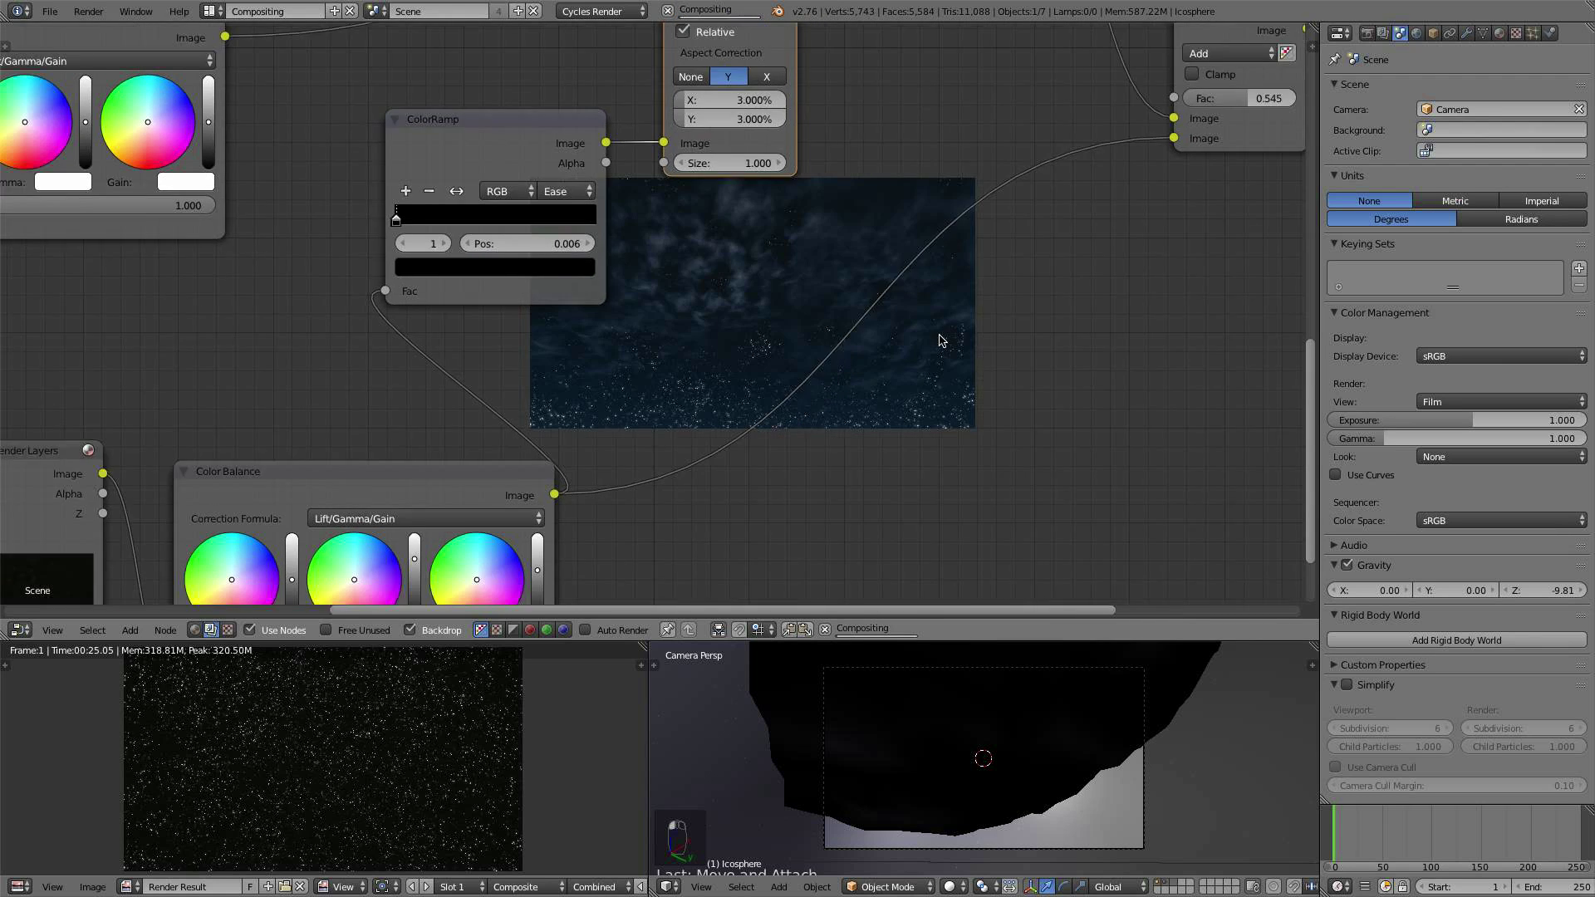
middle_click_drag(940, 338, 638, 319)
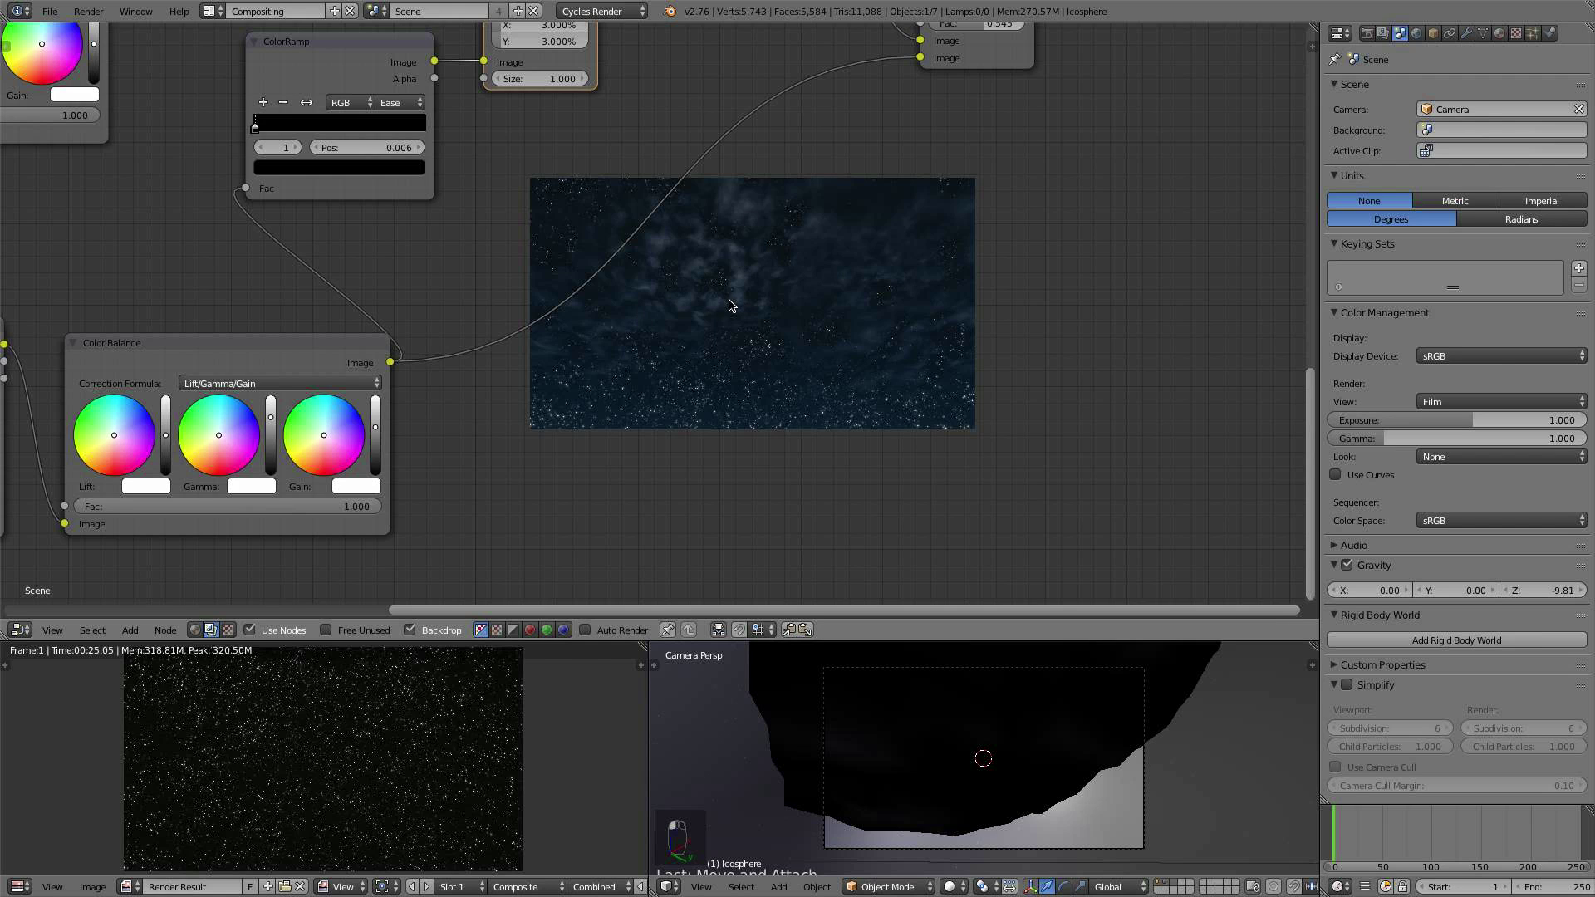
scroll(814, 354, "down", 2)
Step: Set the position of the ColorRamp's stop 1 to 0.008 and review the composite
scroll(816, 331, "up", 5)
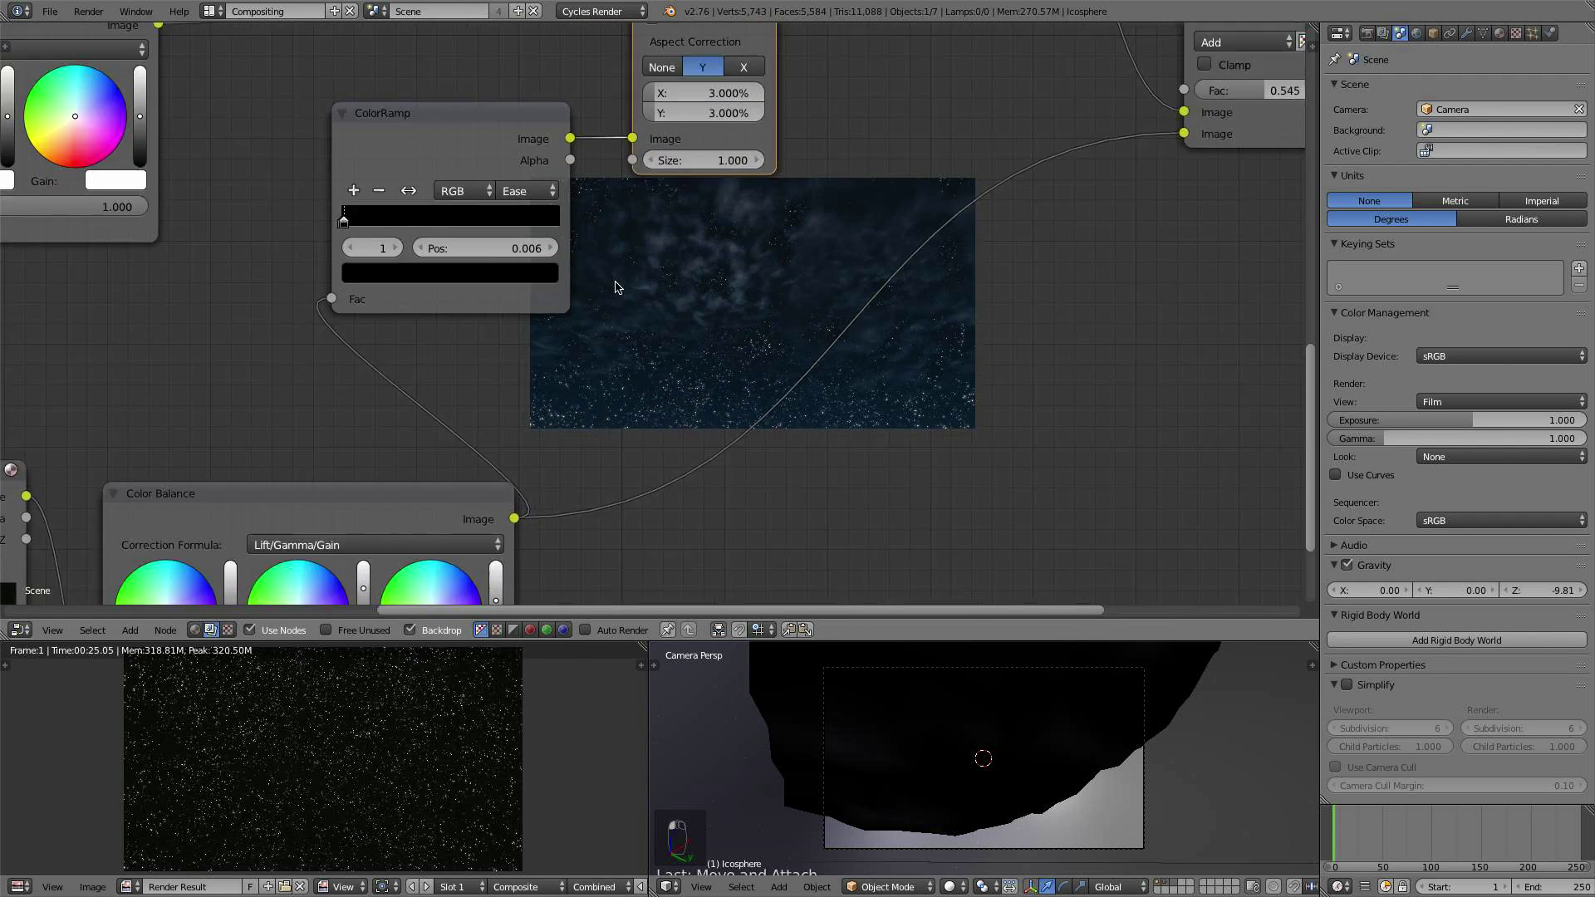
left_click(499, 231)
type("8")
key("Return")
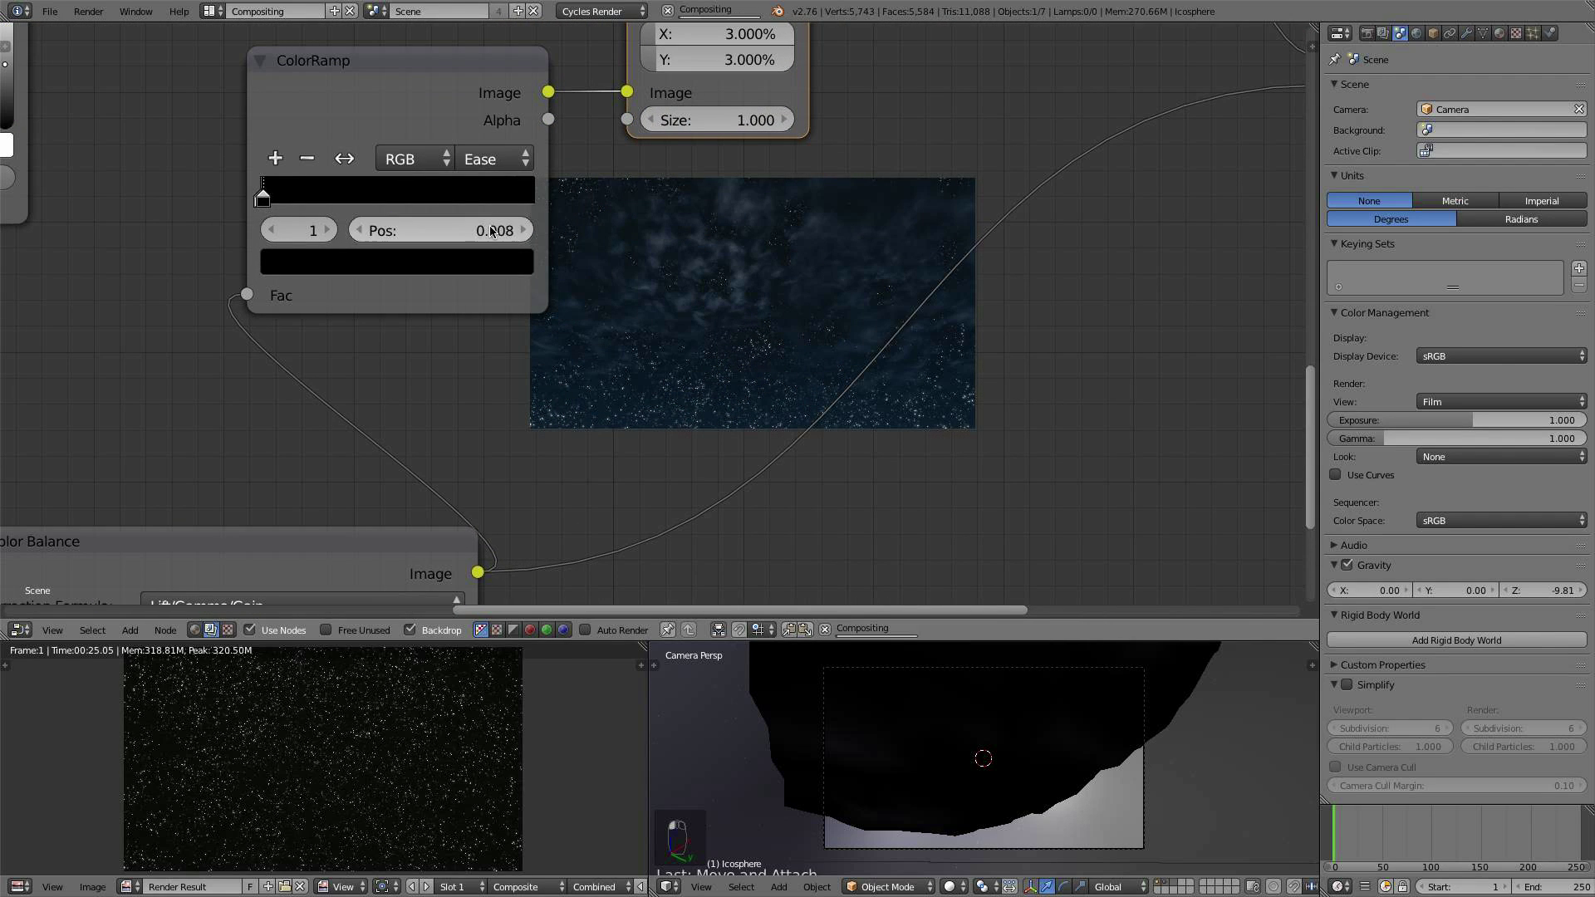
scroll(1066, 375, "down", 2)
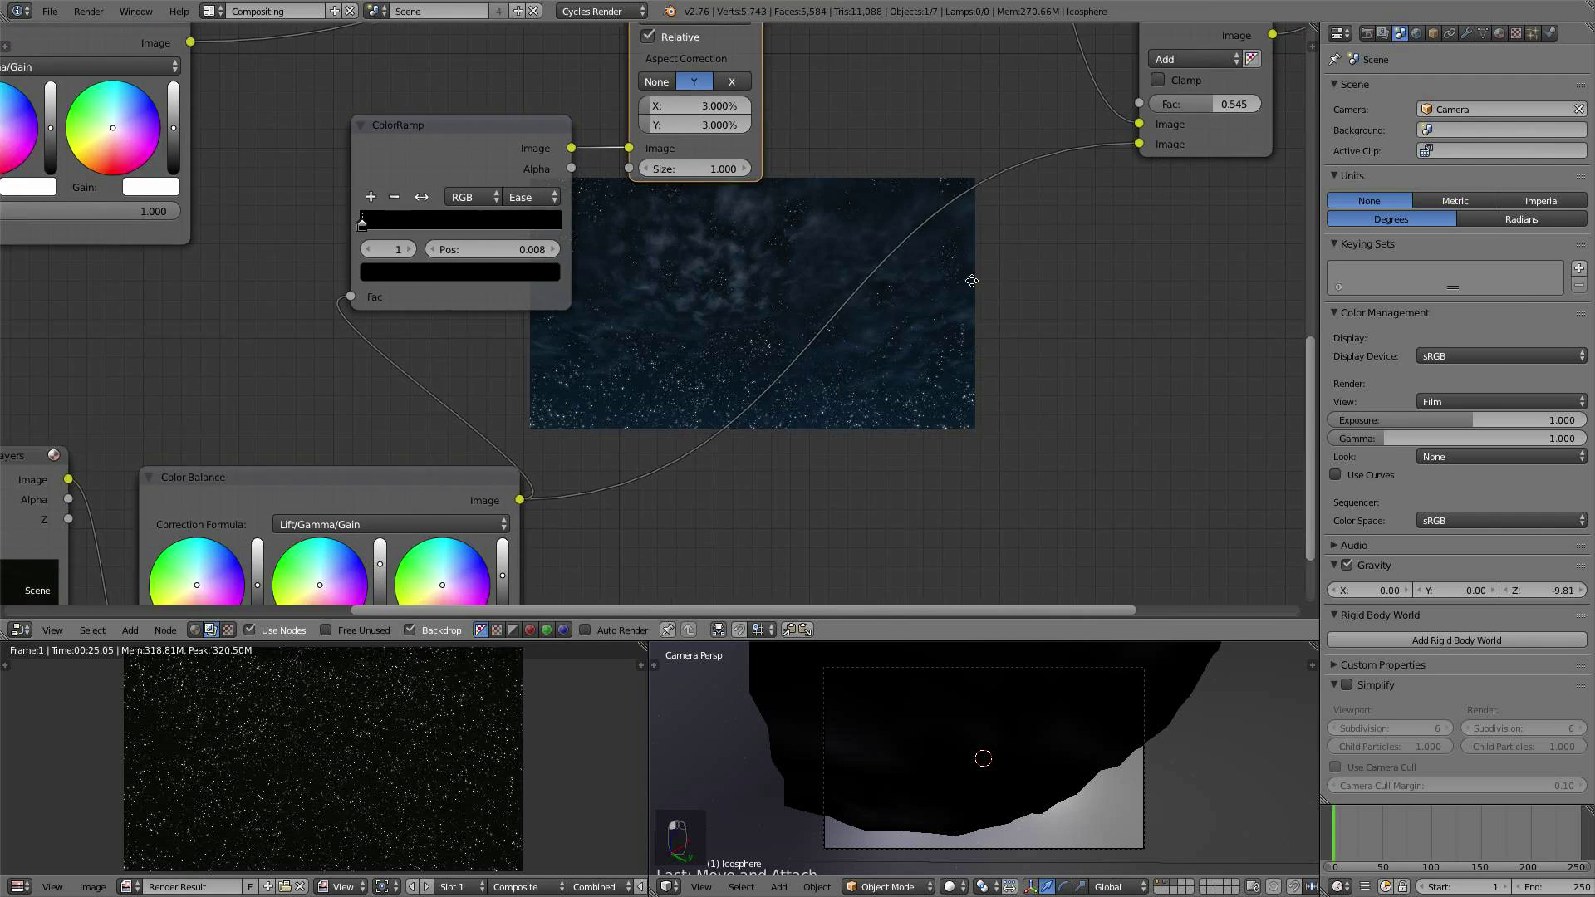
middle_click_drag(1065, 375, 841, 273)
scroll(827, 269, "down", 6)
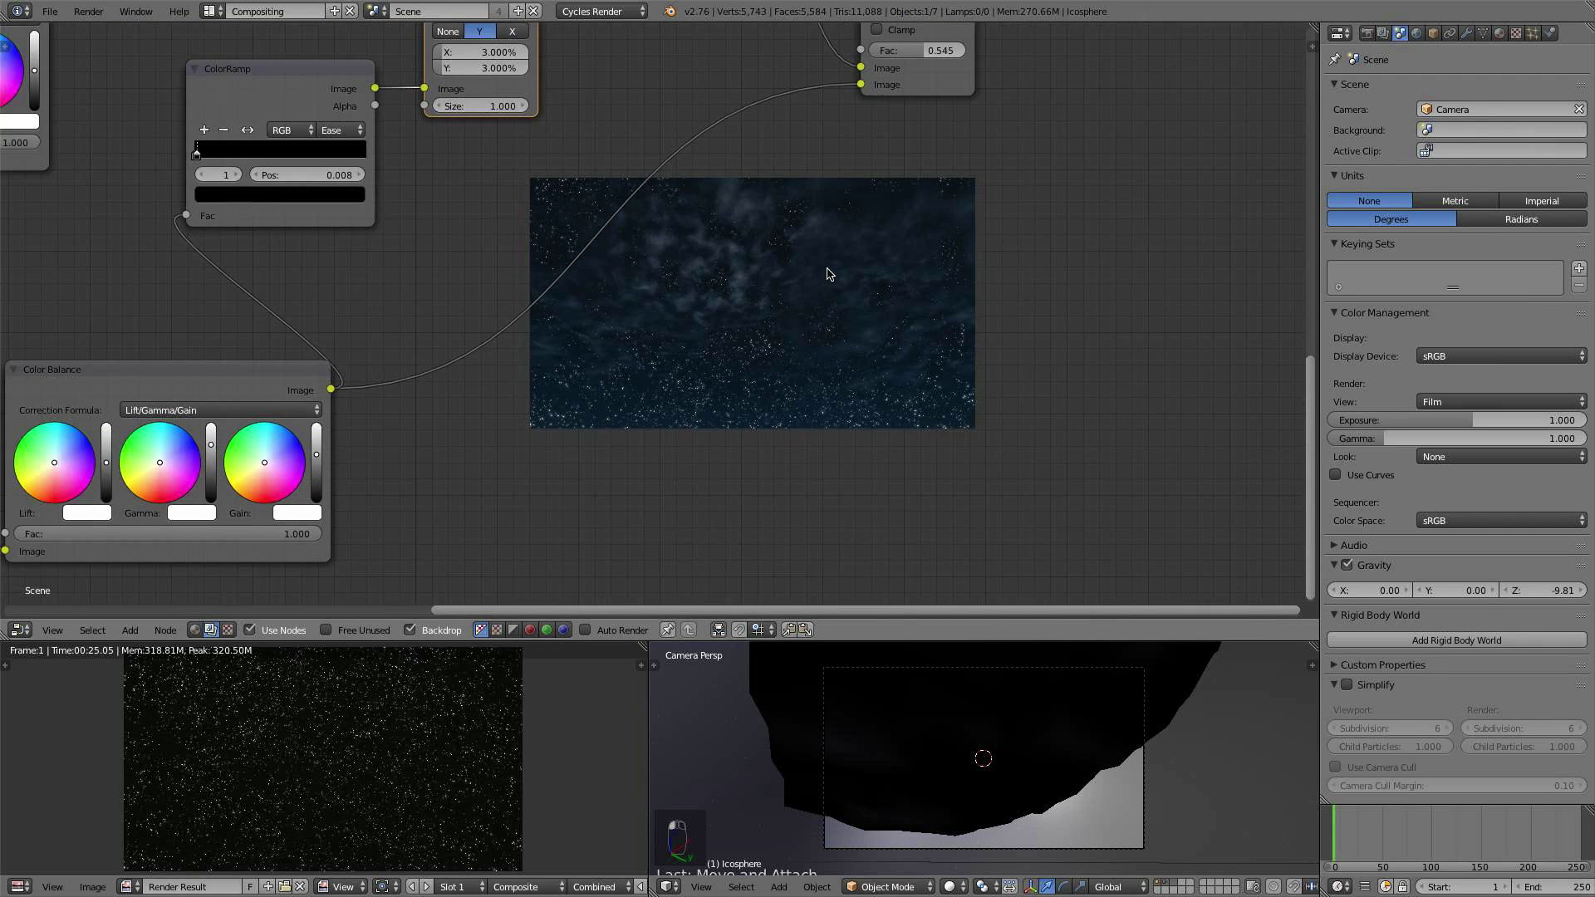
middle_click_drag(796, 160, 559, 328)
scroll(865, 224, "down", 3)
scroll(865, 230, "down", 1)
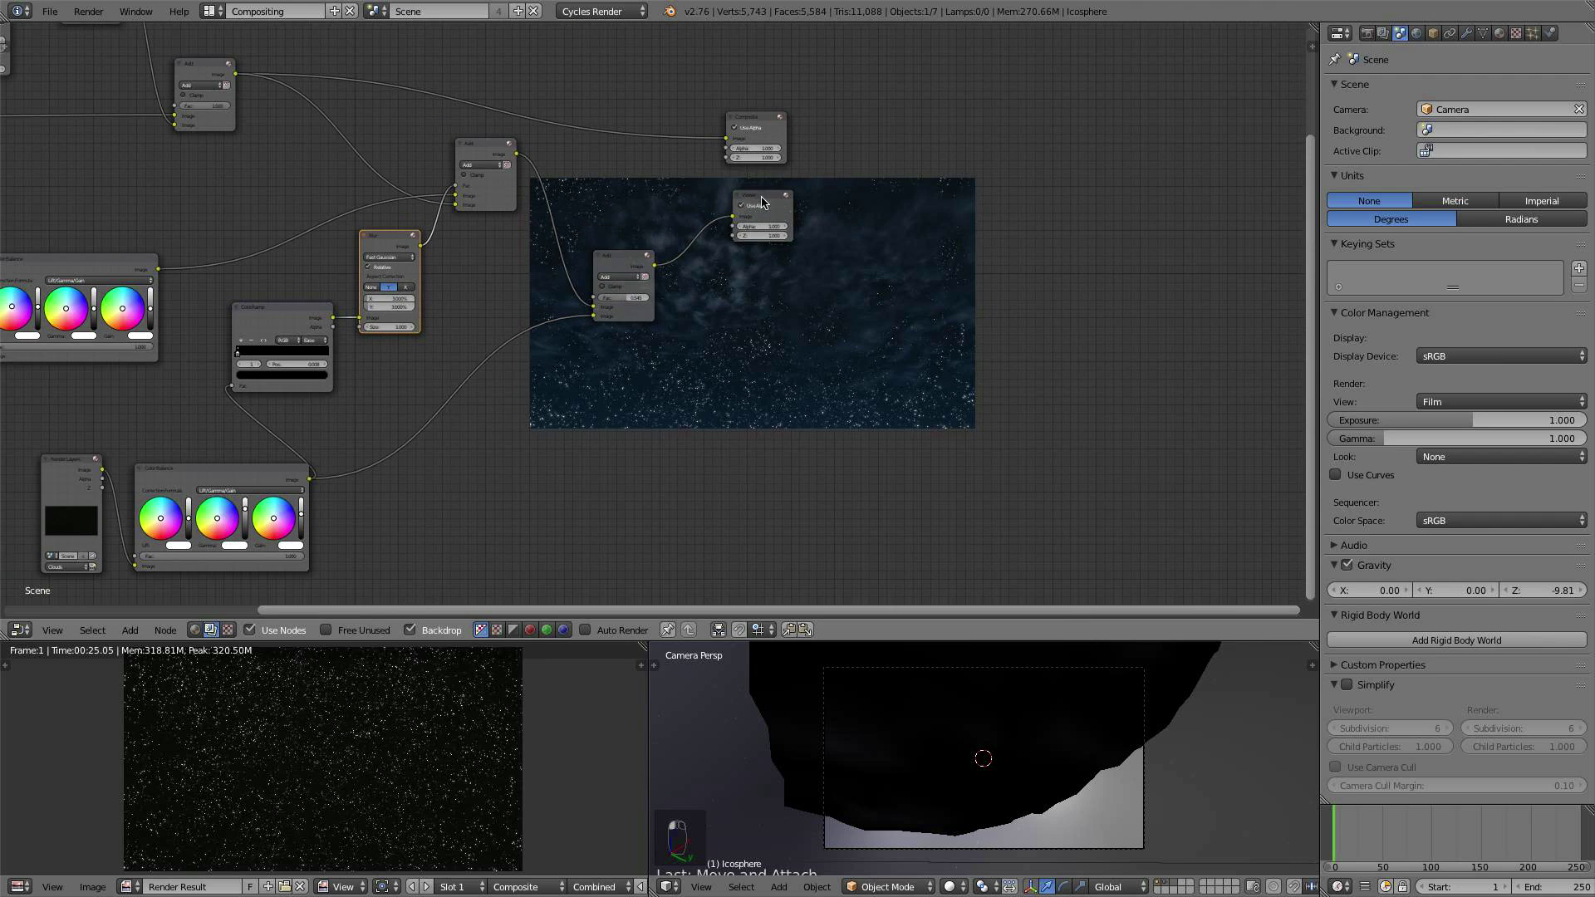
Step: Spread out the node tree by moving the Viewer and Composite nodes past the final Add node and the Clouds Render Layers and Color Balance nodes outward
left_click_drag(761, 188, 1035, 223)
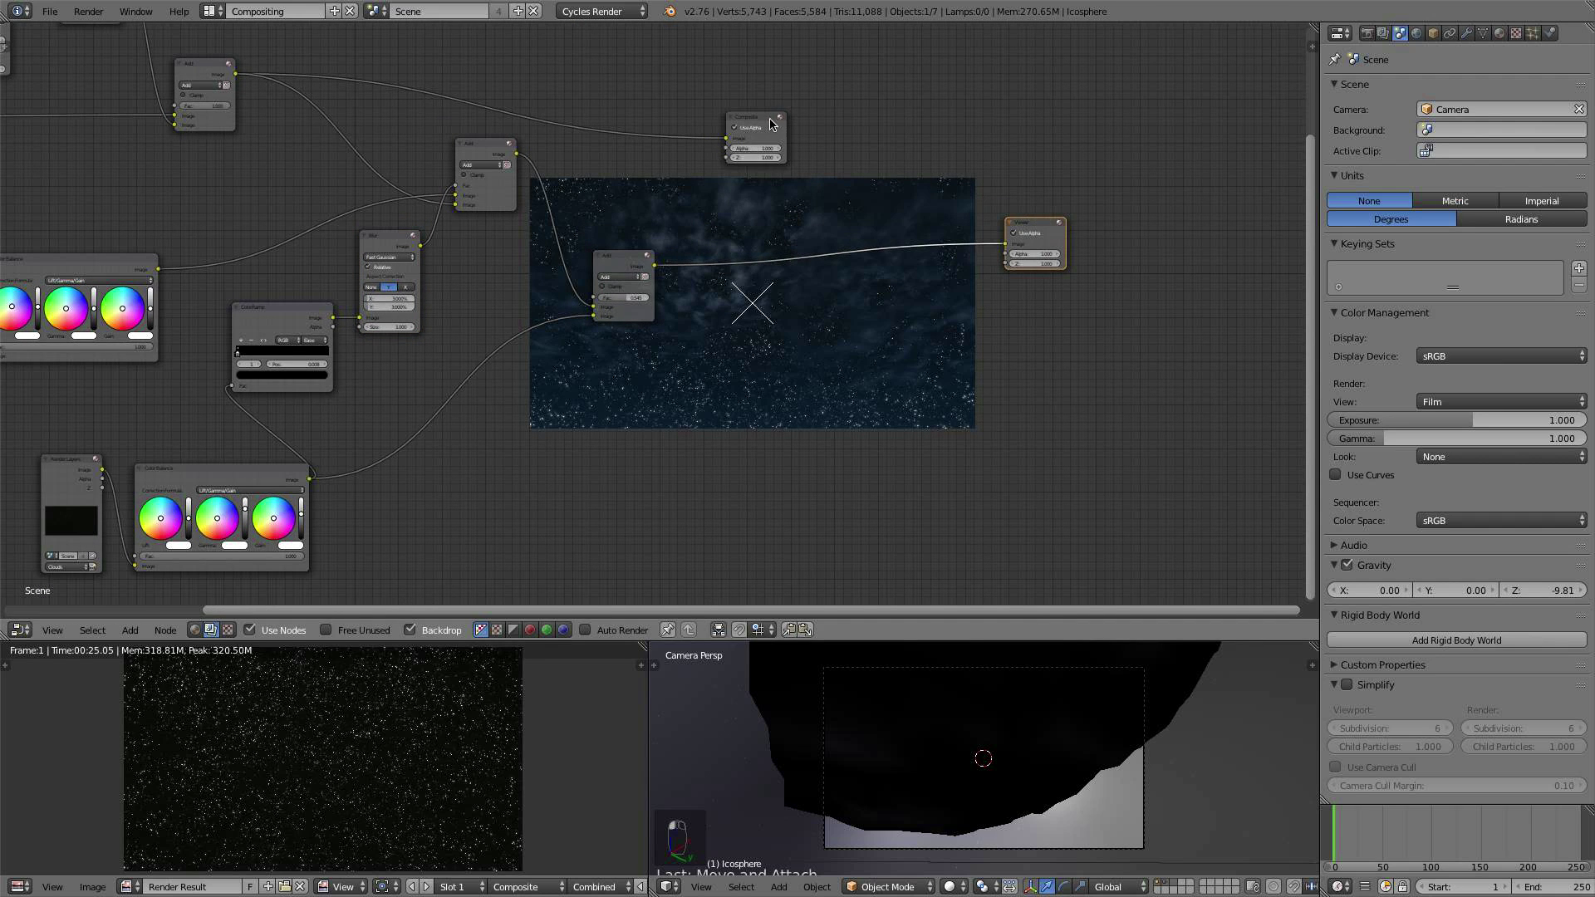
left_click_drag(769, 125, 975, 81)
scroll(936, 232, "up", 3)
middle_click_drag(848, 302, 951, 207)
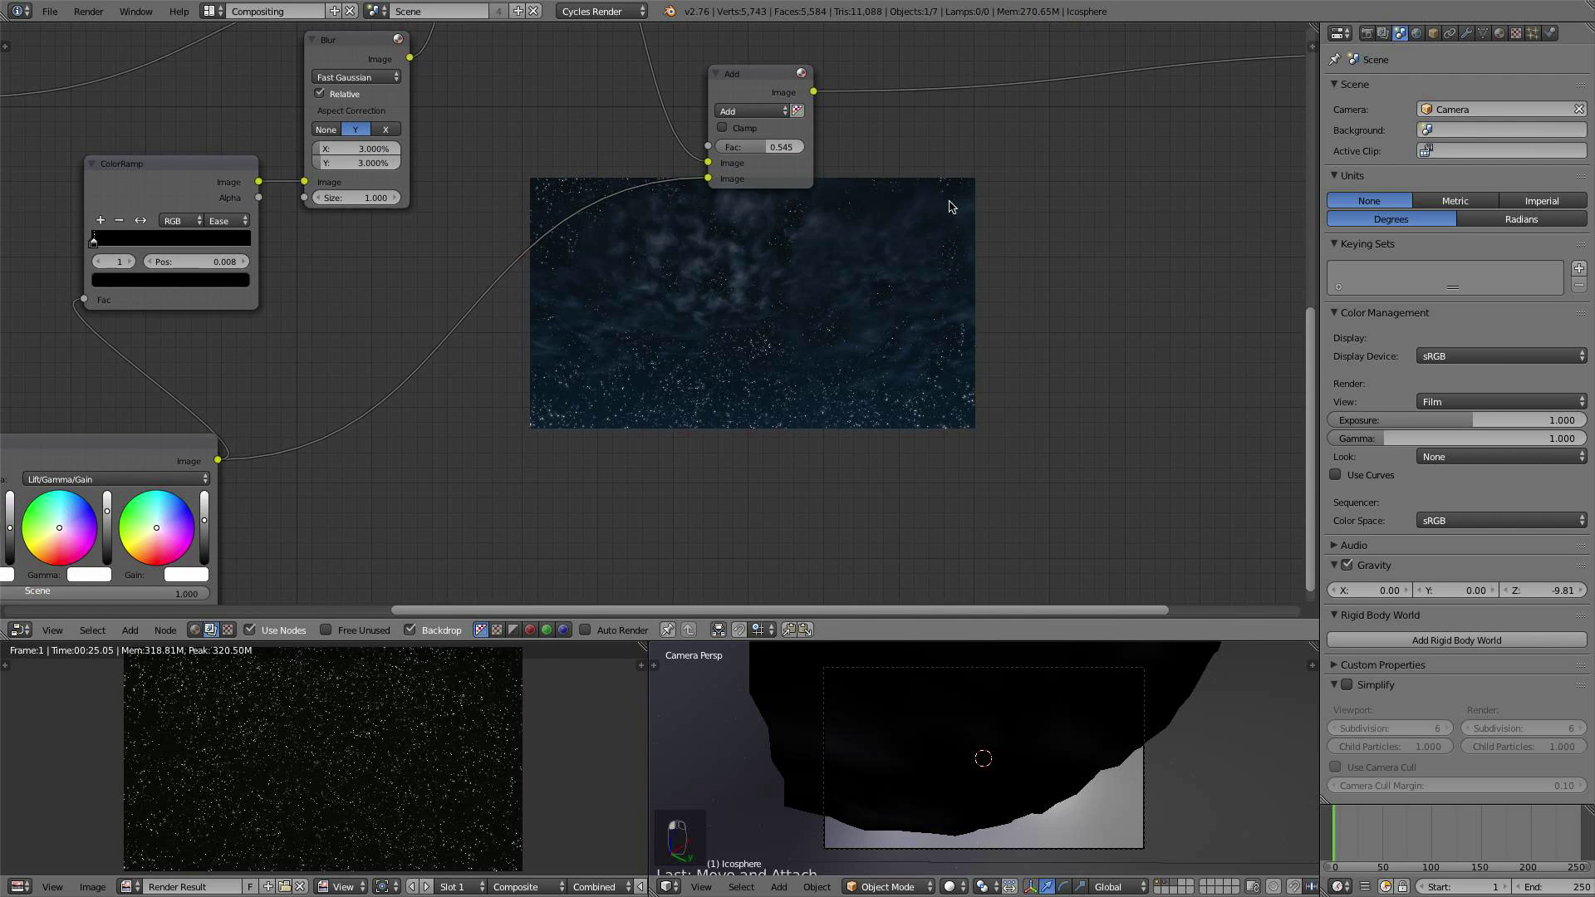
middle_click_drag(748, 327, 914, 248)
middle_click_drag(704, 360, 876, 357)
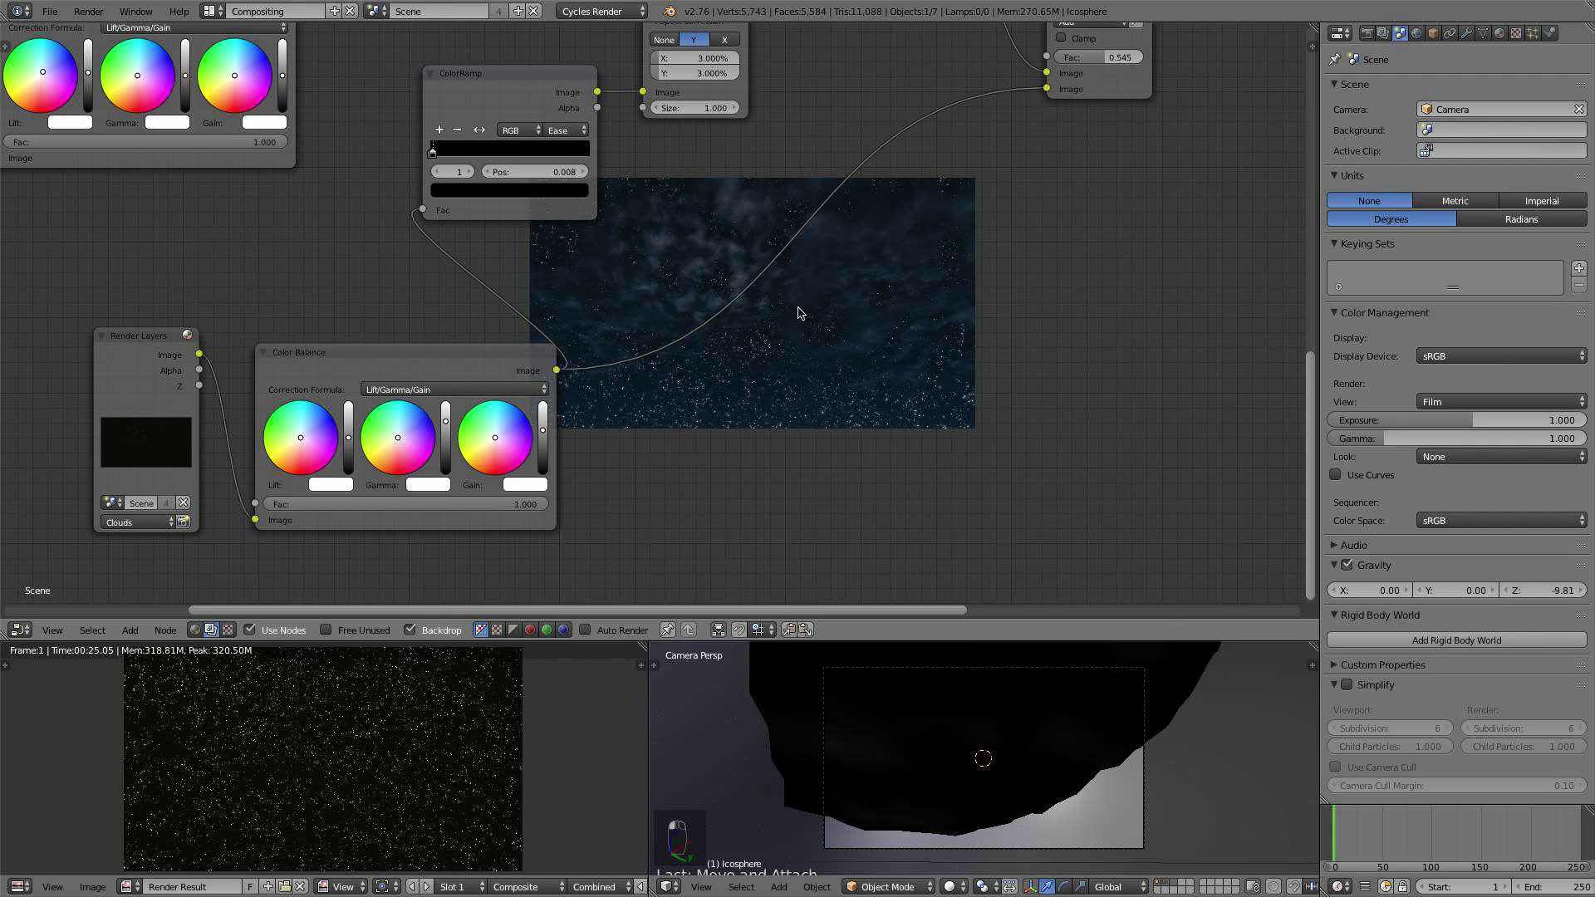
scroll(865, 381, "down", 2)
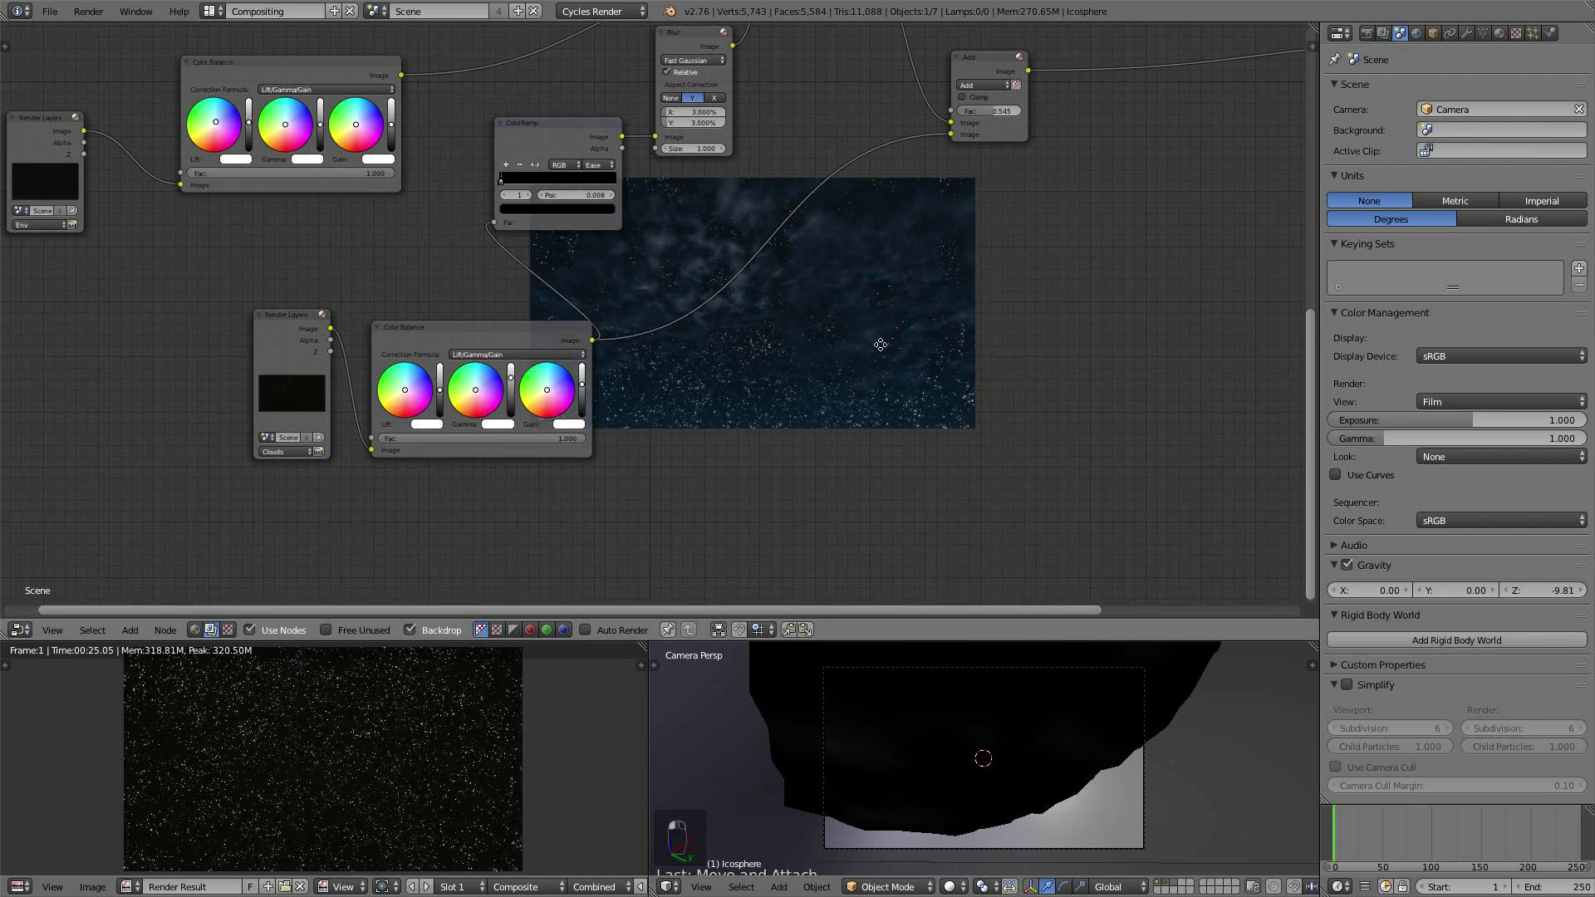
left_click_drag(318, 335, 73, 428)
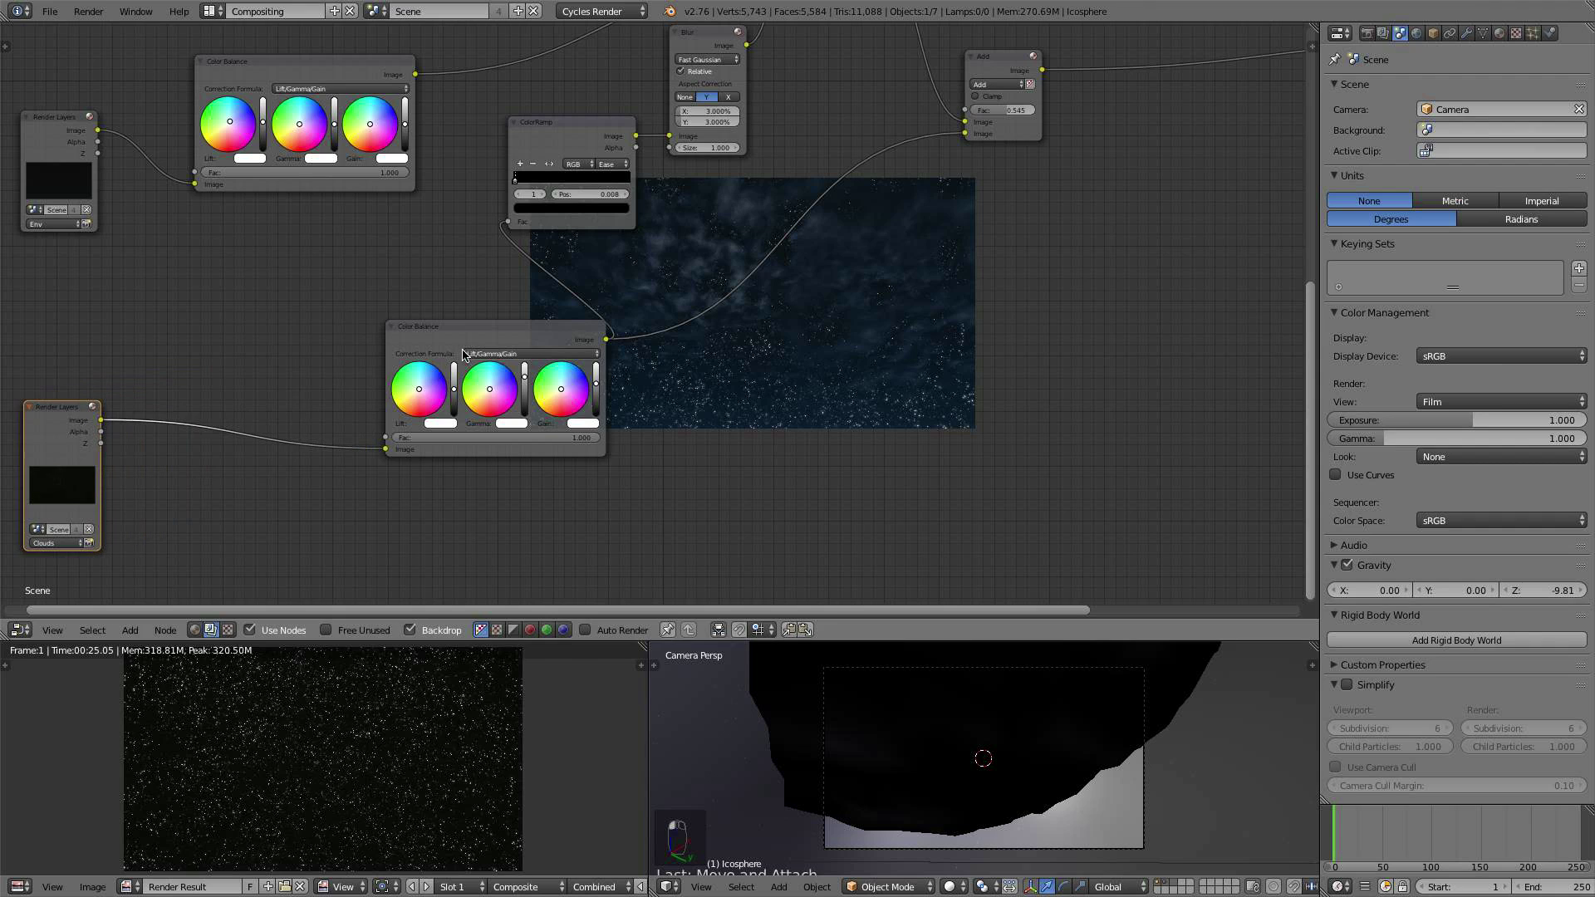
left_click_drag(479, 348, 251, 387)
scroll(633, 452, "up", 1)
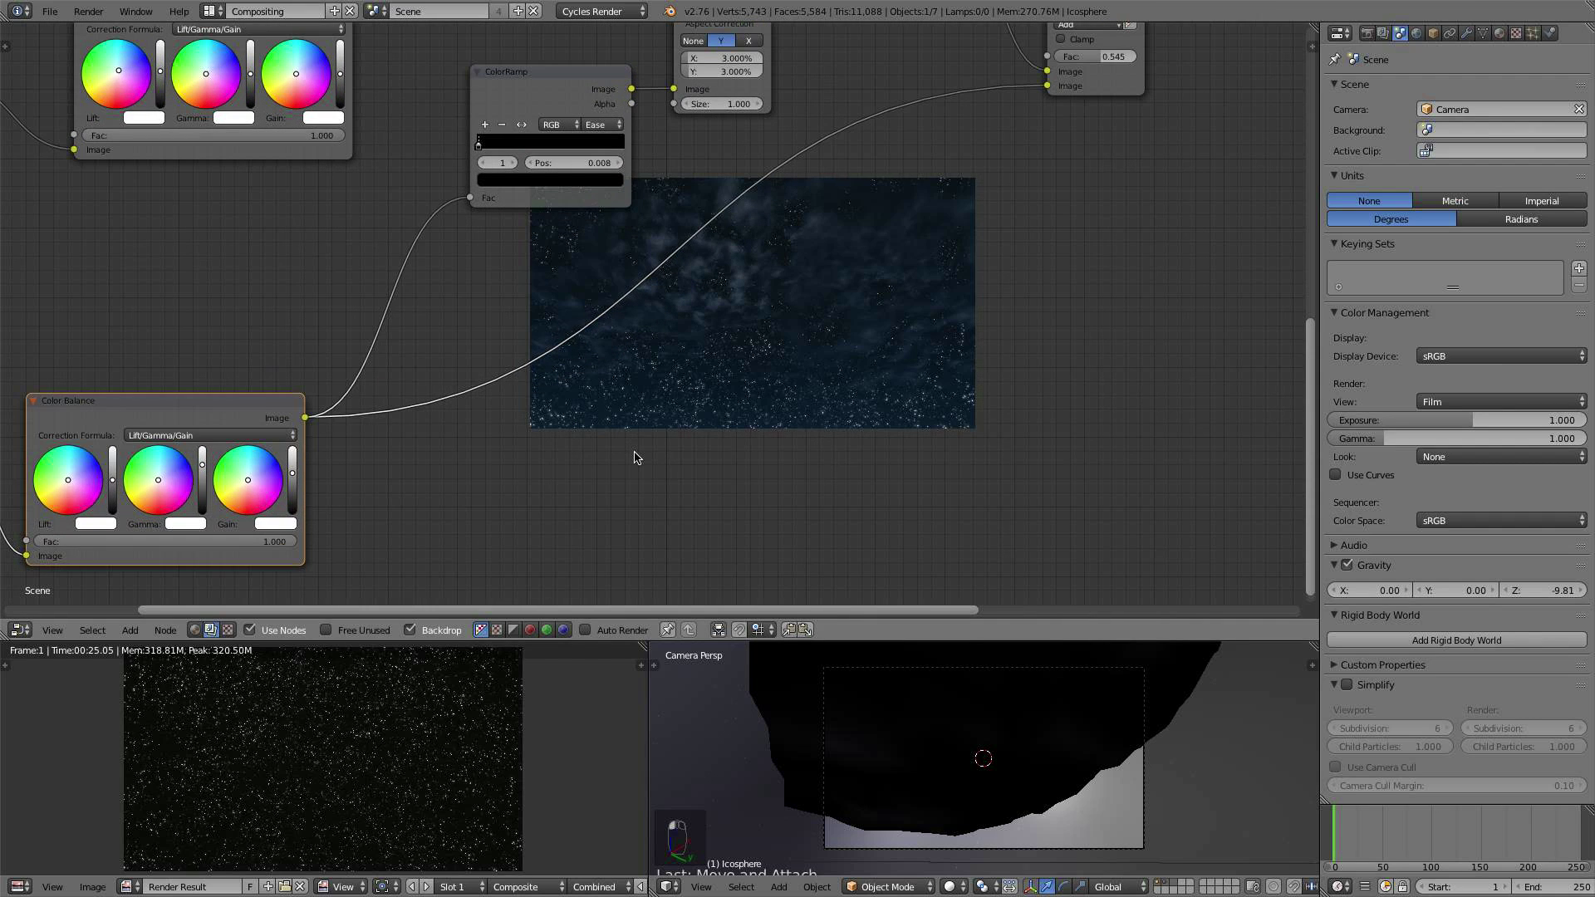
Step: Add a Glare node beside the clouds Color Balance node and set its glare type to Ghosts
key("shift+a")
mouse_move(636, 456)
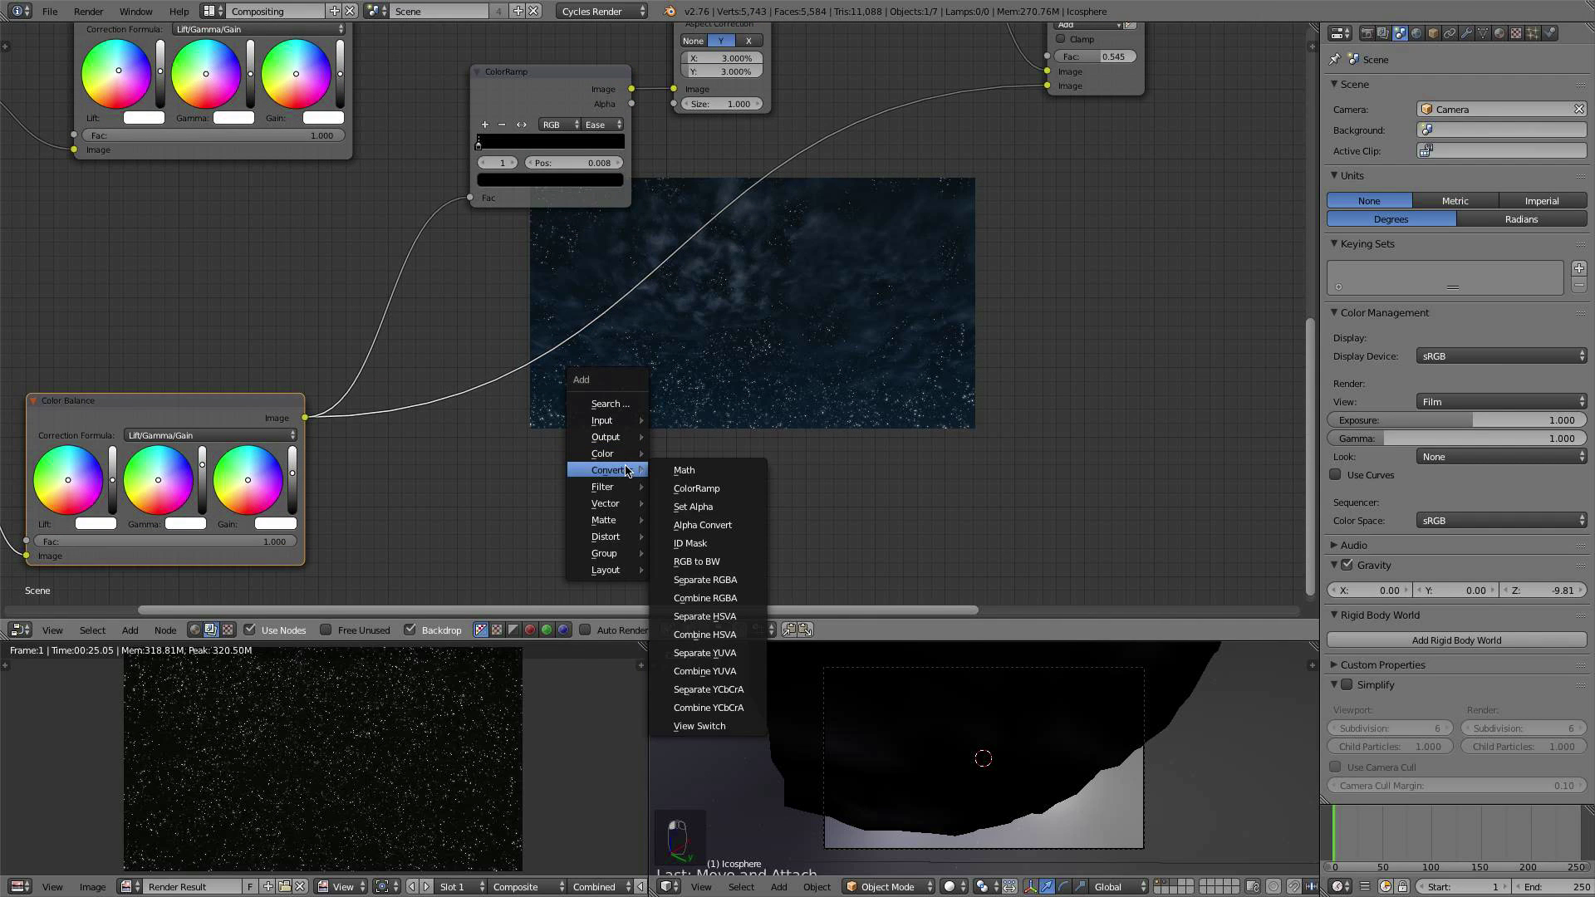
mouse_move(613, 489)
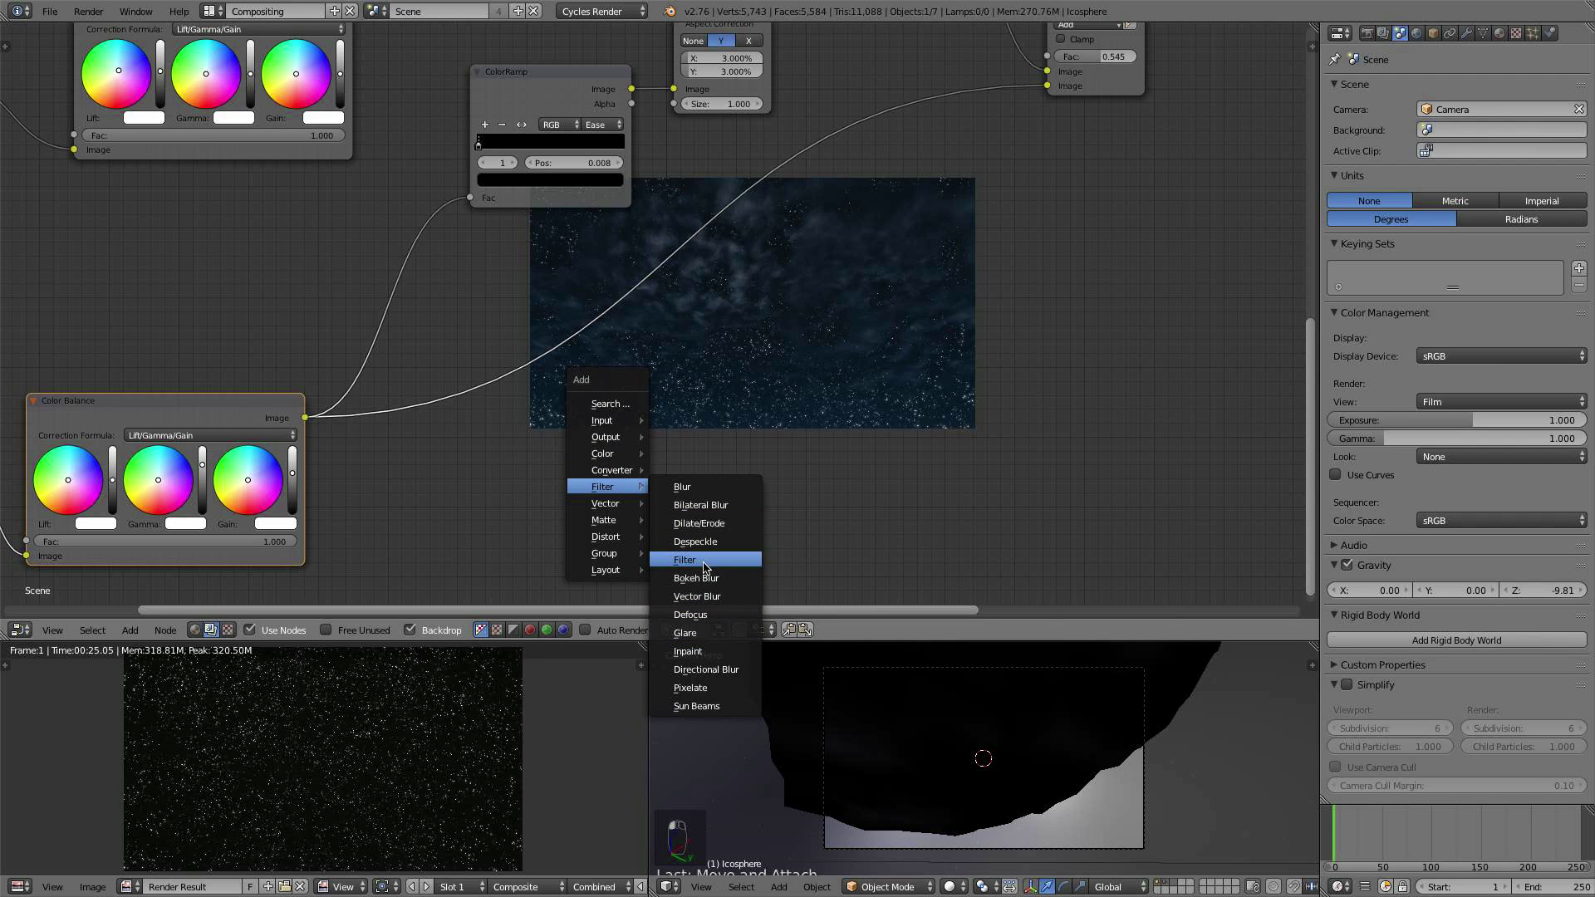
left_click(713, 633)
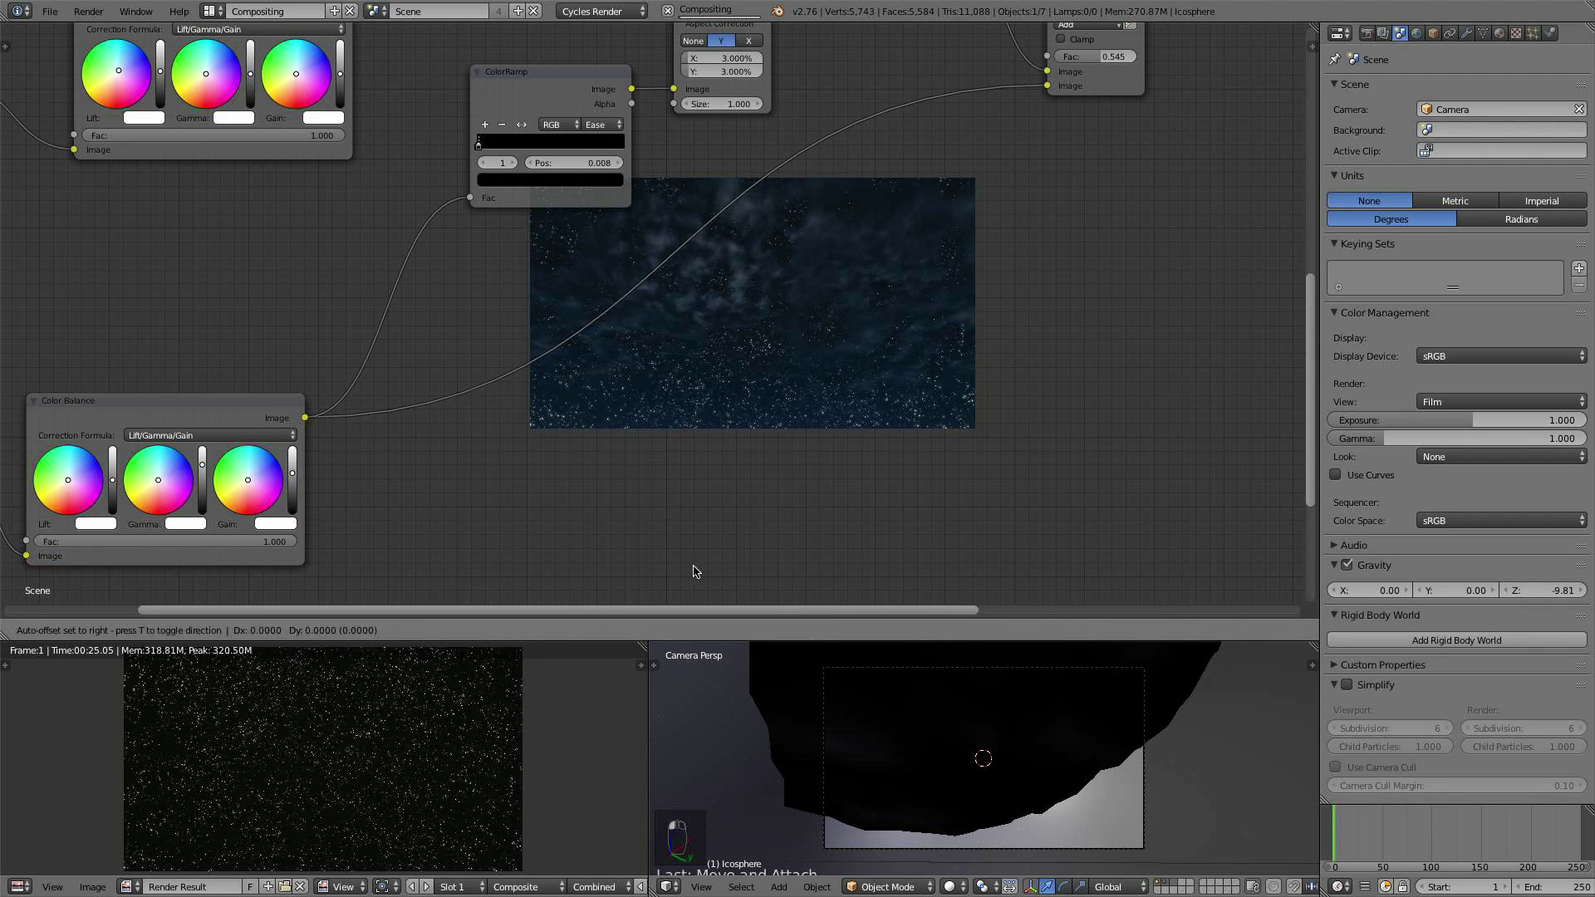
left_click(582, 393)
left_click(655, 433)
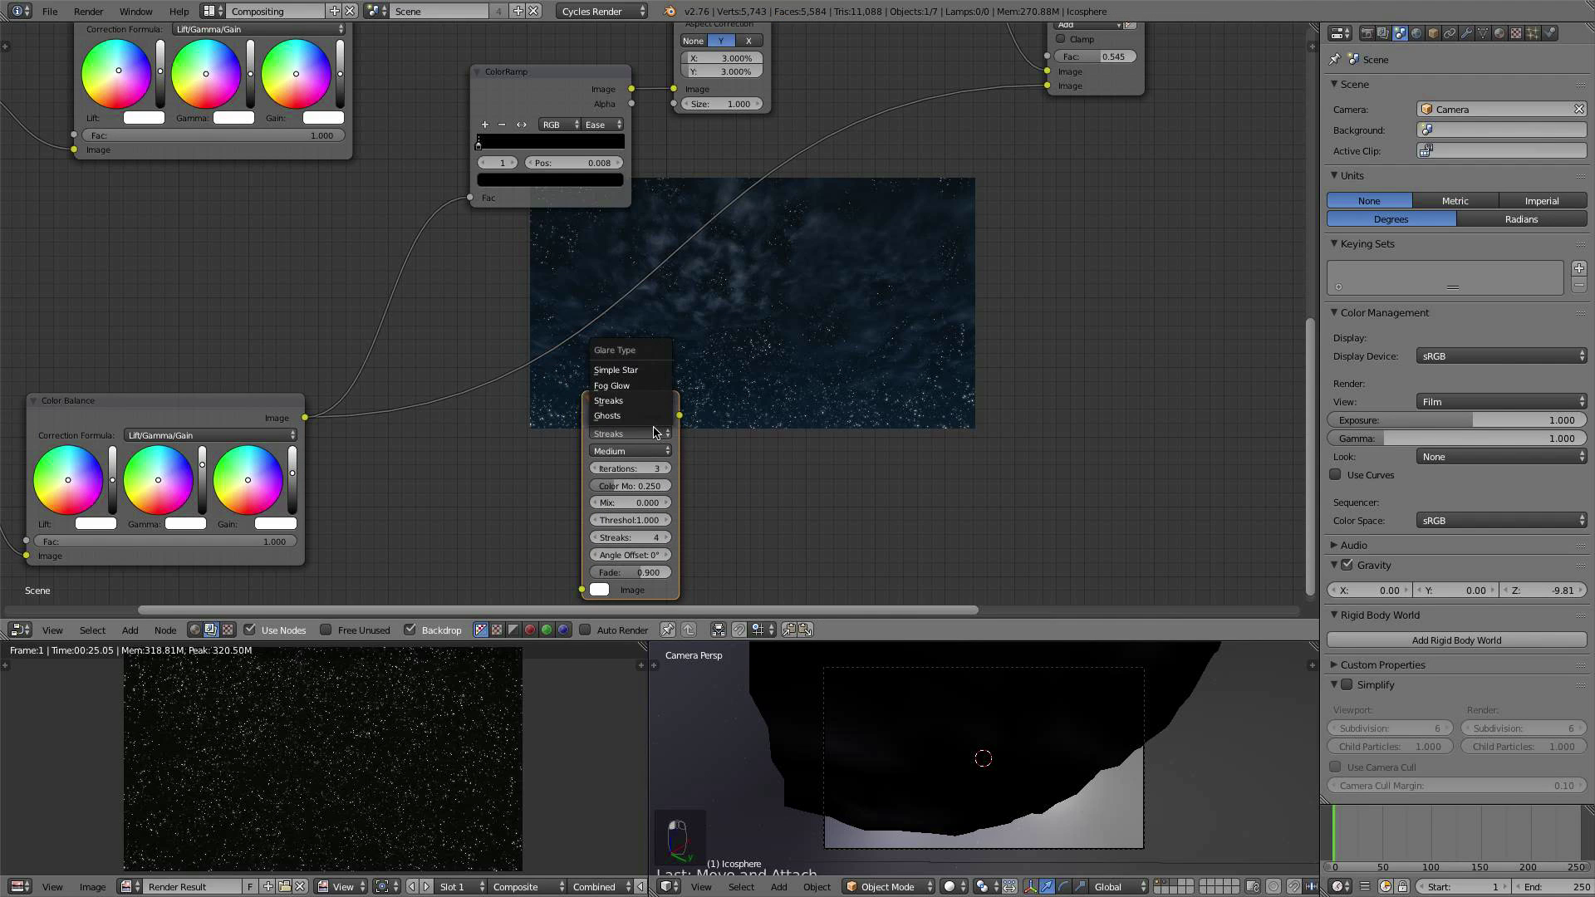
left_click(647, 417)
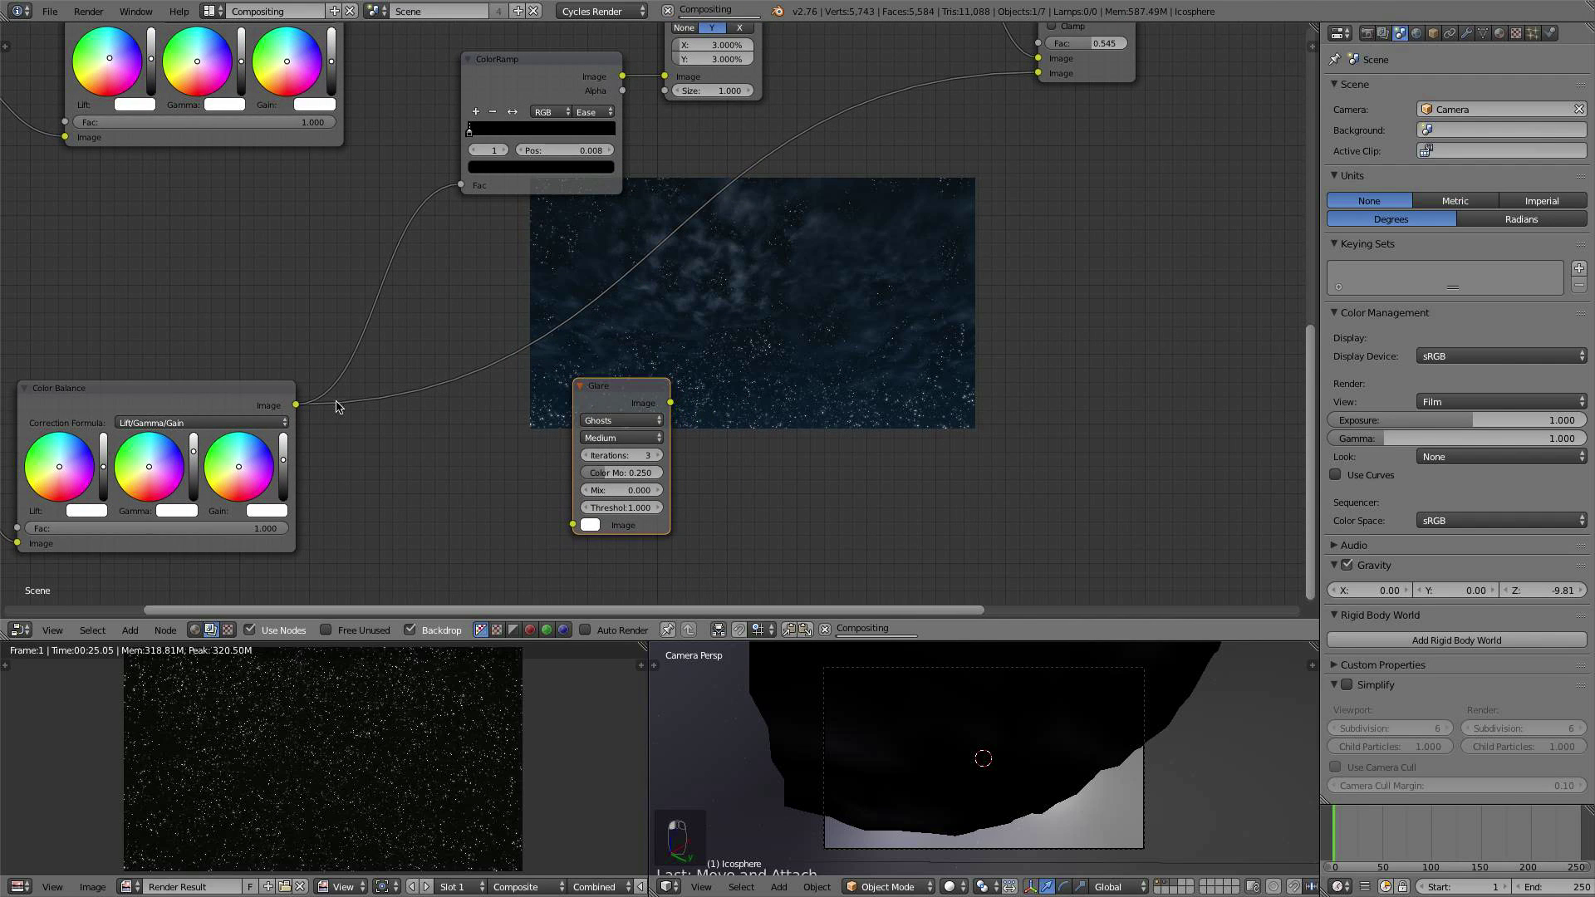
Step: Connect the clouds Color Balance output to the Glare node's image input and preview the Glare output in the backdrop
left_click_drag(296, 405, 573, 525)
left_click_drag(630, 392, 550, 387)
scroll(720, 442, "up", 3)
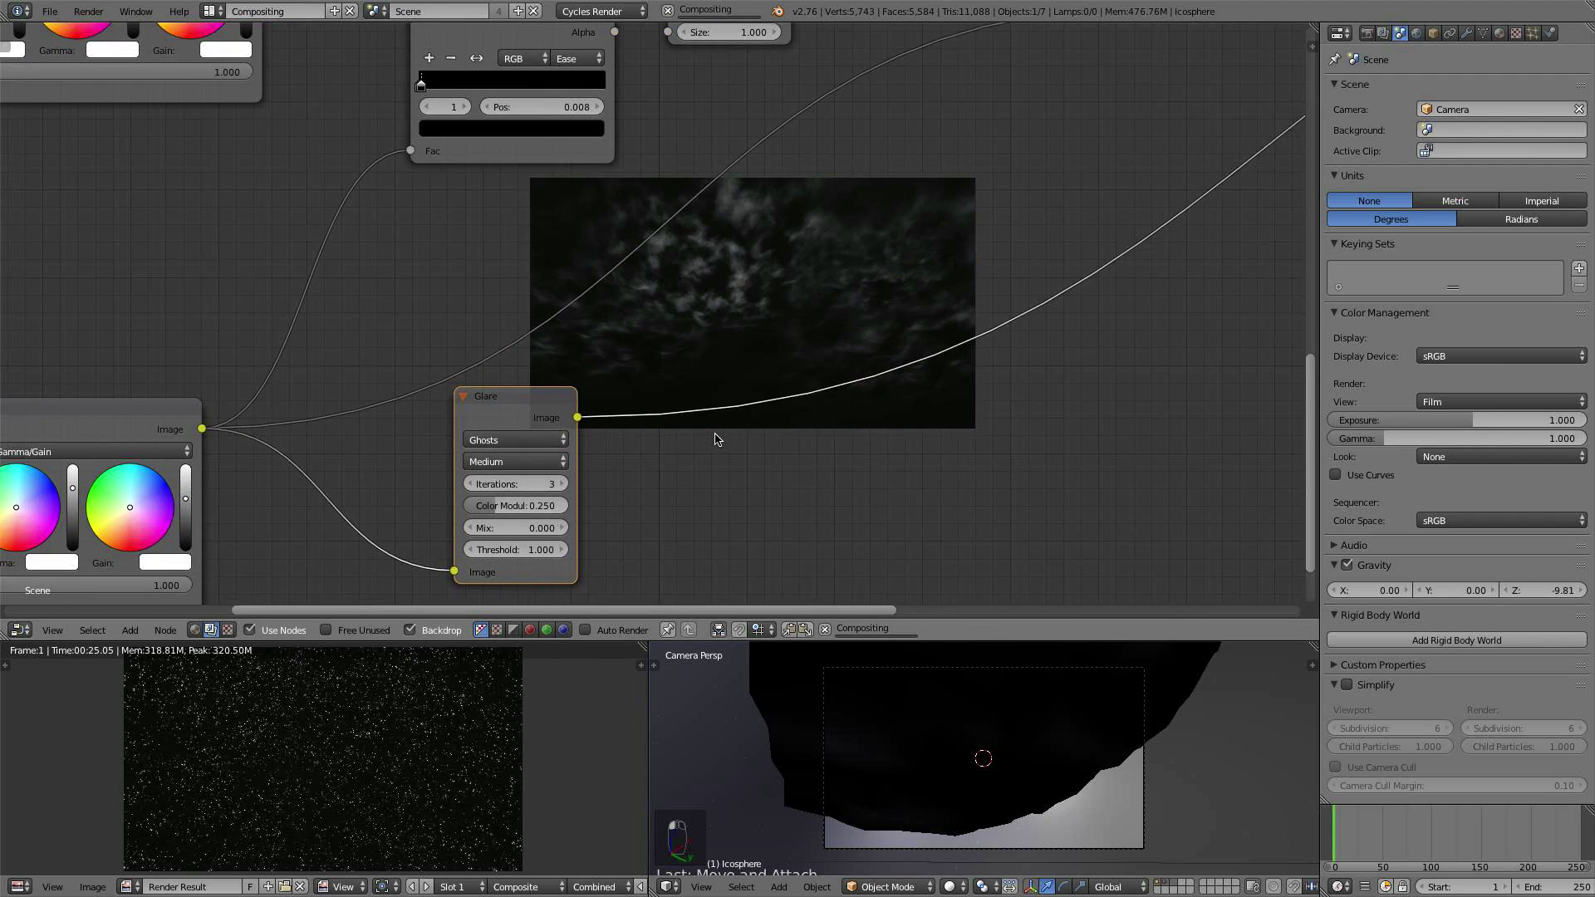
Step: Set the Glare node's Mix to 1.000 and its Threshold to 0.001
scroll(701, 385, "up", 1)
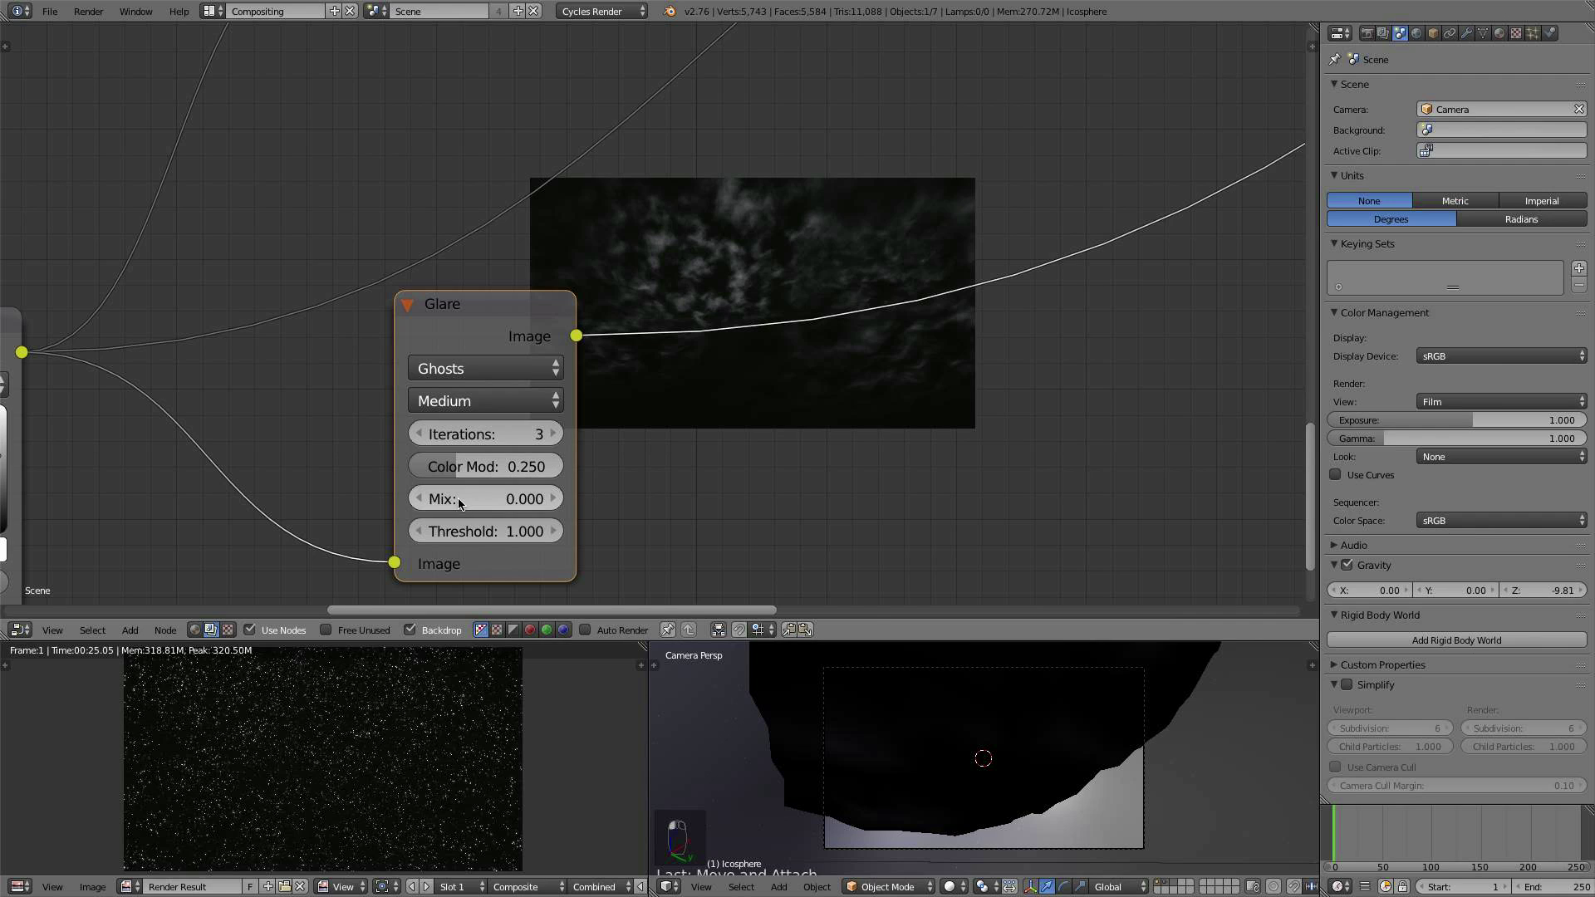
left_click_drag(458, 503, 666, 504)
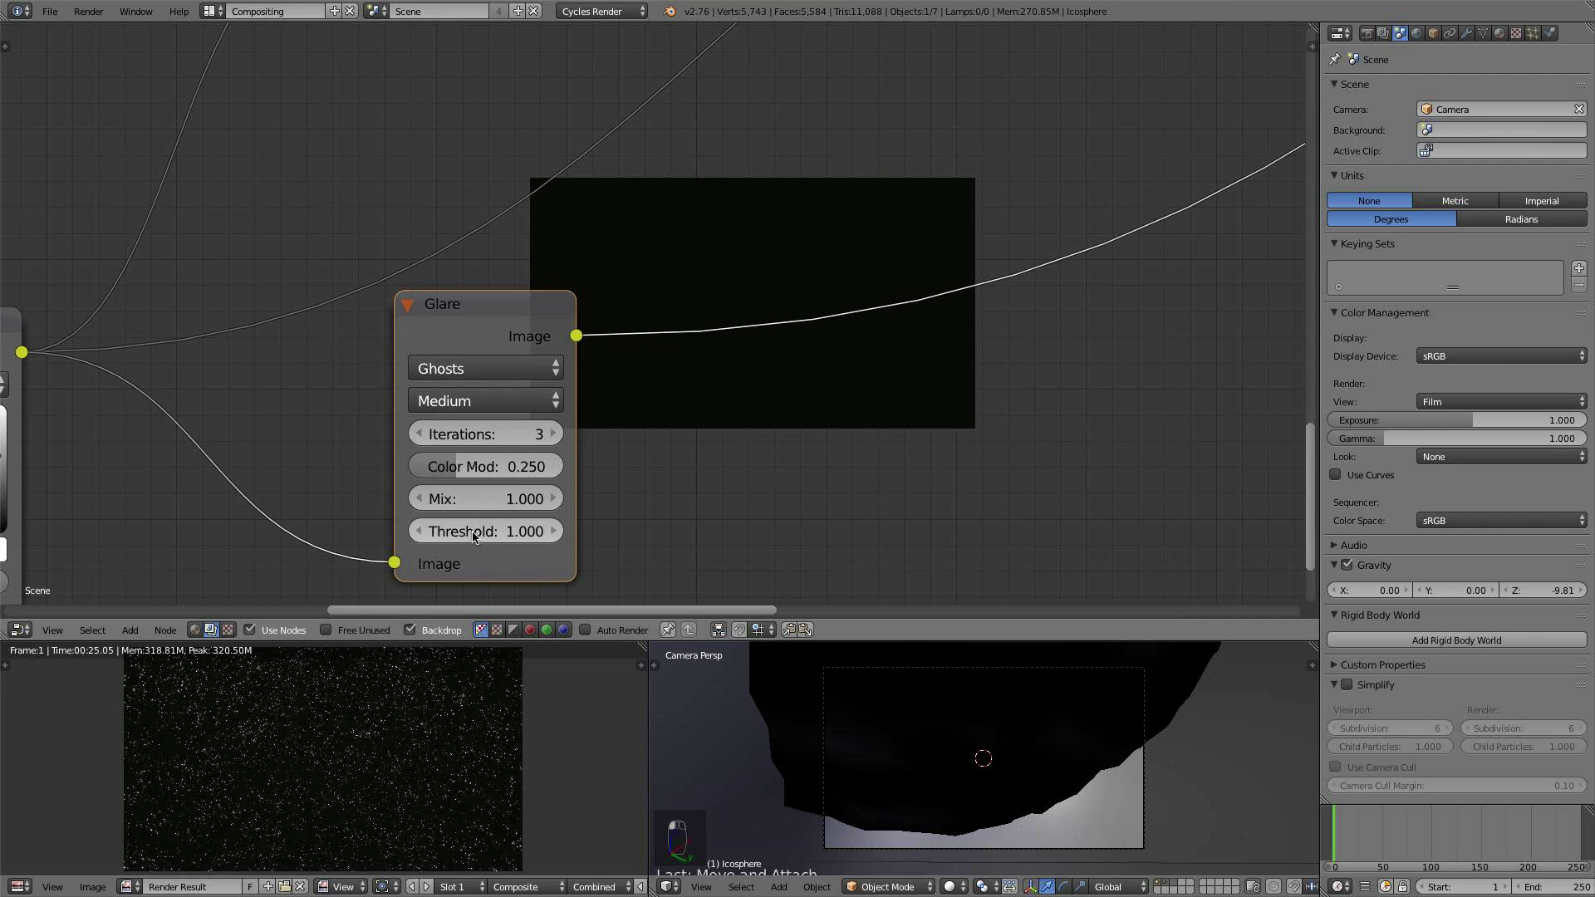
left_click(473, 529)
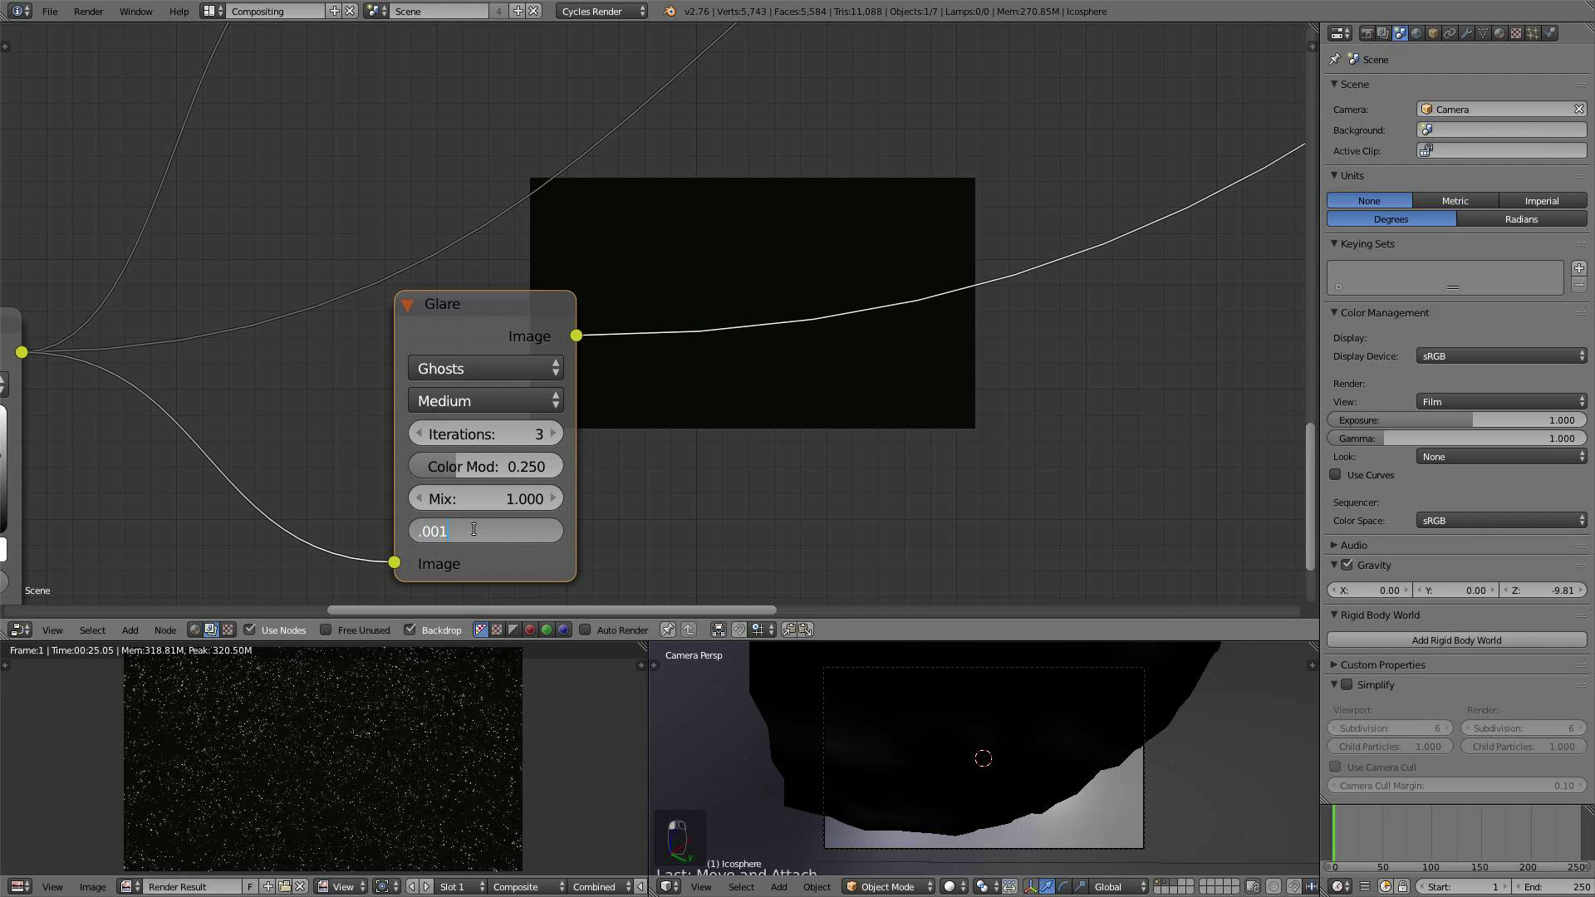
type(".001")
key("Return")
scroll(797, 322, "up", 1)
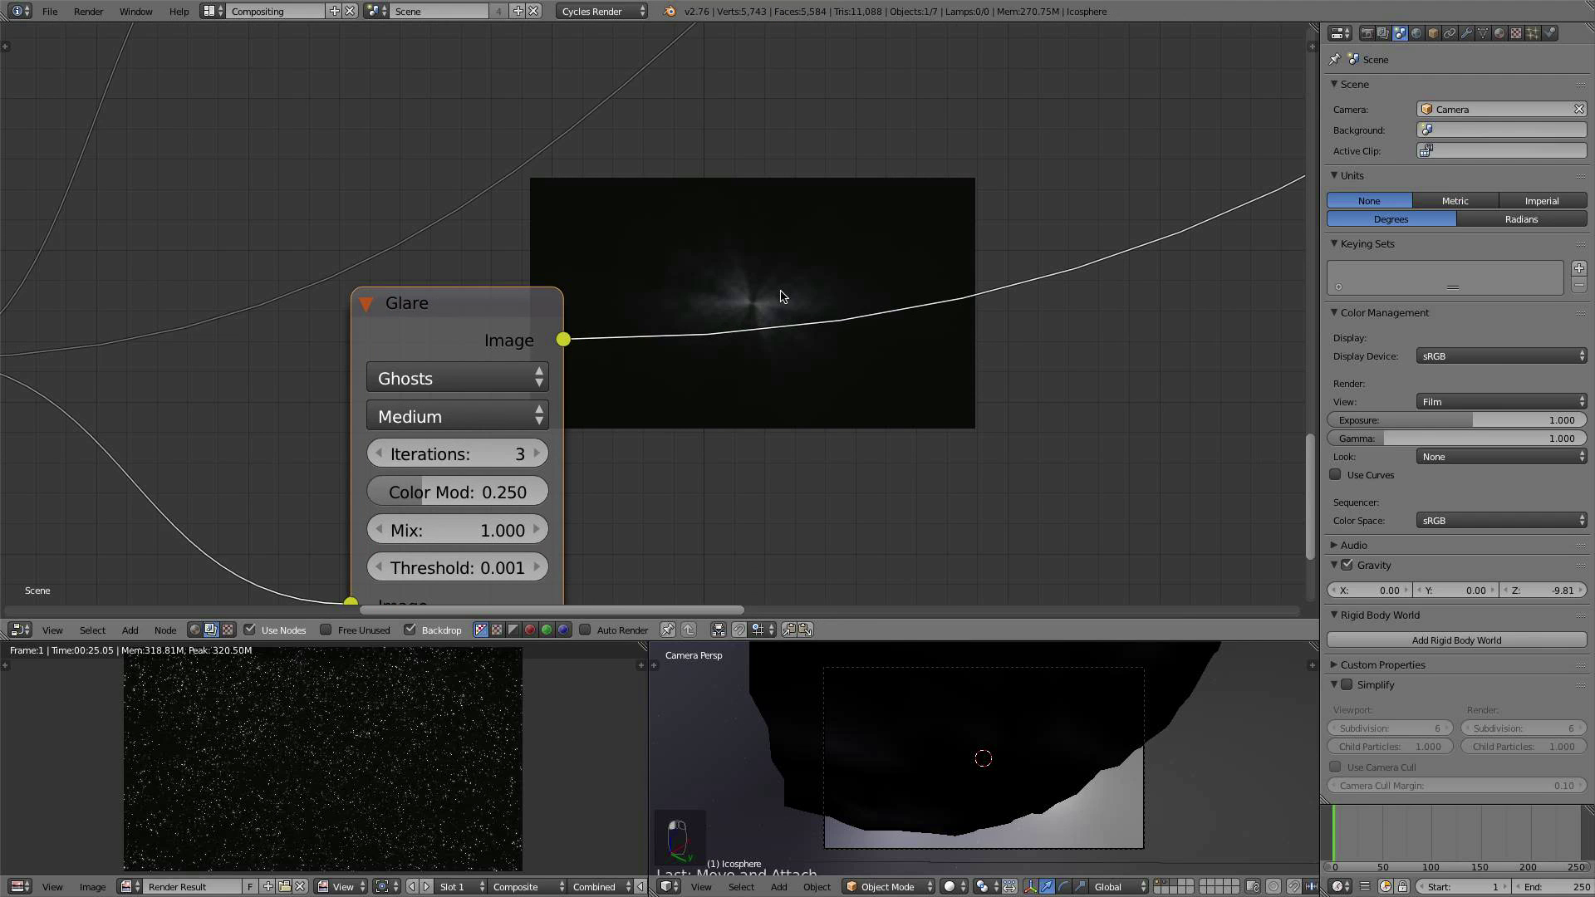
middle_click_drag(750, 398, 702, 294)
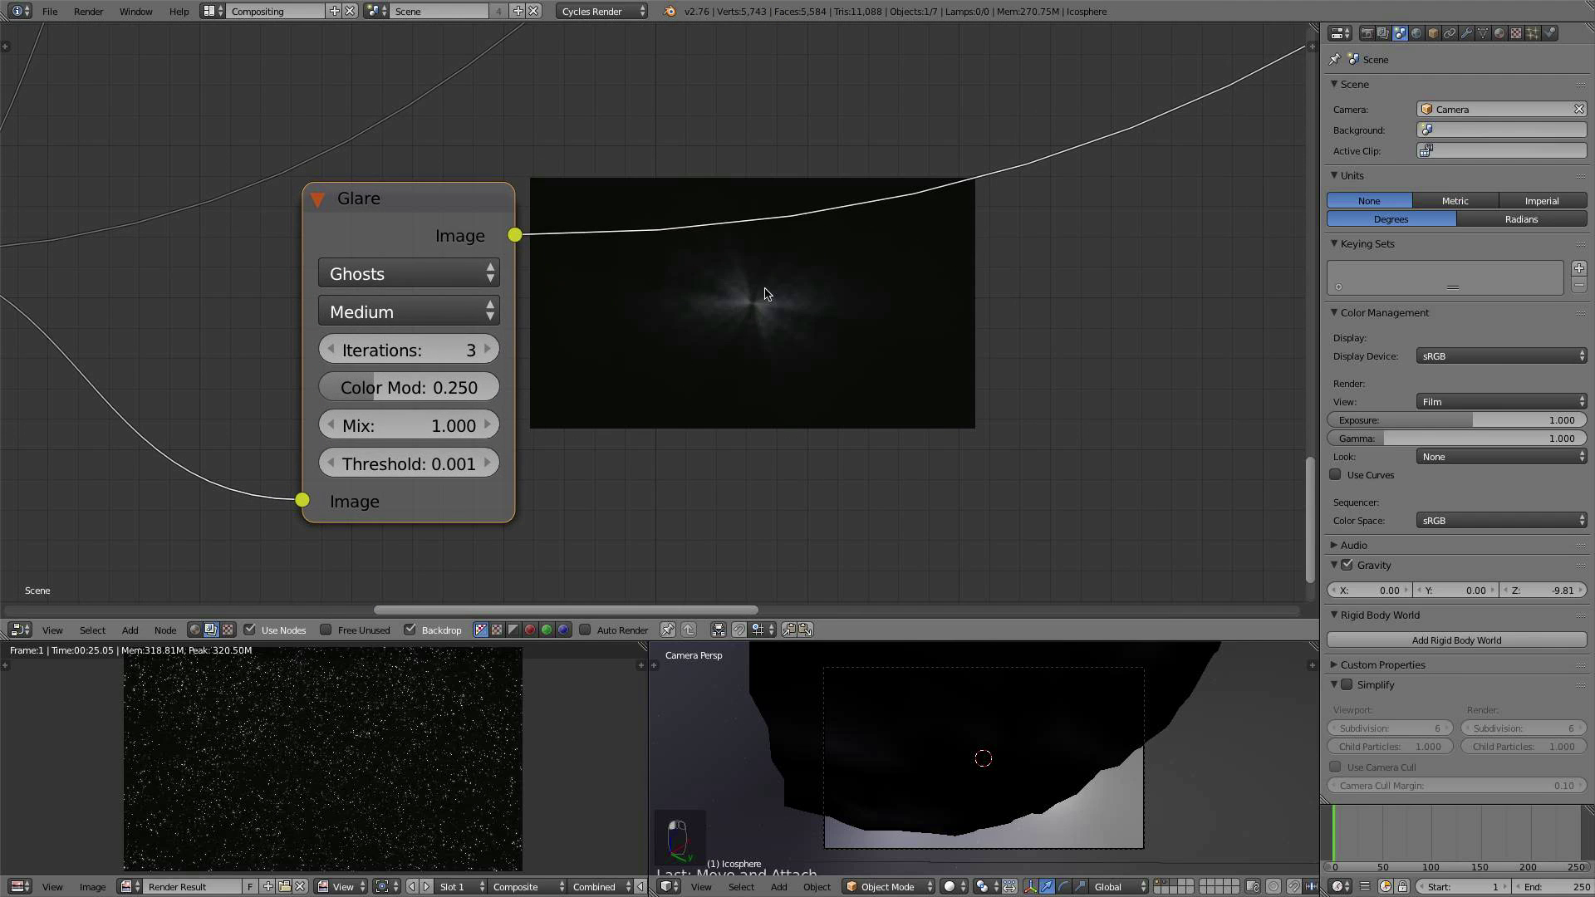
Step: Raise the Glare node's Color Modulation to about 0.832 and set its Iterations to 5
scroll(479, 426, "down", 2)
middle_click_drag(560, 415, 683, 447)
scroll(686, 442, "up", 1)
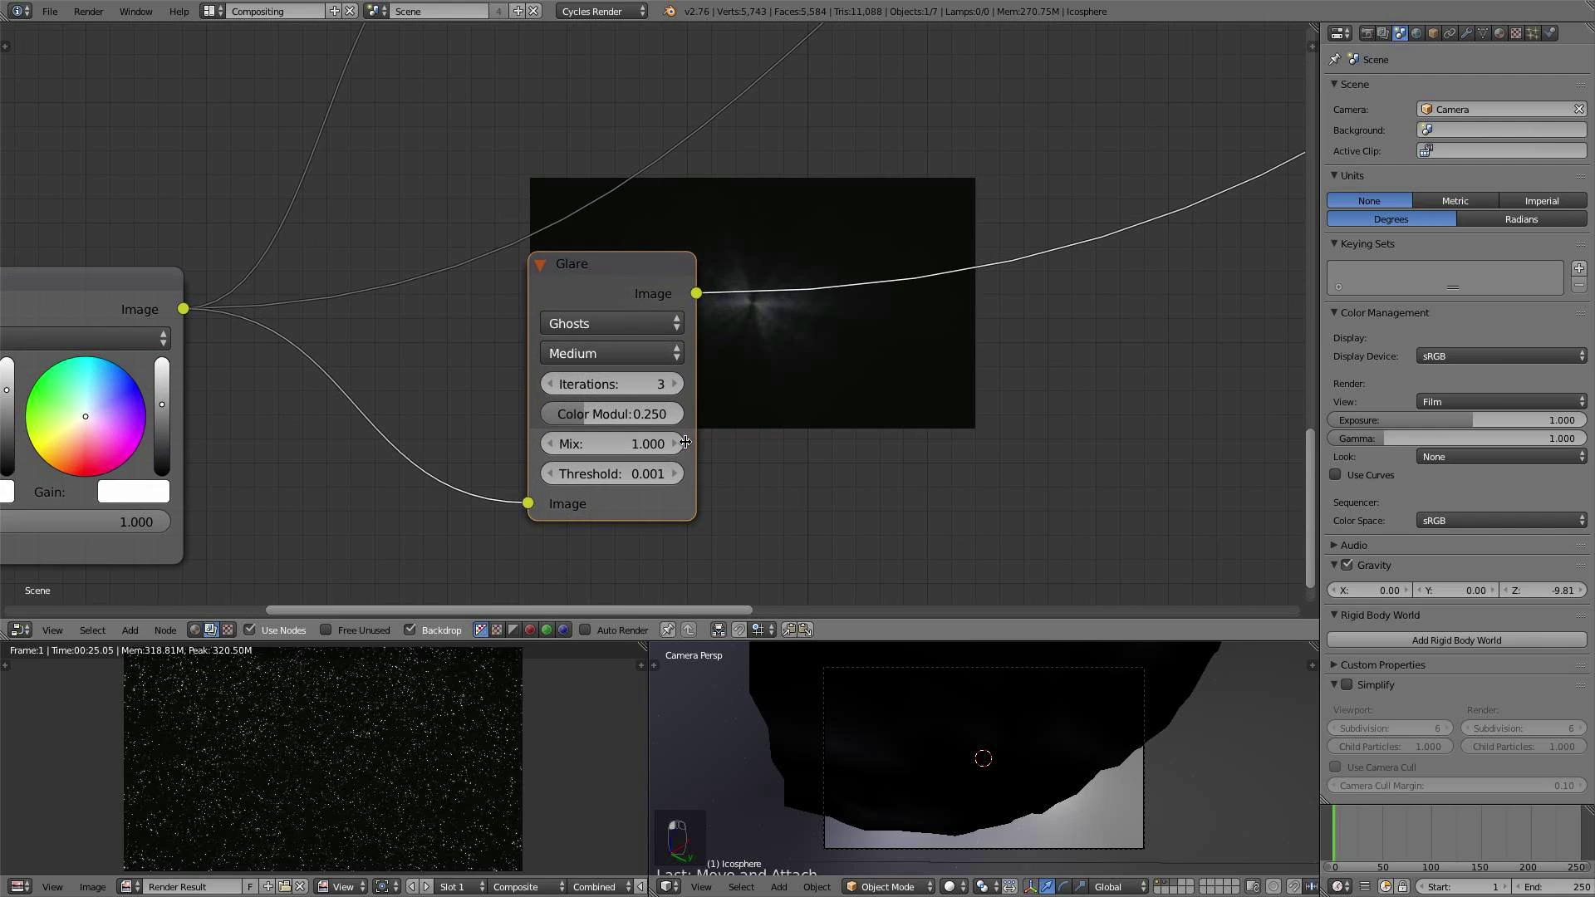
left_click_drag(610, 414, 726, 412)
middle_click_drag(726, 412, 599, 408)
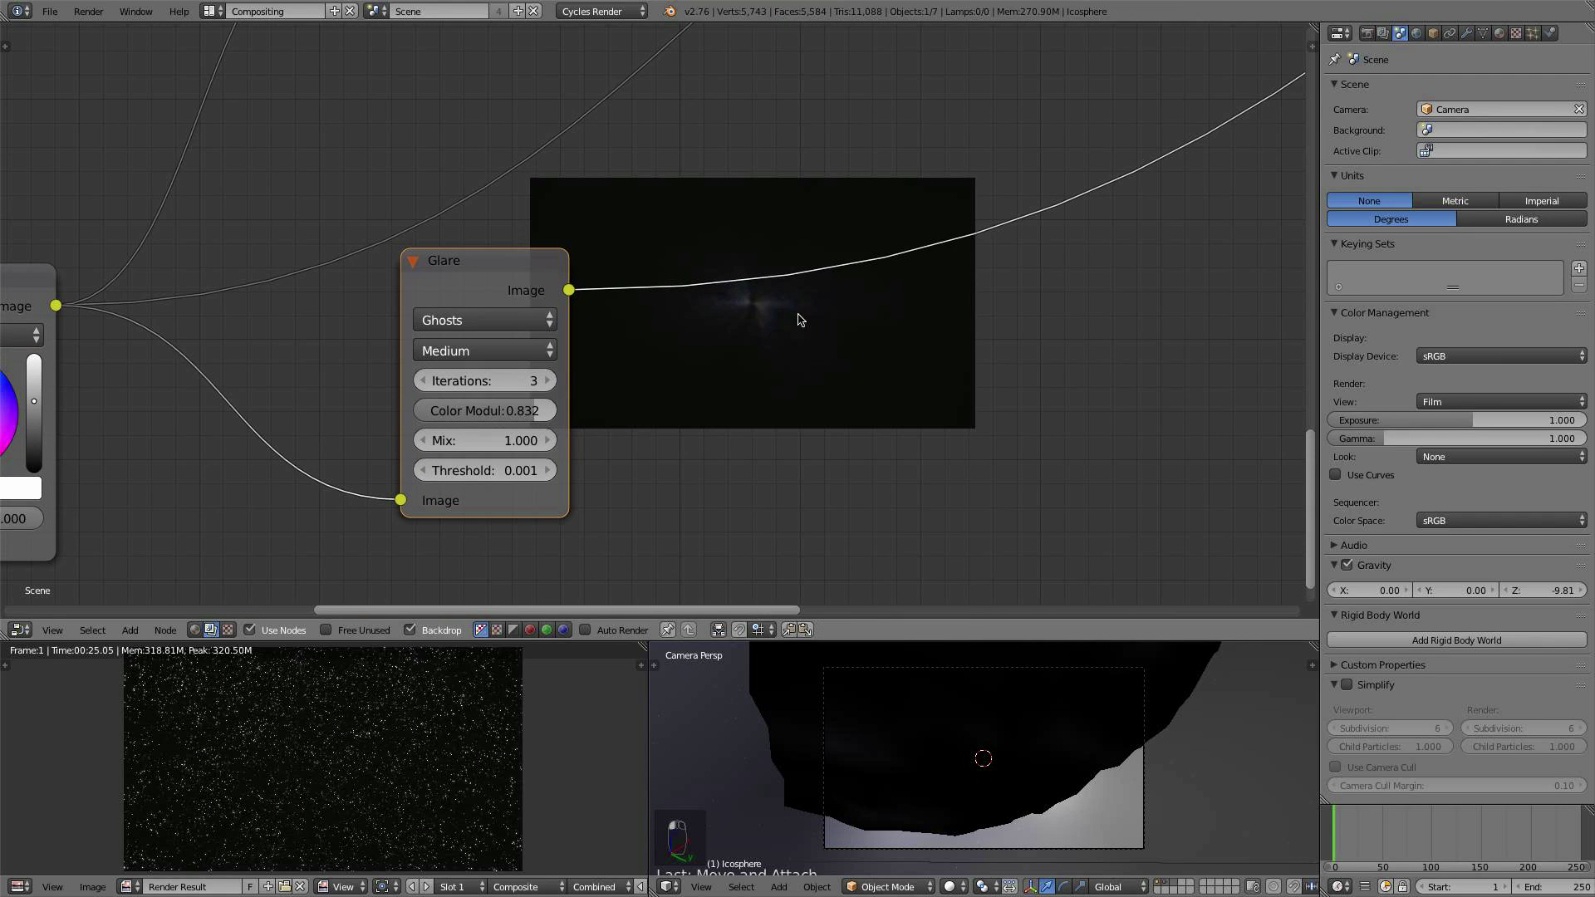
left_click(543, 374)
left_click(542, 374)
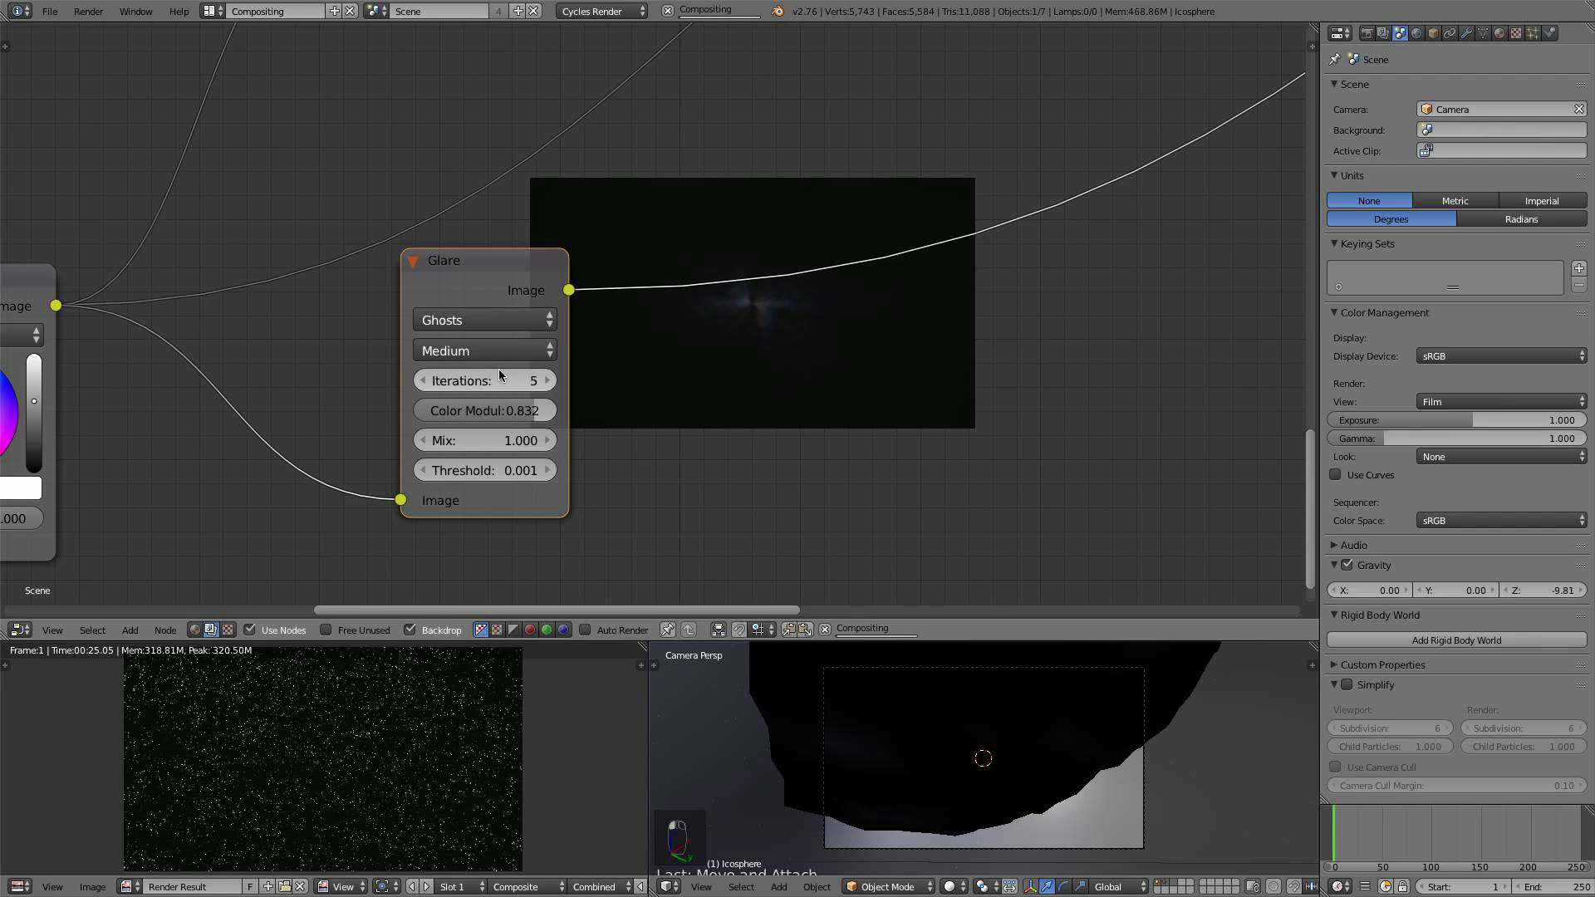
scroll(669, 495, "up", 3)
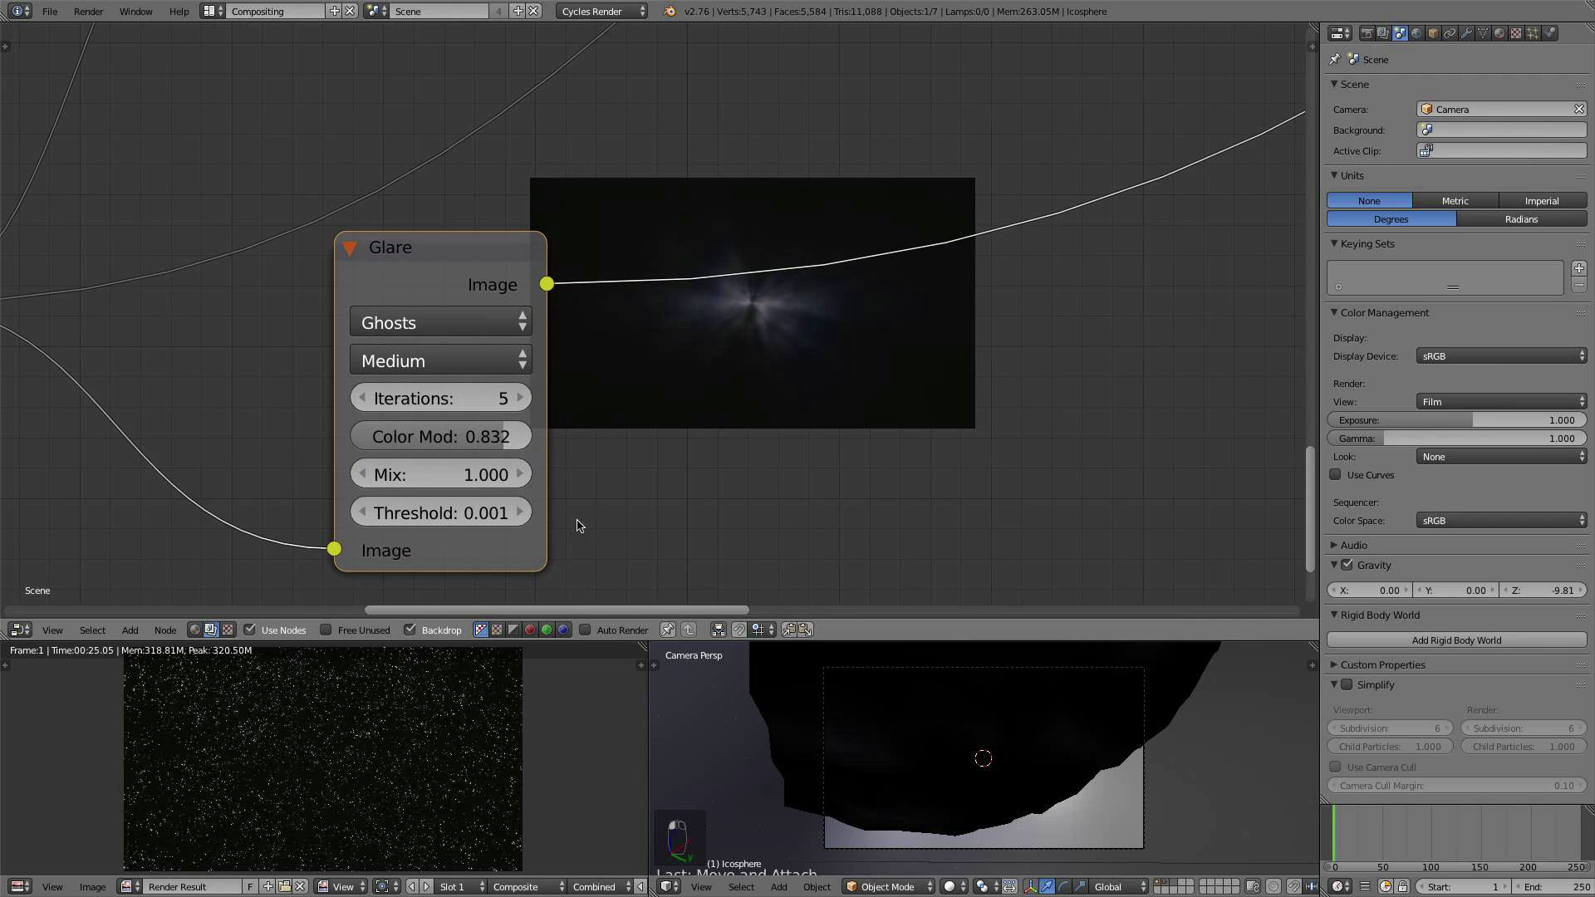
Step: Lower the Glare node's Color Modulation to about 0.732 and nudge the node into place
scroll(671, 454, "down", 2)
middle_click_drag(687, 374, 708, 471)
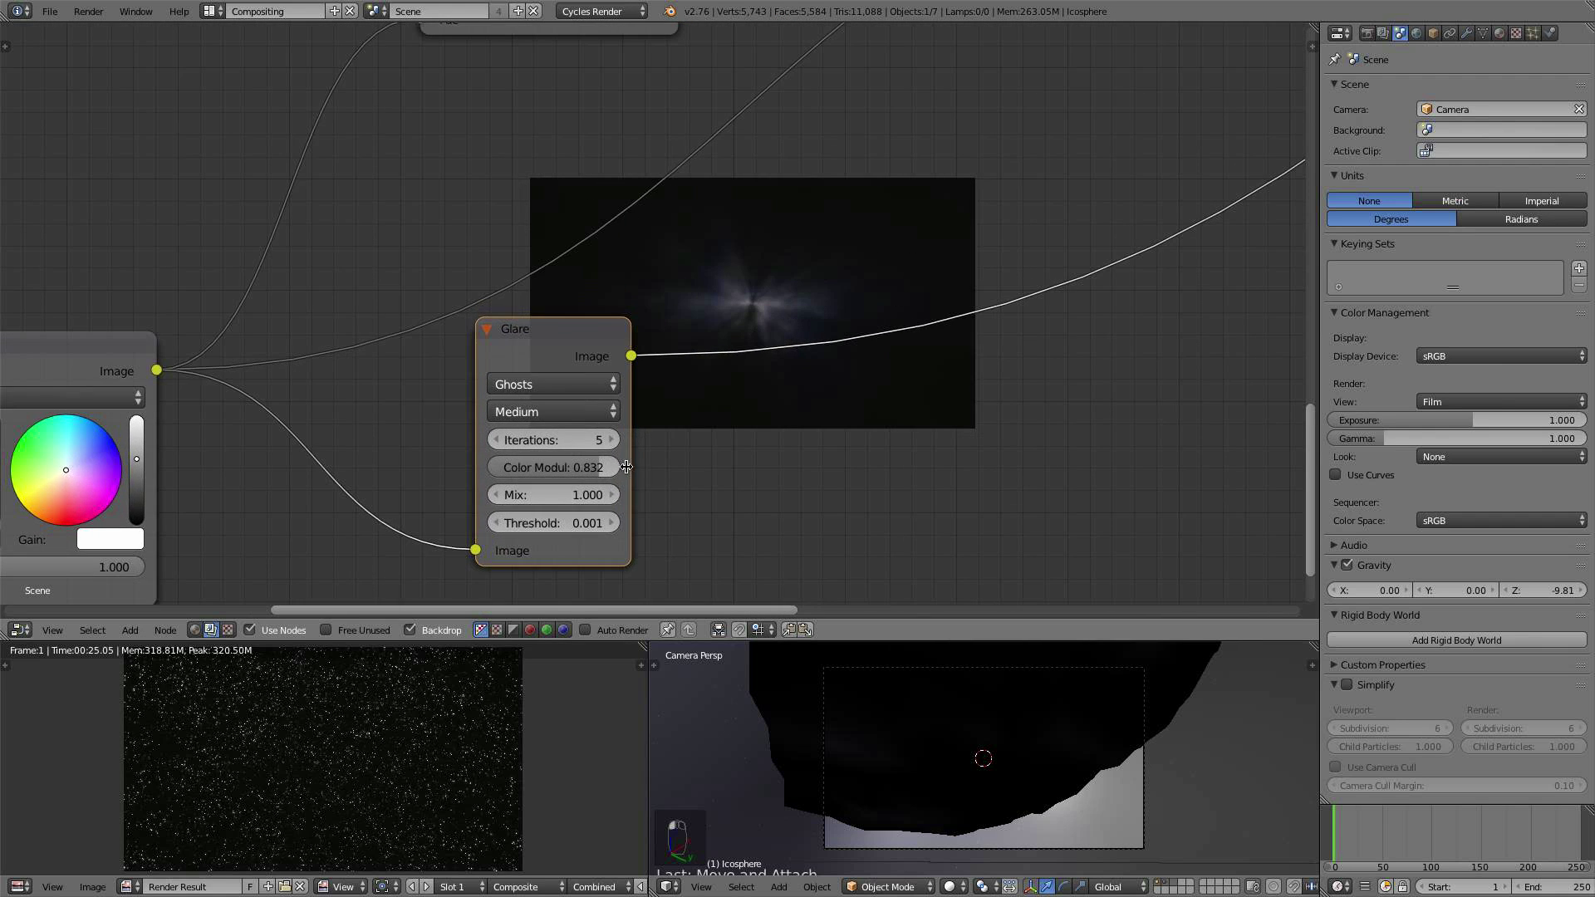
left_click_drag(612, 468, 598, 471)
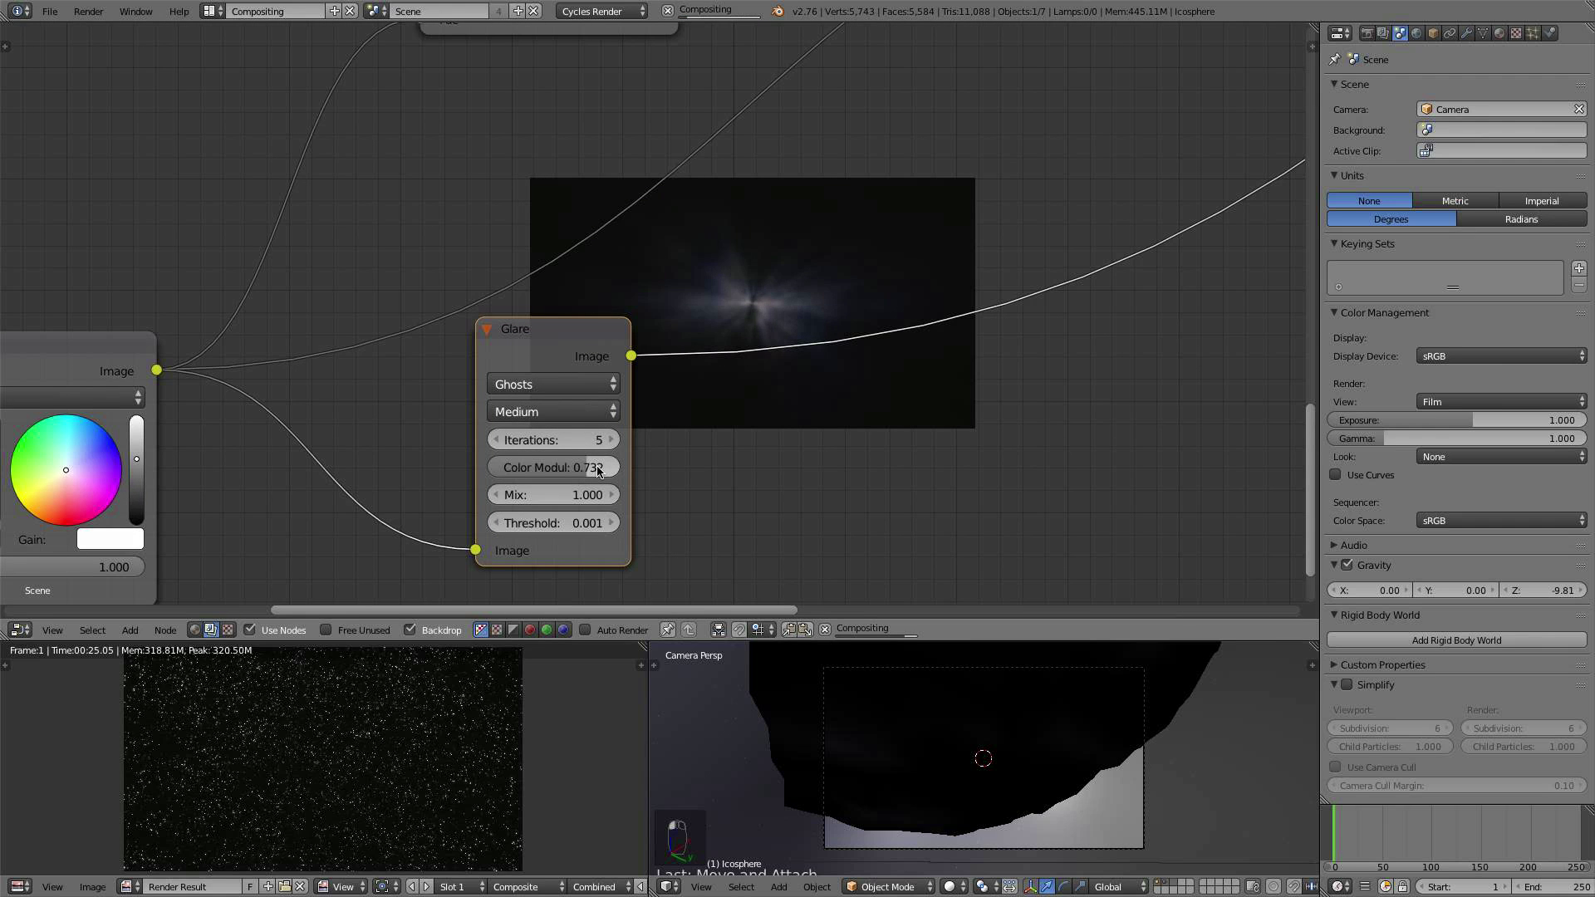
scroll(664, 346, "down", 2)
left_click_drag(587, 335, 564, 344)
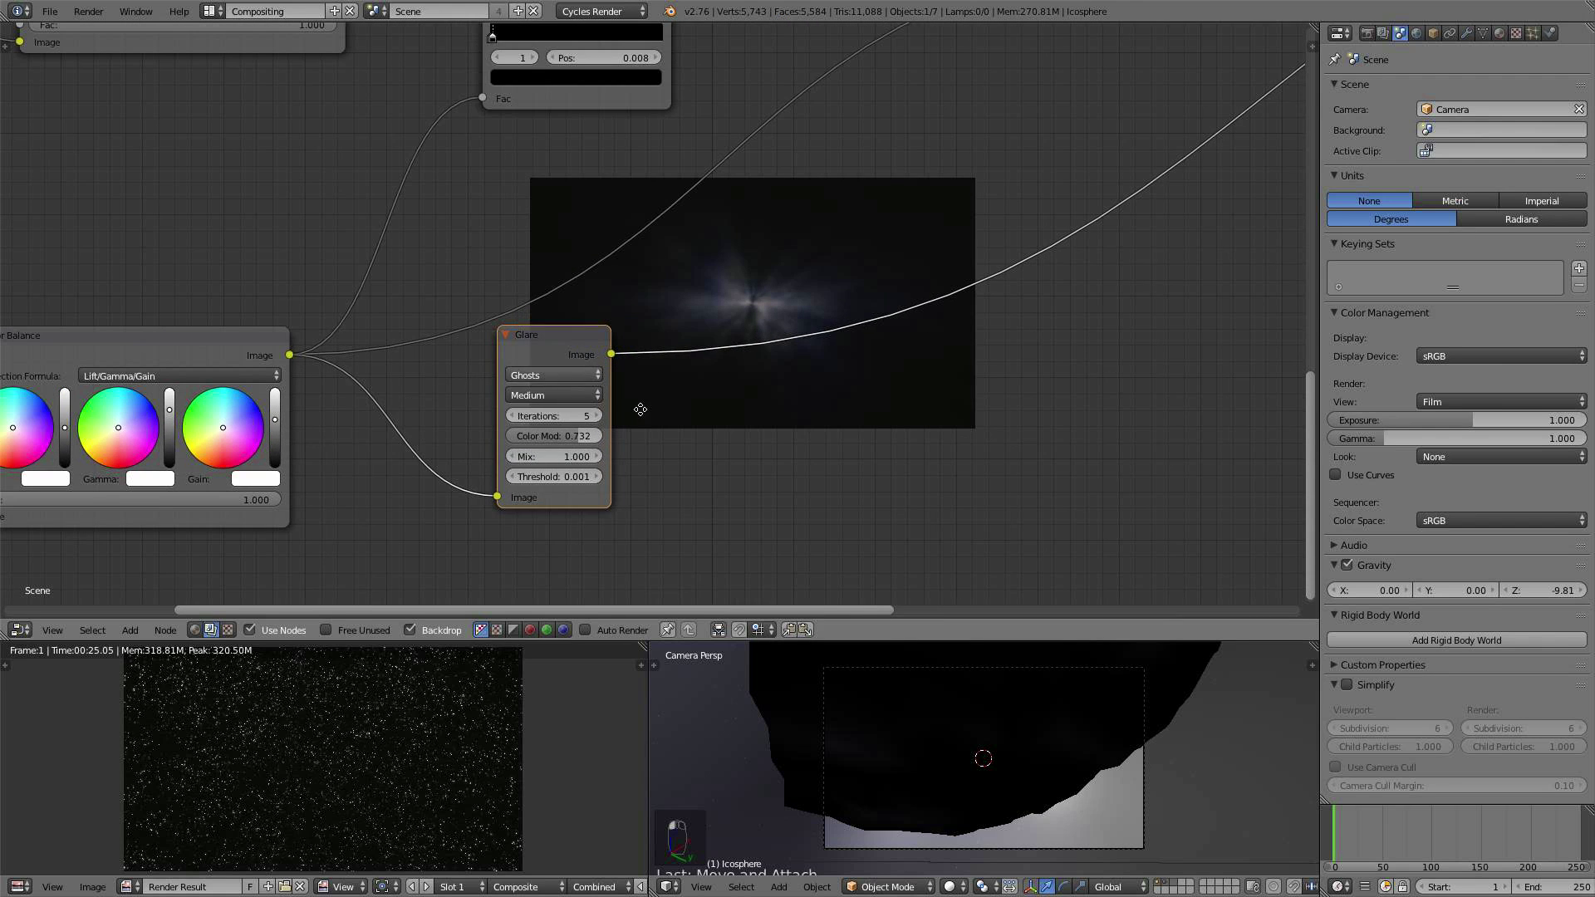
Step: Preview the clouds Color Balance output and the Glare output in turn to compare the clouds with their ghost glow
middle_click_drag(625, 391, 982, 506)
scroll(628, 328, "down", 3)
middle_click_drag(598, 320, 740, 328)
scroll(640, 260, "up", 1)
scroll(656, 312, "up", 1)
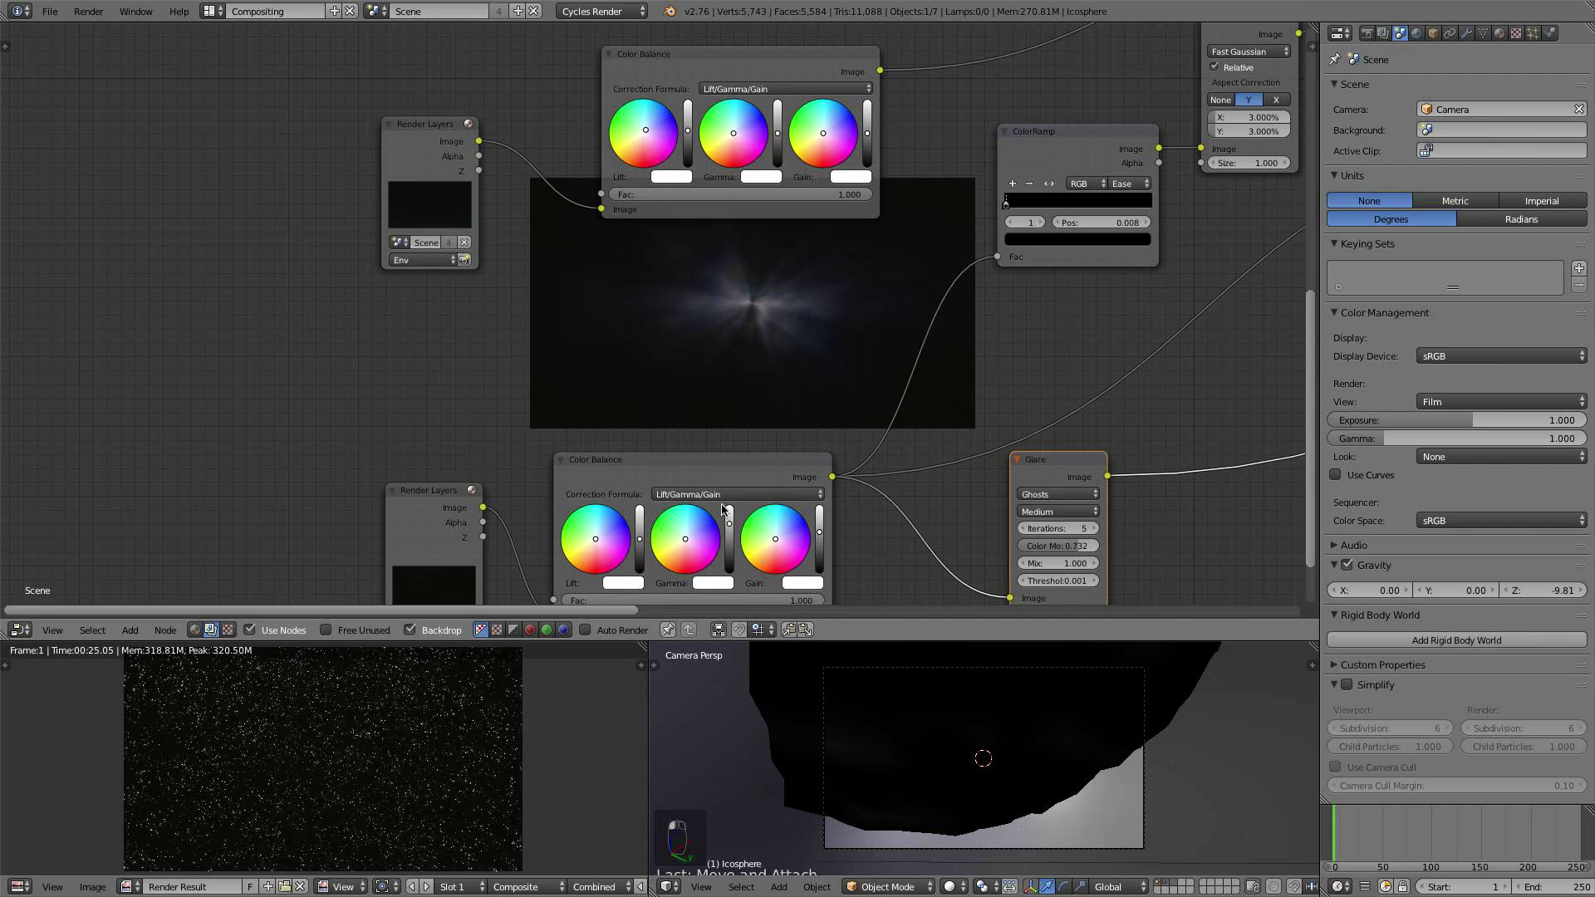
left_click_drag(699, 472, 680, 483)
middle_click_drag(838, 408, 731, 407)
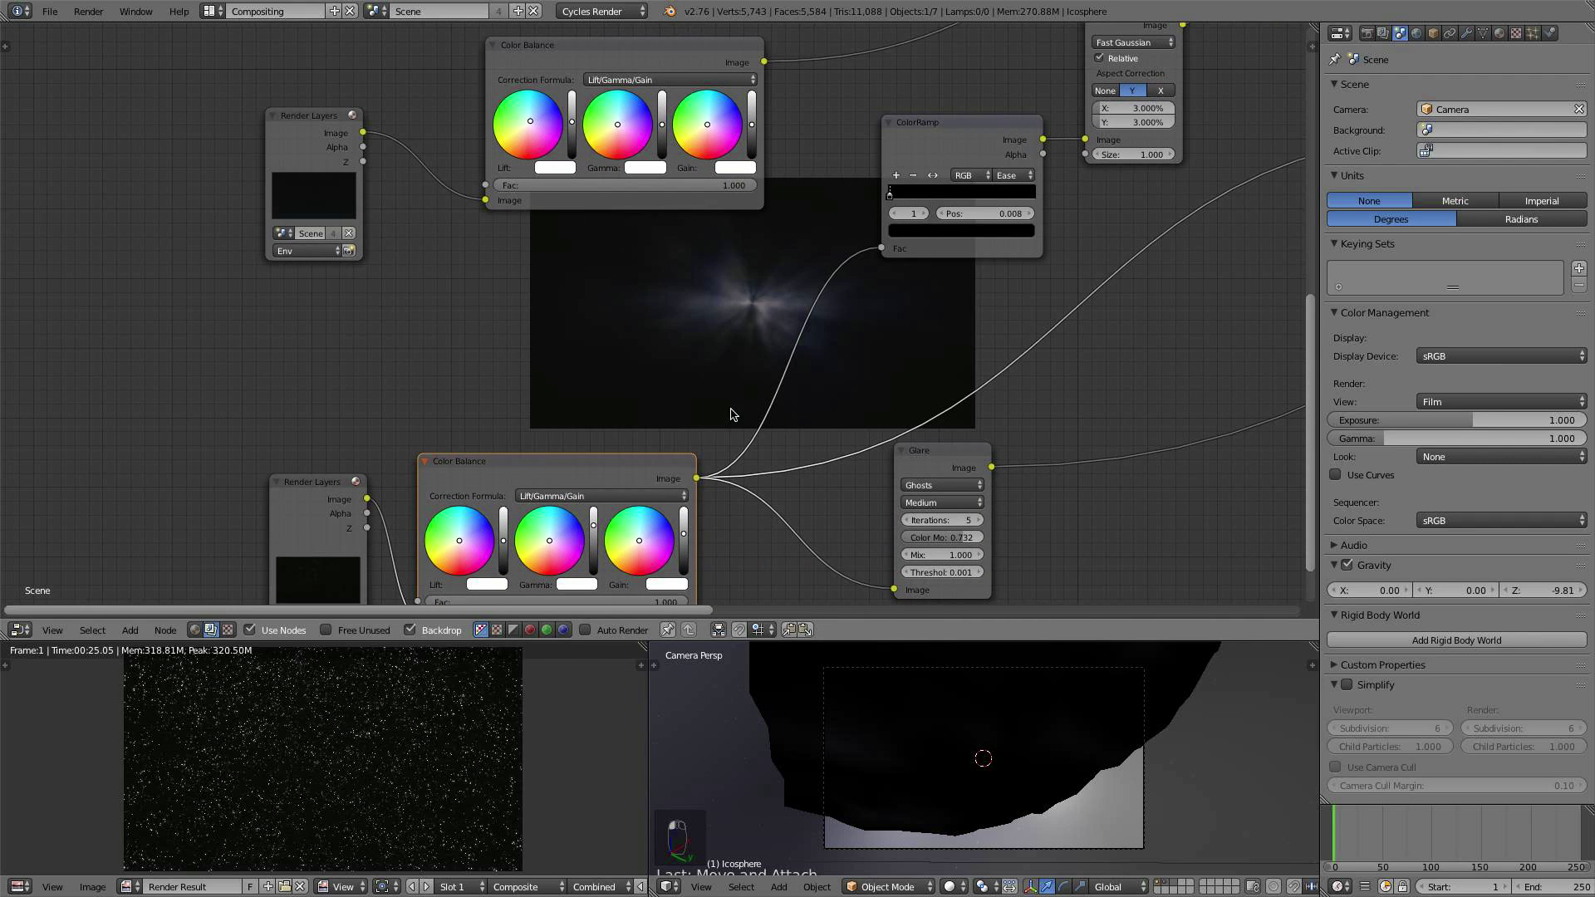
left_click(663, 472, "ctrl+shift")
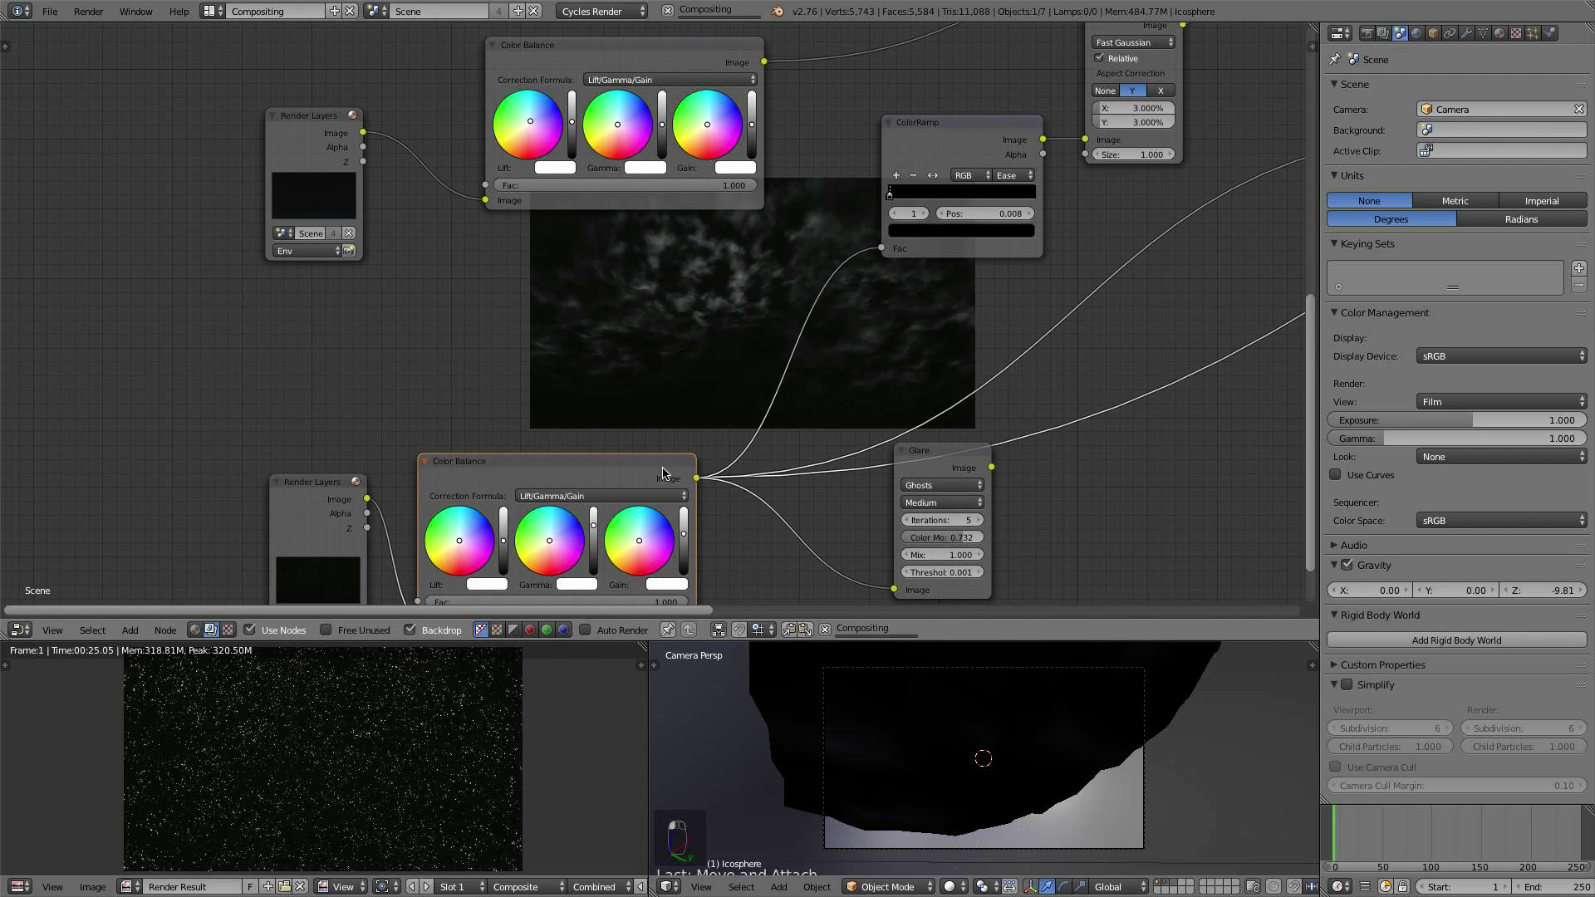
left_click(929, 465, "ctrl+shift")
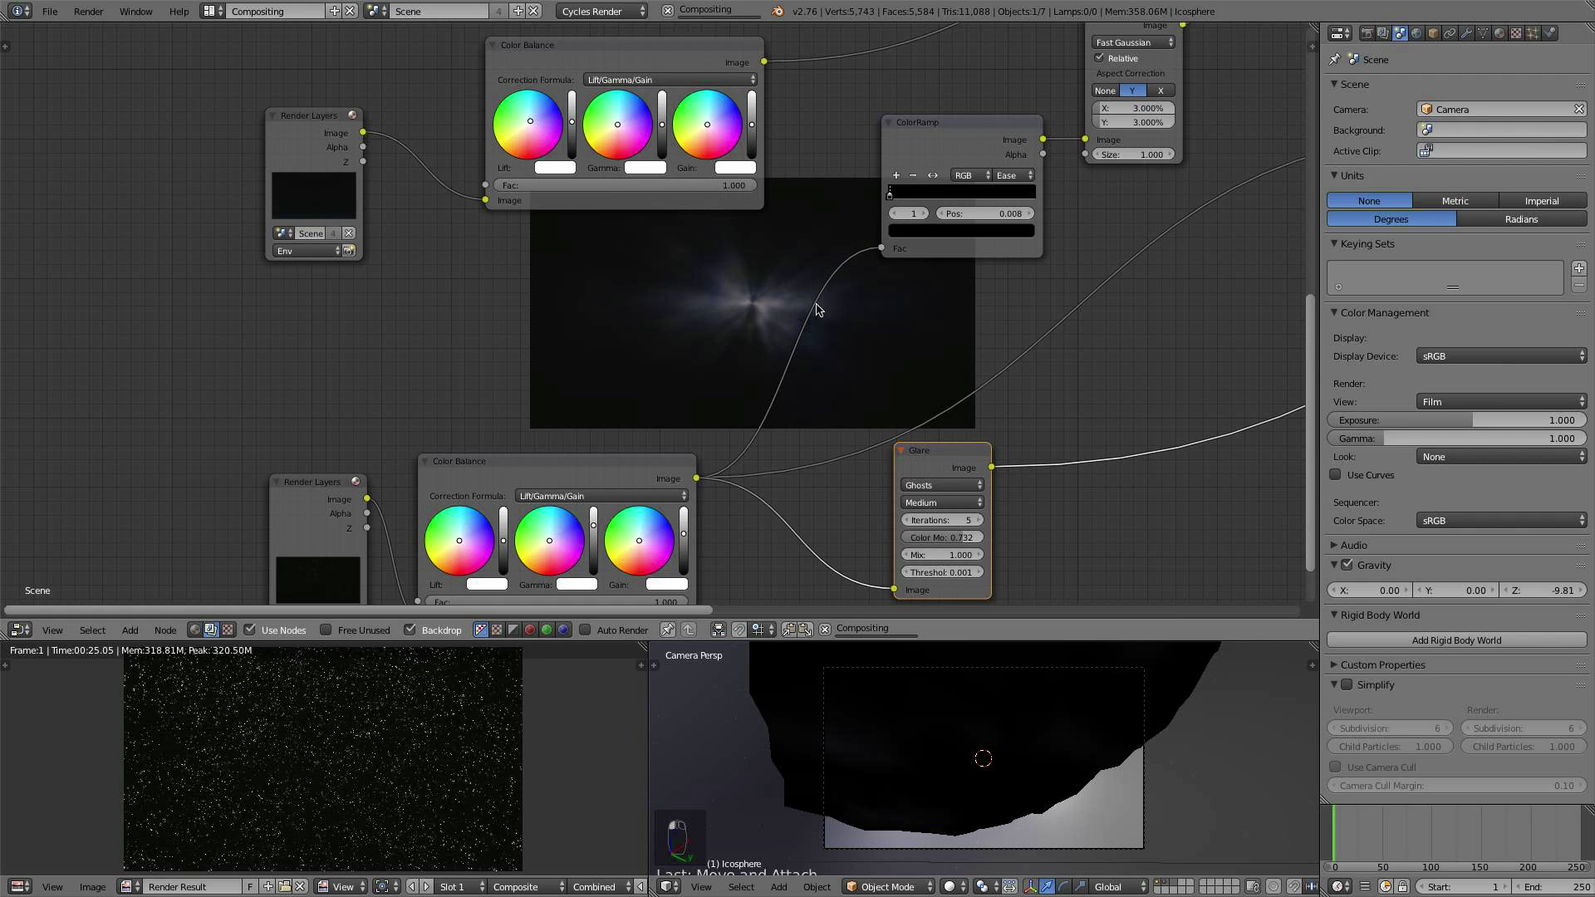
scroll(826, 322, "up", 2)
Step: Insert a Mix node between the Env Render Layers and its Color Balance node, and set its blend mode to Add
scroll(844, 341, "down", 3)
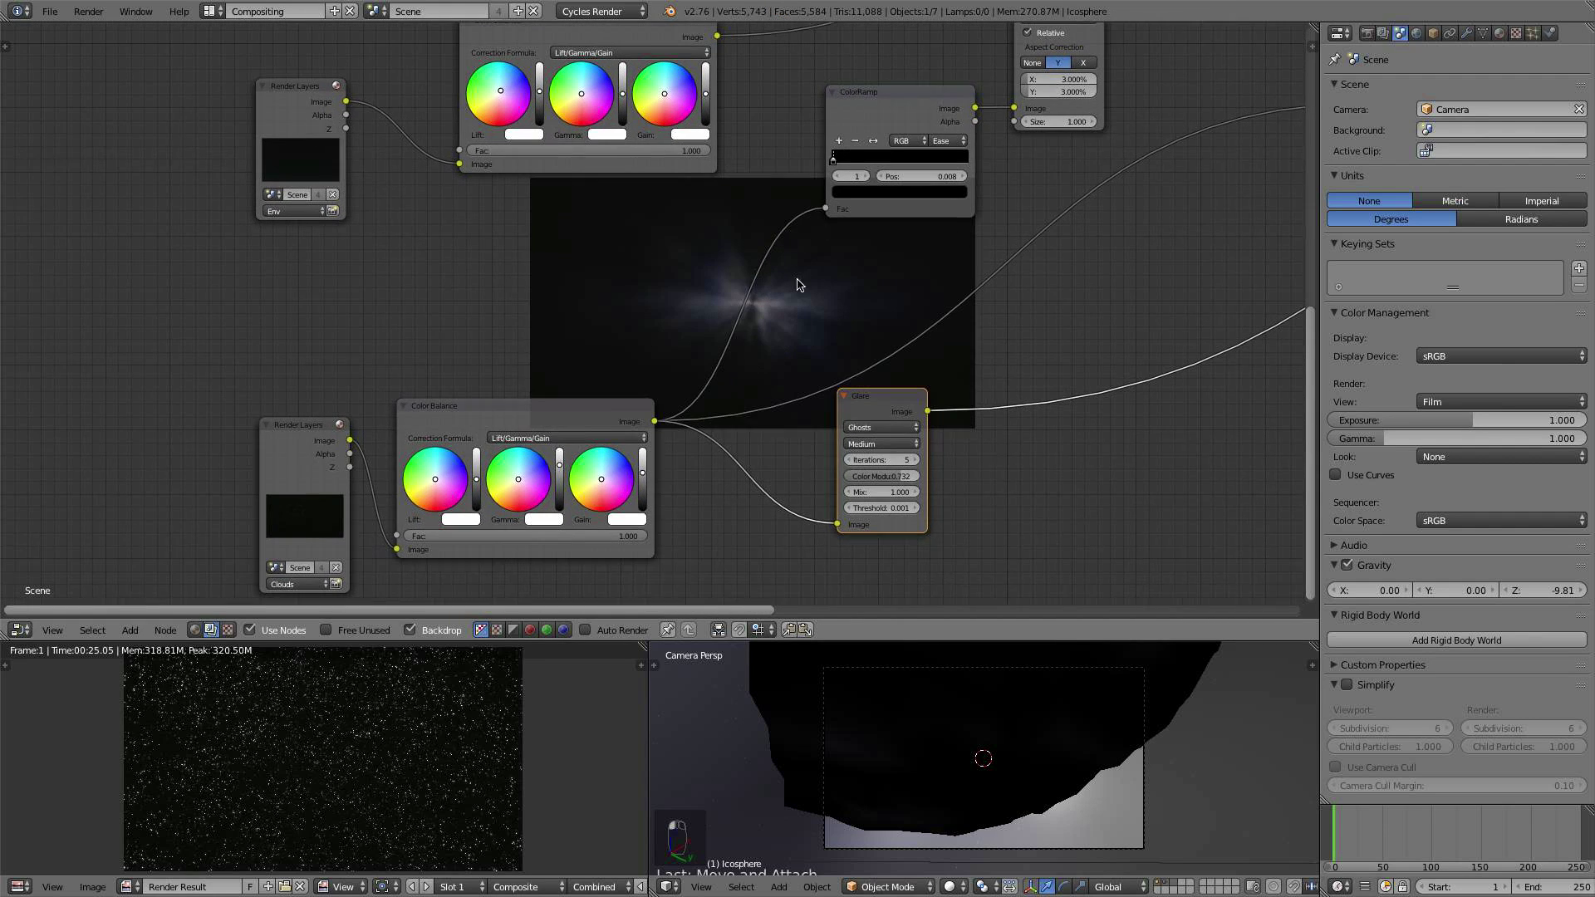
key("shift+a")
mouse_move(711, 341)
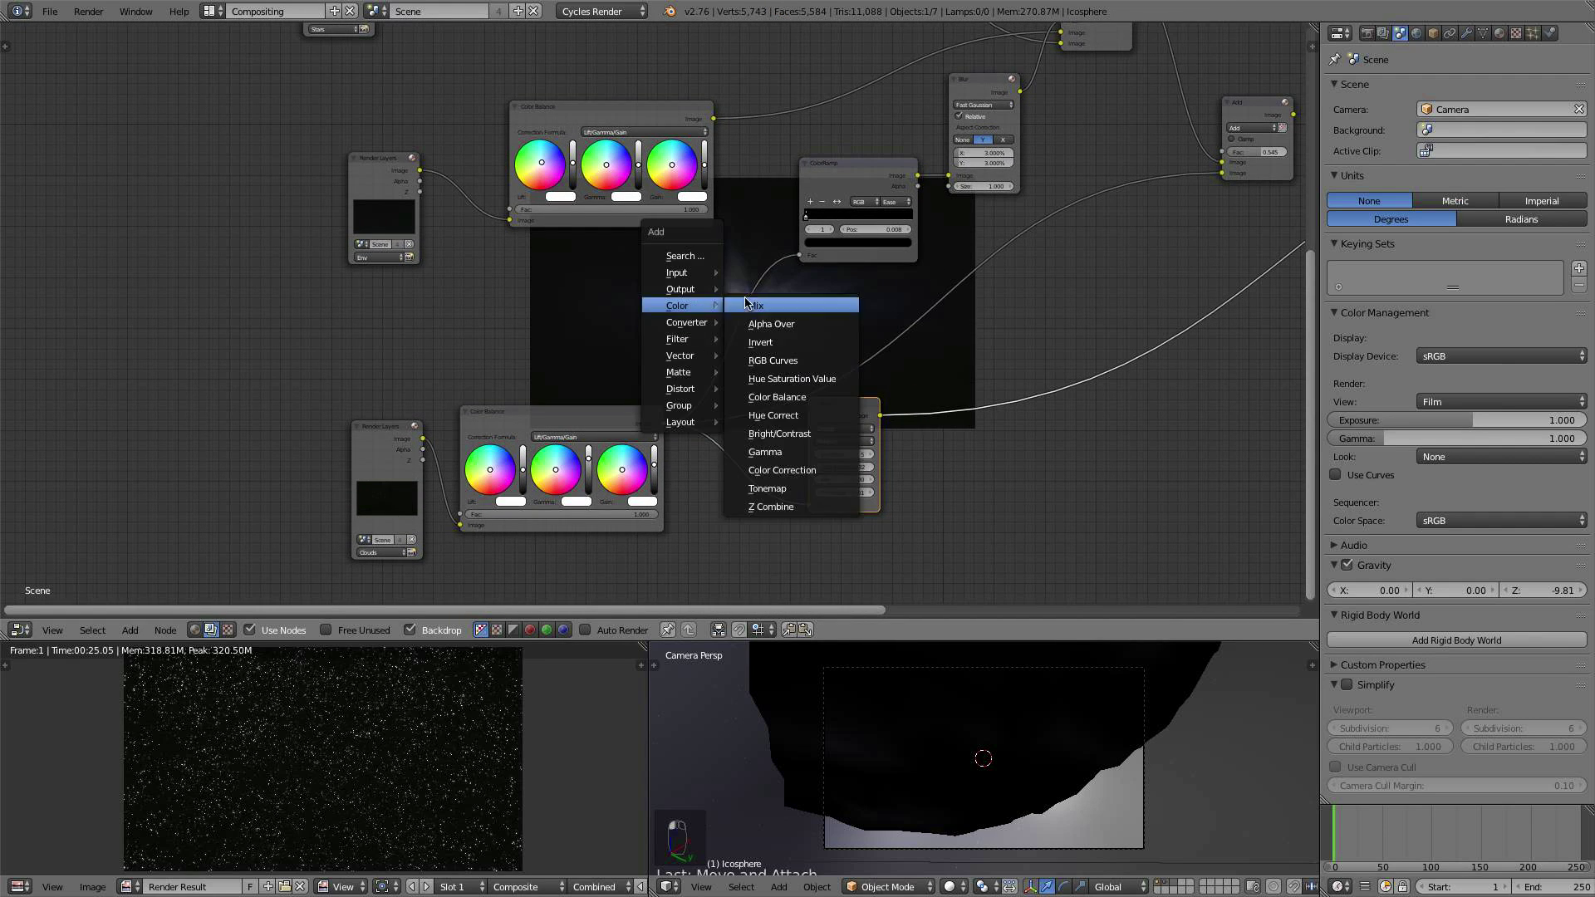
left_click(760, 306)
left_click(437, 178)
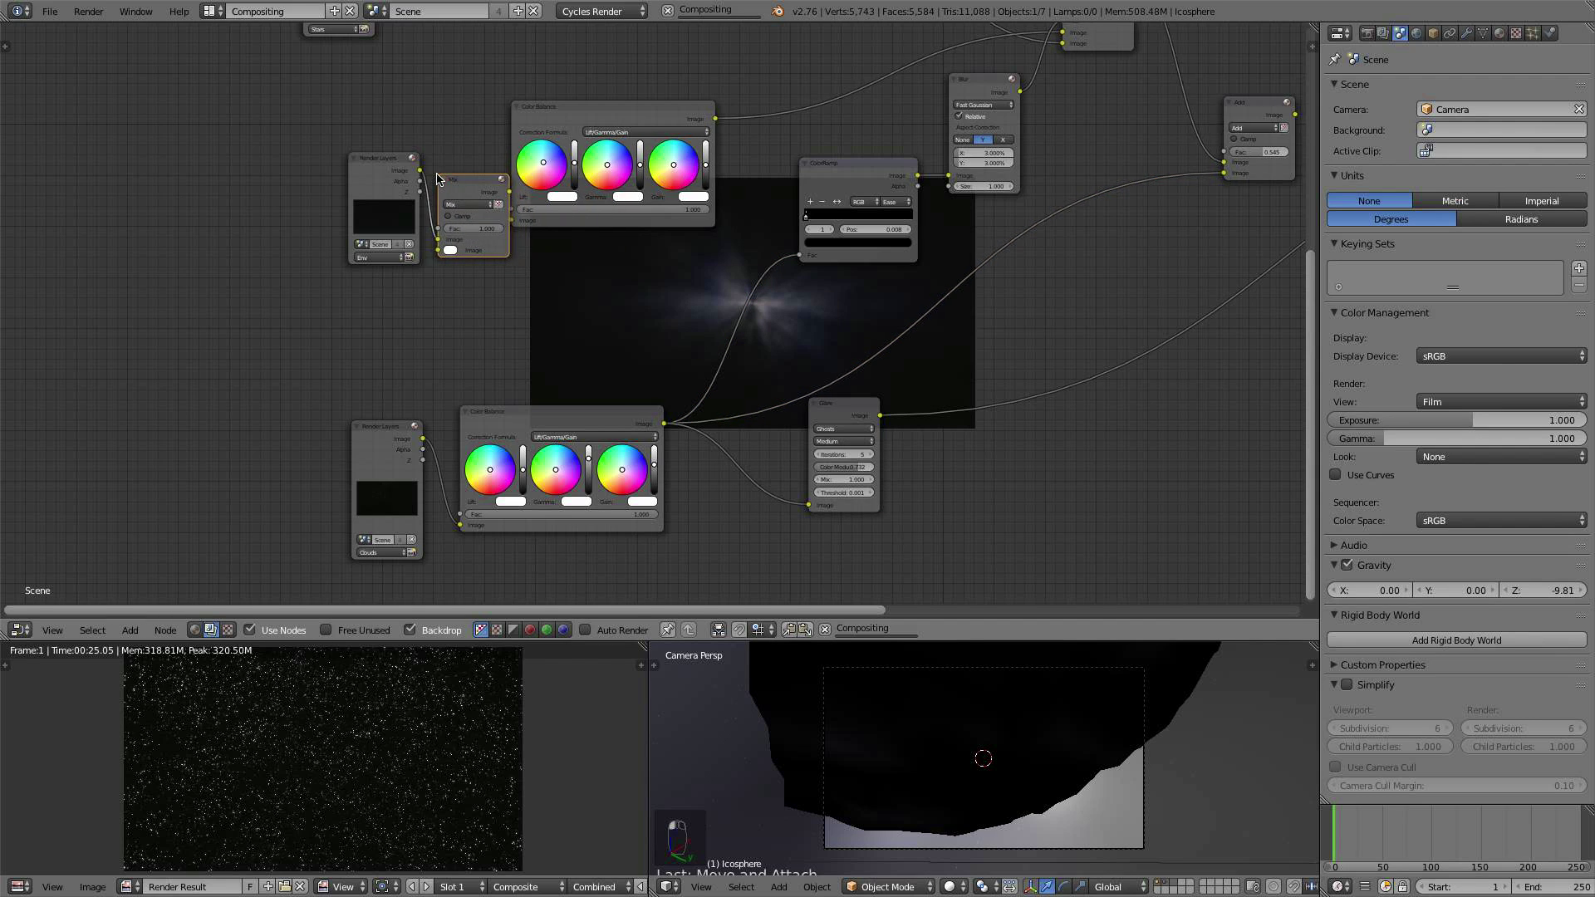
left_click(491, 203)
left_click(494, 219)
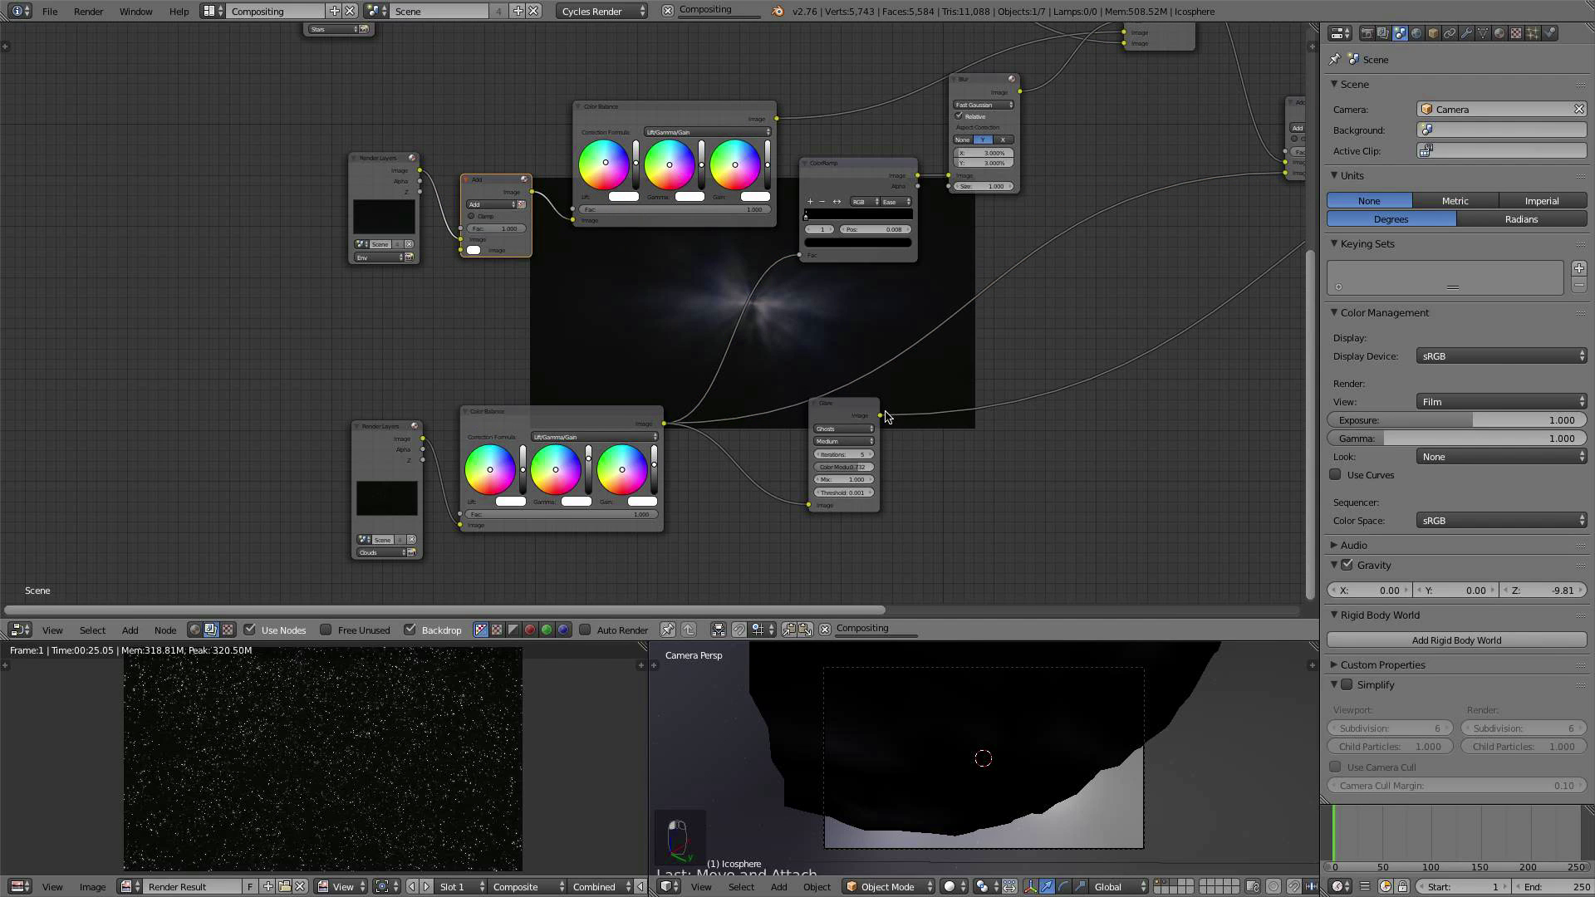
Step: Connect the Glare output to the new Add node's second image input and preview the combined sky glow
left_click_drag(879, 416, 470, 259)
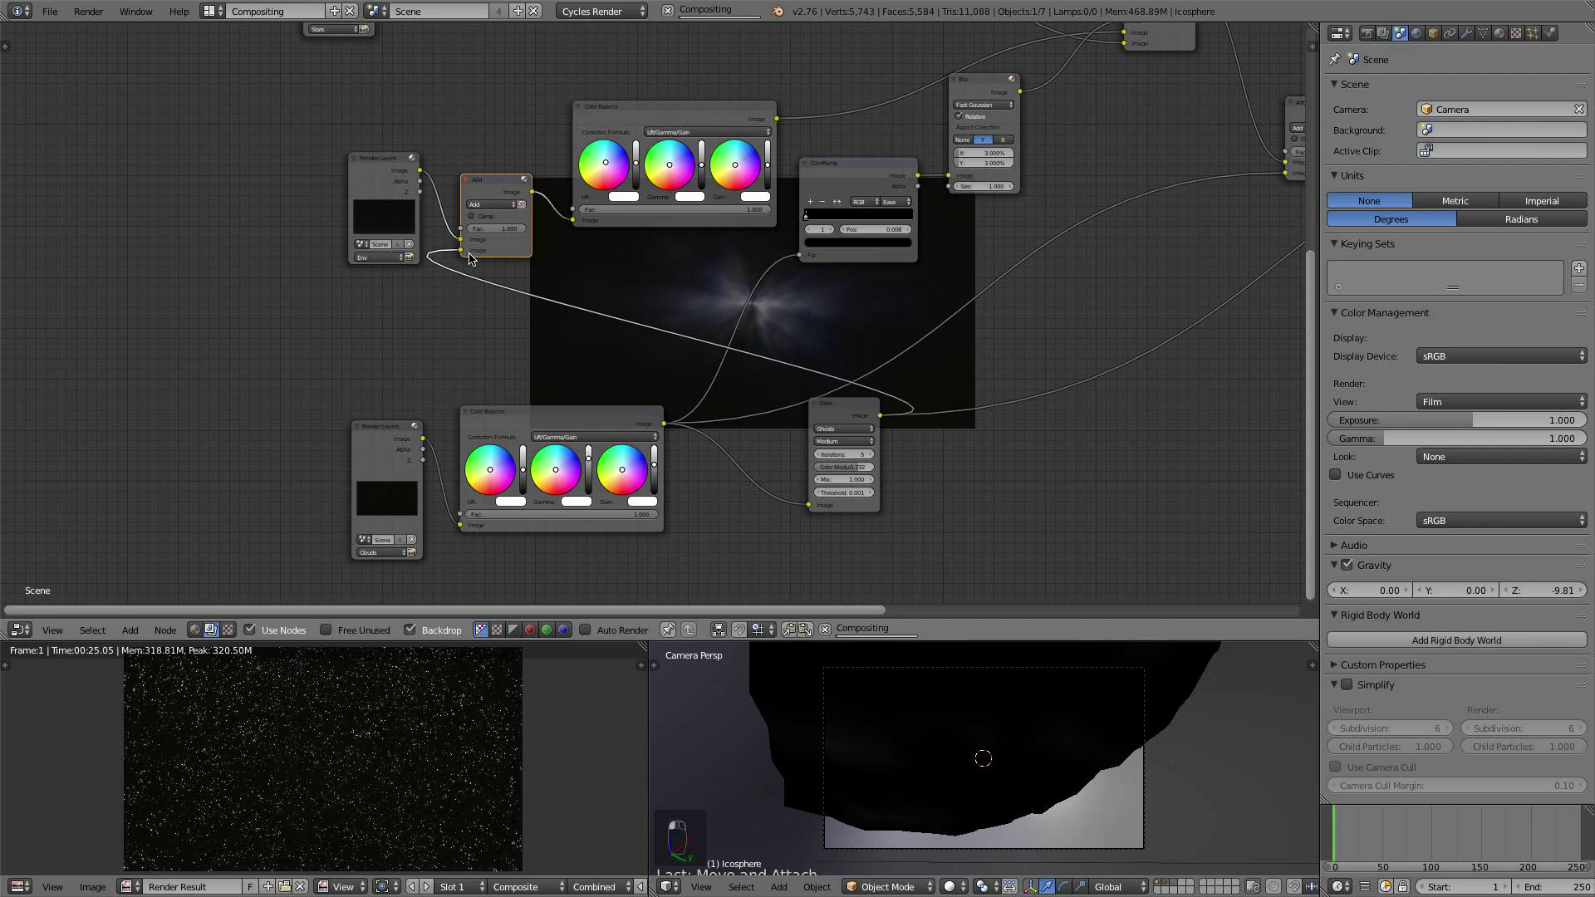
scroll(644, 249, "up", 2)
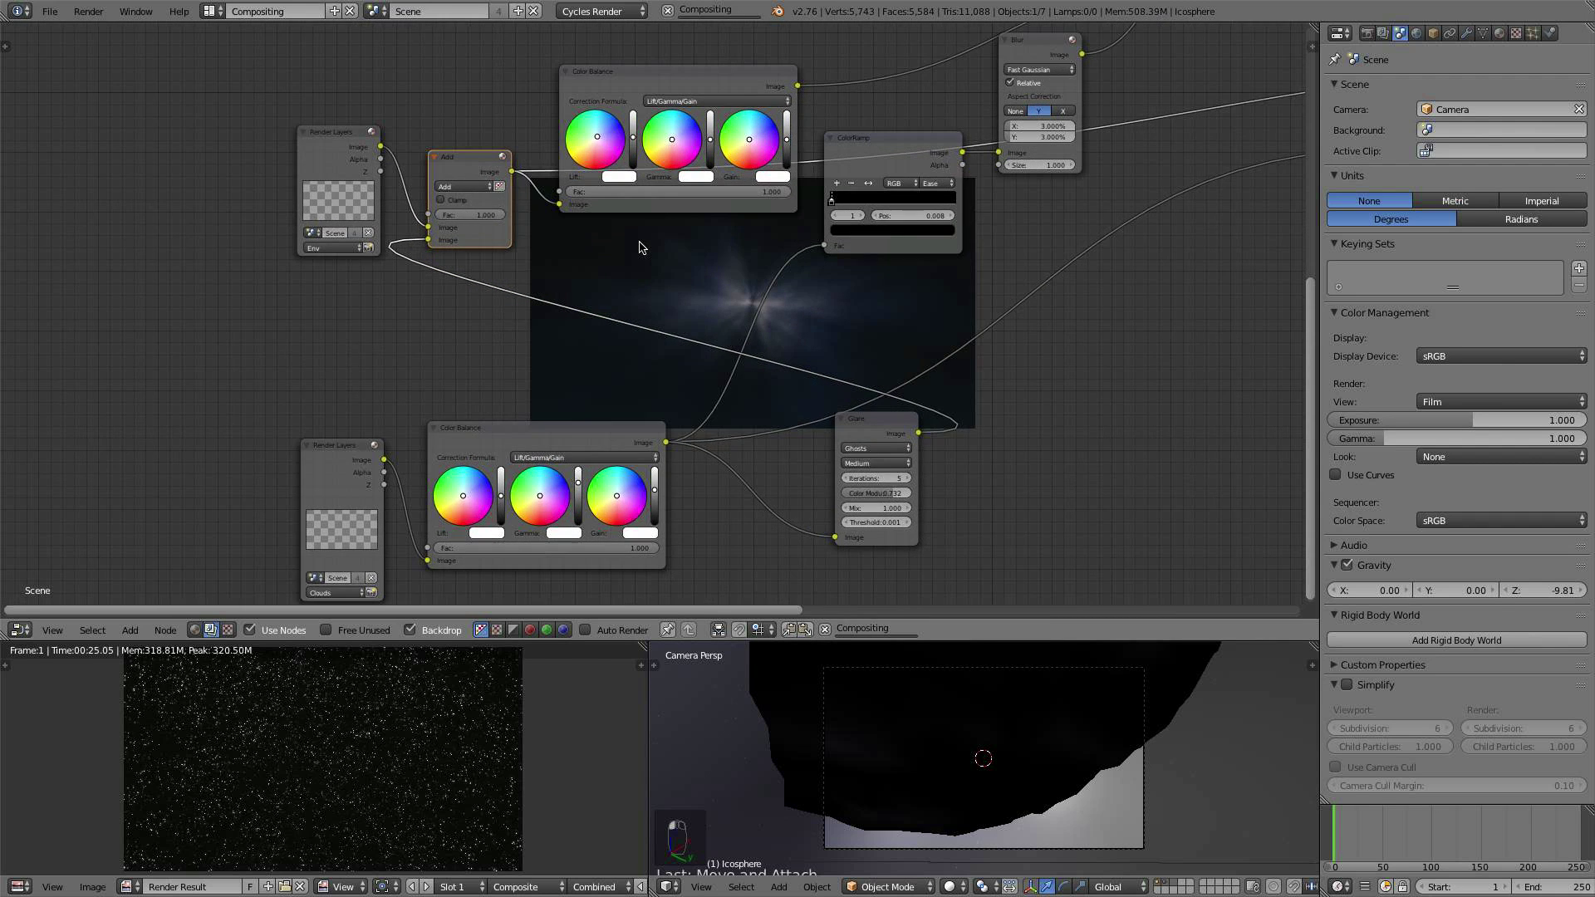
scroll(665, 266, "up", 2)
middle_click_drag(702, 278, 919, 403)
scroll(919, 403, "up", 1)
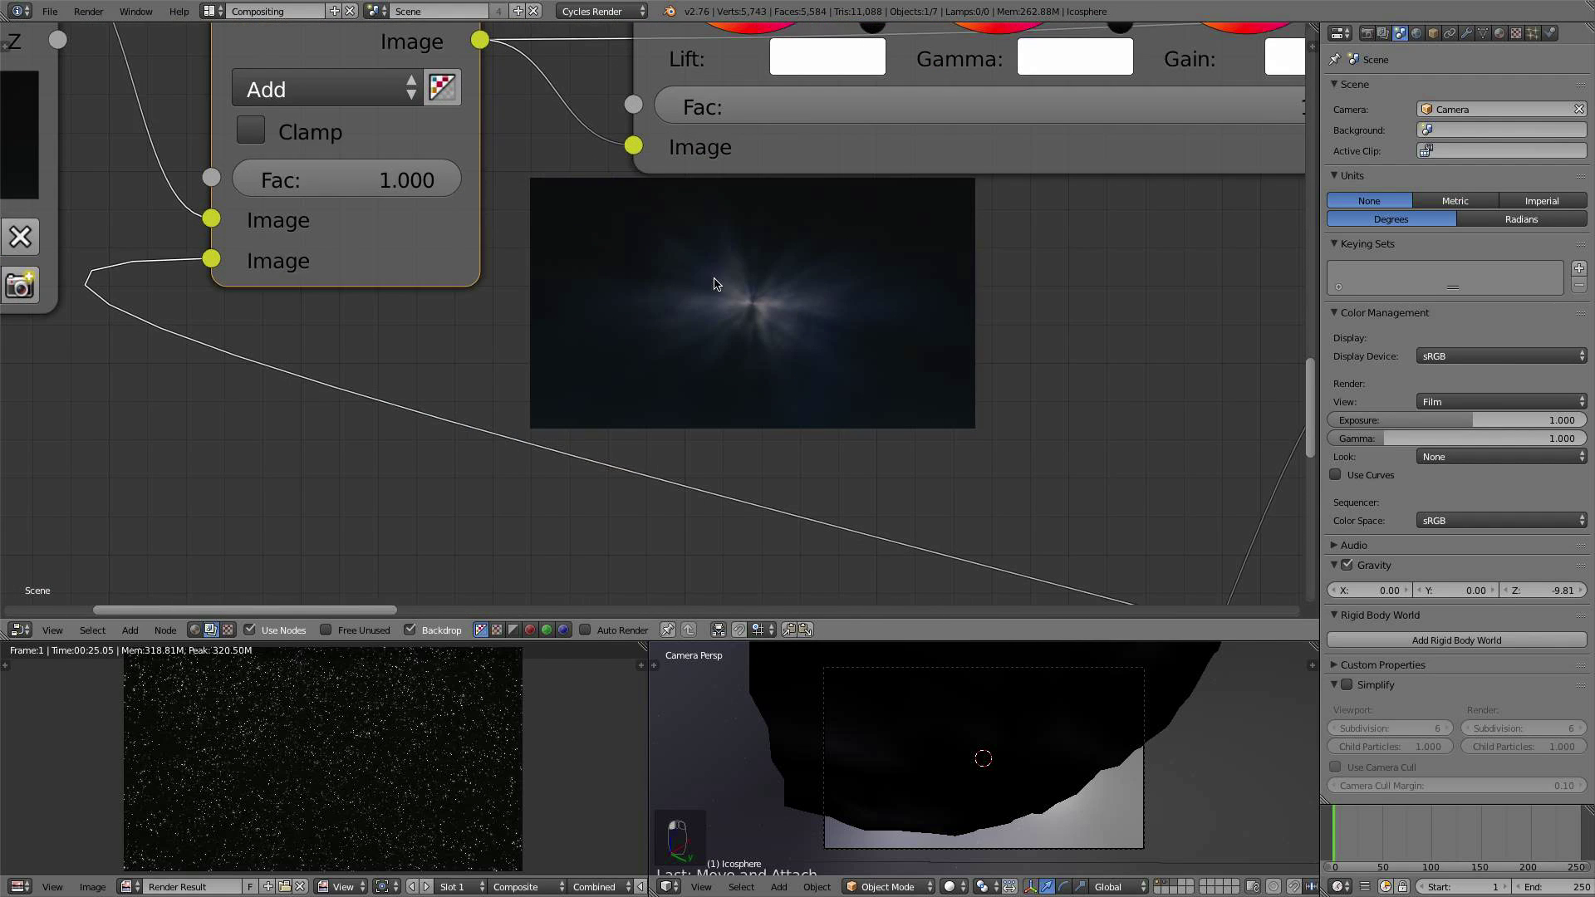
Step: Try factors of 0.12 and 0.16 on the Add node between the Env Render Layers and its Color Balance node
middle_click_drag(716, 285, 897, 374)
left_click(552, 264)
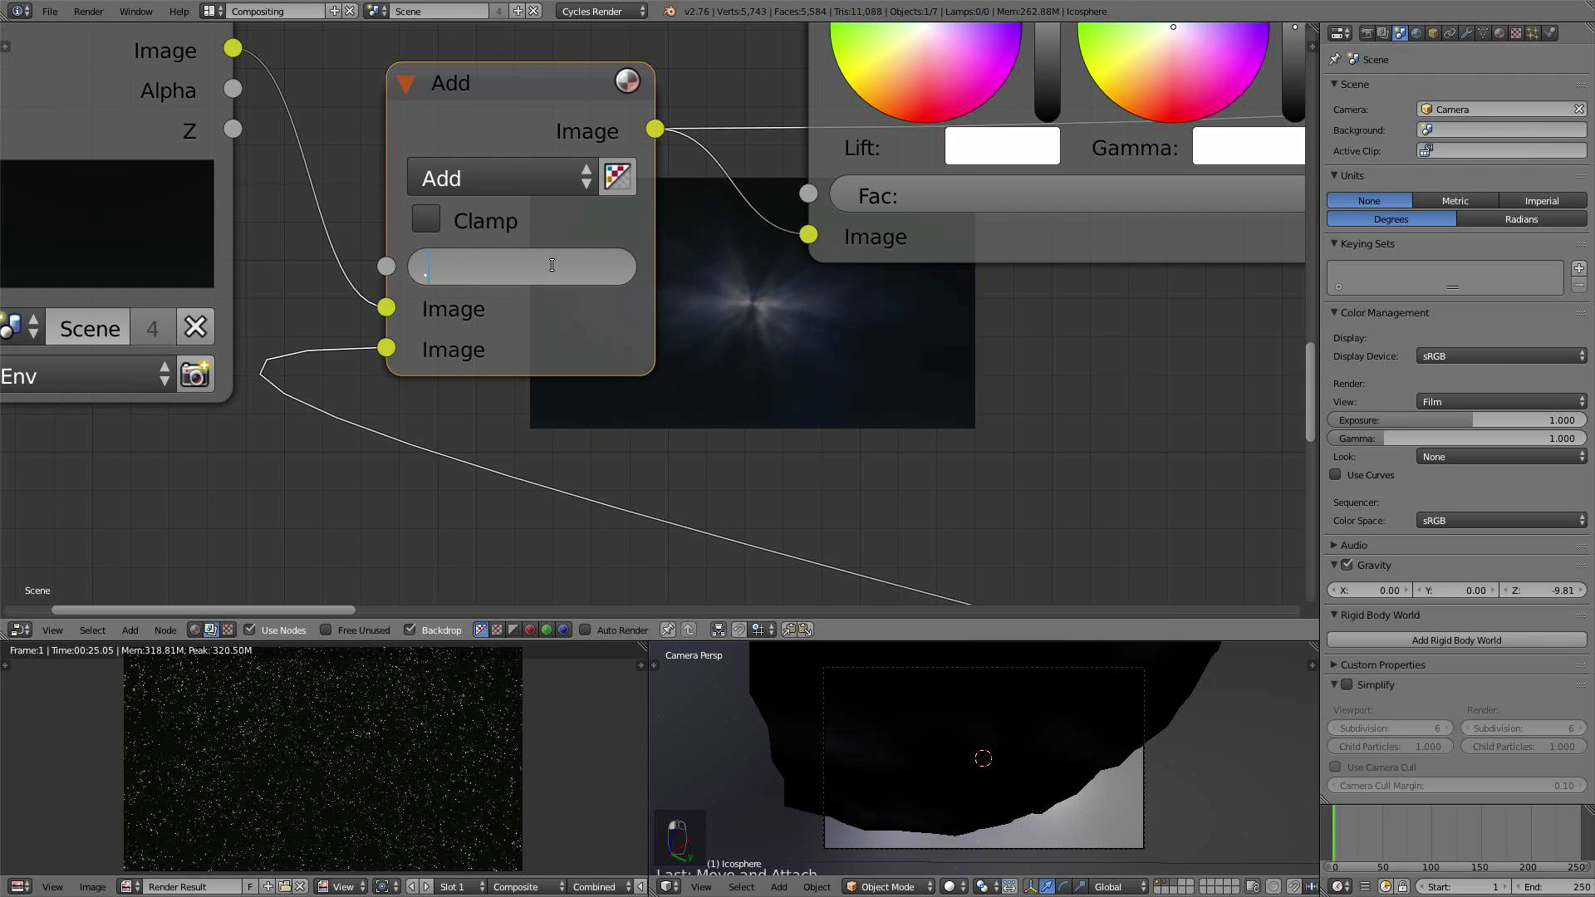
type(".12")
key("Return")
scroll(670, 246, "down", 3)
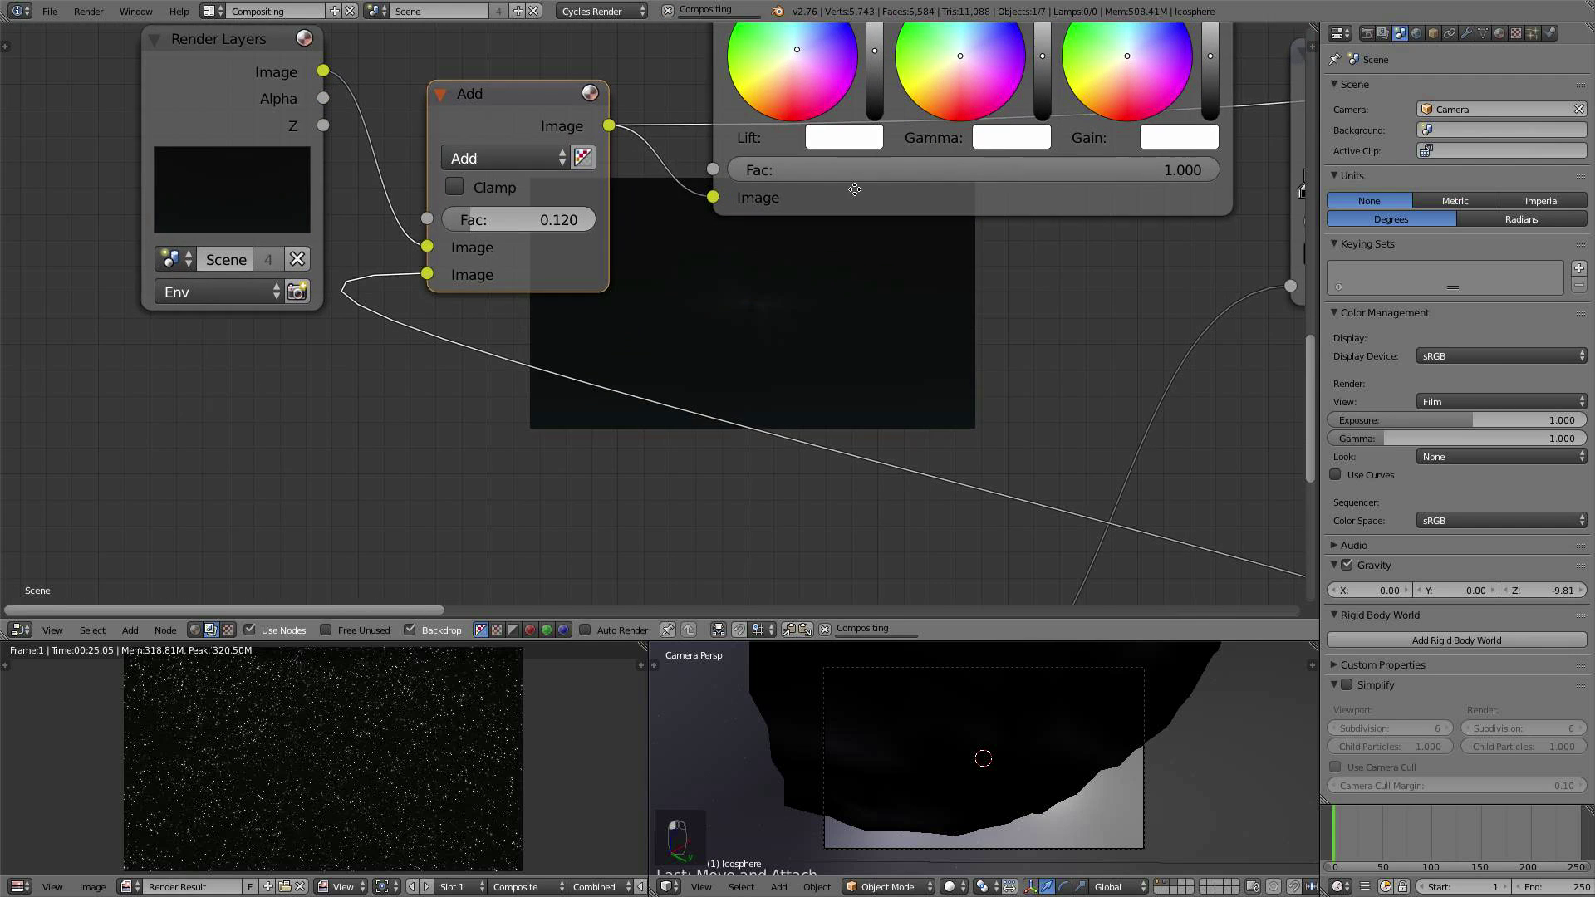
scroll(670, 246, "up", 2)
left_click(482, 180)
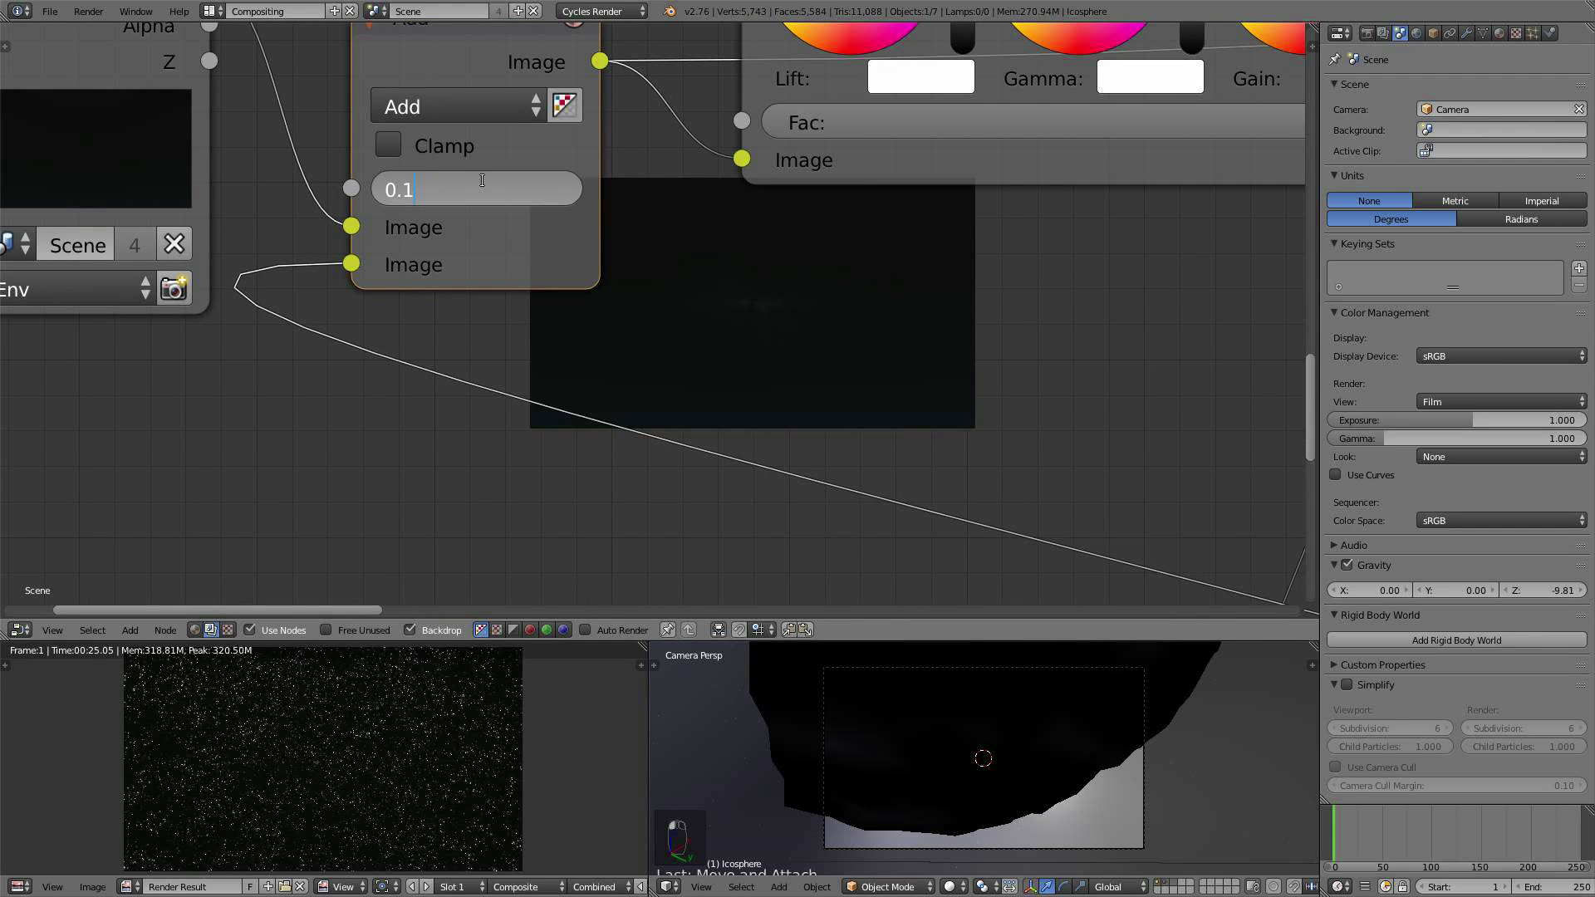
type("6")
key("Return")
Step: Preview the output of the final Add node that combines the sky, stars and clouds
scroll(948, 463, "down", 5)
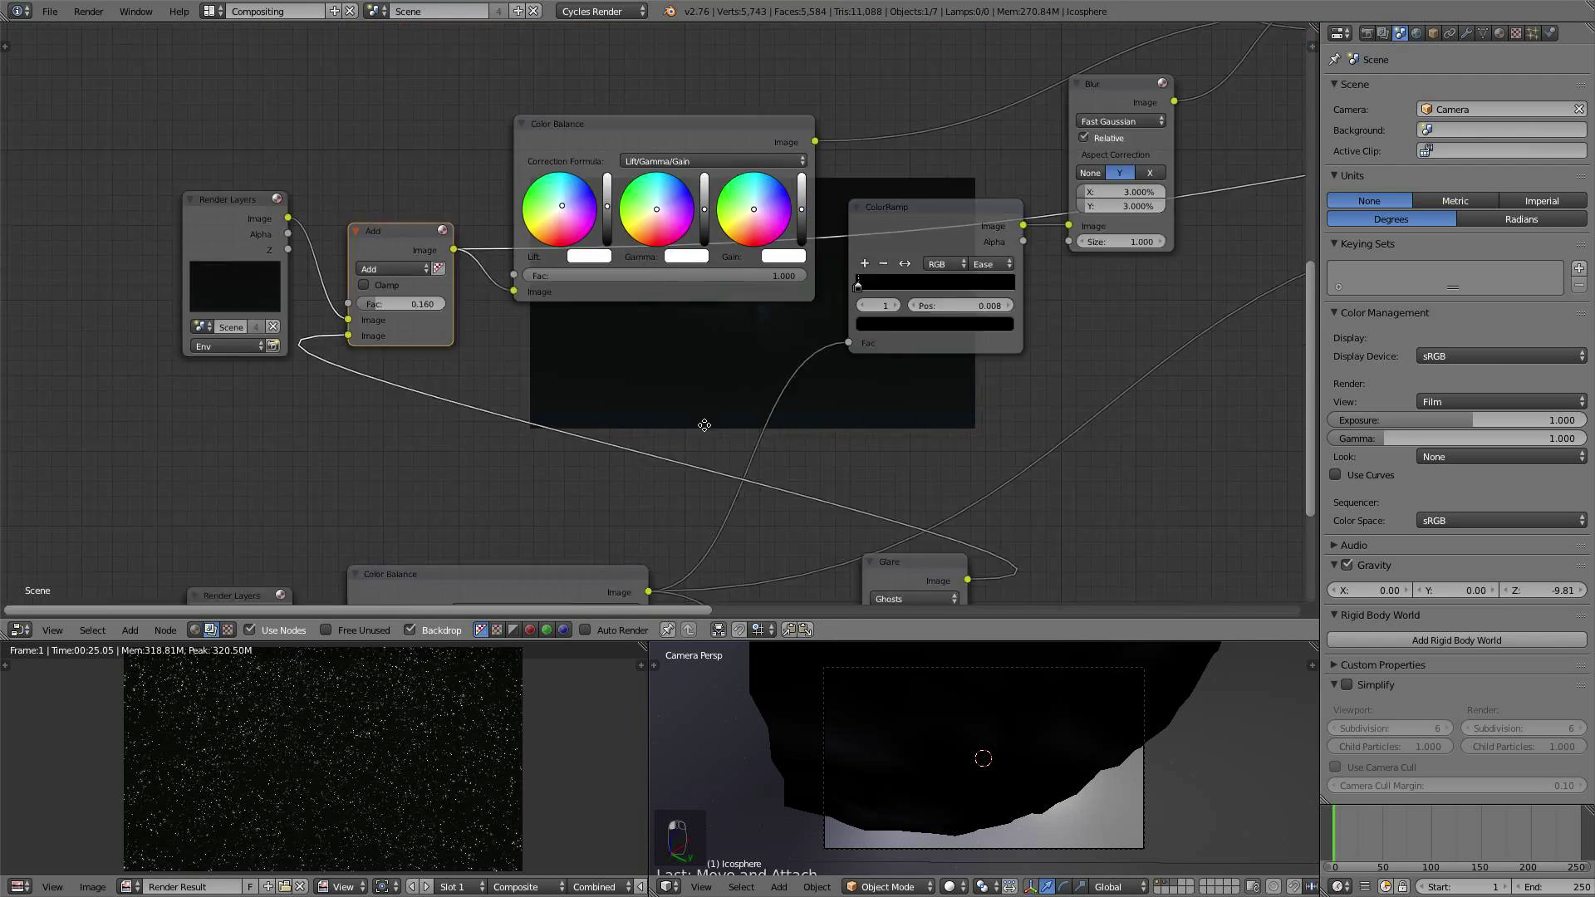
scroll(703, 426, "down", 3)
left_click(936, 373)
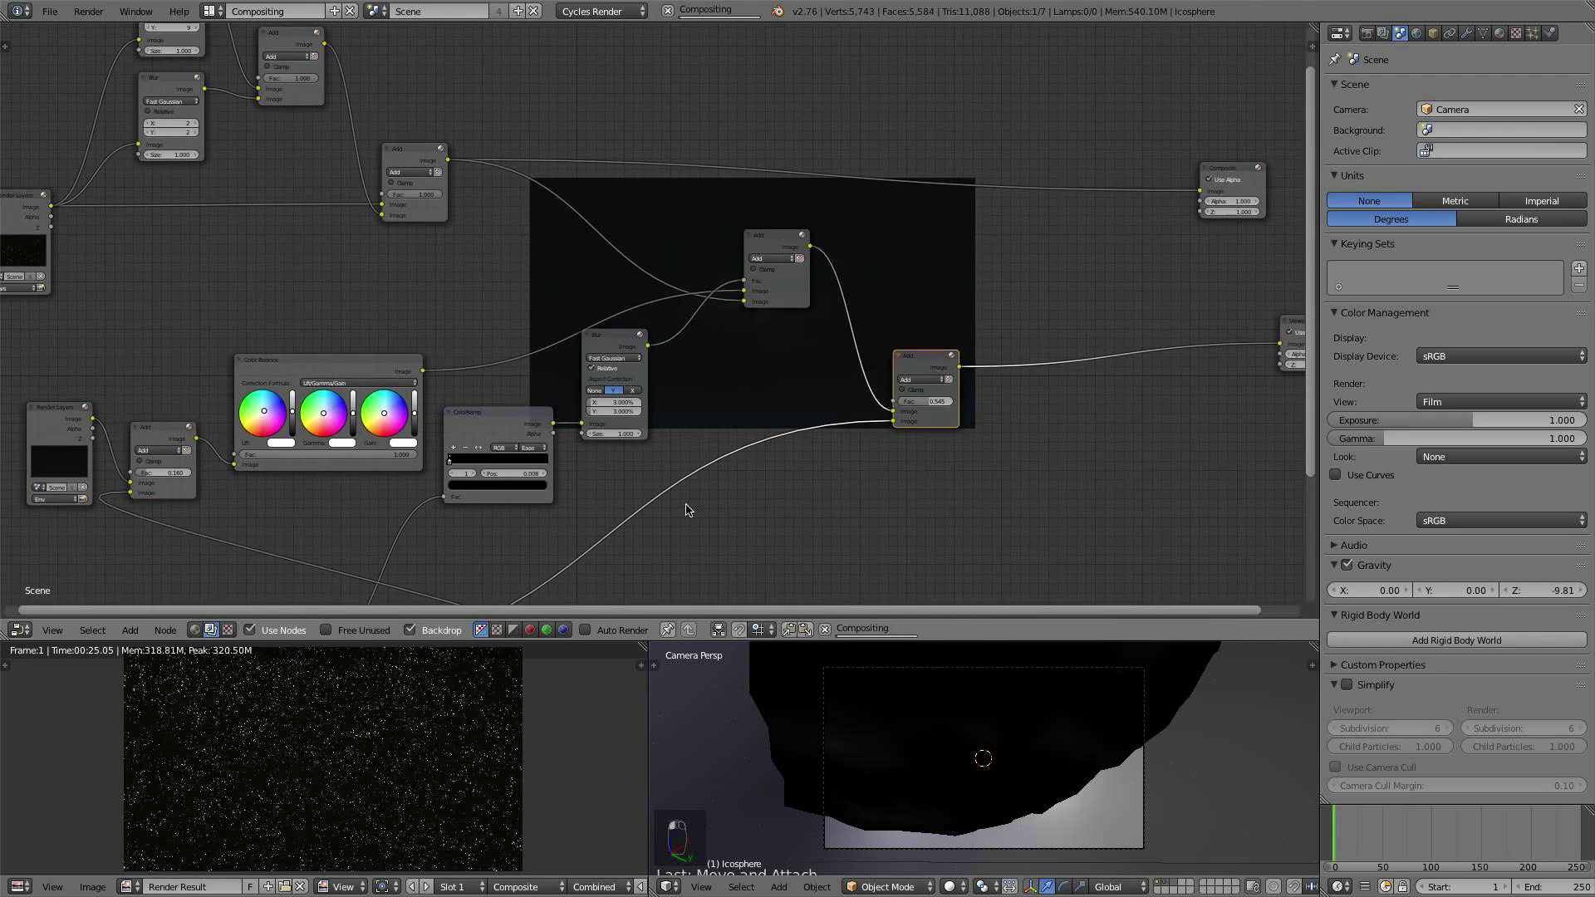
scroll(698, 509, "up", 5)
scroll(802, 306, "up", 2)
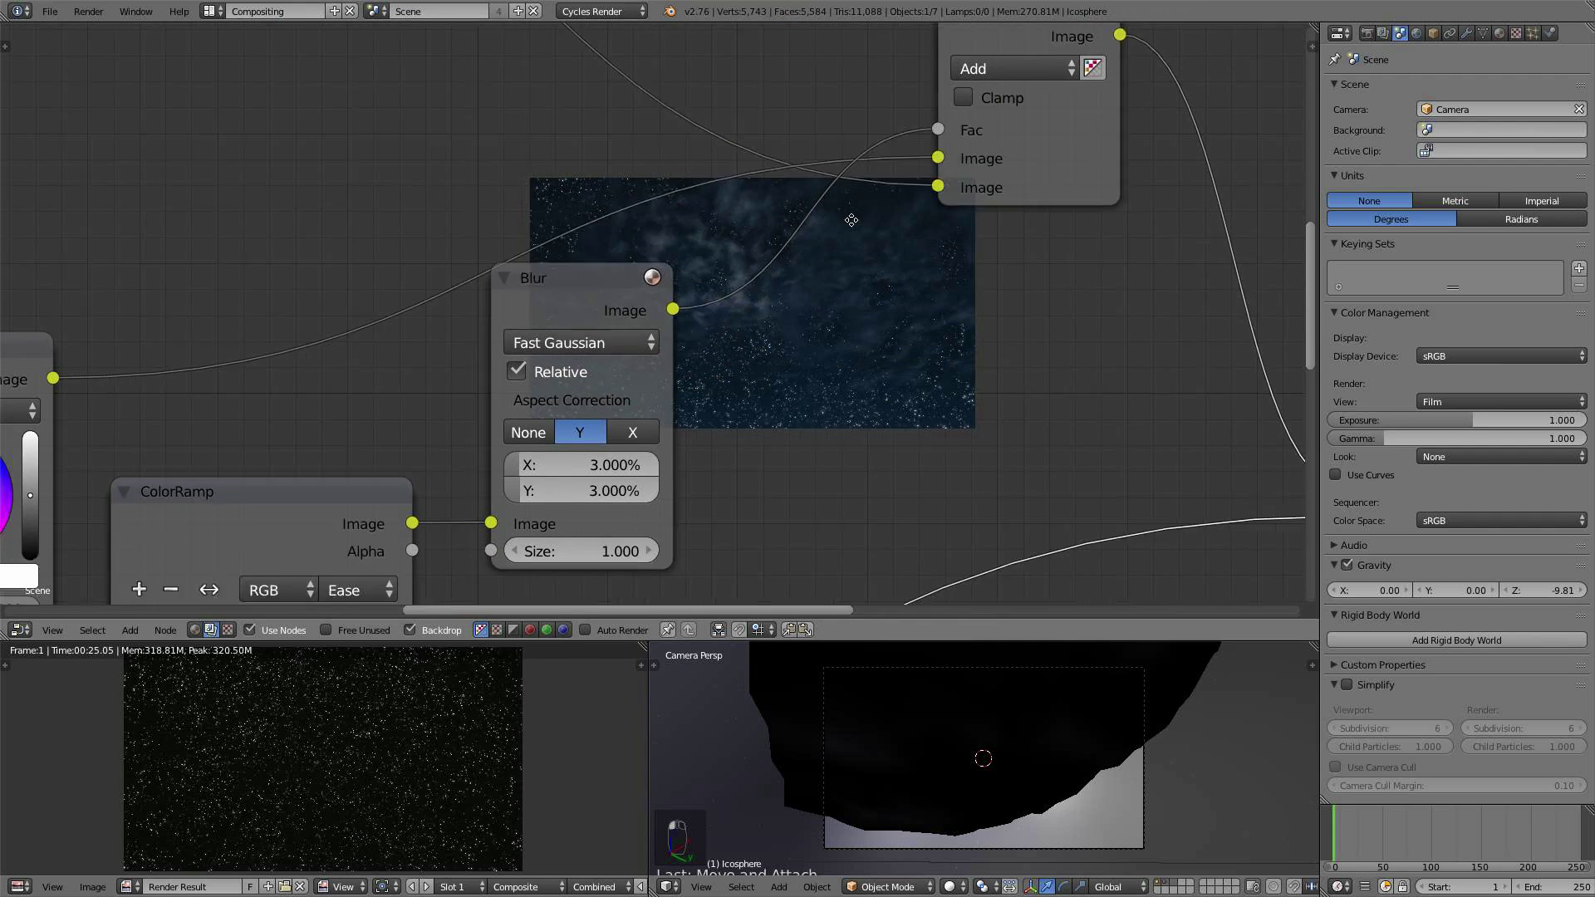
Step: Set the factor of the Add node after the Env Render Layers to 0.3
middle_click_drag(702, 344, 893, 329)
scroll(893, 329, "down", 2)
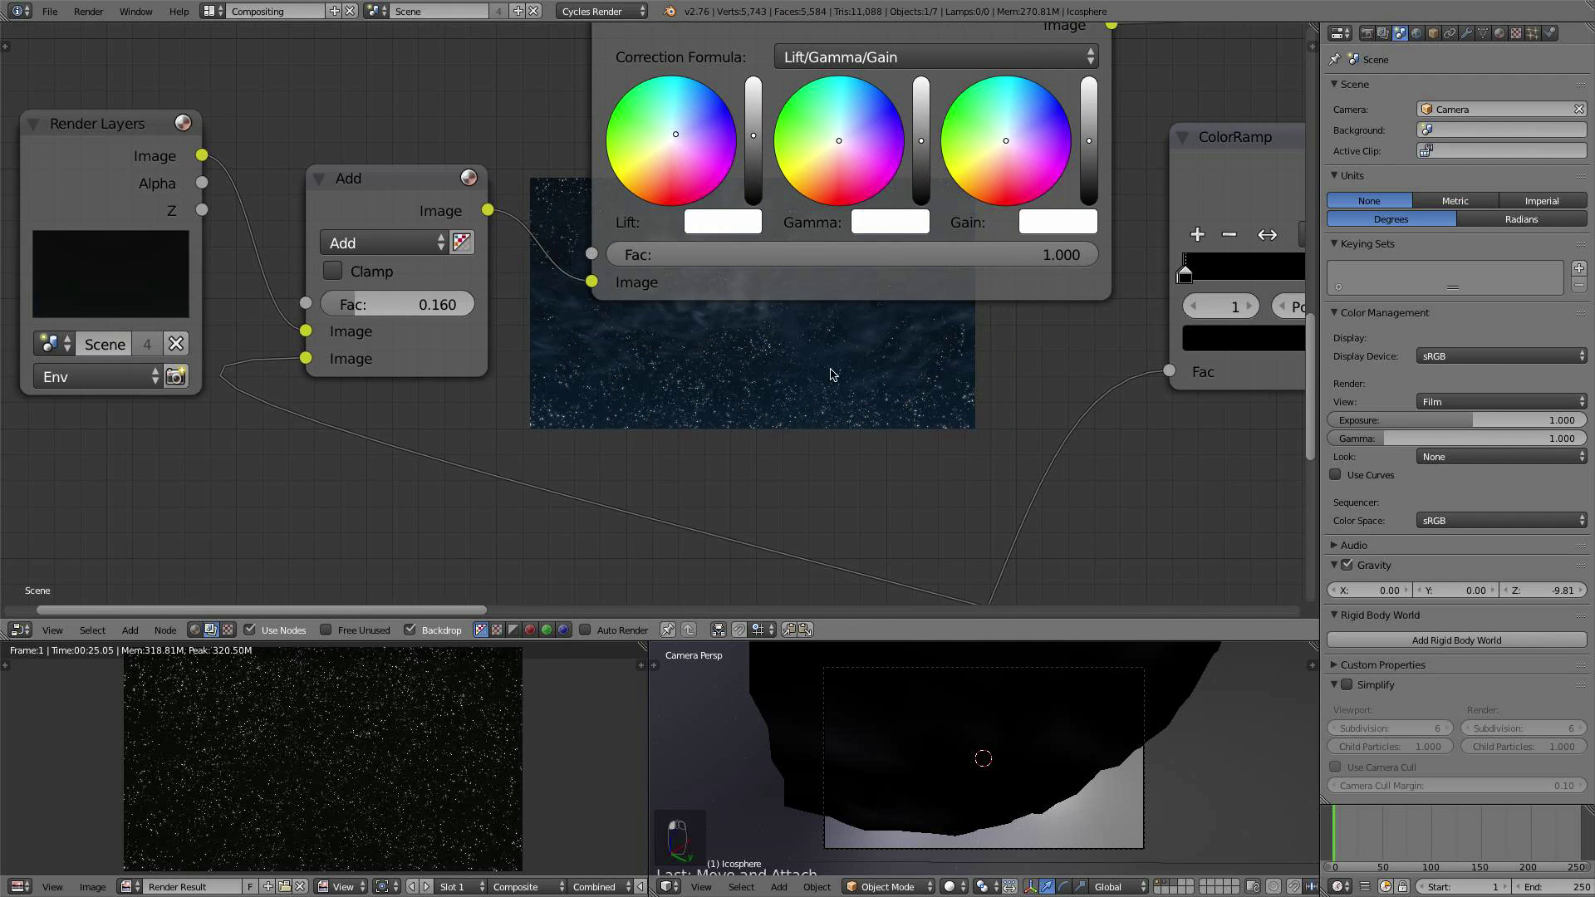
left_click(467, 301)
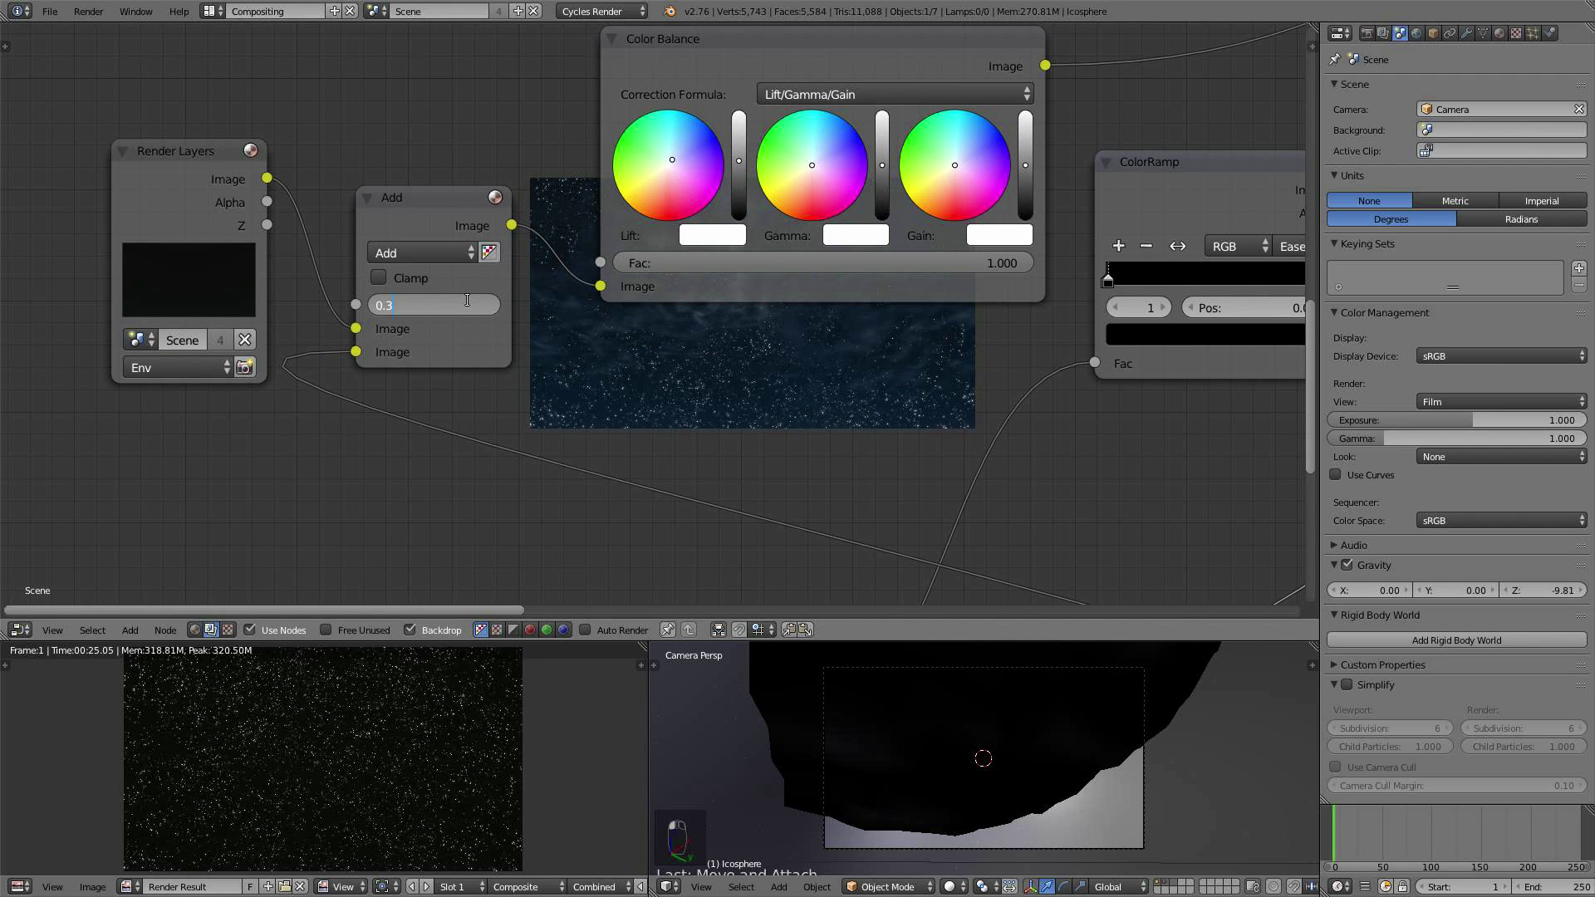
type("0.3")
key("Return")
middle_click_drag(823, 485, 883, 331)
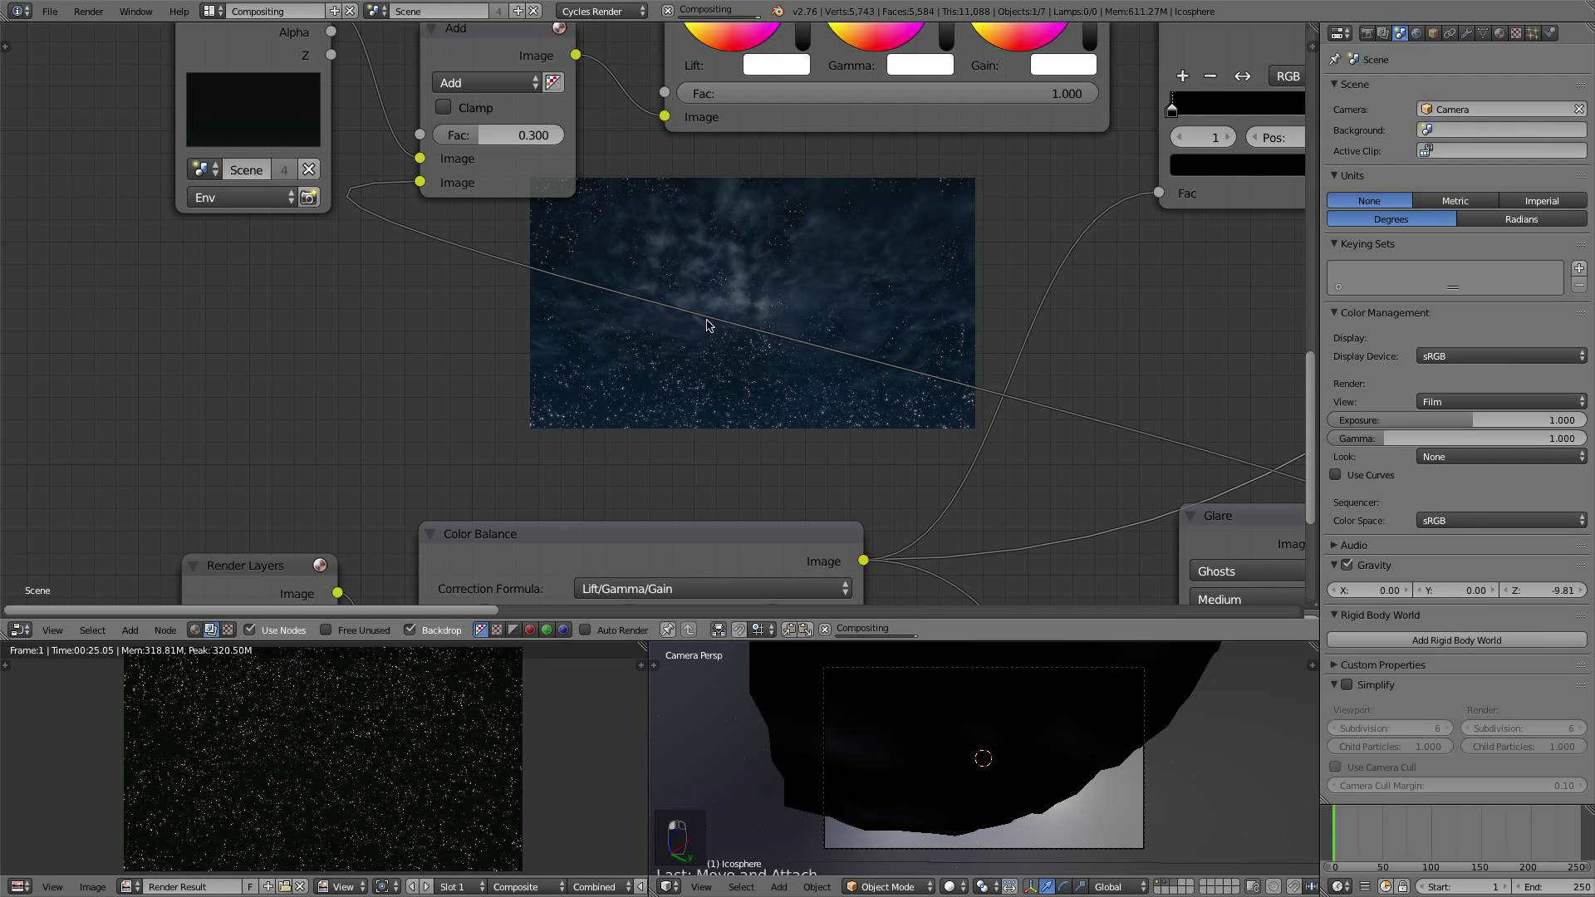
scroll(827, 313, "down", 1)
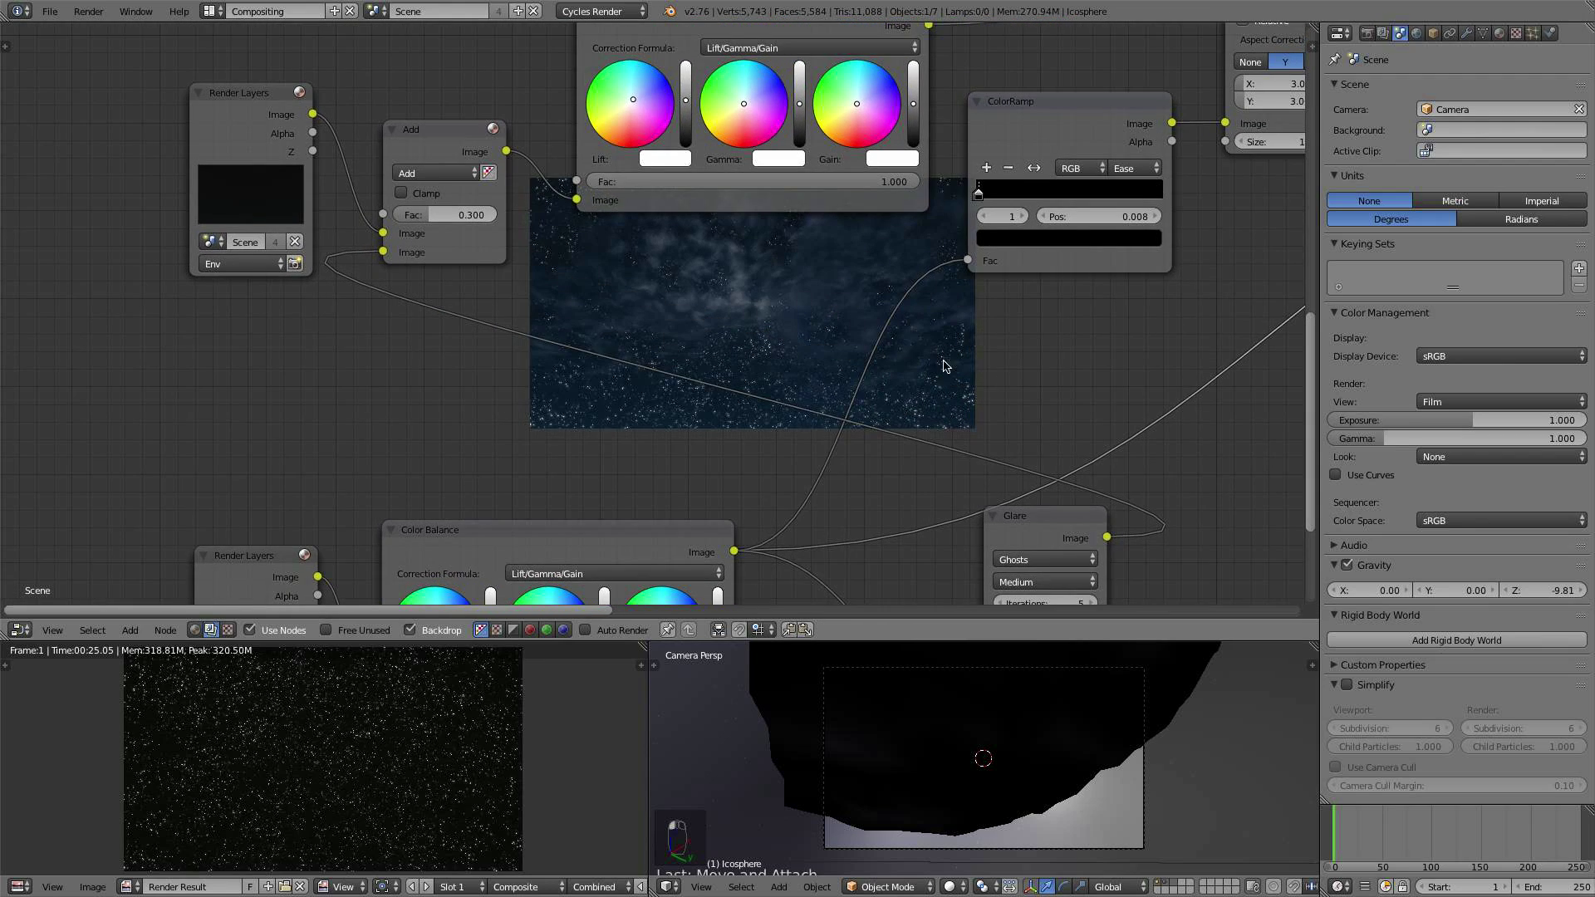
Step: Lower the final Add node's factor to about 0.445 to soften the clouds over the starry sky
scroll(944, 366, "down", 1)
middle_click_drag(939, 349, 637, 431)
left_click_drag(1073, 471, 1067, 471)
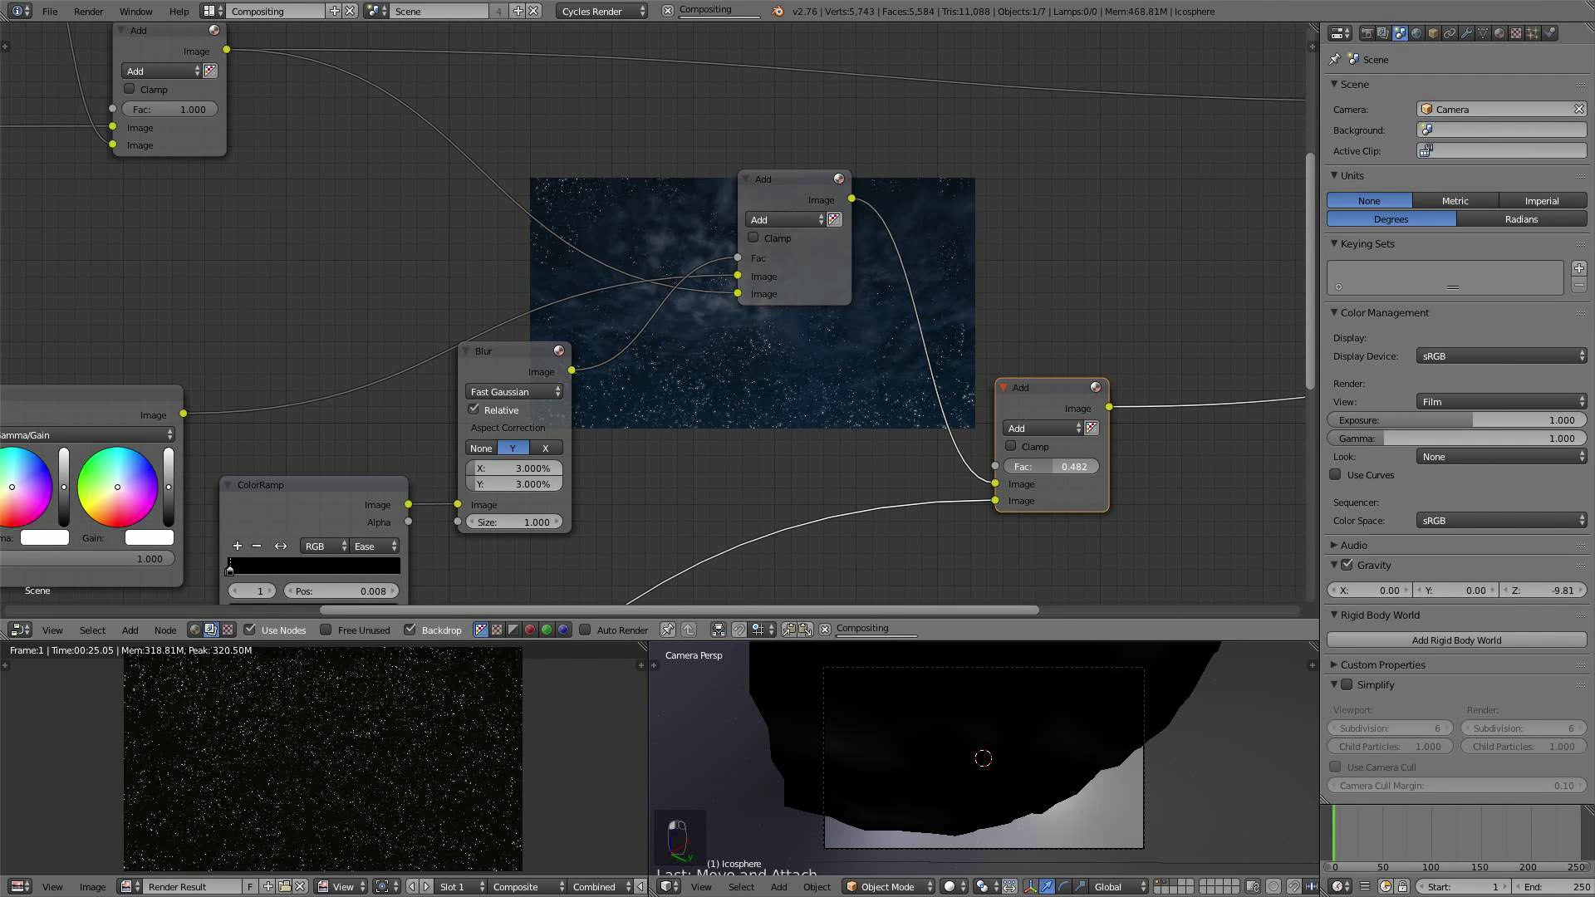
middle_click_drag(1216, 431, 704, 471)
scroll(745, 413, "down", 3)
scroll(704, 471, "up", 4)
middle_click_drag(773, 423, 773, 329)
scroll(662, 371, "down", 2)
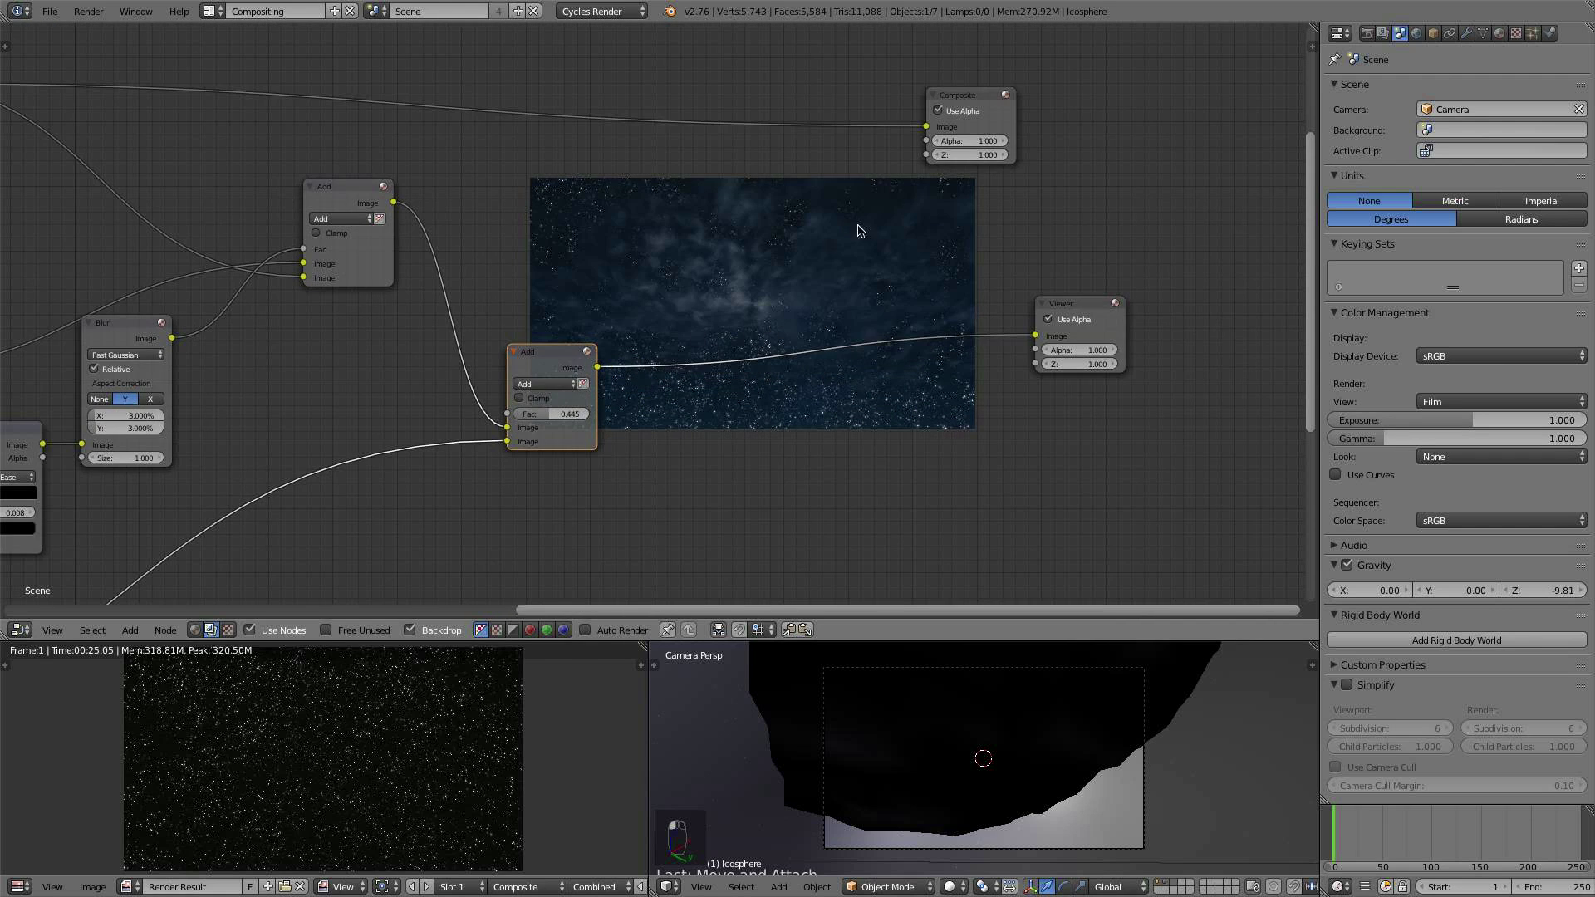
Step: Insert a Glare node of the Streaks type between the final Add node and the Viewer
scroll(688, 364, "up", 2)
middle_click_drag(688, 369, 575, 301)
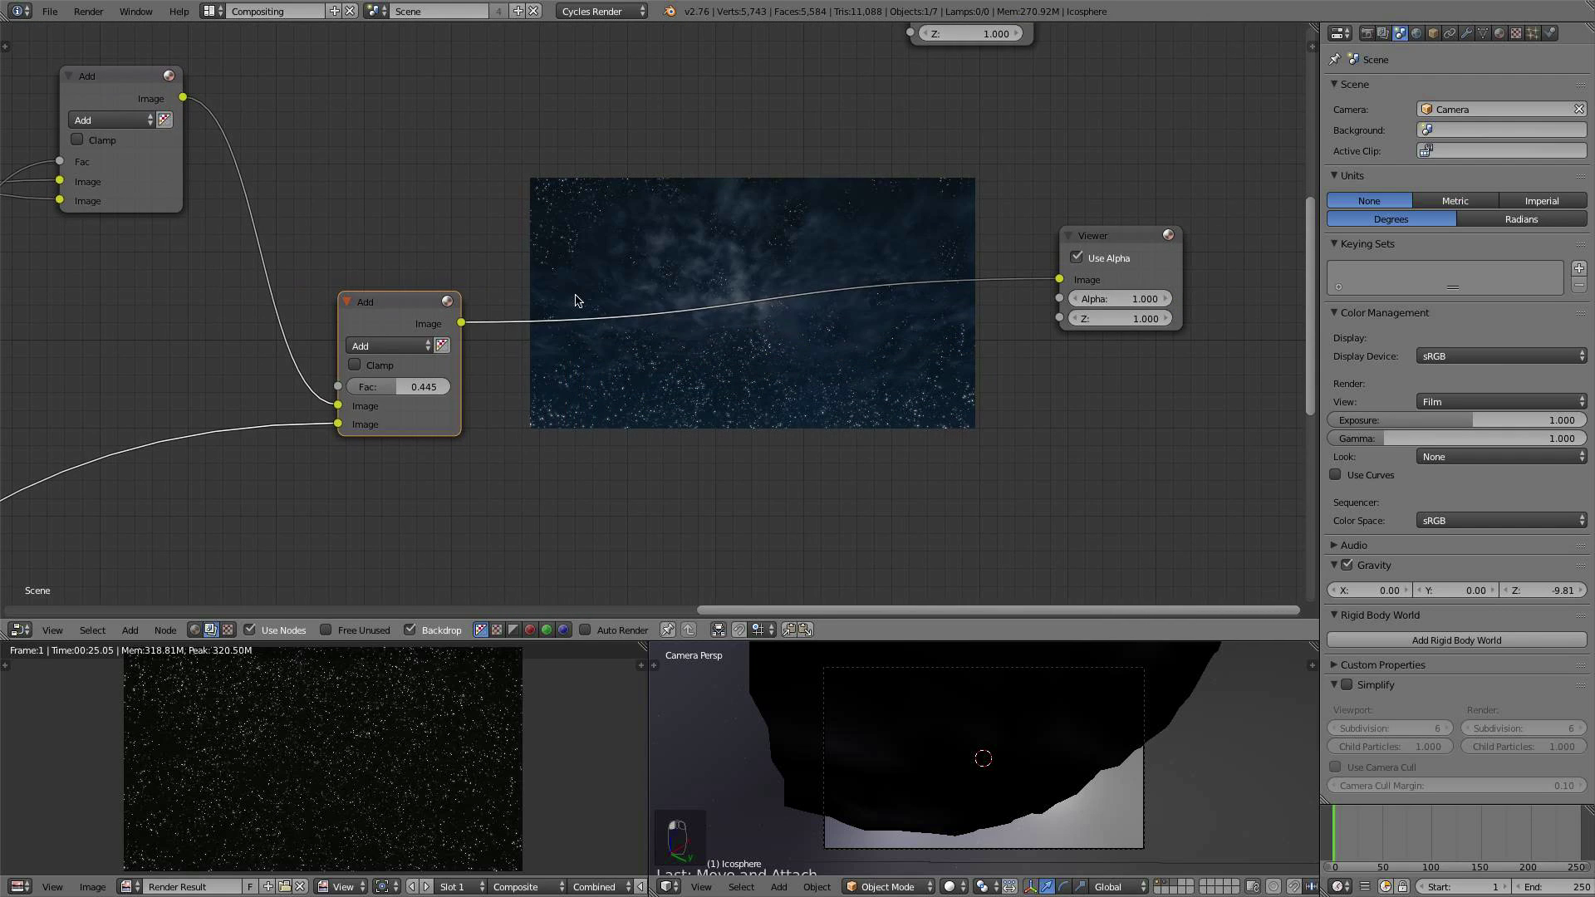
key("shift+a")
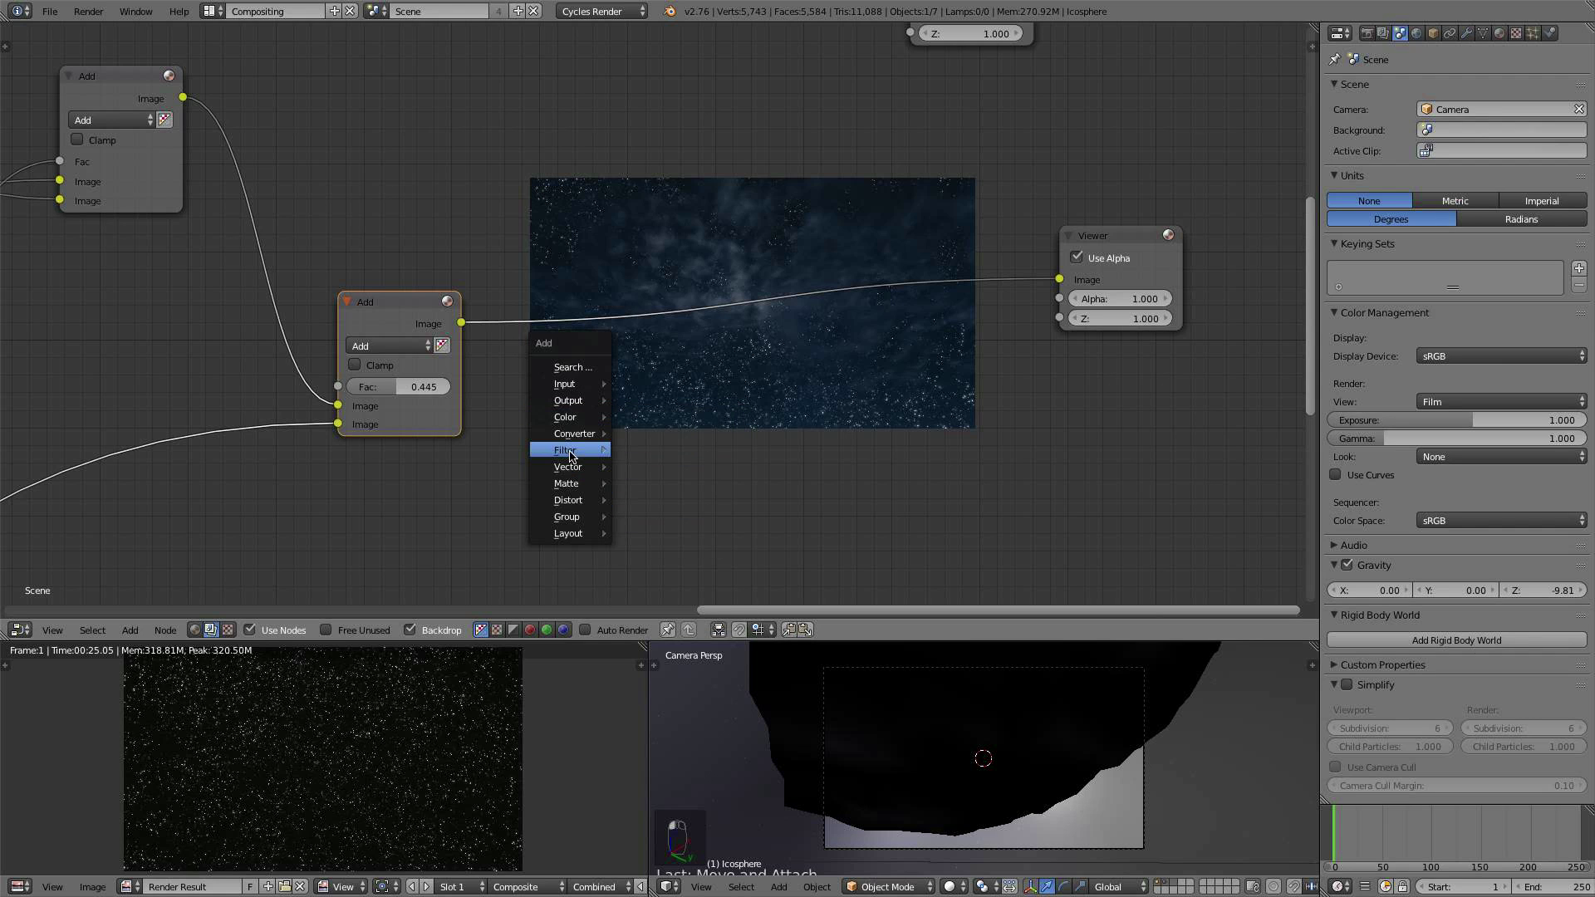
mouse_move(573, 450)
left_click(649, 597)
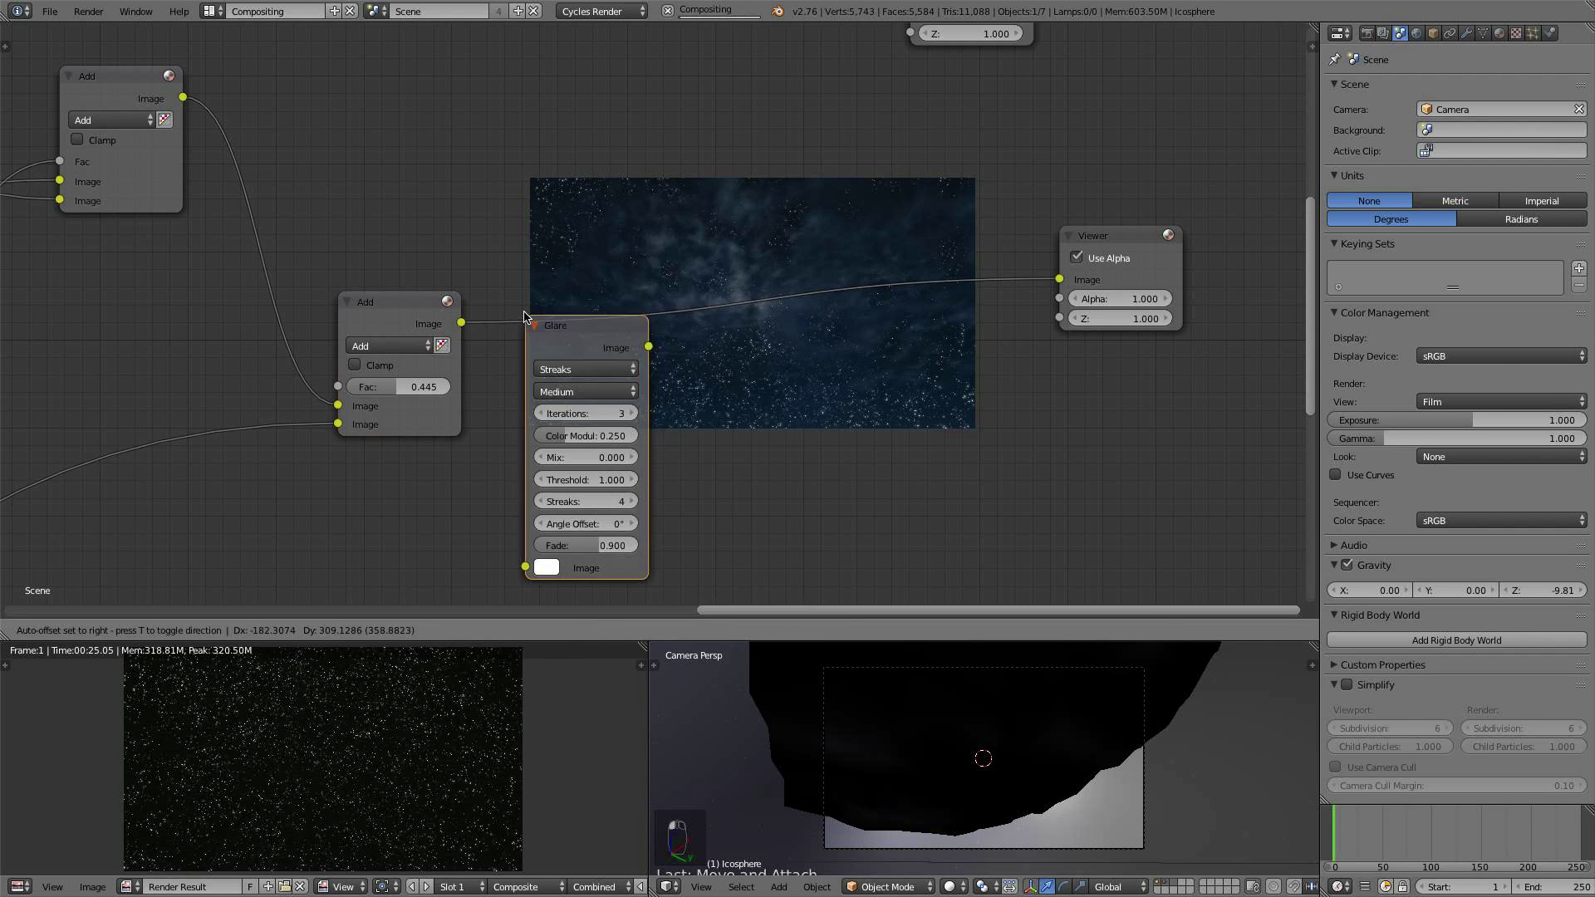
left_click(675, 237)
scroll(675, 233, "up", 1)
left_click(575, 335)
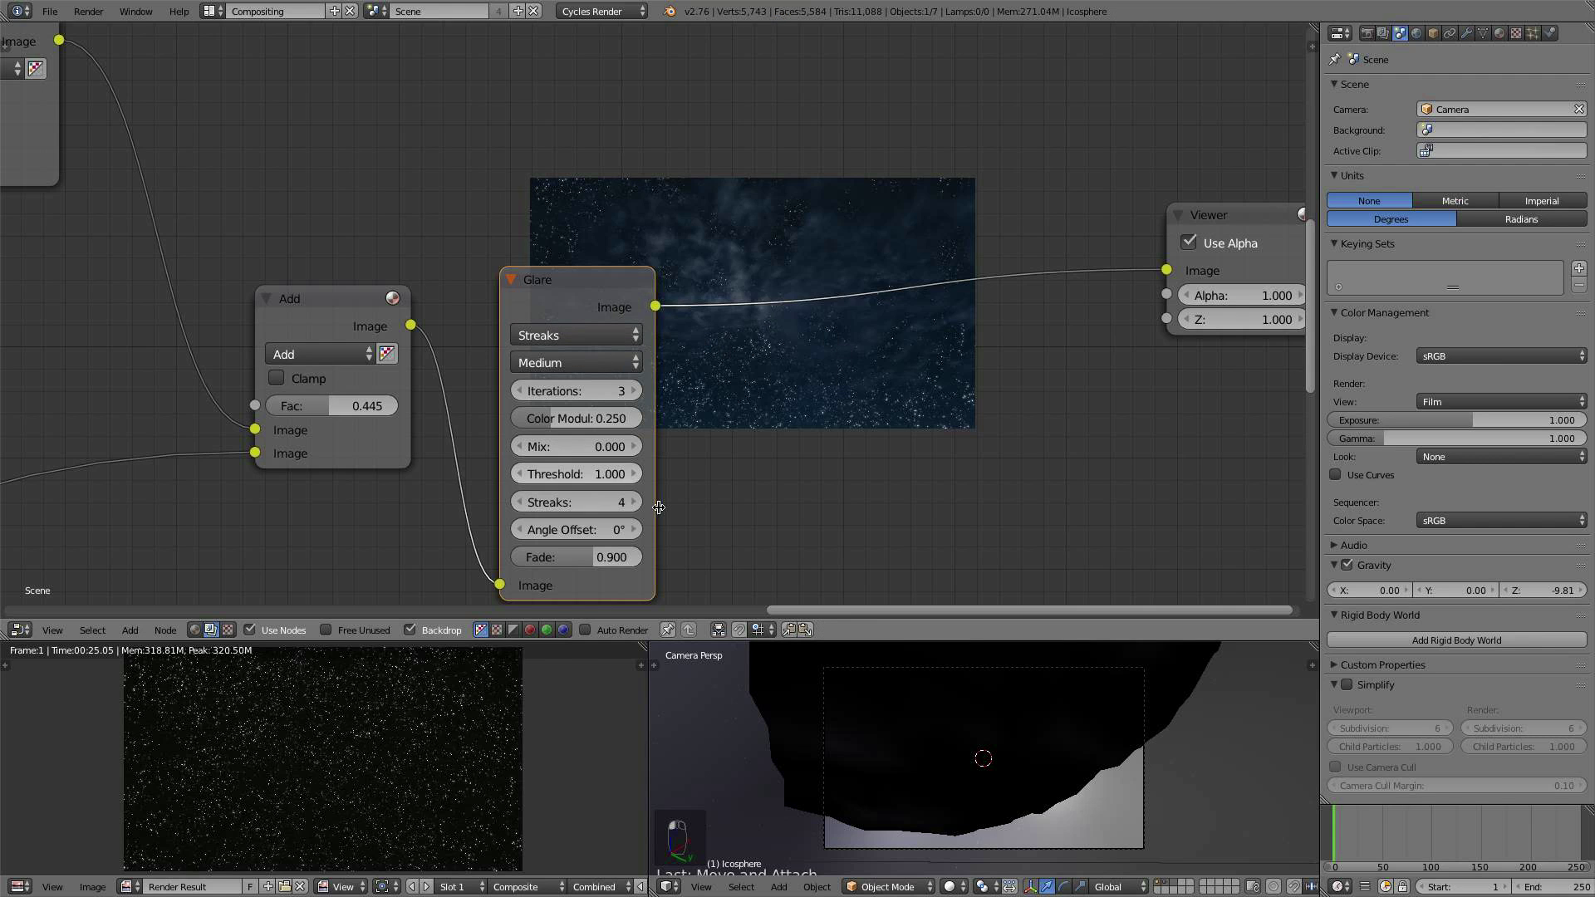
Step: Raise the new Streaks Glare node's Iterations to 5
middle_click_drag(759, 494, 609, 427)
scroll(779, 403, "up", 1)
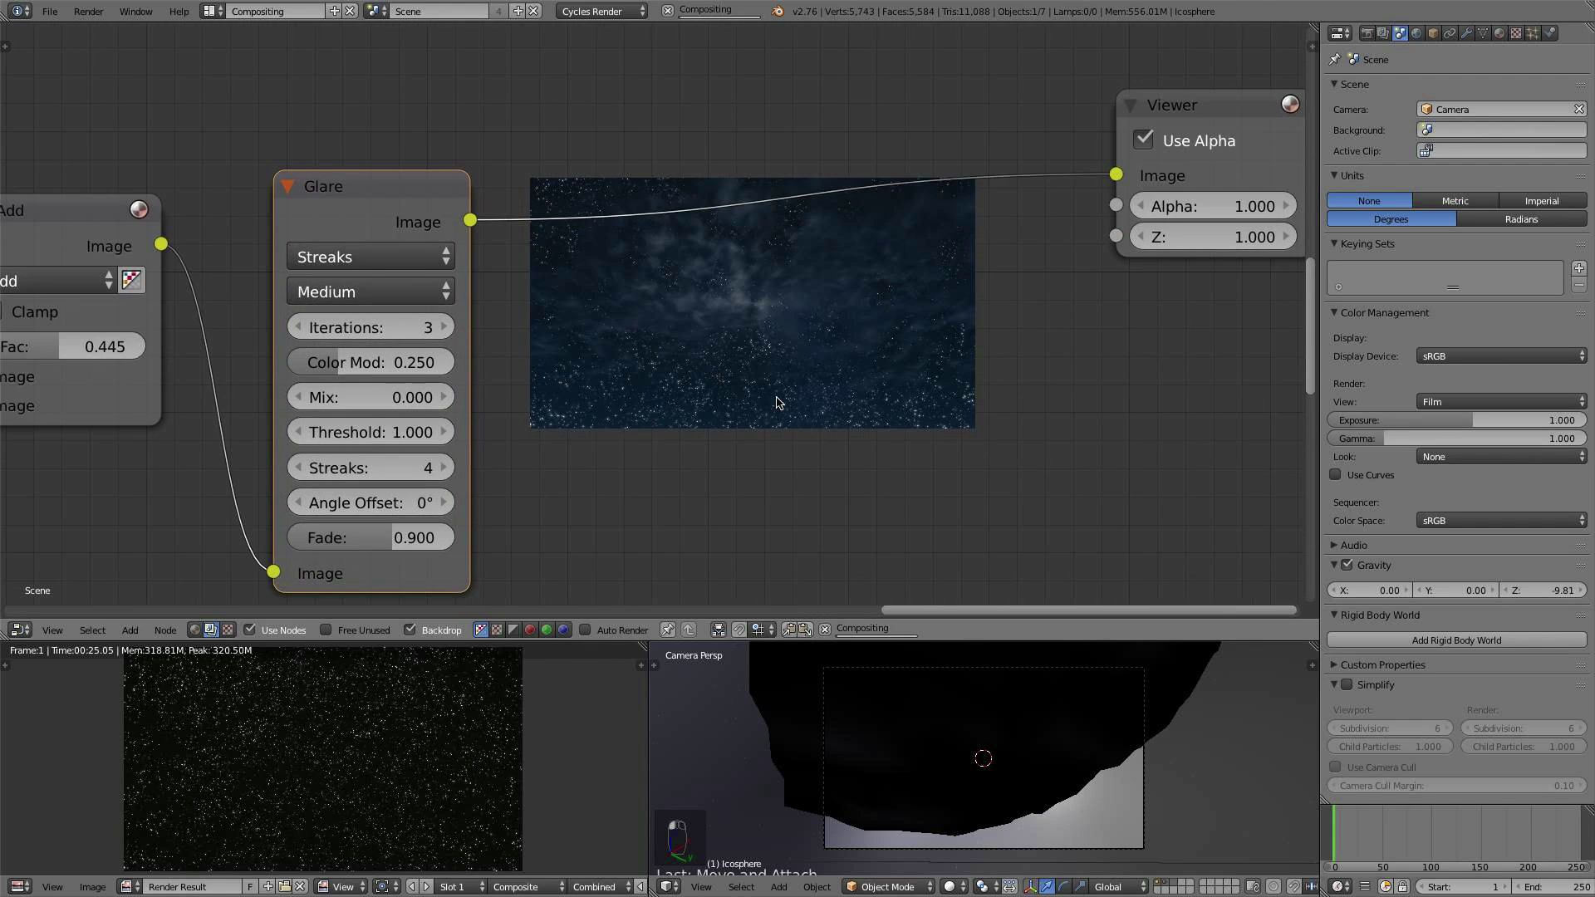
scroll(585, 403, "up", 1)
left_click(388, 330)
left_click(388, 331)
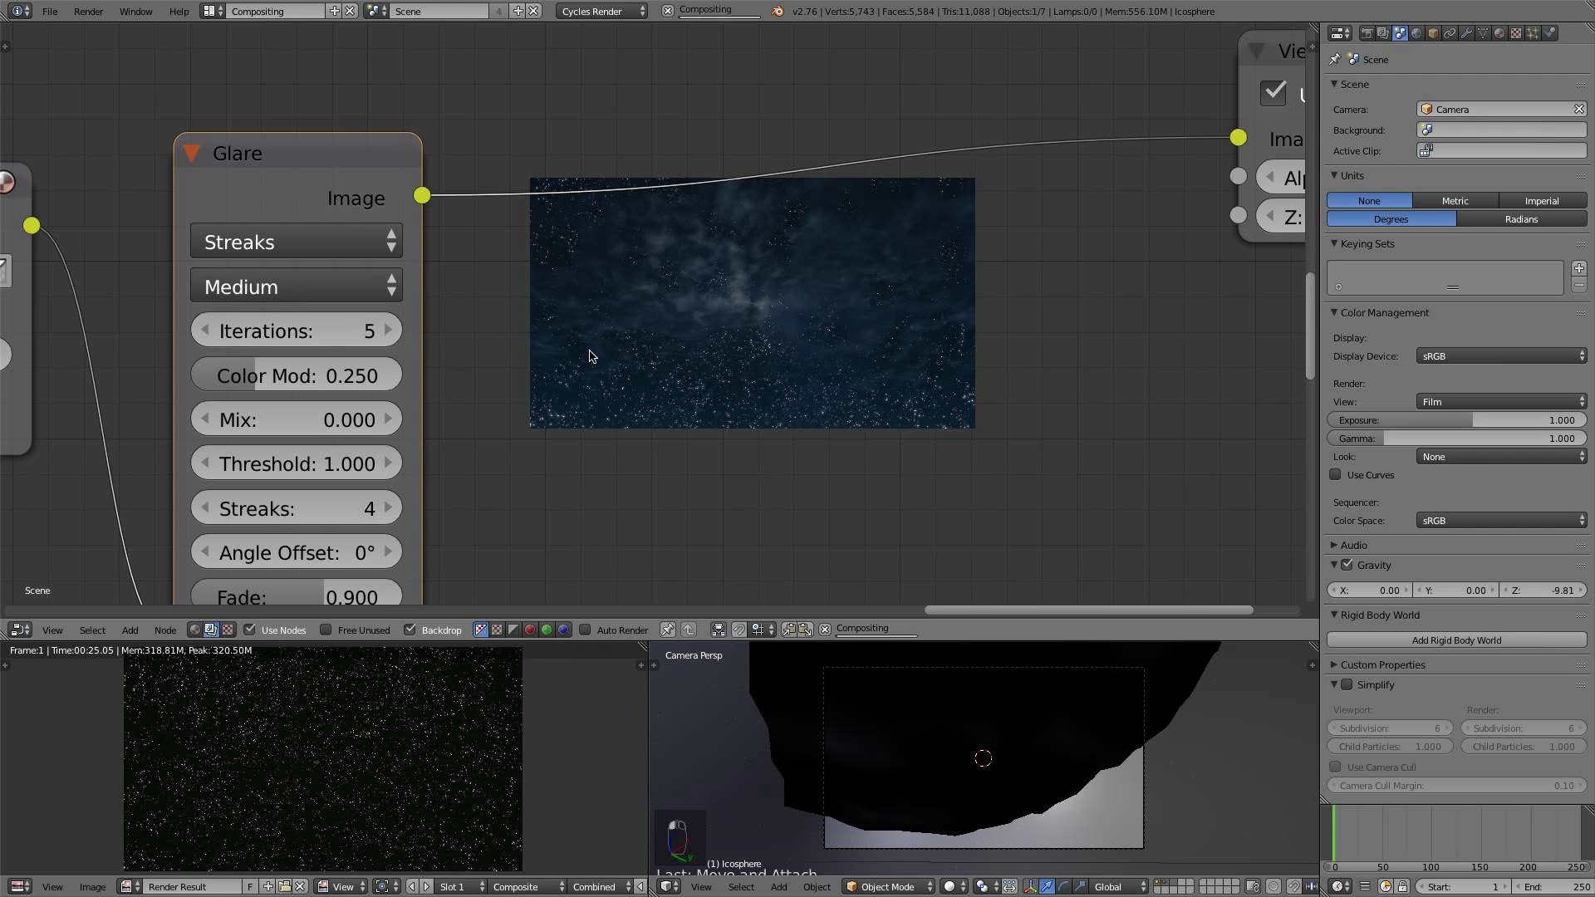
Step: Lower the Streaks Glare node's Threshold to 0.2
scroll(548, 349, "down", 2, "shift")
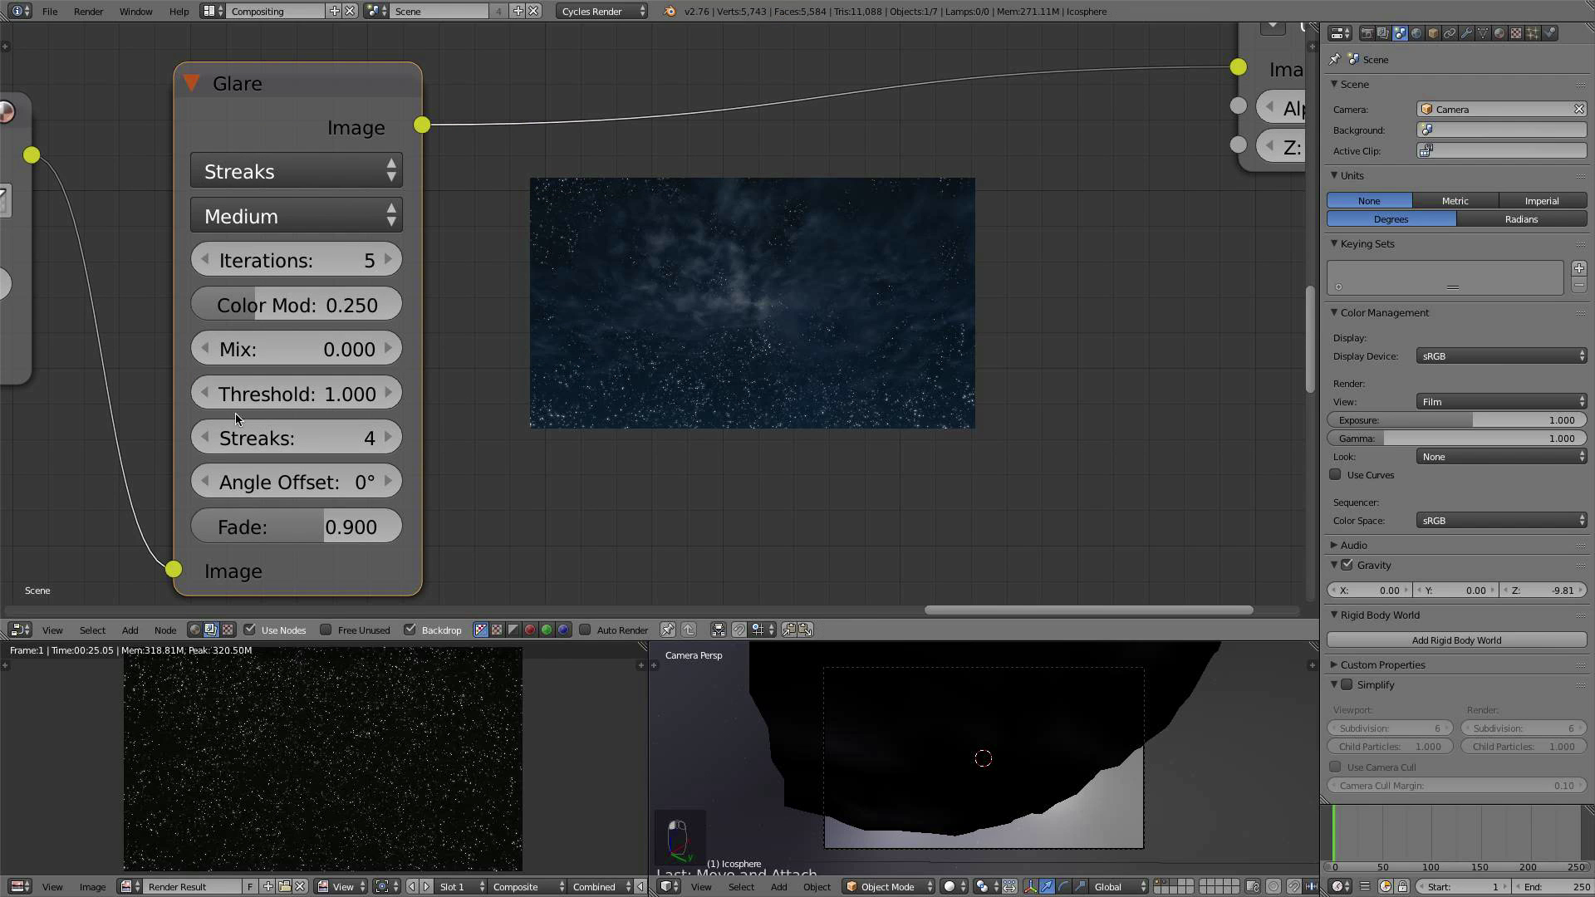
left_click(206, 394)
left_click(205, 394)
left_click(205, 394)
left_click(206, 394)
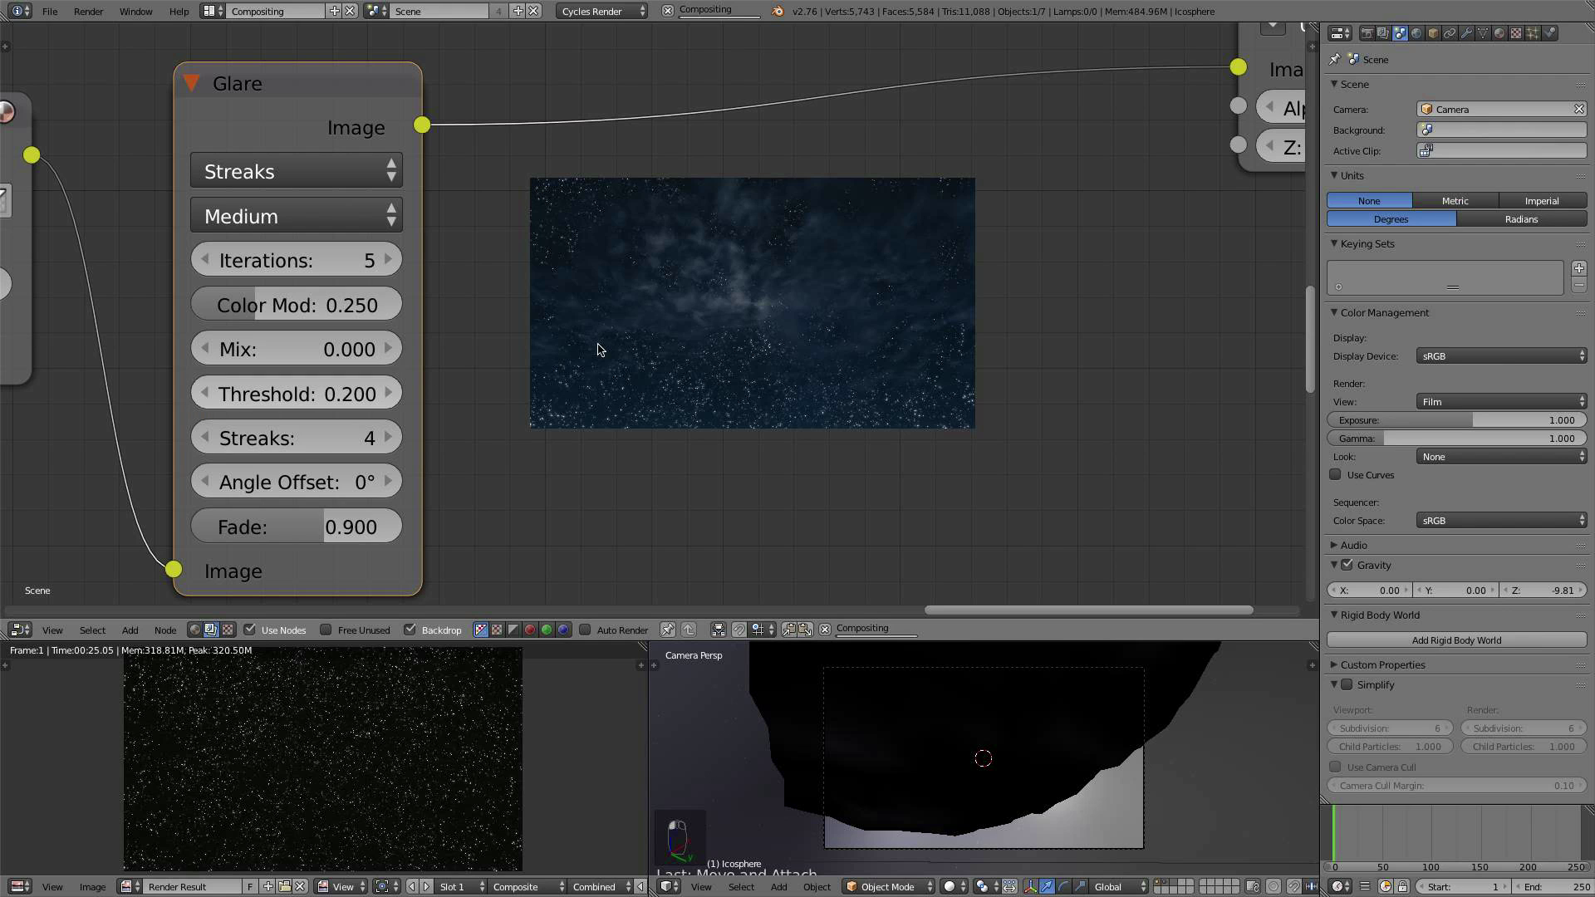
Step: Enlarge the backdrop image and set the Streaks Glare node's Angle Offset to 45°
key("alt+v")
key("alt+v")
key("alt+v")
key("alt+v")
key("alt+v")
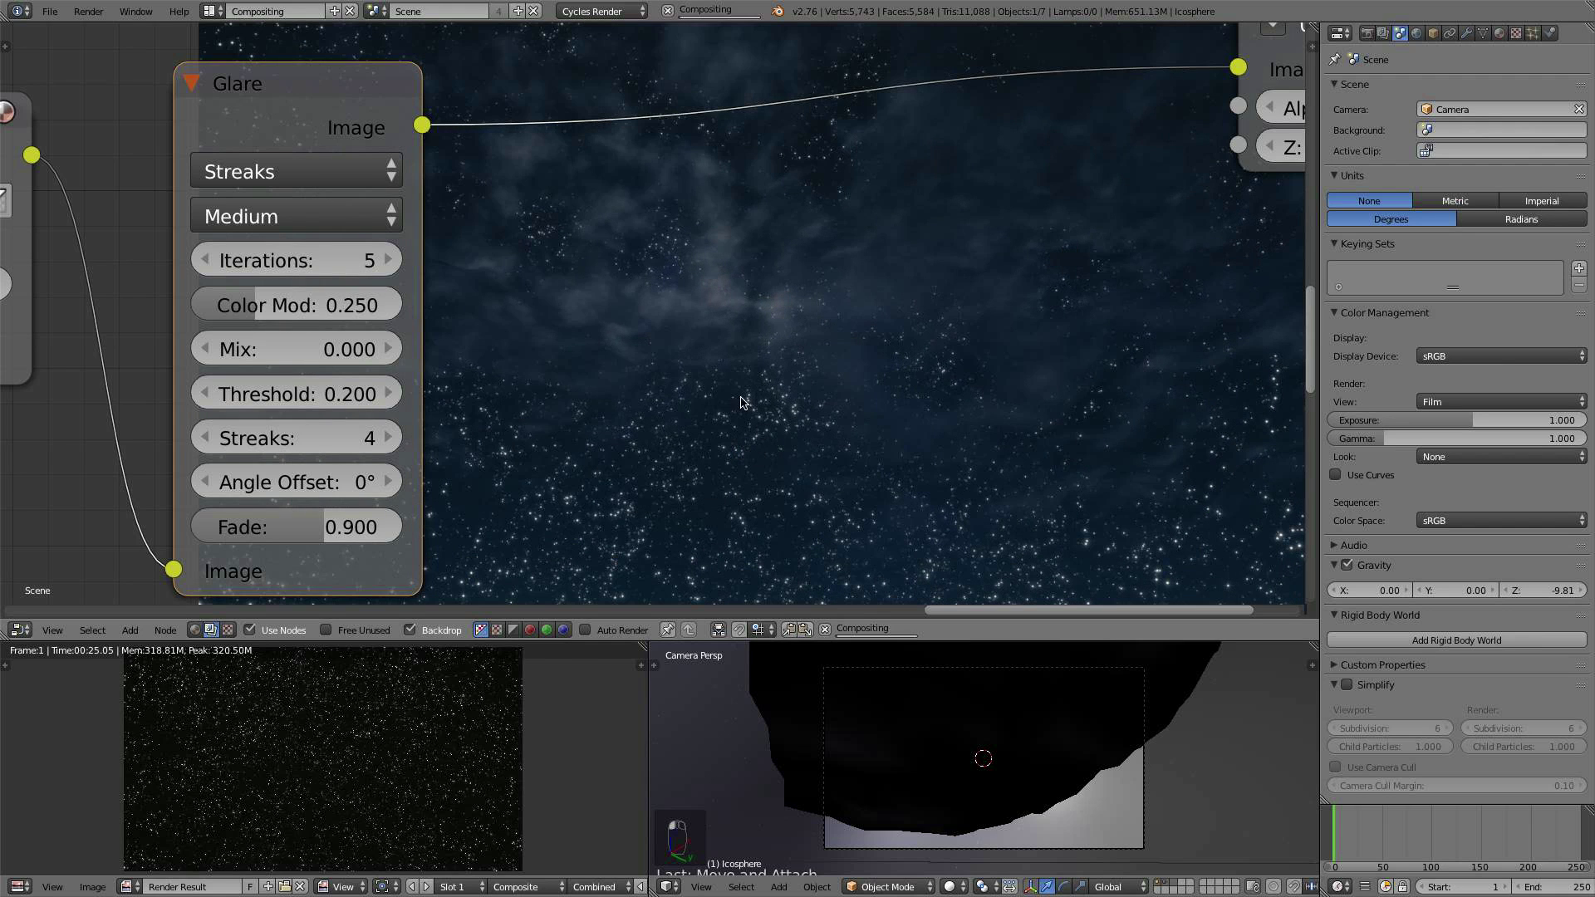
scroll(747, 415, "up", 1)
middle_click_drag(385, 484, 334, 447)
left_click(242, 458)
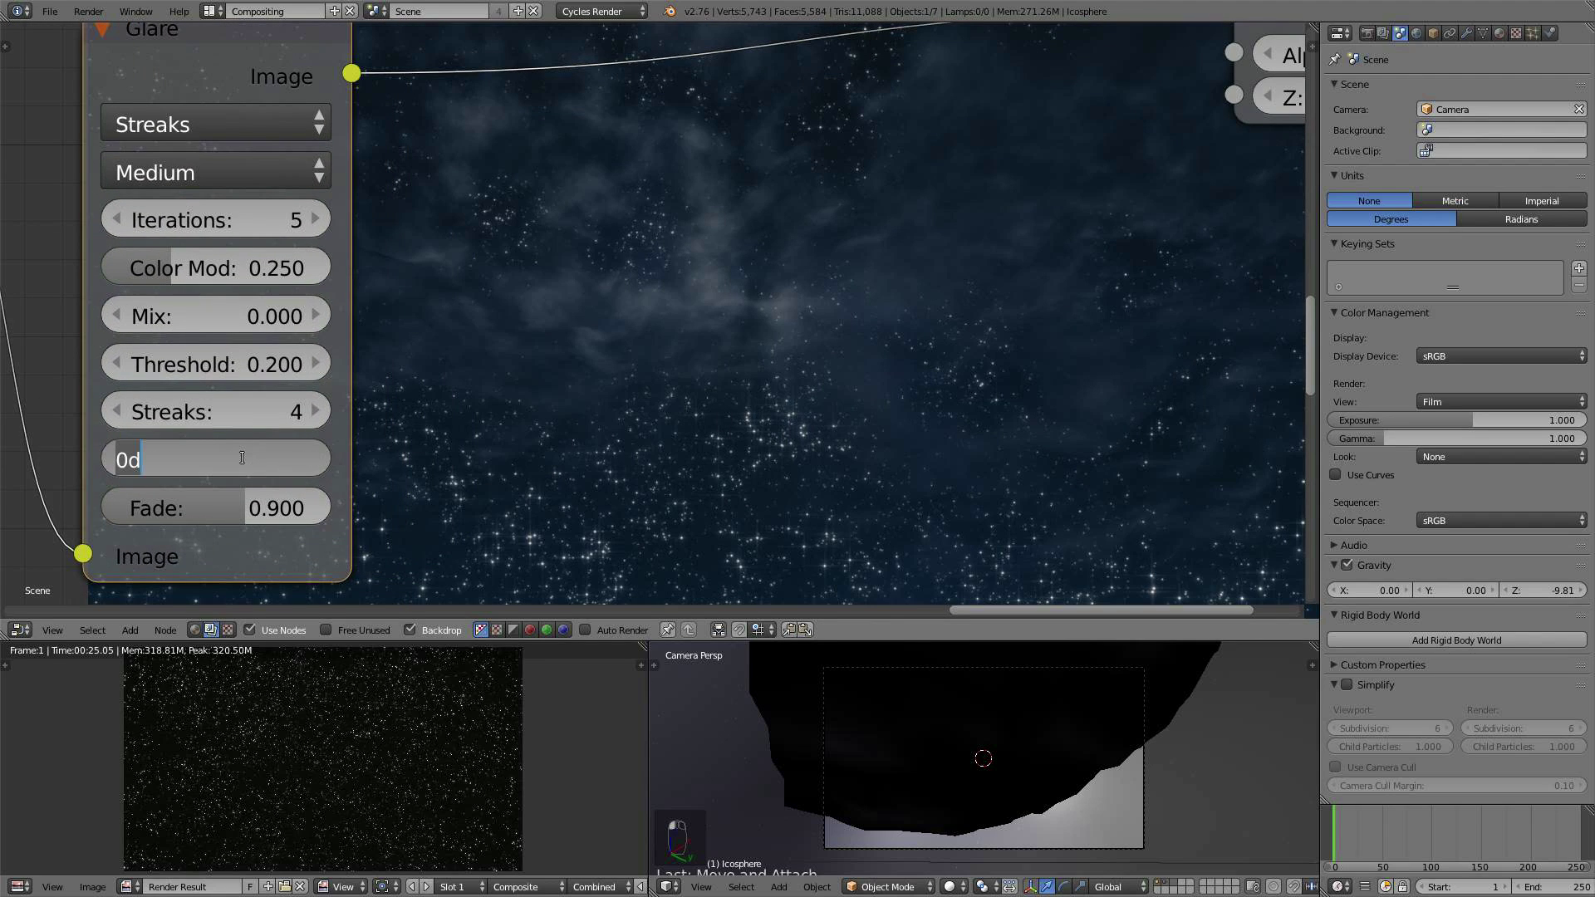
type("45")
key("Return")
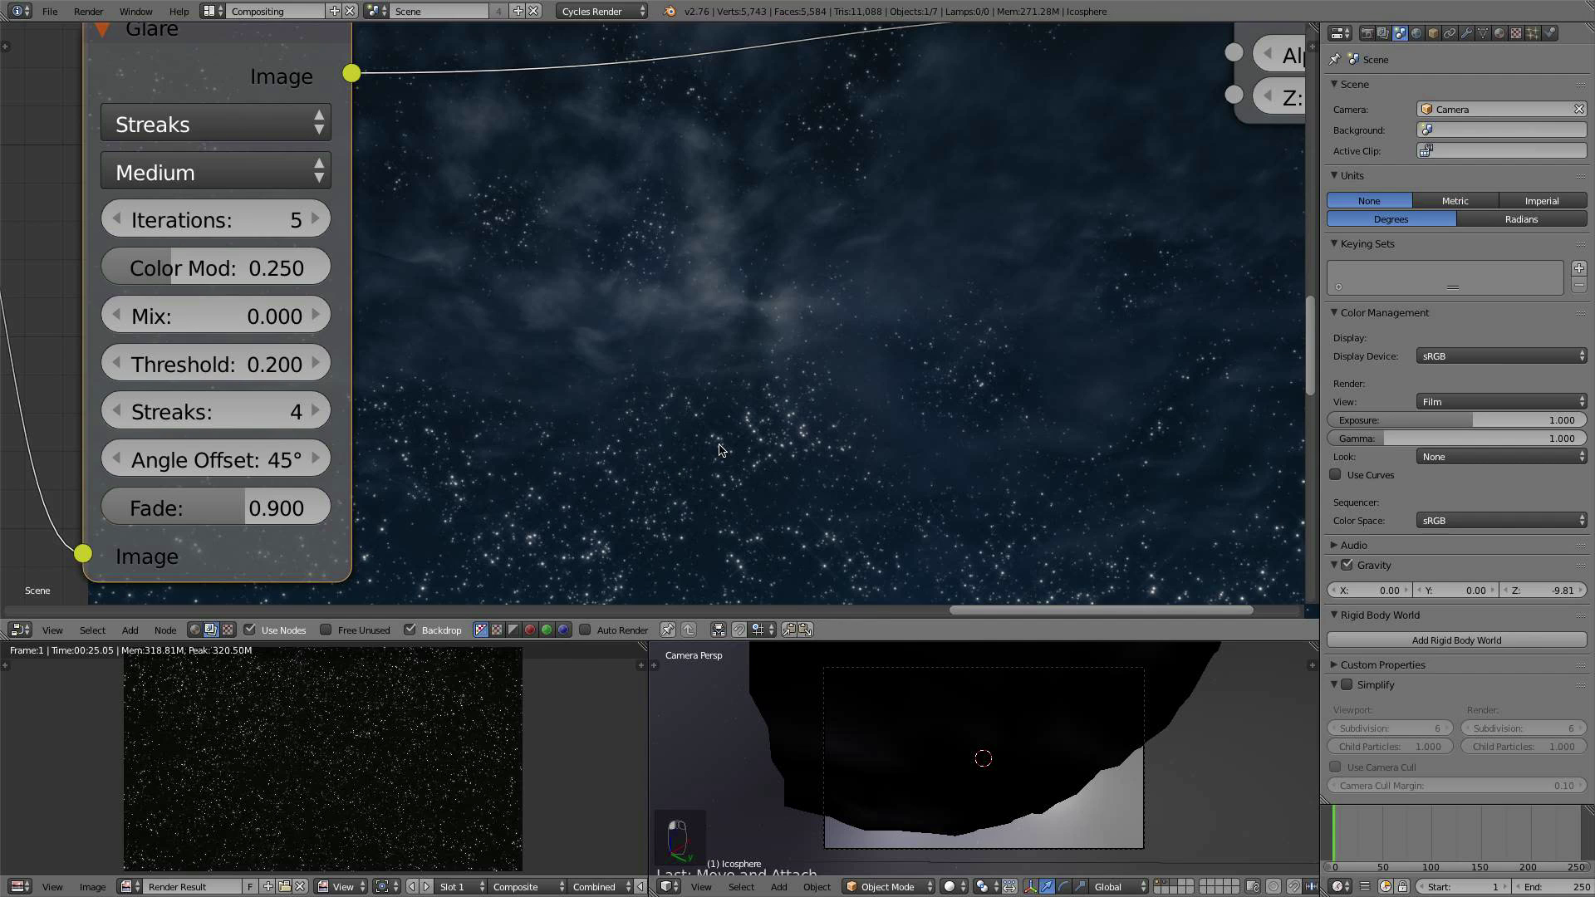
Step: Shrink and re-enlarge the backdrop image to examine the star streaks across the whole sky
middle_click_drag(766, 404, 637, 411)
key("v")
key("v")
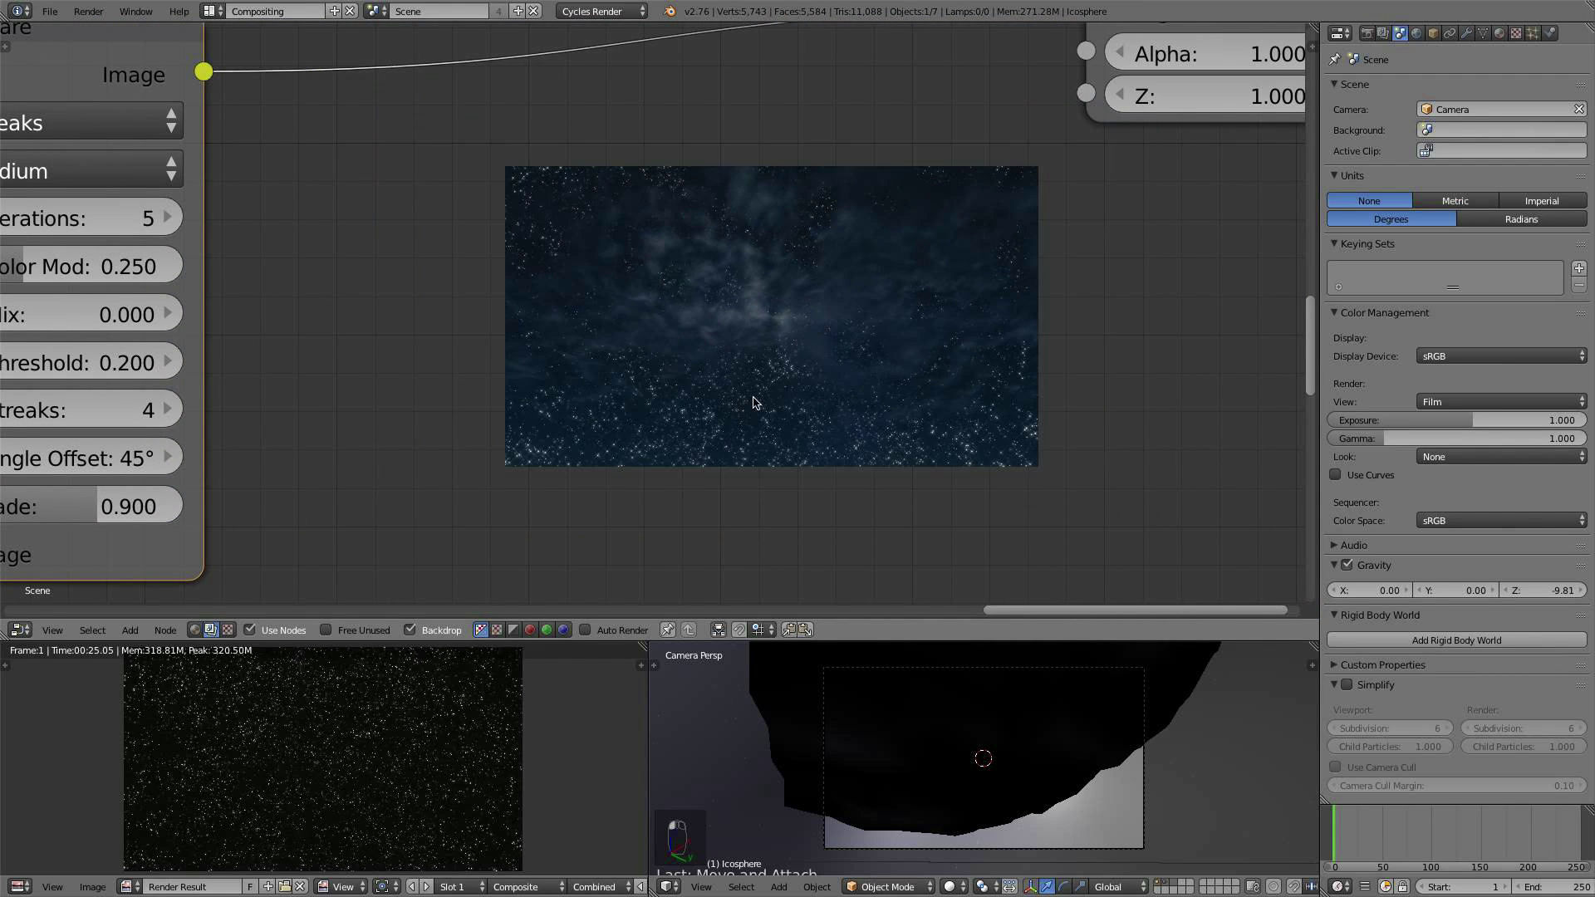
key("alt+v")
key("alt+v")
key("alt+v")
Step: Set both X and Y of the smaller Blur node on the Stars layer to 3
scroll(488, 345, "down", 6)
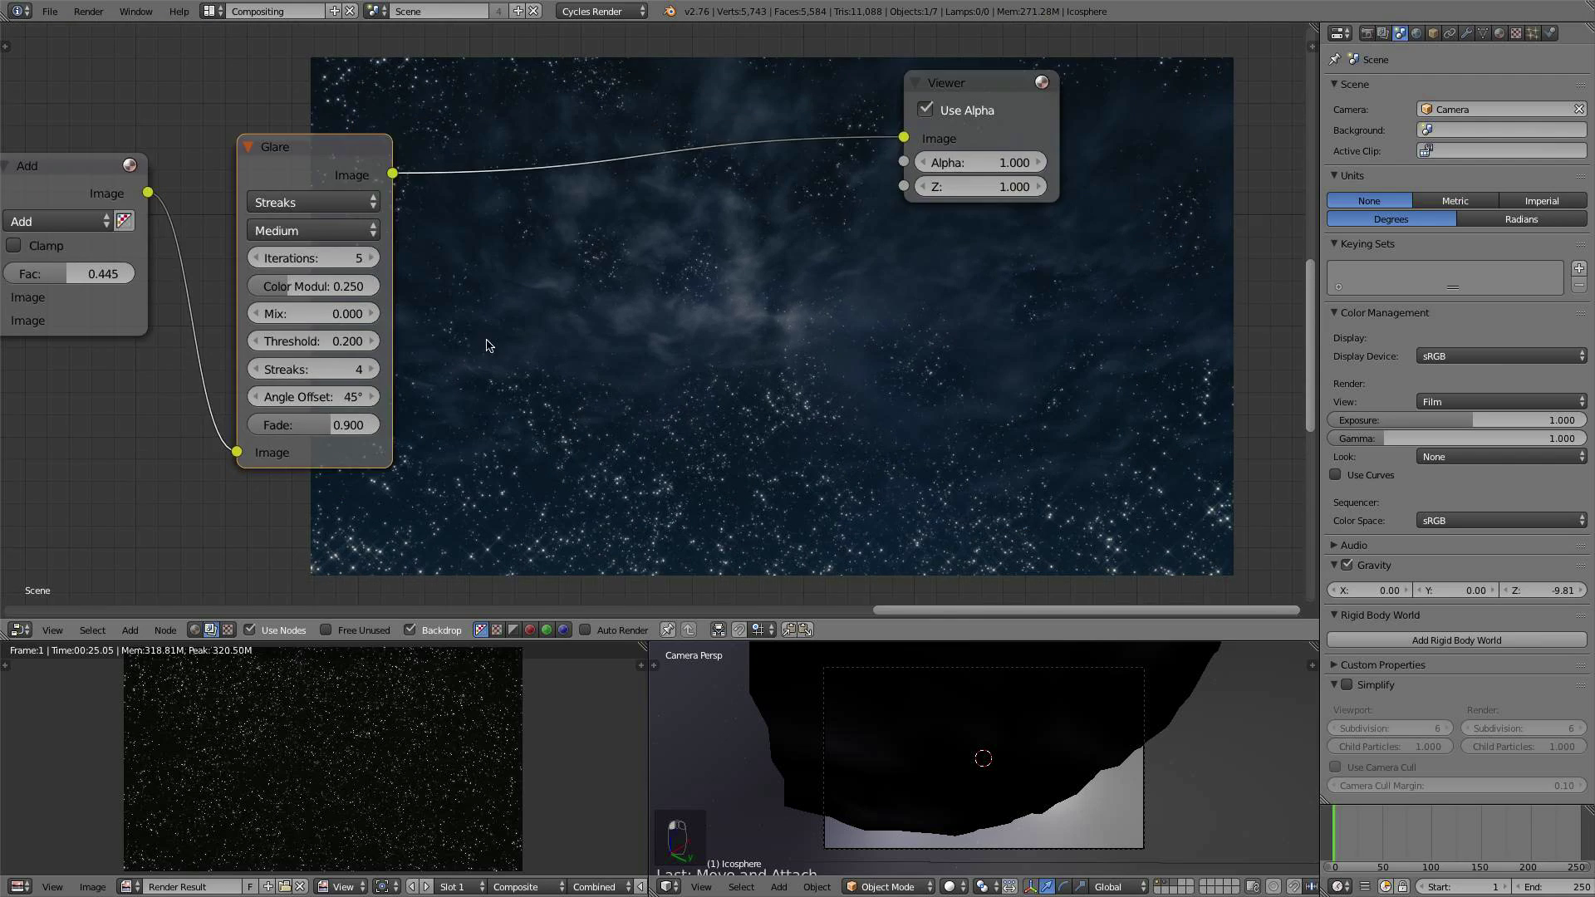
scroll(275, 275, "down", 1)
middle_click_drag(275, 275, 702, 308)
middle_click_drag(391, 308, 798, 464)
middle_click_drag(433, 364, 806, 482)
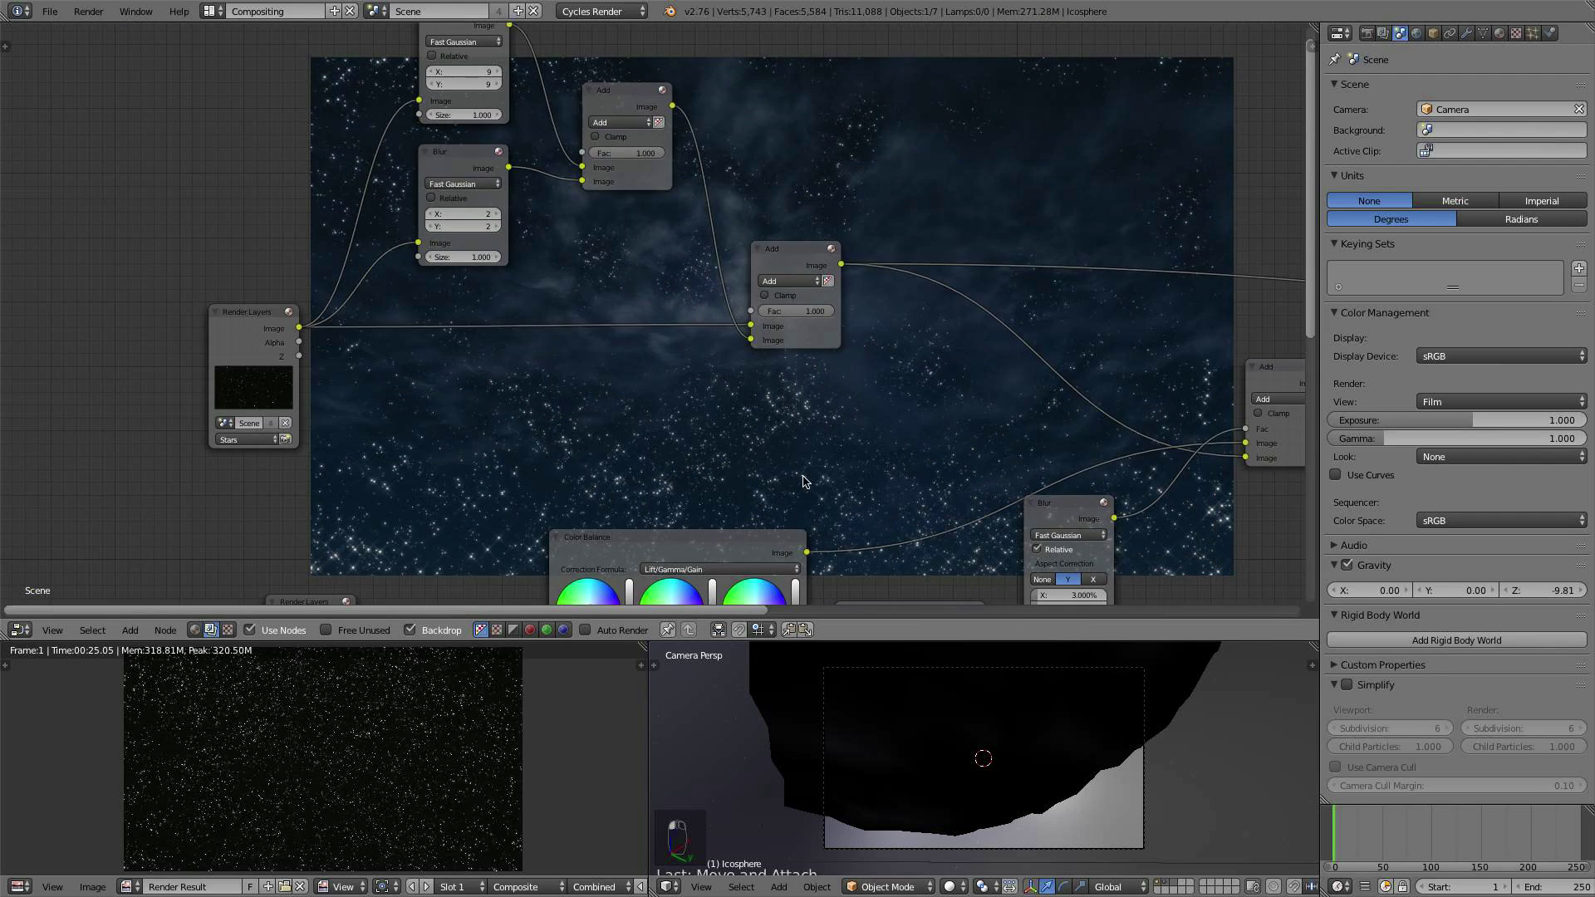
scroll(807, 299, "up", 3)
middle_click_drag(706, 196, 688, 312)
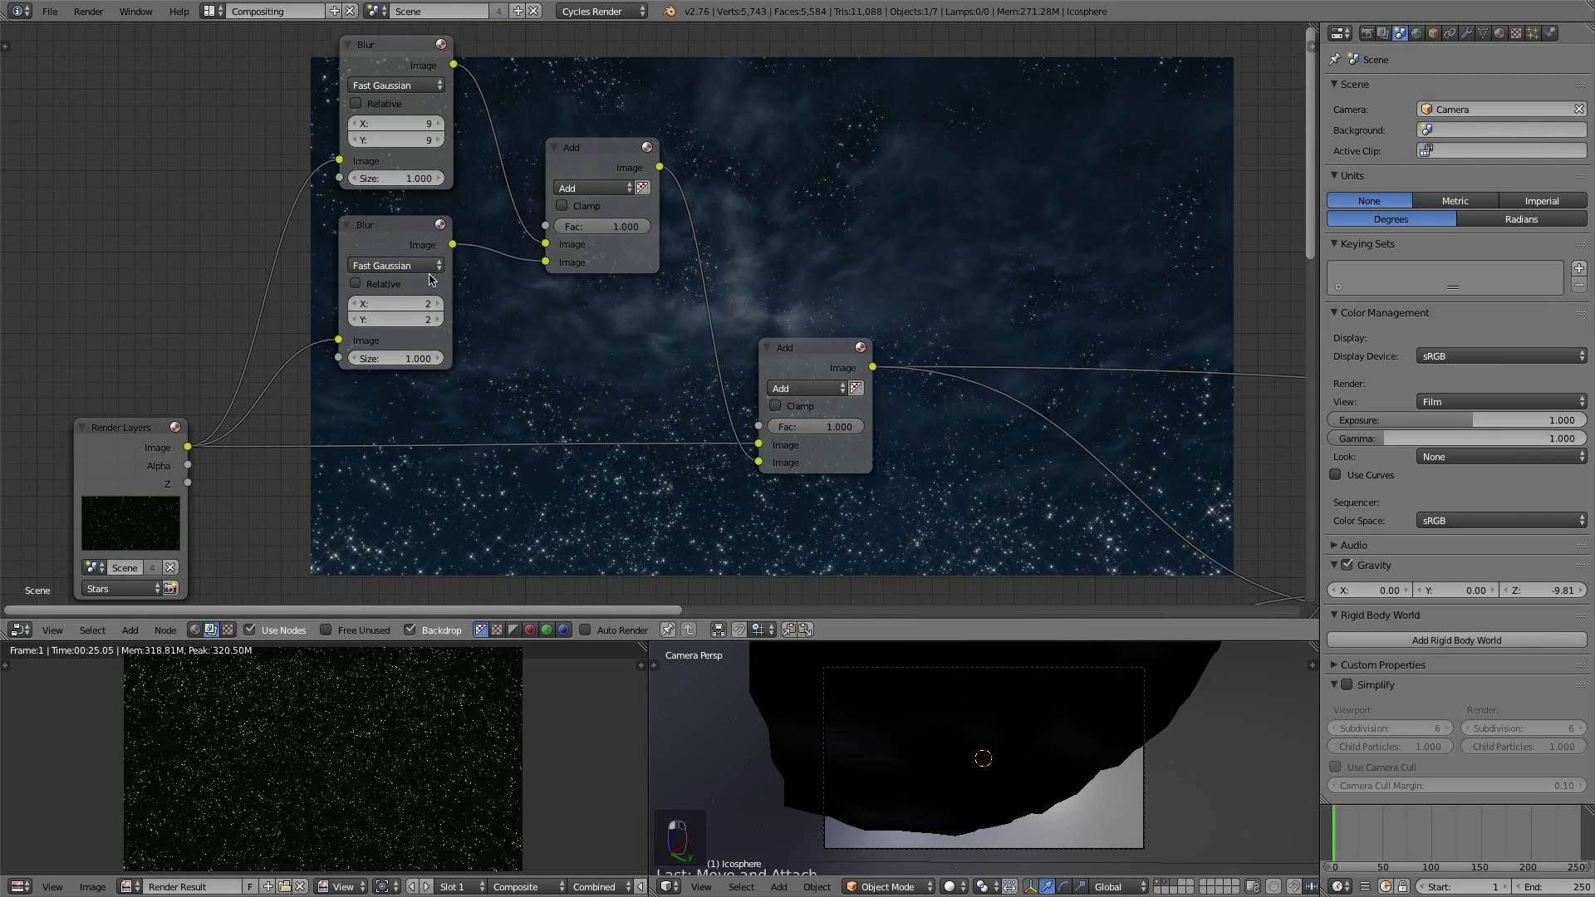
left_click(439, 303)
left_click(439, 319)
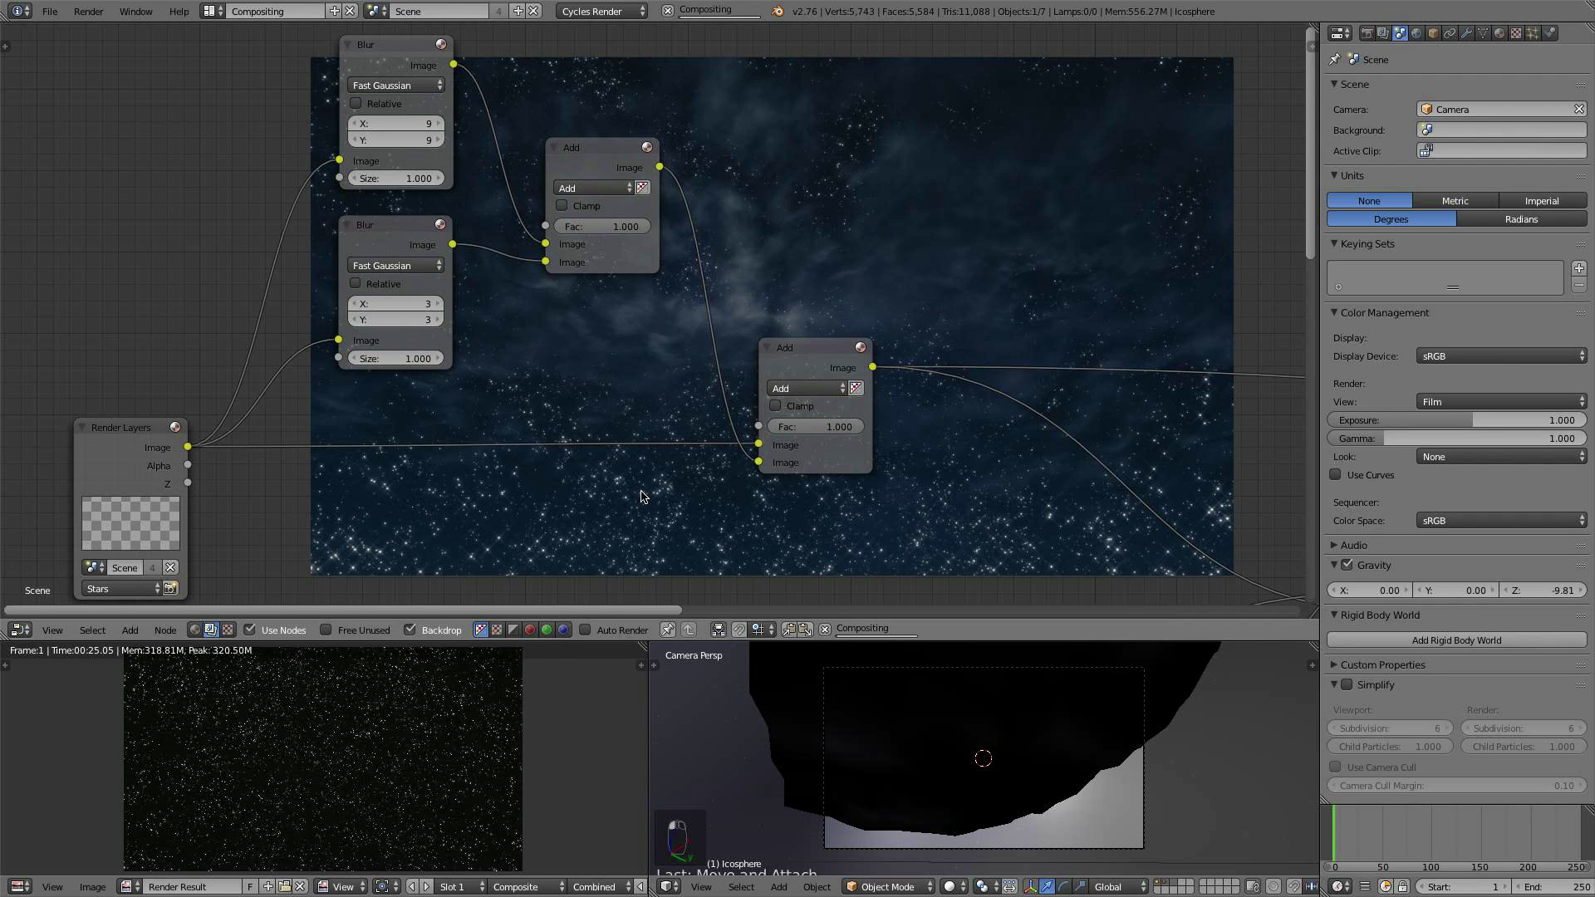
Step: Set the Streaks Glare node's Threshold to 0.25
scroll(1045, 459, "down", 1)
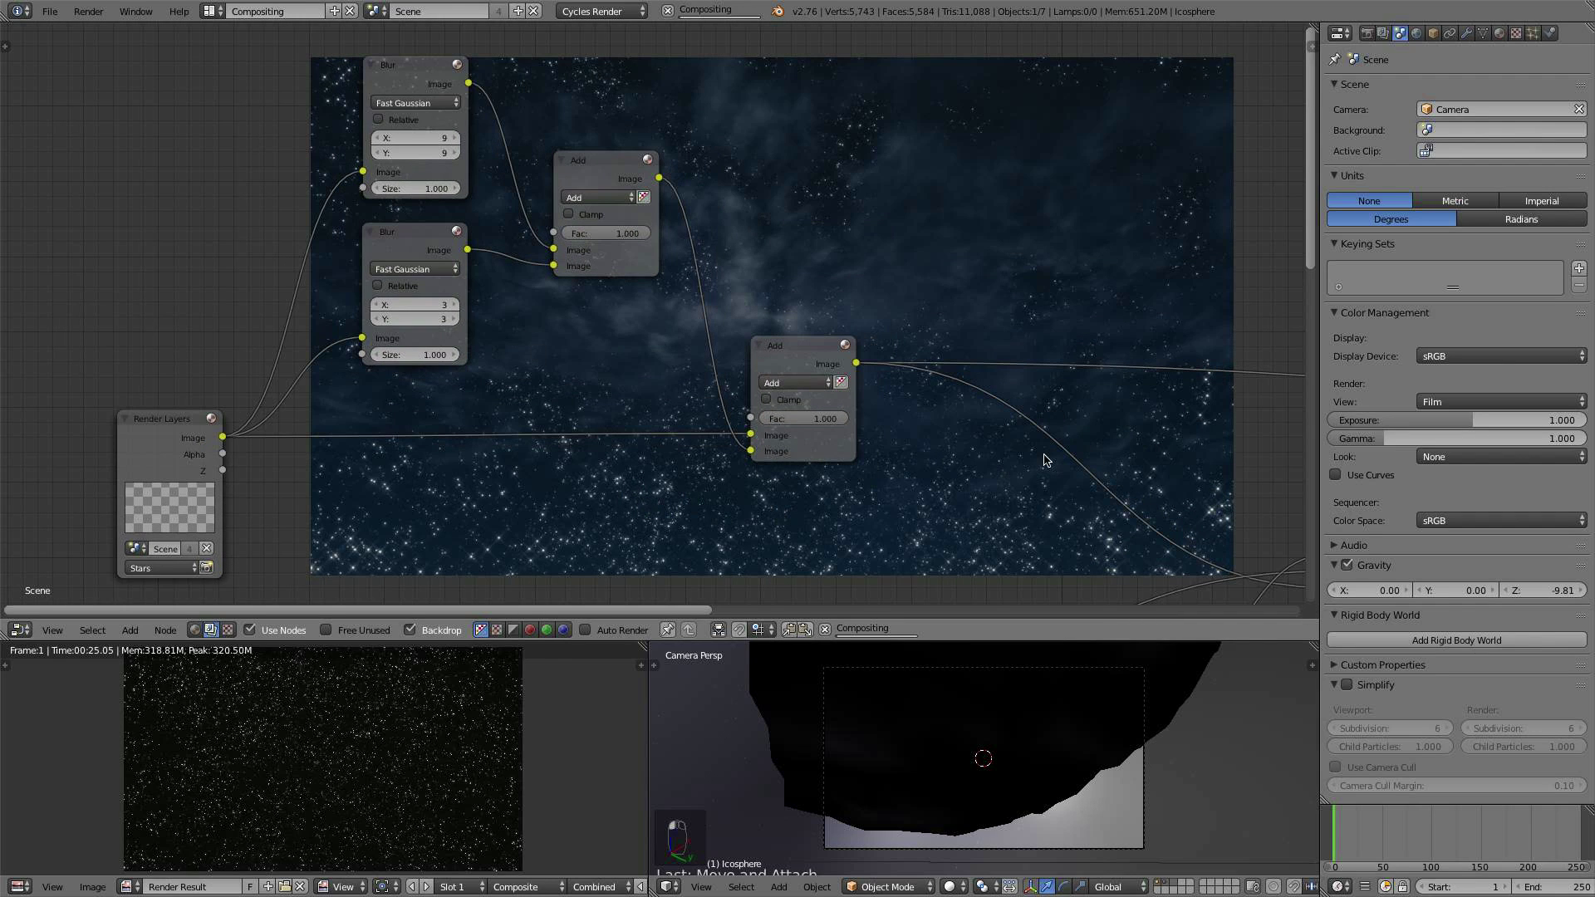
scroll(1043, 460, "down", 5)
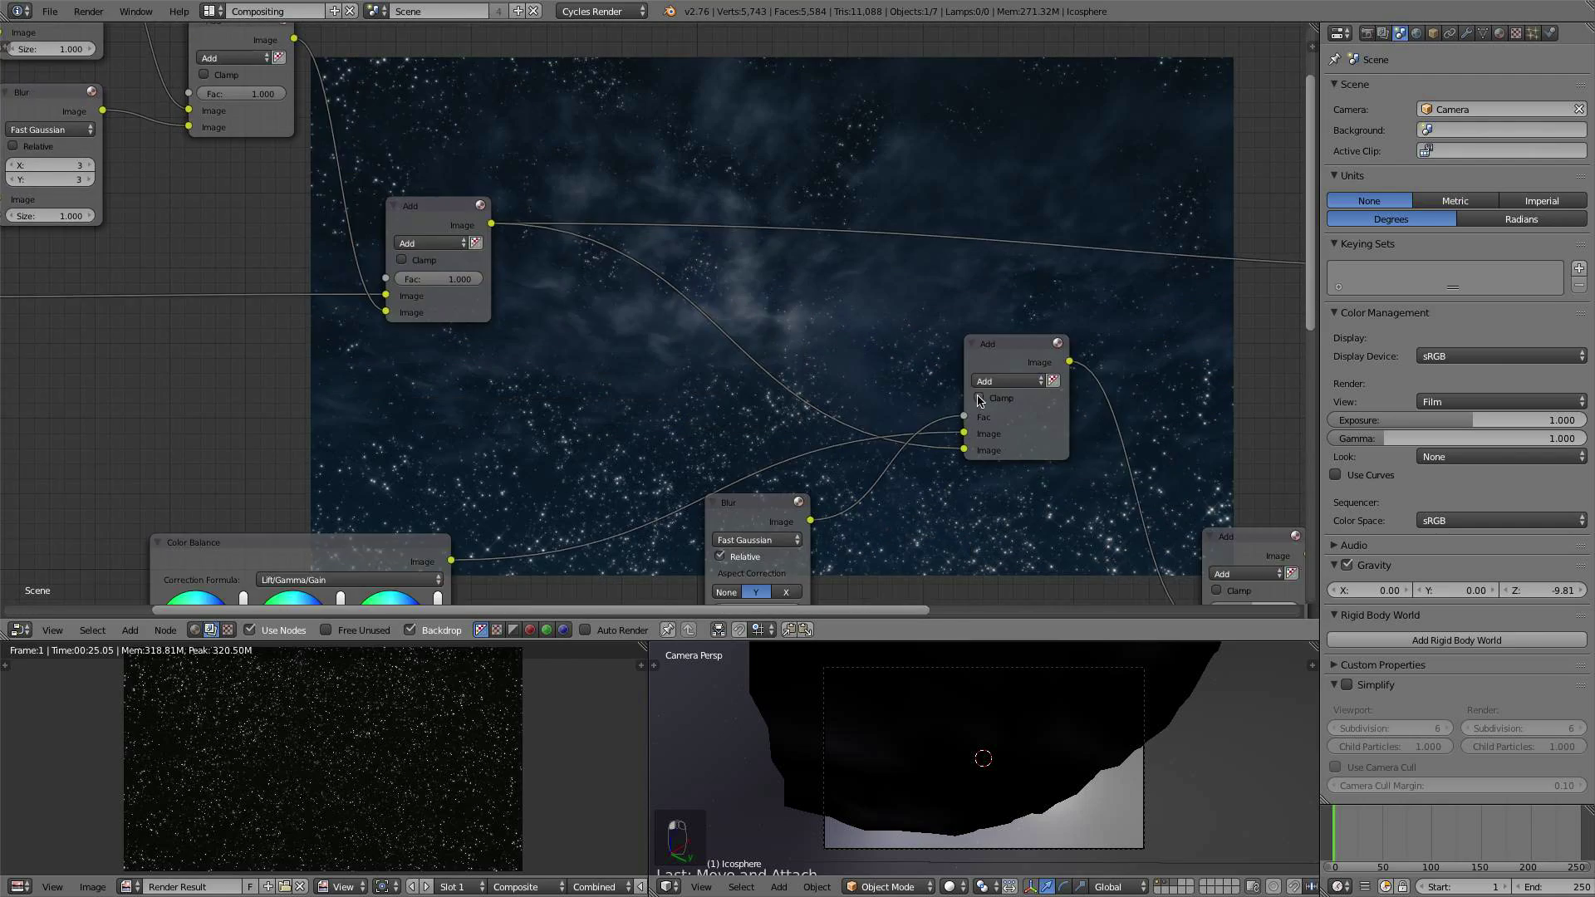
middle_click_drag(748, 365, 609, 359)
middle_click_drag(843, 393, 546, 350)
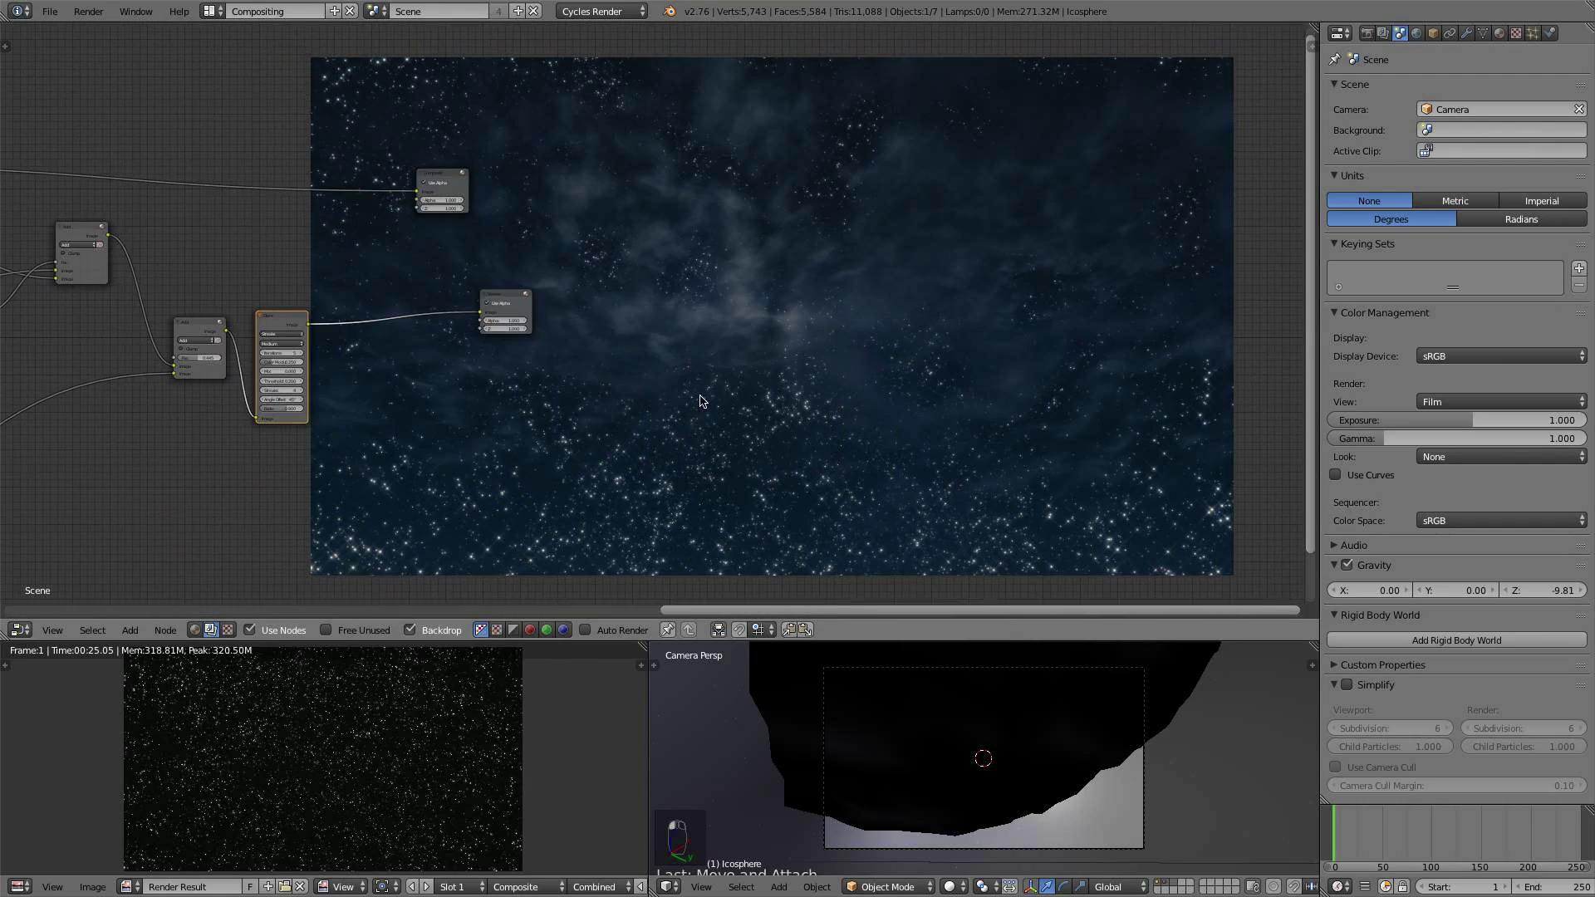
scroll(706, 401, "up", 4)
middle_click_drag(407, 379, 725, 375)
scroll(403, 386, "up", 5)
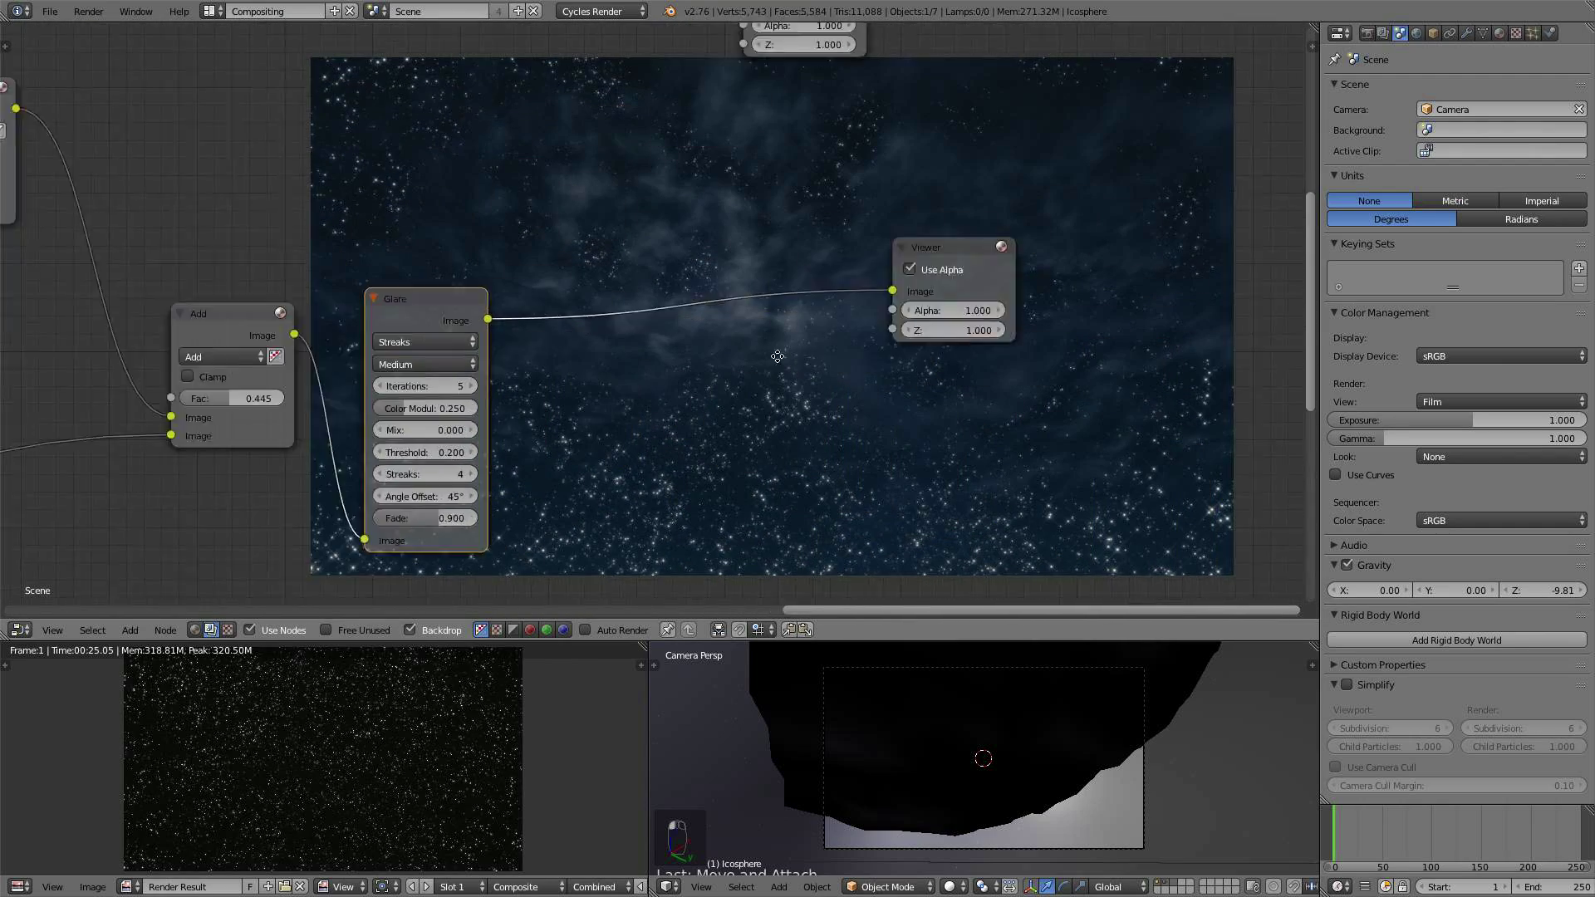
middle_click_drag(627, 364, 612, 333)
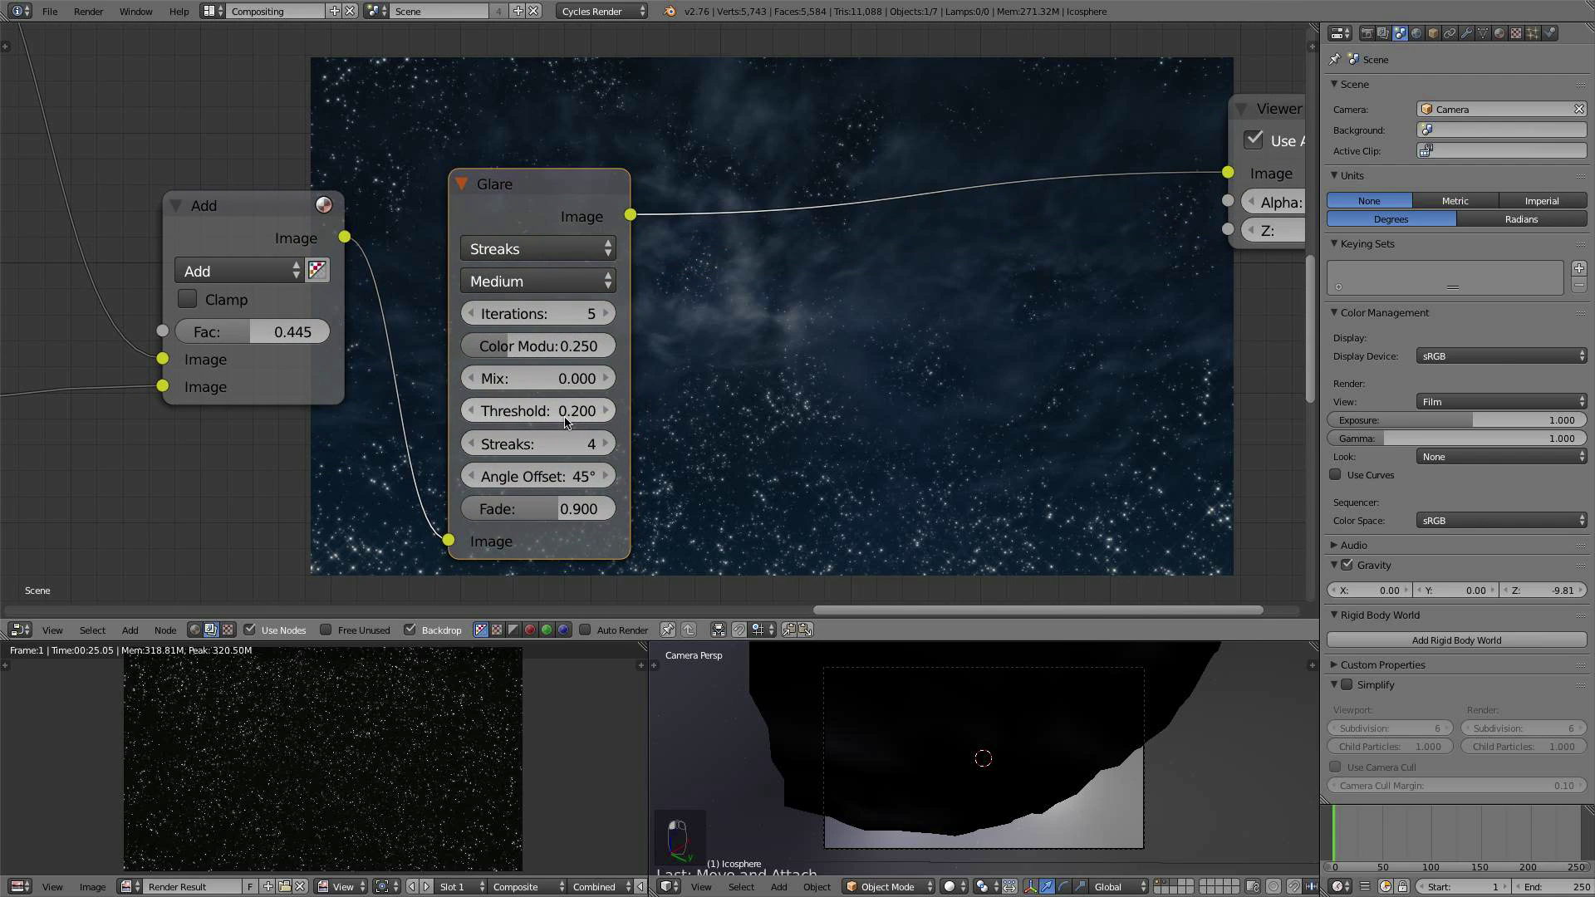
left_click(565, 422)
type("0.25")
key("Return")
Step: Set the Streaks Glare node's Threshold to 0.28
middle_click_drag(794, 444, 703, 360)
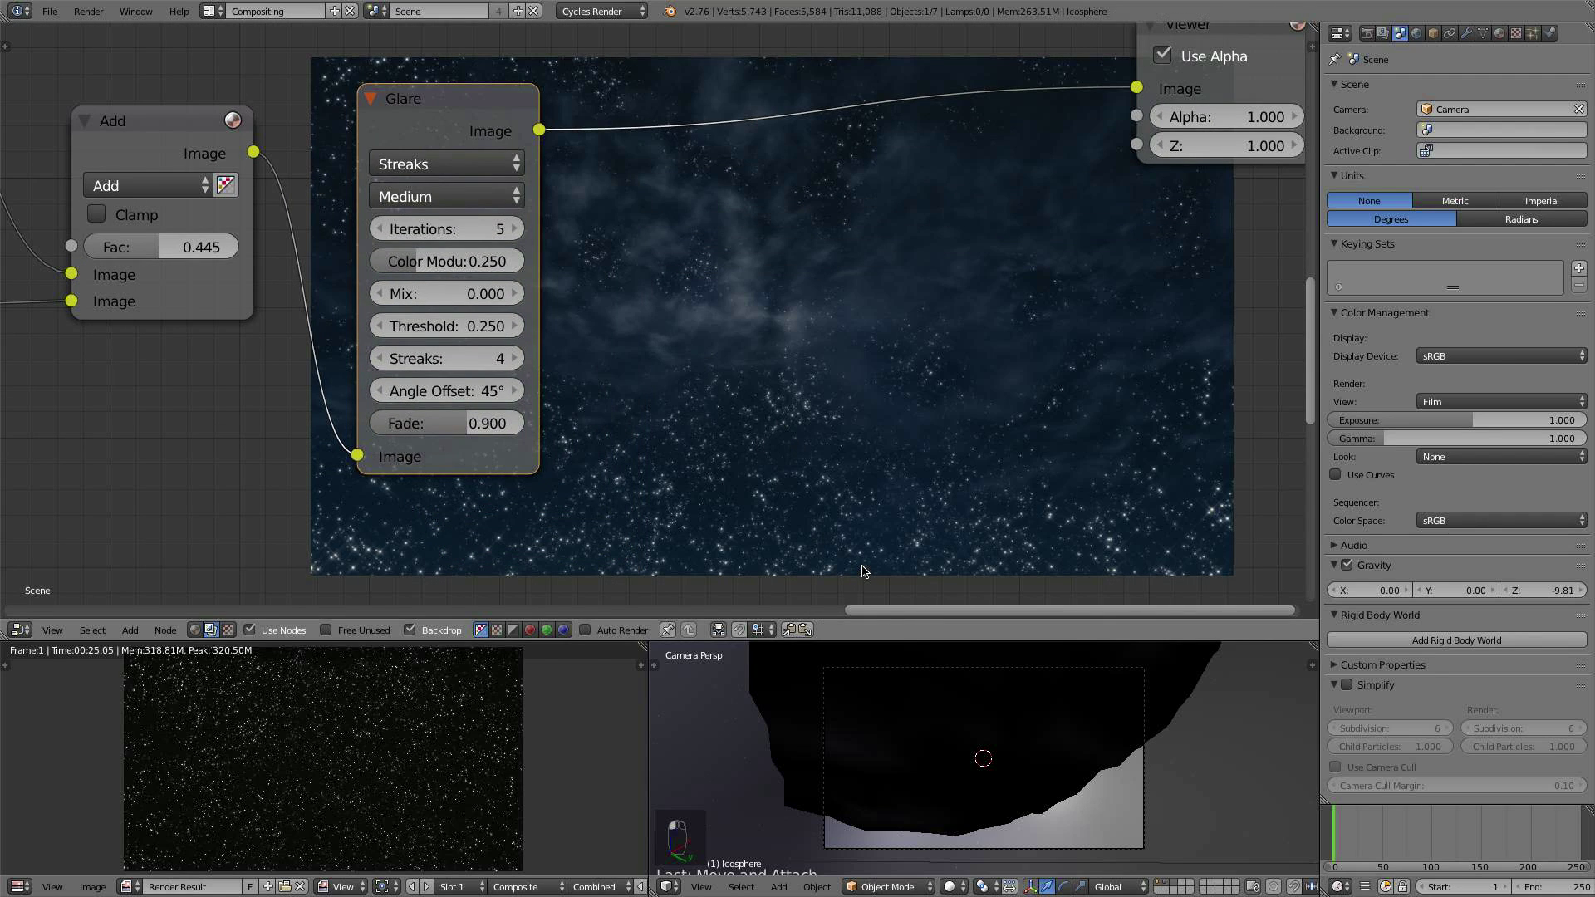
middle_click_drag(864, 568, 759, 553)
left_click(371, 318)
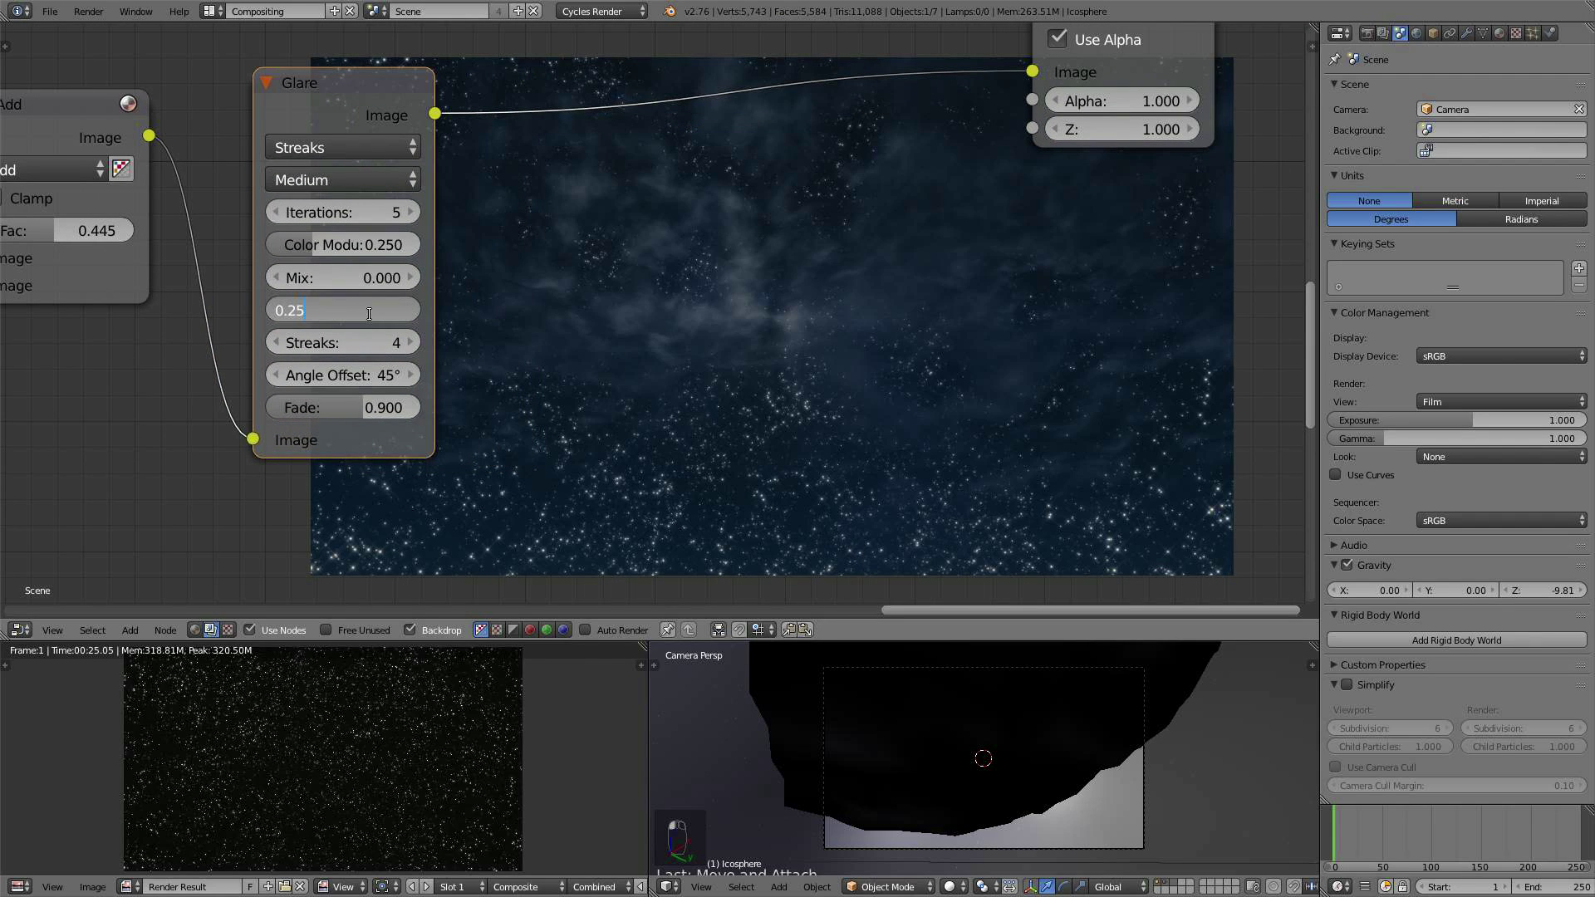
type("8")
key("Return")
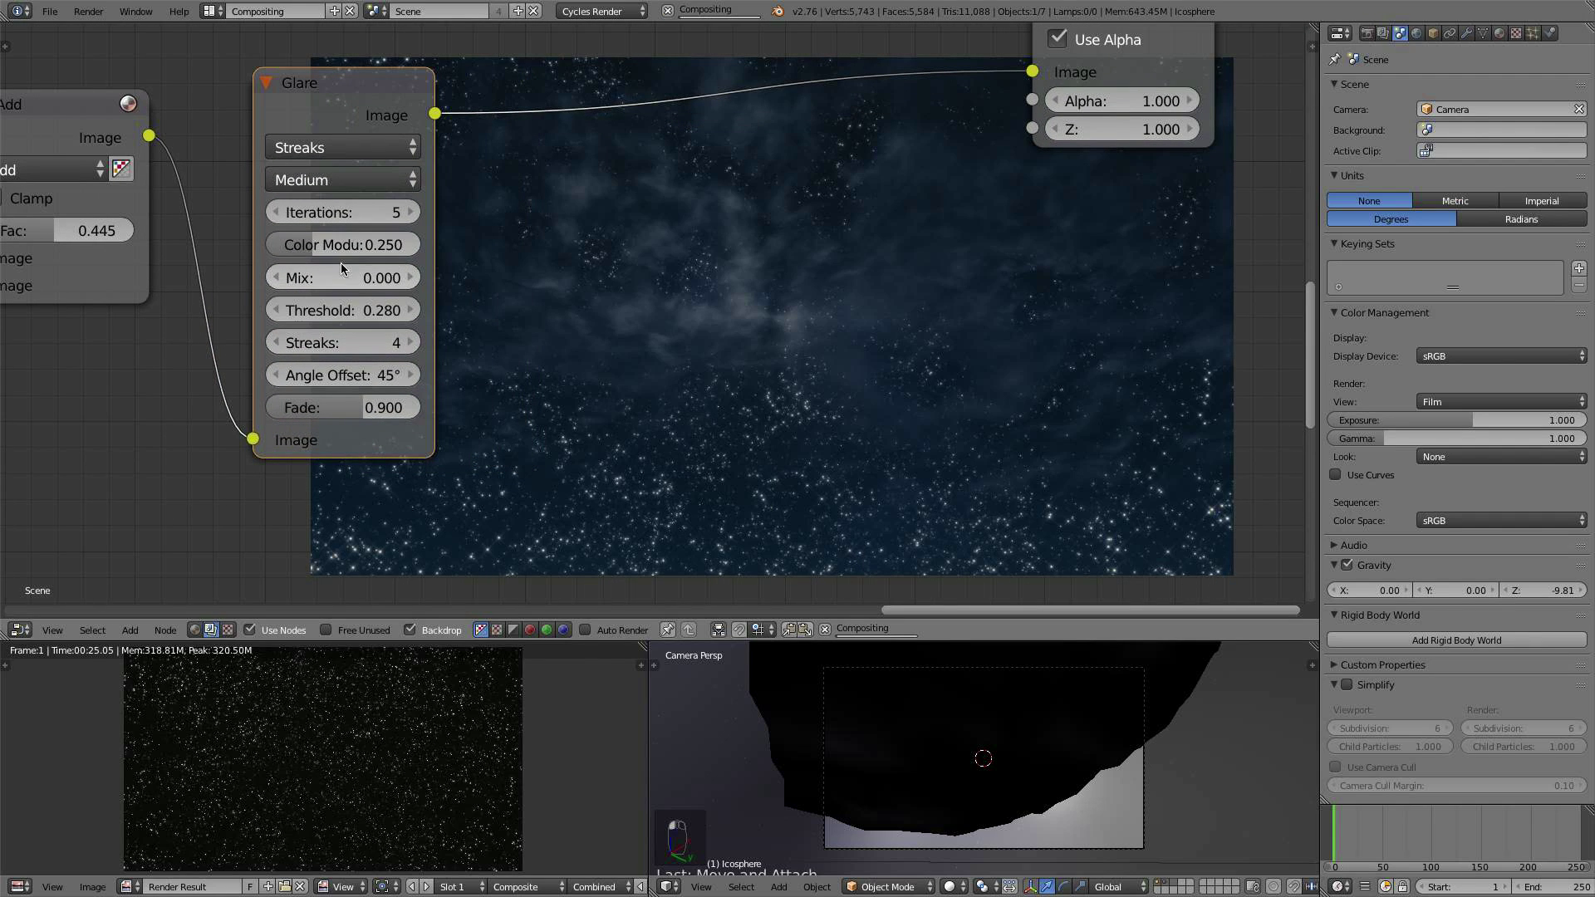
Step: Set the Streaks Glare node's Color Modulation to 0.668 and its Threshold to 0.23
left_click_drag(341, 244, 362, 250)
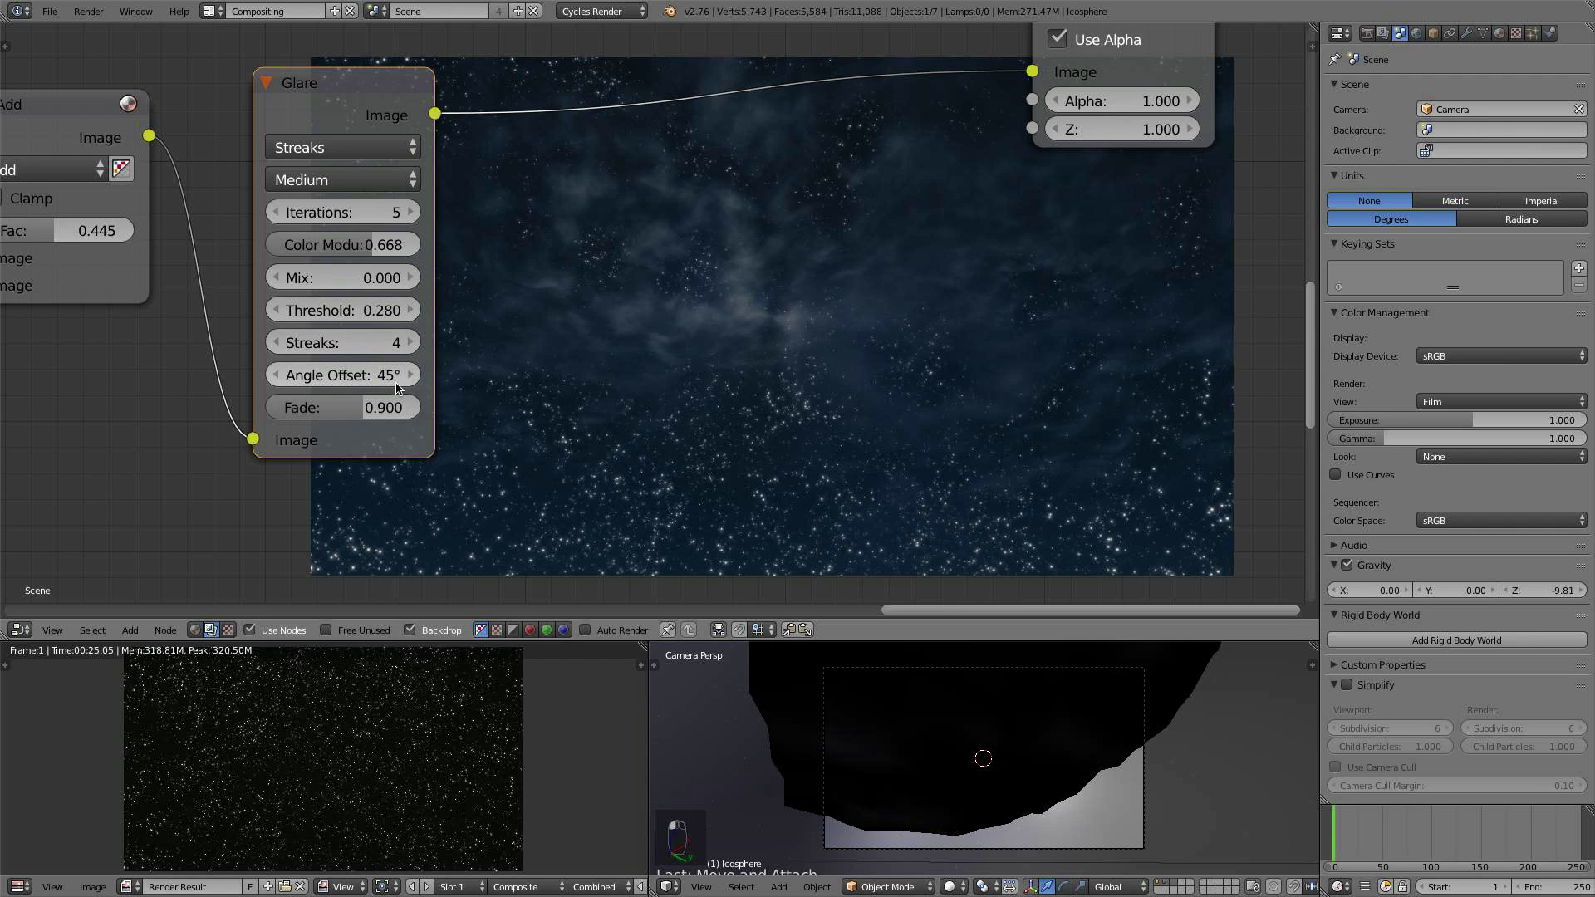
left_click(373, 312)
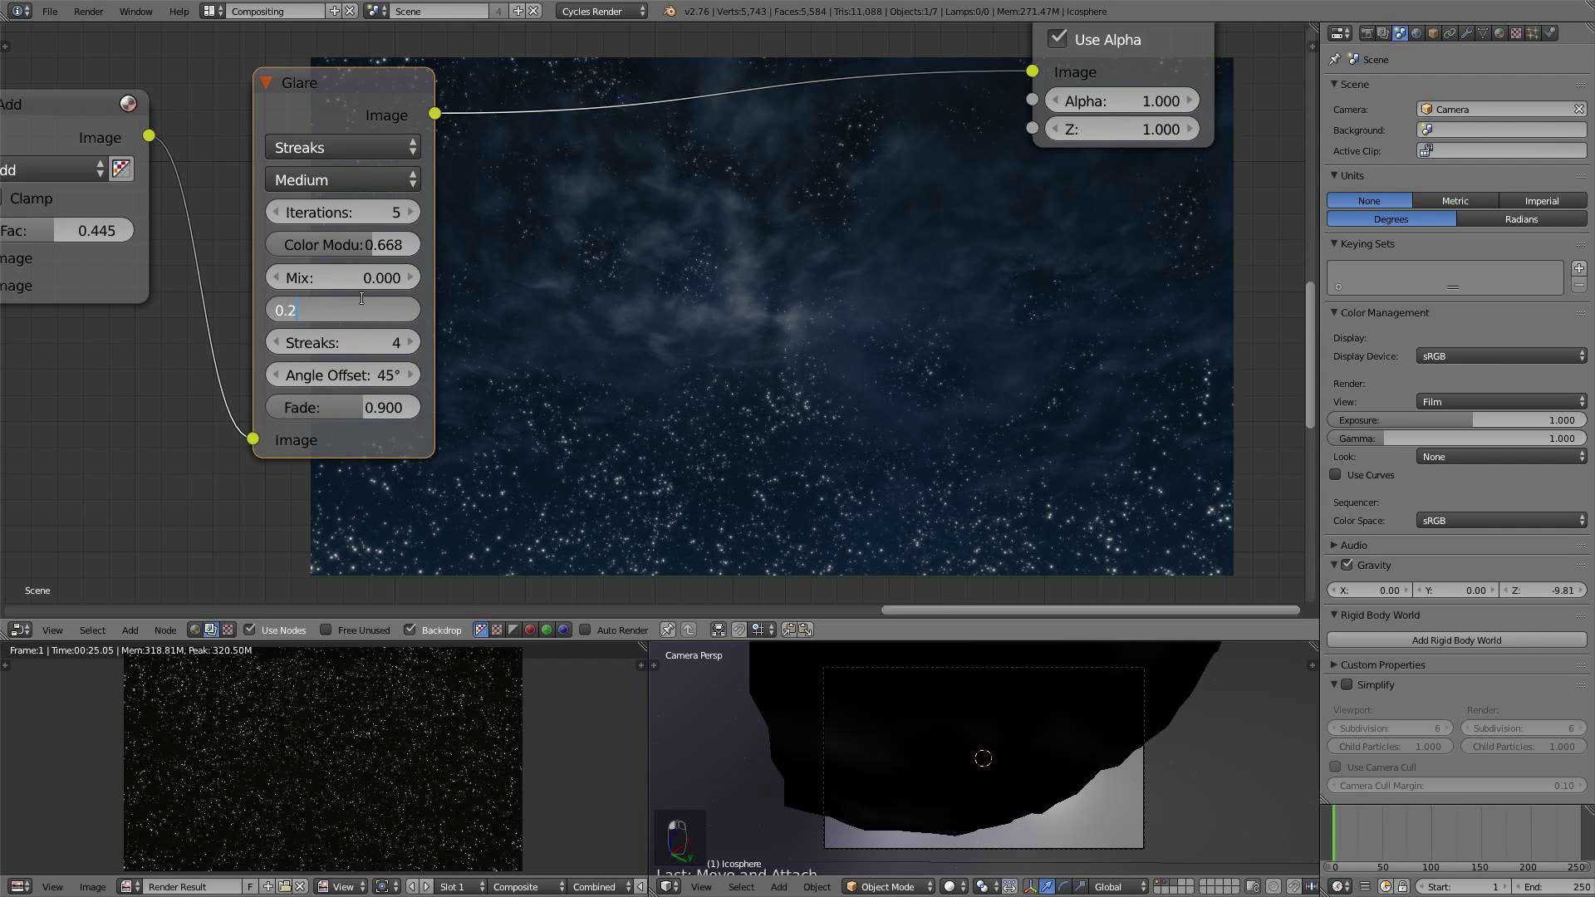
key("Return")
scroll(825, 314, "up", 1)
scroll(825, 313, "down", 2)
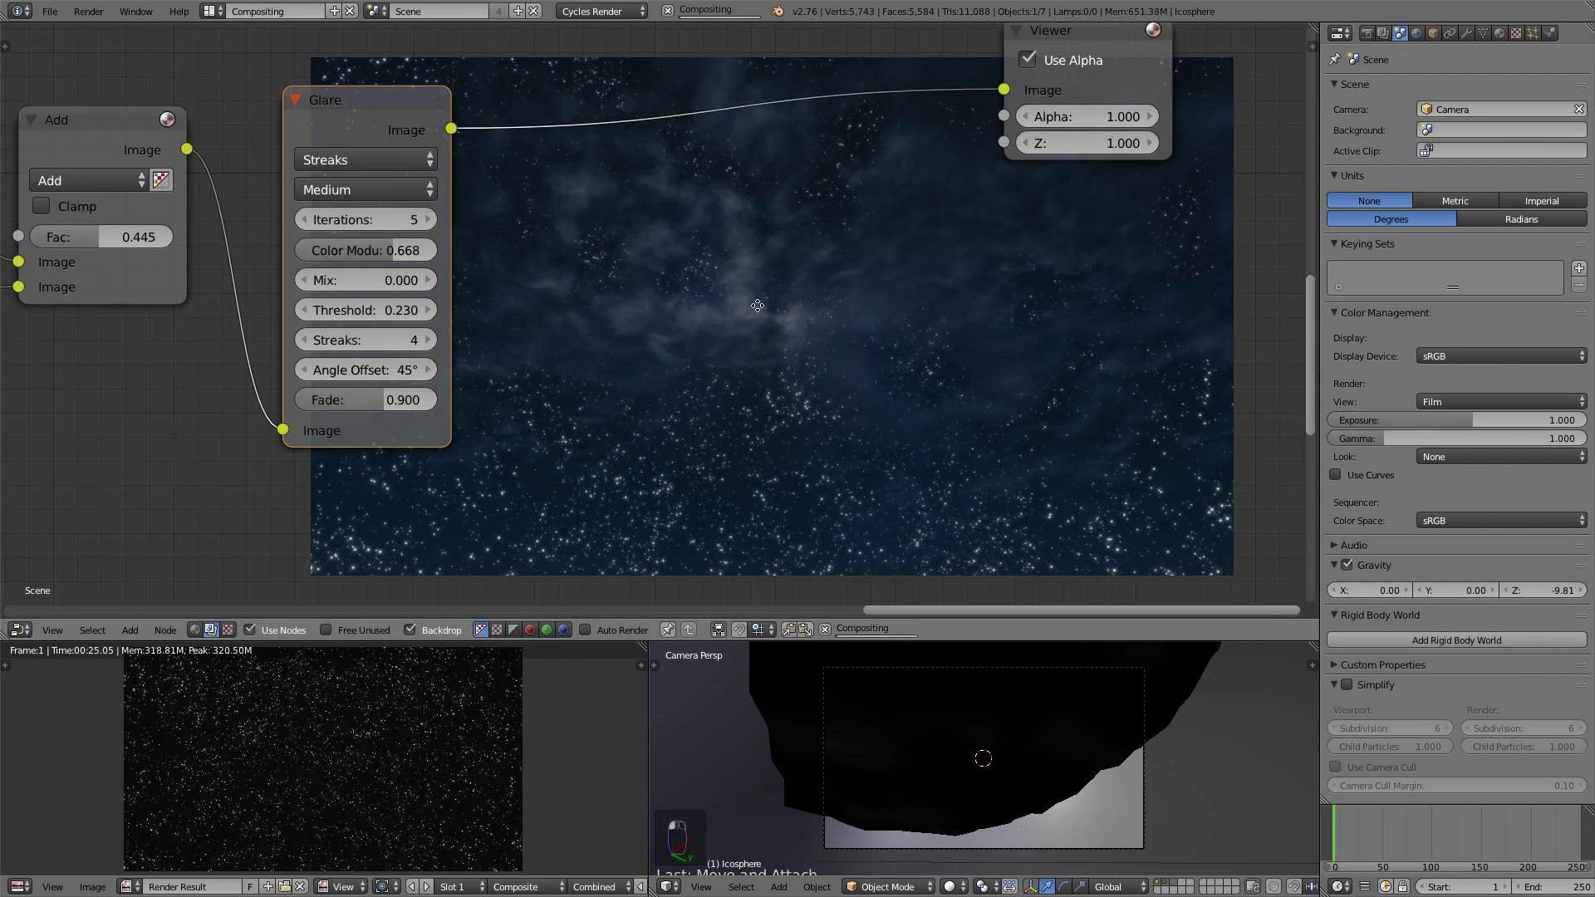
Step: Shrink the backdrop image to examine the glare over the whole sky
middle_click_drag(811, 312, 716, 340)
key("v")
key("v")
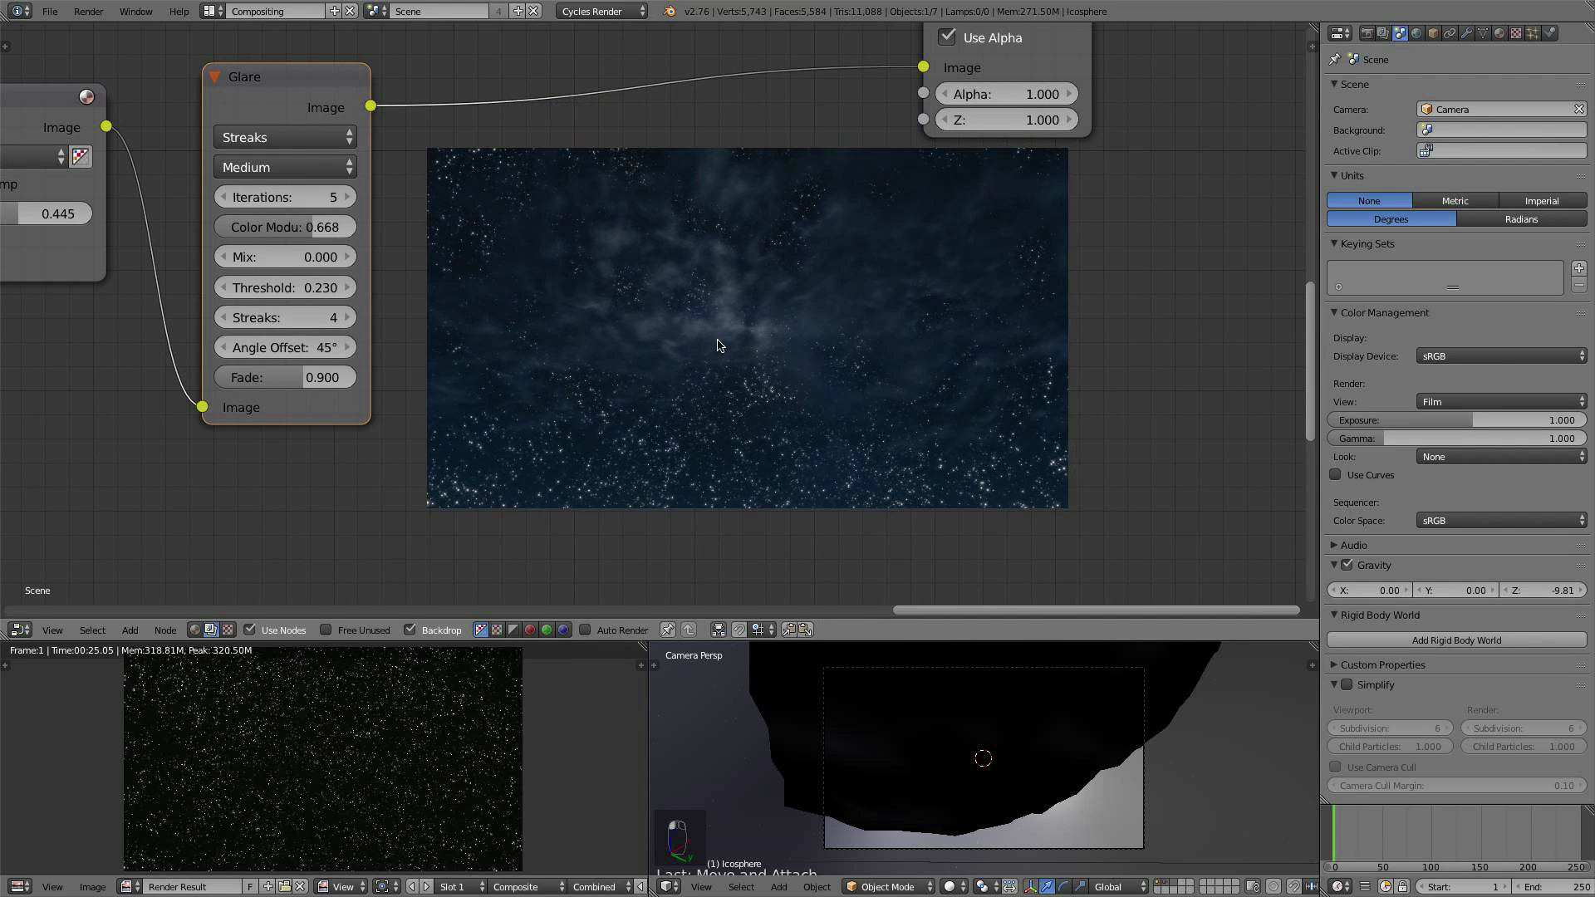
Step: Duplicate the Streaks Glare node and insert the copy on the link between it and the Viewer
middle_click_drag(685, 239, 757, 352)
scroll(757, 350, "up", 2)
scroll(956, 229, "down", 5)
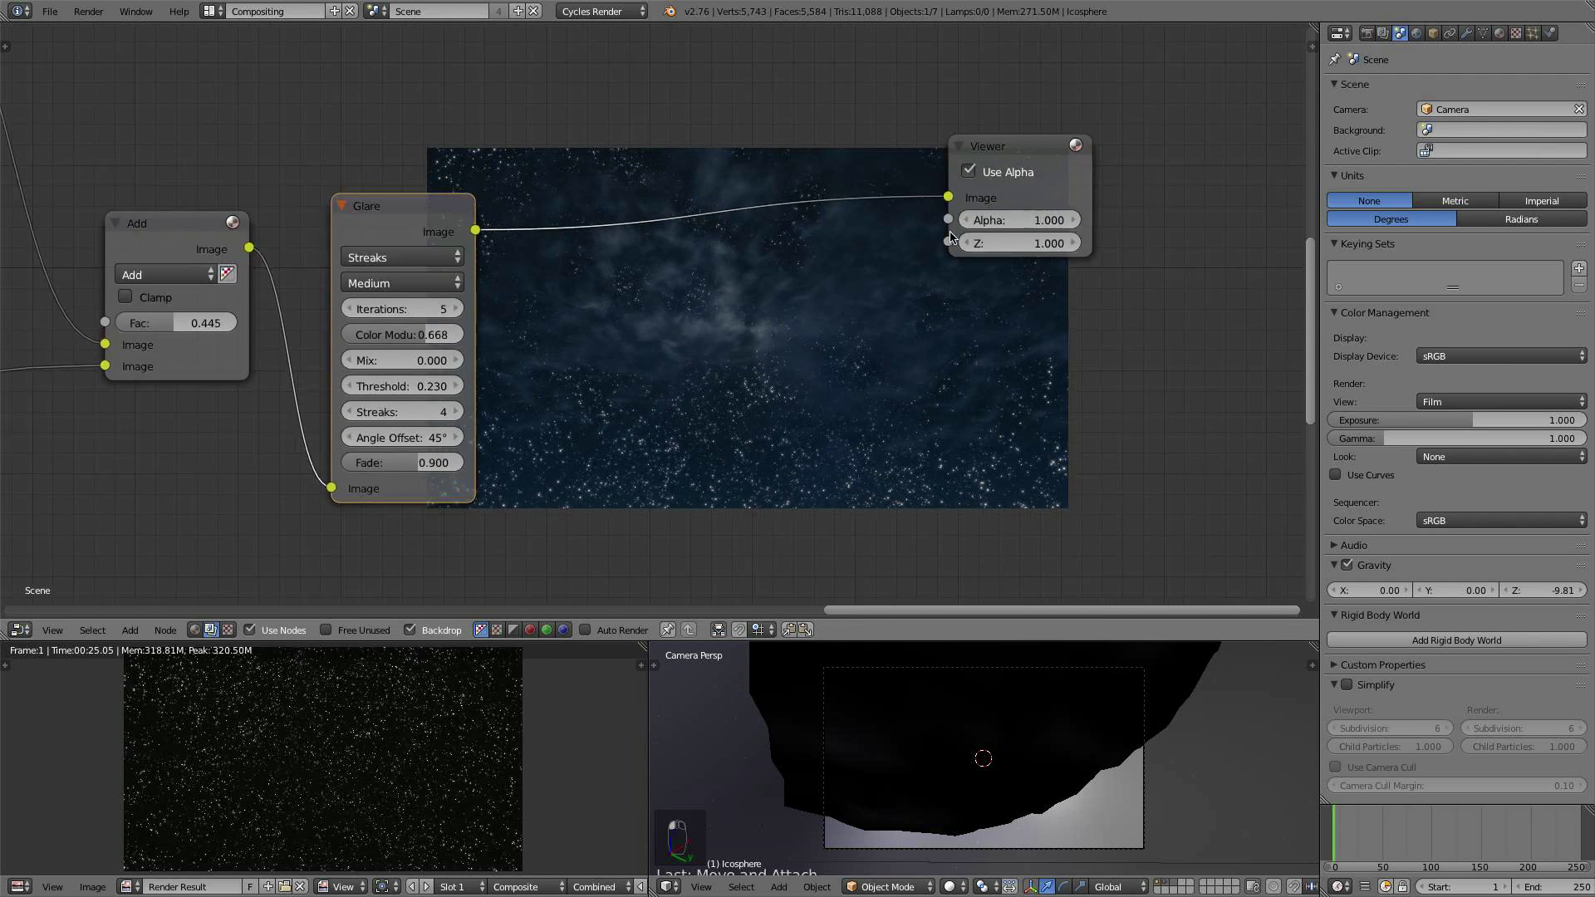
middle_click_drag(939, 251, 939, 284)
key("shift+d")
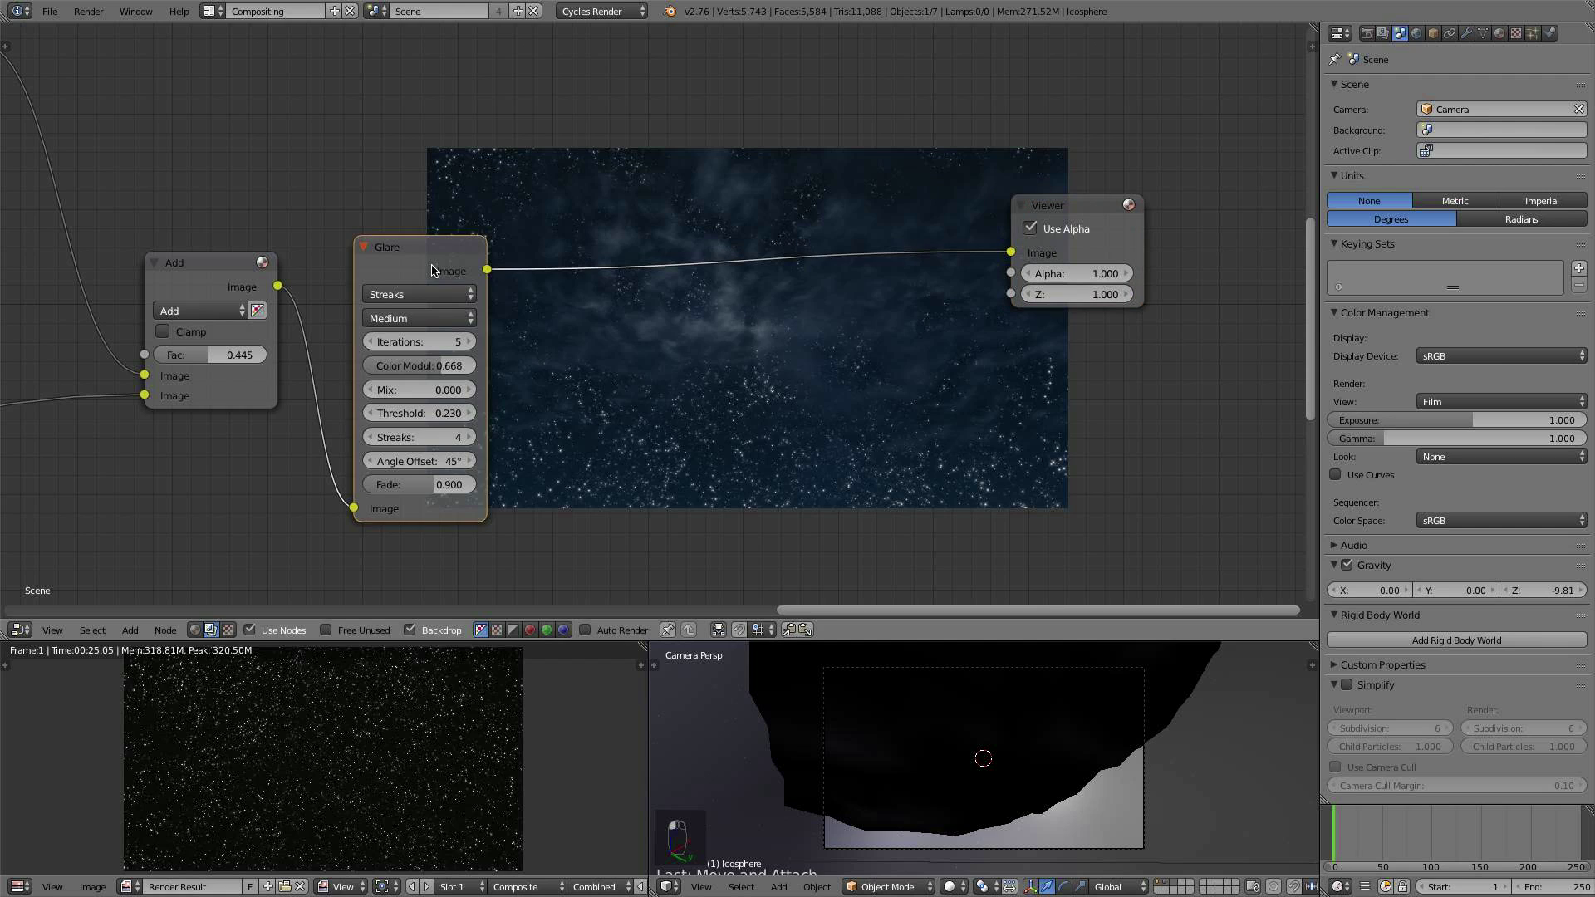
left_click(702, 254)
Step: Change the duplicated Glare node's type to Ghosts, keeping Medium quality
left_click(652, 276)
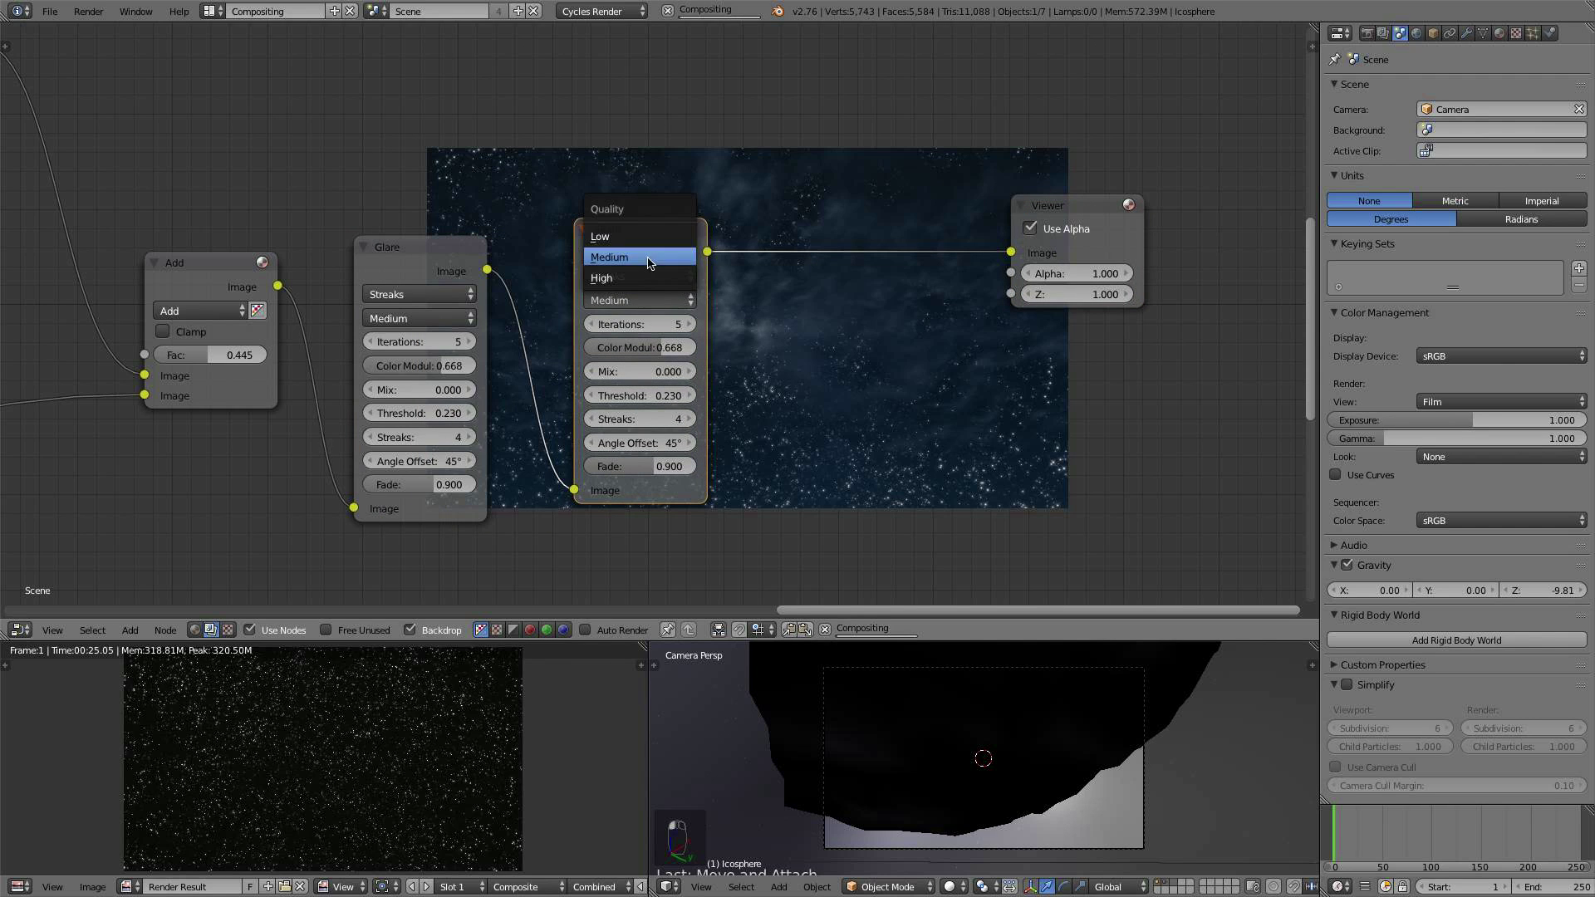
left_click(652, 276)
left_click(652, 277)
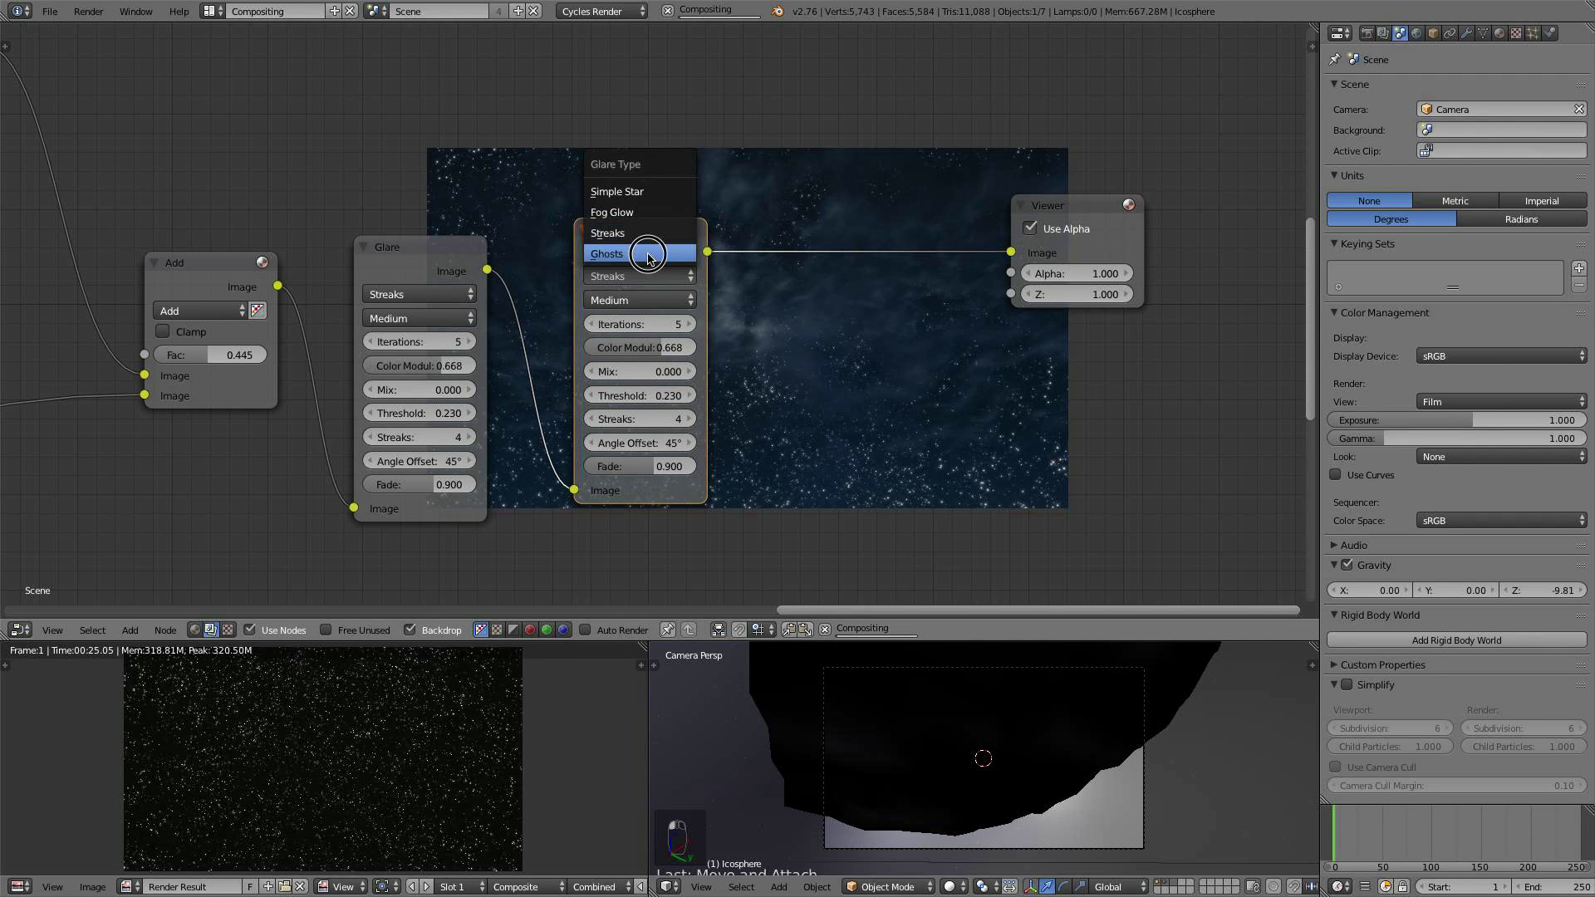
left_click(648, 257)
middle_click_drag(748, 343, 492, 306)
scroll(710, 363, "up", 1)
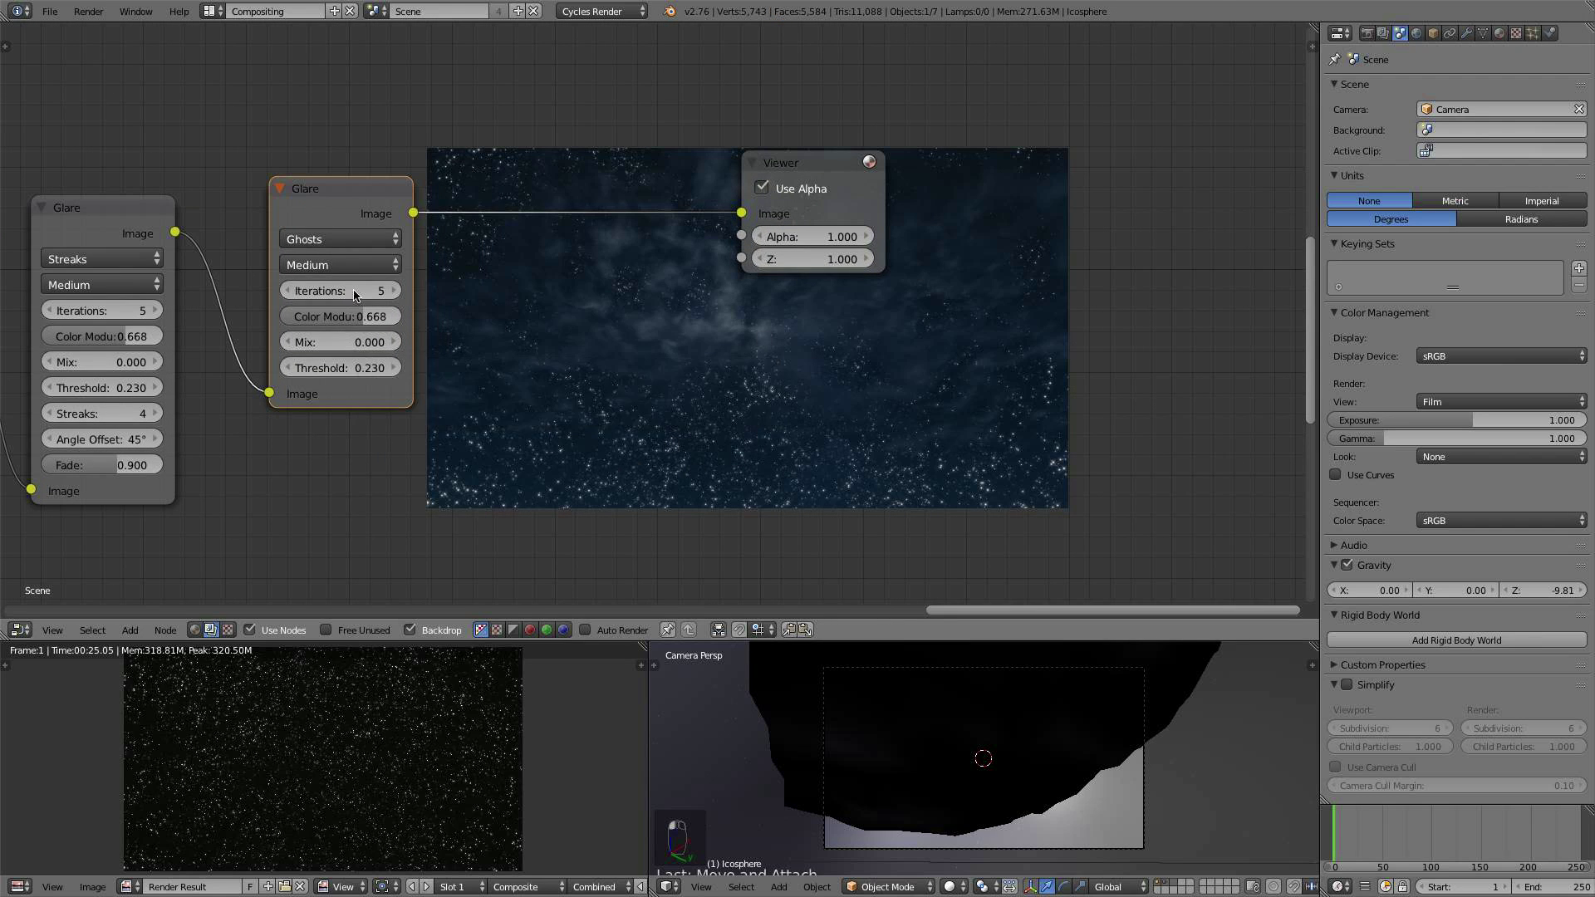
Step: Set the Ghosts Glare node's Mix to 1 and move the node above the Streaks Glare node
left_click(363, 216)
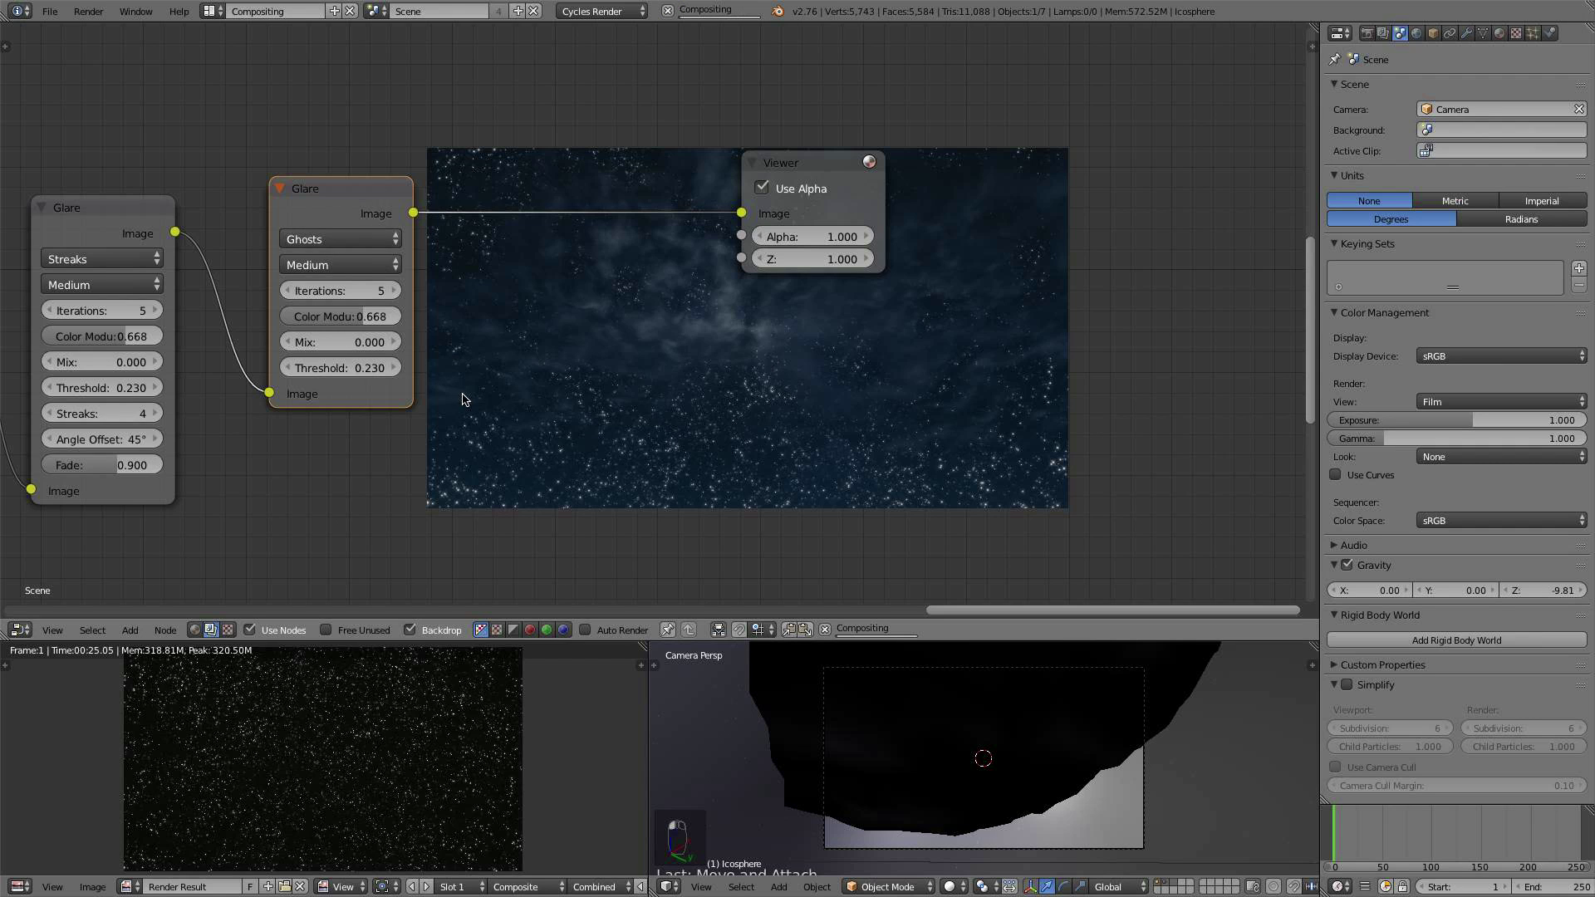
scroll(463, 400, "up", 1)
left_click_drag(319, 185, 315, 18)
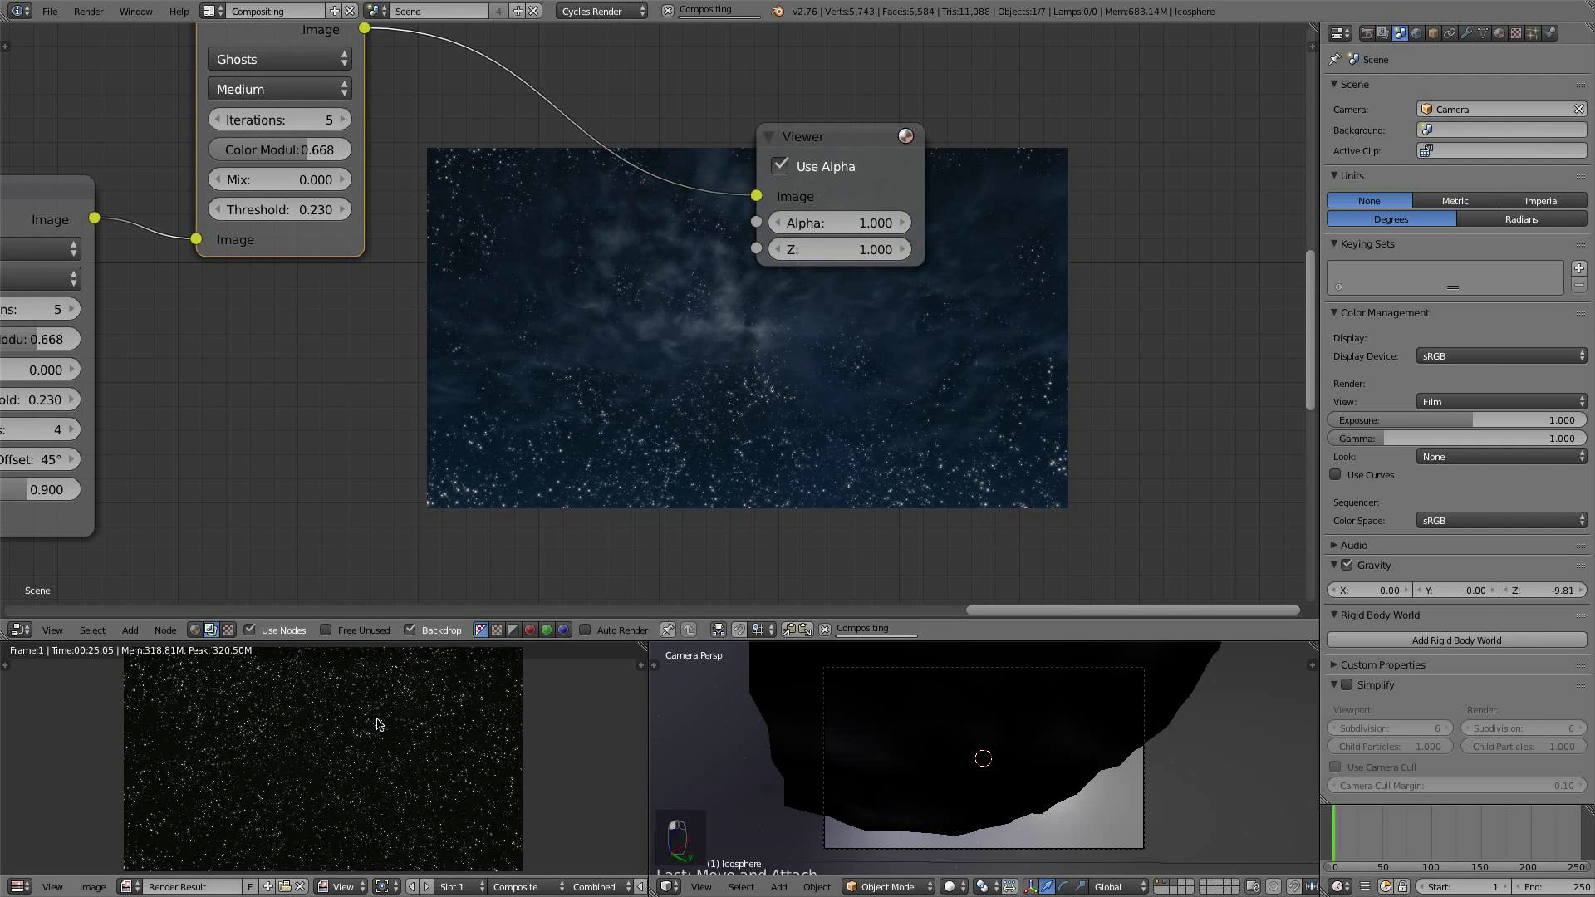
middle_click_drag(310, 336, 340, 566)
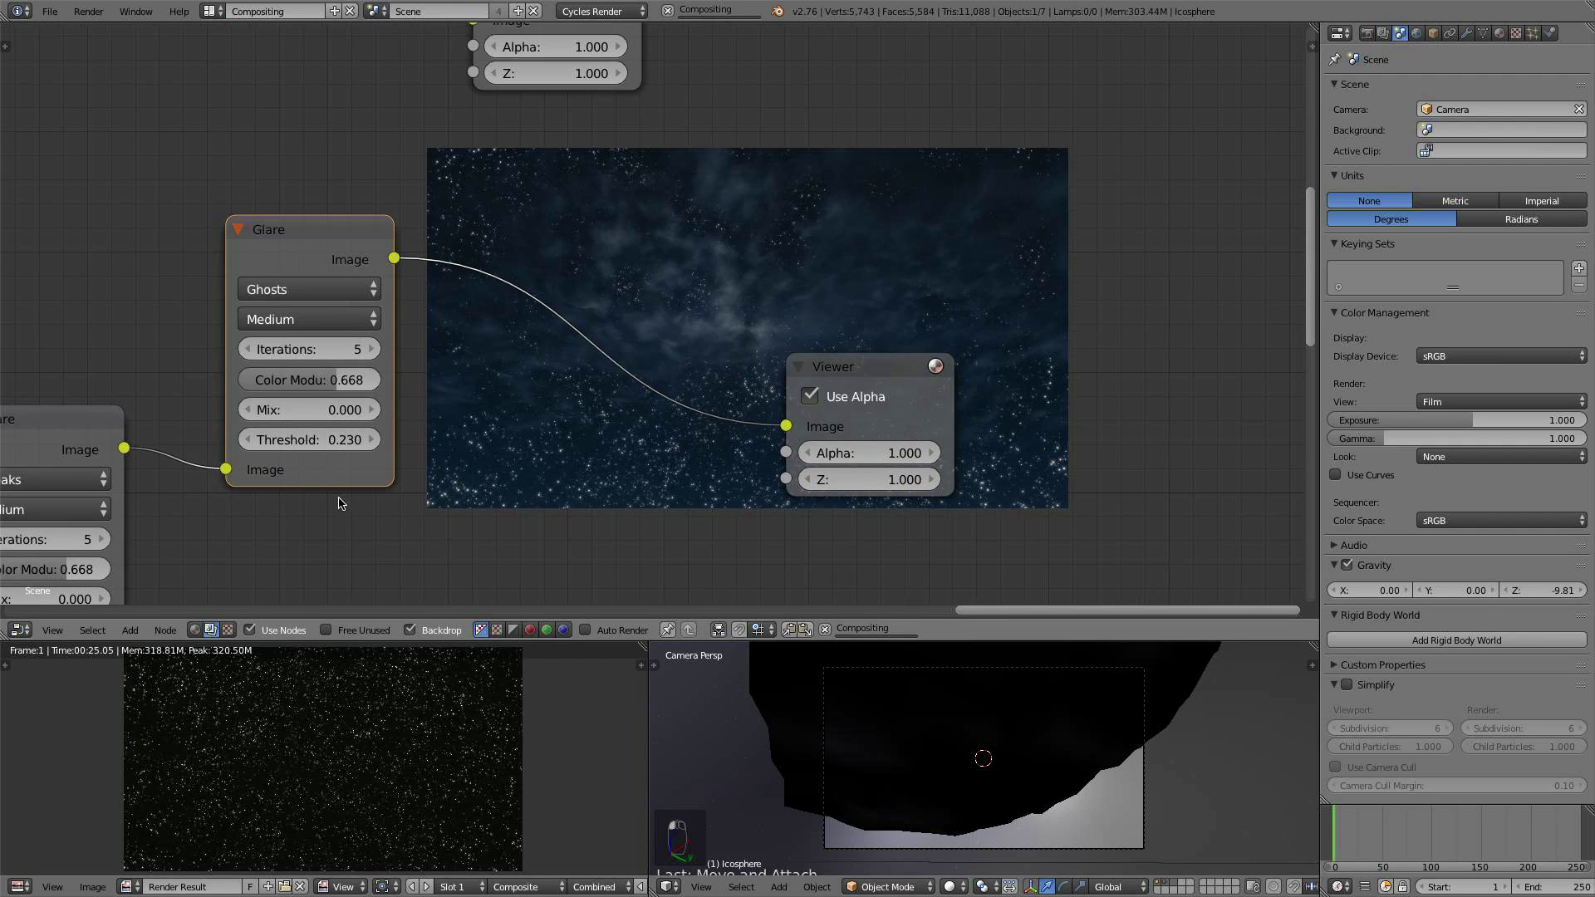
left_click(292, 408)
type("1")
key("Return")
left_click_drag(297, 252, 292, 100)
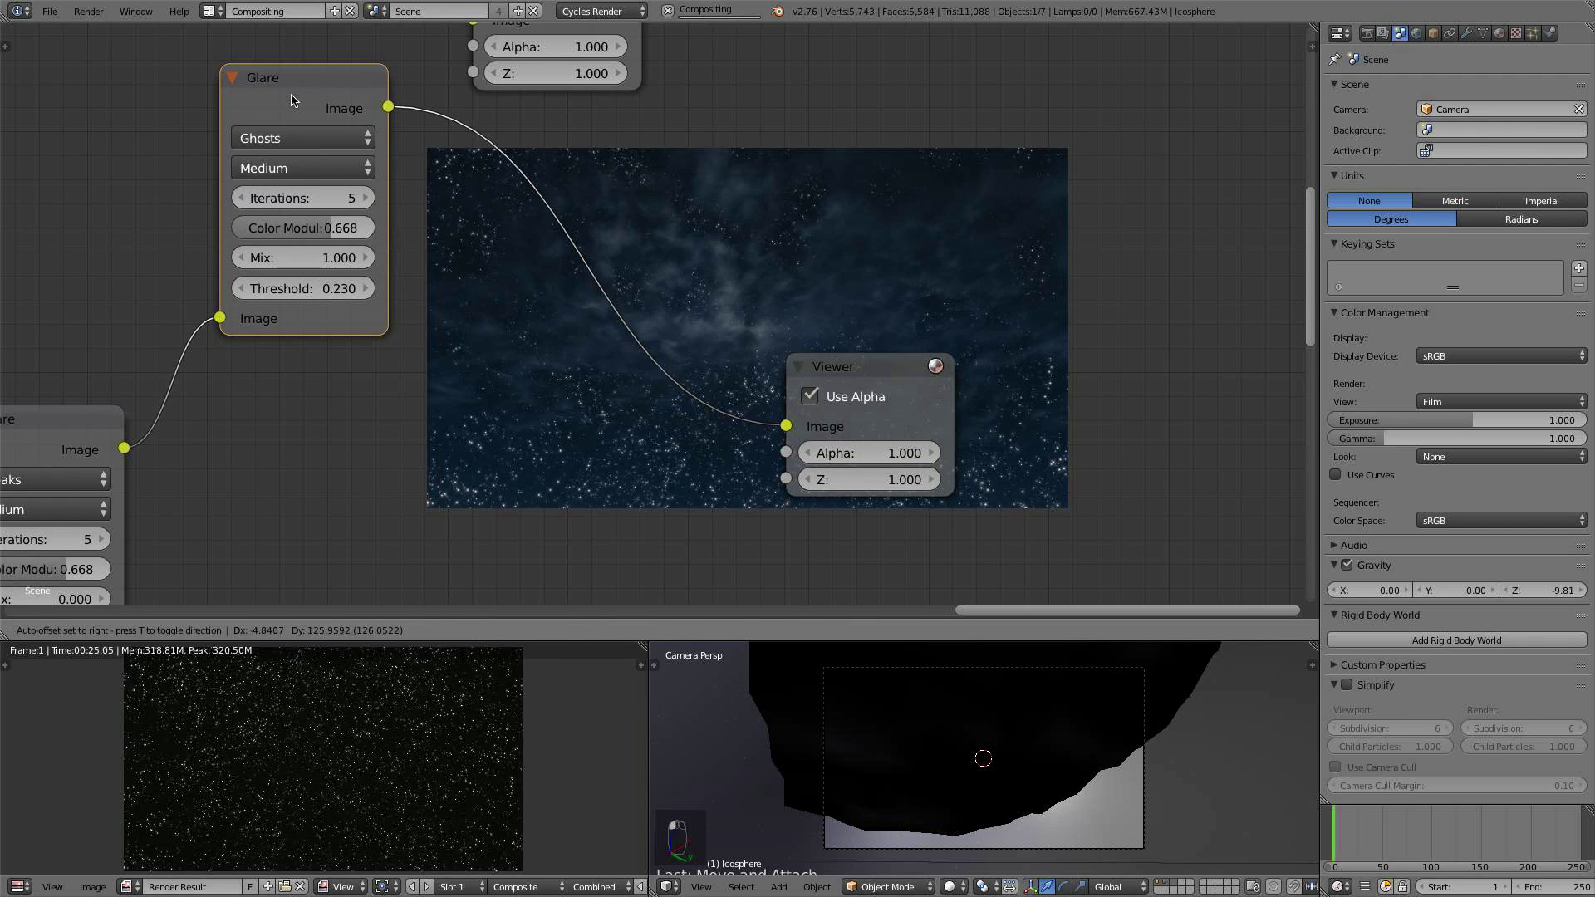
Step: Insert a Mix node between the Ghosts Glare and Viewer nodes and set its blend type to Add
key("shift+a")
mouse_move(365, 262)
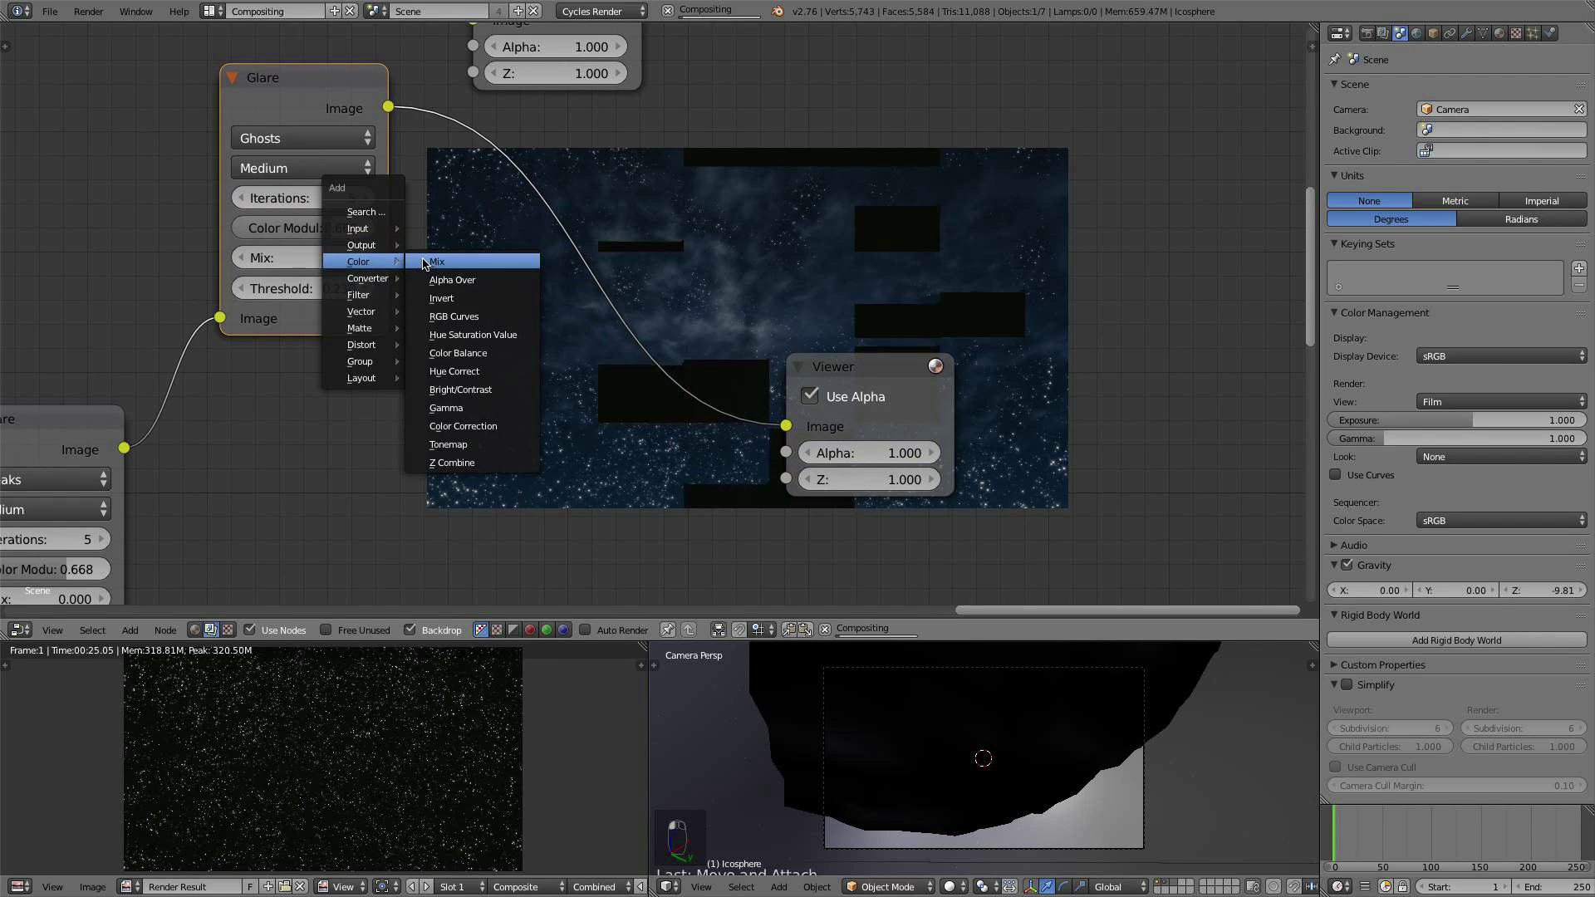
left_click(436, 261)
left_click(544, 281)
left_click(555, 318)
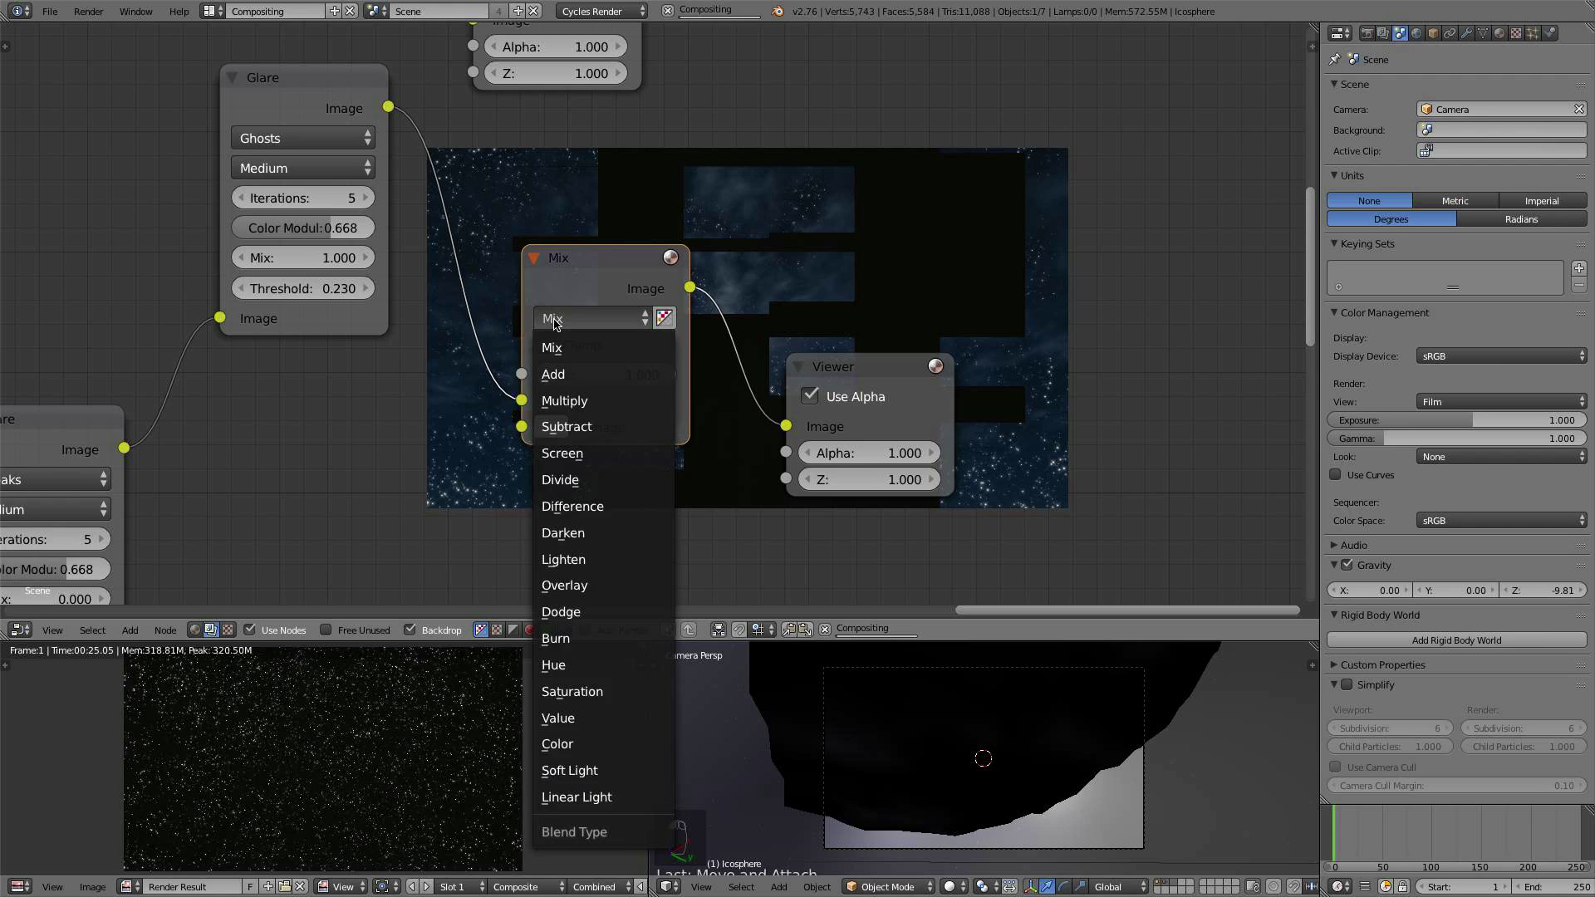
left_click(561, 371)
Step: Link the Streaks Glare output to the Add node's first Image input and move the Add node lower
left_click_drag(125, 449, 522, 402)
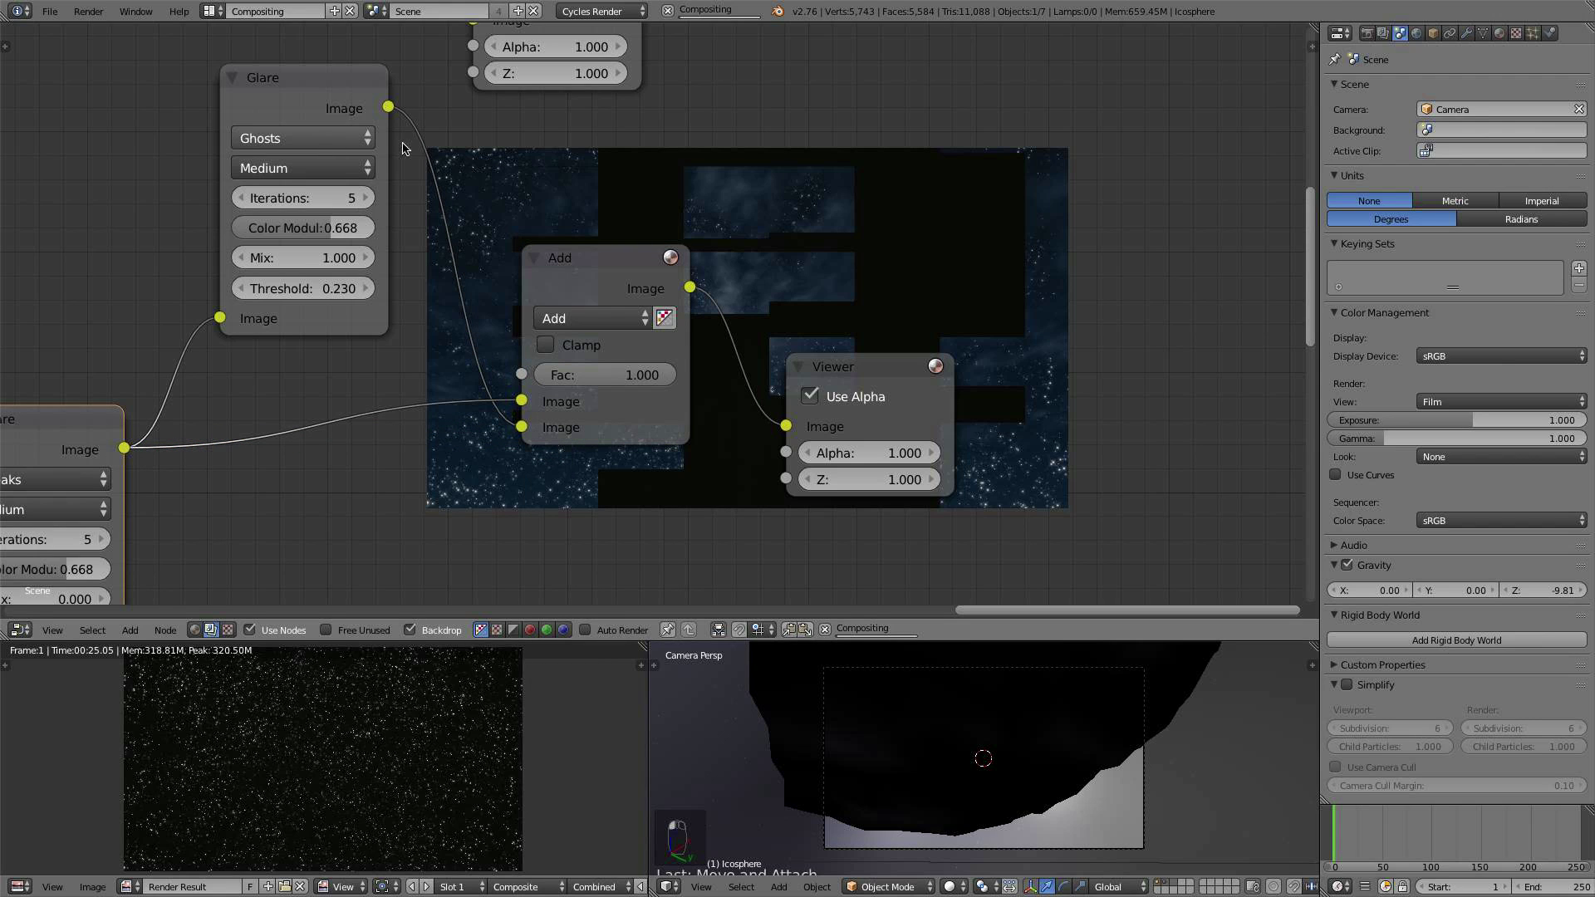
scroll(390, 191, "down", 3)
middle_click_drag(325, 275, 359, 327)
scroll(359, 327, "up", 4)
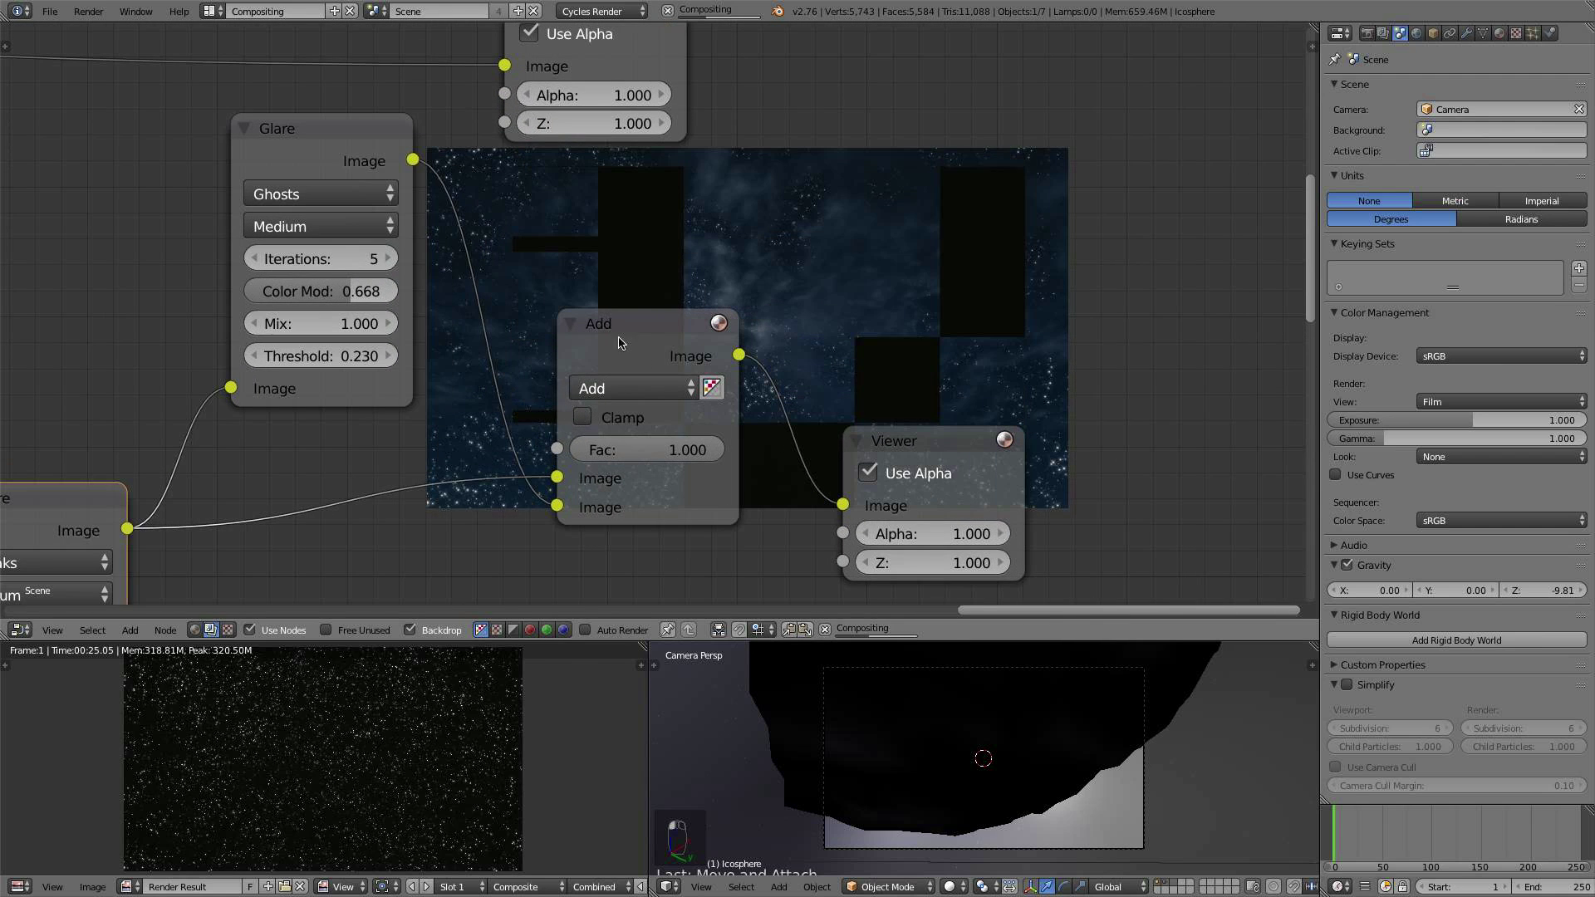
left_click_drag(671, 356, 671, 416)
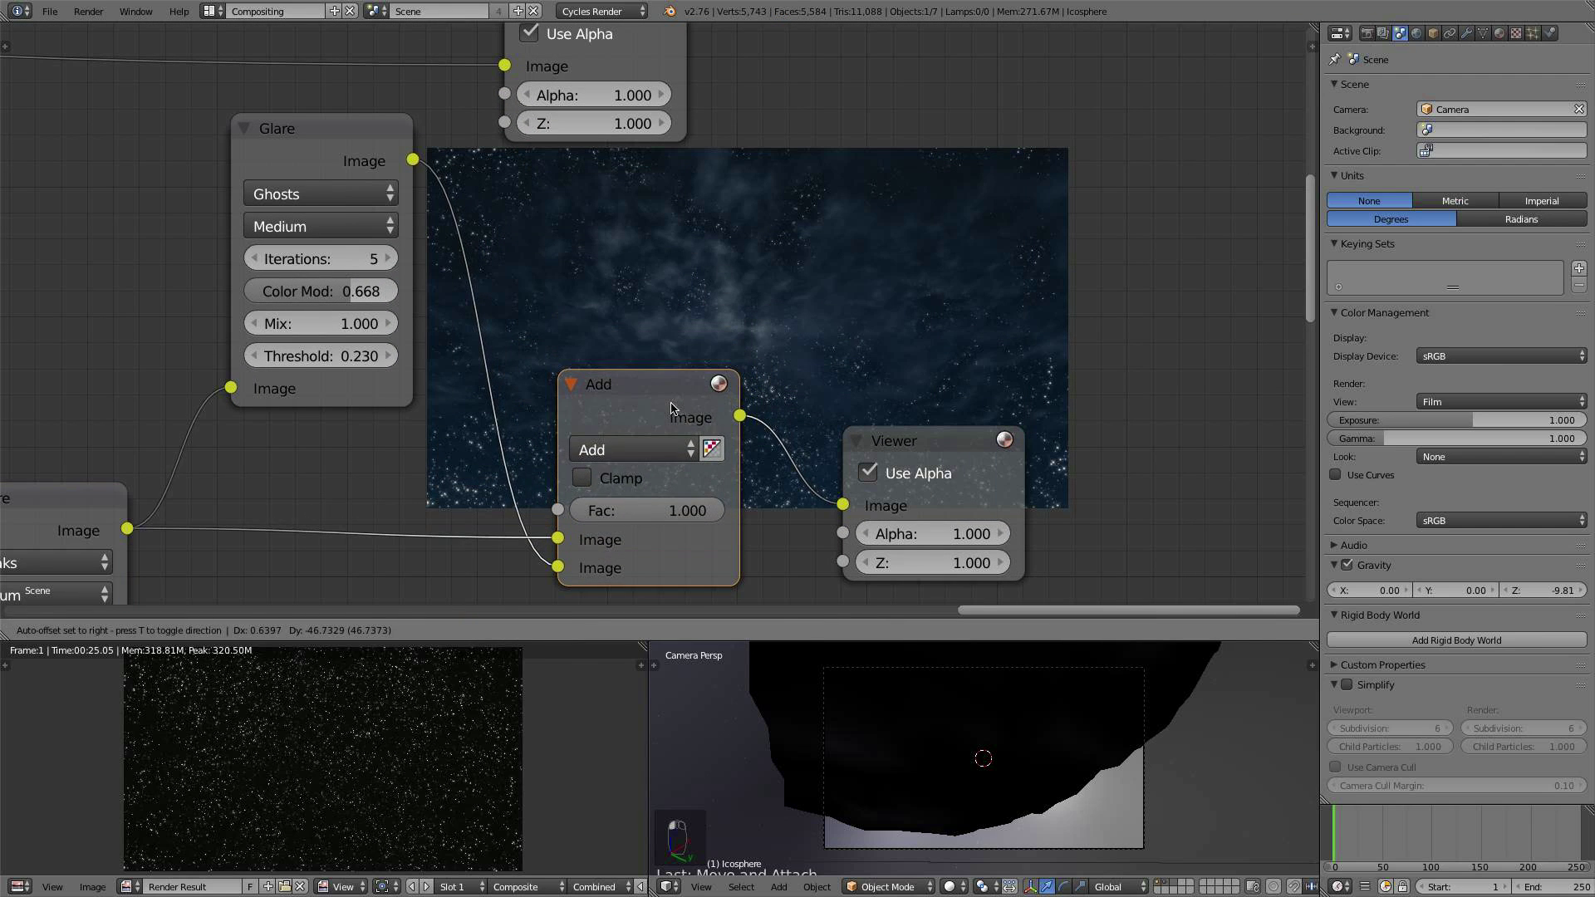
Step: Connect the Ghosts Glare node to the Viewer to preview its output alone
middle_click_drag(502, 265, 525, 333)
scroll(526, 335, "up", 3)
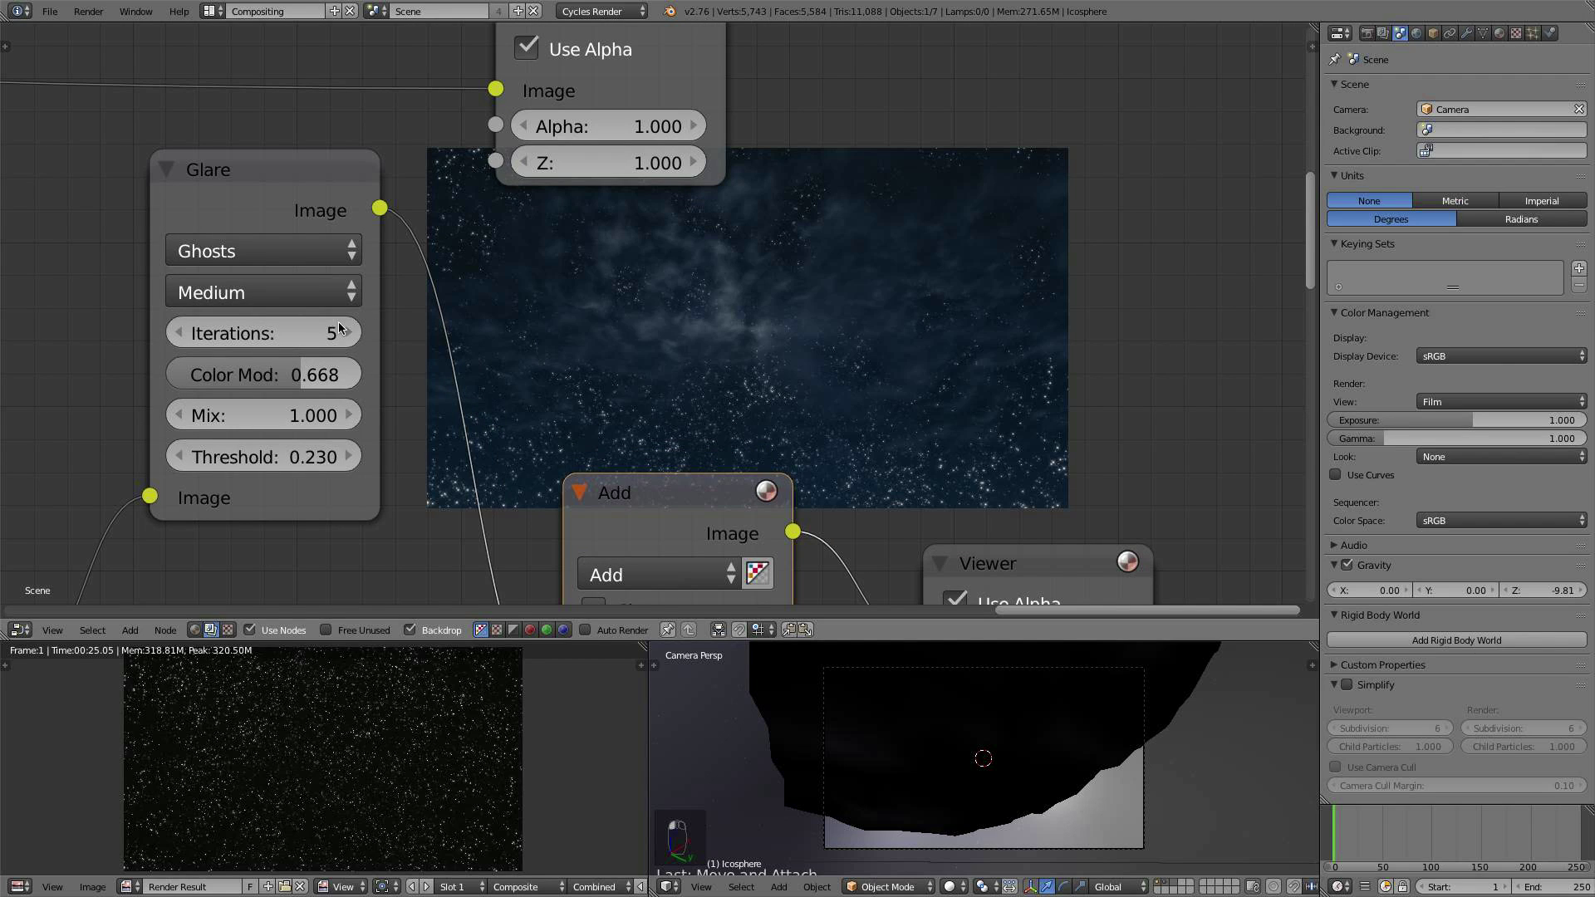
left_click(271, 213, "ctrl+shift")
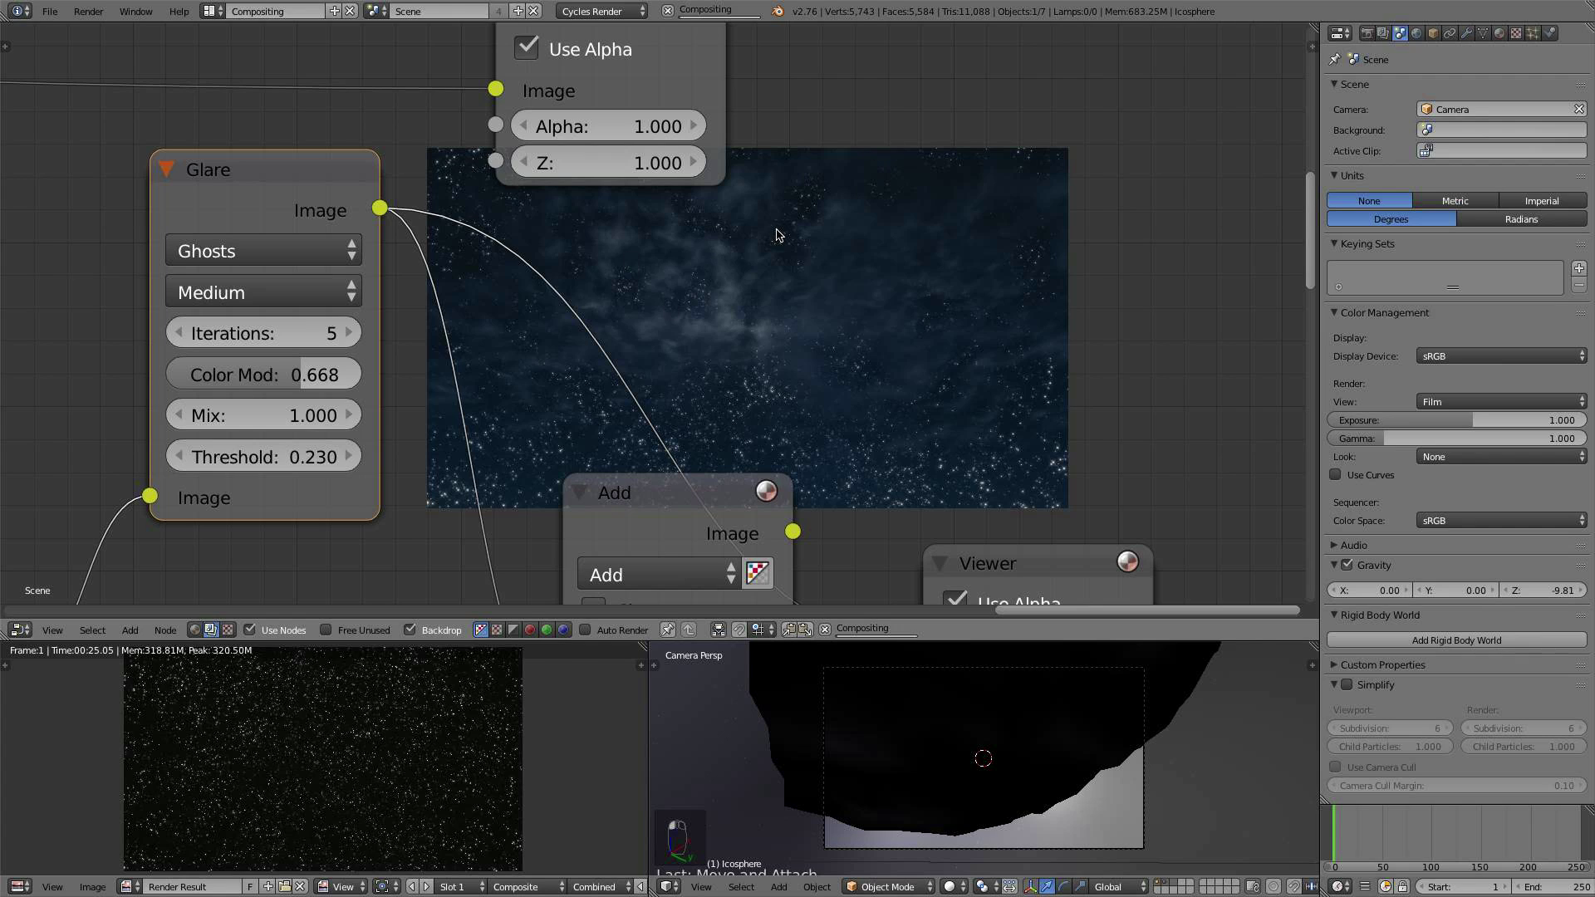
scroll(798, 370, "up", 1)
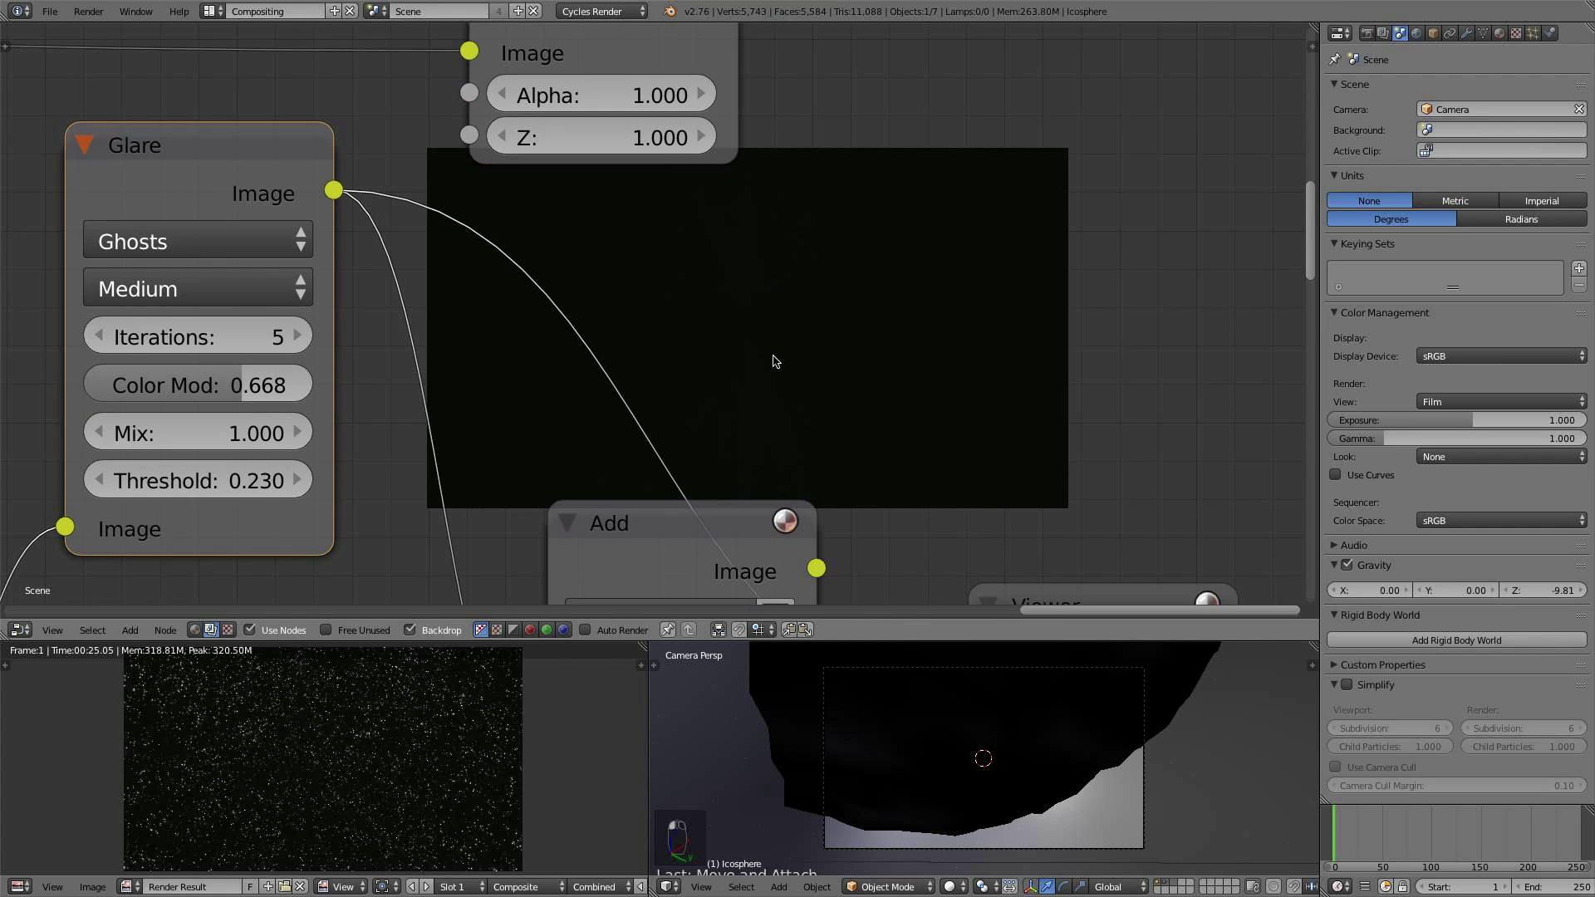
double_click(282, 456)
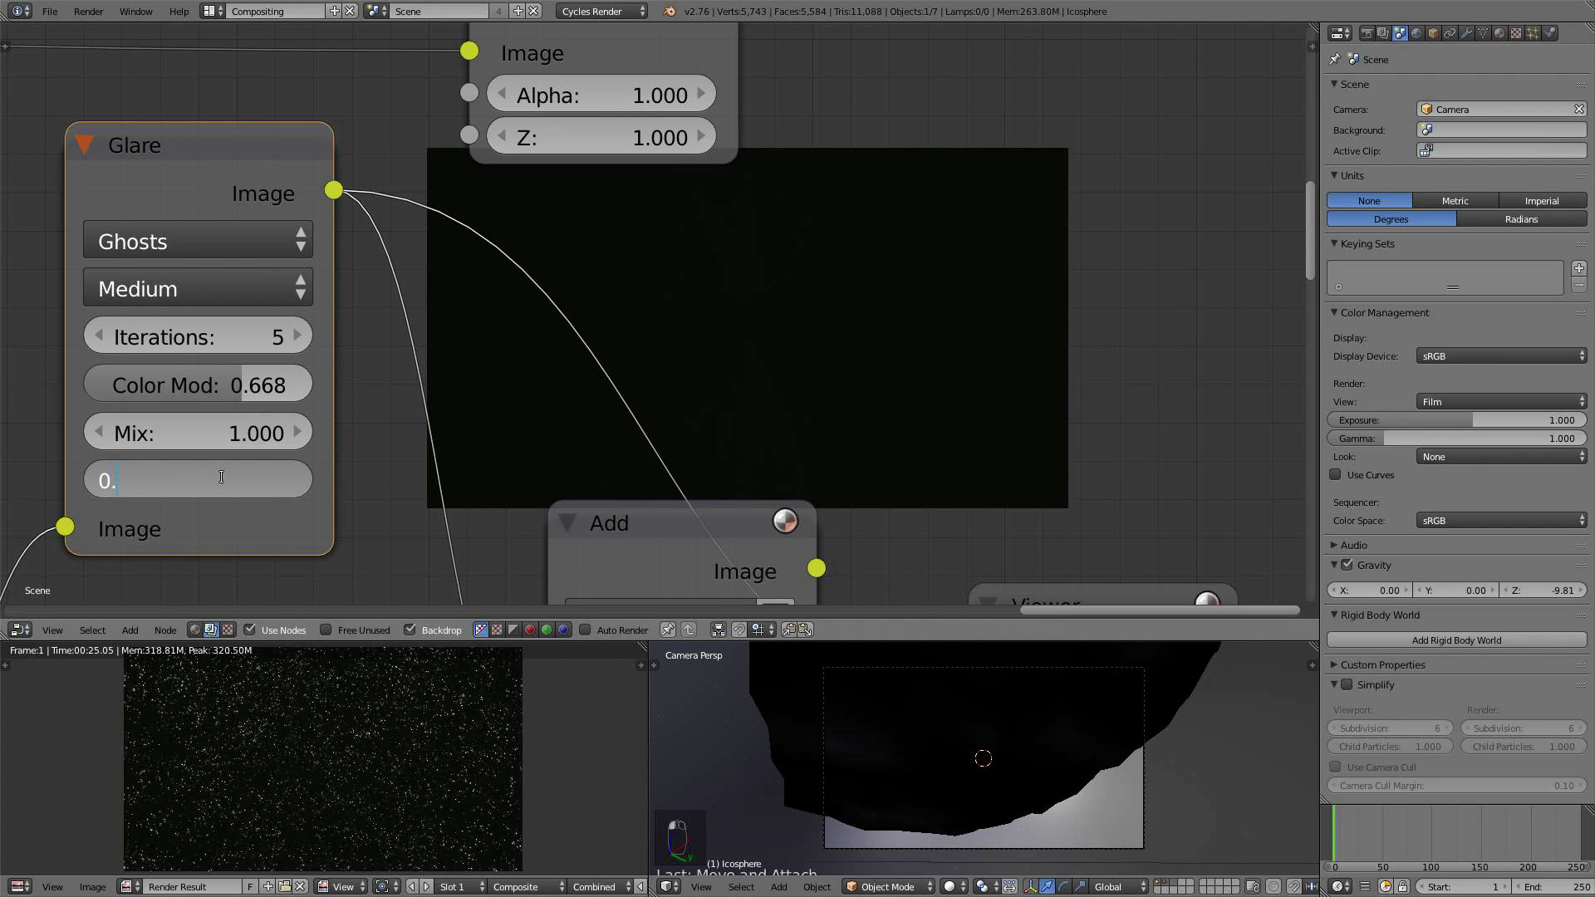
type("0..01")
key("Return")
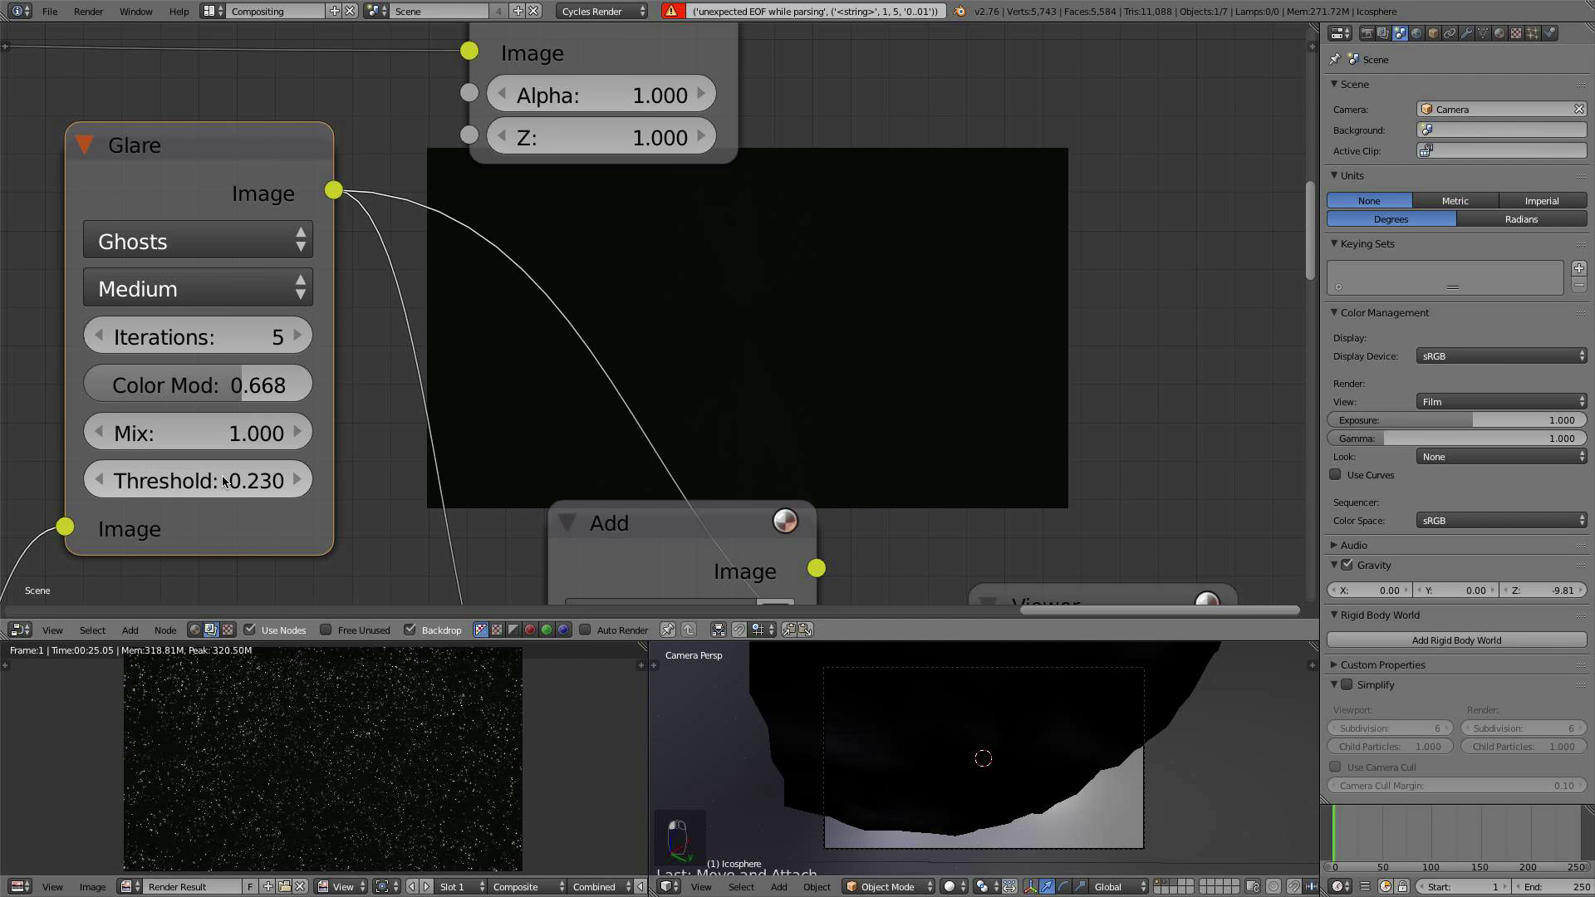
Step: Set the Ghosts Glare node's Threshold to 0.01
double_click(221, 478)
type(",")
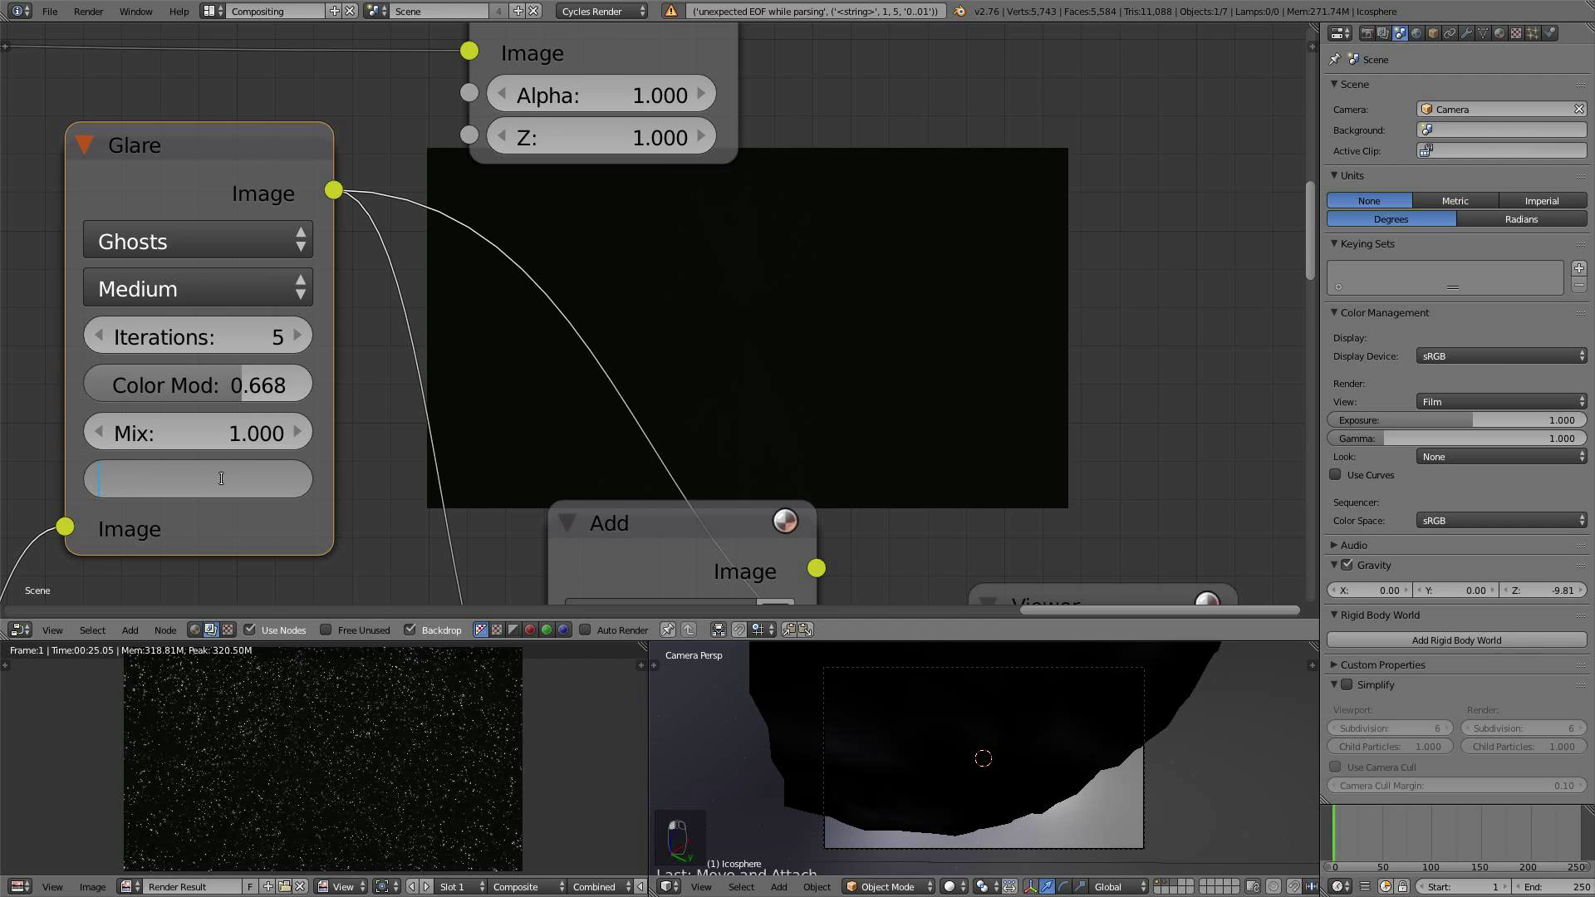
type("01")
key("Return")
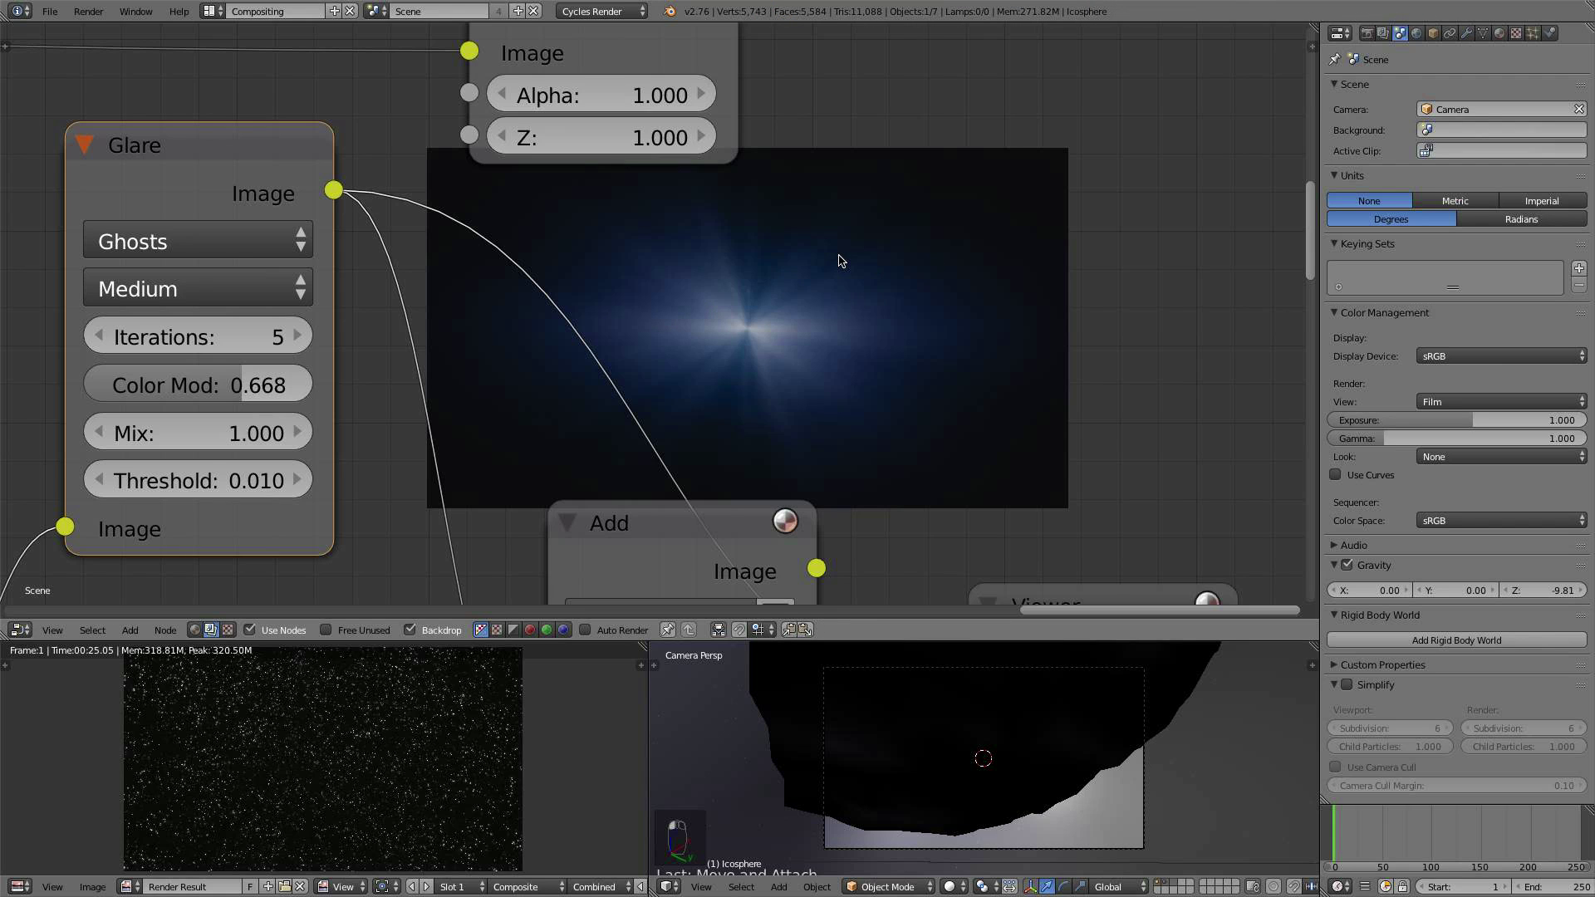
Step: Set the Ghosts Glare node's Color Modulation to 0.75
middle_click_drag(813, 460, 793, 492)
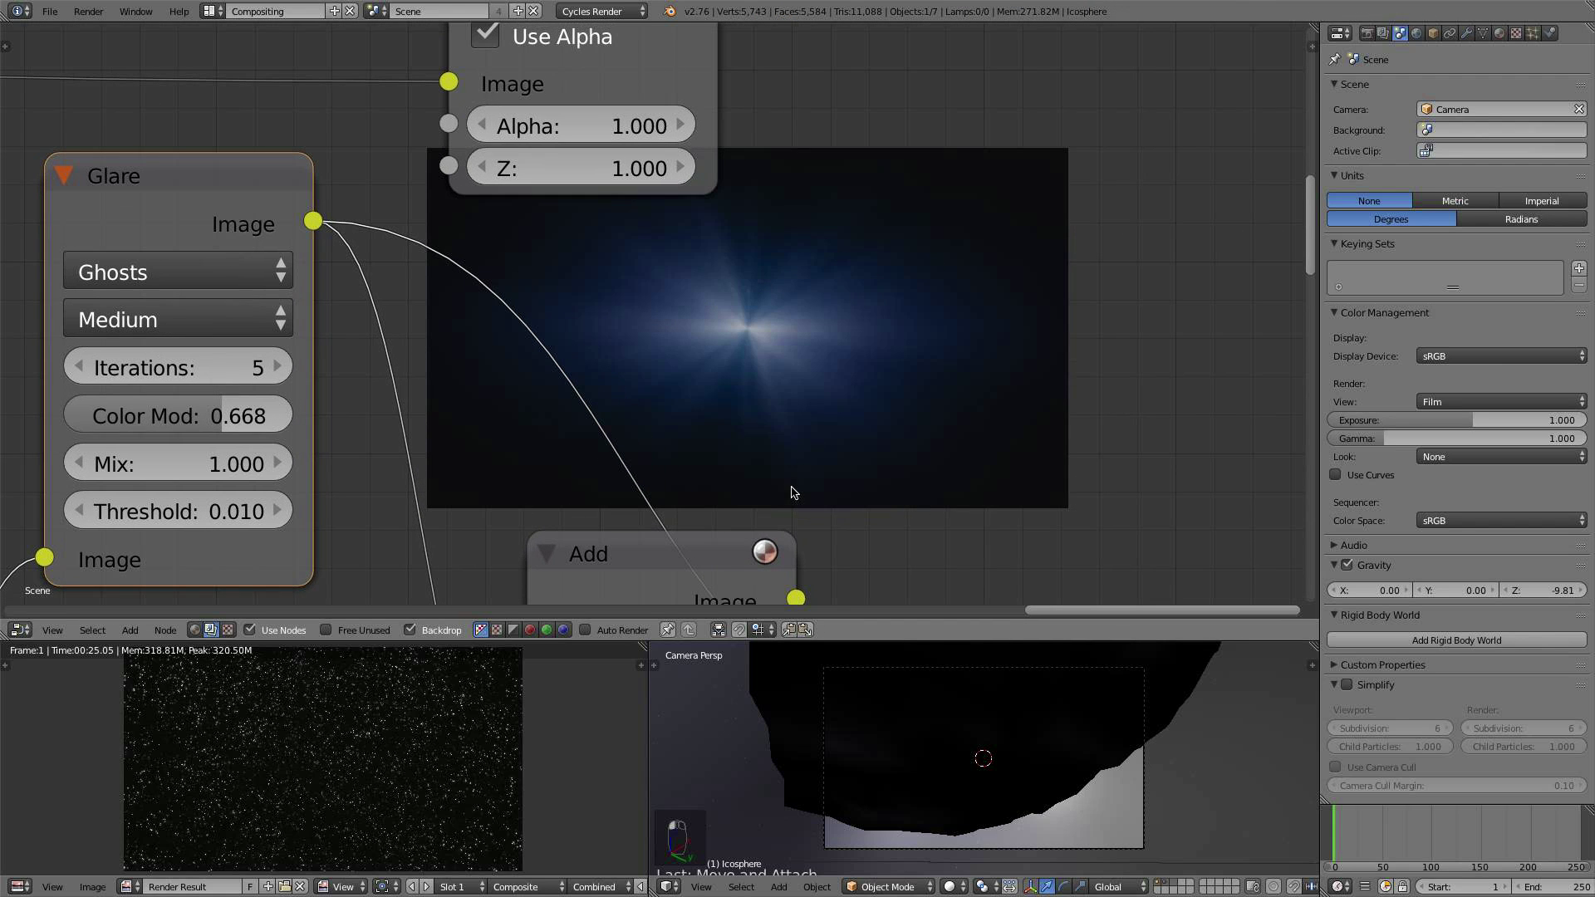
scroll(823, 348, "down", 4)
middle_click_drag(818, 417, 918, 323)
scroll(758, 365, "up", 3)
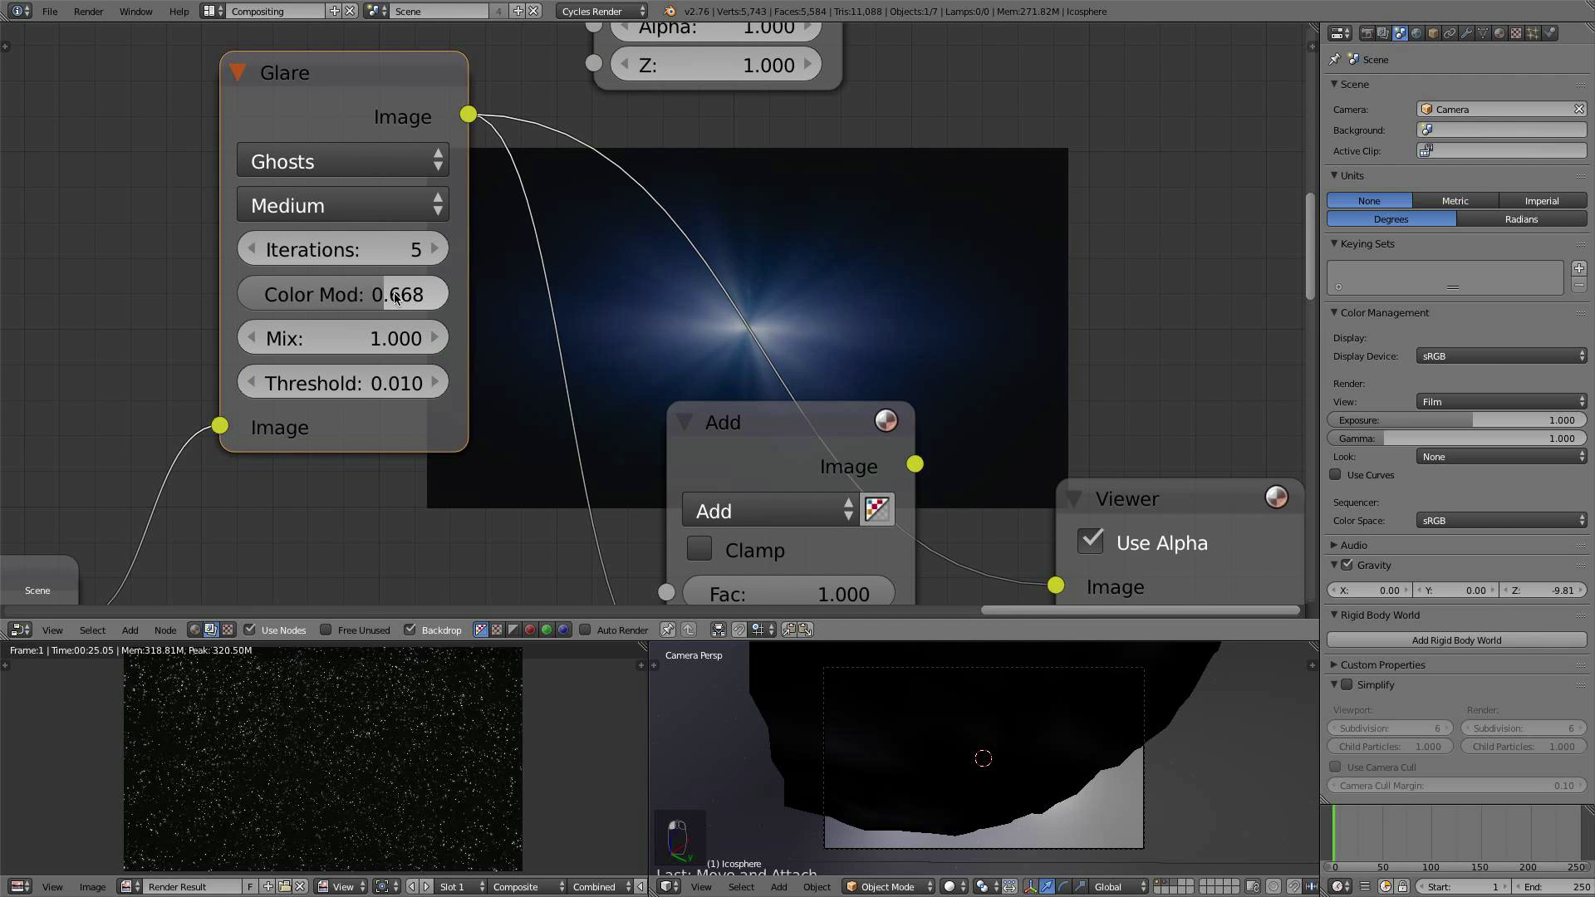
left_click_drag(396, 297, 413, 298)
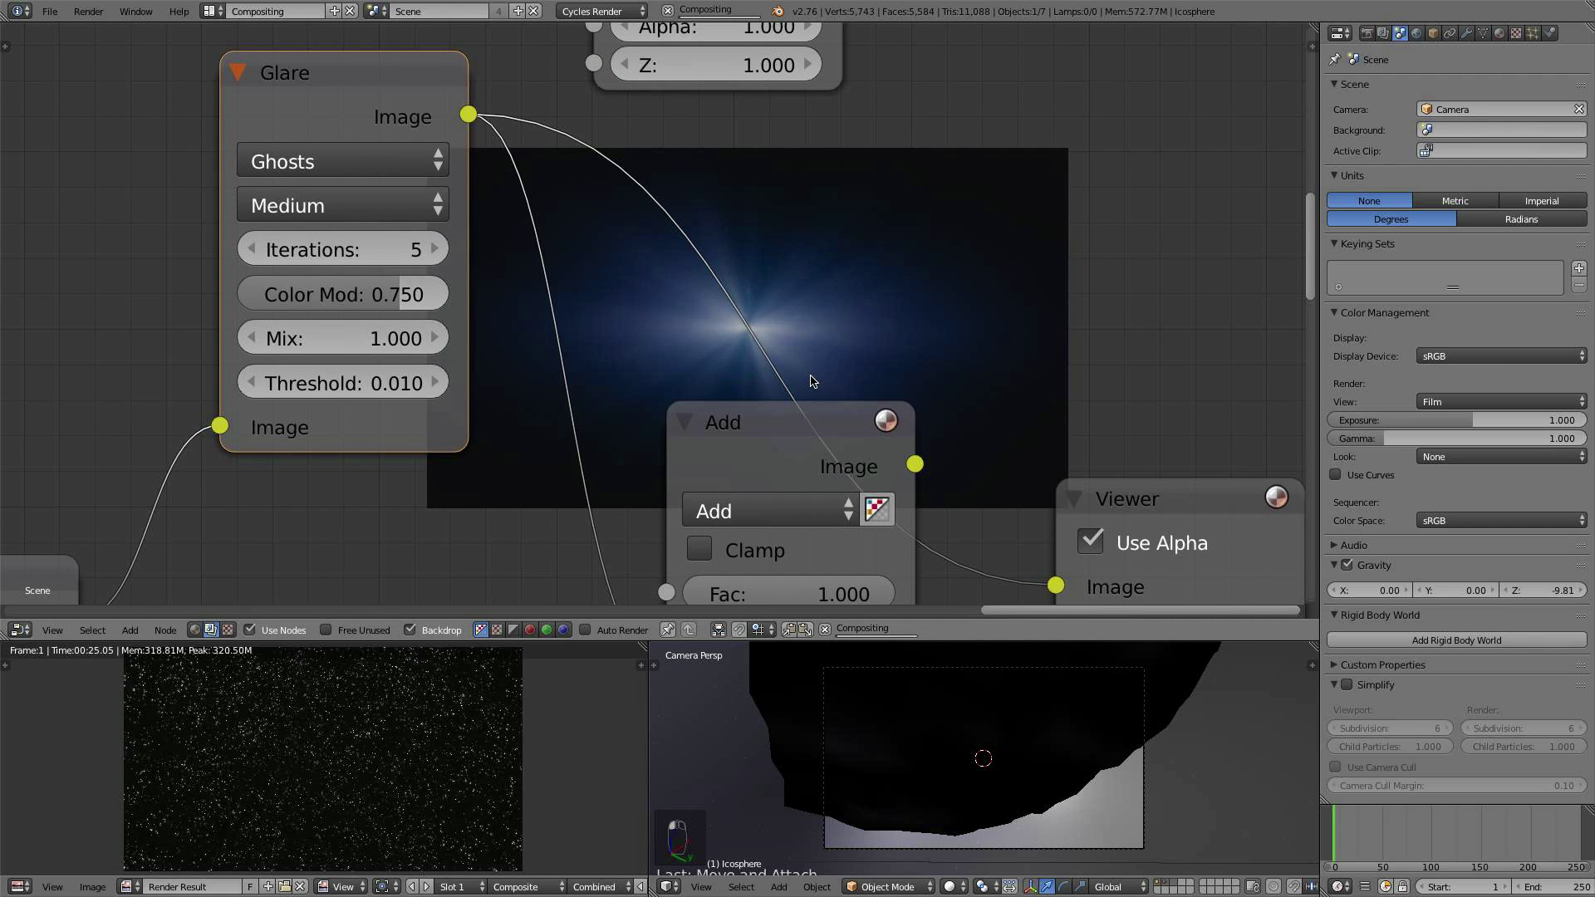
Step: Move the Viewer node further right of the new Add node and connect the Add node's output to it
middle_click_drag(812, 381, 290, 266)
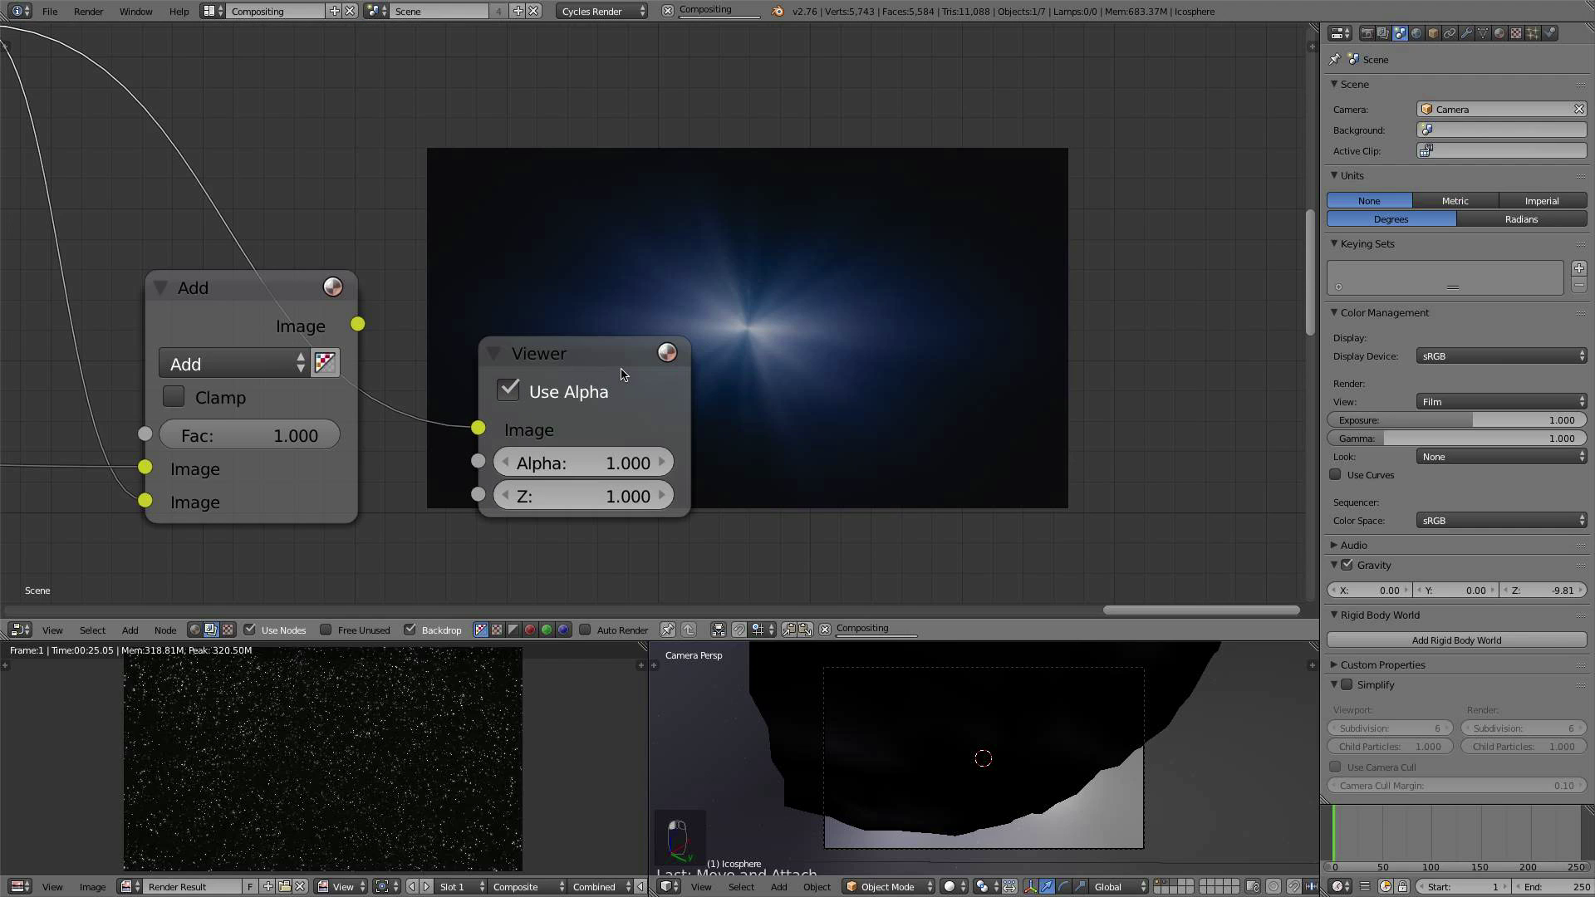
left_click_drag(602, 376, 1174, 301)
left_click(307, 312, "ctrl+shift")
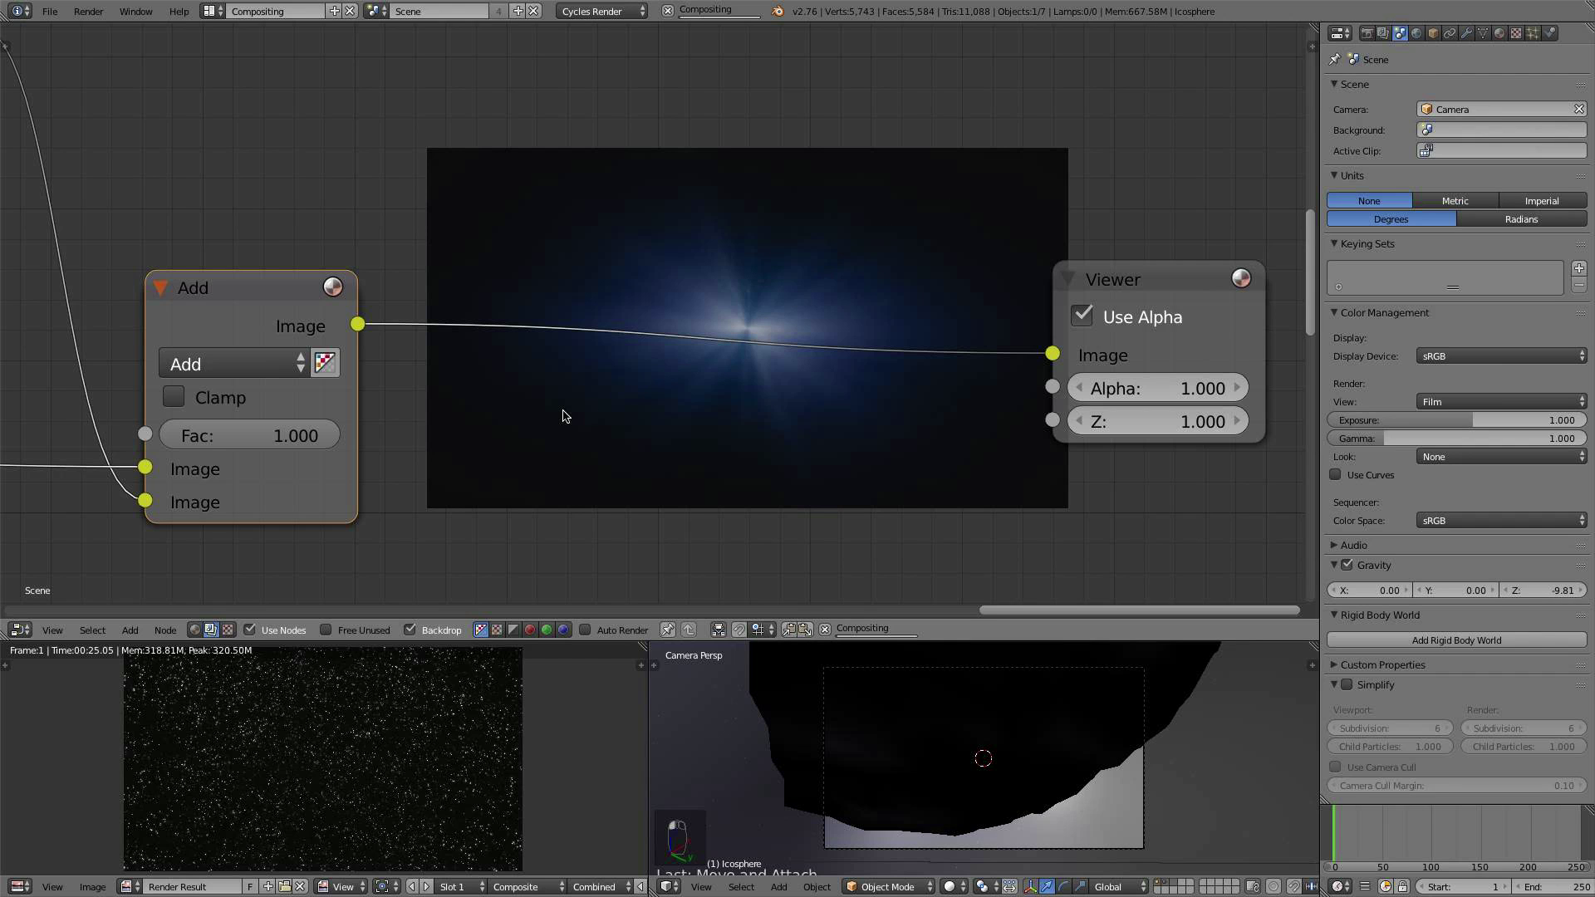
Step: Set the Fac of the Add node that blends in the ghost glare to 0.2
middle_click_drag(545, 298, 852, 225)
scroll(852, 224, "up", 1)
left_click(559, 371)
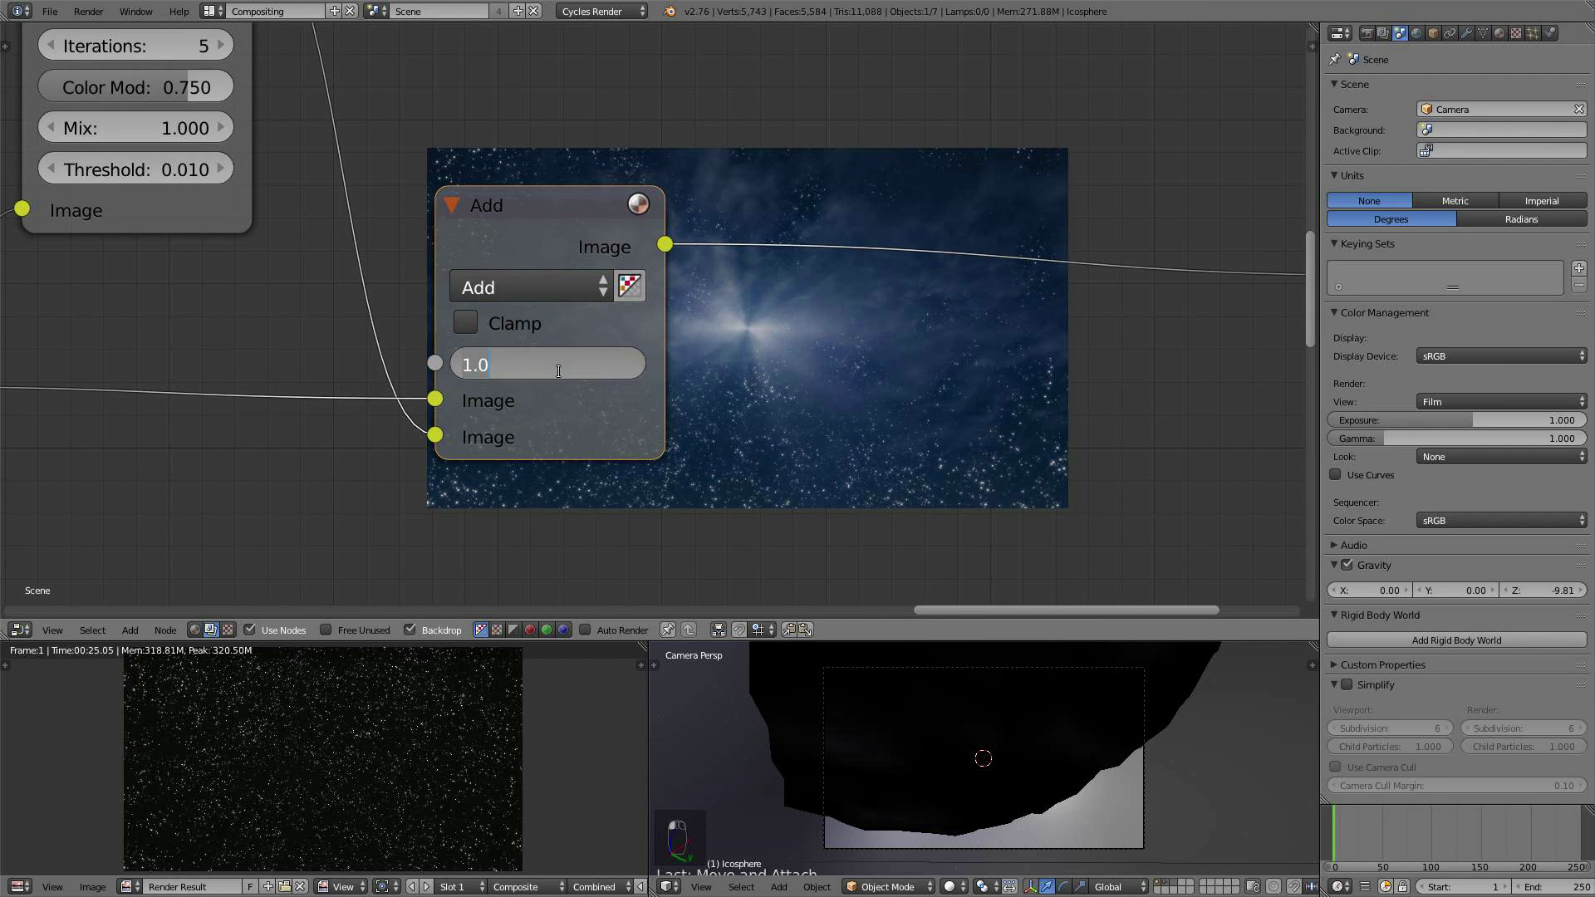
type(".2")
key("Return")
scroll(730, 360, "down", 3)
middle_click_drag(730, 360, 605, 237)
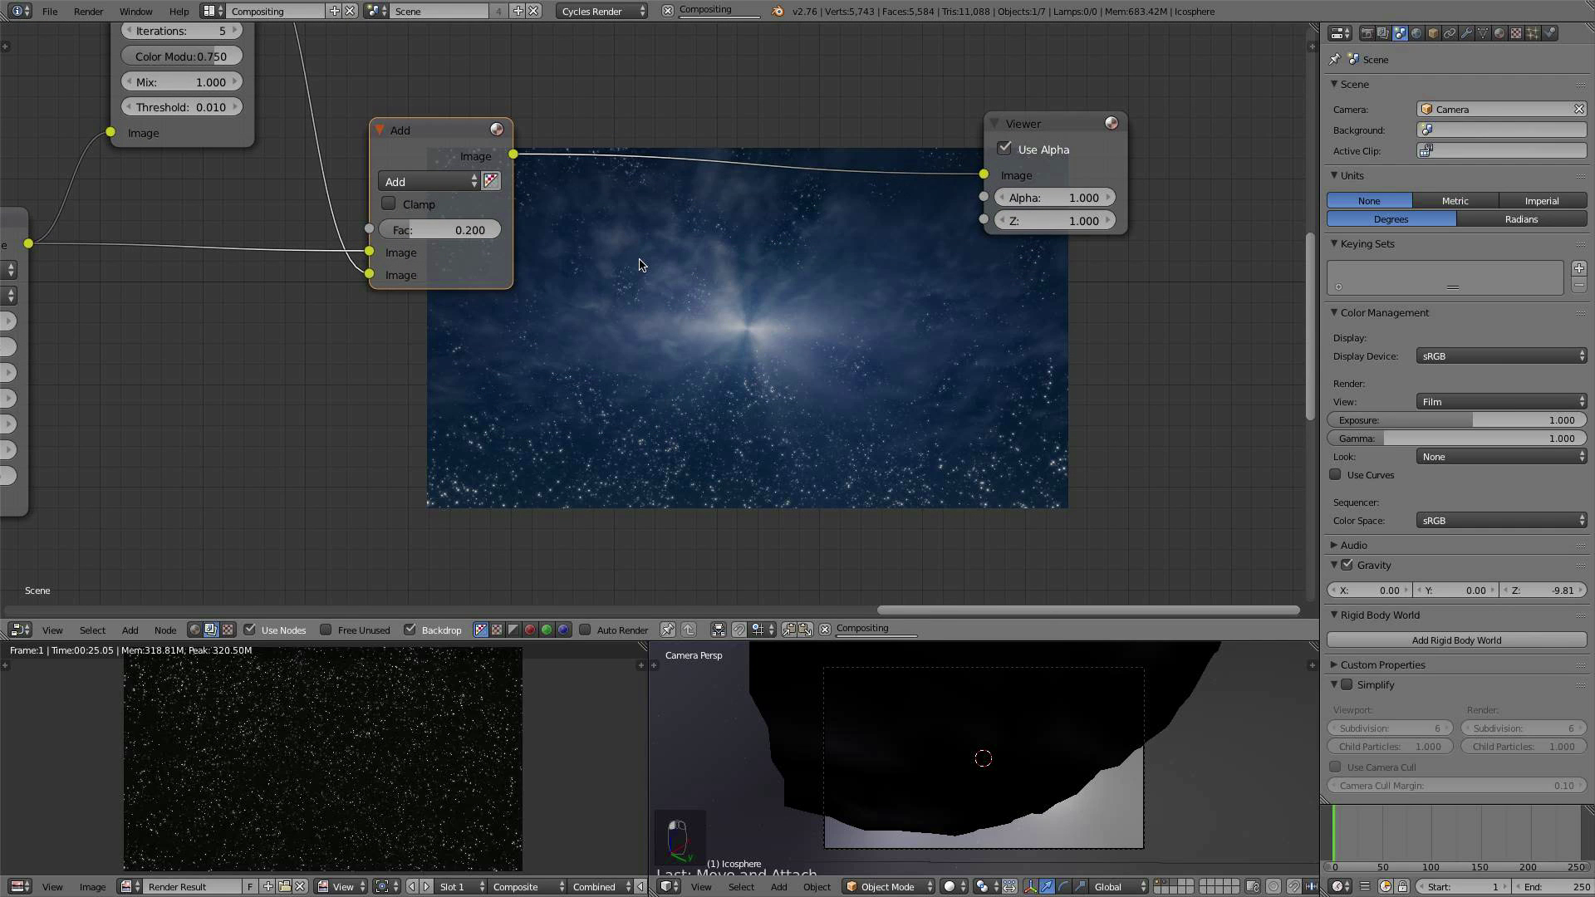
Step: Set the Ghosts Glare node's Color Modulation to 0.795
scroll(632, 284, "down", 1)
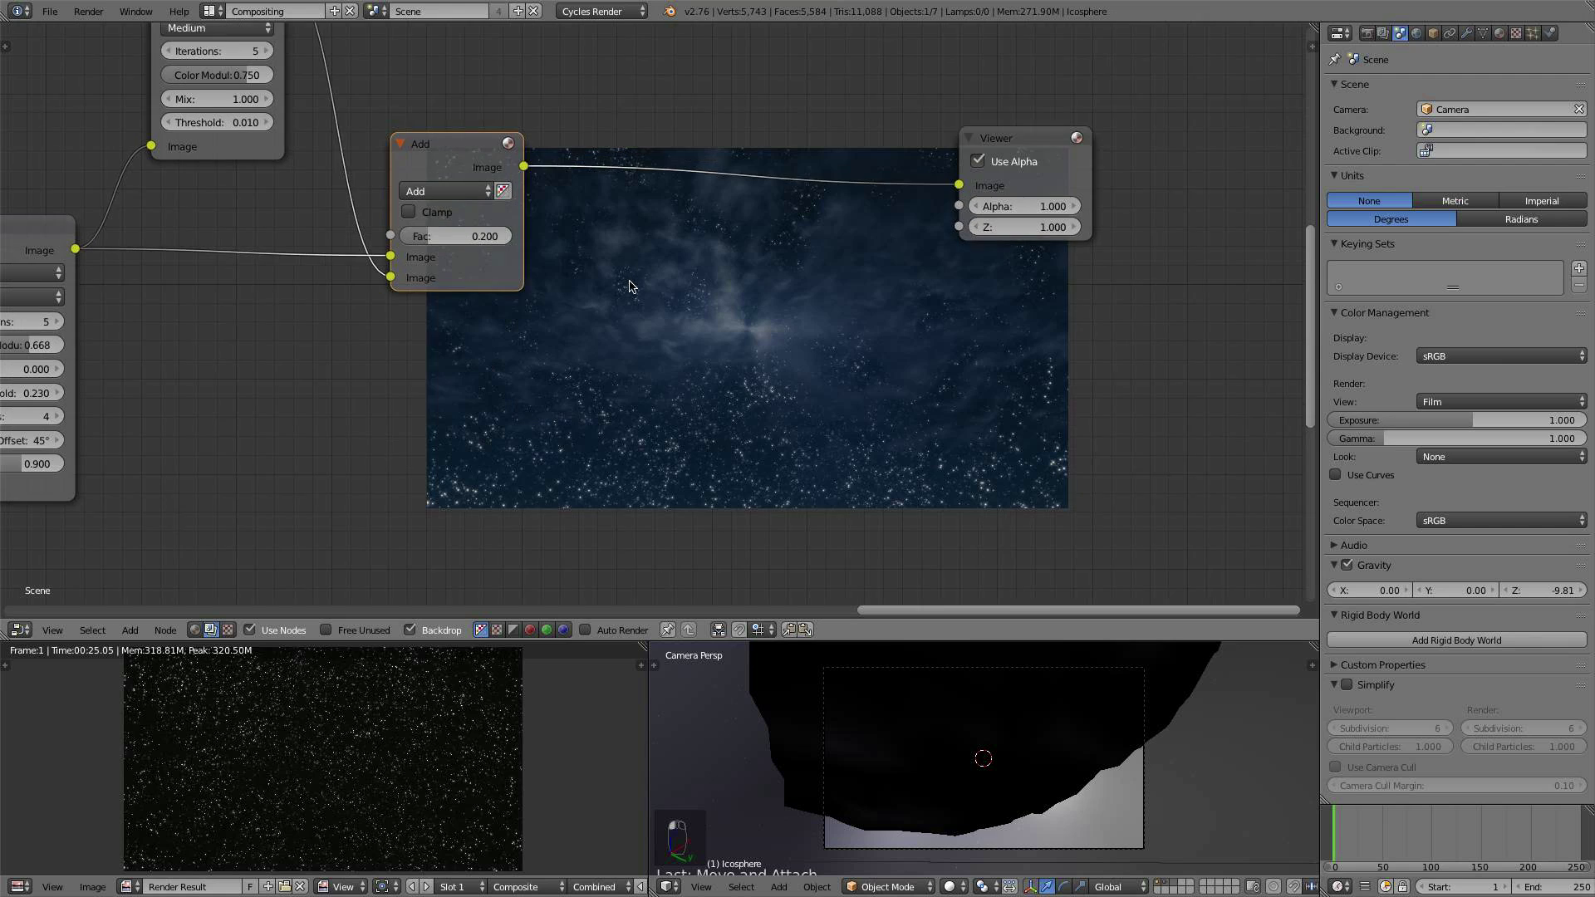
middle_click_drag(630, 288, 635, 350)
left_click_drag(280, 146, 291, 143)
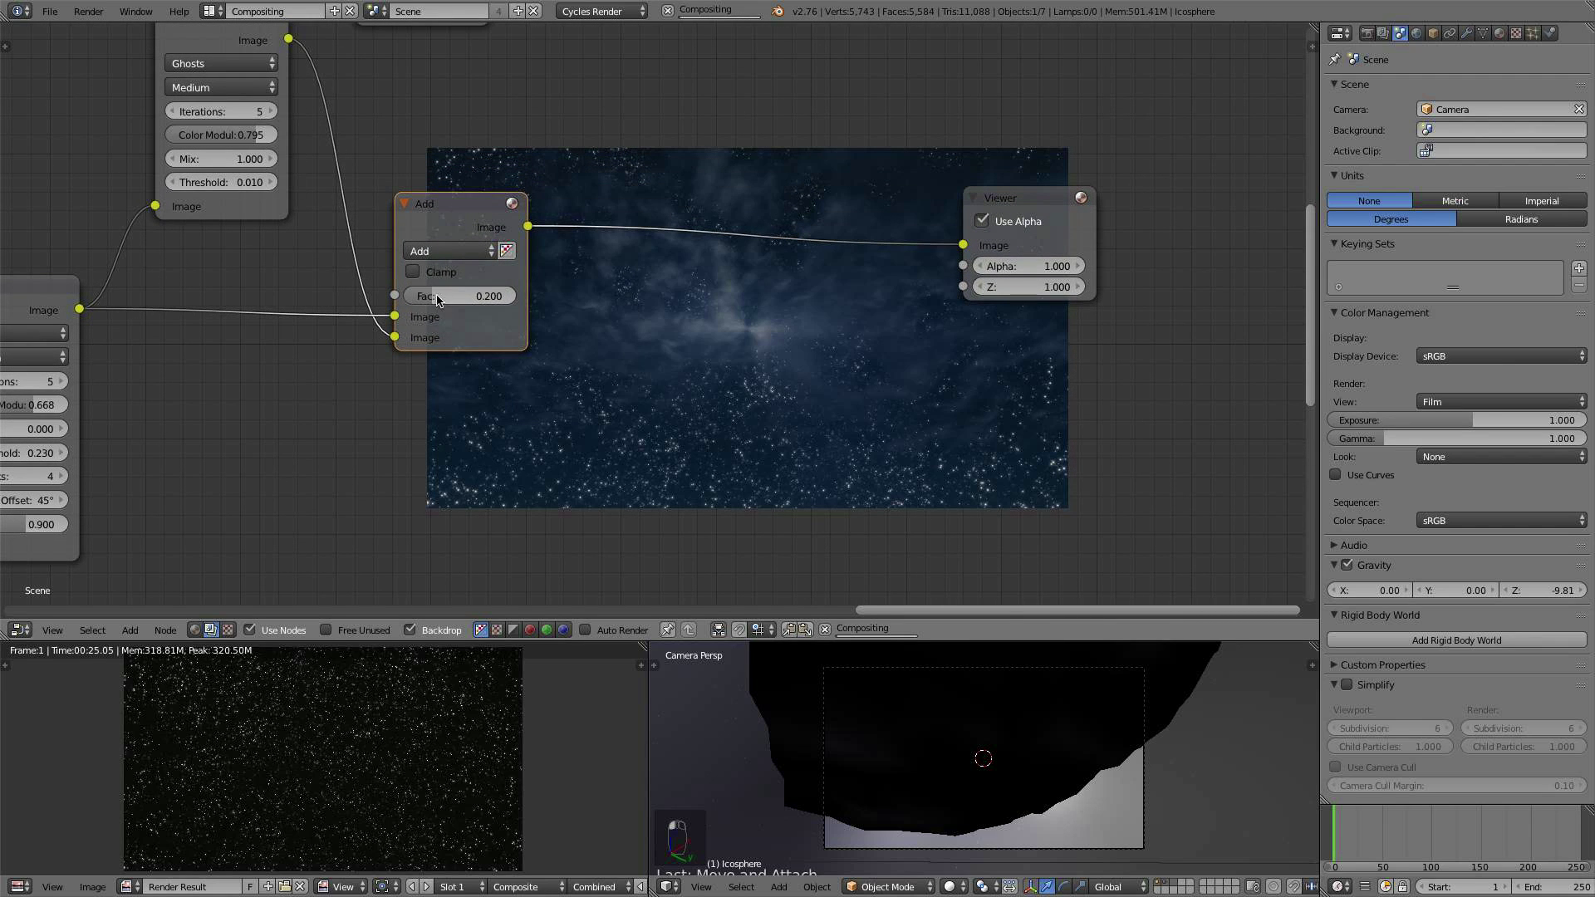
Step: Set the Fac of the Add node that blends in the ghost glare to 0.25 and shrink the backdrop image
left_click(457, 295)
type("5")
key("Return")
middle_click_drag(762, 401, 700, 338)
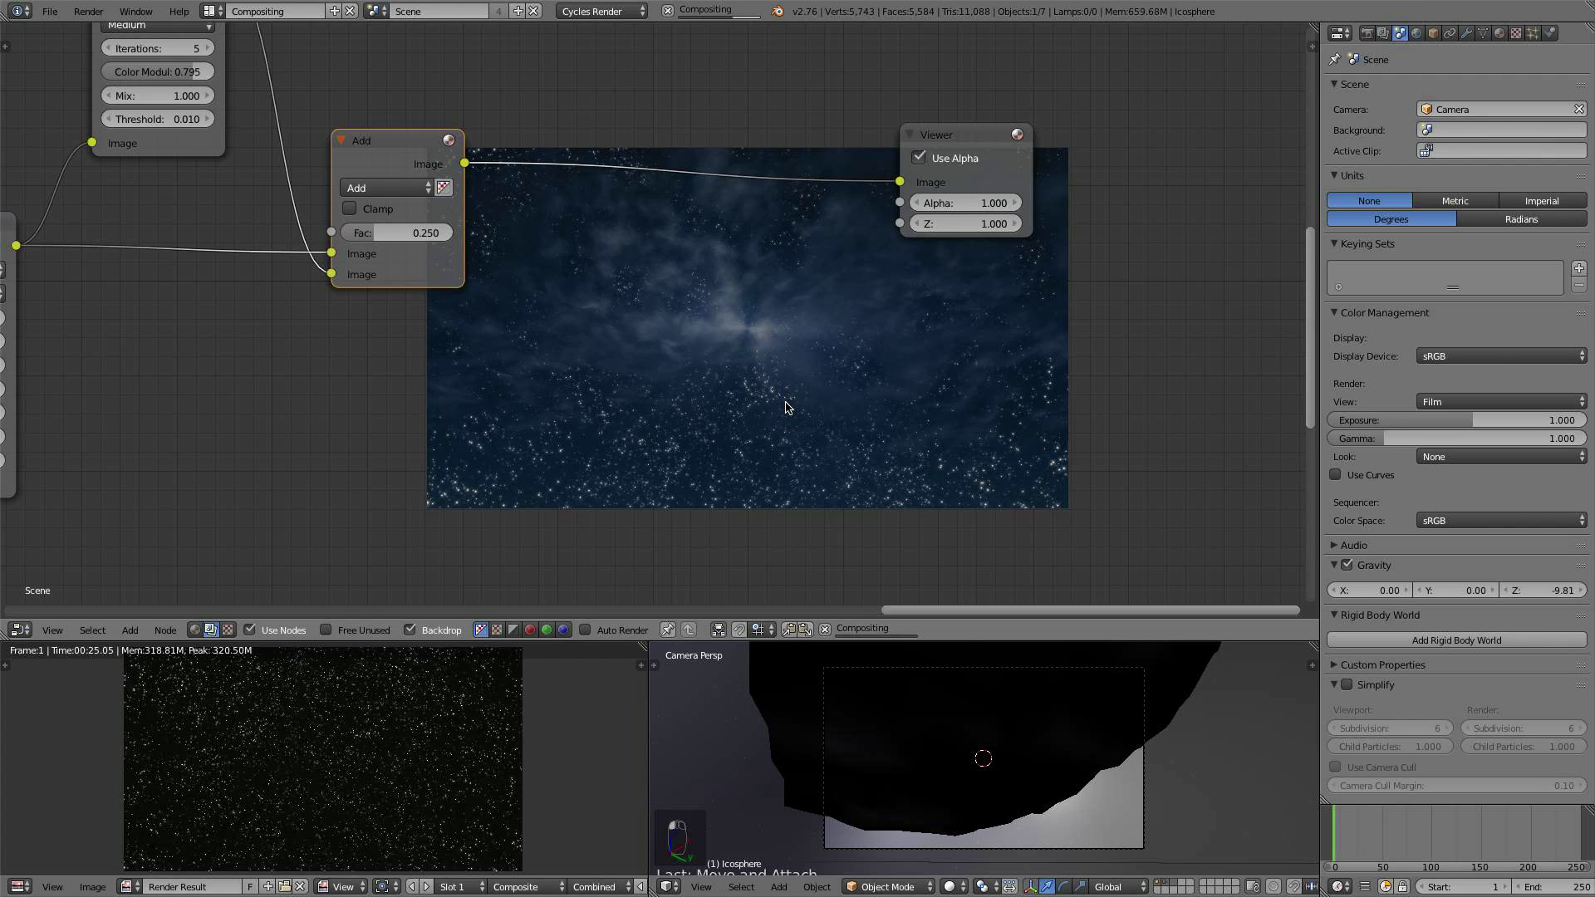
key("v")
key("v")
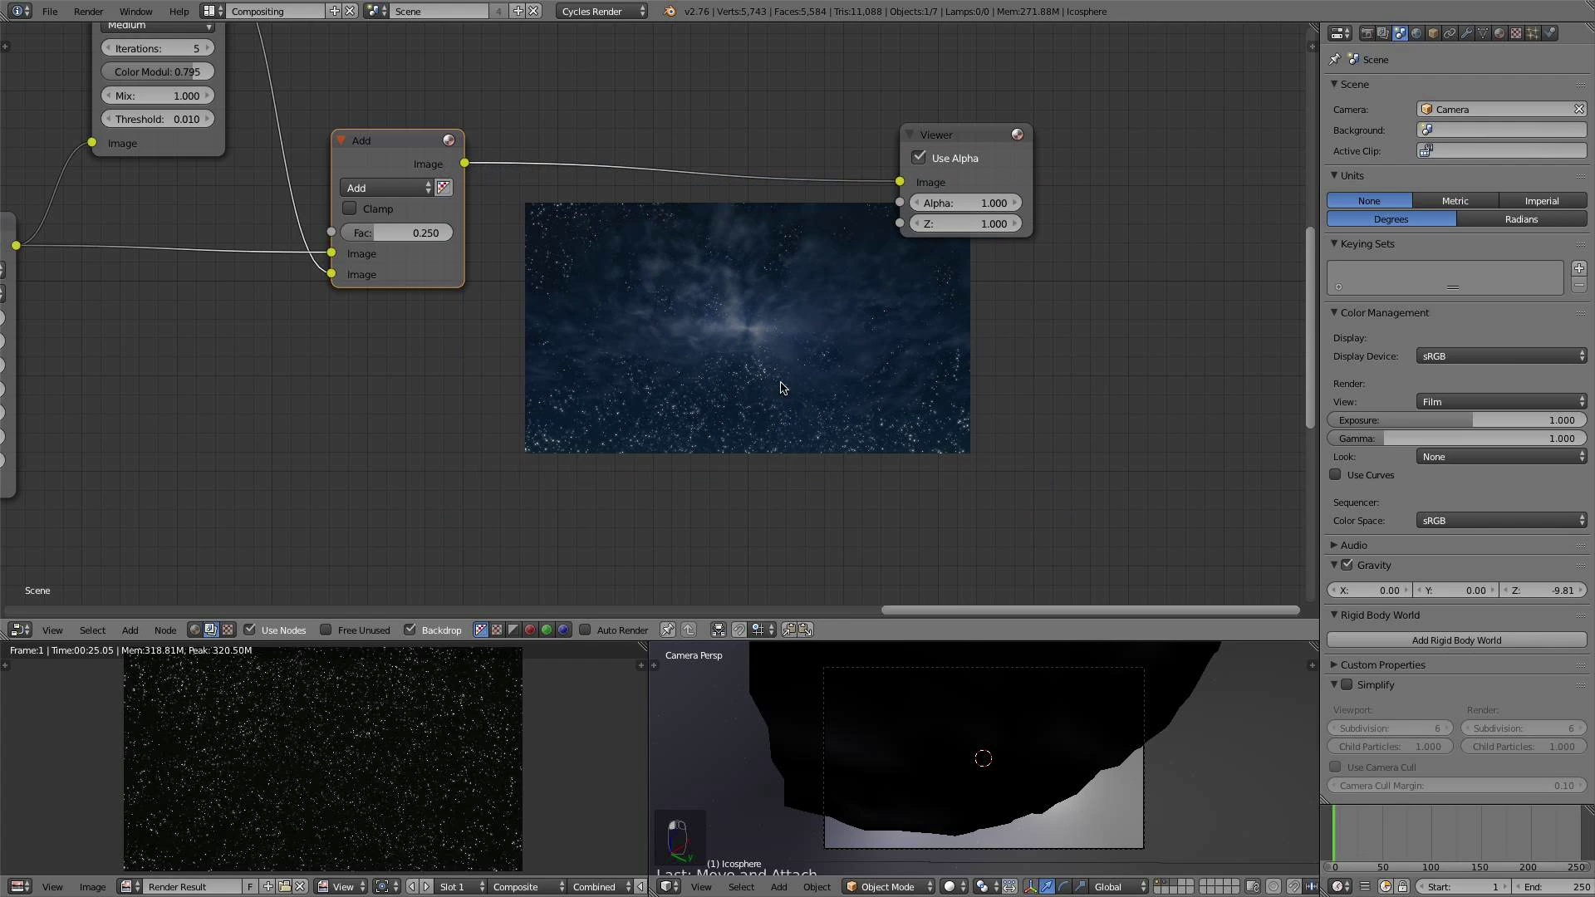
Step: Move the Viewer node further right, away from the last Add node
scroll(651, 375, "down", 2)
scroll(652, 375, "up", 3)
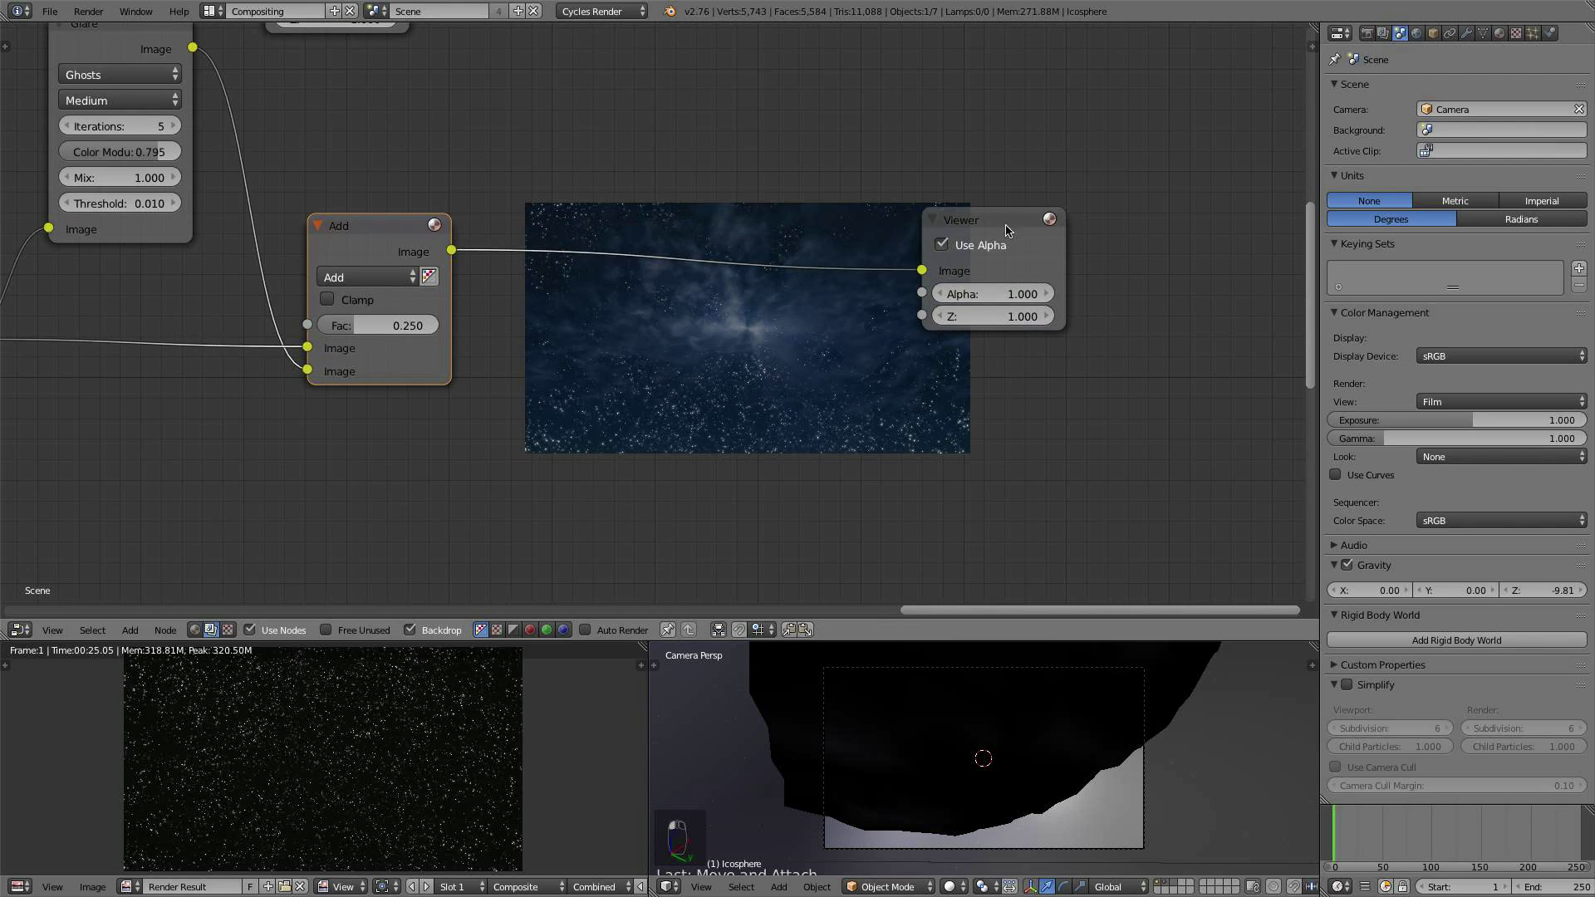
left_click_drag(1006, 231, 1089, 243)
Step: Move the Clouds Render Layers node further left of its Color Balance node
scroll(748, 316, "down", 4)
middle_click_drag(515, 374, 858, 364)
middle_click_drag(291, 379, 1158, 261)
middle_click_drag(246, 417, 831, 295)
scroll(684, 374, "down", 3)
middle_click_drag(683, 374, 833, 291)
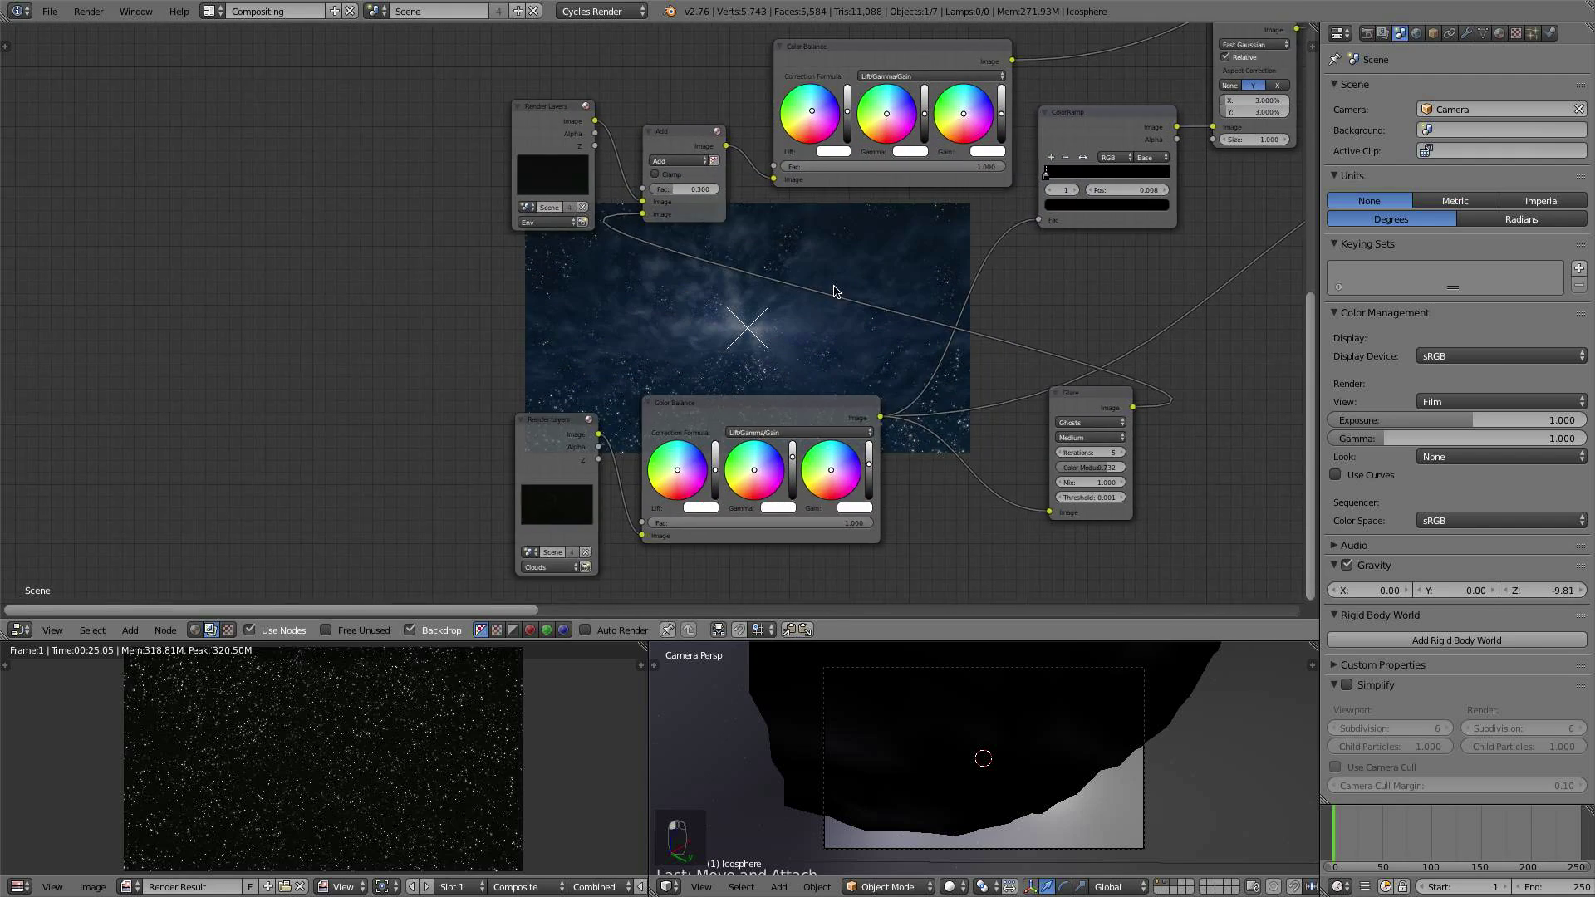
scroll(734, 428, "up", 1)
left_click_drag(536, 468, 483, 454)
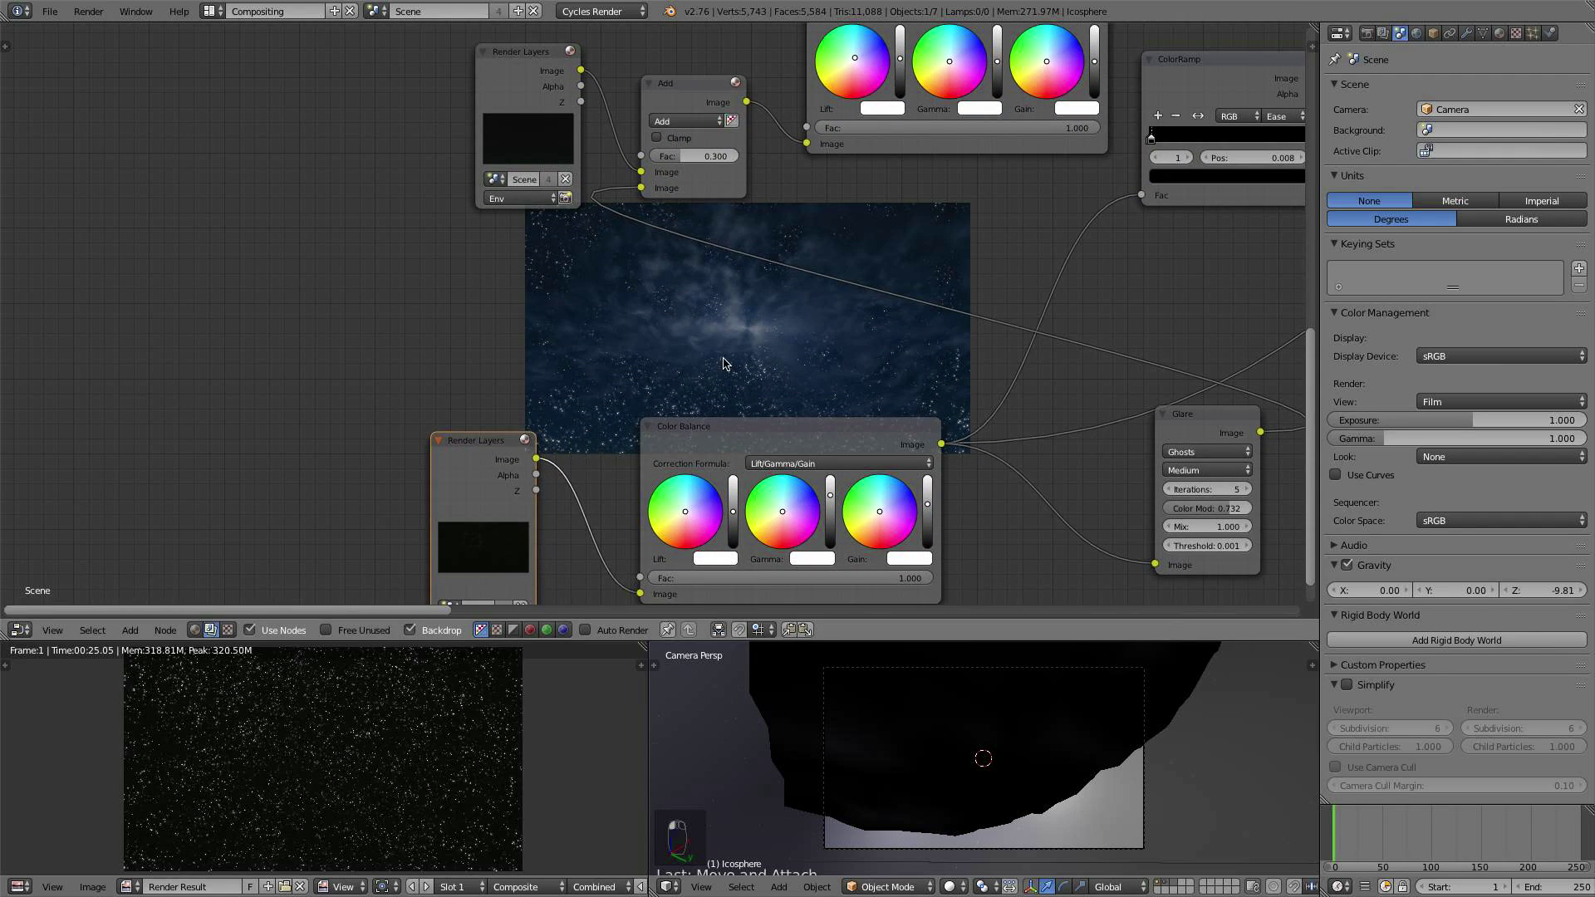
Step: Move the Env Render Layers node further left of the Add node it feeds
middle_click_drag(726, 356, 648, 440)
scroll(652, 462, "up", 1)
scroll(653, 462, "up", 1)
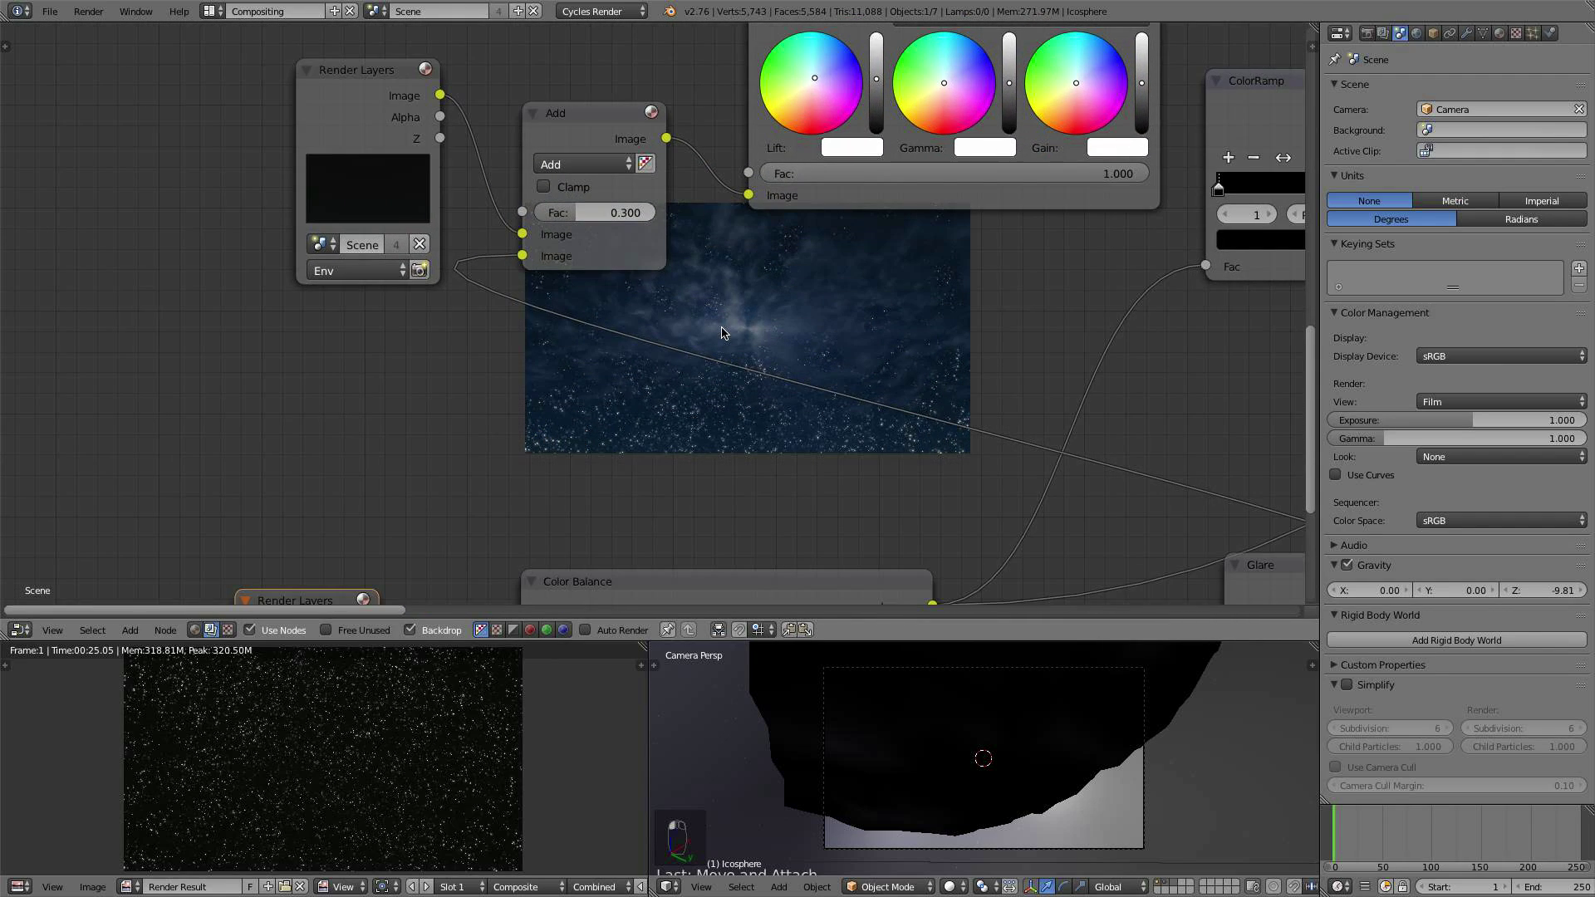
middle_click_drag(736, 339, 1011, 351)
scroll(812, 370, "up", 3)
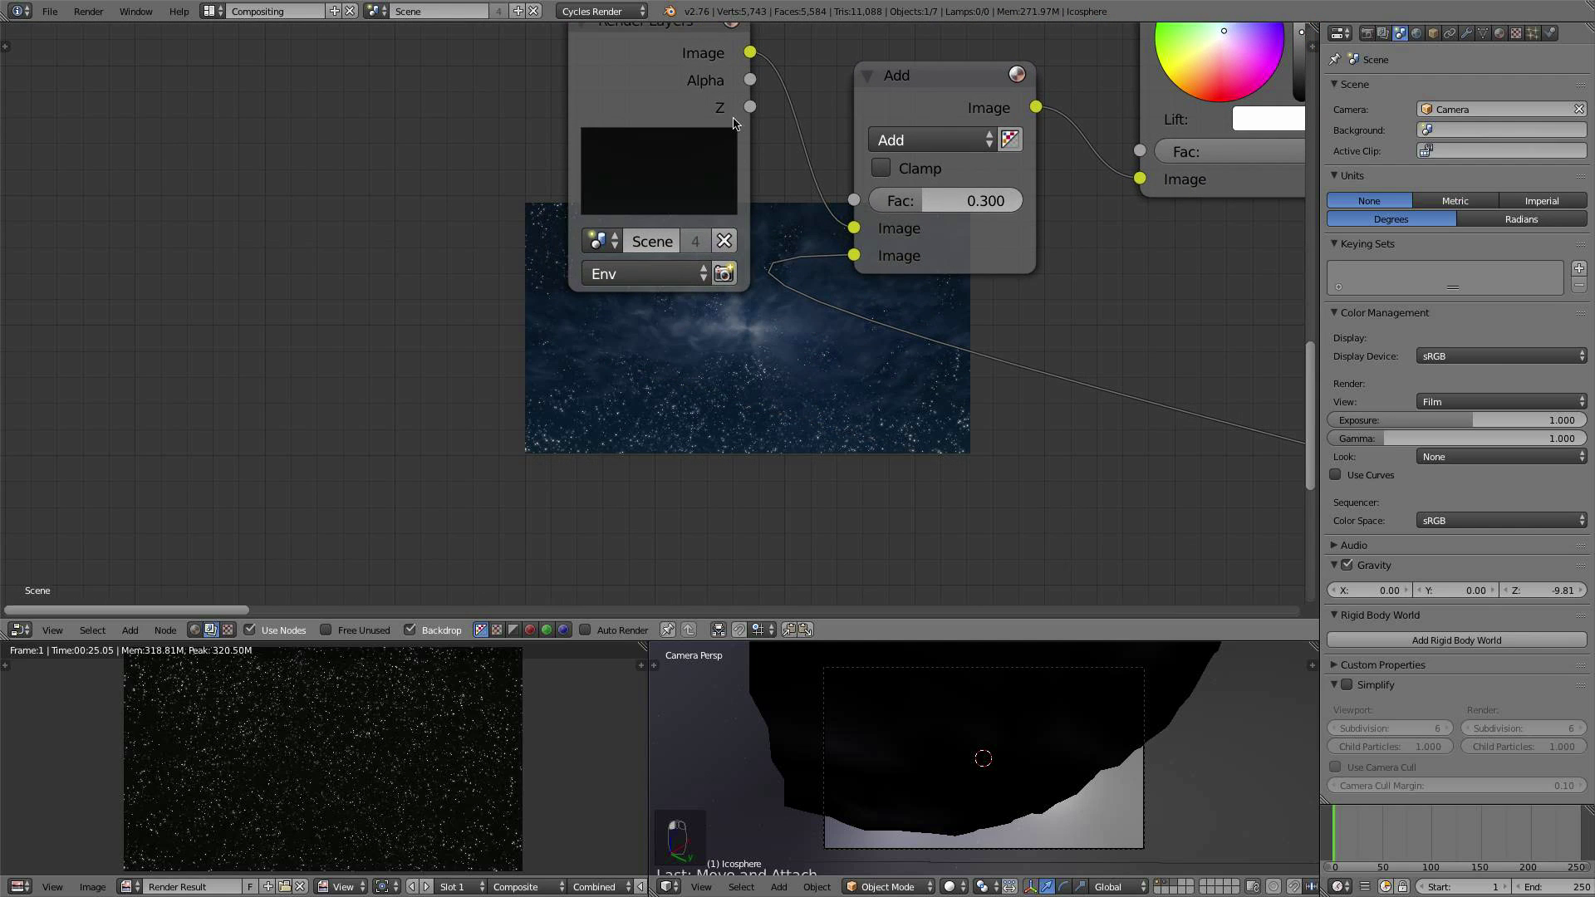
left_click_drag(690, 73, 420, 82)
Step: Review the node tree from the environment layer's Add and Color Balance nodes through to the final Add node
scroll(914, 303, "up", 2)
middle_click_drag(914, 304, 1030, 332)
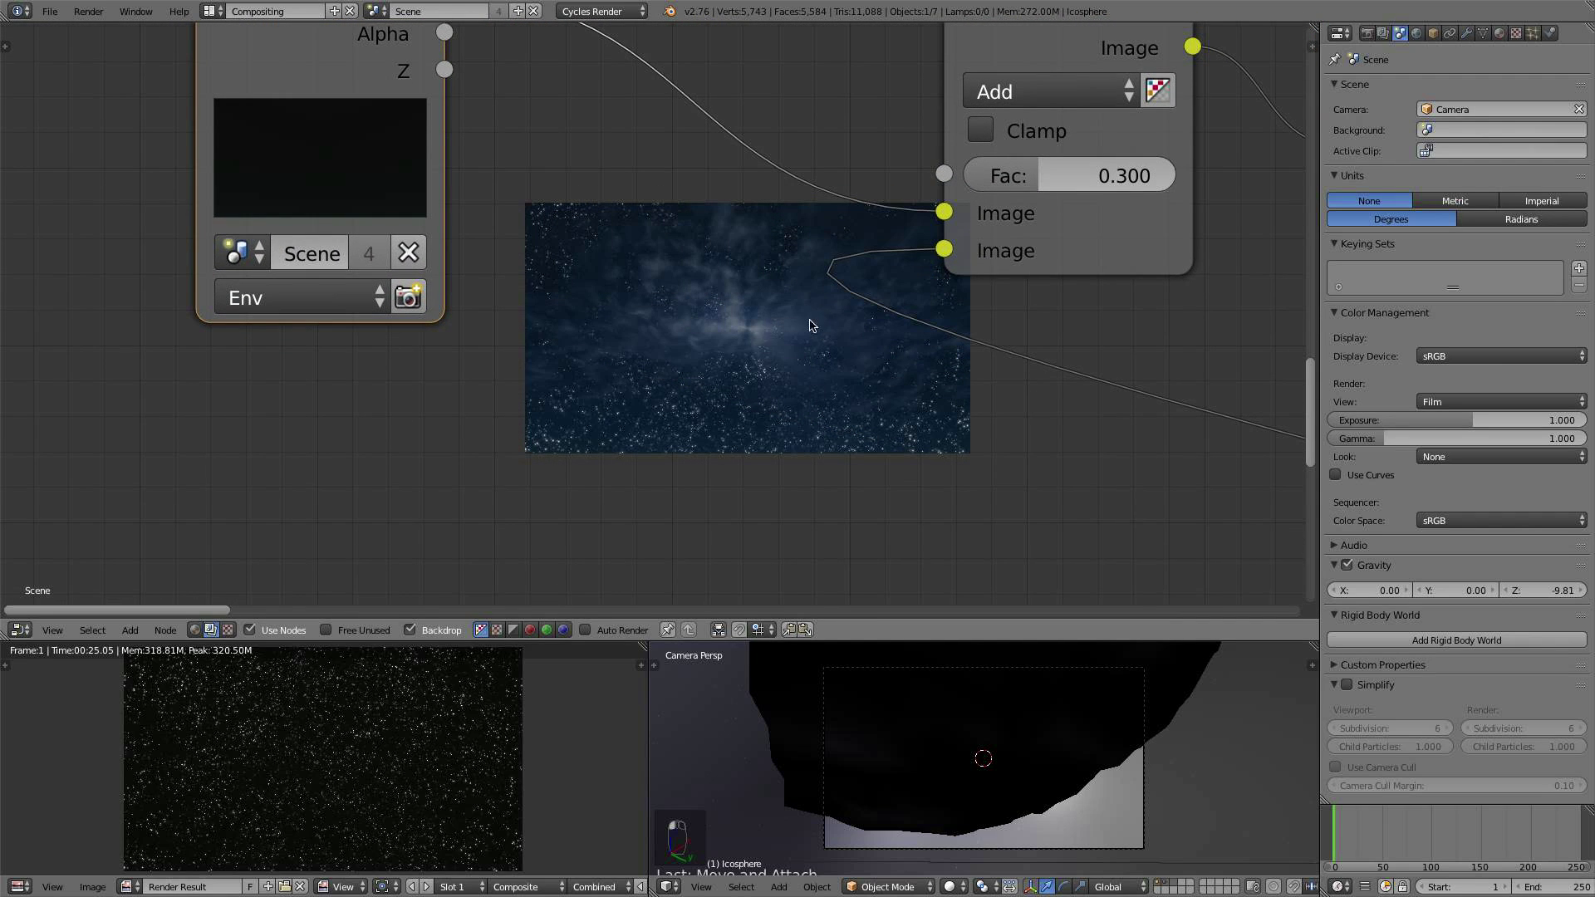
scroll(784, 342, "down", 7)
middle_click_drag(804, 390, 411, 487)
middle_click_drag(597, 417, 470, 481)
scroll(470, 482, "up", 6)
middle_click_drag(690, 383, 455, 441)
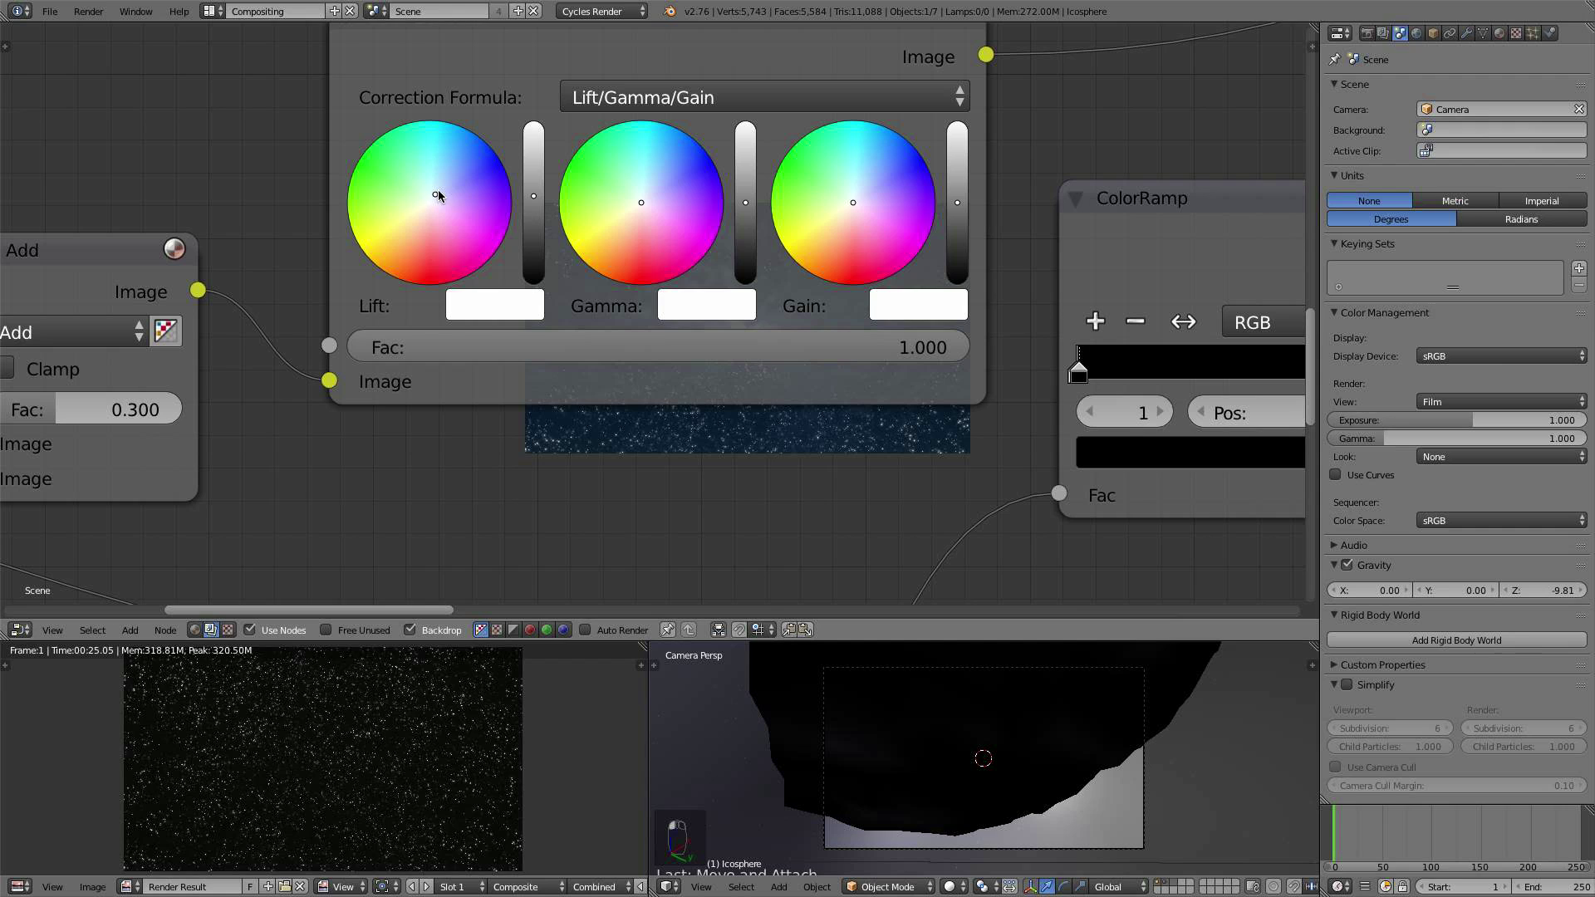
middle_click_drag(628, 509, 725, 182)
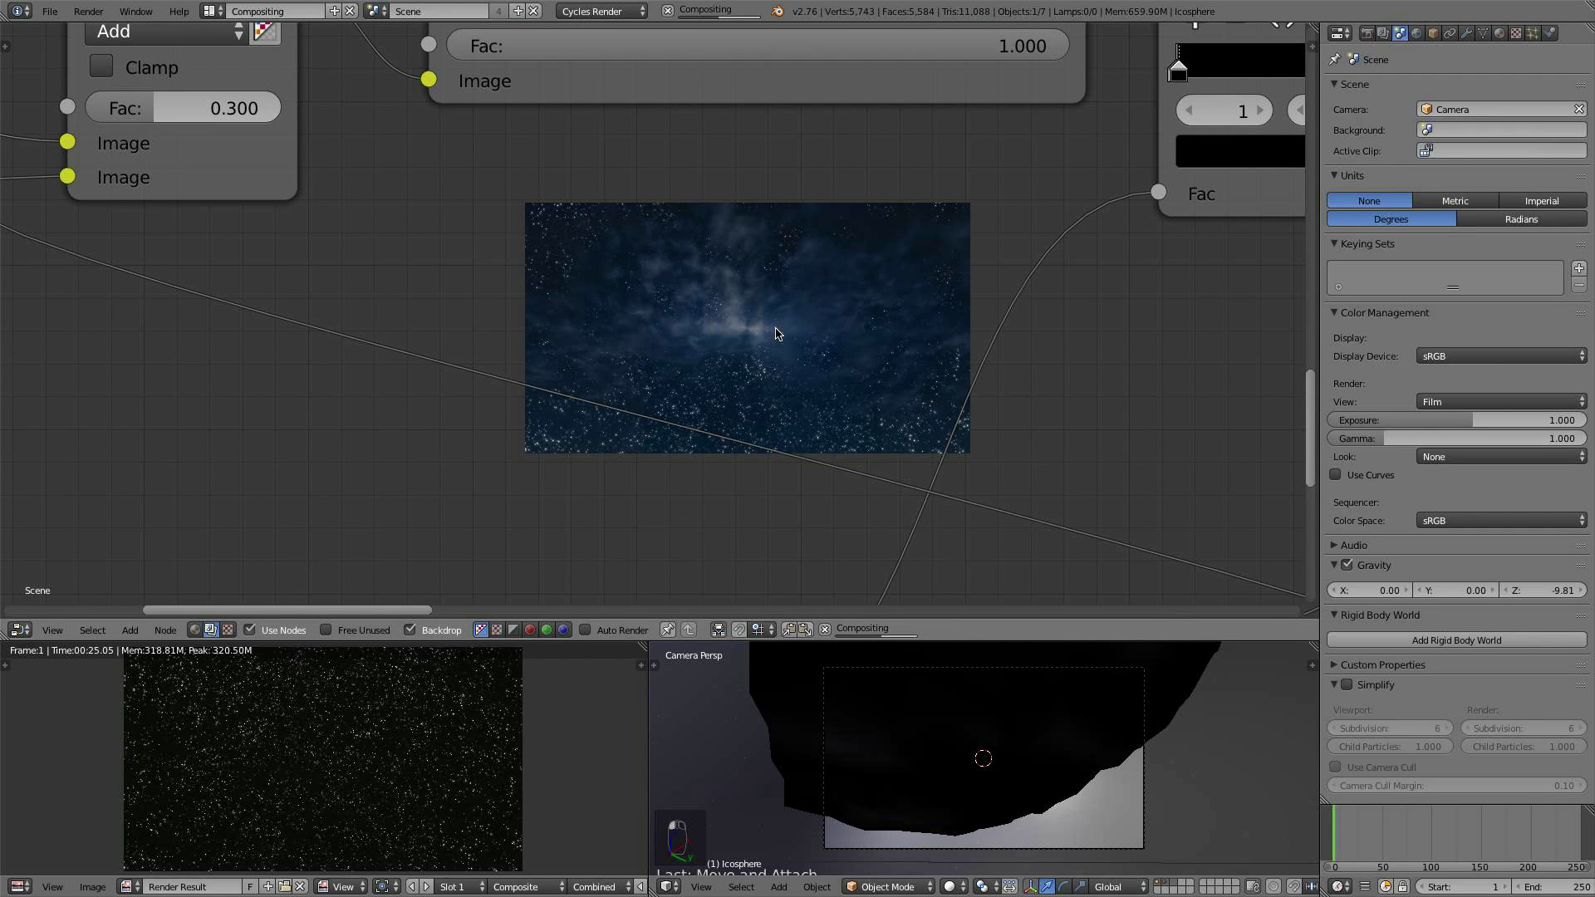
scroll(802, 231, "down", 1)
middle_click_drag(801, 243, 657, 279)
scroll(1046, 345, "down", 5)
middle_click_drag(1045, 344, 343, 274)
scroll(1016, 322, "down", 5)
scroll(1016, 323, "down", 3)
middle_click_drag(1004, 316, 513, 475)
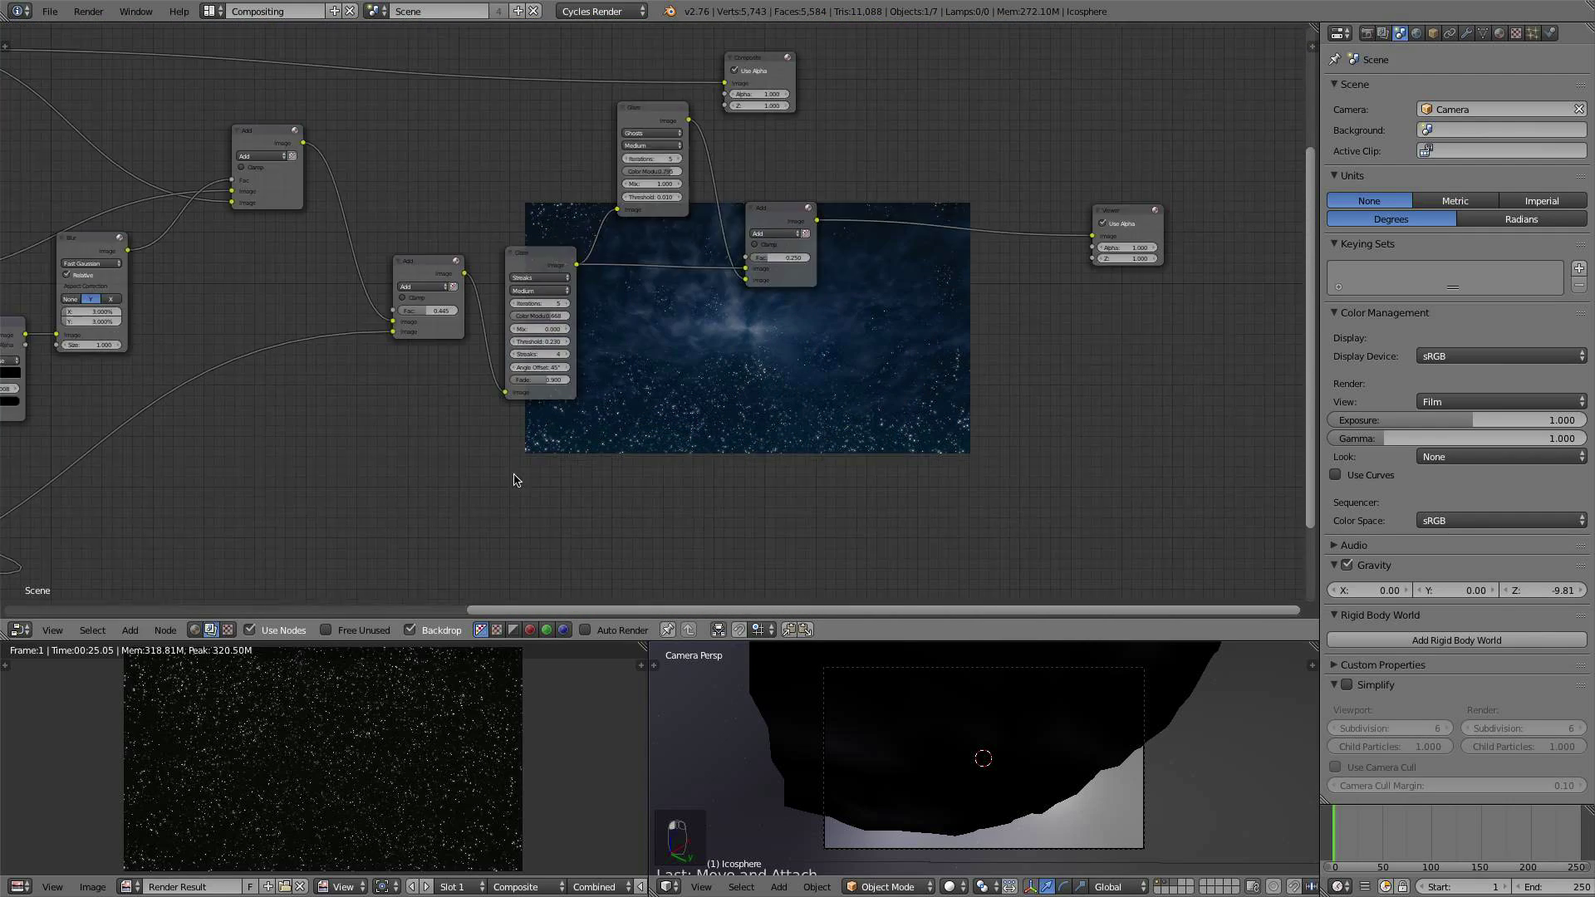
Step: Add a Color Balance node on the link between the last Add node and the Viewer node
middle_click_drag(829, 382, 452, 409)
scroll(454, 407, "up", 3)
key("shift+a")
mouse_move(540, 325)
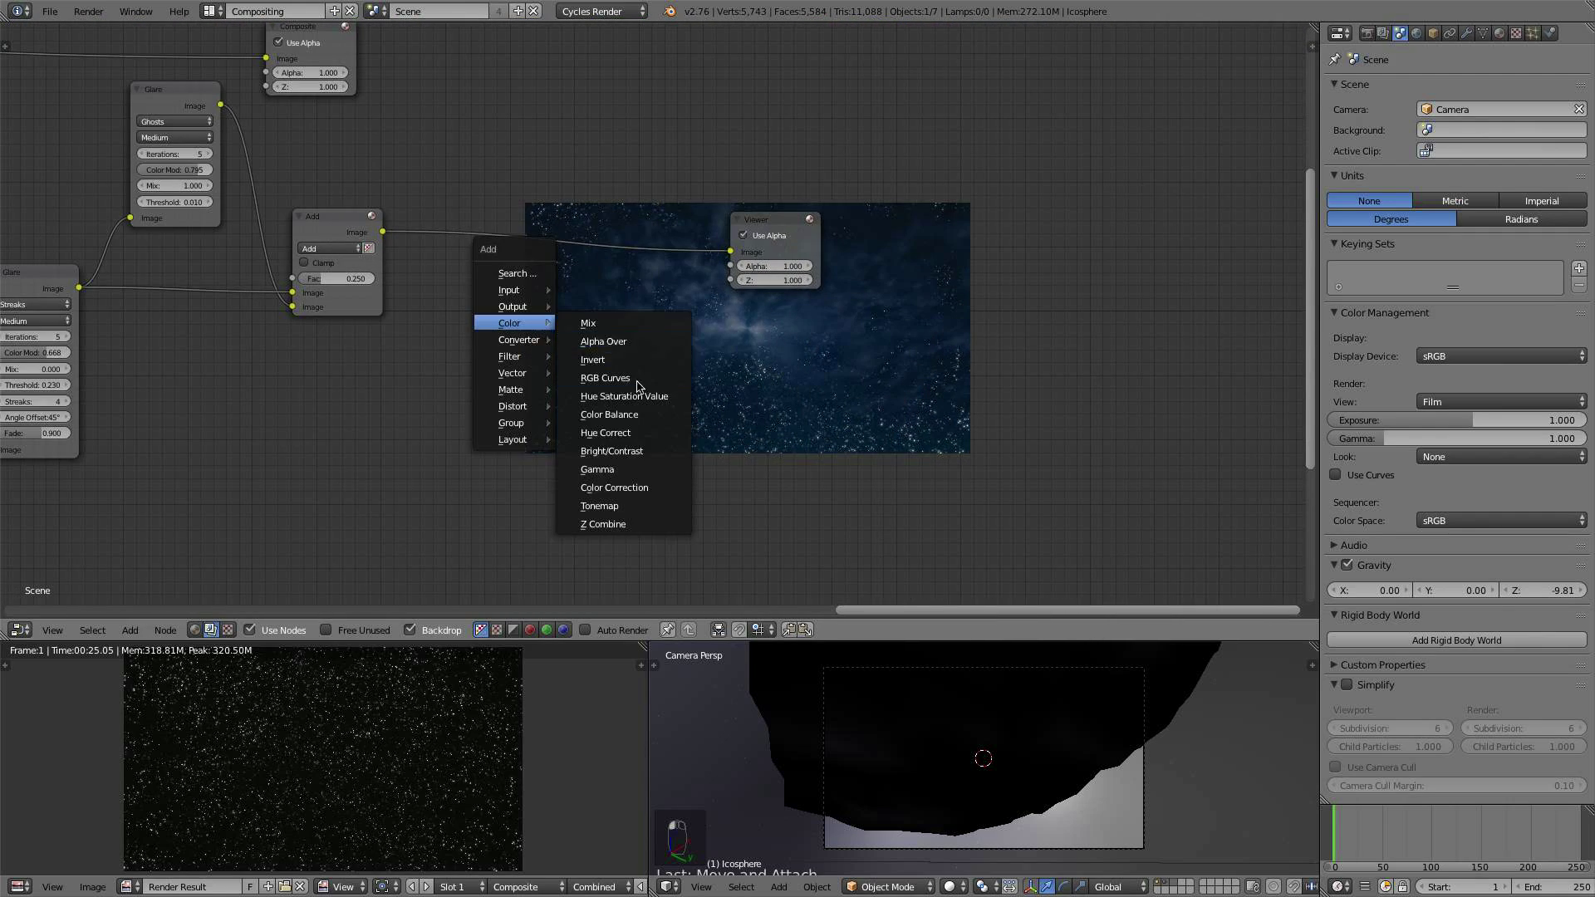
left_click(609, 414)
left_click(386, 187)
middle_click_drag(386, 187, 149, 209)
Step: Lower the gain brightness of the new Color Balance node slightly
scroll(405, 339, "up", 7)
middle_click_drag(455, 322, 626, 241)
scroll(526, 204, "up", 2)
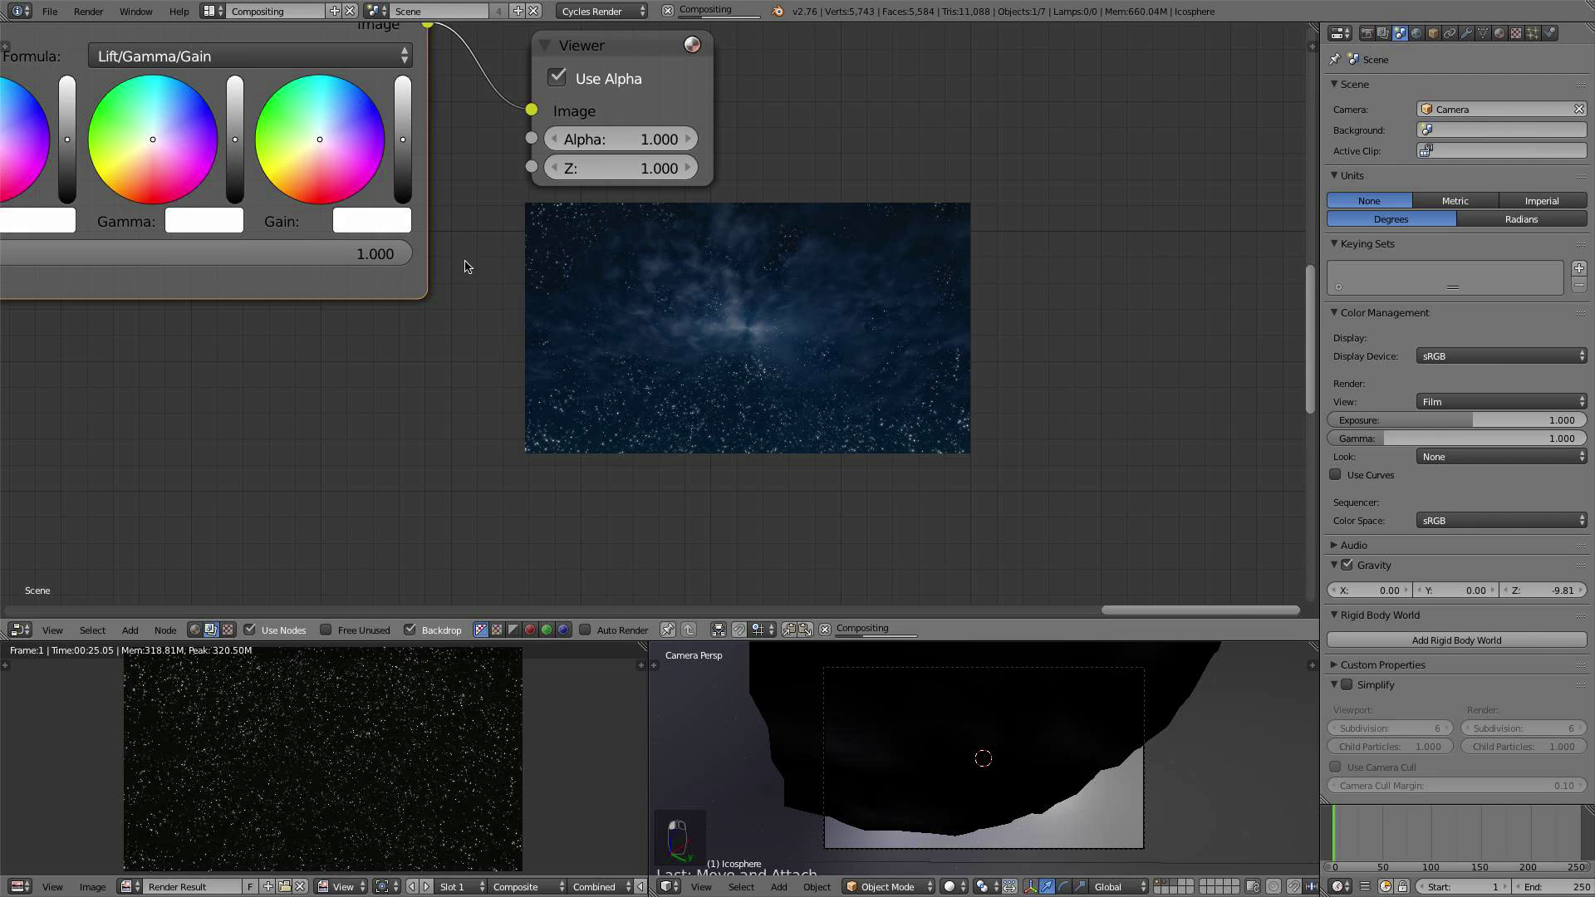
scroll(466, 264, "down", 1)
middle_click_drag(438, 241, 538, 237)
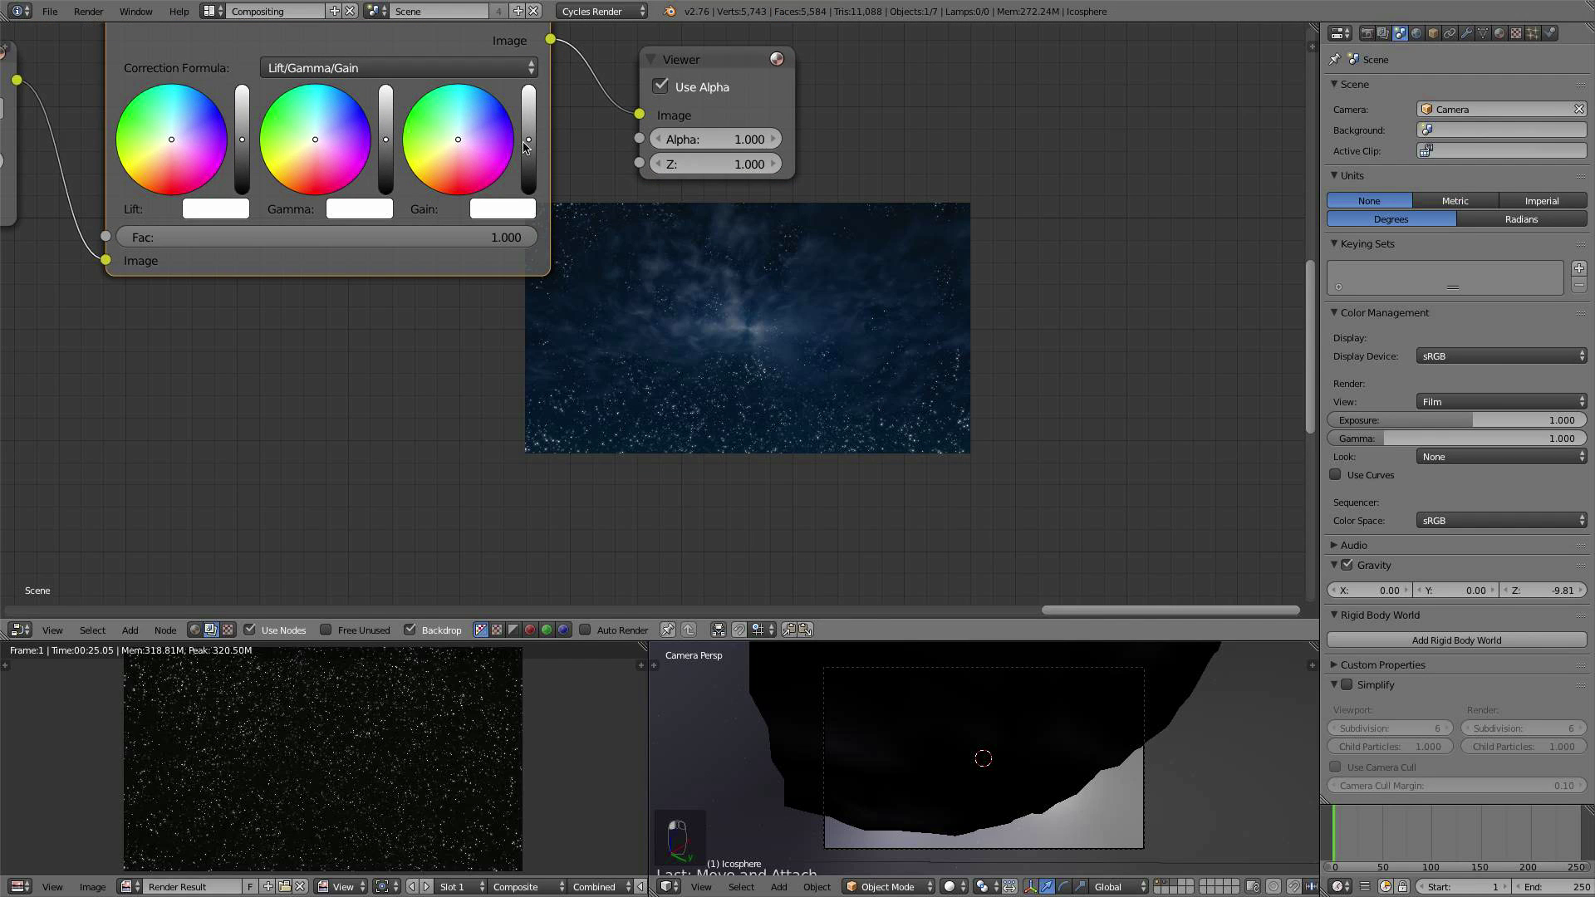
left_click_drag(528, 139, 529, 143)
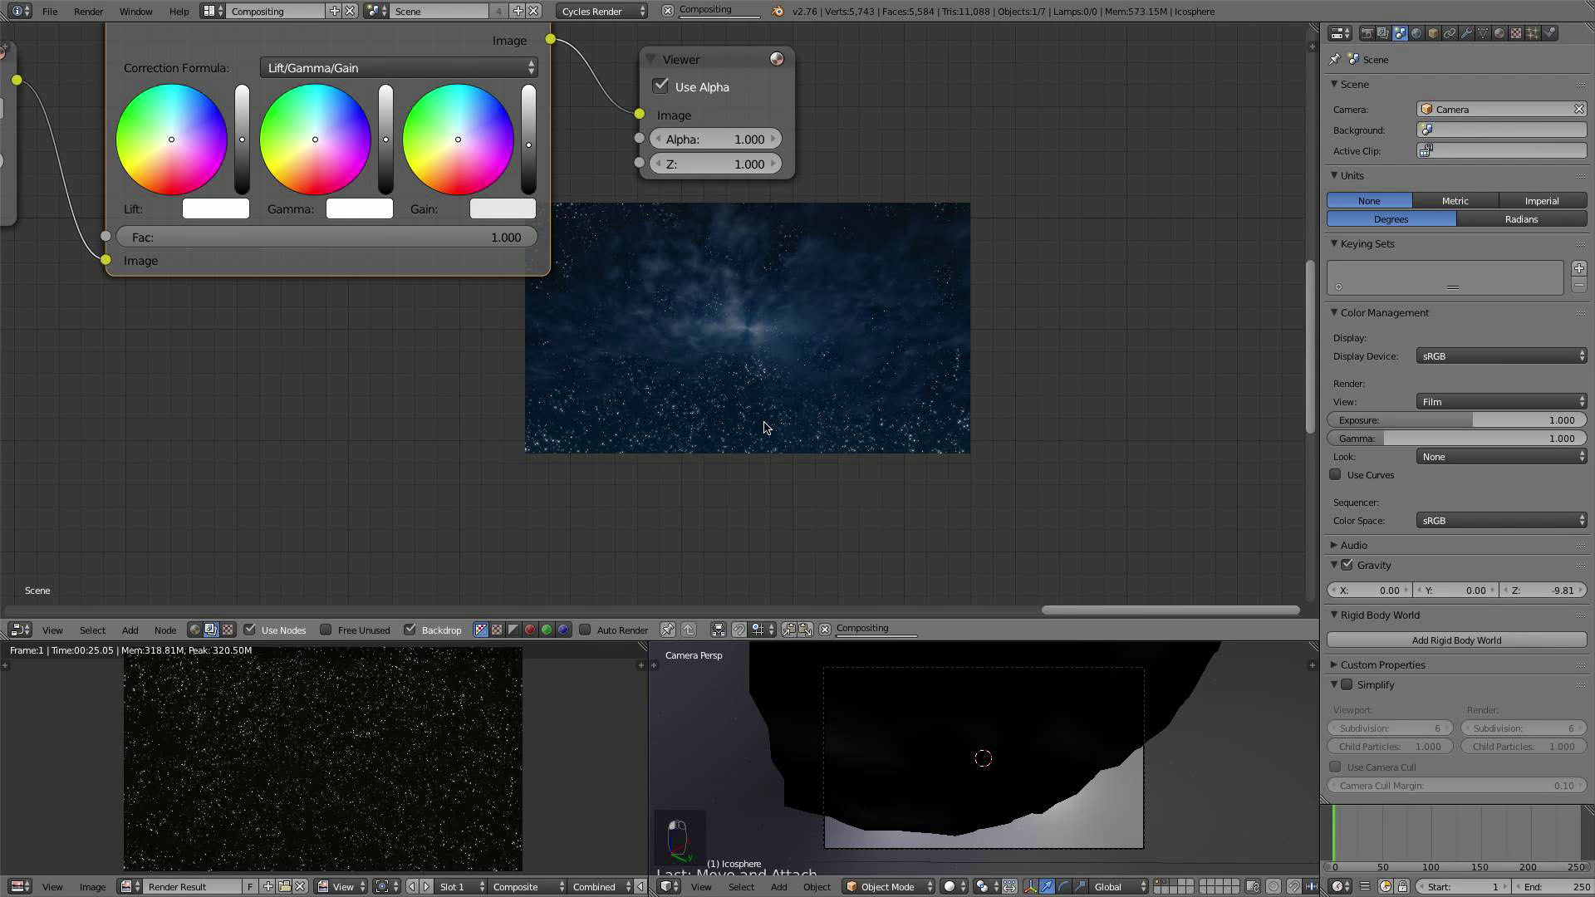
scroll(765, 427, "up", 1)
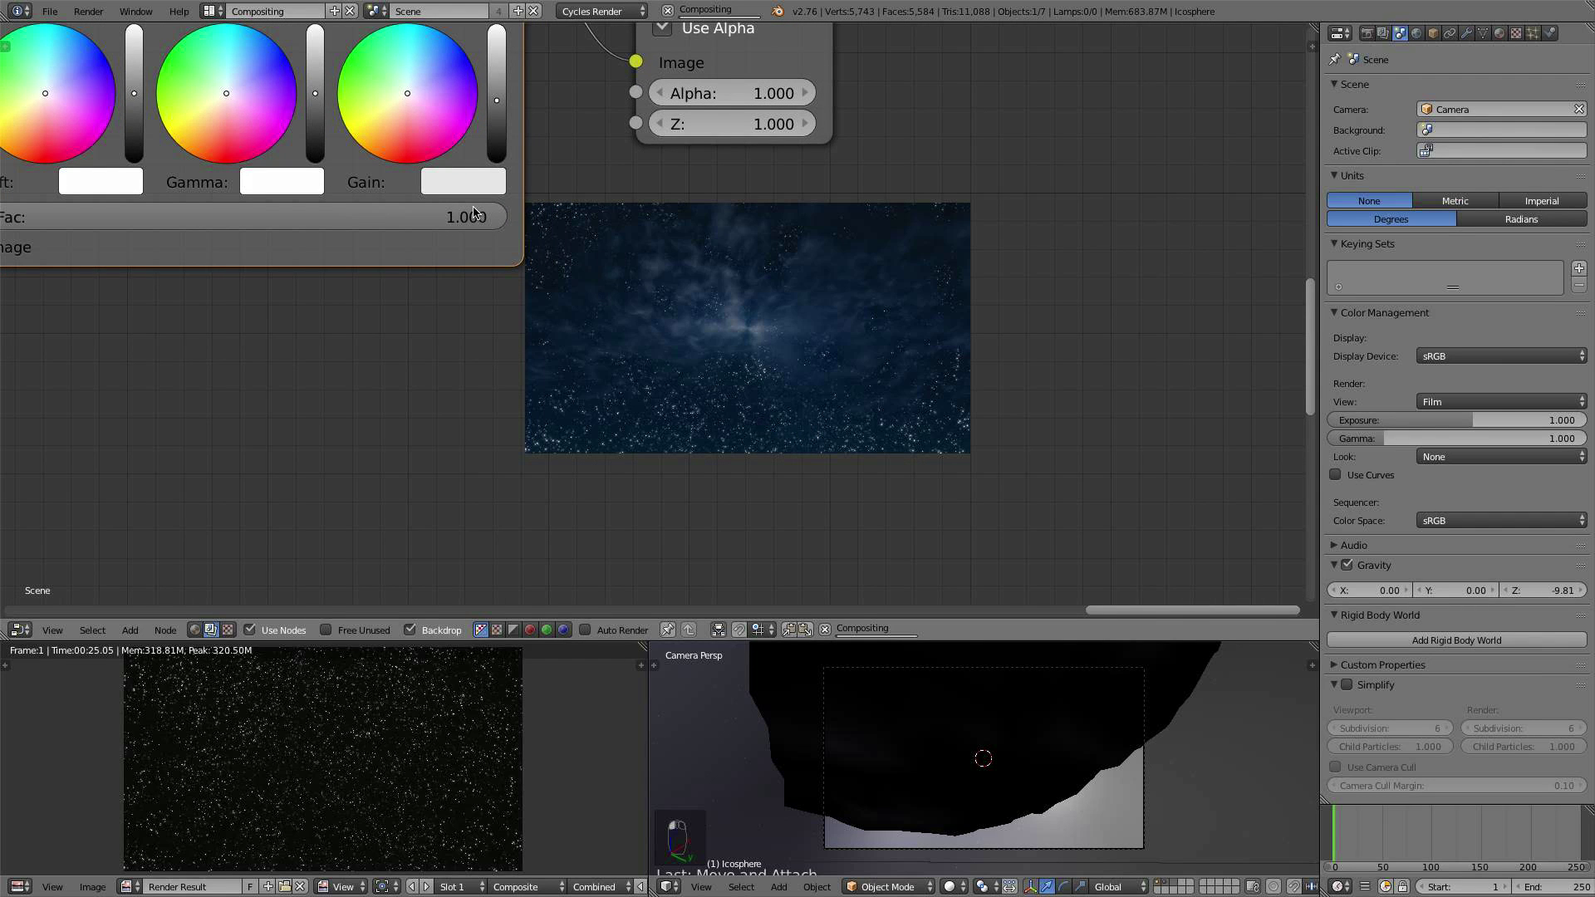
Step: Raise the gamma brightness of the final Color Balance node slightly and check the result on an enlarged backdrop
left_click(323, 99)
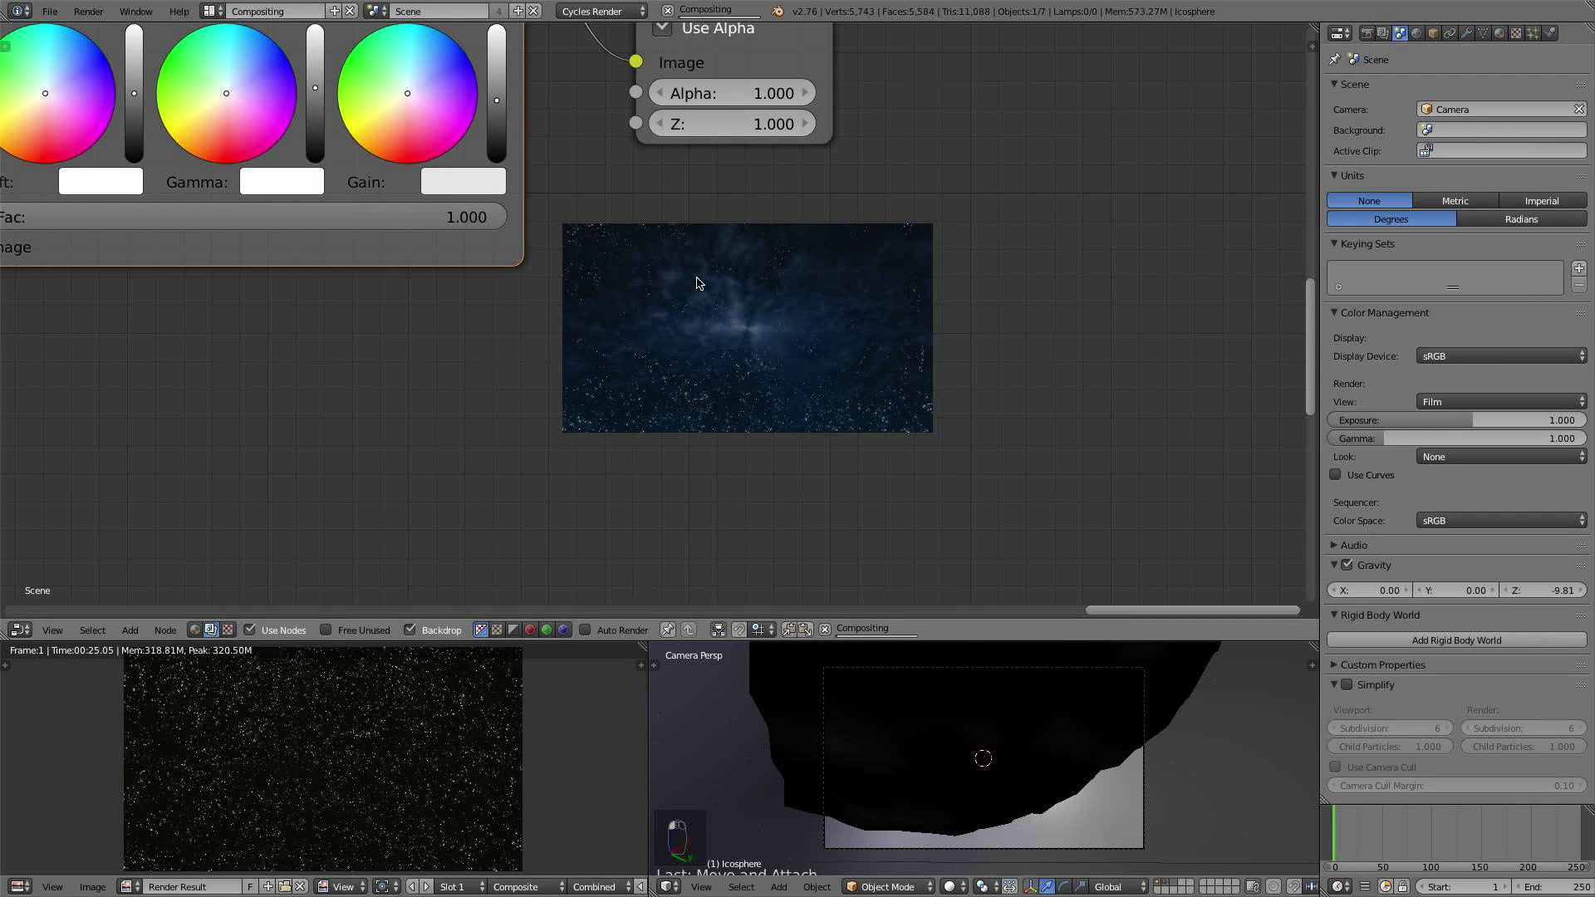
key("alt+v")
key("alt+v")
key("alt+v")
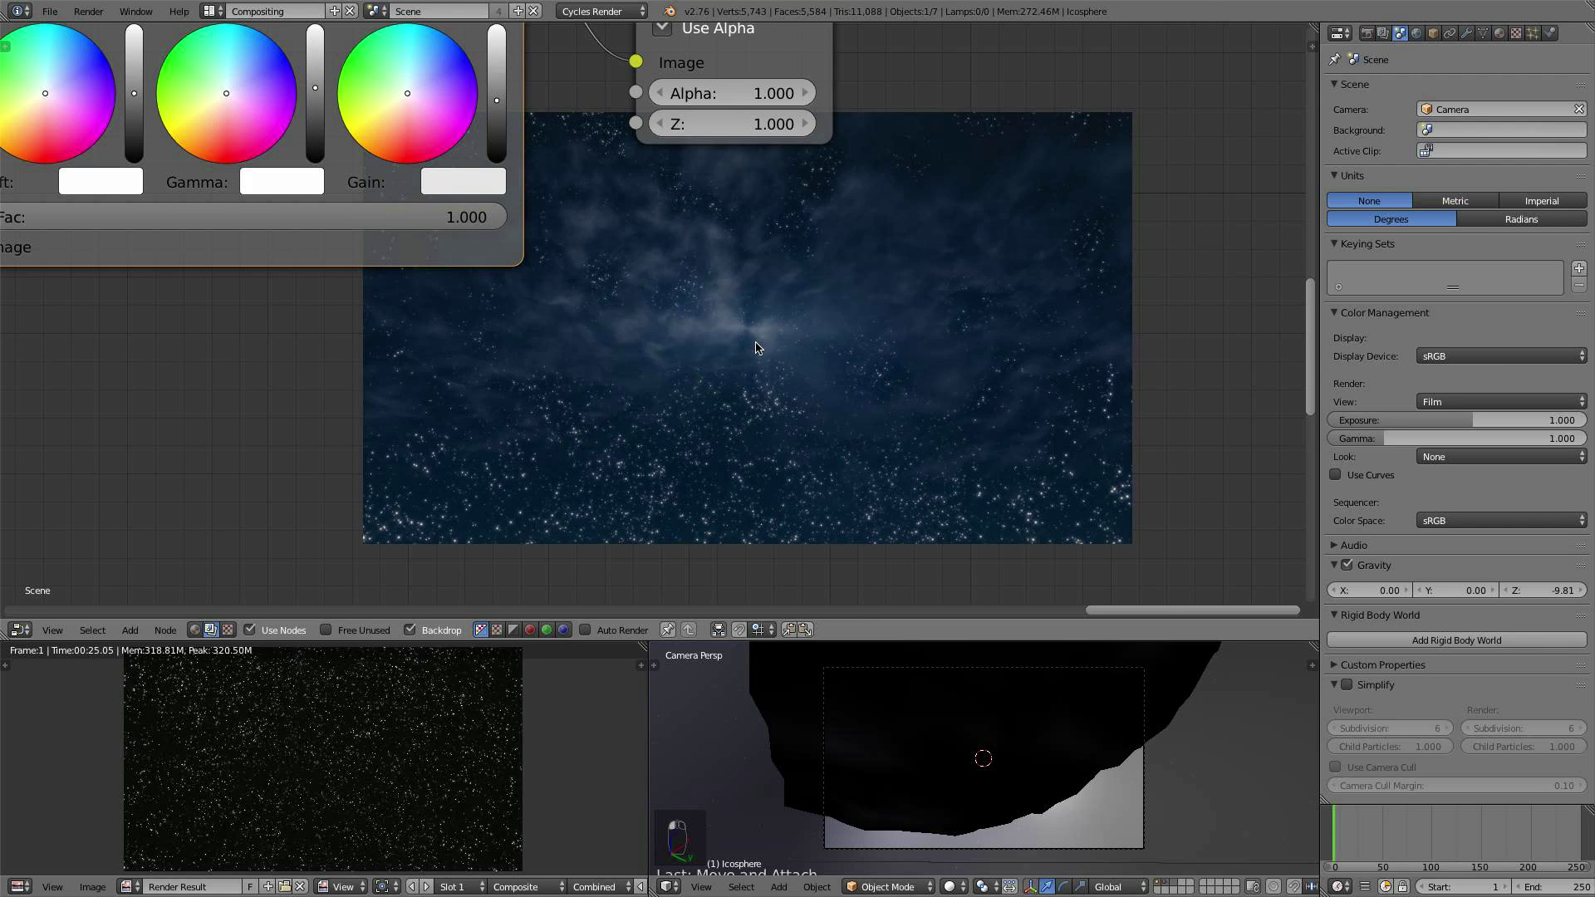
scroll(752, 310, "down", 4)
middle_click_drag(752, 310, 658, 226)
key("v")
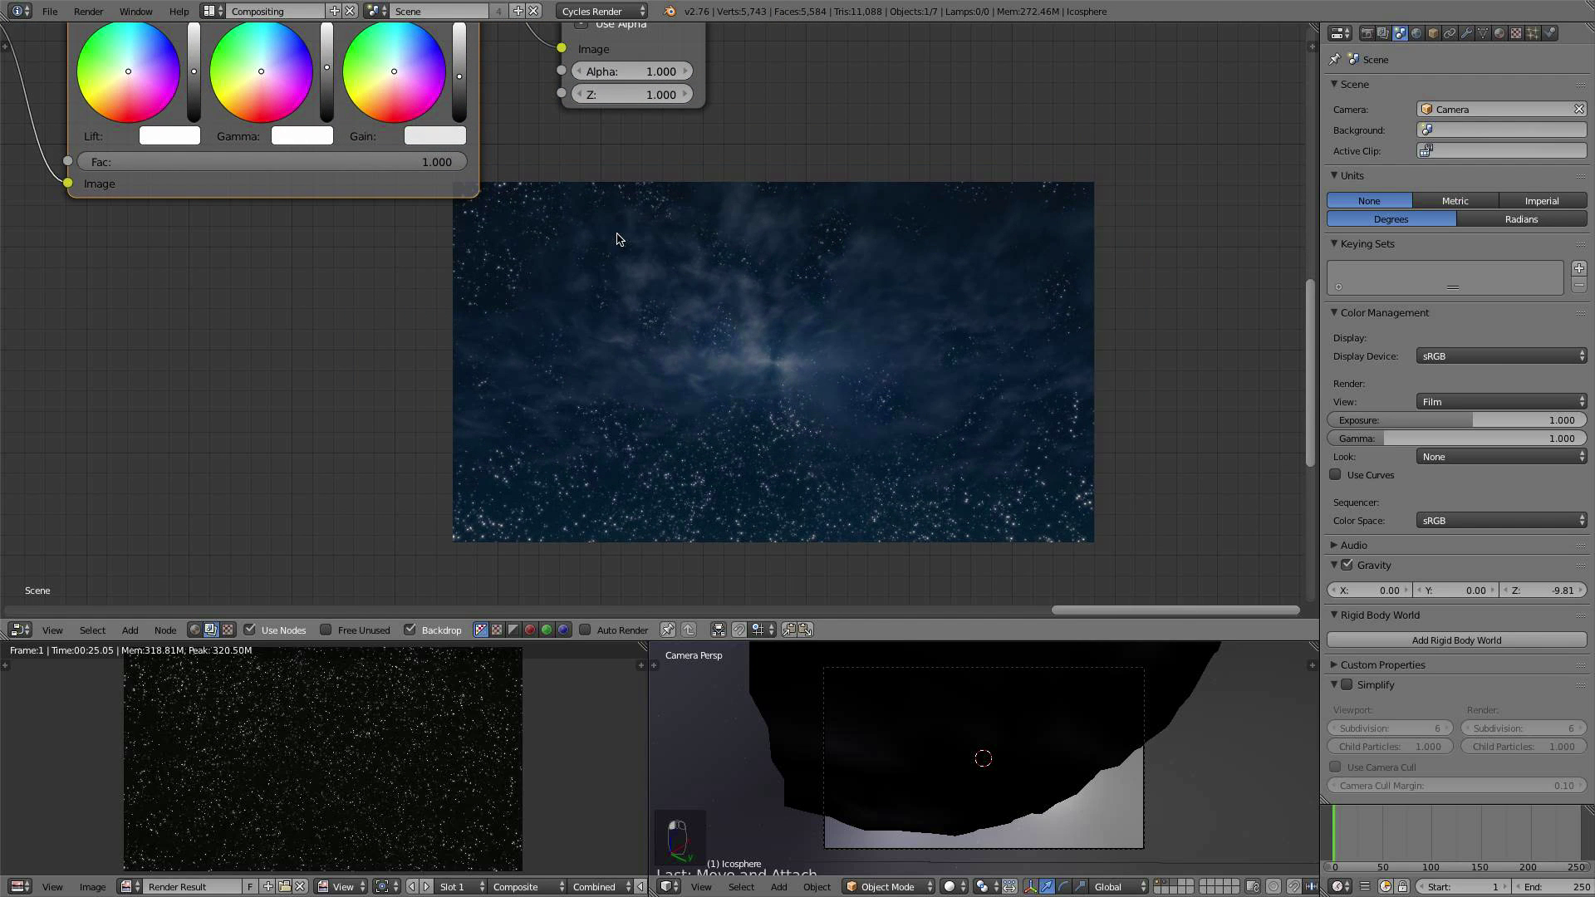
Step: Tint the gain of the final Color Balance node slightly towards a warm orange
scroll(565, 271, "up", 4)
middle_click_drag(525, 166, 646, 395)
scroll(623, 374, "up", 4)
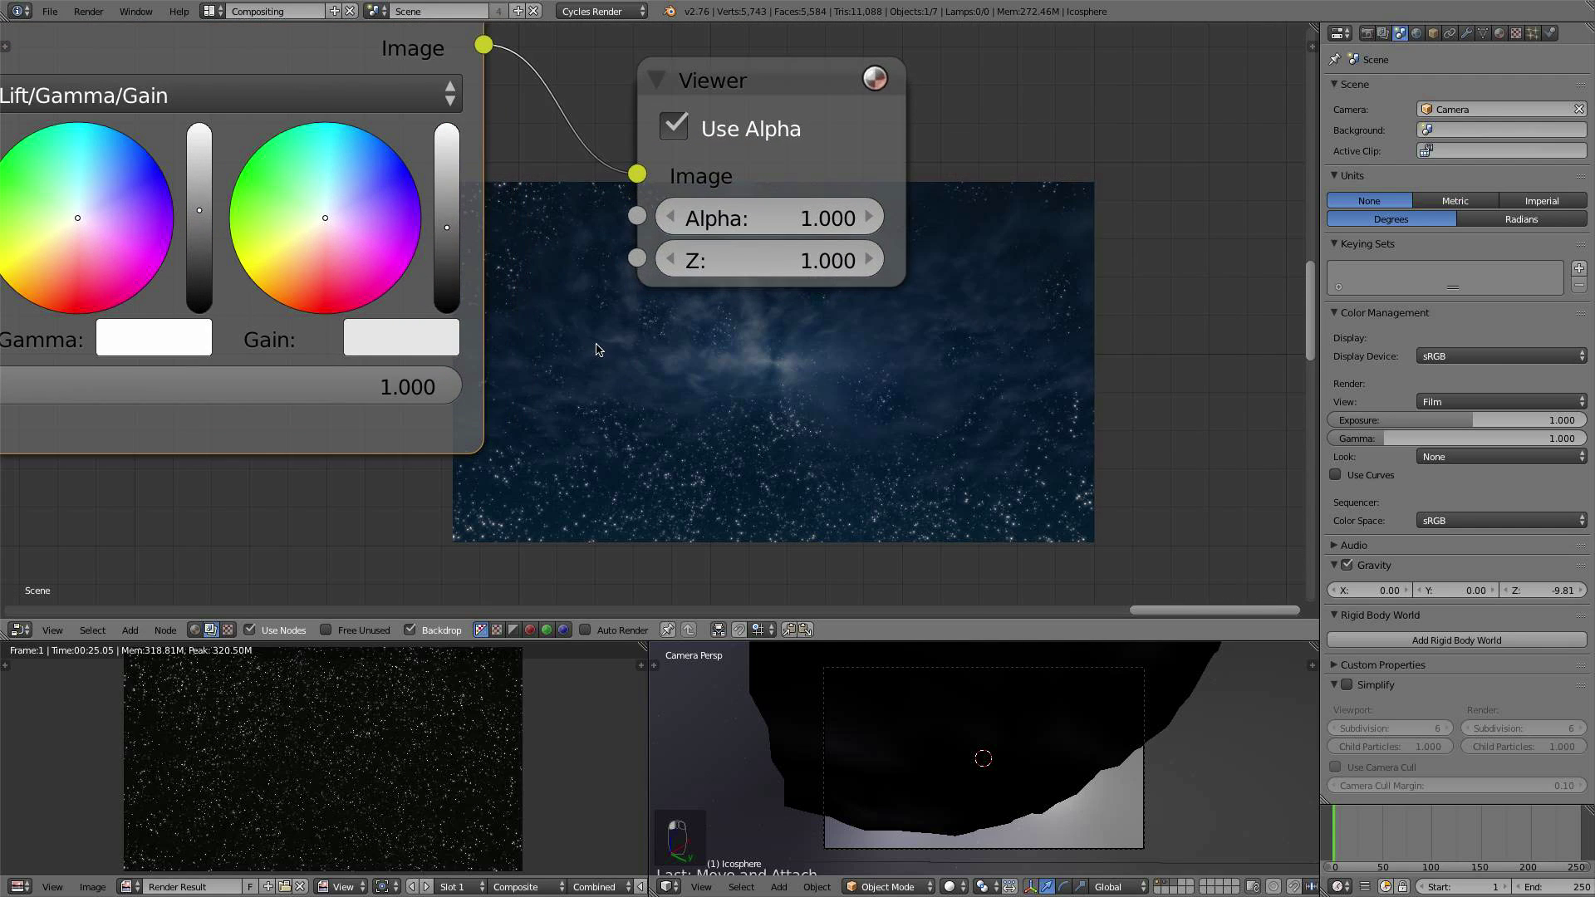
middle_click_drag(587, 340, 717, 387)
left_click_drag(456, 274, 452, 276)
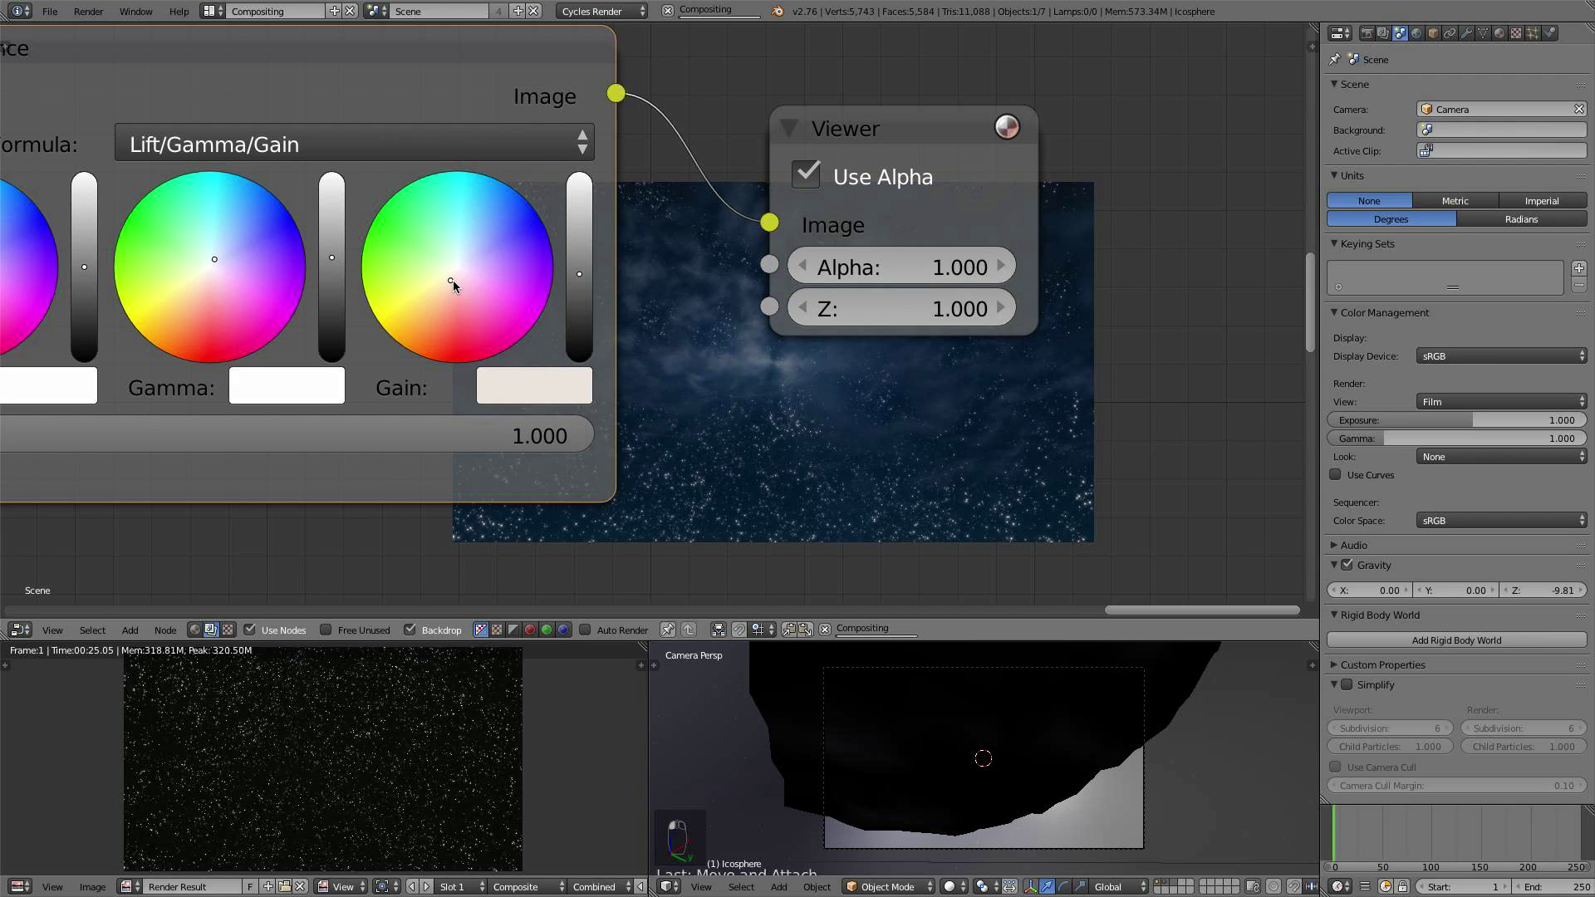
middle_click_drag(726, 356, 486, 77)
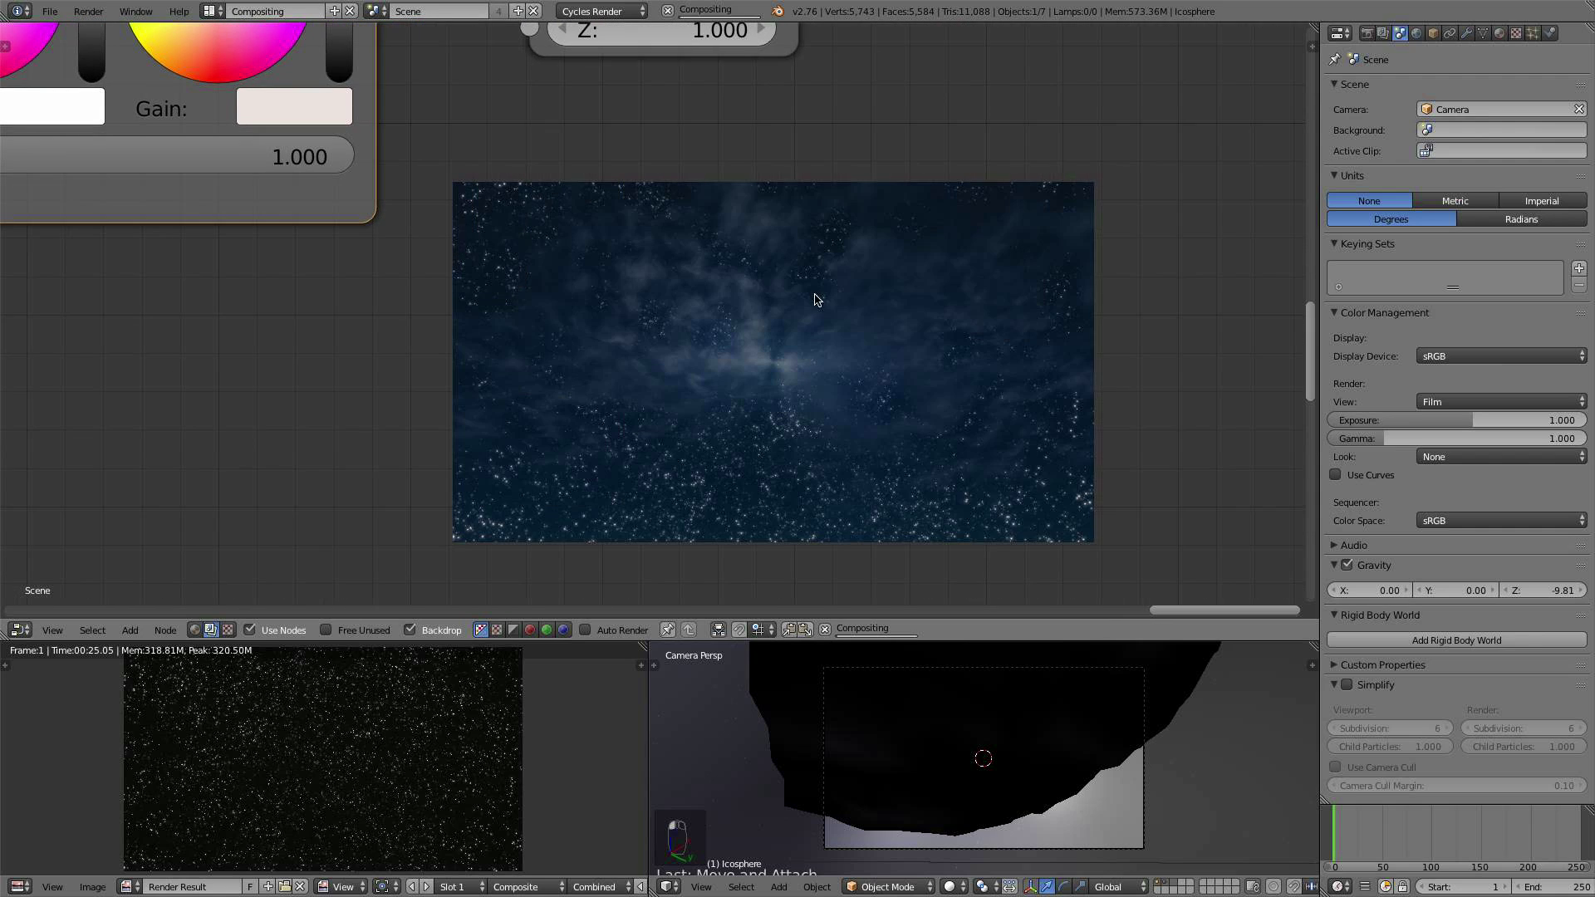
key("alt+v")
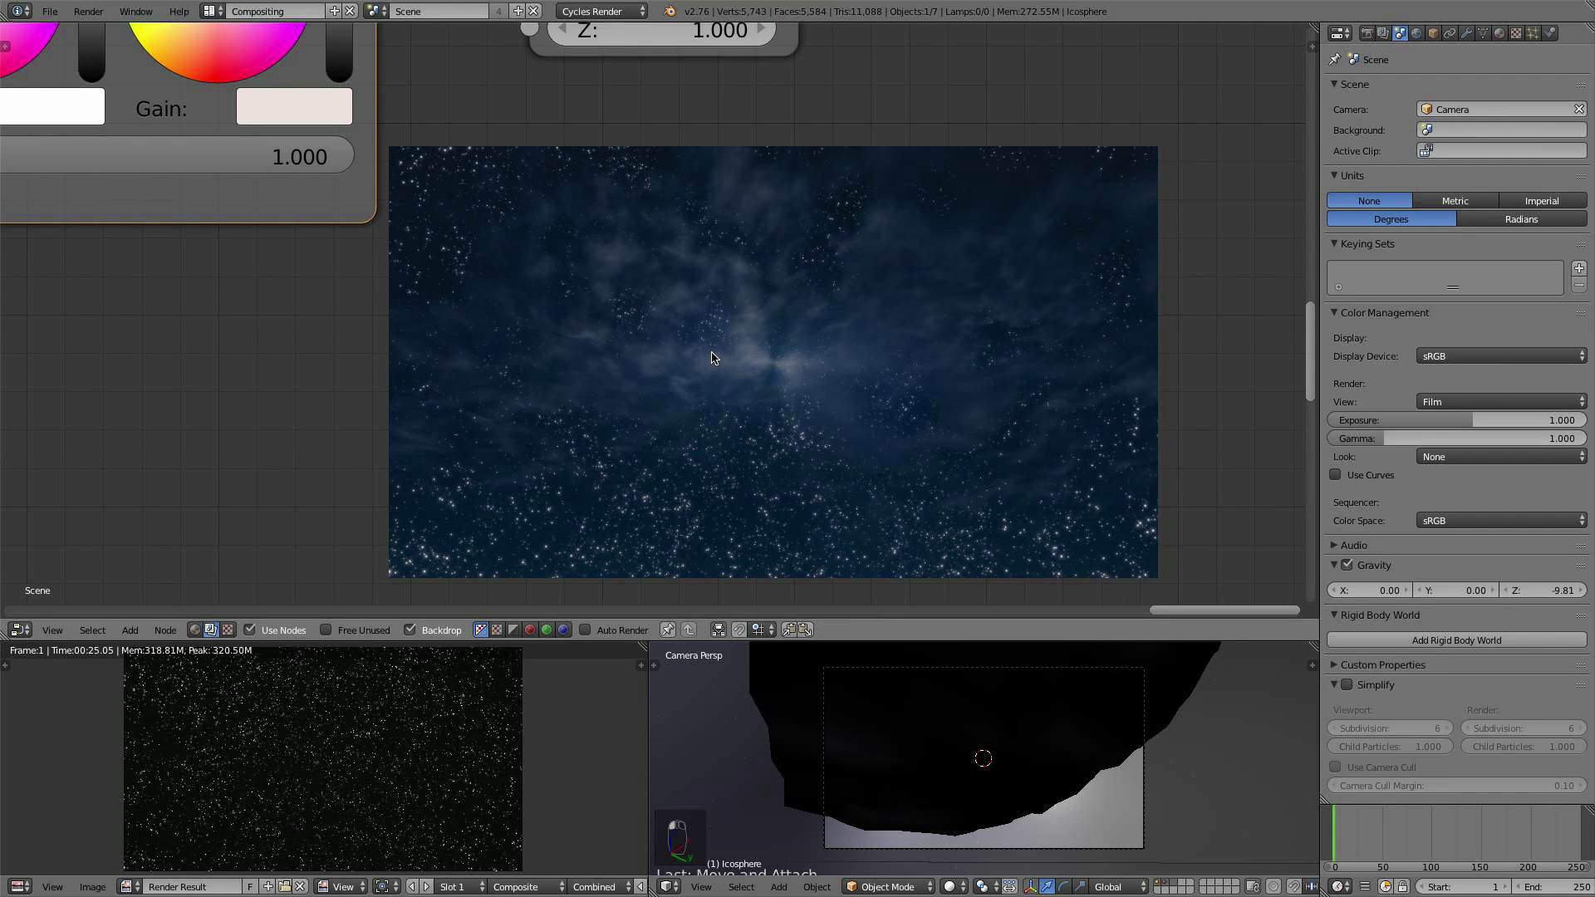
Step: Push the final Color Balance node's gain tint a little further towards red-orange and reposition the backdrop to check it
scroll(532, 278, "down", 2)
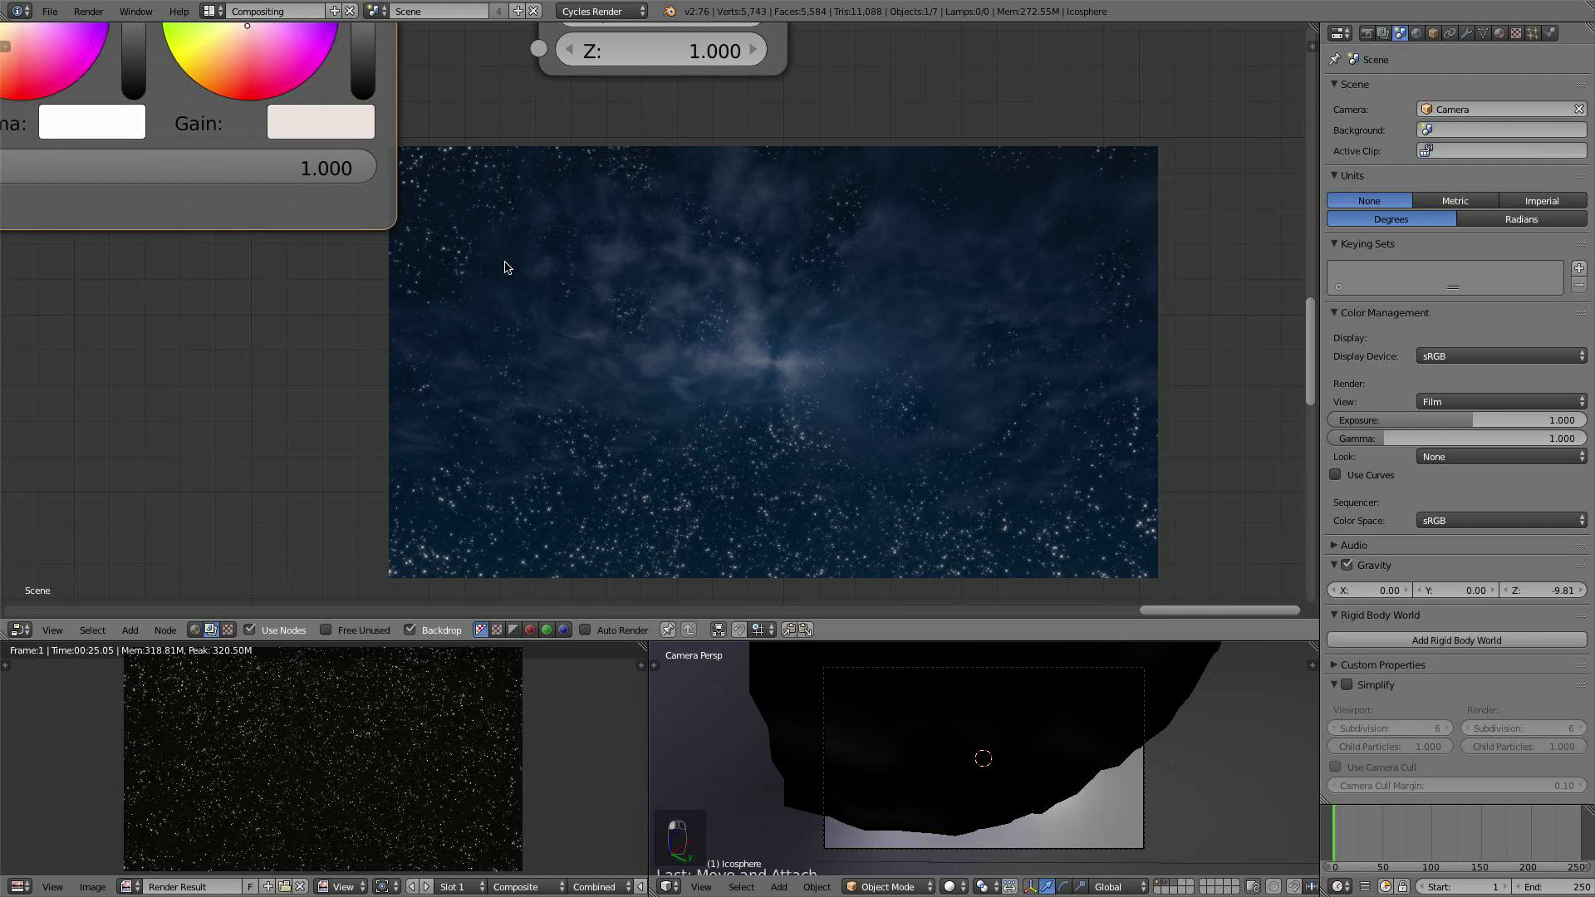
middle_click_drag(505, 267, 599, 361)
left_click_drag(367, 143, 368, 147)
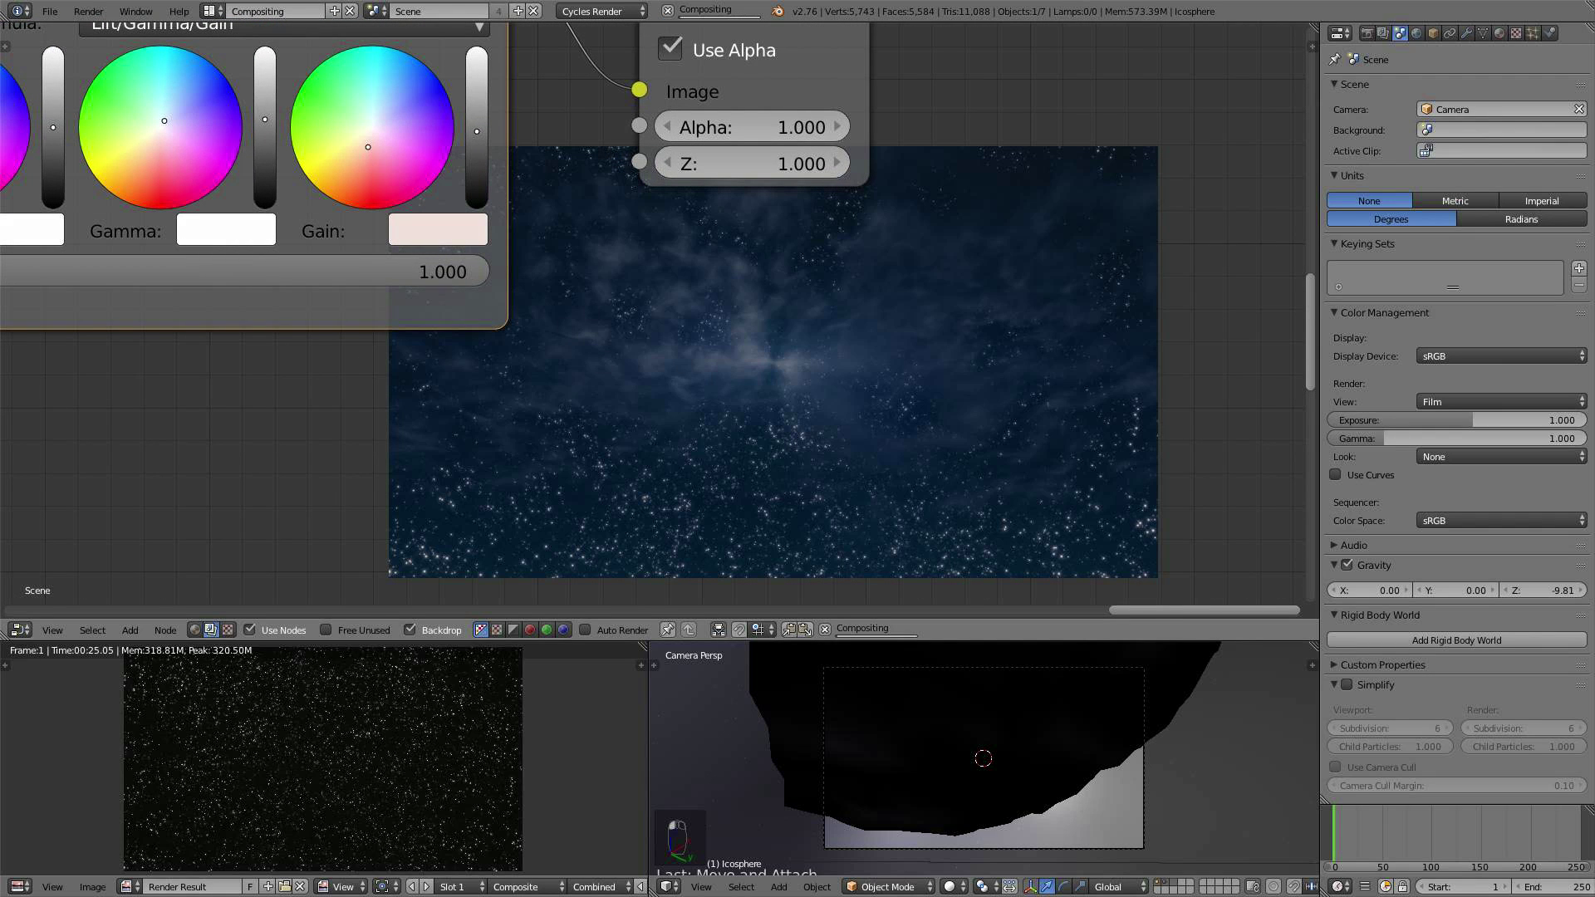
scroll(845, 436, "down", 1)
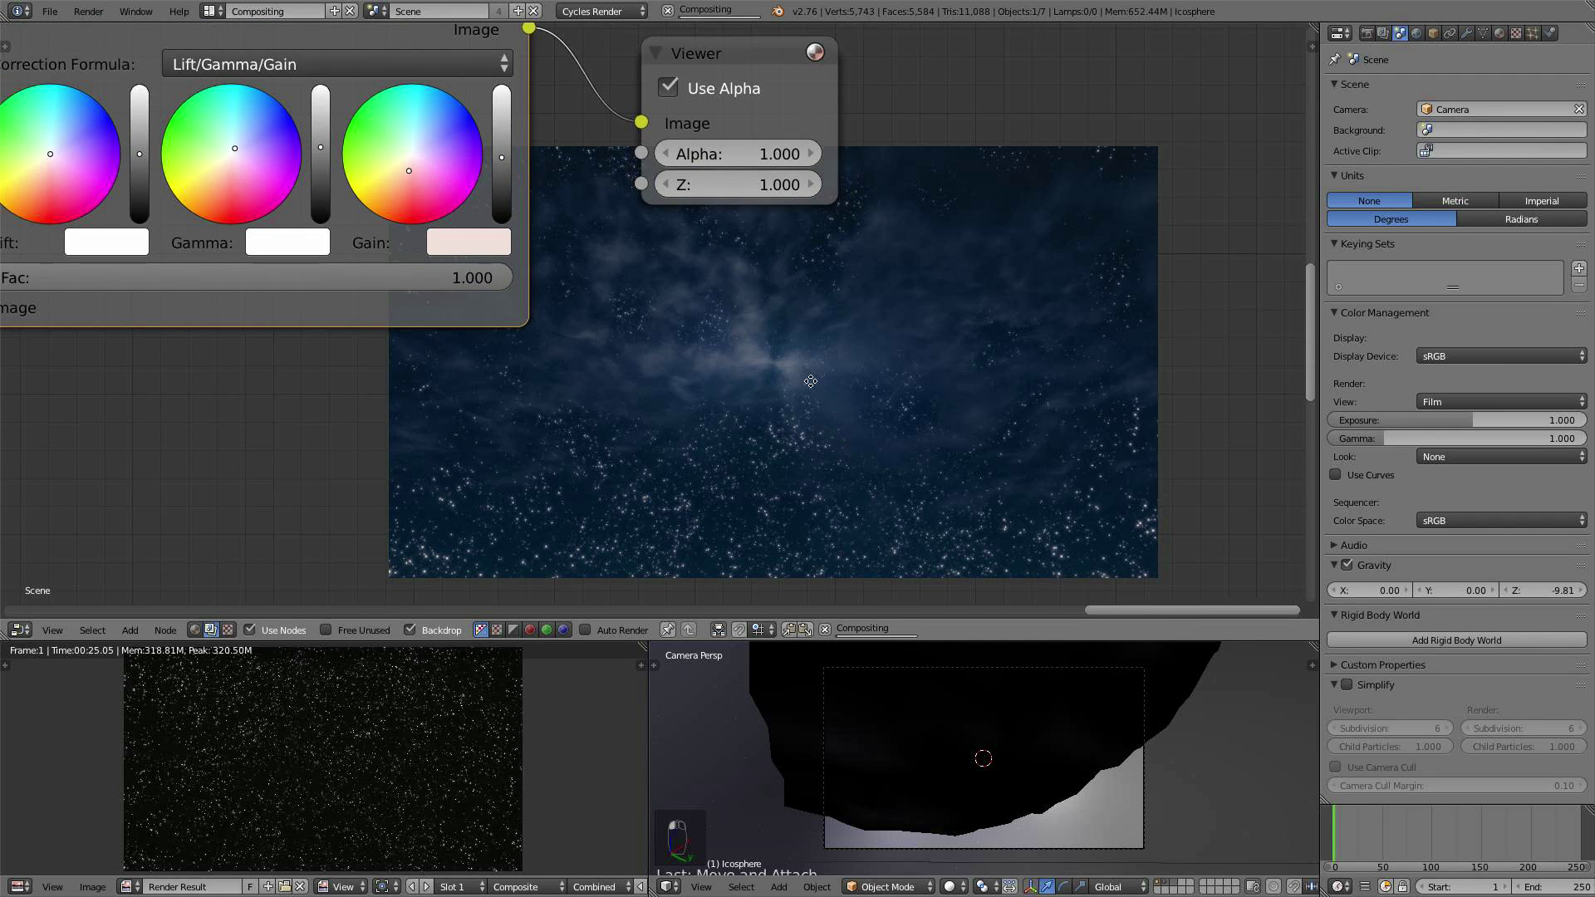
middle_click_drag(806, 378, 729, 249)
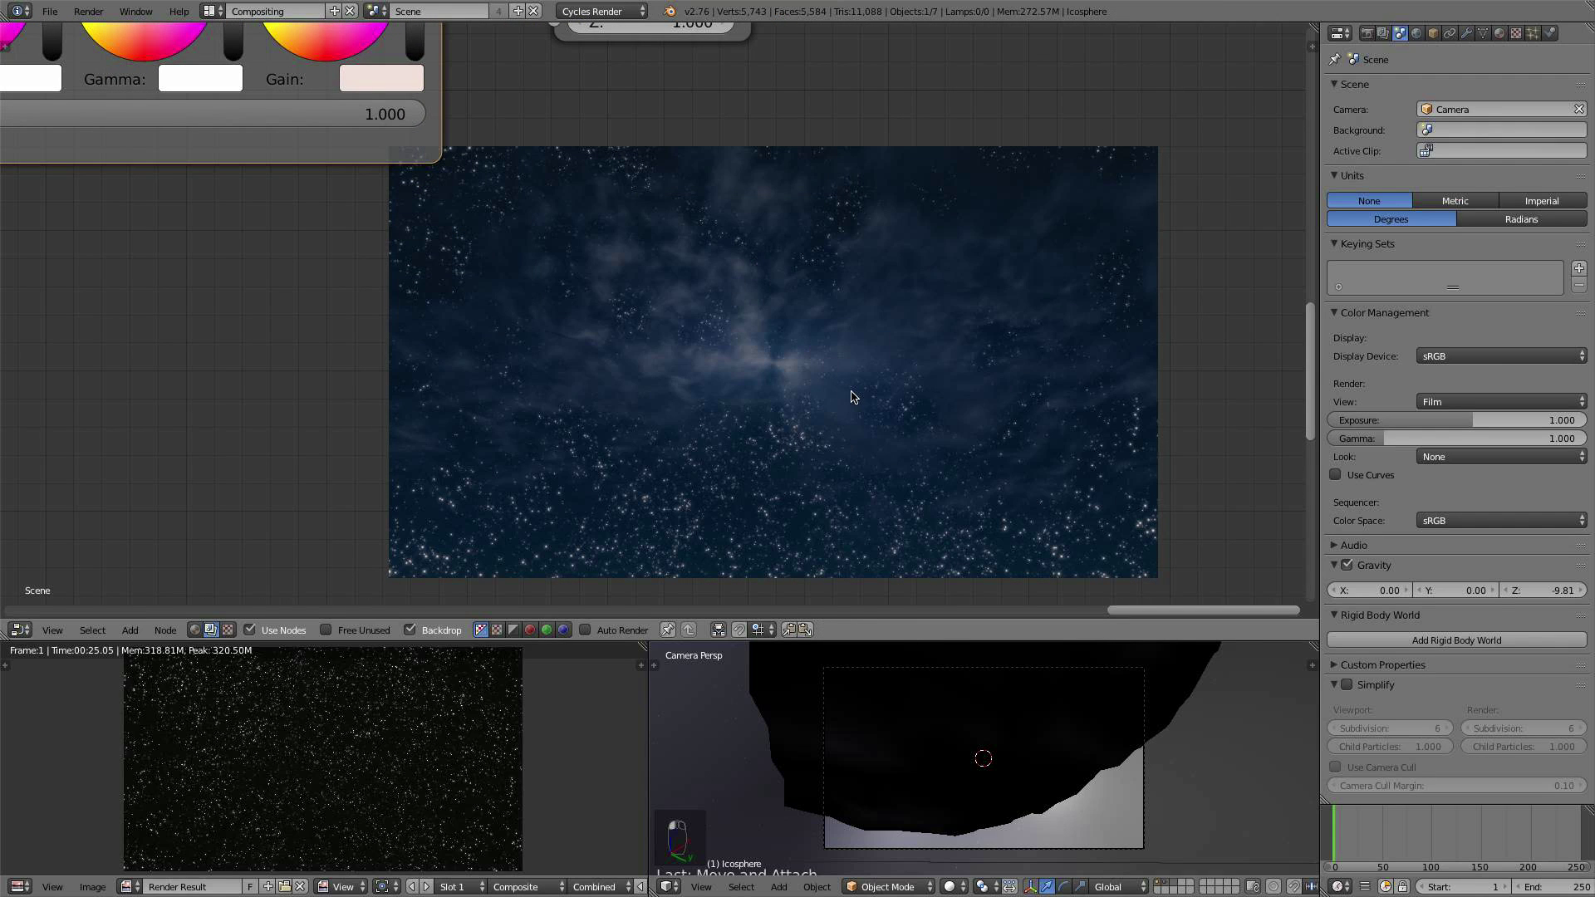
middle_click_drag(845, 421, 654, 278, "alt")
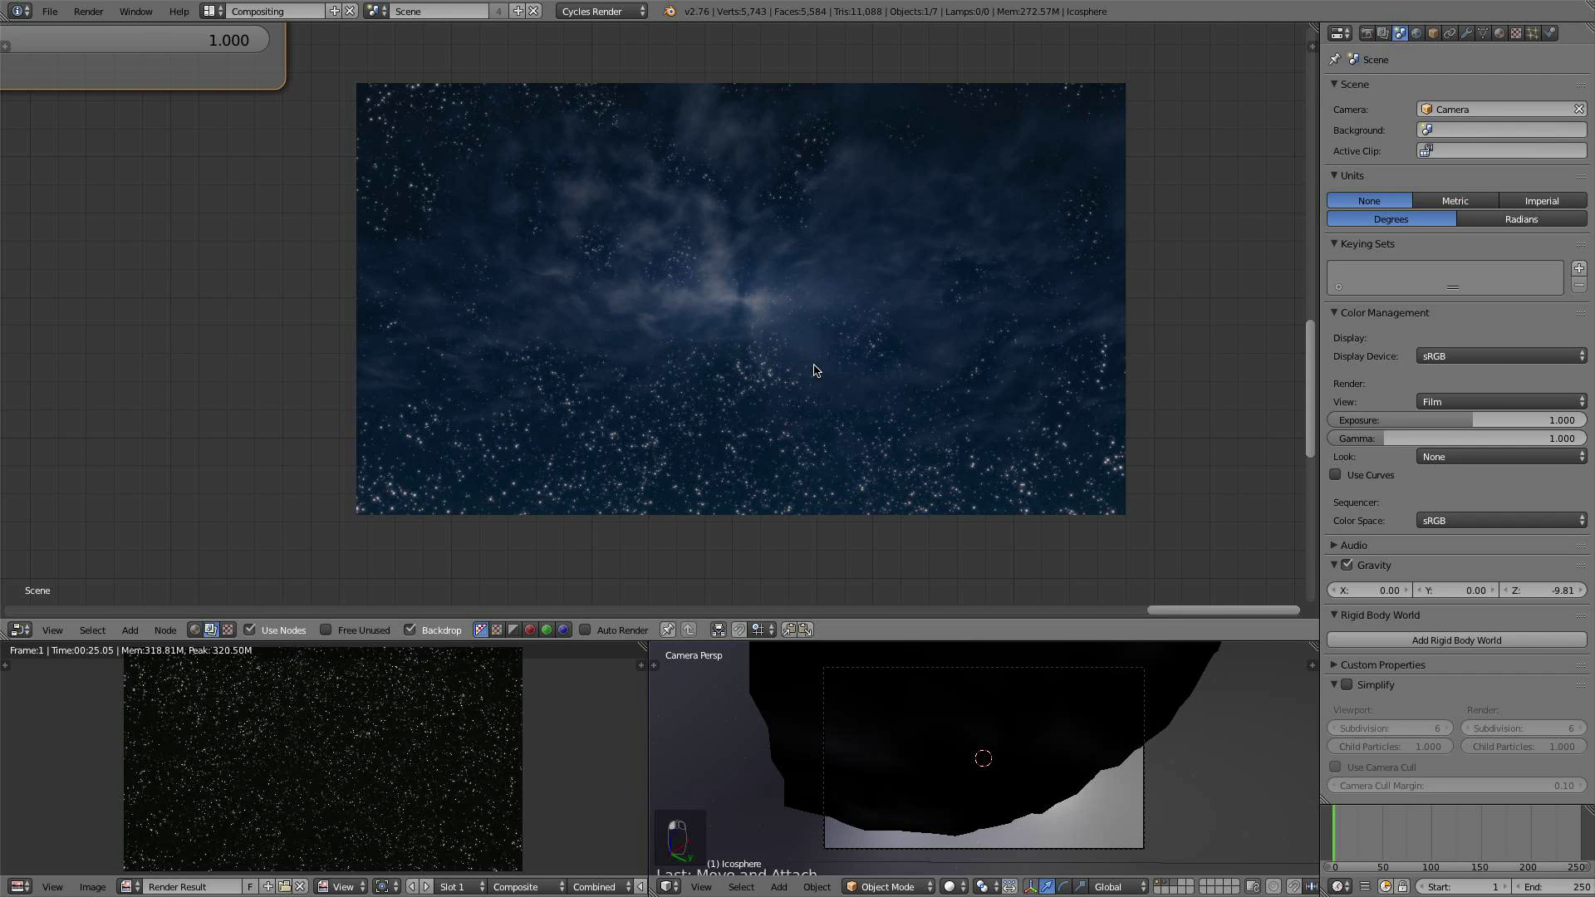
Step: Examine the stars, clouds and central glow of the composite closely on the enlarged backdrop
scroll(814, 386, "up", 1)
key("alt+v")
key("alt+v")
key("alt+v")
key("alt+v")
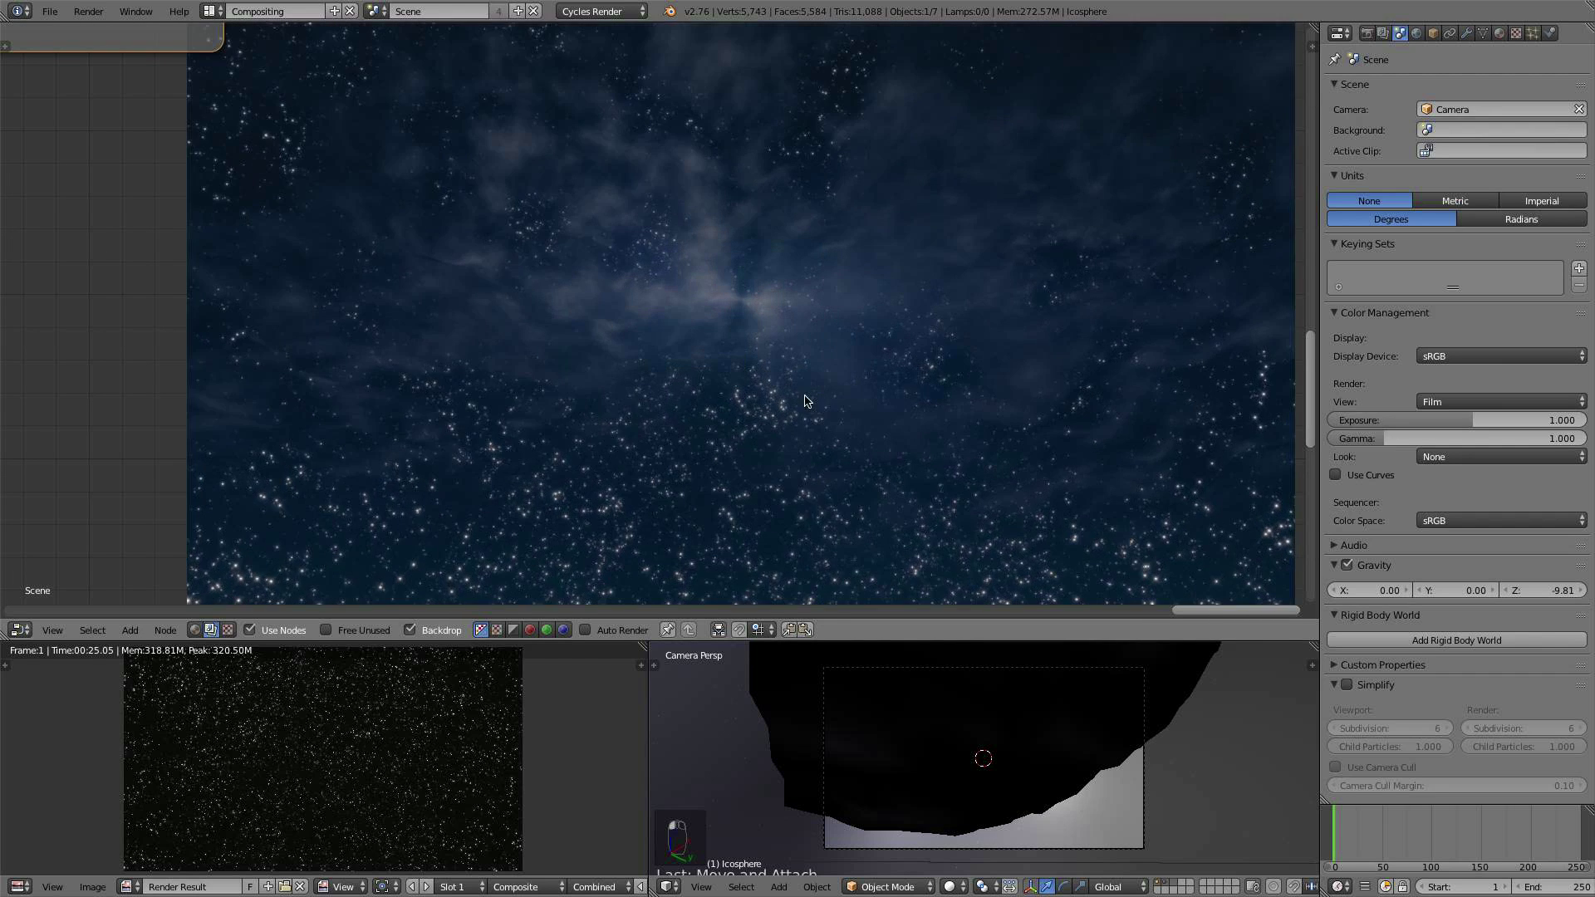
middle_click_drag(761, 451, 1020, 424, "alt")
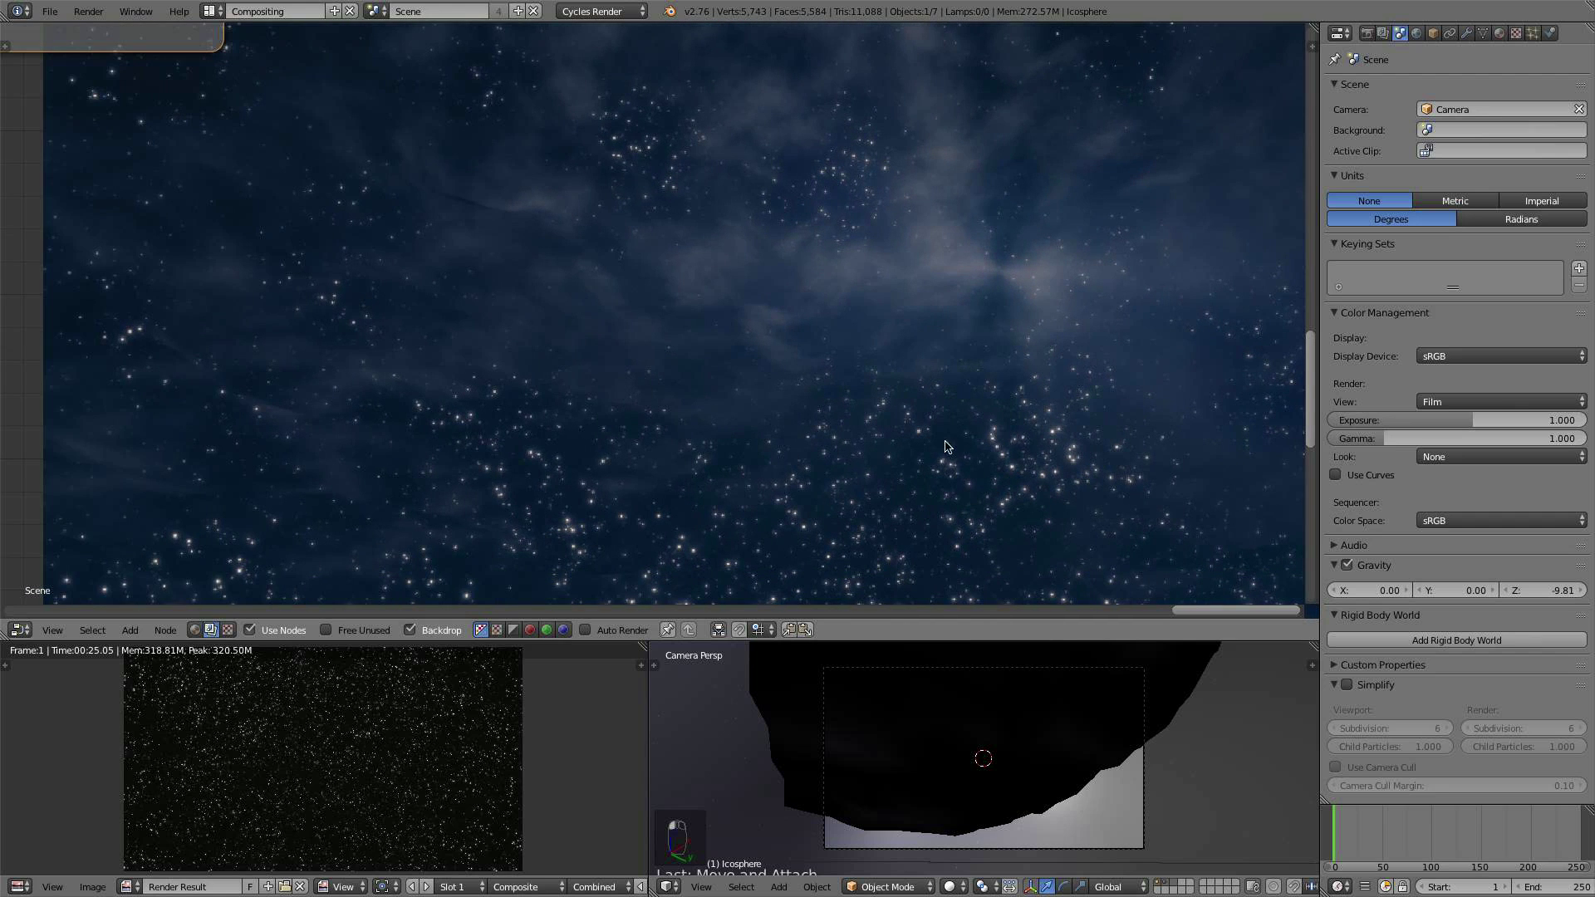
key("v")
key("v")
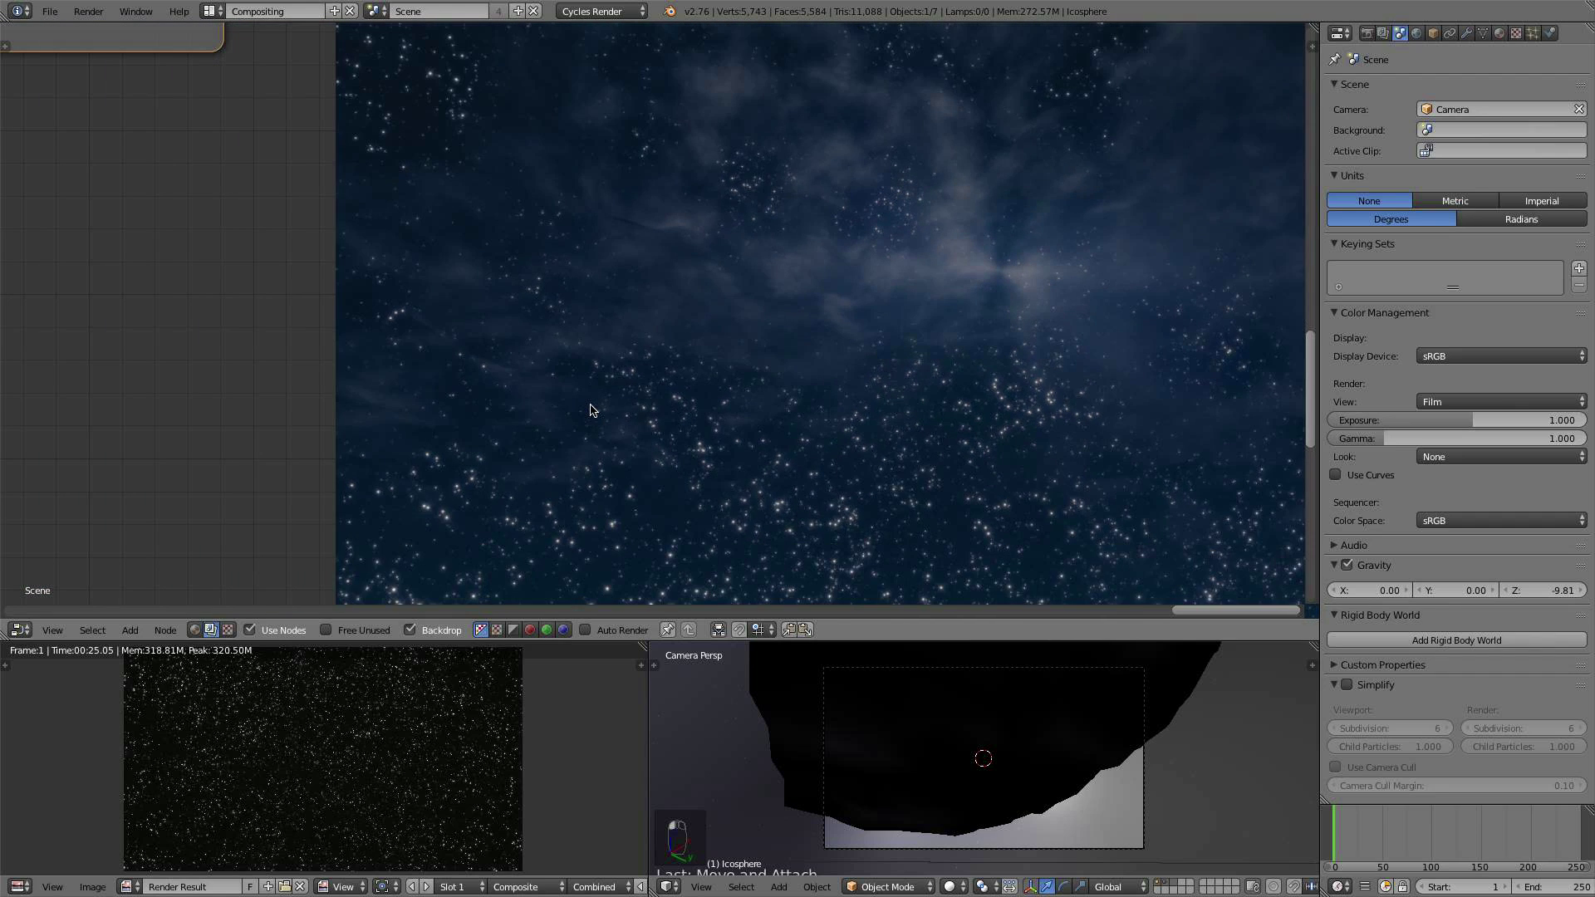
key("v")
key("v")
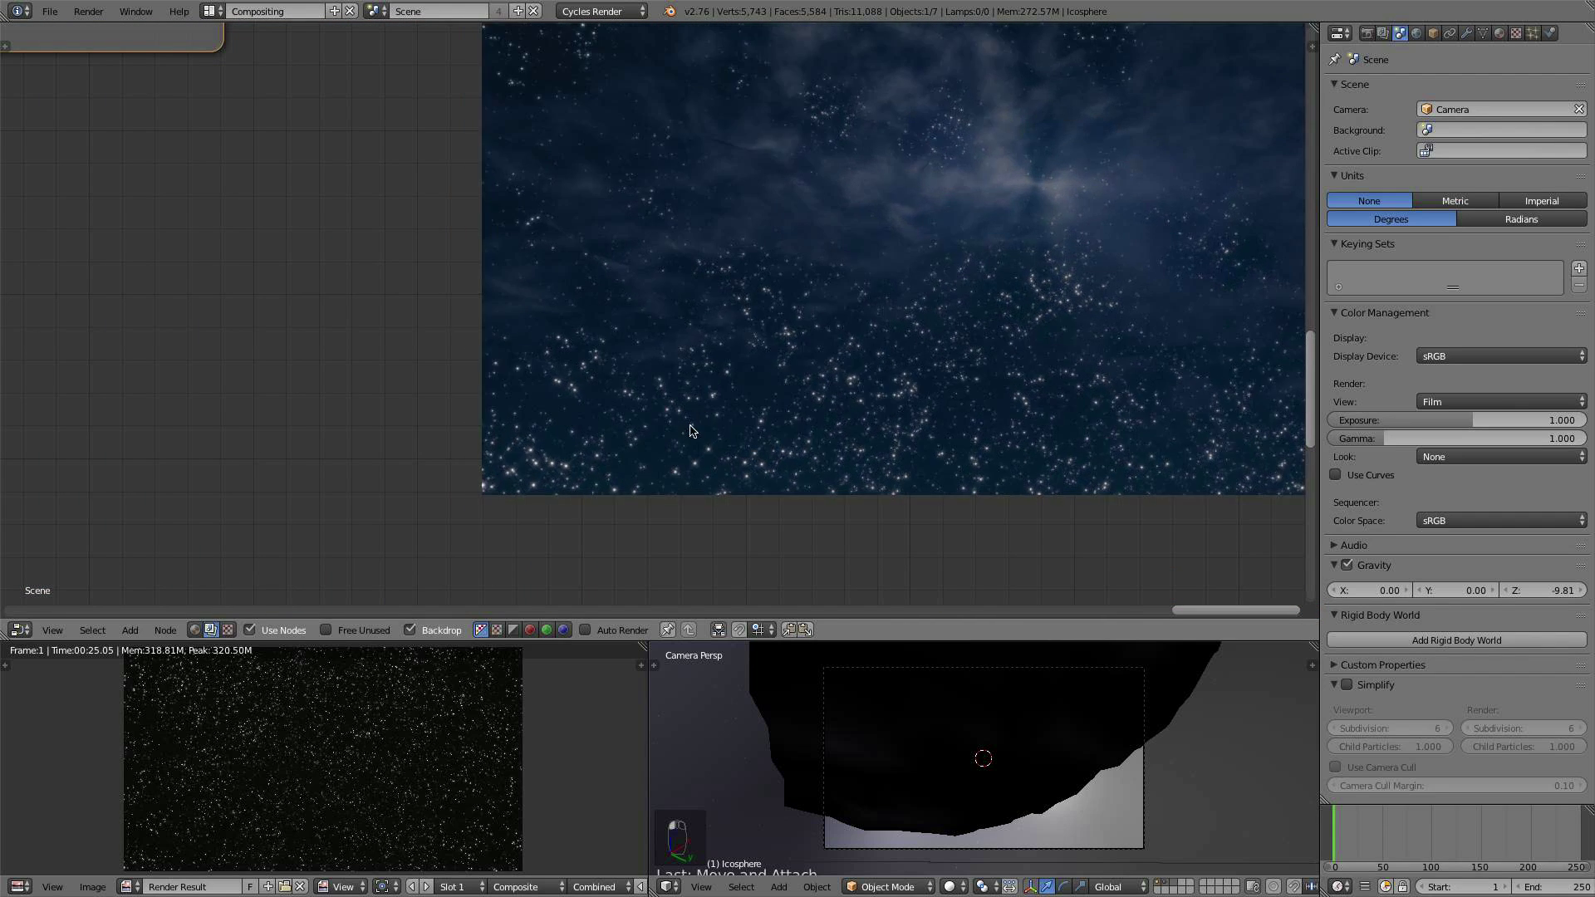
key("alt+v")
key("alt+v")
middle_click_drag(441, 499, 566, 389, "alt")
middle_click_drag(162, 193, 779, 391)
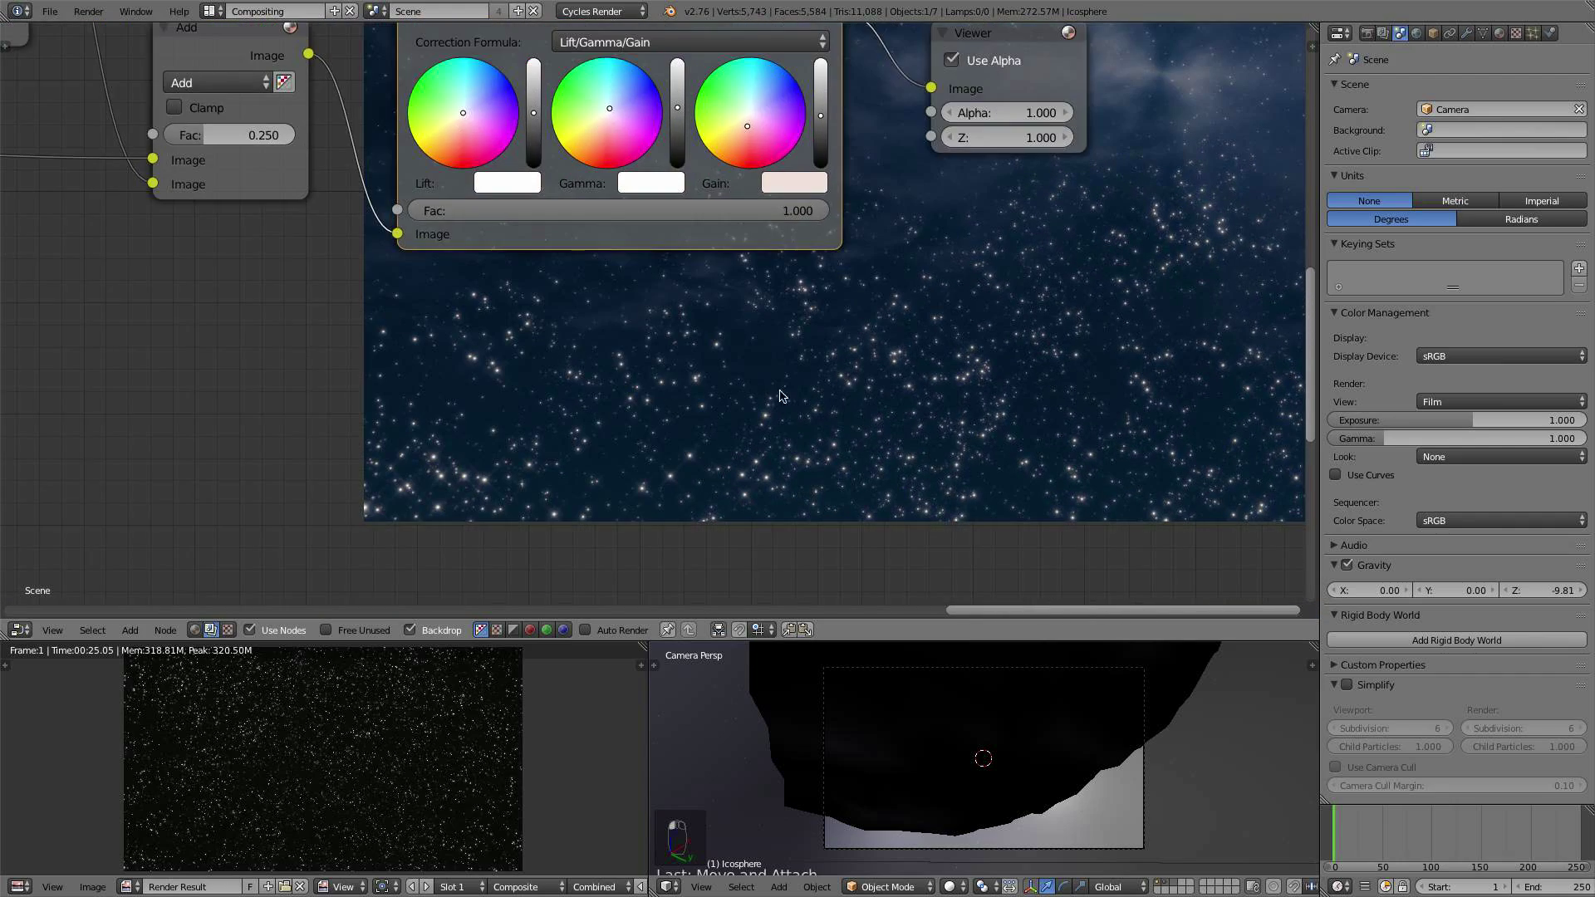
Step: Lower the factor of the Add node combining the blurred stars with the original star layer to 0.609
scroll(427, 367, "down", 3)
middle_click_drag(427, 367, 860, 451)
middle_click_drag(499, 366, 860, 432)
middle_click_drag(598, 366, 968, 496)
middle_click_drag(471, 303, 681, 399)
scroll(661, 338, "up", 2)
scroll(758, 333, "up", 3)
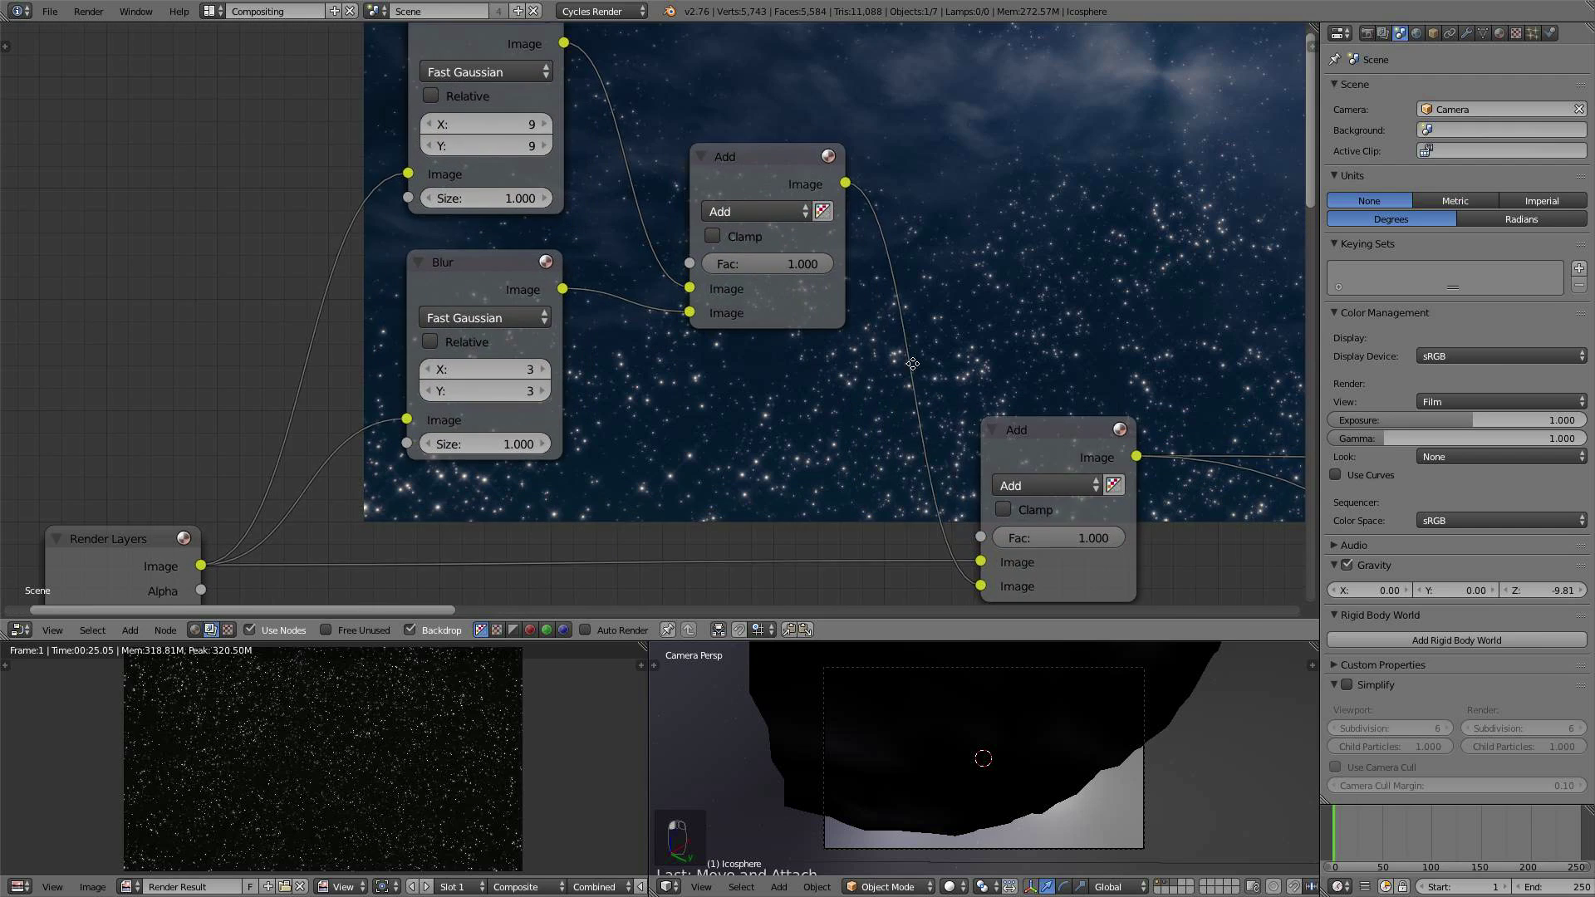
middle_click_drag(912, 363, 807, 259)
left_click_drag(956, 436, 865, 421)
scroll(1069, 442, "down", 1)
scroll(1069, 443, "up", 2)
scroll(1082, 439, "down", 6)
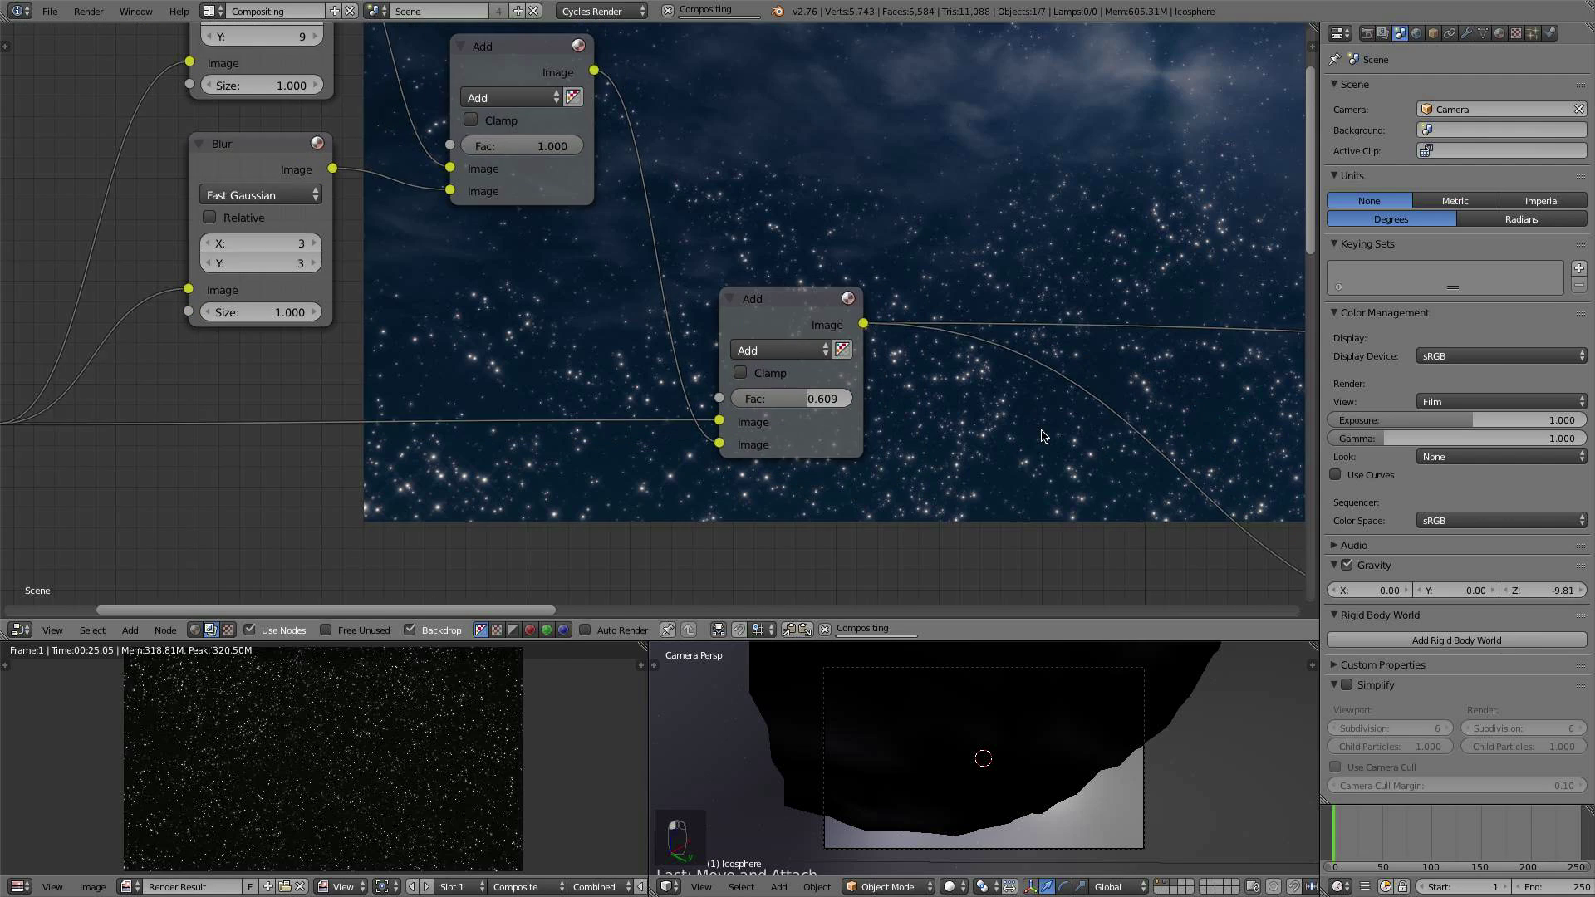
Step: Spread out the Viewer, final Color Balance, Add and Streaks Glare nodes to make room before the Streaks Glare
scroll(598, 309, "down", 6, "ctrl")
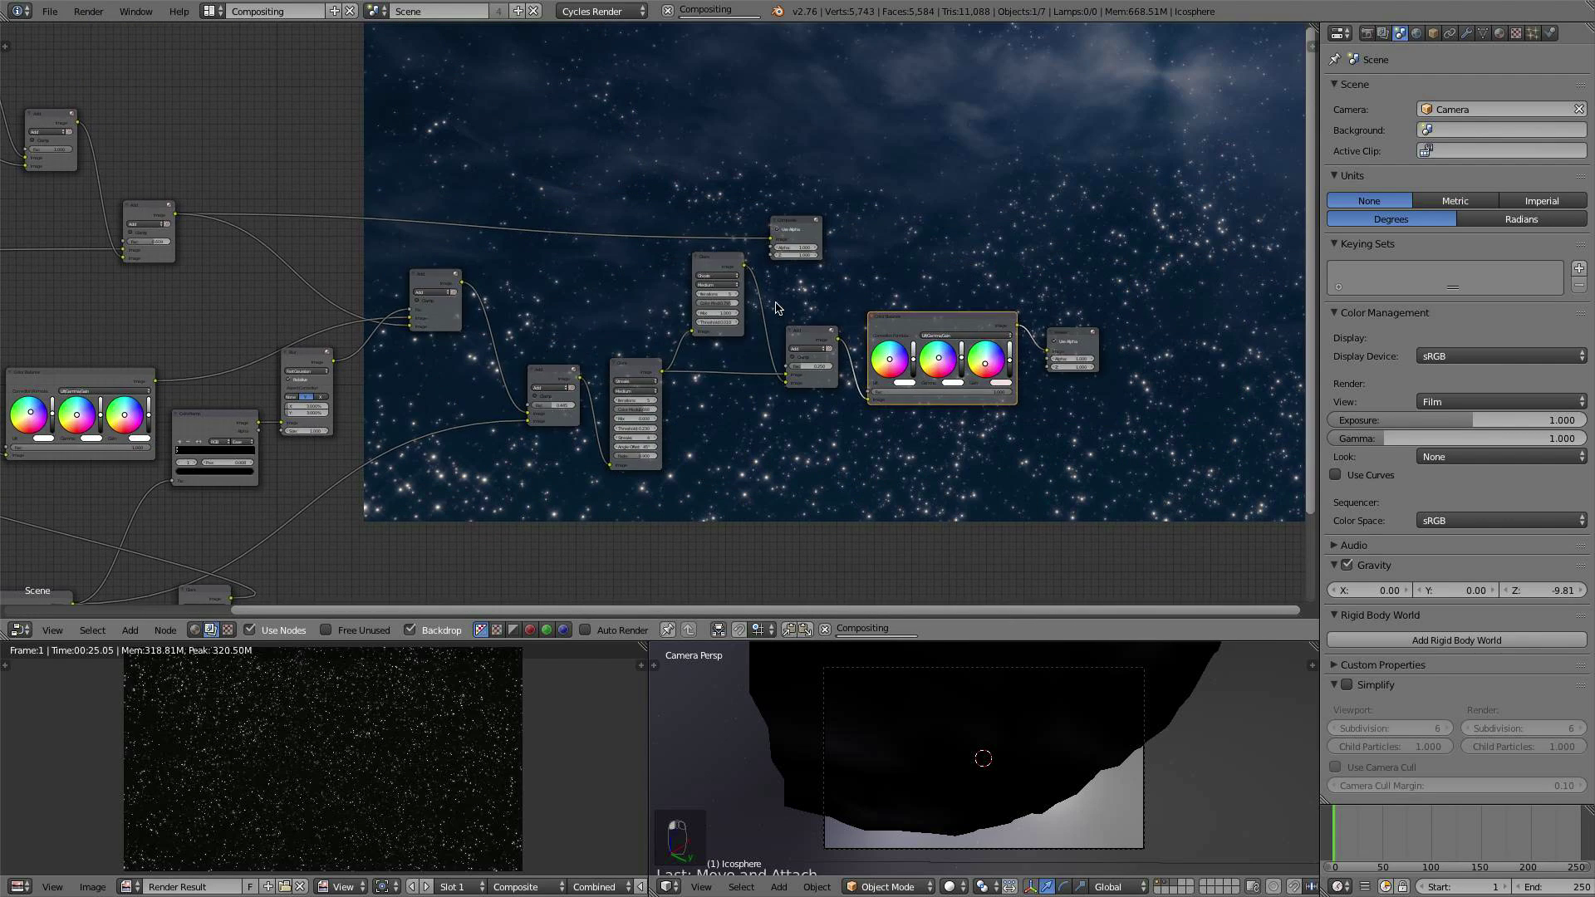
scroll(715, 315, "up", 2)
left_click_drag(719, 324, 890, 322)
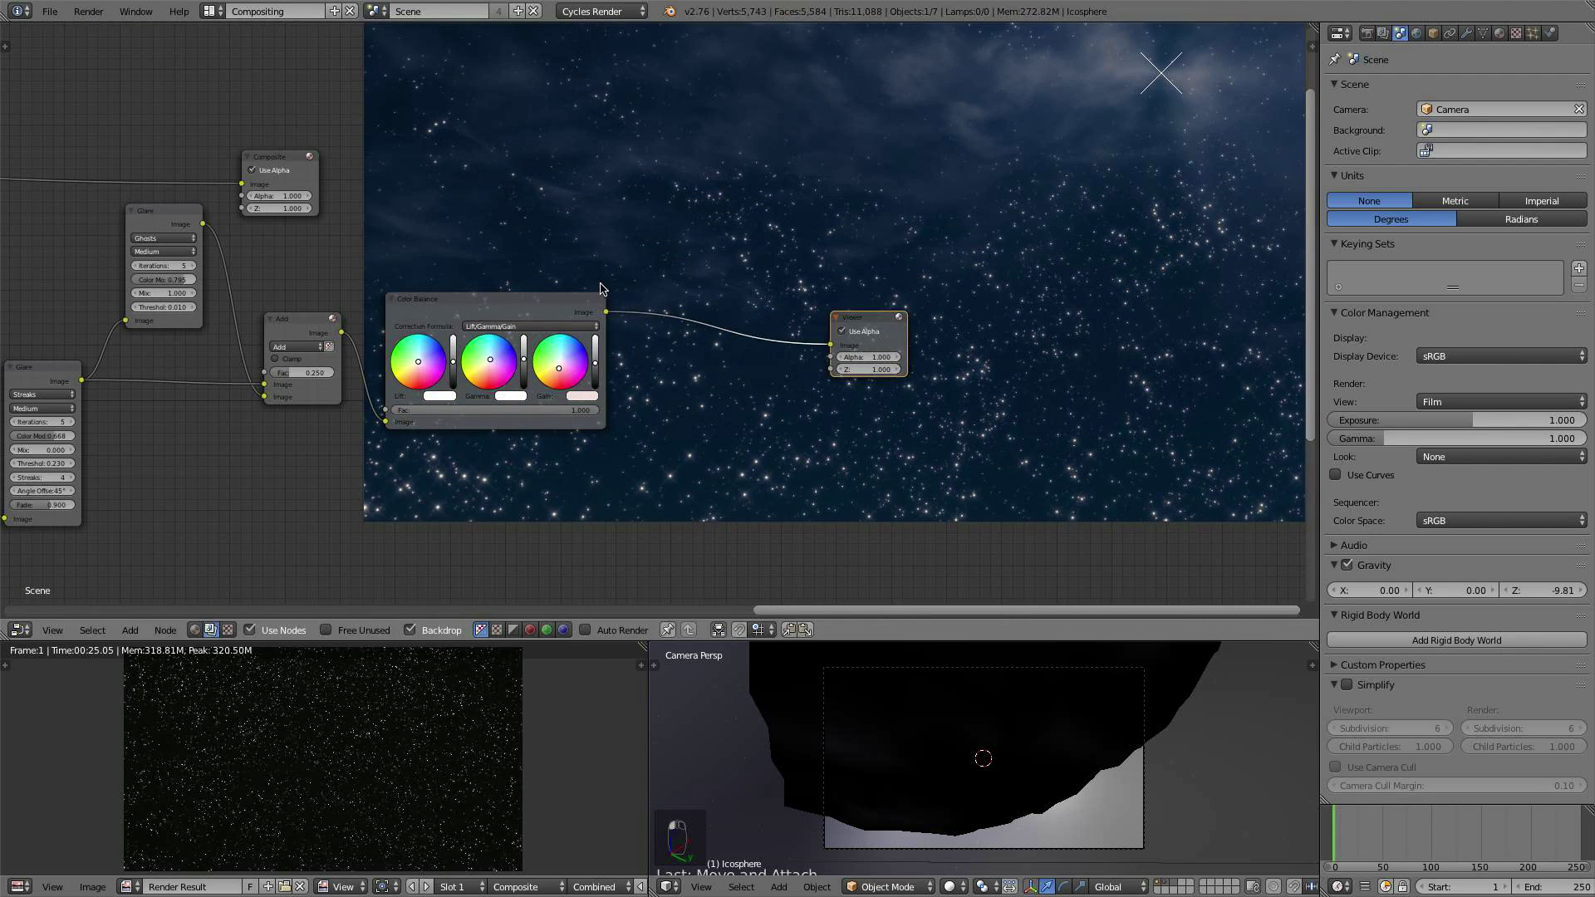
left_click_drag(538, 314, 683, 303)
left_click(178, 220)
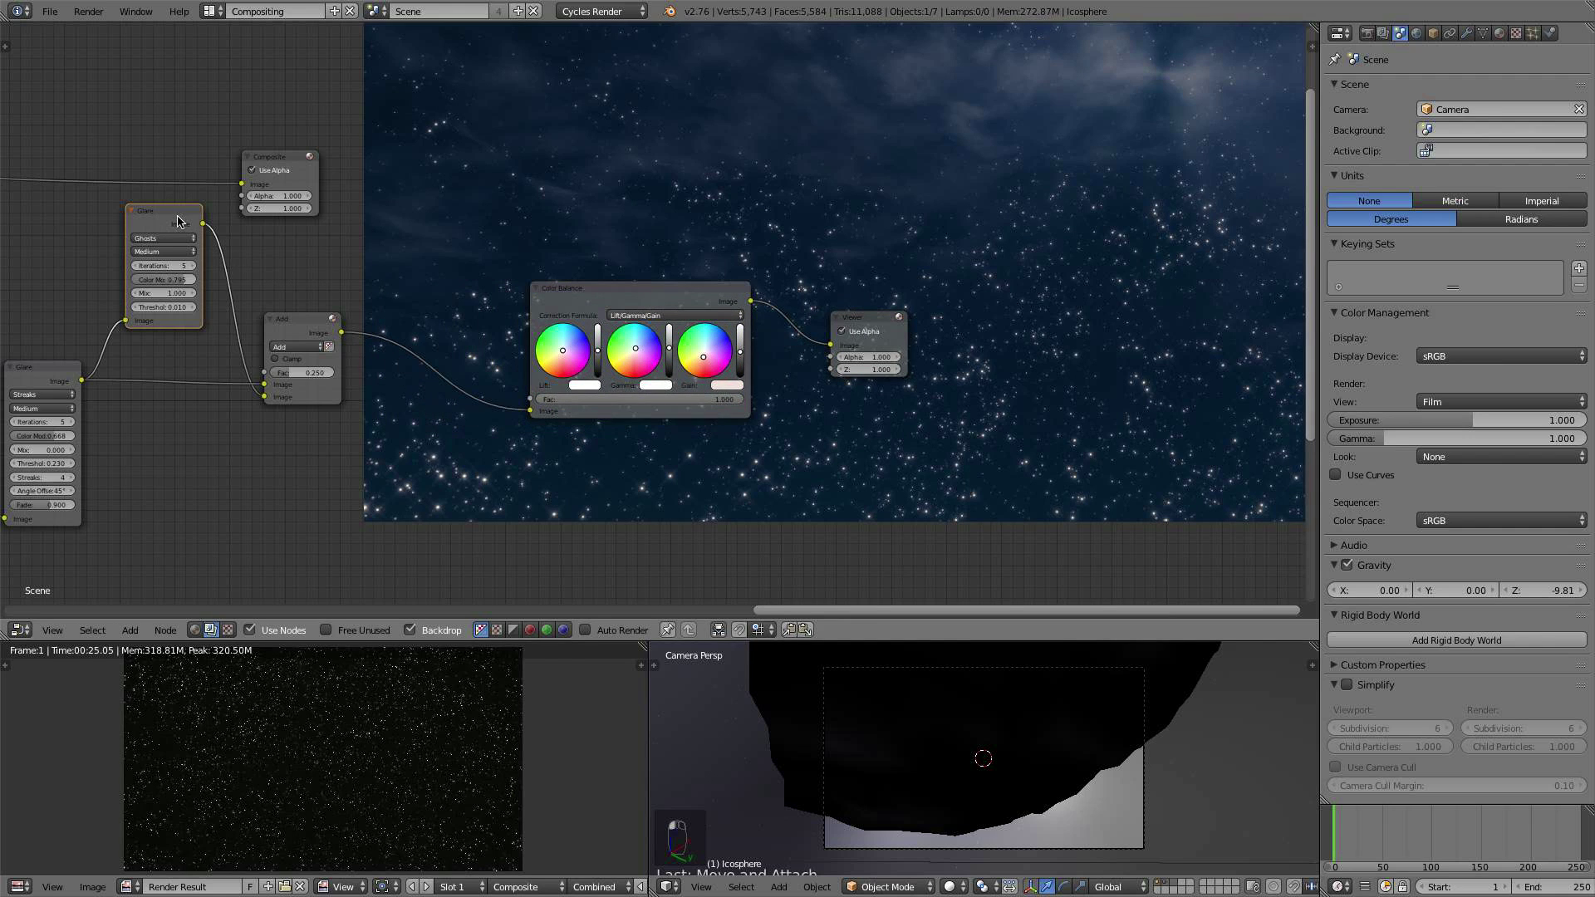
middle_click_drag(154, 363, 494, 314)
left_click_drag(249, 328, 199, 330)
left_click_drag(360, 326, 394, 312)
Step: Duplicate the Streaks Glare node into the link before the original and switch the copy to Fog Glow
key("shift+d")
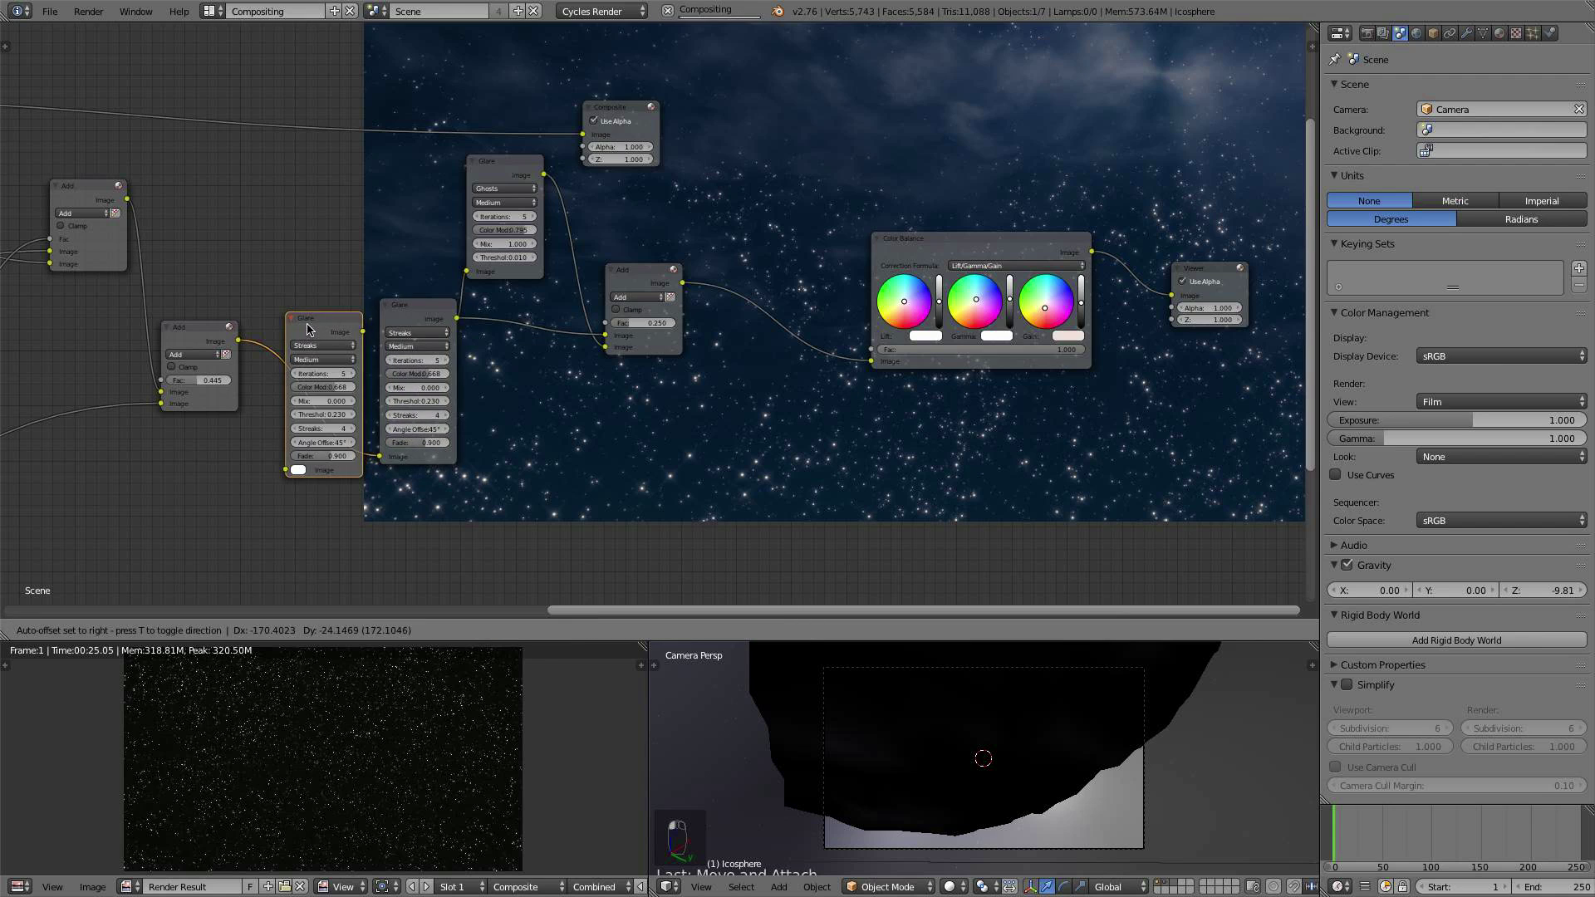
left_click(301, 323)
scroll(305, 322, "up", 1)
scroll(305, 326, "down", 1)
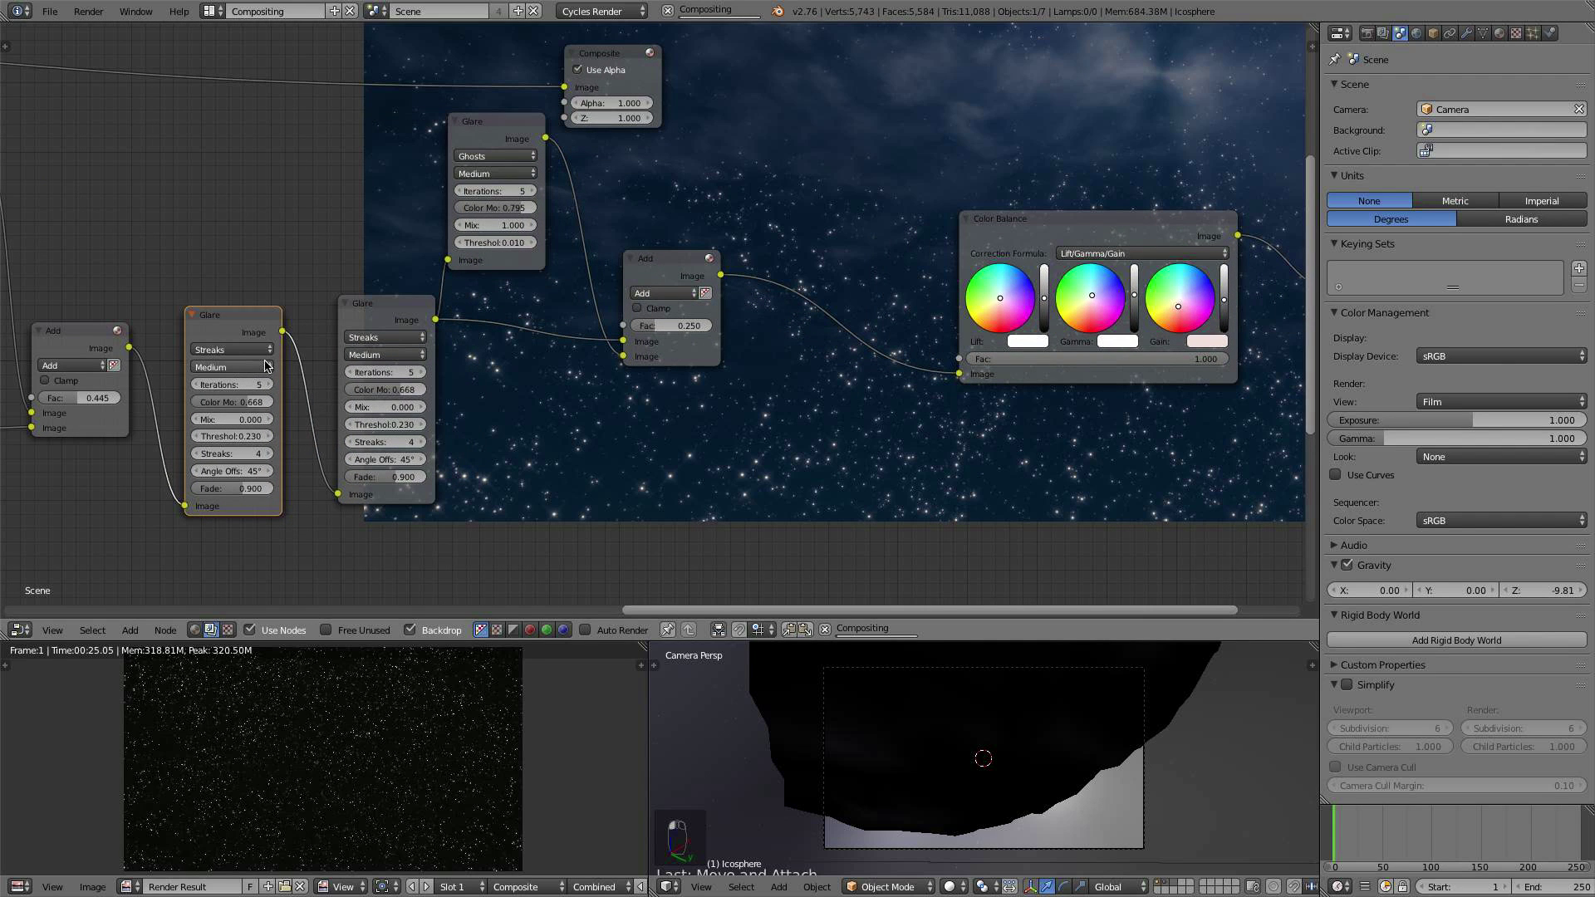
left_click(237, 350)
left_click(214, 302)
scroll(314, 432, "up", 1)
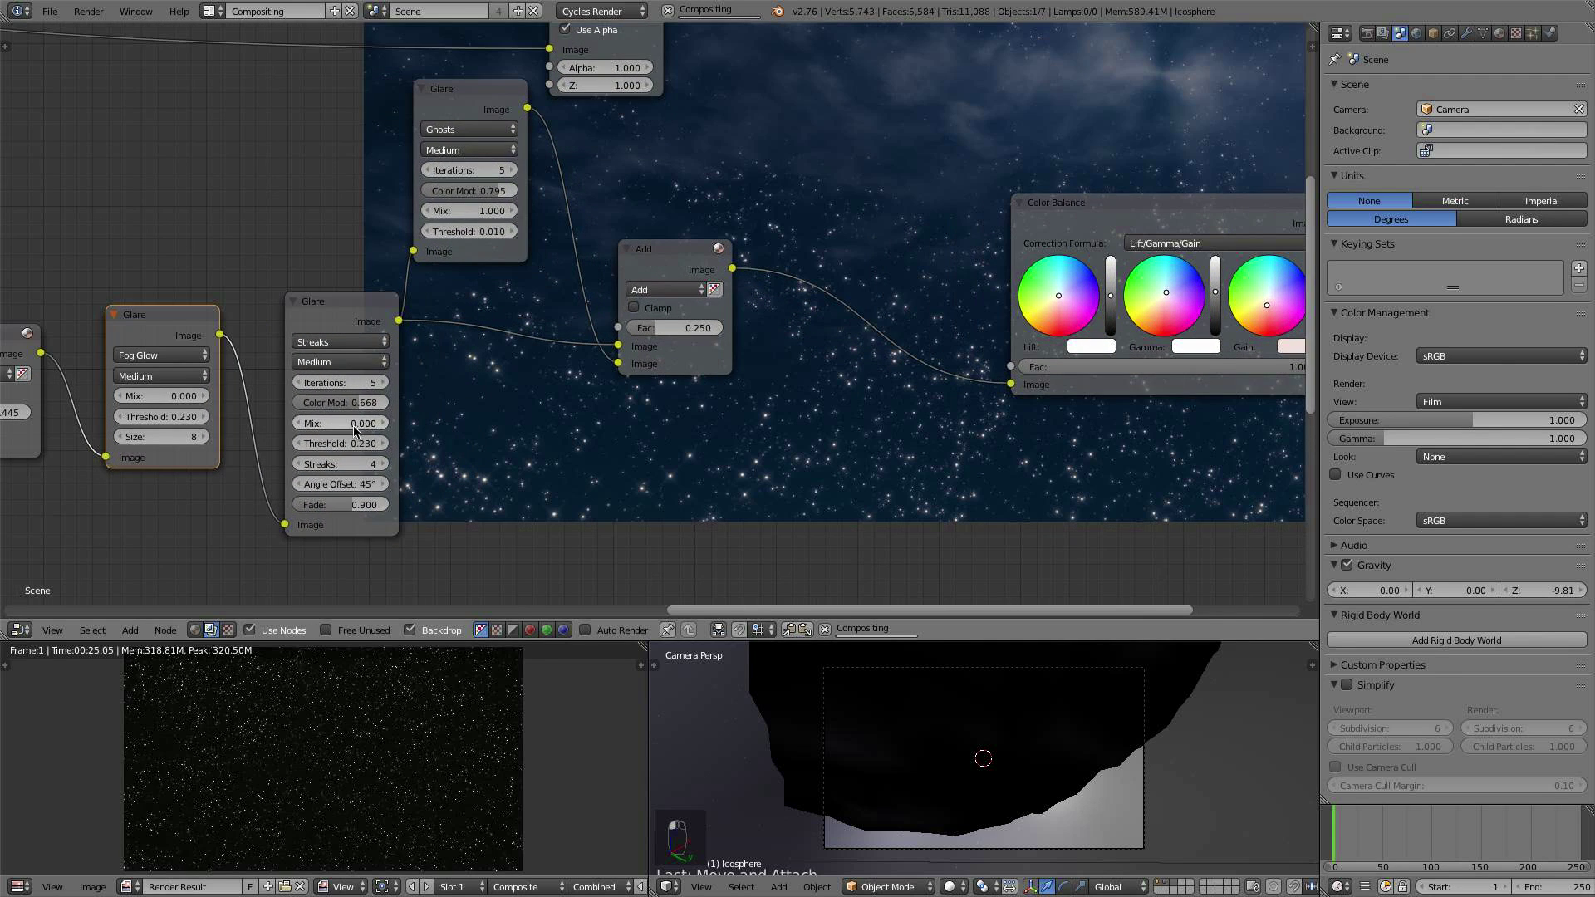
Step: Set the Fog Glow Glare node's threshold to 0.100
middle_click_drag(394, 424, 395, 319)
scroll(513, 394, "up", 1)
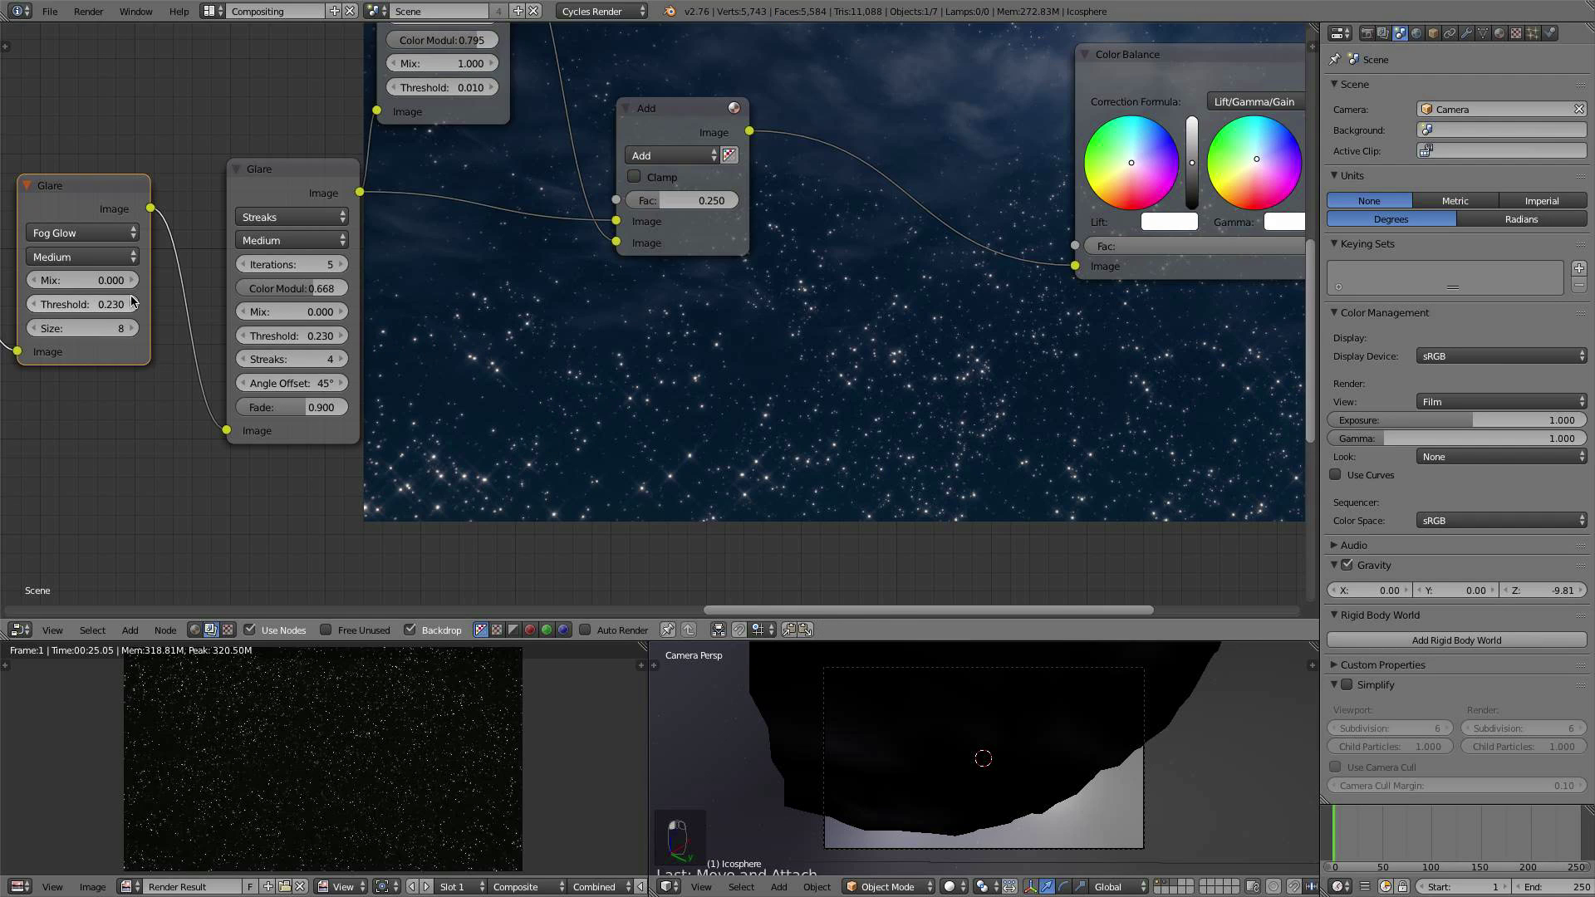
left_click_drag(44, 308, 37, 309)
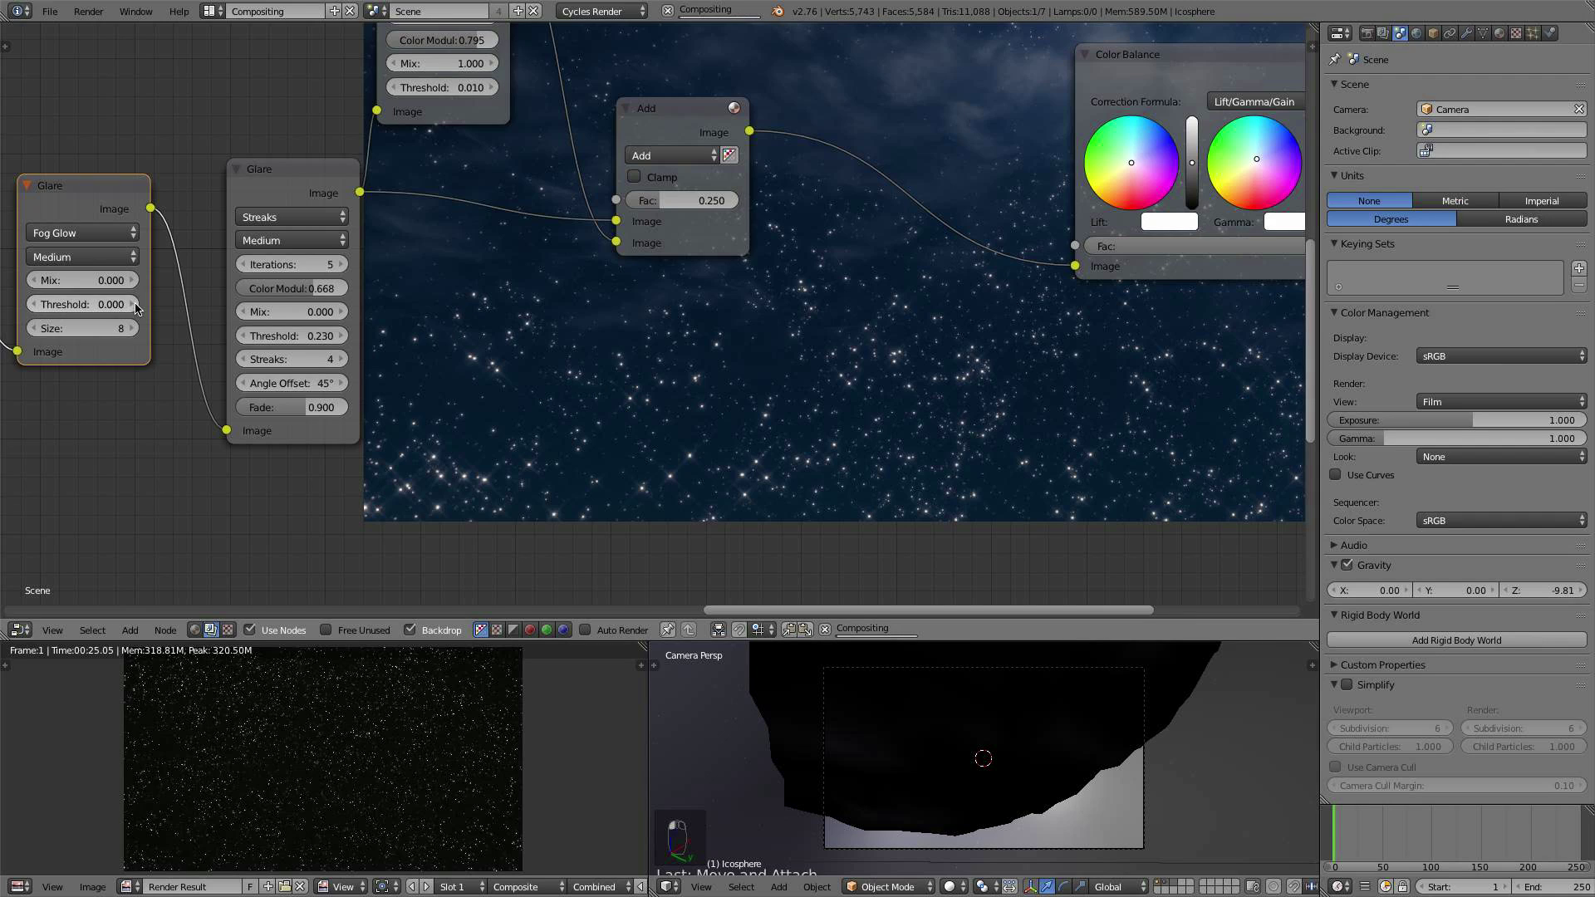
left_click(135, 305)
left_click(35, 305)
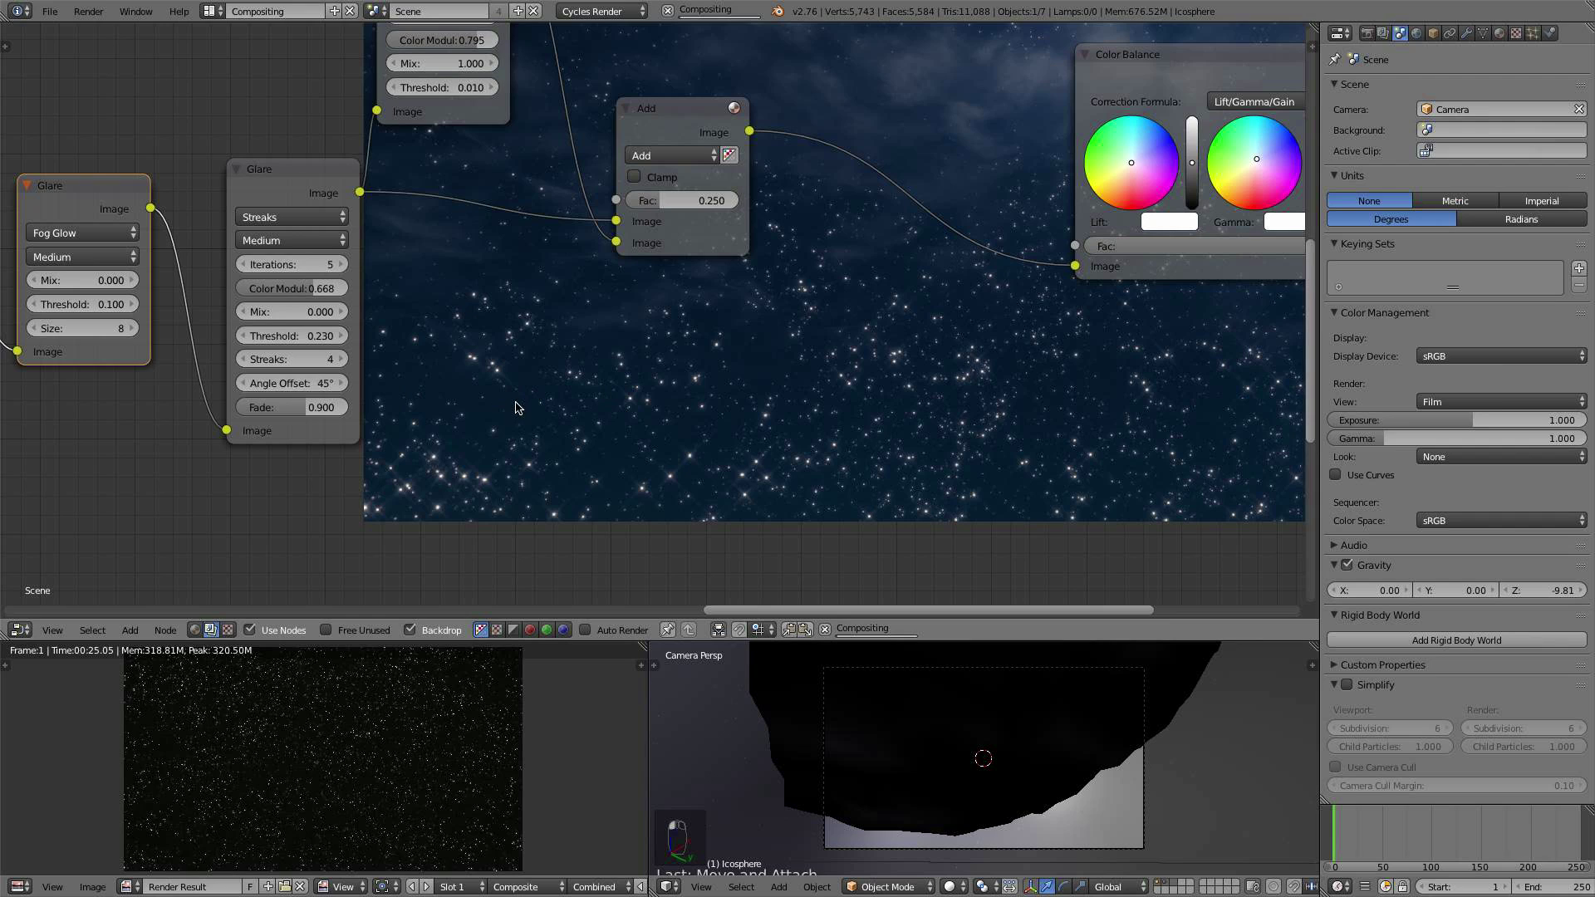
middle_click_drag(865, 384, 889, 230)
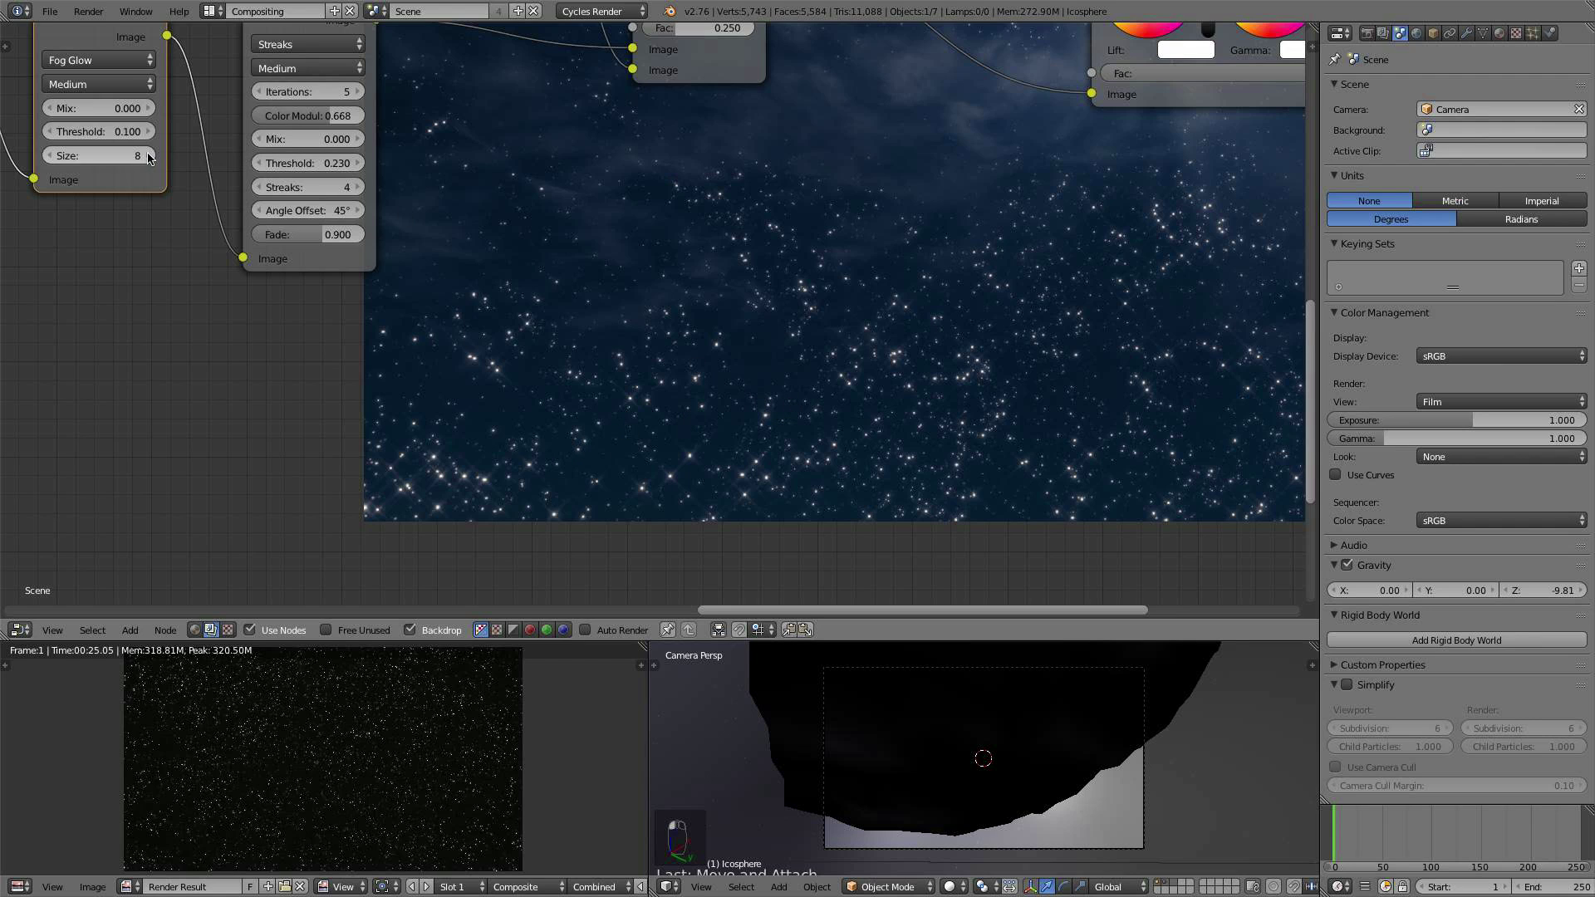
Step: Check the whole backdrop image and set the factor of the Add node mixing in the ghost glare to 0.2
key("v")
key("v")
key("v")
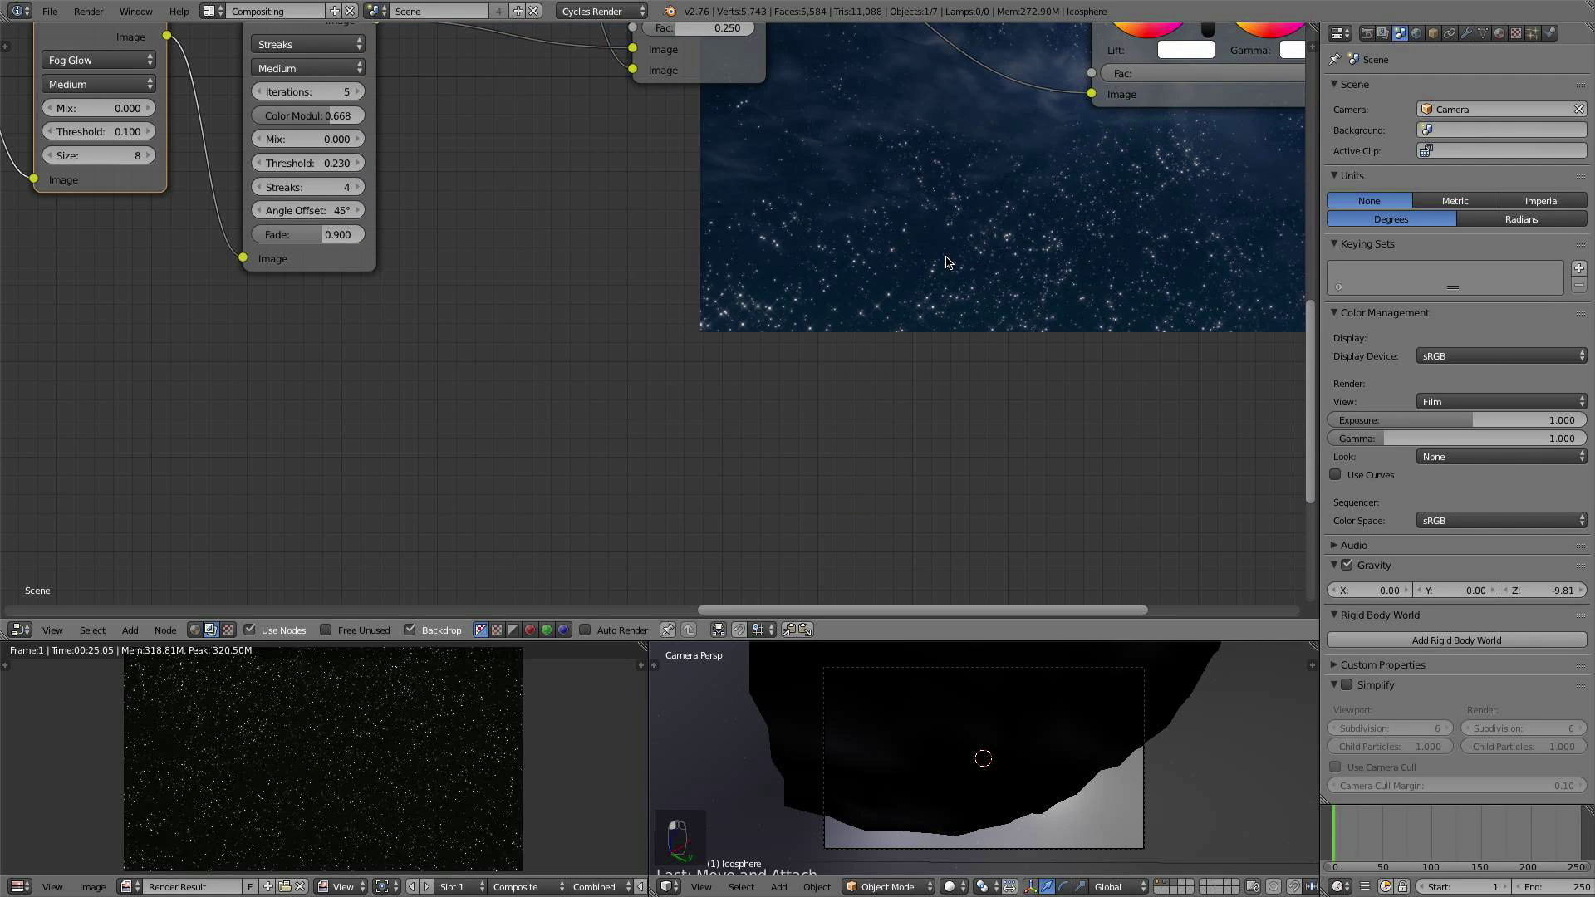
key("alt+v")
key("alt+v")
key("alt+v")
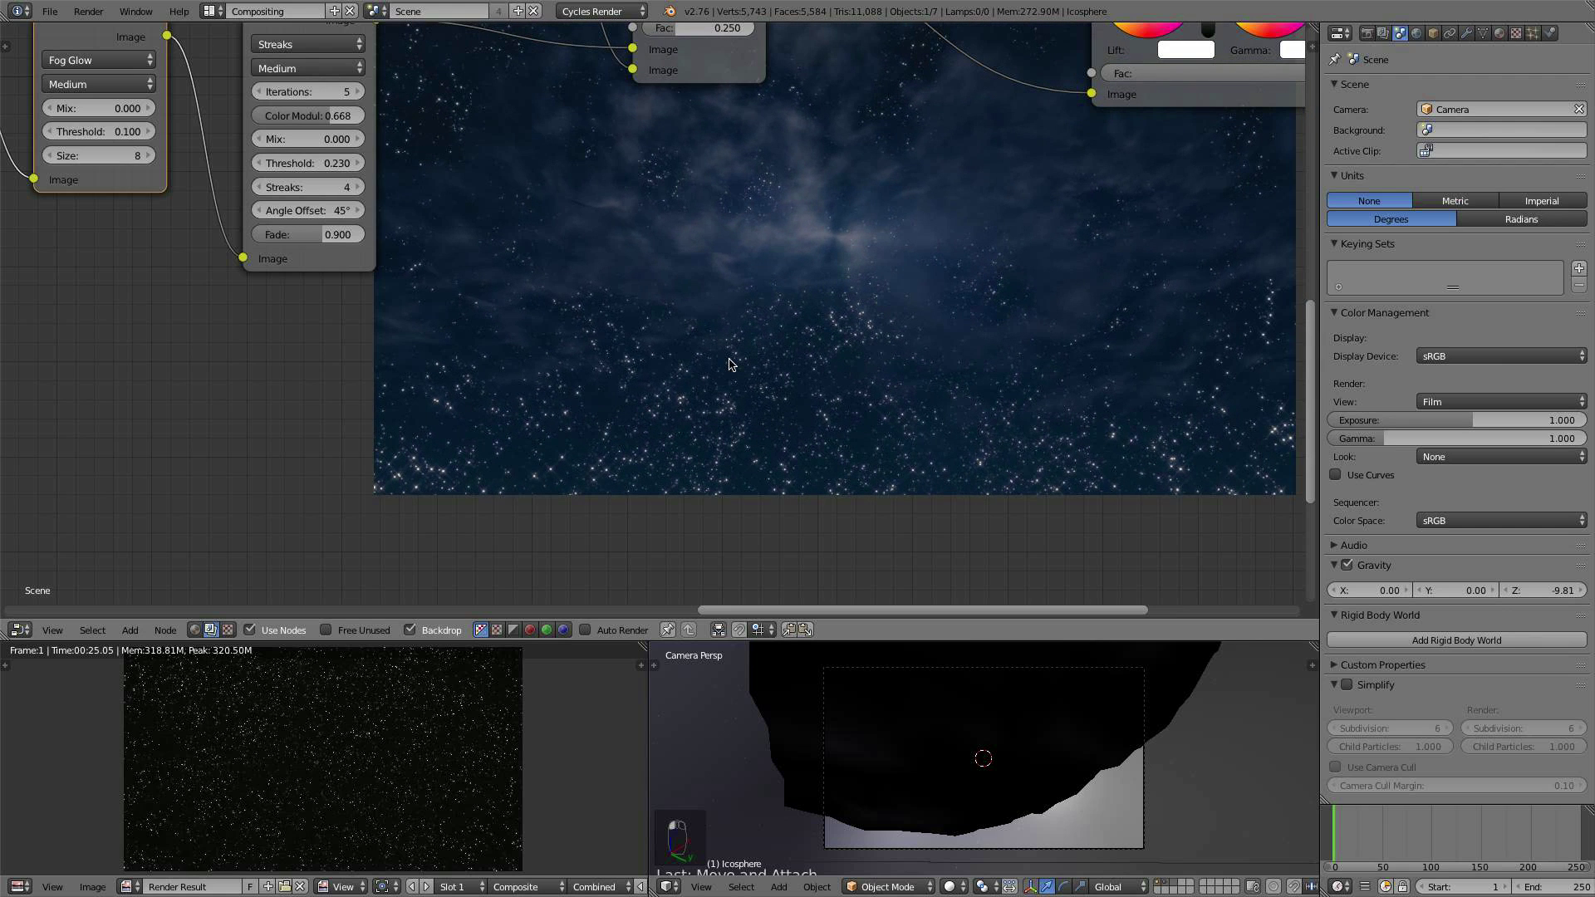
middle_click_drag(851, 131, 786, 323)
left_click(640, 220)
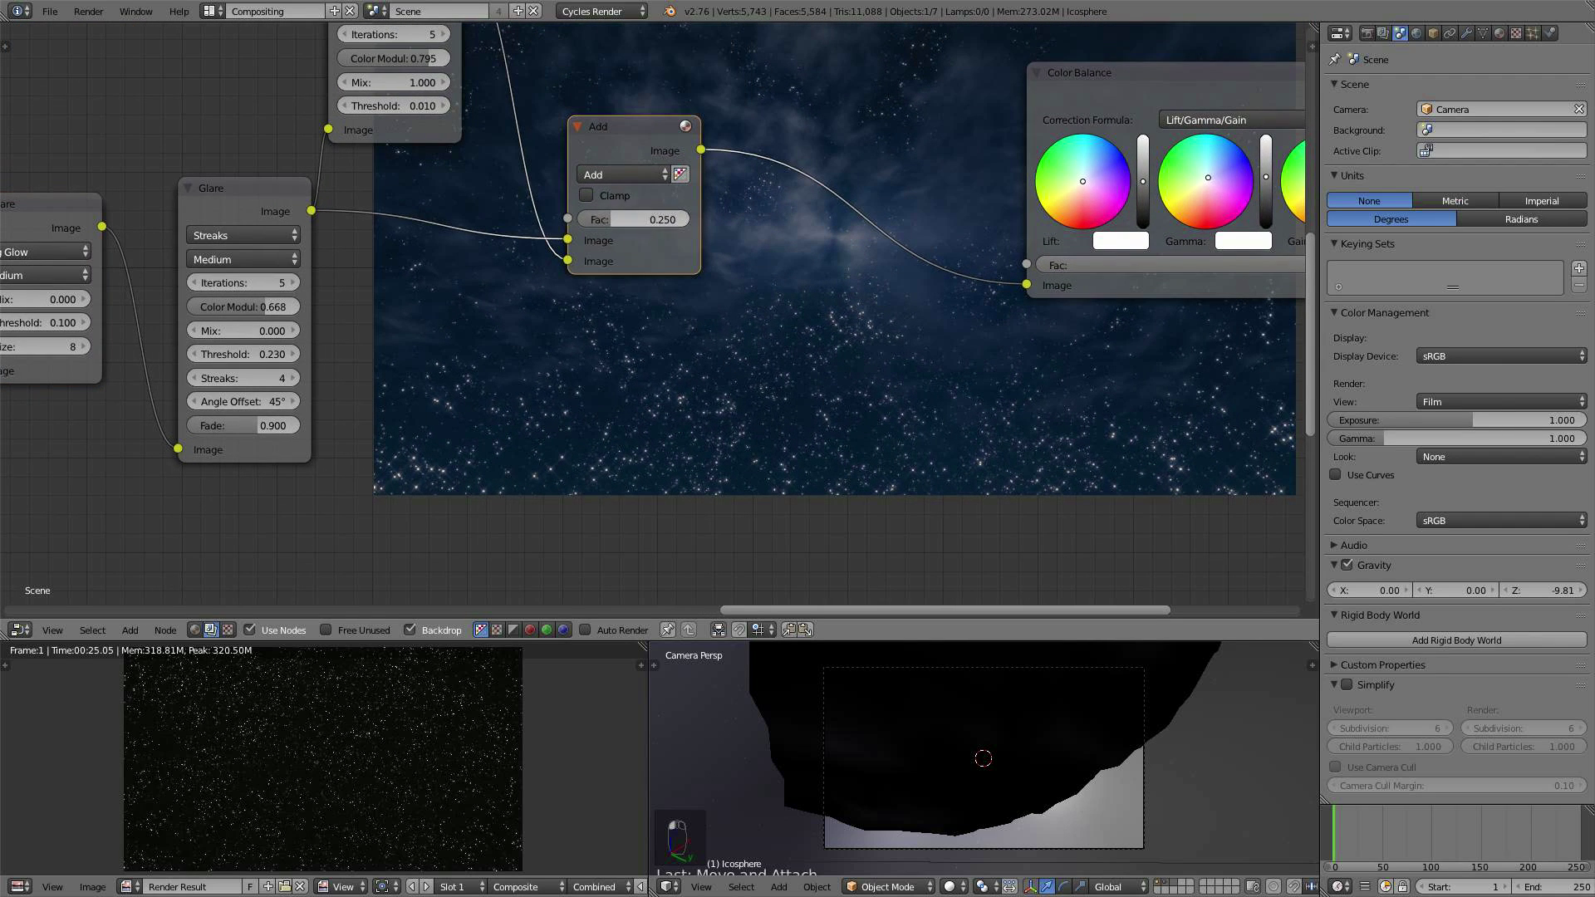
type("0.2")
key("Return")
Step: Move the Composite node beside the Viewer and feed it from the final Color Balance node's image output
scroll(758, 227, "down", 1)
scroll(758, 225, "down", 2)
middle_click_drag(758, 224, 439, 321)
left_click_drag(312, 83, 1073, 158)
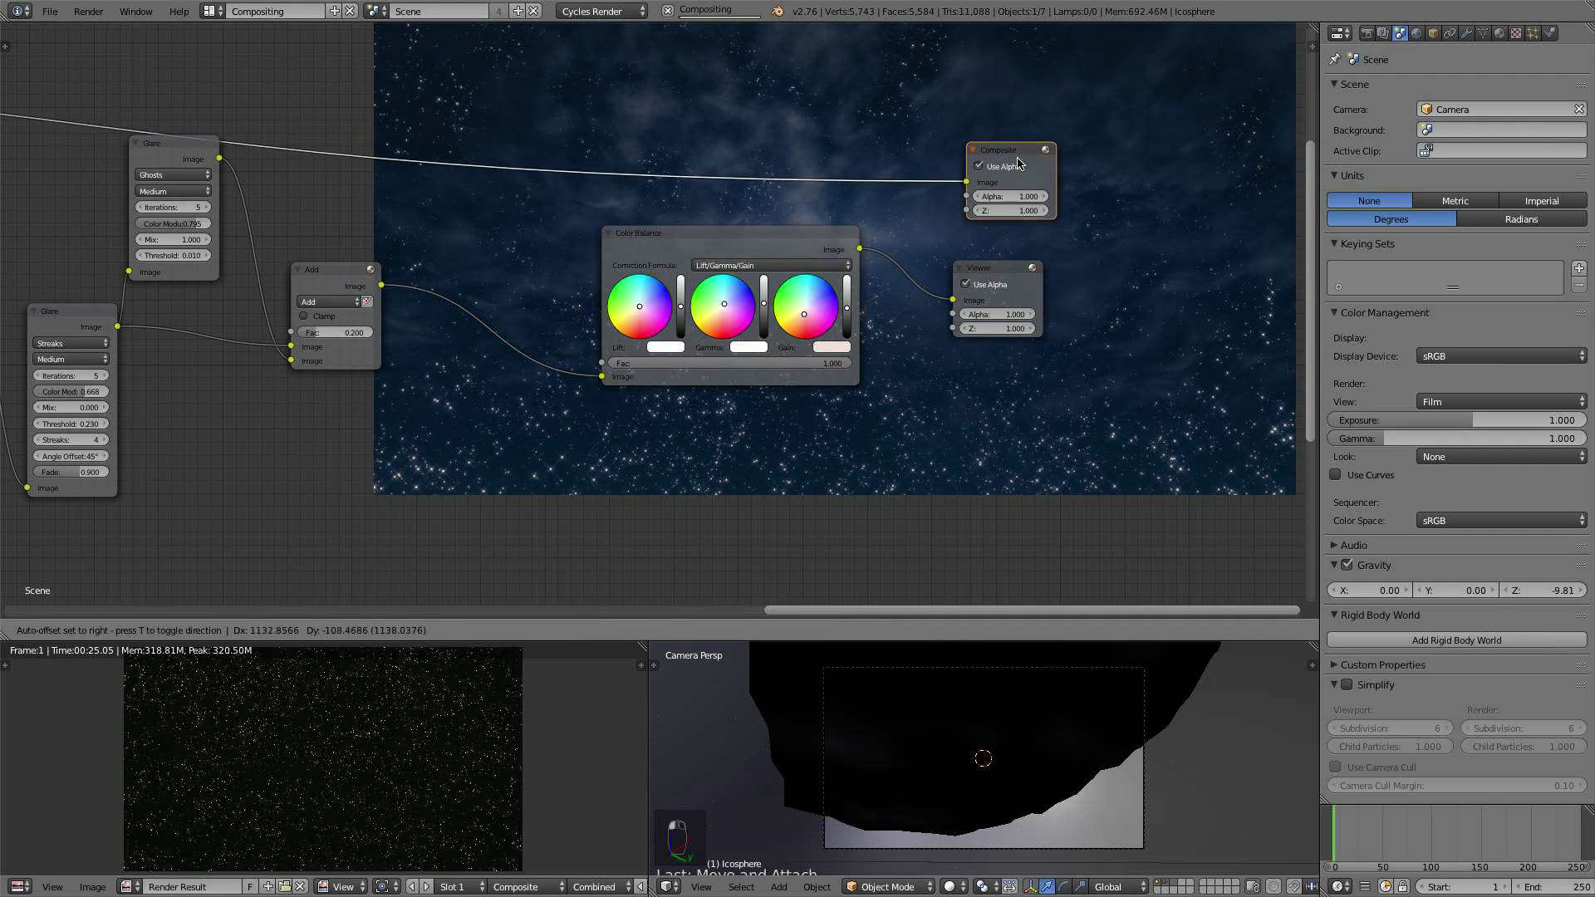
left_click_drag(859, 248, 965, 179)
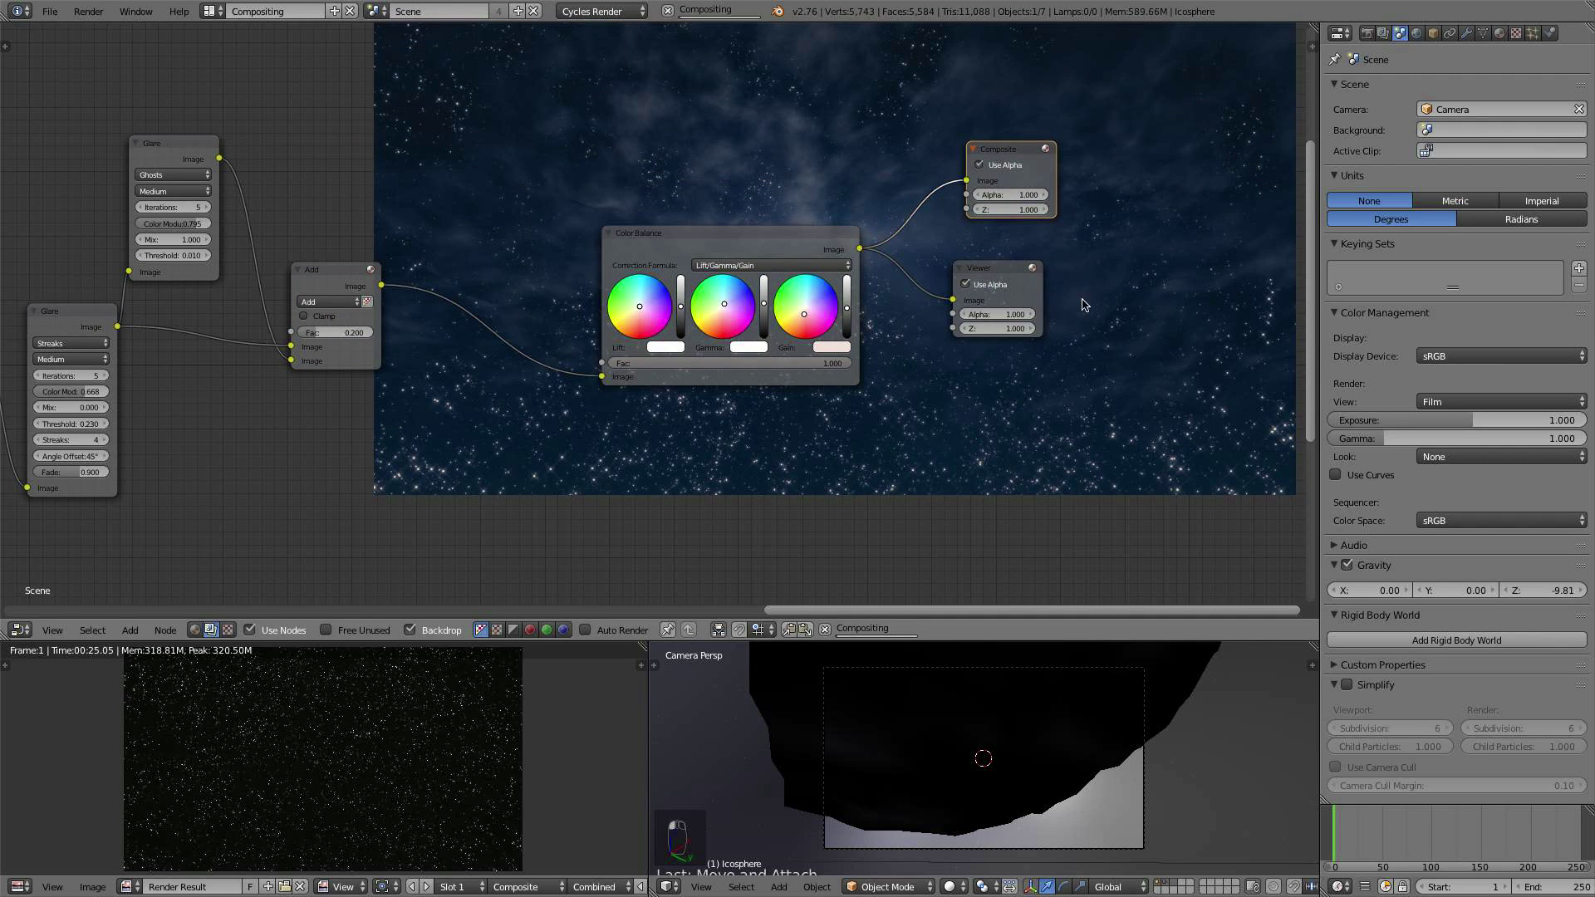
Step: Examine the finished composite on an enlarged, centered backdrop in the maximized node editor
middle_click_drag(1075, 294, 315, 240)
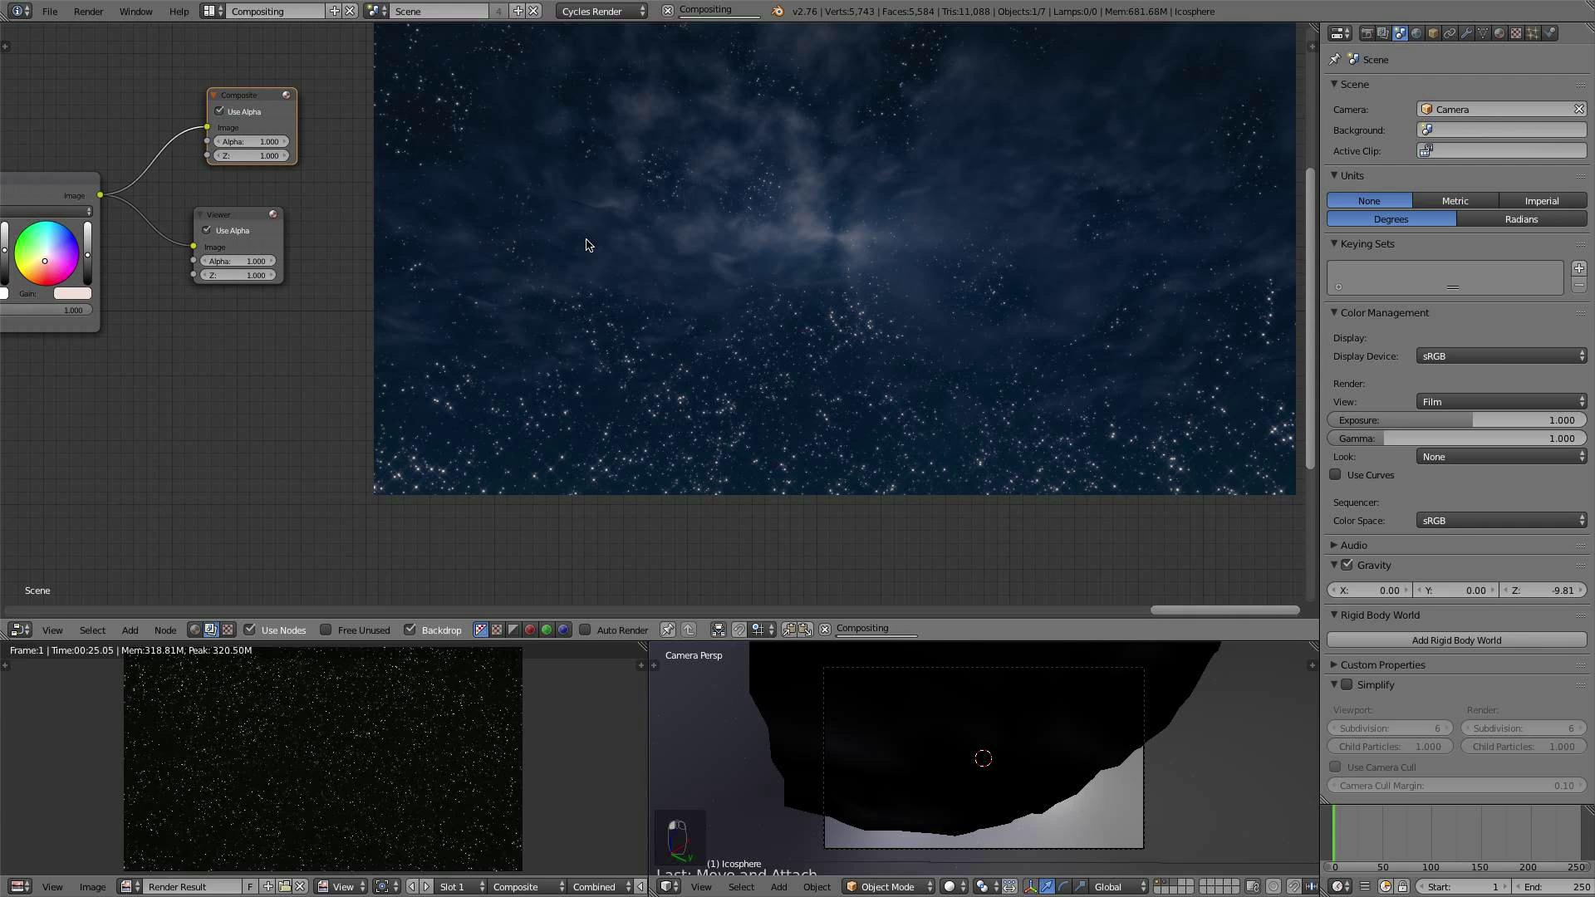
key("shift+space")
middle_click_drag(898, 361, 784, 362)
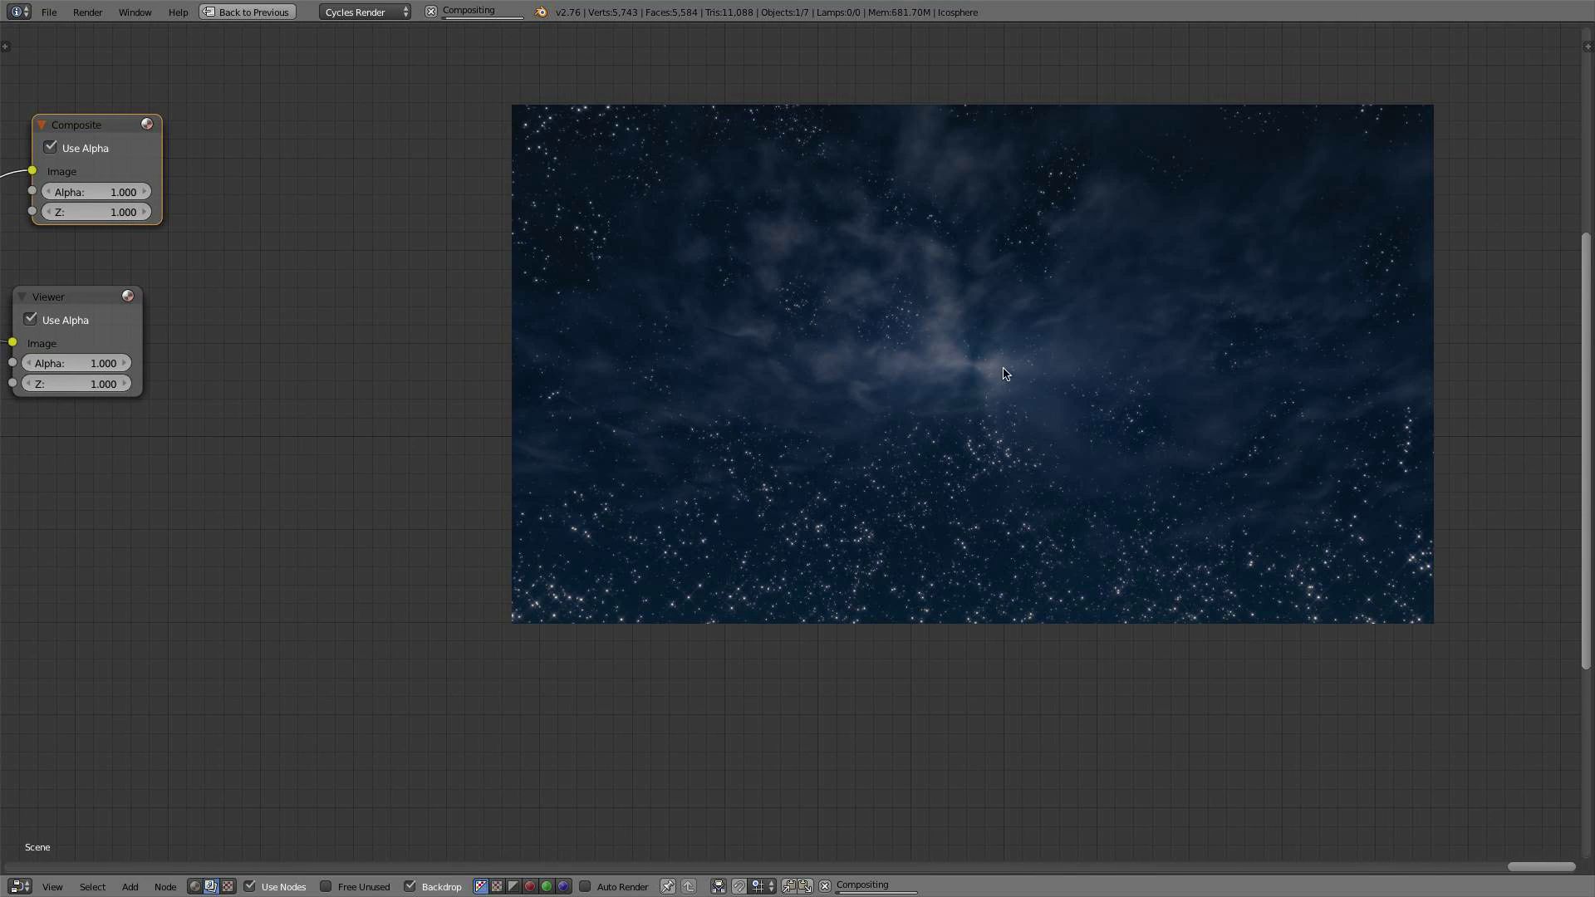
middle_click_drag(1017, 388, 781, 439, "alt")
scroll(922, 388, "up", 3)
scroll(923, 388, "down", 1)
key("alt+v")
key("alt+v")
key("alt+v")
middle_click_drag(886, 475, 872, 476, "alt")
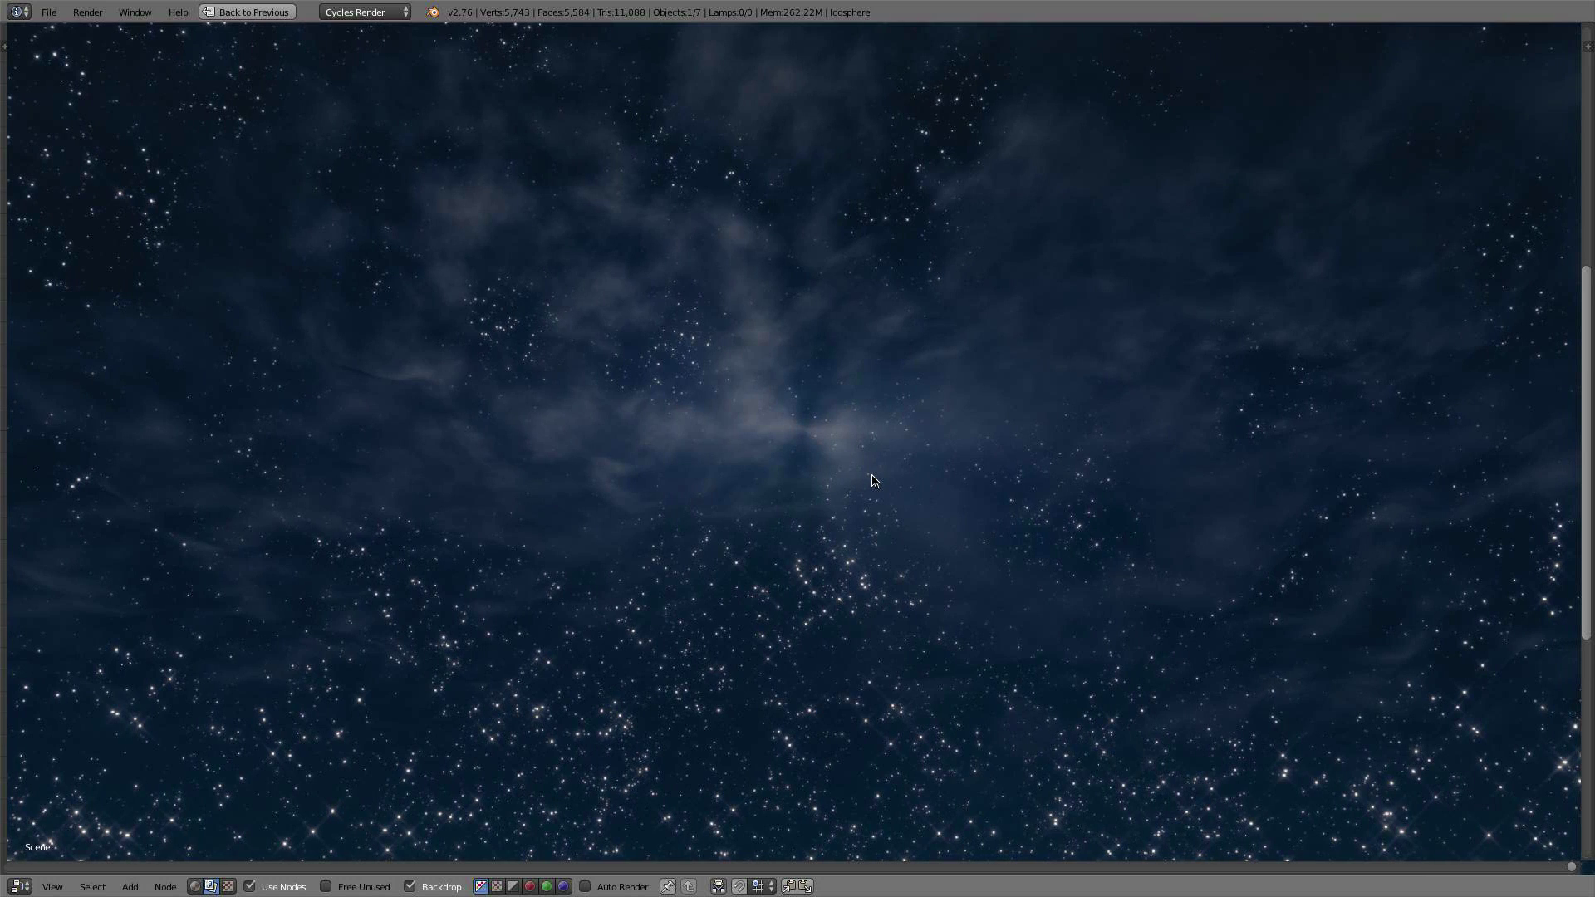